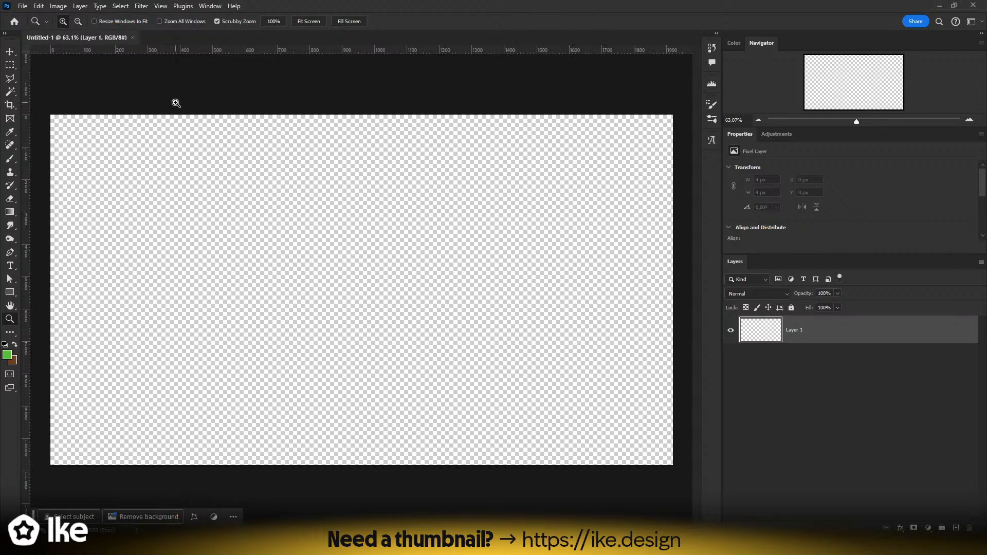
pyautogui.moveTo(287, 173); pyautogui.dragTo(285, 174)
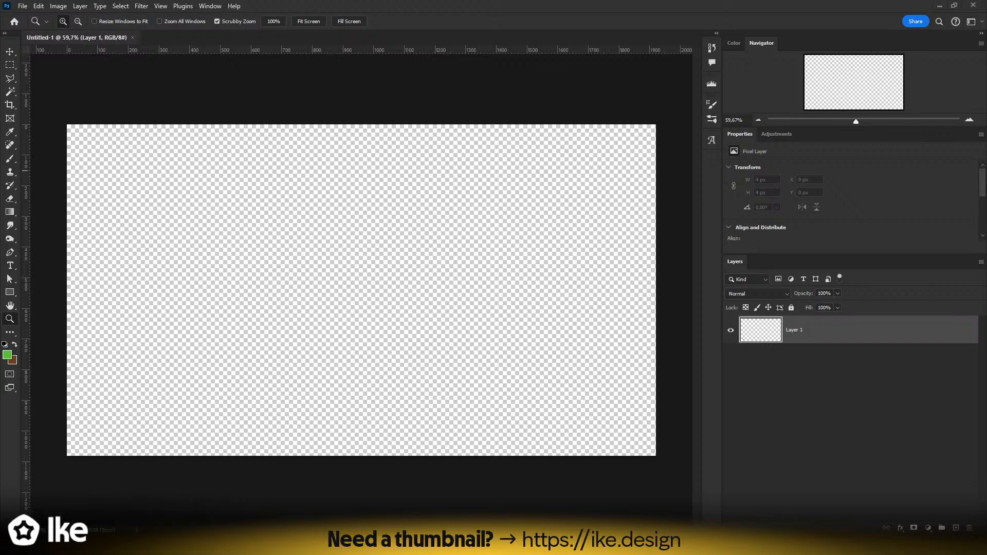
pyautogui.moveTo(375, 252); pyautogui.dragTo(370, 251)
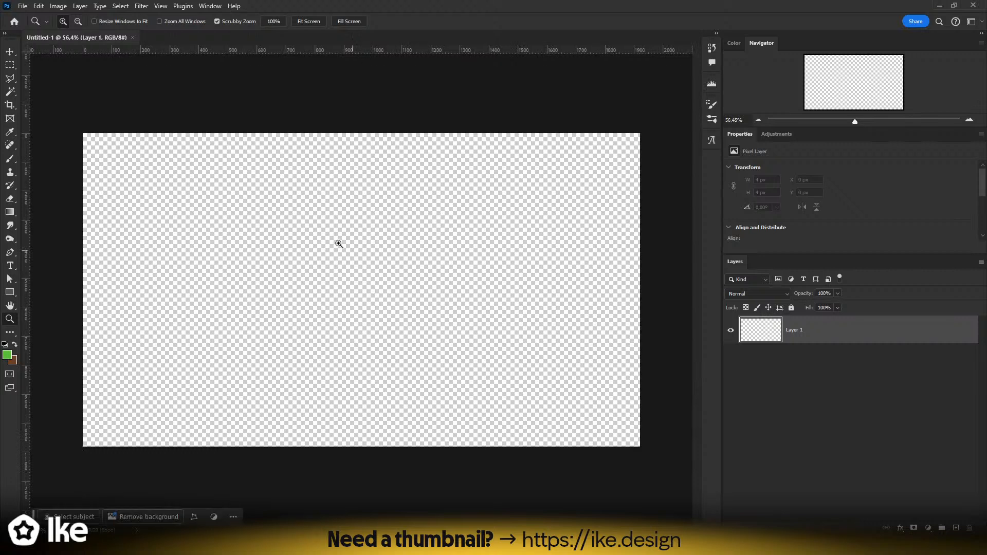
pyautogui.click(9, 52)
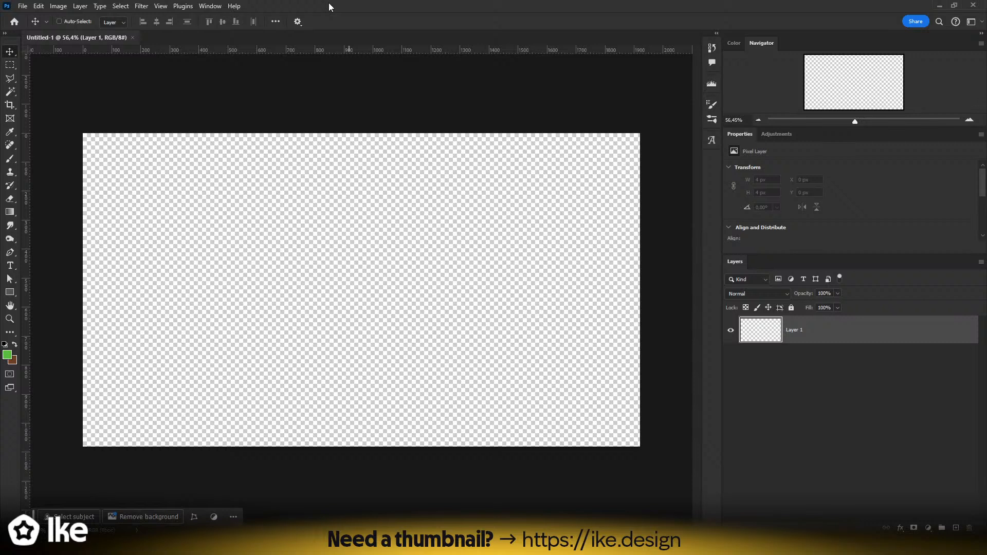
pyautogui.click(23, 6)
pyautogui.click(23, 6)
pyautogui.click(23, 7)
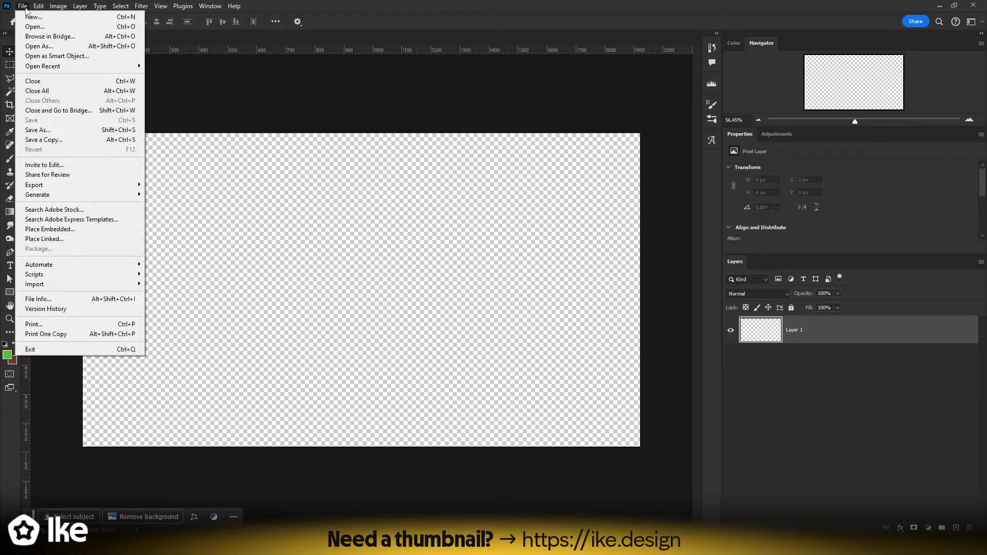
pyautogui.click(394, 246)
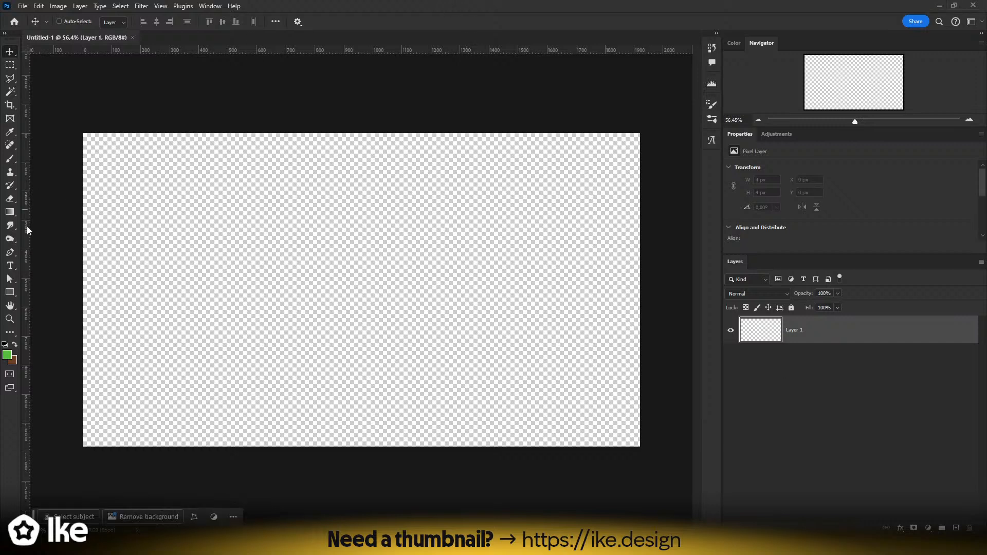
# - Add the text "Aziatack" on the canvas with the Type tool, correcting its spelling
pyautogui.press('t')
pyautogui.click(231, 294)
pyautogui.write('a')
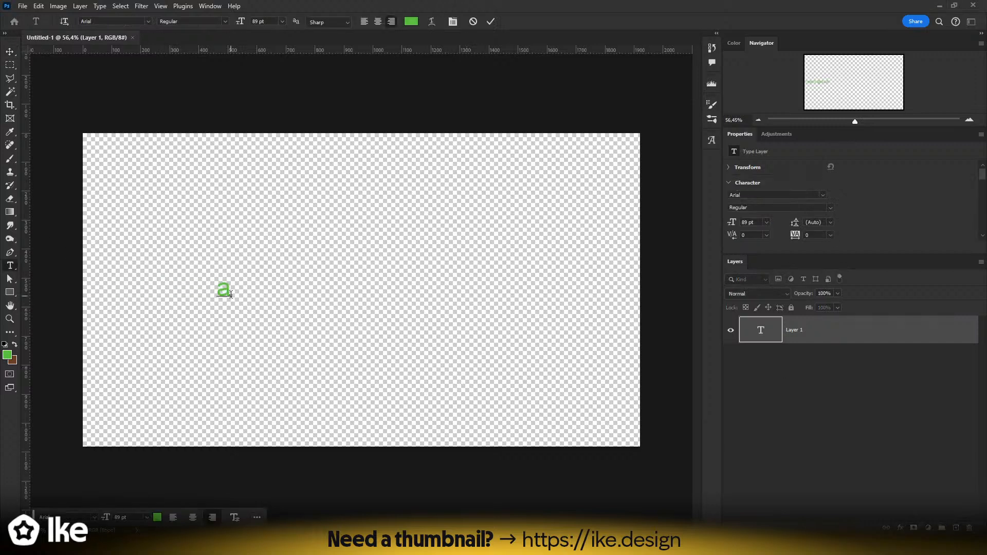
pyautogui.press('BackSpace')
pyautogui.write('Aziatavck')
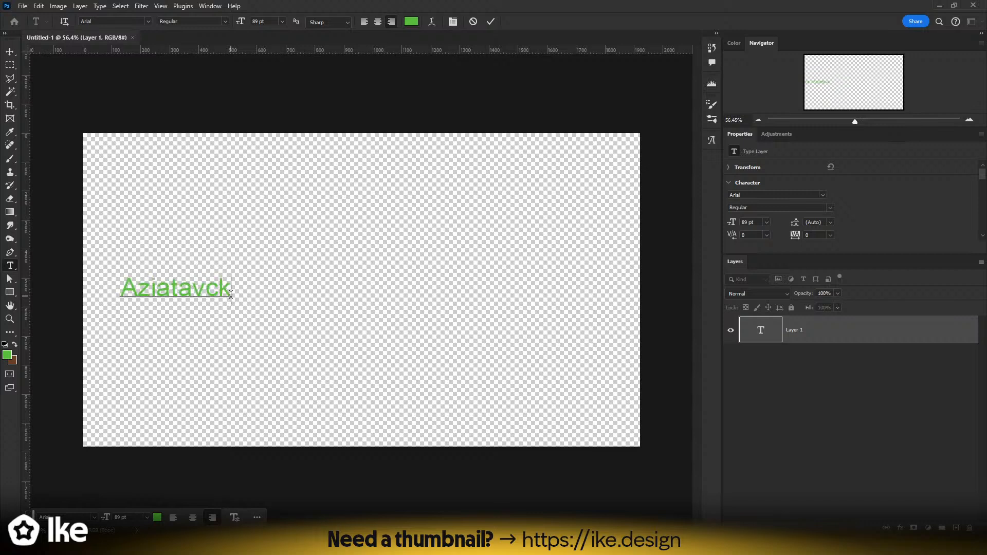
pyautogui.press('BackSpace')
pyautogui.press('BackSpace')
pyautogui.press('BackSpace')
pyautogui.write('ck')
# - Recolour the whole "Aziatack" text to black
pyautogui.hotkey('ctrl', 'a')
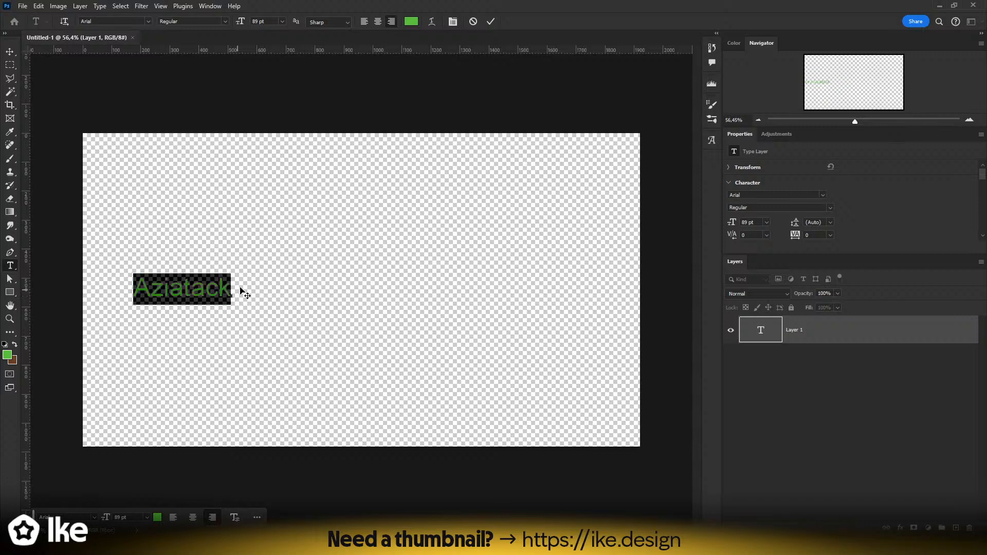
pyautogui.click(412, 22)
pyautogui.moveTo(509, 391); pyautogui.dragTo(546, 486)
pyautogui.click(650, 350)
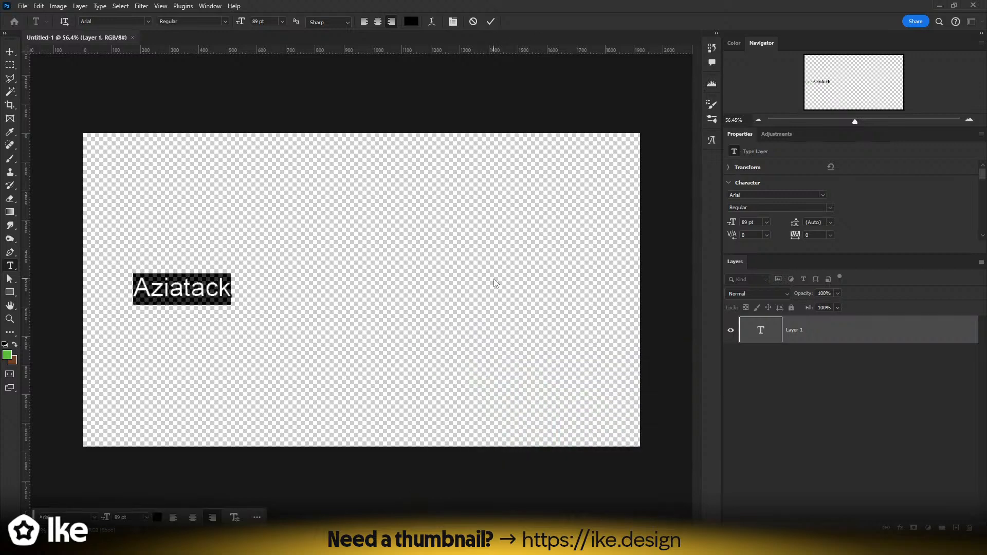
# - Add a second line reading "TK Designs" and left-align both lines of the text
pyautogui.press('Right')
pyautogui.write('TK Designs')
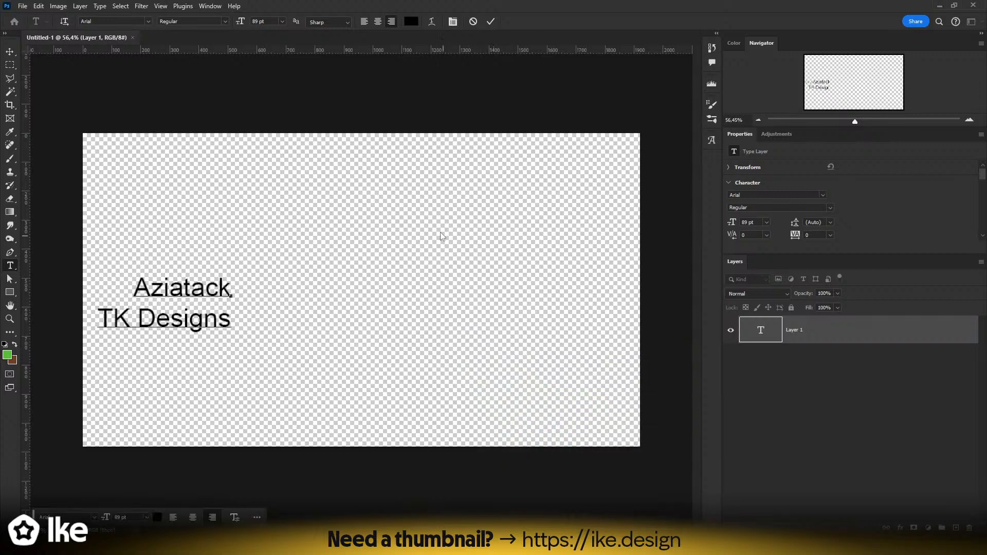
pyautogui.hotkey('ctrl', 'a')
pyautogui.click(364, 21)
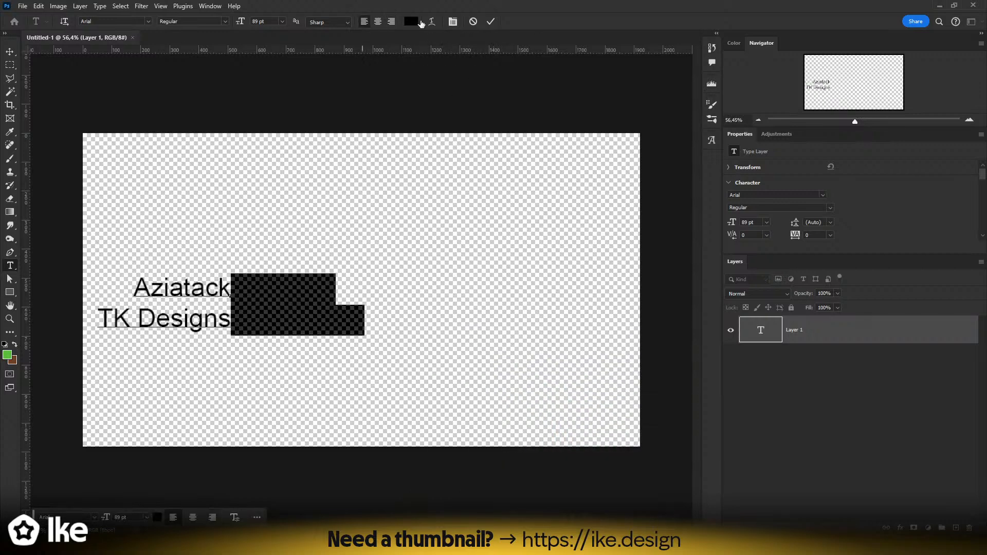
pyautogui.click(491, 21)
# - Scale the two-line text up to about 222 pt and reposition it near the middle of the canvas
pyautogui.hotkey('ctrl', 't')
pyautogui.moveTo(365, 303); pyautogui.dragTo(565, 300)
pyautogui.press('Return')
pyautogui.moveTo(378, 264); pyautogui.dragTo(339, 252)
pyautogui.press('Escape')
pyautogui.press('v')
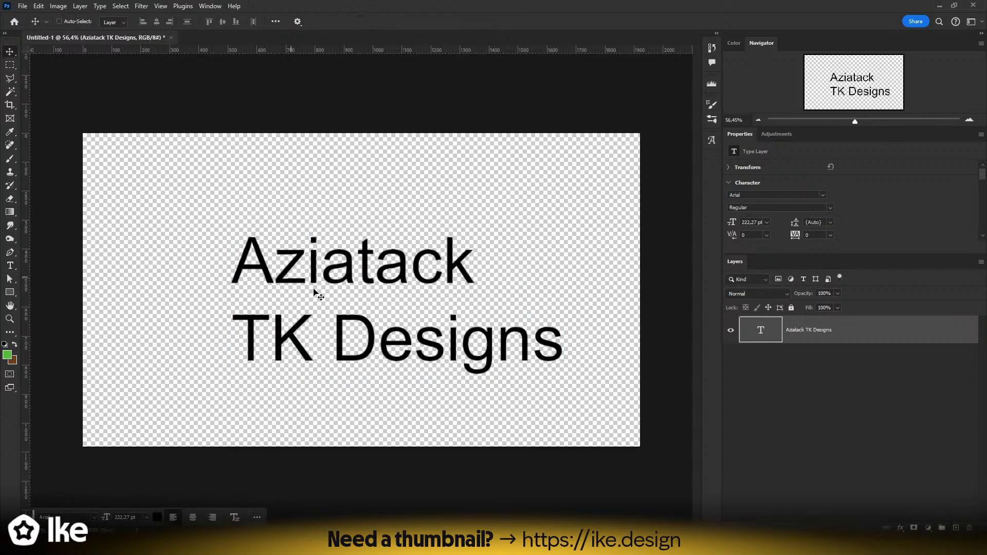
pyautogui.moveTo(313, 289); pyautogui.dragTo(281, 286)
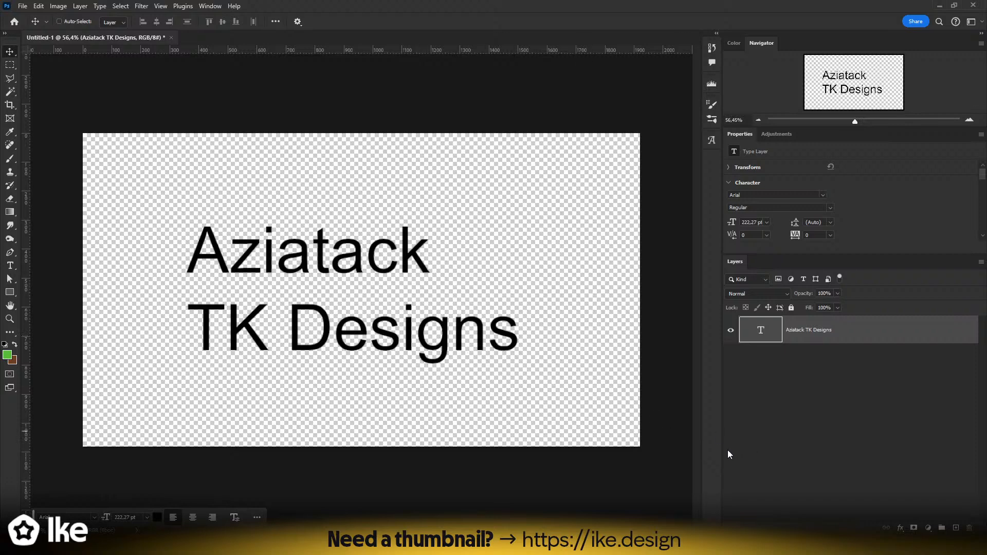
pyautogui.doubleClick(456, 335)
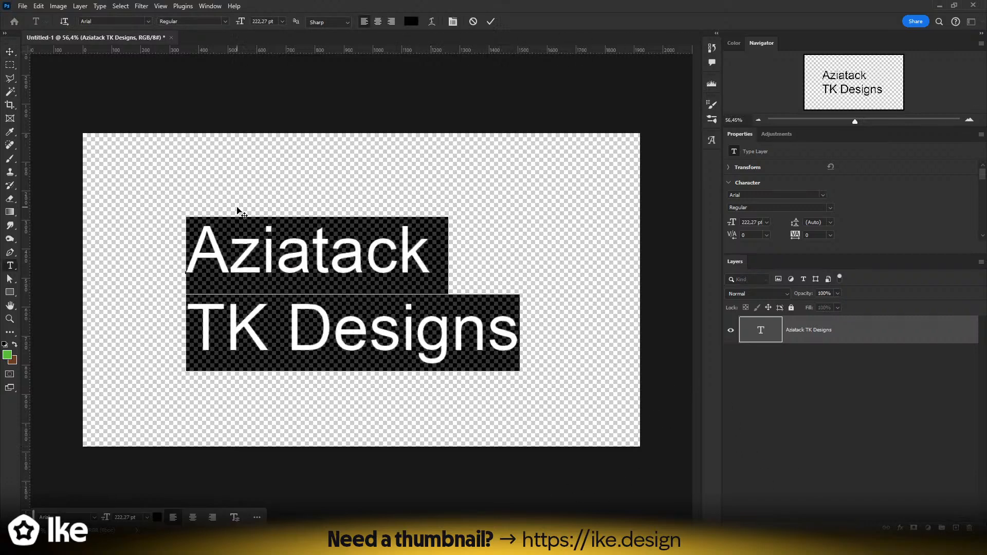
pyautogui.press('Escape')
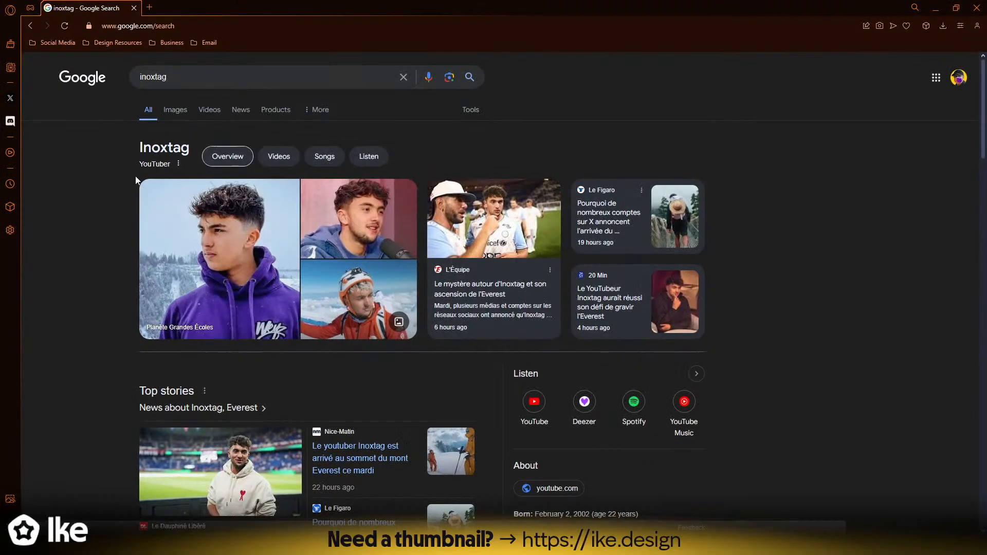
# - In the web browser, open Inoxtag's YouTube channel from the Google results and look through the thumbnails of its videos
pyautogui.scroll(-10, 108, 196)
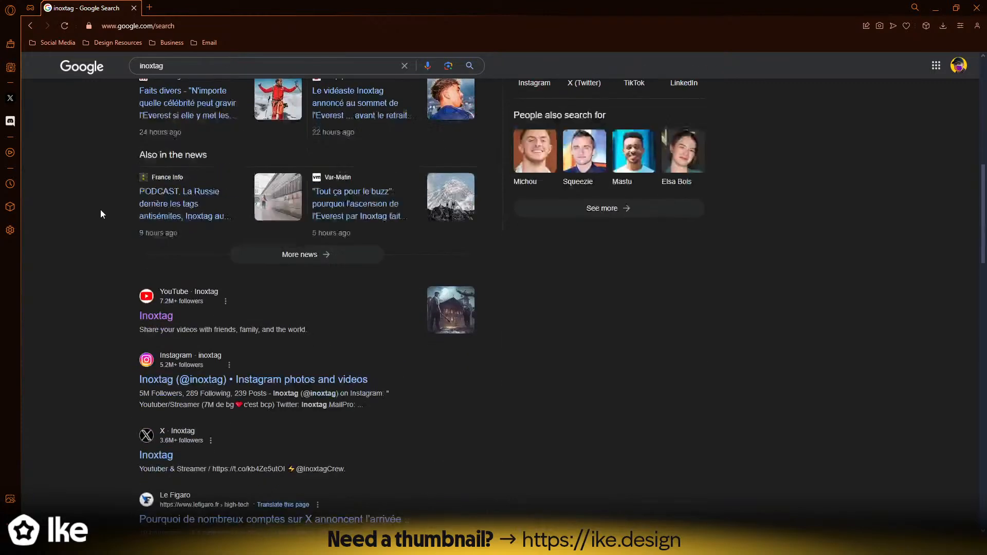
pyautogui.scroll(-3, 100, 214)
pyautogui.click(155, 163)
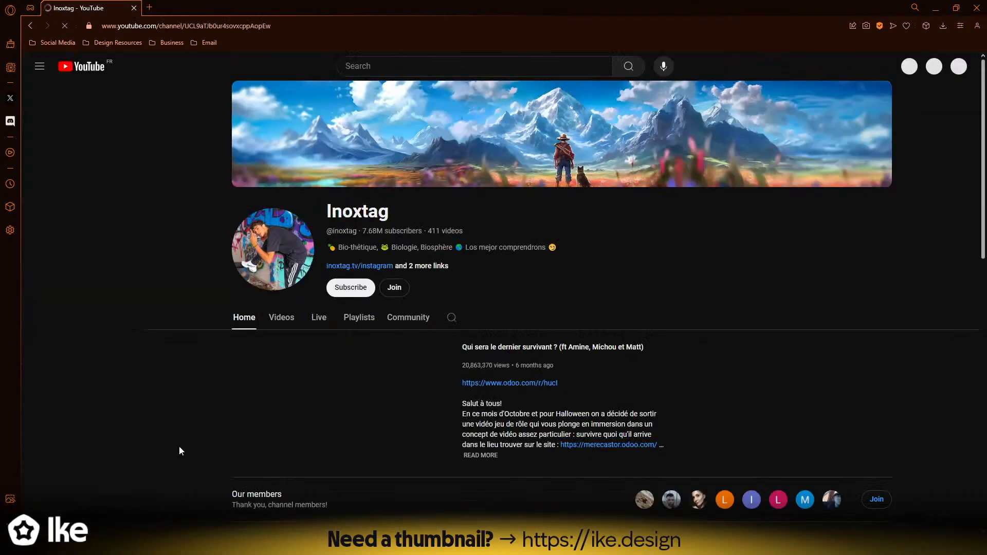
pyautogui.click(281, 317)
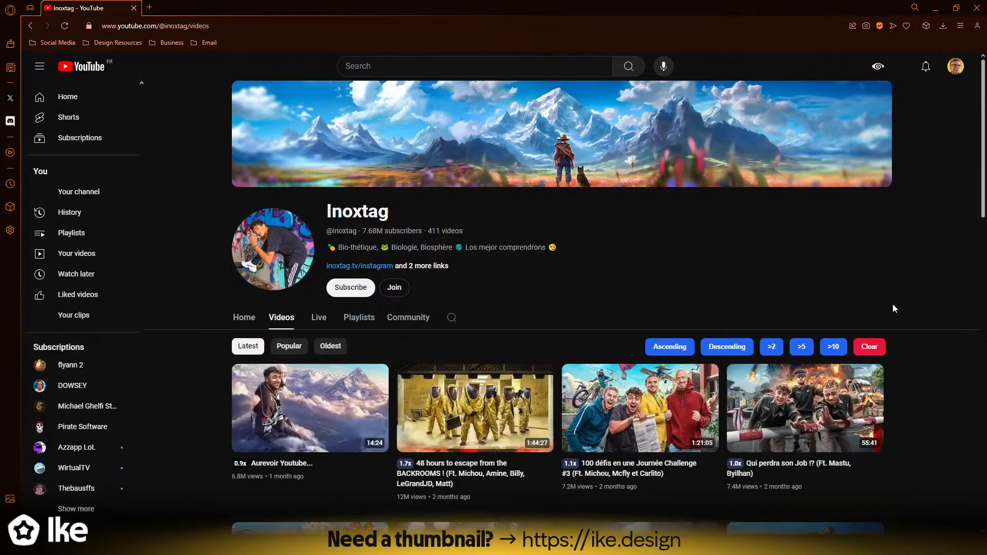
pyautogui.scroll(-4, 892, 304)
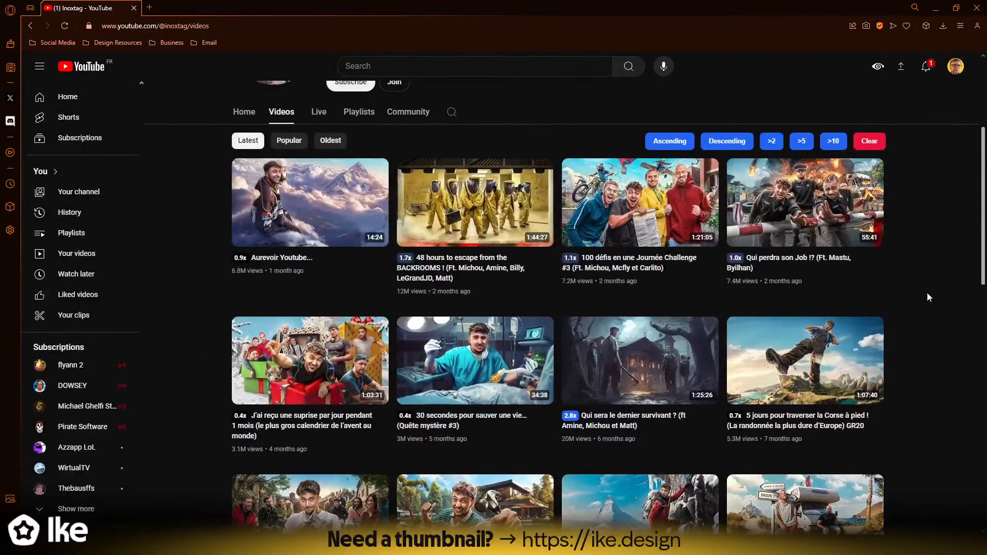
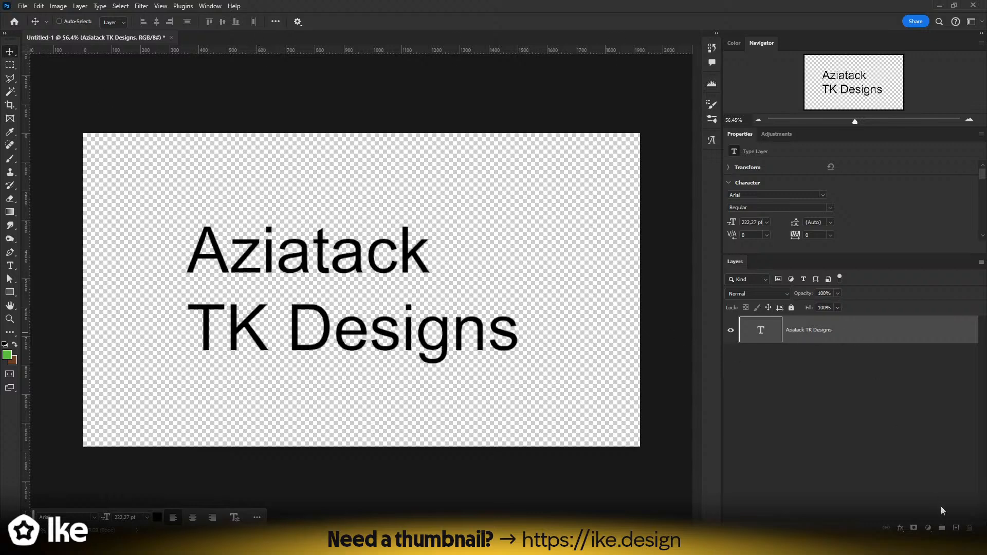
# - Back in Photoshop, create a new empty layer and delete the "Aziatack TK Designs" text layer
pyautogui.click(955, 527)
pyautogui.moveTo(823, 360); pyautogui.dragTo(969, 528)
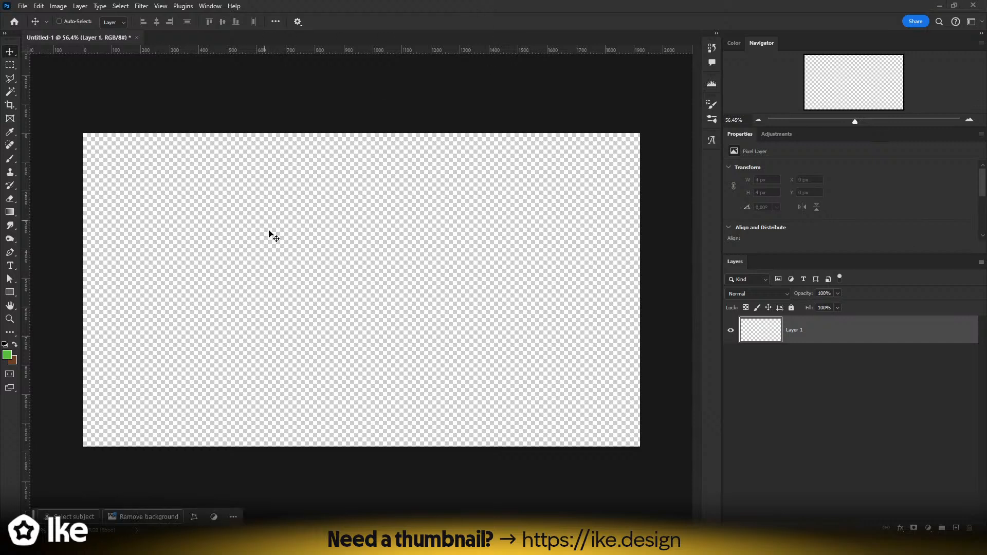
# - Switch to the Brush tool with a smaller tip, and set the foreground colour to black and the background colour to white
pyautogui.press('b')
pyautogui.moveTo(287, 307)
pyautogui.mouseDown()
pyautogui.moveTo(287, 277)
pyautogui.moveTo(300, 277)
pyautogui.mouseUp()
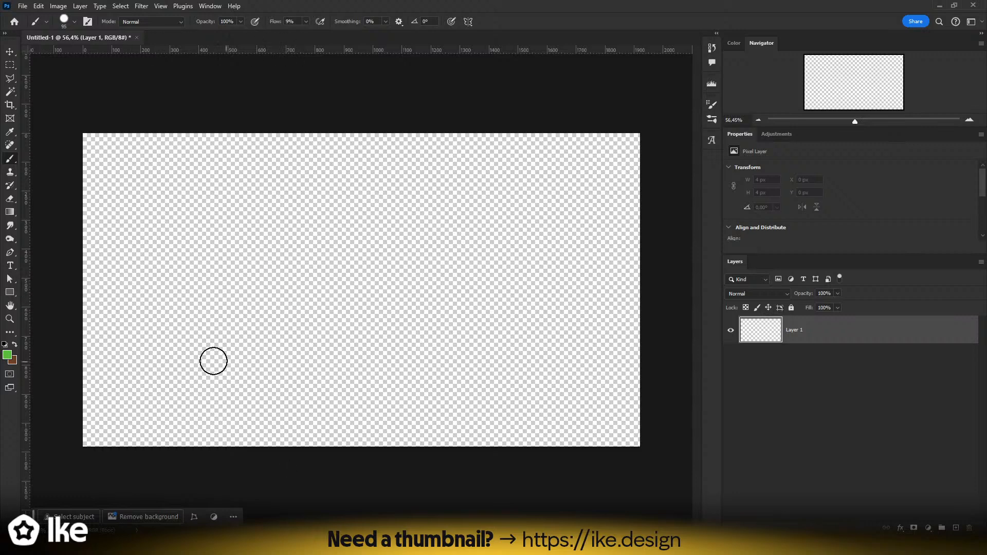
pyautogui.press('x')
pyautogui.click(7, 355)
pyautogui.moveTo(501, 463); pyautogui.dragTo(548, 489)
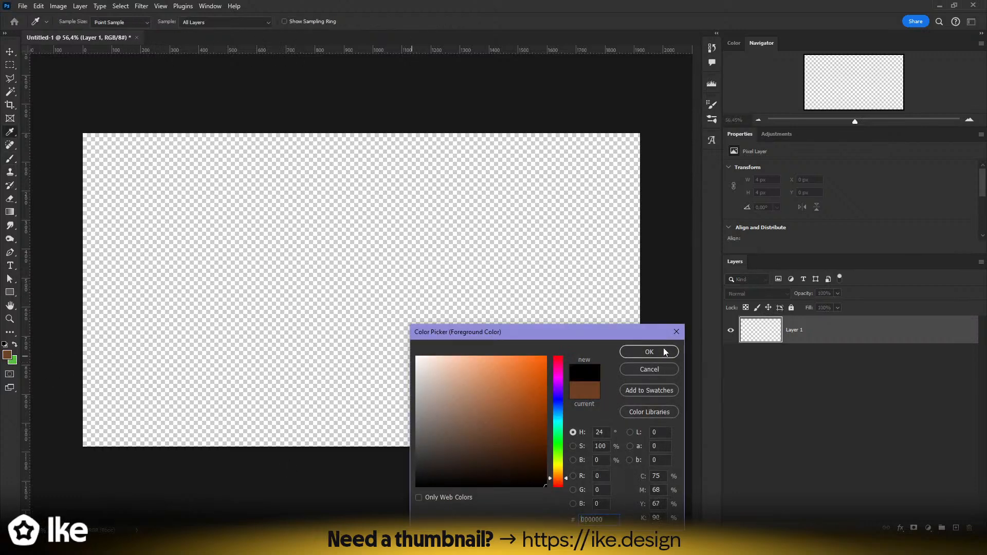
pyautogui.click(663, 352)
pyautogui.click(12, 360)
pyautogui.moveTo(432, 419)
pyautogui.mouseDown()
pyautogui.moveTo(418, 358)
pyautogui.moveTo(377, 379)
pyautogui.mouseUp()
pyautogui.press('x')
pyautogui.press('x')
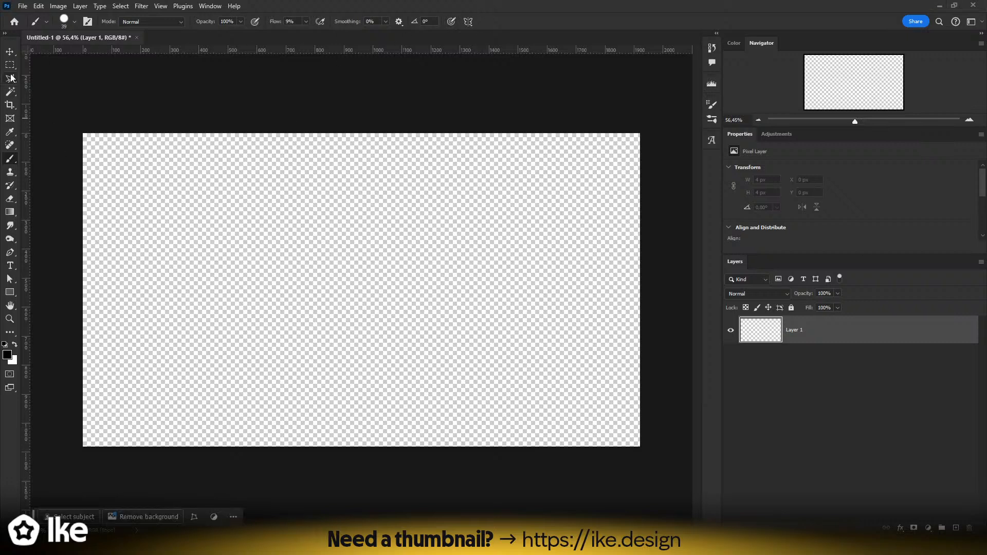
# - Raise the brush's Flow to 100% and shrink its tip to a thin line
pyautogui.click(10, 53)
pyautogui.click(10, 158)
pyautogui.moveTo(278, 299)
pyautogui.mouseDown()
pyautogui.moveTo(390, 347)
pyautogui.moveTo(426, 243)
pyautogui.mouseUp()
pyautogui.hotkey('ctrl', 'z')
pyautogui.moveTo(306, 23); pyautogui.dragTo(414, 32)
pyautogui.moveTo(323, 229); pyautogui.dragTo(281, 229)
# - Sketch a frame containing the number 1, a trash can below it and a long downward arrow beside them
pyautogui.moveTo(137, 236)
pyautogui.mouseDown()
pyautogui.moveTo(244, 159)
pyautogui.moveTo(248, 244)
pyautogui.moveTo(135, 242)
pyautogui.mouseUp()
pyautogui.moveTo(167, 211); pyautogui.dragTo(190, 214)
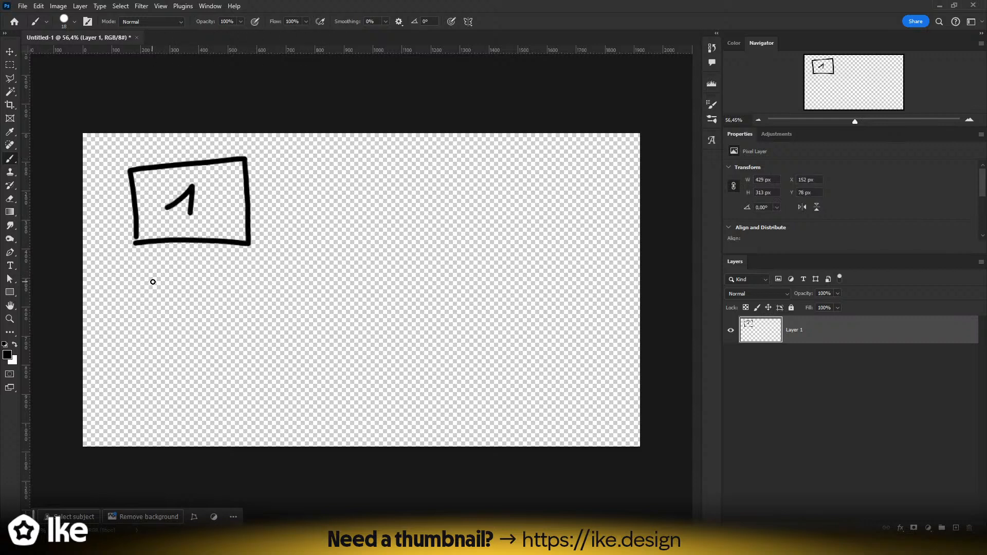
pyautogui.moveTo(198, 324)
pyautogui.mouseDown()
pyautogui.moveTo(165, 283)
pyautogui.moveTo(199, 290)
pyautogui.moveTo(199, 325)
pyautogui.mouseUp()
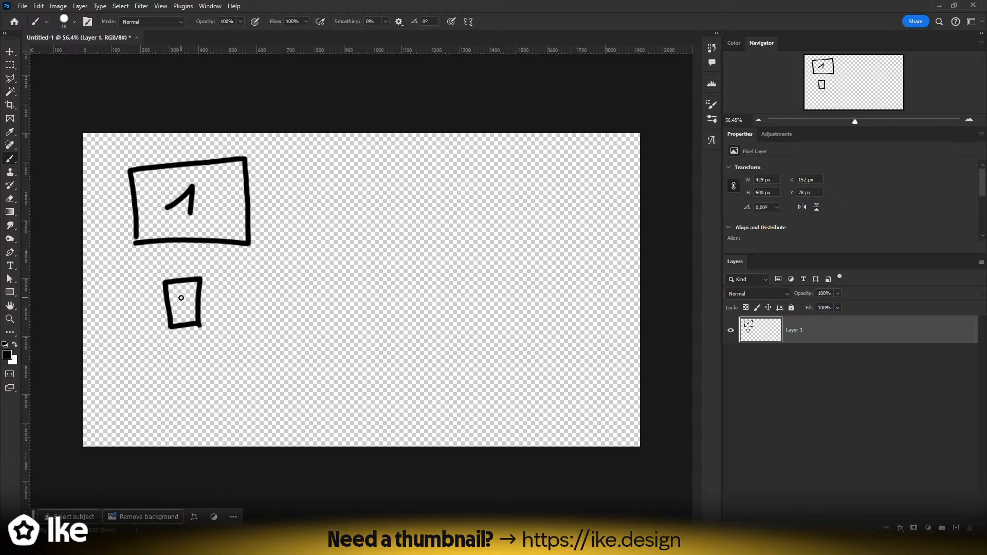
pyautogui.moveTo(176, 291)
pyautogui.mouseDown()
pyautogui.moveTo(180, 317)
pyautogui.moveTo(187, 313)
pyautogui.moveTo(161, 271)
pyautogui.moveTo(206, 267)
pyautogui.moveTo(205, 281)
pyautogui.mouseUp()
pyautogui.moveTo(276, 169)
pyautogui.mouseDown()
pyautogui.moveTo(266, 392)
pyautogui.moveTo(289, 352)
pyautogui.mouseUp()
# - Duplicate the trash can sketch twice with a rectangular selection, stacking the copies below the original, and deselect
pyautogui.press('m')
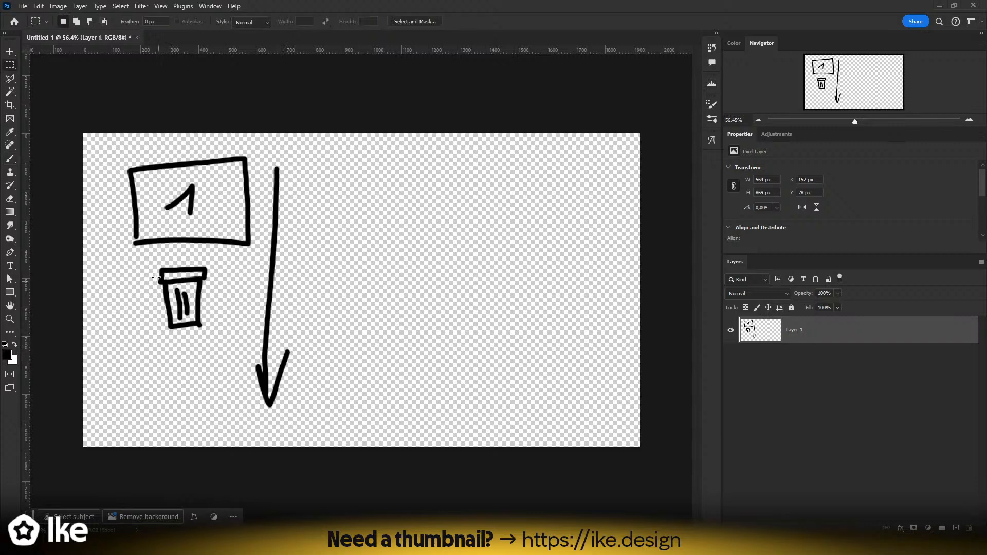
pyautogui.moveTo(147, 261)
pyautogui.mouseDown()
pyautogui.moveTo(217, 337)
pyautogui.moveTo(198, 384)
pyautogui.mouseUp()
pyautogui.press('v')
pyautogui.moveTo(193, 364); pyautogui.dragTo(195, 439)
pyautogui.moveTo(192, 424); pyautogui.dragTo(191, 484)
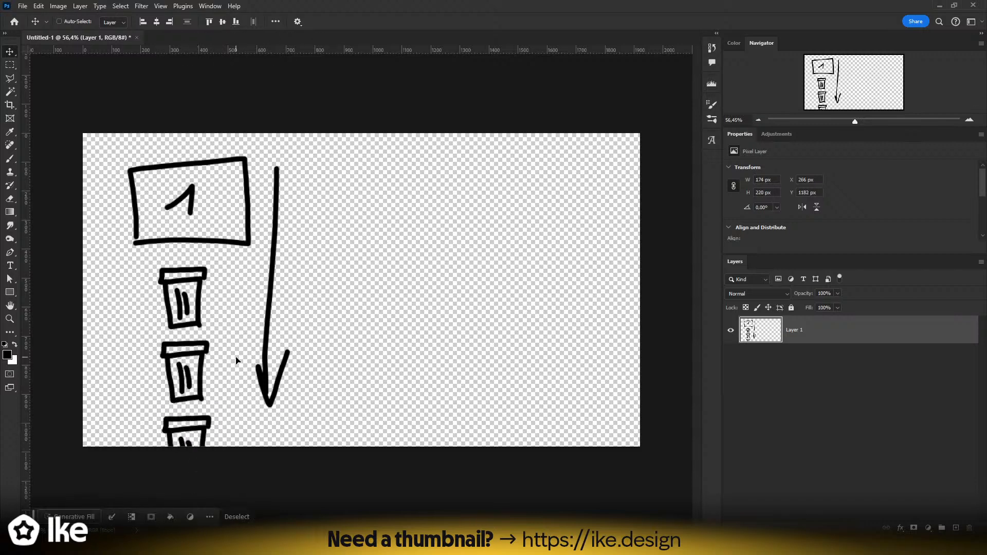
pyautogui.hotkey('ctrl', 'd')
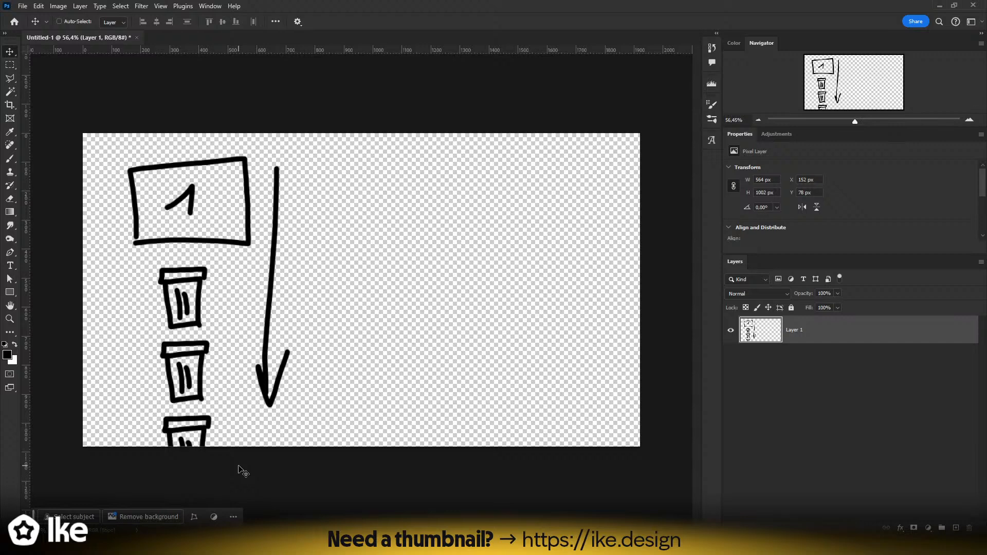
# - Select the entire sketch with the Rectangular Marquee, erase it from Layer 1 and deselect
pyautogui.press('m')
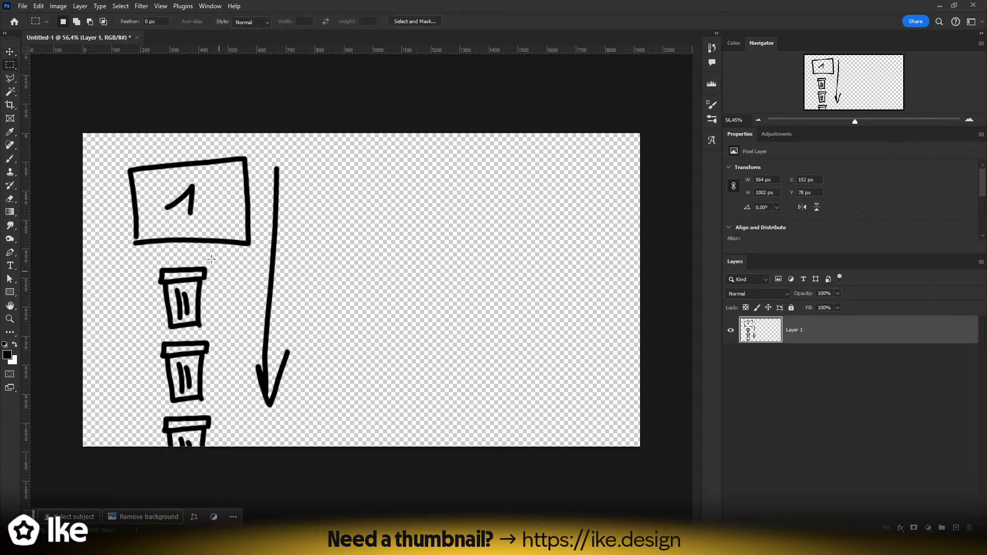
pyautogui.moveTo(103, 135)
pyautogui.mouseDown()
pyautogui.moveTo(177, 198)
pyautogui.moveTo(390, 447)
pyautogui.mouseUp()
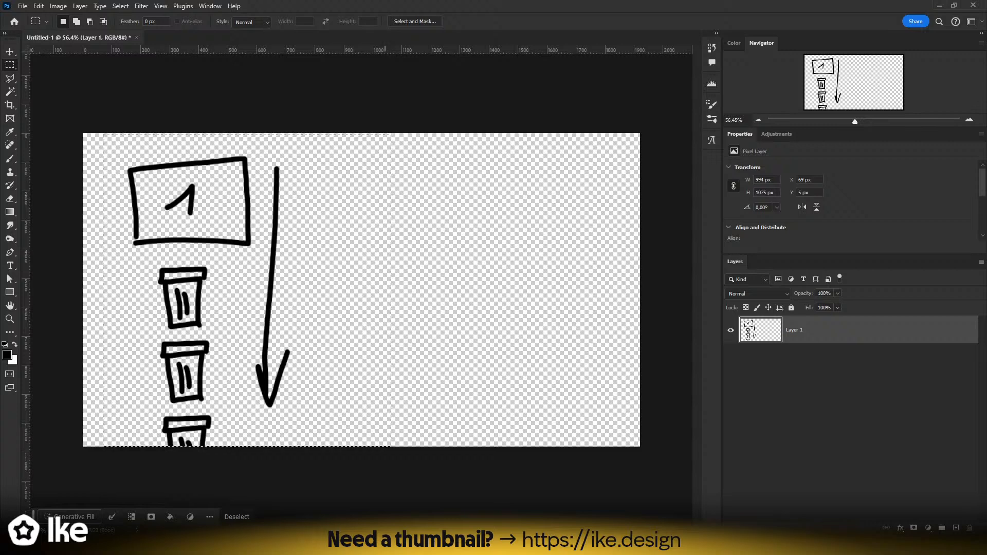
pyautogui.press('Delete')
pyautogui.hotkey('ctrl', 'd')
pyautogui.press('v')
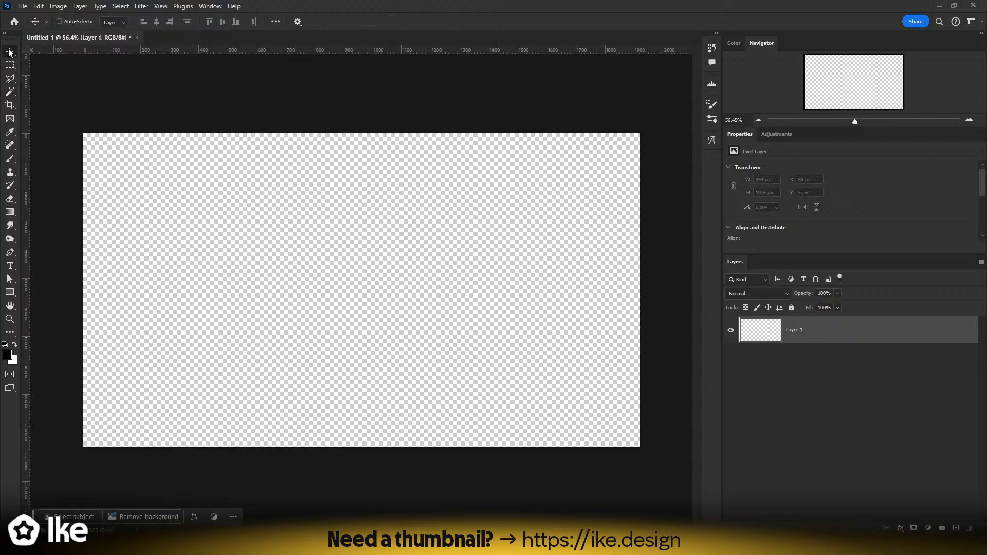
# - Draw two small stacked frames numbered 1 and 2 with the brush, each with a heart beside it
pyautogui.moveTo(243, 404)
pyautogui.mouseDown()
pyautogui.moveTo(276, 214)
pyautogui.moveTo(319, 196)
pyautogui.moveTo(293, 379)
pyautogui.mouseUp()
pyautogui.press('b')
pyautogui.moveTo(173, 193)
pyautogui.mouseDown()
pyautogui.moveTo(137, 149)
pyautogui.moveTo(202, 153)
pyautogui.moveTo(201, 182)
pyautogui.moveTo(174, 192)
pyautogui.mouseUp()
pyautogui.moveTo(154, 176)
pyautogui.mouseDown()
pyautogui.moveTo(169, 165)
pyautogui.moveTo(164, 184)
pyautogui.mouseUp()
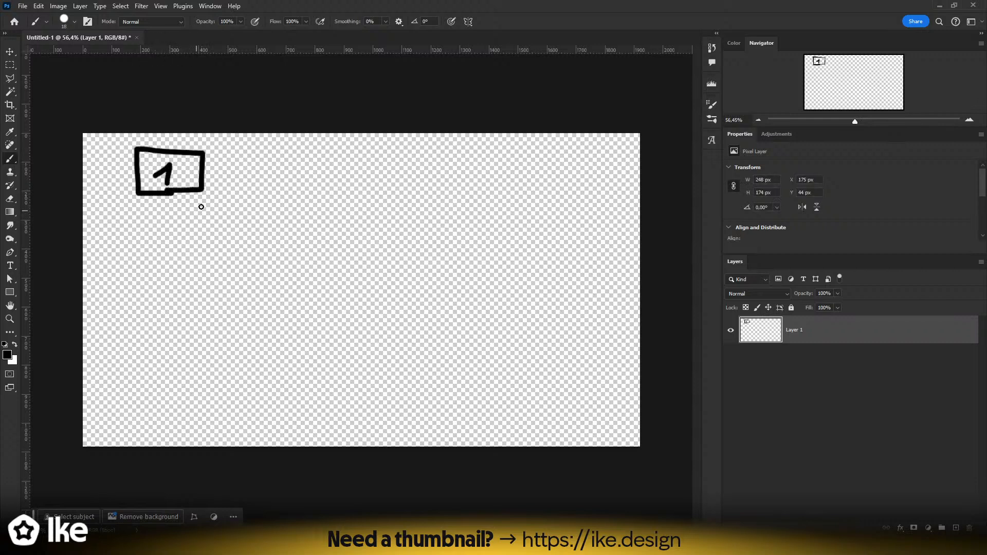
pyautogui.moveTo(231, 203)
pyautogui.mouseDown()
pyautogui.moveTo(236, 178)
pyautogui.moveTo(232, 204)
pyautogui.mouseUp()
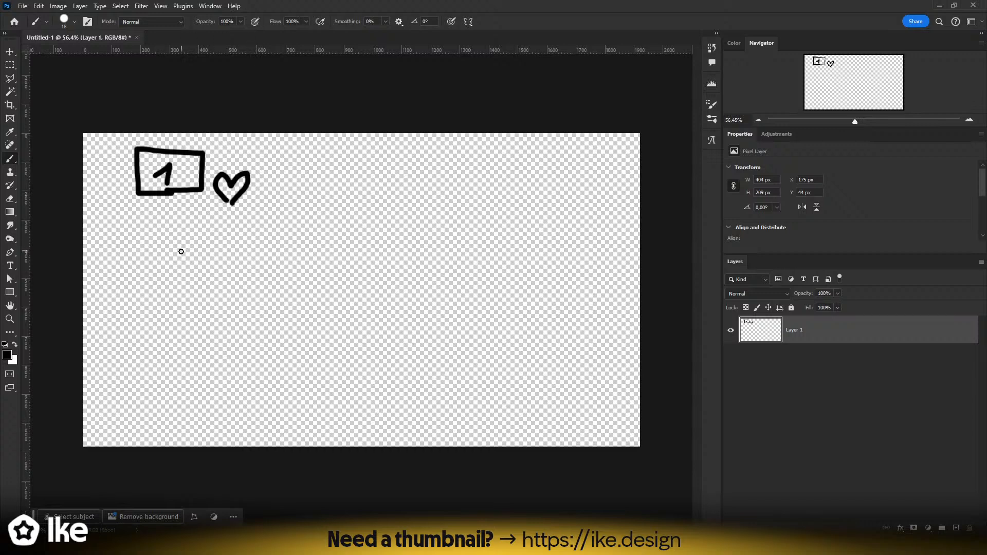
pyautogui.moveTo(153, 222)
pyautogui.mouseDown()
pyautogui.moveTo(205, 219)
pyautogui.moveTo(137, 272)
pyautogui.moveTo(162, 221)
pyautogui.moveTo(167, 249)
pyautogui.moveTo(191, 258)
pyautogui.moveTo(222, 235)
pyautogui.moveTo(226, 262)
pyautogui.mouseUp()
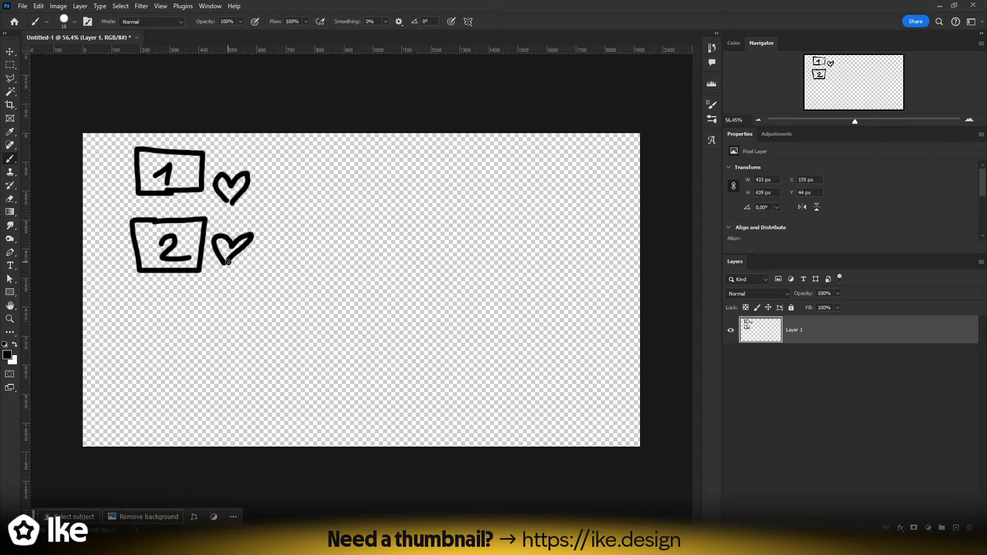
# - Draw a third frame numbered 3 with a heart beside it, below the frames numbered 1 and 2
pyautogui.moveTo(137, 283)
pyautogui.mouseDown()
pyautogui.moveTo(207, 308)
pyautogui.moveTo(176, 337)
pyautogui.moveTo(137, 286)
pyautogui.mouseUp()
pyautogui.moveTo(165, 295)
pyautogui.mouseDown()
pyautogui.moveTo(181, 327)
pyautogui.moveTo(220, 308)
pyautogui.moveTo(257, 311)
pyautogui.moveTo(234, 328)
pyautogui.mouseUp()
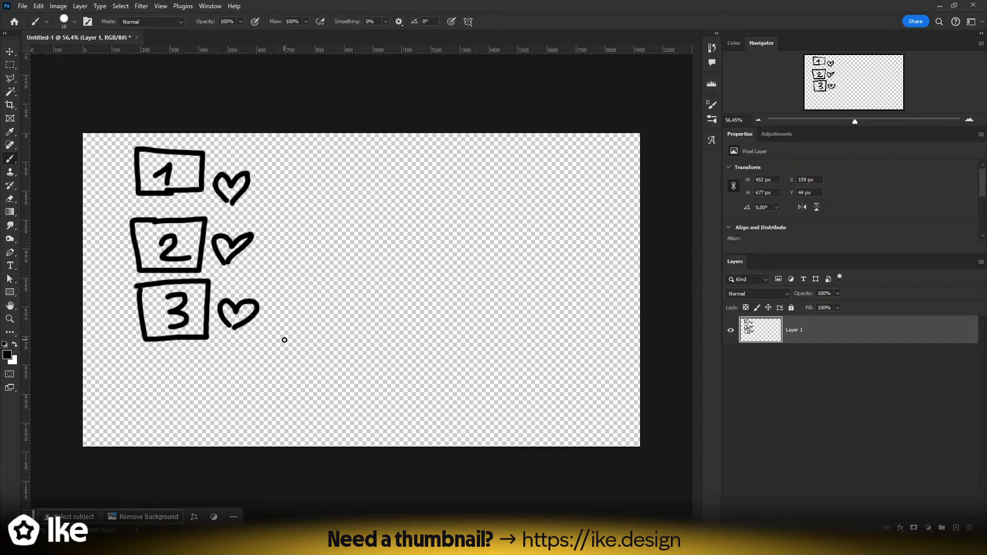
# - Undo the brush strokes of the numbered frames and their hearts
pyautogui.hotkey('ctrl', 'z')
pyautogui.hotkey('ctrl', 'z')
pyautogui.hotkey('ctrl', 'z')
pyautogui.hotkey('ctrl', 'z')
pyautogui.hotkey('ctrl', 'z')
pyautogui.hotkey('ctrl', 'z')
pyautogui.hotkey('ctrl', 'z')
pyautogui.hotkey('ctrl', 'z')
pyautogui.hotkey('ctrl', 'z')
pyautogui.hotkey('ctrl', 'z')
pyautogui.hotkey('ctrl', 'z')
pyautogui.hotkey('ctrl', 'z')
pyautogui.hotkey('ctrl', 'z')
pyautogui.hotkey('ctrl', 'z')
pyautogui.hotkey('ctrl', 'z')
pyautogui.hotkey('ctrl', 'z')
pyautogui.hotkey('ctrl', 'z')
pyautogui.hotkey('ctrl', 'z')
pyautogui.hotkey('ctrl', 'z')
pyautogui.hotkey('ctrl', 'z')
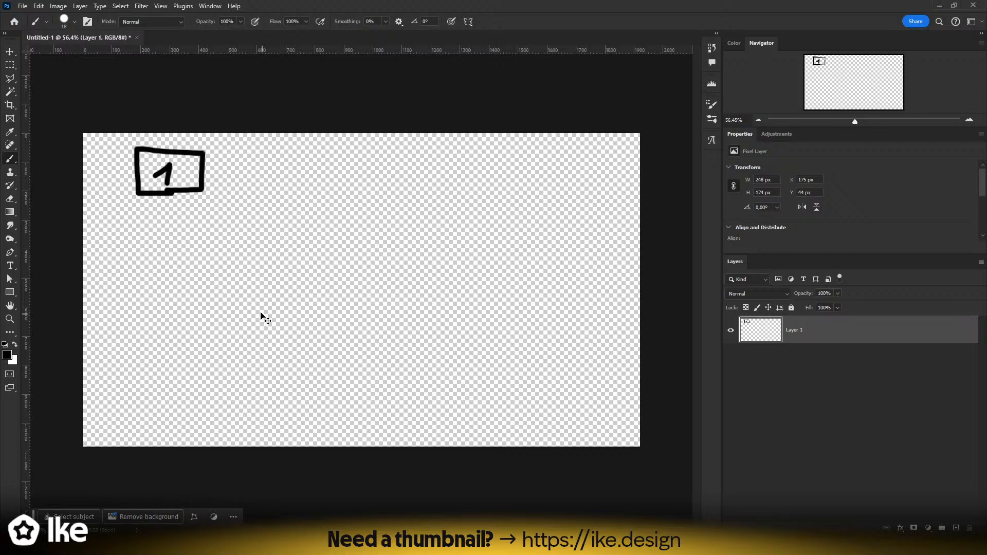
# - Draw two large stacked frames with the brush and label them A and B beside their right edges
pyautogui.moveTo(248, 276)
pyautogui.mouseDown()
pyautogui.moveTo(165, 277)
pyautogui.moveTo(158, 196)
pyautogui.moveTo(292, 193)
pyautogui.moveTo(294, 279)
pyautogui.moveTo(230, 278)
pyautogui.mouseUp()
pyautogui.moveTo(167, 289)
pyautogui.mouseDown()
pyautogui.moveTo(291, 290)
pyautogui.moveTo(294, 339)
pyautogui.moveTo(252, 352)
pyautogui.moveTo(174, 354)
pyautogui.moveTo(167, 326)
pyautogui.moveTo(163, 297)
pyautogui.mouseUp()
pyautogui.moveTo(311, 261)
pyautogui.mouseDown()
pyautogui.moveTo(335, 245)
pyautogui.moveTo(340, 255)
pyautogui.mouseUp()
pyautogui.moveTo(319, 239); pyautogui.dragTo(341, 238)
pyautogui.moveTo(315, 338)
pyautogui.mouseDown()
pyautogui.moveTo(338, 316)
pyautogui.moveTo(314, 340)
pyautogui.mouseUp()
# - Draw four roughly parallel horizontal lines below the frames labelled A and B
pyautogui.moveTo(200, 391); pyautogui.dragTo(321, 382)
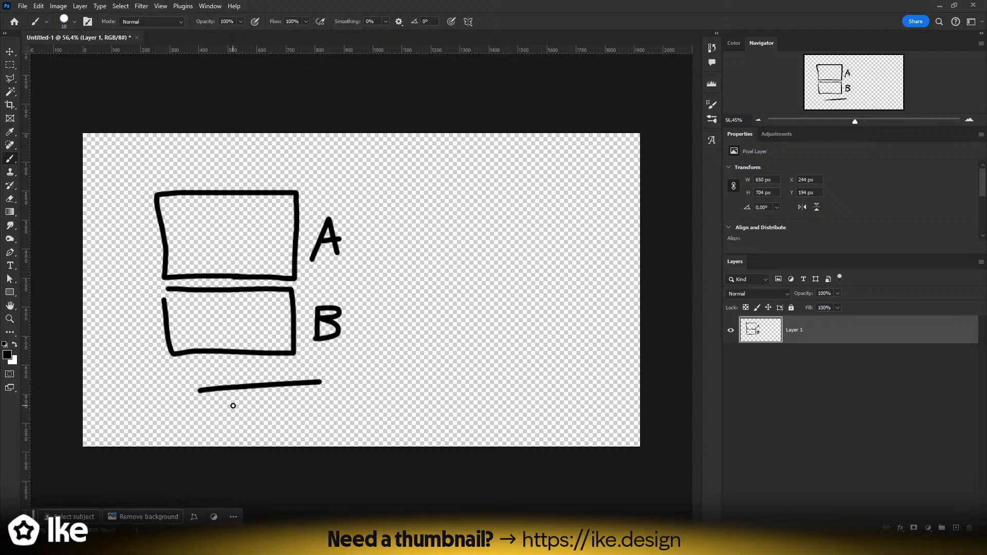
pyautogui.moveTo(236, 406); pyautogui.dragTo(350, 394)
pyautogui.moveTo(239, 420); pyautogui.dragTo(347, 410)
pyautogui.moveTo(260, 432); pyautogui.dragTo(339, 425)
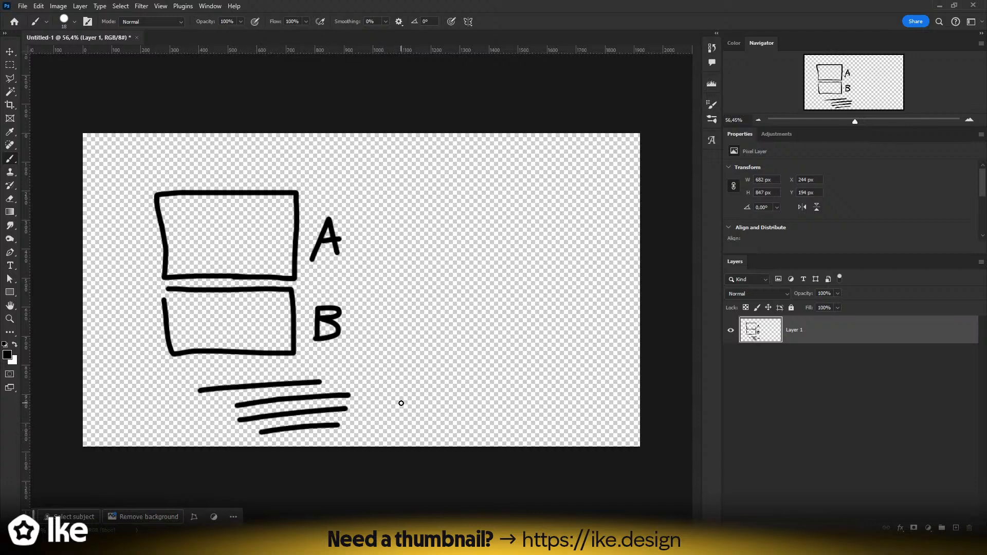
# - Undo the four lines and both lettered frames to empty the canvas
pyautogui.hotkey('ctrl', 'z')
pyautogui.hotkey('ctrl', 'z')
pyautogui.hotkey('ctrl', 'z')
pyautogui.hotkey('ctrl', 'z')
pyautogui.hotkey('ctrl', 'z')
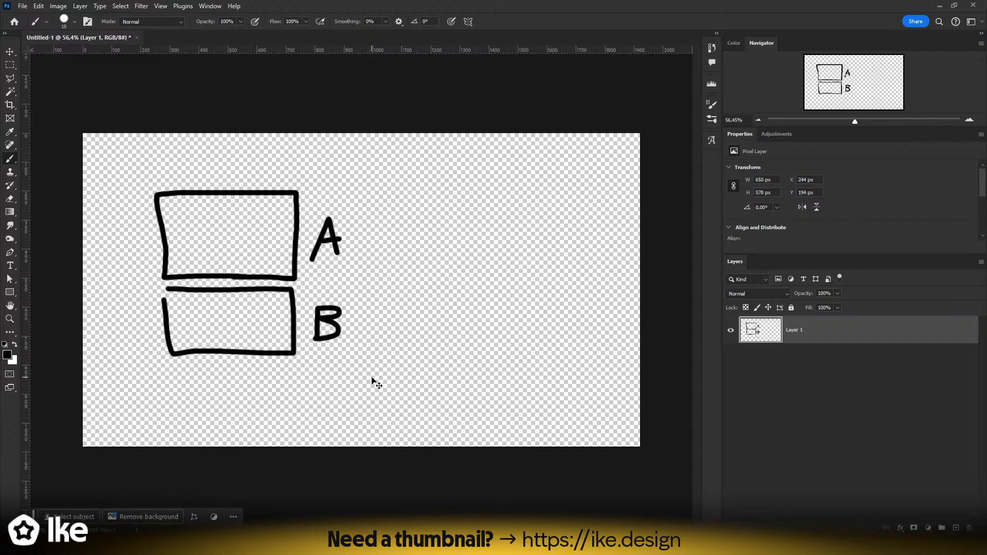
pyautogui.hotkey('ctrl', 'z')
pyautogui.hotkey('ctrl', 'z')
pyautogui.hotkey('ctrl', 'z')
pyautogui.hotkey('ctrl', 'z')
pyautogui.hotkey('ctrl', 'z')
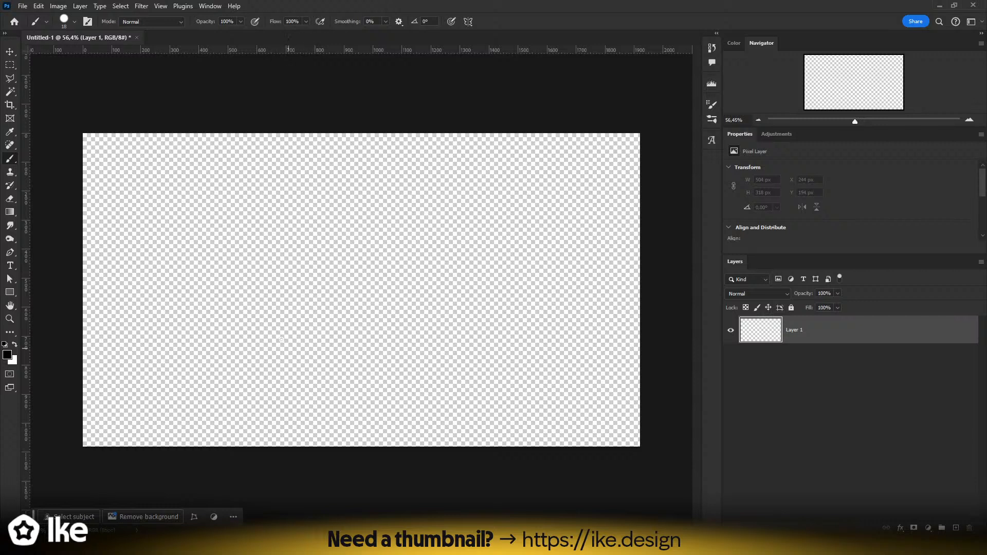
pyautogui.click(244, 274)
pyautogui.moveTo(256, 288); pyautogui.dragTo(326, 187)
pyautogui.hotkey('ctrl', 'z')
# - Handwrite "Quality" followed by a greater-than sign across the upper part of the canvas with the brush
pyautogui.moveTo(160, 182)
pyautogui.mouseDown()
pyautogui.moveTo(143, 201)
pyautogui.moveTo(167, 211)
pyautogui.moveTo(184, 242)
pyautogui.mouseUp()
pyautogui.moveTo(195, 204)
pyautogui.mouseDown()
pyautogui.moveTo(222, 192)
pyautogui.moveTo(252, 224)
pyautogui.mouseUp()
pyautogui.moveTo(264, 176); pyautogui.dragTo(263, 235)
pyautogui.moveTo(277, 203); pyautogui.dragTo(276, 226)
pyautogui.click(278, 183)
pyautogui.moveTo(295, 175); pyautogui.dragTo(294, 228)
pyautogui.moveTo(286, 201); pyautogui.dragTo(312, 198)
pyautogui.moveTo(315, 197); pyautogui.dragTo(326, 227)
pyautogui.moveTo(342, 198); pyautogui.dragTo(317, 265)
pyautogui.moveTo(368, 235)
pyautogui.mouseDown()
pyautogui.moveTo(415, 204)
pyautogui.moveTo(366, 174)
pyautogui.mouseUp()
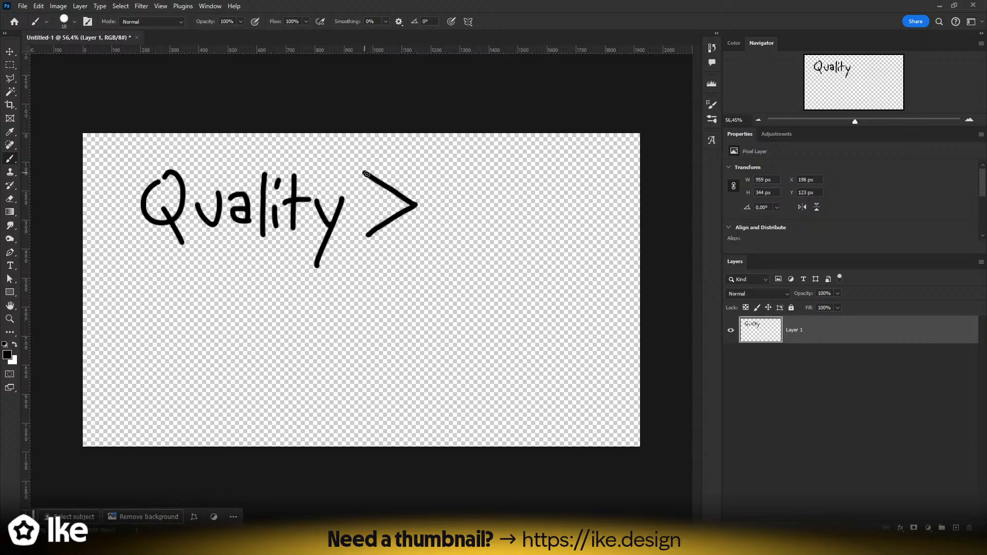
# - Handwrite "Quantity" after the greater-than sign and shift the whole lettering slightly up and left
pyautogui.moveTo(441, 184); pyautogui.dragTo(437, 179)
pyautogui.moveTo(459, 215); pyautogui.dragTo(476, 252)
pyautogui.moveTo(498, 206)
pyautogui.mouseDown()
pyautogui.moveTo(518, 231)
pyautogui.moveTo(530, 222)
pyautogui.moveTo(539, 230)
pyautogui.mouseUp()
pyautogui.moveTo(544, 200)
pyautogui.mouseDown()
pyautogui.moveTo(541, 225)
pyautogui.moveTo(564, 227)
pyautogui.mouseUp()
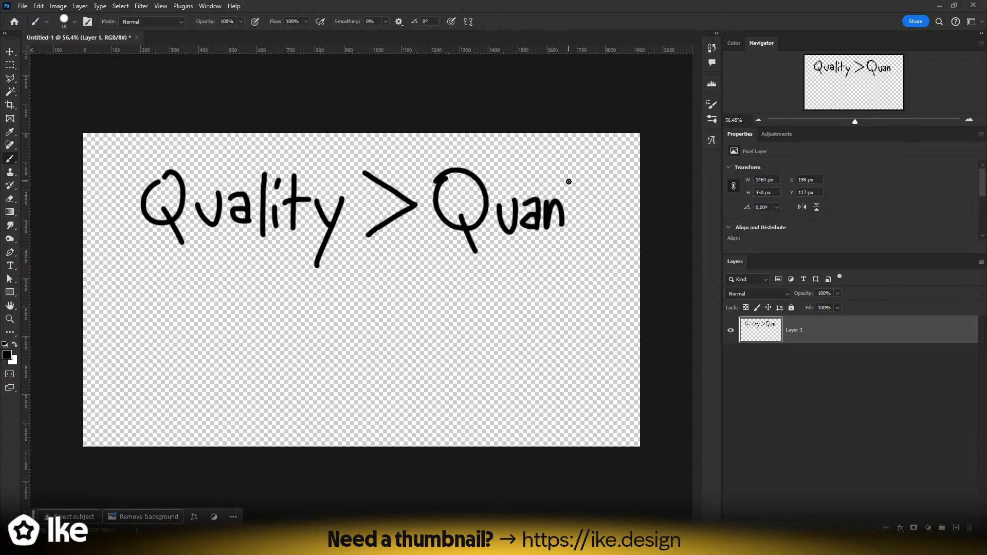
pyautogui.moveTo(566, 177); pyautogui.dragTo(564, 223)
pyautogui.moveTo(560, 196)
pyautogui.mouseDown()
pyautogui.moveTo(579, 191)
pyautogui.moveTo(584, 226)
pyautogui.mouseUp()
pyautogui.moveTo(585, 184); pyautogui.dragTo(598, 223)
pyautogui.moveTo(591, 196)
pyautogui.mouseDown()
pyautogui.moveTo(599, 220)
pyautogui.moveTo(607, 195)
pyautogui.moveTo(587, 266)
pyautogui.mouseUp()
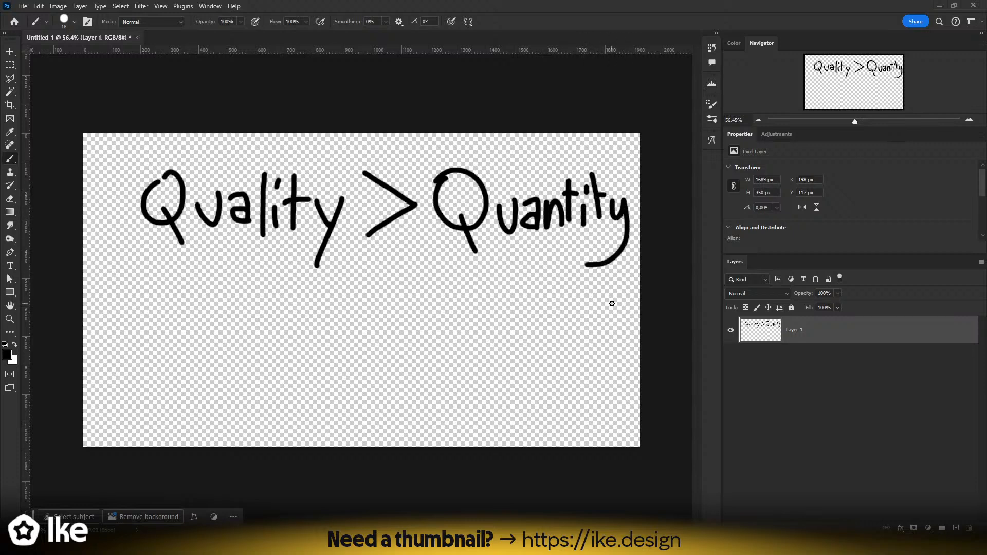
pyautogui.press('v')
pyautogui.moveTo(496, 228); pyautogui.dragTo(467, 223)
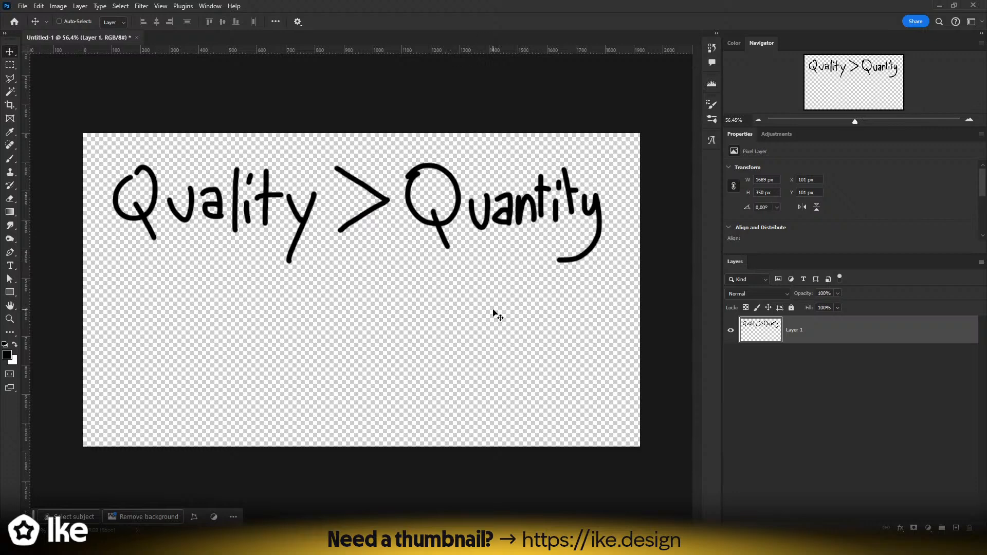
# - Try a brush underline beneath the handwritten word "Quantity" and undo it
pyautogui.press('b')
pyautogui.moveTo(419, 254); pyautogui.dragTo(573, 248)
pyautogui.hotkey('ctrl', 'z')
pyautogui.moveTo(476, 234); pyautogui.dragTo(591, 240)
pyautogui.hotkey('ctrl', 'z')
pyautogui.hotkey('ctrl', 'z')
pyautogui.moveTo(470, 241); pyautogui.dragTo(578, 231)
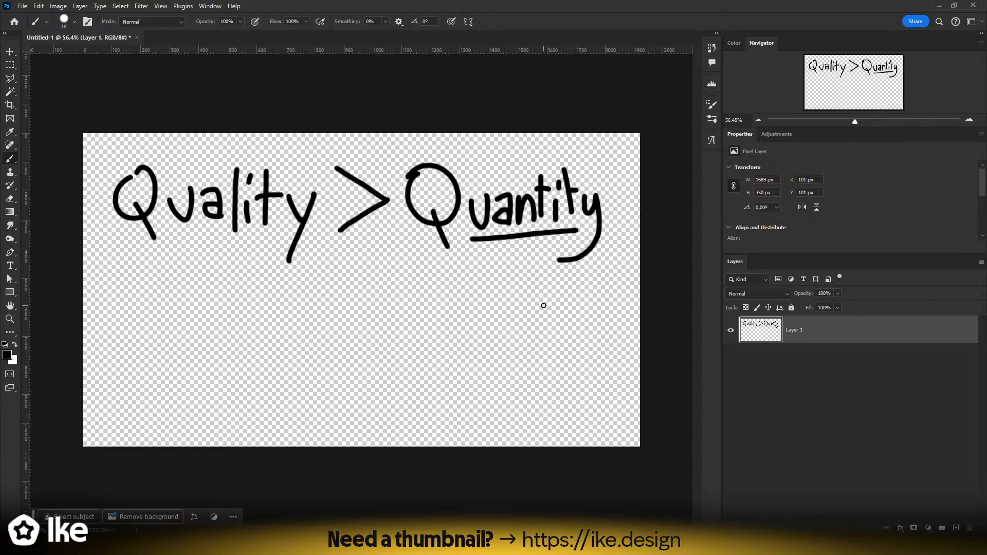
pyautogui.hotkey('ctrl', 'z')
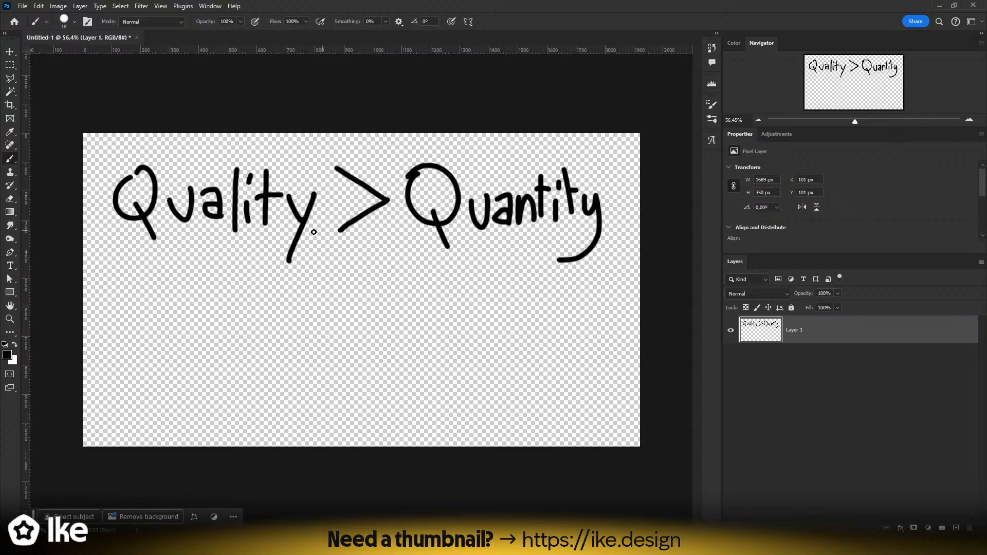
# - Try a single brush underline beneath the handwritten word "Quality" and undo it
pyautogui.moveTo(172, 248); pyautogui.dragTo(278, 247)
pyautogui.hotkey('ctrl', 'z')
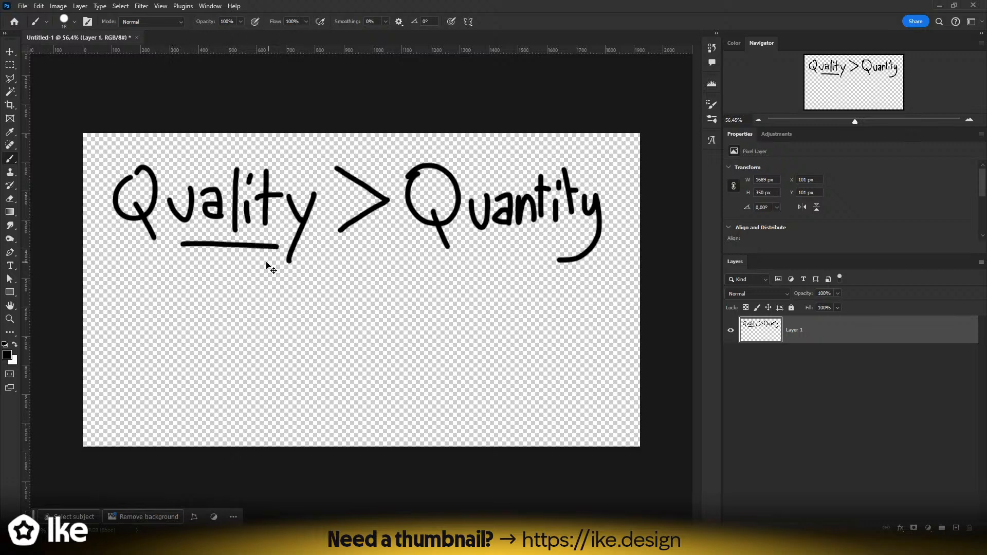
pyautogui.hotkey('ctrl', 'z')
pyautogui.moveTo(161, 135)
pyautogui.mouseDown()
pyautogui.moveTo(360, 178)
pyautogui.moveTo(144, 137)
pyautogui.moveTo(337, 211)
pyautogui.moveTo(86, 152)
pyautogui.moveTo(177, 276)
pyautogui.moveTo(160, 138)
pyautogui.mouseUp()
pyautogui.hotkey('ctrl', 'z')
pyautogui.hotkey('ctrl', 'z')
pyautogui.hotkey('ctrl', 'z')
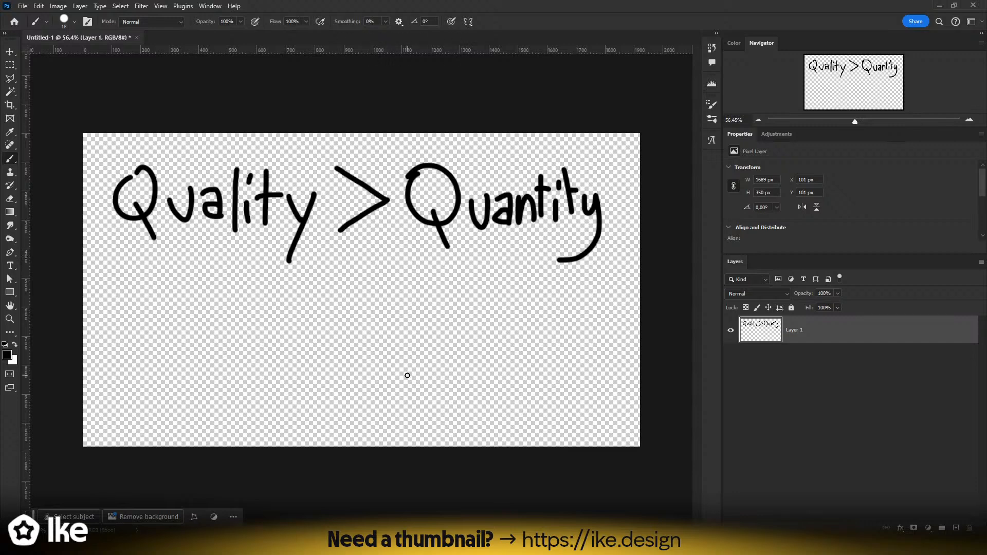
# - Try a zigzag underline beneath the handwritten word "Quality" and undo it
pyautogui.moveTo(155, 242); pyautogui.dragTo(276, 269)
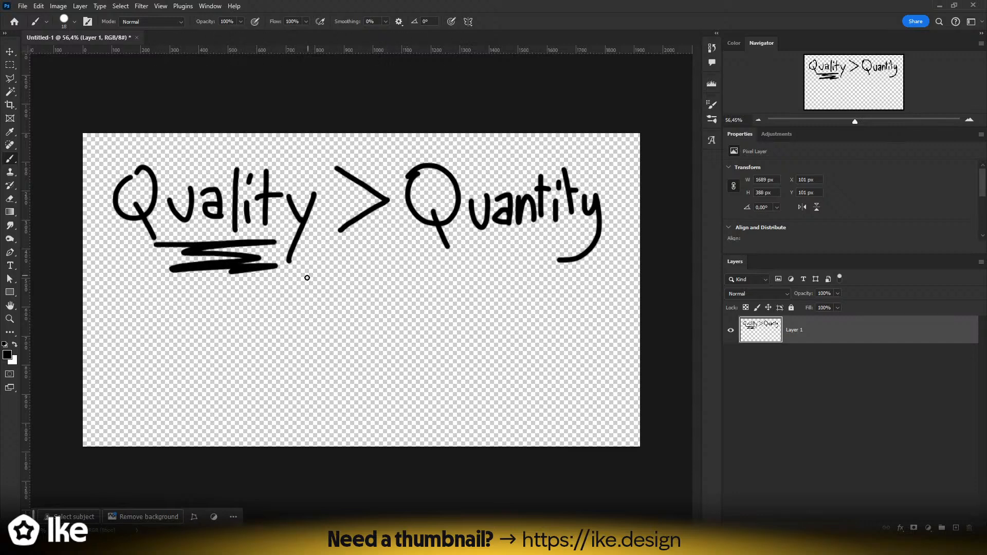
pyautogui.hotkey('ctrl', 'z')
pyautogui.moveTo(188, 242)
pyautogui.mouseDown()
pyautogui.moveTo(255, 241)
pyautogui.moveTo(258, 273)
pyautogui.mouseUp()
pyautogui.hotkey('ctrl', 'z')
pyautogui.moveTo(177, 242); pyautogui.dragTo(252, 272)
pyautogui.hotkey('ctrl', 'z')
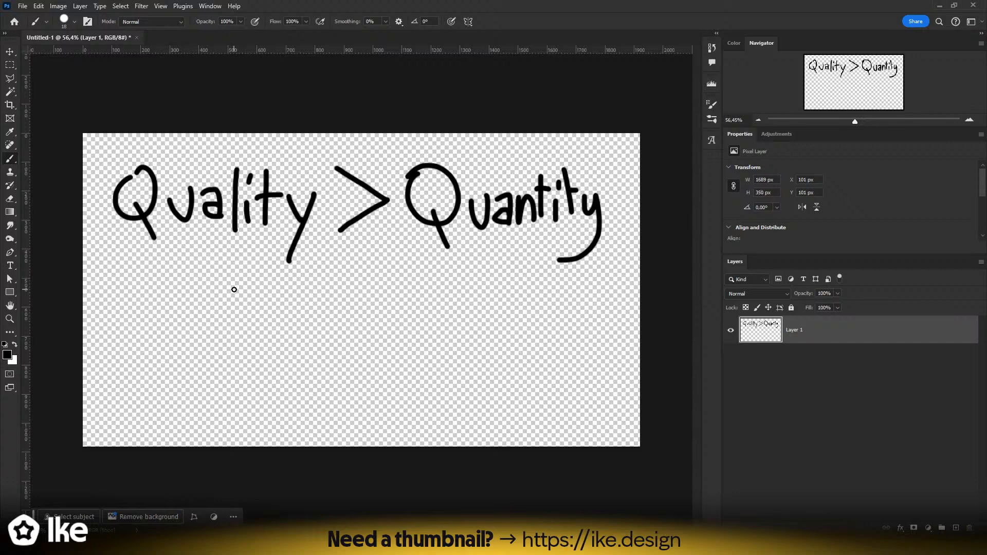
# - Add a new empty layer and delete Layer 1 with the "Quality > Quantity" handwriting
pyautogui.click(955, 528)
pyautogui.moveTo(829, 360); pyautogui.dragTo(969, 528)
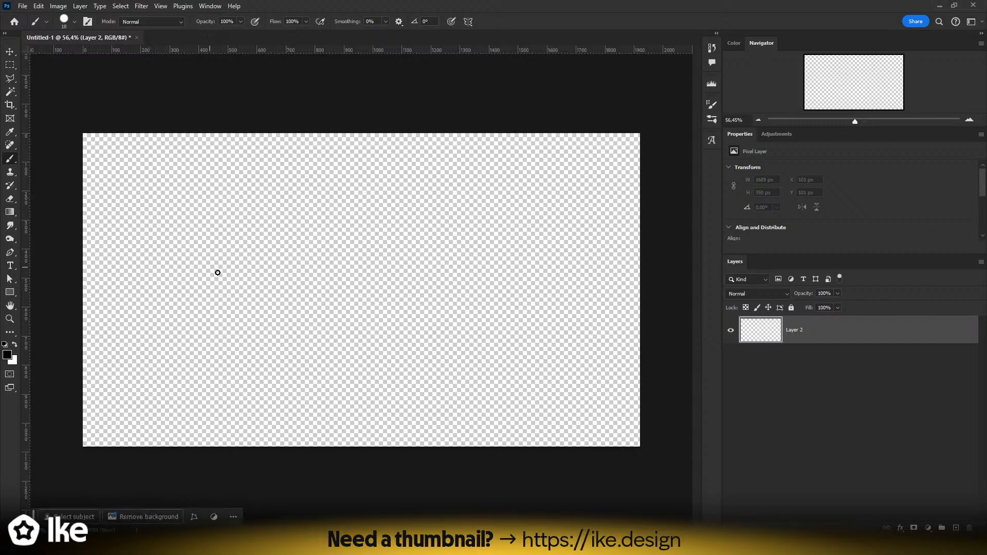
# - Add a text layer near the canvas's middle reading "waiting for client to send photos."
pyautogui.press('t')
pyautogui.click(234, 280)
pyautogui.write('waiting for ')
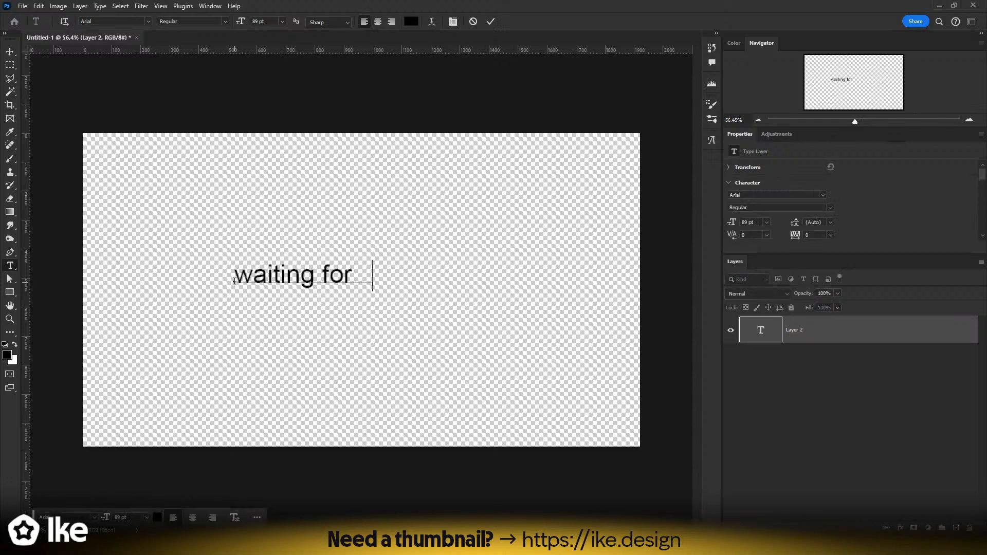
pyautogui.write('client to send photos.')
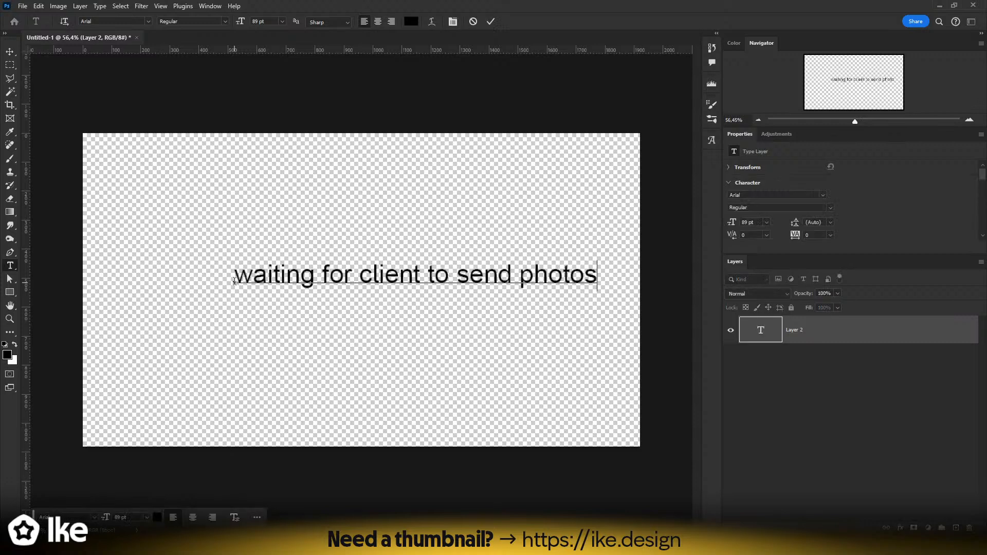
# - Add the line "we'll design shortly after." and, after a blank line, "ask anything!", committing the text
pyautogui.press('Return')
pyautogui.write("wel'l")
pyautogui.press('BackSpace')
pyautogui.press('BackSpace')
pyautogui.press('BackSpace')
pyautogui.write("'ll s")
pyautogui.press('BackSpace')
pyautogui.write('design')
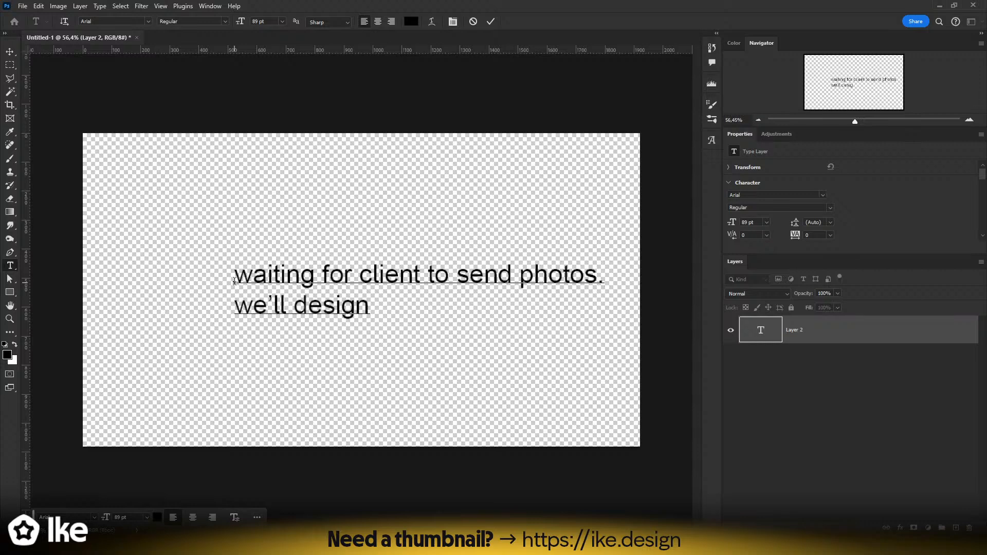
pyautogui.write(' shortly after .')
pyautogui.press('Return')
pyautogui.press('Return')
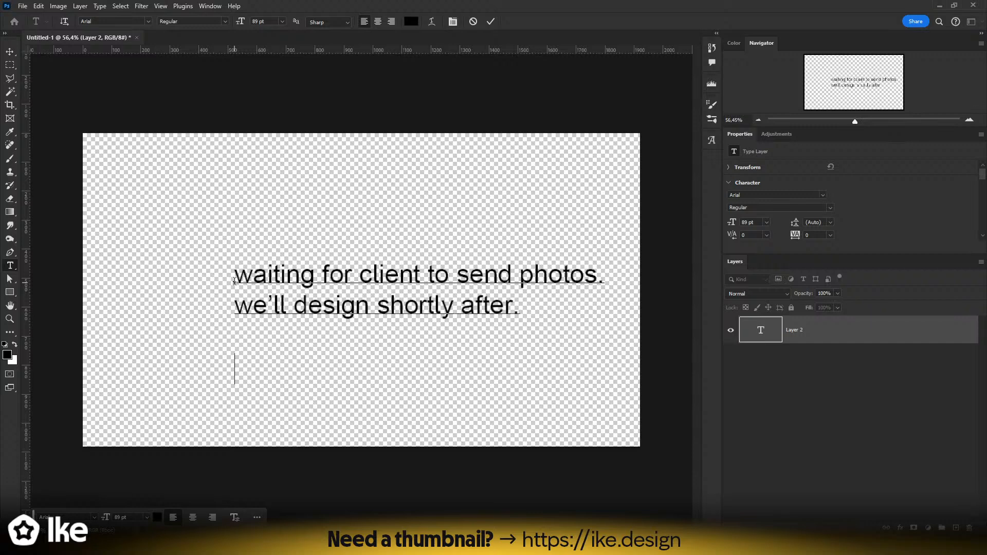
pyautogui.write('ask anything!')
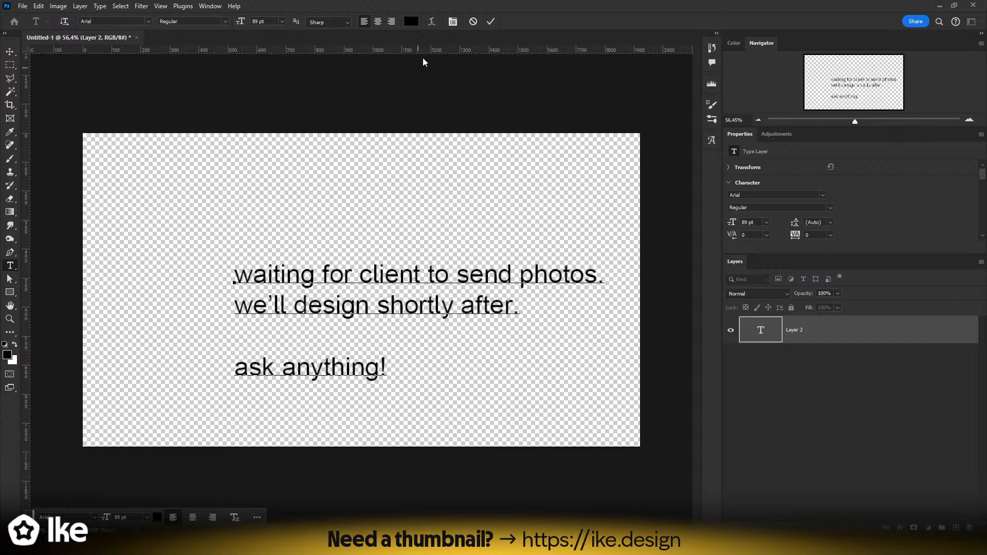
pyautogui.click(491, 21)
# - Enlarge the text block to about 1832 px wide and place it along the canvas's upper edge
pyautogui.hotkey('ctrl', 't')
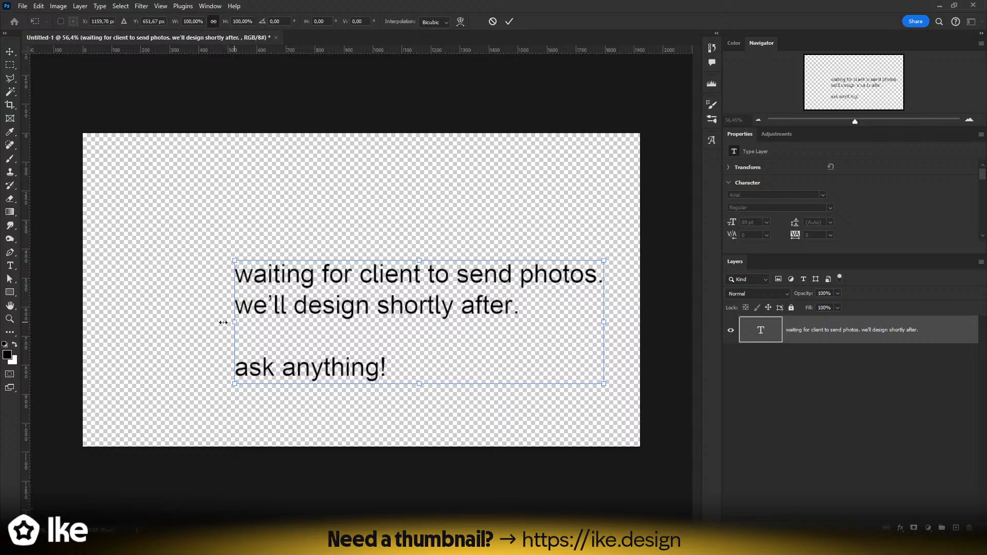
pyautogui.moveTo(231, 321); pyautogui.dragTo(137, 319)
pyautogui.moveTo(290, 297); pyautogui.dragTo(248, 192)
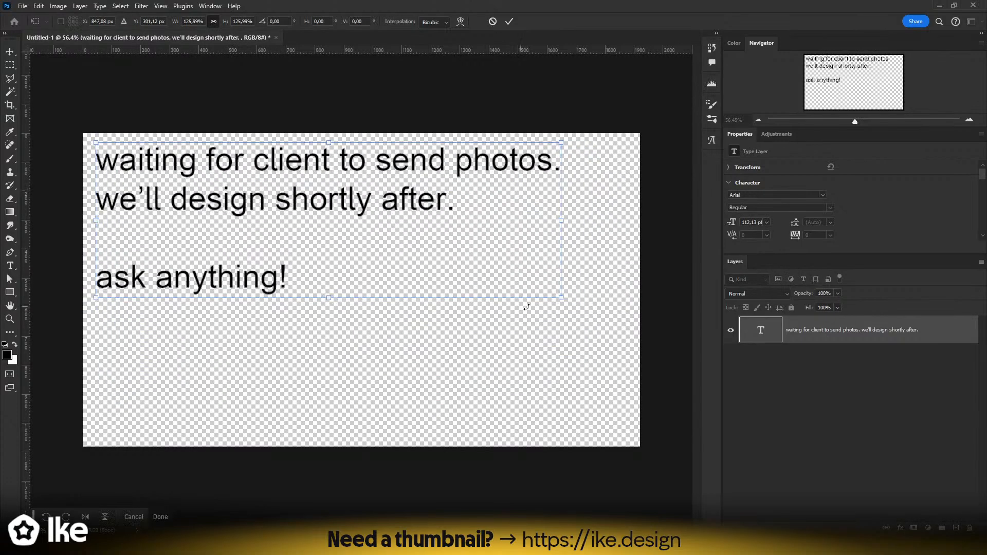
pyautogui.moveTo(560, 298); pyautogui.dragTo(624, 324)
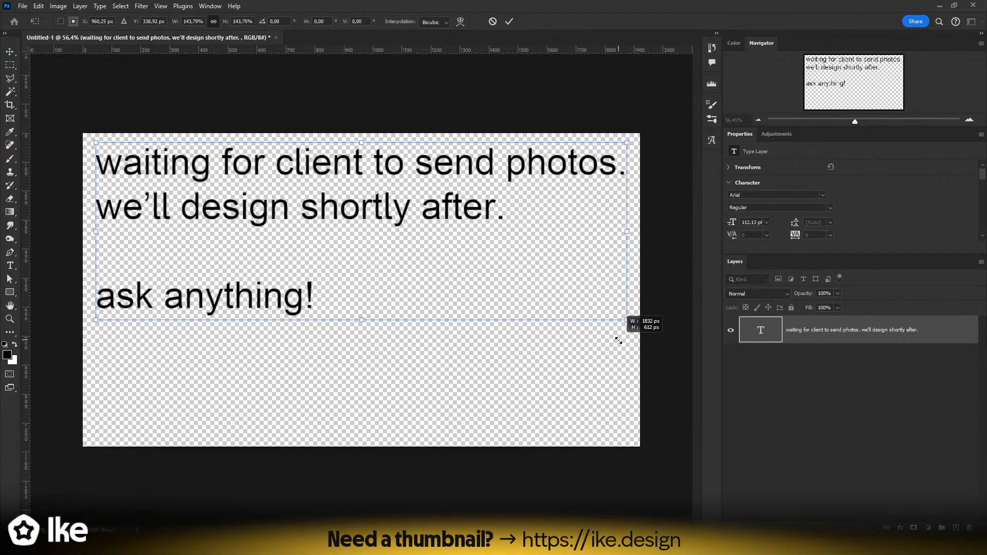
pyautogui.press('Return')
pyautogui.click(10, 54)
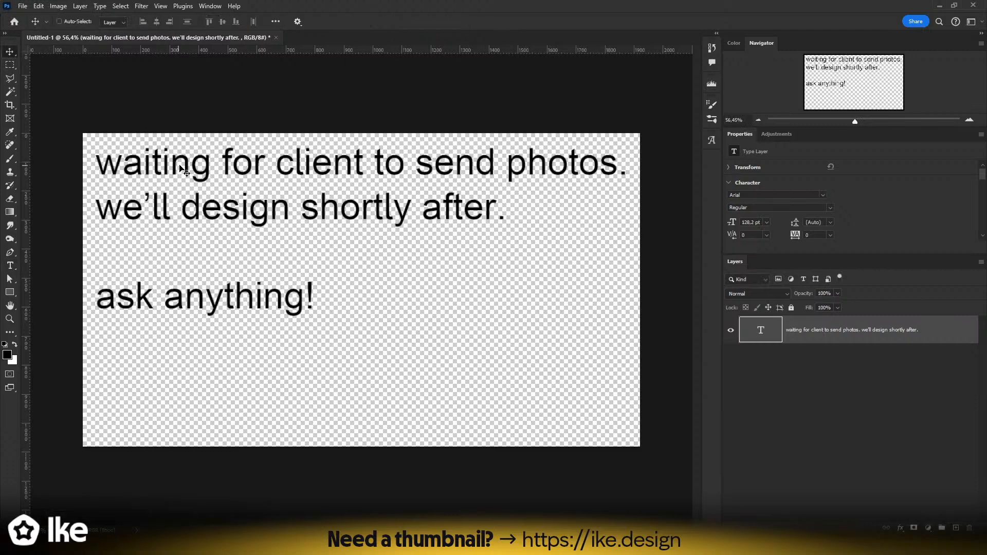
pyautogui.moveTo(179, 167); pyautogui.dragTo(182, 166)
# - Add a layer beneath the text and paint a wide soft white band across the canvas's upper part with a large brush
pyautogui.click(956, 528)
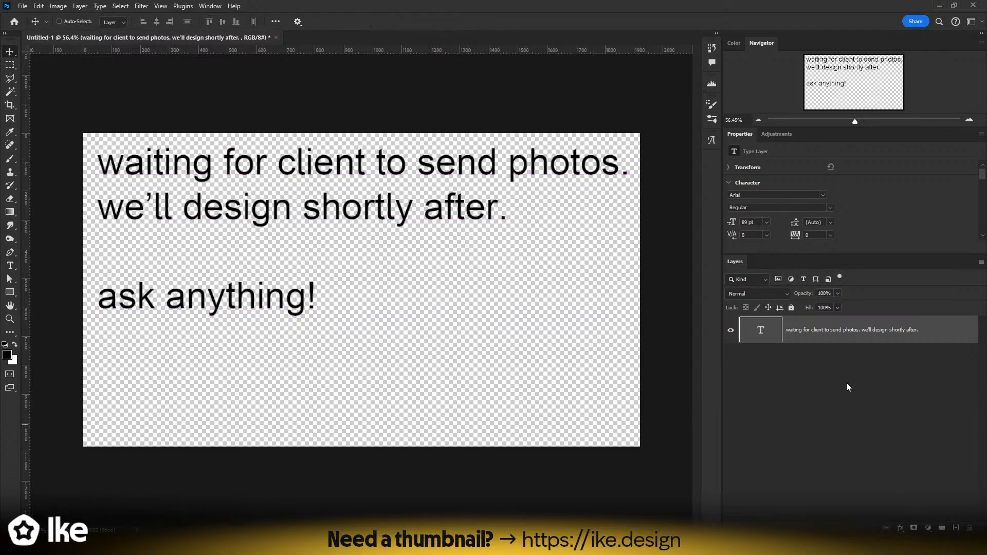
pyautogui.moveTo(802, 330); pyautogui.dragTo(802, 398)
pyautogui.press('b')
pyautogui.keyDown('alt'); pyautogui.rightClick(256, 329); pyautogui.keyUp('alt')
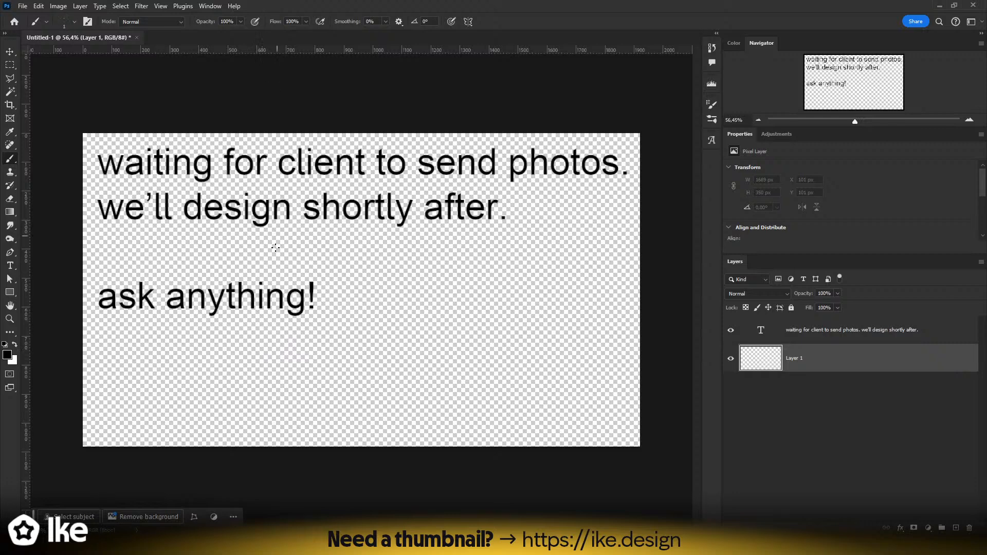
pyautogui.keyDown('alt'); pyautogui.rightClick(275, 249); pyautogui.keyUp('alt')
pyautogui.press('x')
pyautogui.scroll(-4, 258, 219)
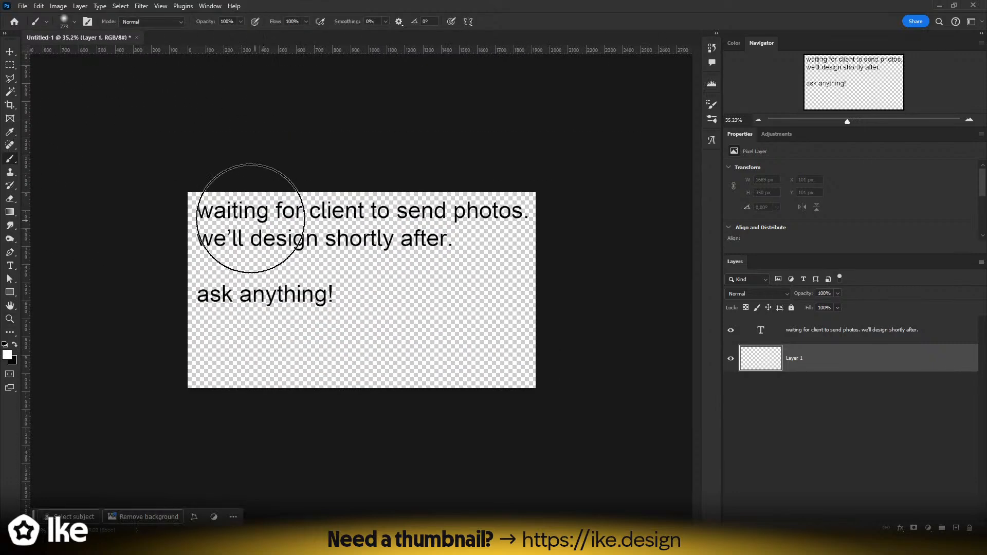
pyautogui.keyDown('alt'); pyautogui.rightClick(270, 232); pyautogui.keyUp('alt')
pyautogui.moveTo(147, 173); pyautogui.dragTo(782, 176)
pyautogui.hotkey('ctrl', '0')
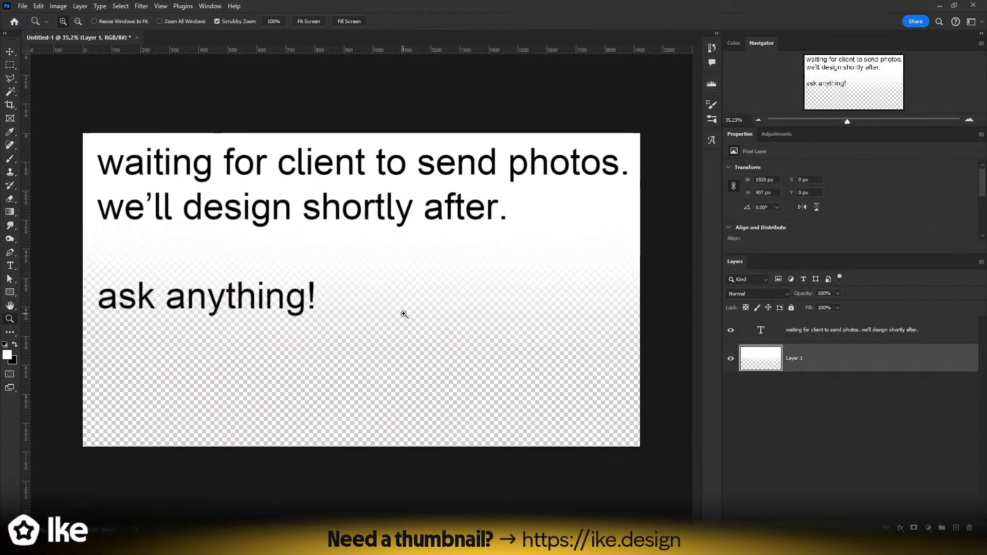
pyautogui.press('v')
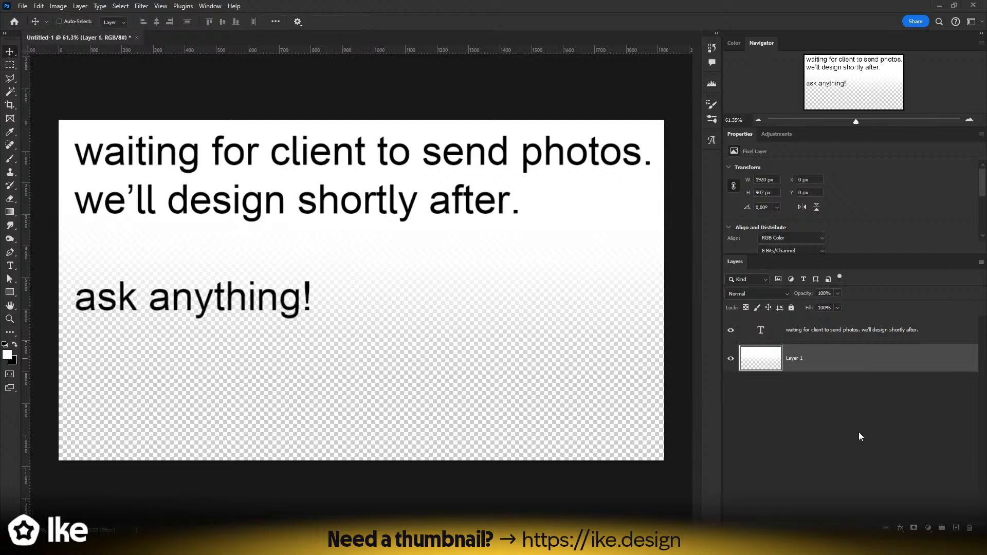
pyautogui.click(858, 432)
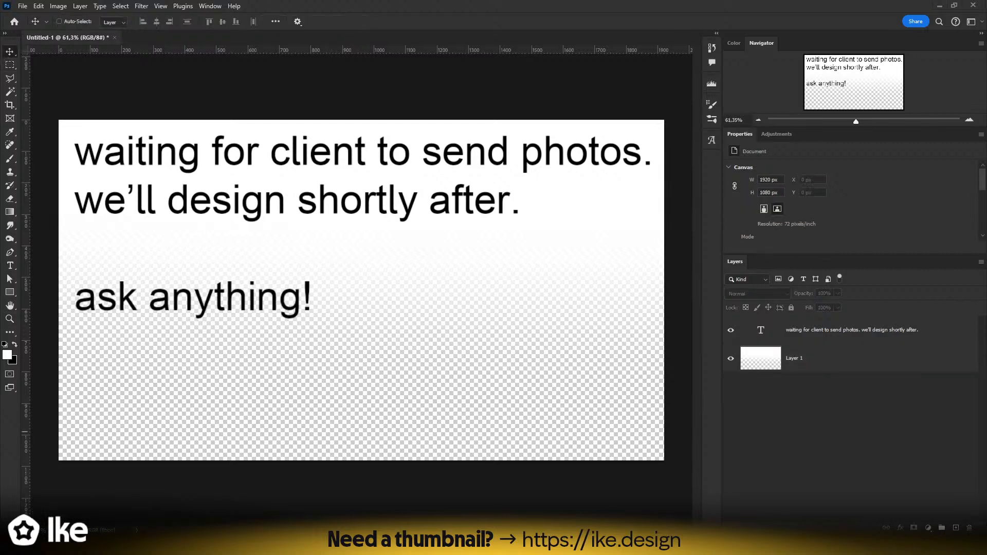
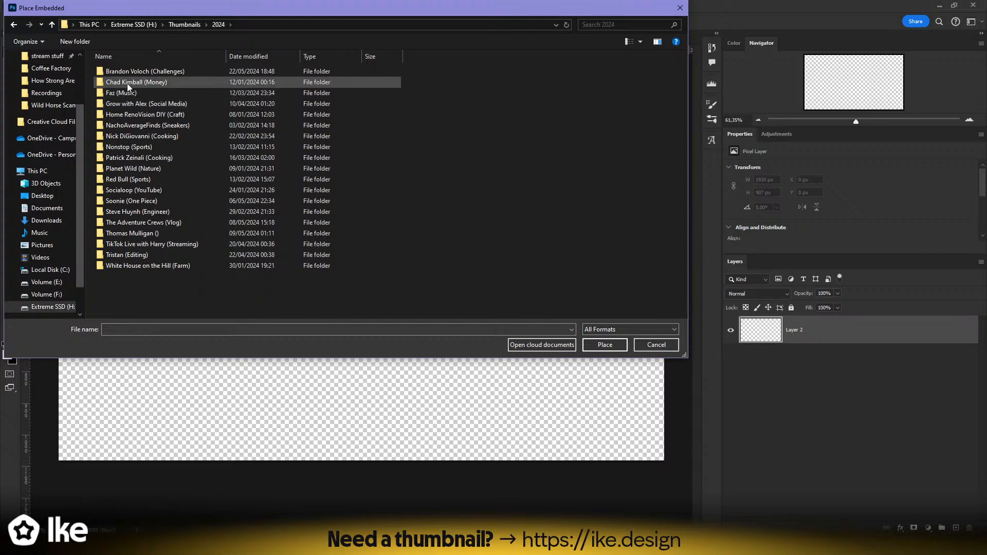
# - Place the photo IMG_6403 from the Challenges folder in Thumbnails 2024 as an embedded image filling the canvas
pyautogui.doubleClick(128, 72)
pyautogui.doubleClick(129, 72)
pyautogui.doubleClick(130, 77)
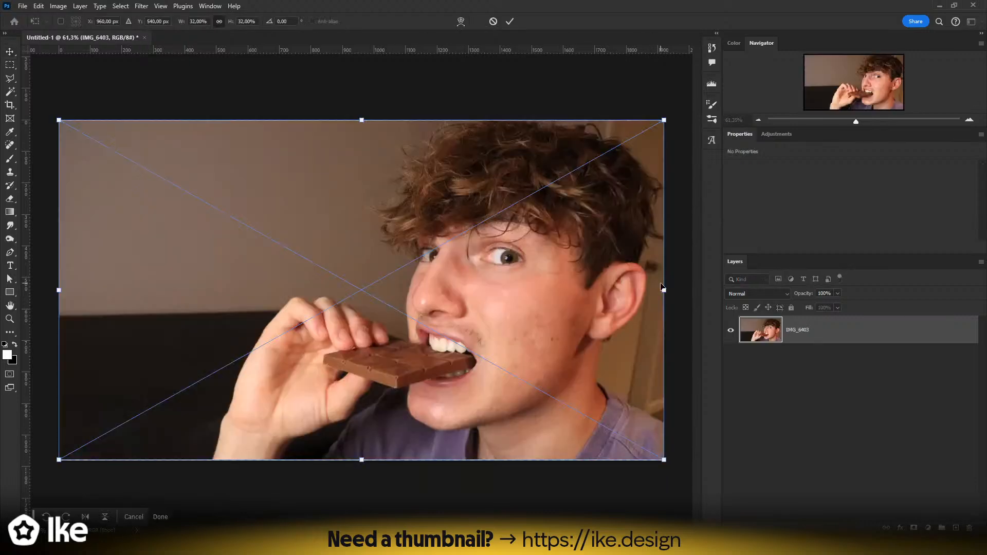
pyautogui.press('Return')
pyautogui.press('z')
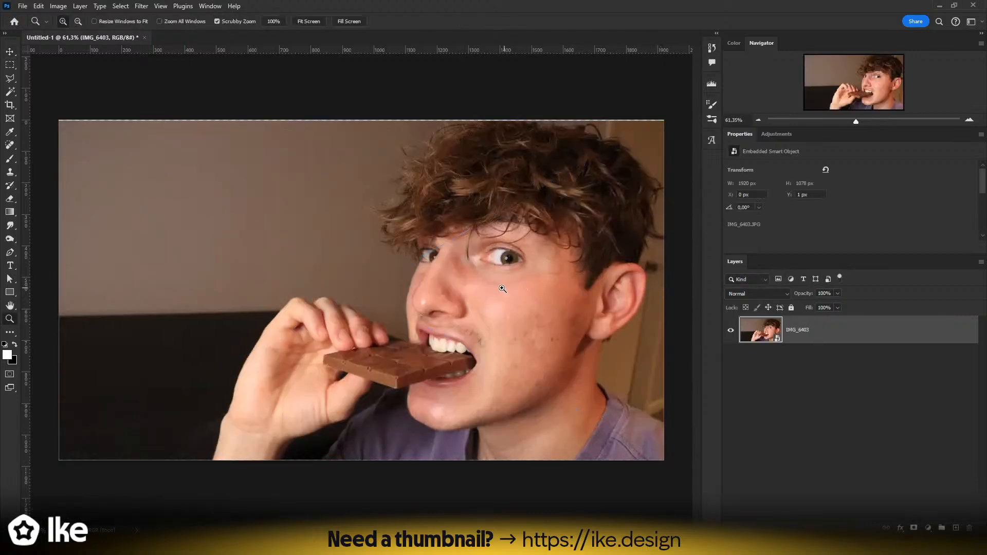
# - Scale the photo up proportionally to about 33.48% and shift it slightly sideways so it still covers the canvas, leaving no layer selected
pyautogui.moveTo(503, 288); pyautogui.dragTo(492, 281)
pyautogui.hotkey('ctrl', 't')
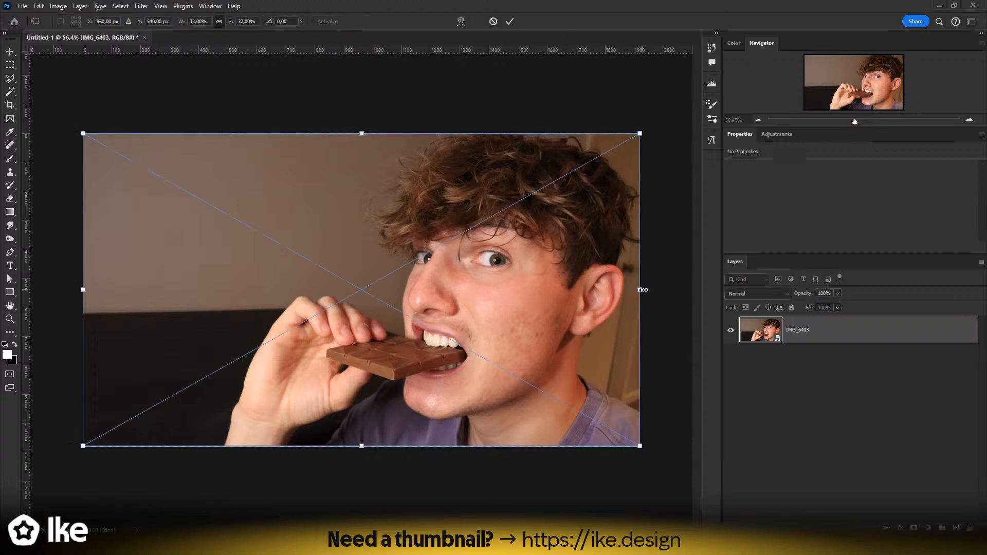
pyautogui.moveTo(643, 290); pyautogui.dragTo(655, 291)
pyautogui.moveTo(587, 290); pyautogui.dragTo(577, 289)
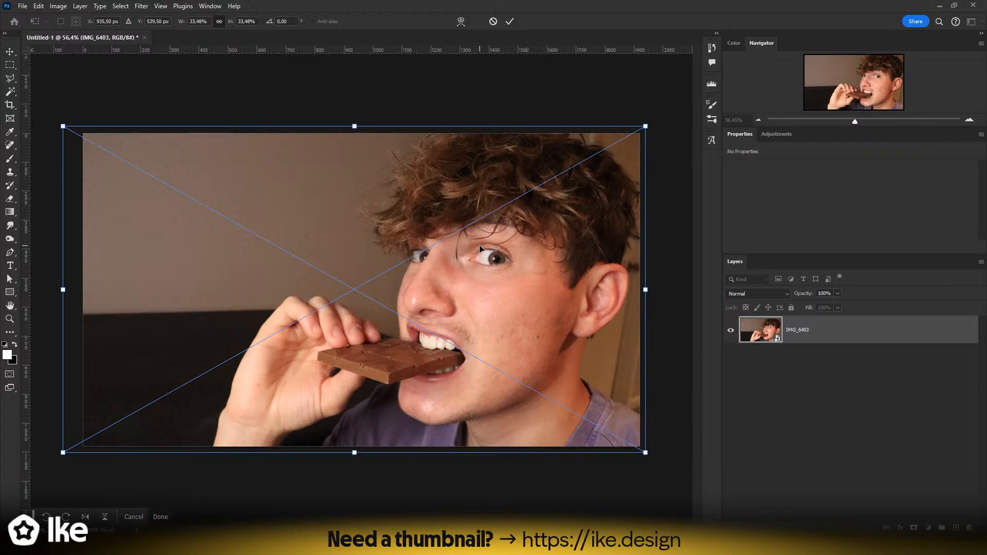
pyautogui.press('Return')
pyautogui.press('z')
pyautogui.moveTo(514, 330); pyautogui.dragTo(481, 347)
pyautogui.moveTo(441, 379); pyautogui.dragTo(452, 380)
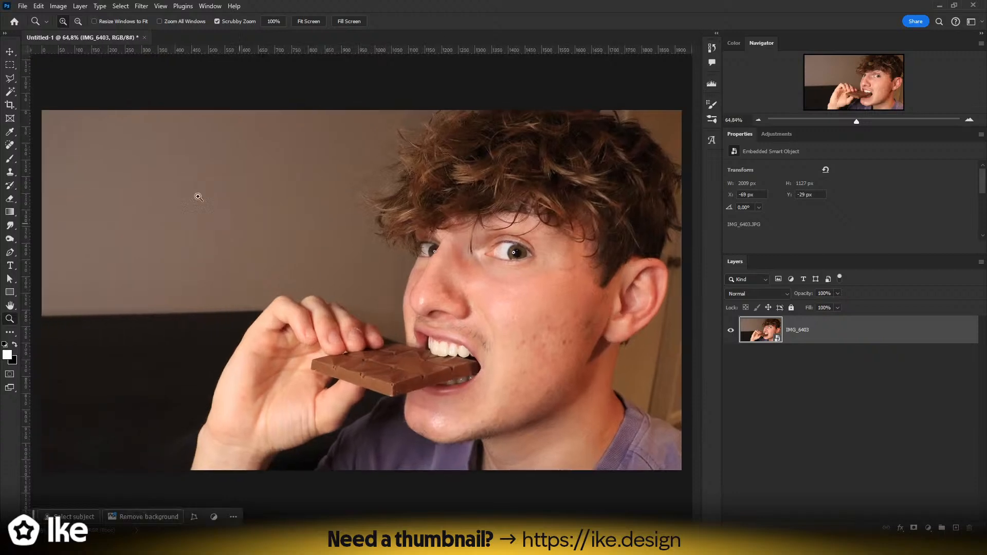
pyautogui.press('v')
pyautogui.click(825, 396)
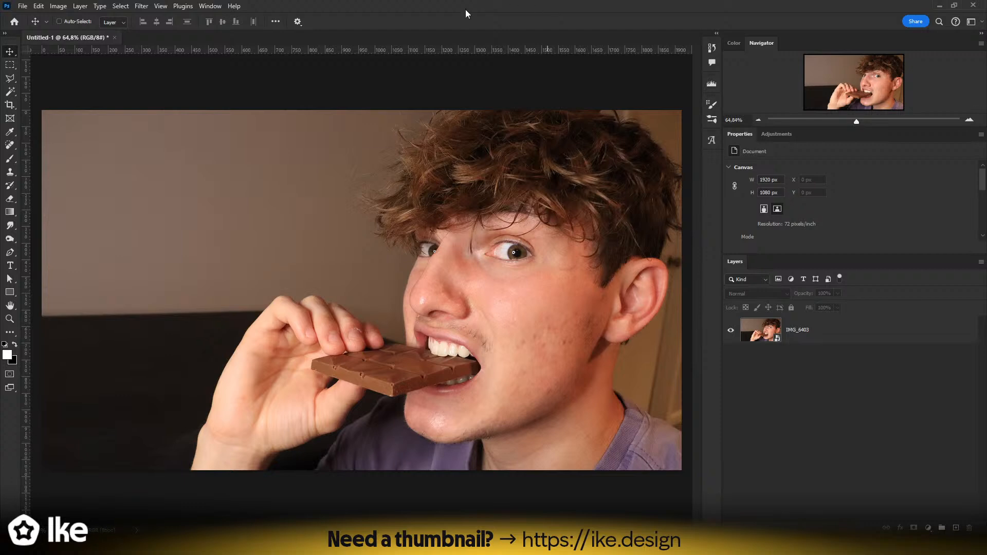
# - Write "papameat" as a text layer over the blank wall, commit it, and delete that layer
pyautogui.press('t')
pyautogui.click(137, 209)
pyautogui.write('papameat')
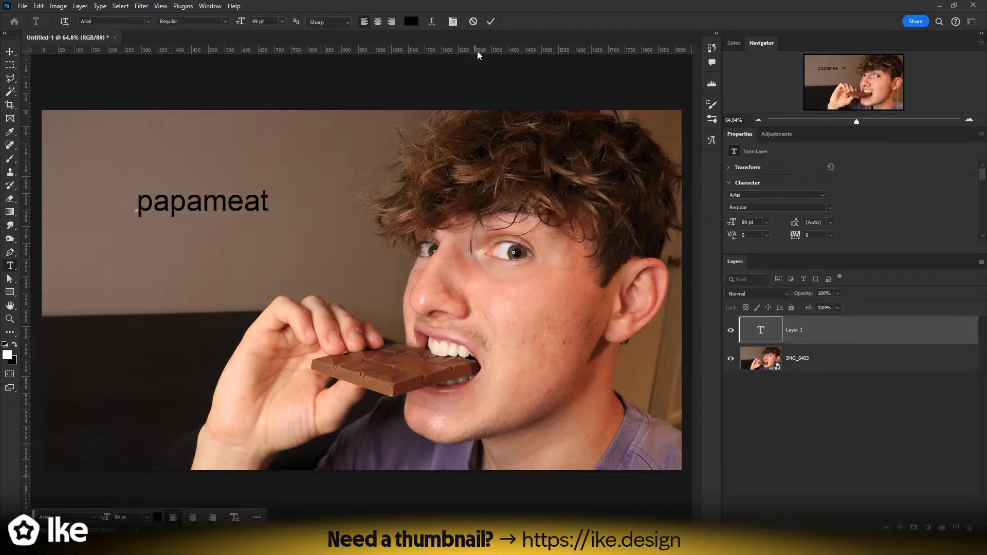
pyautogui.click(490, 22)
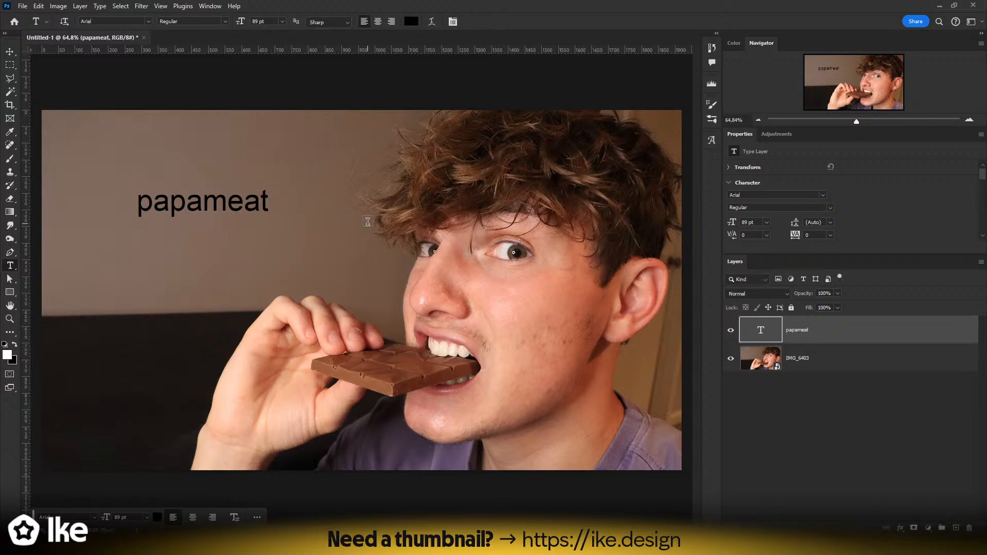
pyautogui.press('Delete')
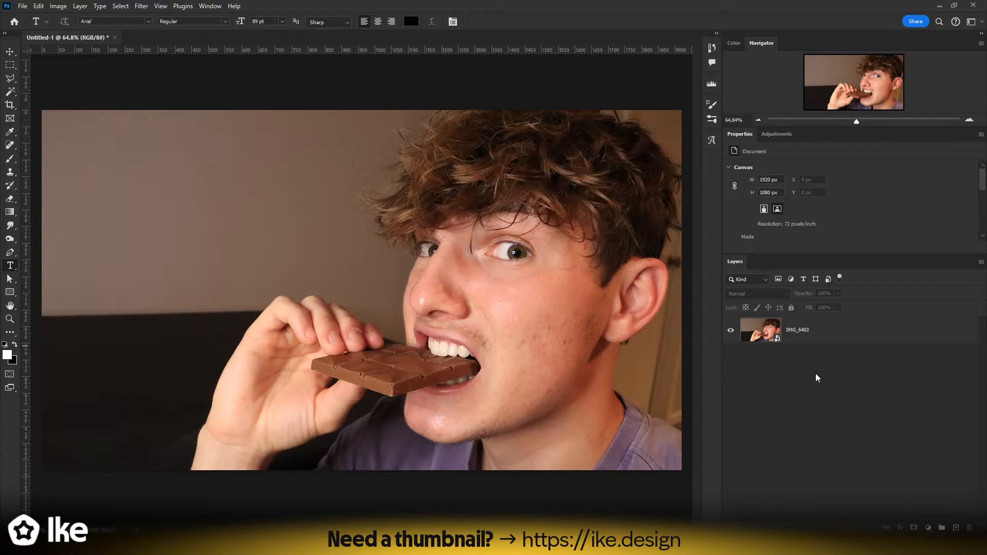
# - With the IMG_6403 layer selected, start a Pen path beyond the canvas's right edge and trace the shirt's shoulder towards the collar
pyautogui.click(10, 52)
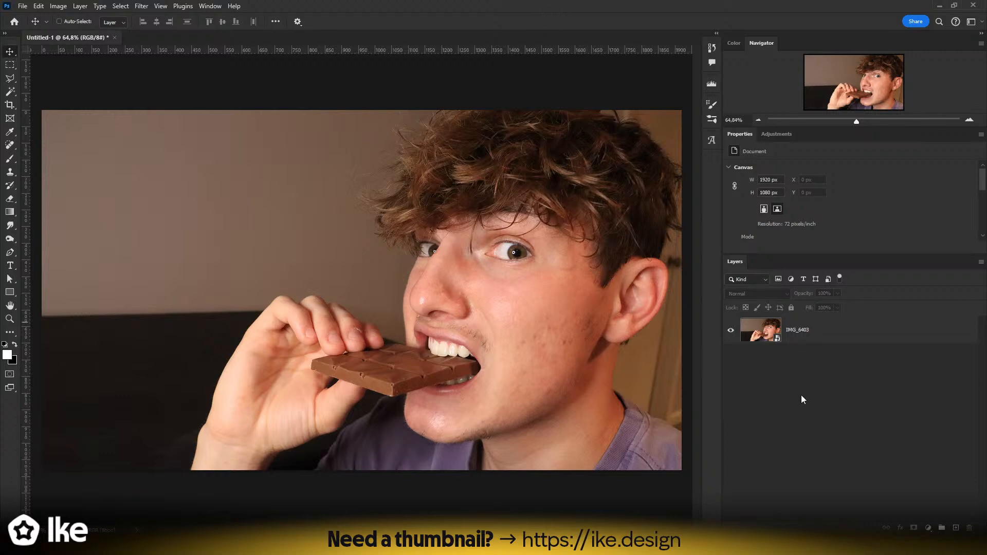
pyautogui.click(795, 341)
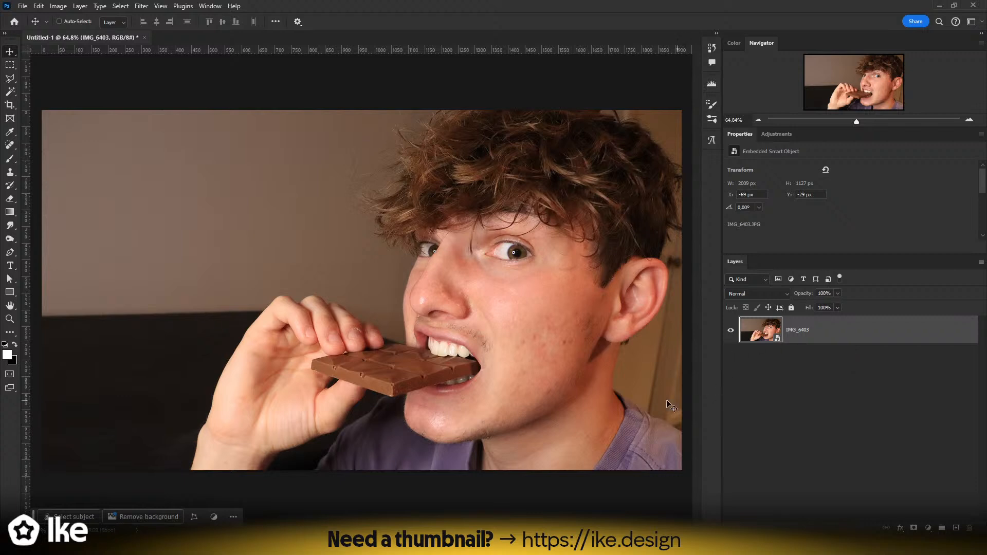
pyautogui.press('z')
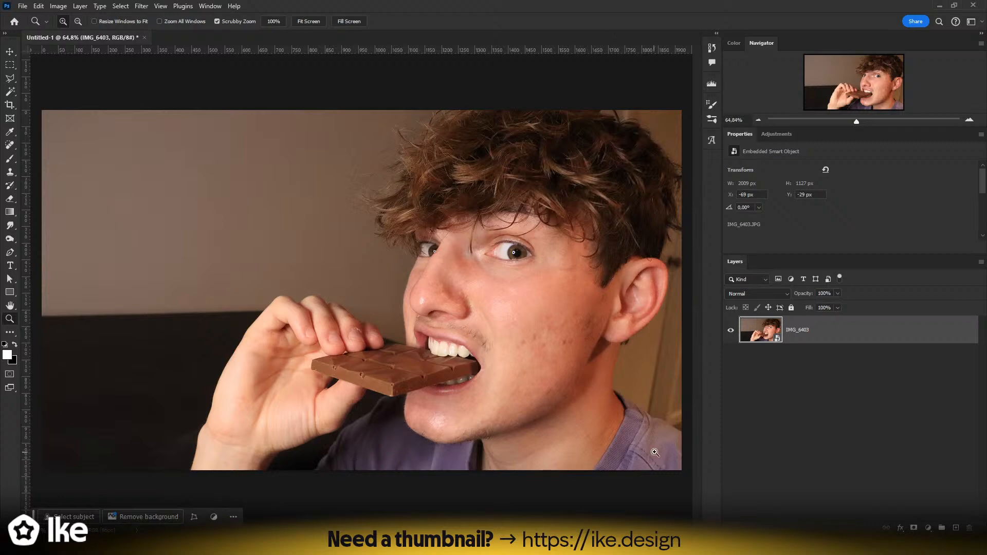
pyautogui.moveTo(654, 452); pyautogui.dragTo(683, 452)
pyautogui.moveTo(588, 411)
pyautogui.mouseDown()
pyautogui.moveTo(374, 384)
pyautogui.moveTo(411, 388)
pyautogui.mouseUp()
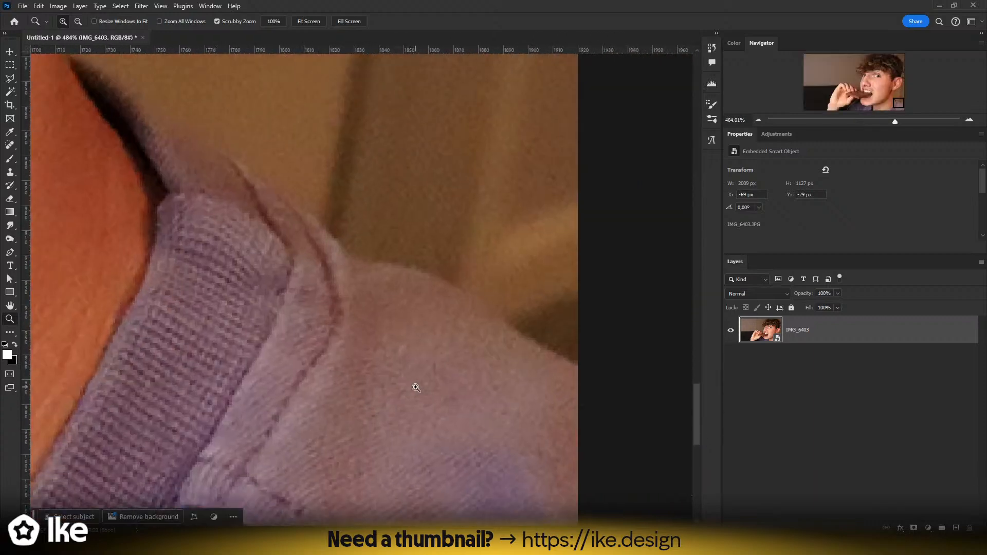
pyautogui.press('l')
pyautogui.press('p')
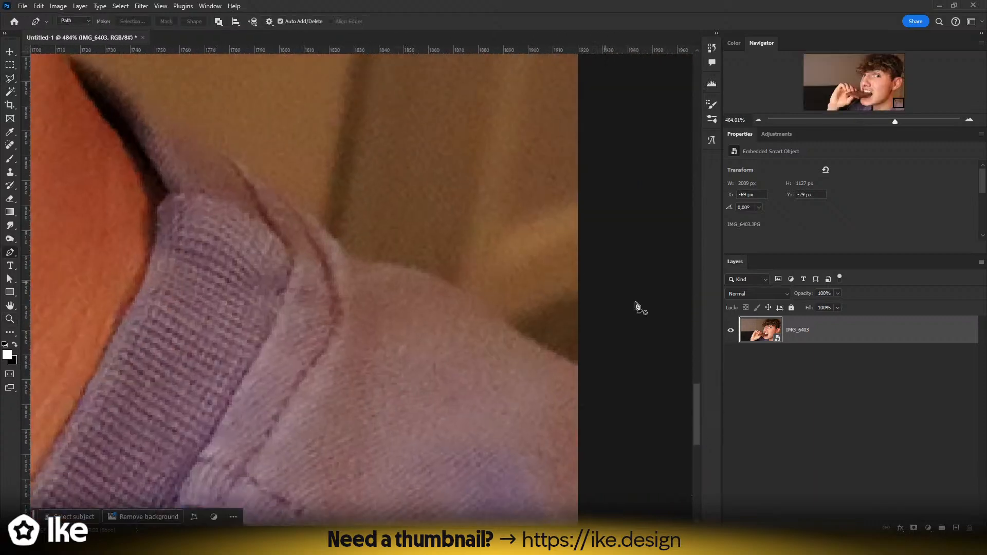
pyautogui.click(644, 398)
pyautogui.click(608, 382)
pyautogui.click(571, 368)
pyautogui.click(530, 347)
pyautogui.click(510, 330)
pyautogui.click(429, 278)
pyautogui.click(403, 272)
pyautogui.click(364, 268)
pyautogui.click(352, 260)
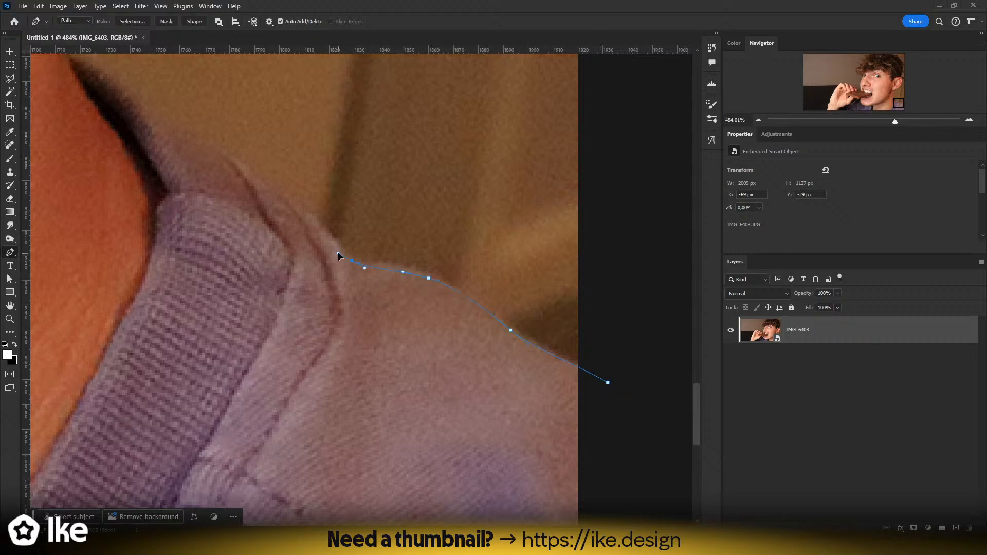
pyautogui.click(299, 210)
# - Continue the path over the shirt's collar and its dark inner edge to the base of the neck
pyautogui.moveTo(299, 210); pyautogui.dragTo(560, 345)
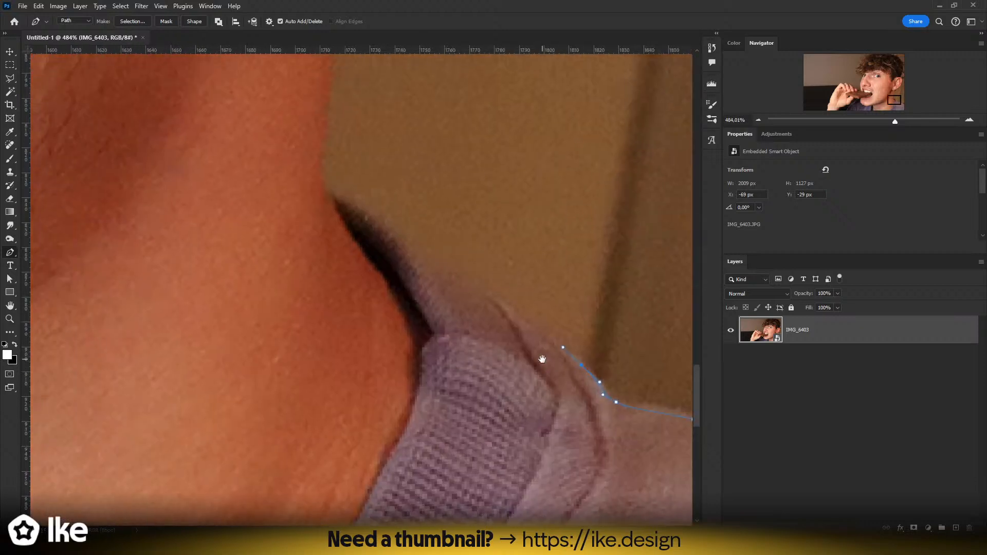
pyautogui.click(491, 297)
pyautogui.click(463, 285)
pyautogui.click(415, 260)
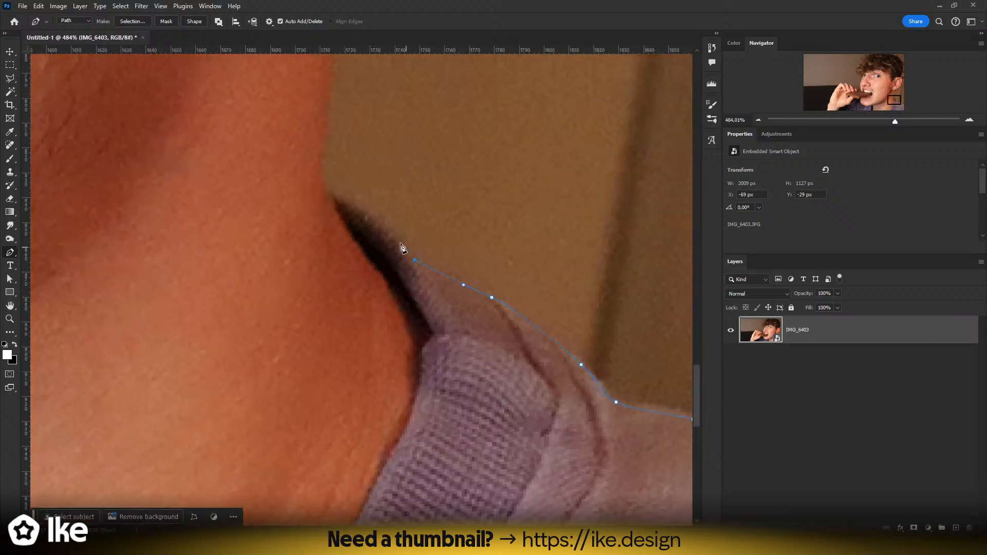
pyautogui.click(398, 232)
pyautogui.click(377, 221)
pyautogui.click(356, 208)
pyautogui.click(323, 191)
# - Trace the back of the neck upward with curved points, ending at the underside of the earlobe
pyautogui.moveTo(323, 163); pyautogui.dragTo(405, 471)
pyautogui.moveTo(412, 400); pyautogui.dragTo(415, 368)
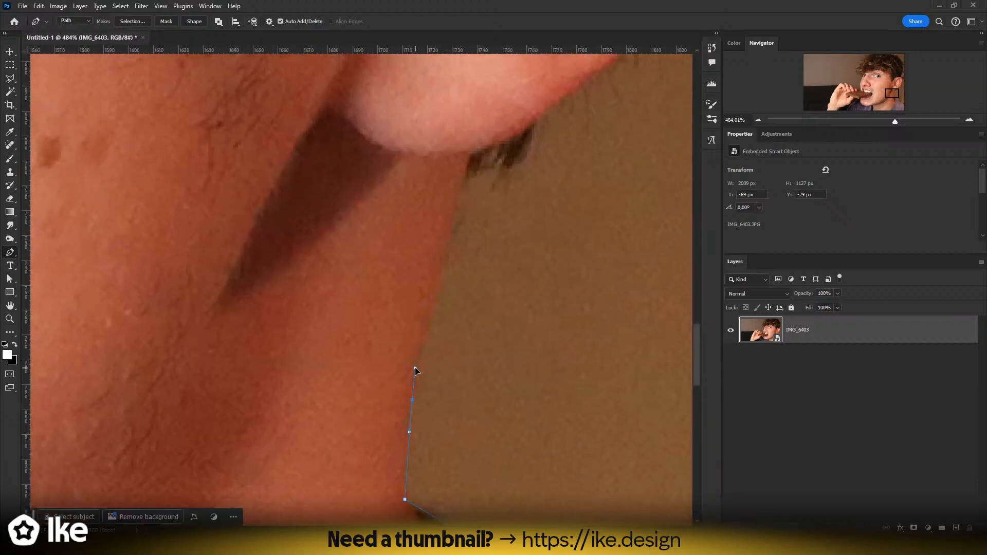
pyautogui.moveTo(437, 281); pyautogui.dragTo(444, 248)
pyautogui.click(473, 165)
# - Trace the earlobe and the lower outer edge of the ear, undoing the misplaced points
pyautogui.moveTo(530, 169); pyautogui.dragTo(305, 469)
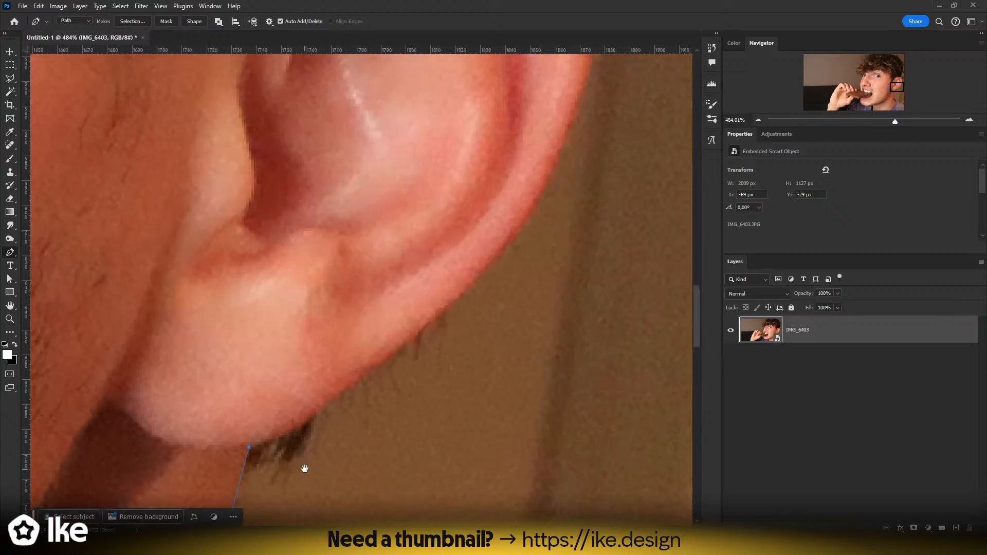
pyautogui.click(351, 386)
pyautogui.click(371, 367)
pyautogui.hotkey('ctrl', 'z')
pyautogui.hotkey('ctrl', 'z')
pyautogui.moveTo(298, 425); pyautogui.dragTo(317, 410)
pyautogui.click(390, 353)
pyautogui.click(406, 339)
pyautogui.click(446, 308)
pyautogui.click(472, 280)
# - Extend the path around the ear's outer rim up to where it meets the hair
pyautogui.moveTo(505, 240); pyautogui.dragTo(425, 519)
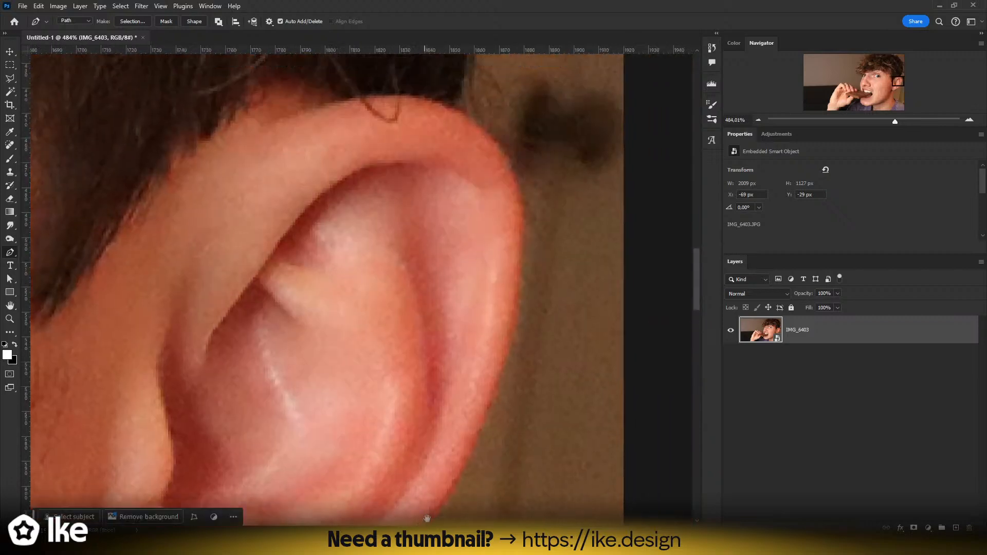
pyautogui.click(469, 452)
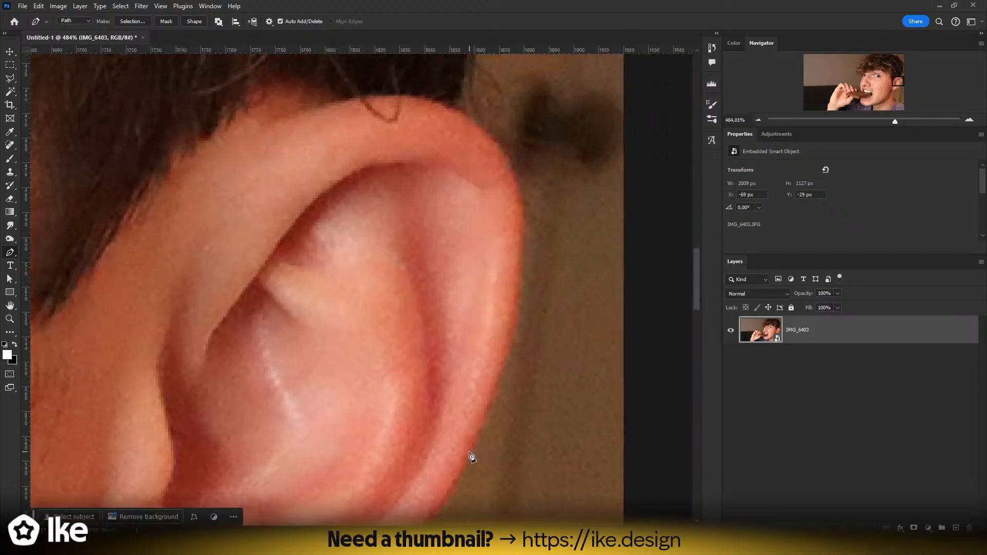
pyautogui.click(494, 389)
pyautogui.moveTo(494, 392); pyautogui.dragTo(568, 261)
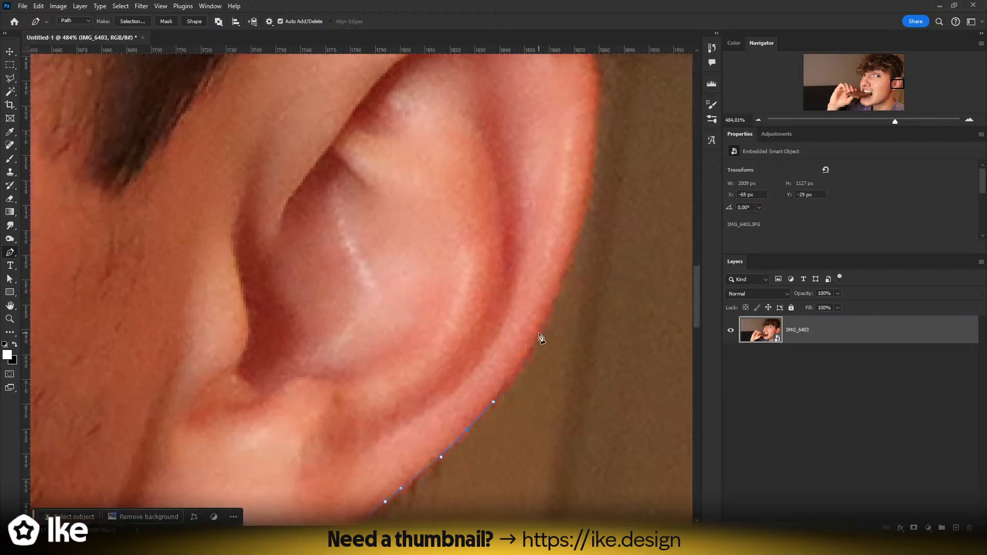
pyautogui.moveTo(539, 332); pyautogui.dragTo(540, 385)
pyautogui.moveTo(560, 307); pyautogui.dragTo(555, 442)
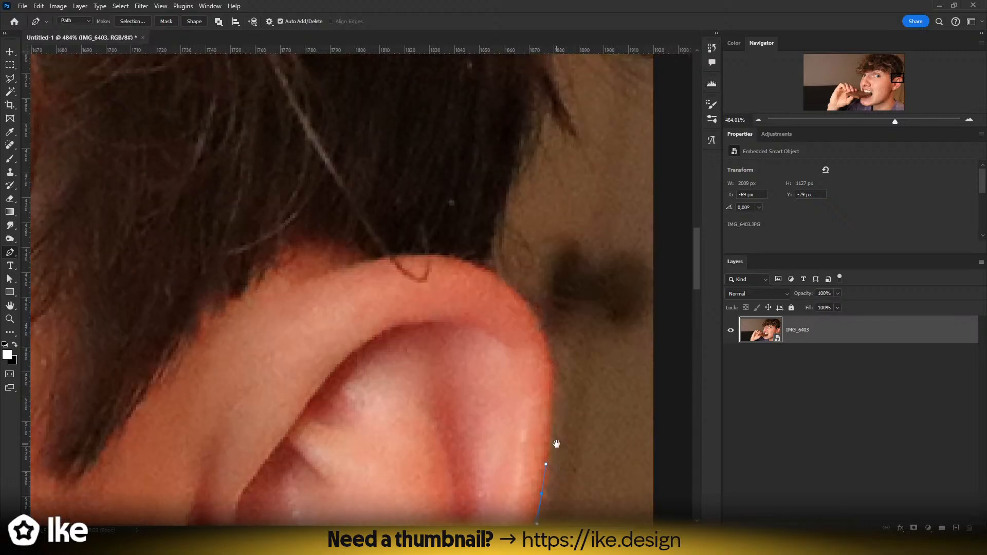
pyautogui.moveTo(552, 382); pyautogui.dragTo(549, 368)
pyautogui.click(549, 357)
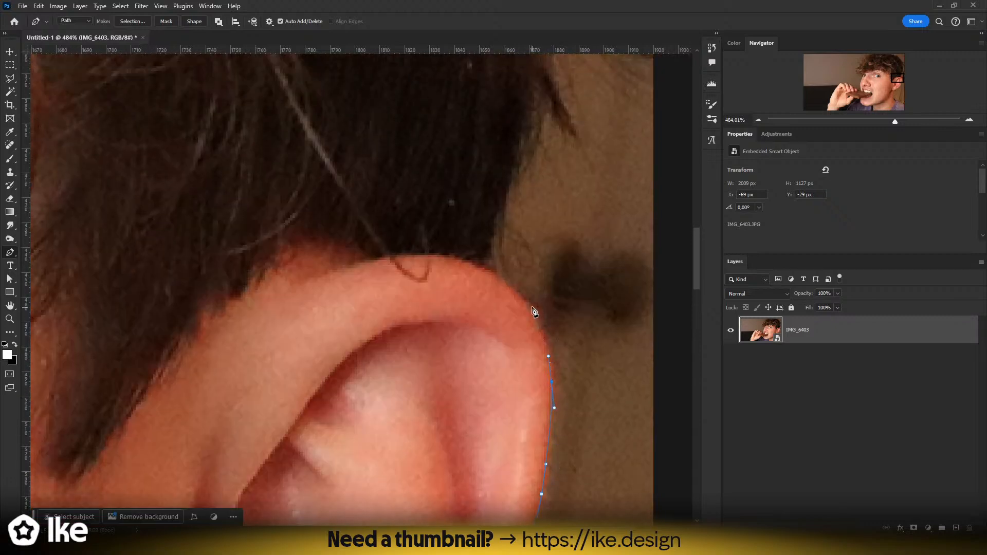
pyautogui.moveTo(526, 303); pyautogui.dragTo(507, 462)
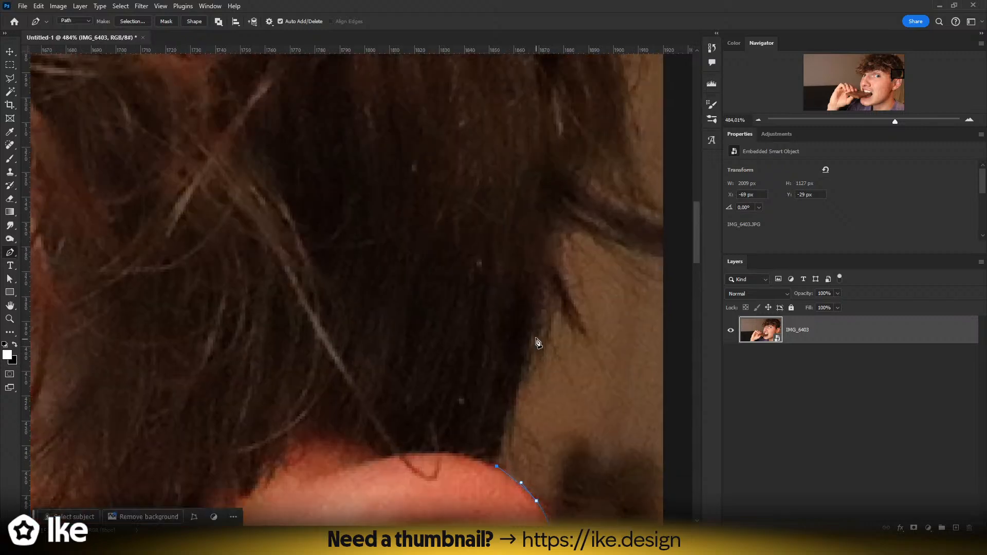
# - Trace the hair at the back of the head upward with curved points, cutting inside the loose strands
pyautogui.moveTo(533, 325); pyautogui.dragTo(539, 266)
pyautogui.moveTo(559, 234); pyautogui.dragTo(610, 433)
pyautogui.moveTo(615, 363); pyautogui.dragTo(616, 317)
pyautogui.moveTo(626, 363); pyautogui.dragTo(657, 511)
pyautogui.moveTo(669, 194); pyautogui.dragTo(650, 337)
pyautogui.click(608, 253)
# - Carry the path over the crown of the hair and out past the canvas's upper edge
pyautogui.moveTo(612, 259); pyautogui.dragTo(665, 447)
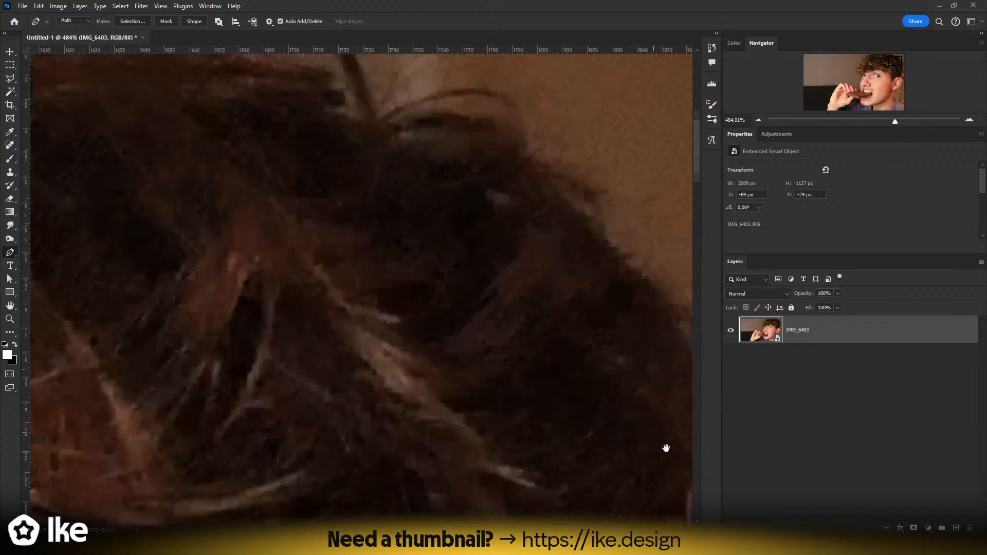
pyautogui.moveTo(522, 247); pyautogui.dragTo(566, 221)
pyautogui.moveTo(364, 153); pyautogui.dragTo(573, 231)
pyautogui.moveTo(455, 137); pyautogui.dragTo(408, 124)
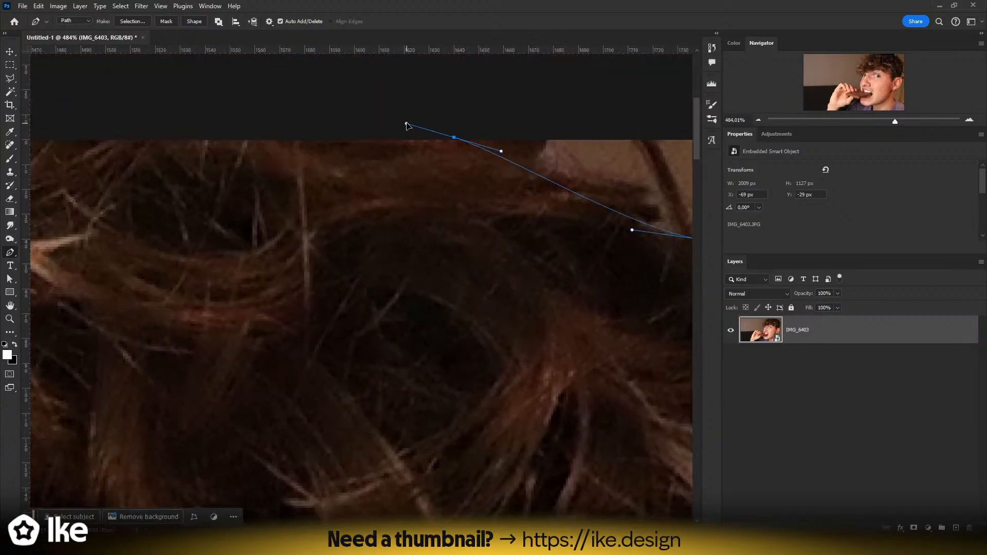
# - Run the path above the canvas across the head and curve it back down onto the front of the hair
pyautogui.moveTo(240, 173); pyautogui.dragTo(788, 209)
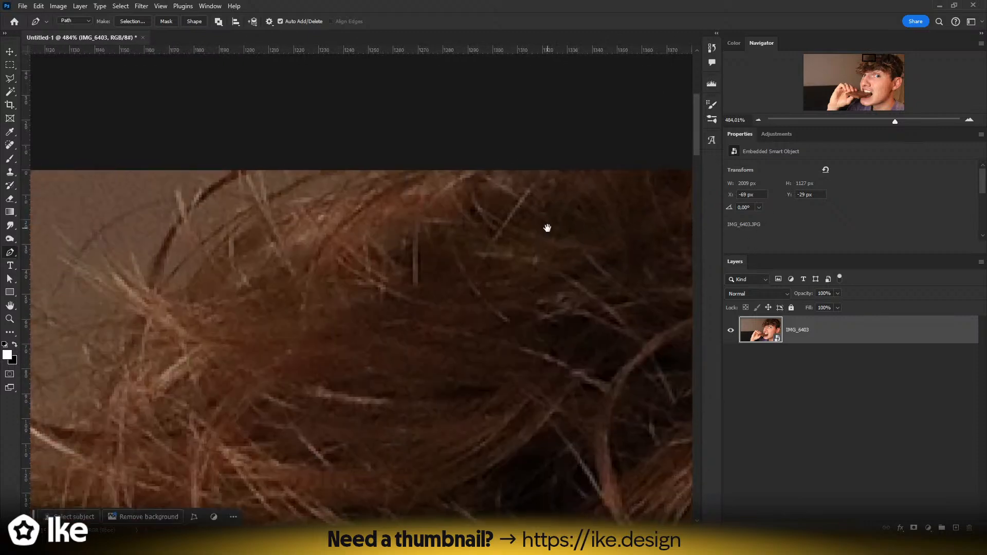
pyautogui.moveTo(435, 158); pyautogui.dragTo(384, 175)
pyautogui.moveTo(270, 227); pyautogui.dragTo(231, 258)
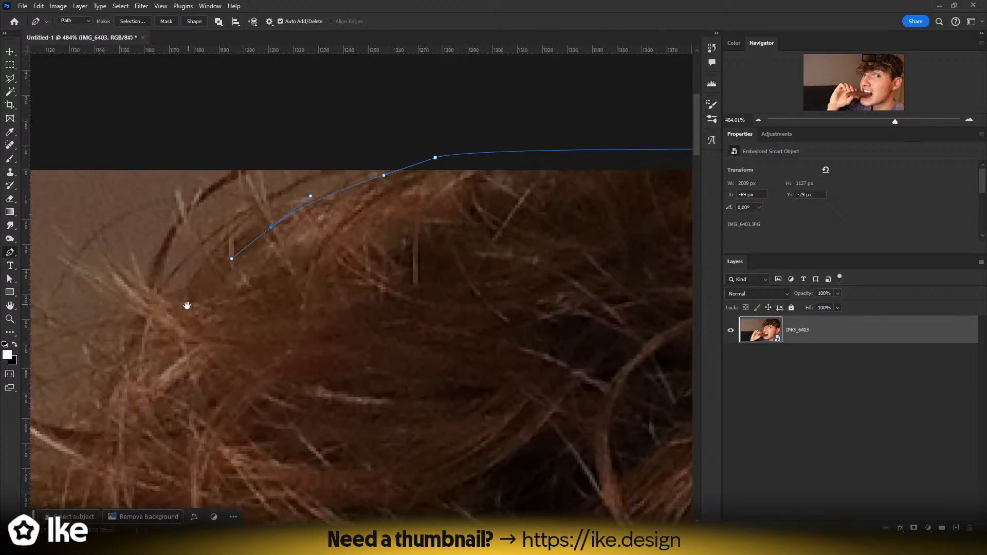
pyautogui.moveTo(189, 304); pyautogui.dragTo(439, 185)
pyautogui.moveTo(371, 235); pyautogui.dragTo(350, 272)
# - Trace the front of the hair down to the fringe tips and curve the path inward towards the eye
pyautogui.moveTo(318, 381); pyautogui.dragTo(460, 242)
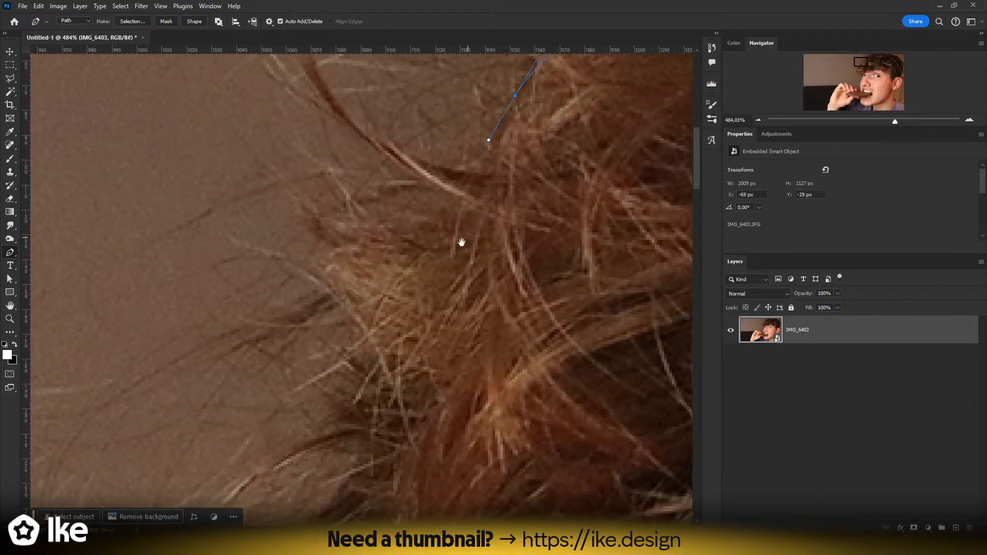
pyautogui.moveTo(408, 294); pyautogui.dragTo(386, 341)
pyautogui.moveTo(391, 407); pyautogui.dragTo(498, 207)
pyautogui.moveTo(389, 328); pyautogui.dragTo(354, 379)
pyautogui.moveTo(390, 367); pyautogui.dragTo(592, 152)
pyautogui.moveTo(524, 379); pyautogui.dragTo(391, 181)
pyautogui.moveTo(502, 265); pyautogui.dragTo(539, 283)
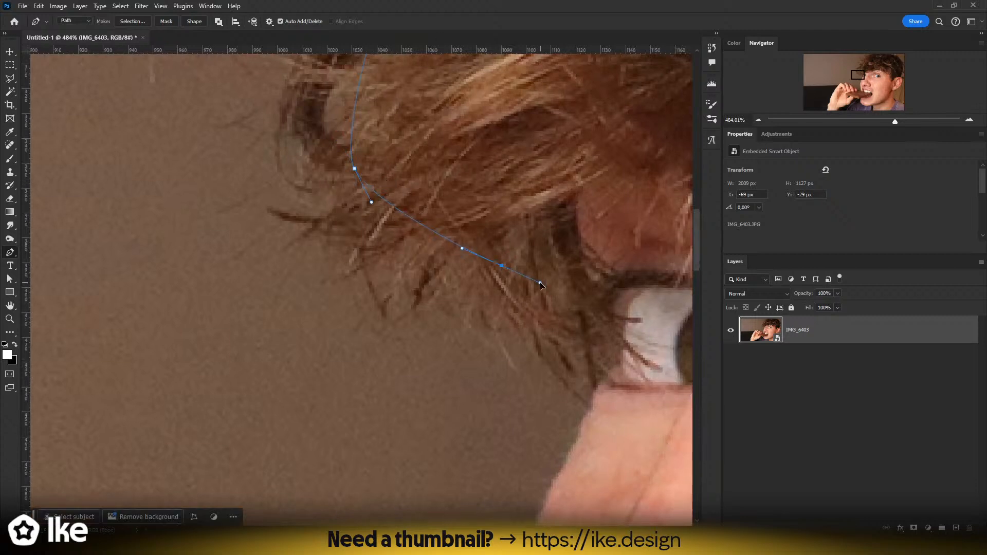
# - Trace from the fringe around the outer corner of the far eye to the skin below it
pyautogui.click(591, 280)
pyautogui.moveTo(613, 315); pyautogui.dragTo(618, 328)
pyautogui.moveTo(619, 367); pyautogui.dragTo(617, 365)
# - Trace the far cheek's edge from below the eye down past the nose with curved points
pyautogui.moveTo(612, 437); pyautogui.dragTo(390, 248)
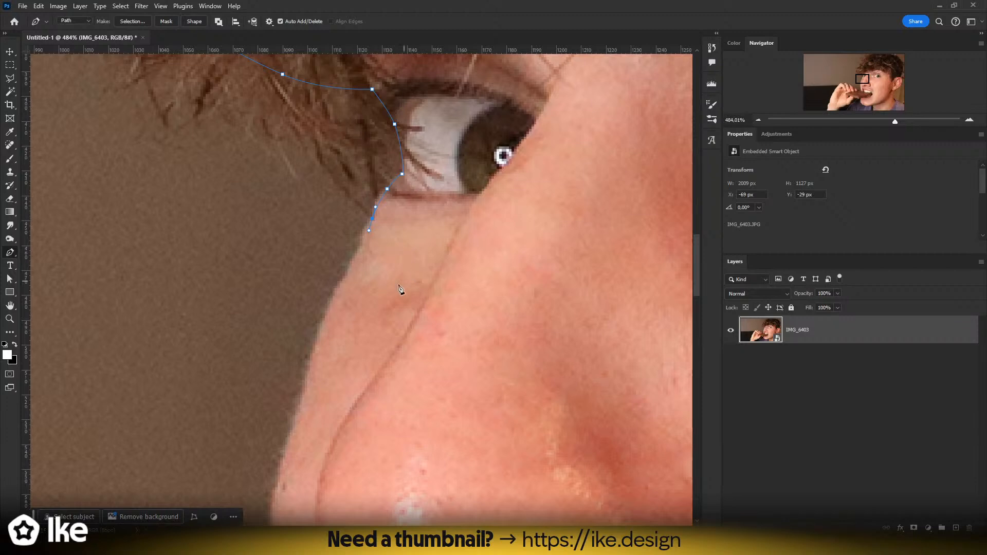
pyautogui.click(315, 335)
pyautogui.moveTo(354, 404); pyautogui.dragTo(403, 248)
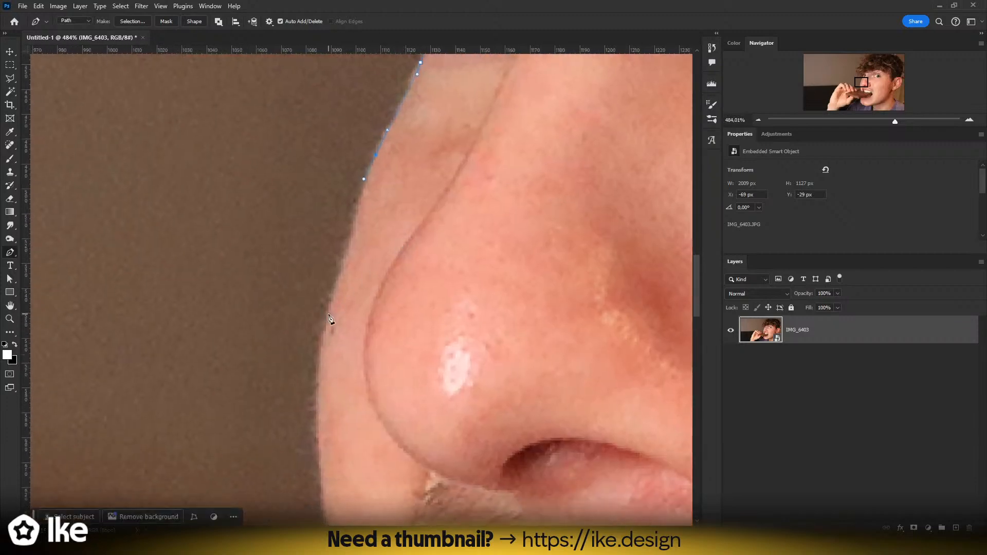
pyautogui.click(323, 339)
pyautogui.moveTo(323, 339); pyautogui.dragTo(341, 167)
pyautogui.moveTo(341, 309); pyautogui.dragTo(350, 357)
pyautogui.click(352, 378)
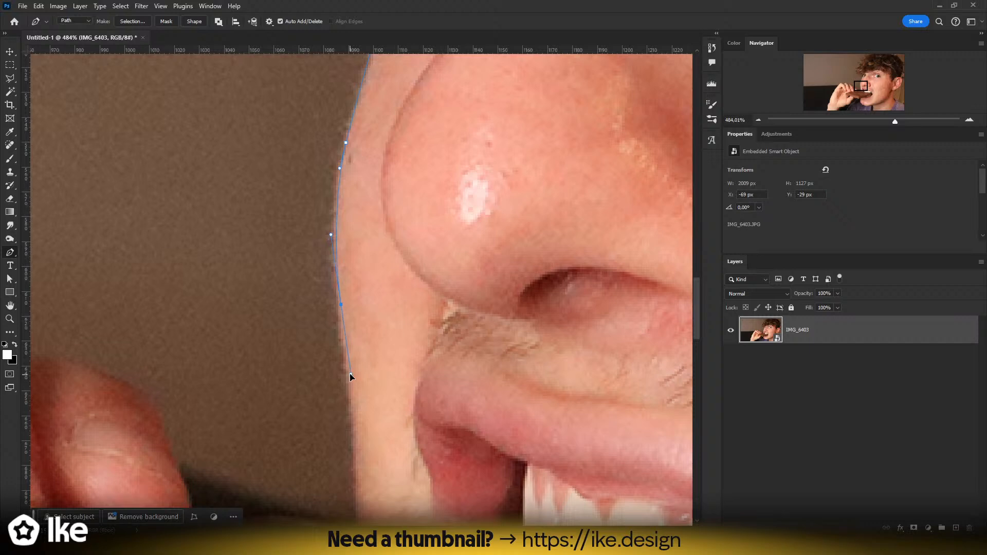
# - Extend the path down the cheek to the chocolate bar and along the bar's upper edge to the nearest fingertip
pyautogui.moveTo(369, 383); pyautogui.dragTo(414, 205)
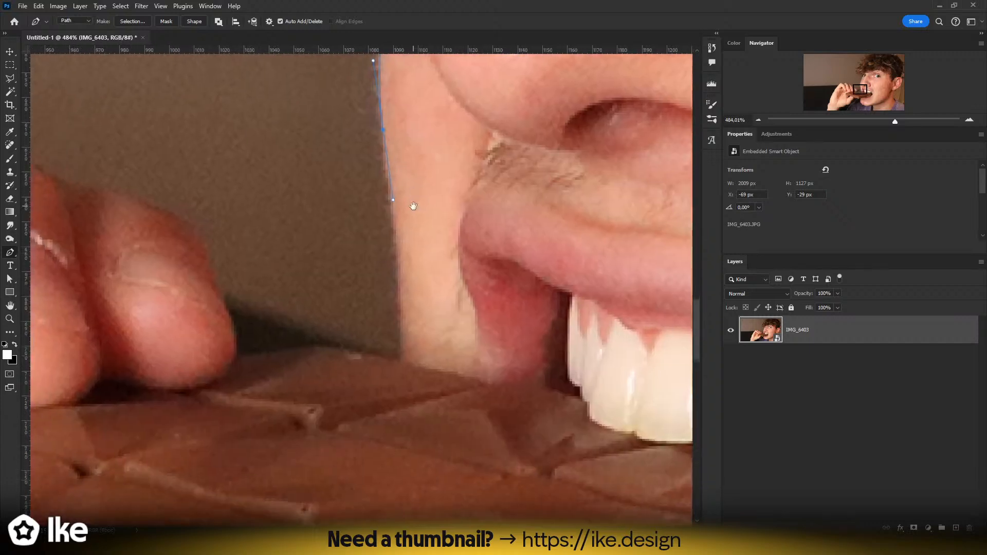
pyautogui.click(403, 364)
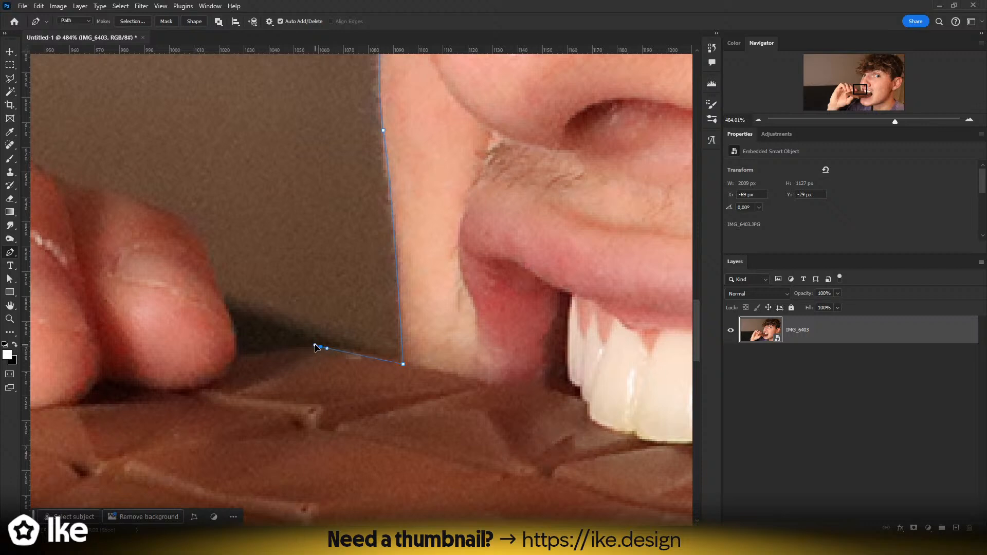
pyautogui.moveTo(321, 347); pyautogui.dragTo(313, 345)
pyautogui.moveTo(236, 356); pyautogui.dragTo(408, 288)
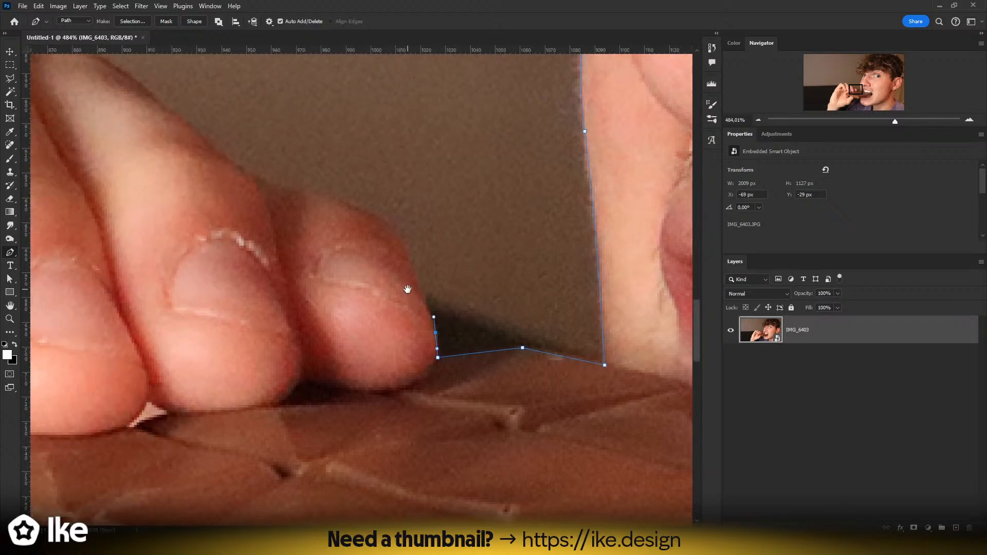
# - Trace the nearest fingertip's outer edge with curved path points up to the notch where it meets the next finger
pyautogui.click(410, 263)
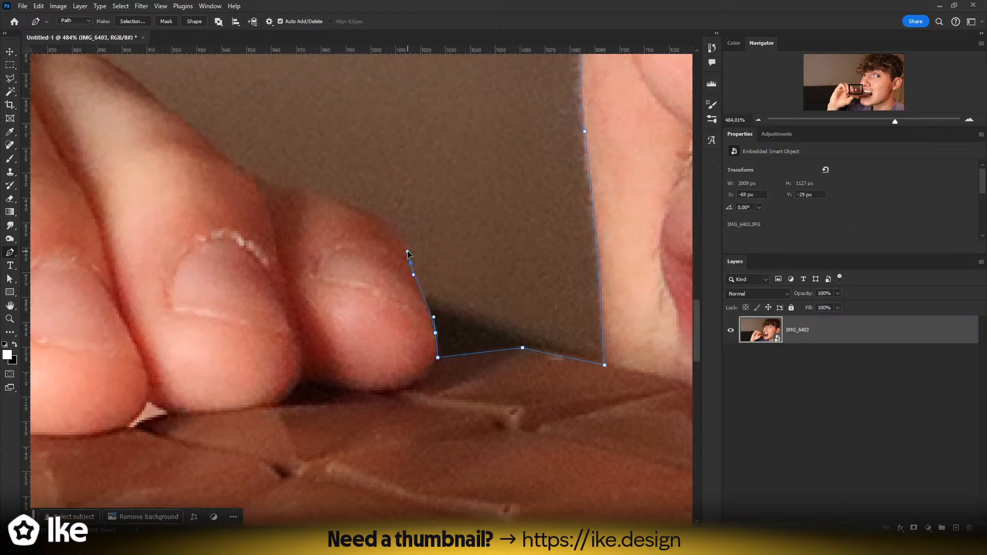
pyautogui.moveTo(379, 223); pyautogui.dragTo(370, 212)
pyautogui.moveTo(311, 193); pyautogui.dragTo(291, 193)
pyautogui.moveTo(230, 198); pyautogui.dragTo(469, 271)
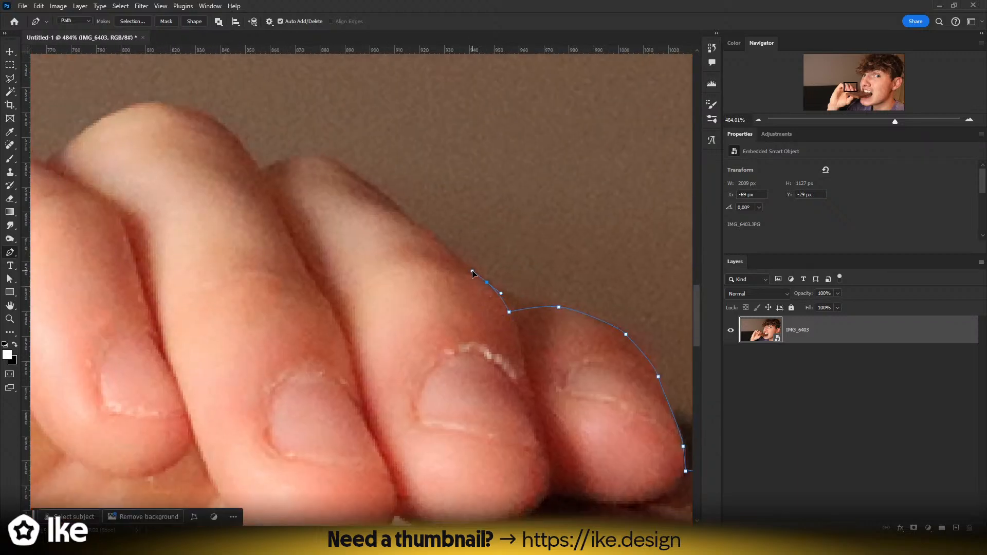
# - Extend the path up the second finger, over its knuckle and onto the top of the third finger's knuckle
pyautogui.click(427, 232)
pyautogui.moveTo(340, 165); pyautogui.dragTo(324, 154)
pyautogui.hotkey('ctrl', 'z')
pyautogui.moveTo(379, 195); pyautogui.dragTo(370, 186)
pyautogui.moveTo(287, 160); pyautogui.dragTo(430, 183)
pyautogui.click(258, 175)
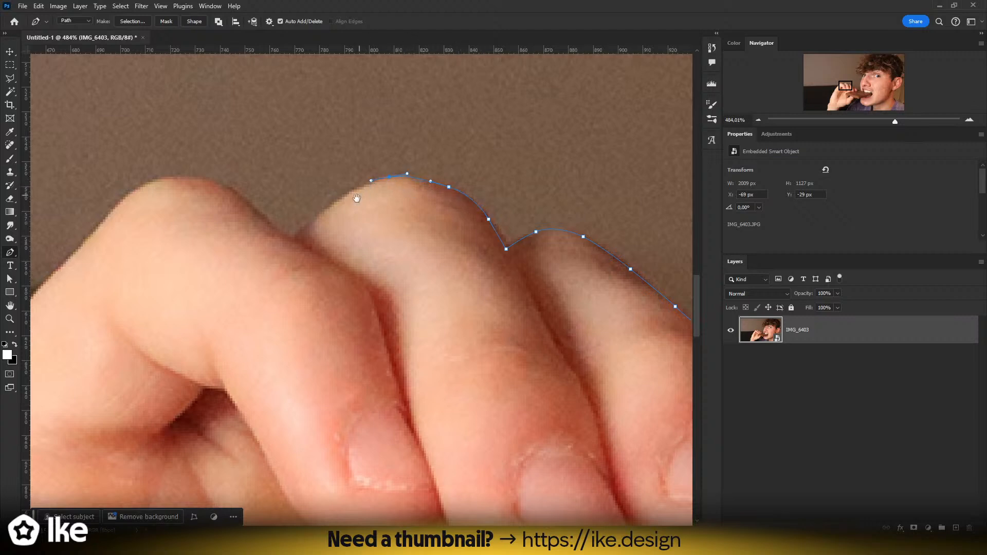
# - Trace from the third knuckle down into the gap and over the top of the index finger's knuckle
pyautogui.moveTo(359, 198); pyautogui.dragTo(449, 189)
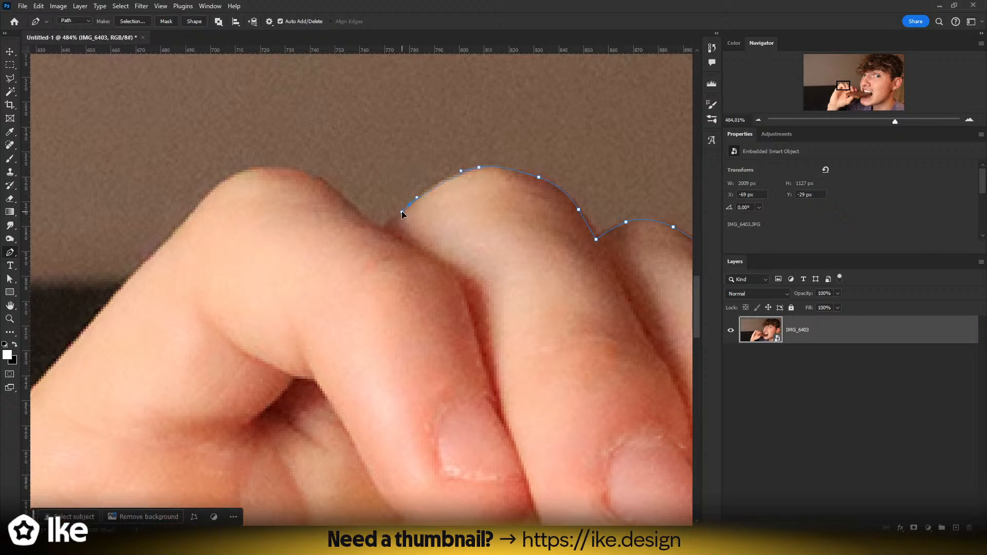
pyautogui.click(384, 229)
pyautogui.click(365, 221)
pyautogui.moveTo(310, 176); pyautogui.dragTo(292, 169)
pyautogui.moveTo(232, 174); pyautogui.dragTo(399, 153)
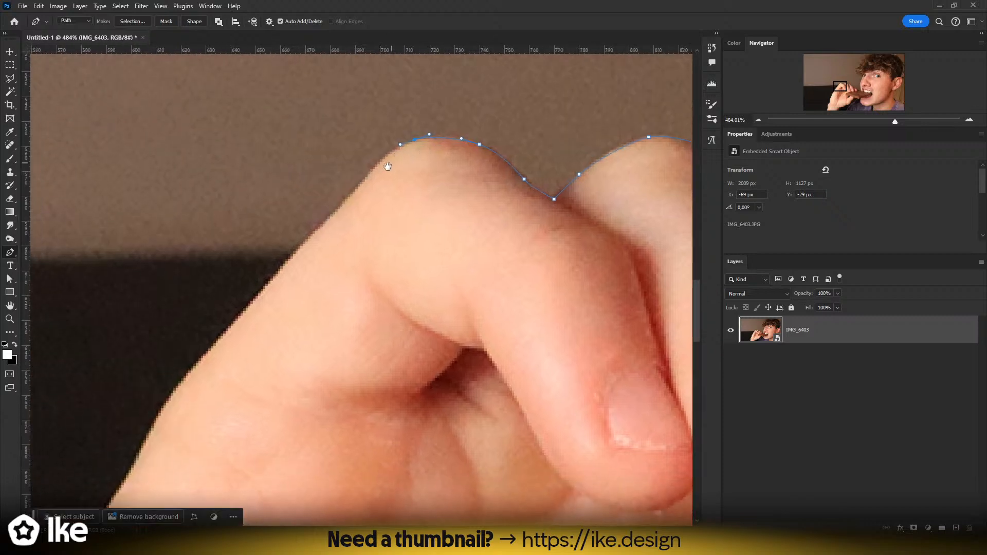
# - Trace from the index knuckle down the outer edge of the hand against the dark background with curved points
pyautogui.moveTo(353, 194); pyautogui.dragTo(490, 142)
pyautogui.click(462, 166)
pyautogui.moveTo(447, 185); pyautogui.dragTo(432, 207)
pyautogui.moveTo(385, 255); pyautogui.dragTo(375, 264)
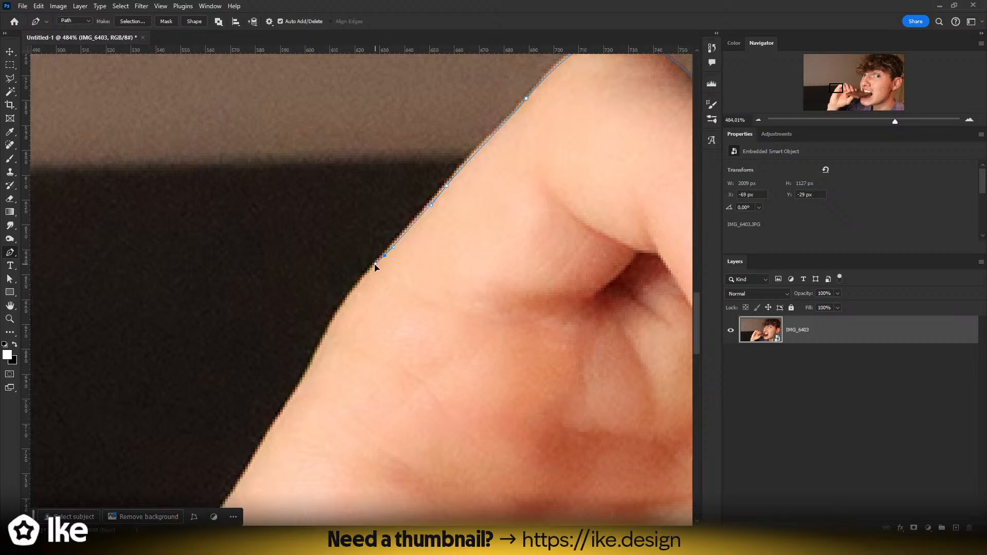
pyautogui.moveTo(326, 337); pyautogui.dragTo(520, 161)
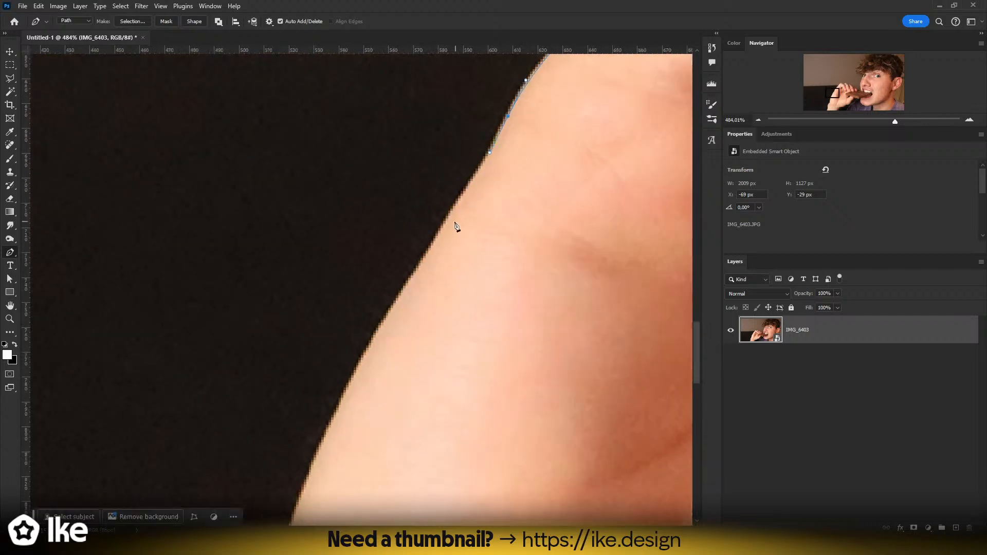
pyautogui.moveTo(445, 223); pyautogui.dragTo(502, 132)
pyautogui.moveTo(442, 220); pyautogui.dragTo(432, 244)
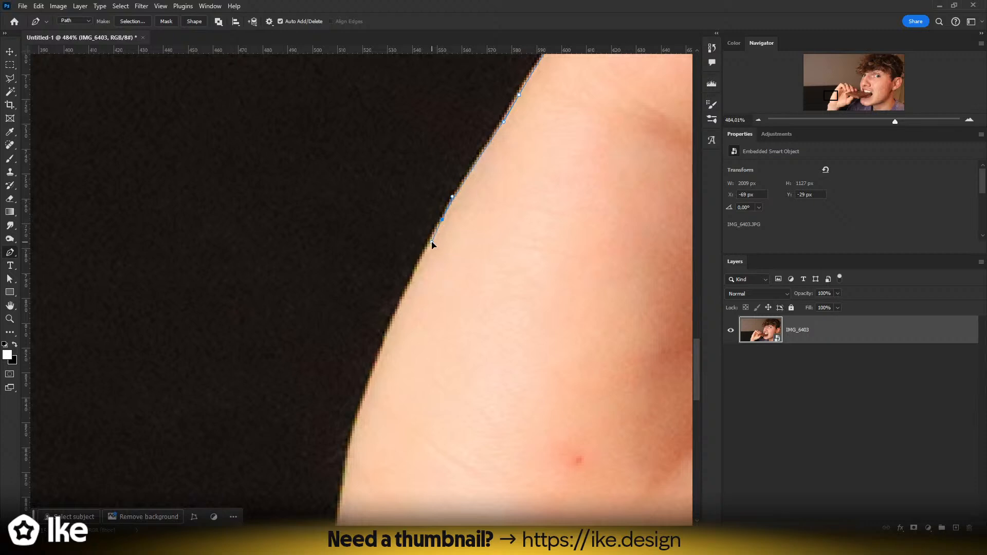
# - Continue the path down the lower edge of the hand and around the crease at the wrist
pyautogui.moveTo(427, 283); pyautogui.dragTo(532, 141)
pyautogui.moveTo(479, 227); pyautogui.dragTo(432, 115)
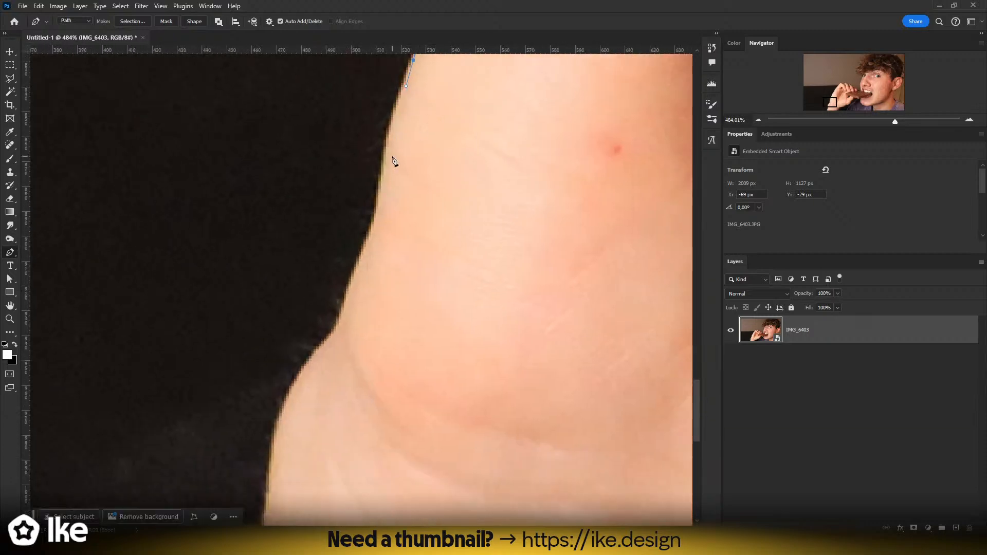
pyautogui.moveTo(386, 157); pyautogui.dragTo(383, 184)
pyautogui.moveTo(341, 262); pyautogui.dragTo(359, 271)
pyautogui.moveTo(342, 314); pyautogui.dragTo(333, 340)
pyautogui.moveTo(291, 388); pyautogui.dragTo(398, 199)
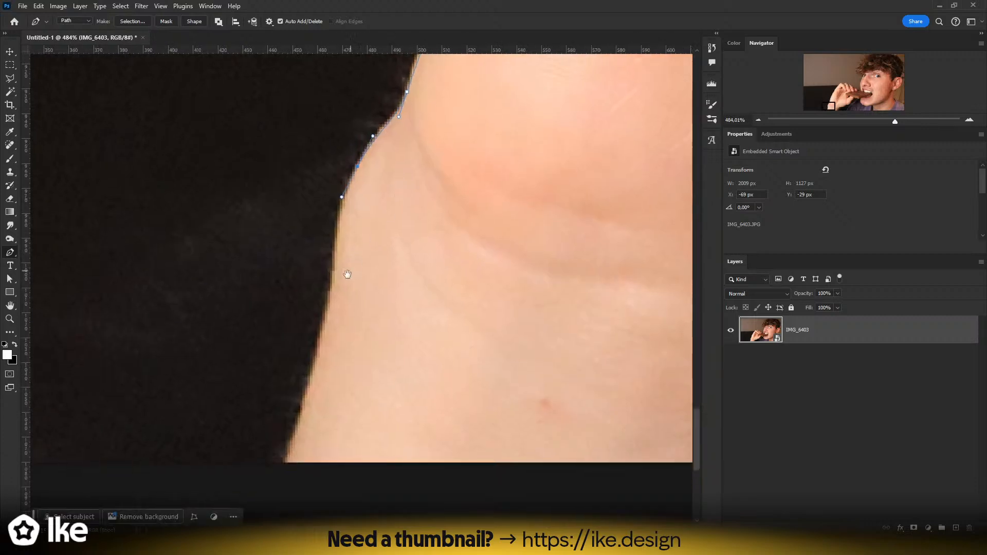
# - Trace the forearm's outer edge down past the canvas's bottom edge and begin the path's run beneath the image
pyautogui.click(333, 286)
pyautogui.click(331, 306)
pyautogui.moveTo(278, 487); pyautogui.dragTo(309, 498)
pyautogui.moveTo(489, 455); pyautogui.dragTo(202, 290)
pyautogui.click(539, 384)
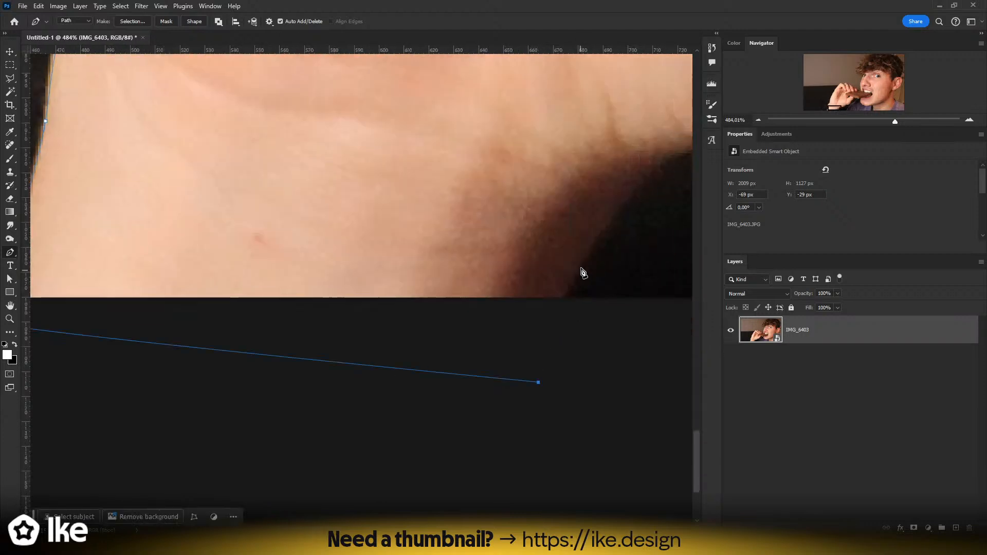
# - Run the path beneath the canvas past its far corner and close it at the starting point beside the shoulder
pyautogui.moveTo(568, 293); pyautogui.dragTo(109, 386)
pyautogui.scroll(-4, 418, 302)
pyautogui.moveTo(411, 316); pyautogui.dragTo(31, 298)
pyautogui.click(540, 386)
pyautogui.moveTo(597, 339); pyautogui.dragTo(46, 373)
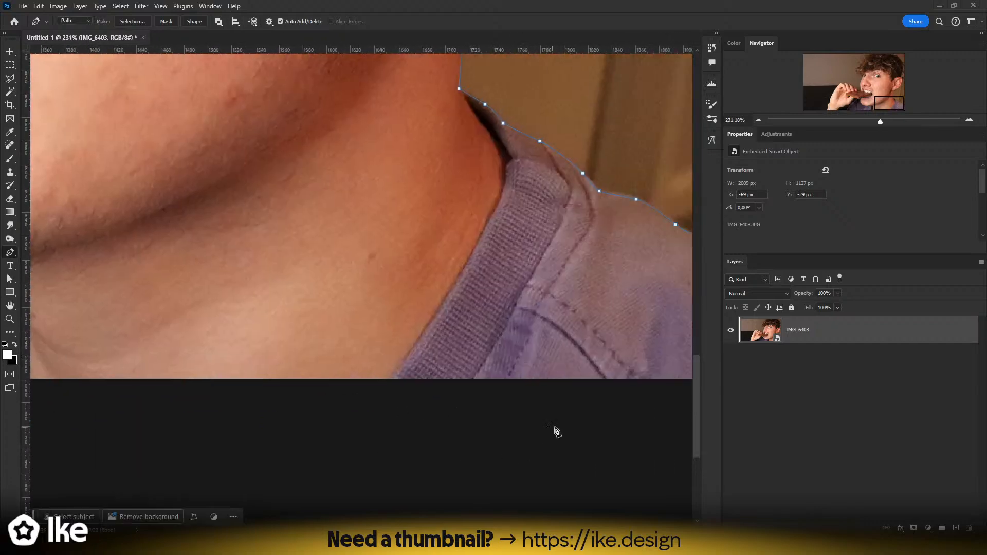
pyautogui.click(556, 424)
pyautogui.moveTo(558, 430); pyautogui.dragTo(114, 395)
pyautogui.click(238, 415)
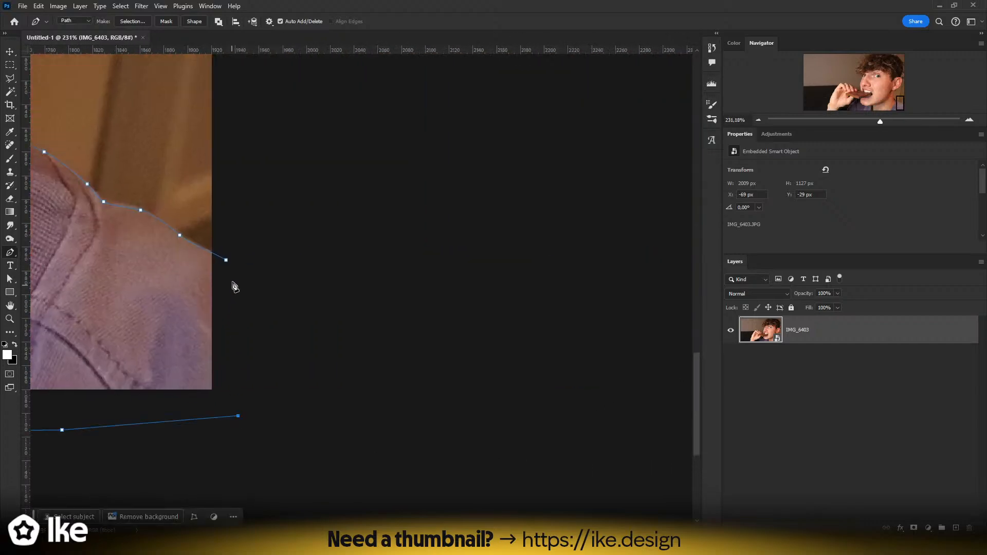
pyautogui.click(226, 261)
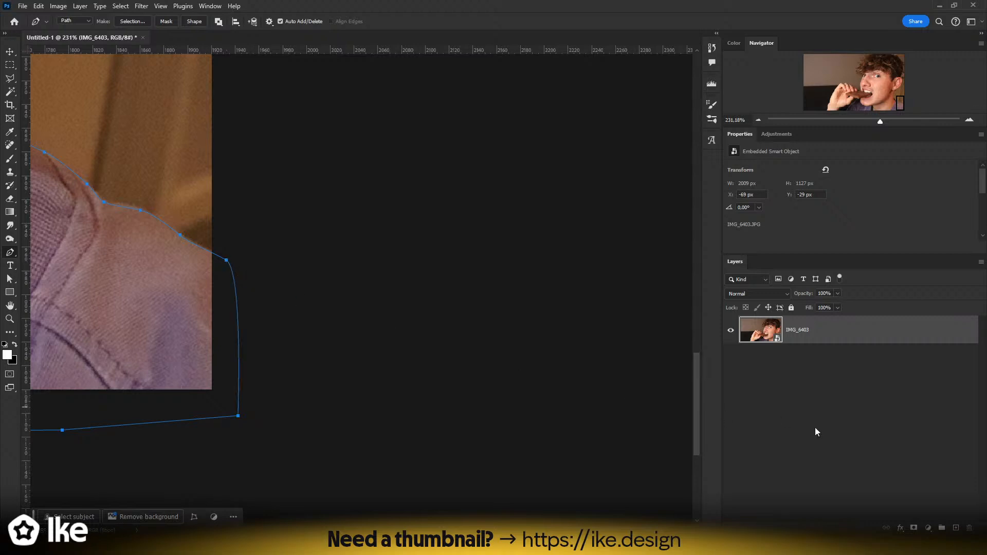
# - Mask the IMG_6403 layer with the closed path as a vector mask, undoing the plain layer mask tried first
pyautogui.click(913, 528)
pyautogui.hotkey('ctrl', 'z')
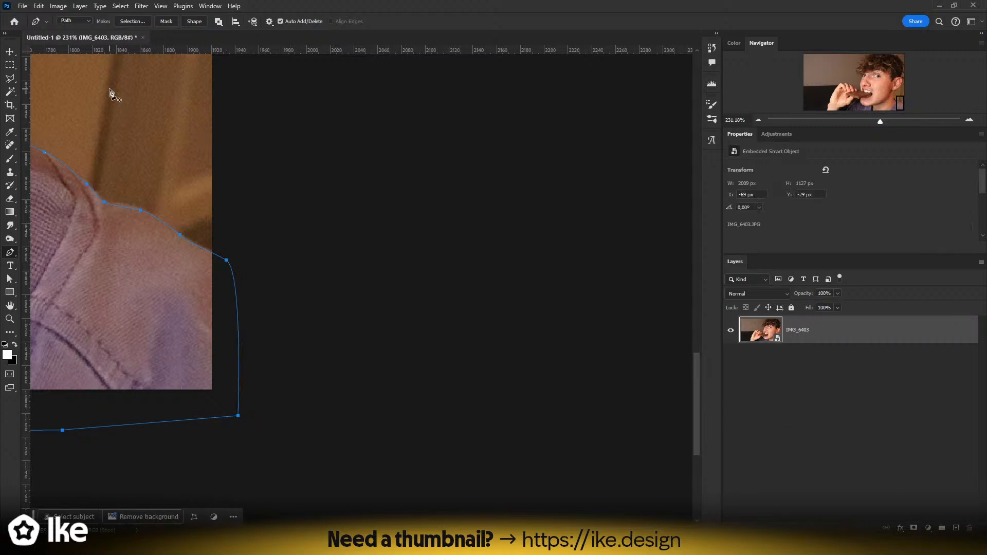
pyautogui.click(166, 22)
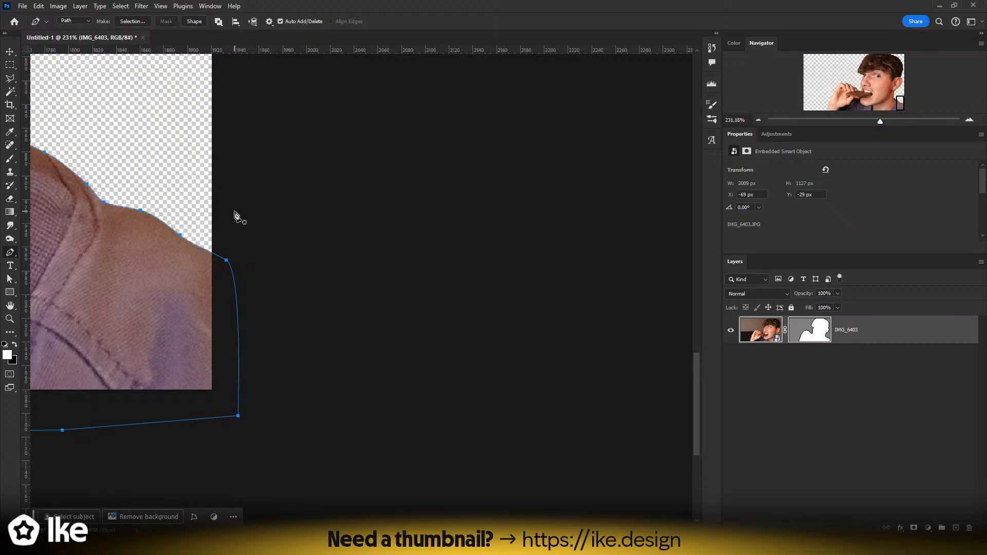
# - Start a second path in the dark gap between hand and shirt, tracing the wrist's inner edge from below the canvas
pyautogui.moveTo(129, 336); pyautogui.dragTo(617, 356)
pyautogui.moveTo(182, 326); pyautogui.dragTo(684, 324)
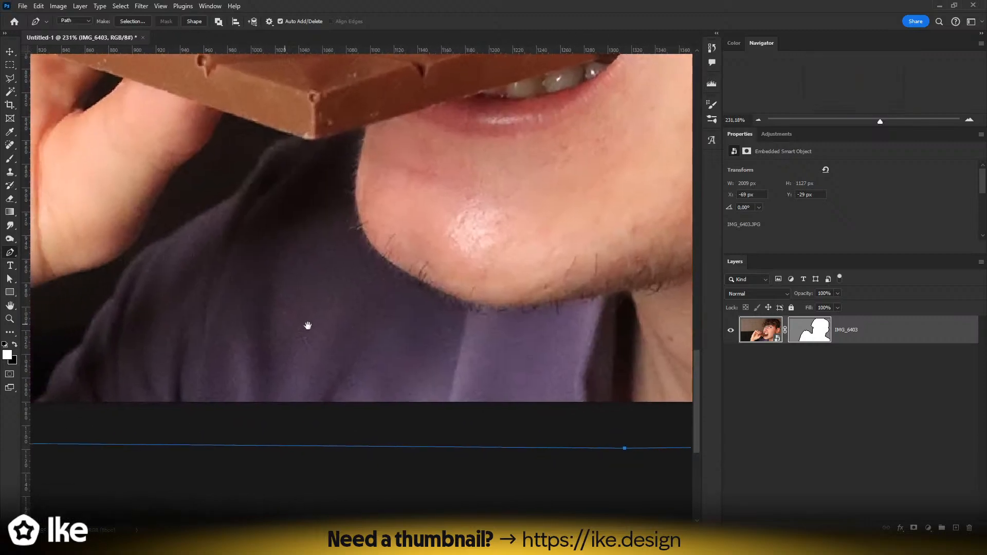
pyautogui.moveTo(216, 344); pyautogui.dragTo(521, 384)
pyautogui.scroll(-5, 493, 370)
pyautogui.scroll(5, 452, 315)
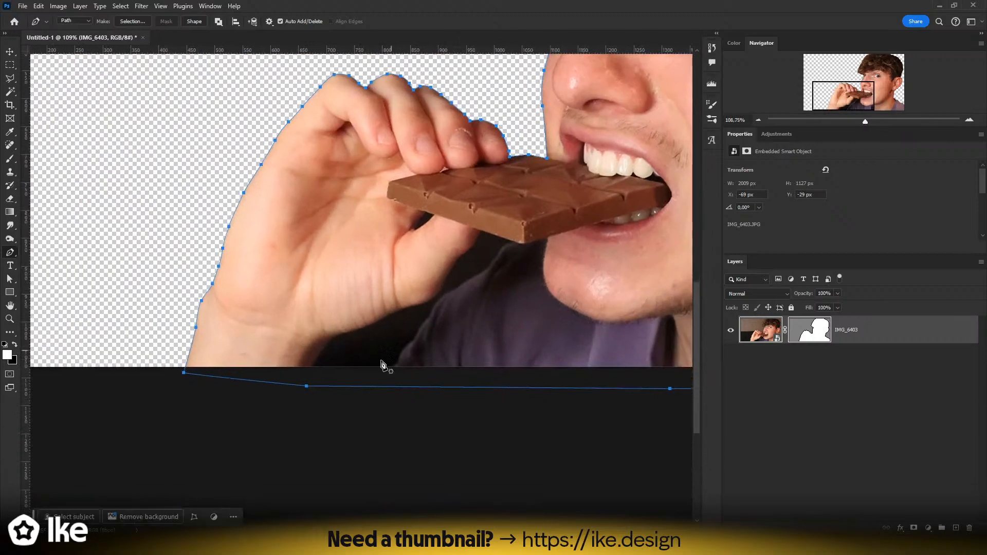
pyautogui.scroll(4, 368, 377)
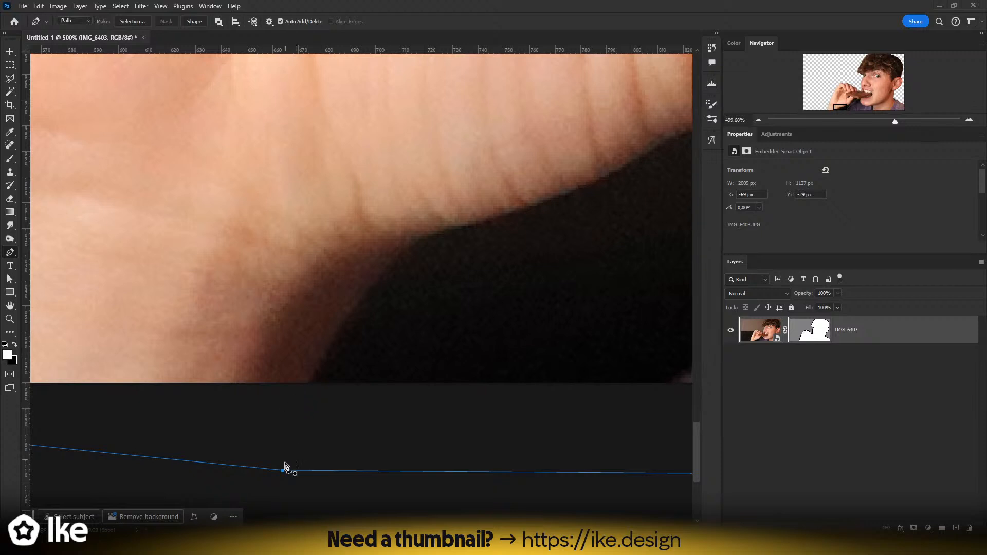
pyautogui.moveTo(313, 380); pyautogui.dragTo(326, 350)
pyautogui.moveTo(410, 242); pyautogui.dragTo(420, 235)
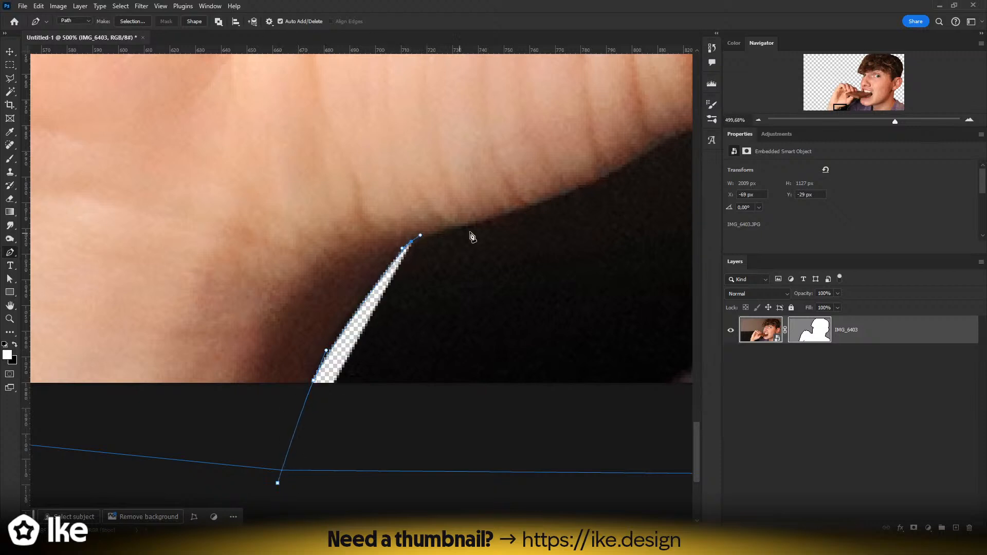
# - Trace the underside of the palm from the wrist to the base of the thumb with curved points
pyautogui.moveTo(506, 211); pyautogui.dragTo(163, 380)
pyautogui.moveTo(267, 335); pyautogui.dragTo(296, 312)
pyautogui.moveTo(372, 285); pyautogui.dragTo(459, 262)
pyautogui.moveTo(440, 294); pyautogui.dragTo(307, 442)
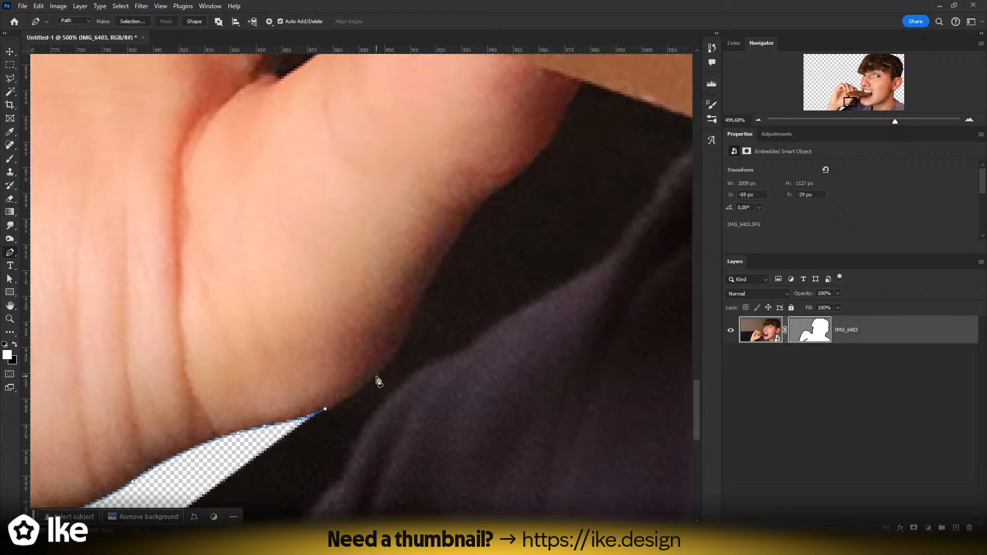
pyautogui.moveTo(377, 377); pyautogui.dragTo(389, 366)
pyautogui.moveTo(418, 310); pyautogui.dragTo(423, 291)
# - Trace the thumb's lower edge up to where it meets the underside of the chocolate bar
pyautogui.click(454, 240)
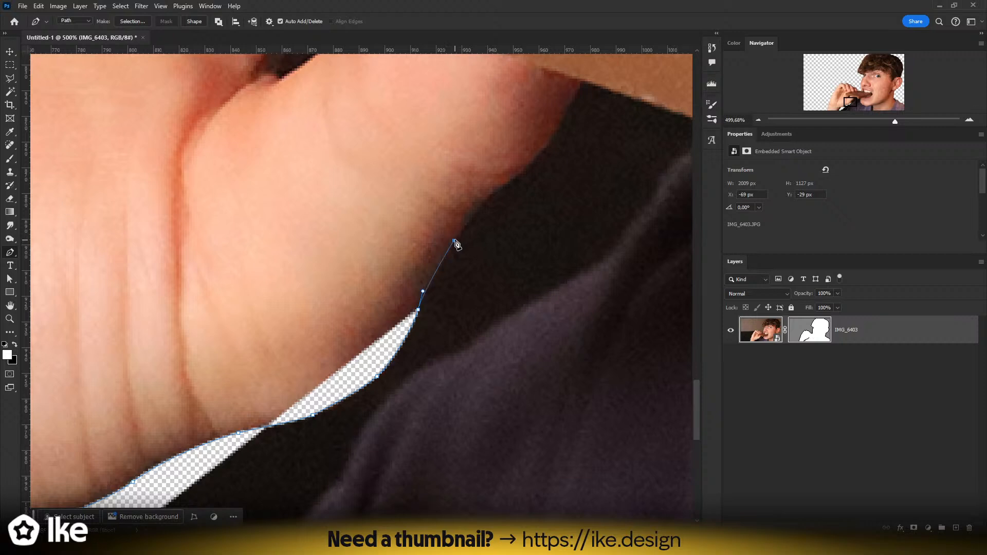
pyautogui.click(467, 225)
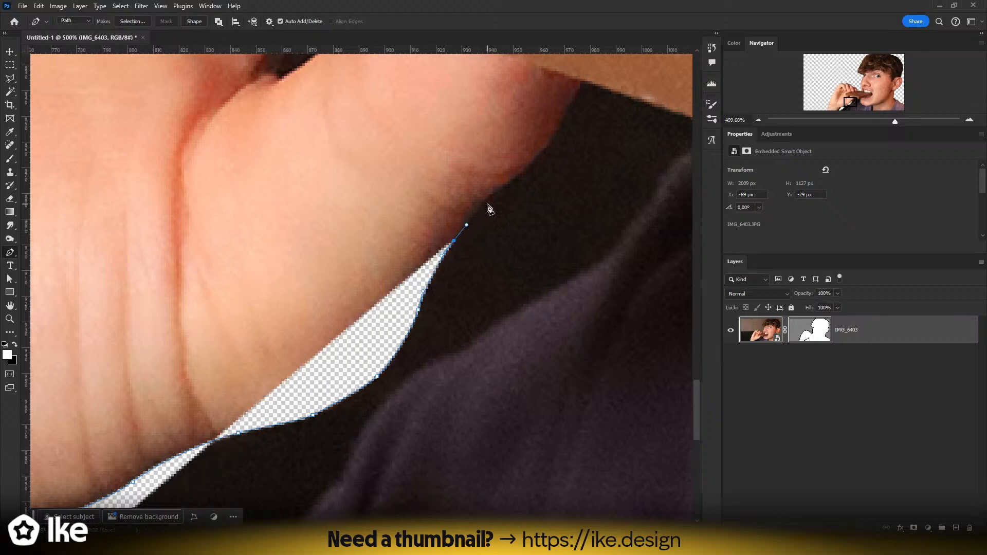
pyautogui.moveTo(503, 184); pyautogui.dragTo(520, 172)
pyautogui.moveTo(551, 137); pyautogui.dragTo(487, 214)
pyautogui.press('space')
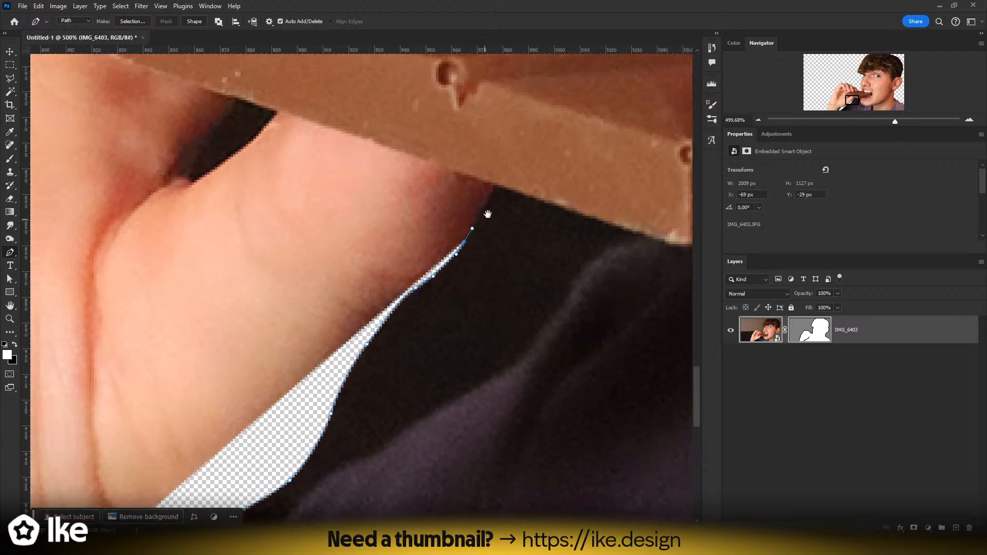
pyautogui.click(493, 185)
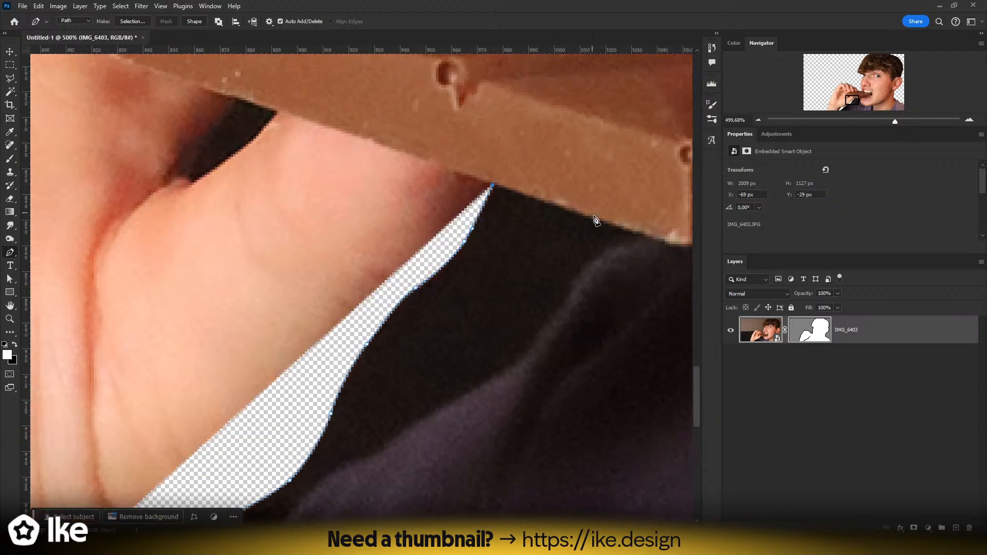
# - Extend the gap's path along the chocolate bar's underside and down the upper edge of the shirt's shoulder
pyautogui.click(633, 233)
pyautogui.moveTo(559, 295); pyautogui.dragTo(548, 329)
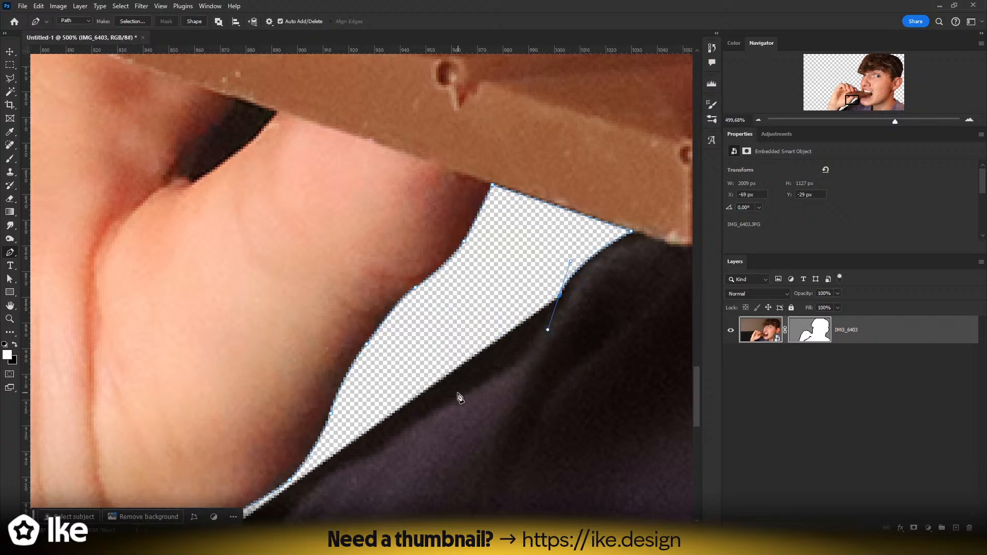
pyautogui.moveTo(456, 387); pyautogui.dragTo(421, 414)
pyautogui.scroll(-5, 420, 415)
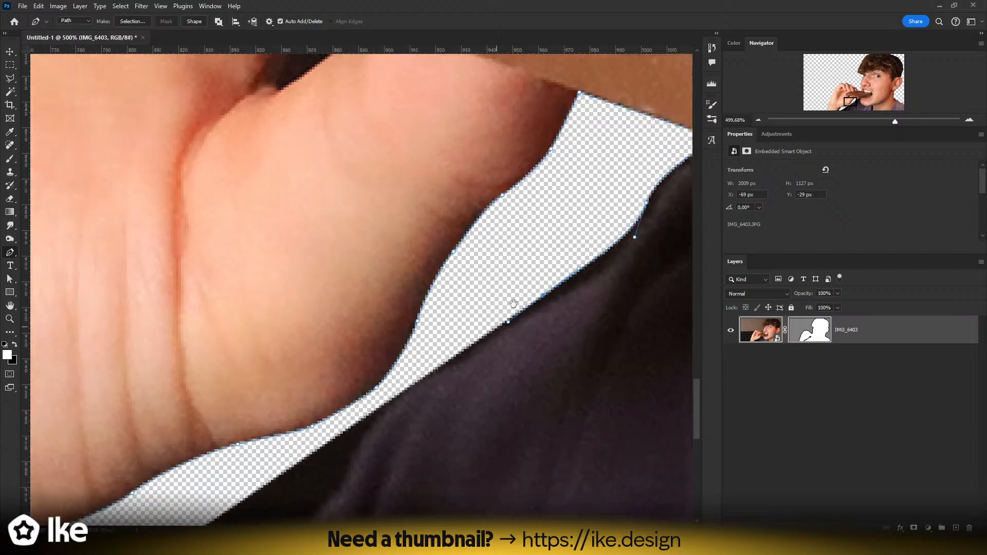
pyautogui.hscroll(-4, 510, 309)
pyautogui.moveTo(455, 319); pyautogui.dragTo(430, 338)
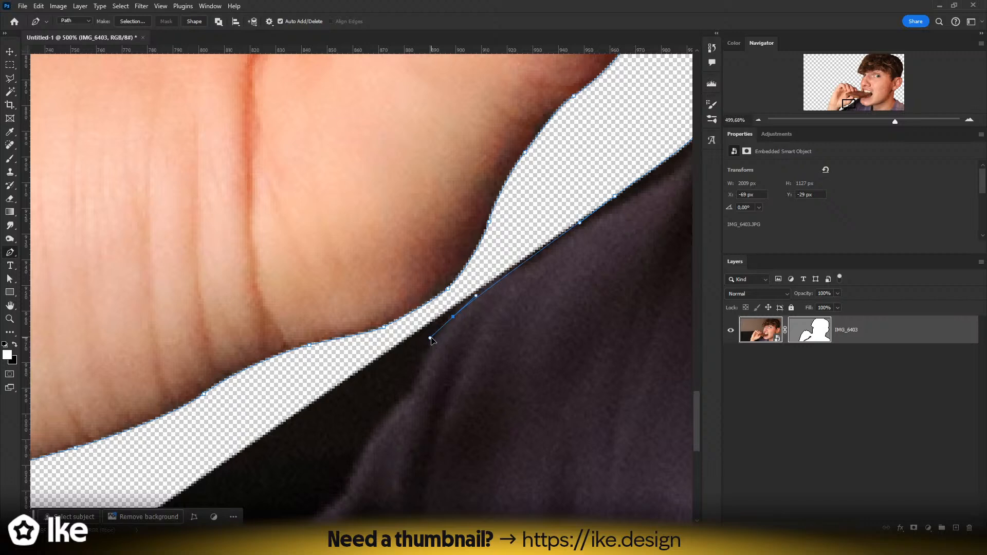
# - Trace the sleeve's folds down past the canvas's bottom edge and close the gap's path at its starting point
pyautogui.scroll(-5, 417, 397)
pyautogui.hscroll(-3, 416, 397)
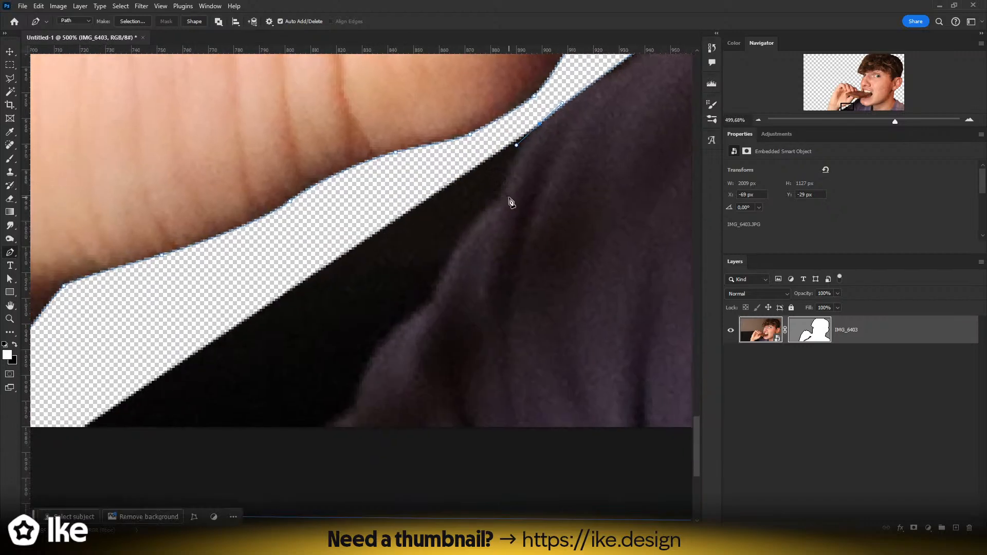
pyautogui.click(500, 206)
pyautogui.moveTo(457, 250); pyautogui.dragTo(445, 273)
pyautogui.click(434, 308)
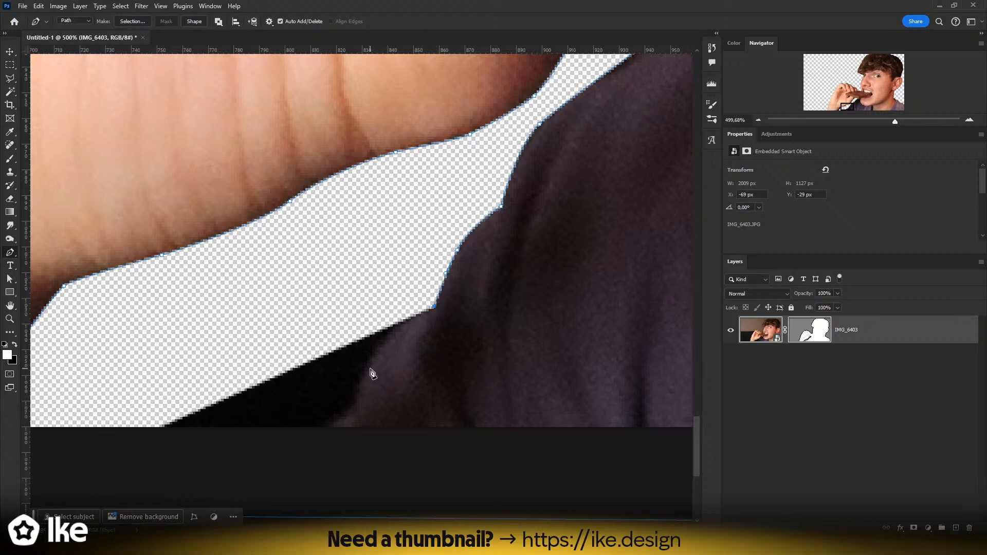
pyautogui.moveTo(369, 368); pyautogui.dragTo(309, 446)
pyautogui.click(352, 417)
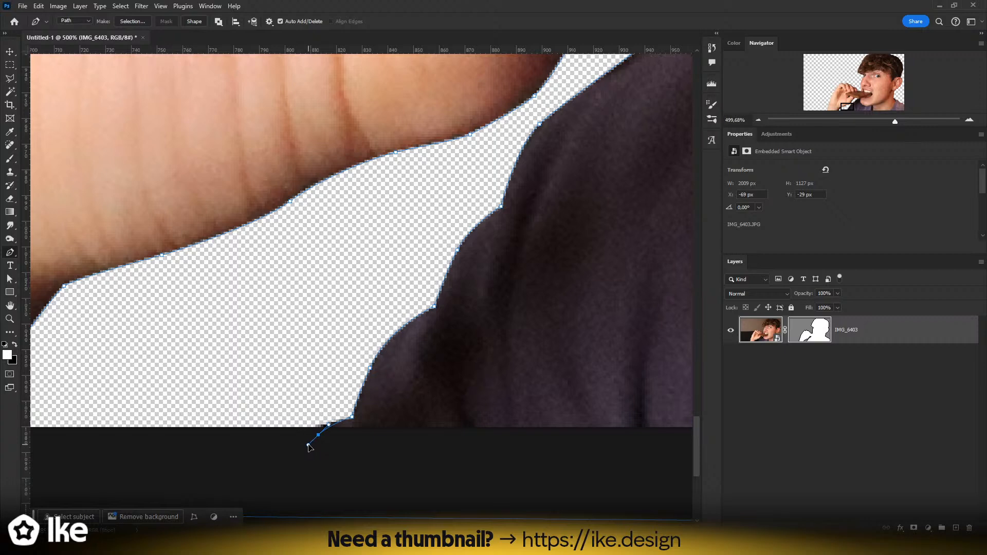
pyautogui.moveTo(208, 411); pyautogui.dragTo(628, 302)
pyautogui.click(351, 418)
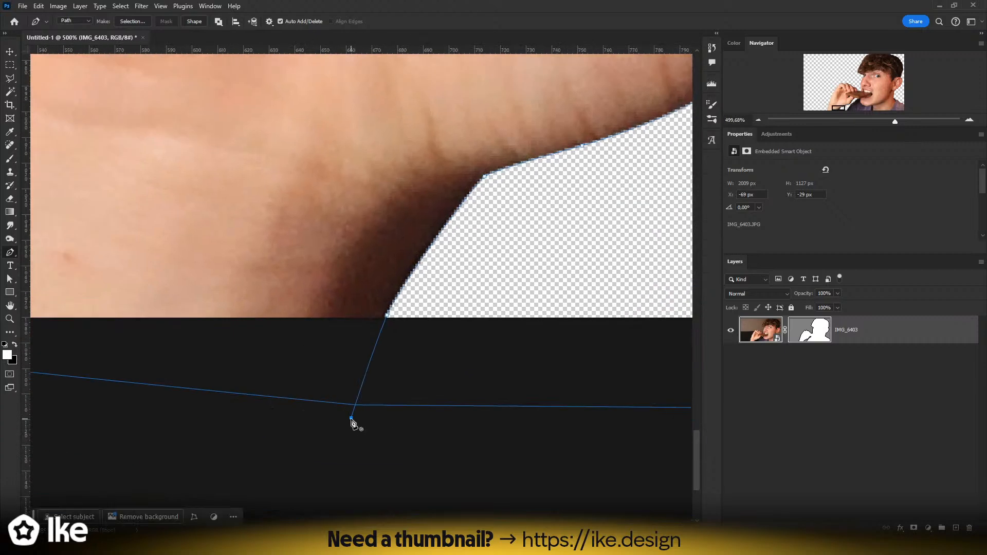
# - Move the gap path's anchor point below the wrist closer to the canvas's bottom edge with the Direct Selection tool
pyautogui.scroll(-5, 500, 297)
pyautogui.moveTo(500, 278); pyautogui.dragTo(423, 298)
pyautogui.scroll(5, 322, 389)
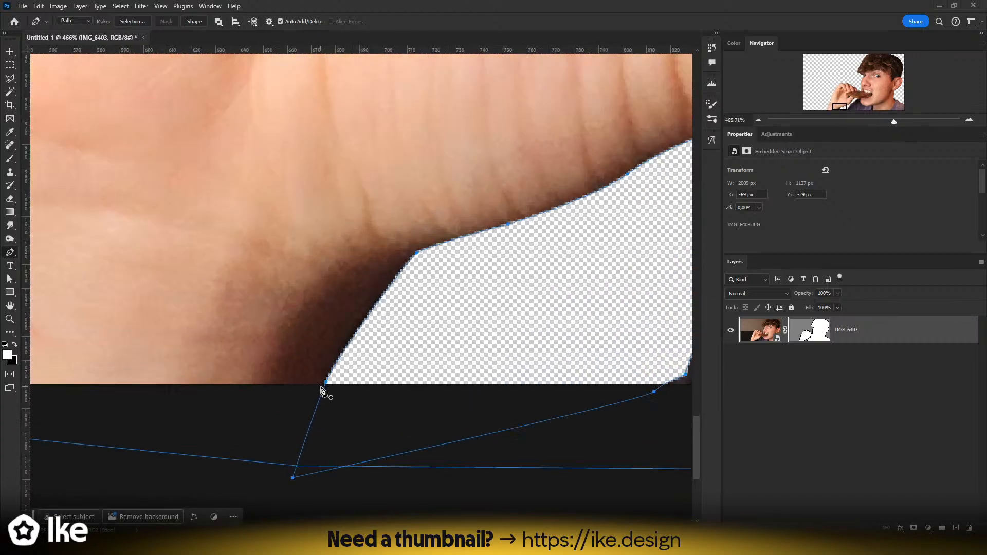
pyautogui.press('a')
pyautogui.moveTo(292, 477); pyautogui.dragTo(305, 442)
# - Adjust the gap path's anchor points along the shirt's shoulder and chocolate bar's underside so the mask hugs the fabric's edge
pyautogui.moveTo(575, 278); pyautogui.dragTo(105, 403)
pyautogui.moveTo(409, 253); pyautogui.dragTo(178, 451)
pyautogui.moveTo(310, 314); pyautogui.dragTo(269, 349)
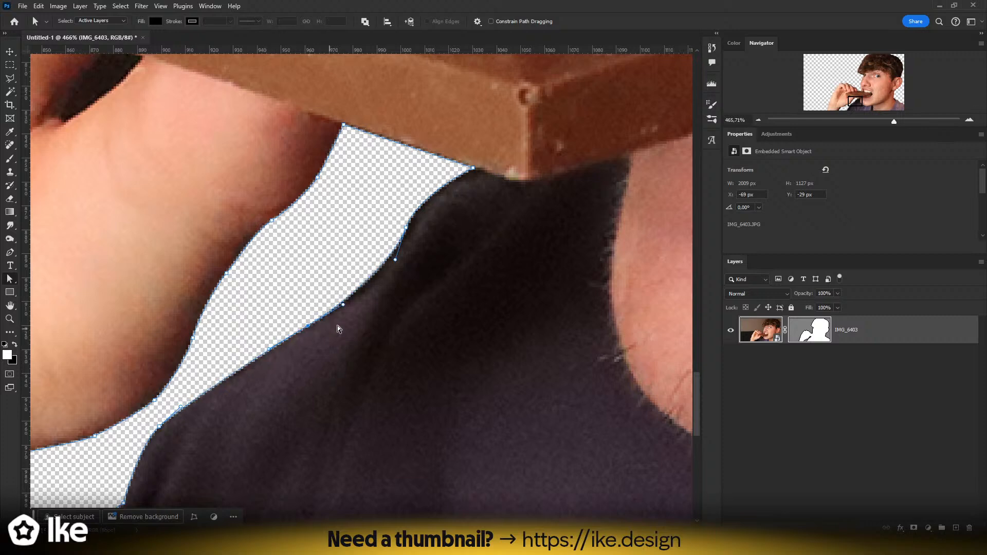
pyautogui.click(406, 226)
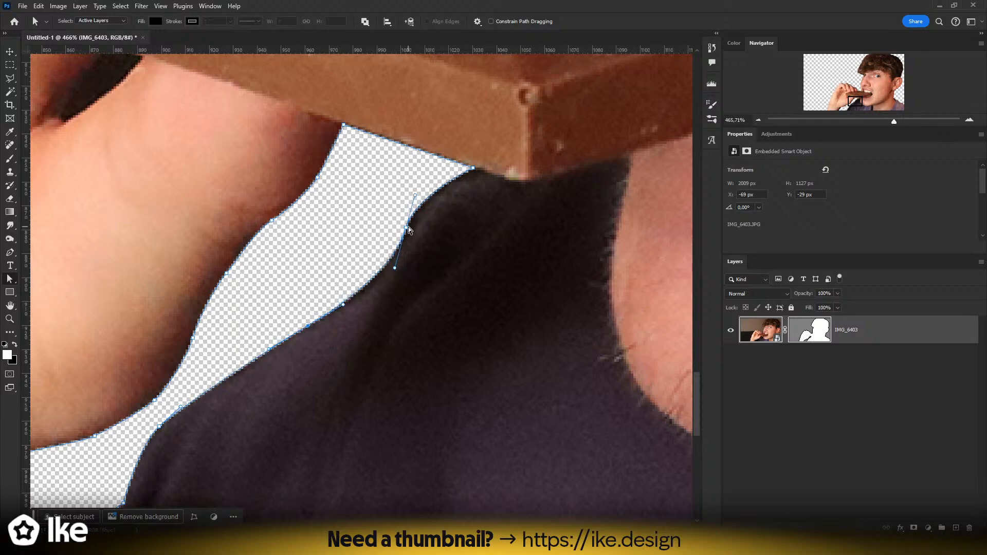
pyautogui.moveTo(409, 230); pyautogui.dragTo(417, 235)
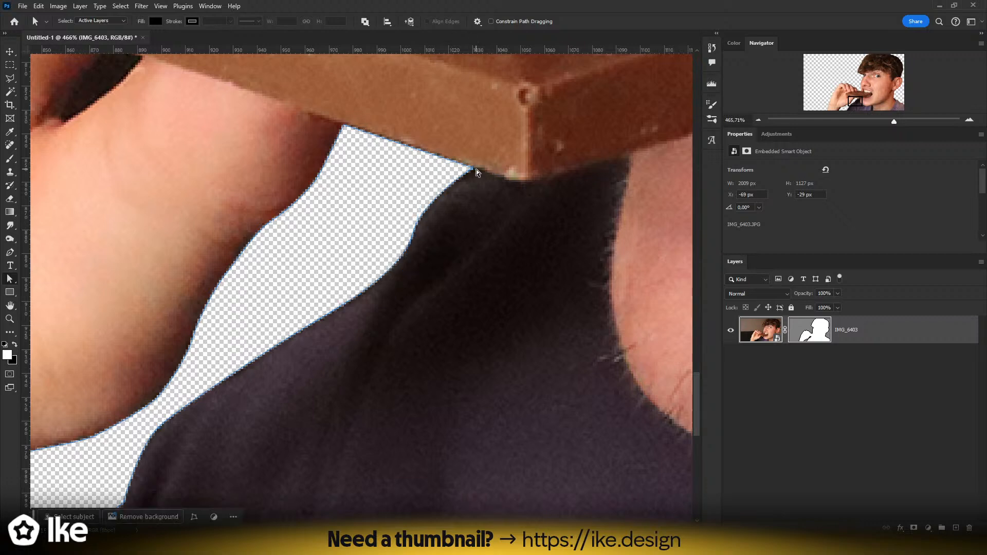
pyautogui.moveTo(473, 171); pyautogui.dragTo(484, 173)
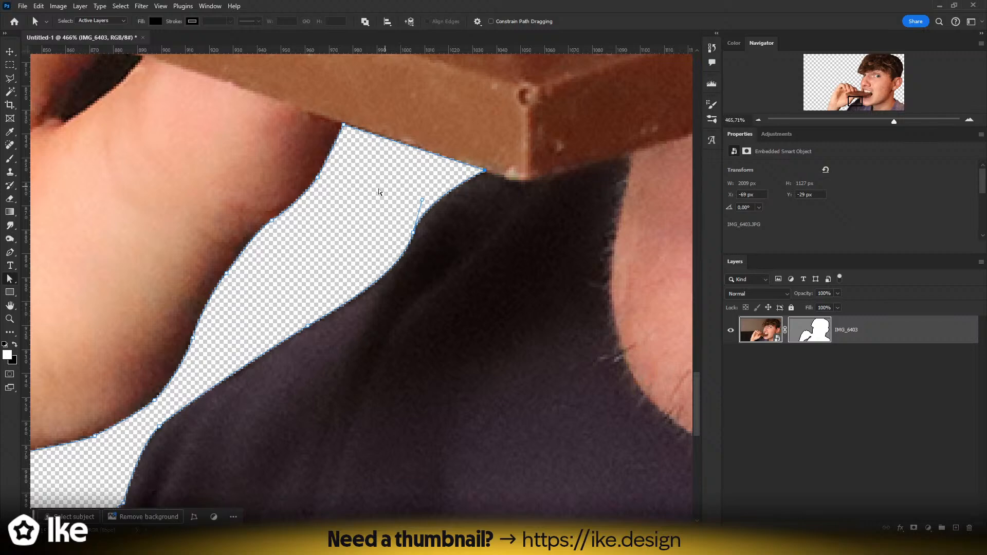
pyautogui.scroll(-10, 353, 205)
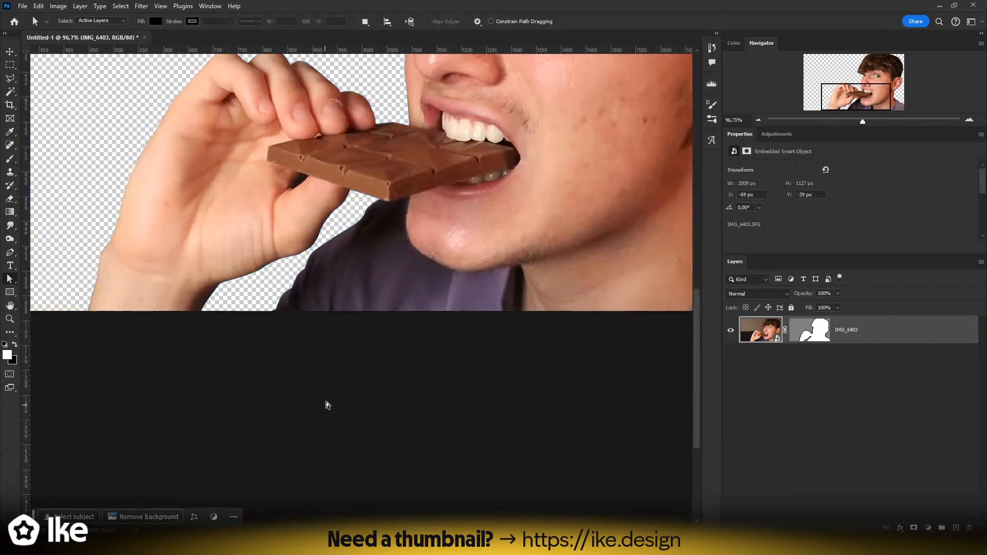
pyautogui.scroll(-5, 374, 226)
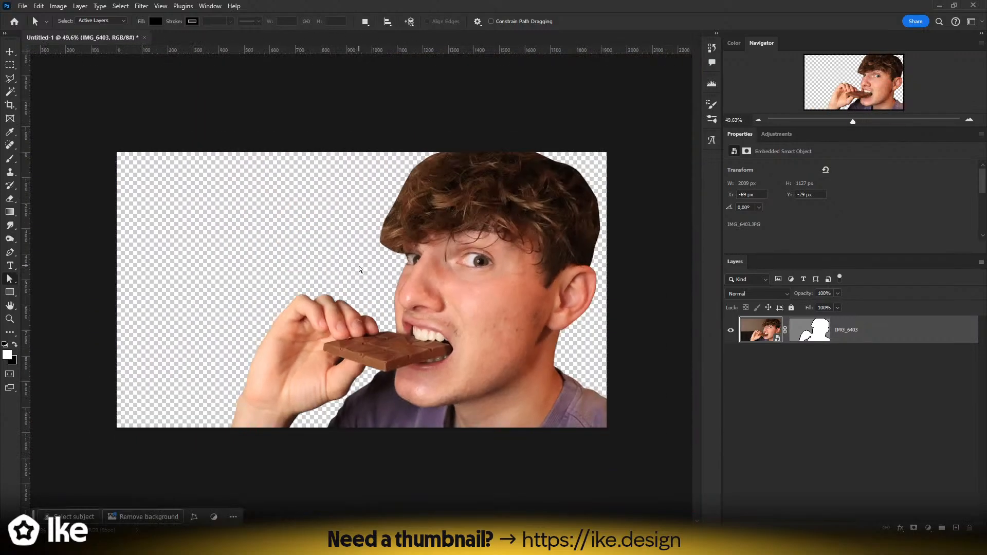
pyautogui.scroll(20, 359, 269)
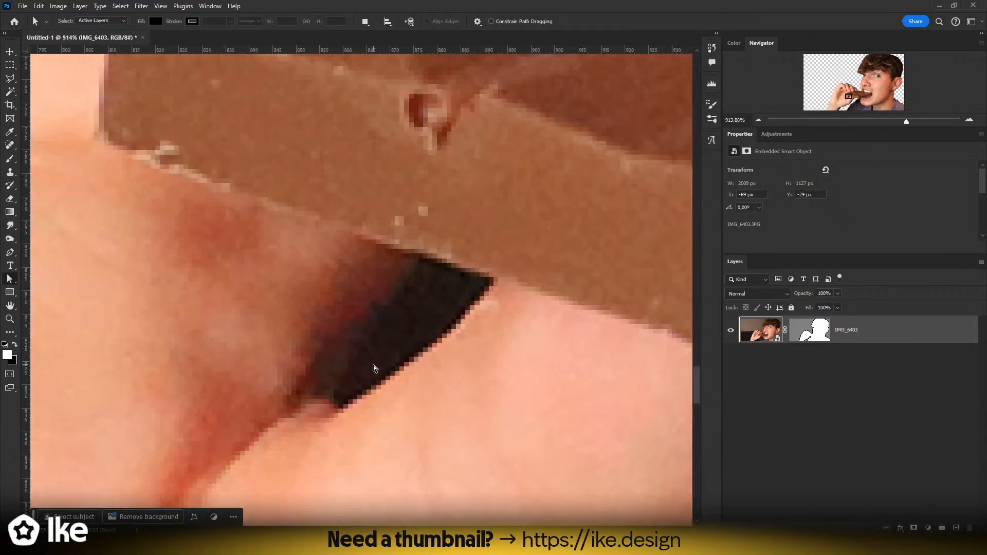
pyautogui.press('p')
pyautogui.click(494, 277)
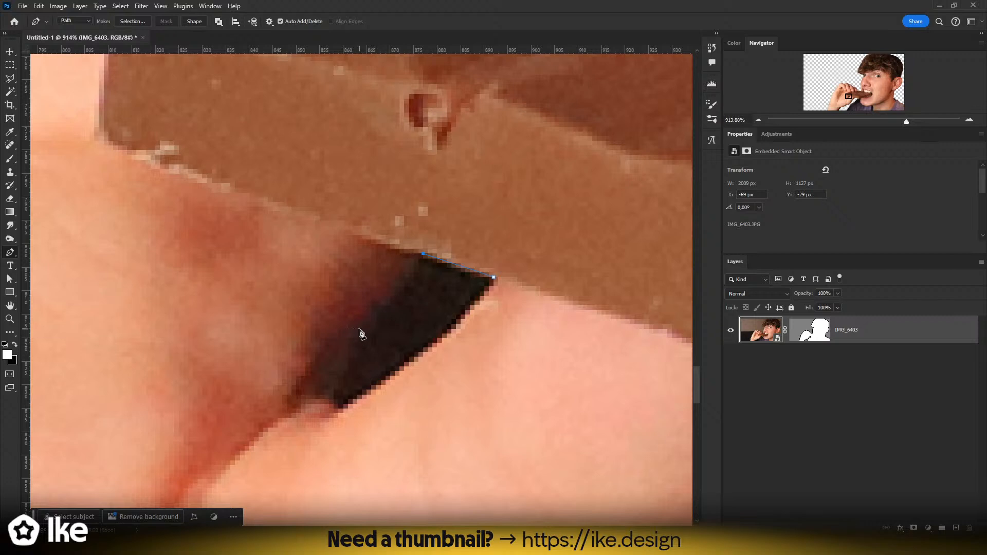
pyautogui.moveTo(357, 343); pyautogui.dragTo(344, 367)
pyautogui.moveTo(338, 409); pyautogui.dragTo(351, 410)
pyautogui.moveTo(442, 337); pyautogui.dragTo(453, 330)
pyautogui.click(494, 278)
pyautogui.press('a')
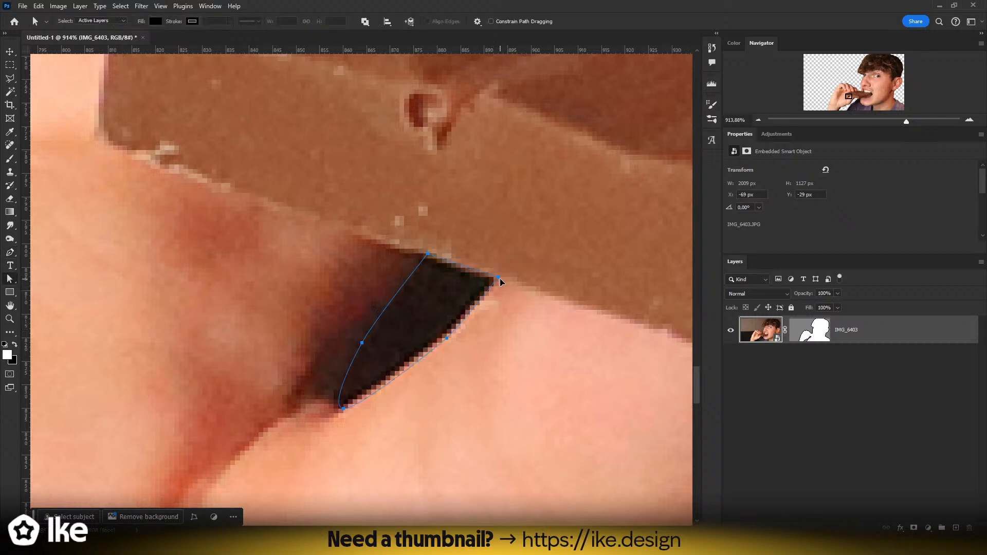
pyautogui.click(827, 336)
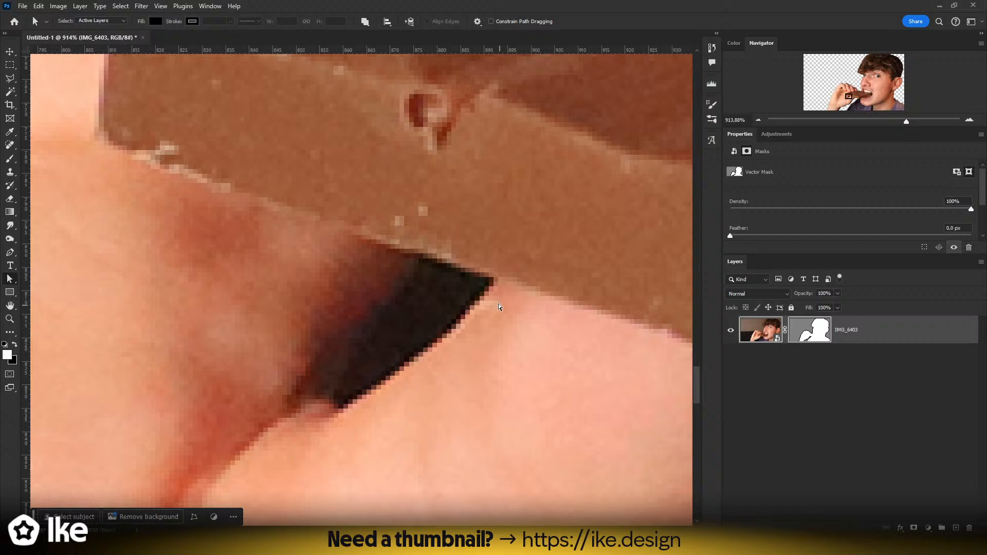
pyautogui.click(469, 293)
pyautogui.hotkey('ctrl', 'z')
pyautogui.hotkey('ctrl', 'z')
pyautogui.hotkey('ctrl', 'z')
# - Cut the small dark gap between the thumb and the chocolate bar out of the vector mask with a closed Pen path
pyautogui.click(807, 385)
pyautogui.click(805, 337)
pyautogui.press('p')
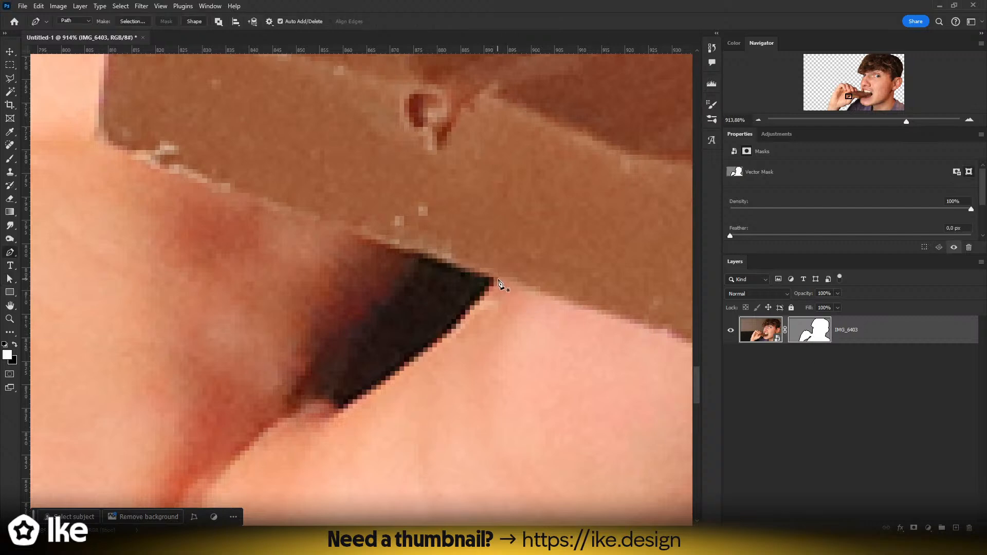
pyautogui.click(414, 252)
pyautogui.moveTo(329, 395); pyautogui.dragTo(363, 399)
pyautogui.moveTo(447, 338); pyautogui.dragTo(460, 326)
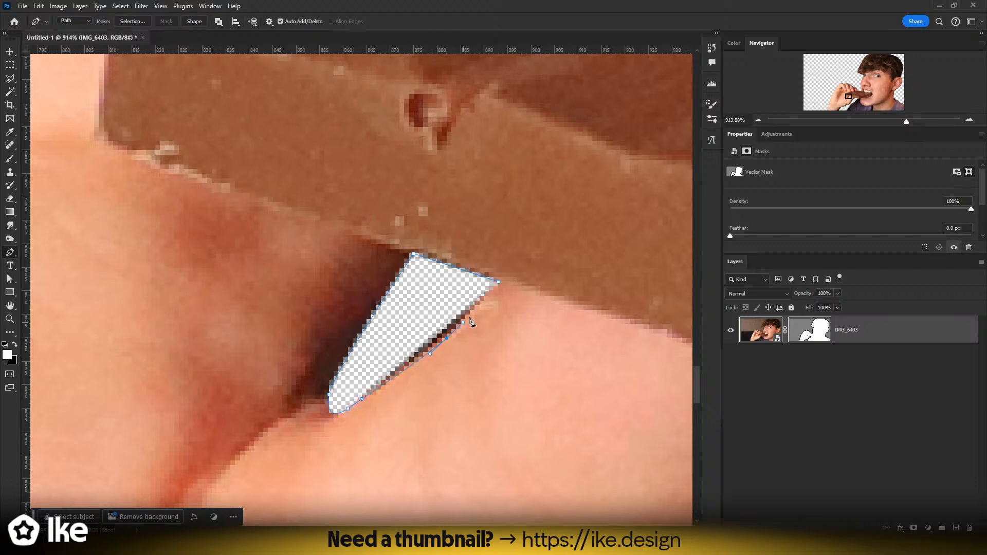
pyautogui.click(498, 282)
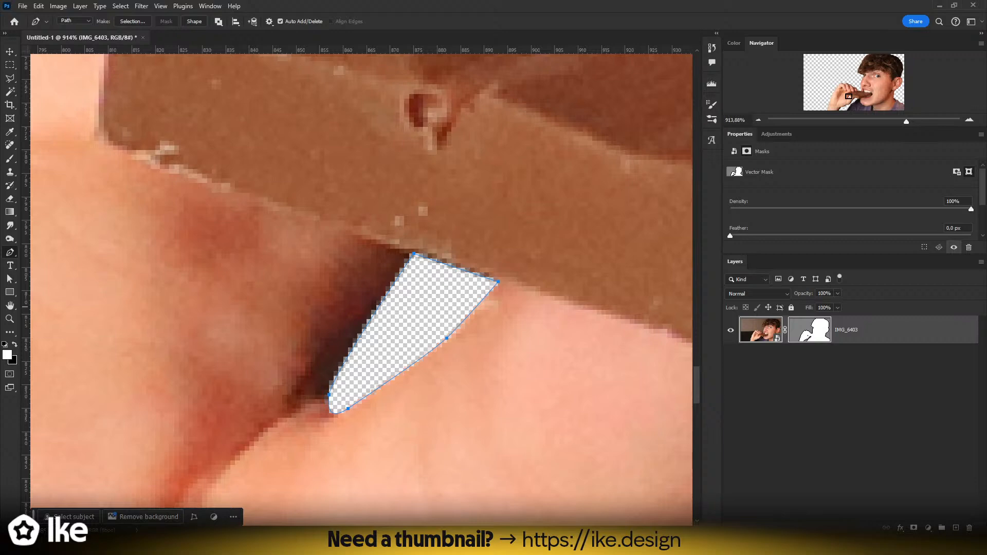
pyautogui.scroll(-15, 608, 254)
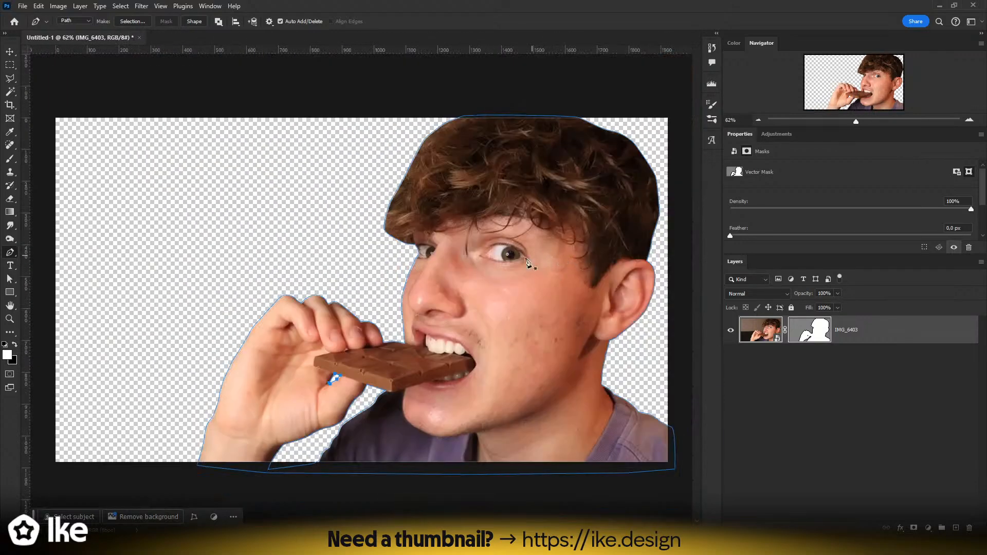
pyautogui.hotkey('ctrl', '0')
pyautogui.press('v')
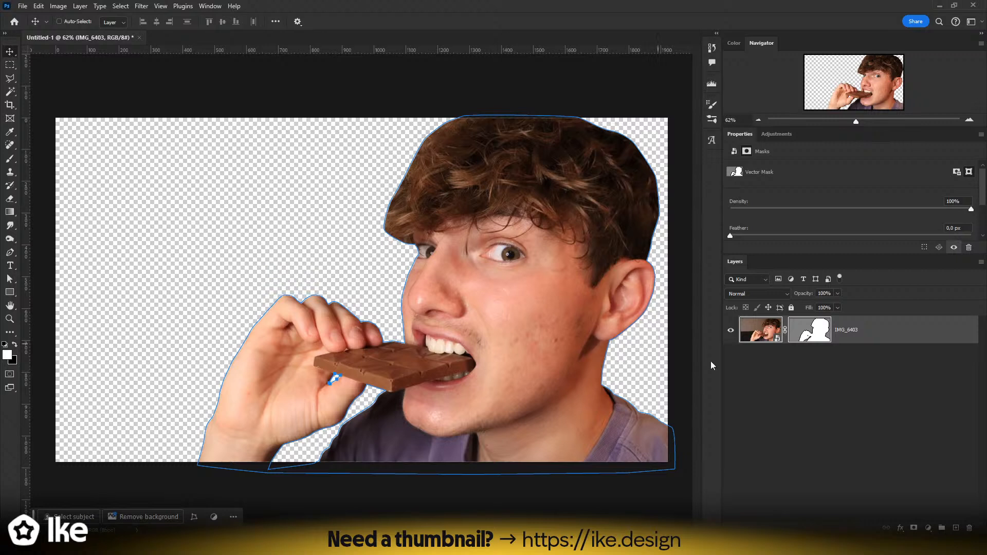
pyautogui.click(811, 360)
pyautogui.click(811, 335)
pyautogui.press('p')
pyautogui.click(76, 20)
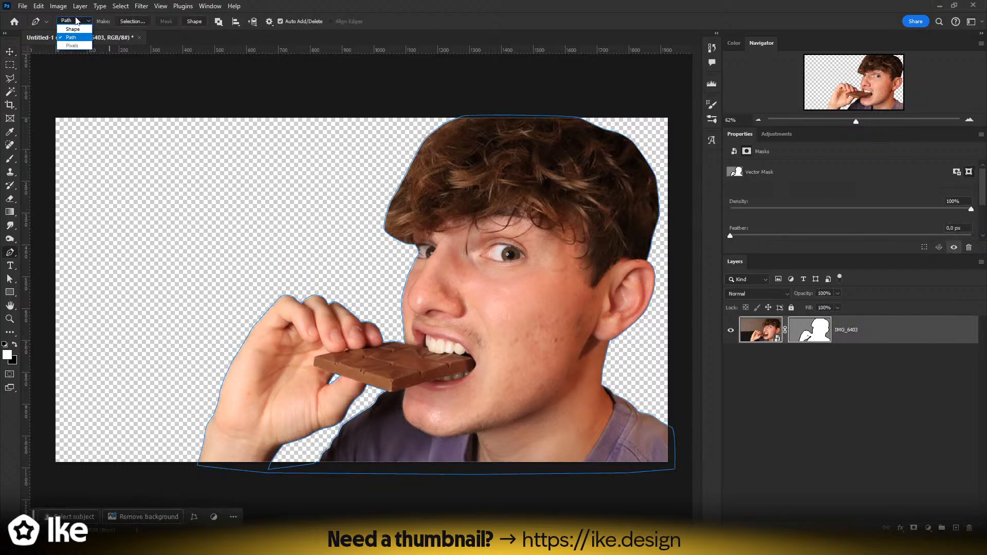
pyautogui.click(75, 21)
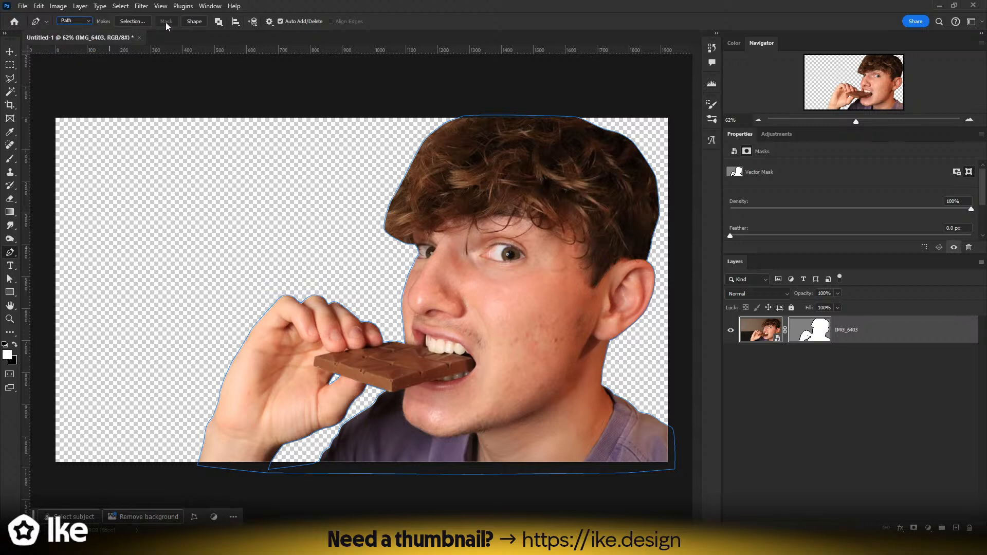
pyautogui.click(841, 369)
pyautogui.click(822, 336)
pyautogui.click(819, 337)
pyautogui.click(819, 337)
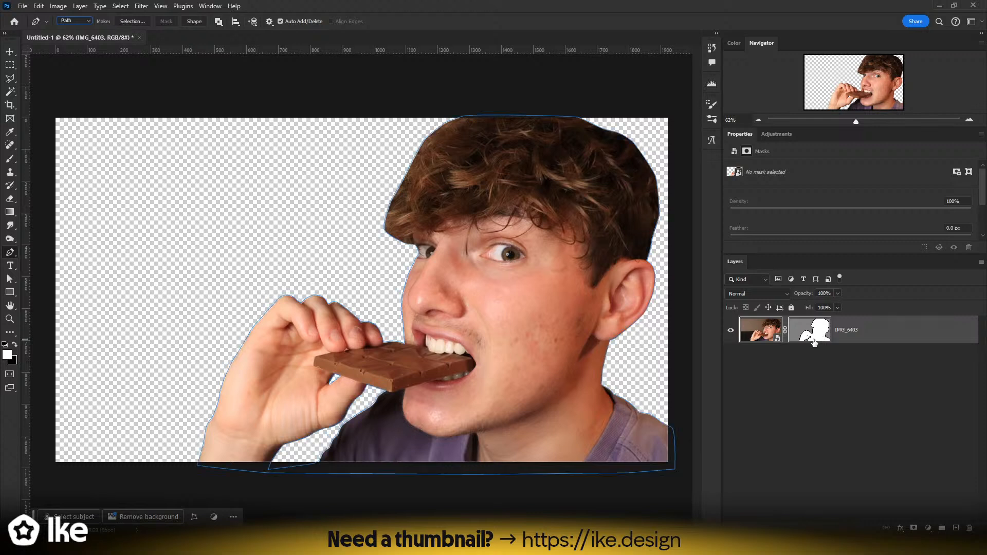
pyautogui.click(814, 394)
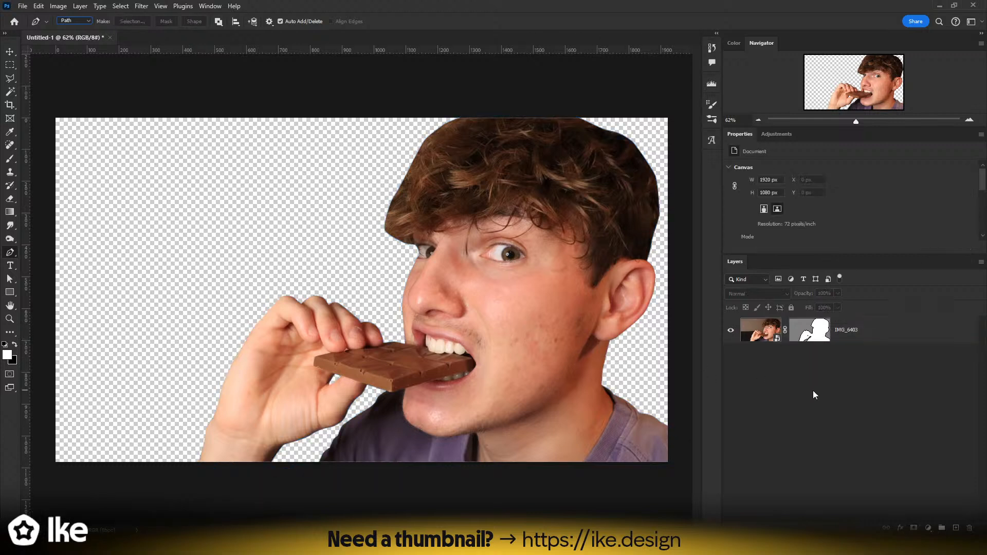
pyautogui.click(820, 337)
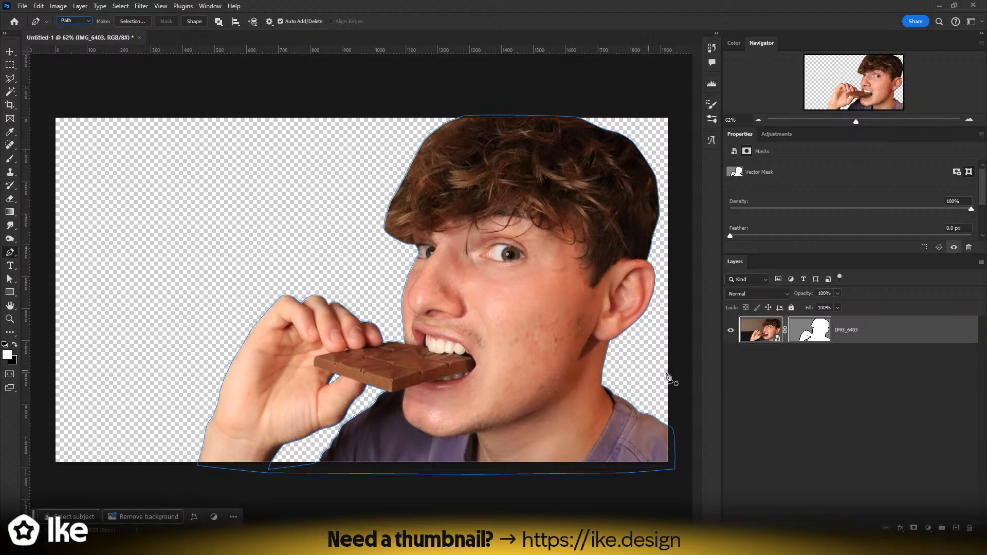
pyautogui.click(771, 390)
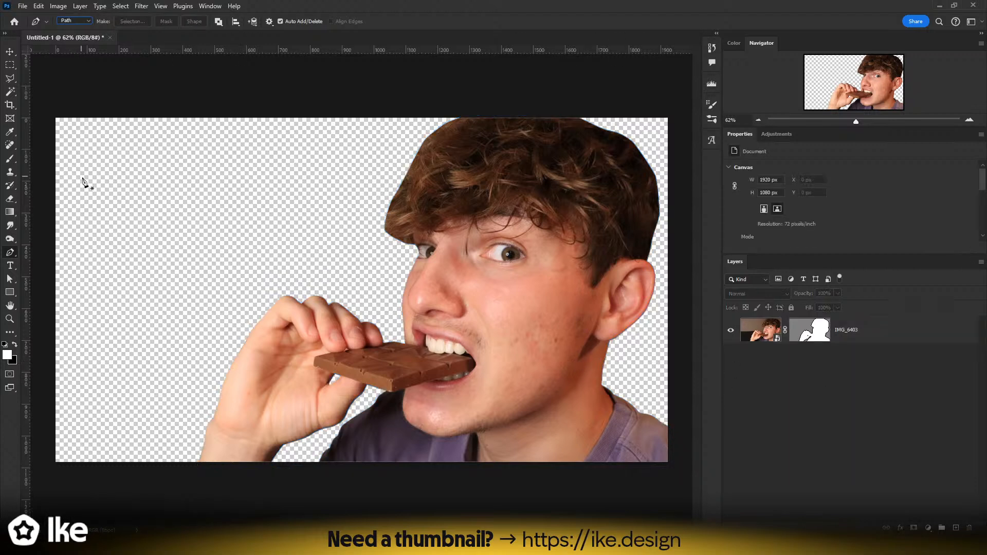
# - Move the vector mask's anchor points beside the far eye's outer edge slightly inward with the Direct Selection tool
pyautogui.press('z')
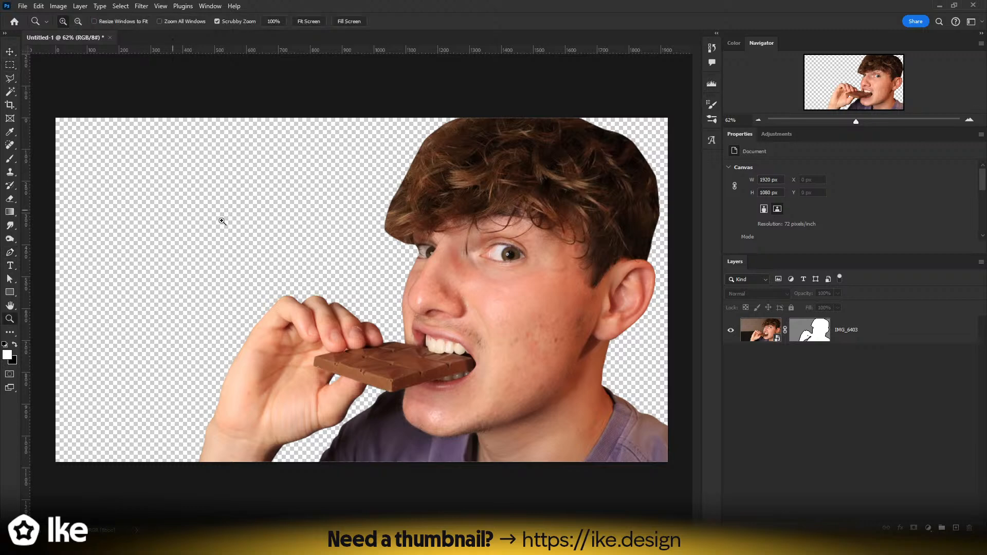
pyautogui.moveTo(404, 241); pyautogui.dragTo(401, 344)
pyautogui.moveTo(427, 306); pyautogui.dragTo(414, 307)
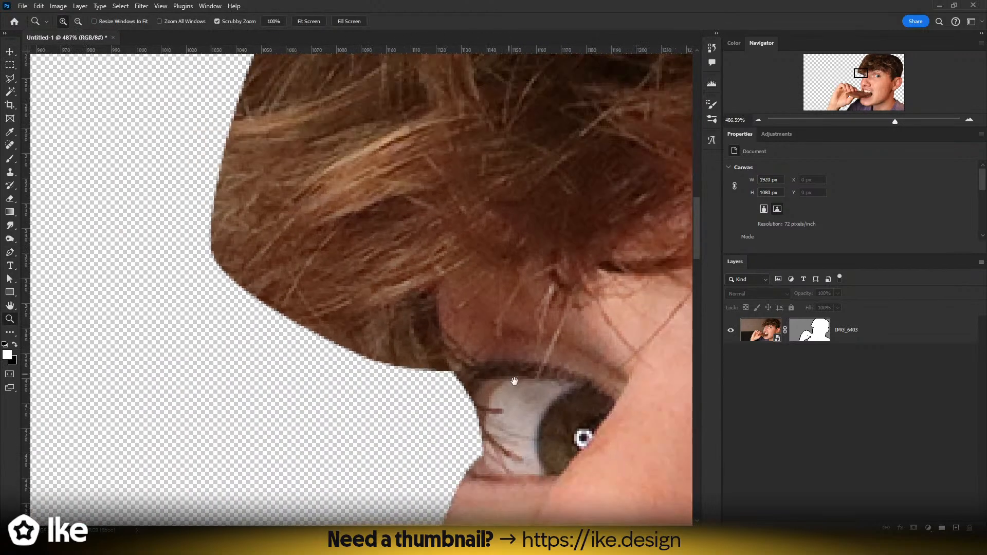
pyautogui.moveTo(514, 380); pyautogui.dragTo(366, 263)
pyautogui.click(804, 346)
pyautogui.press('a')
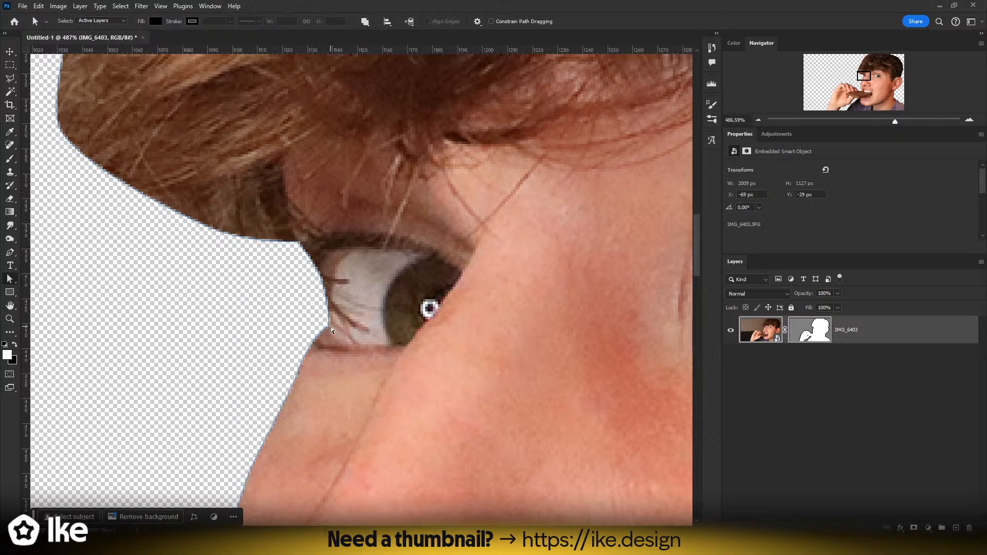
pyautogui.moveTo(329, 327); pyautogui.dragTo(316, 335)
pyautogui.moveTo(322, 281); pyautogui.dragTo(316, 268)
pyautogui.click(289, 276)
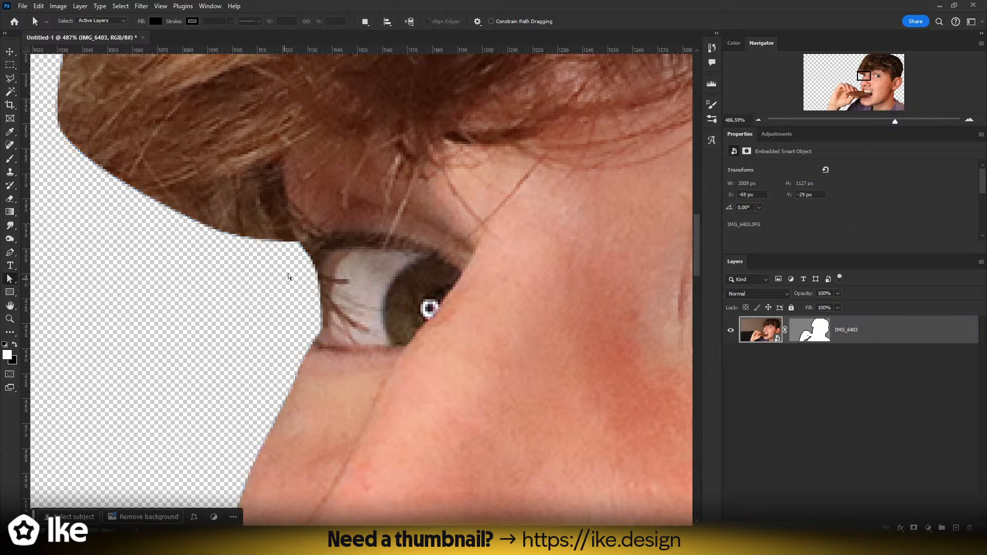
pyautogui.hotkey('ctrl', '0')
pyautogui.scroll(-2, 401, 276)
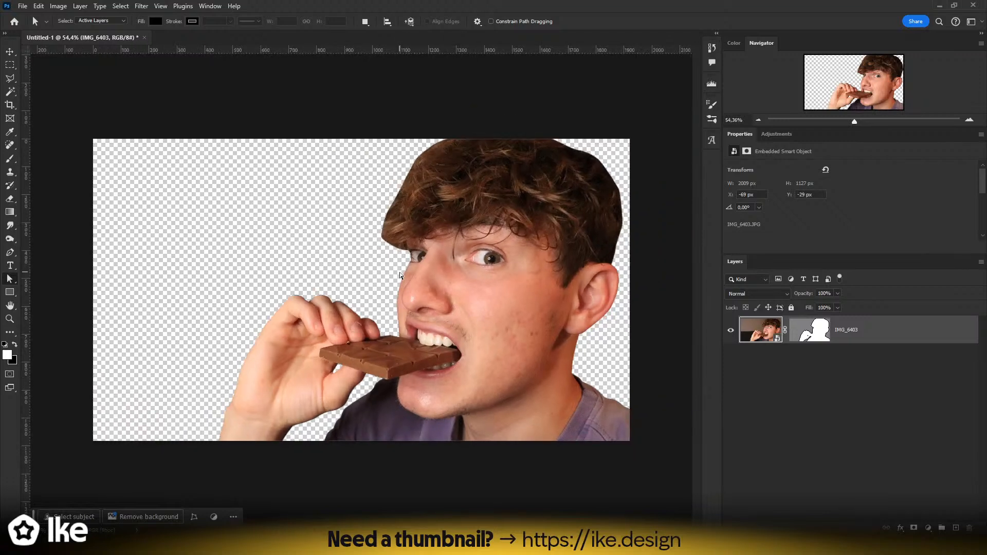
pyautogui.scroll(2, 400, 276)
pyautogui.scroll(-1, 400, 275)
# - Replace the IMG_6403 layer's vector mask with a layer mask made from a selection of its outline
pyautogui.click(818, 334)
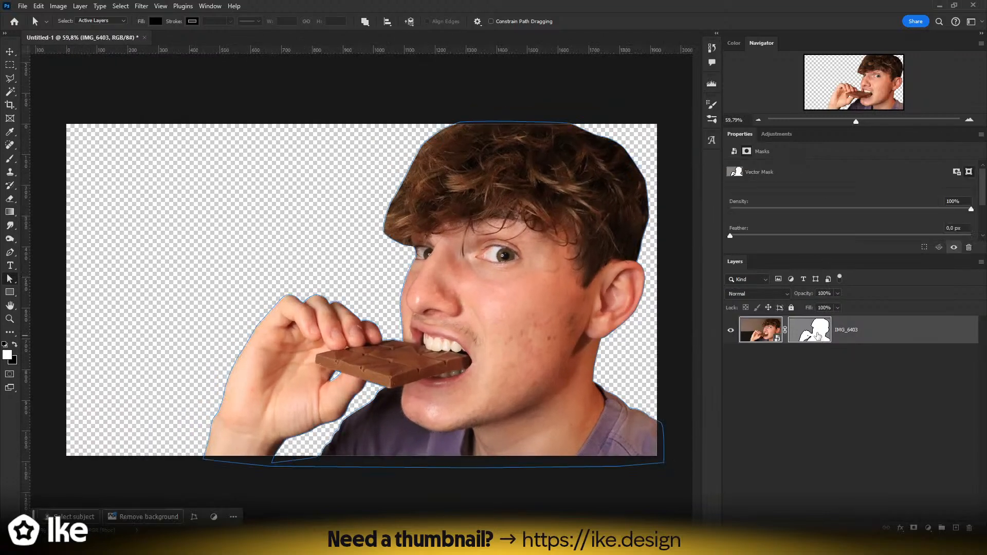
pyautogui.rightClick(818, 335)
pyautogui.click(793, 370)
pyautogui.click(792, 369)
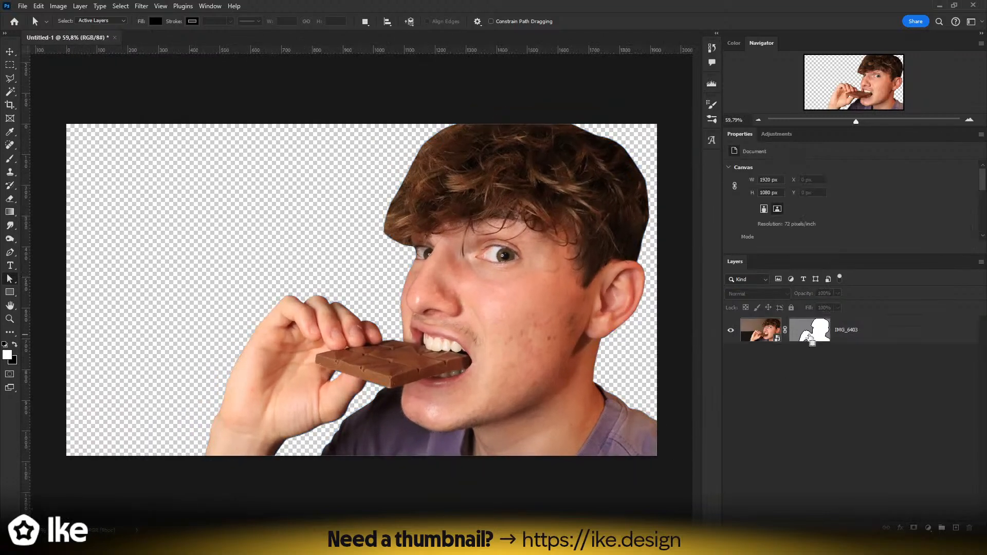
pyautogui.keyDown('ctrl'); pyautogui.click(809, 331); pyautogui.keyUp('ctrl')
pyautogui.moveTo(809, 331); pyautogui.dragTo(970, 530)
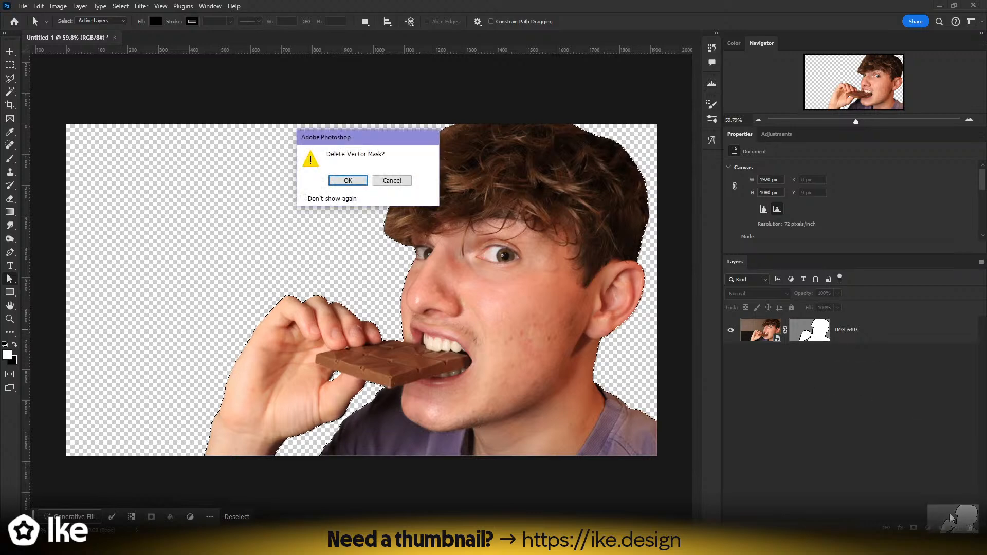
pyautogui.click(348, 181)
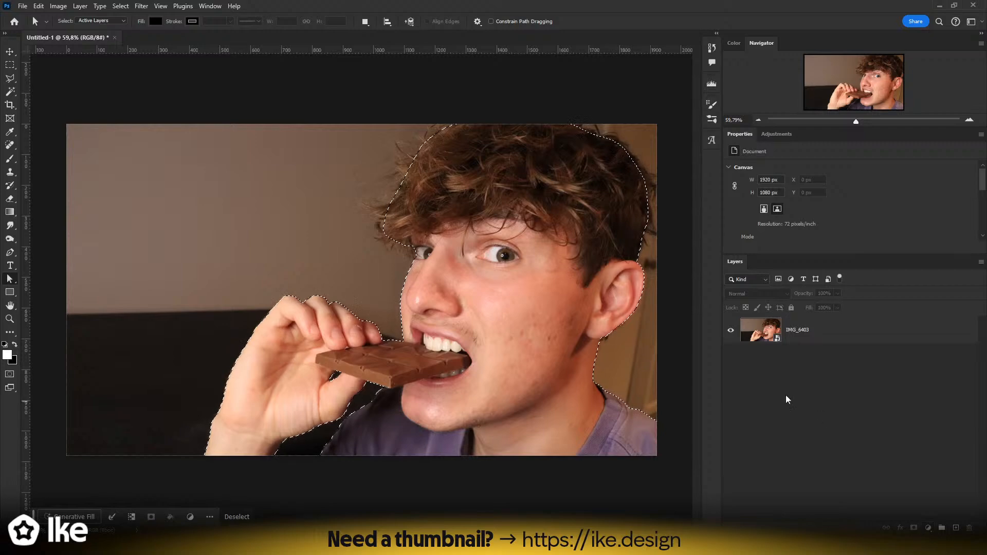
pyautogui.click(746, 335)
pyautogui.click(913, 528)
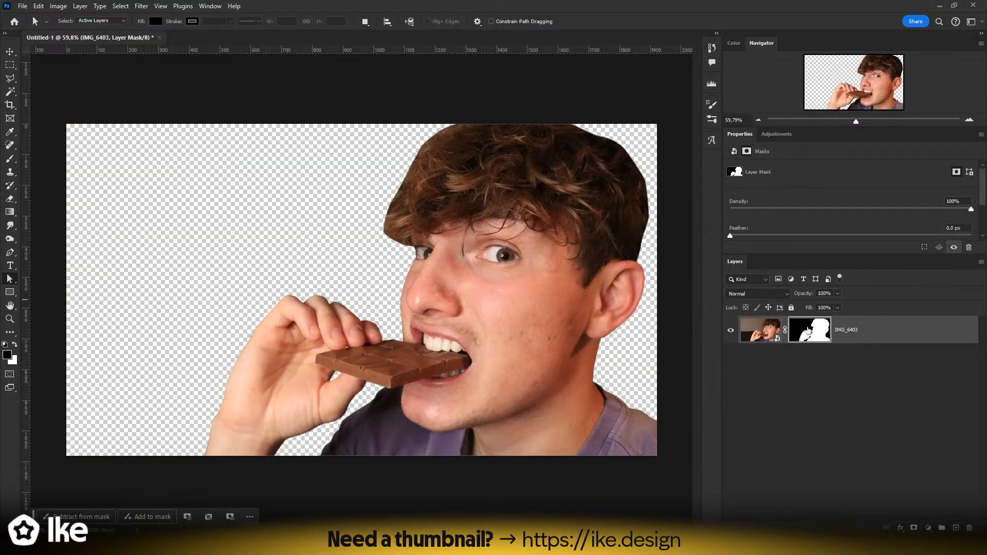
# - Open the IMG_6403 mask in Select and Mask and brush the Refine Edge Brush along the whole outline of the hair
pyautogui.hotkey('ctrl', 'alt', 'r')
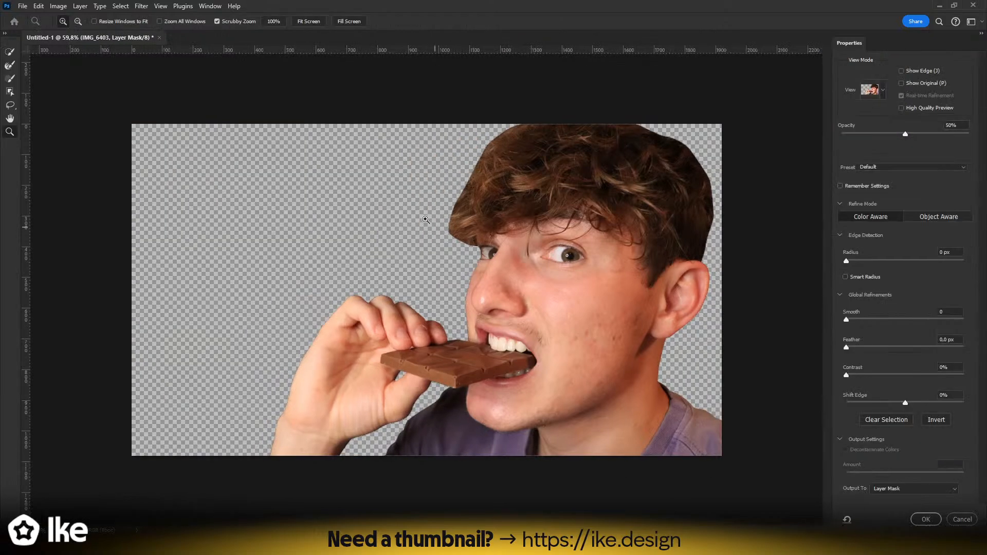
pyautogui.click(10, 65)
pyautogui.keyDown('alt'); pyautogui.rightClick(453, 234); pyautogui.keyUp('alt')
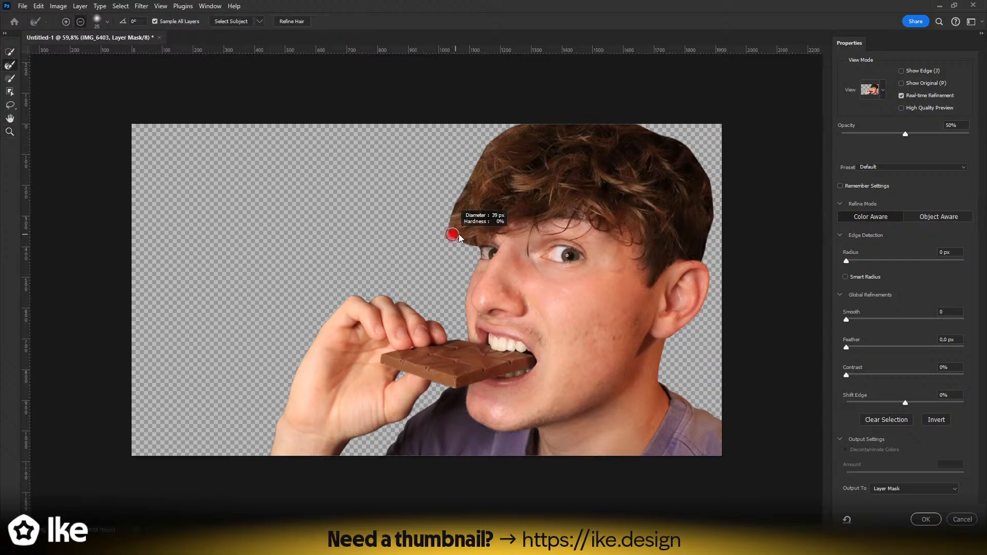
pyautogui.moveTo(465, 247)
pyautogui.mouseDown()
pyautogui.moveTo(482, 136)
pyautogui.moveTo(605, 116)
pyautogui.moveTo(657, 128)
pyautogui.moveTo(688, 150)
pyautogui.moveTo(715, 213)
pyautogui.moveTo(709, 249)
pyautogui.mouseUp()
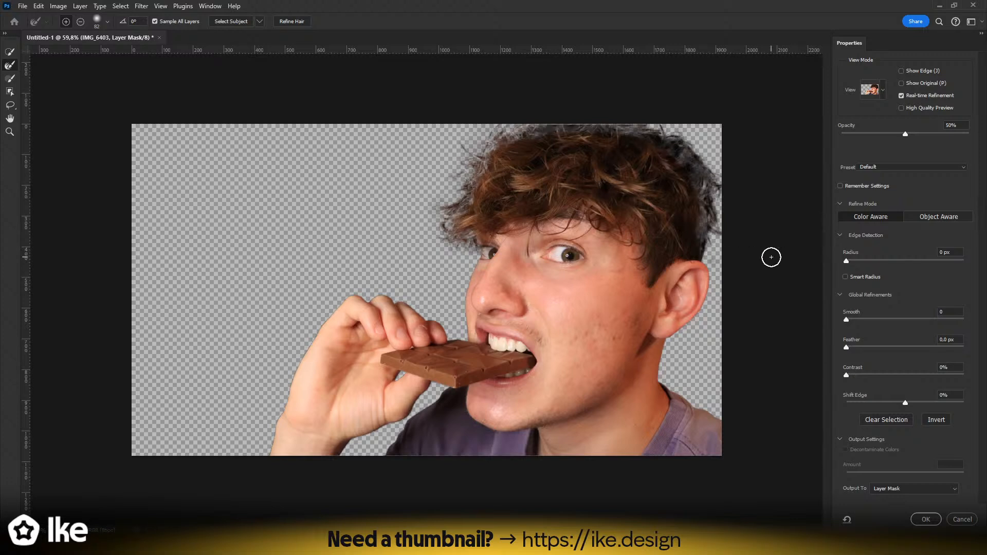
pyautogui.keyDown('alt'); pyautogui.rightClick(507, 144); pyautogui.keyUp('alt')
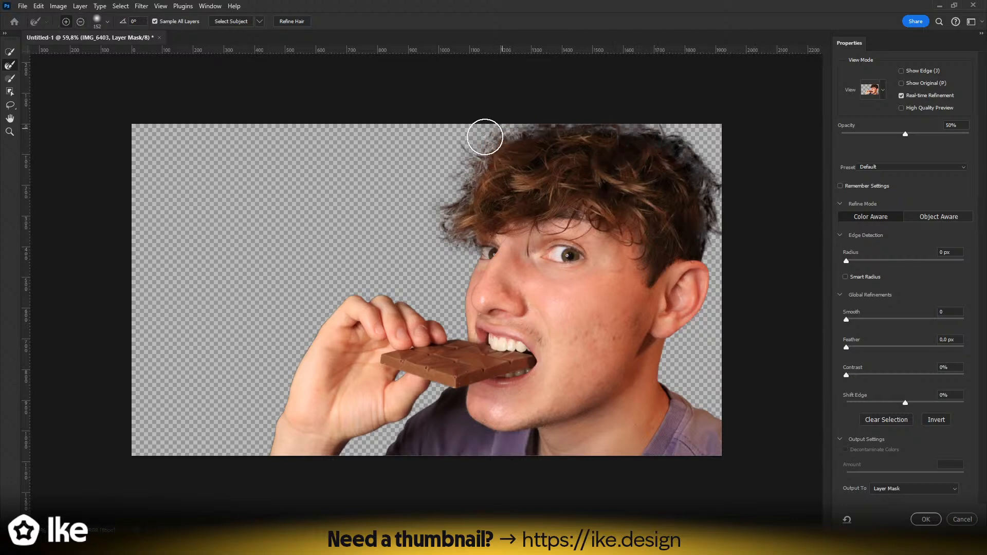
# - Refine the mask edge of the hair just above the ear with a smaller Refine Edge Brush
pyautogui.press('z')
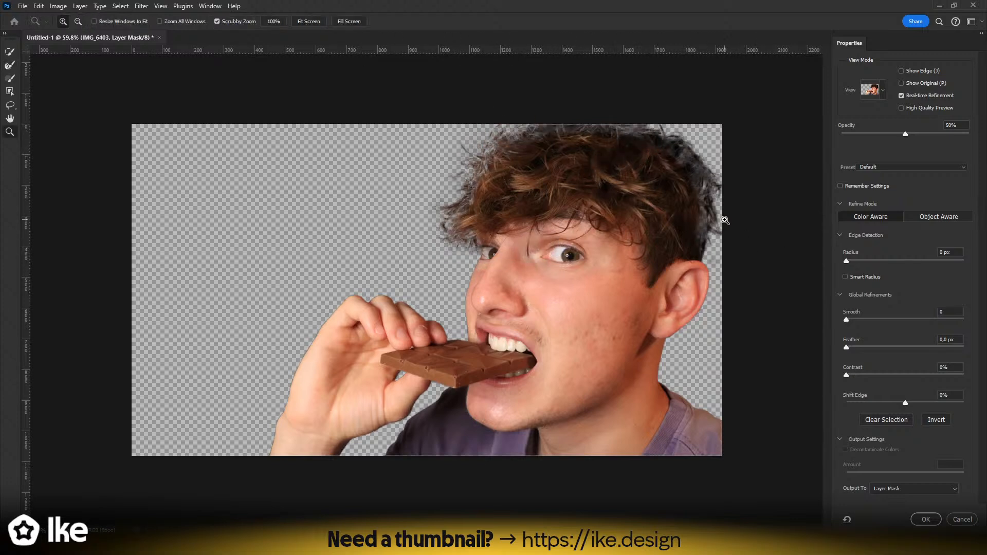
pyautogui.moveTo(721, 248); pyautogui.dragTo(742, 242)
pyautogui.moveTo(658, 250); pyautogui.dragTo(466, 333)
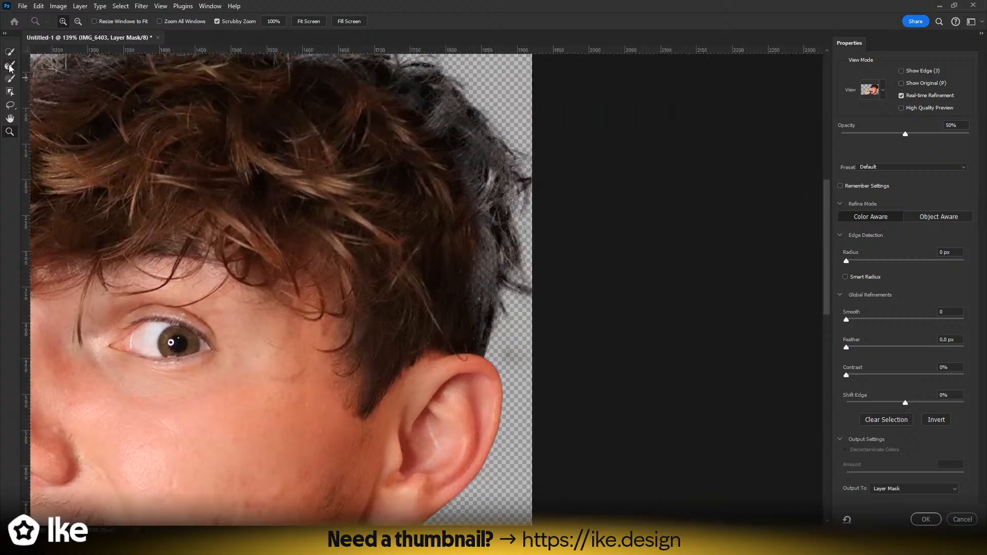
pyautogui.click(10, 66)
pyautogui.moveTo(498, 326)
pyautogui.mouseDown()
pyautogui.moveTo(508, 351)
pyautogui.moveTo(538, 362)
pyautogui.mouseUp()
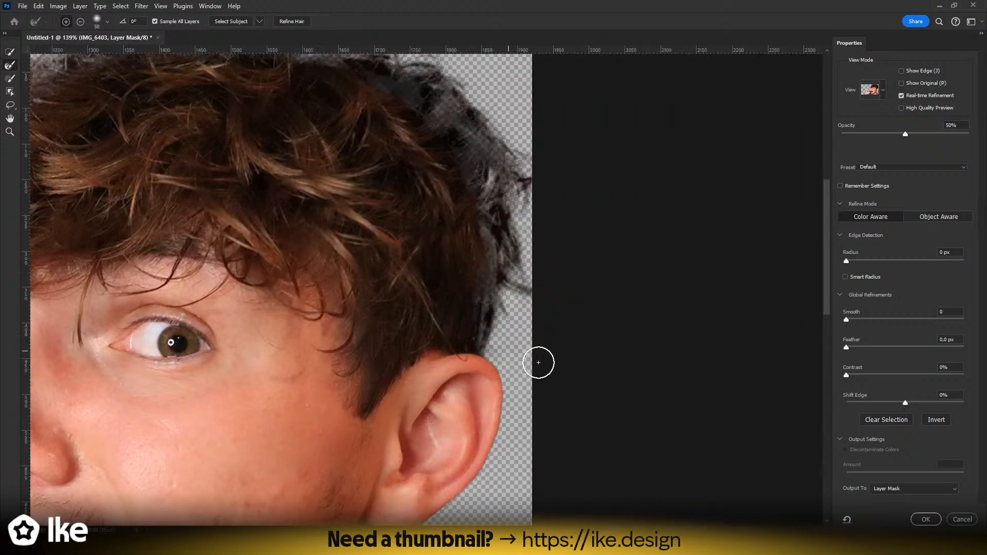
pyautogui.moveTo(481, 374); pyautogui.dragTo(562, 184)
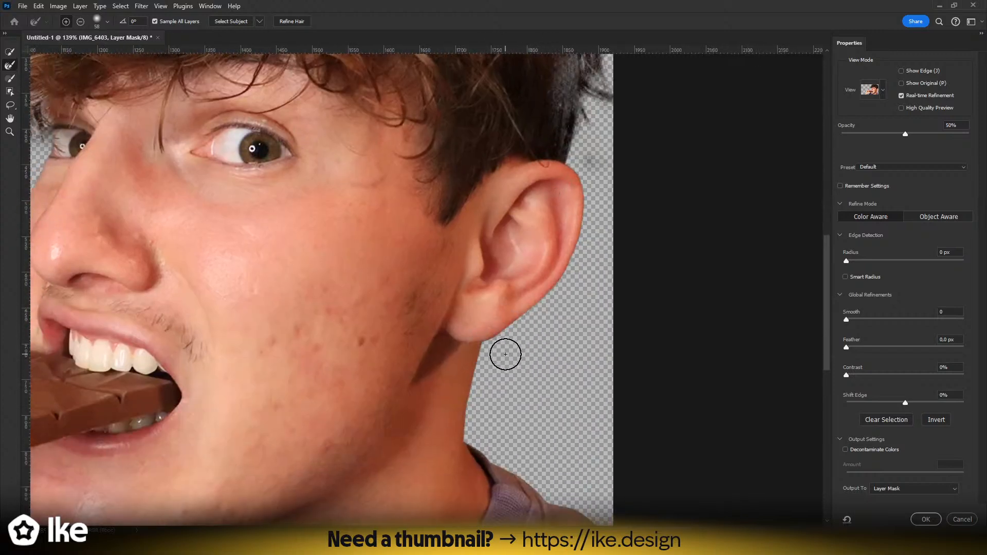
pyautogui.keyDown('alt'); pyautogui.rightClick(501, 354); pyautogui.keyUp('alt')
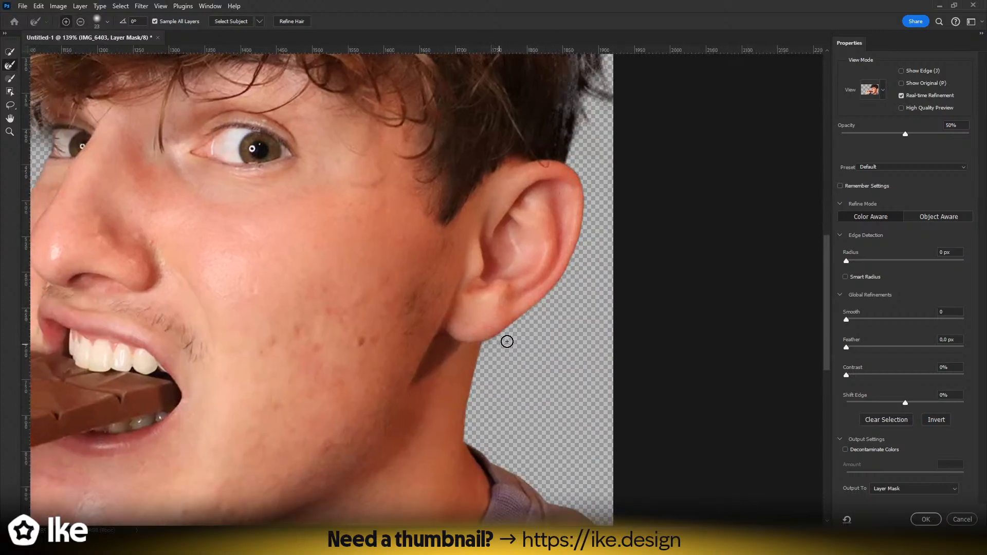
pyautogui.moveTo(556, 187); pyautogui.dragTo(524, 491)
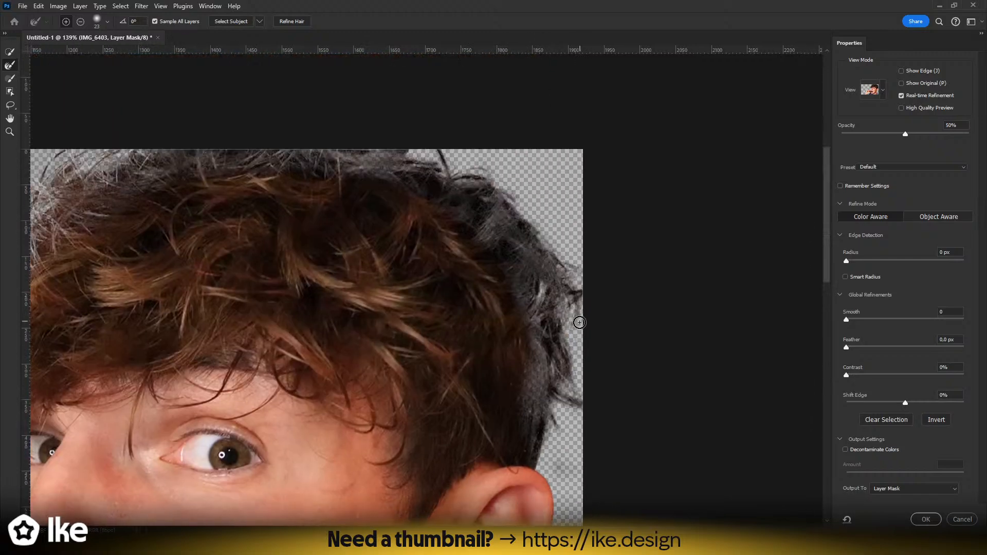
# - Remove excess edge refinement inside the back, crown and front of the hair, touch up the front strands, and apply the refined mask
pyautogui.keyDown('alt'); pyautogui.rightClick(548, 381); pyautogui.keyUp('alt')
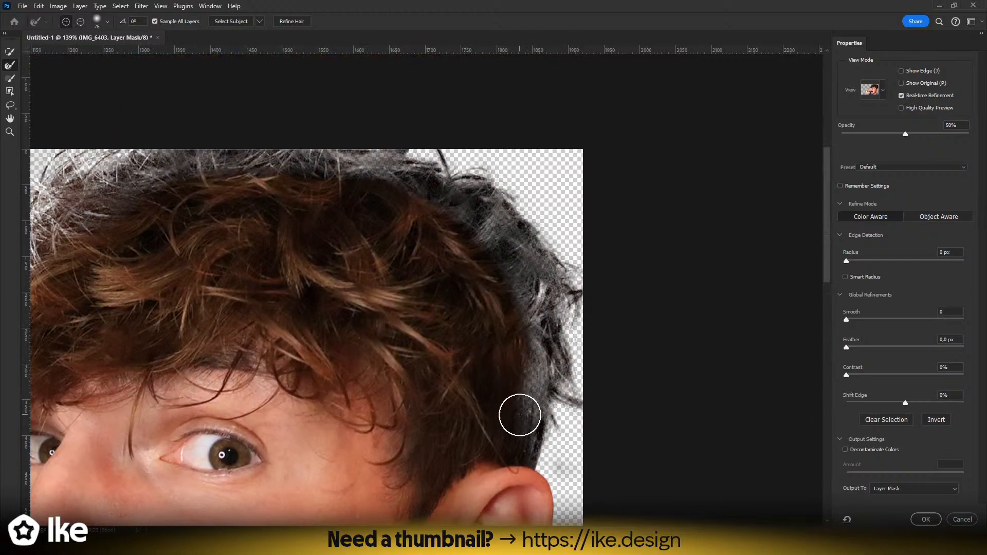
pyautogui.moveTo(520, 414)
pyautogui.mouseDown()
pyautogui.moveTo(530, 334)
pyautogui.moveTo(532, 374)
pyautogui.moveTo(525, 308)
pyautogui.moveTo(499, 265)
pyautogui.moveTo(422, 213)
pyautogui.moveTo(346, 196)
pyautogui.moveTo(334, 239)
pyautogui.moveTo(493, 264)
pyautogui.mouseUp()
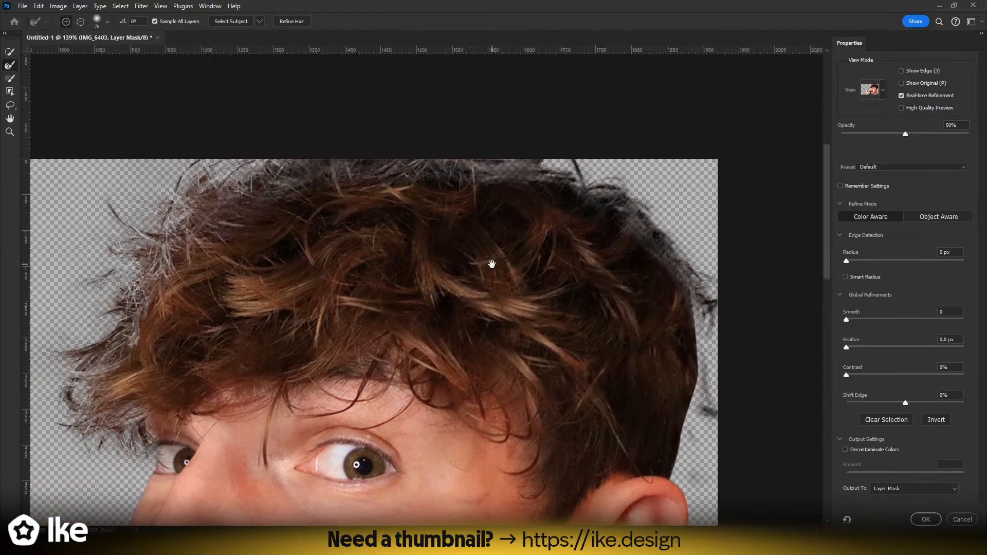
pyautogui.moveTo(537, 206)
pyautogui.keyDown('alt'); pyautogui.mouseDown()
pyautogui.moveTo(453, 182)
pyautogui.moveTo(276, 189)
pyautogui.moveTo(213, 223)
pyautogui.moveTo(176, 269)
pyautogui.moveTo(121, 390)
pyautogui.moveTo(192, 408)
pyautogui.moveTo(206, 384)
pyautogui.moveTo(432, 314)
pyautogui.mouseUp(); pyautogui.keyUp('alt')
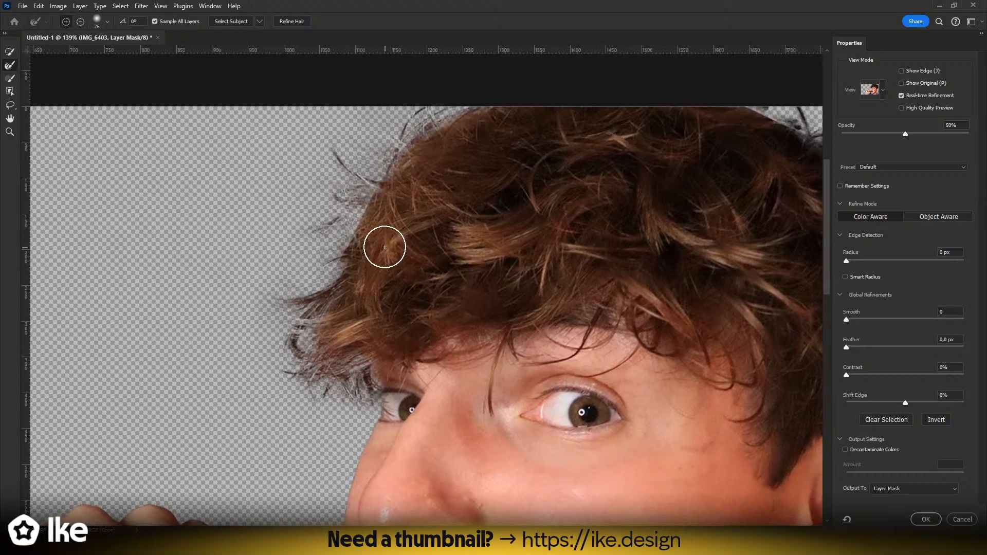
pyautogui.moveTo(370, 253)
pyautogui.keyDown('alt'); pyautogui.mouseDown()
pyautogui.moveTo(361, 231)
pyautogui.moveTo(426, 160)
pyautogui.mouseUp(); pyautogui.keyUp('alt')
pyautogui.moveTo(422, 235)
pyautogui.mouseDown()
pyautogui.moveTo(394, 259)
pyautogui.moveTo(353, 235)
pyautogui.moveTo(339, 241)
pyautogui.moveTo(379, 172)
pyautogui.mouseUp()
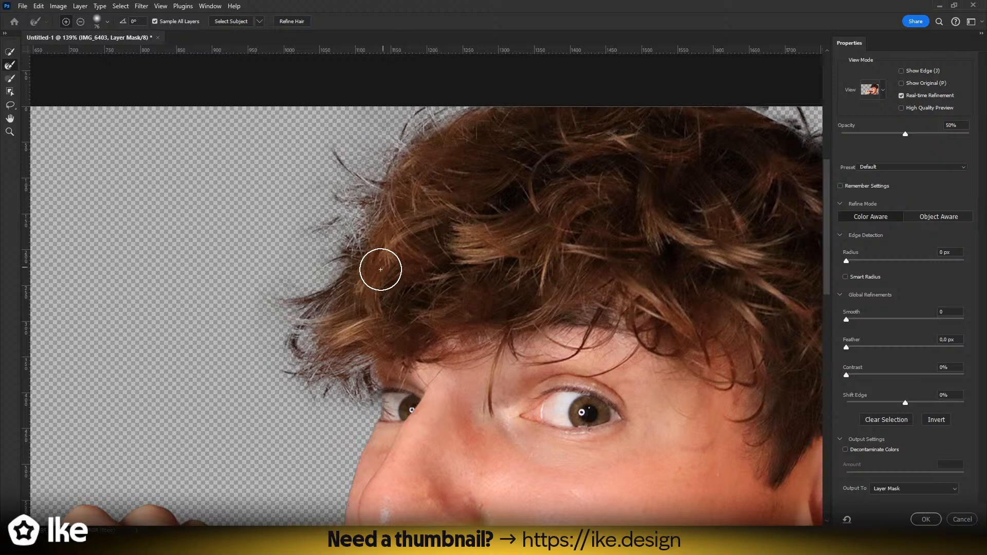
pyautogui.click(927, 521)
# - Reopen Select and Mask and refine the hair edge at the back of the head down to the ear
pyautogui.press('z')
pyautogui.moveTo(518, 313); pyautogui.dragTo(533, 364)
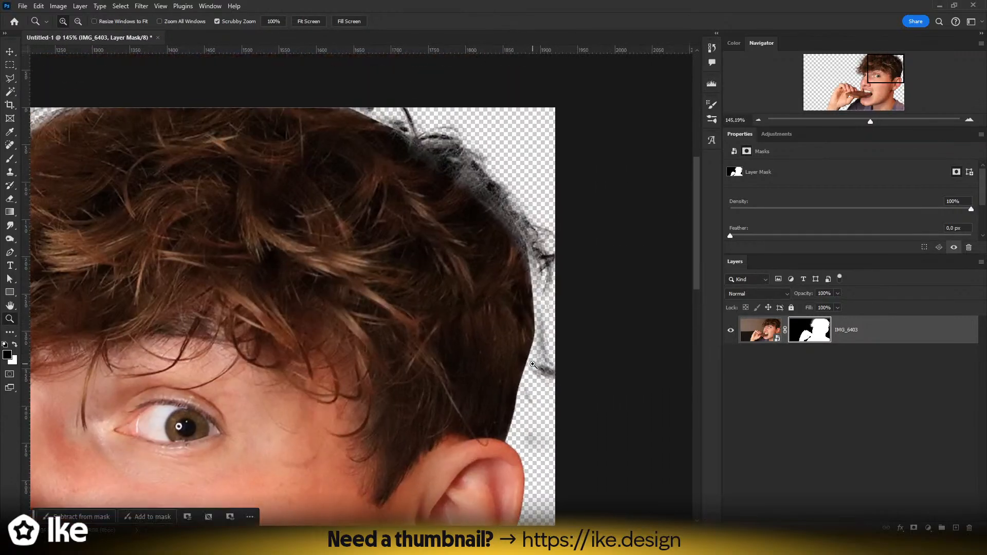
pyautogui.hotkey('ctrl', 'z')
pyautogui.hotkey('ctrl', 'shift', 'z')
pyautogui.hotkey('ctrl', 'alt', 'r')
pyautogui.moveTo(522, 411)
pyautogui.mouseDown()
pyautogui.moveTo(546, 281)
pyautogui.moveTo(536, 236)
pyautogui.moveTo(522, 209)
pyautogui.mouseUp()
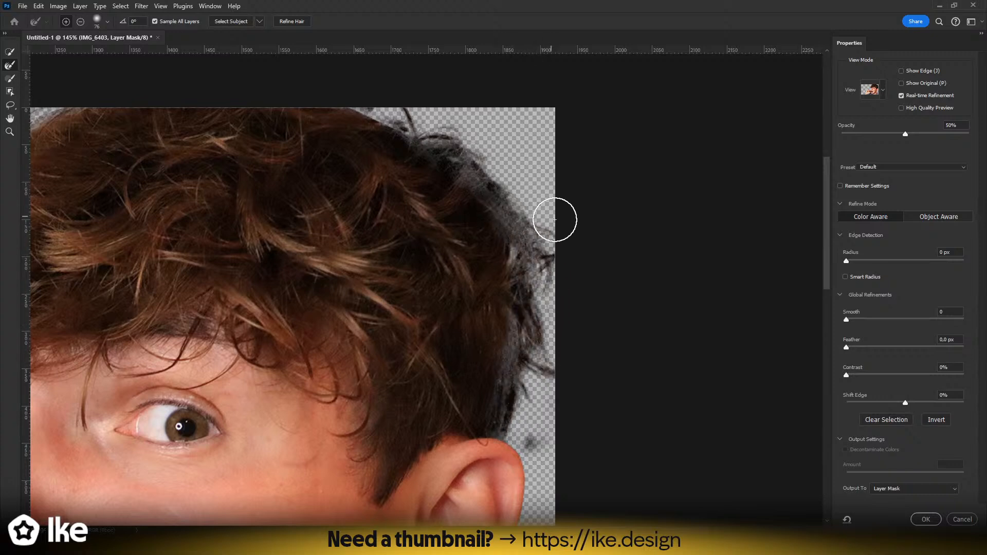
pyautogui.moveTo(492, 327)
pyautogui.mouseDown()
pyautogui.moveTo(507, 332)
pyautogui.moveTo(490, 332)
pyautogui.moveTo(509, 374)
pyautogui.moveTo(491, 429)
pyautogui.moveTo(538, 442)
pyautogui.moveTo(510, 402)
pyautogui.moveTo(516, 386)
pyautogui.mouseUp()
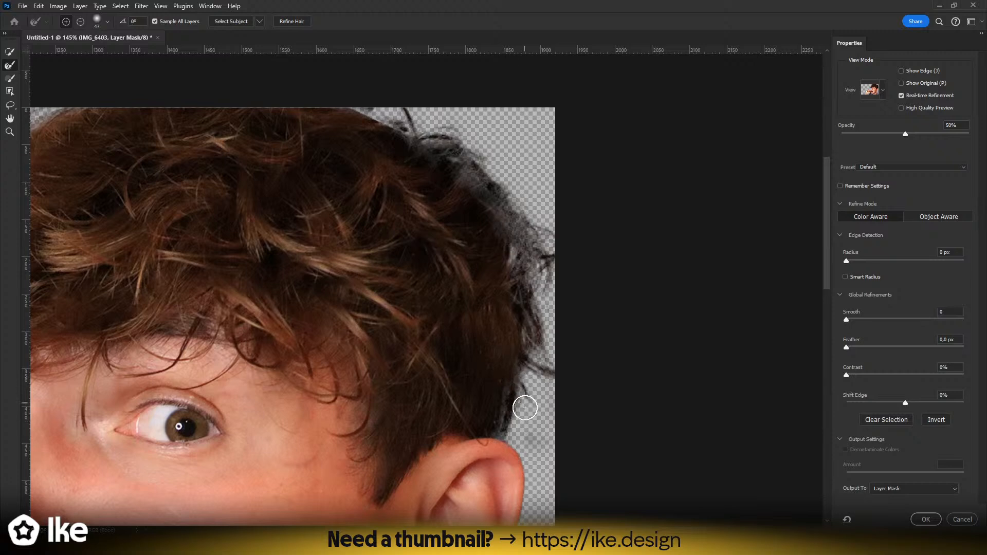
pyautogui.moveTo(518, 437); pyautogui.dragTo(512, 415)
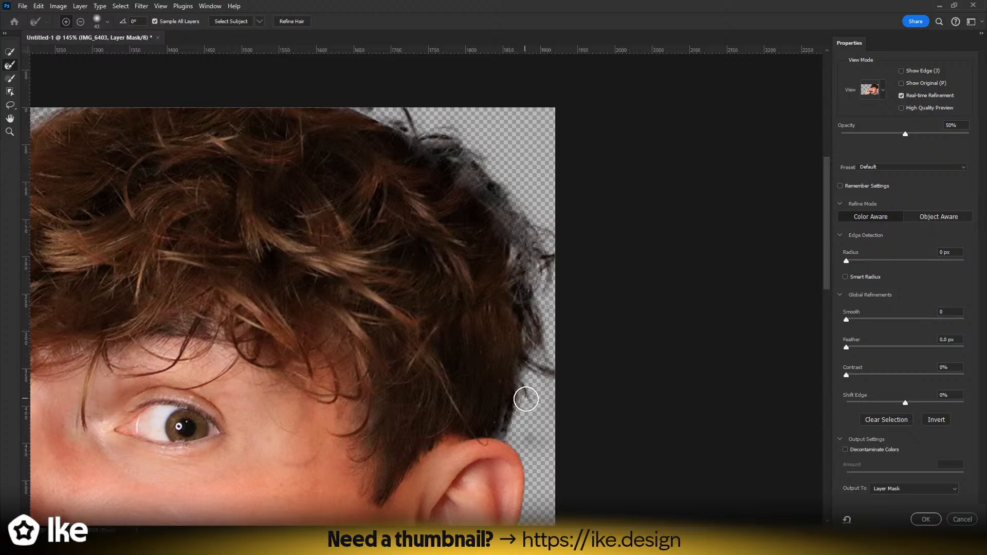
# - Touch up the loose strands at the back and crown with a resized Refine Edge Brush and apply the mask
pyautogui.keyDown('alt'); pyautogui.rightClick(517, 246); pyautogui.keyUp('alt')
pyautogui.keyDown('alt'); pyautogui.rightClick(537, 273); pyautogui.keyUp('alt')
pyautogui.moveTo(551, 268)
pyautogui.mouseDown()
pyautogui.moveTo(545, 278)
pyautogui.moveTo(537, 233)
pyautogui.moveTo(550, 249)
pyautogui.mouseUp()
pyautogui.moveTo(399, 101)
pyautogui.mouseDown()
pyautogui.moveTo(458, 153)
pyautogui.moveTo(501, 216)
pyautogui.moveTo(414, 119)
pyautogui.mouseUp()
pyautogui.keyDown('alt'); pyautogui.rightClick(366, 101); pyautogui.keyUp('alt')
pyautogui.click(928, 519)
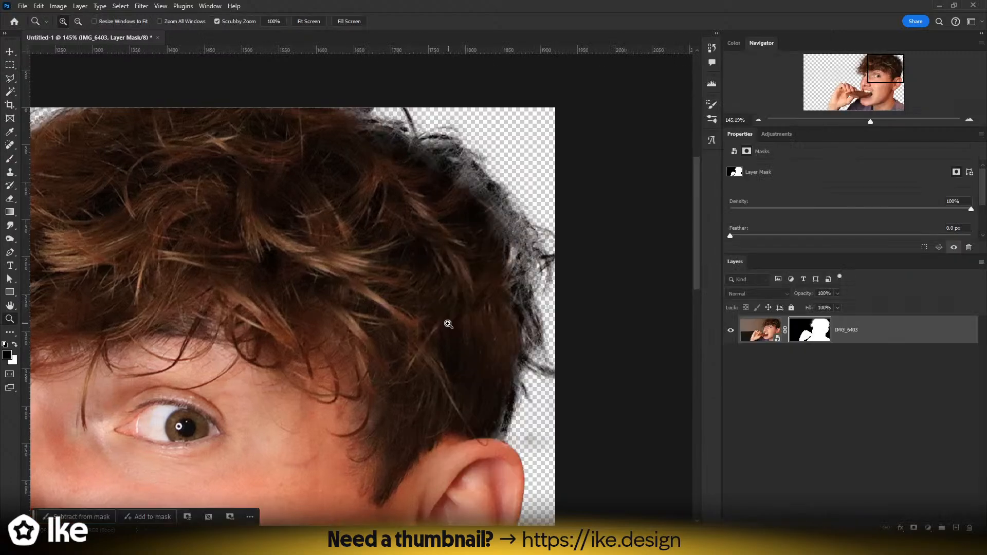
# - Duplicate the IMG_6403 layer, hide the original, and delete the copy's layer mask
pyautogui.moveTo(449, 323); pyautogui.dragTo(394, 325)
pyautogui.click(9, 51)
pyautogui.keyDown('alt'); pyautogui.moveTo(874, 331); pyautogui.dragTo(872, 319); pyautogui.keyUp('alt')
pyautogui.click(843, 381)
pyautogui.click(843, 337)
pyautogui.click(730, 357)
pyautogui.moveTo(810, 330); pyautogui.dragTo(969, 528)
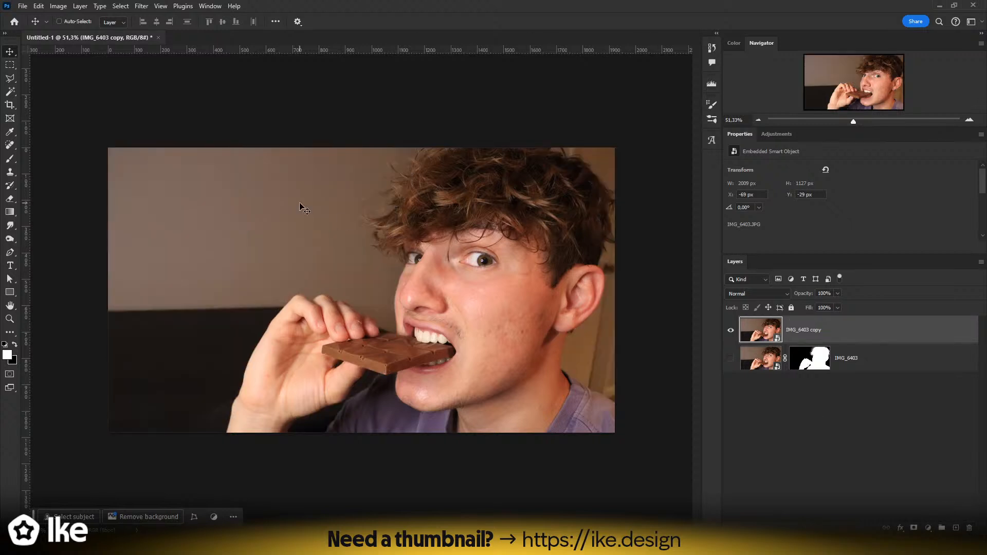
pyautogui.press('t')
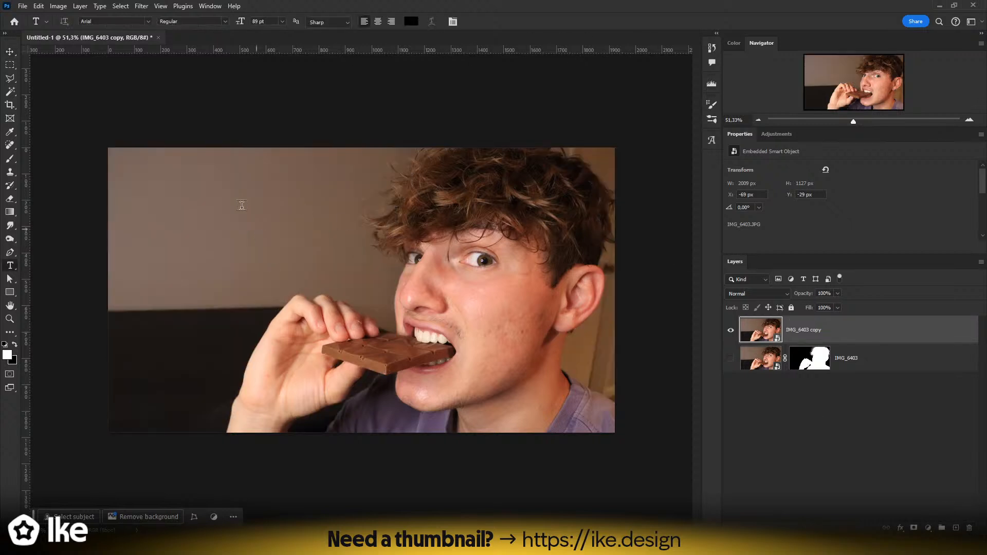
pyautogui.click(9, 66)
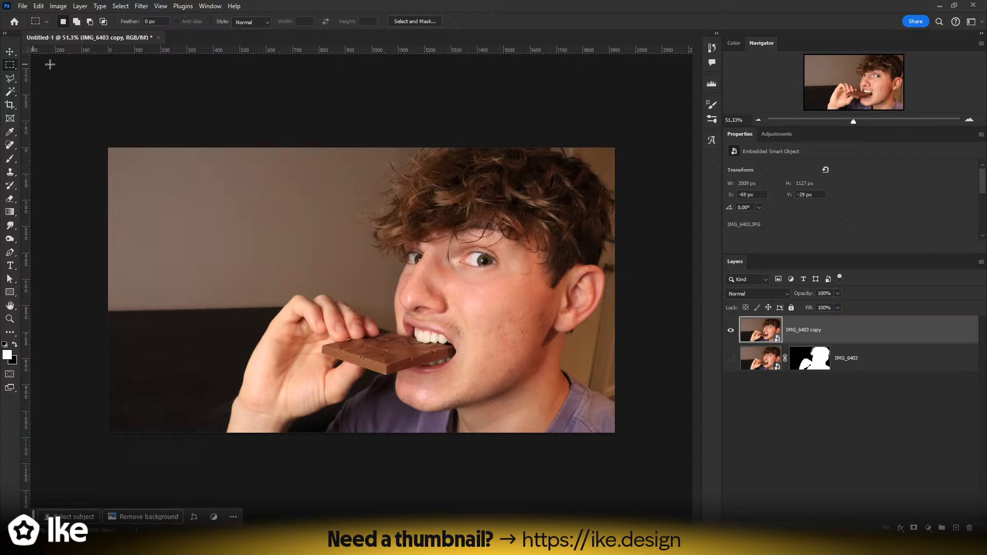
pyautogui.click(412, 21)
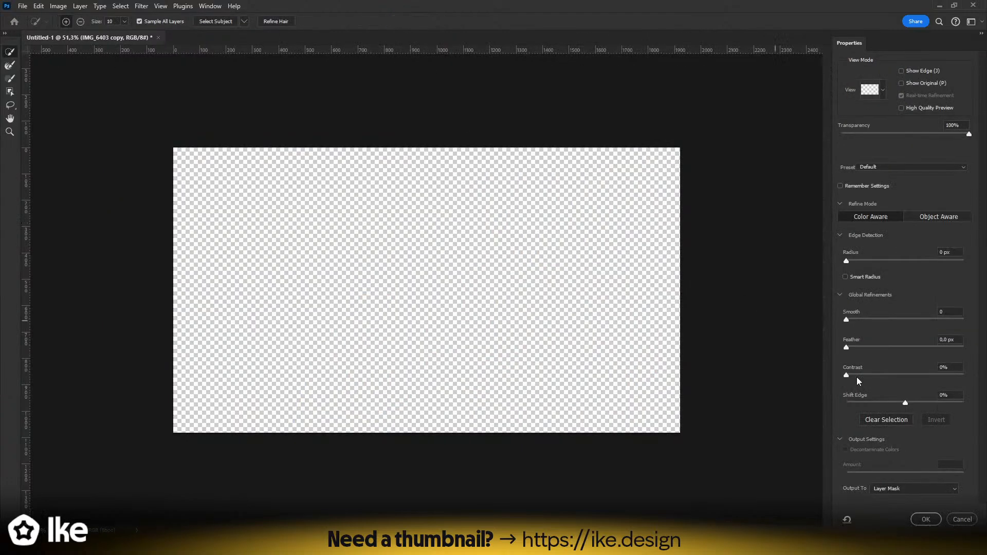
pyautogui.click(962, 520)
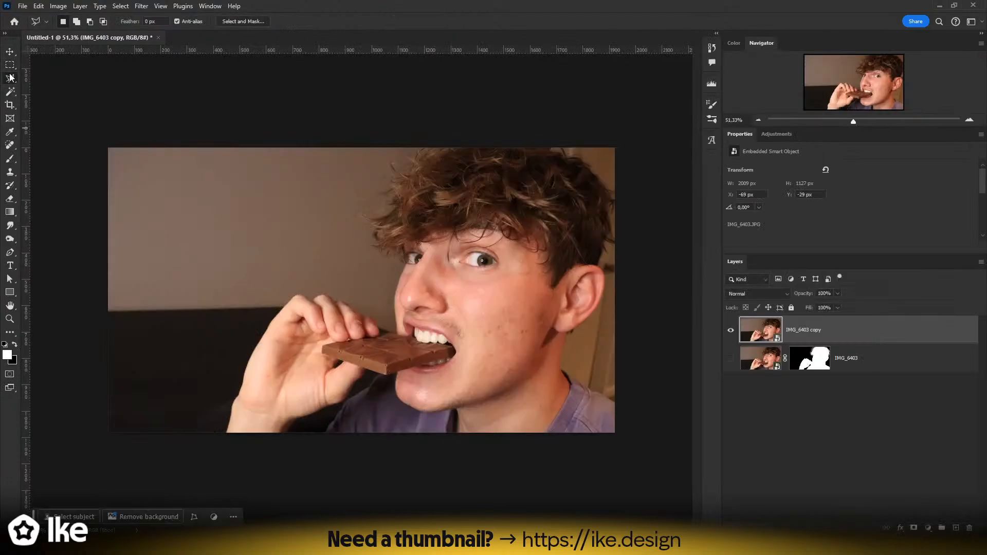
# - Select the man with Select Subject set to Cloud (Detailed results) and add the selection as a layer mask on IMG_6403 copy
pyautogui.click(10, 93)
pyautogui.click(462, 22)
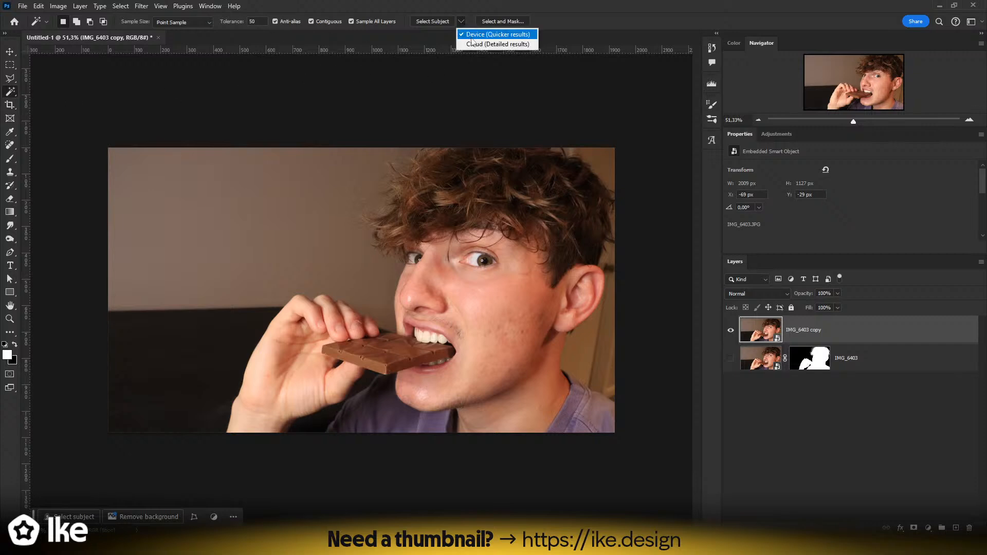
pyautogui.click(458, 42)
pyautogui.click(435, 21)
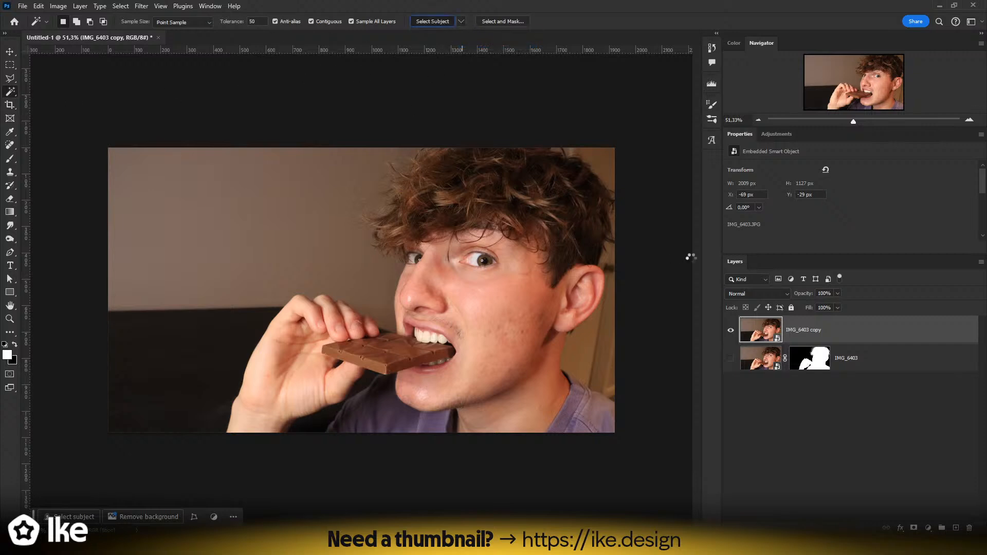
pyautogui.click(913, 528)
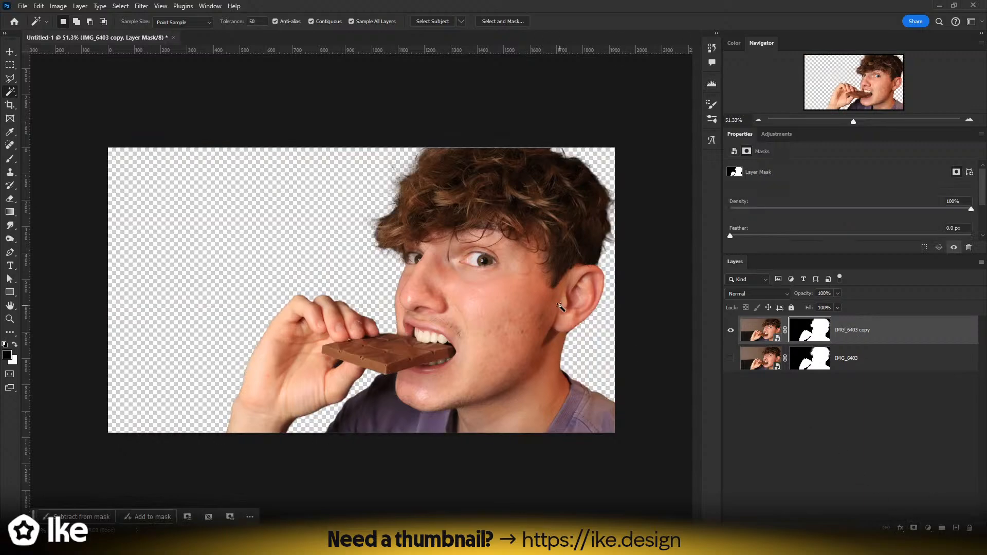
# - Move the IMG_6403 copy cutout sideways to X -973 px beside the original and show the IMG_6403 layer again
pyautogui.press('z')
pyautogui.moveTo(540, 147); pyautogui.dragTo(617, 131)
pyautogui.moveTo(475, 273); pyautogui.dragTo(375, 266)
pyautogui.scroll(-6, 287, 272)
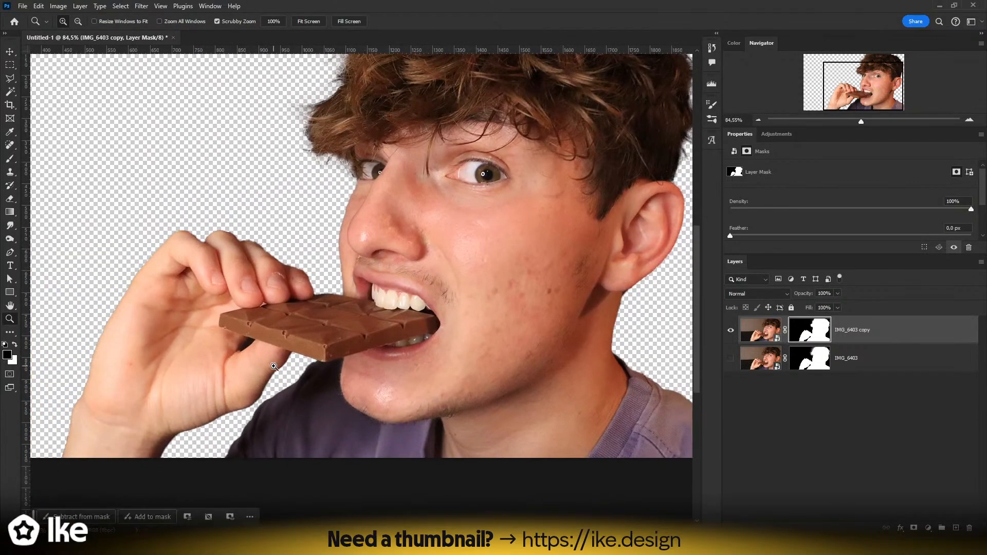
pyautogui.moveTo(540, 374); pyautogui.dragTo(368, 344)
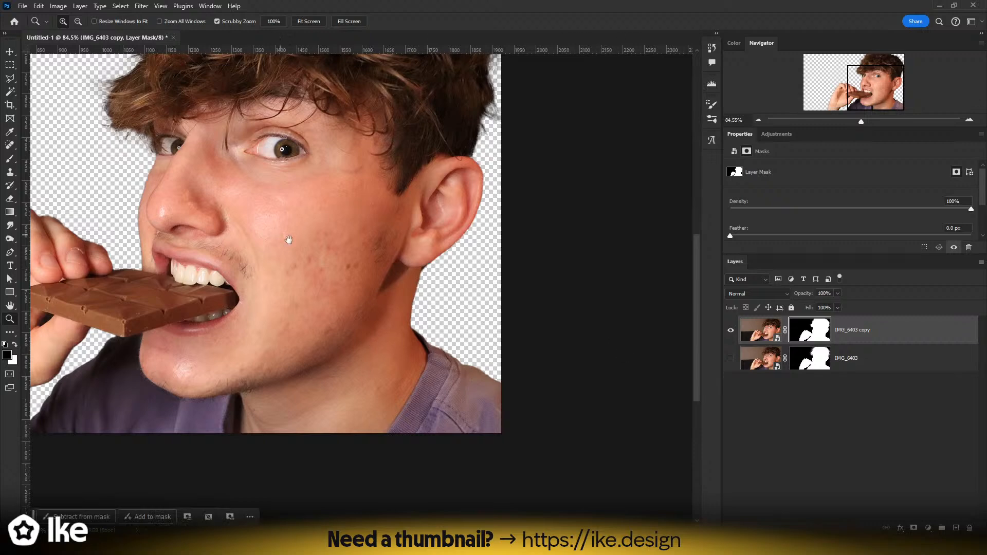
pyautogui.scroll(-3, 289, 240)
pyautogui.click(10, 52)
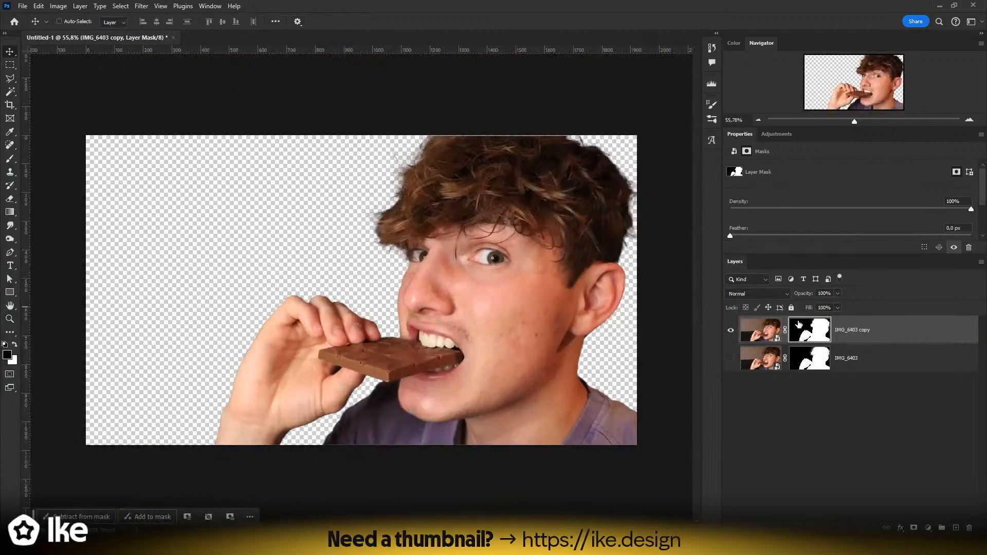
pyautogui.click(761, 329)
pyautogui.moveTo(469, 298); pyautogui.dragTo(222, 297)
pyautogui.click(730, 359)
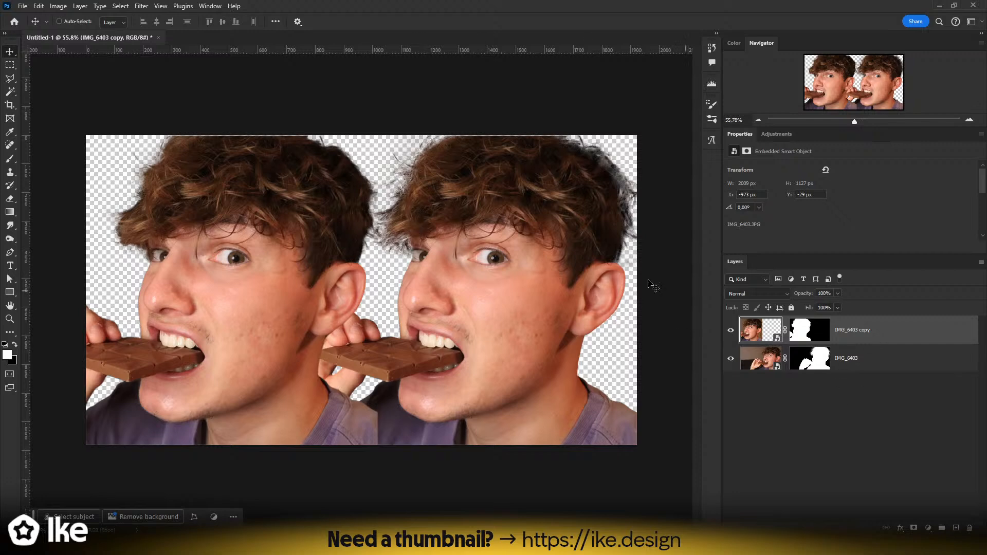
# - Compare the hair edges of the Select Subject cutout with those of the manually refined cutout
pyautogui.press('z')
pyautogui.moveTo(341, 216); pyautogui.dragTo(371, 216)
pyautogui.press('space')
pyautogui.moveTo(310, 240)
pyautogui.mouseDown()
pyautogui.moveTo(397, 257)
pyautogui.moveTo(323, 243)
pyautogui.mouseUp()
pyautogui.press('space')
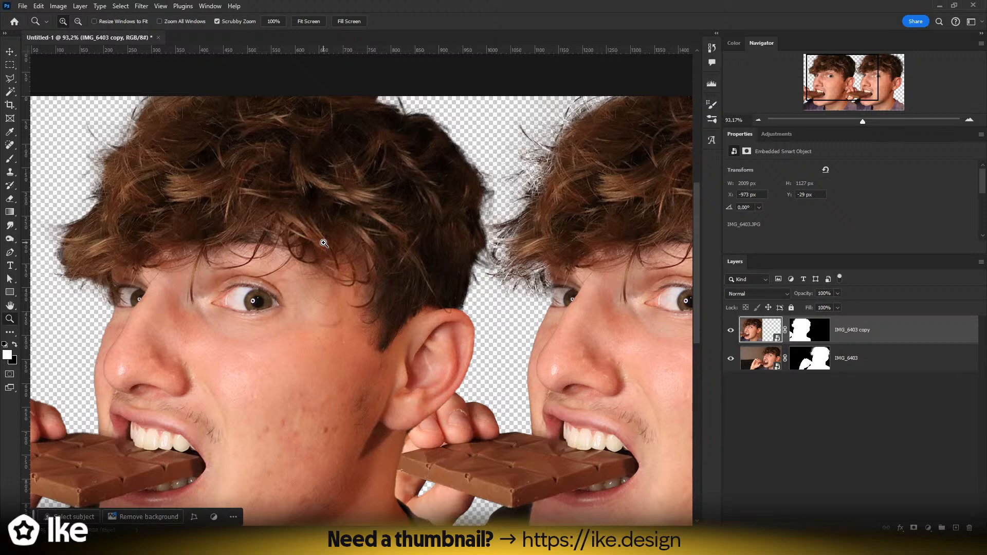
pyautogui.scroll(-4, 324, 234)
pyautogui.hotkey('ctrl', '0')
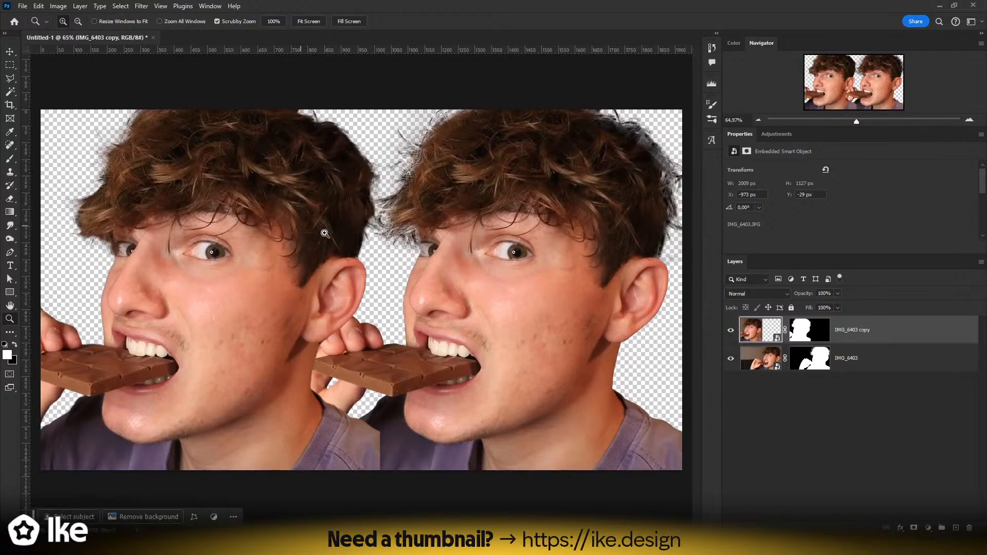
# - Delete the original IMG_6403 layer and move the IMG_6403 copy cutout back across the canvas to X -67 px
pyautogui.click(9, 54)
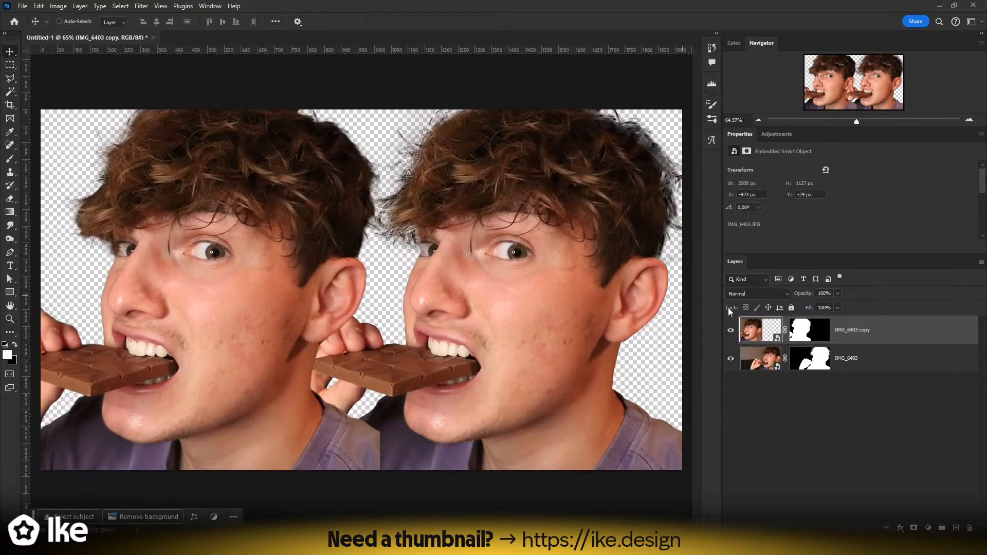
pyautogui.click(866, 363)
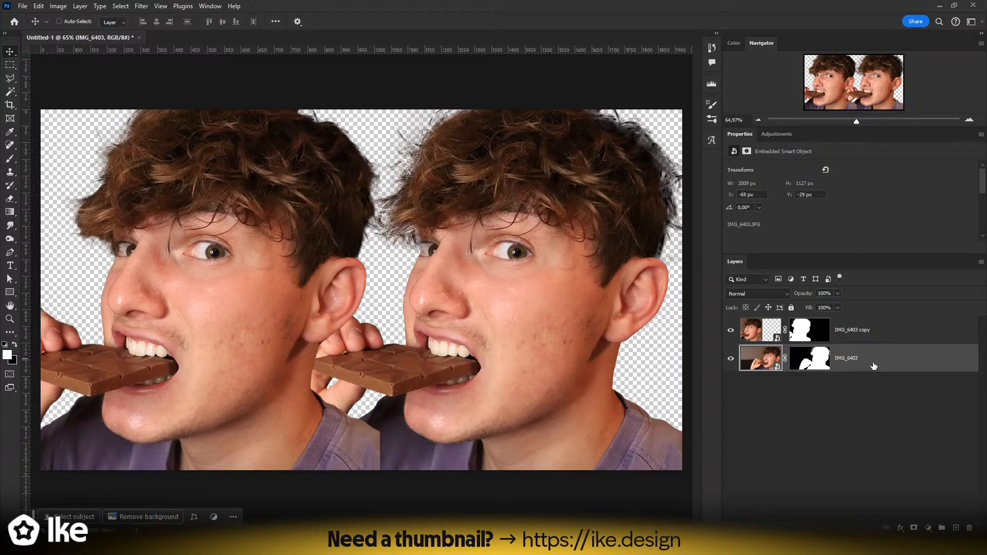
pyautogui.moveTo(864, 362); pyautogui.dragTo(968, 528)
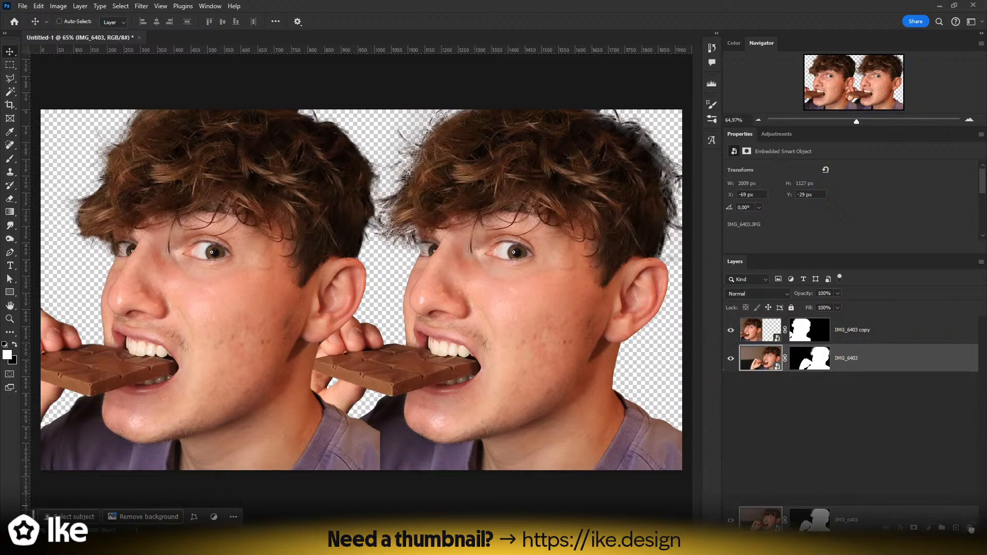
pyautogui.moveTo(312, 319); pyautogui.dragTo(608, 329)
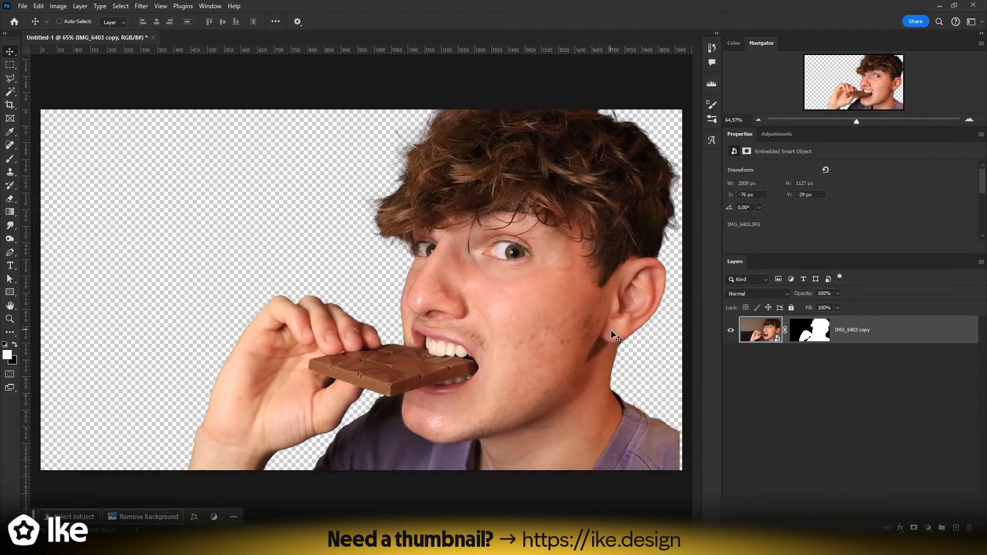
pyautogui.press('z')
pyautogui.moveTo(610, 452); pyautogui.dragTo(308, 350)
pyautogui.moveTo(431, 320); pyautogui.dragTo(357, 295)
pyautogui.press('v')
# - Paint black on the IMG_6403 copy layer mask to hide the dark background gap between the hand and chocolate bar
pyautogui.press('z')
pyautogui.moveTo(177, 278); pyautogui.dragTo(508, 331)
pyautogui.moveTo(385, 286); pyautogui.dragTo(502, 283)
pyautogui.moveTo(602, 398)
pyautogui.mouseDown()
pyautogui.moveTo(537, 364)
pyautogui.moveTo(560, 353)
pyautogui.mouseUp()
pyautogui.click(809, 329)
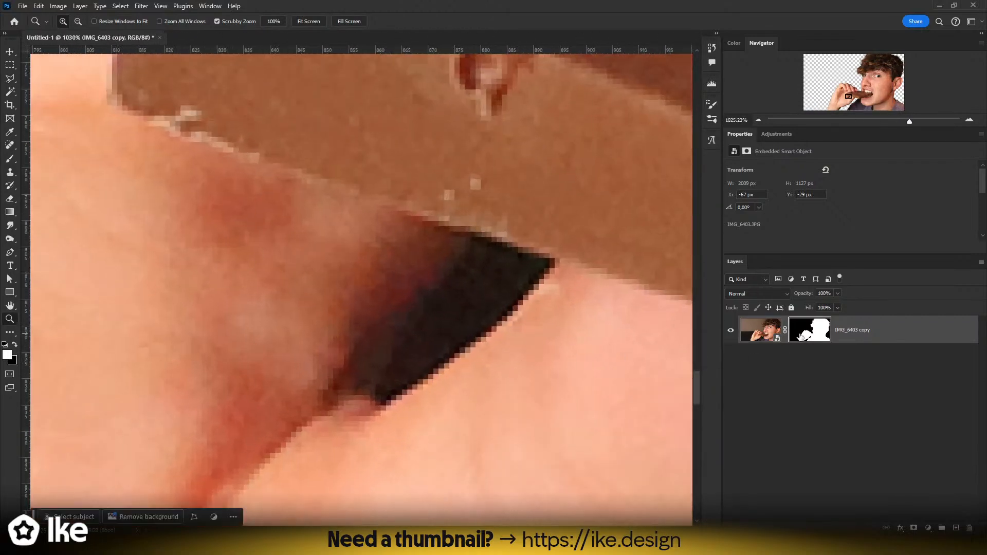
pyautogui.press('b')
pyautogui.moveTo(435, 335); pyautogui.dragTo(0, 336)
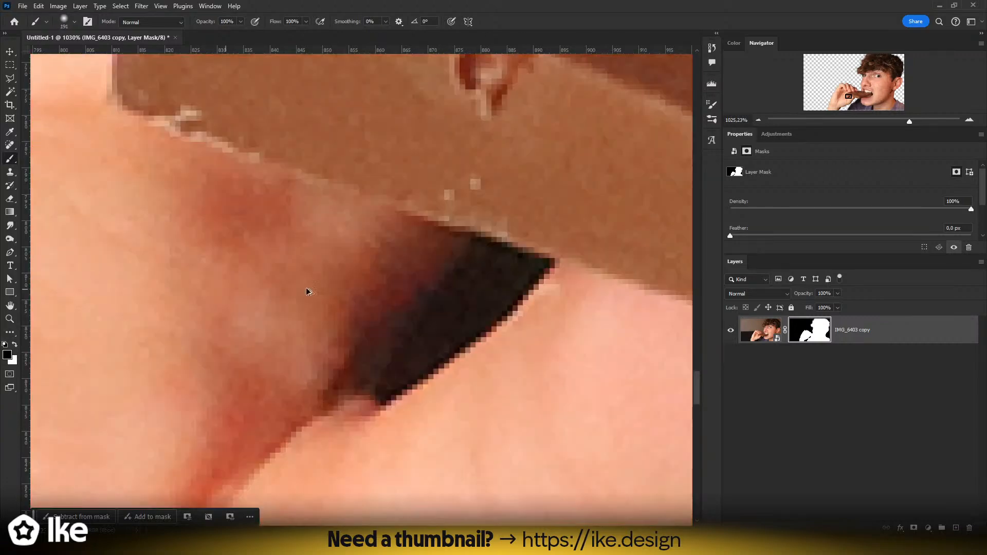
pyautogui.moveTo(346, 288)
pyautogui.mouseDown()
pyautogui.moveTo(248, 288)
pyautogui.moveTo(367, 295)
pyautogui.mouseUp()
pyautogui.keyDown('alt'); pyautogui.rightClick(404, 371); pyautogui.keyUp('alt')
pyautogui.moveTo(396, 381)
pyautogui.mouseDown()
pyautogui.moveTo(489, 325)
pyautogui.moveTo(539, 270)
pyautogui.moveTo(485, 250)
pyautogui.moveTo(387, 400)
pyautogui.moveTo(521, 274)
pyautogui.moveTo(469, 319)
pyautogui.moveTo(468, 300)
pyautogui.moveTo(493, 267)
pyautogui.moveTo(398, 381)
pyautogui.moveTo(530, 271)
pyautogui.moveTo(398, 292)
pyautogui.mouseUp()
pyautogui.keyDown('alt'); pyautogui.rightClick(543, 266); pyautogui.keyUp('alt')
pyautogui.keyDown('alt'); pyautogui.rightClick(412, 368); pyautogui.keyUp('alt')
# - Inspect the cutout's hair edges on both sides of the head and the overall silhouette
pyautogui.press('z')
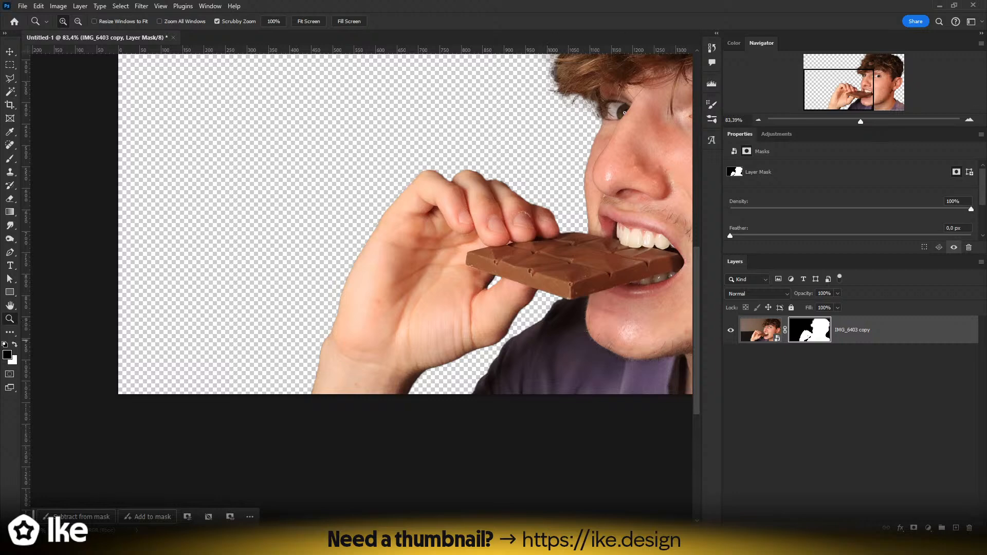
pyautogui.moveTo(525, 178); pyautogui.dragTo(217, 369)
pyautogui.moveTo(226, 229); pyautogui.dragTo(260, 222)
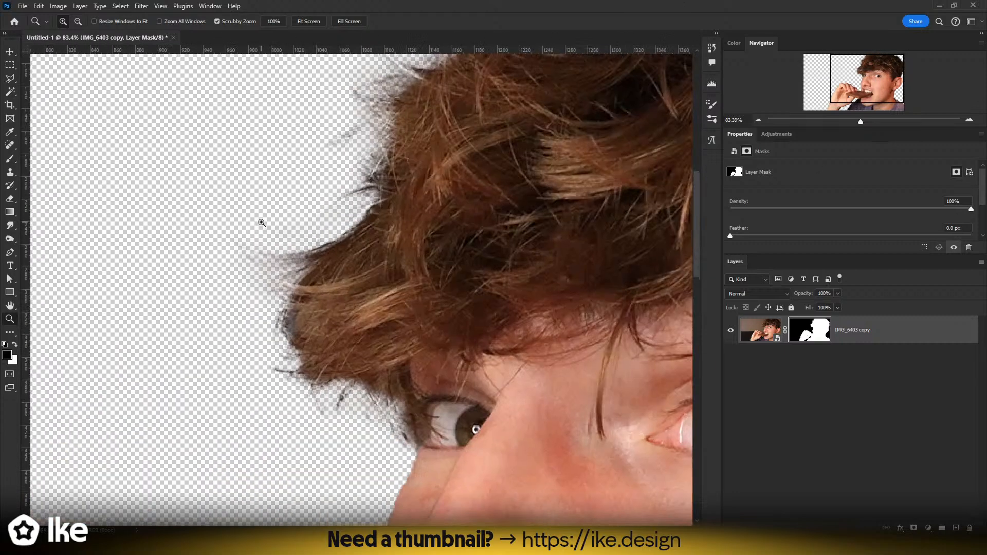
pyautogui.moveTo(312, 281); pyautogui.dragTo(326, 251)
pyautogui.moveTo(266, 296); pyautogui.dragTo(273, 296)
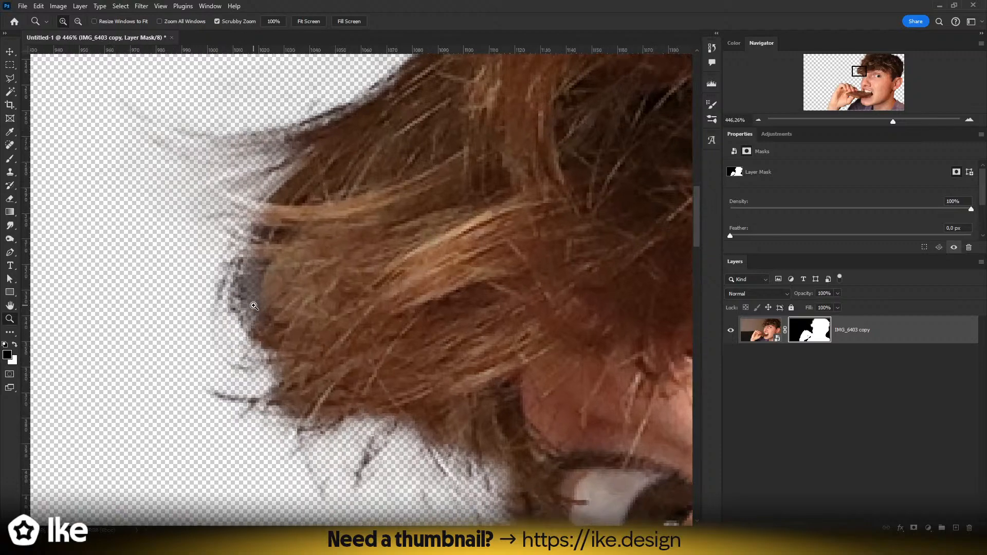
pyautogui.moveTo(324, 328); pyautogui.dragTo(257, 334)
pyautogui.moveTo(469, 388); pyautogui.dragTo(225, 334)
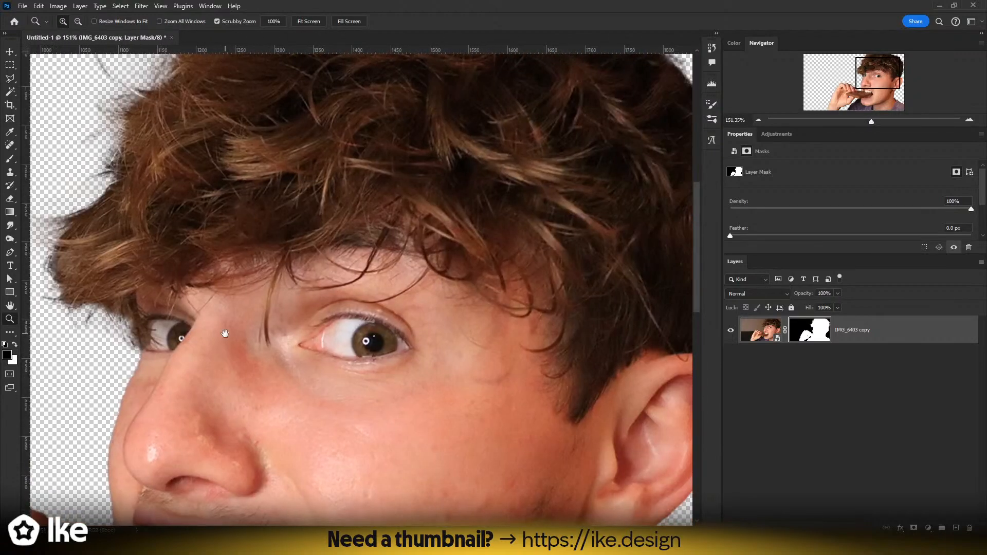
pyautogui.moveTo(551, 341); pyautogui.dragTo(288, 478)
pyautogui.moveTo(437, 446); pyautogui.dragTo(510, 341)
pyautogui.moveTo(511, 343); pyautogui.dragTo(512, 458)
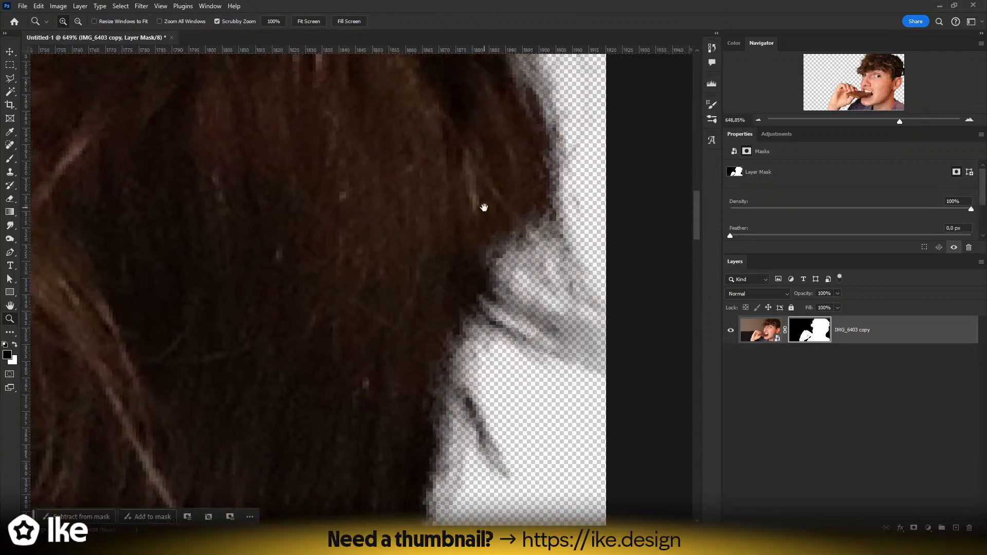
pyautogui.moveTo(482, 208); pyautogui.dragTo(470, 227)
pyautogui.moveTo(470, 227)
pyautogui.mouseDown()
pyautogui.moveTo(529, 231)
pyautogui.moveTo(479, 223)
pyautogui.mouseUp()
pyautogui.moveTo(516, 272); pyautogui.dragTo(379, 275)
pyautogui.moveTo(403, 187); pyautogui.dragTo(526, 488)
pyautogui.moveTo(482, 273); pyautogui.dragTo(558, 435)
pyautogui.moveTo(251, 252); pyautogui.dragTo(446, 310)
pyautogui.click(10, 51)
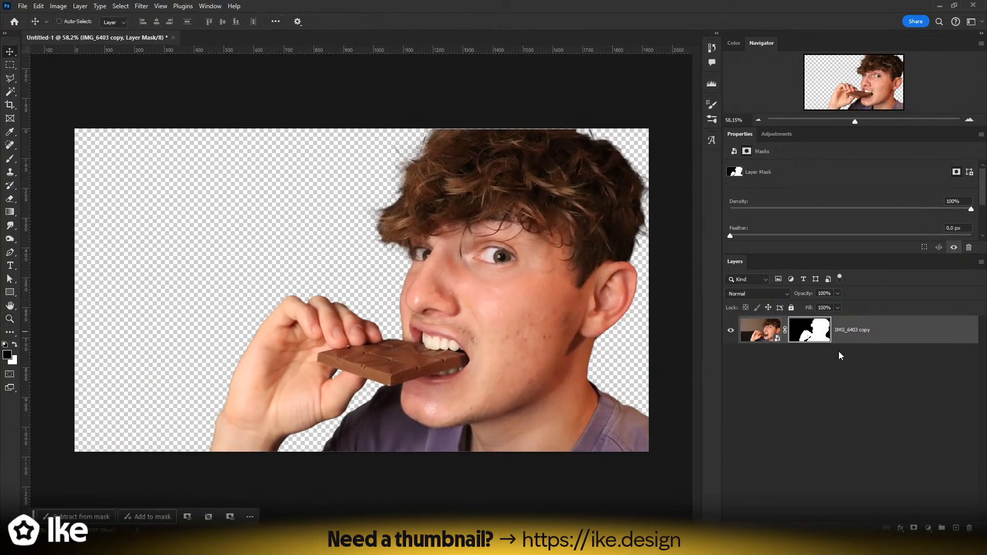
pyautogui.press('z')
pyautogui.moveTo(465, 111)
pyautogui.mouseDown()
pyautogui.moveTo(519, 150)
pyautogui.moveTo(520, 128)
pyautogui.moveTo(537, 130)
pyautogui.moveTo(430, 141)
pyautogui.moveTo(397, 106)
pyautogui.moveTo(471, 121)
pyautogui.moveTo(462, 126)
pyautogui.mouseUp()
pyautogui.click(9, 52)
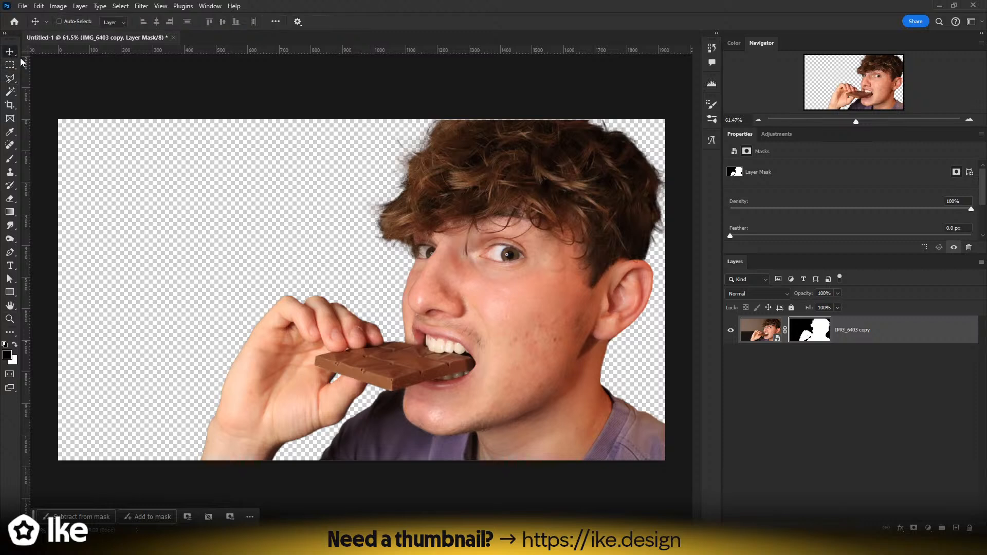
# - Place the 3D printer photo IMG_6377 as an embedded image at X -481 px, Y -29 px, beneath the IMG_6403 copy layer
pyautogui.click(760, 329)
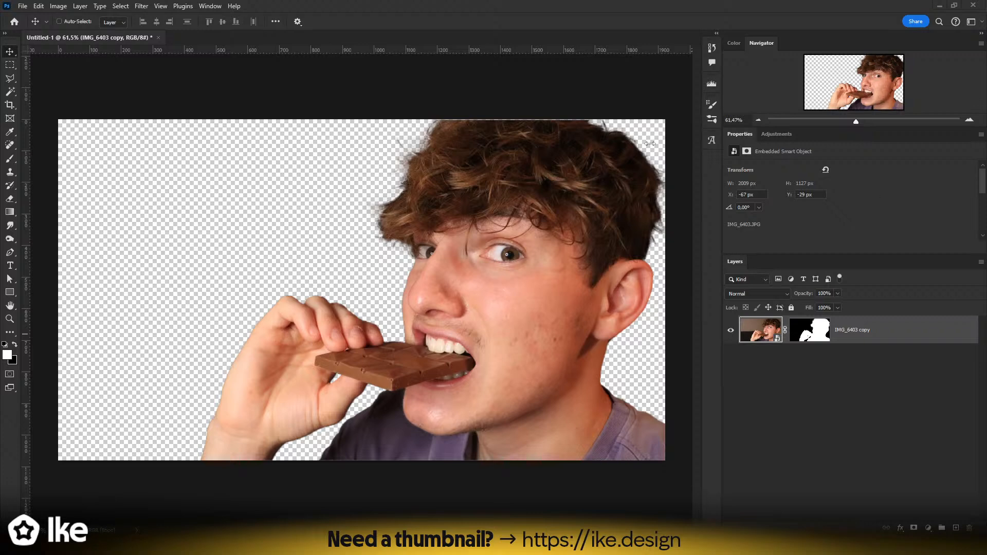
pyautogui.click(23, 6)
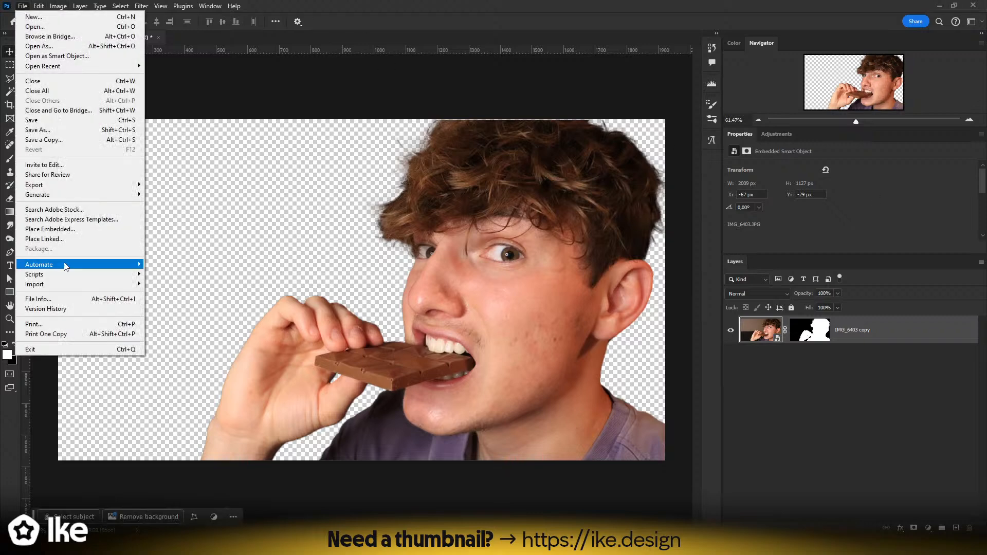
pyautogui.click(41, 229)
pyautogui.click(108, 93)
pyautogui.doubleClick(108, 92)
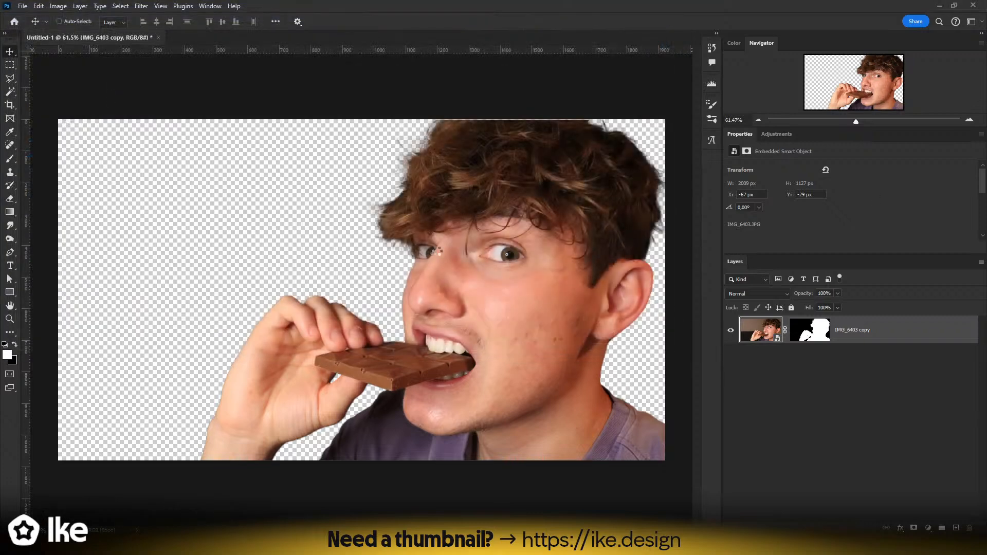
pyautogui.moveTo(543, 269); pyautogui.dragTo(383, 260)
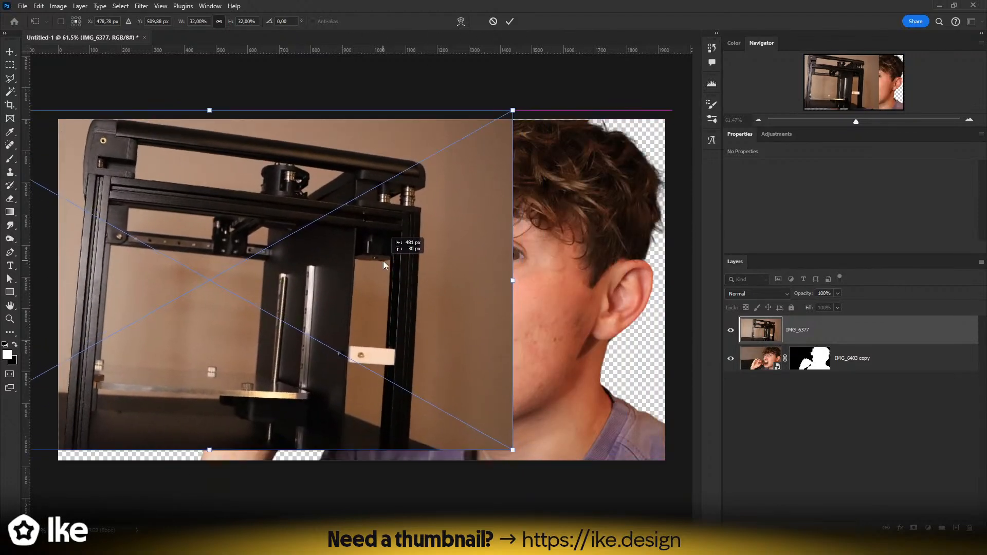
pyautogui.press('Return')
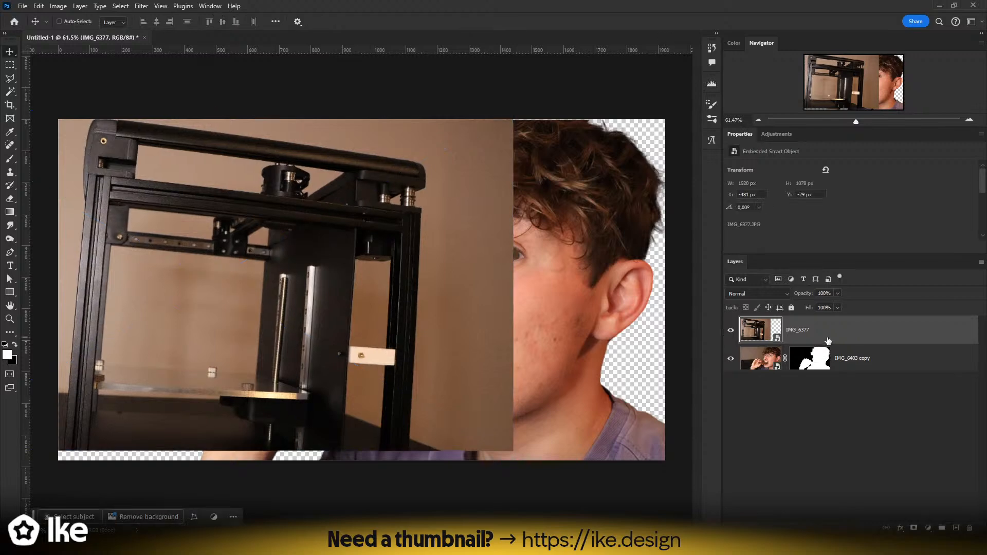
pyautogui.moveTo(760, 332); pyautogui.dragTo(825, 379)
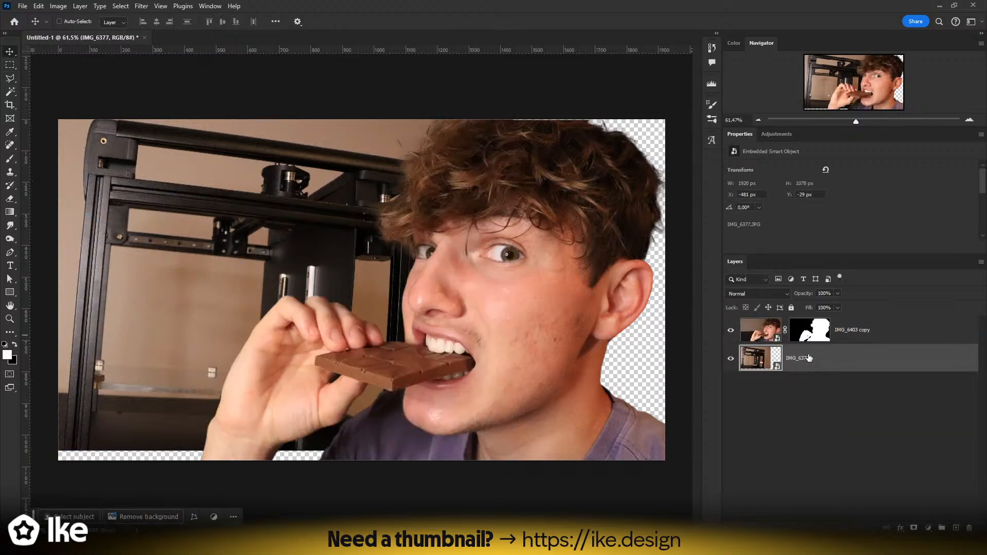
# - Scale the IMG_6377 printer photo down to 27.99% and position it at X -434 px, Y -29 px
pyautogui.hotkey('ctrl', 't')
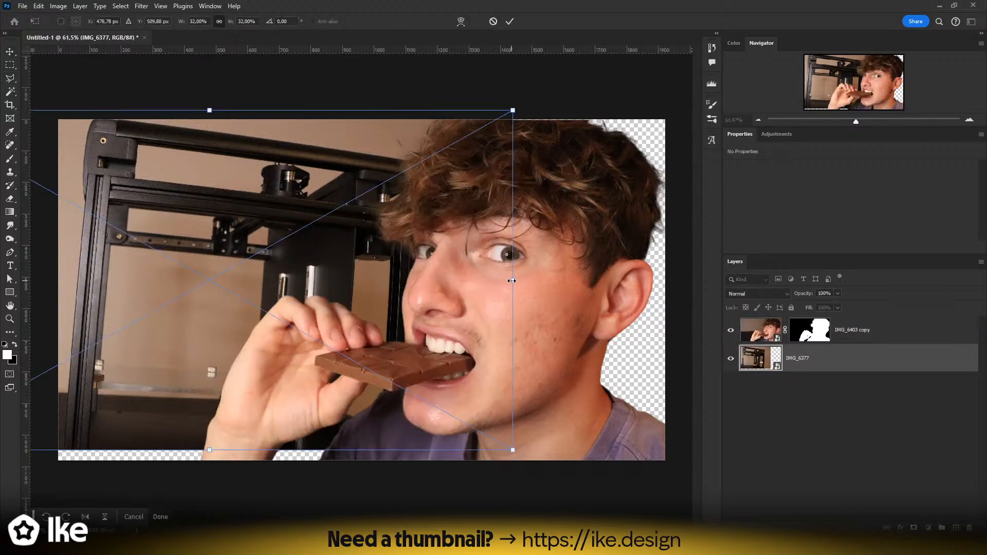
pyautogui.moveTo(512, 280); pyautogui.dragTo(435, 276)
pyautogui.moveTo(277, 255)
pyautogui.mouseDown()
pyautogui.moveTo(285, 233)
pyautogui.moveTo(296, 253)
pyautogui.mouseUp()
pyautogui.press('Return')
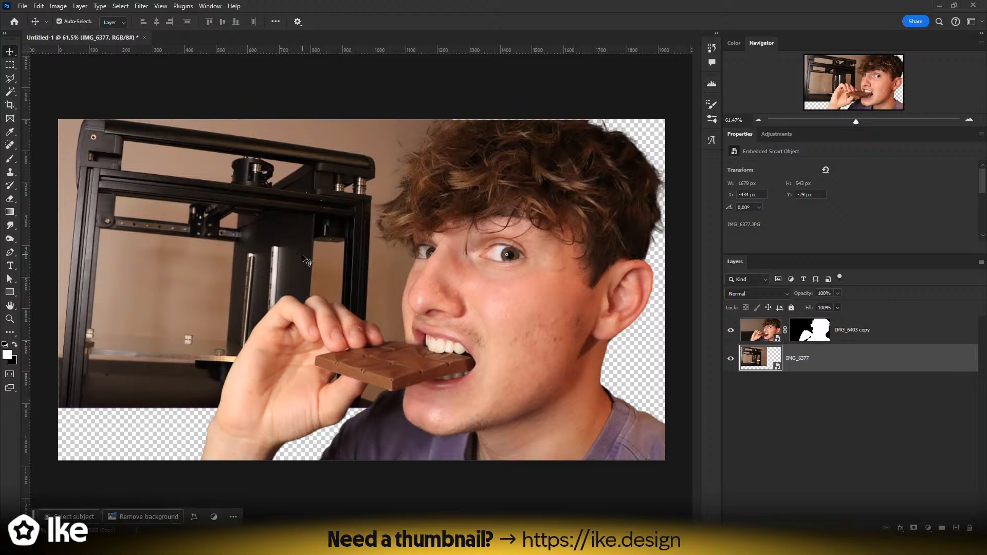
# - Rotate the IMG_6377 printer photo to -4.52° and reposition it at X -462 px, Y -94 px
pyautogui.hotkey('ctrl', 't')
pyautogui.moveTo(524, 264); pyautogui.dragTo(519, 257)
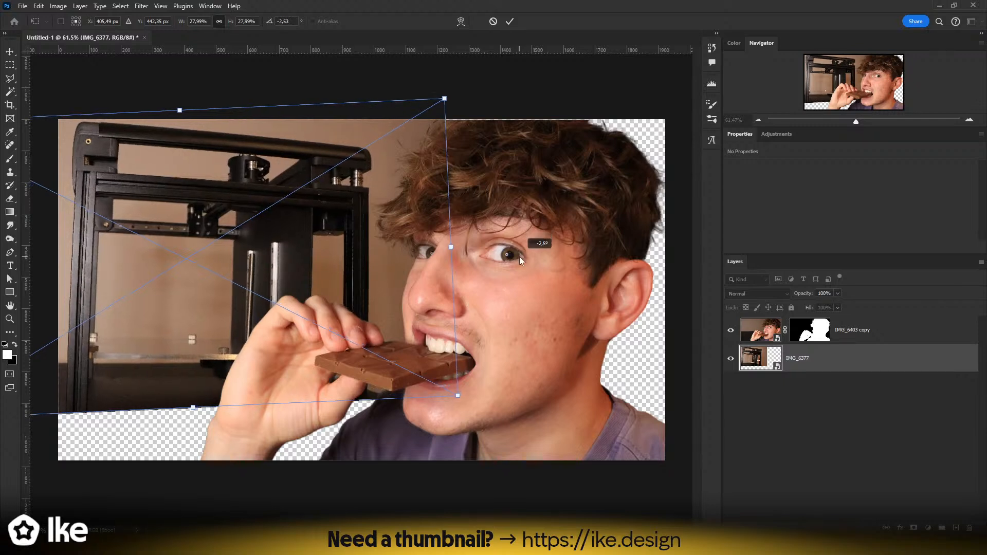
pyautogui.moveTo(284, 236); pyautogui.dragTo(282, 240)
pyautogui.moveTo(525, 271); pyautogui.dragTo(539, 256)
pyautogui.moveTo(294, 251); pyautogui.dragTo(299, 248)
pyautogui.press('Return')
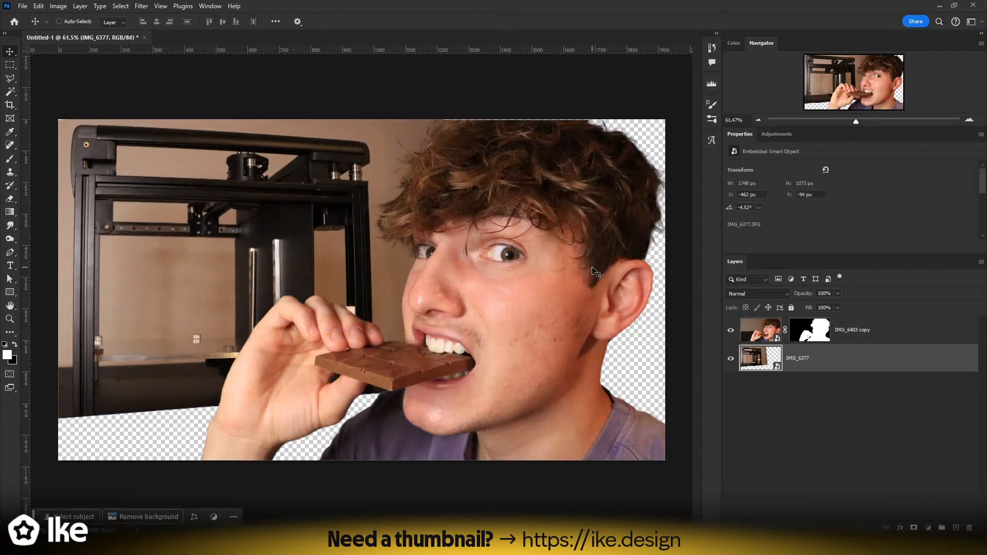
# - Check how straight the printer frame stands and adjust the IMG_6377 photo's rotation to -3.76°
pyautogui.press('z')
pyautogui.moveTo(81, 177); pyautogui.dragTo(174, 201)
pyautogui.moveTo(174, 201); pyautogui.dragTo(176, 255)
pyautogui.hotkey('ctrl', '0')
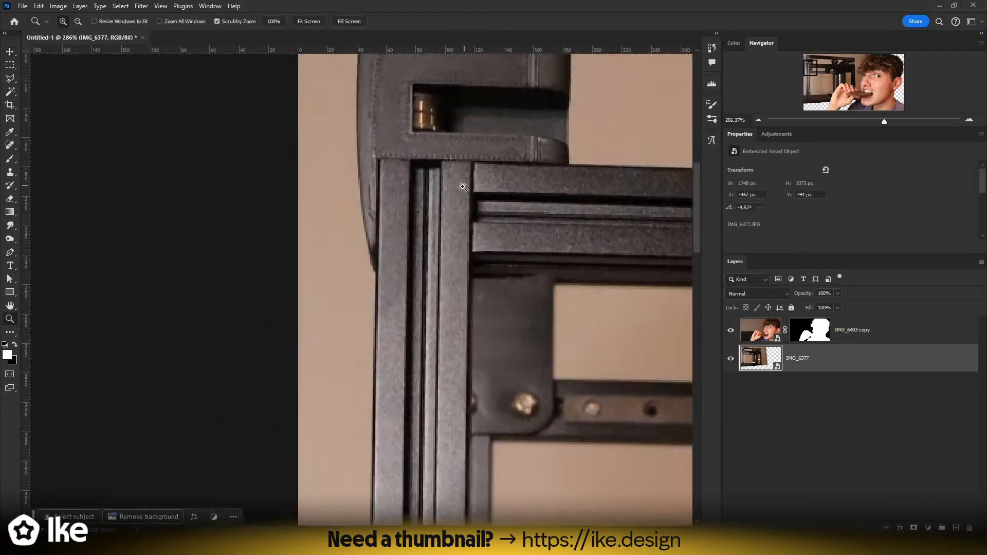
pyautogui.hotkey('ctrl', 't')
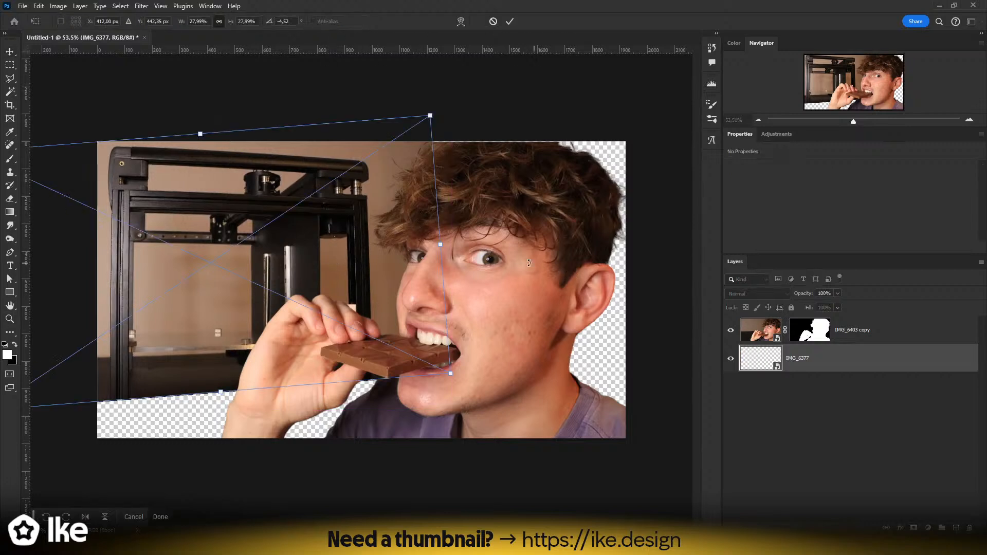
pyautogui.moveTo(237, 230); pyautogui.dragTo(238, 231)
pyautogui.press('Return')
pyautogui.press('z')
pyautogui.moveTo(103, 379); pyautogui.dragTo(130, 403)
pyautogui.moveTo(224, 351); pyautogui.dragTo(168, 351)
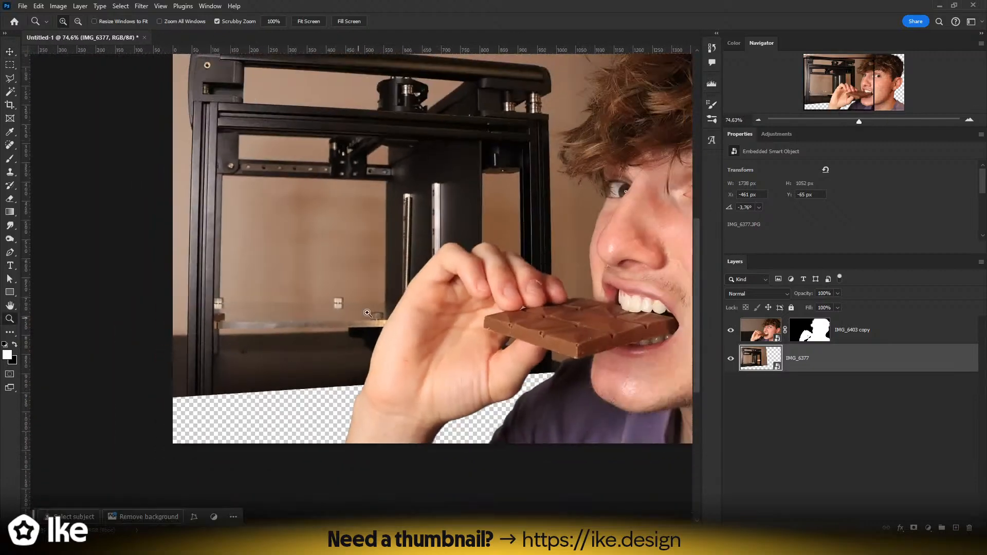
pyautogui.moveTo(368, 313); pyautogui.dragTo(302, 368)
pyautogui.moveTo(475, 348); pyautogui.dragTo(384, 342)
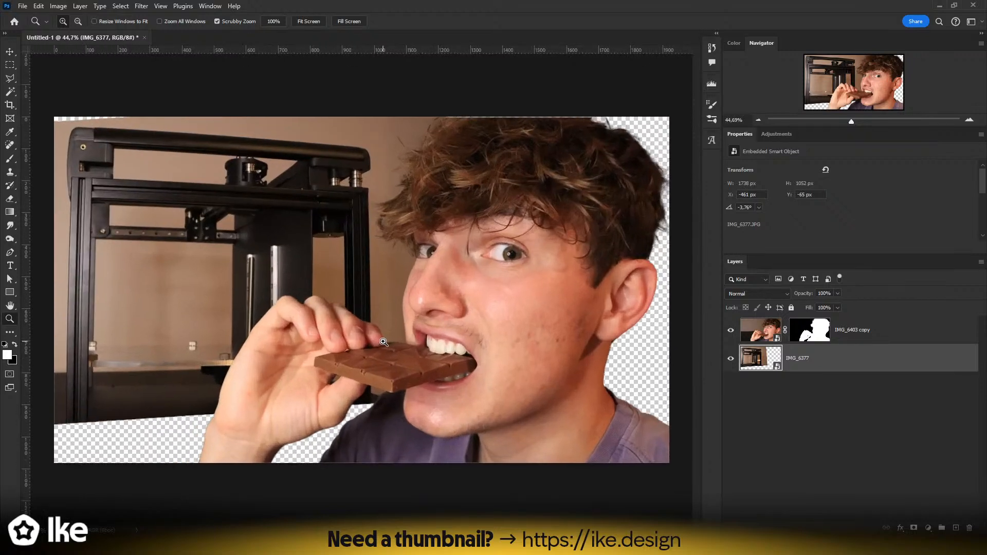
pyautogui.press('v')
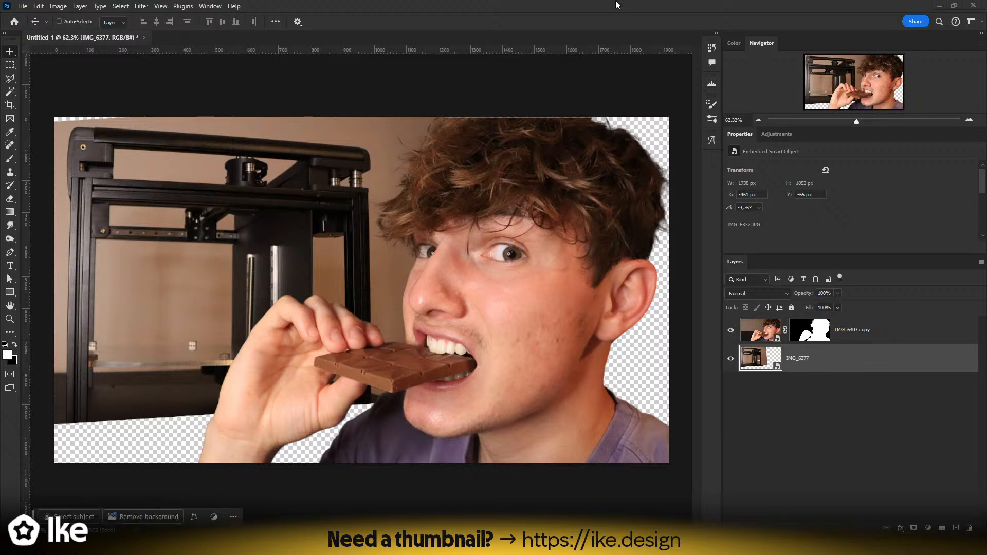
# - Touch up the IMG_6403 copy layer mask with a small brush around the outer corner of the eye nearest the printer
pyautogui.press('z')
pyautogui.moveTo(396, 280)
pyautogui.mouseDown()
pyautogui.moveTo(428, 276)
pyautogui.moveTo(408, 278)
pyautogui.mouseUp()
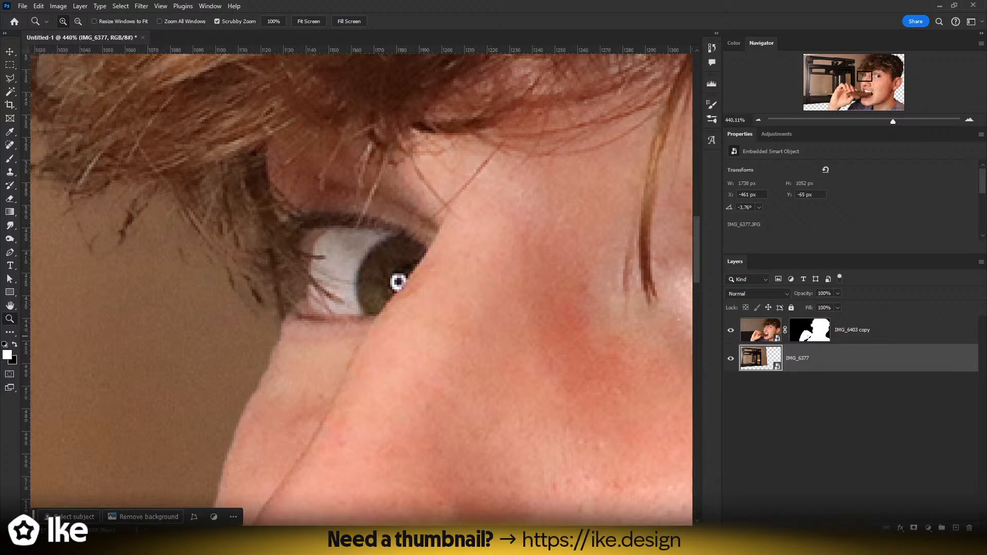
pyautogui.click(810, 330)
pyautogui.press('b')
pyautogui.press('x')
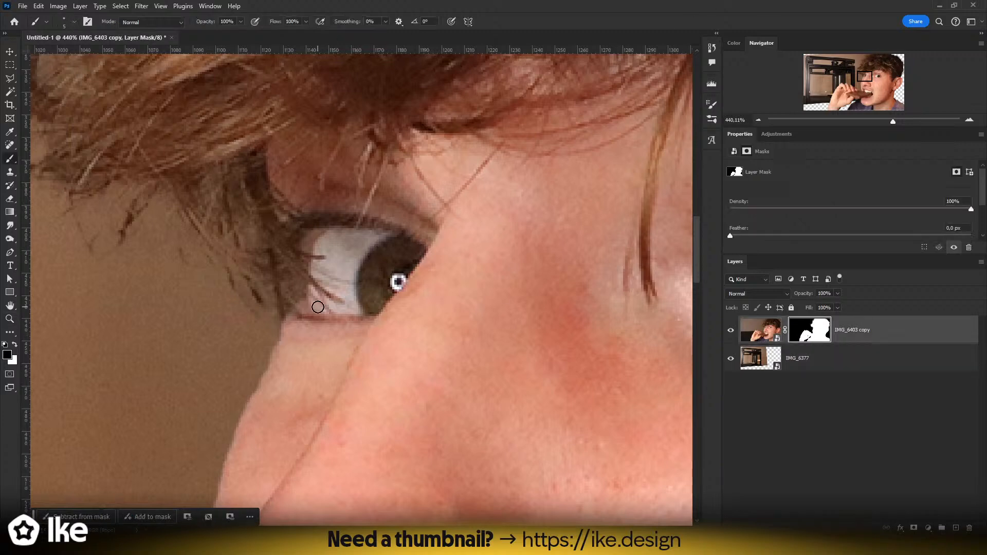
pyautogui.moveTo(313, 289)
pyautogui.keyDown('alt'); pyautogui.mouseDown()
pyautogui.moveTo(326, 291)
pyautogui.moveTo(320, 404)
pyautogui.mouseUp(); pyautogui.keyUp('alt')
pyautogui.press('x')
pyautogui.moveTo(326, 267)
pyautogui.keyDown('alt'); pyautogui.mouseDown()
pyautogui.moveTo(338, 266)
pyautogui.moveTo(297, 293)
pyautogui.moveTo(256, 300)
pyautogui.moveTo(322, 291)
pyautogui.mouseUp(); pyautogui.keyUp('alt')
# - Compare both eyes up close and check the masked eye edge against the printer background
pyautogui.press('z')
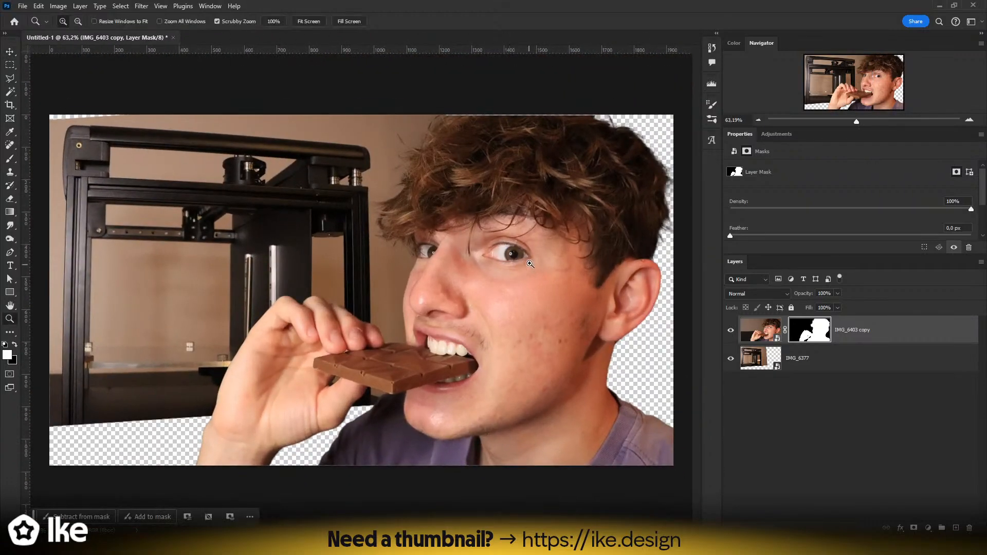
pyautogui.moveTo(530, 264); pyautogui.dragTo(578, 264)
pyautogui.moveTo(460, 211); pyautogui.dragTo(491, 218)
pyautogui.press('b')
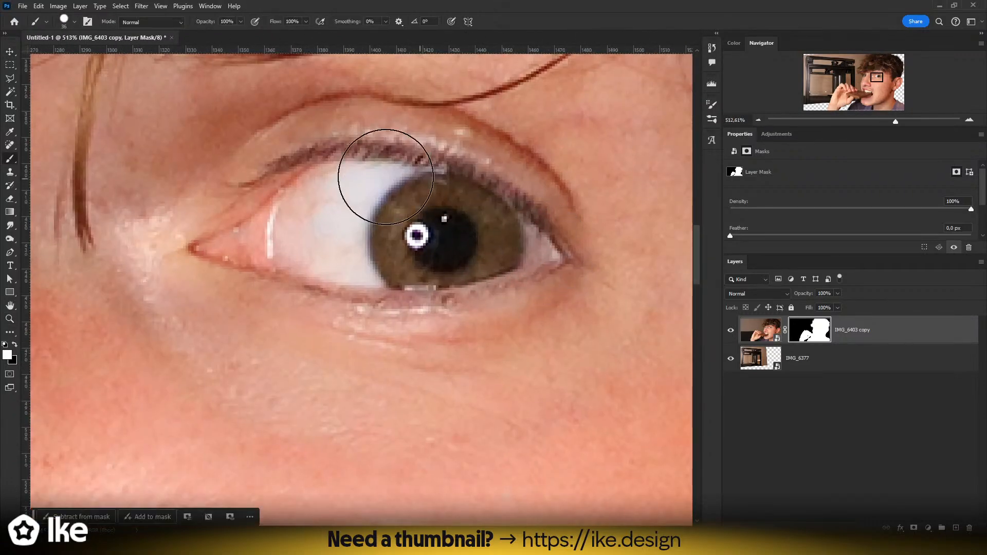
pyautogui.press('z')
pyautogui.moveTo(404, 282)
pyautogui.mouseDown()
pyautogui.moveTo(216, 264)
pyautogui.moveTo(413, 288)
pyautogui.mouseUp()
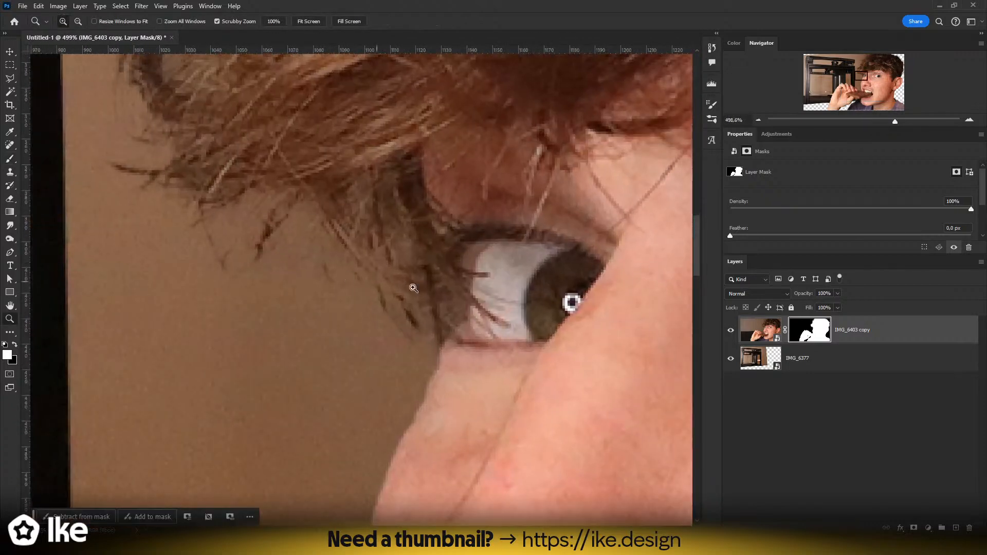
pyautogui.press('b')
pyautogui.press('z')
pyautogui.moveTo(518, 260)
pyautogui.mouseDown()
pyautogui.moveTo(414, 286)
pyautogui.moveTo(471, 261)
pyautogui.mouseUp()
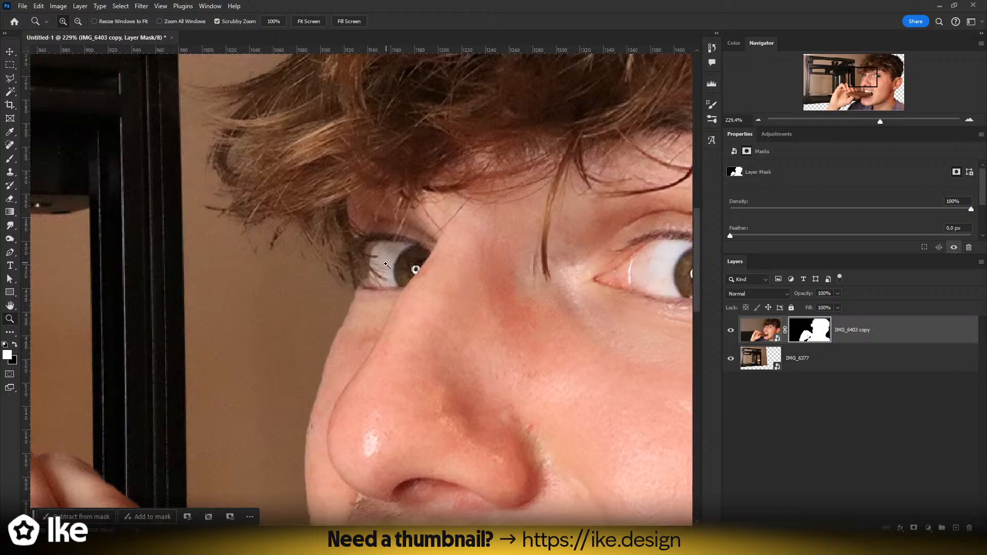
pyautogui.moveTo(387, 264); pyautogui.dragTo(331, 278)
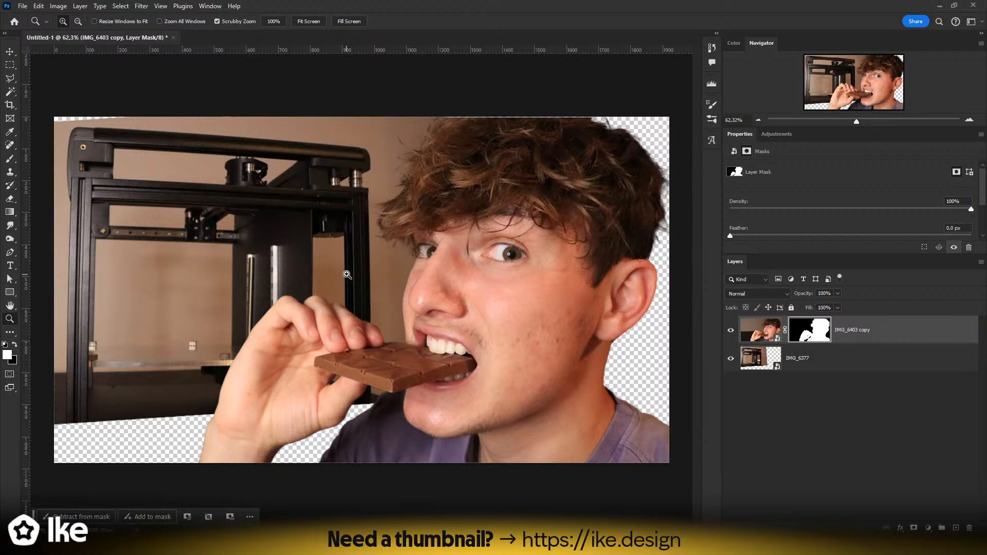
# - Rotate the IMG_6377 printer photo to -4.82° and reposition it at X -452 px, Y -65 px
pyautogui.click(10, 52)
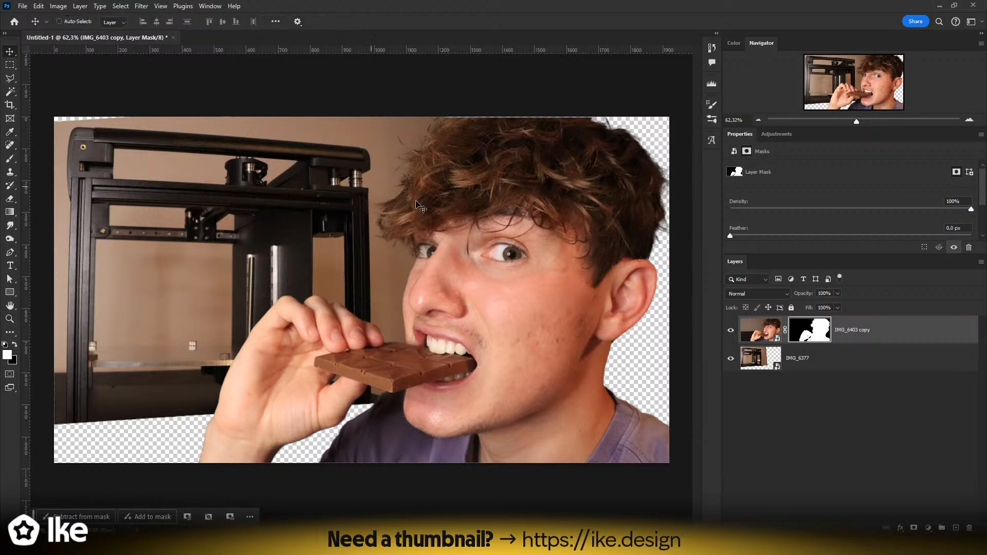
pyautogui.click(878, 339)
pyautogui.click(849, 358)
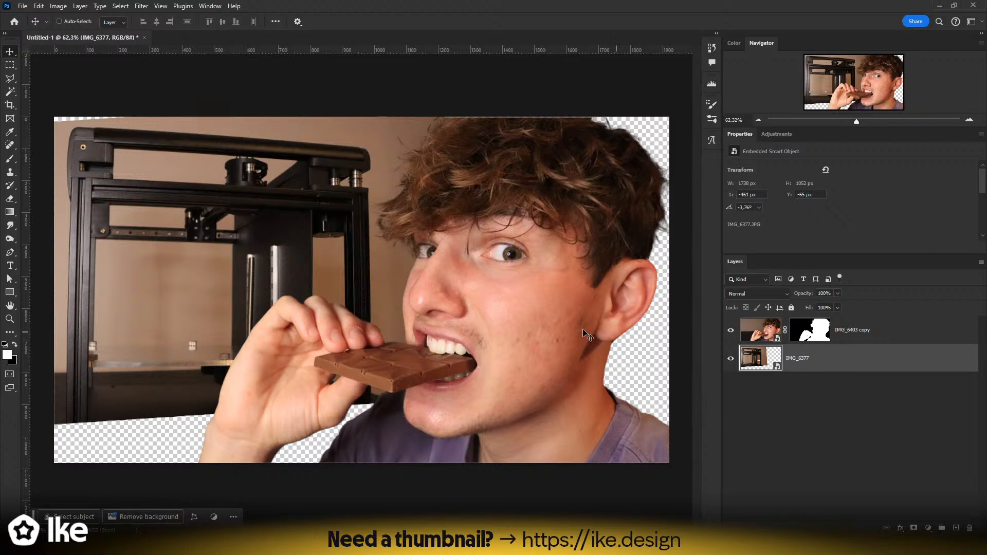
pyautogui.hotkey('ctrl', 't')
pyautogui.moveTo(484, 221); pyautogui.dragTo(485, 216)
pyautogui.moveTo(239, 200); pyautogui.dragTo(248, 201)
pyautogui.press('Return')
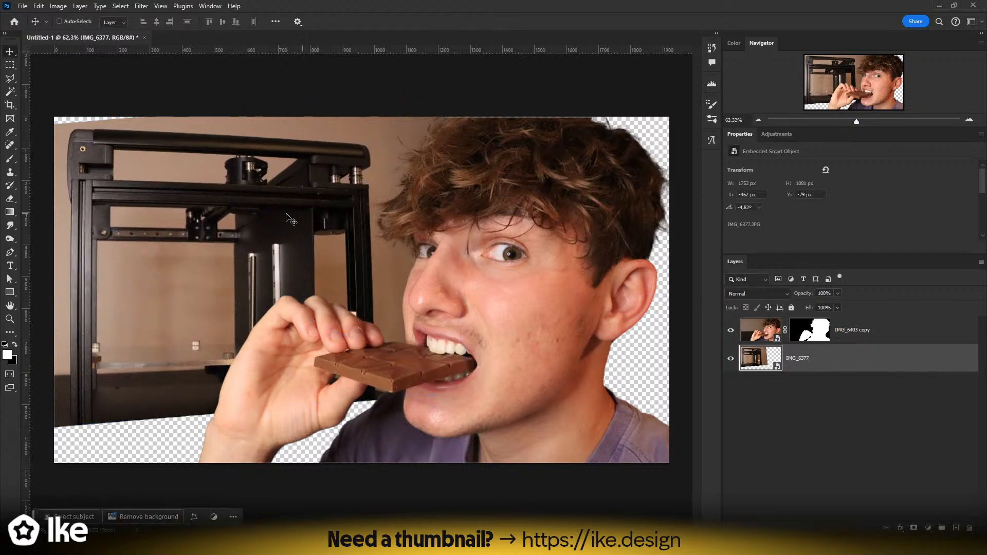
pyautogui.moveTo(138, 205); pyautogui.dragTo(139, 212)
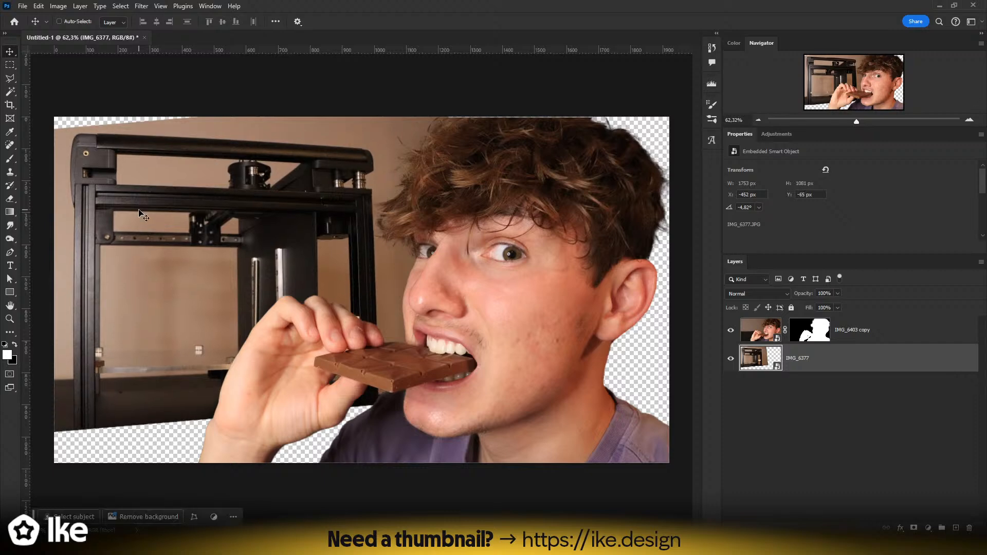
# - Examine the lower part of the printer frame and its edge beside the hand up close for straightness
pyautogui.press('z')
pyautogui.moveTo(101, 363); pyautogui.dragTo(144, 363)
pyautogui.press('space')
pyautogui.moveTo(144, 363); pyautogui.dragTo(425, 284)
pyautogui.moveTo(324, 408); pyautogui.dragTo(388, 389)
pyautogui.press('space')
pyautogui.hotkey('ctrl', '0')
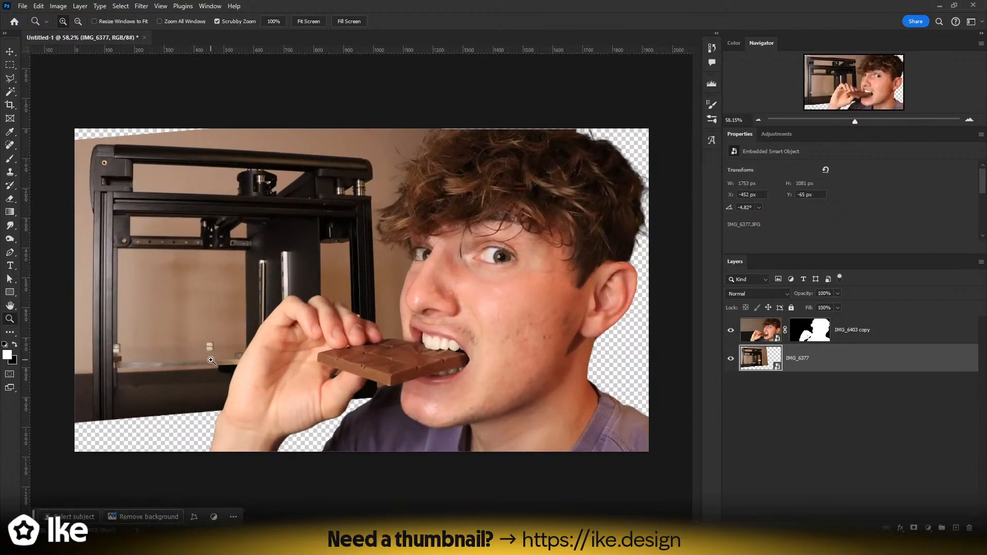
pyautogui.click(10, 52)
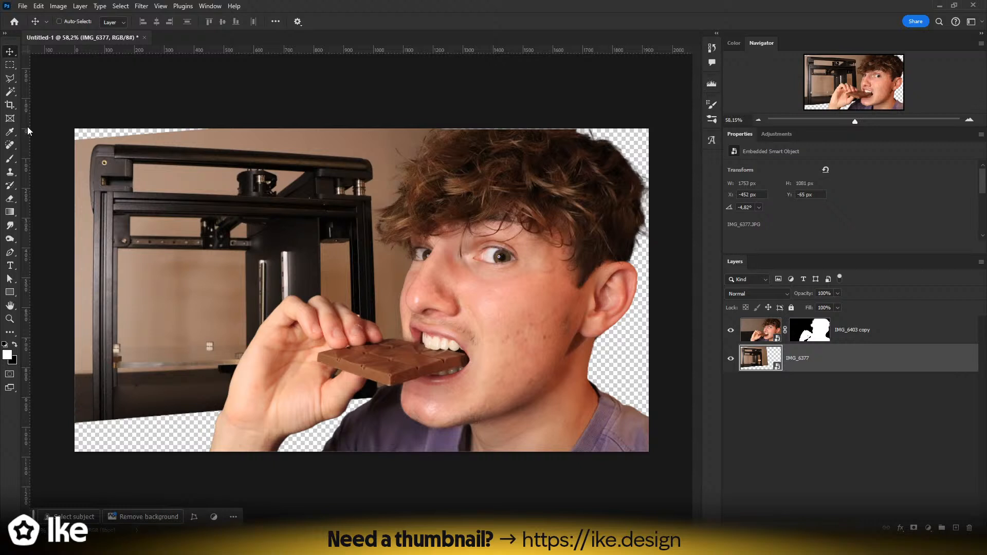
# - Skew the lower corner of the IMG_6377 photo behind the chin inward by about -2.2° to straighten the printer's uprights
pyautogui.press('z')
pyautogui.moveTo(381, 266)
pyautogui.mouseDown()
pyautogui.moveTo(457, 255)
pyautogui.moveTo(368, 258)
pyautogui.mouseUp()
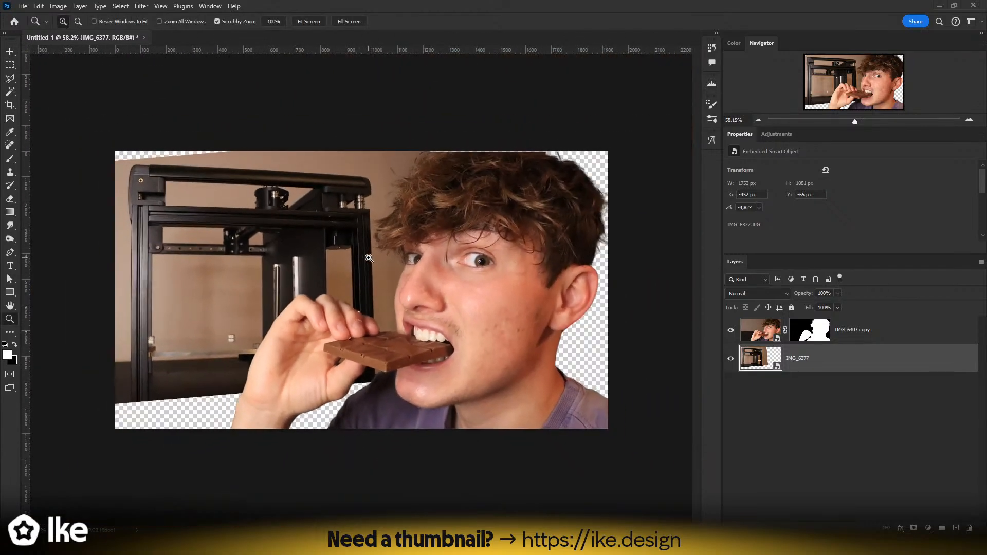
pyautogui.hotkey('ctrl', 't')
pyautogui.moveTo(449, 377); pyautogui.dragTo(440, 376)
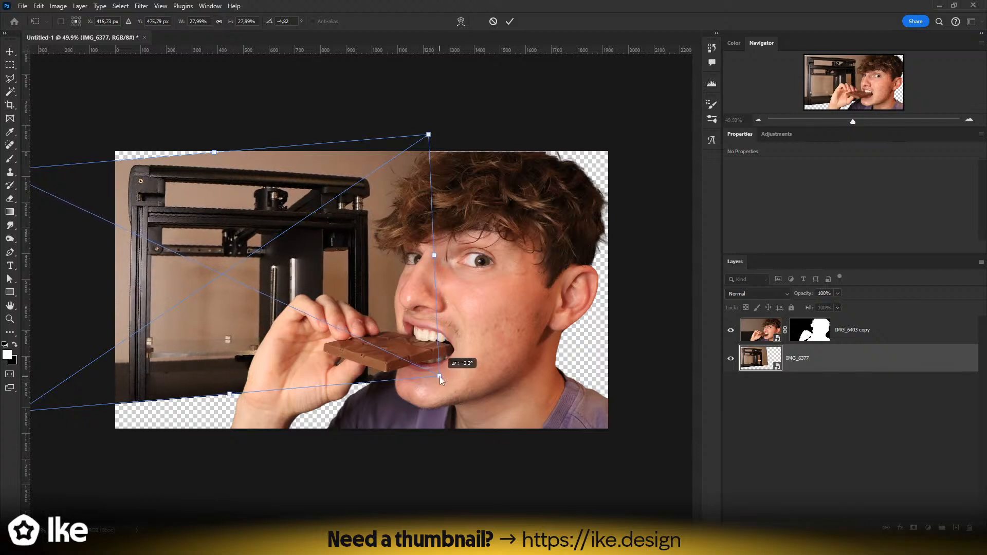
pyautogui.press('Return')
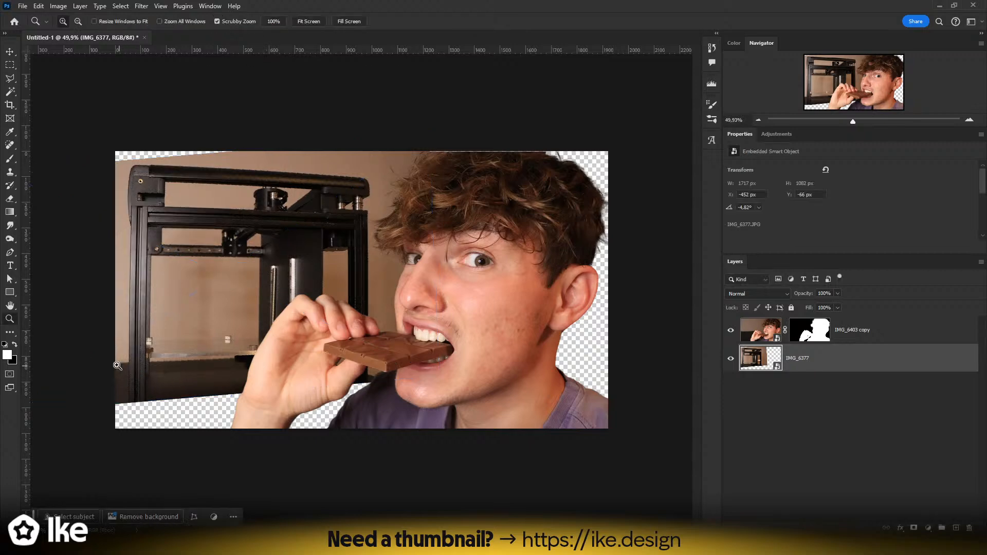
pyautogui.moveTo(119, 342); pyautogui.dragTo(285, 319)
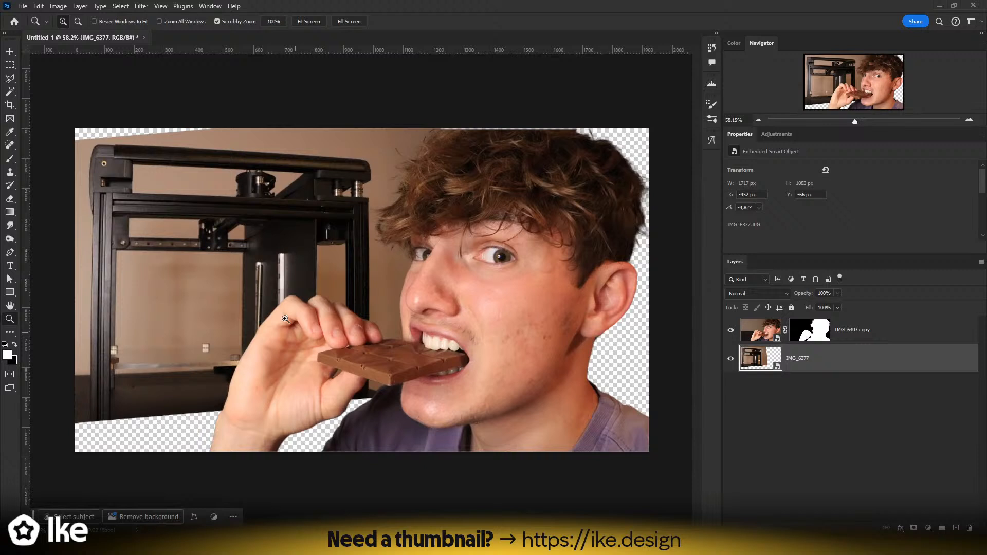
pyautogui.click(10, 52)
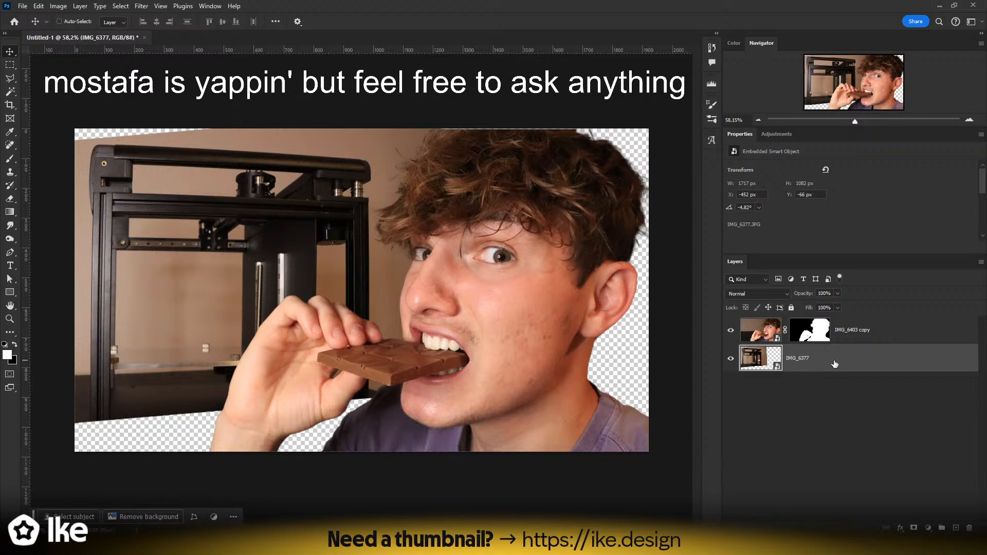
pyautogui.click(821, 381)
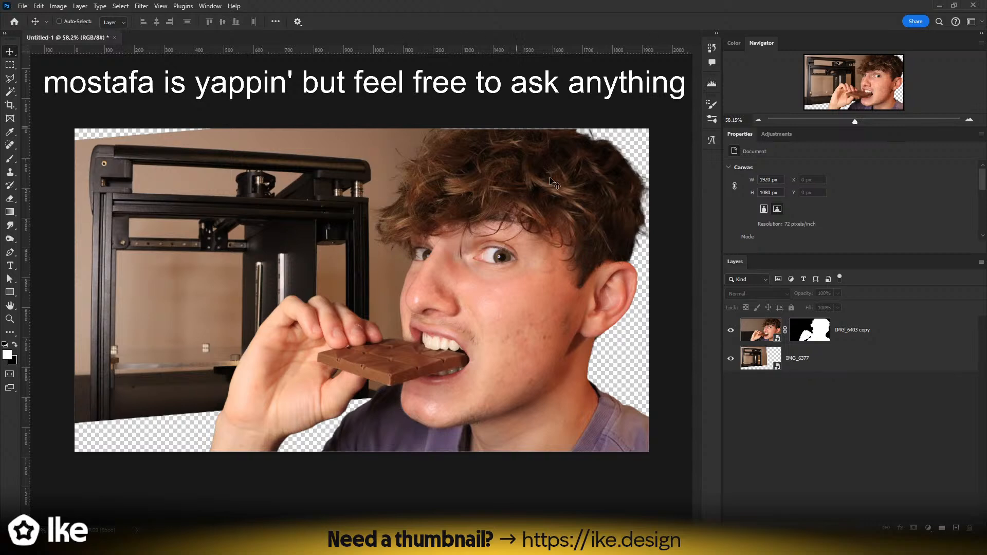
pyautogui.click(851, 354)
pyautogui.press('z')
pyautogui.click(316, 220)
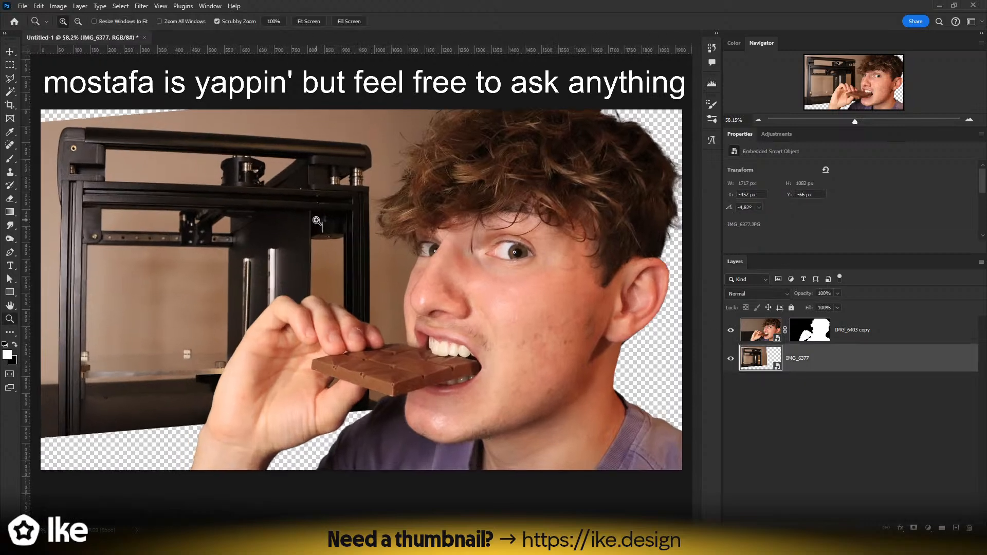
pyautogui.click(11, 64)
pyautogui.press('z')
pyautogui.moveTo(257, 211); pyautogui.dragTo(249, 212)
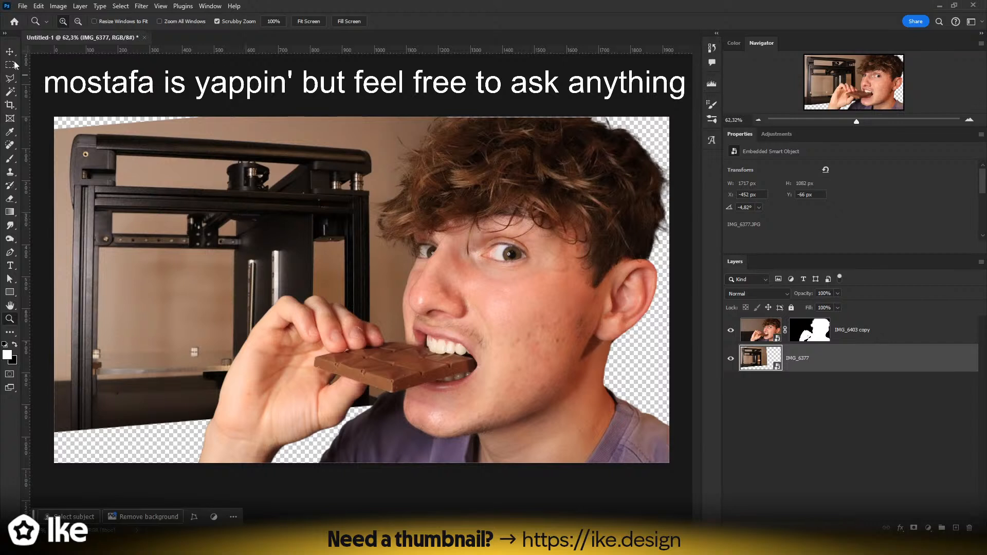
pyautogui.press('v')
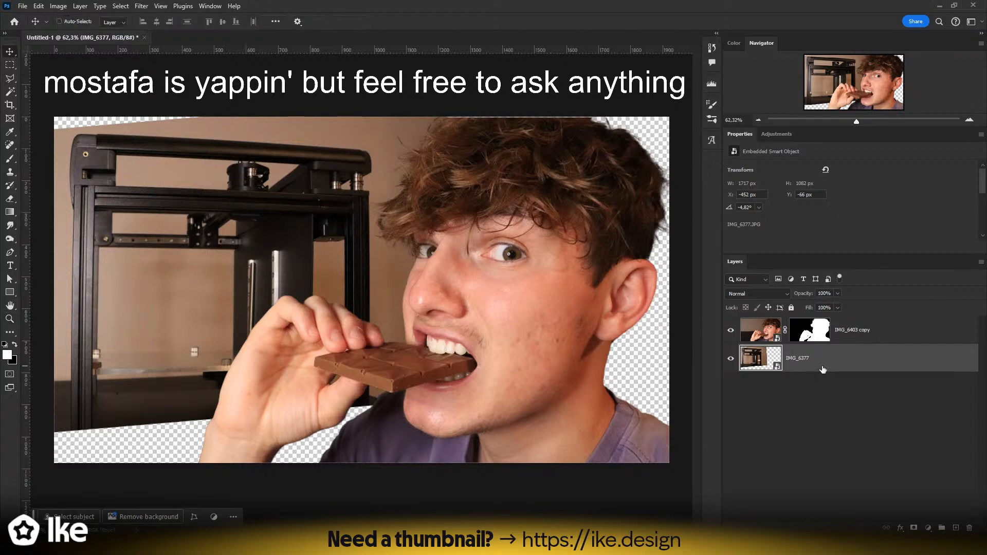
pyautogui.hotkey('ctrl', 't')
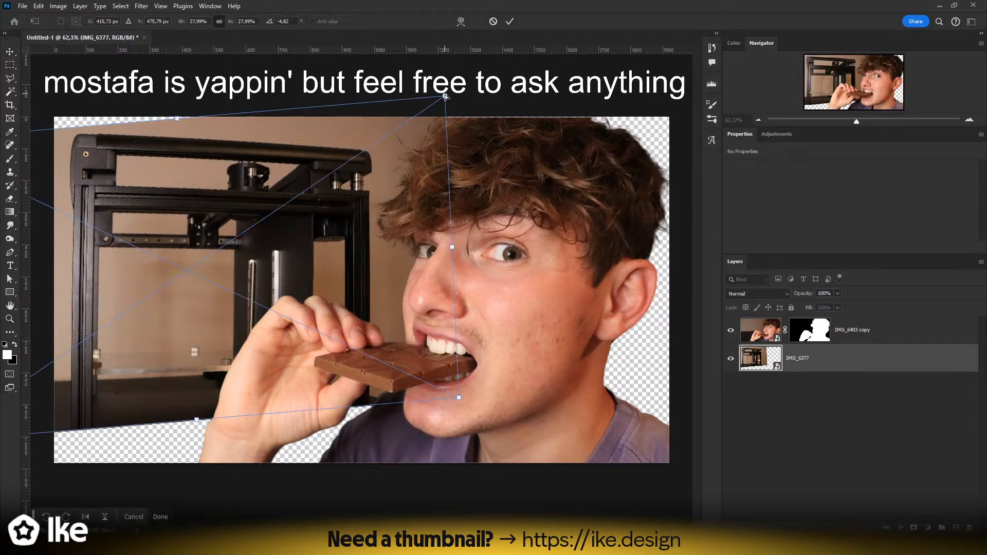
pyautogui.moveTo(445, 95); pyautogui.dragTo(446, 91)
pyautogui.press('Escape')
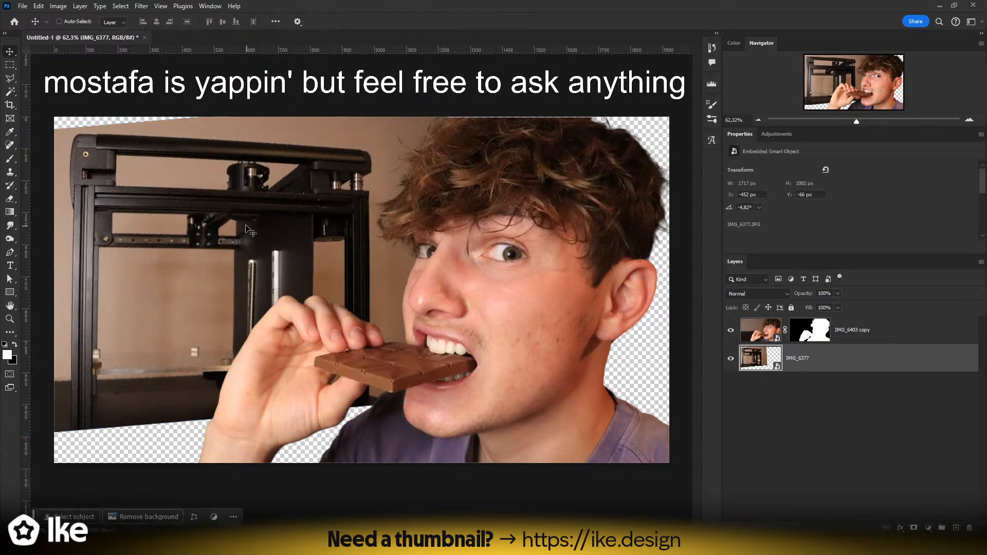
# - Move the IMG_6377 photo to X -445 px, Y -72 px and check the printer's outer upright against a temporary vertical guide
pyautogui.press('z')
pyautogui.moveTo(252, 208); pyautogui.dragTo(318, 198)
pyautogui.moveTo(27, 287); pyautogui.dragTo(158, 288)
pyautogui.press('z')
pyautogui.moveTo(342, 316); pyautogui.dragTo(310, 343)
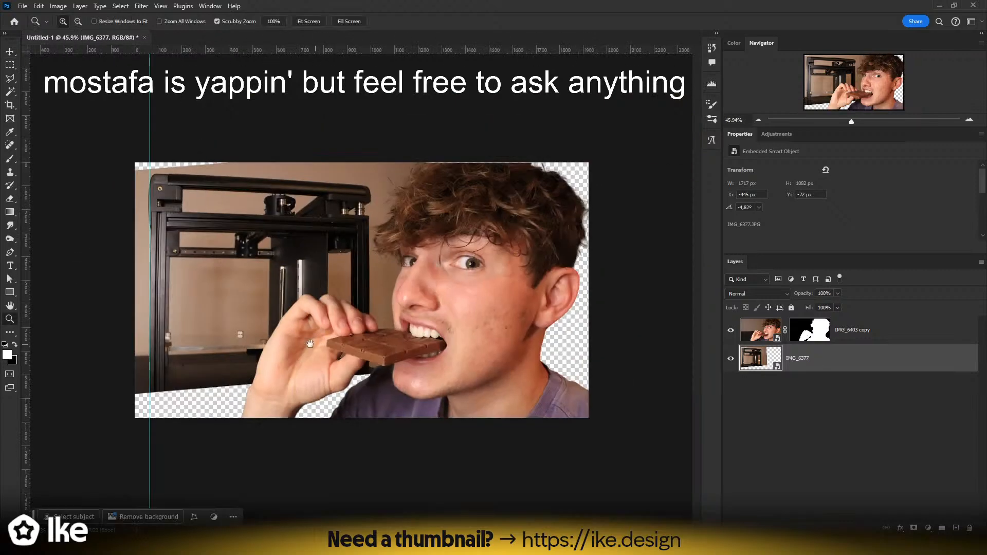
pyautogui.hotkey('ctrl', ';')
pyautogui.moveTo(210, 274); pyautogui.dragTo(233, 265)
pyautogui.press('v')
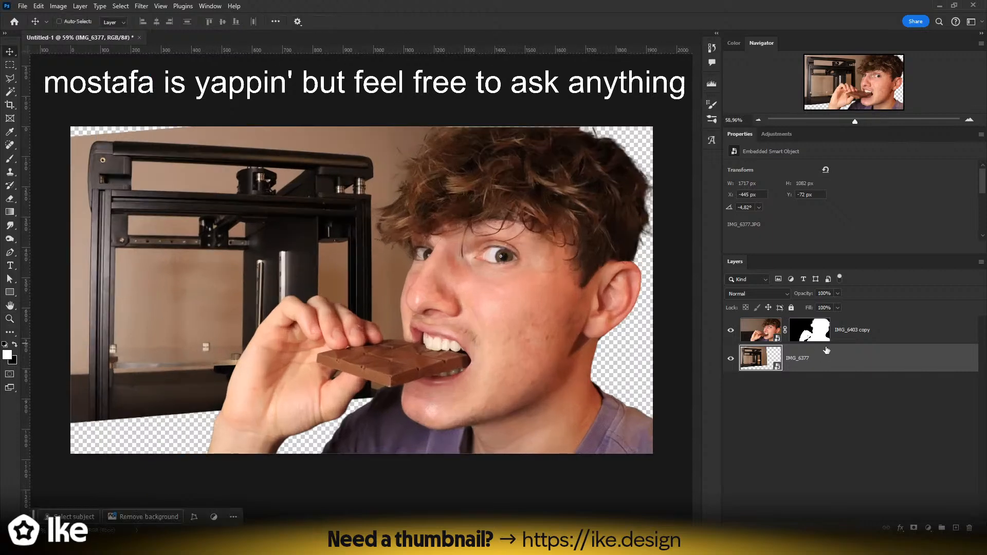
# - Open the Camera Raw filter on the IMG_6403 copy layer and set exposure to +0.40 and contrast to +10
pyautogui.click(852, 333)
pyautogui.click(38, 6)
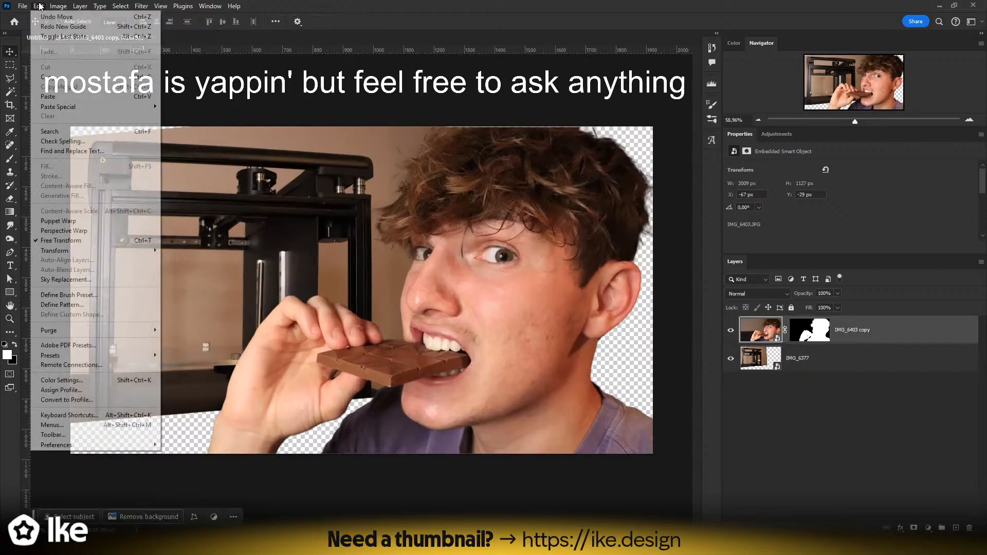
pyautogui.moveTo(130, 6)
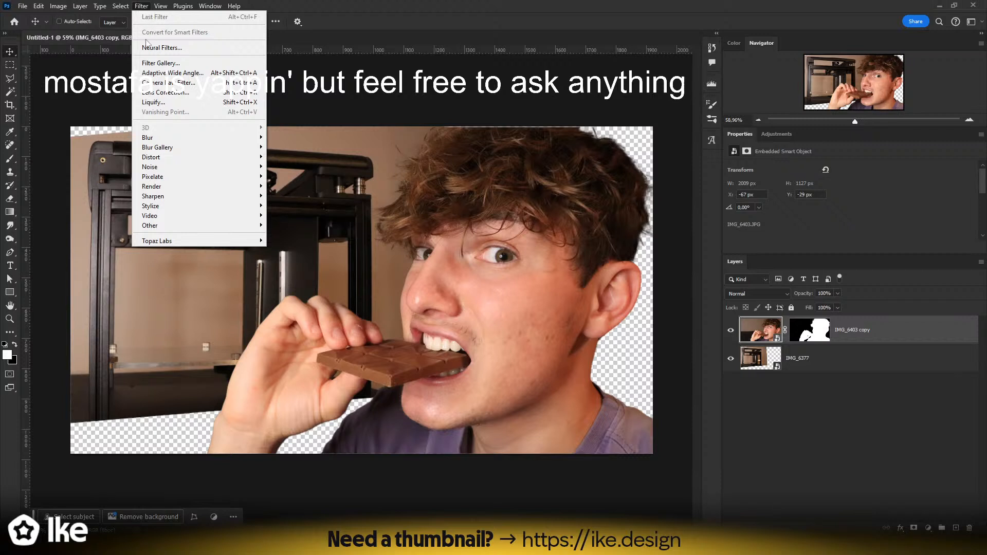
pyautogui.click(155, 47)
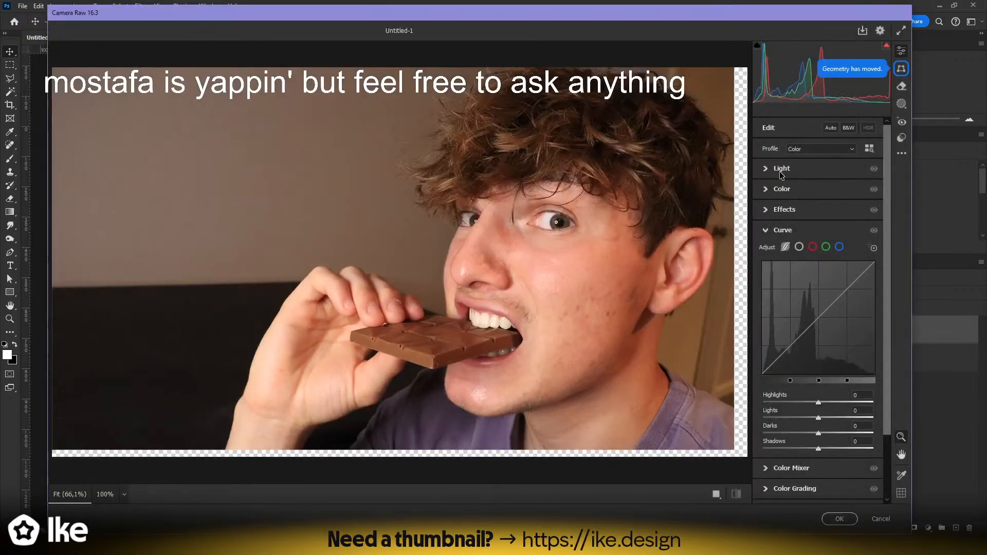
pyautogui.moveTo(618, 20); pyautogui.dragTo(604, 57)
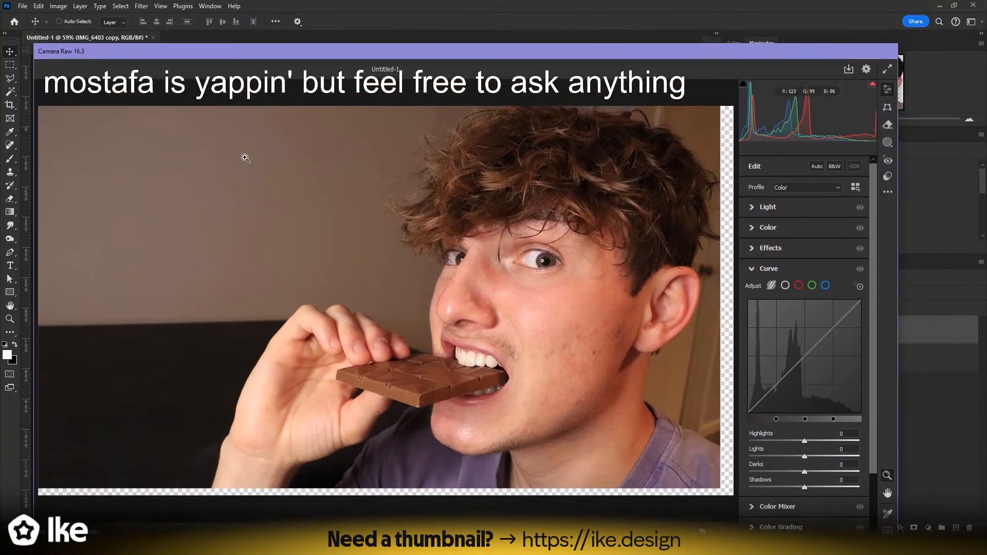
pyautogui.click(771, 208)
pyautogui.moveTo(805, 230); pyautogui.dragTo(810, 247)
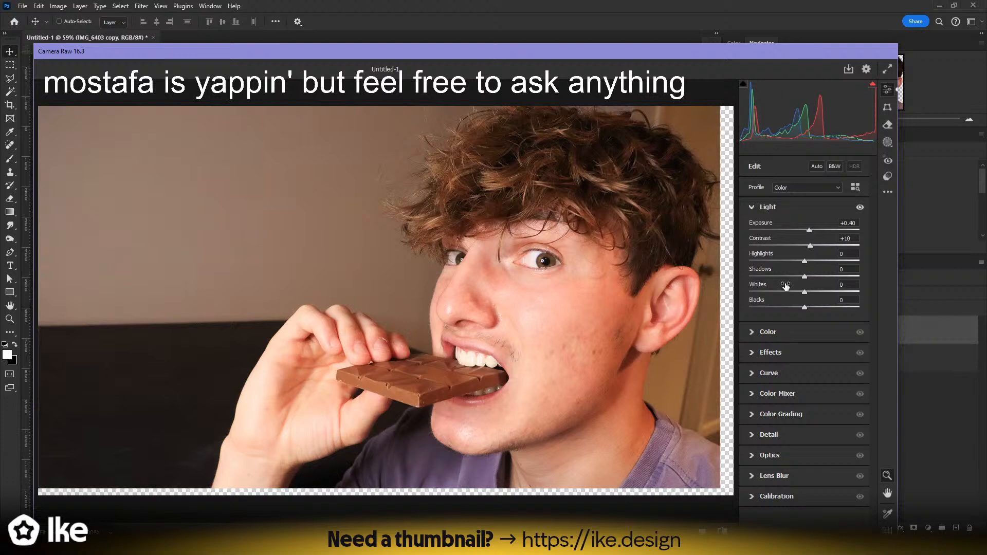
# - Set the man's photo to temperature -7, tint -4, vibrance +20, shadows +10 and highlights +7
pyautogui.click(767, 333)
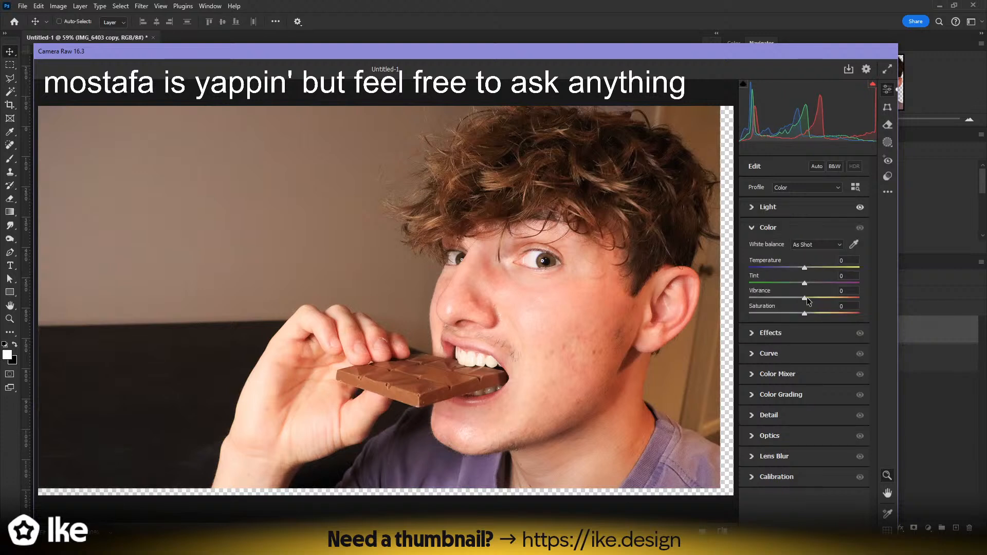
pyautogui.moveTo(806, 298)
pyautogui.mouseDown()
pyautogui.moveTo(829, 300)
pyautogui.moveTo(790, 271)
pyautogui.moveTo(802, 271)
pyautogui.moveTo(803, 284)
pyautogui.mouseUp()
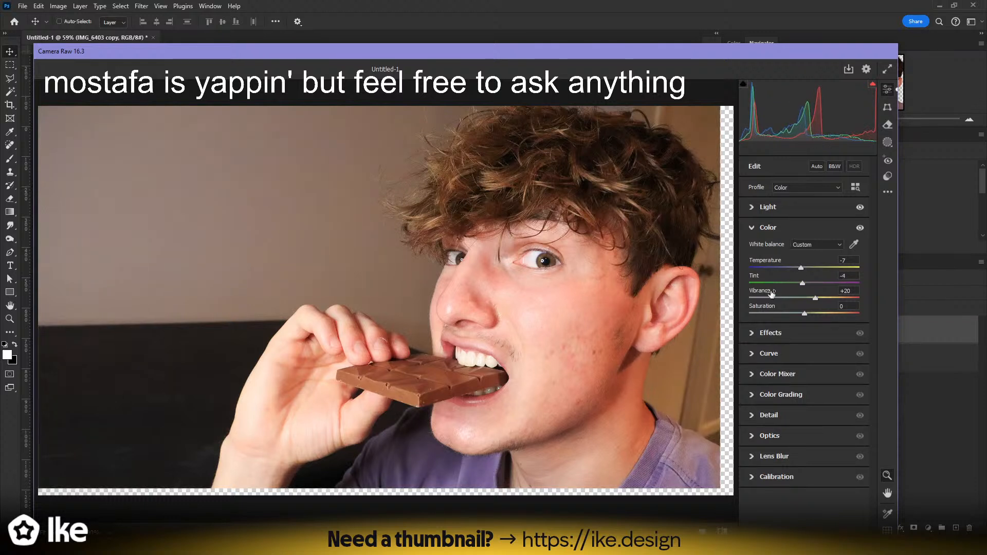
pyautogui.click(761, 207)
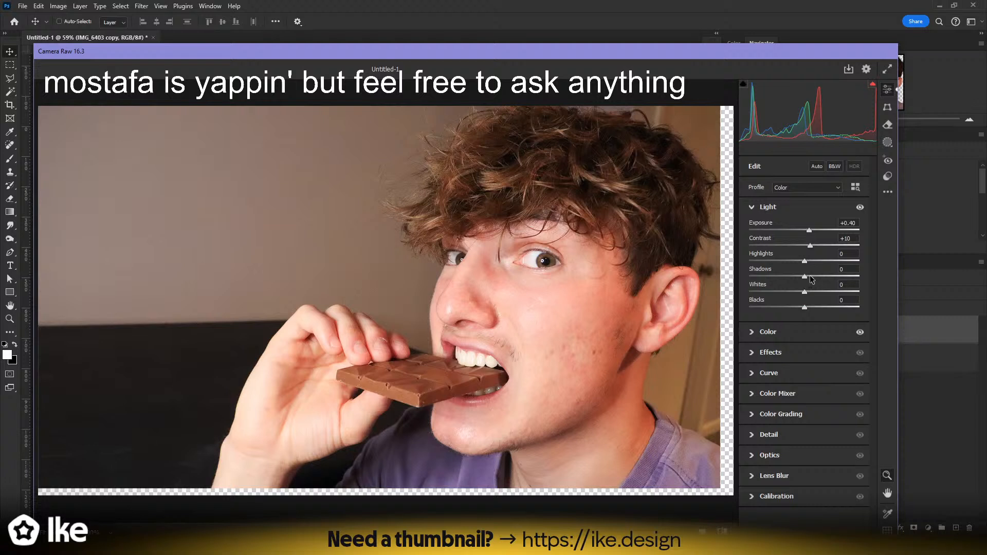
pyautogui.moveTo(805, 276); pyautogui.dragTo(810, 276)
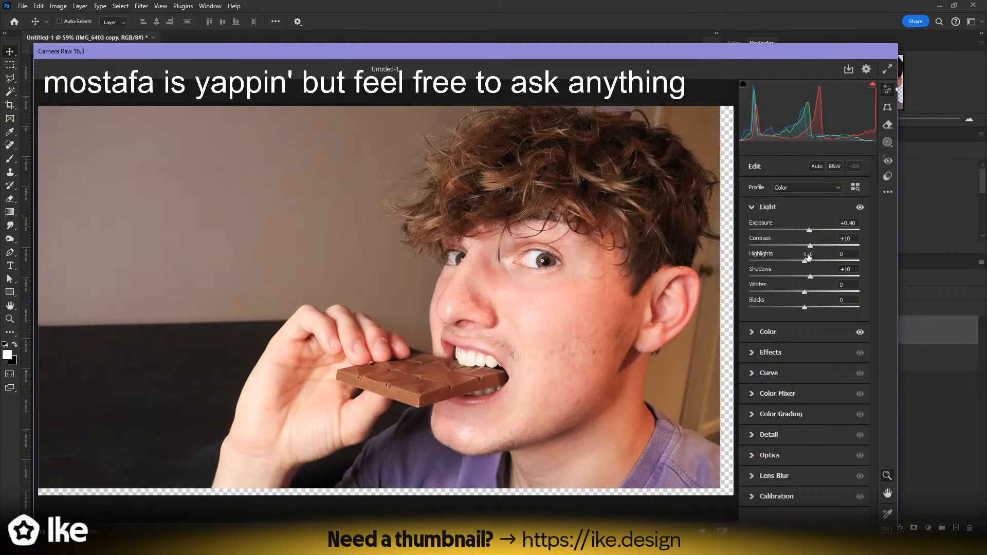
pyautogui.moveTo(806, 264); pyautogui.dragTo(810, 266)
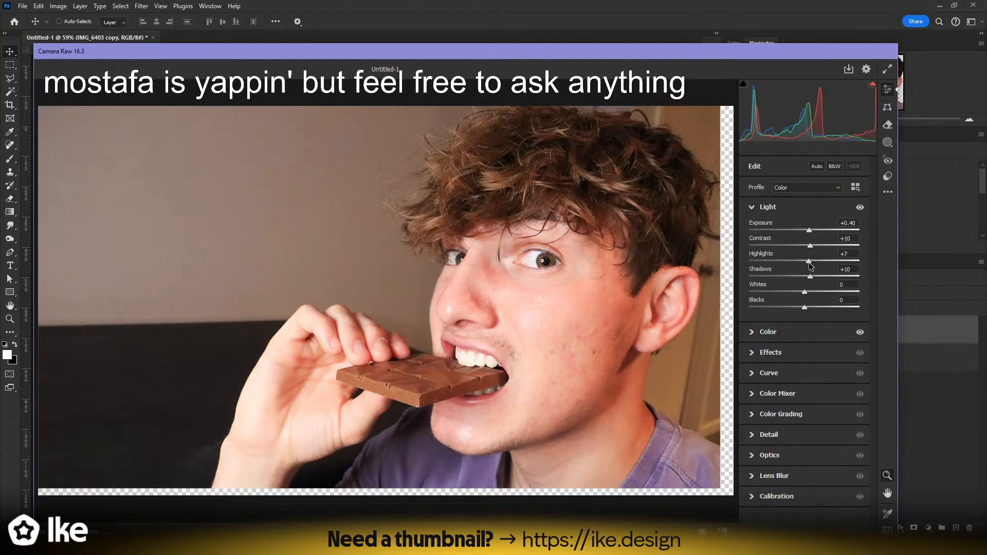
# - Set clarity to +25 with texture at 0 for the man's photo and compare the adjustments with the original
pyautogui.click(771, 356)
pyautogui.moveTo(804, 285)
pyautogui.mouseDown()
pyautogui.moveTo(823, 287)
pyautogui.moveTo(841, 270)
pyautogui.moveTo(821, 279)
pyautogui.mouseUp()
pyautogui.click(860, 250)
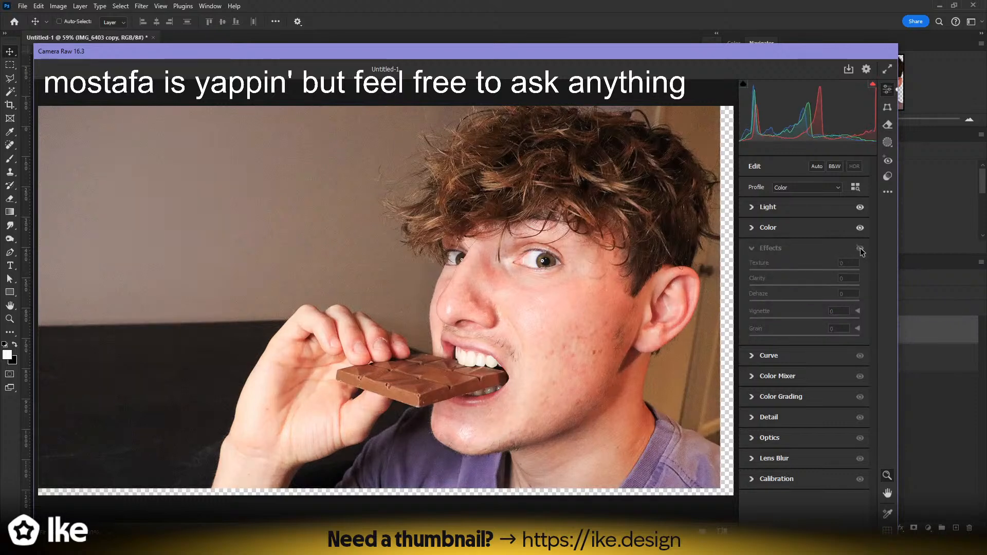
pyautogui.click(861, 250)
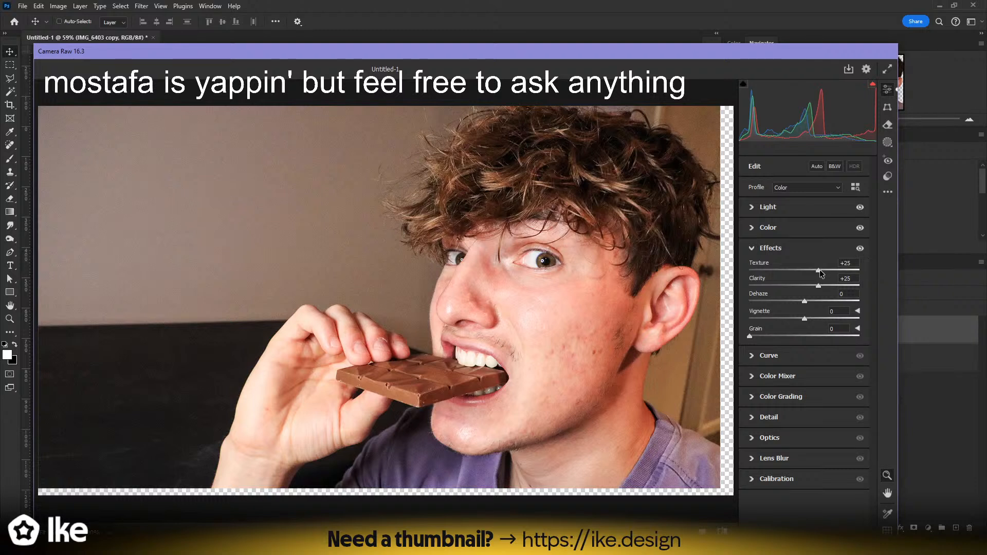
pyautogui.moveTo(818, 270); pyautogui.dragTo(804, 271)
pyautogui.click(722, 531)
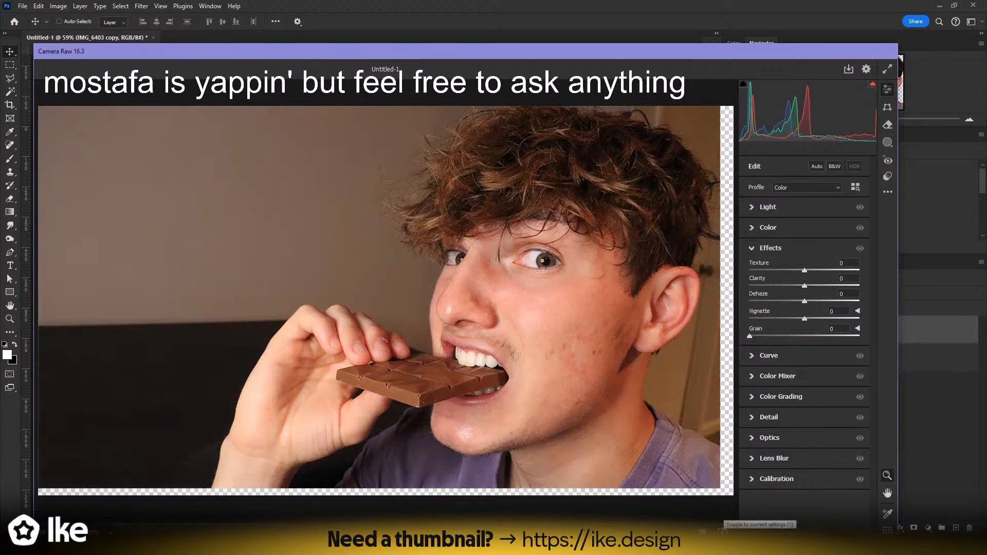
pyautogui.click(722, 531)
# - Inspect the skin and chocolate up close and set noise reduction to 52
pyautogui.moveTo(596, 351); pyautogui.dragTo(674, 335)
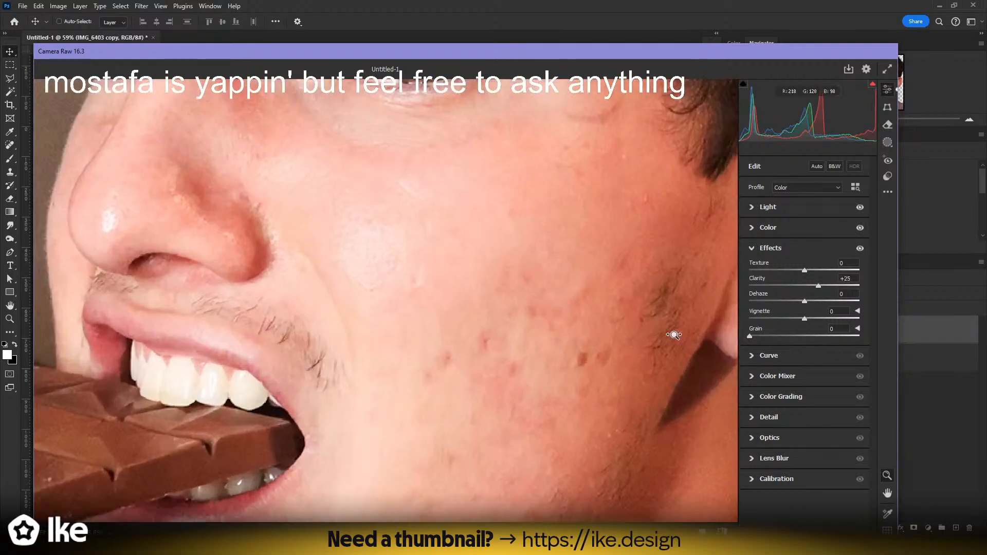
pyautogui.press('space')
pyautogui.moveTo(258, 346); pyautogui.dragTo(719, 171)
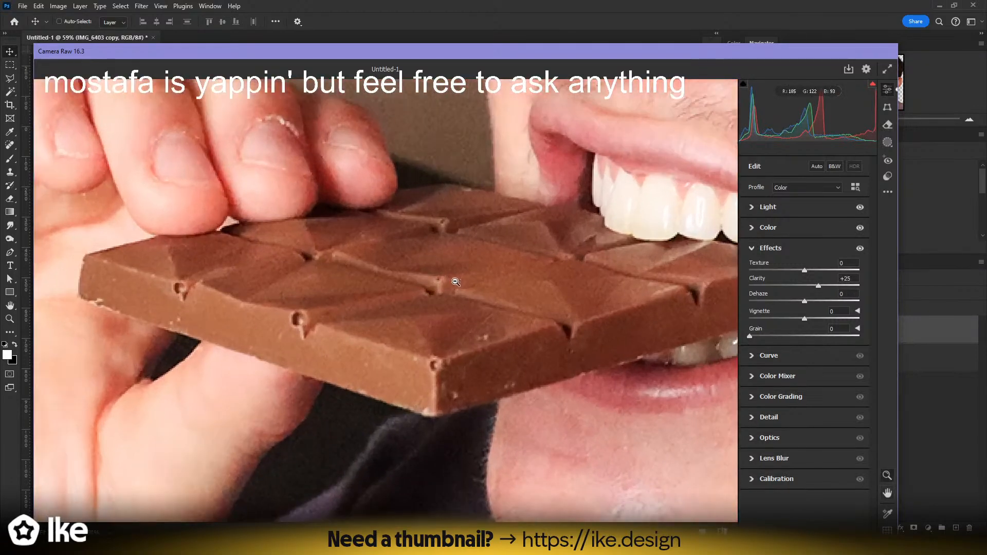
pyautogui.click(771, 420)
pyautogui.moveTo(751, 375); pyautogui.dragTo(807, 379)
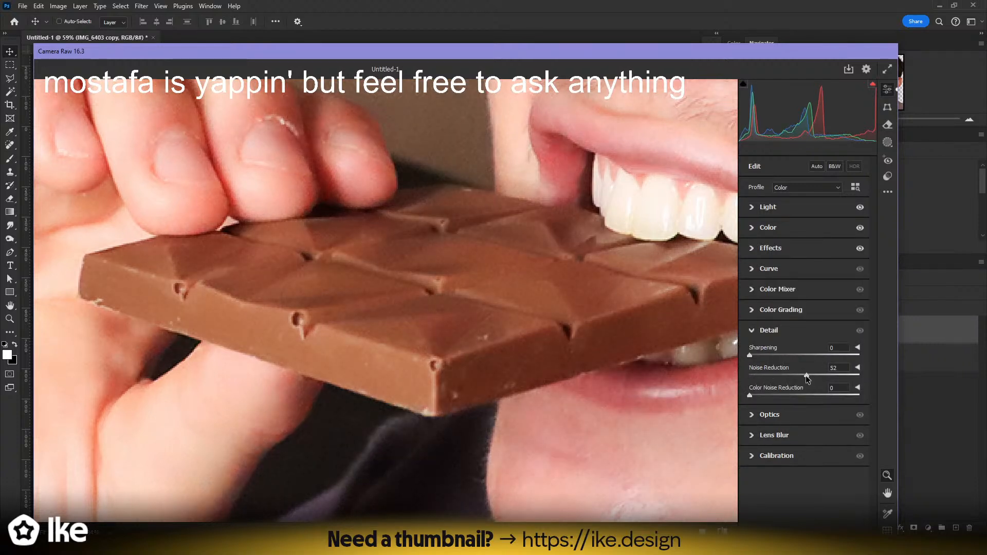
# - Set sharpening to 46 and noise reduction to 50 for the man's photo, comparing with the detail adjustments switched off
pyautogui.moveTo(750, 354); pyautogui.dragTo(778, 357)
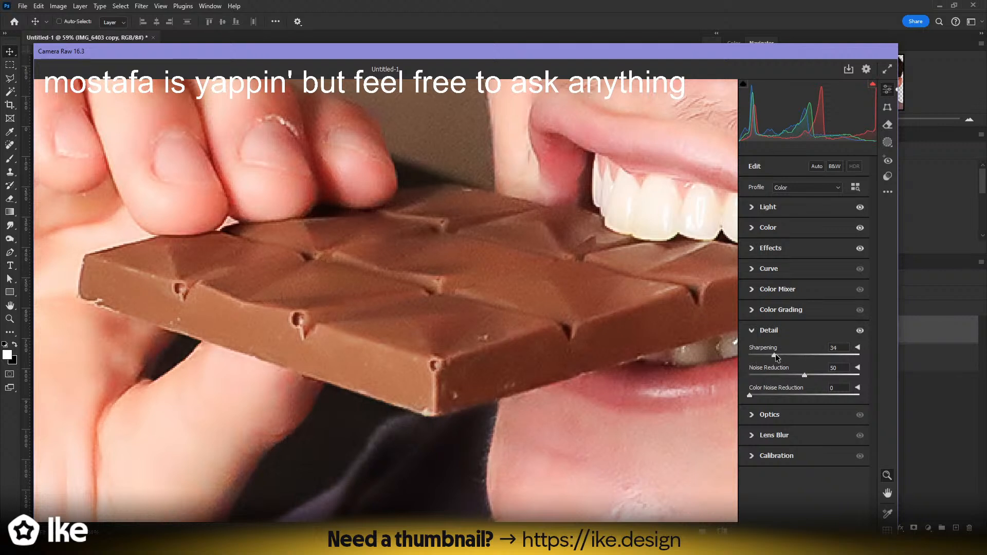
pyautogui.click(860, 330)
pyautogui.click(860, 331)
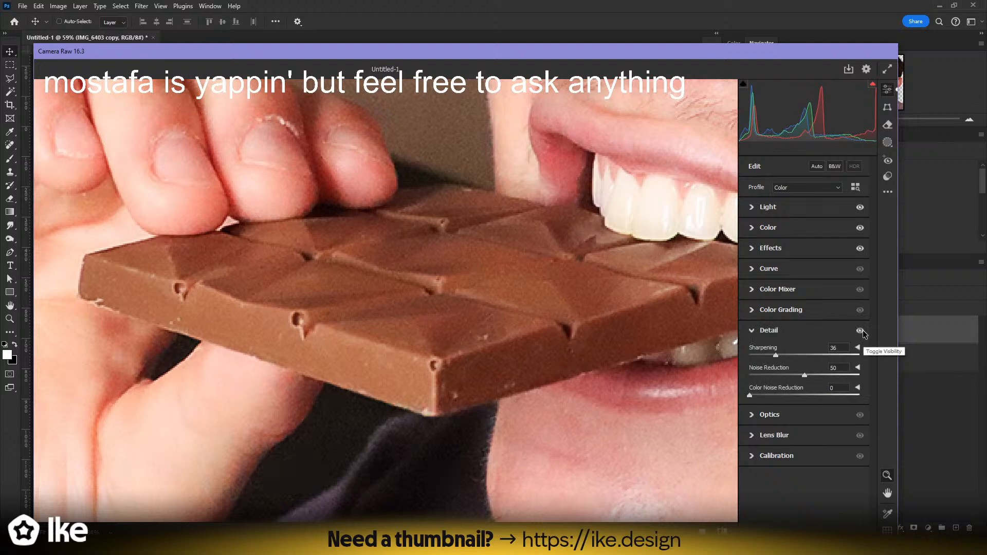
pyautogui.click(860, 330)
pyautogui.click(862, 330)
pyautogui.moveTo(776, 356); pyautogui.dragTo(803, 356)
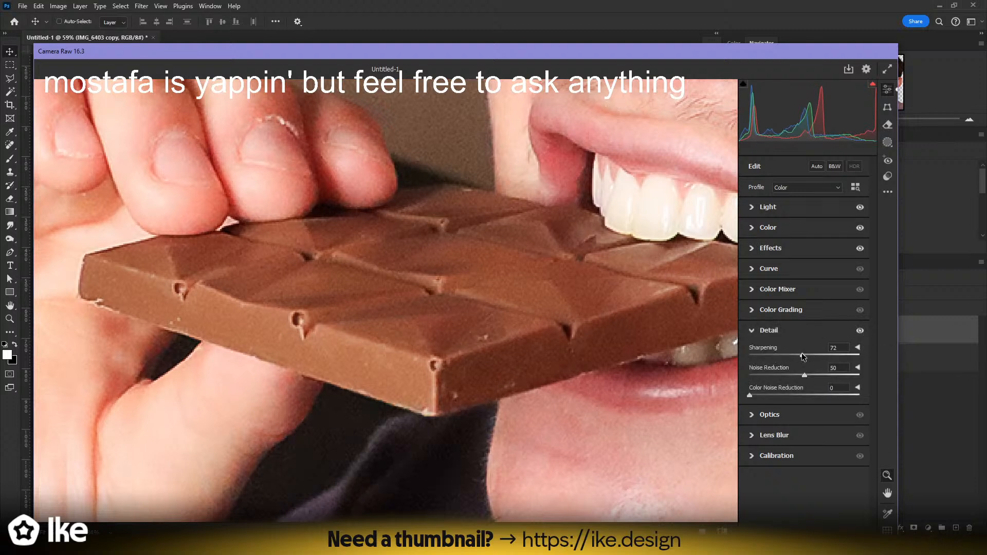
pyautogui.click(859, 331)
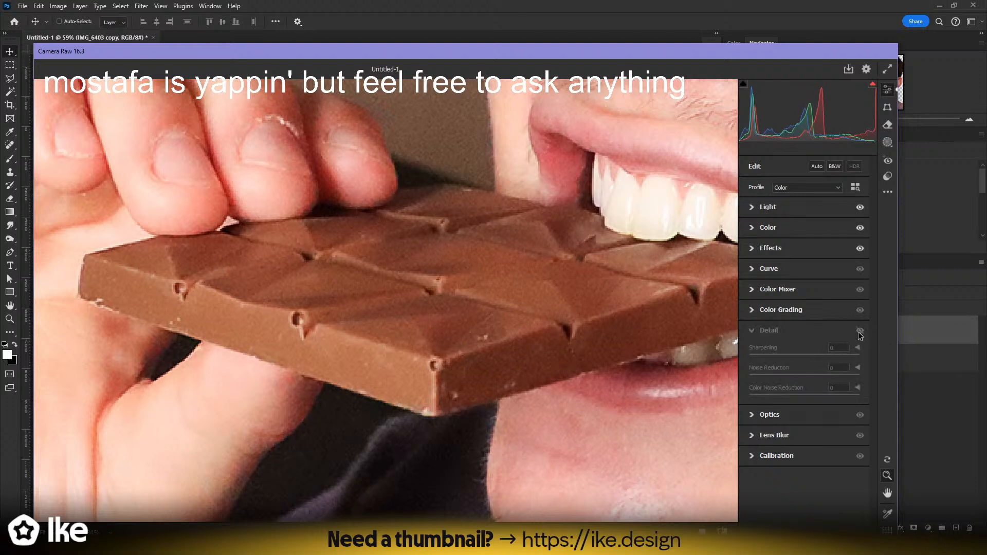
pyautogui.click(859, 331)
# - Inspect the face, chocolate and whole photo with the detail adjustments switched off and on
pyautogui.click(442, 242)
pyautogui.press('space')
pyautogui.moveTo(443, 242); pyautogui.dragTo(342, 356)
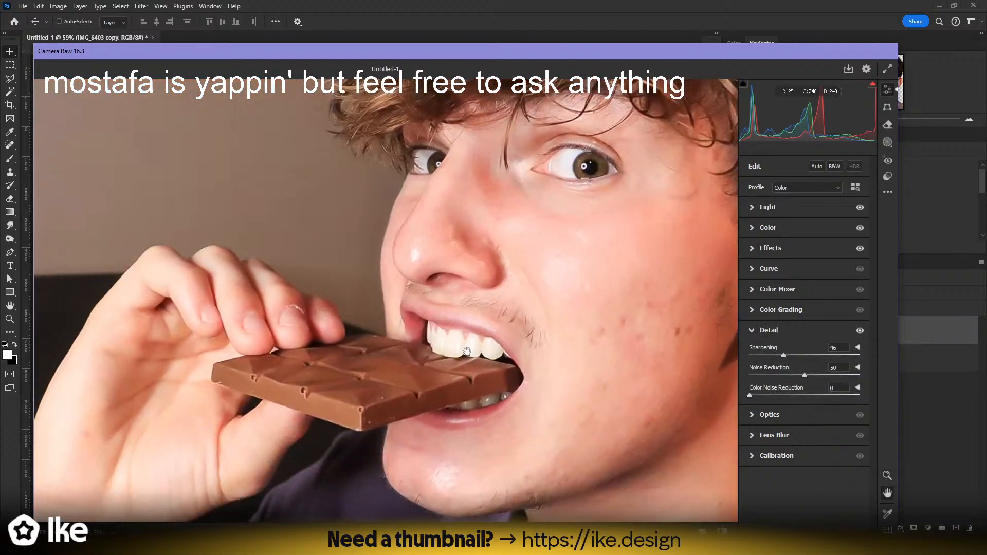
pyautogui.click(859, 332)
pyautogui.click(859, 333)
pyautogui.moveTo(606, 203); pyautogui.dragTo(556, 215)
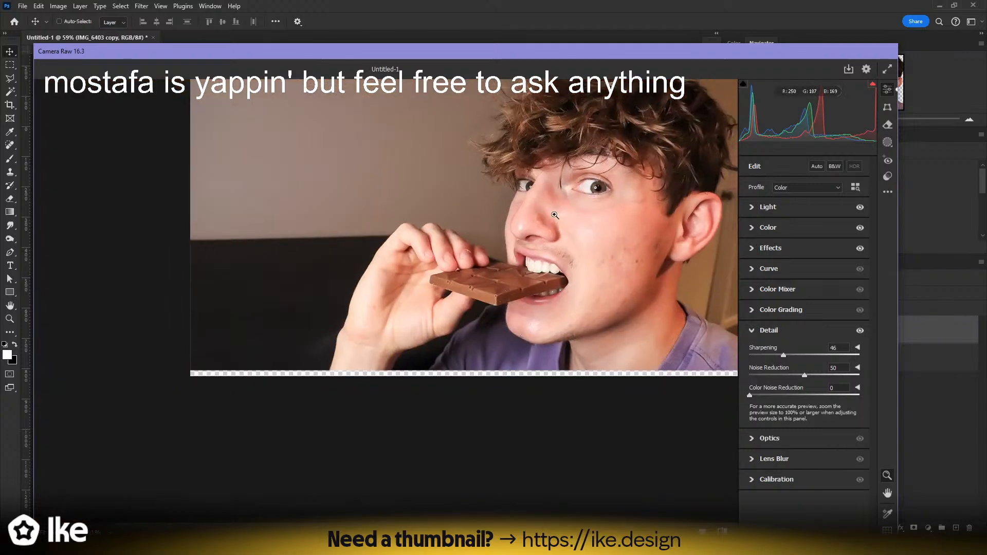
pyautogui.press('space')
pyautogui.moveTo(602, 238); pyautogui.dragTo(500, 318)
pyautogui.moveTo(489, 310); pyautogui.dragTo(537, 301)
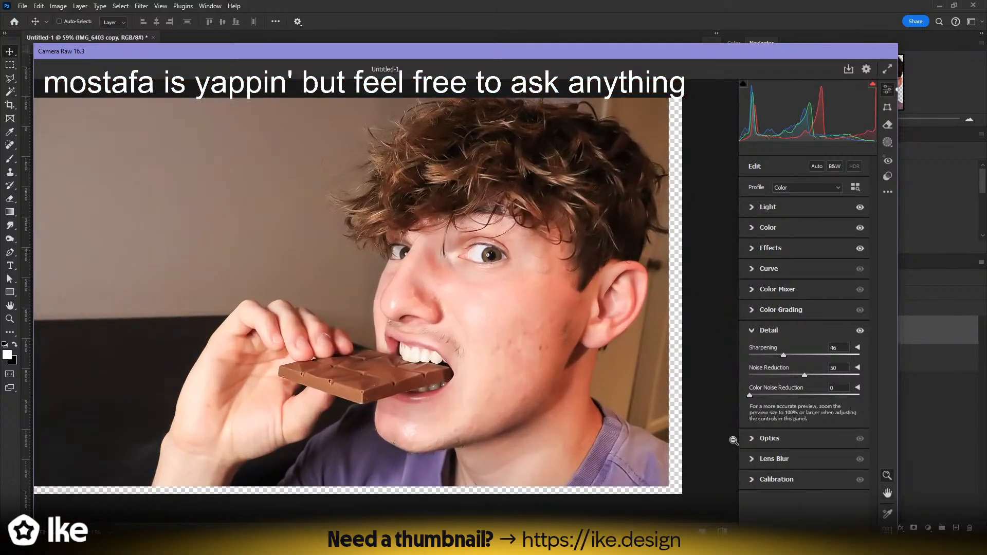
# - Set the parametric curve to lights +9 and darks -19 and apply the Camera Raw filter to the man's photo
pyautogui.click(777, 270)
pyautogui.moveTo(780, 377); pyautogui.dragTo(782, 382)
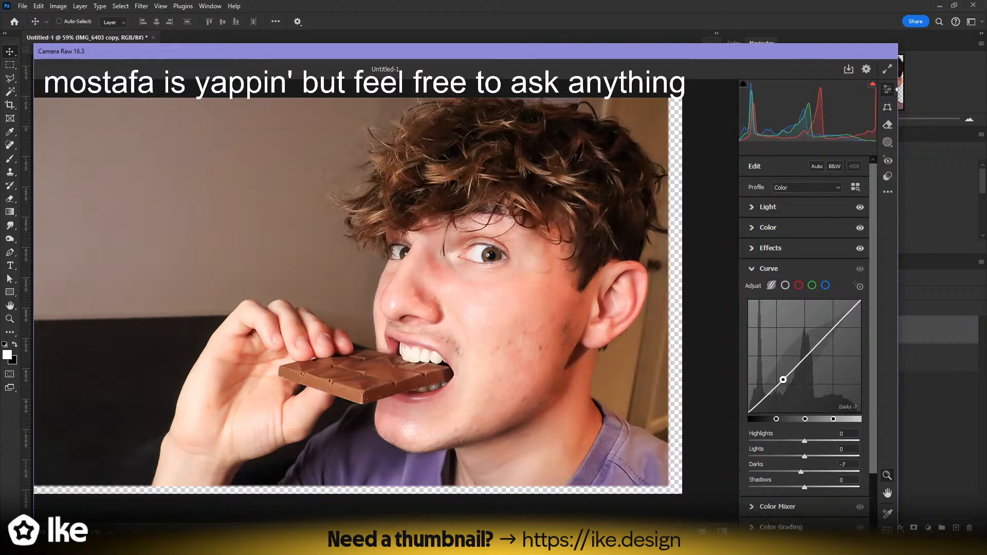
pyautogui.moveTo(821, 344); pyautogui.dragTo(825, 338)
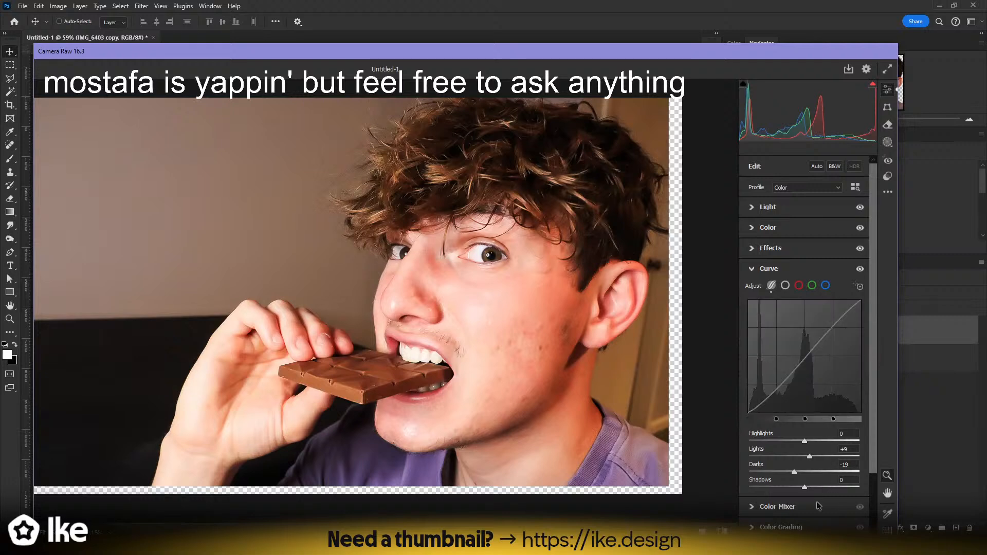
pyautogui.moveTo(652, 57); pyautogui.dragTo(659, 27)
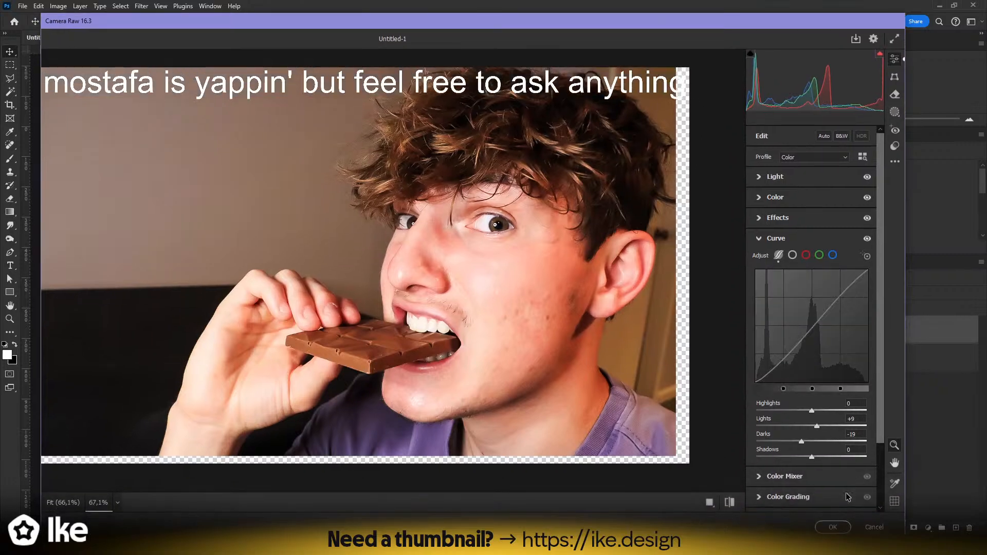
pyautogui.click(857, 518)
# - Check the composite at thumbnail size and delete the smart filter mask from the IMG_6403 copy layer
pyautogui.press('z')
pyautogui.moveTo(499, 333); pyautogui.dragTo(414, 346)
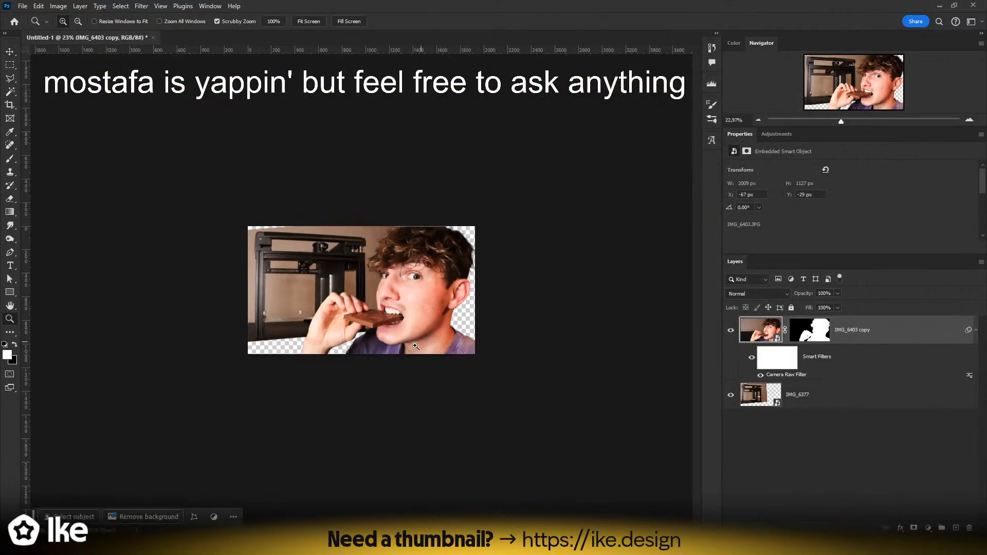
pyautogui.moveTo(367, 313); pyautogui.dragTo(405, 303)
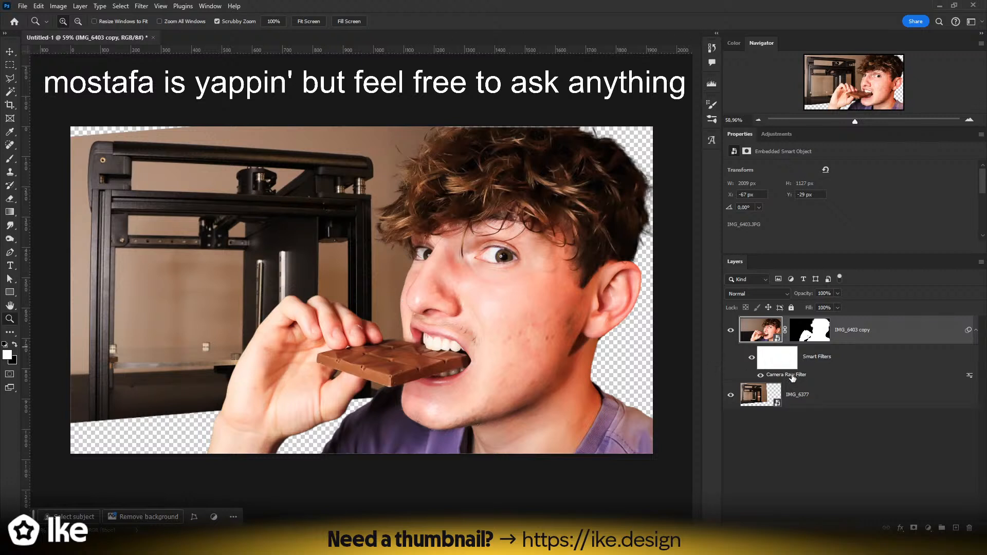
pyautogui.moveTo(777, 360); pyautogui.dragTo(969, 527)
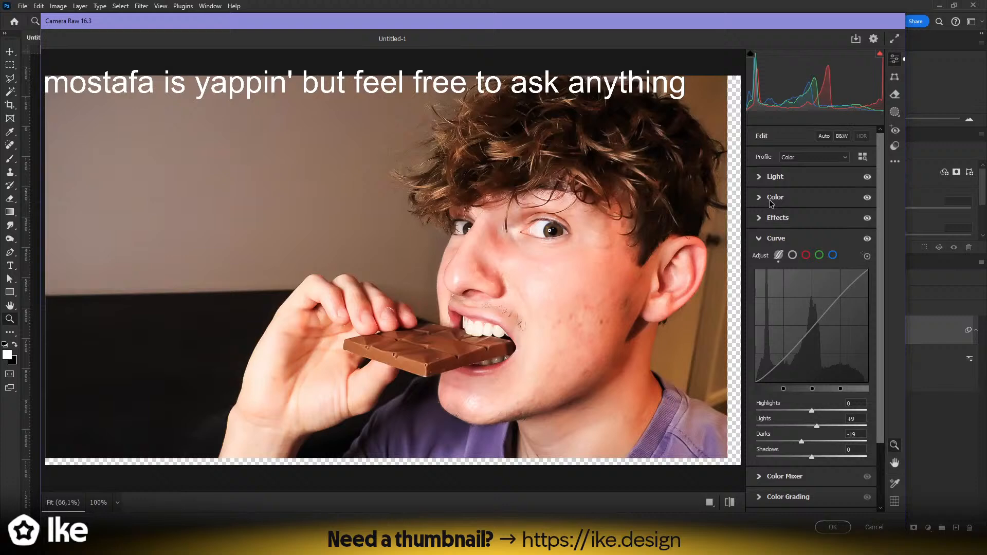
# - Cool the man's photo to temperature -14 in Camera Raw, apply it and check the composite at thumbnail size
pyautogui.click(774, 200)
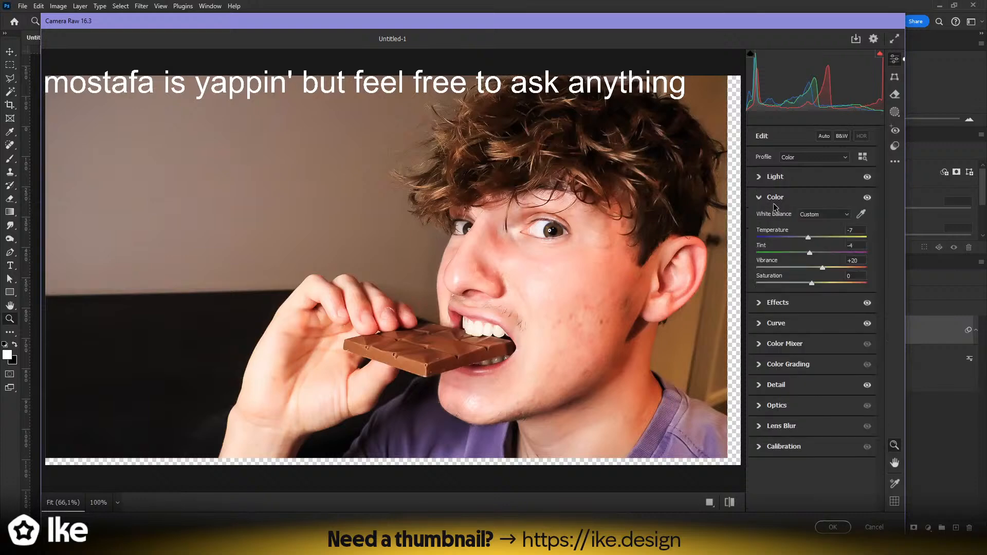
pyautogui.moveTo(800, 238); pyautogui.dragTo(803, 238)
pyautogui.click(833, 527)
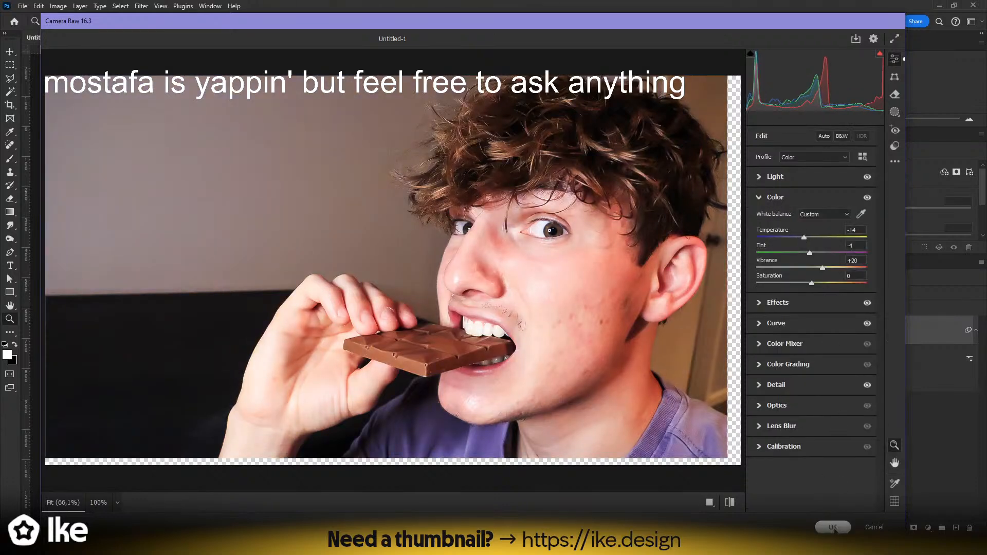
pyautogui.scroll(-1, 444, 330)
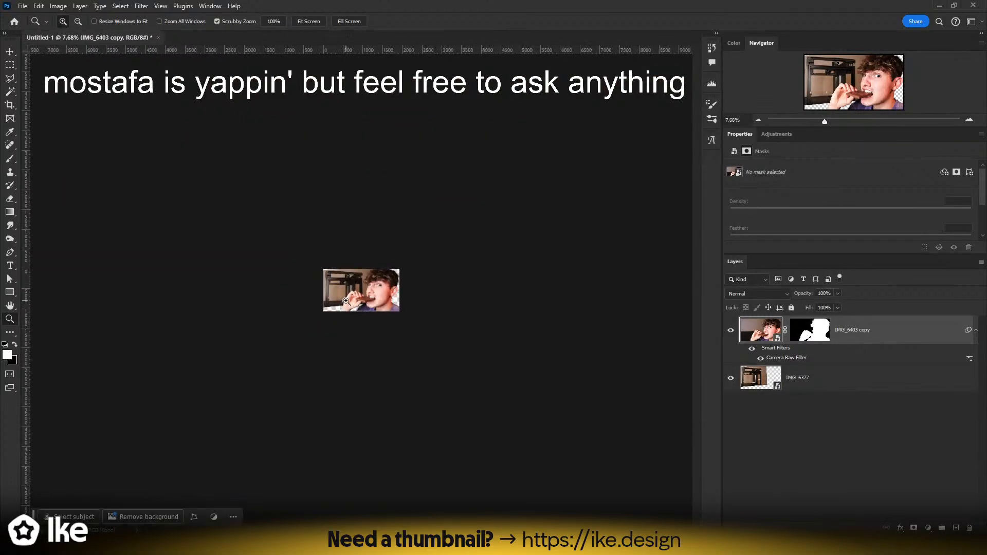
pyautogui.scroll(15, 335, 301)
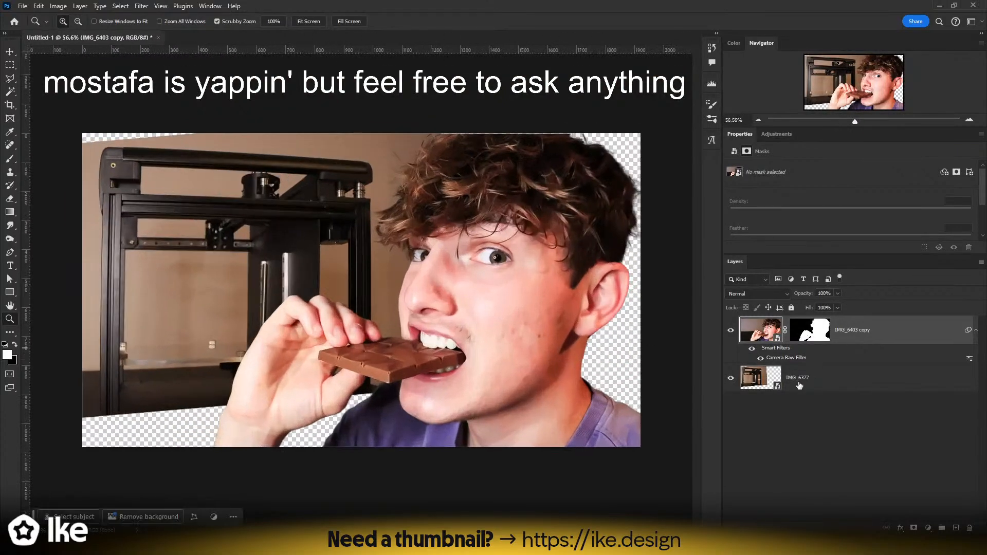
pyautogui.click(798, 385)
pyautogui.click(142, 5)
pyautogui.click(158, 83)
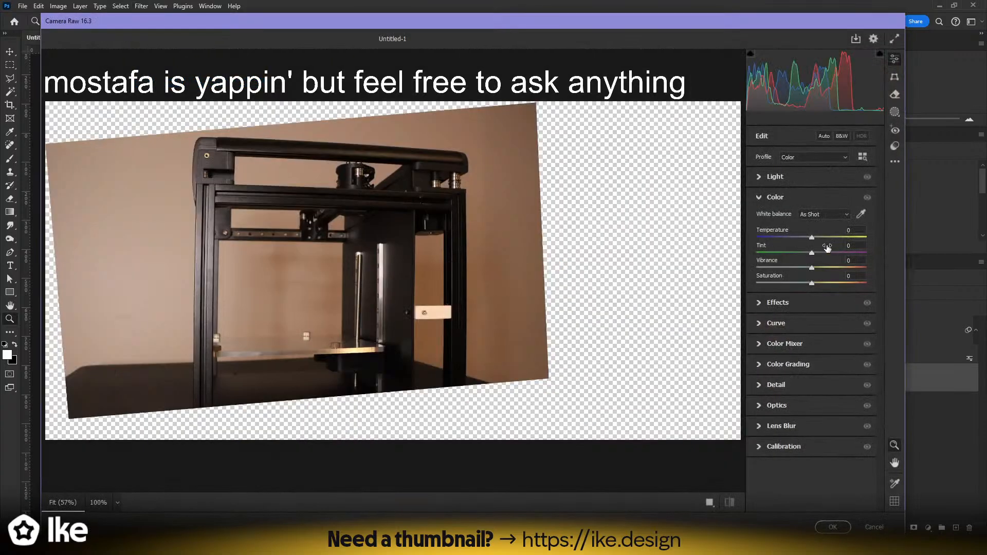
pyautogui.moveTo(811, 242); pyautogui.dragTo(807, 240)
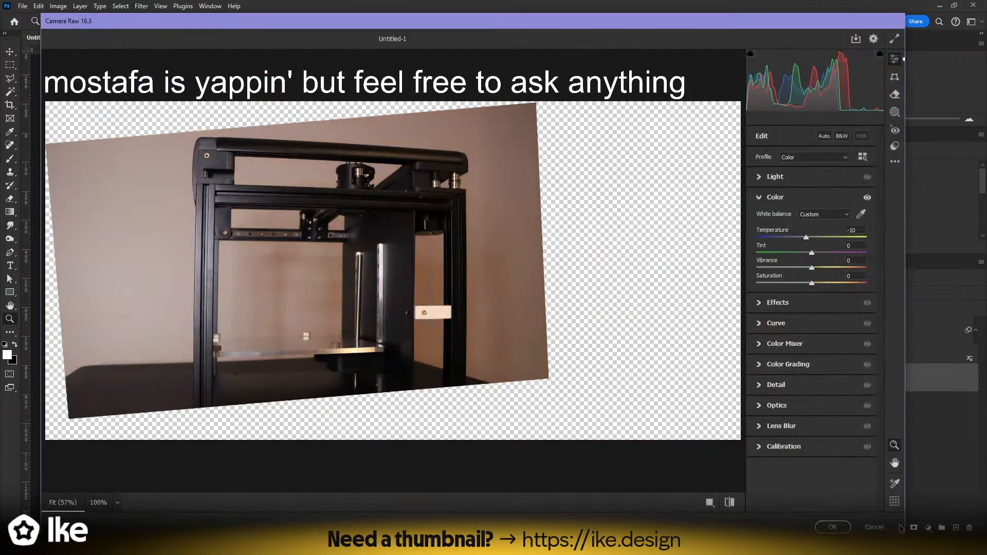
pyautogui.click(873, 526)
pyautogui.click(521, 223)
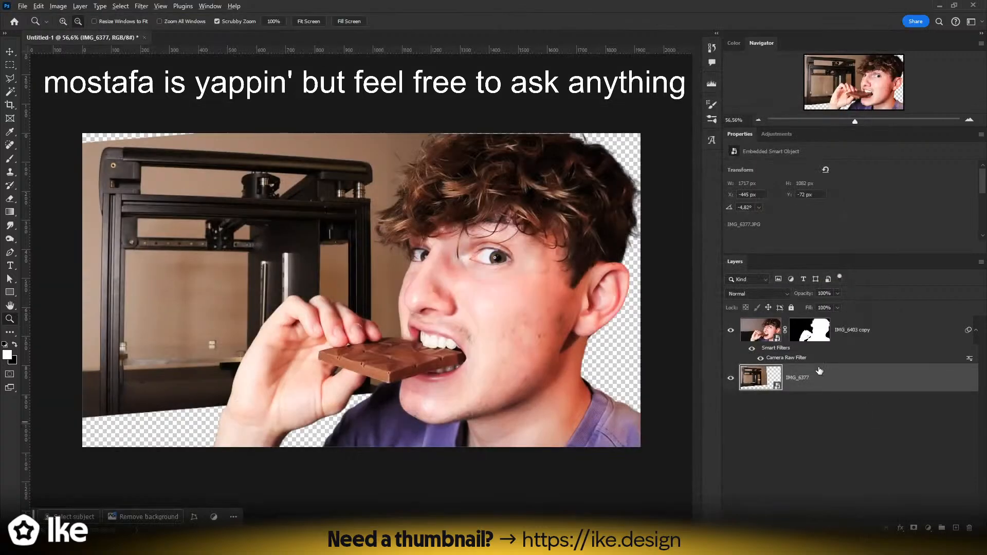
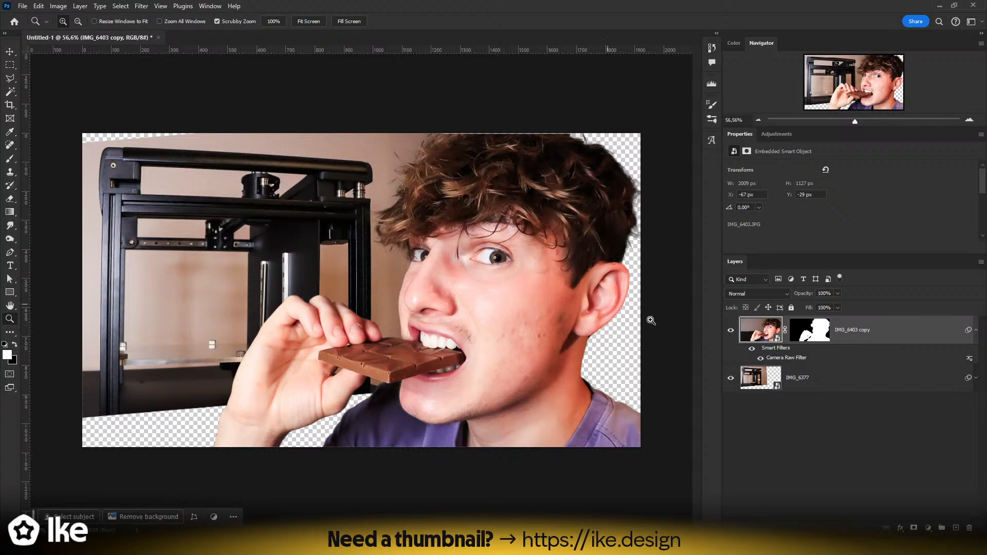
# - Select the IMG_6377 printer layer and expand its list of smart filters
pyautogui.click(799, 379)
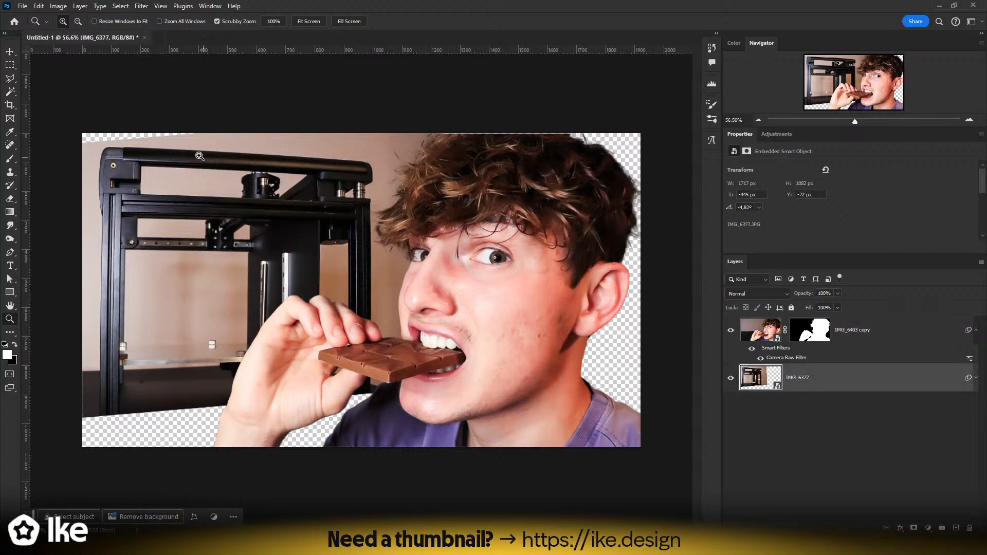
pyautogui.click(186, 179)
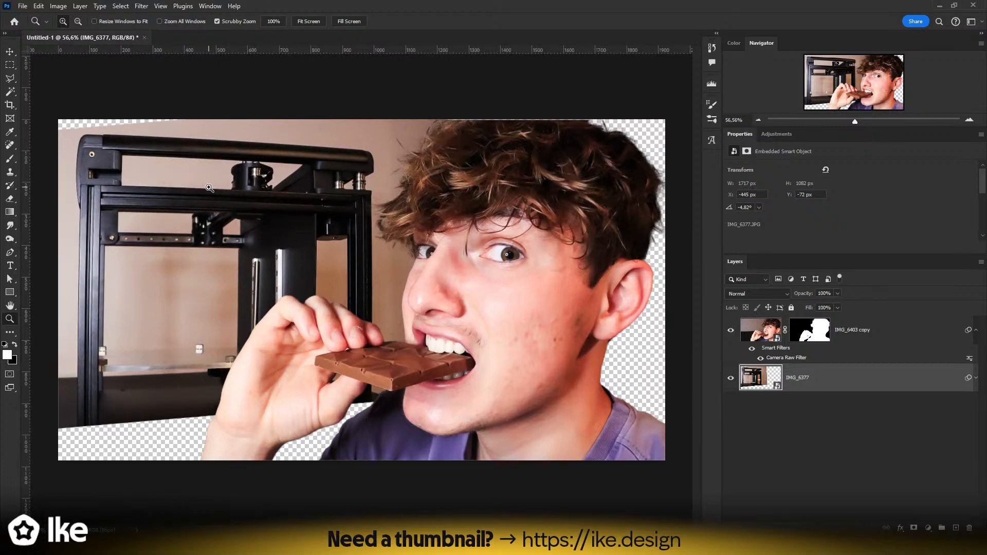
pyautogui.moveTo(789, 361)
pyautogui.mouseDown()
pyautogui.moveTo(804, 374)
pyautogui.moveTo(795, 360)
pyautogui.mouseUp()
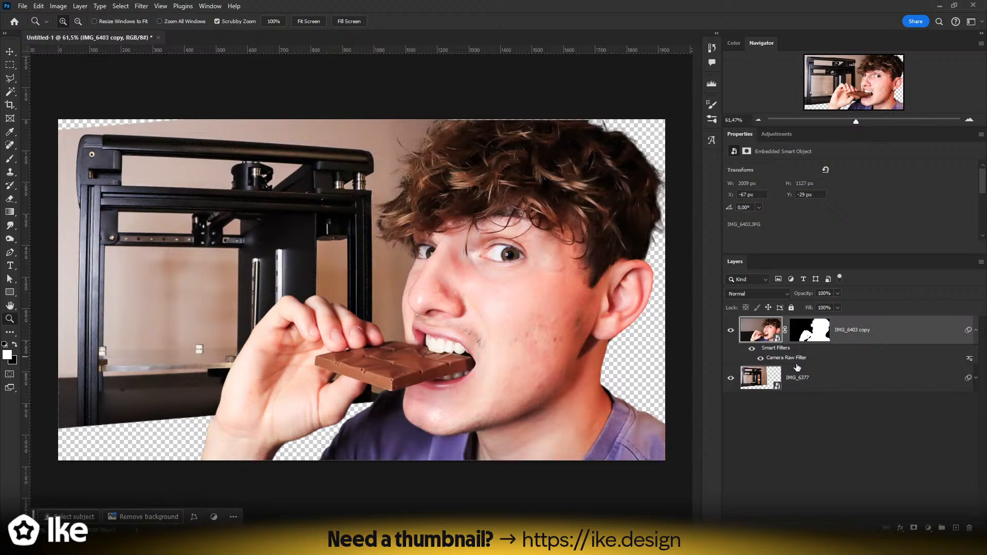
pyautogui.click(869, 383)
pyautogui.click(977, 378)
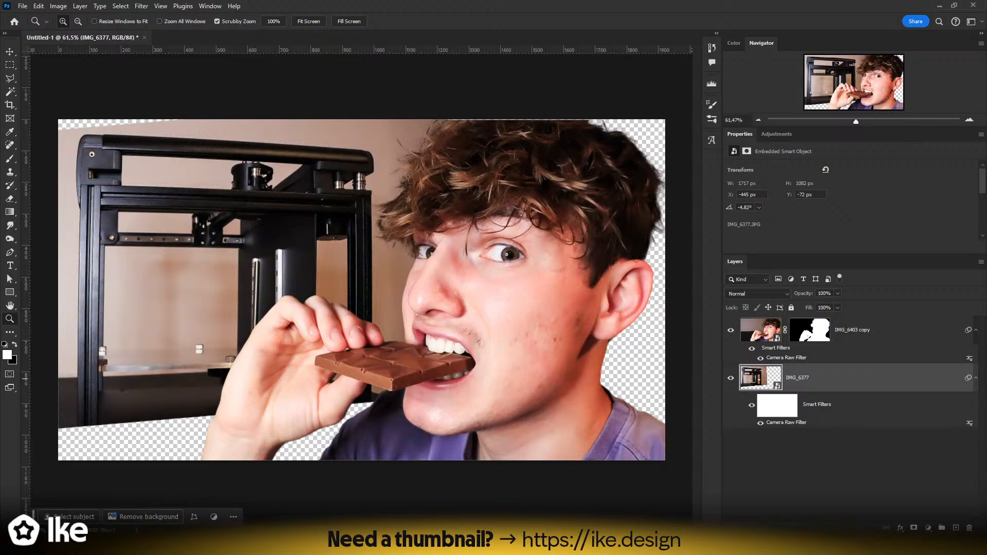
pyautogui.click(160, 5)
pyautogui.click(145, 6)
pyautogui.click(771, 335)
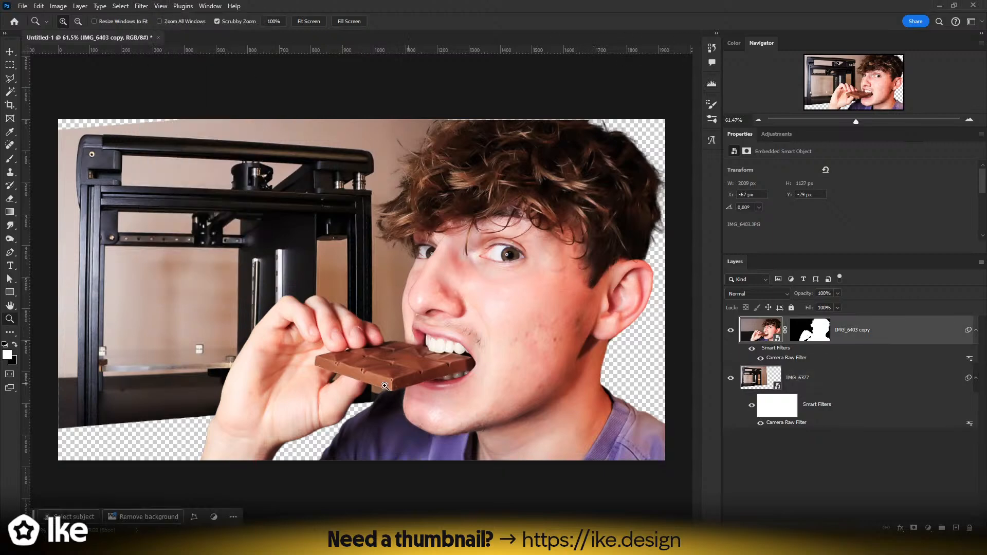
pyautogui.moveTo(340, 375); pyautogui.dragTo(231, 362)
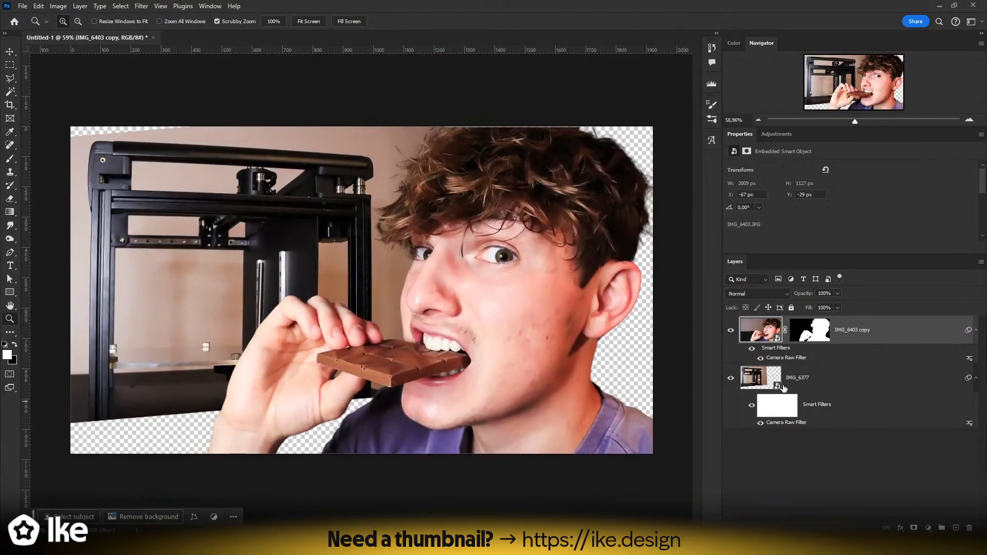
# - Reopen the Camera Raw filter on the IMG_6377 printer layer, set shadows to +63 and raise the highlights slightly
pyautogui.click(784, 387)
pyautogui.doubleClick(785, 422)
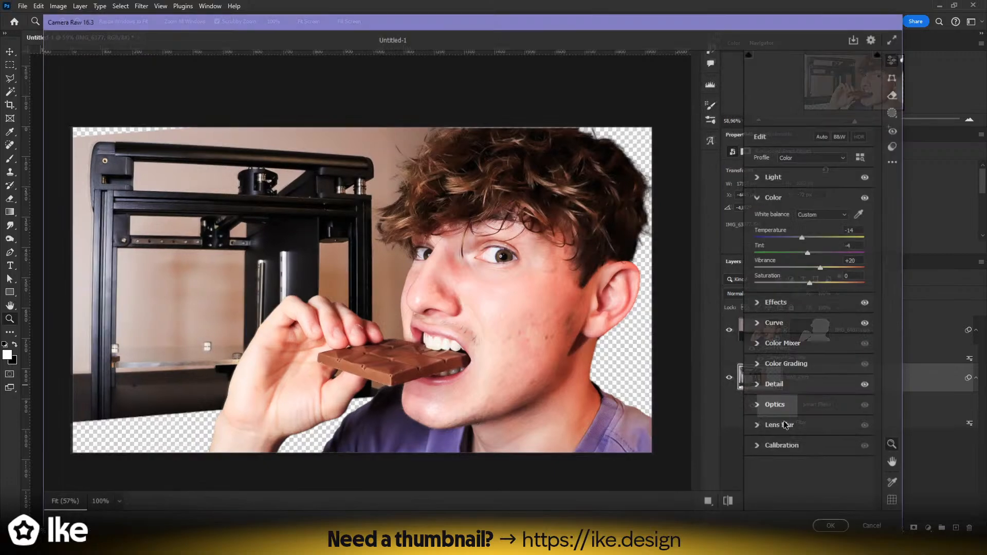
pyautogui.moveTo(270, 223); pyautogui.dragTo(432, 261)
pyautogui.click(782, 179)
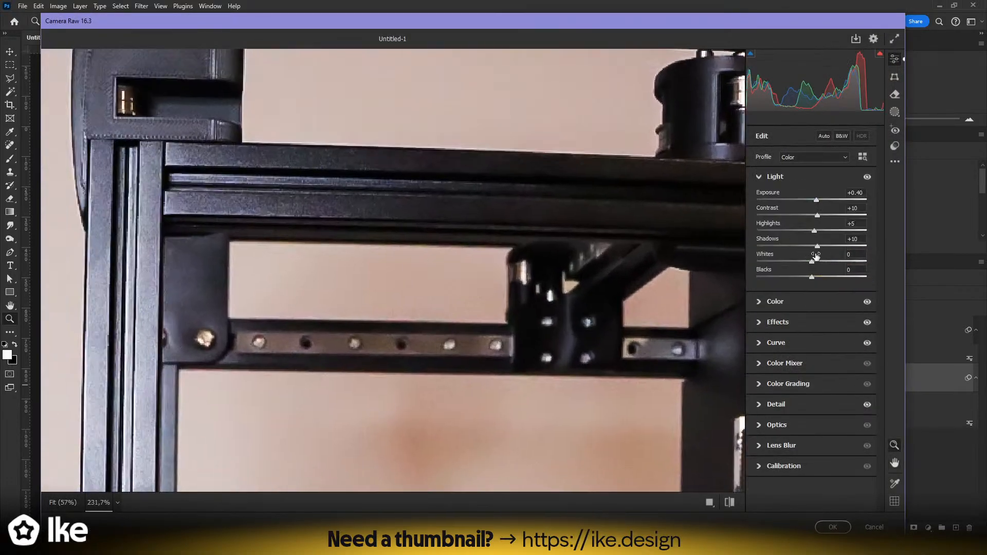
pyautogui.moveTo(818, 245); pyautogui.dragTo(847, 247)
pyautogui.moveTo(375, 251); pyautogui.dragTo(289, 247)
pyautogui.press('space')
pyautogui.moveTo(290, 246); pyautogui.dragTo(373, 227)
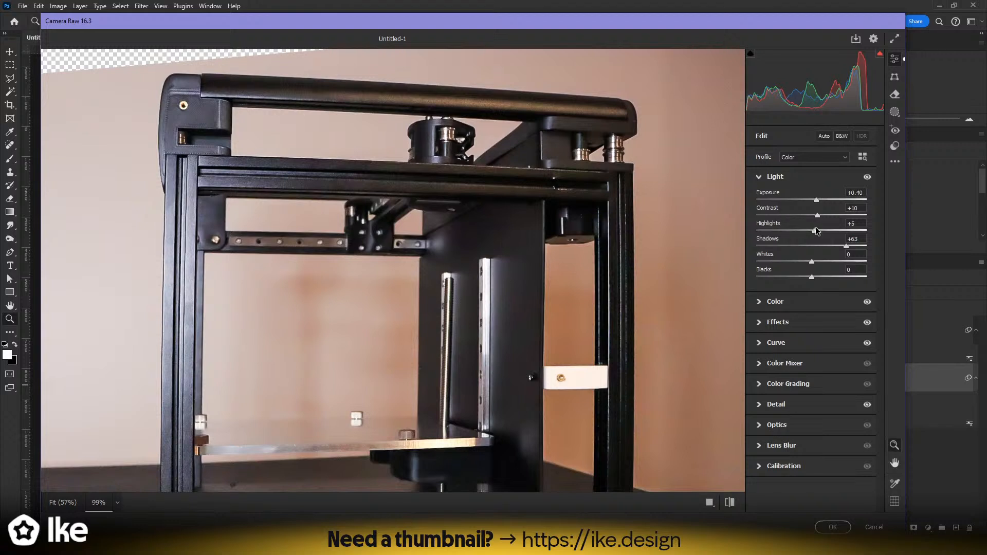
pyautogui.moveTo(813, 231); pyautogui.dragTo(821, 235)
# - Review the printer photo's color, curve and light settings and set its temperature to -24
pyautogui.click(772, 302)
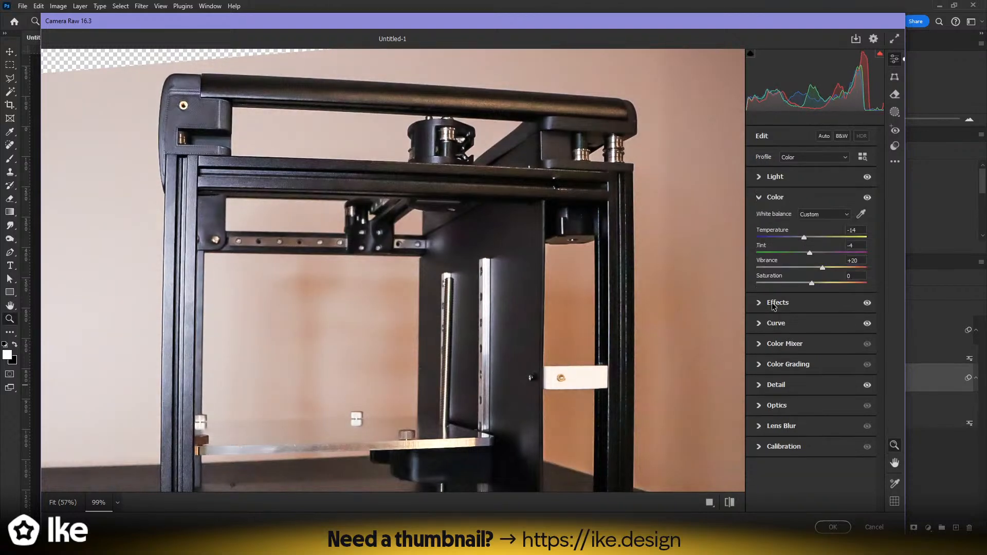
pyautogui.click(781, 200)
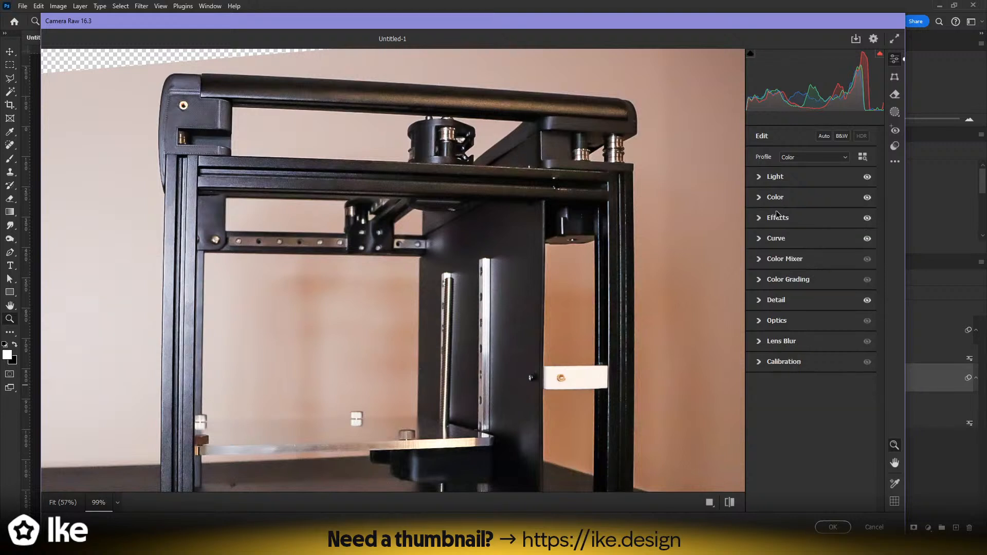
pyautogui.click(776, 240)
pyautogui.moveTo(811, 328); pyautogui.dragTo(836, 298)
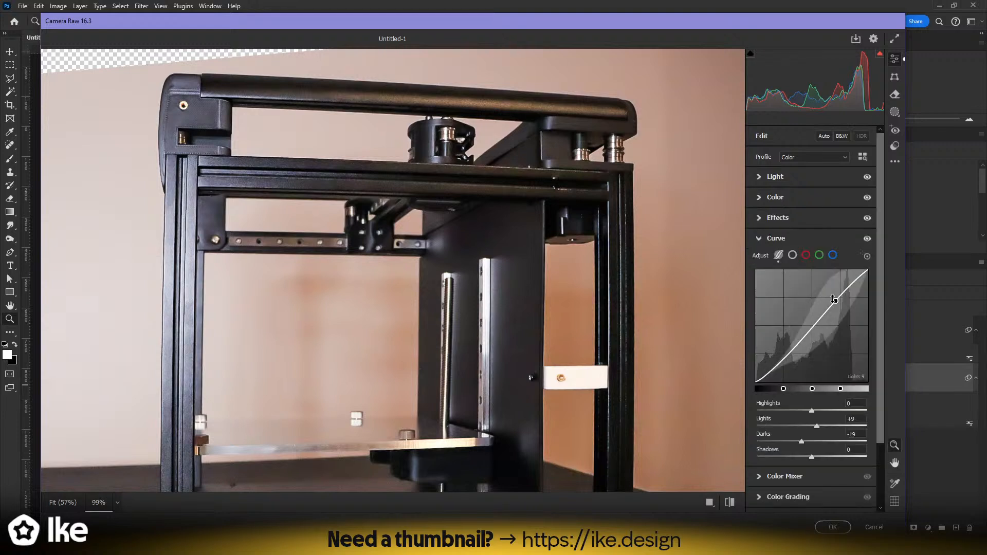
pyautogui.click(773, 176)
pyautogui.click(774, 177)
pyautogui.click(777, 197)
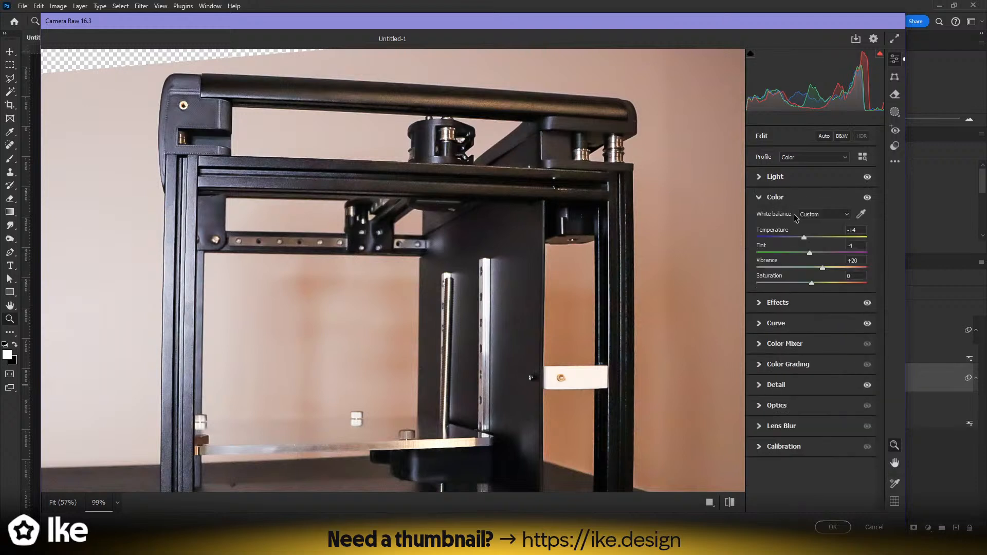
pyautogui.moveTo(798, 241); pyautogui.dragTo(800, 241)
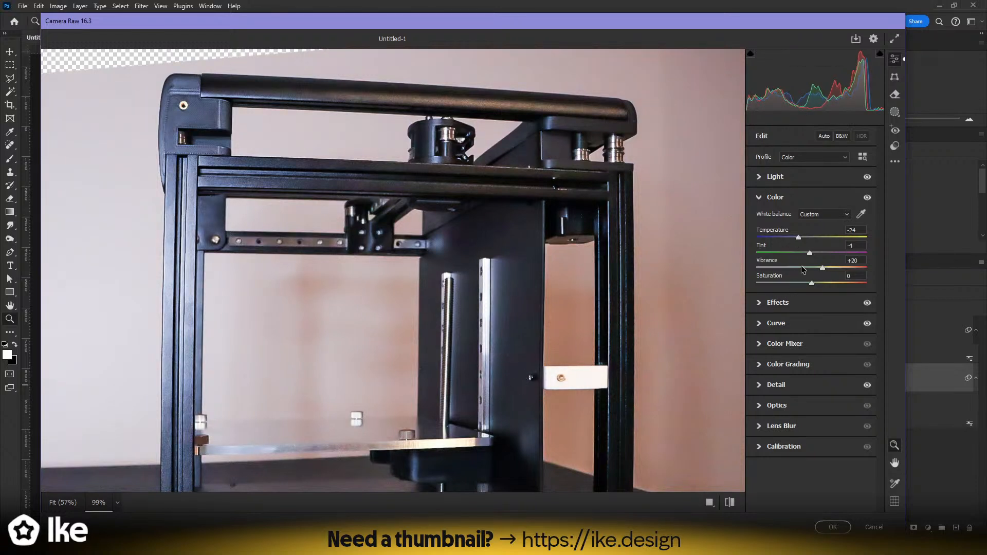
# - Set the printer photo's saturation to -65 in Camera Raw and apply the filter
pyautogui.moveTo(808, 253)
pyautogui.mouseDown()
pyautogui.moveTo(818, 251)
pyautogui.moveTo(804, 254)
pyautogui.mouseUp()
pyautogui.hotkey('ctrl', 'z')
pyautogui.moveTo(417, 302); pyautogui.dragTo(381, 315)
pyautogui.moveTo(336, 343); pyautogui.dragTo(360, 344)
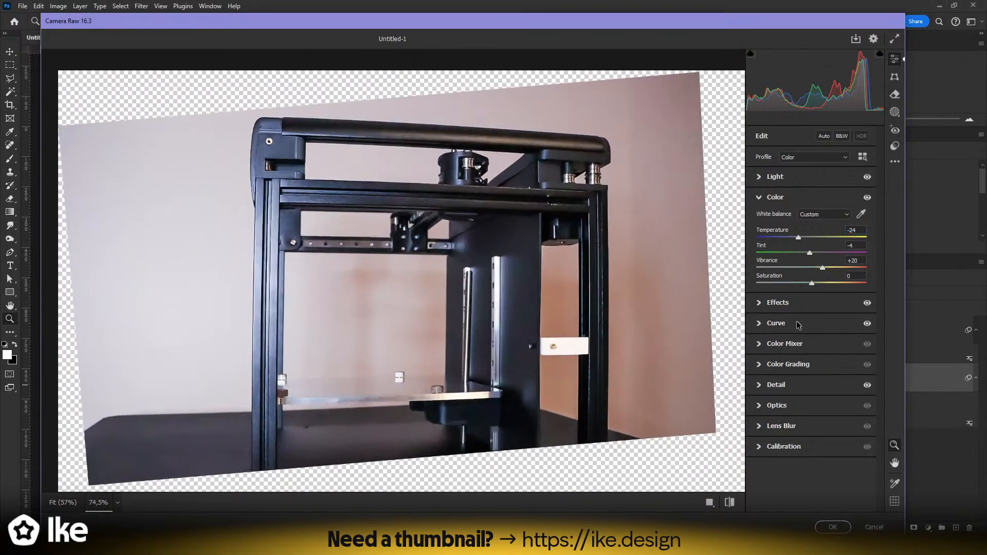
pyautogui.moveTo(797, 288); pyautogui.dragTo(776, 290)
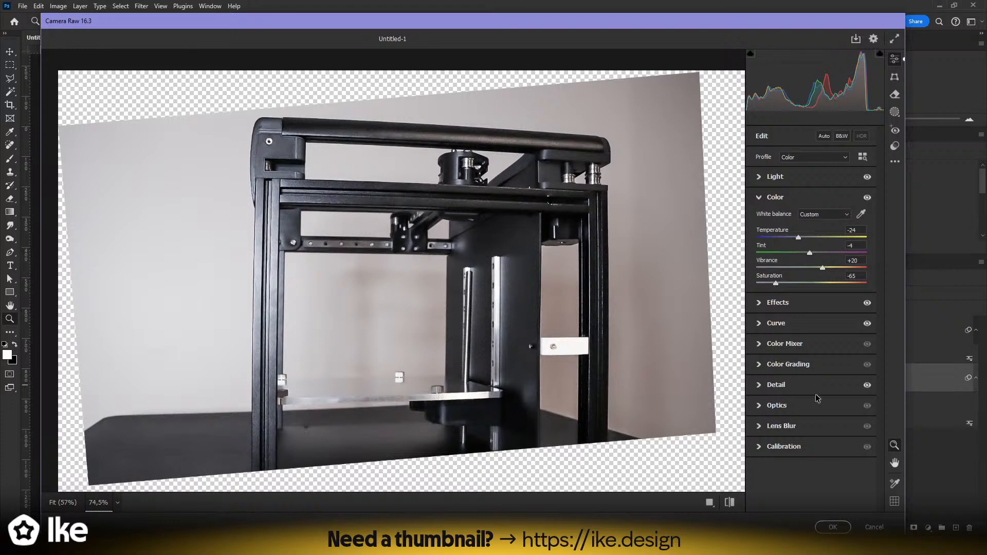
pyautogui.click(833, 527)
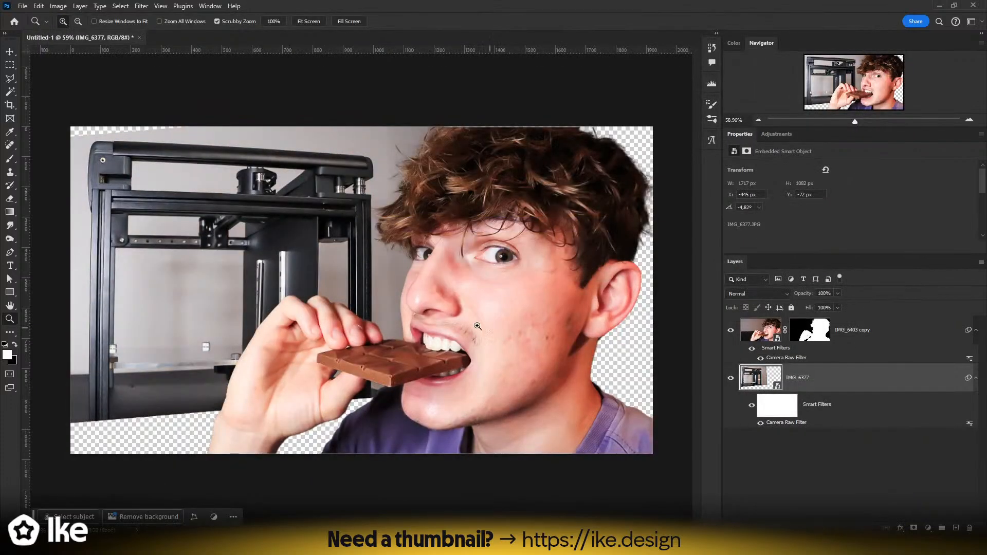
# - Check the regraded printer in the composite and hide the man's layer, IMG_6403 copy
pyautogui.moveTo(262, 270); pyautogui.dragTo(418, 343)
pyautogui.moveTo(152, 150); pyautogui.dragTo(174, 153)
pyautogui.moveTo(336, 230); pyautogui.dragTo(303, 230)
pyautogui.moveTo(501, 313); pyautogui.dragTo(372, 209)
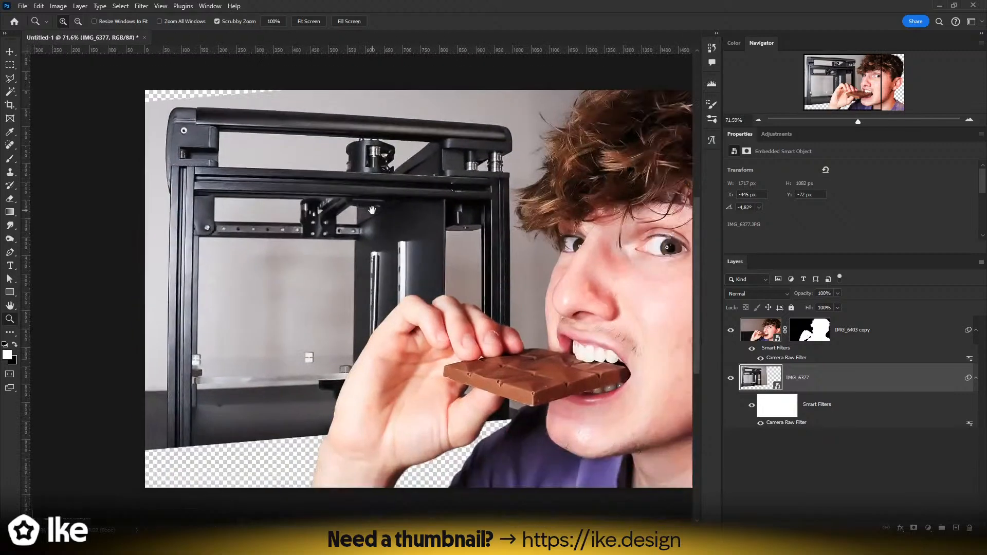
pyautogui.click(730, 331)
pyautogui.moveTo(317, 263); pyautogui.dragTo(389, 287)
# - Try selecting the printer automatically with the Subject selection command
pyautogui.click(96, 6)
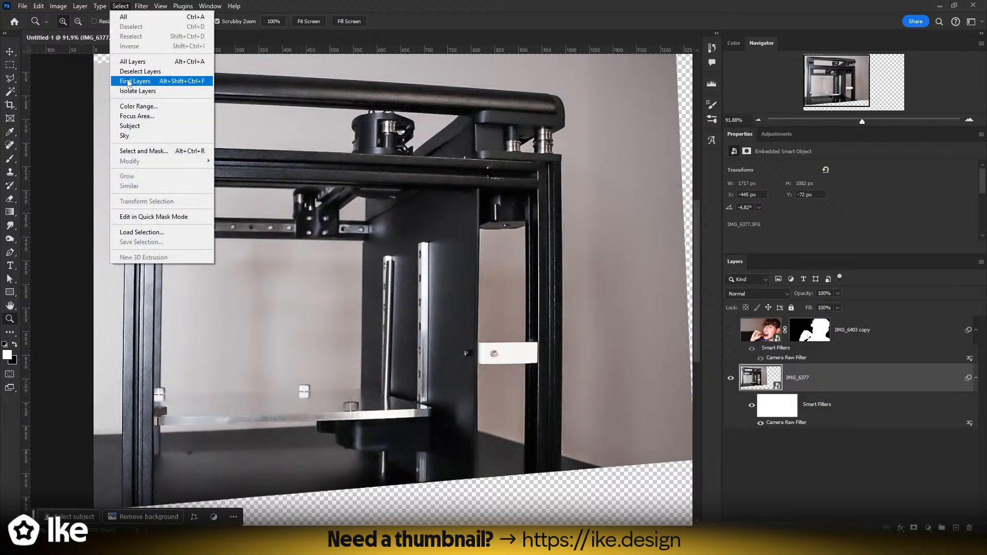
pyautogui.click(132, 126)
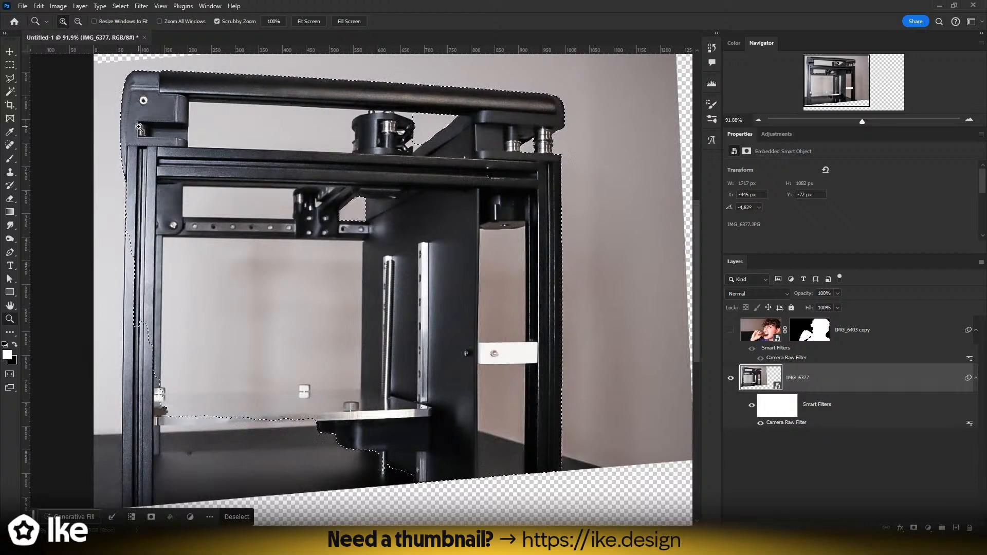
pyautogui.hotkey('ctrl', 'd')
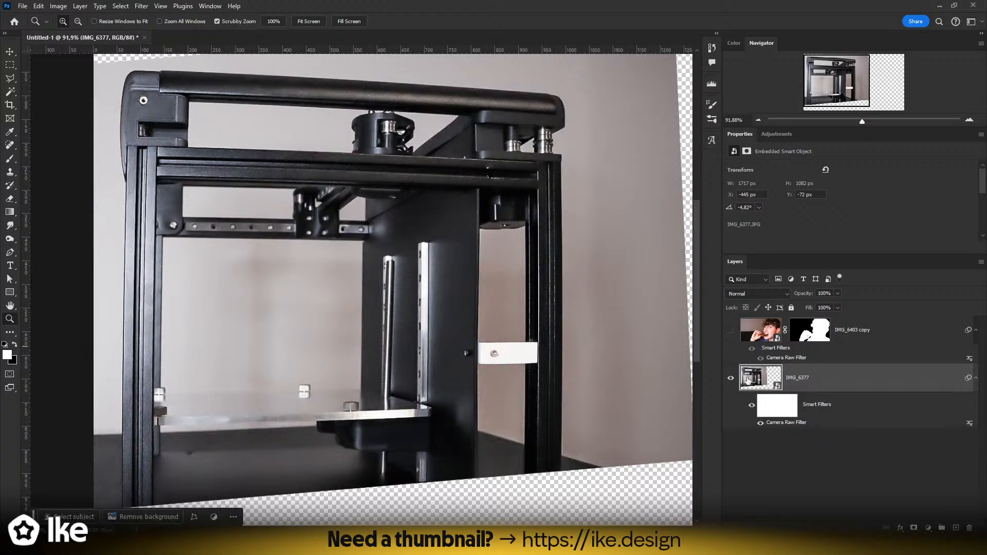
# - Select the printer with the Magic Wand's Select Subject option, mask the IMG_6377 layer with it and compare the mask on and off
pyautogui.click(9, 91)
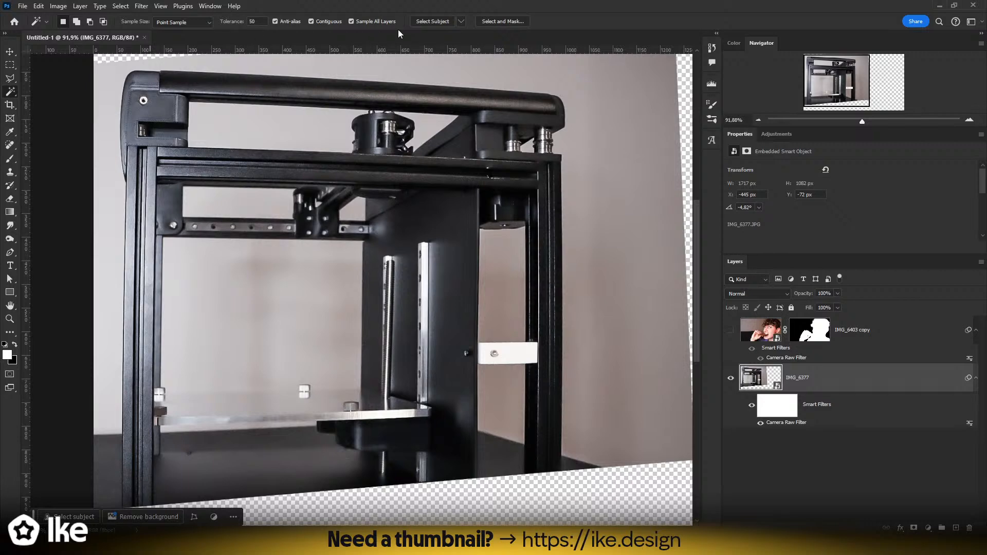
pyautogui.click(460, 21)
pyautogui.click(465, 44)
pyautogui.click(437, 21)
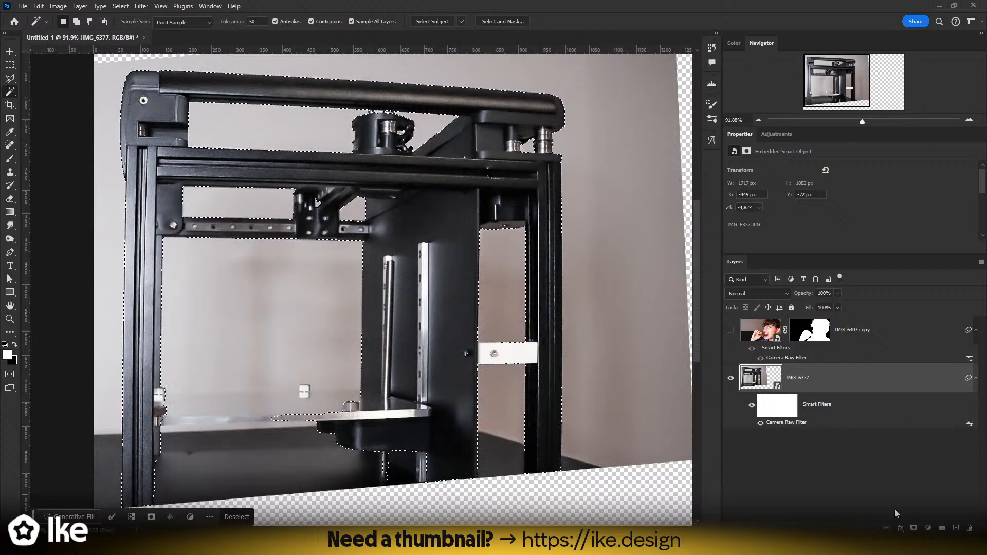
pyautogui.click(913, 528)
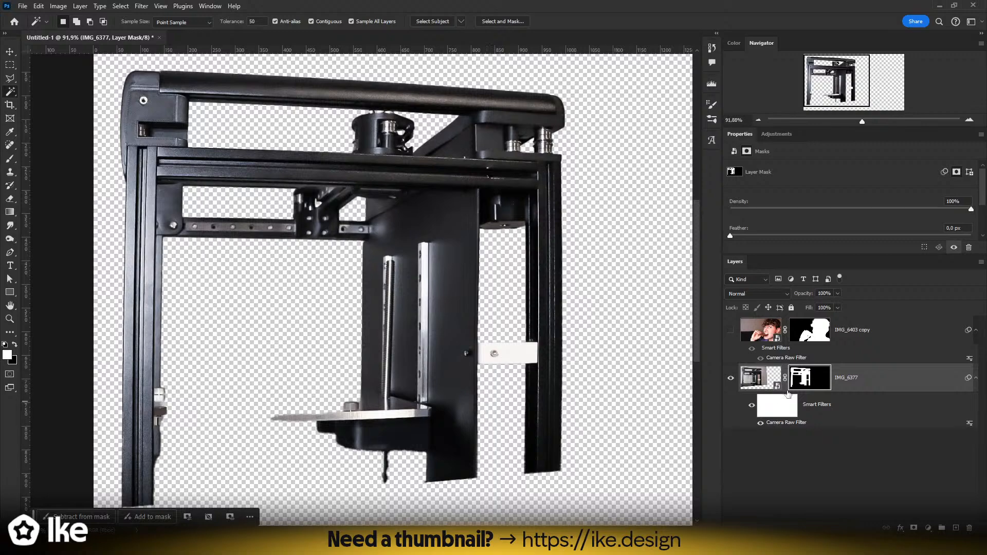
pyautogui.keyDown('shift'); pyautogui.click(810, 380); pyautogui.keyUp('shift')
pyautogui.keyDown('shift'); pyautogui.click(810, 381); pyautogui.keyUp('shift')
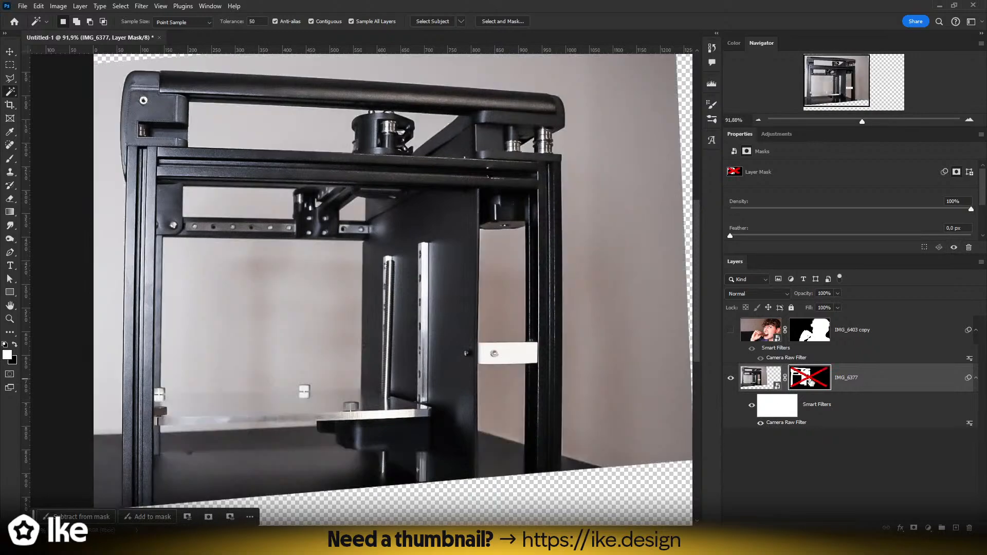
pyautogui.keyDown('shift'); pyautogui.click(811, 381); pyautogui.keyUp('shift')
pyautogui.keyDown('shift'); pyautogui.click(810, 381); pyautogui.keyUp('shift')
pyautogui.keyDown('shift'); pyautogui.click(811, 381); pyautogui.keyUp('shift')
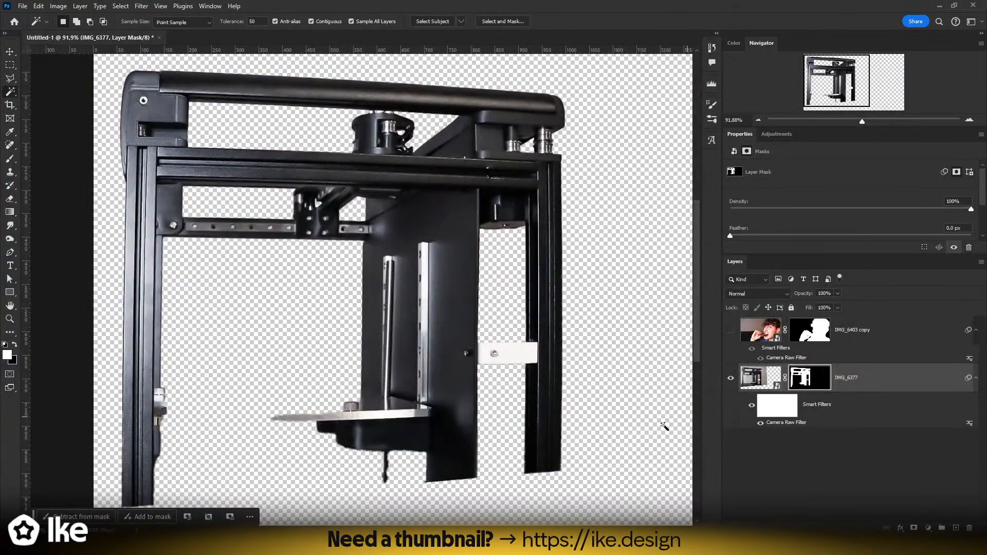
# - Set the brush smoothing to 22% and paint the area below the bed bracket back into the printer mask
pyautogui.press('b')
pyautogui.scroll(6, 485, 346)
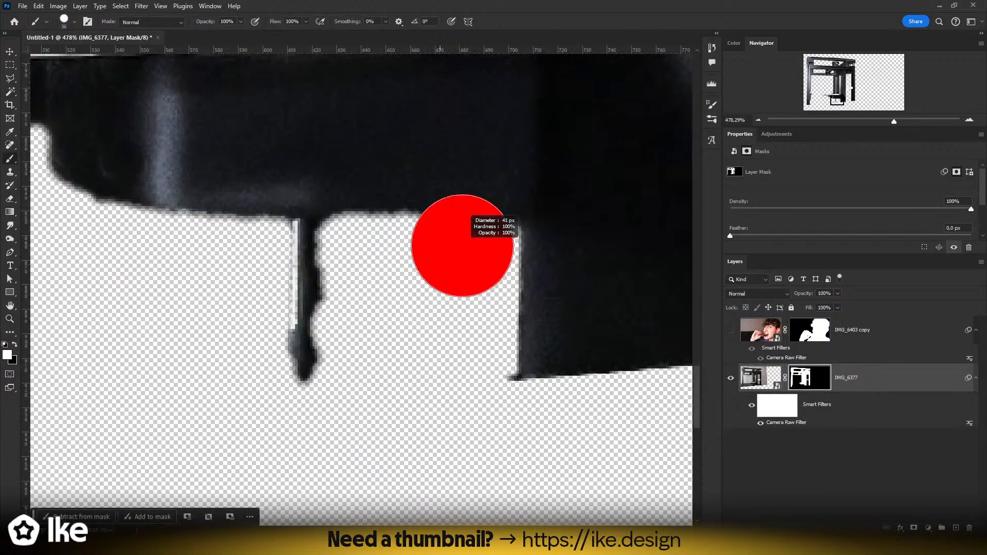
pyautogui.moveTo(342, 359); pyautogui.dragTo(354, 216)
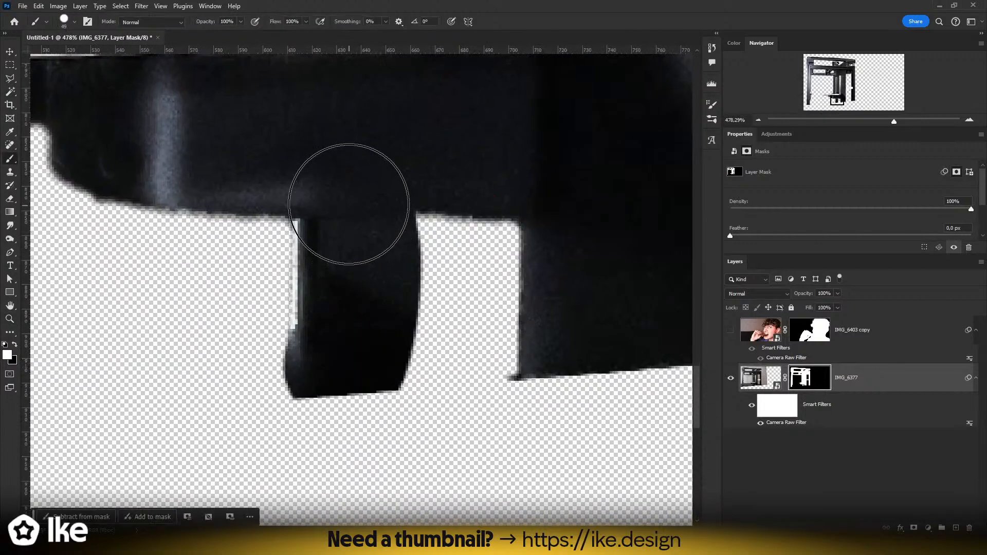
pyautogui.click(386, 23)
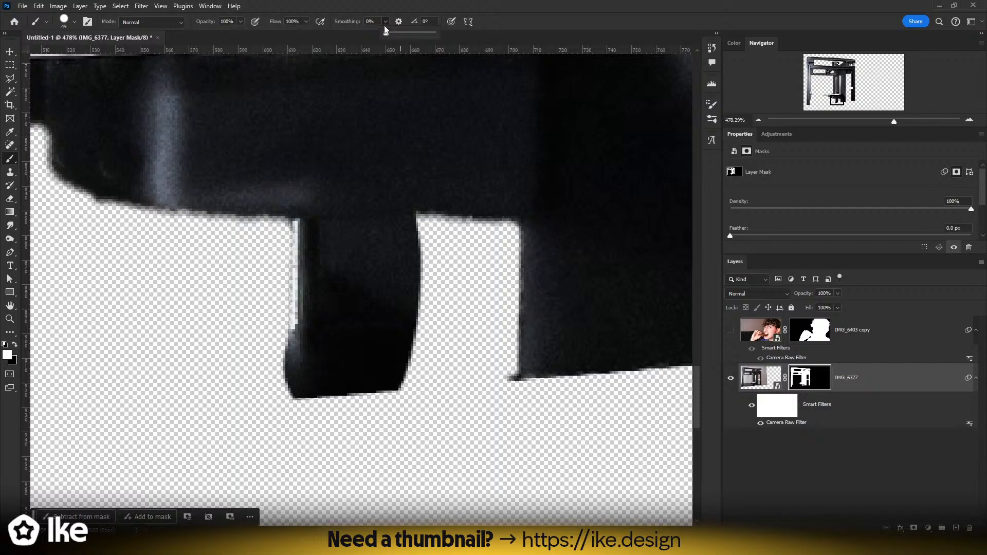
pyautogui.hotkey('ctrl', 'z')
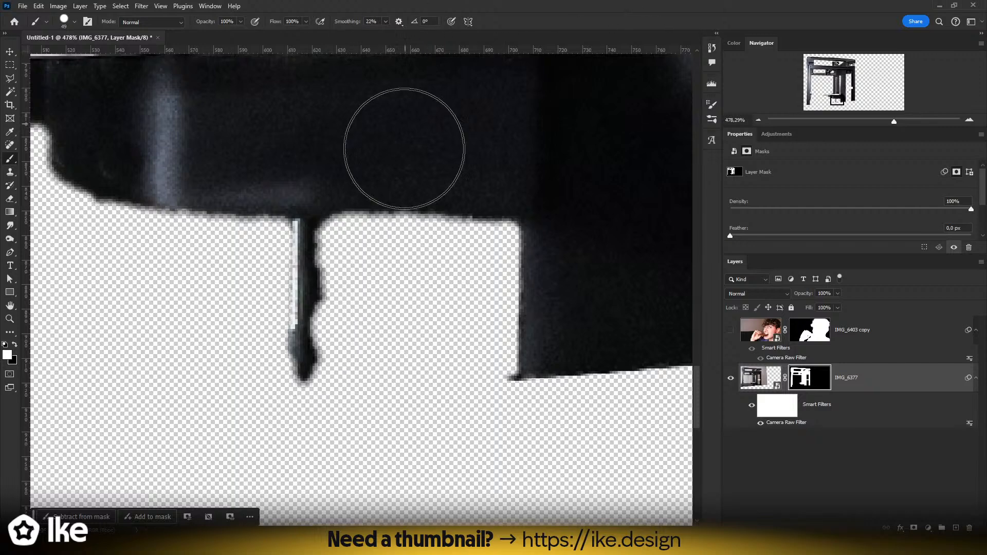
pyautogui.moveTo(343, 194)
pyautogui.mouseDown()
pyautogui.moveTo(351, 409)
pyautogui.moveTo(353, 394)
pyautogui.moveTo(487, 351)
pyautogui.moveTo(486, 230)
pyautogui.moveTo(390, 240)
pyautogui.moveTo(558, 258)
pyautogui.moveTo(446, 280)
pyautogui.mouseUp()
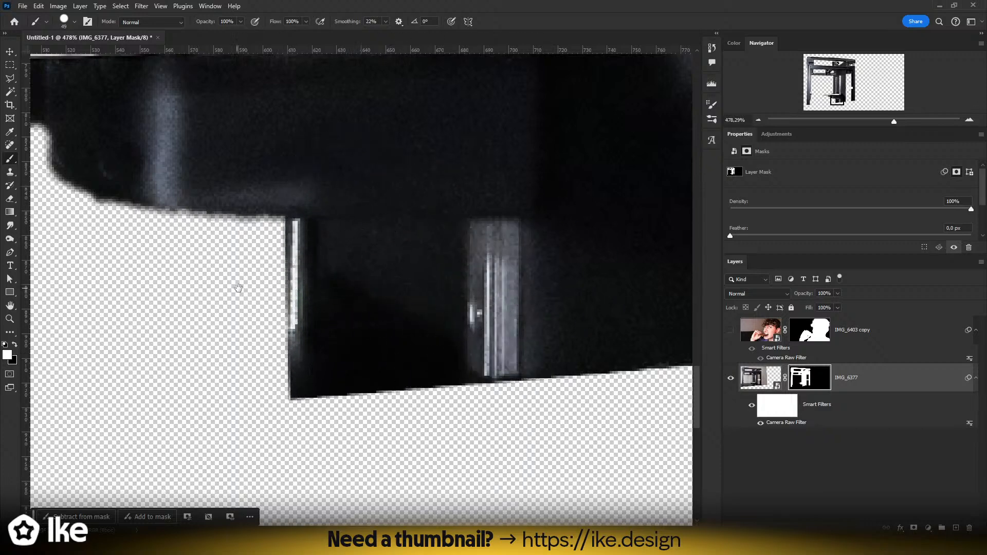
pyautogui.moveTo(238, 288); pyautogui.dragTo(470, 334)
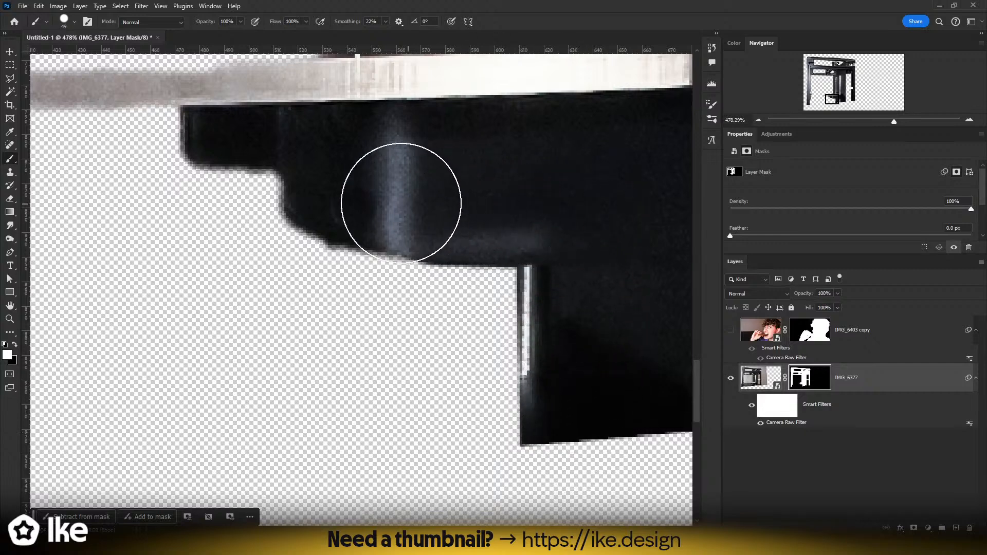
# - Enlarge the brush and paint the print bed and the dark base beneath it back into the printer mask
pyautogui.moveTo(368, 275); pyautogui.dragTo(474, 289)
pyautogui.moveTo(548, 345)
pyautogui.mouseDown()
pyautogui.moveTo(258, 344)
pyautogui.moveTo(411, 308)
pyautogui.mouseUp()
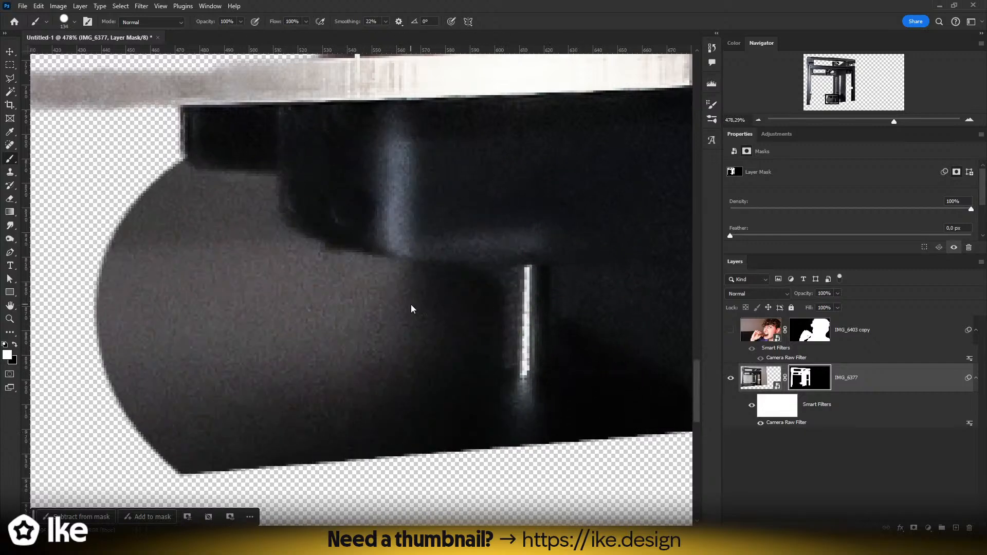
pyautogui.moveTo(293, 274)
pyautogui.mouseDown()
pyautogui.moveTo(240, 273)
pyautogui.moveTo(454, 280)
pyautogui.moveTo(374, 269)
pyautogui.moveTo(128, 331)
pyautogui.moveTo(175, 317)
pyautogui.moveTo(198, 342)
pyautogui.moveTo(478, 302)
pyautogui.moveTo(216, 269)
pyautogui.moveTo(559, 236)
pyautogui.mouseUp()
pyautogui.hotkey('ctrl', 'z')
pyautogui.moveTo(490, 238); pyautogui.dragTo(538, 287)
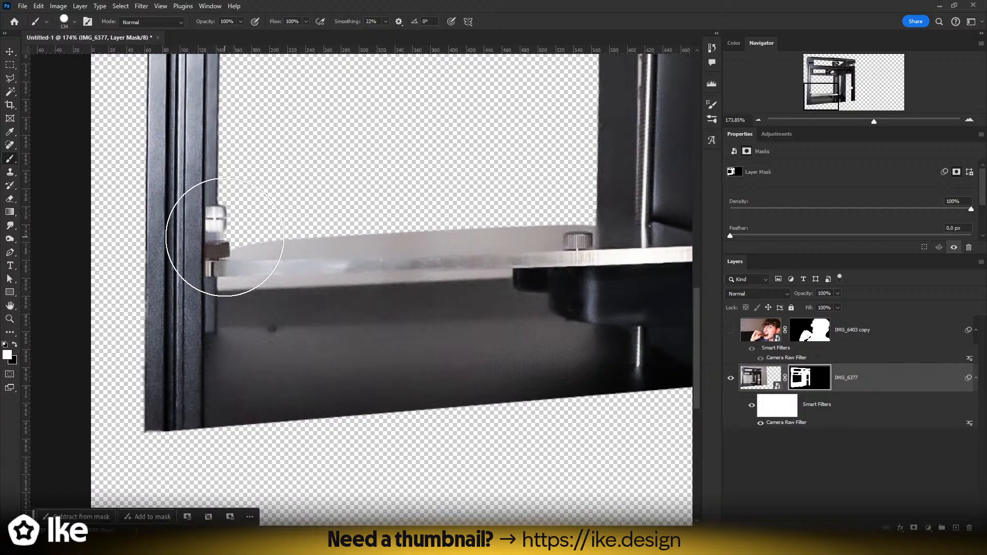
pyautogui.moveTo(226, 235)
pyautogui.mouseDown()
pyautogui.moveTo(691, 207)
pyautogui.moveTo(207, 210)
pyautogui.mouseUp()
pyautogui.hotkey('ctrl', 'z')
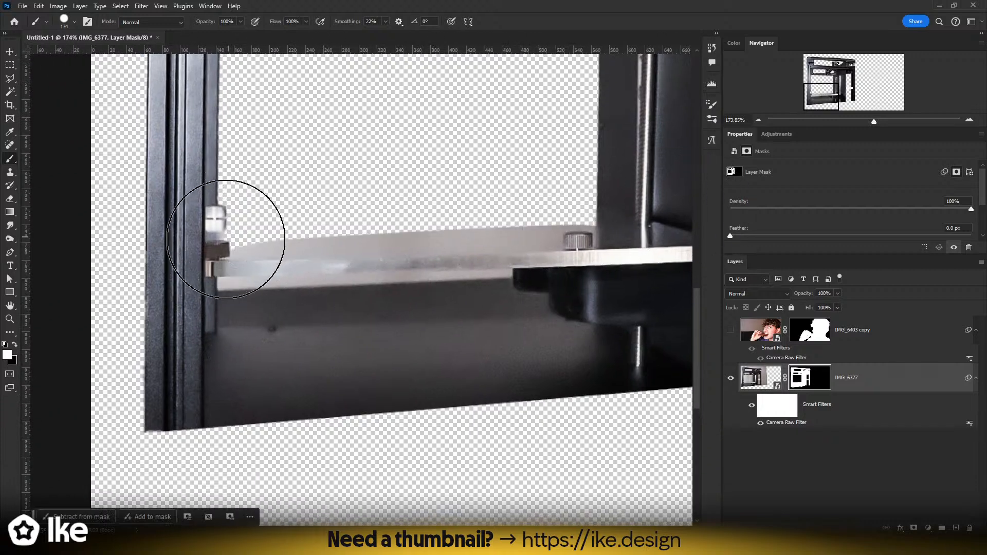
pyautogui.moveTo(221, 254)
pyautogui.mouseDown()
pyautogui.moveTo(541, 236)
pyautogui.moveTo(670, 238)
pyautogui.mouseUp()
# - Paint black on the mask with a smaller brush to hide the wall beside the vertical back panel above the bed
pyautogui.press('z')
pyautogui.moveTo(489, 185)
pyautogui.mouseDown()
pyautogui.moveTo(463, 256)
pyautogui.moveTo(341, 271)
pyautogui.mouseUp()
pyautogui.press('b')
pyautogui.moveTo(408, 253)
pyautogui.mouseDown()
pyautogui.moveTo(202, 252)
pyautogui.moveTo(214, 252)
pyautogui.mouseUp()
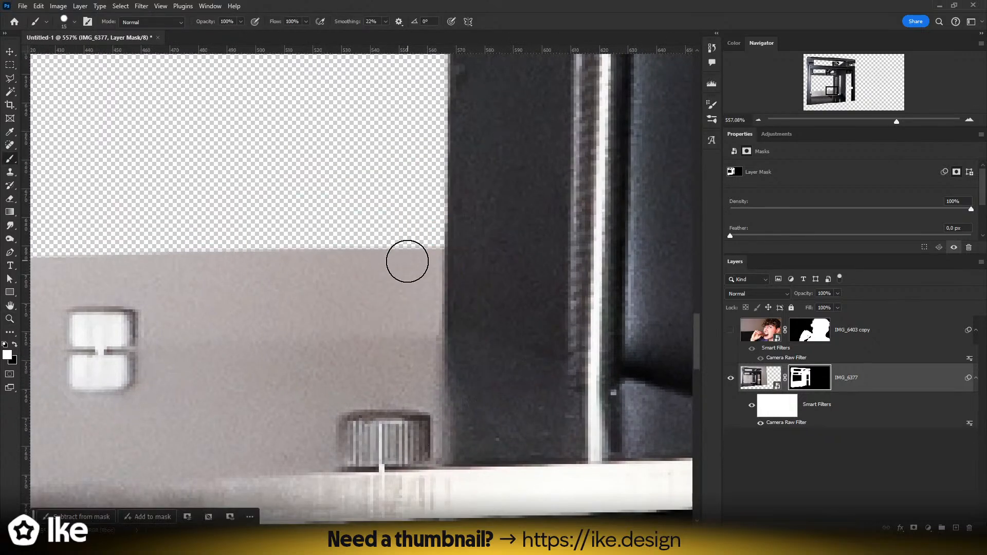
pyautogui.press('x')
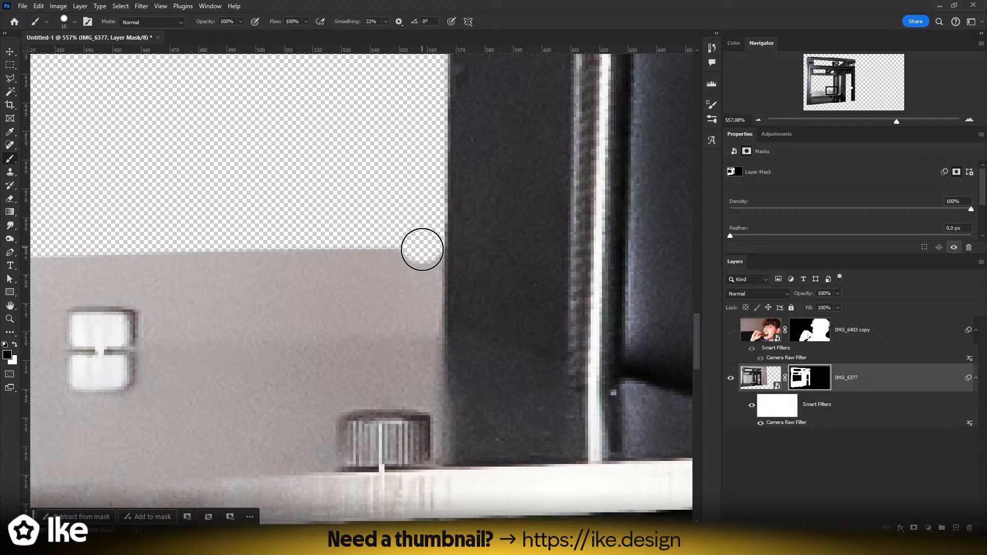
pyautogui.moveTo(421, 243); pyautogui.dragTo(421, 281)
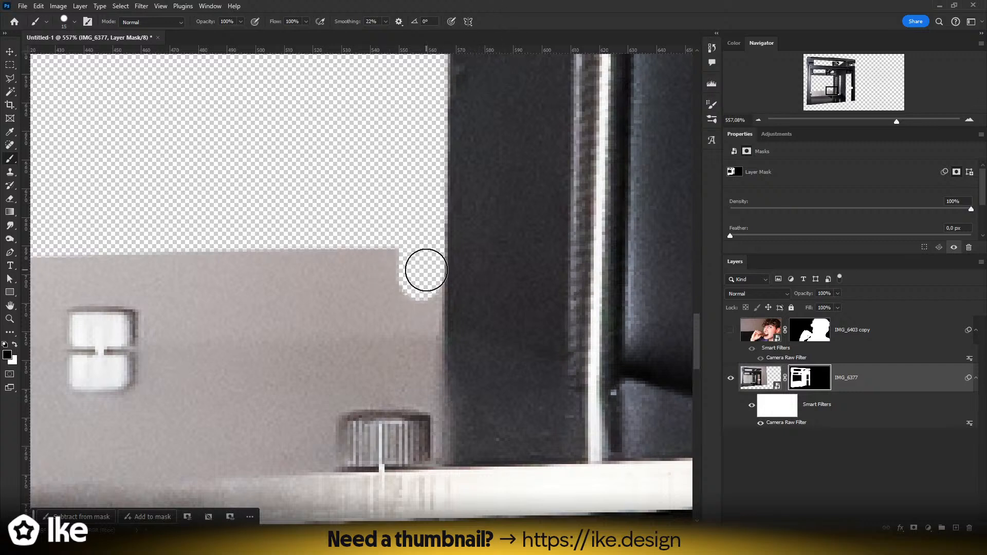
# - Mask out the excess wall above the print bed near the printer's left post with a small brush
pyautogui.press('z')
pyautogui.moveTo(307, 294); pyautogui.dragTo(418, 292)
pyautogui.moveTo(176, 285)
pyautogui.mouseDown()
pyautogui.moveTo(287, 268)
pyautogui.moveTo(275, 257)
pyautogui.moveTo(273, 275)
pyautogui.moveTo(275, 264)
pyautogui.moveTo(275, 275)
pyautogui.moveTo(313, 285)
pyautogui.moveTo(313, 251)
pyautogui.moveTo(384, 255)
pyautogui.moveTo(625, 234)
pyautogui.moveTo(197, 272)
pyautogui.moveTo(549, 249)
pyautogui.moveTo(159, 265)
pyautogui.mouseUp()
pyautogui.press('b')
pyautogui.press('x')
pyautogui.press('x')
pyautogui.press('z')
pyautogui.moveTo(333, 294); pyautogui.dragTo(597, 285)
pyautogui.moveTo(211, 300); pyautogui.dragTo(277, 300)
pyautogui.press('b')
pyautogui.moveTo(361, 303)
pyautogui.mouseDown()
pyautogui.moveTo(335, 298)
pyautogui.moveTo(340, 346)
pyautogui.mouseUp()
pyautogui.click(340, 298)
pyautogui.moveTo(291, 279)
pyautogui.mouseDown()
pyautogui.moveTo(275, 289)
pyautogui.moveTo(247, 260)
pyautogui.mouseUp()
# - Mask out the sliver of wall along the outer edge of the white clip on the left post
pyautogui.press('z')
pyautogui.moveTo(331, 301)
pyautogui.mouseDown()
pyautogui.moveTo(160, 333)
pyautogui.moveTo(154, 310)
pyautogui.moveTo(172, 324)
pyautogui.mouseUp()
pyautogui.press('b')
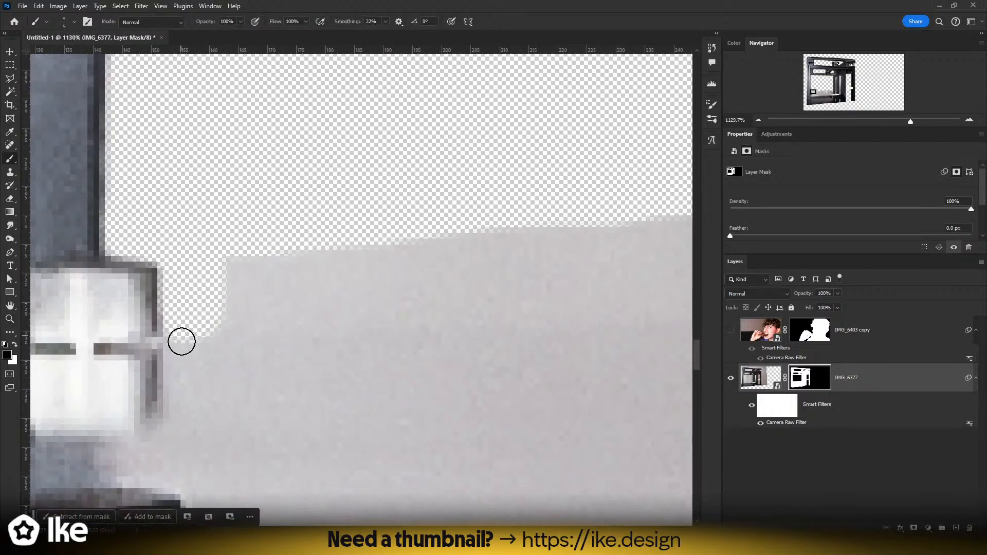
pyautogui.moveTo(182, 341); pyautogui.dragTo(182, 346)
# - Cut the wall with a straight black brush line on the mask from the middle clip to the left post's clip
pyautogui.press('z')
pyautogui.moveTo(313, 354); pyautogui.dragTo(261, 353)
pyautogui.moveTo(415, 374); pyautogui.dragTo(266, 366)
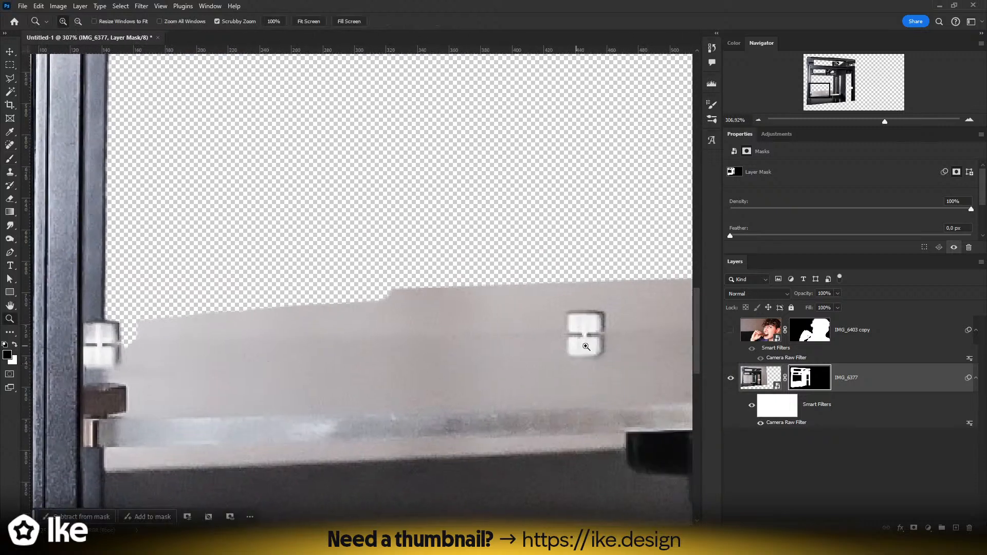
pyautogui.moveTo(586, 347); pyautogui.dragTo(638, 324)
pyautogui.press('b')
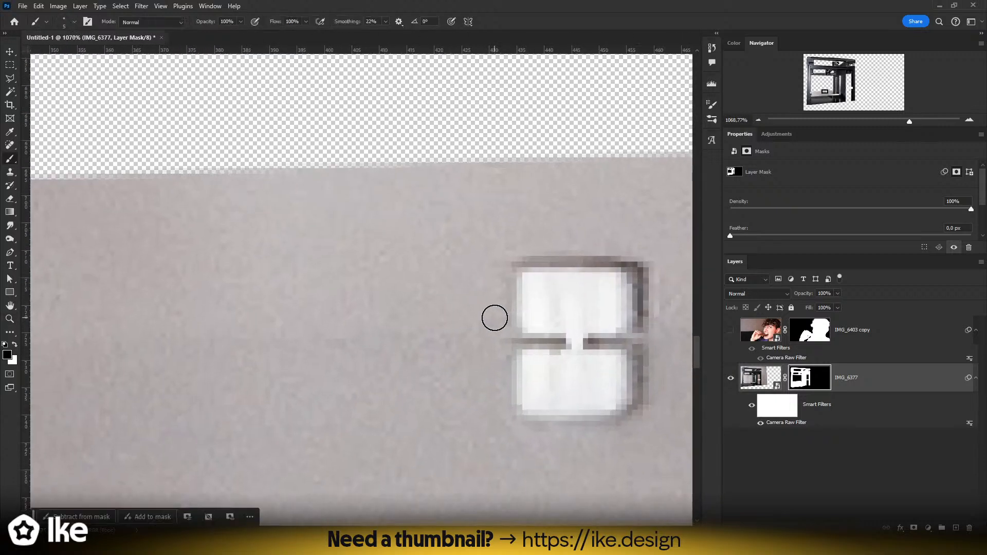
pyautogui.click(495, 318)
pyautogui.moveTo(267, 309); pyautogui.dragTo(634, 304)
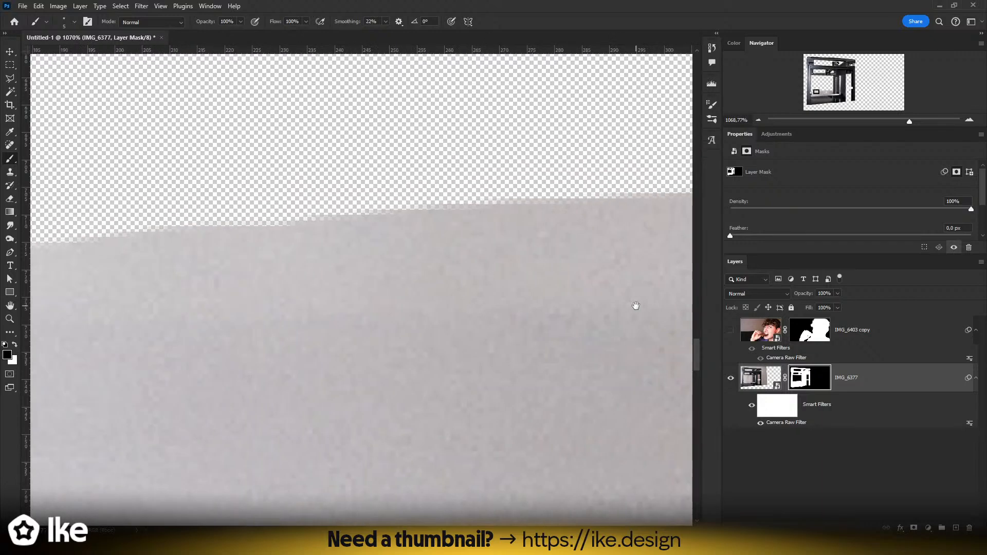
pyautogui.moveTo(321, 307); pyautogui.dragTo(688, 295)
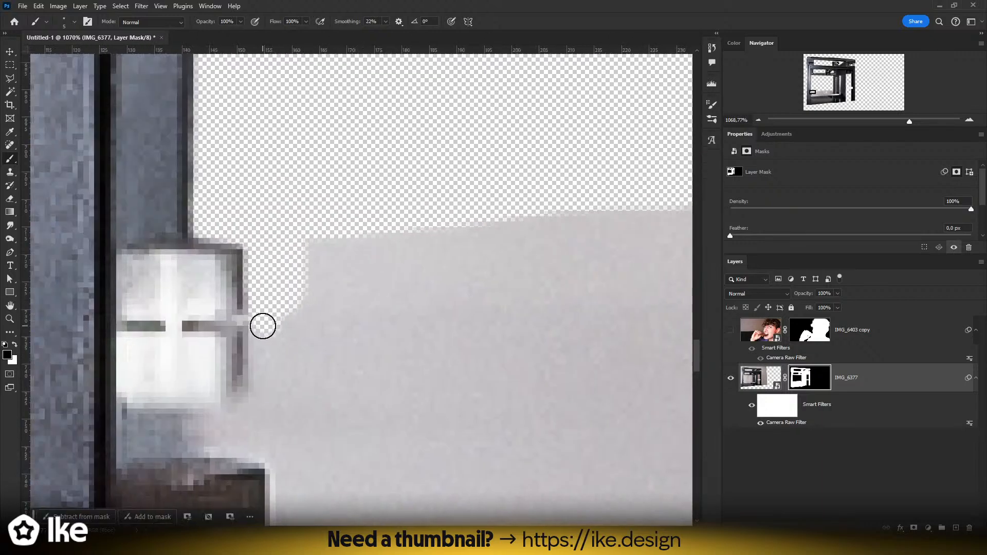
pyautogui.keyDown('shift'); pyautogui.click(262, 326); pyautogui.keyUp('shift')
# - Mask out the wall around the upper part of the middle white clip above the bed
pyautogui.press('z')
pyautogui.moveTo(397, 327); pyautogui.dragTo(365, 339)
pyautogui.moveTo(458, 313); pyautogui.dragTo(493, 313)
pyautogui.press('b')
pyautogui.moveTo(198, 325)
pyautogui.mouseDown()
pyautogui.moveTo(209, 329)
pyautogui.moveTo(192, 260)
pyautogui.moveTo(396, 248)
pyautogui.moveTo(528, 286)
pyautogui.moveTo(527, 304)
pyautogui.moveTo(411, 310)
pyautogui.moveTo(502, 294)
pyautogui.mouseUp()
pyautogui.keyDown('alt'); pyautogui.rightClick(197, 354); pyautogui.keyUp('alt')
pyautogui.click(195, 356)
# - Mask out the wall further down the back panel's edge and extend a straight cut from there to the middle clip
pyautogui.press('z')
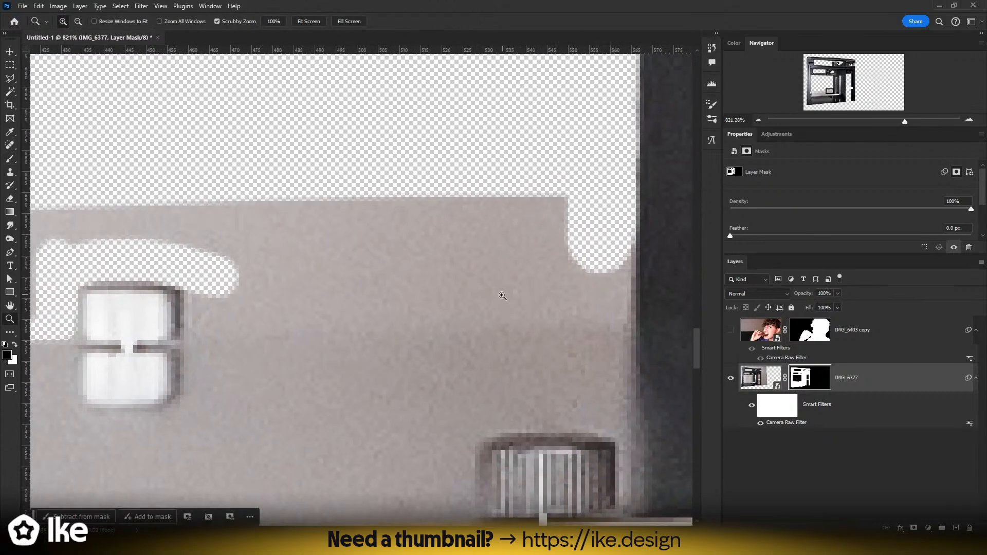
pyautogui.press('b')
pyautogui.moveTo(613, 244); pyautogui.dragTo(613, 301)
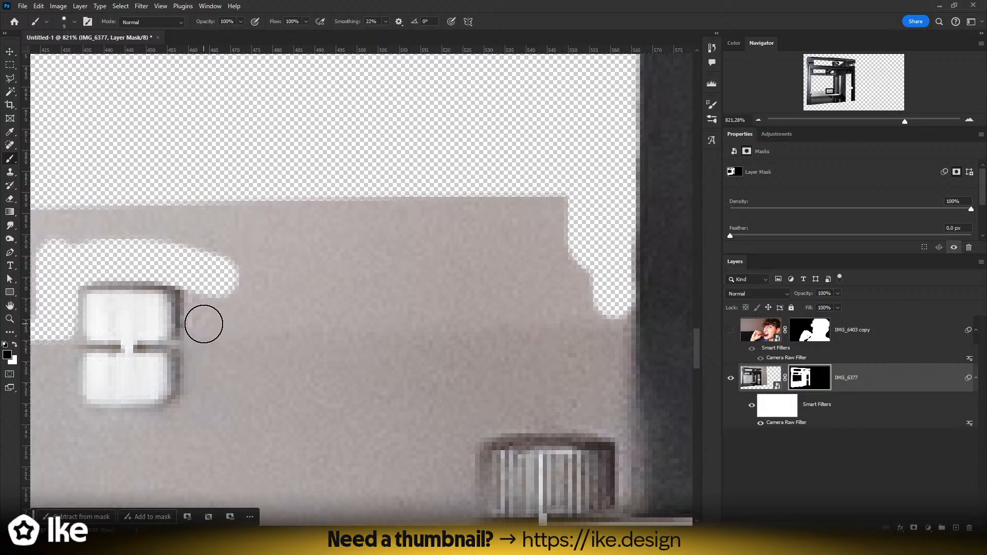
pyautogui.keyDown('shift'); pyautogui.click(203, 321); pyautogui.keyUp('shift')
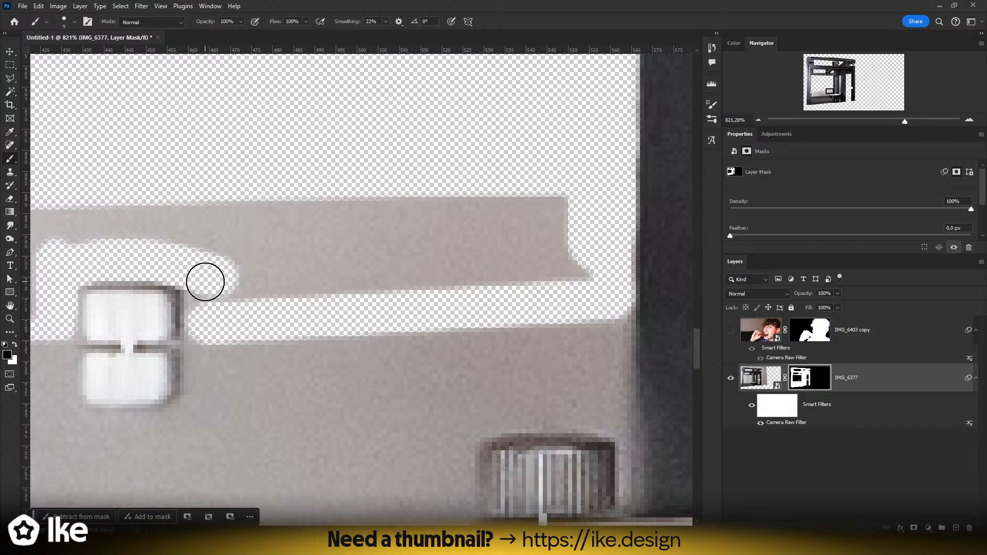
# - Enlarge the brush and mask out the leftover strips of wall above the straight cuts between the back panel and the left clip
pyautogui.moveTo(240, 291)
pyautogui.keyDown('alt'); pyautogui.mouseDown()
pyautogui.moveTo(266, 291)
pyautogui.moveTo(235, 291)
pyautogui.moveTo(571, 267)
pyautogui.moveTo(556, 213)
pyautogui.moveTo(522, 205)
pyautogui.moveTo(238, 233)
pyautogui.moveTo(154, 225)
pyautogui.mouseUp(); pyautogui.keyUp('alt')
pyautogui.moveTo(116, 240); pyautogui.dragTo(428, 243)
pyautogui.moveTo(489, 214); pyautogui.dragTo(123, 229)
pyautogui.moveTo(281, 249); pyautogui.dragTo(555, 225)
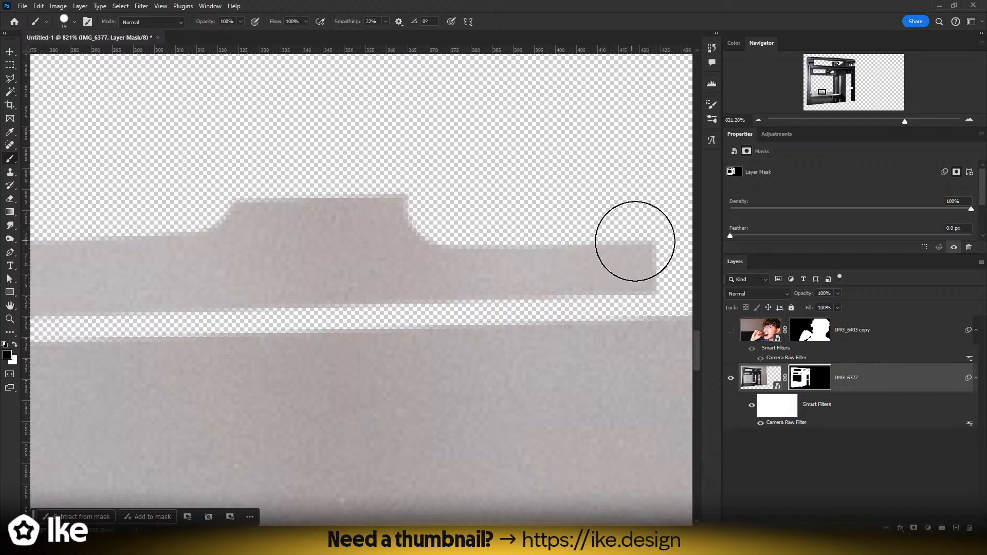
pyautogui.moveTo(641, 267)
pyautogui.mouseDown()
pyautogui.moveTo(156, 290)
pyautogui.moveTo(150, 250)
pyautogui.moveTo(168, 217)
pyautogui.moveTo(494, 201)
pyautogui.mouseUp()
pyautogui.moveTo(193, 252); pyautogui.dragTo(669, 247)
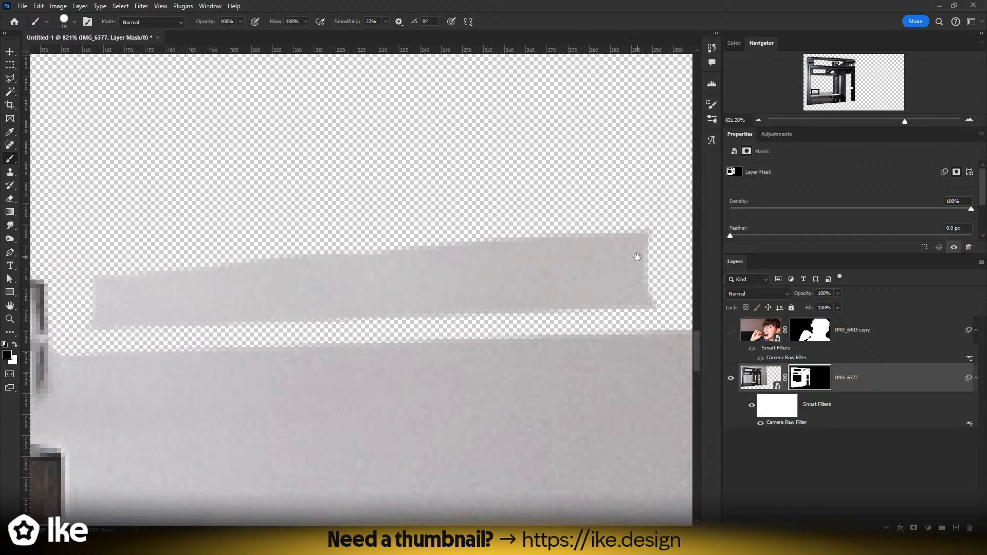
pyautogui.moveTo(230, 247)
pyautogui.mouseDown()
pyautogui.moveTo(121, 272)
pyautogui.moveTo(101, 307)
pyautogui.moveTo(105, 297)
pyautogui.moveTo(155, 295)
pyautogui.moveTo(668, 280)
pyautogui.mouseUp()
pyautogui.moveTo(121, 308); pyautogui.dragTo(400, 294)
pyautogui.moveTo(346, 334)
pyautogui.mouseDown()
pyautogui.moveTo(385, 328)
pyautogui.moveTo(230, 330)
pyautogui.mouseUp()
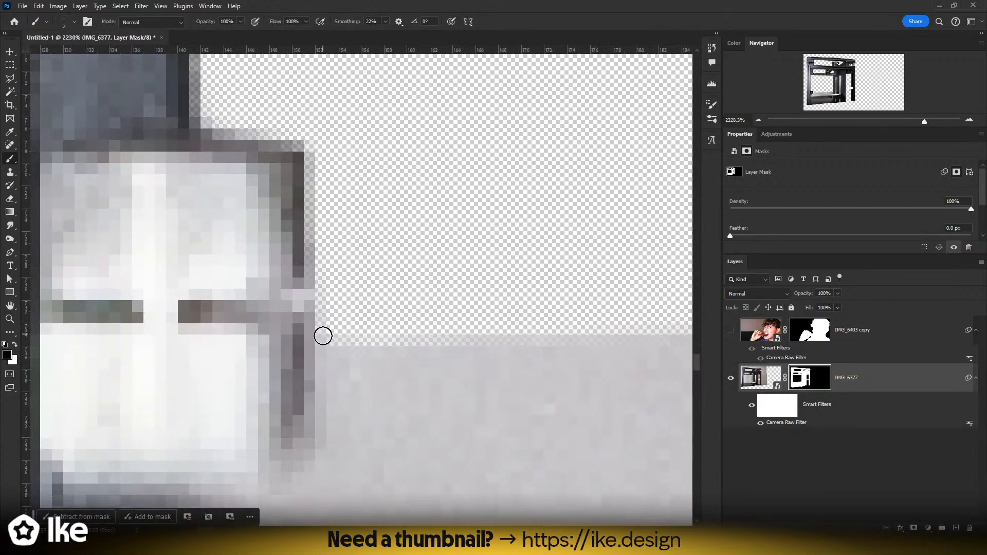
# - Mask out the leftover wall along the print bed's rear edge between the left post and the middle white clip
pyautogui.press('z')
pyautogui.moveTo(370, 326); pyautogui.dragTo(309, 327)
pyautogui.moveTo(530, 345); pyautogui.dragTo(110, 387)
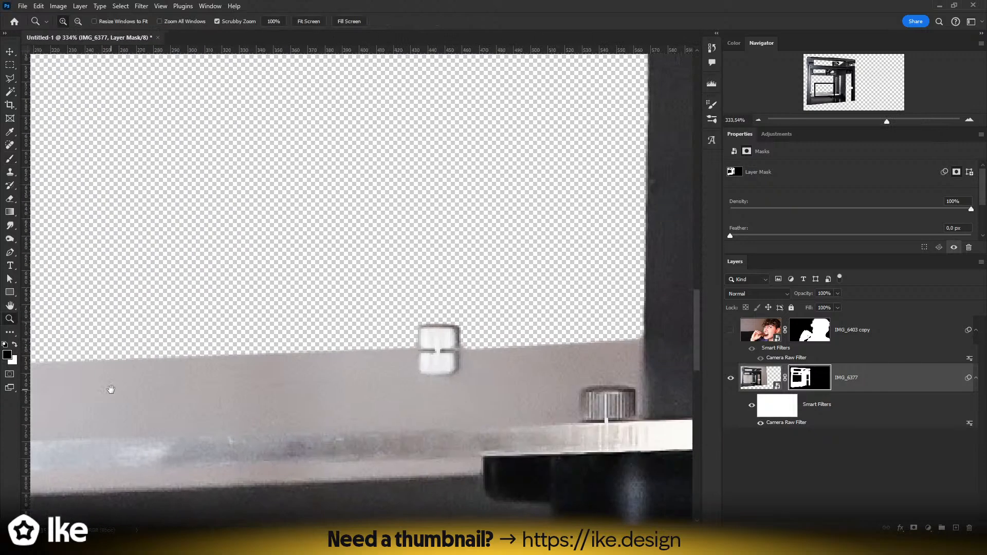
pyautogui.moveTo(545, 374); pyautogui.dragTo(351, 386)
pyautogui.moveTo(248, 362)
pyautogui.mouseDown()
pyautogui.moveTo(400, 356)
pyautogui.moveTo(384, 359)
pyautogui.moveTo(397, 289)
pyautogui.mouseUp()
pyautogui.press('b')
pyautogui.moveTo(141, 362); pyautogui.dragTo(445, 337)
pyautogui.moveTo(342, 323)
pyautogui.mouseDown()
pyautogui.moveTo(363, 330)
pyautogui.moveTo(365, 315)
pyautogui.moveTo(303, 309)
pyautogui.mouseUp()
# - Trace the lower edge of the light strip beneath the print bed with the Polygonal Lasso, from the black bracket to the left post
pyautogui.press('z')
pyautogui.moveTo(445, 320); pyautogui.dragTo(447, 387)
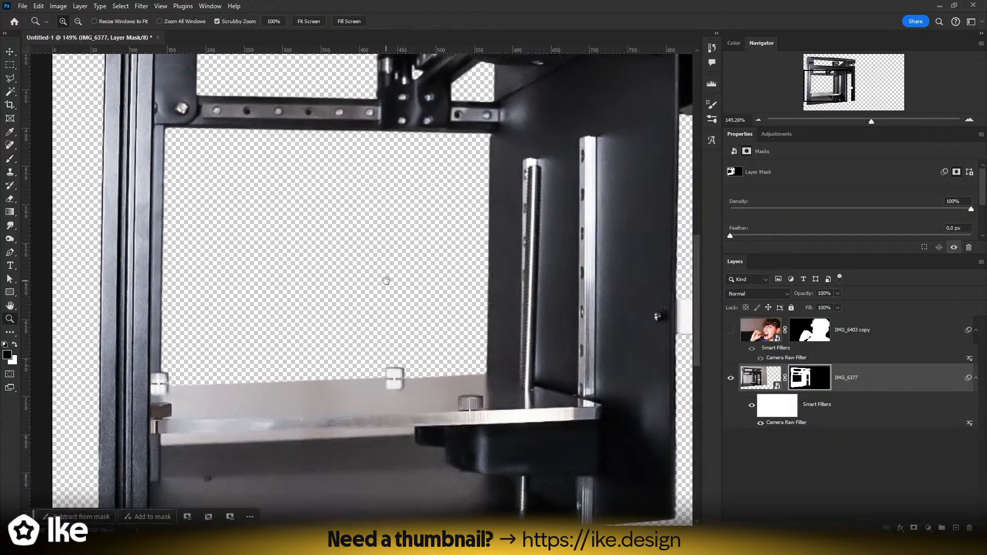
pyautogui.moveTo(392, 343); pyautogui.dragTo(364, 233)
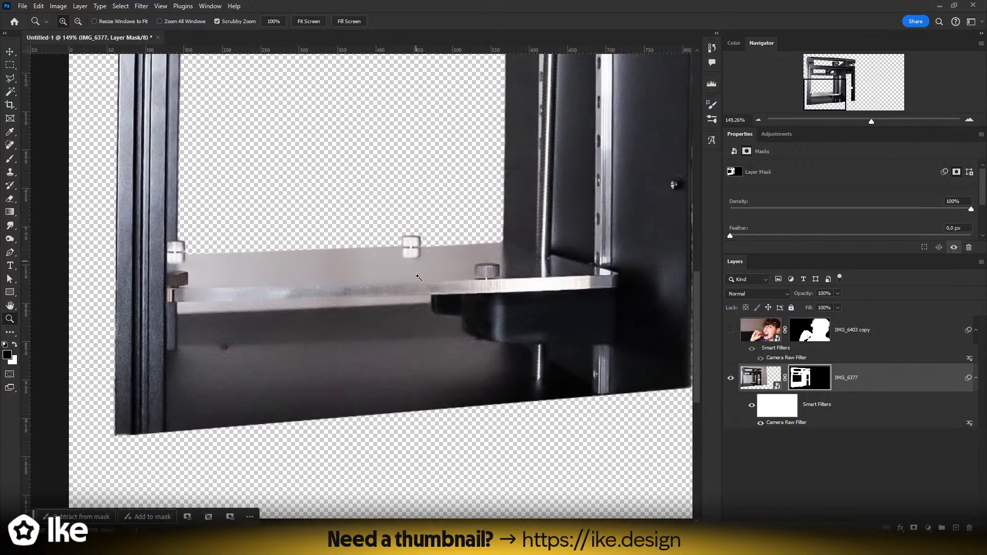
pyautogui.moveTo(364, 332); pyautogui.dragTo(501, 293)
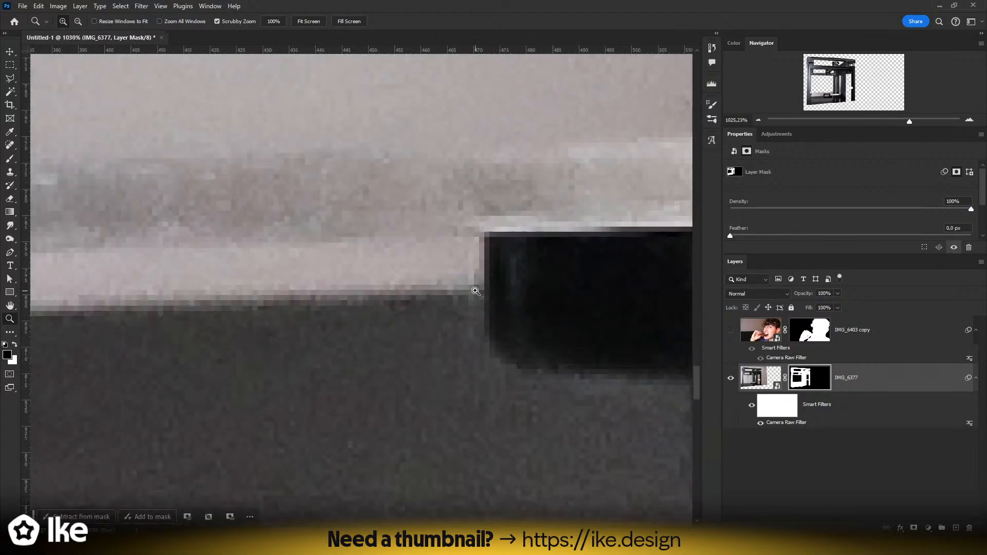
pyautogui.press('l')
pyautogui.click(483, 239)
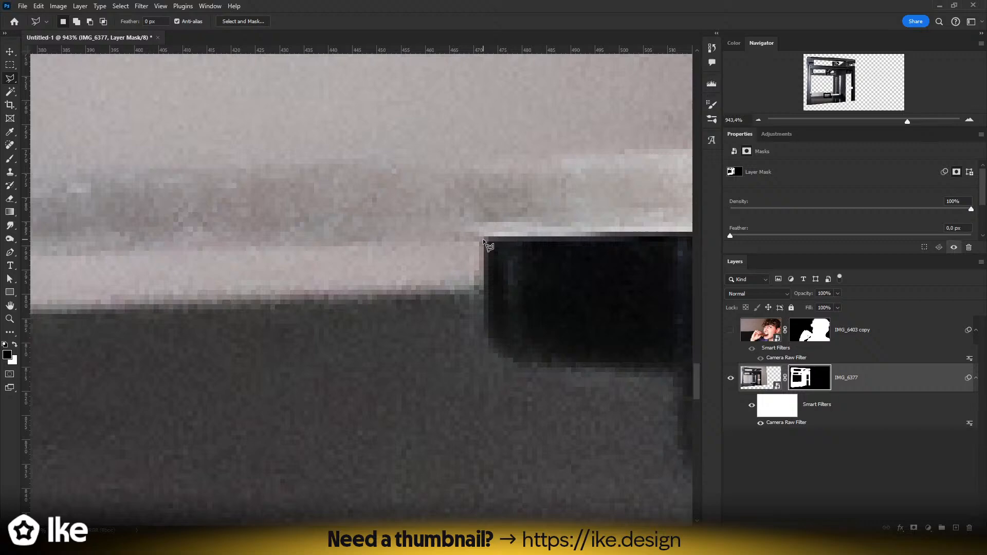
pyautogui.click(482, 282)
pyautogui.moveTo(237, 315); pyautogui.dragTo(731, 292)
pyautogui.moveTo(144, 326); pyautogui.dragTo(730, 314)
pyautogui.moveTo(235, 324); pyautogui.dragTo(706, 314)
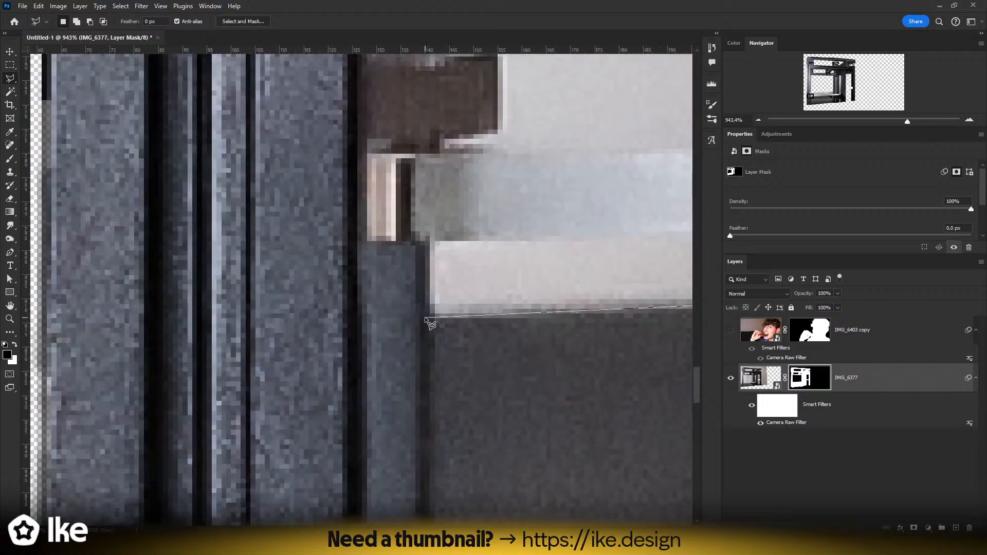
# - Continue the lasso up the left post and along the bed's underside, closing the selection at the black bracket's corner
pyautogui.click(427, 242)
pyautogui.moveTo(652, 244); pyautogui.dragTo(46, 341)
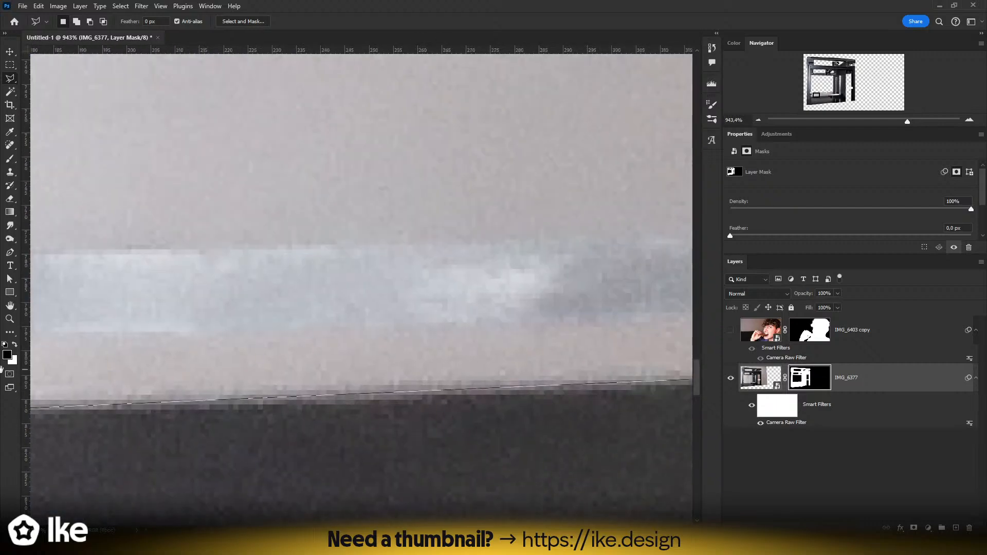
pyautogui.moveTo(499, 342); pyautogui.dragTo(41, 337)
pyautogui.moveTo(566, 300); pyautogui.dragTo(36, 305)
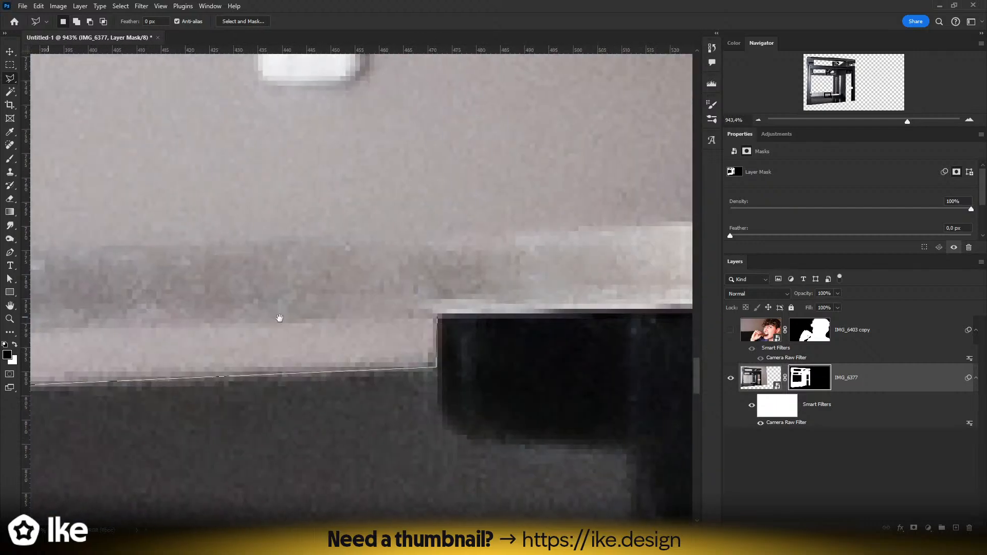
pyautogui.doubleClick(437, 317)
# - Paint the selected strip beneath the bed black on the layer mask and deselect it
pyautogui.scroll(-5, 407, 331)
pyautogui.press('b')
pyautogui.moveTo(311, 336)
pyautogui.mouseDown()
pyautogui.moveTo(362, 340)
pyautogui.moveTo(33, 343)
pyautogui.mouseUp()
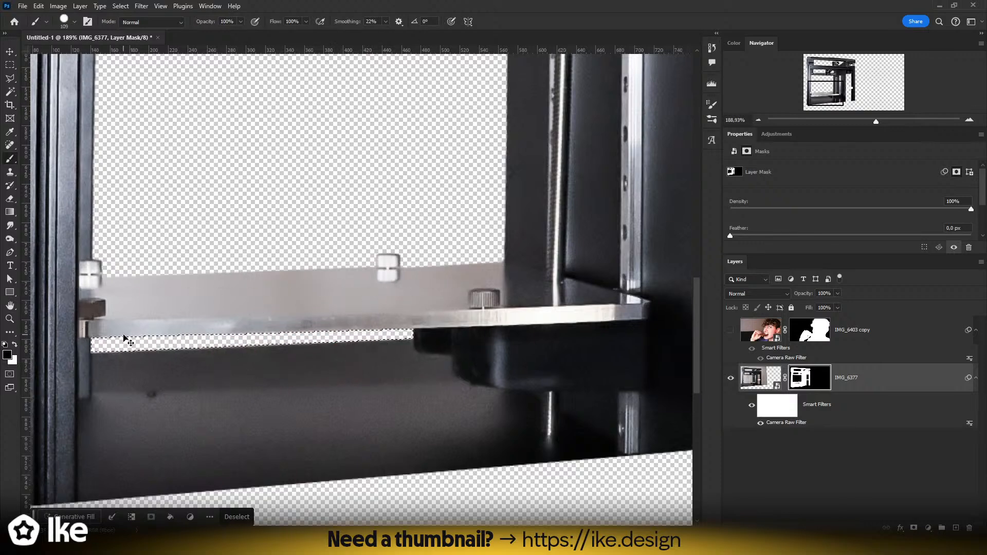
pyautogui.hotkey('ctrl', 'd')
# - Disable and re-enable the IMG_6377 layer mask to compare the printer cutout with the original photo
pyautogui.press('z')
pyautogui.moveTo(372, 353); pyautogui.dragTo(339, 352)
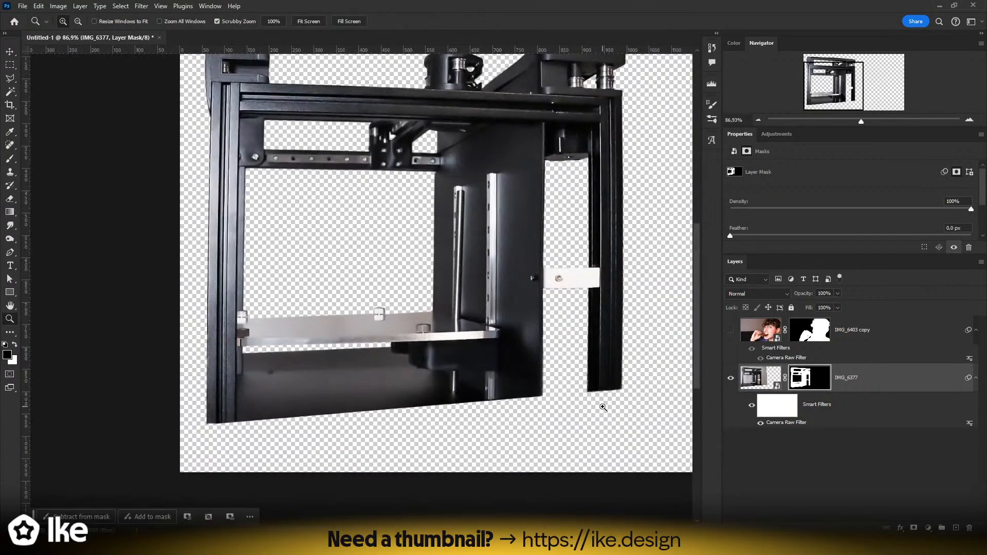
pyautogui.keyDown('shift'); pyautogui.click(801, 381); pyautogui.keyUp('shift')
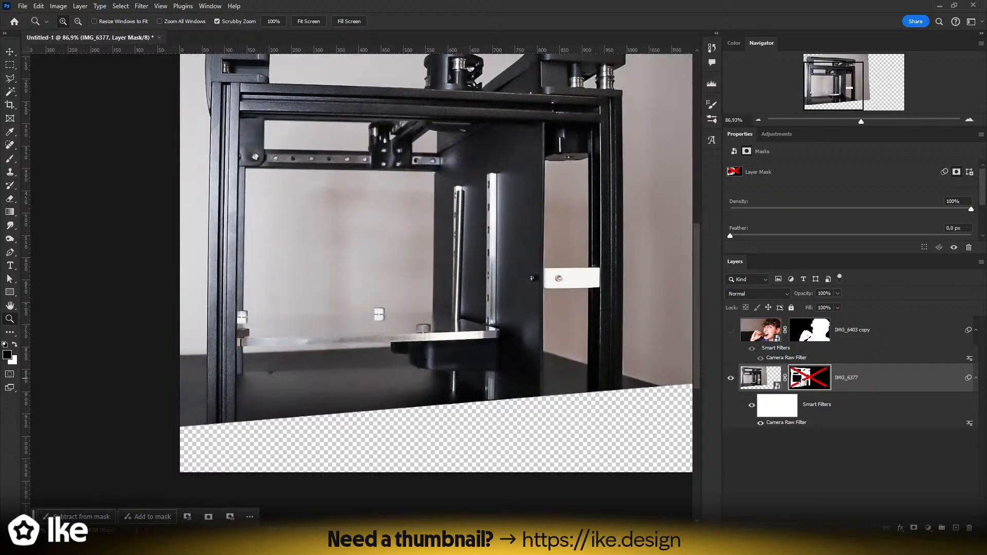
pyautogui.keyDown('shift'); pyautogui.click(801, 382); pyautogui.keyUp('shift')
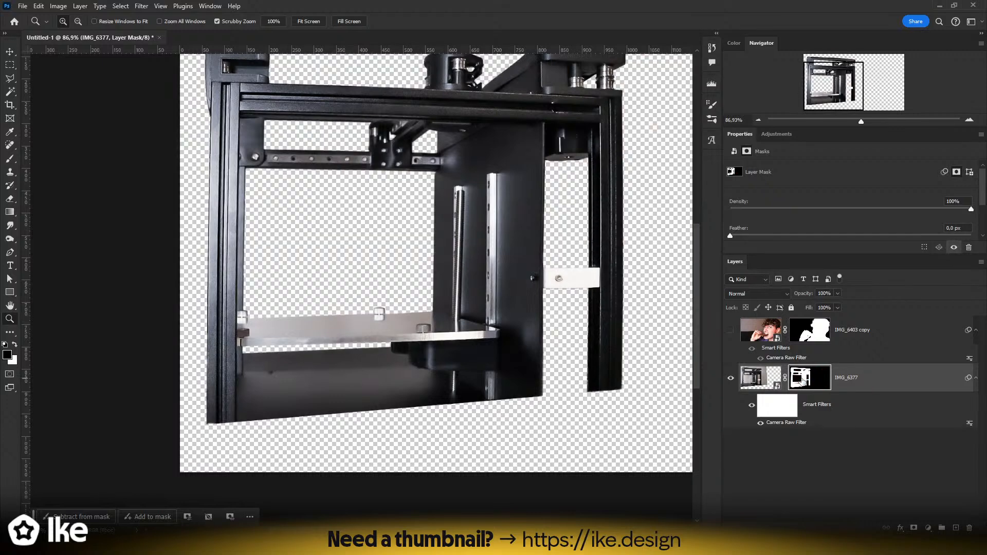
# - Start a Polygonal Lasso outline at the printer's lower edge, tracing around the ends of the vertical rail and the thin rod
pyautogui.moveTo(536, 386); pyautogui.dragTo(602, 374)
pyautogui.press('l')
pyautogui.click(508, 373)
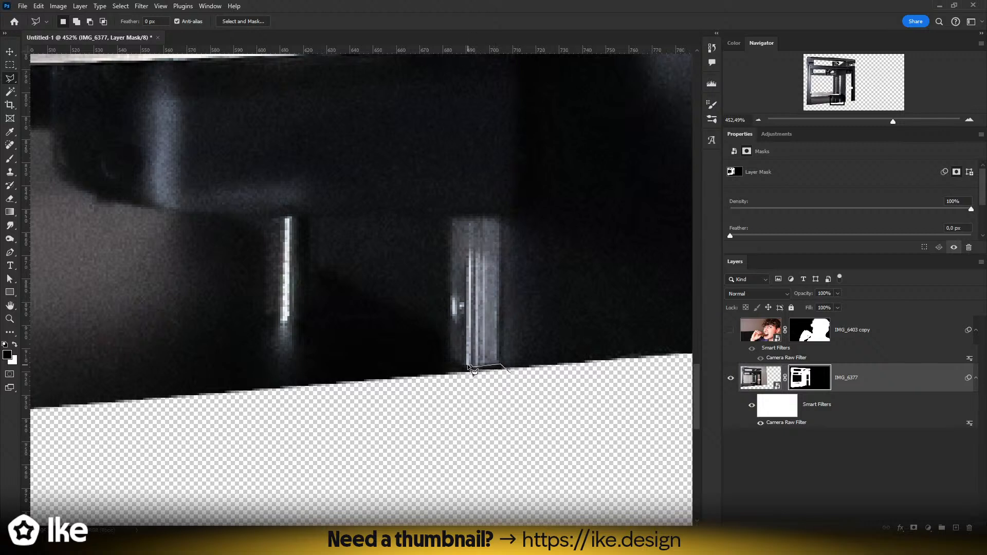
pyautogui.click(450, 341)
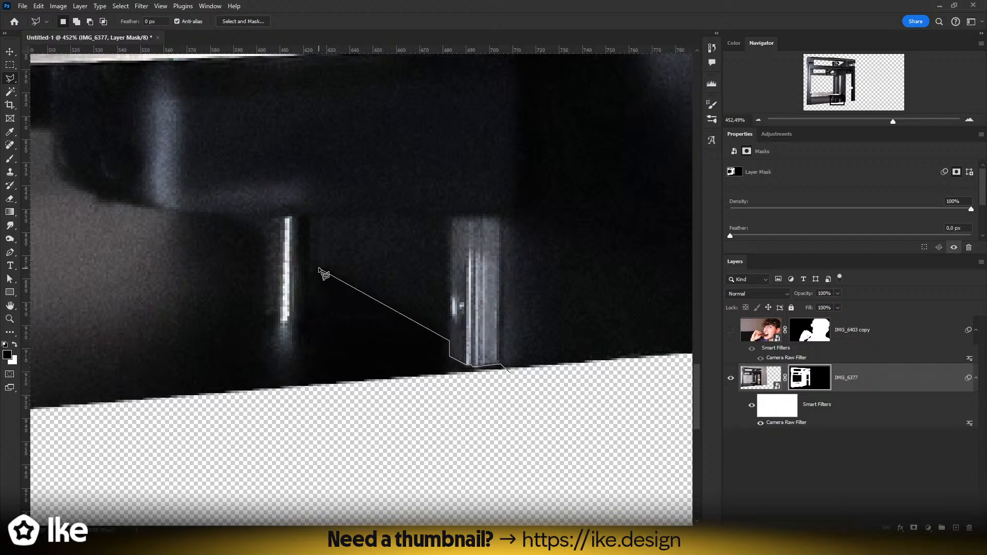
pyautogui.click(285, 322)
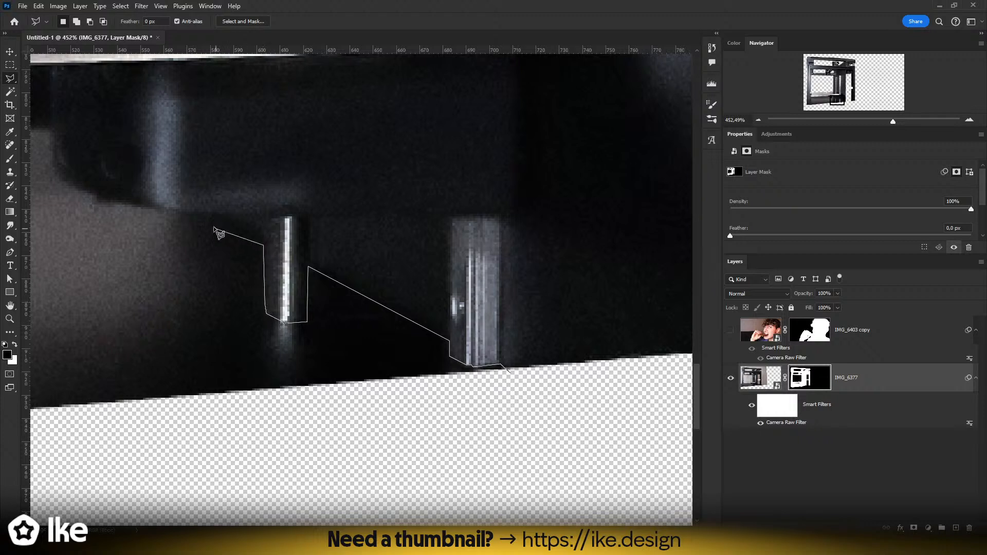
# - Continue the lasso outline along the underside of the black bed bracket up to the masked strip beneath the bed
pyautogui.click(188, 214)
pyautogui.hscroll(-4, 189, 214)
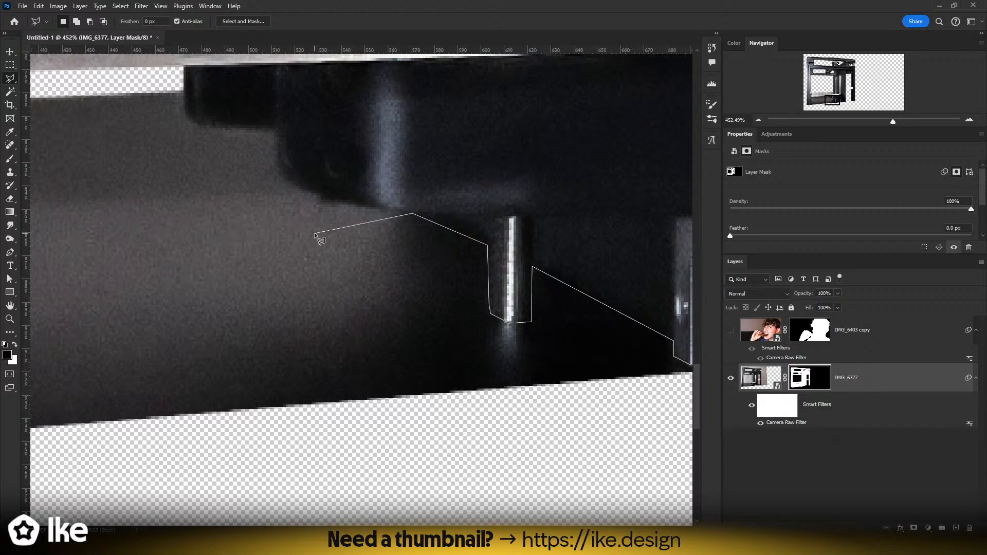
pyautogui.click(339, 202)
pyautogui.click(205, 125)
pyautogui.click(182, 87)
# - Extend the lasso through the masked strip, down the left post and below the dark surface, closing the selection beneath the vertical rail
pyautogui.hscroll(-14, 65, 113)
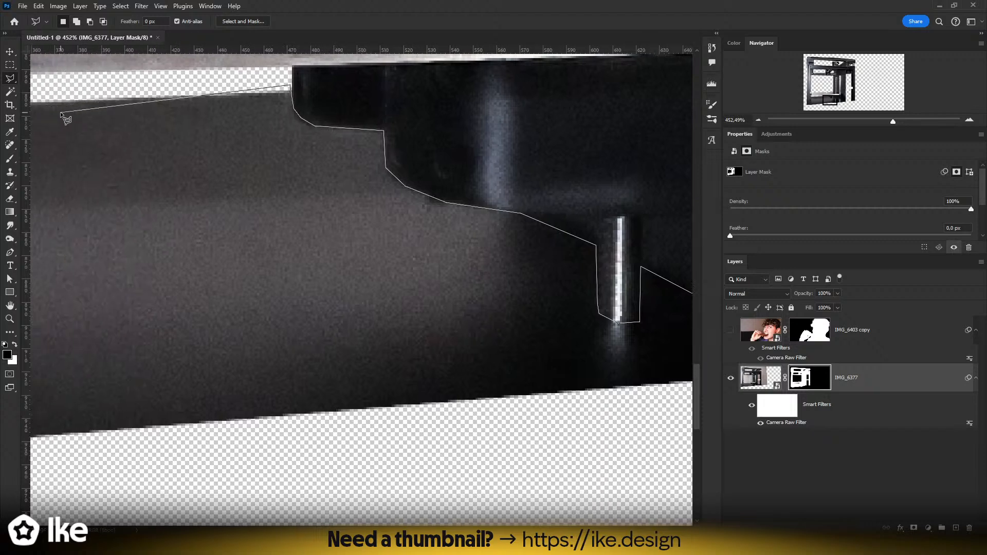
pyautogui.click(196, 111)
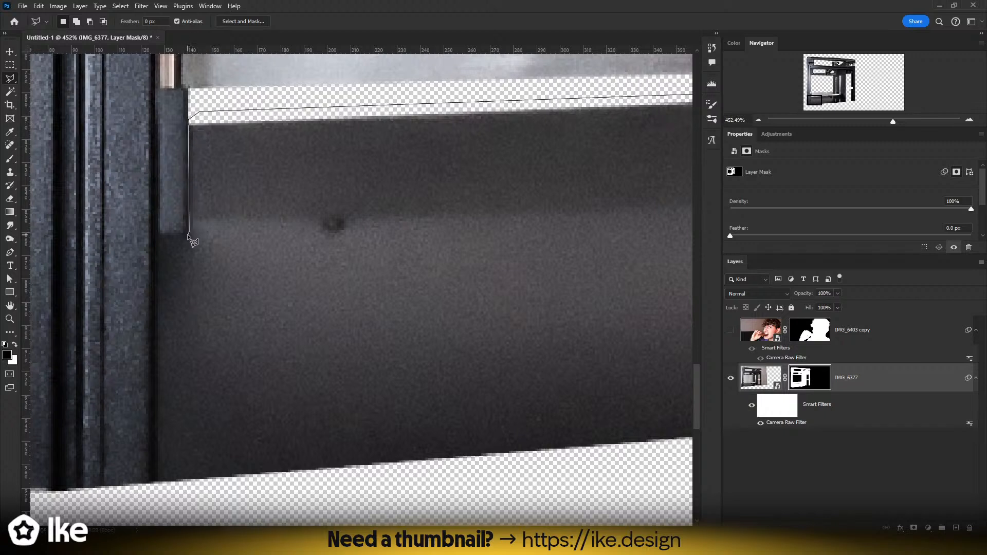
pyautogui.click(157, 238)
pyautogui.click(159, 495)
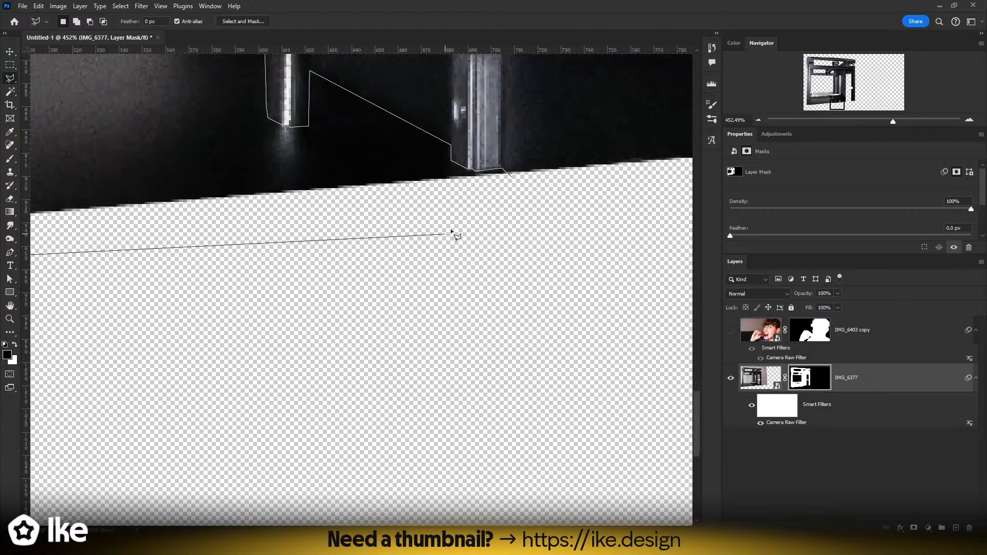
pyautogui.click(516, 182)
pyautogui.scroll(-10, 516, 182)
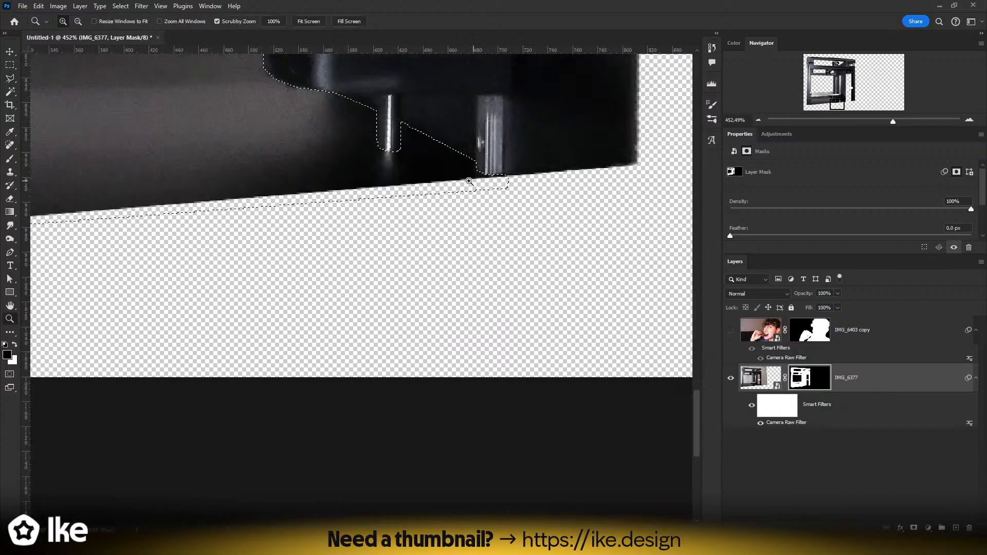
# - Paint out the selected leftover background below the printer bed on the IMG_6377 layer mask and clear the selection
pyautogui.press('b')
pyautogui.moveTo(351, 177); pyautogui.dragTo(474, 172)
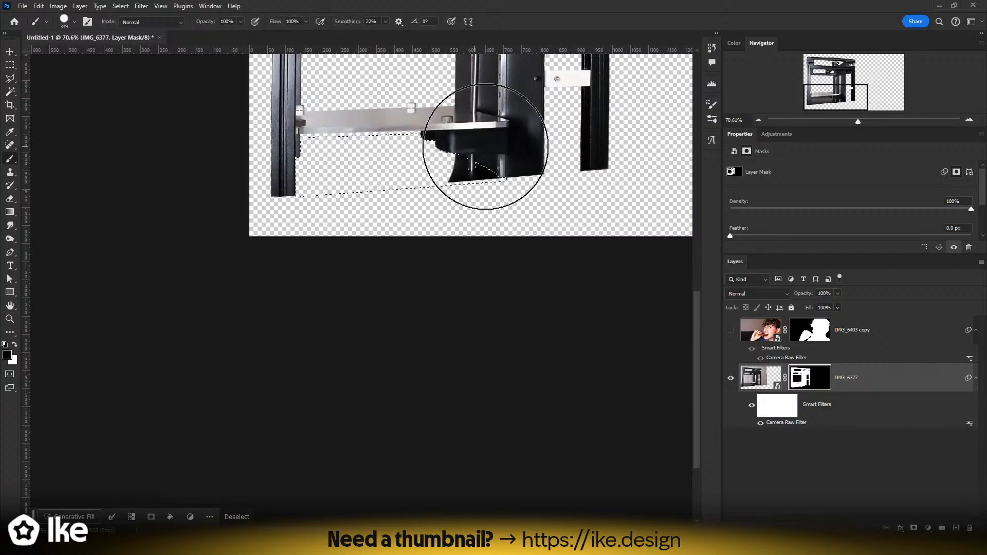
pyautogui.hotkey('ctrl', 'd')
pyautogui.moveTo(518, 136); pyautogui.dragTo(315, 395)
pyautogui.press('z')
pyautogui.moveTo(392, 349); pyautogui.dragTo(374, 336)
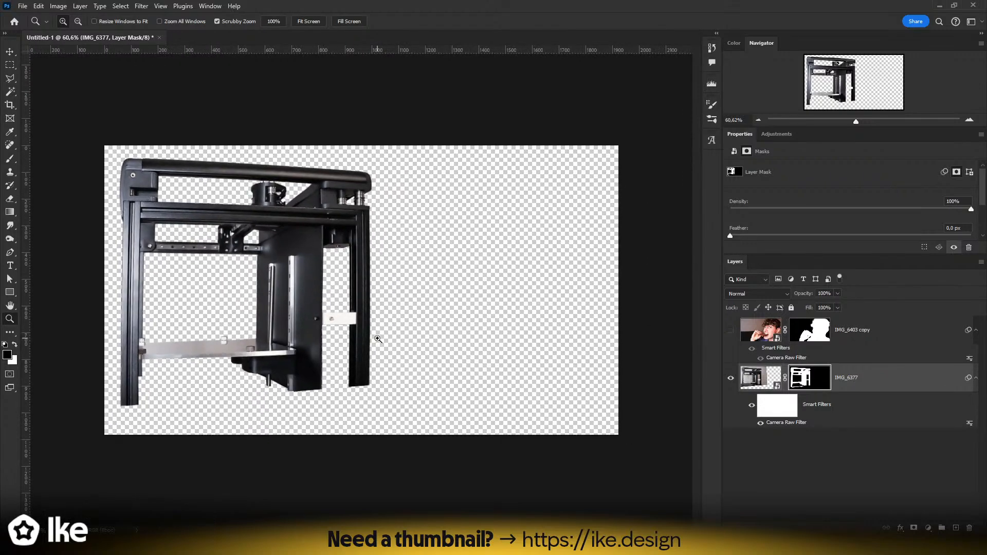
pyautogui.click(10, 52)
pyautogui.click(759, 382)
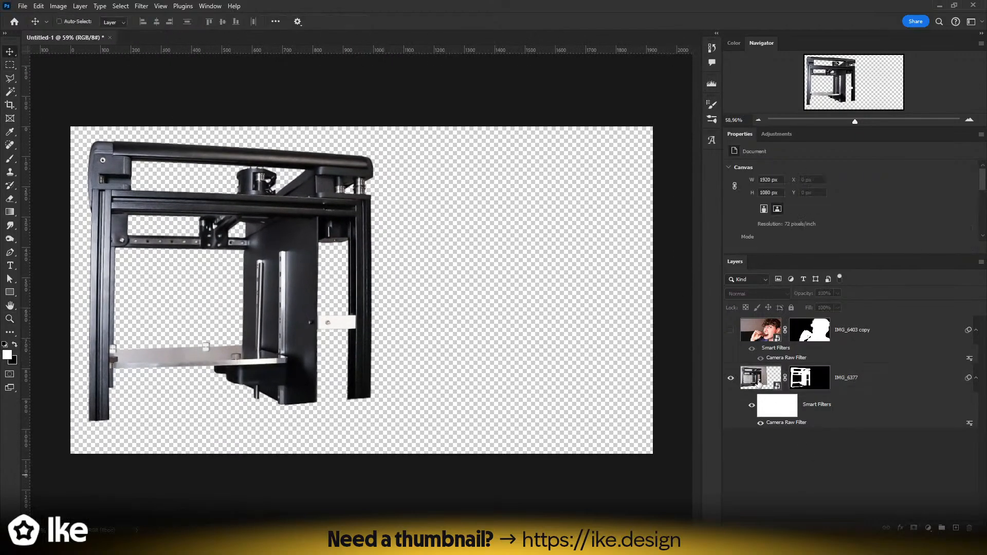
# - Show the IMG_6403 copy layer and open its layer mask in Select and Mask
pyautogui.click(730, 330)
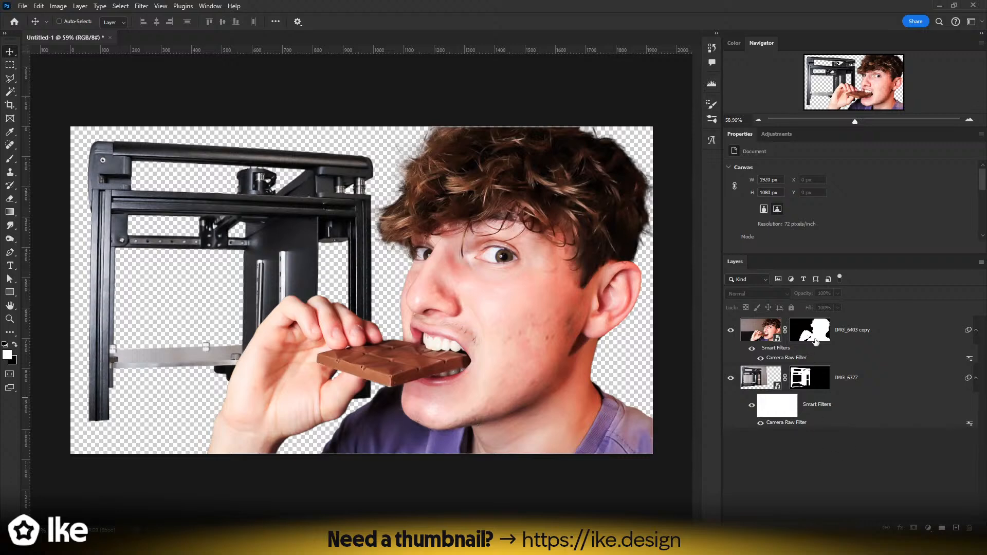
pyautogui.click(806, 333)
pyautogui.doubleClick(808, 334)
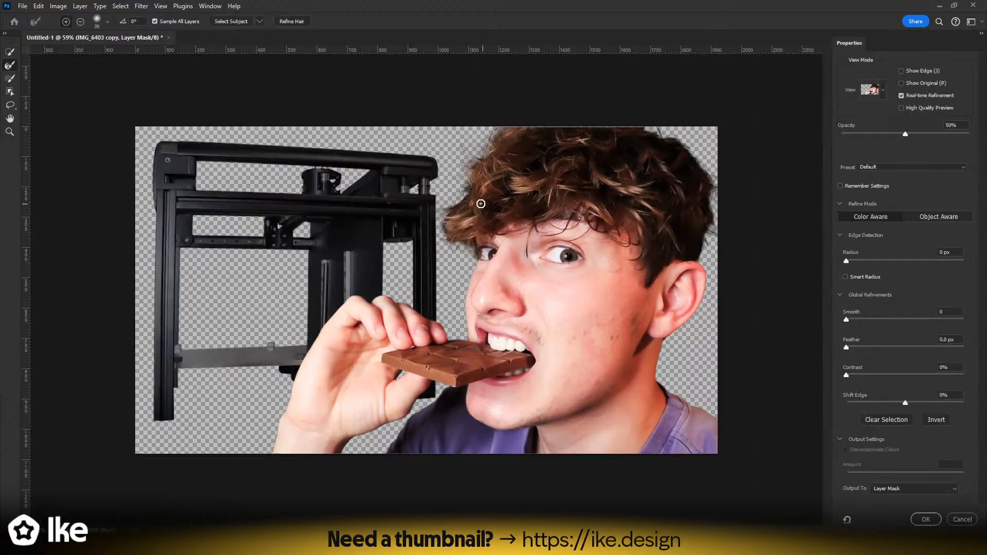
# - Refine the mask edge along the portrait's hair on the side facing the printer with the Refine Edge Brush
pyautogui.press('z')
pyautogui.moveTo(473, 200); pyautogui.dragTo(530, 199)
pyautogui.moveTo(473, 200)
pyautogui.mouseDown()
pyautogui.moveTo(452, 233)
pyautogui.moveTo(397, 260)
pyautogui.mouseUp()
pyautogui.click(10, 65)
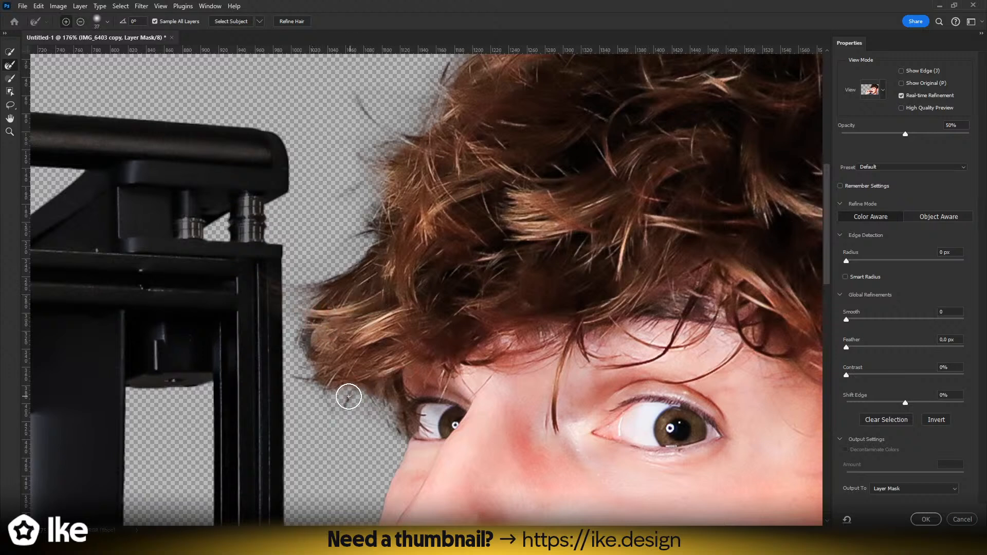
pyautogui.moveTo(410, 422)
pyautogui.mouseDown()
pyautogui.moveTo(346, 386)
pyautogui.moveTo(384, 417)
pyautogui.mouseUp()
pyautogui.moveTo(312, 352)
pyautogui.mouseDown()
pyautogui.moveTo(318, 296)
pyautogui.moveTo(350, 287)
pyautogui.moveTo(325, 286)
pyautogui.mouseUp()
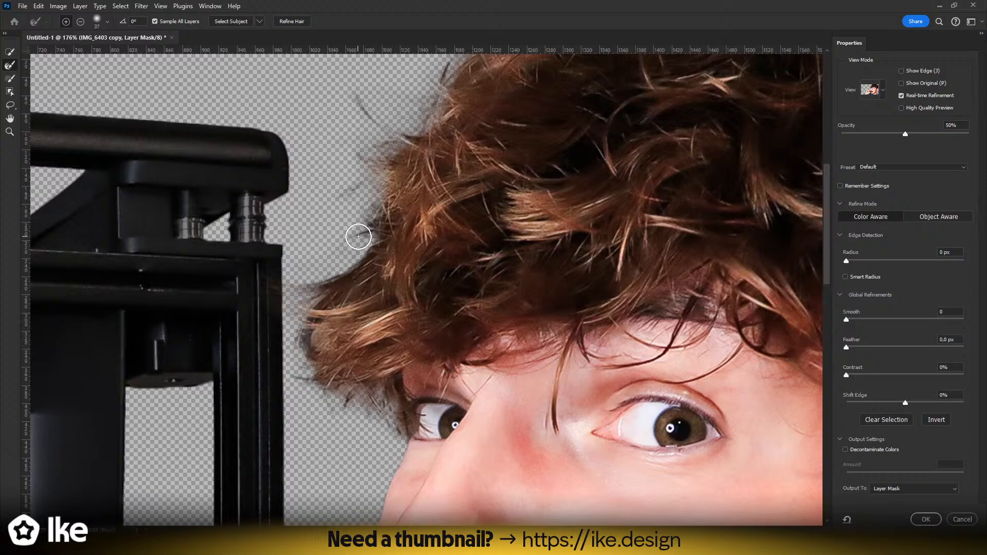
pyautogui.moveTo(358, 236); pyautogui.dragTo(386, 196)
pyautogui.moveTo(394, 229)
pyautogui.mouseDown()
pyautogui.moveTo(383, 337)
pyautogui.moveTo(353, 282)
pyautogui.moveTo(379, 251)
pyautogui.moveTo(425, 253)
pyautogui.moveTo(406, 284)
pyautogui.moveTo(356, 284)
pyautogui.moveTo(395, 239)
pyautogui.moveTo(368, 280)
pyautogui.moveTo(383, 234)
pyautogui.moveTo(434, 222)
pyautogui.moveTo(405, 222)
pyautogui.moveTo(483, 128)
pyautogui.mouseUp()
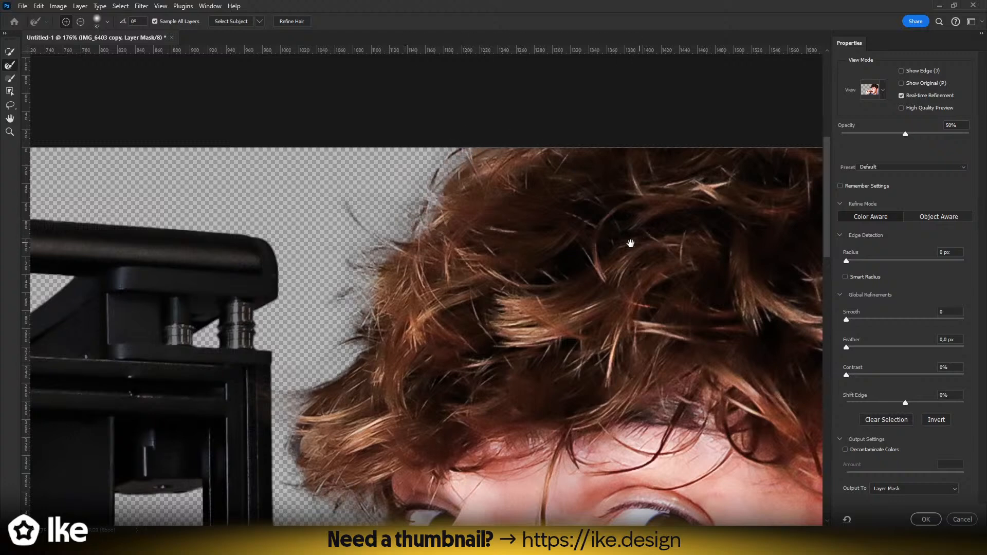
# - Refine the hair edge on the far side of the head above the ear and apply the result to the layer mask
pyautogui.moveTo(632, 238); pyautogui.dragTo(118, 283)
pyautogui.moveTo(399, 187)
pyautogui.mouseDown()
pyautogui.moveTo(469, 198)
pyautogui.moveTo(495, 218)
pyautogui.moveTo(492, 204)
pyautogui.moveTo(553, 260)
pyautogui.moveTo(566, 297)
pyautogui.moveTo(621, 357)
pyautogui.moveTo(623, 378)
pyautogui.moveTo(604, 390)
pyautogui.moveTo(581, 250)
pyautogui.moveTo(617, 348)
pyautogui.moveTo(573, 371)
pyautogui.moveTo(584, 397)
pyautogui.moveTo(575, 417)
pyautogui.moveTo(592, 434)
pyautogui.mouseUp()
pyautogui.click(918, 516)
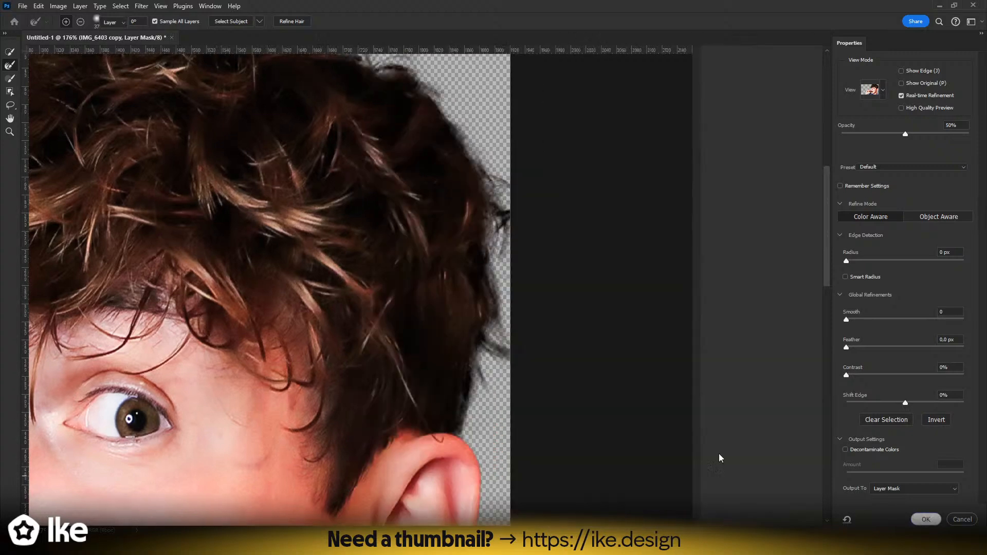
pyautogui.press('z')
pyautogui.moveTo(529, 388); pyautogui.dragTo(467, 375)
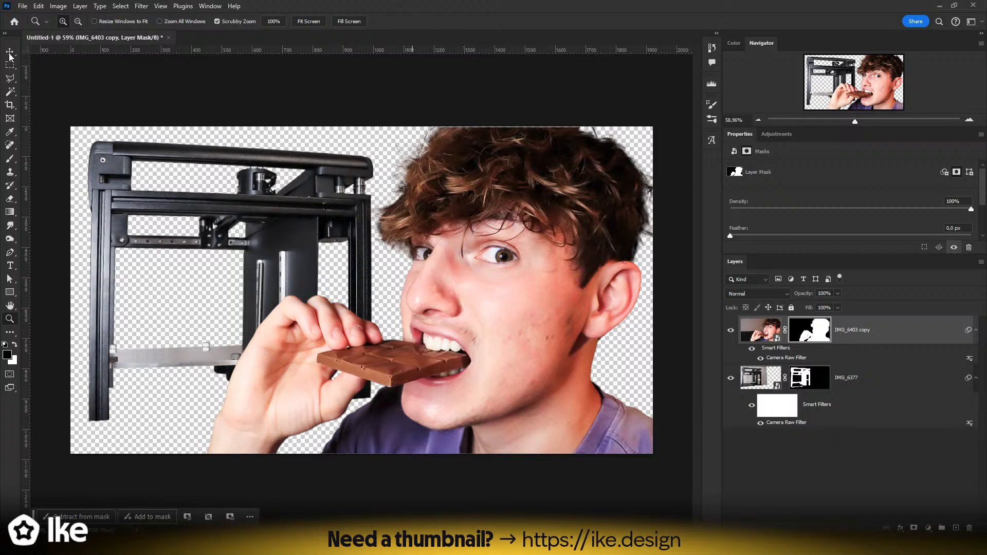
pyautogui.moveTo(409, 204)
pyautogui.mouseDown()
pyautogui.moveTo(462, 188)
pyautogui.moveTo(401, 198)
pyautogui.mouseUp()
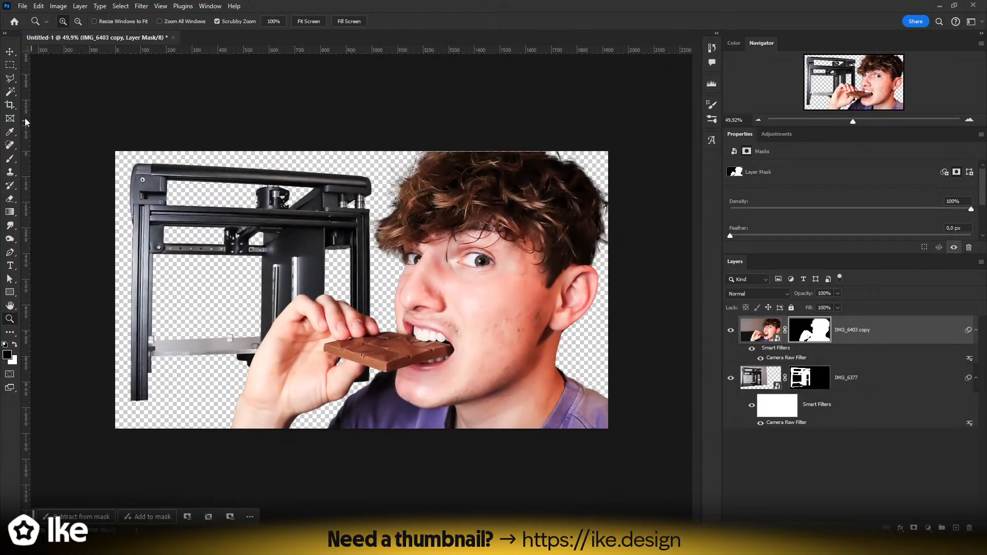
pyautogui.click(9, 52)
pyautogui.click(850, 449)
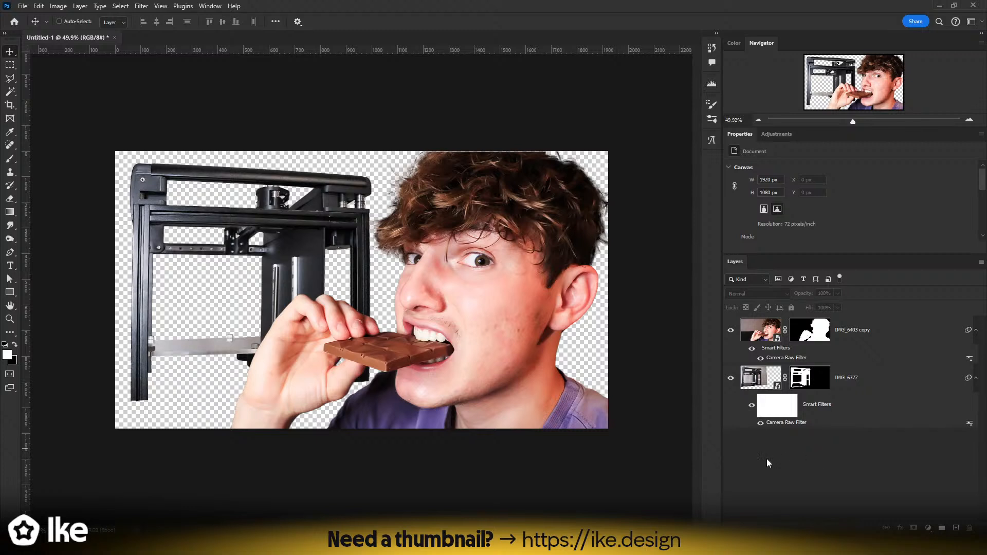
# - Examine the printer bed area of IMG_6377 with its layer mask switched off and on again
pyautogui.click(844, 387)
pyautogui.press('z')
pyautogui.moveTo(130, 414); pyautogui.dragTo(268, 414)
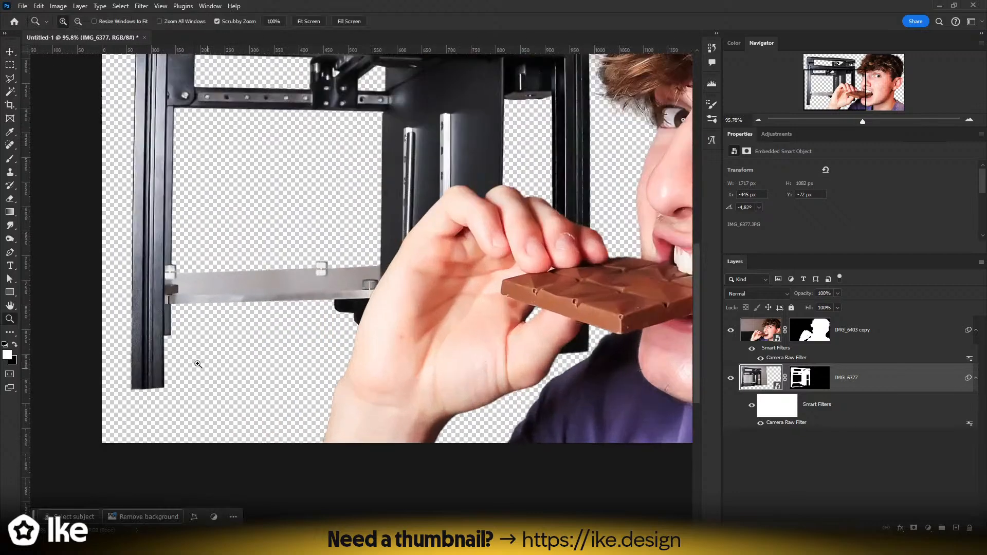
pyautogui.moveTo(196, 364); pyautogui.dragTo(295, 458)
pyautogui.moveTo(343, 384); pyautogui.dragTo(401, 359)
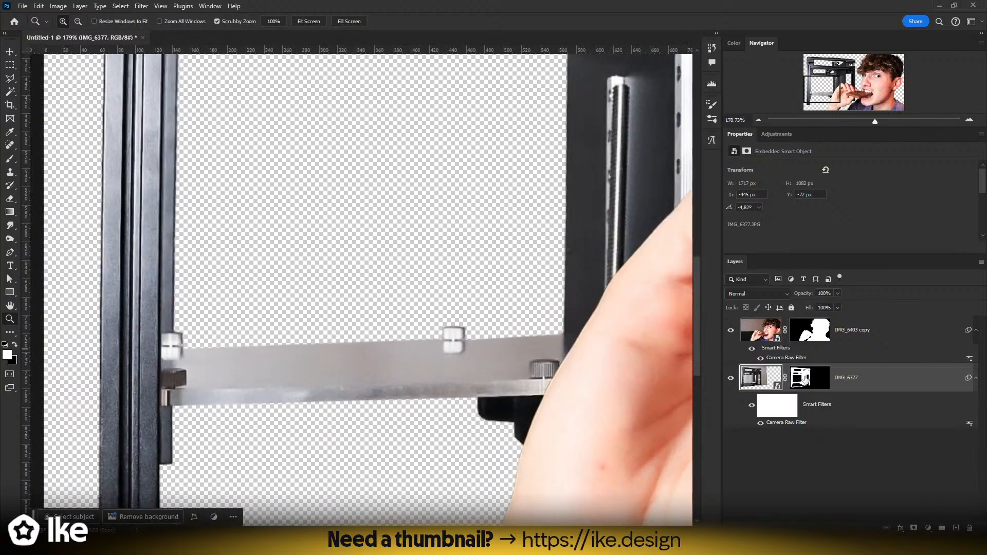
pyautogui.keyDown('shift'); pyautogui.click(810, 382); pyautogui.keyUp('shift')
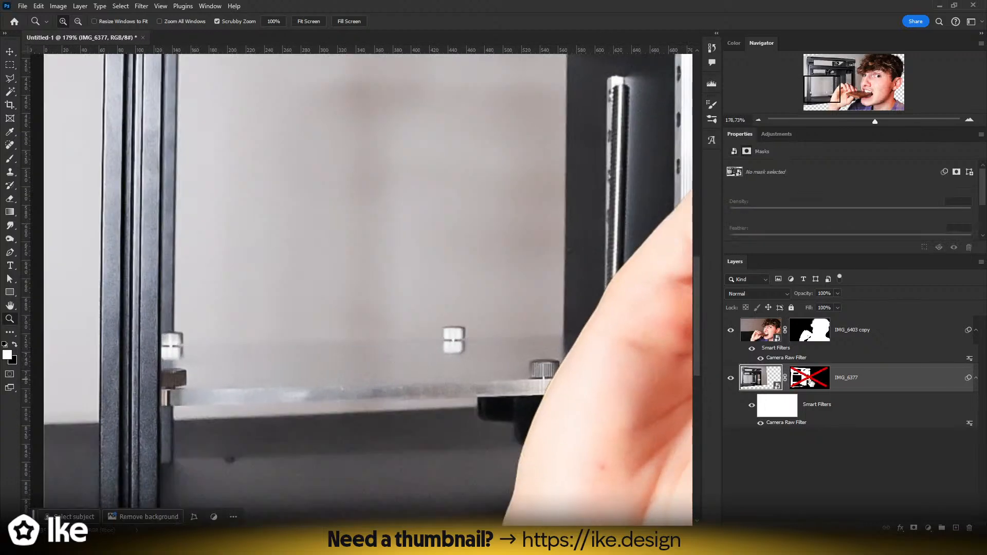
pyautogui.keyDown('shift'); pyautogui.click(811, 382); pyautogui.keyUp('shift')
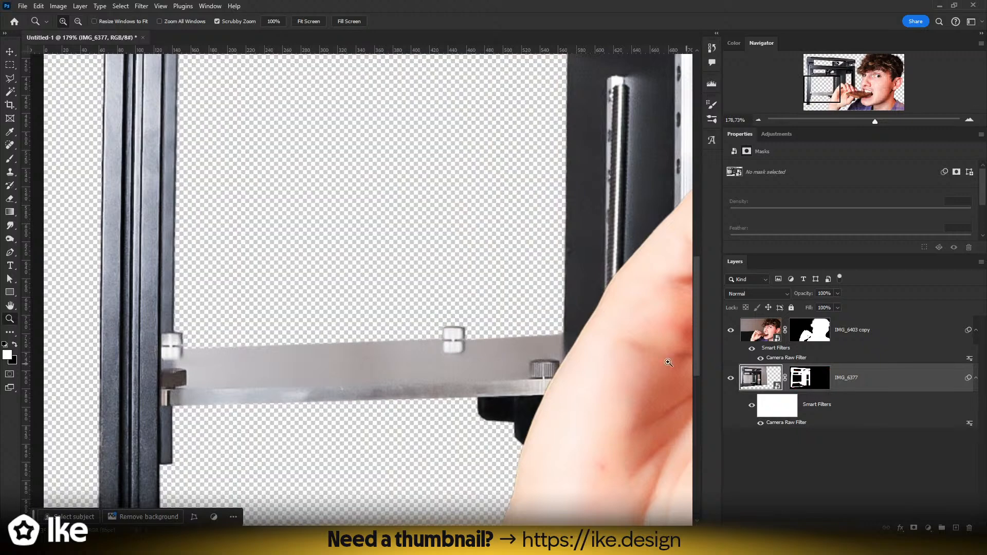
# - Reopen the Camera Raw filter of IMG_6377, set its Detail sharpening to 150 and check the frame up close
pyautogui.moveTo(419, 351); pyautogui.dragTo(350, 358)
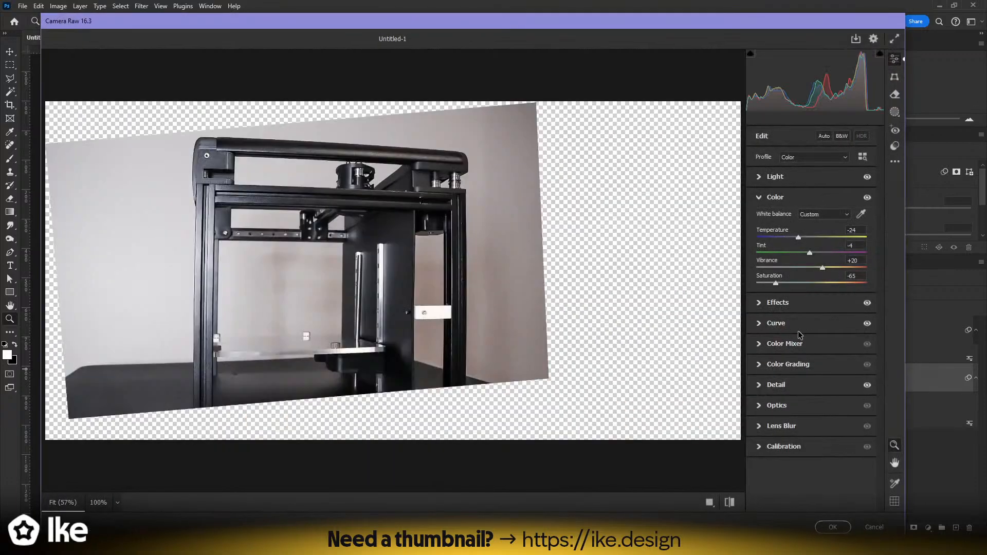
pyautogui.click(776, 384)
pyautogui.moveTo(791, 325); pyautogui.dragTo(944, 326)
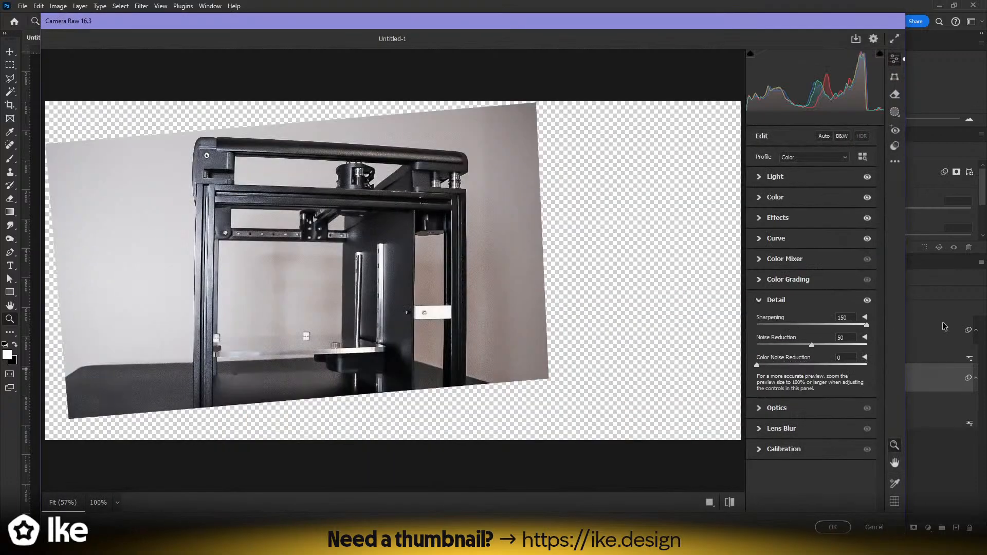
pyautogui.moveTo(232, 185); pyautogui.dragTo(356, 182)
pyautogui.moveTo(420, 235); pyautogui.dragTo(516, 227)
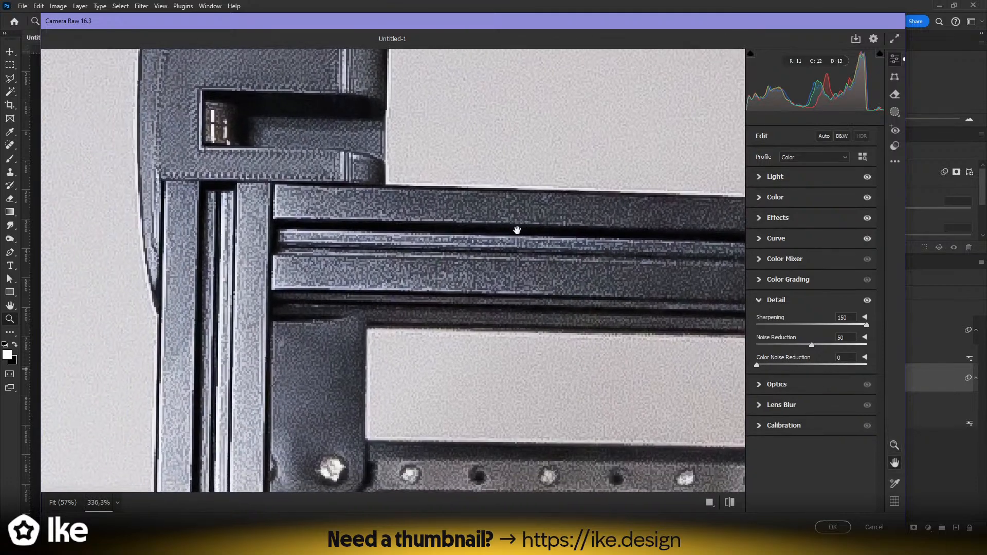
# - Set noise reduction and color noise reduction to 100 and sharpening to 88 for the printer photo
pyautogui.moveTo(812, 345); pyautogui.dragTo(950, 354)
pyautogui.moveTo(542, 295); pyautogui.dragTo(479, 283)
pyautogui.moveTo(479, 283); pyautogui.dragTo(254, 306)
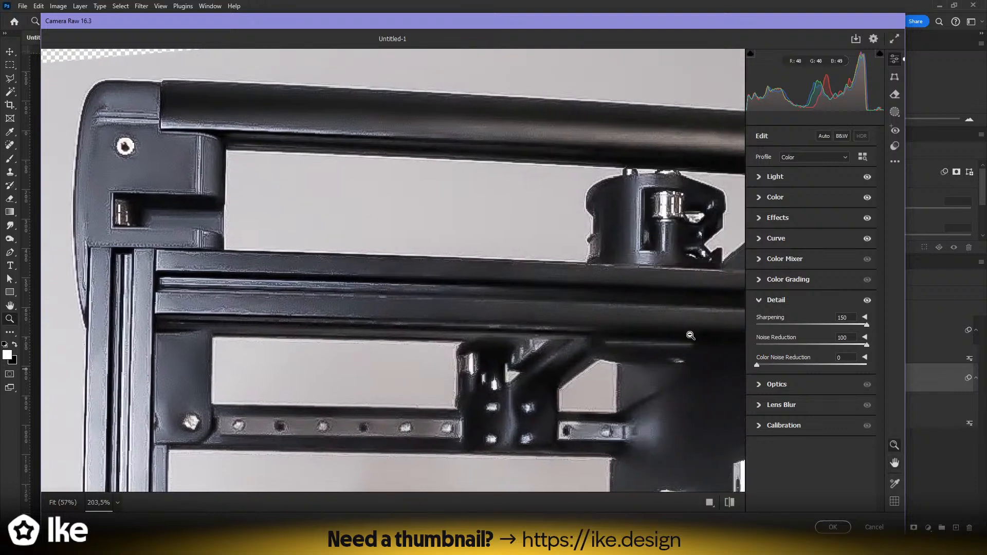
pyautogui.moveTo(756, 365); pyautogui.dragTo(885, 367)
pyautogui.moveTo(818, 325)
pyautogui.mouseDown()
pyautogui.moveTo(835, 326)
pyautogui.moveTo(807, 324)
pyautogui.moveTo(821, 326)
pyautogui.mouseUp()
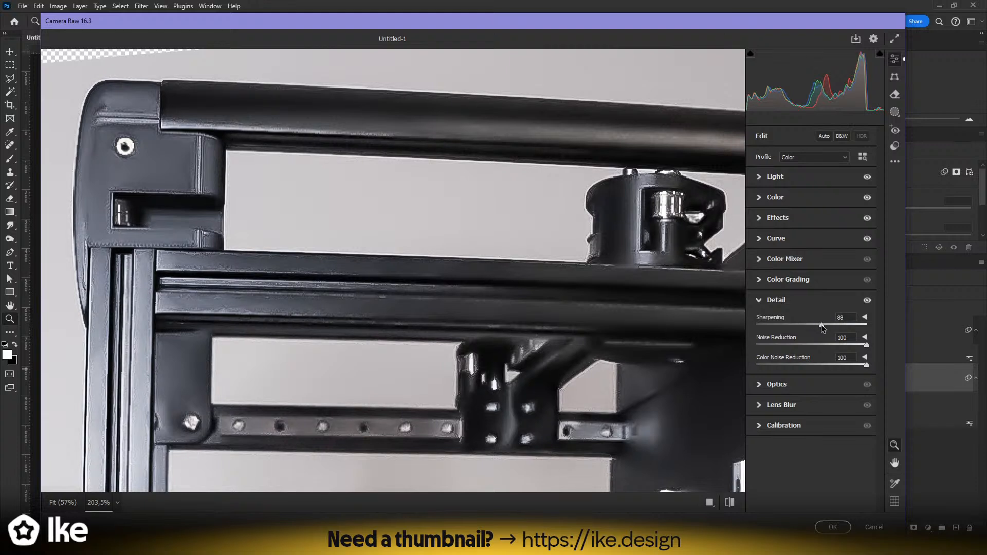
# - Compare the printer with and without the Detail adjustments and set noise reduction to 60
pyautogui.click(867, 301)
pyautogui.click(867, 300)
pyautogui.click(867, 302)
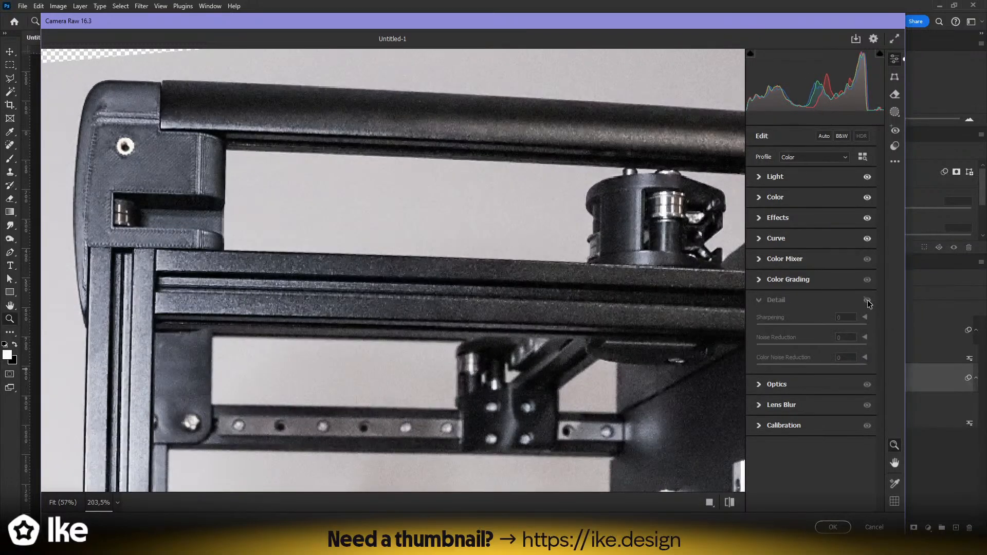
pyautogui.click(868, 302)
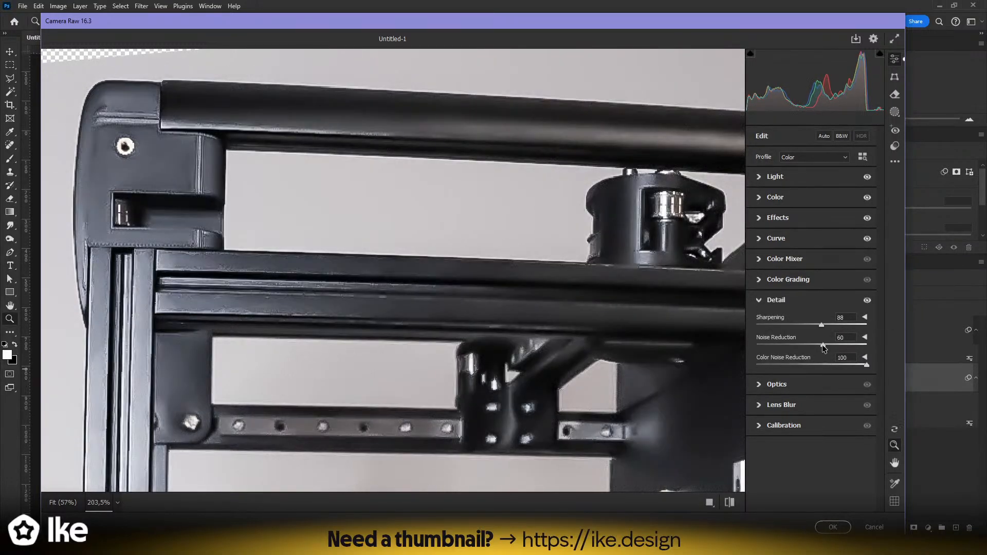
# - Toggle the Detail adjustments repeatedly to examine their effect on the printer's texture and edges
pyautogui.click(868, 302)
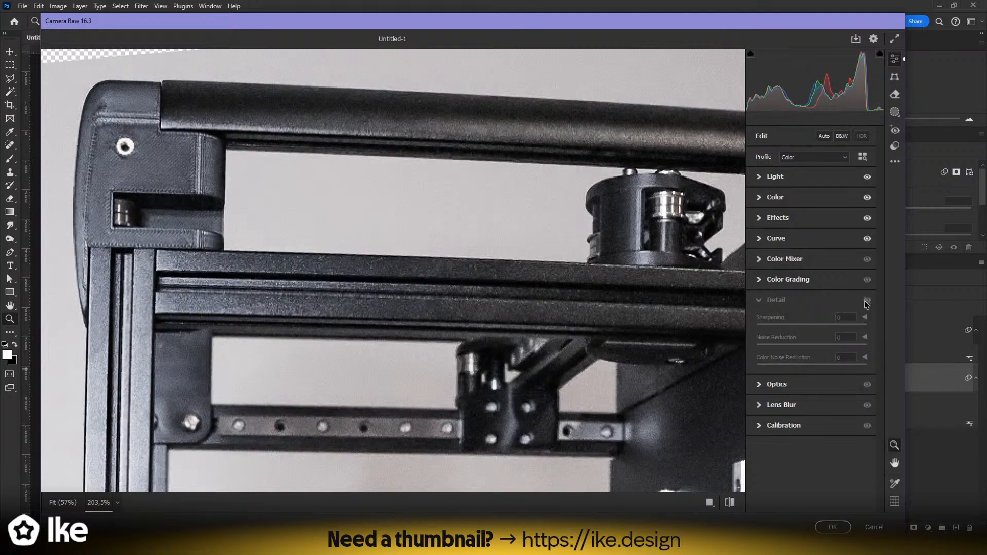
pyautogui.click(868, 302)
pyautogui.click(867, 302)
pyautogui.click(867, 302)
pyautogui.click(868, 302)
pyautogui.click(867, 302)
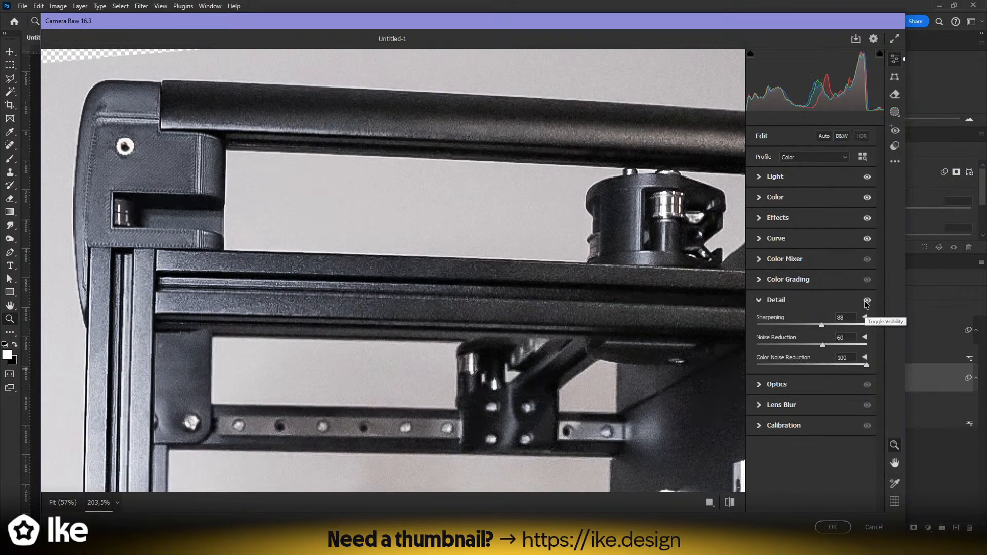
# - Set the printer photo's Whites to +40 and Blacks to -20 and apply the Camera Raw filter
pyautogui.click(775, 198)
pyautogui.click(775, 177)
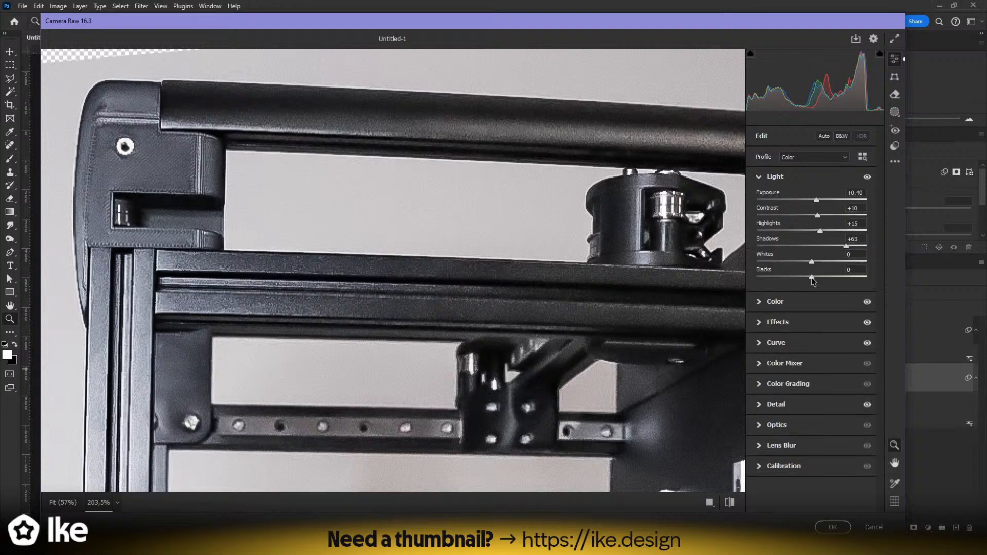
pyautogui.moveTo(811, 278); pyautogui.dragTo(834, 265)
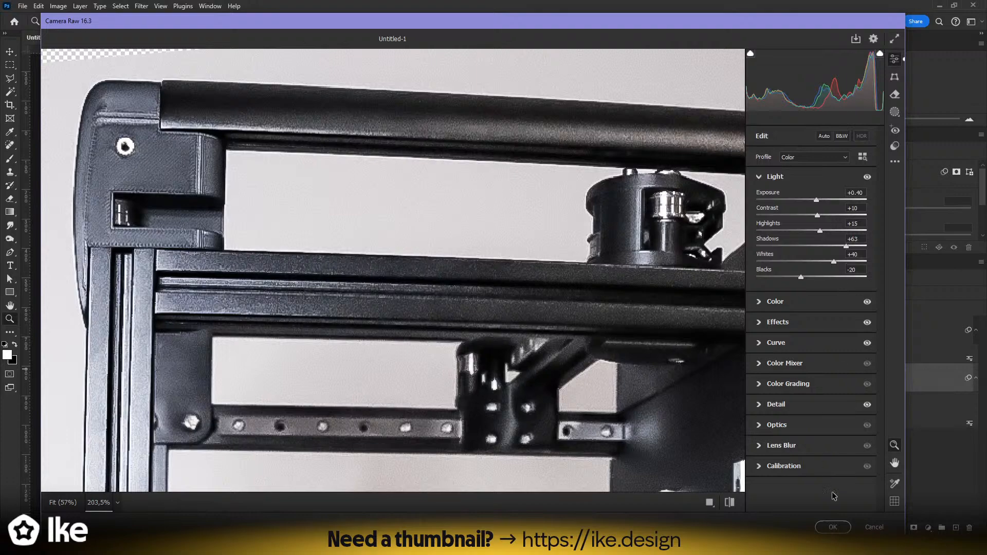
pyautogui.click(833, 527)
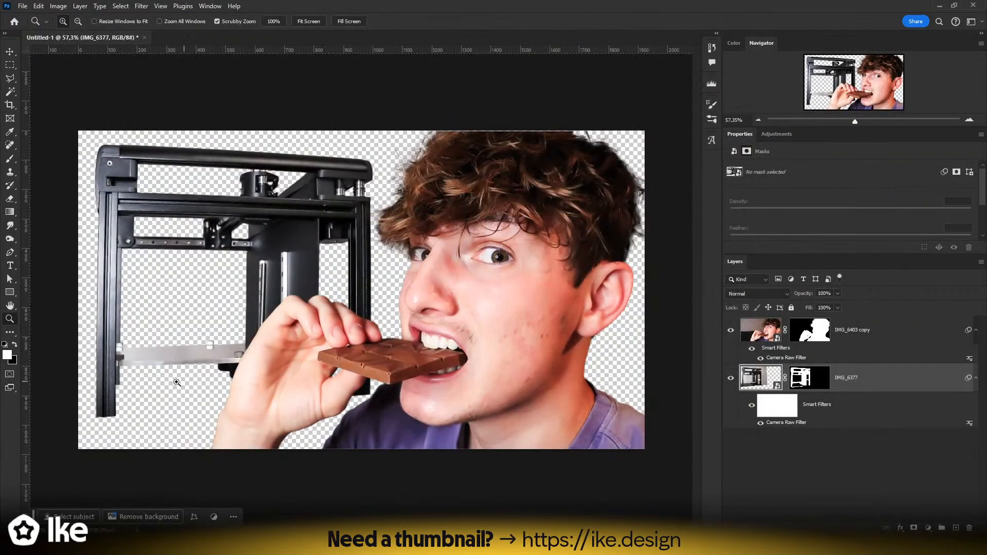
# - Examine the printer cutout up close and compare the composition with the IMG_6403 copy layer hidden and shown
pyautogui.moveTo(177, 382); pyautogui.dragTo(381, 389)
pyautogui.moveTo(463, 395); pyautogui.dragTo(393, 408)
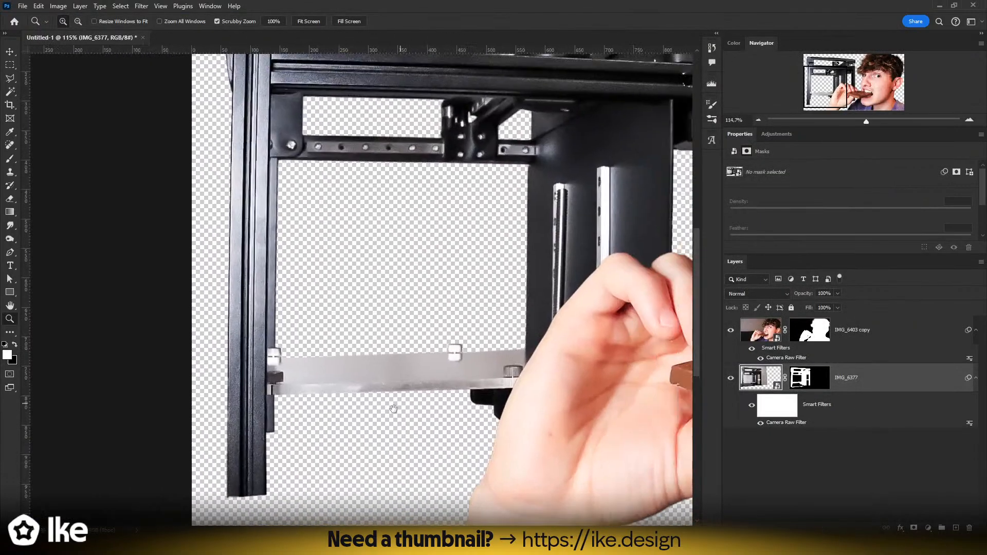
pyautogui.hotkey('ctrl', '0')
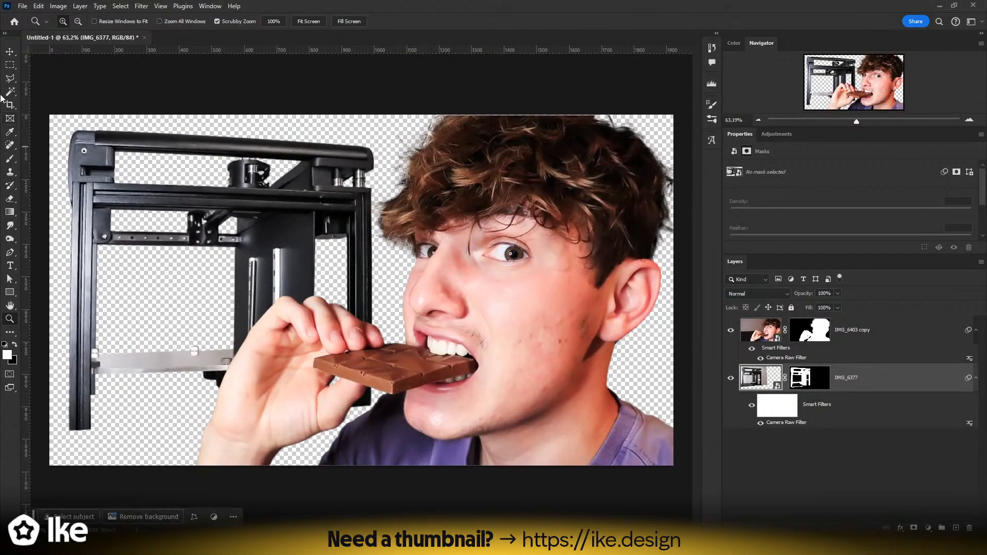
pyautogui.click(10, 51)
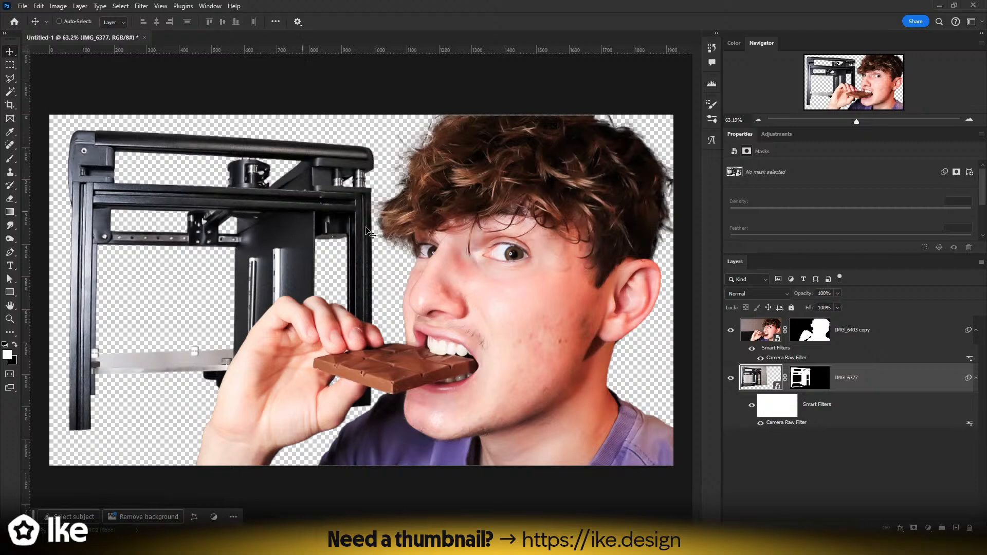
pyautogui.click(771, 466)
pyautogui.click(730, 330)
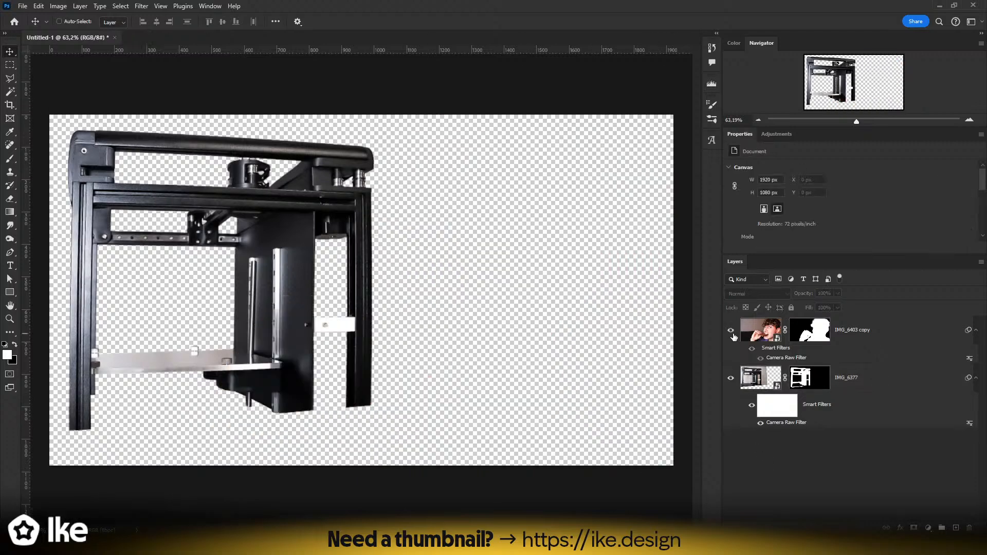
pyautogui.click(730, 329)
pyautogui.click(730, 330)
pyautogui.click(731, 330)
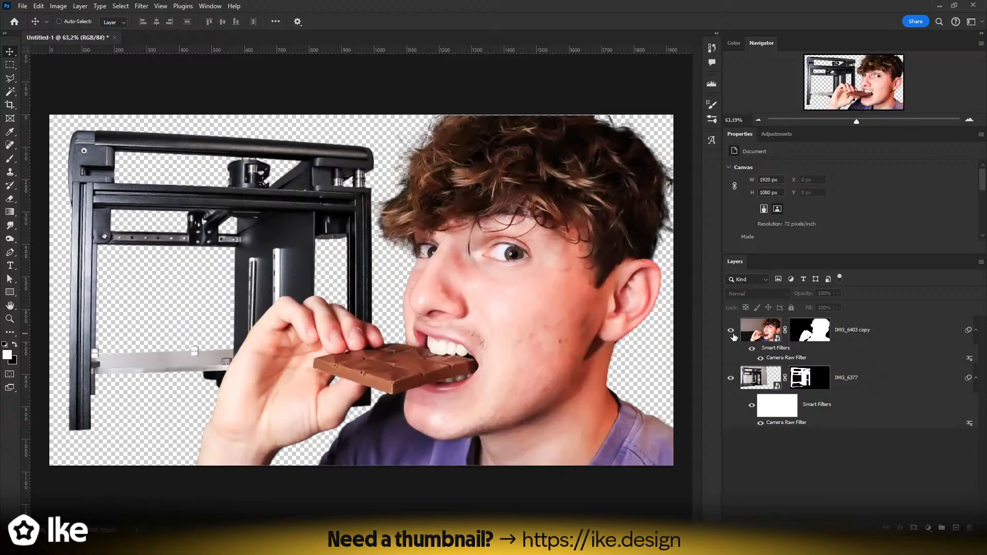
pyautogui.click(732, 332)
pyautogui.click(732, 332)
# - Select the layer mask of IMG_6403 copy and check the edge at the top of the hair
pyautogui.click(807, 331)
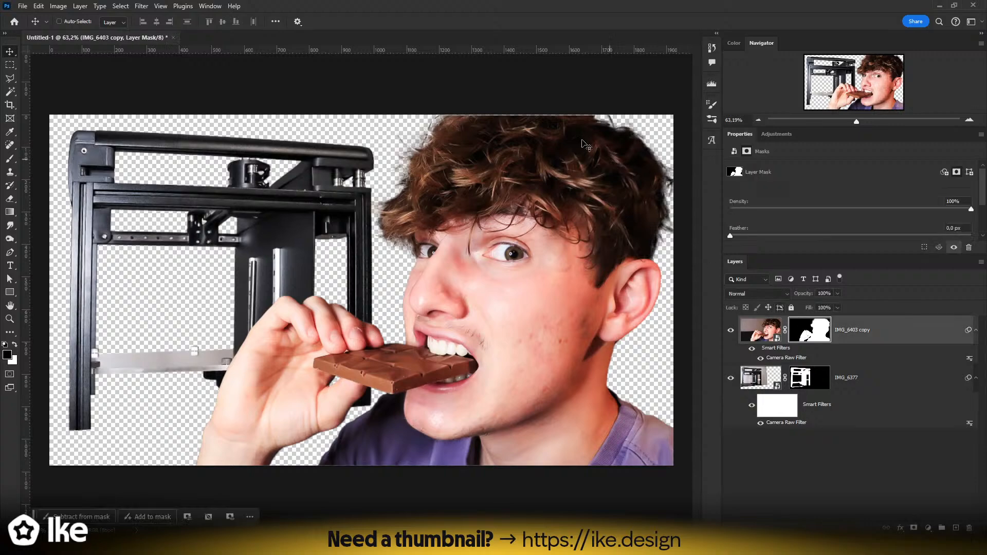
pyautogui.press('z')
pyautogui.moveTo(566, 115); pyautogui.dragTo(555, 142)
pyautogui.hotkey('ctrl', '0')
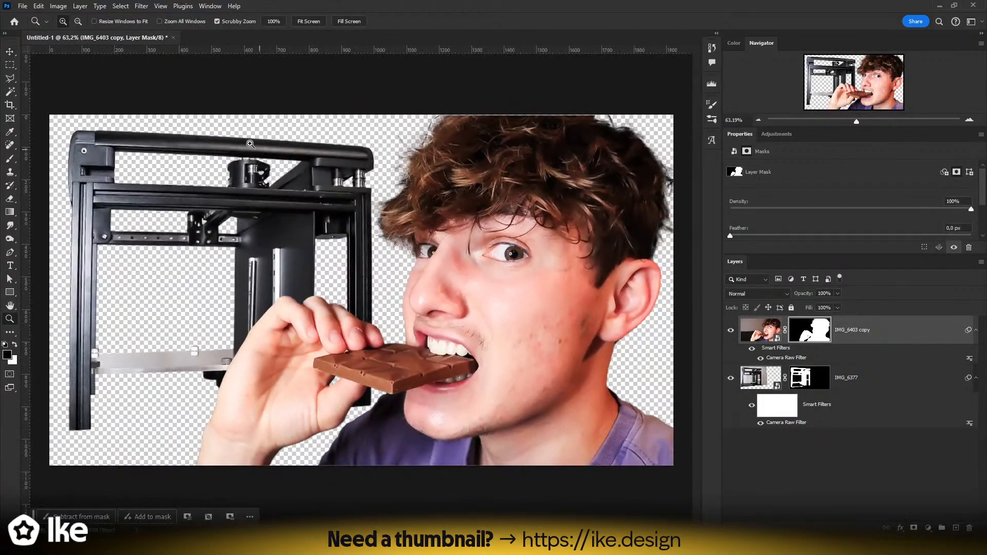
# - Add a new empty layer above the IMG_6403 copy layer
pyautogui.click(19, 52)
pyautogui.click(832, 483)
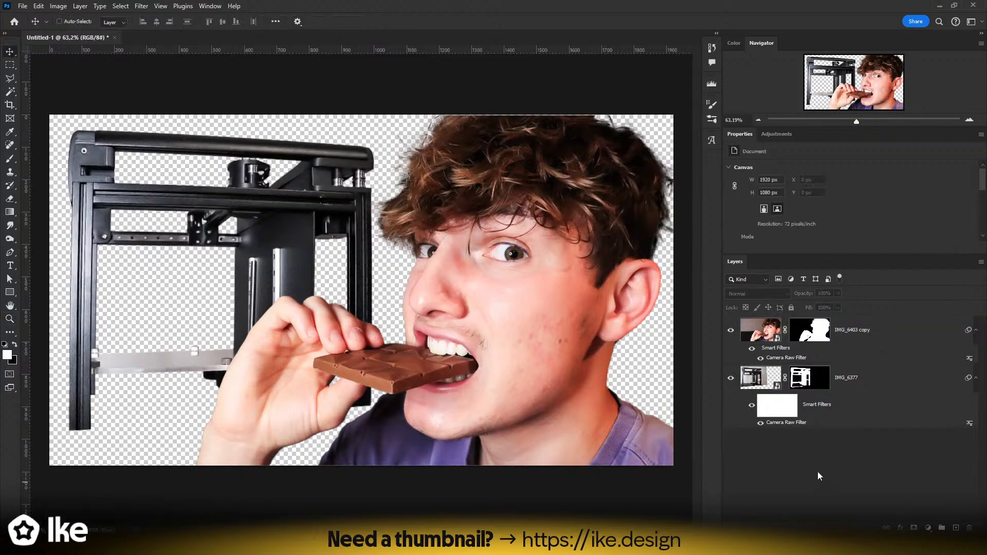
pyautogui.click(764, 335)
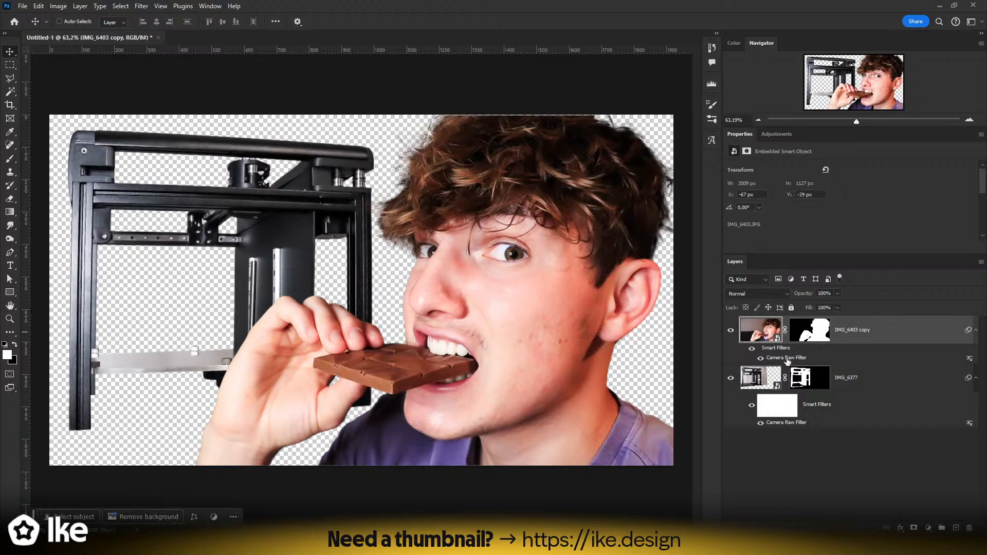
pyautogui.moveTo(787, 362)
pyautogui.mouseDown()
pyautogui.moveTo(966, 514)
pyautogui.moveTo(873, 419)
pyautogui.moveTo(779, 352)
pyautogui.mouseUp()
pyautogui.click(955, 528)
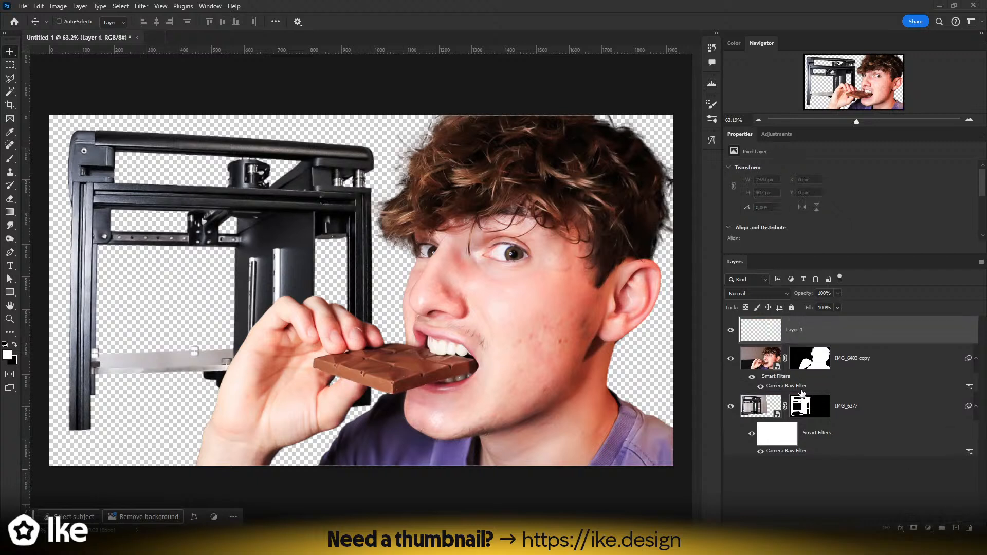
# - Duplicate the IMG_6403 copy layer and delete the empty Layer 1
pyautogui.click(797, 348)
pyautogui.hotkey('ctrl', 'j')
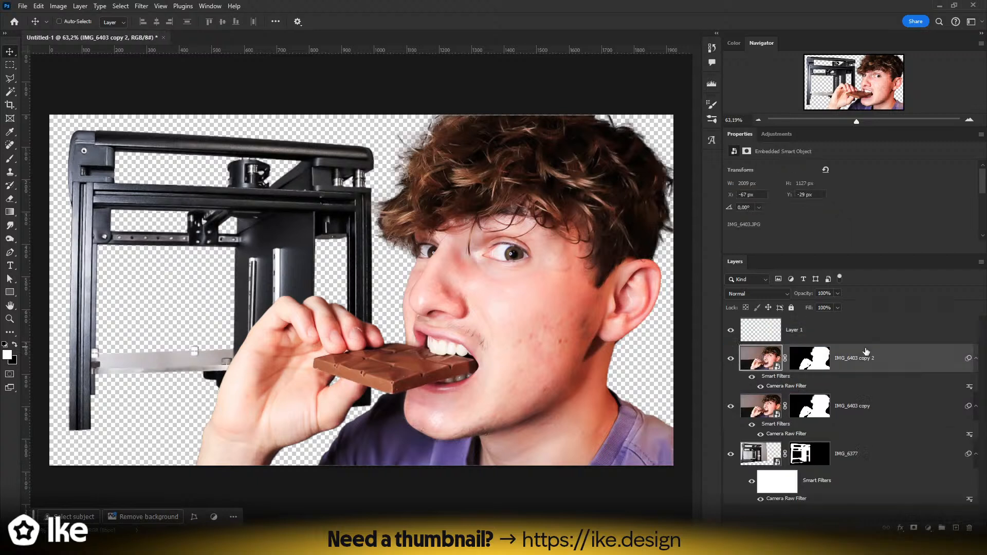
pyautogui.moveTo(781, 335); pyautogui.dragTo(969, 528)
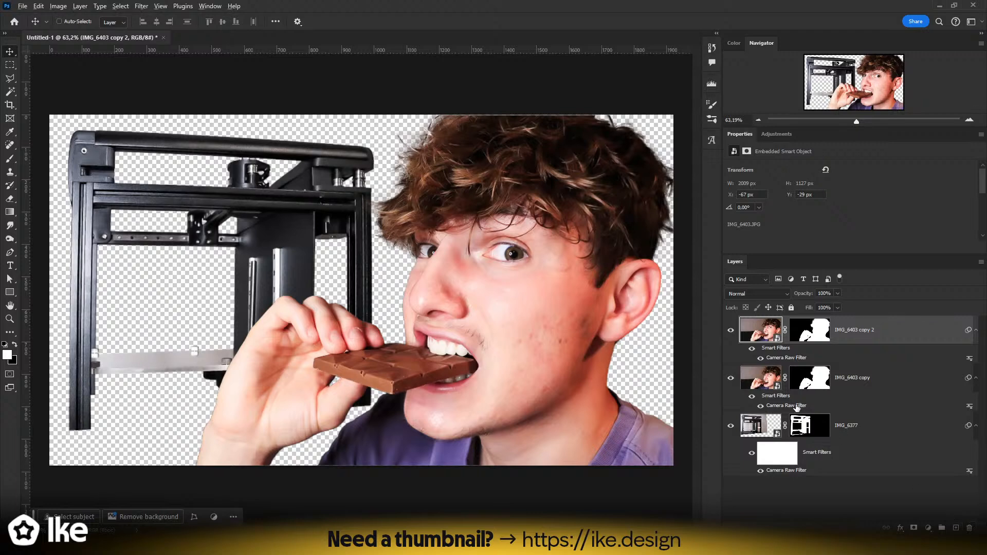
# - Remove the Camera Raw smart filter from the original IMG_6403 copy layer and convert that layer to a smart object
pyautogui.moveTo(782, 405); pyautogui.dragTo(968, 529)
pyautogui.rightClick(889, 379)
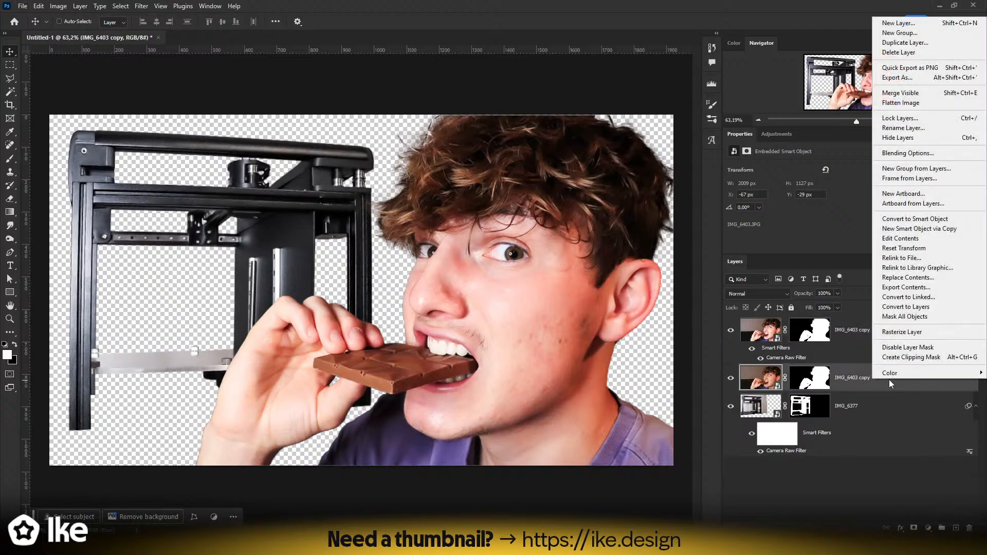
pyautogui.click(901, 222)
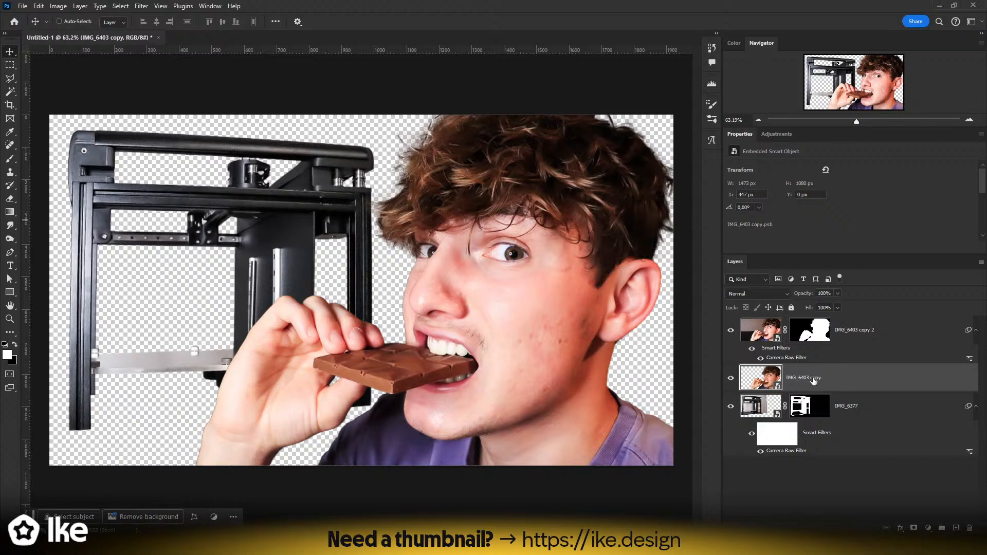
# - Open the contents of the IMG_6403 copy smart object and add an empty layer clipped to the portrait
pyautogui.doubleClick(768, 380)
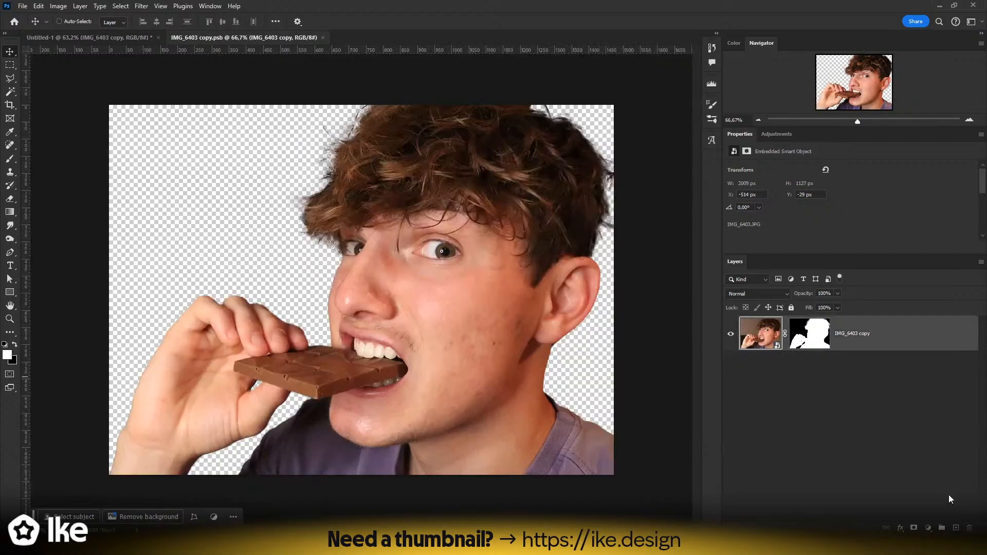
pyautogui.click(956, 528)
pyautogui.keyDown('alt'); pyautogui.click(808, 350); pyautogui.keyUp('alt')
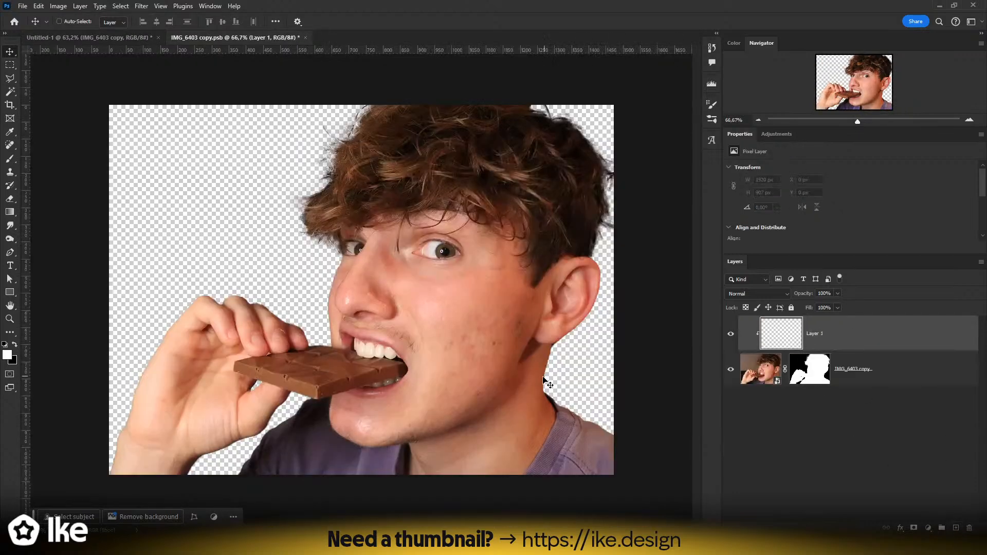
# - Remove the red spots in the middle of the cheek on Layer 1 with a 52 px Spot Healing Brush
pyautogui.press('z')
pyautogui.moveTo(501, 360); pyautogui.dragTo(547, 359)
pyautogui.moveTo(468, 343); pyautogui.dragTo(476, 320)
pyautogui.moveTo(404, 319); pyautogui.dragTo(416, 312)
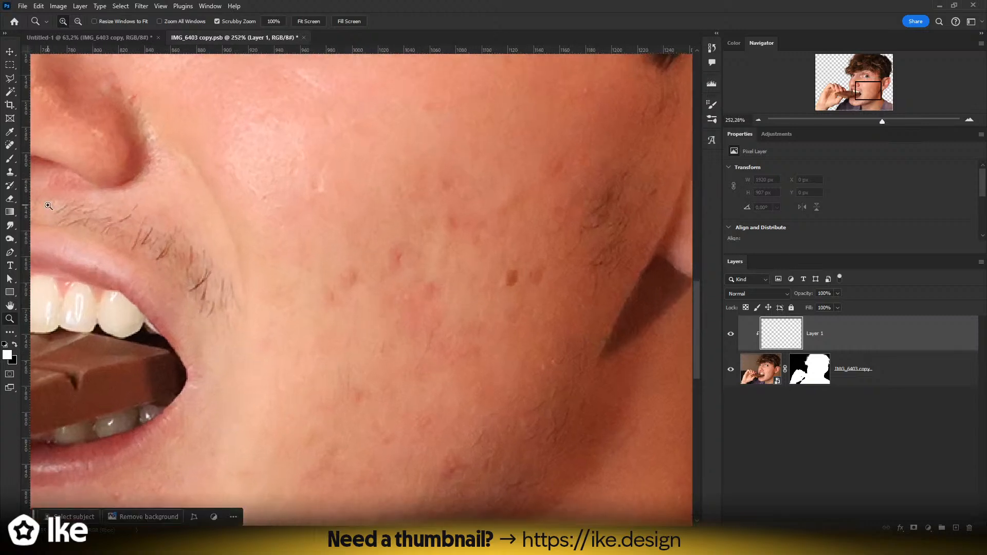
pyautogui.click(11, 146)
pyautogui.moveTo(411, 257)
pyautogui.mouseDown()
pyautogui.moveTo(391, 262)
pyautogui.moveTo(404, 257)
pyautogui.moveTo(428, 291)
pyautogui.mouseUp()
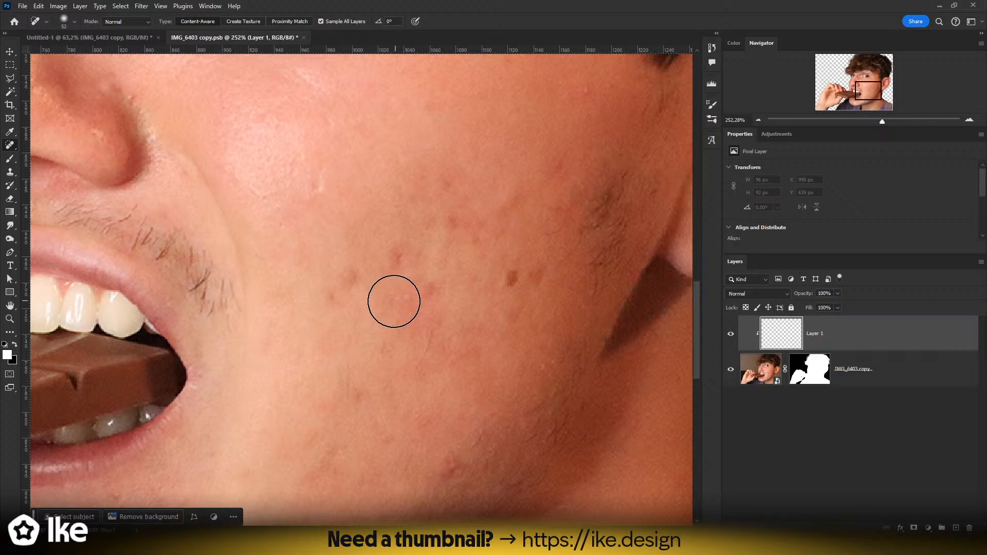
pyautogui.moveTo(339, 298)
pyautogui.mouseDown()
pyautogui.moveTo(465, 210)
pyautogui.moveTo(476, 255)
pyautogui.moveTo(512, 276)
pyautogui.moveTo(481, 256)
pyautogui.mouseUp()
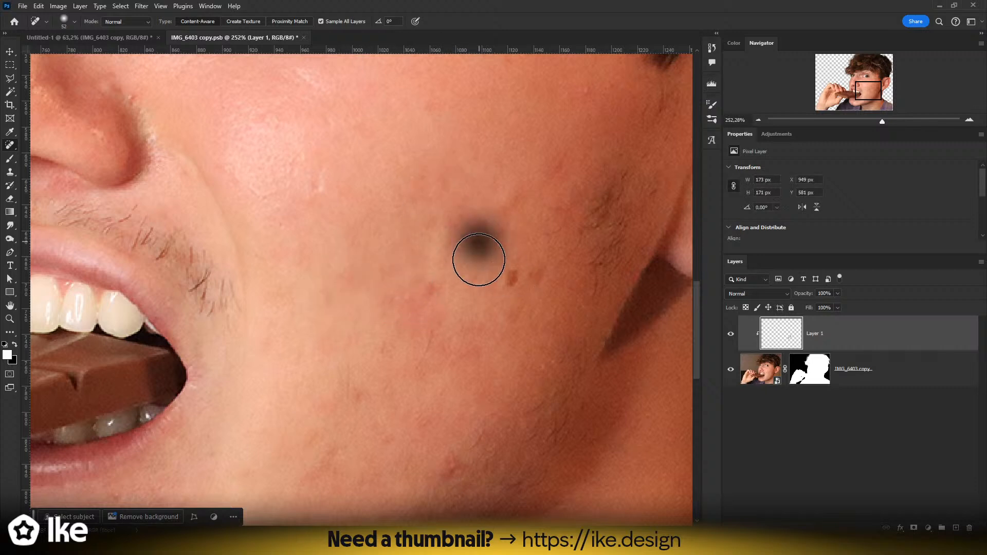
# - Heal the blemishes and the dark moles on the outer cheek in front of the ear
pyautogui.click(568, 152)
pyautogui.click(557, 169)
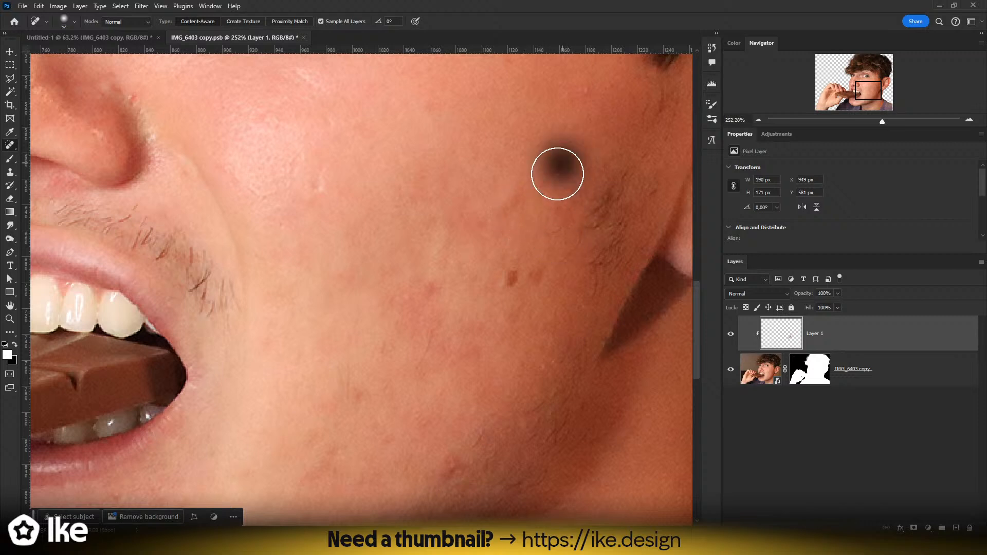
pyautogui.click(509, 198)
pyautogui.click(532, 271)
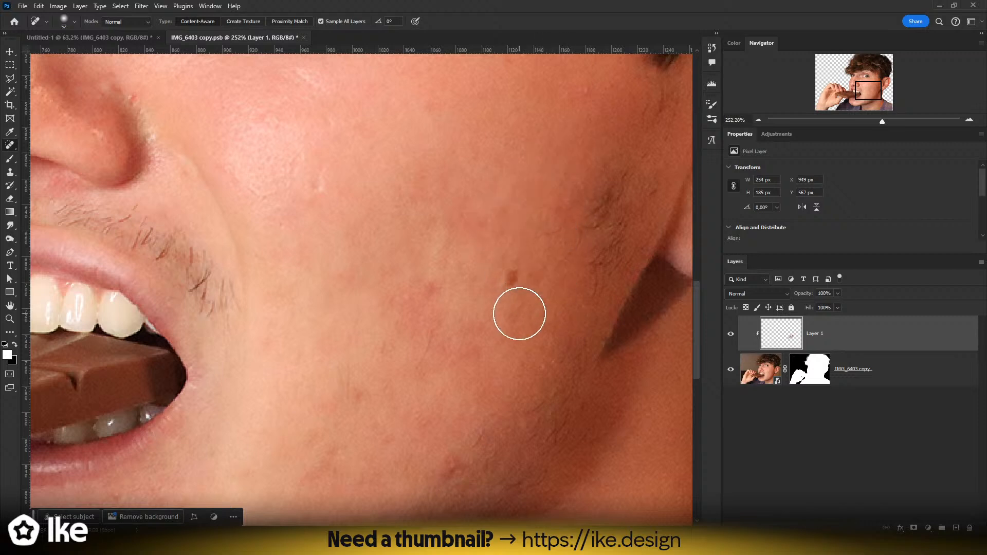
pyautogui.click(529, 260)
pyautogui.click(499, 358)
pyautogui.click(522, 318)
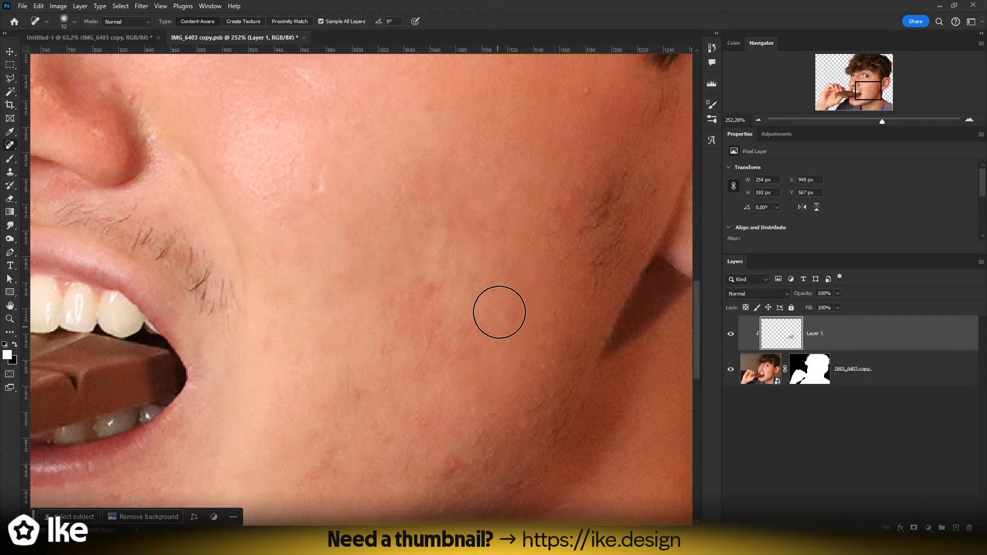
# - Heal the remaining reddish patches from the middle of the cheek down toward the jaw
pyautogui.click(474, 219)
pyautogui.click(501, 214)
pyautogui.click(434, 246)
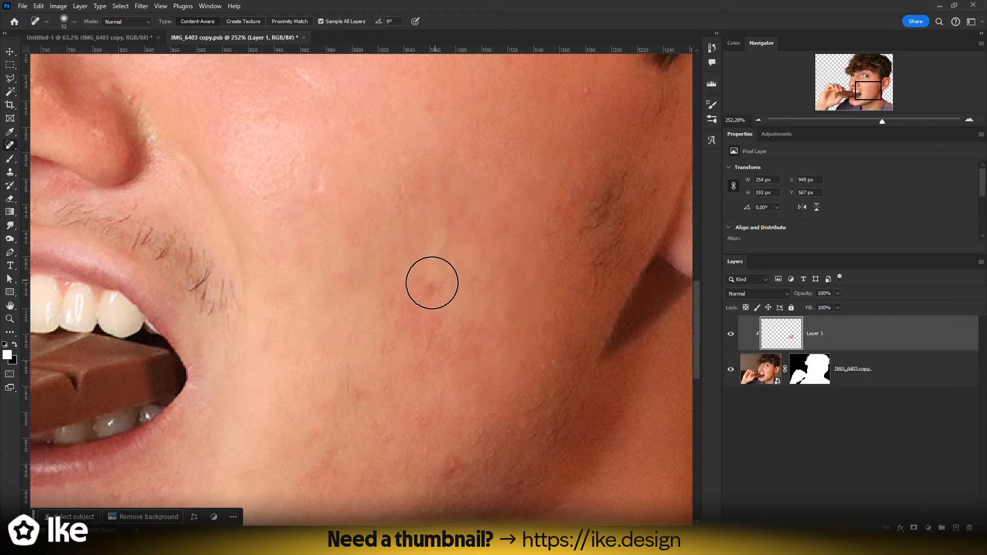
pyautogui.click(401, 309)
pyautogui.click(441, 324)
pyautogui.moveTo(453, 341); pyautogui.dragTo(411, 295)
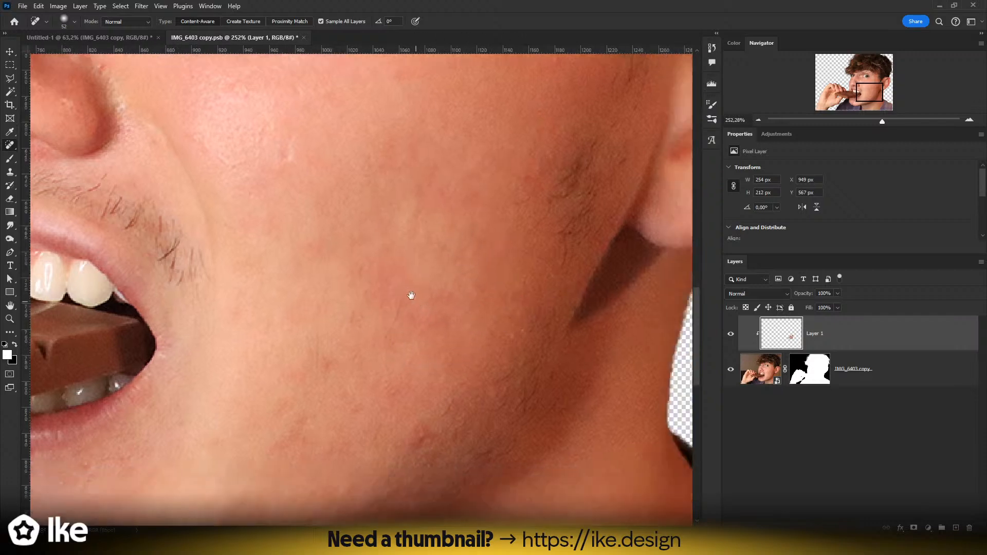
pyautogui.click(424, 323)
pyautogui.click(414, 434)
pyautogui.click(414, 403)
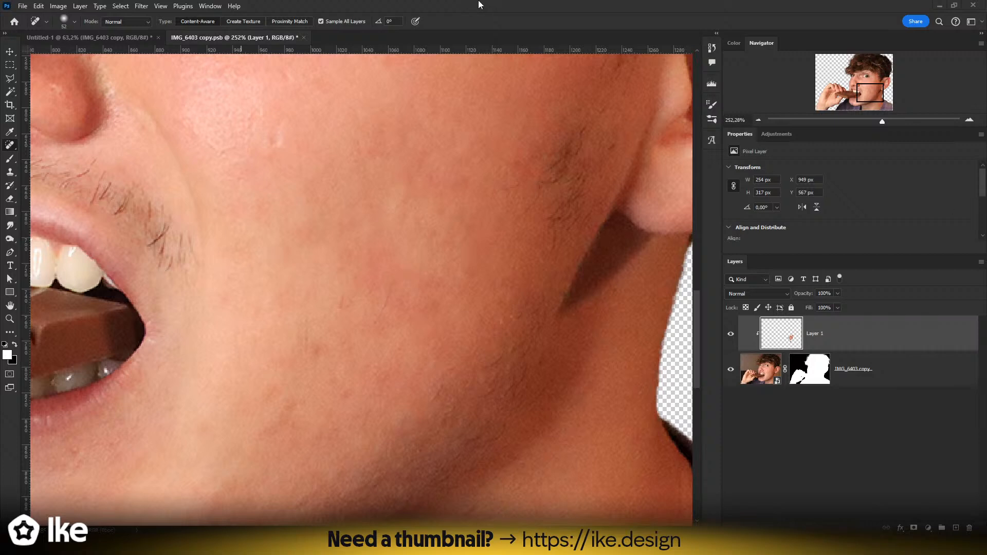
# - Heal the spots on the lower cheek between the corner of the mouth and the jawline
pyautogui.moveTo(425, 253)
pyautogui.mouseDown()
pyautogui.moveTo(440, 282)
pyautogui.moveTo(381, 145)
pyautogui.mouseUp()
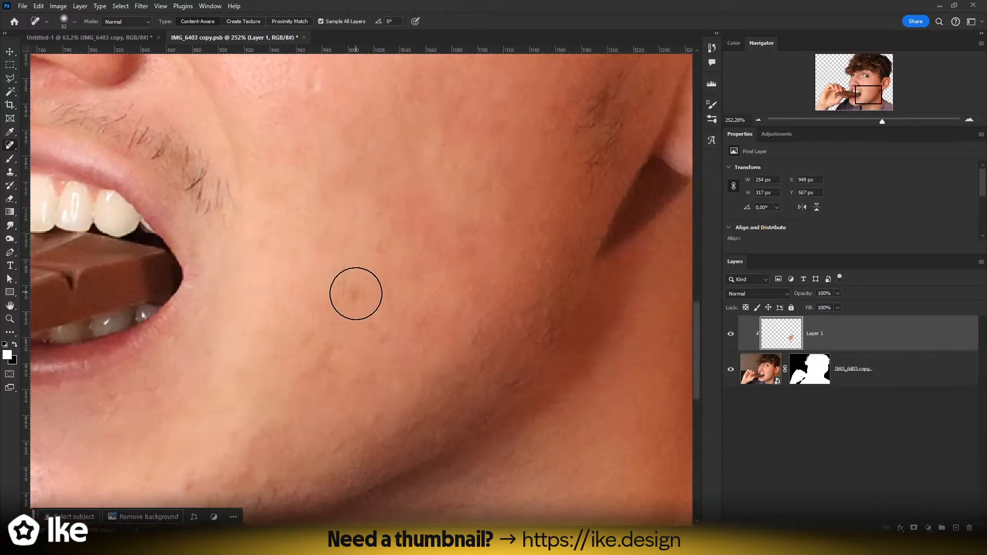
pyautogui.click(355, 294)
pyautogui.click(315, 370)
pyautogui.click(318, 343)
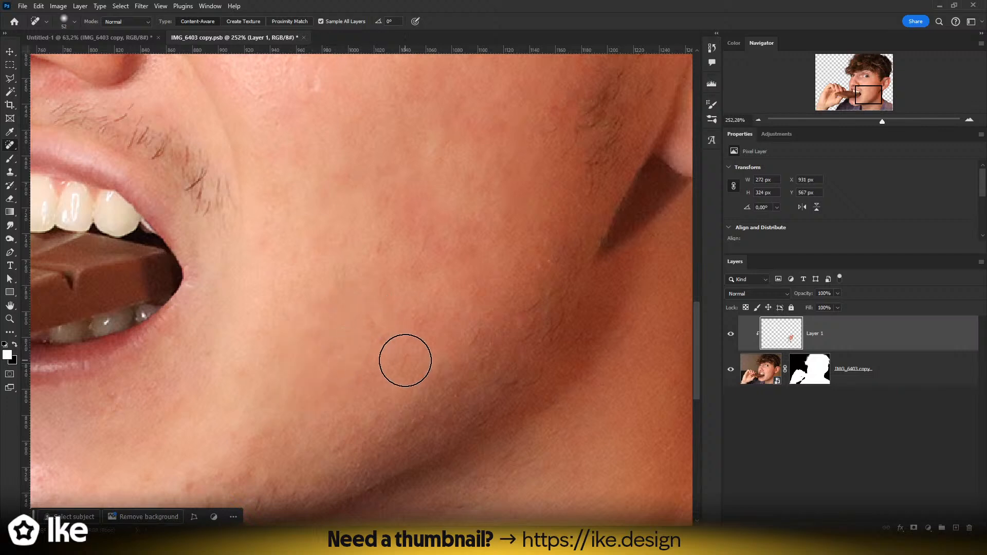
pyautogui.moveTo(416, 265); pyautogui.dragTo(441, 226)
pyautogui.moveTo(535, 269)
pyautogui.mouseDown()
pyautogui.moveTo(460, 353)
pyautogui.moveTo(461, 377)
pyautogui.mouseUp()
# - Remove the small blemishes on the chin below the lower lip with a 22 px Spot Healing Brush
pyautogui.press('z')
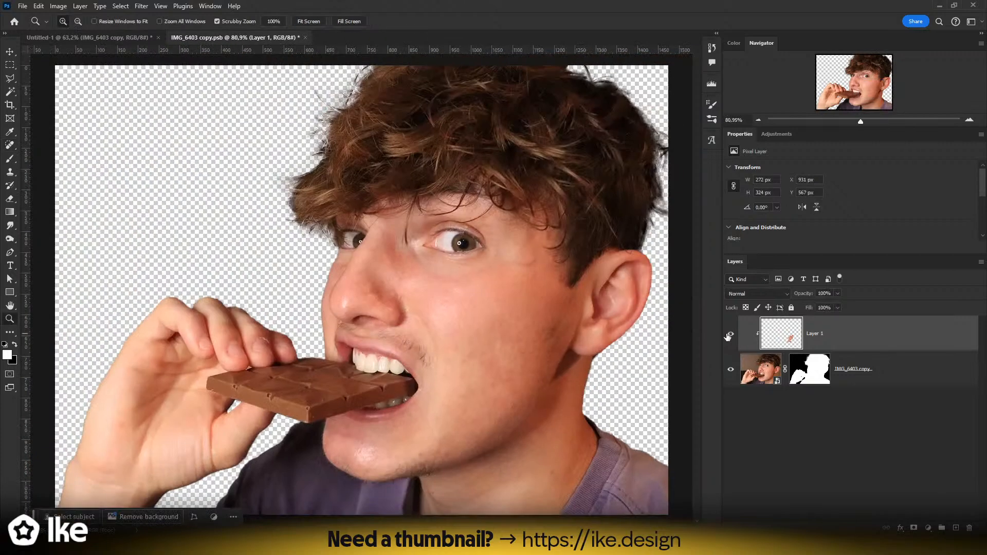
pyautogui.moveTo(447, 445); pyautogui.dragTo(448, 445)
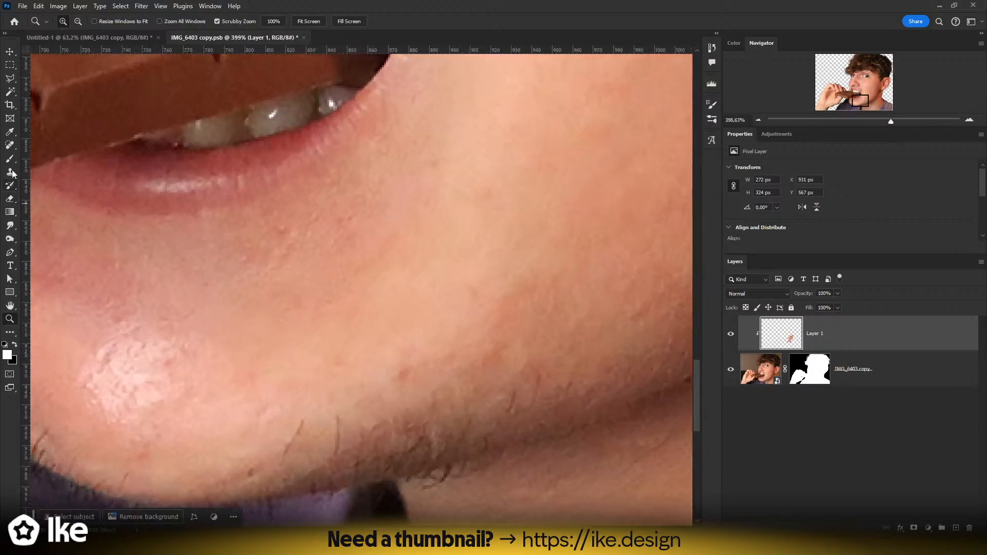
pyautogui.press('j')
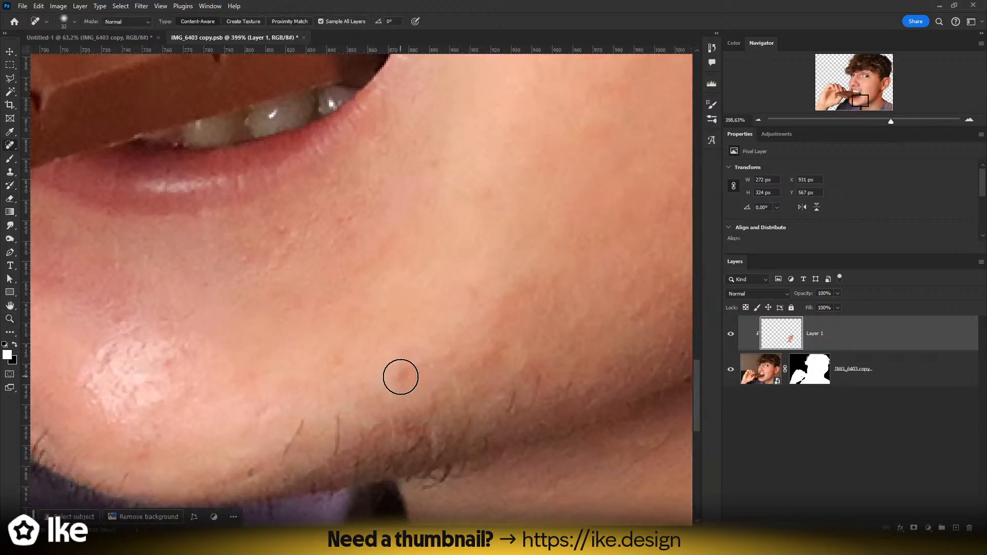
pyautogui.click(400, 377)
# - Heal the small spots on the upper cheek and on the temple beside the eye nearest the ear
pyautogui.press('z')
pyautogui.moveTo(483, 340); pyautogui.dragTo(455, 339)
pyautogui.moveTo(527, 282); pyautogui.dragTo(455, 361)
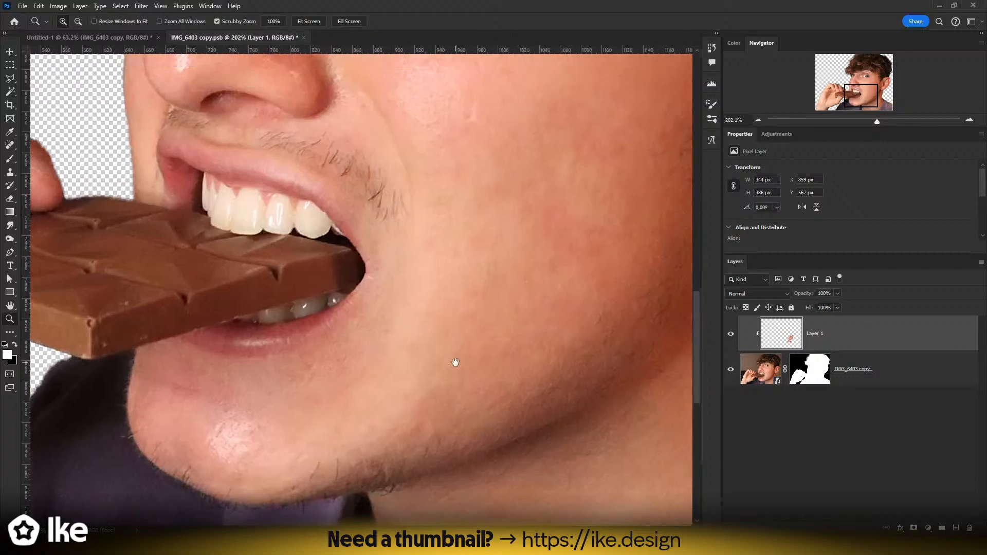
pyautogui.moveTo(509, 282); pyautogui.dragTo(430, 341)
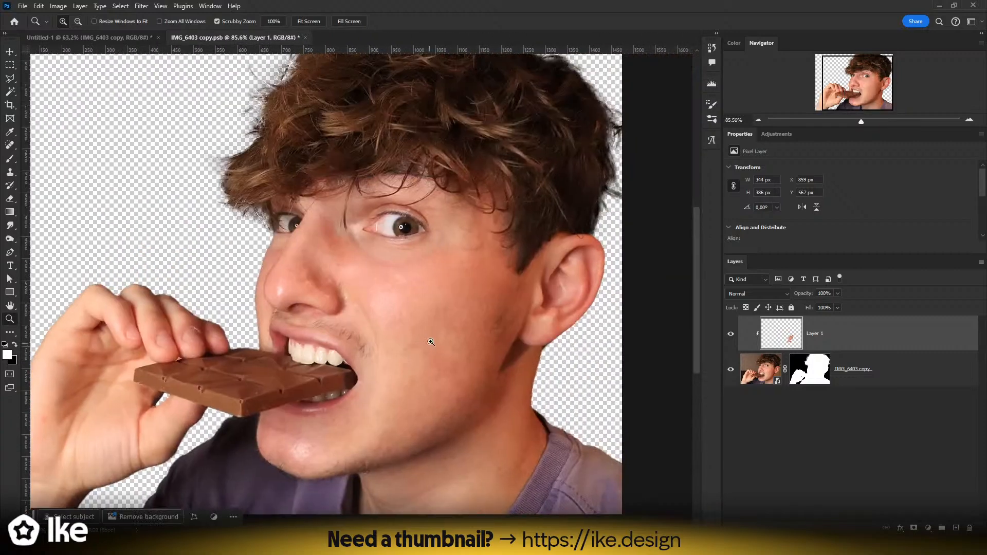
pyautogui.moveTo(453, 292); pyautogui.dragTo(527, 289)
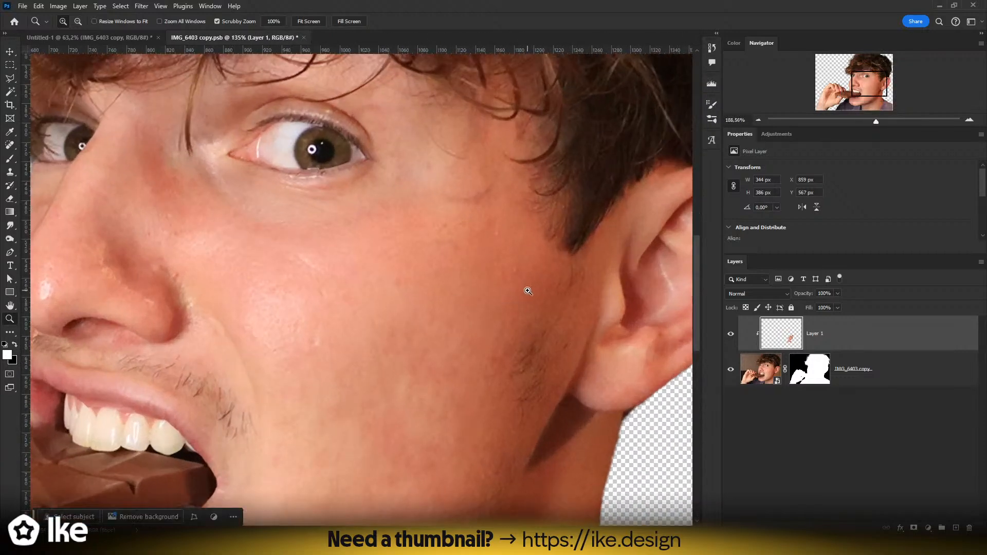
pyautogui.moveTo(486, 242); pyautogui.dragTo(474, 299)
pyautogui.moveTo(385, 340); pyautogui.dragTo(414, 341)
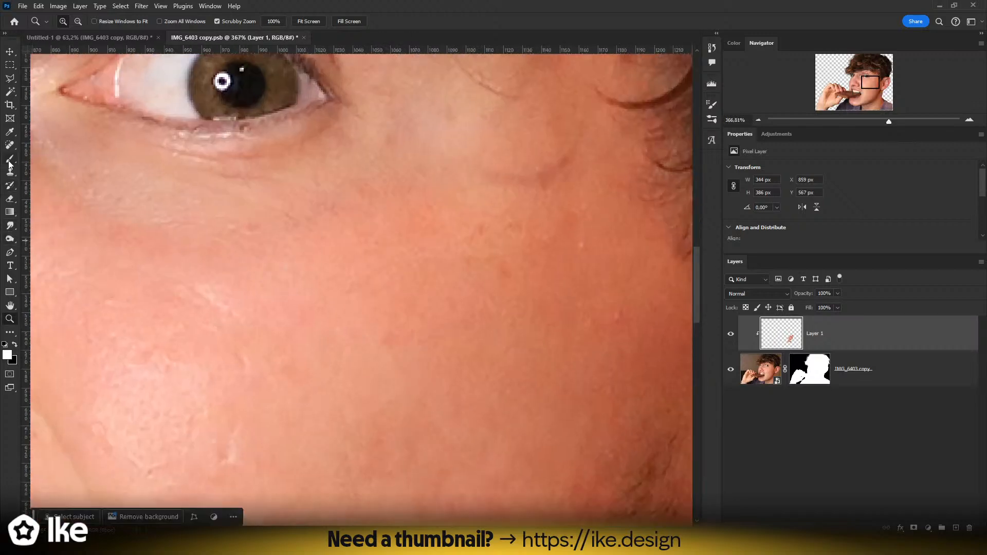
pyautogui.click(10, 145)
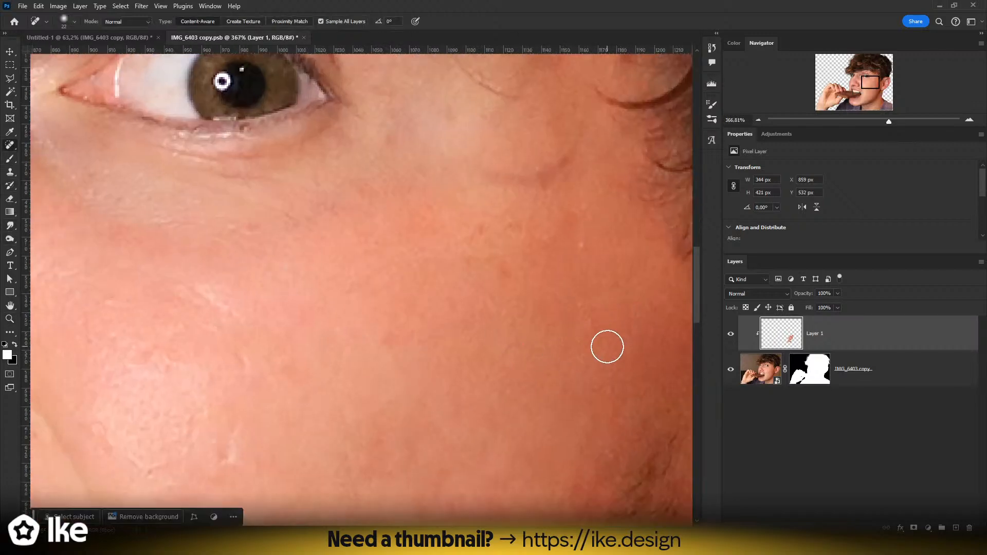
pyautogui.click(581, 241)
pyautogui.scroll(3, 538, 210)
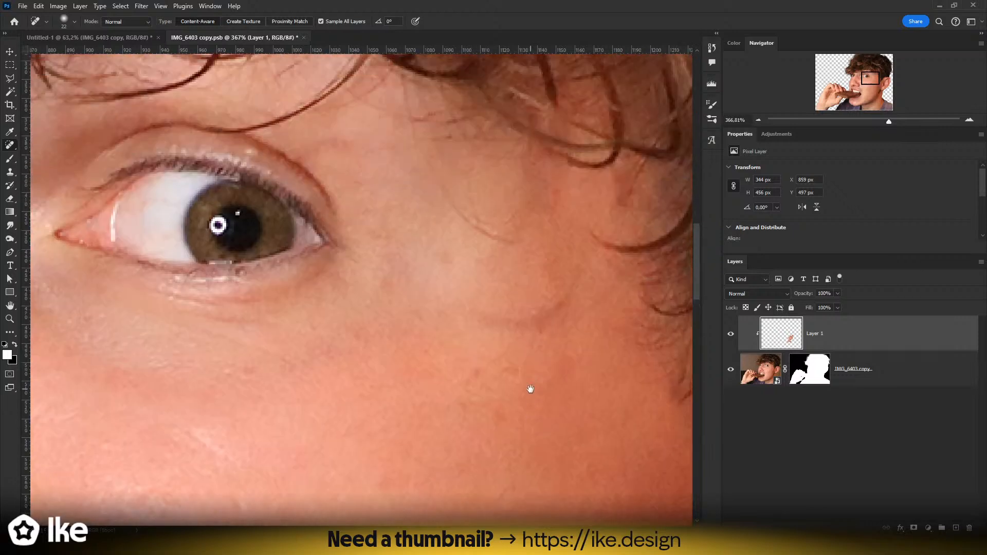
pyautogui.click(456, 264)
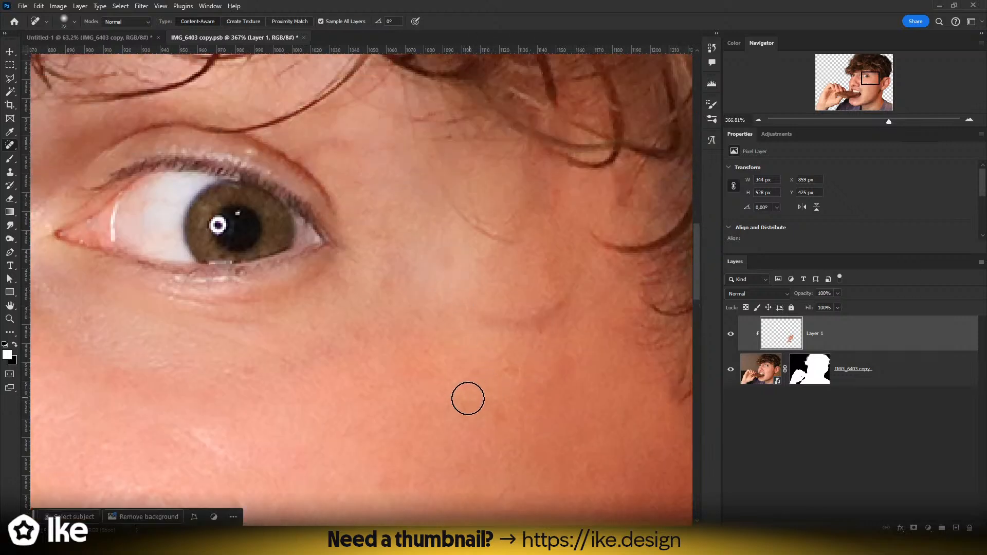
# - Examine the healed skin around the eyes and nose, then the whole portrait cutout
pyautogui.moveTo(403, 293); pyautogui.dragTo(606, 339)
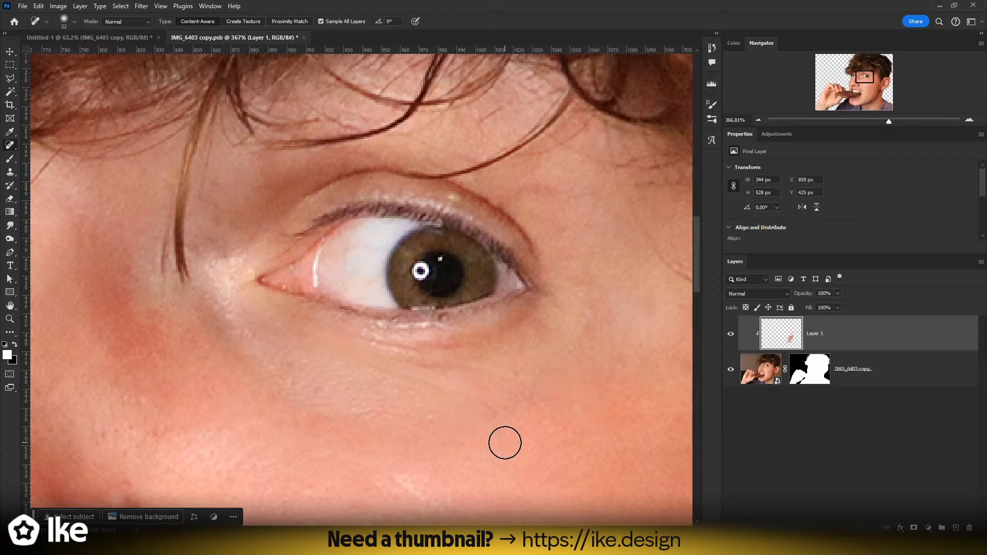
pyautogui.moveTo(241, 235); pyautogui.dragTo(613, 313)
pyautogui.moveTo(433, 441); pyautogui.dragTo(262, 306)
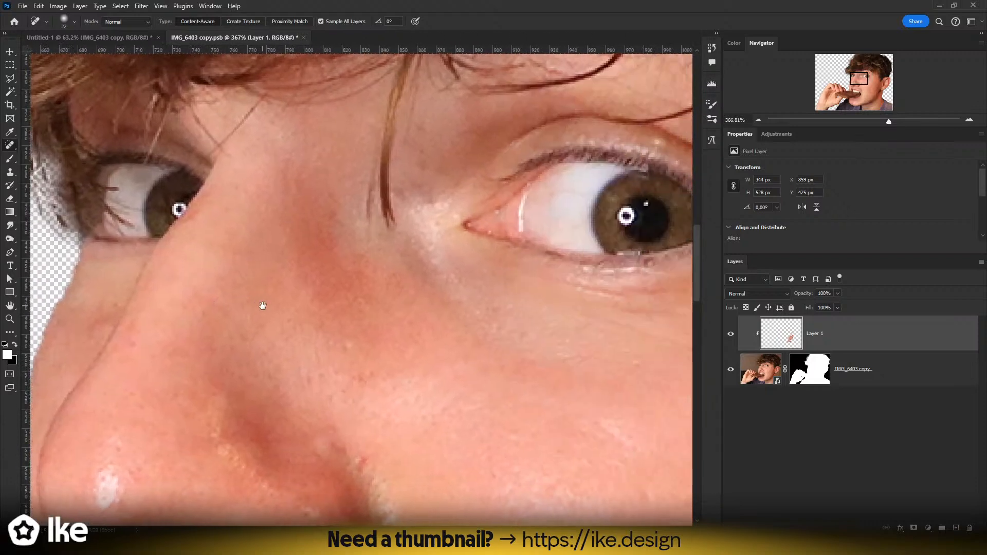
pyautogui.press('z')
pyautogui.moveTo(450, 305); pyautogui.dragTo(383, 308)
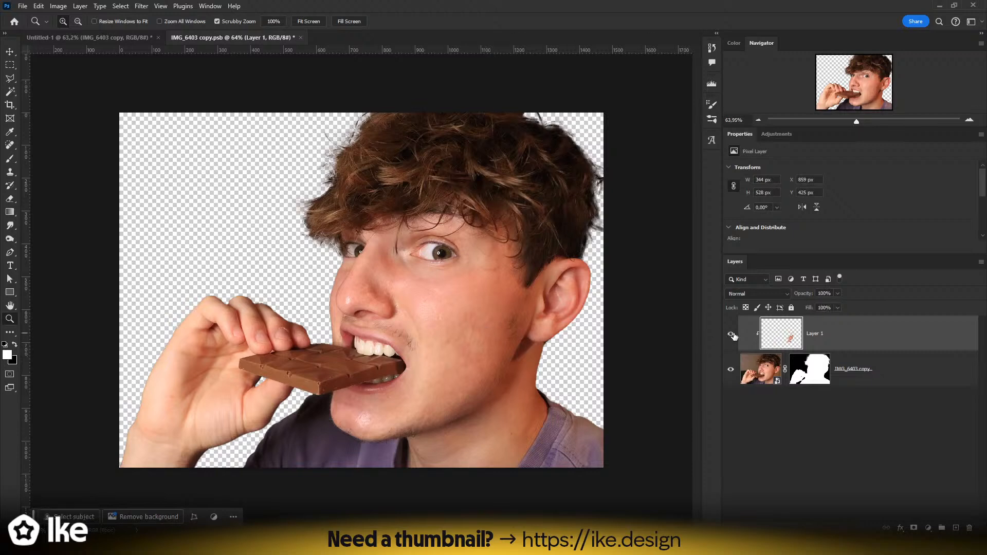
# - Refine the portrait's layer mask along the far cheek's outline below the partly hidden eye, using an 11 px brush
pyautogui.moveTo(325, 285); pyautogui.dragTo(461, 252)
pyautogui.moveTo(602, 221); pyautogui.dragTo(502, 378)
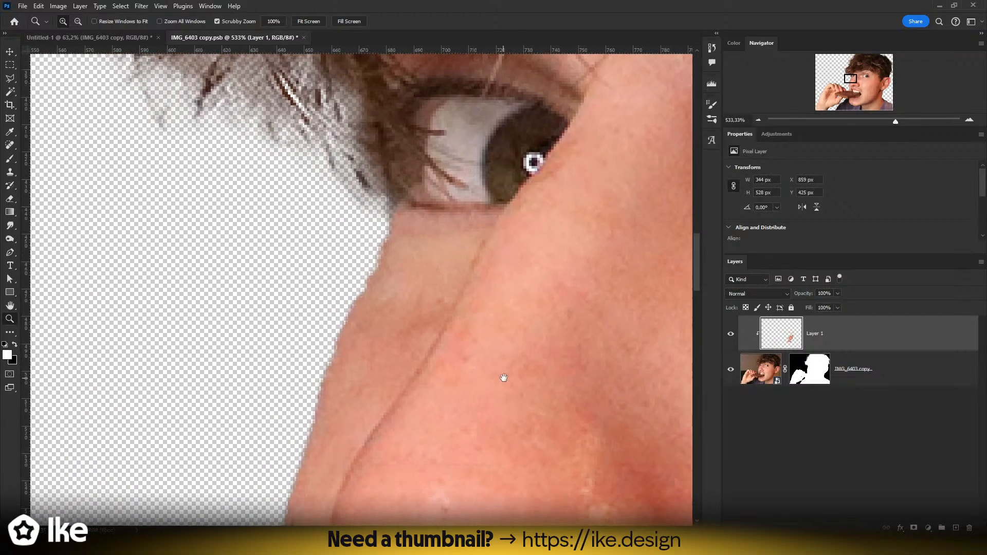
pyautogui.click(816, 374)
pyautogui.press('b')
pyautogui.press('x')
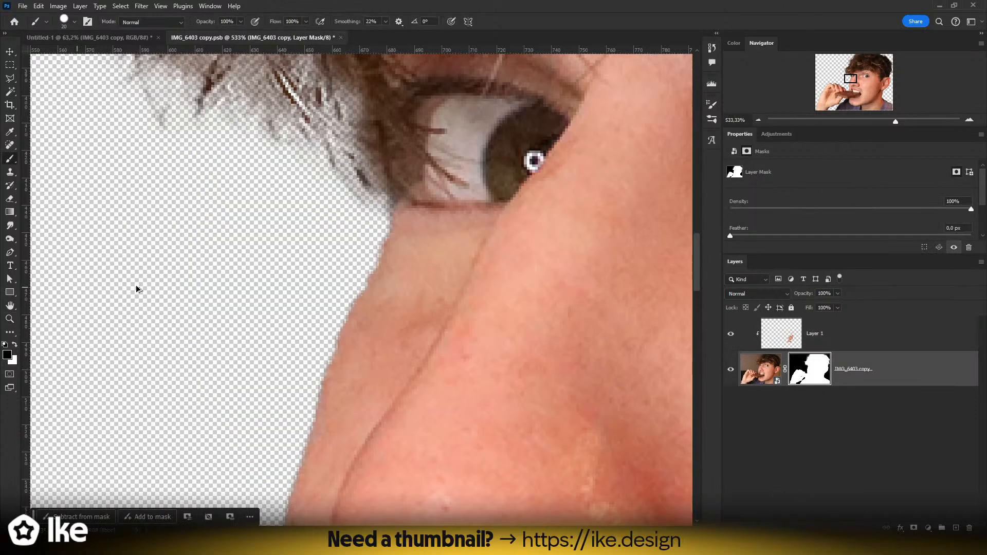
pyautogui.keyDown('alt'); pyautogui.rightClick(464, 263); pyautogui.keyUp('alt')
pyautogui.press('x')
pyautogui.keyDown('alt'); pyautogui.rightClick(407, 249); pyautogui.keyUp('alt')
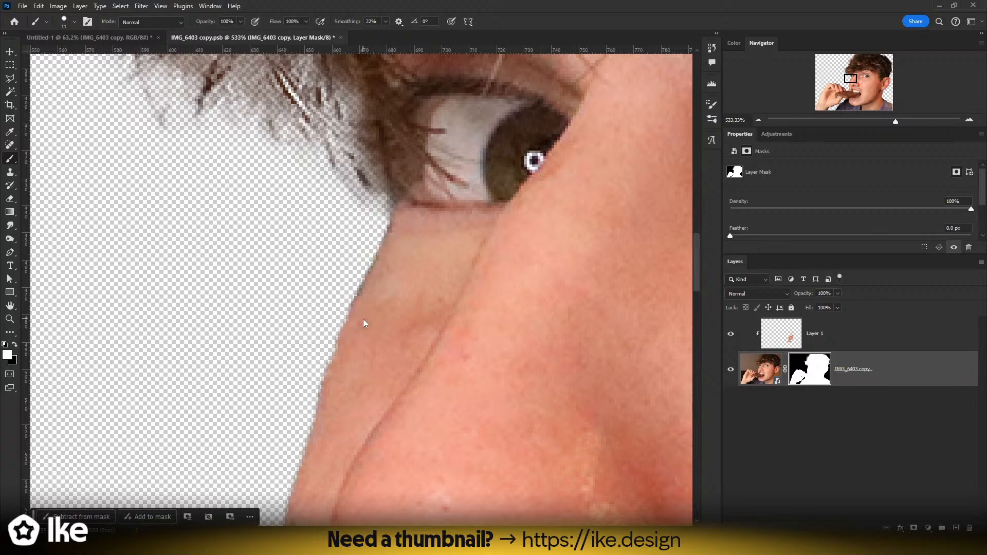
pyautogui.press('x')
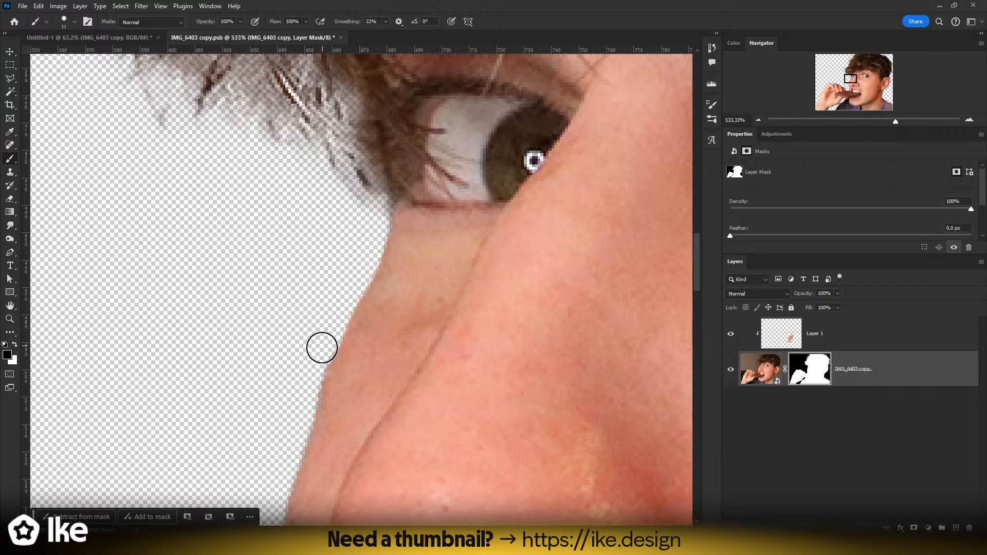
# - Trim the mask edge of the far cheek from beside the nose down to the chocolate bar
pyautogui.moveTo(300, 423); pyautogui.dragTo(368, 220)
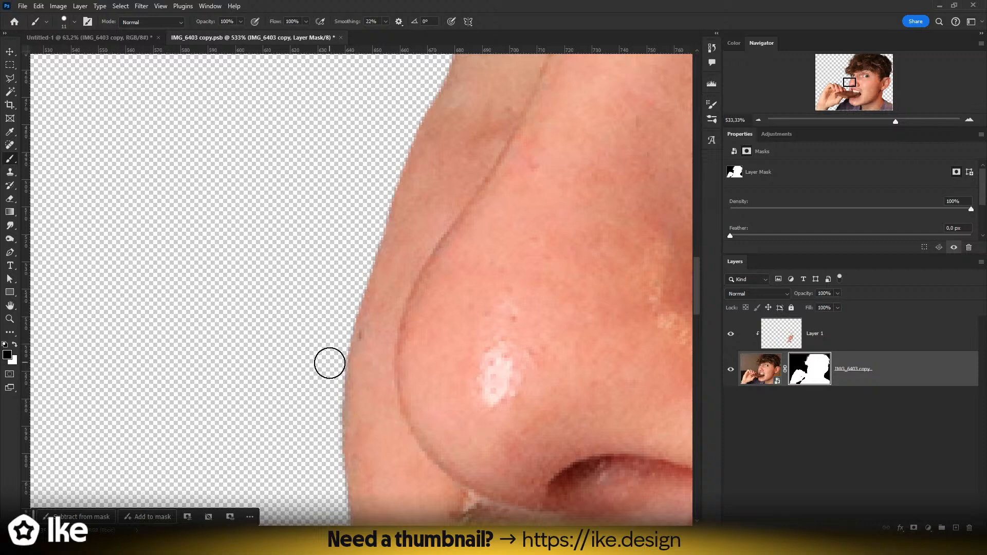
pyautogui.moveTo(319, 438); pyautogui.dragTo(350, 160)
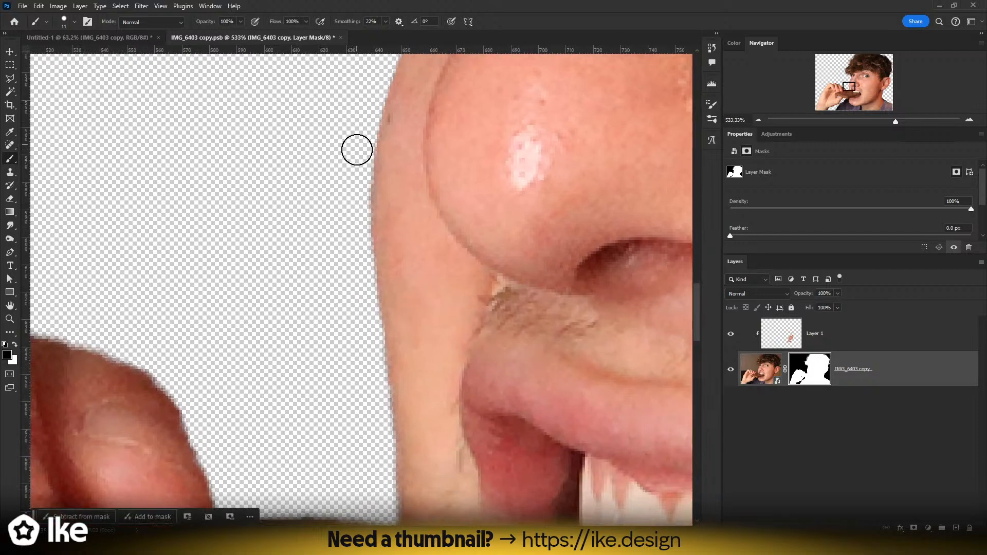
pyautogui.moveTo(360, 262); pyautogui.dragTo(376, 412)
pyautogui.moveTo(377, 483); pyautogui.dragTo(346, 300)
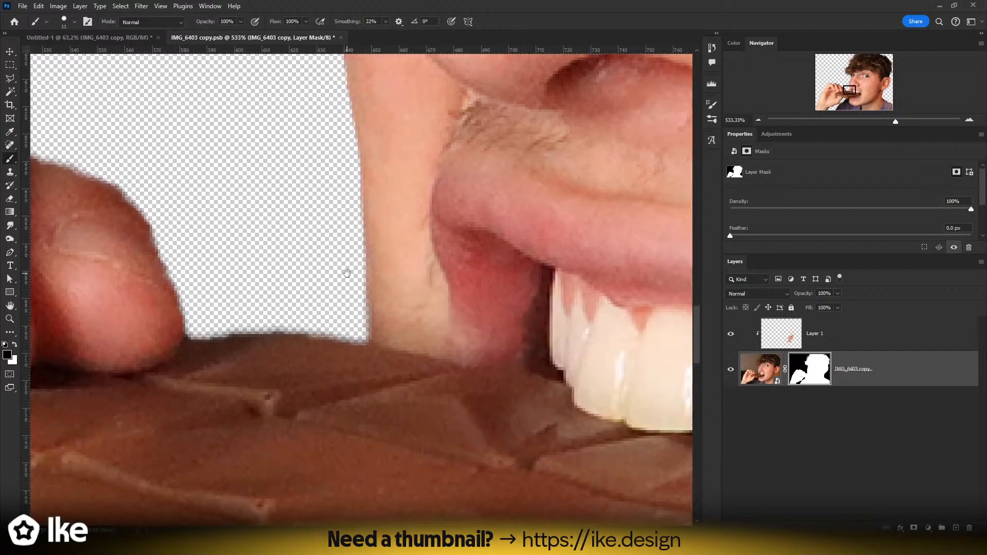
# - Mask out the leftover fringe along the chocolate's upper edge and the adjoining little fingertip with a smaller brush
pyautogui.keyDown('alt'); pyautogui.rightClick(353, 322); pyautogui.keyUp('alt')
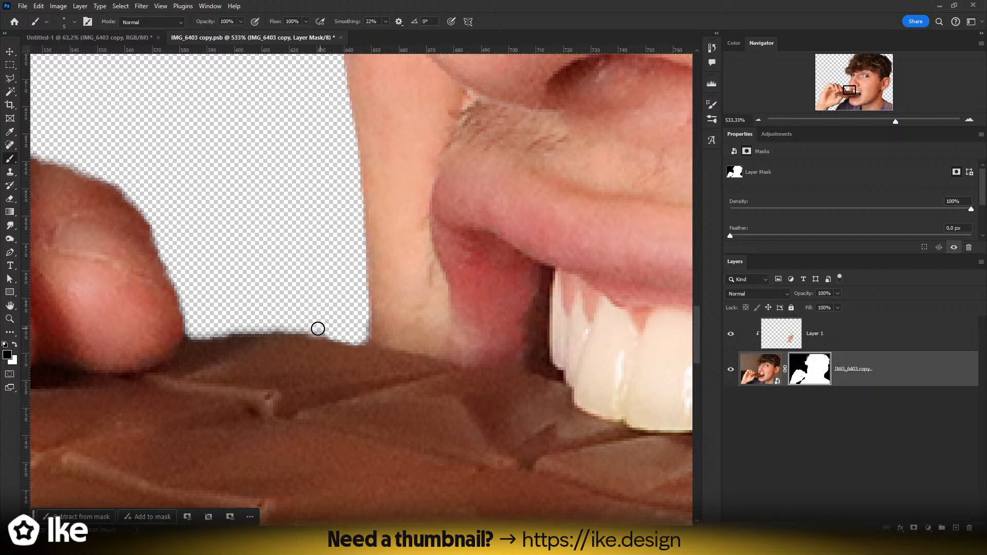
pyautogui.moveTo(196, 332); pyautogui.dragTo(266, 321)
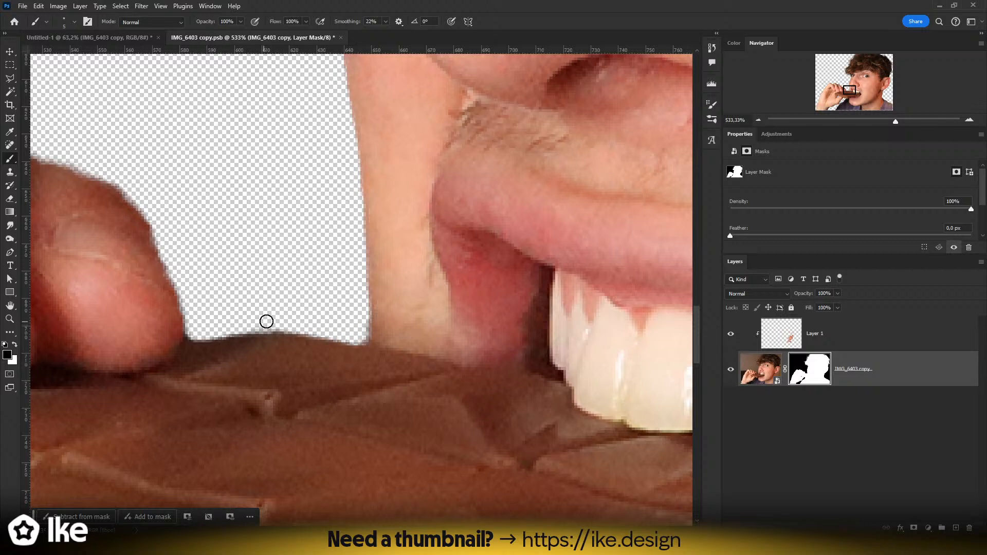
pyautogui.hscroll(-5, 313, 313)
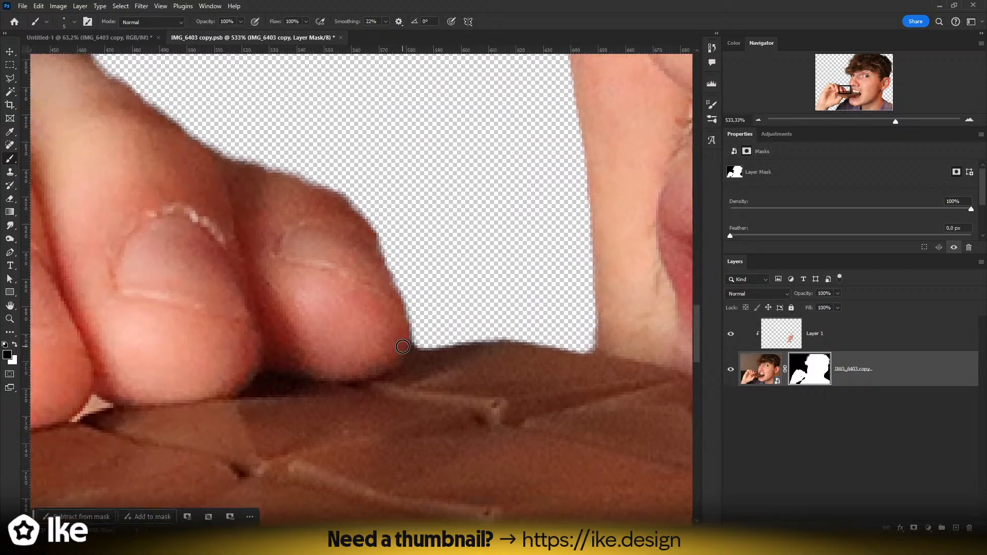
pyautogui.moveTo(381, 264); pyautogui.dragTo(419, 333)
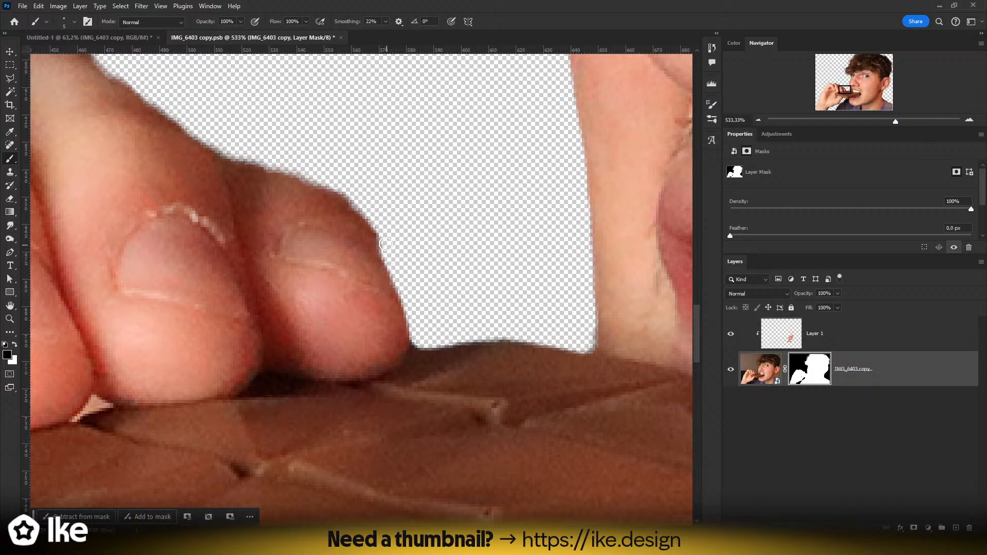
# - Paint back the upper contour of the little finger on the layer mask with a 16 px brush
pyautogui.moveTo(349, 181); pyautogui.dragTo(480, 248)
pyautogui.keyDown('alt'); pyautogui.rightClick(476, 247); pyautogui.keyUp('alt')
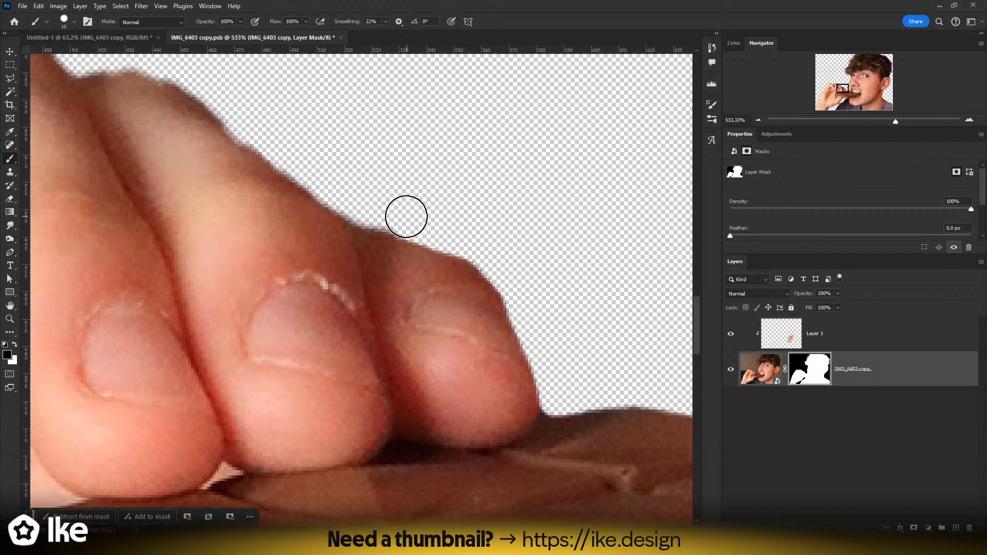
pyautogui.press('x')
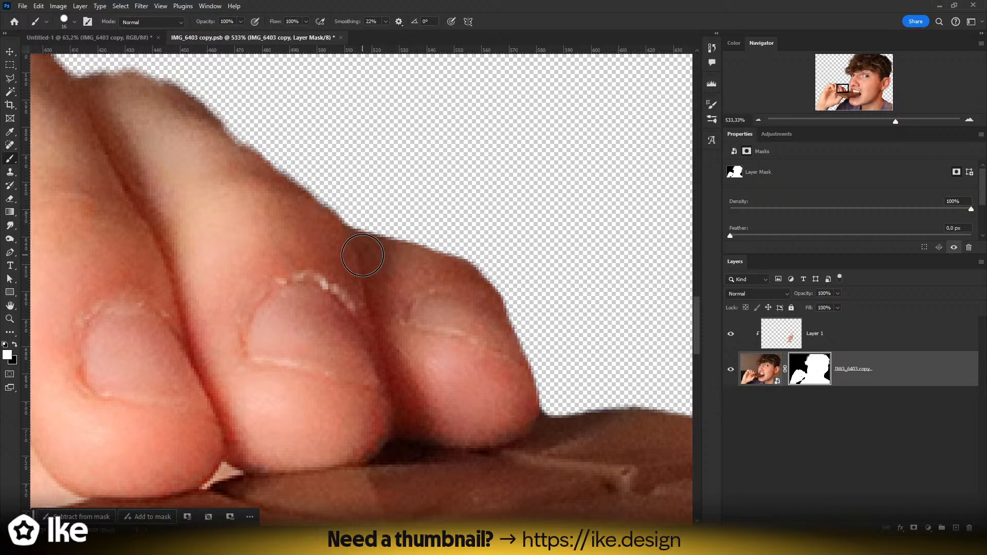
pyautogui.moveTo(368, 241)
pyautogui.mouseDown()
pyautogui.moveTo(406, 259)
pyautogui.moveTo(460, 290)
pyautogui.moveTo(404, 256)
pyautogui.moveTo(437, 265)
pyautogui.moveTo(478, 312)
pyautogui.moveTo(465, 286)
pyautogui.moveTo(479, 302)
pyautogui.mouseUp()
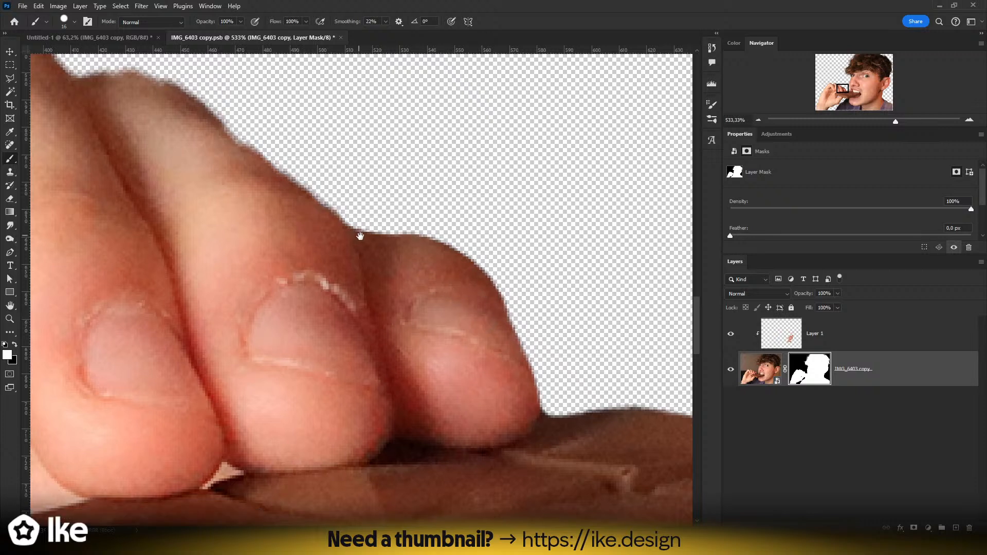
# - Smooth the mask contour over the ring and middle finger knuckles, undoing the stray stroke
pyautogui.moveTo(359, 231)
pyautogui.mouseDown()
pyautogui.moveTo(469, 281)
pyautogui.moveTo(429, 303)
pyautogui.moveTo(310, 193)
pyautogui.moveTo(256, 165)
pyautogui.moveTo(172, 176)
pyautogui.moveTo(141, 208)
pyautogui.mouseUp()
pyautogui.moveTo(251, 211); pyautogui.dragTo(546, 291)
pyautogui.moveTo(456, 242)
pyautogui.mouseDown()
pyautogui.moveTo(445, 216)
pyautogui.moveTo(409, 187)
pyautogui.moveTo(363, 178)
pyautogui.moveTo(306, 211)
pyautogui.moveTo(282, 210)
pyautogui.moveTo(330, 174)
pyautogui.moveTo(347, 189)
pyautogui.moveTo(346, 172)
pyautogui.moveTo(311, 181)
pyautogui.moveTo(353, 172)
pyautogui.moveTo(289, 201)
pyautogui.moveTo(271, 260)
pyautogui.moveTo(295, 159)
pyautogui.mouseUp()
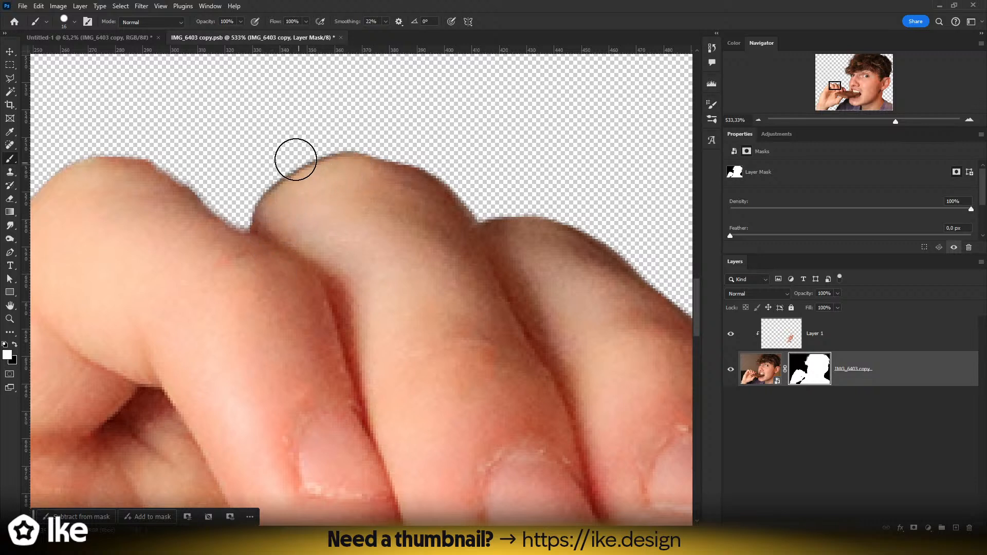
pyautogui.press('x')
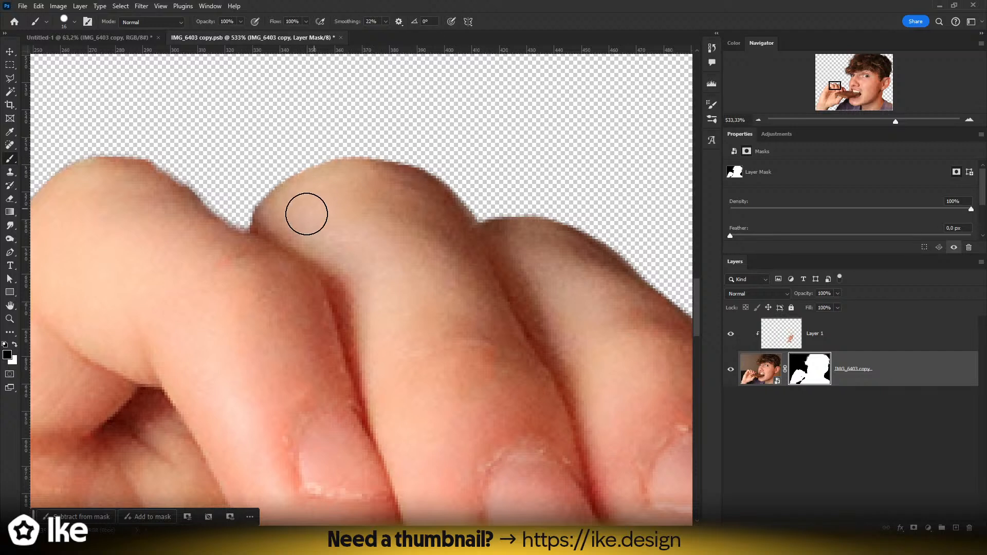
pyautogui.moveTo(306, 214)
pyautogui.mouseDown()
pyautogui.moveTo(267, 228)
pyautogui.moveTo(247, 252)
pyautogui.moveTo(384, 236)
pyautogui.moveTo(397, 258)
pyautogui.moveTo(346, 211)
pyautogui.moveTo(389, 253)
pyautogui.moveTo(304, 190)
pyautogui.moveTo(244, 186)
pyautogui.mouseUp()
pyautogui.hotkey('ctrl', 'z')
pyautogui.press('x')
# - Clean up the mask edge over the index finger's knuckle and down the back of the hand
pyautogui.moveTo(205, 230); pyautogui.dragTo(493, 186)
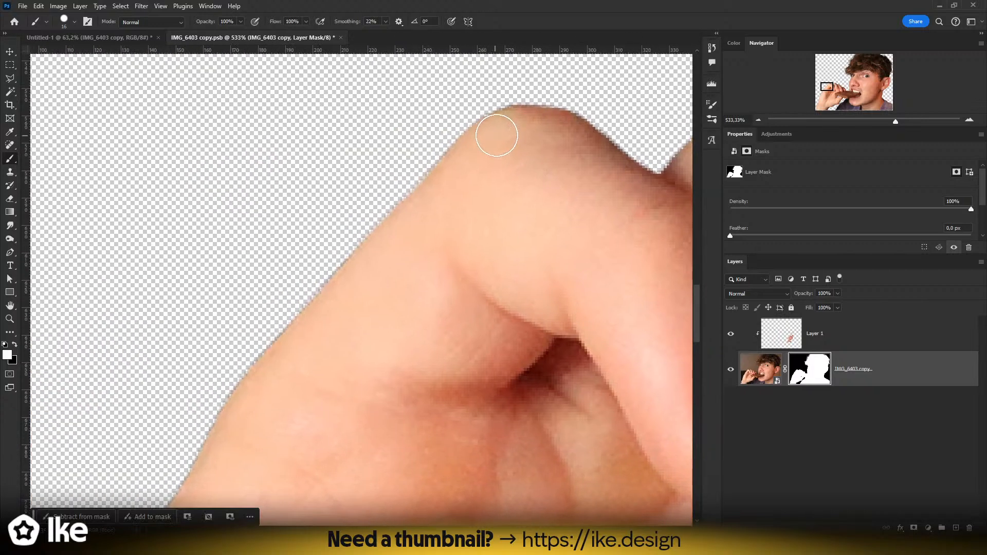
pyautogui.moveTo(498, 136)
pyautogui.mouseDown()
pyautogui.moveTo(463, 159)
pyautogui.moveTo(449, 177)
pyautogui.moveTo(476, 166)
pyautogui.moveTo(461, 177)
pyautogui.moveTo(461, 167)
pyautogui.moveTo(403, 228)
pyautogui.moveTo(385, 245)
pyautogui.mouseUp()
pyautogui.hotkey('ctrl', 'z')
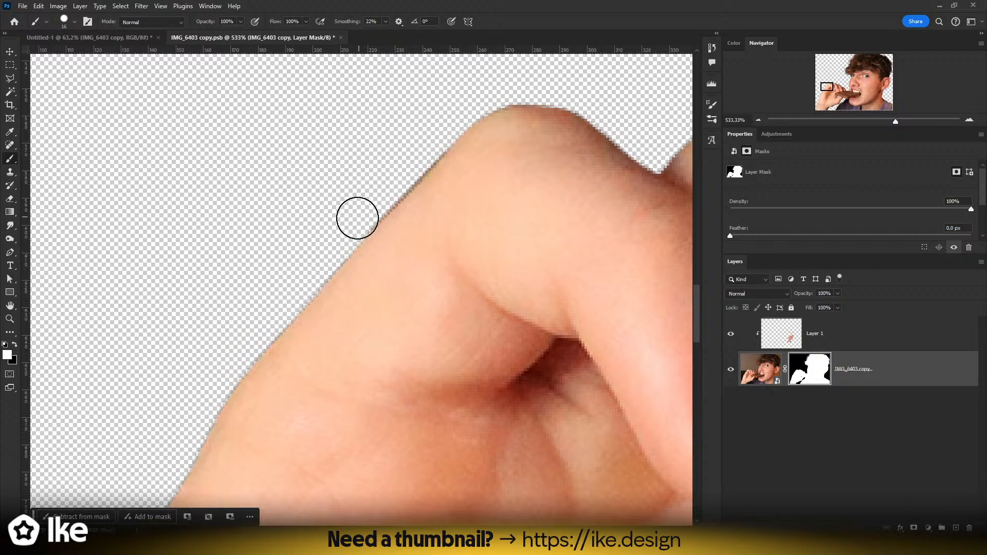
pyautogui.press('x')
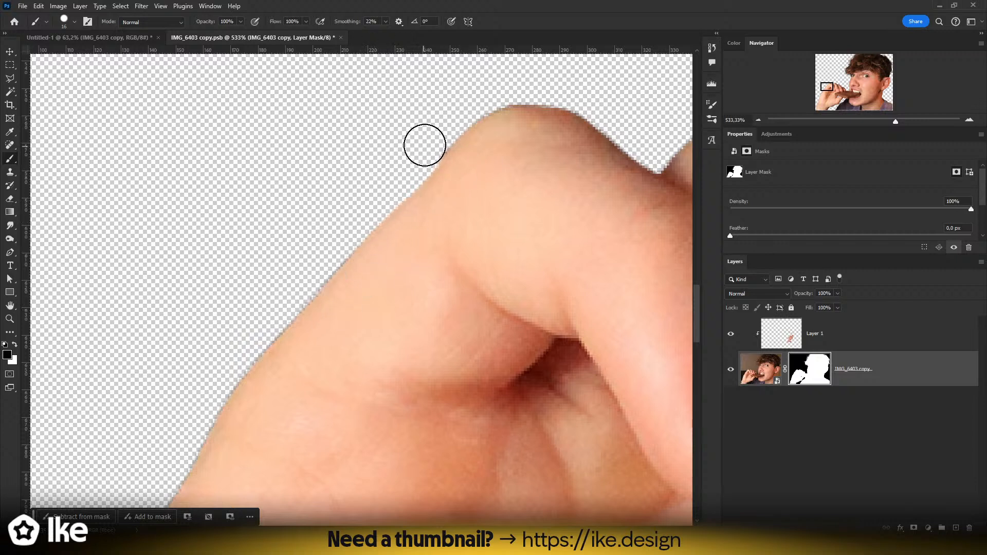
# - Restore the dark underside of the wrist on the layer mask where it curves into the heel of the hand
pyautogui.press('z')
pyautogui.moveTo(427, 174); pyautogui.dragTo(360, 174)
pyautogui.moveTo(475, 239); pyautogui.dragTo(288, 238)
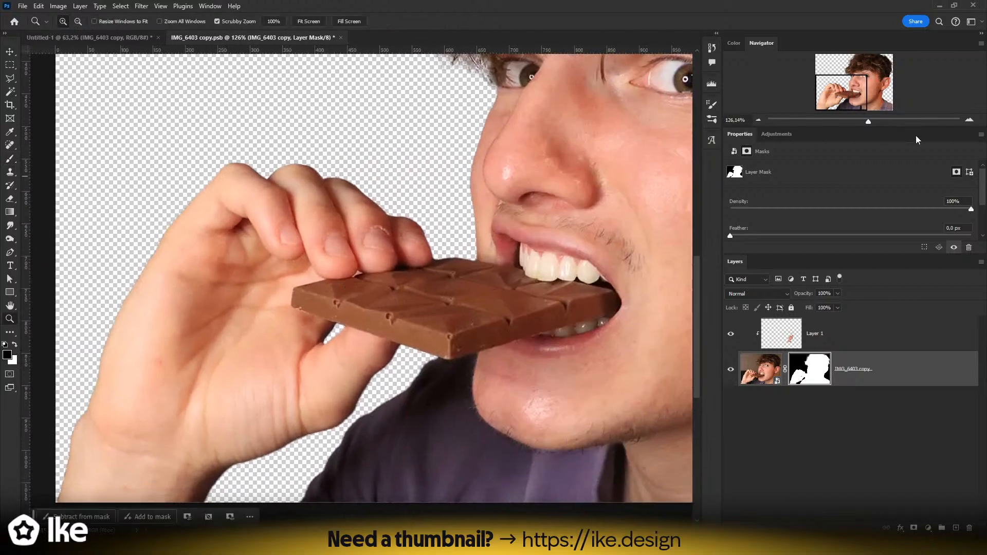
pyautogui.moveTo(279, 396); pyautogui.dragTo(319, 387)
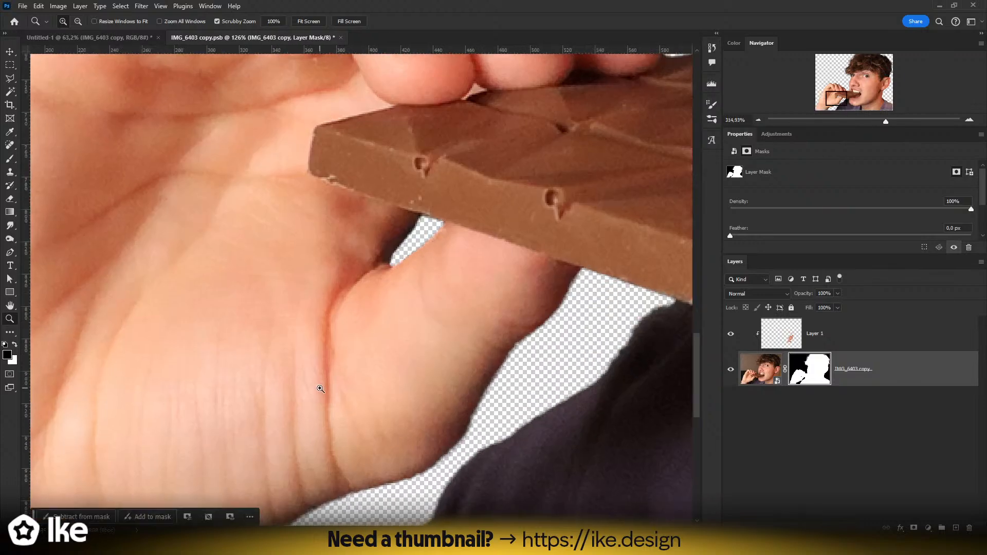
pyautogui.moveTo(443, 368); pyautogui.dragTo(471, 197)
pyautogui.moveTo(491, 296); pyautogui.dragTo(521, 294)
pyautogui.press('b')
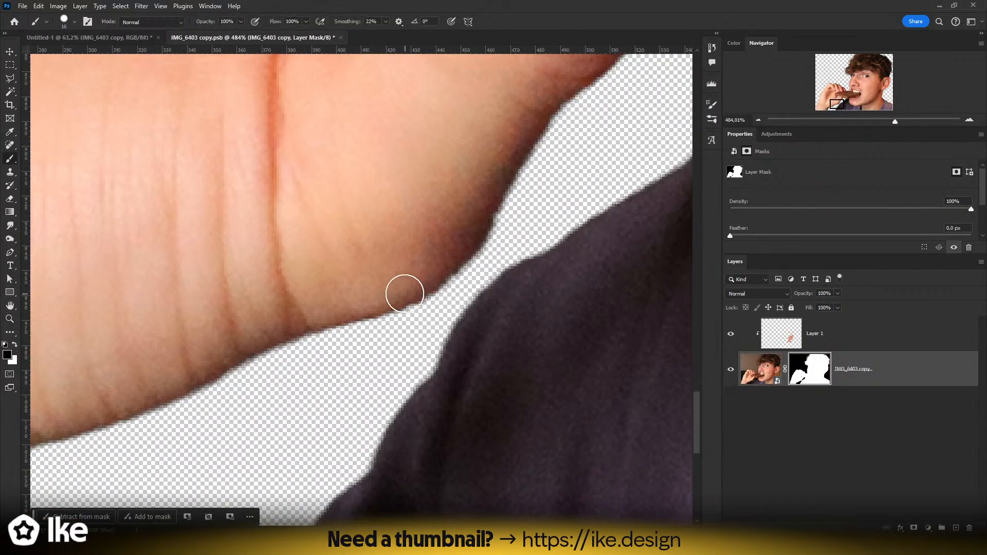
pyautogui.moveTo(195, 347); pyautogui.dragTo(620, 233)
pyautogui.press('x')
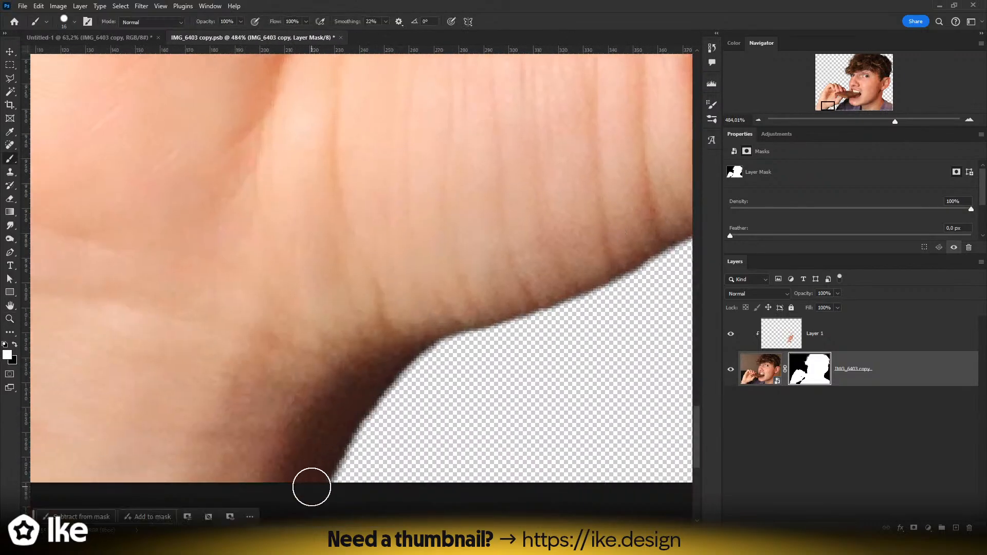
pyautogui.moveTo(311, 486)
pyautogui.mouseDown()
pyautogui.moveTo(353, 409)
pyautogui.moveTo(401, 353)
pyautogui.mouseUp()
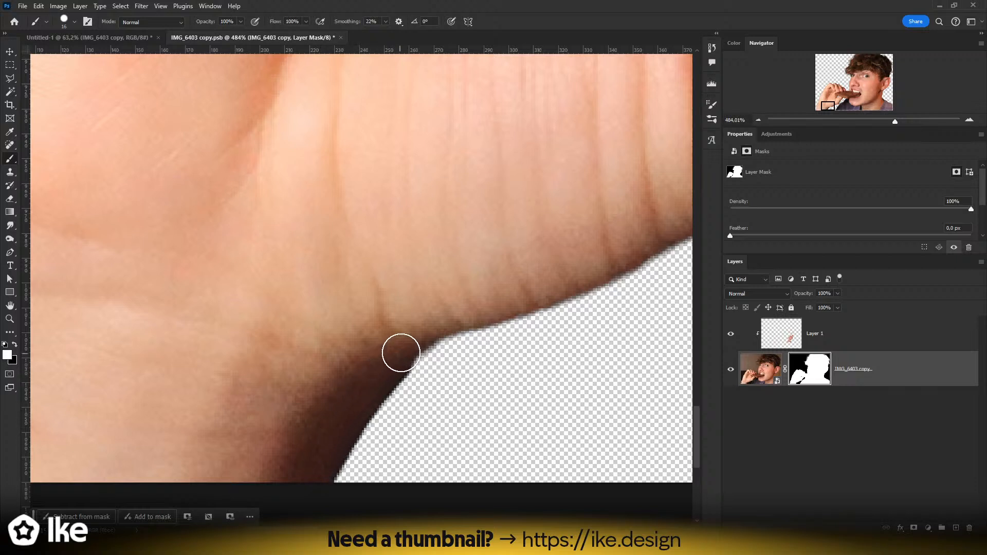
pyautogui.hotkey('ctrl', 'z')
pyautogui.moveTo(313, 478)
pyautogui.mouseDown()
pyautogui.moveTo(344, 415)
pyautogui.moveTo(408, 337)
pyautogui.moveTo(460, 299)
pyautogui.moveTo(392, 326)
pyautogui.mouseUp()
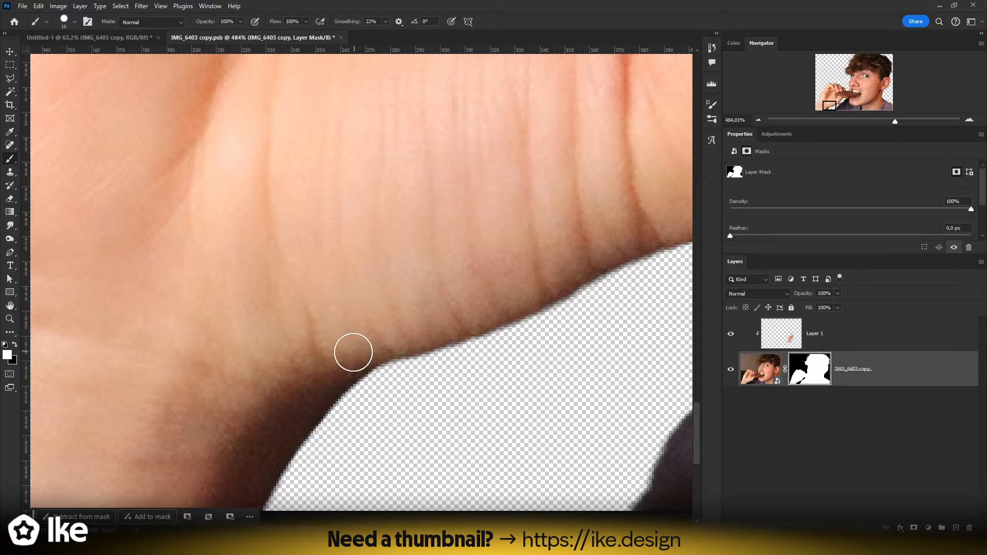
# - Smooth the mask edge along the heel of the hand, undoing the stroke that runs toward the thumb base
pyautogui.moveTo(353, 353)
pyautogui.mouseDown()
pyautogui.moveTo(497, 309)
pyautogui.moveTo(614, 249)
pyautogui.mouseUp()
pyautogui.moveTo(581, 254); pyautogui.dragTo(381, 285)
pyautogui.press('x')
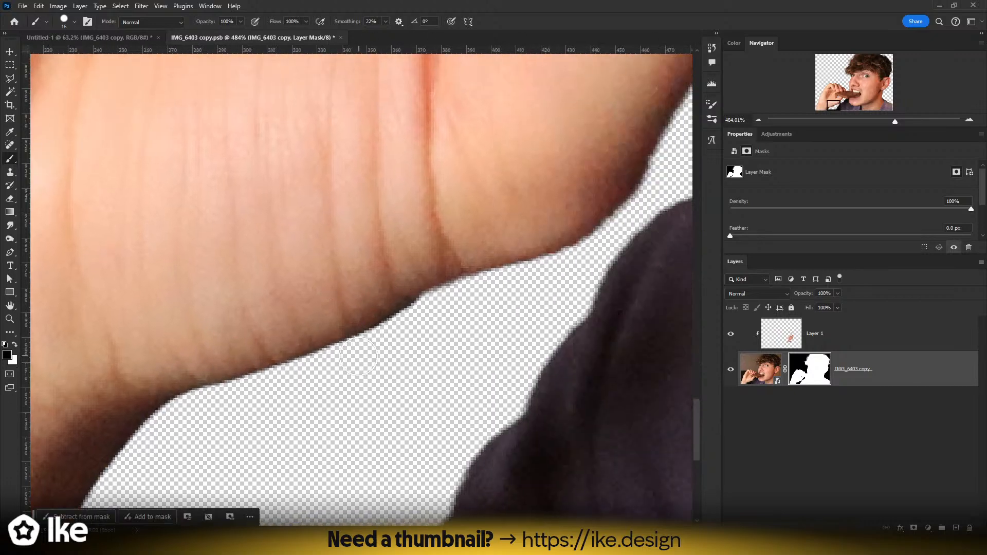
pyautogui.press('x')
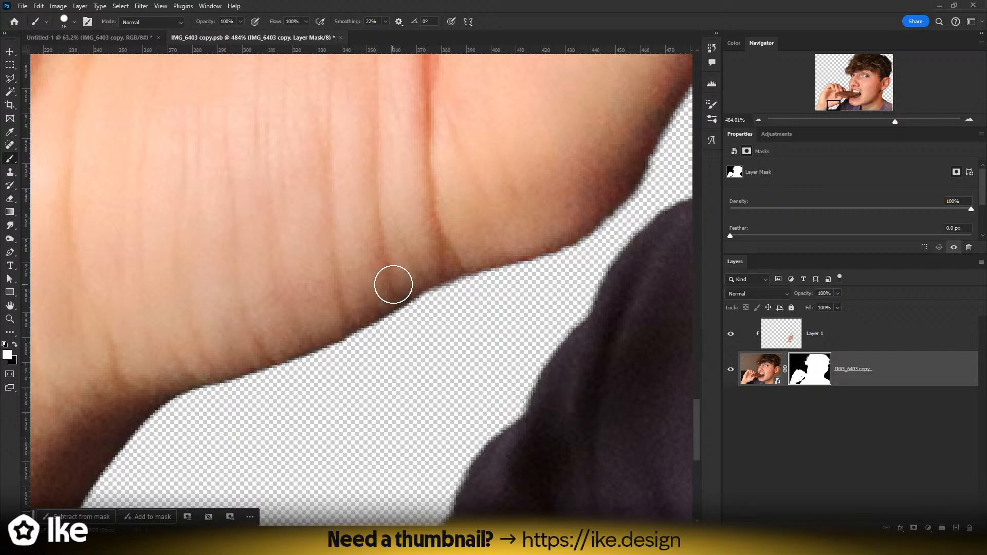
pyautogui.moveTo(422, 271); pyautogui.dragTo(538, 245)
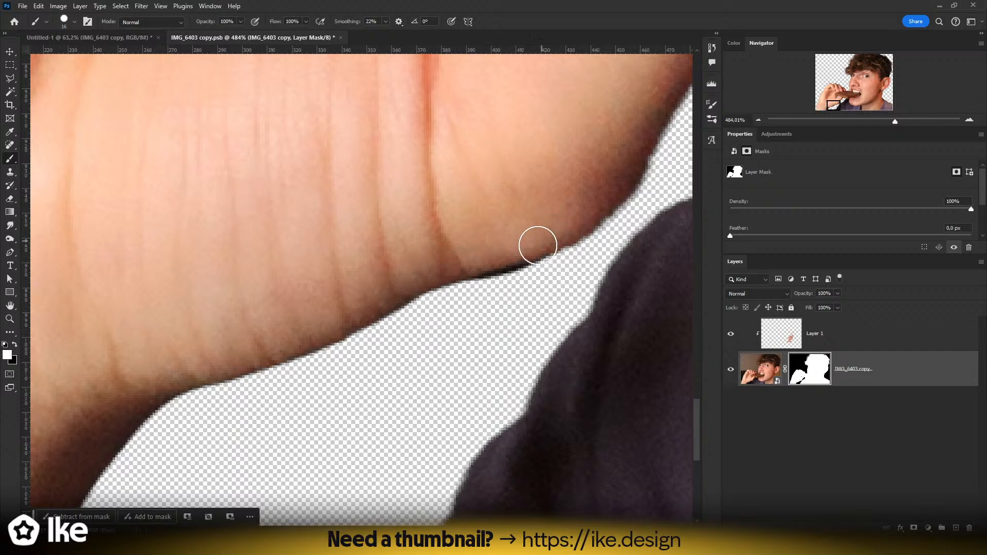
pyautogui.hotkey('ctrl', 'z')
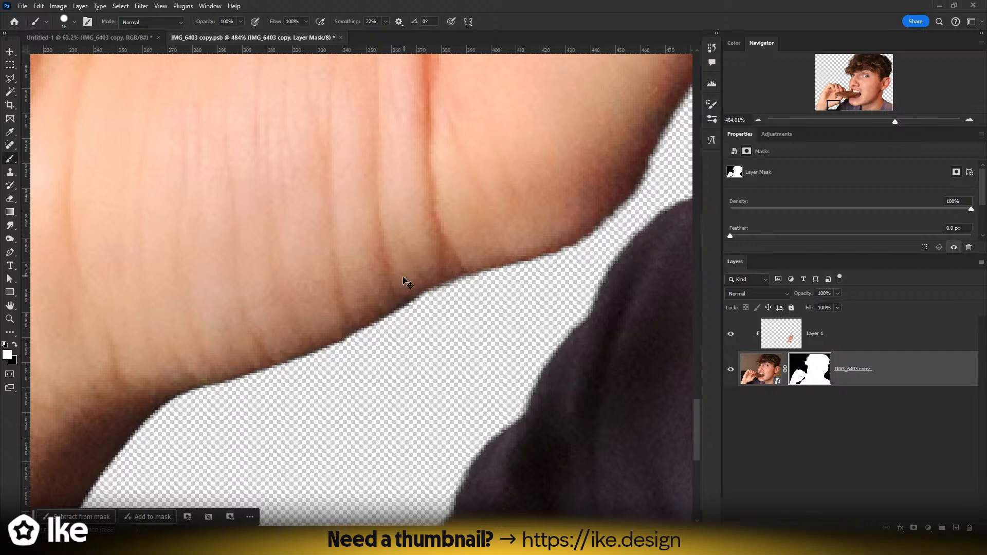
# - Paint back the mask edge around the thumb base beside the shirt and trim its excess with a 10 px brush
pyautogui.moveTo(403, 282)
pyautogui.mouseDown()
pyautogui.moveTo(579, 221)
pyautogui.moveTo(628, 170)
pyautogui.moveTo(677, 83)
pyautogui.mouseUp()
pyautogui.press('x')
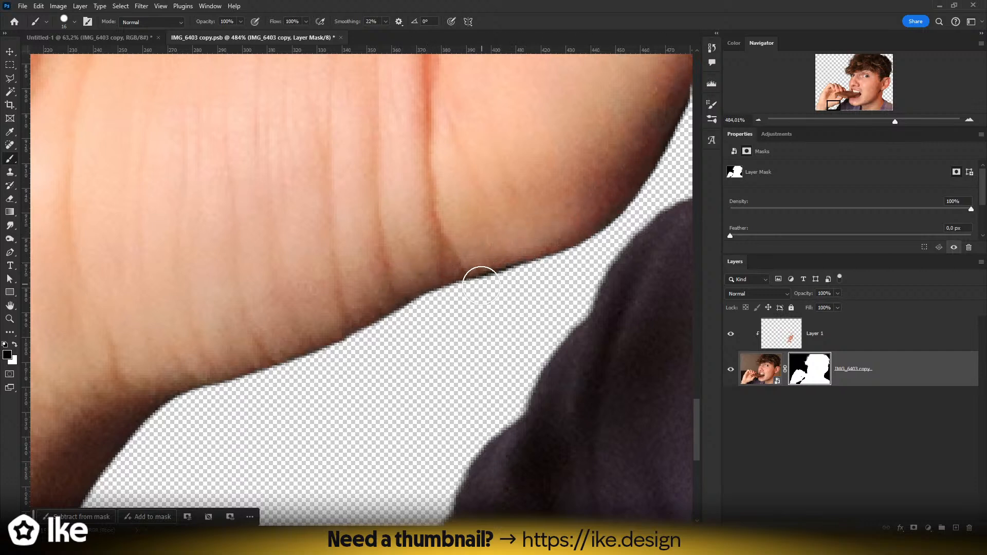
pyautogui.hotkey('ctrl', 'z')
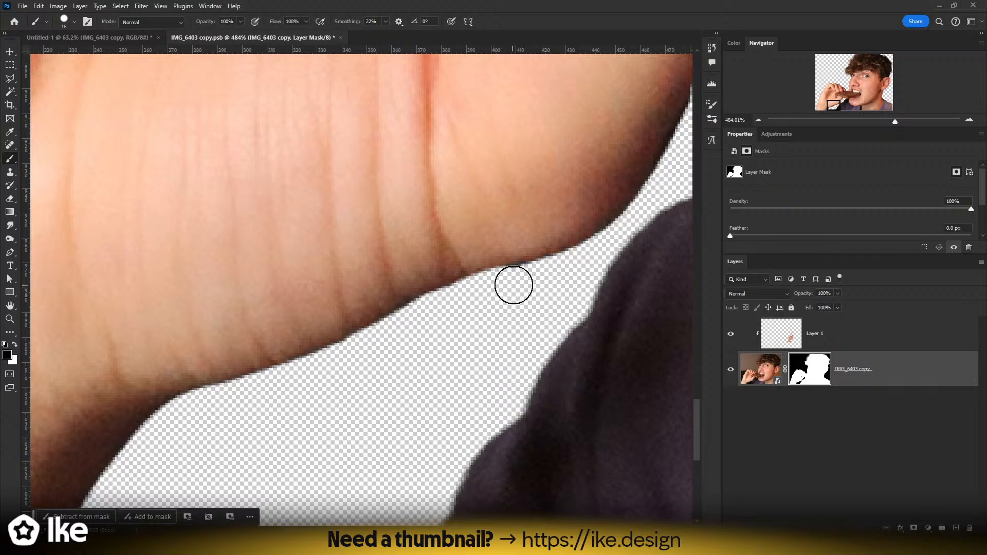
pyautogui.moveTo(460, 300)
pyautogui.keyDown('alt'); pyautogui.mouseDown()
pyautogui.moveTo(401, 310)
pyautogui.moveTo(384, 333)
pyautogui.mouseUp(); pyautogui.keyUp('alt')
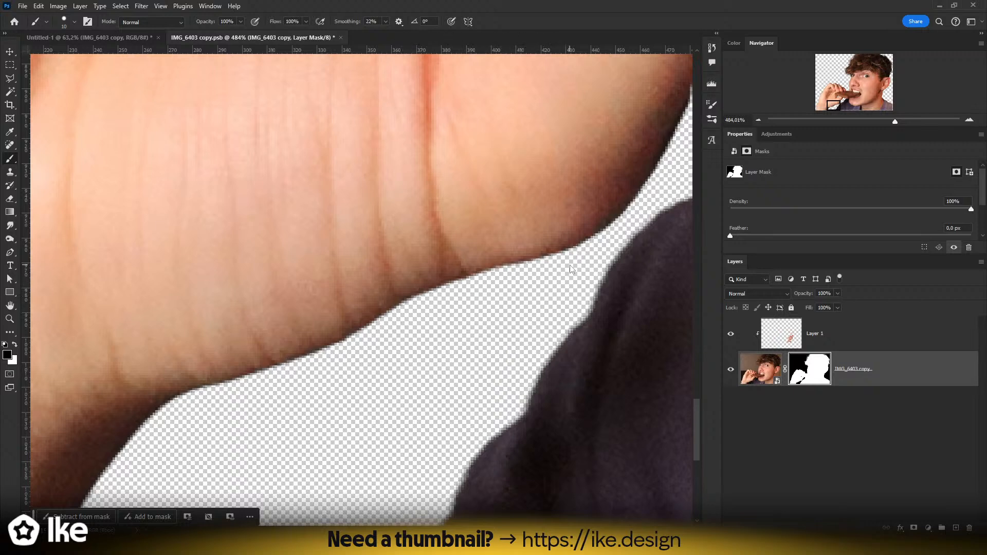
# - Trim the mask edge along the heel of the hand and the thumb up to the chocolate bar
pyautogui.moveTo(569, 269); pyautogui.dragTo(280, 411)
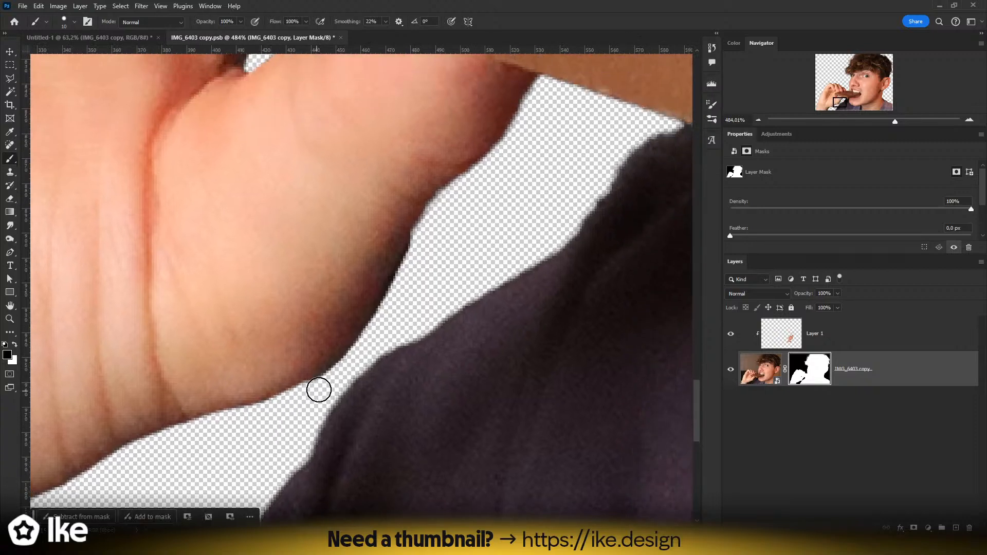
pyautogui.moveTo(373, 334); pyautogui.dragTo(414, 261)
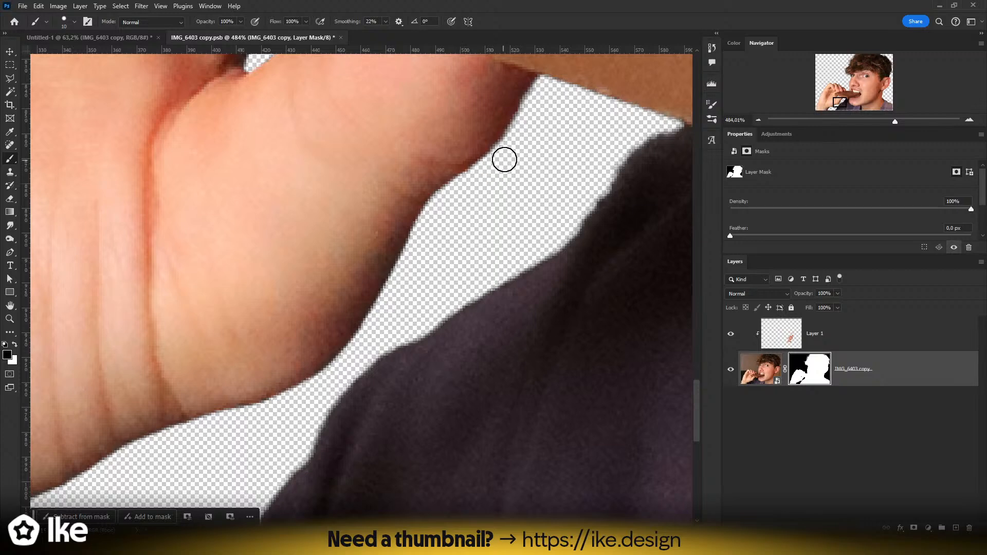
pyautogui.moveTo(515, 158); pyautogui.dragTo(475, 308)
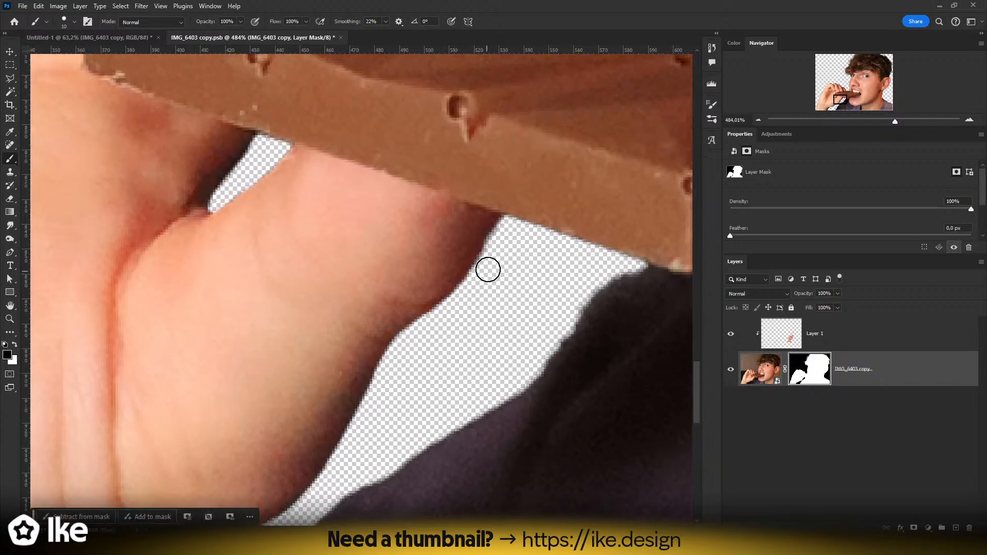
pyautogui.moveTo(529, 276); pyautogui.dragTo(451, 278)
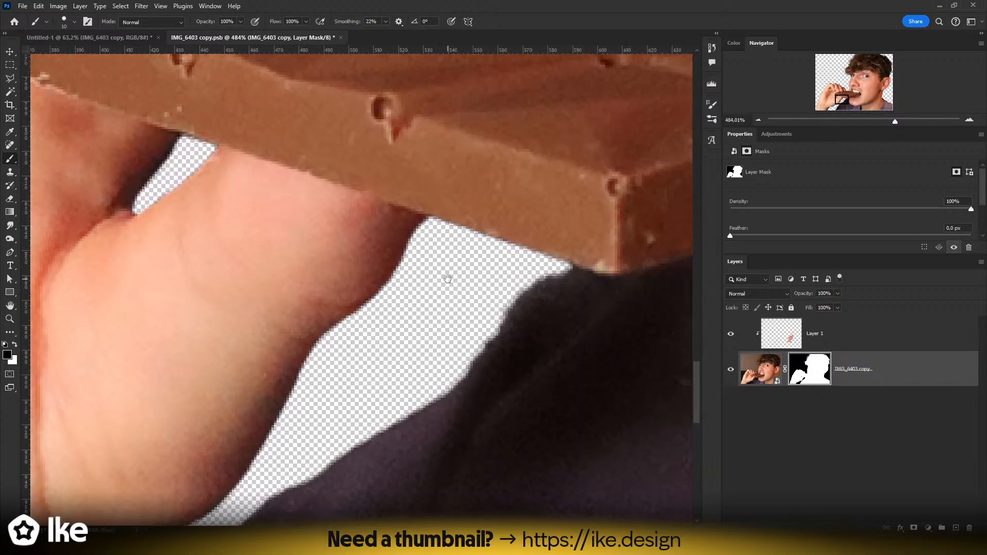
# - Paint back the mask edge of the dark shirt beneath the hand, down to the image border, with a 13 px brush
pyautogui.moveTo(562, 286)
pyautogui.mouseDown()
pyautogui.moveTo(514, 328)
pyautogui.moveTo(437, 445)
pyautogui.moveTo(472, 335)
pyautogui.moveTo(522, 267)
pyautogui.moveTo(399, 332)
pyautogui.mouseUp()
pyautogui.hotkey('ctrl', 'z')
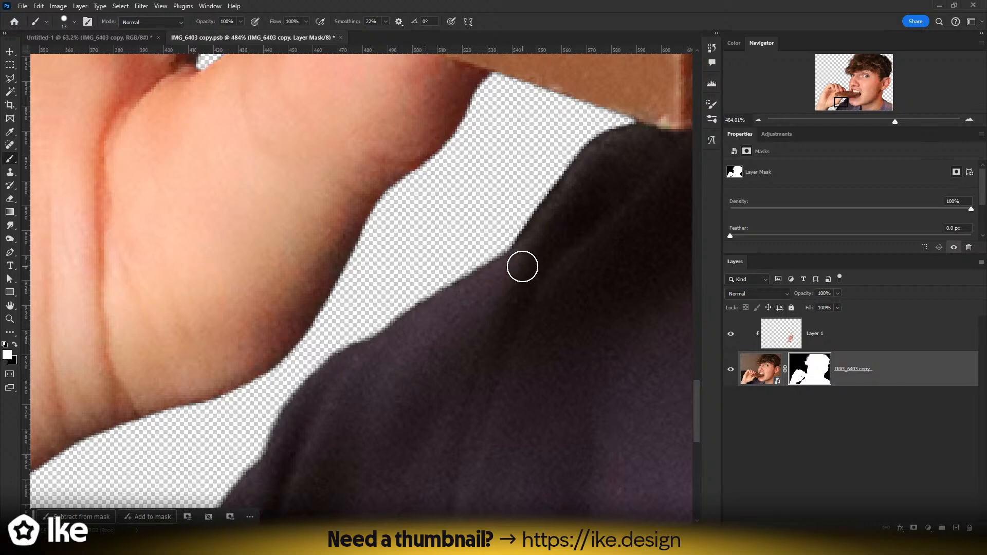
pyautogui.moveTo(477, 287); pyautogui.dragTo(422, 322)
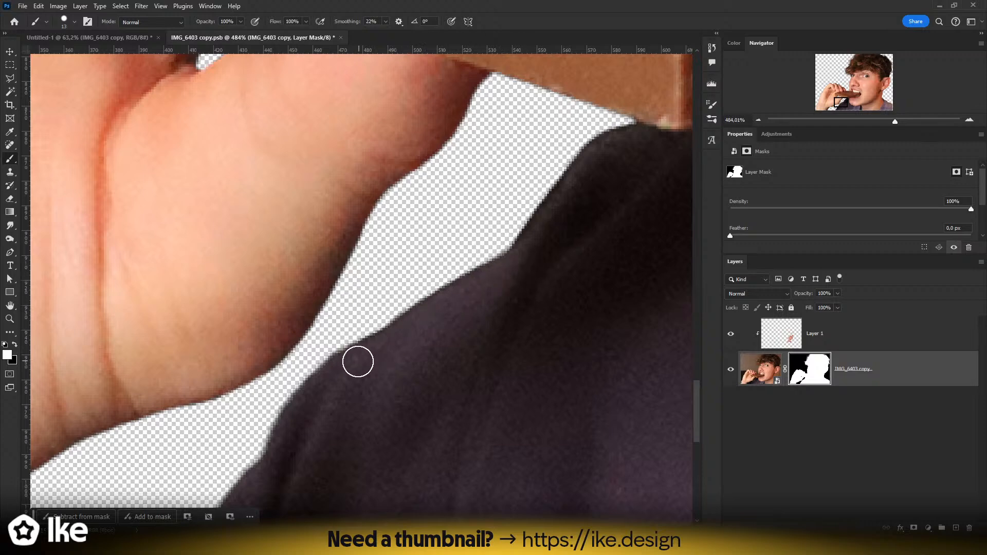
pyautogui.moveTo(332, 387)
pyautogui.mouseDown()
pyautogui.moveTo(498, 232)
pyautogui.moveTo(462, 248)
pyautogui.moveTo(431, 298)
pyautogui.moveTo(413, 364)
pyautogui.mouseUp()
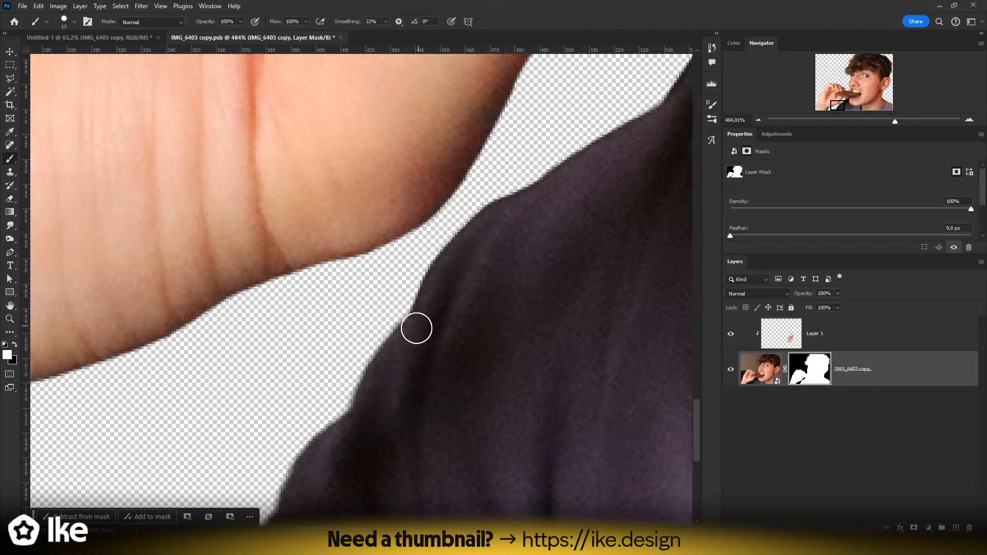
pyautogui.moveTo(416, 328); pyautogui.dragTo(376, 390)
pyautogui.moveTo(366, 429); pyautogui.dragTo(506, 228)
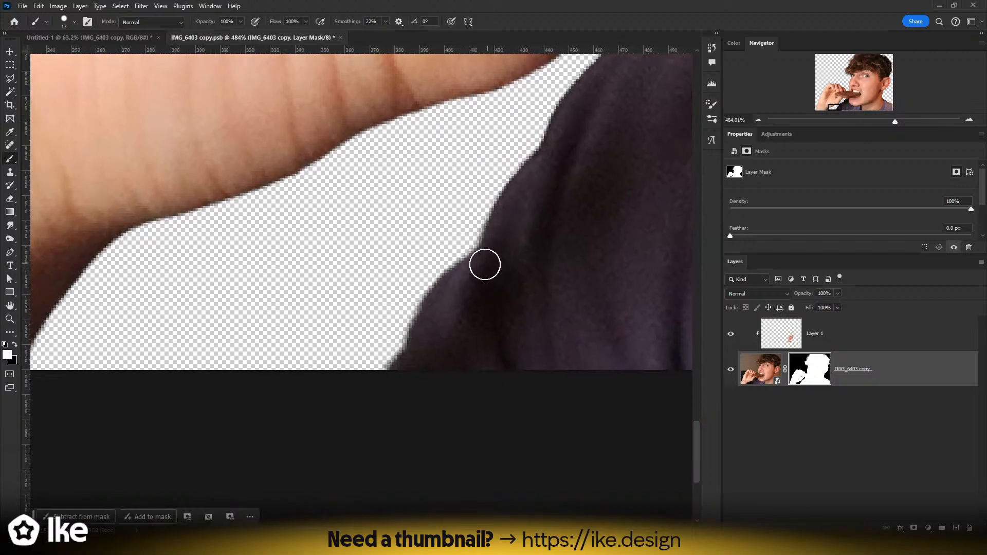
pyautogui.moveTo(450, 291); pyautogui.dragTo(426, 326)
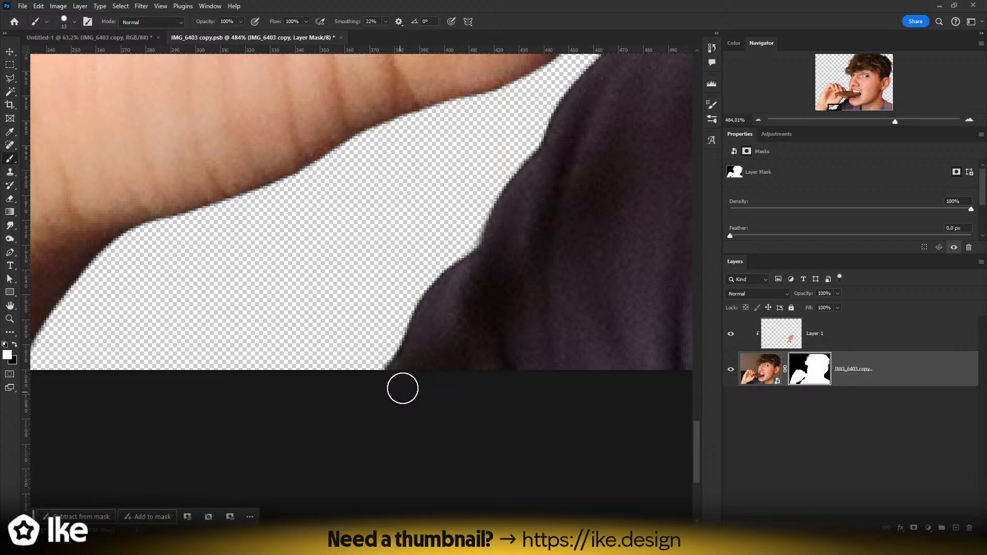
# - Restore the shirt's mask edge from the outer shoulder up past the collar to the neck, undoing the misplaced stroke
pyautogui.press('z')
pyautogui.moveTo(425, 282); pyautogui.dragTo(374, 284)
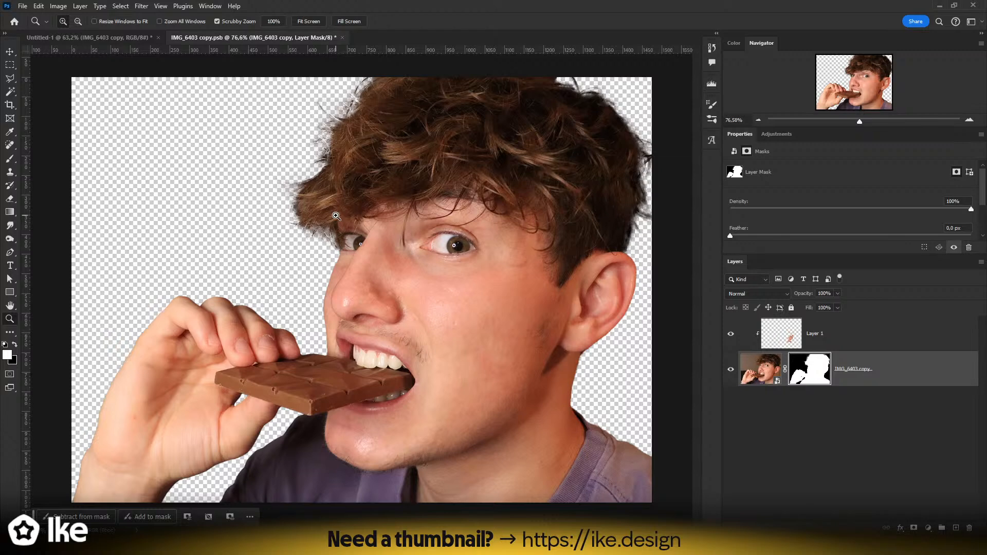
pyautogui.moveTo(616, 428)
pyautogui.mouseDown()
pyautogui.moveTo(675, 447)
pyautogui.moveTo(359, 352)
pyautogui.mouseUp()
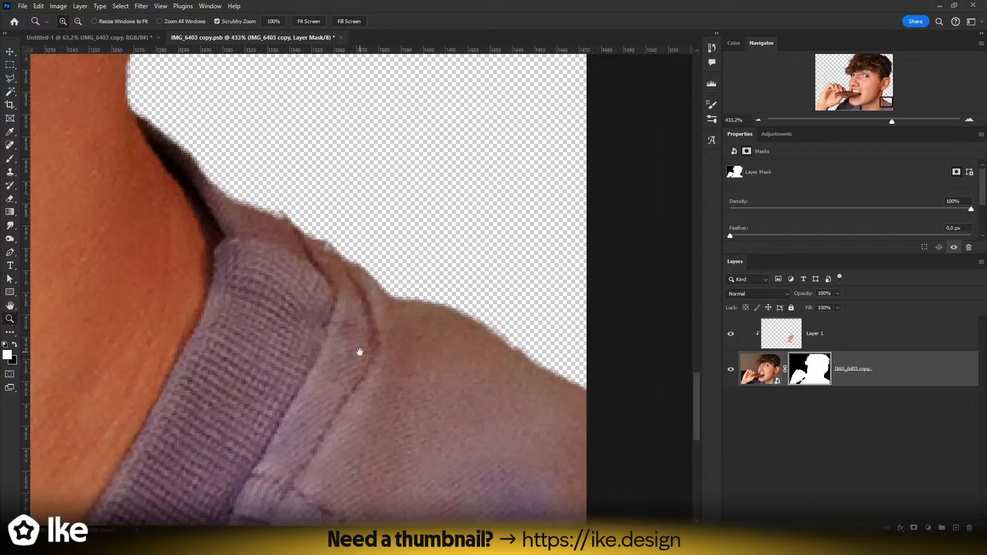
pyautogui.moveTo(509, 381); pyautogui.dragTo(536, 379)
pyautogui.press('b')
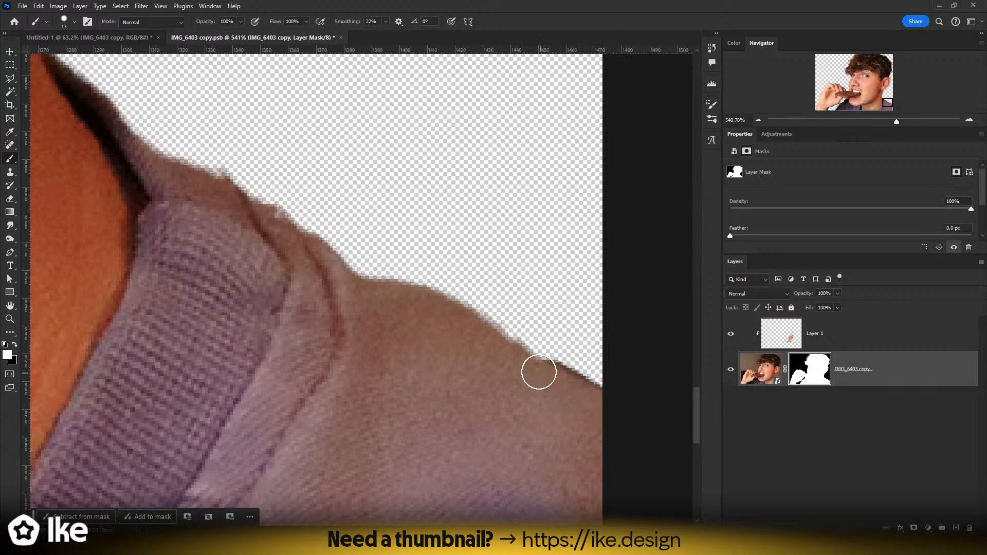
pyautogui.moveTo(576, 396)
pyautogui.mouseDown()
pyautogui.moveTo(465, 318)
pyautogui.moveTo(405, 291)
pyautogui.mouseUp()
pyautogui.moveTo(352, 308)
pyautogui.mouseDown()
pyautogui.moveTo(511, 422)
pyautogui.moveTo(434, 345)
pyautogui.moveTo(363, 309)
pyautogui.moveTo(380, 316)
pyautogui.moveTo(370, 303)
pyautogui.moveTo(264, 258)
pyautogui.moveTo(330, 310)
pyautogui.moveTo(397, 313)
pyautogui.moveTo(372, 320)
pyautogui.moveTo(278, 244)
pyautogui.moveTo(210, 207)
pyautogui.mouseUp()
pyautogui.keyDown('alt'); pyautogui.rightClick(381, 311); pyautogui.keyUp('alt')
pyautogui.hotkey('ctrl', 'z')
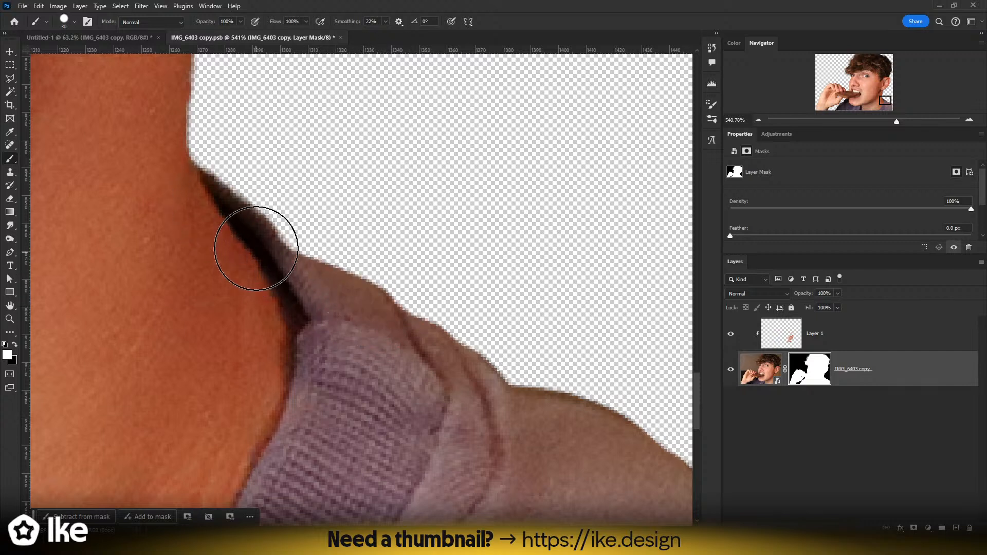
pyautogui.keyDown('alt'); pyautogui.rightClick(255, 251); pyautogui.keyUp('alt')
pyautogui.moveTo(177, 161)
pyautogui.mouseDown()
pyautogui.moveTo(298, 262)
pyautogui.moveTo(371, 296)
pyautogui.moveTo(359, 275)
pyautogui.mouseUp()
# - Touch up the shoulder's mask edge beside the collar with black, undoing the stroke at the dip in the fabric
pyautogui.press('x')
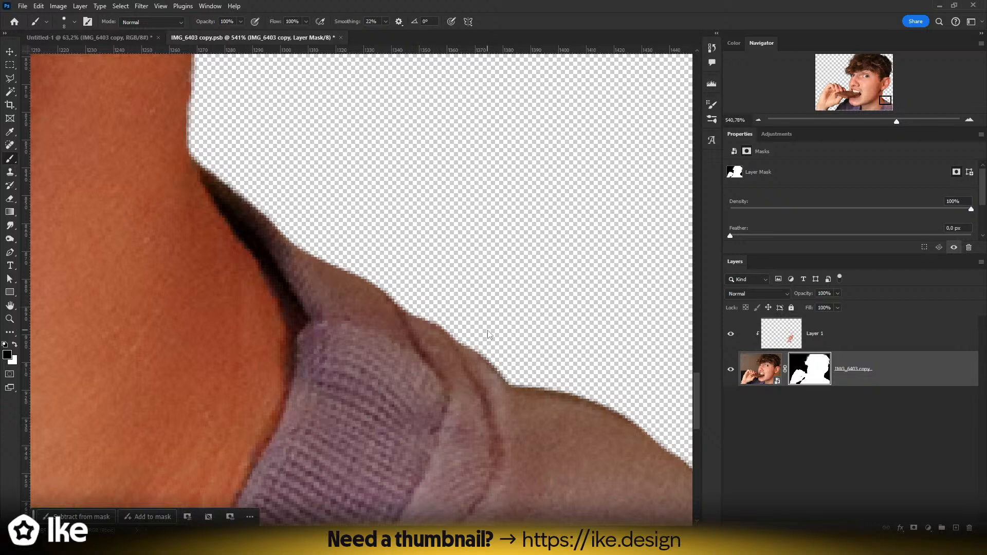
pyautogui.moveTo(491, 337)
pyautogui.mouseDown()
pyautogui.moveTo(302, 260)
pyautogui.moveTo(318, 297)
pyautogui.moveTo(365, 313)
pyautogui.mouseUp()
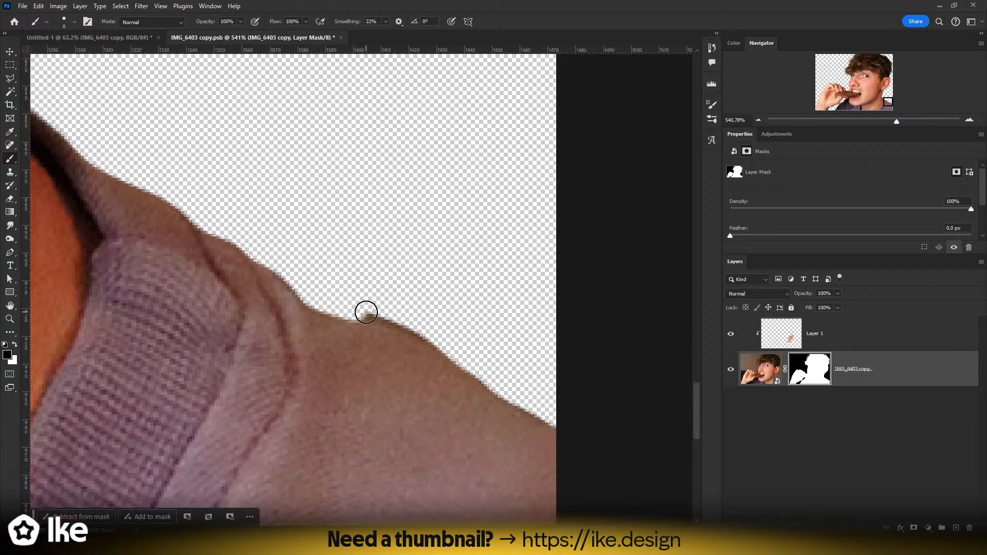
pyautogui.hotkey('ctrl', 'z')
pyautogui.moveTo(310, 293)
pyautogui.mouseDown()
pyautogui.moveTo(394, 319)
pyautogui.moveTo(498, 379)
pyautogui.moveTo(564, 394)
pyautogui.mouseUp()
pyautogui.moveTo(240, 226); pyautogui.dragTo(536, 391)
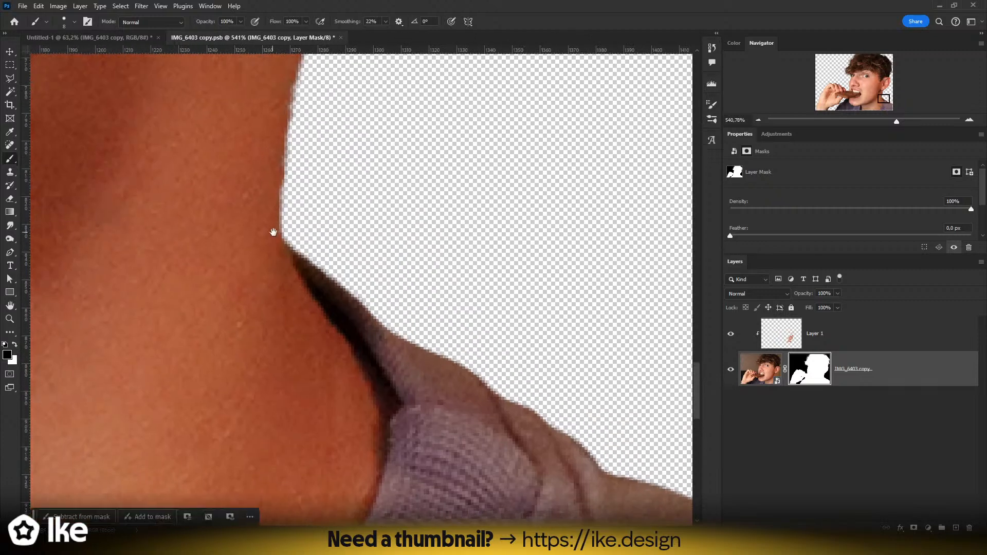
# - Paint back the mask edge along the back of the neck from the collar up toward the earlobe
pyautogui.moveTo(273, 232)
pyautogui.mouseDown()
pyautogui.moveTo(370, 354)
pyautogui.moveTo(368, 271)
pyautogui.moveTo(424, 1)
pyautogui.mouseUp()
pyautogui.press('x')
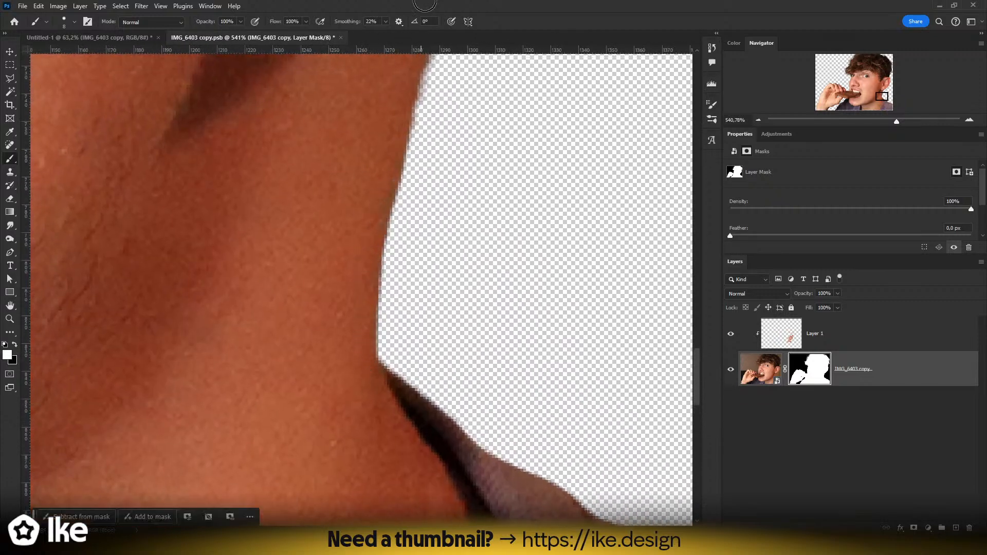
pyautogui.moveTo(400, 157); pyautogui.dragTo(380, 400)
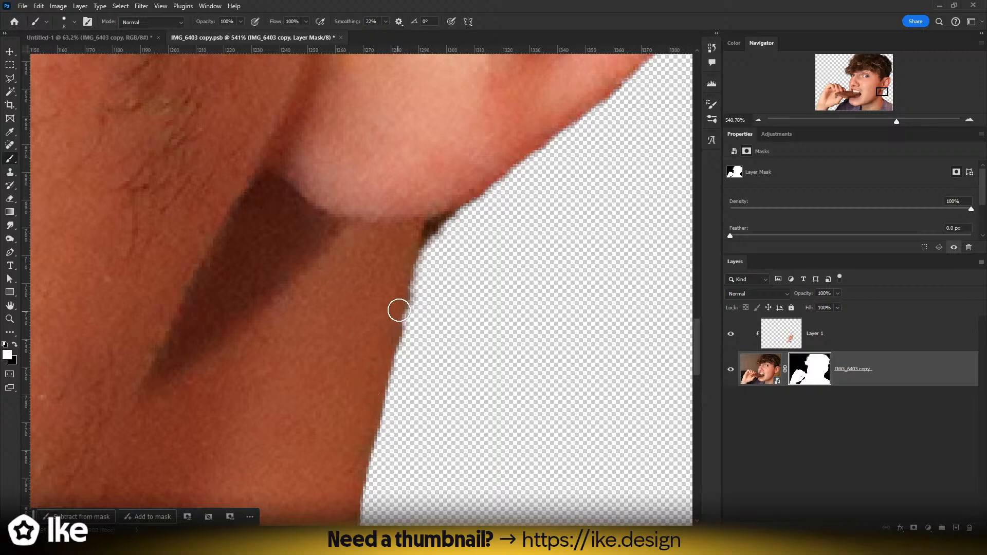
# - Refine the mask edge along the outer rim of the ear from the lobe upward, undoing the first short stroke
pyautogui.press('z')
pyautogui.moveTo(435, 239); pyautogui.dragTo(344, 255)
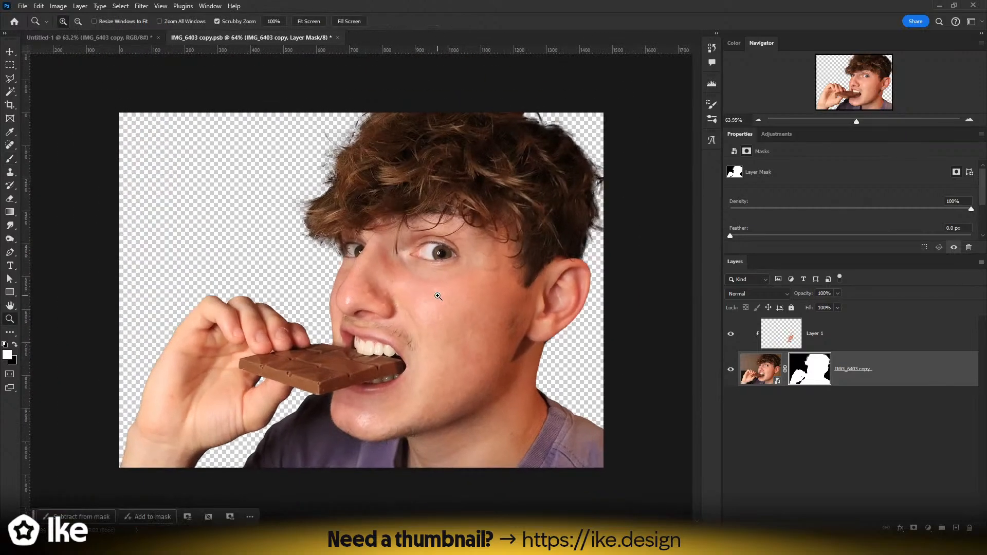
pyautogui.moveTo(579, 305); pyautogui.dragTo(570, 252)
pyautogui.hotkey('ctrl', '+')
pyautogui.press('b')
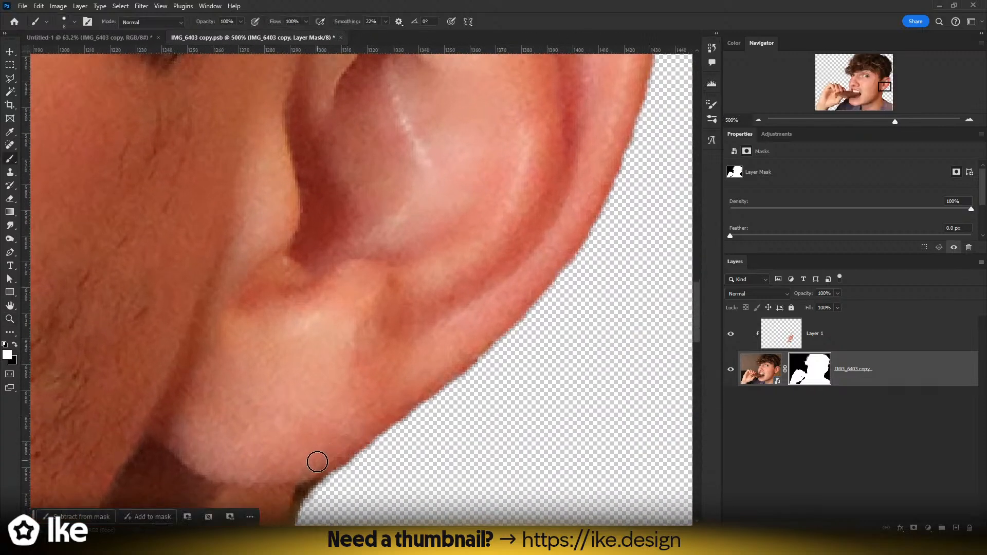
pyautogui.moveTo(398, 414); pyautogui.dragTo(423, 396)
pyautogui.hotkey('ctrl', 'z')
pyautogui.moveTo(322, 463)
pyautogui.mouseDown()
pyautogui.moveTo(495, 335)
pyautogui.moveTo(586, 211)
pyautogui.mouseUp()
pyautogui.press('space')
pyautogui.moveTo(535, 273)
pyautogui.mouseDown()
pyautogui.moveTo(482, 304)
pyautogui.moveTo(414, 385)
pyautogui.moveTo(449, 357)
pyautogui.moveTo(484, 294)
pyautogui.moveTo(502, 185)
pyautogui.moveTo(445, 384)
pyautogui.mouseUp()
pyautogui.press('space')
pyautogui.moveTo(439, 434)
pyautogui.mouseDown()
pyautogui.moveTo(484, 282)
pyautogui.moveTo(482, 222)
pyautogui.moveTo(464, 165)
pyautogui.moveTo(432, 131)
pyautogui.moveTo(386, 114)
pyautogui.mouseUp()
# - Save the edited portrait smart object and close its document to return to the thumbnail composition
pyautogui.press('z')
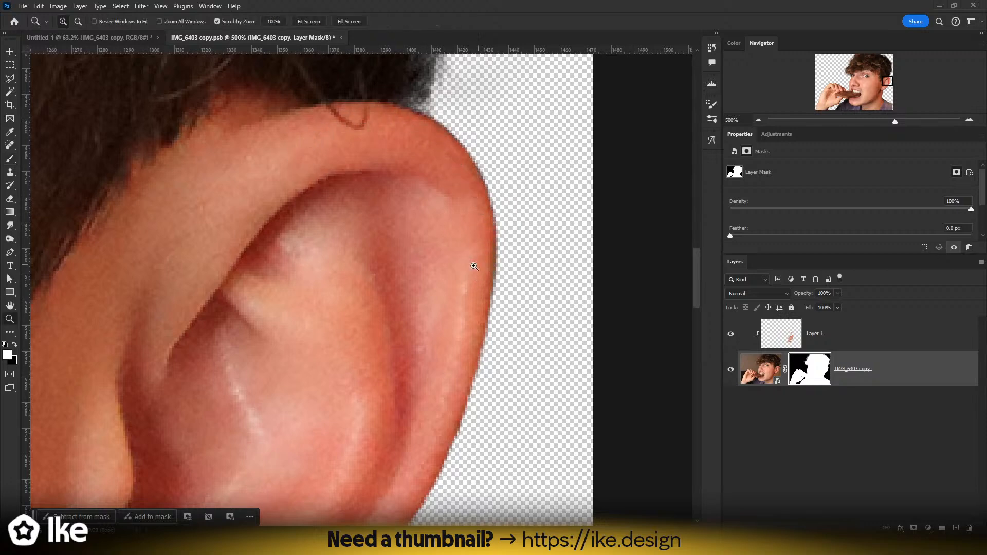
pyautogui.moveTo(473, 266); pyautogui.dragTo(378, 273)
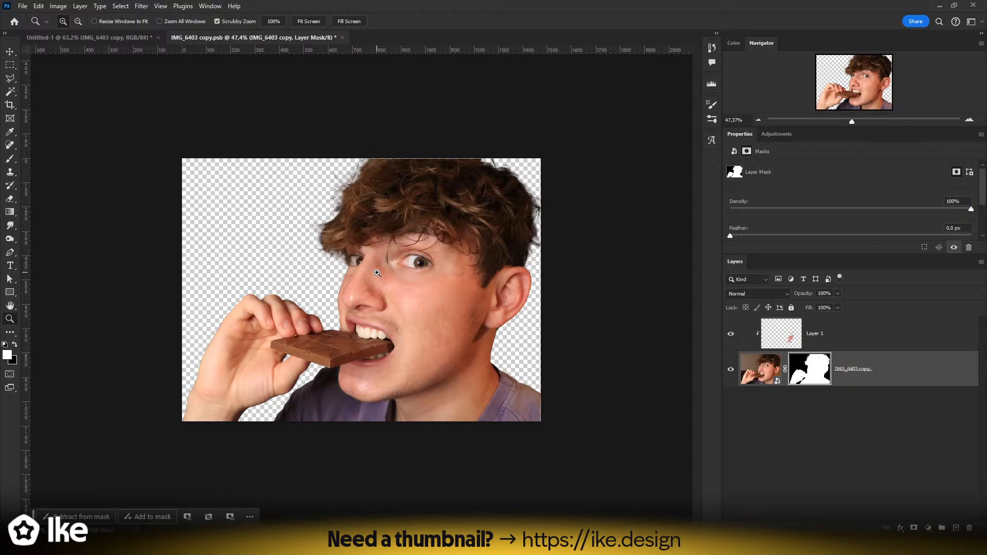
pyautogui.moveTo(347, 280); pyautogui.dragTo(373, 282)
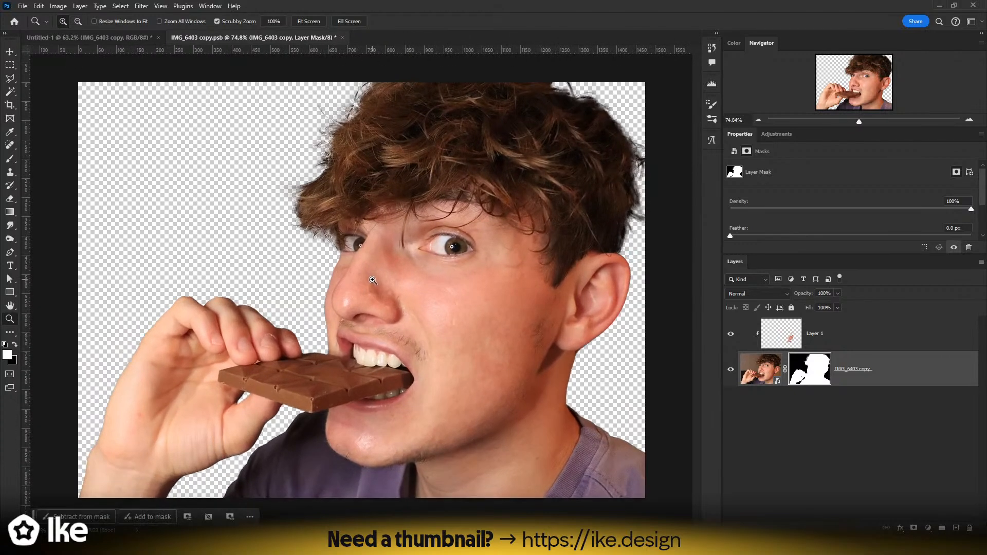
pyautogui.hotkey('ctrl', 's')
pyautogui.click(111, 37)
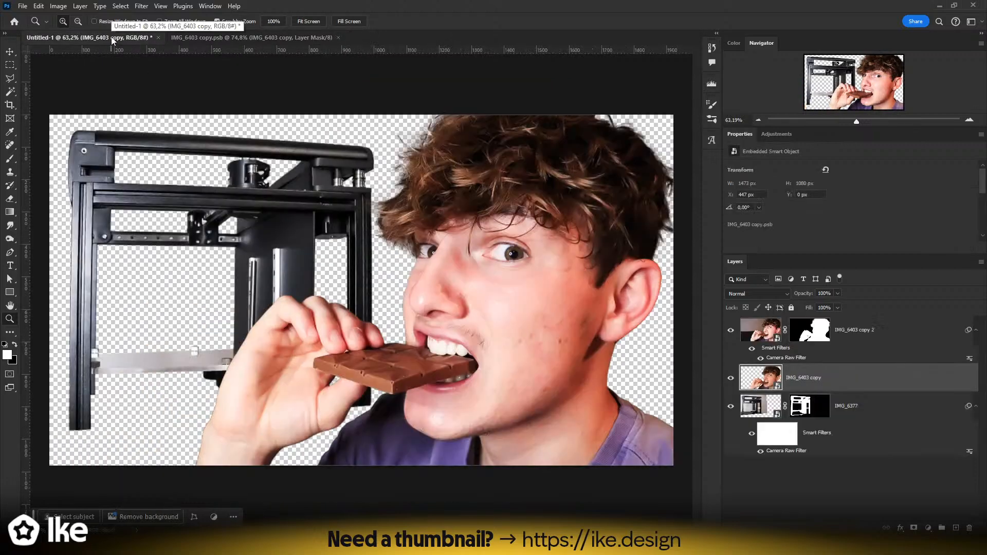
pyautogui.click(183, 36)
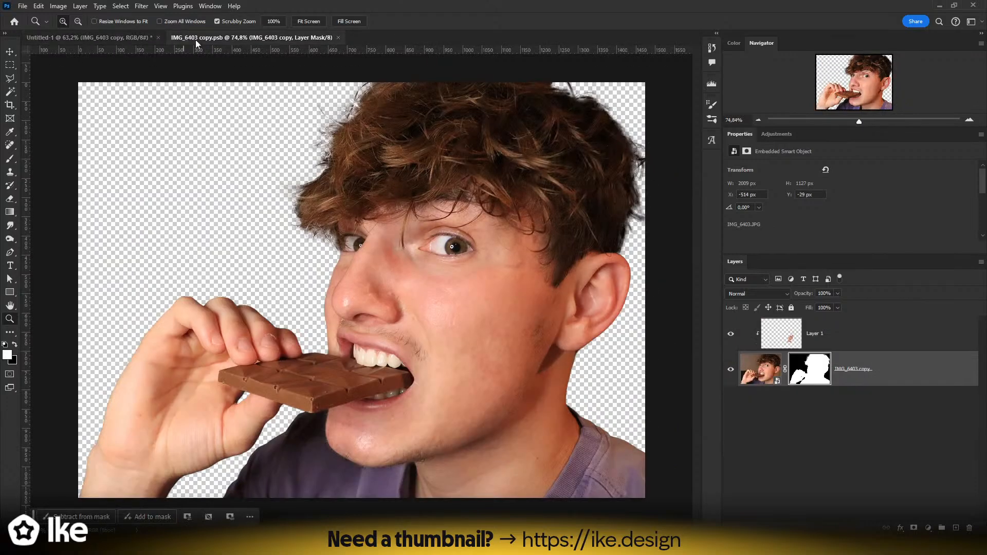
pyautogui.click(338, 37)
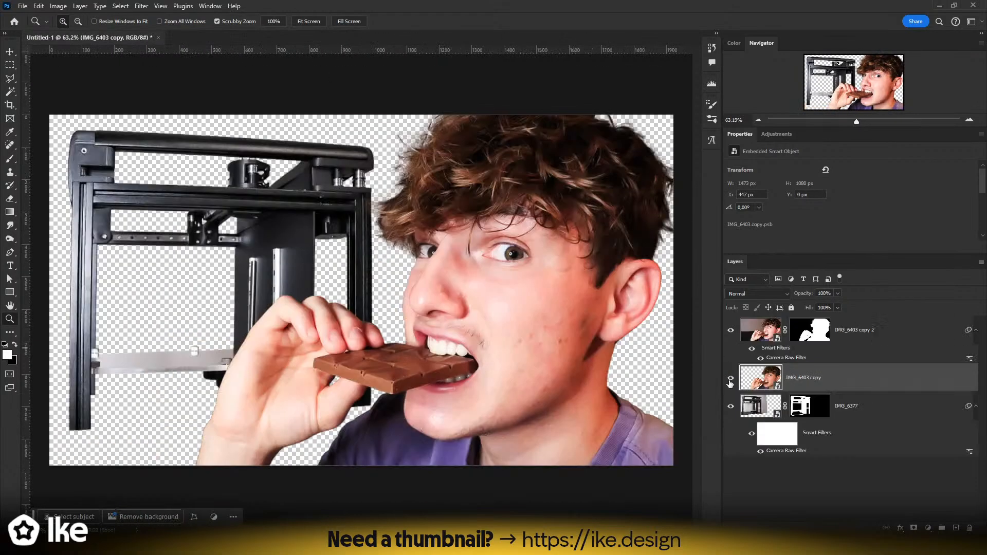
# - Hide the IMG_6403 copy 2 layer and copy its Camera Raw smart filter onto IMG_6403 copy
pyautogui.click(731, 331)
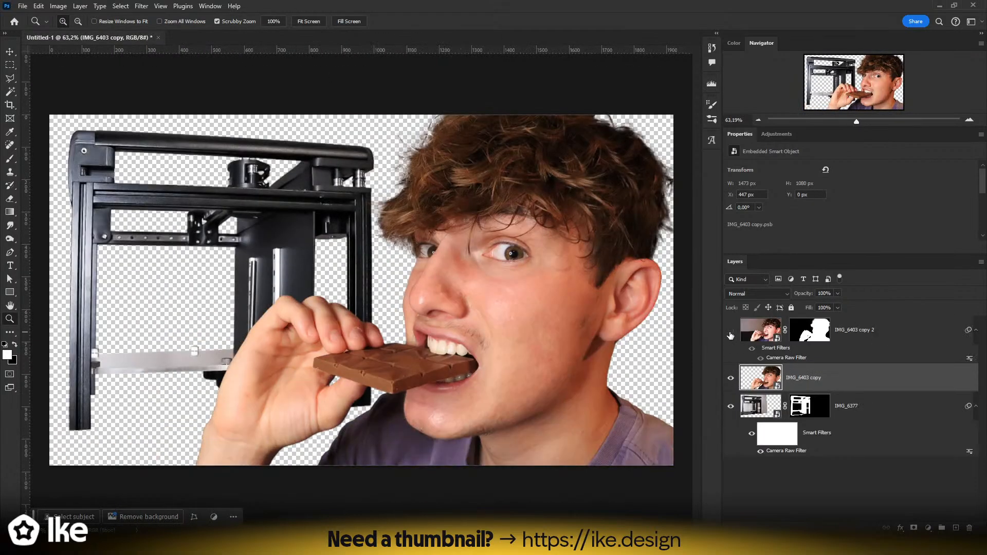
pyautogui.moveTo(783, 358); pyautogui.dragTo(812, 380)
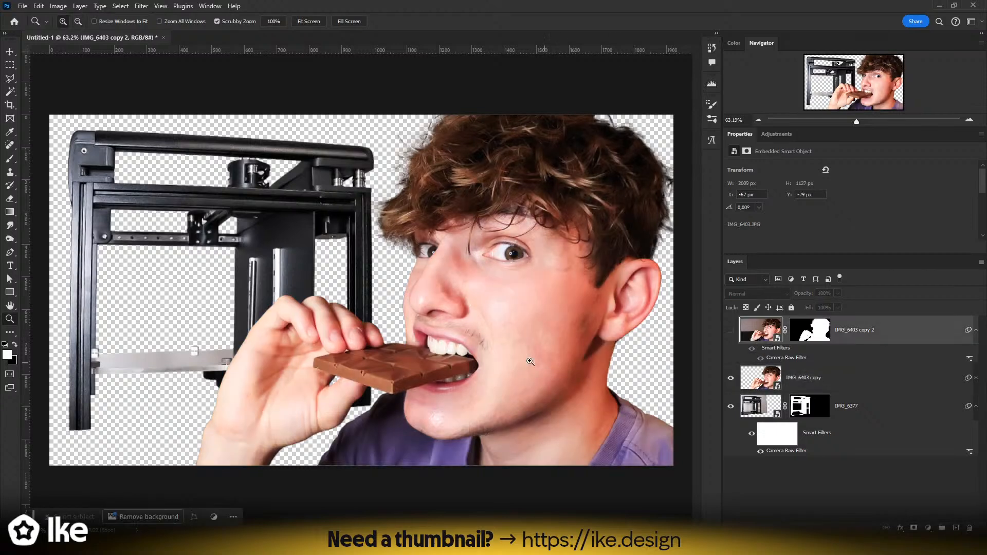
pyautogui.moveTo(529, 361); pyautogui.dragTo(502, 332)
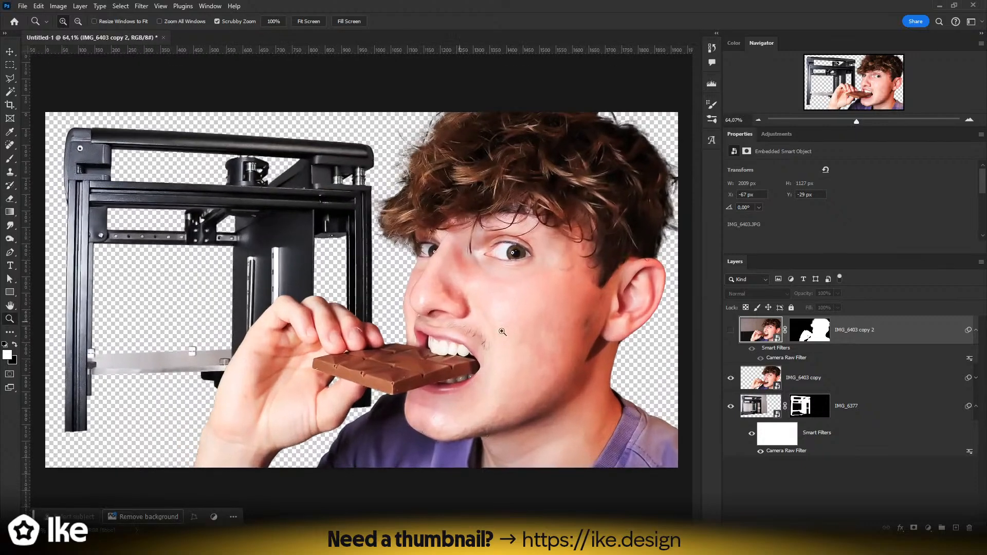
# - Edit IMG_6403 copy's Camera Raw filter to Exposure +0.30, Highlights 0 and Whites -20
pyautogui.click(798, 381)
pyautogui.click(975, 378)
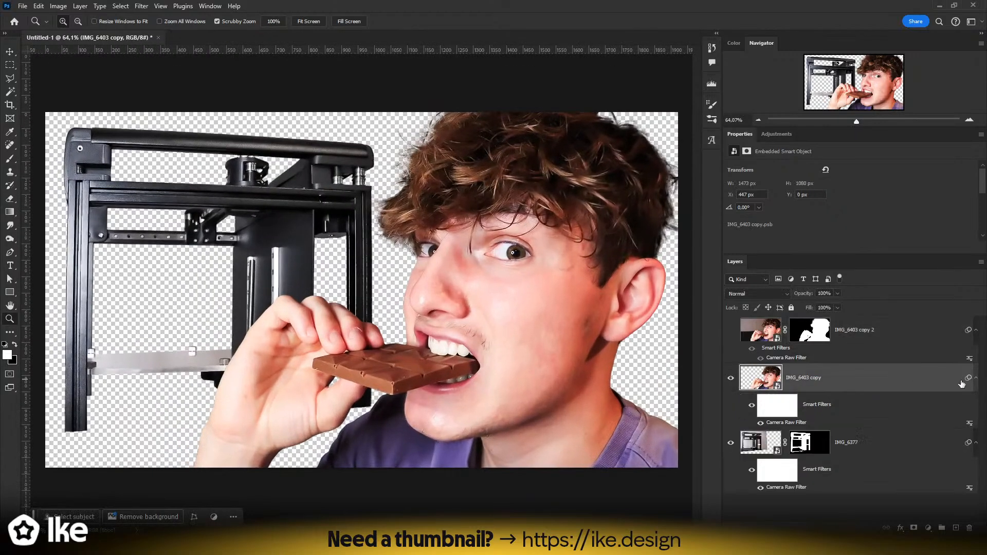
pyautogui.doubleClick(797, 426)
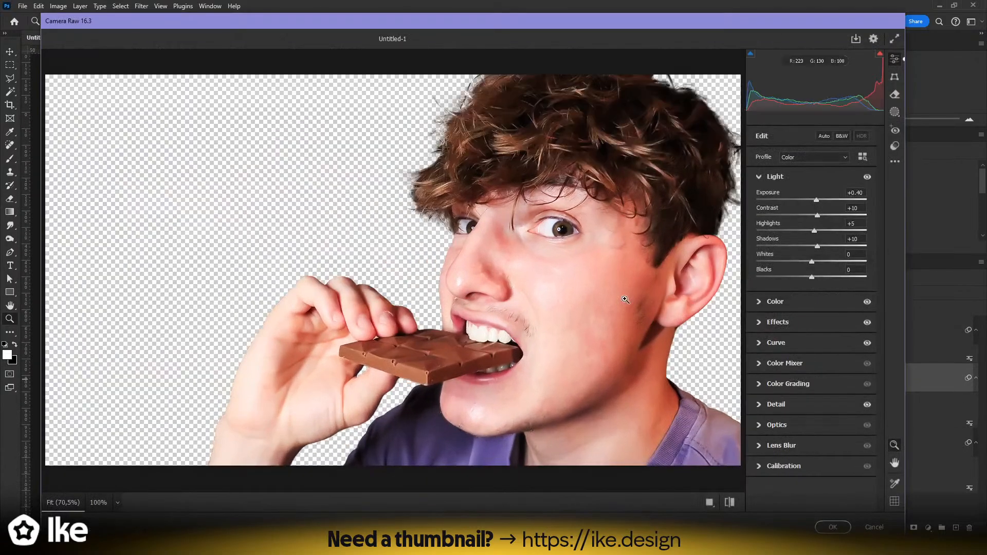
pyautogui.click(778, 178)
pyautogui.click(776, 197)
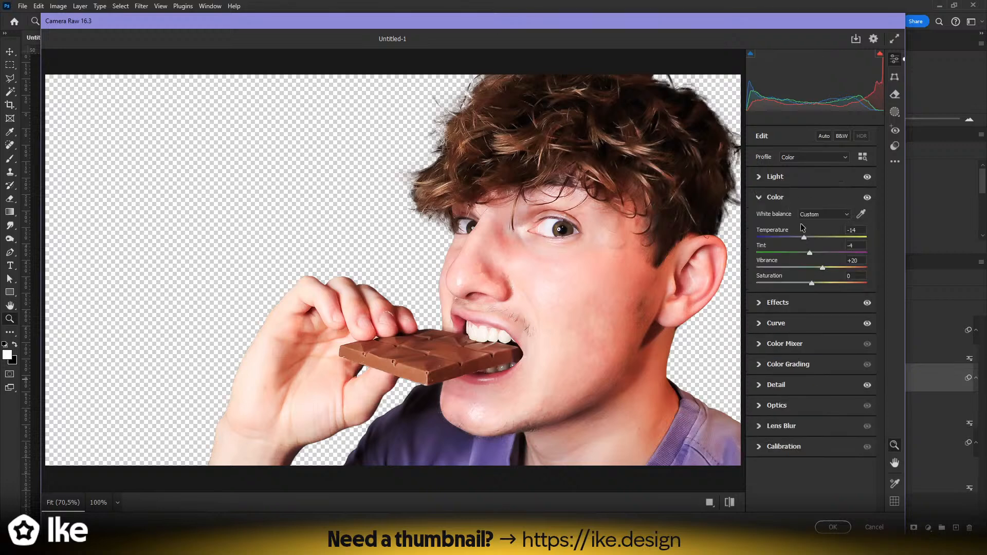
pyautogui.click(776, 198)
pyautogui.click(774, 180)
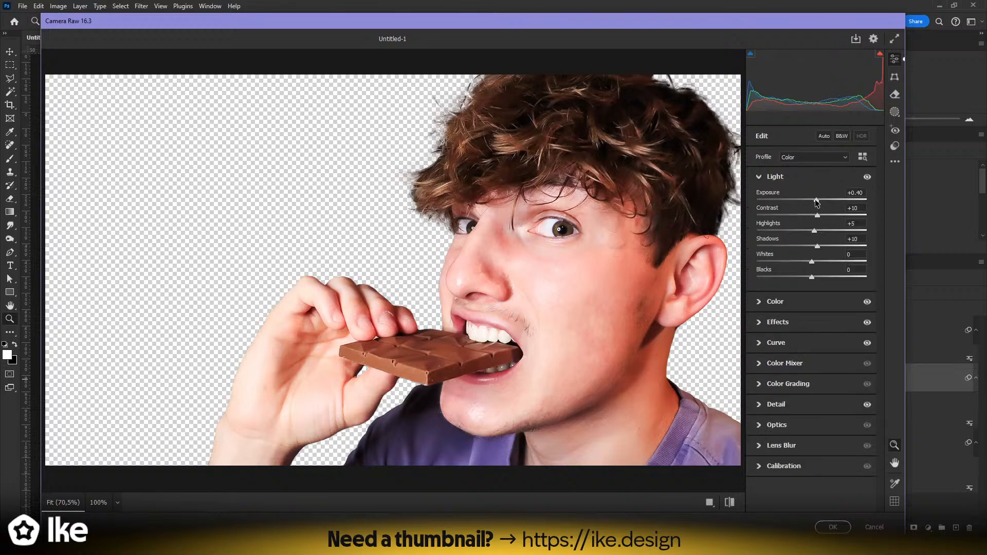
pyautogui.moveTo(815, 199); pyautogui.dragTo(814, 201)
pyautogui.moveTo(813, 232); pyautogui.dragTo(810, 232)
pyautogui.moveTo(811, 261)
pyautogui.mouseDown()
pyautogui.moveTo(765, 262)
pyautogui.moveTo(800, 261)
pyautogui.mouseUp()
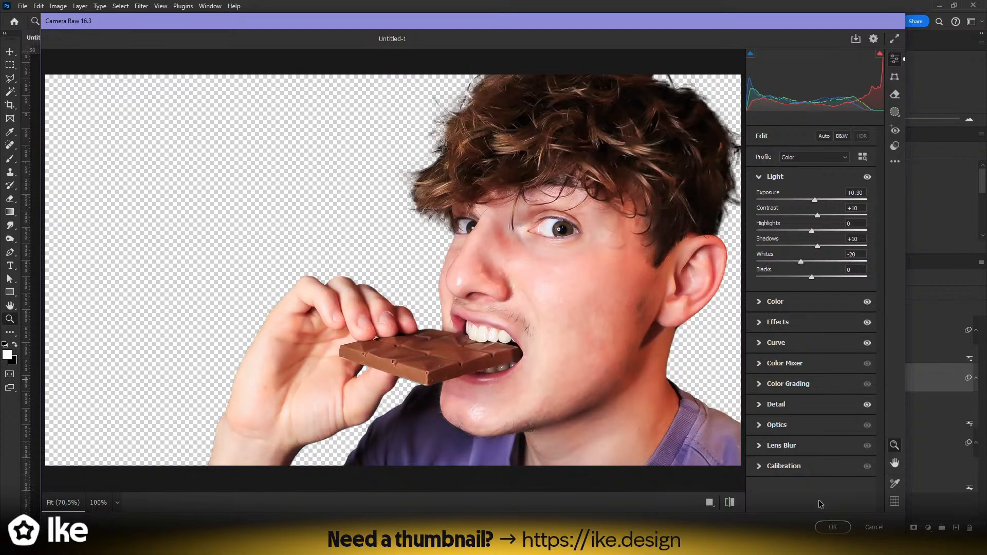
pyautogui.click(833, 527)
pyautogui.moveTo(507, 343); pyautogui.dragTo(514, 295)
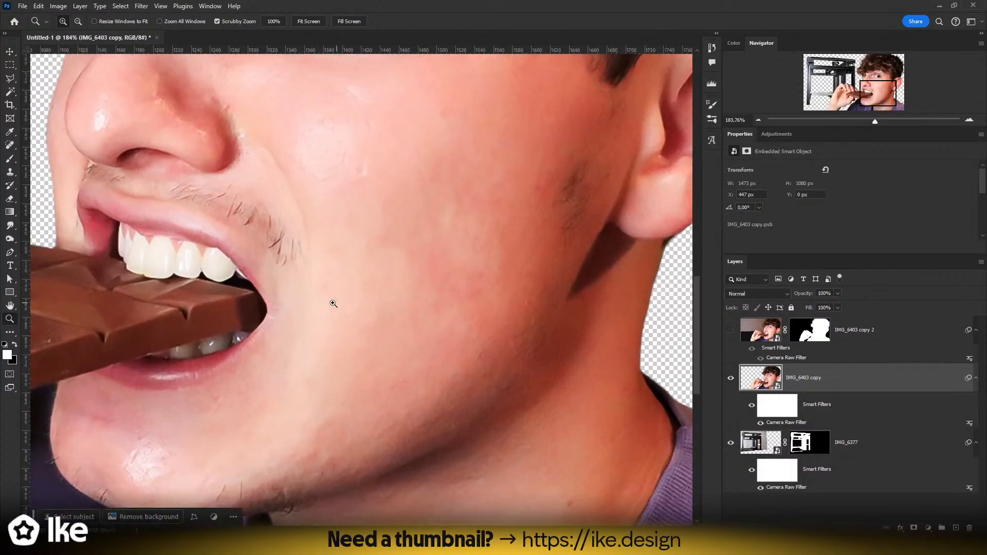
# - Inspect the corrected portrait up close and at full view, especially the chocolate, mouth and fingers
pyautogui.moveTo(402, 259); pyautogui.dragTo(355, 279)
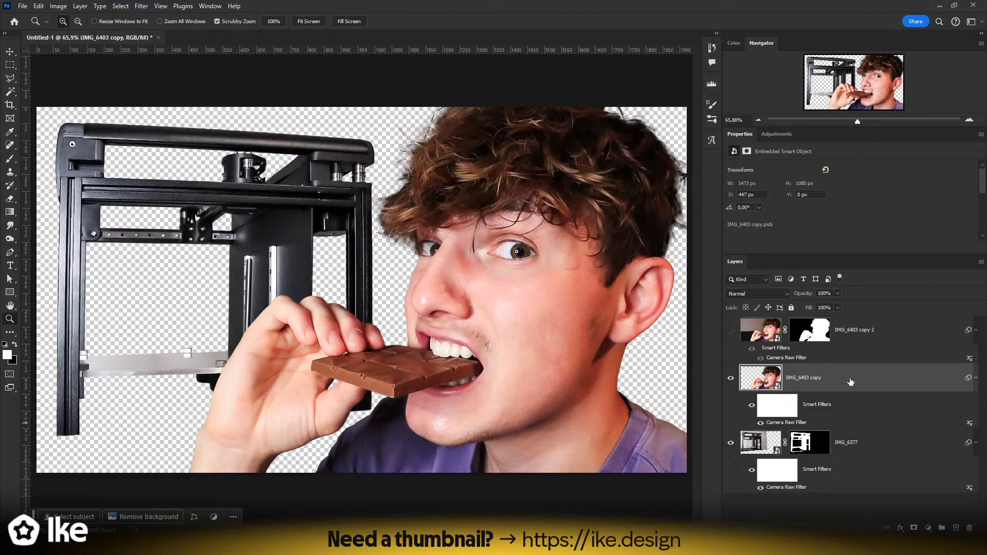
pyautogui.moveTo(434, 386); pyautogui.dragTo(480, 331)
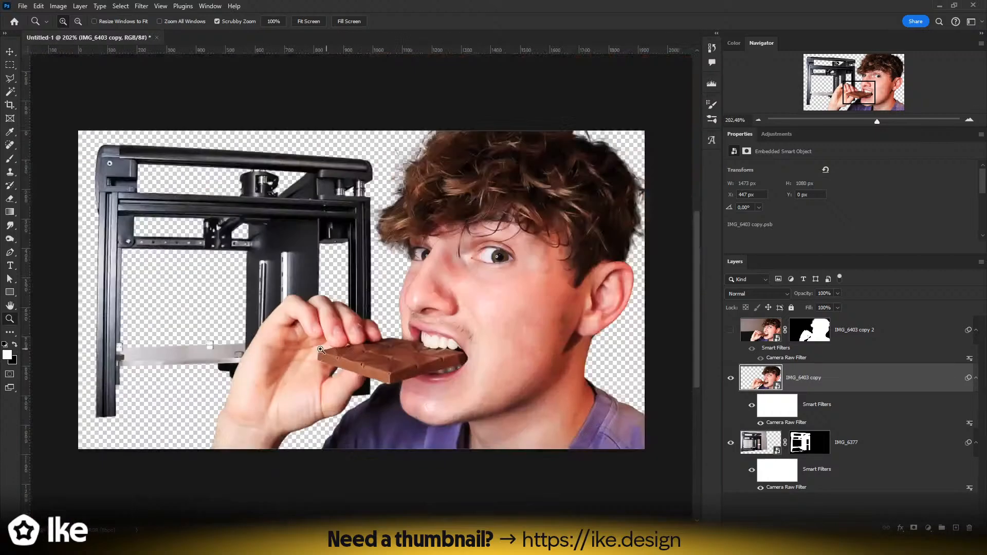
pyautogui.moveTo(381, 347); pyautogui.dragTo(314, 352)
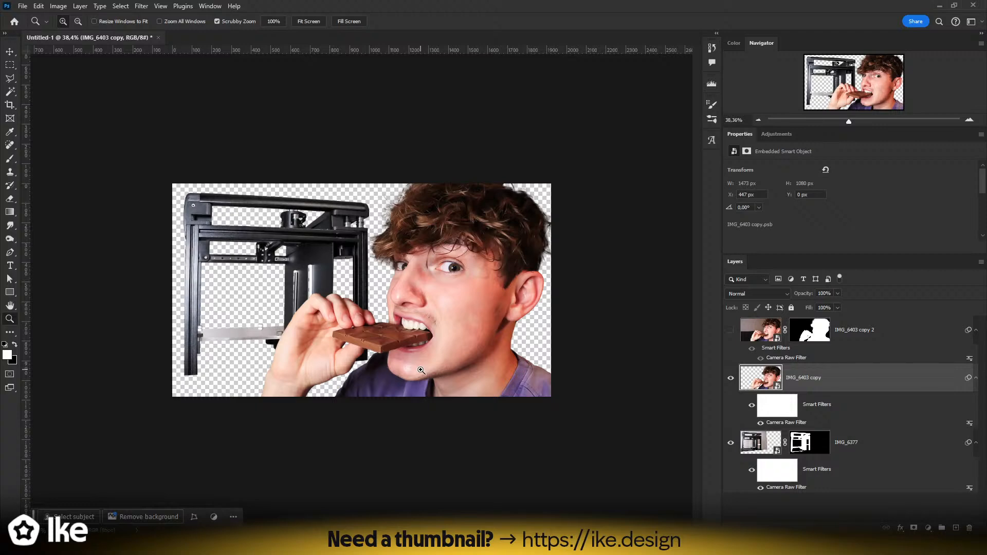
pyautogui.moveTo(422, 357); pyautogui.dragTo(445, 314)
pyautogui.press('l')
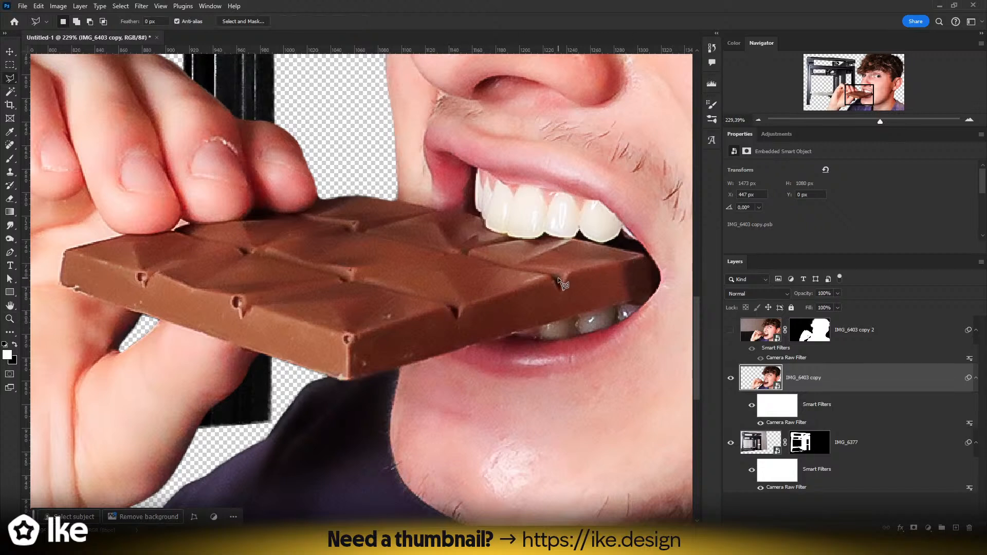
pyautogui.press('z')
pyautogui.moveTo(470, 280); pyautogui.dragTo(408, 286)
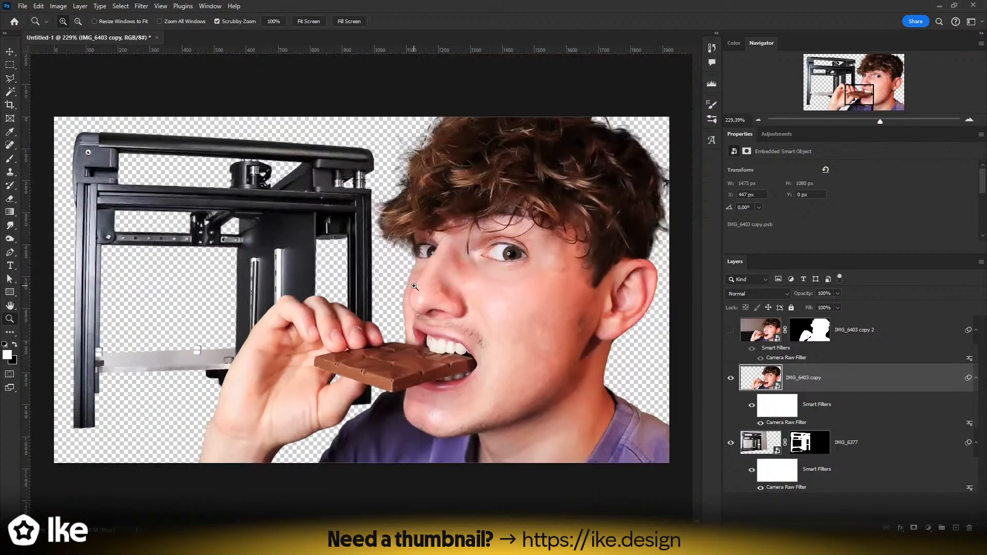
# - Delete the hidden IMG_6403 copy 2 layer
pyautogui.click(9, 52)
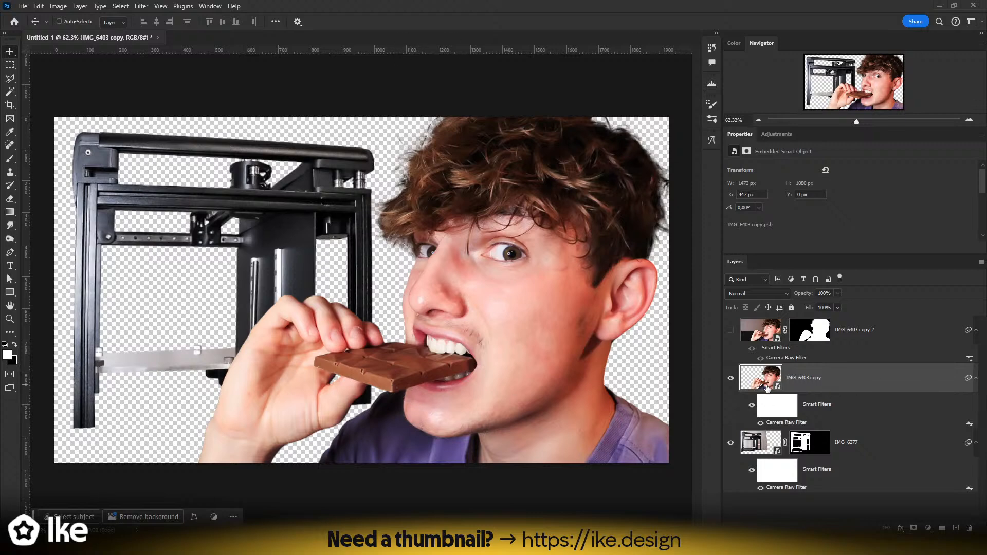
pyautogui.moveTo(883, 337); pyautogui.dragTo(969, 528)
# - Start a Polygonal Lasso outline below the canvas and run it through the gap between hand and shirt to the chocolate's lower corner
pyautogui.press('z')
pyautogui.click(307, 446)
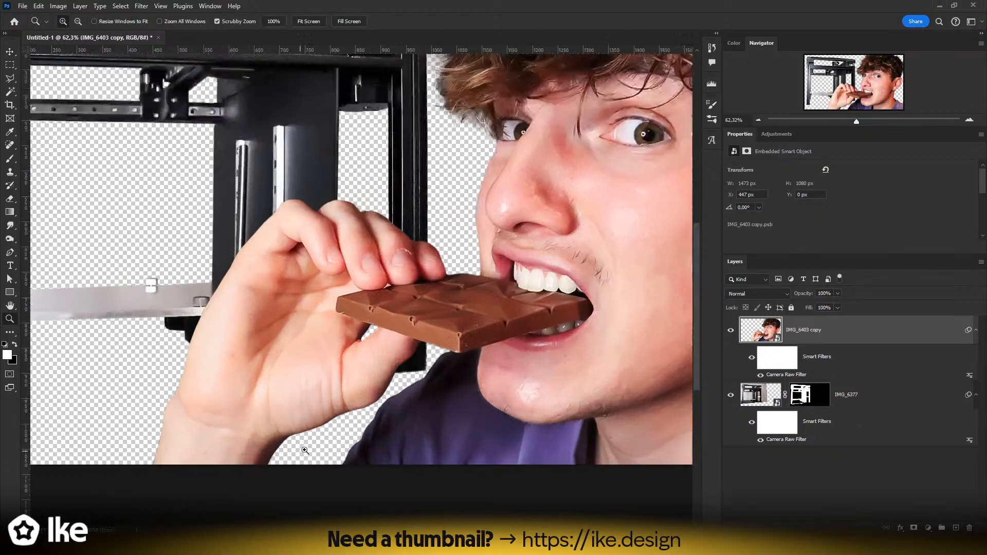
pyautogui.click(304, 420)
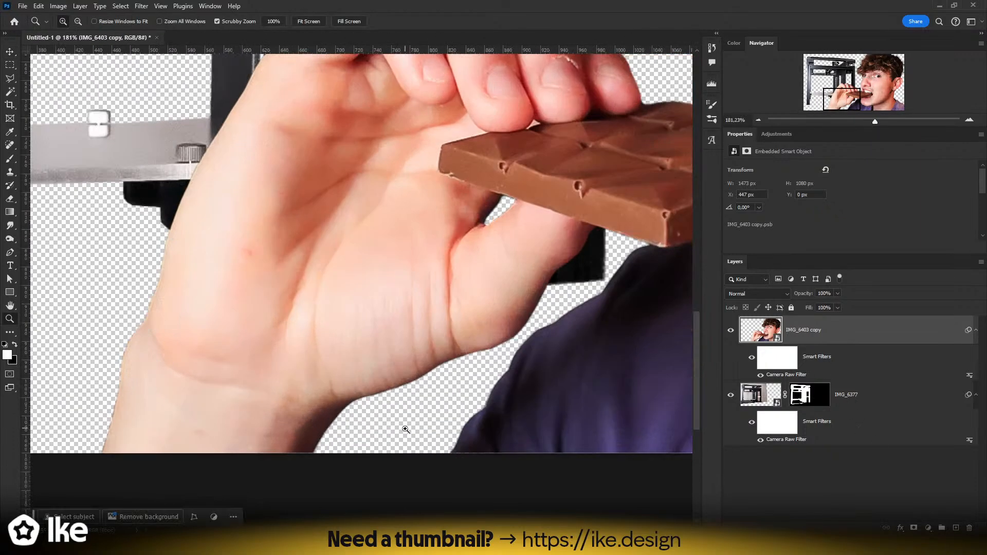
pyautogui.press('l')
pyautogui.click(386, 475)
pyautogui.click(533, 324)
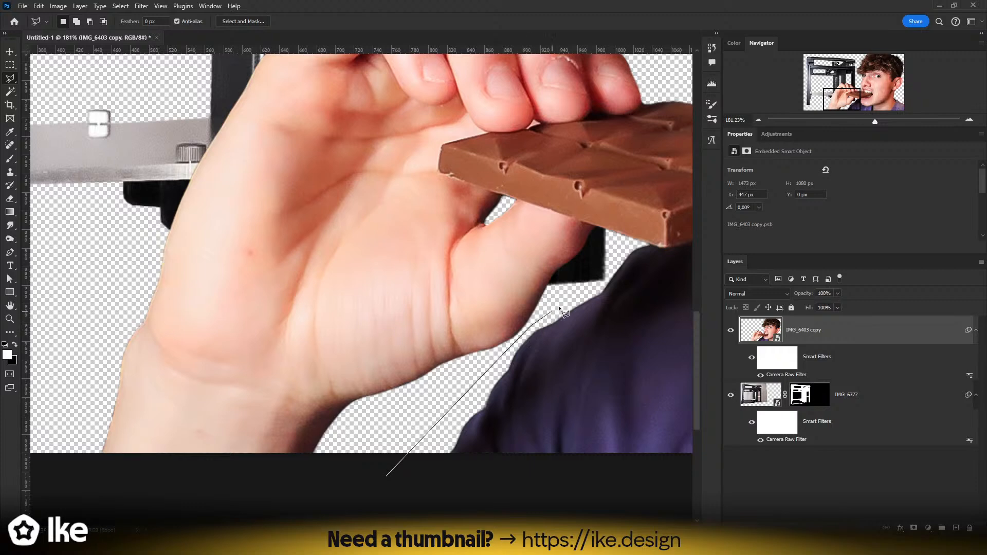
pyautogui.click(621, 246)
pyautogui.scroll(8, 427, 256)
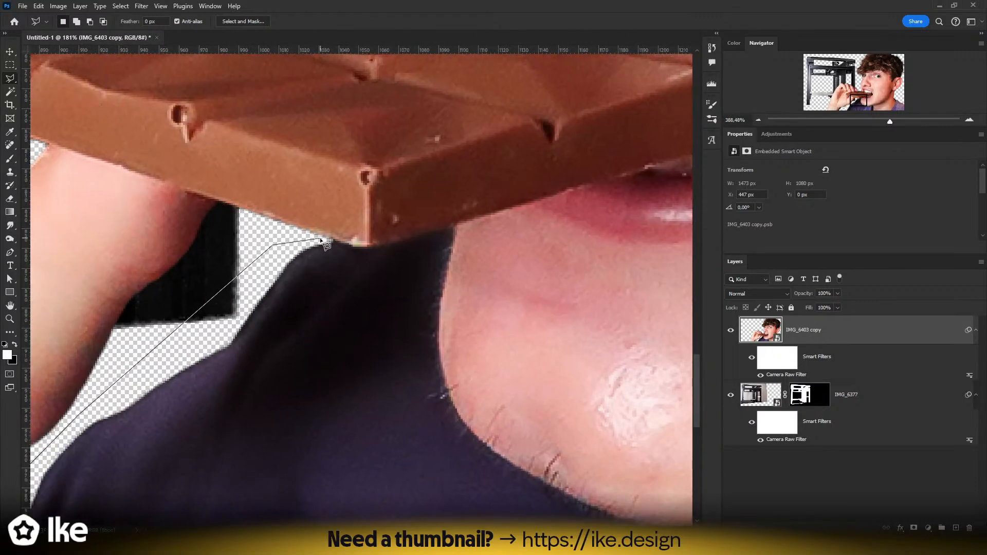
pyautogui.click(332, 240)
# - Continue the lasso outline along the chocolate's lower edge, around its end in the mouth and beneath the upper teeth
pyautogui.click(464, 220)
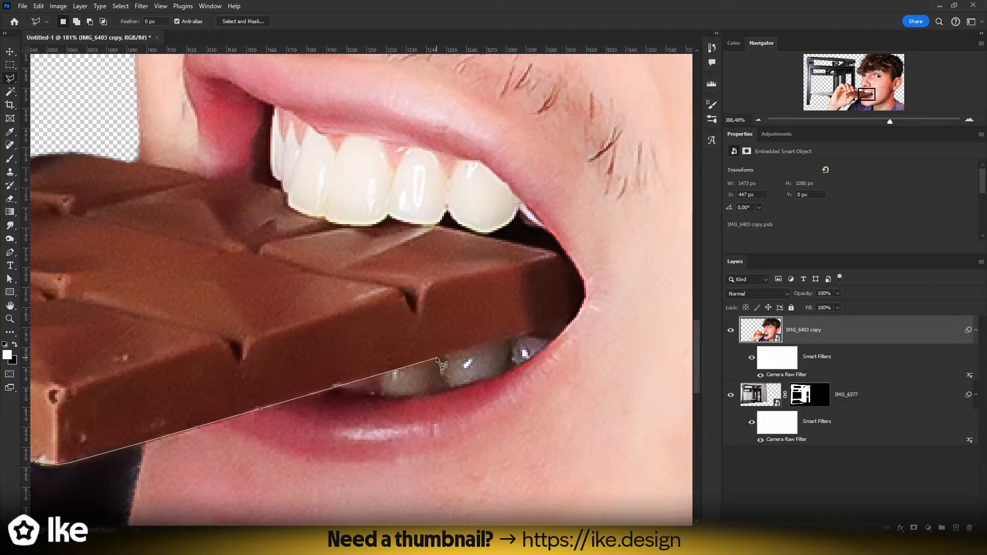
pyautogui.click(573, 319)
pyautogui.click(578, 275)
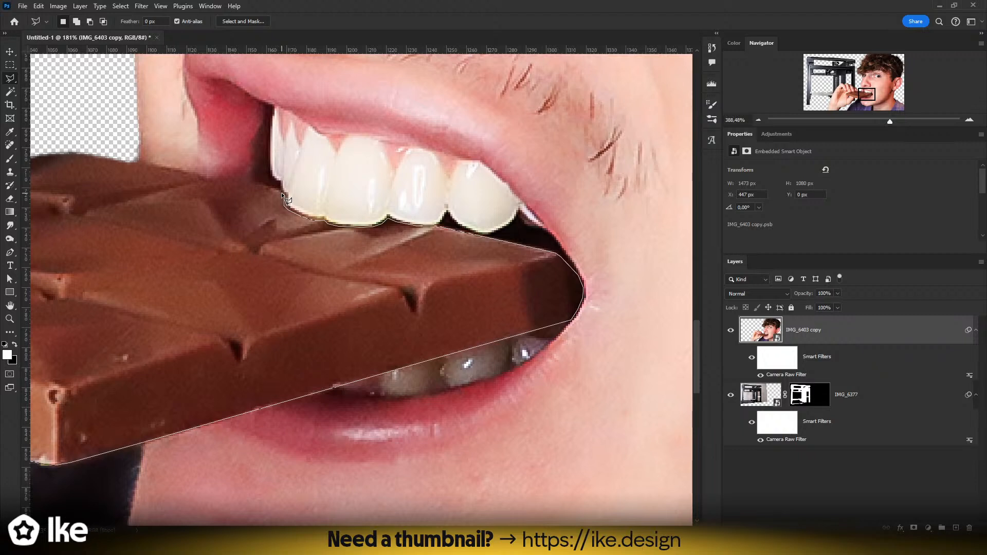
pyautogui.hscroll(-5, 279, 191)
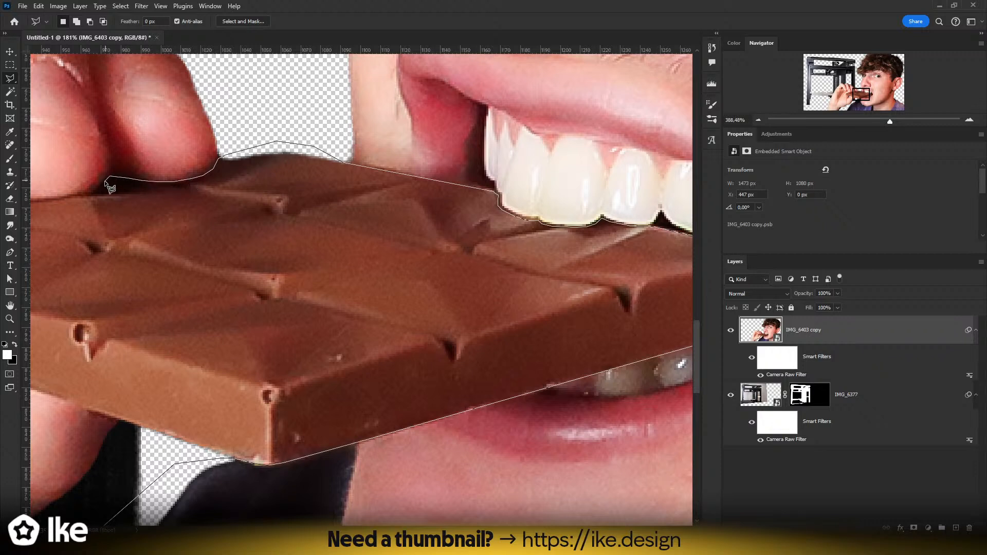
# - Trace the lasso outline beneath the fingertips, around the chocolate's outer end and along its underside above the thumb
pyautogui.moveTo(82, 192); pyautogui.dragTo(360, 197)
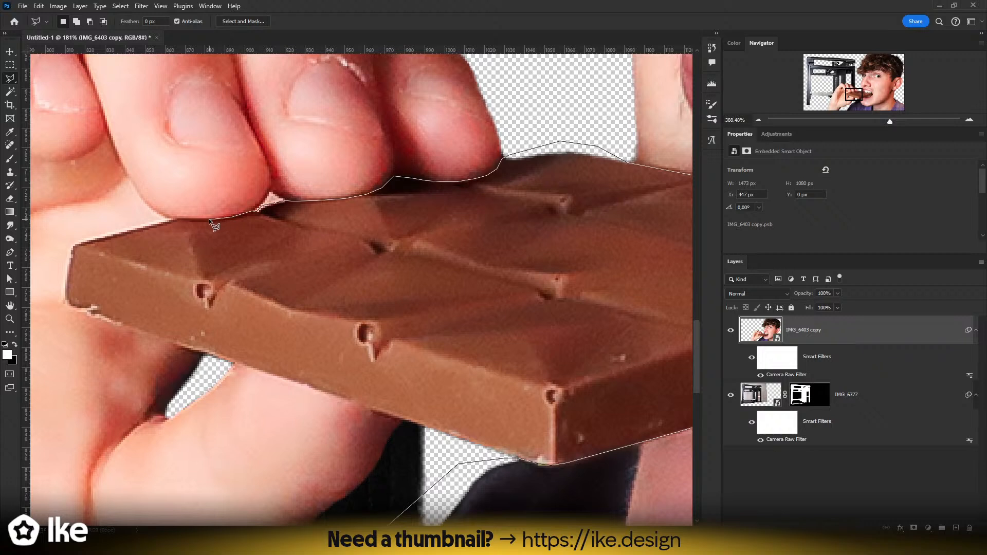
pyautogui.click(173, 218)
pyautogui.hscroll(-3, 92, 234)
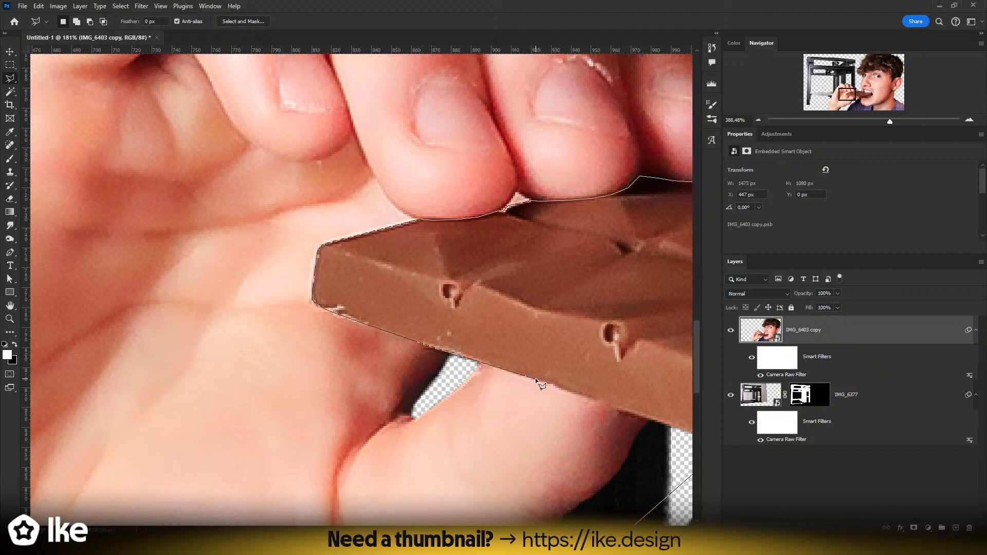
pyautogui.click(629, 413)
pyautogui.moveTo(331, 438); pyautogui.dragTo(452, 284)
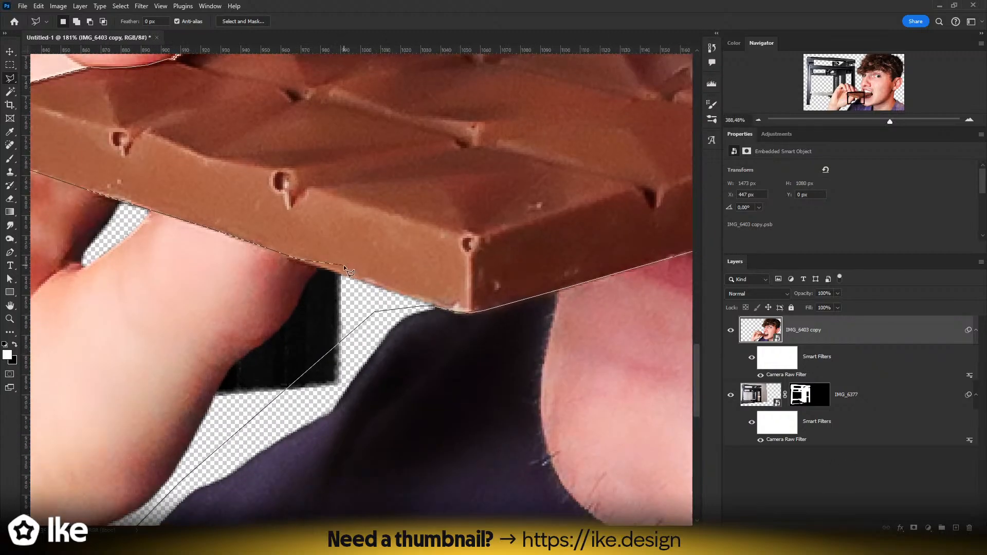
# - Run the lasso outline back down through the gap beside the shirt and close the chocolate selection at its starting point
pyautogui.click(328, 296)
pyautogui.moveTo(253, 381); pyautogui.dragTo(302, 278)
pyautogui.moveTo(252, 432); pyautogui.dragTo(469, 214)
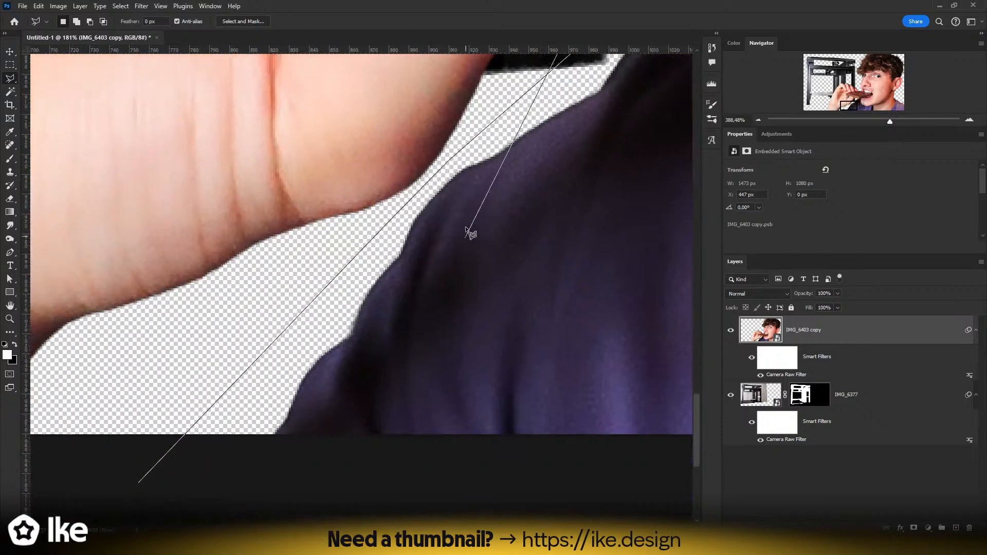
pyautogui.click(442, 161)
pyautogui.doubleClick(139, 483)
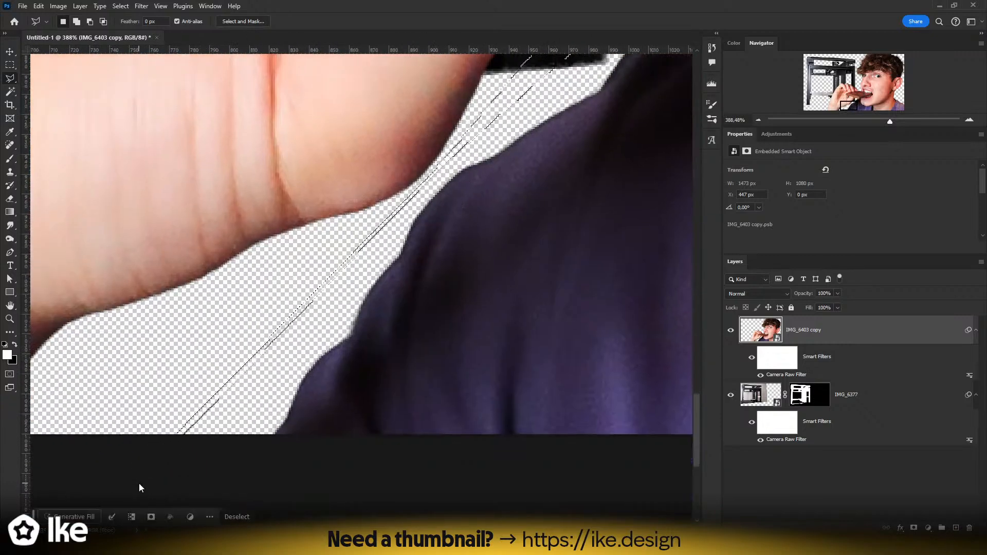
# - Begin an added lasso area from below the canvas, through the hand-shirt gap and across the chocolate to the space above the fingers
pyautogui.click(138, 483)
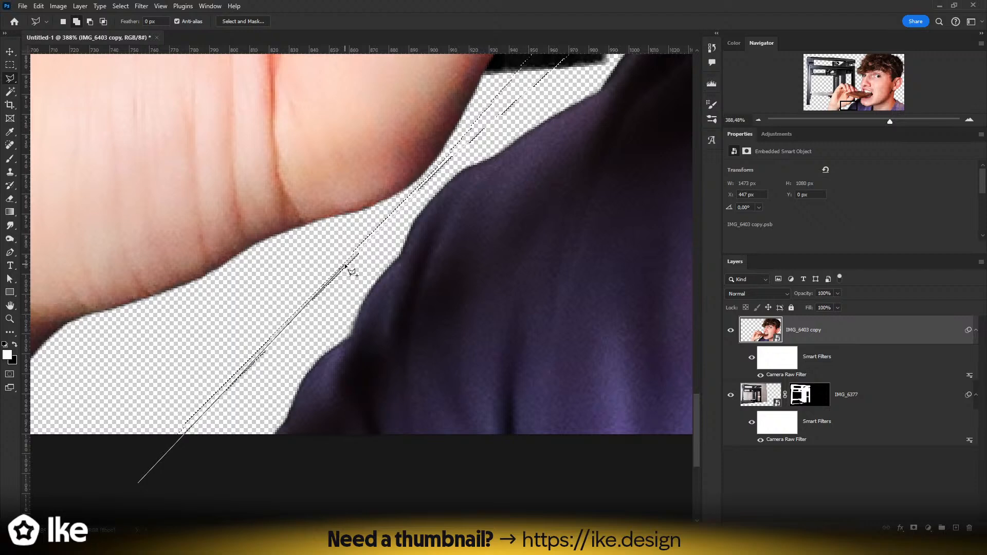
pyautogui.click(492, 114)
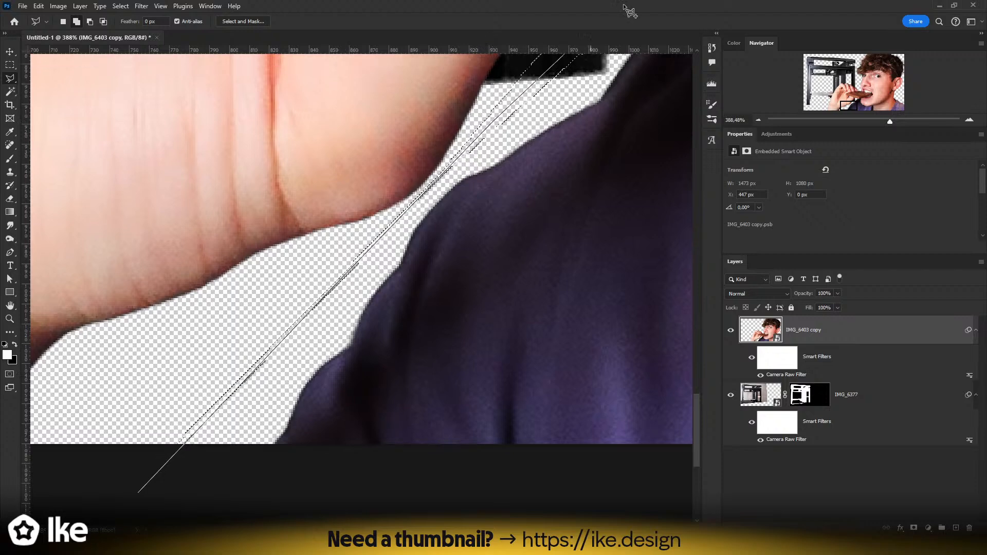
pyautogui.click(616, 260)
pyautogui.click(595, 196)
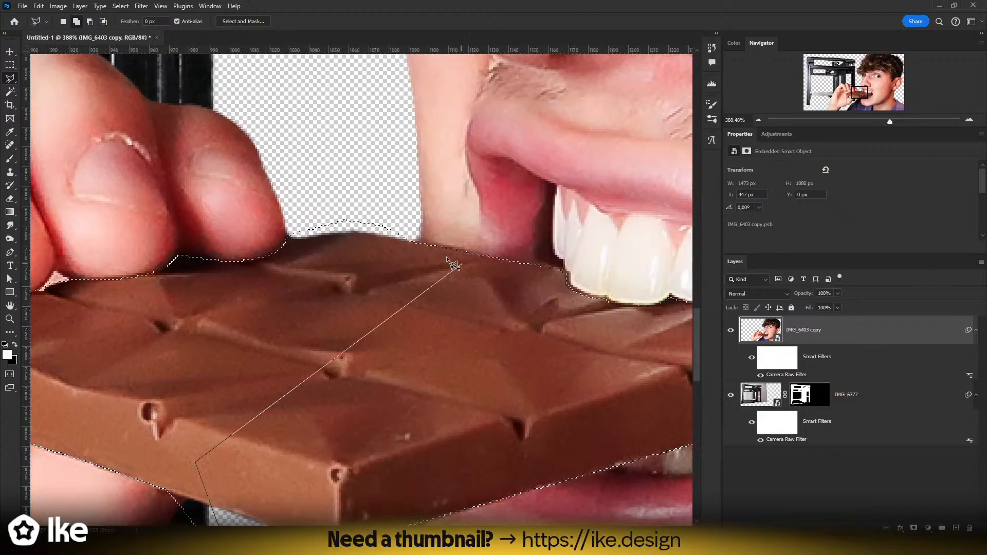
pyautogui.click(289, 262)
pyautogui.click(313, 156)
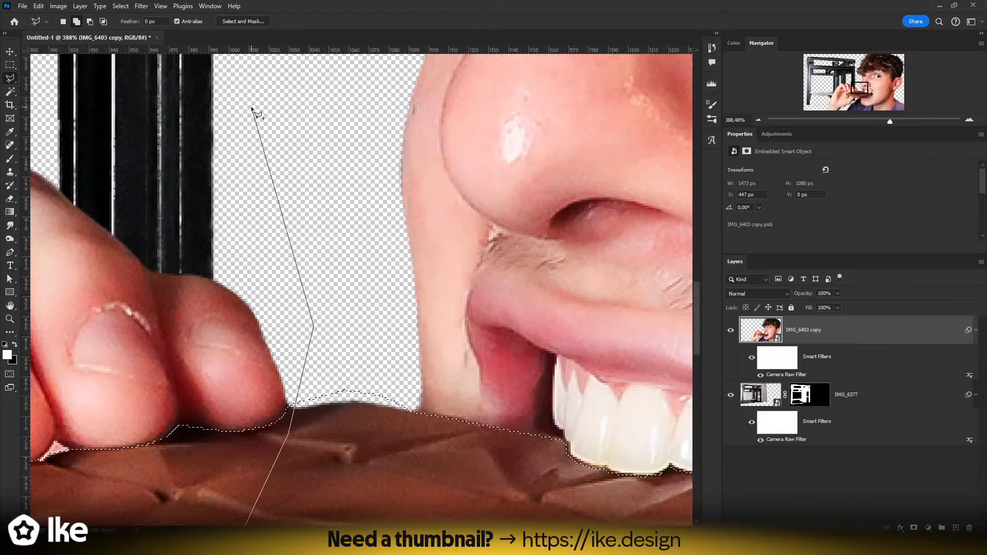
# - Loop the added lasso area loosely over the knuckles, around the outside of the hand and wrist, and close it below the canvas
pyautogui.click(244, 171)
pyautogui.click(285, 254)
pyautogui.click(186, 322)
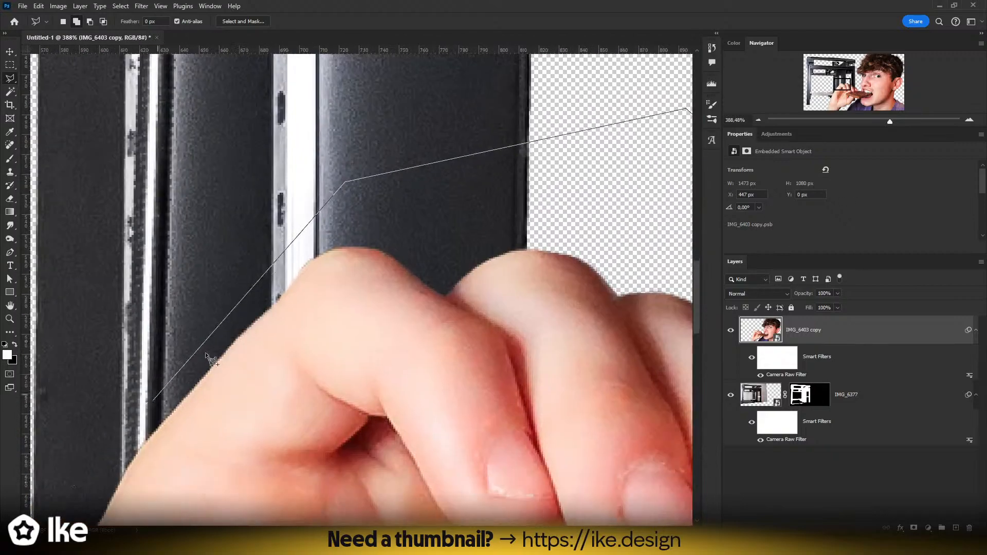
pyautogui.click(146, 295)
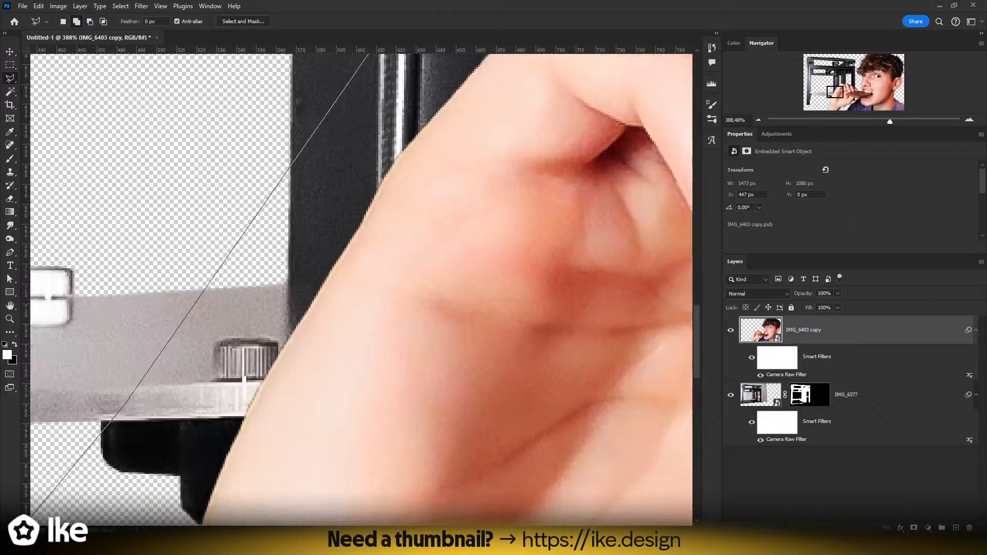
pyautogui.click(118, 411)
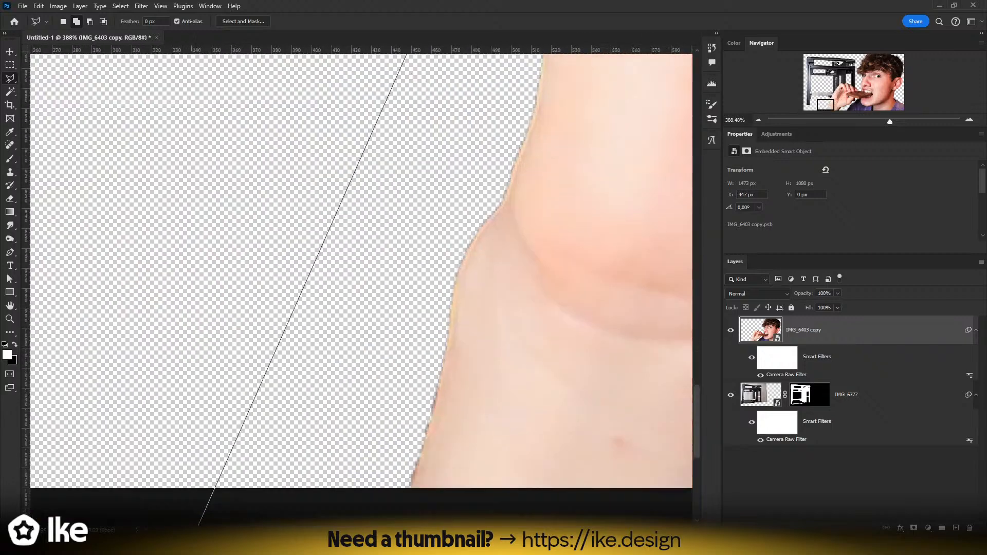
pyautogui.click(357, 281)
pyautogui.click(338, 523)
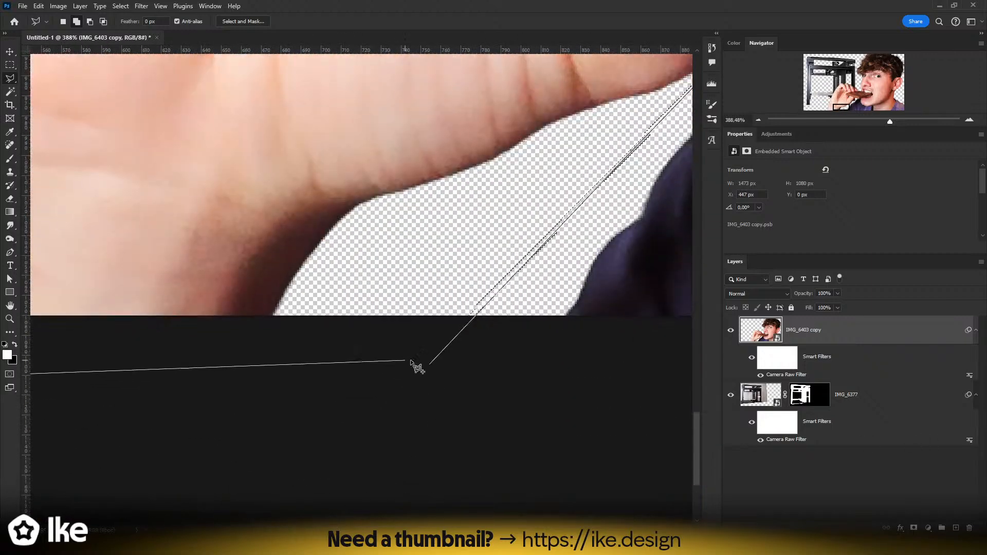
pyautogui.click(428, 365)
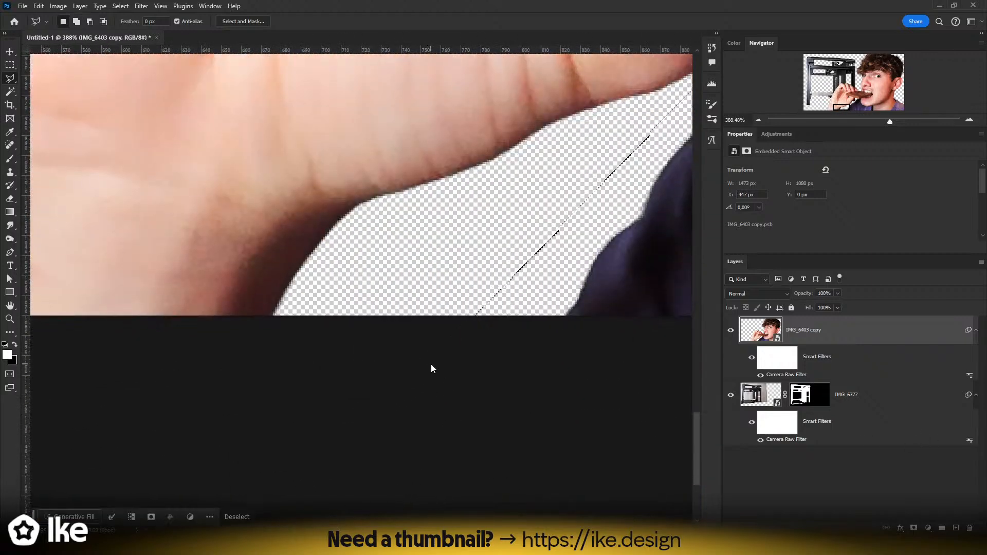
# - Check the combined hand and chocolate selection and turn it into a layer mask on IMG_6403 copy
pyautogui.scroll(-5, 483, 247)
pyautogui.scroll(-5, 383, 326)
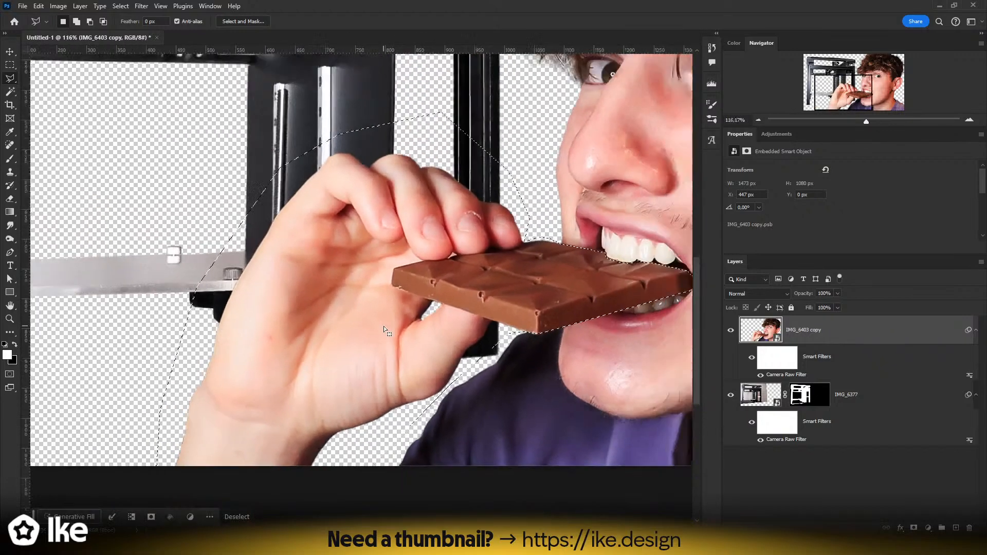
pyautogui.scroll(2, 384, 326)
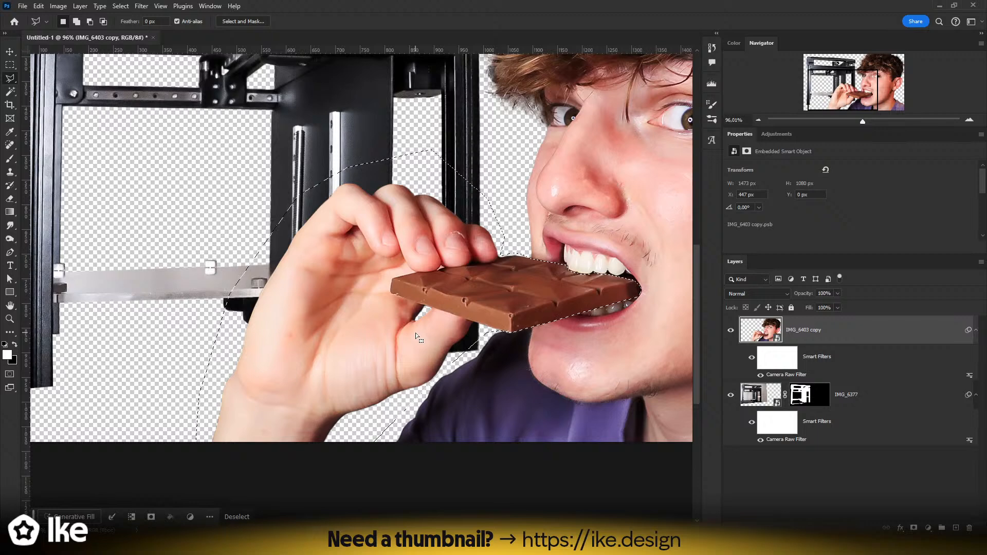
pyautogui.click(913, 530)
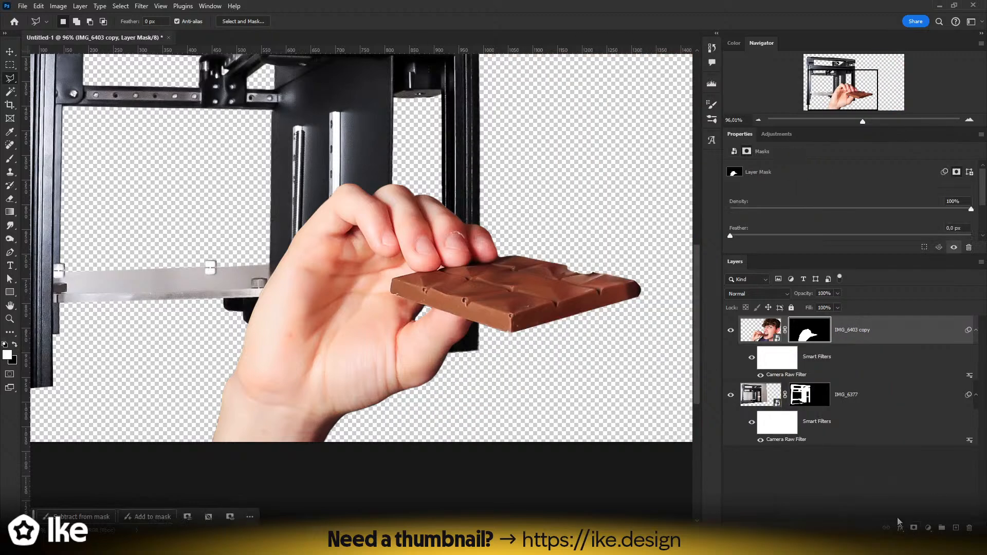
# - Duplicate the masked IMG_6403 copy layer beneath the original and invert the duplicate's mask to show everything except hand and chocolate
pyautogui.keyDown('alt'); pyautogui.moveTo(857, 333); pyautogui.dragTo(851, 363); pyautogui.keyUp('alt')
pyautogui.moveTo(809, 397)
pyautogui.mouseDown()
pyautogui.moveTo(930, 477)
pyautogui.moveTo(943, 519)
pyautogui.moveTo(815, 399)
pyautogui.mouseUp()
pyautogui.hotkey('ctrl', 'i')
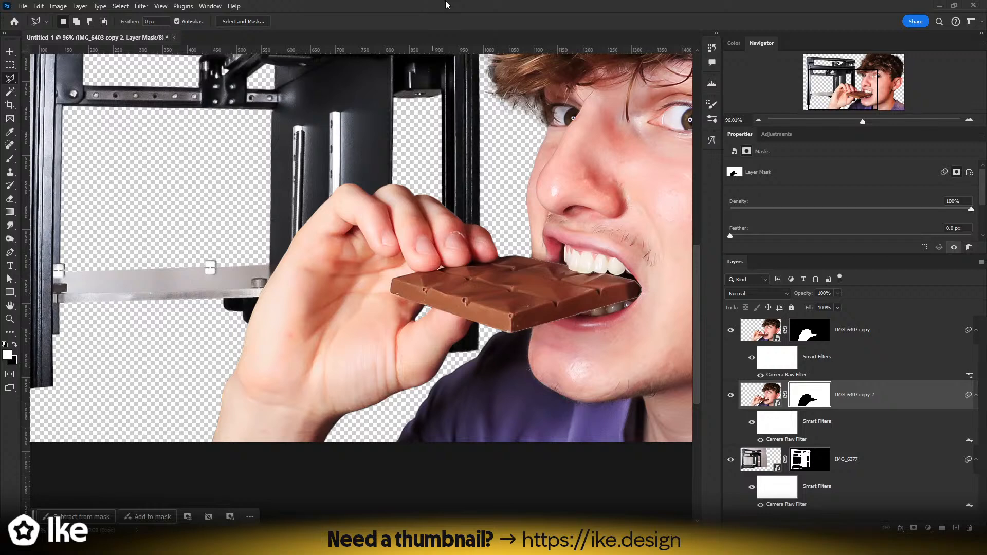
# - Move the hand and chocolate layer, IMG_6403 copy, horizontally away from the face to X 224 px
pyautogui.press('z')
pyautogui.moveTo(584, 288); pyautogui.dragTo(647, 278)
pyautogui.moveTo(647, 278); pyautogui.dragTo(515, 266)
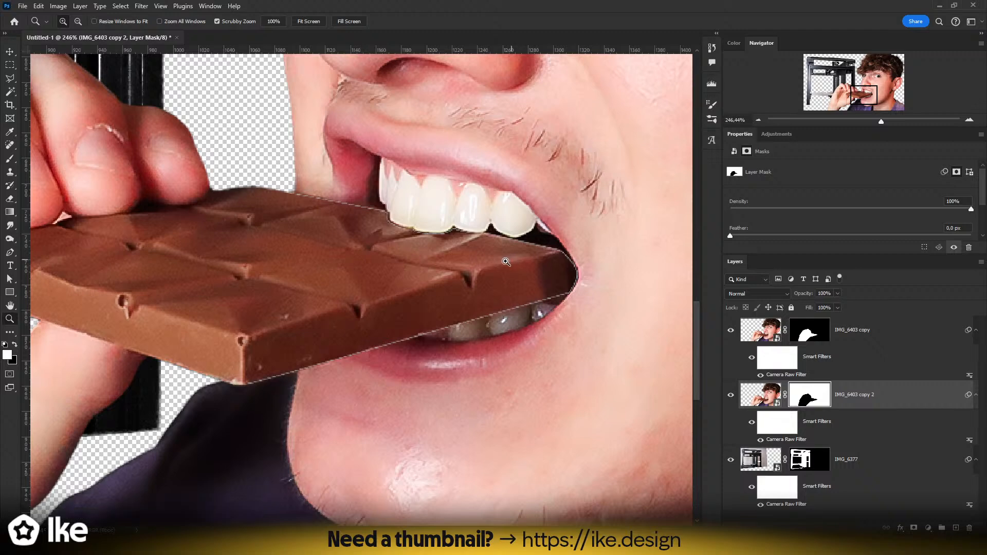
pyautogui.moveTo(515, 266); pyautogui.dragTo(318, 362)
pyautogui.click(854, 335)
pyautogui.hotkey('ctrl', '0')
pyautogui.press('v')
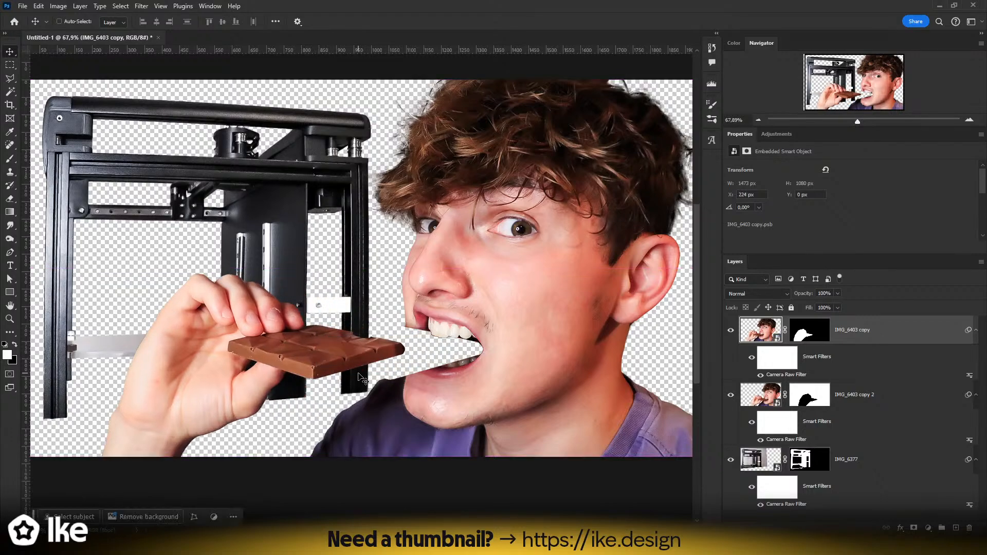
# - Lasso the chocolate bar closely along its end in the palm and lower edge over the thumb, passing loosely below its front corner
pyautogui.press('z')
pyautogui.moveTo(224, 355); pyautogui.dragTo(285, 349)
pyautogui.moveTo(501, 355); pyautogui.dragTo(345, 338)
pyautogui.moveTo(451, 336); pyautogui.dragTo(407, 329)
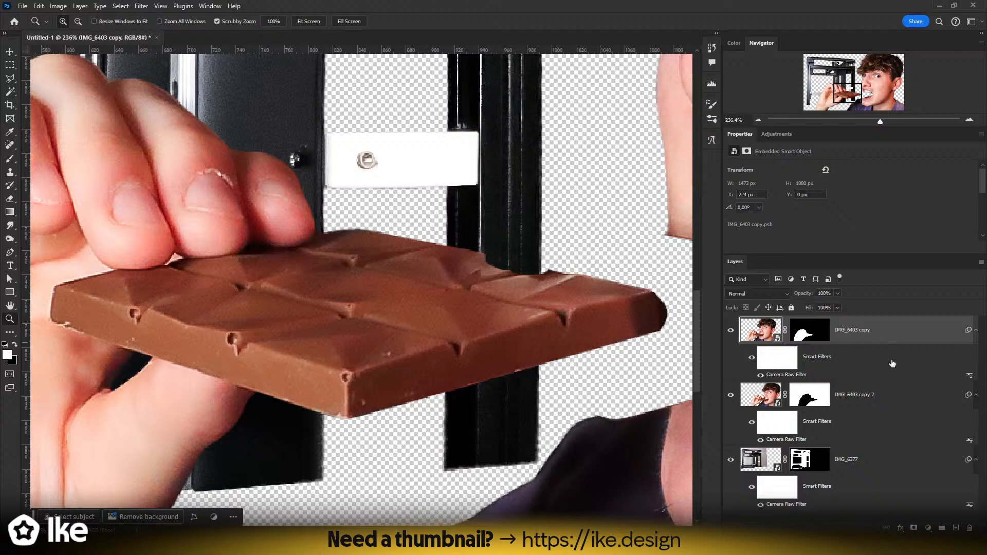
pyautogui.press('l')
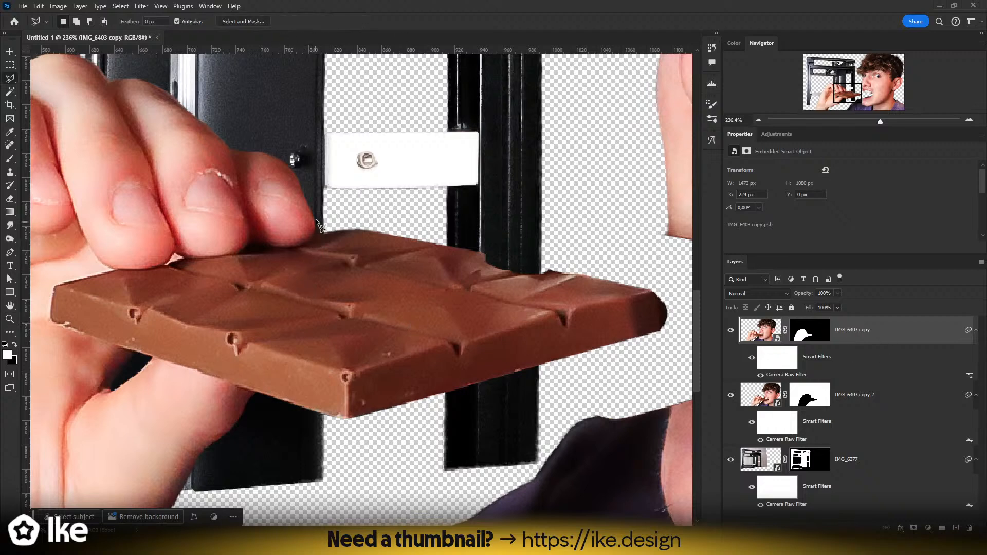
pyautogui.scroll(4, 310, 229)
pyautogui.scroll(5, 265, 259)
pyautogui.moveTo(237, 265); pyautogui.dragTo(617, 235)
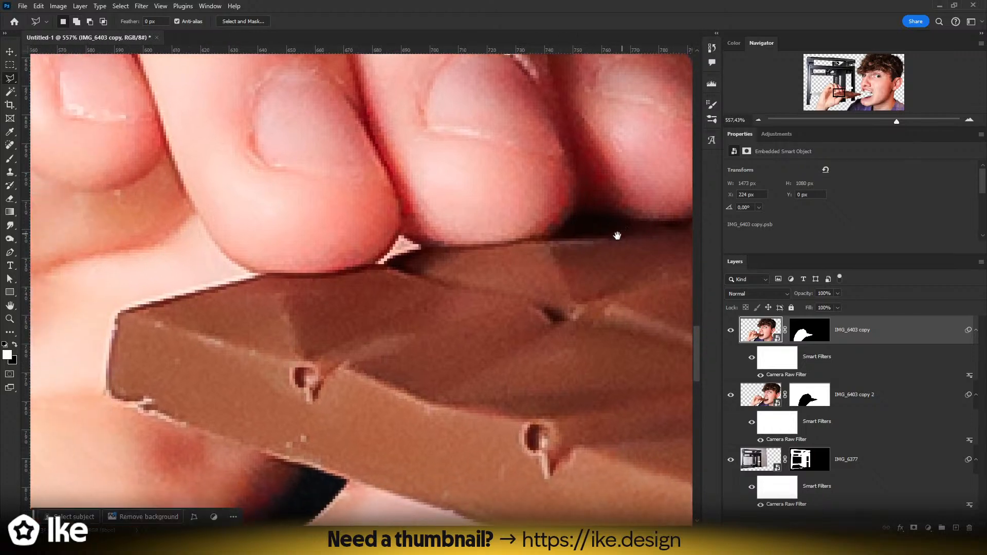
pyautogui.click(263, 275)
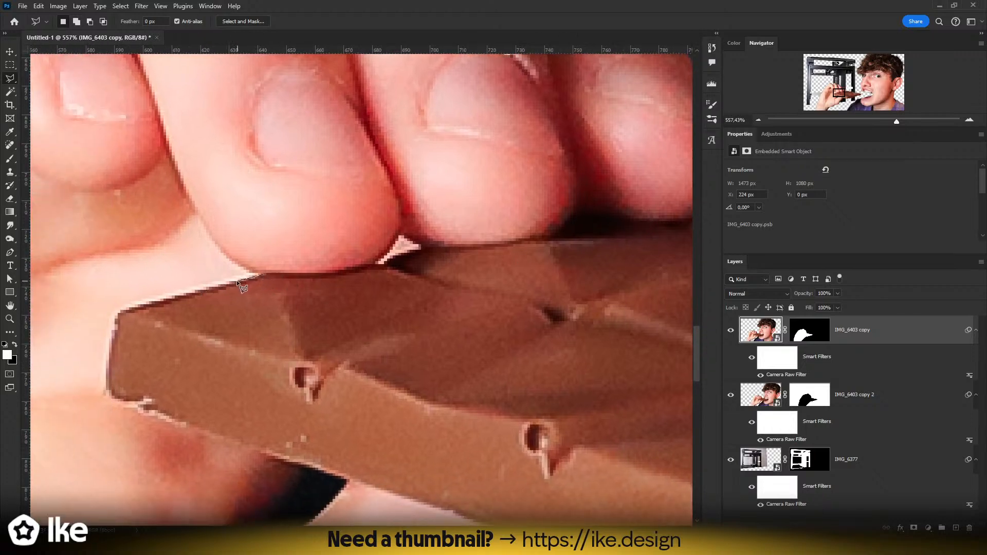
pyautogui.click(119, 311)
pyautogui.click(108, 395)
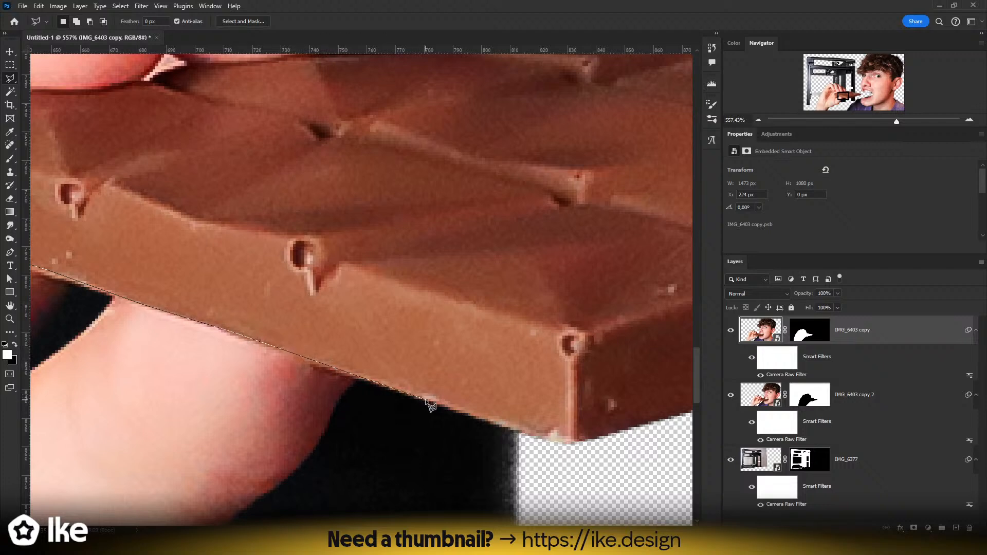
pyautogui.click(425, 399)
pyautogui.click(474, 448)
pyautogui.moveTo(501, 462); pyautogui.dragTo(193, 362)
pyautogui.click(367, 369)
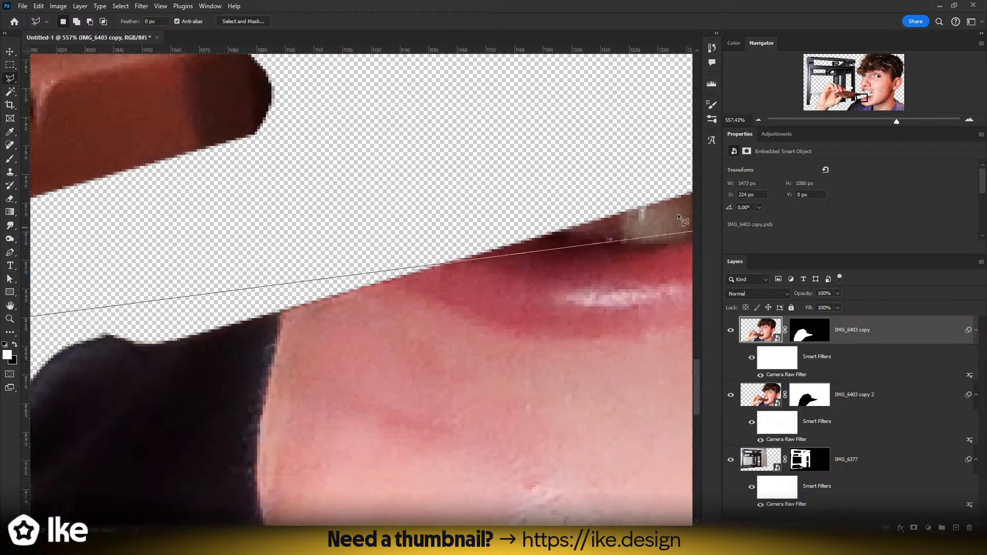
# - Take the lasso loosely around the bar's bitten end and upper edge, trace closely beneath the fingertips, and close it
pyautogui.click(319, 183)
pyautogui.click(304, 305)
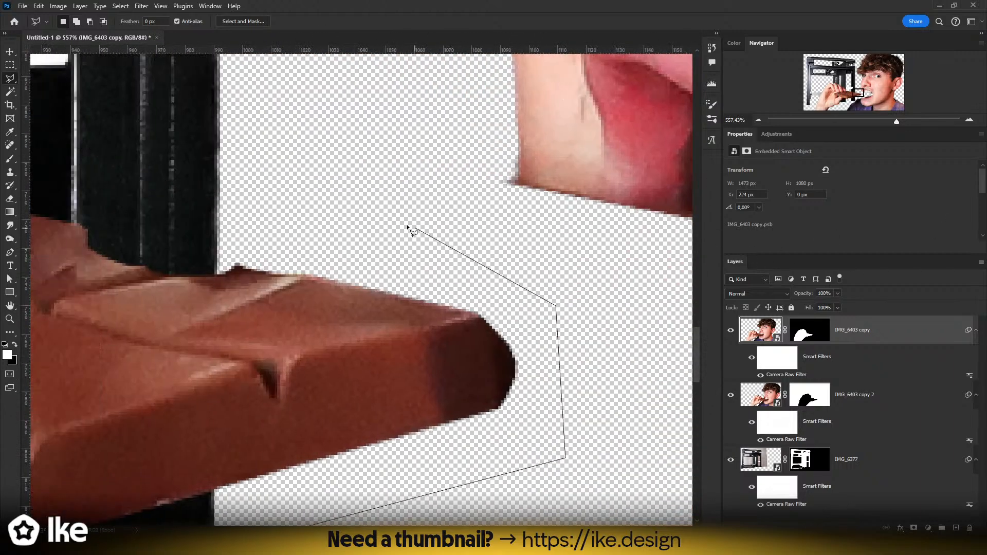
pyautogui.click(397, 223)
pyautogui.click(97, 153)
pyautogui.click(351, 149)
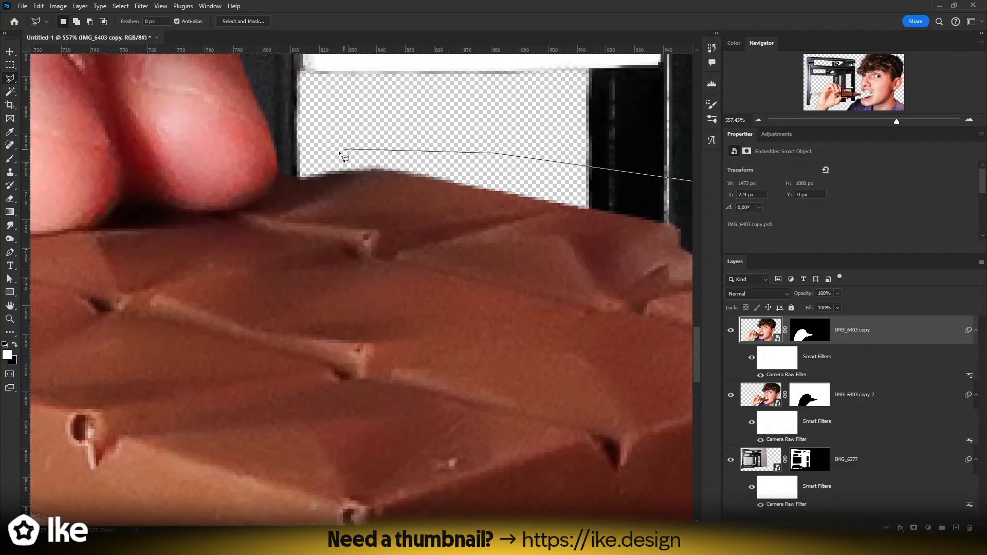
pyautogui.click(280, 174)
pyautogui.moveTo(256, 204)
pyautogui.mouseDown()
pyautogui.moveTo(195, 214)
pyautogui.moveTo(121, 202)
pyautogui.moveTo(89, 228)
pyautogui.moveTo(1, 237)
pyautogui.moveTo(269, 236)
pyautogui.moveTo(213, 237)
pyautogui.moveTo(174, 257)
pyautogui.moveTo(102, 268)
pyautogui.moveTo(59, 266)
pyautogui.mouseUp()
pyautogui.click(60, 264)
pyautogui.scroll(-4, 340, 207)
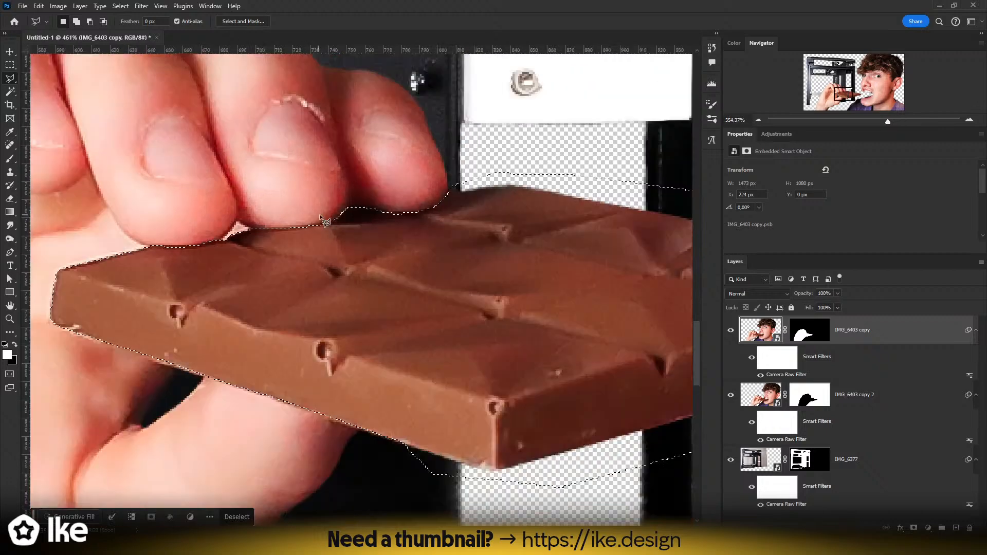
# - Duplicate the hand and chocolate layer IMG_6403 copy above itself and target the duplicate's layer mask
pyautogui.moveTo(451, 220); pyautogui.dragTo(387, 240)
pyautogui.scroll(-2, 465, 272)
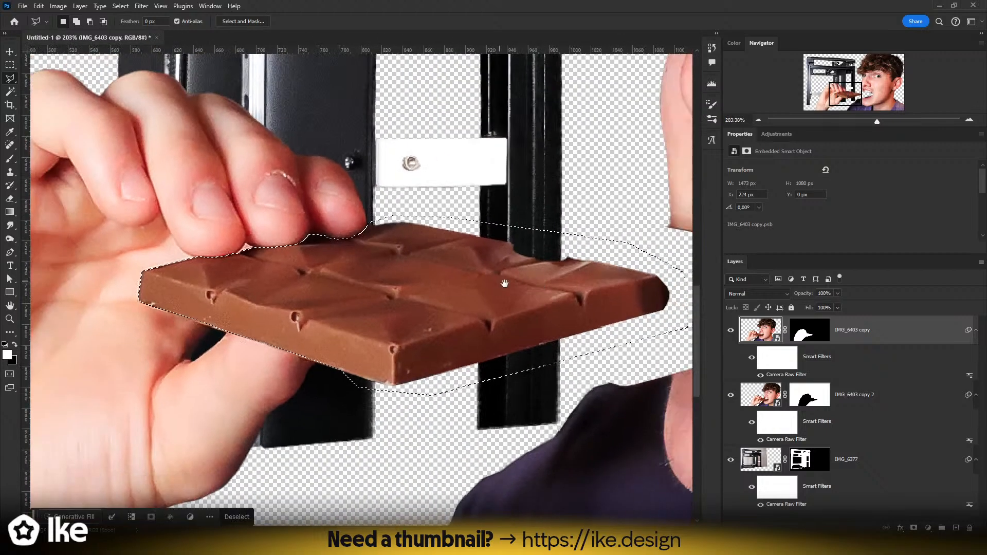
pyautogui.moveTo(861, 322); pyautogui.dragTo(949, 471)
pyautogui.click(810, 330)
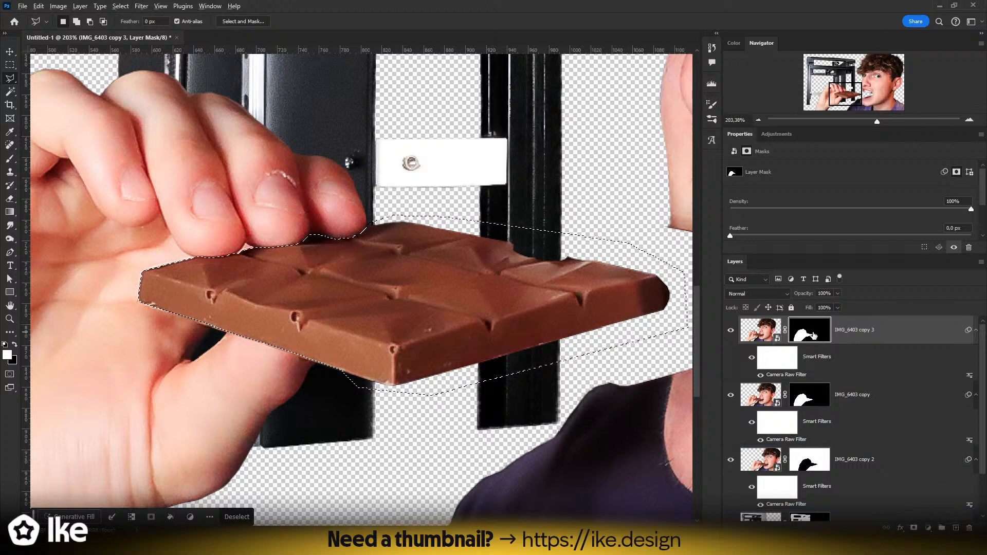
# - Invert the selection, paint the duplicate's mask black with a large hard brush to leave only the chocolate, and deselect
pyautogui.press('b')
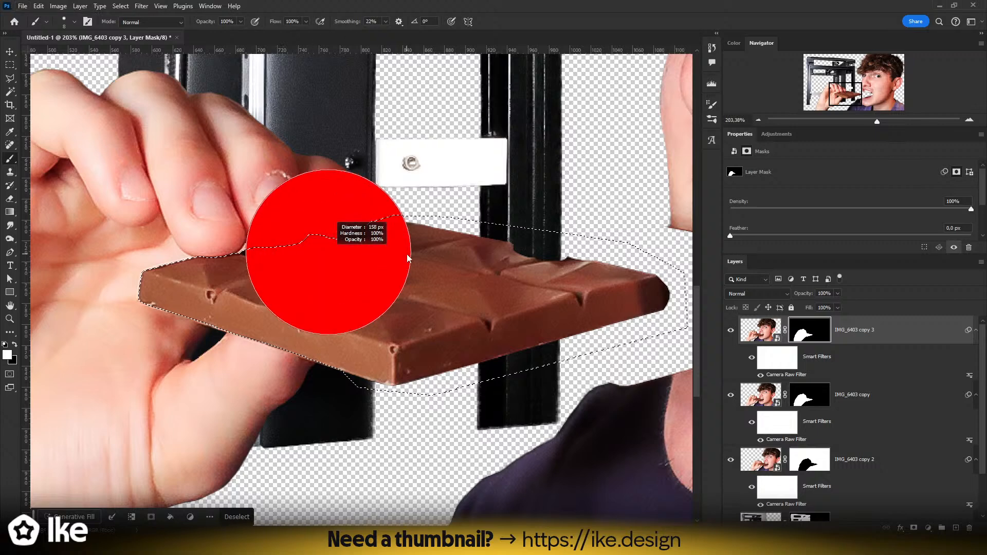
pyautogui.click(121, 5)
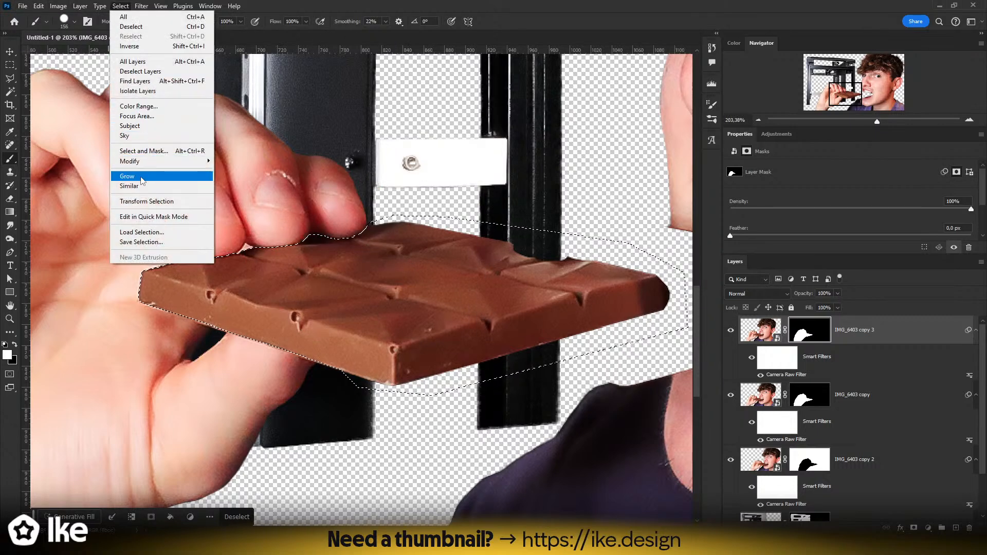
pyautogui.click(132, 46)
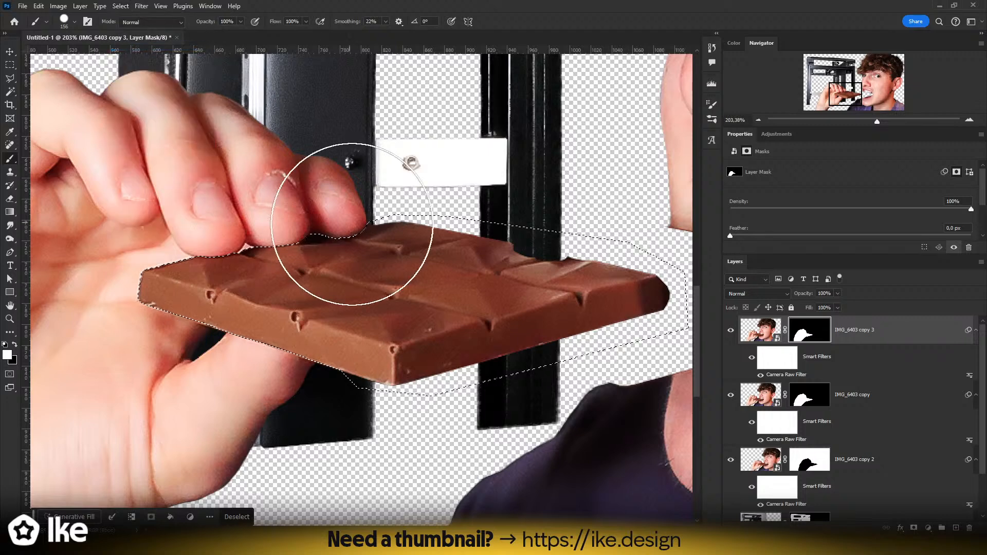
pyautogui.scroll(-8, 339, 224)
pyautogui.moveTo(286, 228)
pyautogui.mouseDown()
pyautogui.moveTo(344, 242)
pyautogui.moveTo(370, 209)
pyautogui.mouseUp()
pyautogui.press('x')
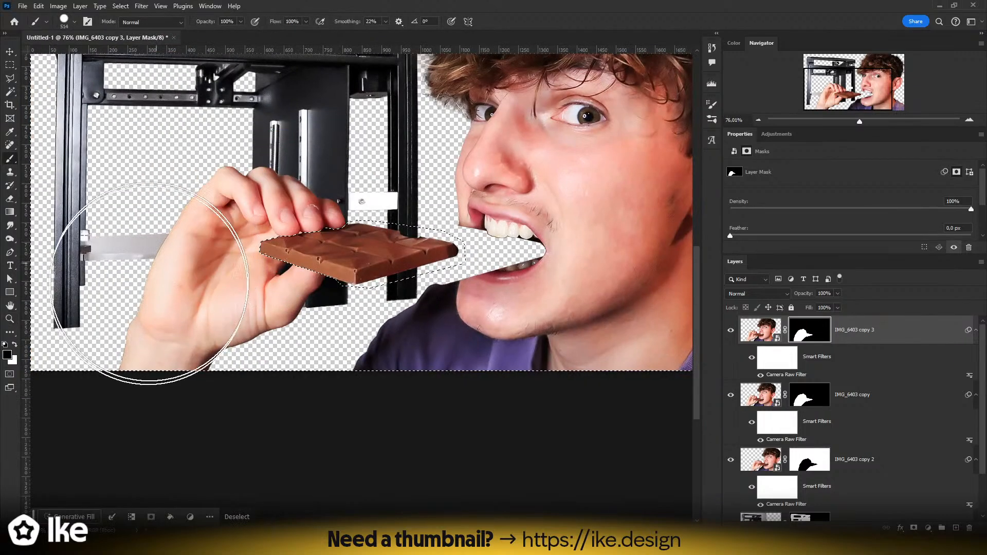
pyautogui.moveTo(303, 175)
pyautogui.mouseDown()
pyautogui.moveTo(363, 253)
pyautogui.moveTo(434, 315)
pyautogui.mouseUp()
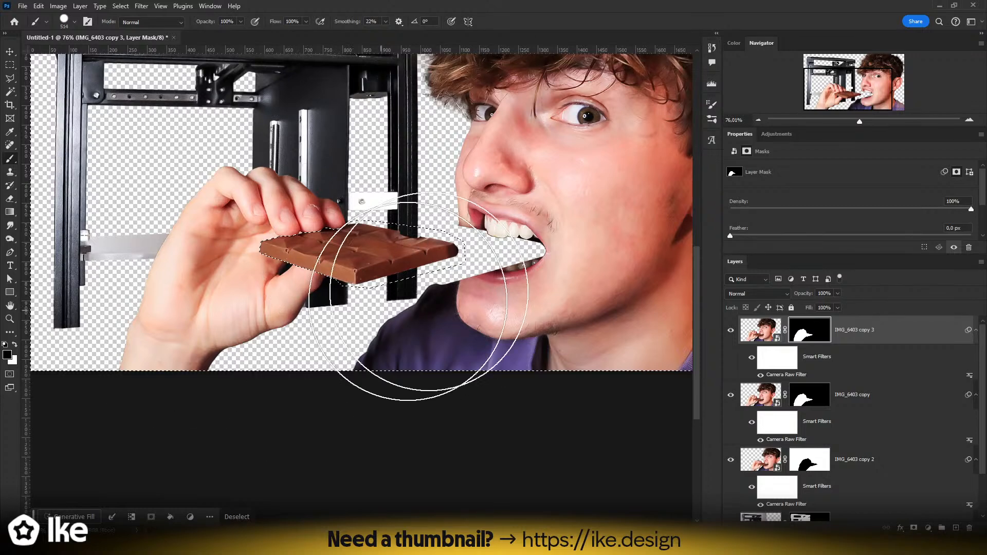
pyautogui.hotkey('ctrl', 'd')
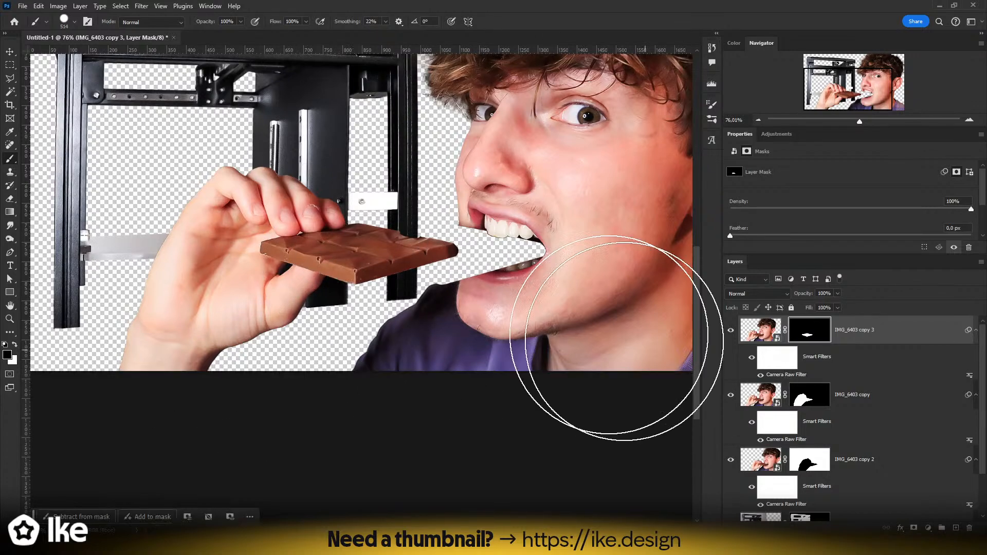
# - Move the chocolate layer, IMG_6403 copy 3, horizontally into the mouth to X 385 px
pyautogui.press('v')
pyautogui.scroll(3, 340, 250)
pyautogui.moveTo(383, 252); pyautogui.dragTo(511, 252)
pyautogui.moveTo(525, 255); pyautogui.dragTo(265, 274)
pyautogui.hotkey('ctrl', 'space')
pyautogui.moveTo(347, 270); pyautogui.dragTo(300, 278)
pyautogui.hotkey('ctrl', 'space')
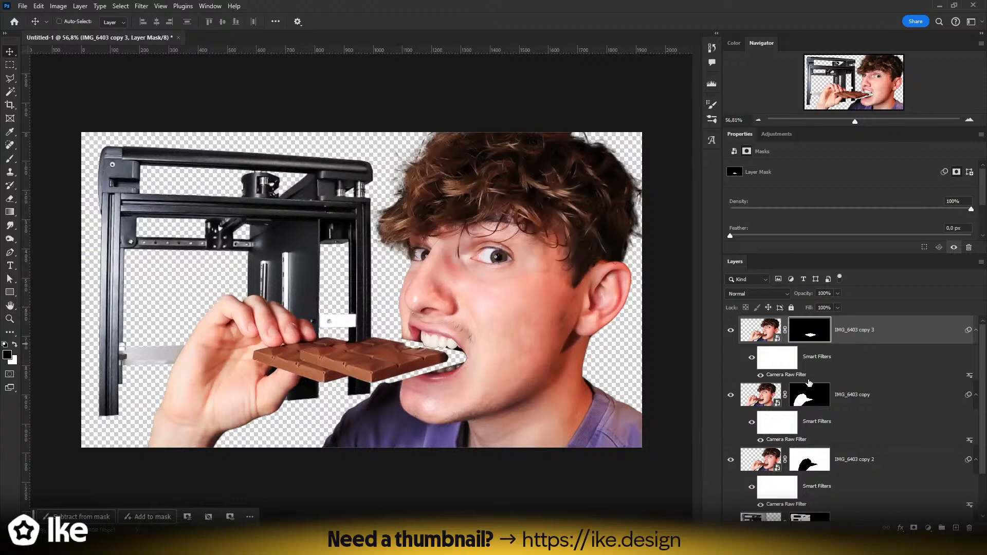
# - Target the hand layer's mask, hide the chocolate layer, load its mask as a selection, and shift that outline over the hand's chocolate
pyautogui.click(809, 400)
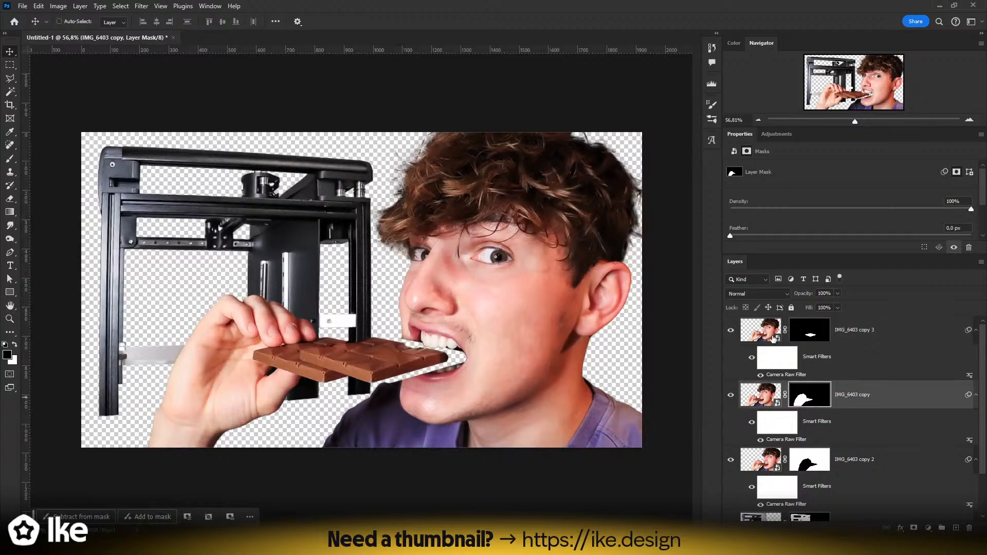
pyautogui.hotkey('ctrl', 'space')
pyautogui.moveTo(273, 383); pyautogui.dragTo(312, 338)
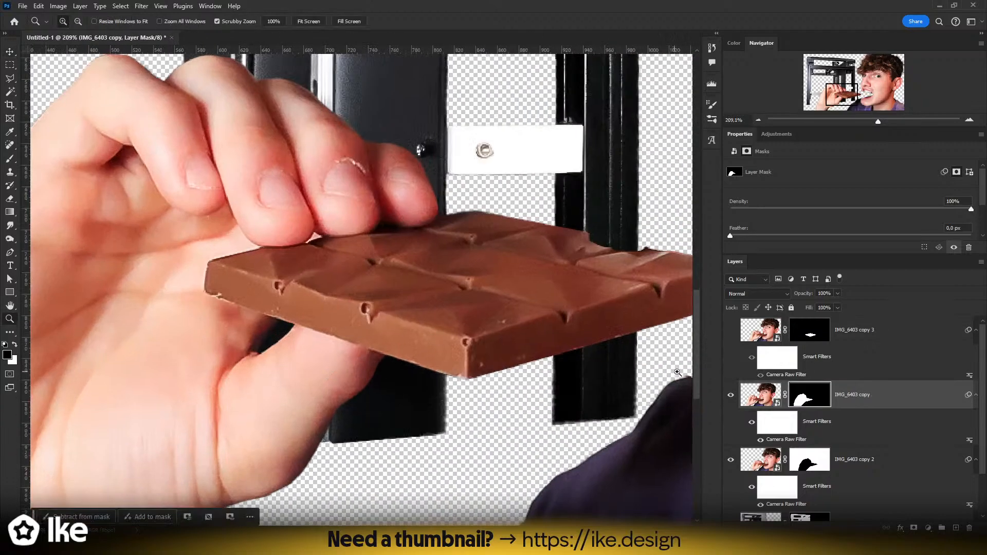
pyautogui.keyDown('ctrl'); pyautogui.click(815, 332); pyautogui.keyUp('ctrl')
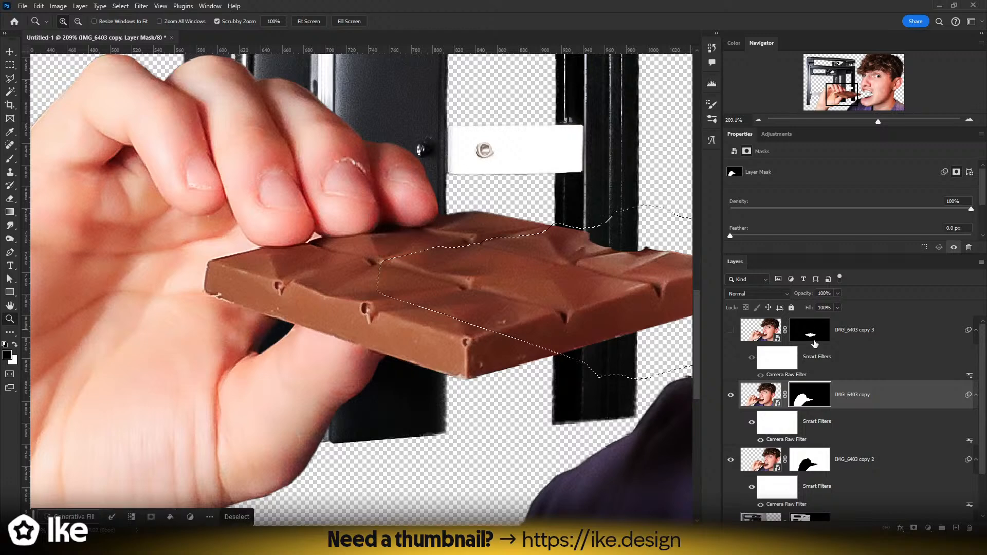
pyautogui.click(9, 64)
pyautogui.moveTo(405, 265); pyautogui.dragTo(233, 264)
# - Fine-tune the selection outline's position against the chocolate's lower edge beside the thumb
pyautogui.press('z')
pyautogui.moveTo(311, 347); pyautogui.dragTo(379, 340)
pyautogui.press('v')
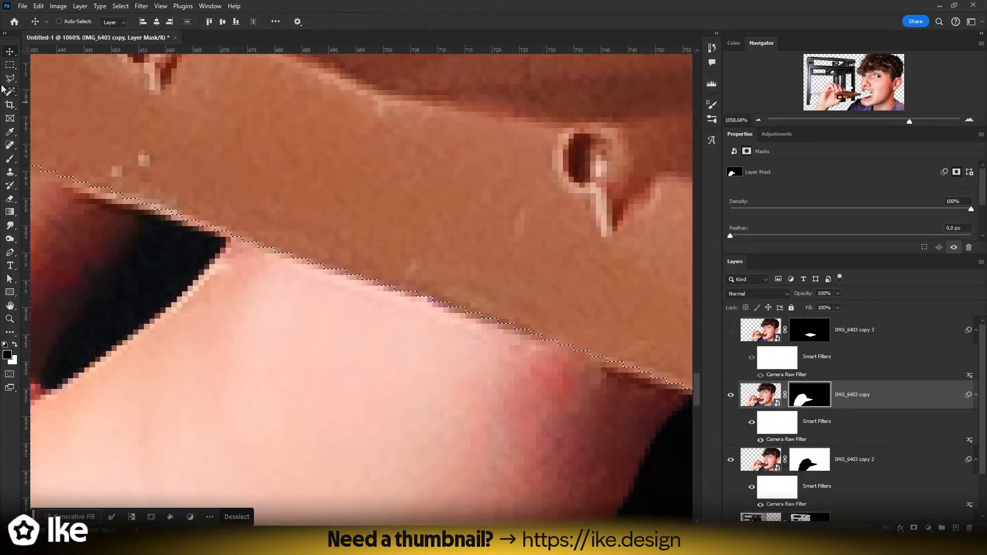
pyautogui.press('m')
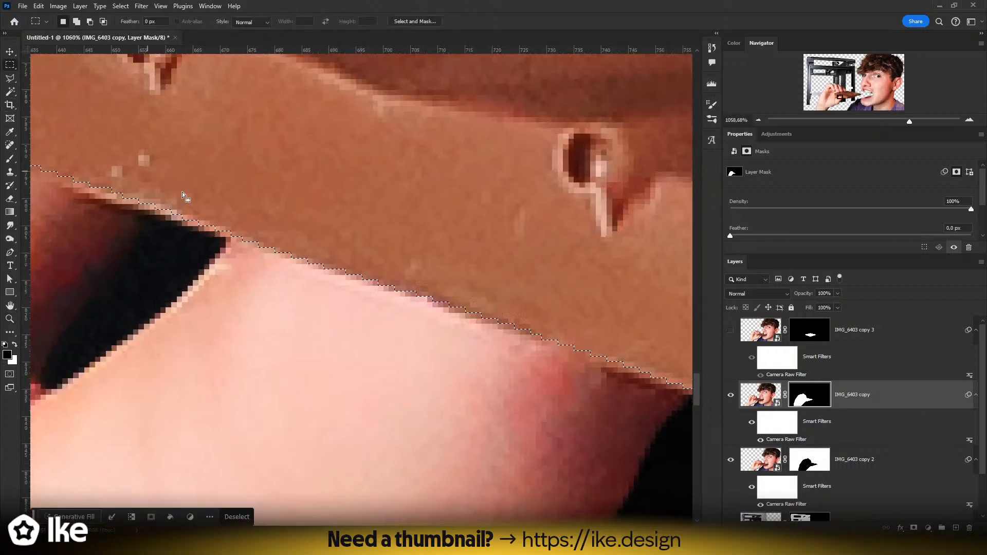
pyautogui.moveTo(201, 212); pyautogui.dragTo(207, 212)
# - Nudge the selection outline horizontally to fit the chocolate's end in the palm
pyautogui.press('z')
pyautogui.moveTo(308, 228); pyautogui.dragTo(226, 219)
pyautogui.moveTo(252, 211); pyautogui.dragTo(273, 251)
pyautogui.moveTo(281, 206); pyautogui.dragTo(312, 256)
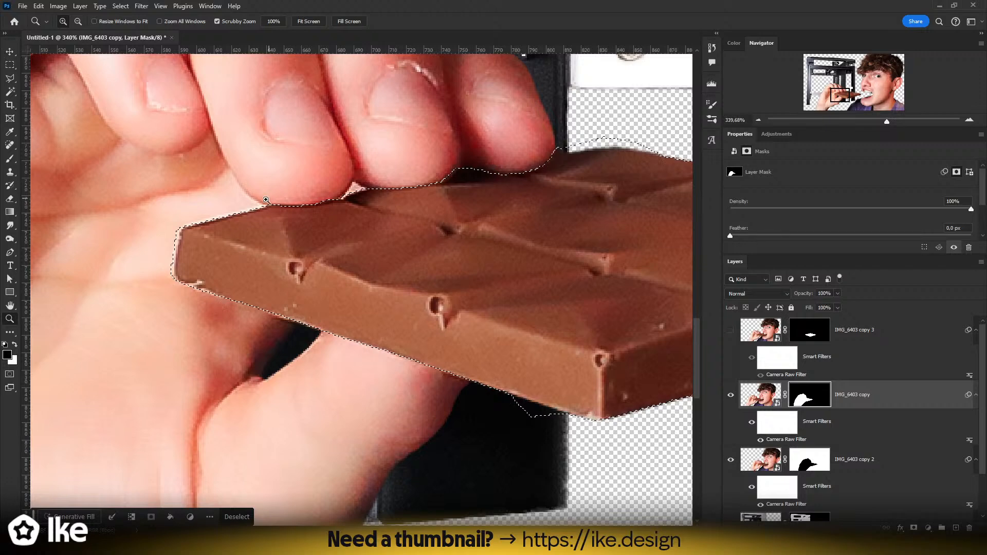
pyautogui.click(190, 231)
pyautogui.press('m')
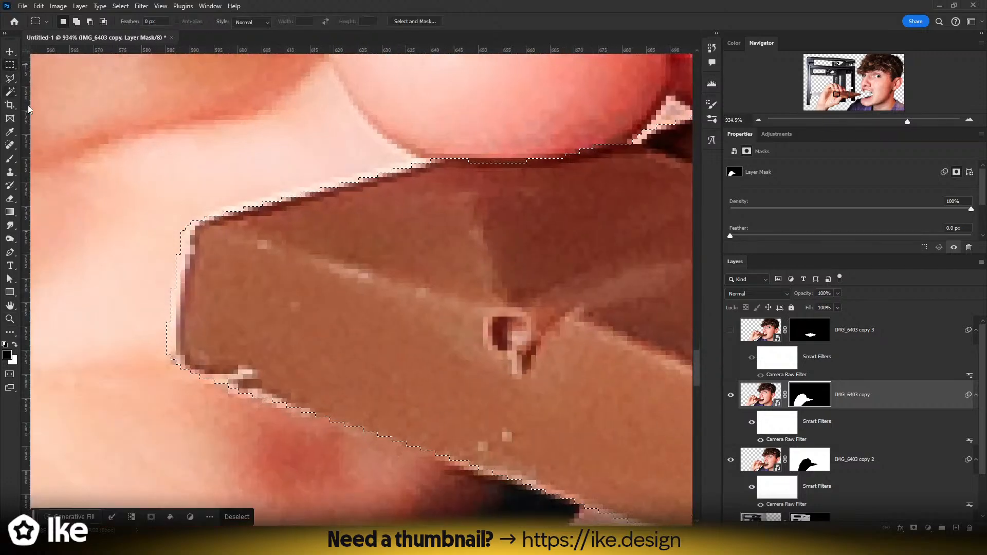
pyautogui.moveTo(185, 238); pyautogui.dragTo(189, 238)
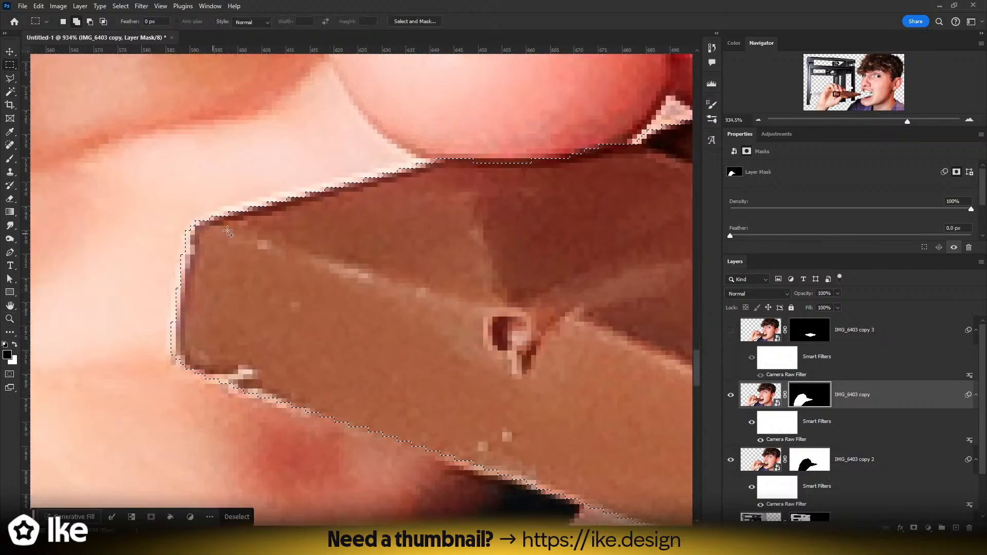
pyautogui.scroll(-6, 313, 213)
pyautogui.scroll(-4, 422, 215)
# - Expand the chocolate selection slightly beyond the bar's edges
pyautogui.click(121, 6)
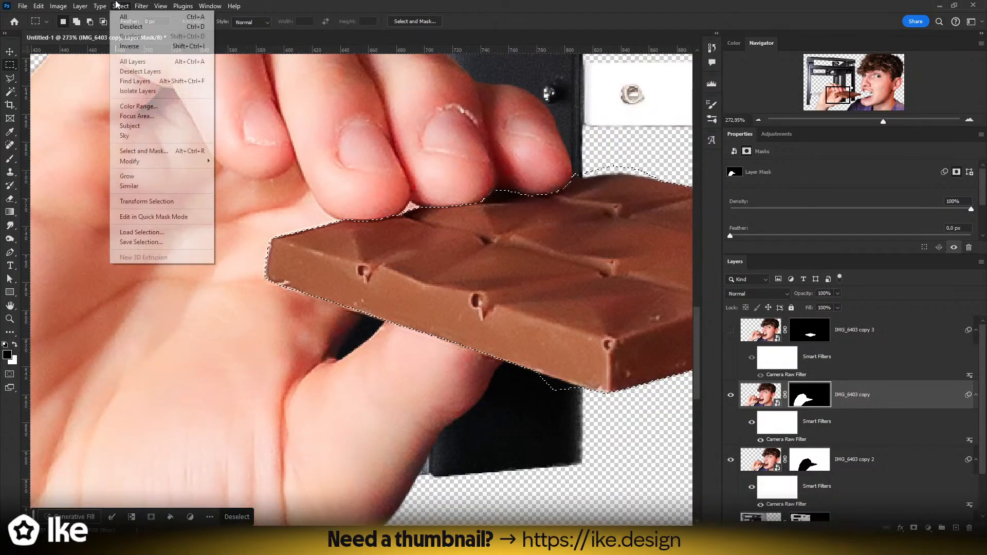
pyautogui.moveTo(139, 162)
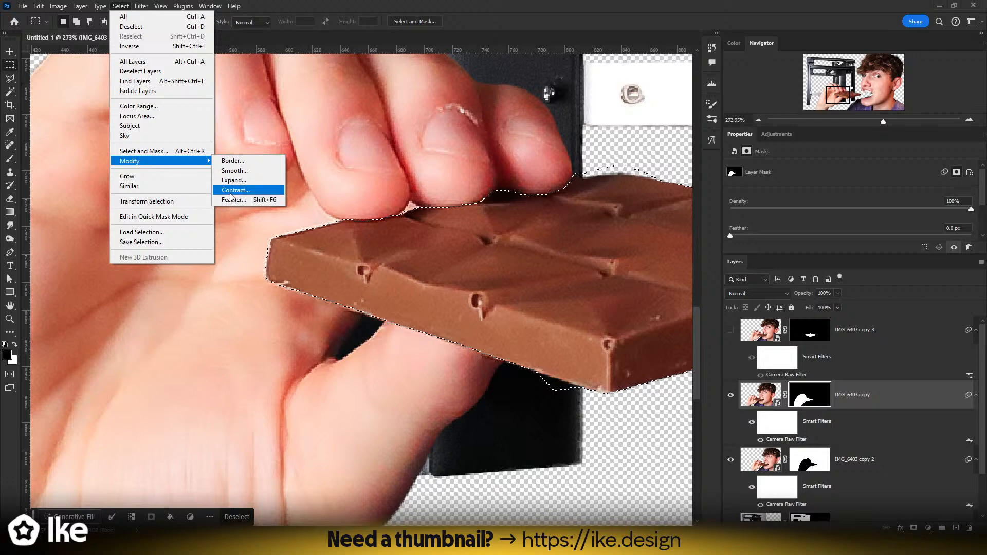
pyautogui.click(231, 181)
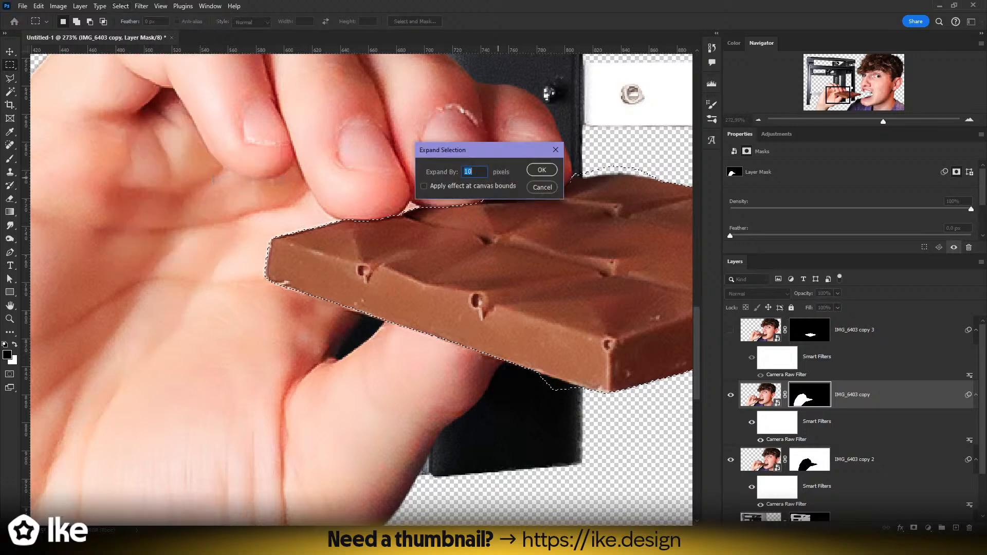
pyautogui.click(541, 170)
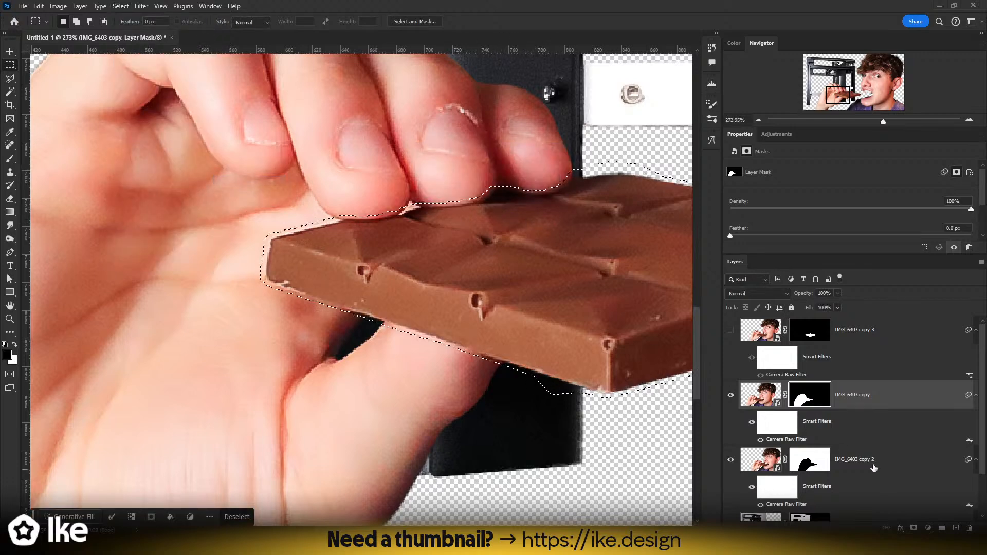
# - Paint the selected chocolate area black on the IMG_6403 copy mask to leave only the hand, and deselect
pyautogui.press('b')
pyautogui.scroll(-4, 442, 293)
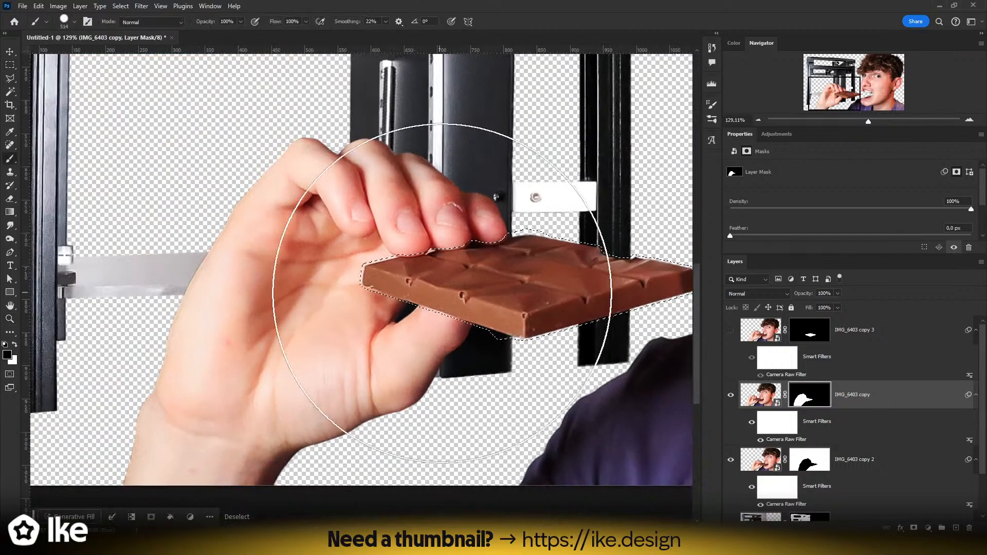
pyautogui.moveTo(447, 293); pyautogui.dragTo(724, 284)
pyautogui.moveTo(474, 287); pyautogui.dragTo(303, 292)
pyautogui.hotkey('ctrl', 'd')
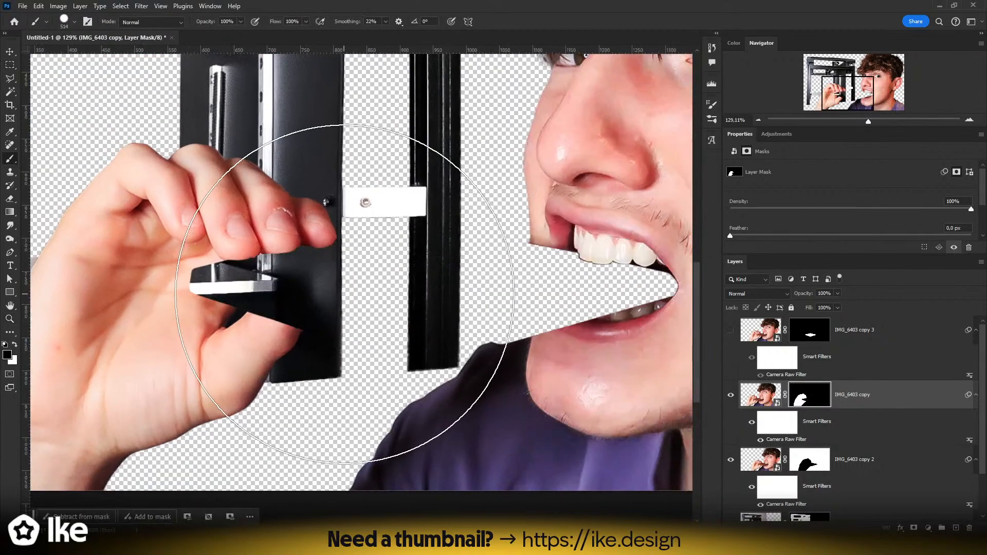
# - Select the separate chocolate layer, IMG_6403 copy 3, turn its visibility back on, and inspect its fit at the mouth
pyautogui.scroll(-5, 344, 293)
pyautogui.click(8, 52)
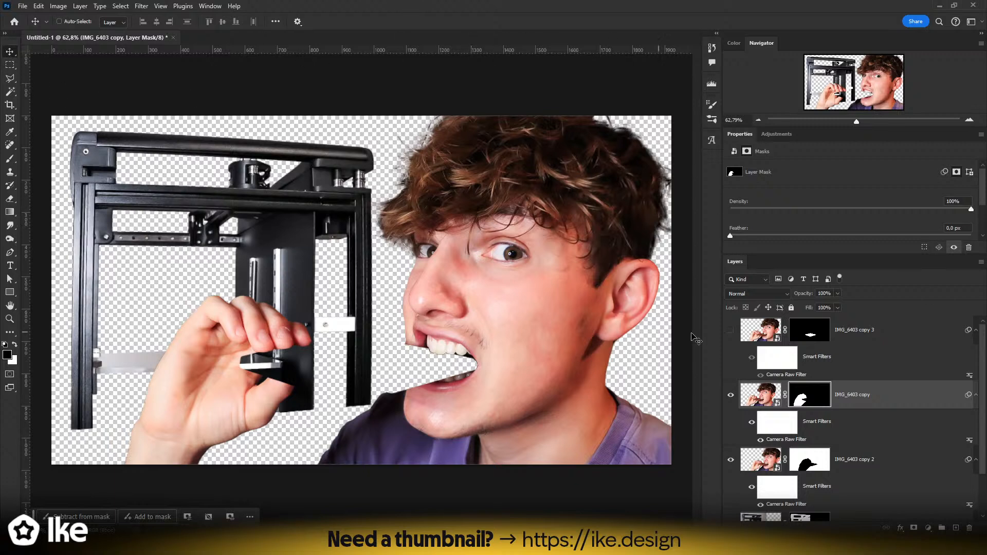
pyautogui.click(786, 349)
pyautogui.click(731, 331)
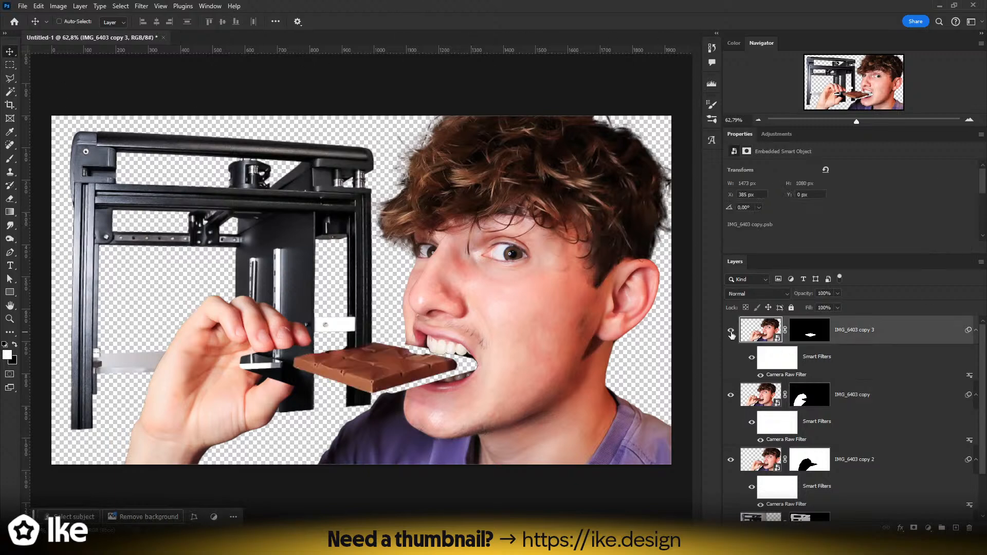
pyautogui.press('z')
pyautogui.moveTo(397, 376); pyautogui.dragTo(529, 368)
pyautogui.press('space')
pyautogui.hotkey('ctrl', '0')
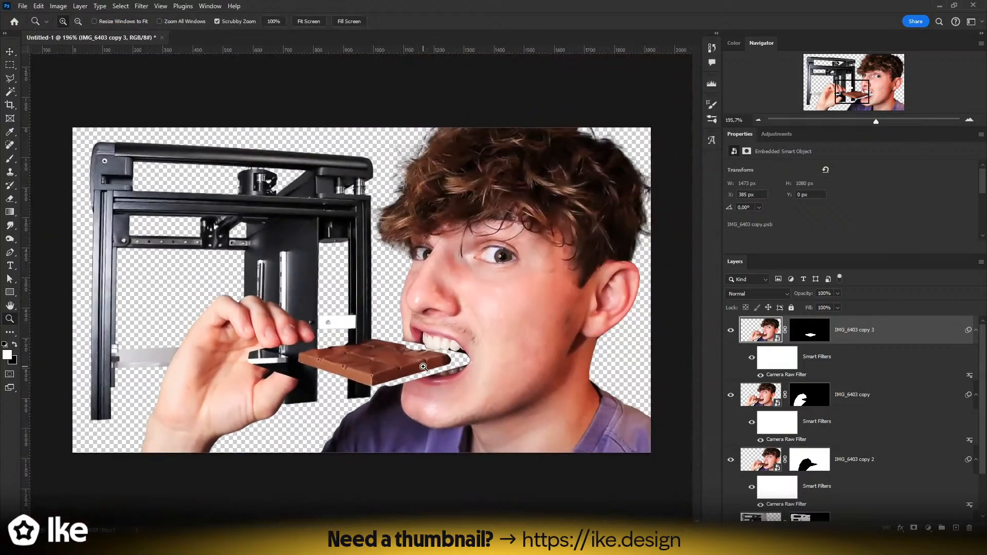
pyautogui.press('v')
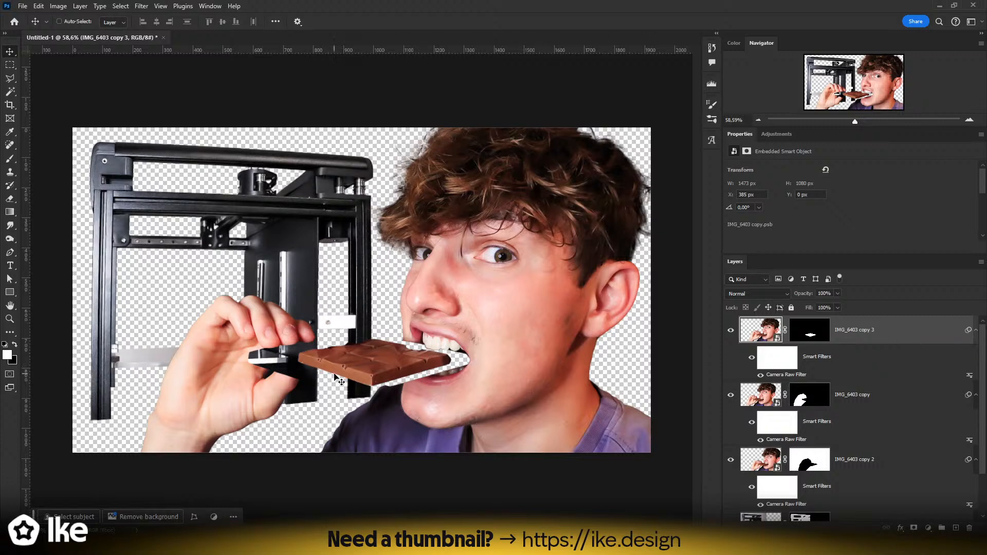
pyautogui.press('z')
pyautogui.moveTo(363, 293); pyautogui.dragTo(412, 365)
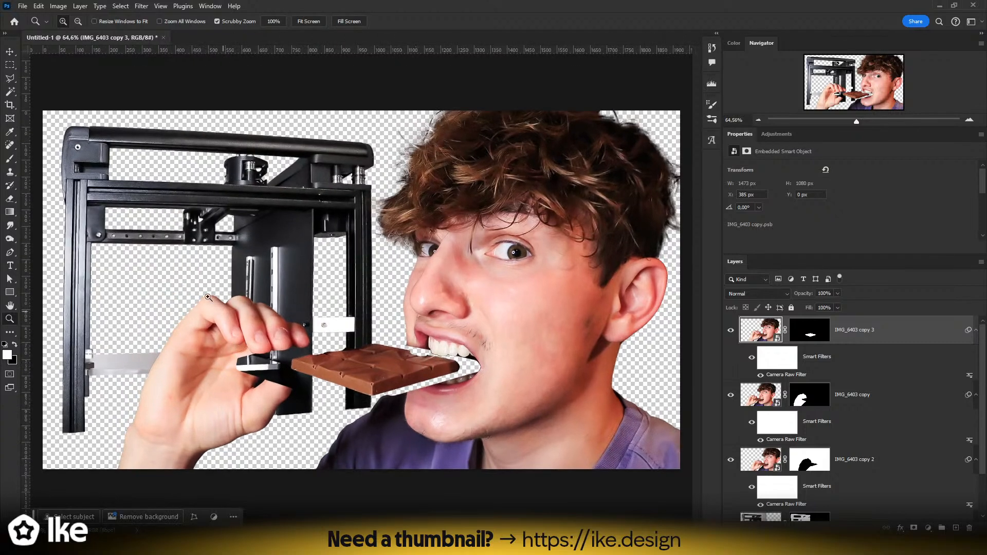
pyautogui.click(10, 52)
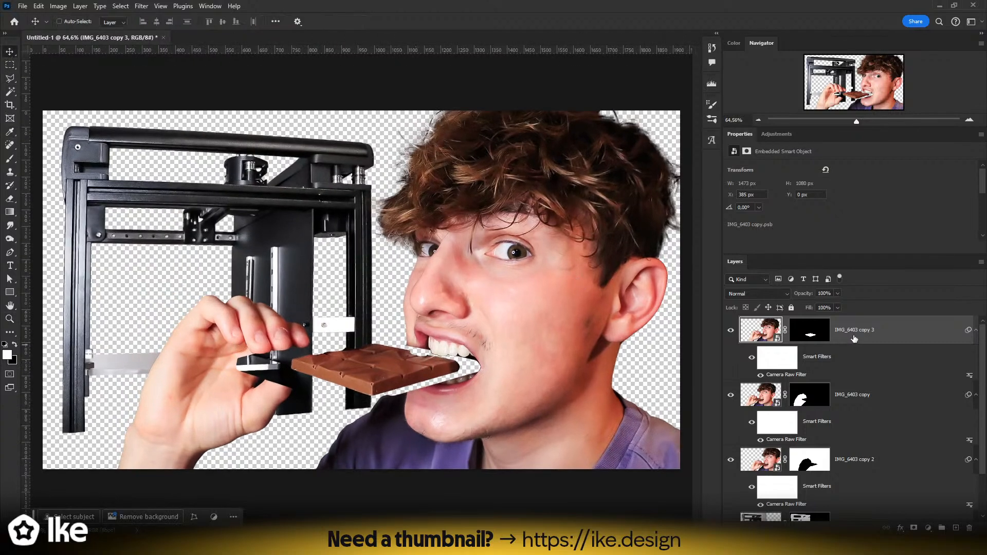
pyautogui.hotkey('ctrl', 't')
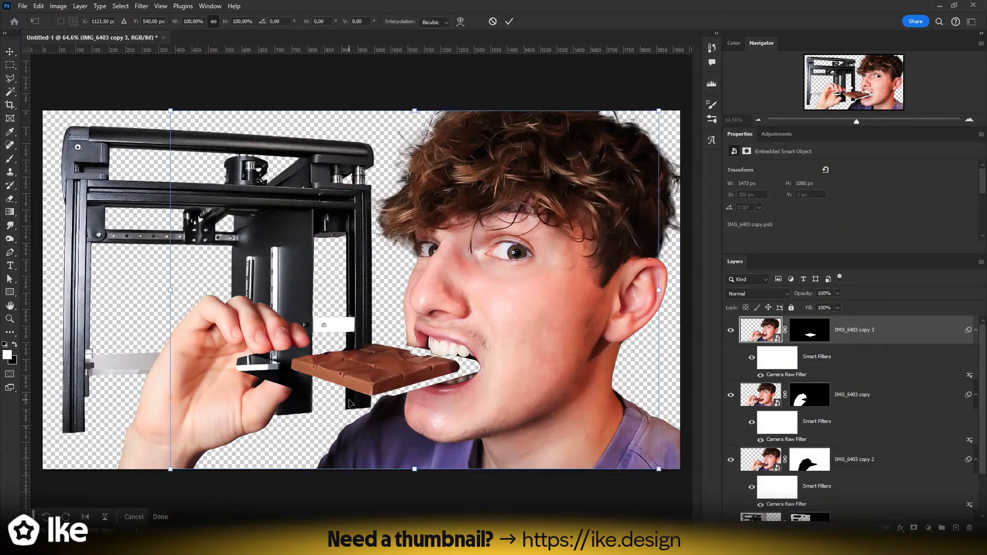
pyautogui.press('Return')
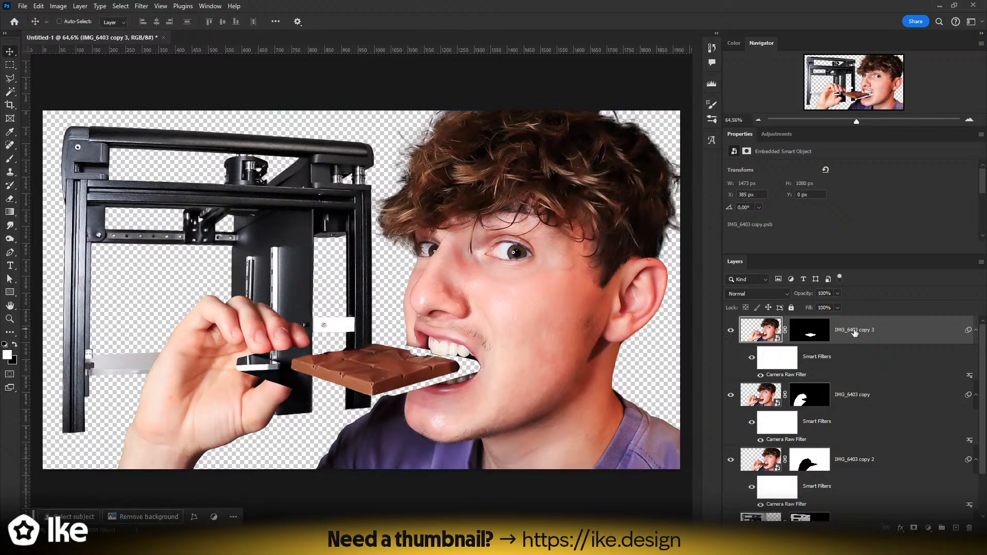
# - Try to convert the masked chocolate layer IMG_6403 copy 3 into a new smart object with tighter bounds
pyautogui.rightClick(855, 332)
pyautogui.click(851, 374)
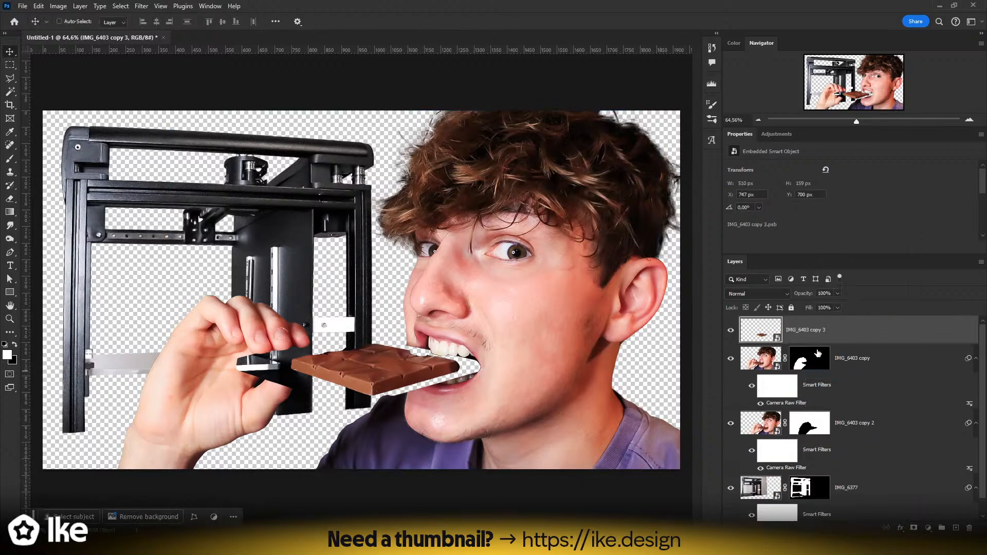
pyautogui.hotkey('ctrl', 't')
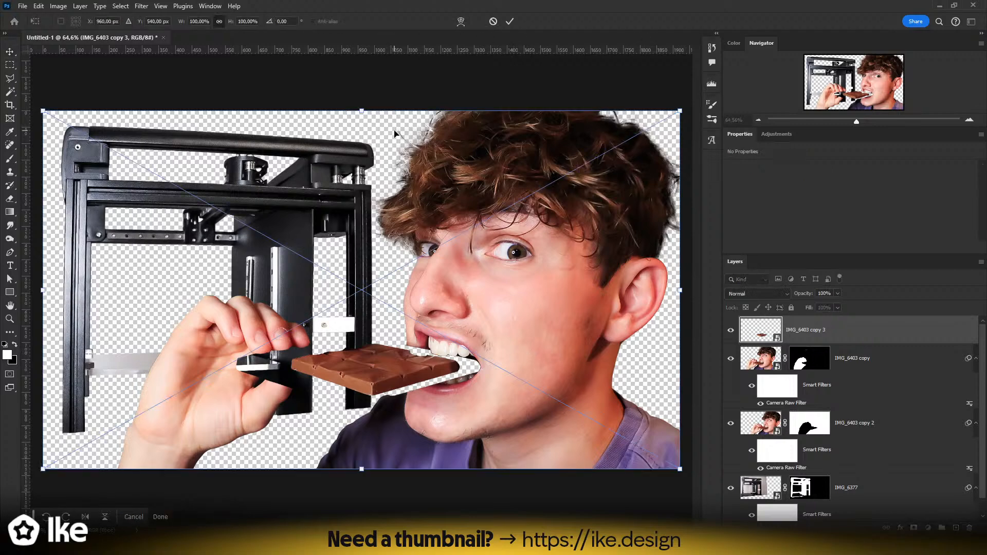
pyautogui.press('Return')
pyautogui.hotkey('ctrl', 'z')
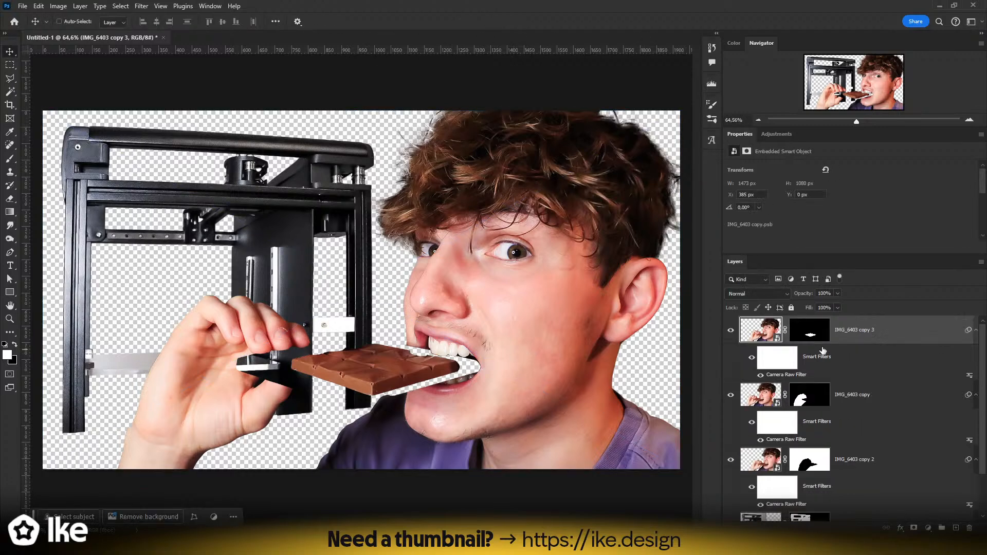
pyautogui.click(807, 334)
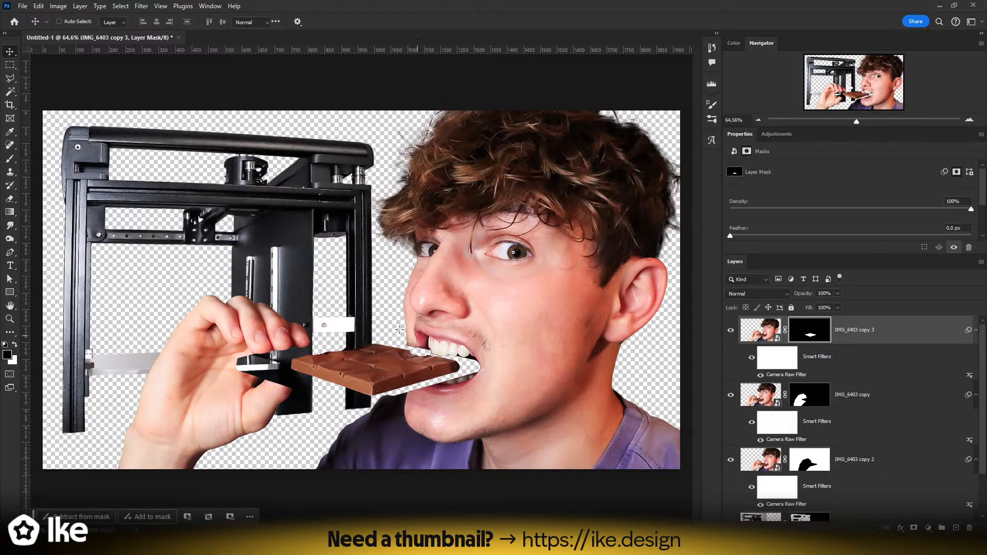
pyautogui.press('m')
pyautogui.moveTo(288, 330); pyautogui.dragTo(470, 411)
pyautogui.click(10, 52)
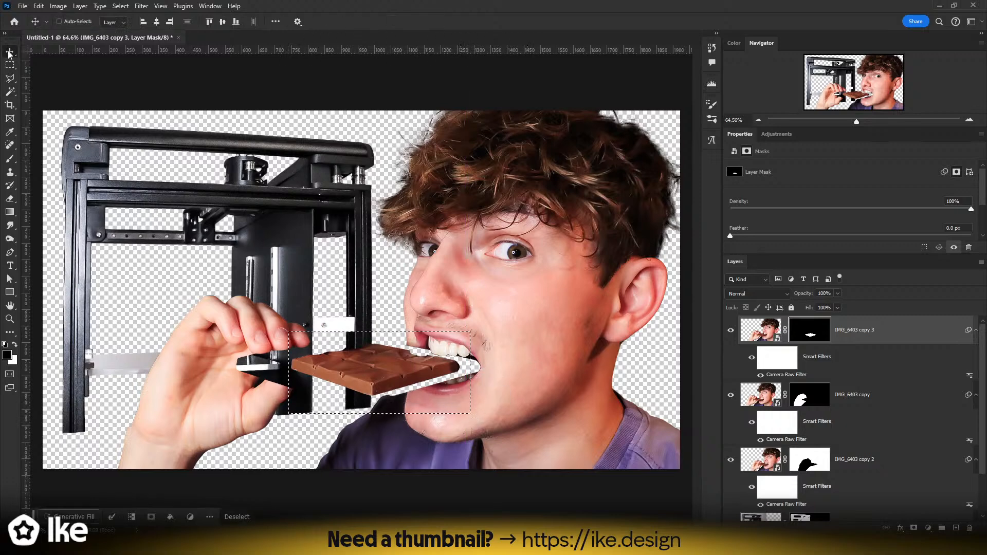
pyautogui.hotkey('ctrl', 'd')
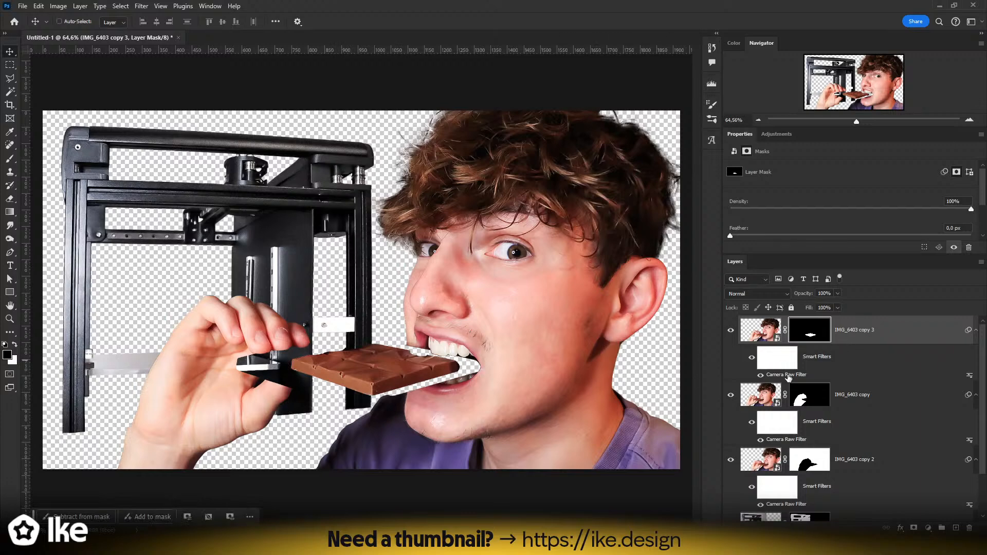
# - Remove the Camera Raw Filter from IMG_6403 copy 3, and enlarge the chocolate to about 194% between the hand and mouth
pyautogui.moveTo(787, 377); pyautogui.dragTo(969, 527)
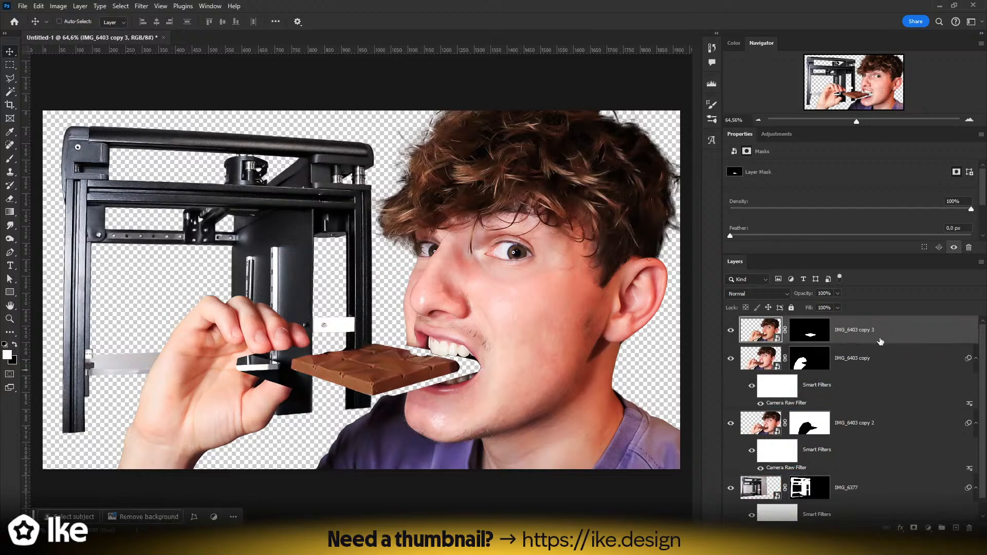
pyautogui.hotkey('ctrl', 't')
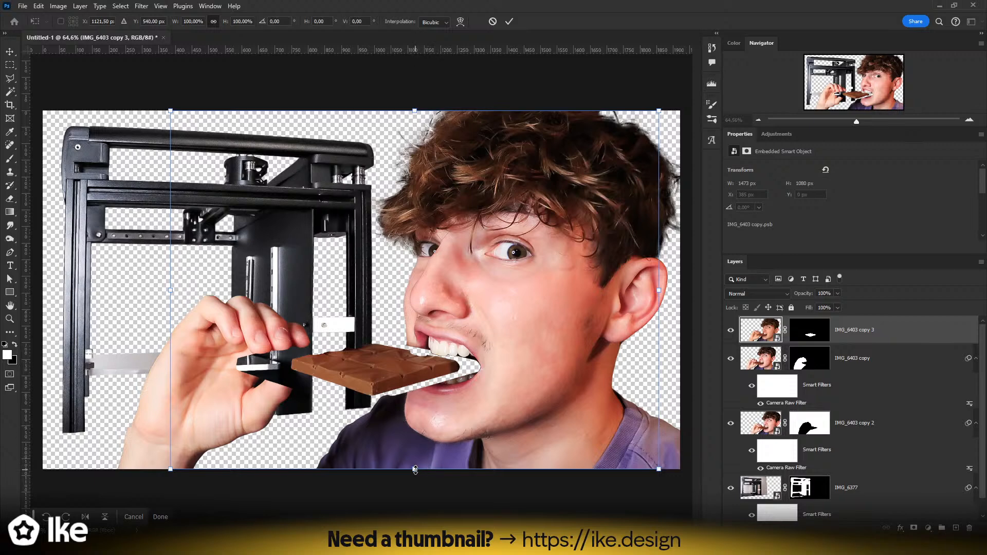
pyautogui.moveTo(414, 470)
pyautogui.mouseDown()
pyautogui.moveTo(431, 382)
pyautogui.moveTo(436, 506)
pyautogui.moveTo(432, 467)
pyautogui.mouseUp()
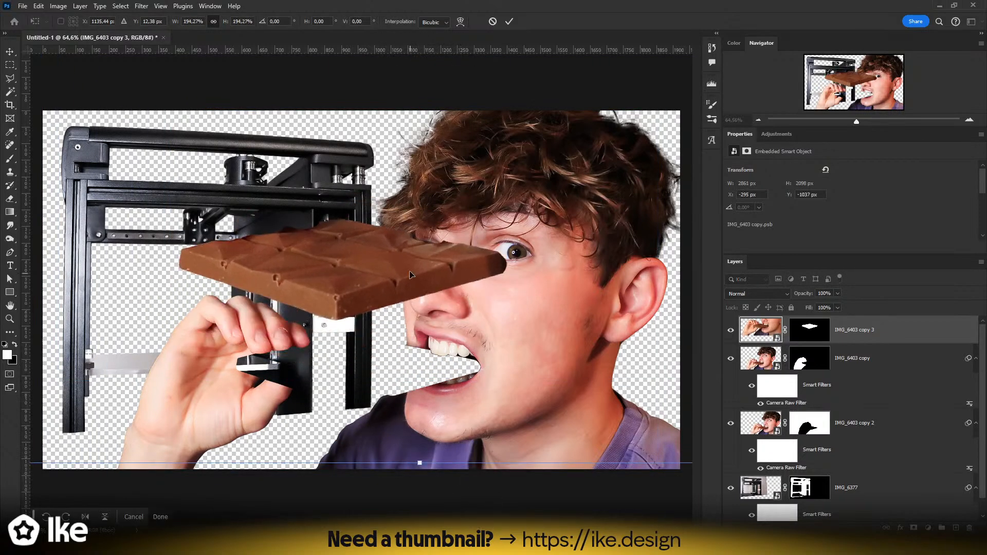
pyautogui.moveTo(409, 275); pyautogui.dragTo(522, 337)
pyautogui.press('Return')
pyautogui.press('z')
pyautogui.moveTo(522, 335); pyautogui.dragTo(421, 343)
pyautogui.press('v')
pyautogui.press('z')
pyautogui.hotkey('ctrl', 't')
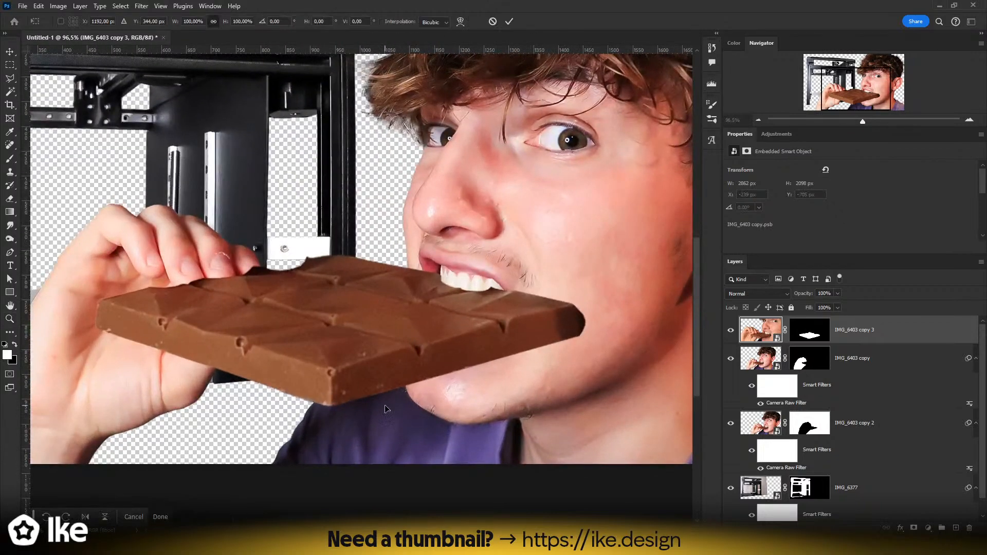
pyautogui.press('e')
pyautogui.click(380, 388)
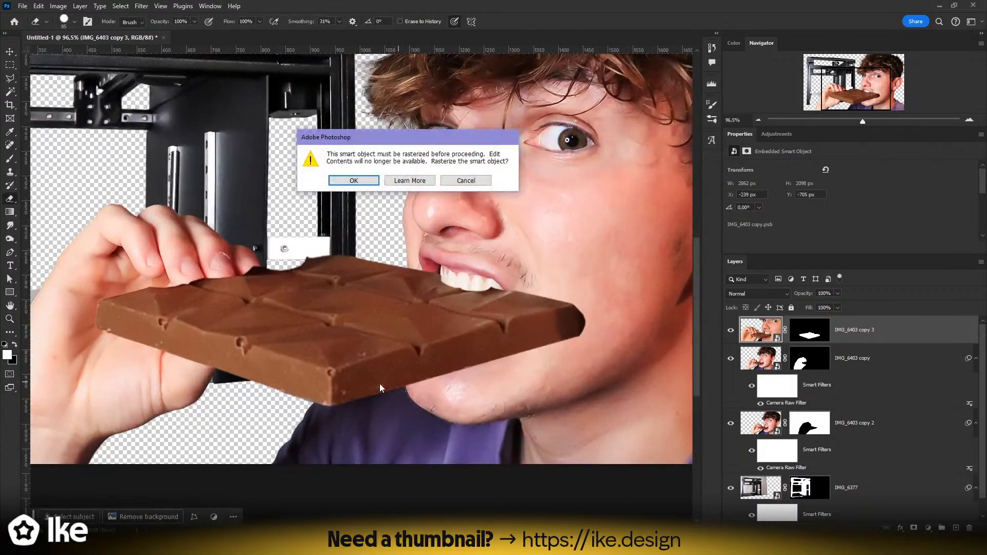
pyautogui.click(471, 184)
# - Scale the chocolate down to about 78% of its size and place it back between the fingers and teeth
pyautogui.keyDown('alt'); pyautogui.scroll(-3, 418, 288); pyautogui.keyUp('alt')
pyautogui.hotkey('ctrl', 't')
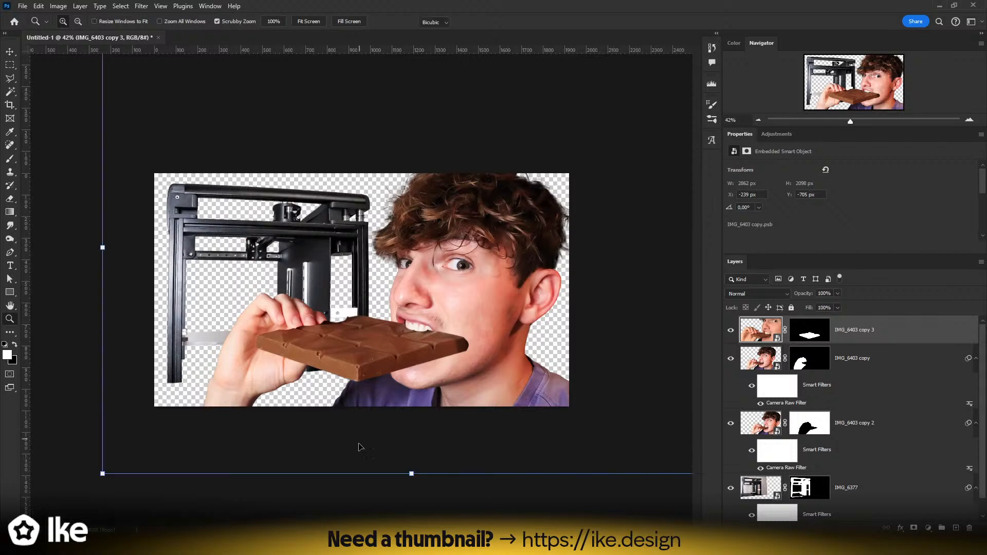
pyautogui.moveTo(410, 472); pyautogui.dragTo(410, 375)
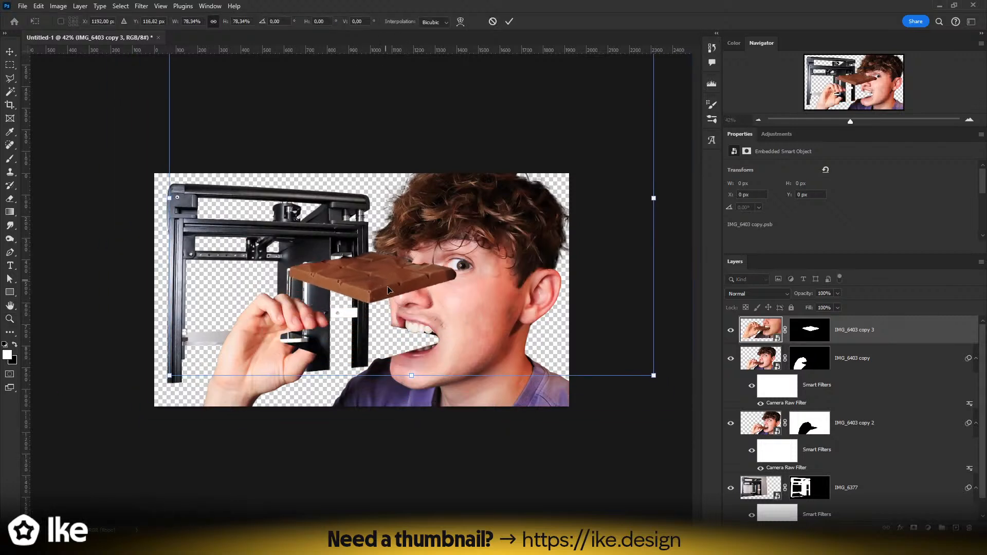
pyautogui.moveTo(386, 283); pyautogui.dragTo(388, 352)
pyautogui.press('Return')
# - Shift the chocolate slightly away from the hand, deeper into the mouth, to X 107 px
pyautogui.press('z')
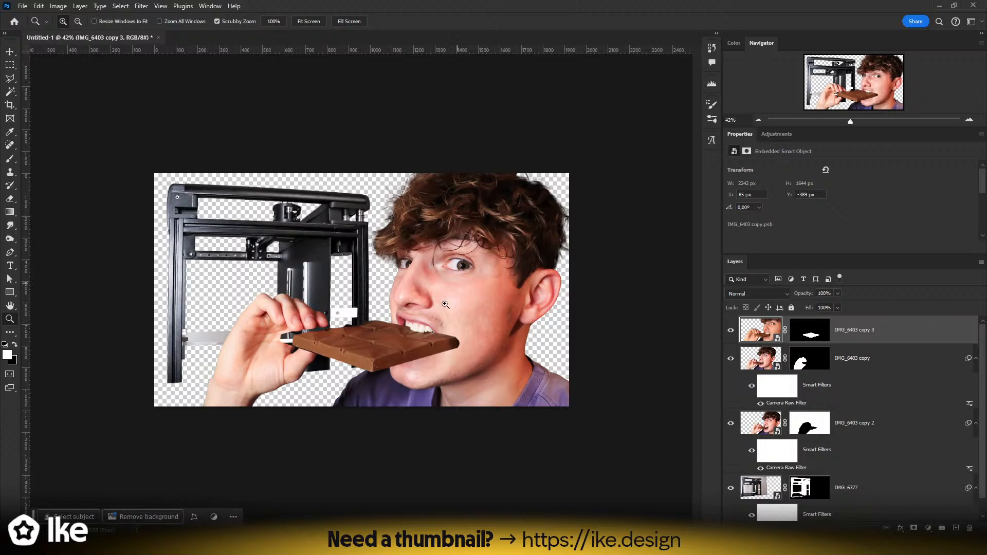
pyautogui.moveTo(380, 398); pyautogui.dragTo(414, 392)
pyautogui.moveTo(403, 325); pyautogui.dragTo(437, 352)
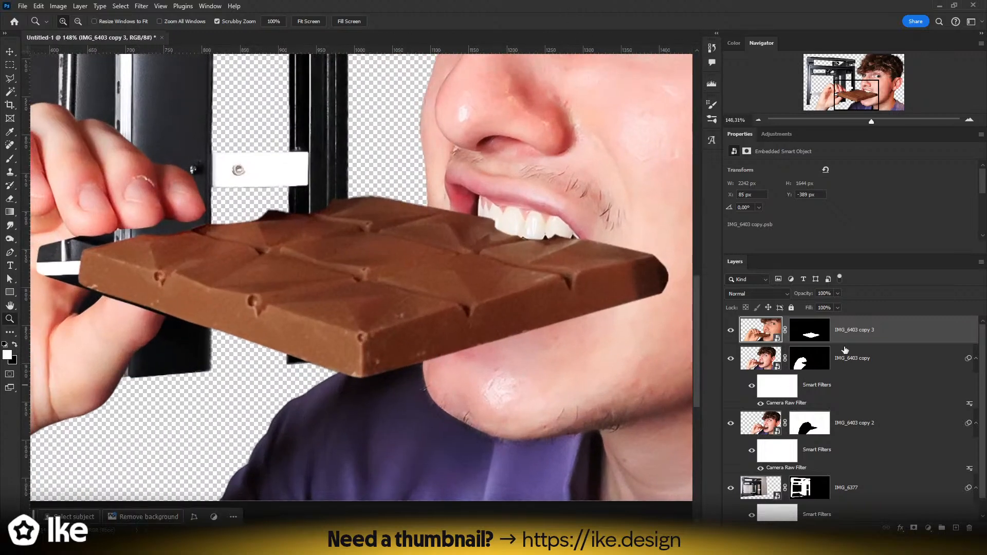
pyautogui.press('v')
pyautogui.moveTo(471, 286); pyautogui.dragTo(498, 289)
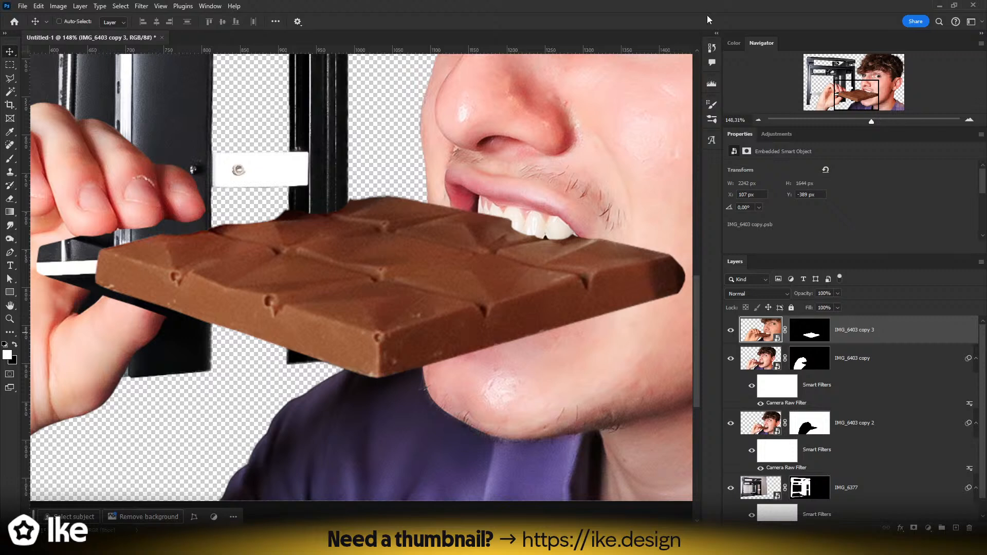
# - Rename the IMG_6403 copy 3 layer as Chocolate
pyautogui.doubleClick(862, 330)
pyautogui.write('Chocolate')
pyautogui.press('Return')
# - Hide and show the Chocolate layer to compare its edge with the teeth and the mouth cutout behind it
pyautogui.click(128, 6)
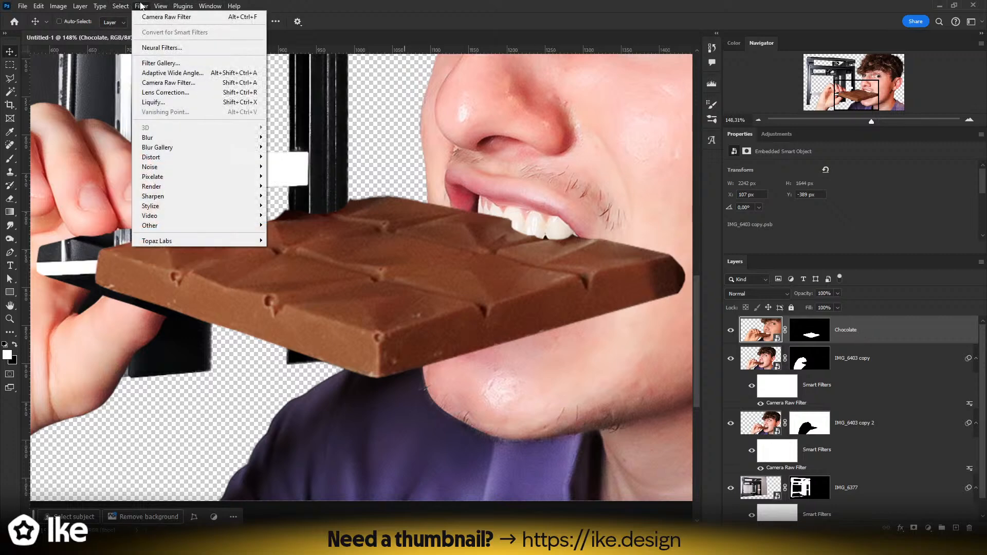
pyautogui.click(140, 6)
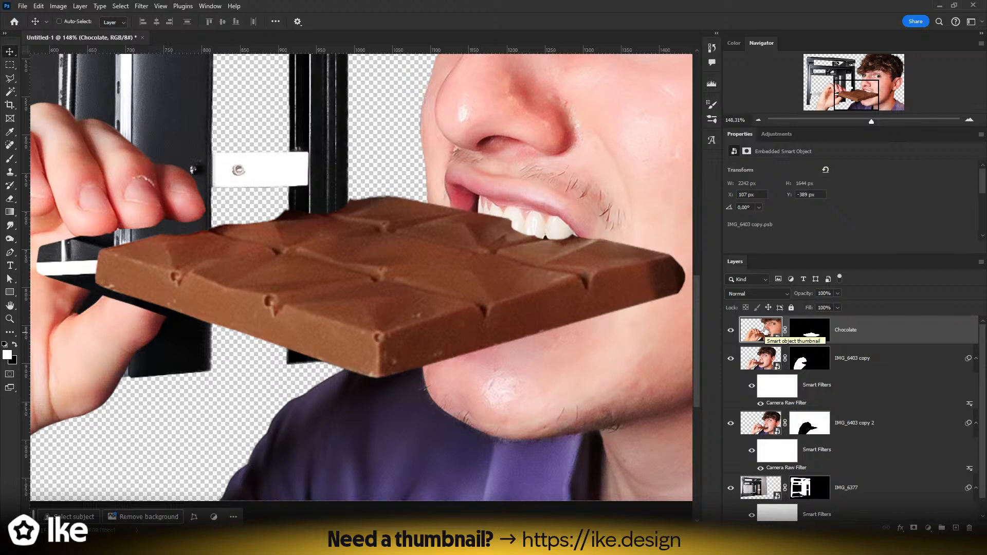
pyautogui.click(791, 331)
pyautogui.click(732, 332)
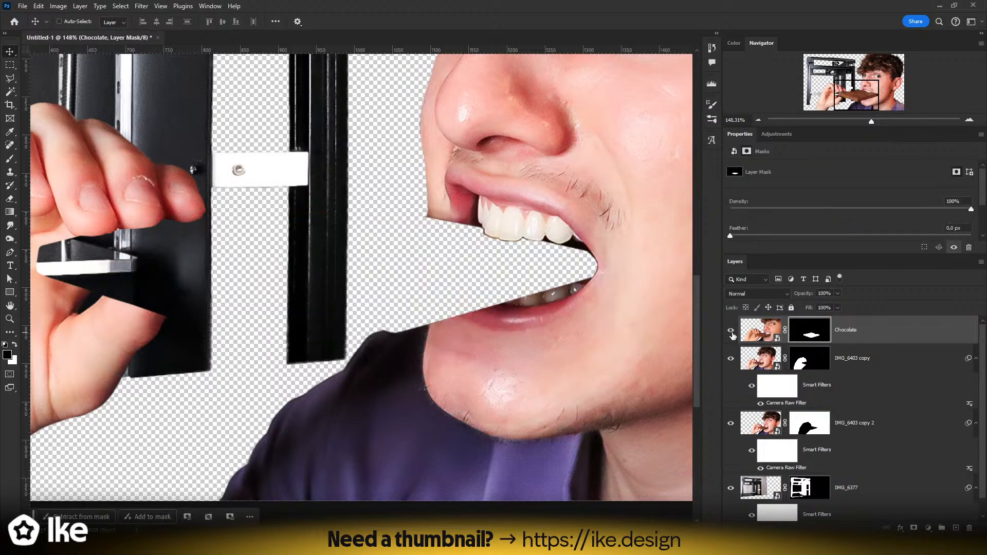
pyautogui.click(732, 332)
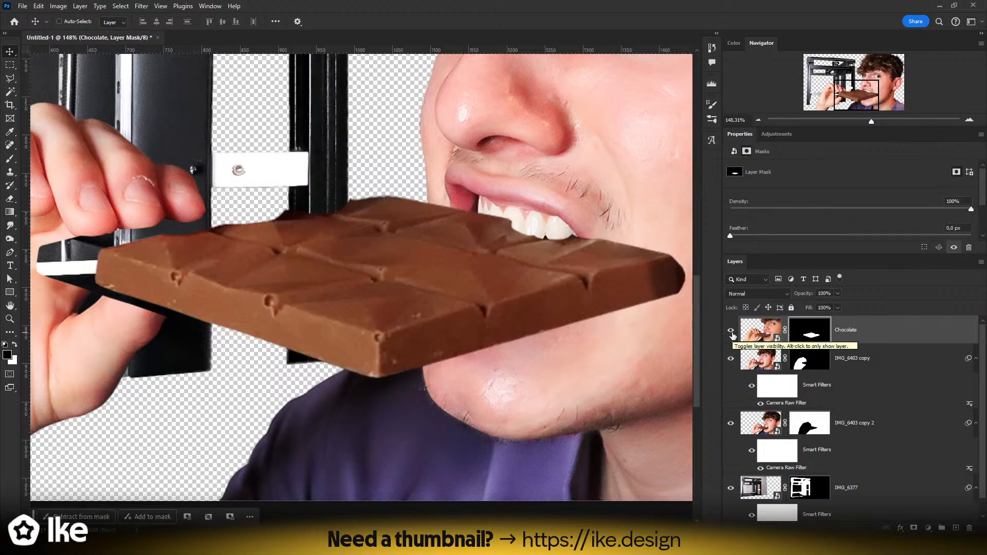
pyautogui.click(142, 6)
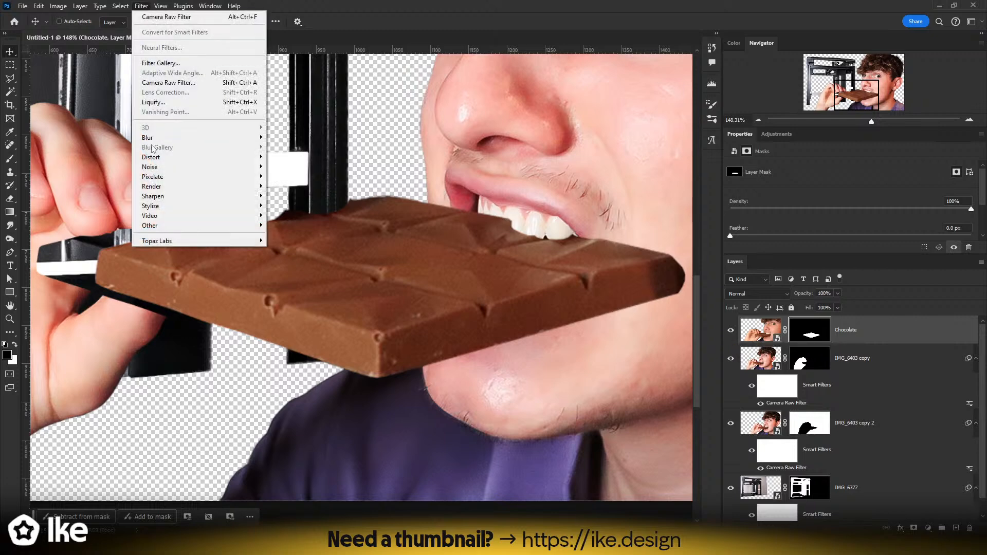
pyautogui.moveTo(153, 160)
pyautogui.click(141, 4)
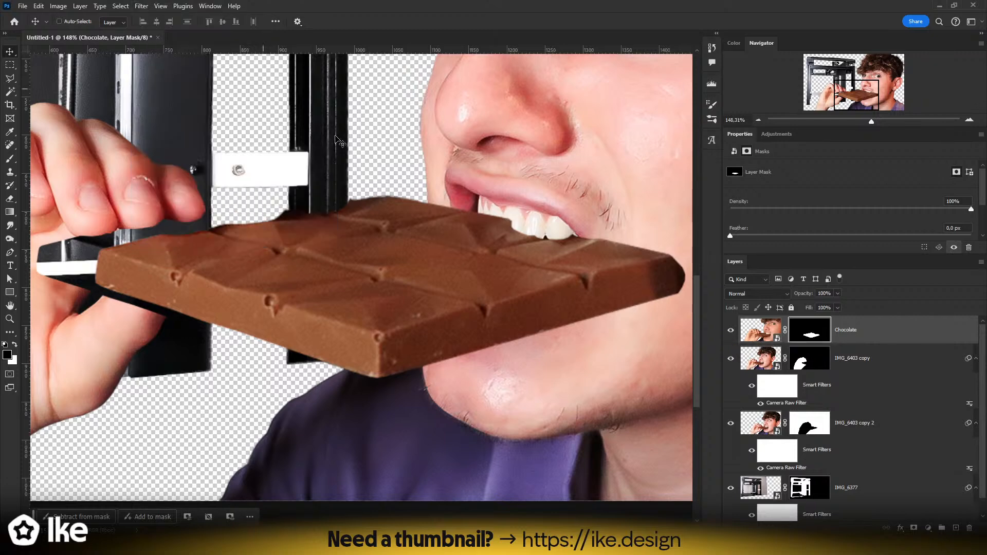
# - Add a new layer above Chocolate and outline the bitten notch at the teeth with the Polygonal Lasso, about 152 × 36 px
pyautogui.click(956, 527)
pyautogui.press('z')
pyautogui.moveTo(581, 225); pyautogui.dragTo(627, 218)
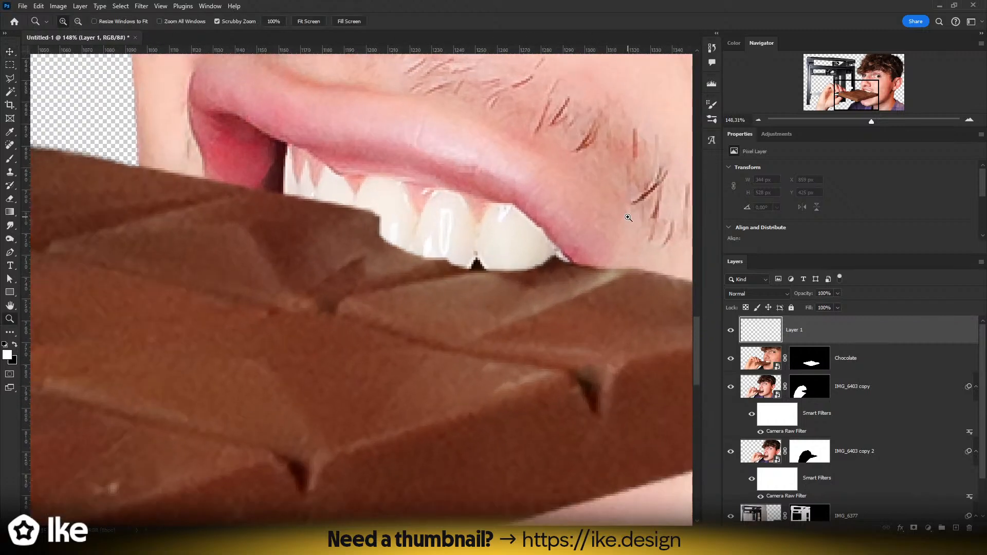
pyautogui.press('l')
pyautogui.moveTo(533, 281); pyautogui.dragTo(403, 307)
pyautogui.moveTo(526, 309); pyautogui.dragTo(414, 293)
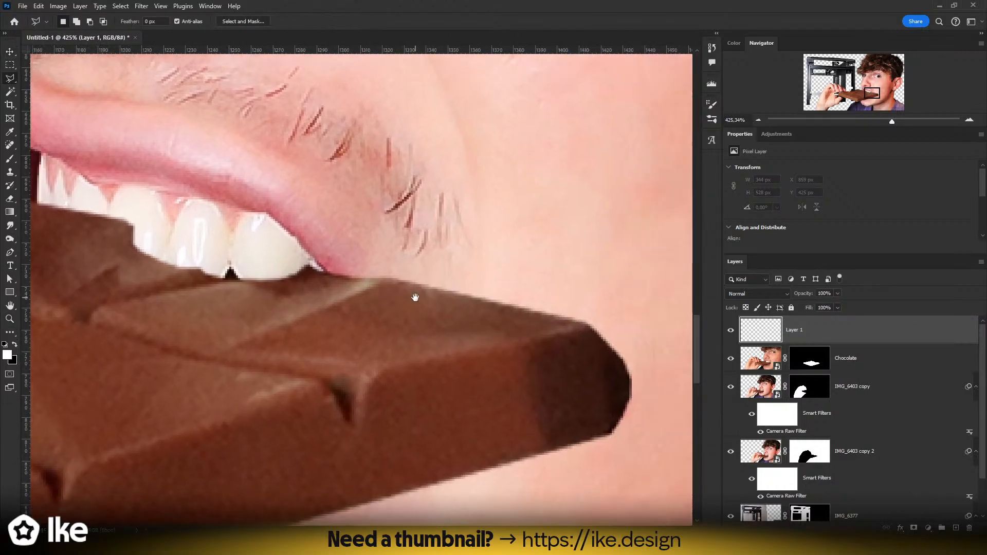
pyautogui.click(435, 288)
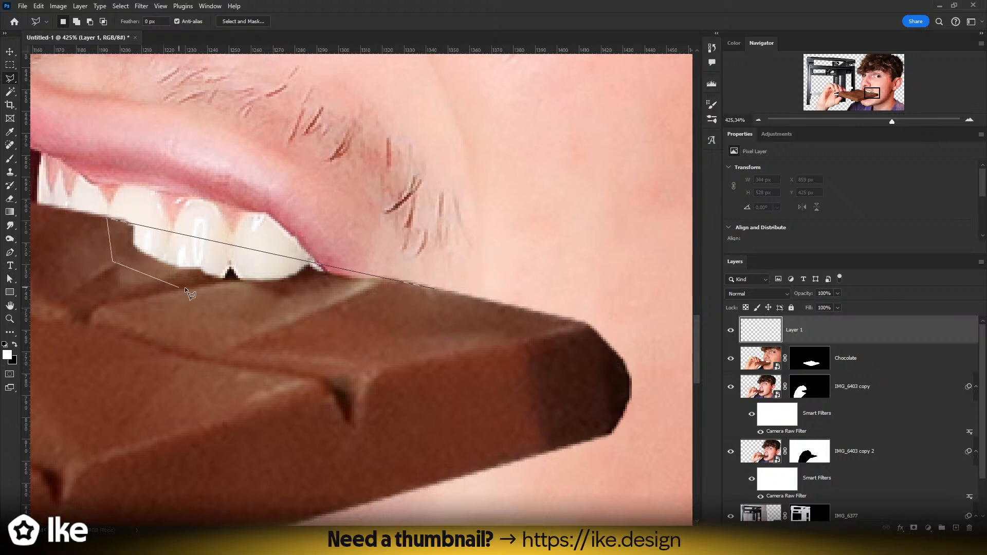
pyautogui.doubleClick(434, 288)
pyautogui.moveTo(95, 227); pyautogui.dragTo(551, 254)
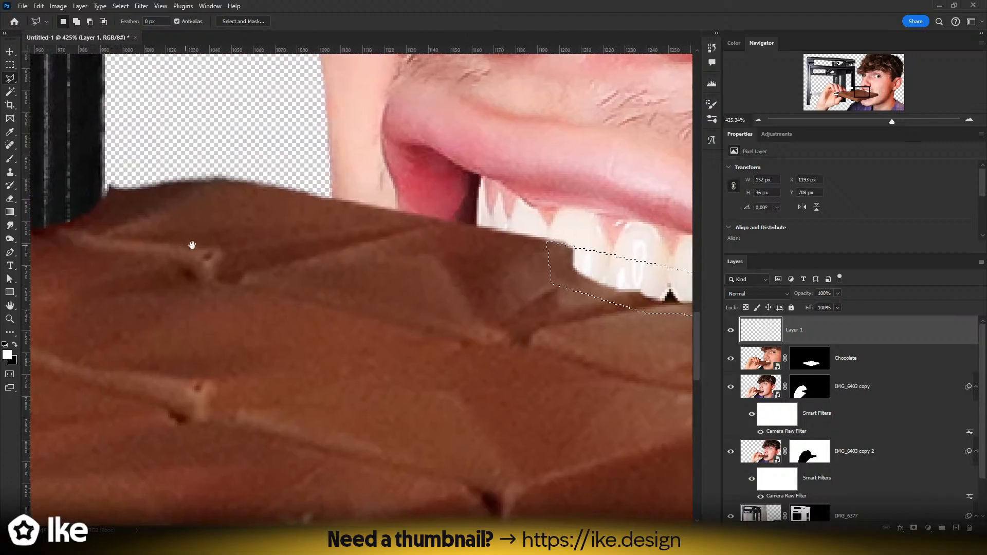
pyautogui.moveTo(192, 245); pyautogui.dragTo(448, 236)
pyautogui.moveTo(331, 229); pyautogui.dragTo(596, 245)
pyautogui.moveTo(174, 262); pyautogui.dragTo(417, 245)
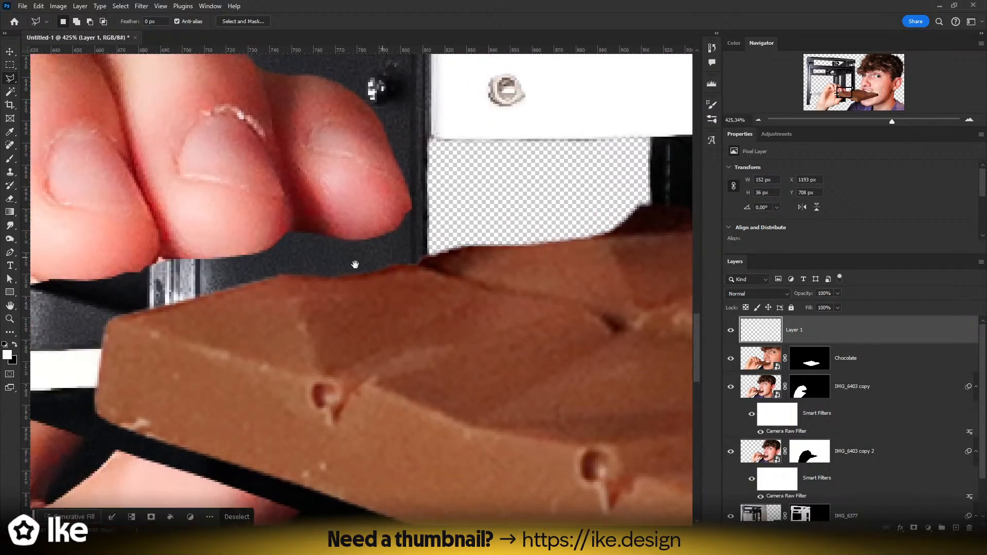
pyautogui.moveTo(275, 276); pyautogui.dragTo(105, 252)
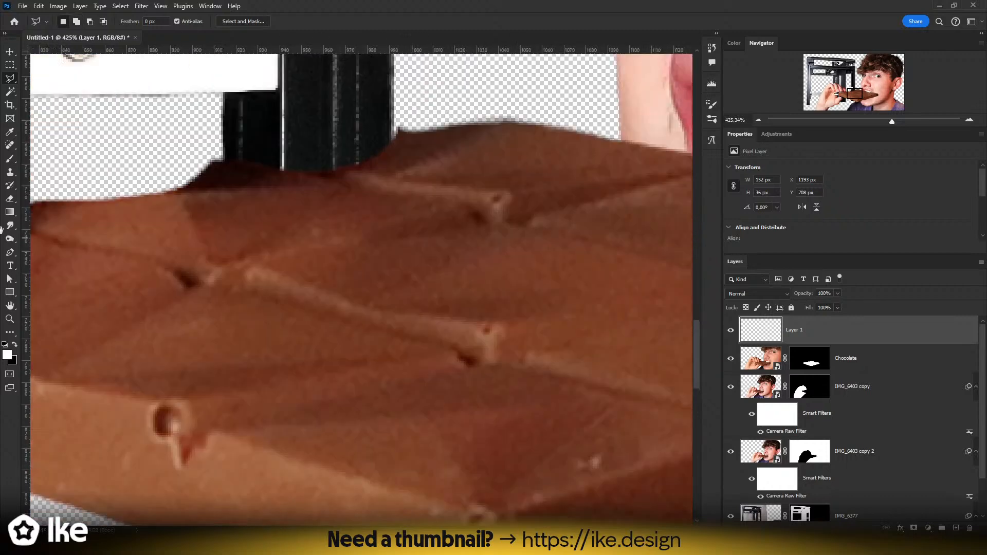
pyautogui.moveTo(533, 256)
pyautogui.mouseDown()
pyautogui.moveTo(348, 267)
pyautogui.moveTo(326, 296)
pyautogui.mouseUp()
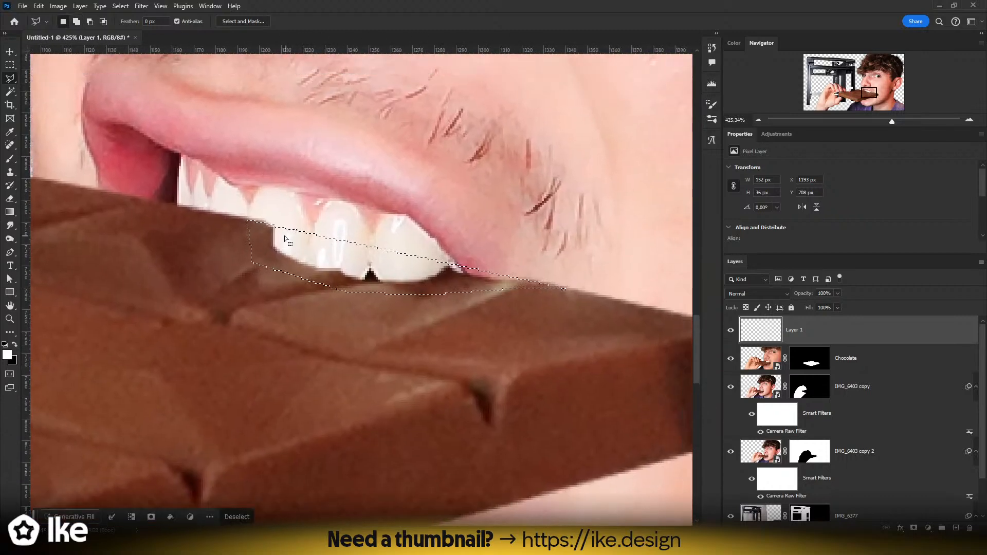
pyautogui.click(120, 6)
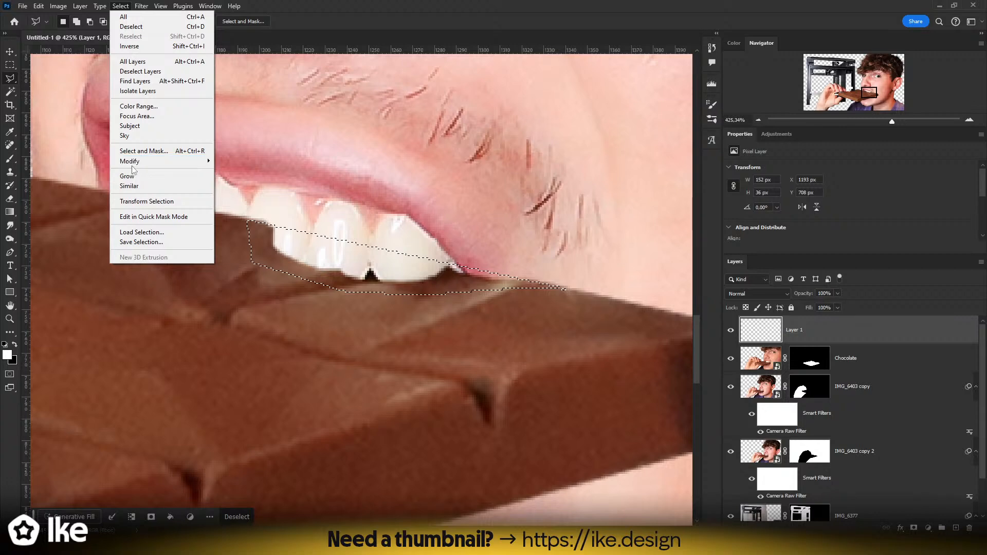
pyautogui.moveTo(154, 161)
pyautogui.click(286, 212)
pyautogui.hotkey('ctrl', 'd')
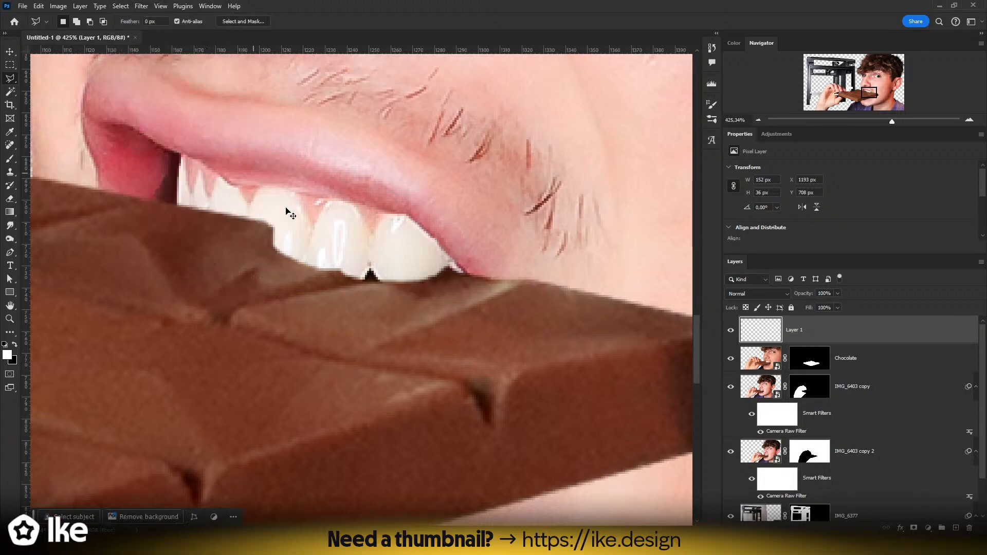
pyautogui.hotkey('ctrl', 'shift', 'd')
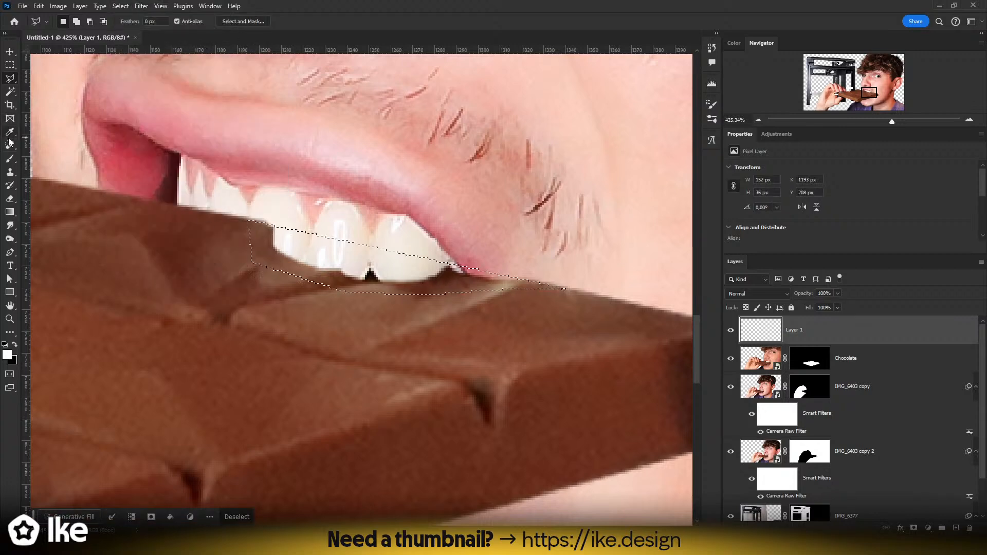
# - Try to repair the bitten notch at the teeth with the Patch tool in Content-Aware mode
pyautogui.click(10, 145)
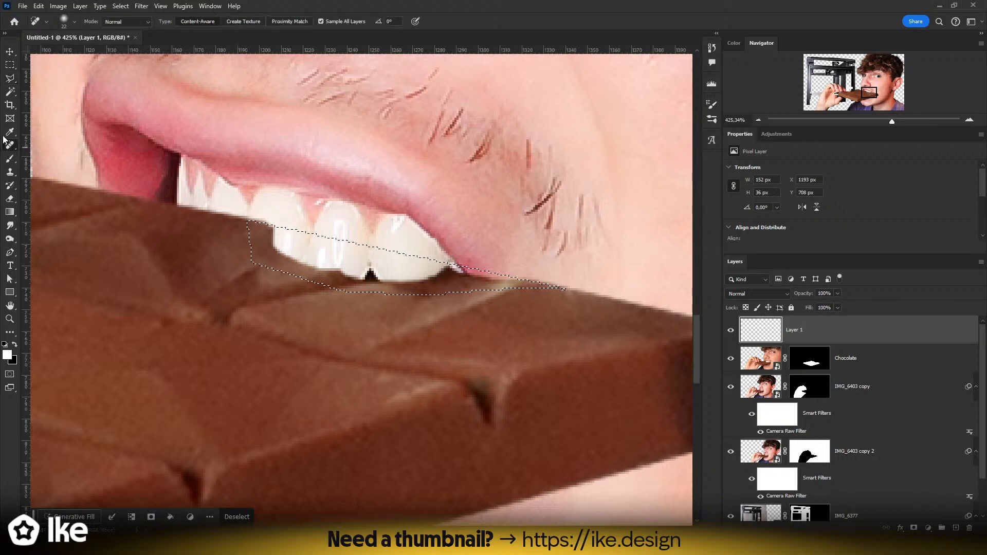
pyautogui.rightClick(11, 148)
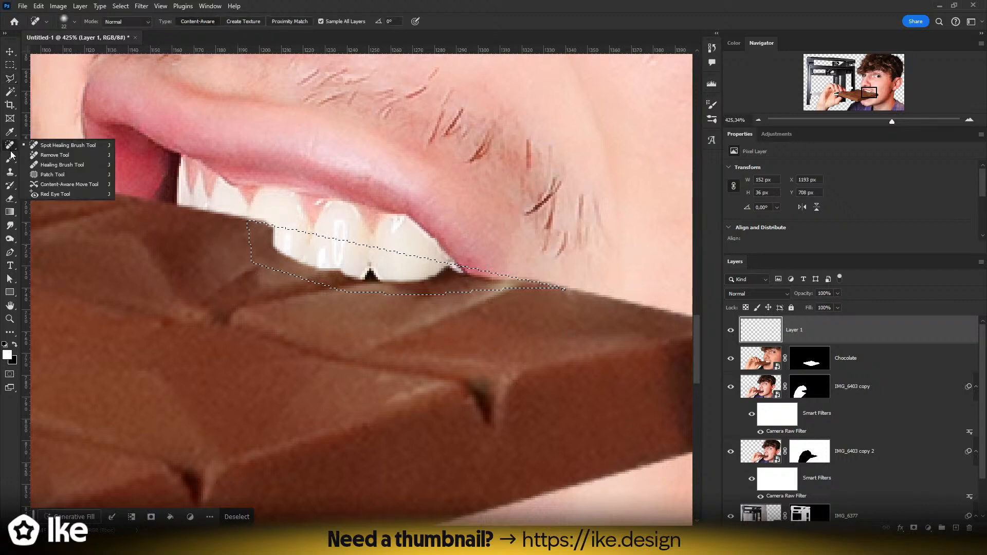
pyautogui.click(47, 174)
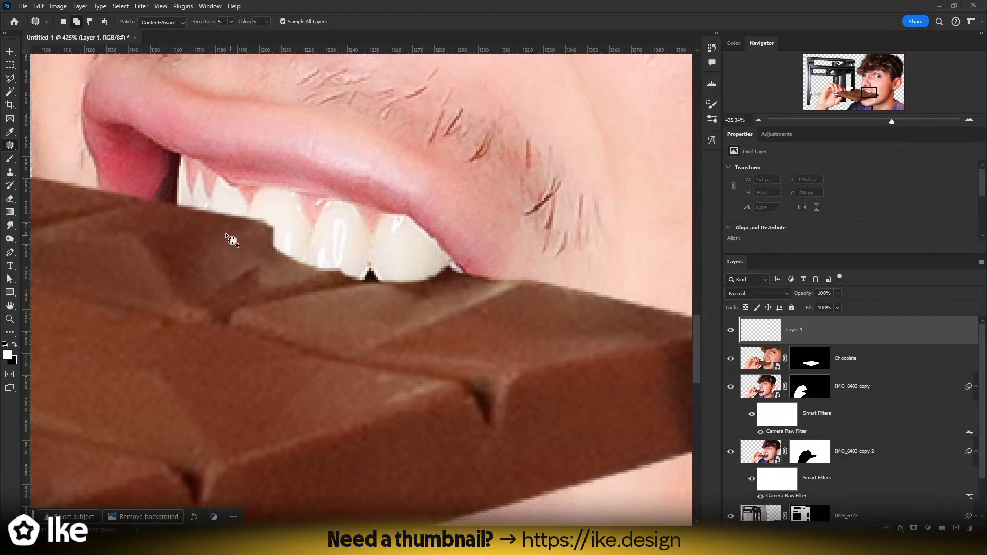
pyautogui.moveTo(138, 230); pyautogui.dragTo(384, 249)
pyautogui.moveTo(189, 180)
pyautogui.mouseDown()
pyautogui.moveTo(464, 234)
pyautogui.moveTo(341, 232)
pyautogui.moveTo(180, 188)
pyautogui.mouseUp()
pyautogui.moveTo(515, 261)
pyautogui.mouseDown()
pyautogui.moveTo(415, 248)
pyautogui.moveTo(562, 260)
pyautogui.moveTo(529, 264)
pyautogui.mouseUp()
pyautogui.moveTo(468, 247); pyautogui.dragTo(286, 229)
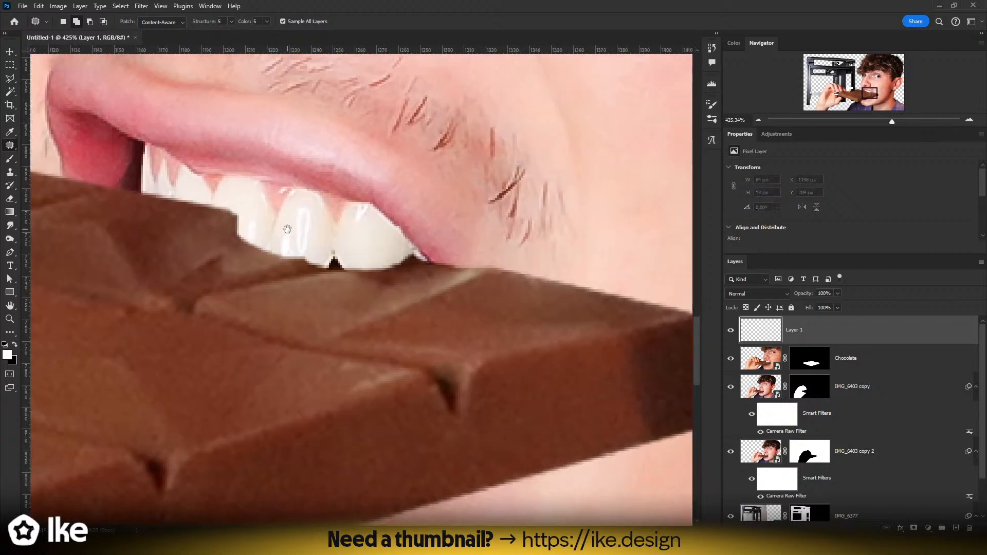
# - Outline the bitten notch closely with the Polygonal Lasso, about 128 × 31 px, following the chocolate's straight upper edge
pyautogui.press('l')
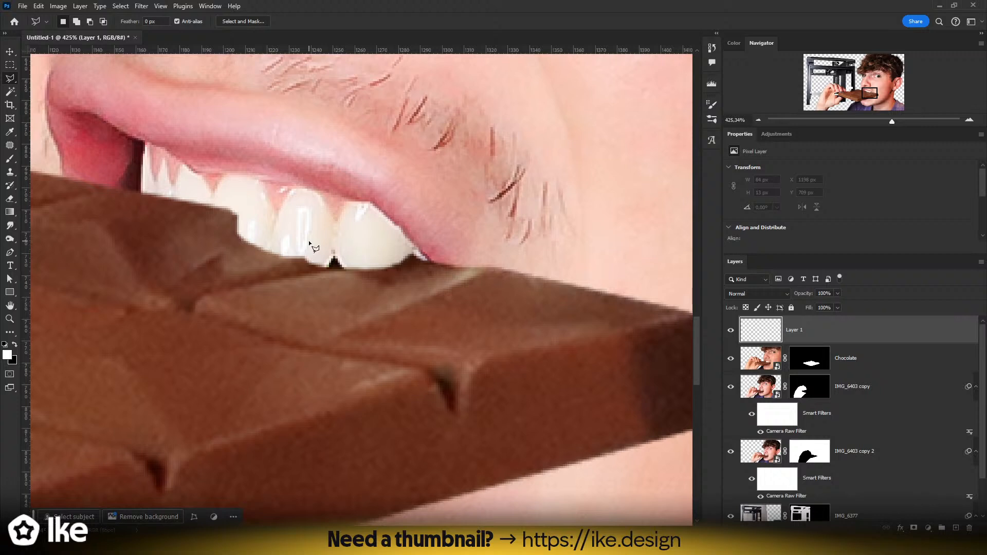
pyautogui.click(223, 209)
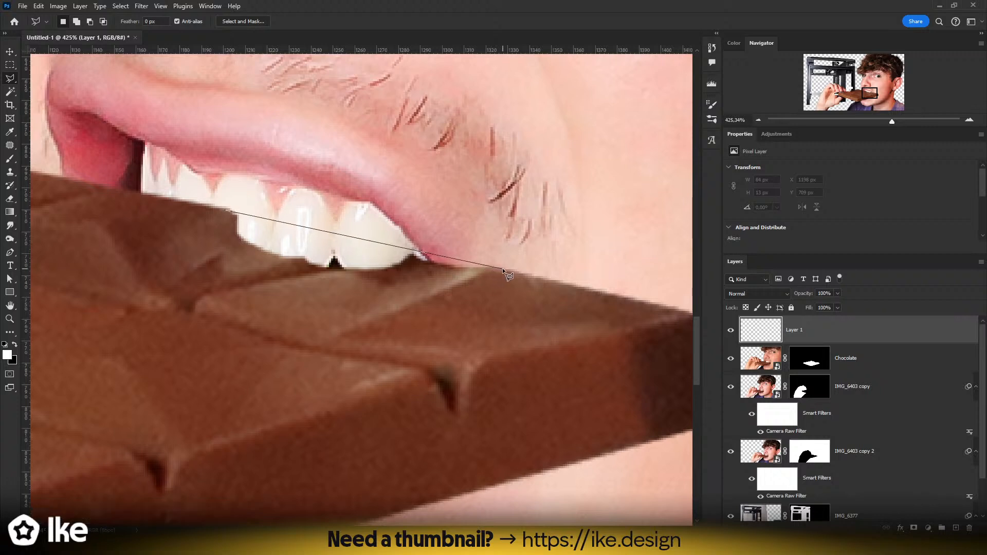
pyautogui.click(350, 275)
pyautogui.click(300, 269)
pyautogui.click(224, 210)
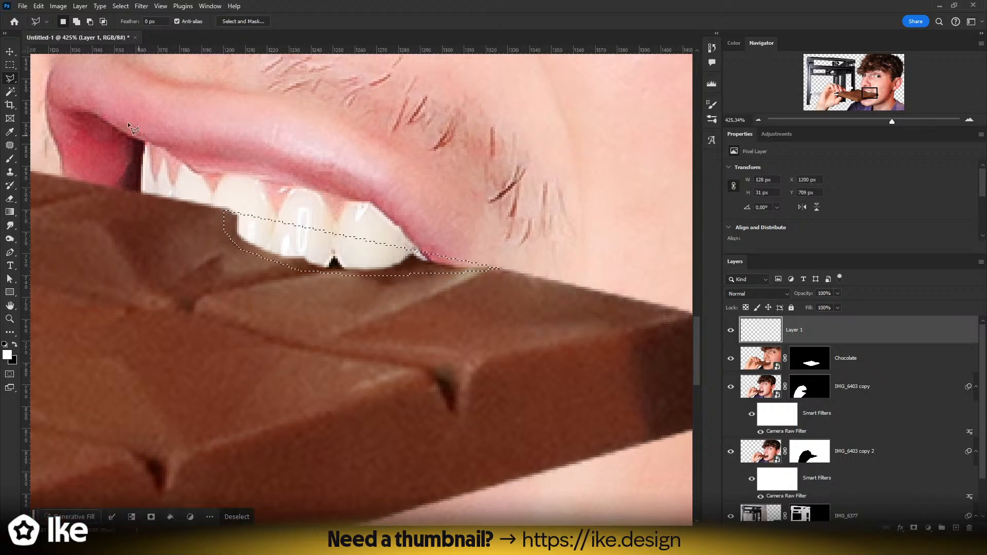
# - Start a Content-Aware Fill of the notch and exclude the teeth and upper lip from the sampling area
pyautogui.click(39, 6)
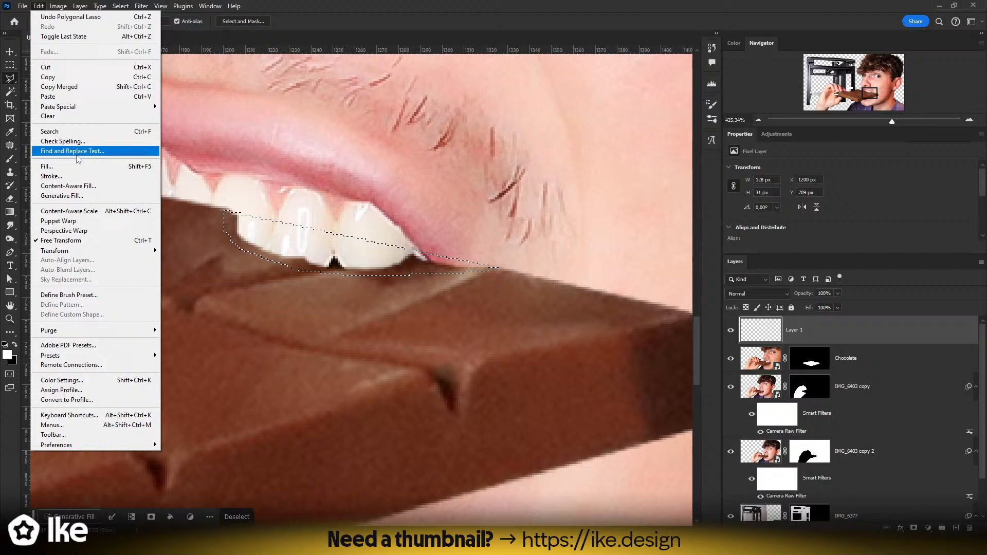
pyautogui.click(82, 187)
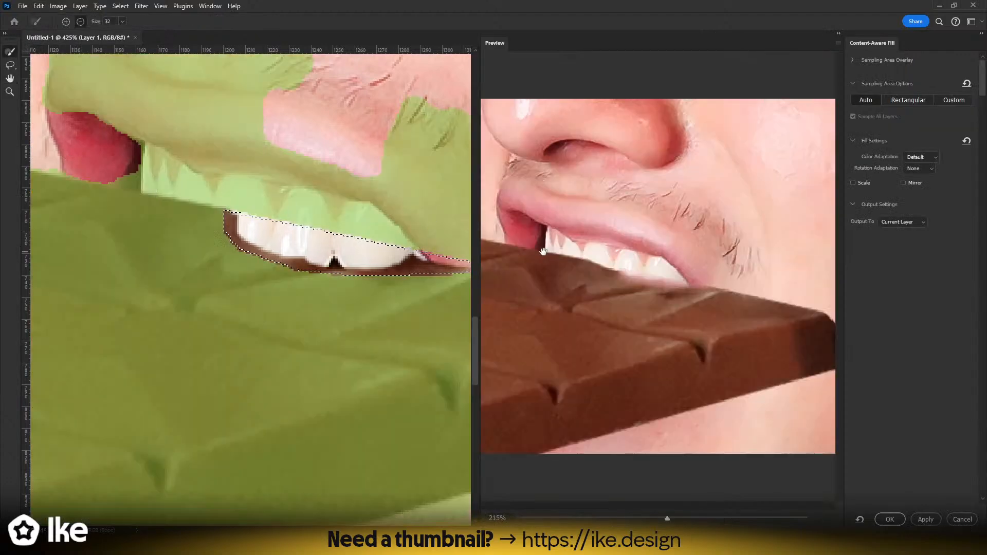
pyautogui.moveTo(268, 185)
pyautogui.mouseDown()
pyautogui.moveTo(249, 166)
pyautogui.moveTo(382, 236)
pyautogui.moveTo(373, 209)
pyautogui.moveTo(189, 204)
pyautogui.moveTo(283, 231)
pyautogui.moveTo(403, 216)
pyautogui.moveTo(230, 141)
pyautogui.moveTo(269, 128)
pyautogui.mouseUp()
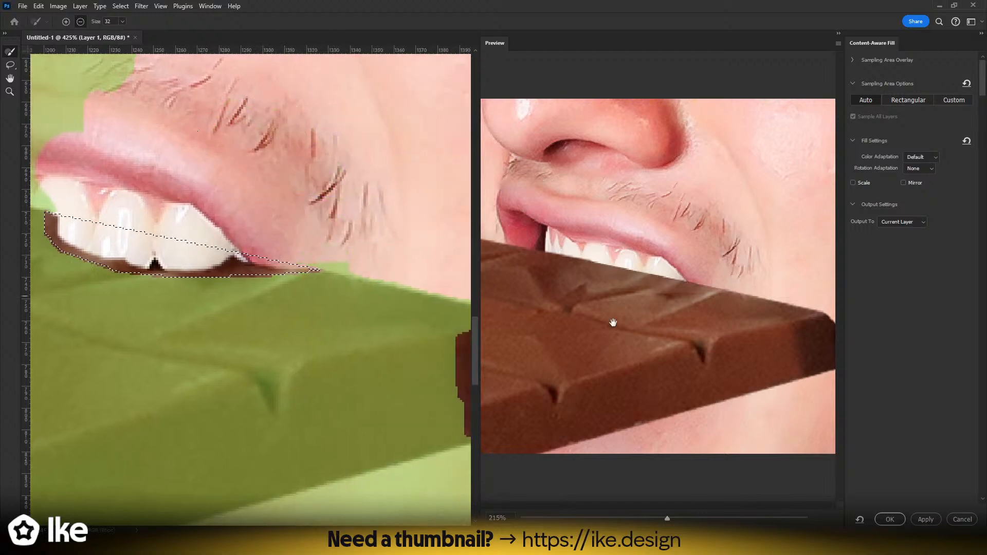
# - Try Color Adaptation High and Very High and Rotation Adaptation Low for the fill, and return them to Default and None
pyautogui.click(916, 157)
pyautogui.click(916, 183)
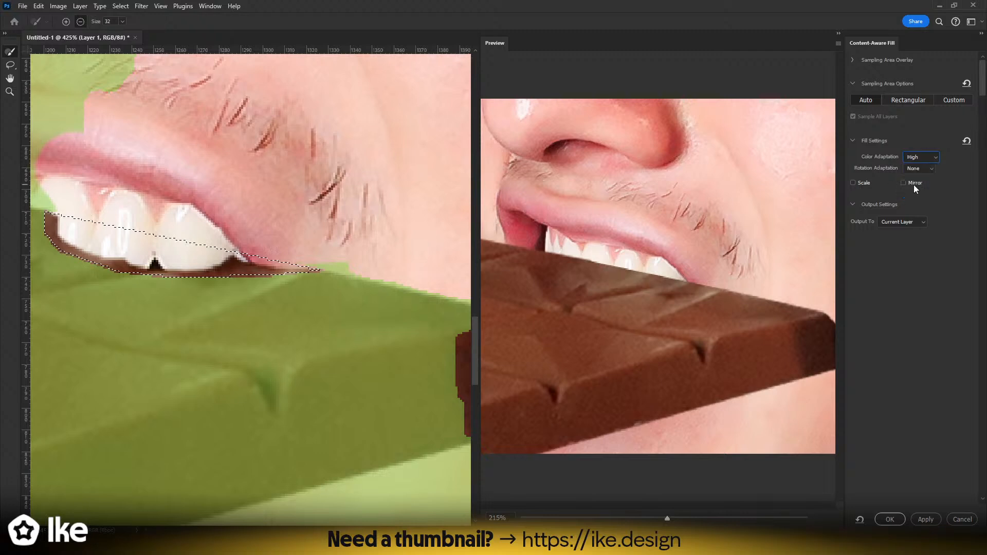
pyautogui.click(921, 157)
pyautogui.click(917, 194)
pyautogui.click(917, 169)
pyautogui.click(915, 187)
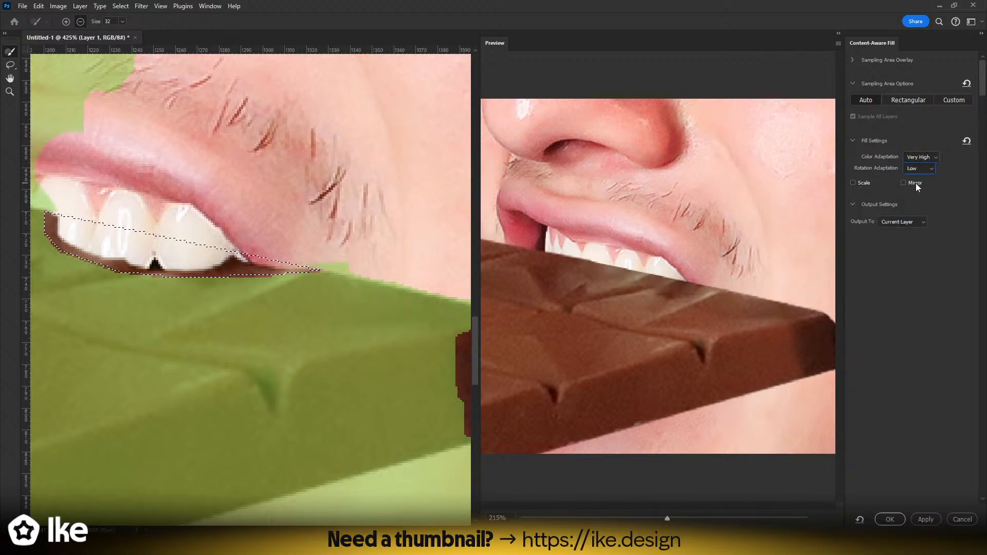
pyautogui.click(917, 170)
pyautogui.click(914, 179)
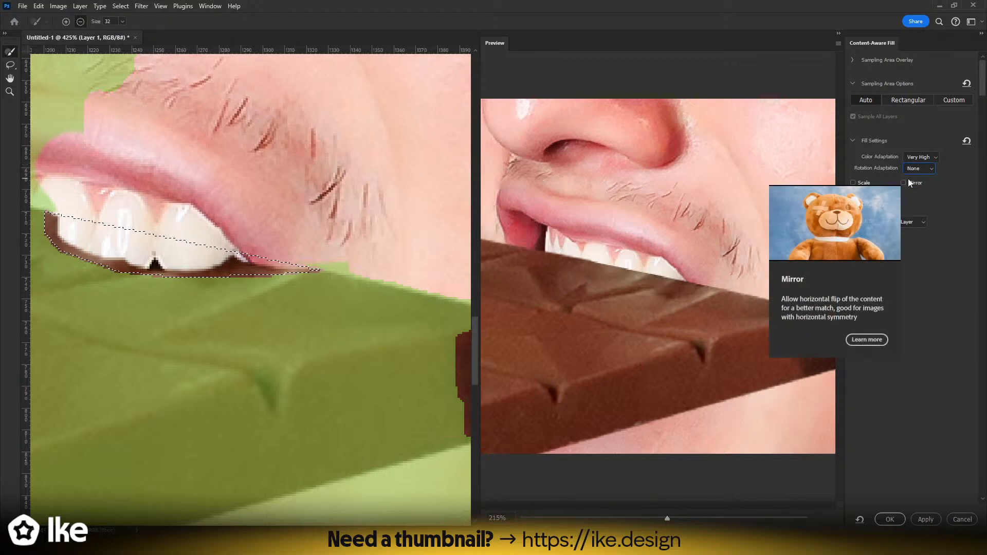
pyautogui.click(912, 158)
pyautogui.click(912, 176)
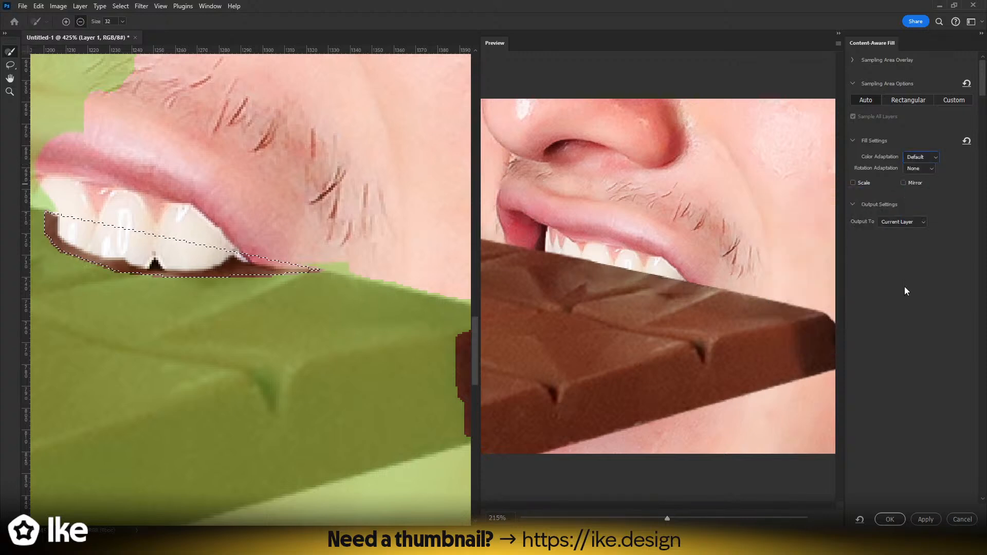
# - Compare the fill with Color Adaptation None, and apply the Content-Aware Fill to the current layer
pyautogui.click(916, 157)
pyautogui.click(916, 167)
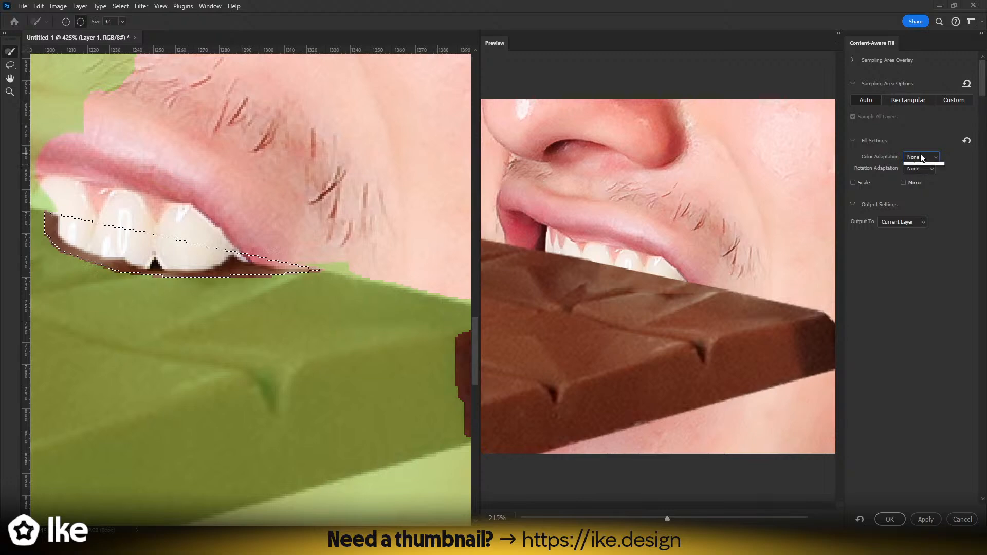
pyautogui.click(920, 157)
pyautogui.click(912, 184)
pyautogui.click(889, 519)
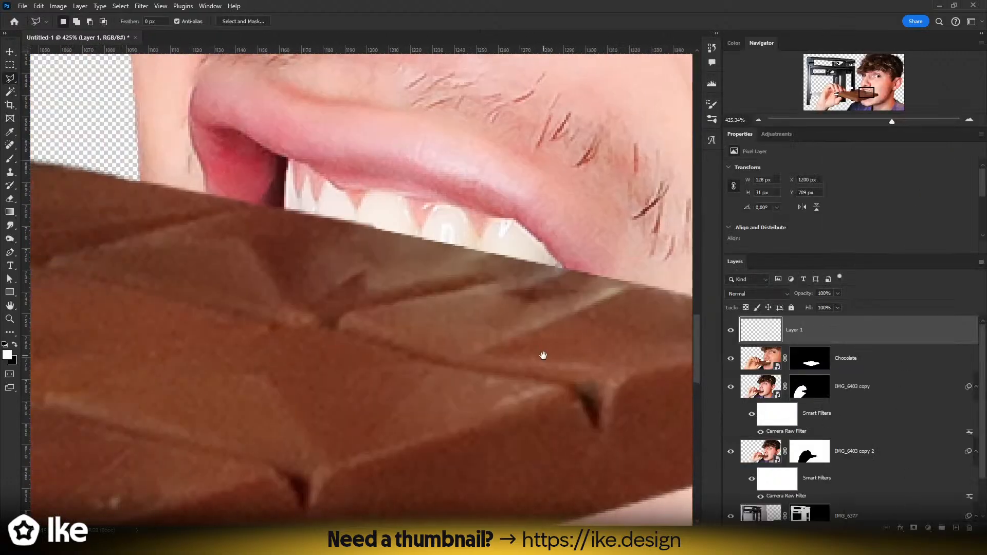
# - Make the Chocolate layer's mask active and drop the notch selection
pyautogui.press('z')
pyautogui.moveTo(505, 349); pyautogui.dragTo(457, 332)
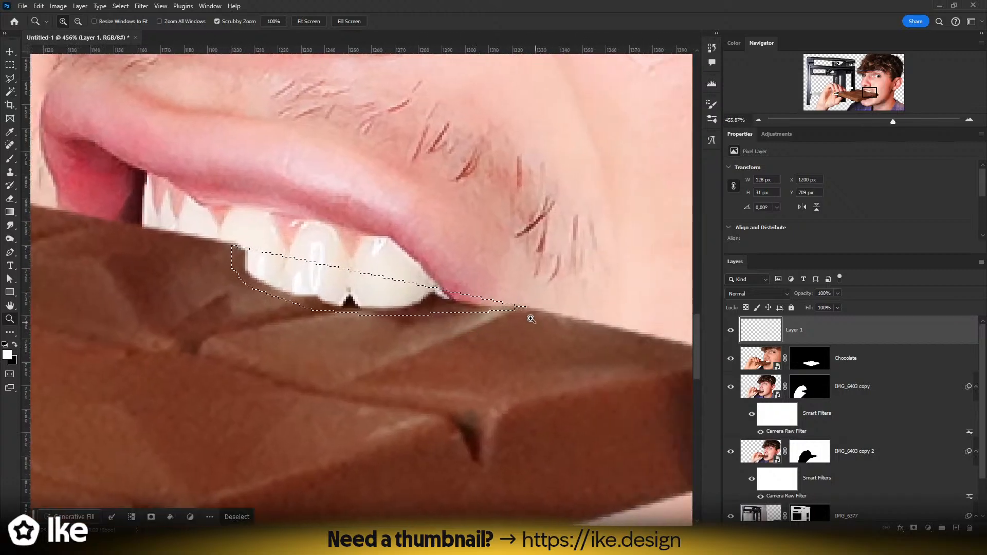
pyautogui.click(804, 360)
pyautogui.hotkey('ctrl', 'd')
pyautogui.moveTo(555, 341); pyautogui.dragTo(291, 255)
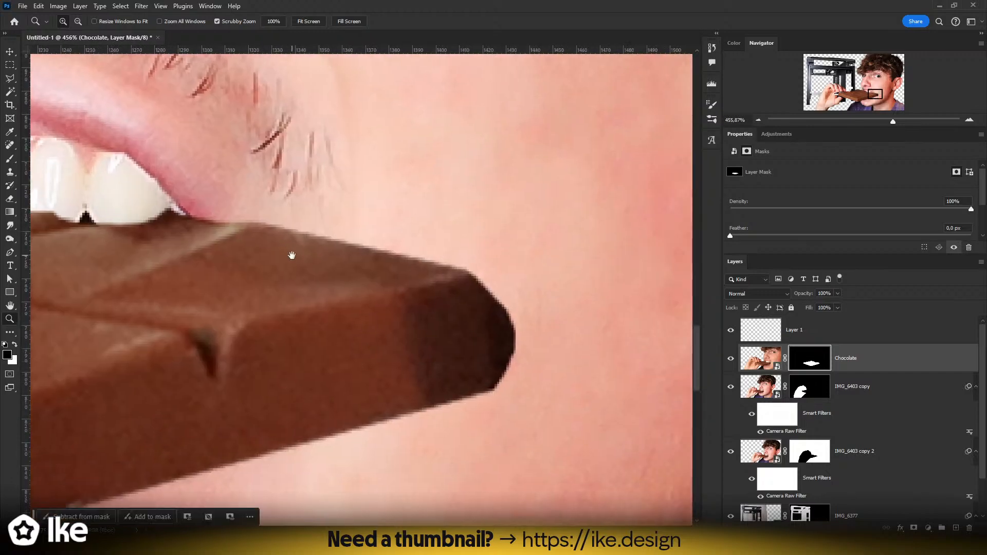
# - Reduce the brush to 13 px and trim the chocolate's upper edge from the teeth to the dark tip with black on the mask
pyautogui.press('b')
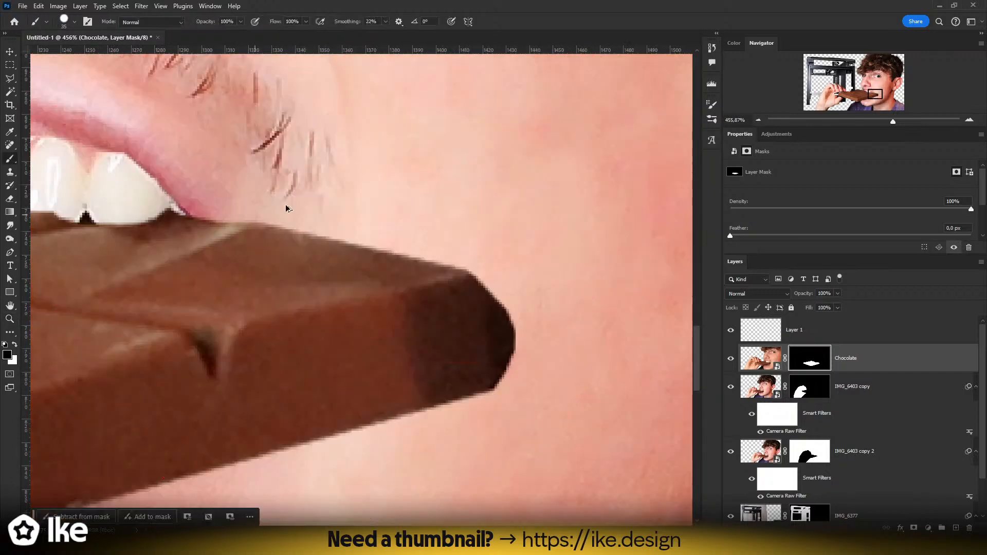
pyautogui.keyDown('alt'); pyautogui.rightClick(262, 211); pyautogui.keyUp('alt')
pyautogui.moveTo(243, 205); pyautogui.dragTo(379, 239)
pyautogui.hotkey('ctrl', 'z')
pyautogui.moveTo(254, 205); pyautogui.dragTo(464, 254)
pyautogui.hotkey('ctrl', 'z')
pyautogui.moveTo(247, 202); pyautogui.dragTo(483, 262)
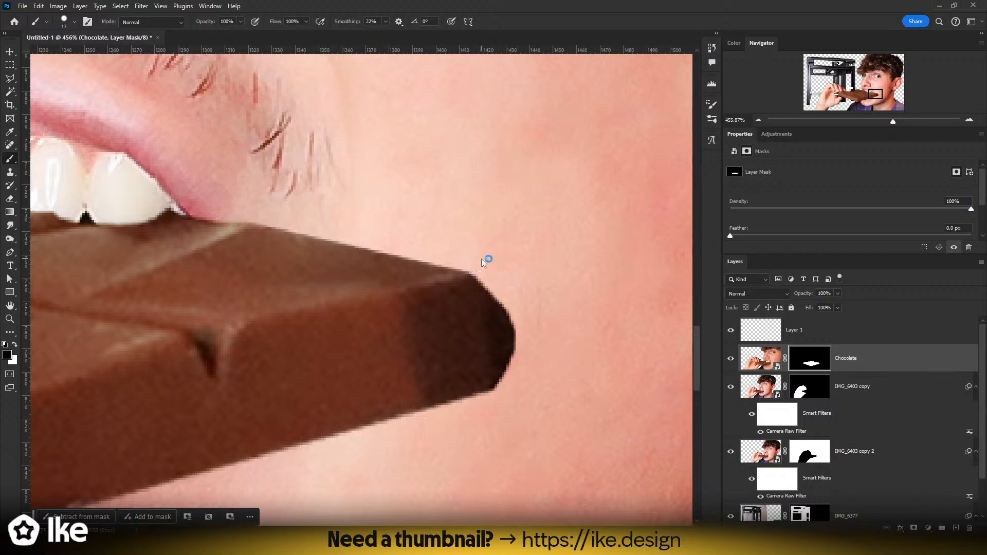
# - Clean up the Chocolate mask in black along the bar's lower edge and around its end at the hand
pyautogui.moveTo(464, 371); pyautogui.dragTo(513, 237)
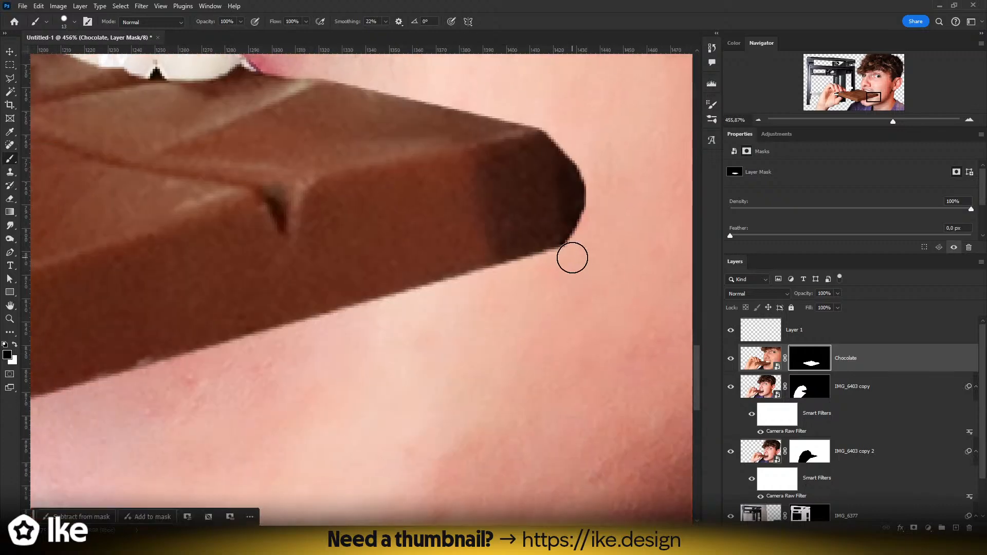
pyautogui.moveTo(82, 380); pyautogui.dragTo(625, 223)
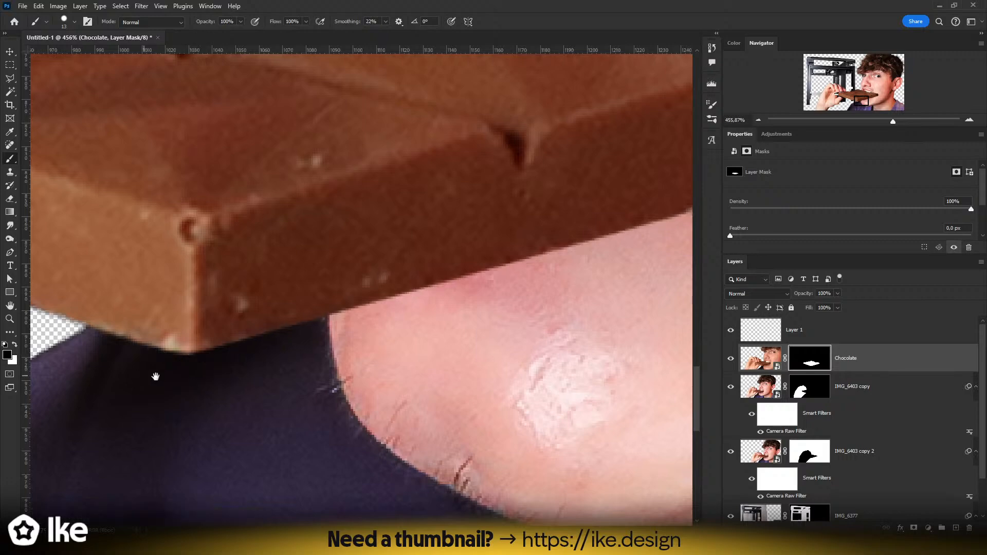
pyautogui.moveTo(154, 376); pyautogui.dragTo(442, 394)
pyautogui.moveTo(187, 293); pyautogui.dragTo(630, 398)
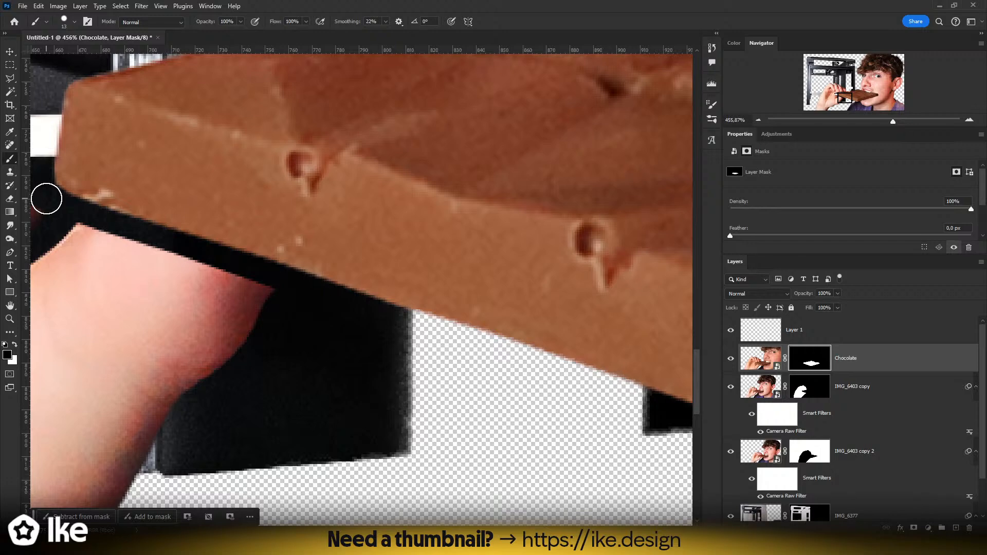
pyautogui.moveTo(44, 198); pyautogui.dragTo(337, 373)
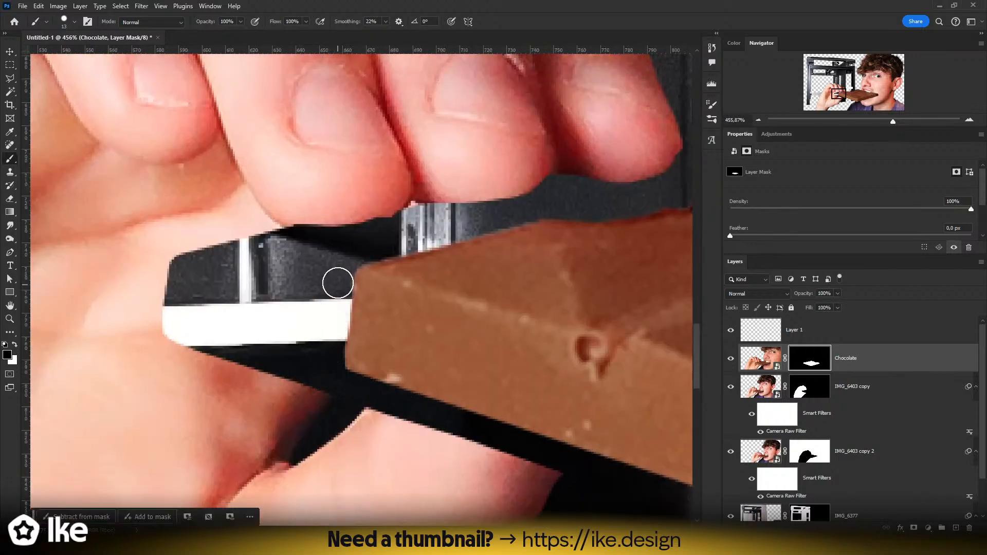
pyautogui.moveTo(346, 245); pyautogui.dragTo(313, 282)
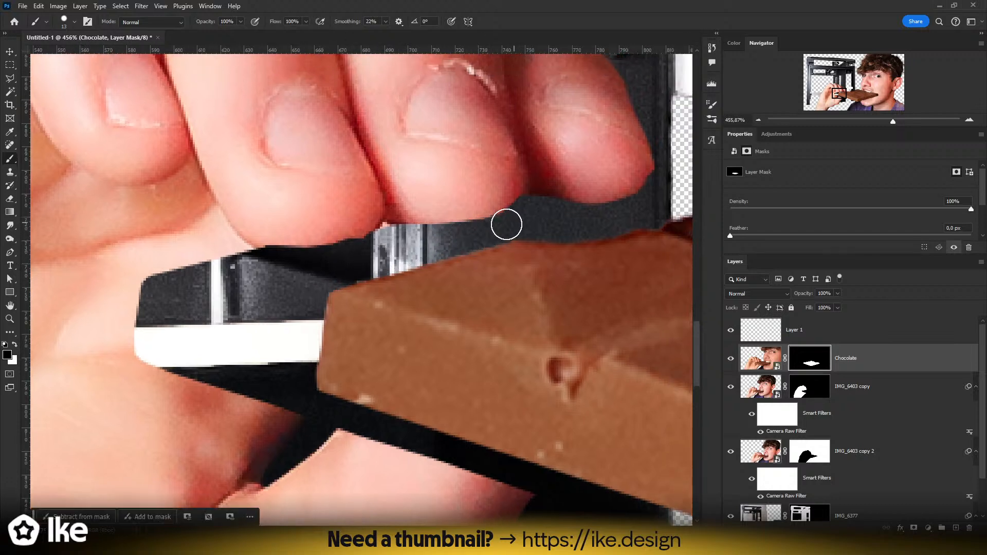
pyautogui.moveTo(531, 218); pyautogui.dragTo(69, 311)
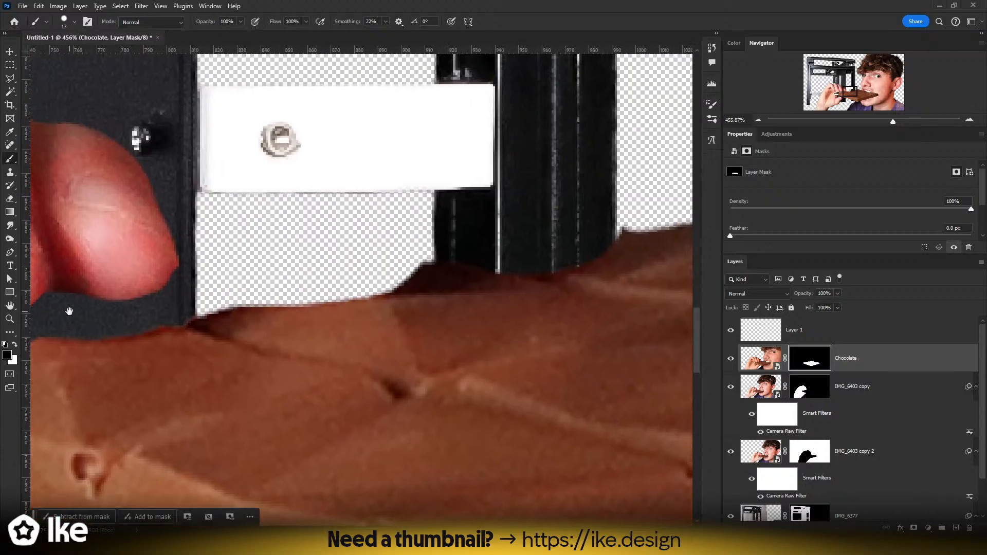
pyautogui.press('z')
pyautogui.moveTo(431, 286); pyautogui.dragTo(385, 288)
pyautogui.moveTo(514, 309); pyautogui.dragTo(324, 287)
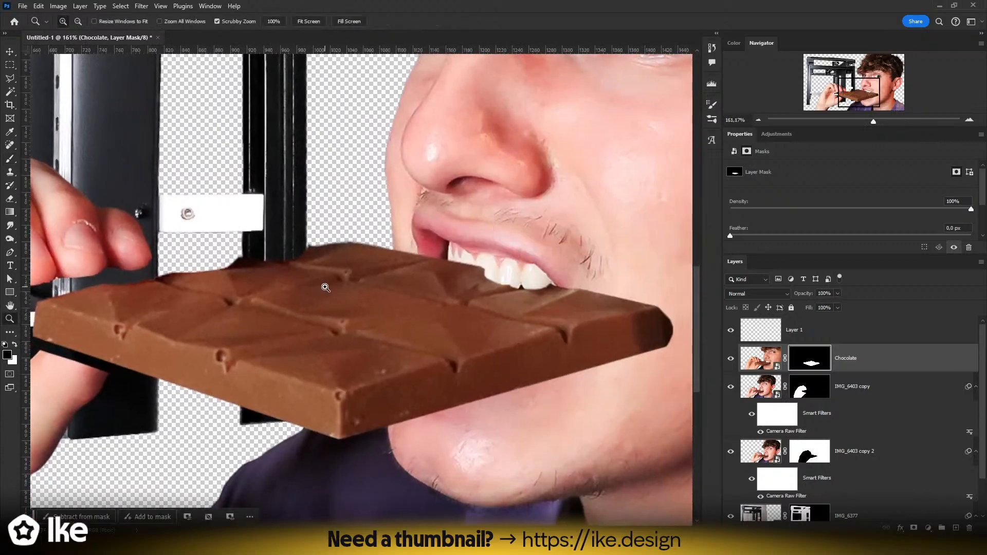
pyautogui.moveTo(308, 257); pyautogui.dragTo(364, 246)
pyautogui.moveTo(402, 218); pyautogui.dragTo(488, 226)
pyautogui.moveTo(504, 264); pyautogui.dragTo(277, 231)
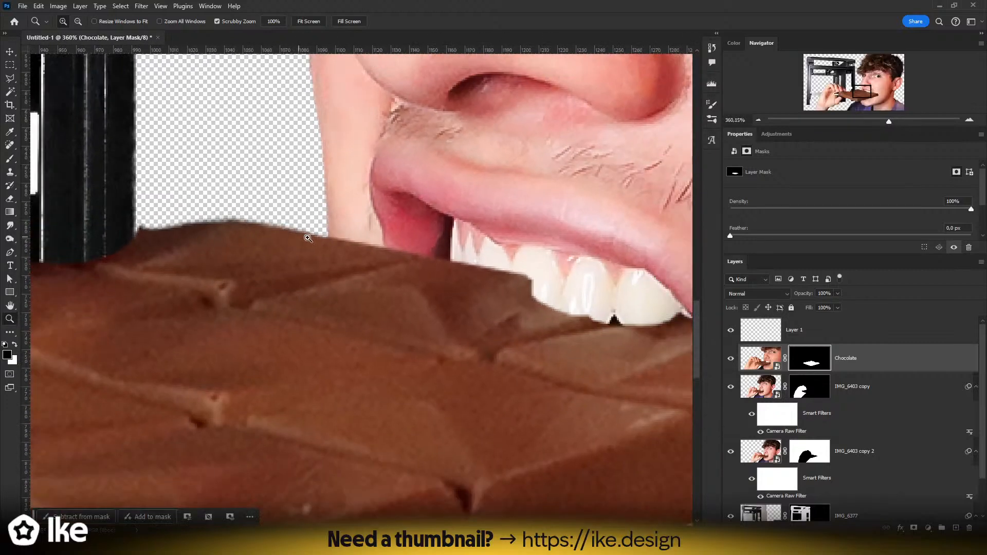
# - Trim the chocolate's upper edge beside the mouth with a straight black brush stroke on the mask
pyautogui.press('b')
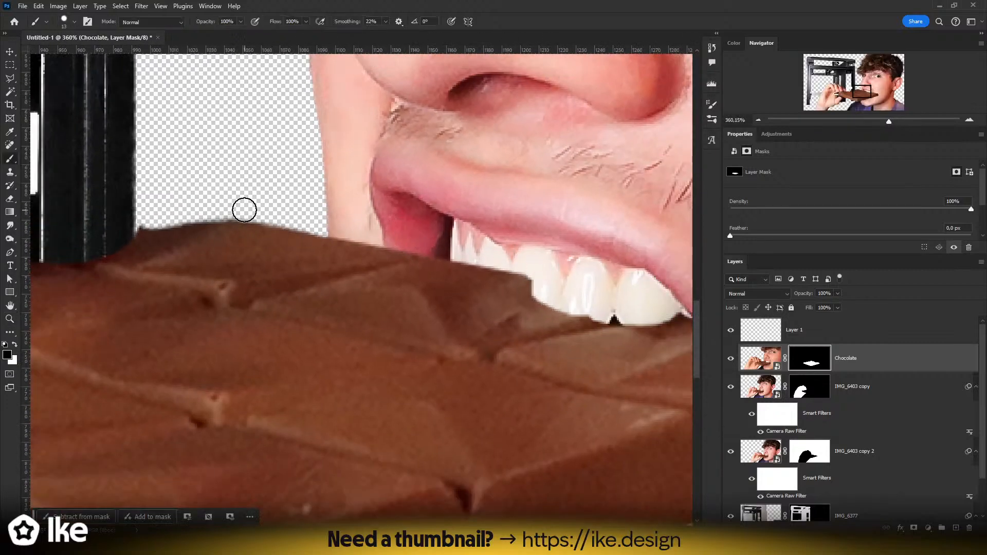
pyautogui.keyDown('shift'); pyautogui.click(222, 205); pyautogui.keyUp('shift')
pyautogui.press('z')
pyautogui.moveTo(328, 250); pyautogui.dragTo(267, 251)
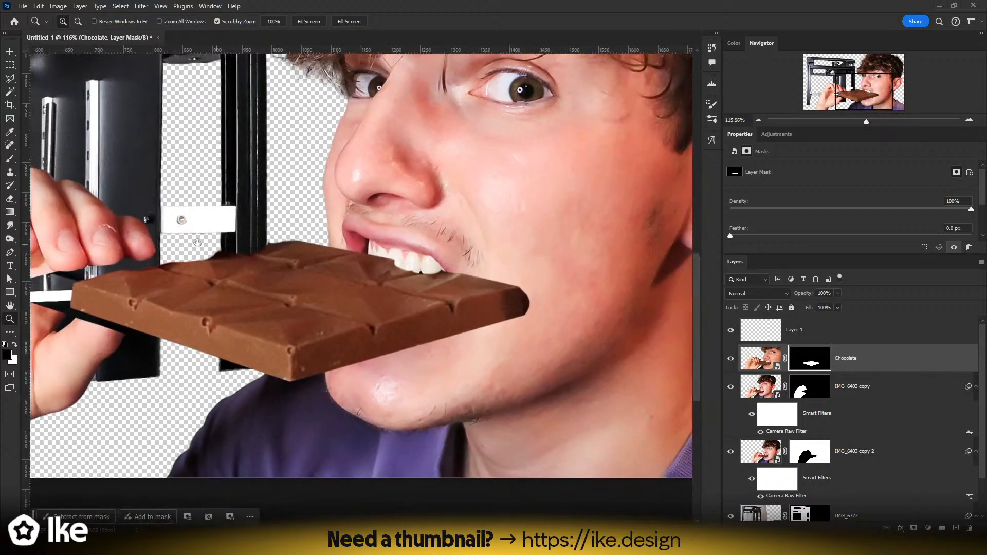
pyautogui.moveTo(182, 246); pyautogui.dragTo(245, 258)
pyautogui.moveTo(287, 291); pyautogui.dragTo(306, 307)
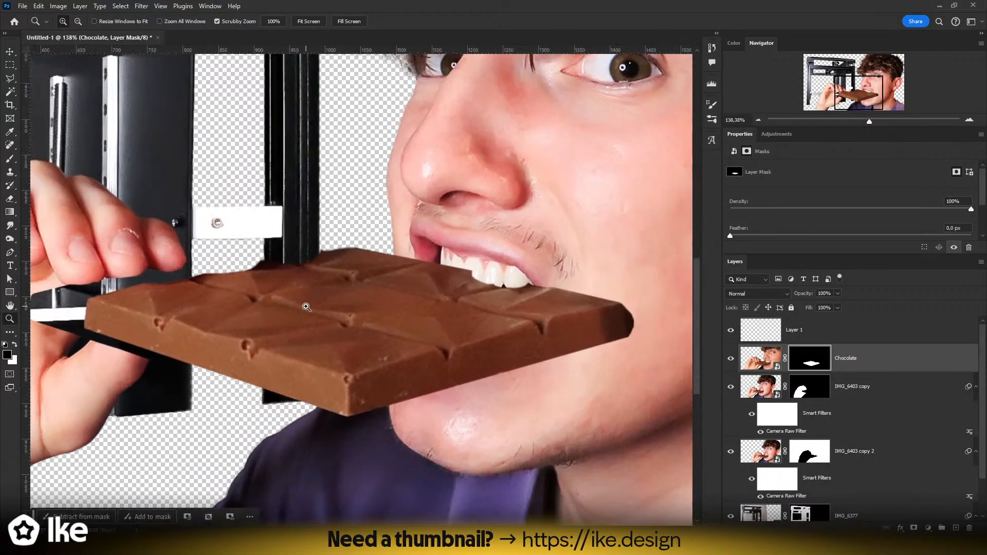
# - Examine the chocolate mask's edges at the hand end and the bar's fit in the whole composition
pyautogui.press('v')
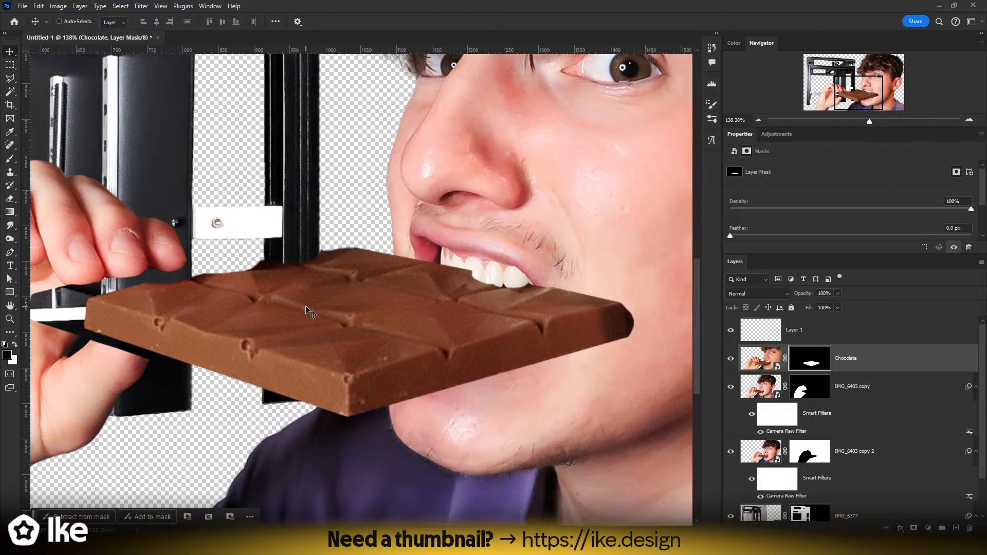
pyautogui.press('z')
pyautogui.moveTo(391, 334); pyautogui.dragTo(418, 332)
pyautogui.moveTo(364, 360); pyautogui.dragTo(415, 356)
pyautogui.moveTo(172, 309); pyautogui.dragTo(379, 302)
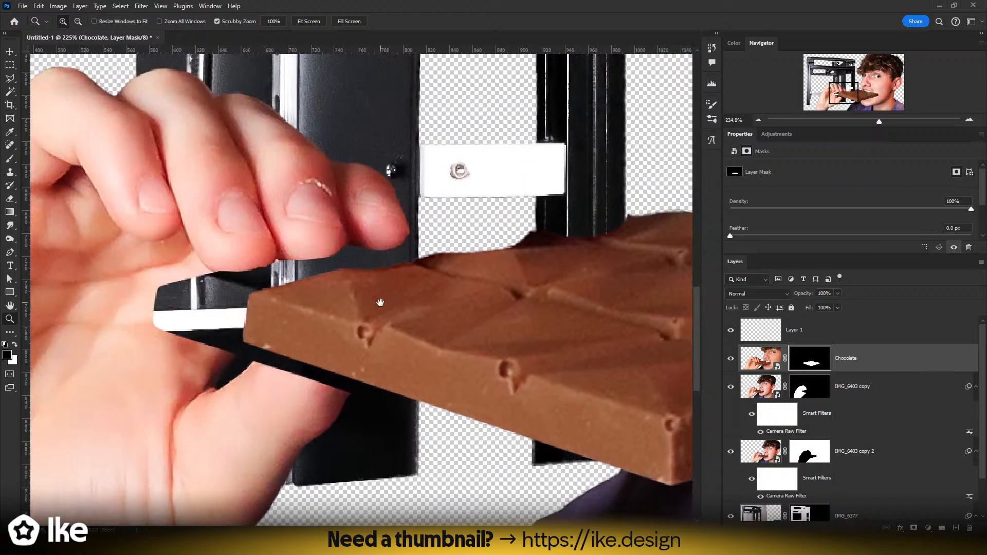
pyautogui.moveTo(225, 333); pyautogui.dragTo(273, 332)
pyautogui.press('b')
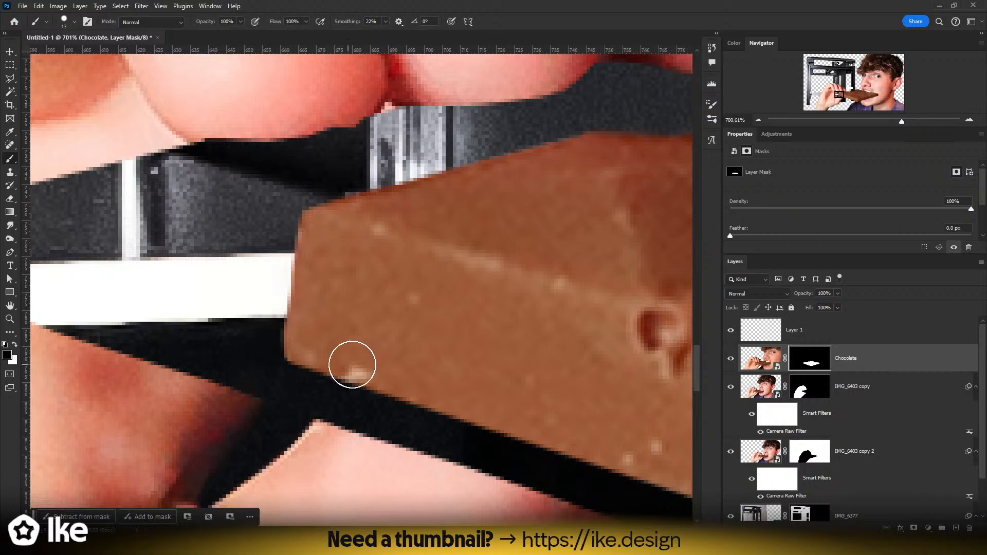
pyautogui.press('z')
pyautogui.moveTo(353, 365); pyautogui.dragTo(252, 359)
pyautogui.moveTo(529, 377); pyautogui.dragTo(368, 355)
pyautogui.click(8, 53)
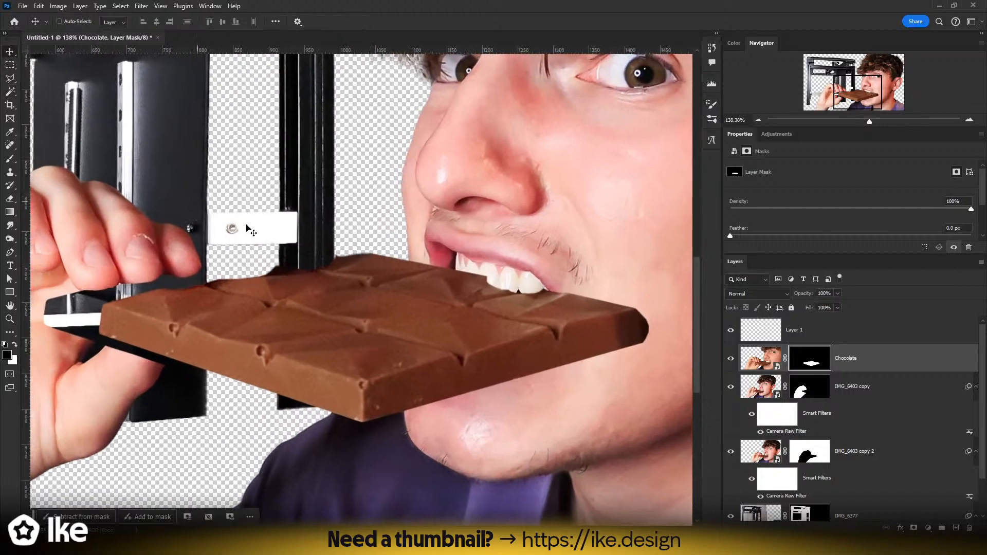
pyautogui.press('z')
pyautogui.moveTo(527, 342); pyautogui.dragTo(461, 320)
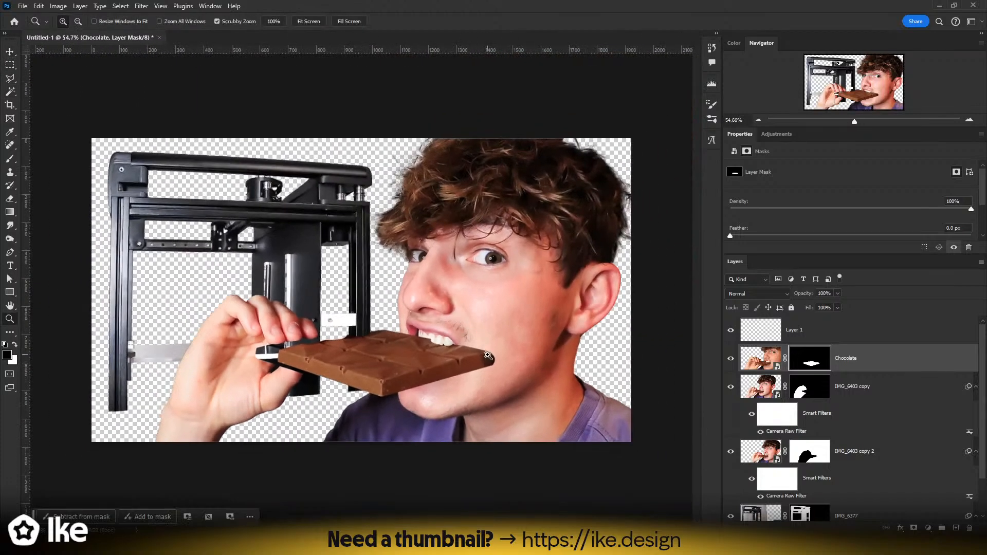
pyautogui.moveTo(441, 378); pyautogui.dragTo(435, 380)
pyautogui.click(10, 54)
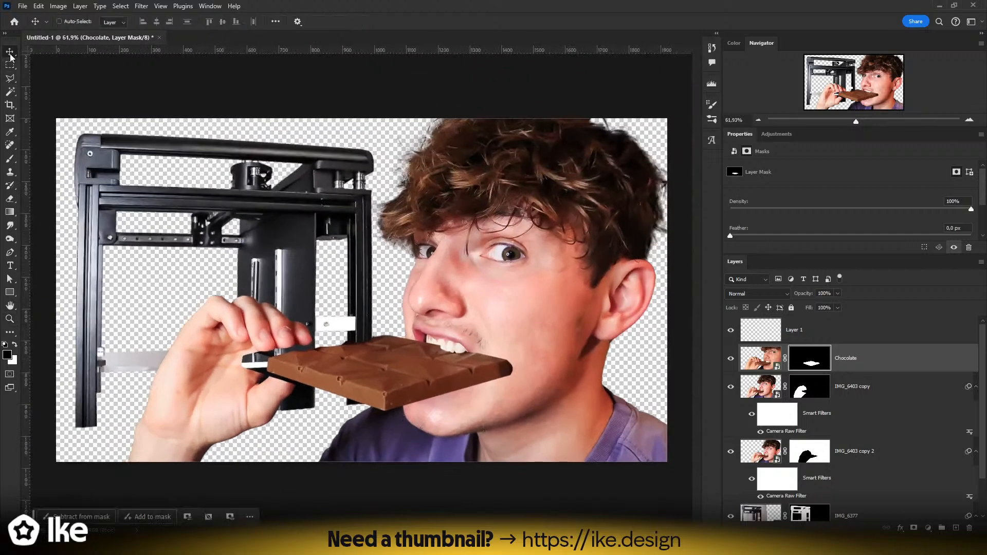
# - Rename the IMG_6403 copy layer as Hand
pyautogui.click(896, 368)
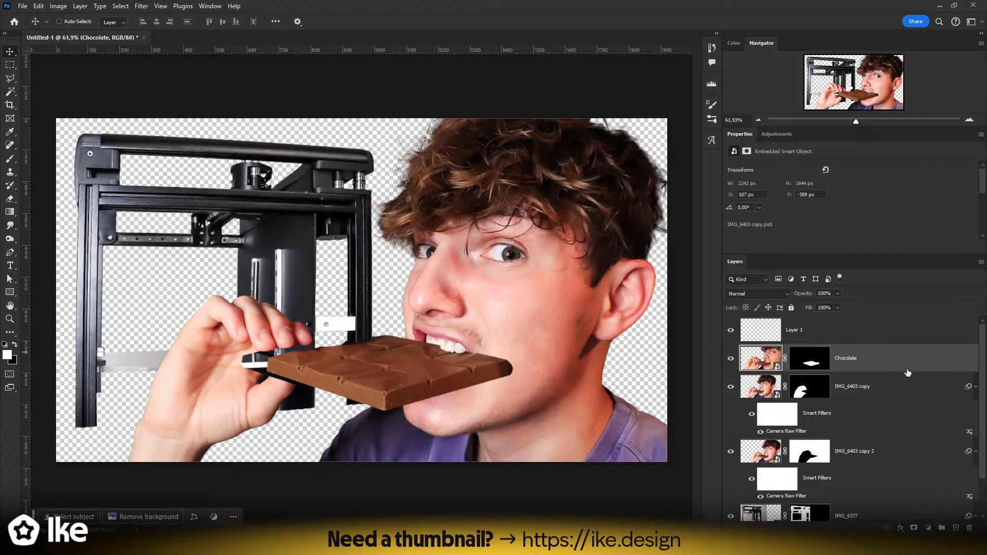
pyautogui.press('z')
pyautogui.moveTo(410, 386); pyautogui.dragTo(488, 386)
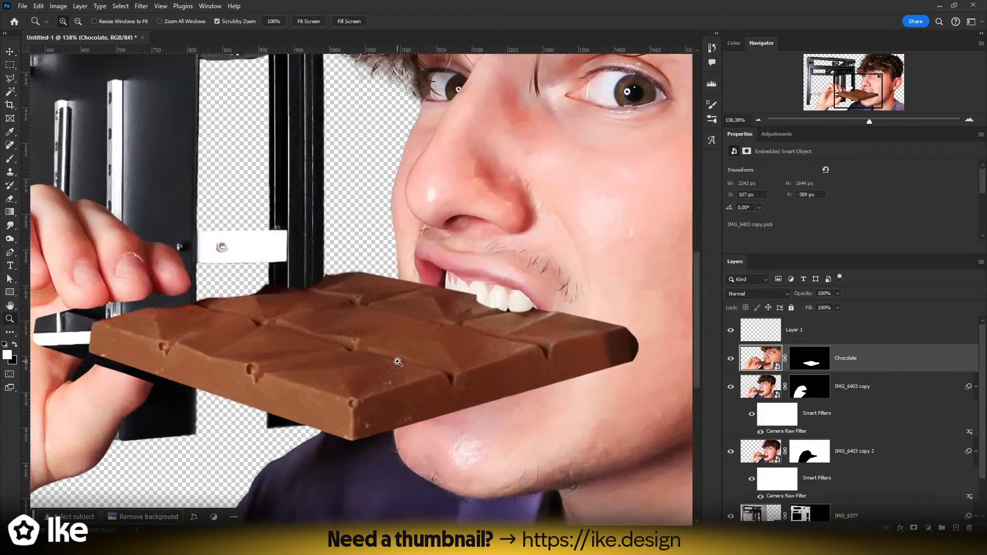
pyautogui.click(862, 392)
pyautogui.moveTo(320, 332); pyautogui.dragTo(619, 324)
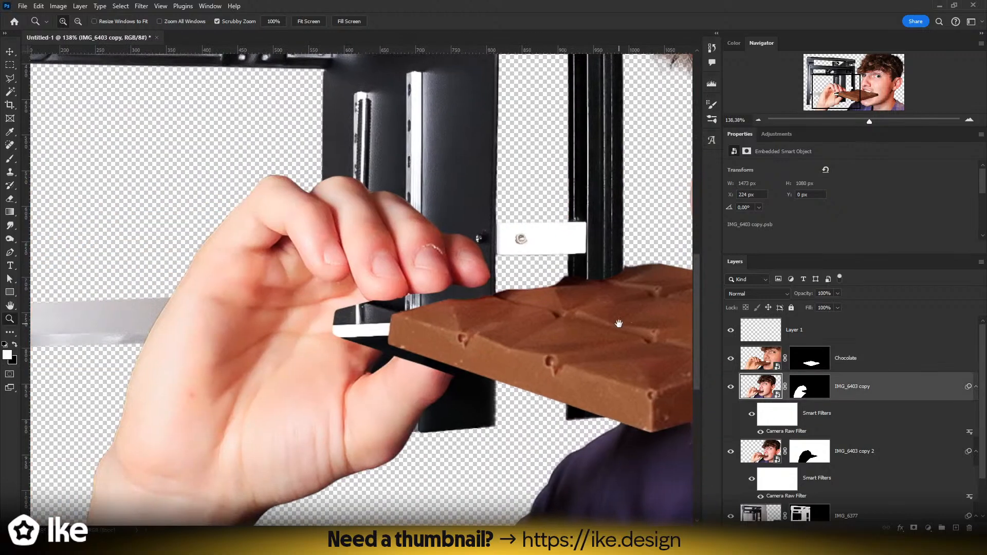
pyautogui.press('v')
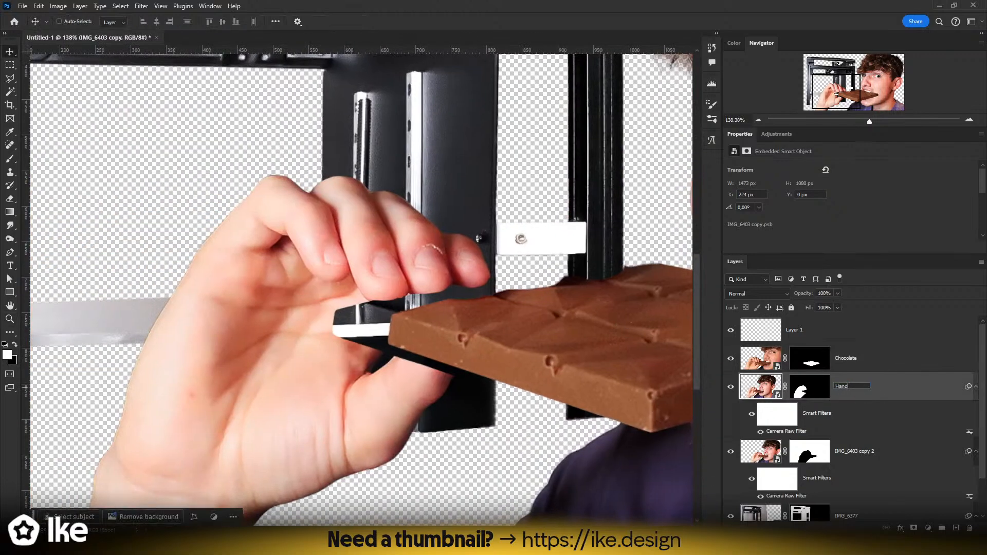
pyautogui.press('Return')
# - Move the Hand layer horizontally to X 379 px so the fingers rest against the chocolate bar
pyautogui.moveTo(373, 251); pyautogui.dragTo(483, 249)
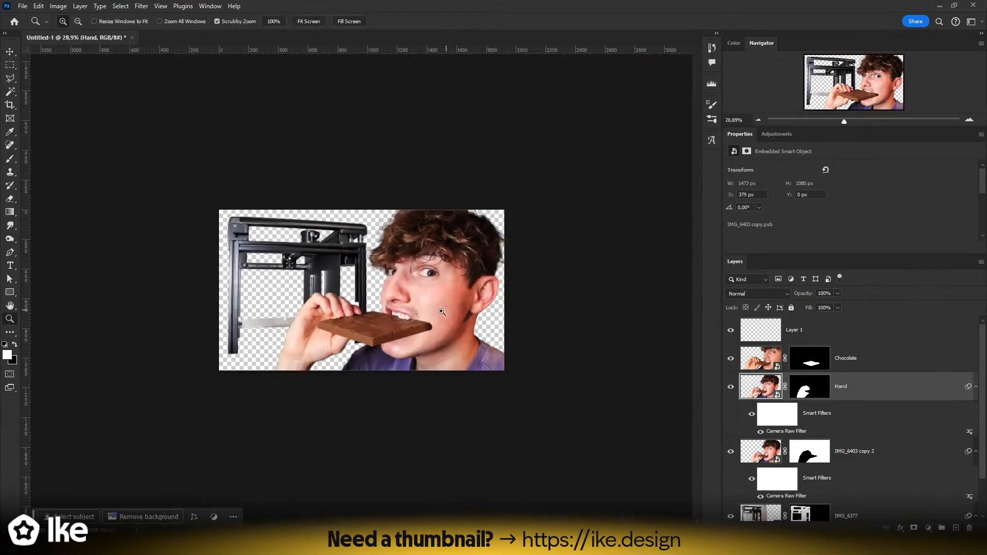
pyautogui.moveTo(341, 329); pyautogui.dragTo(399, 322)
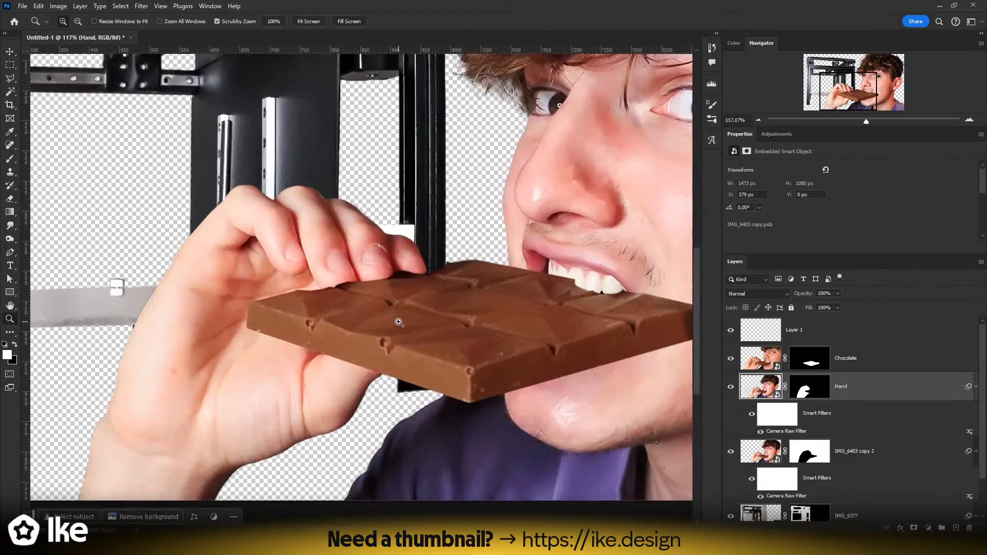
pyautogui.moveTo(385, 266); pyautogui.dragTo(425, 301)
pyautogui.moveTo(361, 291); pyautogui.dragTo(379, 293)
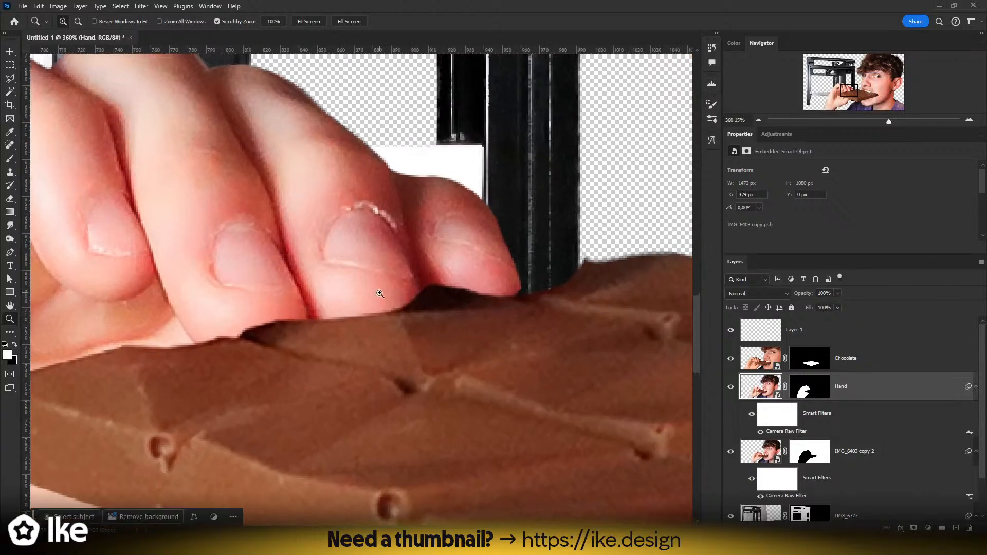
# - Open the Camera Raw Filter on the Chocolate layer, set Noise Reduction to 38 and add slight Sharpening
pyautogui.click(833, 359)
pyautogui.click(120, 6)
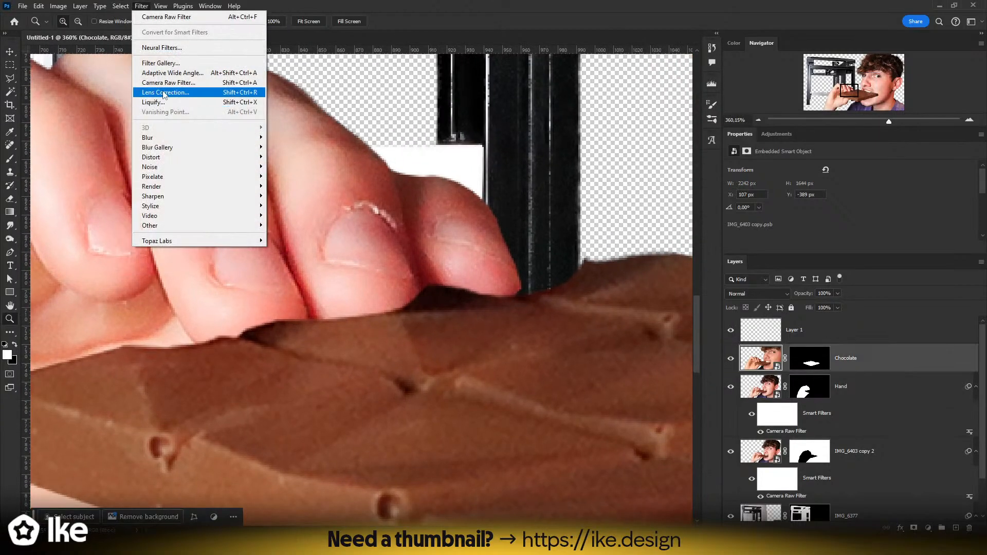
pyautogui.click(162, 85)
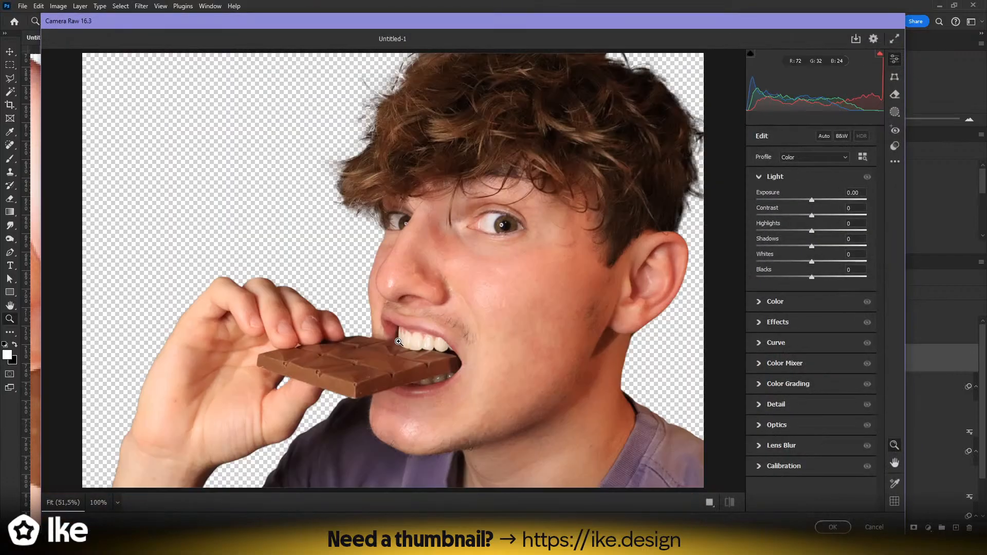
pyautogui.scroll(5, 379, 373)
pyautogui.moveTo(354, 333); pyautogui.dragTo(388, 311)
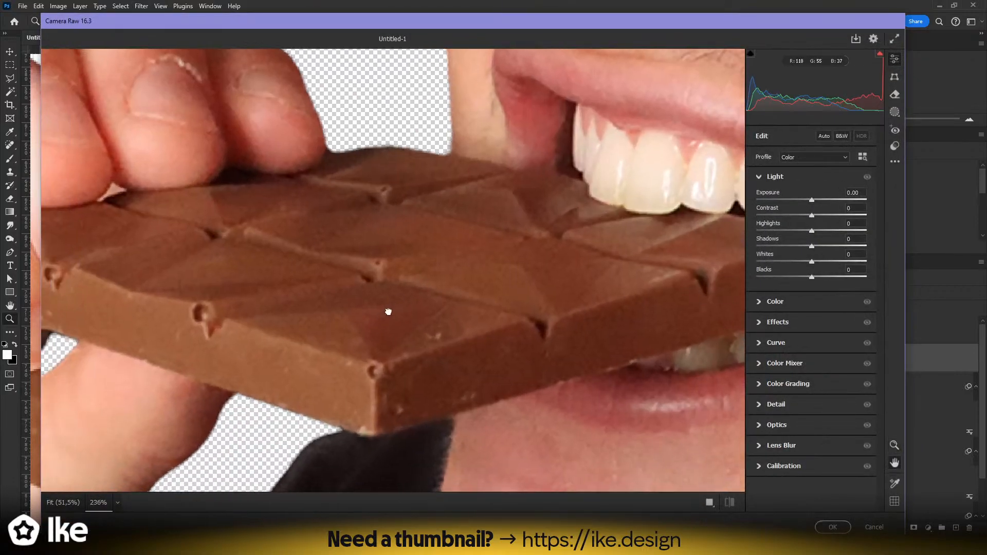
pyautogui.click(782, 347)
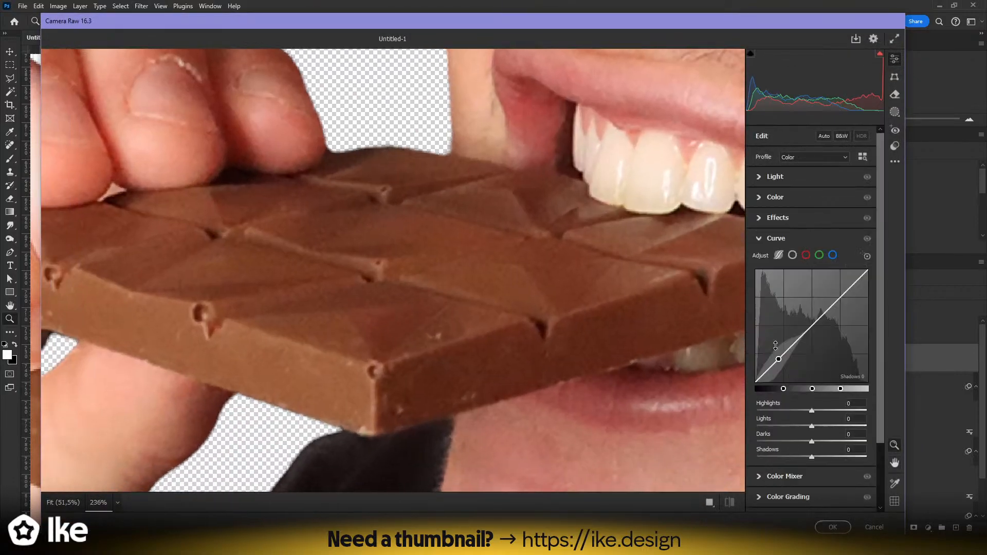
pyautogui.click(781, 244)
pyautogui.click(791, 302)
pyautogui.moveTo(758, 344); pyautogui.dragTo(879, 344)
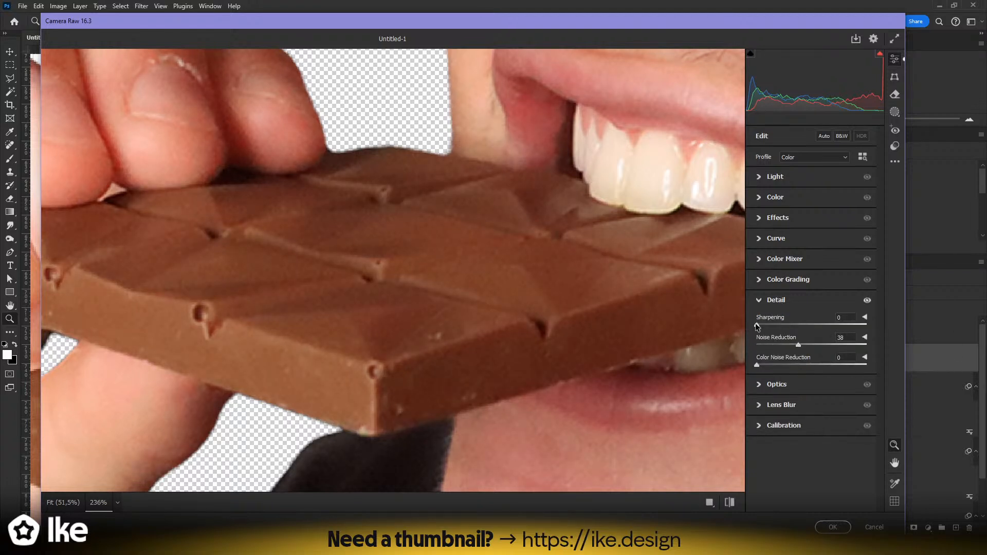
pyautogui.moveTo(757, 326); pyautogui.dragTo(776, 325)
# - Shape the Camera Raw tone curve with Darks at -44 and Lights at +36 for stronger contrast
pyautogui.click(784, 237)
pyautogui.moveTo(785, 357); pyautogui.dragTo(786, 370)
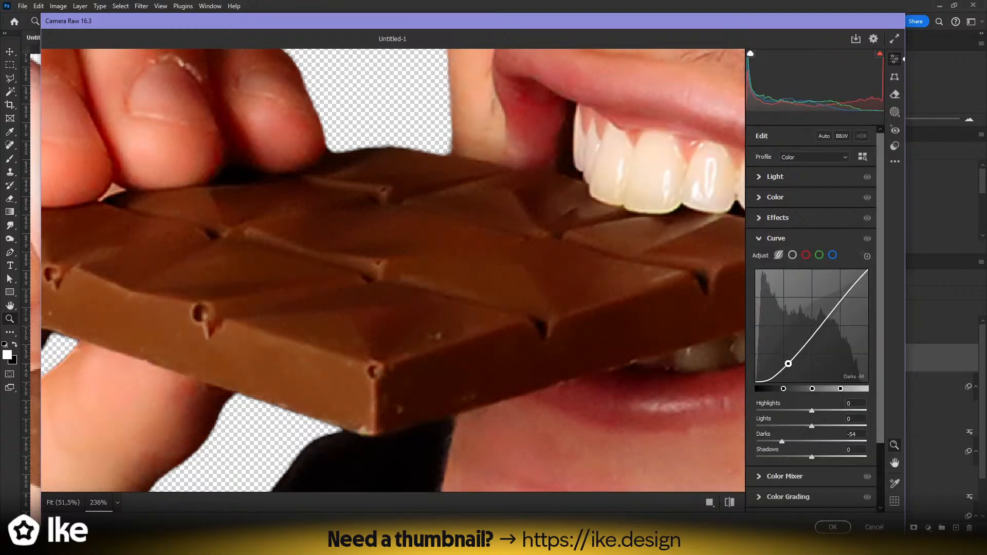
pyautogui.moveTo(829, 325); pyautogui.dragTo(830, 294)
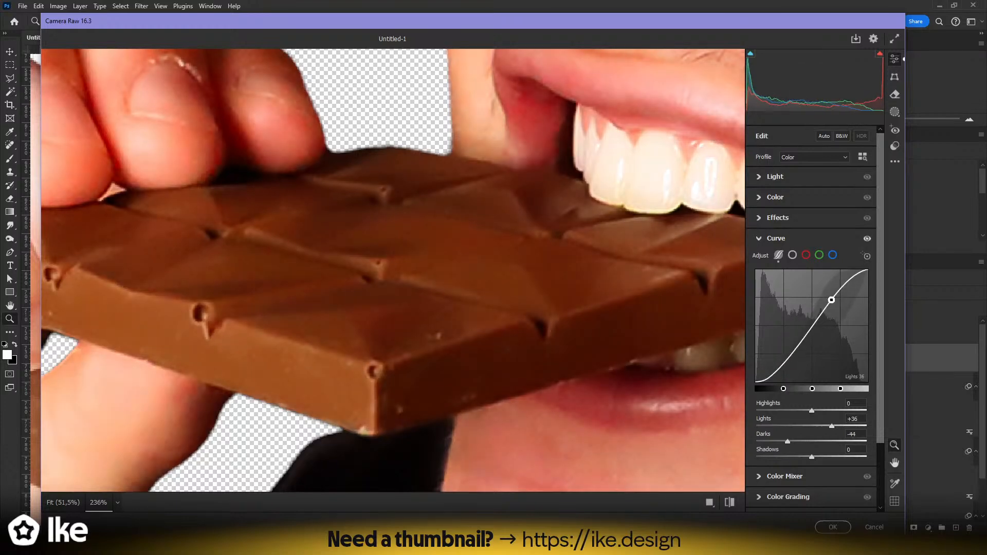
# - Set Vibrance to -29, Temperature to +15, Contrast to +18, Highlights to -7, Shadows to +36 and Blacks to -7
pyautogui.click(771, 199)
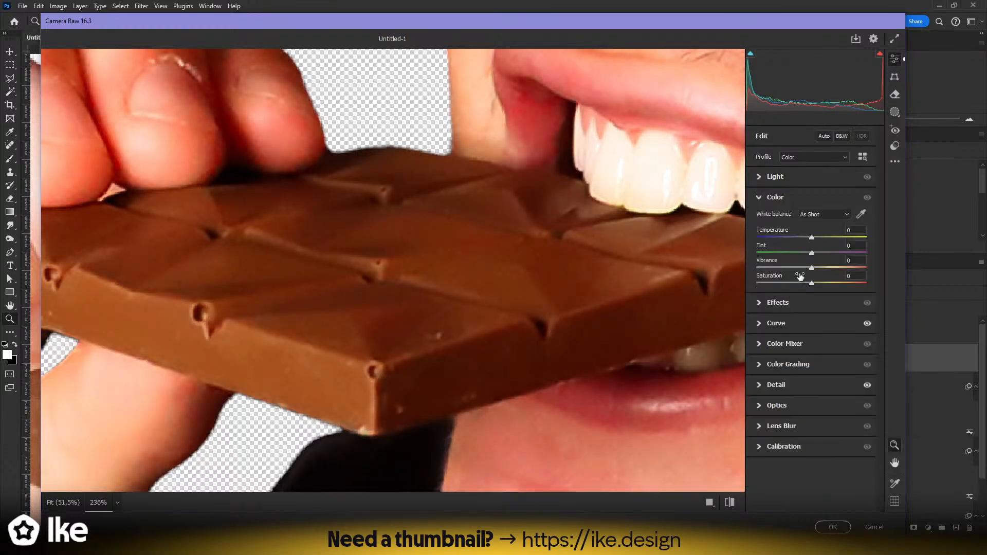
pyautogui.moveTo(806, 271); pyautogui.dragTo(795, 271)
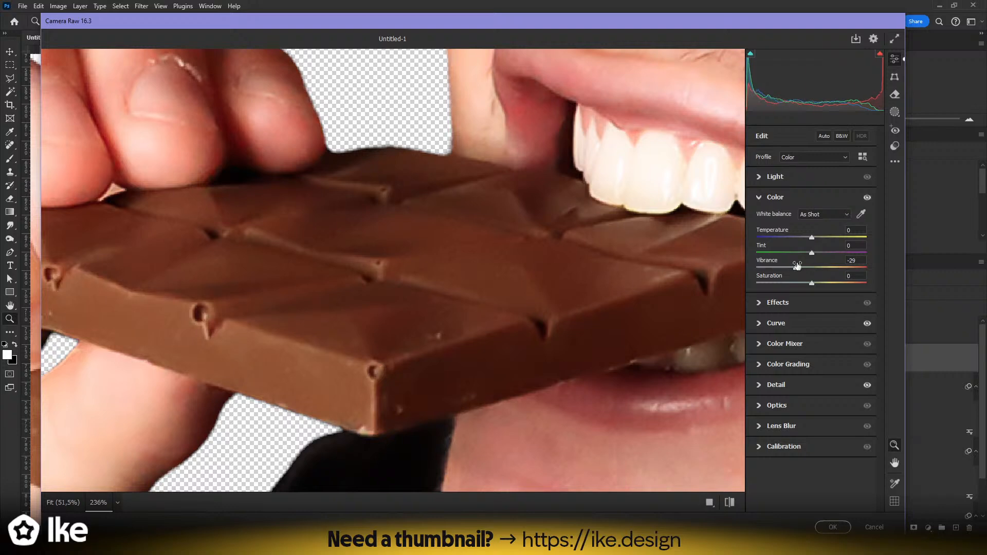
pyautogui.moveTo(813, 238); pyautogui.dragTo(820, 237)
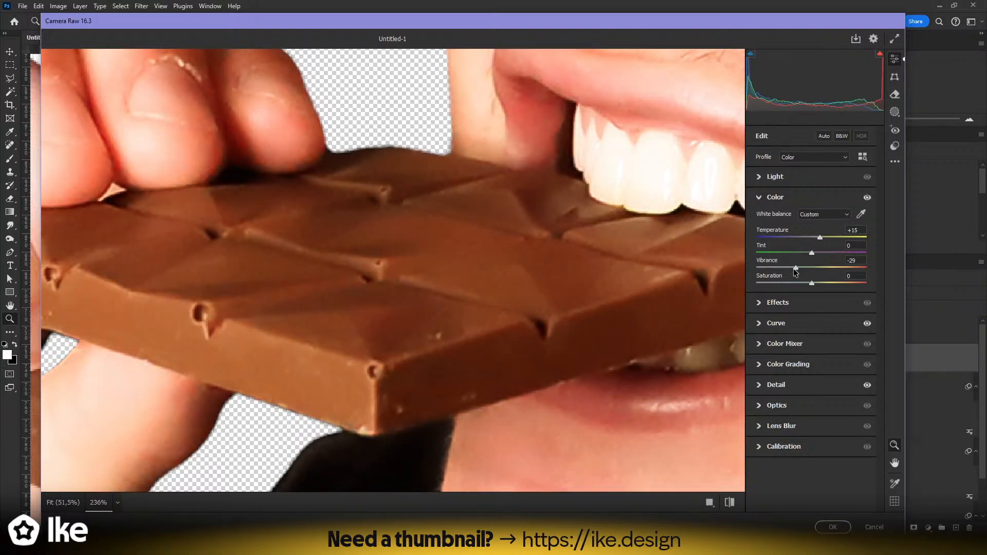
pyautogui.click(771, 177)
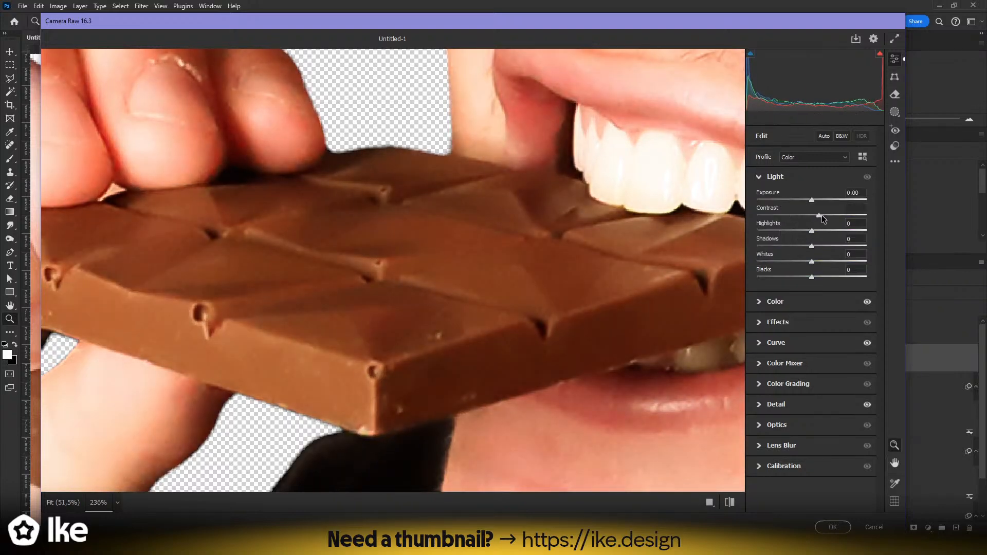
pyautogui.moveTo(821, 217); pyautogui.dragTo(812, 276)
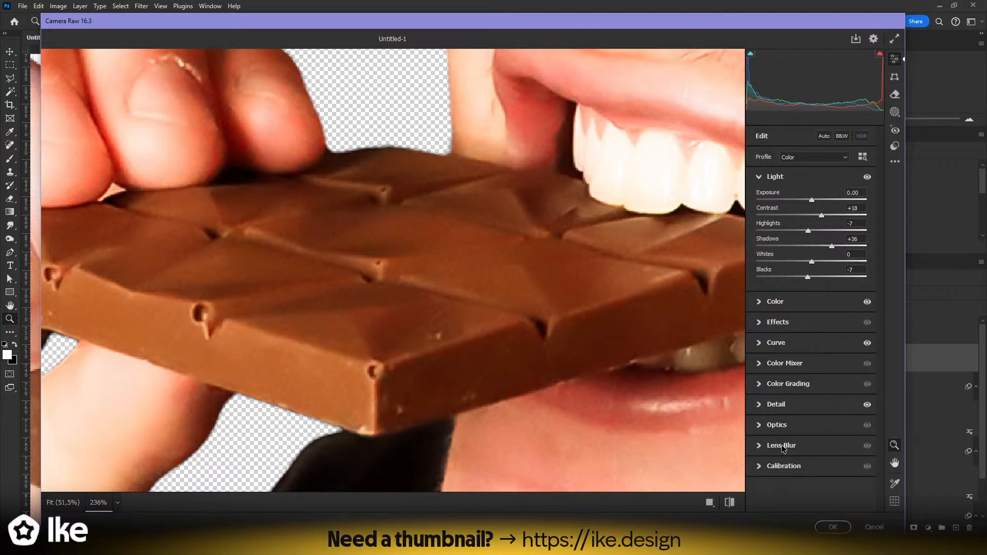
# - Set Clarity to +86 and Texture to -100, and apply the Camera Raw filter to the Chocolate layer
pyautogui.click(776, 322)
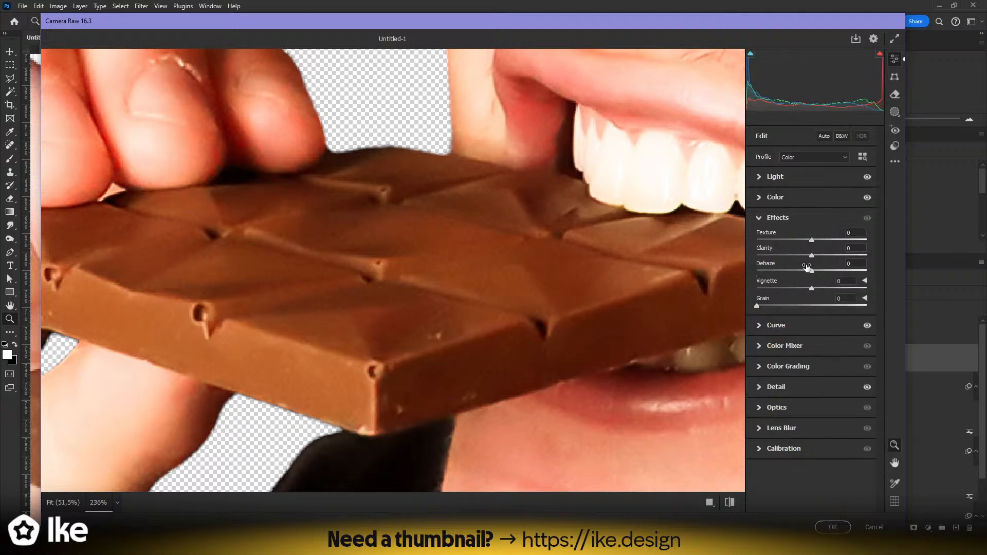
pyautogui.moveTo(813, 256); pyautogui.dragTo(854, 260)
pyautogui.moveTo(785, 244); pyautogui.dragTo(754, 245)
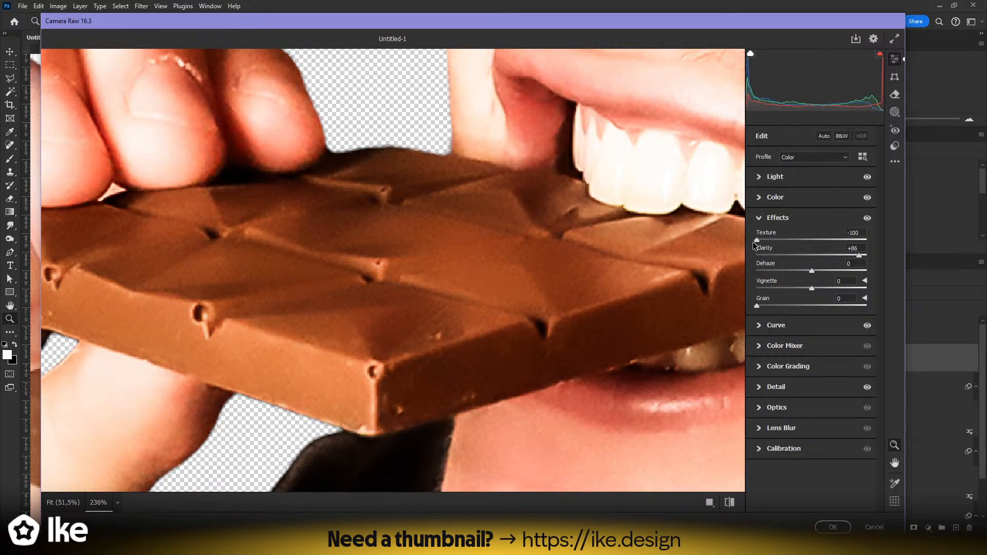
pyautogui.moveTo(506, 260)
pyautogui.mouseDown()
pyautogui.moveTo(483, 273)
pyautogui.moveTo(489, 289)
pyautogui.moveTo(496, 261)
pyautogui.mouseUp()
pyautogui.moveTo(544, 293)
pyautogui.mouseDown()
pyautogui.moveTo(520, 289)
pyautogui.moveTo(544, 284)
pyautogui.mouseUp()
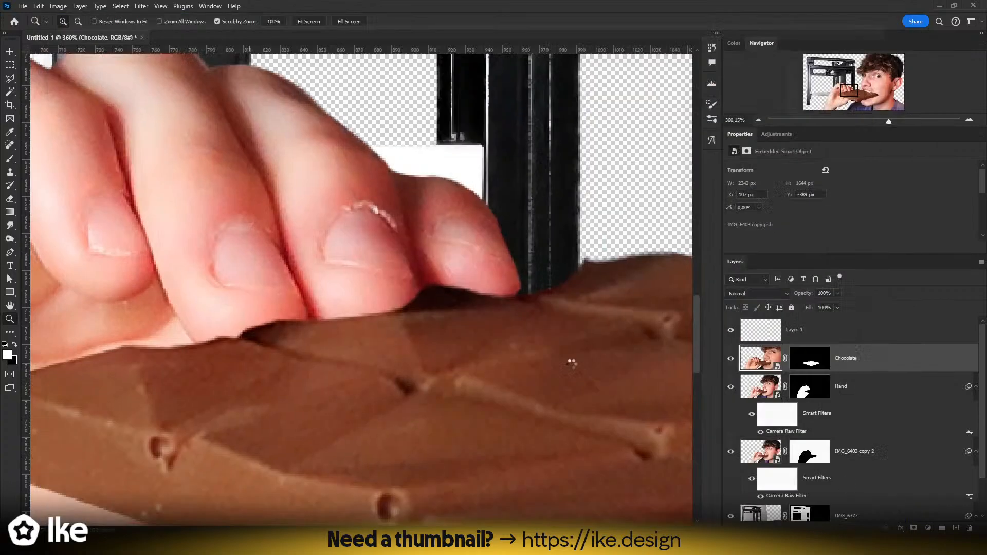
pyautogui.click(833, 527)
# - Paint black on the Chocolate layer mask to trim the dark rounded bulge from the bar's end beside the cheek
pyautogui.moveTo(510, 354); pyautogui.dragTo(432, 355)
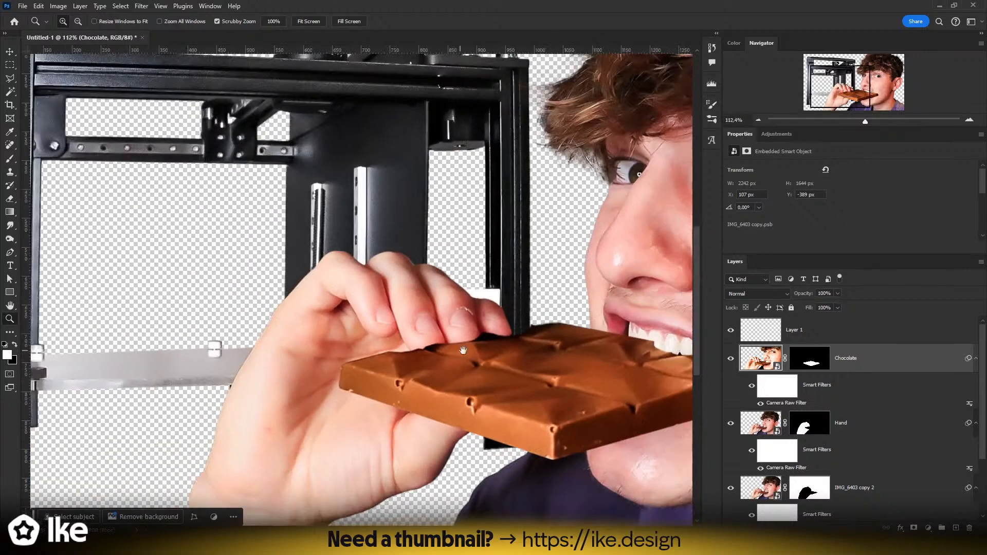
pyautogui.moveTo(566, 371); pyautogui.dragTo(355, 307)
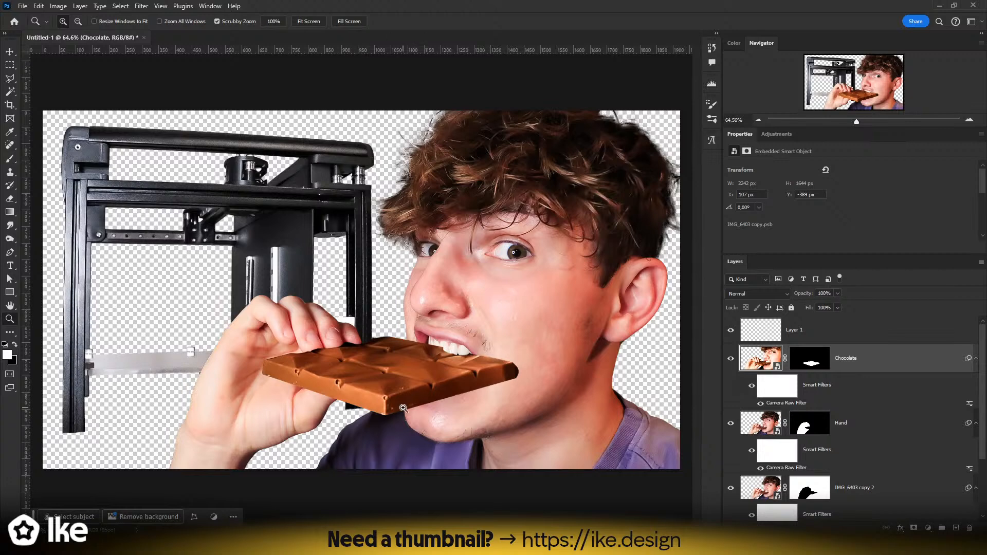
pyautogui.moveTo(403, 408); pyautogui.dragTo(380, 391)
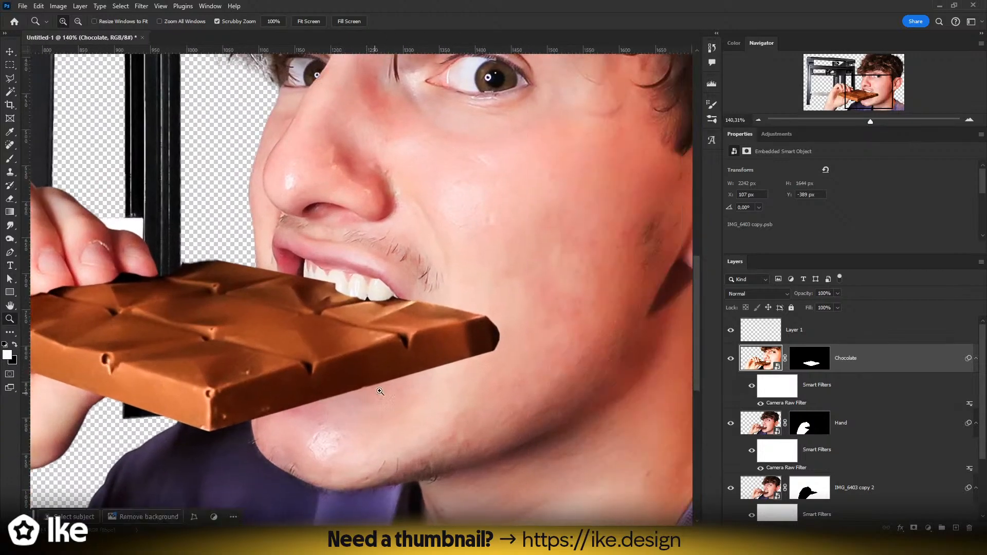
pyautogui.moveTo(506, 337); pyautogui.dragTo(542, 334)
pyautogui.click(809, 358)
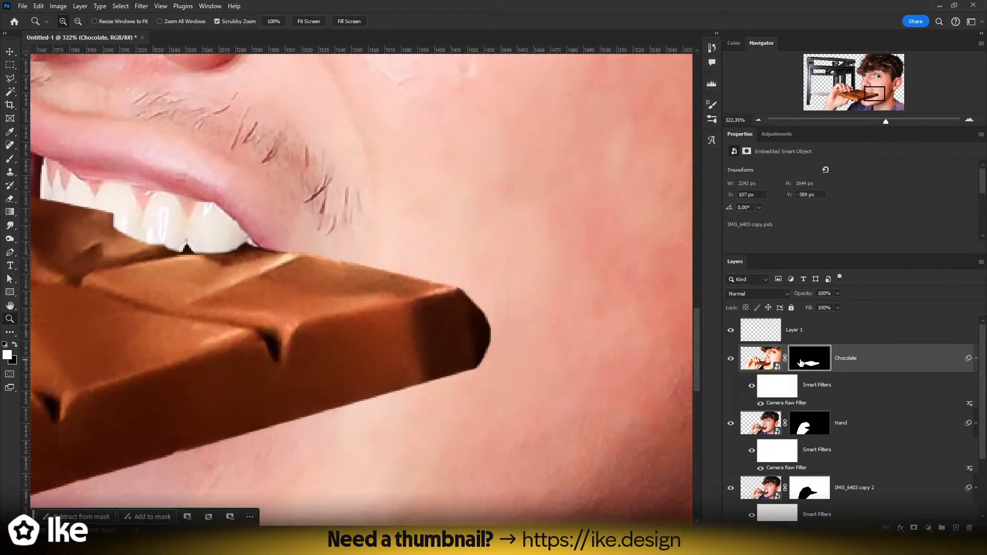
pyautogui.press('b')
pyautogui.moveTo(472, 290); pyautogui.dragTo(491, 365)
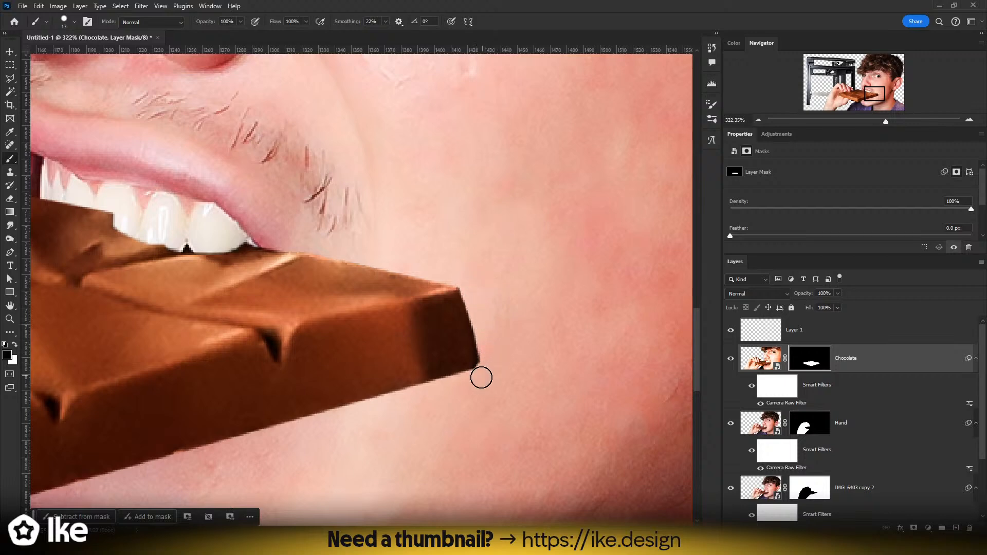
pyautogui.press('z')
pyautogui.hotkey('ctrl', '0')
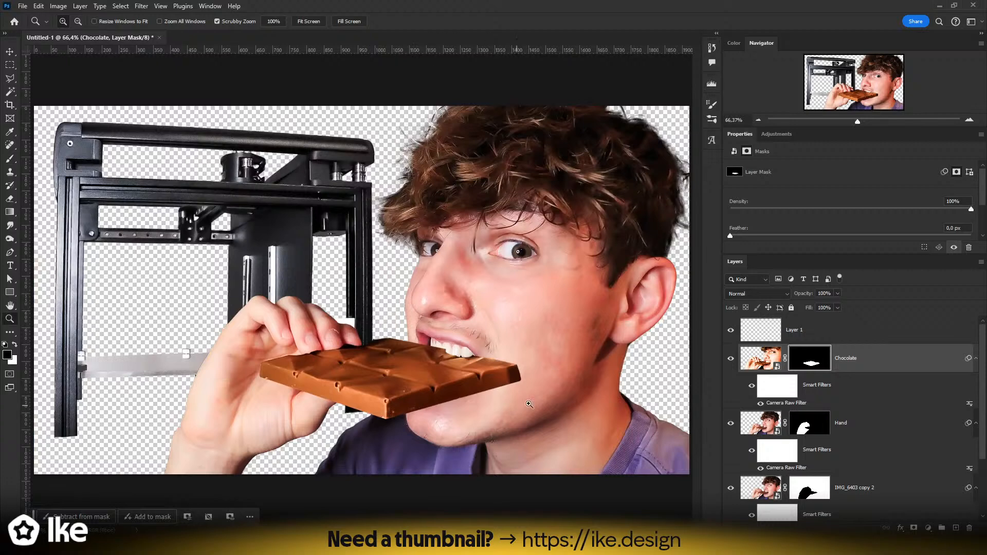
# - Refine the Chocolate mask along the bar's short end, trimming the edge with black and restoring the lower corner with white
pyautogui.moveTo(529, 404)
pyautogui.mouseDown()
pyautogui.moveTo(578, 357)
pyautogui.moveTo(606, 354)
pyautogui.mouseUp()
pyautogui.press('b')
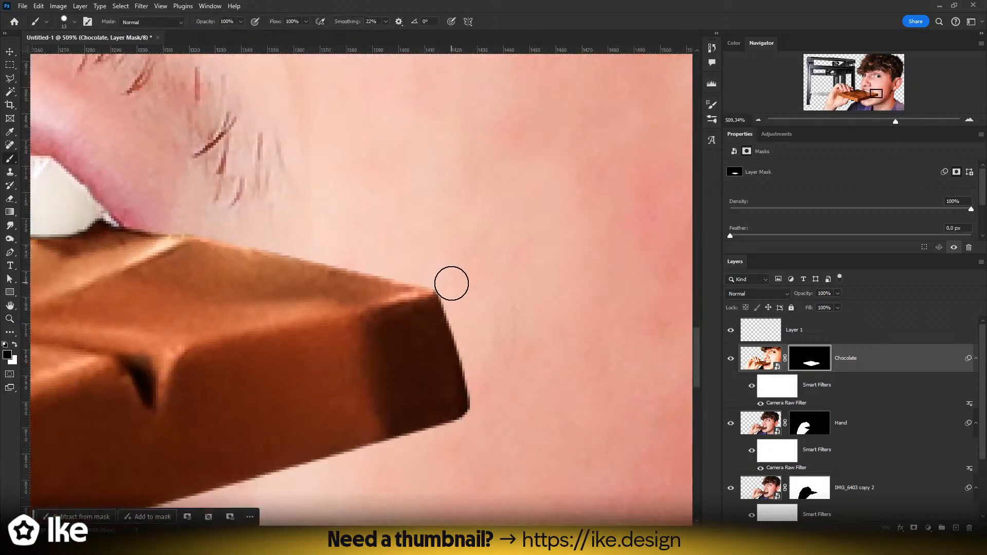
pyautogui.moveTo(451, 283)
pyautogui.mouseDown()
pyautogui.moveTo(476, 421)
pyautogui.moveTo(463, 440)
pyautogui.moveTo(403, 428)
pyautogui.moveTo(478, 427)
pyautogui.mouseUp()
pyautogui.press('z')
pyautogui.press('b')
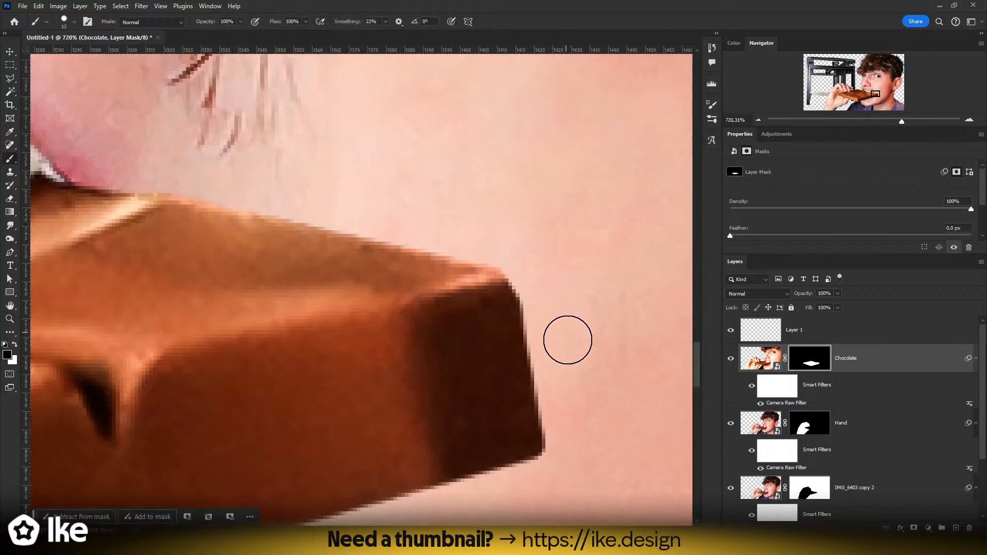
pyautogui.moveTo(557, 468)
pyautogui.mouseDown()
pyautogui.moveTo(525, 488)
pyautogui.moveTo(558, 458)
pyautogui.moveTo(566, 378)
pyautogui.mouseUp()
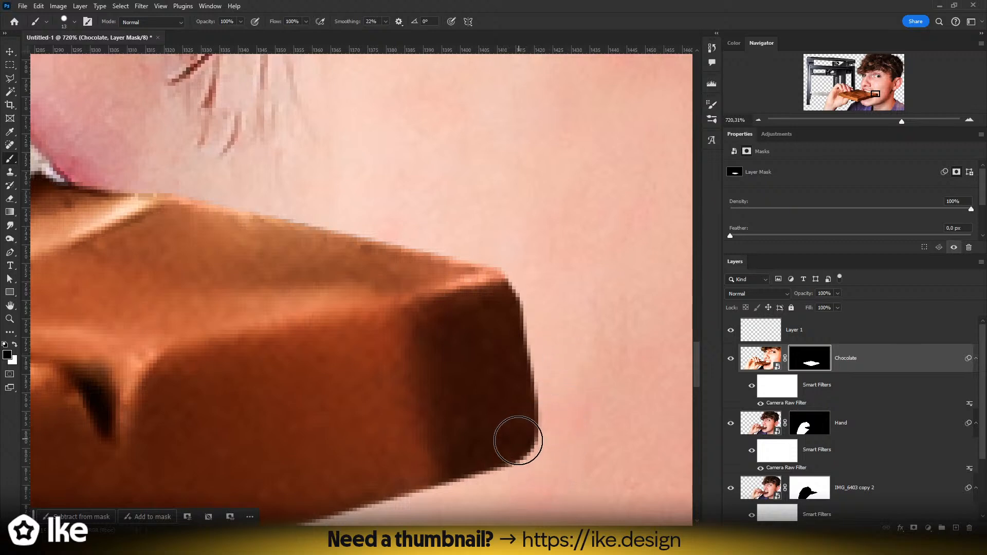
pyautogui.press('x')
pyautogui.moveTo(507, 434)
pyautogui.mouseDown()
pyautogui.moveTo(513, 438)
pyautogui.moveTo(509, 412)
pyautogui.moveTo(449, 403)
pyautogui.mouseUp()
pyautogui.press('z')
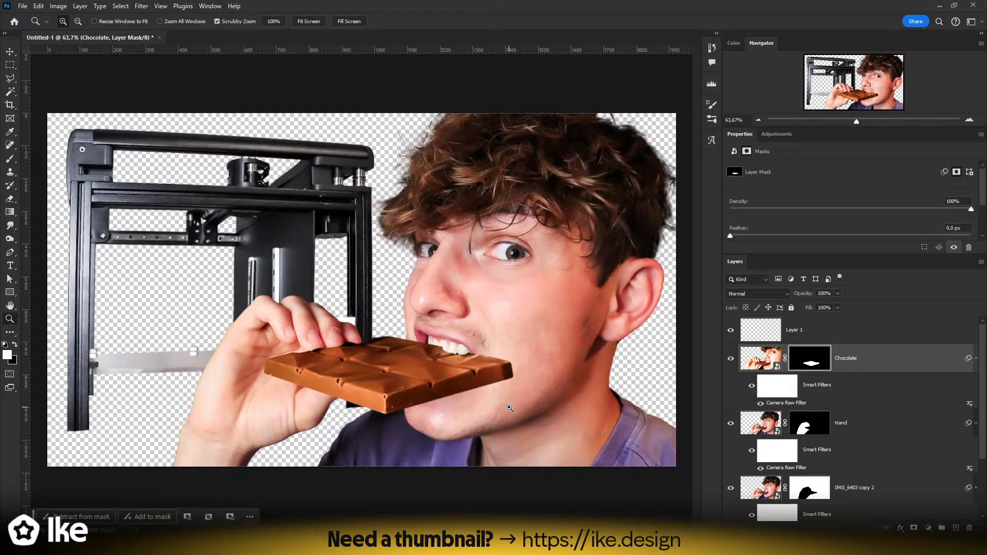
# - Select Layer 1 and toggle its visibility to check its contents where the teeth meet the chocolate
pyautogui.click(9, 52)
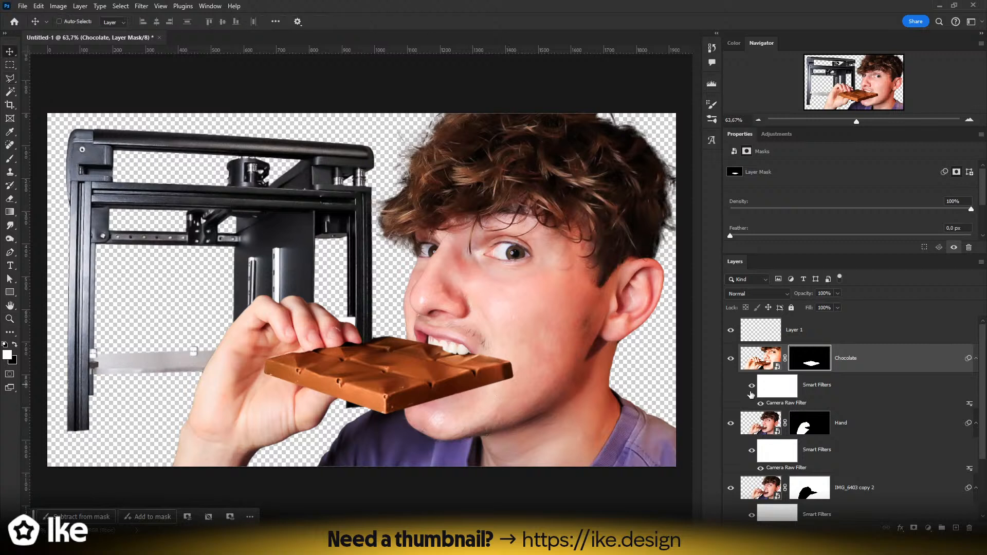
pyautogui.click(874, 372)
pyautogui.click(871, 429)
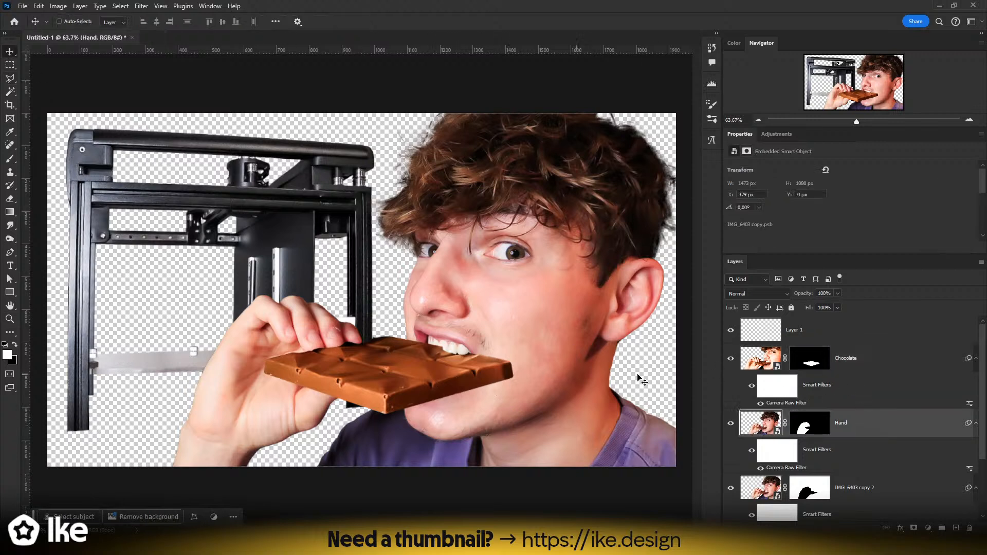
pyautogui.keyDown('ctrl'); pyautogui.click(875, 362); pyautogui.keyUp('ctrl')
pyautogui.click(809, 333)
pyautogui.press('z')
pyautogui.moveTo(498, 360); pyautogui.dragTo(553, 348)
pyautogui.moveTo(323, 326); pyautogui.dragTo(359, 321)
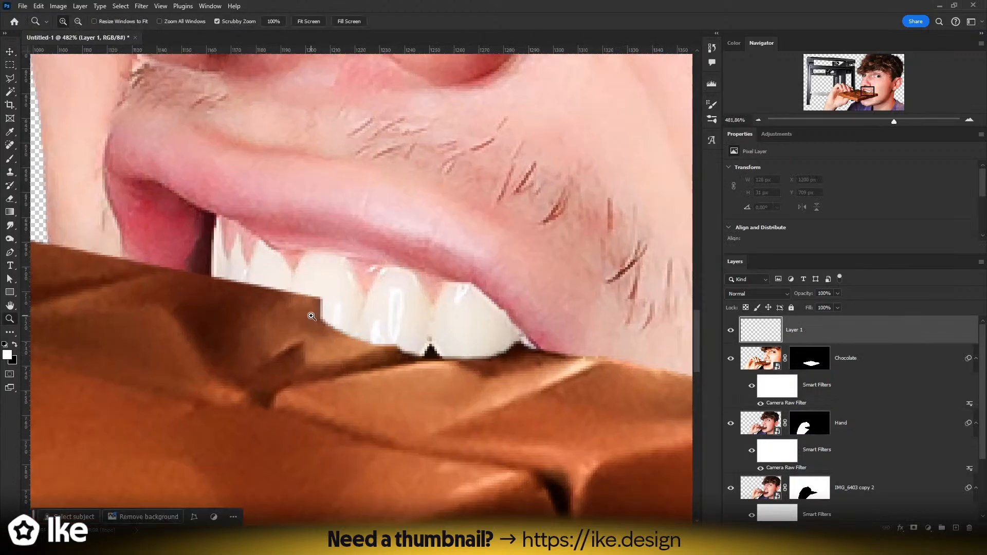
pyautogui.click(731, 331)
# - Outline the bite area below the upper teeth on Layer 1 with the Polygonal Lasso, following the chocolate's straight upper edge
pyautogui.moveTo(448, 370)
pyautogui.mouseDown()
pyautogui.moveTo(385, 373)
pyautogui.moveTo(486, 373)
pyautogui.mouseUp()
pyautogui.press('l')
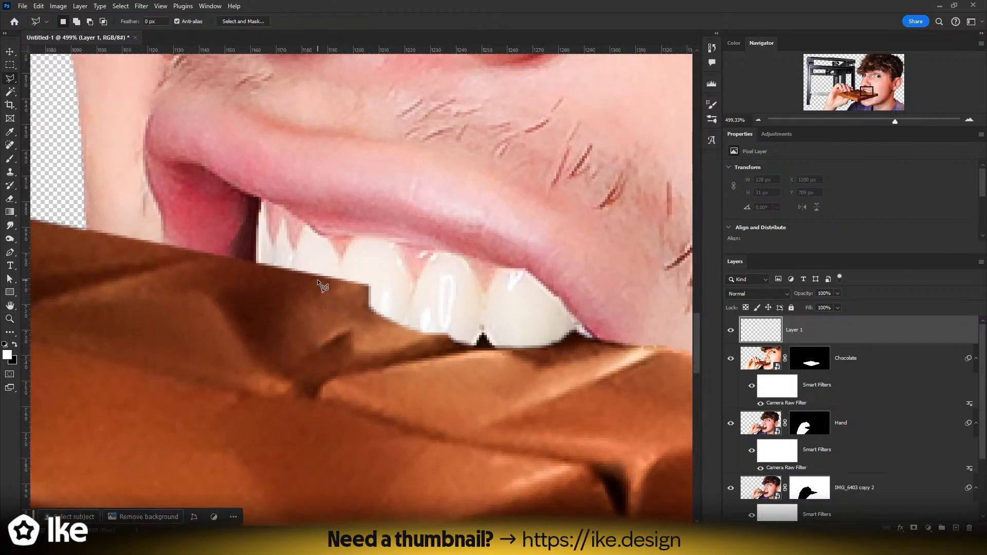
pyautogui.click(323, 282)
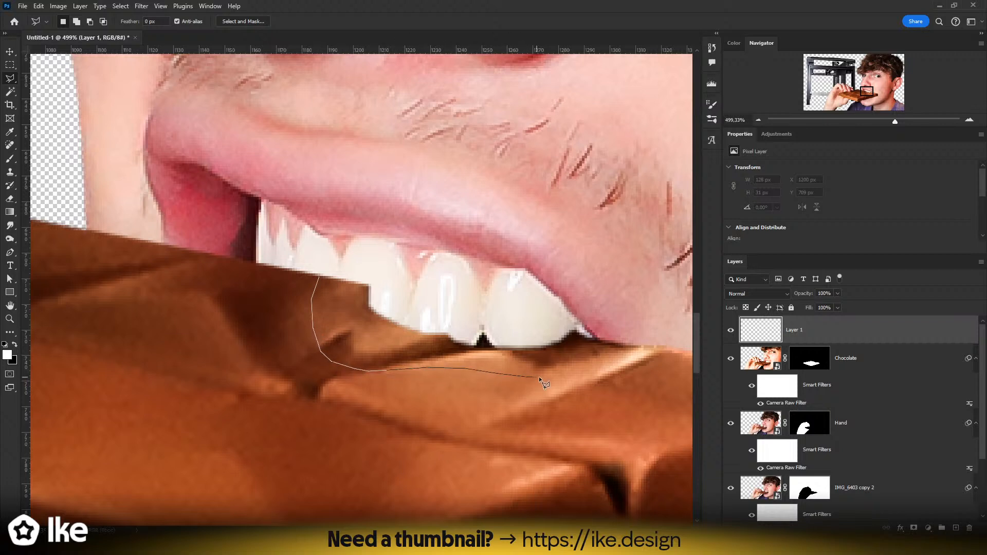
pyautogui.click(663, 345)
pyautogui.click(320, 277)
# - Start Content-Aware Fill for the bite selection and remove the lips, teeth and surrounding face skin from the sampling area
pyautogui.click(39, 6)
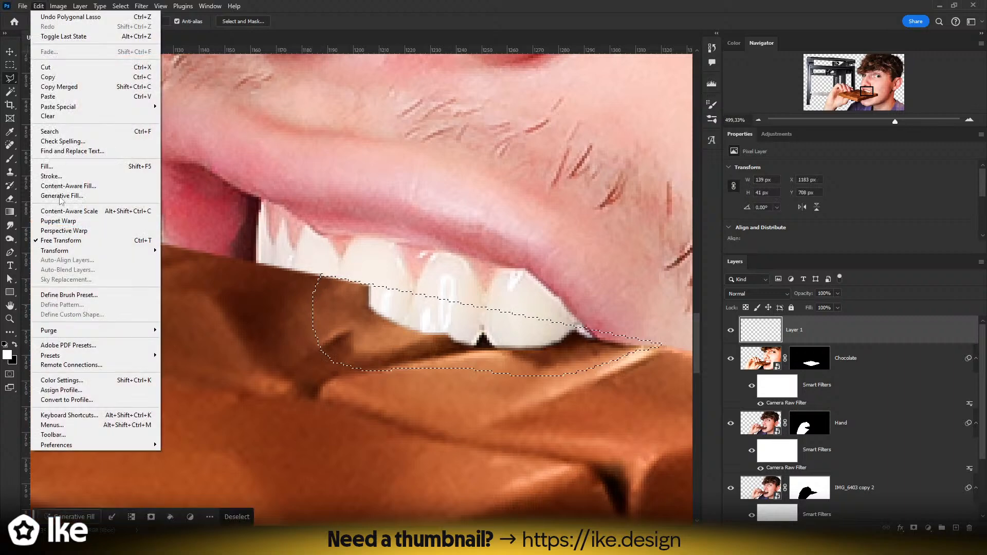
pyautogui.click(62, 187)
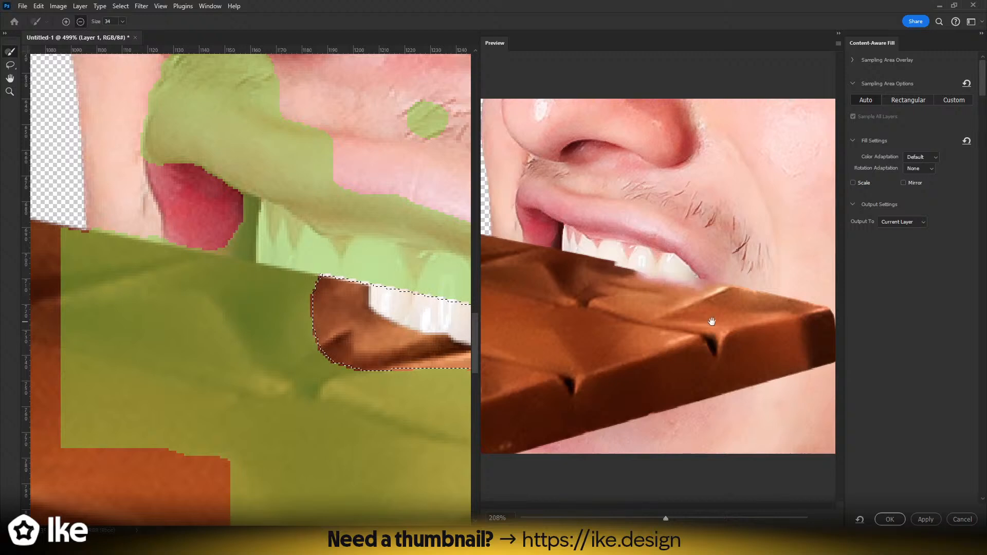
pyautogui.moveTo(409, 253)
pyautogui.mouseDown()
pyautogui.moveTo(316, 283)
pyautogui.moveTo(324, 288)
pyautogui.moveTo(275, 279)
pyautogui.moveTo(311, 186)
pyautogui.mouseUp()
pyautogui.moveTo(356, 230)
pyautogui.mouseDown()
pyautogui.moveTo(238, 196)
pyautogui.moveTo(223, 256)
pyautogui.mouseUp()
pyautogui.moveTo(218, 127); pyautogui.dragTo(267, 93)
pyautogui.moveTo(243, 263)
pyautogui.mouseDown()
pyautogui.moveTo(375, 138)
pyautogui.moveTo(373, 231)
pyautogui.moveTo(333, 296)
pyautogui.moveTo(440, 191)
pyautogui.moveTo(197, 193)
pyautogui.mouseUp()
pyautogui.moveTo(290, 219)
pyautogui.mouseDown()
pyautogui.moveTo(326, 291)
pyautogui.moveTo(203, 273)
pyautogui.moveTo(322, 292)
pyautogui.mouseUp()
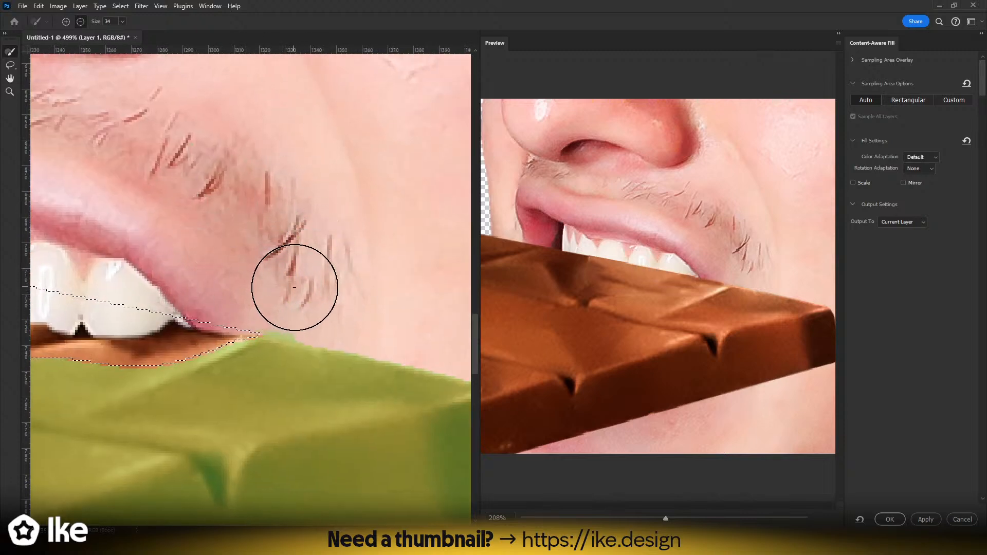
pyautogui.moveTo(142, 267); pyautogui.dragTo(300, 275)
pyautogui.moveTo(212, 261); pyautogui.dragTo(405, 284)
pyautogui.moveTo(285, 243)
pyautogui.mouseDown()
pyautogui.moveTo(163, 222)
pyautogui.moveTo(123, 198)
pyautogui.moveTo(127, 102)
pyautogui.moveTo(170, 73)
pyautogui.moveTo(203, 131)
pyautogui.moveTo(196, 177)
pyautogui.moveTo(281, 124)
pyautogui.mouseUp()
# - Extend the sampling area across the middle of the chocolate bar's top surface toward the fingers
pyautogui.scroll(-2, 303, 225)
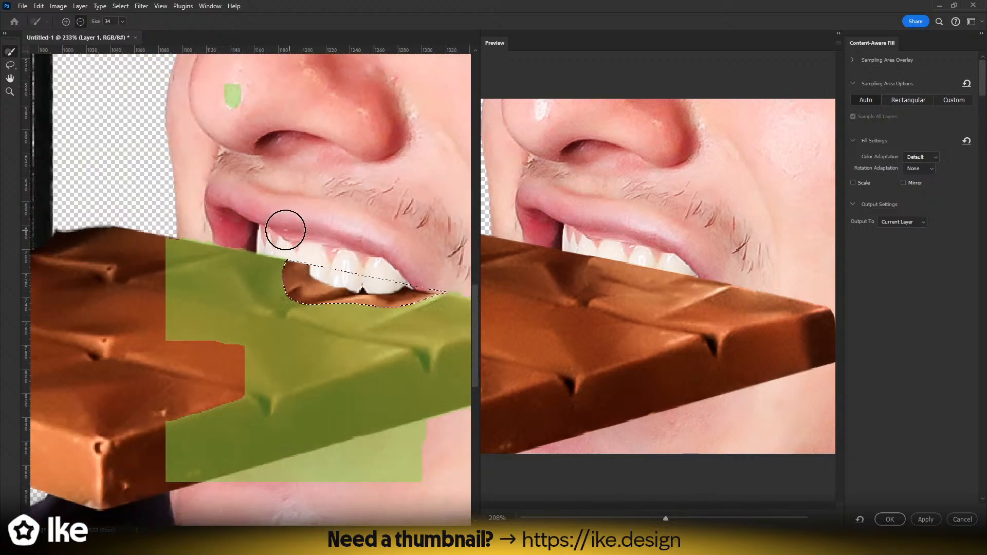
pyautogui.moveTo(227, 279)
pyautogui.mouseDown()
pyautogui.moveTo(418, 299)
pyautogui.moveTo(423, 311)
pyautogui.moveTo(411, 352)
pyautogui.moveTo(390, 296)
pyautogui.moveTo(391, 352)
pyautogui.moveTo(353, 362)
pyautogui.moveTo(356, 312)
pyautogui.moveTo(356, 373)
pyautogui.moveTo(310, 395)
pyautogui.moveTo(360, 375)
pyautogui.moveTo(185, 369)
pyautogui.moveTo(284, 352)
pyautogui.moveTo(273, 342)
pyautogui.moveTo(134, 347)
pyautogui.moveTo(341, 305)
pyautogui.moveTo(103, 334)
pyautogui.moveTo(83, 305)
pyautogui.moveTo(332, 287)
pyautogui.moveTo(350, 250)
pyautogui.moveTo(163, 281)
pyautogui.moveTo(86, 281)
pyautogui.moveTo(314, 272)
pyautogui.moveTo(359, 236)
pyautogui.moveTo(274, 231)
pyautogui.moveTo(116, 257)
pyautogui.mouseUp()
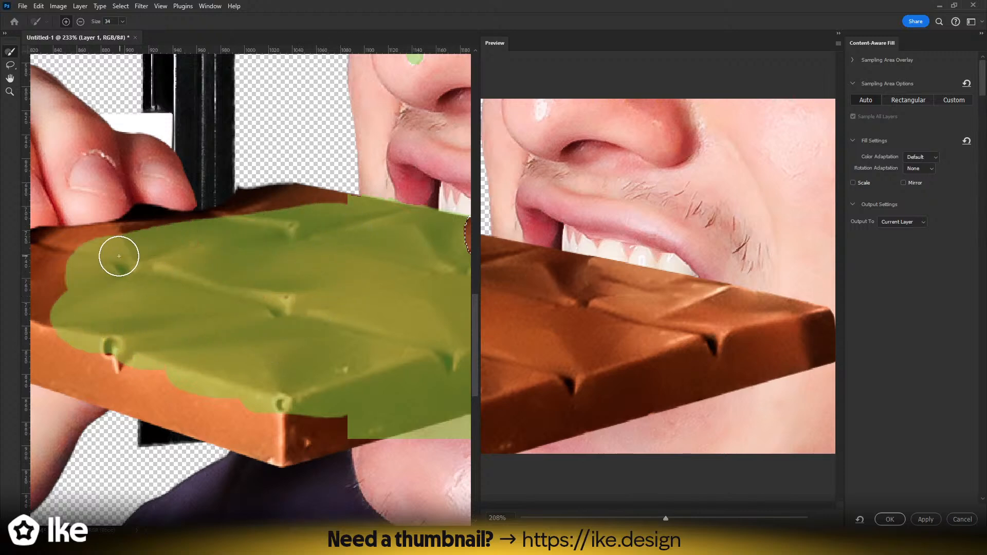
pyautogui.moveTo(302, 281); pyautogui.dragTo(131, 305)
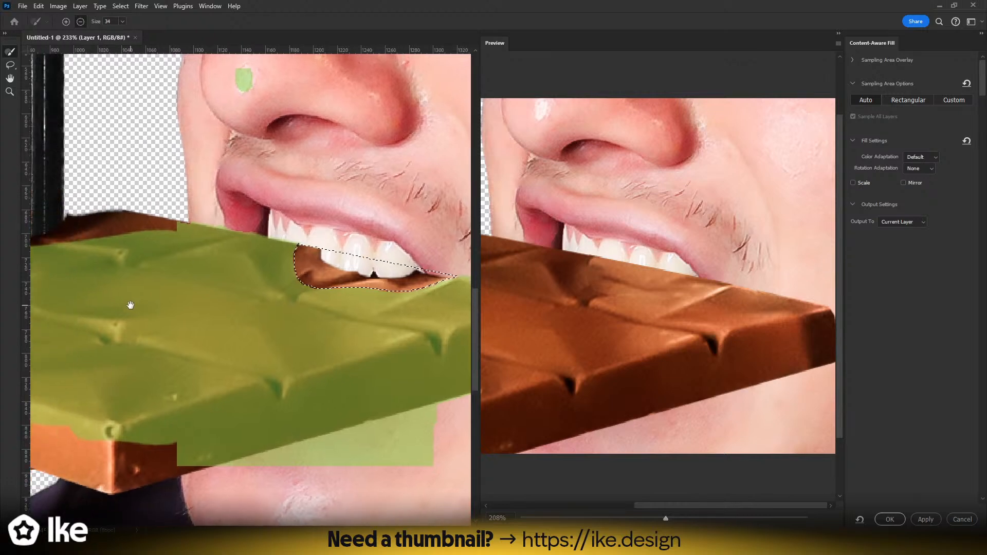
# - Set the fill's Color Adaptation to High, try Rotation Adaptation at Low and return it to None
pyautogui.click(920, 156)
pyautogui.click(918, 180)
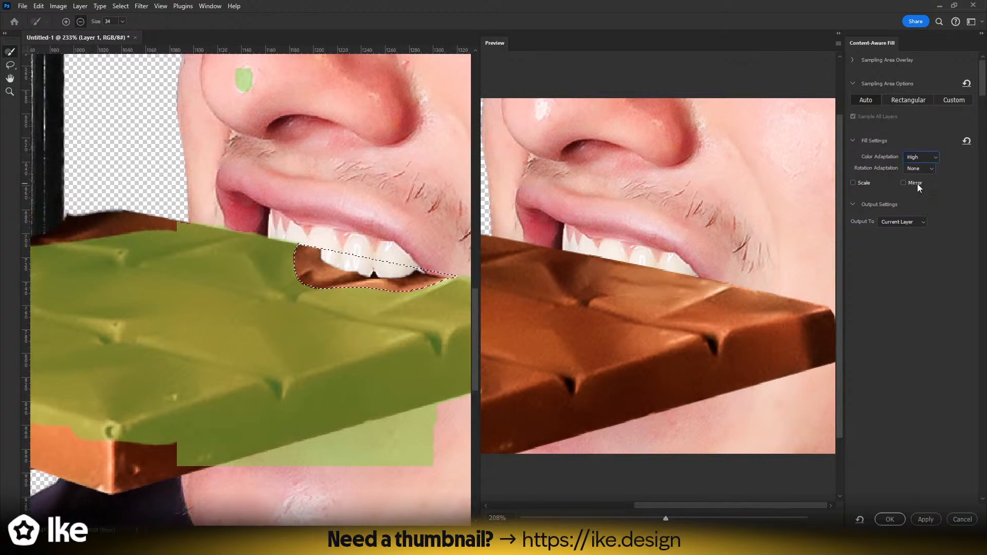
pyautogui.click(919, 168)
pyautogui.click(917, 176)
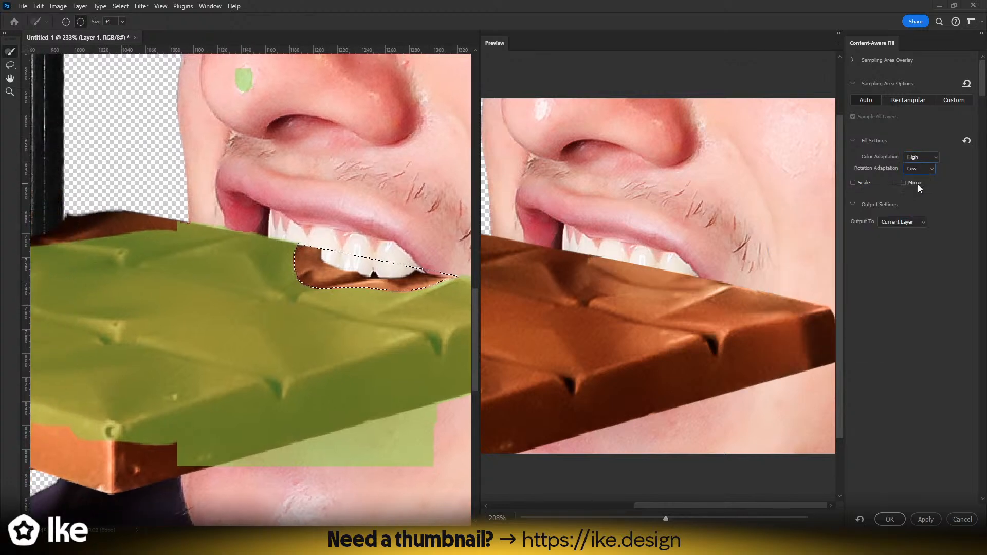
pyautogui.click(918, 170)
pyautogui.click(917, 176)
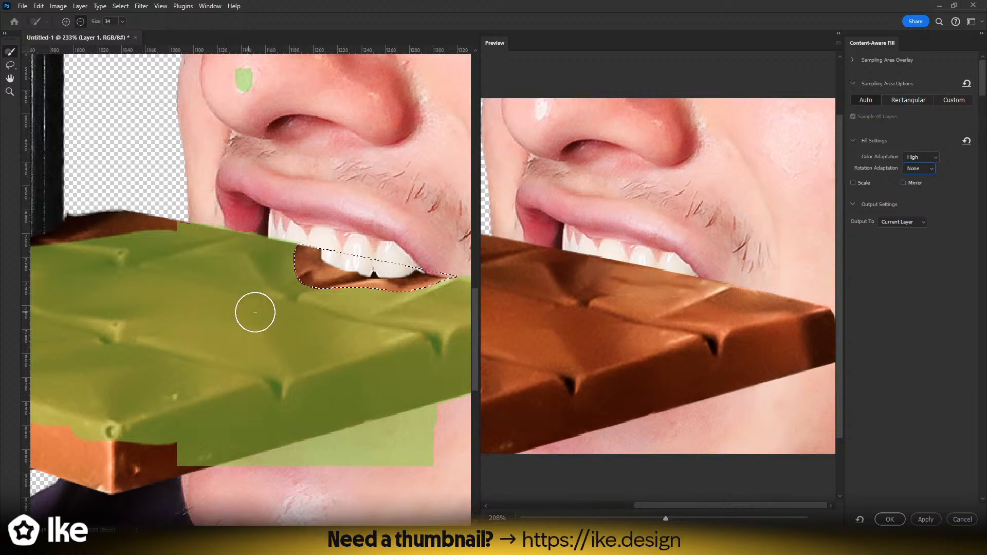
# - Remove the chin skin below the bar from the sampling area and add the bar's remaining top surface and front edges
pyautogui.moveTo(308, 320)
pyautogui.mouseDown()
pyautogui.moveTo(170, 306)
pyautogui.moveTo(226, 206)
pyautogui.mouseUp()
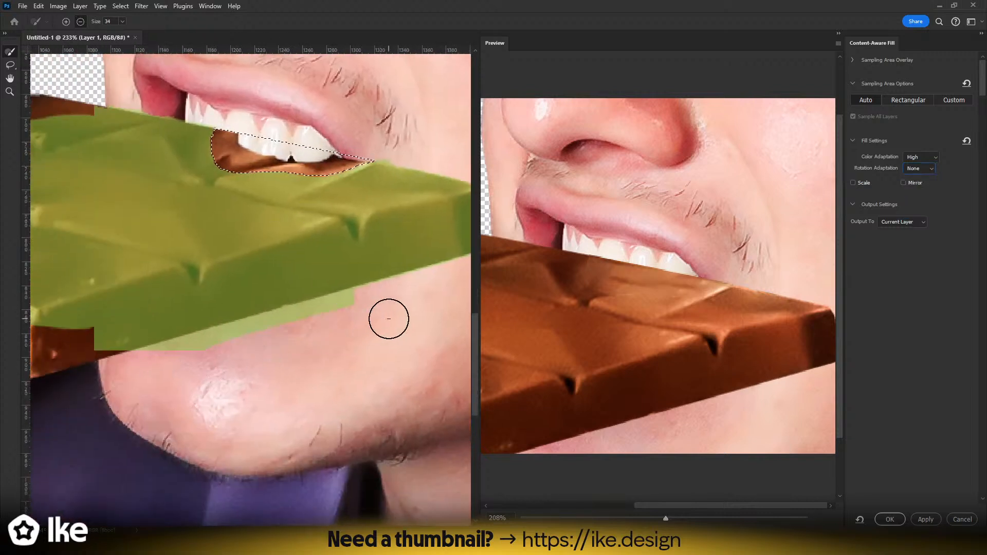
pyautogui.moveTo(308, 326); pyautogui.dragTo(371, 306)
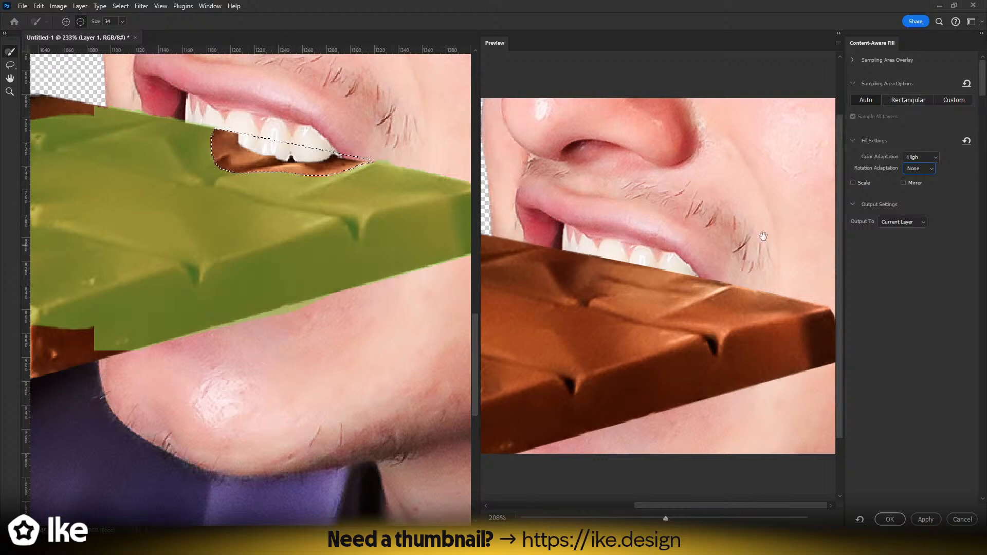
pyautogui.moveTo(161, 209); pyautogui.dragTo(364, 209)
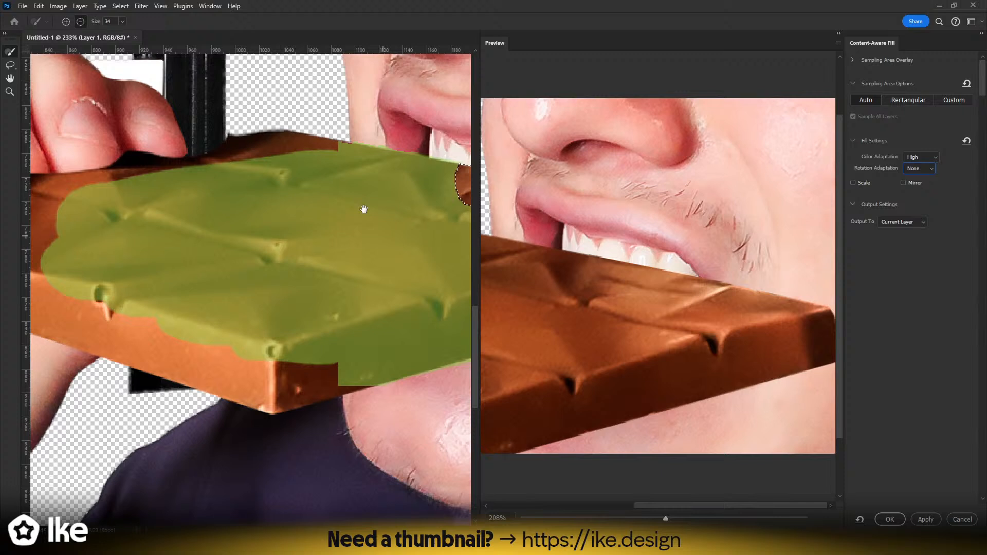
pyautogui.keyDown('alt'); pyautogui.click(335, 160); pyautogui.keyUp('alt')
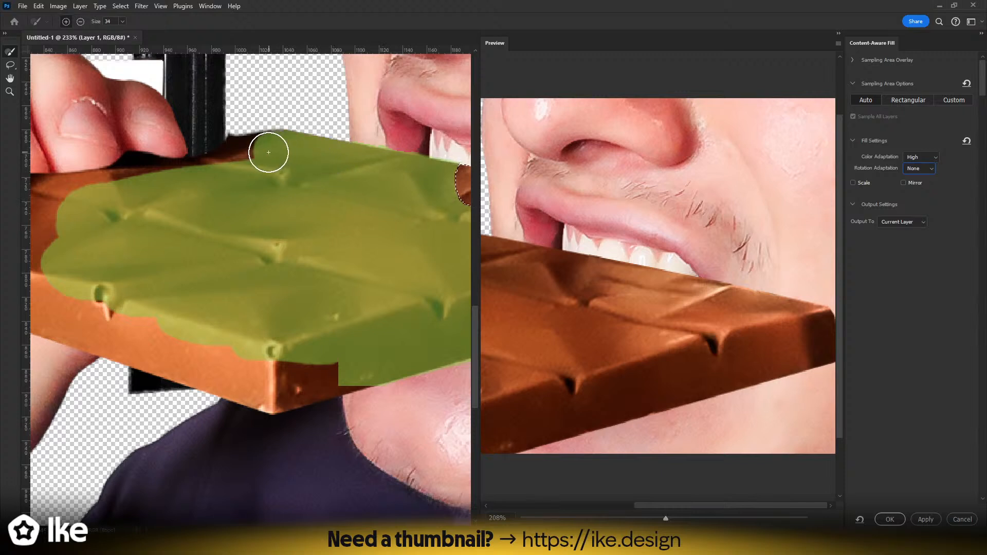
pyautogui.moveTo(172, 223)
pyautogui.mouseDown()
pyautogui.moveTo(374, 226)
pyautogui.moveTo(308, 195)
pyautogui.moveTo(286, 201)
pyautogui.moveTo(302, 232)
pyautogui.moveTo(252, 233)
pyautogui.moveTo(301, 265)
pyautogui.moveTo(182, 248)
pyautogui.moveTo(300, 244)
pyautogui.moveTo(131, 232)
pyautogui.moveTo(239, 211)
pyautogui.moveTo(292, 214)
pyautogui.moveTo(165, 219)
pyautogui.moveTo(84, 244)
pyautogui.moveTo(197, 252)
pyautogui.moveTo(2, 264)
pyautogui.mouseUp()
pyautogui.moveTo(249, 269); pyautogui.dragTo(295, 252)
pyautogui.moveTo(311, 361); pyautogui.dragTo(3, 275)
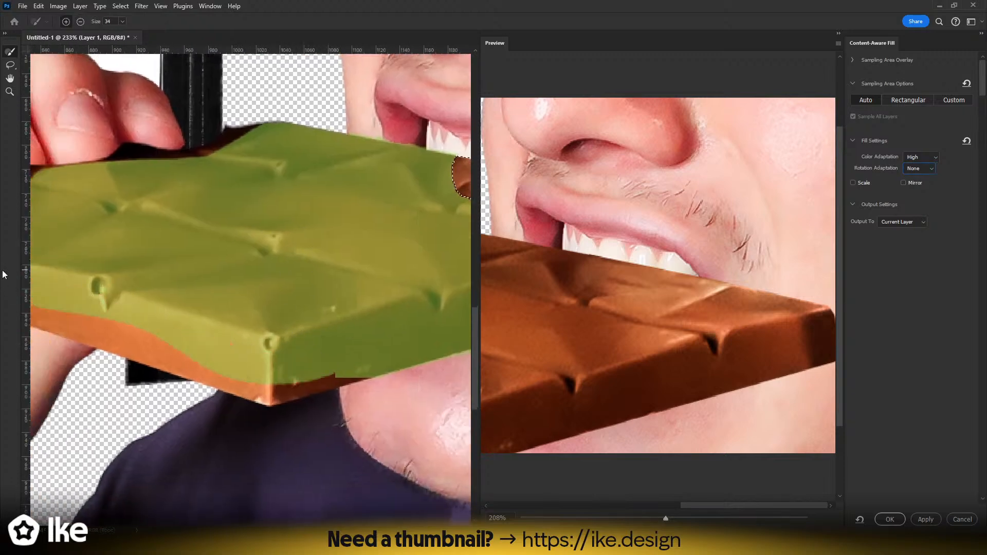
pyautogui.moveTo(273, 230)
pyautogui.mouseDown()
pyautogui.moveTo(66, 302)
pyautogui.moveTo(10, 310)
pyautogui.mouseUp()
pyautogui.press('alt')
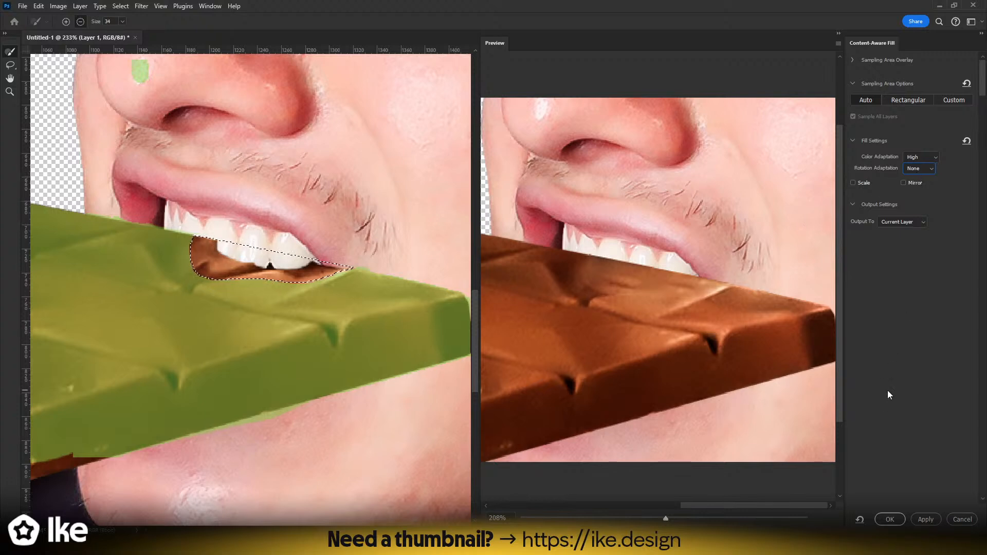
# - Compare the fill preview with Color Adaptation at Default, None and Very High, and set it back to High
pyautogui.click(921, 166)
pyautogui.click(921, 169)
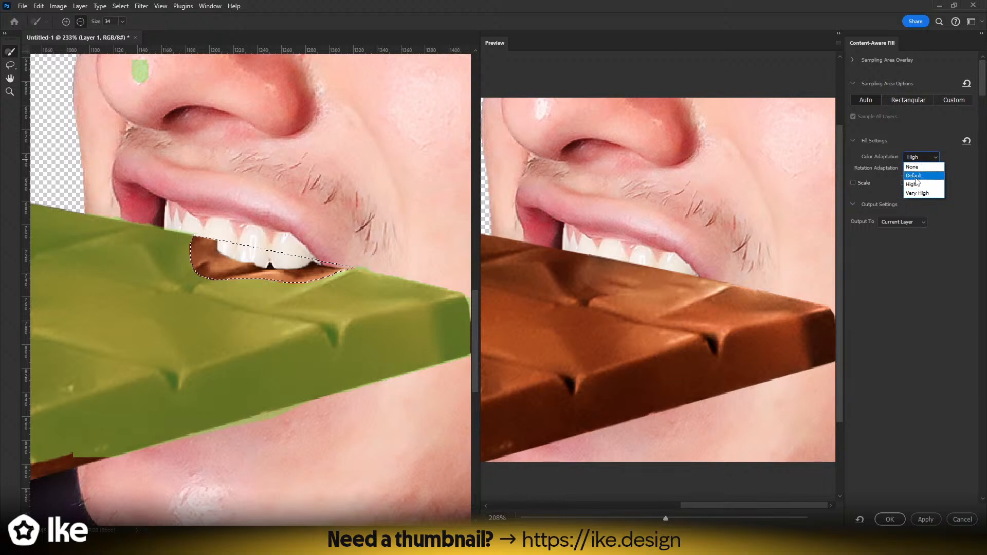
pyautogui.click(916, 175)
pyautogui.click(922, 158)
pyautogui.click(918, 168)
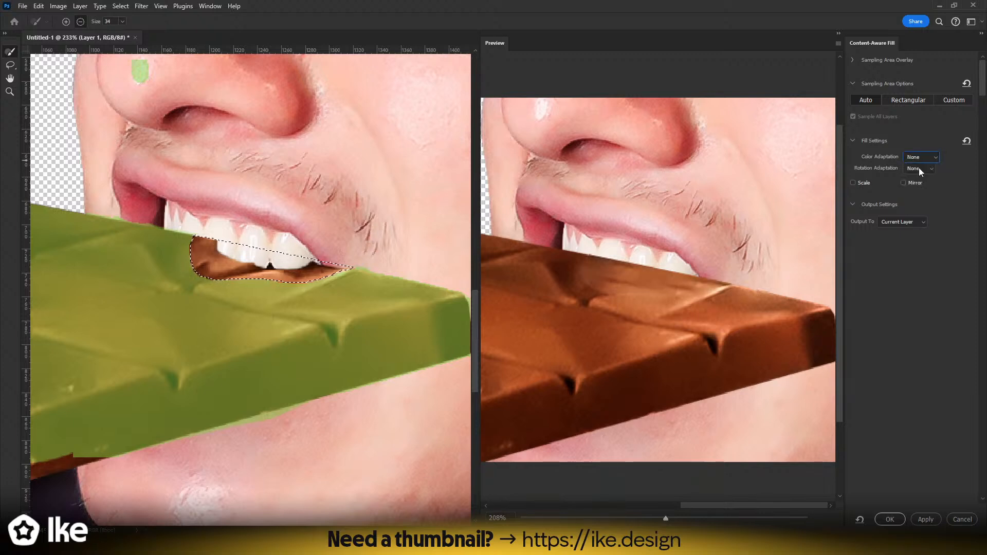
pyautogui.click(919, 159)
pyautogui.click(917, 193)
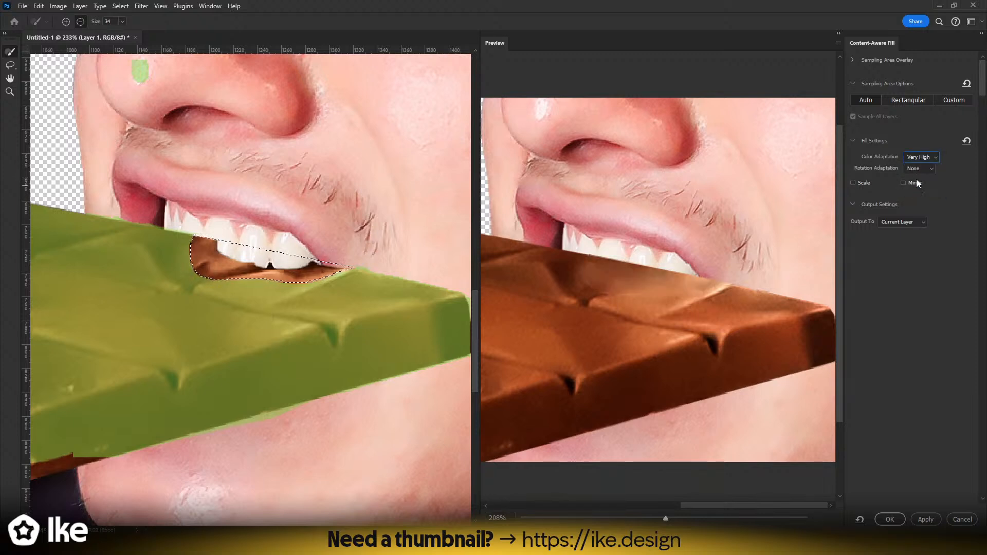
pyautogui.click(919, 158)
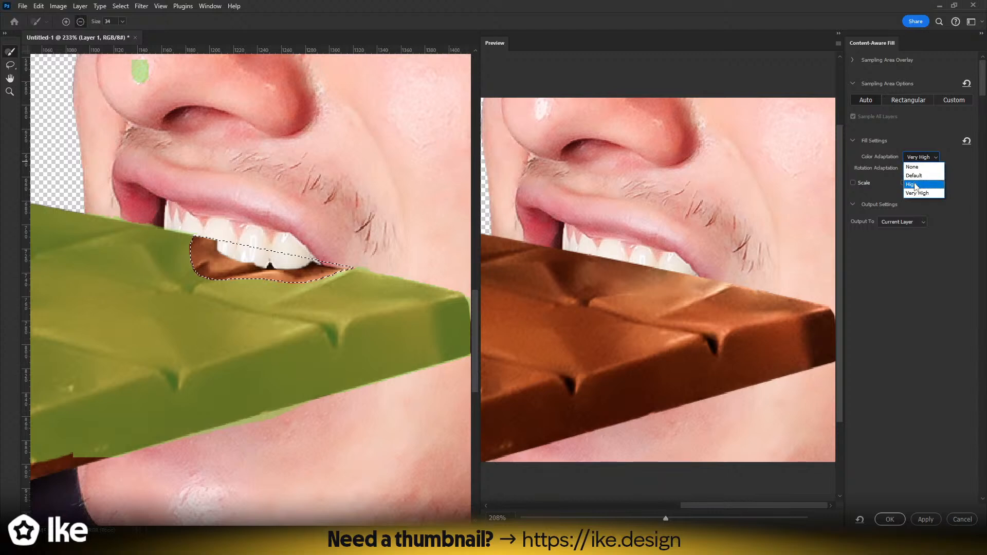
pyautogui.click(915, 185)
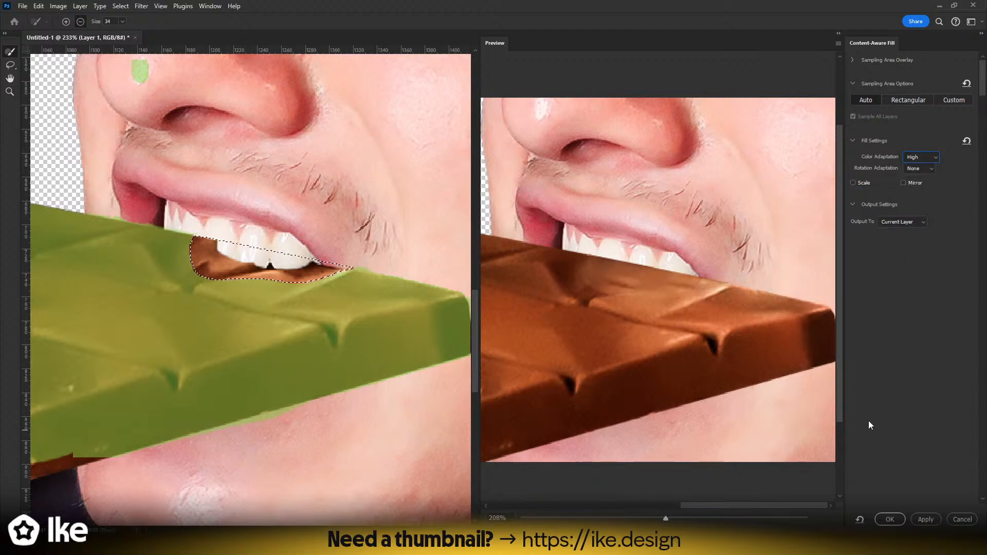
# - Apply the content-aware fill, clear the selection, and blend the patch below the teeth with sampled browns at 4% brush flow
pyautogui.click(889, 519)
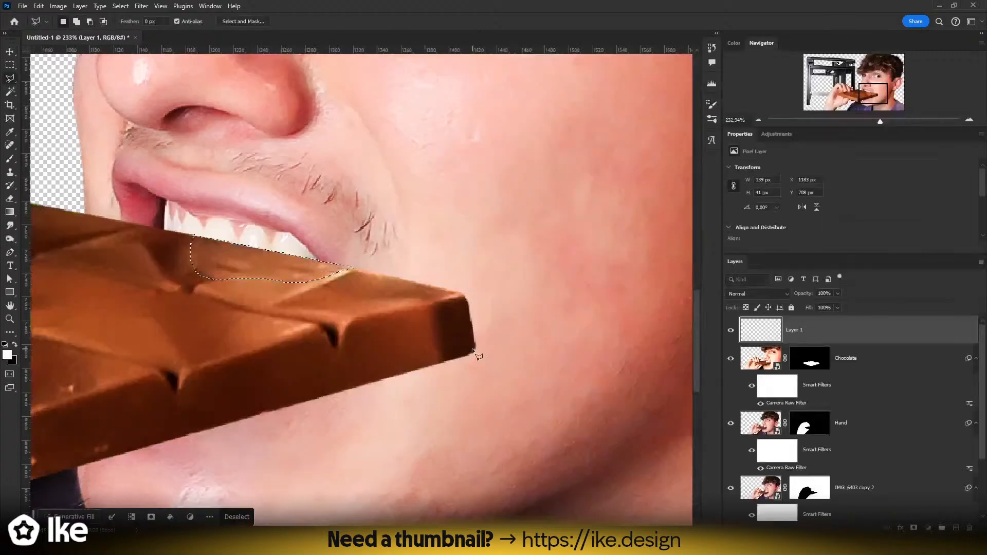
pyautogui.scroll(6, 294, 331)
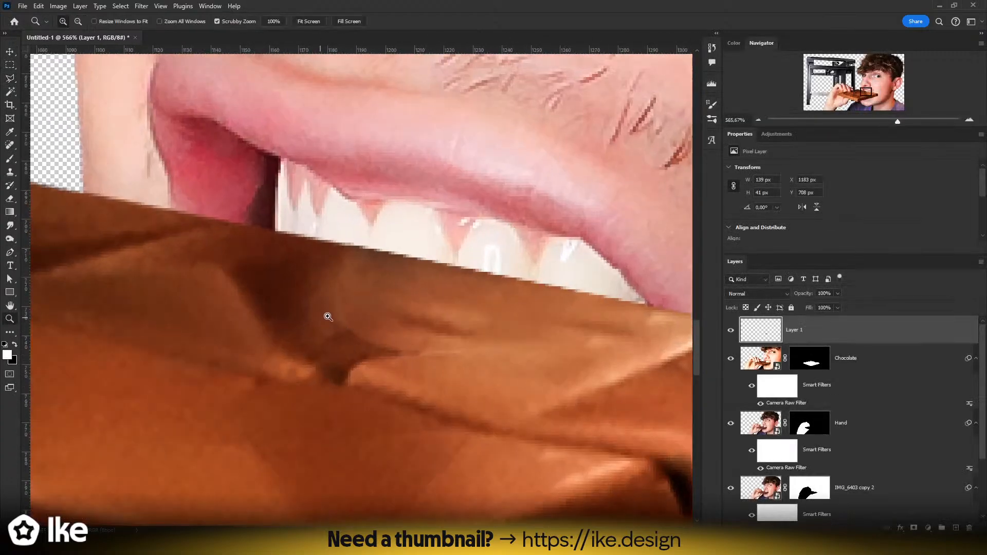
pyautogui.press('i')
pyautogui.click(302, 305)
pyautogui.press('z')
pyautogui.press('b')
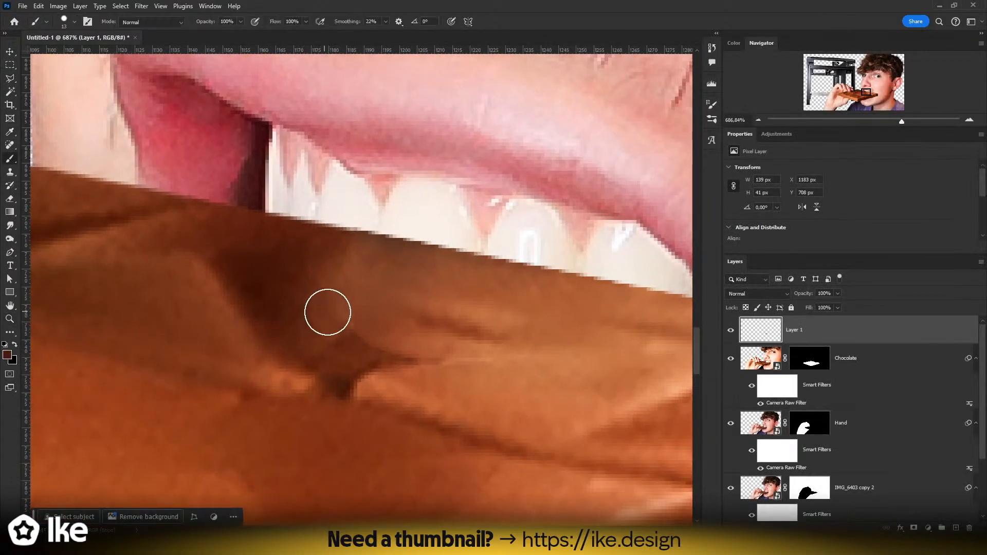
pyautogui.keyDown('alt'); pyautogui.rightClick(353, 319); pyautogui.keyUp('alt')
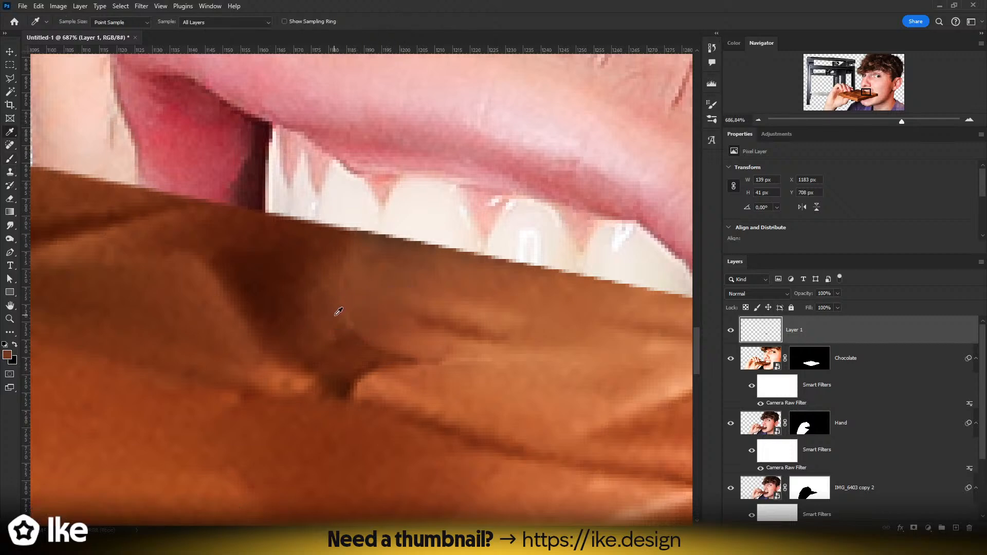
pyautogui.keyDown('alt'); pyautogui.rightClick(333, 317); pyautogui.keyUp('alt')
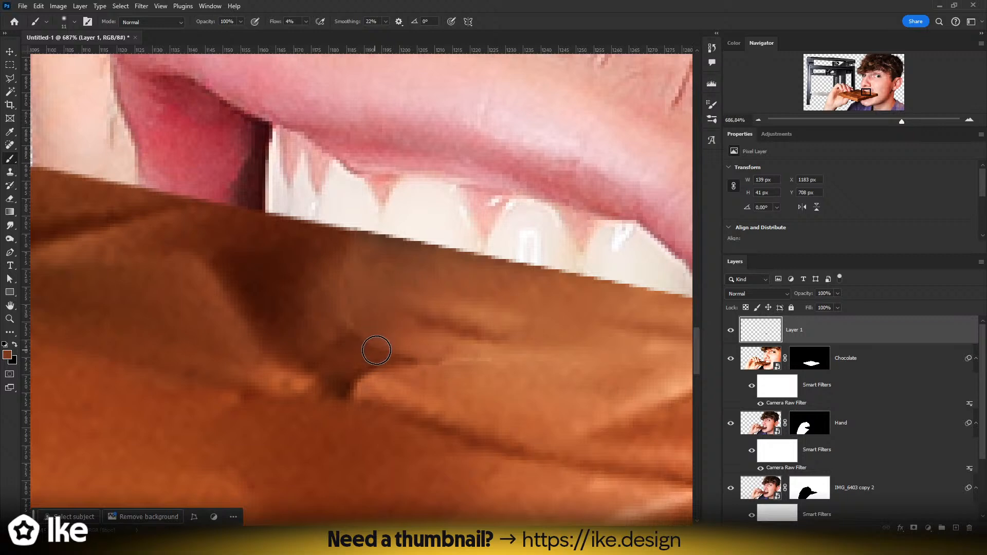
pyautogui.keyDown('alt'); pyautogui.rightClick(348, 323); pyautogui.keyUp('alt')
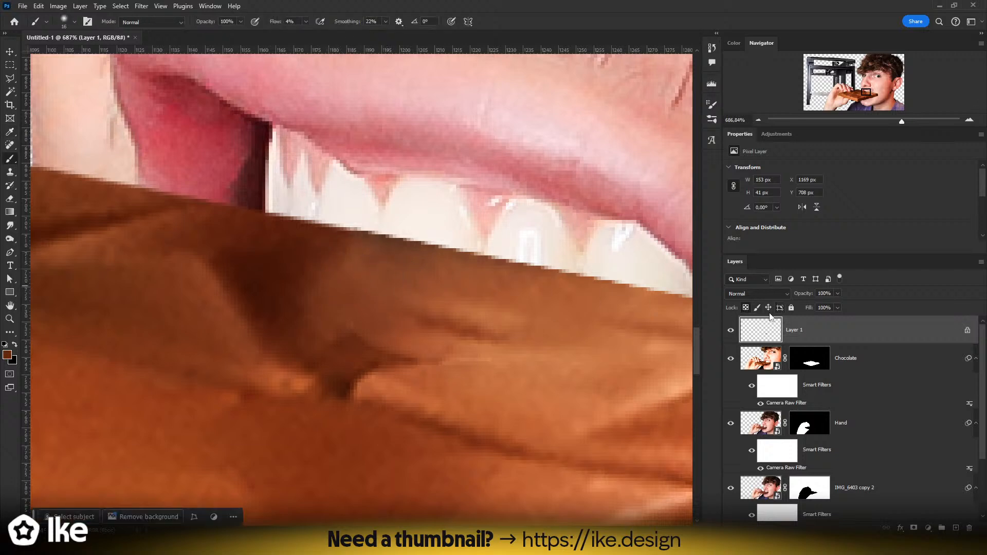
# - Unlock the patch layer's transparent pixels and outline the patch with a polygonal lasso selection following the bar's upper edge below the teeth
pyautogui.click(746, 308)
pyautogui.press('l')
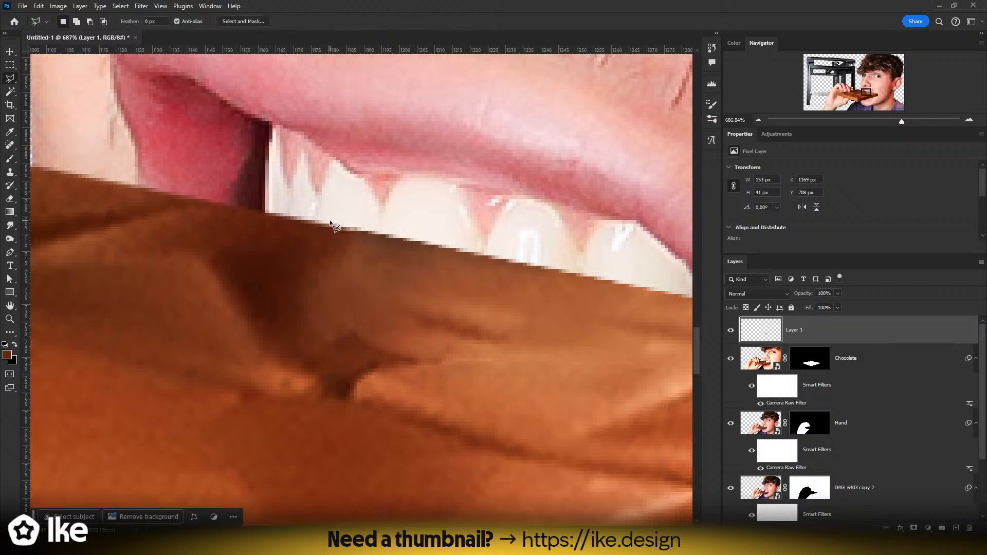
pyautogui.click(323, 224)
pyautogui.moveTo(557, 278); pyautogui.dragTo(359, 288)
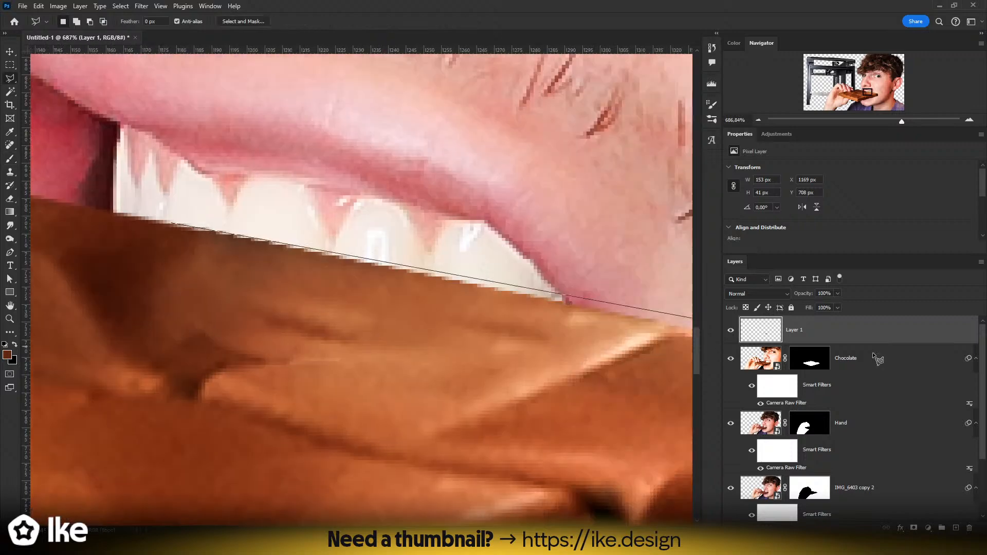
pyautogui.click(258, 323)
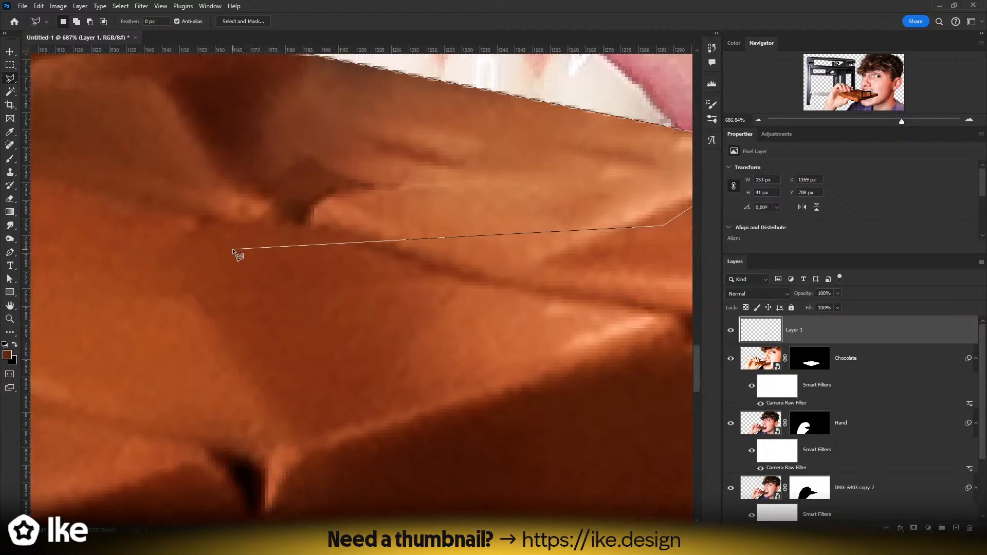
pyautogui.click(233, 248)
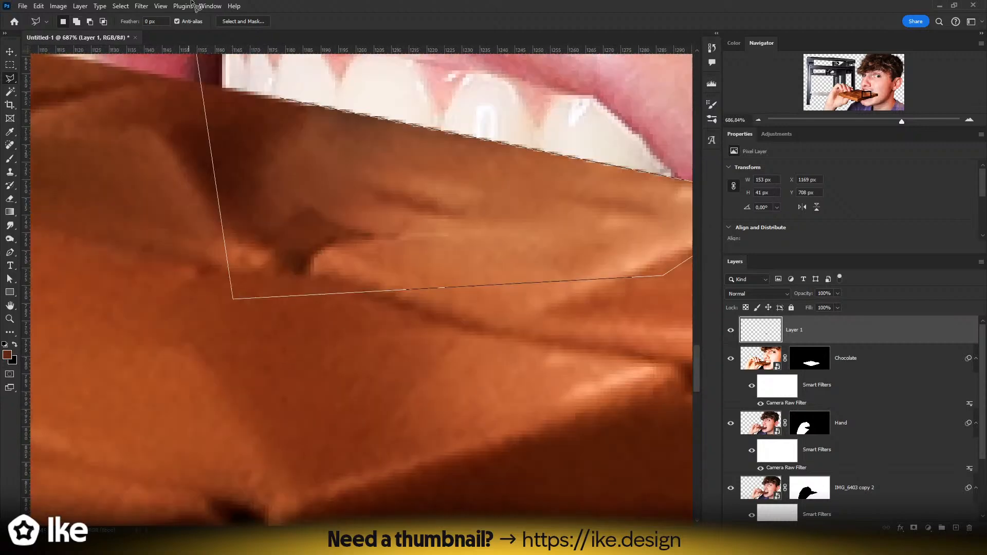
pyautogui.click(281, 249)
# - Paint soft brown shading over the dark notch and crease inside the selection with the 4% flow brush
pyautogui.press('b')
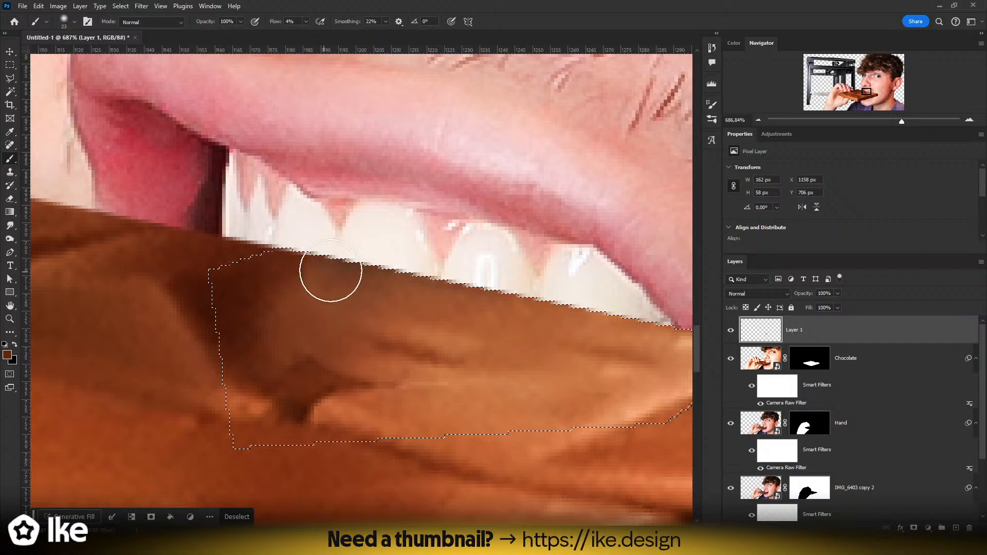
pyautogui.moveTo(389, 334); pyautogui.dragTo(401, 296)
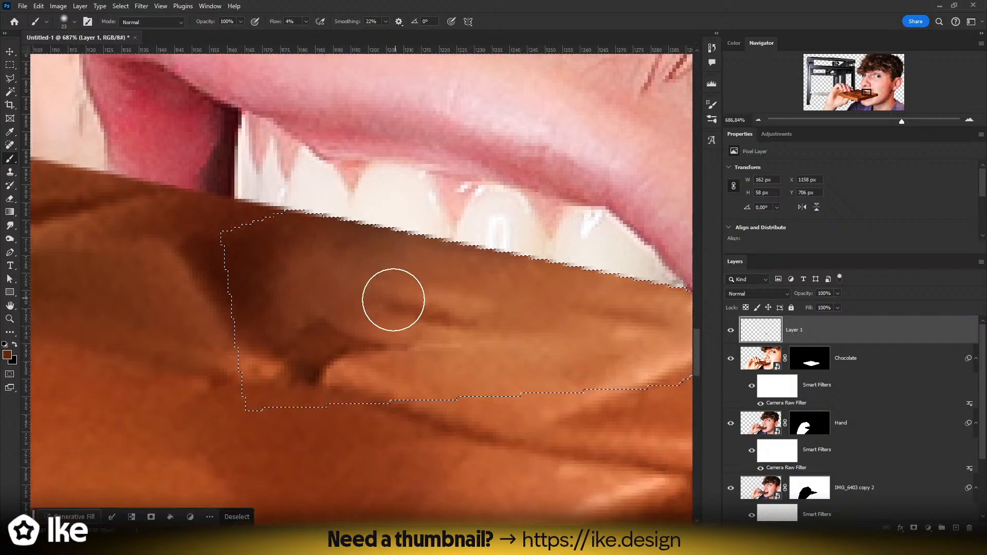
pyautogui.moveTo(325, 333); pyautogui.dragTo(297, 336)
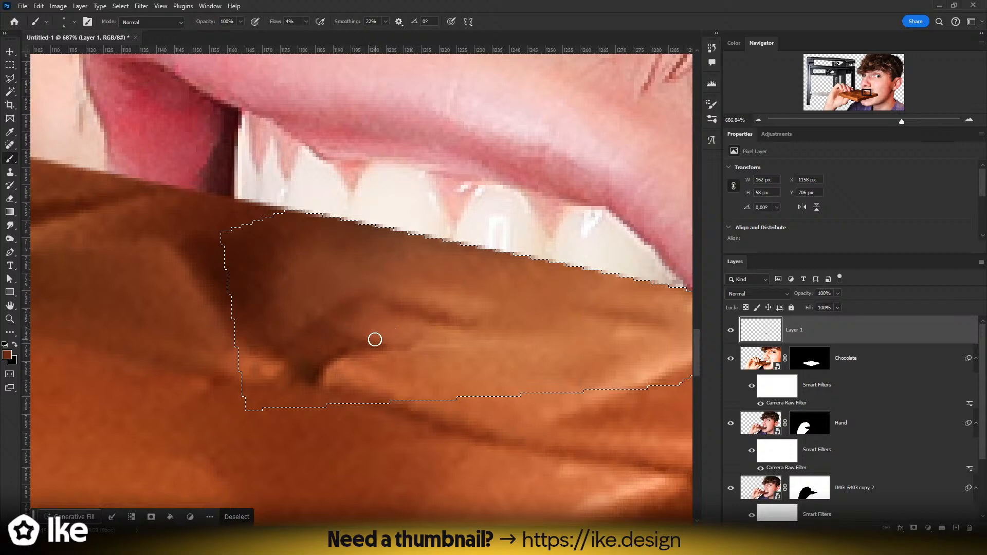
pyautogui.press('z')
pyautogui.moveTo(391, 337); pyautogui.dragTo(339, 337)
pyautogui.moveTo(376, 304); pyautogui.dragTo(428, 303)
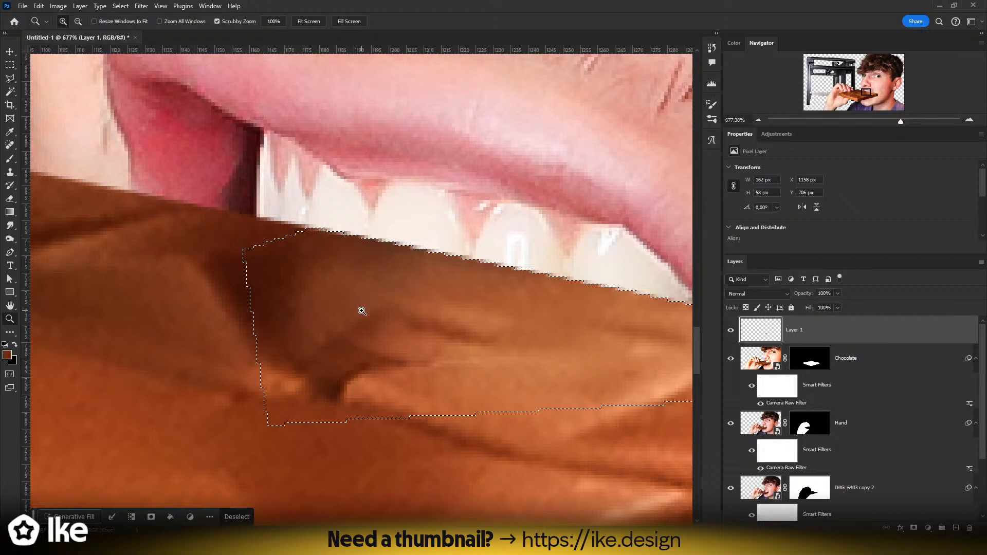
# - Sample a lighter orange-brown from the patch, brush it over the light streak inside the selection, and deselect
pyautogui.moveTo(418, 364); pyautogui.dragTo(268, 306)
pyautogui.press('i')
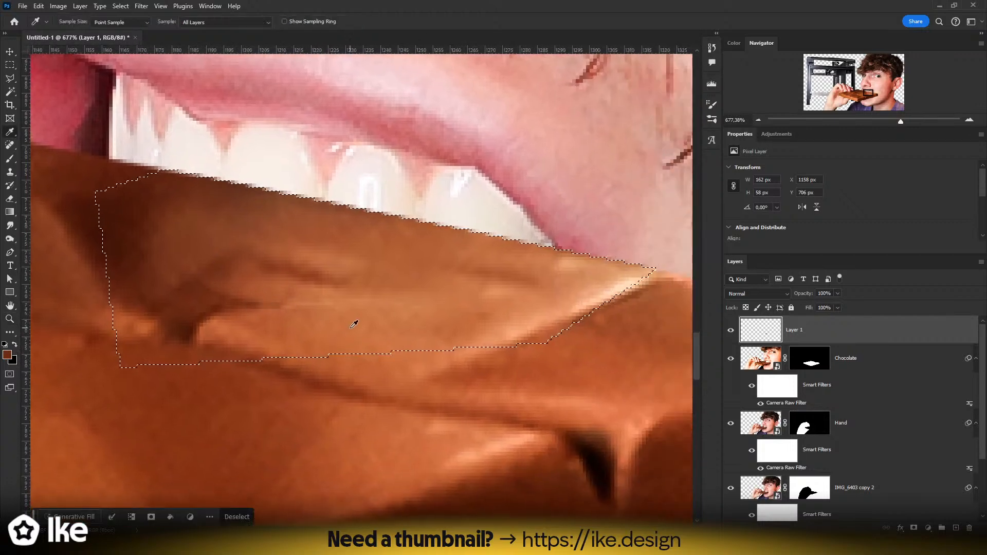
pyautogui.click(325, 311)
pyautogui.press('b')
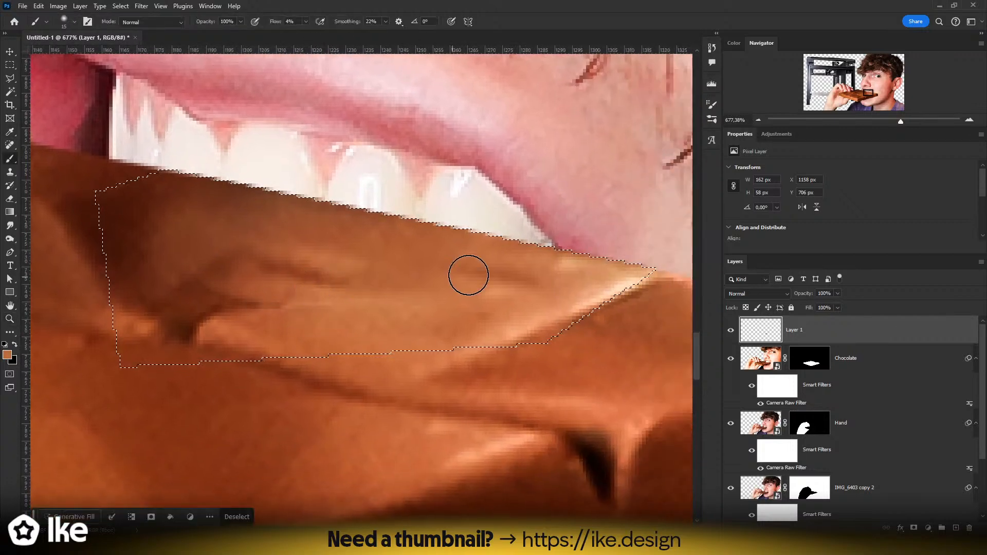
pyautogui.press('z')
pyautogui.moveTo(483, 269)
pyautogui.mouseDown()
pyautogui.moveTo(333, 292)
pyautogui.moveTo(359, 299)
pyautogui.moveTo(344, 298)
pyautogui.moveTo(468, 283)
pyautogui.mouseUp()
pyautogui.hotkey('ctrl', 'd')
pyautogui.moveTo(404, 288); pyautogui.dragTo(385, 293)
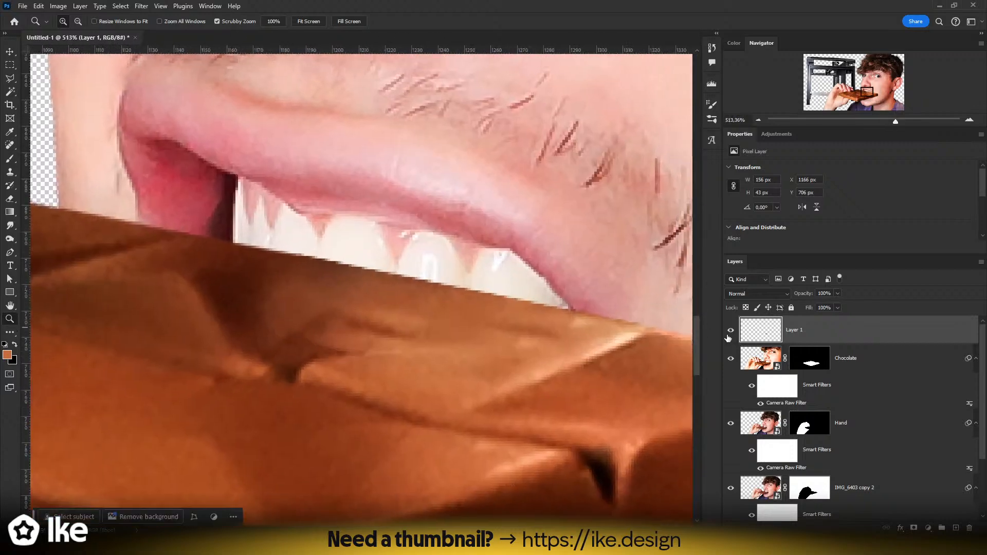
# - Group Layer 1 with the Chocolate layer, name the group Chocolate, and add a layer mask to it
pyautogui.keyDown('ctrl'); pyautogui.click(849, 342); pyautogui.keyUp('ctrl')
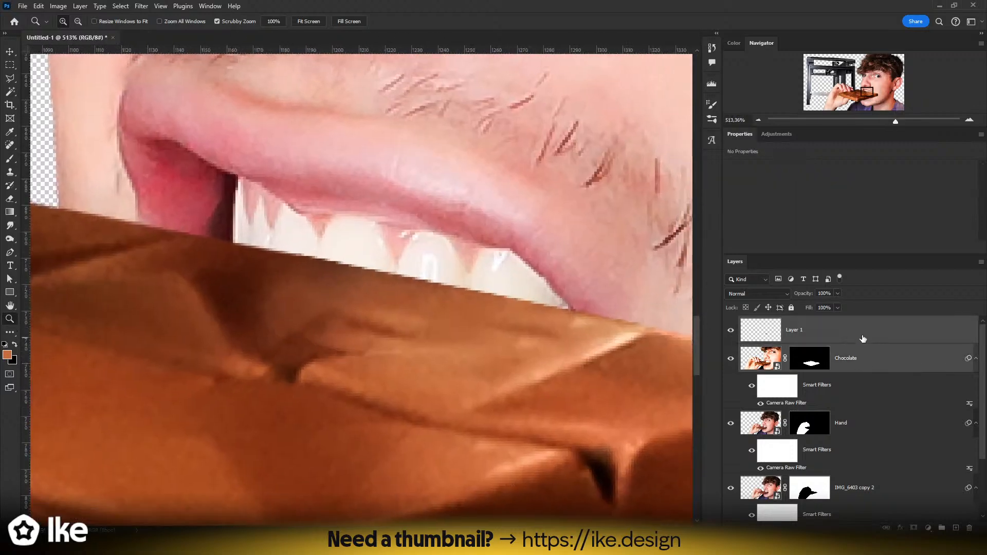
pyautogui.hotkey('ctrl', 'g')
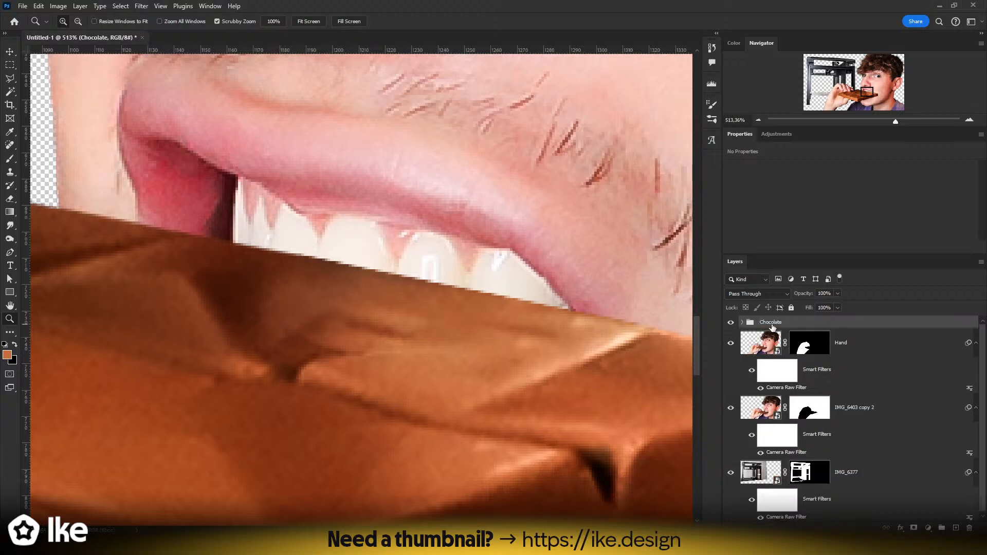
pyautogui.click(913, 528)
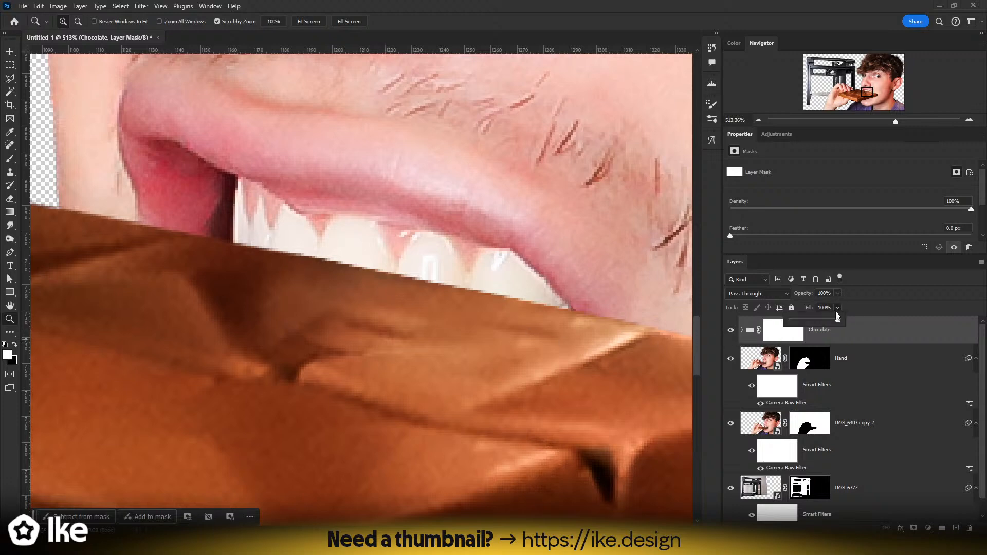
# - Lower the Chocolate group's fill to 38%, load the IMG_6403 copy 2 mask as a selection, and invert it for the group mask
pyautogui.click(782, 339)
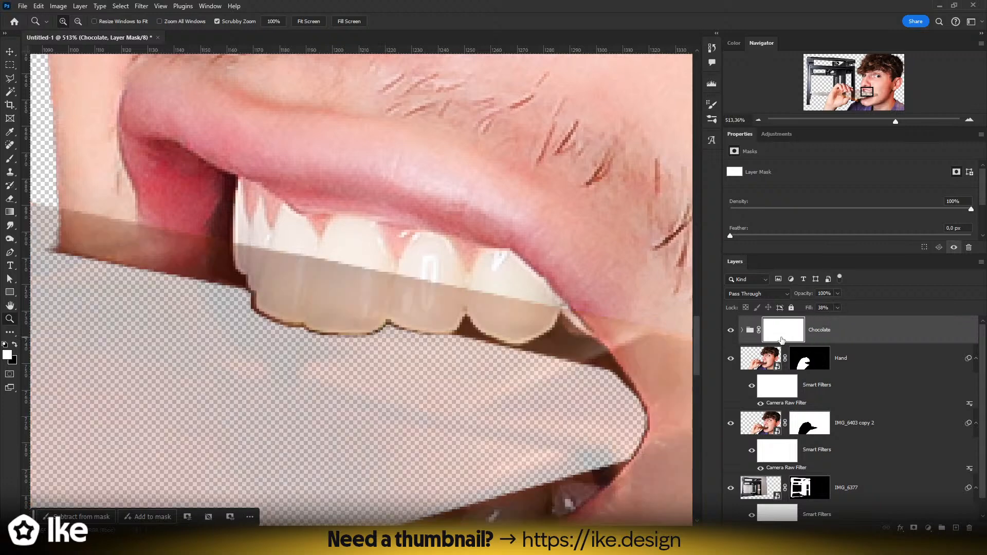
pyautogui.click(809, 424)
pyautogui.keyDown('ctrl'); pyautogui.click(809, 426); pyautogui.keyUp('ctrl')
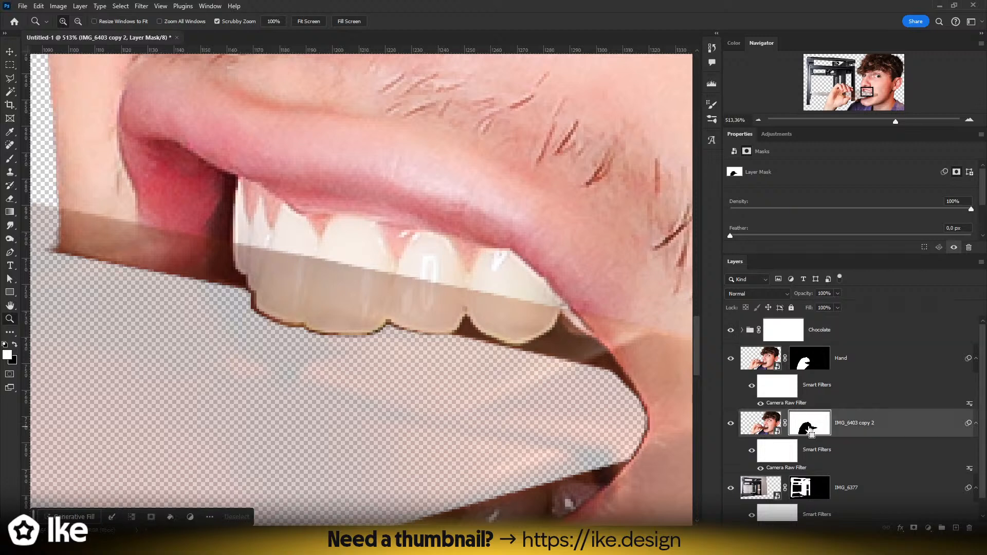
pyautogui.click(789, 335)
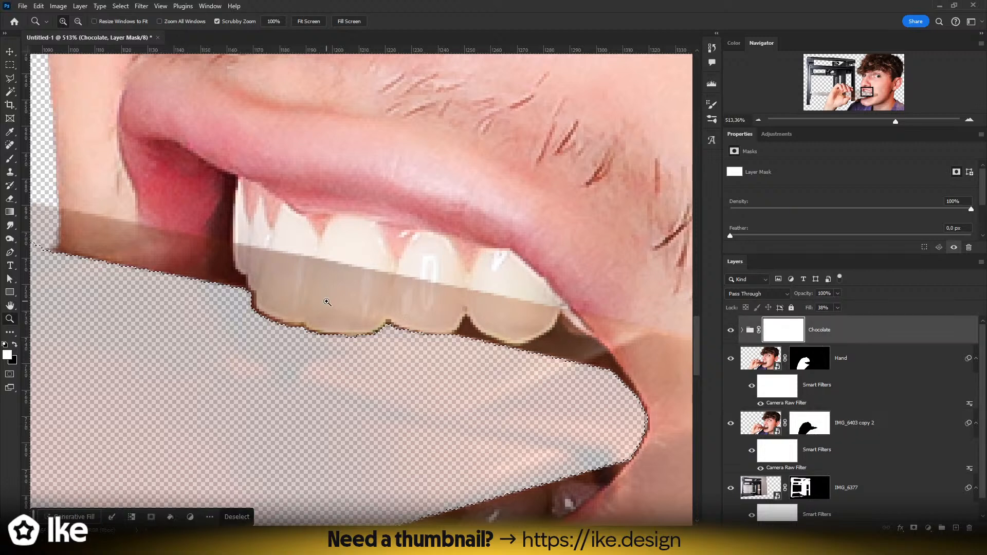
pyautogui.click(138, 6)
pyautogui.moveTo(122, 6)
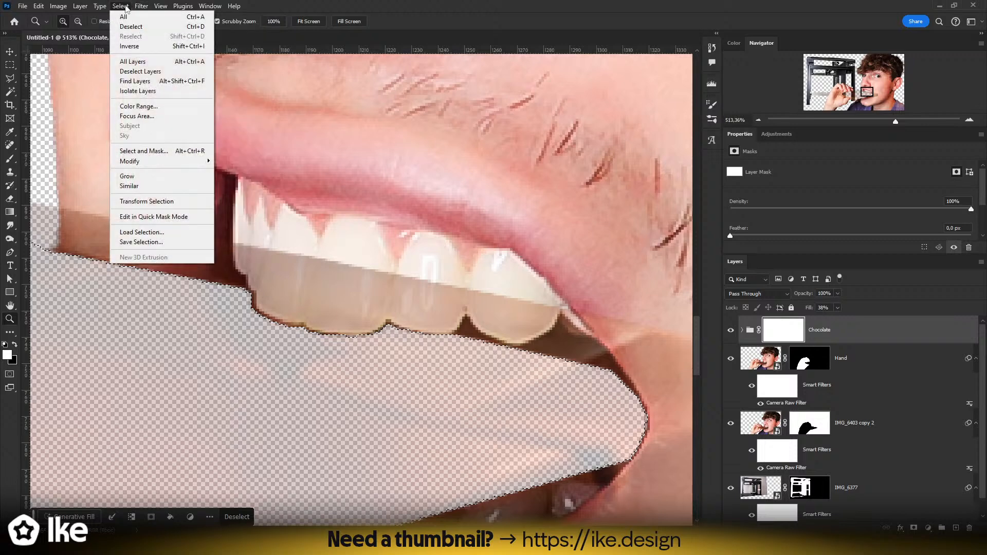
pyautogui.click(129, 46)
# - Try to brush the group mask over the covered teeth, and raise the brush flow to 100%
pyautogui.press('b')
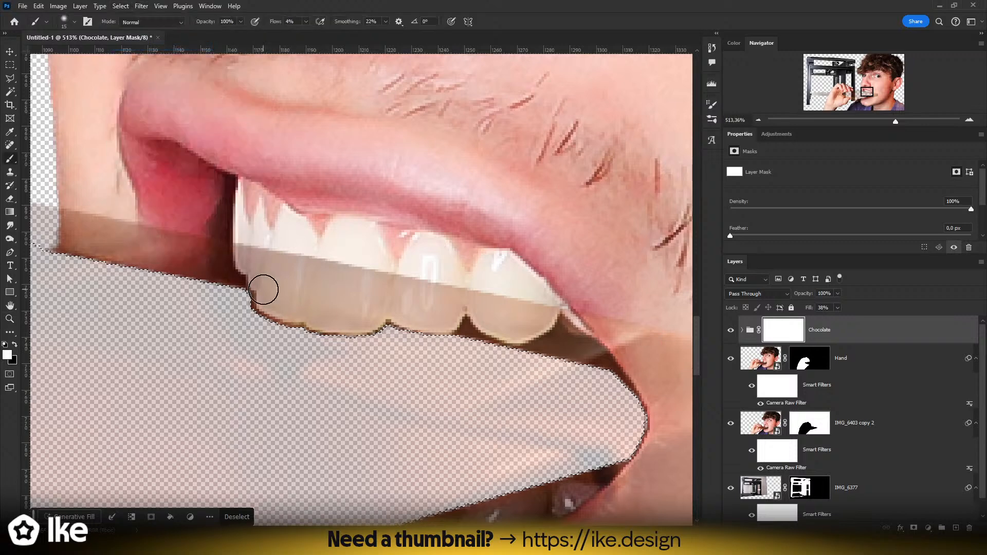
pyautogui.moveTo(275, 294); pyautogui.dragTo(310, 296)
pyautogui.click(306, 22)
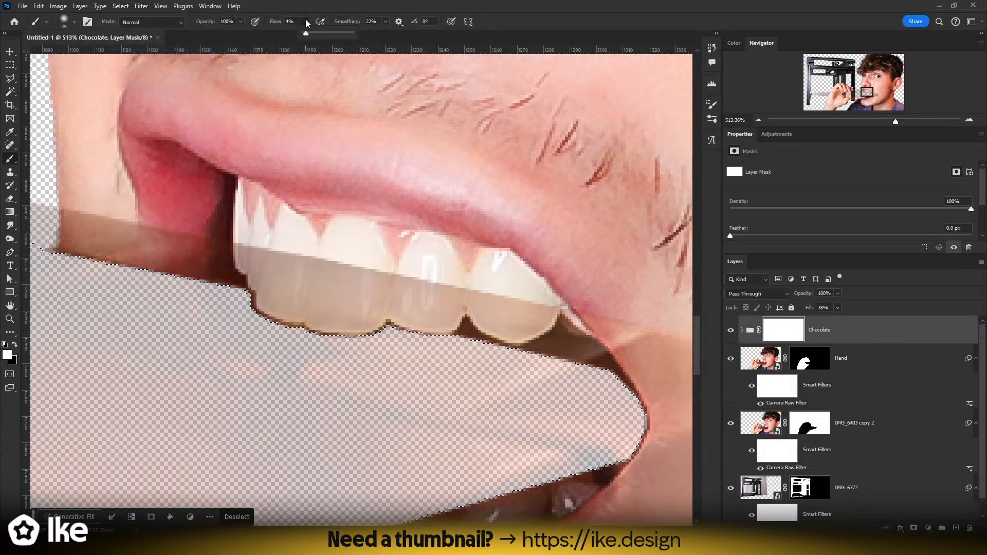
pyautogui.click(559, 3)
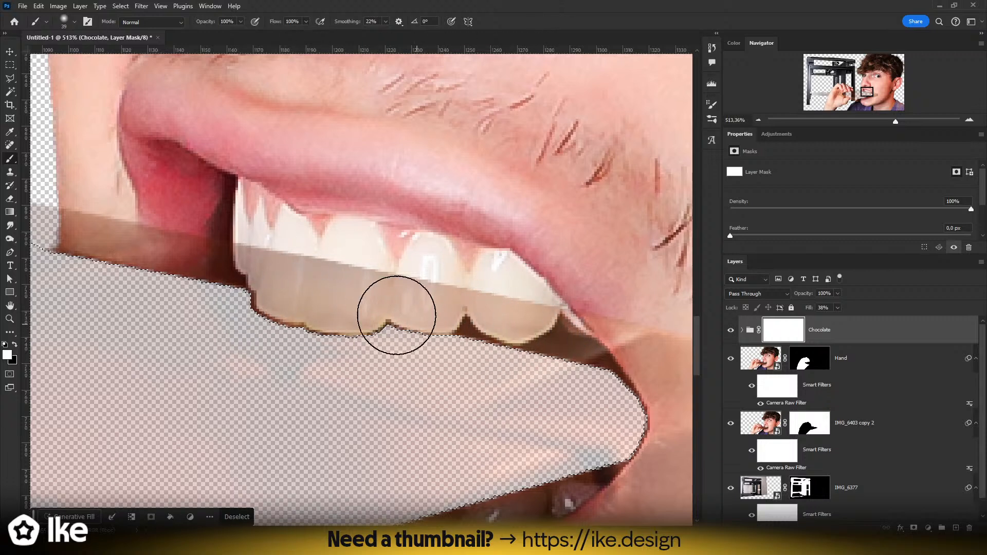
# - Clear the selection and return the Chocolate group's fill to 100%
pyautogui.hotkey('ctrl', 'd')
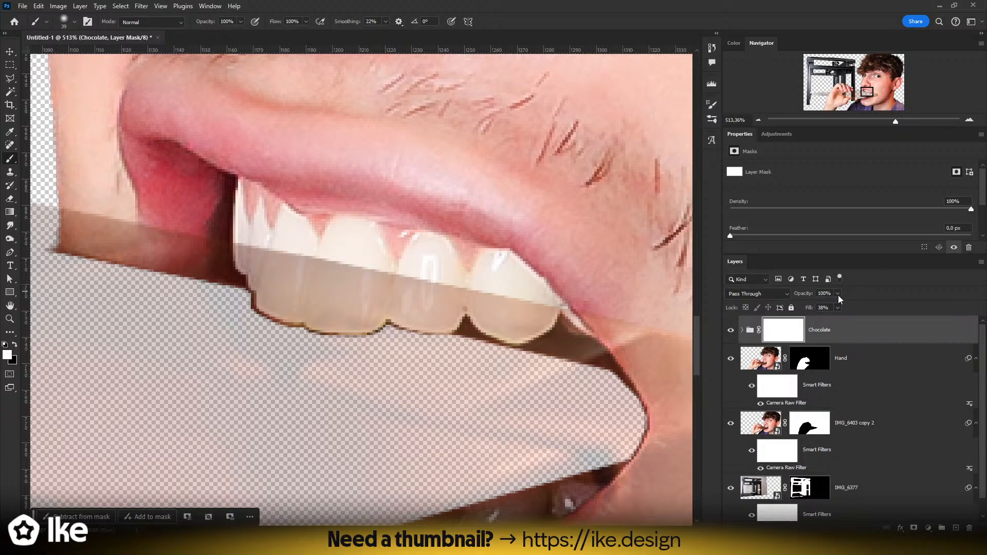
pyautogui.moveTo(838, 319); pyautogui.dragTo(867, 319)
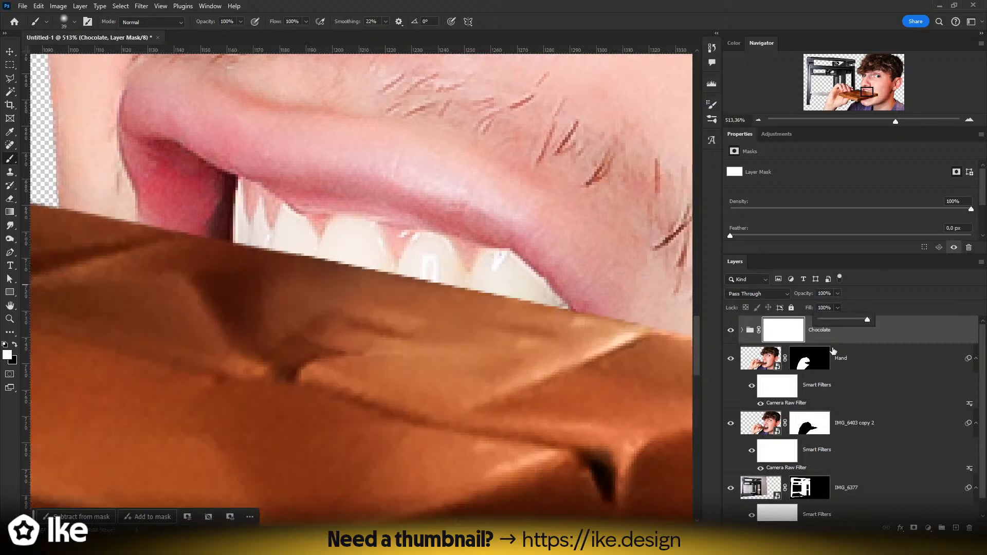
# - Restore the previous selection and reduced fill, invert the selection and paint black on the Chocolate group's mask over the upper teeth
pyautogui.hotkey('ctrl', 'z')
pyautogui.hotkey('ctrl', 'z')
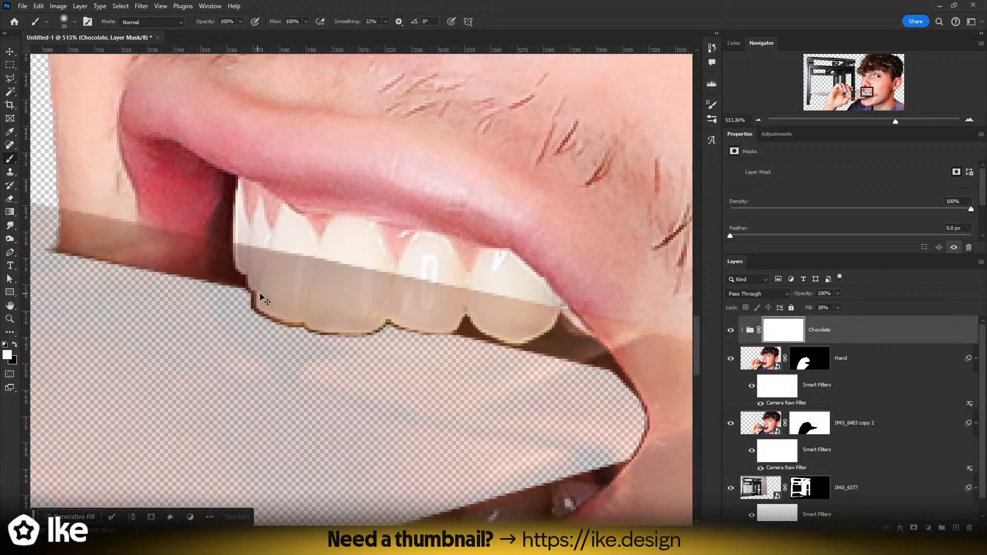
pyautogui.press('x')
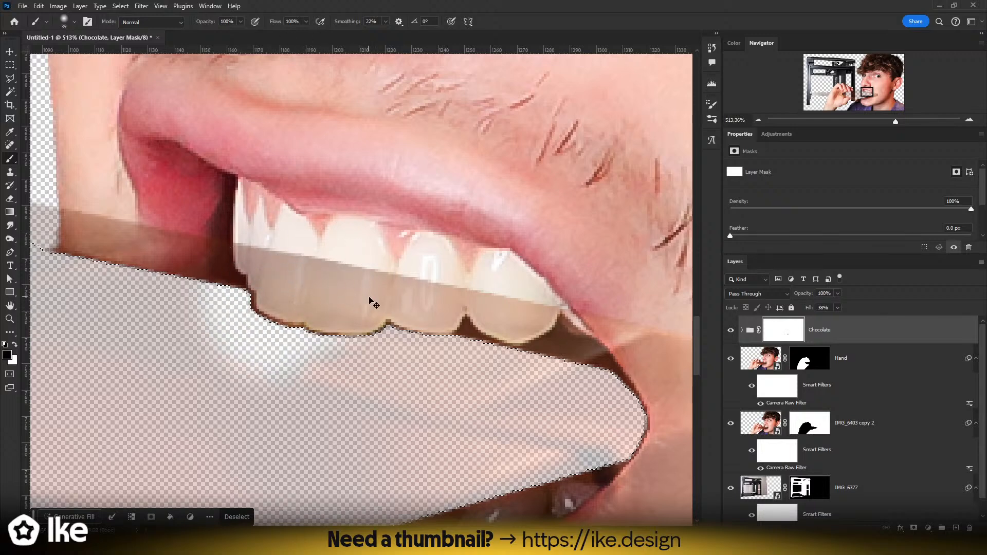
pyautogui.click(141, 5)
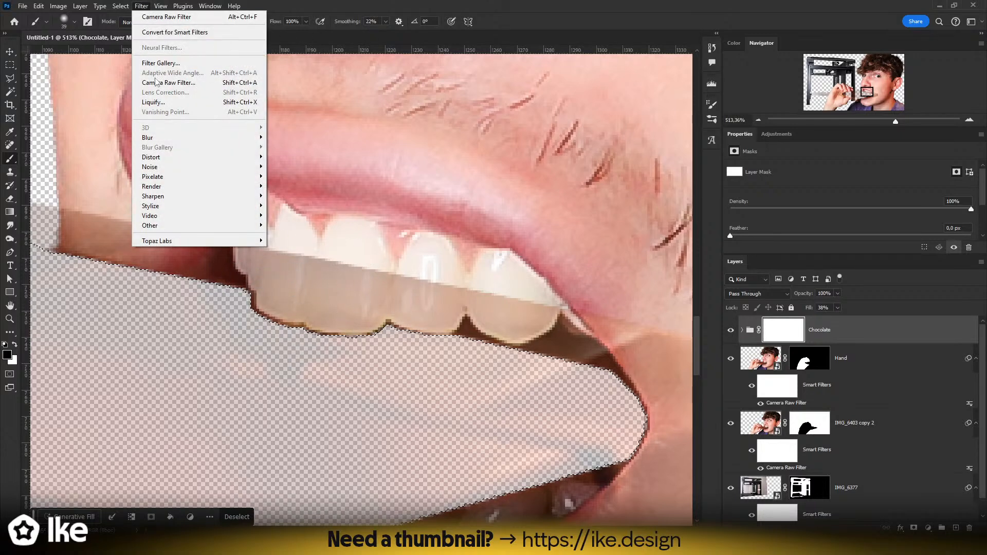
pyautogui.moveTo(120, 6)
pyautogui.click(126, 46)
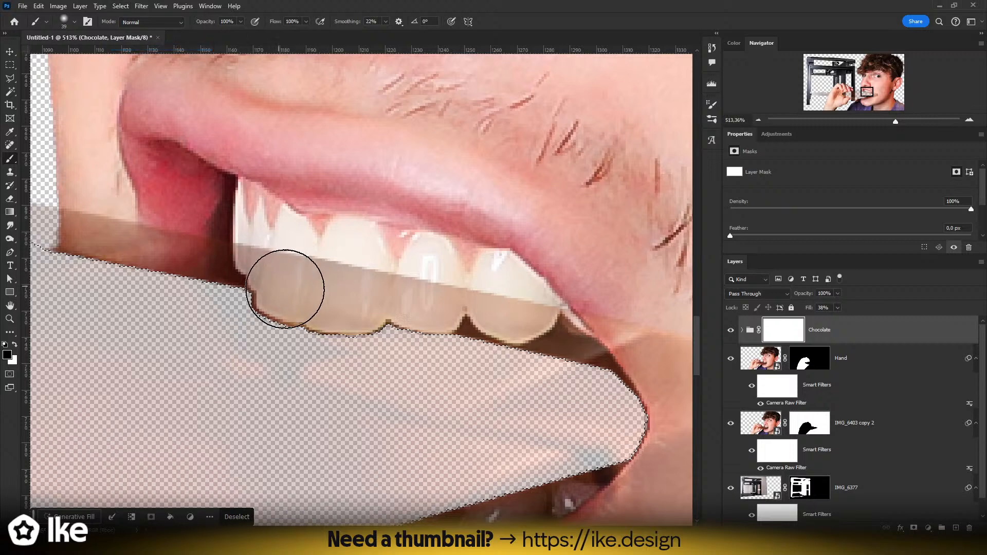
pyautogui.moveTo(287, 286)
pyautogui.mouseDown()
pyautogui.moveTo(260, 295)
pyautogui.moveTo(313, 340)
pyautogui.moveTo(382, 355)
pyautogui.moveTo(489, 316)
pyautogui.moveTo(562, 314)
pyautogui.mouseUp()
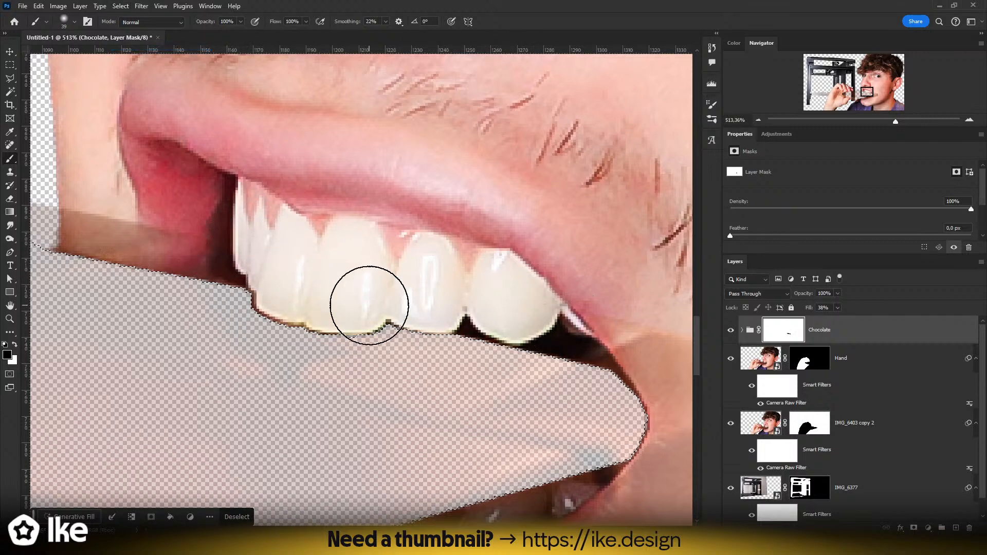
# - Rename the portrait layer "IMG_6403 copy 2" with the man's first name and the IMG_6377 layer as "3D Printer"
pyautogui.click(854, 430)
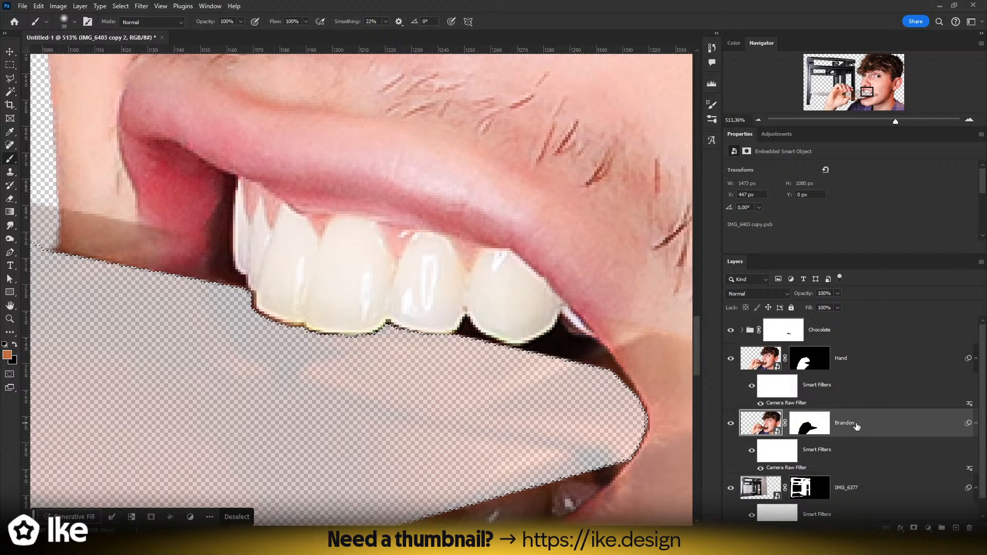
pyautogui.press('Return')
pyautogui.click(845, 494)
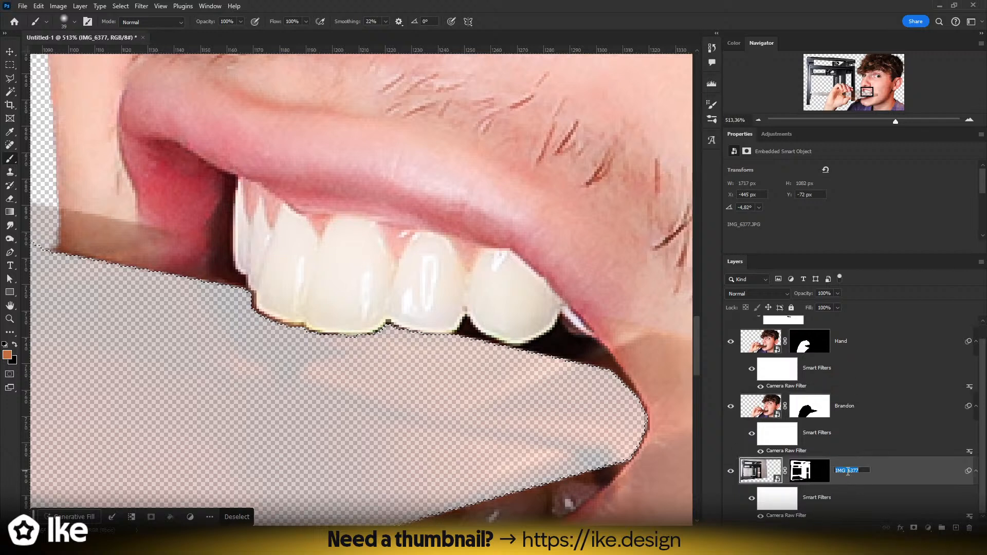
pyautogui.scroll(1, 847, 473)
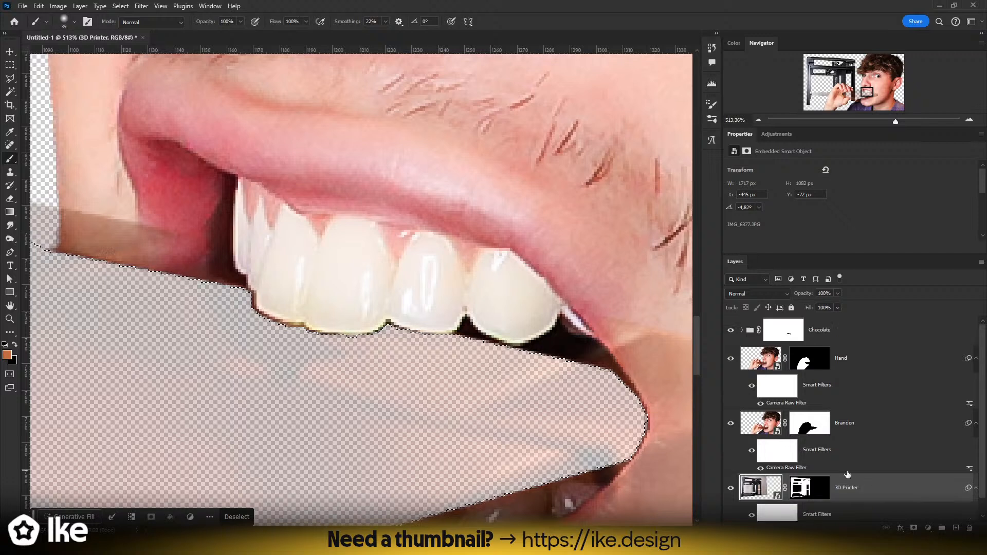
# - Deselect the area around the teeth and set the Chocolate group's fill to 100%
pyautogui.click(832, 333)
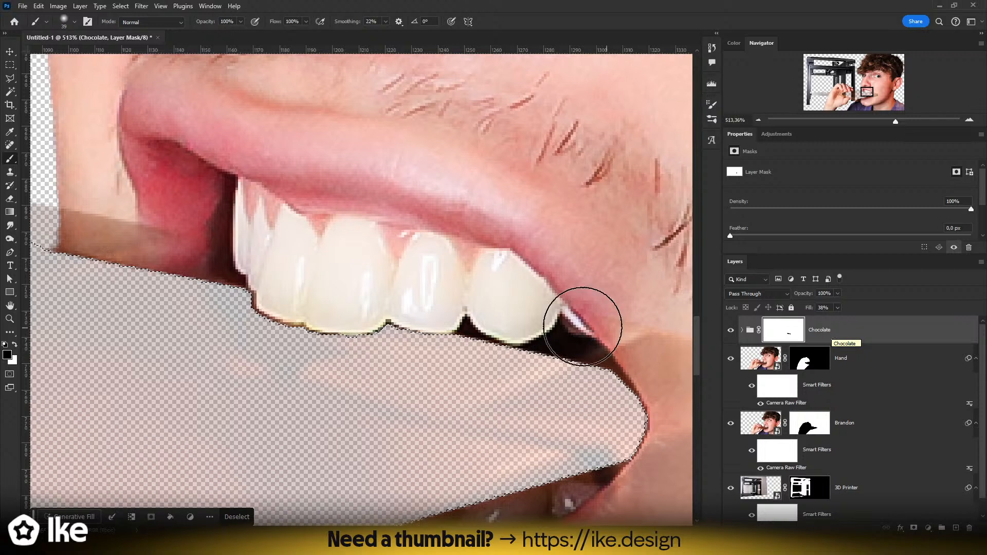
pyautogui.hotkey('ctrl', 'd')
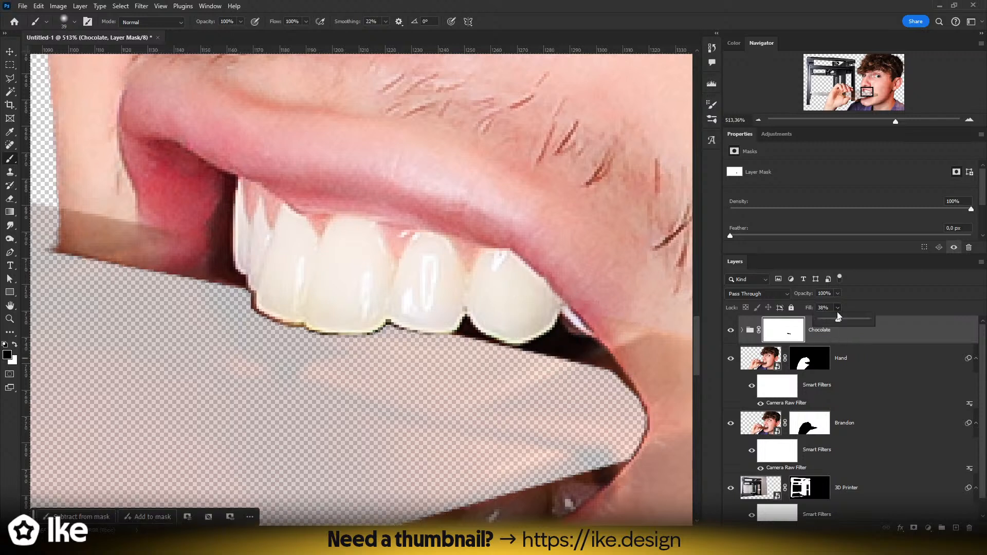
pyautogui.moveTo(838, 317); pyautogui.dragTo(868, 319)
pyautogui.click(11, 54)
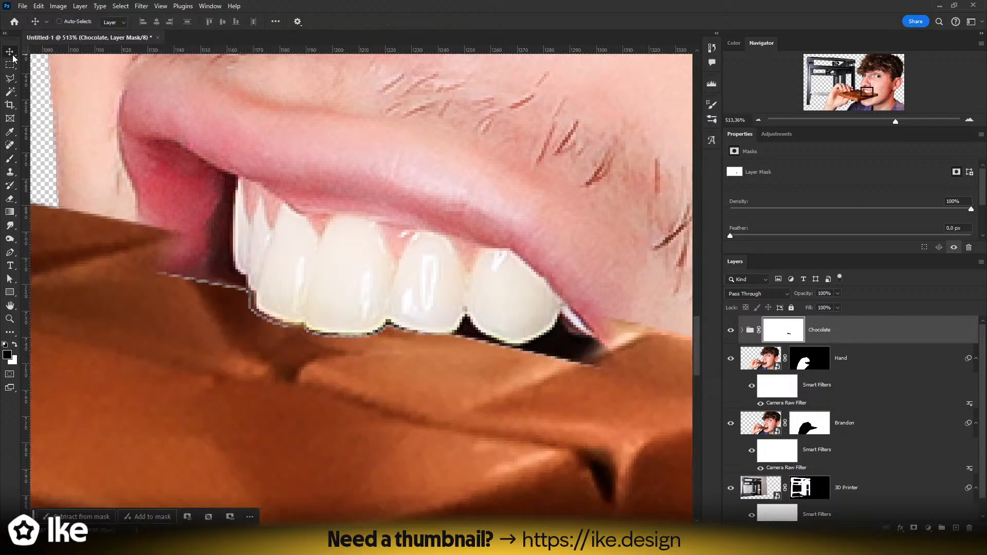
# - Restore the chocolate's upper edge beside the leftmost teeth by brushing on the Chocolate group's mask
pyautogui.press('b')
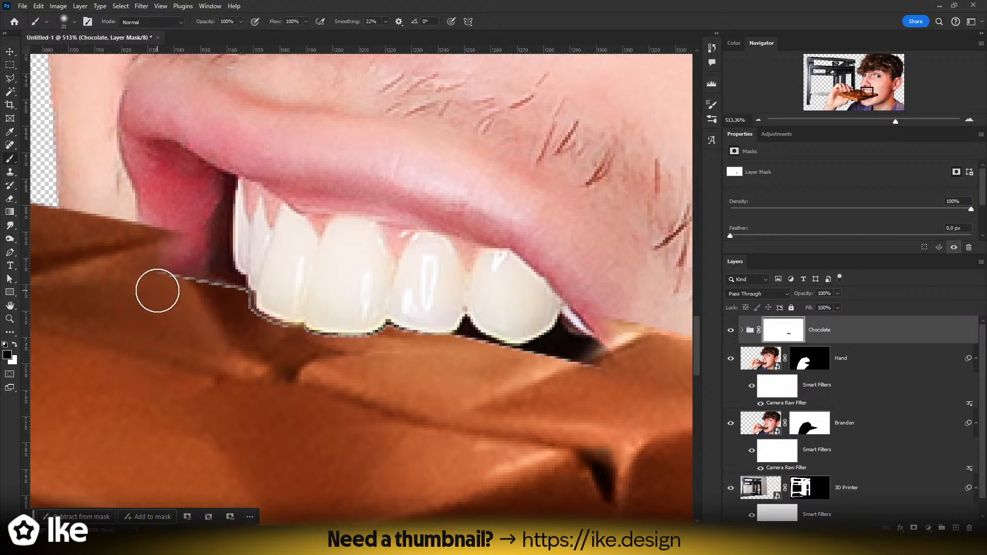
pyautogui.press('x')
pyautogui.press('x')
pyautogui.moveTo(160, 273)
pyautogui.mouseDown()
pyautogui.moveTo(172, 326)
pyautogui.moveTo(145, 326)
pyautogui.mouseUp()
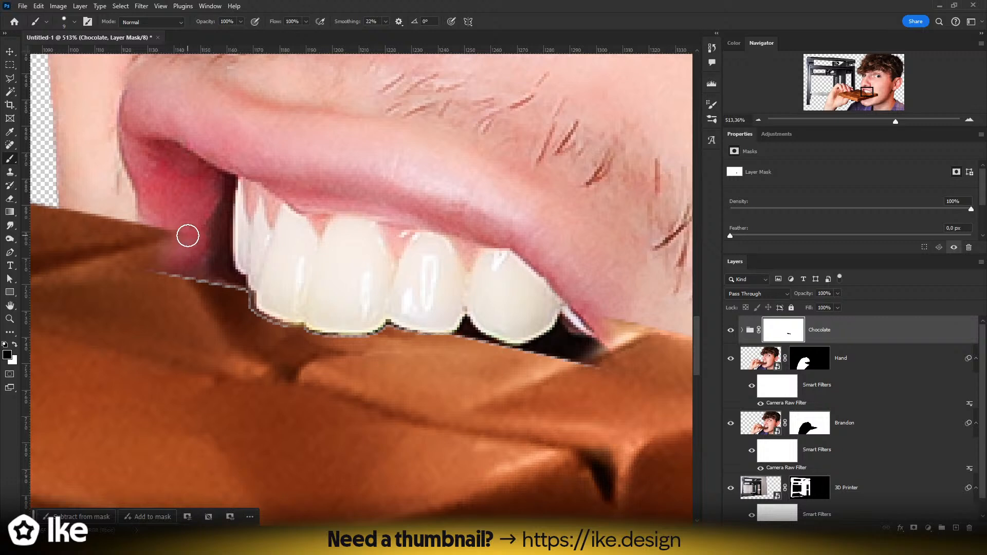
pyautogui.moveTo(188, 235); pyautogui.dragTo(209, 236)
pyautogui.moveTo(171, 276)
pyautogui.mouseDown()
pyautogui.moveTo(176, 282)
pyautogui.moveTo(169, 244)
pyautogui.moveTo(176, 269)
pyautogui.moveTo(194, 246)
pyautogui.moveTo(212, 295)
pyautogui.moveTo(248, 276)
pyautogui.mouseUp()
pyautogui.hotkey('ctrl', 'z')
pyautogui.press('x')
# - Paint white on the Chocolate group's mask with a soft brush of about 4 px to close the gaps beneath the teeth
pyautogui.press('z')
pyautogui.moveTo(295, 298)
pyautogui.mouseDown()
pyautogui.moveTo(207, 295)
pyautogui.moveTo(219, 295)
pyautogui.moveTo(331, 4)
pyautogui.mouseUp()
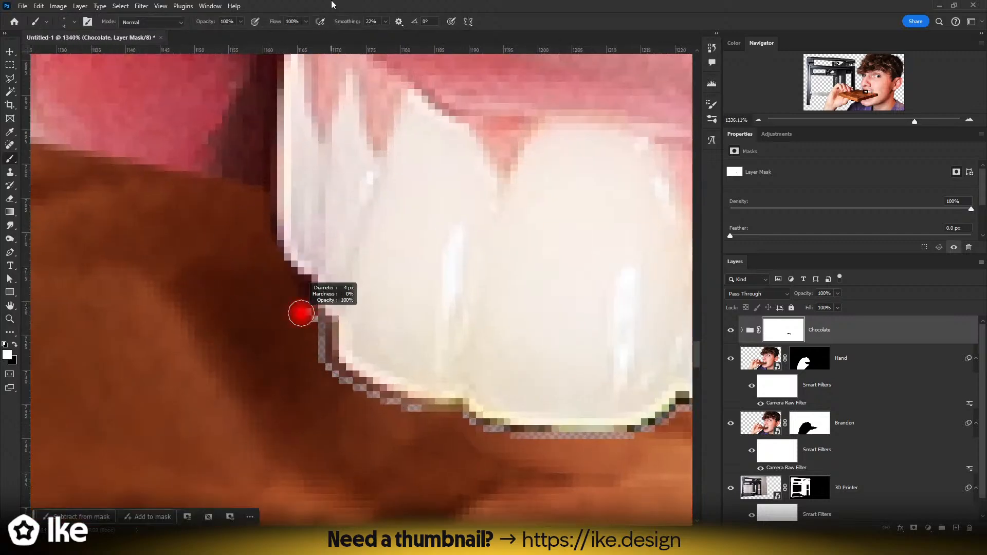
pyautogui.moveTo(300, 325); pyautogui.dragTo(308, 329)
pyautogui.moveTo(284, 296)
pyautogui.mouseDown()
pyautogui.moveTo(311, 326)
pyautogui.moveTo(320, 361)
pyautogui.moveTo(316, 327)
pyautogui.moveTo(344, 390)
pyautogui.moveTo(414, 416)
pyautogui.mouseUp()
pyautogui.moveTo(480, 437)
pyautogui.mouseDown()
pyautogui.moveTo(279, 319)
pyautogui.moveTo(434, 326)
pyautogui.moveTo(233, 295)
pyautogui.moveTo(397, 323)
pyautogui.moveTo(480, 302)
pyautogui.moveTo(186, 330)
pyautogui.moveTo(326, 348)
pyautogui.moveTo(272, 341)
pyautogui.moveTo(372, 335)
pyautogui.moveTo(389, 347)
pyautogui.moveTo(268, 317)
pyautogui.moveTo(262, 286)
pyautogui.moveTo(486, 355)
pyautogui.moveTo(290, 321)
pyautogui.mouseUp()
pyautogui.moveTo(365, 339)
pyautogui.mouseDown()
pyautogui.moveTo(487, 335)
pyautogui.moveTo(307, 332)
pyautogui.moveTo(344, 328)
pyautogui.moveTo(396, 276)
pyautogui.mouseUp()
pyautogui.keyDown('alt'); pyautogui.rightClick(329, 341); pyautogui.keyUp('alt')
pyautogui.press('z')
pyautogui.moveTo(375, 299)
pyautogui.mouseDown()
pyautogui.moveTo(262, 301)
pyautogui.moveTo(401, 303)
pyautogui.moveTo(370, 290)
pyautogui.mouseUp()
# - Unlink the Chocolate group from its layer mask and make the group itself active for moving
pyautogui.click(12, 52)
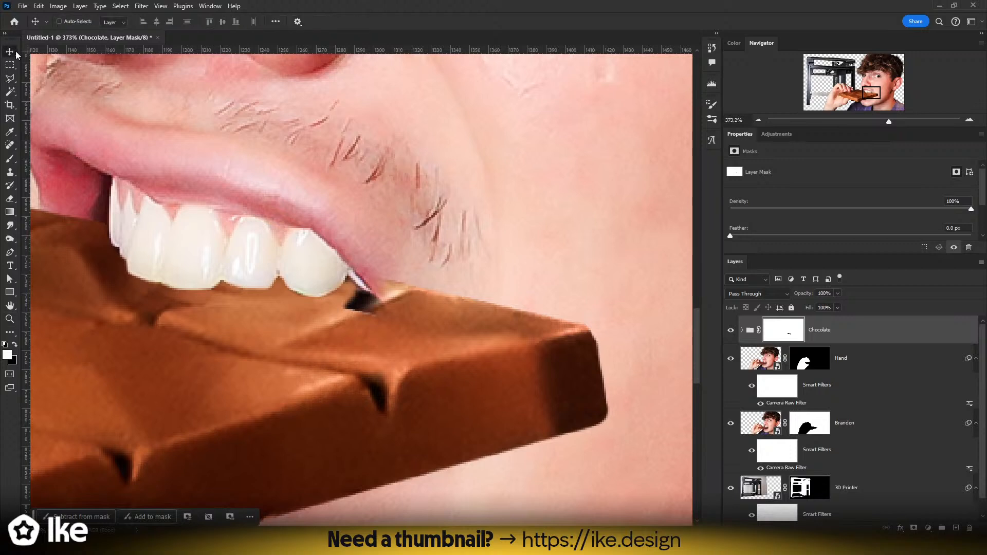
pyautogui.click(825, 338)
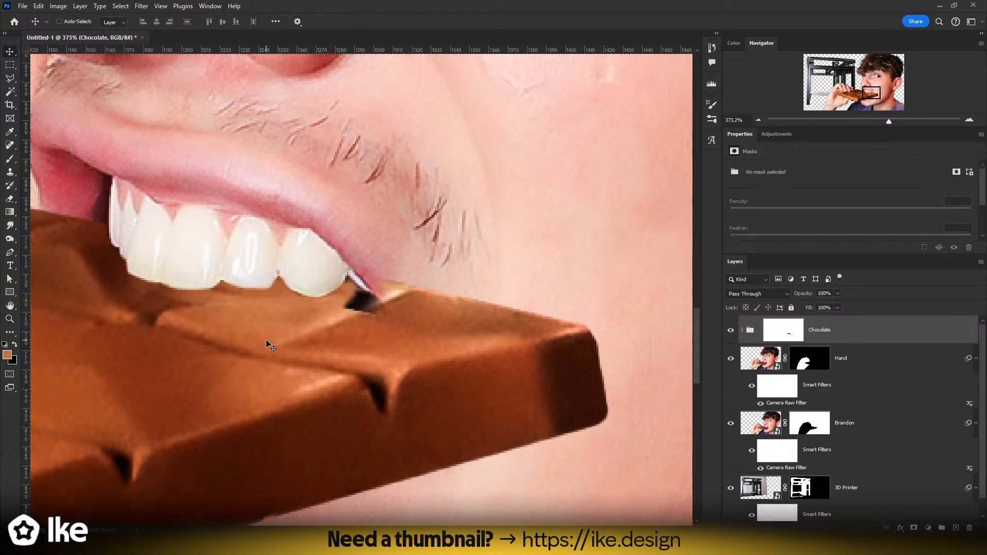
# - Try to shift the whole Chocolate group down and to the left independently of its mask
pyautogui.moveTo(275, 344); pyautogui.dragTo(264, 353)
pyautogui.hotkey('ctrl', 'z')
pyautogui.click(742, 330)
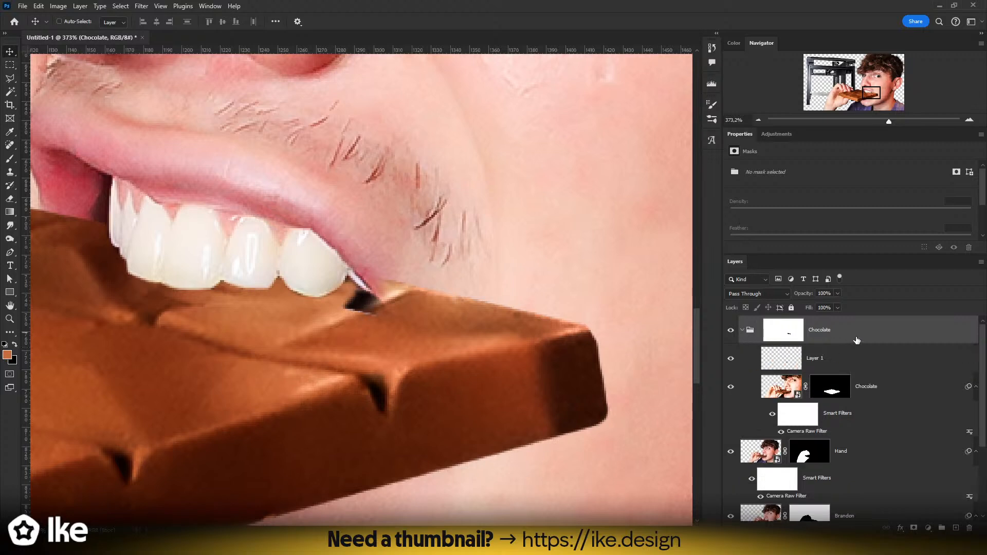
pyautogui.moveTo(452, 358); pyautogui.dragTo(435, 377)
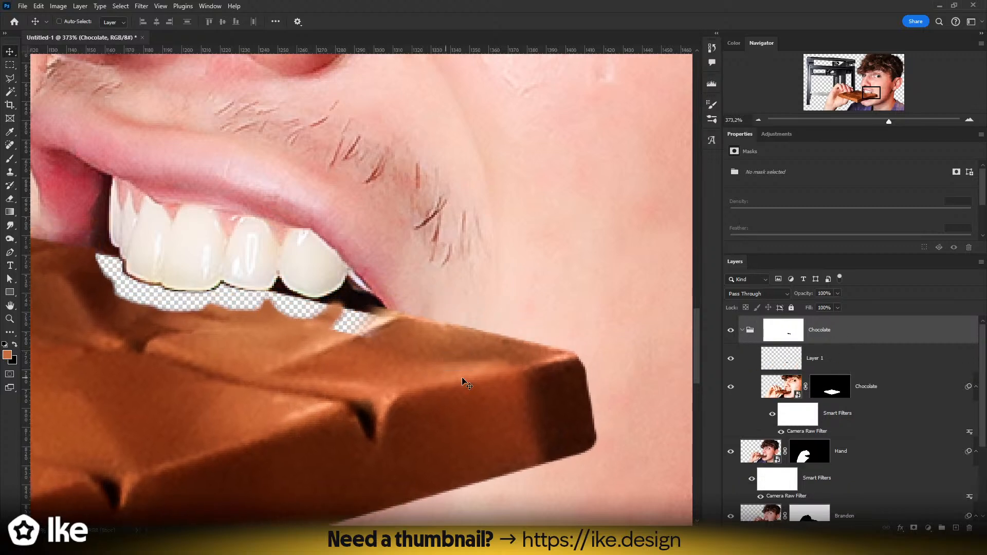
pyautogui.hotkey('ctrl', 'z')
# - Select Layer 1 and the Chocolate layer inside the group and shift them together about 23 px left beneath the teeth
pyautogui.click(831, 386)
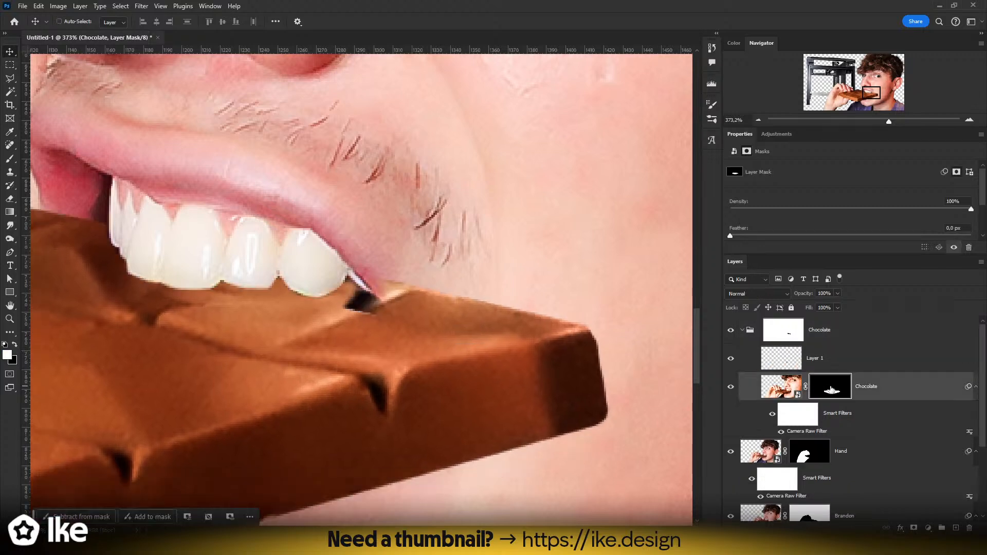
pyautogui.click(820, 359)
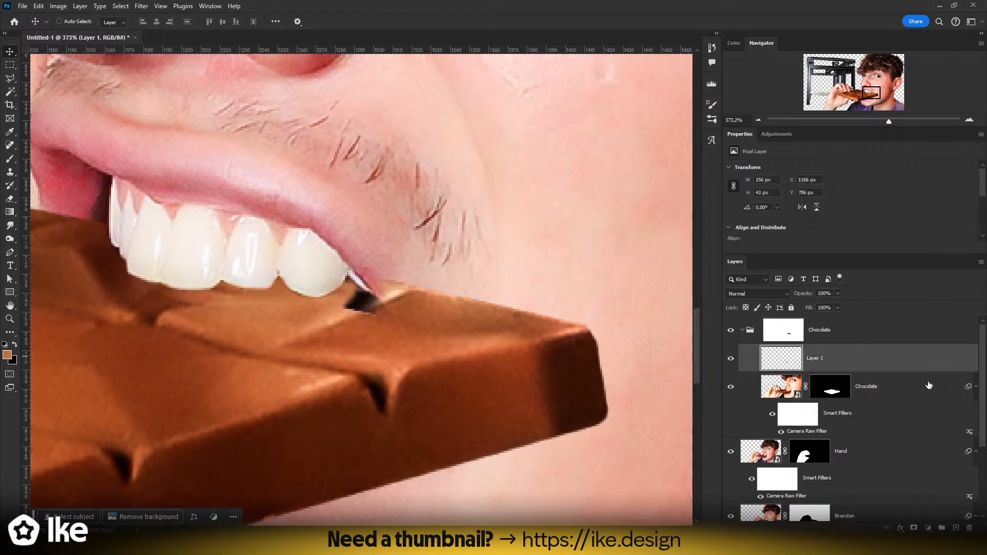
pyautogui.keyDown('shift'); pyautogui.click(896, 381); pyautogui.keyUp('shift')
pyautogui.moveTo(369, 323); pyautogui.dragTo(351, 361)
pyautogui.press('z')
pyautogui.moveTo(216, 328); pyautogui.dragTo(383, 302)
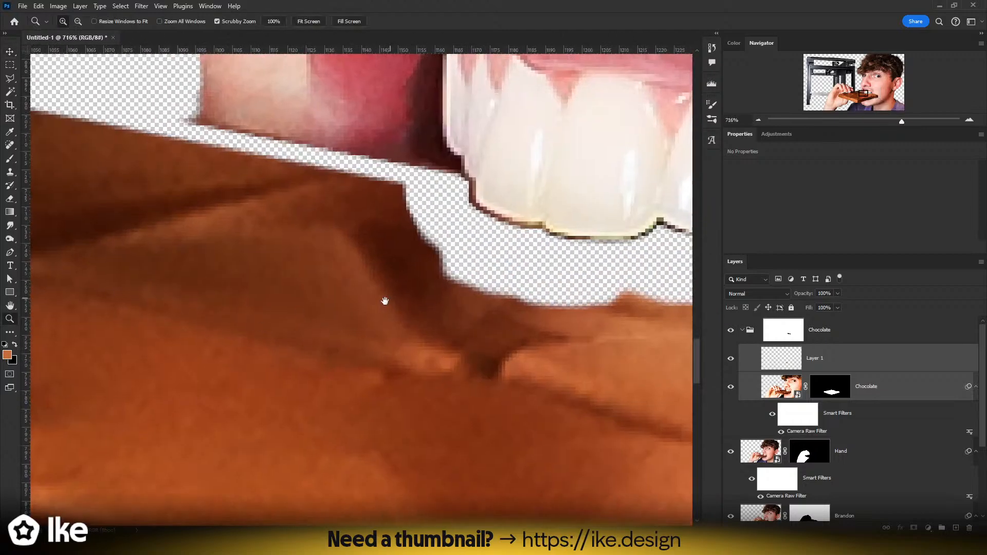
pyautogui.press('v')
pyautogui.moveTo(343, 367); pyautogui.dragTo(328, 333)
pyautogui.press('space')
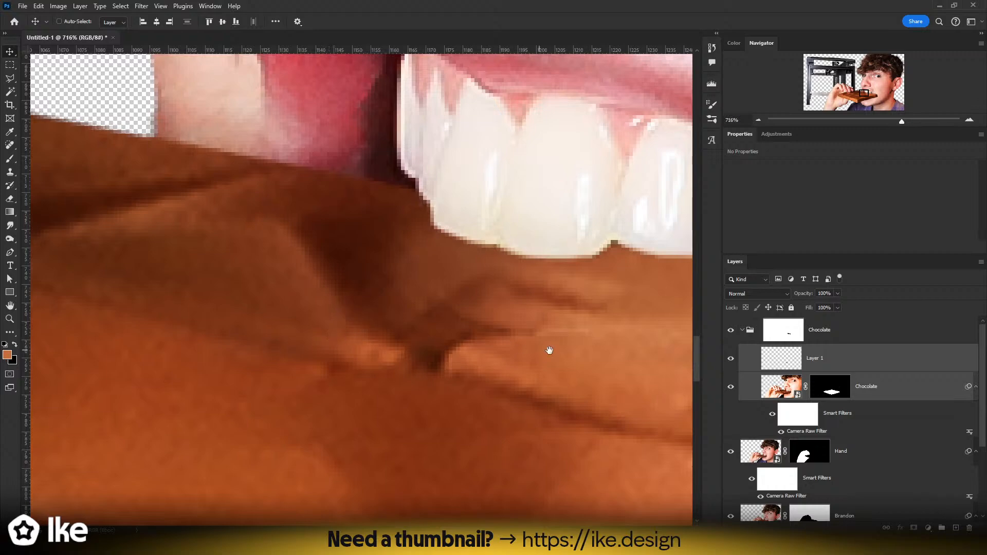
pyautogui.moveTo(548, 350); pyautogui.dragTo(256, 359)
pyautogui.press('z')
pyautogui.moveTo(505, 343); pyautogui.dragTo(477, 345)
pyautogui.press('v')
pyautogui.press('z')
pyautogui.moveTo(476, 344); pyautogui.dragTo(524, 337)
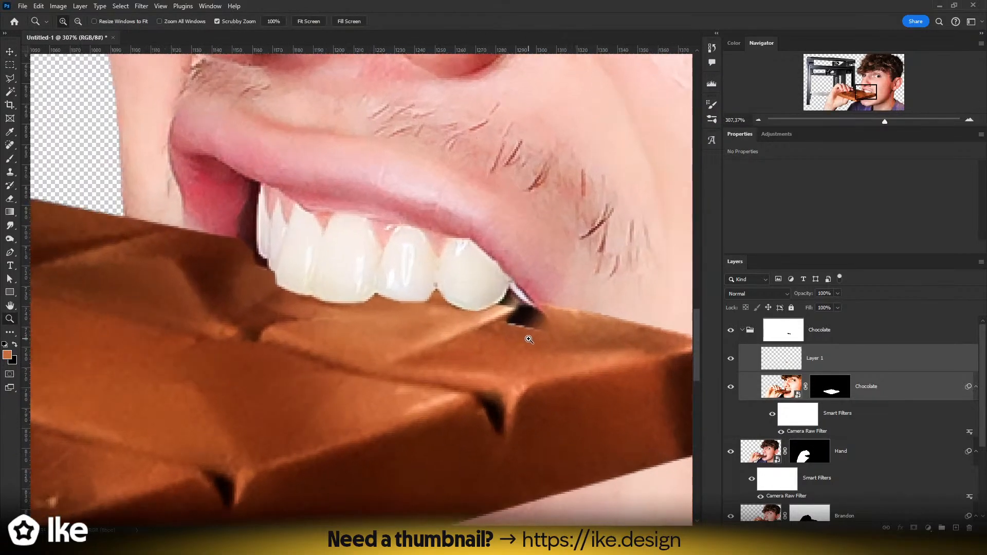
# - Hide and show Layer 1 to check what it contributes beneath the teeth
pyautogui.click(815, 369)
pyautogui.click(732, 359)
pyautogui.click(732, 360)
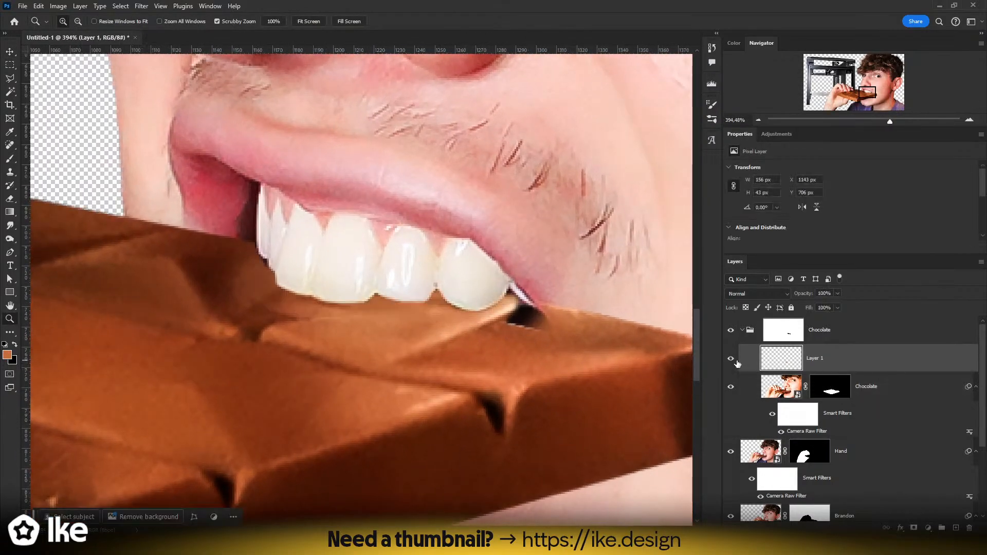
# - Paint white on the Chocolate group's mask to restore the chocolate over the dark gap at the right mouth corner
pyautogui.moveTo(487, 342); pyautogui.dragTo(471, 342)
pyautogui.moveTo(545, 330); pyautogui.dragTo(587, 316)
pyautogui.click(794, 336)
pyautogui.press('b')
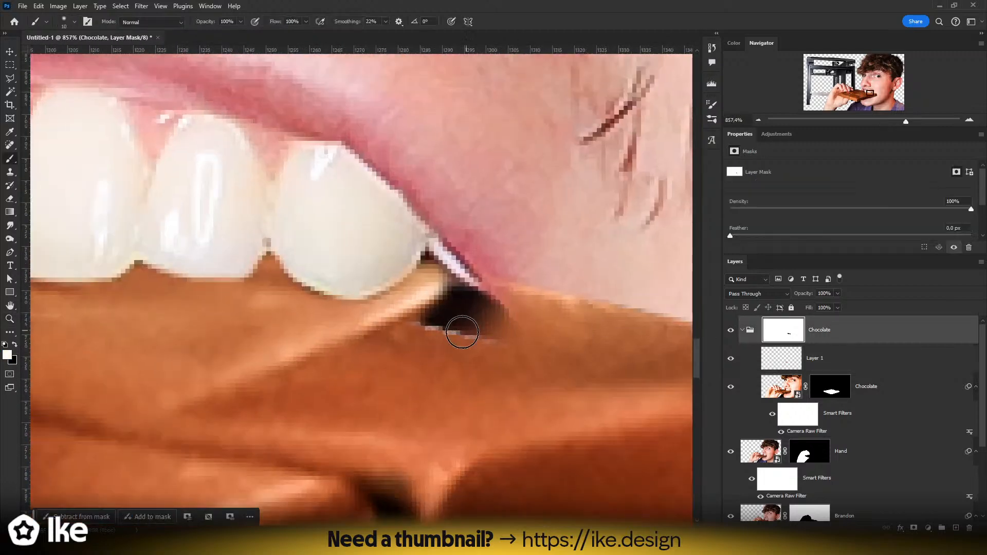
pyautogui.moveTo(460, 328)
pyautogui.mouseDown()
pyautogui.moveTo(415, 322)
pyautogui.moveTo(468, 304)
pyautogui.moveTo(453, 295)
pyautogui.moveTo(534, 354)
pyautogui.moveTo(427, 326)
pyautogui.mouseUp()
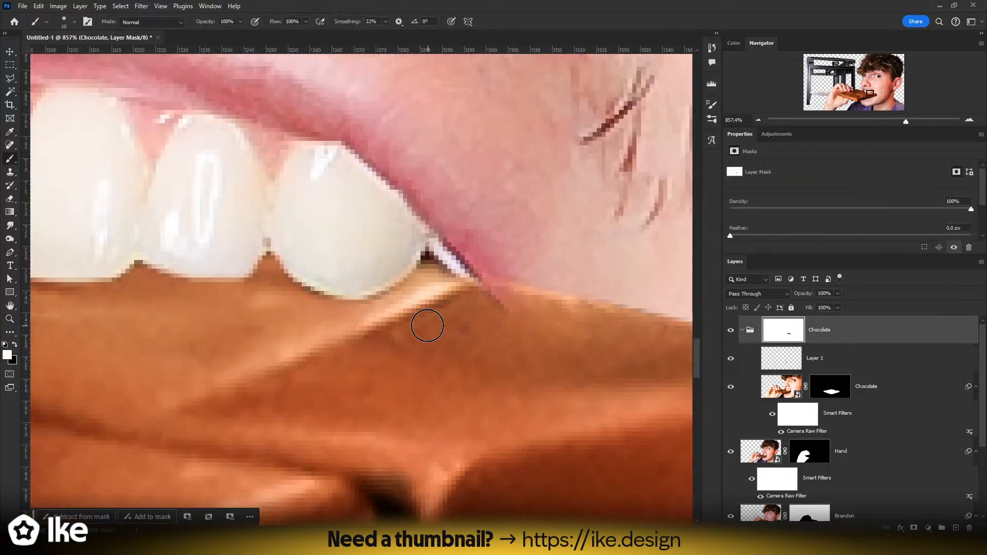
pyautogui.keyDown('alt'); pyautogui.rightClick(483, 335); pyautogui.keyUp('alt')
pyautogui.click(486, 339)
# - Add a new empty layer above Layer 1 in the Chocolate group and rename Layer 1 as "Chocolate below teeth"
pyautogui.press('z')
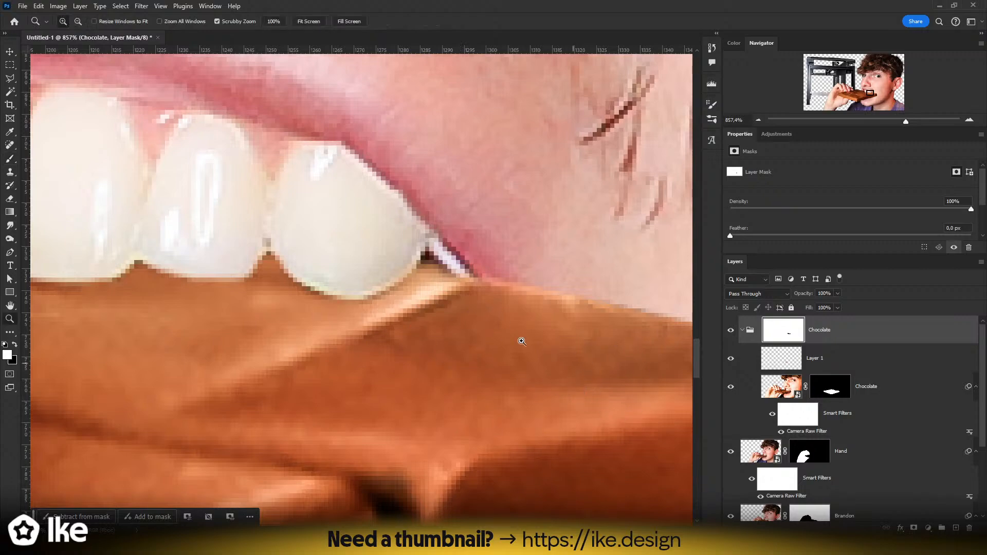
pyautogui.moveTo(518, 339); pyautogui.dragTo(504, 344)
pyautogui.hotkey('ctrl', '0')
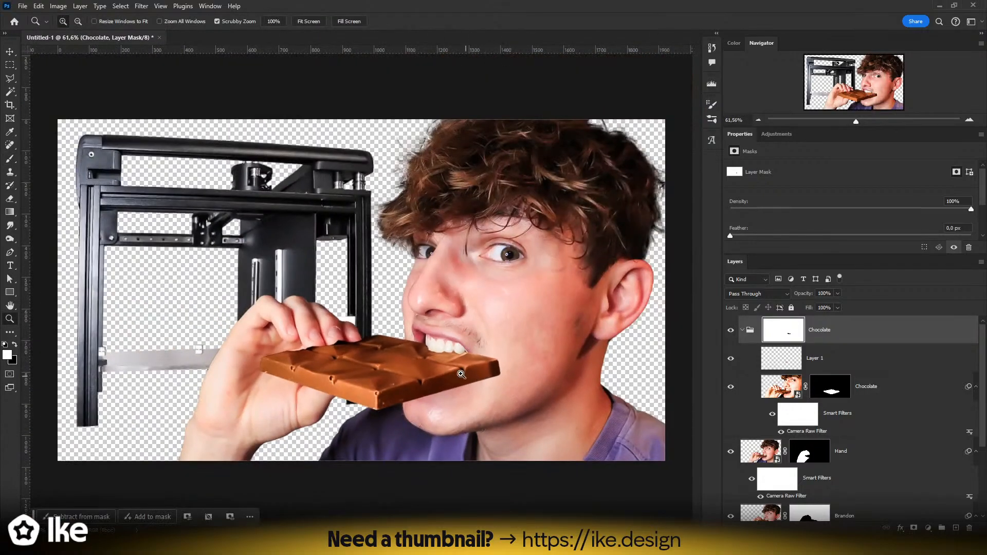
pyautogui.moveTo(461, 374); pyautogui.dragTo(485, 359)
pyautogui.moveTo(409, 365); pyautogui.dragTo(441, 363)
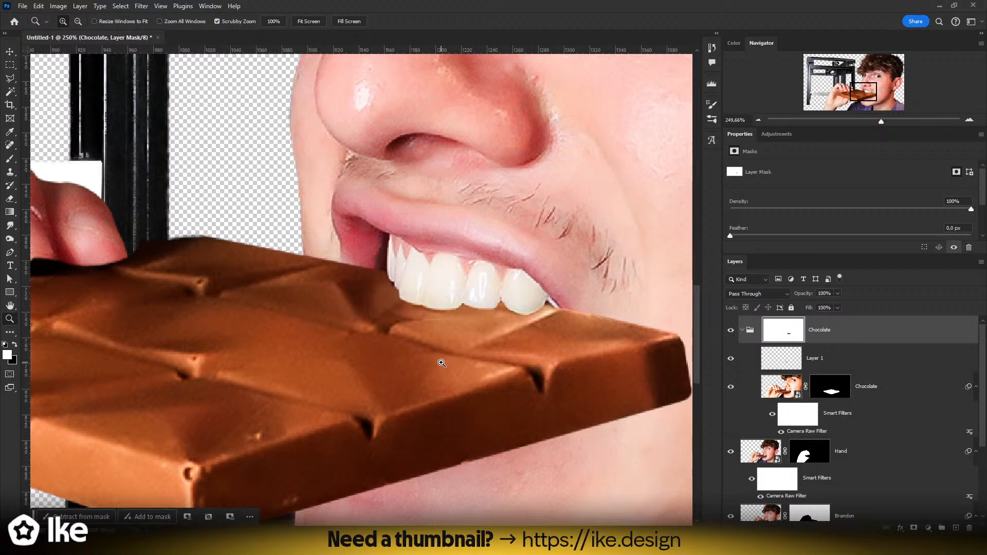
pyautogui.moveTo(441, 363); pyautogui.dragTo(264, 313)
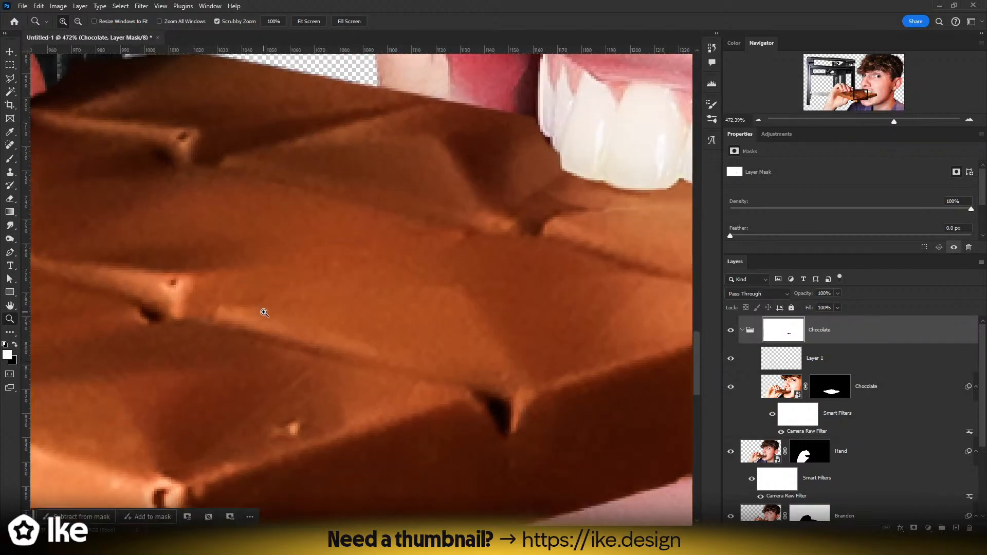
pyautogui.press('b')
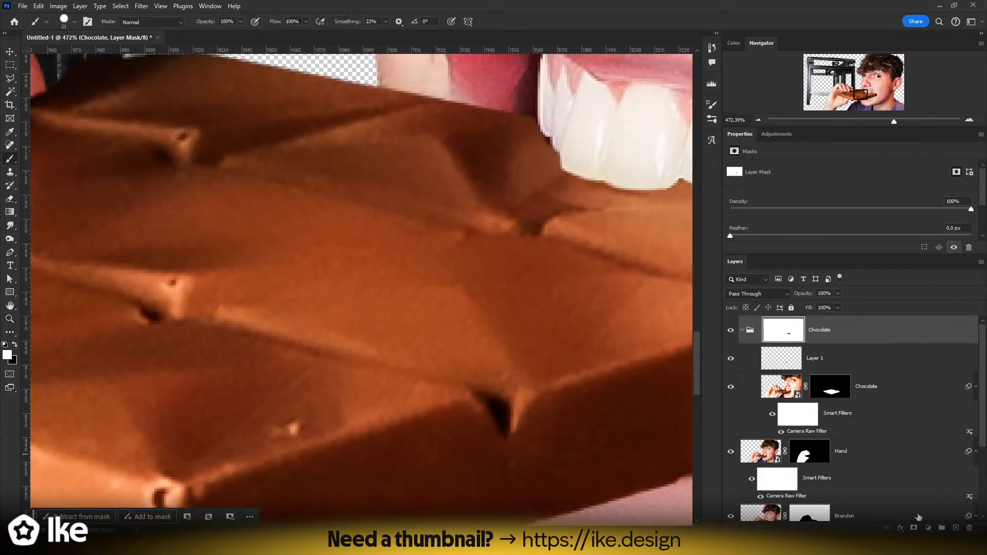
pyautogui.click(869, 358)
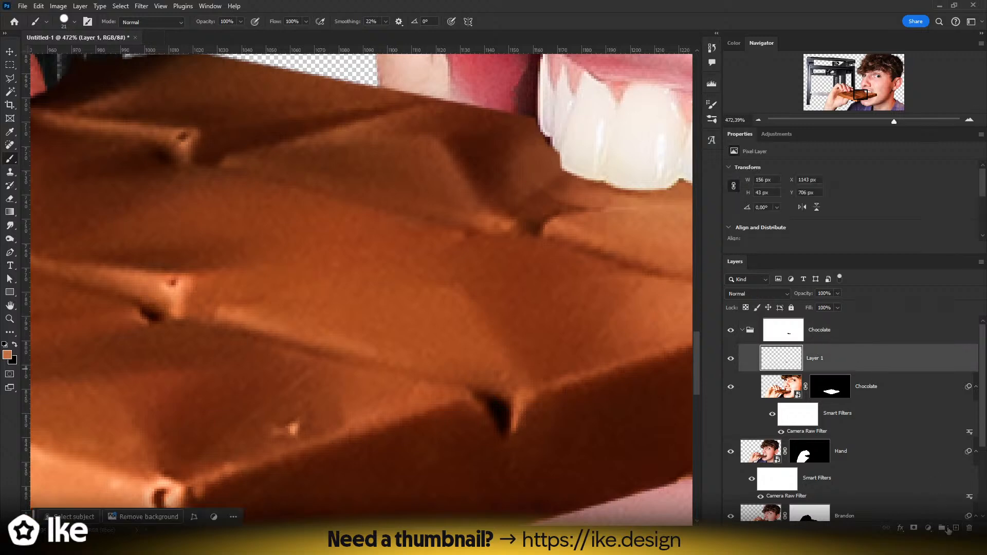
pyautogui.click(957, 529)
pyautogui.doubleClick(820, 386)
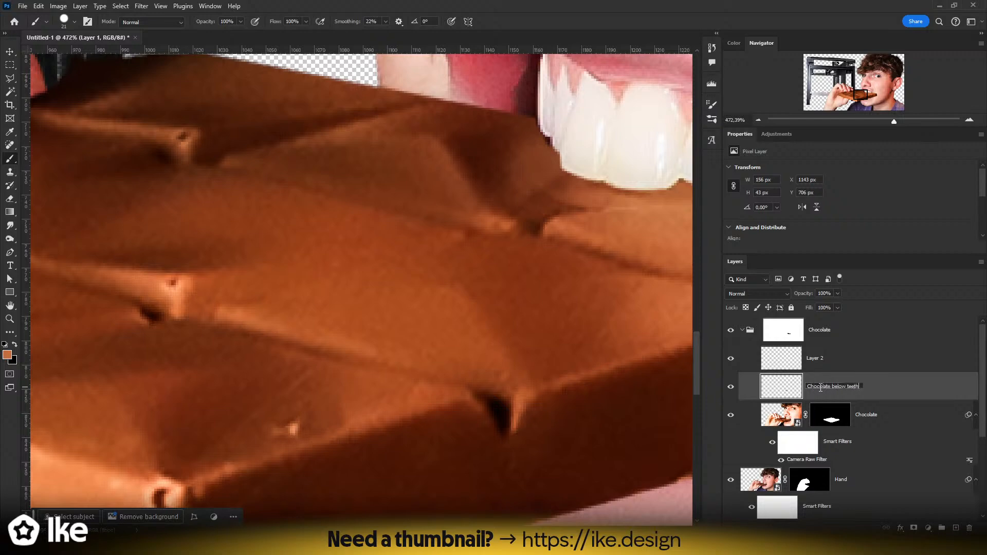
pyautogui.press('Return')
pyautogui.press('z')
pyautogui.moveTo(506, 279); pyautogui.dragTo(417, 279)
pyautogui.moveTo(334, 329); pyautogui.dragTo(404, 353)
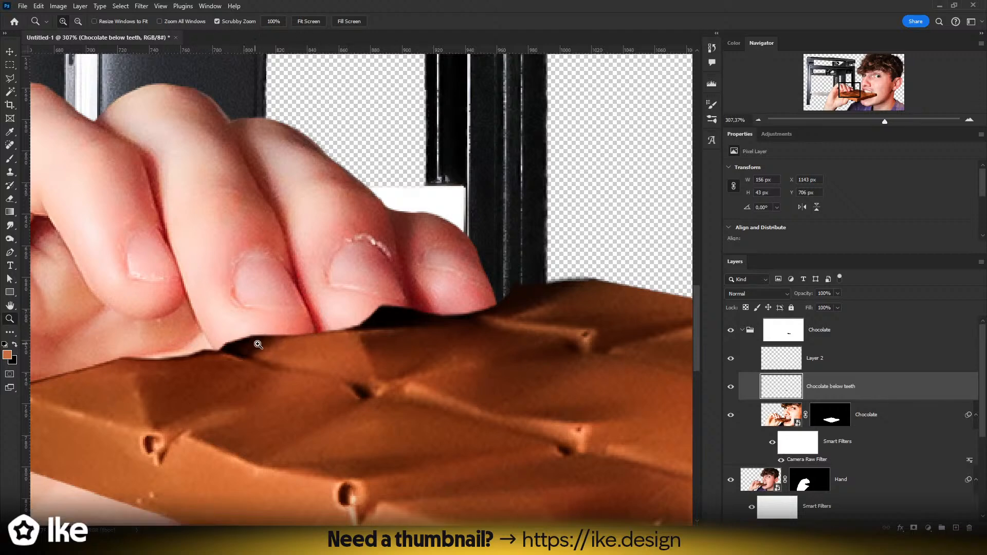
pyautogui.moveTo(258, 345); pyautogui.dragTo(148, 346)
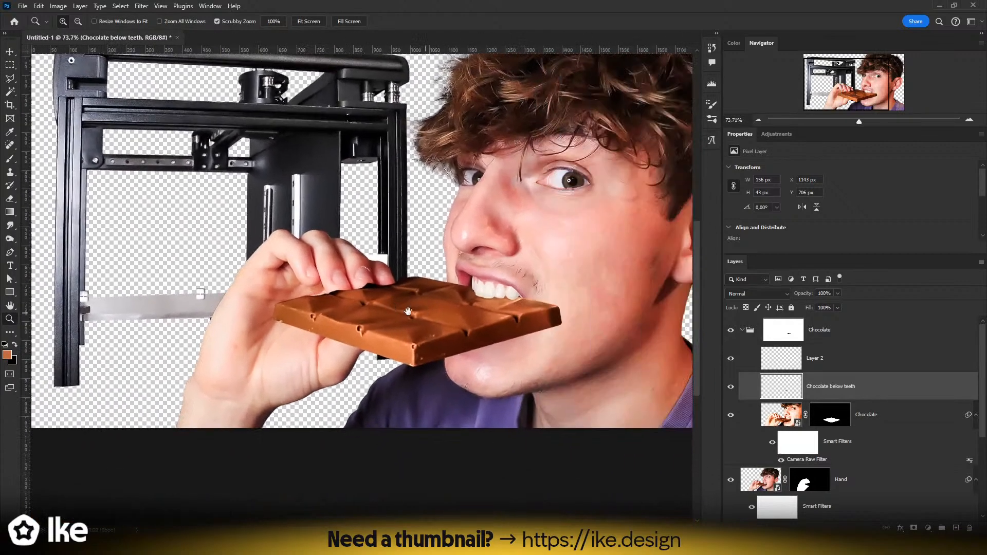
# - Rename Layer 2 in the Chocolate group as "Chocolate bar enhance"
pyautogui.moveTo(408, 312); pyautogui.dragTo(439, 312)
pyautogui.click(10, 52)
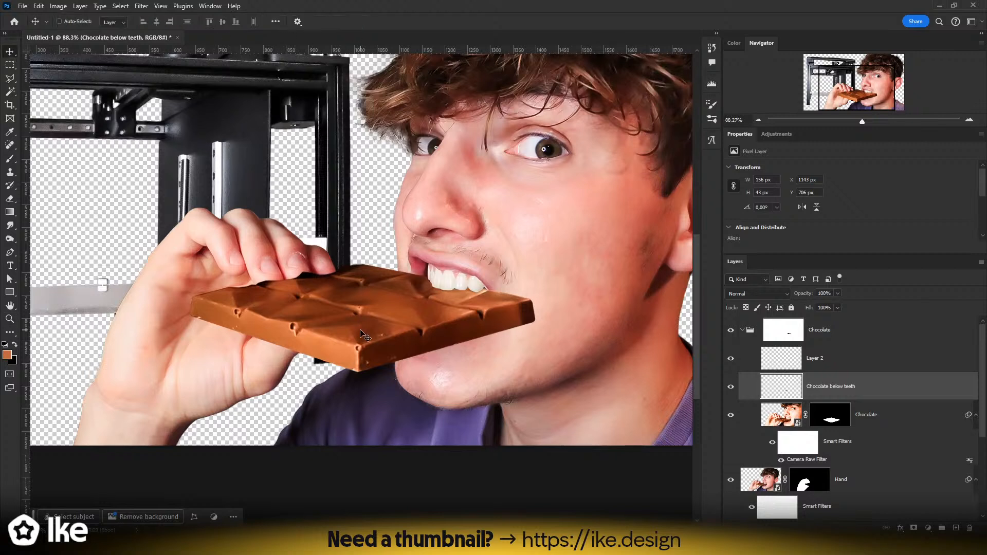
pyautogui.press('z')
pyautogui.moveTo(467, 289); pyautogui.dragTo(367, 303)
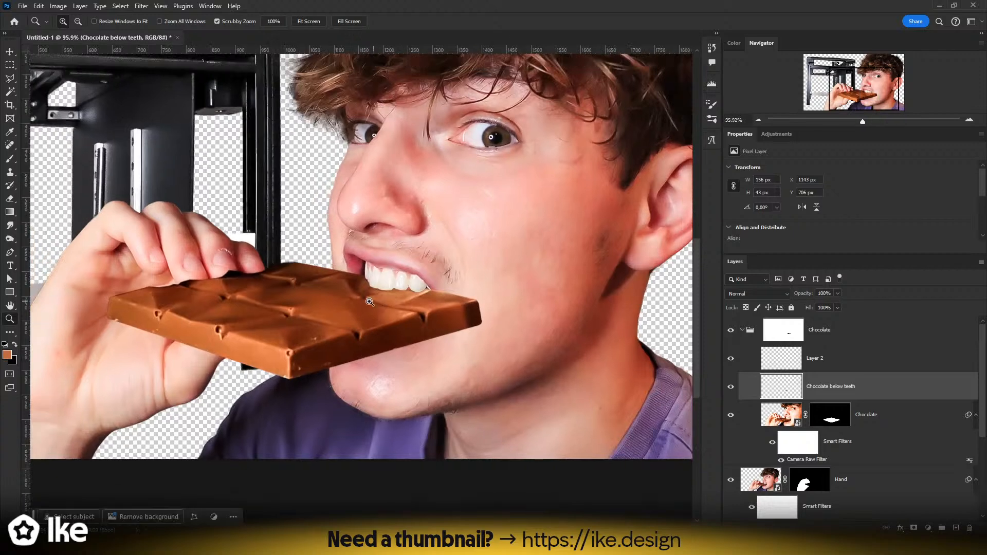
pyautogui.doubleClick(818, 358)
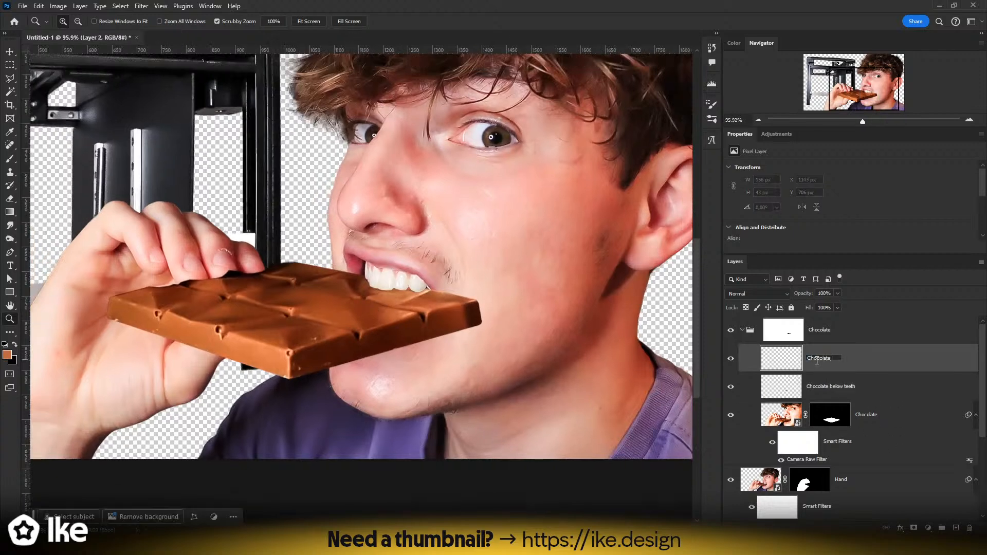
pyautogui.write('Chocolate bar enhance')
pyautogui.press('Return')
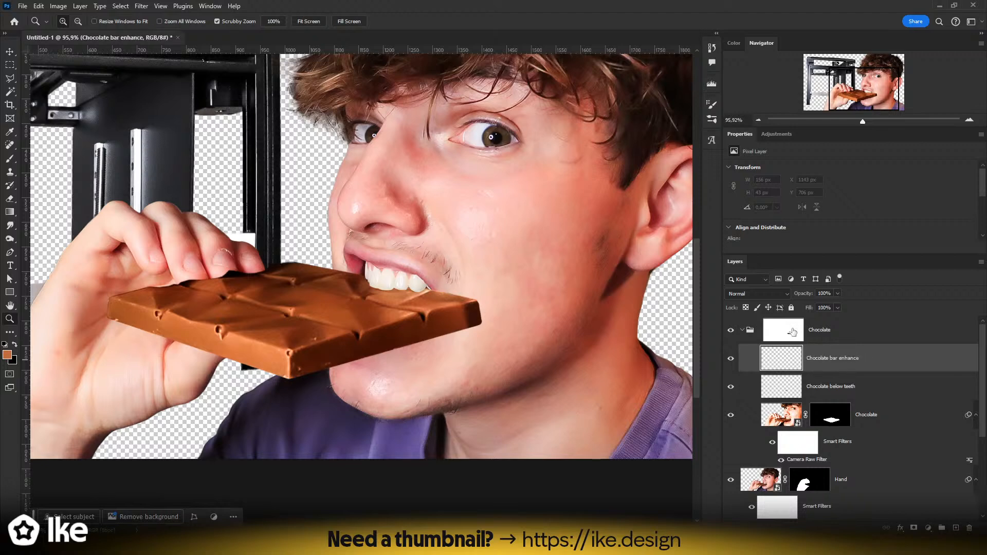
# - Set the Chocolate bar enhance layer's blend mode to Multiply and prepare a tiny soft brush with 24% flow
pyautogui.click(345, 312)
pyautogui.moveTo(346, 312)
pyautogui.mouseDown()
pyautogui.moveTo(240, 313)
pyautogui.moveTo(259, 1)
pyautogui.mouseUp()
pyautogui.press('b')
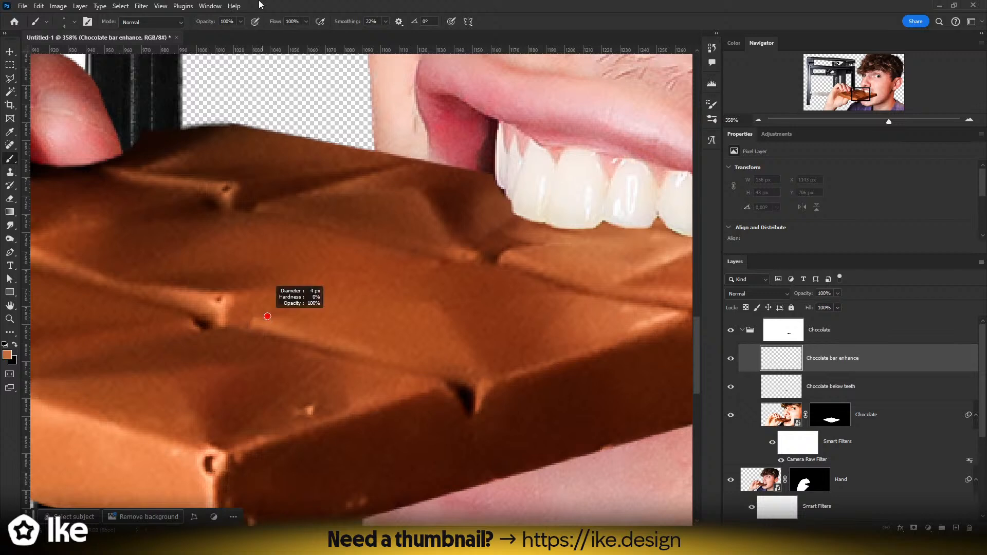
pyautogui.moveTo(261, 323); pyautogui.dragTo(258, 319)
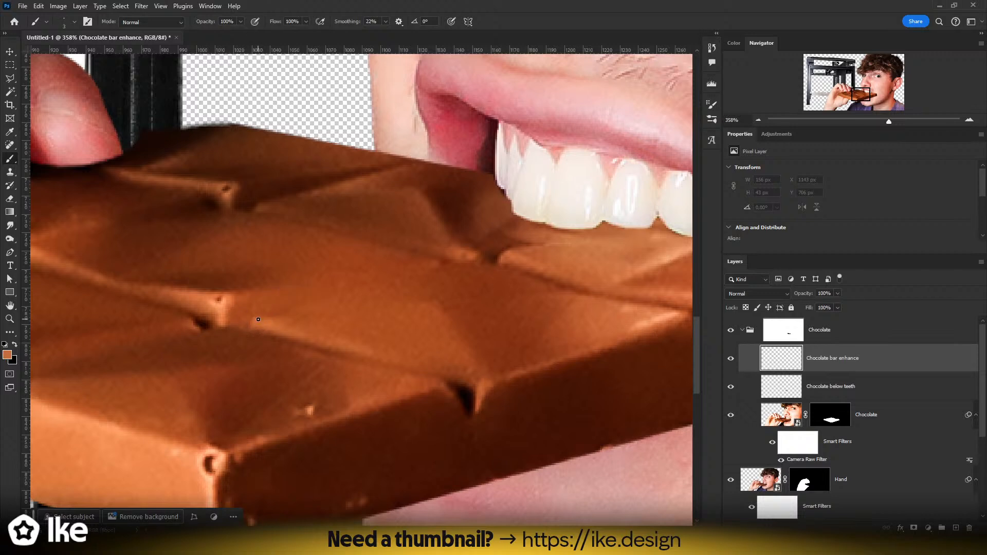
pyautogui.click(761, 295)
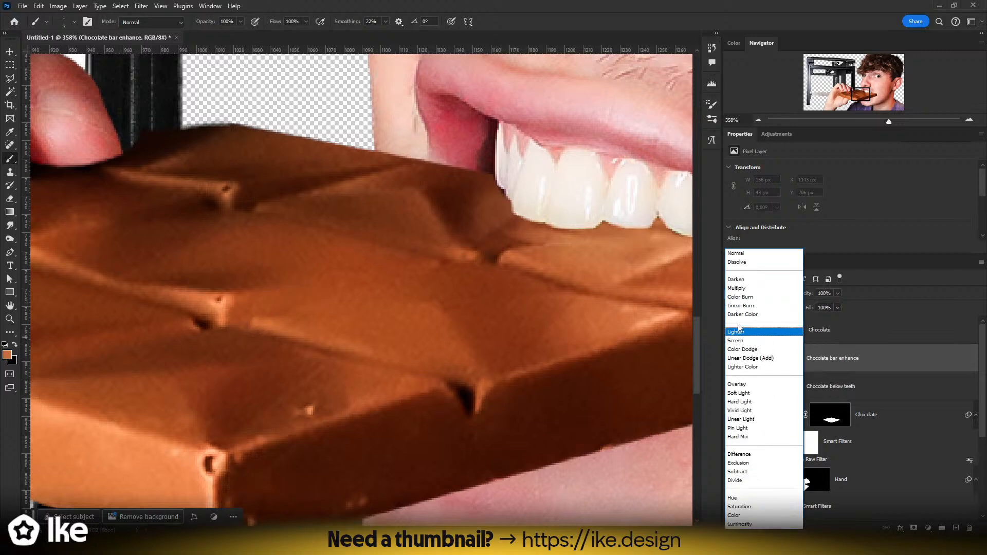
pyautogui.click(740, 297)
pyautogui.moveTo(253, 325); pyautogui.dragTo(334, 294)
pyautogui.click(306, 22)
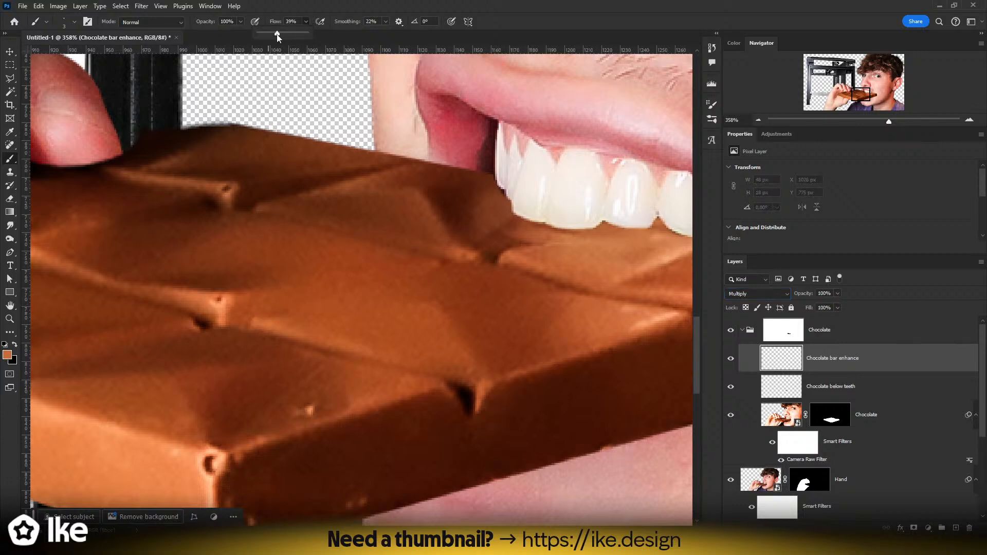
pyautogui.click(384, 5)
# - Paint thin shadow lines along the grooves from the bar's middle notch to the notch beneath the teeth and on to the front edge
pyautogui.moveTo(248, 330); pyautogui.dragTo(261, 317)
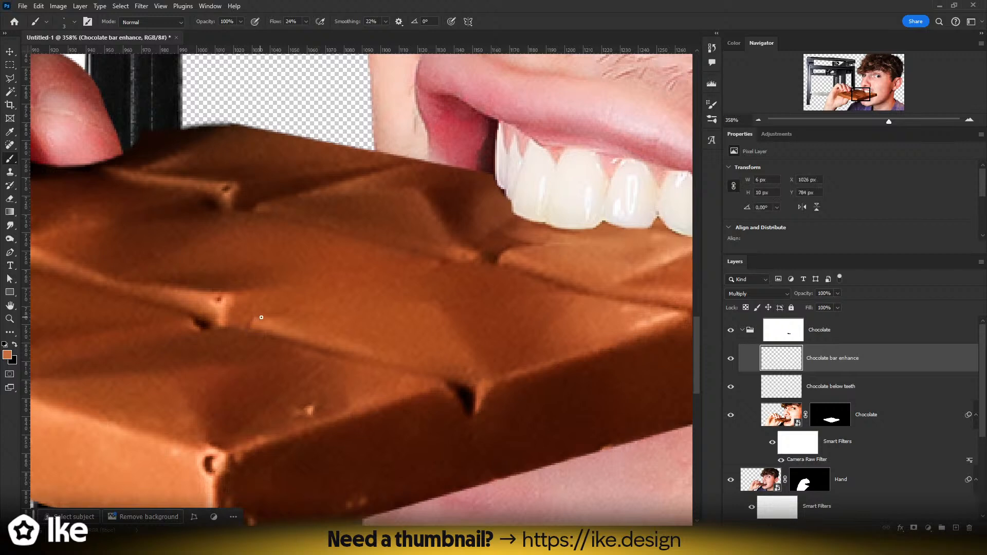
pyautogui.keyDown('shift'); pyautogui.click(465, 261); pyautogui.keyUp('shift')
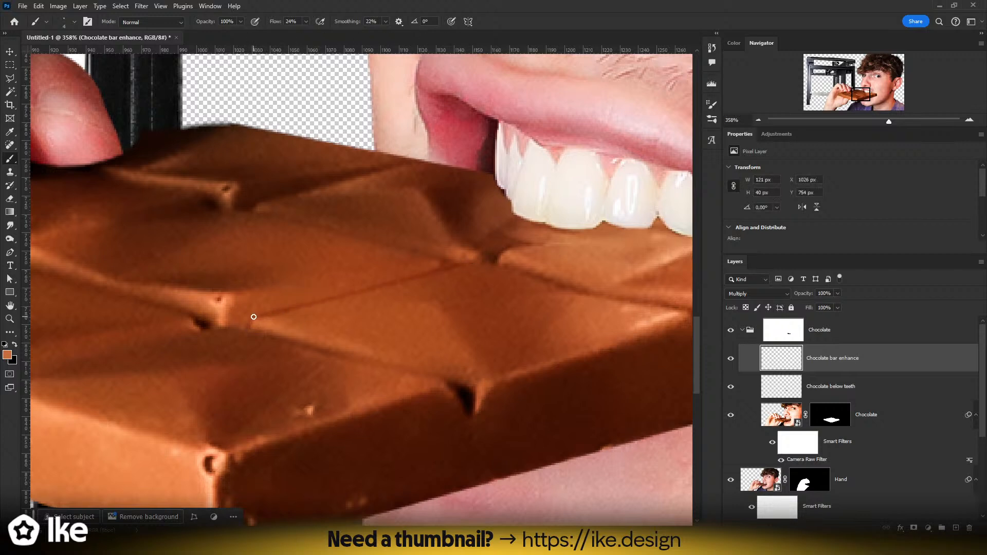
pyautogui.moveTo(253, 316); pyautogui.dragTo(476, 265)
pyautogui.hscroll(3, 523, 274)
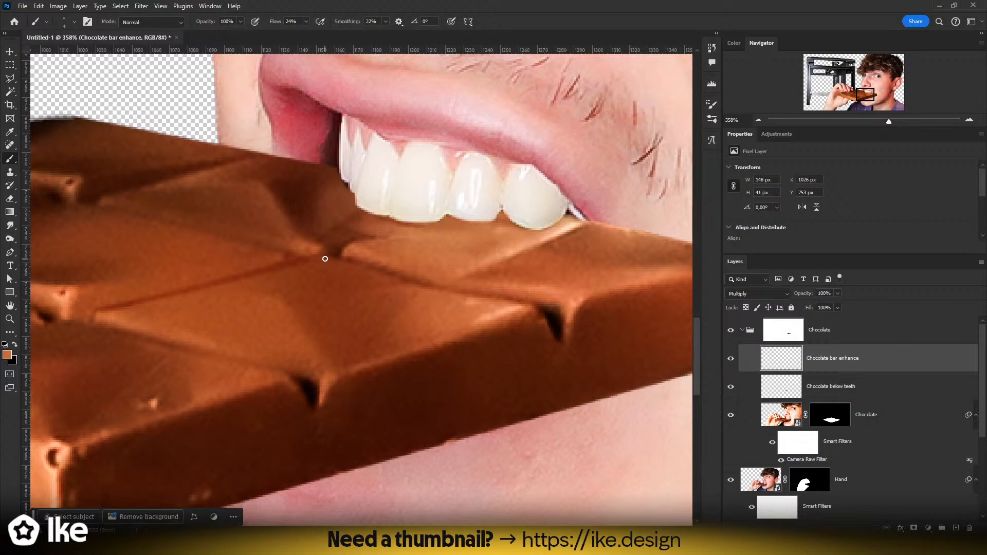
pyautogui.moveTo(532, 306); pyautogui.dragTo(535, 307)
# - Paint a thin shadow line along the groove from the upper notch near the fingers to the notch beneath the teeth
pyautogui.press('z')
pyautogui.moveTo(447, 311)
pyautogui.mouseDown()
pyautogui.moveTo(405, 313)
pyautogui.moveTo(407, 350)
pyautogui.mouseUp()
pyautogui.moveTo(269, 297); pyautogui.dragTo(379, 303)
pyautogui.press('b')
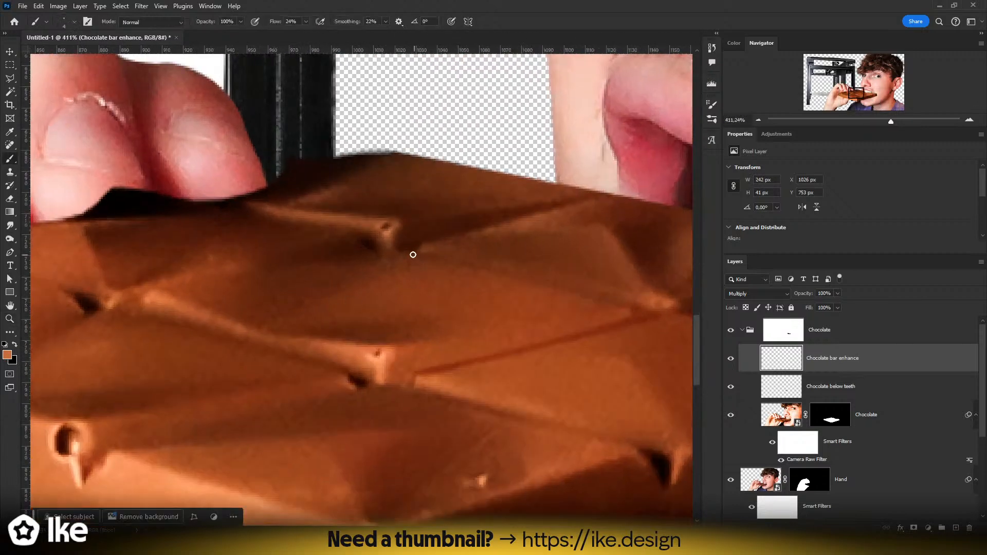
pyautogui.moveTo(636, 301); pyautogui.dragTo(659, 307)
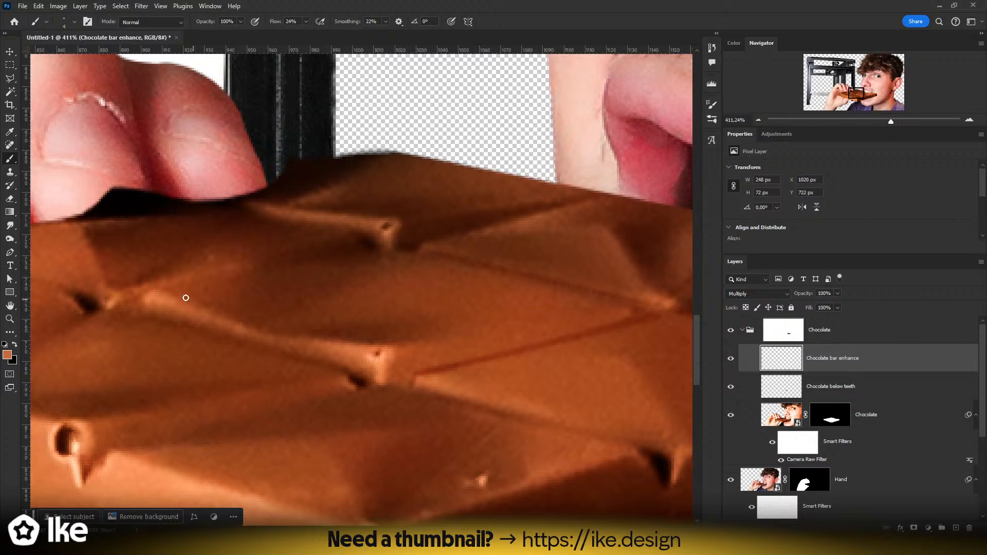
# - Paint thin shadow lines along the groove leading to the middle notch and around that notch, undoing the misplaced strokes beyond it
pyautogui.moveTo(186, 301)
pyautogui.mouseDown()
pyautogui.moveTo(264, 331)
pyautogui.moveTo(392, 345)
pyautogui.moveTo(607, 314)
pyautogui.mouseUp()
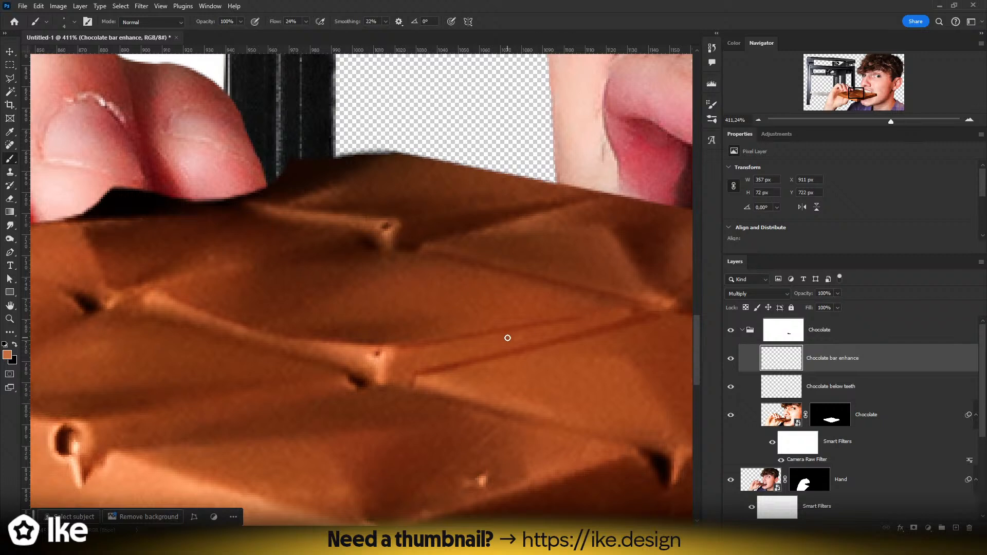
pyautogui.hotkey('ctrl', 'z')
pyautogui.moveTo(407, 347); pyautogui.dragTo(470, 335)
pyautogui.hotkey('ctrl', 'z')
pyautogui.moveTo(401, 347); pyautogui.dragTo(450, 340)
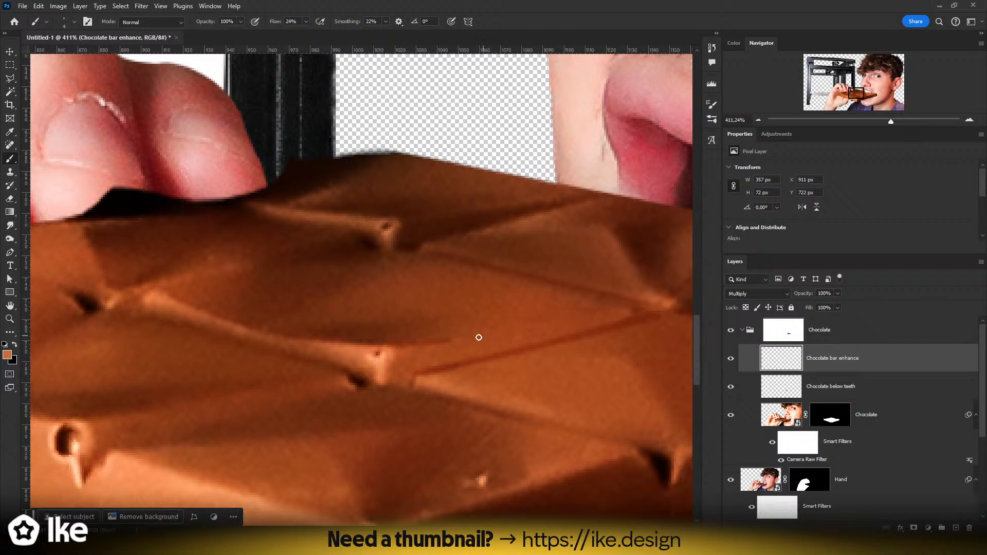
pyautogui.hotkey('ctrl', 'z')
pyautogui.moveTo(387, 382); pyautogui.dragTo(449, 347)
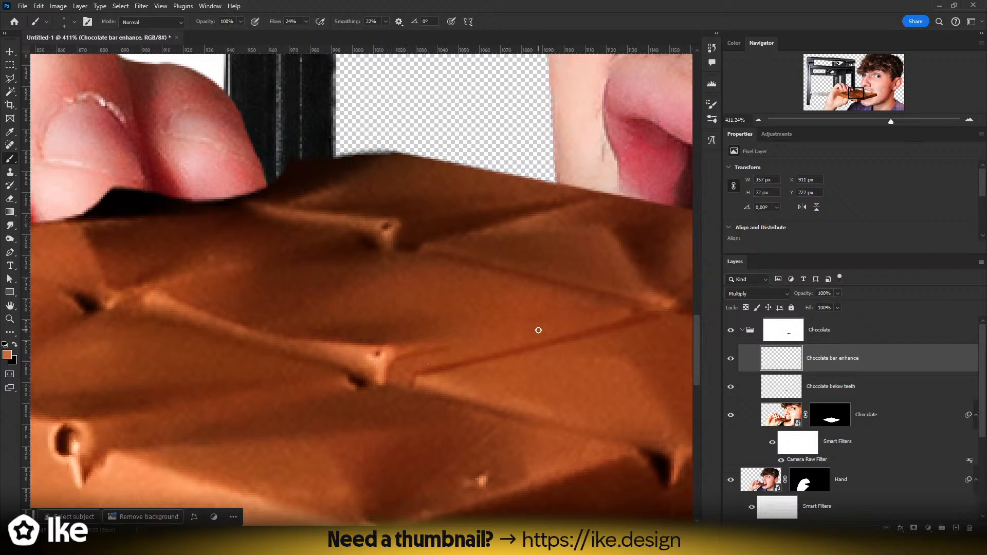
# - Outline the groove between the middle notch and the notch beneath the teeth with the Polygonal Lasso, shade it with a large brush, and deselect
pyautogui.moveTo(452, 391); pyautogui.dragTo(326, 366)
pyautogui.press('z')
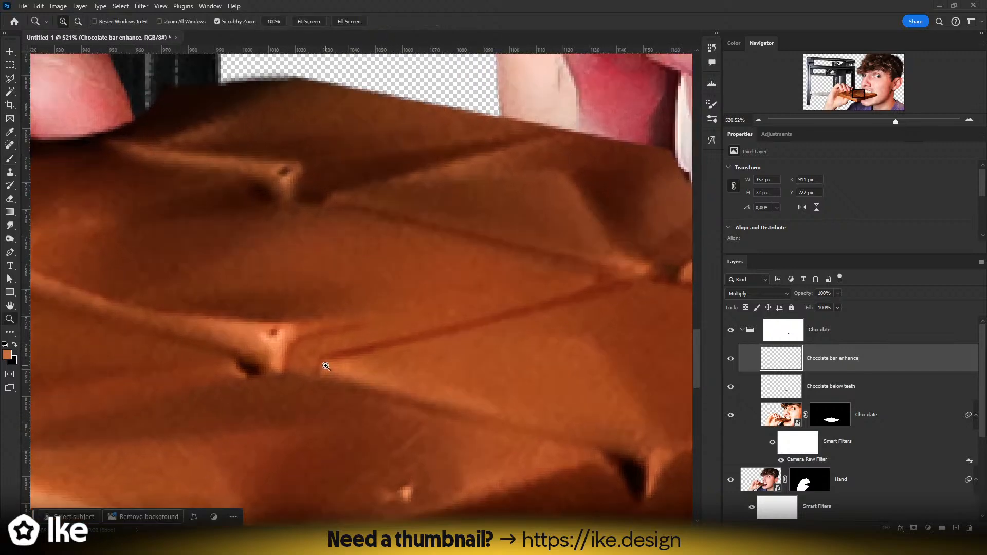
pyautogui.press('l')
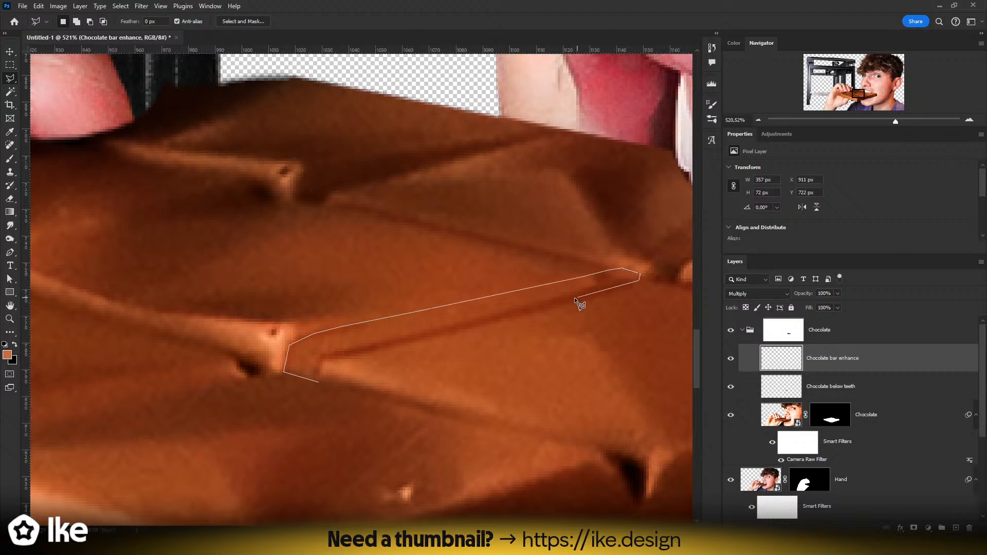
pyautogui.click(319, 382)
pyautogui.press('b')
pyautogui.moveTo(319, 374)
pyautogui.mouseDown()
pyautogui.moveTo(438, 368)
pyautogui.moveTo(411, 339)
pyautogui.mouseUp()
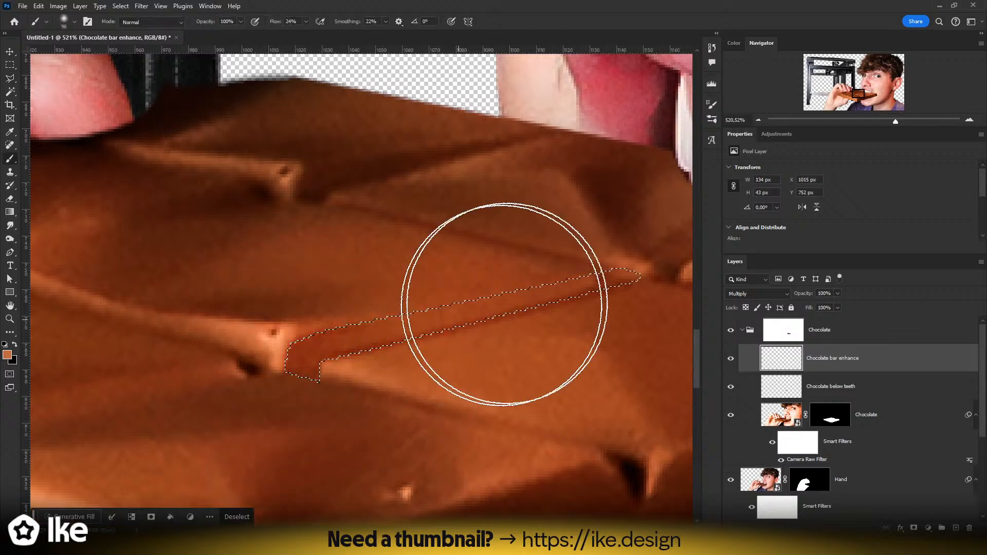
pyautogui.hotkey('ctrl', 'd')
# - Try the Linear Burn blend mode on the Chocolate bar enhance layer
pyautogui.press('z')
pyautogui.hotkey('ctrl', '0')
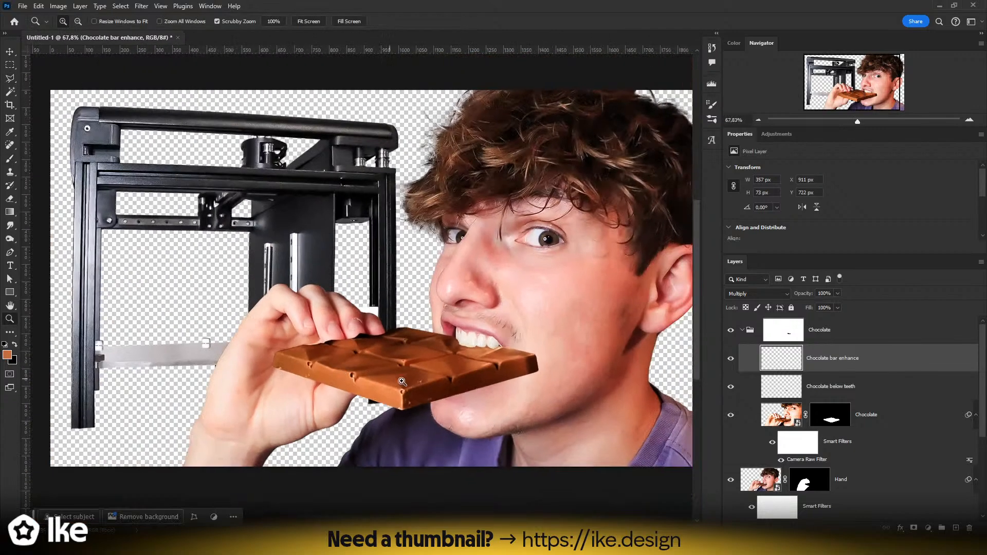
pyautogui.moveTo(430, 377); pyautogui.dragTo(428, 366)
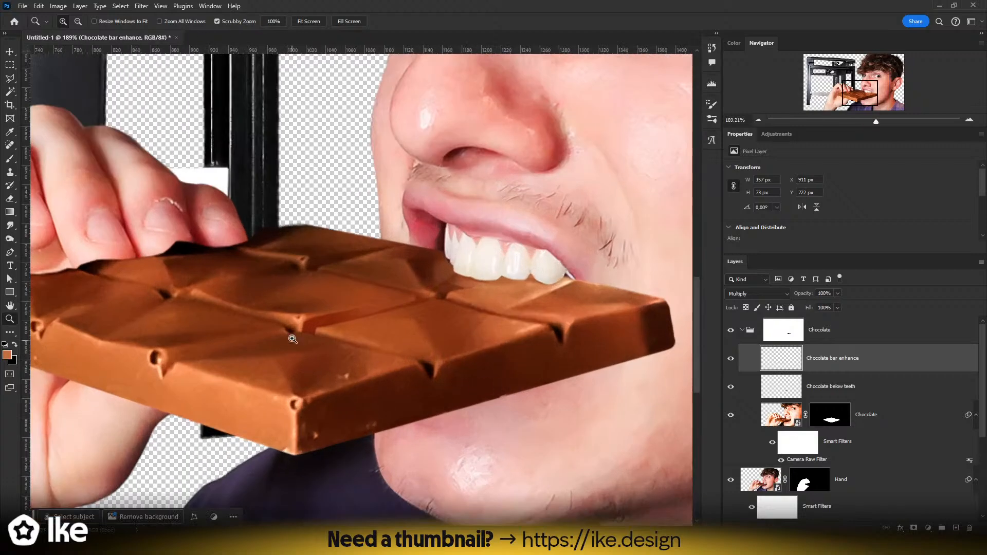
pyautogui.click(761, 293)
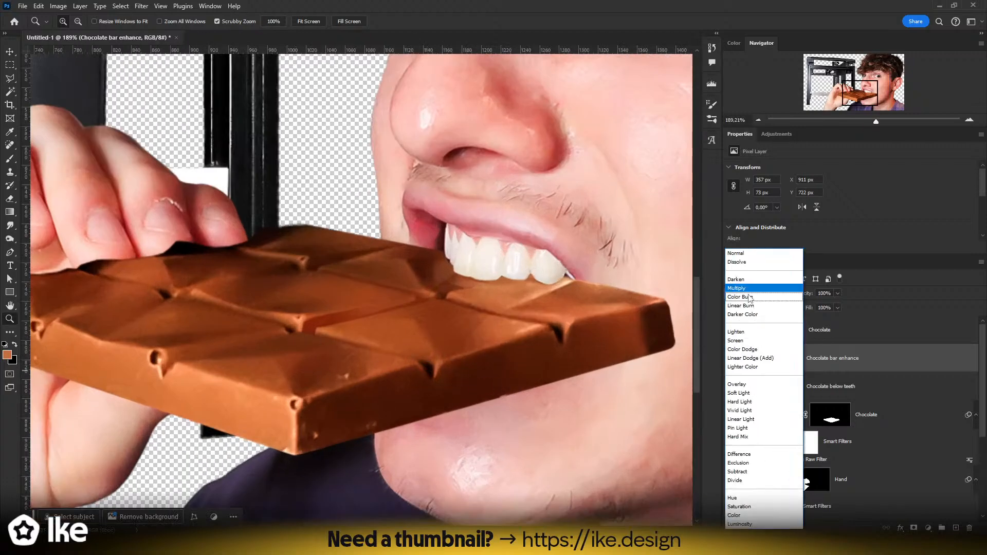
pyautogui.click(747, 307)
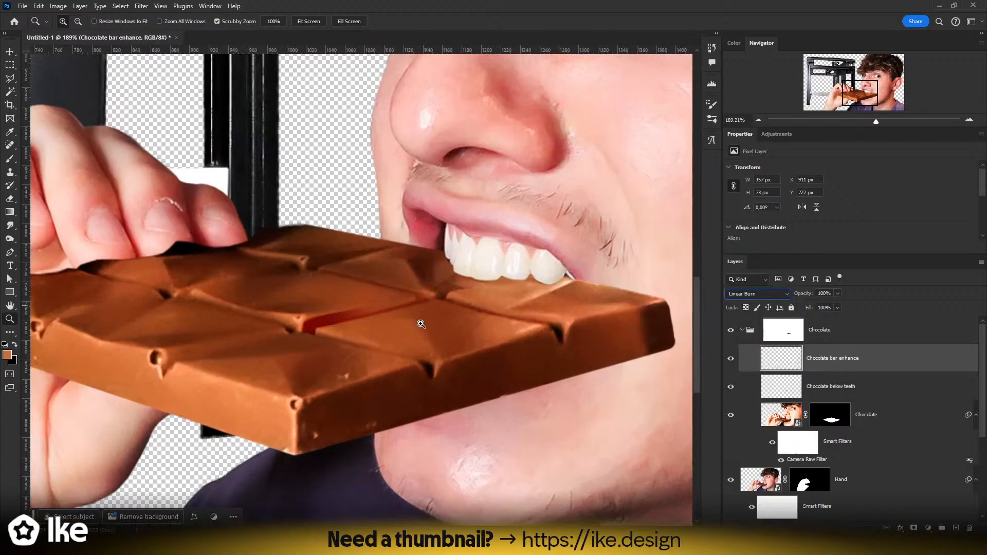
# - Lower the Chocolate bar enhance layer's opacity to 66% and set its blend mode to Multiply
pyautogui.moveTo(421, 323); pyautogui.dragTo(675, 317)
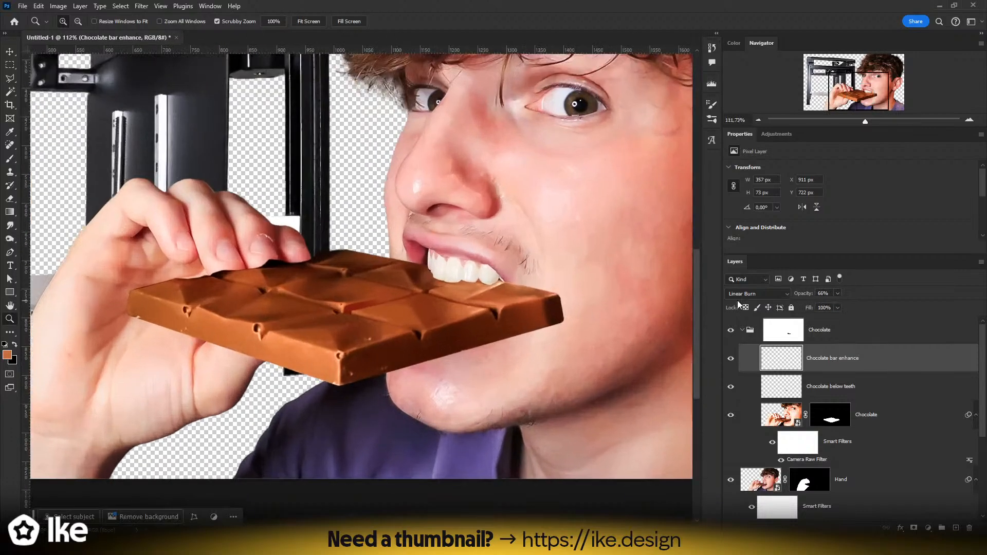
pyautogui.click(739, 295)
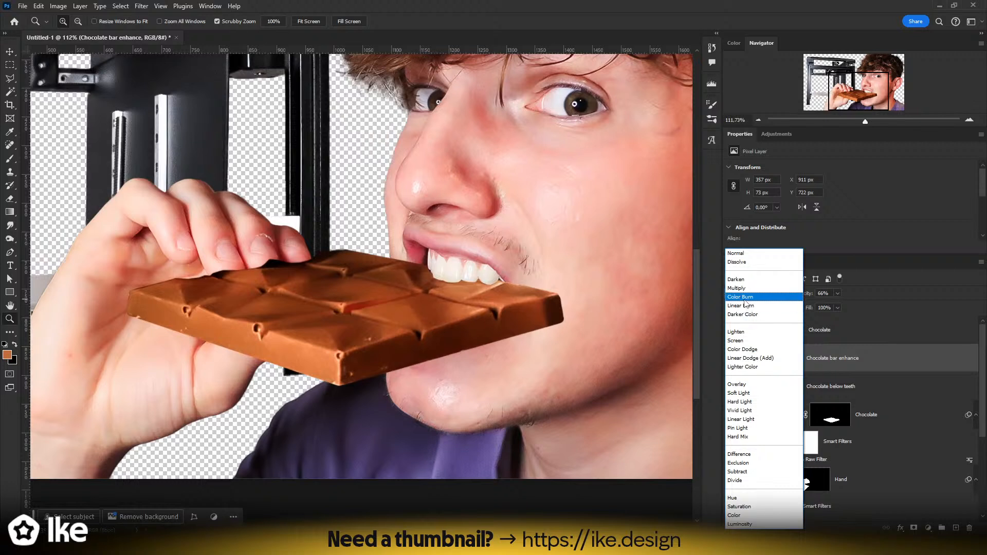
pyautogui.click(744, 289)
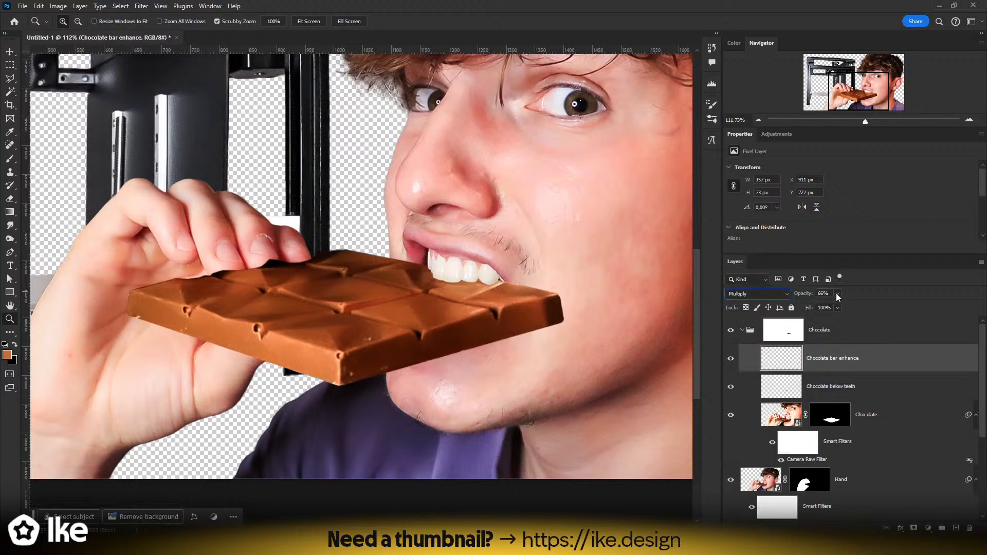
pyautogui.click(883, 299)
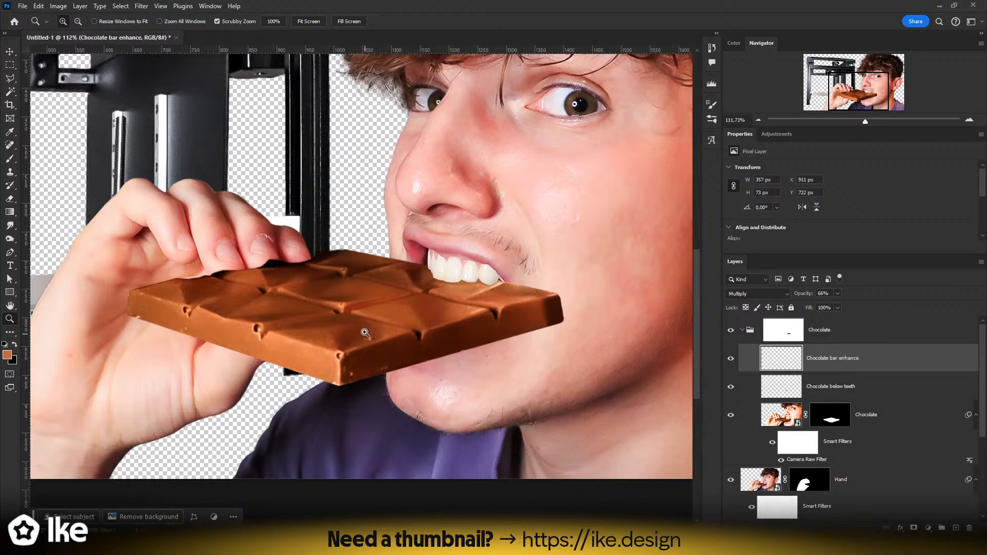
pyautogui.moveTo(365, 333); pyautogui.dragTo(404, 282)
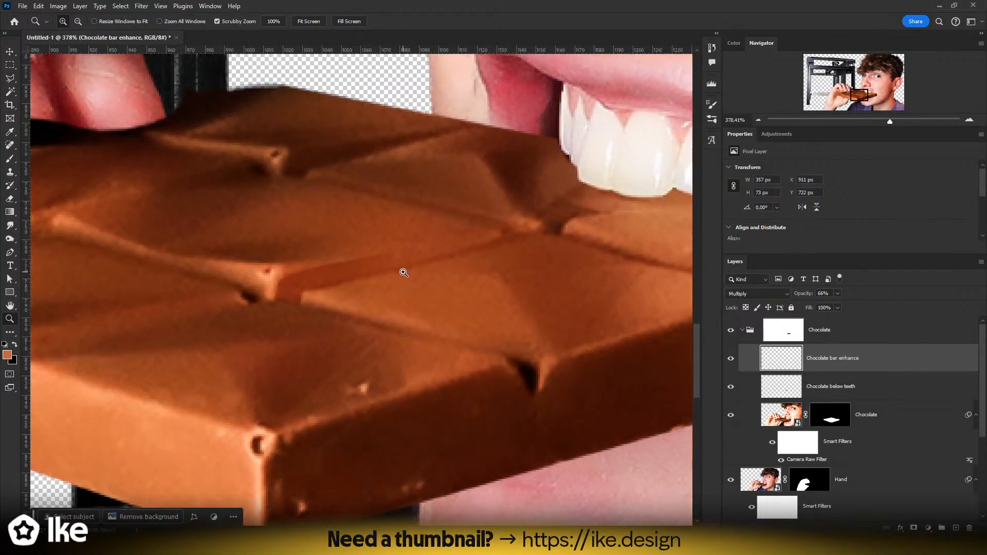
pyautogui.press('b')
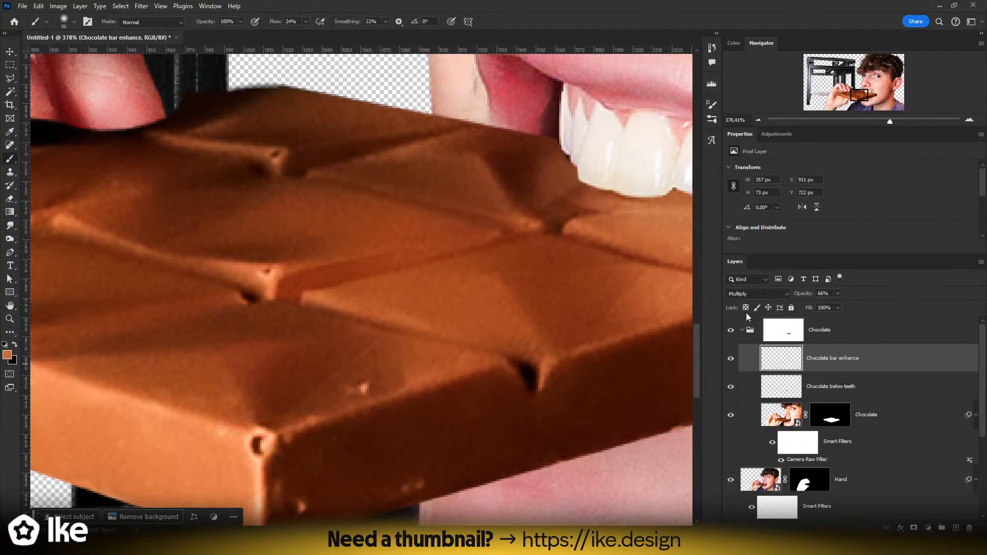
pyautogui.press('z')
pyautogui.moveTo(374, 282); pyautogui.dragTo(344, 288)
# - Outline the groove from the round front-edge notch to the middle notch with the Polygonal Lasso, shade it with the brush, and deselect
pyautogui.moveTo(473, 314); pyautogui.dragTo(438, 315)
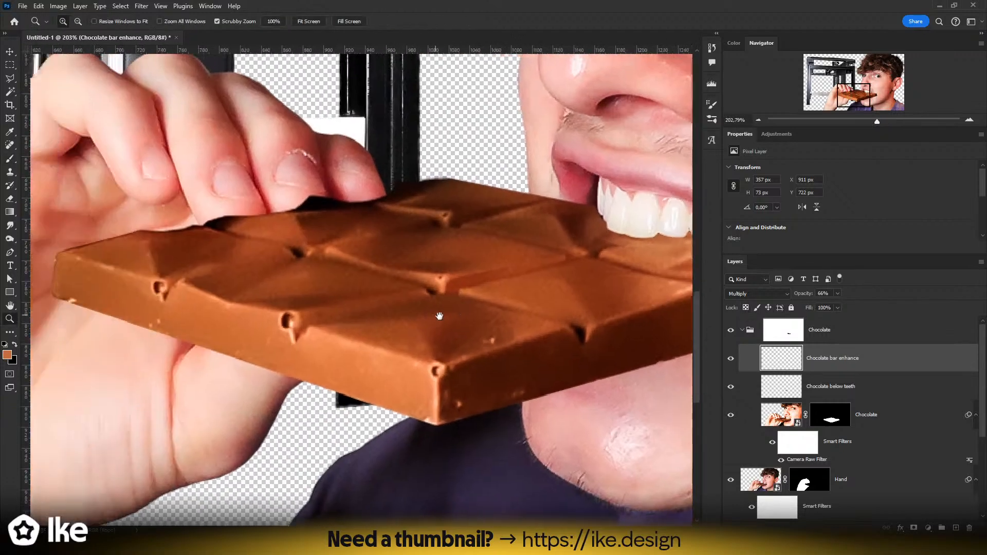
pyautogui.moveTo(359, 326); pyautogui.dragTo(391, 326)
pyautogui.press('l')
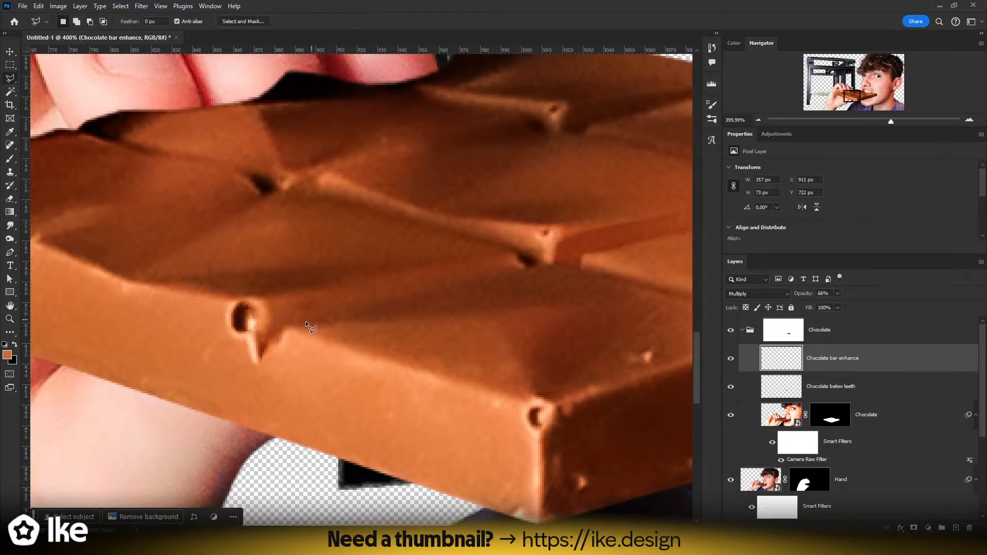
pyautogui.click(258, 359)
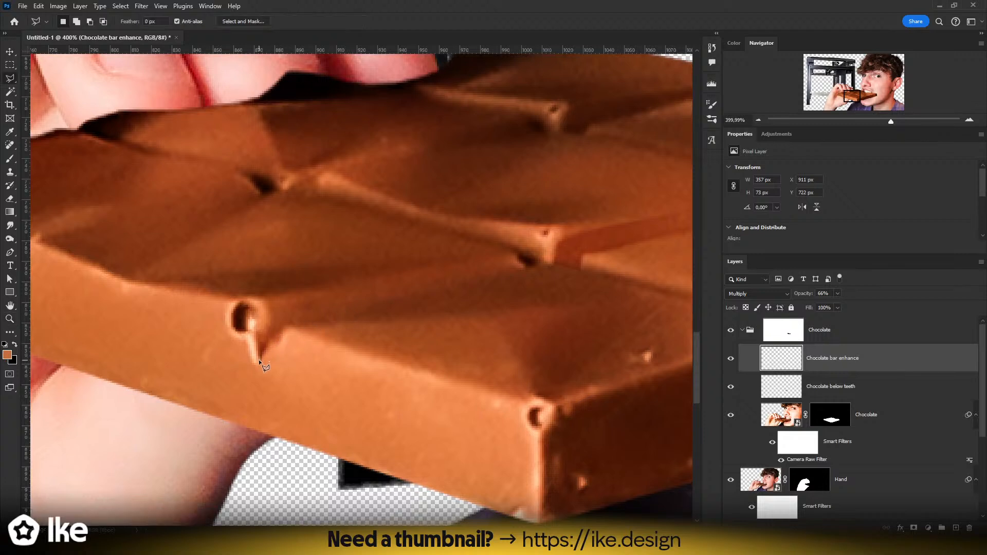
pyautogui.click(279, 328)
pyautogui.click(298, 316)
pyautogui.click(523, 267)
pyautogui.click(514, 253)
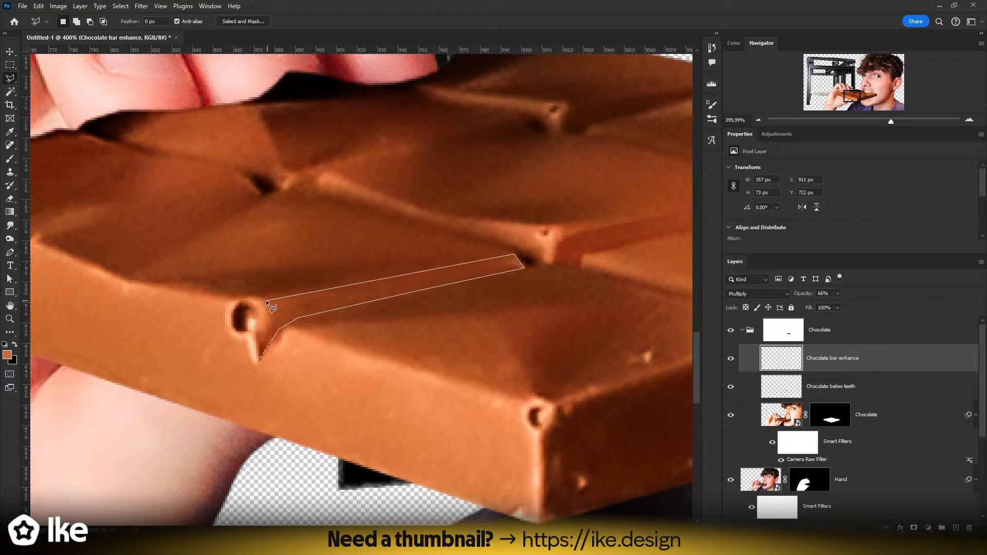
pyautogui.click(257, 359)
pyautogui.press('b')
pyautogui.moveTo(288, 308)
pyautogui.mouseDown()
pyautogui.moveTo(254, 319)
pyautogui.moveTo(331, 295)
pyautogui.moveTo(339, 302)
pyautogui.moveTo(326, 291)
pyautogui.moveTo(315, 302)
pyautogui.moveTo(386, 291)
pyautogui.moveTo(375, 302)
pyautogui.moveTo(386, 324)
pyautogui.moveTo(364, 326)
pyautogui.mouseUp()
pyautogui.hotkey('ctrl', 'd')
# - Erase the excess shading around the round front-edge notch with a soft eraser about 37 px in diameter
pyautogui.press('z')
pyautogui.moveTo(442, 328); pyautogui.dragTo(465, 326)
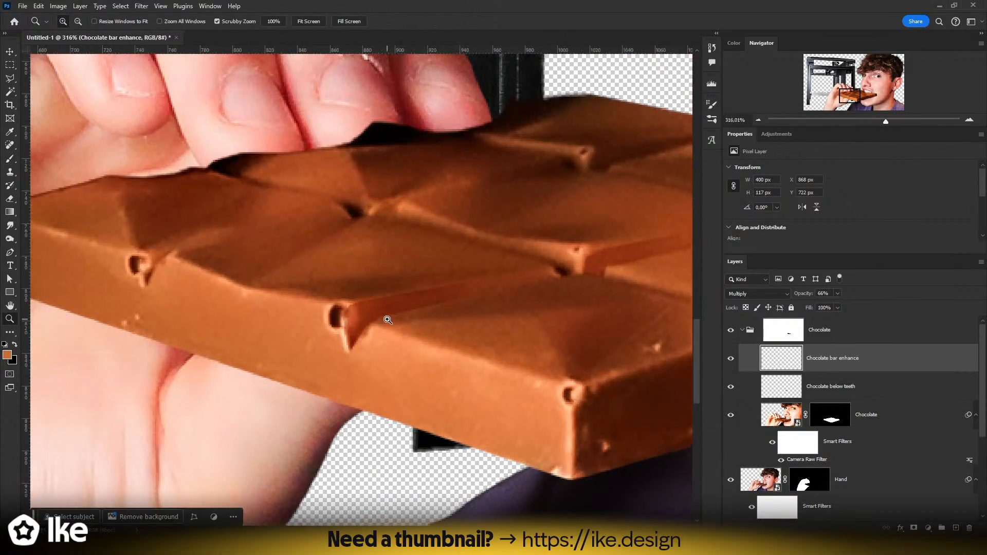
pyautogui.press('e')
pyautogui.moveTo(342, 331)
pyautogui.mouseDown()
pyautogui.moveTo(353, 325)
pyautogui.moveTo(269, 324)
pyautogui.moveTo(360, 24)
pyautogui.mouseUp()
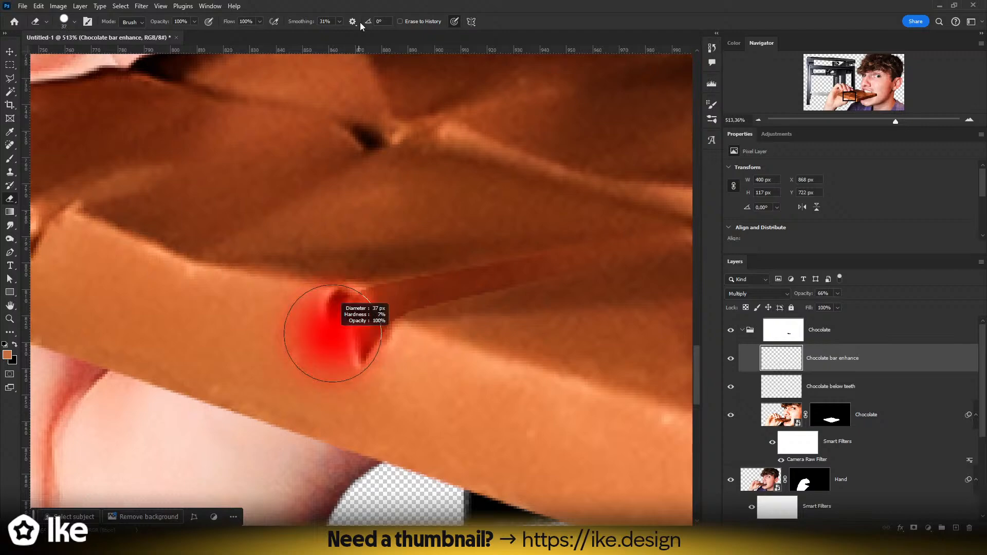
pyautogui.moveTo(342, 288)
pyautogui.mouseDown()
pyautogui.moveTo(319, 283)
pyautogui.moveTo(324, 370)
pyautogui.moveTo(367, 258)
pyautogui.moveTo(324, 280)
pyautogui.moveTo(254, 288)
pyautogui.mouseUp()
pyautogui.press('z')
pyautogui.moveTo(390, 326); pyautogui.dragTo(442, 318)
# - Lock the Chocolate bar enhance layer's transparent pixels and recolor the groove shading with a darker brown foreground color
pyautogui.click(755, 293)
pyautogui.click(753, 288)
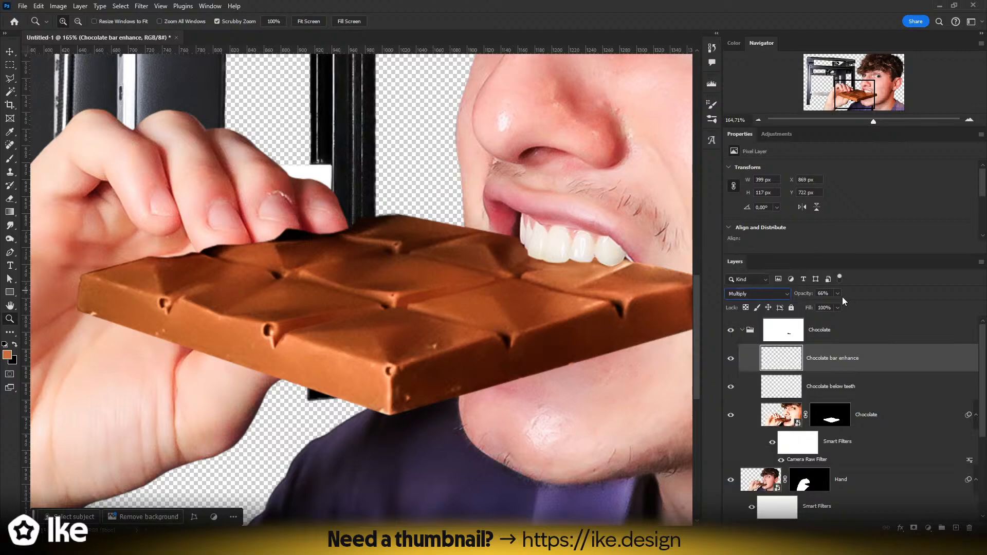
pyautogui.click(7, 354)
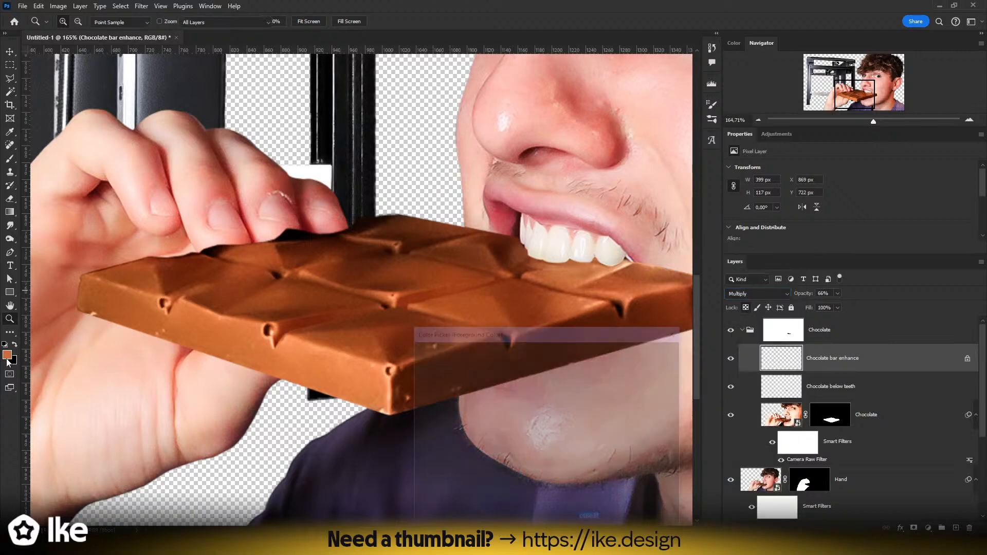
pyautogui.click(514, 413)
pyautogui.click(650, 352)
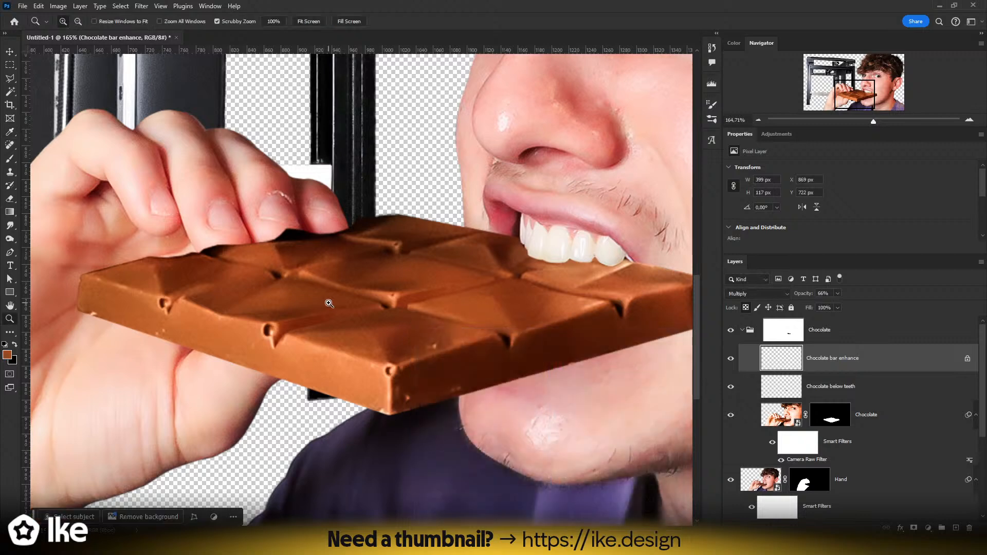
pyautogui.press('b')
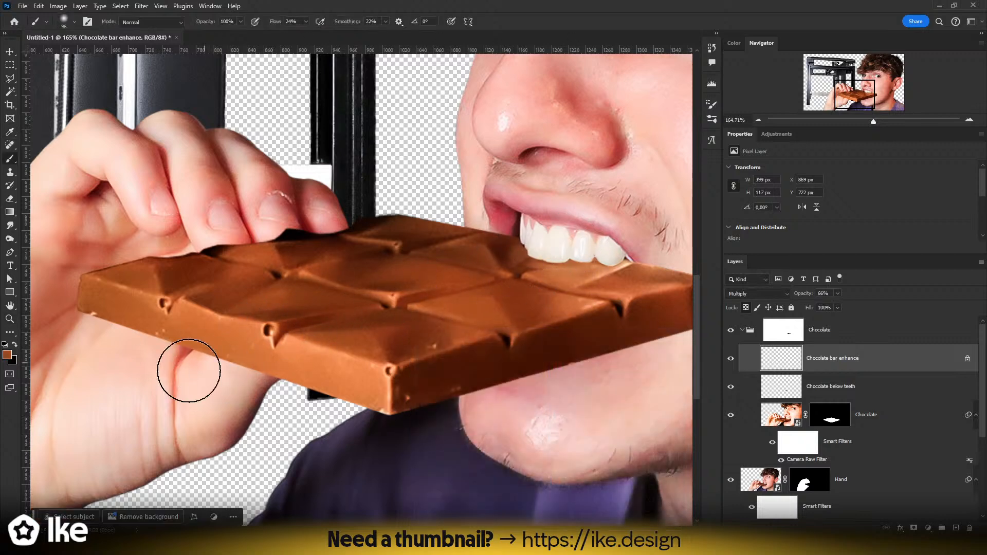
# - Outline the triangular facet above the front-corner notch with the Polygonal Lasso, shade it with the brush, and deselect
pyautogui.press('z')
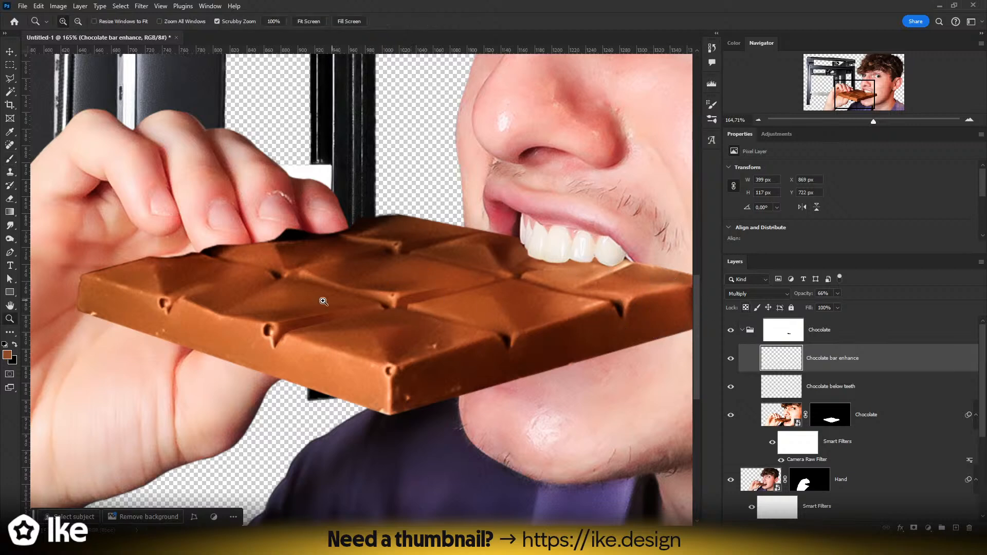
pyautogui.click(307, 333)
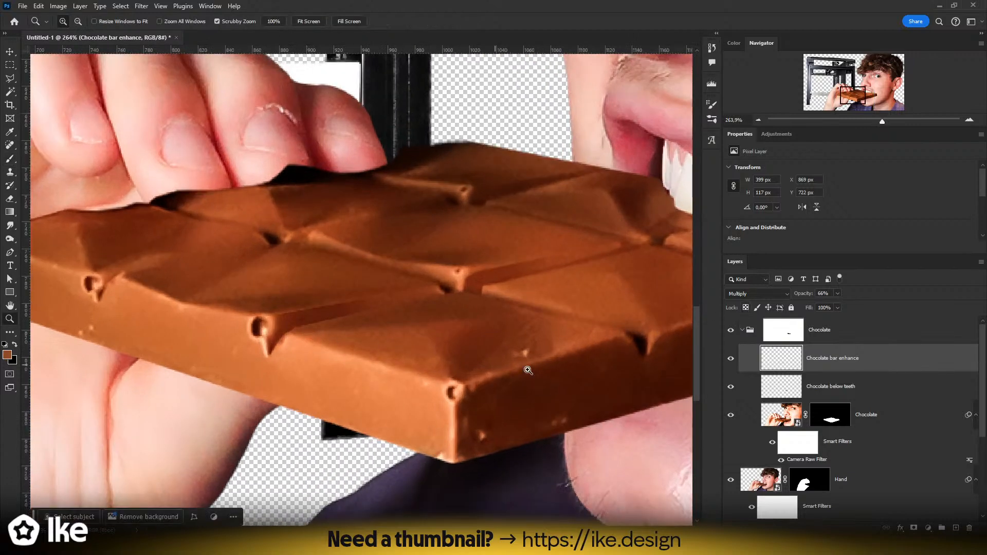
pyautogui.moveTo(527, 370)
pyautogui.mouseDown()
pyautogui.moveTo(400, 343)
pyautogui.moveTo(412, 339)
pyautogui.mouseUp()
pyautogui.press('l')
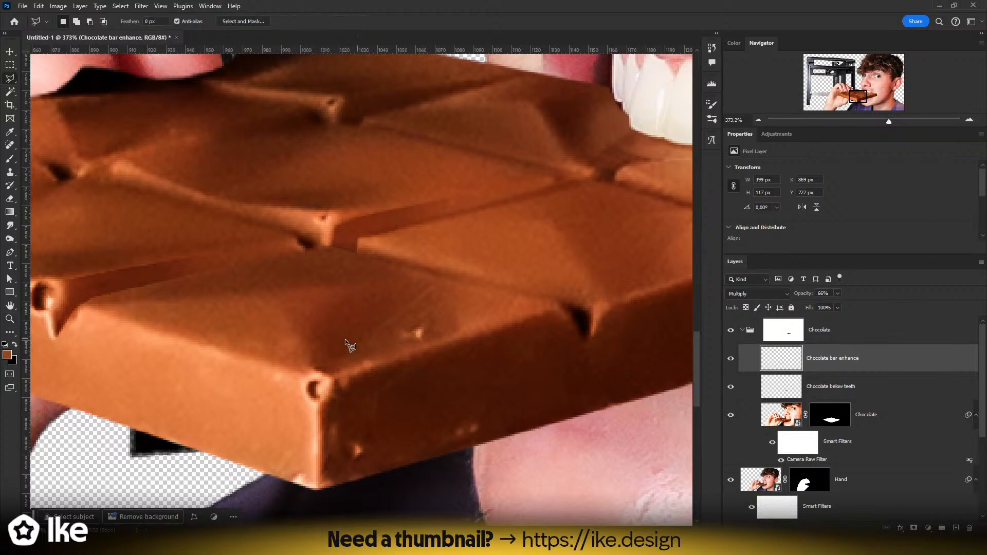
pyautogui.click(311, 369)
pyautogui.click(276, 289)
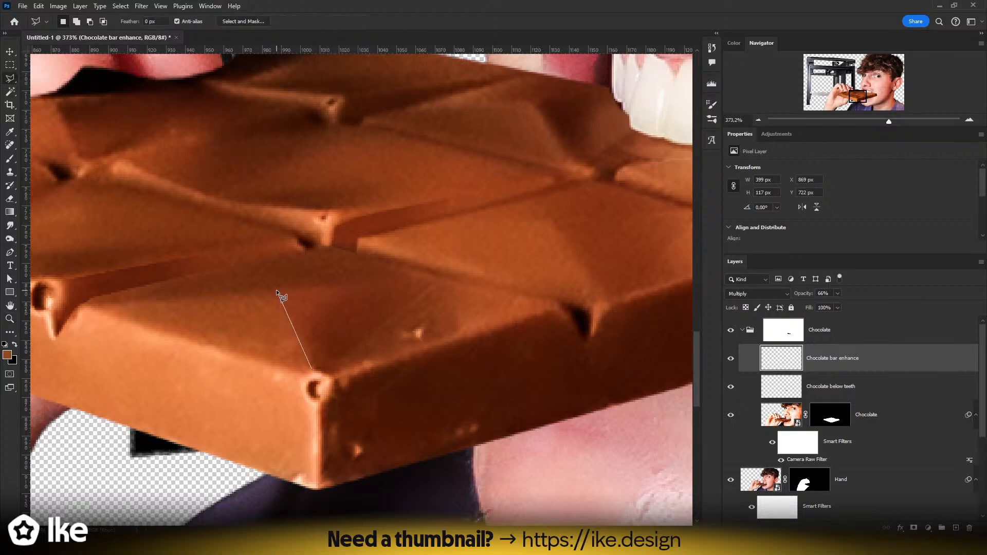
pyautogui.click(441, 278)
pyautogui.click(312, 370)
pyautogui.press('b')
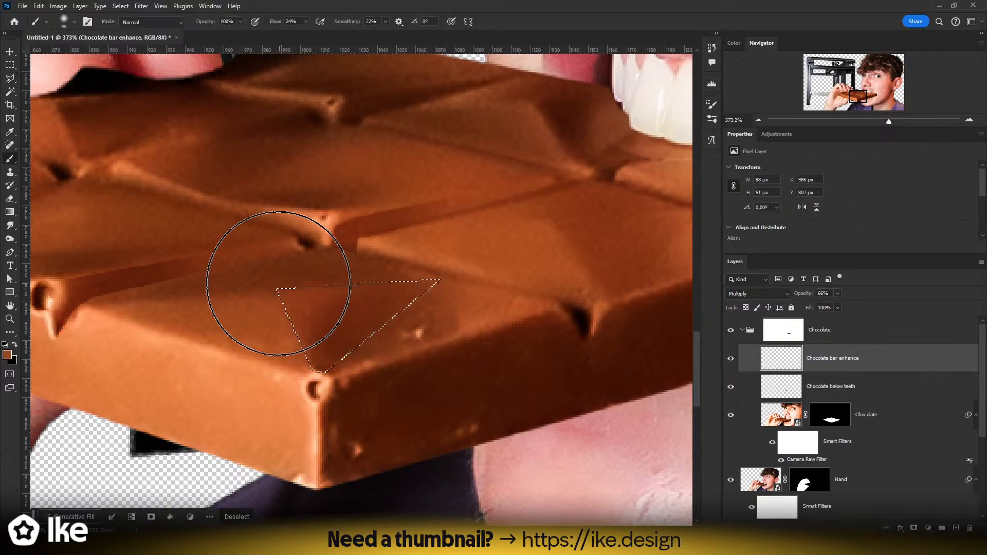
pyautogui.moveTo(279, 283); pyautogui.dragTo(242, 262)
pyautogui.hotkey('ctrl', 'd')
# - Reselect the triangle above the front-corner notch and extend the selection along the bar's edge toward the next wedge-shaped notch
pyautogui.press('z')
pyautogui.moveTo(411, 306)
pyautogui.mouseDown()
pyautogui.moveTo(362, 313)
pyautogui.moveTo(411, 324)
pyautogui.moveTo(382, 327)
pyautogui.moveTo(491, 313)
pyautogui.mouseUp()
pyautogui.moveTo(273, 303); pyautogui.dragTo(303, 306)
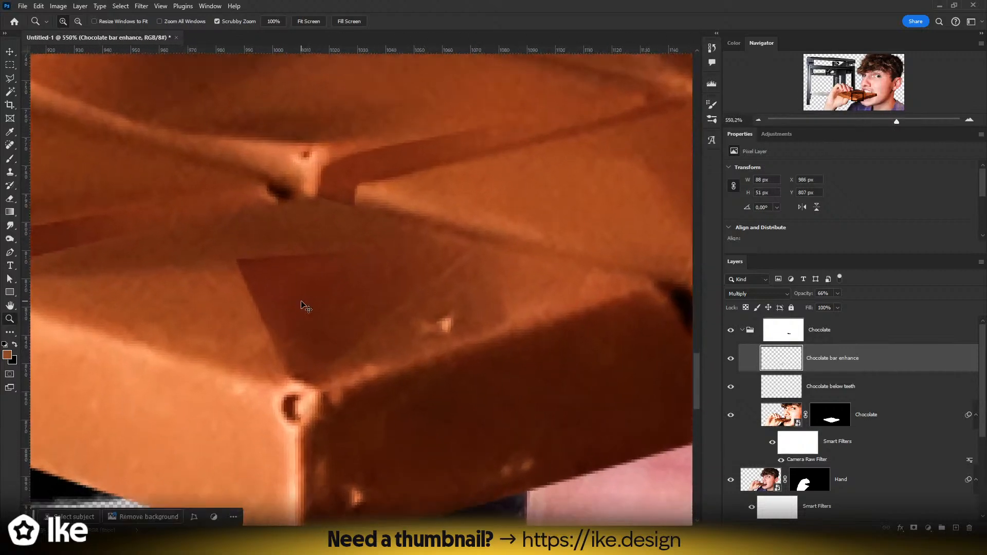
pyautogui.hotkey('ctrl', 'shift', 'd')
pyautogui.press('l')
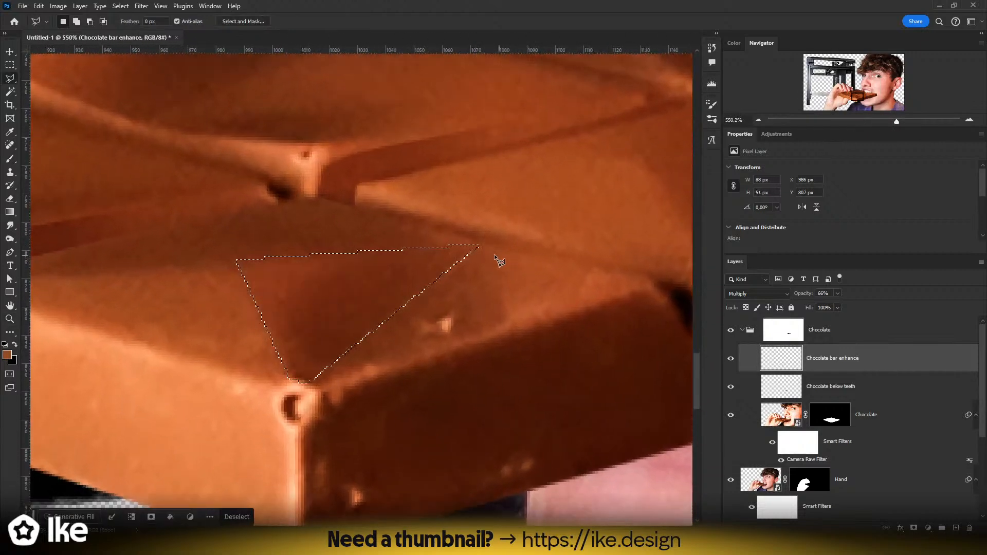
pyautogui.keyDown('shift'); pyautogui.click(478, 244); pyautogui.keyUp('shift')
pyautogui.click(495, 243)
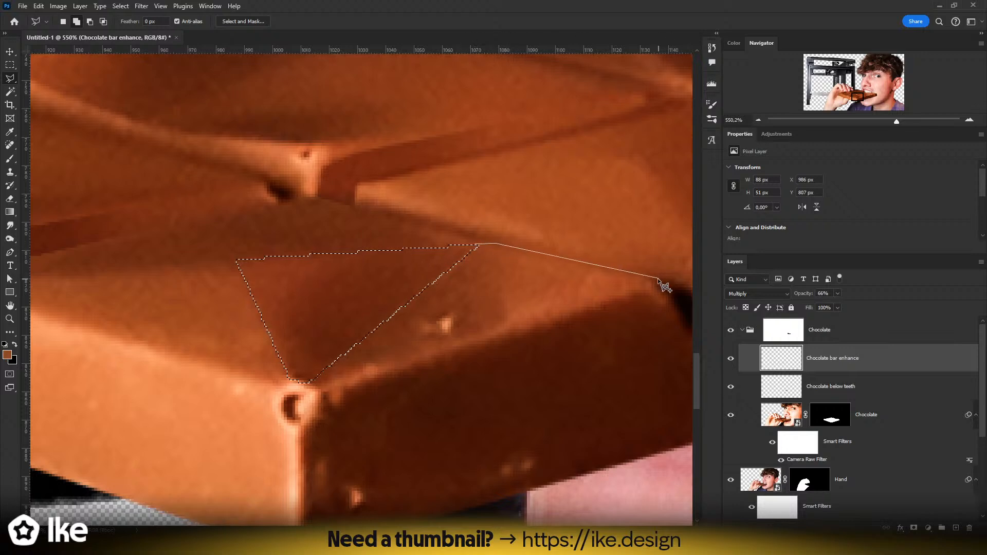
pyautogui.click(627, 294)
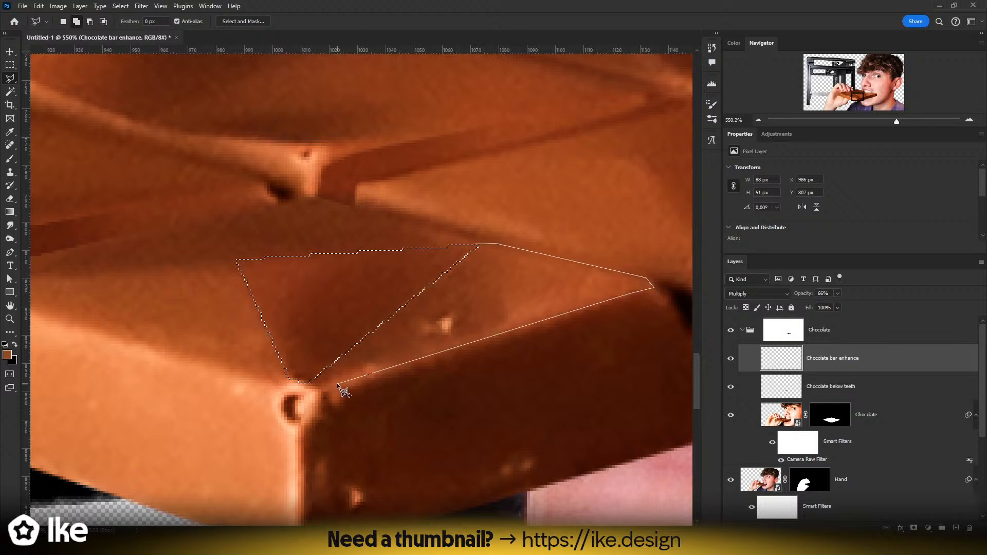
pyautogui.click(308, 384)
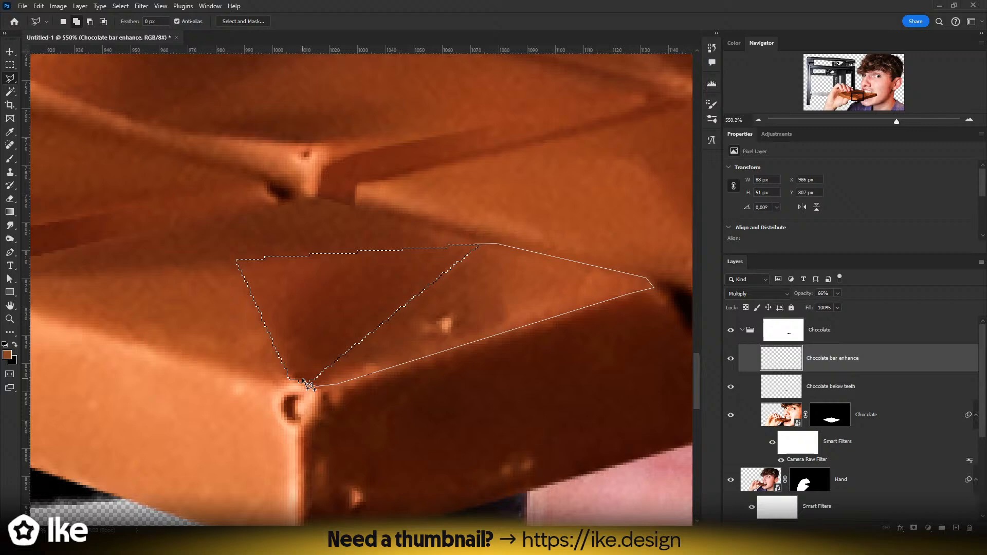
pyautogui.click(440, 251)
pyautogui.click(474, 245)
# - Shade the extended front-corner facet selection with the brush and deselect
pyautogui.press('b')
pyautogui.moveTo(320, 253)
pyautogui.mouseDown()
pyautogui.moveTo(413, 187)
pyautogui.moveTo(529, 160)
pyautogui.moveTo(437, 203)
pyautogui.mouseUp()
pyautogui.hotkey('ctrl', 'd')
# - Outline the triangular facet above the wedge notch right of the front corner with the Polygonal Lasso, shade it, and deselect
pyautogui.press('z')
pyautogui.moveTo(532, 221); pyautogui.dragTo(480, 236)
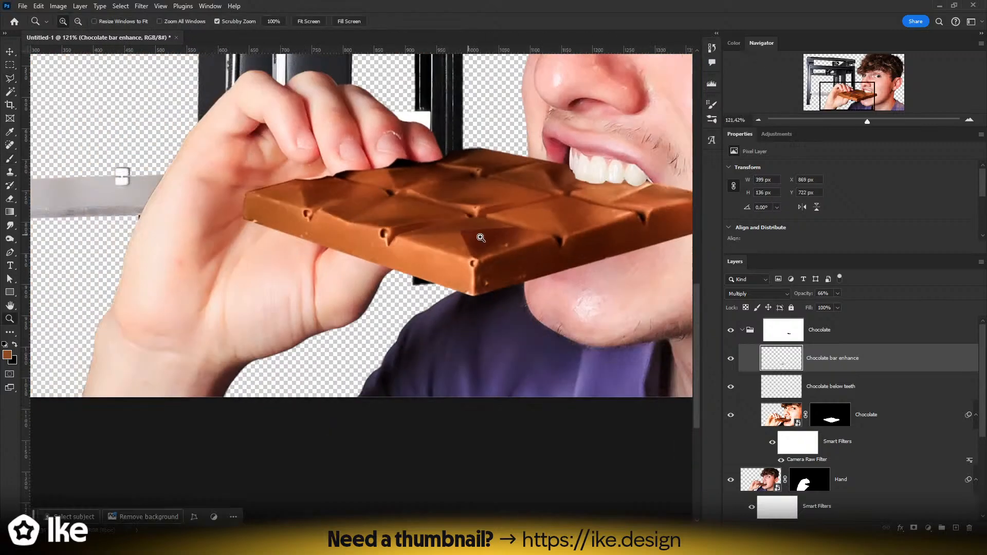
pyautogui.moveTo(580, 243)
pyautogui.mouseDown()
pyautogui.moveTo(426, 322)
pyautogui.moveTo(473, 282)
pyautogui.mouseUp()
pyautogui.press('l')
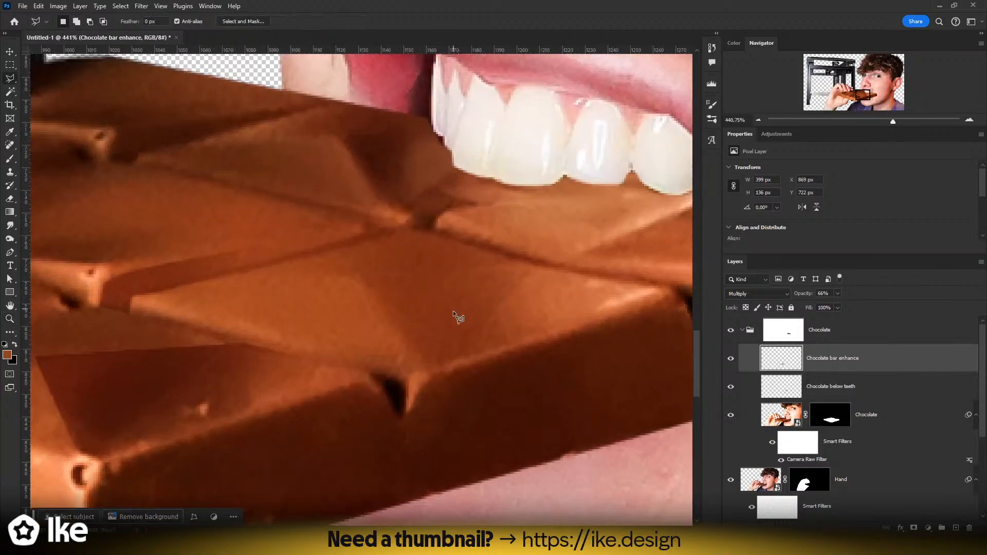
pyautogui.click(423, 374)
pyautogui.click(361, 273)
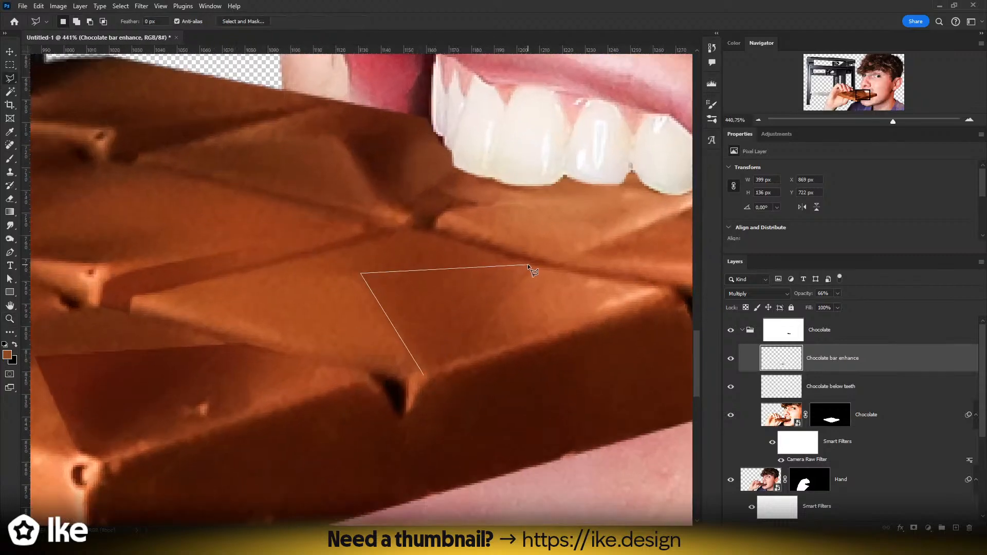
pyautogui.click(536, 263)
pyautogui.click(422, 374)
pyautogui.press('b')
pyautogui.click(409, 214)
pyautogui.hotkey('ctrl', 'd')
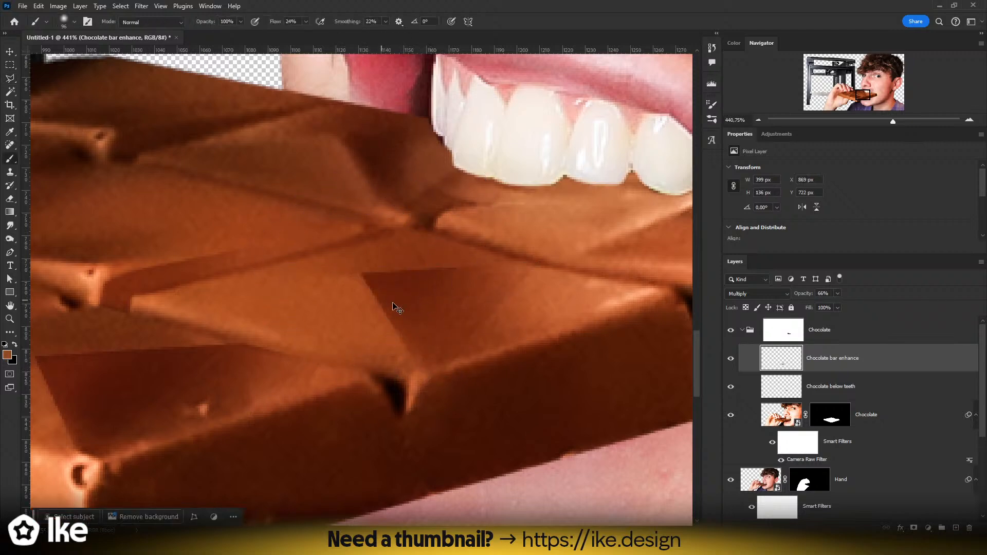
# - Outline the narrow facet running from the edge between the two left round notches to the inner dark notch, shade it, and deselect
pyautogui.press('z')
pyautogui.moveTo(432, 311)
pyautogui.mouseDown()
pyautogui.moveTo(376, 321)
pyautogui.moveTo(414, 326)
pyautogui.mouseUp()
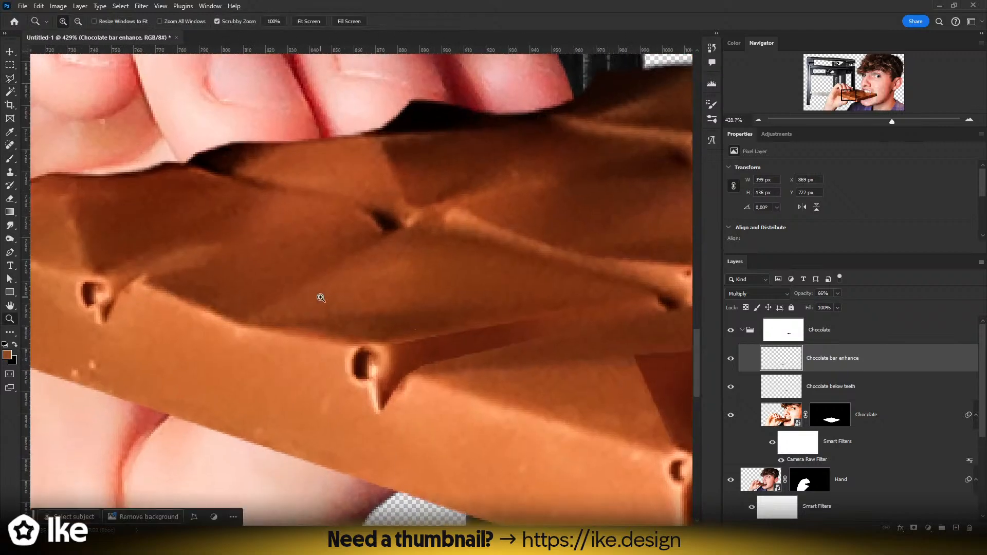
pyautogui.press('l')
pyautogui.click(244, 323)
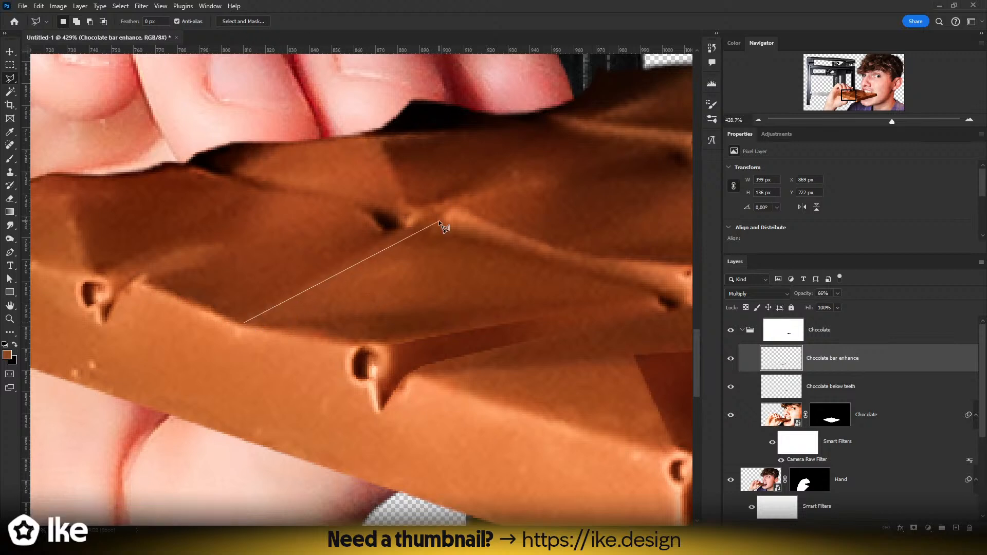
pyautogui.click(402, 229)
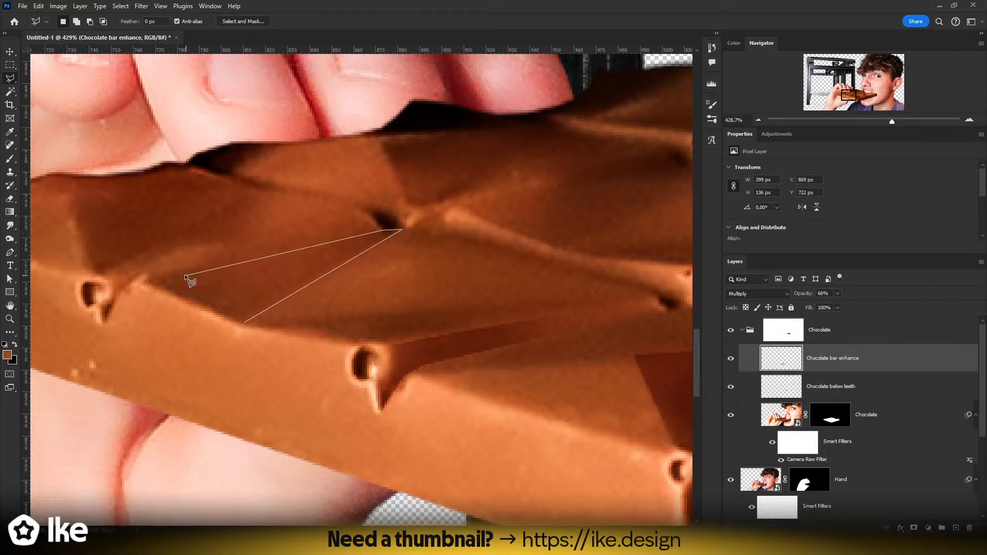
pyautogui.click(136, 279)
pyautogui.click(242, 323)
pyautogui.press('b')
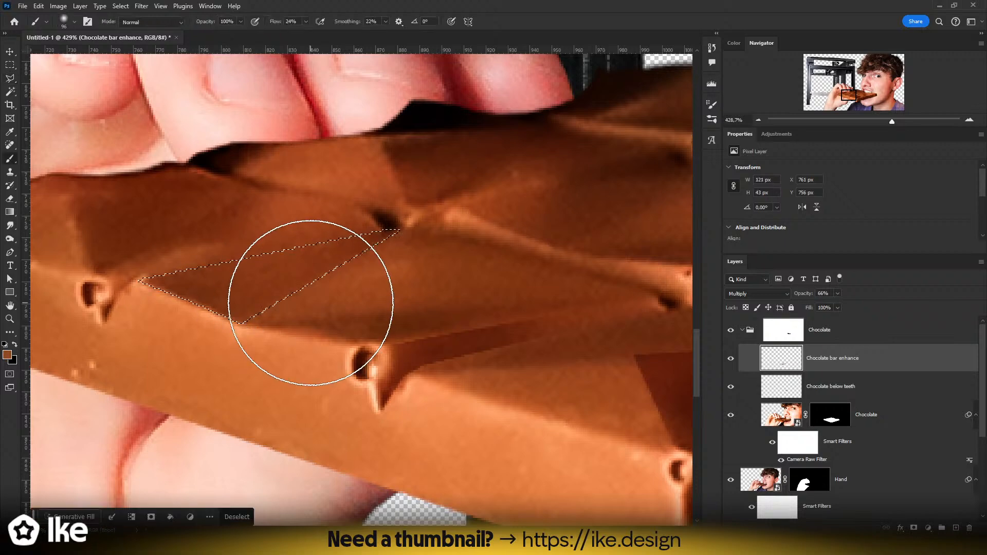
pyautogui.hotkey('ctrl', 'd')
# - Outline the triangular facet above the leftmost round notch with the Polygonal Lasso and shade it with the brush
pyautogui.press('z')
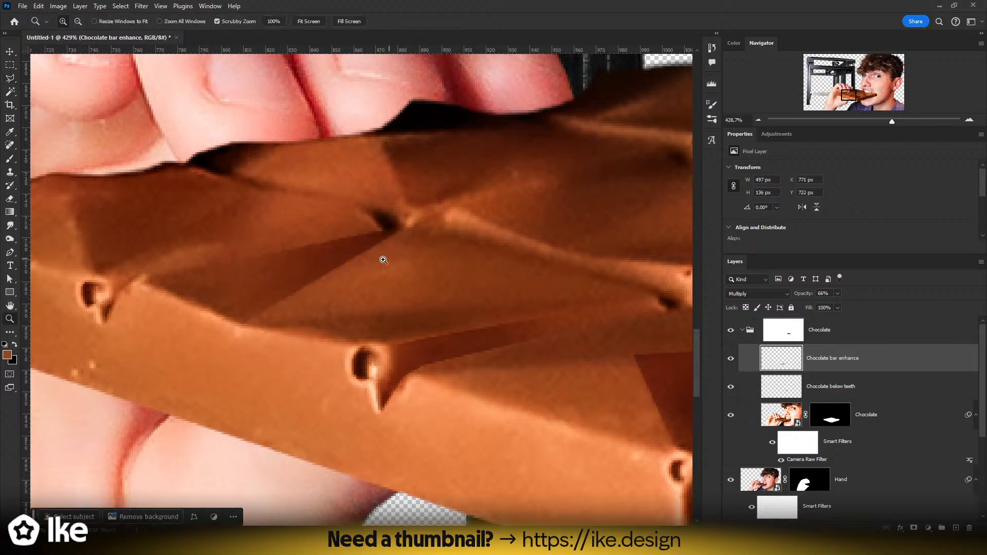
pyautogui.moveTo(383, 260)
pyautogui.mouseDown()
pyautogui.moveTo(355, 273)
pyautogui.moveTo(385, 278)
pyautogui.mouseUp()
pyautogui.moveTo(286, 301); pyautogui.dragTo(289, 302)
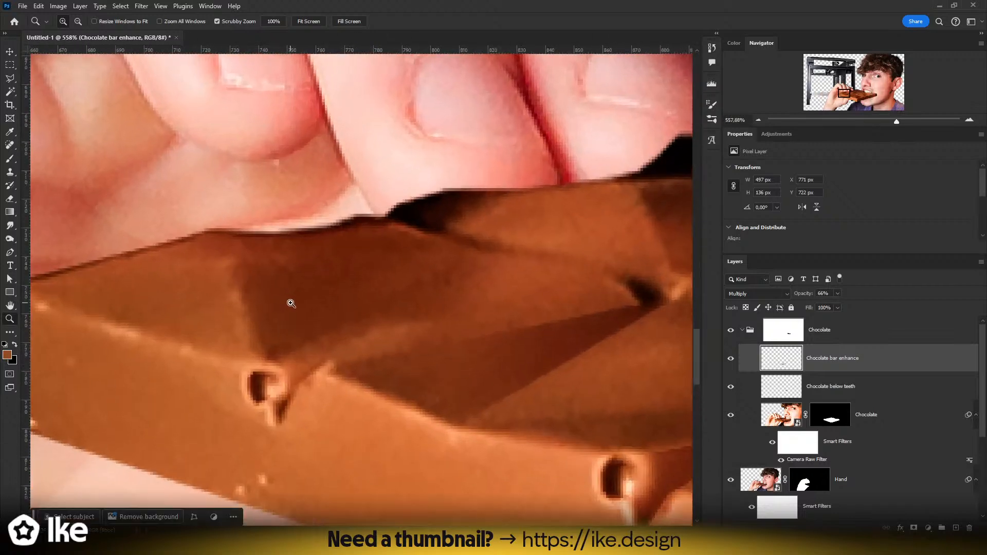
pyautogui.press('l')
pyautogui.click(273, 362)
pyautogui.click(261, 361)
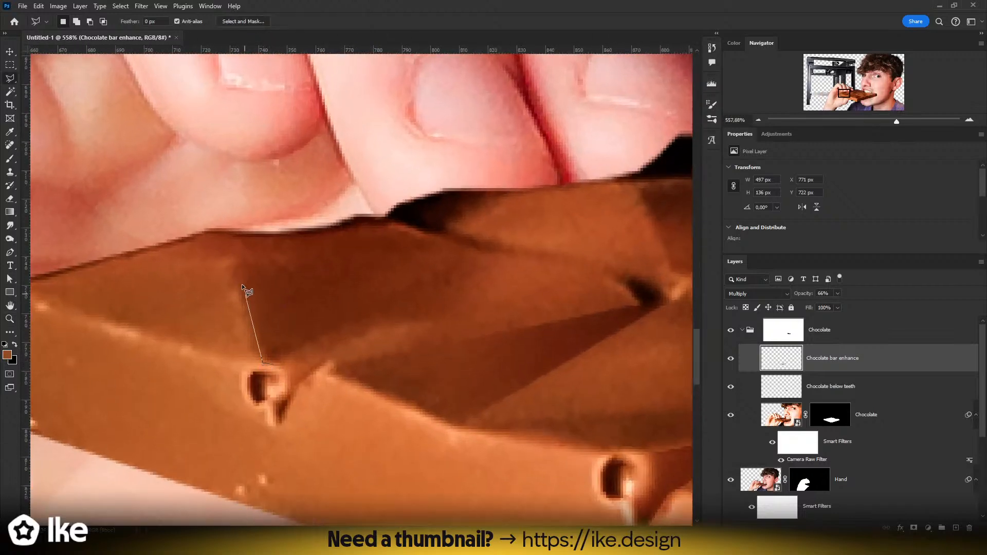
pyautogui.click(229, 256)
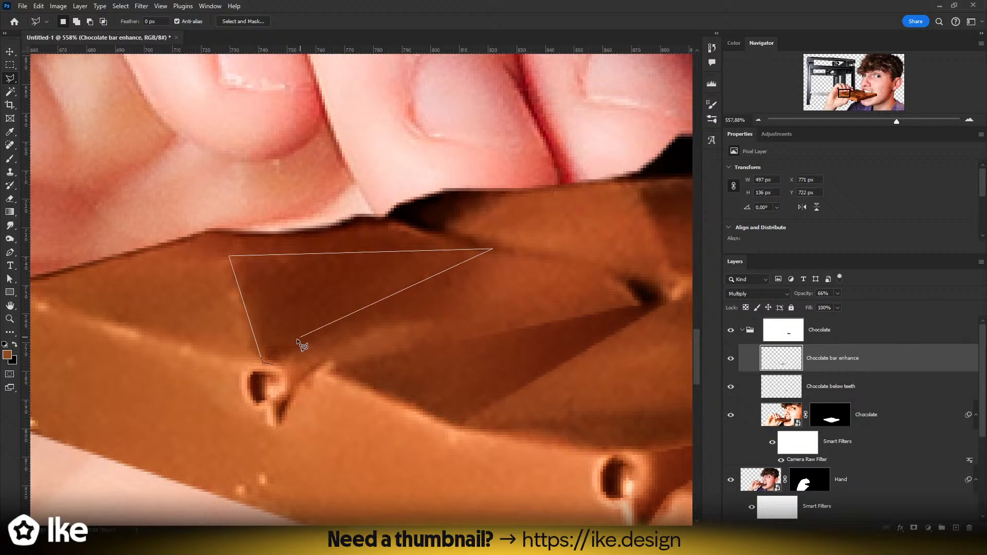
pyautogui.click(273, 363)
pyautogui.press('b')
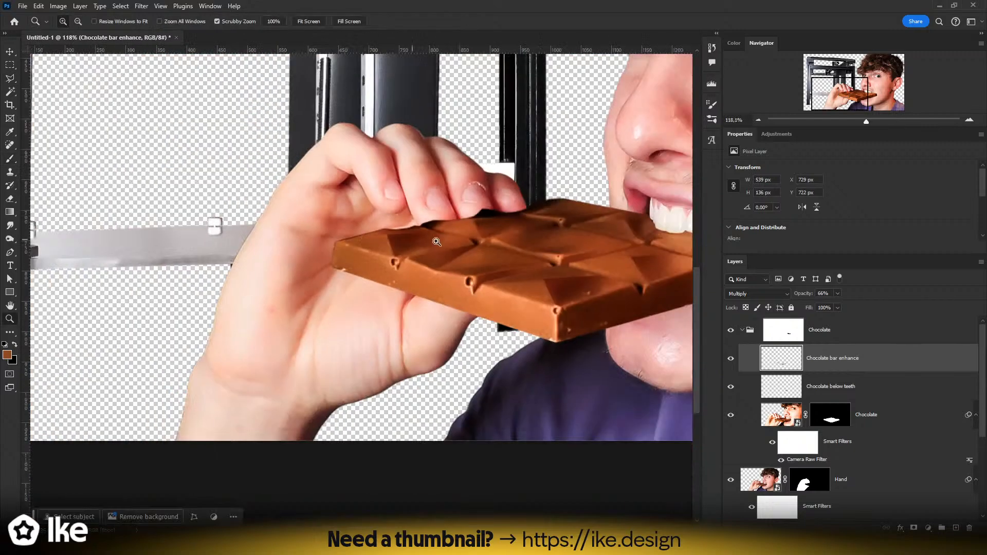
# - Outline the dark facet just below the fingertips with the Polygonal Lasso, shade it with the brush, and deselect
pyautogui.moveTo(495, 242)
pyautogui.mouseDown()
pyautogui.moveTo(333, 291)
pyautogui.moveTo(384, 255)
pyautogui.moveTo(405, 256)
pyautogui.mouseUp()
pyautogui.press('l')
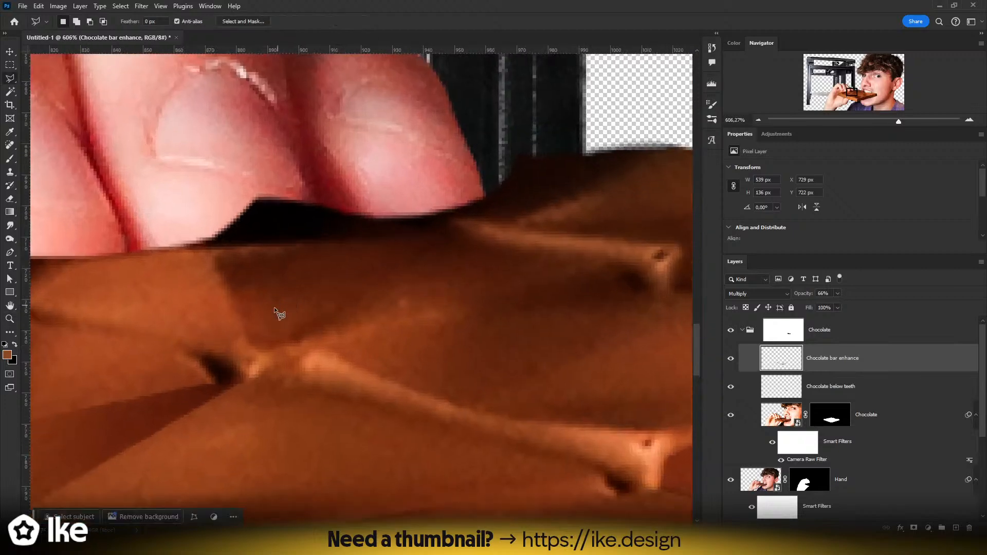
pyautogui.click(269, 352)
pyautogui.click(208, 250)
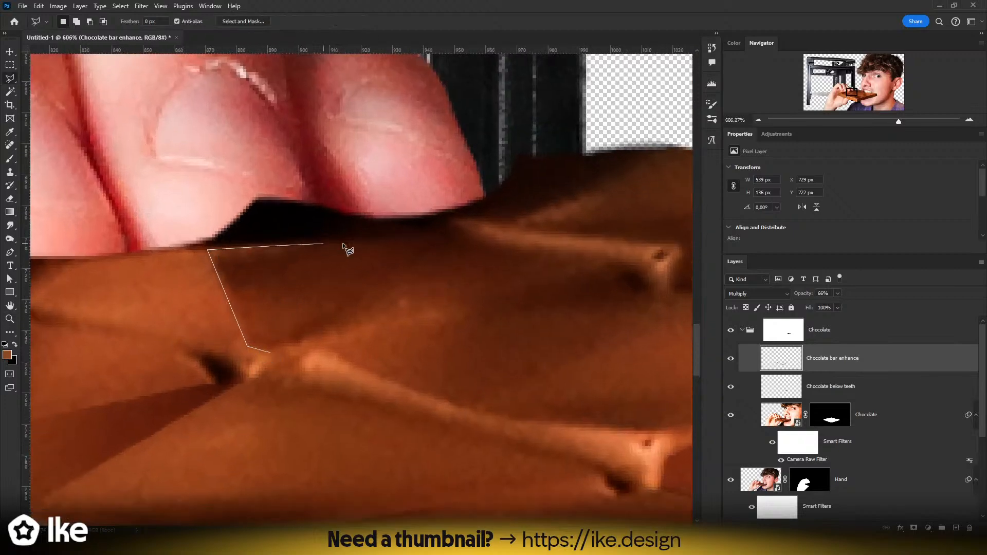
pyautogui.click(473, 234)
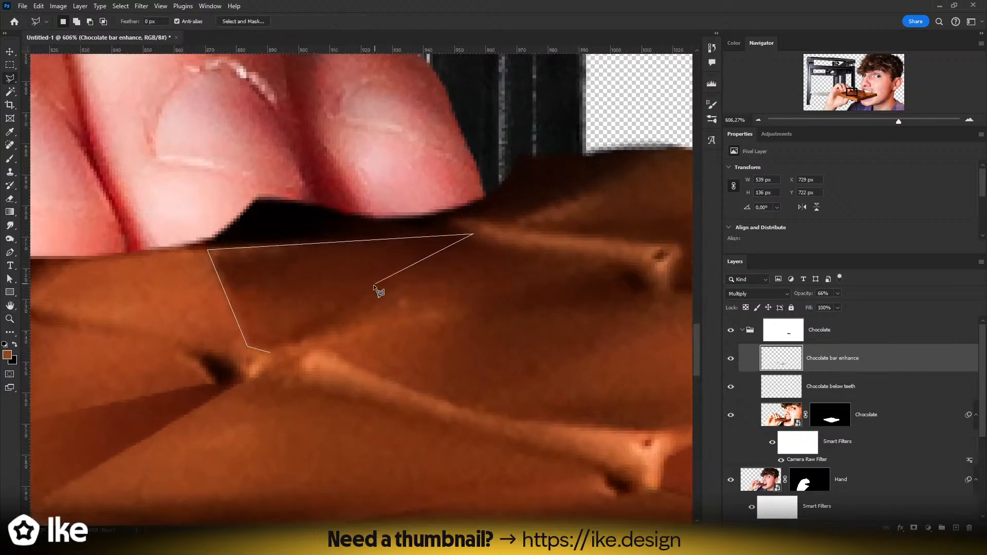
pyautogui.click(270, 353)
pyautogui.press('b')
pyautogui.hotkey('ctrl', 'd')
# - Outline the facet along the bar's far edge between the fingertips and the mouth with the Polygonal Lasso, shade it, and deselect
pyautogui.press('z')
pyautogui.moveTo(390, 248); pyautogui.dragTo(303, 248)
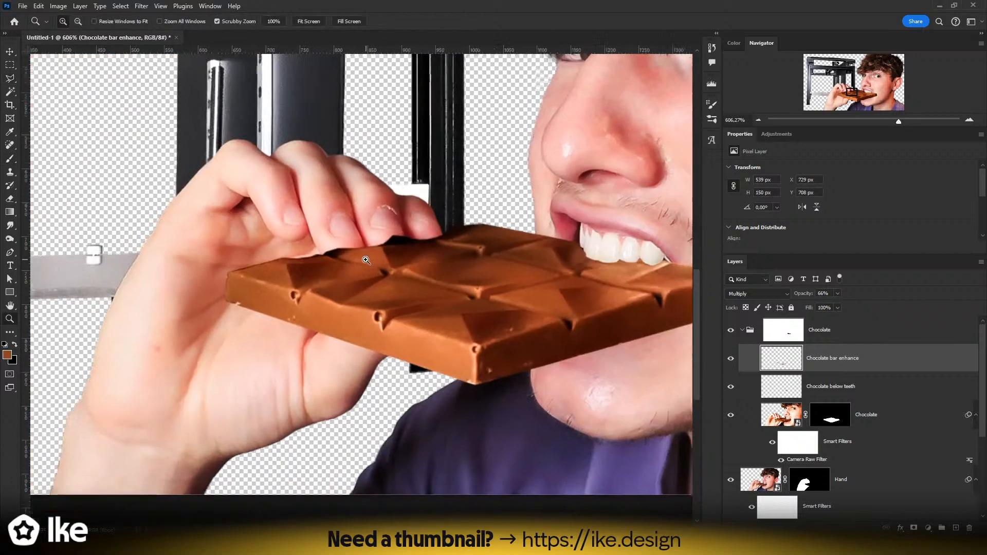
pyautogui.moveTo(453, 246)
pyautogui.mouseDown()
pyautogui.moveTo(381, 269)
pyautogui.moveTo(444, 260)
pyautogui.moveTo(374, 235)
pyautogui.mouseUp()
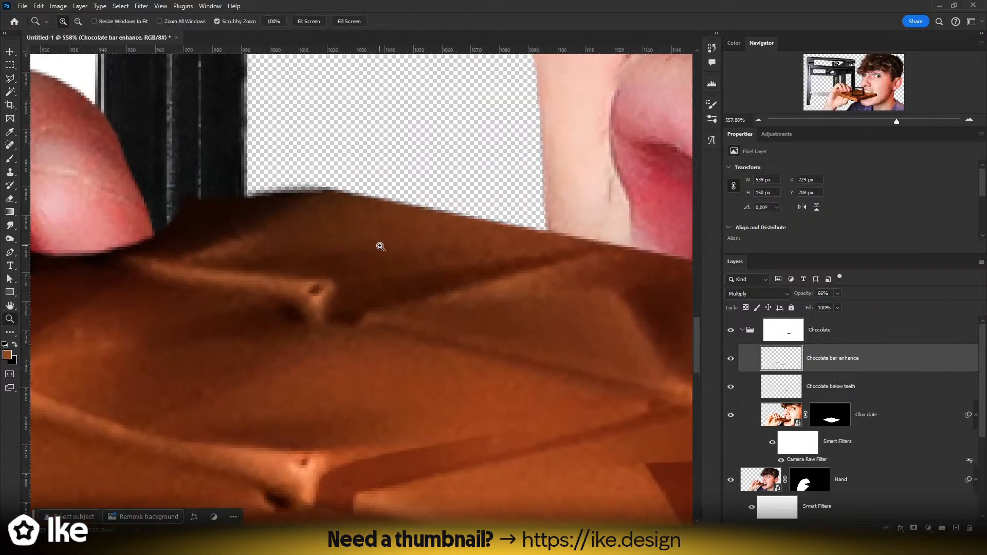
pyautogui.press('l')
pyautogui.click(172, 266)
pyautogui.click(337, 281)
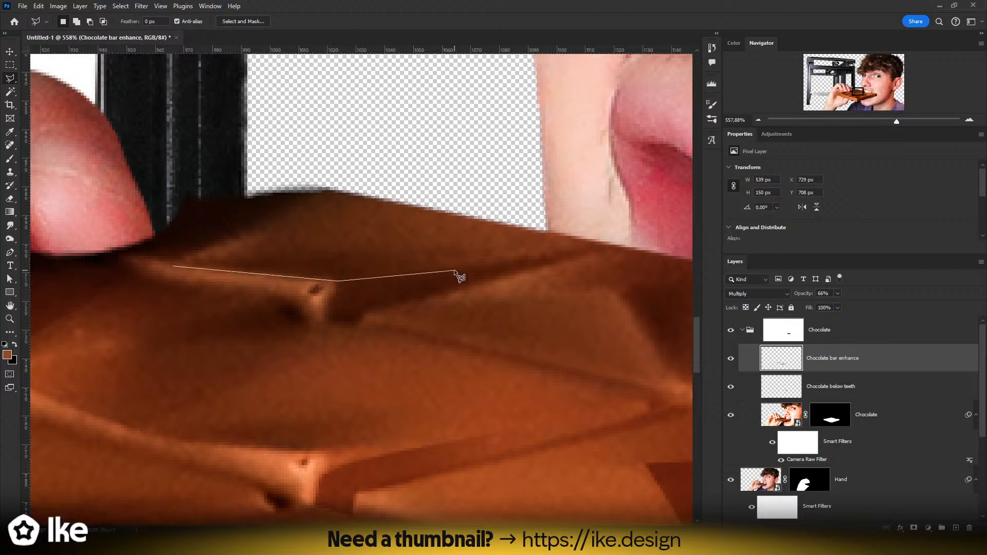
pyautogui.click(457, 269)
pyautogui.click(596, 245)
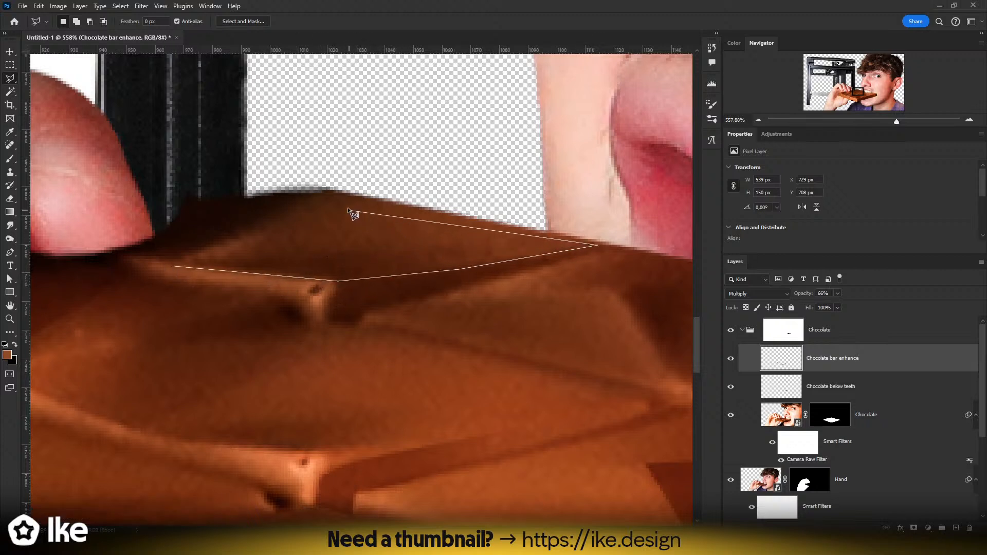
pyautogui.click(320, 191)
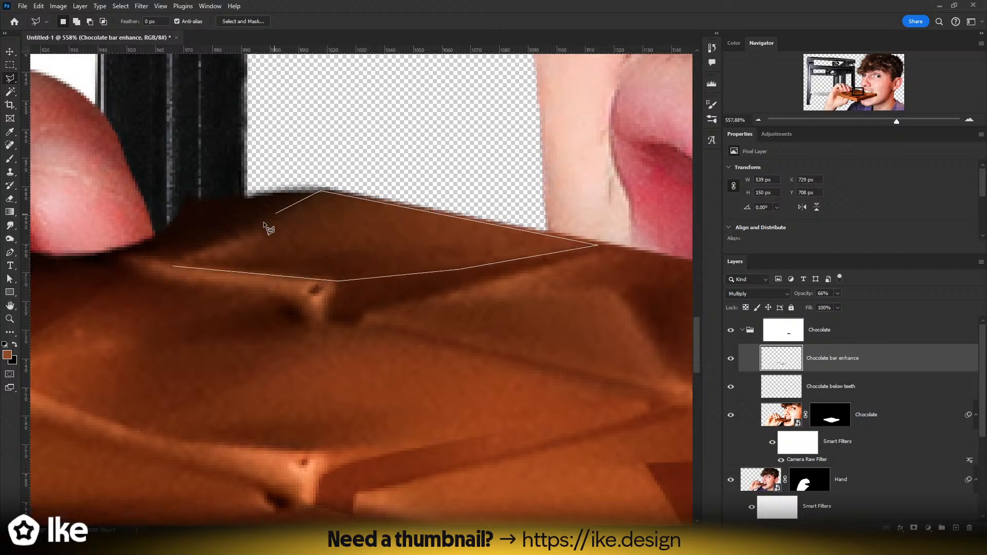
pyautogui.click(171, 264)
pyautogui.press('b')
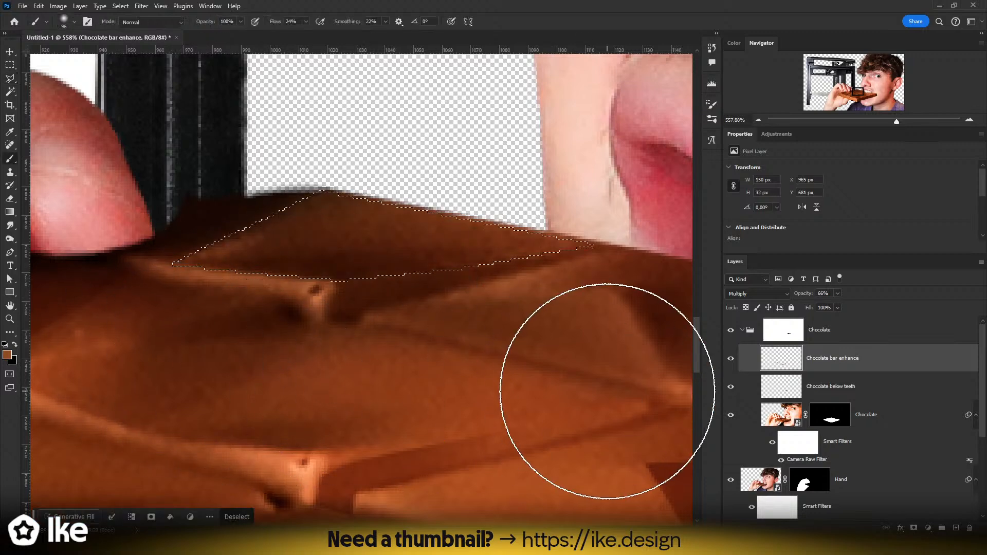
pyautogui.moveTo(329, 330)
pyautogui.keyDown('alt'); pyautogui.mouseDown()
pyautogui.moveTo(297, 333)
pyautogui.moveTo(227, 306)
pyautogui.moveTo(240, 311)
pyautogui.mouseUp(); pyautogui.keyUp('alt')
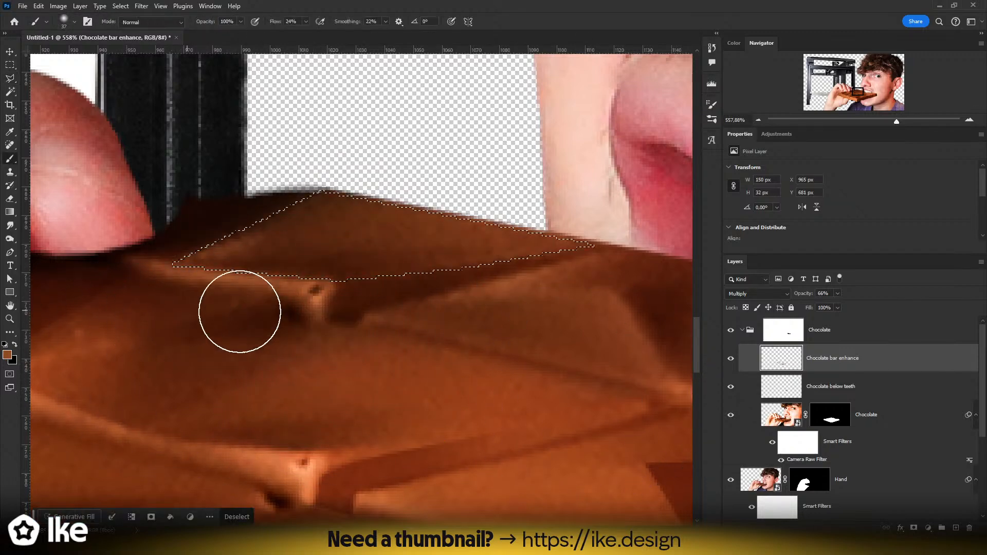
pyautogui.hotkey('ctrl', 'd')
# - Outline the dark facet just left of the front teeth with the Polygonal Lasso, darken its left part with the brush, and deselect
pyautogui.press('z')
pyautogui.moveTo(453, 319); pyautogui.dragTo(360, 317)
pyautogui.moveTo(422, 303); pyautogui.dragTo(477, 292)
pyautogui.press('l')
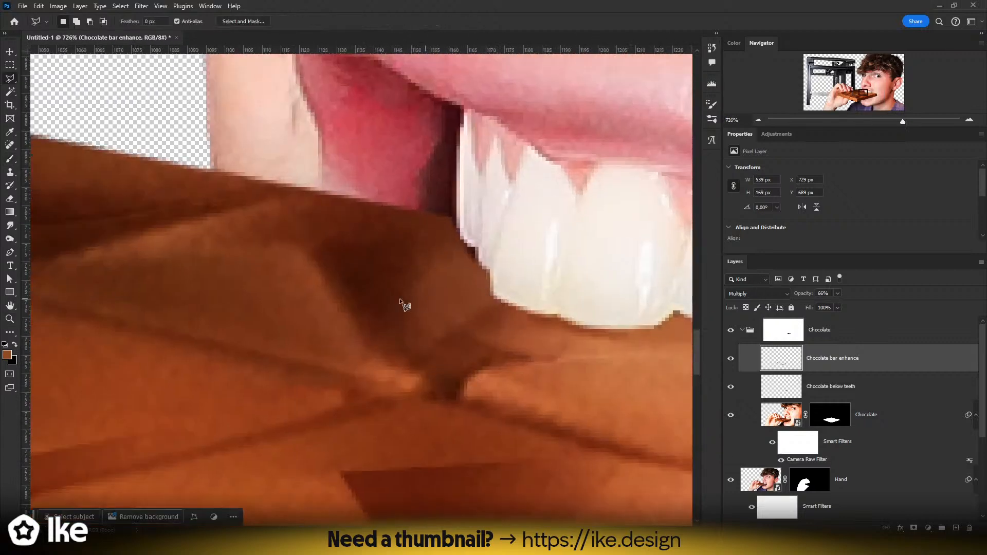
pyautogui.click(306, 252)
pyautogui.click(404, 381)
pyautogui.click(500, 301)
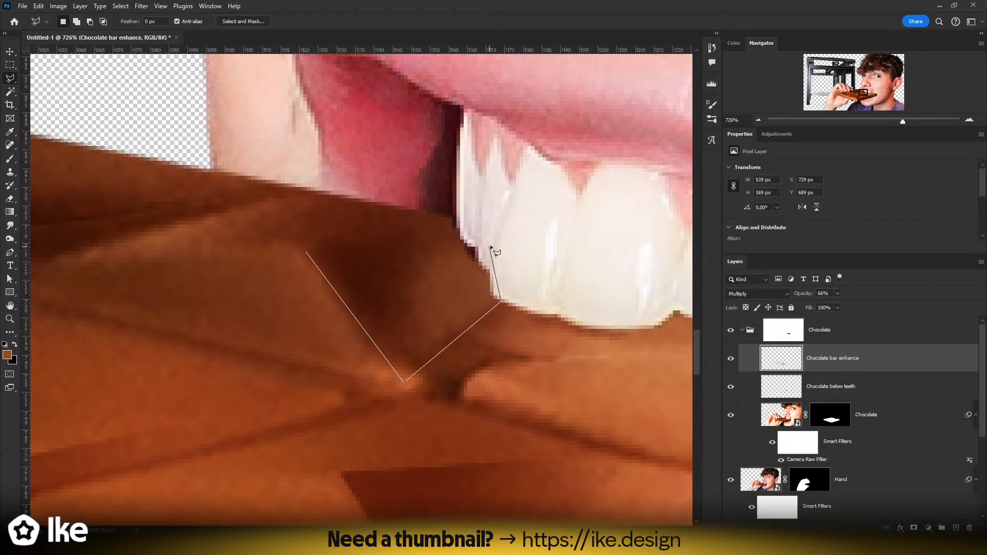
pyautogui.click(491, 244)
pyautogui.click(450, 218)
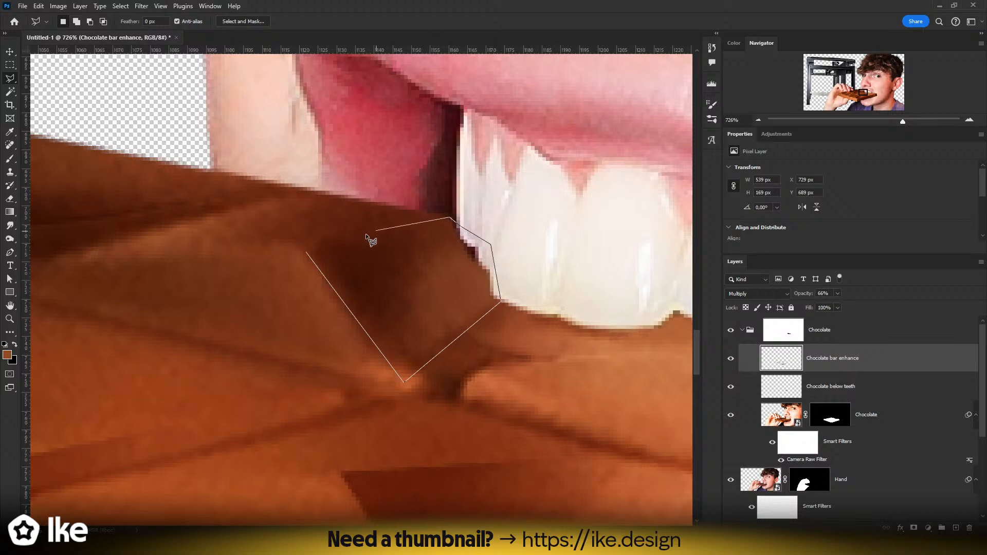
pyautogui.click(306, 251)
pyautogui.press('b')
pyautogui.moveTo(341, 277)
pyautogui.mouseDown()
pyautogui.moveTo(374, 279)
pyautogui.moveTo(360, 280)
pyautogui.mouseUp()
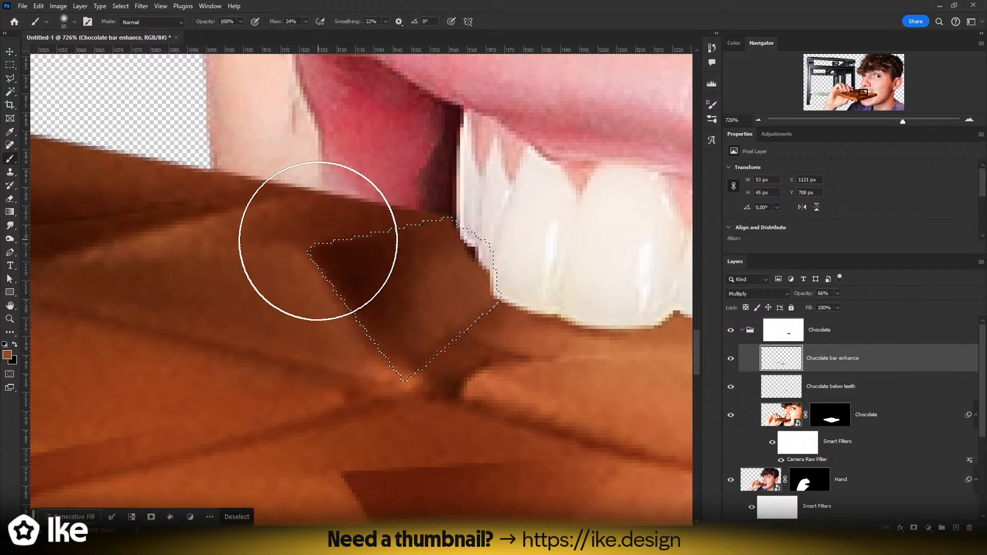
pyautogui.moveTo(318, 240)
pyautogui.mouseDown()
pyautogui.moveTo(293, 293)
pyautogui.moveTo(330, 366)
pyautogui.moveTo(337, 329)
pyautogui.mouseUp()
pyautogui.hotkey('ctrl', 'd')
# - Outline the flat triangular facet below the groove junction beneath the teeth with the Polygonal Lasso, shade it, and deselect
pyautogui.press('z')
pyautogui.moveTo(466, 383); pyautogui.dragTo(420, 378)
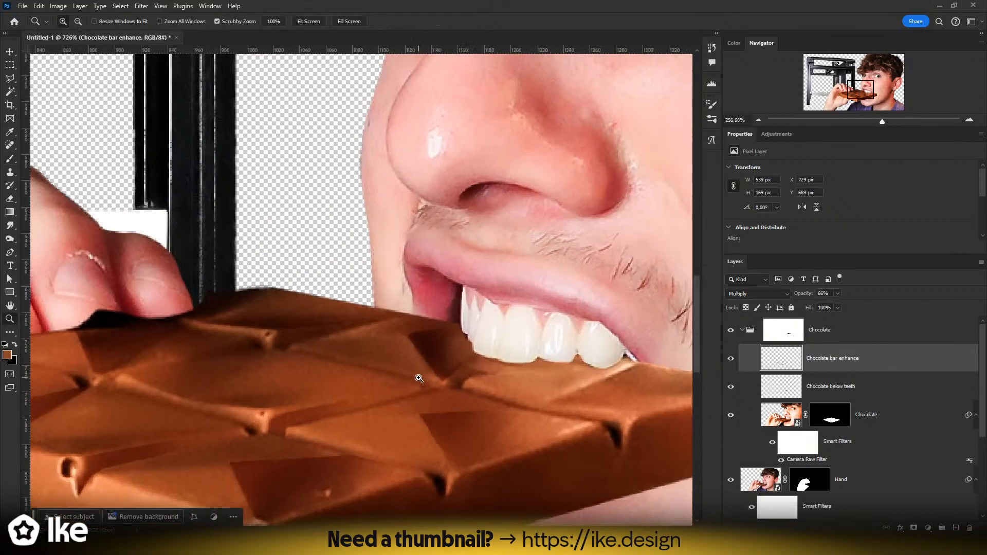
pyautogui.moveTo(517, 393); pyautogui.dragTo(381, 348)
pyautogui.moveTo(305, 412)
pyautogui.mouseDown()
pyautogui.moveTo(326, 405)
pyautogui.moveTo(303, 376)
pyautogui.mouseUp()
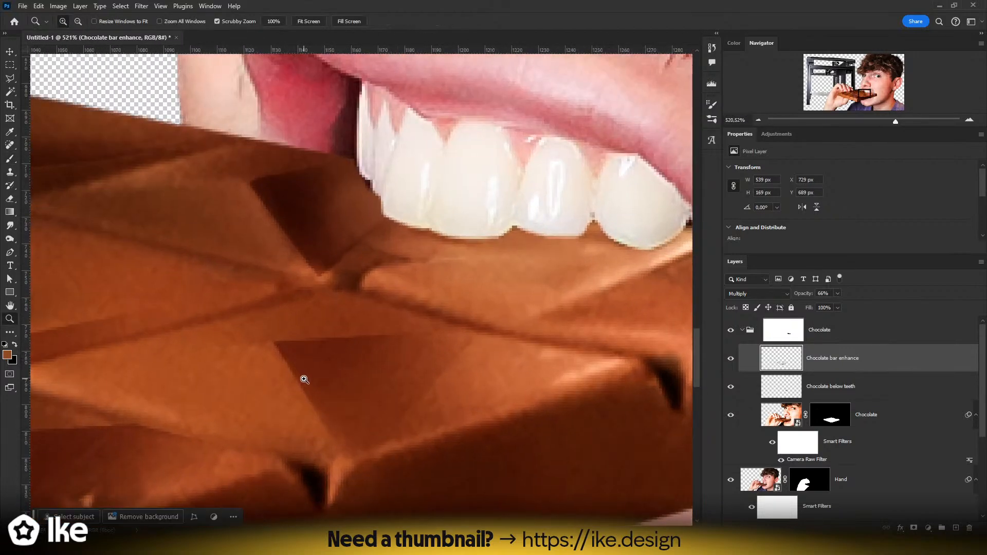
pyautogui.press('l')
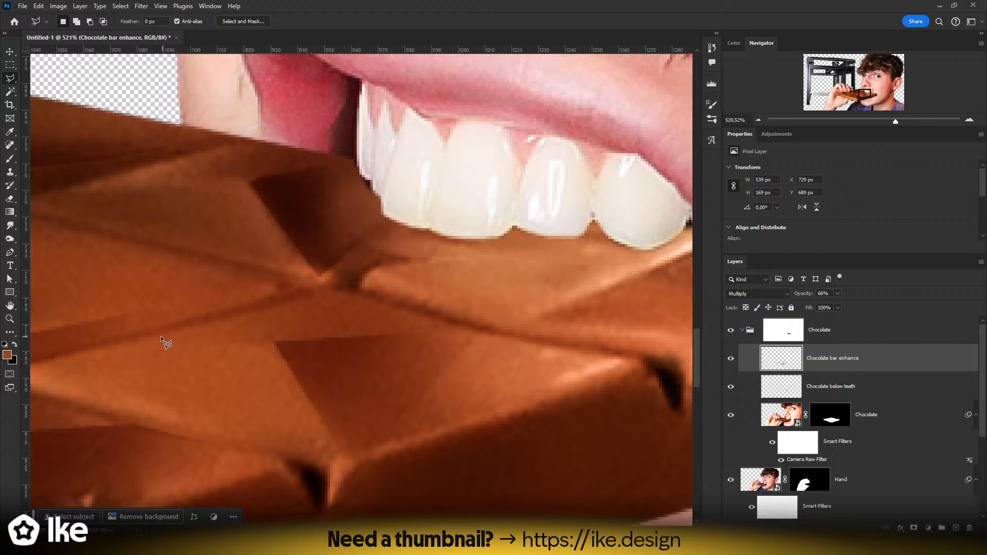
pyautogui.click(125, 343)
pyautogui.click(276, 342)
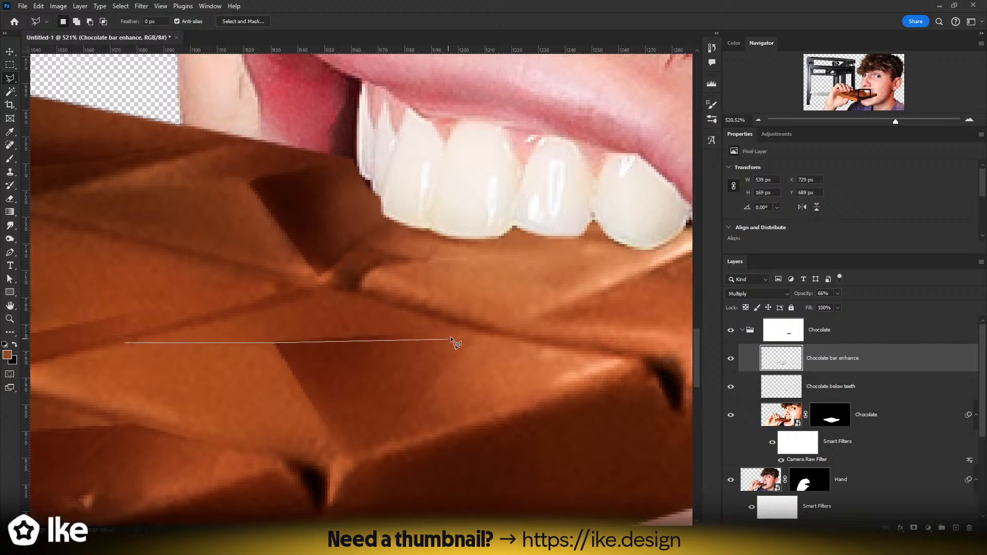
pyautogui.click(486, 329)
pyautogui.click(323, 286)
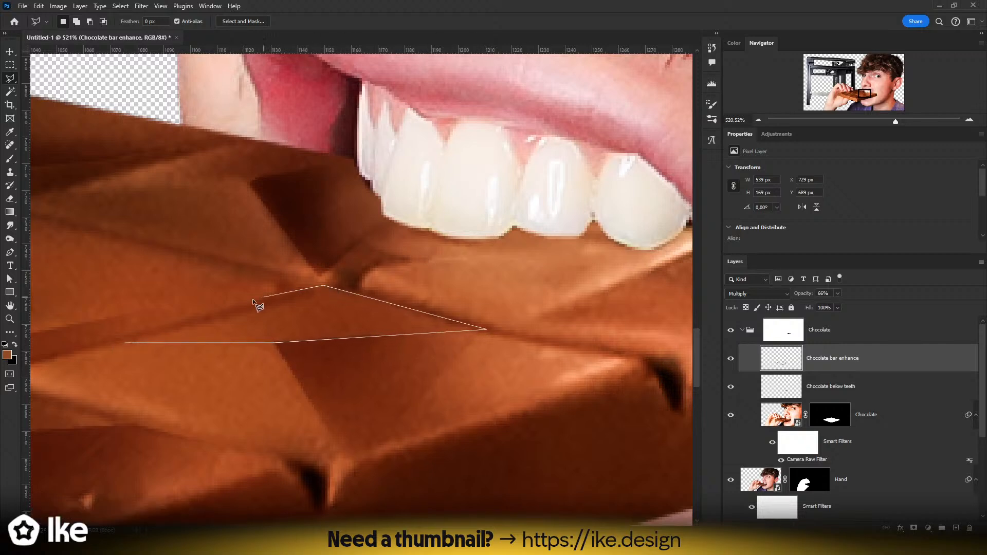
pyautogui.click(125, 342)
pyautogui.press('b')
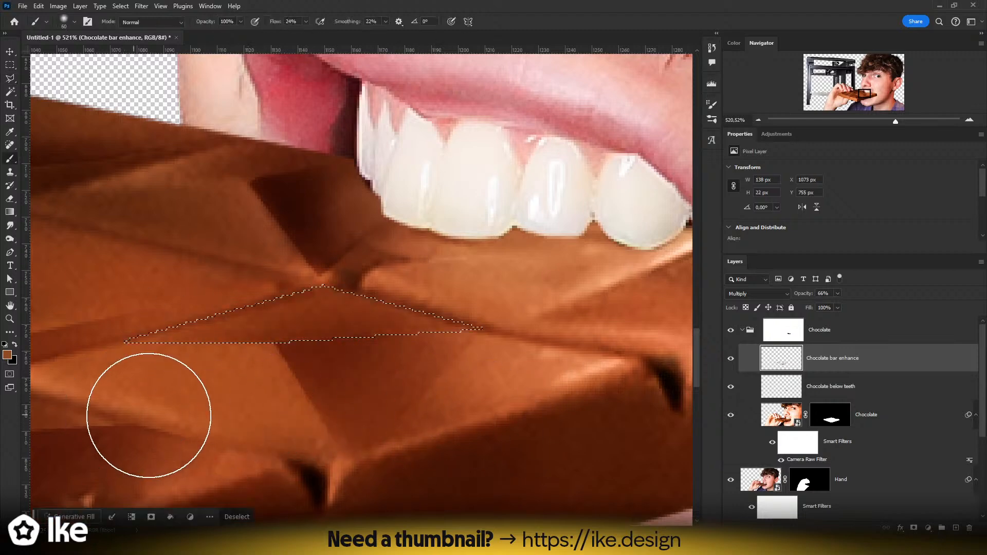
pyautogui.hotkey('ctrl', 'd')
# - Compare the bar with the Chocolate bar enhance and Chocolate below teeth layers each hidden and shown
pyautogui.press('z')
pyautogui.moveTo(395, 393); pyautogui.dragTo(378, 411)
pyautogui.moveTo(443, 414); pyautogui.dragTo(322, 383)
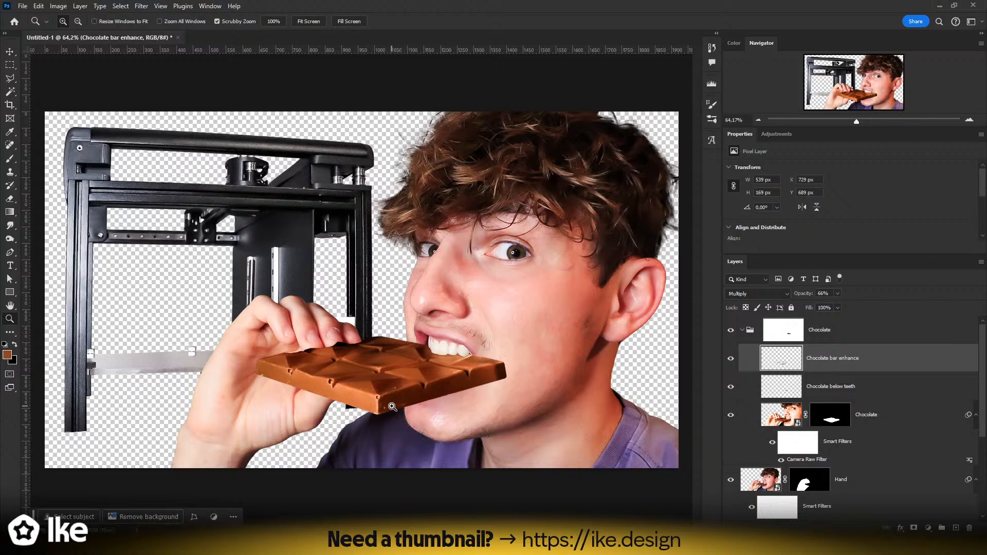
pyautogui.moveTo(391, 406); pyautogui.dragTo(414, 407)
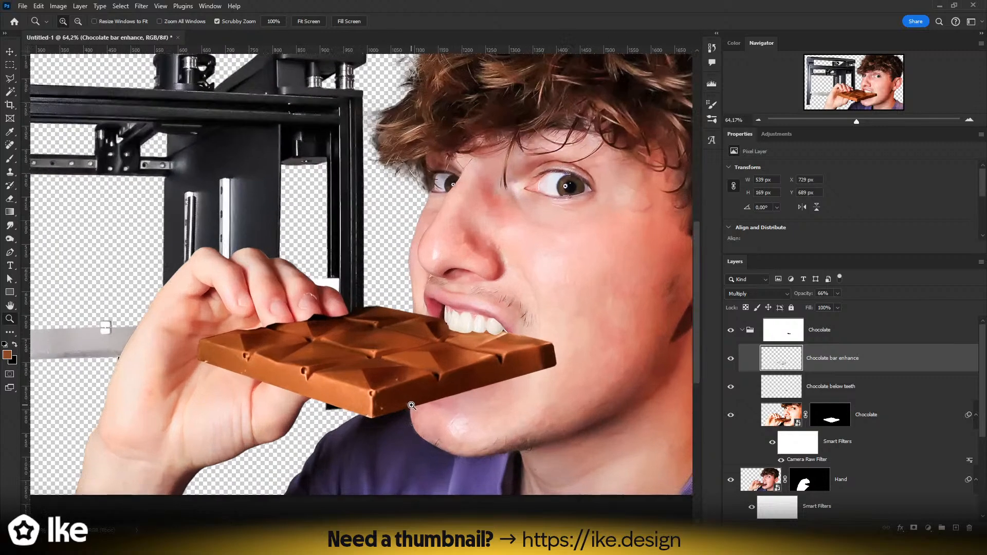
pyautogui.click(731, 358)
pyautogui.click(730, 358)
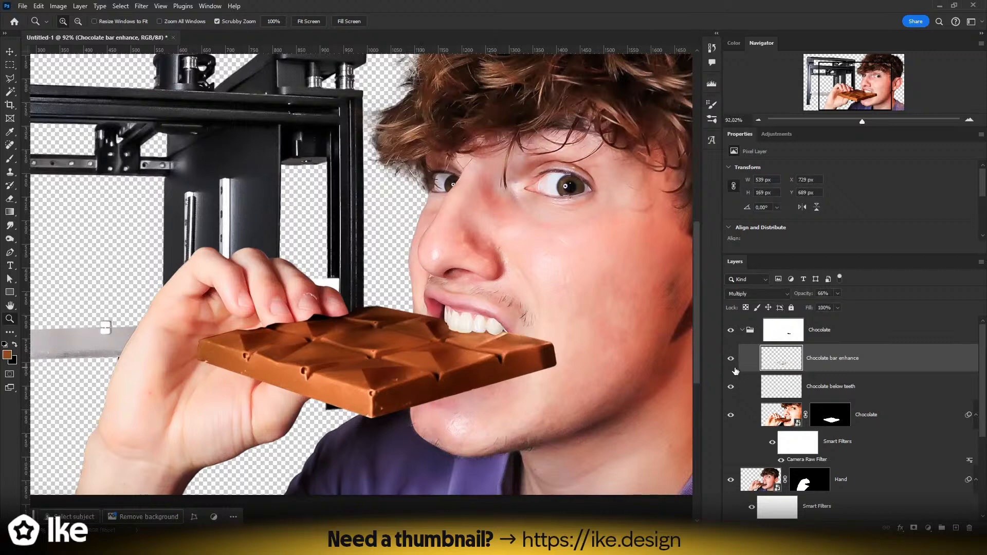
pyautogui.click(730, 386)
pyautogui.click(730, 387)
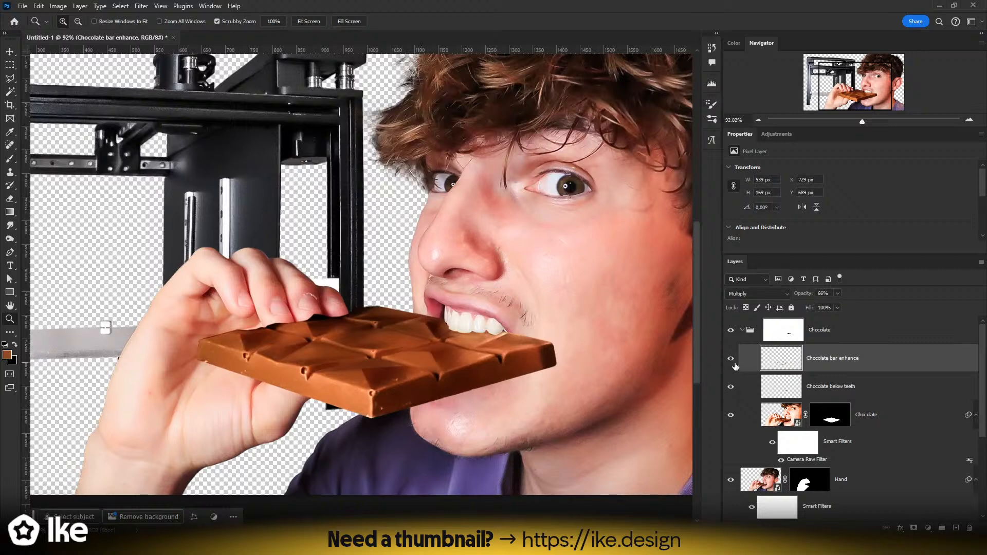
# - Reopen the Chocolate layer's Camera Raw Filter and set Vibrance to -38
pyautogui.click(803, 460)
pyautogui.doubleClick(801, 460)
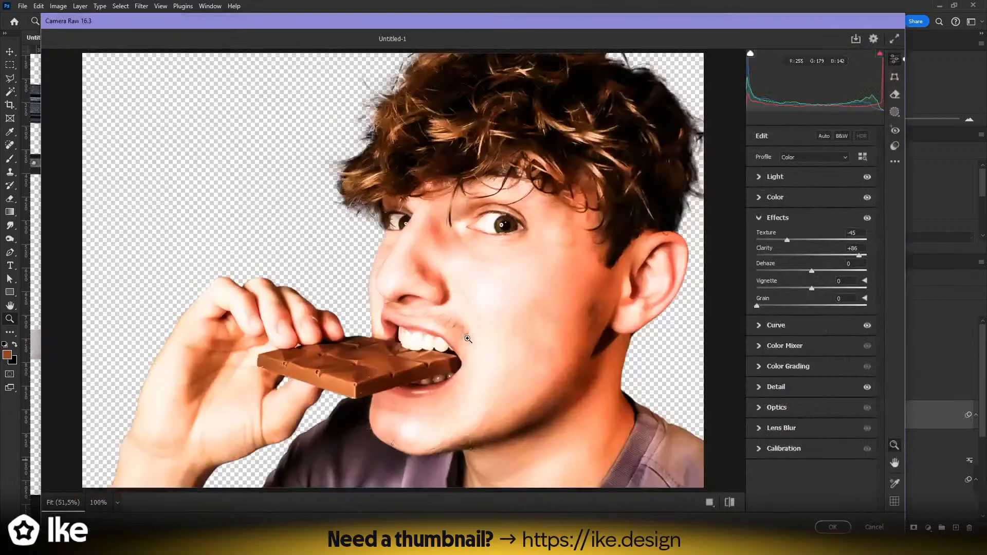
pyautogui.click(772, 177)
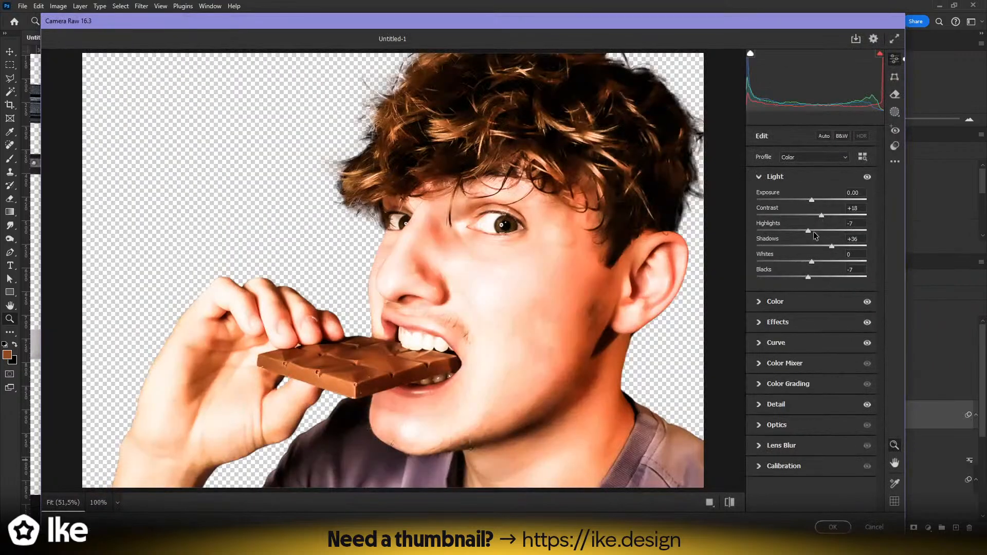
pyautogui.click(773, 322)
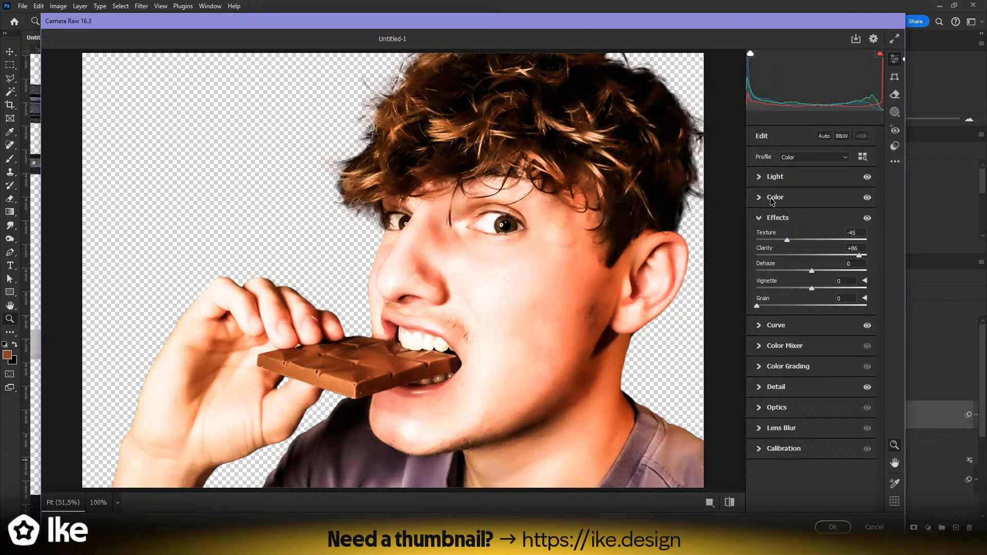
pyautogui.click(772, 199)
pyautogui.moveTo(785, 267); pyautogui.dragTo(790, 267)
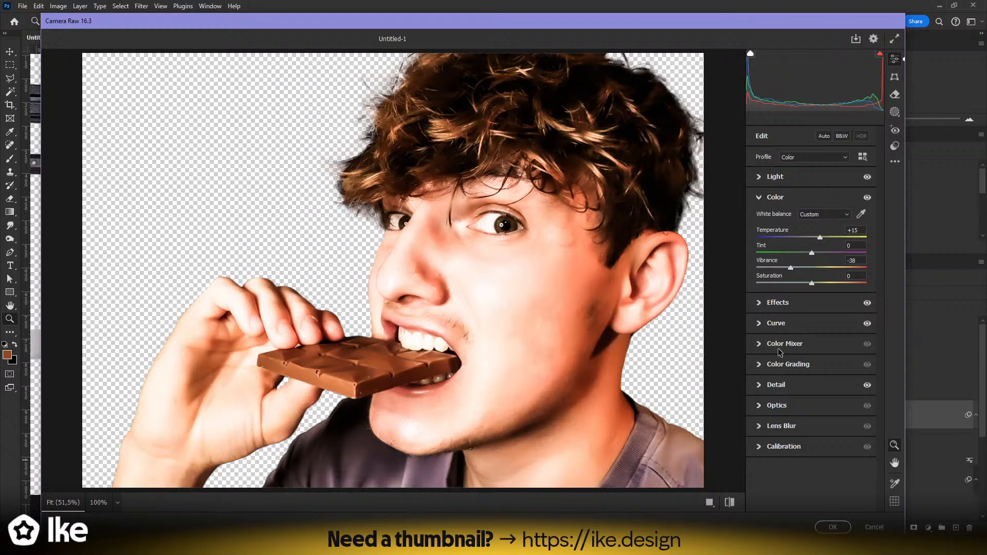
pyautogui.click(833, 527)
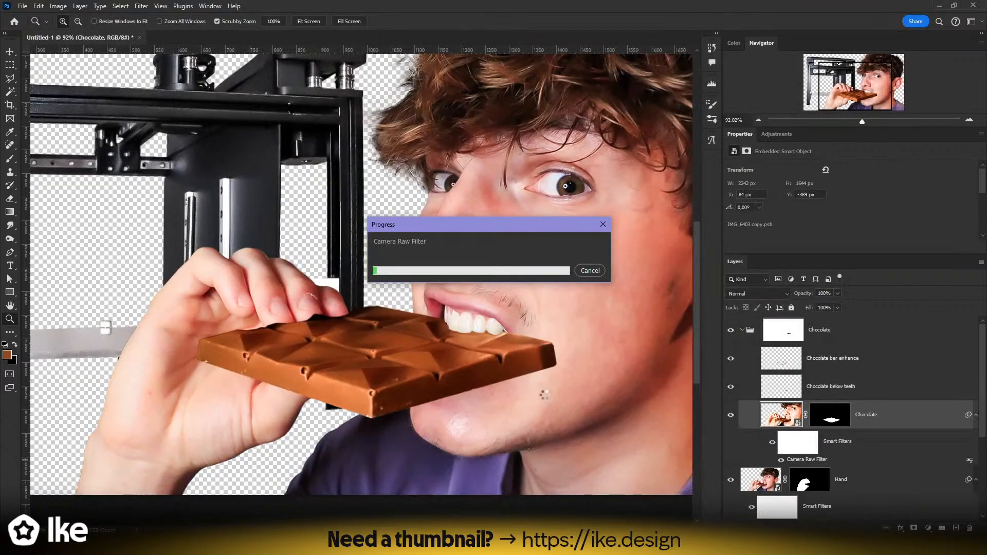
# - Hide the 3D Printer layer and inspect the chocolate bar against the hand and mouth
pyautogui.moveTo(487, 380); pyautogui.dragTo(466, 380)
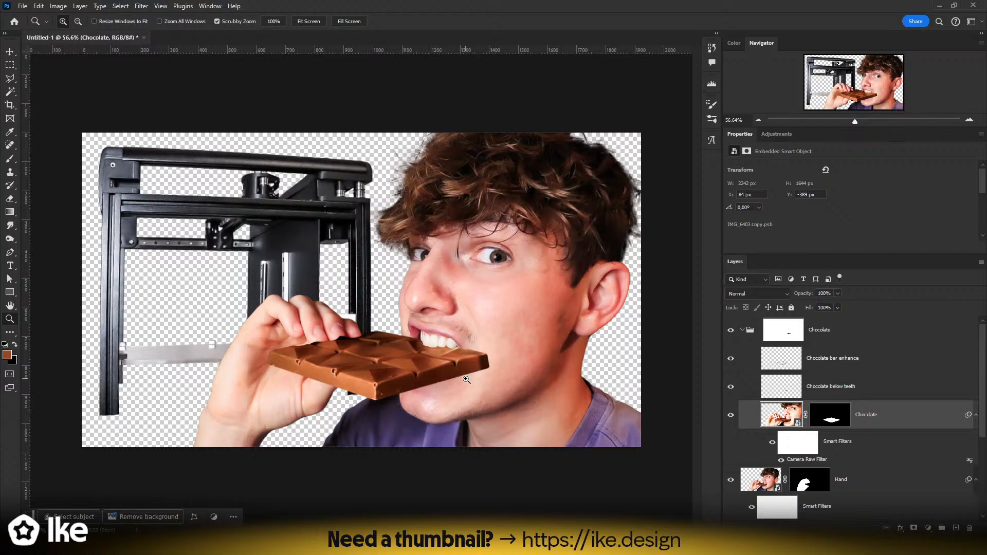
pyautogui.moveTo(407, 372); pyautogui.dragTo(390, 360)
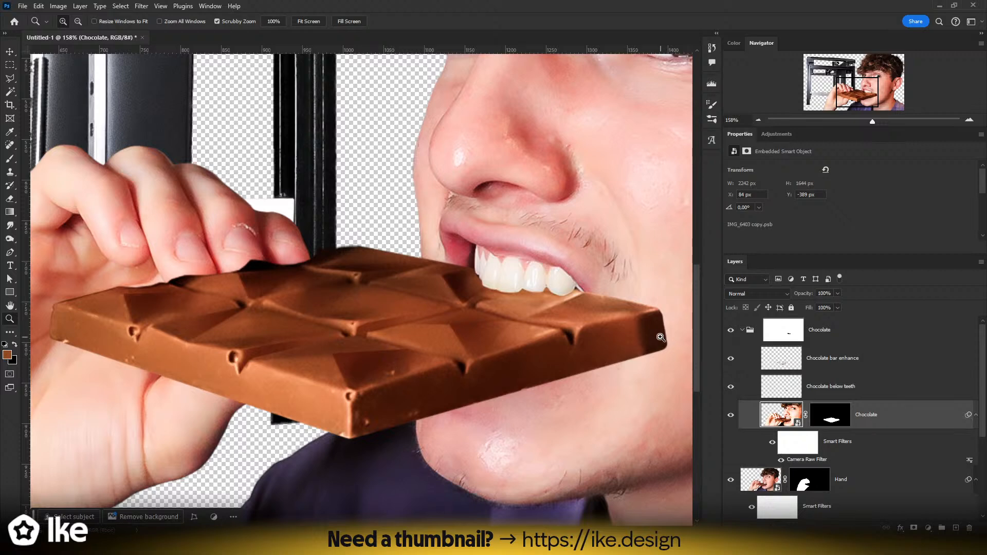
pyautogui.moveTo(660, 337); pyautogui.dragTo(531, 313)
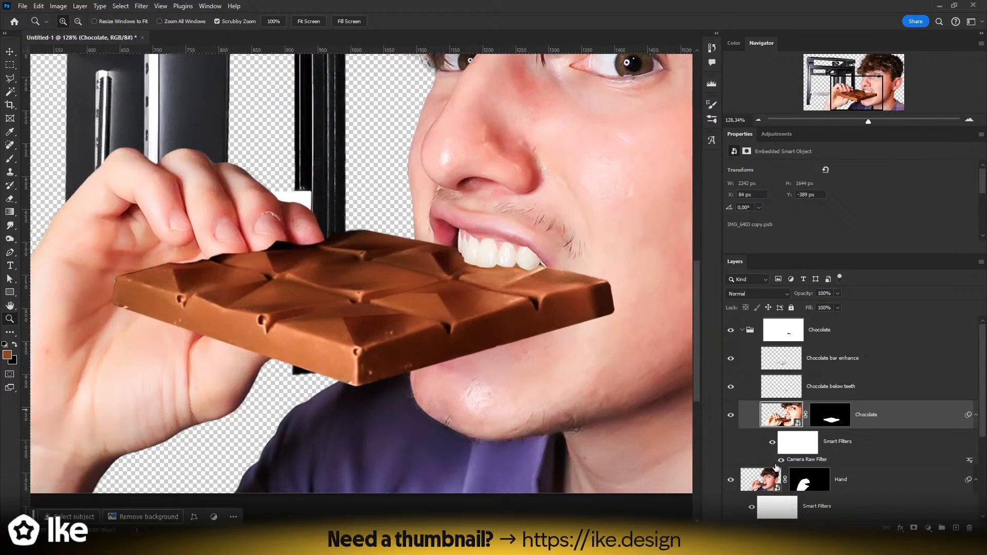
pyautogui.scroll(-3, 734, 485)
pyautogui.click(730, 472)
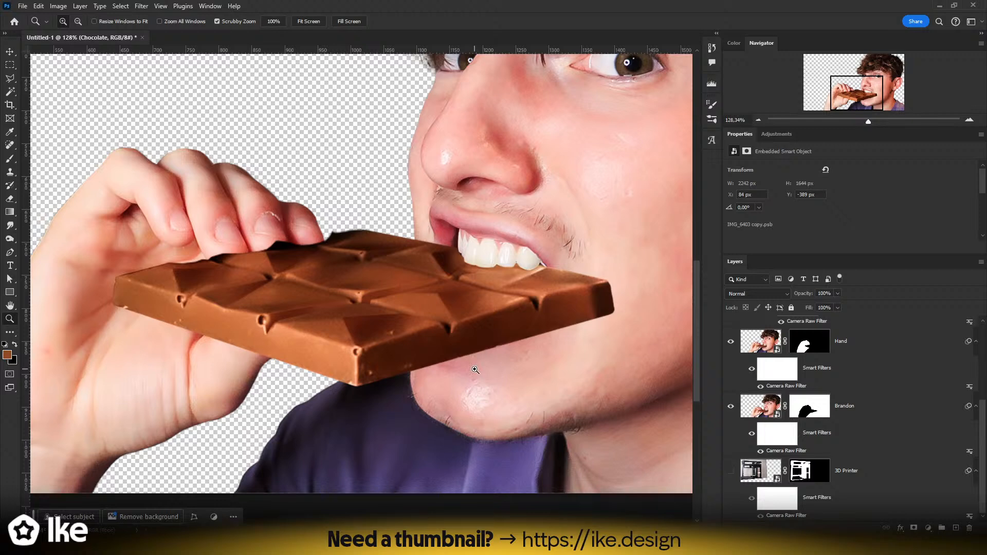
pyautogui.moveTo(443, 352); pyautogui.dragTo(446, 352)
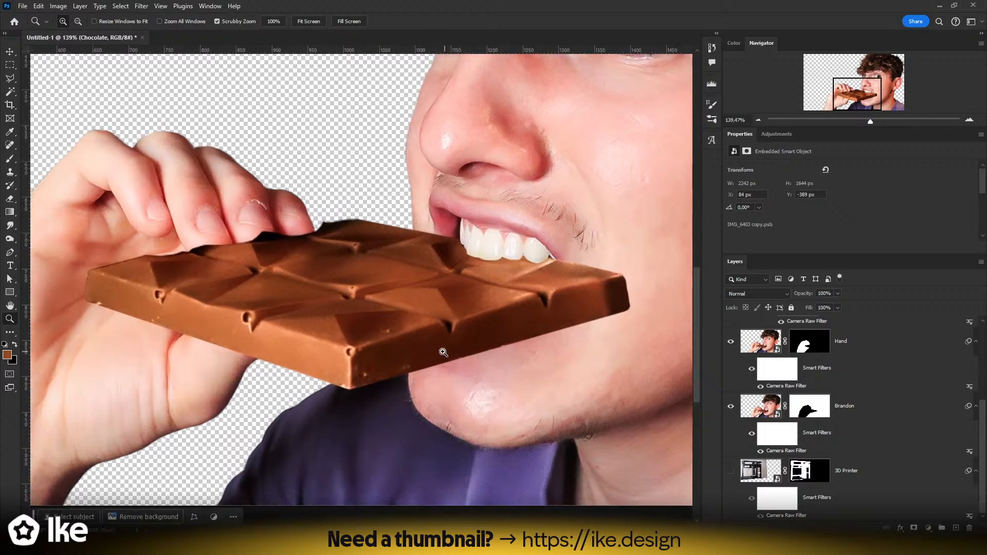
pyautogui.moveTo(238, 285); pyautogui.dragTo(242, 285)
pyautogui.moveTo(517, 315); pyautogui.dragTo(446, 313)
# - Toggle the Chocolate layer's visibility and try the Chocolate bar enhance layer beneath Chocolate below teeth before restoring the layer order
pyautogui.click(9, 52)
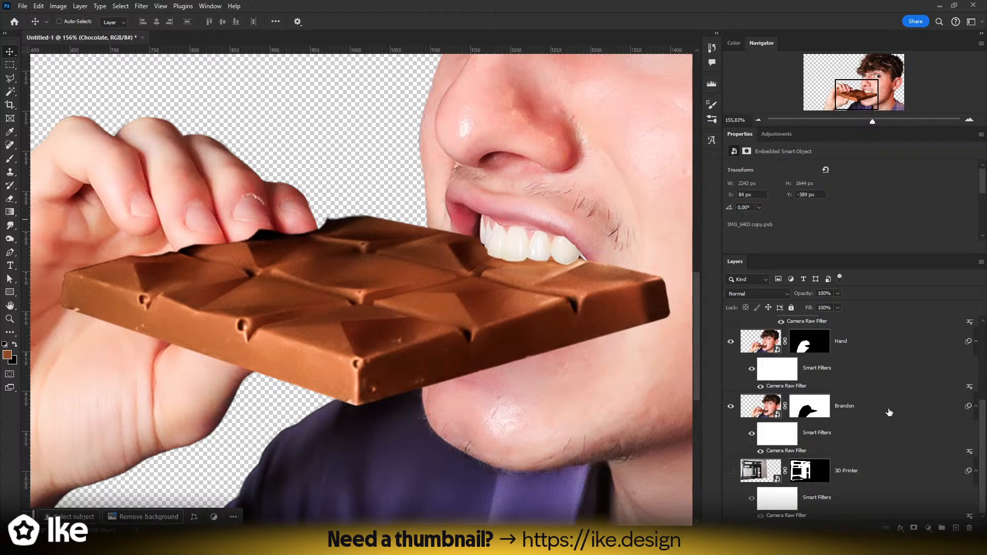
pyautogui.scroll(3, 882, 447)
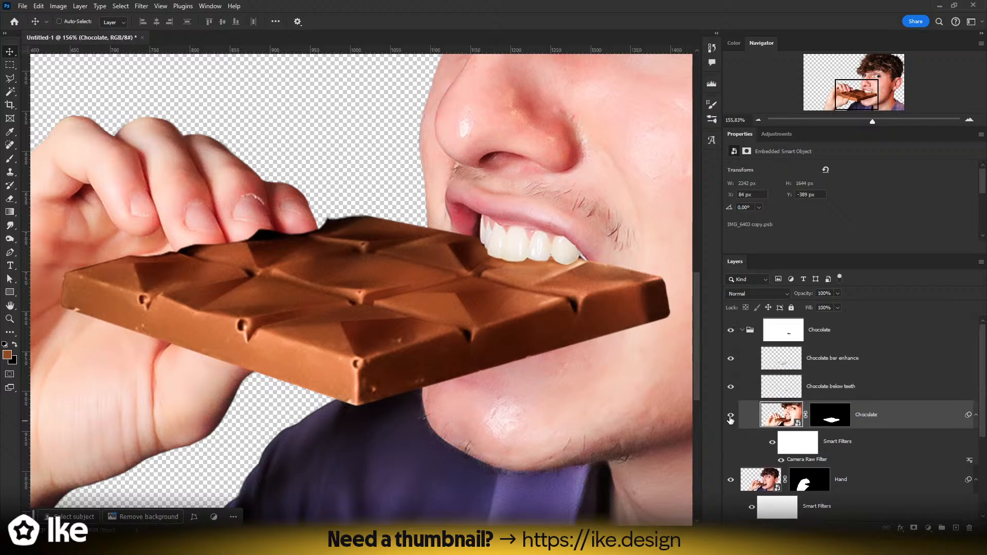
pyautogui.click(730, 416)
pyautogui.click(731, 415)
pyautogui.click(843, 375)
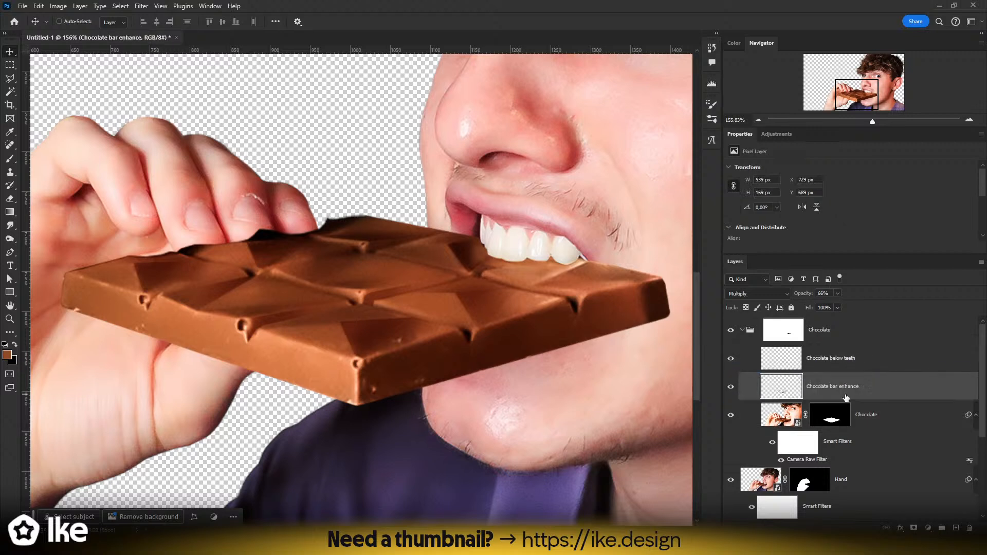
pyautogui.click(809, 364)
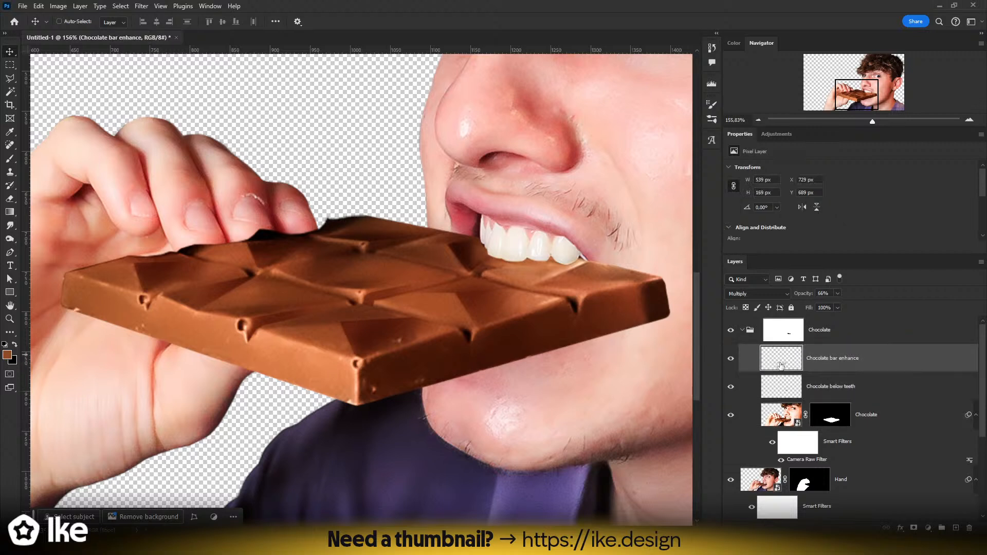
# - Compare the composite with the whole Chocolate group hidden and shown
pyautogui.click(825, 334)
pyautogui.click(731, 330)
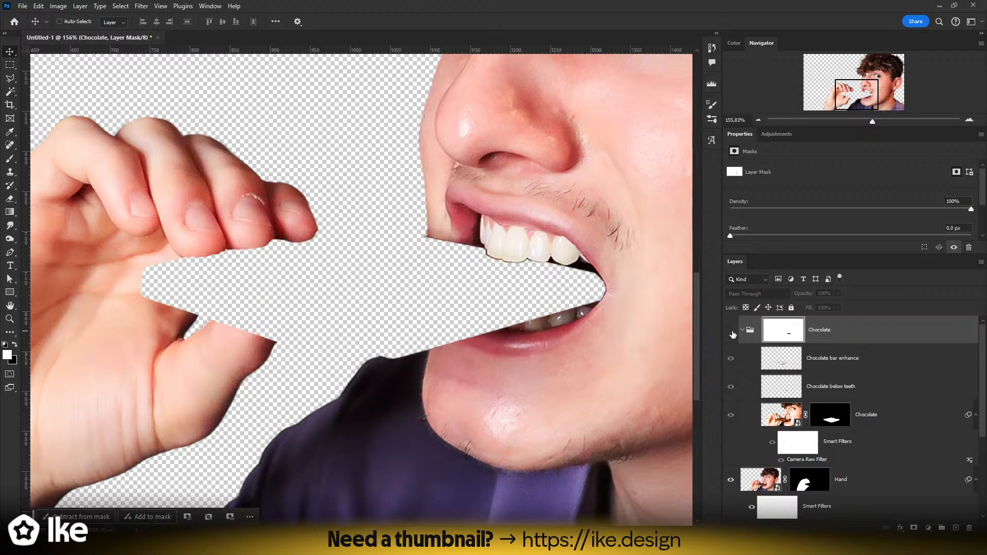
pyautogui.click(732, 331)
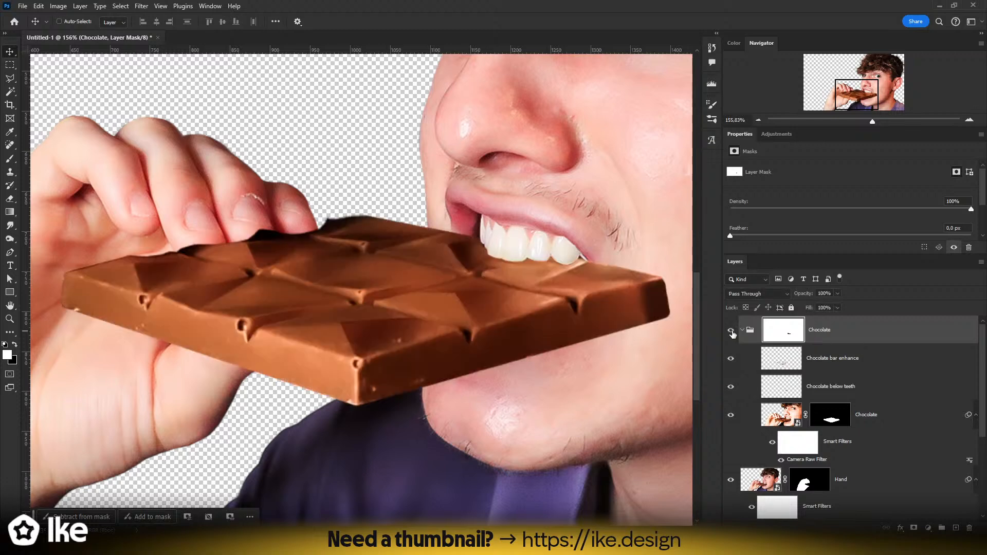
# - Examine the bite area, teeth, nose and eyes up close and compare them with the full composition
pyautogui.press('z')
pyautogui.moveTo(418, 390); pyautogui.dragTo(459, 363)
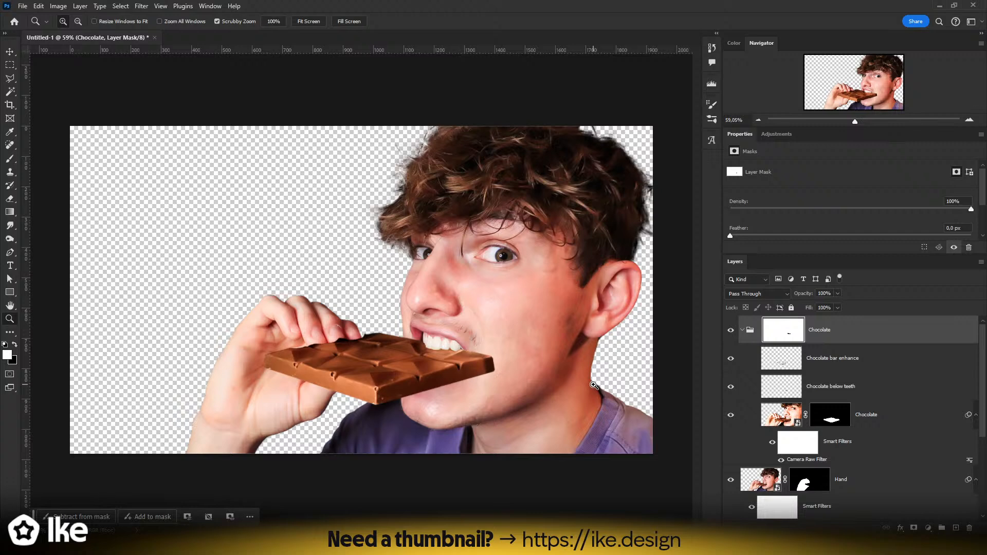
pyautogui.moveTo(452, 352); pyautogui.dragTo(493, 368)
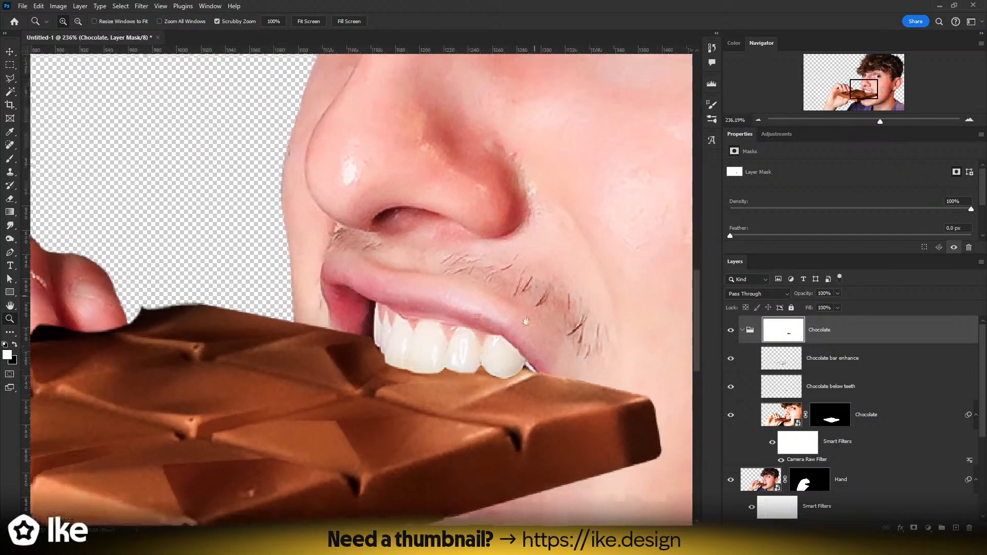
pyautogui.moveTo(561, 242); pyautogui.dragTo(439, 466)
pyautogui.moveTo(518, 361); pyautogui.dragTo(421, 429)
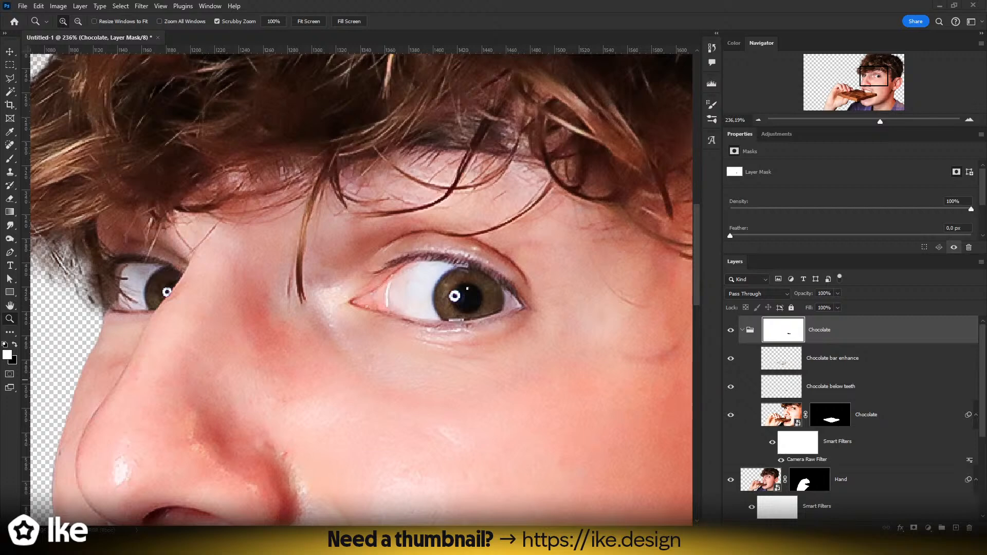
pyautogui.moveTo(545, 265); pyautogui.dragTo(272, 256)
pyautogui.moveTo(439, 271); pyautogui.dragTo(451, 271)
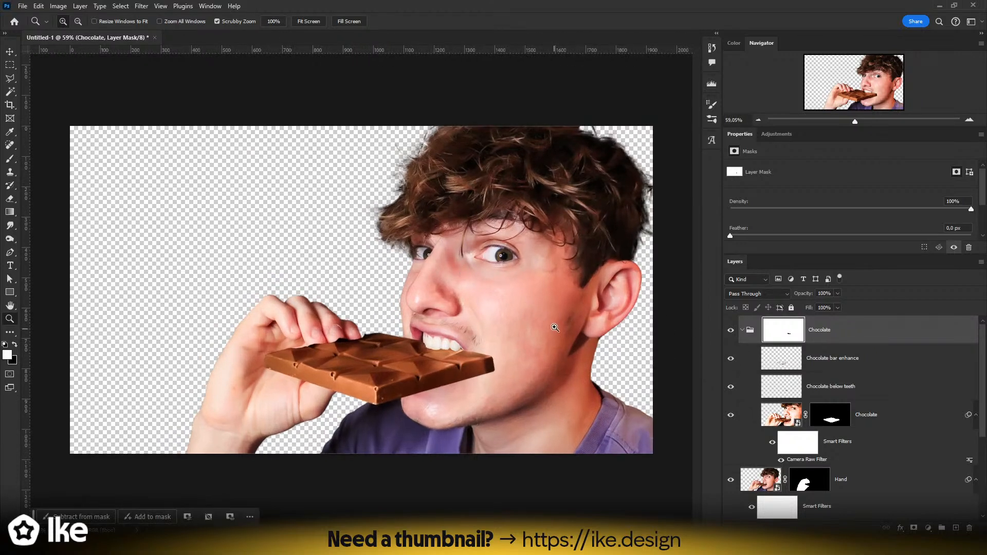
# - Reopen the Camera Raw Filter on the man's portrait layer and set the Color Mixer reds to Hue +40 and Saturation -5
pyautogui.scroll(-1, 869, 365)
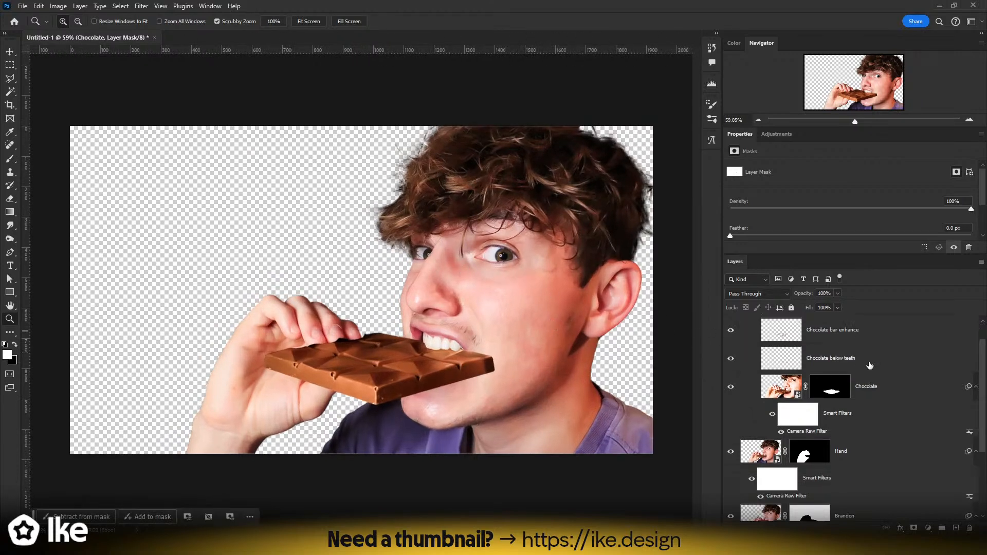
pyautogui.scroll(-4, 760, 448)
pyautogui.click(765, 410)
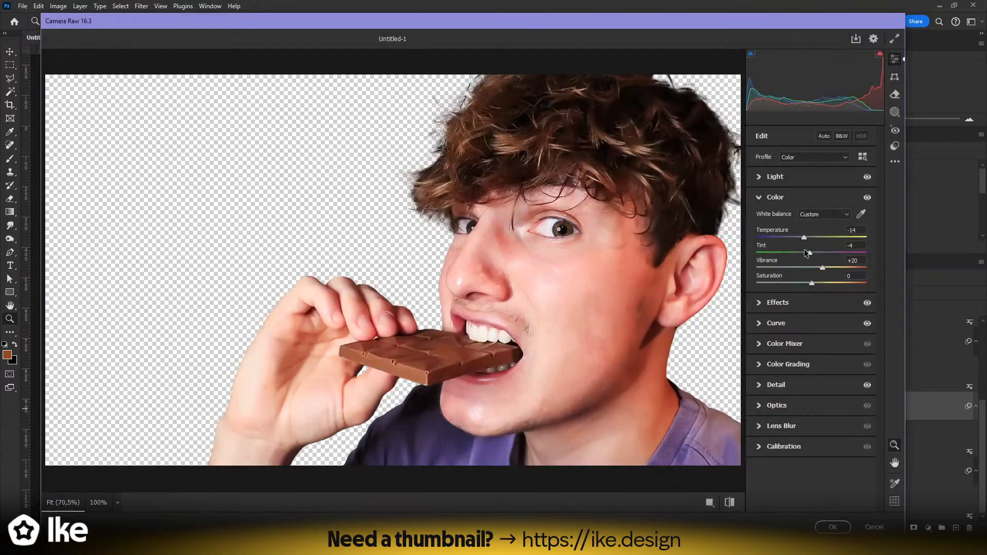
pyautogui.click(785, 304)
pyautogui.click(773, 223)
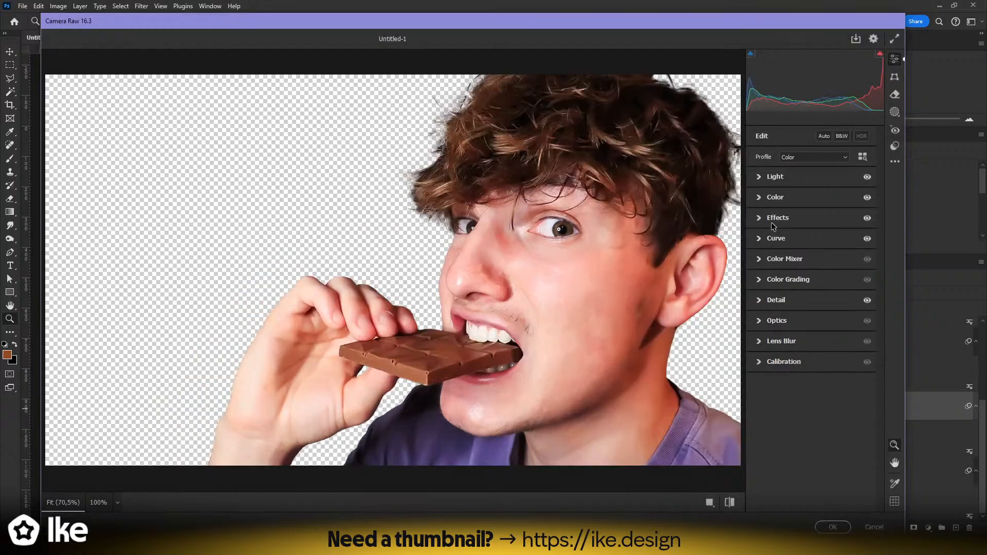
pyautogui.click(774, 261)
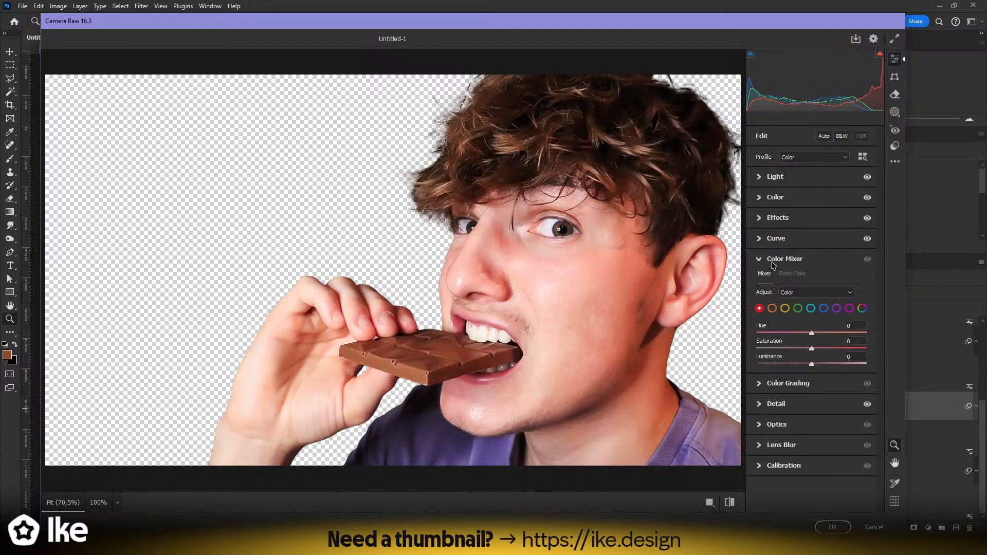
pyautogui.moveTo(811, 333)
pyautogui.mouseDown()
pyautogui.moveTo(840, 335)
pyautogui.moveTo(776, 347)
pyautogui.moveTo(849, 348)
pyautogui.moveTo(785, 346)
pyautogui.moveTo(810, 350)
pyautogui.mouseUp()
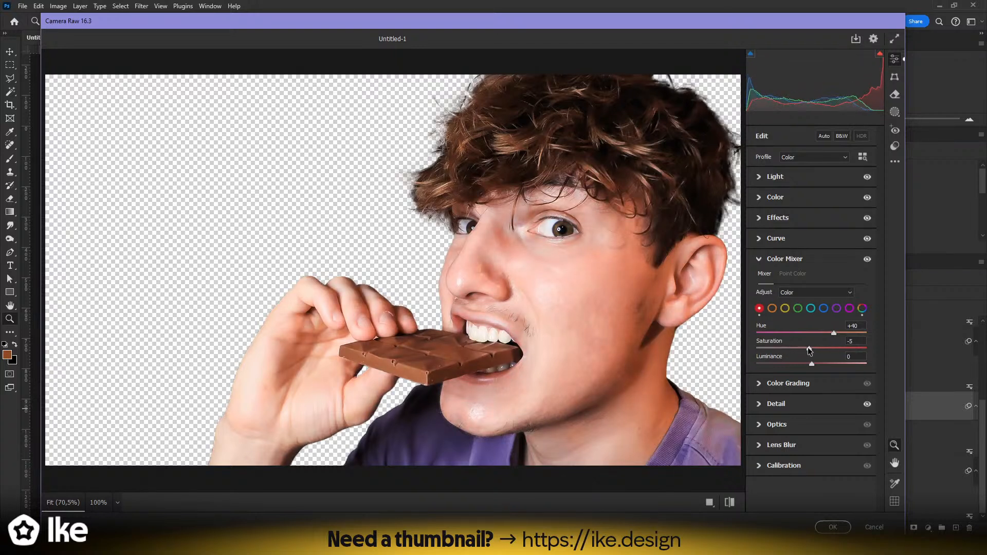
# - Try Hue shifts on the oranges and magentas in the Color Mixer
pyautogui.click(772, 308)
pyautogui.moveTo(812, 332)
pyautogui.mouseDown()
pyautogui.moveTo(800, 335)
pyautogui.moveTo(813, 336)
pyautogui.mouseUp()
pyautogui.click(757, 311)
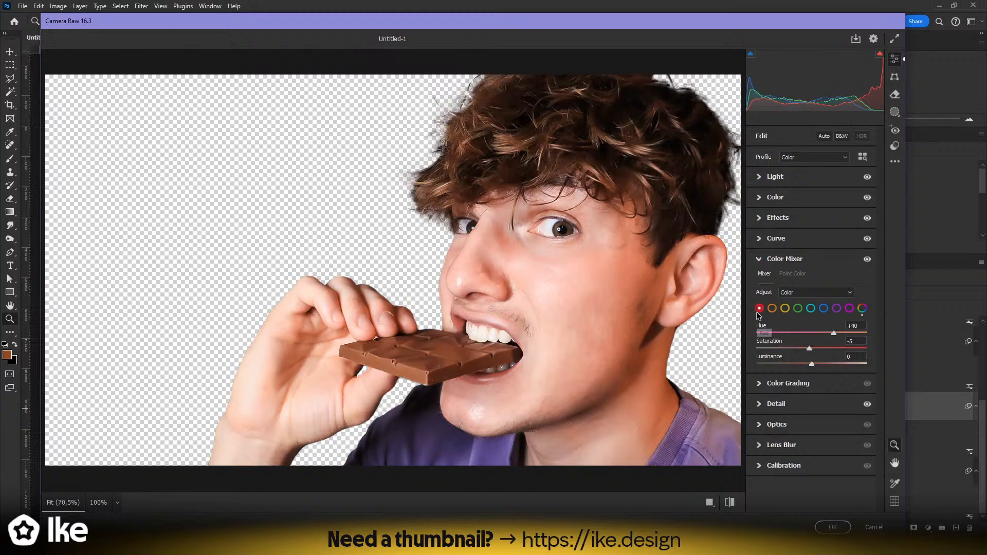
pyautogui.click(849, 309)
pyautogui.moveTo(812, 334)
pyautogui.mouseDown()
pyautogui.moveTo(837, 332)
pyautogui.moveTo(783, 334)
pyautogui.moveTo(869, 331)
pyautogui.moveTo(638, 323)
pyautogui.moveTo(811, 329)
pyautogui.mouseUp()
# - Tint the Color Grading midtones slightly toward blue and check the effect on the whole portrait
pyautogui.click(776, 384)
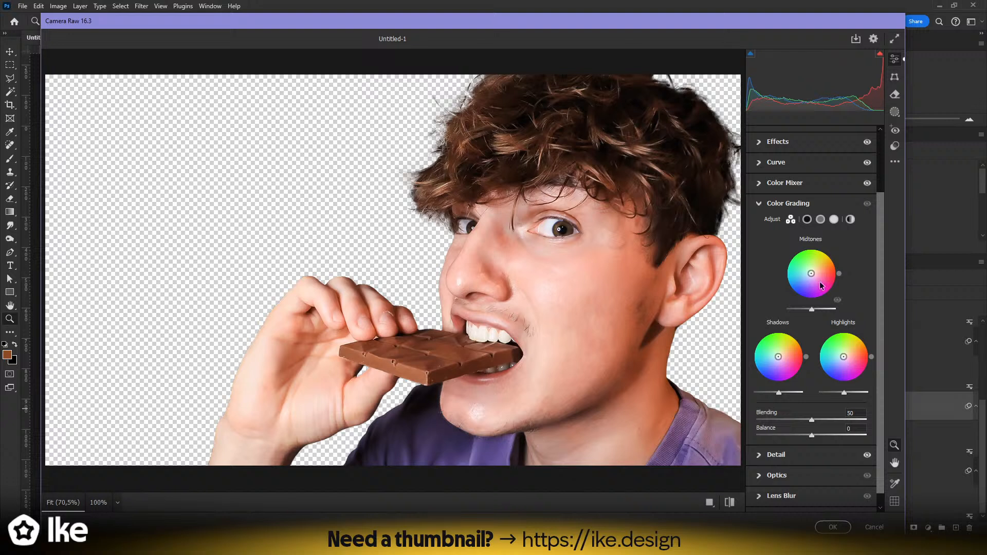
pyautogui.moveTo(811, 278)
pyautogui.mouseDown()
pyautogui.moveTo(802, 279)
pyautogui.moveTo(819, 267)
pyautogui.moveTo(817, 280)
pyautogui.moveTo(795, 285)
pyautogui.moveTo(806, 277)
pyautogui.mouseUp()
pyautogui.moveTo(587, 302); pyautogui.dragTo(531, 301)
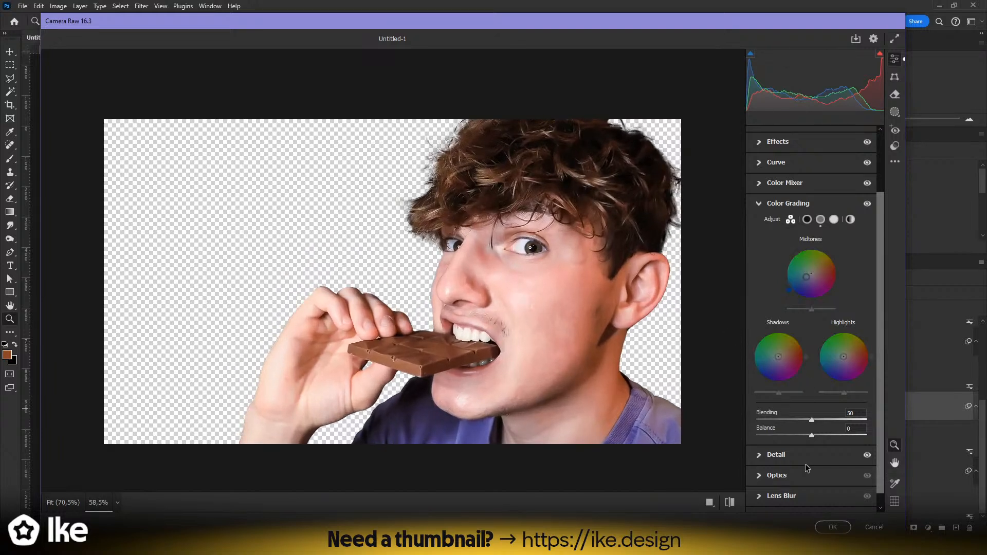
# - Tint the Color Grading shadows to hue 236 with saturation 12 and apply the Camera Raw Filter
pyautogui.click(776, 455)
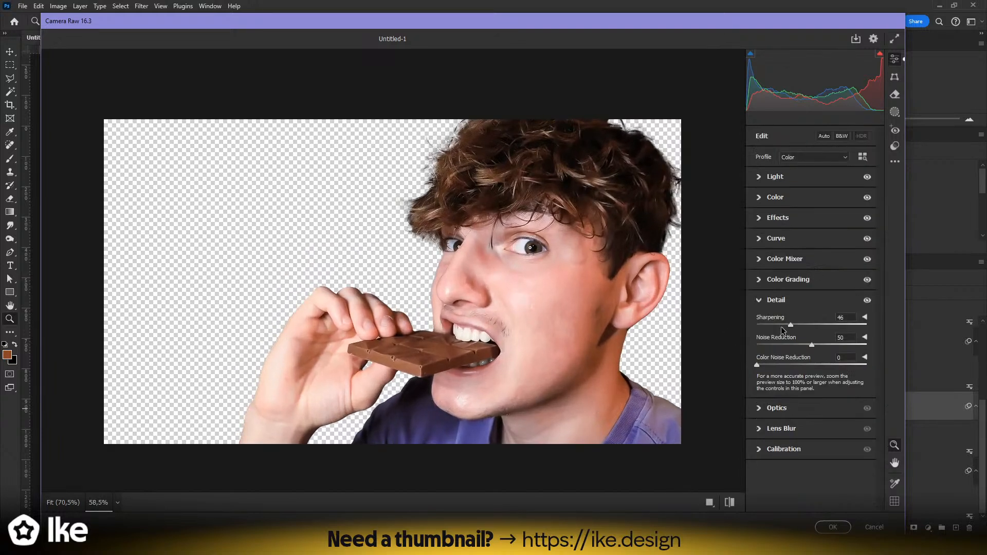
pyautogui.click(787, 279)
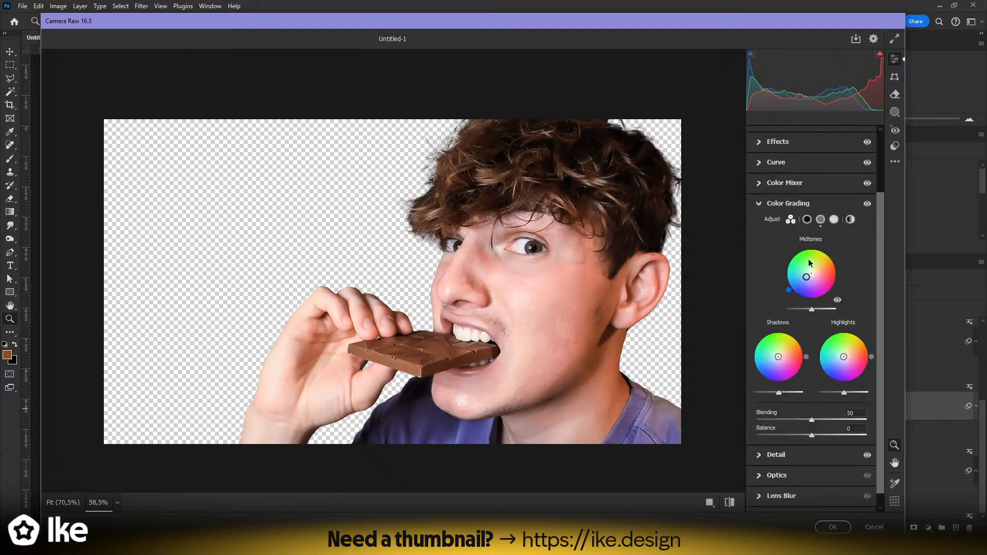
pyautogui.moveTo(779, 361)
pyautogui.mouseDown()
pyautogui.moveTo(778, 371)
pyautogui.moveTo(787, 361)
pyautogui.moveTo(777, 359)
pyautogui.mouseUp()
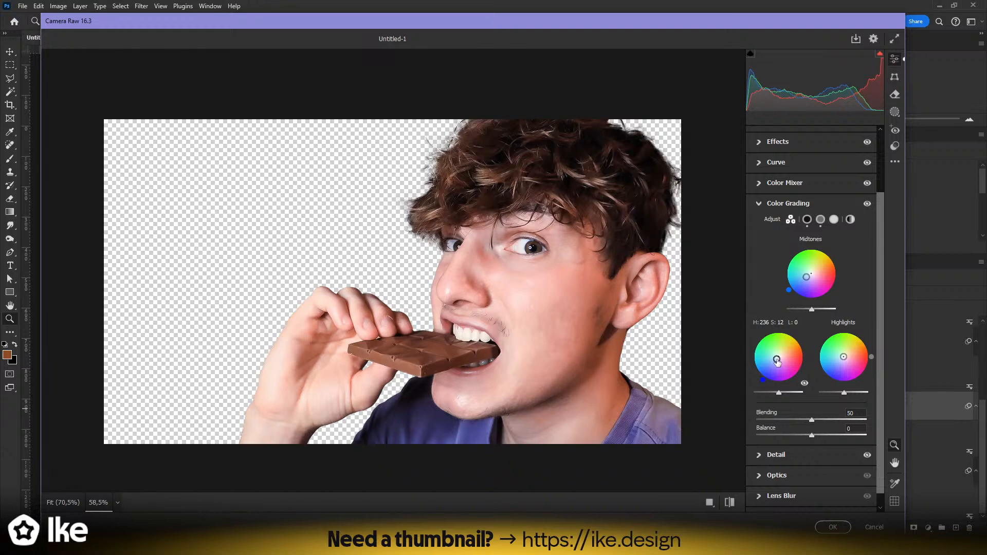
pyautogui.scroll(-8, 527, 329)
pyautogui.scroll(8, 534, 332)
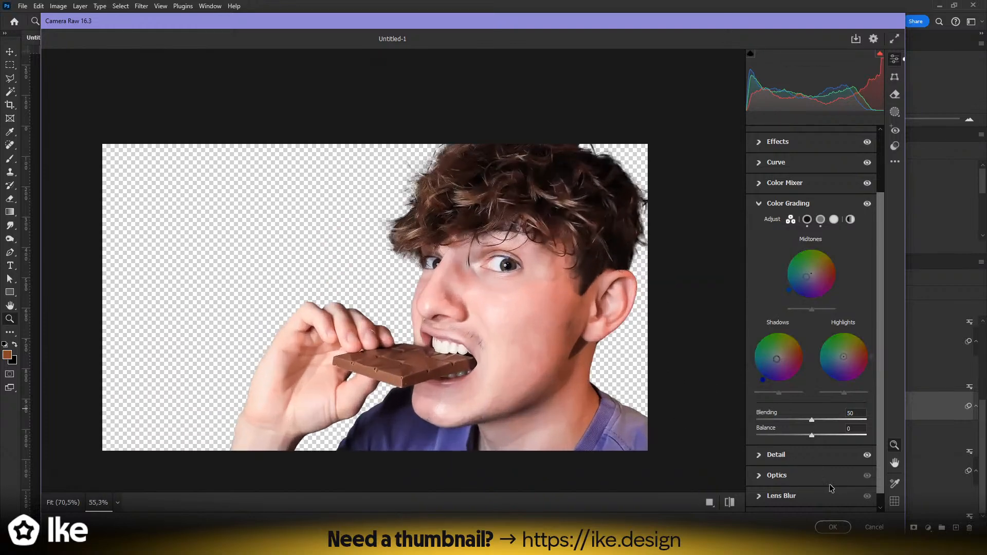
pyautogui.click(832, 526)
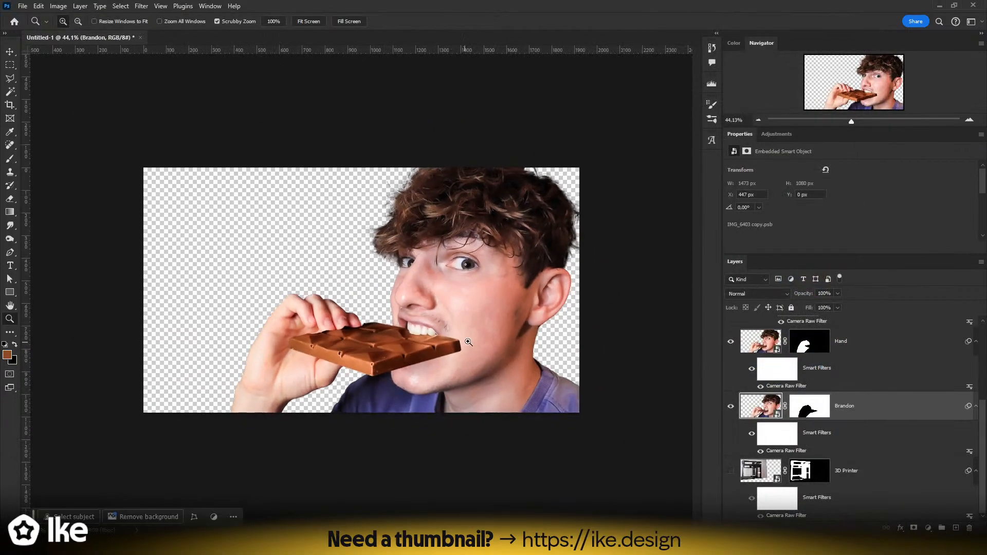
# - Replace the Hand layer's Camera Raw Filter with a copy of the one from the man's portrait layer
pyautogui.moveTo(508, 322); pyautogui.dragTo(558, 337)
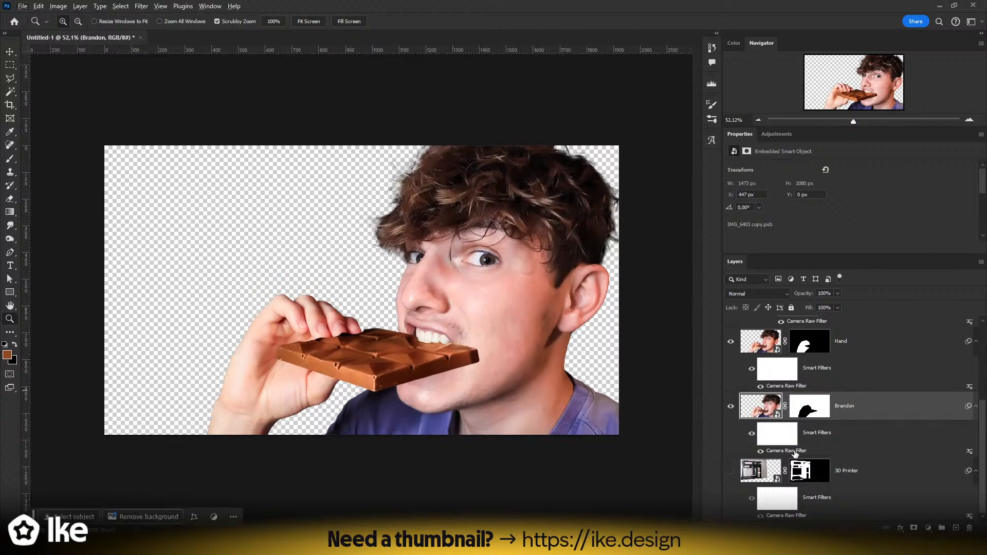
pyautogui.moveTo(796, 453); pyautogui.dragTo(969, 528)
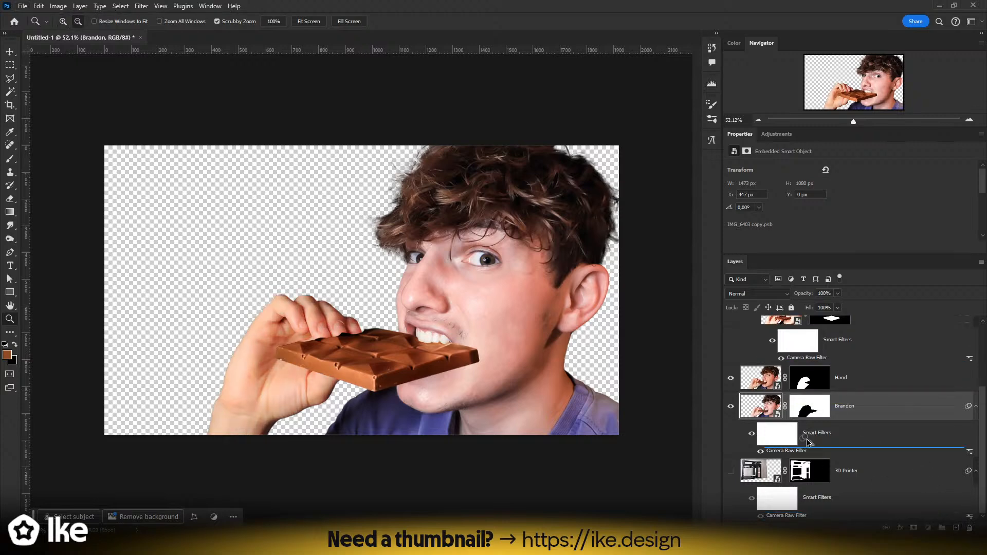
pyautogui.moveTo(809, 442); pyautogui.dragTo(849, 381)
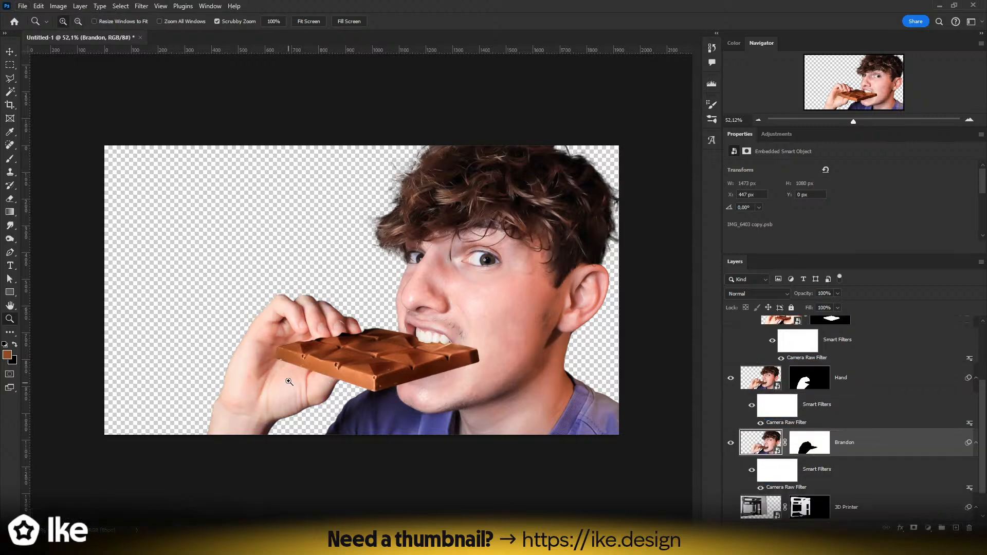
pyautogui.moveTo(288, 381); pyautogui.dragTo(375, 360)
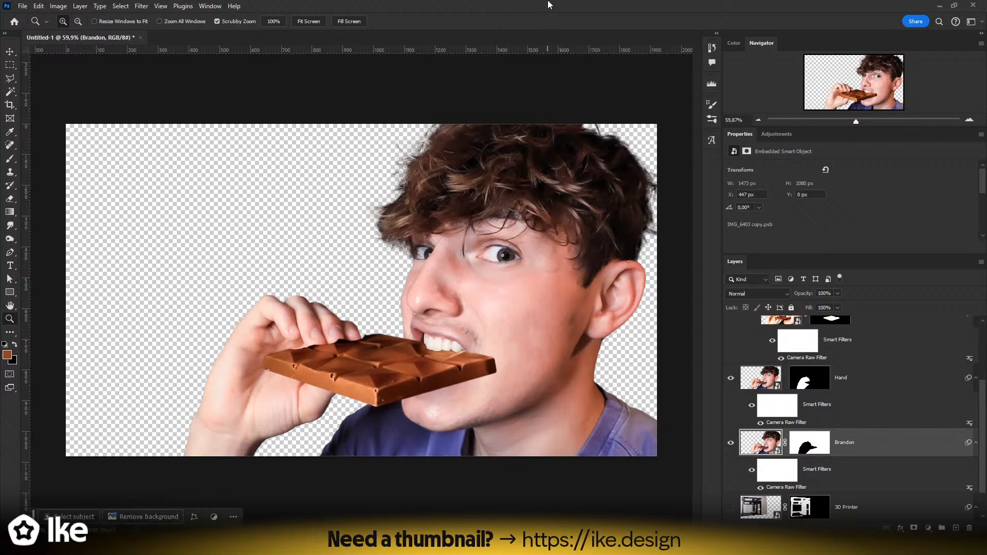
# - Reopen the portrait layer's Camera Raw Filter and compare the image repeatedly with Color Grading off and on, leaving it enabled
pyautogui.doubleClick(792, 489)
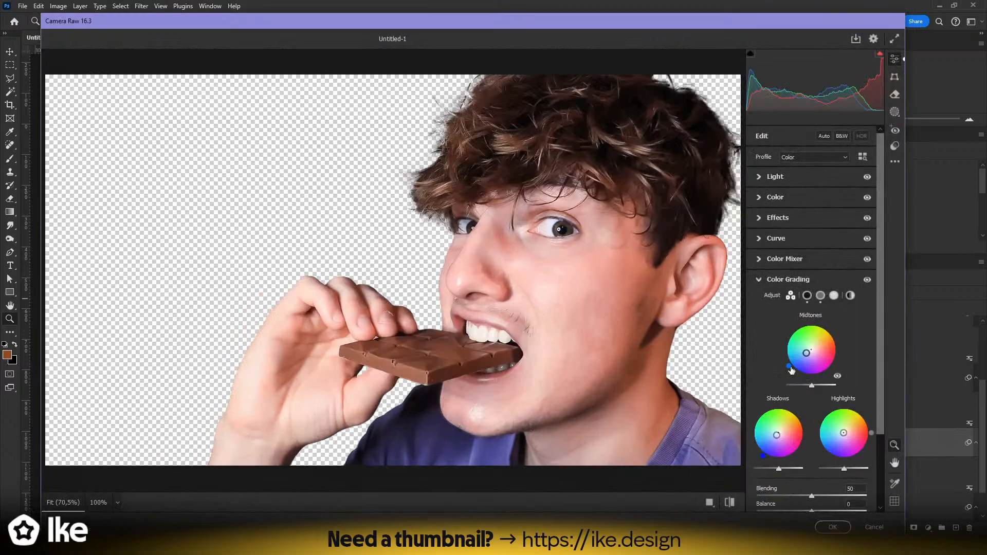
pyautogui.click(780, 281)
pyautogui.click(780, 281)
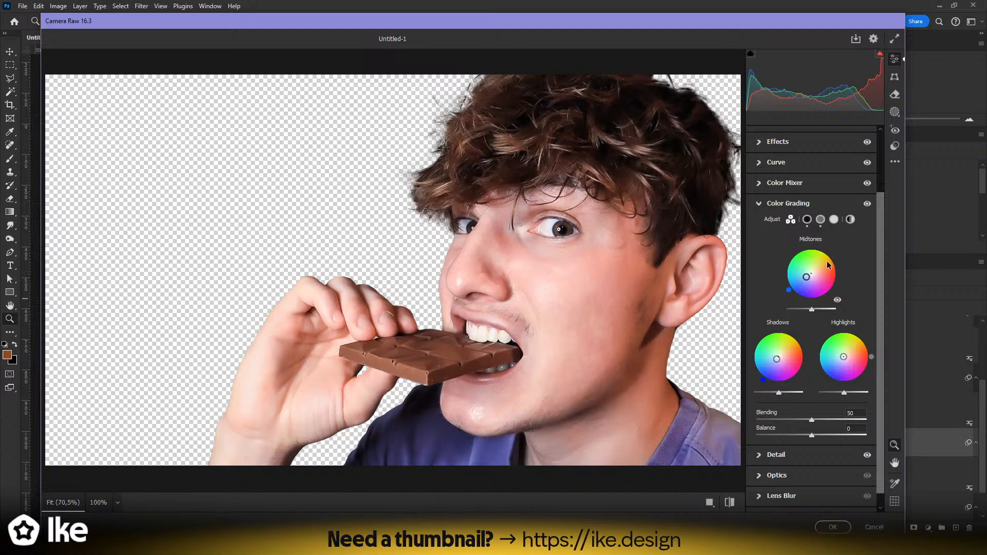
pyautogui.click(868, 203)
pyautogui.doubleClick(868, 203)
pyautogui.click(868, 203)
pyautogui.click(868, 204)
pyautogui.click(868, 204)
pyautogui.click(868, 204)
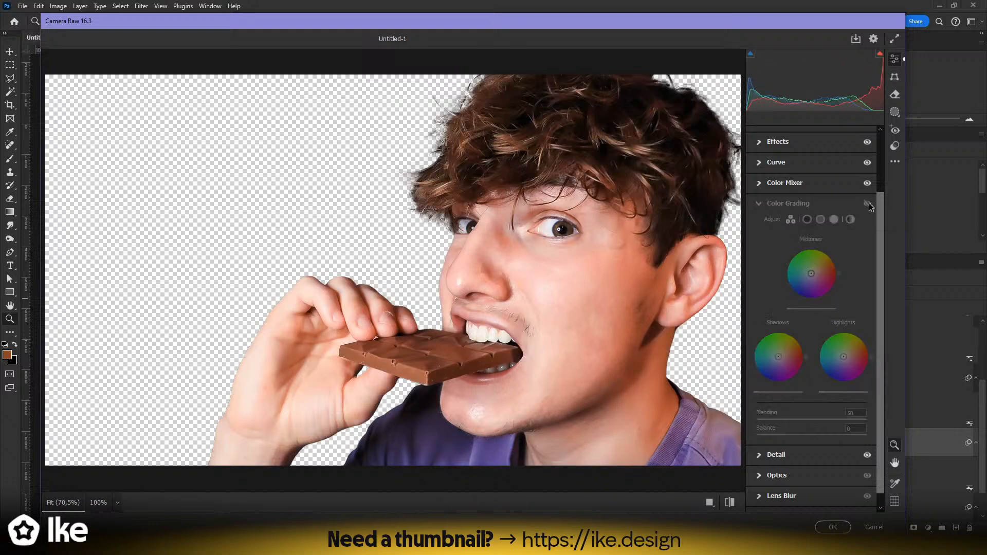
pyautogui.click(867, 204)
pyautogui.click(867, 204)
pyautogui.click(867, 204)
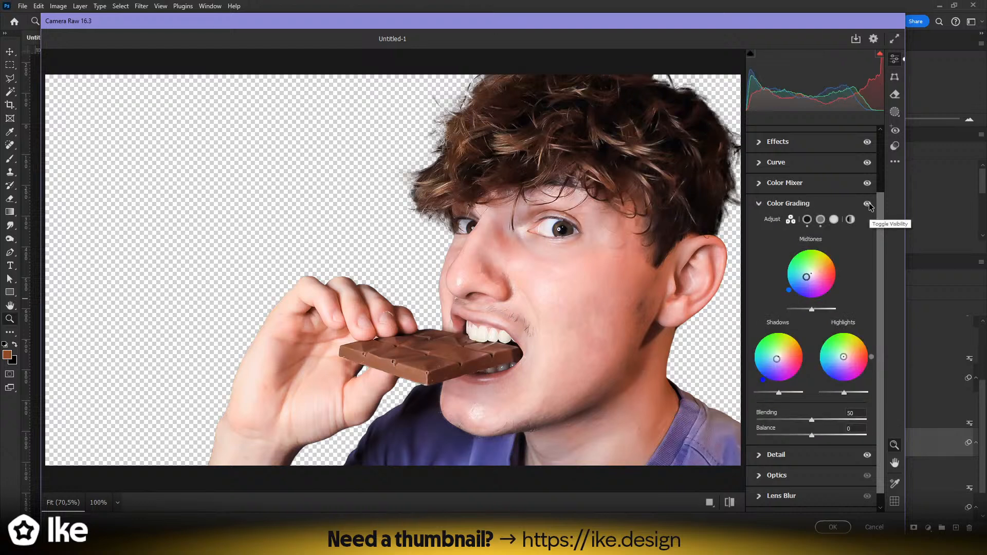
pyautogui.click(867, 205)
pyautogui.click(868, 205)
pyautogui.click(868, 204)
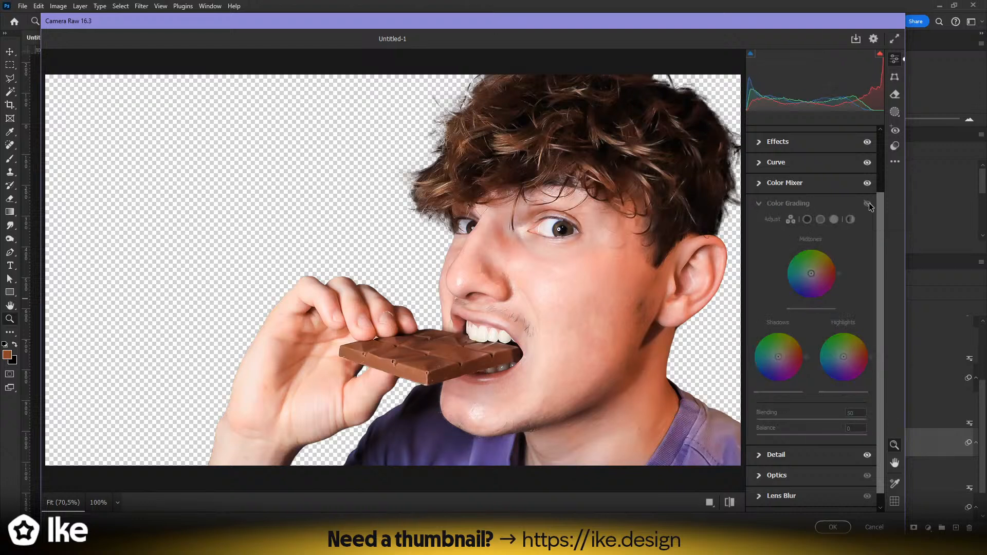
pyautogui.click(869, 204)
pyautogui.click(868, 205)
pyautogui.click(868, 204)
pyautogui.click(868, 204)
pyautogui.click(869, 204)
pyautogui.click(868, 204)
pyautogui.click(868, 204)
pyautogui.click(868, 204)
pyautogui.click(868, 204)
pyautogui.click(868, 204)
pyautogui.click(868, 204)
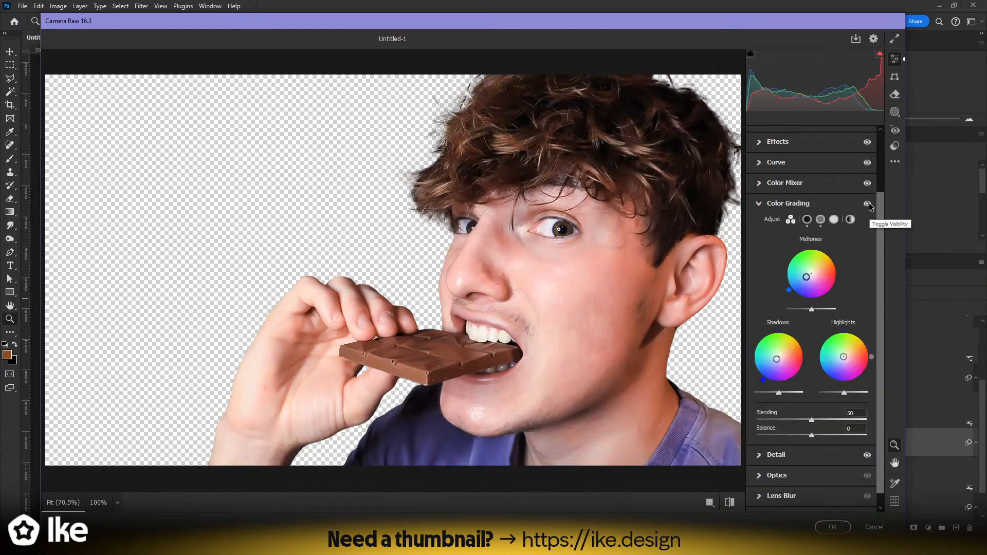
pyautogui.click(868, 204)
pyautogui.click(868, 205)
pyautogui.click(869, 204)
pyautogui.click(868, 204)
pyautogui.click(868, 204)
pyautogui.click(868, 204)
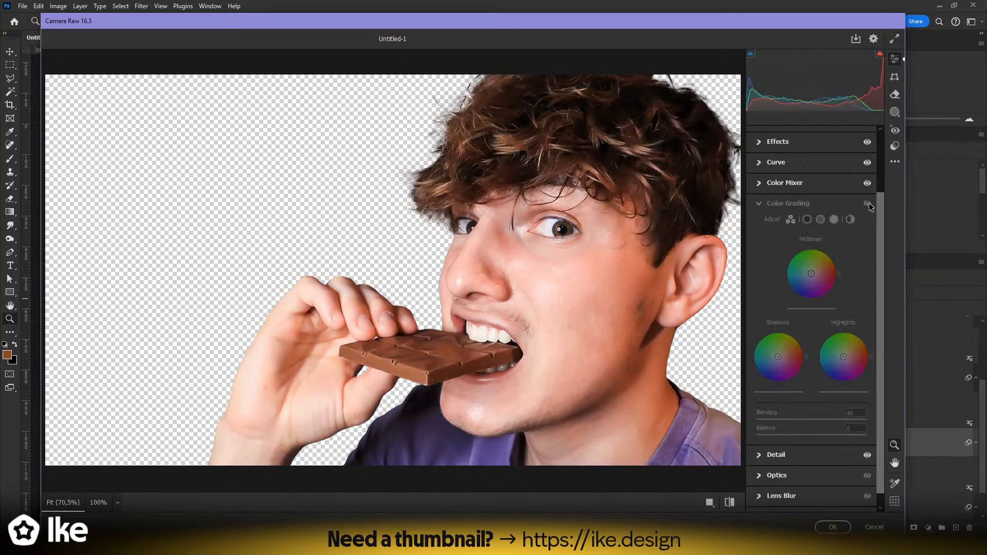
pyautogui.click(868, 204)
pyautogui.click(868, 204)
pyautogui.click(867, 204)
pyautogui.click(868, 204)
pyautogui.click(868, 204)
pyautogui.click(867, 204)
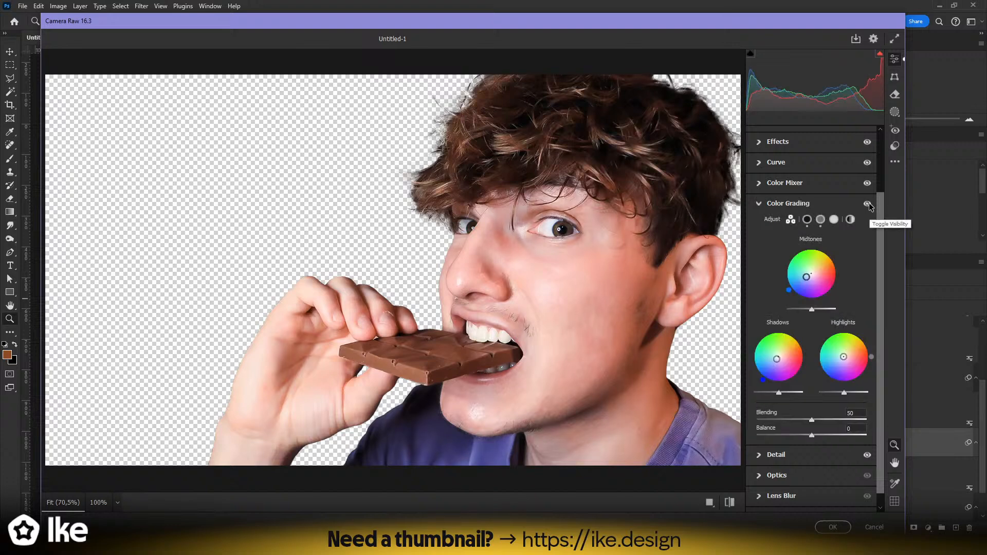
pyautogui.click(832, 527)
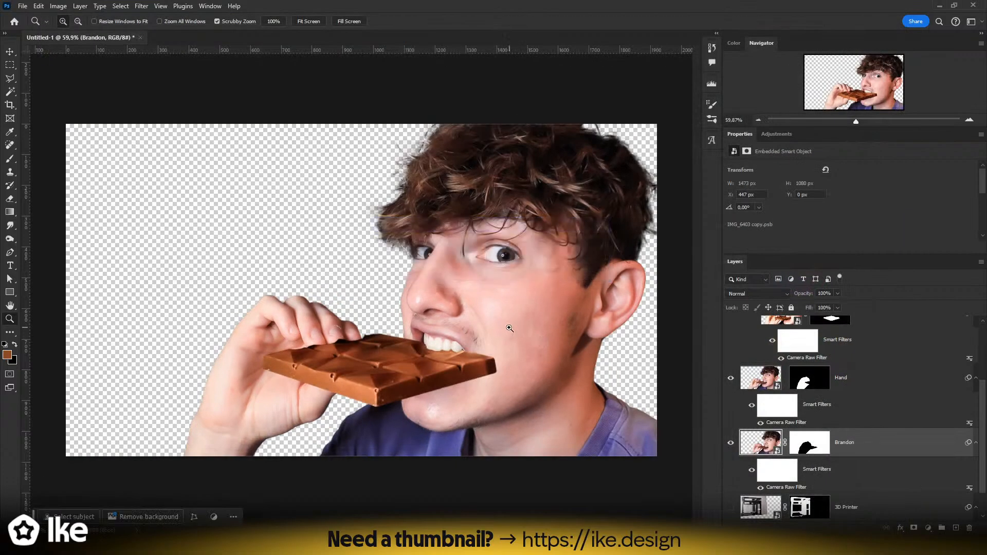
# - Add a Gradient Map adjustment clipped to the man's portrait layer and invert its mask to black
pyautogui.moveTo(510, 327); pyautogui.dragTo(406, 323)
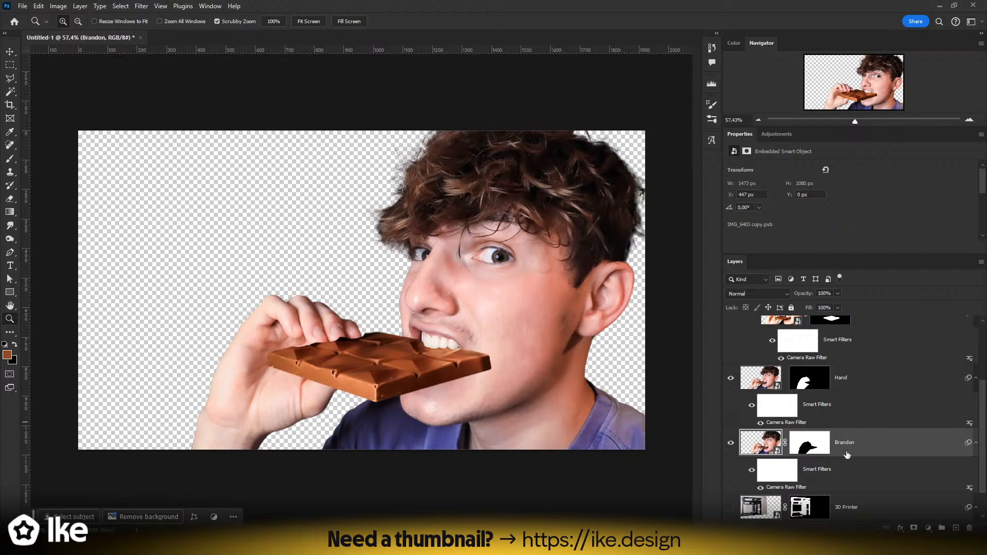
pyautogui.click(776, 133)
pyautogui.scroll(-5, 786, 206)
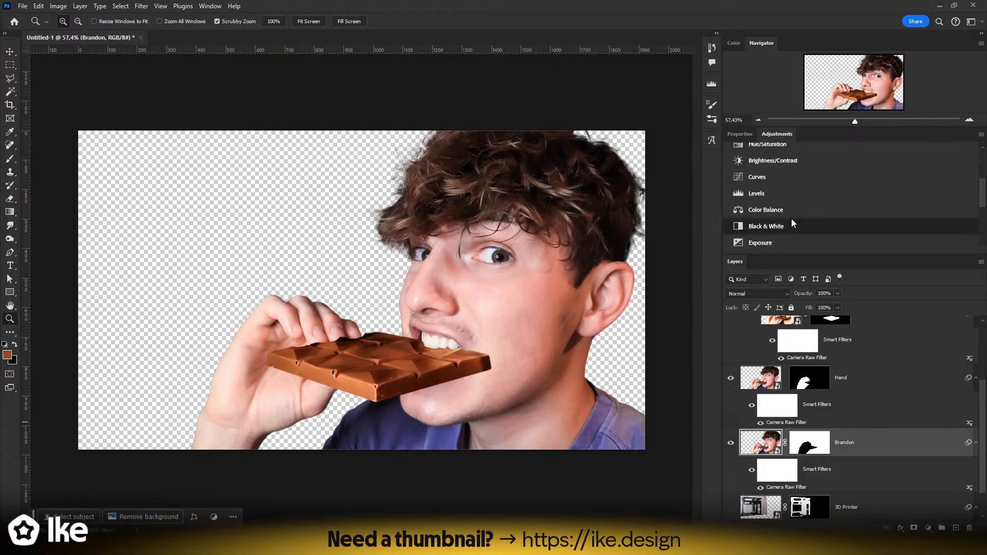
pyautogui.scroll(-4, 772, 211)
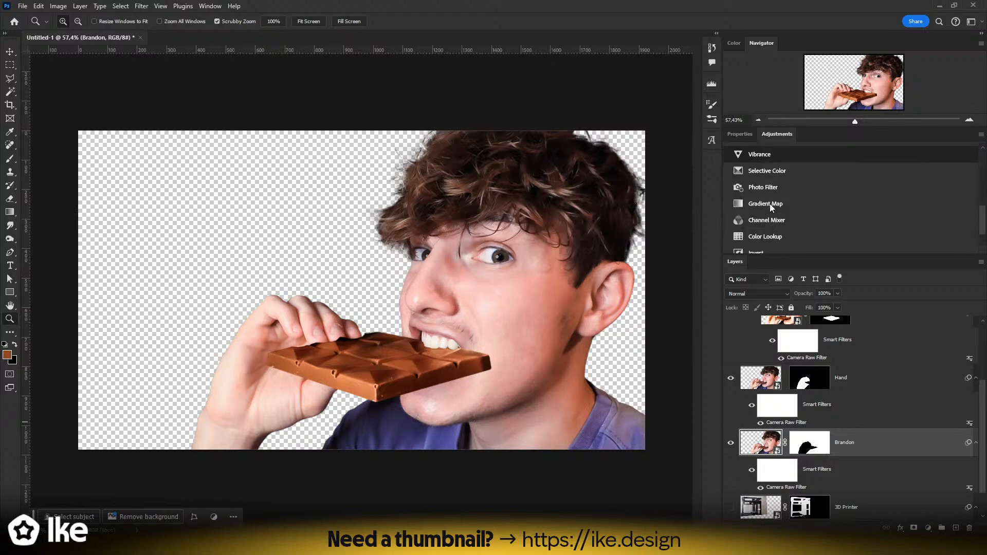
pyautogui.click(766, 204)
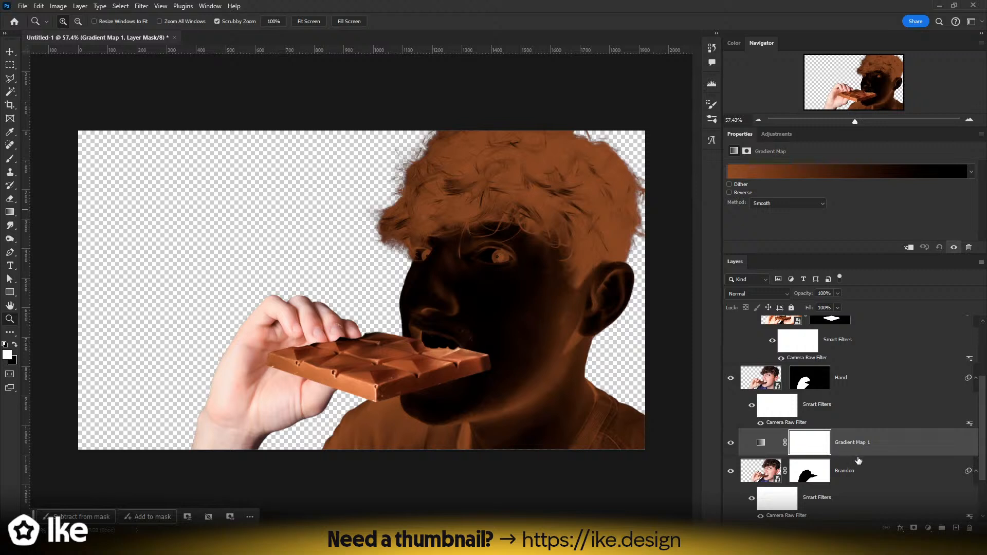
pyautogui.keyDown('alt'); pyautogui.click(862, 456); pyautogui.keyUp('alt')
pyautogui.click(846, 448)
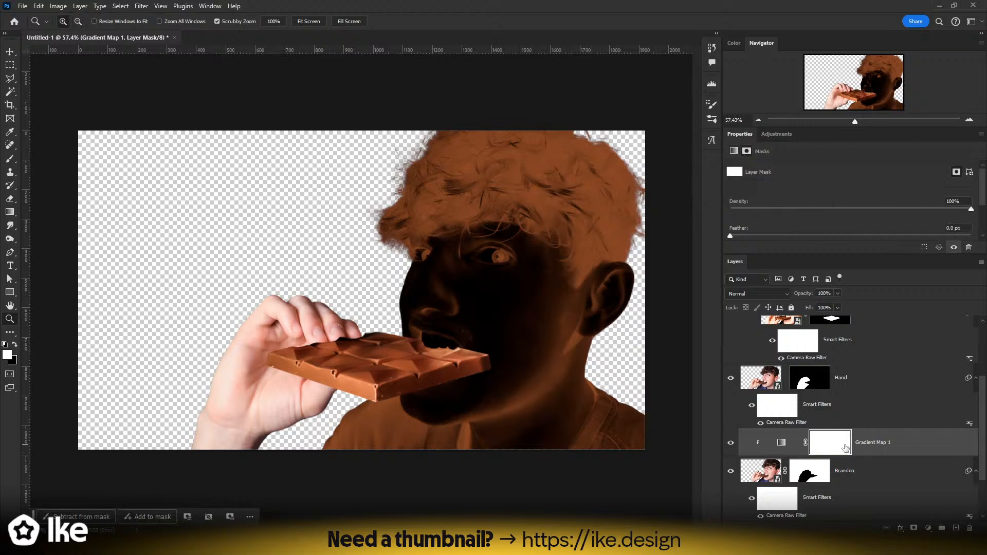
pyautogui.hotkey('ctrl', 'i')
# - Set the brush flow to 100% and paint white on the Gradient Map mask over the shirt's shoulder beside the neck
pyautogui.moveTo(562, 444); pyautogui.dragTo(635, 427)
pyautogui.moveTo(640, 414)
pyautogui.mouseDown()
pyautogui.moveTo(408, 304)
pyautogui.moveTo(465, 305)
pyautogui.mouseUp()
pyautogui.press('b')
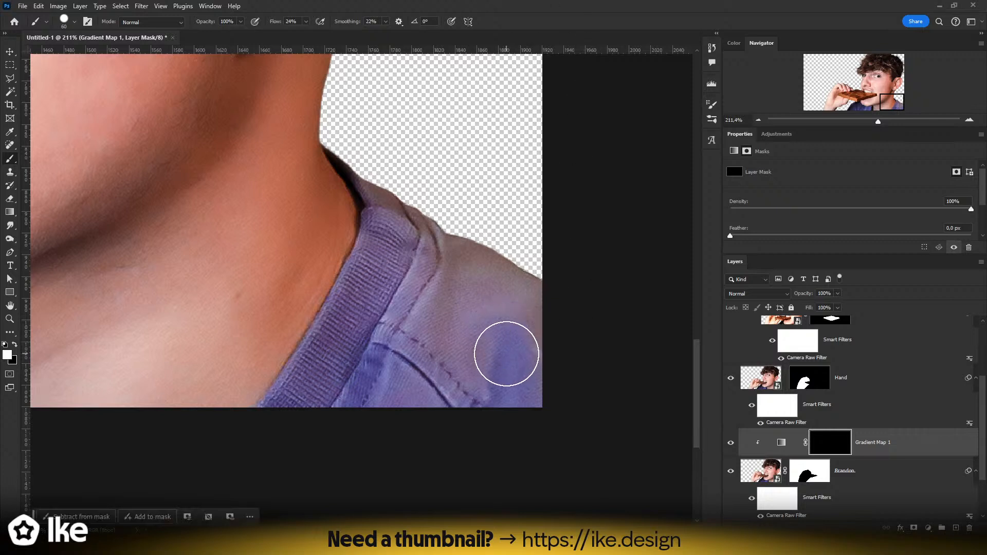
pyautogui.moveTo(507, 354); pyautogui.dragTo(541, 353)
pyautogui.moveTo(562, 310)
pyautogui.mouseDown()
pyautogui.moveTo(523, 437)
pyautogui.moveTo(548, 244)
pyautogui.mouseUp()
pyautogui.hotkey('ctrl', 'z')
pyautogui.moveTo(308, 20); pyautogui.dragTo(585, 4)
pyautogui.moveTo(537, 257)
pyautogui.mouseDown()
pyautogui.moveTo(531, 284)
pyautogui.moveTo(510, 182)
pyautogui.moveTo(408, 419)
pyautogui.moveTo(342, 452)
pyautogui.moveTo(280, 416)
pyautogui.mouseUp()
pyautogui.scroll(4, 280, 417)
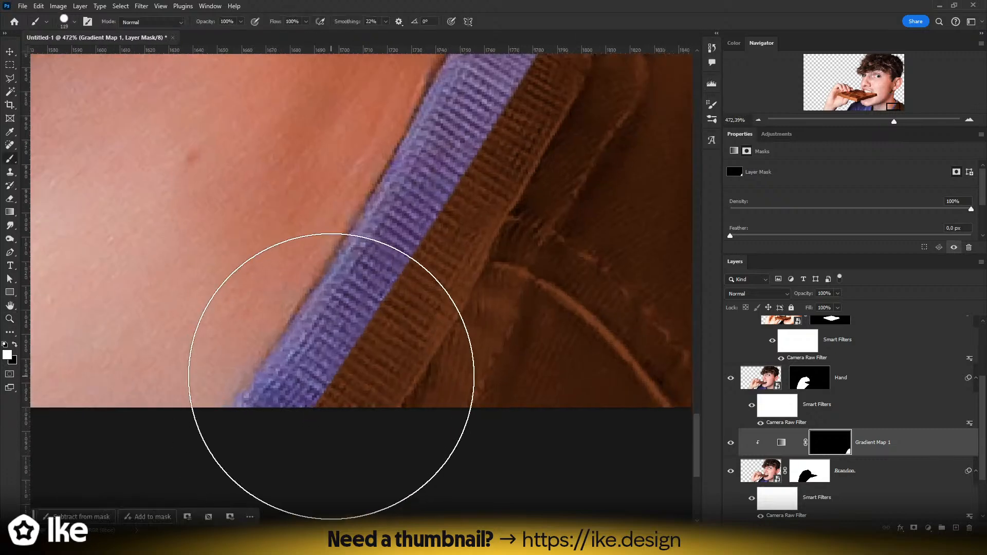
# - Extend the white mask area with a smaller brush along the ribbed collar up to where it meets the neck
pyautogui.moveTo(331, 376); pyautogui.dragTo(239, 371)
pyautogui.moveTo(380, 379); pyautogui.dragTo(274, 447)
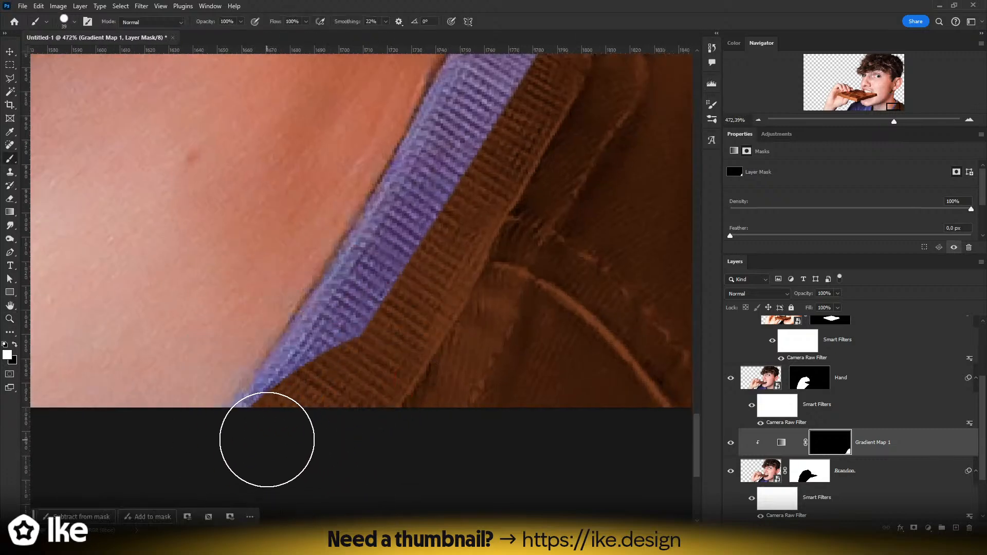
pyautogui.moveTo(373, 286); pyautogui.dragTo(280, 383)
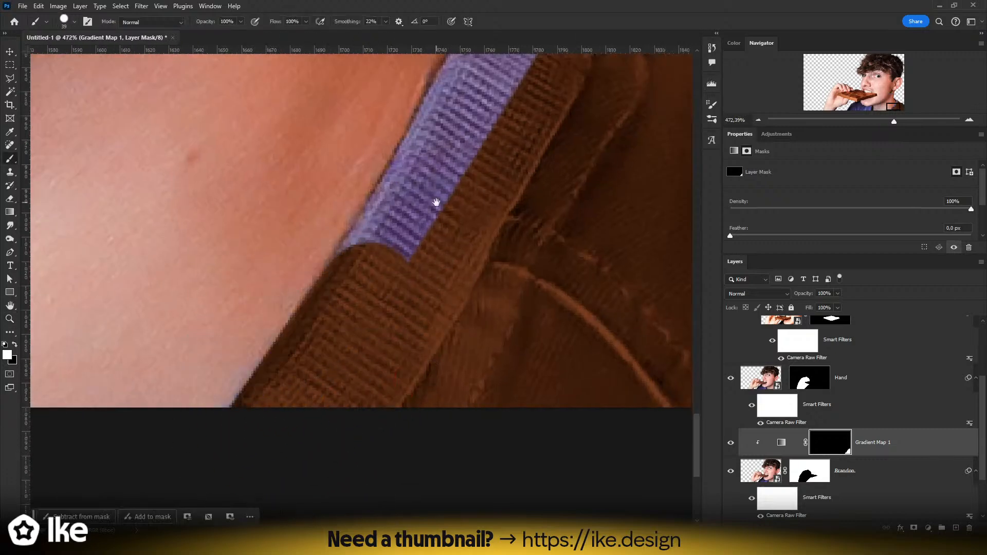
pyautogui.moveTo(437, 202); pyautogui.dragTo(383, 432)
pyautogui.moveTo(334, 452)
pyautogui.mouseDown()
pyautogui.moveTo(464, 237)
pyautogui.moveTo(461, 188)
pyautogui.moveTo(472, 193)
pyautogui.moveTo(527, 349)
pyautogui.moveTo(494, 296)
pyautogui.mouseUp()
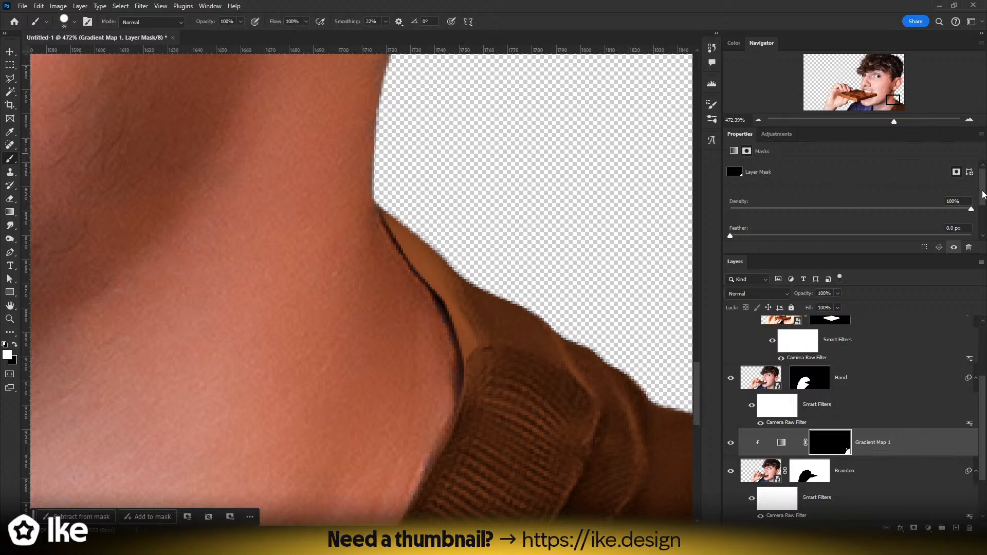
# - Rebuild the Gradient Map's gradient with a black stop at location 0 and the brown stop beyond the middle
pyautogui.scroll(-2, 983, 194)
pyautogui.click(779, 443)
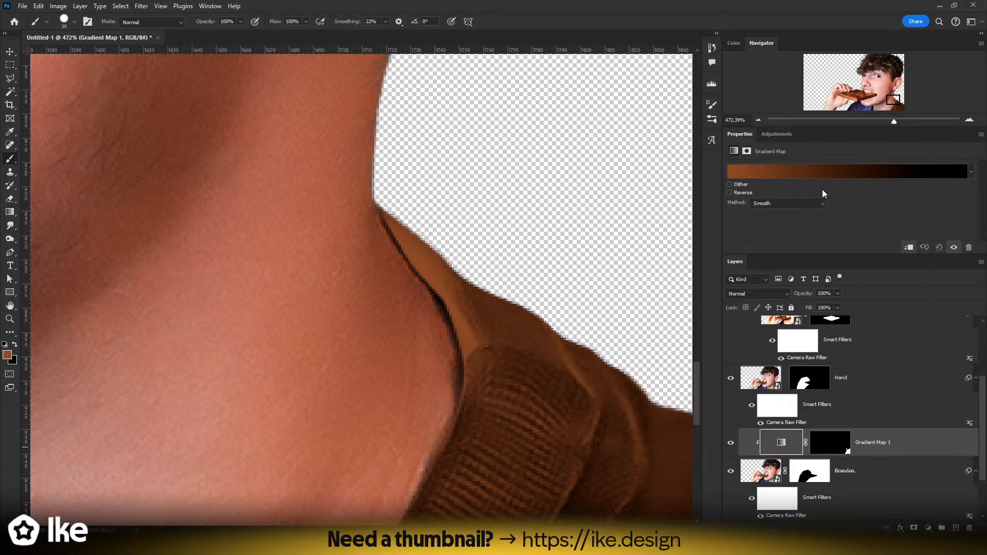
pyautogui.click(806, 173)
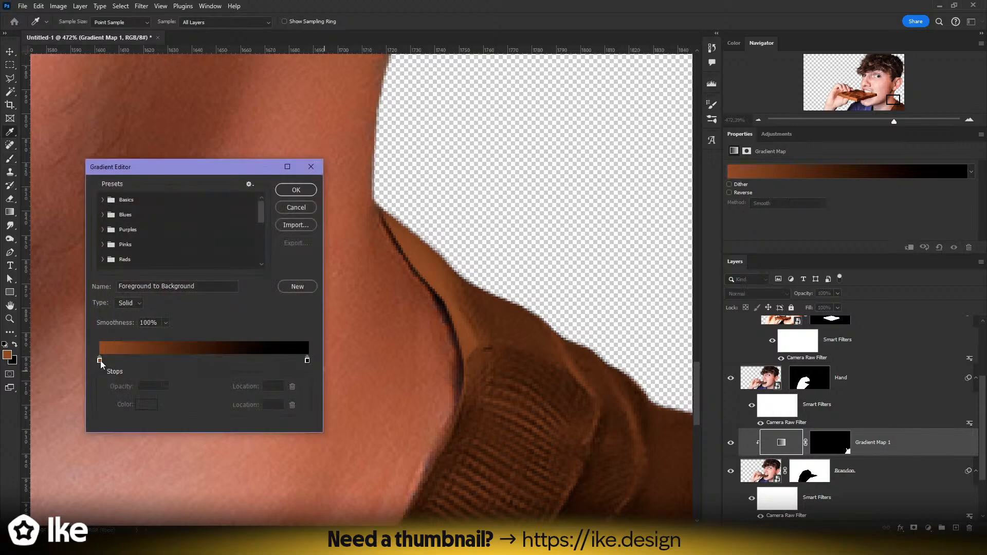
pyautogui.moveTo(100, 359); pyautogui.dragTo(229, 360)
pyautogui.moveTo(294, 360); pyautogui.dragTo(78, 363)
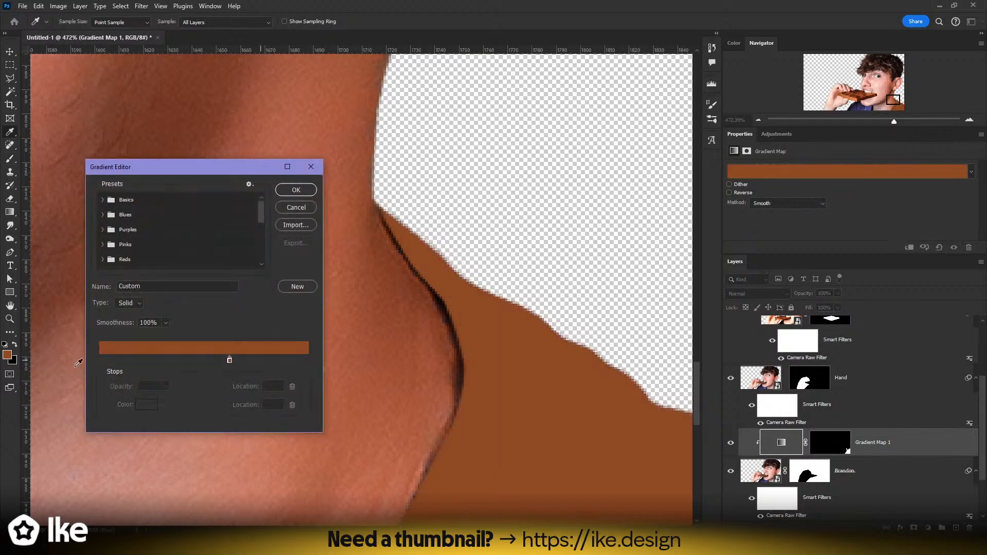
pyautogui.click(99, 361)
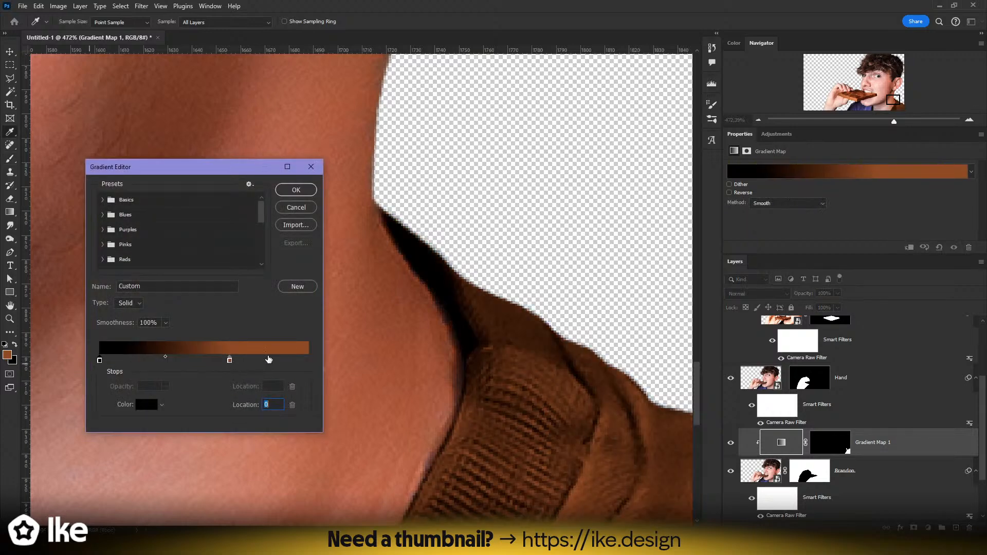
# - Add a white stop at location 100, shift the brown stop to the gradient's middle and apply the gradient
pyautogui.click(303, 360)
pyautogui.doubleClick(308, 360)
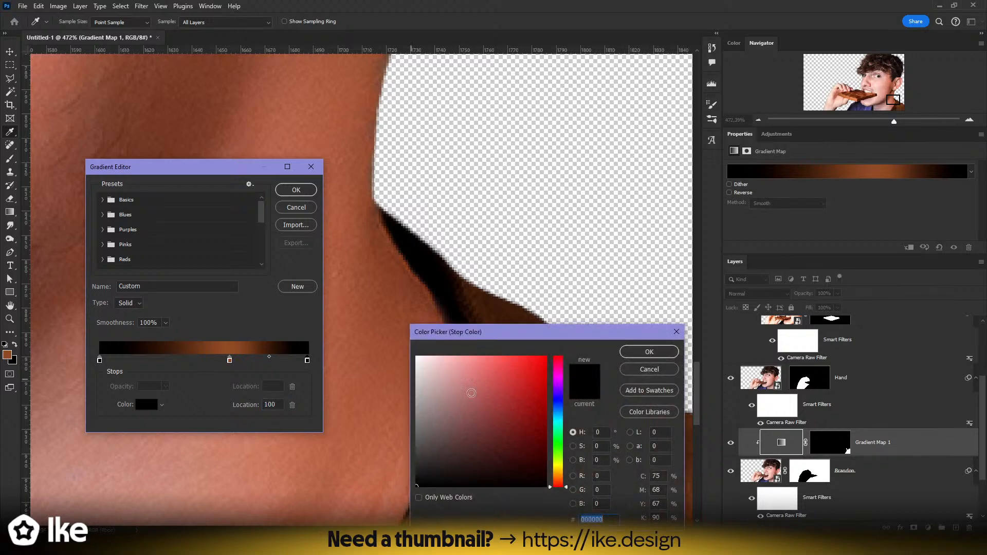
pyautogui.moveTo(470, 392); pyautogui.dragTo(415, 354)
pyautogui.click(628, 356)
pyautogui.moveTo(227, 363); pyautogui.dragTo(204, 359)
pyautogui.click(294, 195)
pyautogui.press('z')
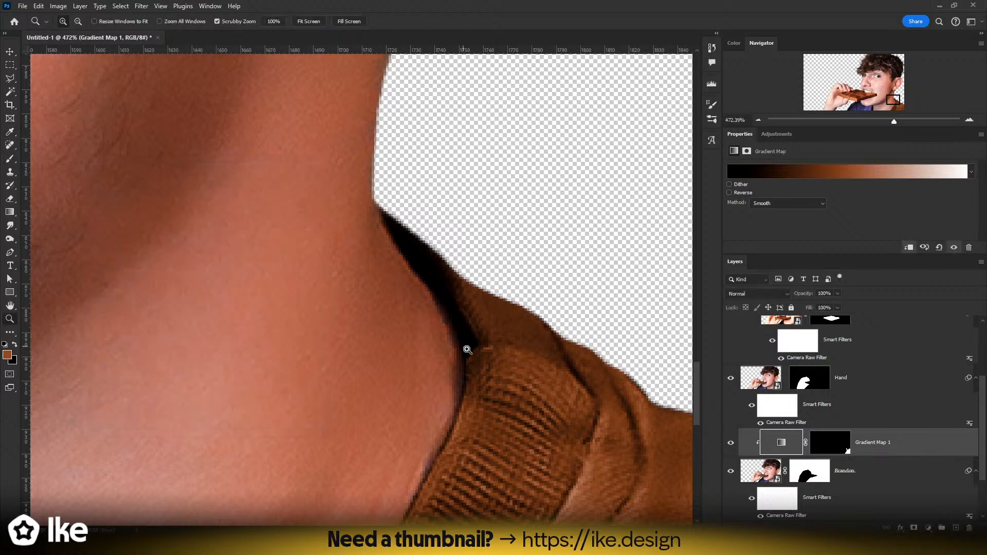
pyautogui.moveTo(467, 348); pyautogui.dragTo(394, 360)
pyautogui.moveTo(296, 373); pyautogui.dragTo(529, 253)
pyautogui.moveTo(221, 318)
pyautogui.mouseDown()
pyautogui.moveTo(322, 315)
pyautogui.moveTo(385, 229)
pyautogui.mouseUp()
pyautogui.press('b')
pyautogui.moveTo(396, 247); pyautogui.dragTo(501, 251)
pyautogui.click(395, 304)
pyautogui.moveTo(499, 306); pyautogui.dragTo(539, 293)
pyautogui.moveTo(479, 296); pyautogui.dragTo(116, 414)
pyautogui.hotkey('ctrl', 'z')
pyautogui.hotkey('ctrl', 'z')
pyautogui.hotkey('ctrl', 'z')
# - Paint white on the Gradient Map mask across the dark shirt area below the chocolate and chin
pyautogui.click(822, 445)
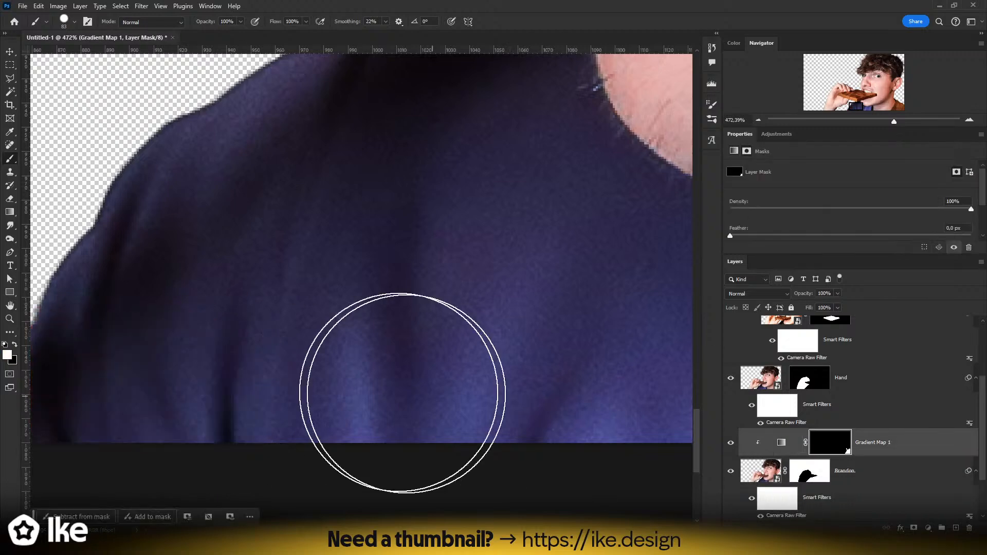
pyautogui.moveTo(328, 374); pyautogui.dragTo(93, 378)
pyautogui.moveTo(289, 373); pyautogui.dragTo(512, 361)
pyautogui.moveTo(277, 414); pyautogui.dragTo(155, 437)
pyautogui.moveTo(366, 183); pyautogui.dragTo(478, 118)
pyautogui.moveTo(397, 237); pyautogui.dragTo(101, 410)
pyautogui.moveTo(197, 285)
pyautogui.mouseDown()
pyautogui.moveTo(361, 237)
pyautogui.moveTo(386, 225)
pyautogui.mouseUp()
pyautogui.moveTo(353, 379)
pyautogui.mouseDown()
pyautogui.moveTo(347, 219)
pyautogui.moveTo(255, 282)
pyautogui.moveTo(507, 370)
pyautogui.moveTo(608, 388)
pyautogui.moveTo(282, 317)
pyautogui.moveTo(472, 348)
pyautogui.mouseUp()
pyautogui.moveTo(489, 360); pyautogui.dragTo(233, 414)
pyautogui.moveTo(237, 404)
pyautogui.mouseDown()
pyautogui.moveTo(423, 404)
pyautogui.moveTo(423, 443)
pyautogui.mouseUp()
pyautogui.scroll(-5, 479, 360)
# - Refine the mask along the collar opening beneath the chin, alternating black and white brush strokes at the skin edge
pyautogui.moveTo(482, 360)
pyautogui.mouseDown()
pyautogui.moveTo(227, 423)
pyautogui.moveTo(365, 376)
pyautogui.mouseUp()
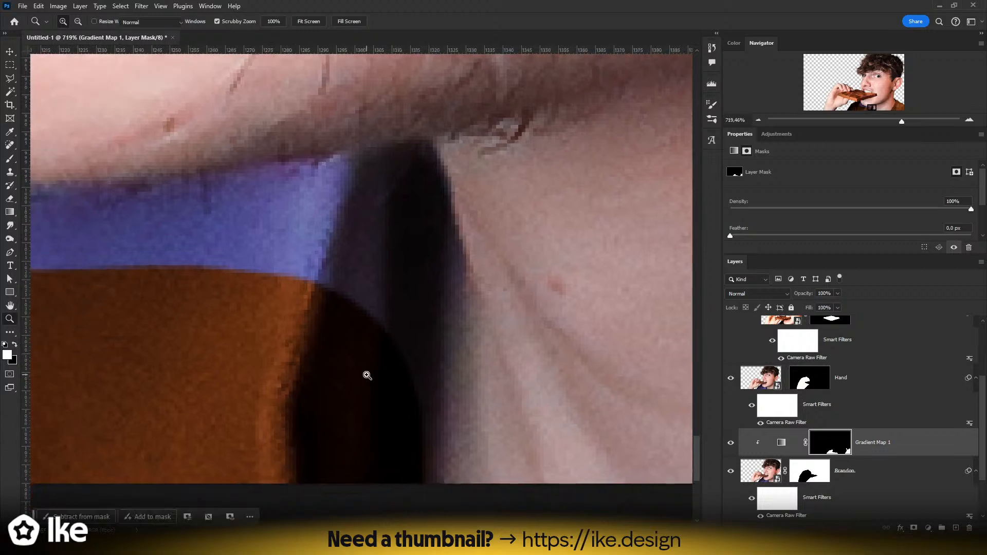
pyautogui.press('b')
pyautogui.press('x')
pyautogui.moveTo(437, 451); pyautogui.dragTo(443, 452)
pyautogui.moveTo(459, 388); pyautogui.dragTo(472, 393)
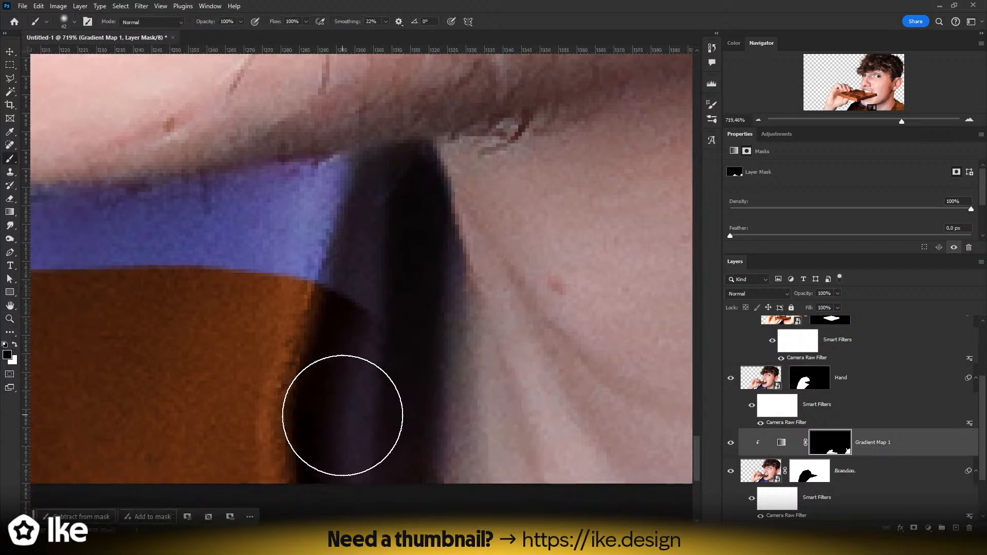
pyautogui.press('x')
pyautogui.moveTo(341, 418)
pyautogui.mouseDown()
pyautogui.moveTo(310, 491)
pyautogui.moveTo(316, 367)
pyautogui.moveTo(356, 160)
pyautogui.moveTo(387, 165)
pyautogui.moveTo(392, 386)
pyautogui.mouseUp()
pyautogui.press('x')
pyautogui.keyDown('alt'); pyautogui.rightClick(386, 165); pyautogui.keyUp('alt')
pyautogui.moveTo(279, 276); pyautogui.dragTo(530, 231)
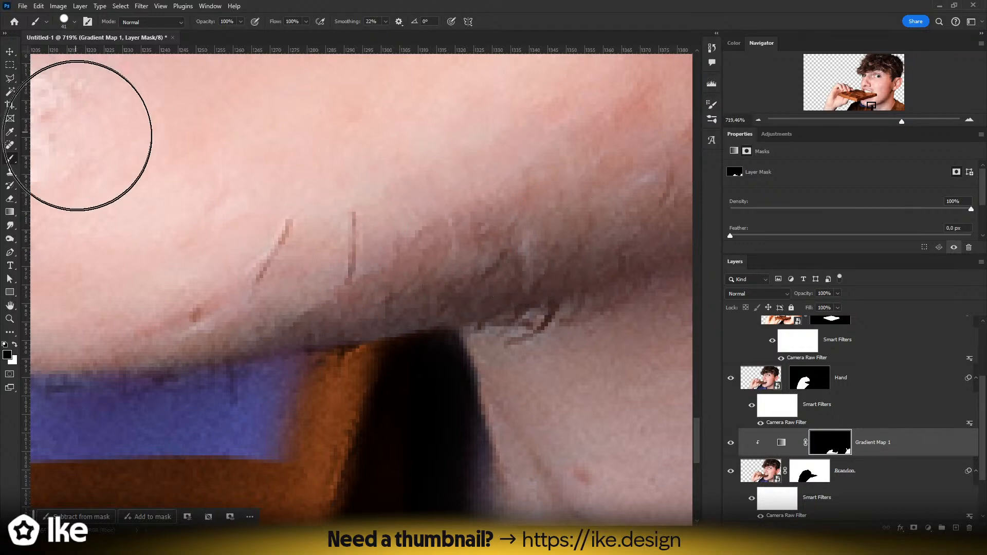
# - Save the document on the computer as the Photoshop file "3D Printed Chocolate" with Maximize Compatibility on
pyautogui.hotkey('ctrl', 's')
pyautogui.click(329, 399)
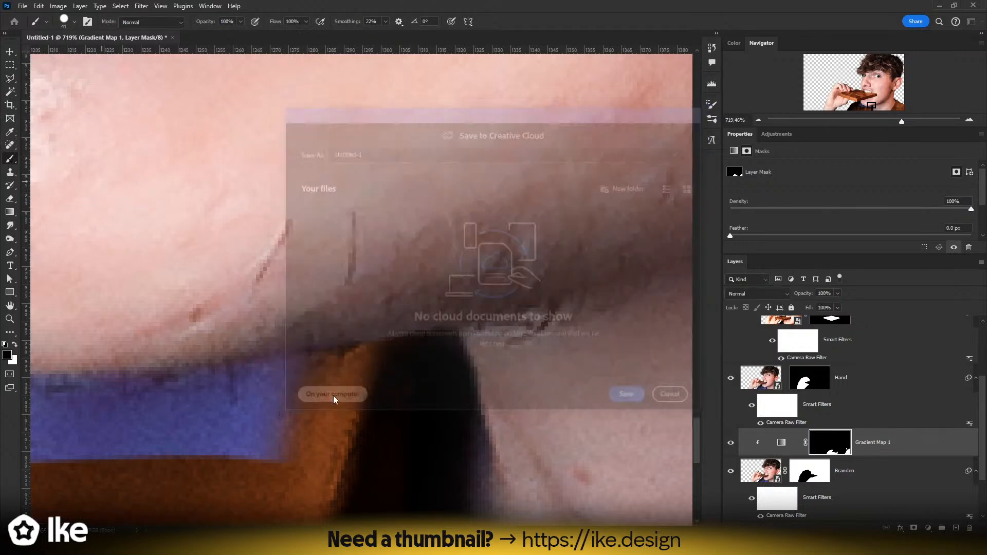
pyautogui.write('3D Printed Chocolate')
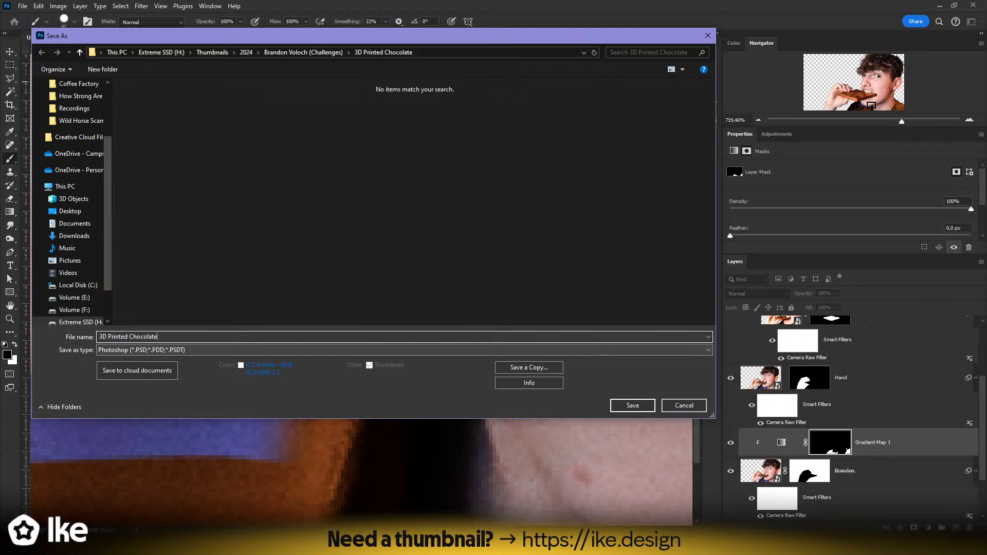
pyautogui.press('Return')
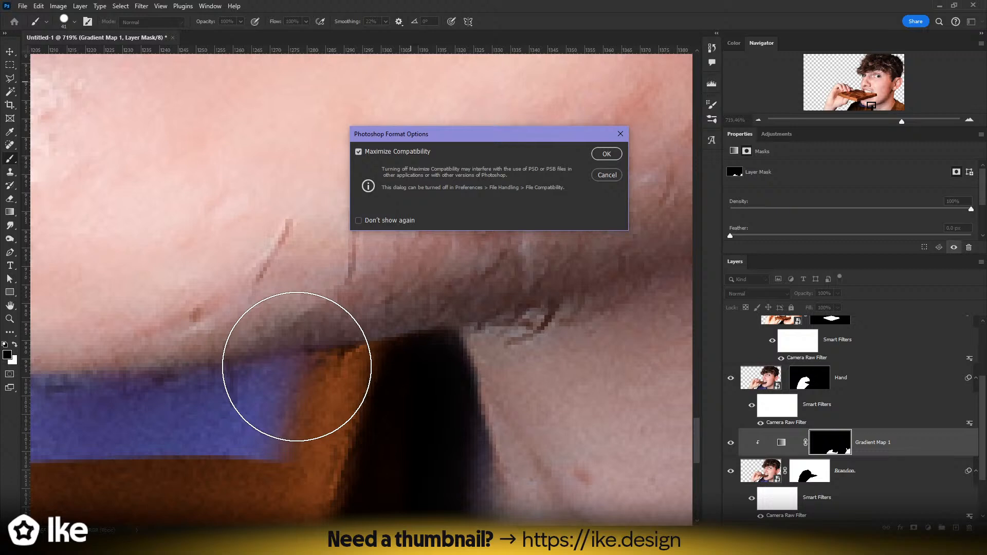
pyautogui.click(606, 154)
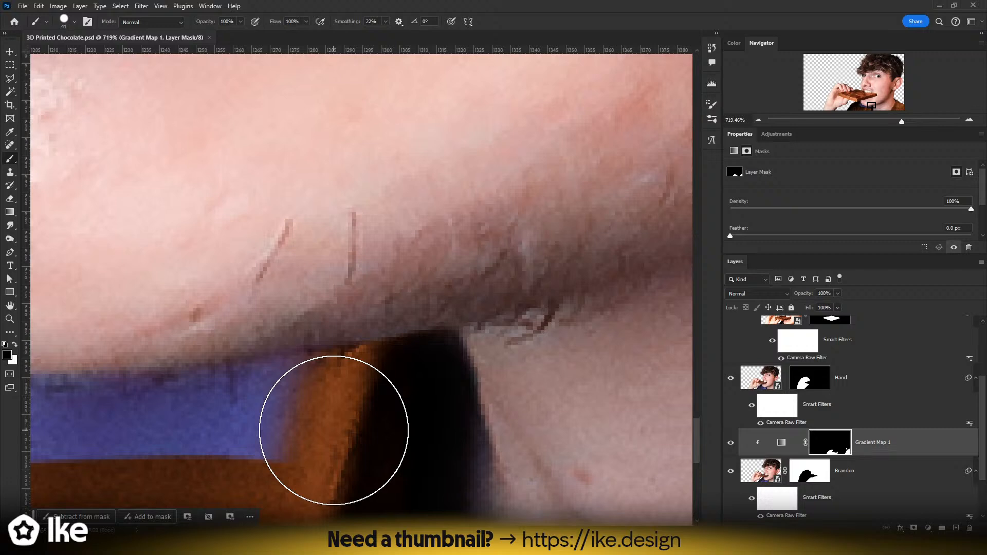
# - Paint white on the mask over the blue shirt strip directly under the jaw, using a smaller brush near the skin
pyautogui.moveTo(278, 402)
pyautogui.mouseDown()
pyautogui.moveTo(440, 302)
pyautogui.moveTo(425, 323)
pyautogui.moveTo(439, 342)
pyautogui.moveTo(381, 347)
pyautogui.mouseUp()
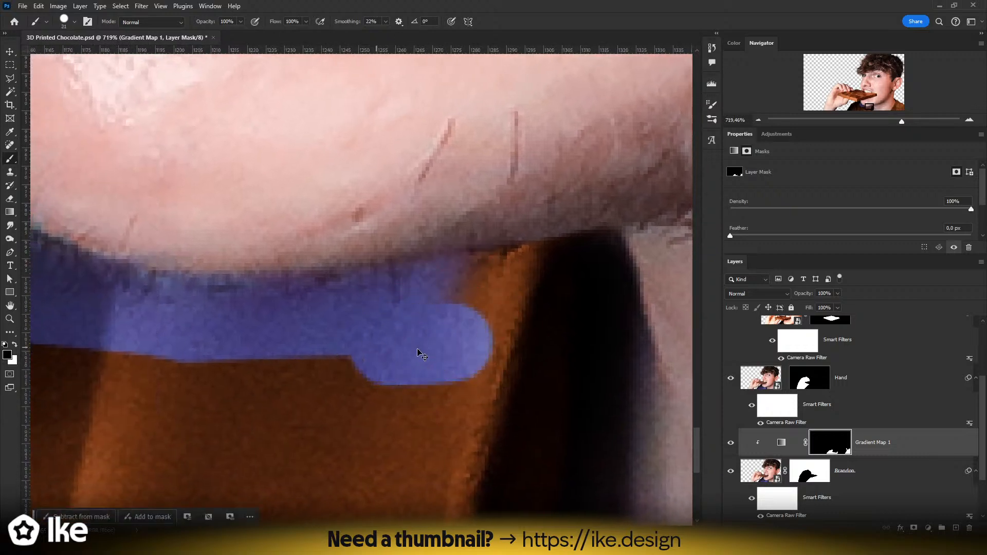
pyautogui.hotkey('ctrl', 'z')
pyautogui.press('x')
pyautogui.moveTo(457, 340); pyautogui.dragTo(296, 355)
pyautogui.click(454, 309)
pyautogui.moveTo(455, 308); pyautogui.dragTo(128, 350)
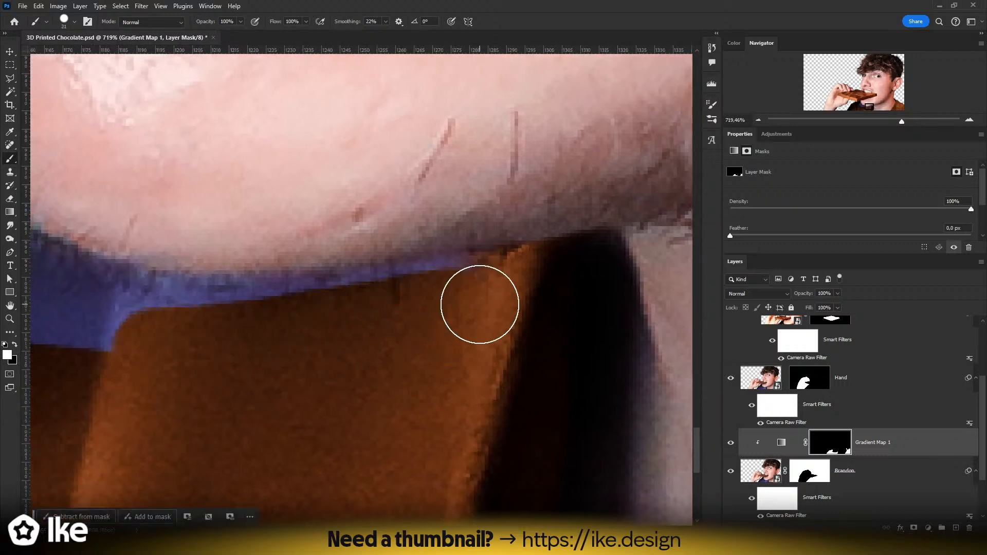
pyautogui.press('[')
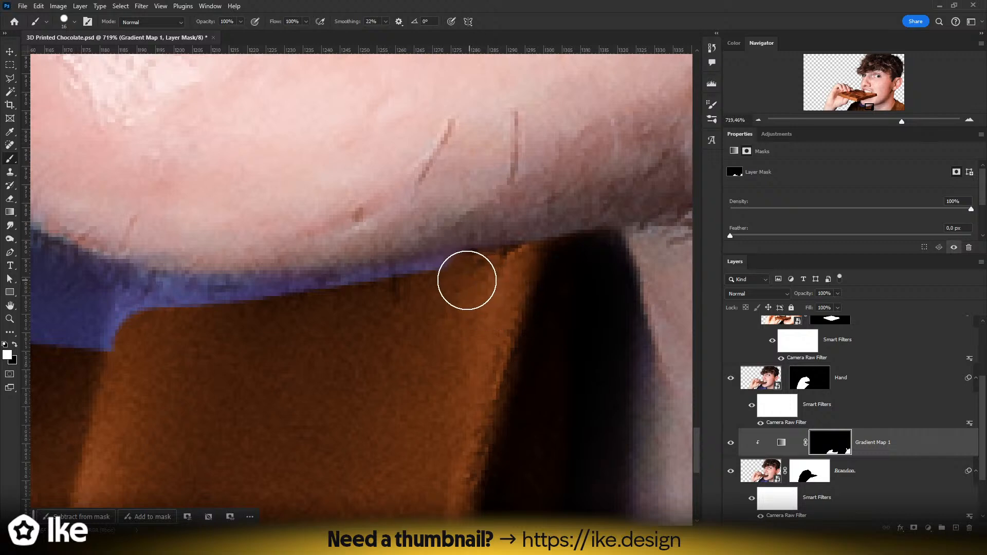
pyautogui.moveTo(361, 296)
pyautogui.mouseDown()
pyautogui.moveTo(131, 304)
pyautogui.moveTo(397, 323)
pyautogui.moveTo(397, 345)
pyautogui.moveTo(405, 344)
pyautogui.moveTo(232, 313)
pyautogui.moveTo(408, 341)
pyautogui.moveTo(303, 311)
pyautogui.moveTo(139, 221)
pyautogui.moveTo(304, 302)
pyautogui.mouseUp()
pyautogui.press('x')
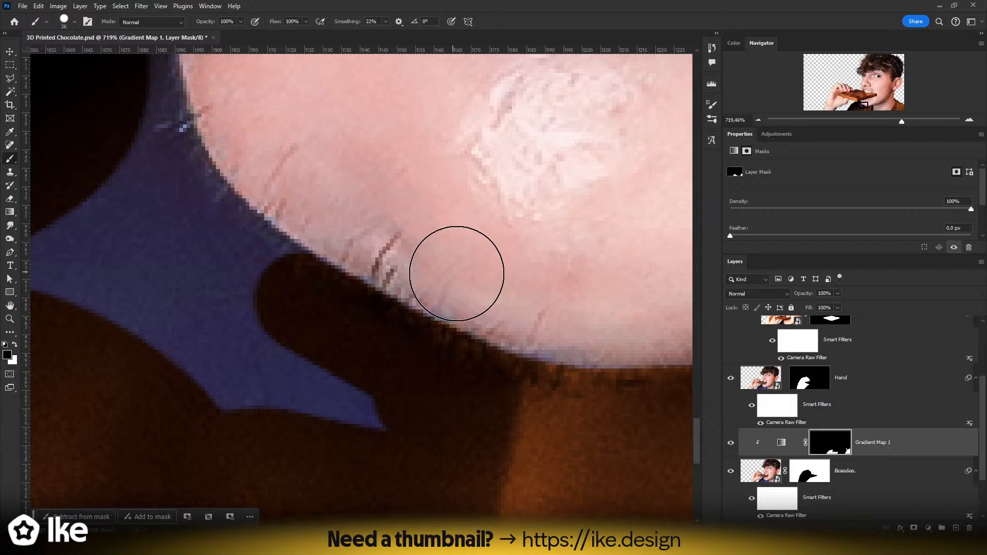
# - Cover the remaining blue patch of shirt below the chin on the mask with a larger white brush
pyautogui.press('x')
pyautogui.press(']')
pyautogui.press(']')
pyautogui.press(']')
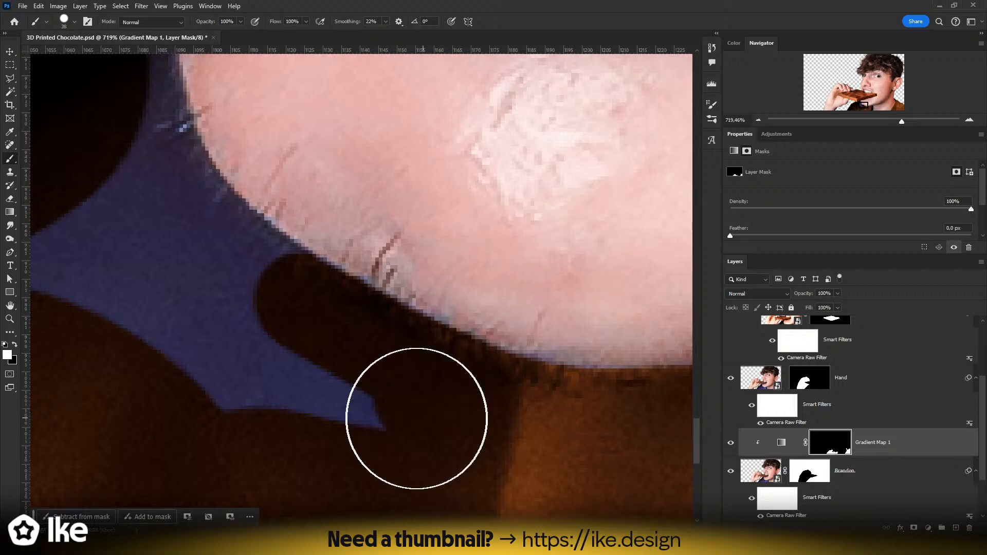
pyautogui.moveTo(417, 419)
pyautogui.mouseDown()
pyautogui.moveTo(194, 364)
pyautogui.moveTo(477, 415)
pyautogui.mouseUp()
pyautogui.moveTo(290, 356)
pyautogui.mouseDown()
pyautogui.moveTo(451, 377)
pyautogui.moveTo(467, 364)
pyautogui.mouseUp()
# - Paint the mask tightly along the chin's curved edge with a small brush to recolor the leftover blue fringe
pyautogui.press('z')
pyautogui.moveTo(395, 275); pyautogui.dragTo(422, 384)
pyautogui.moveTo(436, 312)
pyautogui.mouseDown()
pyautogui.moveTo(345, 311)
pyautogui.moveTo(452, 403)
pyautogui.mouseUp()
pyautogui.press('b')
pyautogui.press('z')
pyautogui.moveTo(523, 383); pyautogui.dragTo(612, 383)
pyautogui.press('b')
pyautogui.press('[')
pyautogui.press('[')
pyautogui.press('[')
pyautogui.press('[')
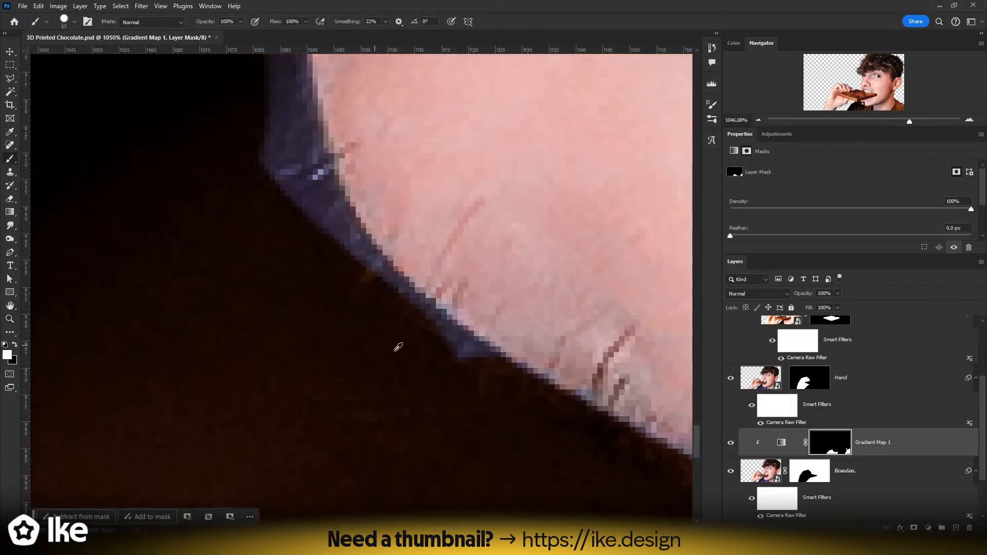
pyautogui.moveTo(446, 372)
pyautogui.mouseDown()
pyautogui.moveTo(339, 273)
pyautogui.moveTo(231, 122)
pyautogui.mouseUp()
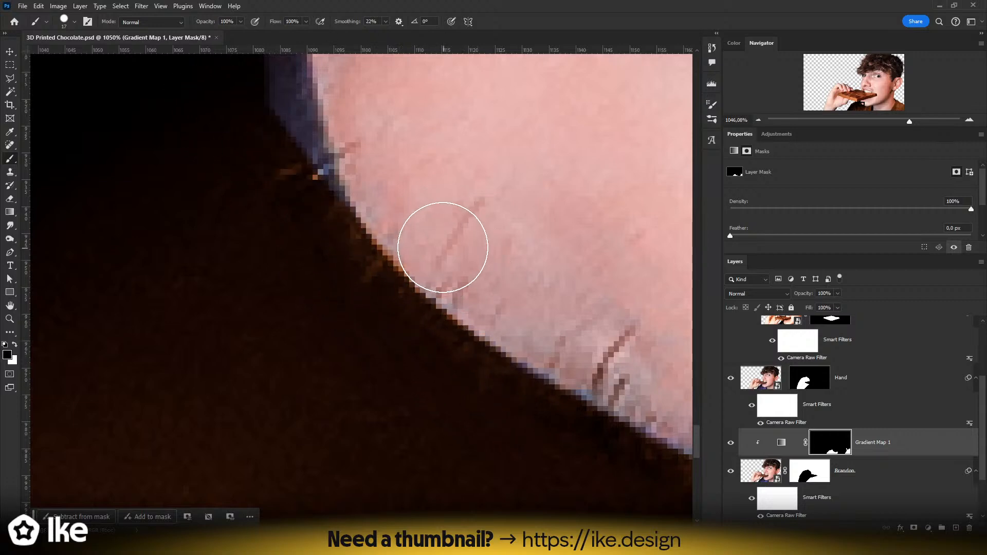
# - Mask in the last blue sliver between the chin and the chocolate bar with a 22 px white brush
pyautogui.moveTo(389, 150); pyautogui.dragTo(496, 359)
pyautogui.press('x')
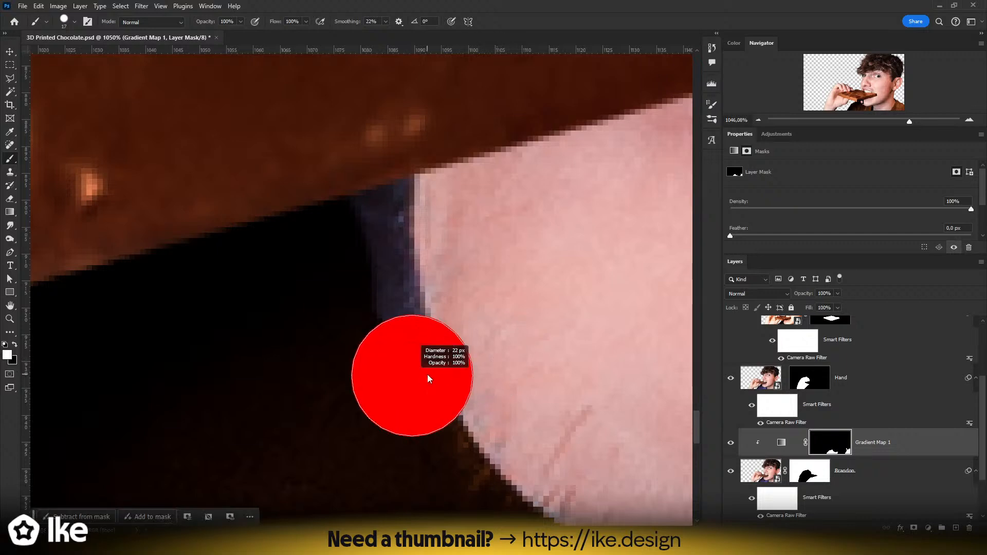
pyautogui.moveTo(400, 448)
pyautogui.mouseDown()
pyautogui.moveTo(360, 315)
pyautogui.moveTo(348, 192)
pyautogui.mouseUp()
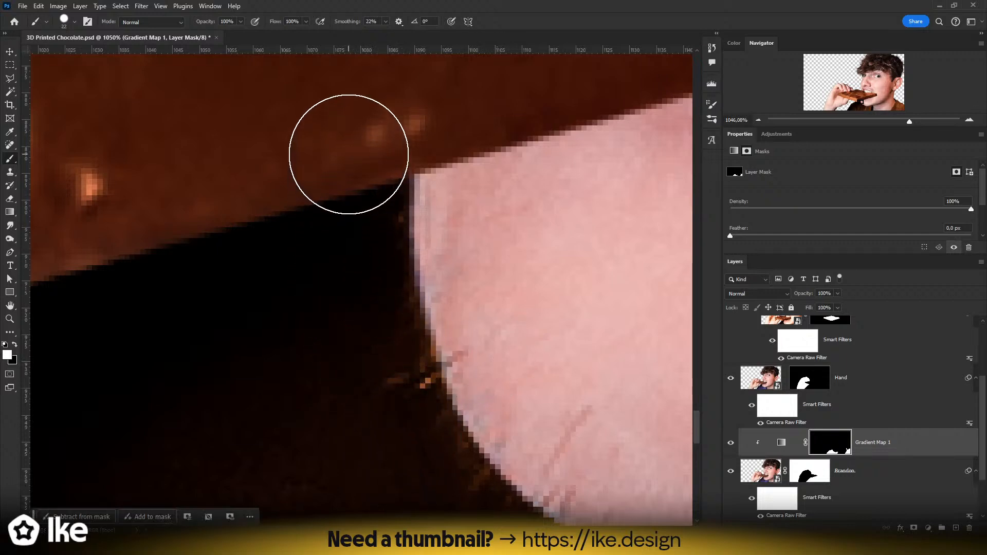
# - Change the middle stop of the shirt's gradient map from brown to a neutral gray (RGB 159, 159, 159)
pyautogui.press('z')
pyautogui.moveTo(278, 275)
pyautogui.mouseDown()
pyautogui.moveTo(154, 294)
pyautogui.moveTo(388, 305)
pyautogui.mouseUp()
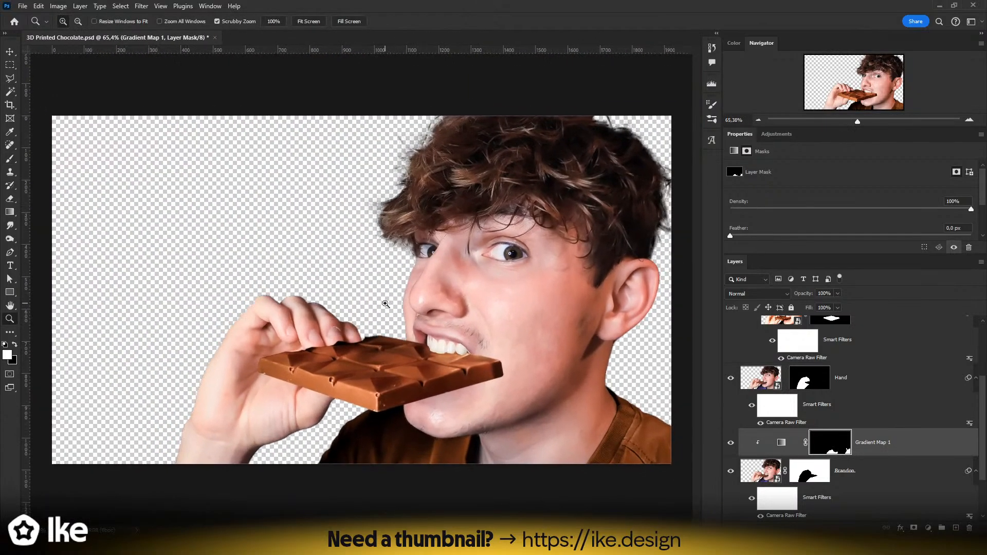
pyautogui.click(781, 443)
pyautogui.click(786, 177)
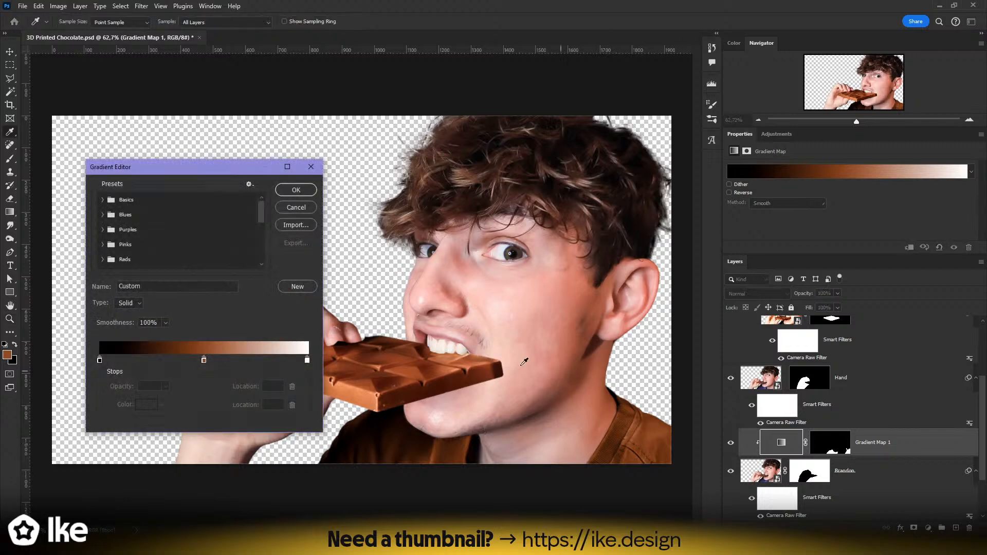
pyautogui.doubleClick(203, 360)
pyautogui.moveTo(487, 421)
pyautogui.mouseDown()
pyautogui.moveTo(419, 446)
pyautogui.moveTo(437, 445)
pyautogui.moveTo(406, 426)
pyautogui.moveTo(416, 406)
pyautogui.mouseUp()
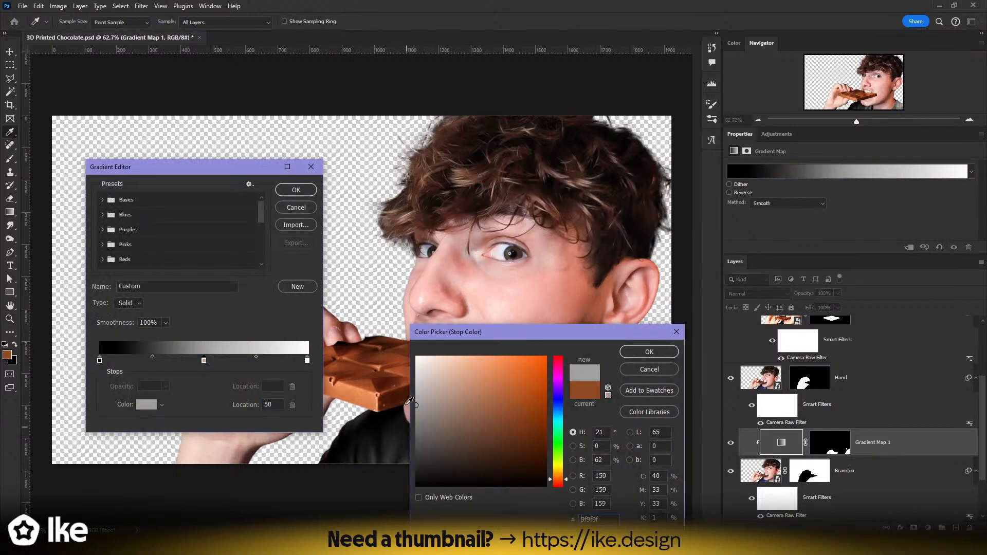
pyautogui.click(633, 351)
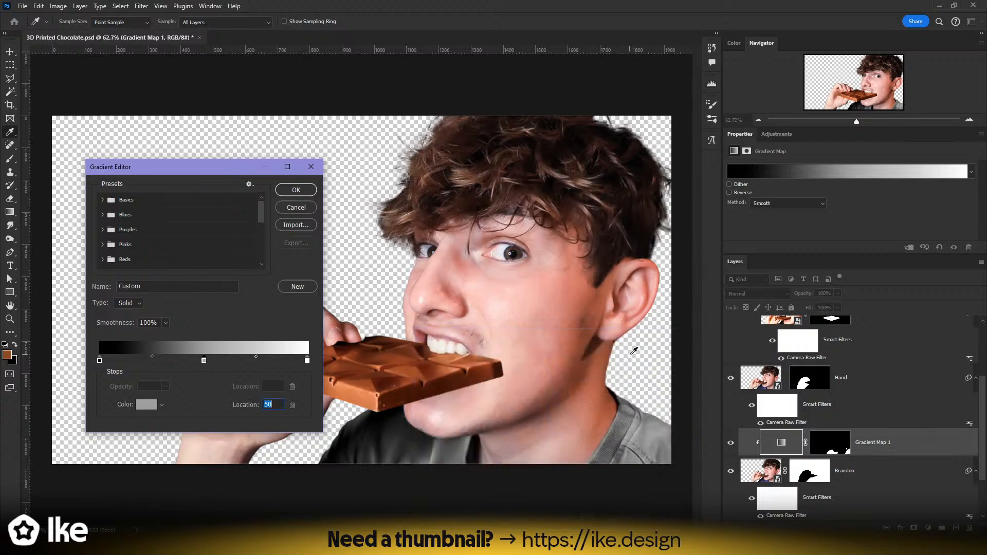
# - Darken the gradient map's middle stop to gray #7c7c7c, move it to location 38, and apply the gradient
pyautogui.doubleClick(204, 360)
pyautogui.click(416, 426)
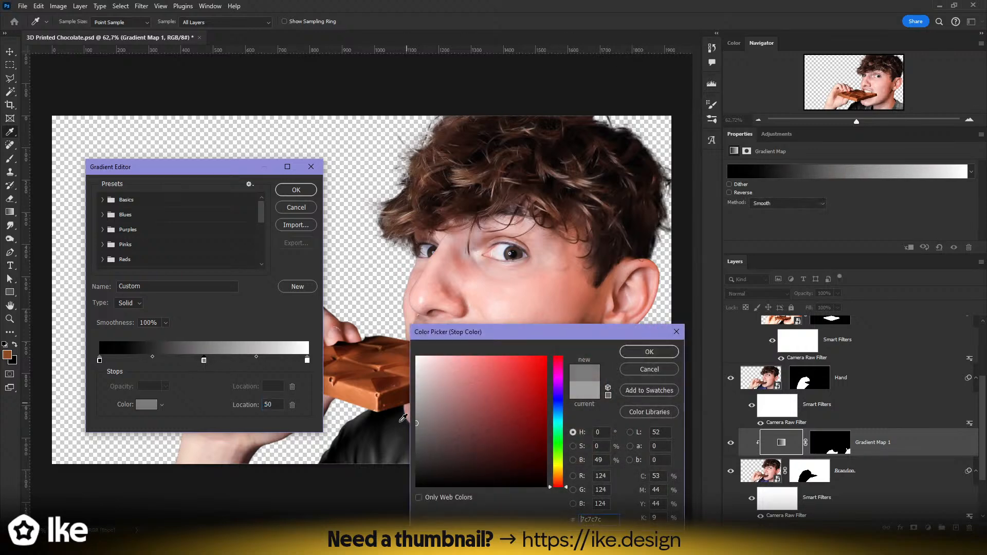
pyautogui.click(649, 352)
pyautogui.moveTo(205, 360); pyautogui.dragTo(178, 360)
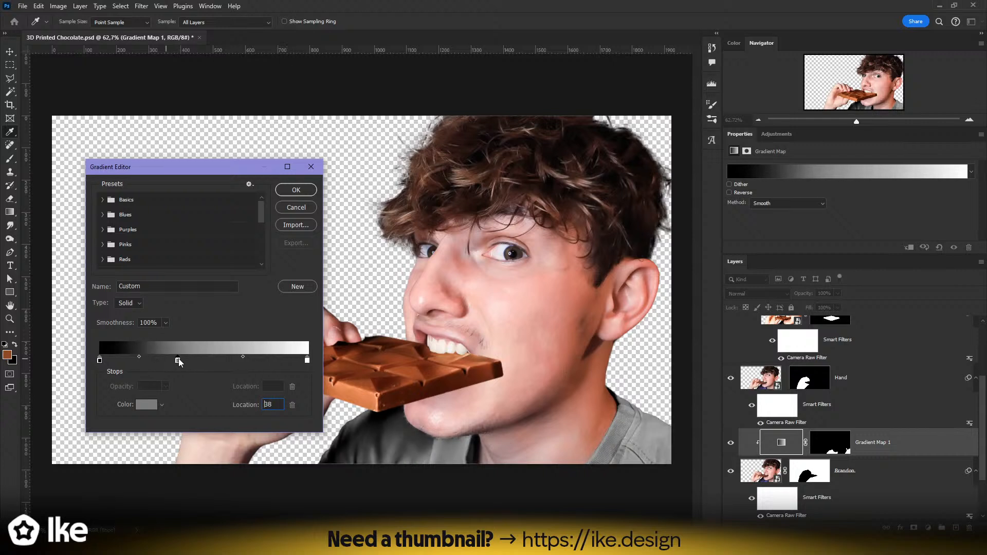
pyautogui.click(295, 190)
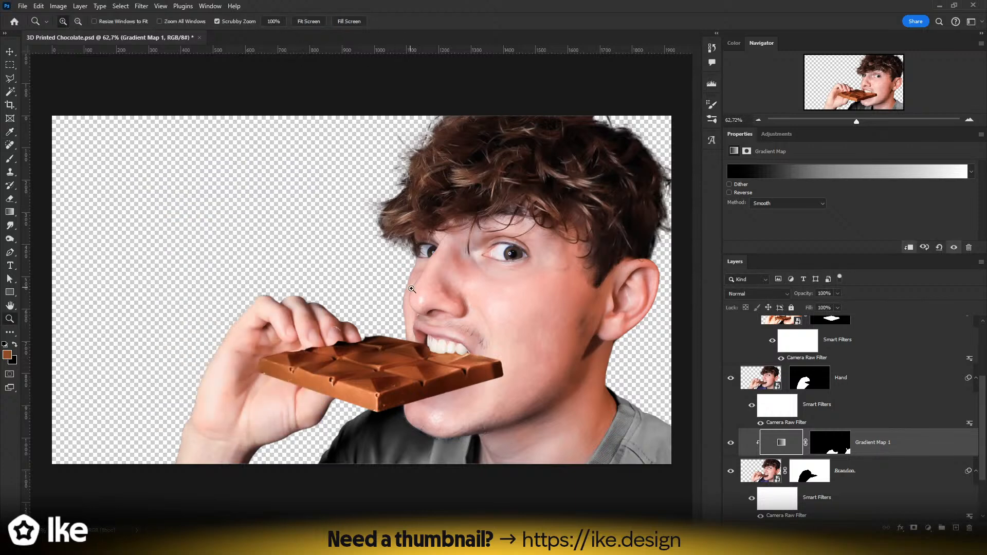
# - Select the 3D Printer layer and make it visible behind the man
pyautogui.click(412, 294)
pyautogui.moveTo(412, 294); pyautogui.dragTo(410, 294)
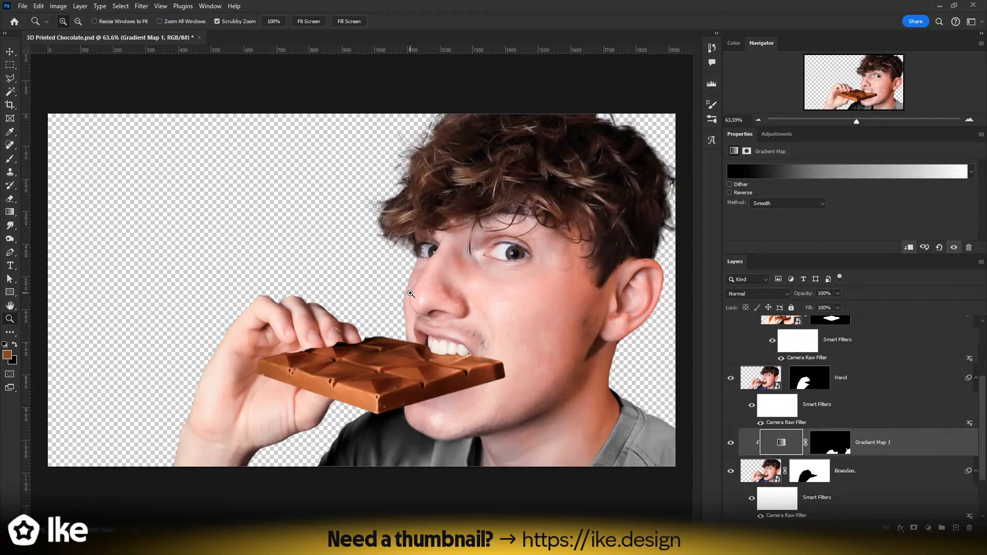
pyautogui.scroll(-2, 766, 507)
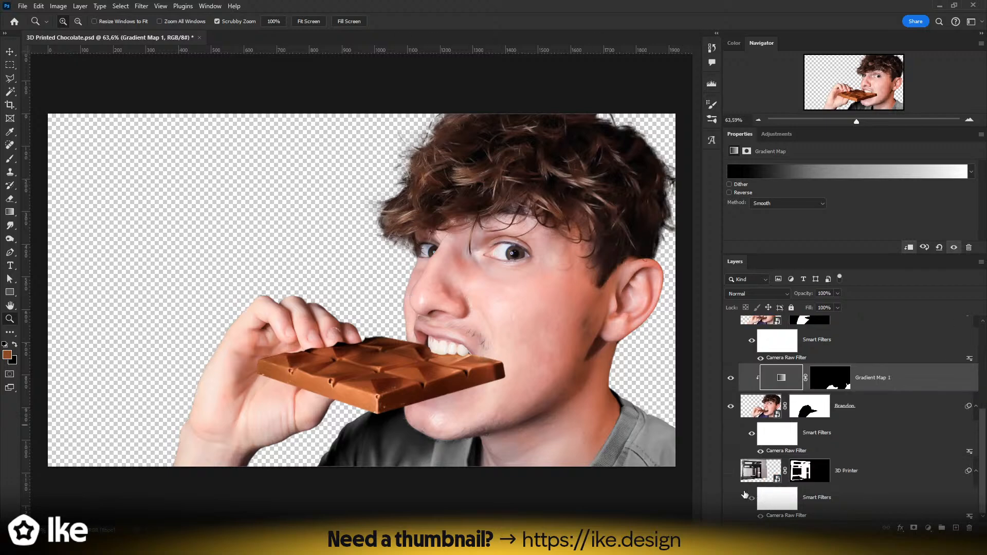
pyautogui.click(731, 471)
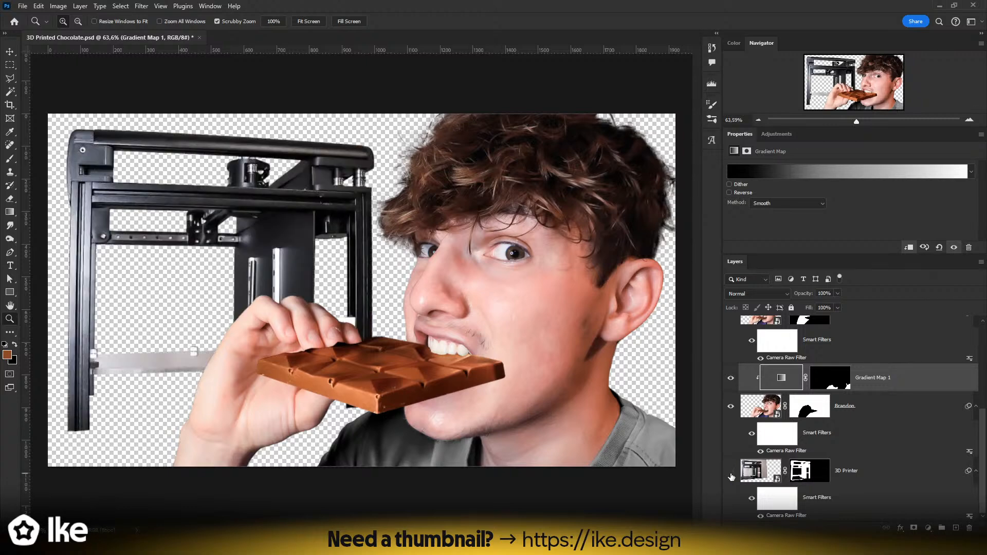
pyautogui.click(731, 473)
pyautogui.click(11, 56)
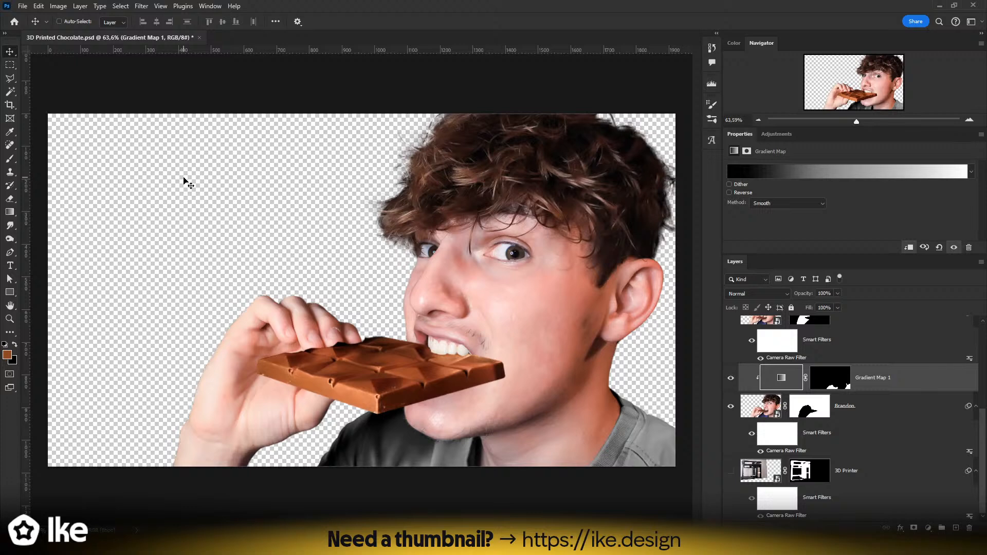
pyautogui.click(858, 481)
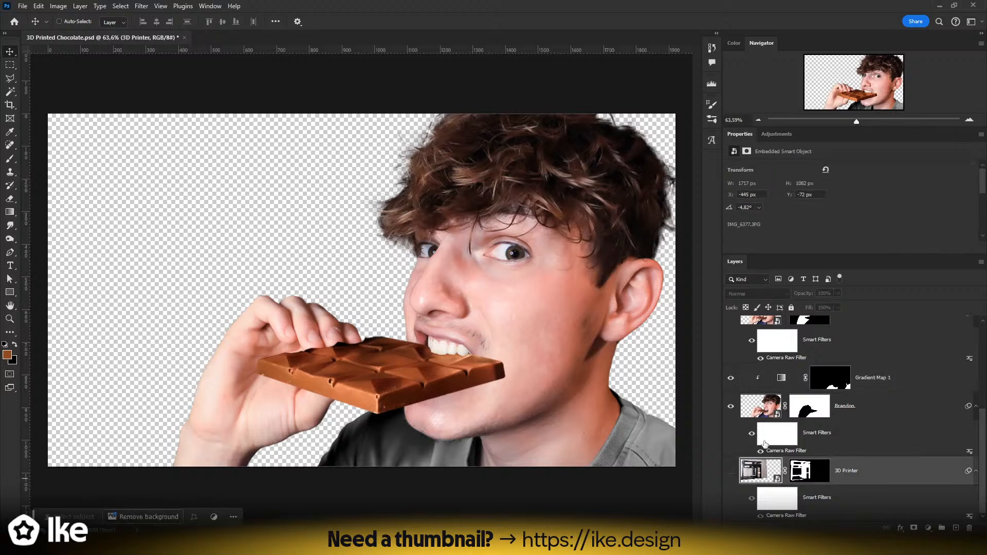
pyautogui.click(731, 469)
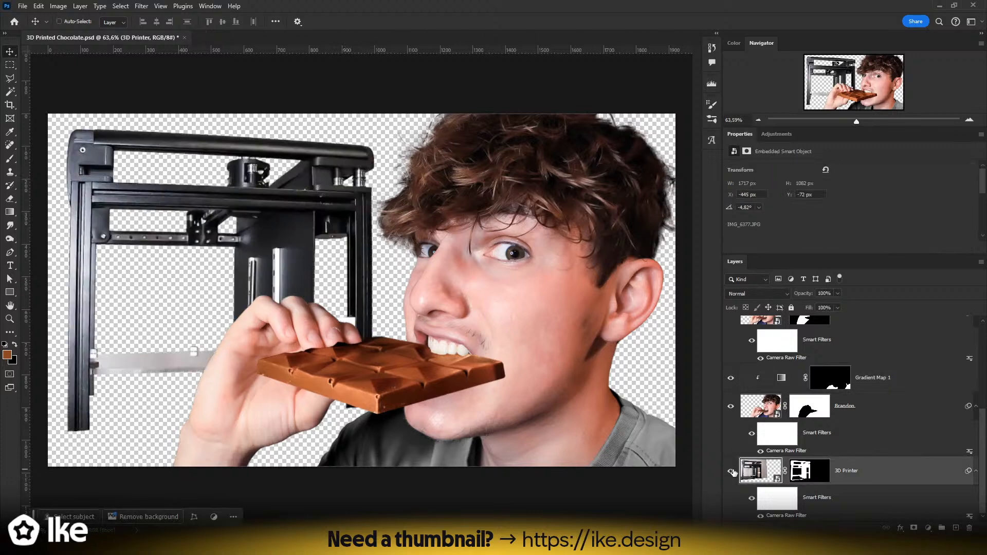
# - Scale the 3D Printer layer to 148.5%, rotate it -0.48°, and position it at about X 516, Y 595 px
pyautogui.hotkey('ctrl', 't')
pyautogui.moveTo(464, 266); pyautogui.dragTo(556, 269)
pyautogui.moveTo(335, 211); pyautogui.dragTo(345, 235)
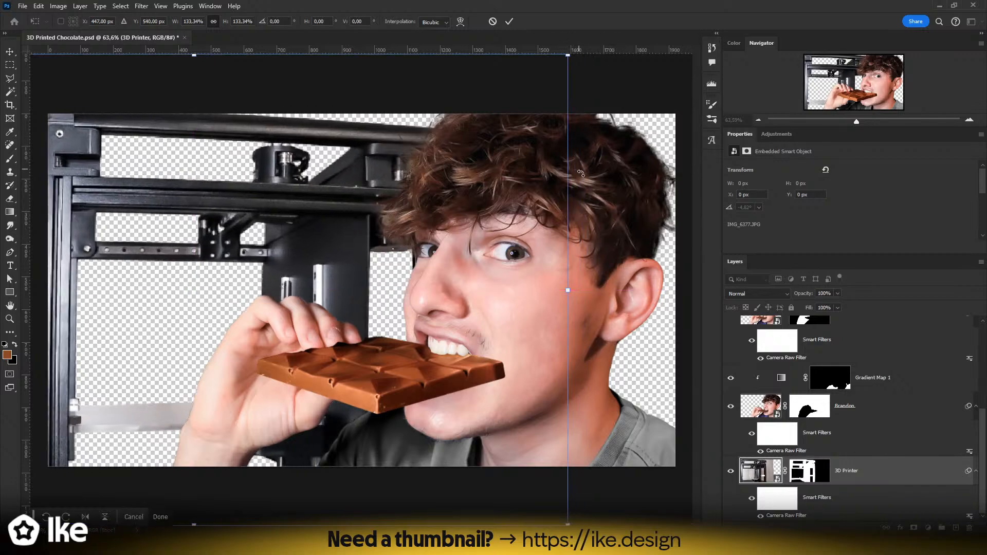
pyautogui.moveTo(373, 211); pyautogui.dragTo(375, 210)
pyautogui.moveTo(570, 192); pyautogui.dragTo(612, 192)
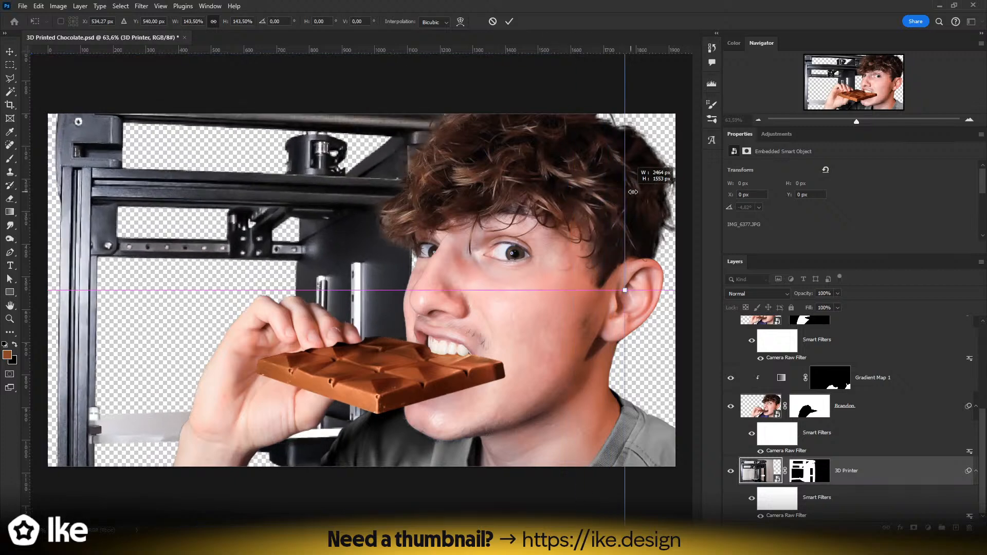
pyautogui.moveTo(395, 205); pyautogui.dragTo(415, 226)
pyautogui.moveTo(662, 227); pyautogui.dragTo(662, 223)
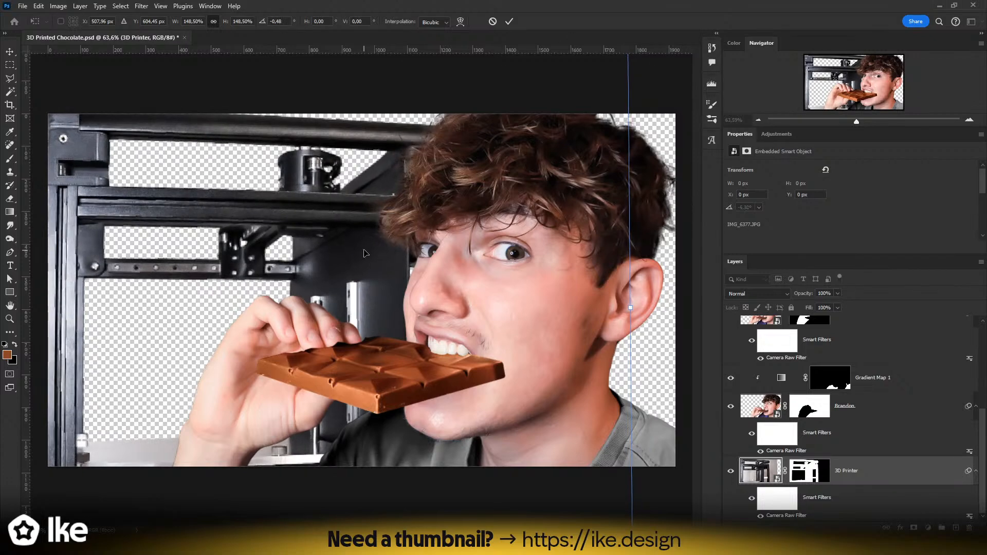
pyautogui.moveTo(363, 256); pyautogui.dragTo(368, 250)
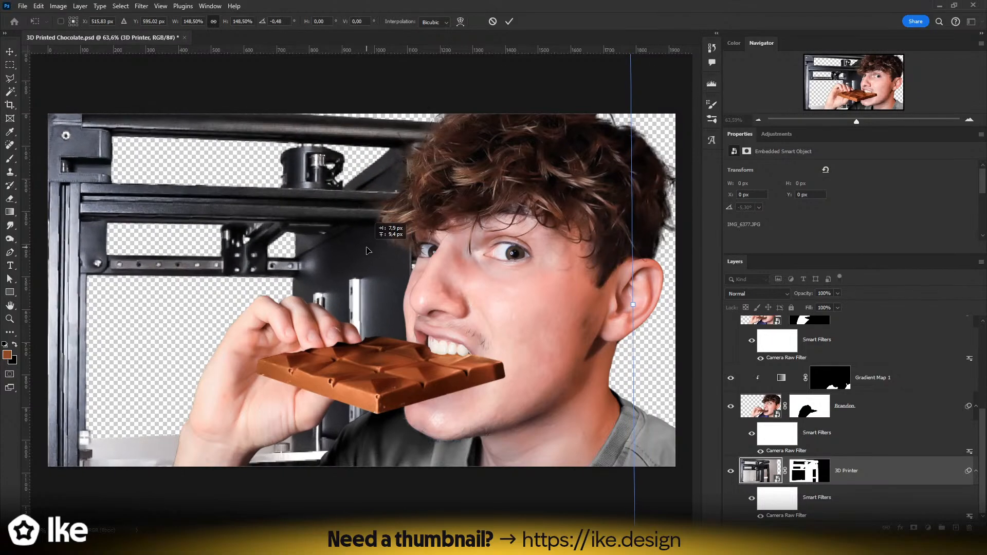
pyautogui.press('Return')
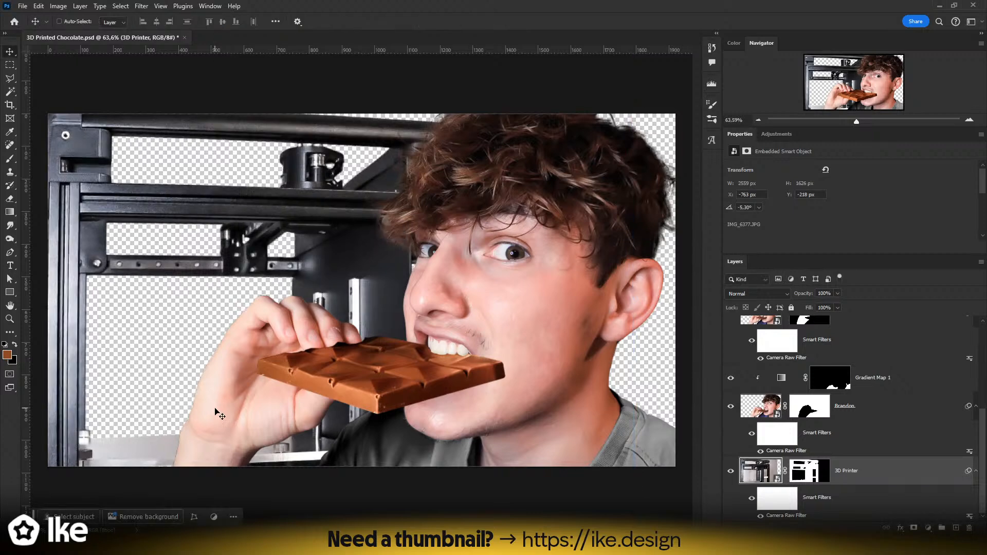
# - Paint white on the 3D Printer mask with a 14 px brush to restore the left ring between the upper rail and round housing
pyautogui.press('z')
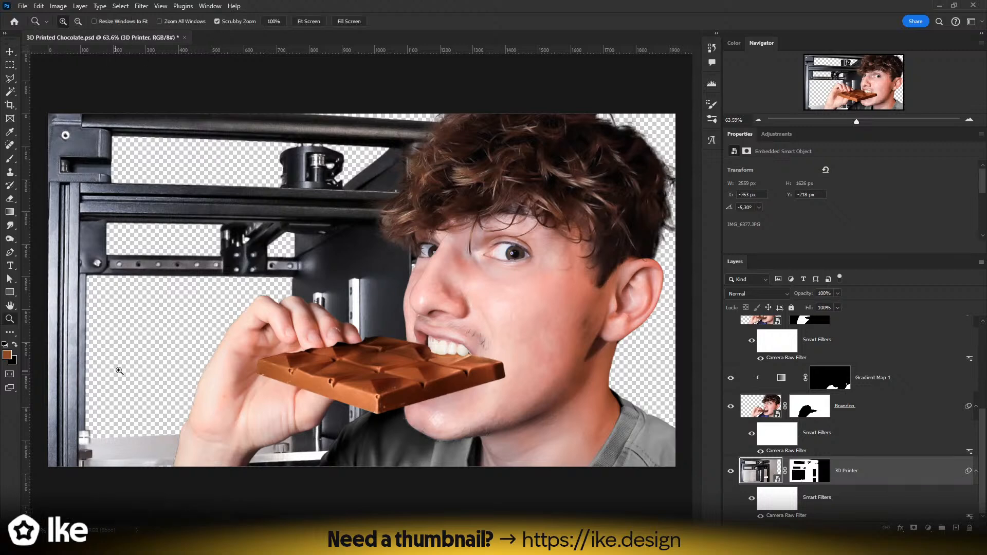
pyautogui.moveTo(116, 369); pyautogui.dragTo(132, 368)
pyautogui.press('space')
pyautogui.moveTo(205, 366); pyautogui.dragTo(261, 362)
pyautogui.moveTo(335, 210); pyautogui.dragTo(300, 434)
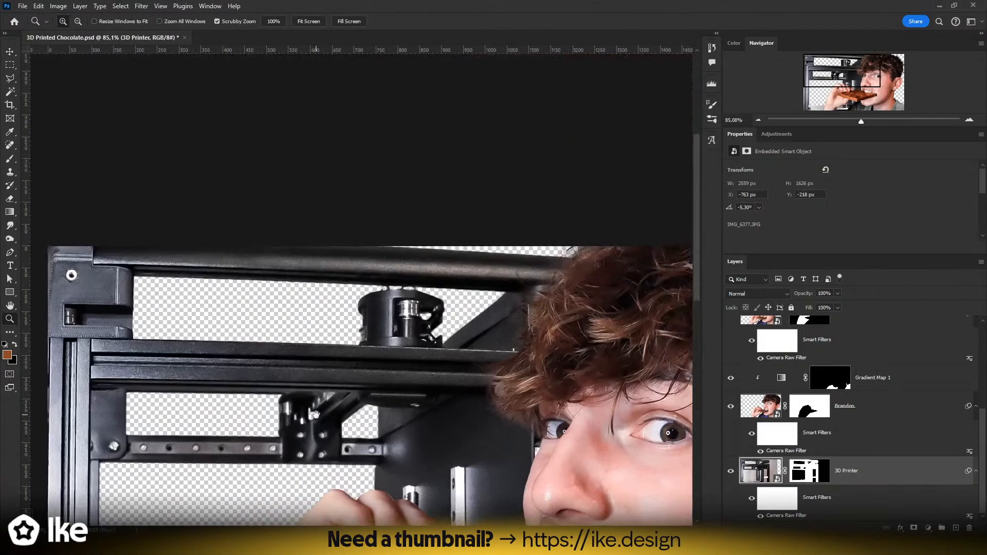
pyautogui.moveTo(400, 282); pyautogui.dragTo(447, 282)
pyautogui.press('space')
pyautogui.moveTo(317, 390); pyautogui.dragTo(216, 392)
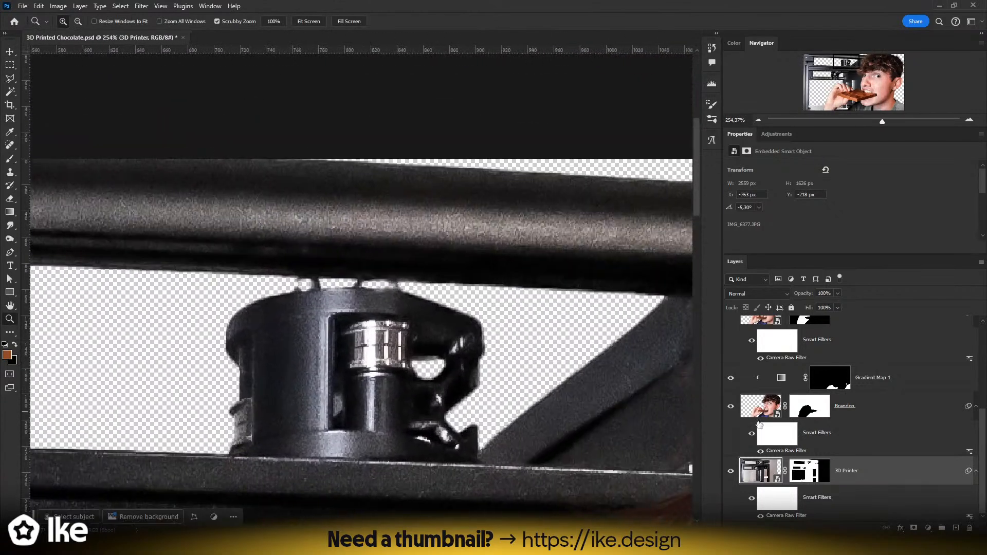
pyautogui.click(813, 479)
pyautogui.press('b')
pyautogui.press('d')
pyautogui.scroll(3, 414, 303)
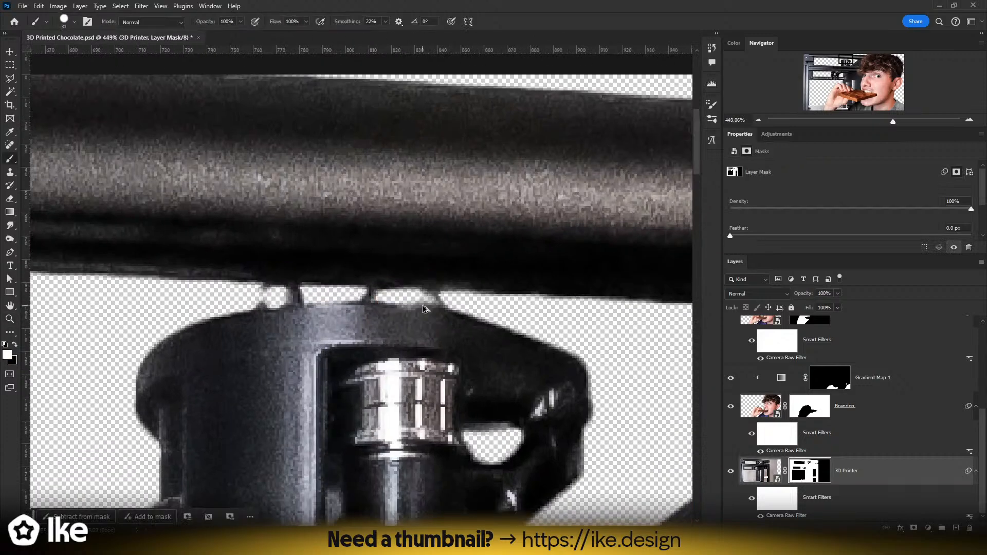
pyautogui.moveTo(422, 301)
pyautogui.mouseDown()
pyautogui.moveTo(194, 282)
pyautogui.moveTo(327, 312)
pyautogui.mouseUp()
pyautogui.hotkey('ctrl', 'z')
pyautogui.keyDown('alt'); pyautogui.rightClick(269, 302); pyautogui.keyUp('alt')
pyautogui.moveTo(277, 292); pyautogui.dragTo(268, 304)
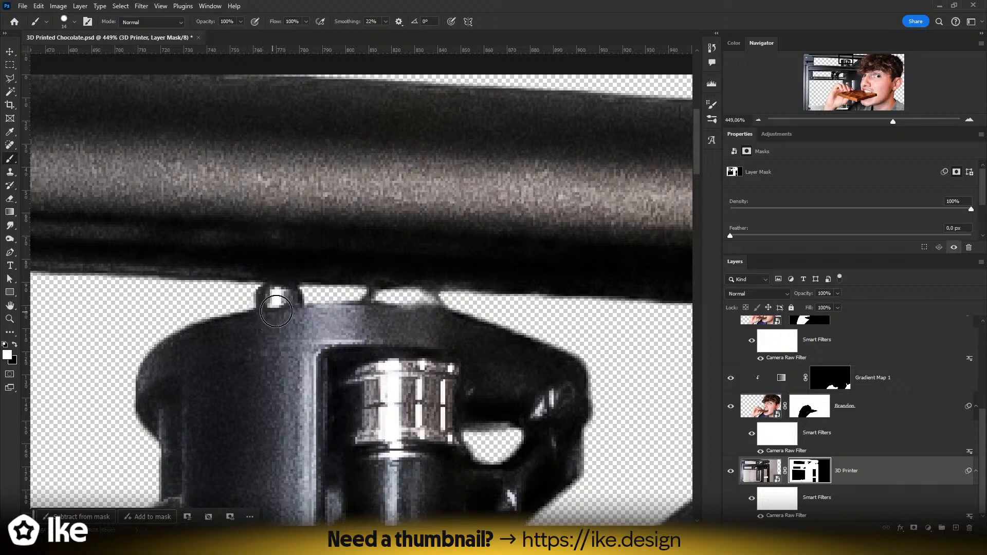
# - Try to trim the printer mask beside the restored left ring with a small black brush
pyautogui.scroll(3, 309, 293)
pyautogui.keyDown('alt'); pyautogui.rightClick(320, 294); pyautogui.keyUp('alt')
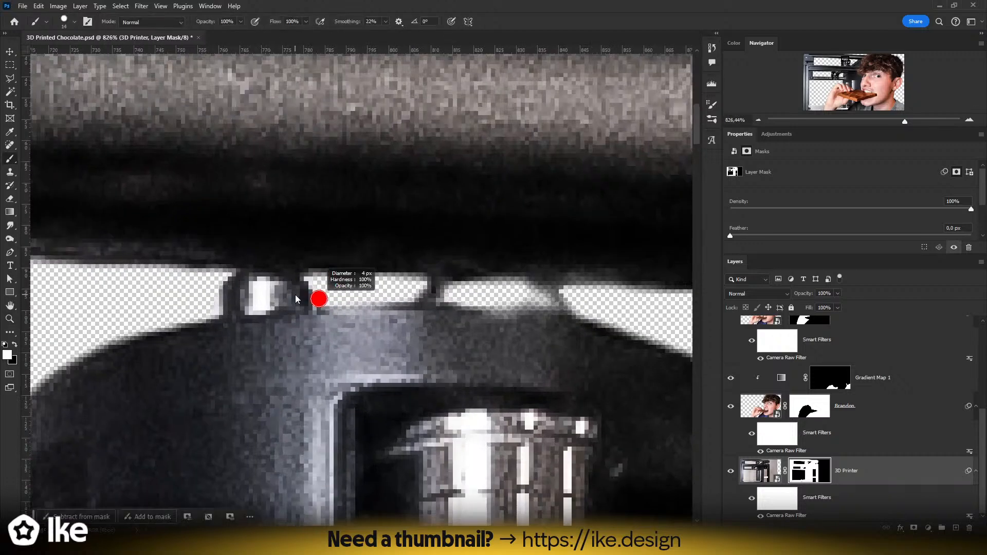
pyautogui.press('x')
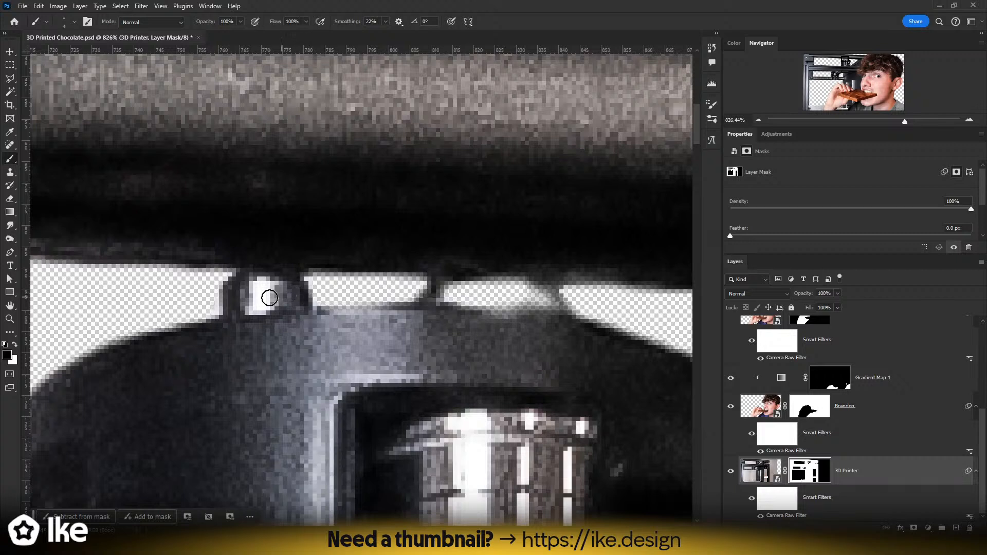
pyautogui.hscroll(-3, 270, 297)
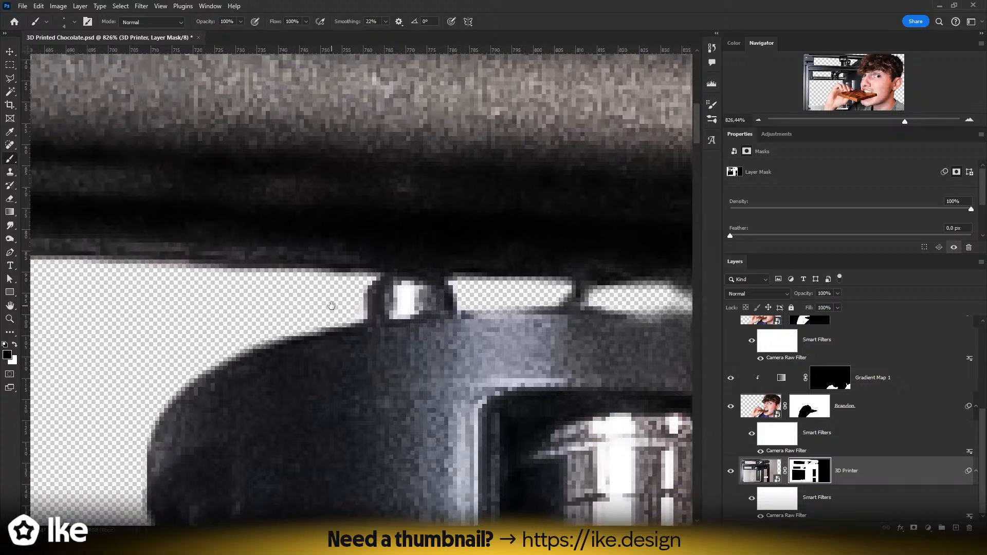
pyautogui.keyDown('alt'); pyautogui.rightClick(364, 313); pyautogui.keyUp('alt')
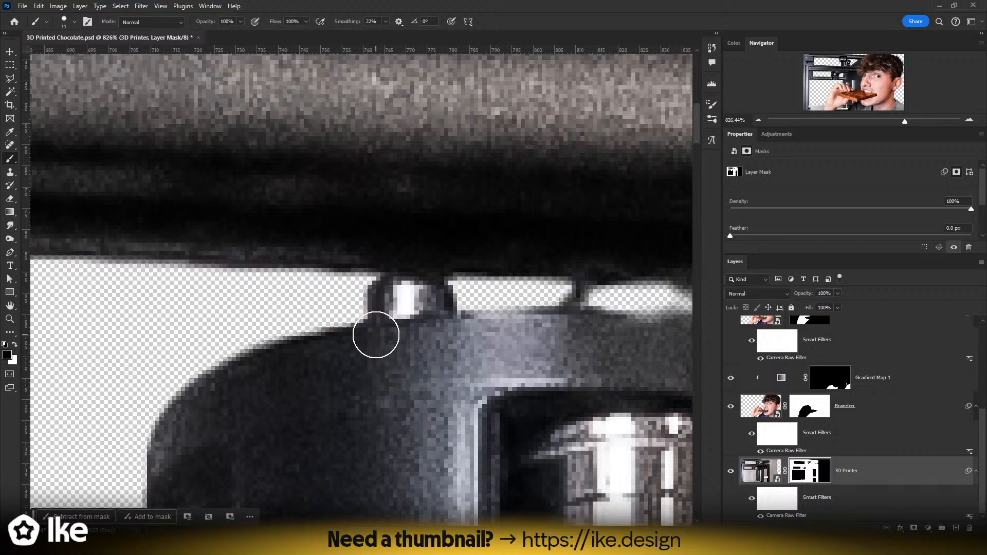
pyautogui.click(370, 342)
pyautogui.hotkey('ctrl', 'z')
pyautogui.press('x')
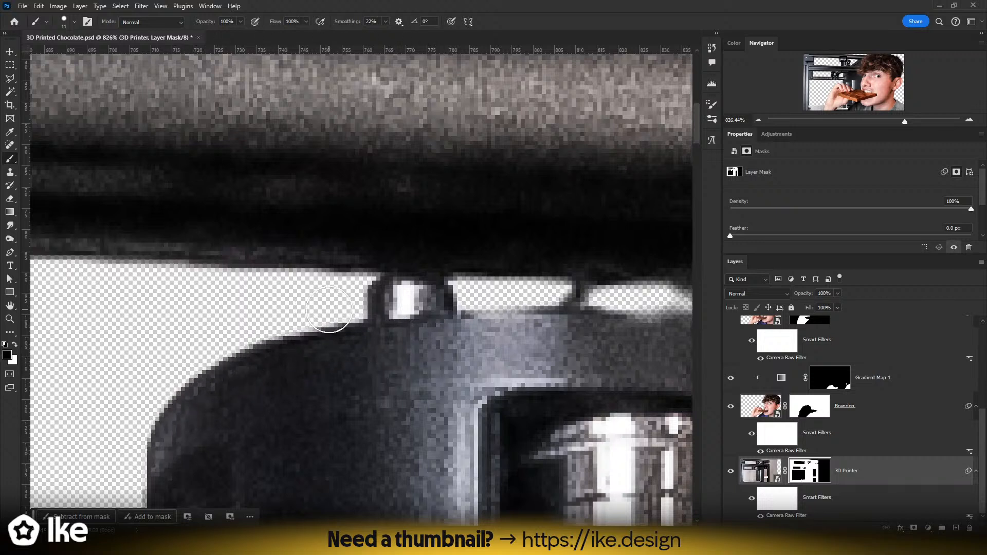
pyautogui.press('[')
pyautogui.press('[')
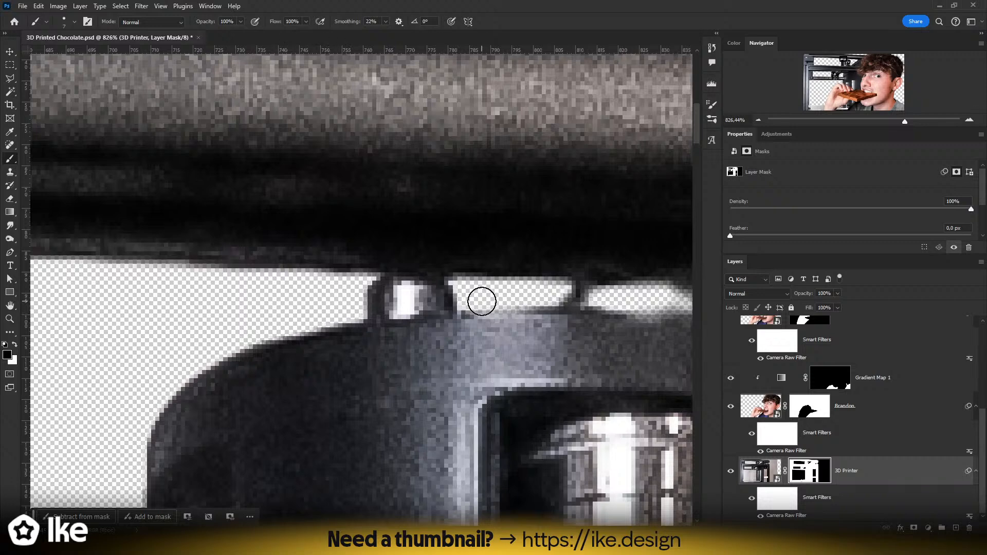
# - Paint white on the printer mask to restore the second ring between the upper rail and the round housing
pyautogui.moveTo(509, 310); pyautogui.dragTo(202, 346)
pyautogui.press('x')
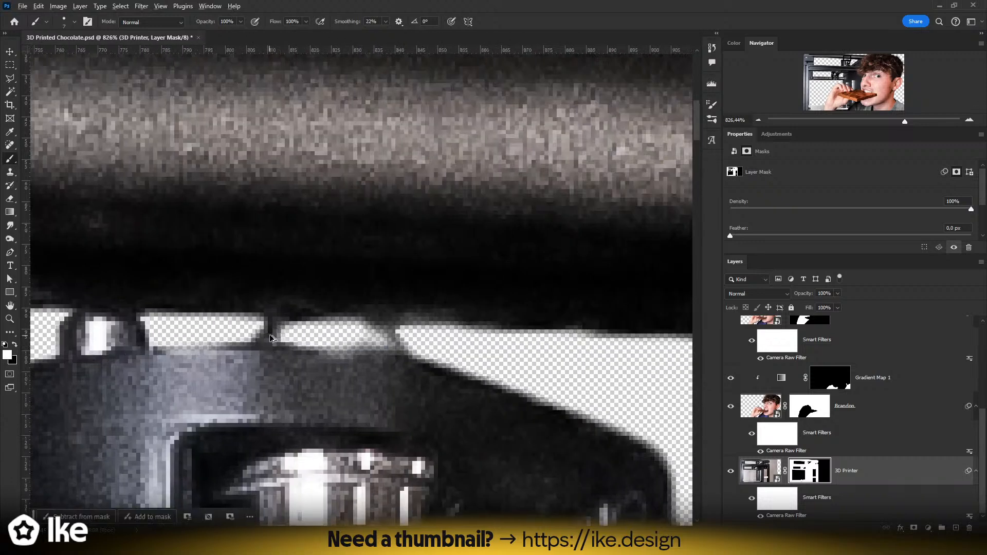
pyautogui.moveTo(270, 338)
pyautogui.mouseDown()
pyautogui.moveTo(382, 328)
pyautogui.moveTo(427, 390)
pyautogui.mouseUp()
# - Paint black on the mask with a small brush to remove the white fringe right of the second ring
pyautogui.press('z')
pyautogui.click(462, 346)
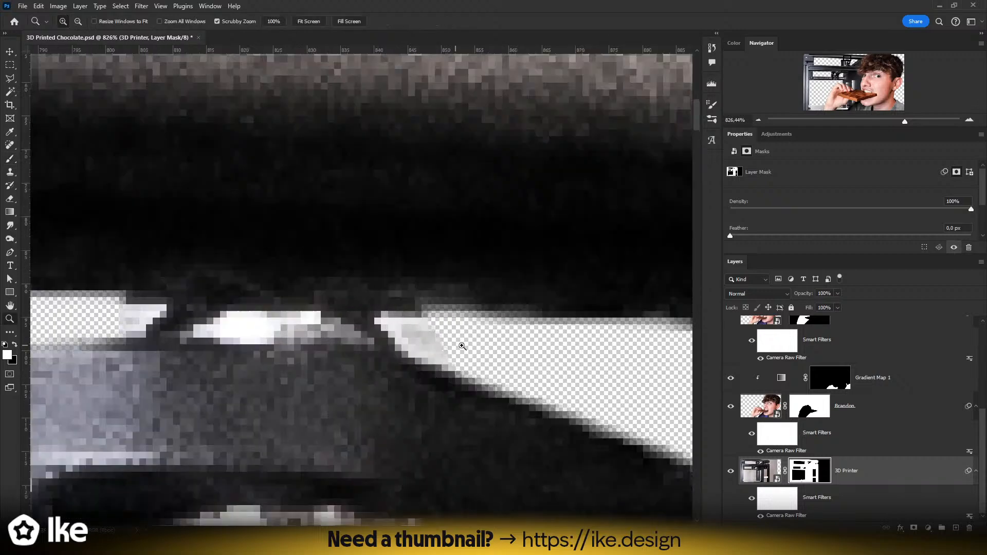
pyautogui.press('b')
pyautogui.moveTo(476, 345); pyautogui.dragTo(310, 359)
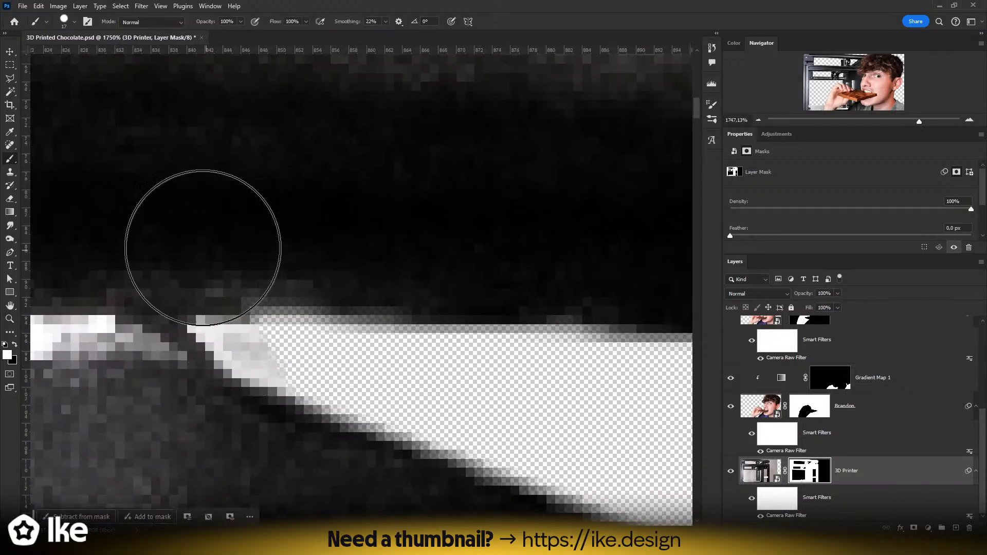
pyautogui.moveTo(250, 364); pyautogui.dragTo(200, 366)
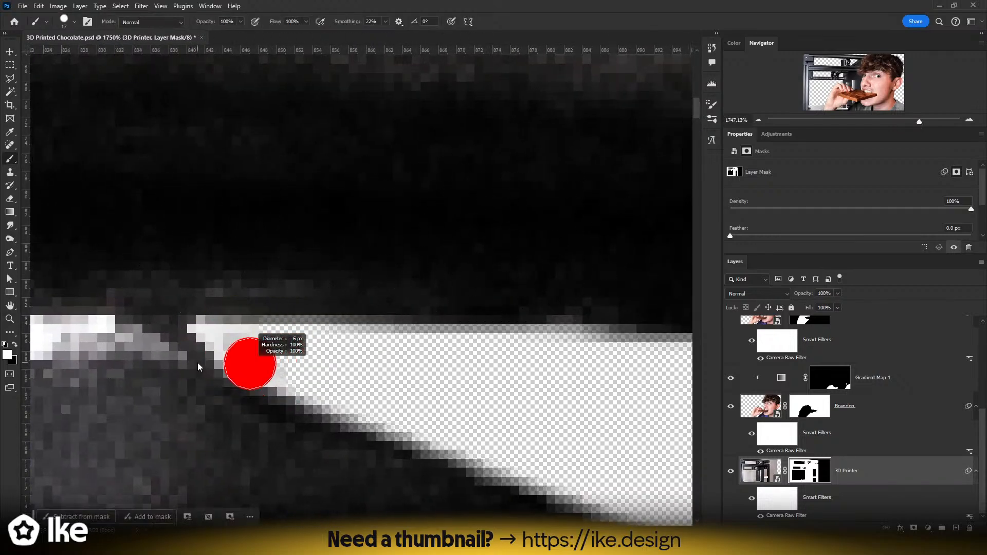
pyautogui.press('x')
pyautogui.moveTo(321, 378)
pyautogui.mouseDown()
pyautogui.moveTo(271, 357)
pyautogui.moveTo(262, 358)
pyautogui.moveTo(288, 375)
pyautogui.moveTo(260, 368)
pyautogui.moveTo(209, 333)
pyautogui.moveTo(340, 356)
pyautogui.moveTo(207, 334)
pyautogui.moveTo(229, 339)
pyautogui.mouseUp()
pyautogui.hotkey('ctrl', 'j')
pyautogui.hotkey('ctrl', 'z')
pyautogui.hotkey('ctrl', 'shift', 'alt', 'n')
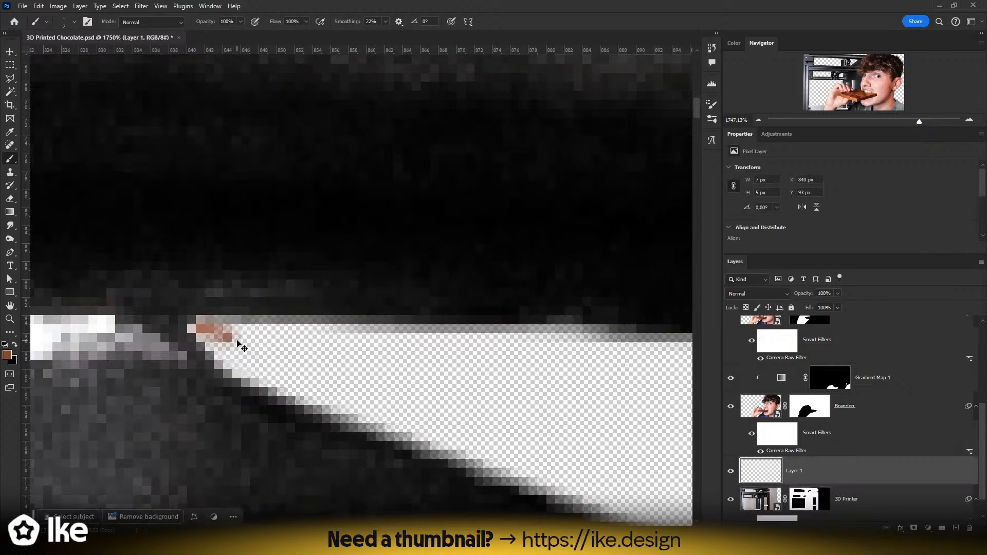
pyautogui.hotkey('ctrl', 'z')
pyautogui.hotkey('ctrl', 'z')
pyautogui.press('x')
pyautogui.hotkey('ctrl', '\\')
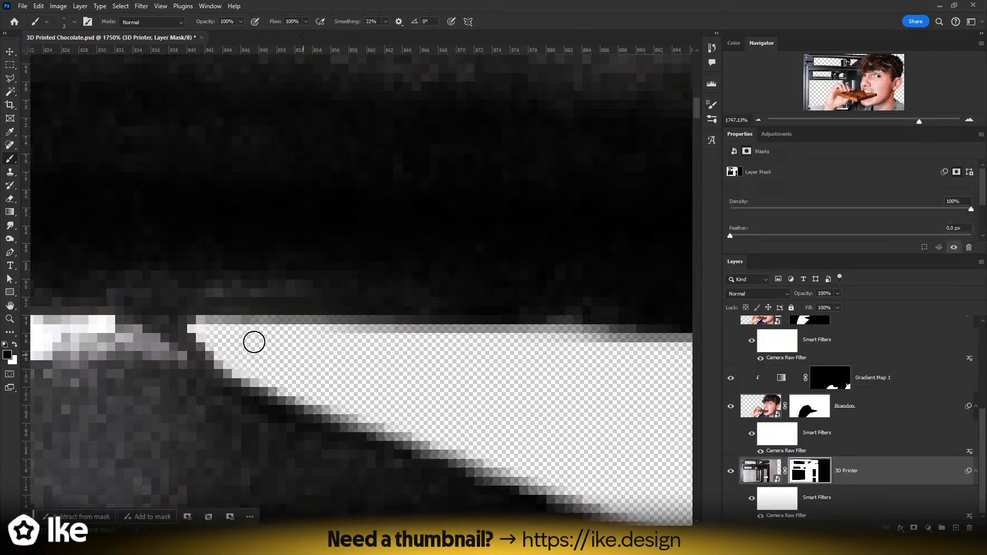
# - Paint black on the 3D Printer mask to clean the narrow corner of the gap beneath the upper rail
pyautogui.moveTo(202, 327); pyautogui.dragTo(286, 362)
pyautogui.press('x')
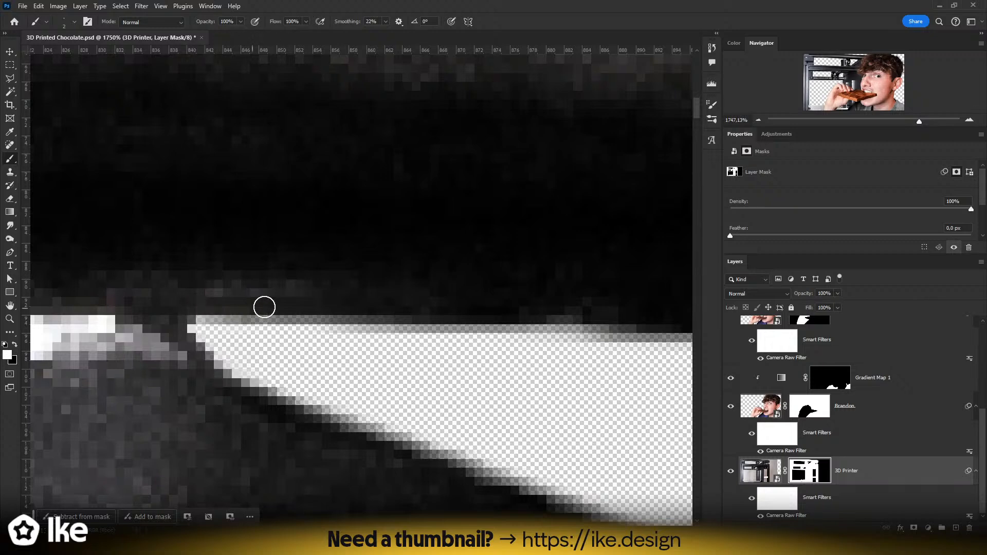
pyautogui.press('z')
pyautogui.moveTo(275, 313); pyautogui.dragTo(155, 313)
pyautogui.moveTo(155, 313)
pyautogui.mouseDown()
pyautogui.moveTo(374, 313)
pyautogui.moveTo(363, 293)
pyautogui.moveTo(378, 300)
pyautogui.moveTo(343, 325)
pyautogui.mouseUp()
pyautogui.press('b')
pyautogui.press('x')
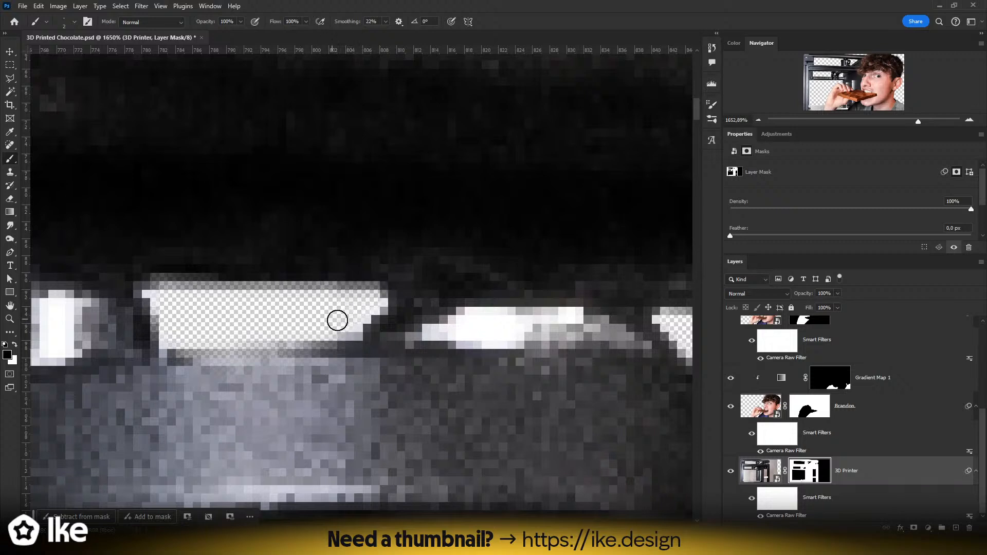
# - Paint white on the mask with a larger brush along the upper rail's lower edge between the two rings
pyautogui.press(']')
pyautogui.press(']')
pyautogui.press(']')
pyautogui.press(']')
pyautogui.press(']')
pyautogui.press(']')
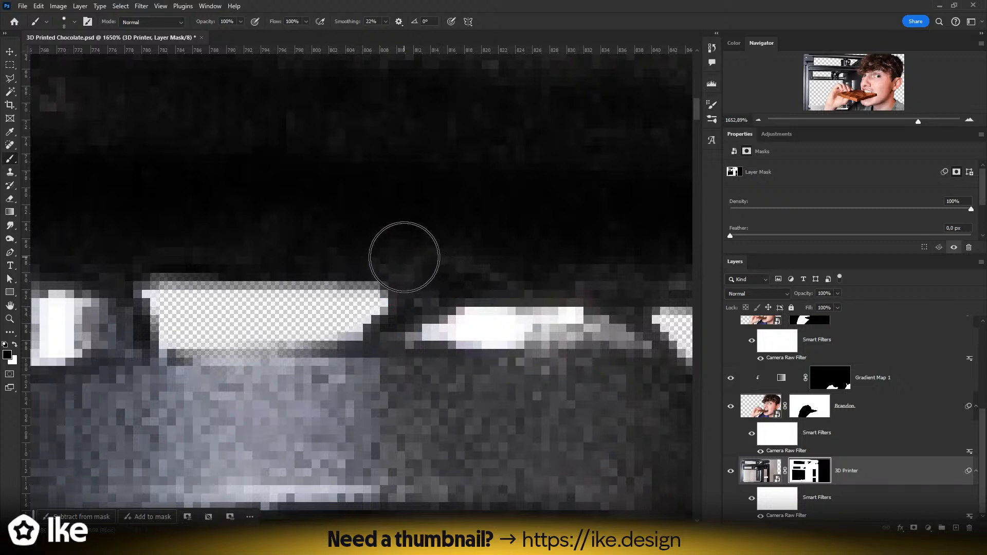
pyautogui.press('x')
pyautogui.moveTo(388, 253); pyautogui.dragTo(126, 258)
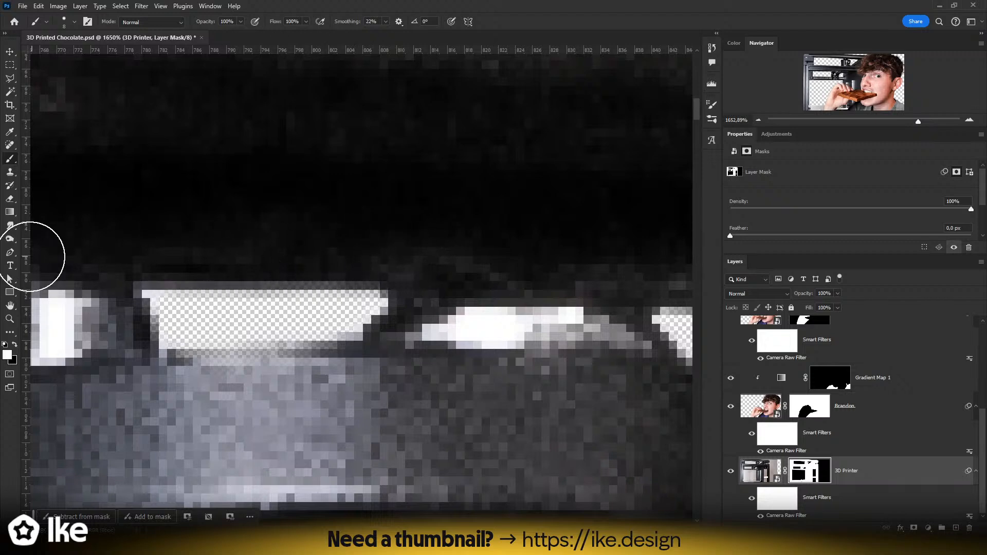
# - Try to restore the right side of the round housing with a large white brush on the mask
pyautogui.press('z')
pyautogui.moveTo(316, 276)
pyautogui.mouseDown()
pyautogui.moveTo(263, 277)
pyautogui.moveTo(337, 304)
pyautogui.moveTo(295, 304)
pyautogui.mouseUp()
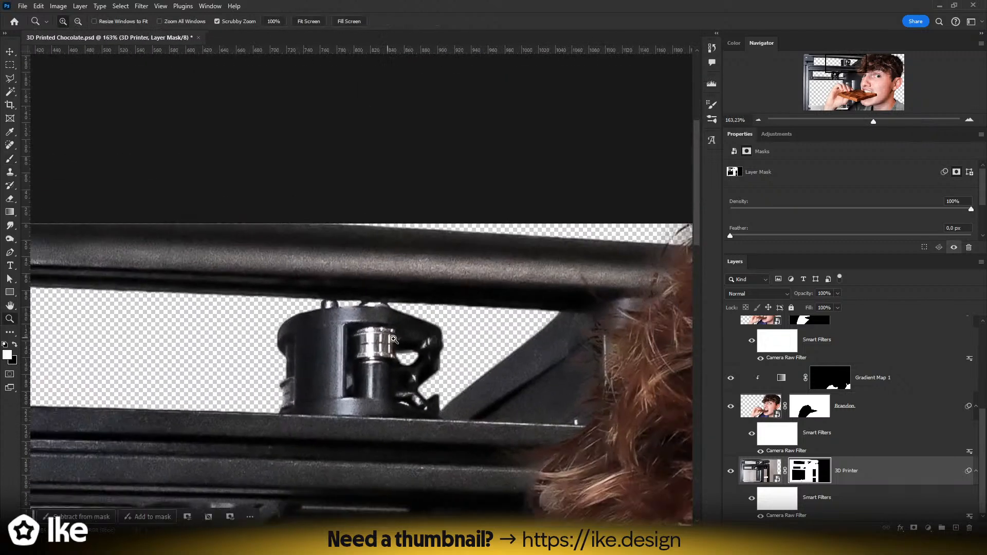
pyautogui.moveTo(409, 334); pyautogui.dragTo(449, 334)
pyautogui.press('b')
pyautogui.moveTo(392, 375)
pyautogui.mouseDown()
pyautogui.moveTo(433, 377)
pyautogui.moveTo(394, 282)
pyautogui.moveTo(425, 412)
pyautogui.moveTo(452, 218)
pyautogui.moveTo(432, 192)
pyautogui.mouseUp()
pyautogui.hotkey('ctrl', 'z')
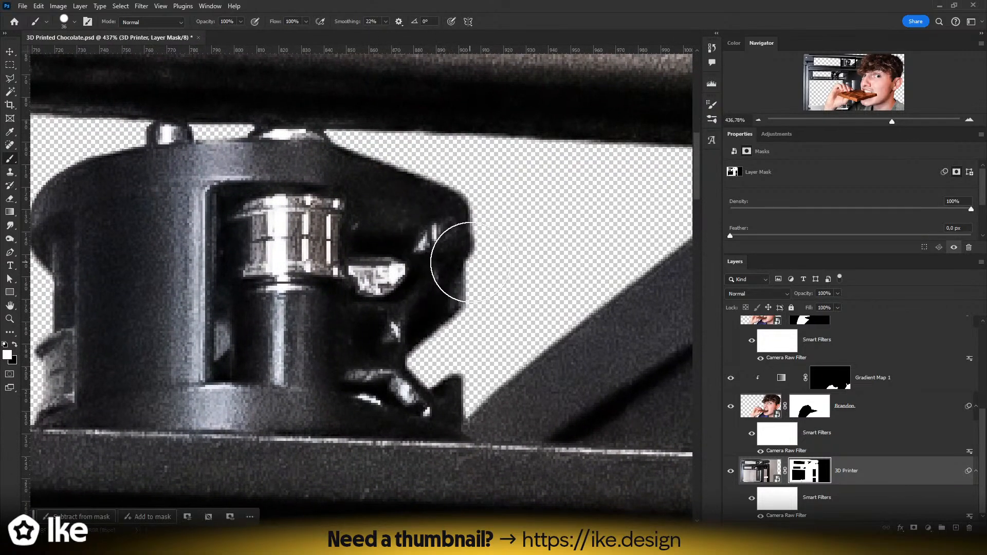
# - Paint white on the 3D Printer mask with a small brush to restore the black bracket's outer edge right of the metal pulley
pyautogui.press('z')
pyautogui.moveTo(469, 233); pyautogui.dragTo(491, 227)
pyautogui.hotkey('ctrl', '2')
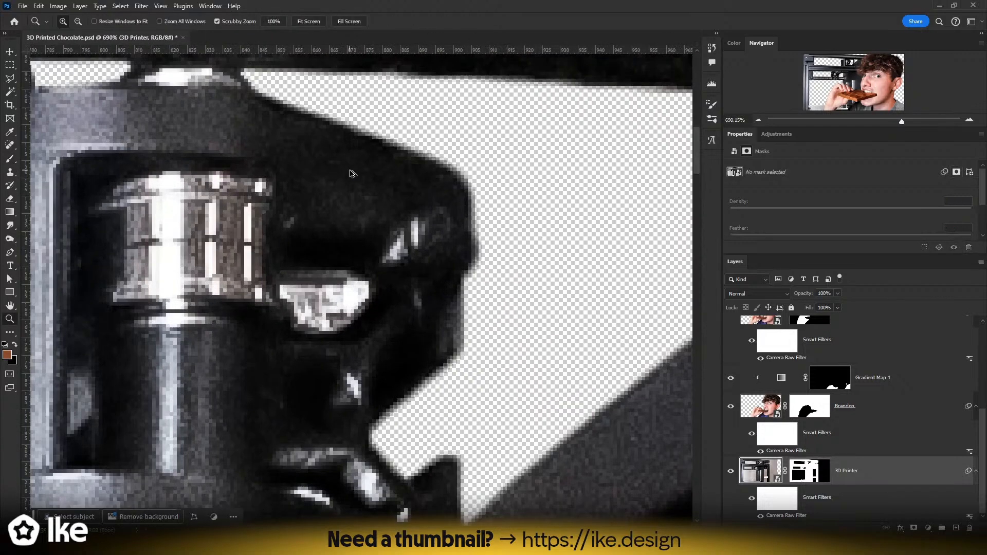
pyautogui.press('b')
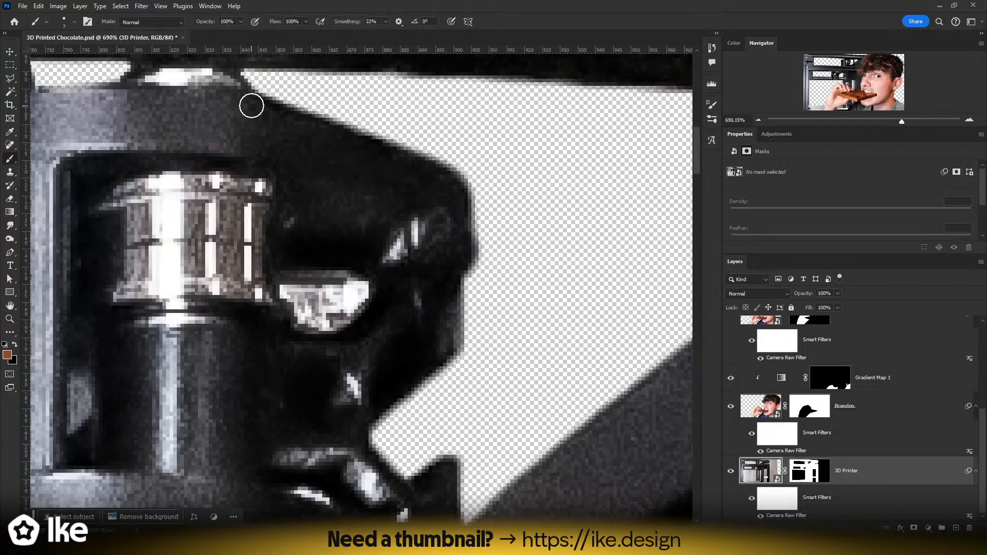
pyautogui.click(806, 479)
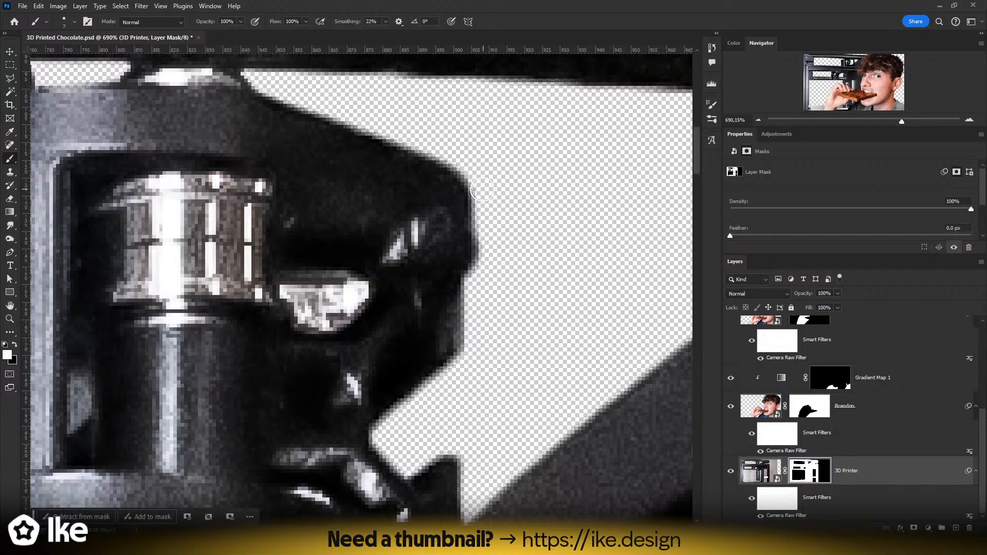
pyautogui.keyDown('shift'); pyautogui.click(463, 181); pyautogui.keyUp('shift')
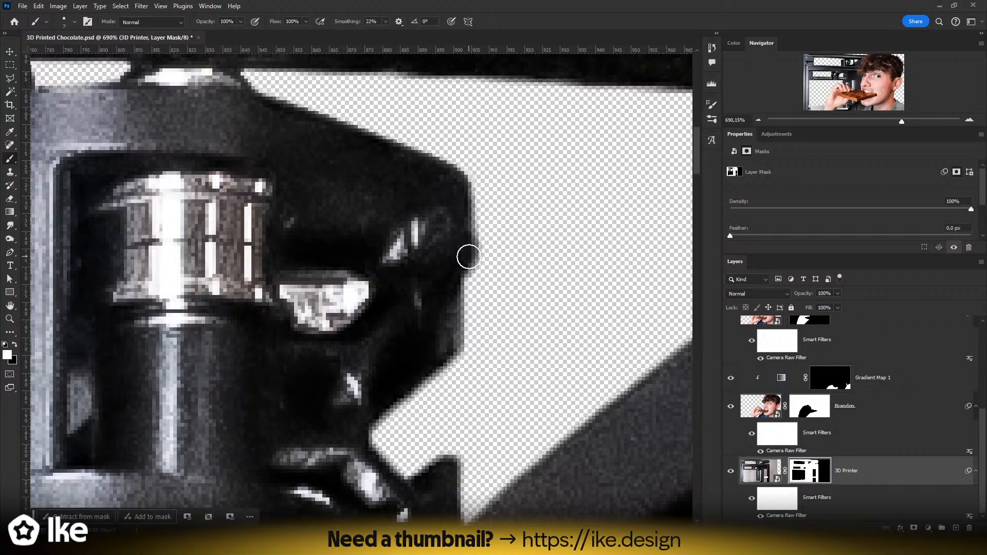
pyautogui.keyDown('shift'); pyautogui.click(468, 257); pyautogui.keyUp('shift')
pyautogui.keyDown('shift'); pyautogui.click(454, 342); pyautogui.keyUp('shift')
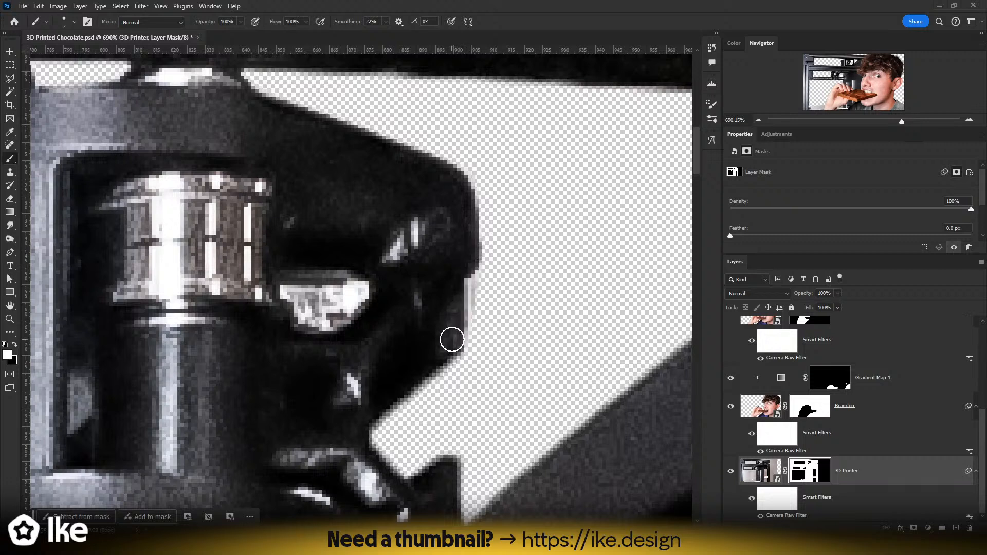
pyautogui.moveTo(362, 443)
pyautogui.mouseDown()
pyautogui.moveTo(457, 346)
pyautogui.moveTo(404, 430)
pyautogui.moveTo(386, 440)
pyautogui.moveTo(490, 344)
pyautogui.moveTo(476, 363)
pyautogui.moveTo(480, 297)
pyautogui.mouseUp()
pyautogui.press('x')
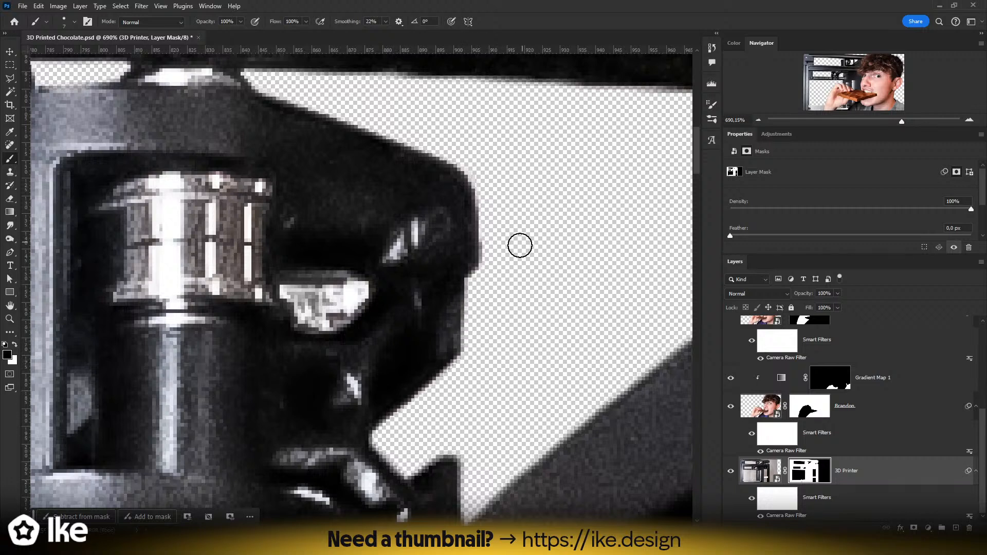
# - Paint white on the mask to restore the round housing's left edge, using a 10 px brush on its vertical section
pyautogui.moveTo(494, 207); pyautogui.dragTo(499, 310)
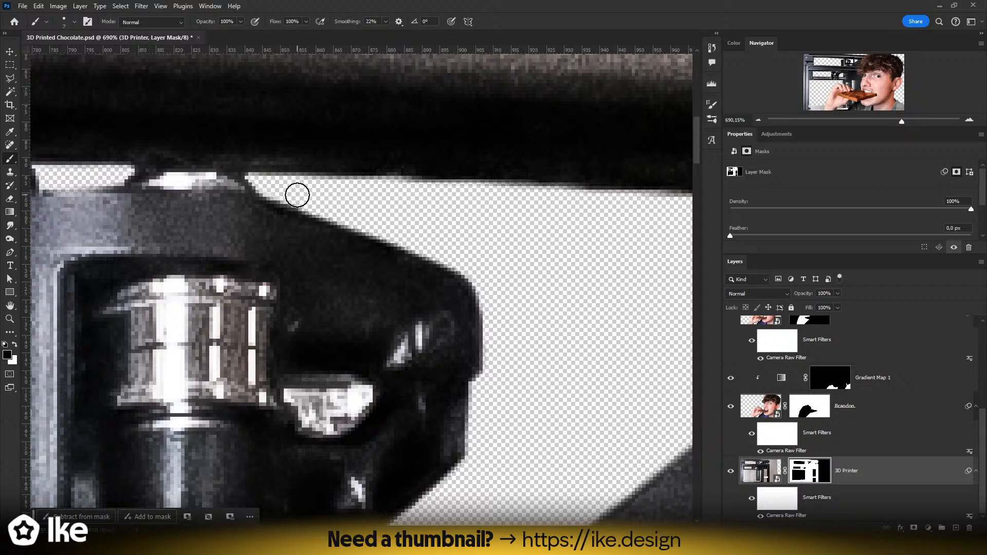
pyautogui.hscroll(-5, 309, 206)
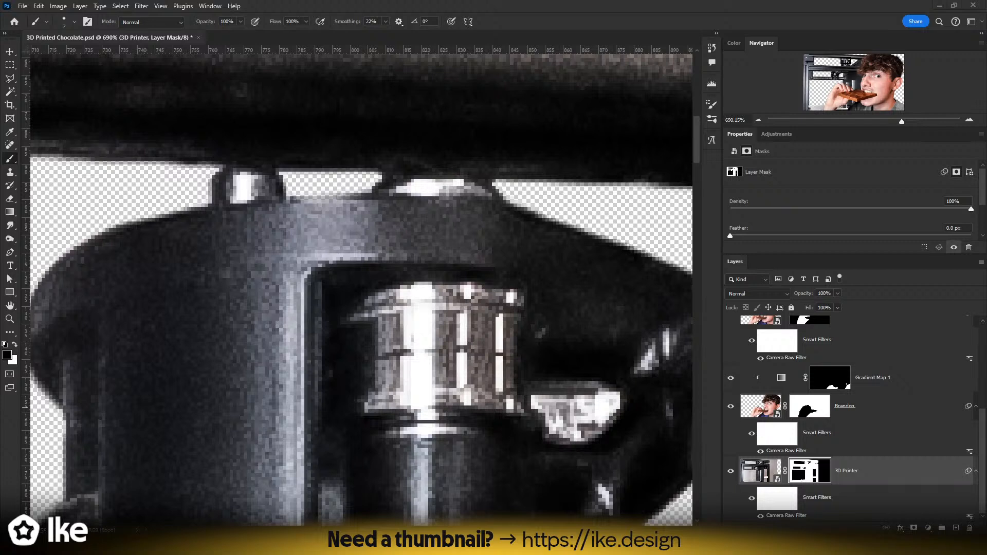
pyautogui.scroll(-6, 427, 273)
pyautogui.moveTo(416, 350); pyautogui.dragTo(389, 244)
pyautogui.scroll(3, 108, 239)
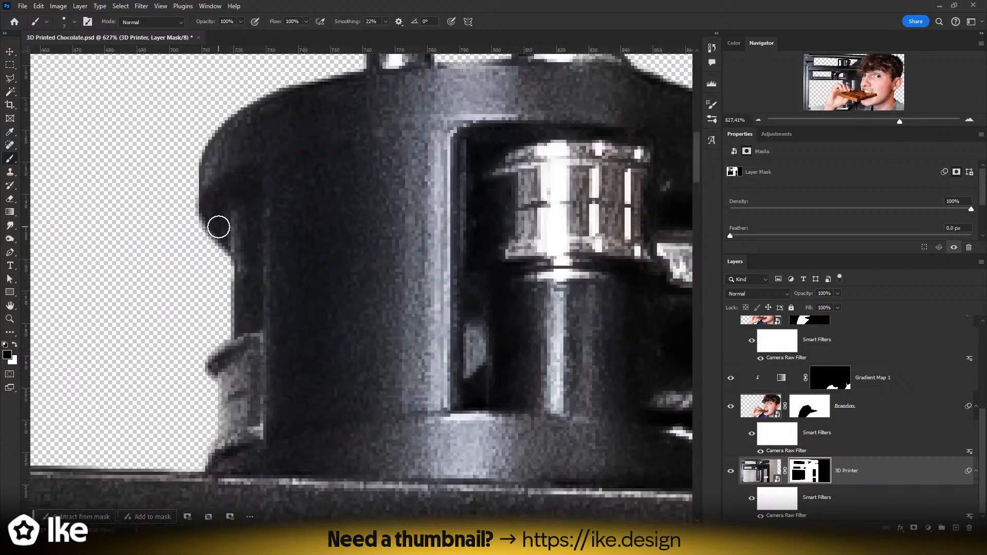
pyautogui.press('x')
pyautogui.moveTo(213, 222); pyautogui.dragTo(260, 271)
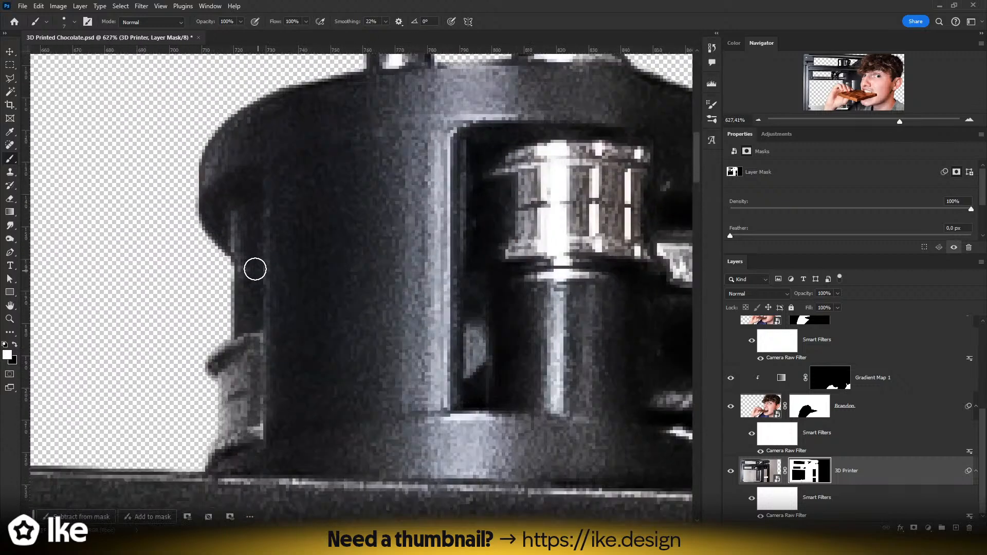
pyautogui.press(']')
pyautogui.press(']')
pyautogui.press(']')
pyautogui.moveTo(247, 248); pyautogui.dragTo(243, 329)
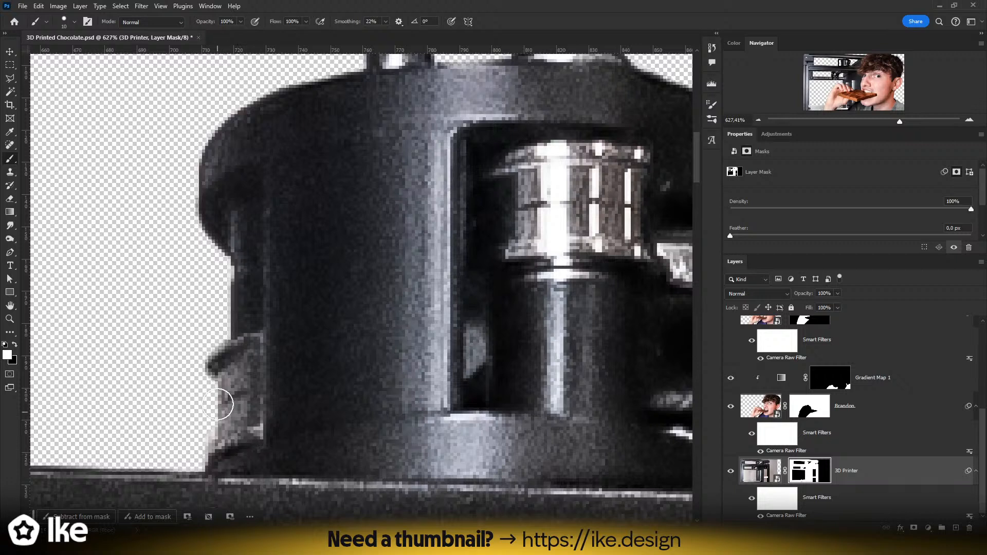
# - Try to restore the edge of the small fitting at the housing's lower left with white
pyautogui.moveTo(218, 404); pyautogui.dragTo(225, 345)
pyautogui.hotkey('ctrl', 'z')
pyautogui.keyDown('alt'); pyautogui.rightClick(215, 365); pyautogui.keyUp('alt')
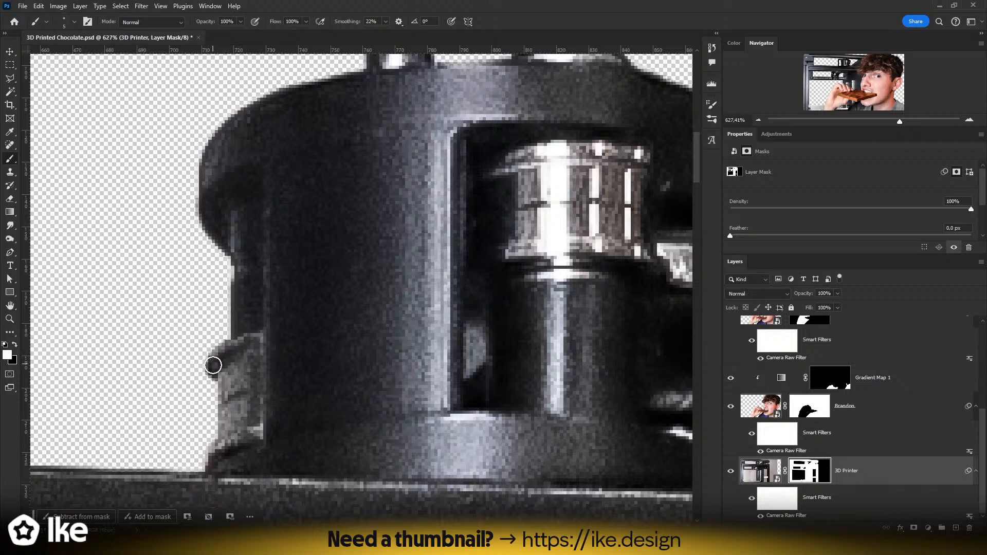
# - Refine the mask along the bracket's lower-right diagonal edge, painting white on the bracket and black just outside it
pyautogui.moveTo(530, 344); pyautogui.dragTo(185, 323)
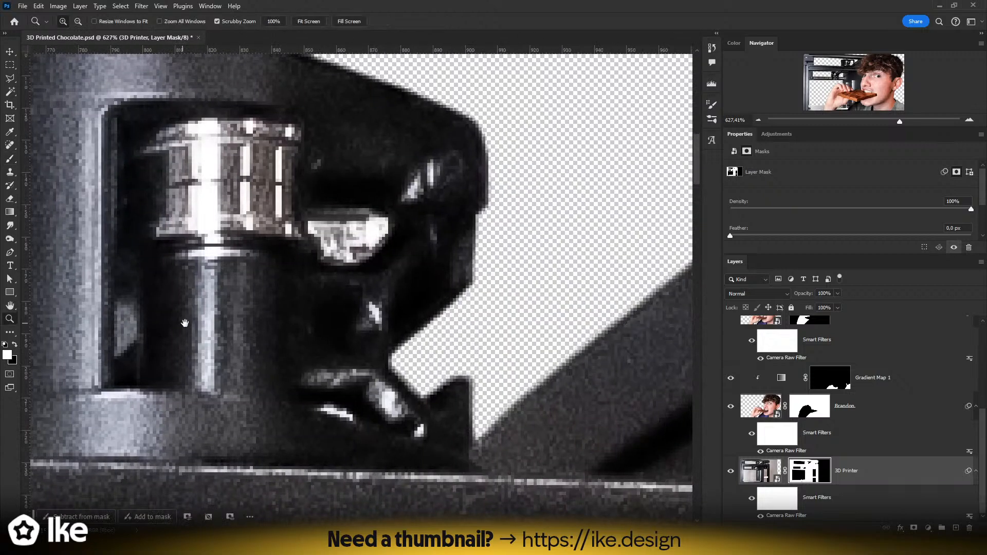
pyautogui.keyDown('alt'); pyautogui.rightClick(388, 375); pyautogui.keyUp('alt')
pyautogui.moveTo(401, 394)
pyautogui.mouseDown()
pyautogui.moveTo(371, 345)
pyautogui.moveTo(537, 211)
pyautogui.moveTo(518, 227)
pyautogui.mouseUp()
pyautogui.hotkey('ctrl', 'z')
pyautogui.keyDown('alt'); pyautogui.rightClick(446, 277); pyautogui.keyUp('alt')
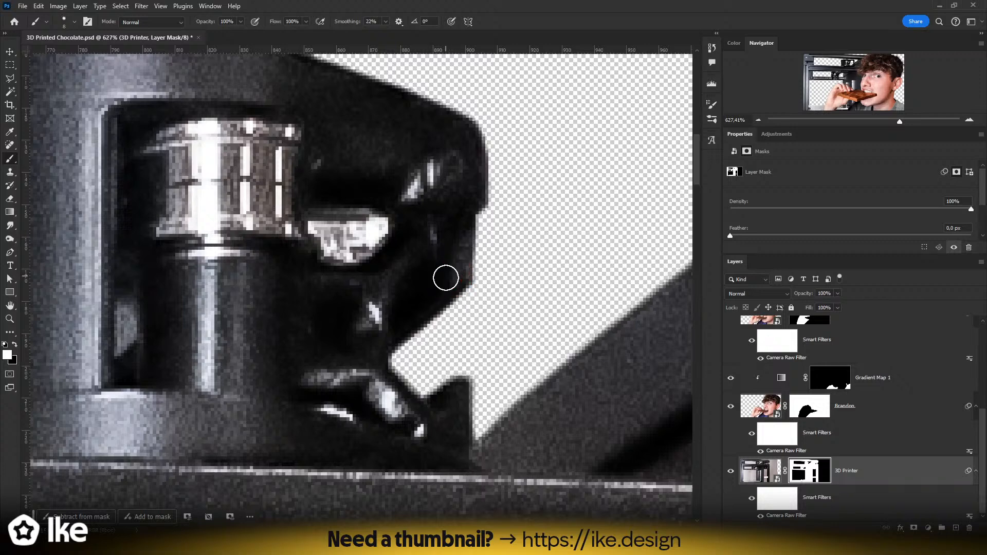
pyautogui.moveTo(399, 335); pyautogui.dragTo(454, 286)
pyautogui.press('x')
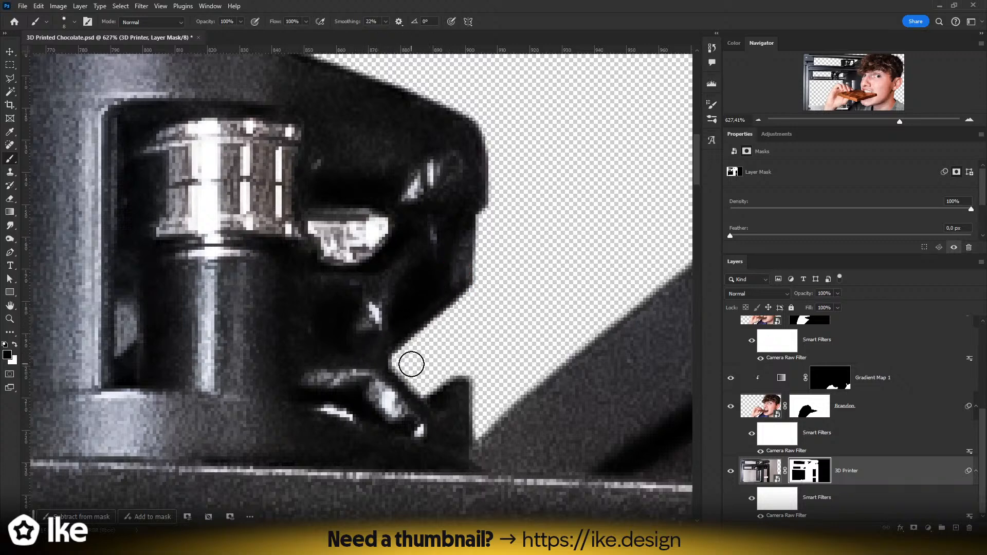
pyautogui.moveTo(412, 357); pyautogui.dragTo(493, 291)
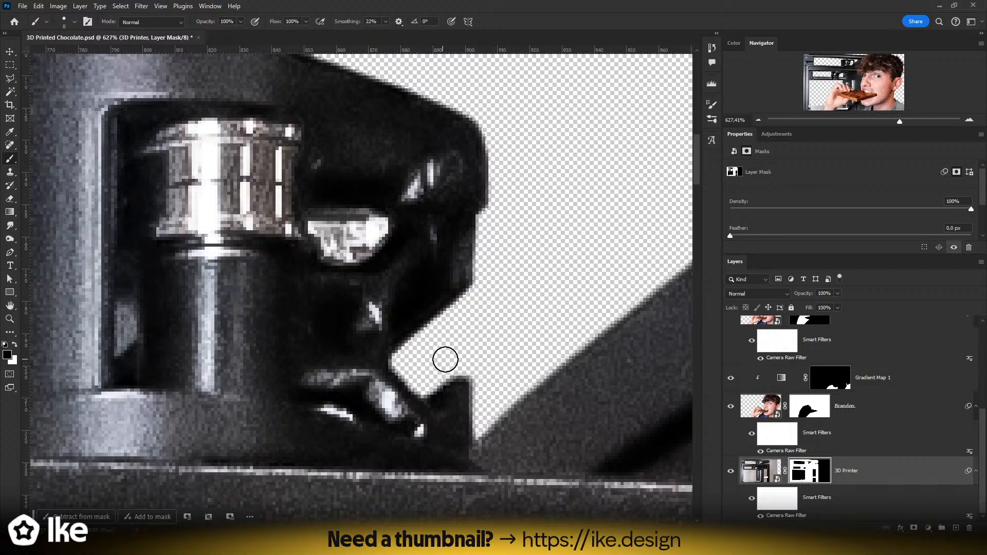
# - Add a new layer beneath 3D Printer and draw a blue radial gradient from the canvas's lower left toward the man's hair
pyautogui.press('z')
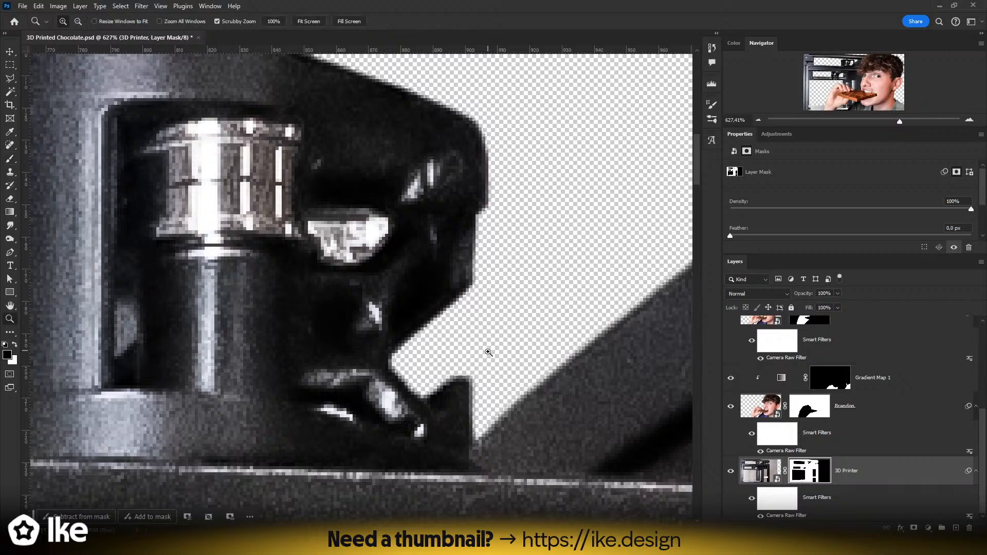
pyautogui.moveTo(486, 350); pyautogui.dragTo(432, 349)
pyautogui.moveTo(523, 346); pyautogui.dragTo(373, 325)
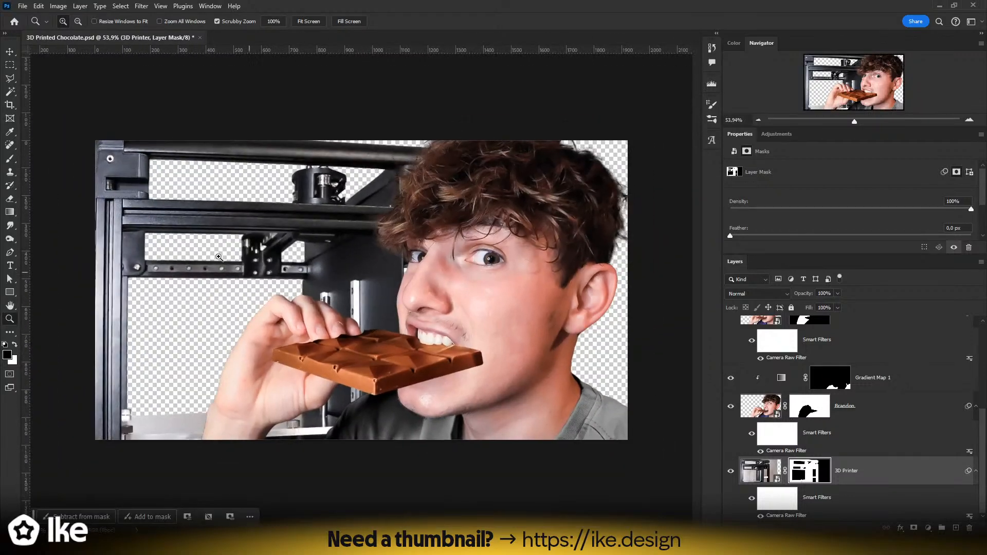
pyautogui.click(11, 52)
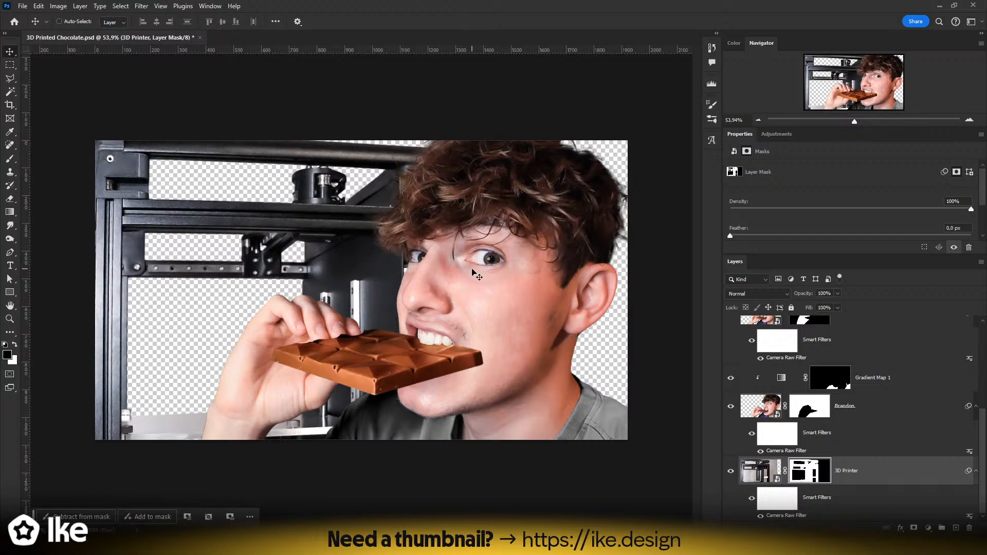
pyautogui.press('z')
pyautogui.moveTo(368, 290); pyautogui.dragTo(379, 289)
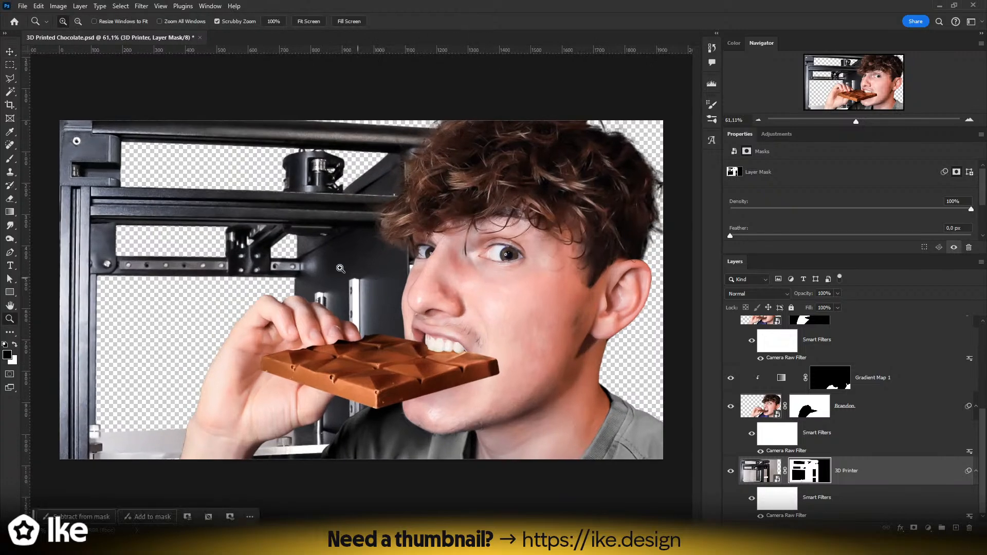
pyautogui.click(11, 54)
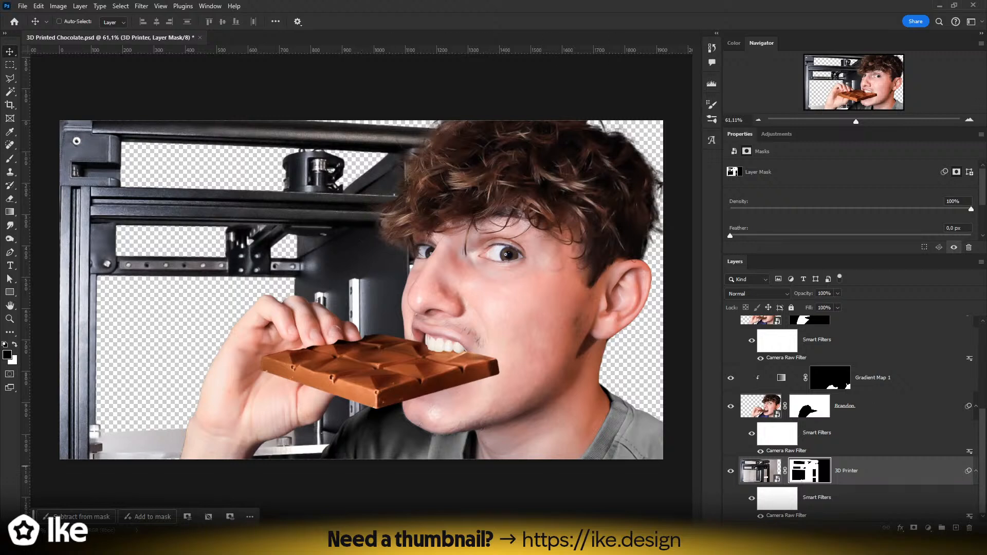
pyautogui.click(12, 214)
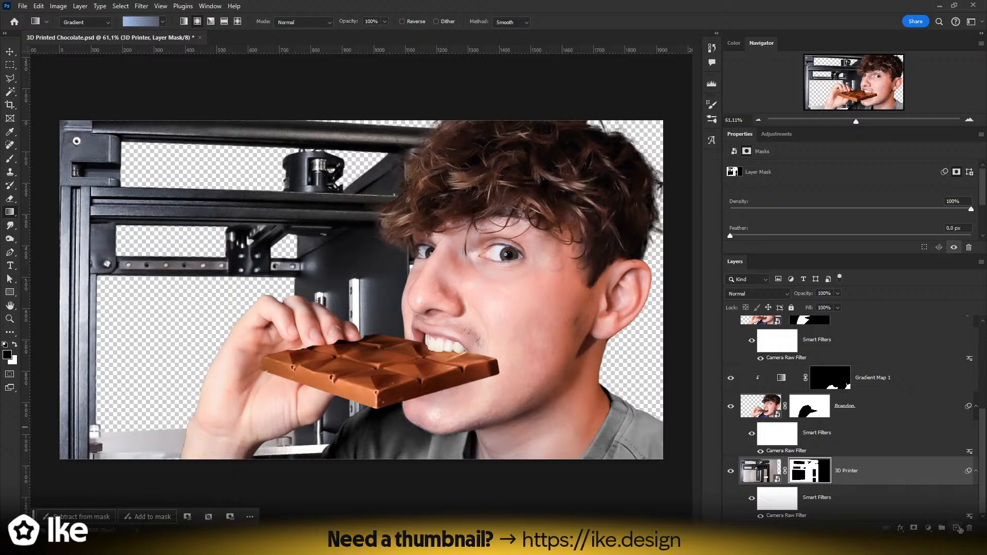
pyautogui.keyDown('ctrl'); pyautogui.click(955, 527); pyautogui.keyUp('ctrl')
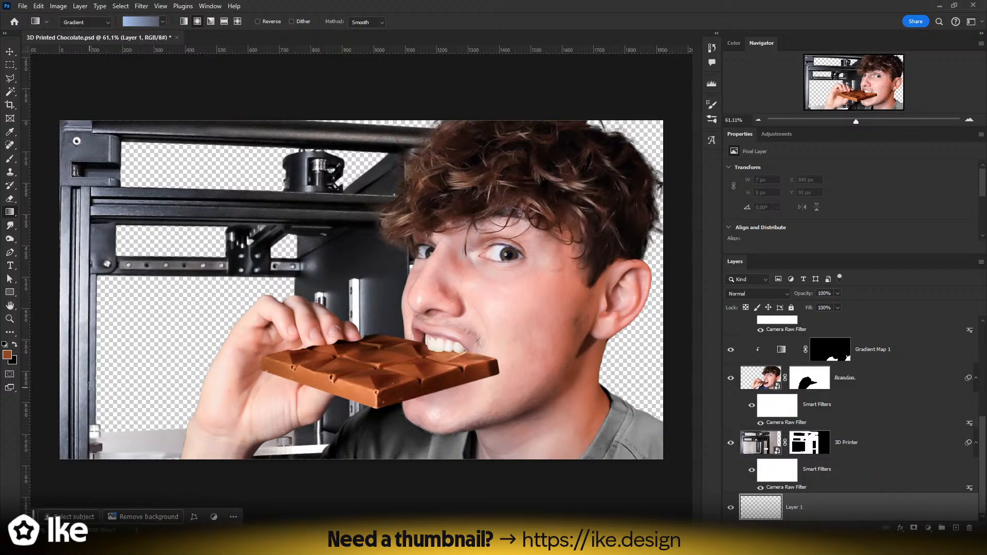
pyautogui.moveTo(88, 385); pyautogui.dragTo(352, 237)
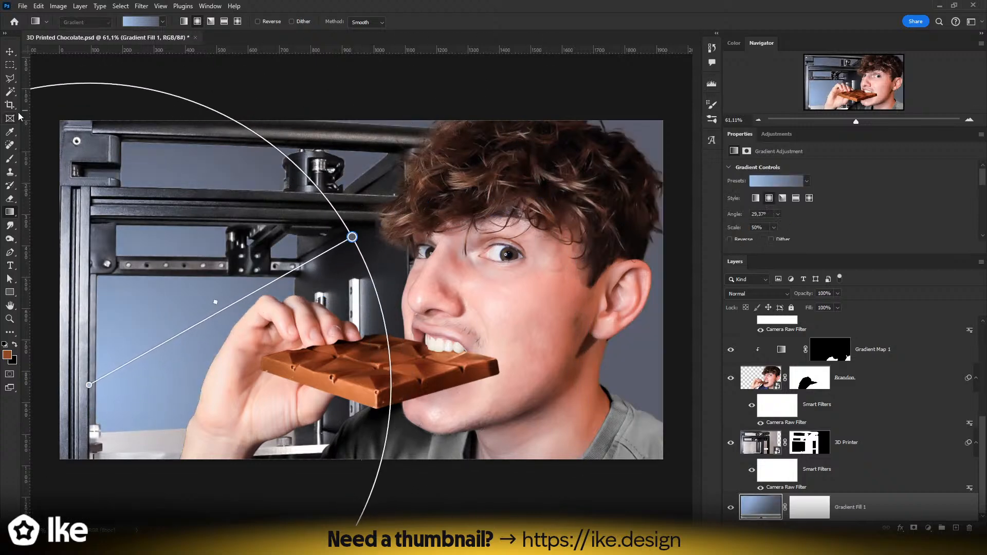
pyautogui.click(138, 22)
pyautogui.click(161, 22)
pyautogui.click(162, 21)
pyautogui.click(162, 23)
pyautogui.click(768, 180)
pyautogui.click(913, 206)
# - Set the background gradient's end color stop to dark gray 1b1b1b
pyautogui.scroll(-1, 909, 212)
pyautogui.scroll(1, 908, 214)
pyautogui.scroll(-3, 777, 191)
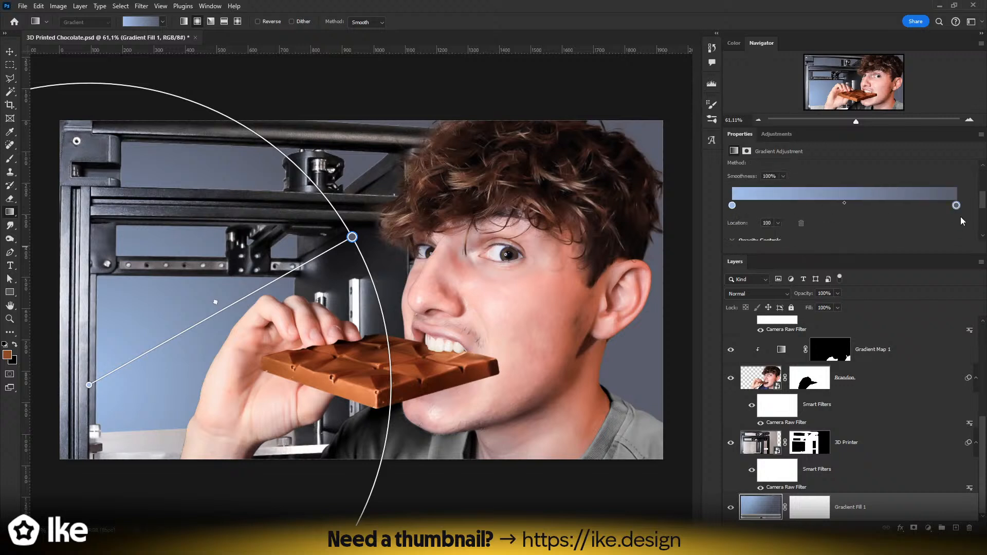
pyautogui.click(956, 206)
pyautogui.doubleClick(956, 206)
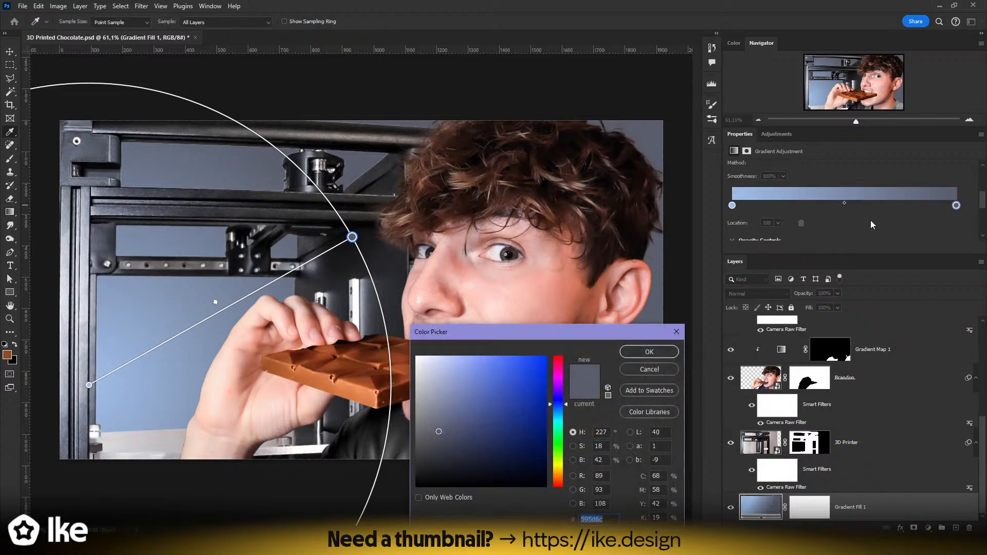
pyautogui.click(380, 148)
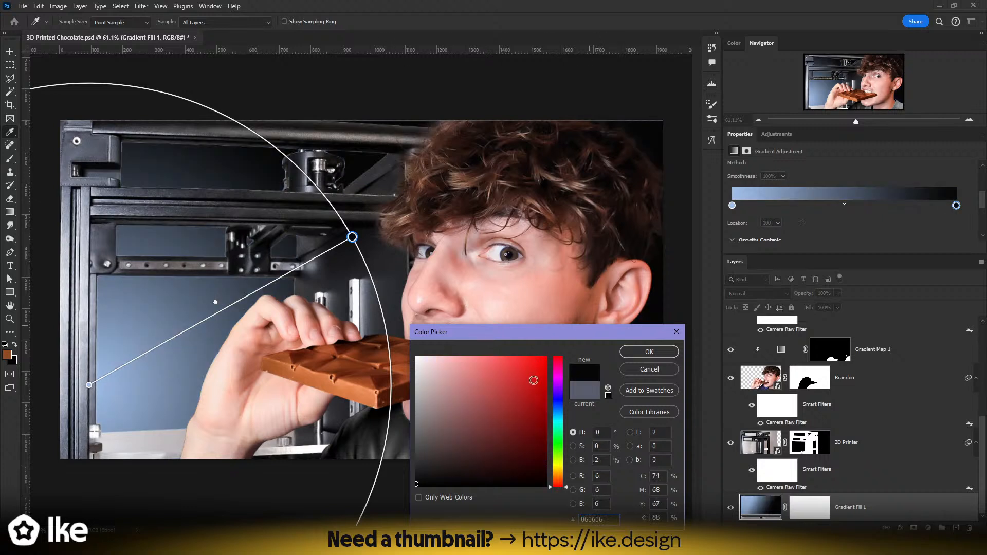
pyautogui.click(383, 469)
pyautogui.moveTo(383, 470); pyautogui.dragTo(381, 474)
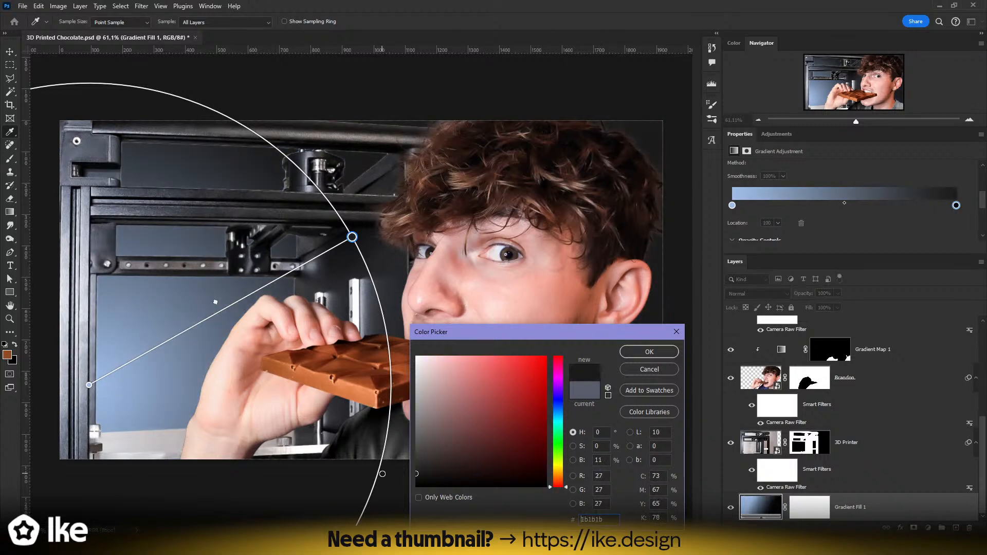
pyautogui.click(648, 352)
# - Set the background gradient's start color stop to the slate gray 474b56 sampled from the printer's corner bracket
pyautogui.doubleClick(732, 205)
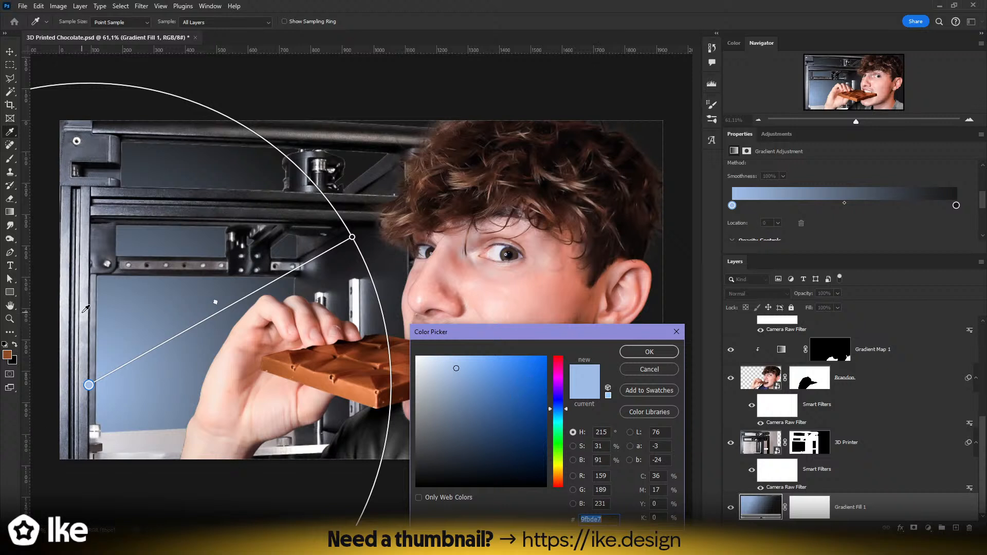
pyautogui.click(103, 148)
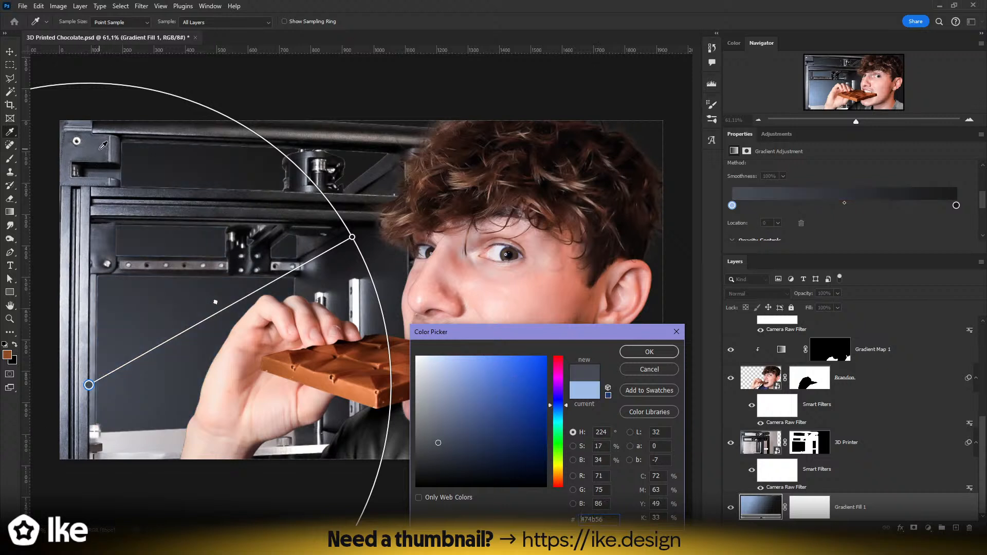
pyautogui.click(645, 352)
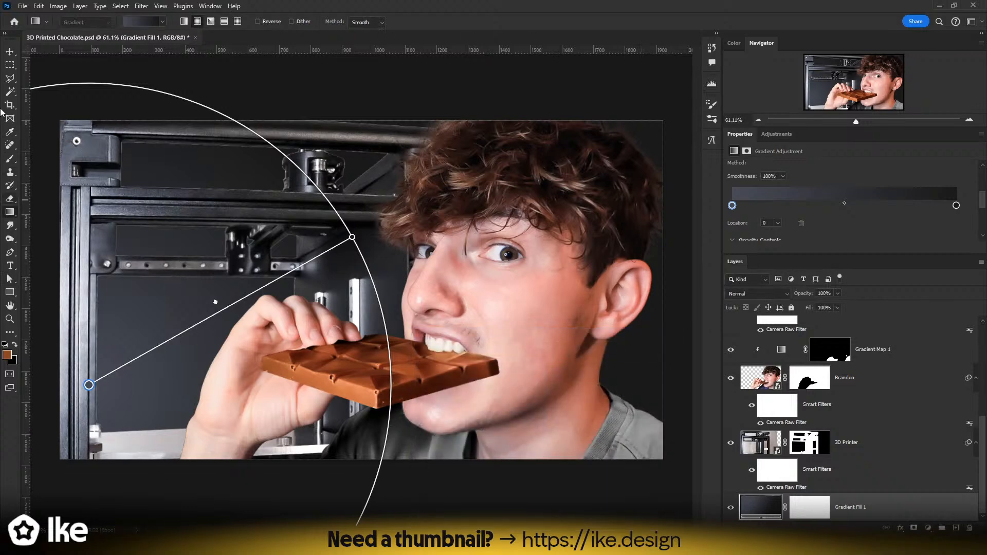
pyautogui.click(10, 52)
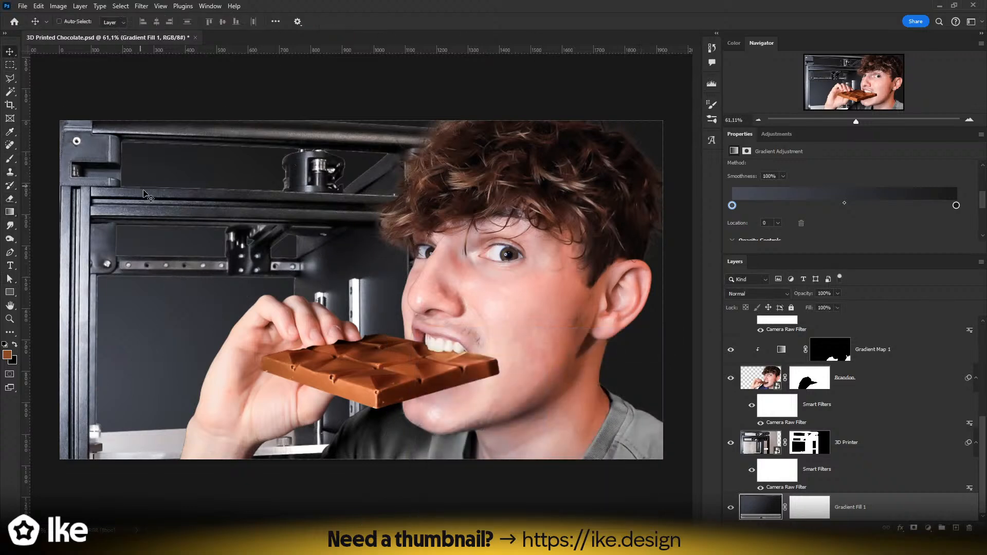
# - On the 3D Printer mask, paint black along the lower edge of the printer's uppermost opening, from the bracket to the motor
pyautogui.press('z')
pyautogui.moveTo(164, 149); pyautogui.dragTo(398, 234)
pyautogui.click(809, 442)
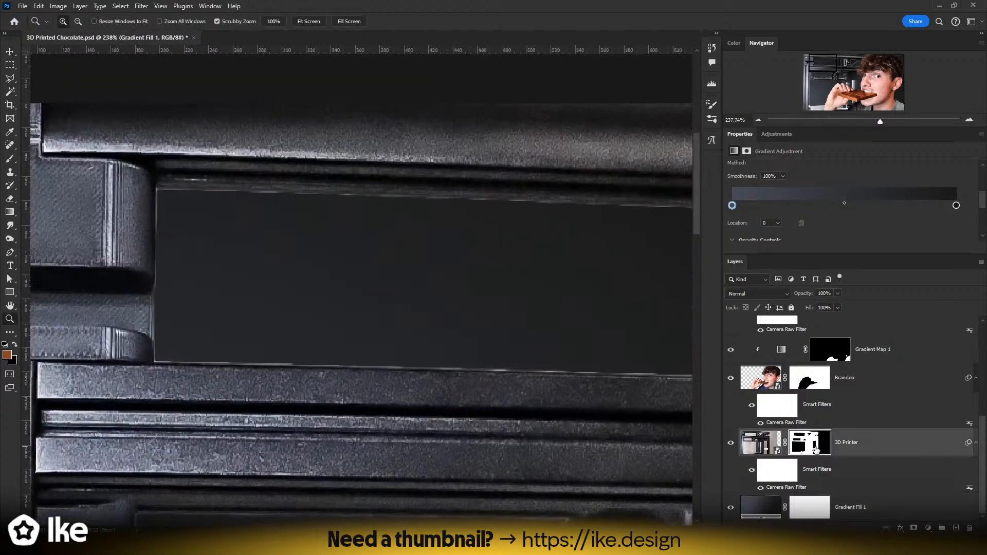
pyautogui.moveTo(149, 355)
pyautogui.mouseDown()
pyautogui.moveTo(206, 354)
pyautogui.moveTo(162, 359)
pyautogui.mouseUp()
pyautogui.press('b')
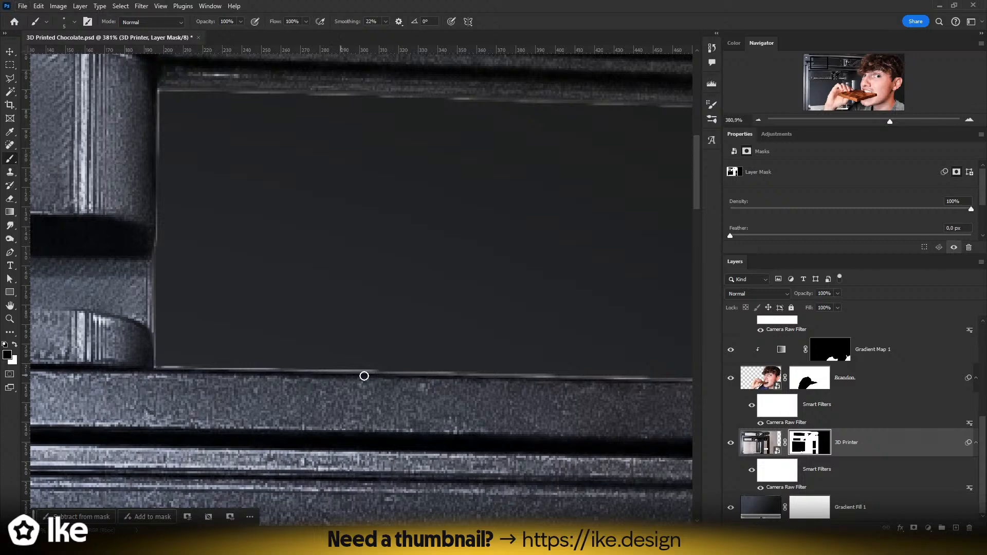
pyautogui.hscroll(10, 364, 375)
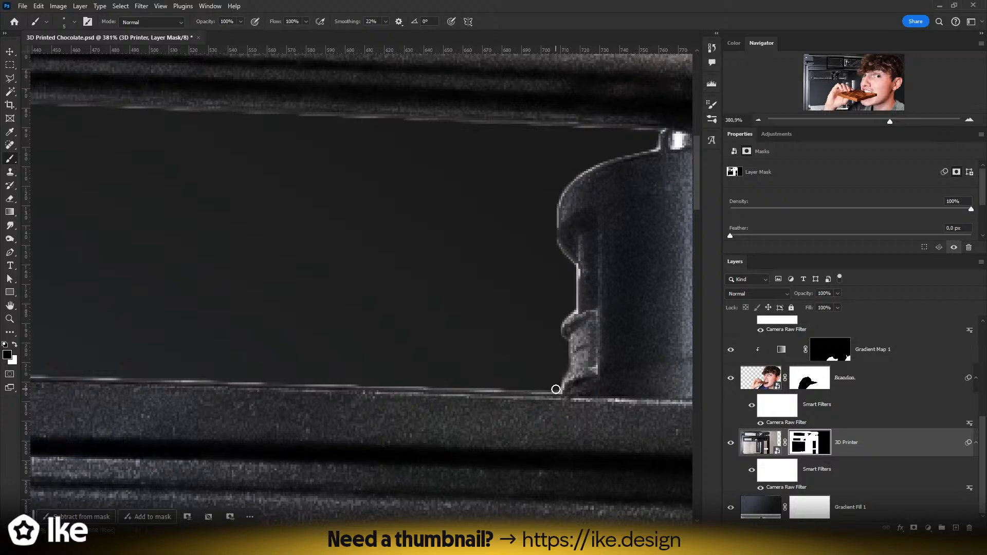
pyautogui.keyDown('shift'); pyautogui.click(555, 389); pyautogui.keyUp('shift')
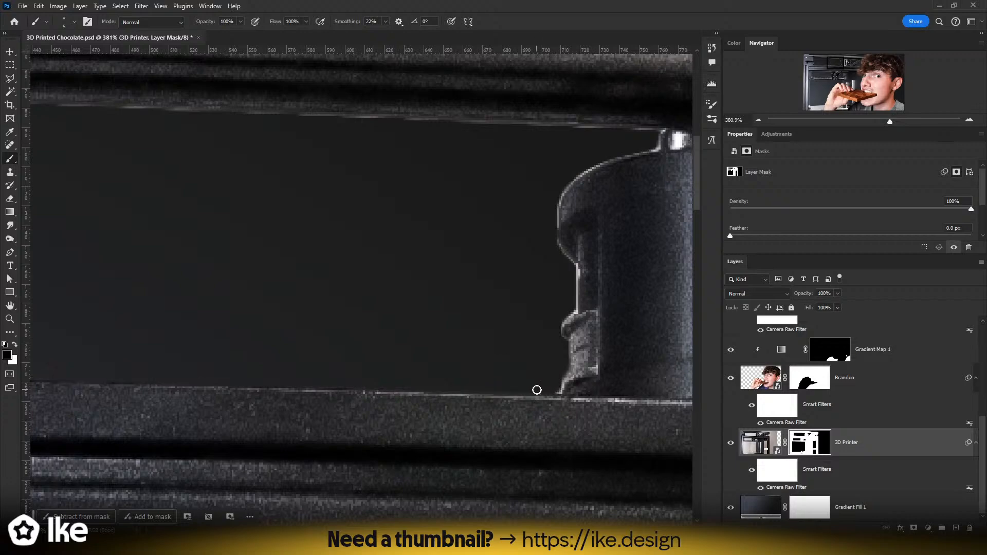
# - Paint black in a straight line along the uppermost opening's top edge and down its side beside the corner bracket
pyautogui.scroll(3, 537, 390)
pyautogui.hscroll(2, 536, 390)
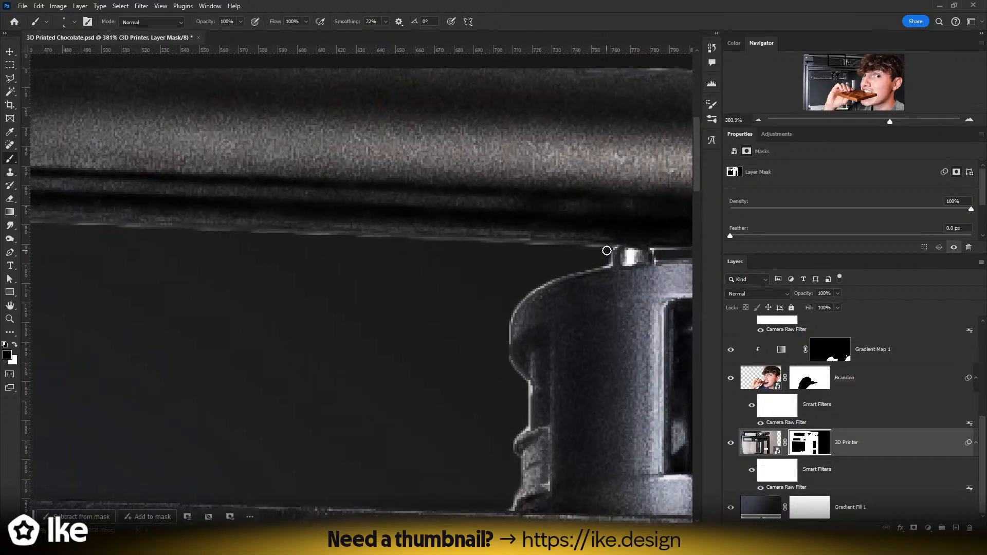
pyautogui.moveTo(361, 250); pyautogui.dragTo(614, 280)
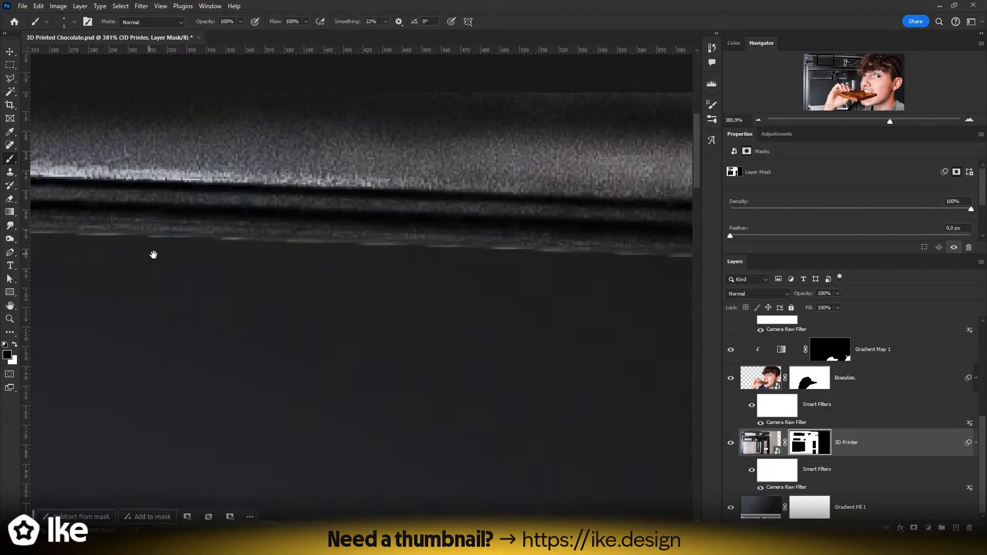
pyautogui.moveTo(152, 255); pyautogui.dragTo(539, 278)
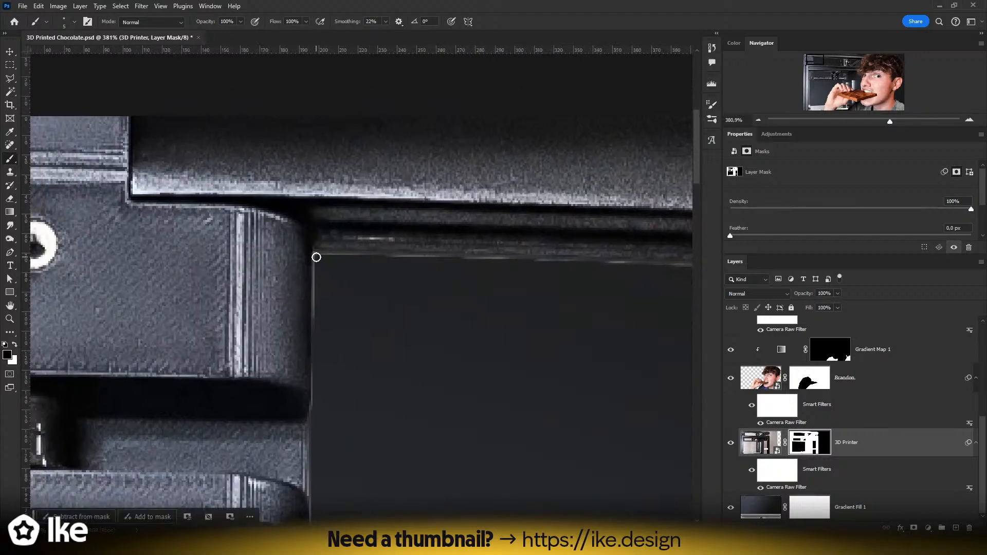
pyautogui.keyDown('shift'); pyautogui.click(317, 256); pyautogui.keyUp('shift')
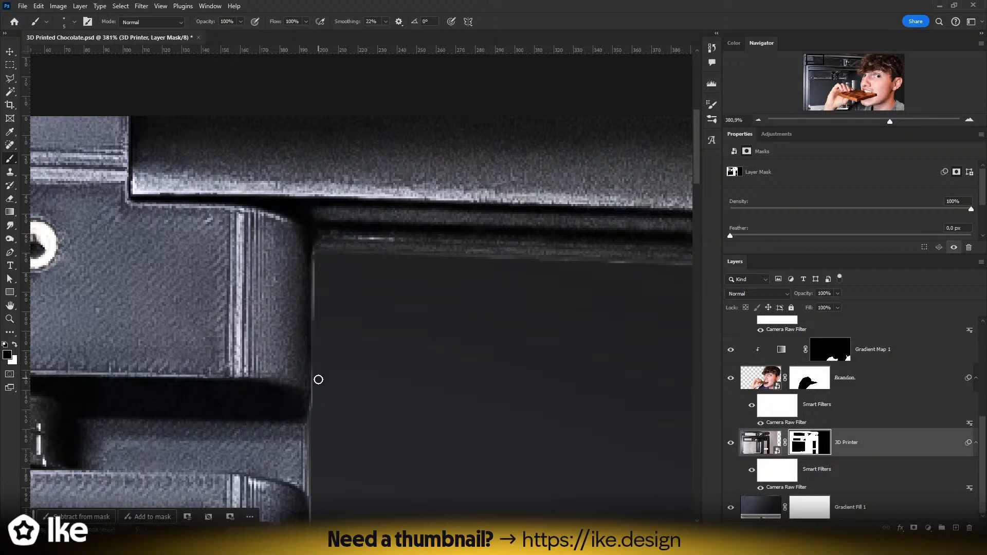
pyautogui.keyDown('shift'); pyautogui.click(318, 405); pyautogui.keyUp('shift')
# - Restore the corner bracket's edge beside its lower slot with white, replacing the first stroke
pyautogui.keyDown('alt'); pyautogui.rightClick(322, 355); pyautogui.keyUp('alt')
pyautogui.moveTo(323, 379)
pyautogui.mouseDown()
pyautogui.moveTo(318, 465)
pyautogui.moveTo(400, 307)
pyautogui.mouseUp()
pyautogui.press('x')
pyautogui.moveTo(350, 349); pyautogui.dragTo(348, 297)
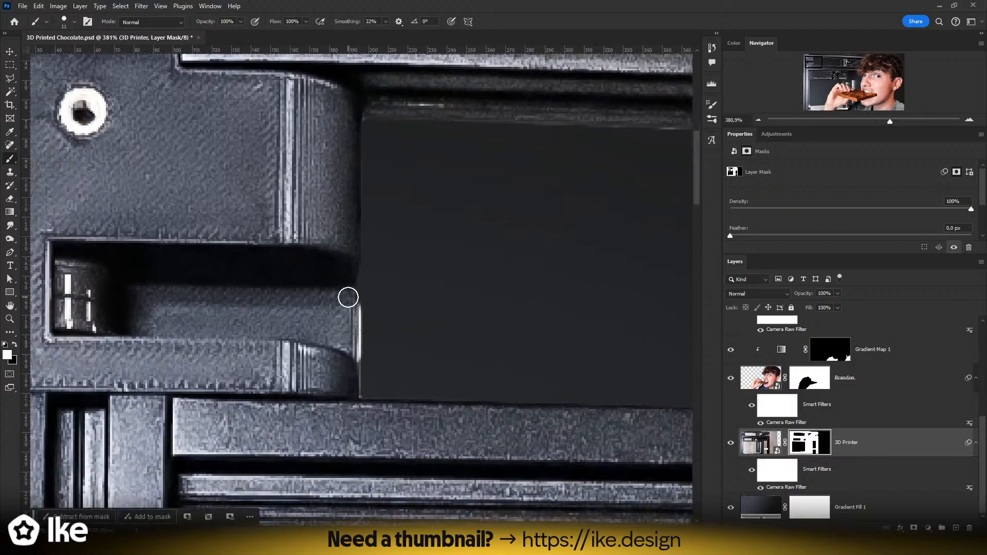
pyautogui.hotkey('ctrl', 'z')
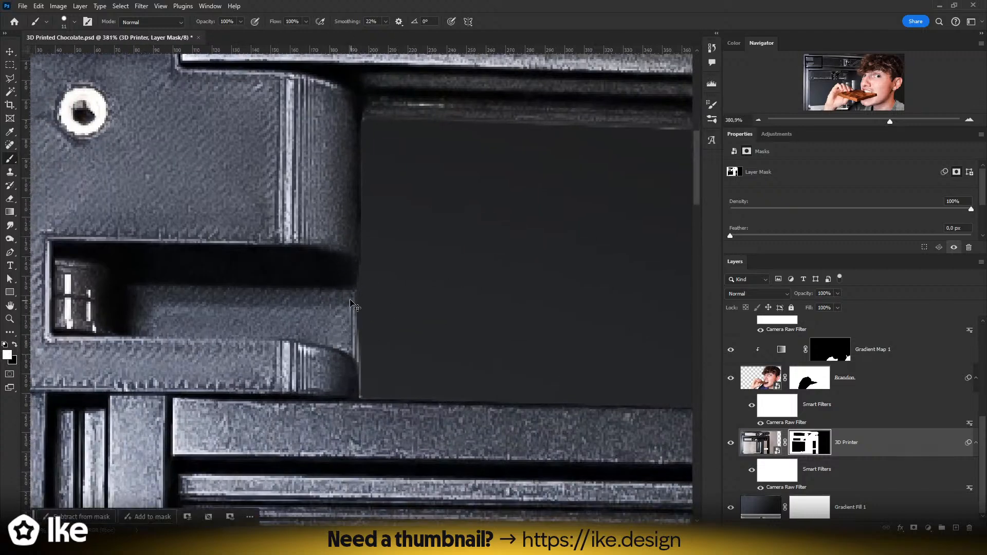
pyautogui.moveTo(347, 349)
pyautogui.mouseDown()
pyautogui.moveTo(348, 311)
pyautogui.moveTo(346, 335)
pyautogui.mouseUp()
pyautogui.scroll(-5, 416, 296)
pyautogui.moveTo(529, 296); pyautogui.dragTo(236, 302)
pyautogui.moveTo(327, 363); pyautogui.dragTo(362, 217)
pyautogui.moveTo(296, 335); pyautogui.dragTo(375, 222)
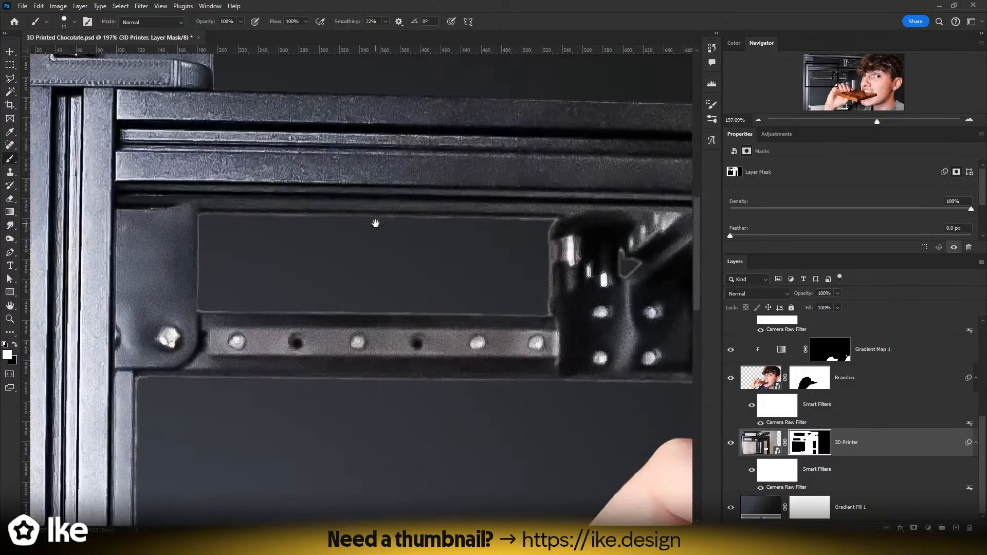
pyautogui.click(60, 6)
pyautogui.moveTo(41, 4)
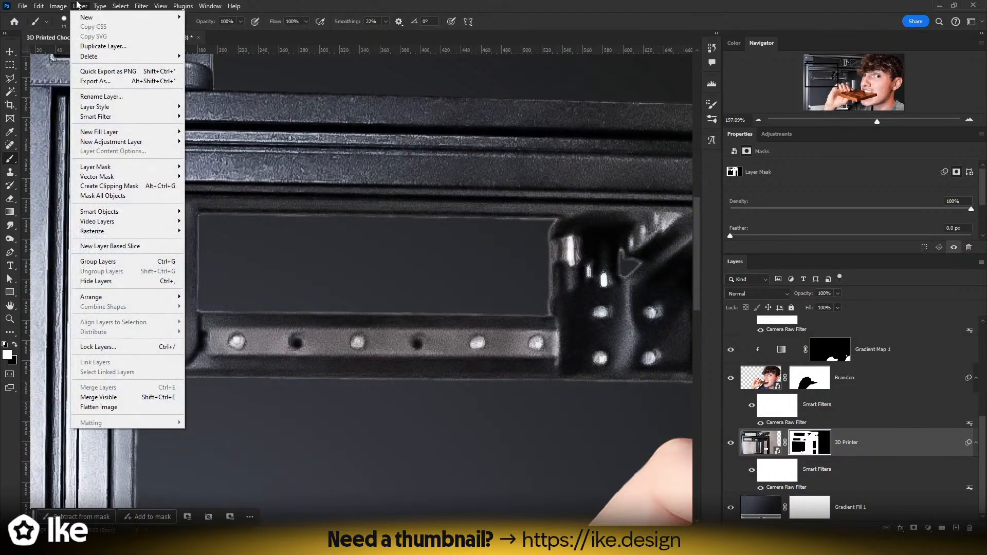
pyautogui.click(78, 5)
pyautogui.click(764, 445)
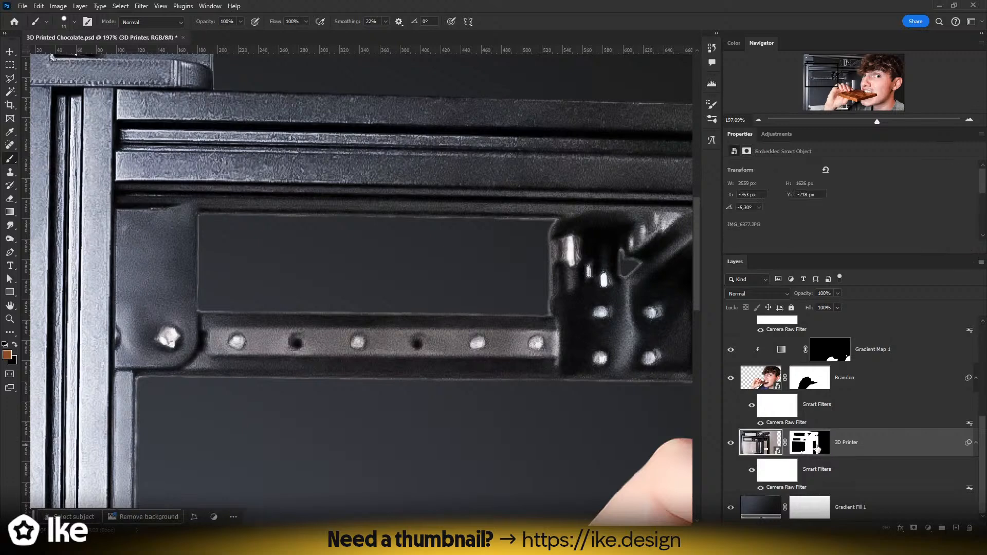
# - Target the 3D Printer mask and try to clean the carriage-side edge of the small opening above the perforated rail with black
pyautogui.click(816, 446)
pyautogui.moveTo(492, 403); pyautogui.dragTo(472, 390)
pyautogui.press('z')
pyautogui.moveTo(535, 289)
pyautogui.mouseDown()
pyautogui.moveTo(529, 278)
pyautogui.moveTo(545, 280)
pyautogui.mouseUp()
pyautogui.press('b')
pyautogui.moveTo(491, 319)
pyautogui.mouseDown()
pyautogui.moveTo(482, 324)
pyautogui.moveTo(505, 327)
pyautogui.moveTo(505, 284)
pyautogui.mouseUp()
pyautogui.press('x')
pyautogui.press(']')
pyautogui.press(']')
pyautogui.press(']')
pyautogui.press(']')
pyautogui.moveTo(501, 325); pyautogui.dragTo(506, 242)
pyautogui.moveTo(506, 242)
pyautogui.mouseDown()
pyautogui.moveTo(485, 379)
pyautogui.moveTo(491, 281)
pyautogui.mouseUp()
pyautogui.hotkey('ctrl', 'z')
# - Trim the light fringe at the small opening's upper corner beside the carriage with black
pyautogui.moveTo(489, 382)
pyautogui.mouseDown()
pyautogui.moveTo(485, 152)
pyautogui.moveTo(500, 123)
pyautogui.moveTo(505, 216)
pyautogui.moveTo(518, 226)
pyautogui.mouseUp()
pyautogui.keyDown('alt'); pyautogui.rightClick(493, 245); pyautogui.keyUp('alt')
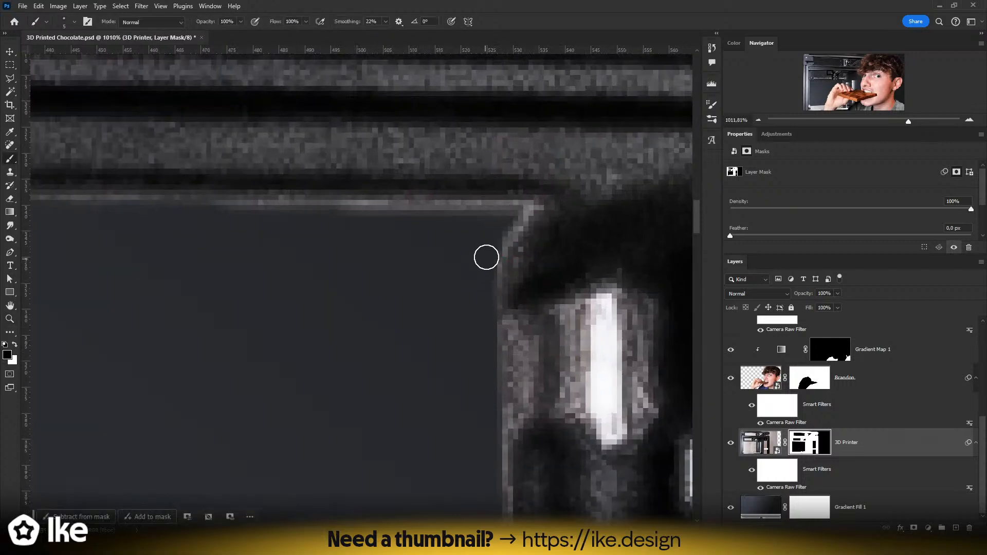
pyautogui.moveTo(485, 257); pyautogui.dragTo(525, 209)
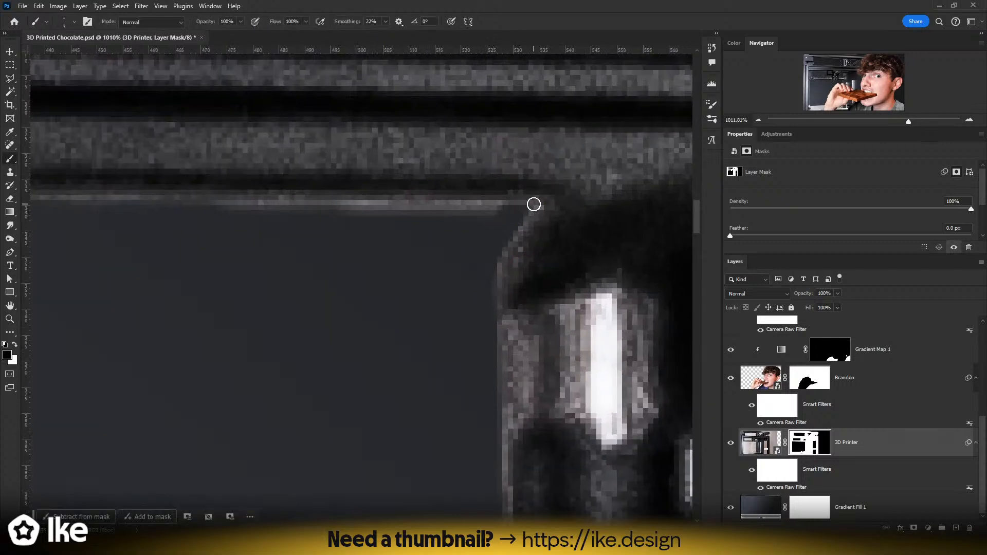
pyautogui.keyDown('alt'); pyautogui.rightClick(508, 214); pyautogui.keyUp('alt')
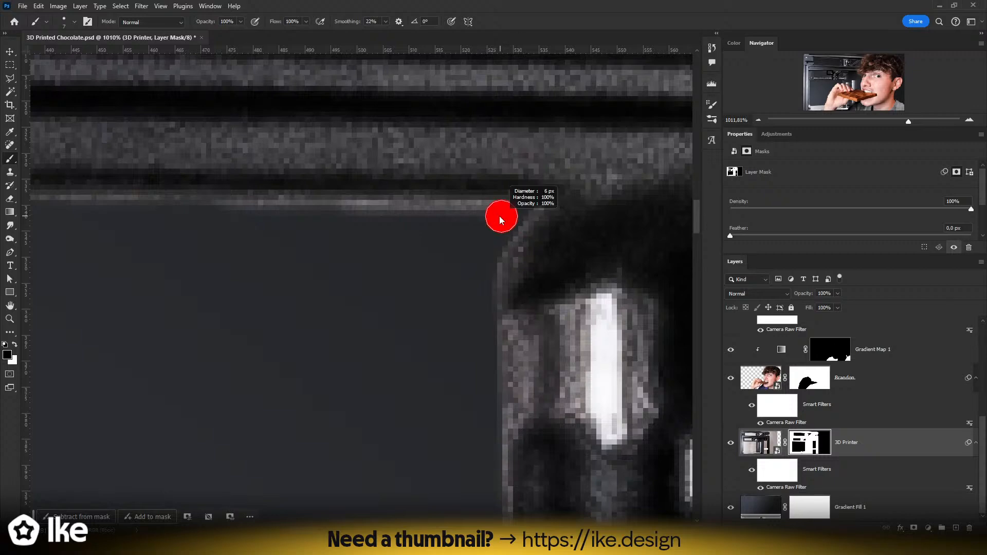
# - Paint black in straight lines along the top edge of the small opening above the rail and down its bracket side
pyautogui.click(508, 213)
pyautogui.moveTo(203, 246)
pyautogui.mouseDown()
pyautogui.moveTo(397, 233)
pyautogui.moveTo(641, 264)
pyautogui.mouseUp()
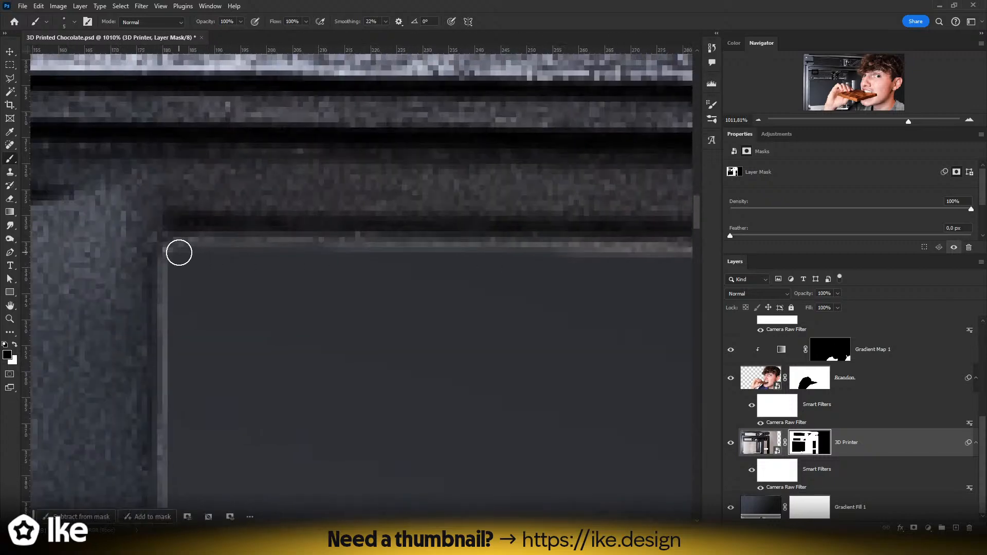
pyautogui.keyDown('shift'); pyautogui.click(178, 251); pyautogui.keyUp('shift')
pyautogui.moveTo(183, 327)
pyautogui.mouseDown()
pyautogui.moveTo(348, 138)
pyautogui.moveTo(416, 8)
pyautogui.mouseUp()
pyautogui.keyDown('shift'); pyautogui.click(407, 419); pyautogui.keyUp('shift')
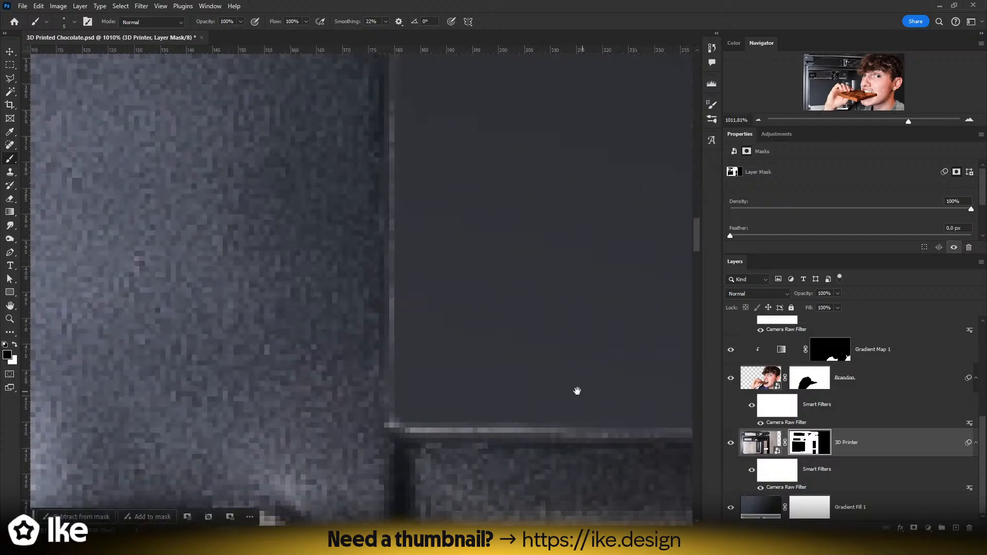
# - Paint black in a straight line along the small opening's bottom edge, just above the rail, up to the carriage
pyautogui.moveTo(578, 392); pyautogui.dragTo(125, 343)
pyautogui.moveTo(562, 352); pyautogui.dragTo(98, 339)
pyautogui.moveTo(488, 355); pyautogui.dragTo(295, 350)
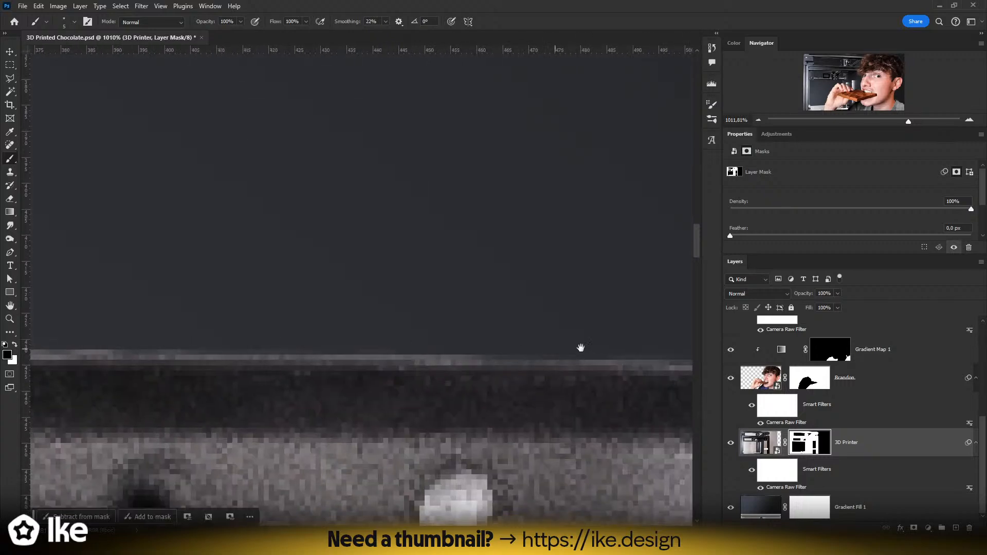
pyautogui.moveTo(579, 345); pyautogui.dragTo(99, 337)
pyautogui.keyDown('shift'); pyautogui.click(325, 347); pyautogui.keyUp('shift')
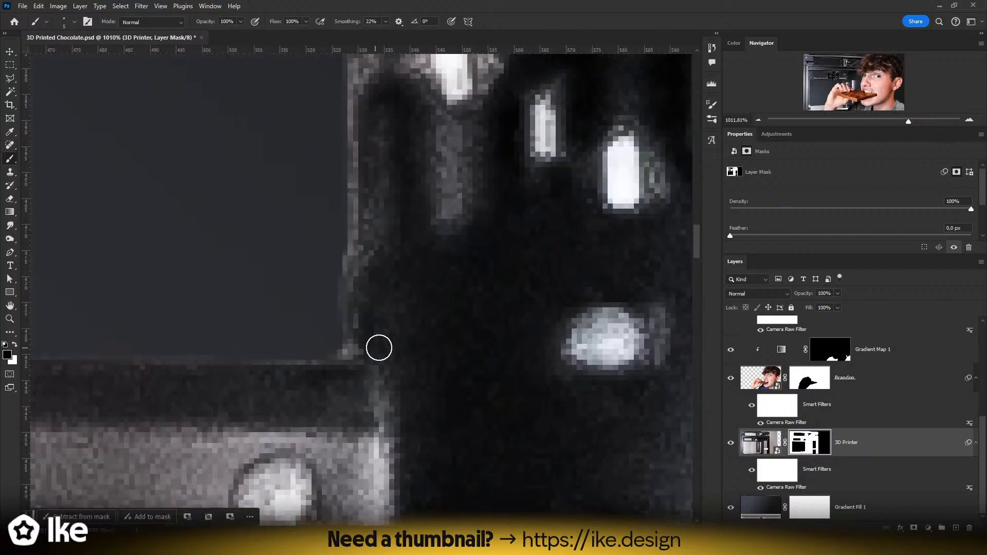
# - Mask out the light fringe around the small angled opening between the carriage and the printer's side wall with black
pyautogui.press('z')
pyautogui.moveTo(374, 347)
pyautogui.mouseDown()
pyautogui.moveTo(272, 352)
pyautogui.moveTo(275, 314)
pyautogui.mouseUp()
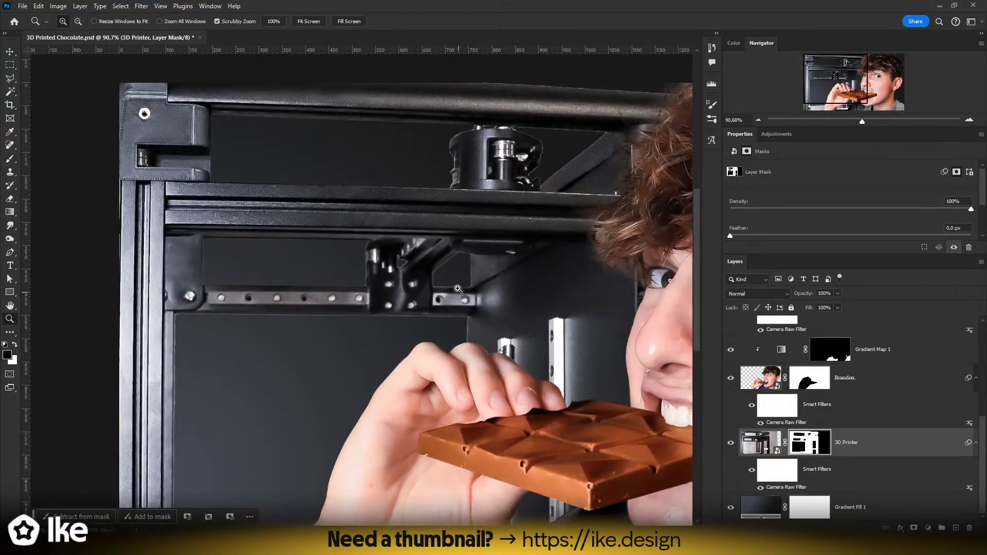
pyautogui.moveTo(459, 287); pyautogui.dragTo(486, 287)
pyautogui.moveTo(481, 254); pyautogui.dragTo(509, 253)
pyautogui.press('b')
pyautogui.moveTo(517, 336); pyautogui.dragTo(222, 335)
pyautogui.moveTo(237, 251)
pyautogui.mouseDown()
pyautogui.moveTo(229, 226)
pyautogui.moveTo(345, 159)
pyautogui.moveTo(443, 65)
pyautogui.moveTo(519, 81)
pyautogui.moveTo(518, 335)
pyautogui.mouseUp()
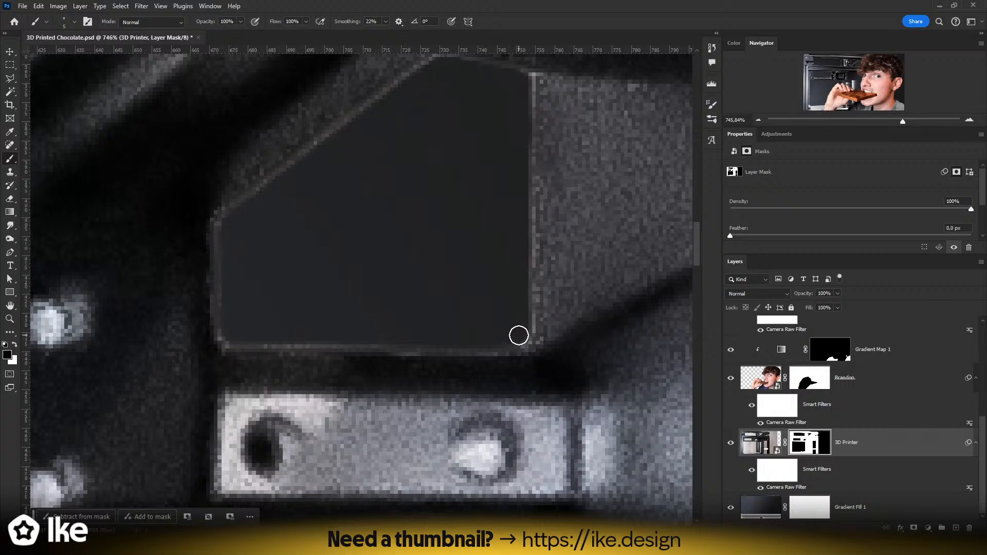
# - Collapse the Chocolate group and hide it together with the Hand, Gradient Map 1 and man cutout layers
pyautogui.scroll(-4, 516, 335)
pyautogui.scroll(-2, 507, 317)
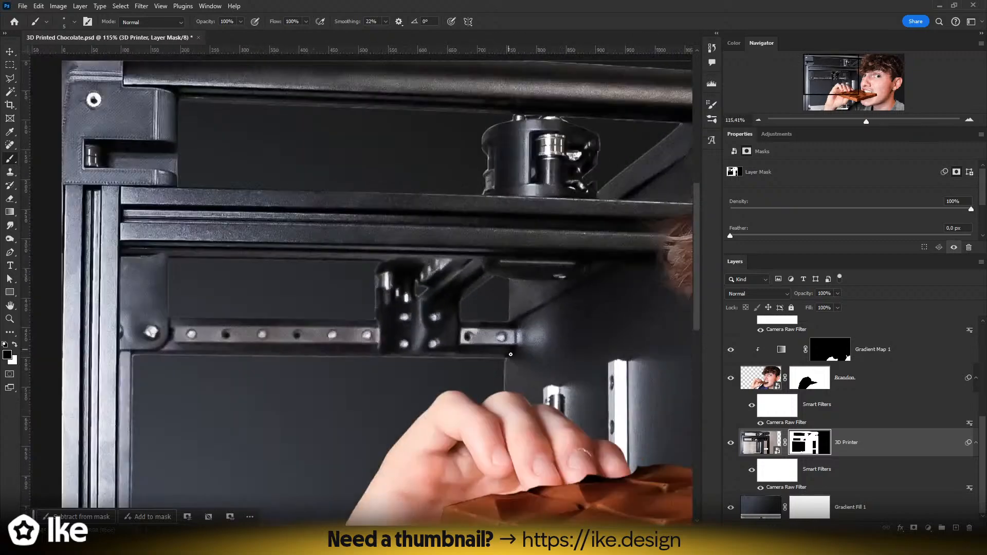
pyautogui.scroll(6, 495, 403)
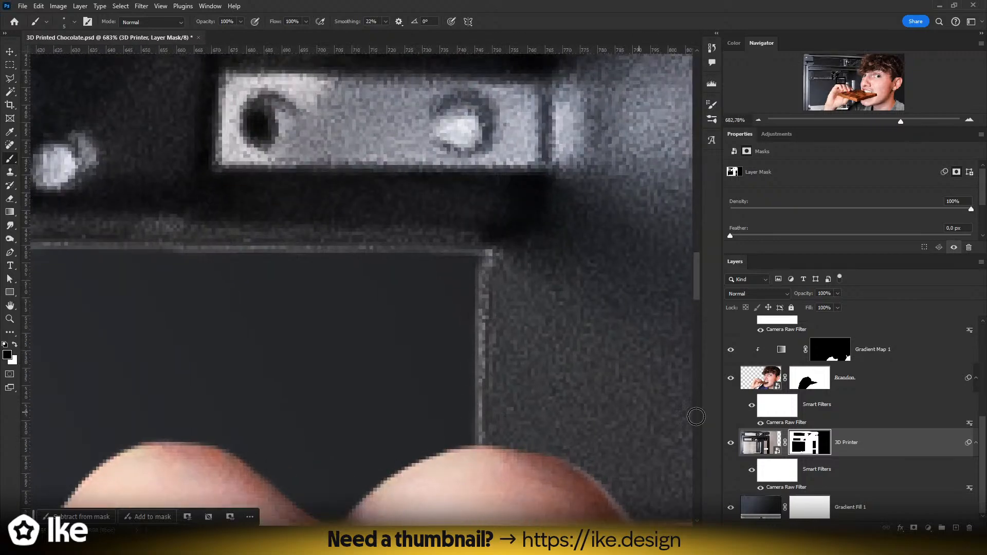
pyautogui.scroll(5, 769, 387)
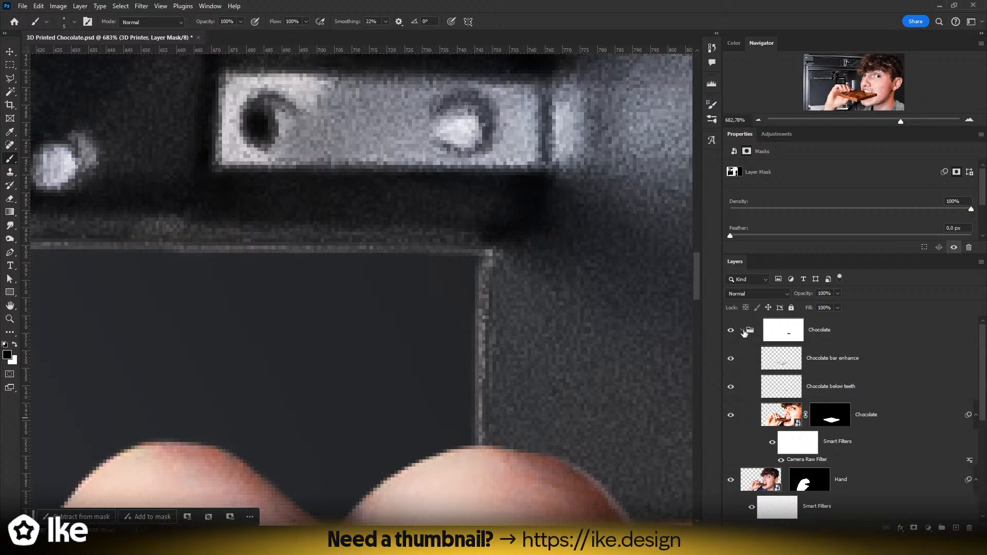
pyautogui.click(743, 330)
pyautogui.click(731, 361)
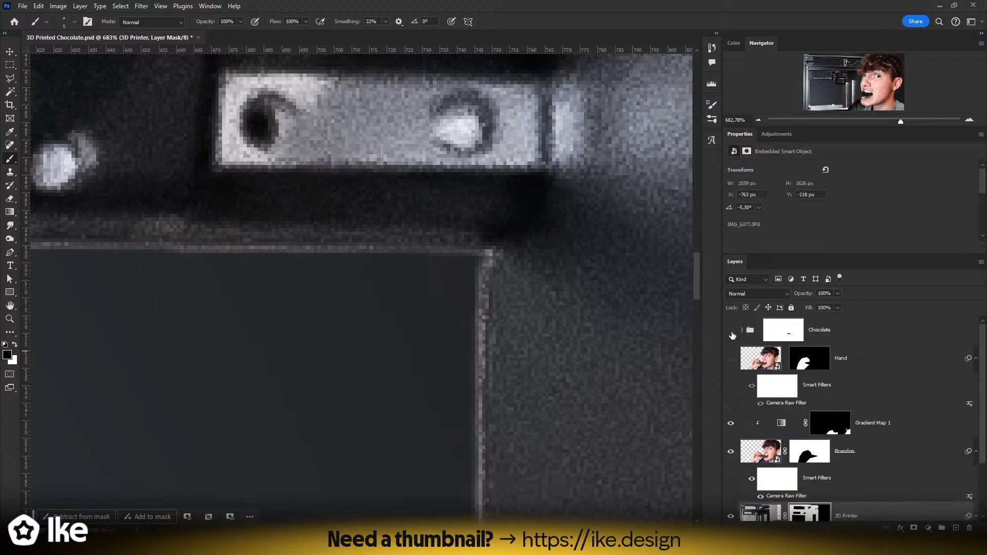
pyautogui.moveTo(730, 454); pyautogui.dragTo(730, 423)
# - Group all layers from the man cutout up to the Chocolate group and name the group with the man's first name
pyautogui.click(870, 455)
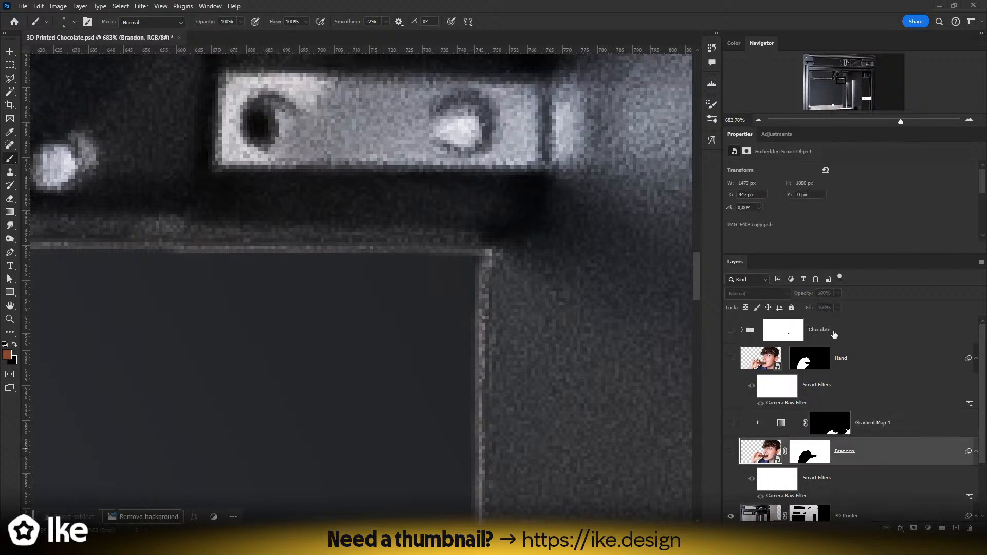
pyautogui.keyDown('shift'); pyautogui.click(833, 336); pyautogui.keyUp('shift')
pyautogui.hotkey('ctrl', 'g')
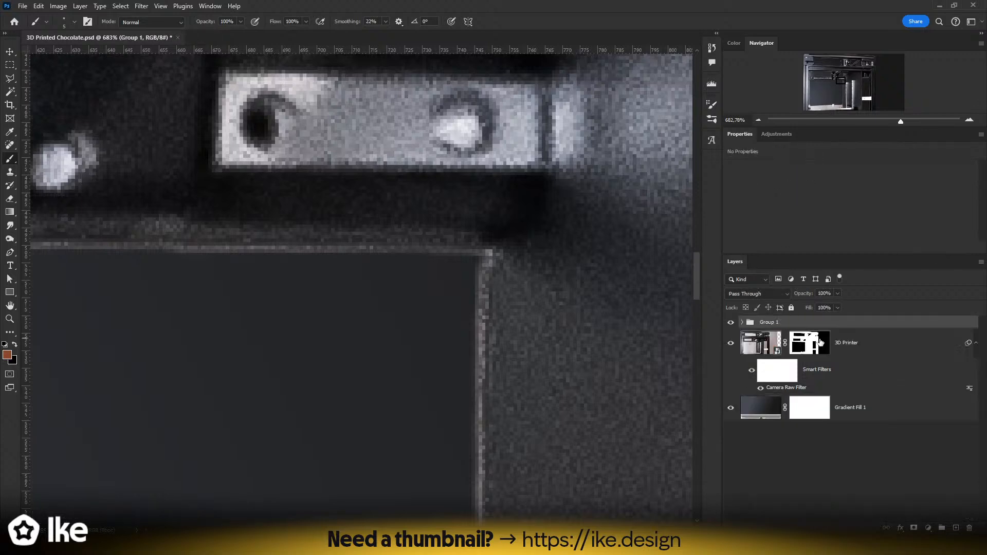
pyautogui.doubleClick(768, 322)
pyautogui.write('Brandon')
pyautogui.press('Return')
# - On the 3D Printer mask, paint black in a straight line down the main opening's right edge to the light bed panel
pyautogui.click(808, 341)
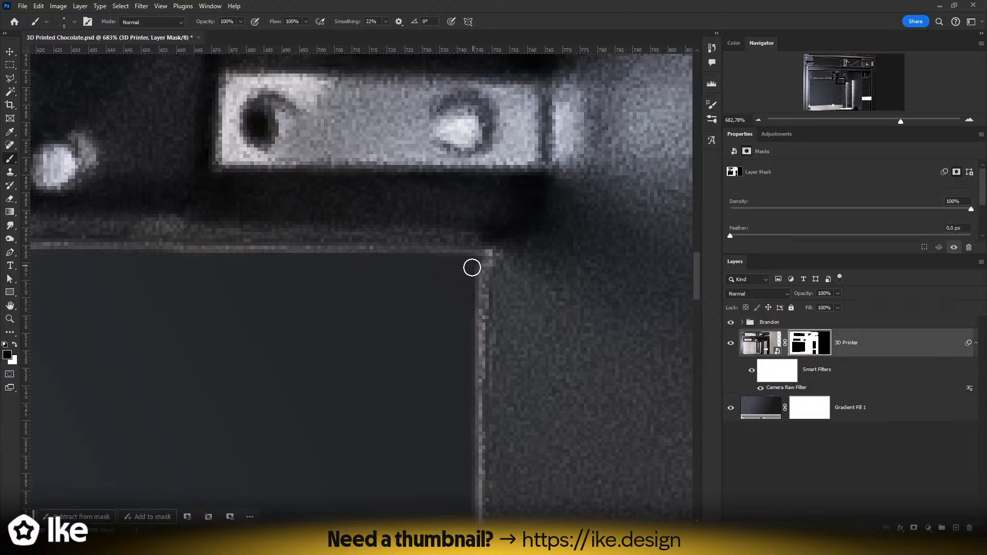
pyautogui.moveTo(470, 271)
pyautogui.keyDown('alt'); pyautogui.mouseDown()
pyautogui.moveTo(480, 272)
pyautogui.moveTo(460, 273)
pyautogui.mouseUp(); pyautogui.keyUp('alt')
pyautogui.moveTo(465, 440); pyautogui.dragTo(445, 154)
pyautogui.moveTo(445, 390); pyautogui.dragTo(445, 93)
pyautogui.scroll(-8, 465, 262)
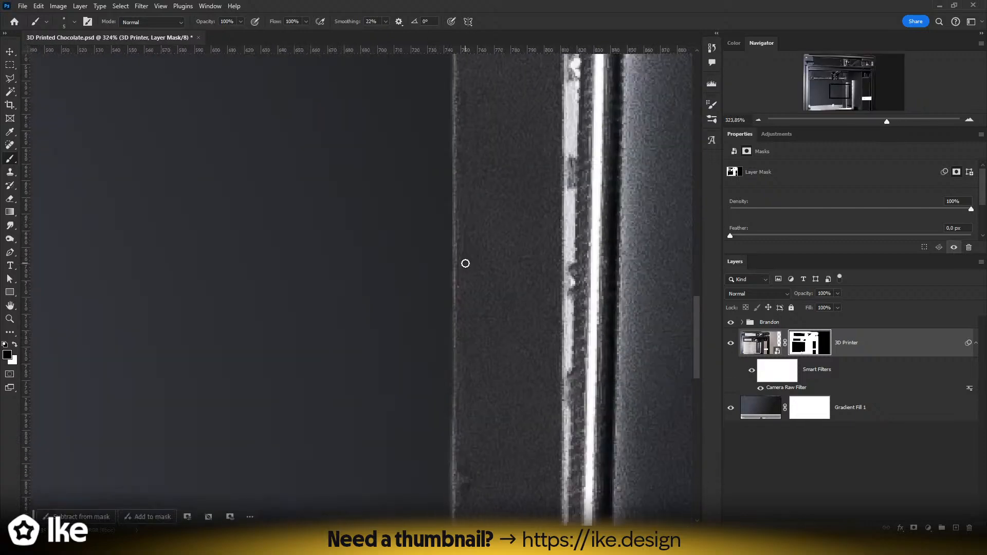
pyautogui.moveTo(464, 317); pyautogui.dragTo(437, 266)
pyautogui.scroll(8, 417, 363)
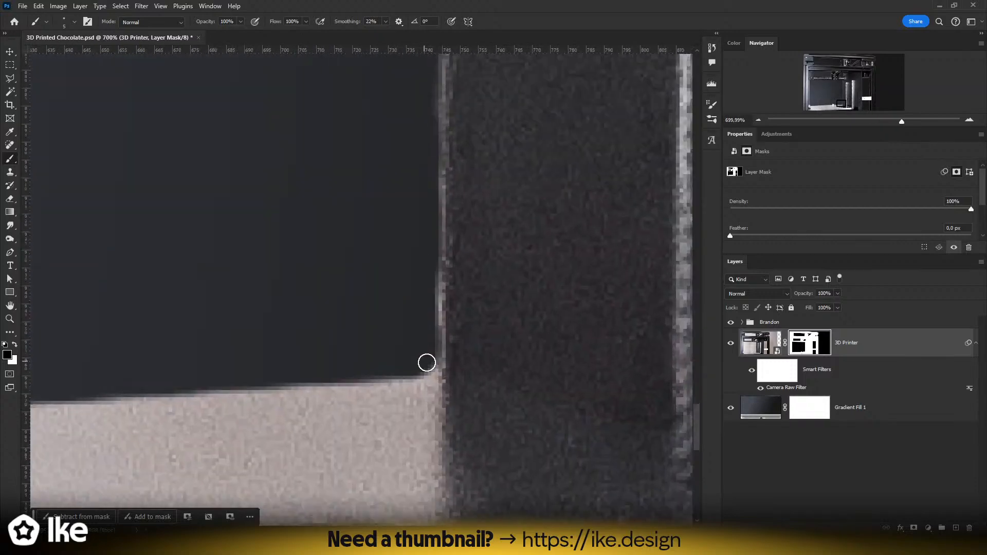
pyautogui.keyDown('shift'); pyautogui.click(433, 365); pyautogui.keyUp('shift')
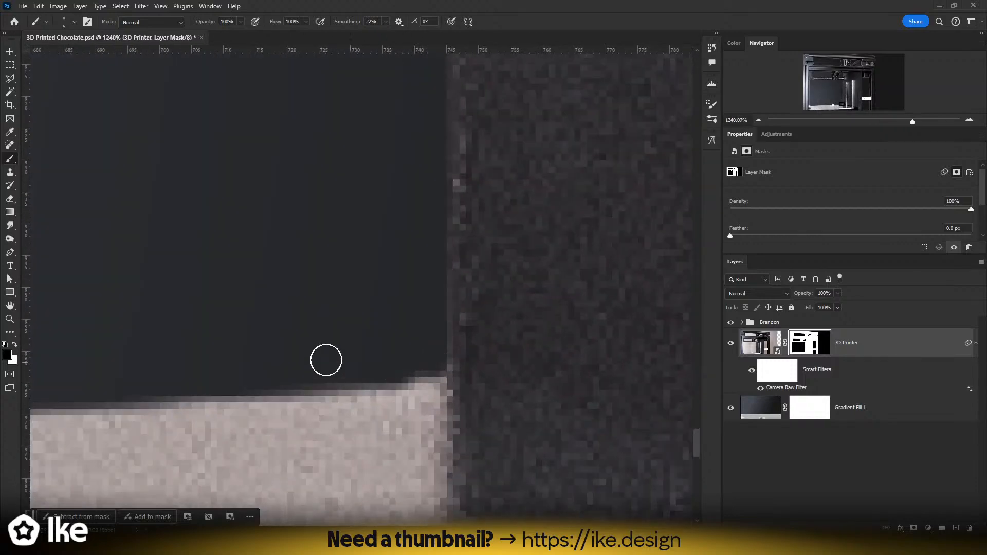
# - Mask out the light fringe along both sides of the middle white clip on the bed panel with black
pyautogui.scroll(-5, 272, 357)
pyautogui.moveTo(124, 357); pyautogui.dragTo(635, 312)
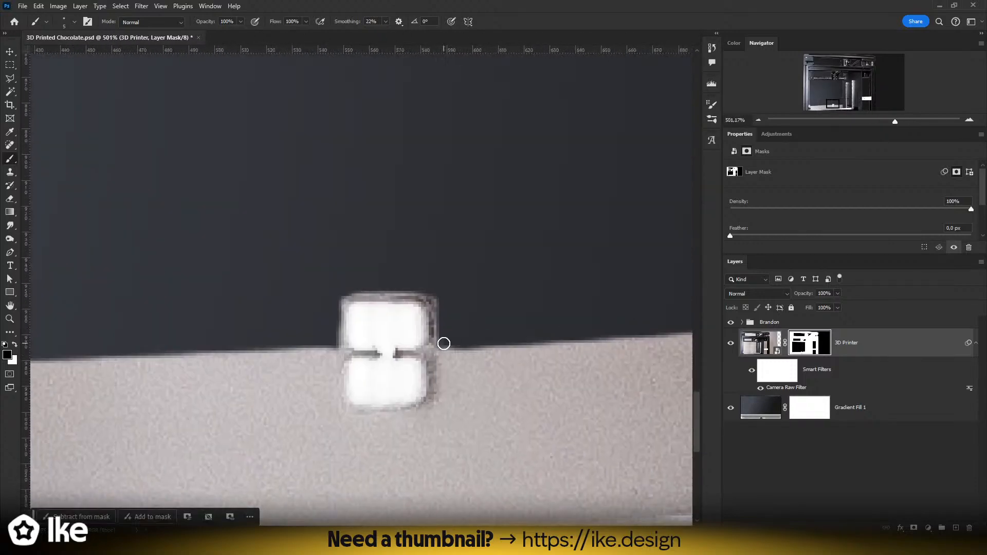
pyautogui.moveTo(555, 340); pyautogui.dragTo(328, 305)
pyautogui.scroll(3, 571, 298)
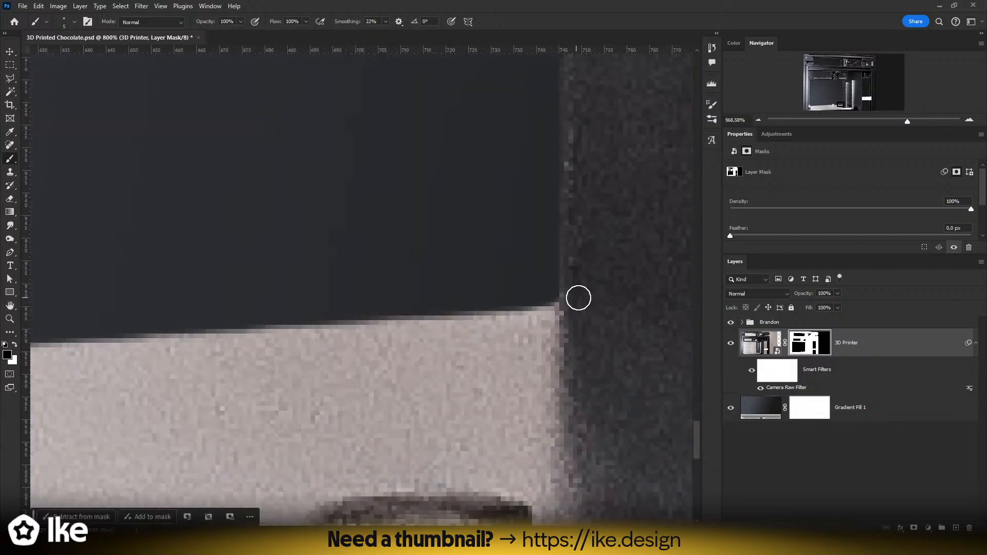
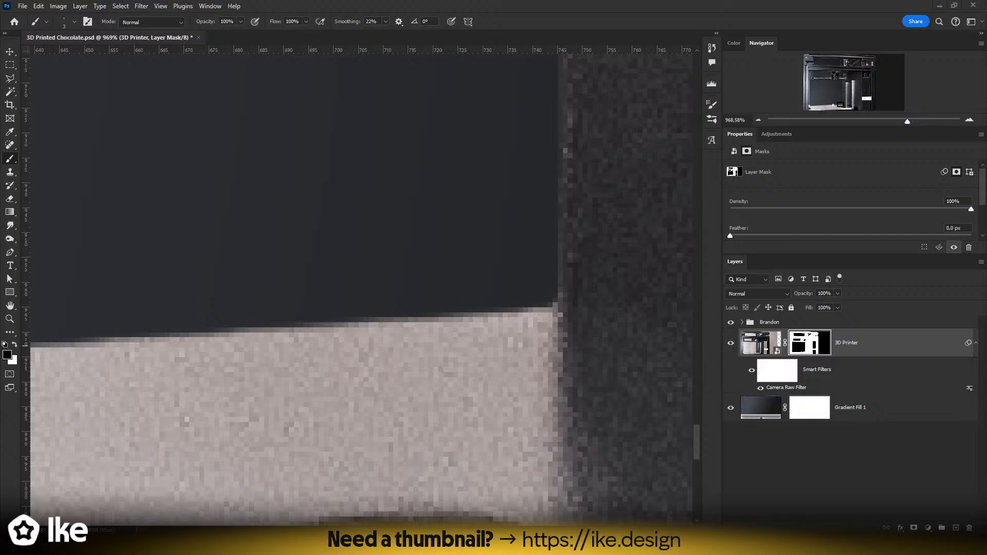
pyautogui.scroll(-10, 536, 295)
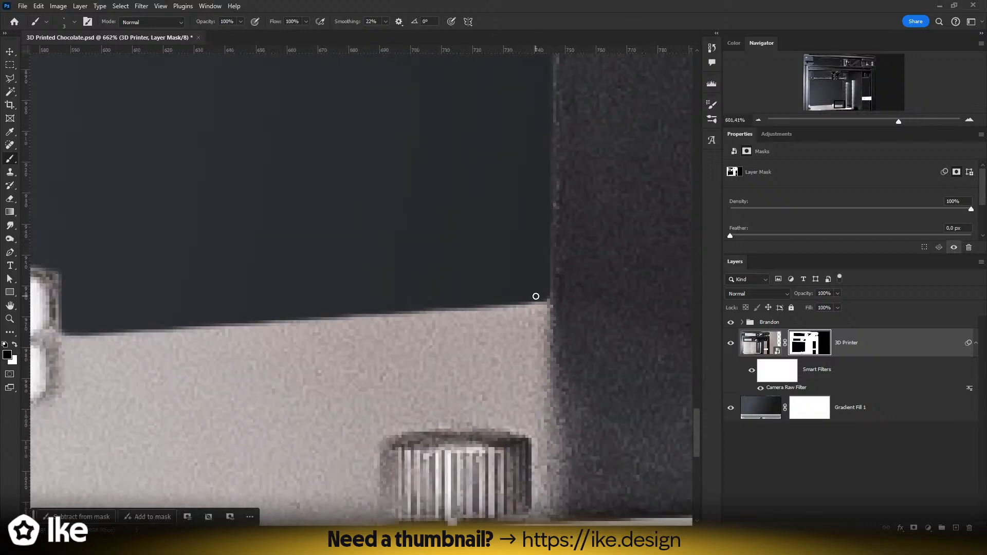
pyautogui.scroll(5, 210, 437)
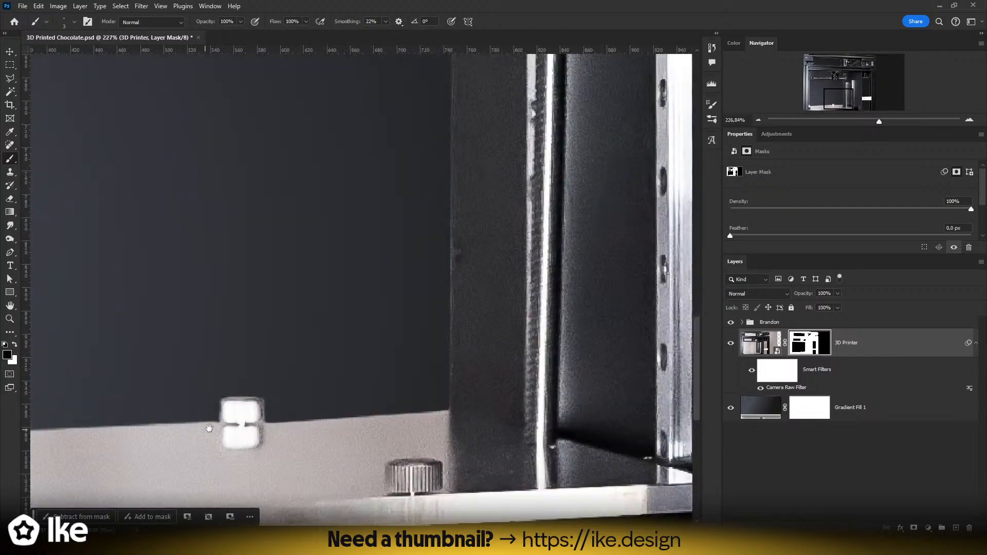
pyautogui.moveTo(209, 443); pyautogui.dragTo(434, 348)
pyautogui.scroll(6, 427, 348)
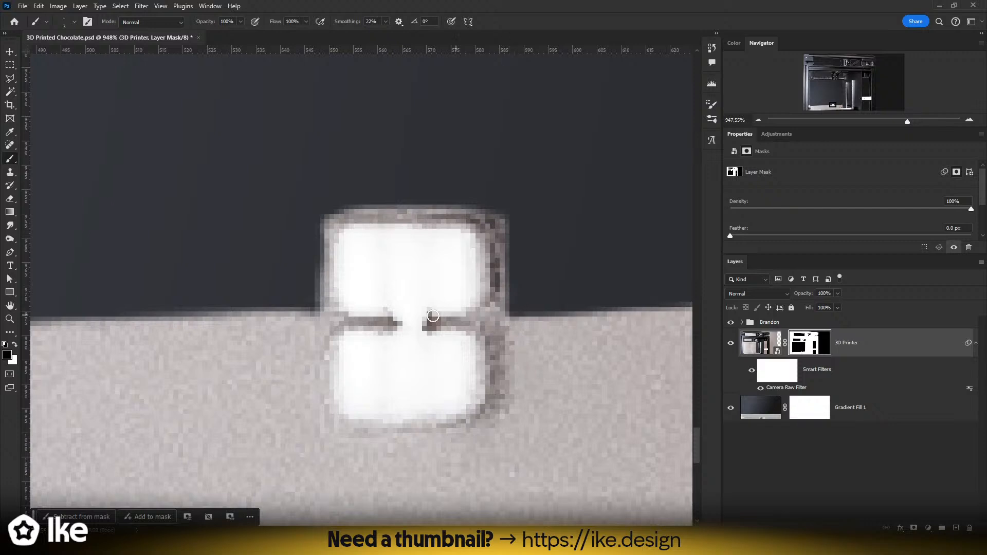
pyautogui.moveTo(306, 313)
pyautogui.mouseDown()
pyautogui.moveTo(399, 308)
pyautogui.moveTo(400, 286)
pyautogui.mouseUp()
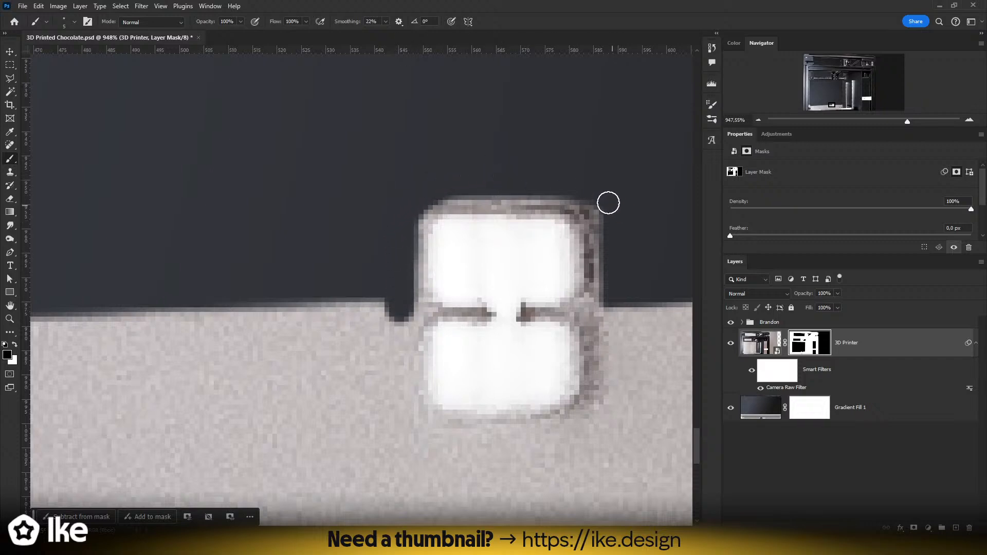
pyautogui.moveTo(608, 202); pyautogui.dragTo(617, 269)
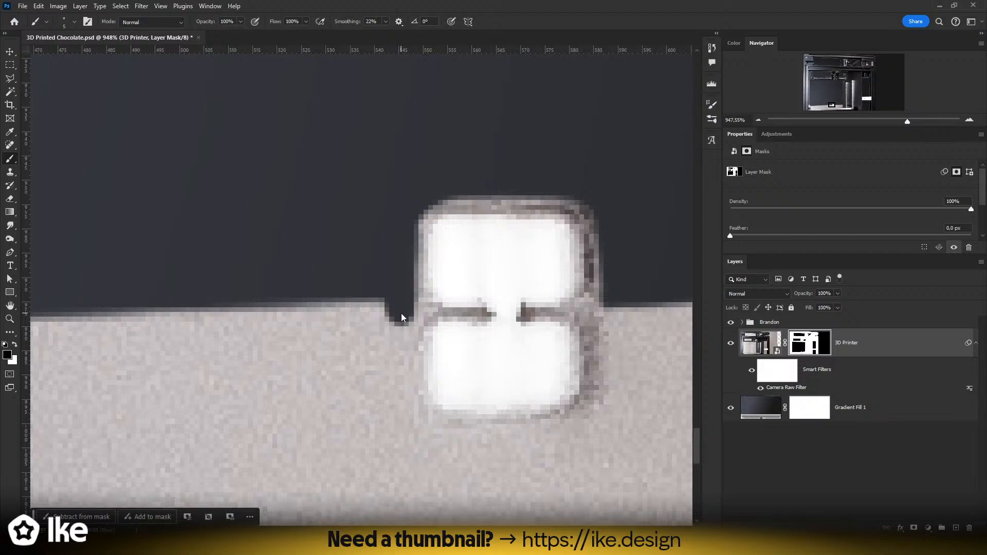
# - Paint black in a straight line along the bed panel's upper edge from the middle clip to the left clip, then up the left clip's side
pyautogui.moveTo(191, 330); pyautogui.dragTo(612, 279)
pyautogui.moveTo(118, 284); pyautogui.dragTo(688, 273)
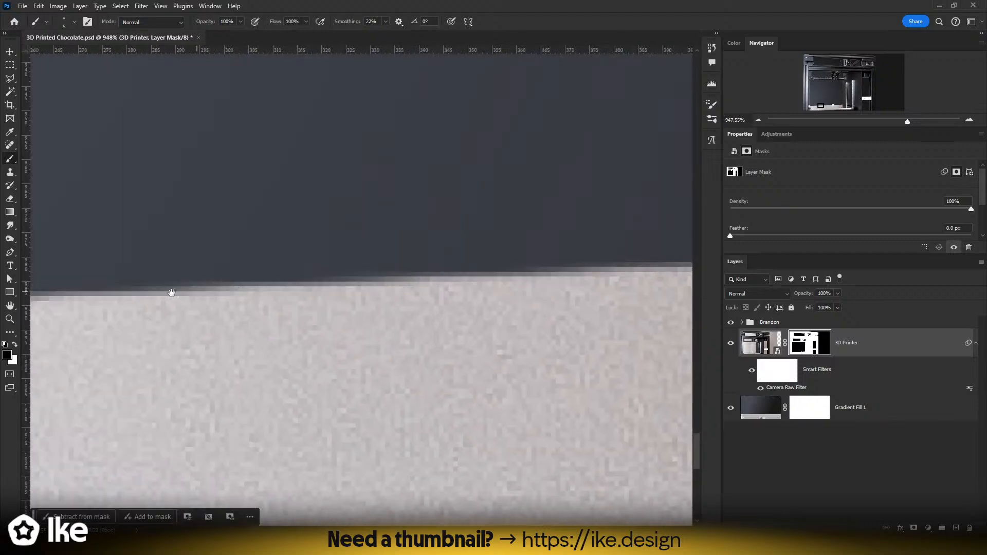
pyautogui.moveTo(171, 292); pyautogui.dragTo(689, 264)
pyautogui.moveTo(219, 292); pyautogui.dragTo(672, 270)
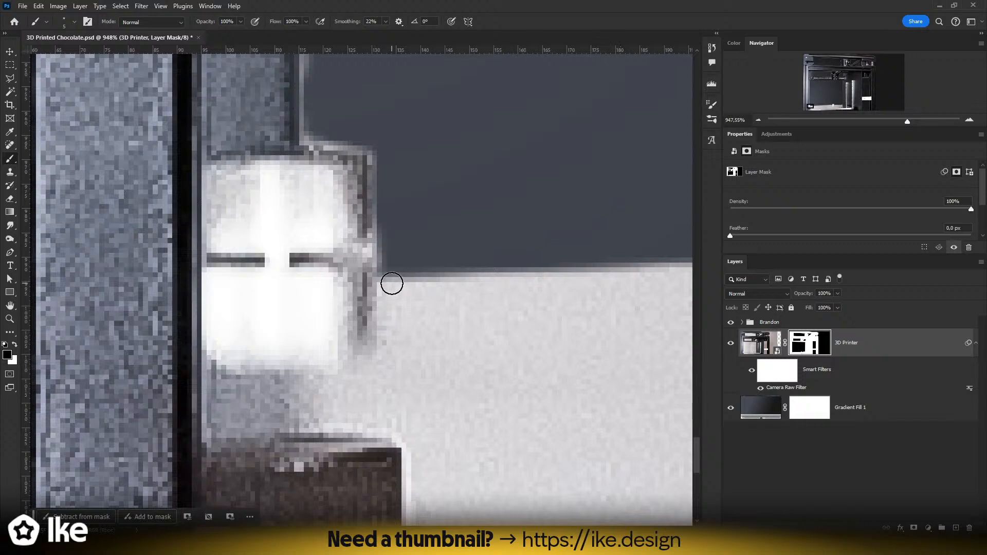
pyautogui.keyDown('shift'); pyautogui.click(390, 282); pyautogui.keyUp('shift')
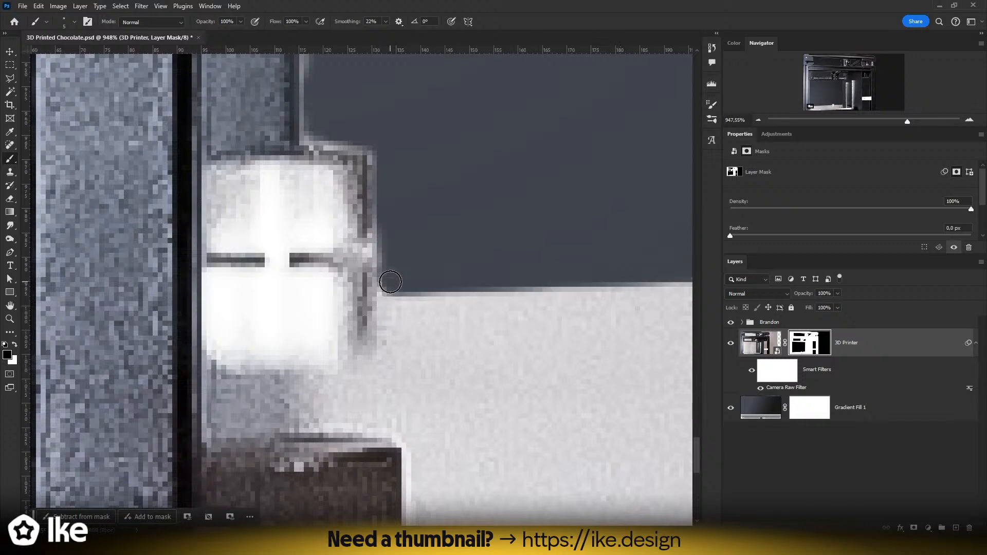
pyautogui.moveTo(392, 282); pyautogui.dragTo(388, 229)
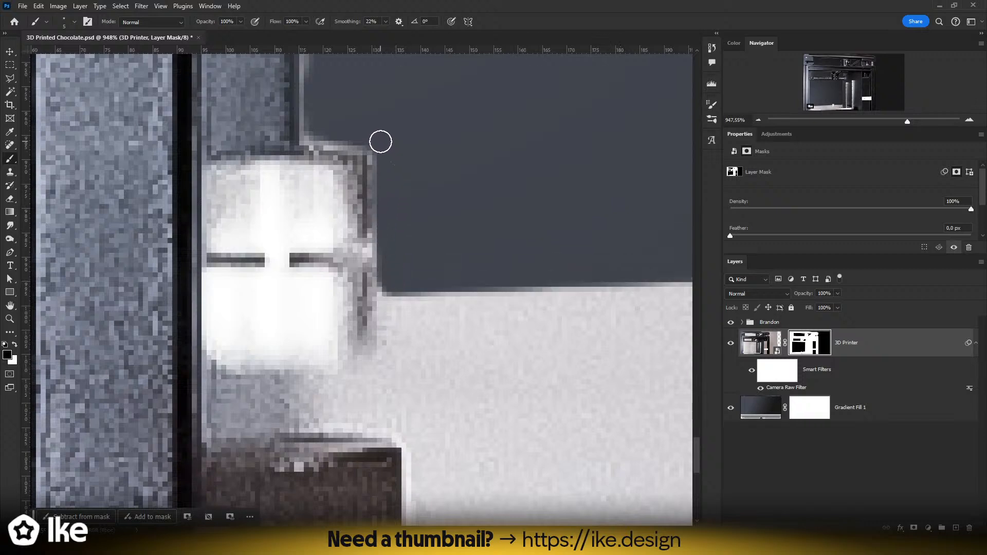
# - Paint black over the leftover light streak above the bed panel, just left of the middle clip
pyautogui.press('z')
pyautogui.moveTo(472, 232); pyautogui.dragTo(440, 234)
pyautogui.moveTo(562, 259); pyautogui.dragTo(207, 308)
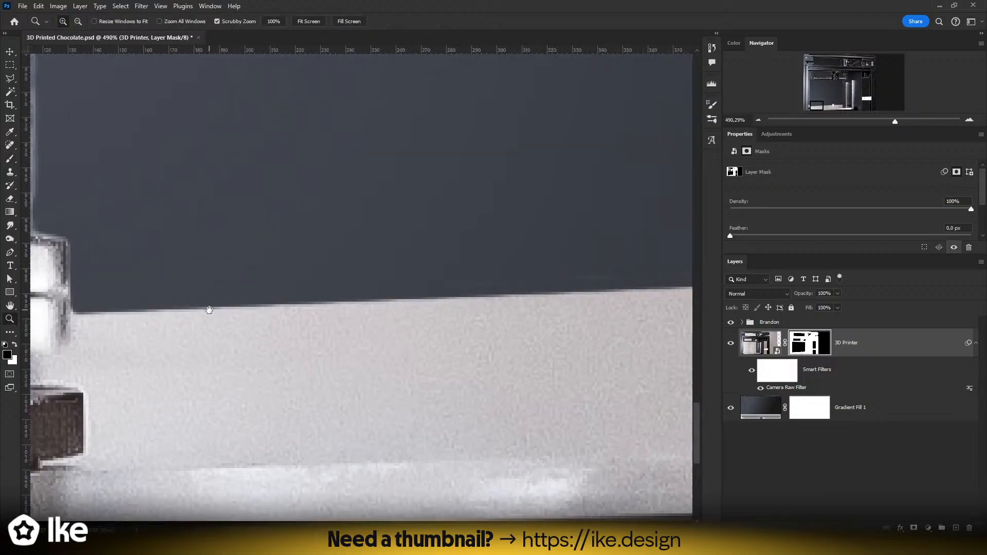
pyautogui.moveTo(363, 288); pyautogui.dragTo(329, 288)
pyautogui.moveTo(621, 286); pyautogui.dragTo(392, 295)
pyautogui.scroll(6, 478, 286)
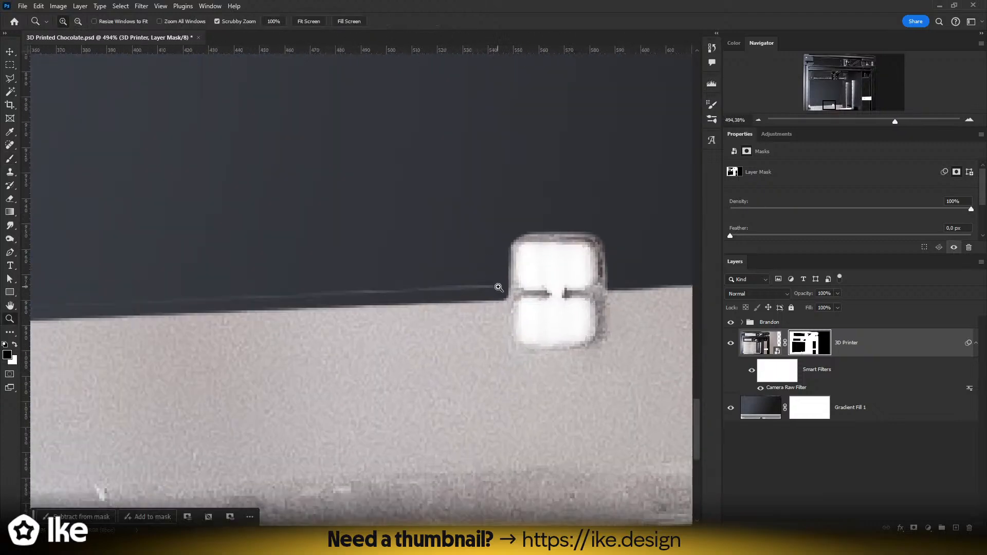
pyautogui.press('b')
pyautogui.scroll(-4, 169, 301)
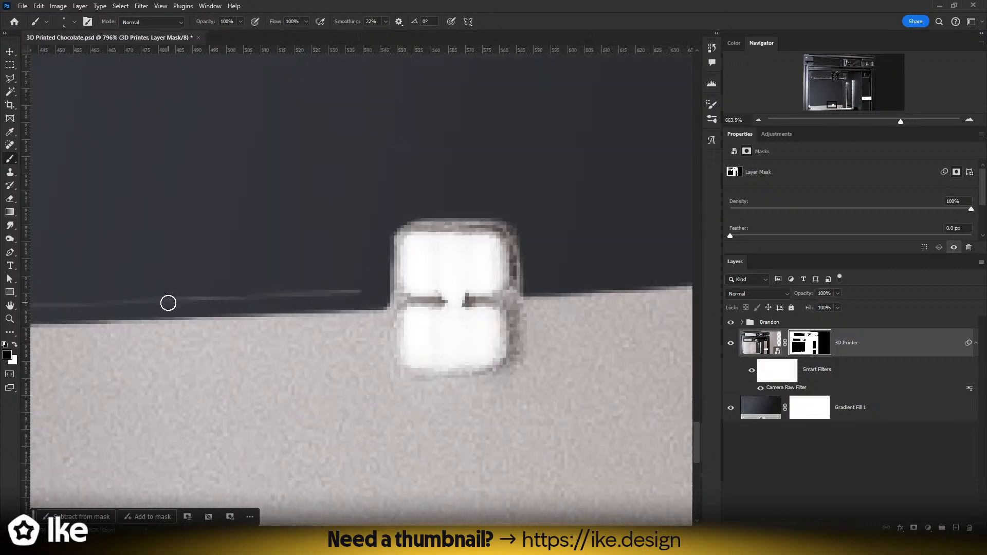
pyautogui.moveTo(190, 301); pyautogui.dragTo(448, 287)
# - Shrink the brush and mask out the fringe in the corner where the left clip meets the bed panel
pyautogui.scroll(1, 200, 293)
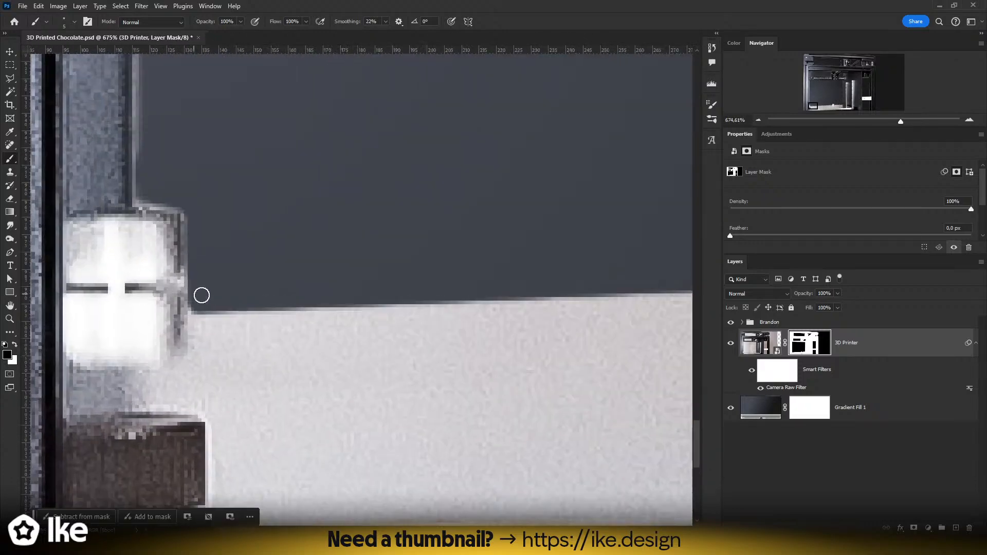
pyautogui.scroll(1, 236, 295)
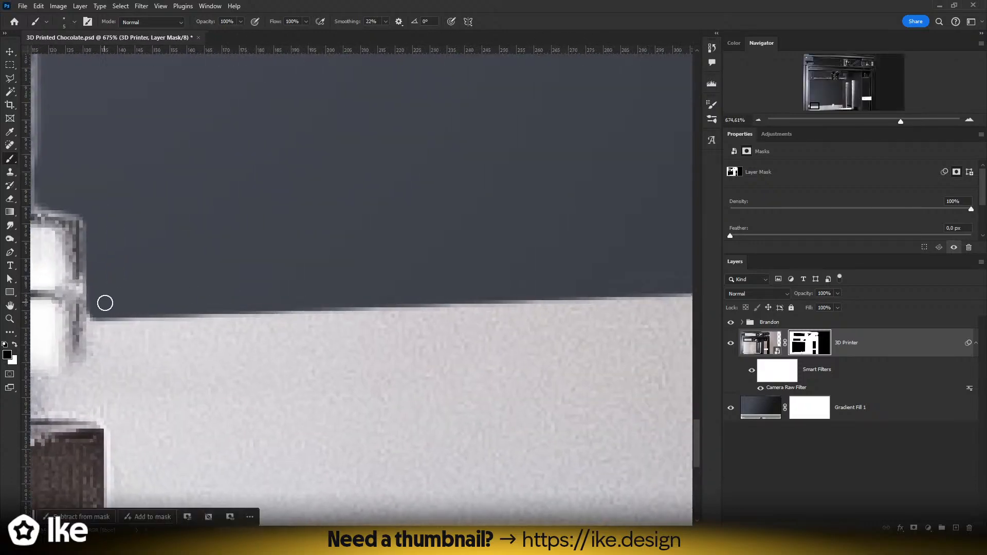
pyautogui.scroll(-3, 364, 297)
pyautogui.scroll(1, 227, 321)
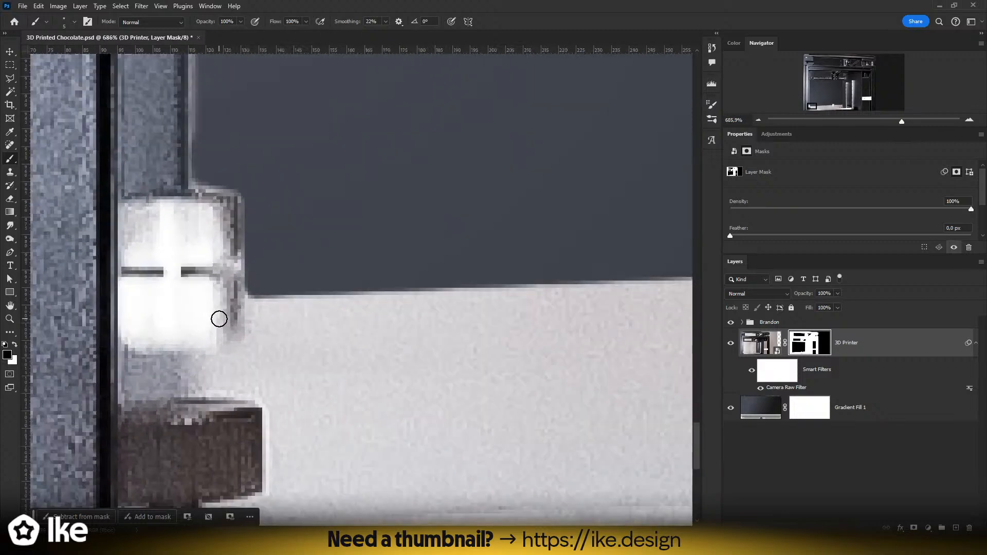
pyautogui.scroll(1, 198, 308)
pyautogui.keyDown('alt'); pyautogui.rightClick(264, 288); pyautogui.keyUp('alt')
pyautogui.moveTo(263, 288); pyautogui.dragTo(261, 289)
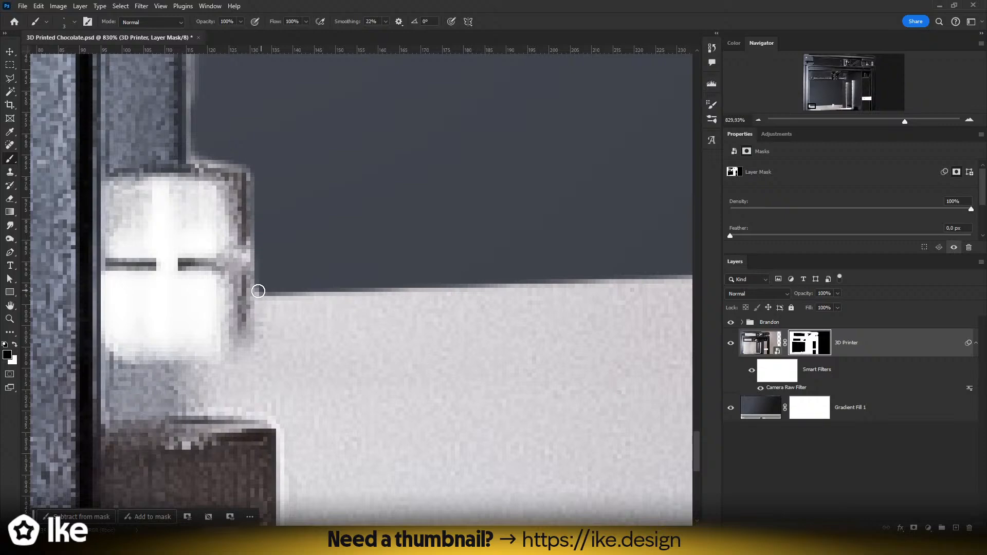
# - Clean the mask corners on both sides of the middle clip, where it meets the bed panel, with the small black brush
pyautogui.scroll(-1, 310, 287)
pyautogui.scroll(-4, 323, 288)
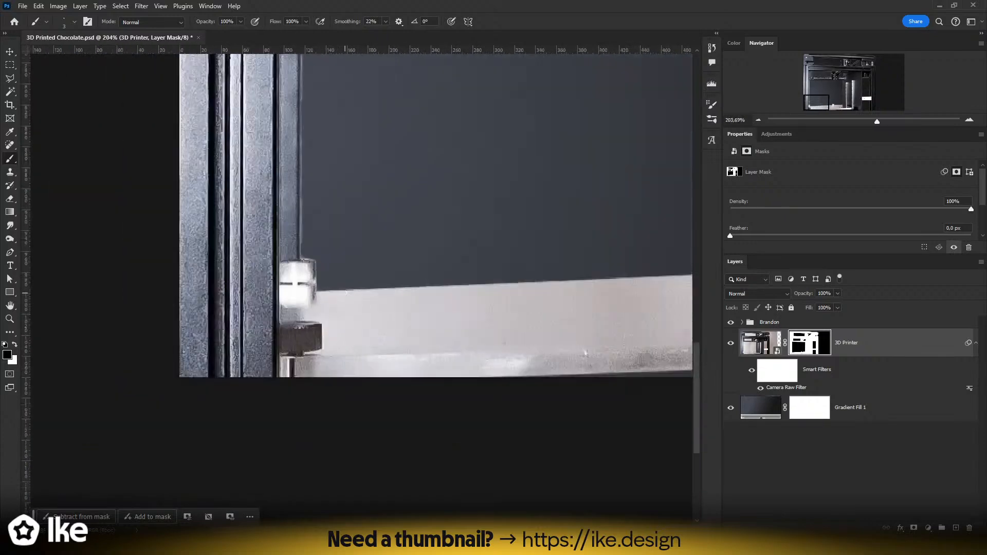
pyautogui.moveTo(507, 316); pyautogui.dragTo(106, 347)
pyautogui.scroll(3, 361, 303)
pyautogui.scroll(9, 361, 302)
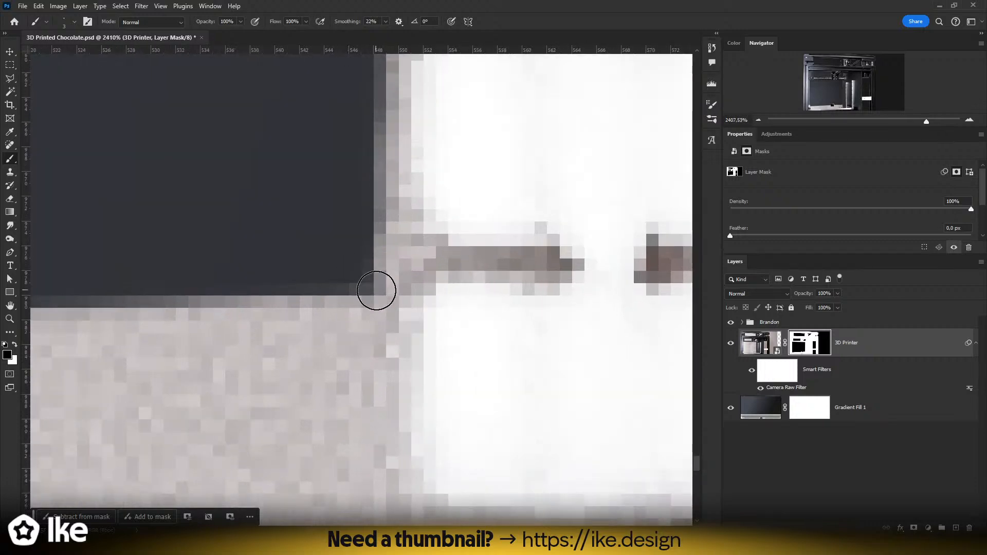
pyautogui.scroll(-3, 364, 279)
pyautogui.hscroll(4, 433, 288)
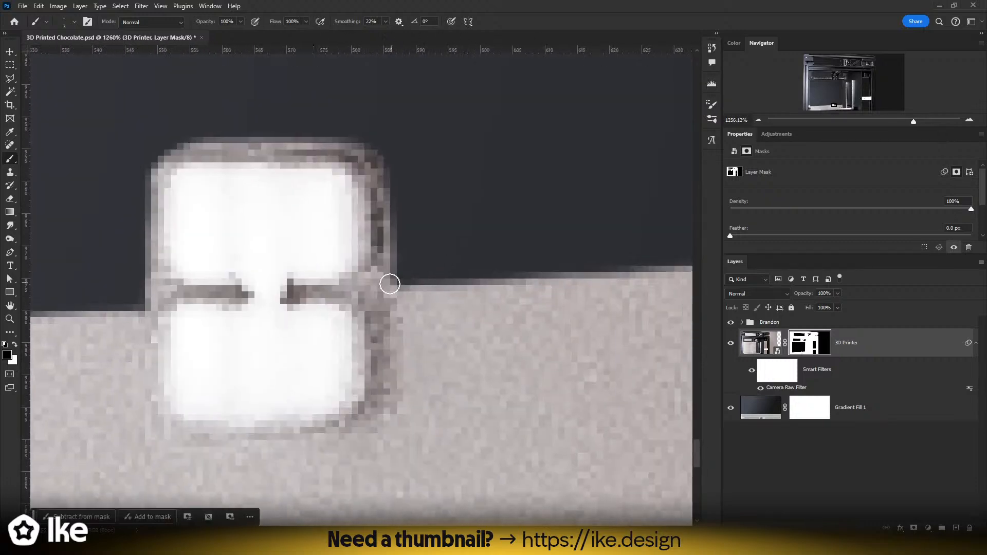
pyautogui.click(390, 284)
pyautogui.moveTo(393, 280)
pyautogui.mouseDown()
pyautogui.moveTo(415, 199)
pyautogui.moveTo(293, 278)
pyautogui.mouseUp()
# - Load the 3D Printer layer mask as a selection and contract it by 2 pixels
pyautogui.press('z')
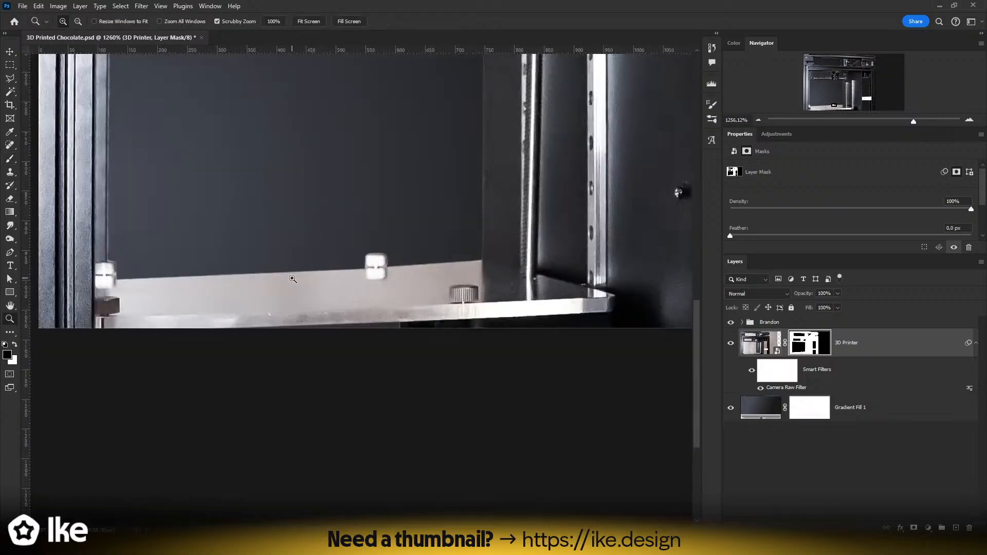
pyautogui.moveTo(486, 277); pyautogui.dragTo(446, 270)
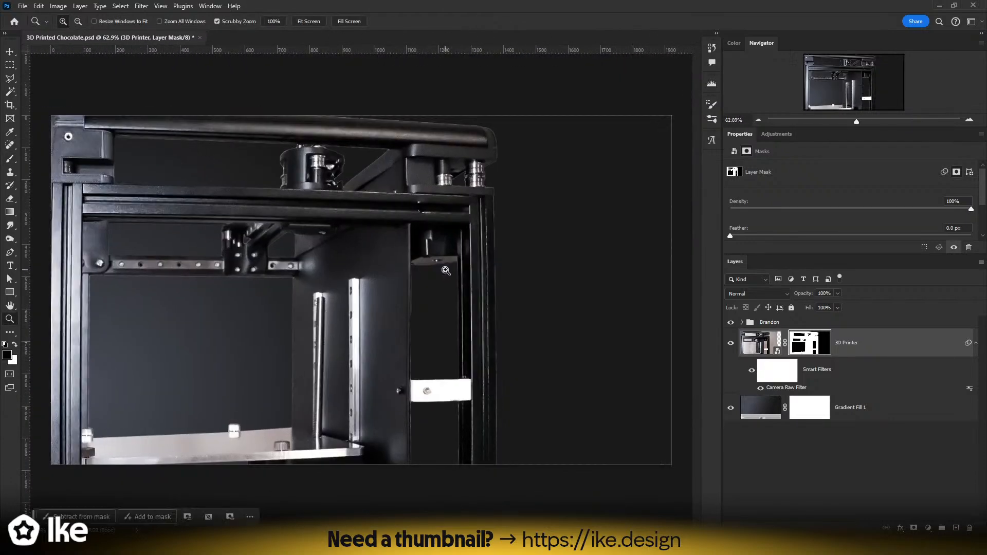
pyautogui.moveTo(487, 130); pyautogui.dragTo(568, 182)
pyautogui.keyDown('ctrl'); pyautogui.click(810, 351); pyautogui.keyUp('ctrl')
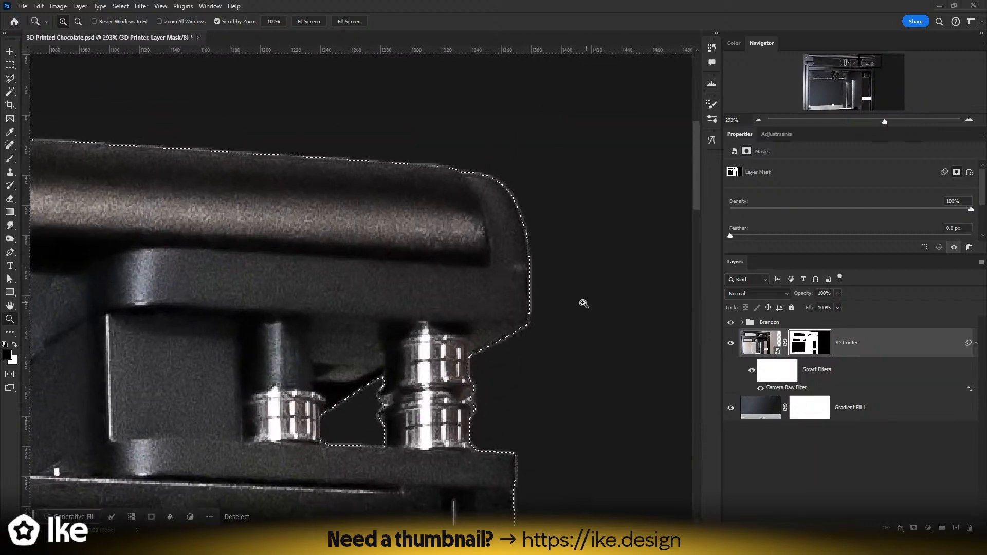
pyautogui.click(121, 6)
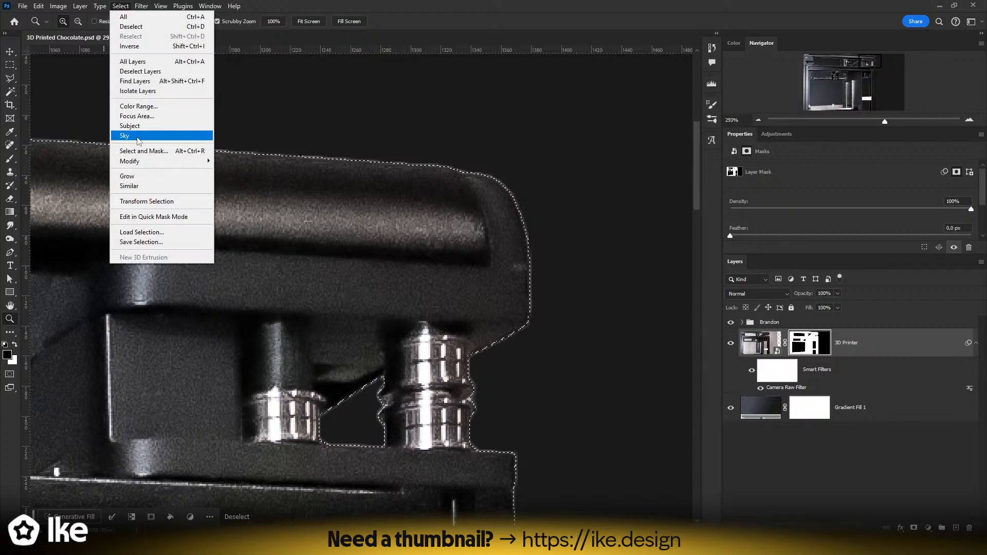
pyautogui.moveTo(134, 163)
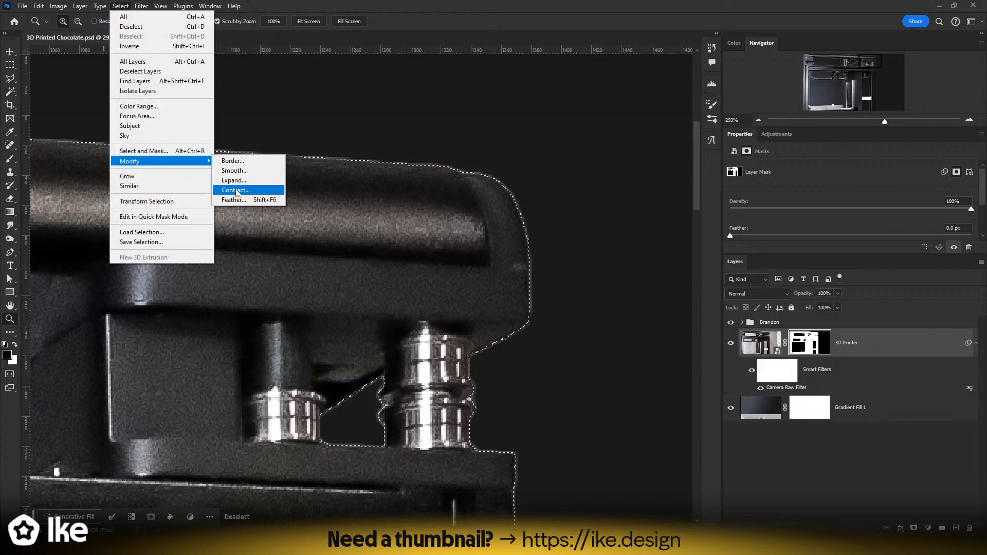
pyautogui.click(238, 190)
pyautogui.write('1')
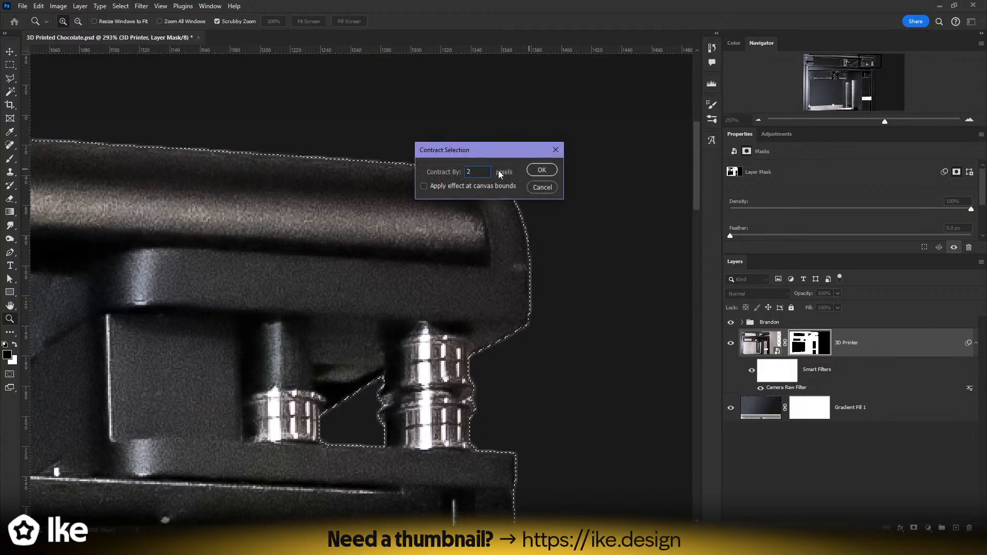
pyautogui.click(542, 169)
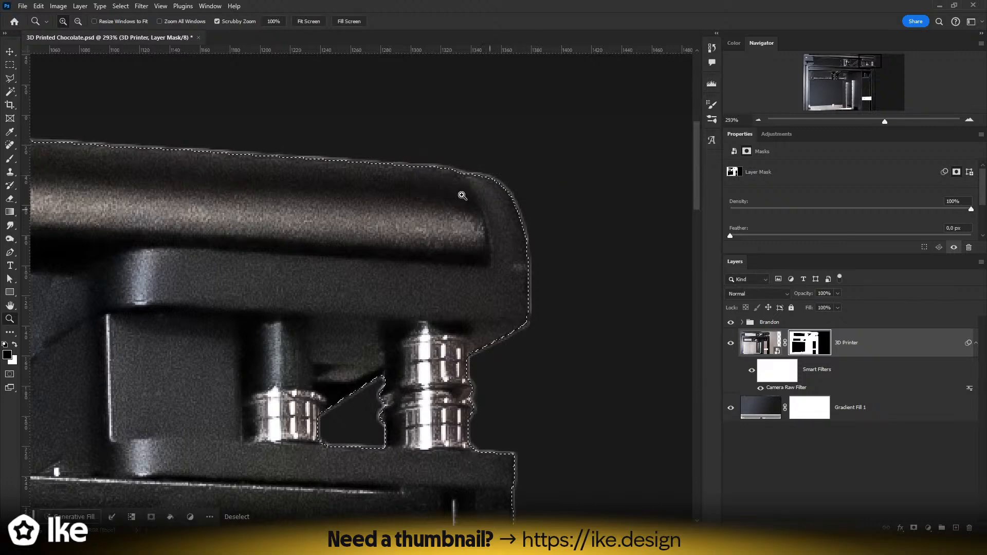
# - Invert the contracted printer selection and switch to the Brush tool for painting on the mask
pyautogui.click(119, 5)
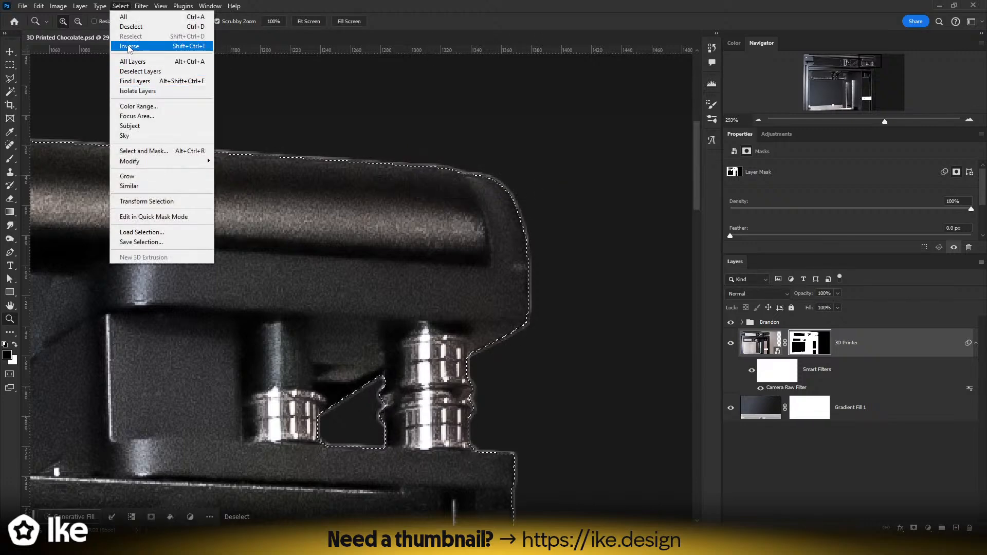
pyautogui.click(131, 46)
pyautogui.press('b')
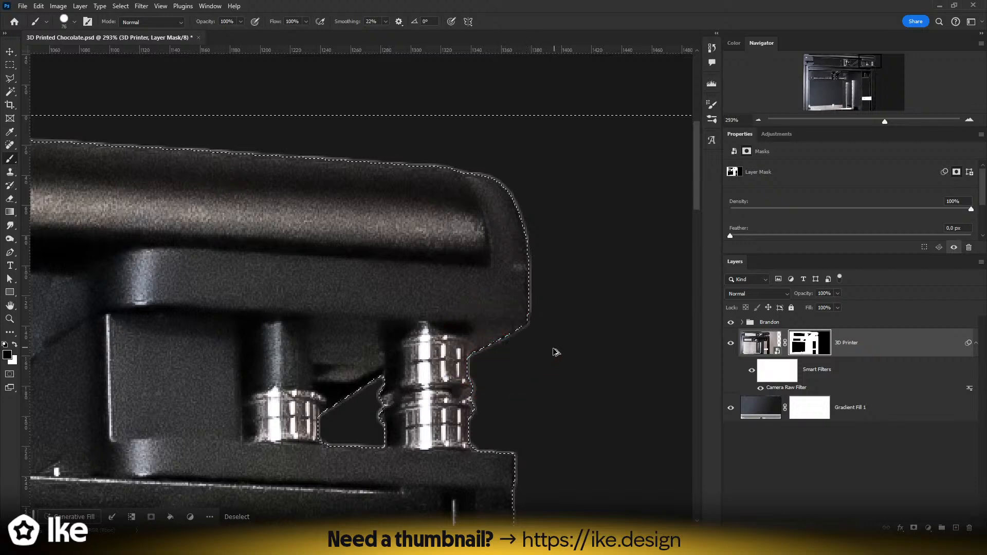
# - Paint black within the inverted selection along the printer's top bar and right outer edge, and clear the selection
pyautogui.moveTo(340, 183); pyautogui.dragTo(708, 203)
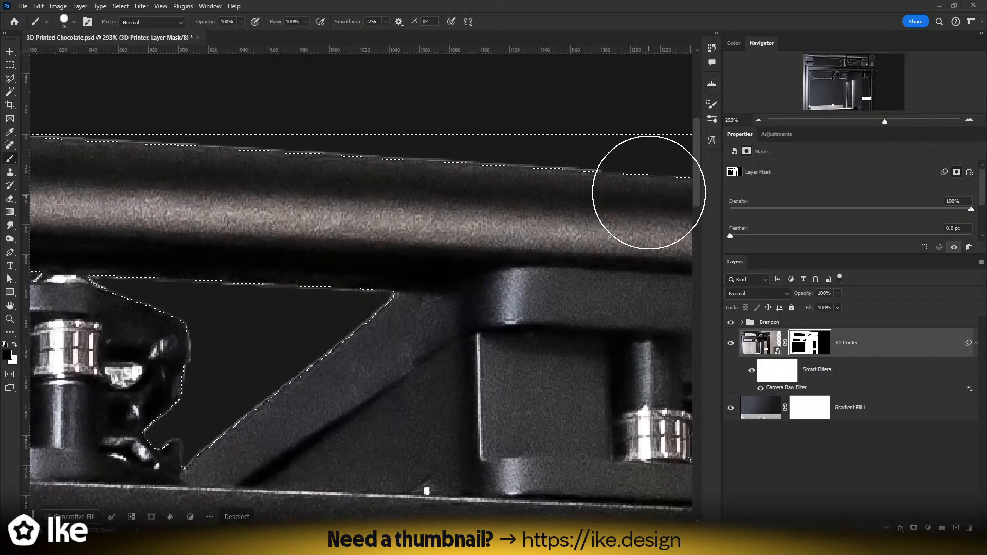
pyautogui.moveTo(197, 191); pyautogui.dragTo(502, 218)
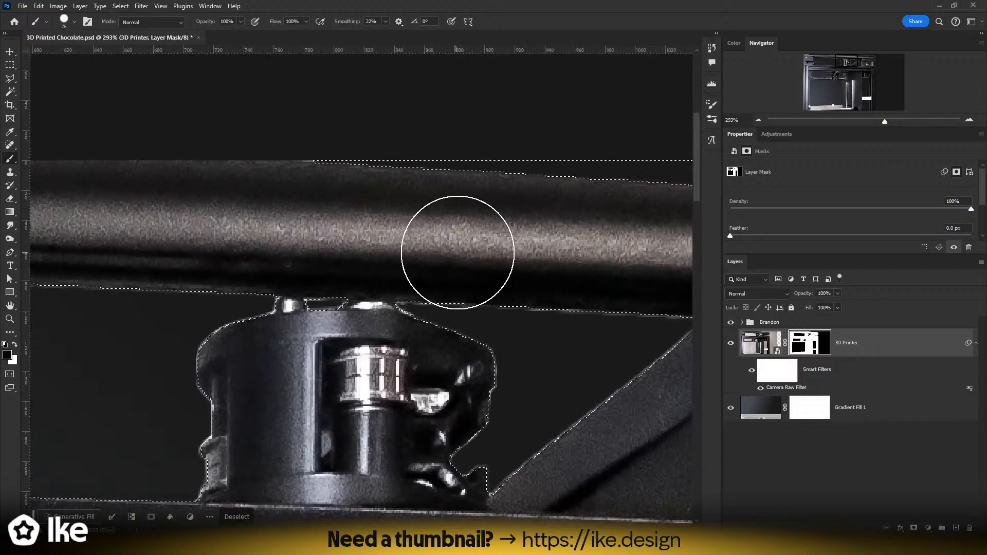
pyautogui.scroll(-2, 458, 251)
pyautogui.moveTo(582, 305); pyautogui.dragTo(9, 85)
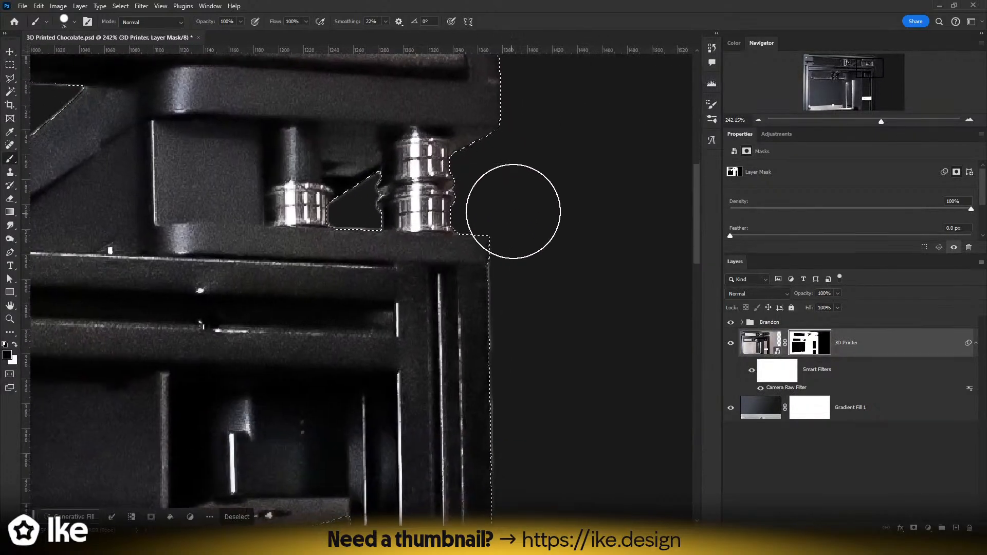
pyautogui.moveTo(506, 518); pyautogui.dragTo(496, 198)
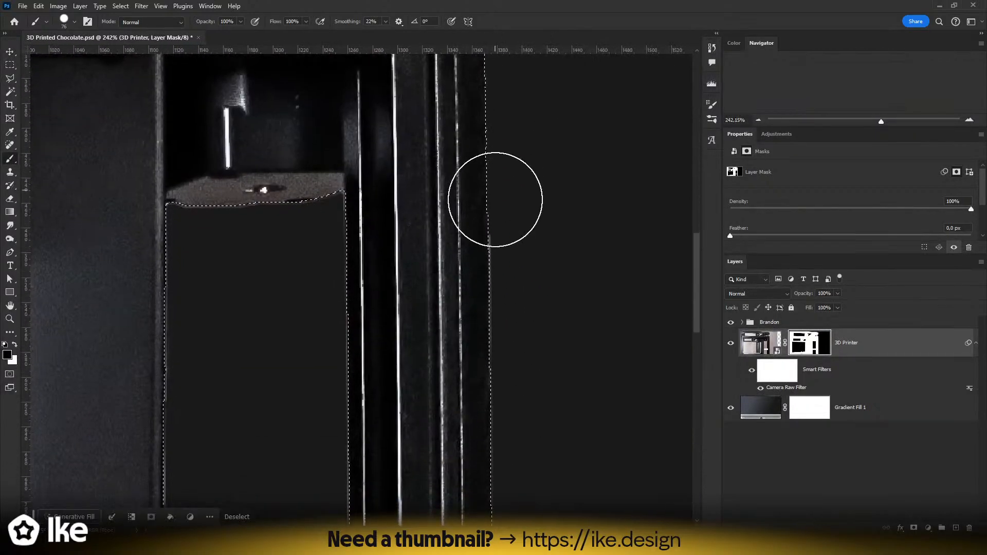
pyautogui.moveTo(509, 443); pyautogui.dragTo(489, 103)
pyautogui.moveTo(470, 381); pyautogui.dragTo(472, 49)
pyautogui.hotkey('ctrl', 'd')
# - Shrink the brush and mask out the light fringe along the upper edge of the printer's top bar
pyautogui.moveTo(421, 210); pyautogui.dragTo(471, 411)
pyautogui.press('z')
pyautogui.moveTo(436, 288); pyautogui.dragTo(383, 288)
pyautogui.moveTo(436, 80); pyautogui.dragTo(449, 286)
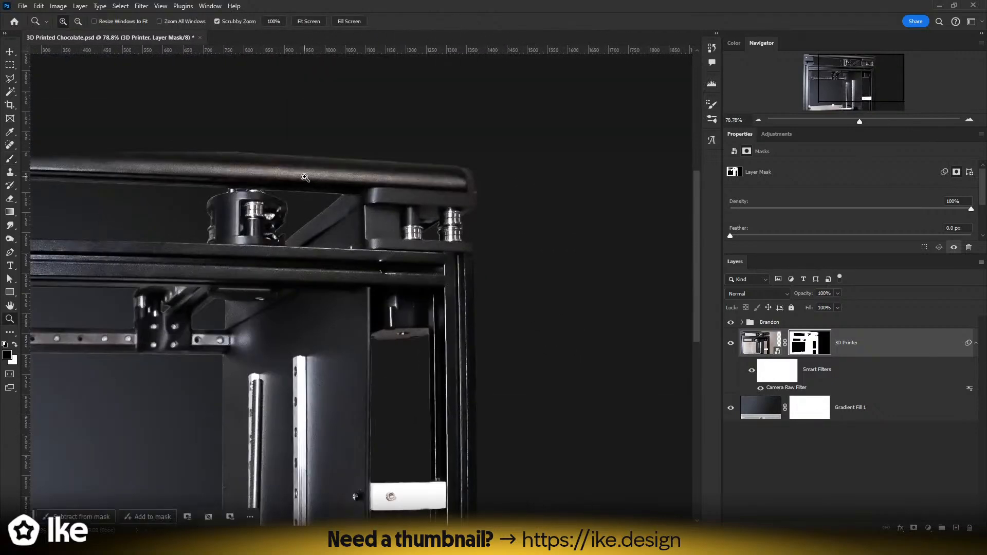
pyautogui.moveTo(305, 179); pyautogui.dragTo(321, 179)
pyautogui.moveTo(205, 169)
pyautogui.mouseDown()
pyautogui.moveTo(331, 269)
pyautogui.moveTo(401, 229)
pyautogui.mouseUp()
pyautogui.press('b')
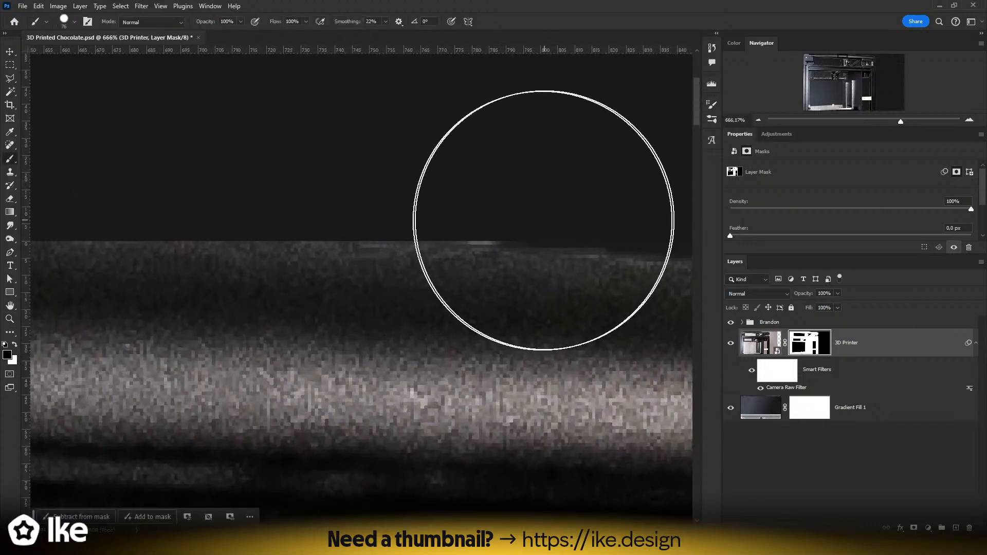
pyautogui.moveTo(526, 276); pyautogui.dragTo(409, 260)
pyautogui.moveTo(560, 286); pyautogui.dragTo(452, 296)
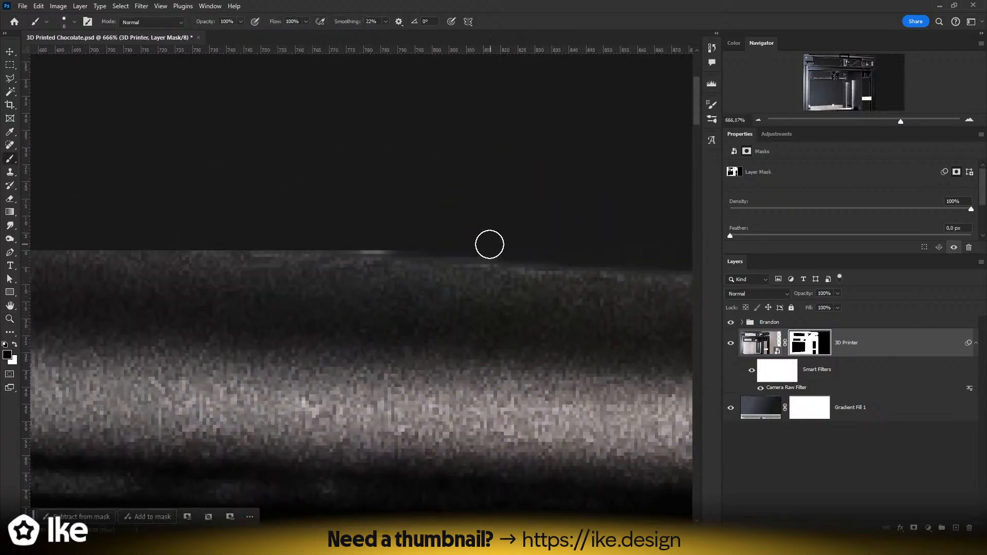
pyautogui.moveTo(357, 234)
pyautogui.mouseDown()
pyautogui.moveTo(440, 241)
pyautogui.moveTo(226, 223)
pyautogui.mouseUp()
# - Mask out the fringe around the triangular opening, along the top bar's underside and the diagonal brace, with straight strokes
pyautogui.scroll(-8, 455, 350)
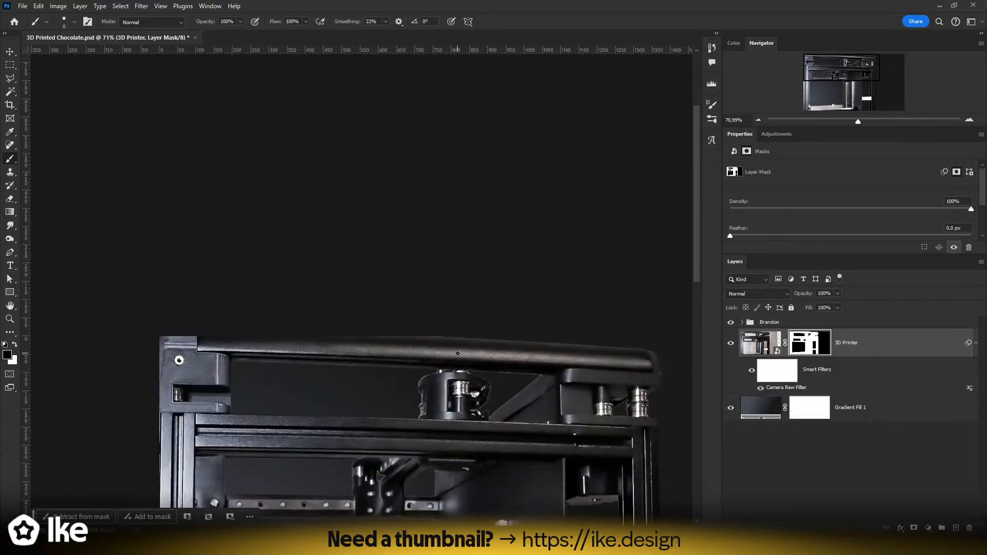
pyautogui.moveTo(368, 422); pyautogui.dragTo(326, 269)
pyautogui.scroll(6, 480, 212)
pyautogui.scroll(2, 479, 214)
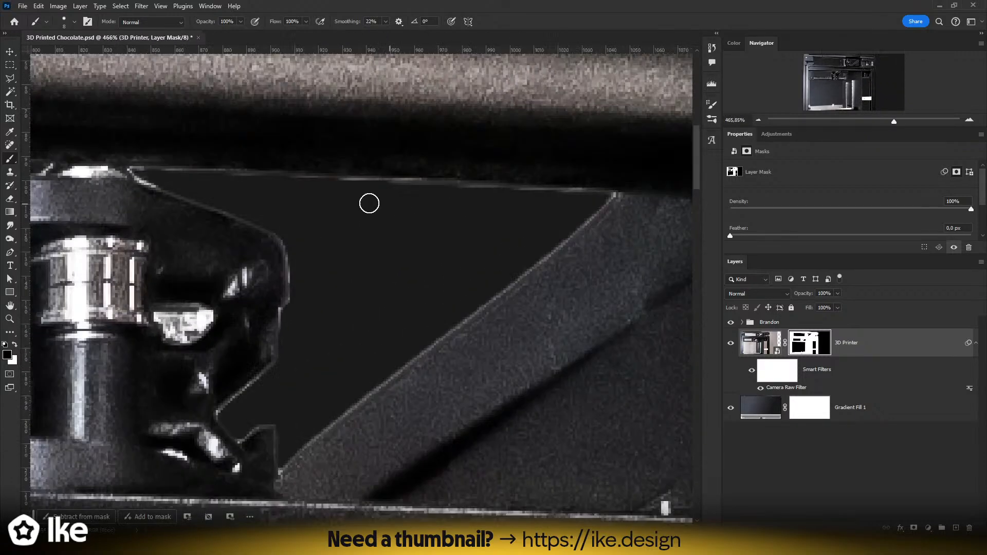
pyautogui.moveTo(163, 179); pyautogui.dragTo(137, 172)
pyautogui.keyDown('shift'); pyautogui.click(605, 196); pyautogui.keyUp('shift')
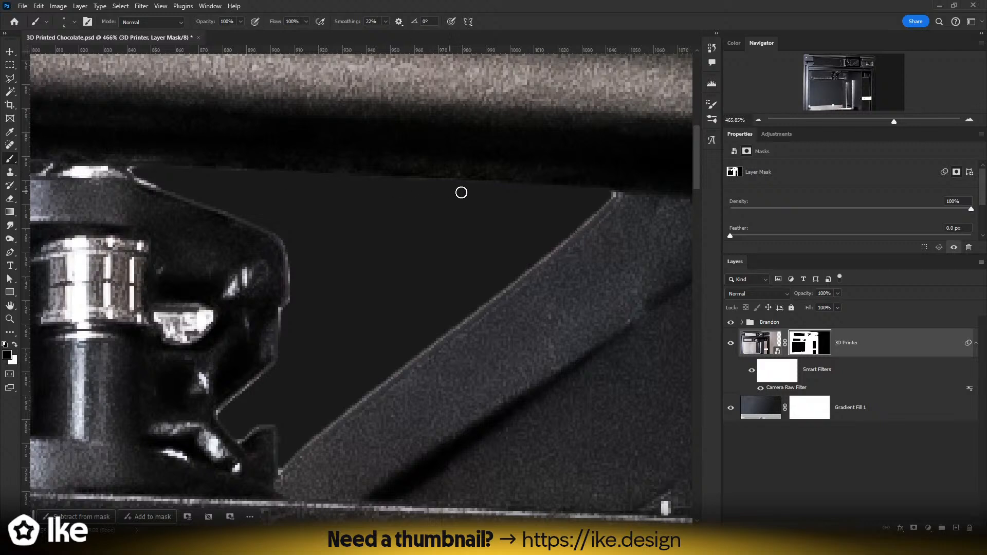
pyautogui.keyDown('alt'); pyautogui.rightClick(609, 194); pyautogui.keyUp('alt')
pyautogui.keyDown('shift'); pyautogui.click(281, 467); pyautogui.keyUp('shift')
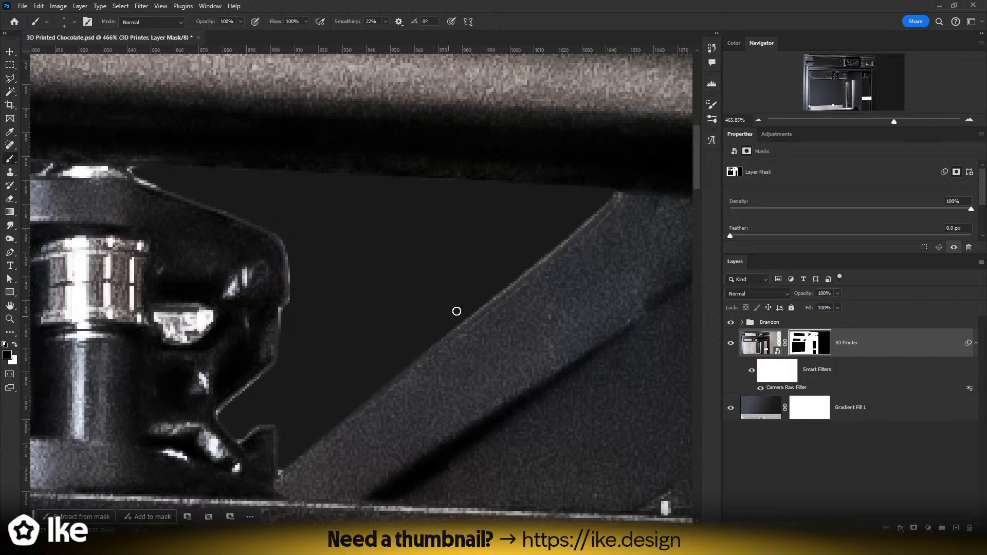
# - Mask out the light fringe along the right contour of the black pulley housing beside the triangular opening
pyautogui.hotkey('ctrl', 'space')
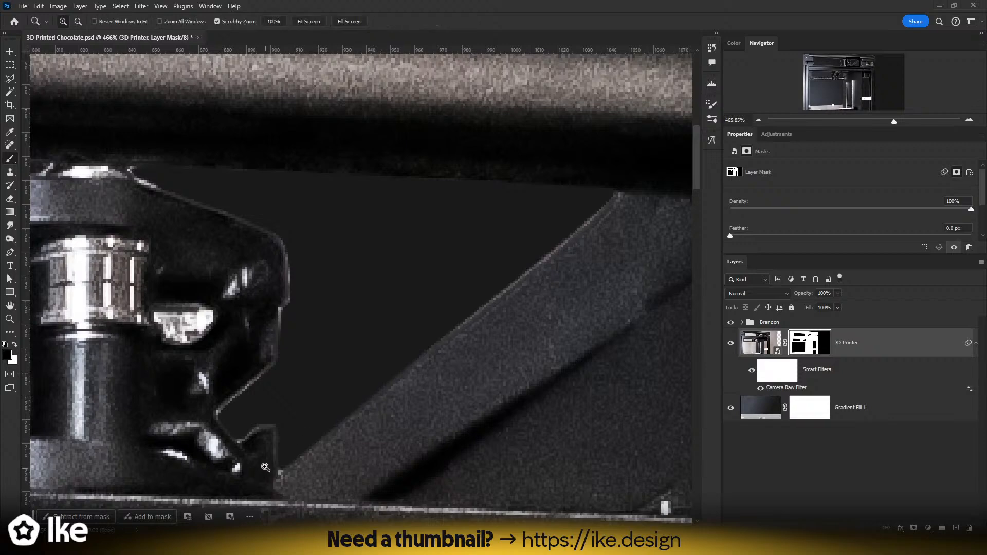
pyautogui.moveTo(264, 467); pyautogui.dragTo(352, 436)
pyautogui.keyDown('alt'); pyautogui.rightClick(364, 427); pyautogui.keyUp('alt')
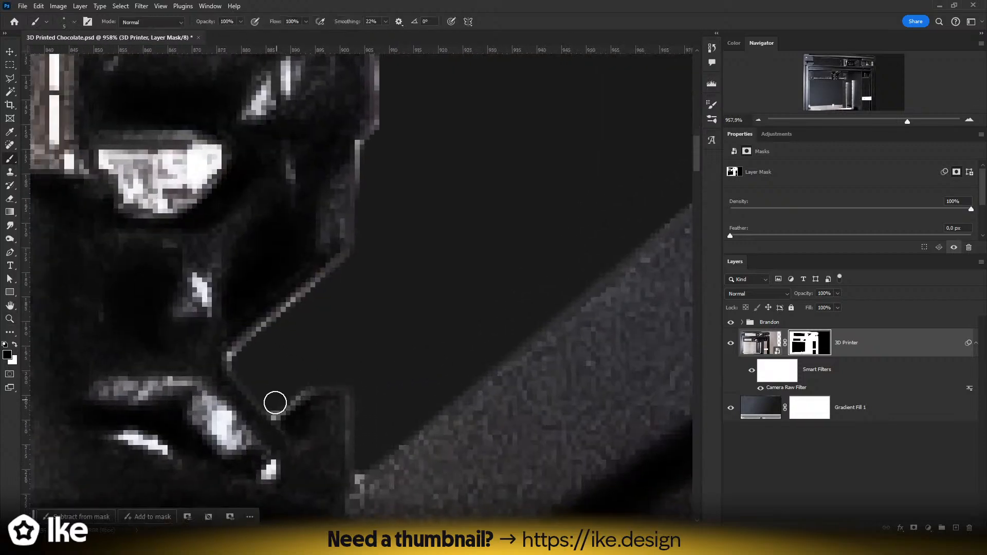
pyautogui.moveTo(240, 367)
pyautogui.mouseDown()
pyautogui.moveTo(243, 352)
pyautogui.moveTo(414, 207)
pyautogui.mouseUp()
pyautogui.press('space')
pyautogui.moveTo(381, 251)
pyautogui.mouseDown()
pyautogui.moveTo(434, 369)
pyautogui.moveTo(420, 264)
pyautogui.moveTo(473, 329)
pyautogui.mouseUp()
pyautogui.press('space')
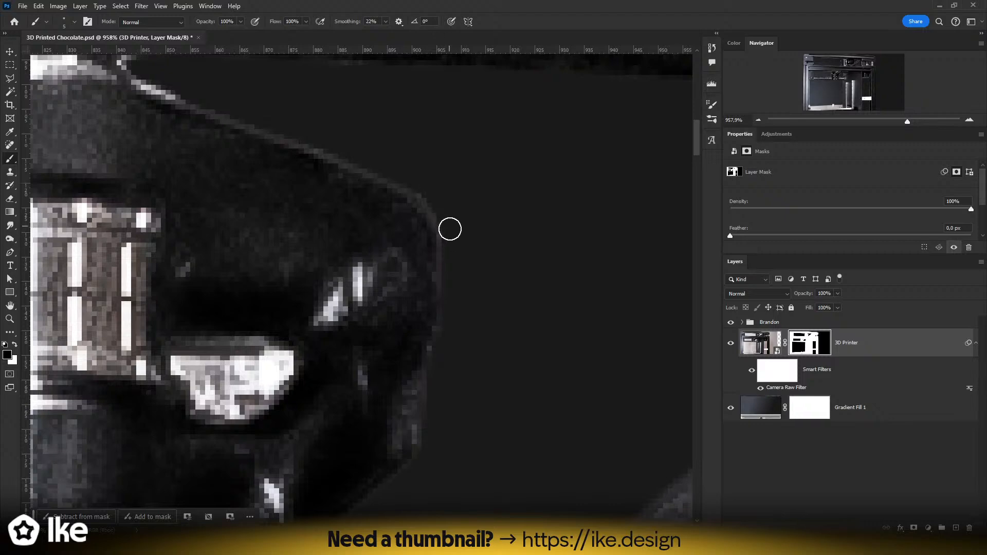
# - Clean the mask edges of the tiny gap between the top bar and the pulley housing with a smaller brush
pyautogui.press('z')
pyautogui.moveTo(462, 269); pyautogui.dragTo(324, 286)
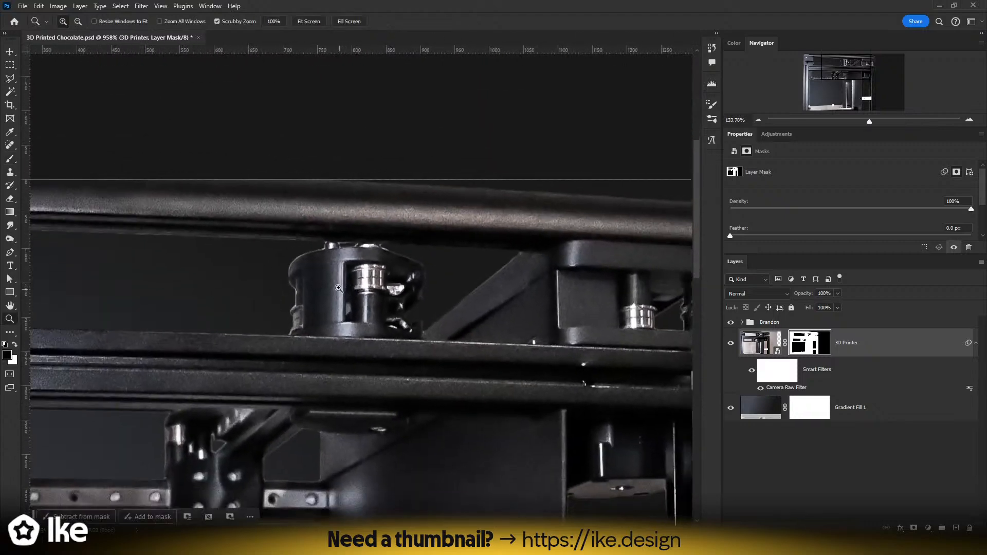
pyautogui.moveTo(278, 234); pyautogui.dragTo(329, 235)
pyautogui.moveTo(385, 254); pyautogui.dragTo(436, 254)
pyautogui.moveTo(335, 249); pyautogui.dragTo(361, 250)
pyautogui.moveTo(568, 280); pyautogui.dragTo(409, 273)
pyautogui.press('b')
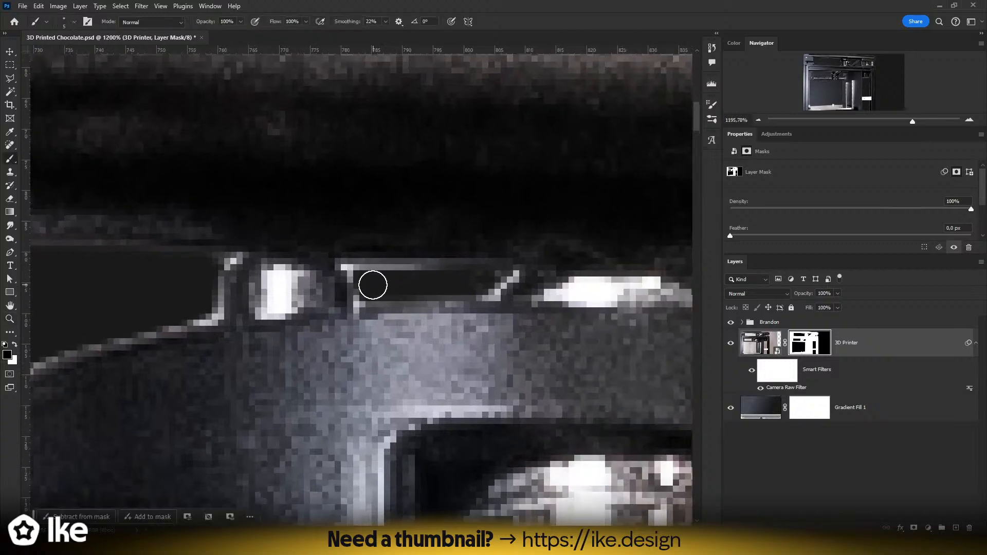
pyautogui.moveTo(361, 281)
pyautogui.mouseDown()
pyautogui.moveTo(342, 263)
pyautogui.moveTo(491, 268)
pyautogui.mouseUp()
pyautogui.keyDown('alt'); pyautogui.rightClick(351, 270); pyautogui.keyUp('alt')
pyautogui.moveTo(379, 270); pyautogui.dragTo(469, 269)
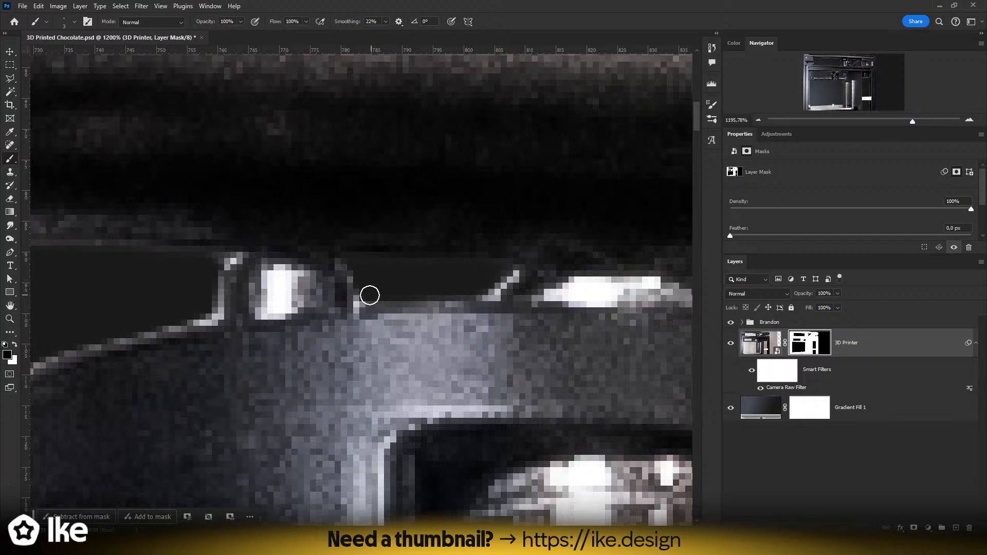
# - Enlarge the brush and mask out the fringe along the top bar's underside between the pulley housing and the left bracket
pyautogui.press('z')
pyautogui.moveTo(396, 300); pyautogui.dragTo(307, 302)
pyautogui.moveTo(445, 349); pyautogui.dragTo(431, 310)
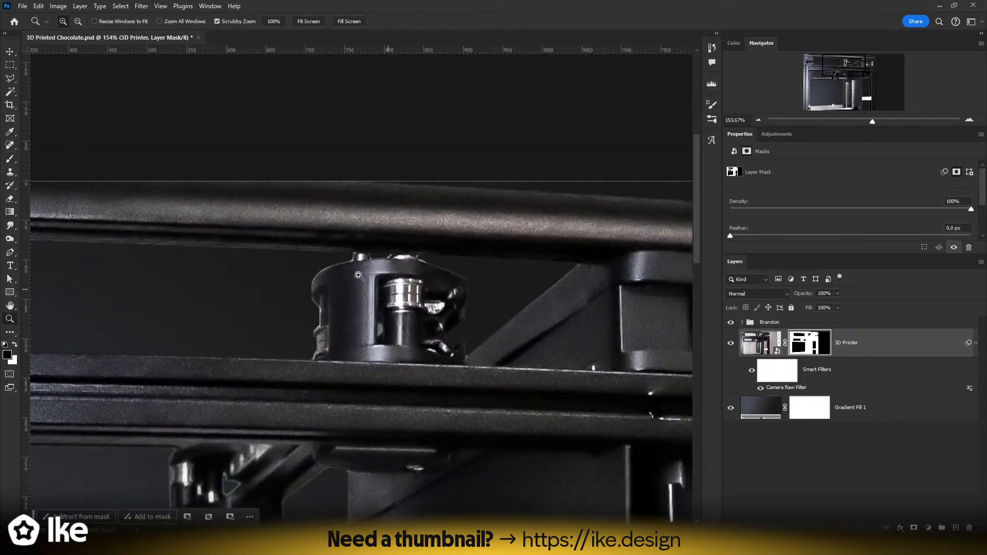
pyautogui.moveTo(307, 250); pyautogui.dragTo(346, 247)
pyautogui.press('b')
pyautogui.press(']')
pyautogui.press(']')
pyautogui.press(']')
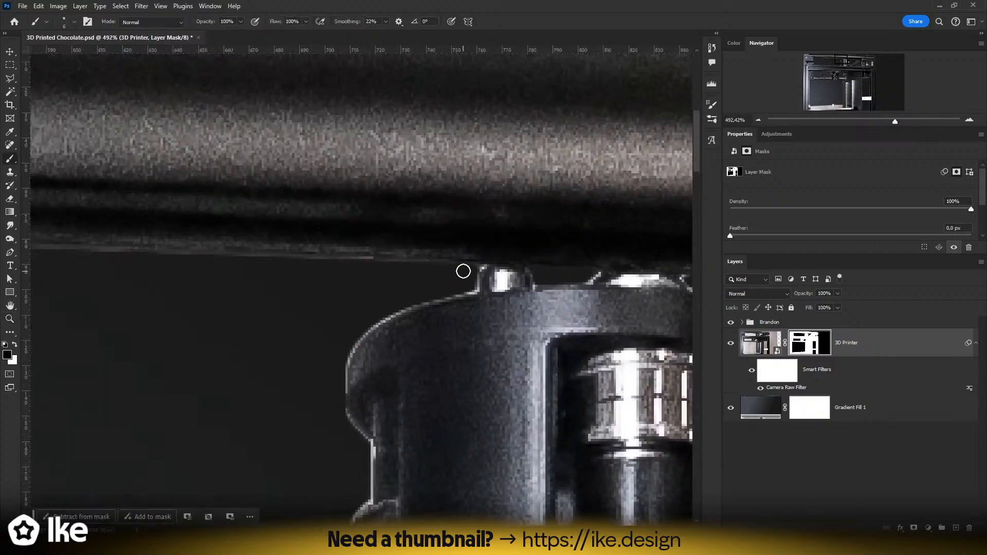
pyautogui.moveTo(227, 282); pyautogui.dragTo(628, 319)
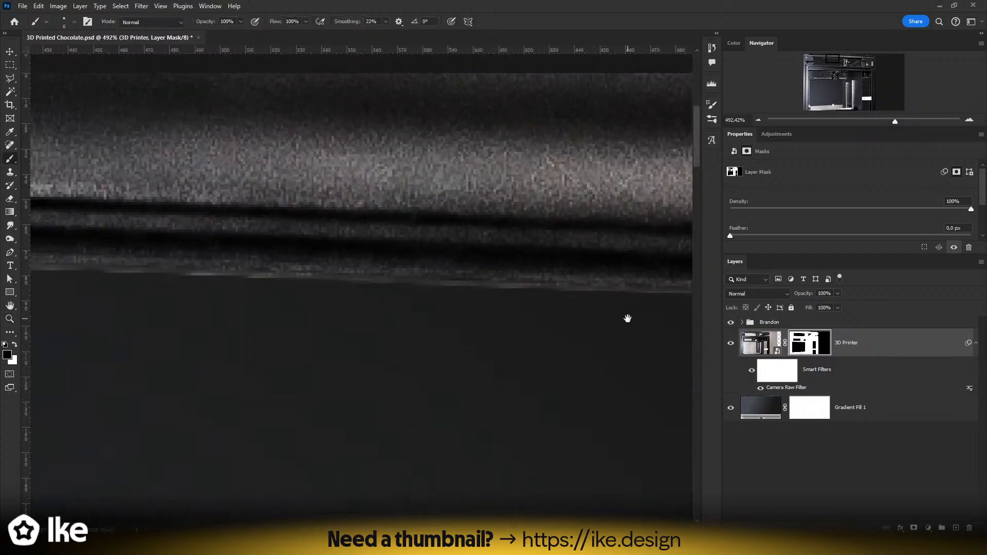
pyautogui.moveTo(143, 305); pyautogui.dragTo(612, 322)
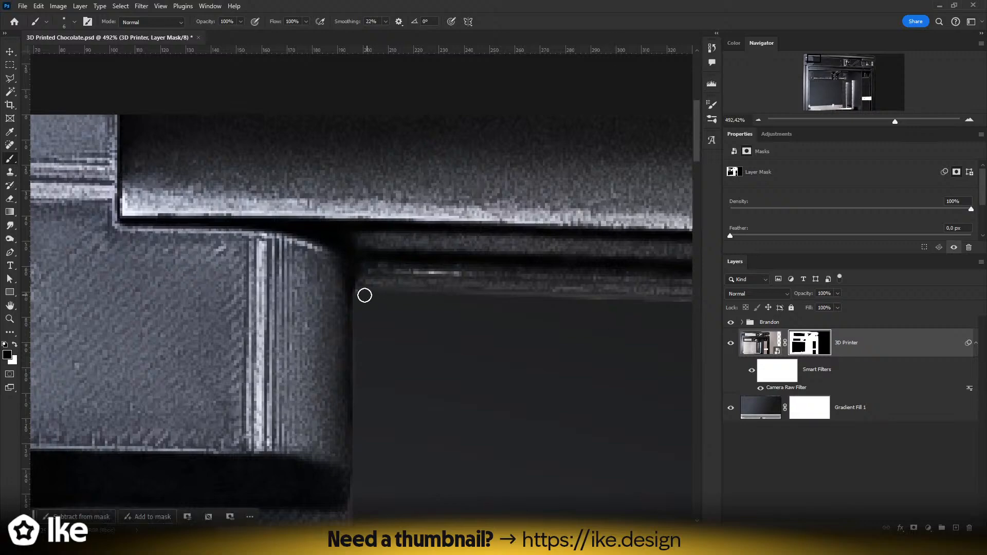
# - Mask out the light fringe along the left inner edge of the tall frame opening above the white bracket
pyautogui.scroll(-6, 440, 320)
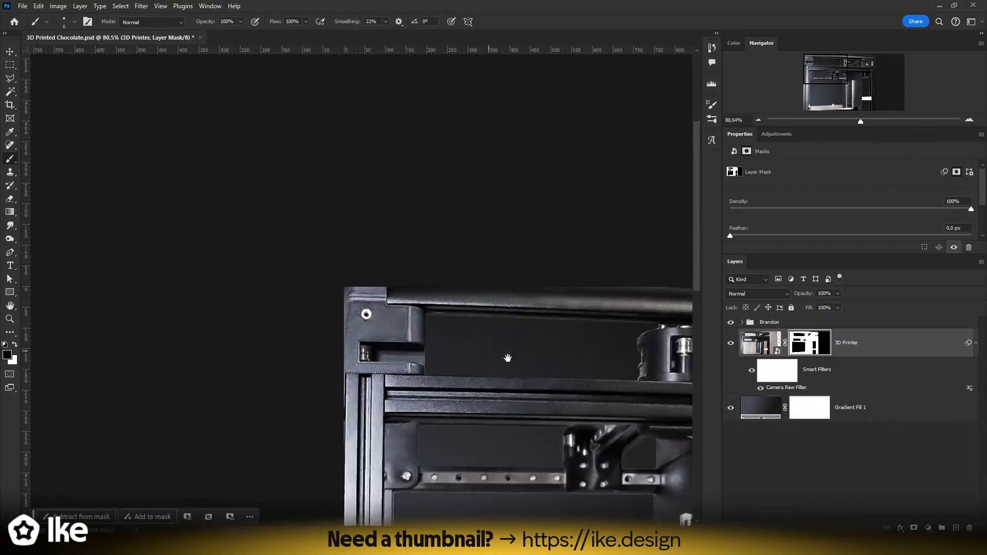
pyautogui.moveTo(507, 359); pyautogui.dragTo(286, 226)
pyautogui.scroll(5, 452, 277)
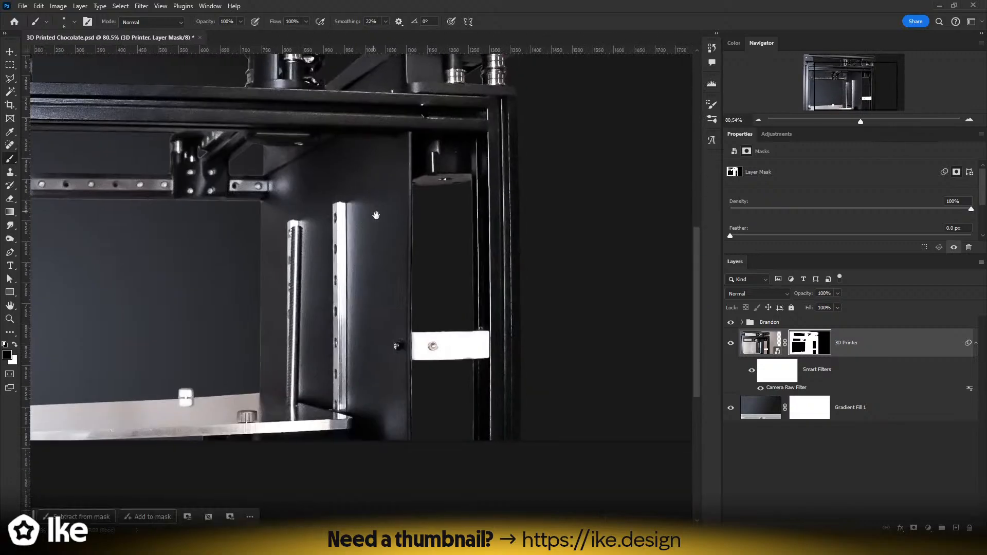
pyautogui.scroll(8, 370, 168)
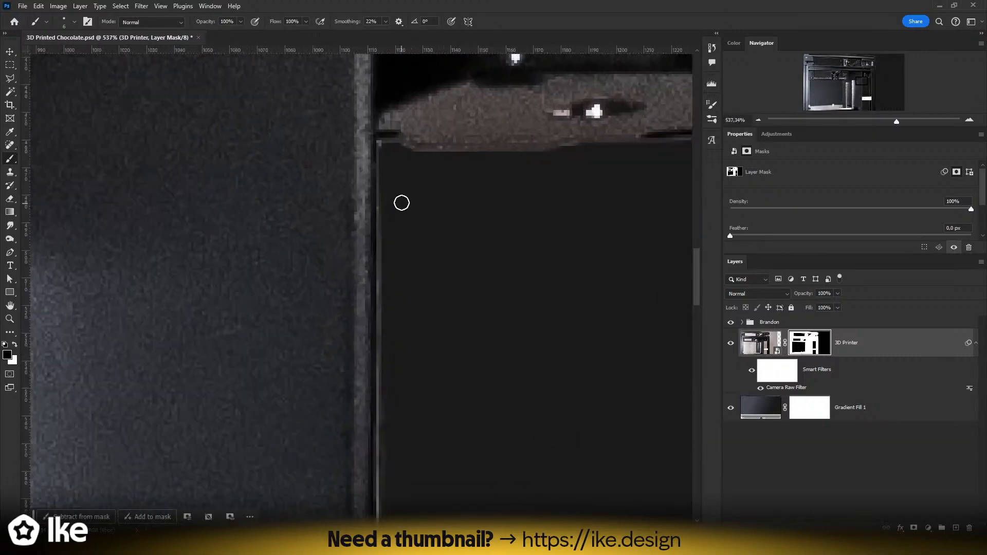
pyautogui.scroll(-2, 423, 148)
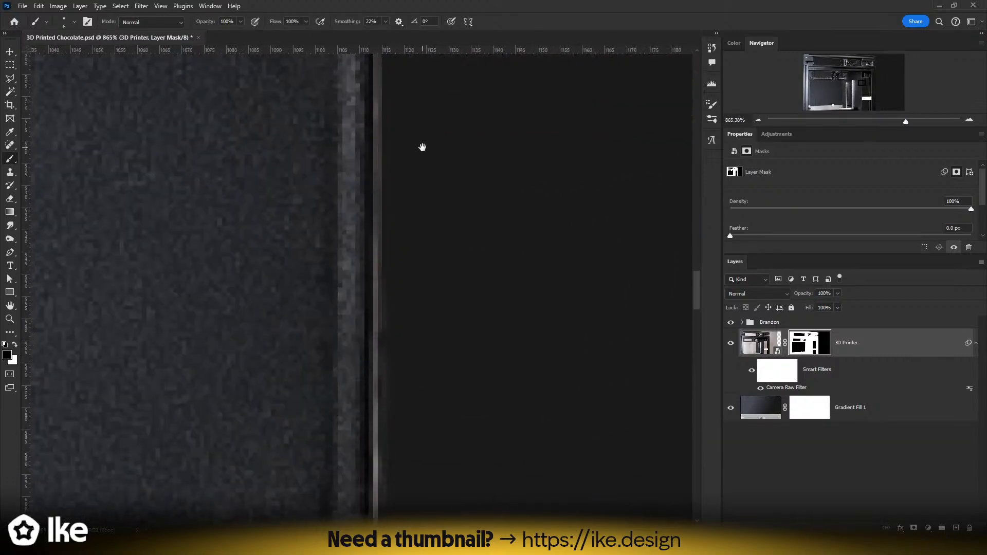
pyautogui.scroll(-4, 429, 360)
pyautogui.scroll(-5, 425, 399)
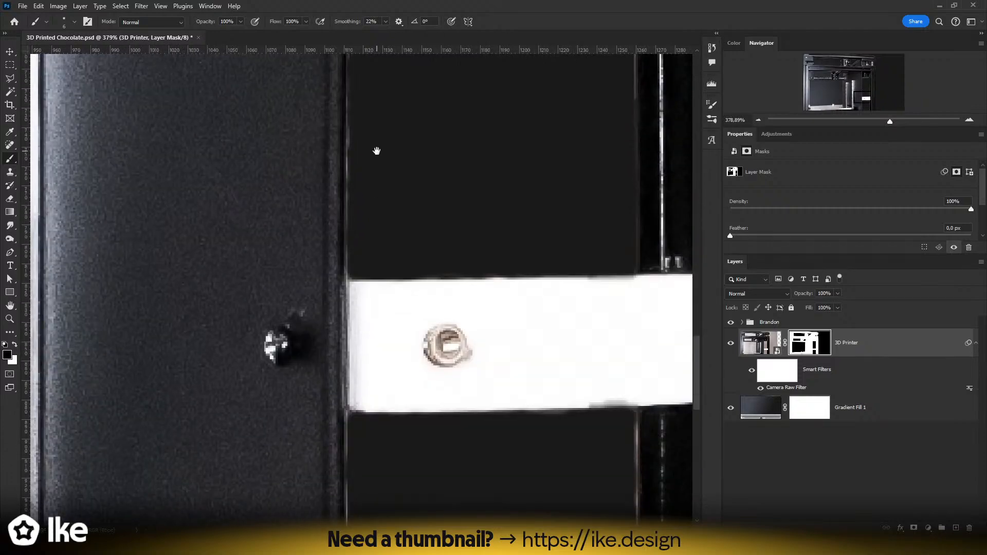
# - Paint black on the 3D Printer layer mask in a straight stroke along the opening's edge just above the white bar
pyautogui.scroll(4, 355, 260)
pyautogui.keyDown('shift'); pyautogui.click(356, 262); pyautogui.keyUp('shift')
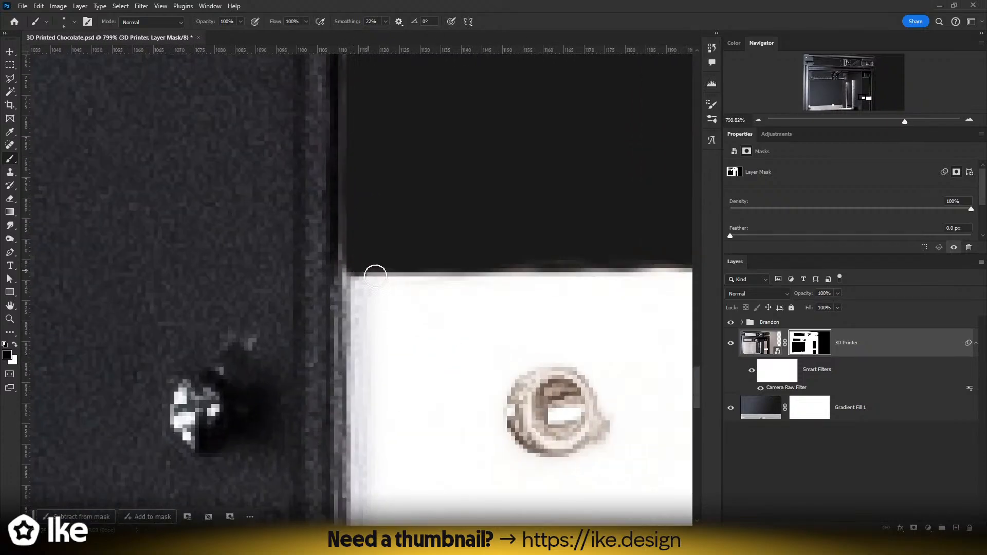
pyautogui.moveTo(435, 310); pyautogui.dragTo(159, 338)
pyautogui.keyDown('shift'); pyautogui.click(559, 289); pyautogui.keyUp('shift')
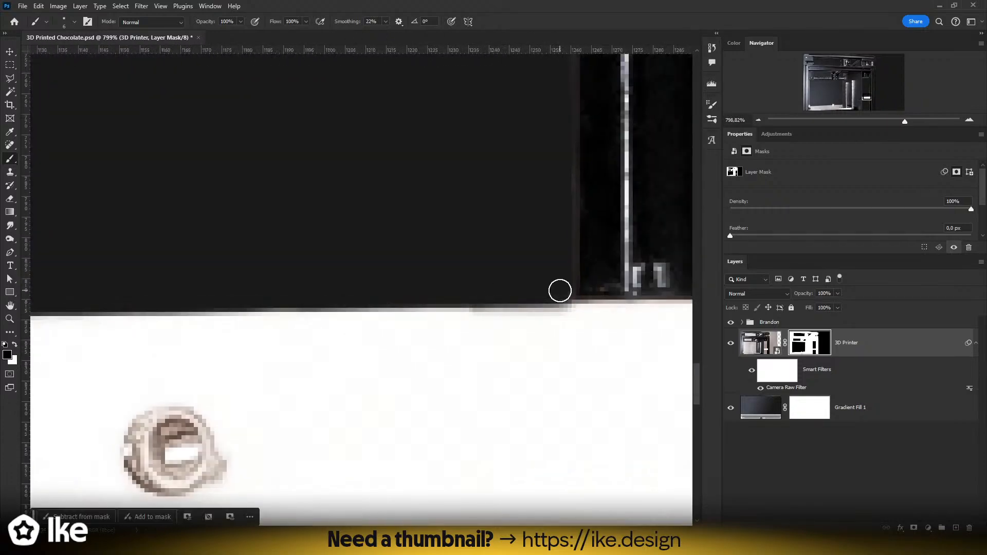
pyautogui.scroll(-4, 535, 294)
pyautogui.scroll(-3, 535, 294)
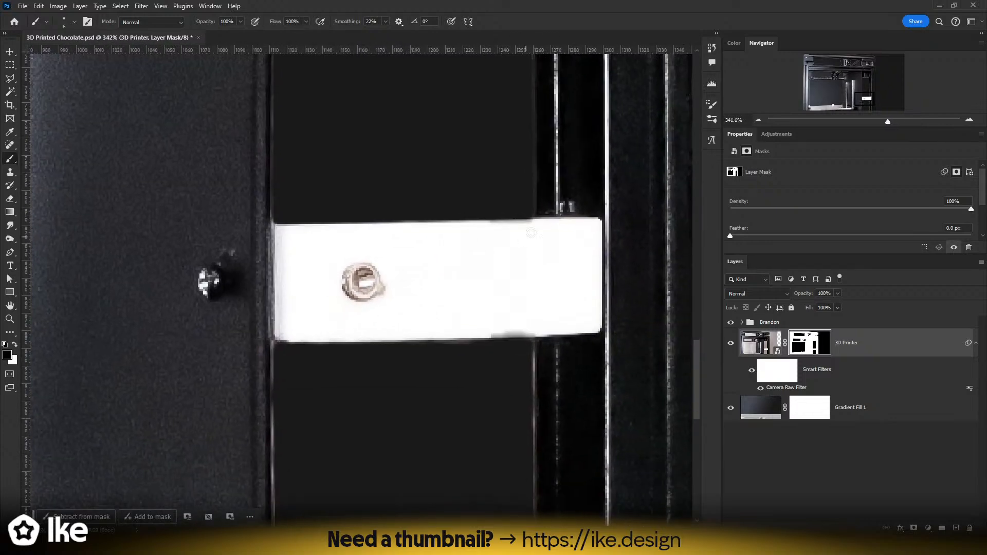
# - Paint white on the mask to restore the eroded patches on the white bar's upper and lower edges
pyautogui.scroll(4, 514, 219)
pyautogui.press('x')
pyautogui.moveTo(431, 220); pyautogui.dragTo(571, 217)
pyautogui.hotkey('ctrl', 'z')
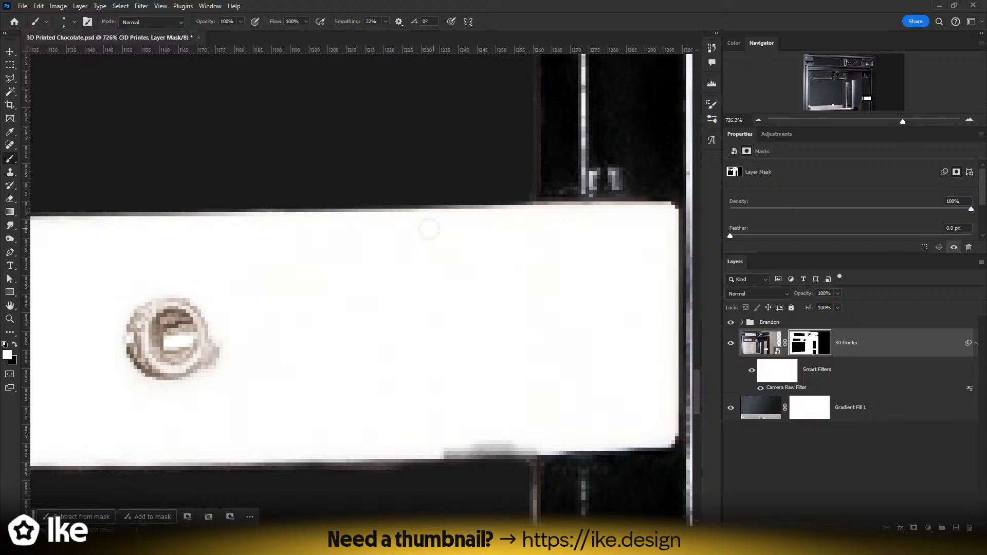
pyautogui.scroll(-2, 451, 377)
pyautogui.moveTo(440, 401); pyautogui.dragTo(566, 390)
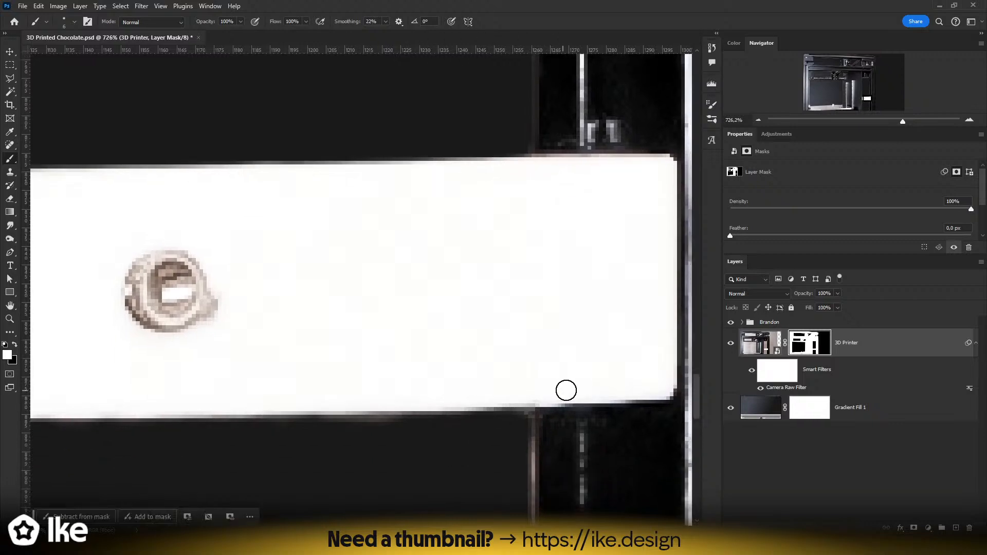
# - Paint black on the mask in a straight stroke along the opening's edge just below the white bar
pyautogui.moveTo(430, 356); pyautogui.dragTo(458, 247)
pyautogui.press('x')
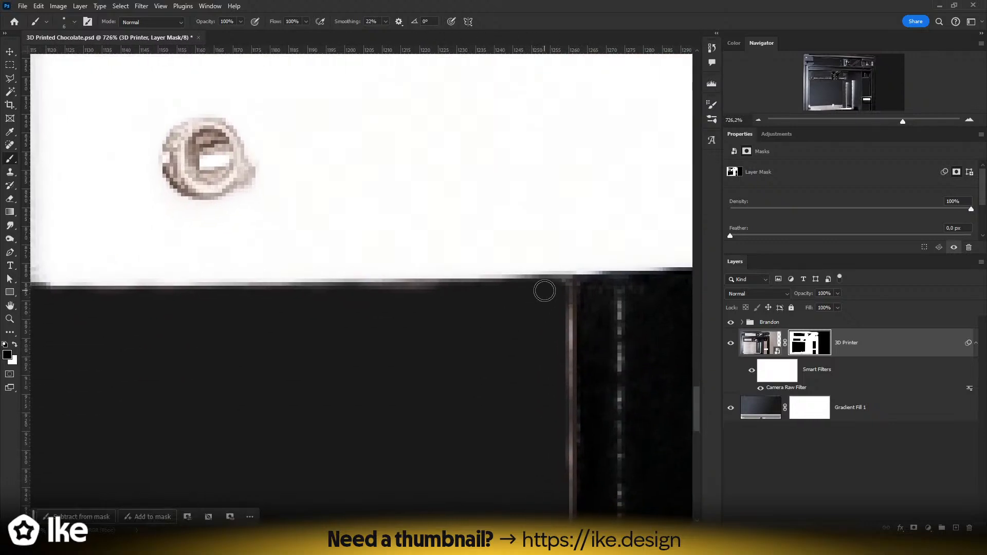
pyautogui.moveTo(221, 293); pyautogui.dragTo(542, 293)
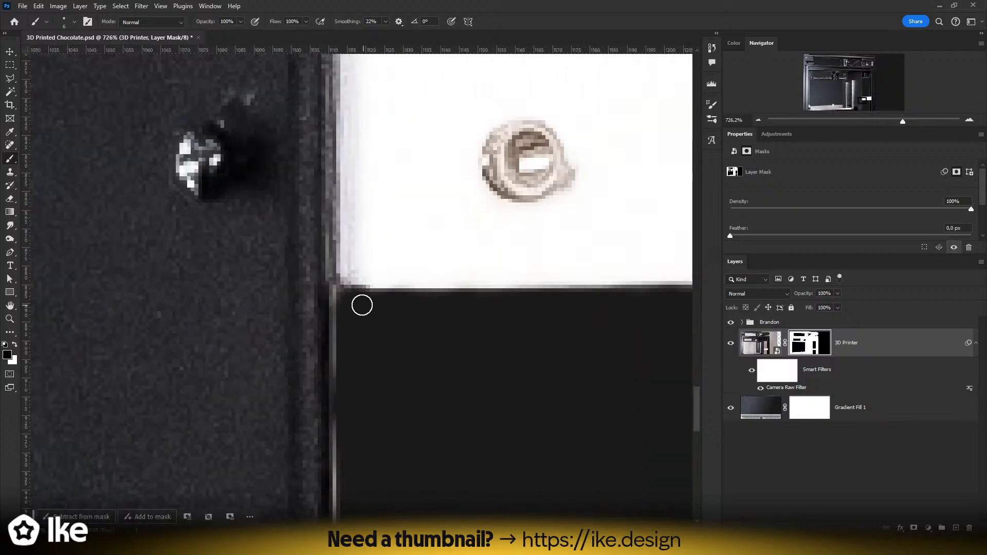
pyautogui.keyDown('shift'); pyautogui.click(353, 301); pyautogui.keyUp('shift')
pyautogui.scroll(-6, 415, 295)
# - Mask out the light fringe along both vertical sides of the opening below the white bar with straight black strokes
pyautogui.moveTo(448, 348); pyautogui.dragTo(414, 257)
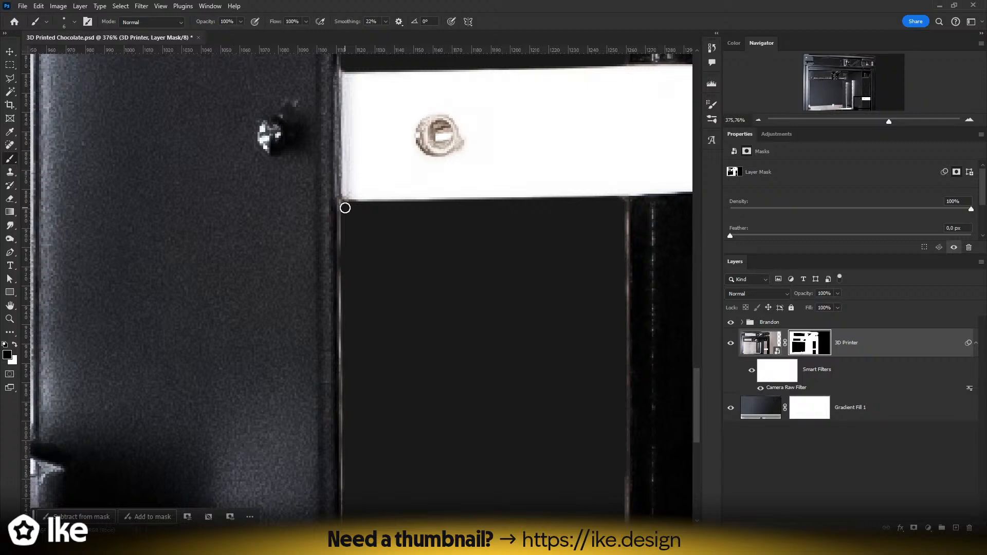
pyautogui.moveTo(374, 351); pyautogui.dragTo(369, 152)
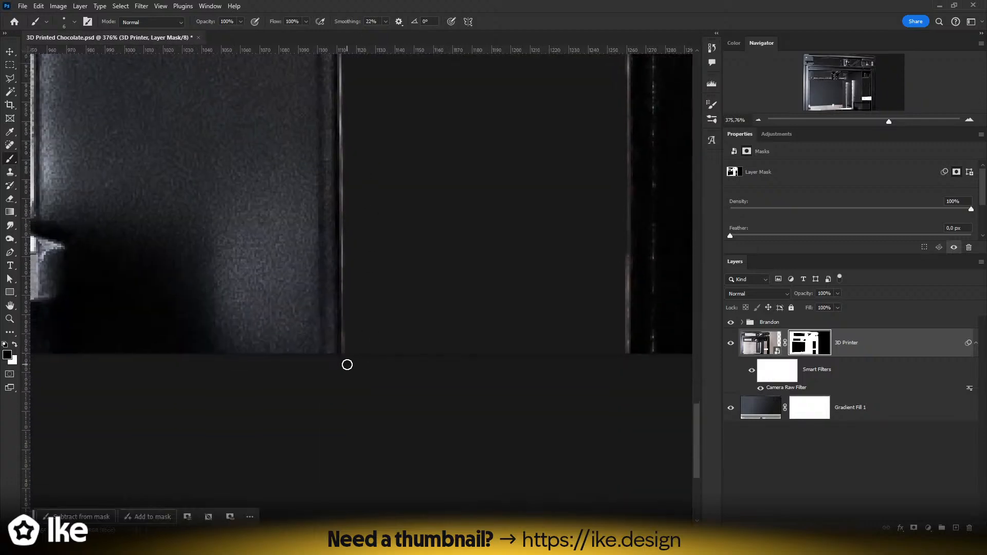
pyautogui.moveTo(540, 242)
pyautogui.mouseDown()
pyautogui.moveTo(495, 363)
pyautogui.moveTo(518, 407)
pyautogui.mouseUp()
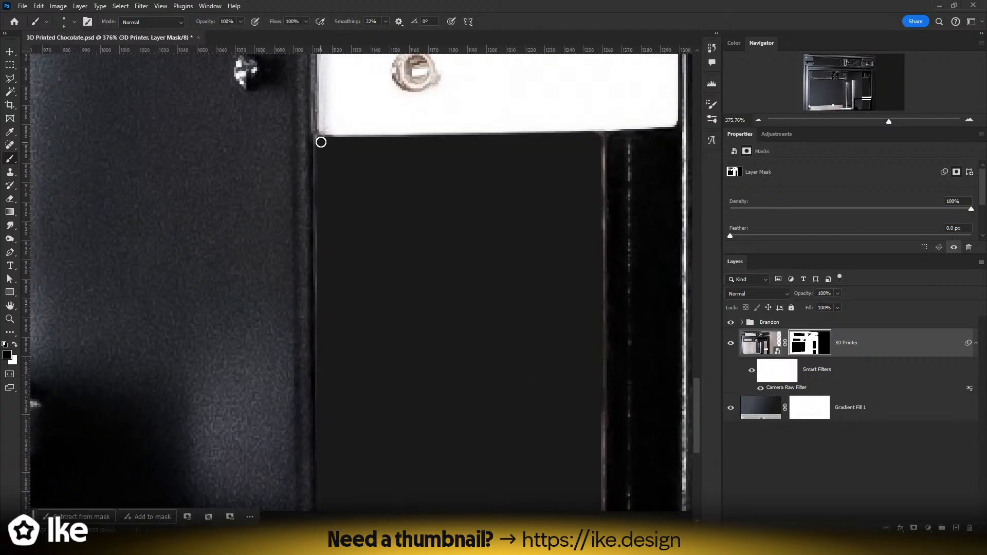
pyautogui.keyDown('shift'); pyautogui.click(318, 141); pyautogui.keyUp('shift')
pyautogui.moveTo(551, 255); pyautogui.dragTo(526, 252)
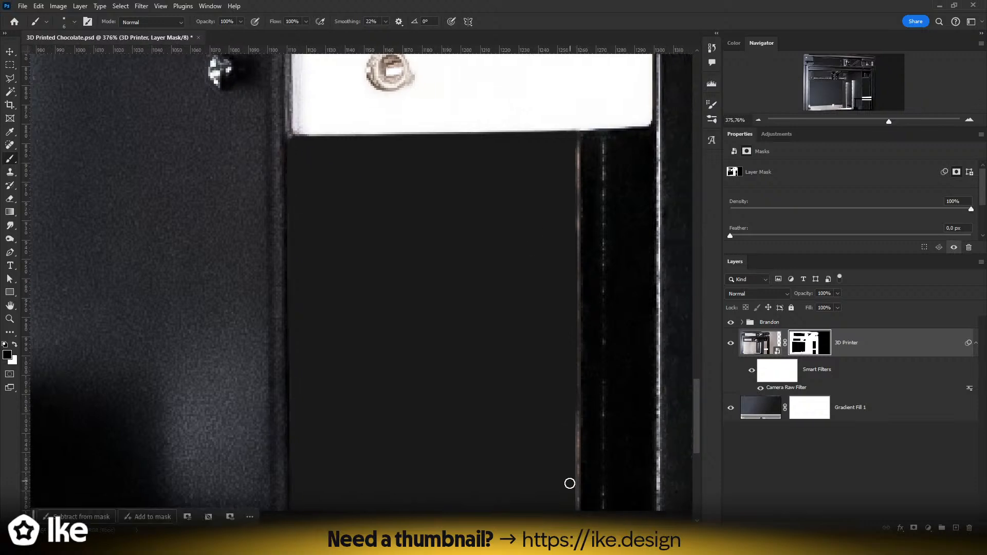
pyautogui.keyDown('shift'); pyautogui.click(575, 514); pyautogui.keyUp('shift')
pyautogui.moveTo(582, 134); pyautogui.dragTo(490, 263)
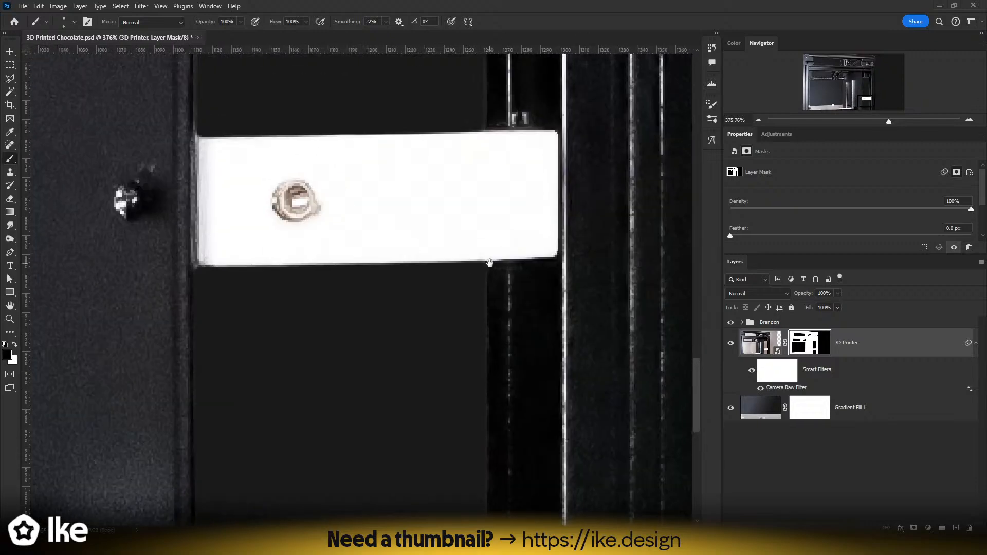
# - Touch up the white bar's lower-right edge by painting white on the mask
pyautogui.scroll(4, 501, 237)
pyautogui.press('x')
pyautogui.click(442, 283)
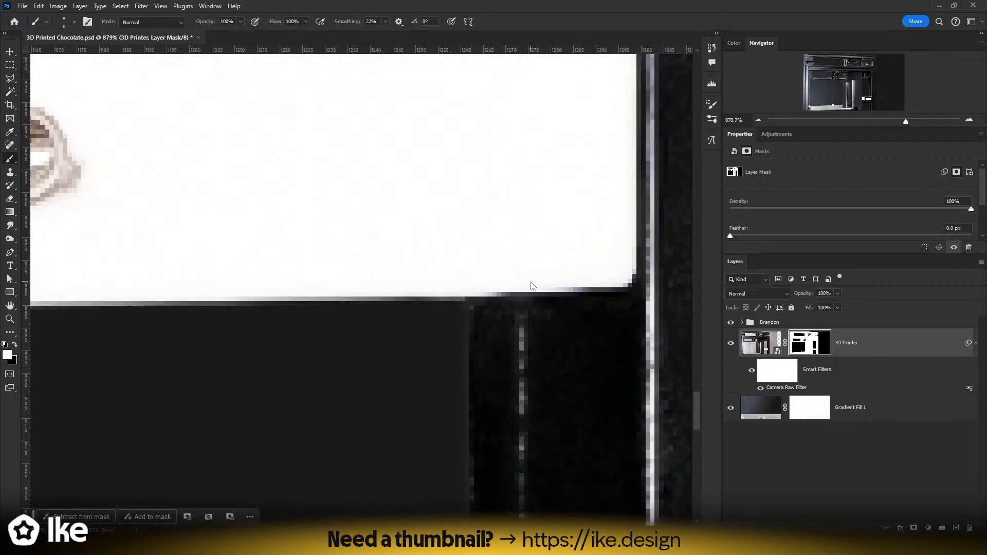
pyautogui.press('z')
pyautogui.moveTo(389, 277); pyautogui.dragTo(337, 288)
pyautogui.click(13, 53)
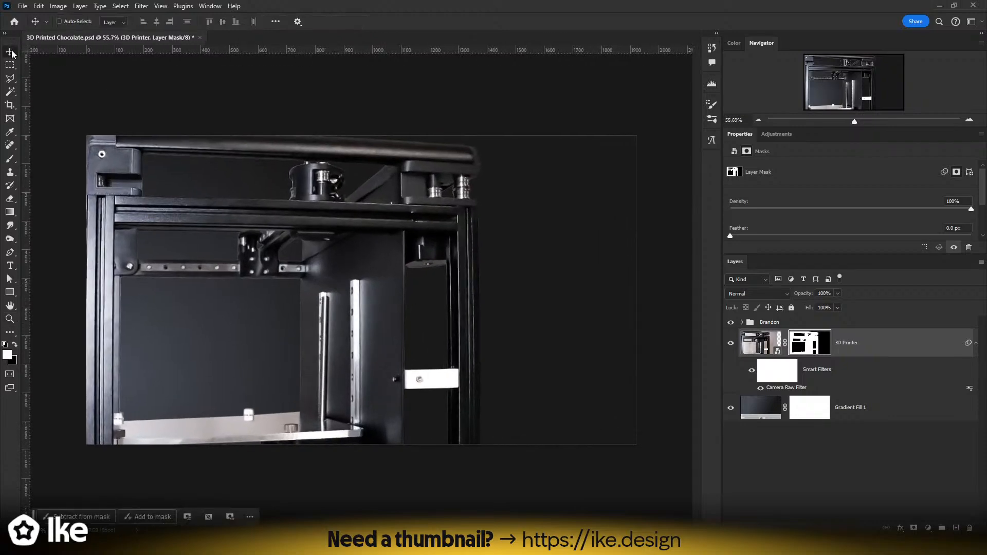
# - Mask out the fringe along the inner edge of the left frame post, from the white block up to the bracket, in black
pyautogui.press('z')
pyautogui.moveTo(121, 390); pyautogui.dragTo(482, 186)
pyautogui.press('b')
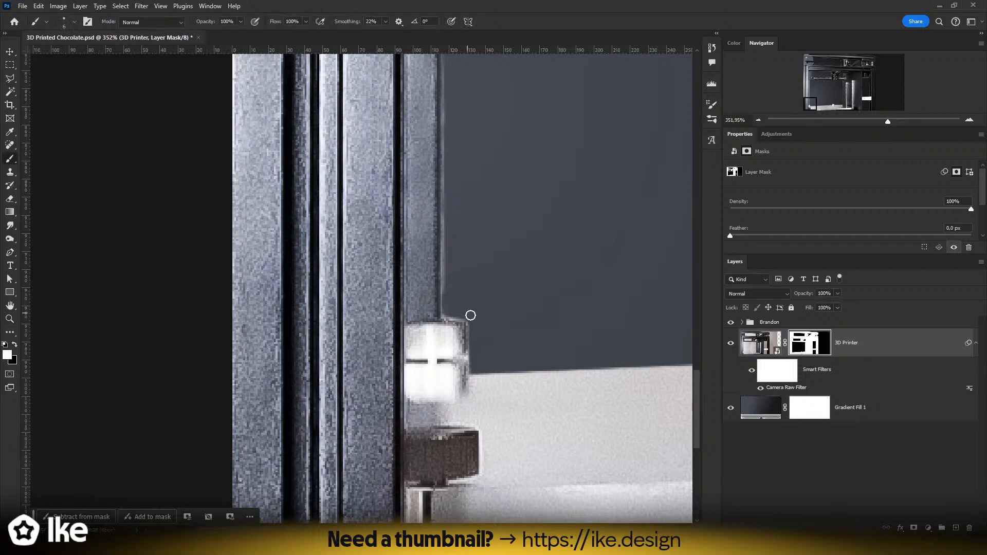
pyautogui.scroll(5, 470, 313)
pyautogui.press('x')
pyautogui.moveTo(471, 315)
pyautogui.mouseDown()
pyautogui.moveTo(401, 300)
pyautogui.moveTo(404, 307)
pyautogui.mouseUp()
pyautogui.moveTo(406, 75); pyautogui.dragTo(397, 517)
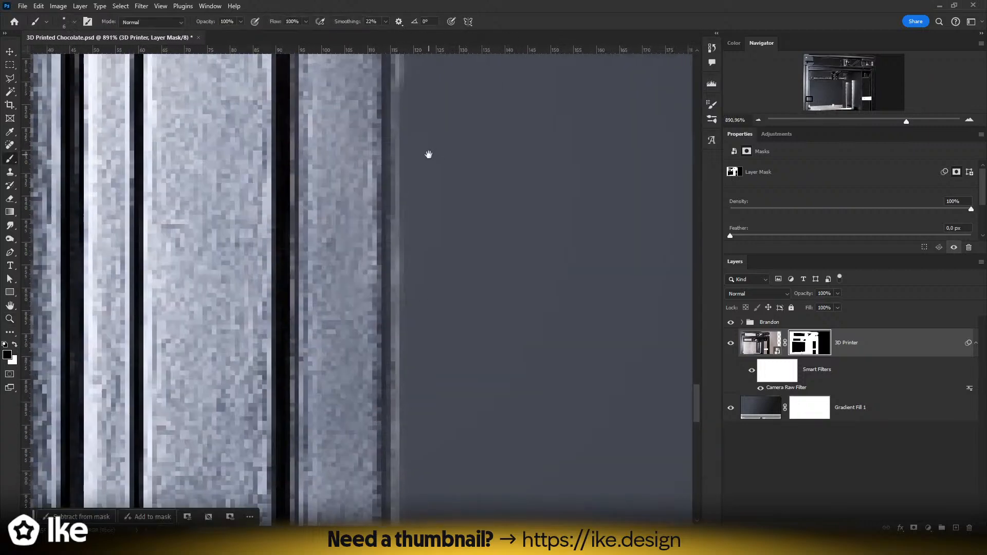
pyautogui.moveTo(429, 128); pyautogui.dragTo(445, 511)
pyautogui.moveTo(437, 90); pyautogui.dragTo(436, 500)
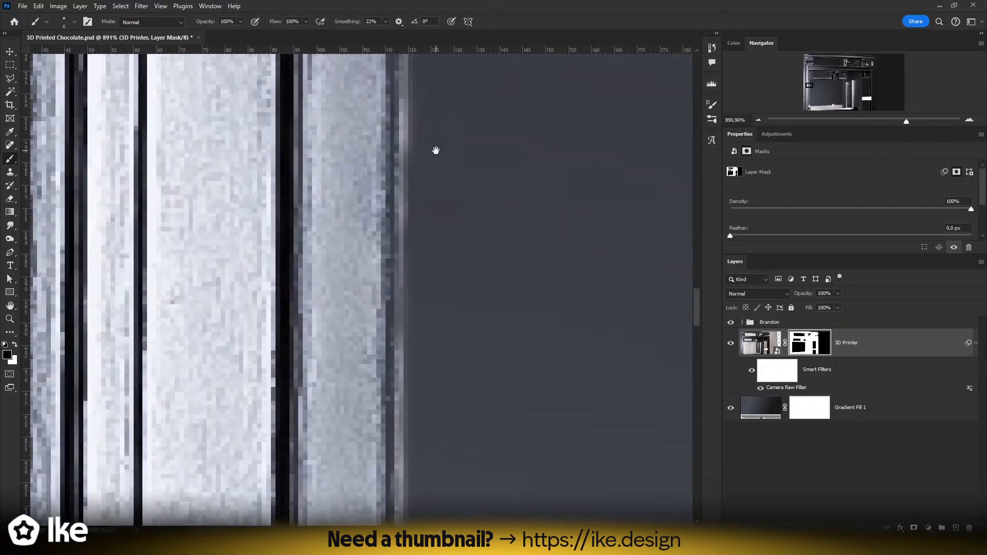
pyautogui.moveTo(433, 149); pyautogui.dragTo(423, 421)
pyautogui.keyDown('shift'); pyautogui.click(395, 231); pyautogui.keyUp('shift')
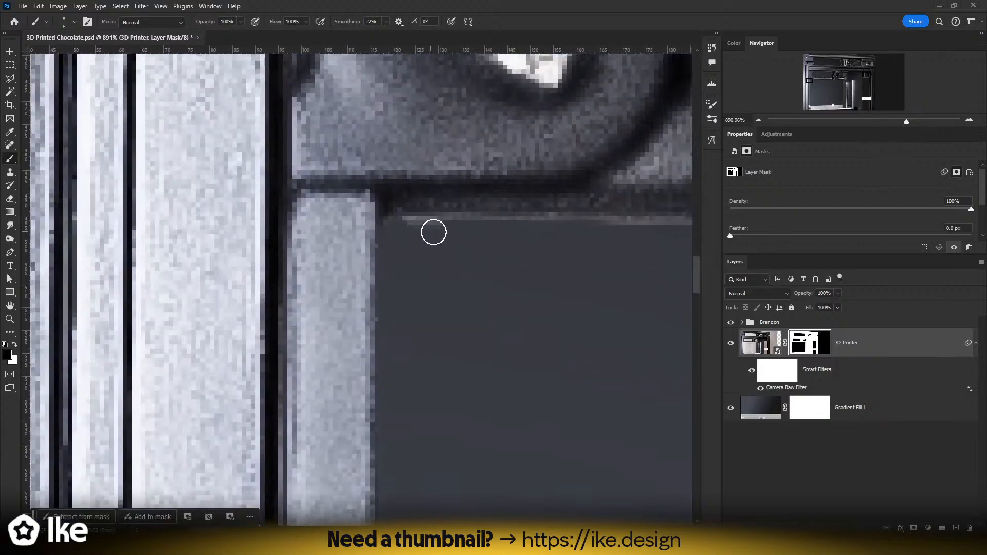
# - Paint black on the mask in a straight stroke under the horizontal rail, from the left bracket to the opening's right corner
pyautogui.moveTo(628, 265); pyautogui.dragTo(128, 293)
pyautogui.moveTo(515, 294); pyautogui.dragTo(226, 300)
pyautogui.moveTo(575, 285); pyautogui.dragTo(82, 293)
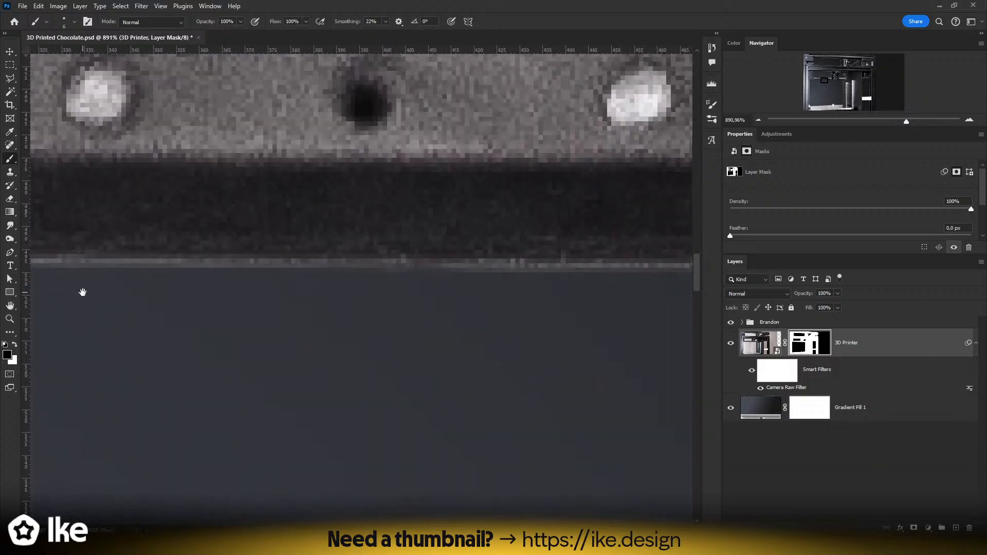
pyautogui.moveTo(555, 298); pyautogui.dragTo(9, 275)
pyautogui.moveTo(586, 286); pyautogui.dragTo(16, 288)
pyautogui.scroll(-7, 535, 288)
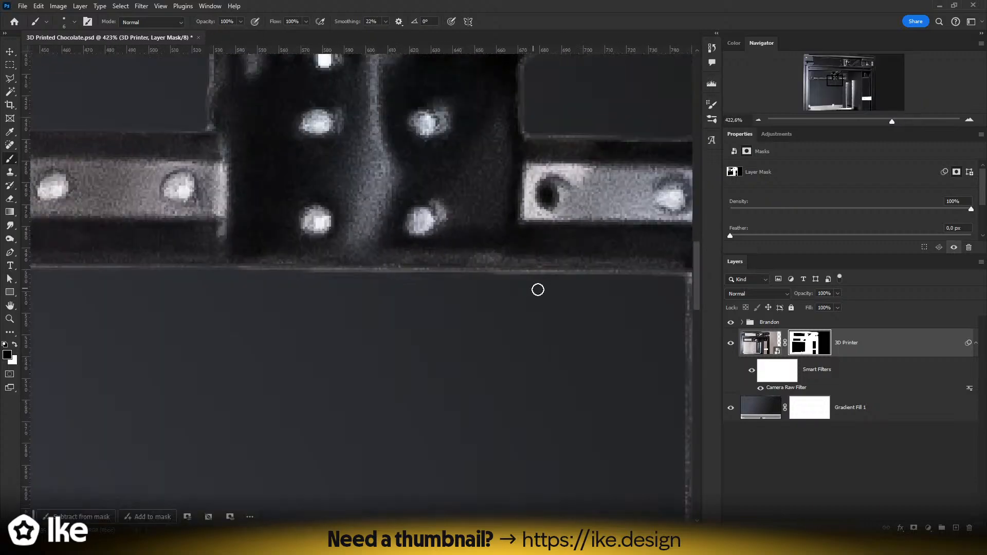
pyautogui.moveTo(587, 296); pyautogui.dragTo(372, 293)
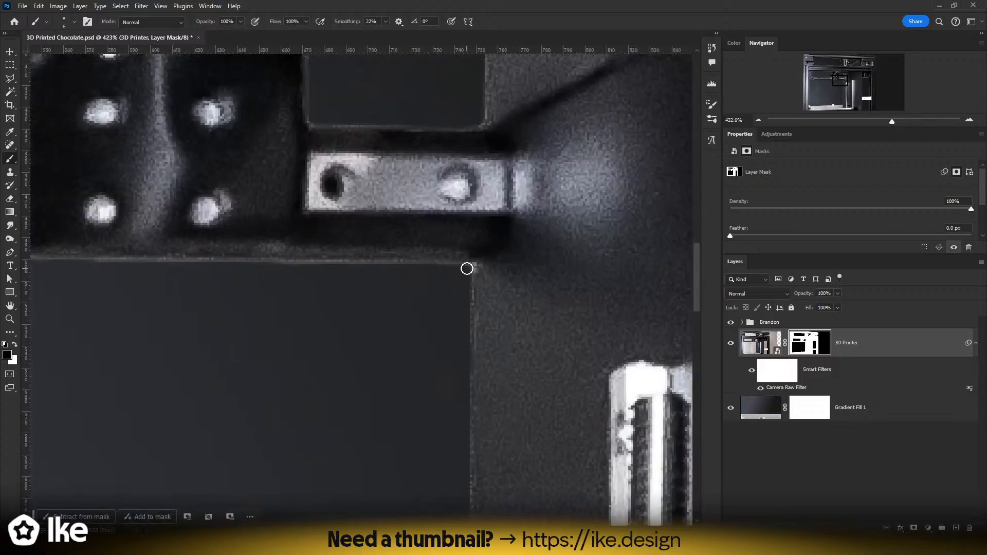
pyautogui.keyDown('shift'); pyautogui.click(467, 269); pyautogui.keyUp('shift')
pyautogui.scroll(-6, 480, 248)
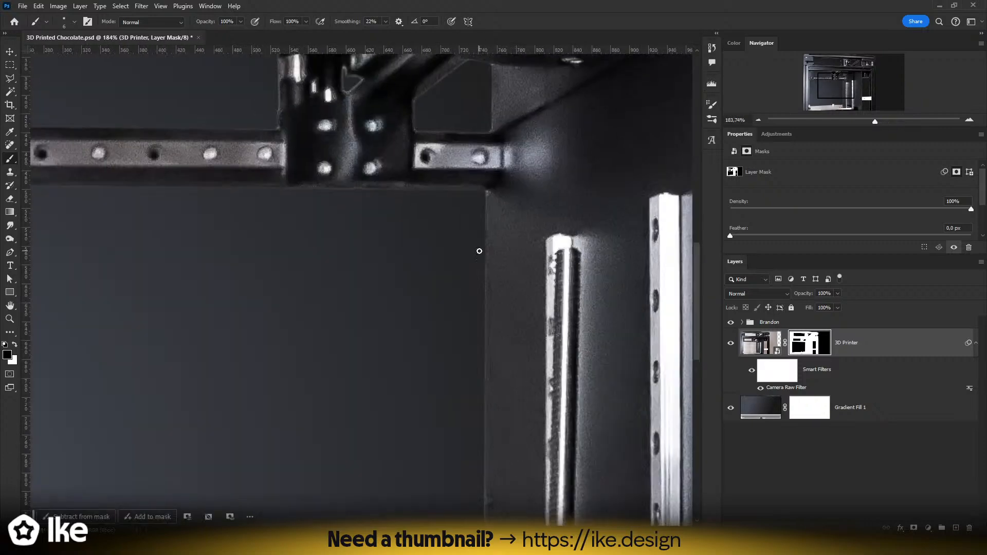
pyautogui.scroll(-8, 479, 251)
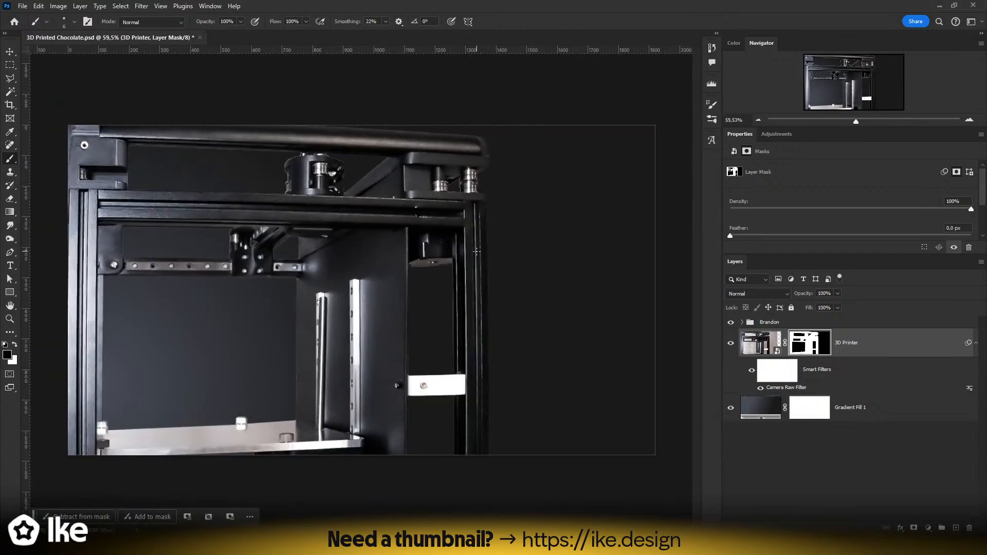
pyautogui.scroll(10, 385, 195)
pyautogui.scroll(-4, 406, 176)
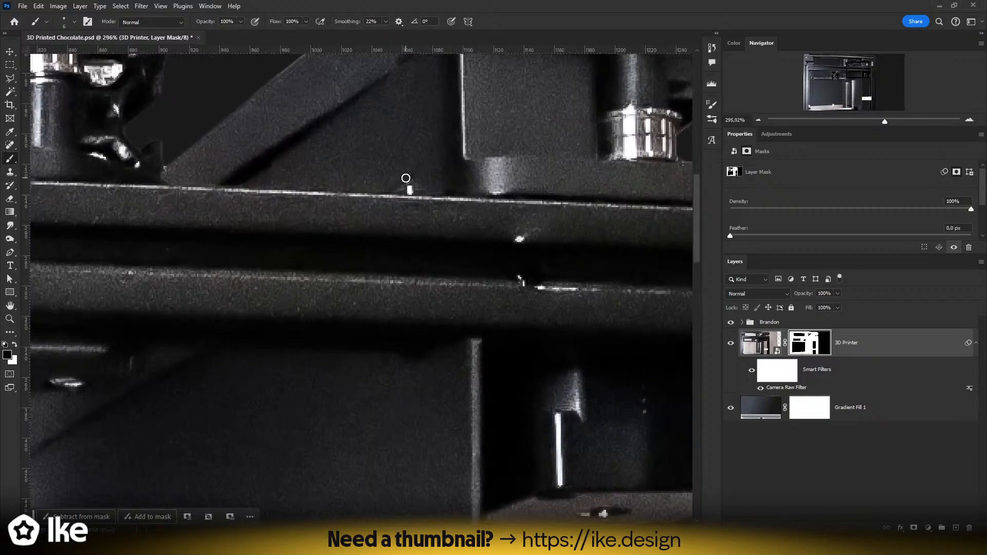
pyautogui.scroll(-5, 405, 181)
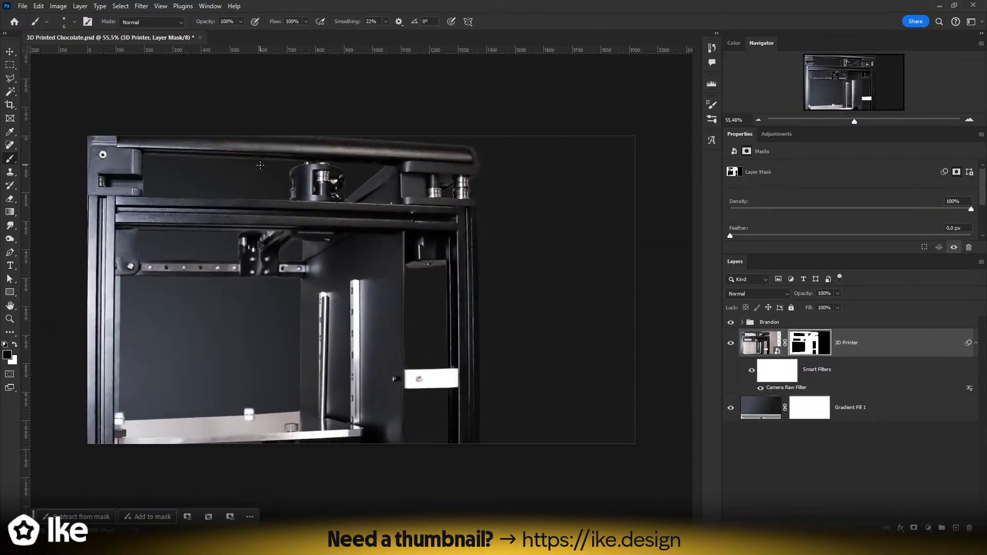
# - Deselect the layers, expand the portrait group and turn on the Chocolate, Hand, Gradient Map 1 and portrait layers
pyautogui.click(11, 50)
pyautogui.click(771, 465)
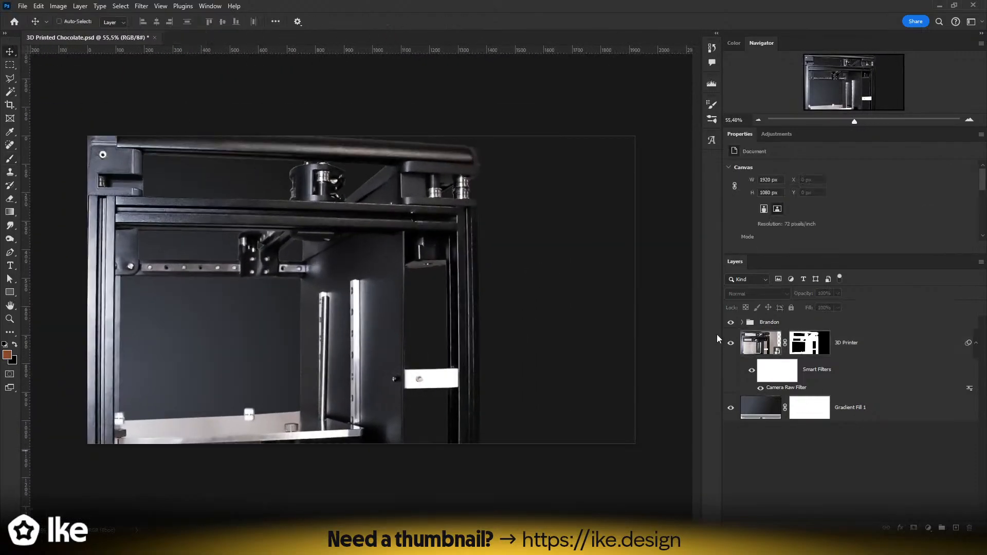
pyautogui.click(741, 322)
pyautogui.click(731, 342)
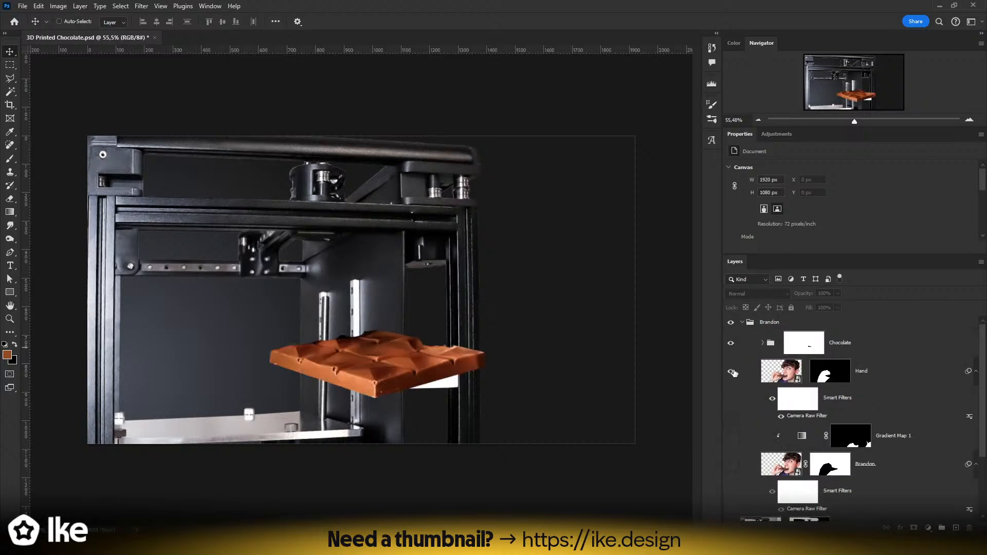
pyautogui.click(732, 371)
pyautogui.scroll(-3, 734, 375)
pyautogui.click(733, 398)
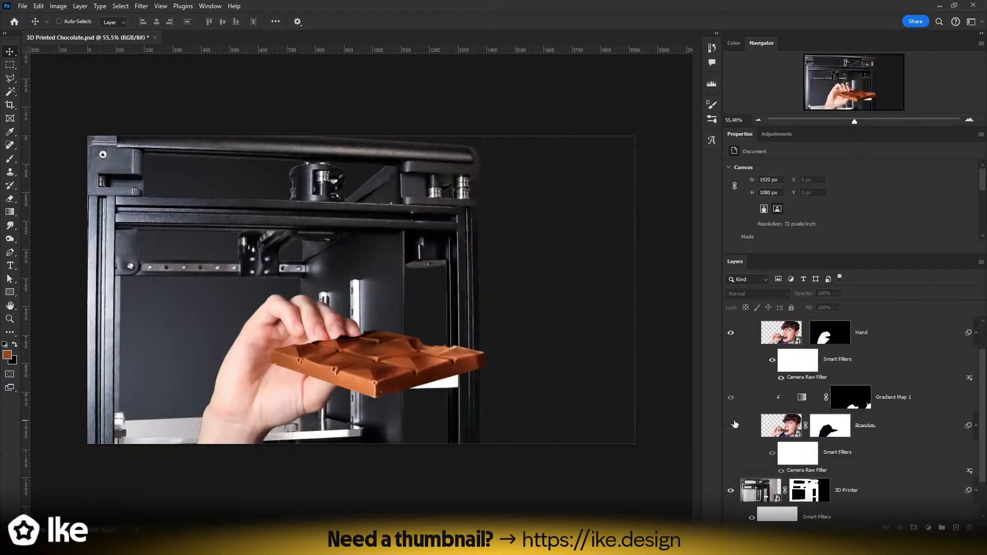
pyautogui.click(730, 426)
pyautogui.scroll(1, 746, 398)
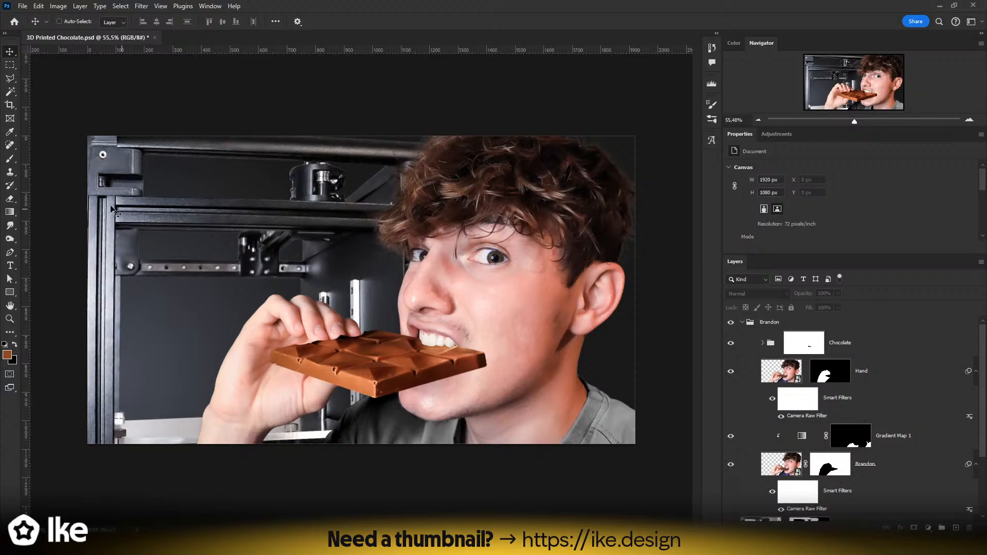
# - Select the Hand layer for work on the fingers at the chocolate bar's edge
pyautogui.press('z')
pyautogui.moveTo(327, 334); pyautogui.dragTo(393, 293)
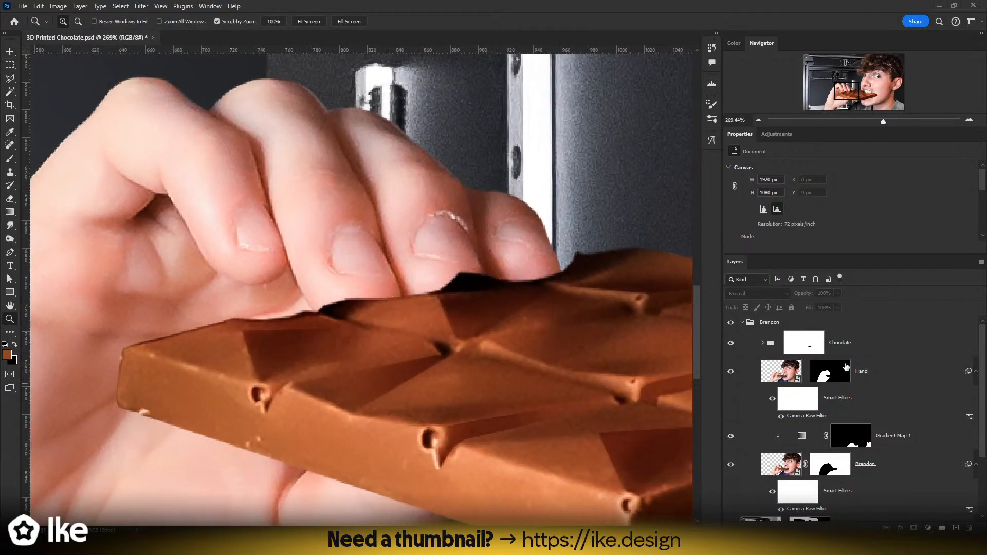
pyautogui.click(873, 371)
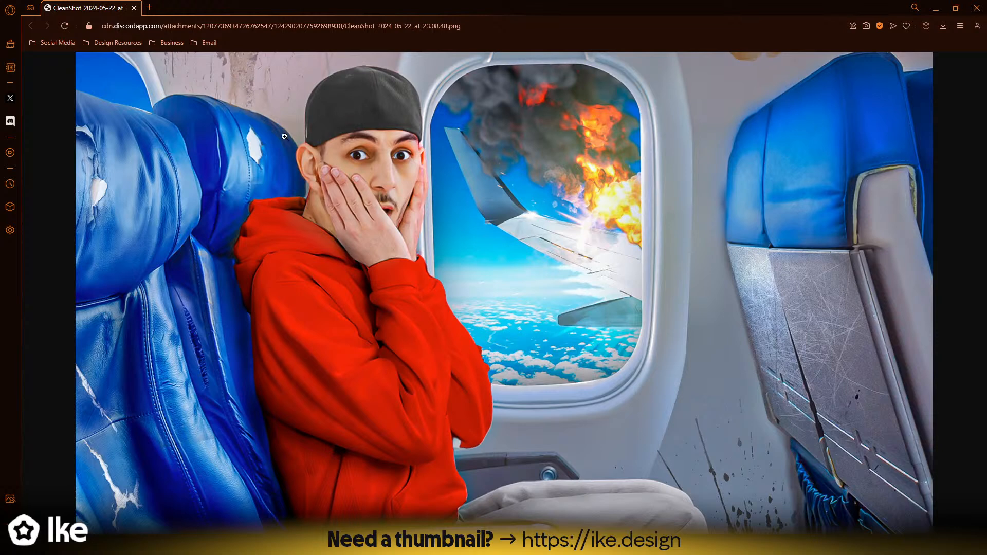
# - Switch to the browser and examine the airplane-cabin thumbnail both reduced and enlarged
pyautogui.scroll(-6, 310, 150)
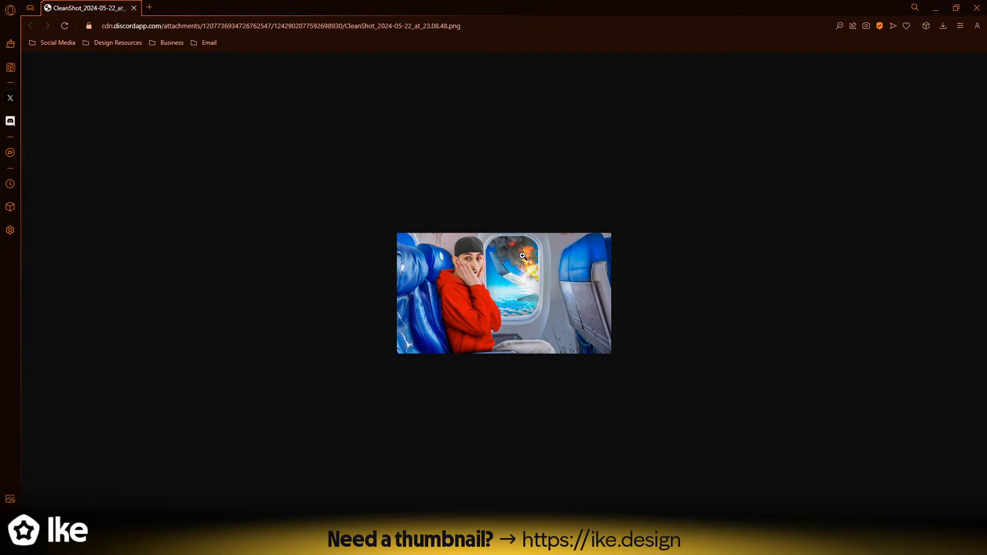
pyautogui.keyDown('ctrl'); pyautogui.scroll(6, 522, 255); pyautogui.keyUp('ctrl')
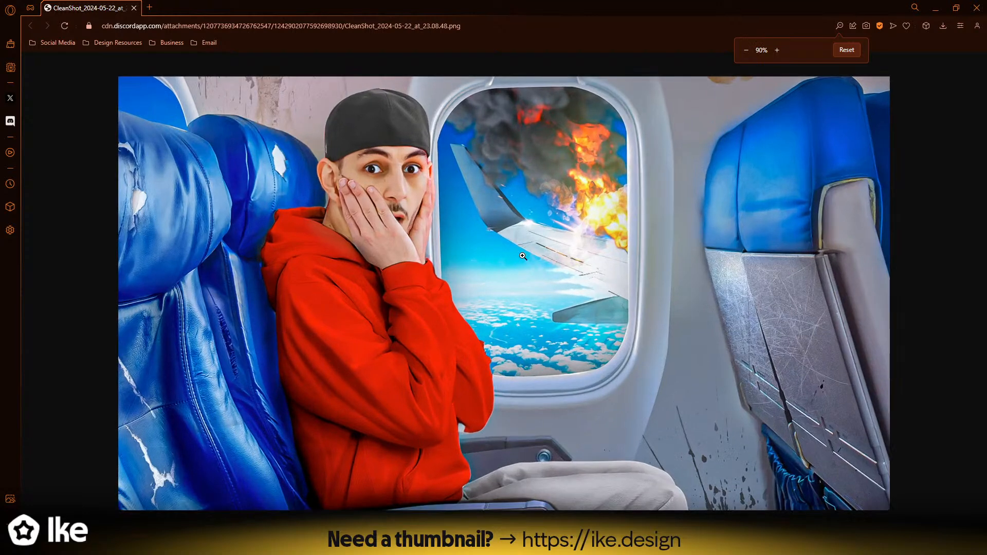
pyautogui.keyDown('ctrl'); pyautogui.scroll(1, 522, 255); pyautogui.keyUp('ctrl')
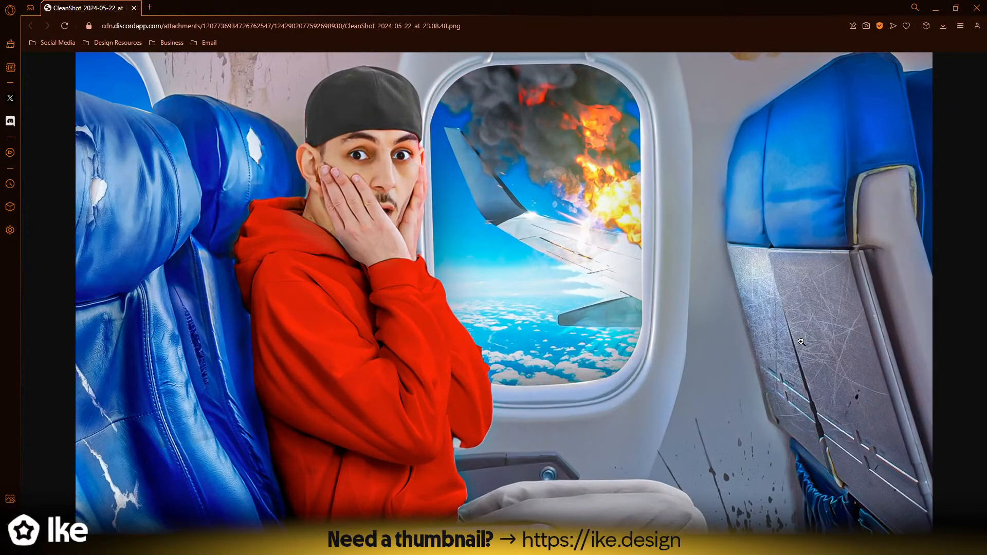
pyautogui.click(854, 368)
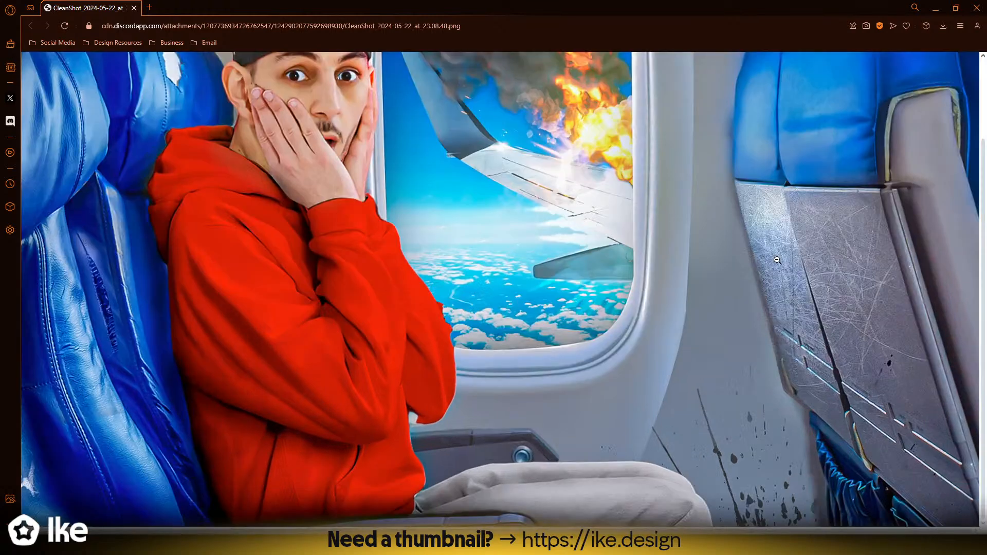
# - Compare the airplane-cabin thumbnail's details at enlarged, fitted and strongly reduced sizes, and close the image to return to Photoshop
pyautogui.click(887, 379)
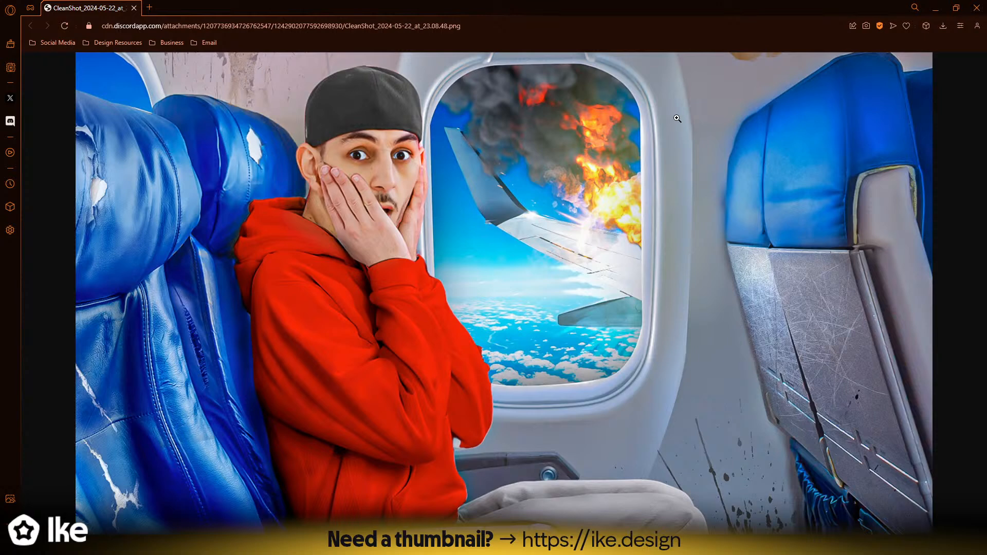
pyautogui.click(426, 162)
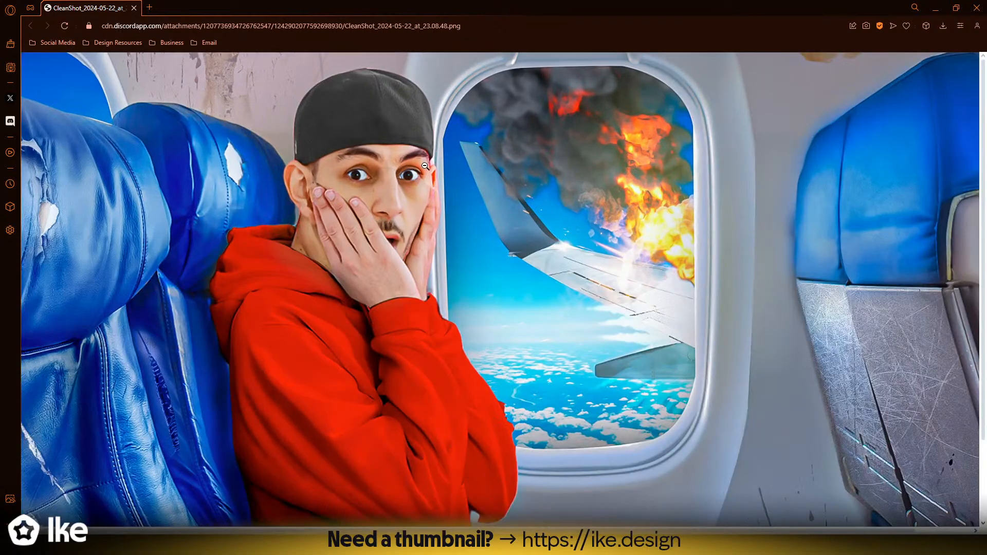
pyautogui.click(425, 166)
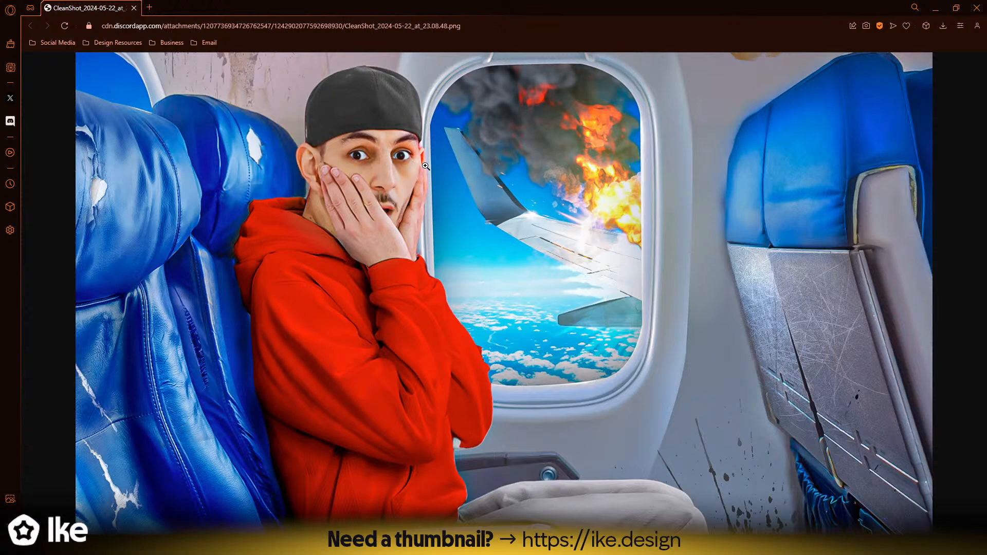
pyautogui.click(518, 271)
pyautogui.click(518, 271)
pyautogui.hotkey('ctrl', '-')
pyautogui.hotkey('ctrl', '-')
pyautogui.hotkey('ctrl', '-')
pyautogui.hotkey('ctrl', '-')
pyautogui.hotkey('ctrl', '-')
pyautogui.hotkey('ctrl', '-')
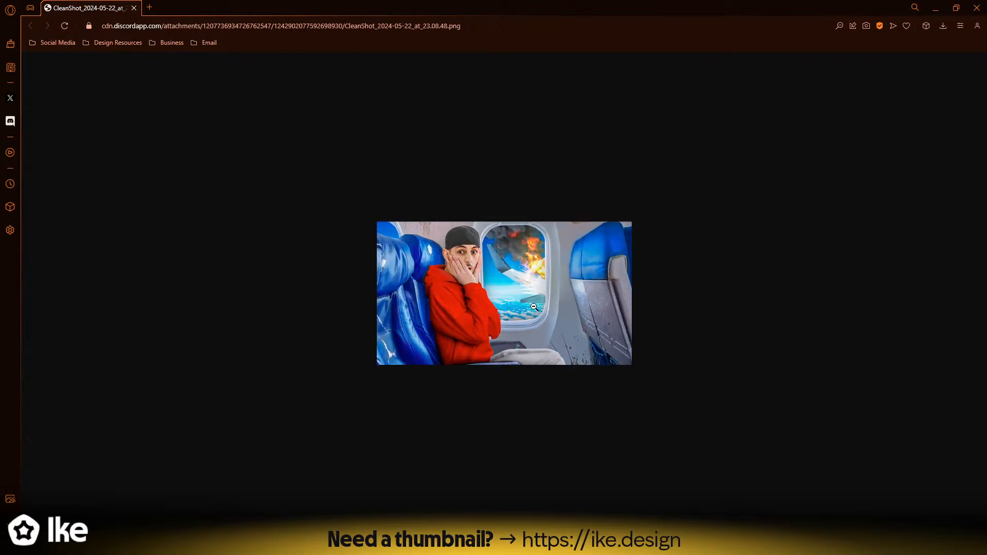
pyautogui.scroll(7, 533, 306)
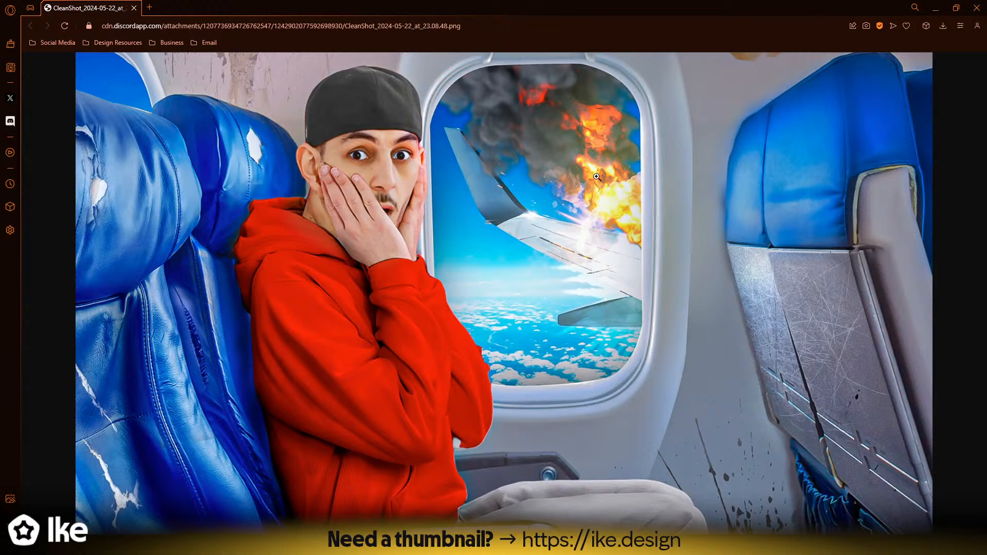
pyautogui.click(975, 9)
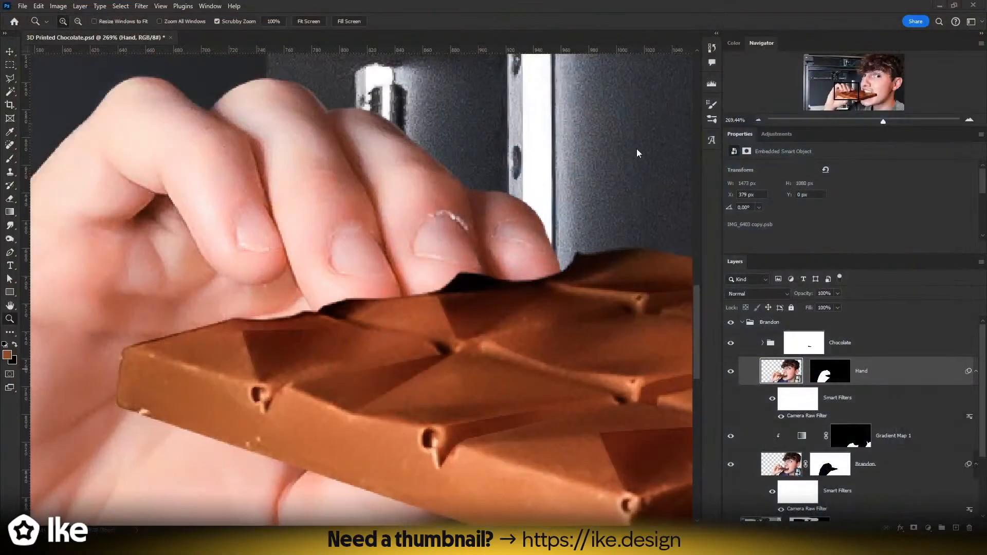
# - Hide the Hand layer, expand the Chocolate group and add a new layer directly above Chocolate below teeth
pyautogui.click(411, 266)
pyautogui.moveTo(411, 267); pyautogui.dragTo(453, 259)
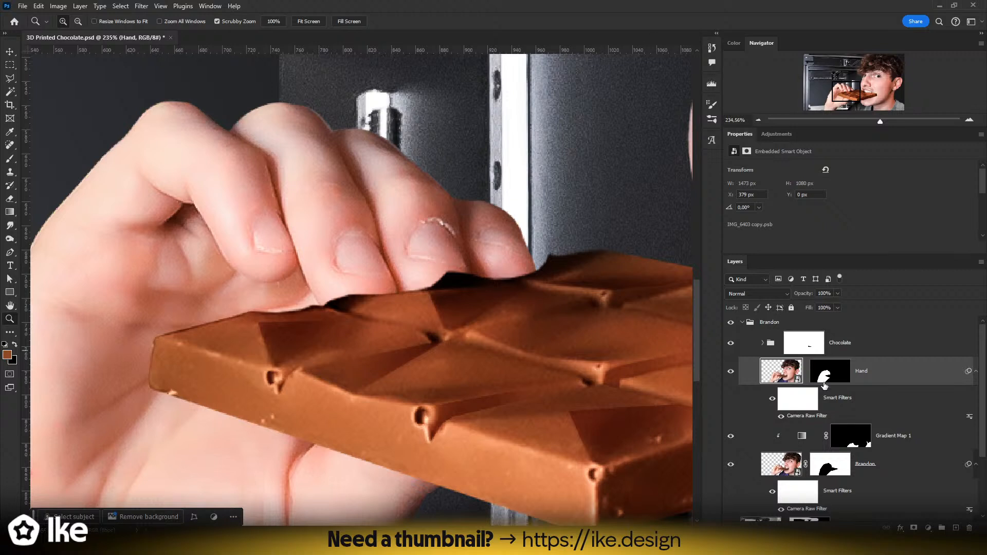
pyautogui.click(731, 372)
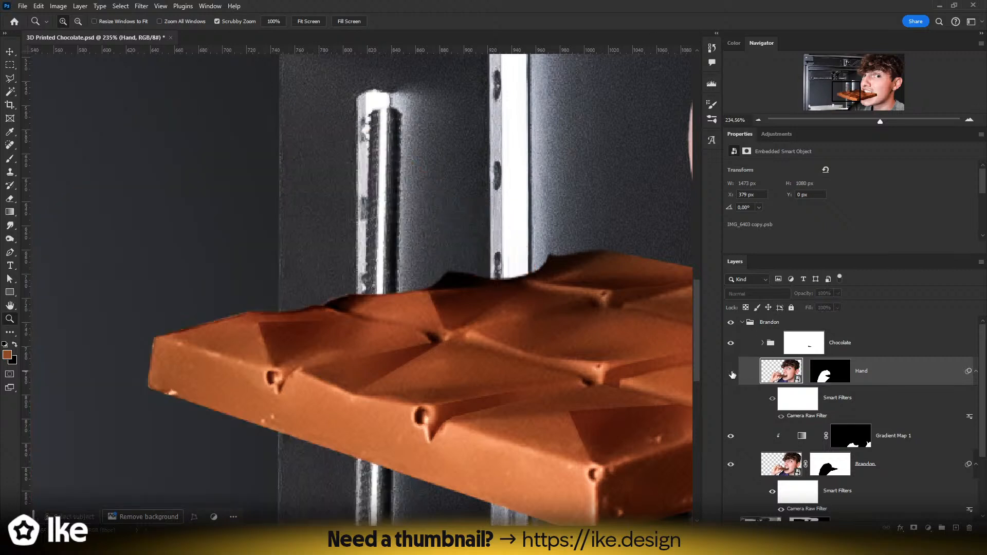
pyautogui.click(763, 343)
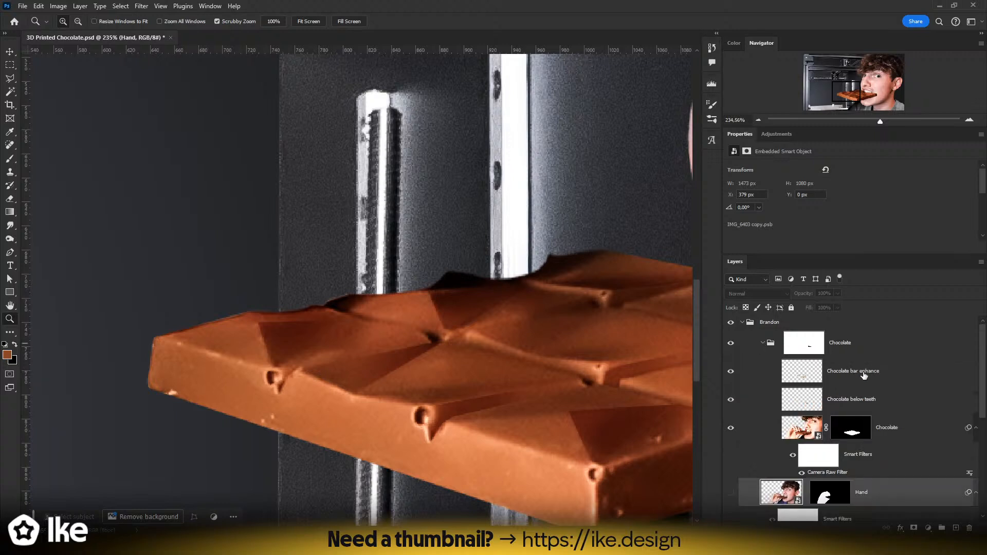
pyautogui.click(865, 376)
pyautogui.click(866, 403)
pyautogui.click(956, 529)
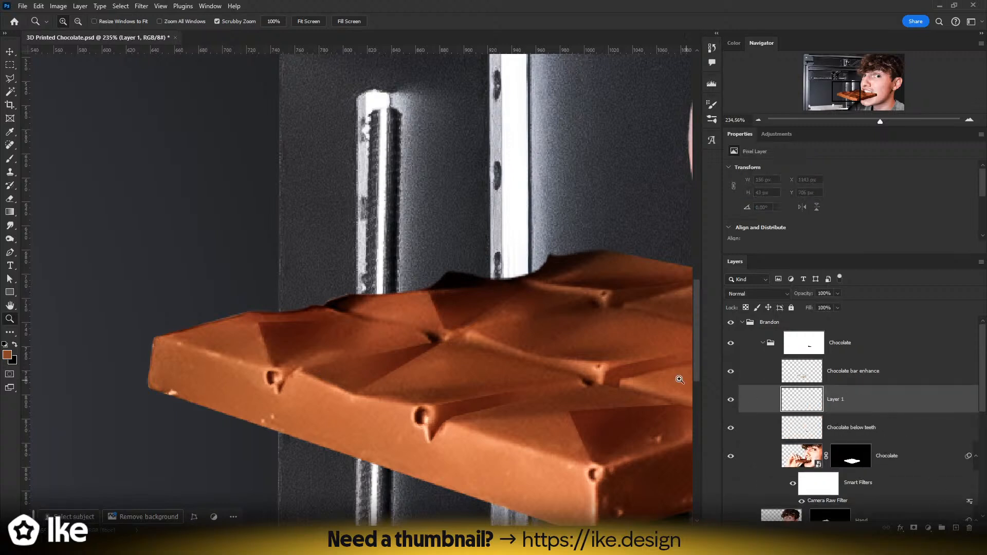
# - Select a thin strip around the uneven rear edge of the chocolate bar with the Polygonal Lasso
pyautogui.press('l')
pyautogui.click(601, 252)
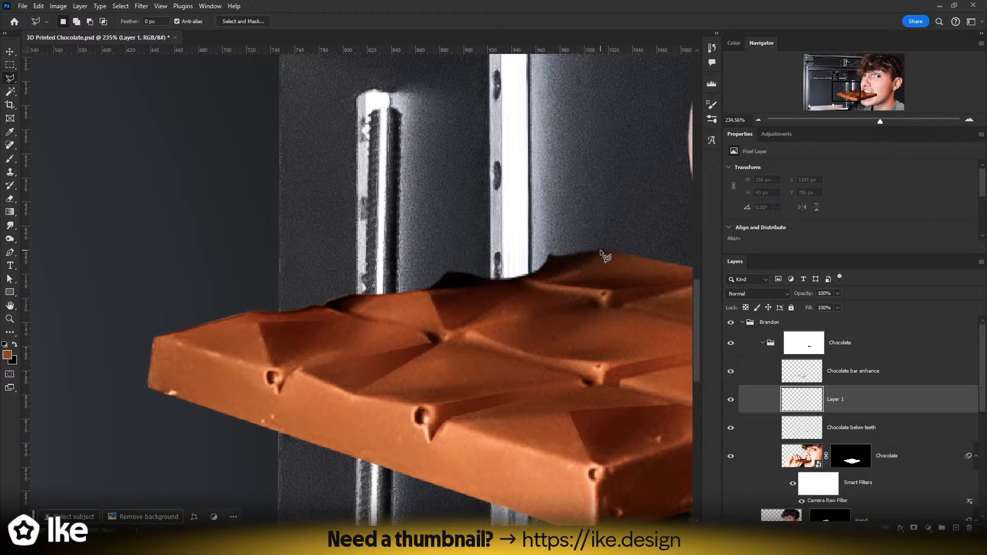
pyautogui.click(259, 315)
pyautogui.click(303, 316)
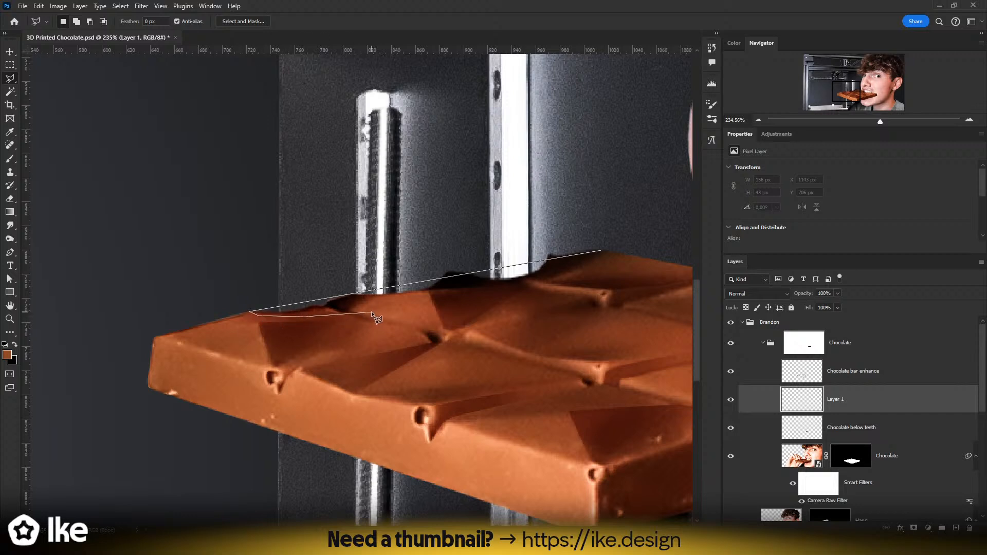
pyautogui.click(428, 295)
pyautogui.click(520, 284)
pyautogui.doubleClick(601, 251)
# - Start a Content-Aware Fill on the strip and brush the printer background above the bar out of the sampling area
pyautogui.click(38, 6)
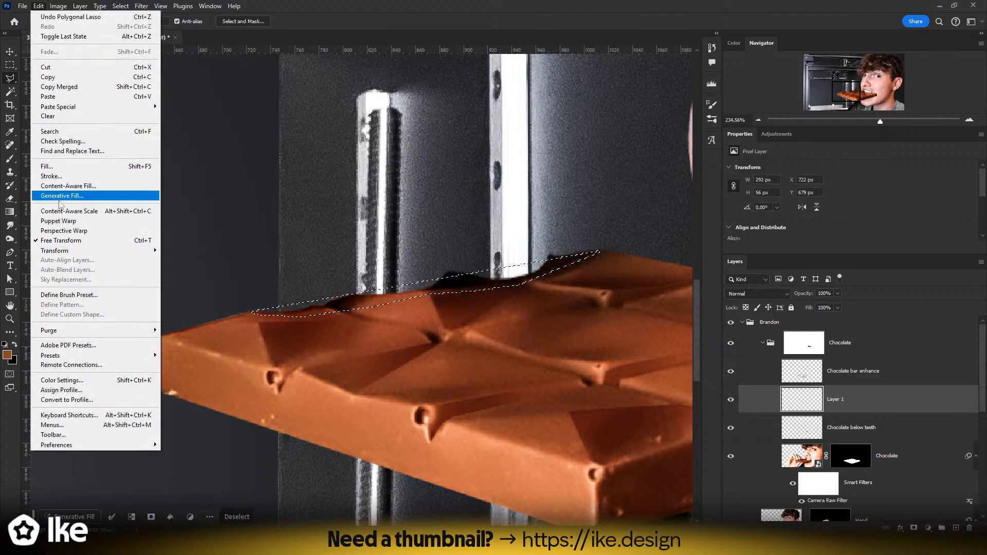
pyautogui.click(64, 192)
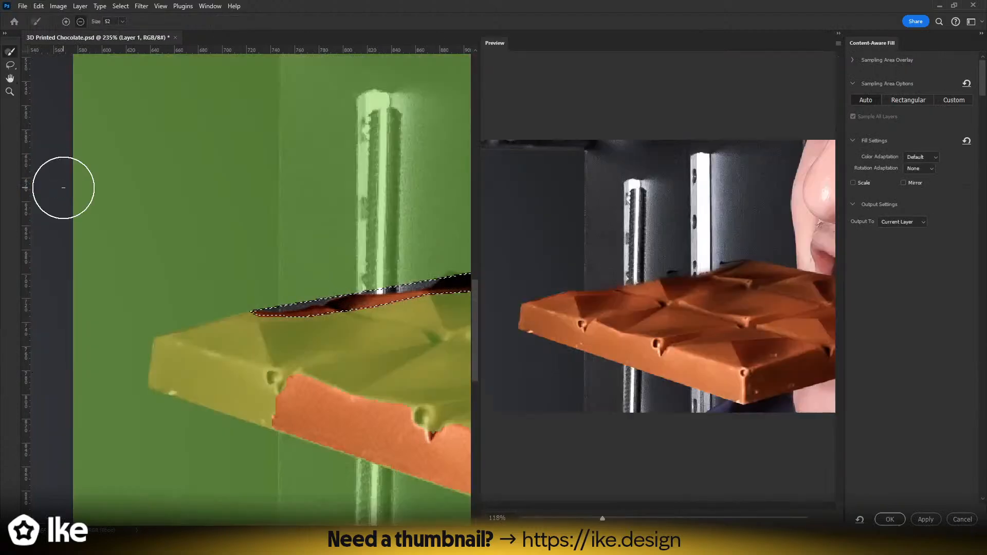
pyautogui.moveTo(77, 332)
pyautogui.mouseDown()
pyautogui.moveTo(169, 295)
pyautogui.moveTo(426, 242)
pyautogui.mouseUp()
pyautogui.moveTo(365, 244)
pyautogui.mouseDown()
pyautogui.moveTo(288, 248)
pyautogui.moveTo(194, 259)
pyautogui.mouseUp()
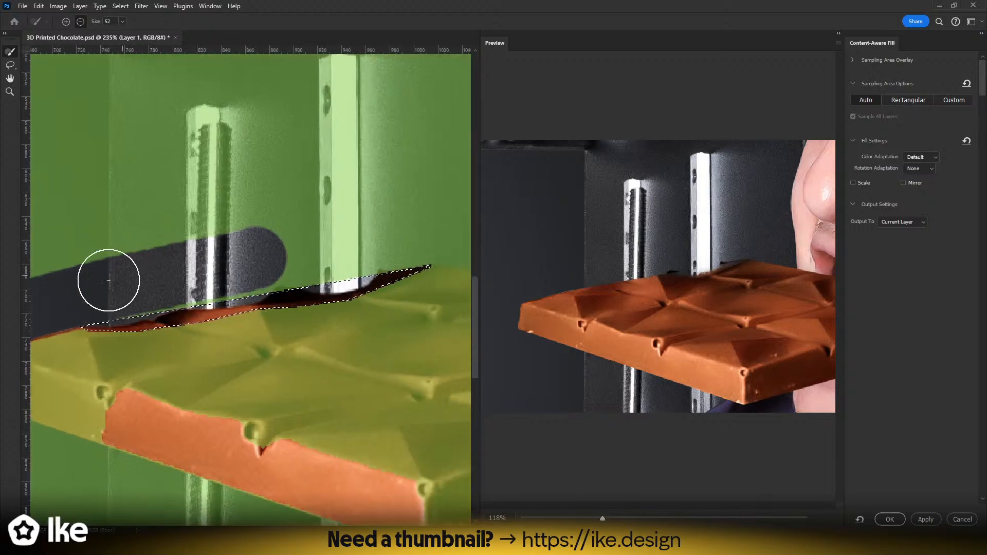
pyautogui.moveTo(117, 296)
pyautogui.mouseDown()
pyautogui.moveTo(396, 240)
pyautogui.moveTo(464, 216)
pyautogui.moveTo(355, 215)
pyautogui.moveTo(10, 269)
pyautogui.mouseUp()
pyautogui.moveTo(154, 248); pyautogui.dragTo(343, 218)
pyautogui.moveTo(159, 241)
pyautogui.mouseDown()
pyautogui.moveTo(269, 195)
pyautogui.moveTo(487, 138)
pyautogui.mouseUp()
pyautogui.moveTo(343, 175); pyautogui.dragTo(28, 246)
pyautogui.moveTo(144, 224); pyautogui.dragTo(381, 208)
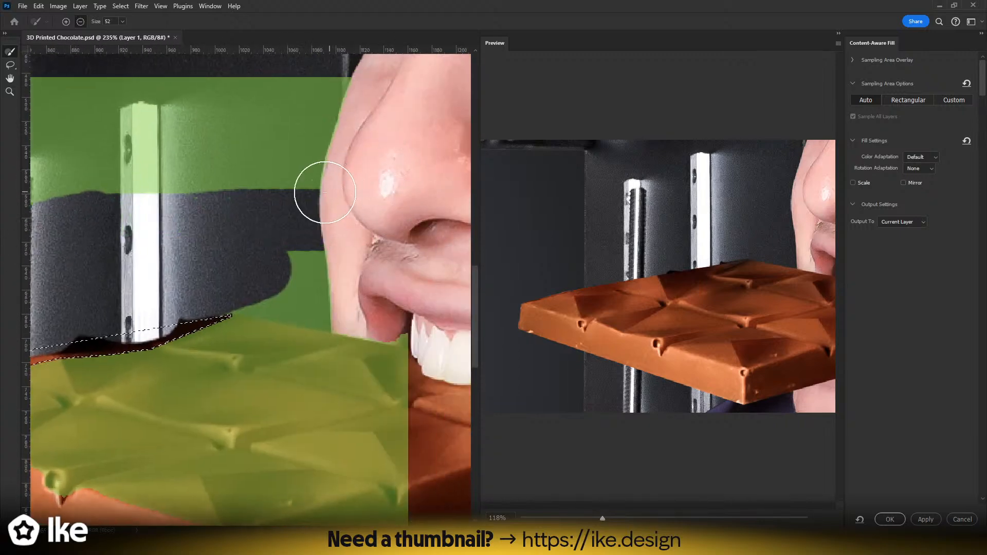
pyautogui.moveTo(192, 188); pyautogui.dragTo(289, 229)
pyautogui.moveTo(390, 190)
pyautogui.mouseDown()
pyautogui.moveTo(417, 190)
pyautogui.moveTo(426, 120)
pyautogui.moveTo(401, 118)
pyautogui.moveTo(374, 178)
pyautogui.moveTo(310, 173)
pyautogui.moveTo(300, 140)
pyautogui.moveTo(213, 164)
pyautogui.moveTo(203, 127)
pyautogui.moveTo(147, 211)
pyautogui.moveTo(332, 198)
pyautogui.moveTo(392, 180)
pyautogui.mouseUp()
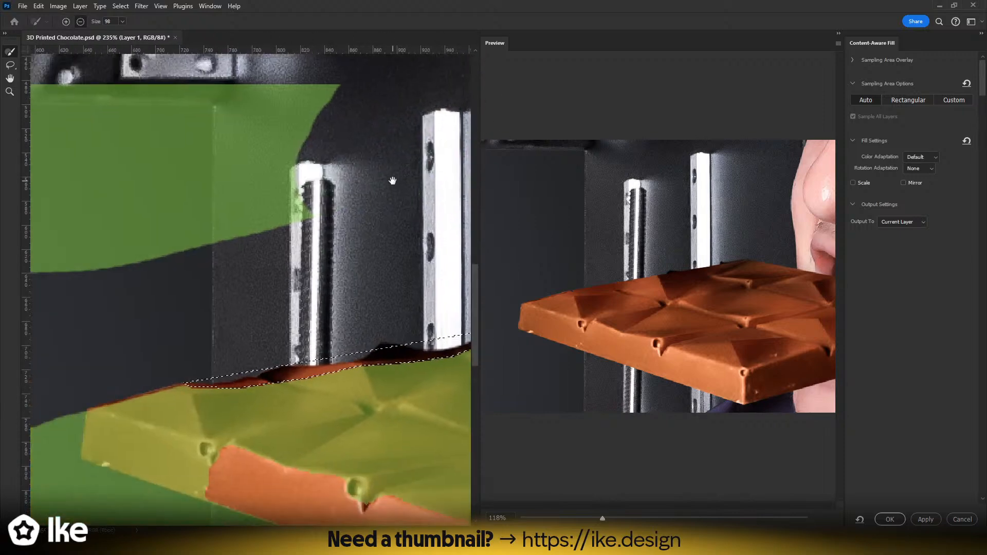
pyautogui.moveTo(360, 98)
pyautogui.mouseDown()
pyautogui.moveTo(283, 180)
pyautogui.moveTo(228, 148)
pyautogui.moveTo(184, 89)
pyautogui.moveTo(206, 247)
pyautogui.moveTo(95, 93)
pyautogui.moveTo(82, 149)
pyautogui.moveTo(251, 95)
pyautogui.mouseUp()
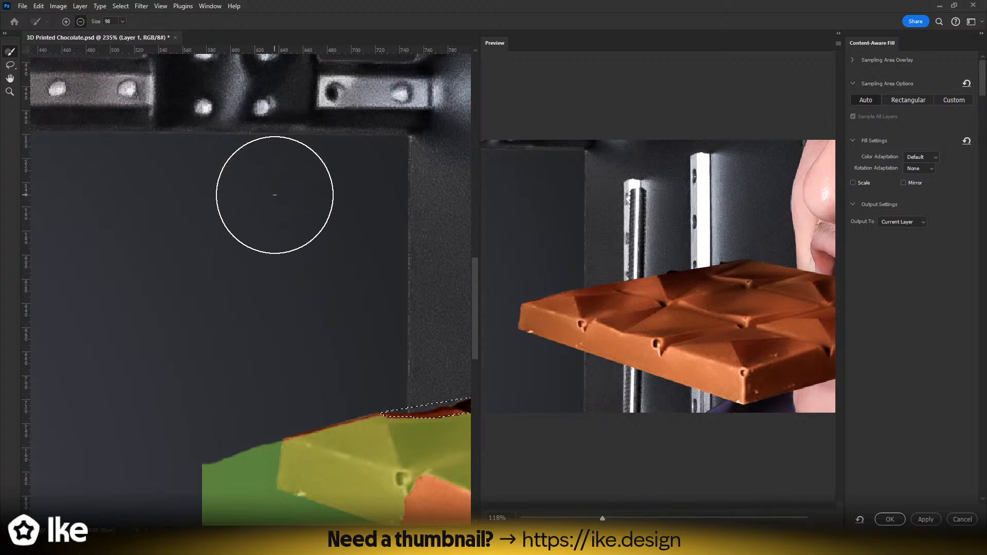
pyautogui.moveTo(306, 249); pyautogui.dragTo(94, 189)
# - Set the fill's Color Adaptation to High and apply it to the current layer
pyautogui.click(920, 157)
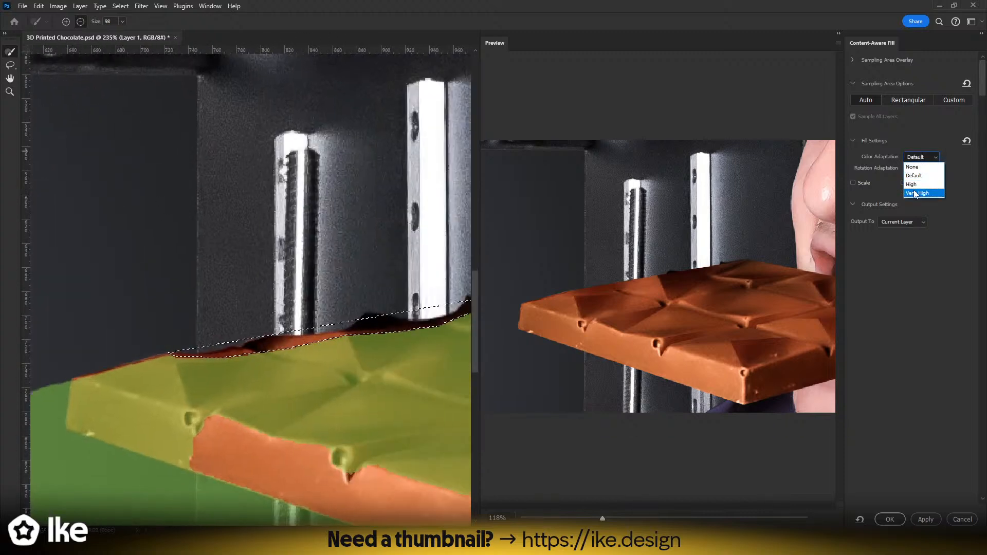
pyautogui.click(917, 189)
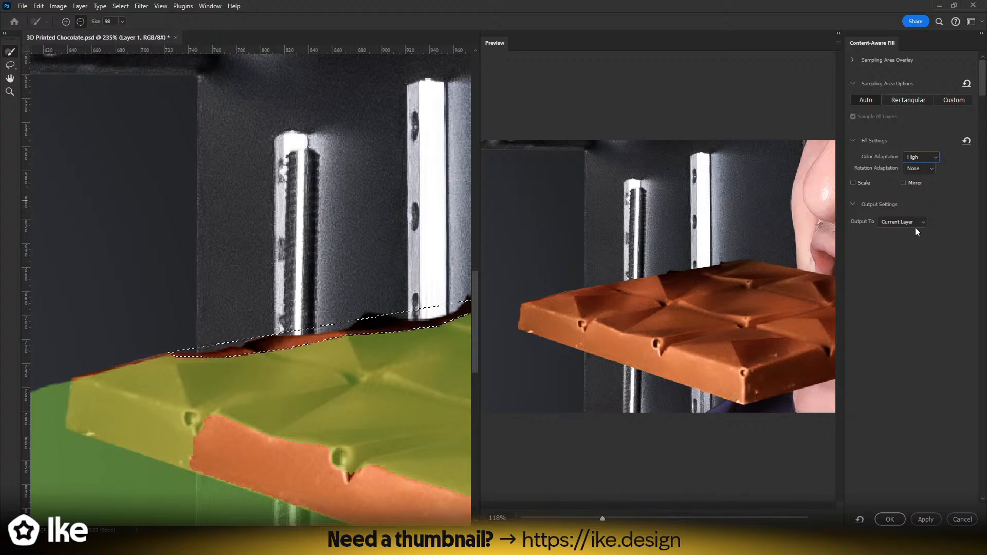
pyautogui.click(890, 519)
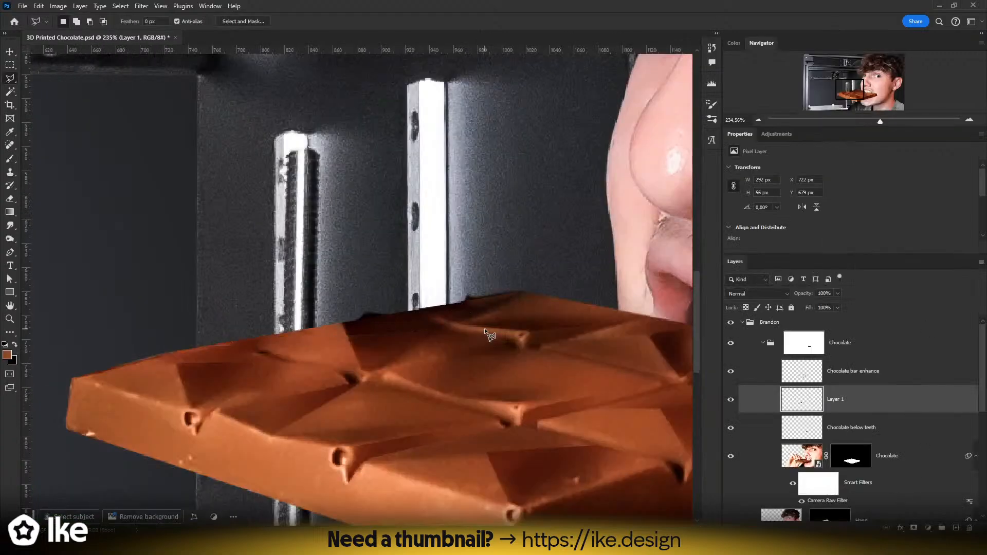
# - Turn the Hand layer back on behind the repaired chocolate bar
pyautogui.press('z')
pyautogui.moveTo(453, 326)
pyautogui.mouseDown()
pyautogui.moveTo(369, 334)
pyautogui.moveTo(445, 291)
pyautogui.mouseUp()
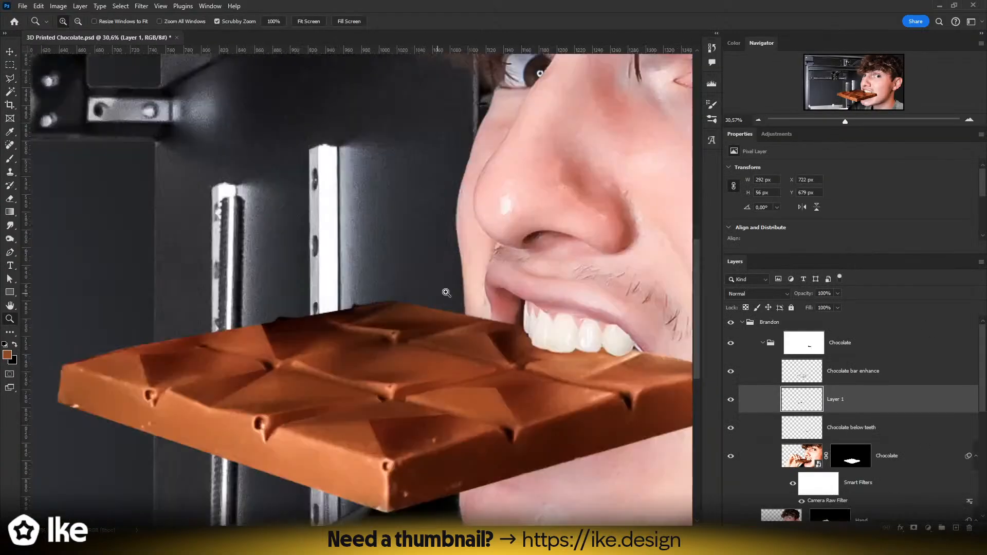
pyautogui.moveTo(326, 321); pyautogui.dragTo(348, 293)
pyautogui.press('b')
pyautogui.keyDown('alt'); pyautogui.rightClick(406, 271); pyautogui.keyUp('alt')
pyautogui.press('z')
pyautogui.moveTo(425, 319)
pyautogui.mouseDown()
pyautogui.moveTo(381, 356)
pyautogui.moveTo(411, 356)
pyautogui.mouseUp()
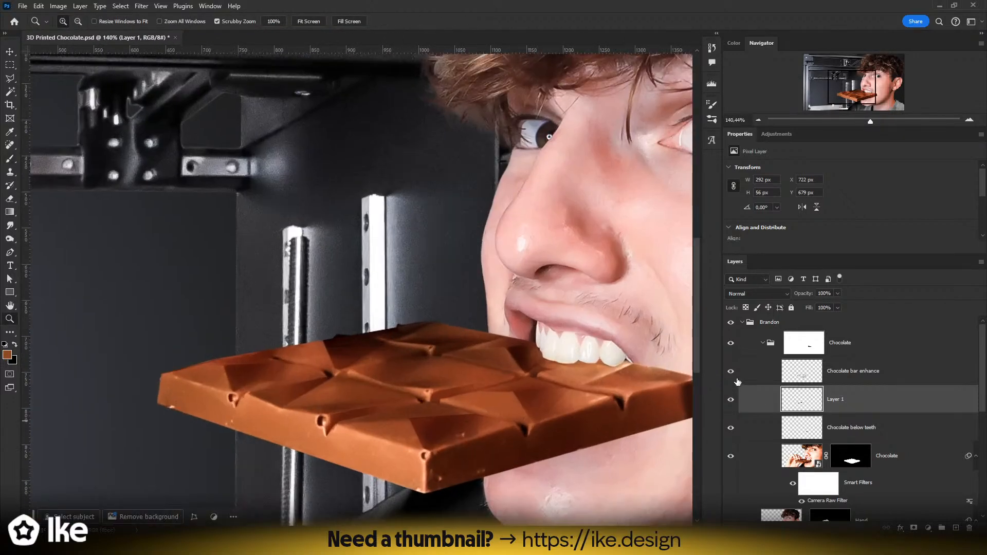
pyautogui.click(748, 324)
pyautogui.scroll(-3, 748, 360)
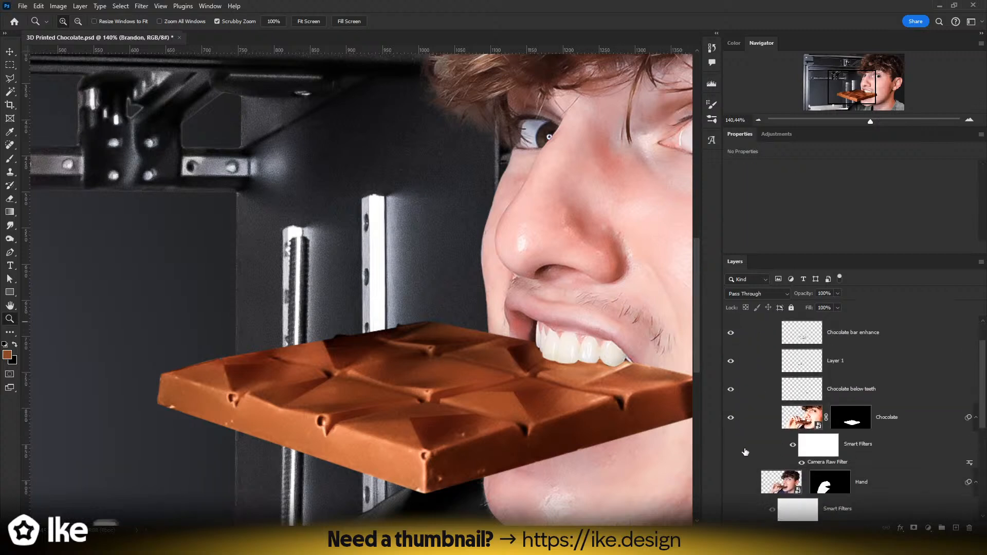
pyautogui.click(731, 470)
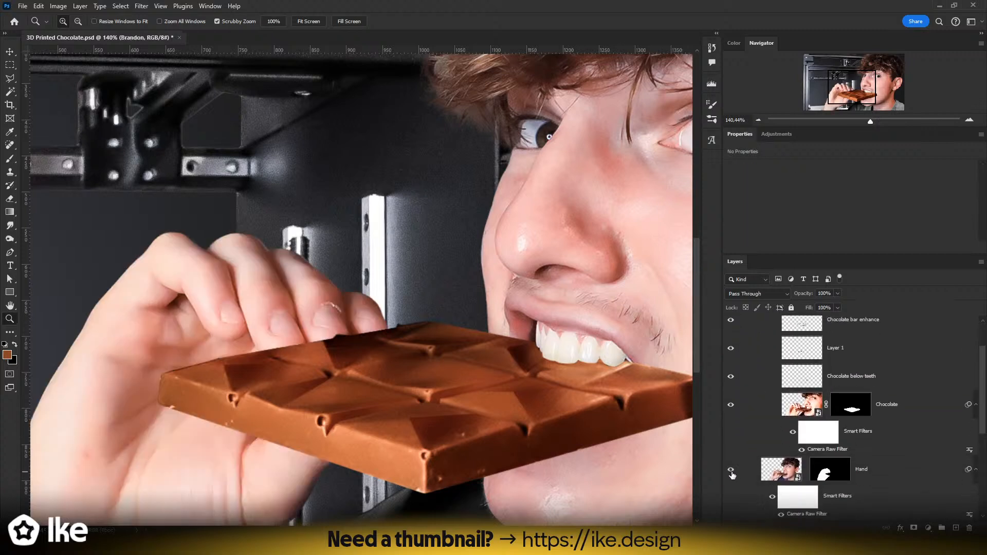
# - Paint black on the Hand layer's mask where the fingertips meet the bar's rear edge
pyautogui.click(823, 476)
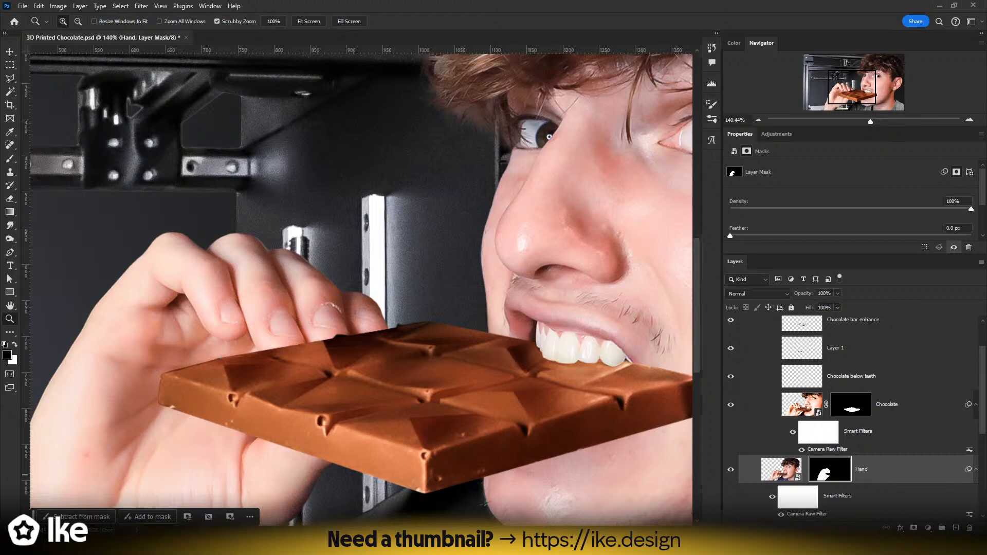
pyautogui.click(340, 334)
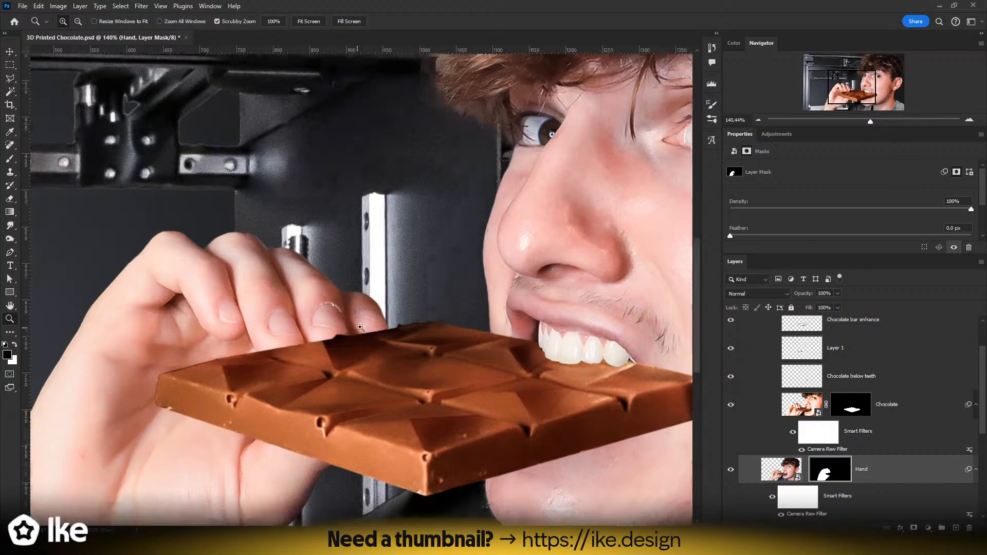
pyautogui.press('b')
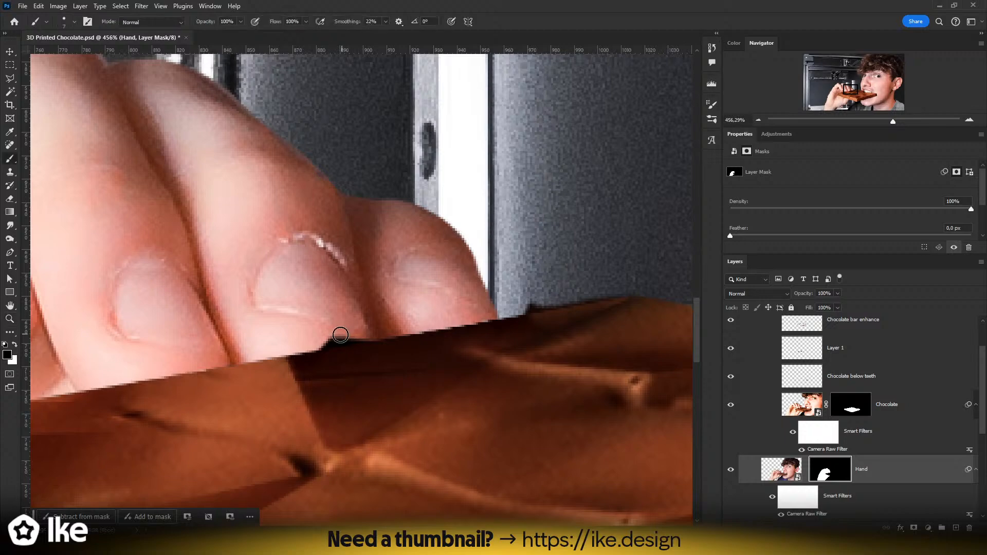
pyautogui.moveTo(315, 329); pyautogui.dragTo(360, 334)
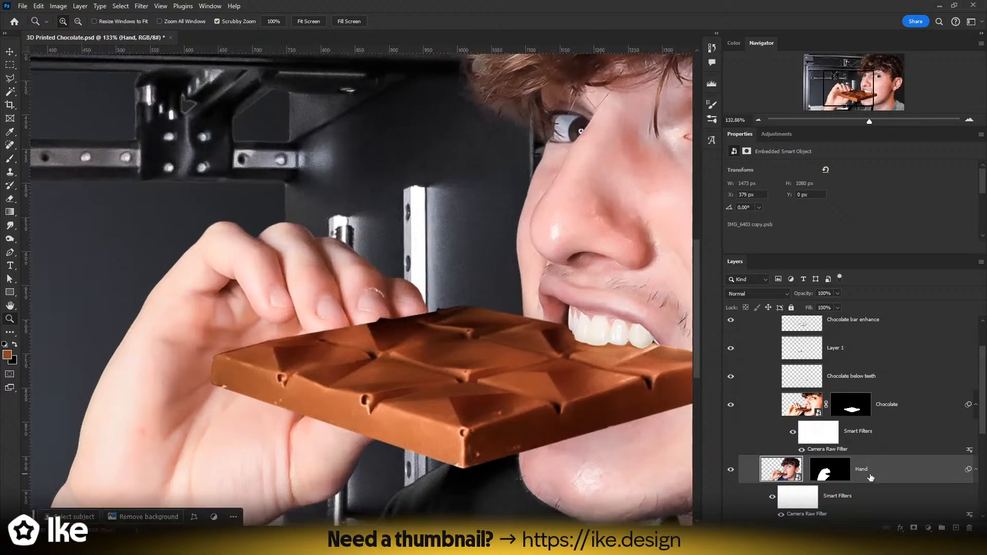
# - Collapse and hide the Chocolate group and select the Hand layer's mask
pyautogui.scroll(2, 822, 448)
pyautogui.click(761, 344)
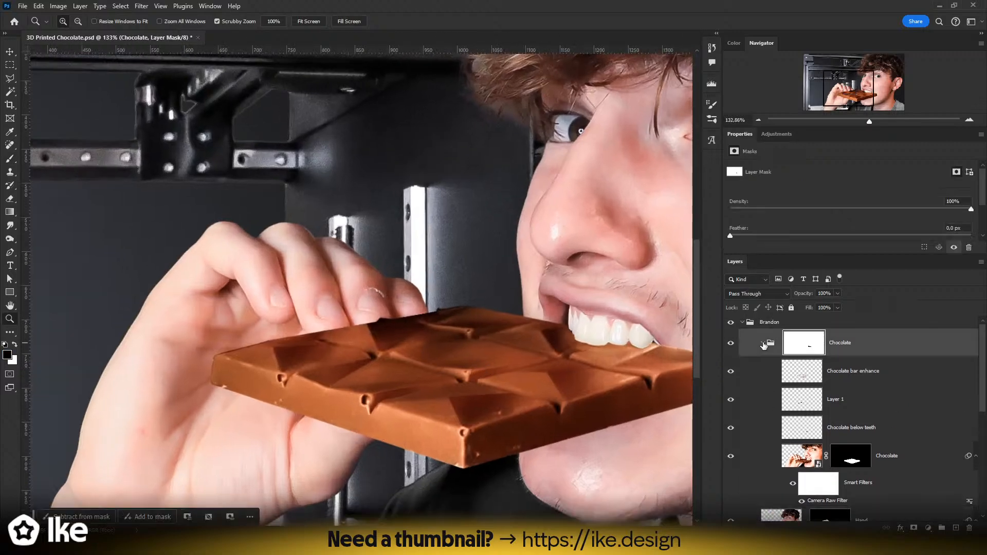
pyautogui.click(730, 344)
pyautogui.click(830, 379)
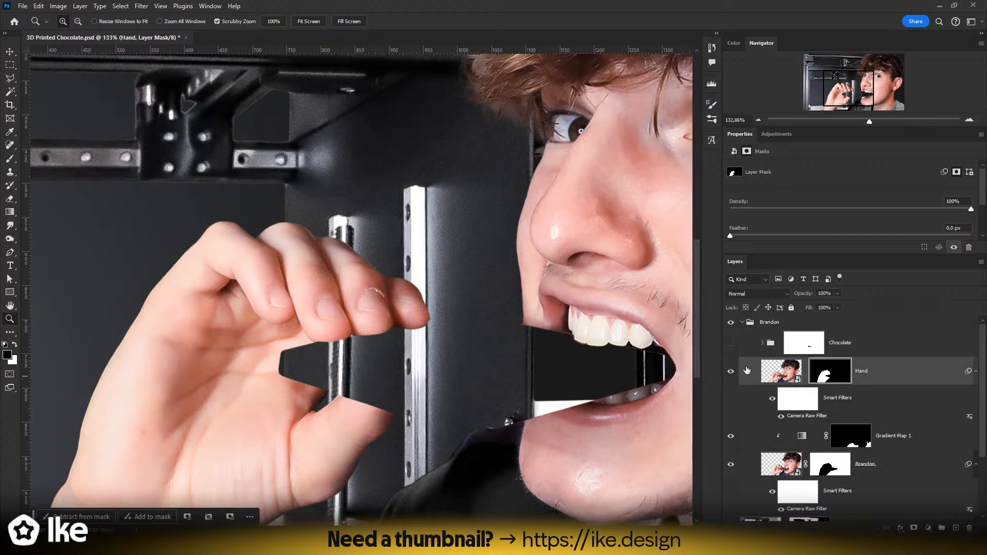
# - Paint white on the Hand mask to extend the second fingertip from the right downward, and clean up below it with black
pyautogui.moveTo(380, 348); pyautogui.dragTo(440, 338)
pyautogui.press('b')
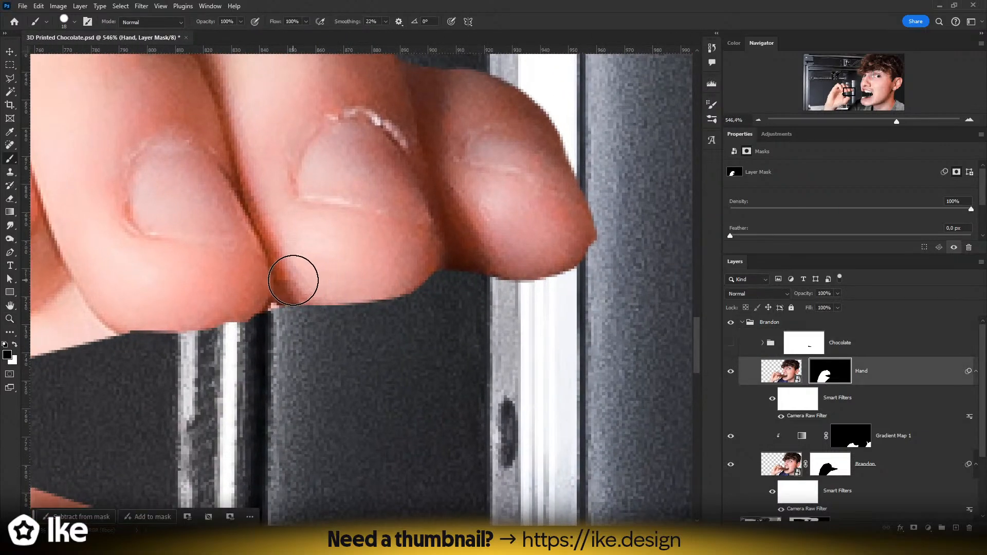
pyautogui.press('x')
pyautogui.moveTo(313, 284)
pyautogui.mouseDown()
pyautogui.moveTo(388, 291)
pyautogui.moveTo(432, 242)
pyautogui.mouseUp()
pyautogui.press('x')
pyautogui.moveTo(327, 343); pyautogui.dragTo(487, 316)
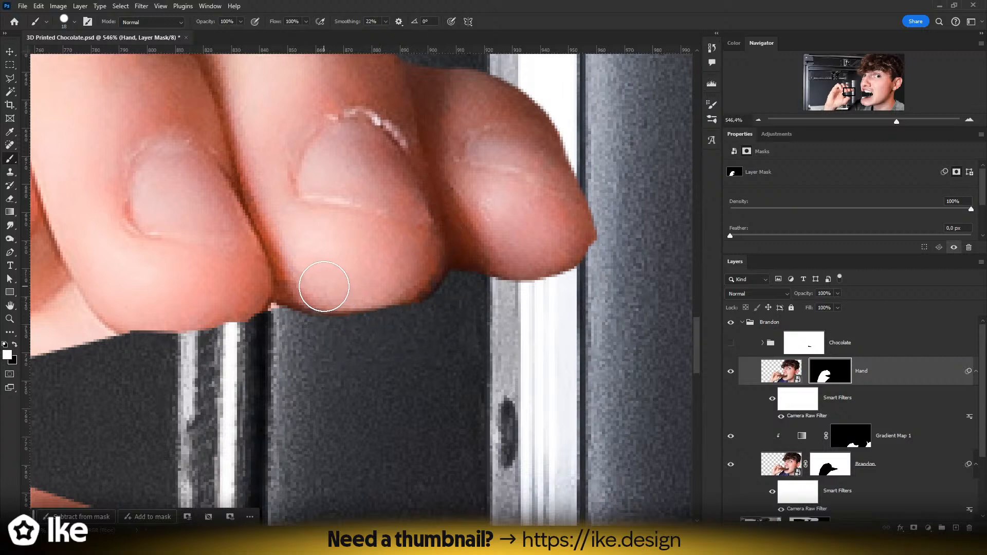
pyautogui.press('x')
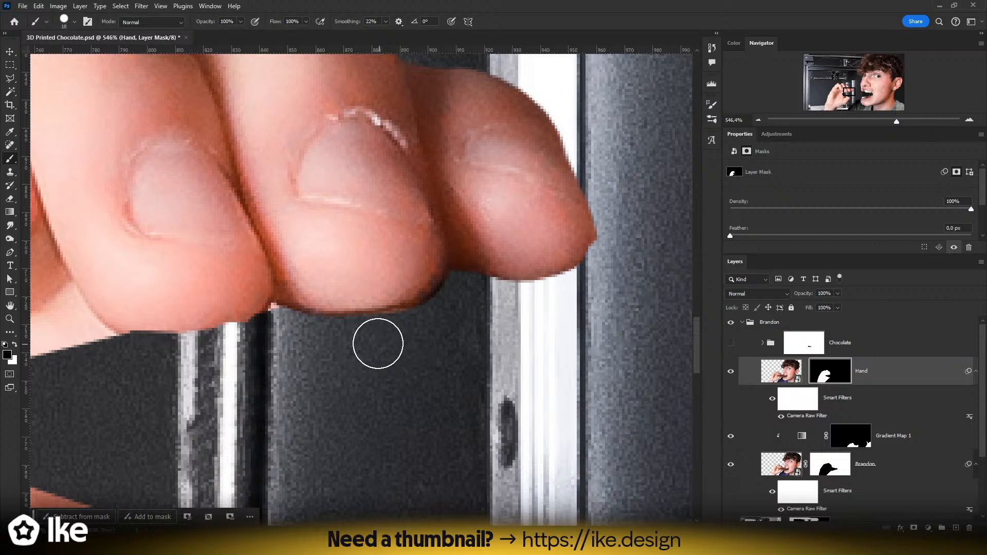
# - Paint white on the Hand mask to restore the lower edge of the rightmost fingertip
pyautogui.press('x')
pyautogui.moveTo(465, 235)
pyautogui.mouseDown()
pyautogui.moveTo(530, 271)
pyautogui.moveTo(563, 268)
pyautogui.moveTo(582, 230)
pyautogui.moveTo(625, 246)
pyautogui.moveTo(634, 233)
pyautogui.moveTo(586, 304)
pyautogui.mouseUp()
pyautogui.press('x')
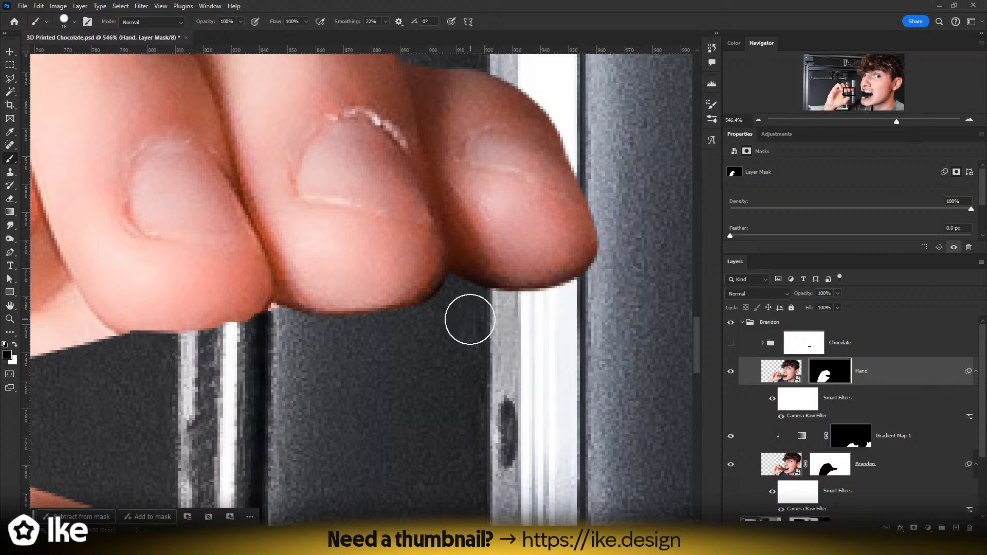
# - Paint black on the Hand mask to clean up the notch between the two middle fingertips and the lower edge beside it
pyautogui.keyDown('alt'); pyautogui.moveTo(279, 317); pyautogui.dragTo(263, 311); pyautogui.keyUp('alt')
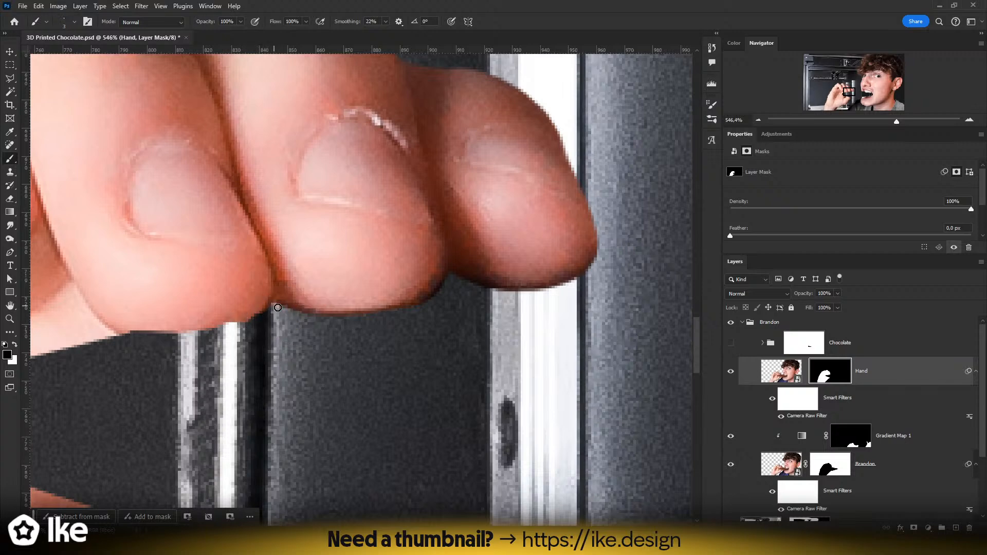
pyautogui.moveTo(251, 332)
pyautogui.mouseDown()
pyautogui.moveTo(474, 319)
pyautogui.moveTo(486, 287)
pyautogui.moveTo(423, 315)
pyautogui.moveTo(344, 306)
pyautogui.mouseUp()
pyautogui.press('x')
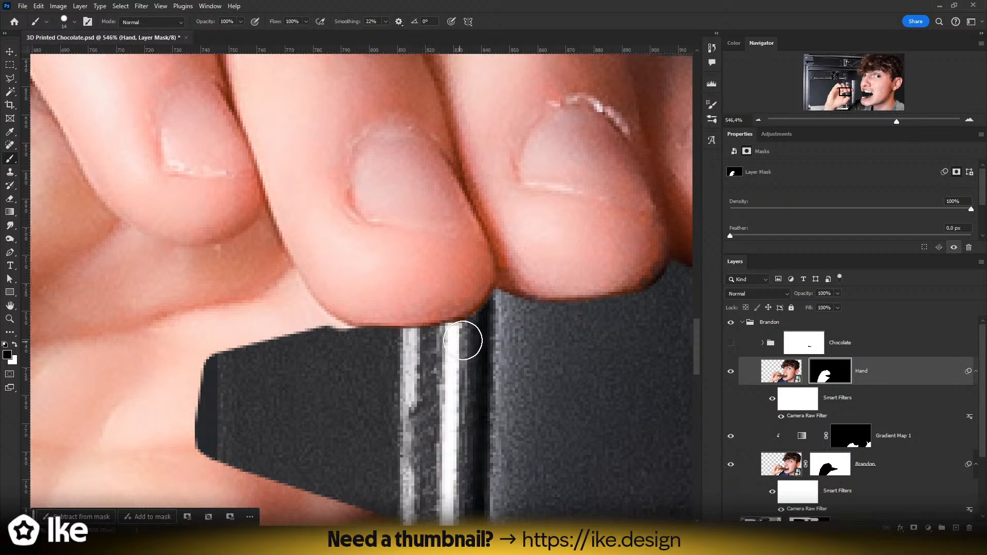
pyautogui.press('z')
pyautogui.moveTo(429, 334); pyautogui.dragTo(293, 309)
pyautogui.moveTo(290, 363); pyautogui.dragTo(347, 366)
pyautogui.moveTo(502, 295); pyautogui.dragTo(533, 288)
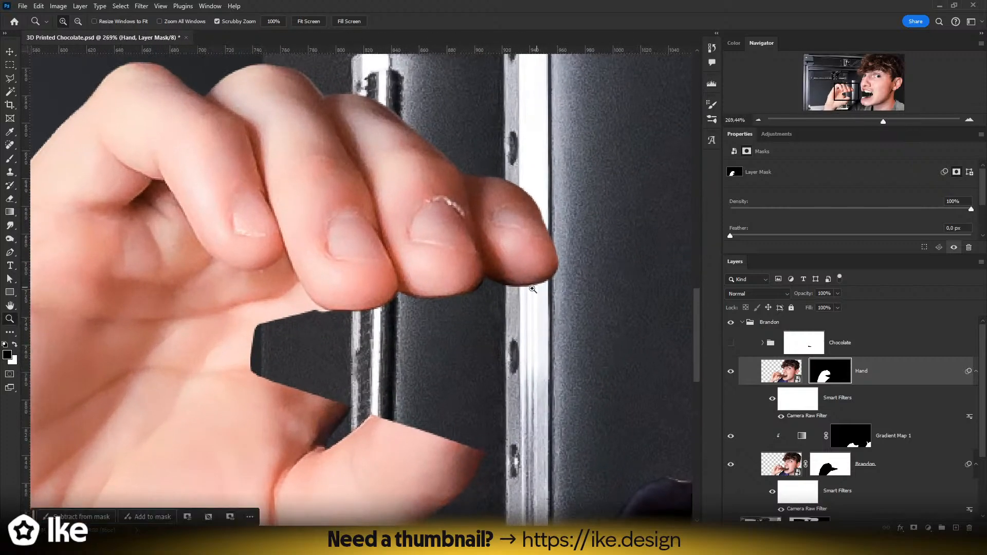
pyautogui.moveTo(432, 282); pyautogui.dragTo(440, 283)
pyautogui.moveTo(265, 319); pyautogui.dragTo(301, 319)
pyautogui.moveTo(443, 304); pyautogui.dragTo(382, 317)
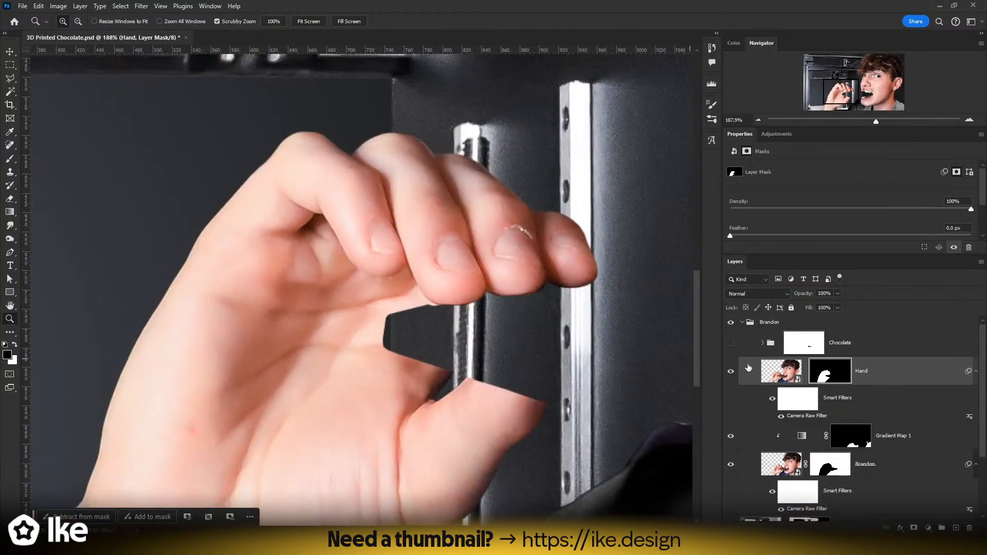
# - Duplicate the Hand layer, select the copy's mask for painting, and hide the original Hand layer
pyautogui.keyDown('alt'); pyautogui.moveTo(876, 377); pyautogui.dragTo(882, 368); pyautogui.keyUp('alt')
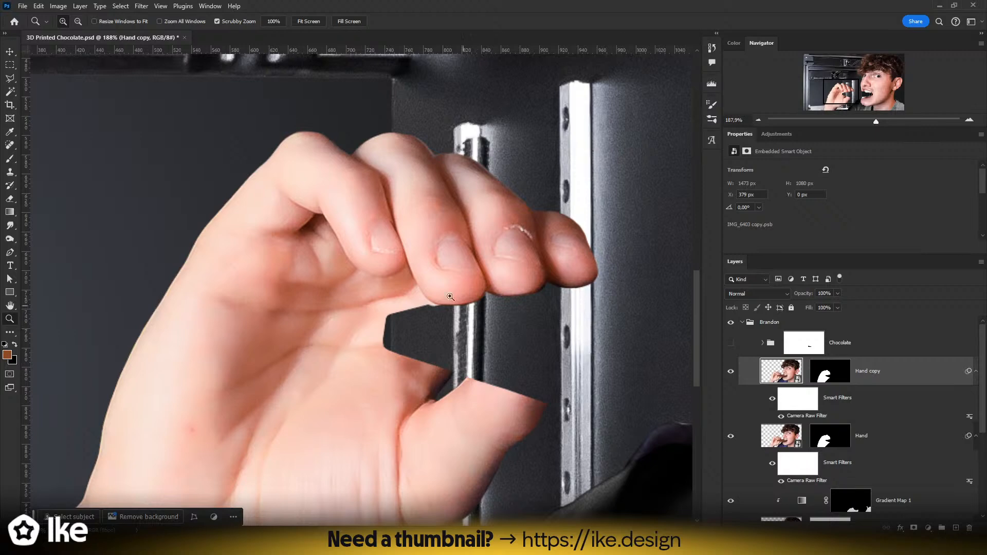
pyautogui.moveTo(441, 294); pyautogui.dragTo(460, 294)
pyautogui.moveTo(457, 360)
pyautogui.mouseDown()
pyautogui.moveTo(433, 355)
pyautogui.moveTo(449, 359)
pyautogui.moveTo(433, 272)
pyautogui.mouseUp()
pyautogui.press('b')
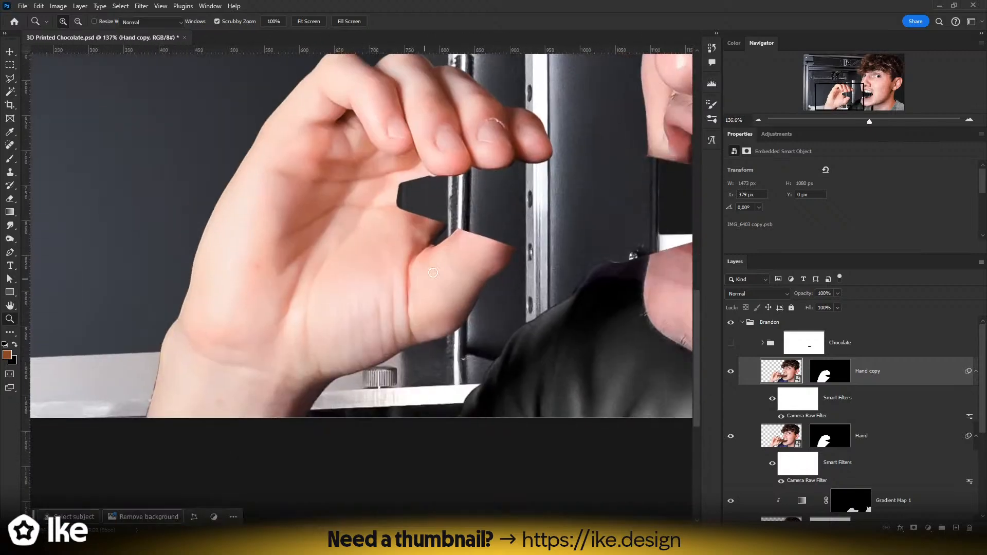
pyautogui.moveTo(505, 238)
pyautogui.keyDown('alt'); pyautogui.mouseDown()
pyautogui.moveTo(533, 238)
pyautogui.moveTo(465, 282)
pyautogui.moveTo(533, 286)
pyautogui.mouseUp(); pyautogui.keyUp('alt')
pyautogui.keyDown('ctrl'); pyautogui.click(519, 238); pyautogui.keyUp('ctrl')
pyautogui.hotkey('ctrl', 'z')
pyautogui.click(837, 330)
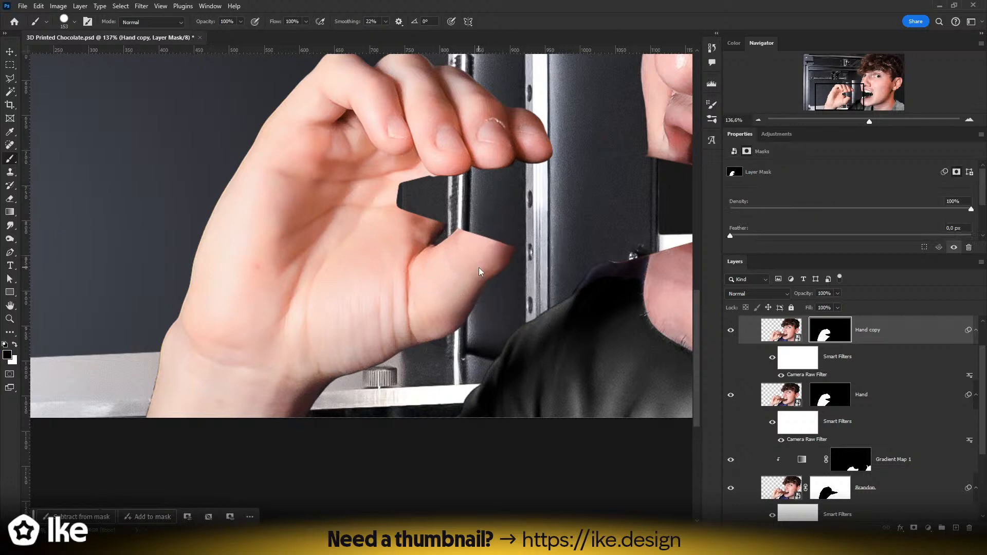
pyautogui.click(730, 395)
# - Paint black with a large brush on the Hand copy mask to remove the wrist, thumb and lower palm
pyautogui.moveTo(471, 262)
pyautogui.mouseDown()
pyautogui.moveTo(160, 205)
pyautogui.moveTo(149, 333)
pyautogui.moveTo(156, 435)
pyautogui.moveTo(283, 450)
pyautogui.moveTo(402, 329)
pyautogui.moveTo(459, 300)
pyautogui.moveTo(184, 260)
pyautogui.moveTo(319, 304)
pyautogui.mouseUp()
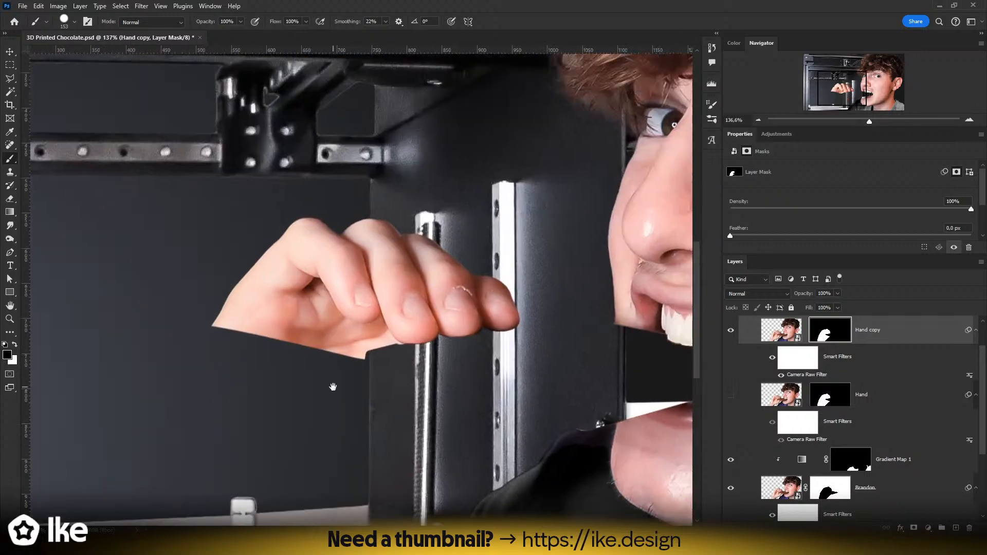
pyautogui.click(319, 270)
pyautogui.click(320, 270)
pyautogui.click(491, 436)
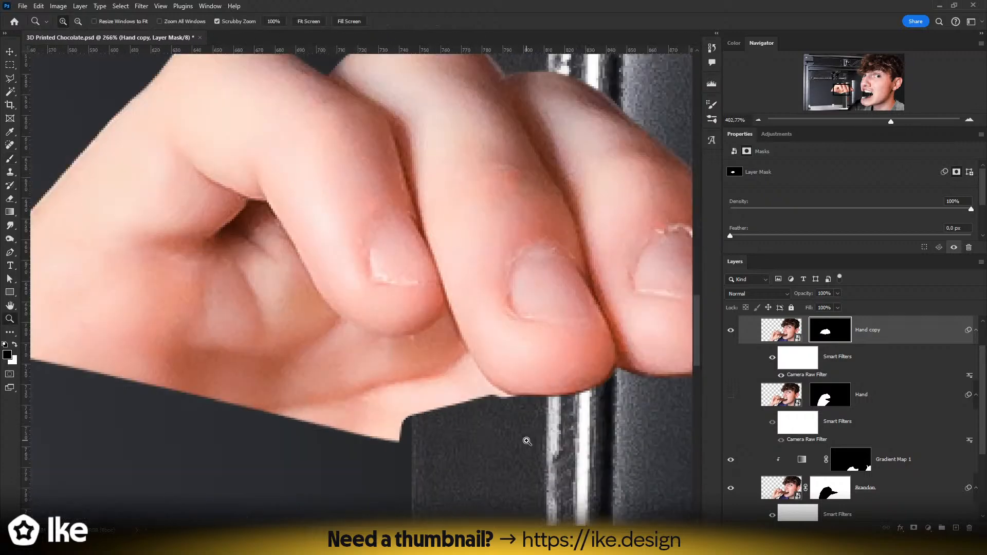
# - Paint a black band on the Hand copy mask along the underside of the fingers, separating the index finger from the palm
pyautogui.press('b')
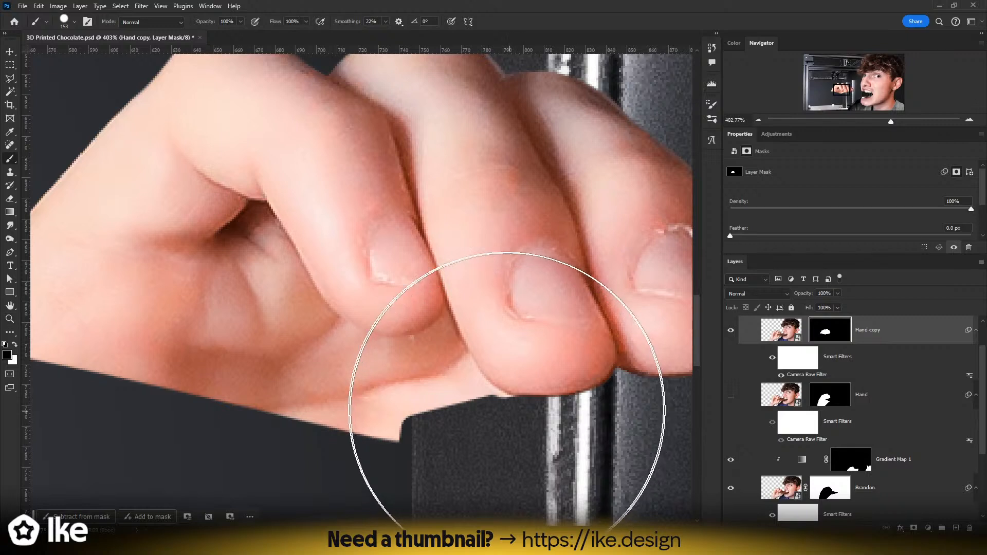
pyautogui.moveTo(437, 393); pyautogui.dragTo(300, 390)
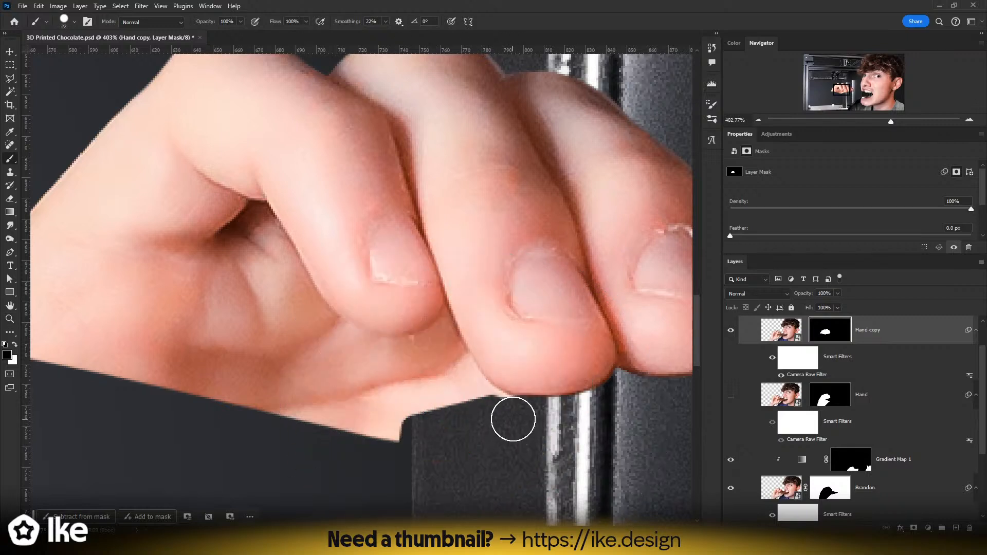
pyautogui.moveTo(509, 417)
pyautogui.mouseDown()
pyautogui.moveTo(478, 403)
pyautogui.moveTo(440, 348)
pyautogui.moveTo(376, 357)
pyautogui.moveTo(312, 320)
pyautogui.moveTo(230, 186)
pyautogui.moveTo(120, 55)
pyautogui.mouseUp()
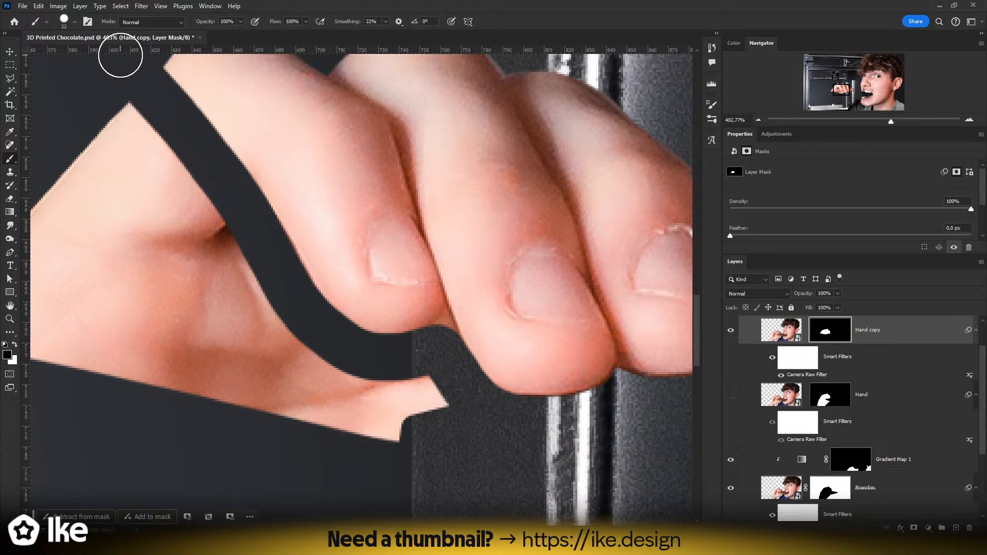
# - Mask out the remaining piece of palm on the Hand copy mask with a larger black brush, leaving only the fingers
pyautogui.moveTo(452, 408)
pyautogui.mouseDown()
pyautogui.moveTo(318, 392)
pyautogui.moveTo(243, 354)
pyautogui.moveTo(225, 315)
pyautogui.moveTo(452, 398)
pyautogui.moveTo(338, 441)
pyautogui.moveTo(99, 386)
pyautogui.mouseUp()
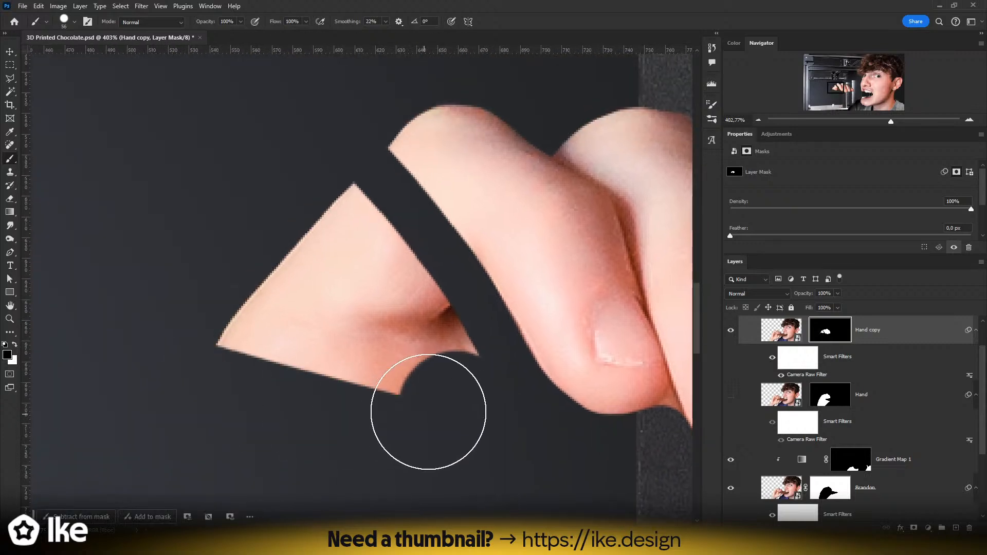
pyautogui.click(442, 352)
pyautogui.moveTo(442, 352)
pyautogui.mouseDown()
pyautogui.moveTo(350, 228)
pyautogui.moveTo(326, 215)
pyautogui.moveTo(223, 332)
pyautogui.moveTo(335, 363)
pyautogui.moveTo(331, 311)
pyautogui.moveTo(392, 400)
pyautogui.moveTo(432, 422)
pyautogui.mouseUp()
pyautogui.moveTo(528, 313); pyautogui.dragTo(223, 344)
pyautogui.press('z')
pyautogui.moveTo(442, 341); pyautogui.dragTo(368, 344)
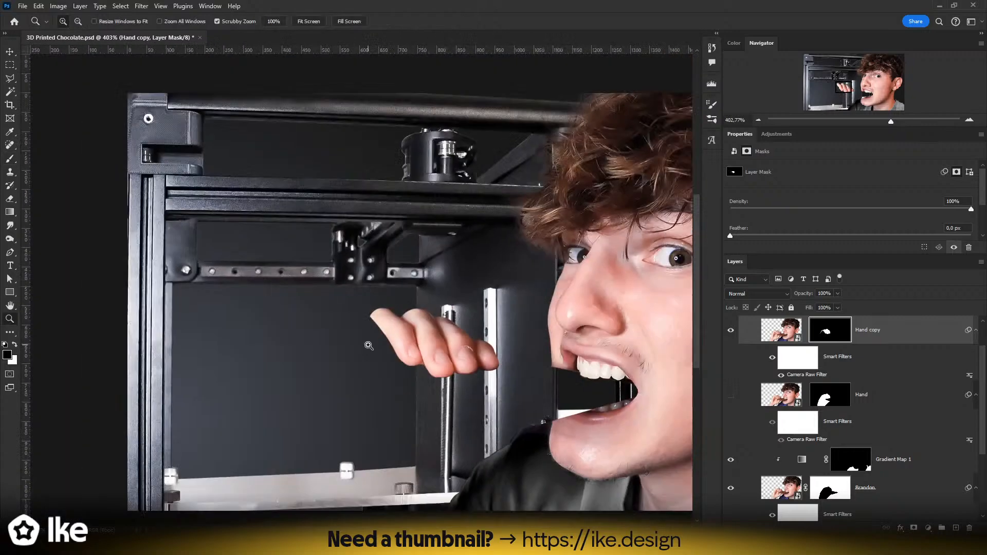
pyautogui.moveTo(524, 403); pyautogui.dragTo(473, 377)
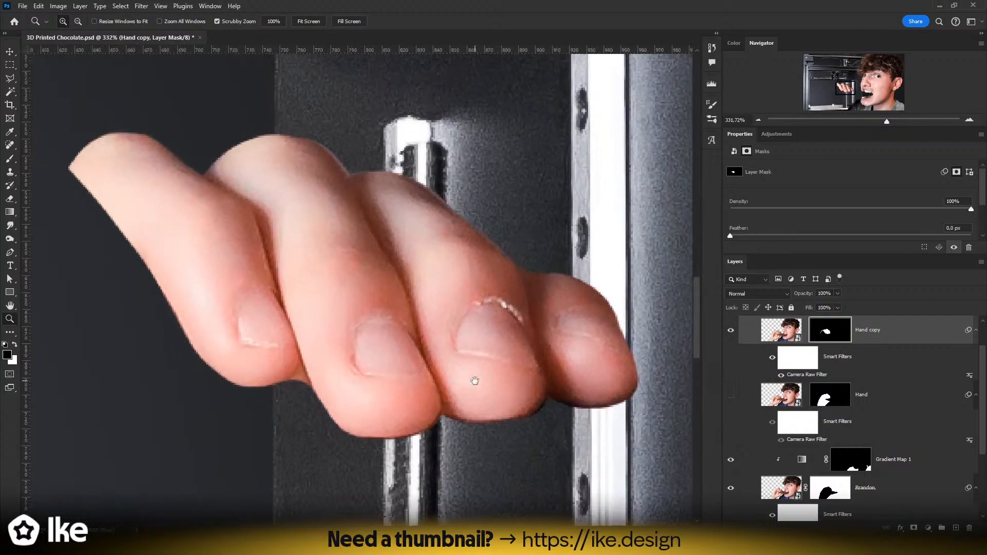
# - Refine the Hand copy mask with a tiny brush to clear the palm skin in the gap between the index and middle fingertips
pyautogui.moveTo(277, 393)
pyautogui.mouseDown()
pyautogui.moveTo(298, 396)
pyautogui.moveTo(321, 381)
pyautogui.mouseUp()
pyautogui.press('b')
pyautogui.keyDown('alt'); pyautogui.rightClick(351, 353); pyautogui.keyUp('alt')
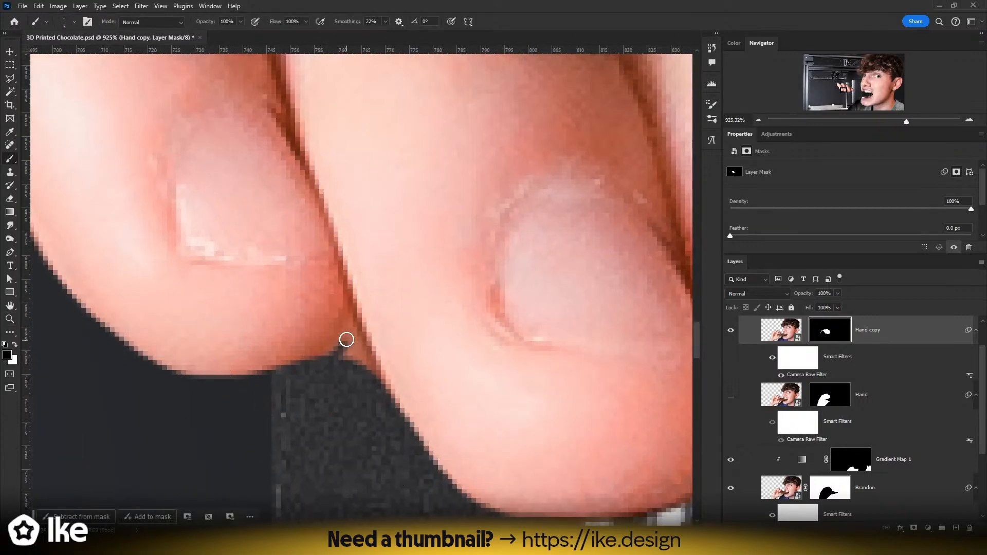
pyautogui.keyDown('alt'); pyautogui.rightClick(331, 362); pyautogui.keyUp('alt')
pyautogui.moveTo(330, 363)
pyautogui.mouseDown()
pyautogui.moveTo(351, 327)
pyautogui.moveTo(372, 405)
pyautogui.mouseUp()
pyautogui.keyDown('alt'); pyautogui.rightClick(349, 324); pyautogui.keyUp('alt')
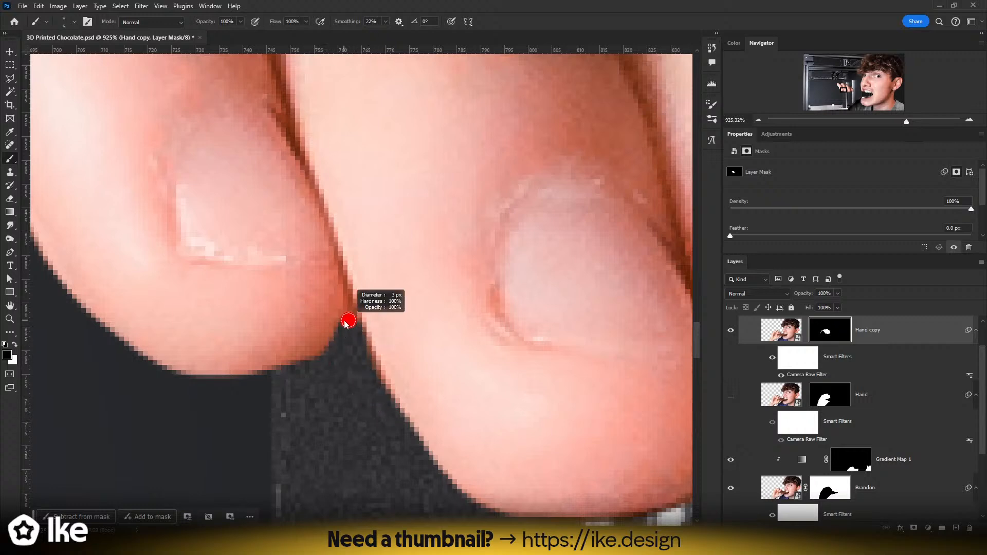
pyautogui.click(349, 303)
pyautogui.press('z')
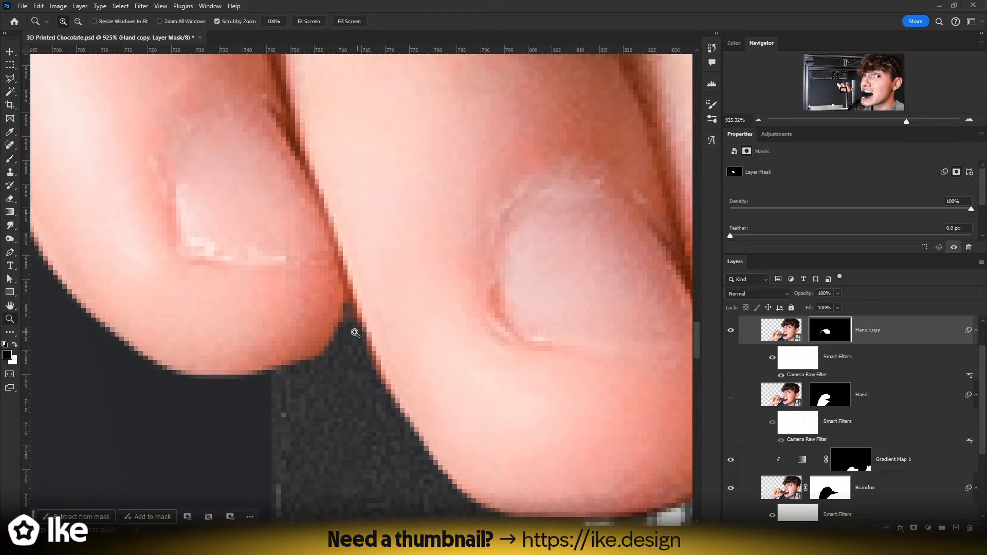
pyautogui.press('b')
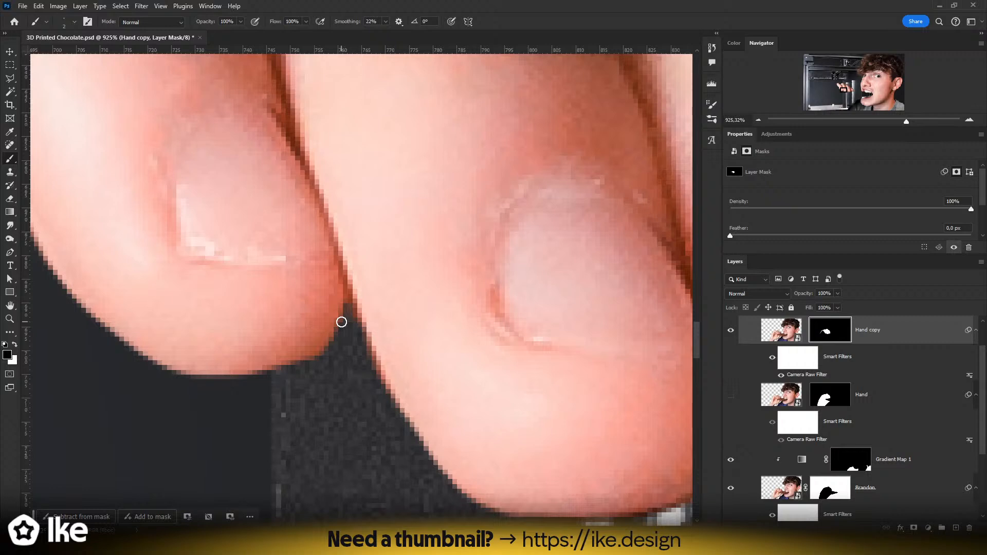
pyautogui.keyDown('alt'); pyautogui.moveTo(313, 336); pyautogui.dragTo(324, 338); pyautogui.keyUp('alt')
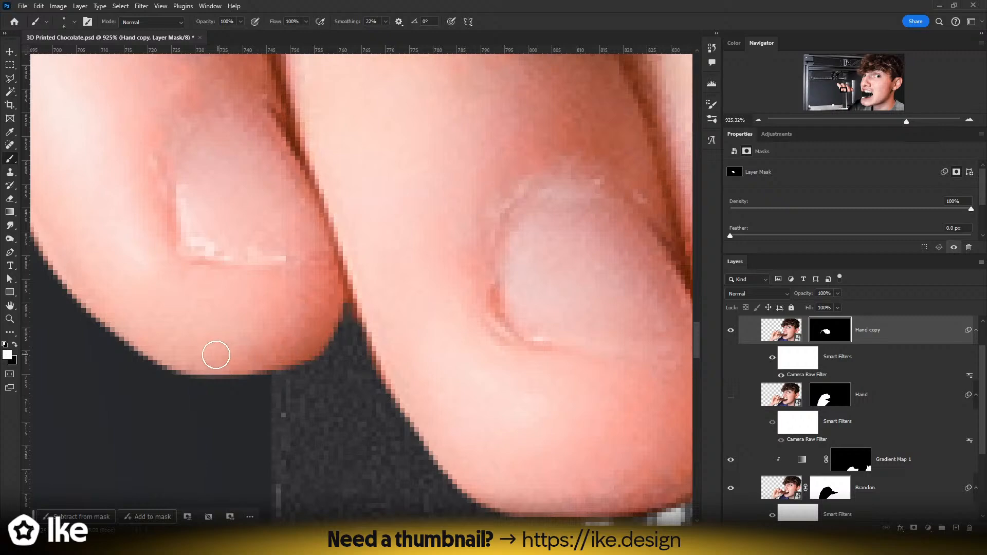
pyautogui.press('z')
pyautogui.moveTo(392, 332); pyautogui.dragTo(344, 276)
pyautogui.click(8, 54)
pyautogui.press('z')
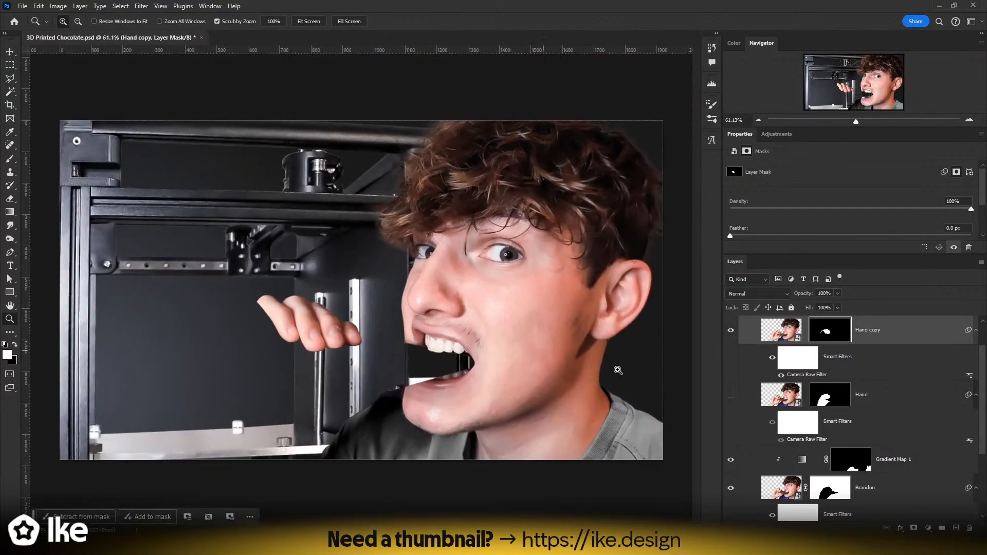
# - Place the Hand copy layer above the Chocolate group and show the Hand layer and the Chocolate group again
pyautogui.click(735, 395)
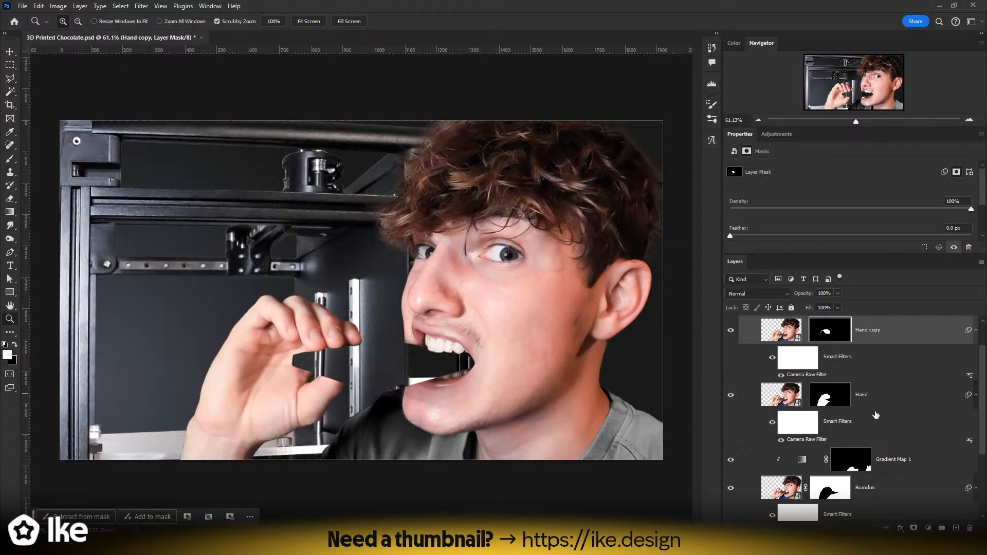
pyautogui.scroll(2, 878, 413)
pyautogui.moveTo(883, 374); pyautogui.dragTo(875, 332)
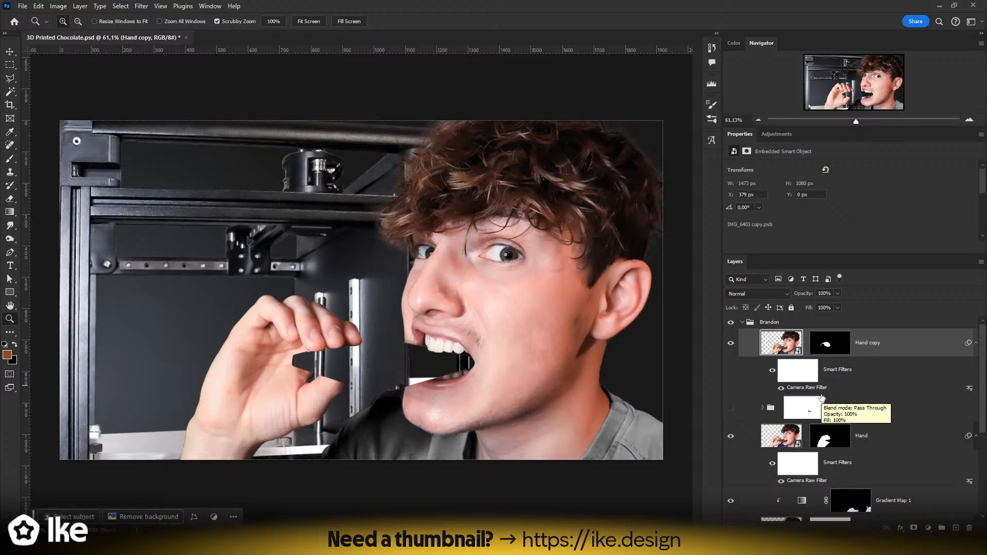
pyautogui.click(730, 408)
pyautogui.moveTo(340, 351); pyautogui.dragTo(385, 350)
pyautogui.moveTo(277, 307); pyautogui.dragTo(444, 368)
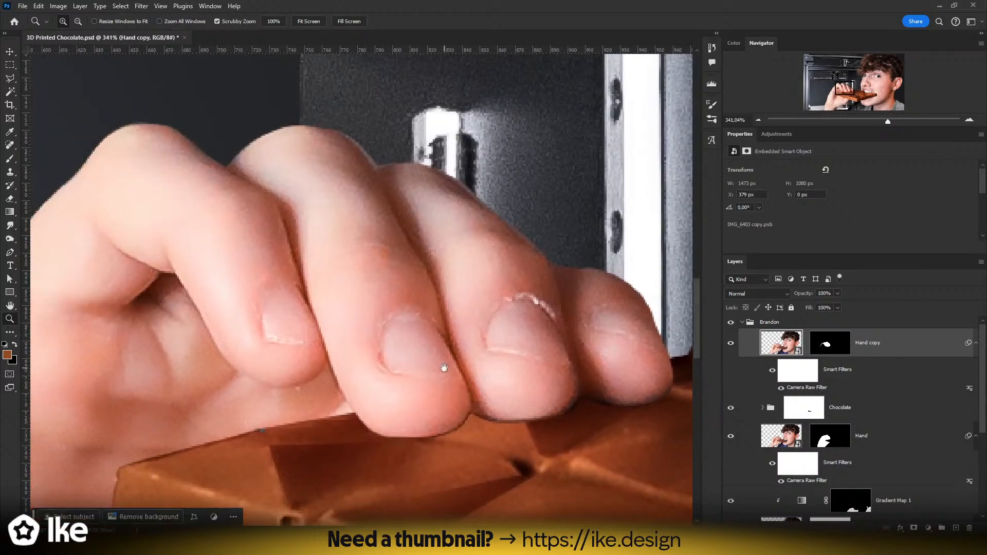
# - Paint black with a large soft brush on the Hand copy mask to remove the upper parts of the fingers above the fingertips
pyautogui.click(829, 342)
pyautogui.press('d')
pyautogui.press('b')
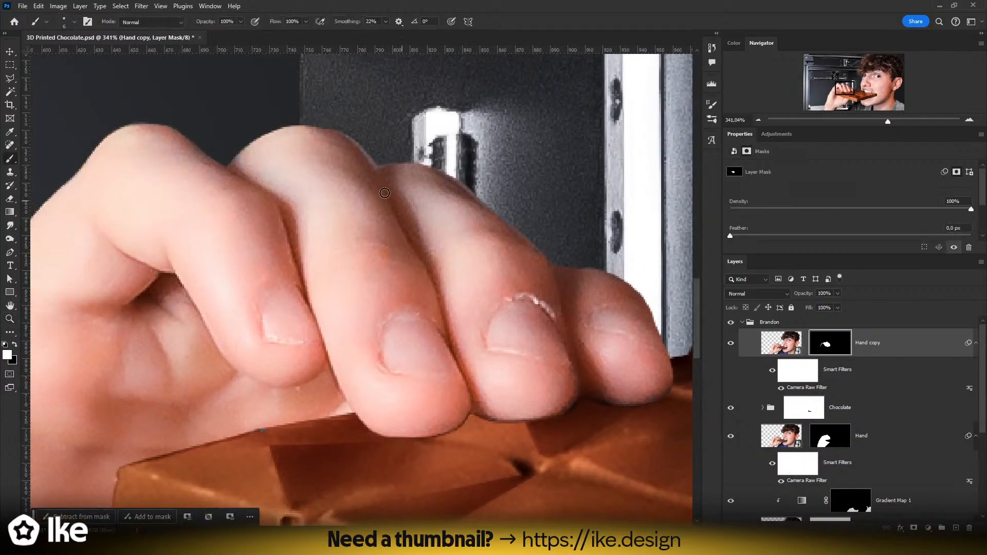
pyautogui.moveTo(308, 186); pyautogui.dragTo(313, 187)
pyautogui.moveTo(272, 219); pyautogui.dragTo(364, 221)
pyautogui.scroll(-3, 364, 229)
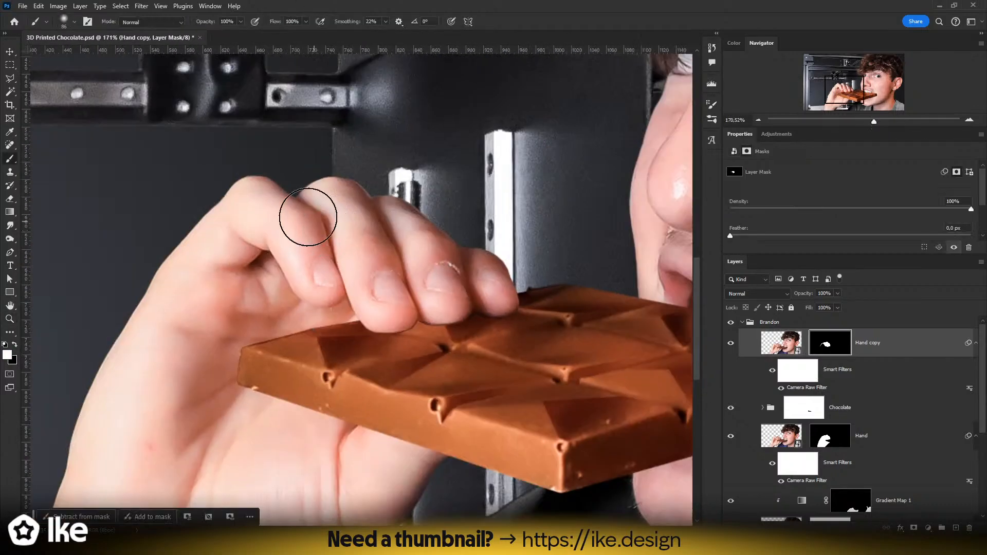
pyautogui.moveTo(285, 195); pyautogui.dragTo(301, 195)
pyautogui.press('x')
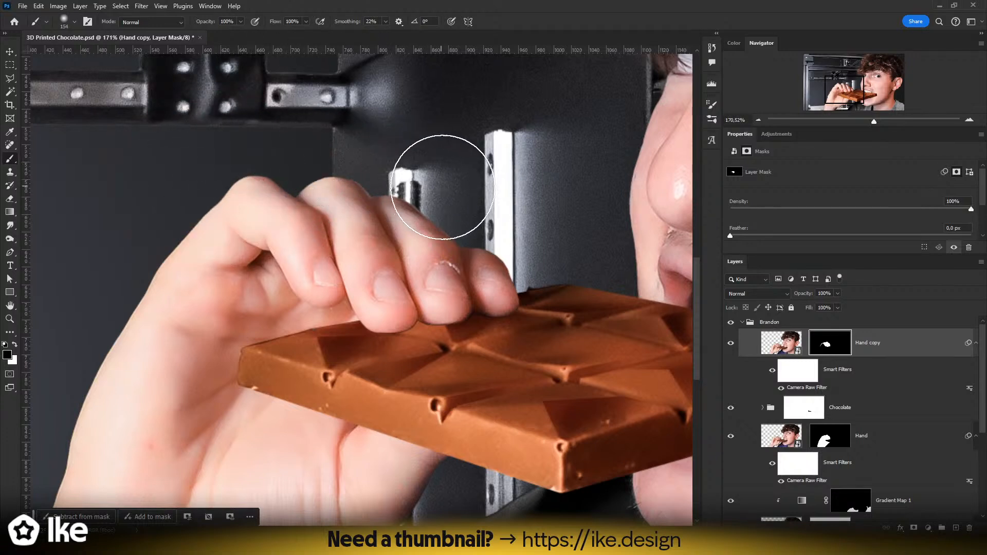
pyautogui.moveTo(471, 203)
pyautogui.mouseDown()
pyautogui.moveTo(557, 183)
pyautogui.moveTo(595, 155)
pyautogui.mouseUp()
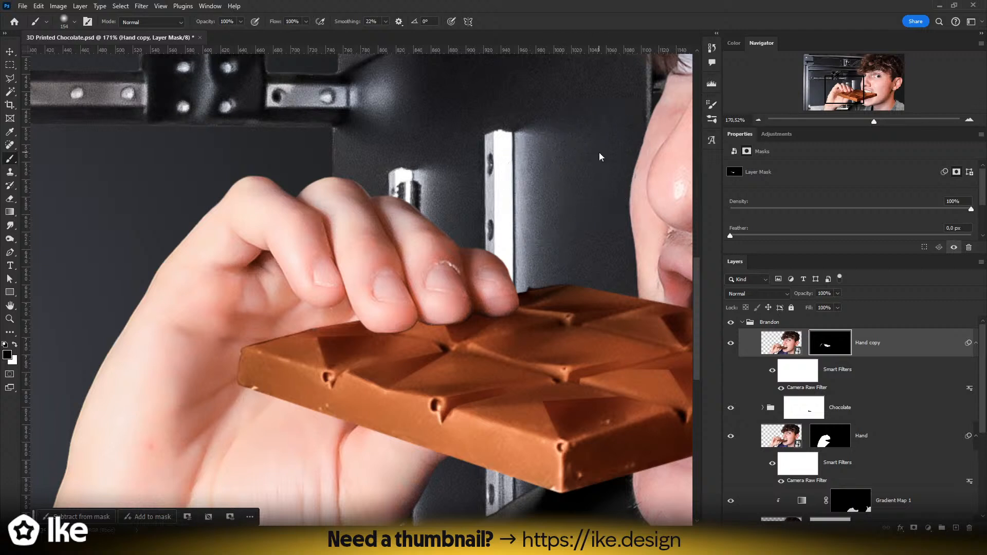
pyautogui.moveTo(501, 249); pyautogui.dragTo(520, 243)
pyautogui.moveTo(231, 183); pyautogui.dragTo(265, 183)
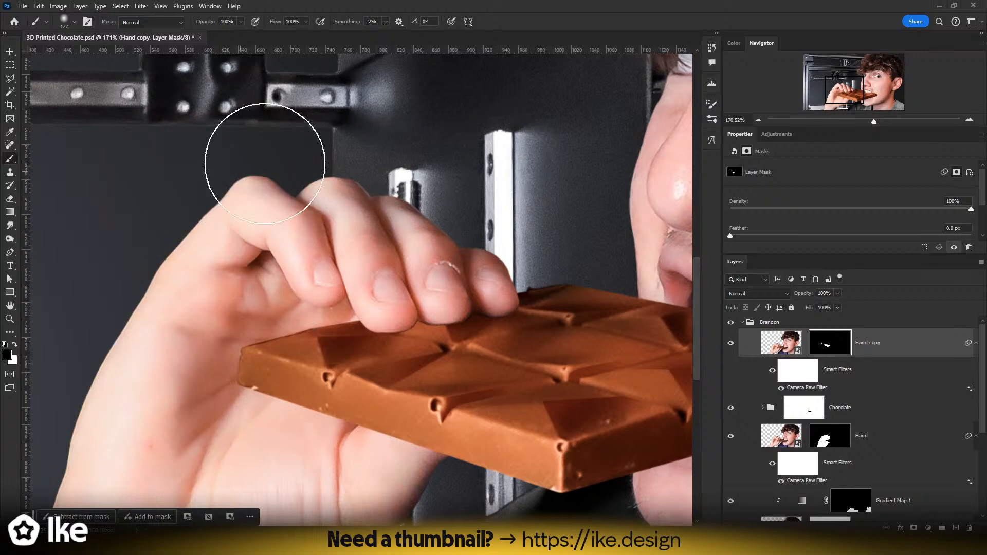
# - Mask out the small blue speck on the bar's rear edge near the index finger by painting black on the Chocolate group's mask
pyautogui.press('z')
pyautogui.moveTo(503, 309); pyautogui.dragTo(525, 306)
pyautogui.moveTo(502, 348); pyautogui.dragTo(426, 343)
pyautogui.moveTo(242, 311); pyautogui.dragTo(252, 313)
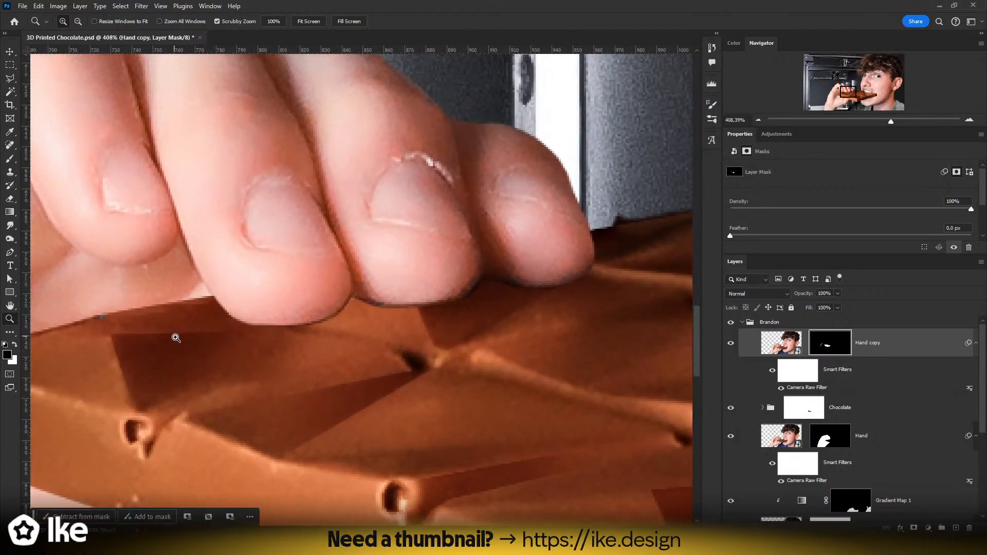
pyautogui.moveTo(175, 338); pyautogui.dragTo(428, 324)
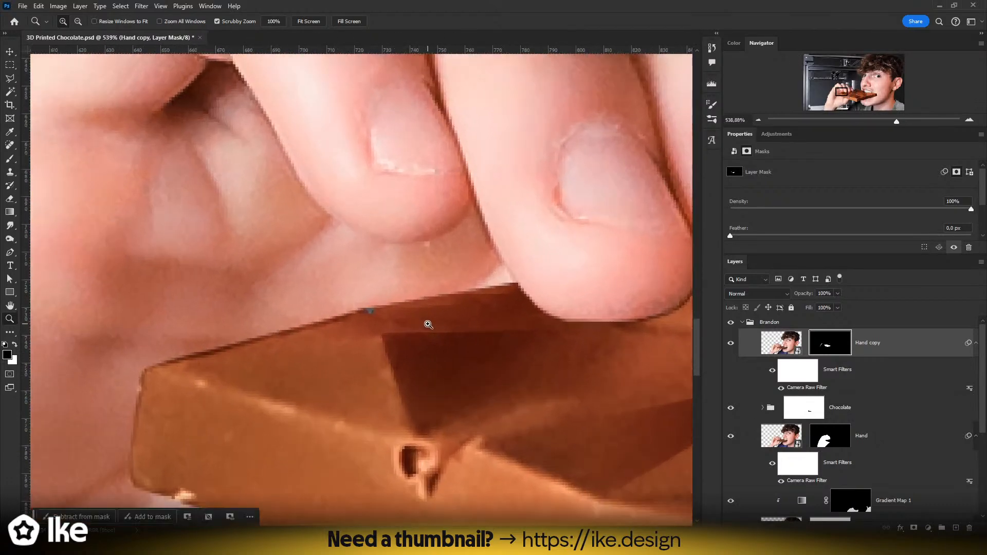
pyautogui.click(810, 415)
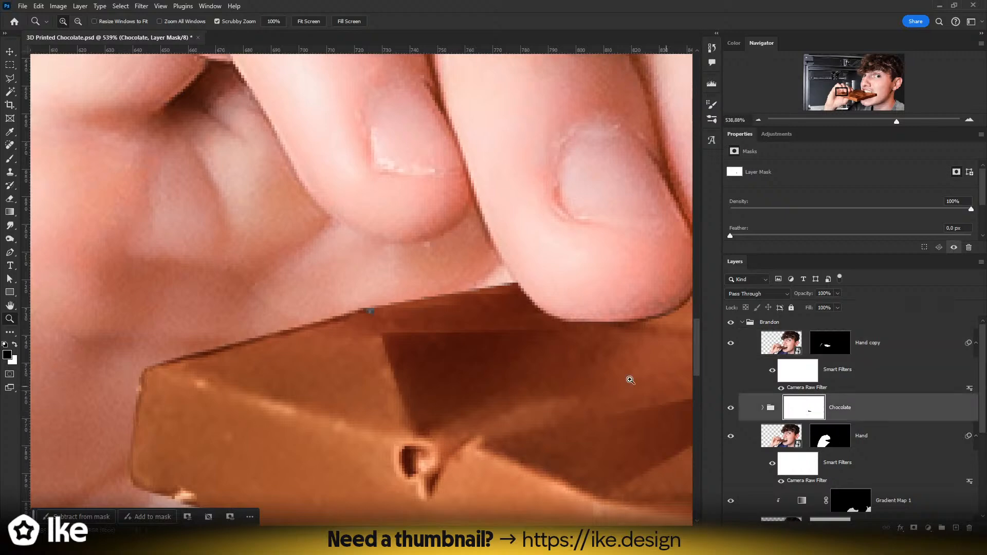
pyautogui.press('b')
pyautogui.keyDown('alt'); pyautogui.rightClick(364, 304); pyautogui.keyUp('alt')
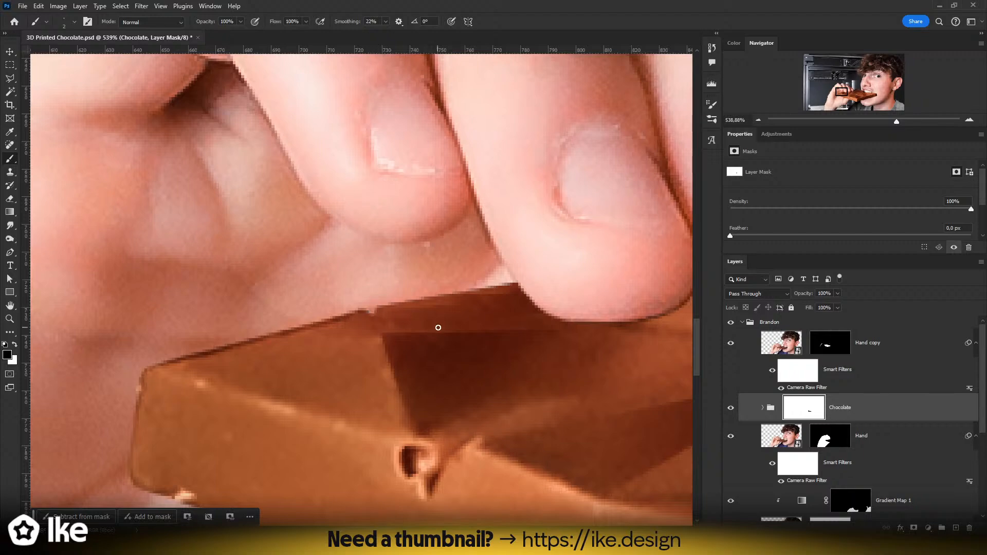
# - Paint black on the Chocolate group's mask to clean up the bar's rear edge beside the little fingertip
pyautogui.press('z')
pyautogui.moveTo(438, 327); pyautogui.dragTo(388, 335)
pyautogui.moveTo(491, 350); pyautogui.dragTo(298, 330)
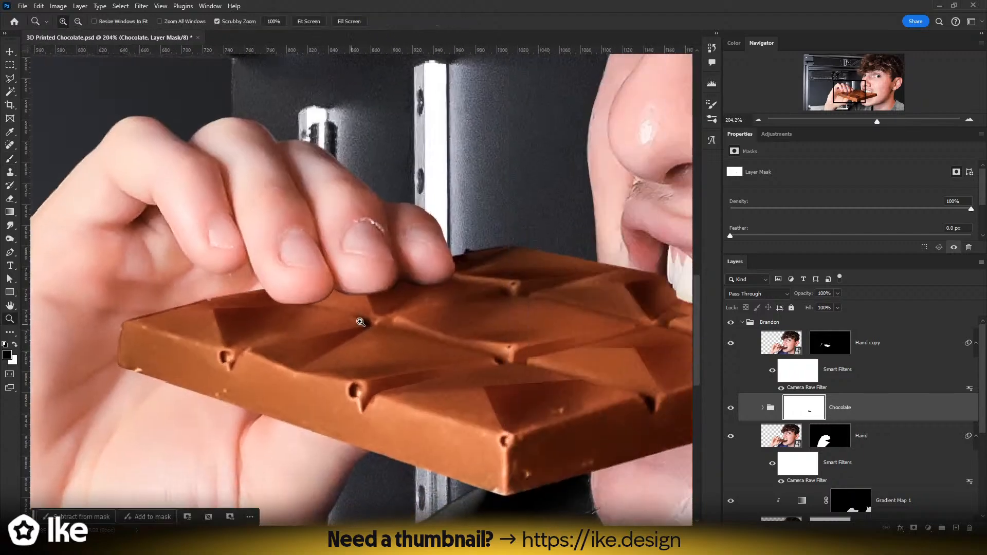
pyautogui.moveTo(470, 243); pyautogui.dragTo(546, 231)
pyautogui.press('b')
pyautogui.keyDown('alt'); pyautogui.rightClick(457, 266); pyautogui.keyUp('alt')
pyautogui.moveTo(442, 267); pyautogui.dragTo(512, 247)
pyautogui.press('z')
pyautogui.moveTo(465, 274); pyautogui.dragTo(418, 274)
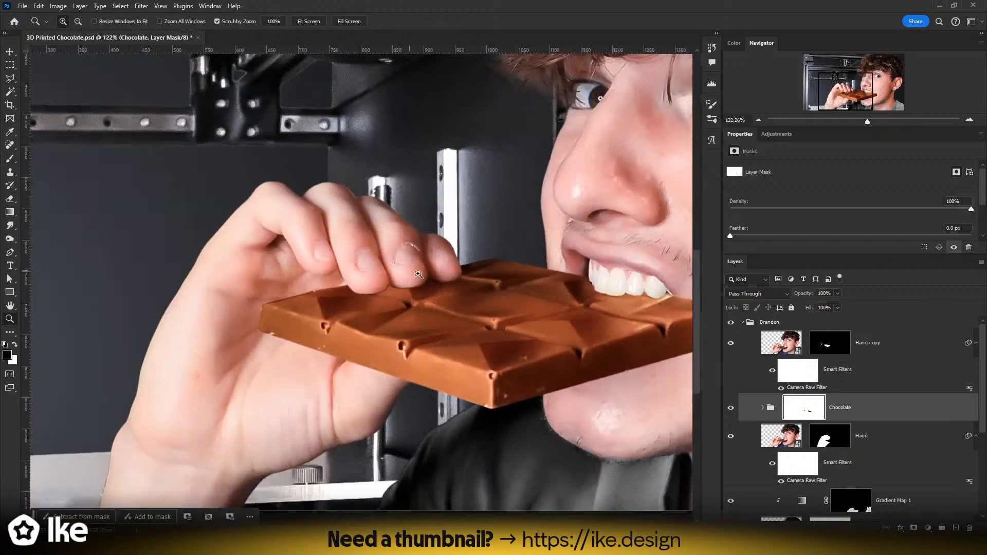
# - Rename the Hand copy layer as Fingers and paint black on the Hand layer's mask to clean up the wrist's outer edge
pyautogui.moveTo(482, 290); pyautogui.dragTo(455, 292)
pyautogui.moveTo(525, 316); pyautogui.dragTo(373, 335)
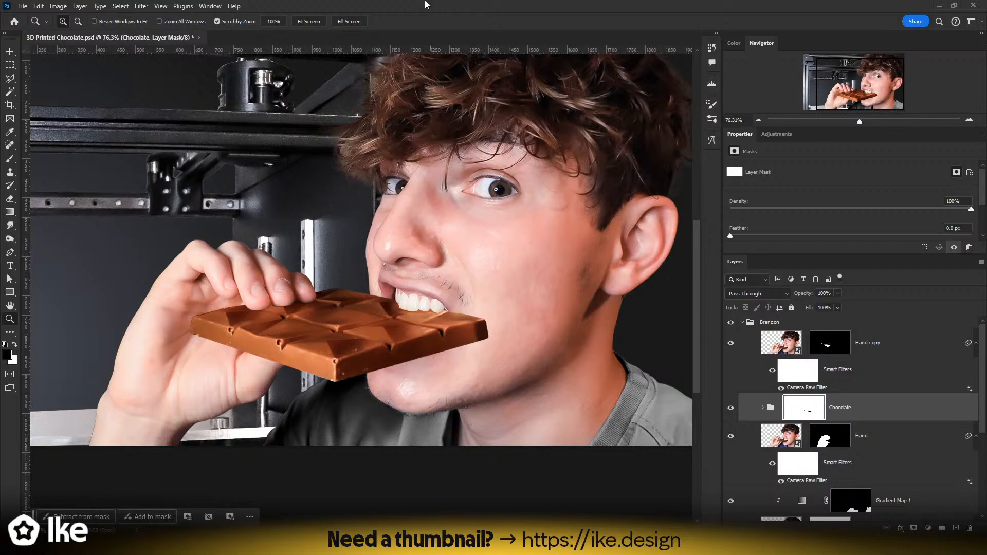
pyautogui.scroll(4, 412, 307)
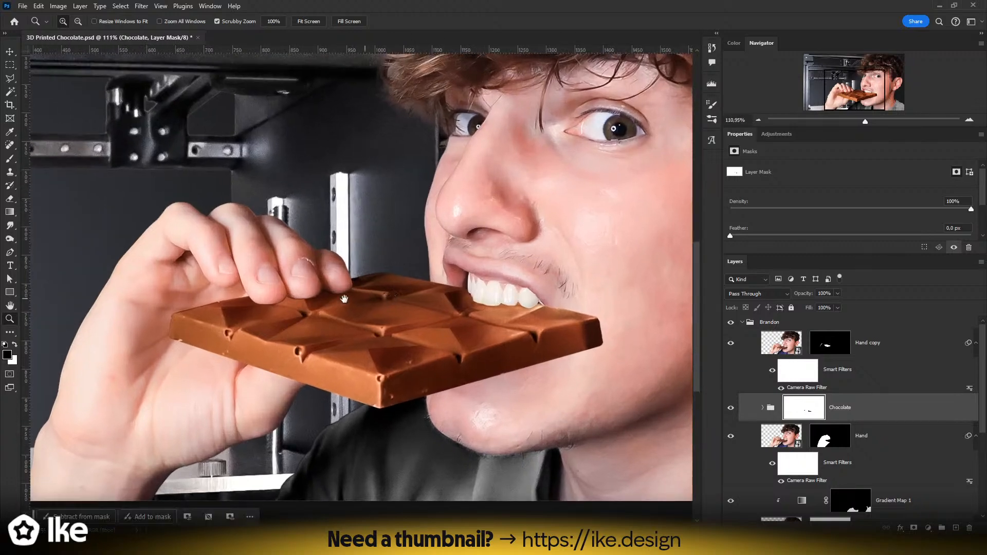
pyautogui.moveTo(344, 300); pyautogui.dragTo(400, 252)
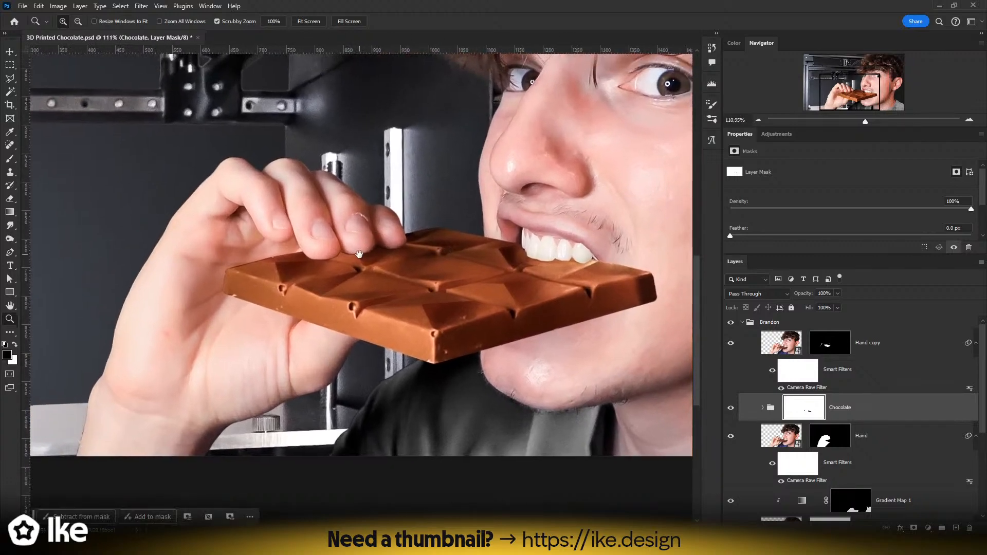
pyautogui.moveTo(148, 433); pyautogui.dragTo(430, 276)
pyautogui.press('b')
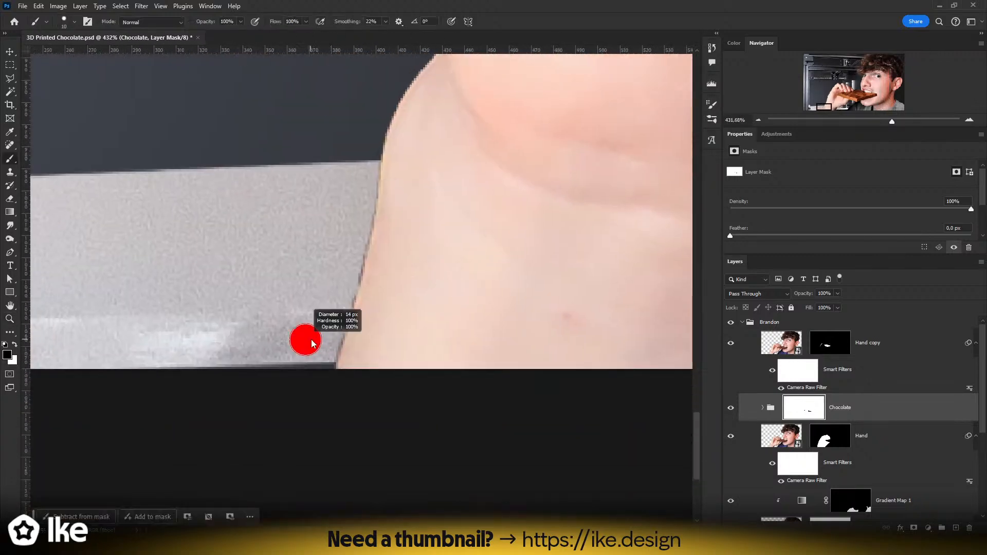
pyautogui.click(861, 431)
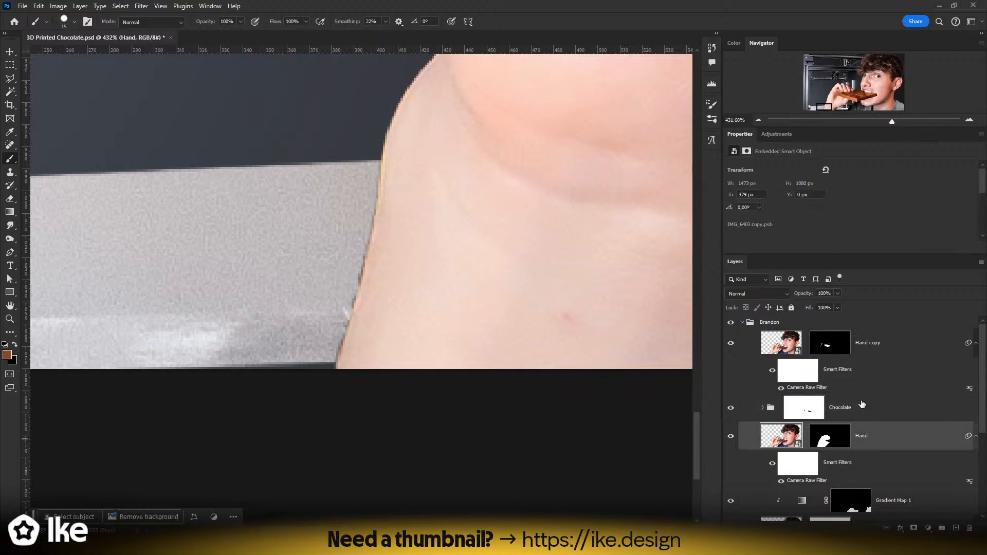
pyautogui.click(870, 350)
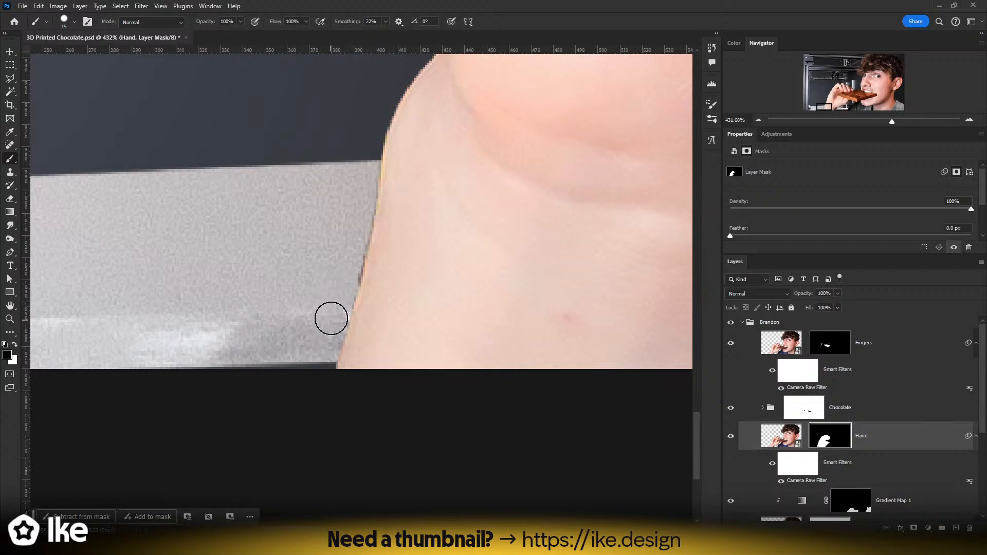
pyautogui.moveTo(349, 262)
pyautogui.mouseDown()
pyautogui.moveTo(374, 127)
pyautogui.moveTo(313, 312)
pyautogui.moveTo(364, 225)
pyautogui.moveTo(401, 126)
pyautogui.moveTo(317, 378)
pyautogui.moveTo(337, 282)
pyautogui.moveTo(408, 91)
pyautogui.mouseUp()
pyautogui.moveTo(378, 165); pyautogui.dragTo(294, 329)
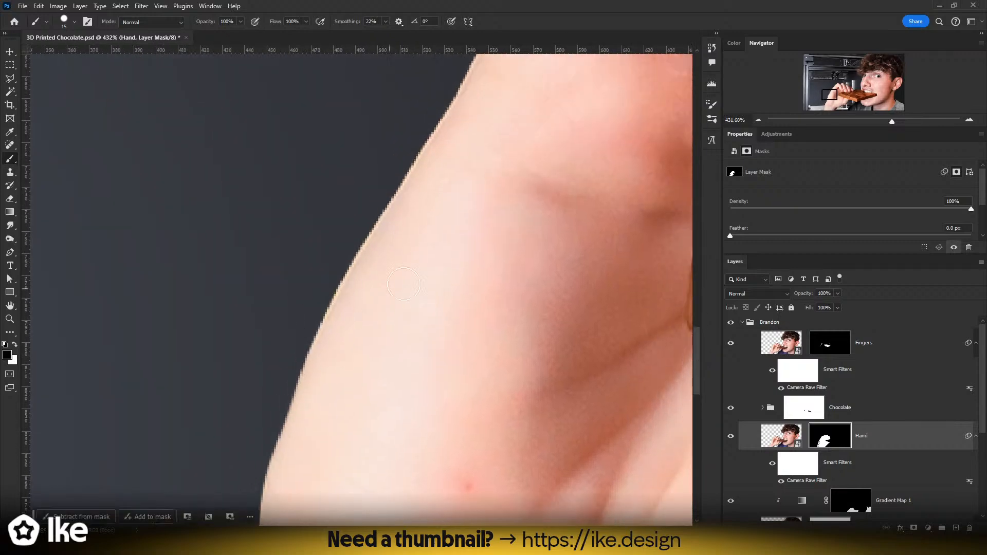
# - Examine the hand's cut-out edges, the wrist and the overall composite both close up and in full
pyautogui.press('z')
pyautogui.moveTo(404, 278); pyautogui.dragTo(329, 272)
pyautogui.moveTo(418, 258); pyautogui.dragTo(392, 252)
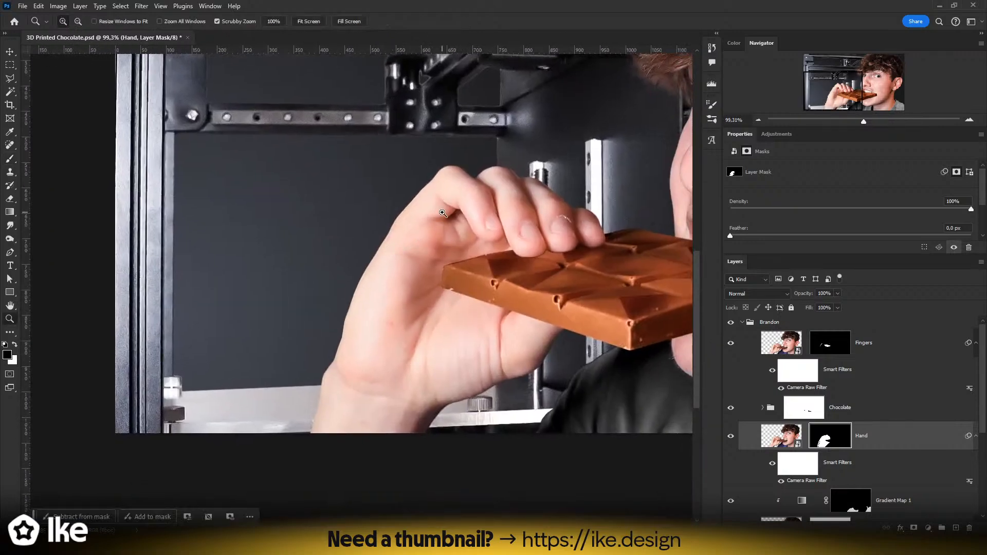
pyautogui.moveTo(315, 435); pyautogui.dragTo(276, 417)
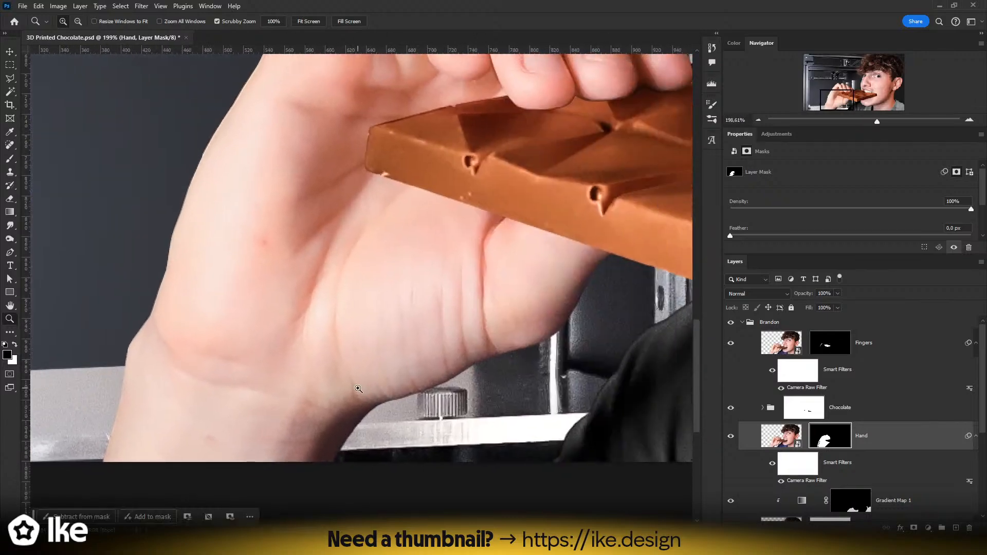
pyautogui.moveTo(358, 389); pyautogui.dragTo(284, 367)
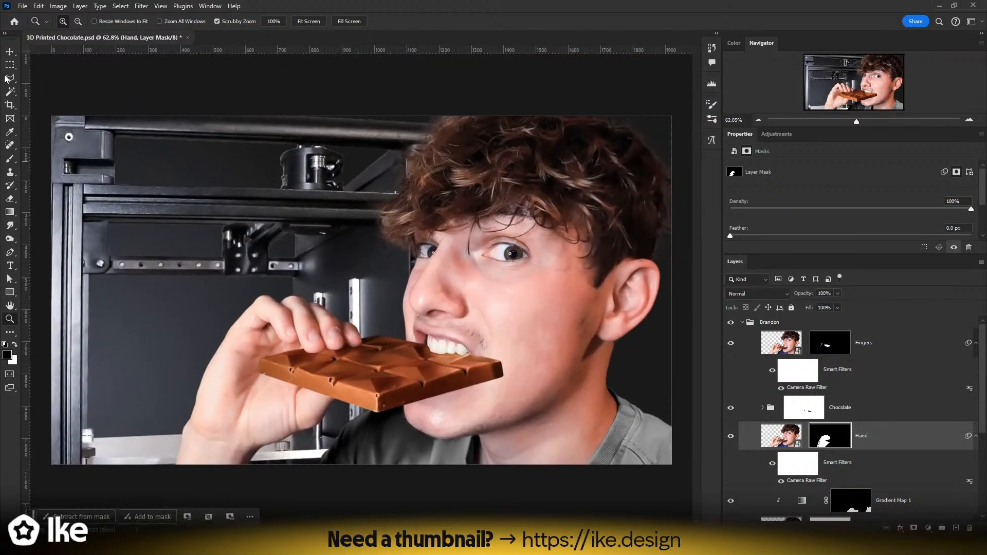
pyautogui.click(10, 53)
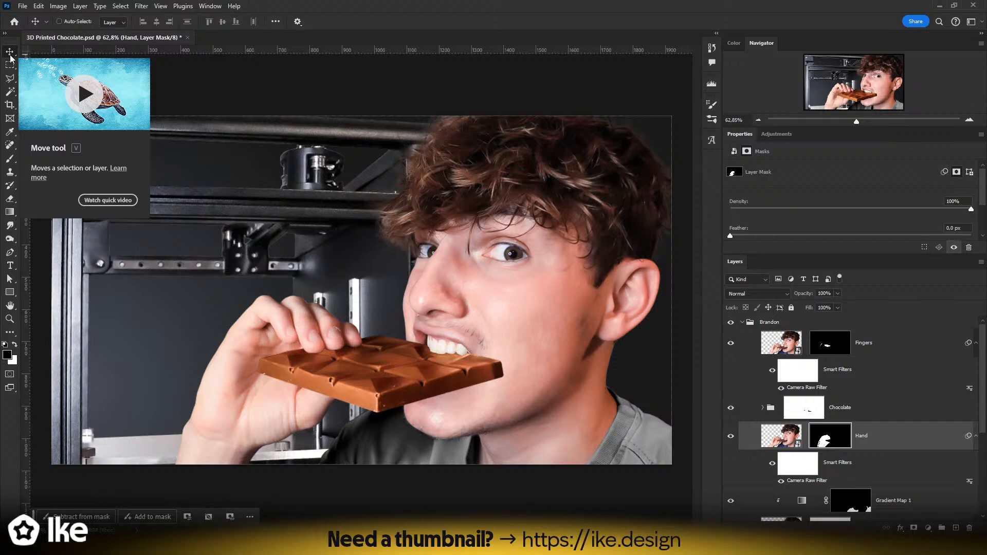
pyautogui.press('z')
pyautogui.moveTo(401, 372); pyautogui.dragTo(423, 334)
pyautogui.press('v')
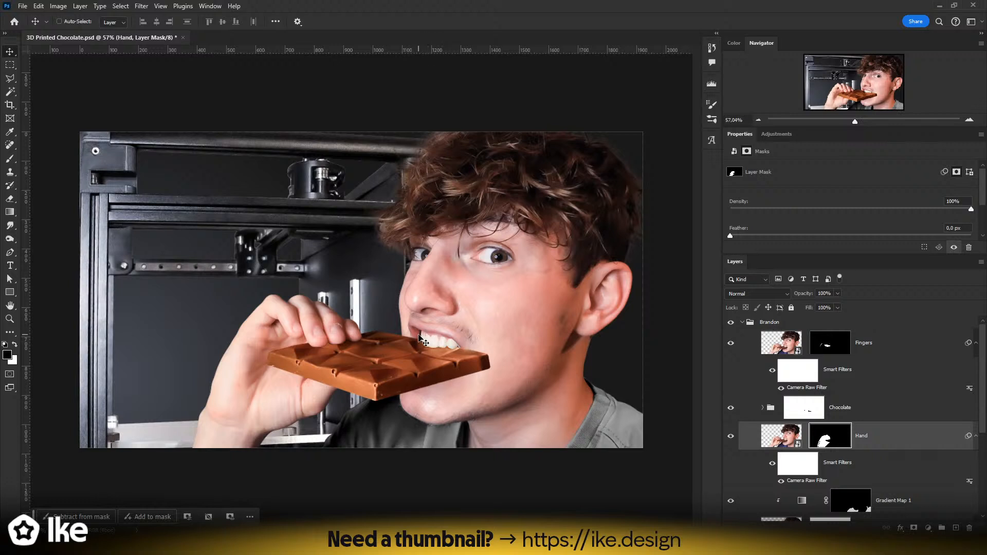
pyautogui.press('z')
pyautogui.moveTo(422, 338)
pyautogui.mouseDown()
pyautogui.moveTo(451, 339)
pyautogui.moveTo(433, 335)
pyautogui.mouseUp()
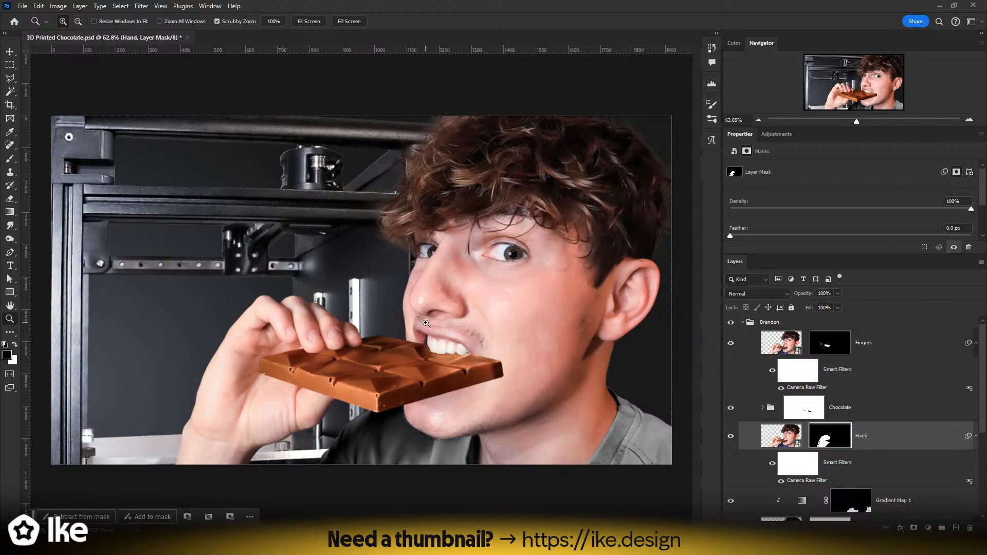
# - Expand the Chocolate group and toggle the Chocolate below teeth layer to compare the area under the teeth
pyautogui.moveTo(430, 339); pyautogui.dragTo(393, 282)
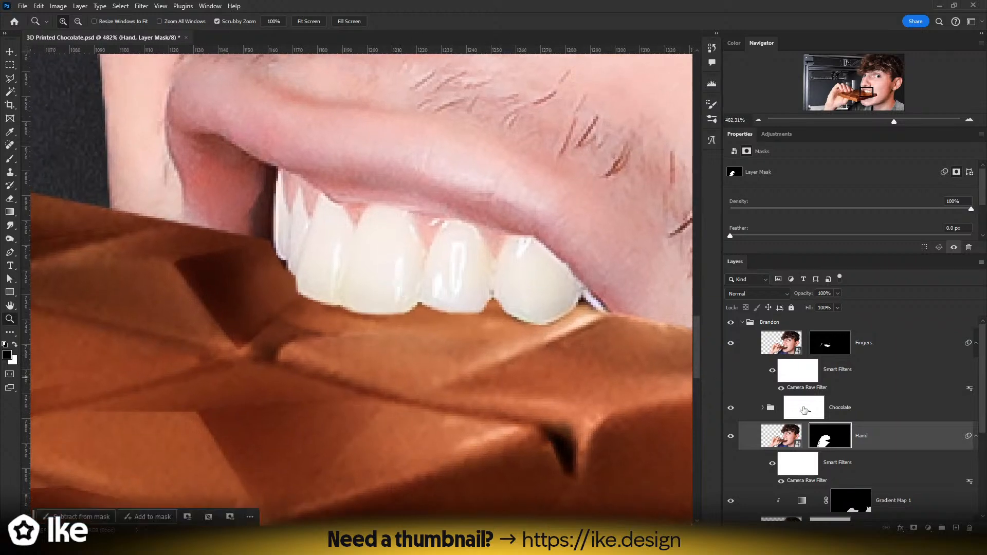
pyautogui.click(761, 409)
pyautogui.scroll(-2, 845, 413)
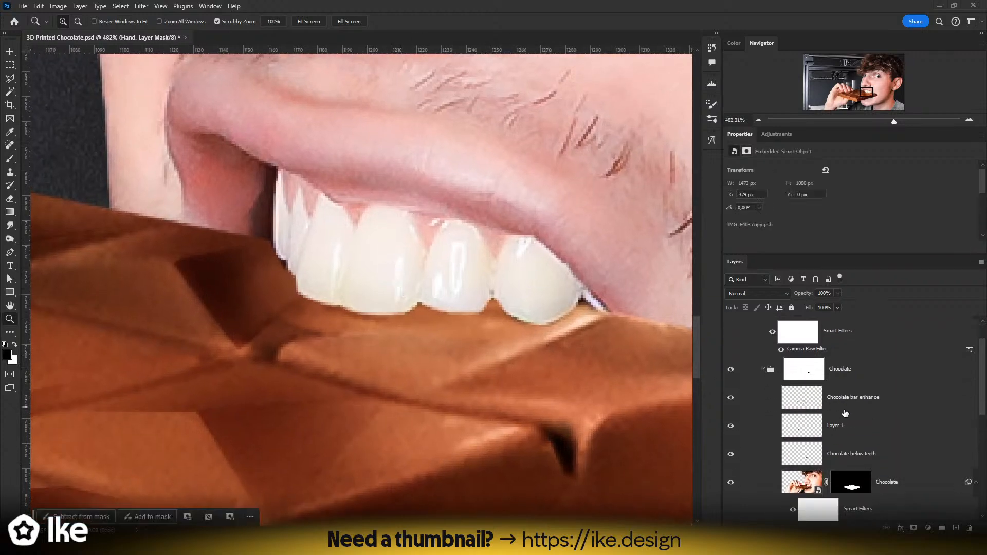
pyautogui.click(837, 427)
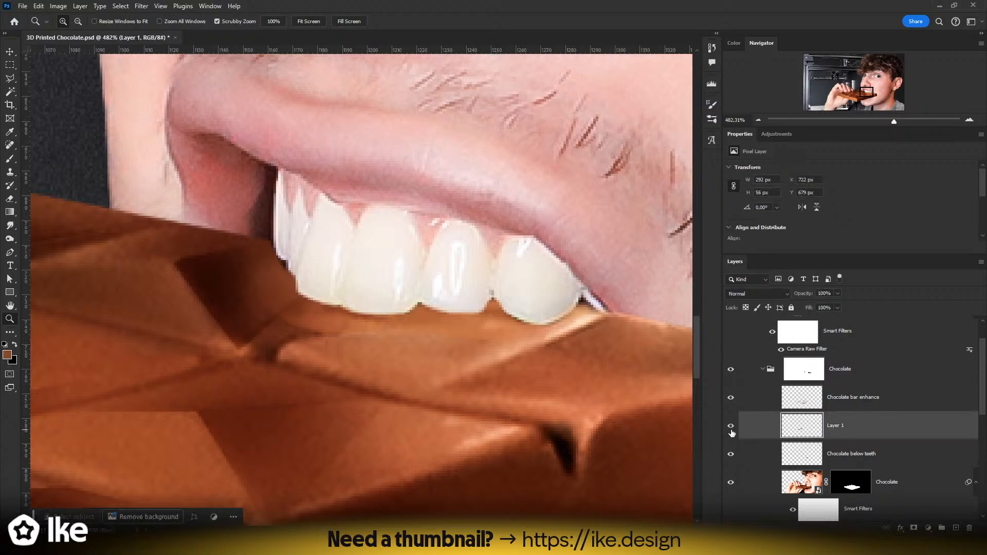
pyautogui.click(731, 455)
pyautogui.click(731, 455)
pyautogui.click(731, 455)
pyautogui.moveTo(469, 373); pyautogui.dragTo(507, 313)
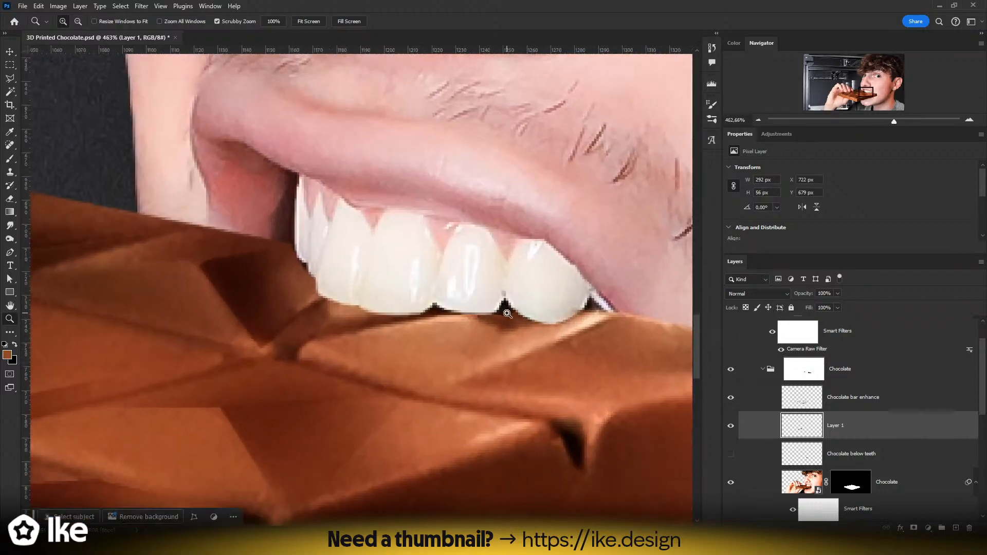
pyautogui.click(731, 454)
# - Soften the painted chocolate beneath the teeth on the Chocolate below teeth layer with the Blur tool
pyautogui.click(801, 457)
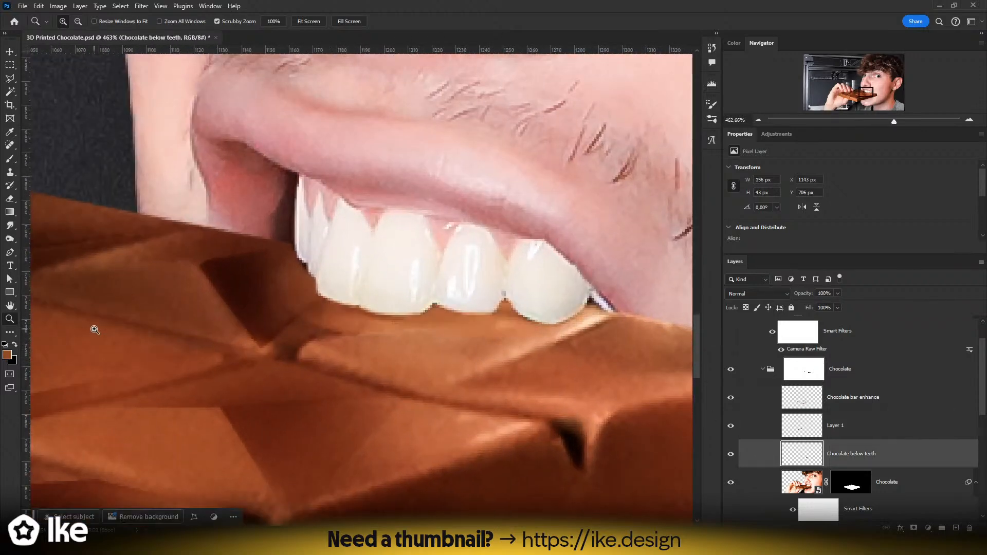
pyautogui.click(10, 227)
pyautogui.rightClick(10, 227)
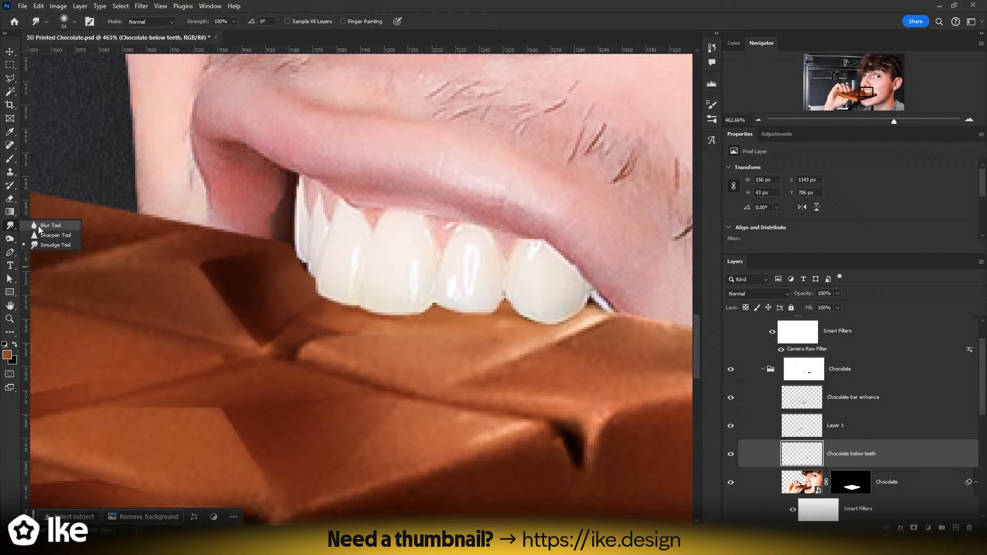
pyautogui.click(38, 226)
pyautogui.moveTo(310, 323)
pyautogui.mouseDown()
pyautogui.moveTo(119, 319)
pyautogui.moveTo(329, 319)
pyautogui.moveTo(319, 323)
pyautogui.moveTo(408, 335)
pyautogui.mouseUp()
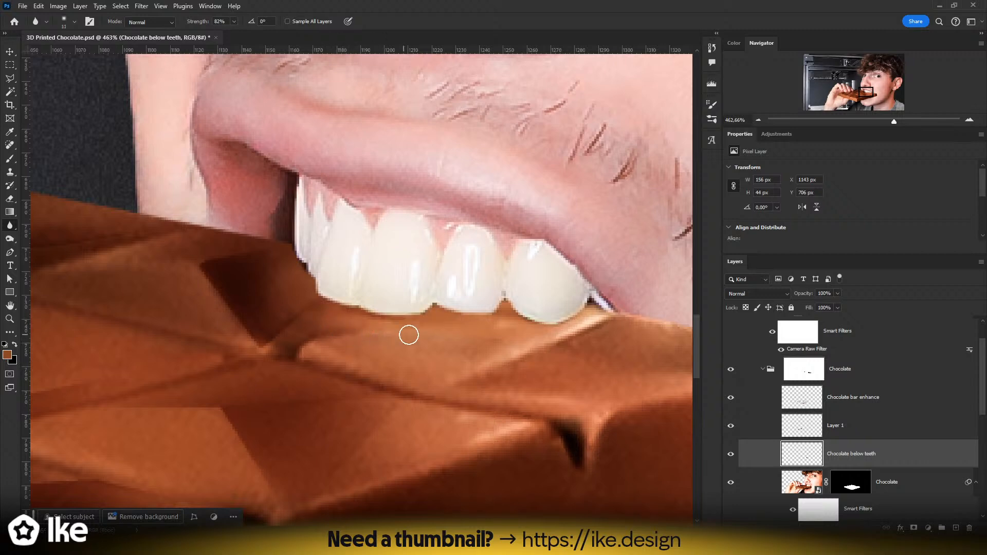
pyautogui.moveTo(509, 335); pyautogui.dragTo(524, 343)
pyautogui.click(730, 455)
pyautogui.click(730, 455)
# - Add a new layer above Chocolate below teeth and name it Shadow from teeth
pyautogui.click(956, 528)
pyautogui.doubleClick(841, 454)
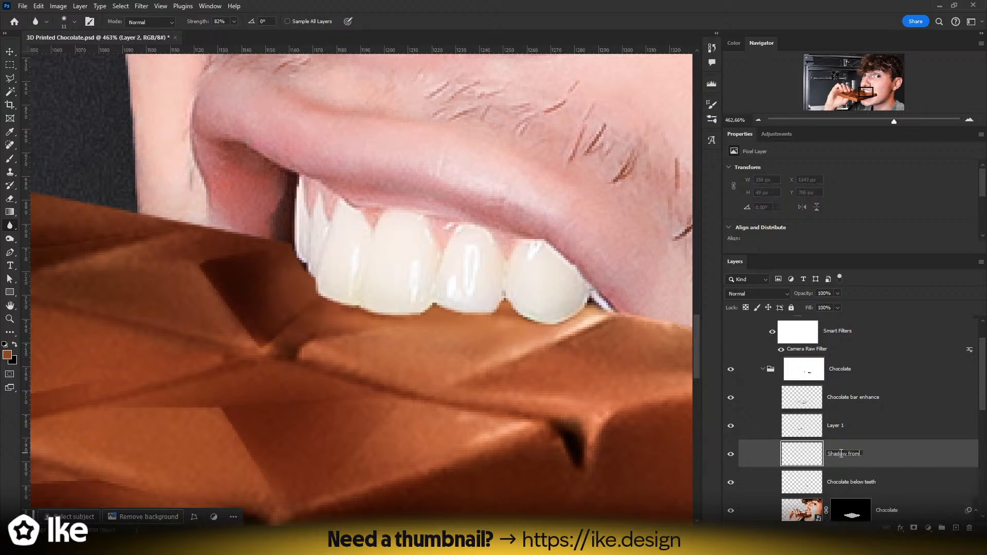
pyautogui.write('Shadow from teeth')
pyautogui.press('Return')
# - Set up a soft, flattened black brush with a size of 31 px and a flow of 8%
pyautogui.press('b')
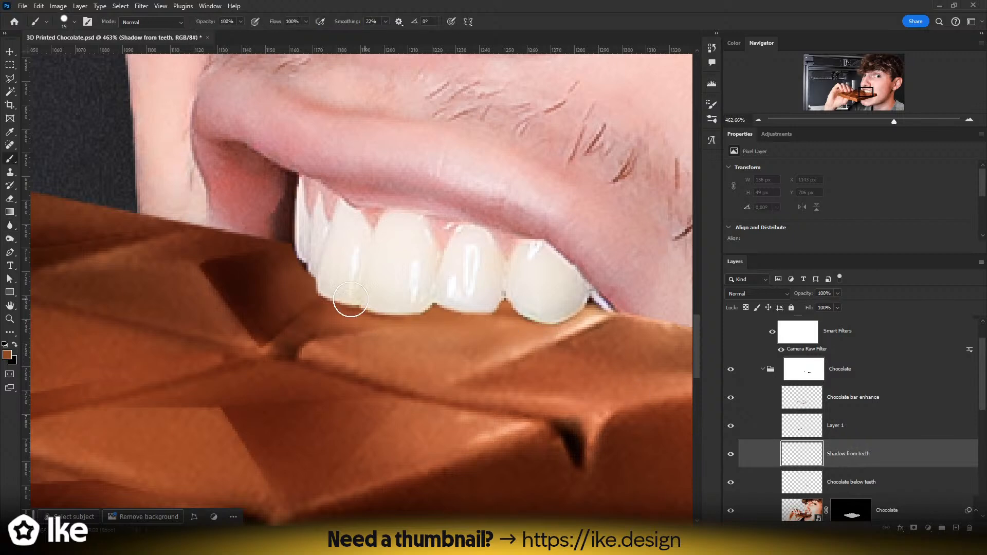
pyautogui.click(75, 22)
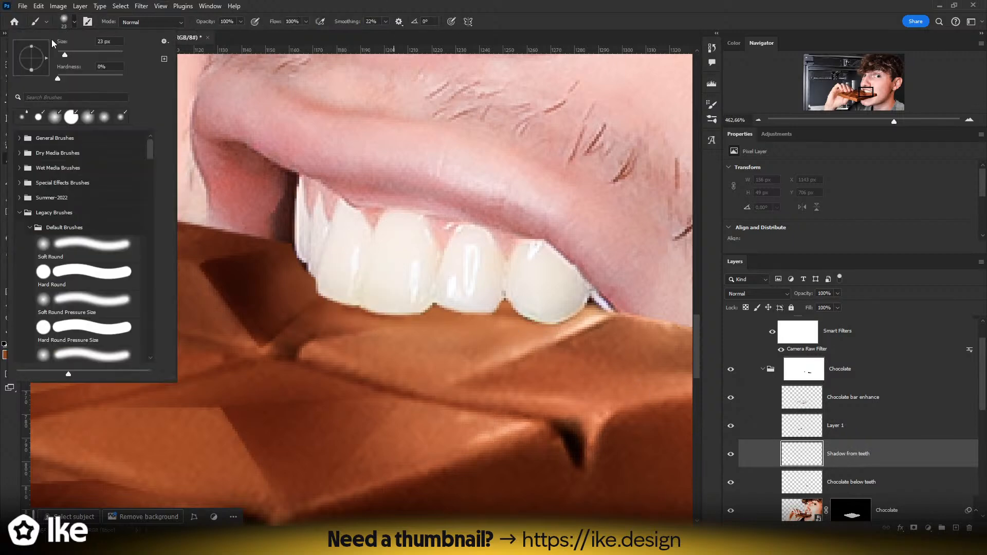
pyautogui.moveTo(33, 59); pyautogui.dragTo(33, 53)
pyautogui.press('Return')
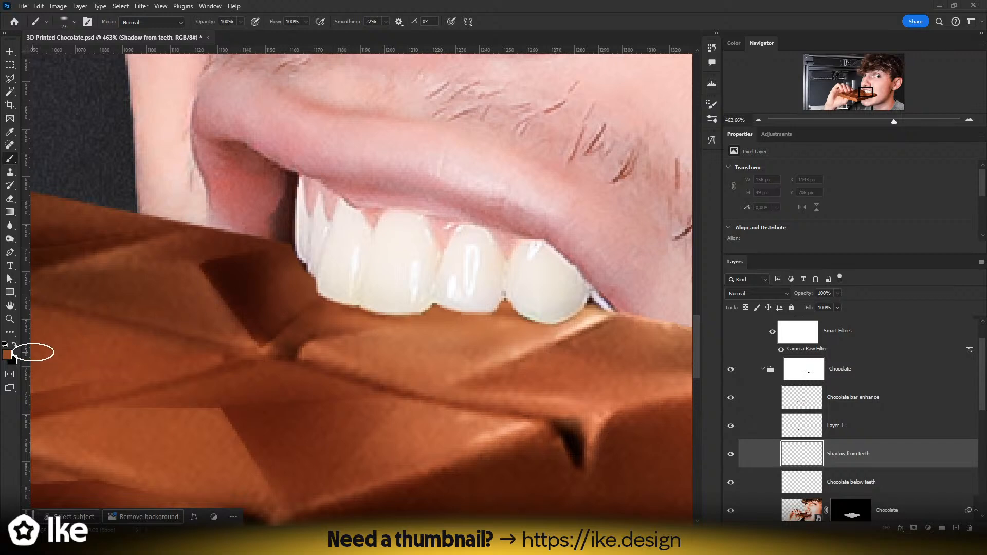
pyautogui.click(14, 344)
pyautogui.keyDown('alt'); pyautogui.rightClick(344, 299); pyautogui.keyUp('alt')
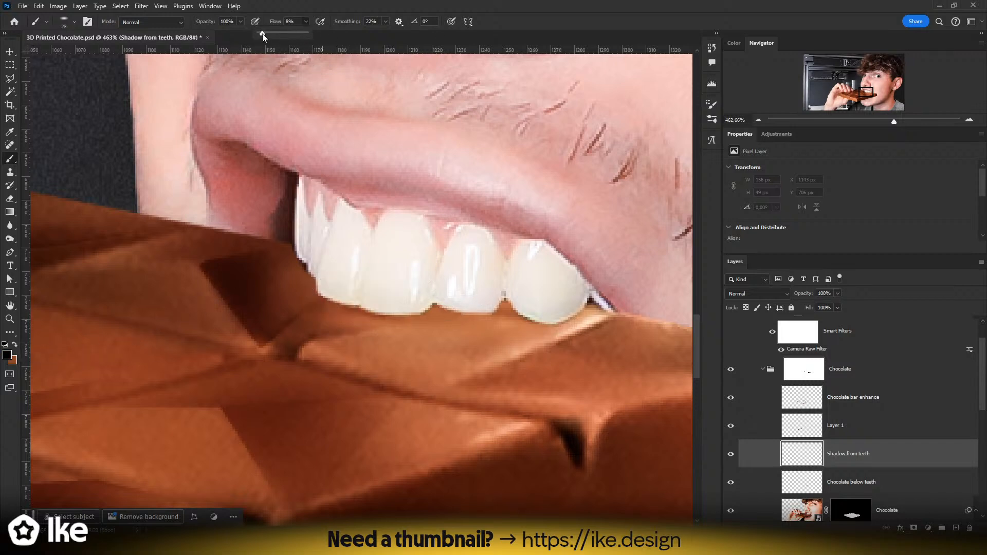
pyautogui.keyDown('alt'); pyautogui.rightClick(343, 294); pyautogui.keyUp('alt')
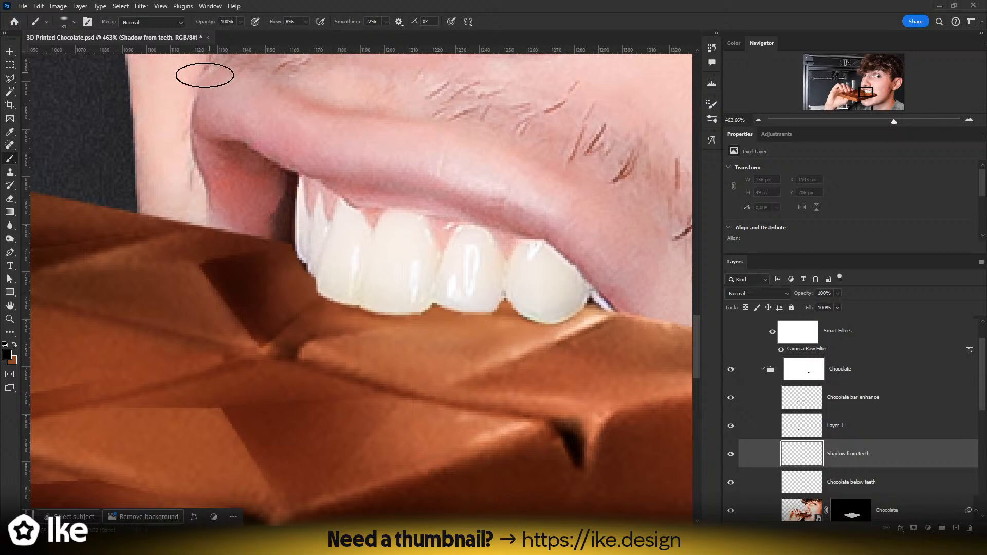
# - Flatten the elliptical brush tip slightly more for painting the shadow under the teeth
pyautogui.click(74, 22)
pyautogui.click(75, 22)
pyautogui.moveTo(430, 120); pyautogui.dragTo(271, 225)
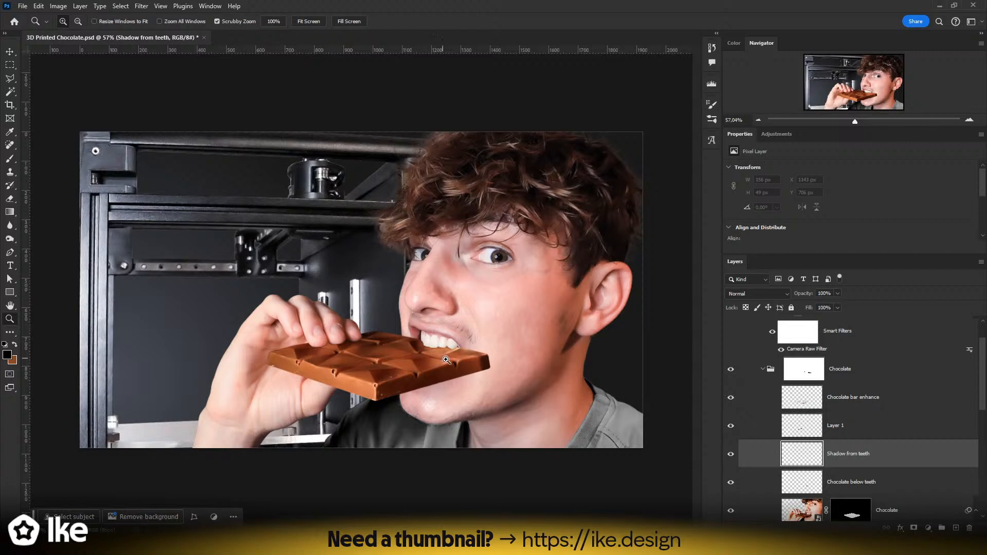
pyautogui.moveTo(430, 355); pyautogui.dragTo(481, 347)
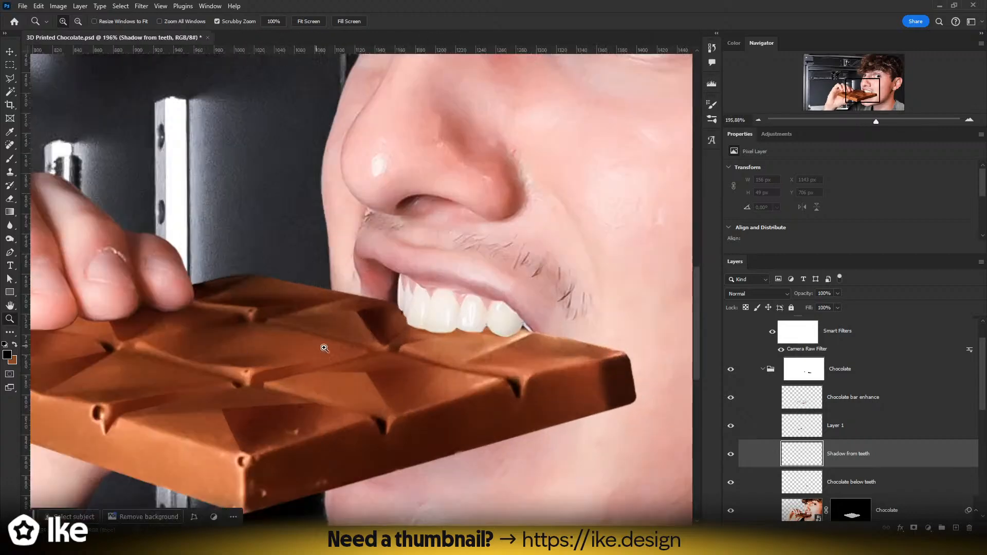
pyautogui.moveTo(336, 334); pyautogui.dragTo(398, 324)
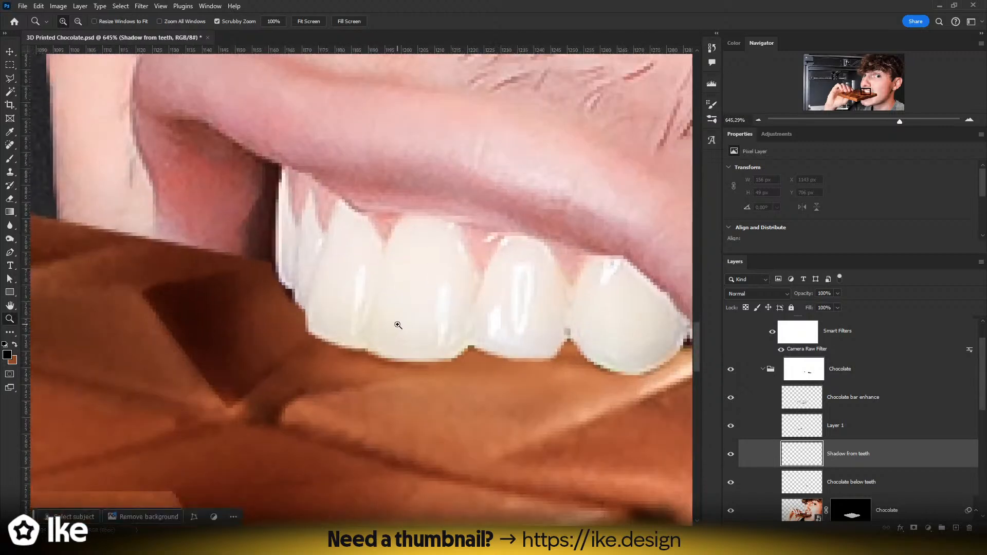
pyautogui.press('b')
pyautogui.click(75, 23)
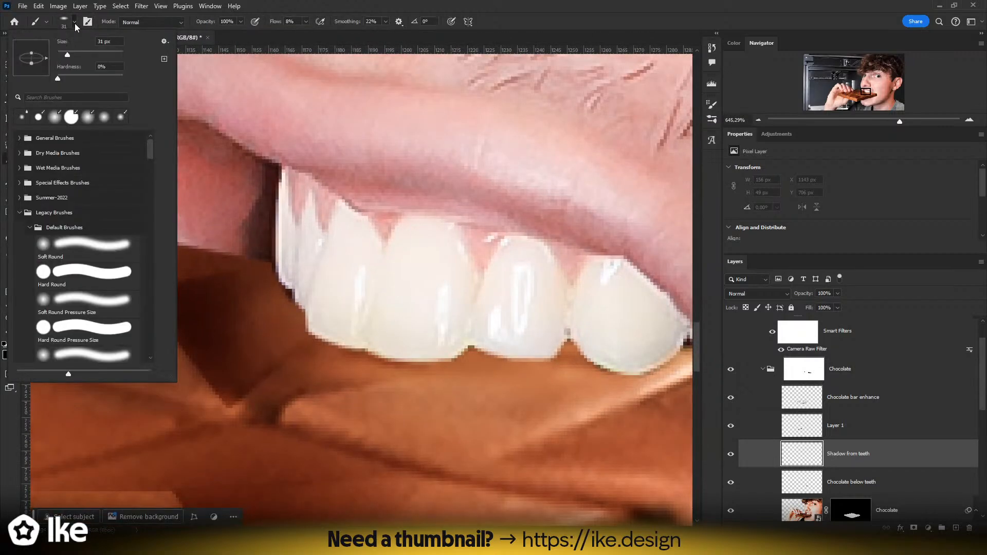
pyautogui.moveTo(32, 53); pyautogui.dragTo(33, 54)
pyautogui.press('Return')
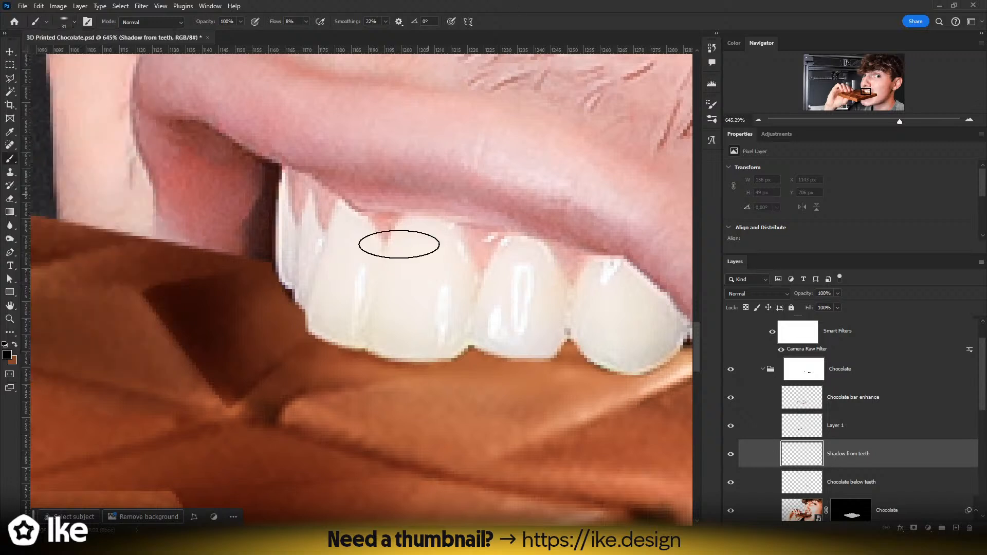
pyautogui.moveTo(319, 342); pyautogui.dragTo(617, 362)
pyautogui.hotkey('ctrl', 'z')
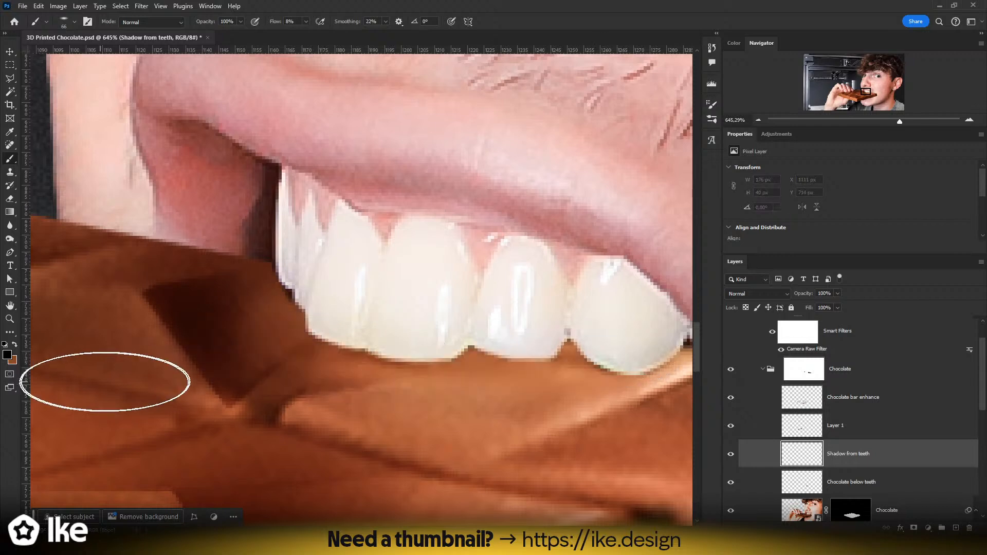
pyautogui.moveTo(105, 381); pyautogui.dragTo(622, 358)
pyautogui.hotkey('ctrl', 'z')
# - Paint a soft black shadow at 5% flow along the chocolate beneath the teeth on the Shadow from teeth layer
pyautogui.moveTo(320, 293); pyautogui.dragTo(287, 298)
pyautogui.click(305, 21)
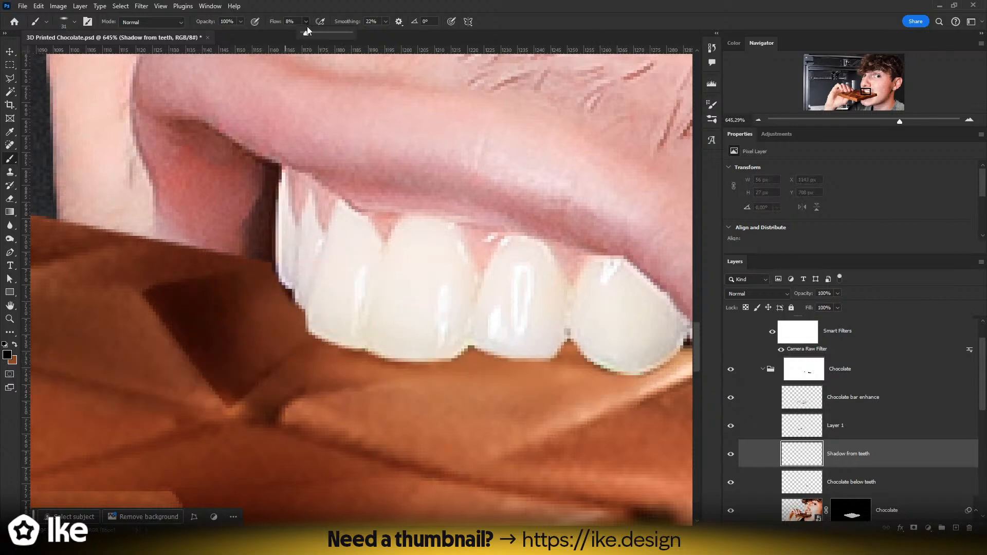
pyautogui.moveTo(299, 290)
pyautogui.mouseDown()
pyautogui.moveTo(319, 298)
pyautogui.moveTo(311, 321)
pyautogui.moveTo(328, 331)
pyautogui.moveTo(432, 350)
pyautogui.mouseUp()
pyautogui.moveTo(336, 342); pyautogui.dragTo(369, 342)
pyautogui.moveTo(328, 331); pyautogui.dragTo(449, 356)
pyautogui.moveTo(358, 349)
pyautogui.mouseDown()
pyautogui.moveTo(464, 359)
pyautogui.moveTo(494, 348)
pyautogui.moveTo(388, 317)
pyautogui.moveTo(476, 316)
pyautogui.moveTo(474, 304)
pyautogui.moveTo(522, 319)
pyautogui.moveTo(551, 309)
pyautogui.mouseUp()
pyautogui.moveTo(543, 350); pyautogui.dragTo(518, 335)
# - Move the Shadow from teeth layer directly below the Chocolate below teeth layer
pyautogui.press('z')
pyautogui.moveTo(435, 331)
pyautogui.mouseDown()
pyautogui.moveTo(400, 327)
pyautogui.moveTo(448, 320)
pyautogui.moveTo(520, 346)
pyautogui.moveTo(426, 293)
pyautogui.moveTo(507, 370)
pyautogui.moveTo(543, 370)
pyautogui.moveTo(452, 363)
pyautogui.moveTo(483, 355)
pyautogui.moveTo(414, 334)
pyautogui.moveTo(516, 320)
pyautogui.moveTo(533, 343)
pyautogui.mouseUp()
pyautogui.press('z')
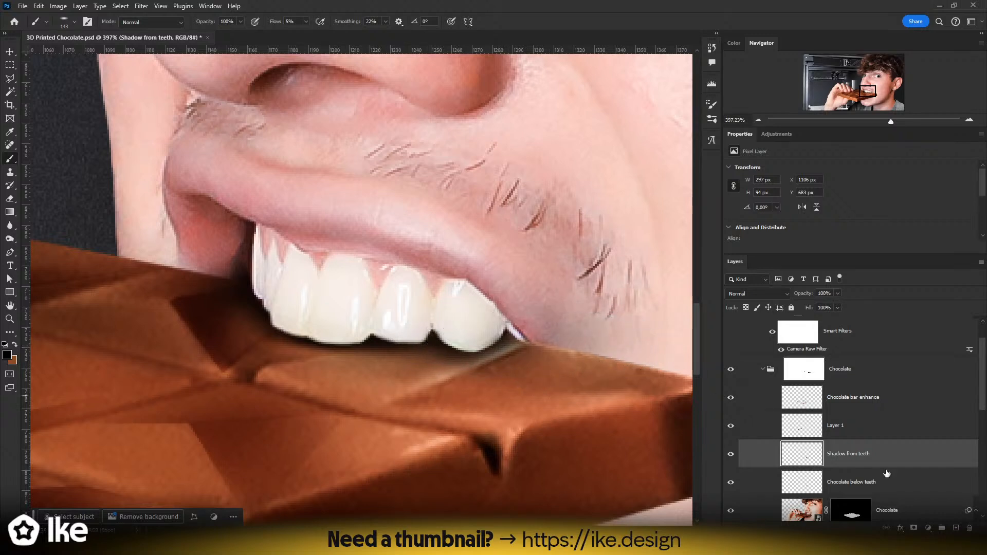
pyautogui.scroll(-1, 869, 464)
pyautogui.moveTo(873, 452); pyautogui.dragTo(873, 480)
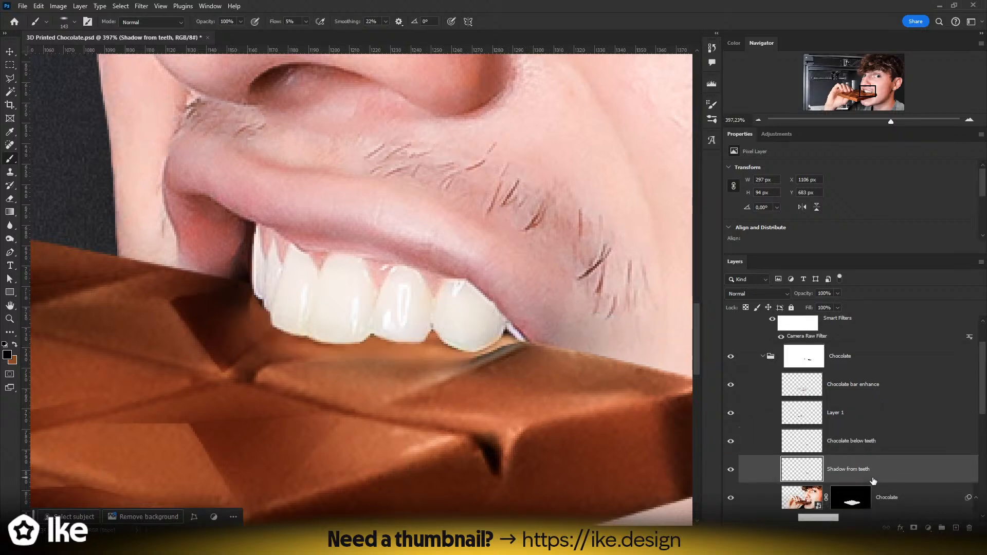
# - Undo the last layer move and erase the shadow spilling onto the cheek beside the mouth on the Shadow from teeth layer
pyautogui.hotkey('ctrl', 'z')
pyautogui.press('e')
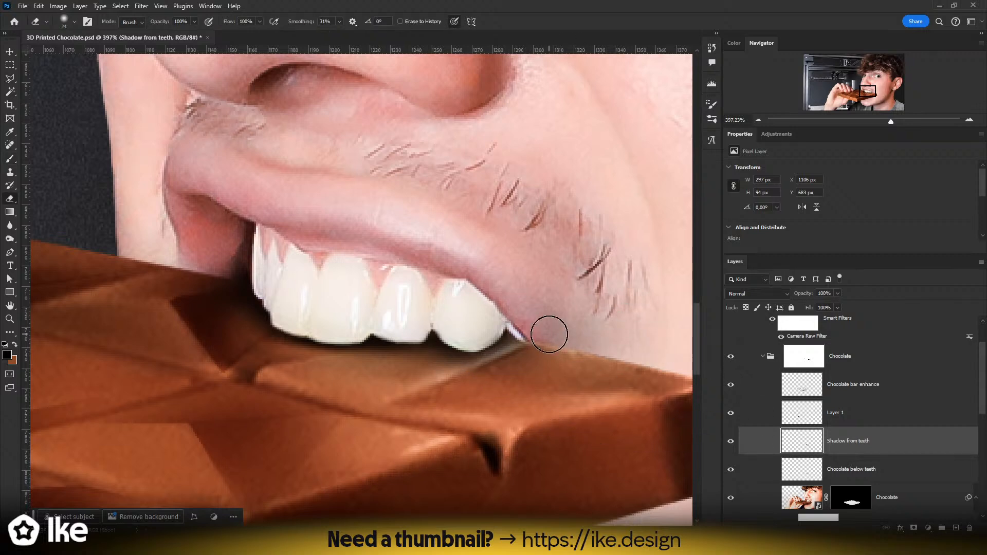
pyautogui.moveTo(598, 341); pyautogui.dragTo(615, 304)
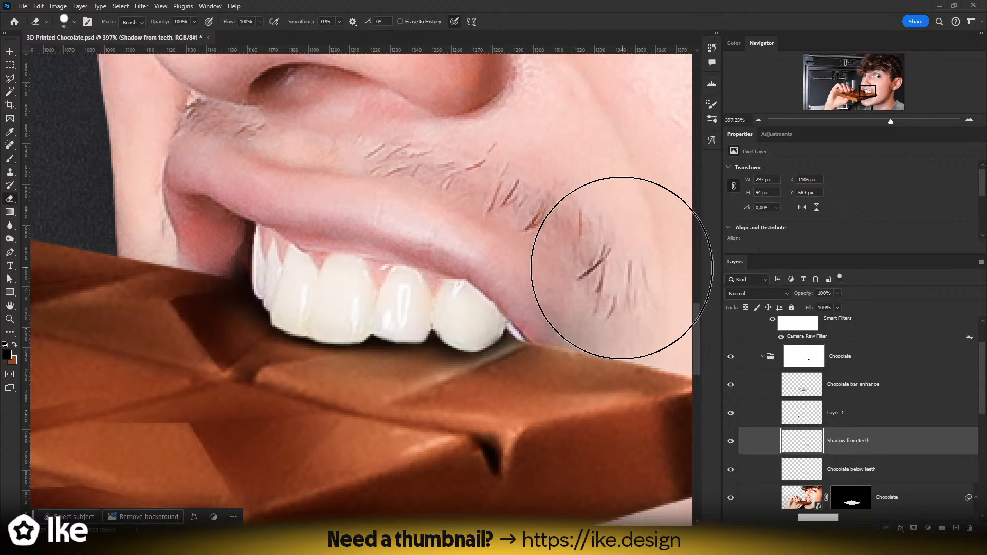
pyautogui.moveTo(618, 267); pyautogui.dragTo(604, 279)
pyautogui.click(592, 292)
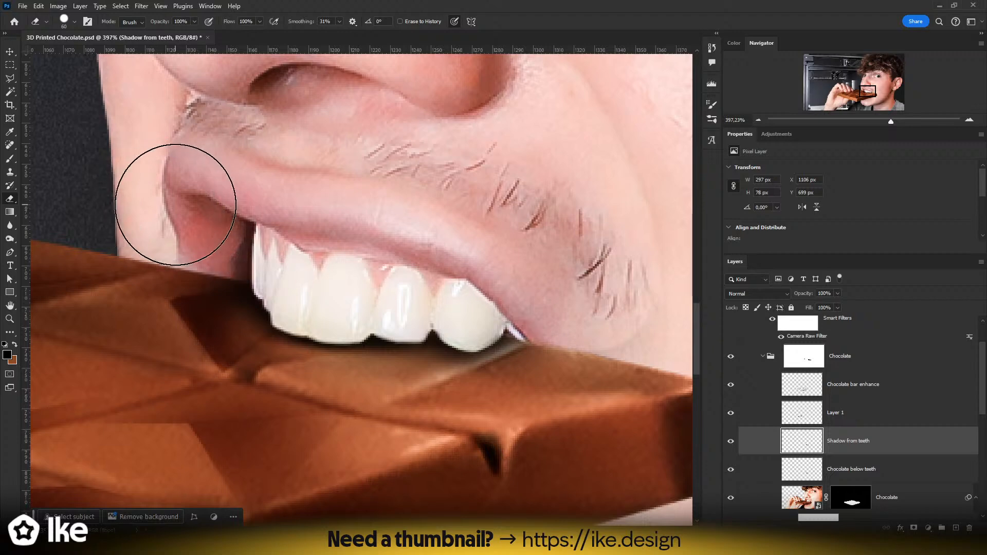
# - Set the Shadow from teeth layer's blend mode to Multiply
pyautogui.press('z')
pyautogui.moveTo(417, 264); pyautogui.dragTo(343, 268)
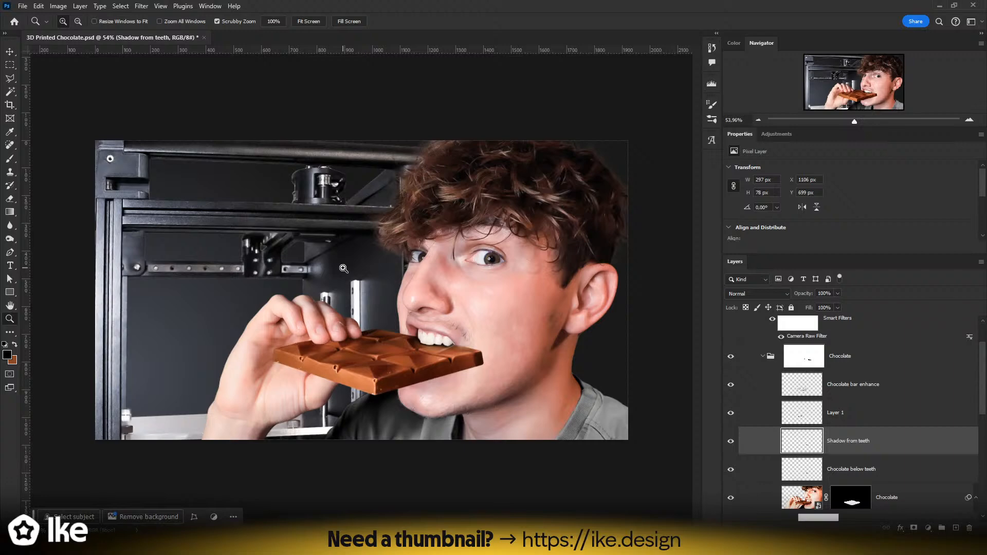
pyautogui.click(429, 390)
pyautogui.moveTo(465, 337); pyautogui.dragTo(510, 336)
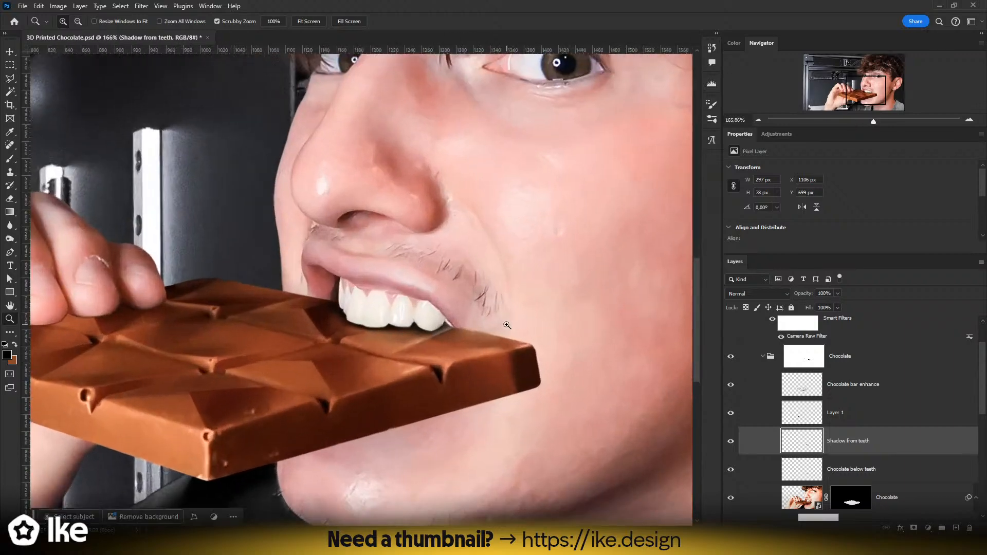
pyautogui.moveTo(430, 332); pyautogui.dragTo(456, 329)
pyautogui.moveTo(364, 285); pyautogui.dragTo(380, 282)
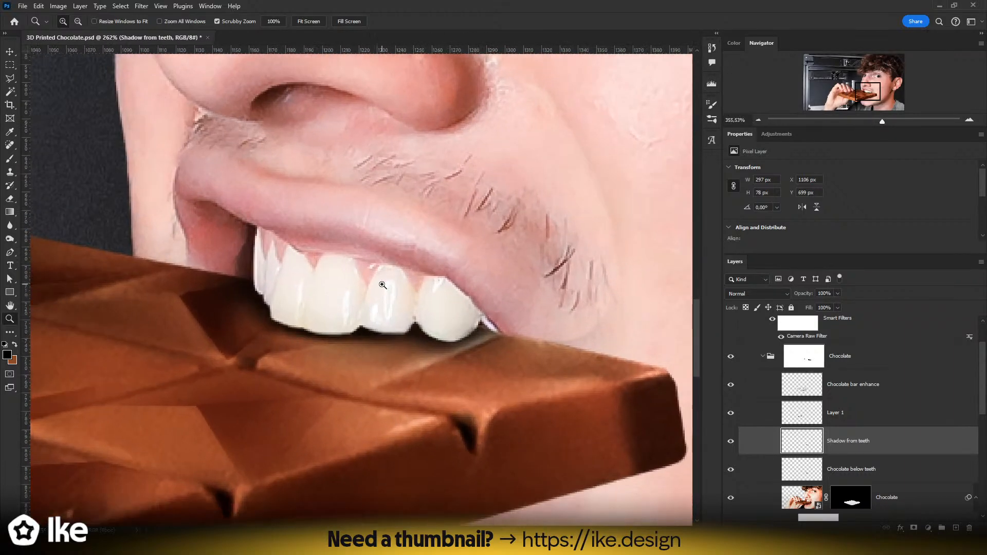
pyautogui.click(748, 295)
pyautogui.click(745, 294)
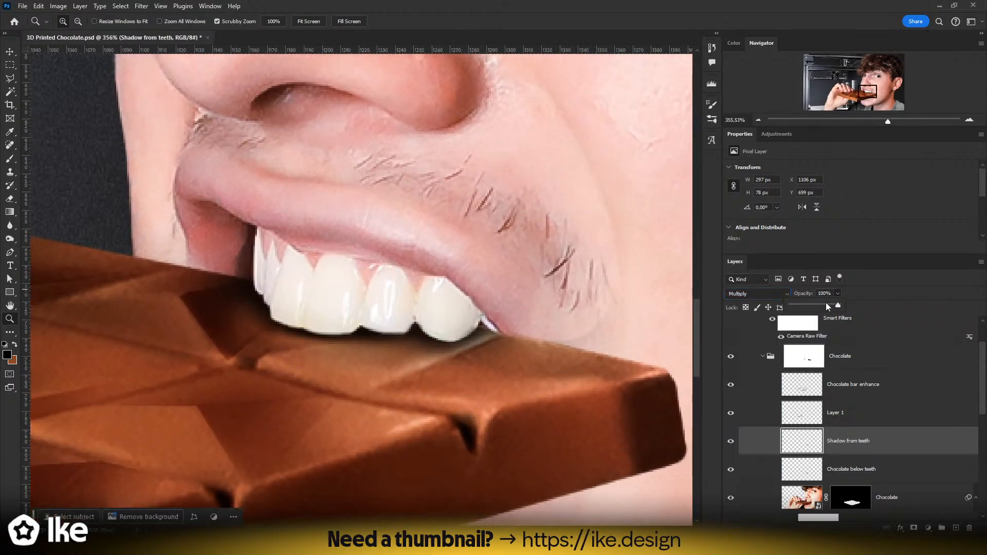
# - Set Blend If on the Shadow from teeth layer, splitting the underlying layer's white point to 131 / 255
pyautogui.doubleClick(915, 443)
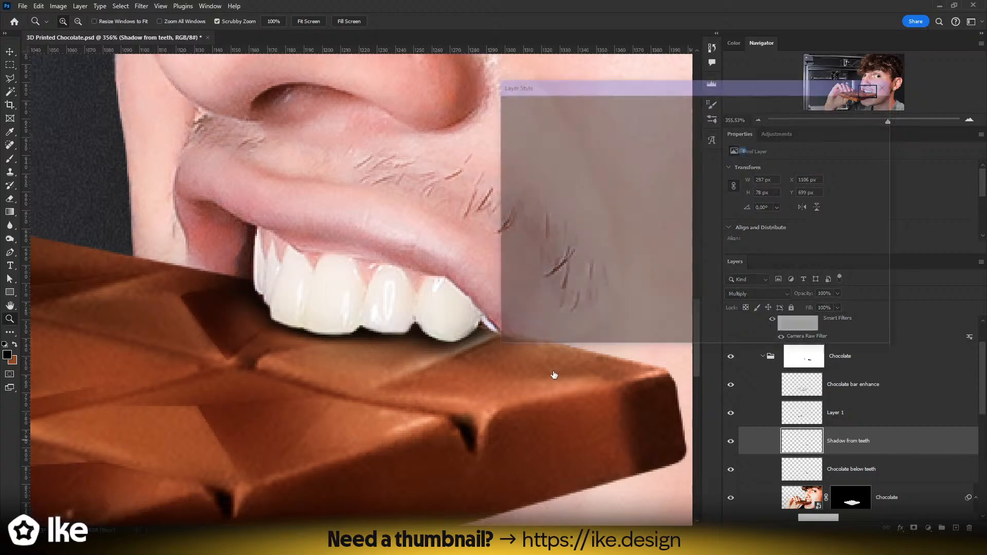
pyautogui.keyDown('alt'); pyautogui.moveTo(768, 301); pyautogui.dragTo(705, 304); pyautogui.keyUp('alt')
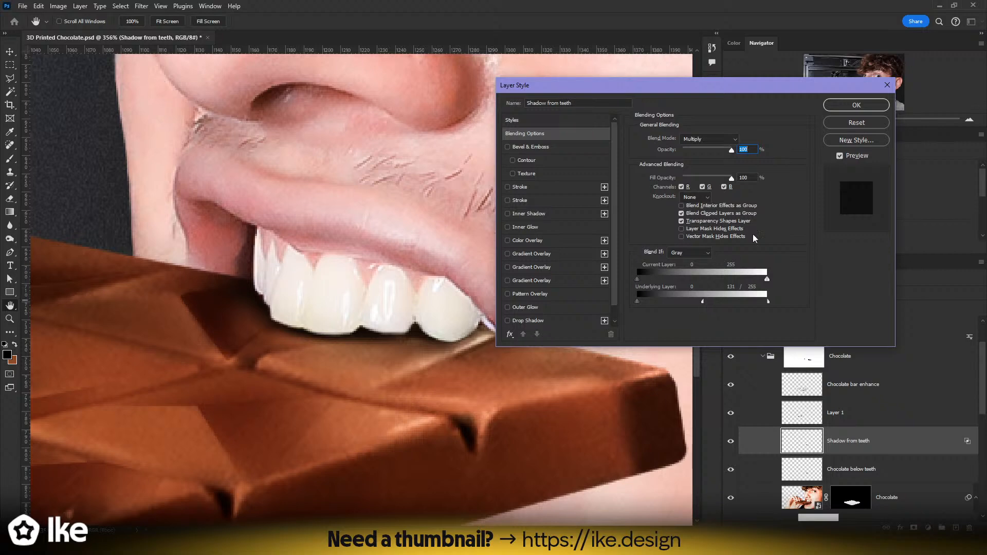
pyautogui.click(843, 107)
pyautogui.moveTo(448, 331); pyautogui.dragTo(377, 345)
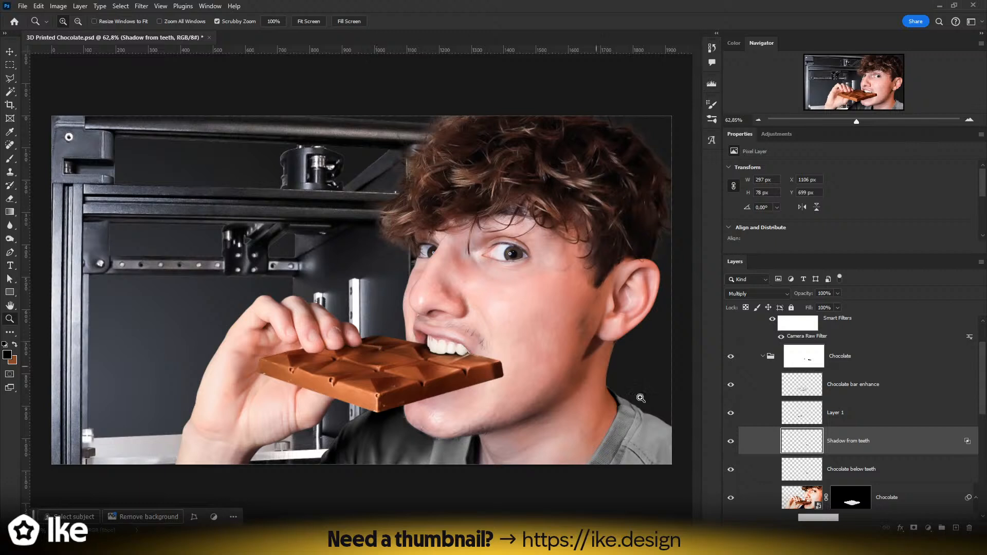
# - Identify Layer 1 by toggling its visibility, rename it Chocolate behind fingers, and move it below the Shadow from teeth layer
pyautogui.click(854, 402)
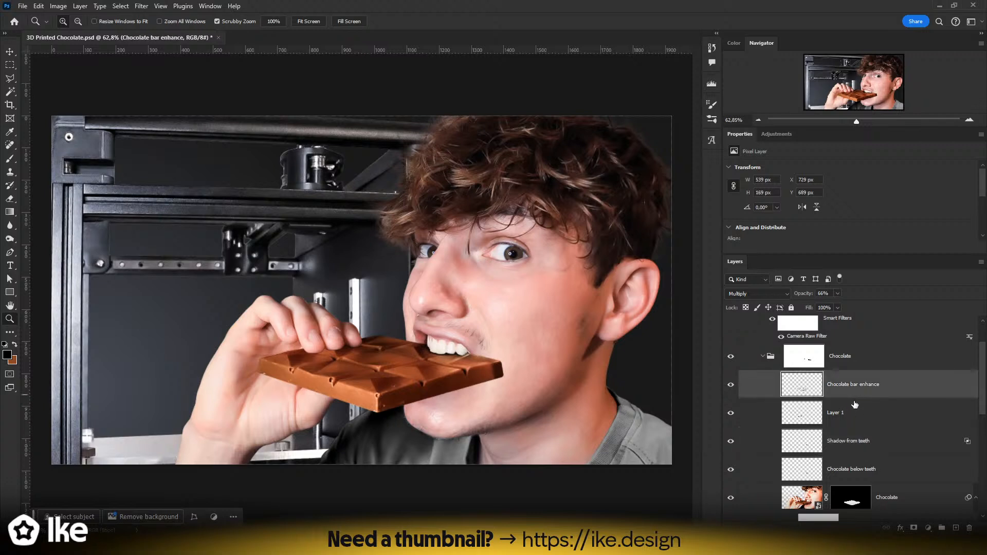
pyautogui.click(856, 444)
pyautogui.click(831, 409)
pyautogui.click(731, 414)
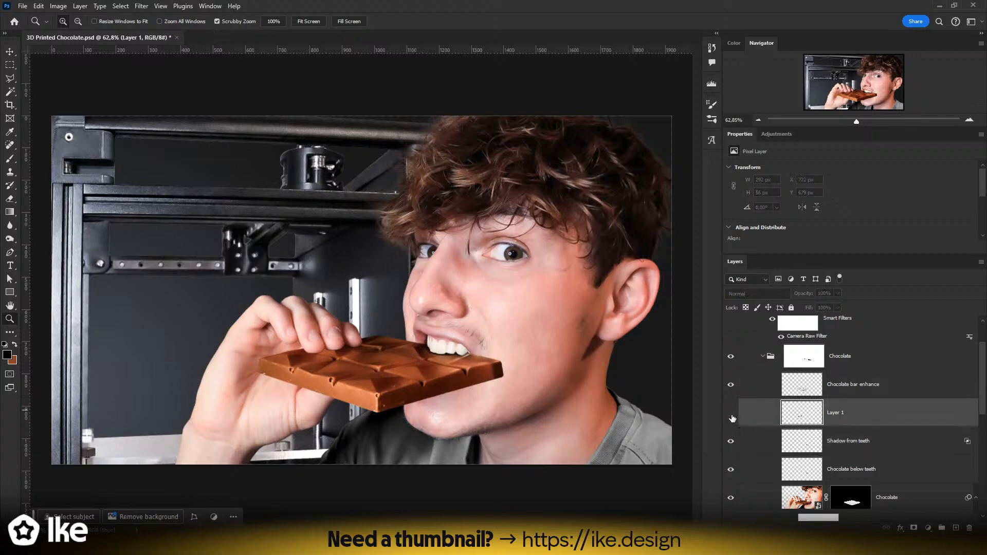
pyautogui.click(731, 414)
pyautogui.click(731, 414)
pyautogui.click(731, 414)
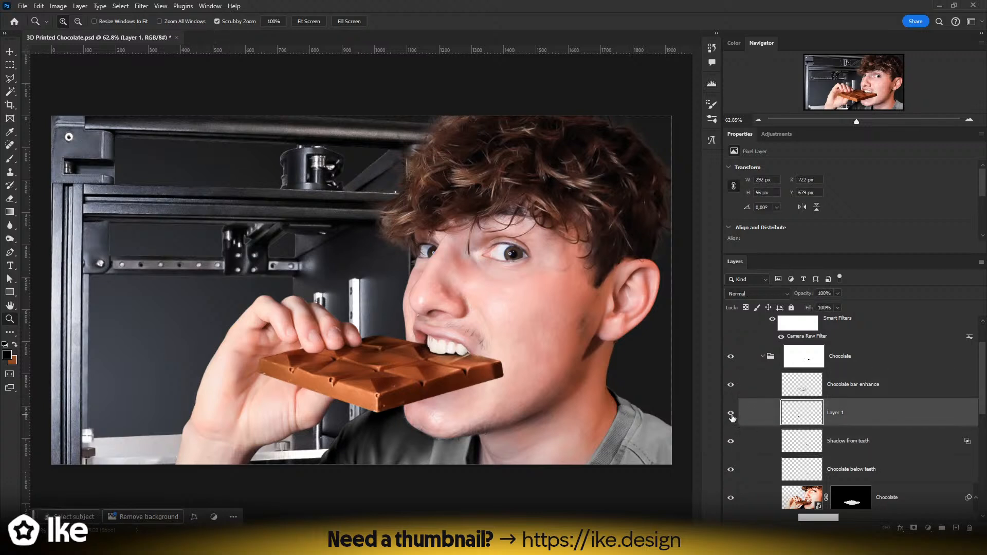
pyautogui.doubleClick(841, 412)
pyautogui.write('Chocolate behind fingers')
pyautogui.press('Return')
pyautogui.moveTo(843, 413); pyautogui.dragTo(844, 454)
# - Rename the Chocolate below teeth layer to Chocolate behind teeth
pyautogui.click(849, 469)
pyautogui.doubleClick(851, 469)
pyautogui.doubleClick(862, 469)
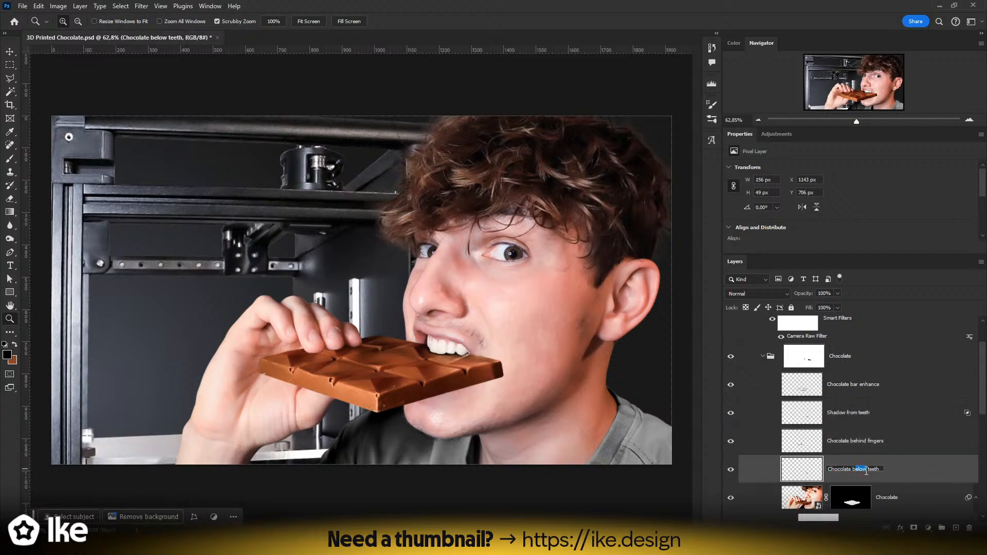
pyautogui.write('behind teeth')
pyautogui.press('Return')
pyautogui.doubleClick(873, 469)
pyautogui.moveTo(874, 469); pyautogui.dragTo(931, 470)
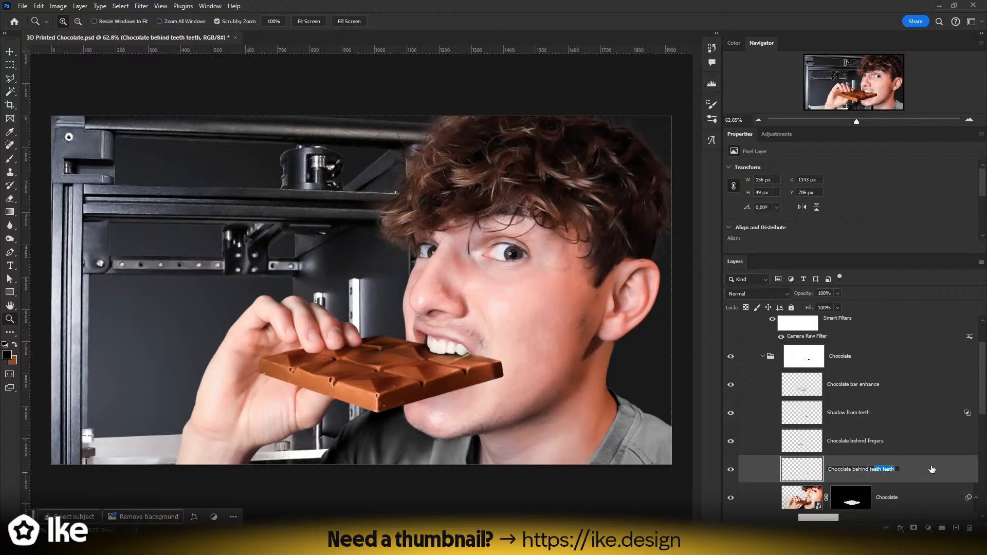
pyautogui.press('BackSpace')
pyautogui.write('eth')
pyautogui.press('Return')
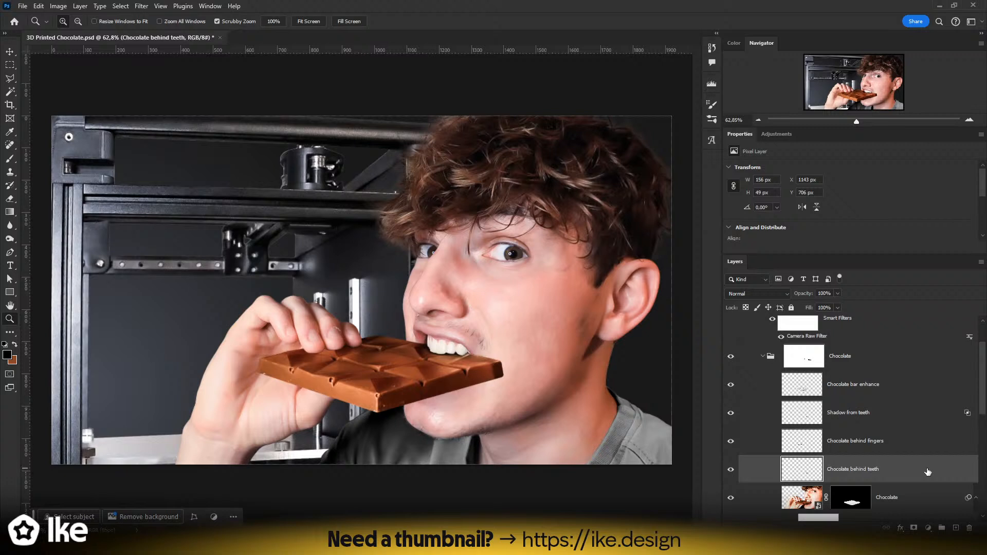
# - Rename the Chocolate bar enhance layer to Deepen contrast
pyautogui.click(854, 417)
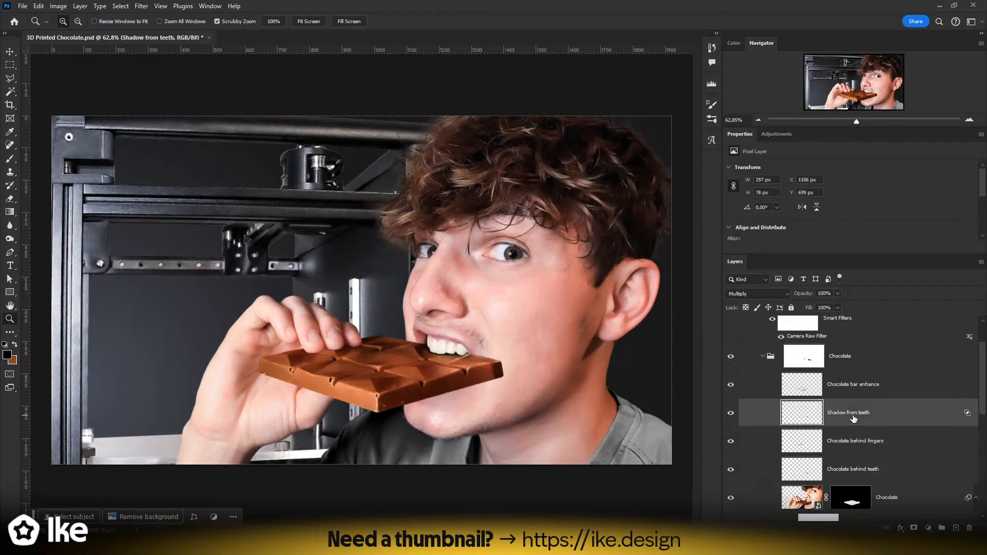
pyautogui.click(855, 386)
pyautogui.doubleClick(854, 386)
pyautogui.write('Deepen contr')
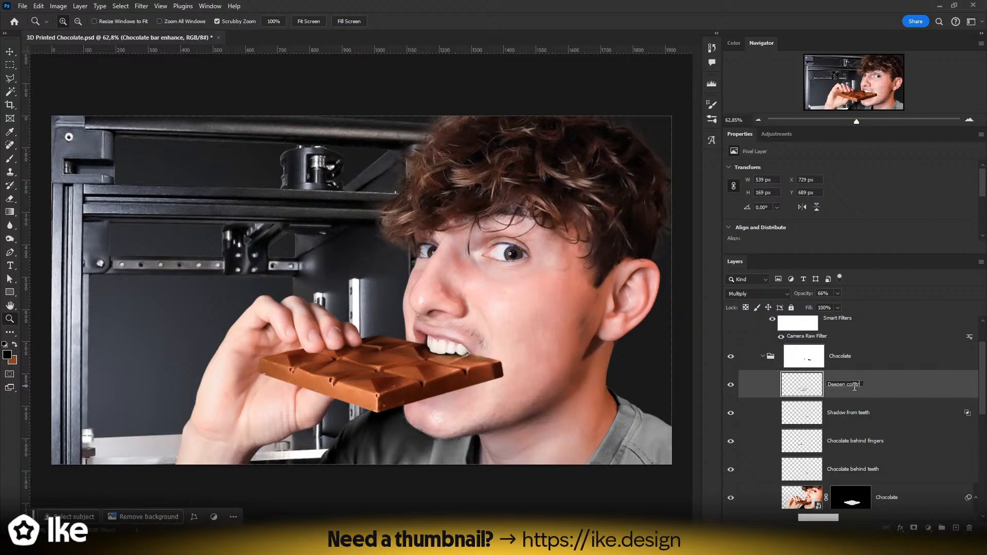
pyautogui.press('Tab')
pyautogui.write('as')
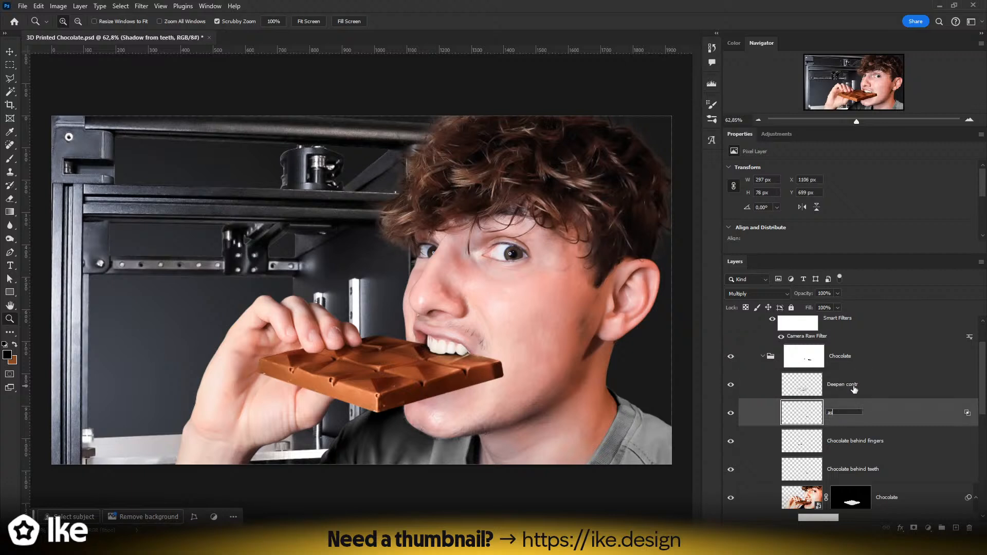
pyautogui.press('Escape')
pyautogui.doubleClick(854, 385)
pyautogui.click(863, 386)
pyautogui.write('ast')
pyautogui.press('Return')
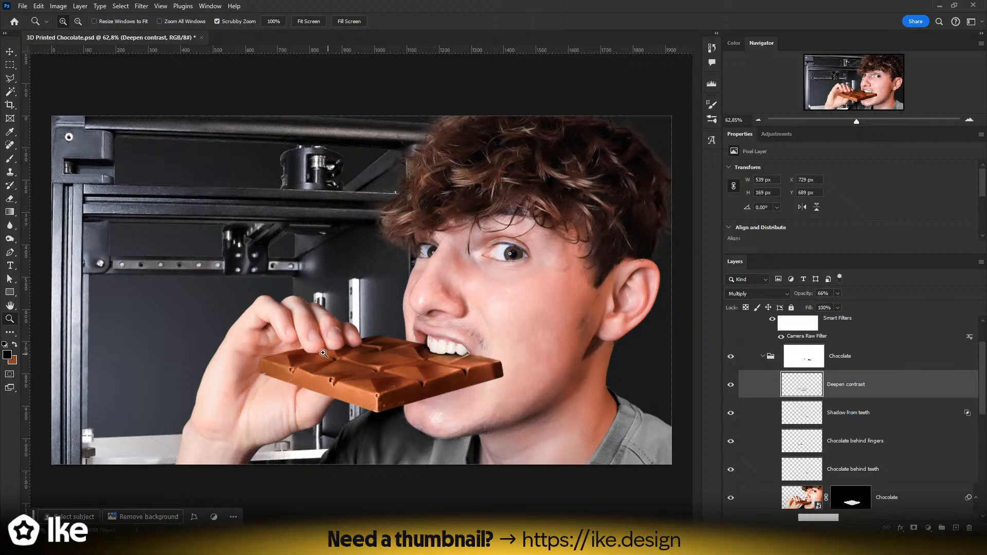
# - Rename the Shadow from teeth layer to Shadow from teeth and fingers
pyautogui.moveTo(324, 354); pyautogui.dragTo(350, 341)
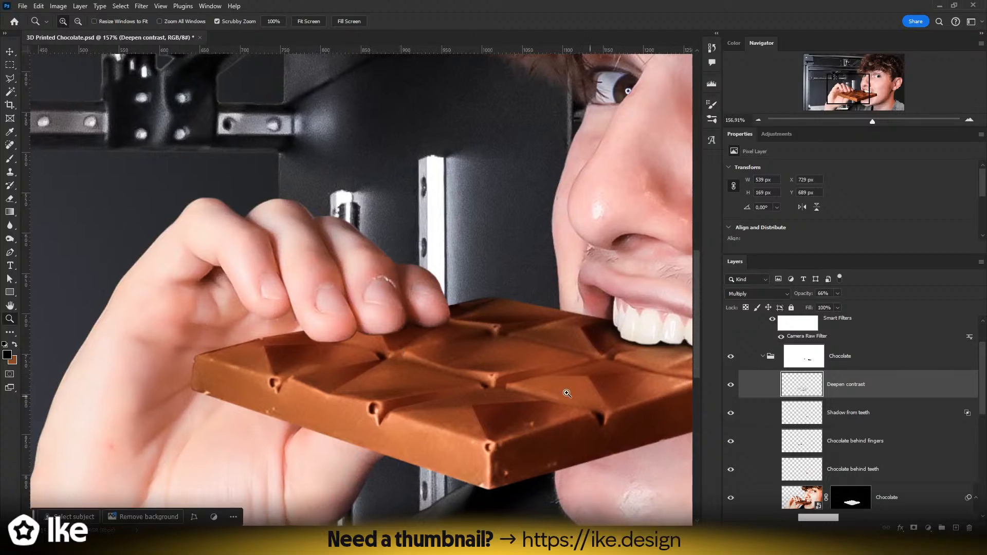
pyautogui.press('b')
pyautogui.click(882, 448)
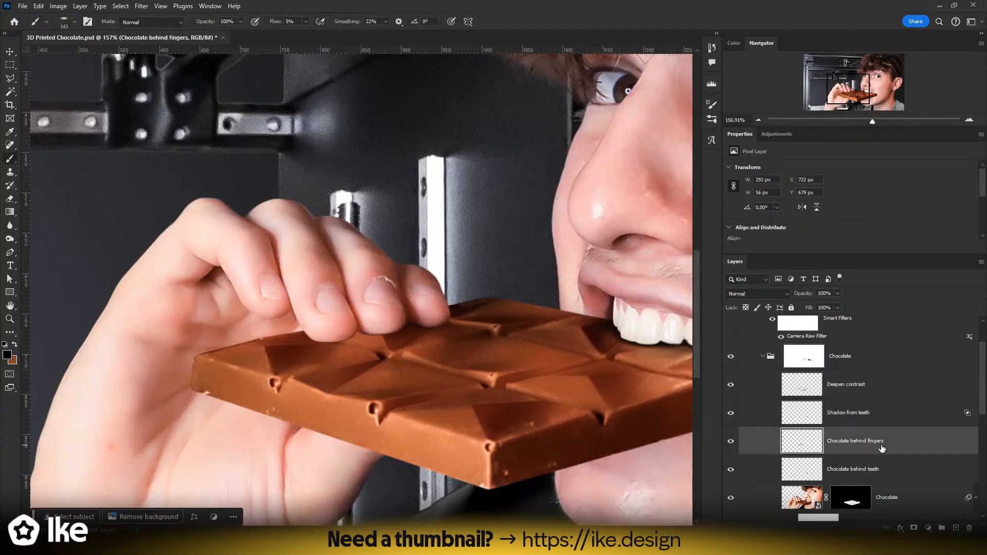
pyautogui.doubleClick(849, 414)
pyautogui.press('Right')
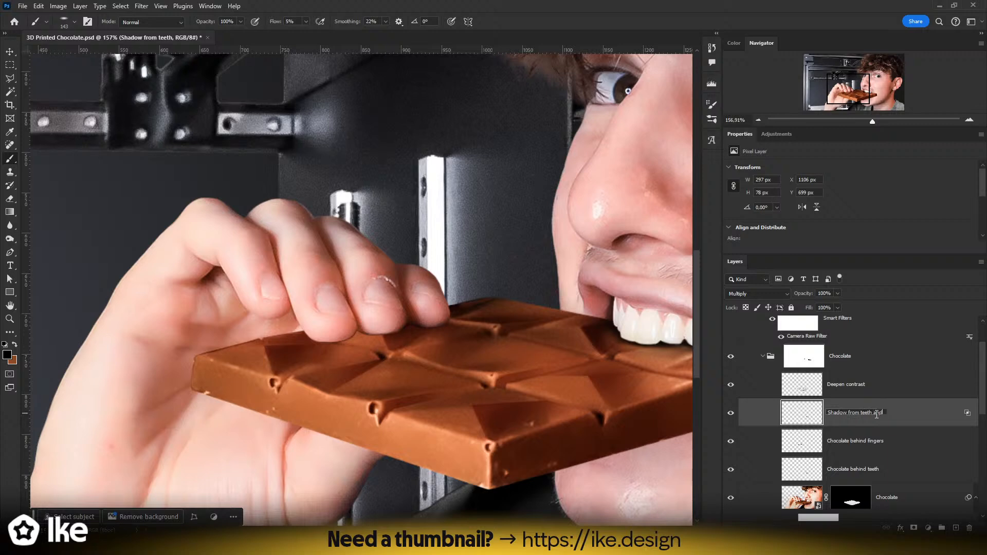
pyautogui.write('and fingers')
pyautogui.press('Return')
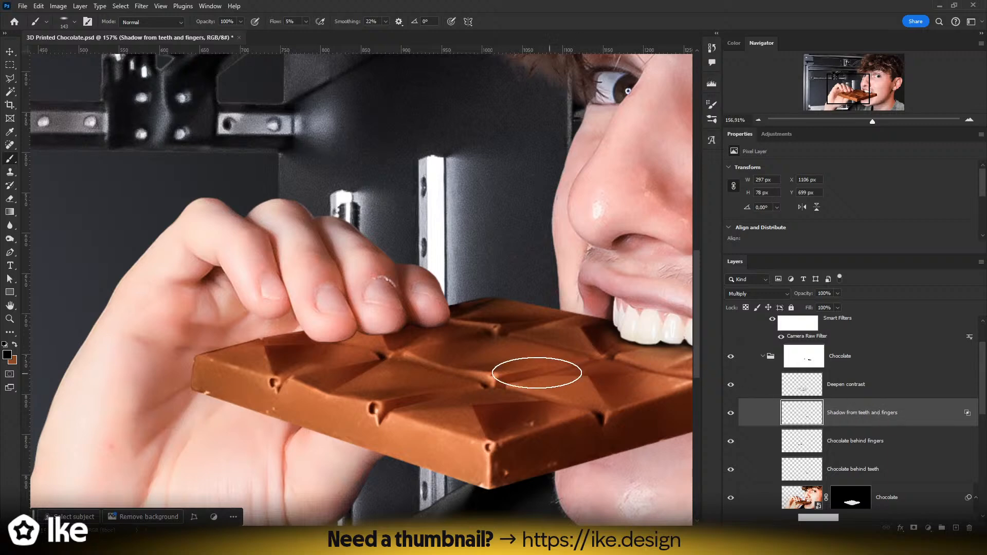
# - Paint a soft black shadow at 5% flow along the chocolate beneath the fingertips on the Shadow from teeth and fingers layer
pyautogui.press('z')
pyautogui.moveTo(349, 334); pyautogui.dragTo(400, 337)
pyautogui.press('b')
pyautogui.moveTo(213, 308)
pyautogui.mouseDown()
pyautogui.moveTo(128, 310)
pyautogui.moveTo(279, 339)
pyautogui.moveTo(315, 309)
pyautogui.moveTo(392, 282)
pyautogui.moveTo(500, 288)
pyautogui.moveTo(465, 305)
pyautogui.moveTo(548, 287)
pyautogui.mouseUp()
pyautogui.moveTo(479, 301); pyautogui.dragTo(505, 308)
pyautogui.moveTo(505, 303)
pyautogui.mouseDown()
pyautogui.moveTo(564, 286)
pyautogui.moveTo(540, 290)
pyautogui.mouseUp()
pyautogui.moveTo(521, 295); pyautogui.dragTo(332, 303)
pyautogui.moveTo(441, 289)
pyautogui.mouseDown()
pyautogui.moveTo(390, 272)
pyautogui.moveTo(500, 279)
pyautogui.mouseUp()
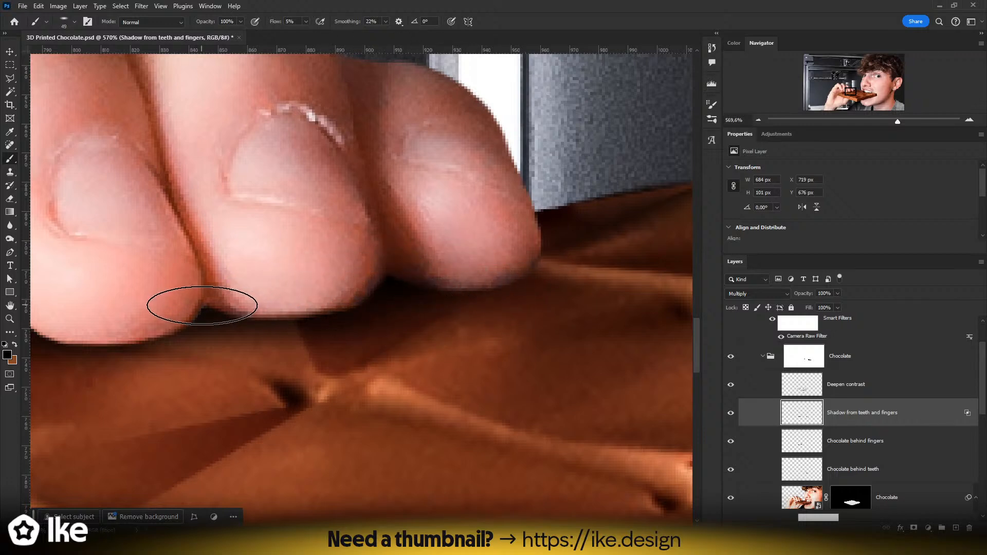
pyautogui.moveTo(162, 342)
pyautogui.mouseDown()
pyautogui.moveTo(381, 325)
pyautogui.moveTo(366, 327)
pyautogui.moveTo(390, 315)
pyautogui.mouseUp()
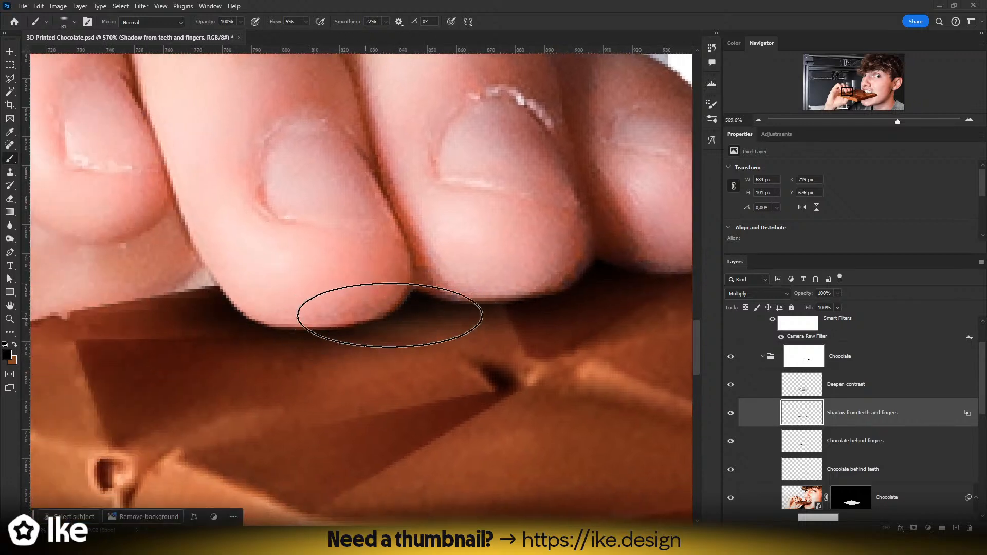
pyautogui.moveTo(167, 291)
pyautogui.mouseDown()
pyautogui.moveTo(237, 283)
pyautogui.moveTo(458, 289)
pyautogui.mouseUp()
pyautogui.moveTo(547, 271); pyautogui.dragTo(236, 354)
pyautogui.moveTo(445, 300)
pyautogui.mouseDown()
pyautogui.moveTo(369, 300)
pyautogui.moveTo(419, 338)
pyautogui.moveTo(406, 308)
pyautogui.moveTo(430, 315)
pyautogui.mouseUp()
pyautogui.press('z')
pyautogui.moveTo(426, 366)
pyautogui.mouseDown()
pyautogui.moveTo(354, 366)
pyautogui.moveTo(382, 383)
pyautogui.moveTo(313, 374)
pyautogui.moveTo(337, 376)
pyautogui.mouseUp()
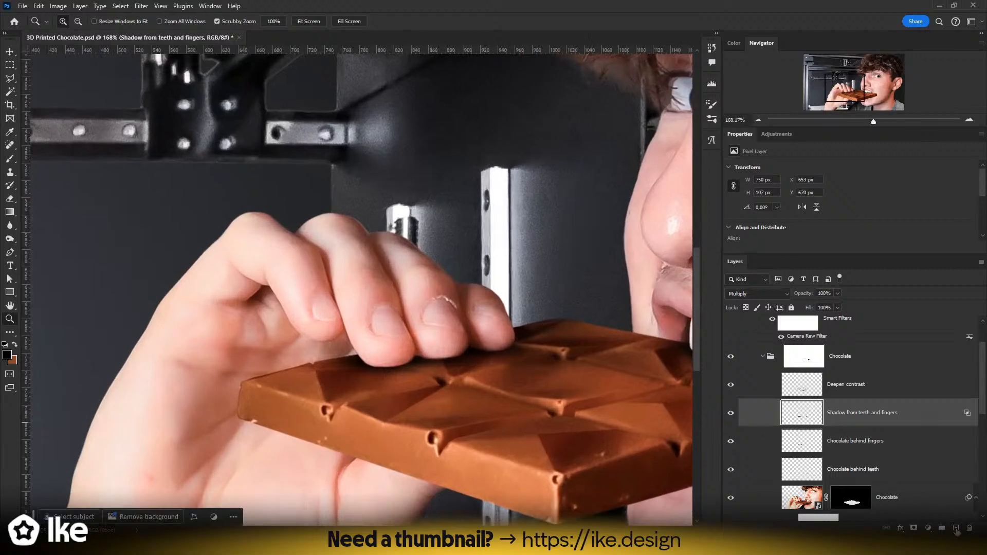
pyautogui.scroll(1, 887, 450)
pyautogui.moveTo(364, 381); pyautogui.dragTo(389, 378)
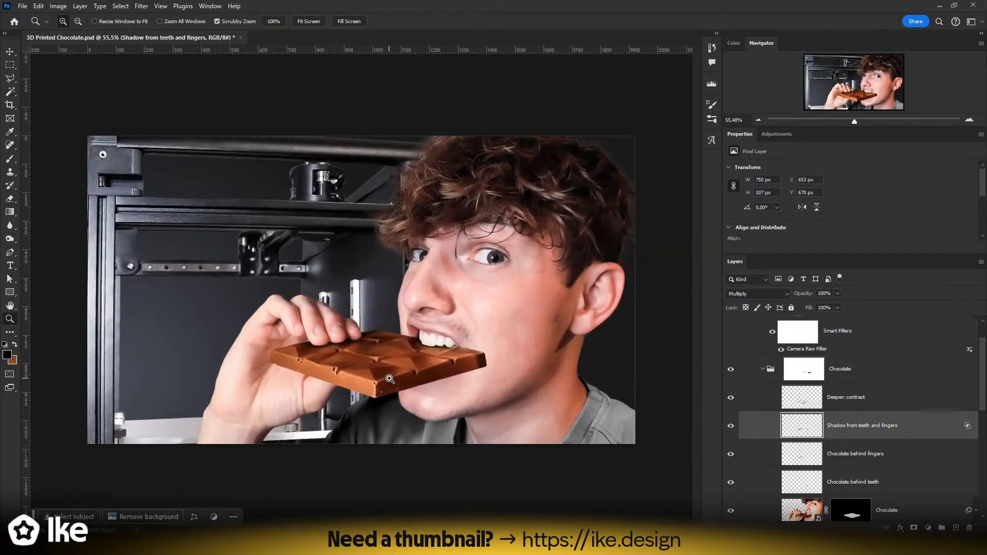
# - Target the Chocolate group's layer mask and set up a round black brush with a size of 110 px
pyautogui.click(10, 53)
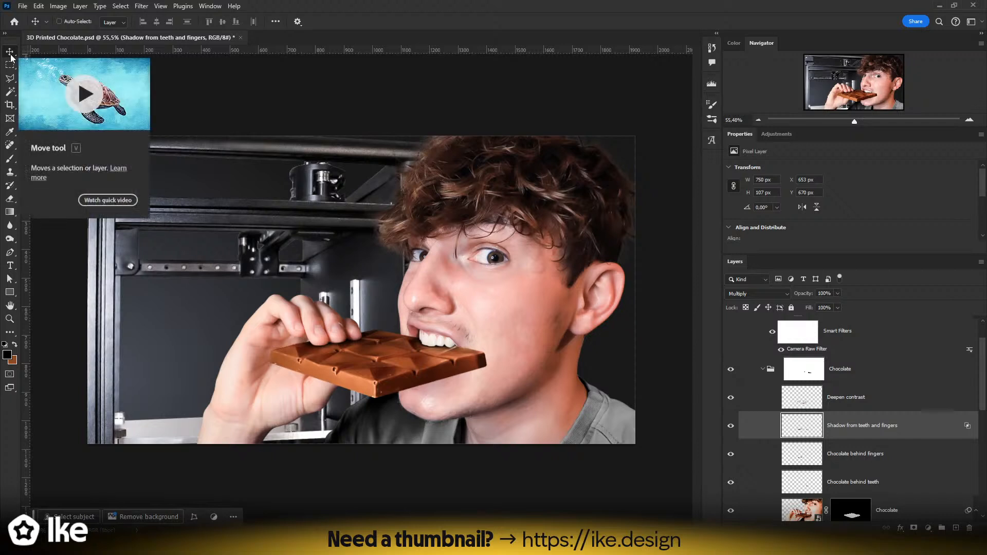
pyautogui.click(854, 400)
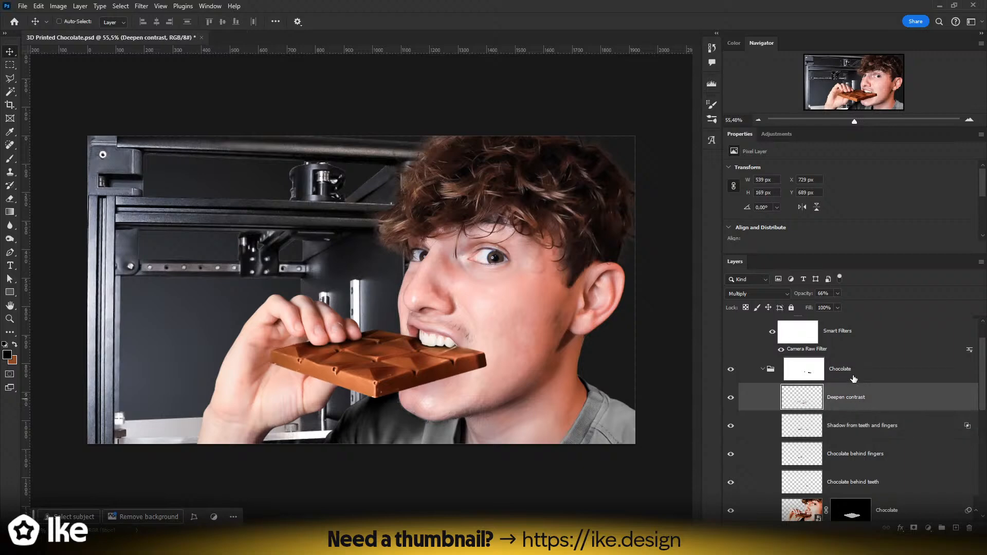
pyautogui.click(824, 375)
pyautogui.press('z')
pyautogui.moveTo(312, 411); pyautogui.dragTo(340, 405)
pyautogui.press('b')
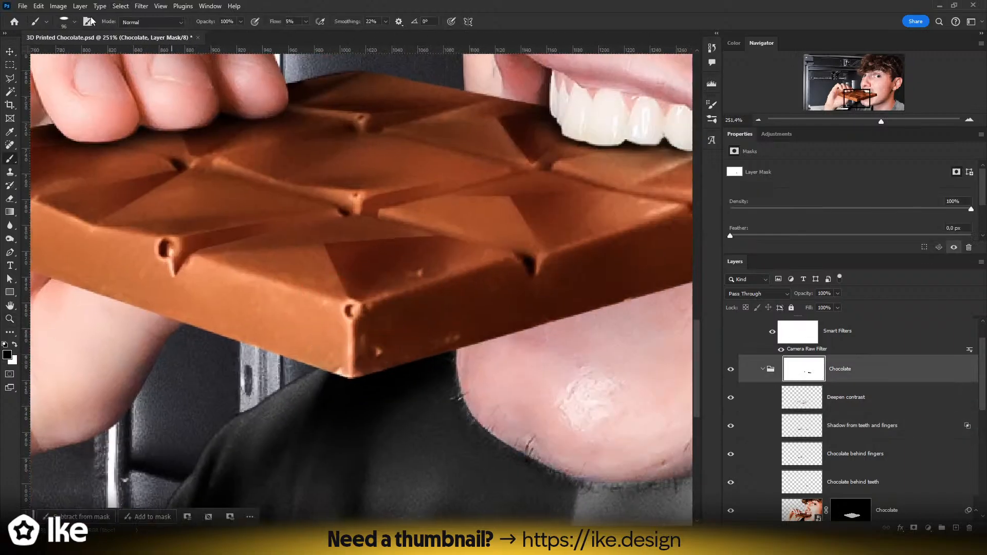
pyautogui.click(74, 23)
pyautogui.click(61, 20)
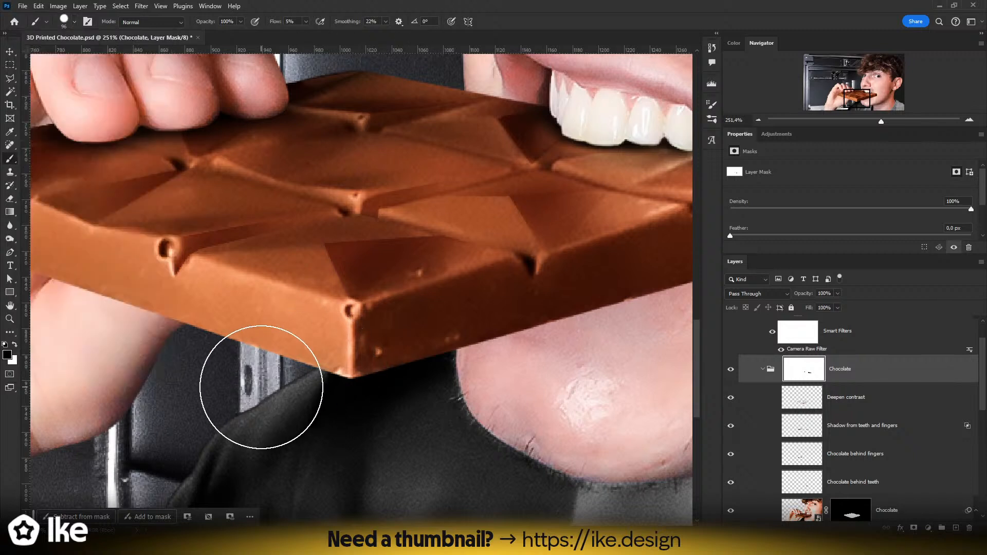
pyautogui.keyDown('alt'); pyautogui.rightClick(228, 401); pyautogui.keyUp('alt')
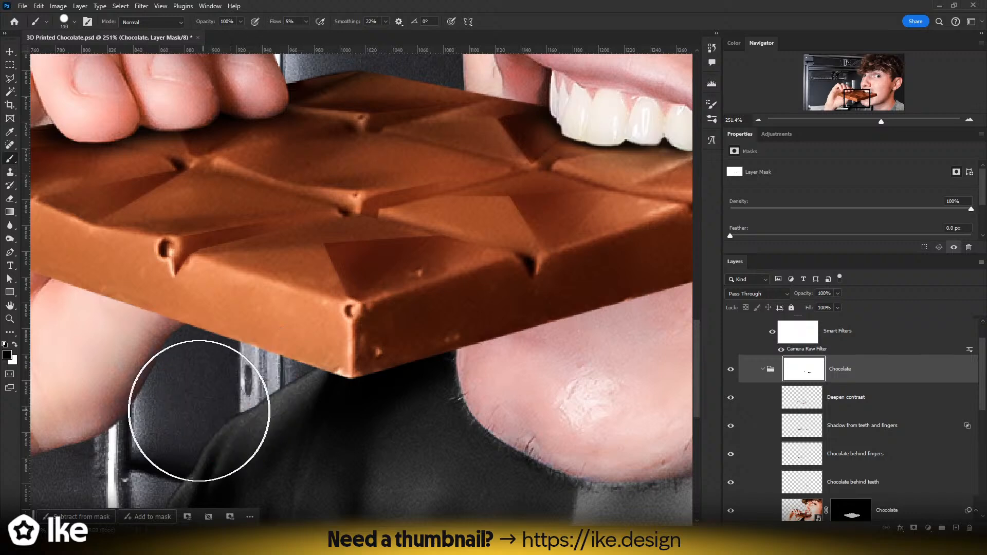
# - Undo the trial mask stroke below the chocolate bar and set the brush flow to 100%
pyautogui.moveTo(205, 407); pyautogui.dragTo(654, 421)
pyautogui.hotkey('ctrl', 'z')
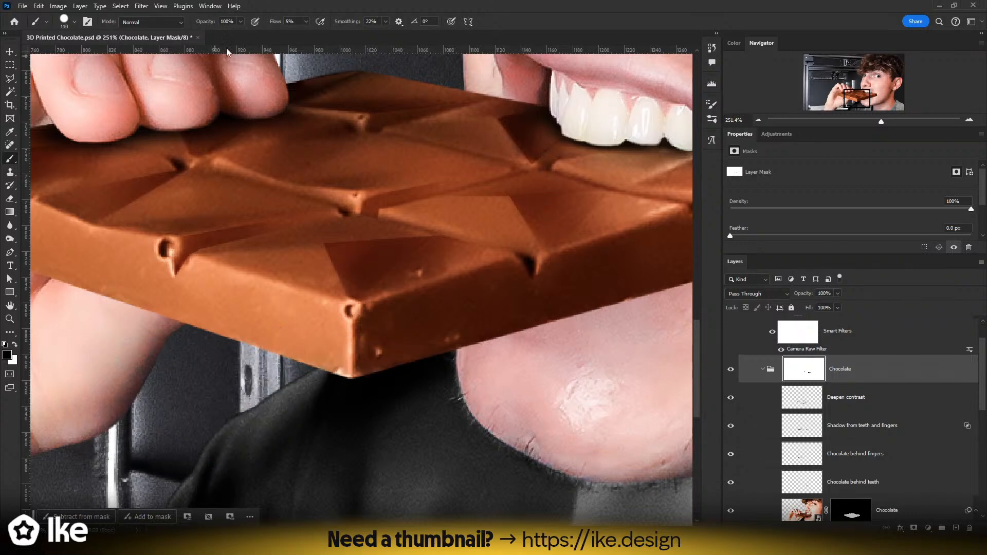
pyautogui.click(305, 21)
pyautogui.moveTo(335, 34); pyautogui.dragTo(550, 15)
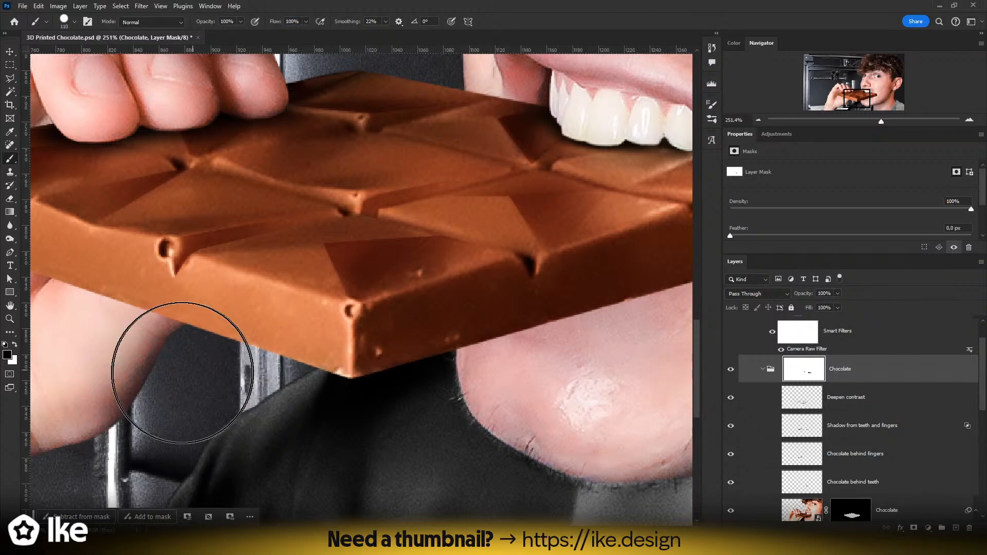
# - Try to paint away the chocolate bar's front corner with the black brush on the Chocolate group's mask
pyautogui.moveTo(140, 390); pyautogui.dragTo(757, 399)
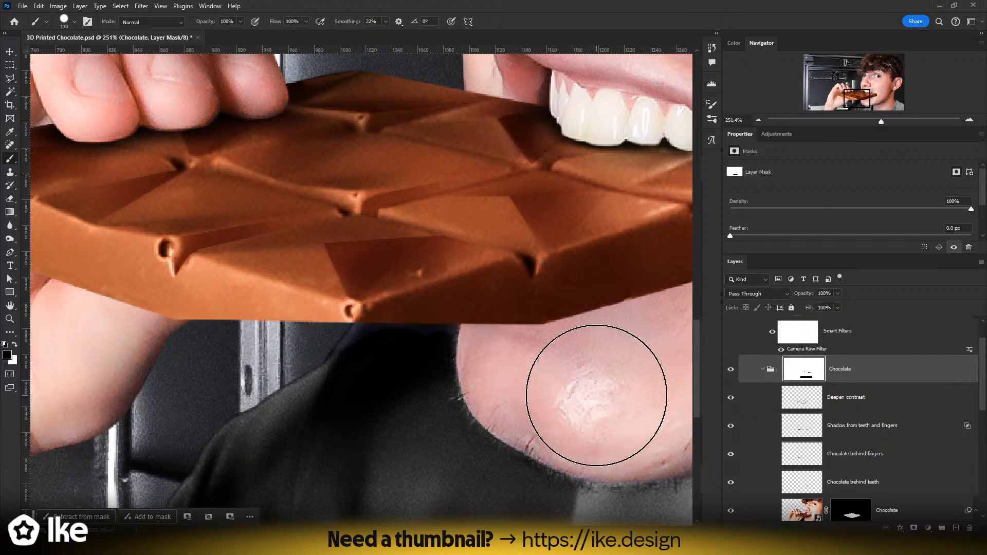
pyautogui.hotkey('ctrl', 'z')
# - Outline the chocolate bar's front corner between the two side notches with a closed polygonal lasso selection
pyautogui.press('l')
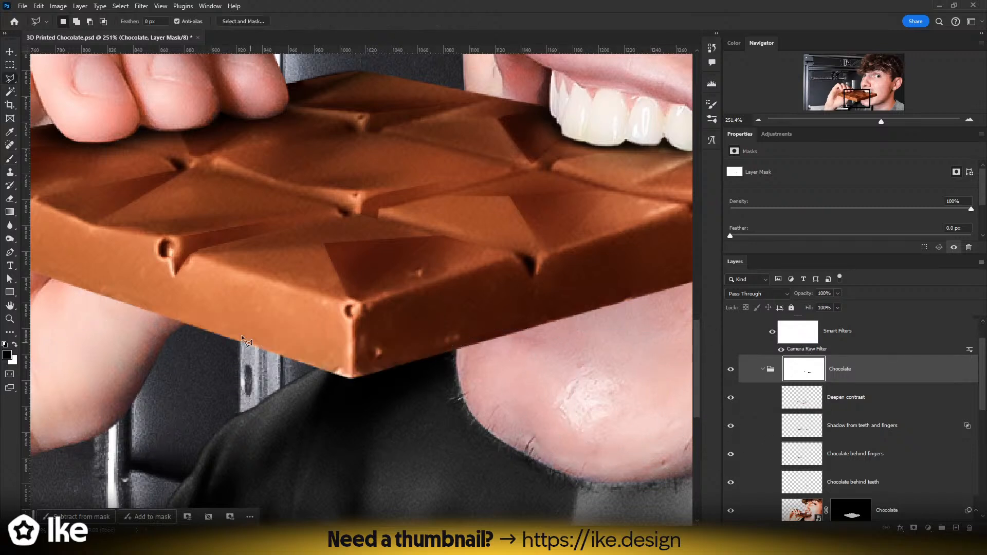
pyautogui.click(170, 320)
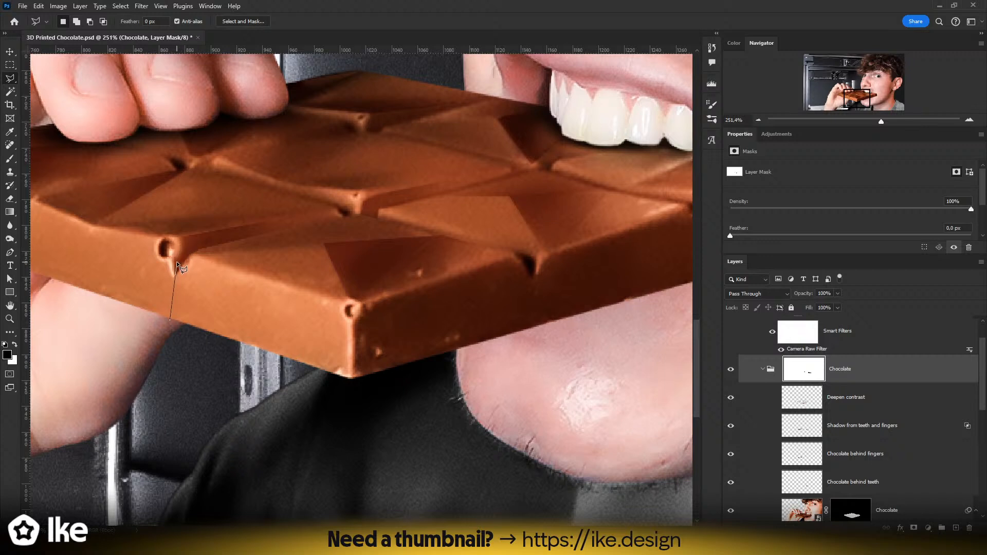
pyautogui.click(186, 252)
pyautogui.click(522, 253)
pyautogui.click(533, 271)
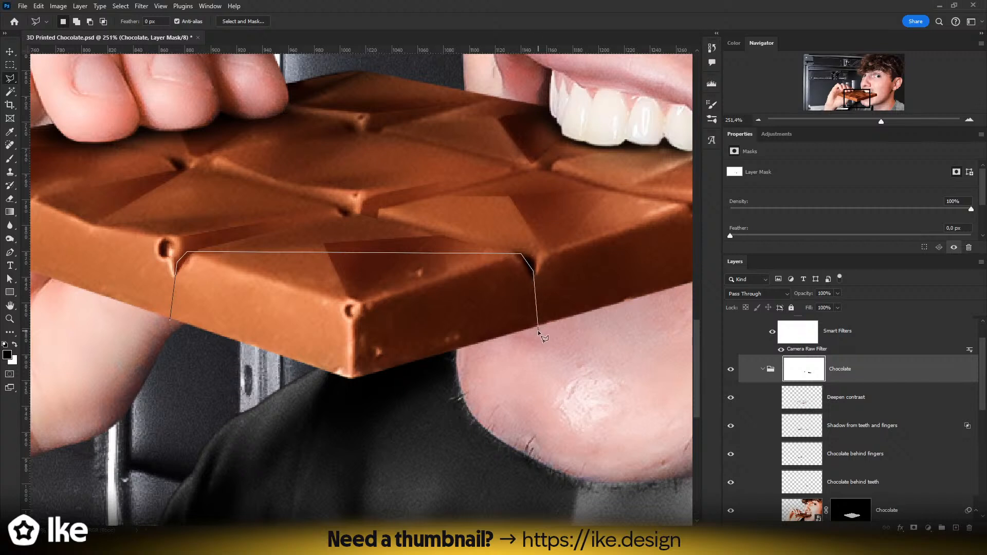
pyautogui.click(538, 329)
pyautogui.click(352, 382)
pyautogui.click(170, 321)
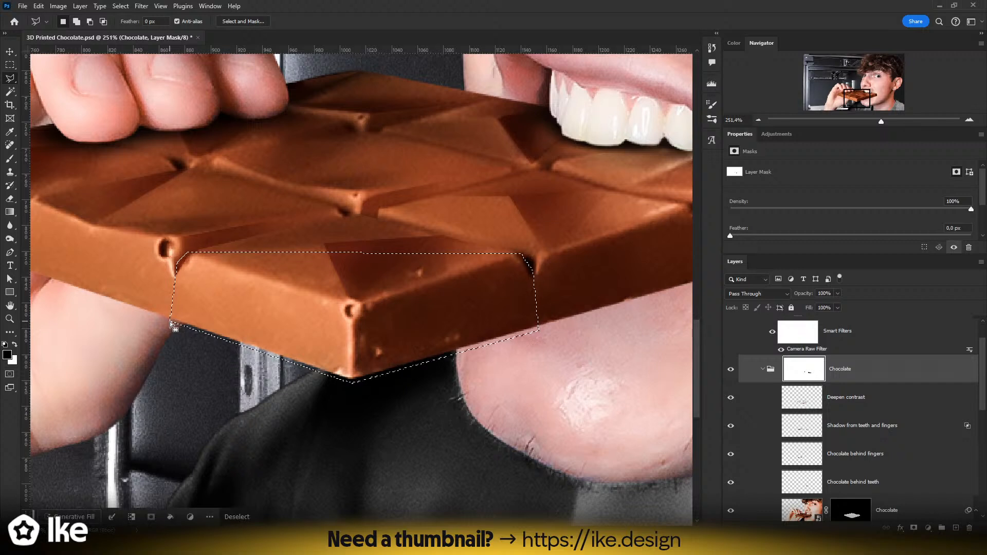
# - Try to hide the selected front corner by painting black on the Chocolate layer's own mask
pyautogui.scroll(-1, 835, 409)
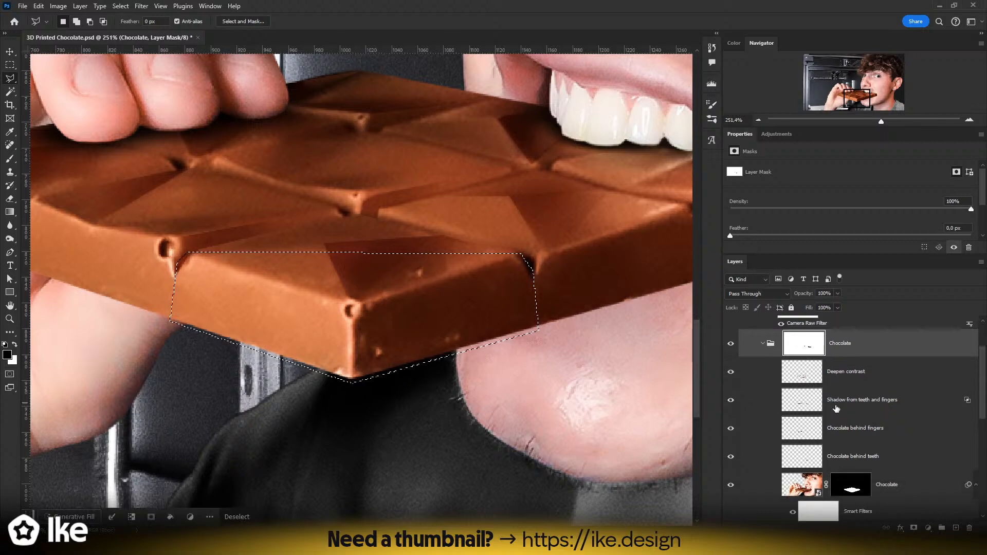
pyautogui.scroll(-2, 836, 408)
pyautogui.scroll(3, 838, 426)
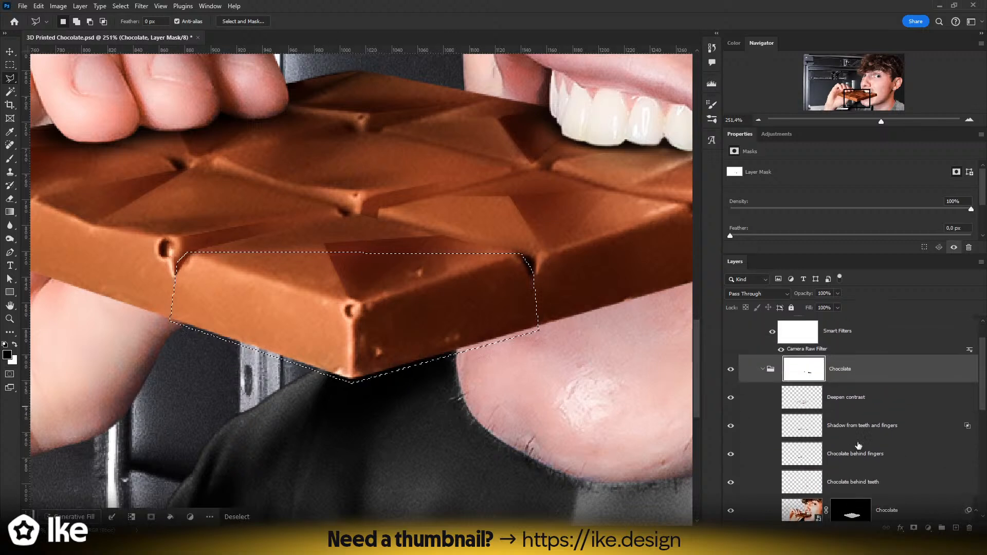
pyautogui.scroll(-2, 858, 446)
pyautogui.click(851, 458)
pyautogui.press('b')
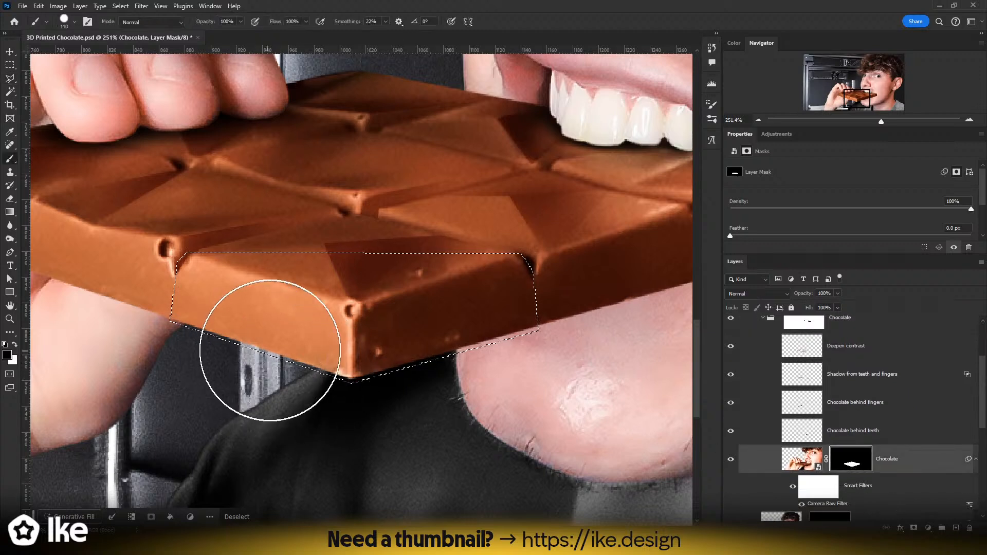
pyautogui.moveTo(270, 350)
pyautogui.mouseDown()
pyautogui.moveTo(337, 366)
pyautogui.moveTo(162, 399)
pyautogui.moveTo(146, 386)
pyautogui.mouseUp()
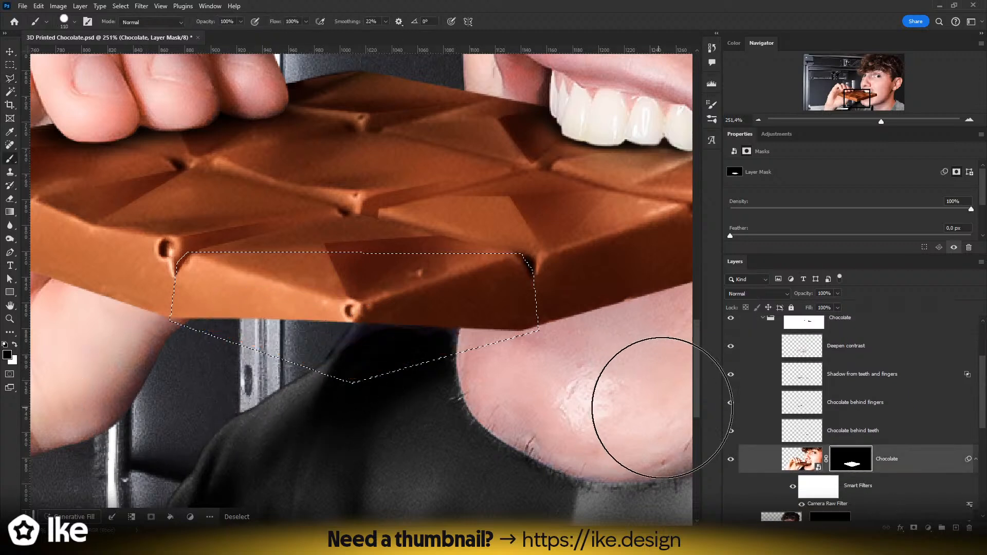
pyautogui.hotkey('ctrl', 'z')
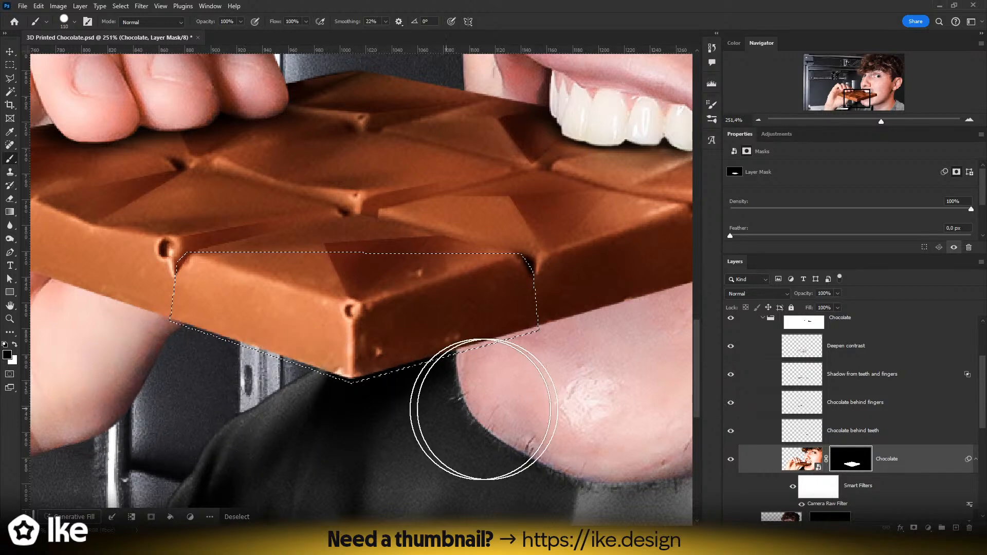
pyautogui.hotkey('ctrl', 'shift', 'z')
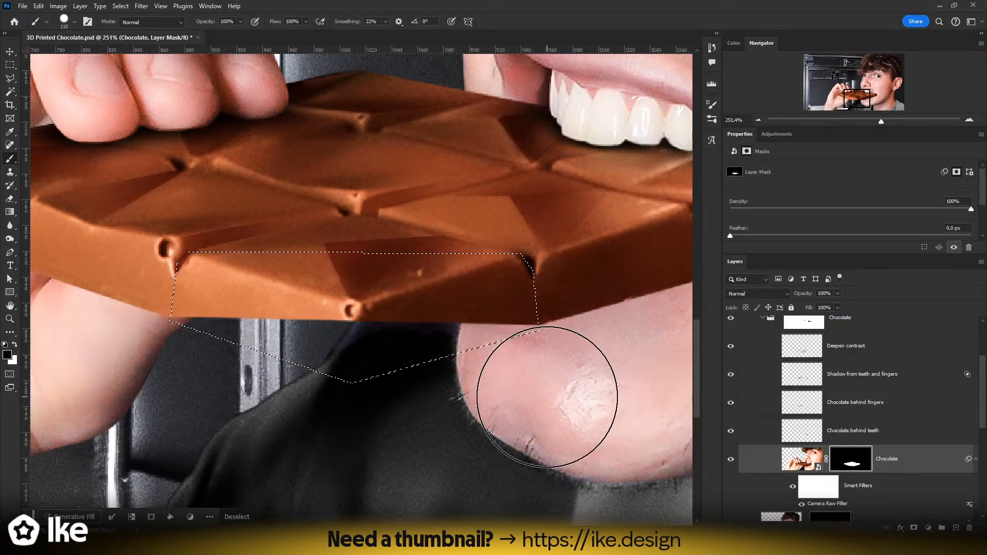
pyautogui.press('z')
pyautogui.moveTo(546, 398)
pyautogui.mouseDown()
pyautogui.moveTo(385, 391)
pyautogui.moveTo(453, 385)
pyautogui.mouseUp()
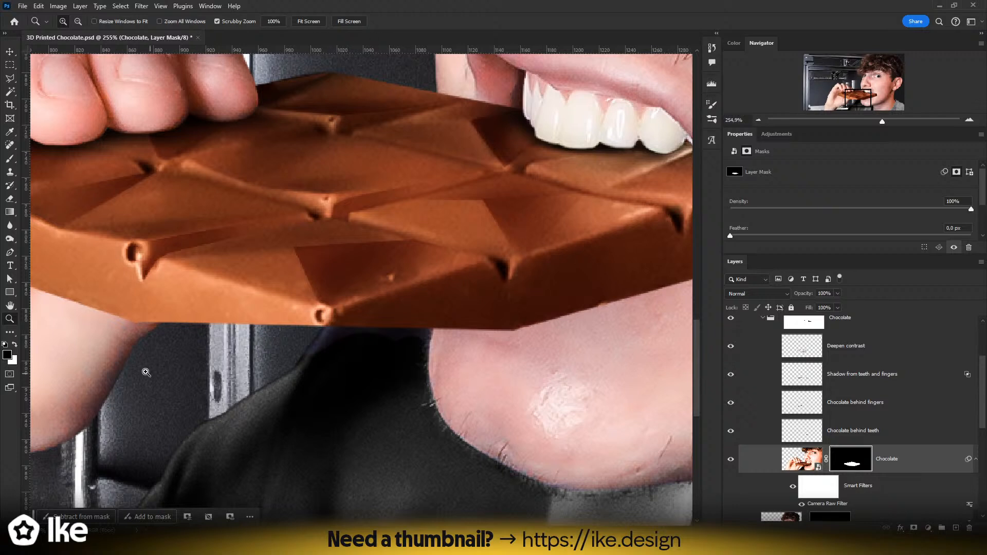
# - Try painting a small brown stroke beside the left front notch on a new layer at the top of the Chocolate group
pyautogui.press('x')
pyautogui.press('b')
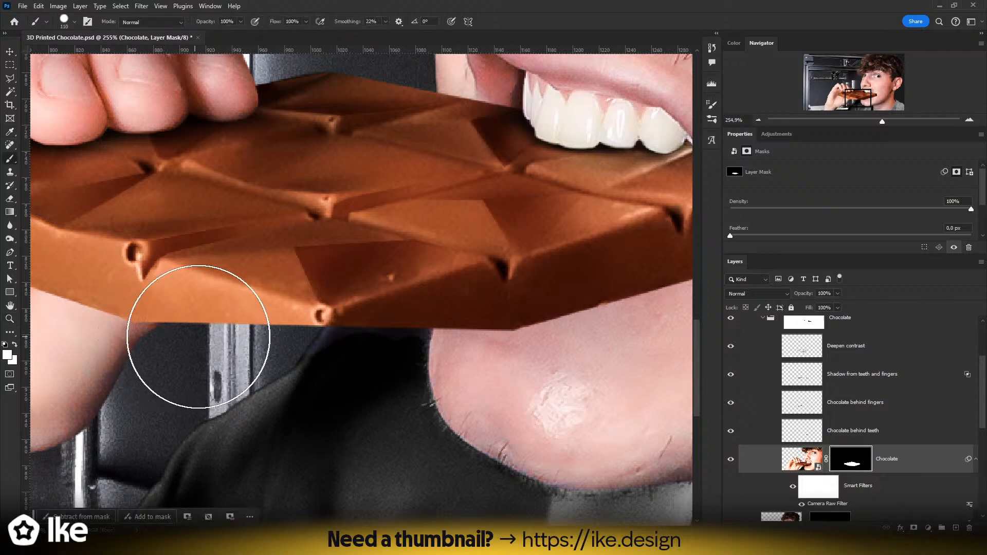
pyautogui.moveTo(170, 314); pyautogui.dragTo(105, 318)
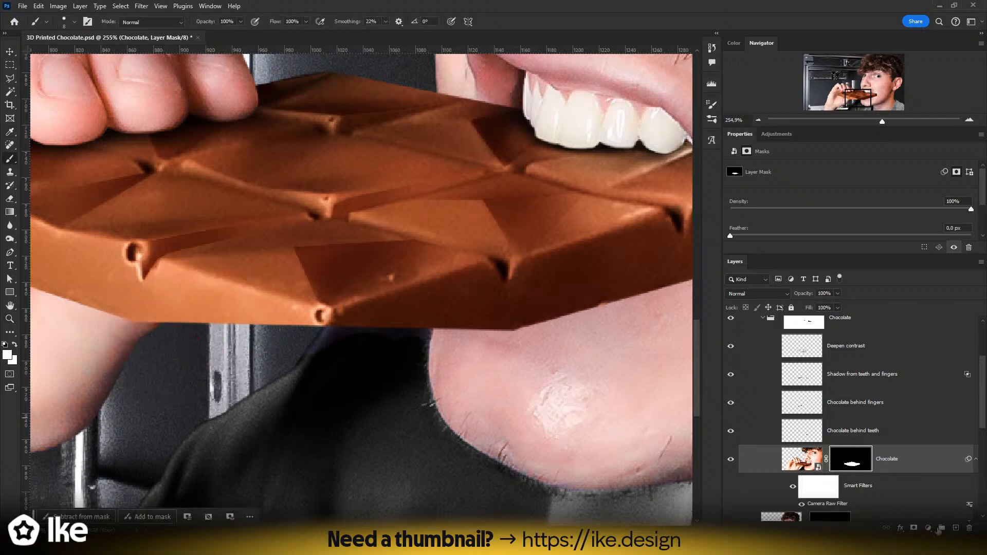
pyautogui.click(955, 528)
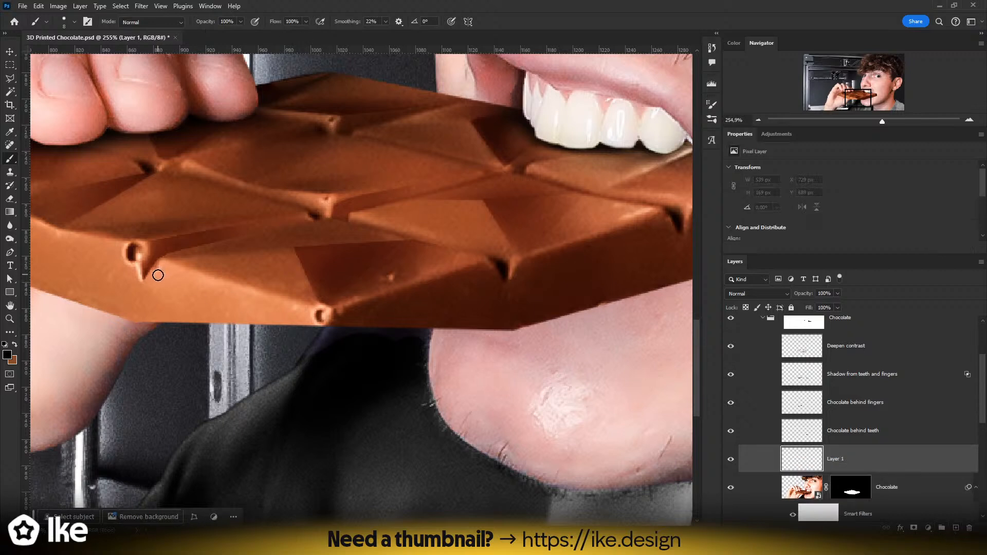
pyautogui.moveTo(154, 294); pyautogui.dragTo(154, 269)
pyautogui.moveTo(821, 465); pyautogui.dragTo(846, 371)
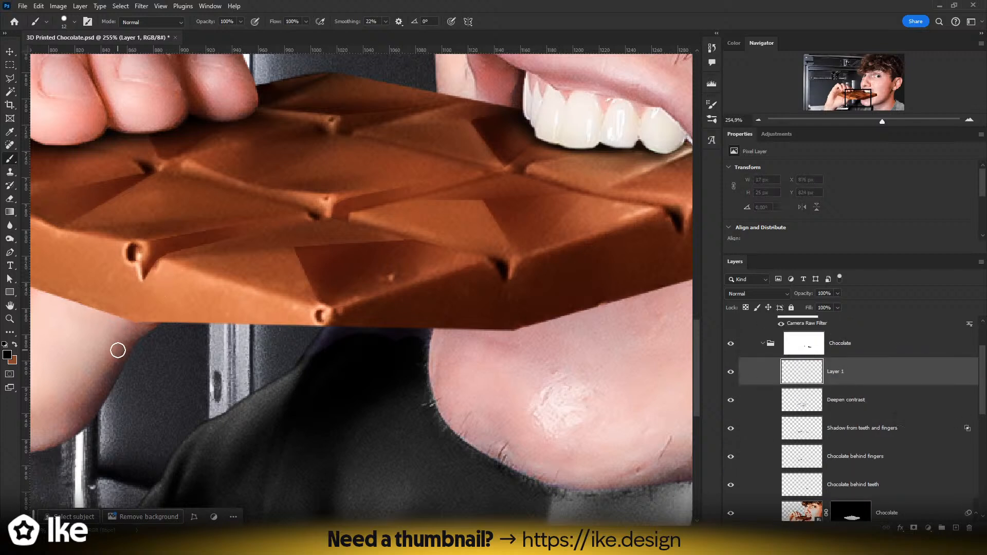
pyautogui.press('x')
pyautogui.moveTo(159, 273); pyautogui.dragTo(146, 300)
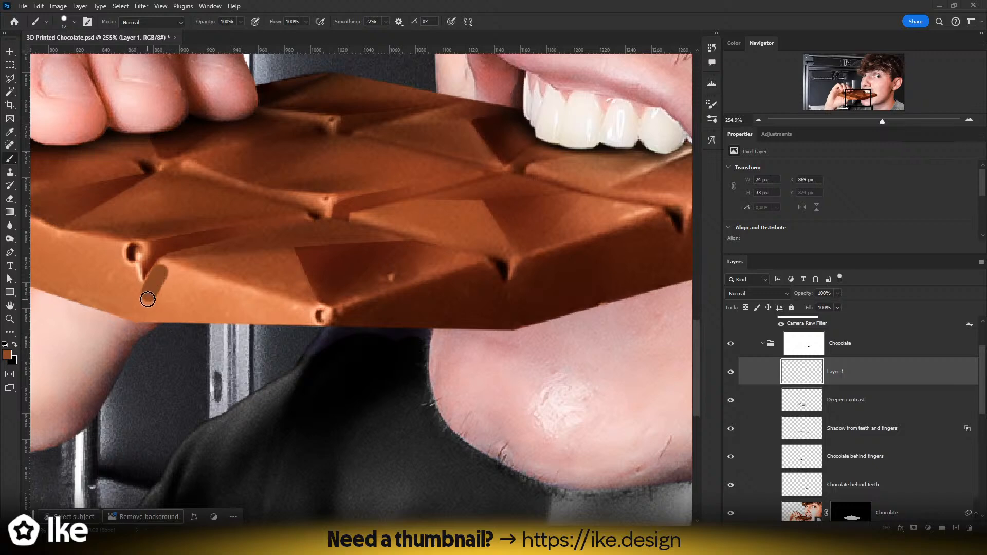
pyautogui.hotkey('ctrl', 'z')
# - Undo the new layer and the front-corner masking, then clear the lasso selection
pyautogui.press('l')
pyautogui.scroll(2, 154, 288)
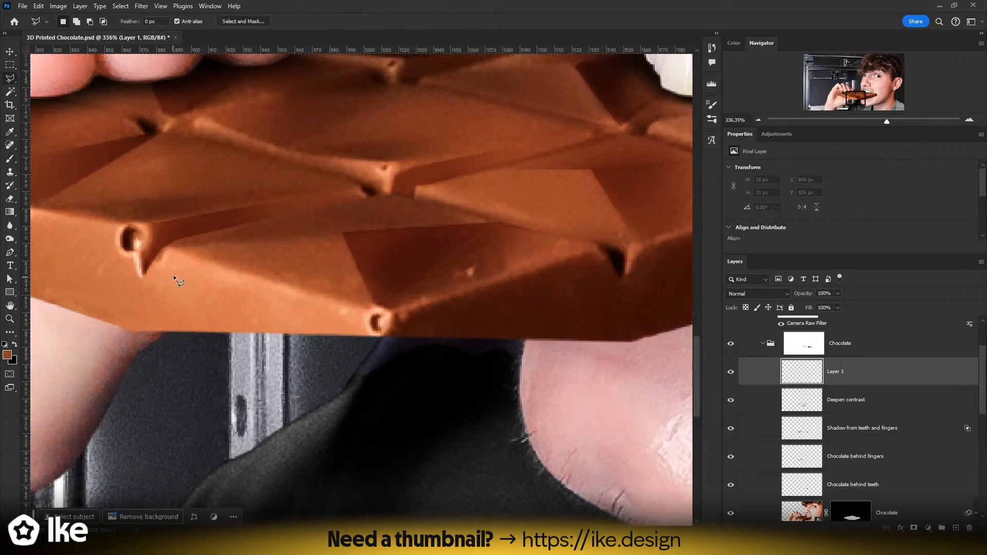
pyautogui.scroll(-3, 855, 437)
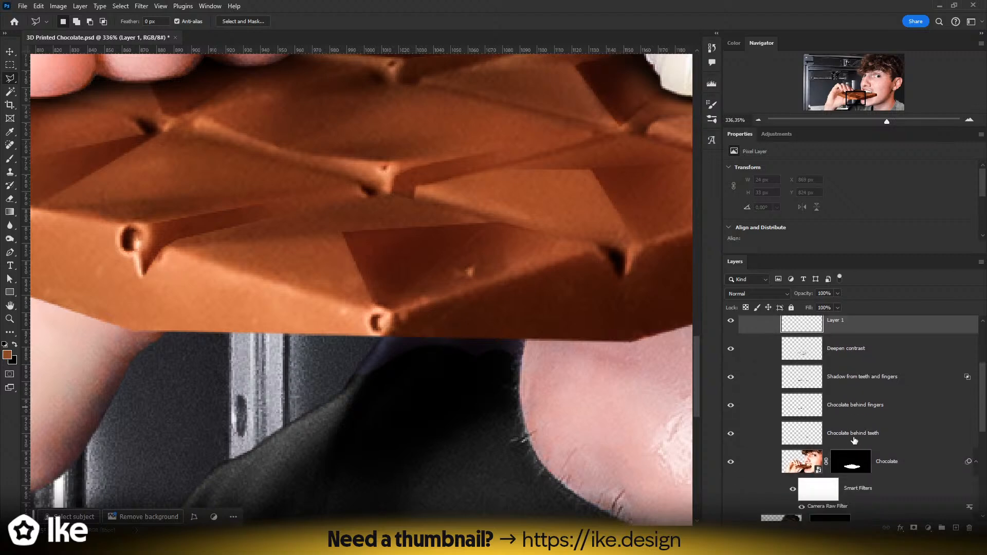
pyautogui.click(854, 439)
pyautogui.hotkey('ctrl', 'shift', 'd')
pyautogui.hotkey('alt', 'BackSpace')
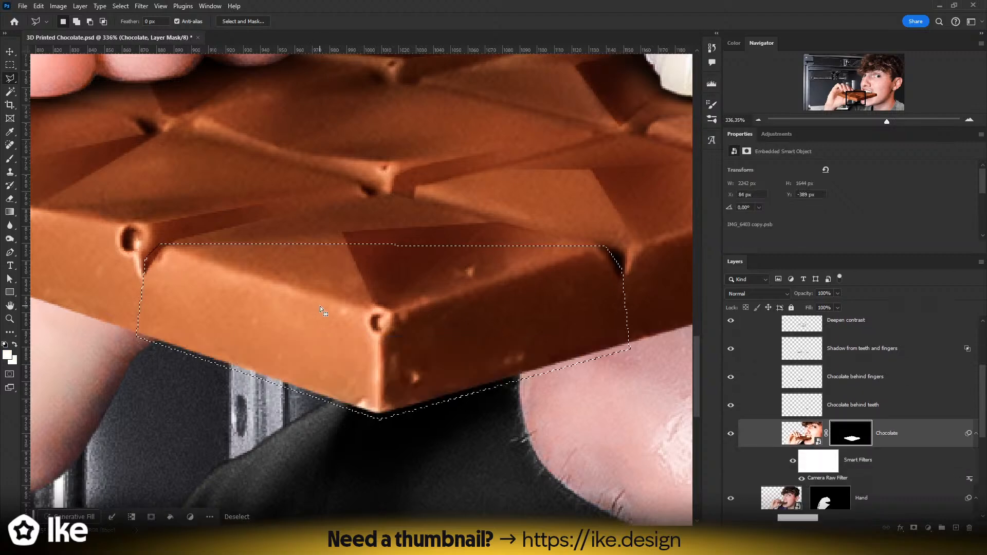
pyautogui.hotkey('ctrl', 'd')
# - Outline a narrow strip of the bar's side face just beside the left front notch with a polygonal lasso selection
pyautogui.click(164, 248)
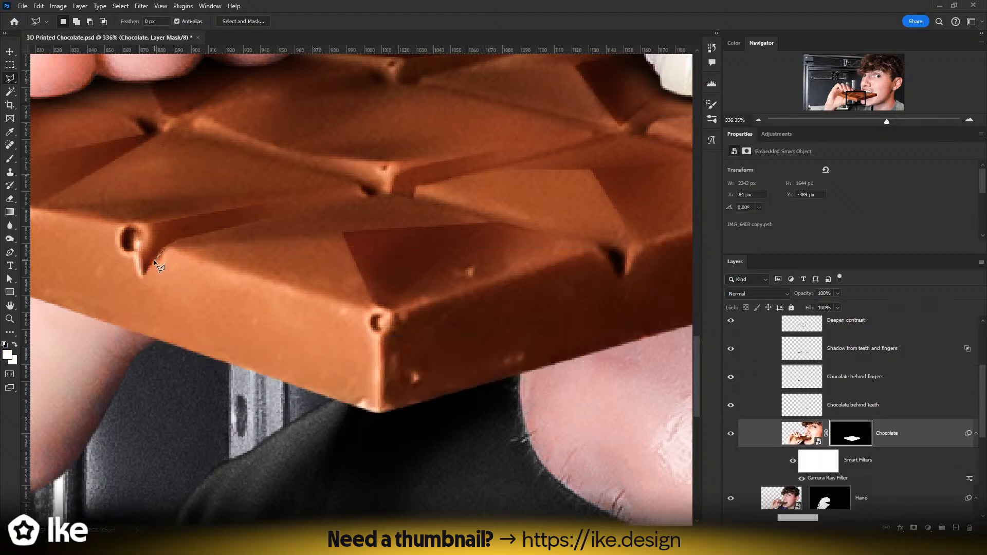
pyautogui.click(146, 334)
pyautogui.click(165, 248)
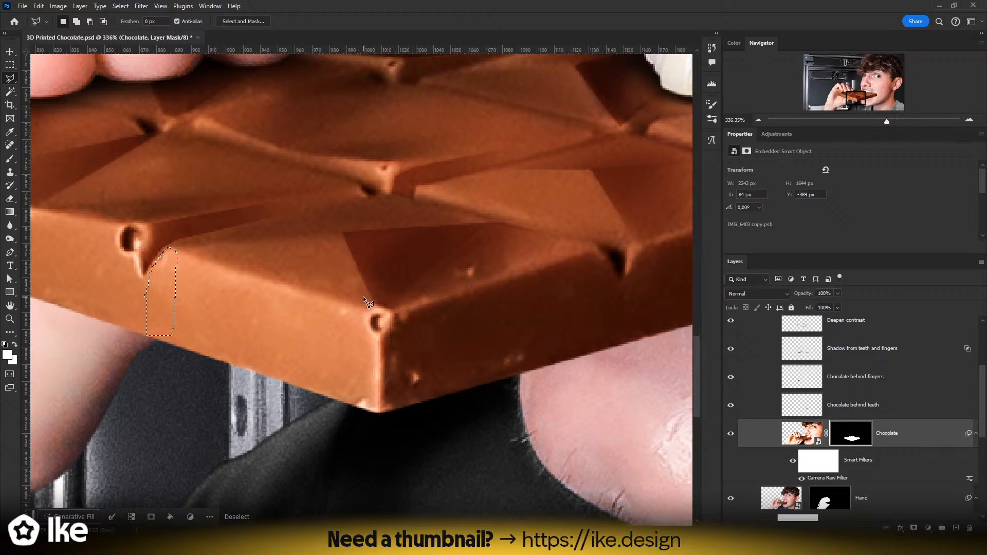
# - Open the Smart Sharpen filter for the Chocolate layer's image
pyautogui.press('z')
pyautogui.moveTo(339, 286); pyautogui.dragTo(417, 339)
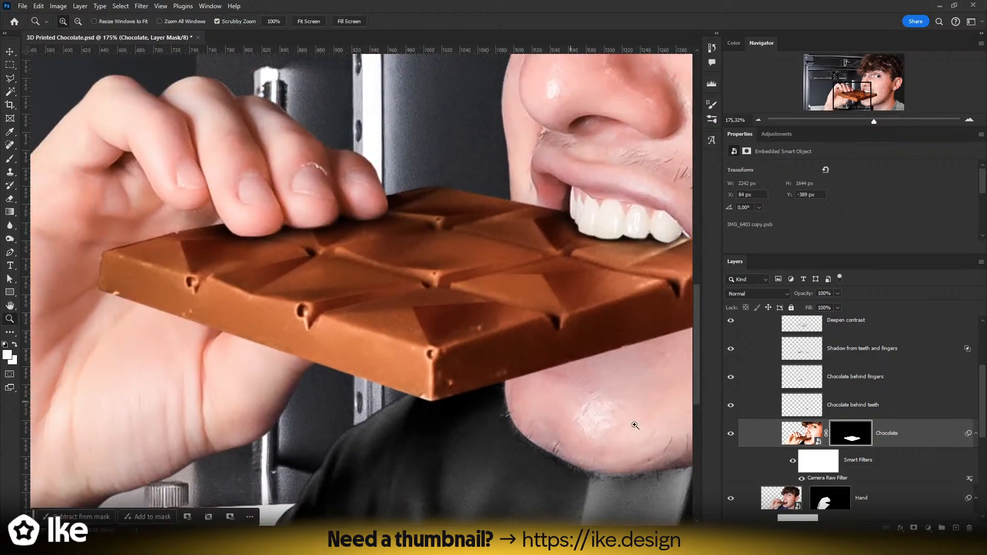
pyautogui.click(141, 5)
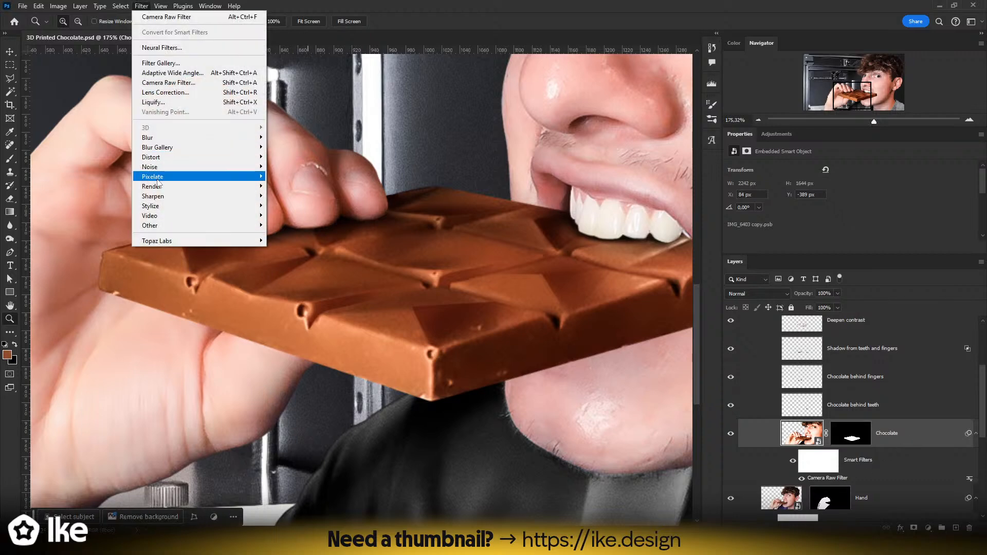
pyautogui.moveTo(252, 198)
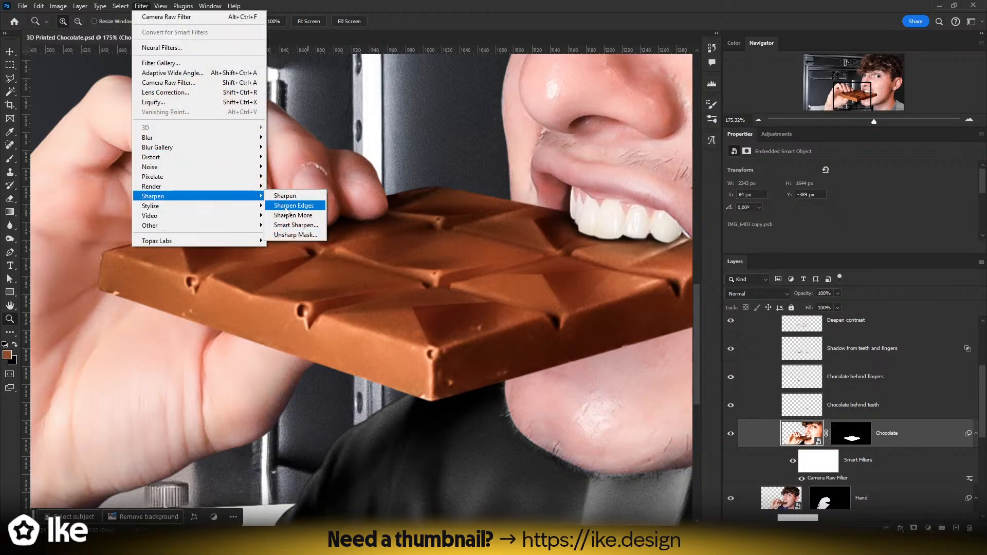
pyautogui.click(288, 225)
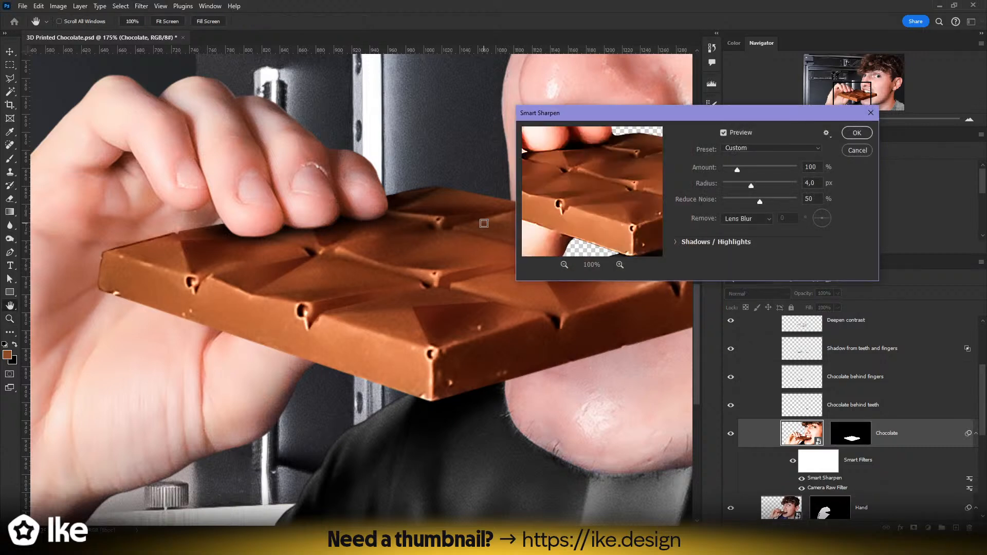
# - Adjust the Smart Sharpen amount, set Reduce Noise to 75% and Remove to Gaussian Blur, and apply the filter
pyautogui.click(745, 169)
pyautogui.moveTo(746, 172); pyautogui.dragTo(762, 171)
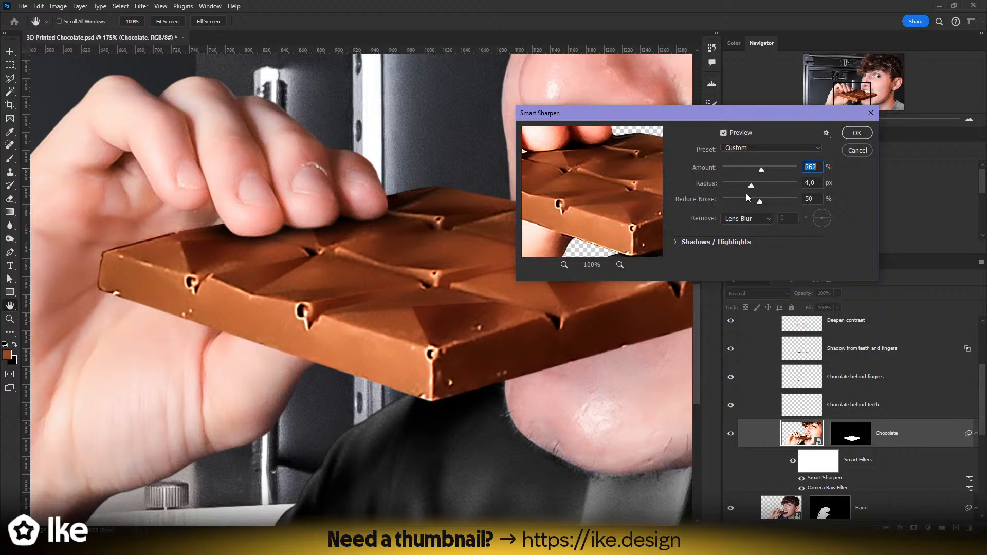
pyautogui.click(779, 202)
pyautogui.click(745, 219)
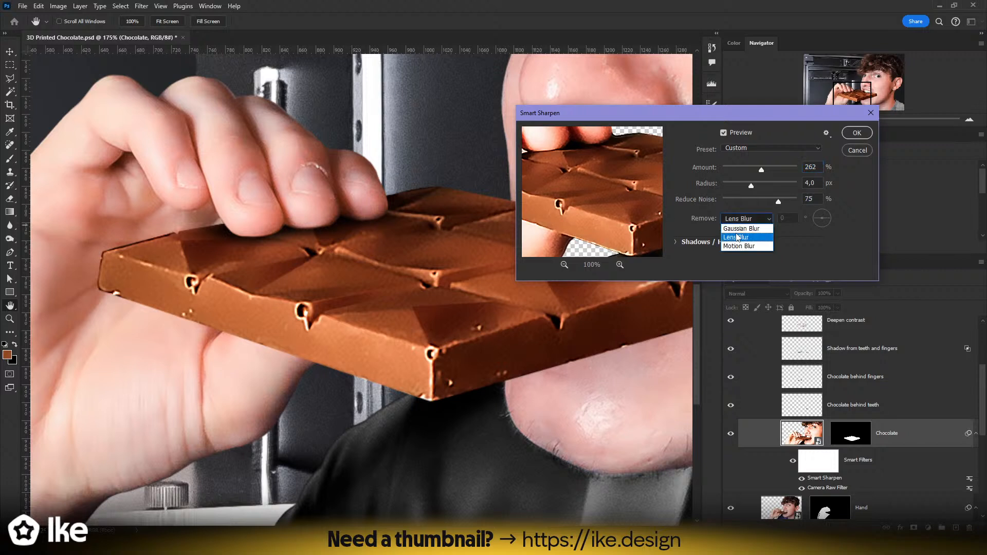
pyautogui.click(739, 230)
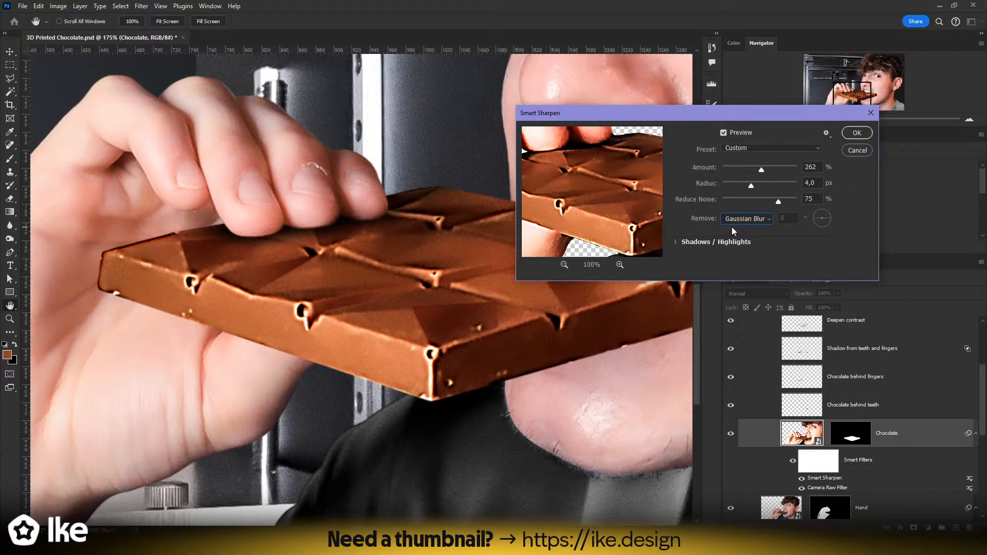
pyautogui.moveTo(761, 172); pyautogui.dragTo(750, 168)
pyautogui.click(864, 135)
# - Target the Chocolate layer's smart filter mask and set up a soft brush with a diameter of 15 px and 0% hardness
pyautogui.moveTo(553, 265); pyautogui.dragTo(446, 299)
pyautogui.moveTo(412, 373); pyautogui.dragTo(462, 373)
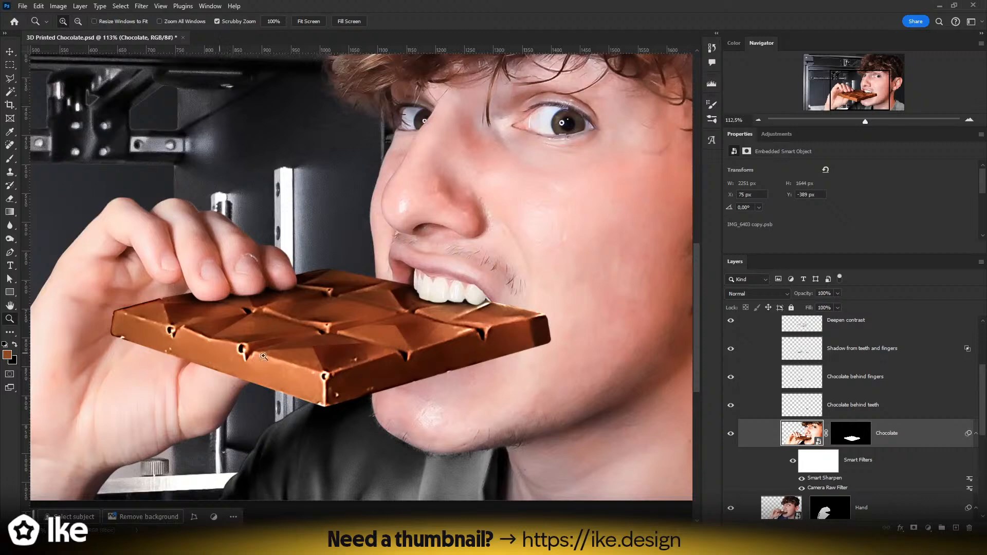
pyautogui.click(820, 464)
pyautogui.moveTo(175, 330); pyautogui.dragTo(469, 355)
pyautogui.moveTo(309, 273); pyautogui.dragTo(344, 272)
pyautogui.press('b')
pyautogui.keyDown('alt'); pyautogui.rightClick(541, 299); pyautogui.keyUp('alt')
pyautogui.keyDown('alt'); pyautogui.rightClick(516, 289); pyautogui.keyUp('alt')
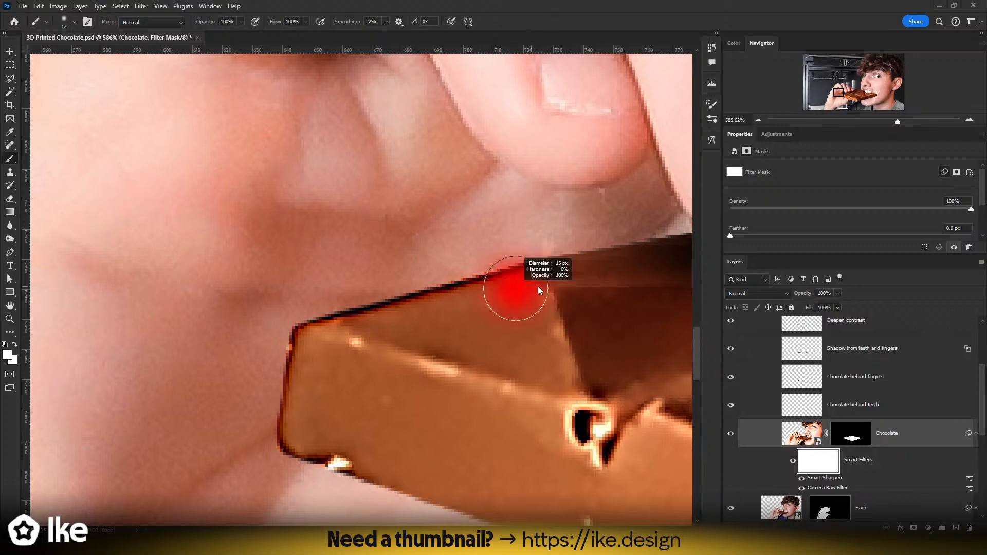
# - Compare the whole chocolate bar with the Smart Sharpen filter hidden and shown again
pyautogui.press('z')
pyautogui.moveTo(532, 301); pyautogui.dragTo(445, 306)
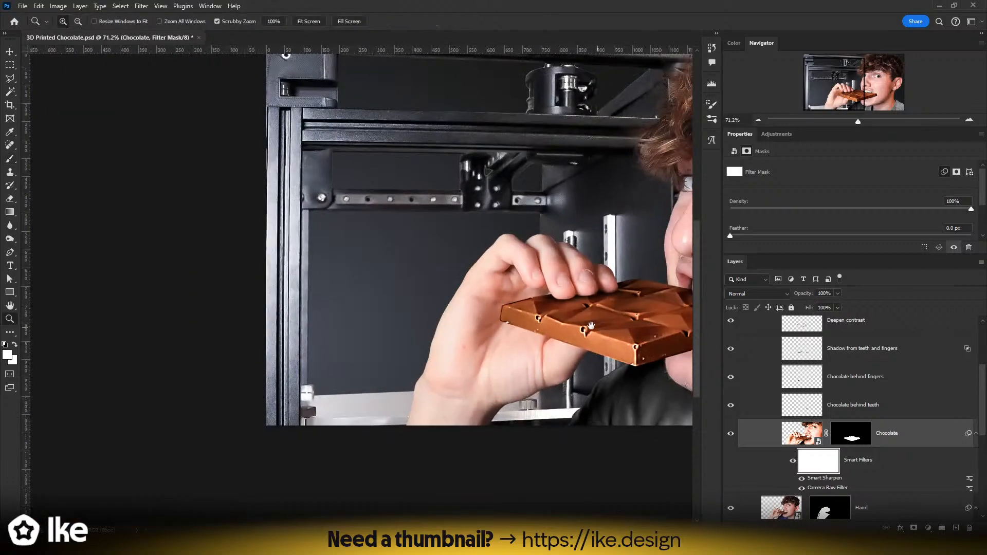
pyautogui.moveTo(591, 326); pyautogui.dragTo(321, 309)
pyautogui.moveTo(391, 295); pyautogui.dragTo(416, 305)
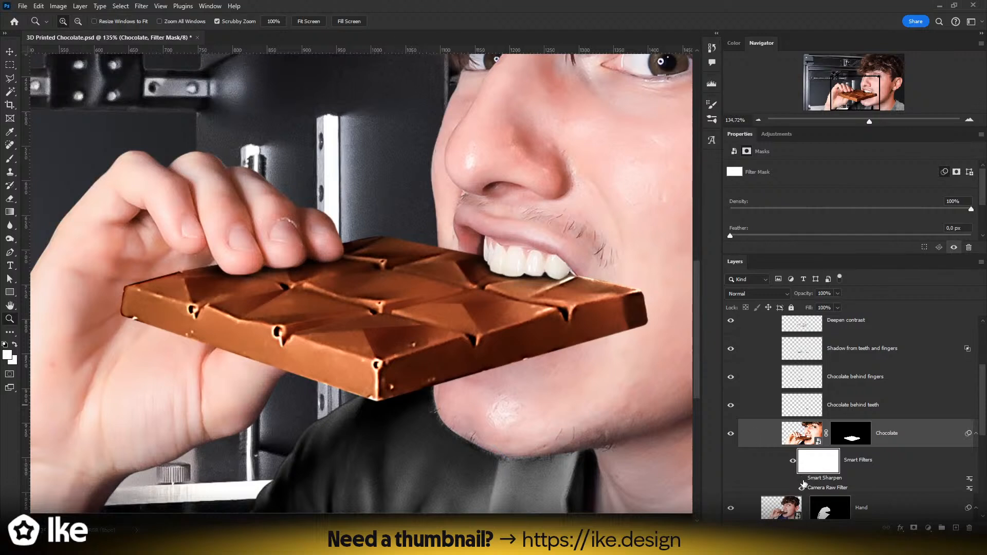
pyautogui.click(802, 483)
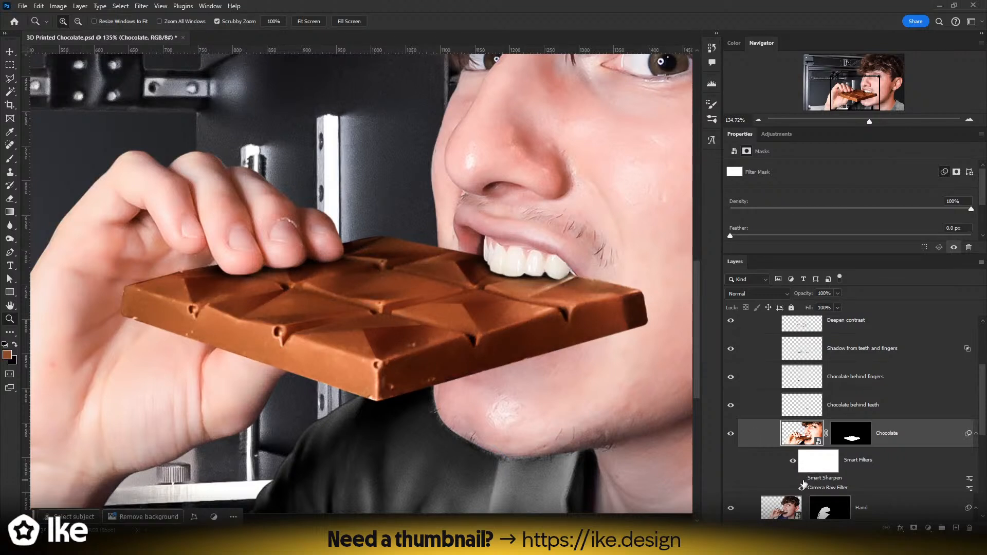
pyautogui.click(801, 478)
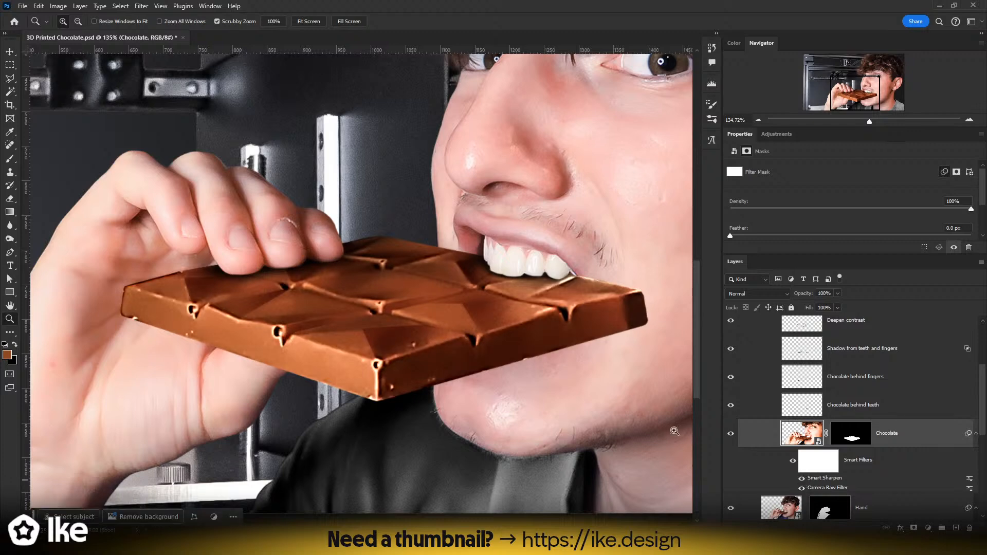
# - Turn off the Smart Sharpen filter on the Chocolate layer and check the bar without it
pyautogui.moveTo(506, 390); pyautogui.dragTo(458, 389)
pyautogui.hotkey('ctrl', 'z')
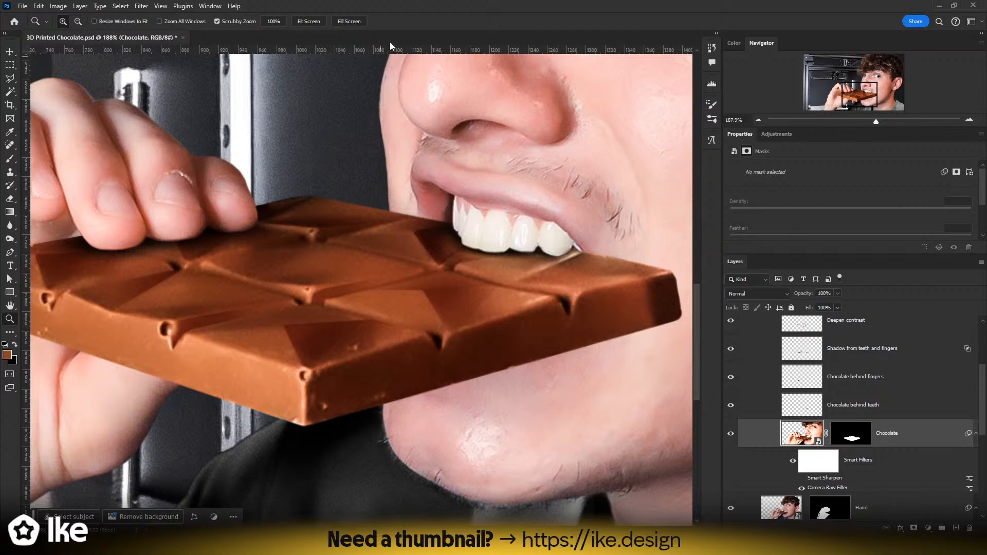
pyautogui.scroll(-6, 370, 238)
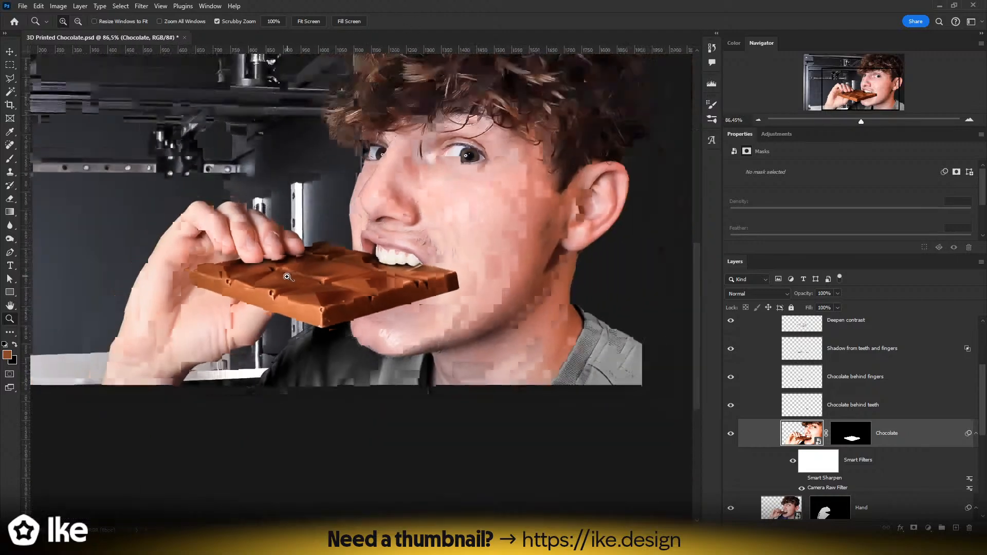
pyautogui.scroll(4, 368, 407)
pyautogui.scroll(5, 324, 386)
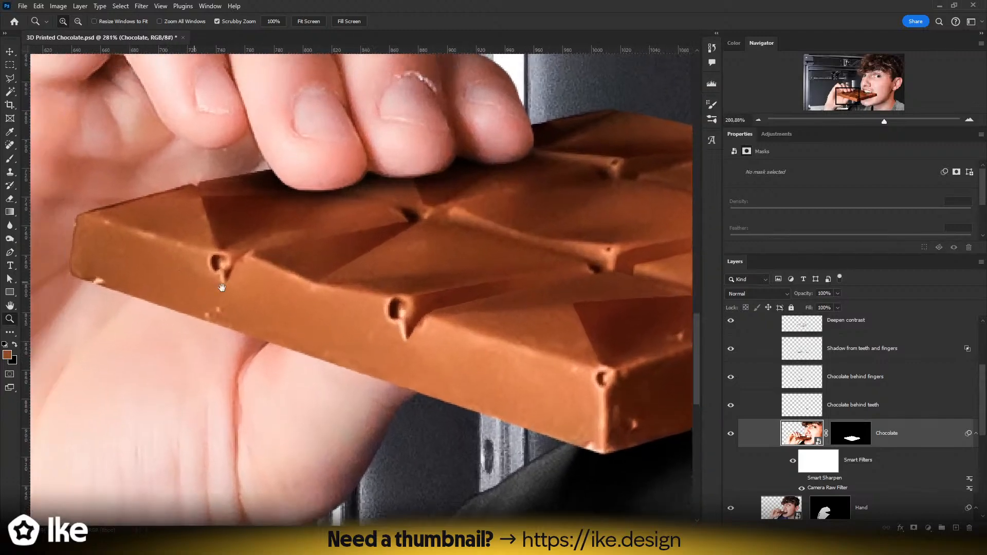
# - Mask out stray pixels around the bar's left corner and upper edge by painting black on the Chocolate layer's mask
pyautogui.moveTo(222, 287); pyautogui.dragTo(381, 308)
pyautogui.press('b')
pyautogui.moveTo(199, 270); pyautogui.dragTo(287, 261)
pyautogui.click(850, 436)
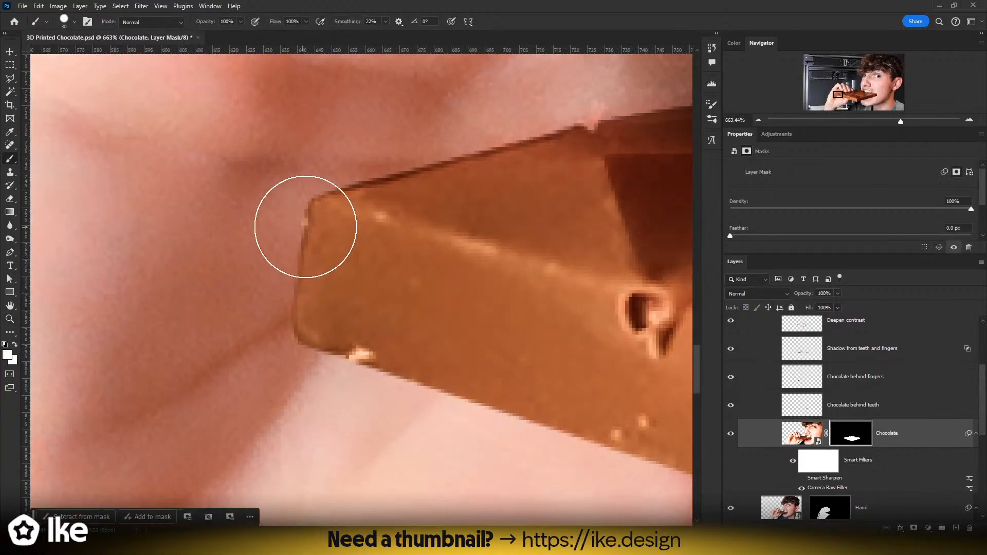
pyautogui.moveTo(268, 224); pyautogui.dragTo(240, 225)
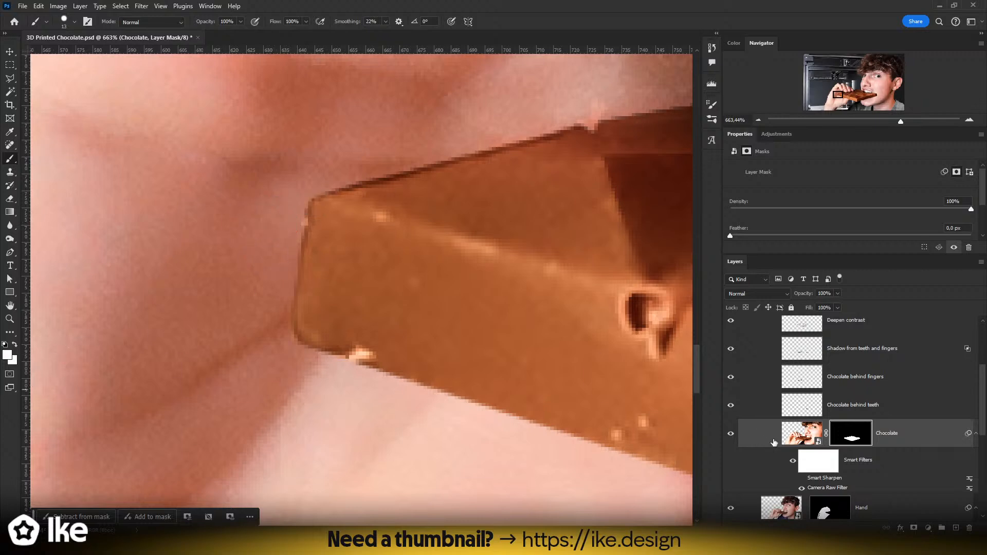
pyautogui.click(7, 355)
pyautogui.moveTo(529, 466); pyautogui.dragTo(548, 491)
pyautogui.click(637, 354)
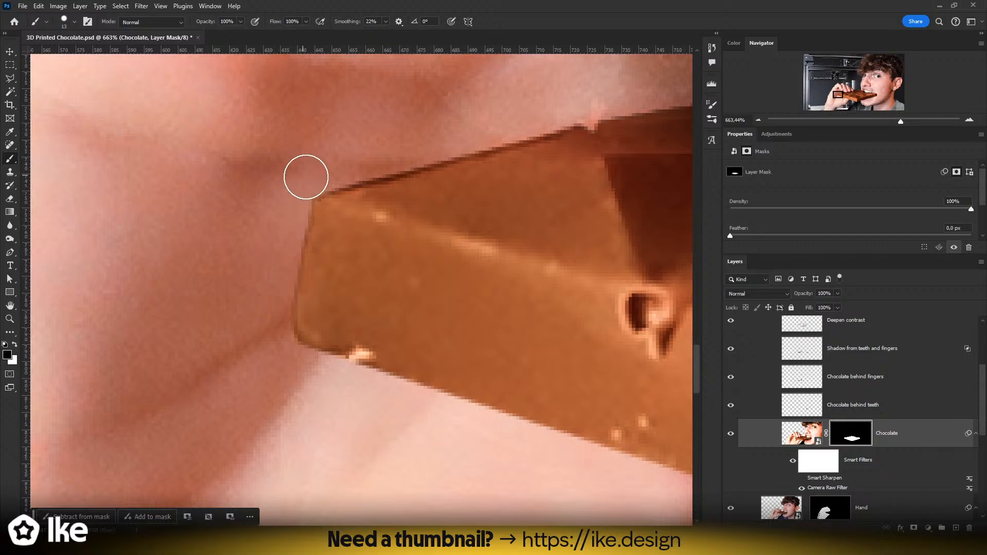
pyautogui.moveTo(319, 196); pyautogui.dragTo(250, 260)
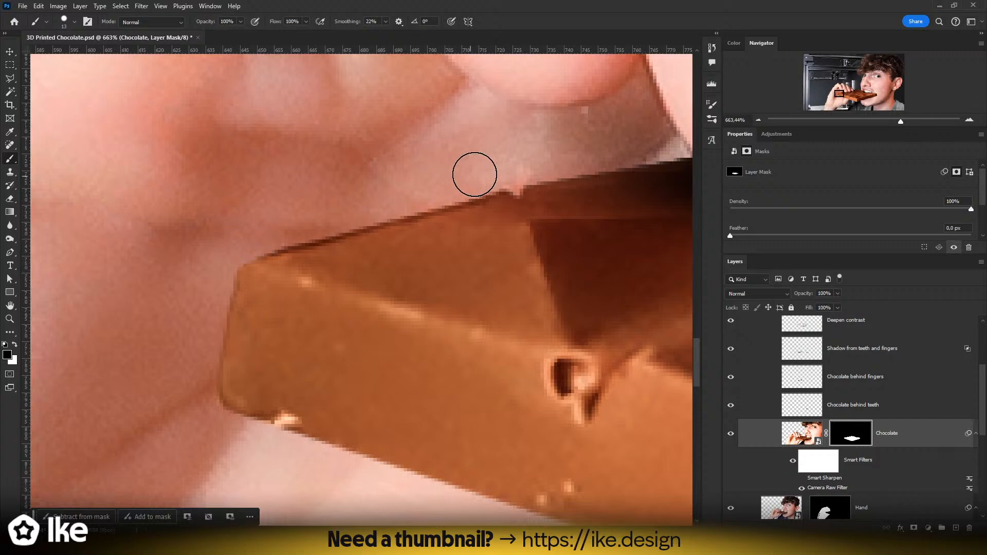
pyautogui.keyDown('shift'); pyautogui.click(506, 168); pyautogui.keyUp('shift')
# - Examine the chocolate bar's edges, fingers and teeth up close and within the whole composite, targeting the Chocolate layer's image again
pyautogui.press('z')
pyautogui.moveTo(515, 223); pyautogui.dragTo(404, 212)
pyautogui.moveTo(464, 229); pyautogui.dragTo(329, 280)
pyautogui.moveTo(388, 286); pyautogui.dragTo(295, 285)
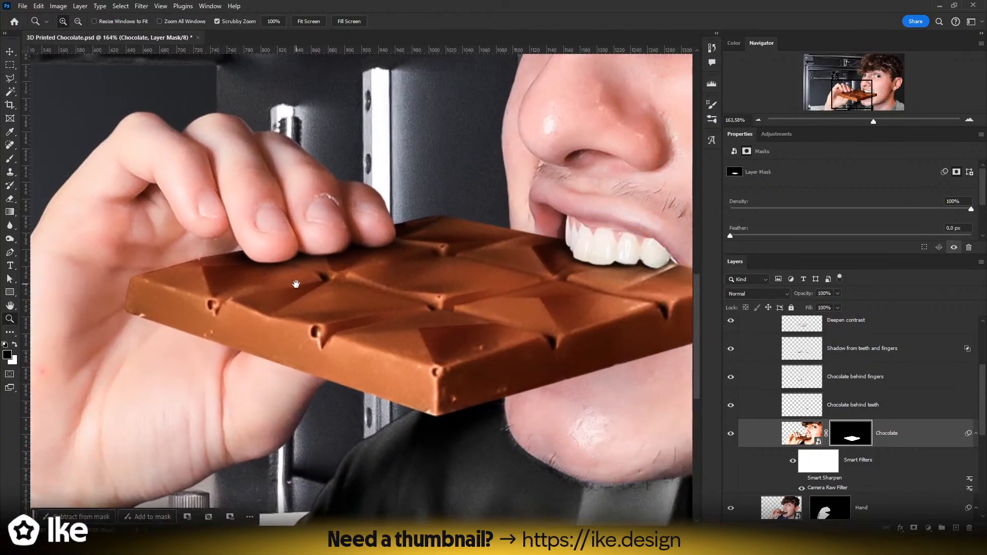
pyautogui.moveTo(430, 257); pyautogui.dragTo(399, 260)
pyautogui.moveTo(447, 325); pyautogui.dragTo(401, 349)
pyautogui.moveTo(523, 389); pyautogui.dragTo(562, 369)
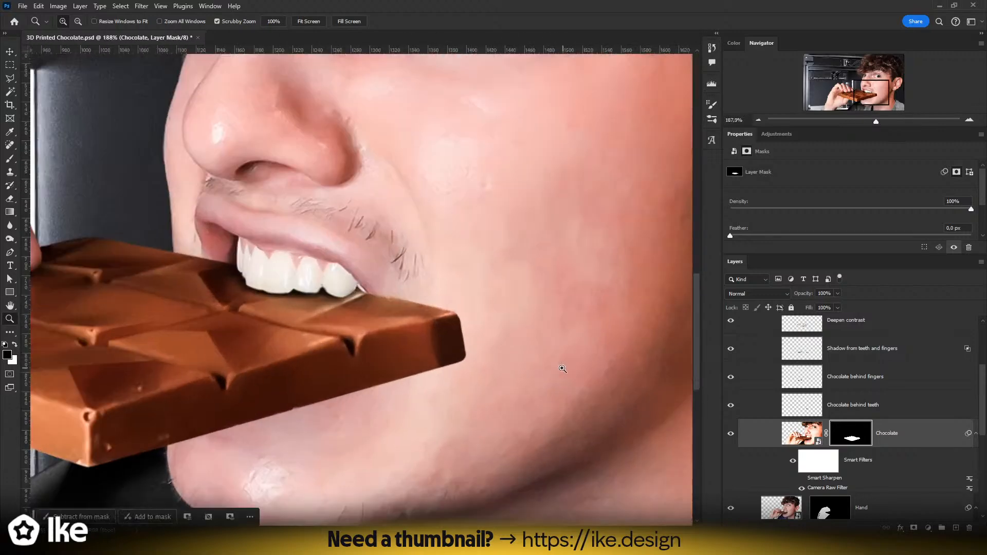
pyautogui.moveTo(489, 358); pyautogui.dragTo(418, 375)
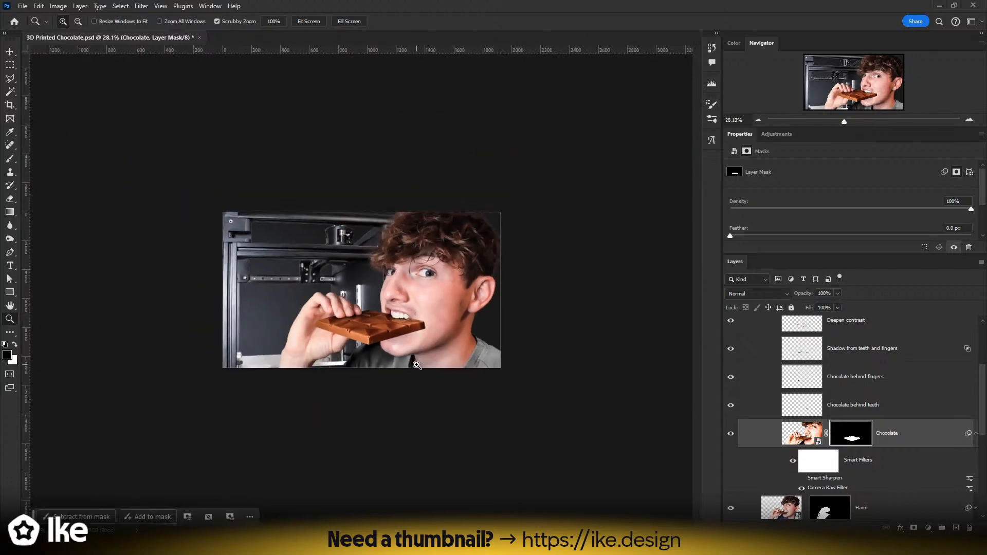
pyautogui.moveTo(417, 365); pyautogui.dragTo(450, 355)
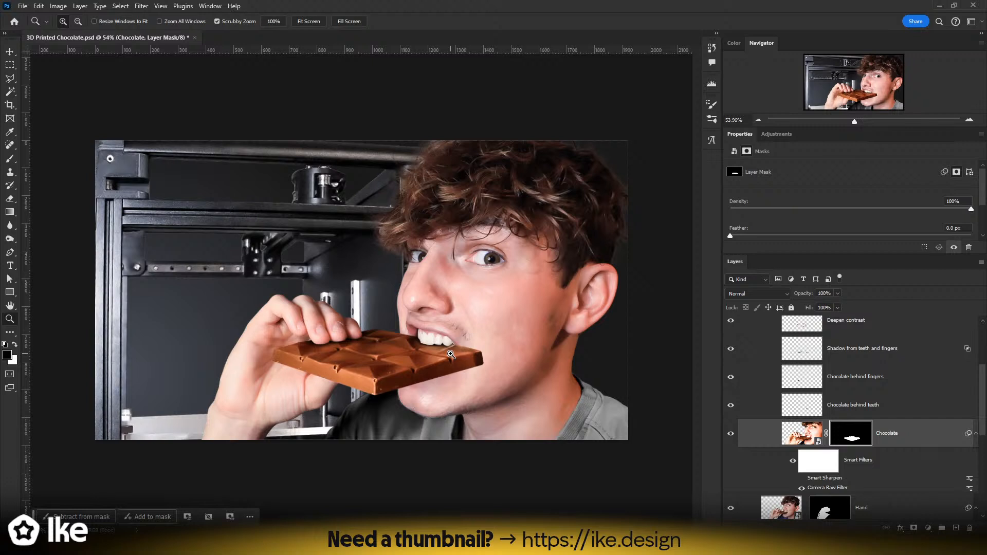
pyautogui.moveTo(397, 273); pyautogui.dragTo(411, 273)
pyautogui.click(9, 52)
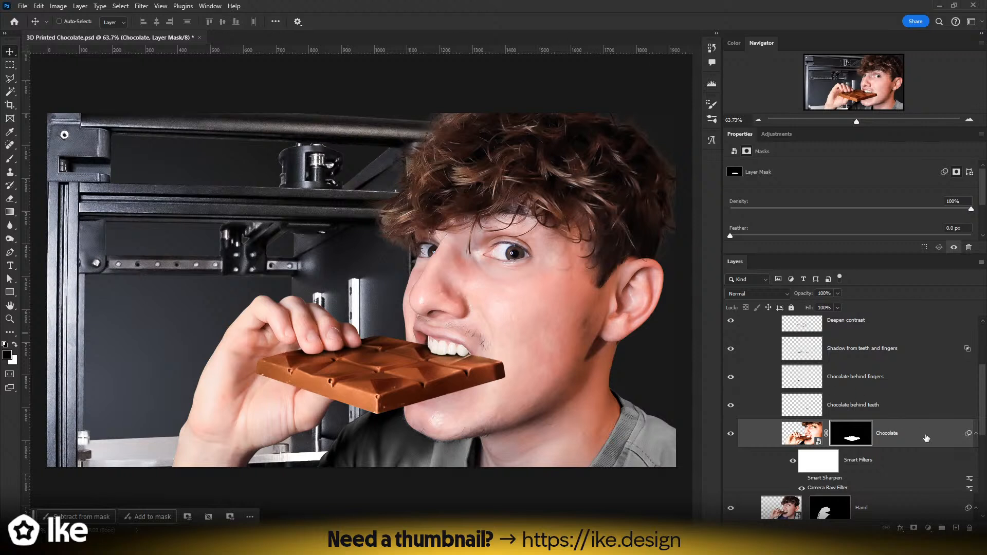
pyautogui.hotkey('ctrl', '2')
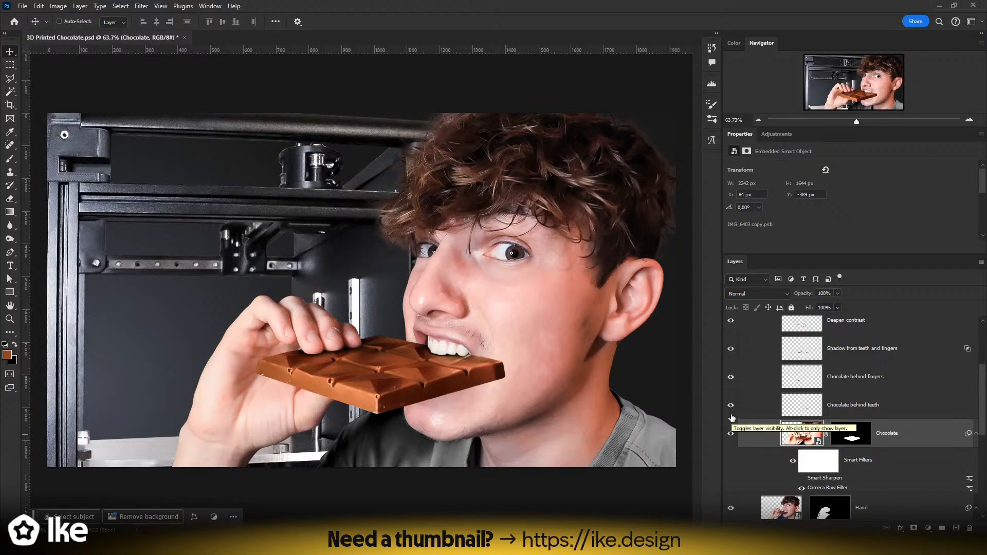
pyautogui.press('z')
pyautogui.moveTo(426, 290); pyautogui.dragTo(466, 288)
pyautogui.moveTo(465, 299); pyautogui.dragTo(349, 310)
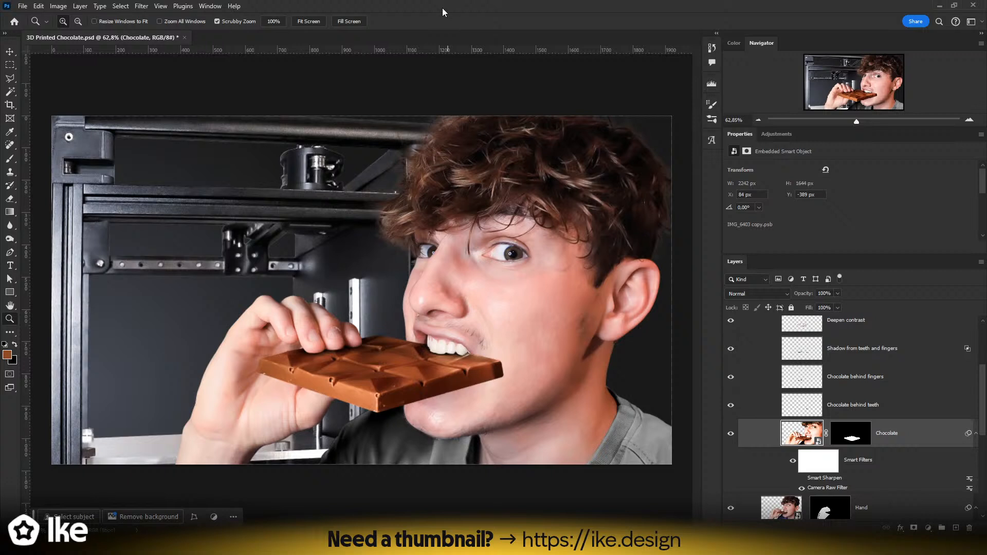
pyautogui.moveTo(382, 321); pyautogui.dragTo(426, 303)
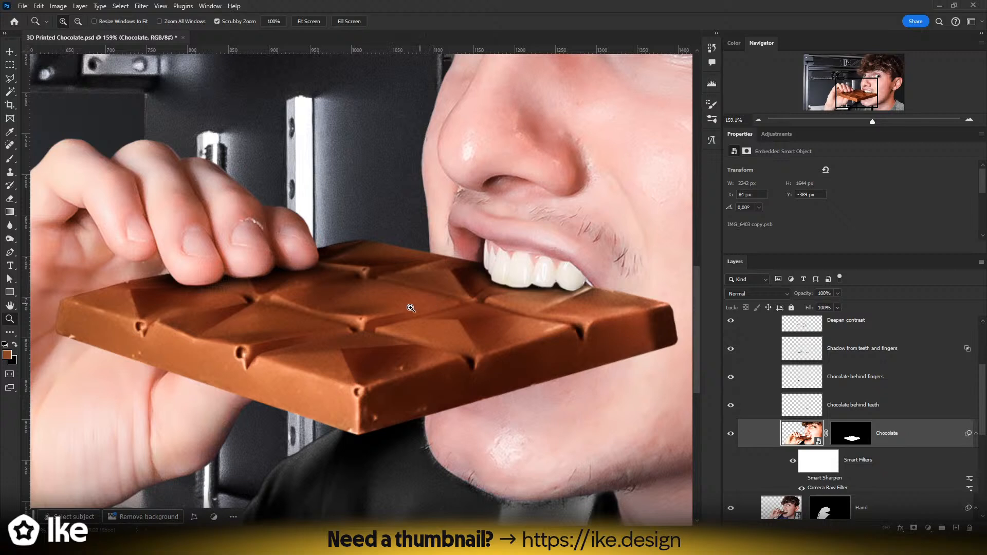
pyautogui.moveTo(387, 364); pyautogui.dragTo(379, 359)
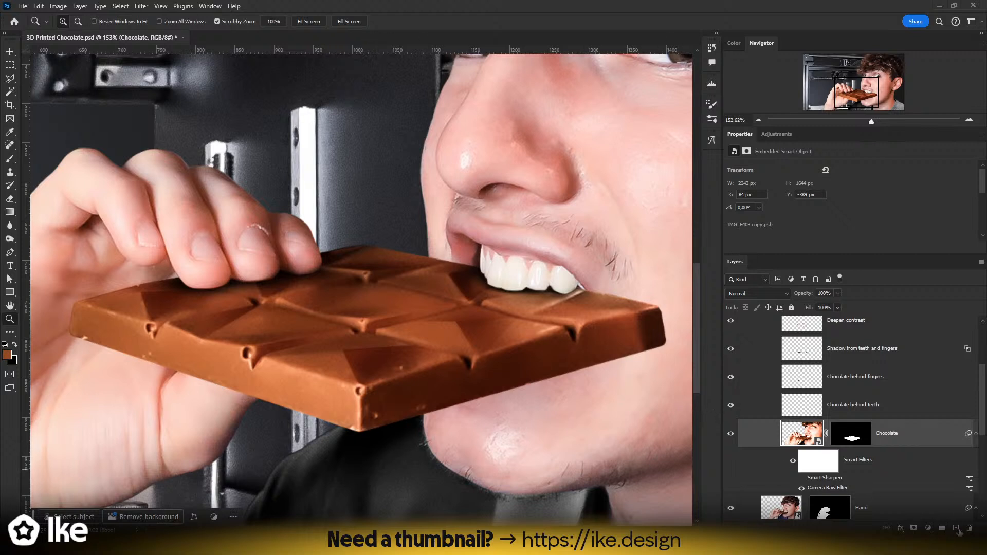
# - Add a new layer named Highlights between the Deepen contrast and Shadow from teeth and fingers layers
pyautogui.click(956, 529)
pyautogui.scroll(3, 844, 440)
pyautogui.moveTo(846, 467); pyautogui.dragTo(845, 385)
pyautogui.doubleClick(837, 386)
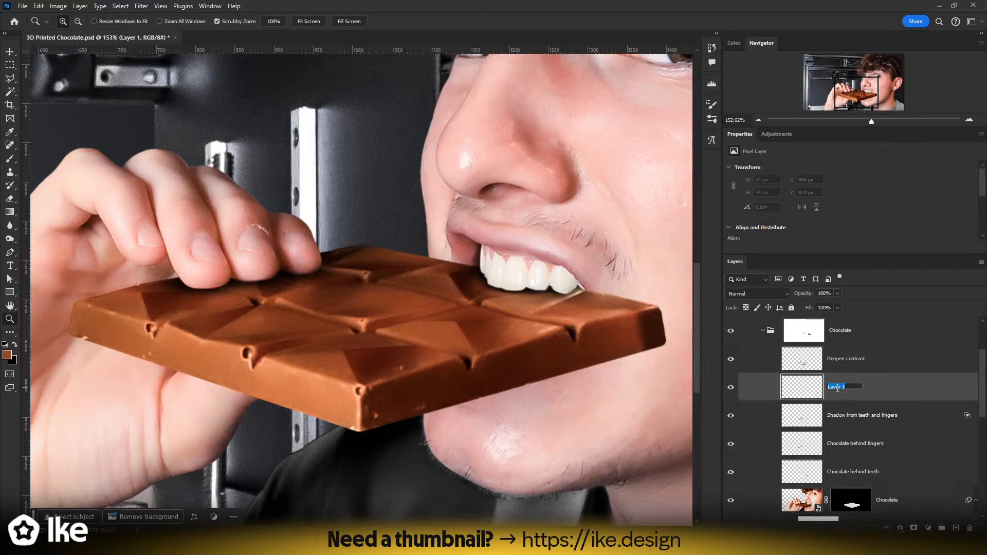
pyautogui.write('Highlights')
pyautogui.press('Return')
# - Set up a small white brush with 18% flow for painting on the bar's front edge
pyautogui.click(283, 388)
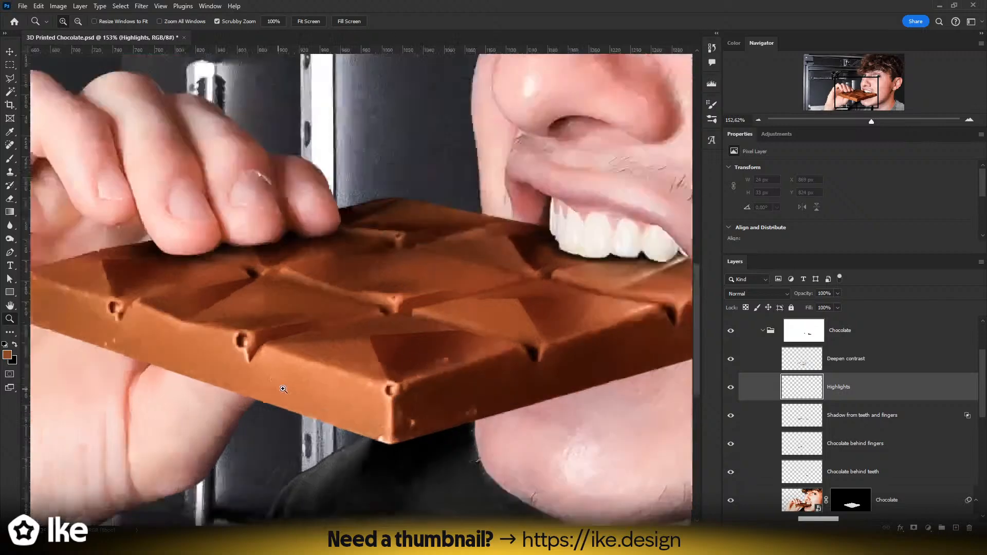
pyautogui.press('b')
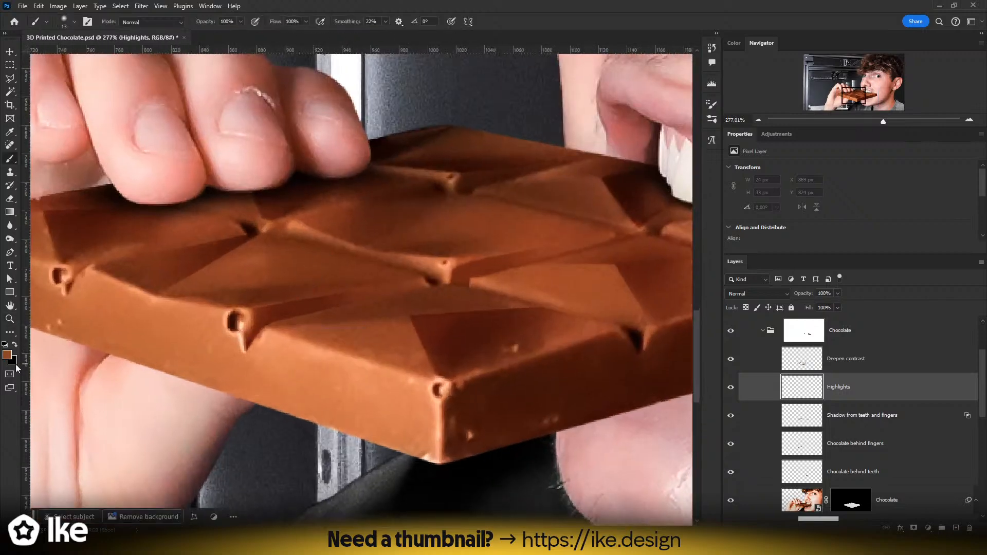
pyautogui.click(7, 355)
pyautogui.click(419, 354)
pyautogui.click(632, 355)
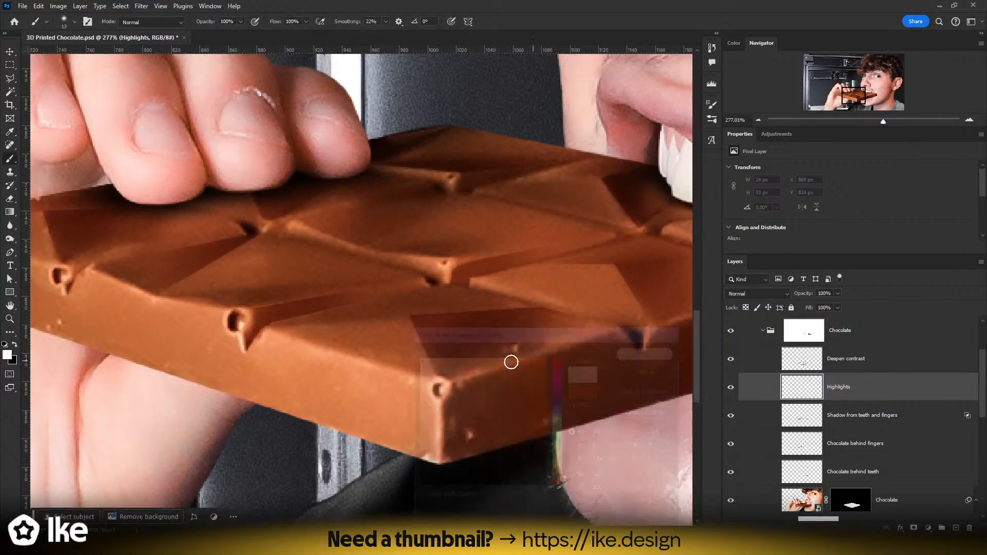
pyautogui.press('z')
pyautogui.moveTo(400, 385); pyautogui.dragTo(443, 380)
pyautogui.keyDown('alt'); pyautogui.rightClick(211, 310); pyautogui.keyUp('alt')
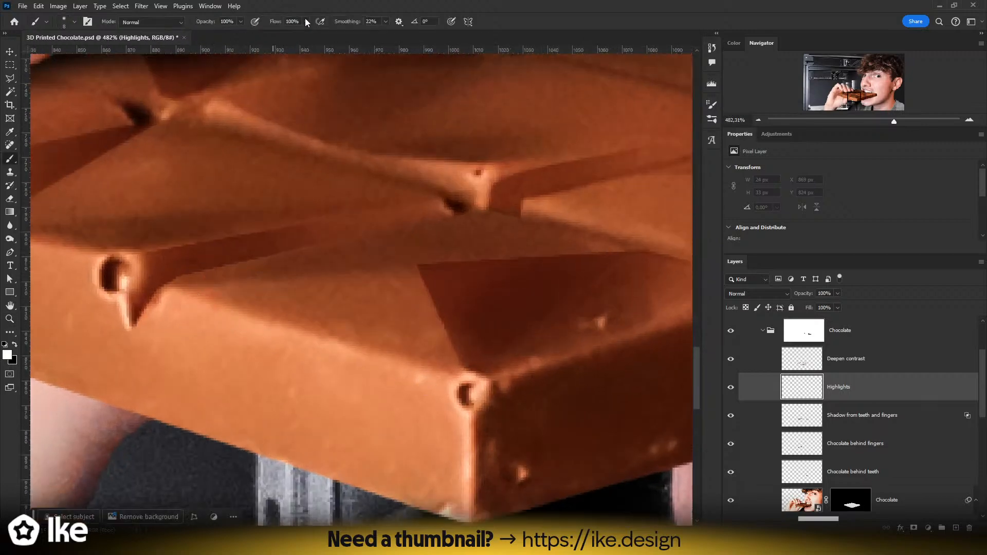
pyautogui.moveTo(306, 22); pyautogui.dragTo(271, 39)
pyautogui.click(325, 5)
# - Paint white highlights along the upper edge of the bar's front segment and down its vertical front corner
pyautogui.moveTo(177, 293)
pyautogui.mouseDown()
pyautogui.moveTo(453, 373)
pyautogui.moveTo(240, 321)
pyautogui.moveTo(506, 411)
pyautogui.moveTo(260, 319)
pyautogui.moveTo(476, 380)
pyautogui.moveTo(482, 391)
pyautogui.mouseUp()
pyautogui.hotkey('ctrl', 'z')
pyautogui.hotkey('ctrl', 'z')
pyautogui.hotkey('ctrl', 'z')
pyautogui.moveTo(170, 291)
pyautogui.mouseDown()
pyautogui.moveTo(493, 400)
pyautogui.moveTo(475, 518)
pyautogui.mouseUp()
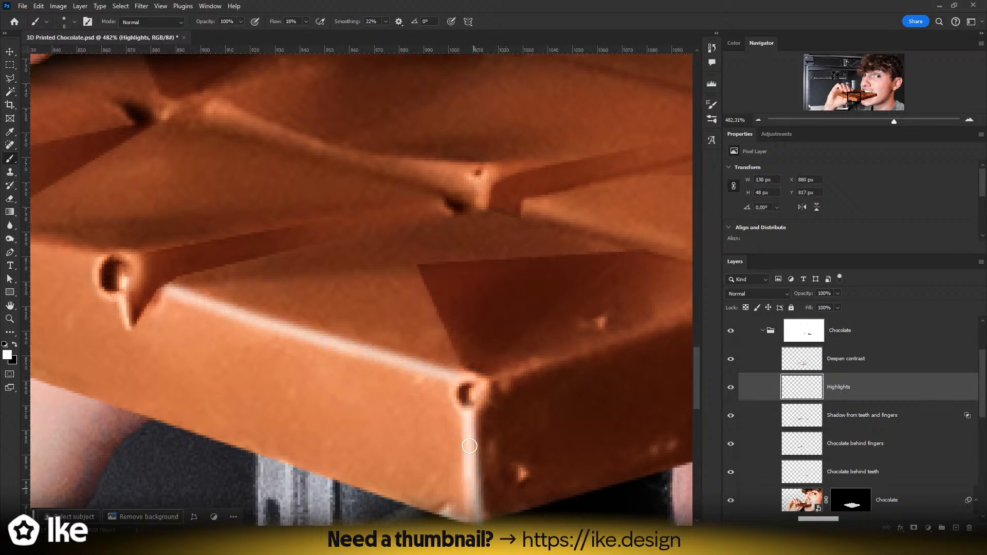
pyautogui.hotkey('ctrl', 'z')
pyautogui.moveTo(468, 418); pyautogui.dragTo(466, 518)
pyautogui.hotkey('ctrl', 'z')
pyautogui.moveTo(468, 410); pyautogui.dragTo(466, 518)
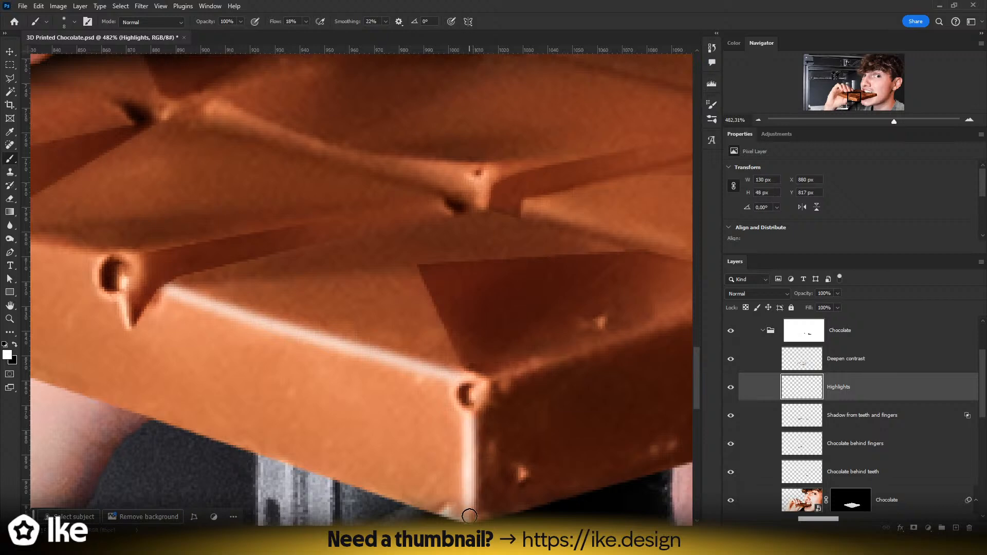
# - Paint white highlights along the upper front edge of the bar's middle segment, redoing unsatisfactory strokes
pyautogui.moveTo(238, 392); pyautogui.dragTo(510, 453)
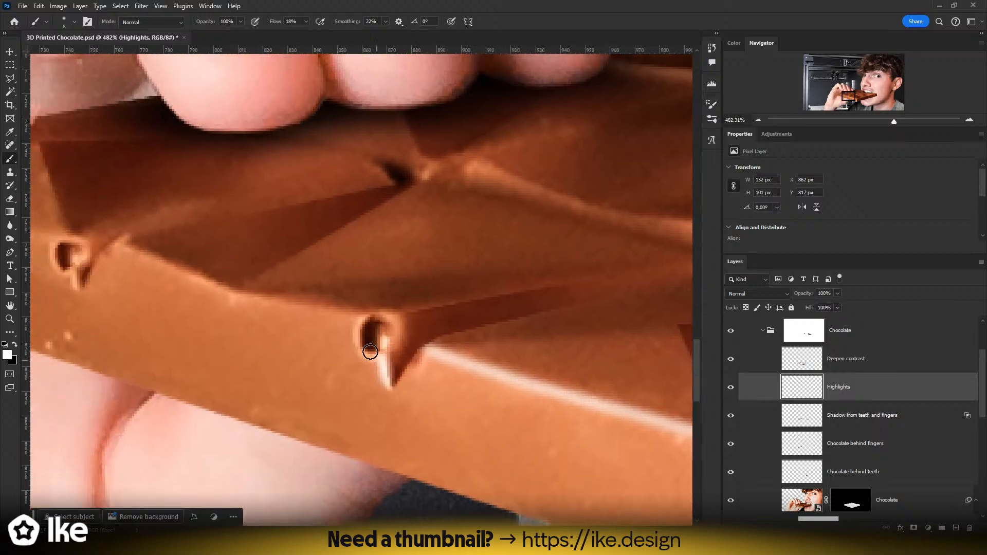
pyautogui.moveTo(355, 316); pyautogui.dragTo(211, 282)
pyautogui.hotkey('ctrl', 'z')
pyautogui.moveTo(125, 245)
pyautogui.mouseDown()
pyautogui.moveTo(247, 303)
pyautogui.moveTo(256, 302)
pyautogui.moveTo(237, 298)
pyautogui.moveTo(366, 316)
pyautogui.mouseUp()
pyautogui.hotkey('ctrl', 'z')
pyautogui.moveTo(237, 297); pyautogui.dragTo(378, 322)
pyautogui.moveTo(154, 291); pyautogui.dragTo(305, 320)
pyautogui.moveTo(533, 349)
pyautogui.mouseDown()
pyautogui.moveTo(550, 373)
pyautogui.moveTo(512, 357)
pyautogui.moveTo(527, 383)
pyautogui.mouseUp()
pyautogui.hotkey('ctrl', 'z')
# - Paint a white highlight along the upper edge of the leftmost front segment, from the bar's corner to the notch
pyautogui.moveTo(229, 298)
pyautogui.mouseDown()
pyautogui.moveTo(224, 311)
pyautogui.moveTo(224, 294)
pyautogui.moveTo(411, 332)
pyautogui.mouseUp()
pyautogui.moveTo(236, 271); pyautogui.dragTo(441, 324)
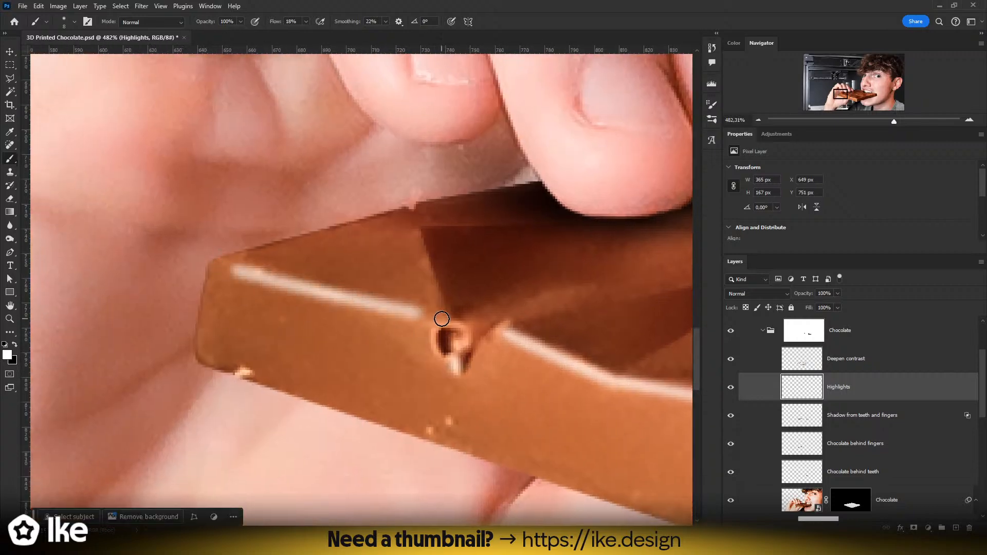
pyautogui.hotkey('ctrl', 'z')
pyautogui.moveTo(233, 269); pyautogui.dragTo(286, 281)
pyautogui.moveTo(377, 306); pyautogui.dragTo(432, 319)
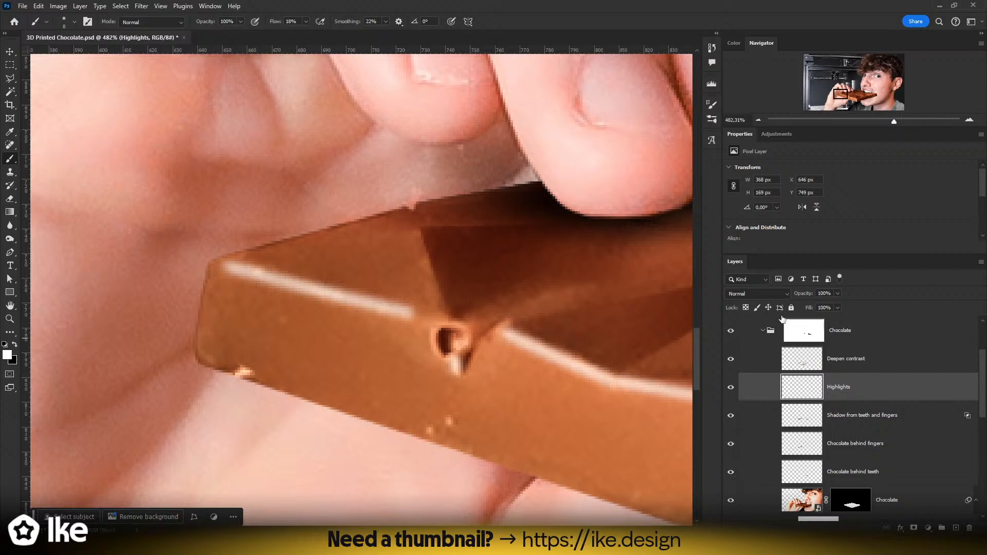
# - Set the Highlights layer's blend mode to Overlay and check the result across the bar
pyautogui.click(756, 294)
pyautogui.click(745, 383)
pyautogui.moveTo(485, 343); pyautogui.dragTo(309, 322)
pyautogui.press('z')
pyautogui.moveTo(451, 326); pyautogui.dragTo(385, 327)
pyautogui.moveTo(540, 334); pyautogui.dragTo(329, 338)
# - Brush highlights along the central groove's ridge, its small hole and the adjoining segment's lower edge
pyautogui.moveTo(399, 336); pyautogui.dragTo(460, 315)
pyautogui.moveTo(206, 277); pyautogui.dragTo(356, 337)
pyautogui.moveTo(272, 299); pyautogui.dragTo(282, 299)
pyautogui.press('b')
pyautogui.moveTo(223, 284)
pyautogui.mouseDown()
pyautogui.moveTo(359, 341)
pyautogui.moveTo(533, 358)
pyautogui.mouseUp()
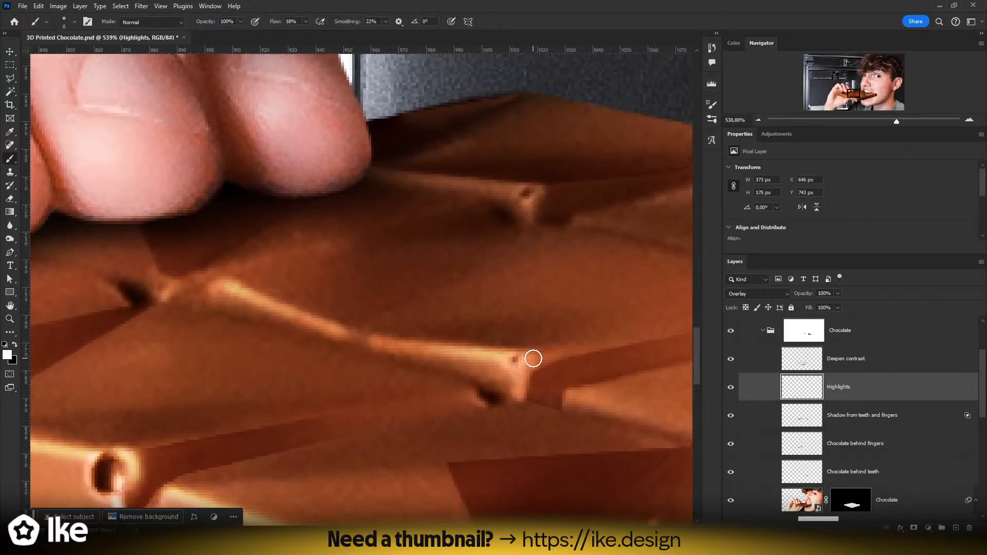
pyautogui.moveTo(516, 390); pyautogui.dragTo(512, 359)
pyautogui.moveTo(611, 394)
pyautogui.mouseDown()
pyautogui.moveTo(289, 293)
pyautogui.moveTo(433, 350)
pyautogui.mouseUp()
pyautogui.hotkey('ctrl', 'z')
pyautogui.moveTo(260, 298); pyautogui.dragTo(448, 352)
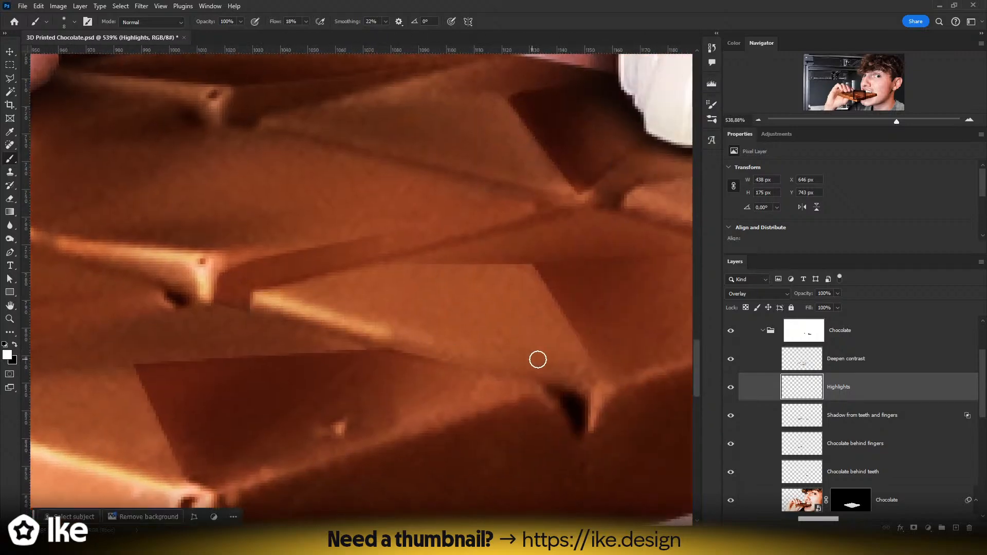
# - Brush highlights along the upper front edge near the bar's right end and the segment edges below the teeth
pyautogui.moveTo(537, 360)
pyautogui.mouseDown()
pyautogui.moveTo(340, 339)
pyautogui.moveTo(174, 394)
pyautogui.mouseUp()
pyautogui.moveTo(483, 346); pyautogui.dragTo(588, 321)
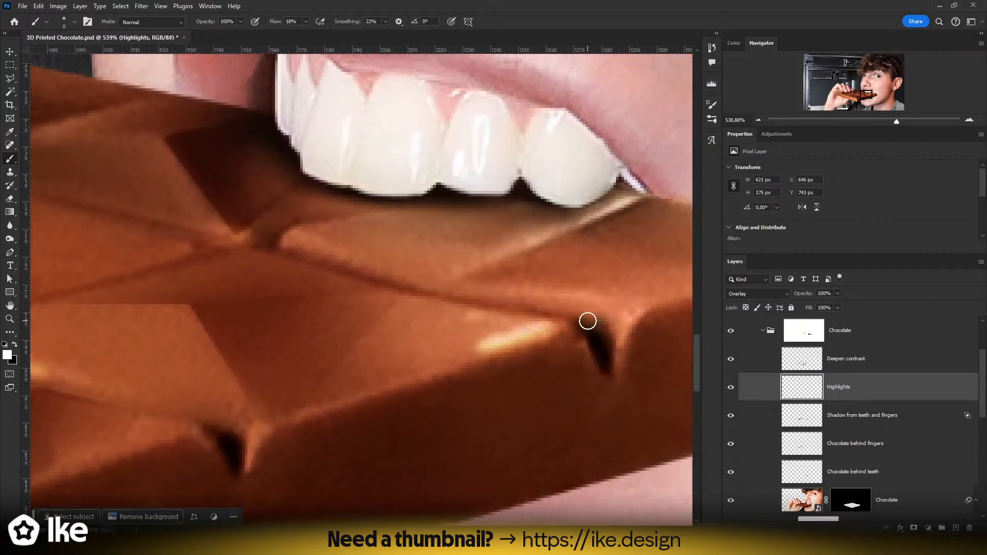
pyautogui.hotkey('ctrl', 'z')
pyautogui.moveTo(484, 353); pyautogui.dragTo(557, 321)
pyautogui.hotkey('ctrl', 'z')
pyautogui.moveTo(423, 369); pyautogui.dragTo(595, 311)
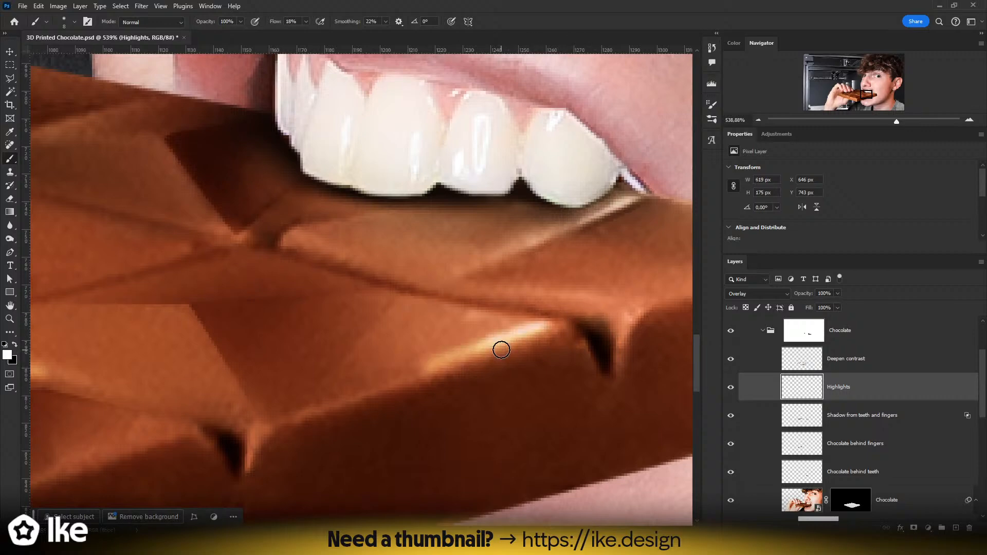
pyautogui.moveTo(288, 240); pyautogui.dragTo(394, 272)
pyautogui.moveTo(485, 293); pyautogui.dragTo(566, 307)
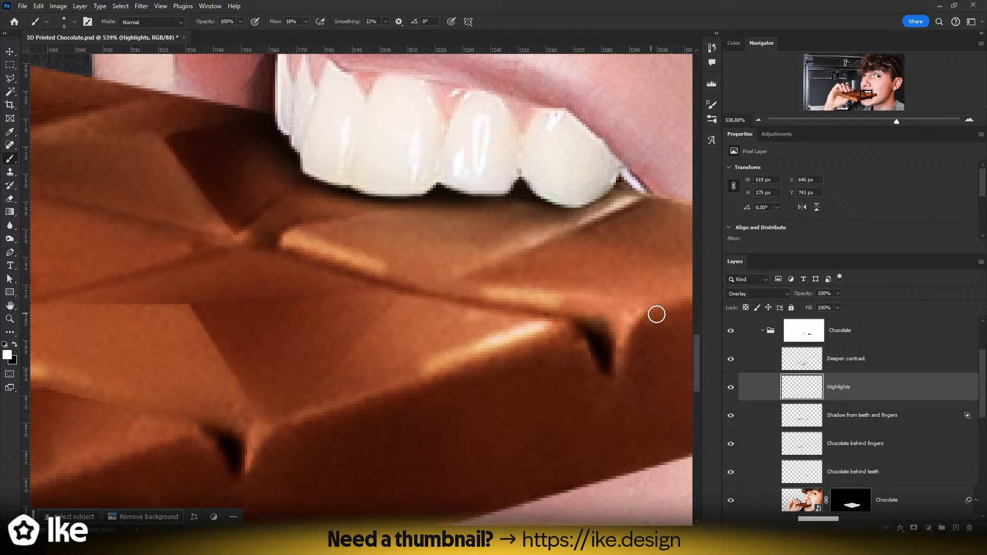
# - Brush a highlight along the lower edge of the rear segment between the fingers and the teeth
pyautogui.moveTo(326, 236); pyautogui.dragTo(519, 298)
pyautogui.moveTo(256, 246); pyautogui.dragTo(432, 284)
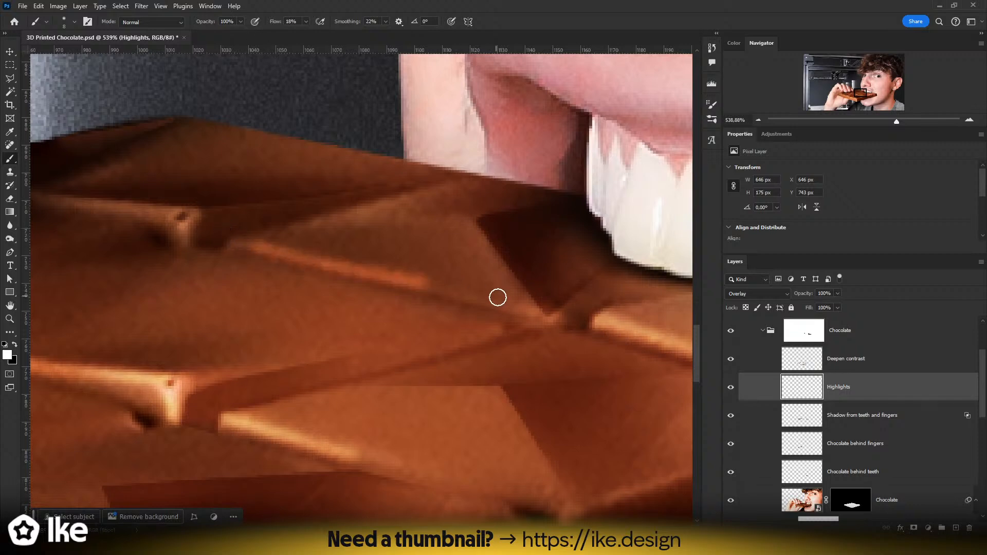
pyautogui.hotkey('ctrl', 'z')
pyautogui.moveTo(236, 238); pyautogui.dragTo(579, 319)
# - Erase and soften parts of the painted highlights along the rear and middle segment edges near the teeth
pyautogui.press('e')
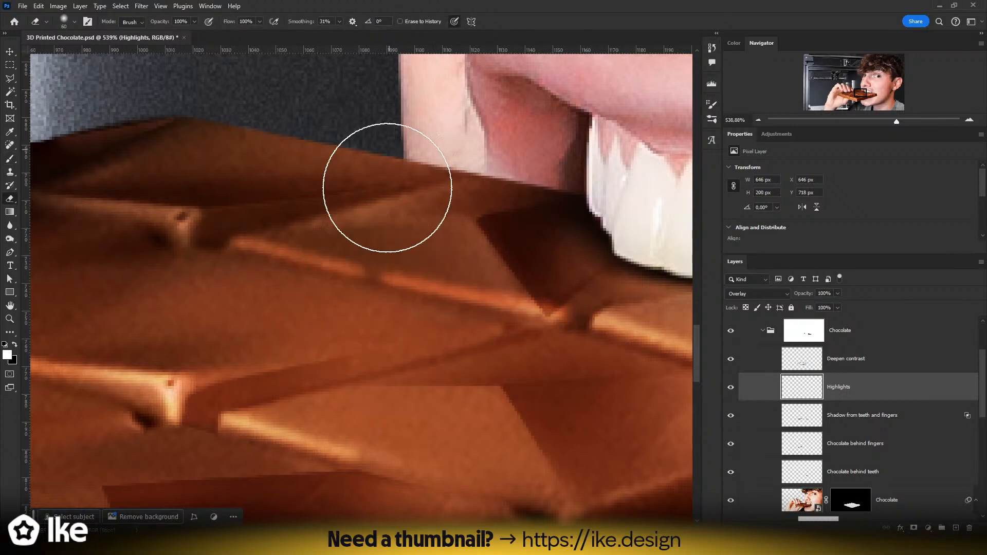
pyautogui.click(388, 275)
pyautogui.moveTo(513, 315); pyautogui.dragTo(257, 267)
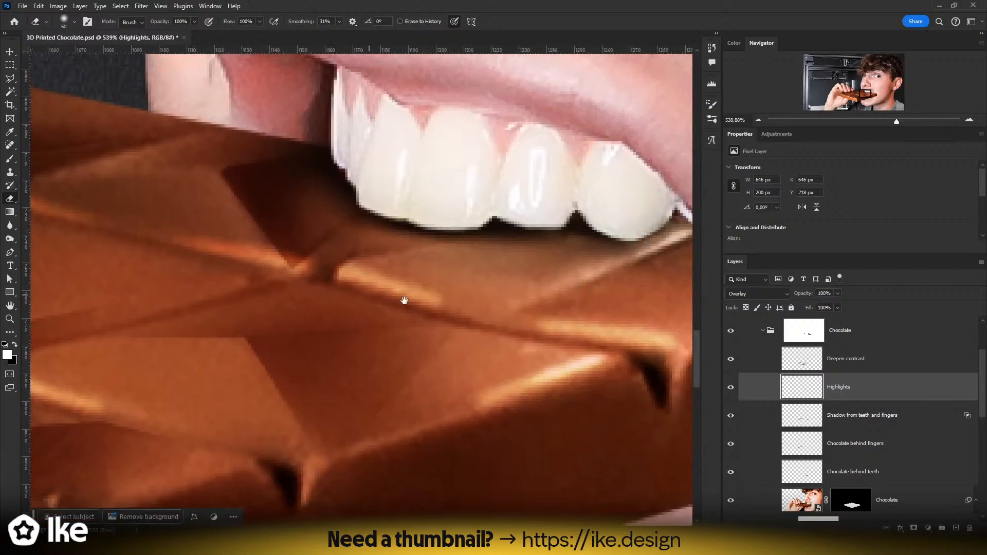
pyautogui.moveTo(477, 311); pyautogui.dragTo(533, 329)
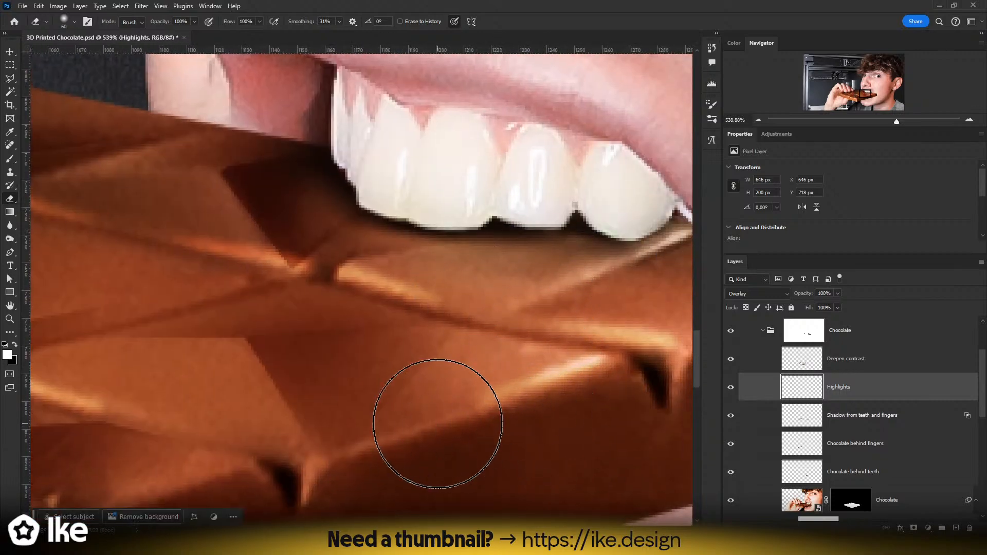
# - Inspect the painted highlights across the whole chocolate bar up close and in the full composite
pyautogui.moveTo(238, 386); pyautogui.dragTo(552, 316)
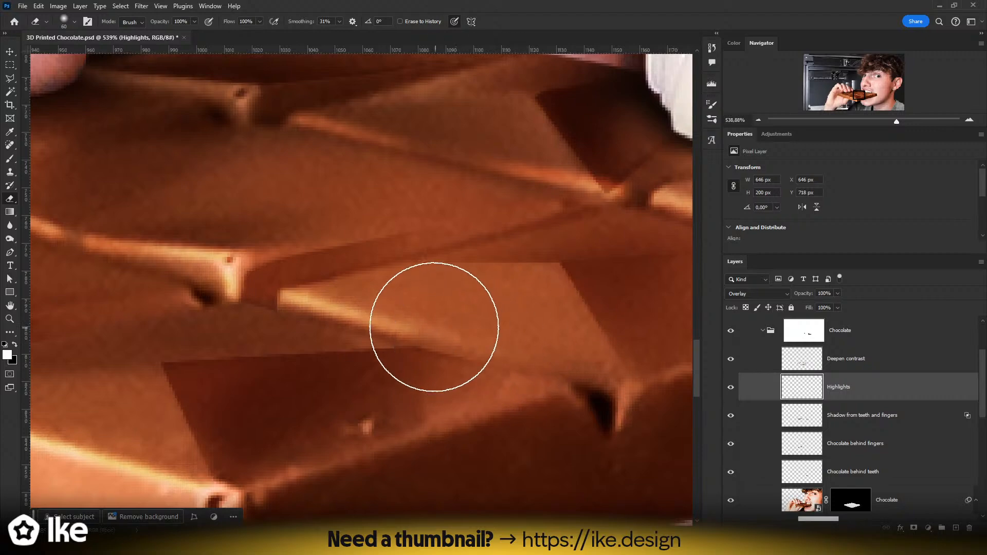
pyautogui.moveTo(282, 240); pyautogui.dragTo(538, 265)
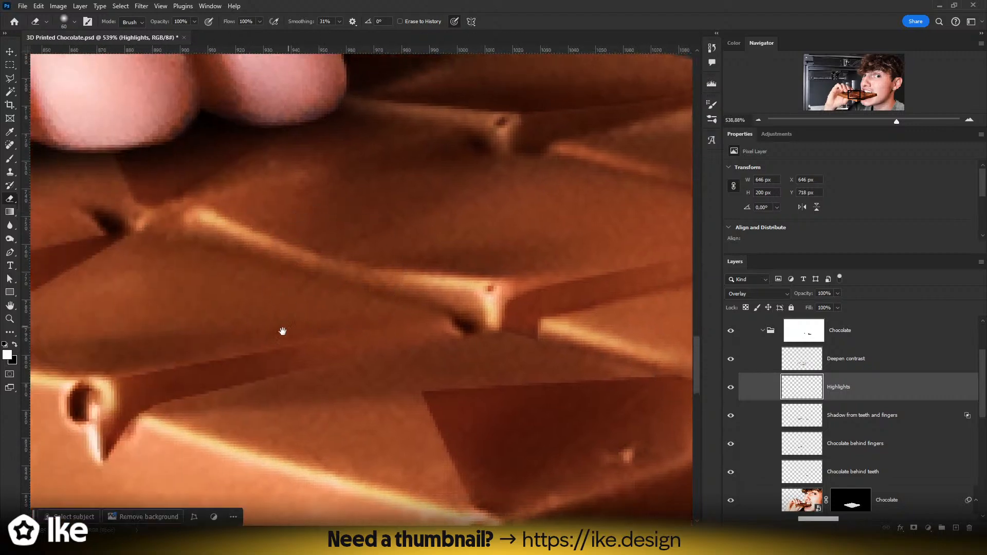
pyautogui.moveTo(282, 332); pyautogui.dragTo(542, 251)
pyautogui.moveTo(266, 254); pyautogui.dragTo(387, 253)
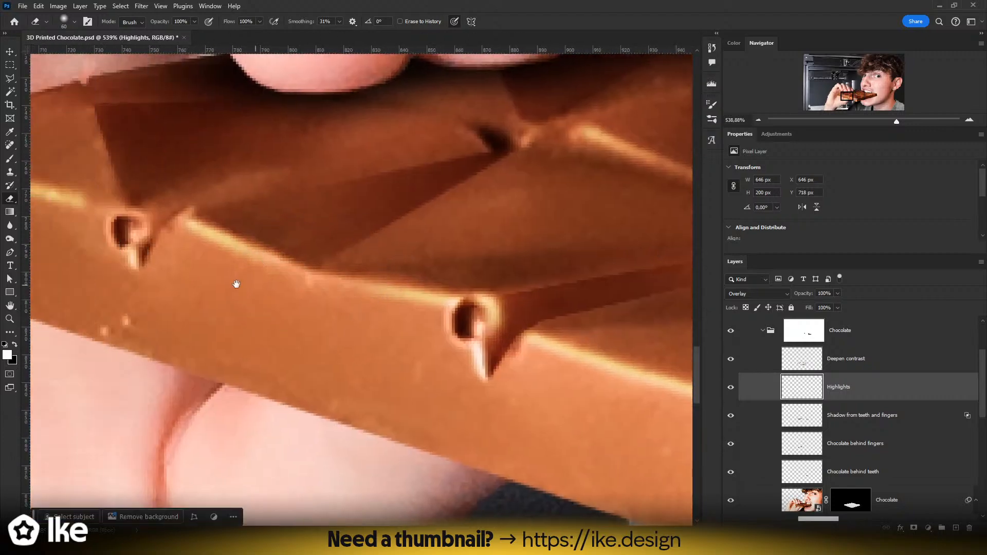
pyautogui.moveTo(236, 284); pyautogui.dragTo(423, 319)
pyautogui.moveTo(666, 363)
pyautogui.mouseDown()
pyautogui.moveTo(349, 282)
pyautogui.moveTo(172, 258)
pyautogui.mouseUp()
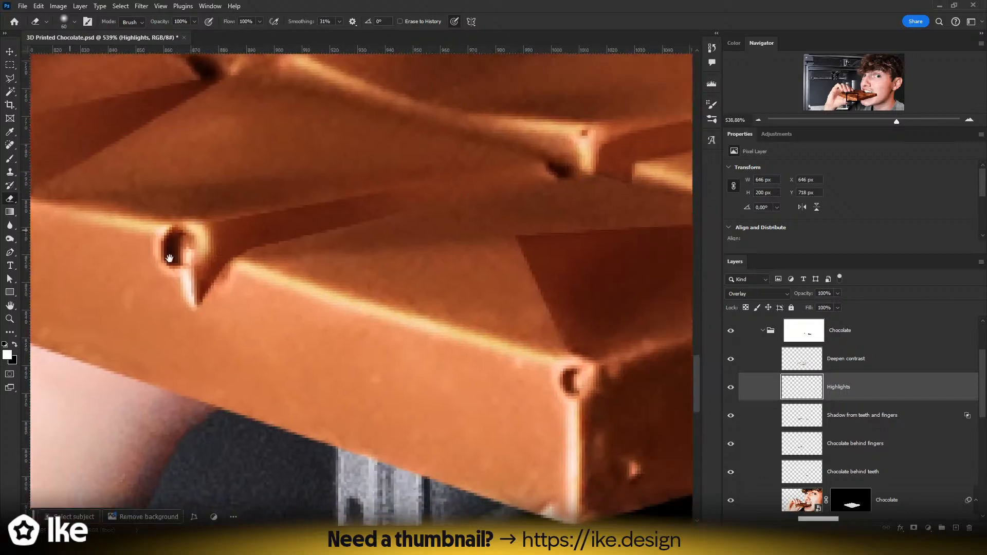
pyautogui.press('z')
pyautogui.moveTo(409, 333); pyautogui.dragTo(355, 328)
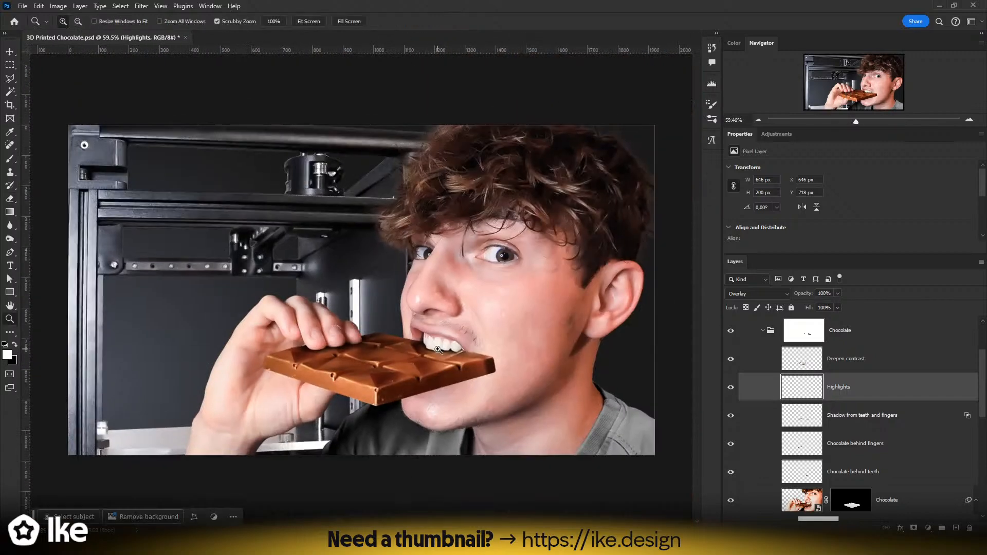
pyautogui.moveTo(435, 407); pyautogui.dragTo(506, 362)
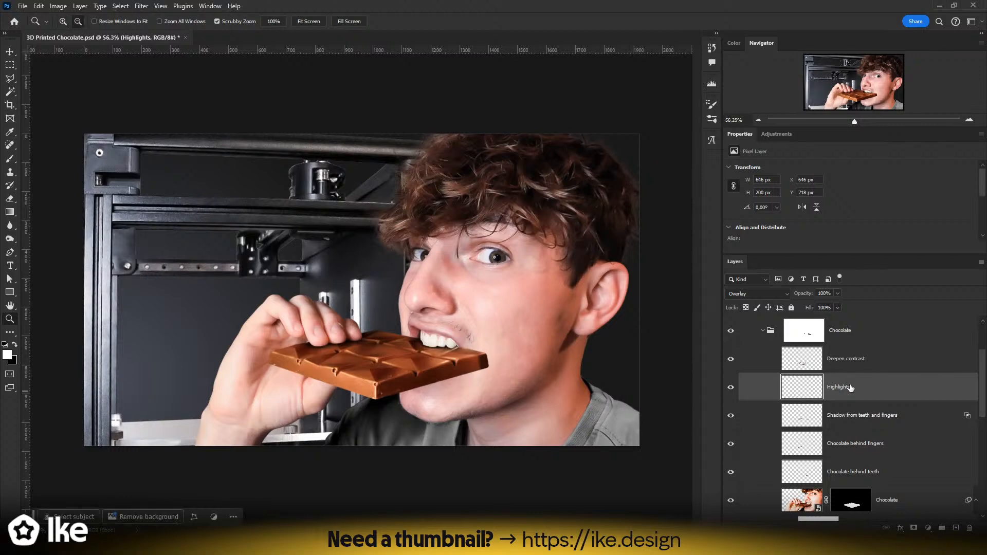
# - Set the Highlights layer's blend mode to Linear Dodge (Add) and lock its transparent pixels
pyautogui.click(749, 294)
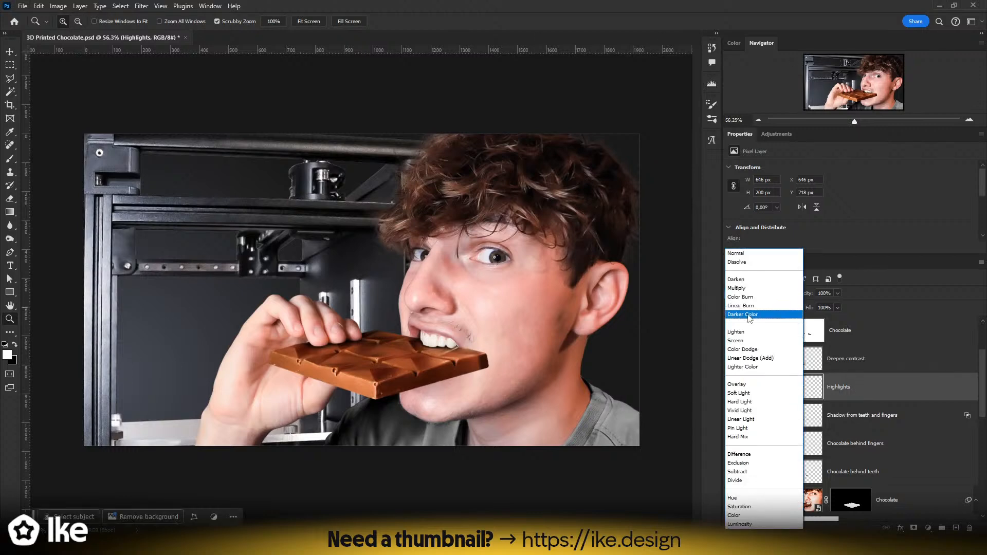
pyautogui.click(749, 358)
pyautogui.moveTo(405, 375)
pyautogui.mouseDown()
pyautogui.moveTo(363, 353)
pyautogui.moveTo(433, 337)
pyautogui.moveTo(445, 352)
pyautogui.mouseUp()
pyautogui.click(746, 307)
# - Sample orange #e0824c from the bar's front face and paint it over the highlights with a large brush
pyautogui.press('b')
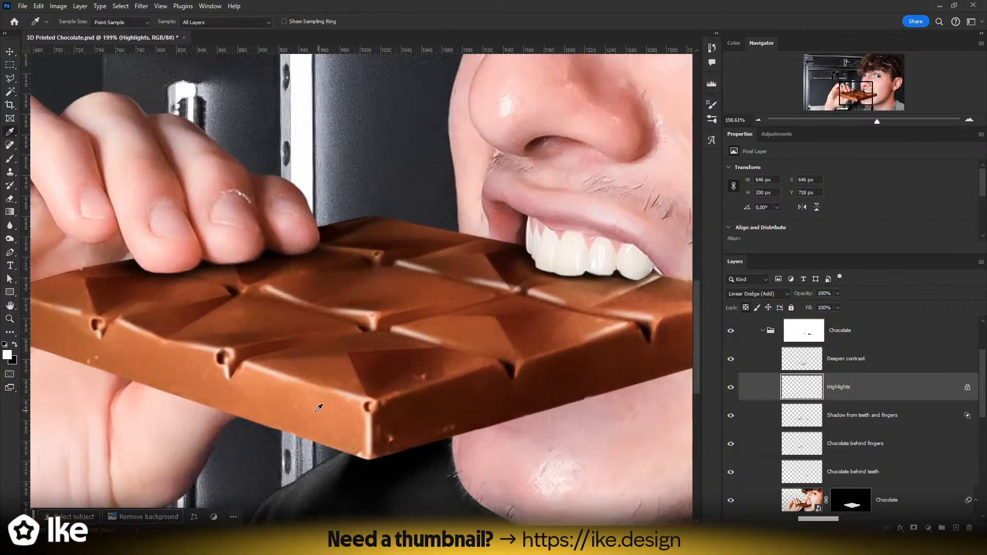
pyautogui.keyDown('alt'); pyautogui.click(315, 408); pyautogui.keyUp('alt')
pyautogui.scroll(-3, 272, 414)
pyautogui.keyDown('alt'); pyautogui.moveTo(239, 351); pyautogui.dragTo(284, 351); pyautogui.keyUp('alt')
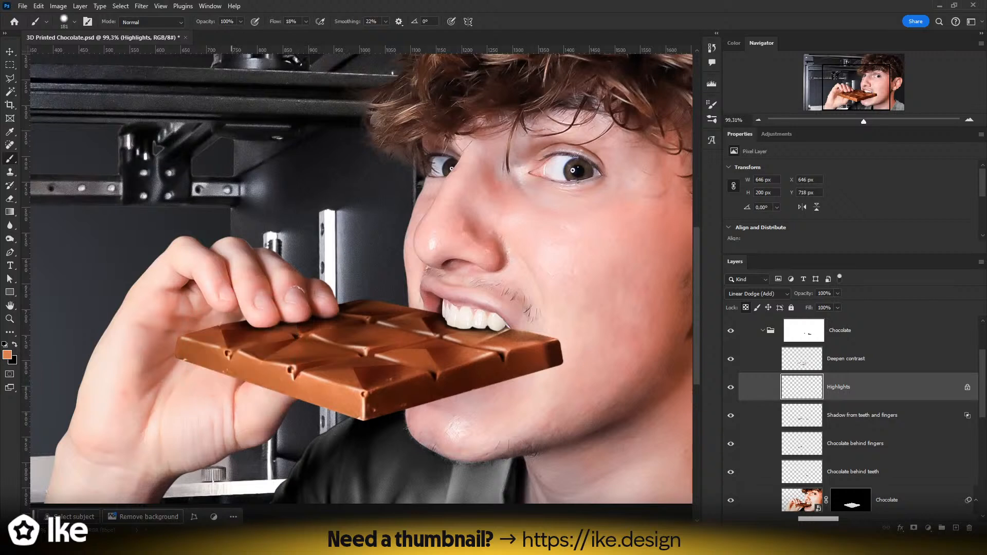
pyautogui.moveTo(185, 355)
pyautogui.mouseDown()
pyautogui.moveTo(478, 404)
pyautogui.moveTo(498, 332)
pyautogui.moveTo(549, 350)
pyautogui.moveTo(471, 417)
pyautogui.moveTo(574, 359)
pyautogui.moveTo(494, 355)
pyautogui.mouseUp()
# - Change the foreground colour to a lighter, less saturated orange for the highlights
pyautogui.click(8, 355)
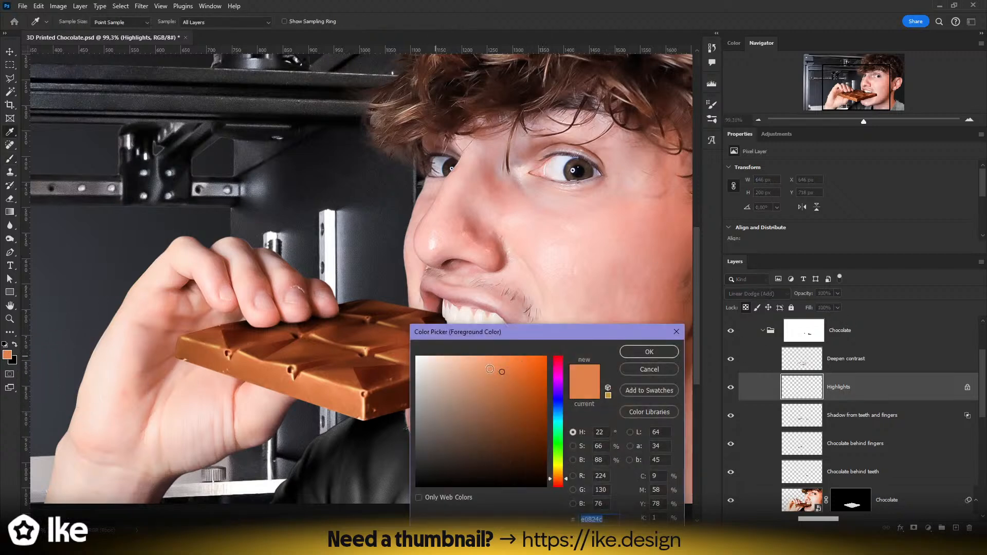
pyautogui.click(479, 364)
pyautogui.click(632, 354)
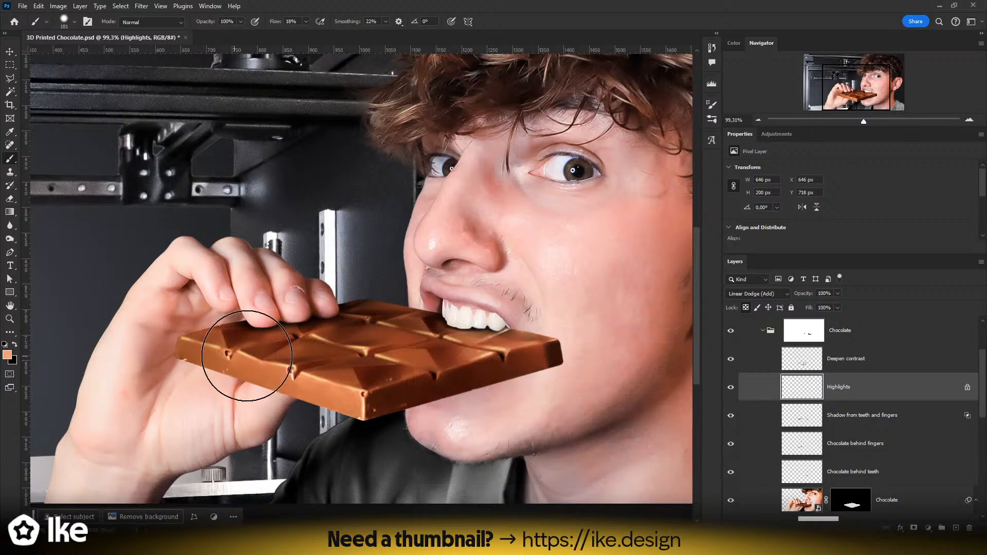
# - Compare the full composite with and without the Highlights layer
pyautogui.press('z')
pyautogui.moveTo(551, 395); pyautogui.dragTo(366, 367)
pyautogui.moveTo(373, 322); pyautogui.dragTo(414, 316)
pyautogui.click(732, 389)
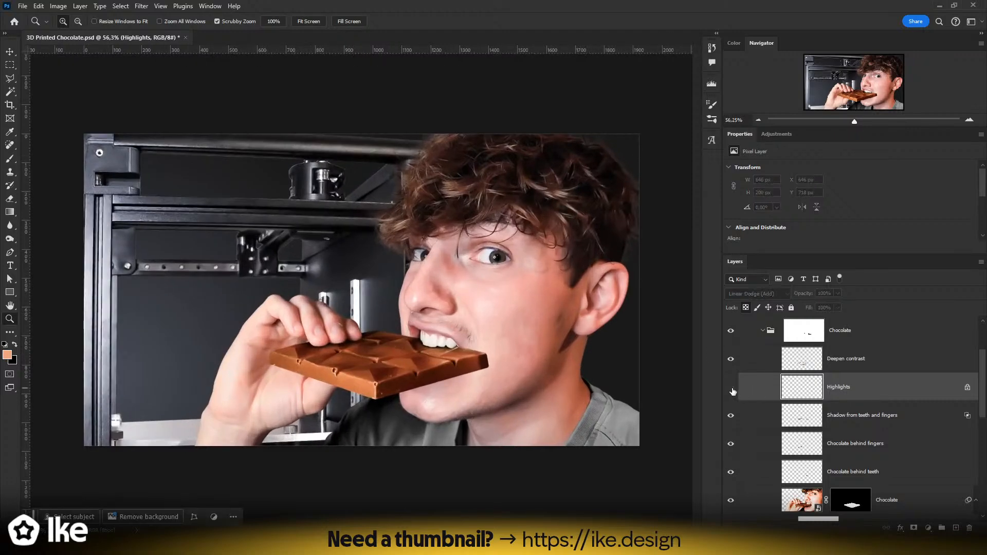
pyautogui.click(732, 388)
pyautogui.click(732, 389)
pyautogui.click(732, 389)
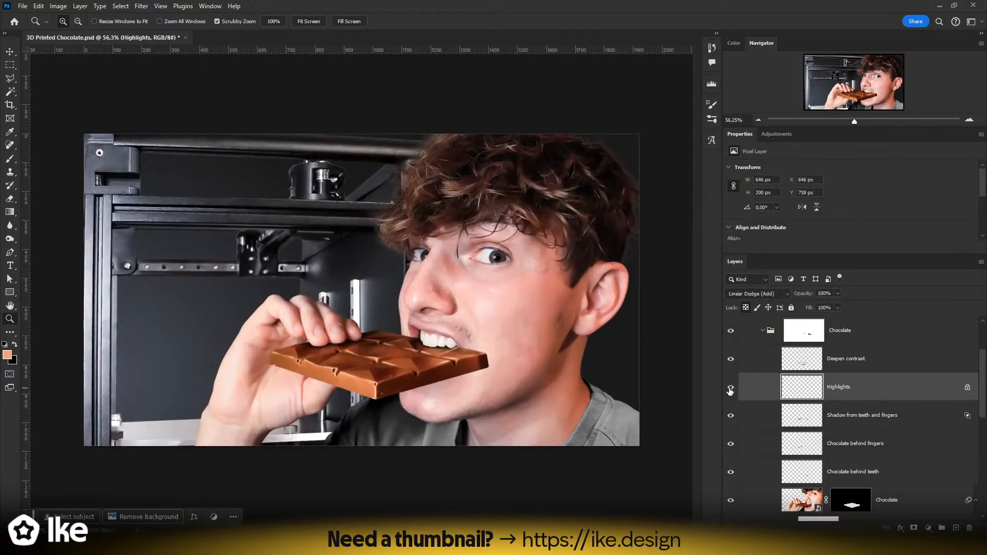
# - Sample dark brown #672c14 from the chocolate as the foreground colour and add a new layer above Highlights
pyautogui.moveTo(376, 400); pyautogui.dragTo(427, 400)
pyautogui.press('b')
pyautogui.moveTo(205, 348)
pyautogui.mouseDown()
pyautogui.moveTo(95, 281)
pyautogui.moveTo(126, 288)
pyautogui.mouseUp()
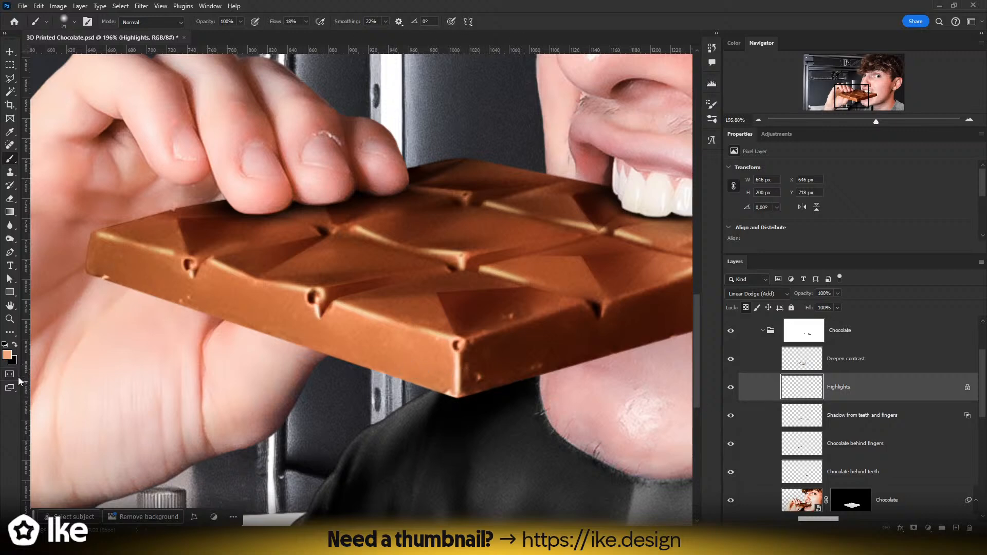
pyautogui.click(8, 355)
pyautogui.click(432, 285)
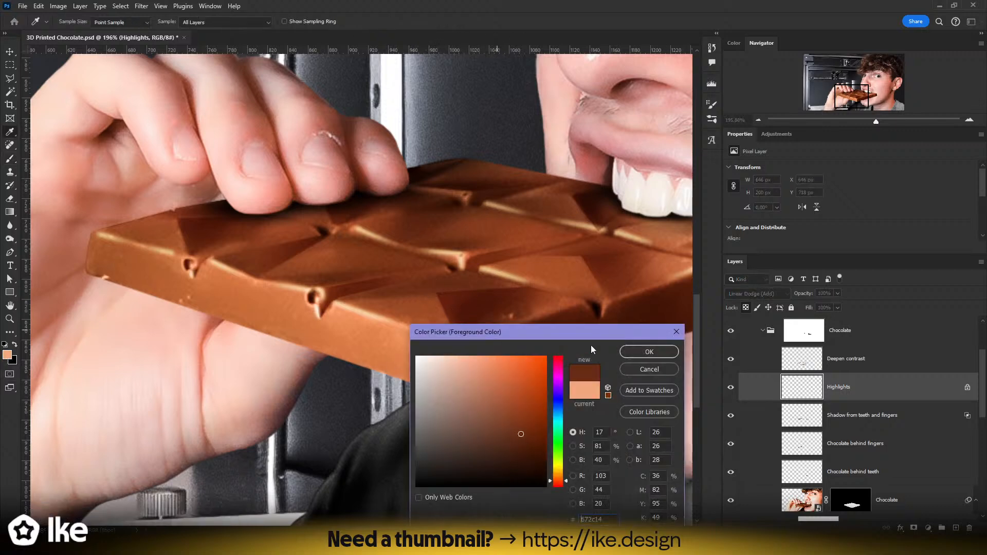
pyautogui.click(649, 351)
pyautogui.click(956, 525)
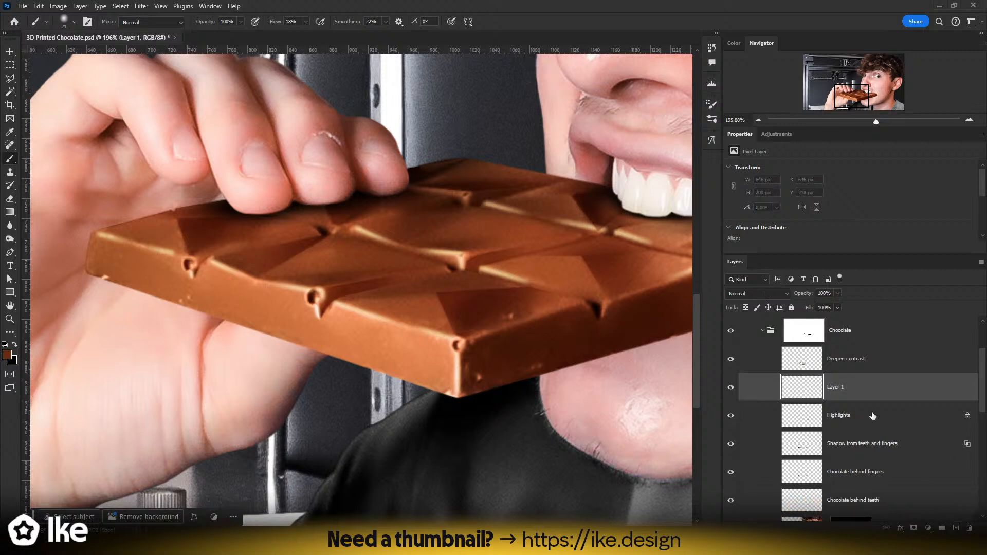
# - Select the Deepen contrast layer and load the Chocolate layer's mask as a selection
pyautogui.click(853, 366)
pyautogui.moveTo(73, 271); pyautogui.dragTo(444, 397)
pyautogui.hotkey('ctrl', 'z')
pyautogui.scroll(-1, 856, 397)
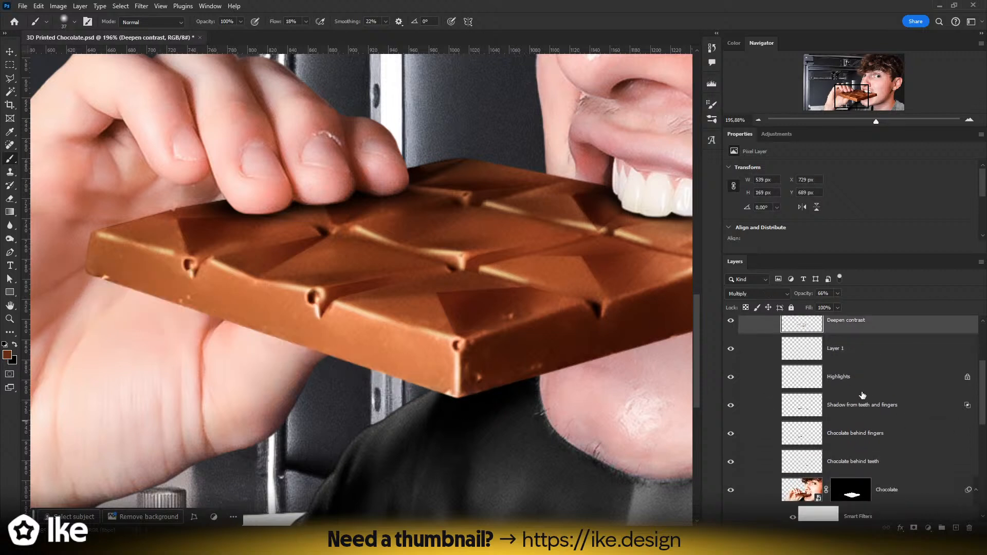
pyautogui.scroll(-1, 946, 450)
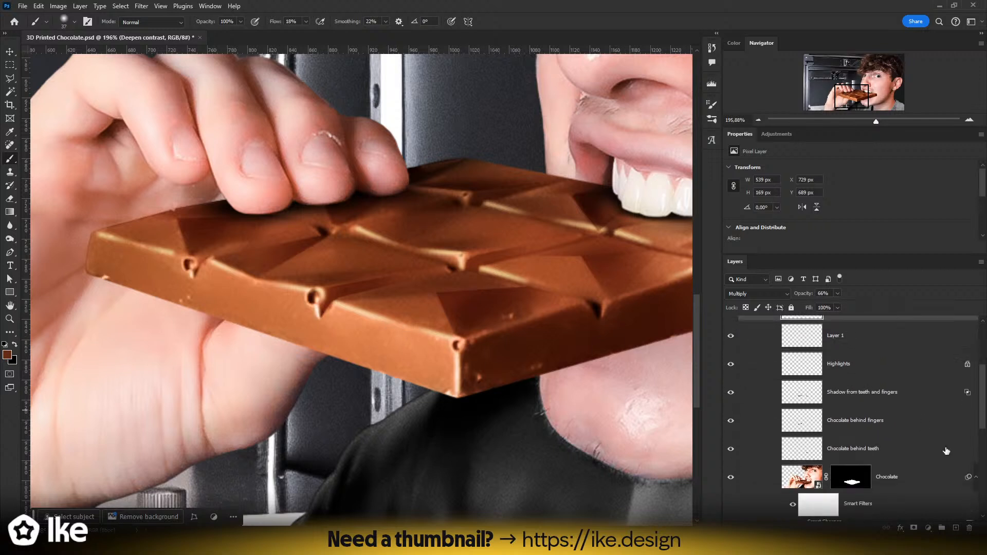
pyautogui.keyDown('ctrl'); pyautogui.click(852, 478); pyautogui.keyUp('ctrl')
pyautogui.keyDown('alt'); pyautogui.rightClick(149, 293); pyautogui.keyUp('alt')
pyautogui.moveTo(55, 285); pyautogui.dragTo(560, 421)
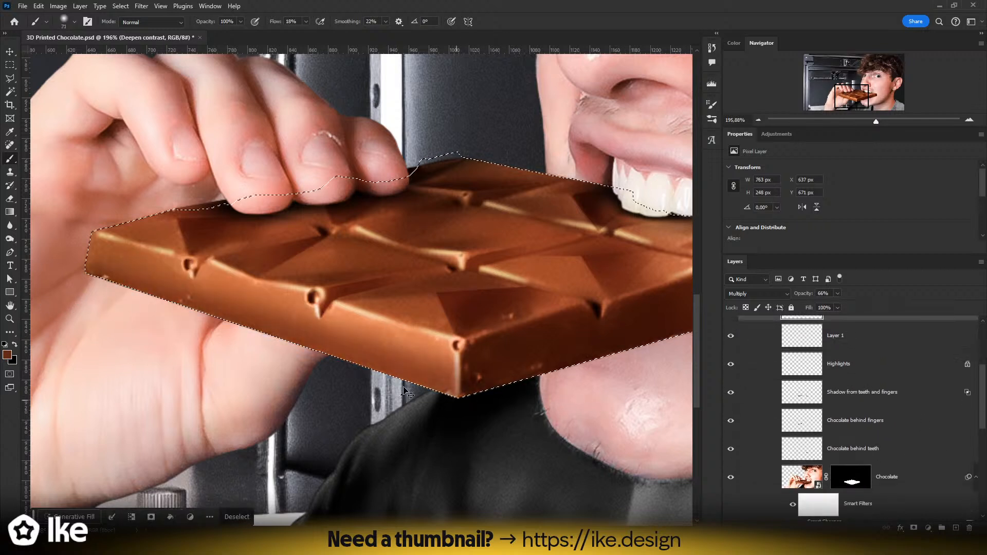
pyautogui.hotkey('ctrl', 'z')
pyautogui.moveTo(132, 304); pyautogui.dragTo(578, 467)
pyautogui.hotkey('ctrl', 'z')
# - Darken the bar's lower front edge inside the selection with a 115 px soft brown brush, and deselect
pyautogui.keyDown('alt'); pyautogui.rightClick(88, 303); pyautogui.keyUp('alt')
pyautogui.moveTo(98, 306)
pyautogui.mouseDown()
pyautogui.moveTo(343, 415)
pyautogui.moveTo(574, 483)
pyautogui.mouseUp()
pyautogui.moveTo(108, 334); pyautogui.dragTo(469, 450)
pyautogui.moveTo(282, 392); pyautogui.dragTo(724, 519)
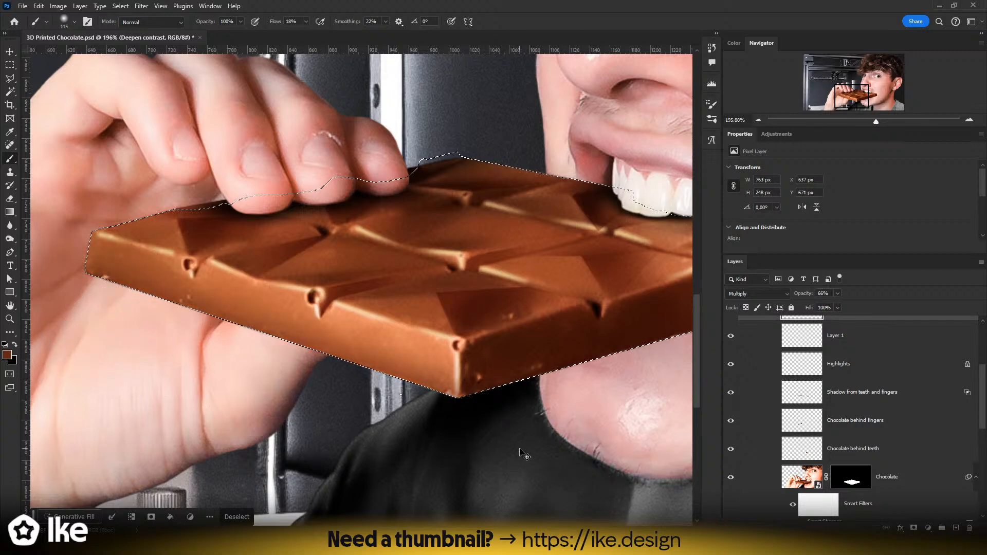
pyautogui.hotkey('ctrl', 'd')
pyautogui.press('z')
pyautogui.moveTo(519, 432); pyautogui.dragTo(426, 416)
pyautogui.moveTo(408, 370); pyautogui.dragTo(428, 367)
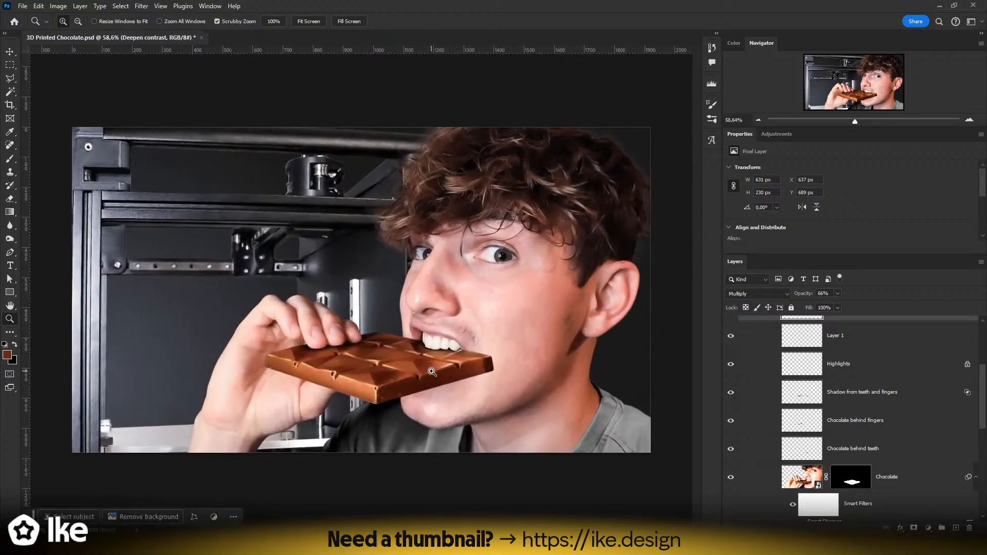
# - Try to convert the masked 3D Printer layer into a new smart object
pyautogui.press('v')
pyautogui.scroll(-2, 810, 415)
pyautogui.scroll(-4, 810, 416)
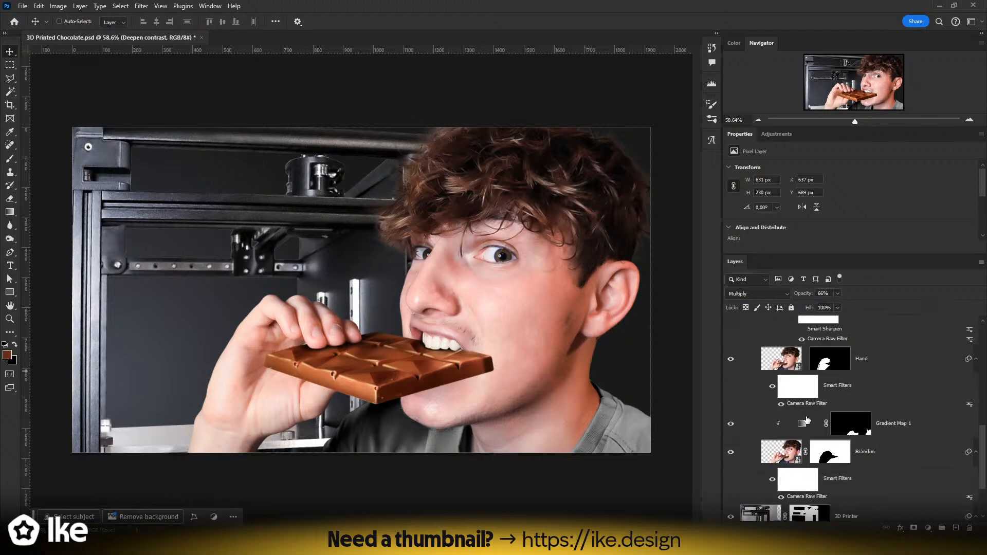
pyautogui.click(877, 451)
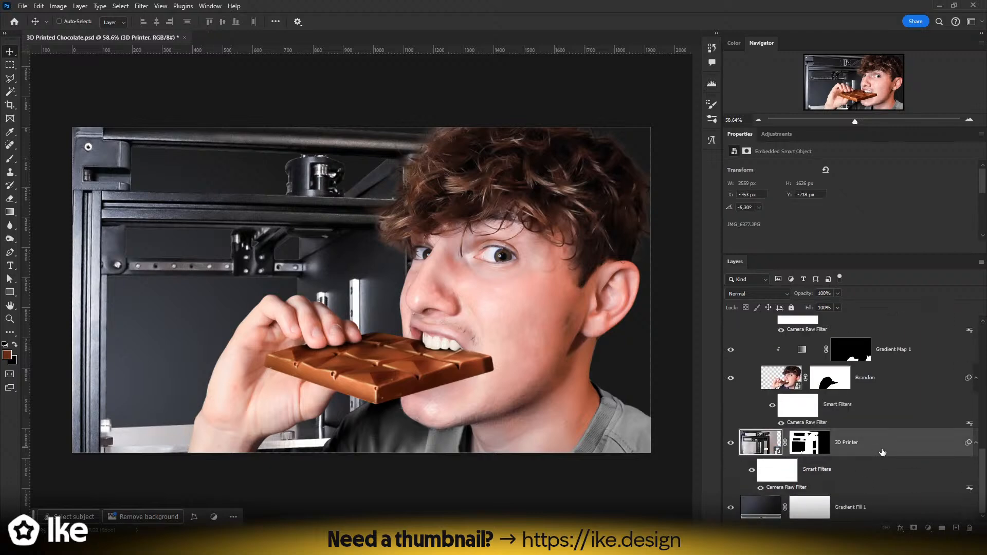
pyautogui.rightClick(882, 452)
pyautogui.click(897, 286)
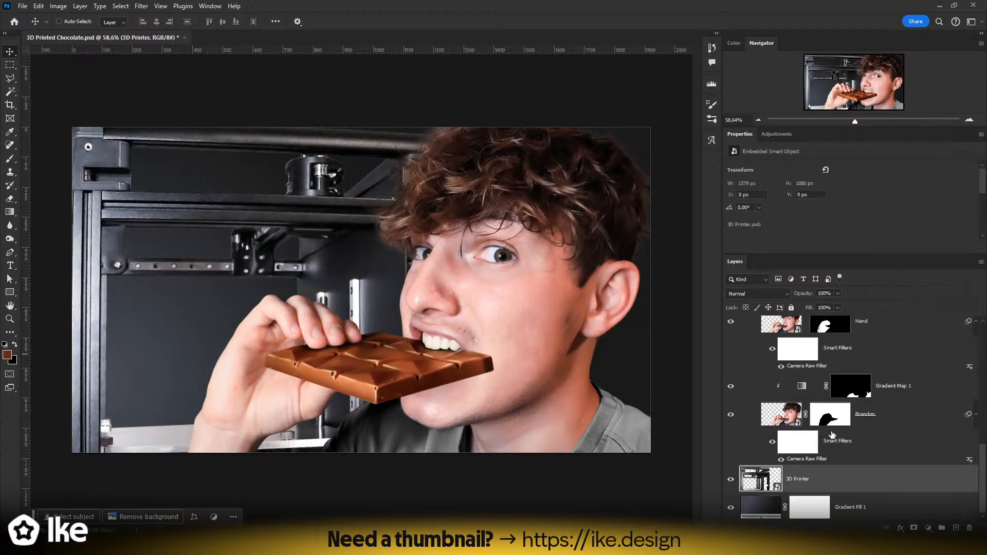
# - Try to scale down and reposition the converted printer image, and undo both the transform and the conversion
pyautogui.hotkey('ctrl', 't')
pyautogui.moveTo(651, 289); pyautogui.dragTo(479, 289)
pyautogui.moveTo(280, 238); pyautogui.dragTo(303, 220)
pyautogui.moveTo(251, 191); pyautogui.dragTo(234, 173)
pyautogui.press('Return')
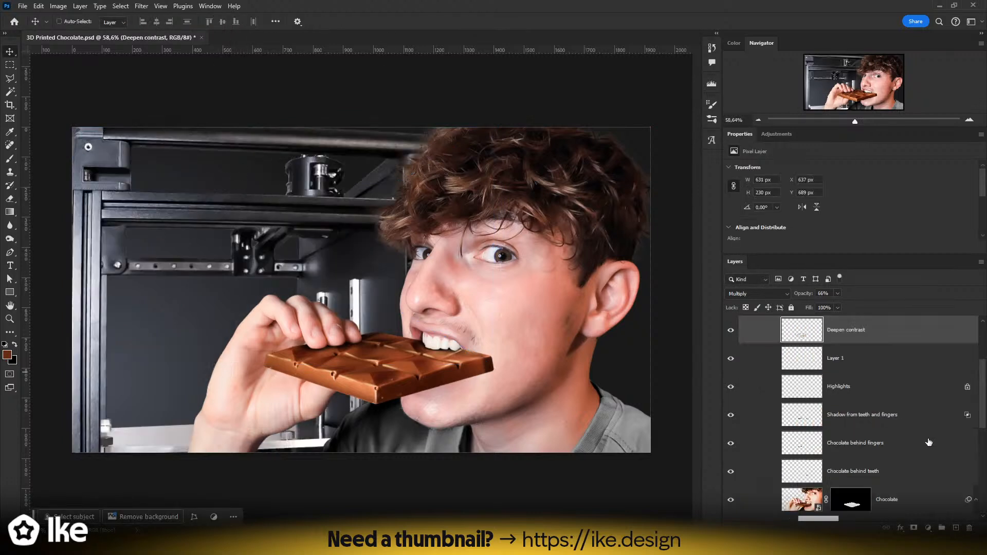
pyautogui.scroll(-6, 929, 443)
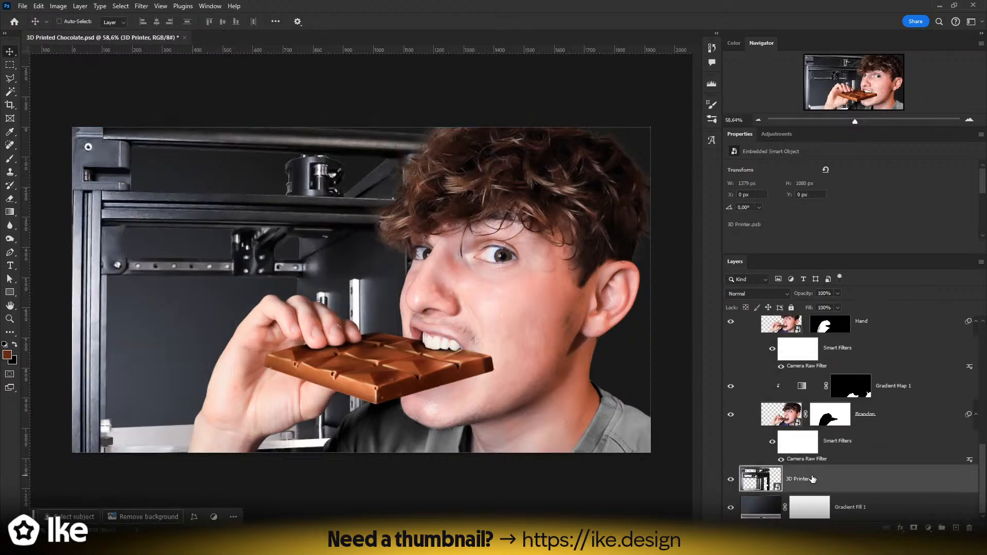
pyautogui.scroll(5, 838, 462)
pyautogui.scroll(-4, 828, 458)
pyautogui.scroll(-3, 828, 457)
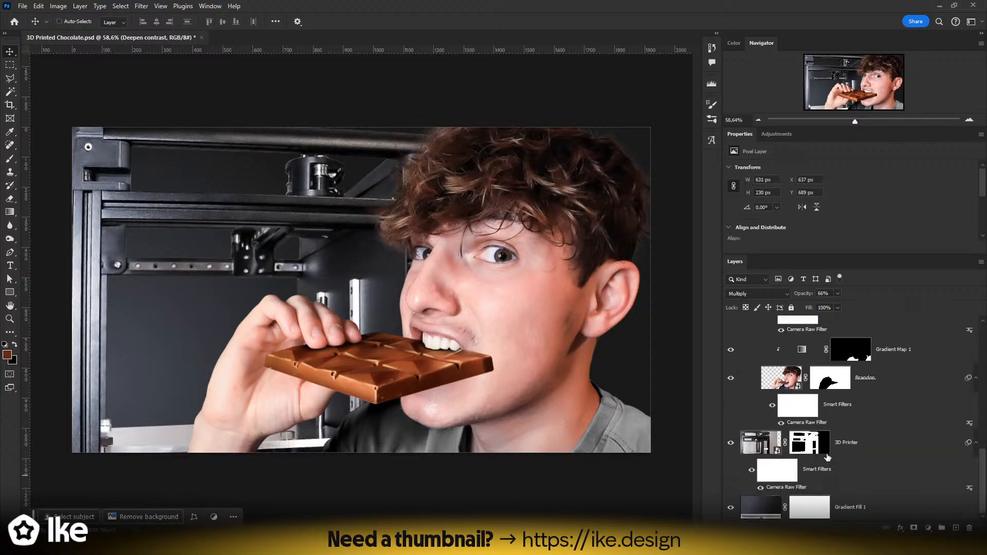
# - Scale the original 3D Printer layer to 88.74% and shift it so the printer's upper-left corner sits inside the canvas
pyautogui.click(871, 447)
pyautogui.hotkey('ctrl', 't')
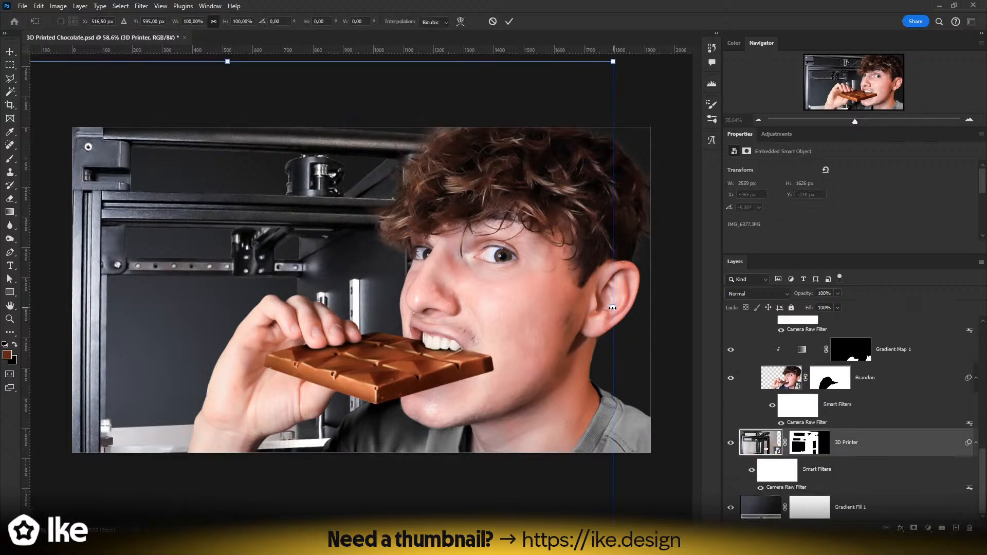
pyautogui.moveTo(612, 306); pyautogui.dragTo(527, 307)
pyautogui.moveTo(198, 221); pyautogui.dragTo(241, 221)
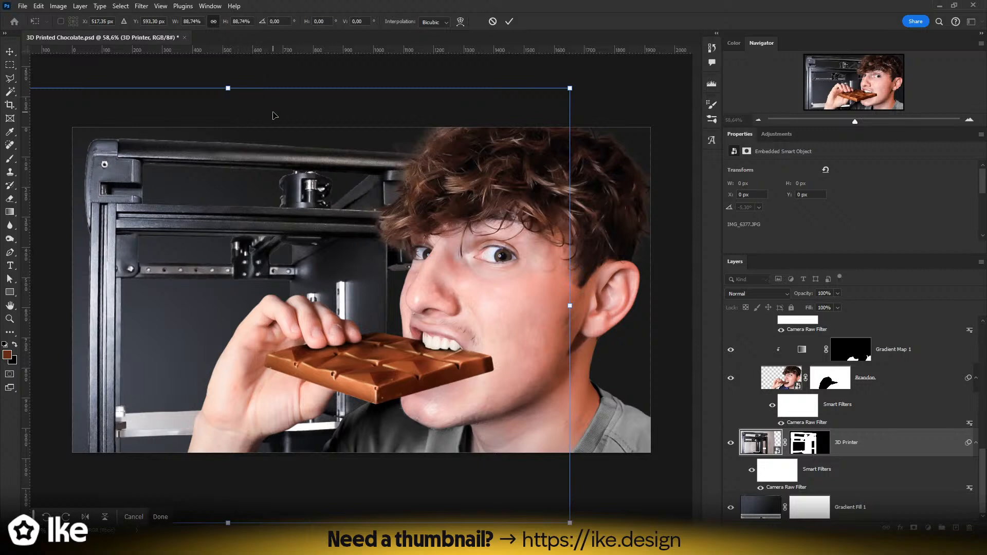
pyautogui.press('Return')
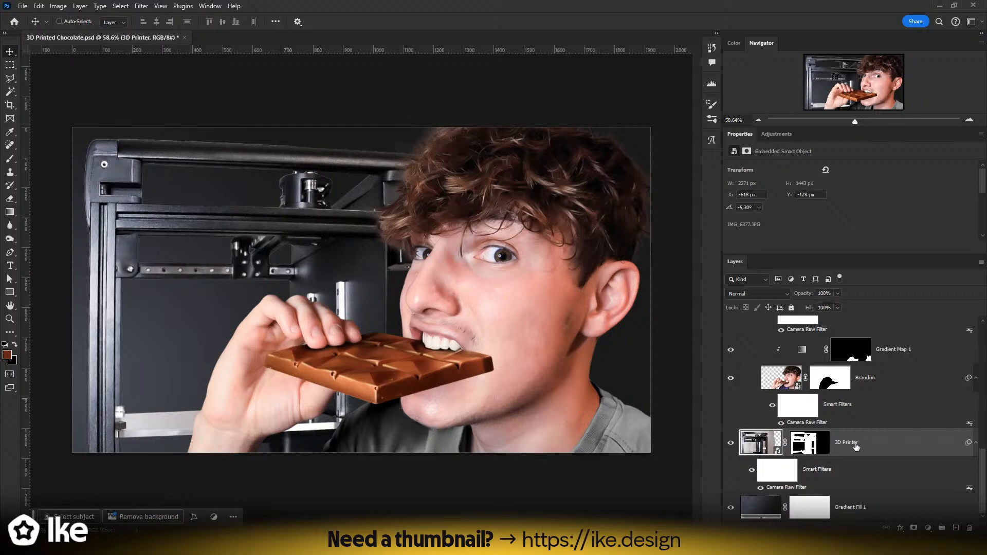
# - Target the 3D Printer layer's mask and set up a 16 px black brush at 100% flow
pyautogui.click(813, 447)
pyautogui.press('b')
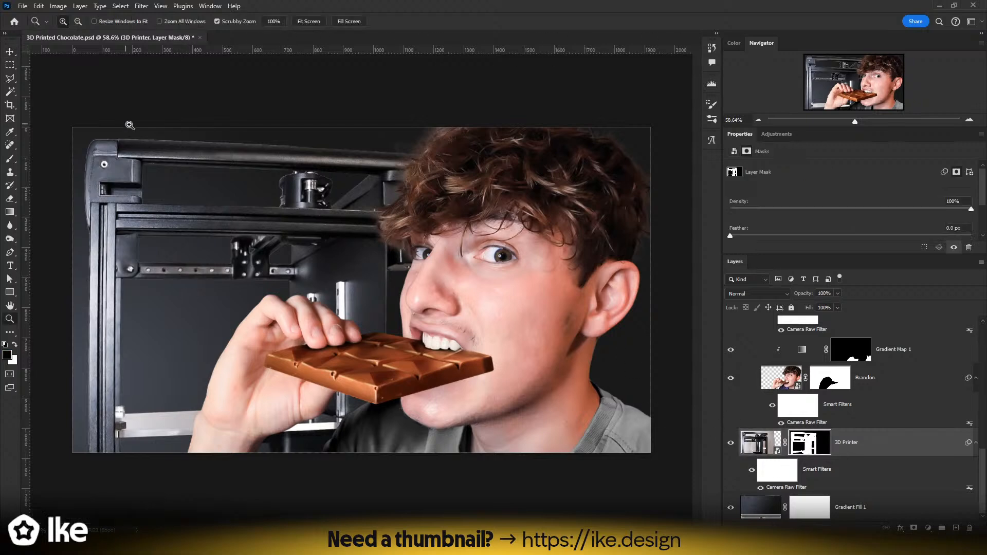
pyautogui.scroll(5, 128, 125)
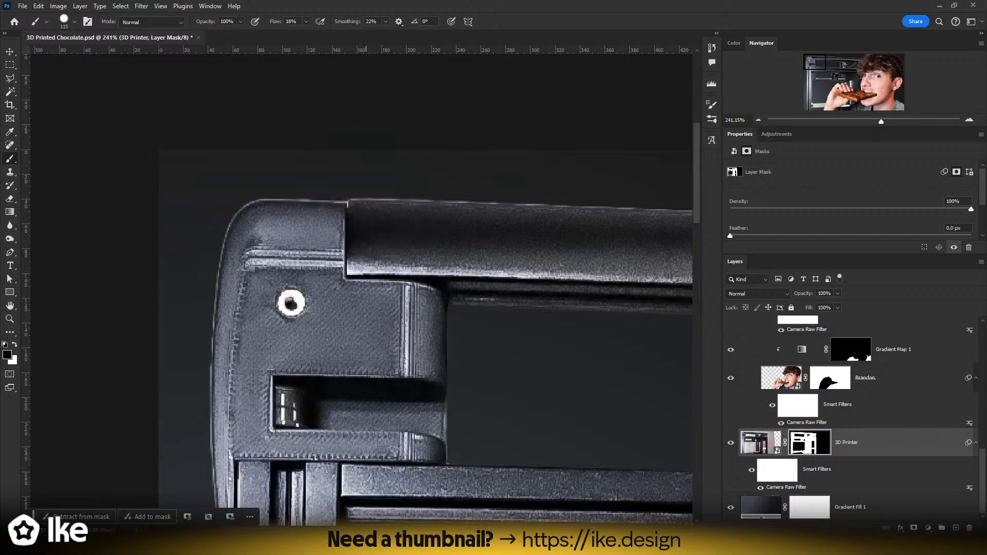
pyautogui.moveTo(519, 250); pyautogui.dragTo(148, 278)
pyautogui.moveTo(472, 258); pyautogui.dragTo(190, 249)
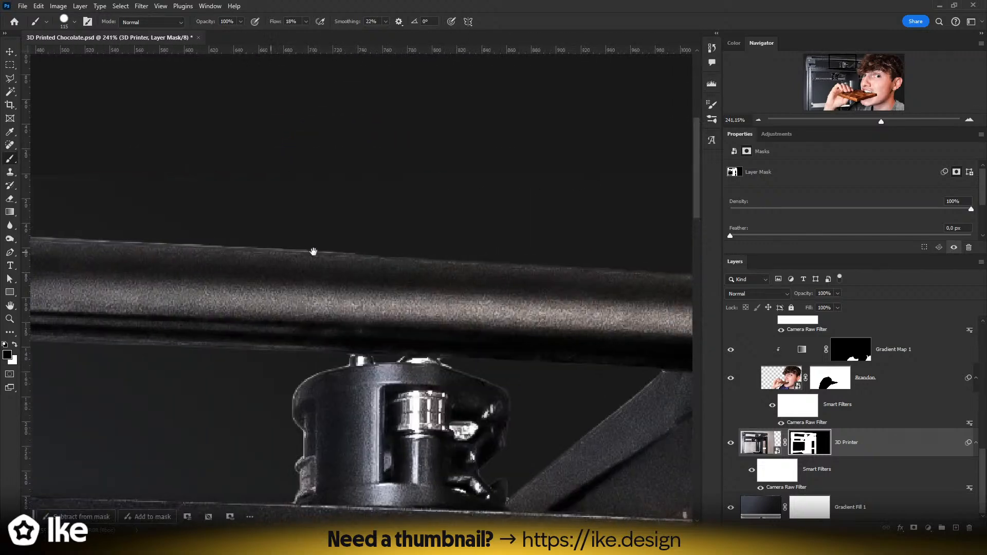
pyautogui.moveTo(447, 246); pyautogui.dragTo(400, 249)
pyautogui.moveTo(560, 298); pyautogui.dragTo(157, 270)
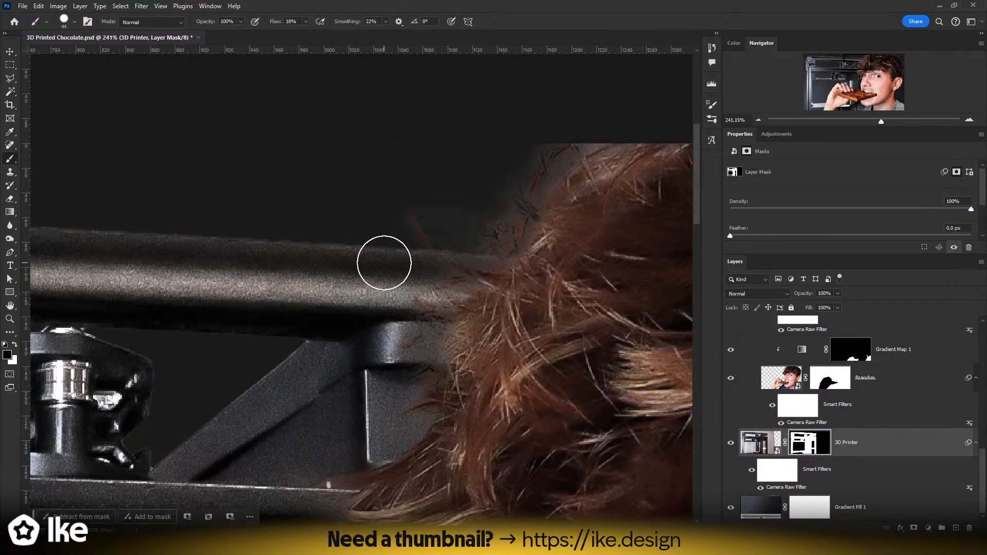
pyautogui.moveTo(286, 354); pyautogui.dragTo(295, 358)
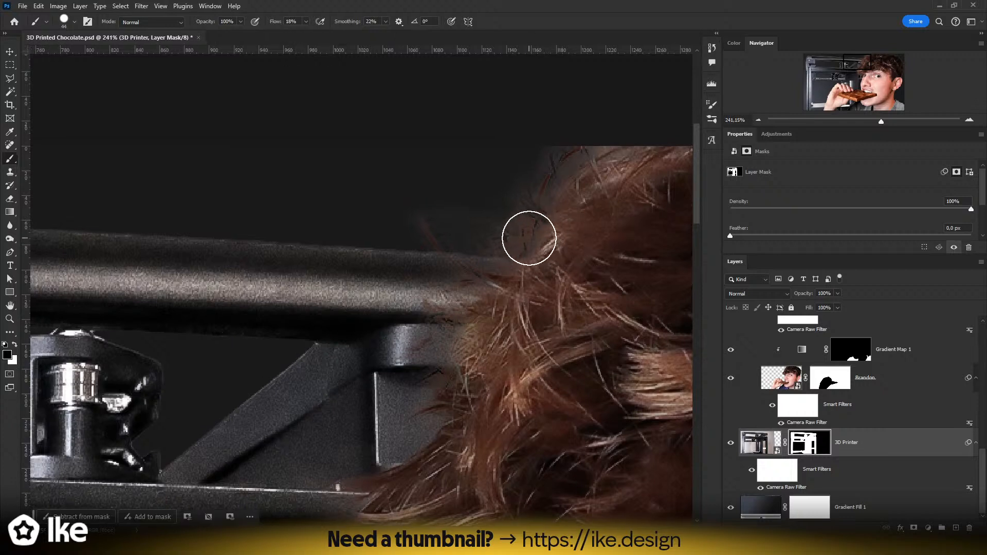
pyautogui.moveTo(516, 240)
pyautogui.mouseDown()
pyautogui.moveTo(496, 246)
pyautogui.moveTo(529, 254)
pyautogui.mouseUp()
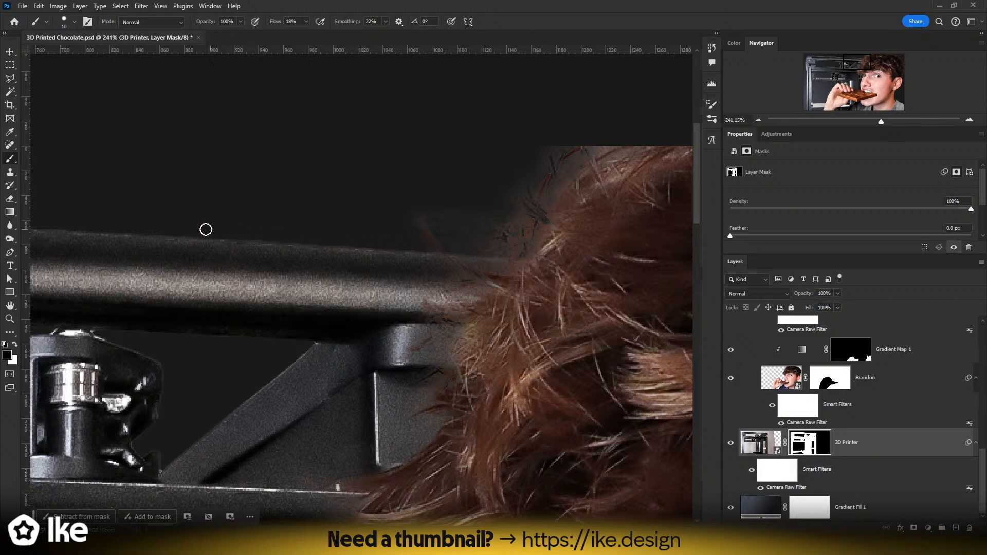
pyautogui.press('z')
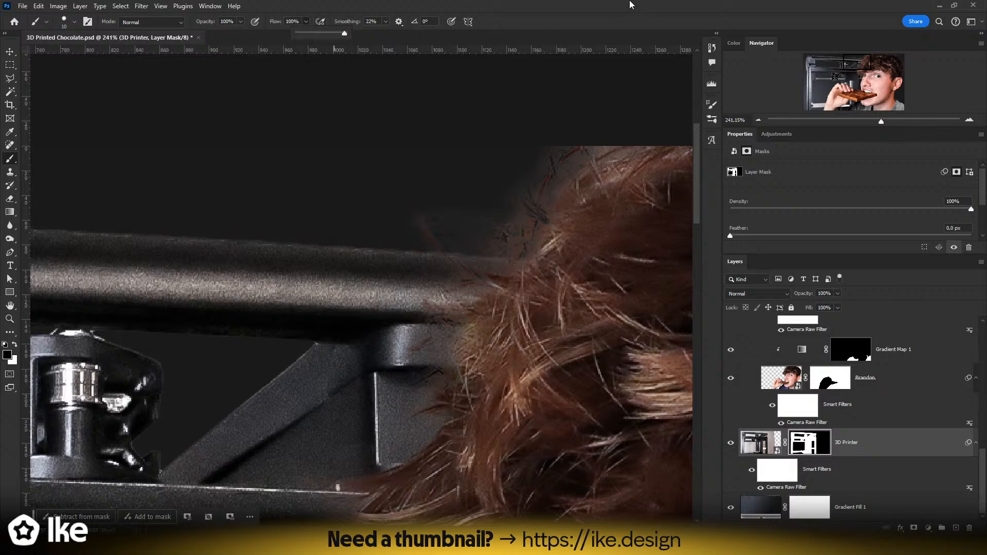
pyautogui.click(582, 220)
pyautogui.moveTo(582, 220); pyautogui.dragTo(606, 220)
pyautogui.press('b')
pyautogui.moveTo(509, 304); pyautogui.dragTo(521, 303)
# - Mask out the light fringe along the upper edge of the printer's top tube with straight black brush strokes
pyautogui.press('space')
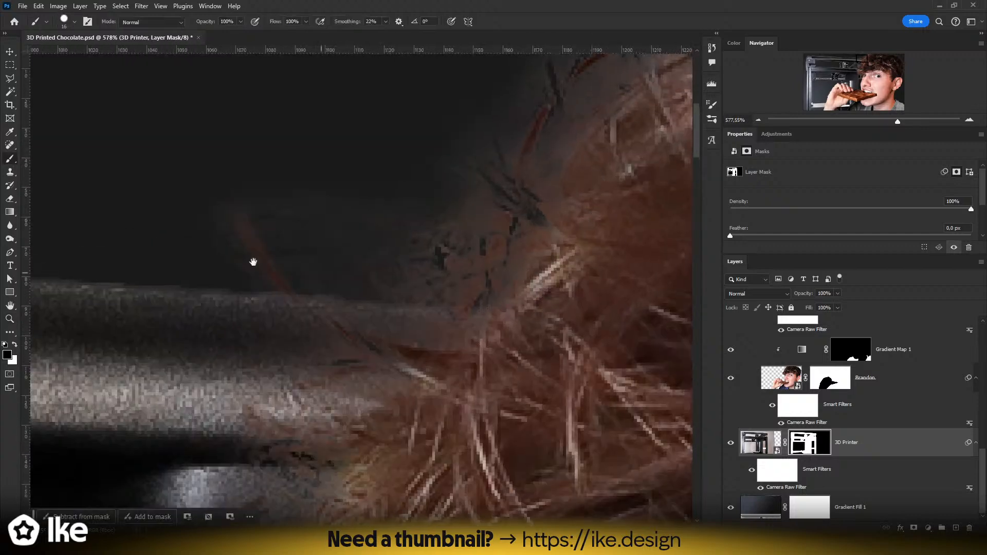
pyautogui.moveTo(253, 262); pyautogui.dragTo(680, 257)
pyautogui.keyDown('shift'); pyautogui.click(290, 258); pyautogui.keyUp('shift')
pyautogui.press('space')
pyautogui.moveTo(142, 257); pyautogui.dragTo(752, 260)
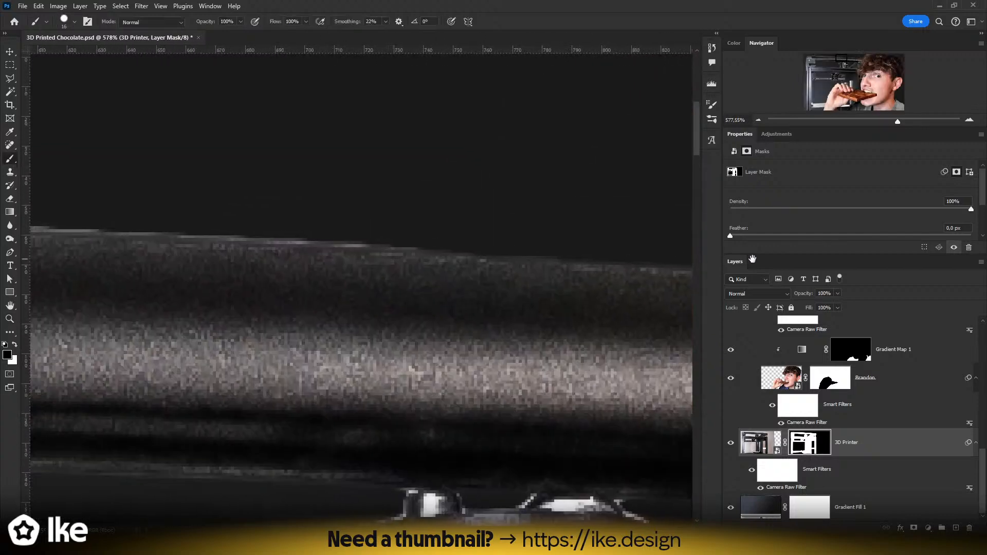
pyautogui.keyDown('shift'); pyautogui.click(240, 221); pyautogui.keyUp('shift')
pyautogui.press('space')
pyautogui.moveTo(119, 225); pyautogui.dragTo(713, 225)
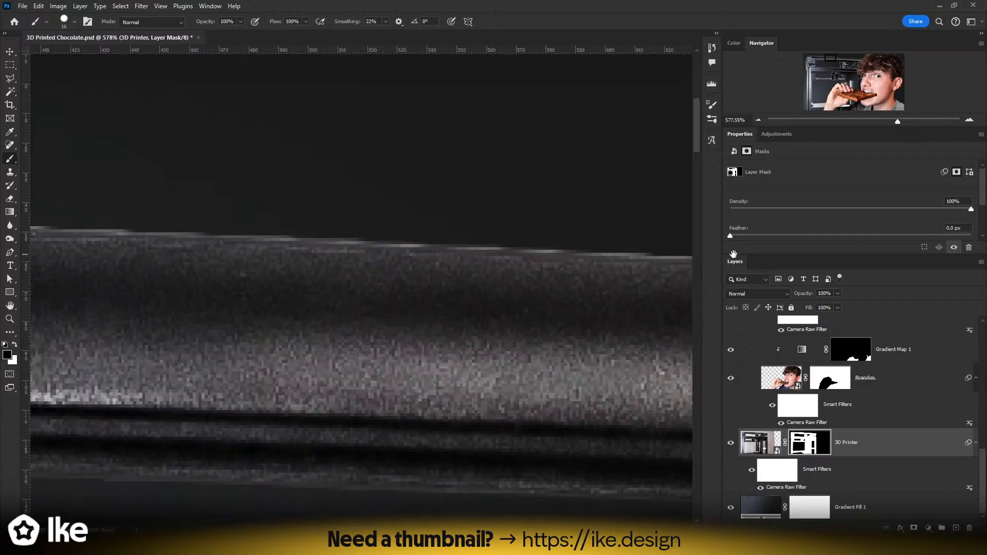
pyautogui.keyDown('shift'); pyautogui.click(153, 214); pyautogui.keyUp('shift')
pyautogui.press('space')
pyautogui.moveTo(101, 220); pyautogui.dragTo(811, 228)
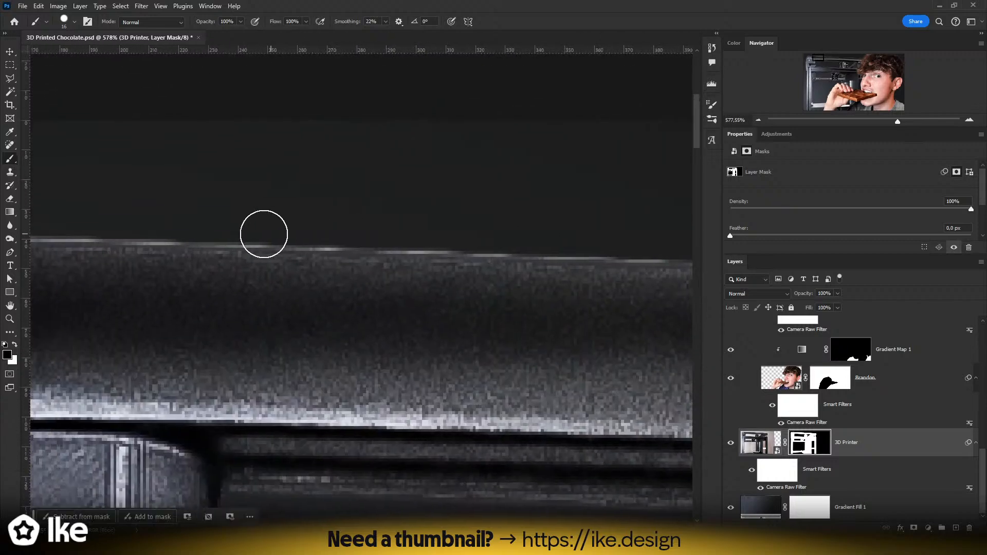
pyautogui.keyDown('shift'); pyautogui.click(210, 231); pyautogui.keyUp('shift')
pyautogui.press('space')
pyautogui.moveTo(140, 232); pyautogui.dragTo(688, 264)
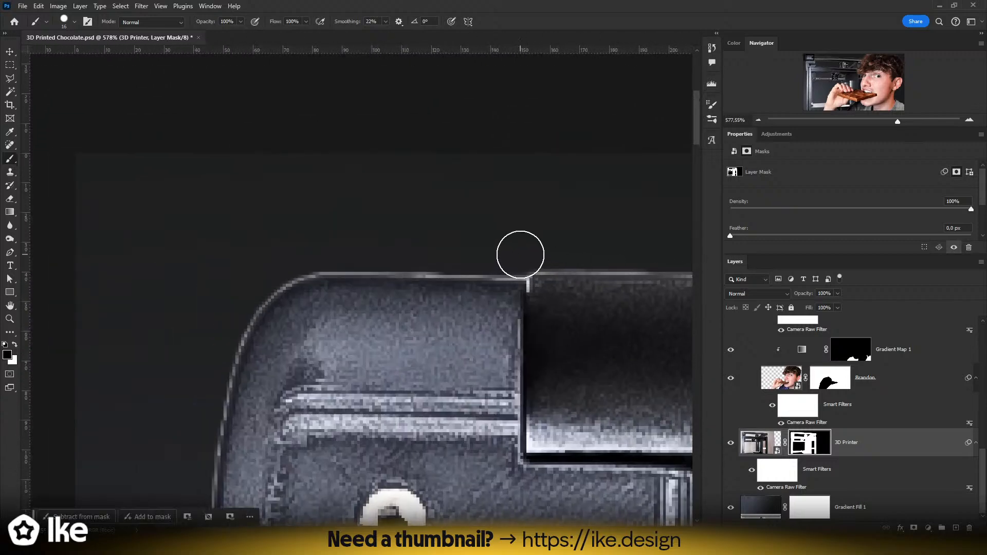
pyautogui.keyDown('shift'); pyautogui.click(521, 252); pyautogui.keyUp('shift')
# - Paint black on the mask along the rounded outer edge of the printer's upper-left corner cover to remove its light outline
pyautogui.press('z')
pyautogui.moveTo(521, 253); pyautogui.dragTo(448, 253)
pyautogui.press('space')
pyautogui.moveTo(566, 282); pyautogui.dragTo(341, 271)
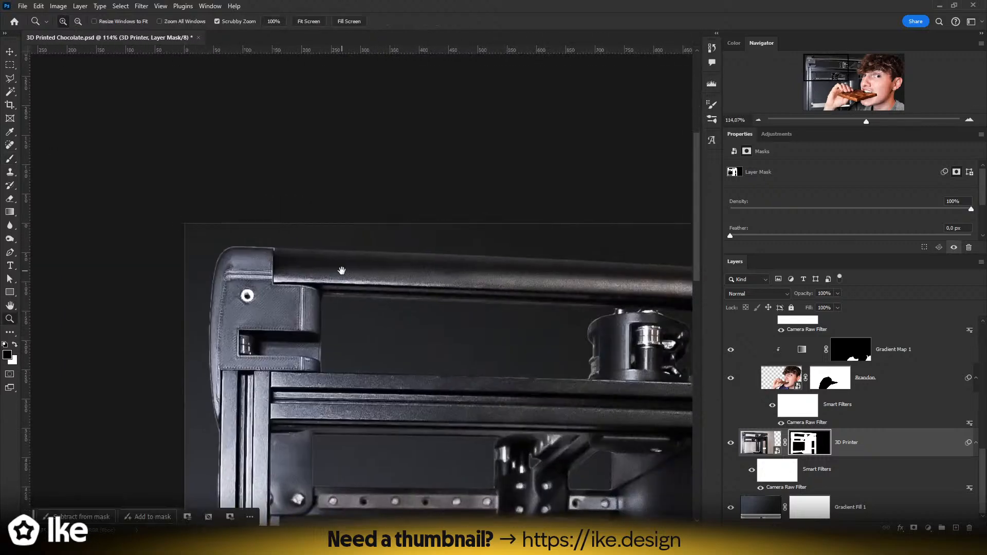
pyautogui.moveTo(218, 239)
pyautogui.mouseDown()
pyautogui.moveTo(493, 255)
pyautogui.moveTo(577, 249)
pyautogui.mouseUp()
pyautogui.press('b')
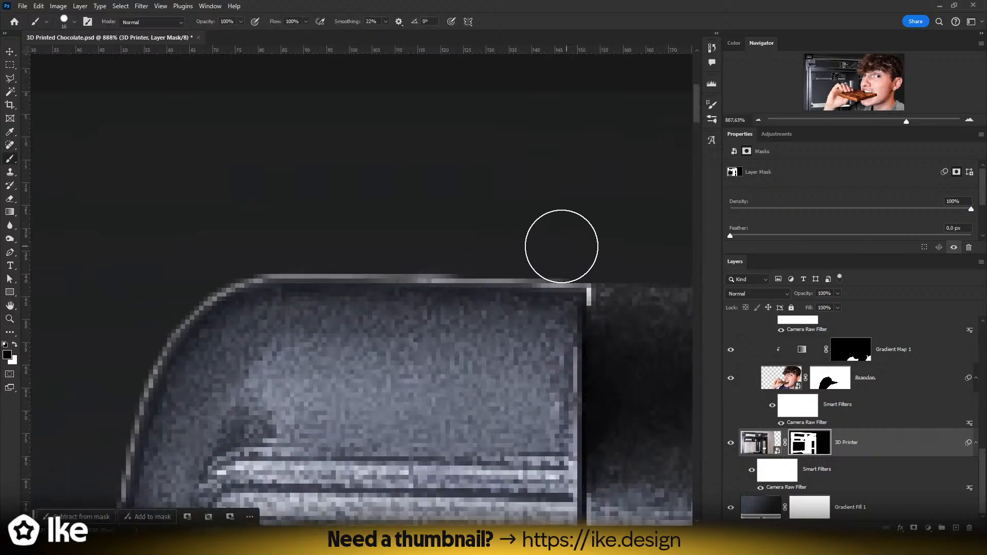
pyautogui.moveTo(469, 243)
pyautogui.mouseDown()
pyautogui.moveTo(281, 240)
pyautogui.moveTo(142, 279)
pyautogui.mouseUp()
# - Mask out the fringe along the outer edge of the printer's left vertical post, down to the canvas's lower edge
pyautogui.press('z')
pyautogui.moveTo(361, 315); pyautogui.dragTo(280, 315)
pyautogui.press('space')
pyautogui.moveTo(425, 362); pyautogui.dragTo(380, 193)
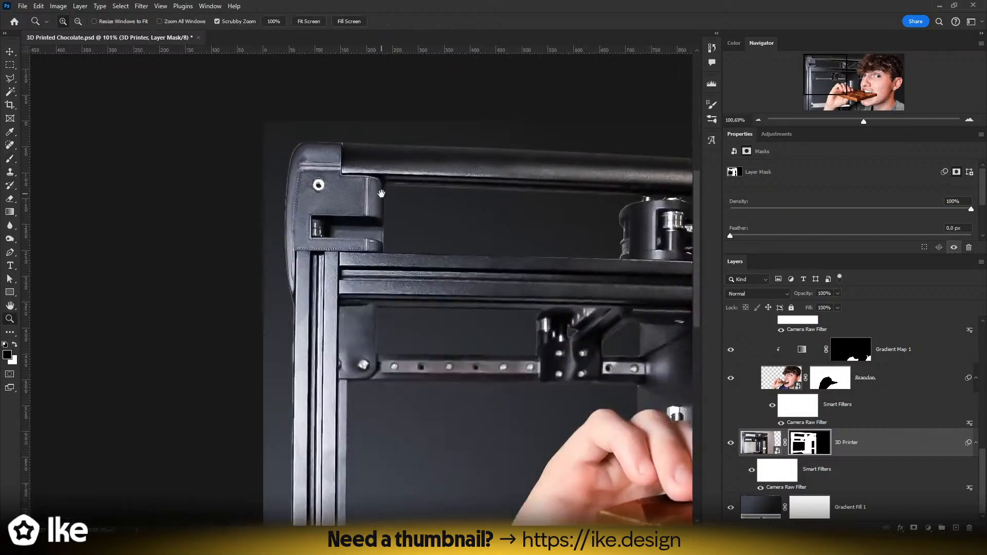
pyautogui.moveTo(334, 317); pyautogui.dragTo(360, 223)
pyautogui.moveTo(297, 223); pyautogui.dragTo(352, 214)
pyautogui.press('b')
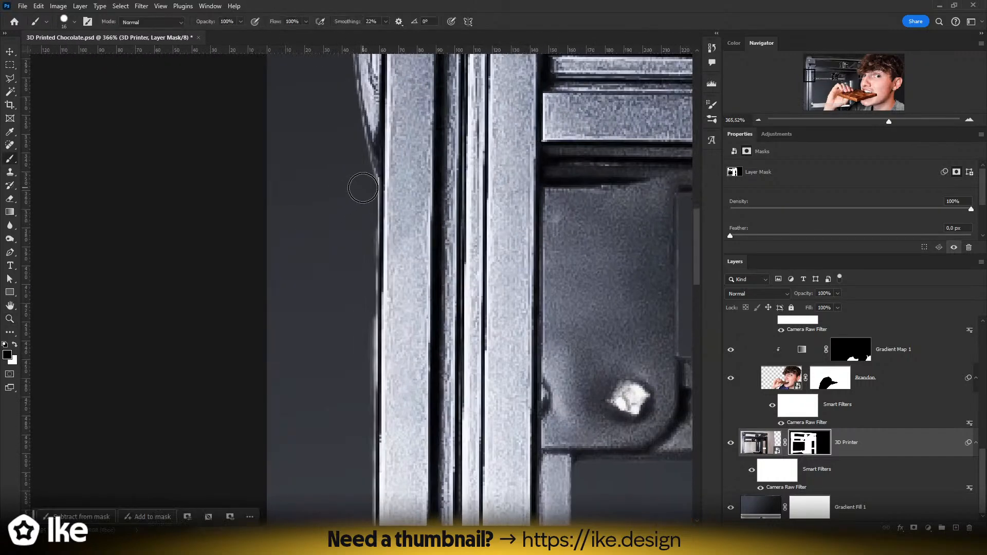
pyautogui.click(366, 185)
pyautogui.press('space')
pyautogui.moveTo(373, 437); pyautogui.dragTo(379, 61)
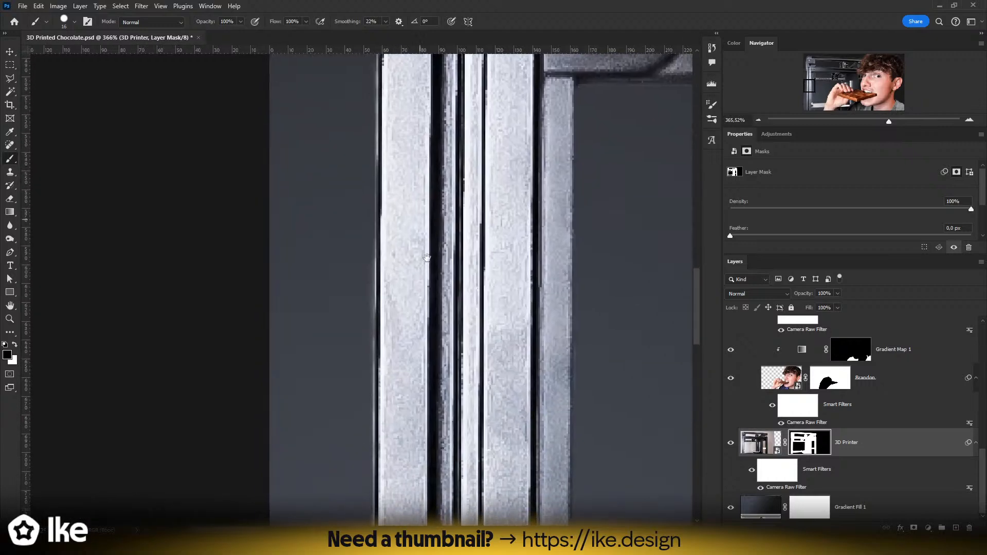
pyautogui.moveTo(443, 380); pyautogui.dragTo(467, 59)
pyautogui.moveTo(467, 360); pyautogui.dragTo(473, 238)
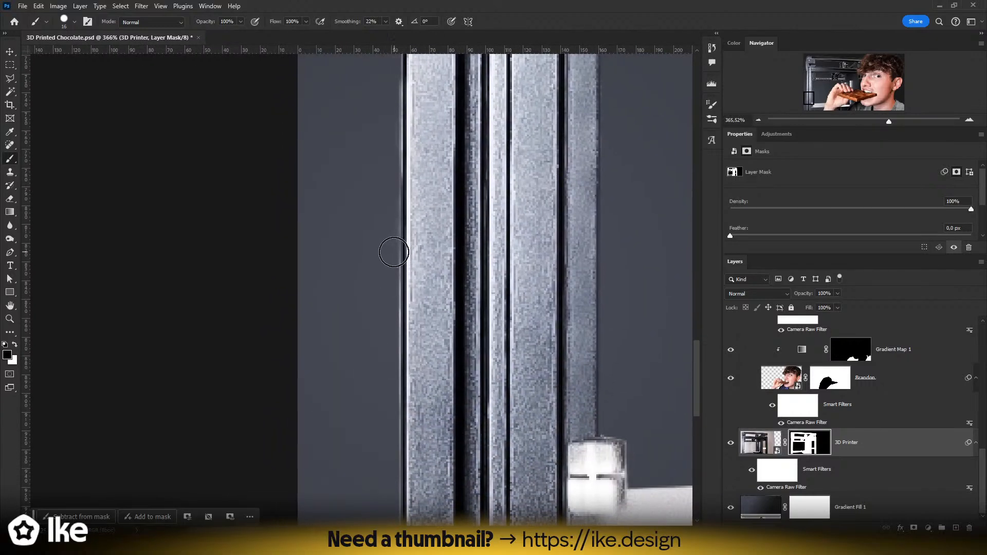
pyautogui.keyDown('shift'); pyautogui.click(386, 241); pyautogui.keyUp('shift')
pyautogui.press('space')
pyautogui.moveTo(411, 411); pyautogui.dragTo(416, 90)
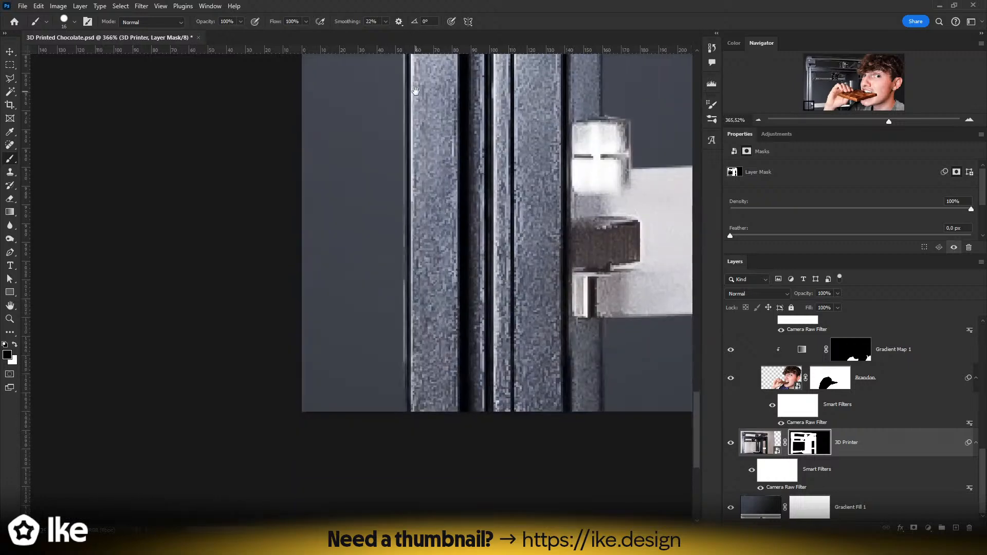
pyautogui.keyDown('shift'); pyautogui.click(389, 417); pyautogui.keyUp('shift')
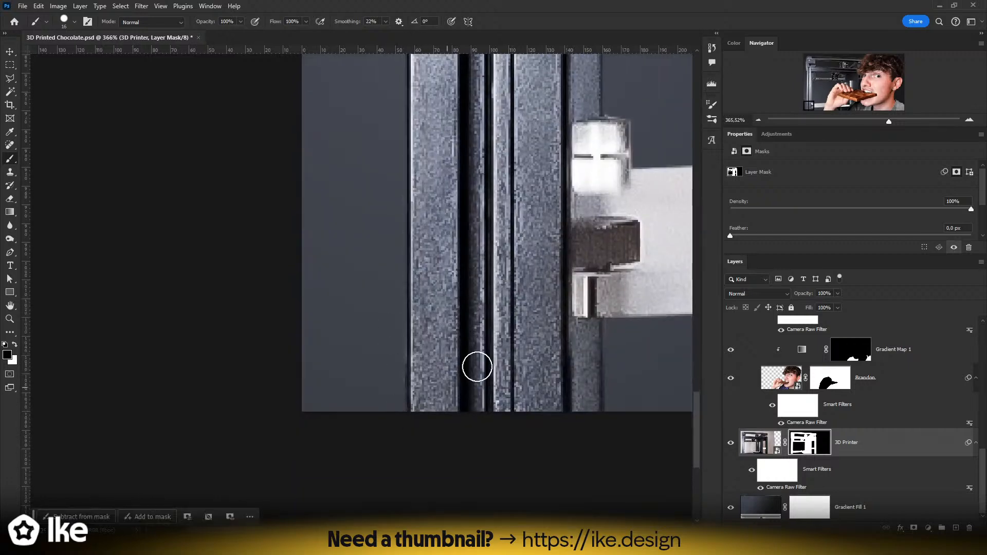
# - Inspect the masked edges around the printer's lower crossbar, inner frame openings and upper rail, and the overall composite
pyautogui.press('z')
pyautogui.moveTo(541, 307); pyautogui.dragTo(262, 326)
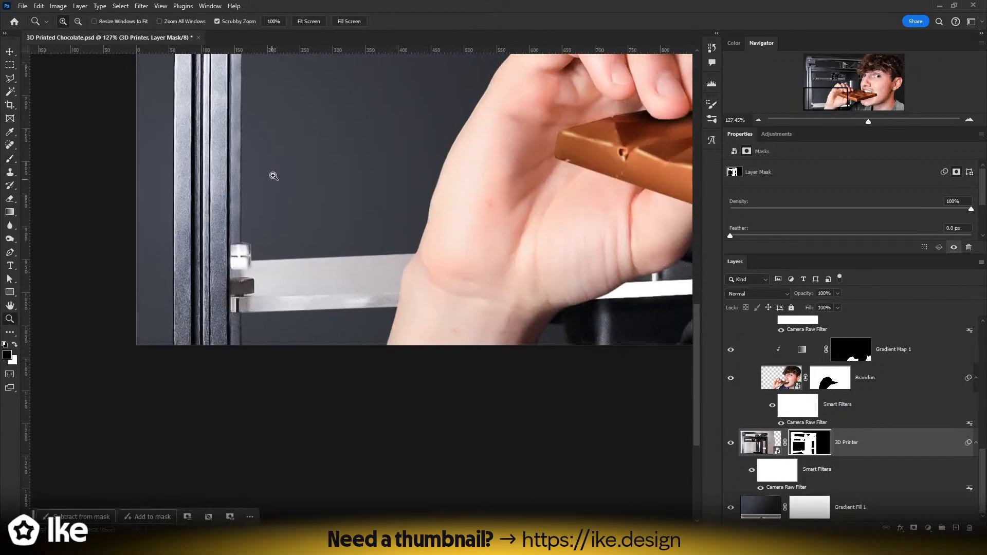
pyautogui.press('space')
pyautogui.moveTo(273, 172); pyautogui.dragTo(330, 326)
pyautogui.moveTo(297, 235); pyautogui.dragTo(366, 456)
pyautogui.press('space')
pyautogui.moveTo(481, 203); pyautogui.dragTo(271, 462)
pyautogui.moveTo(220, 339); pyautogui.dragTo(251, 336)
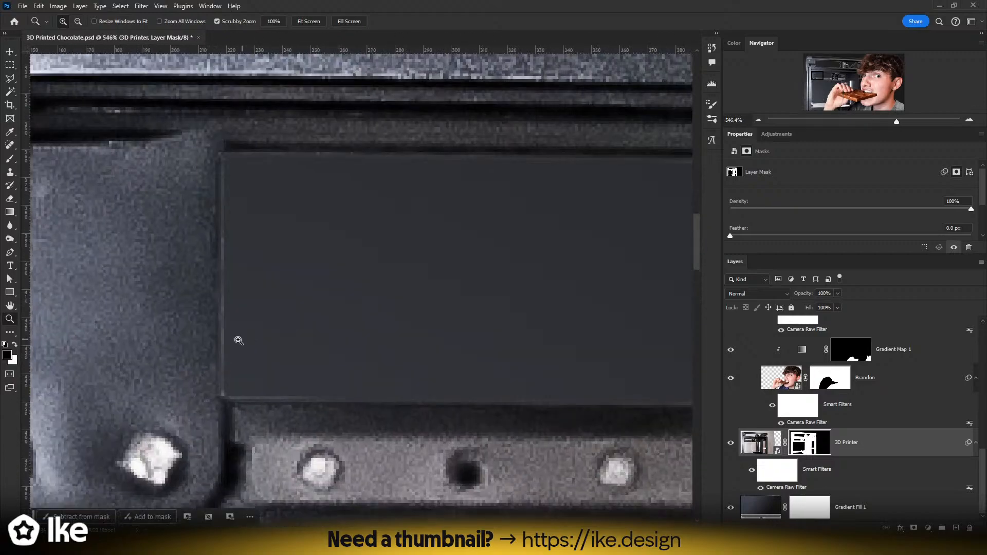
pyautogui.moveTo(317, 319); pyautogui.dragTo(169, 318)
pyautogui.moveTo(296, 295); pyautogui.dragTo(332, 293)
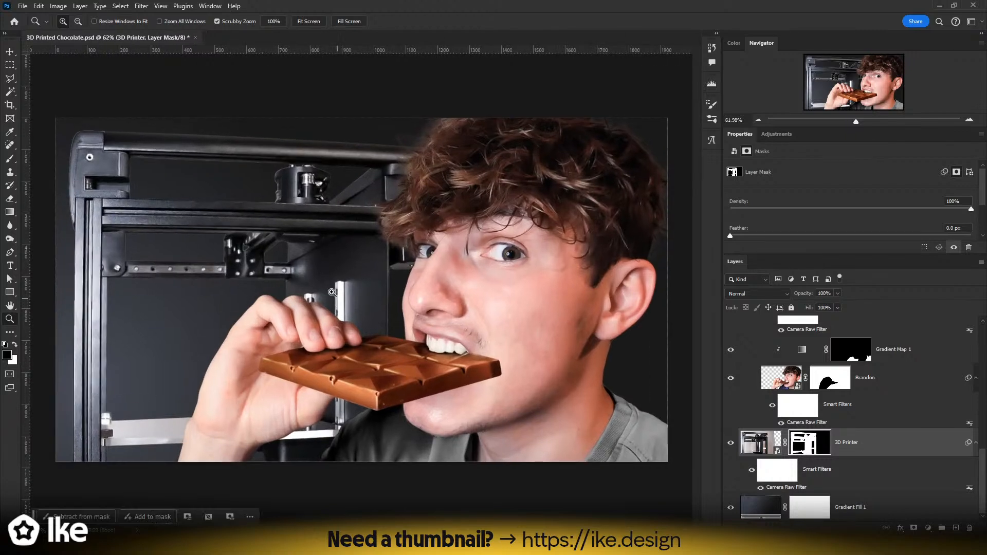
# - Hide the Gradient Fill 1 layer and examine the printer's upper frame cutout against transparency
pyautogui.click(9, 55)
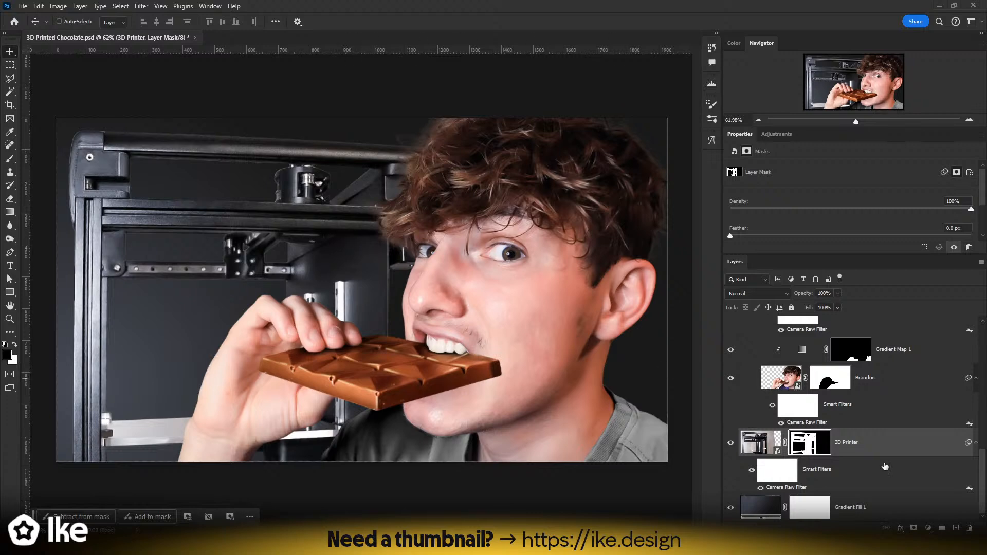
pyautogui.click(730, 507)
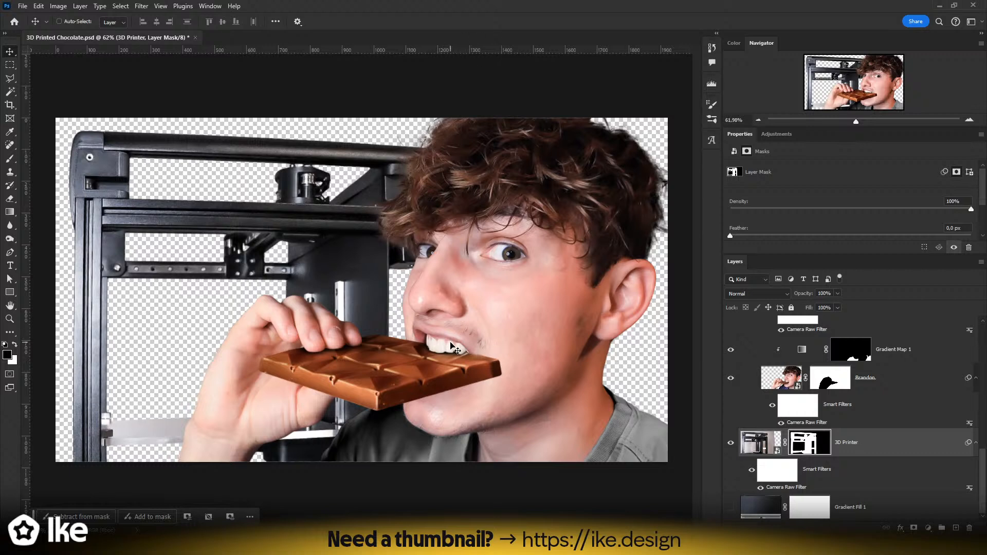
pyautogui.click(10, 320)
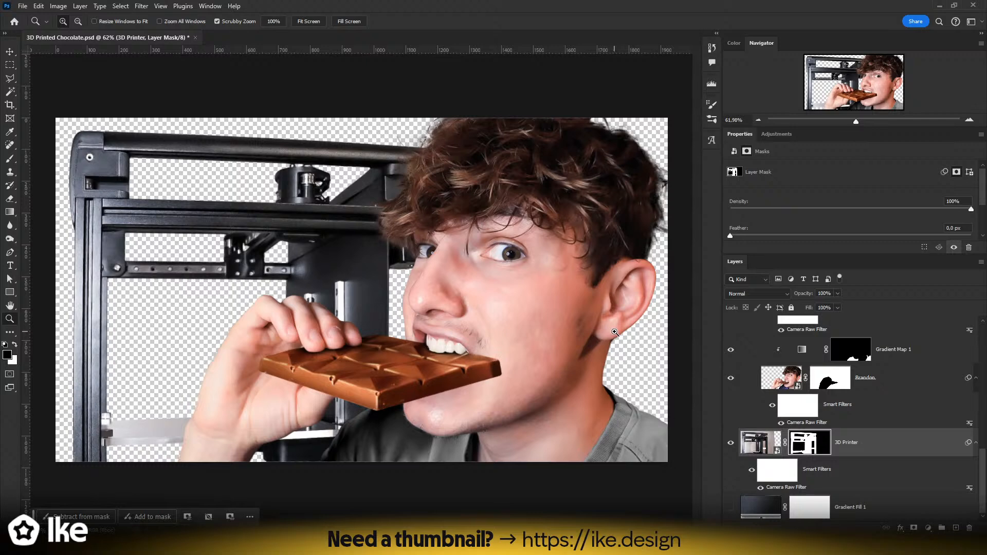
pyautogui.moveTo(460, 287); pyautogui.dragTo(451, 328)
pyautogui.hotkey('ctrl', '0')
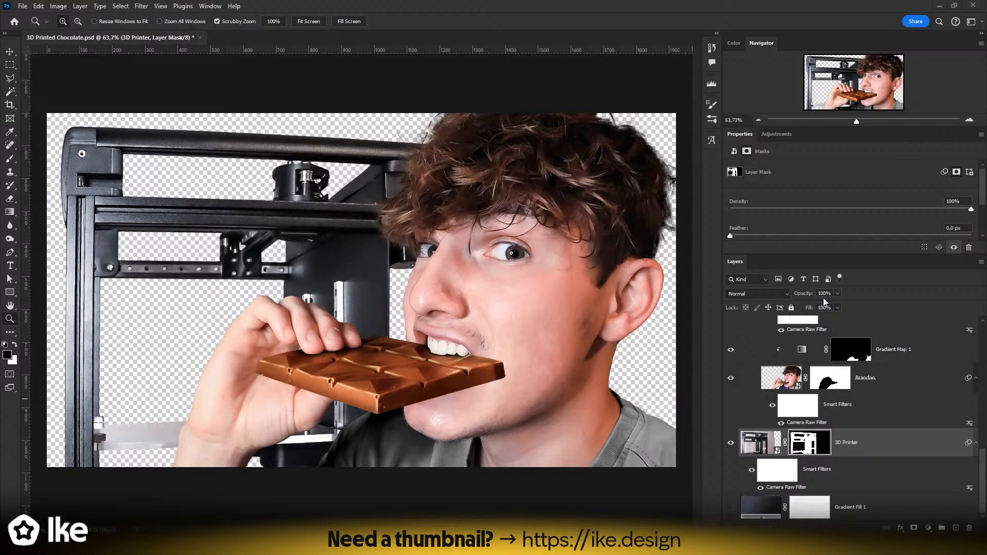
pyautogui.moveTo(207, 191); pyautogui.dragTo(291, 189)
pyautogui.moveTo(291, 189); pyautogui.dragTo(391, 171)
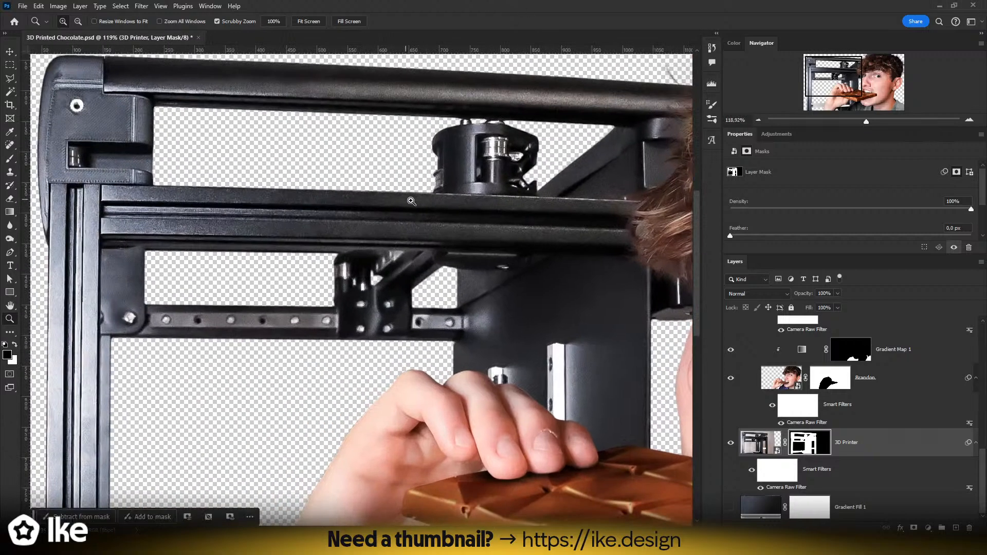
pyautogui.moveTo(413, 210); pyautogui.dragTo(404, 244)
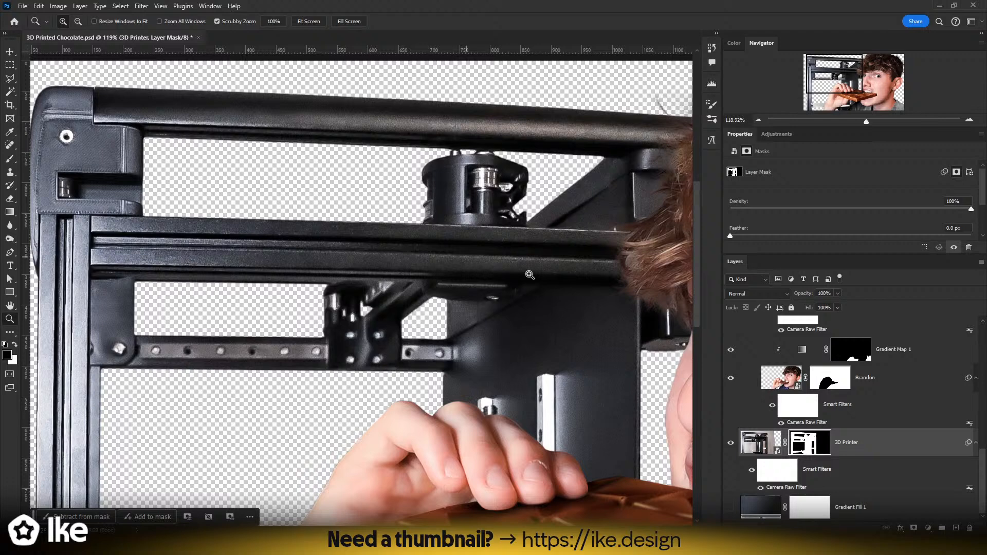
# - Make the 3D Printer layer's image active instead of its mask and check the cutout close up and at full view
pyautogui.click(877, 448)
pyautogui.moveTo(554, 364); pyautogui.dragTo(360, 363)
pyautogui.moveTo(362, 360); pyautogui.dragTo(480, 331)
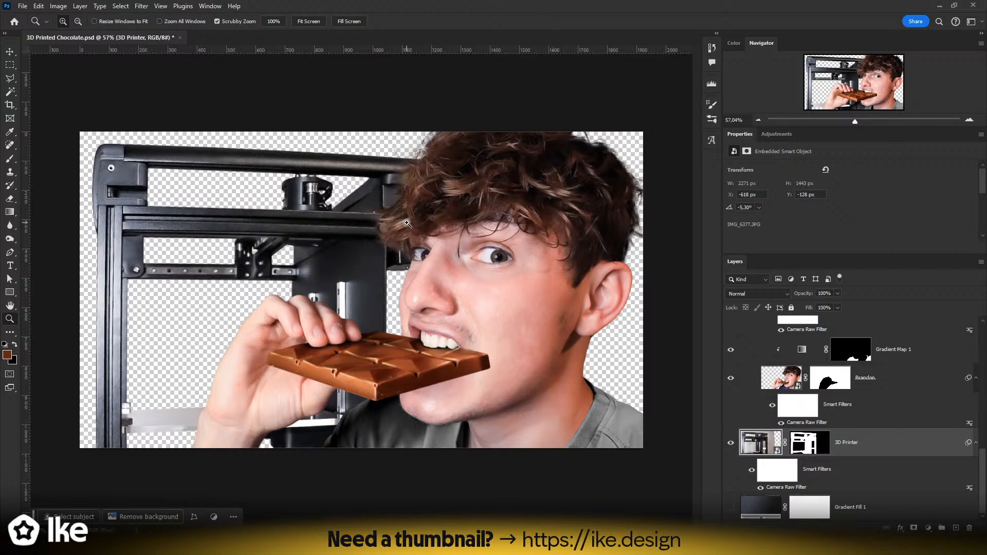
pyautogui.moveTo(398, 244)
pyautogui.mouseDown()
pyautogui.moveTo(412, 241)
pyautogui.moveTo(401, 241)
pyautogui.mouseUp()
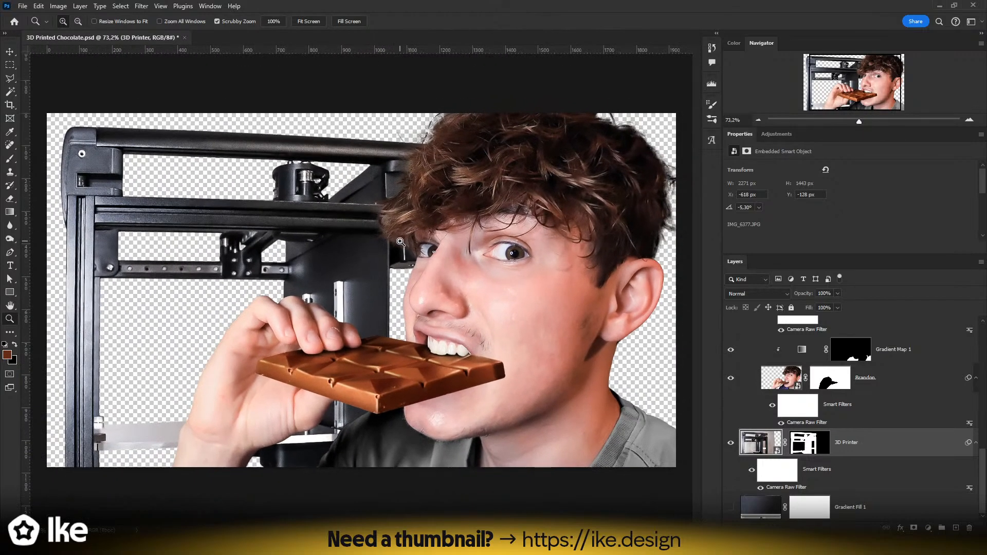
pyautogui.click(9, 52)
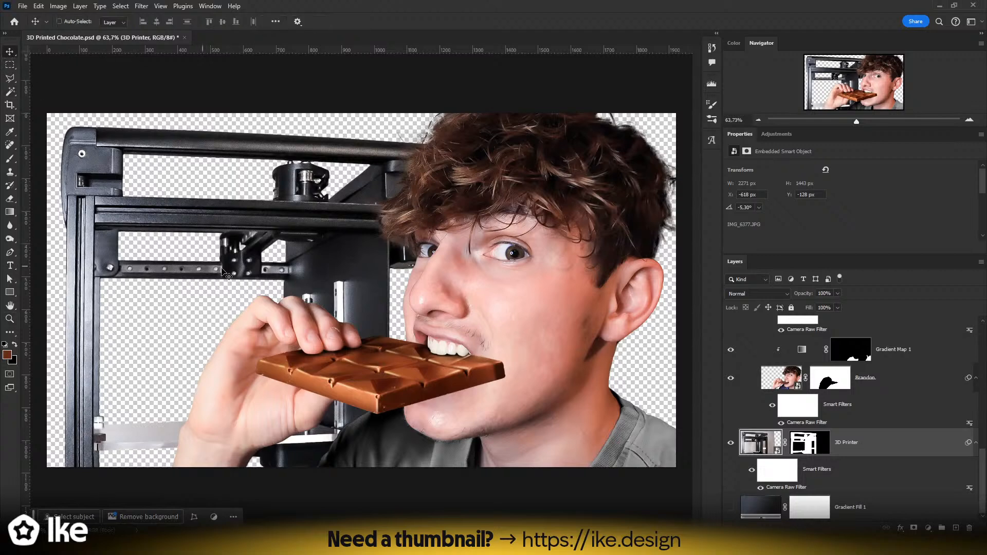
pyautogui.press('z')
pyautogui.moveTo(281, 268); pyautogui.dragTo(381, 294)
pyautogui.moveTo(201, 293); pyautogui.dragTo(452, 302)
pyautogui.moveTo(329, 295); pyautogui.dragTo(275, 293)
pyautogui.hotkey('ctrl', '0')
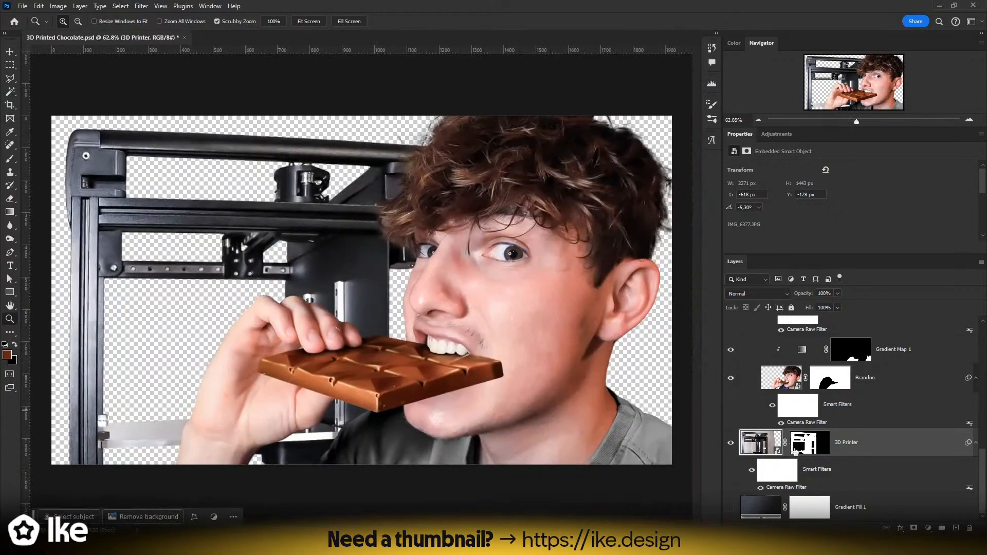
# - Compare the 3D Printer layer with its mask disabled and enabled, leaving the mask enabled
pyautogui.keyDown('shift'); pyautogui.click(810, 444); pyautogui.keyUp('shift')
pyautogui.keyDown('shift'); pyautogui.click(810, 447); pyautogui.keyUp('shift')
pyautogui.keyDown('shift'); pyautogui.click(810, 446); pyautogui.keyUp('shift')
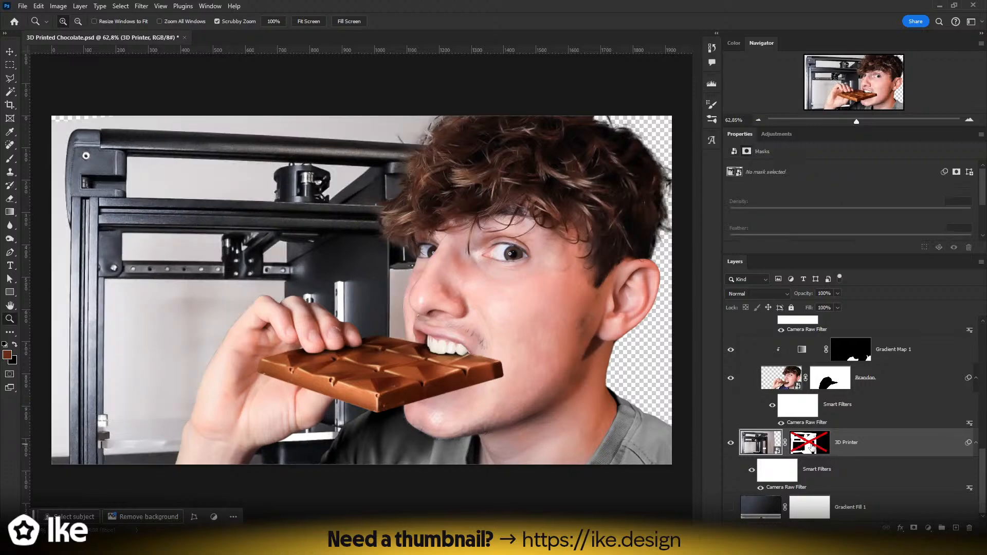
pyautogui.keyDown('shift'); pyautogui.click(810, 447); pyautogui.keyUp('shift')
pyautogui.keyDown('shift'); pyautogui.click(810, 447); pyautogui.keyUp('shift')
pyautogui.keyDown('shift'); pyautogui.click(811, 447); pyautogui.keyUp('shift')
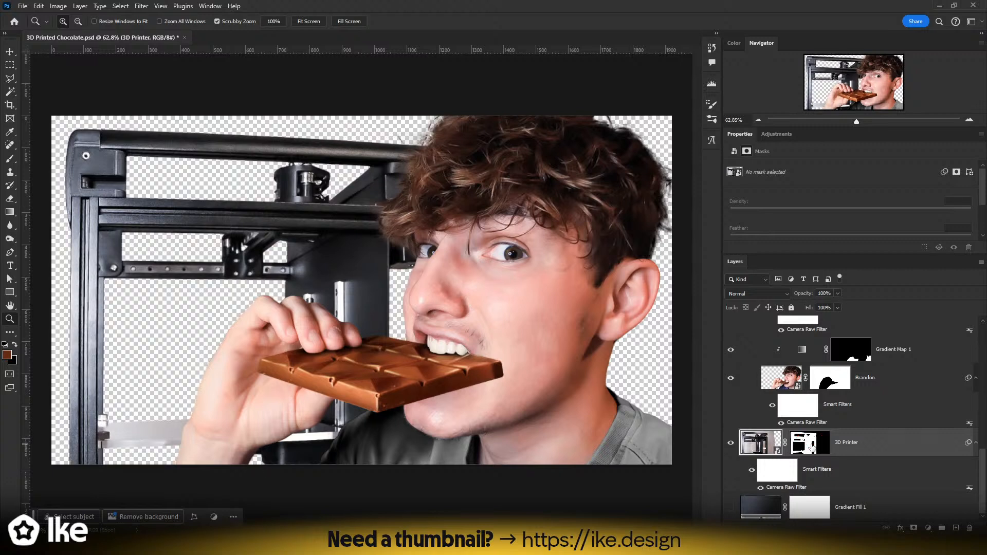
# - Check the portrait layer's hair edge against the background and open its smart object, IMG_6403 copy.psb
pyautogui.click(795, 384)
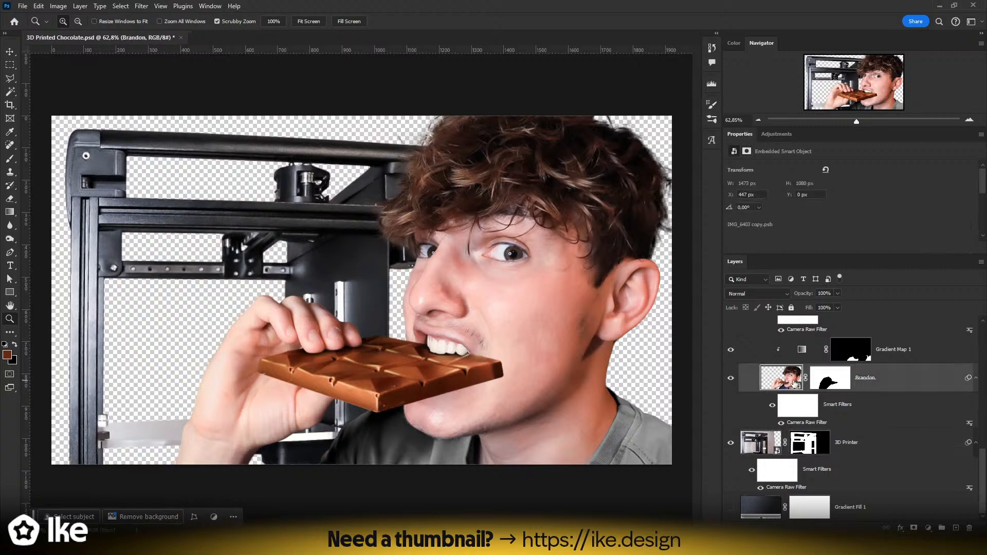
pyautogui.click(418, 194)
pyautogui.moveTo(355, 256); pyautogui.dragTo(376, 259)
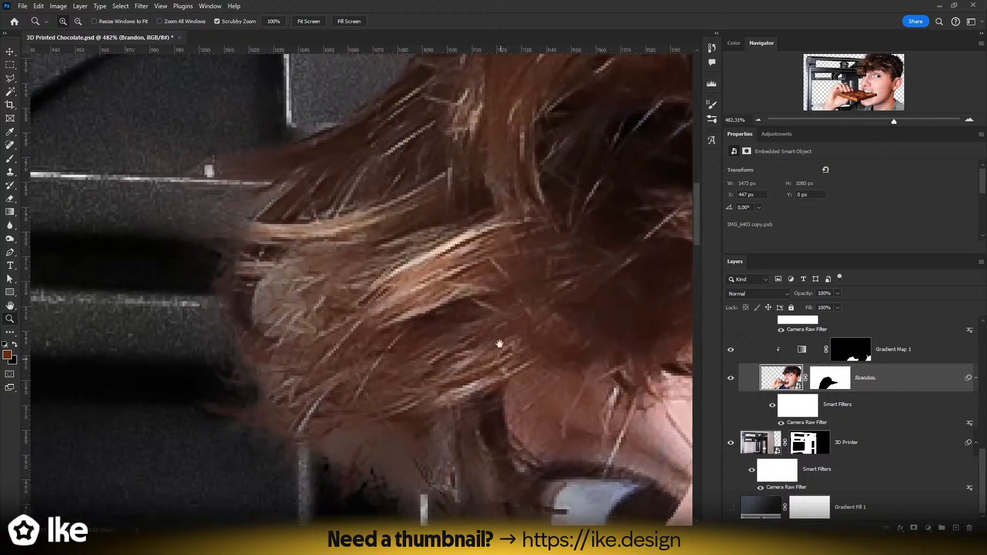
pyautogui.moveTo(498, 344); pyautogui.dragTo(477, 283)
pyautogui.click(831, 381)
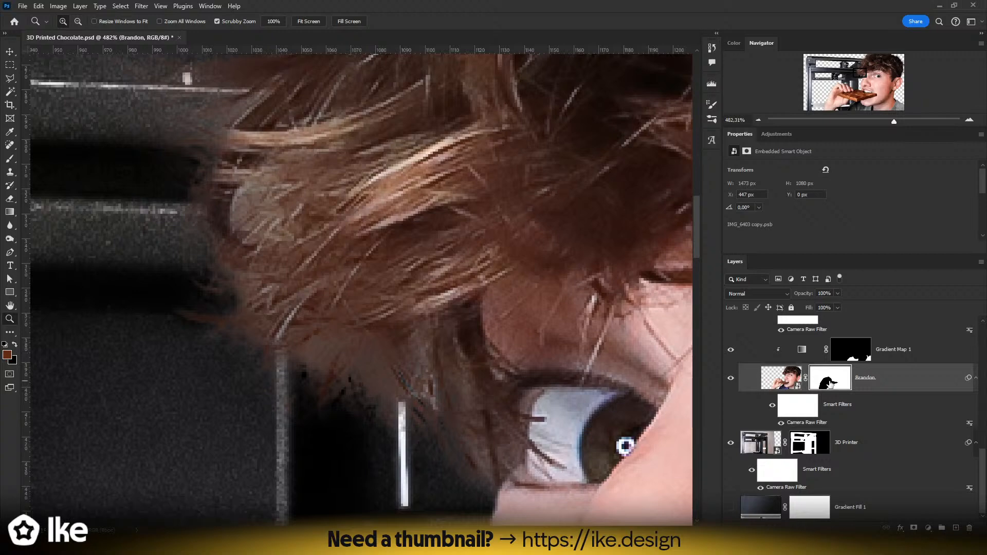
pyautogui.doubleClick(831, 383)
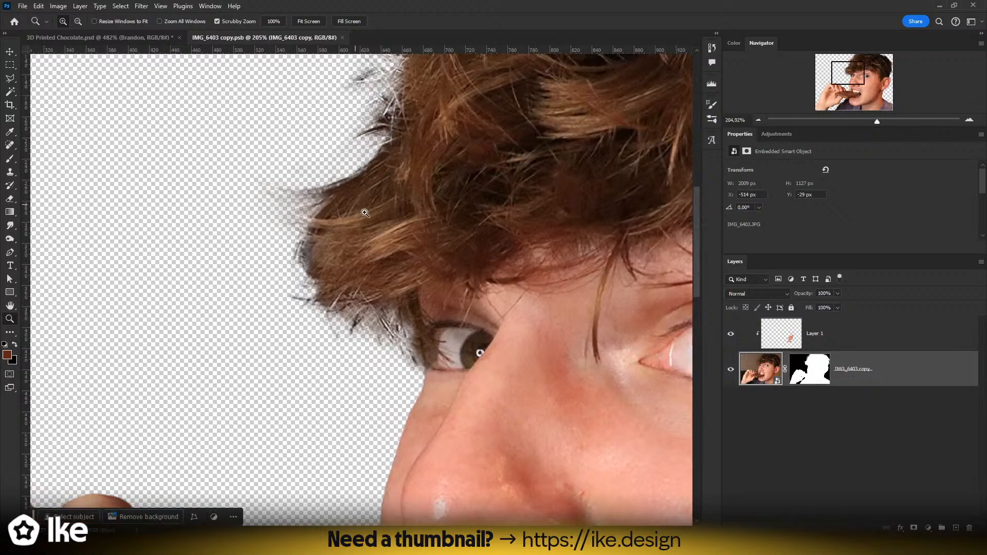
# - Examine the IMG_6403 copy layer's mask around the hair and at full view in Select and Mask, accepting it without changes
pyautogui.doubleClick(809, 370)
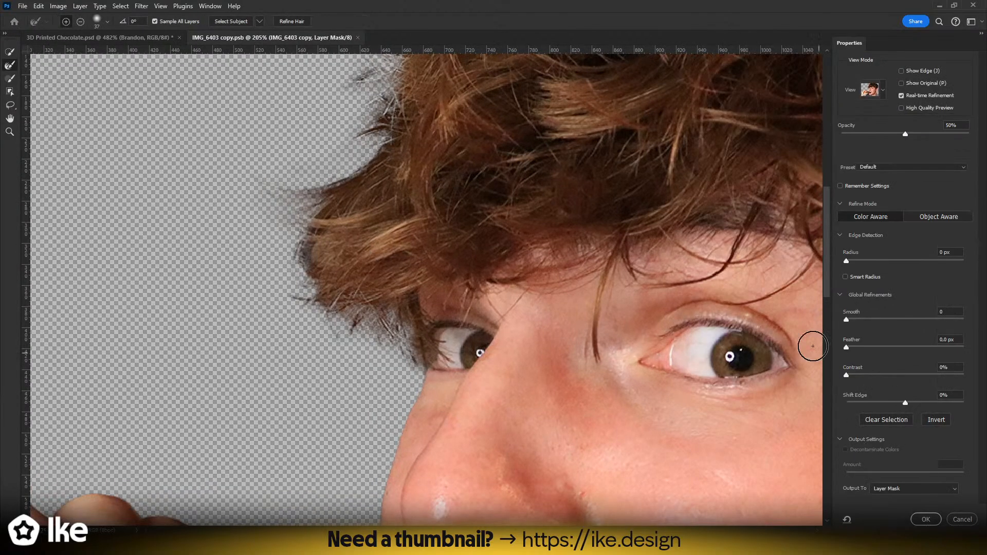
pyautogui.press('z')
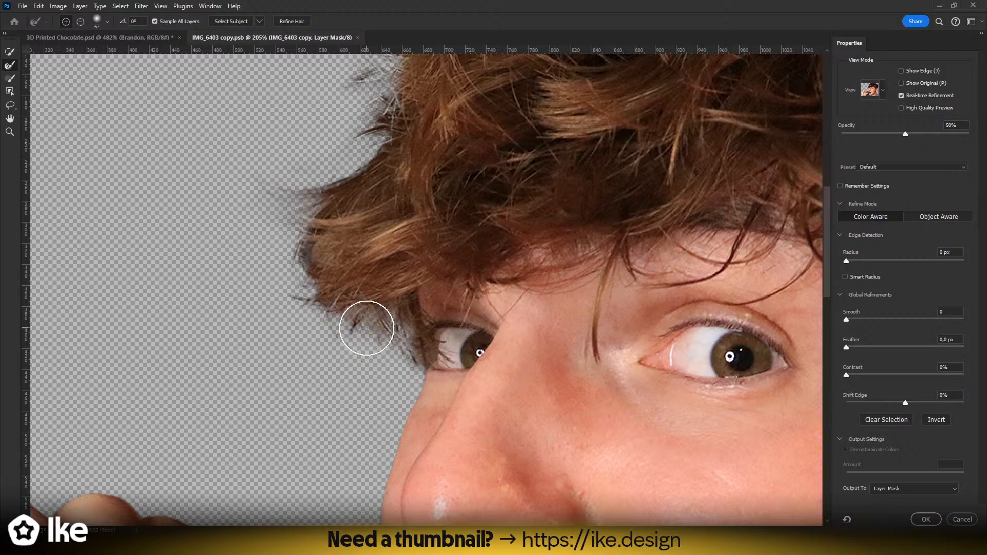
pyautogui.hotkey('ctrl', '0')
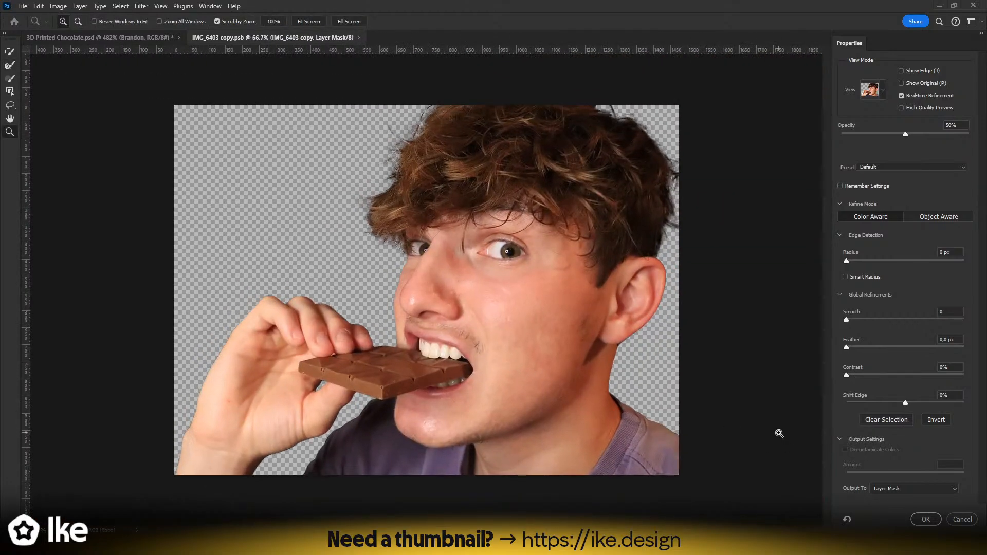
pyautogui.press('Return')
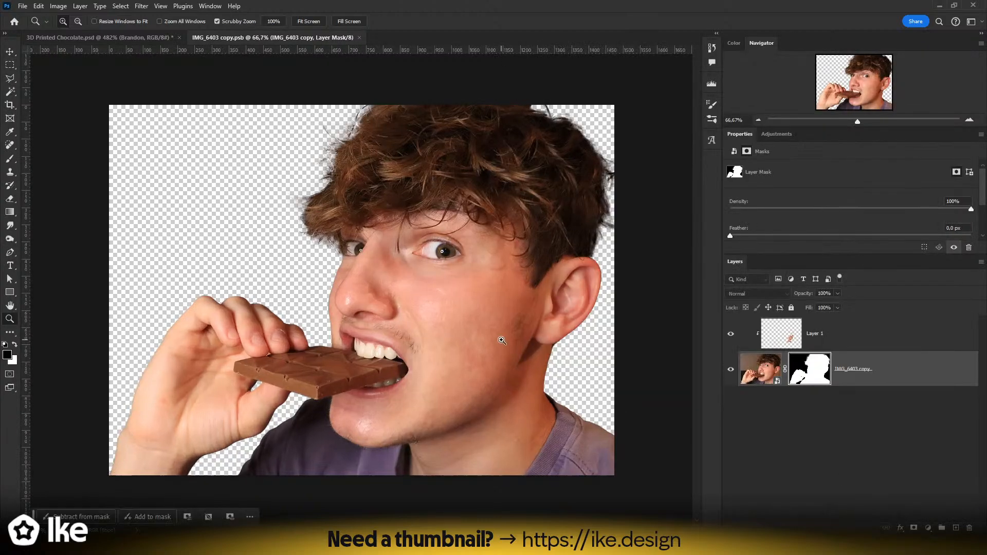
# - Add a new empty layer above Layer 1, clipped to the portrait, for retouching the upper teeth
pyautogui.moveTo(362, 366); pyautogui.dragTo(439, 351)
pyautogui.press('b')
pyautogui.keyDown('alt'); pyautogui.rightClick(445, 287); pyautogui.keyUp('alt')
pyautogui.press('z')
pyautogui.moveTo(432, 268); pyautogui.dragTo(467, 294)
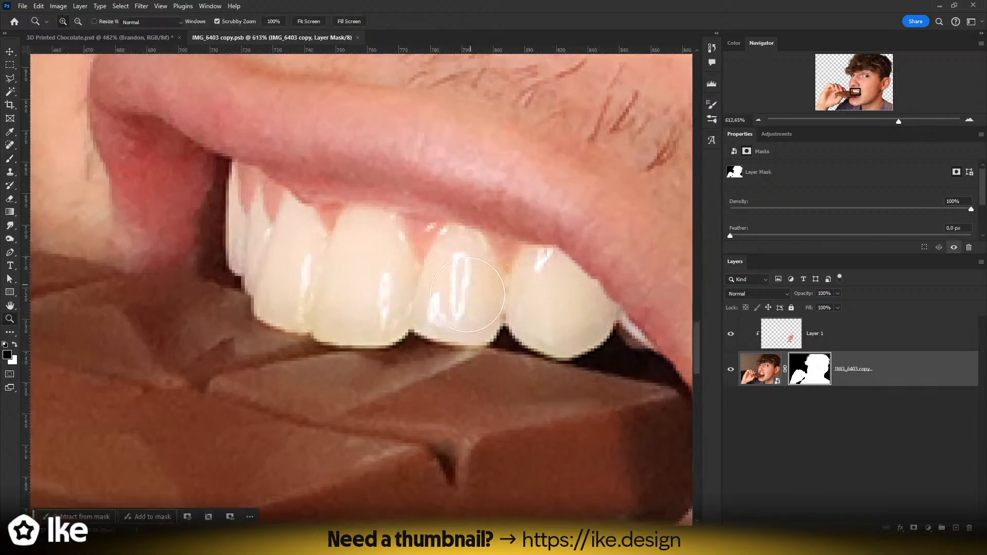
pyautogui.press('b')
pyautogui.press('x')
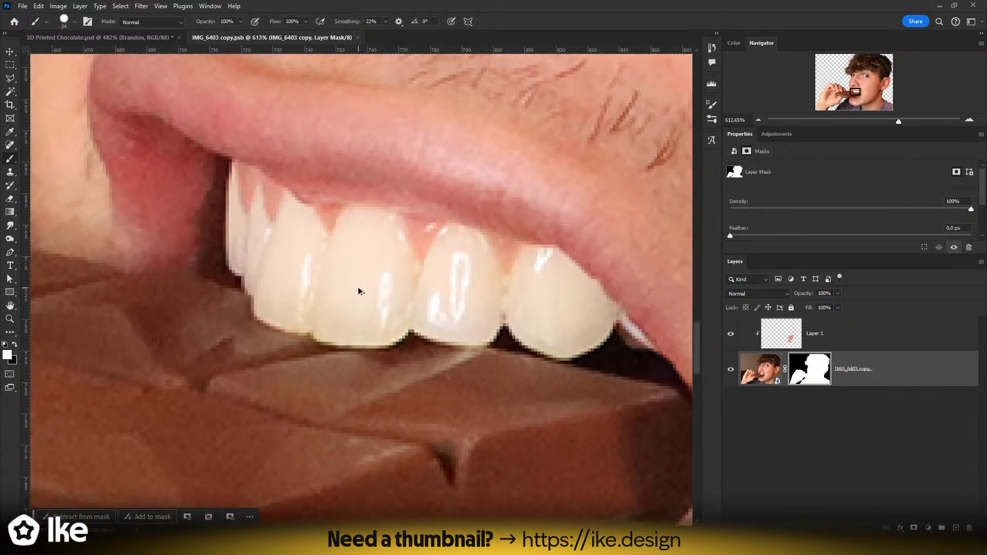
pyautogui.keyDown('alt'); pyautogui.rightClick(360, 289); pyautogui.keyUp('alt')
pyautogui.click(955, 528)
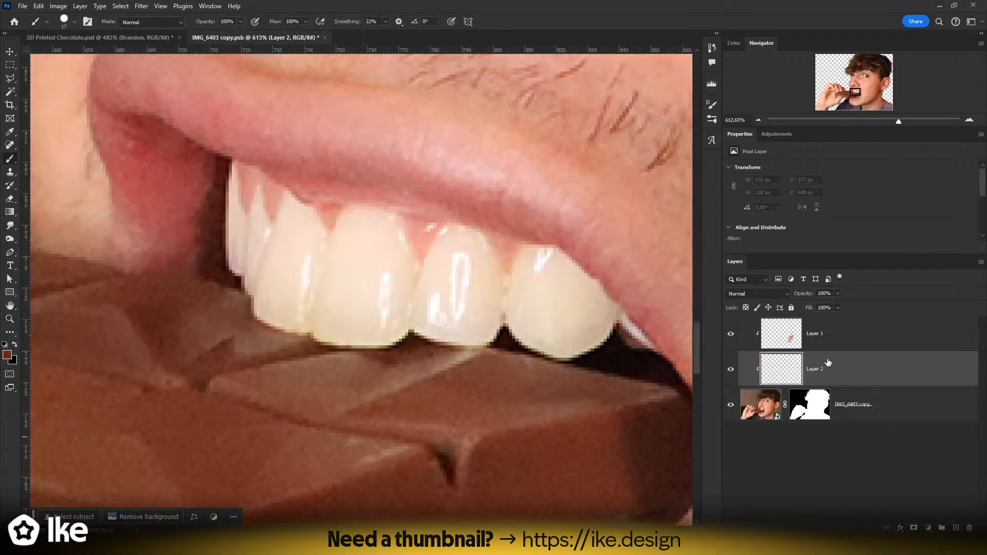
pyautogui.moveTo(827, 363); pyautogui.dragTo(823, 327)
# - Set the foreground colour to pale blue #bcd0fd
pyautogui.click(8, 355)
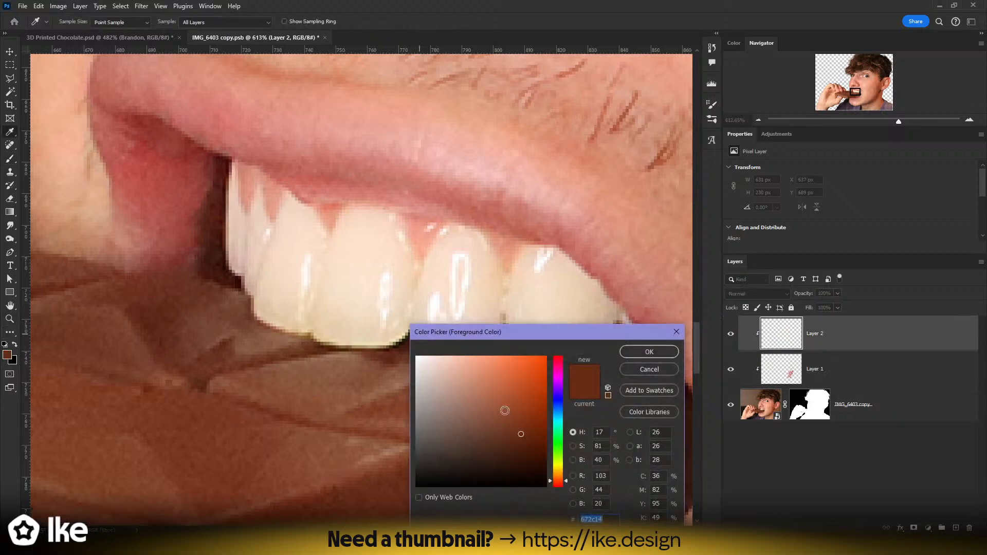
pyautogui.click(558, 406)
pyautogui.click(449, 356)
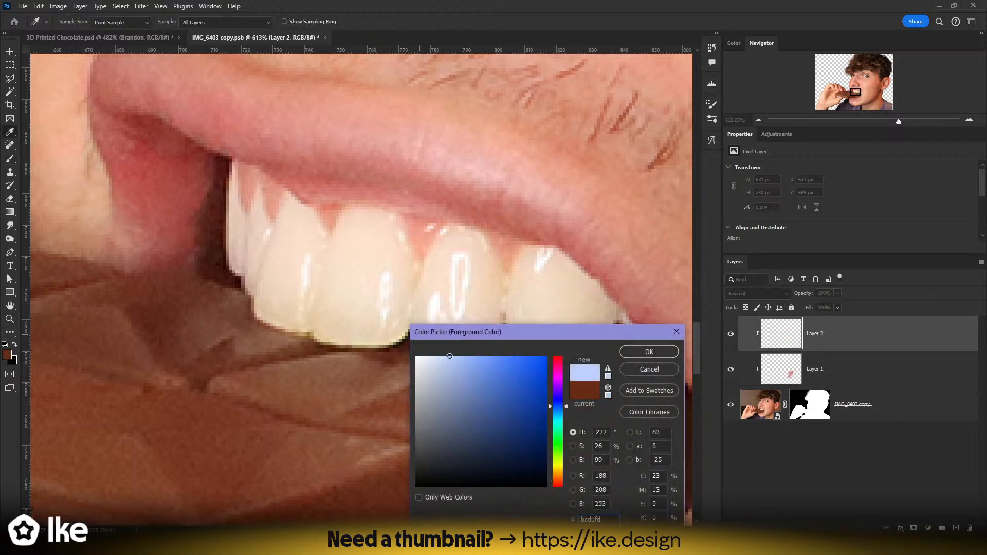
pyautogui.click(643, 355)
# - Paint pale blue over all the upper teeth on Layer 2, varying the brush size to follow the gum line
pyautogui.press('b')
pyautogui.keyDown('alt'); pyautogui.rightClick(254, 282); pyautogui.keyUp('alt')
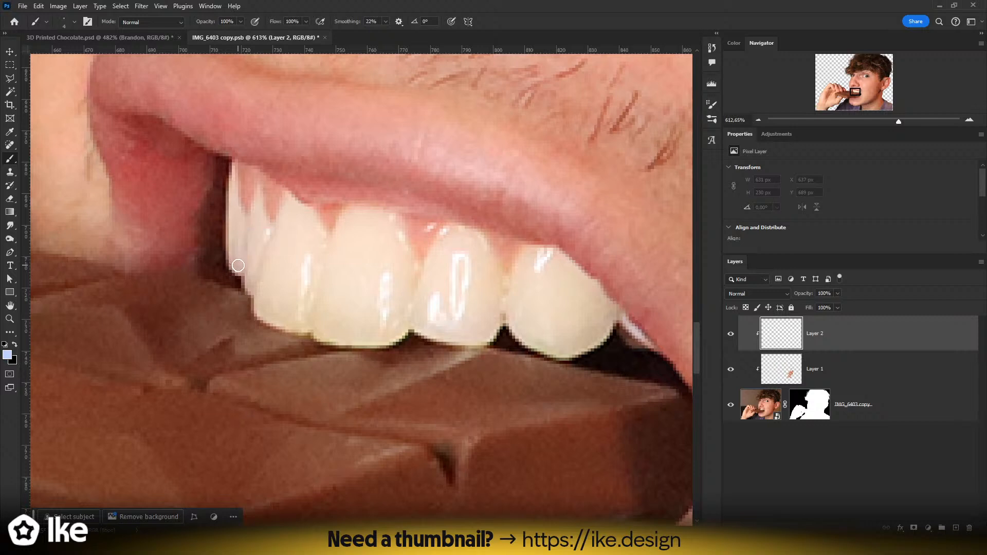
pyautogui.moveTo(238, 265)
pyautogui.mouseDown()
pyautogui.moveTo(232, 179)
pyautogui.moveTo(258, 283)
pyautogui.moveTo(258, 223)
pyautogui.mouseUp()
pyautogui.keyDown('alt'); pyautogui.rightClick(232, 180); pyautogui.keyUp('alt')
pyautogui.keyDown('alt'); pyautogui.rightClick(243, 226); pyautogui.keyUp('alt')
pyautogui.keyDown('alt'); pyautogui.rightClick(255, 223); pyautogui.keyUp('alt')
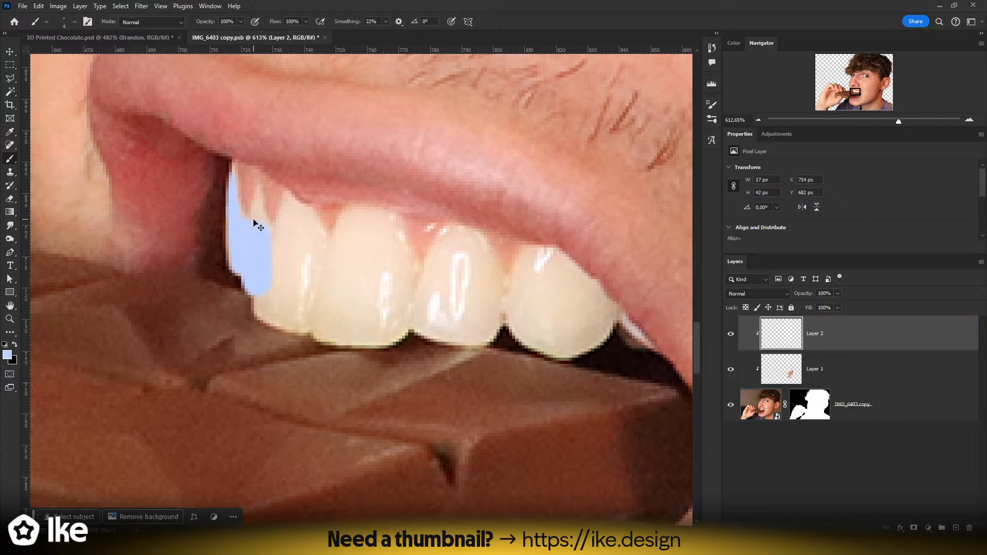
pyautogui.keyDown('alt'); pyautogui.rightClick(257, 201); pyautogui.keyUp('alt')
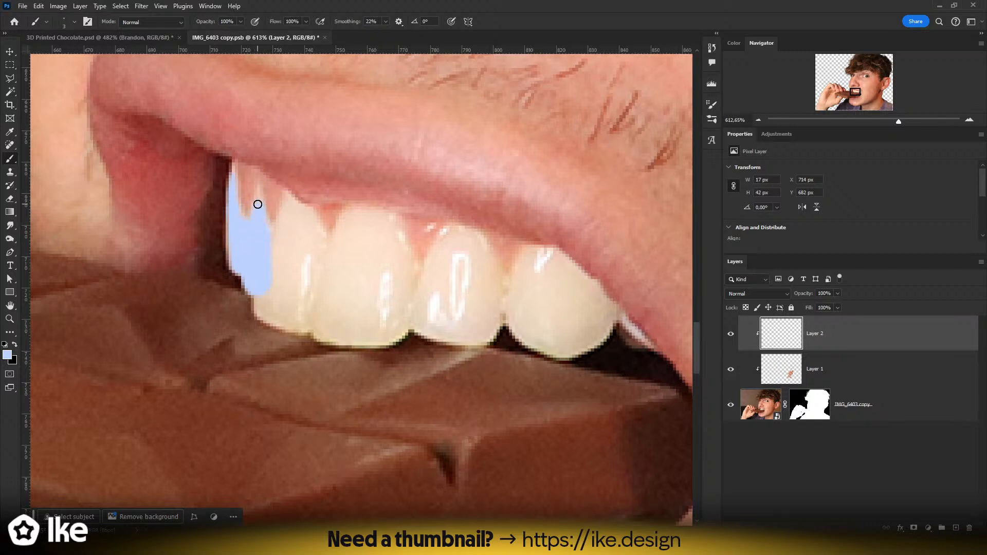
pyautogui.moveTo(258, 204); pyautogui.dragTo(260, 196)
pyautogui.keyDown('alt'); pyautogui.rightClick(275, 255); pyautogui.keyUp('alt')
pyautogui.moveTo(275, 255)
pyautogui.mouseDown()
pyautogui.moveTo(269, 308)
pyautogui.moveTo(286, 198)
pyautogui.moveTo(321, 249)
pyautogui.moveTo(328, 244)
pyautogui.moveTo(303, 228)
pyautogui.moveTo(321, 258)
pyautogui.moveTo(296, 260)
pyautogui.moveTo(299, 287)
pyautogui.moveTo(313, 297)
pyautogui.moveTo(275, 301)
pyautogui.moveTo(338, 328)
pyautogui.moveTo(382, 331)
pyautogui.moveTo(399, 305)
pyautogui.moveTo(391, 235)
pyautogui.moveTo(354, 221)
pyautogui.moveTo(334, 299)
pyautogui.moveTo(361, 315)
pyautogui.moveTo(378, 288)
pyautogui.moveTo(367, 246)
pyautogui.moveTo(350, 279)
pyautogui.moveTo(369, 308)
pyautogui.moveTo(422, 319)
pyautogui.moveTo(453, 239)
pyautogui.moveTo(473, 250)
pyautogui.moveTo(488, 298)
pyautogui.moveTo(482, 328)
pyautogui.moveTo(455, 328)
pyautogui.moveTo(456, 260)
pyautogui.moveTo(460, 318)
pyautogui.moveTo(521, 325)
pyautogui.moveTo(526, 262)
pyautogui.moveTo(557, 273)
pyautogui.moveTo(599, 315)
pyautogui.moveTo(587, 340)
pyautogui.moveTo(541, 341)
pyautogui.moveTo(546, 287)
pyautogui.moveTo(575, 302)
pyautogui.mouseUp()
pyautogui.keyDown('alt'); pyautogui.rightClick(280, 207); pyautogui.keyUp('alt')
pyautogui.keyDown('alt'); pyautogui.rightClick(327, 245); pyautogui.keyUp('alt')
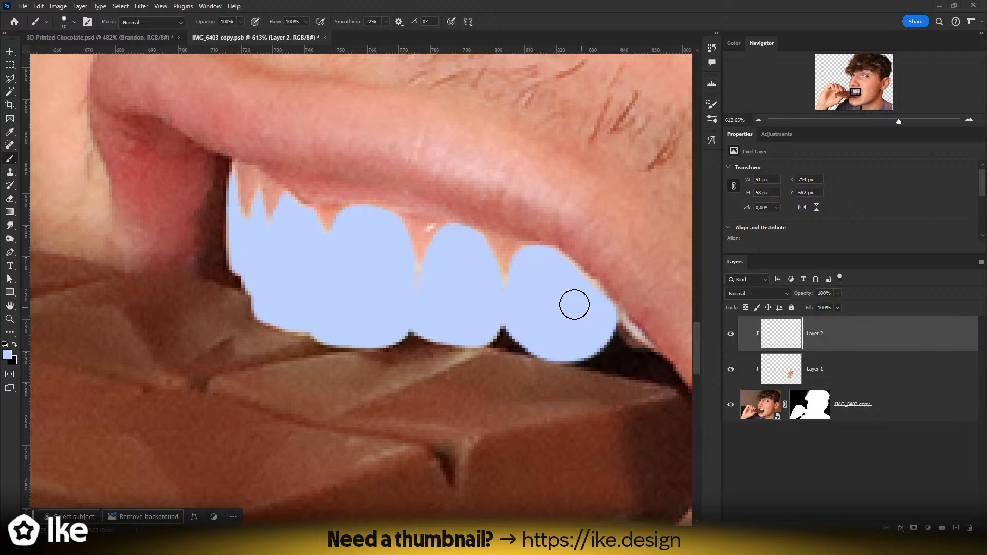
# - Fade Layer 2 over dark tones with Blend If, splitting the underlying layer's black slider and moving its upper half to 138
pyautogui.doubleClick(838, 339)
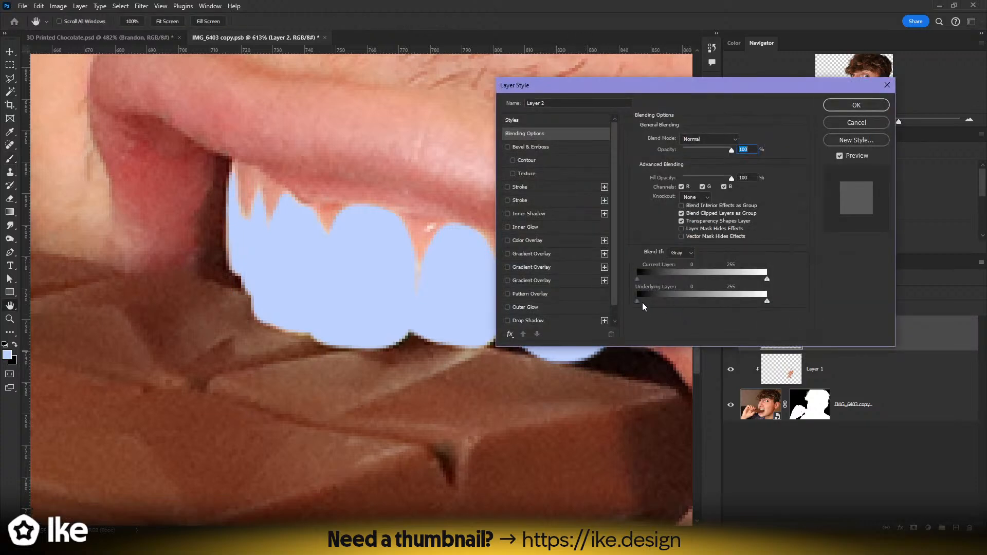
pyautogui.moveTo(643, 302); pyautogui.dragTo(705, 302)
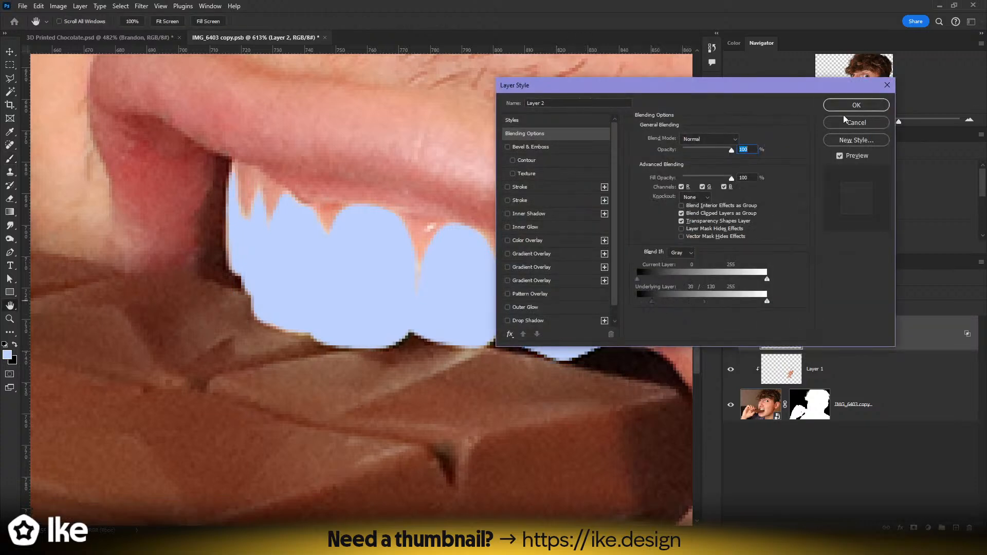
pyautogui.click(855, 104)
# - Set Layer 2's blend mode to Color, lower its opacity, and compare the teeth with the layer hidden and shown
pyautogui.click(768, 293)
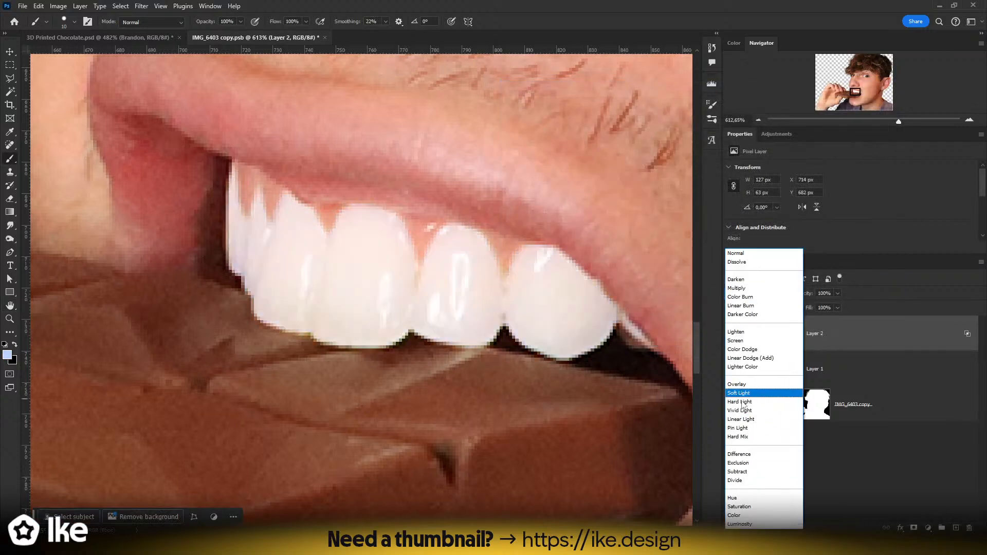
pyautogui.click(734, 515)
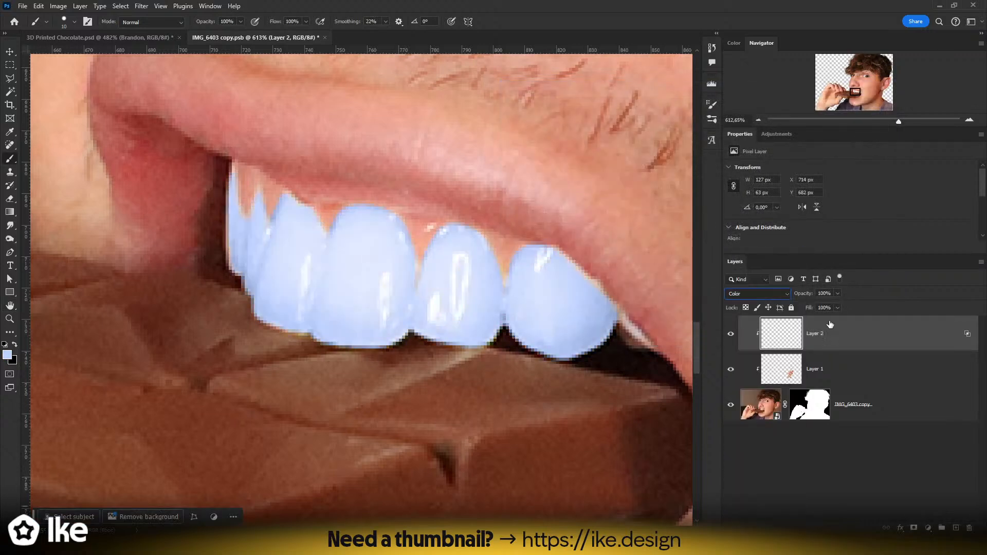
pyautogui.click(838, 294)
pyautogui.moveTo(793, 306); pyautogui.dragTo(799, 306)
pyautogui.click(783, 471)
pyautogui.click(730, 335)
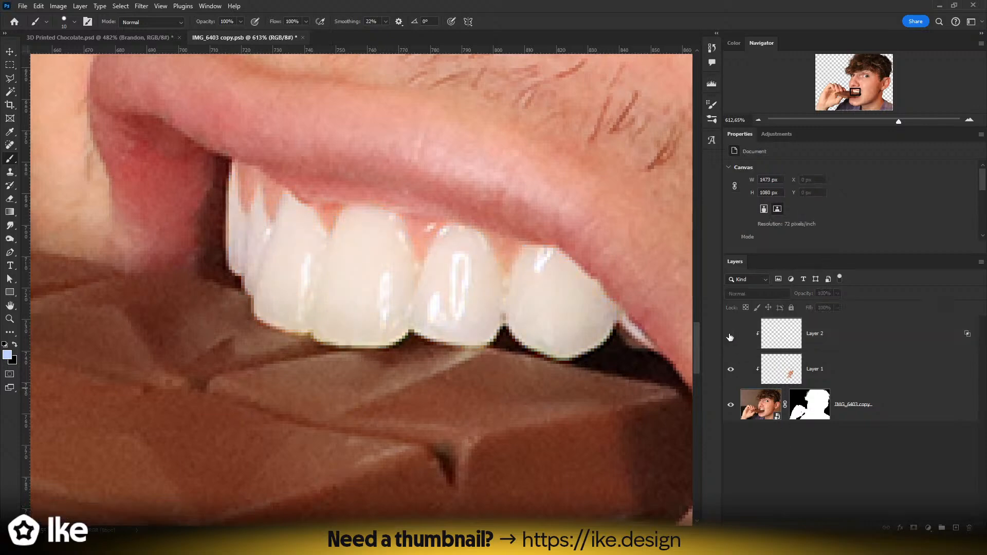
pyautogui.click(729, 335)
# - Save and close IMG_6403 copy.psb, returning to the 3D Printed Chocolate.psd composite
pyautogui.press('z')
pyautogui.moveTo(529, 310); pyautogui.dragTo(451, 311)
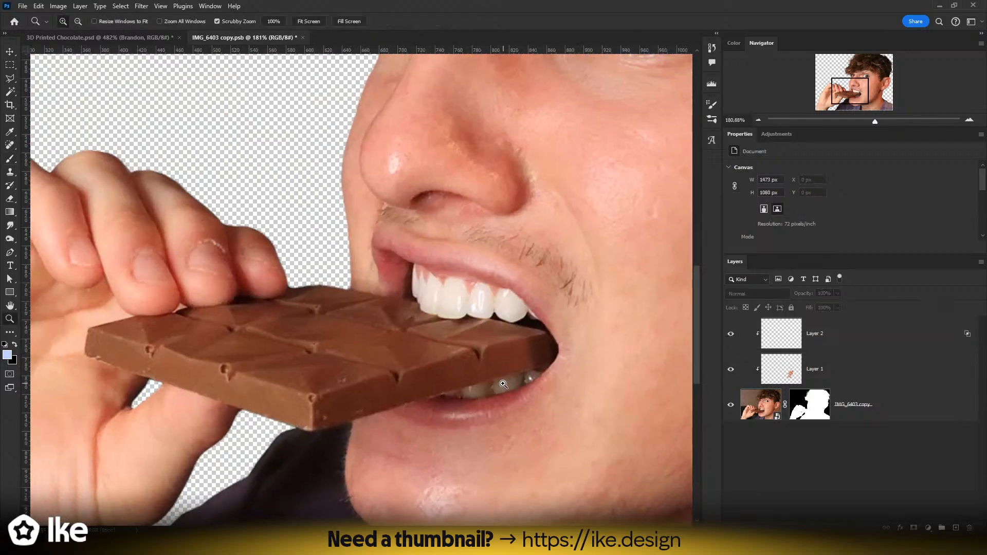
pyautogui.hotkey('ctrl', 's')
pyautogui.click(298, 38)
# - Review the portrait with its whitened teeth up close and in the full composite
pyautogui.moveTo(595, 387); pyautogui.dragTo(322, 85)
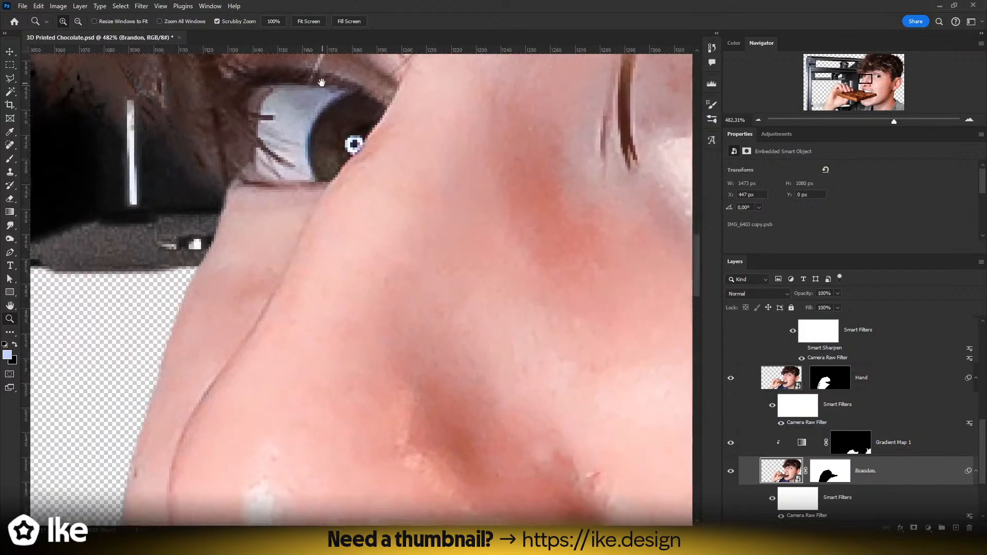
pyautogui.moveTo(420, 292); pyautogui.dragTo(347, 297)
pyautogui.scroll(-2, 424, 352)
pyautogui.moveTo(424, 333); pyautogui.dragTo(404, 316)
pyautogui.click(8, 53)
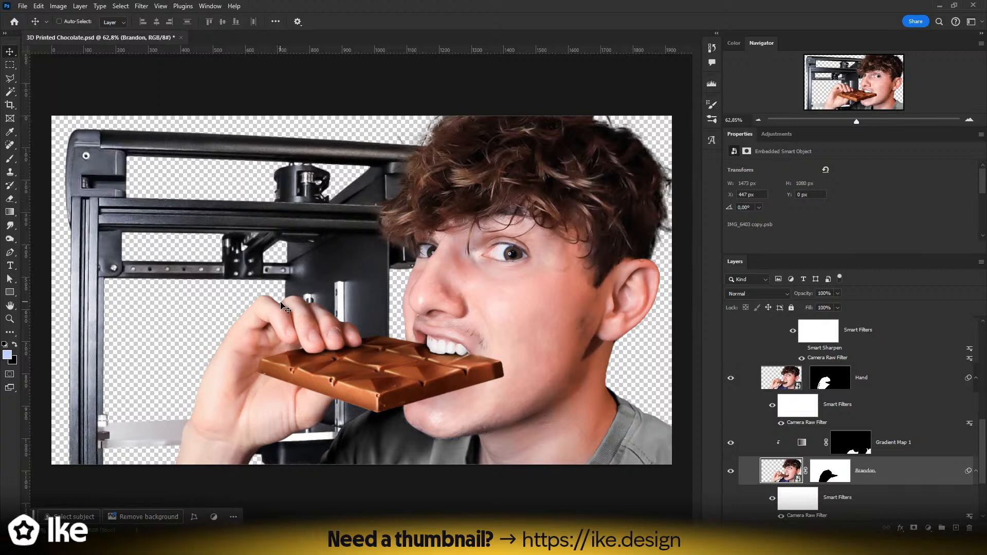
pyautogui.press('z')
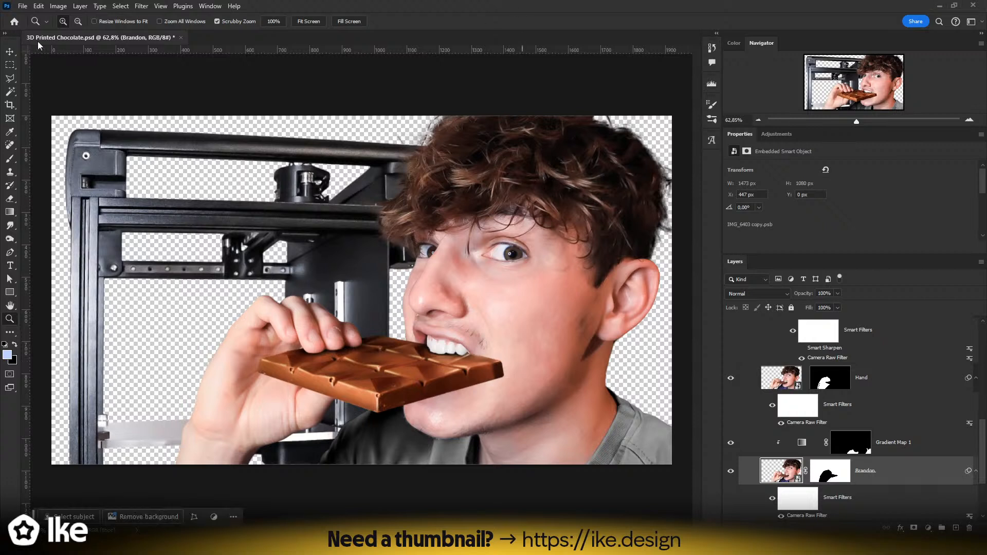
pyautogui.click(10, 52)
# - Hide the 3D Printer layer and show the Gradient Fill 1 background layer
pyautogui.scroll(-3, 965, 436)
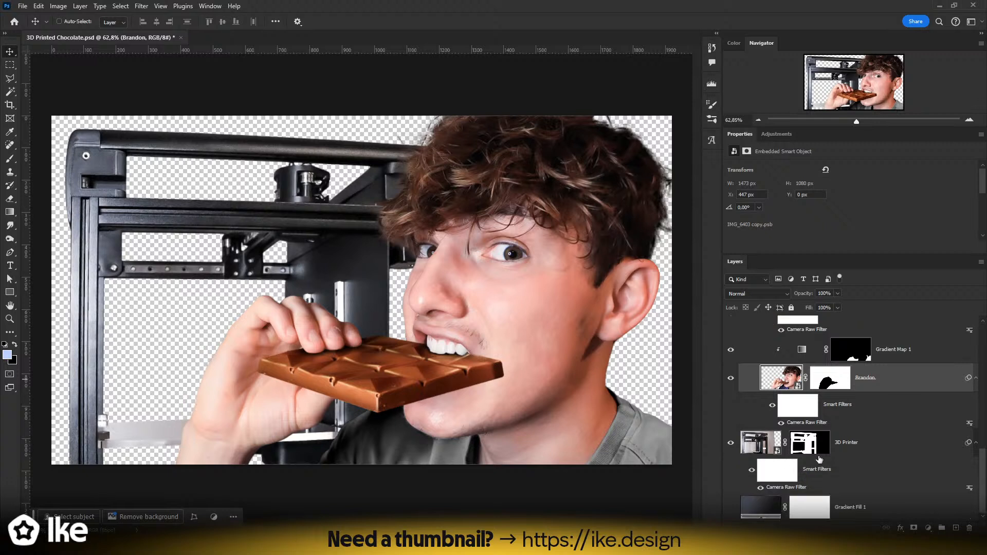
pyautogui.click(853, 442)
pyautogui.click(730, 443)
pyautogui.click(874, 509)
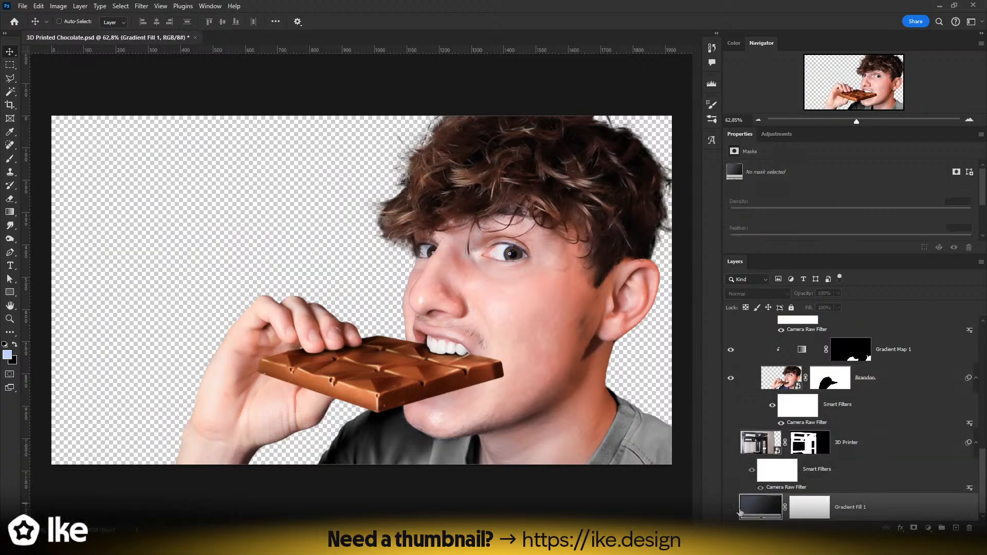
pyautogui.click(729, 509)
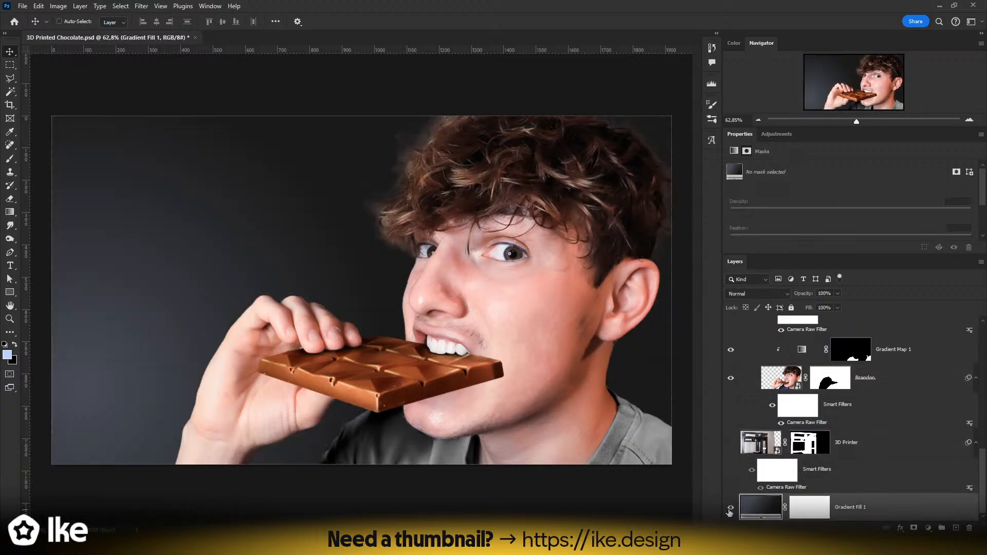
# - Reposition Gradient Fill 1's radial gradient so its centre sits beneath the chin and its end handle lies just outside the raised hand
pyautogui.click(764, 506)
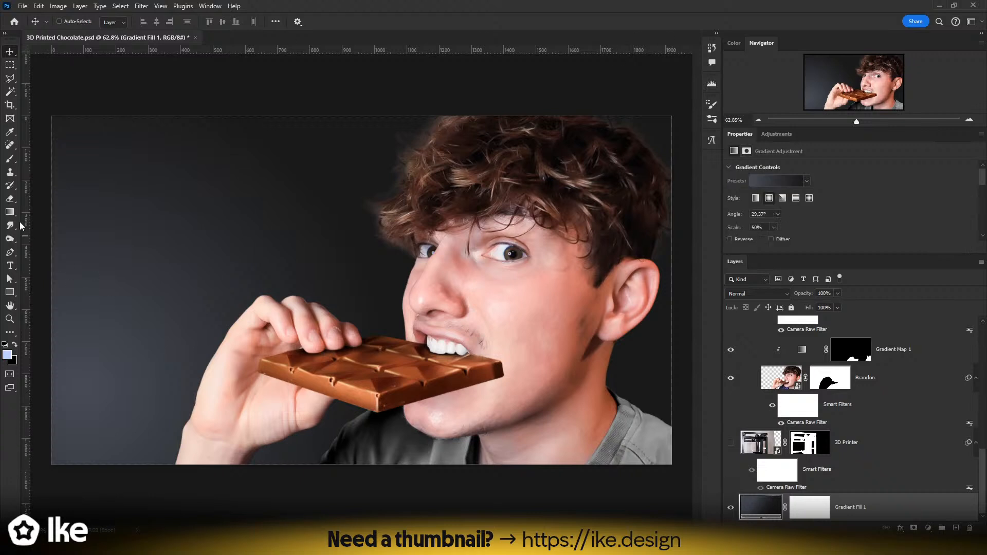
pyautogui.click(10, 211)
pyautogui.moveTo(83, 386); pyautogui.dragTo(499, 346)
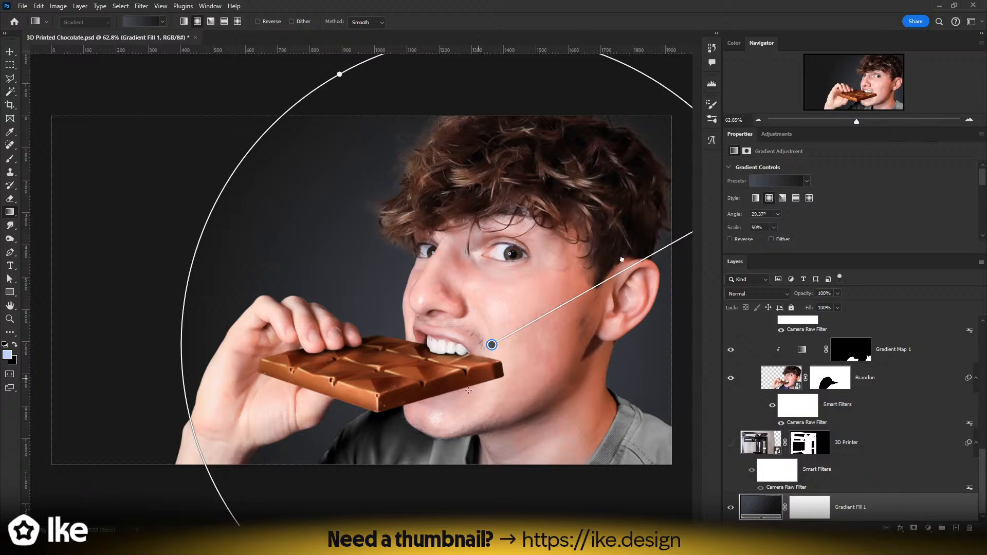
pyautogui.moveTo(492, 345); pyautogui.dragTo(286, 320)
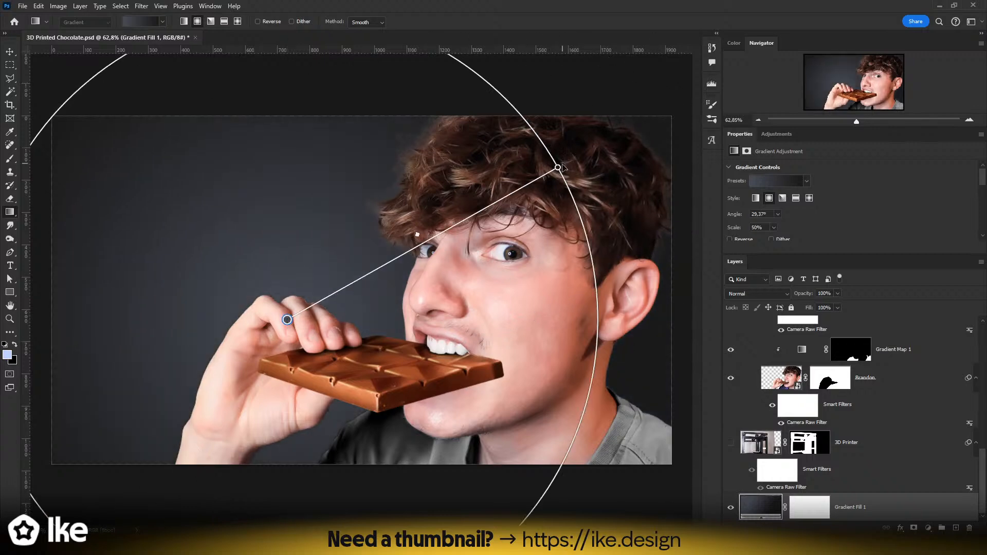
pyautogui.moveTo(563, 168); pyautogui.dragTo(51, 171)
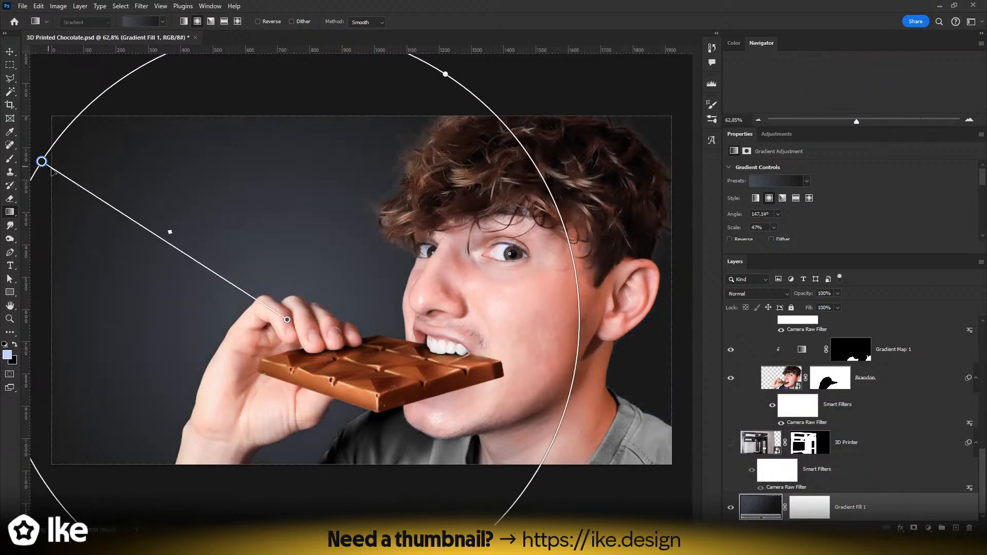
pyautogui.moveTo(287, 320); pyautogui.dragTo(434, 442)
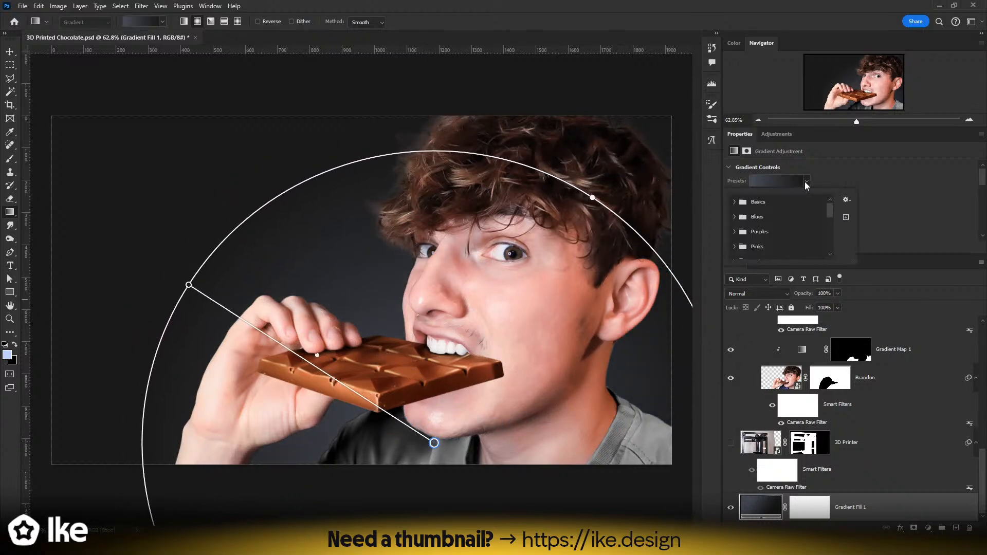
# - Darken the outer colour stop of Gradient Fill 1 to near-black #0b0b0b
pyautogui.scroll(-3, 907, 196)
pyautogui.click(956, 197)
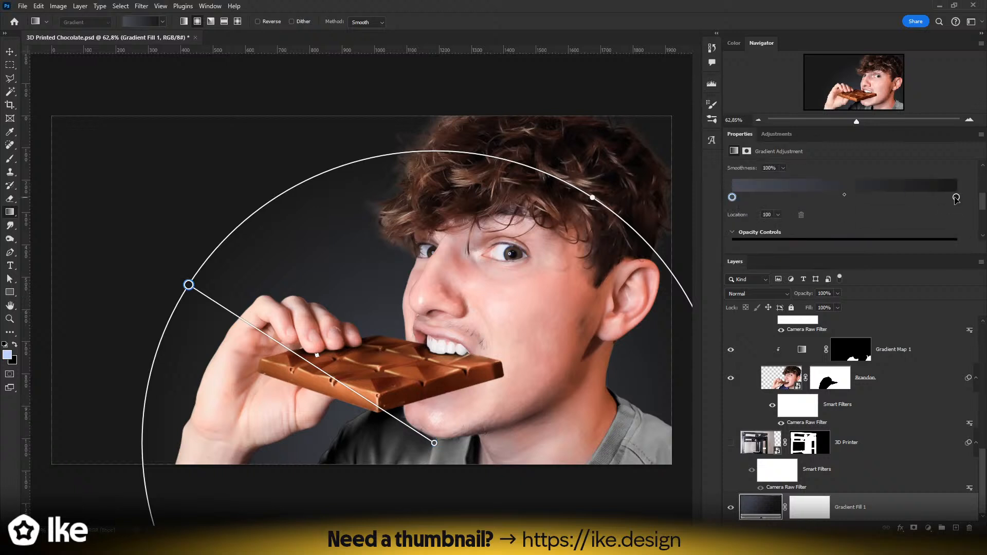
pyautogui.doubleClick(956, 198)
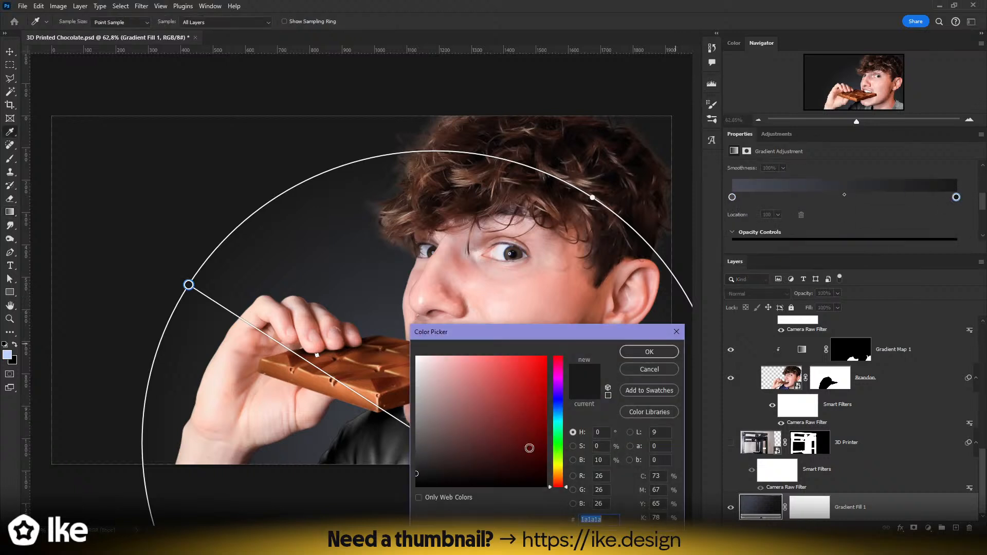
pyautogui.moveTo(420, 480); pyautogui.dragTo(399, 482)
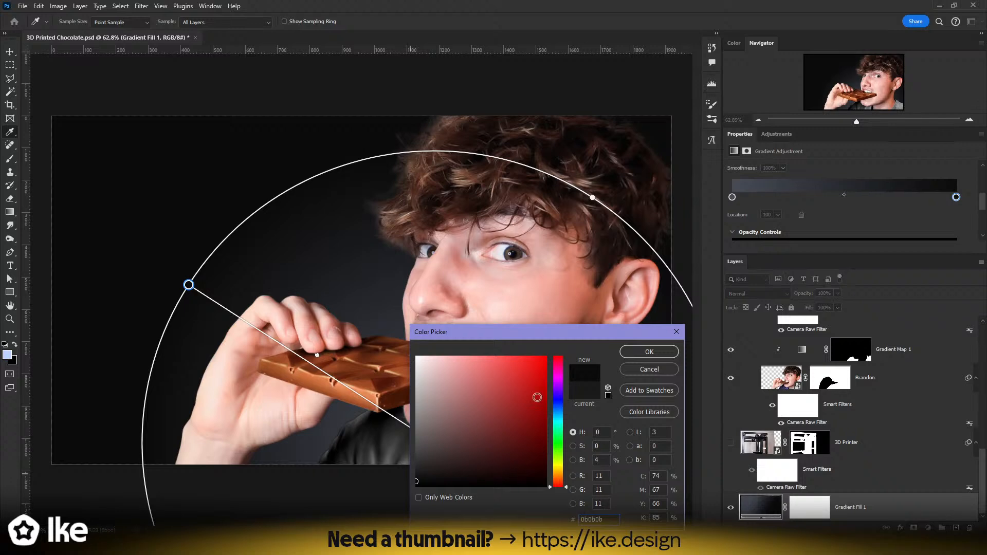
pyautogui.click(649, 352)
pyautogui.click(11, 52)
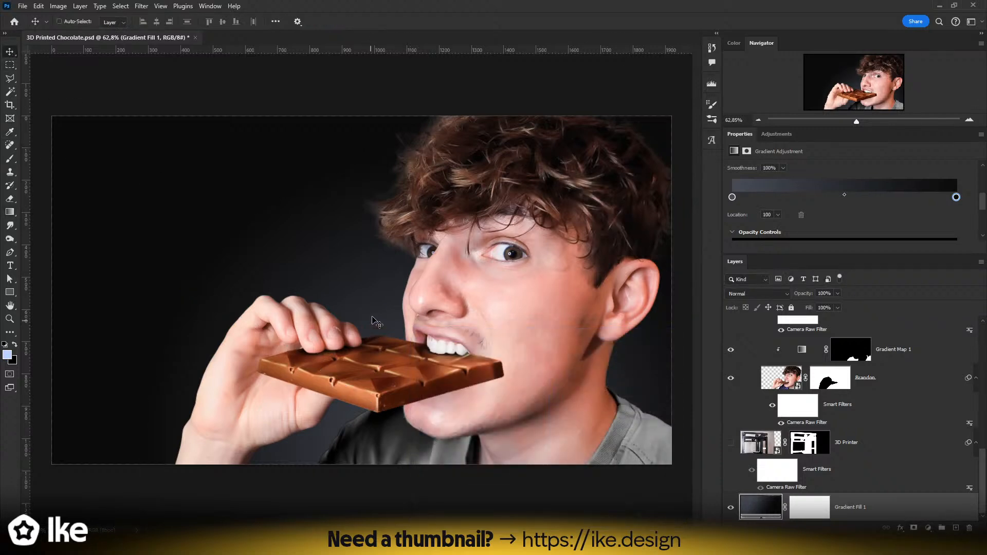
# - Compare the composite with Gradient Fill 1 hidden and shown, and examine the hair edge against the darkened background
pyautogui.press('z')
pyautogui.moveTo(374, 319); pyautogui.dragTo(418, 288)
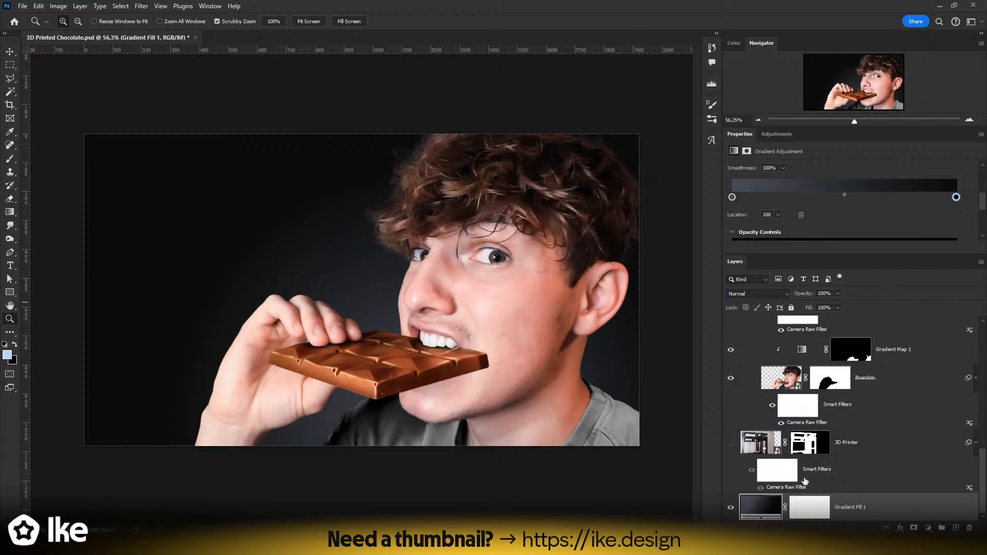
pyautogui.click(732, 508)
pyautogui.click(733, 508)
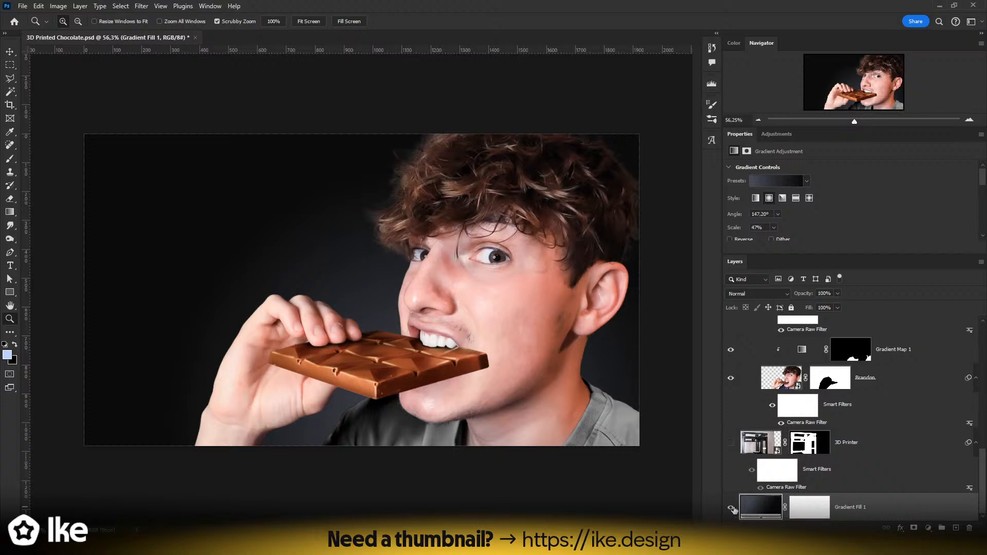
pyautogui.moveTo(440, 171); pyautogui.dragTo(476, 205)
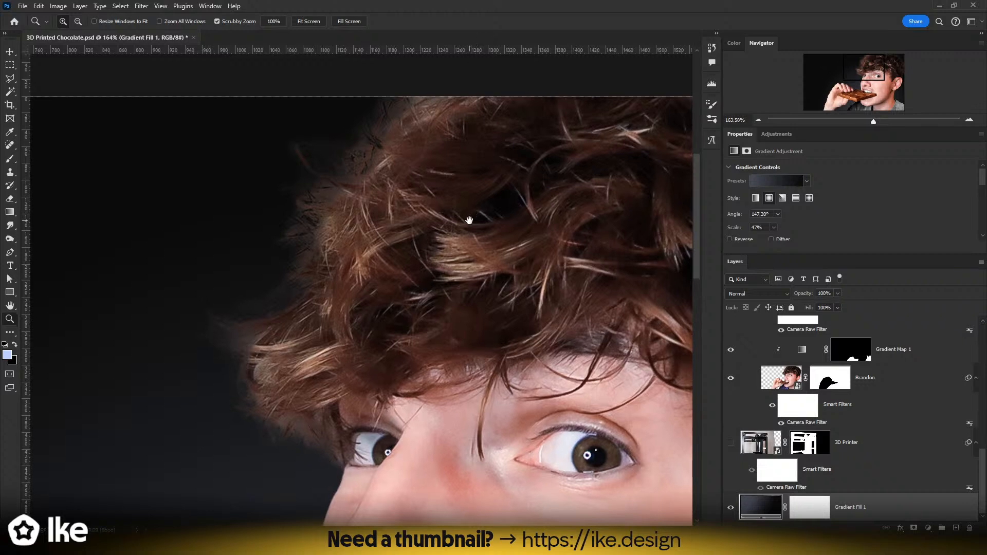
pyautogui.scroll(2, 817, 437)
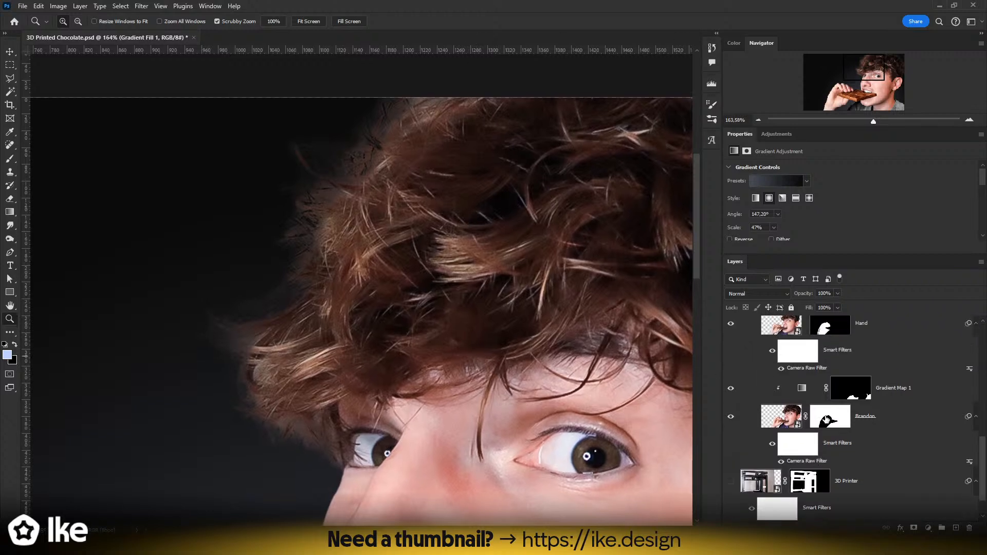
# - Add an empty layer clipped to the main portrait layer and place it above Gradient Map 1
pyautogui.click(782, 421)
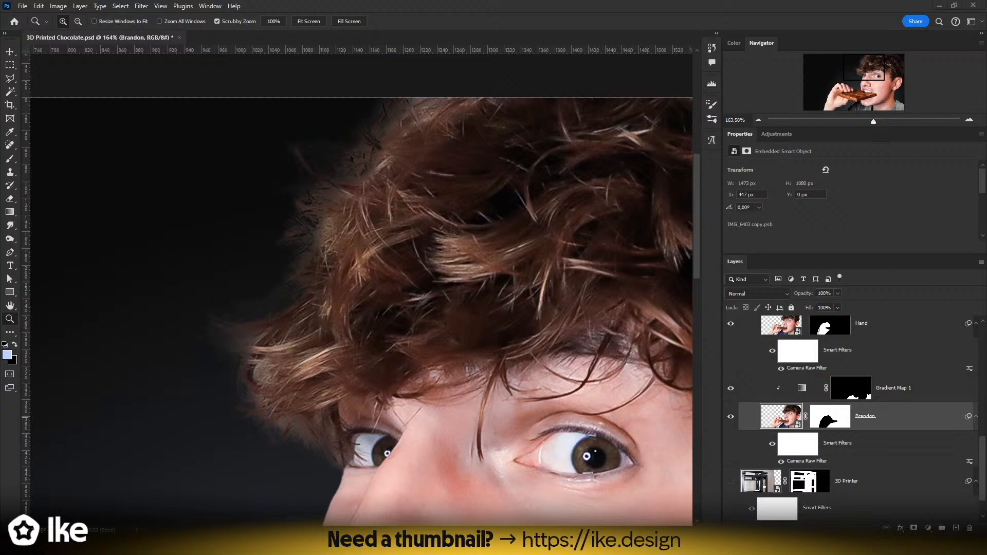
pyautogui.moveTo(520, 154); pyautogui.dragTo(485, 209)
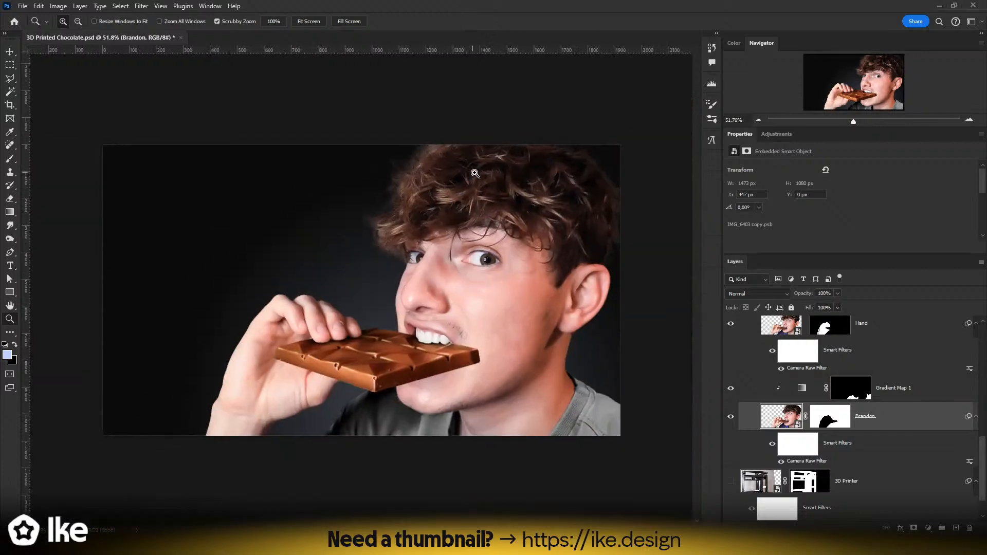
pyautogui.moveTo(475, 173); pyautogui.dragTo(348, 183)
pyautogui.moveTo(606, 215); pyautogui.dragTo(629, 213)
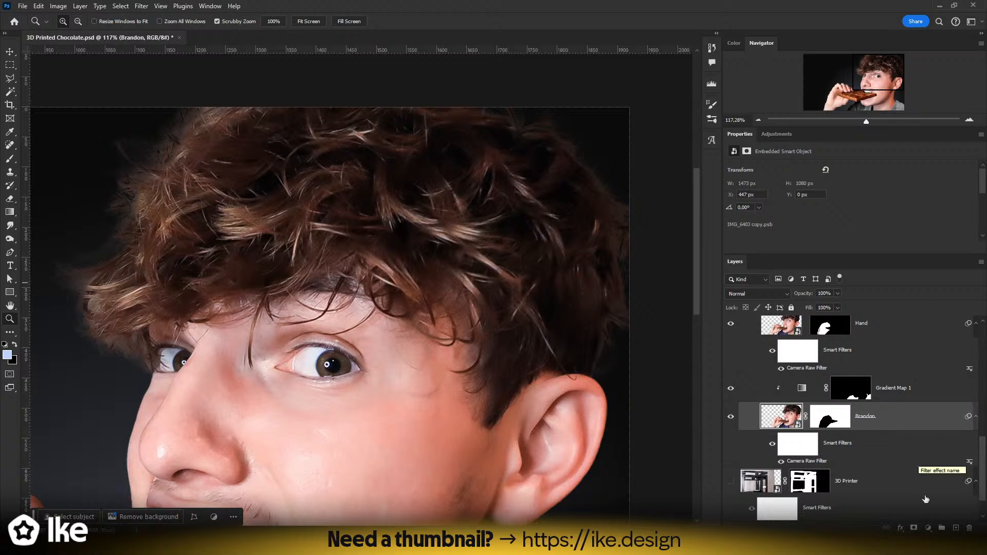
pyautogui.click(955, 530)
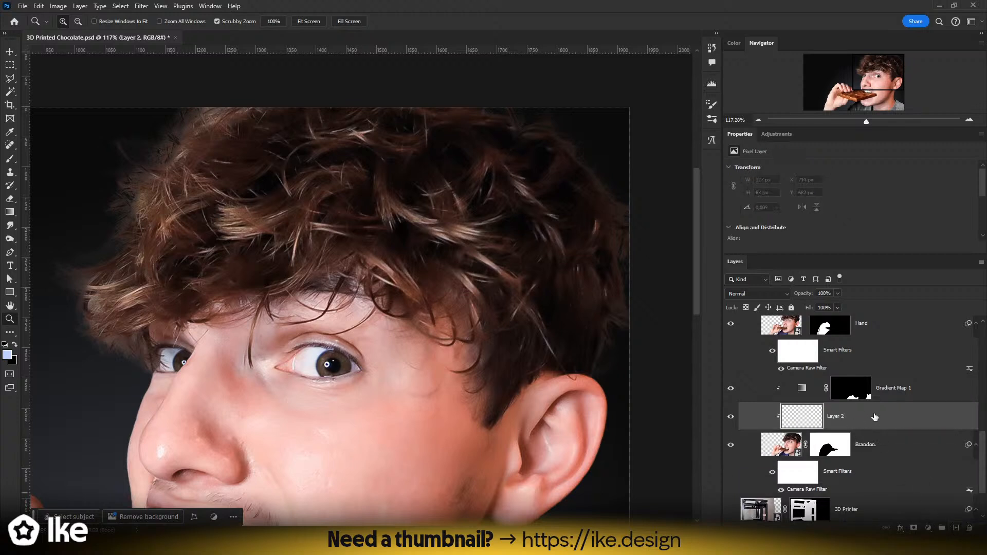
pyautogui.scroll(1, 874, 418)
pyautogui.moveTo(880, 433); pyautogui.dragTo(879, 404)
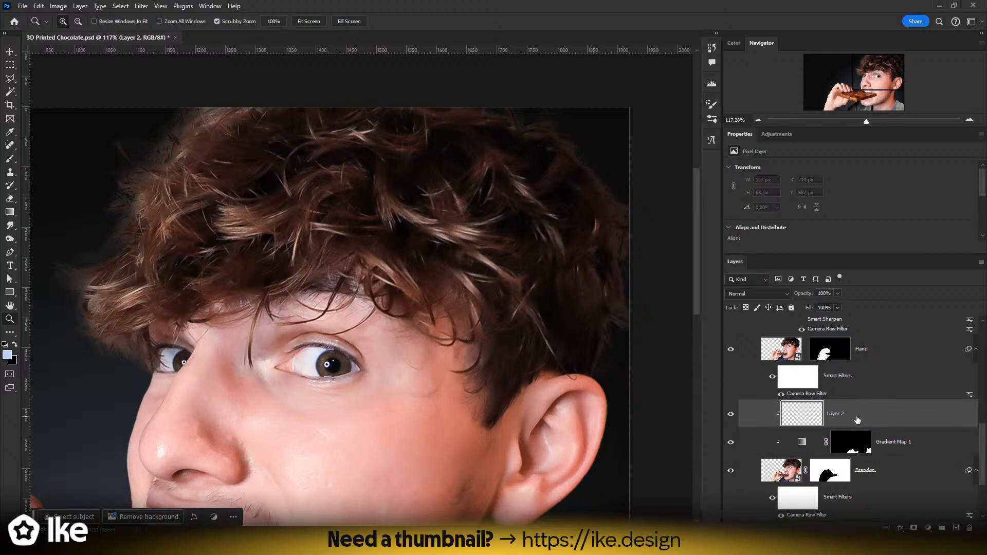
# - Paint along the hair's outer edge above the ear with a soft brush in a very dark brown sampled from the hair
pyautogui.press('b')
pyautogui.keyDown('alt'); pyautogui.rightClick(601, 312); pyautogui.keyUp('alt')
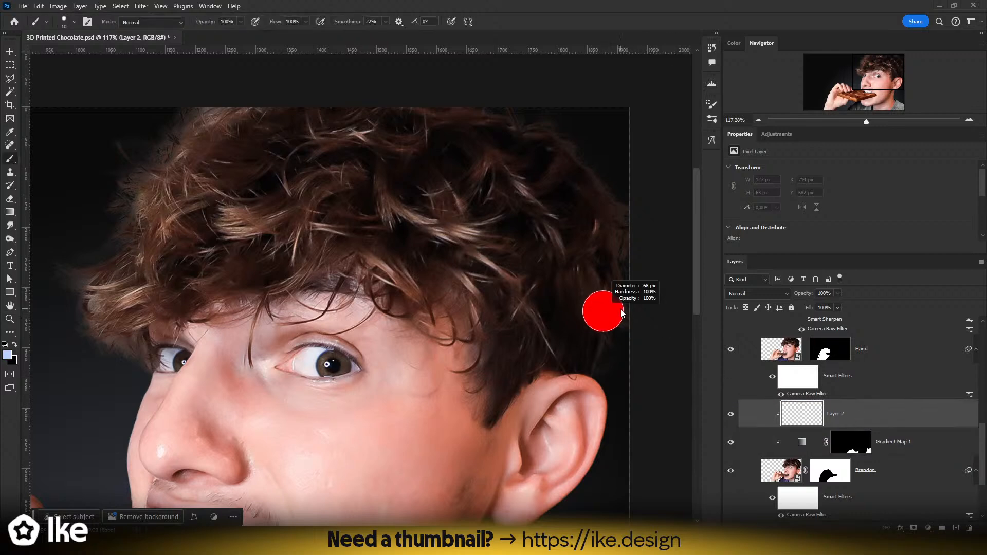
pyautogui.keyDown('alt'); pyautogui.rightClick(627, 356); pyautogui.keyUp('alt')
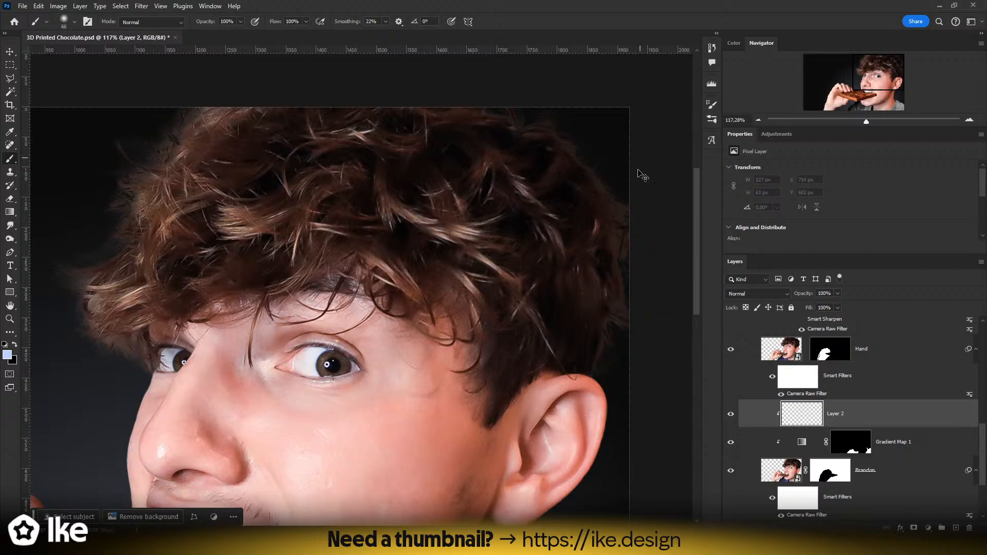
pyautogui.keyDown('alt'); pyautogui.rightClick(617, 357); pyautogui.keyUp('alt')
pyautogui.click(14, 345)
pyautogui.click(8, 355)
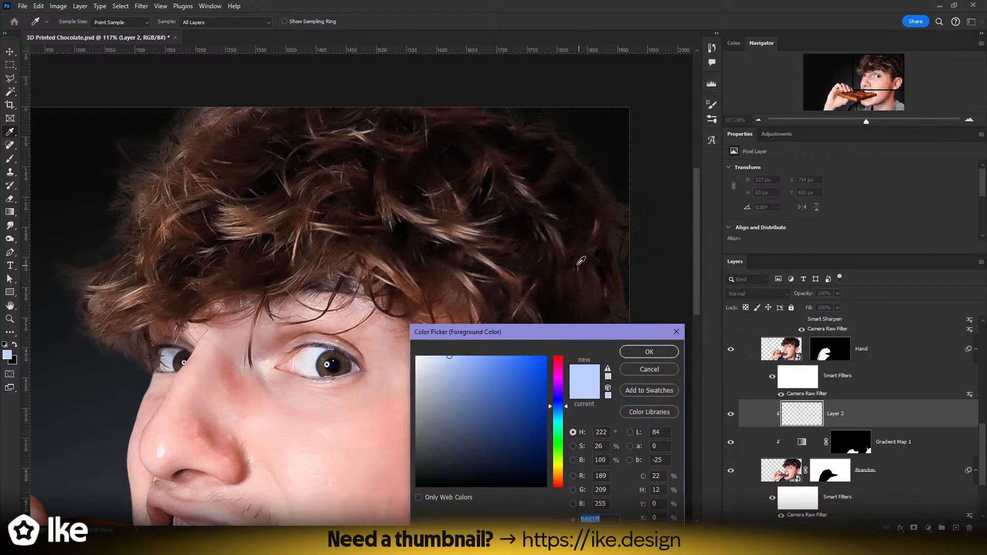
pyautogui.click(571, 286)
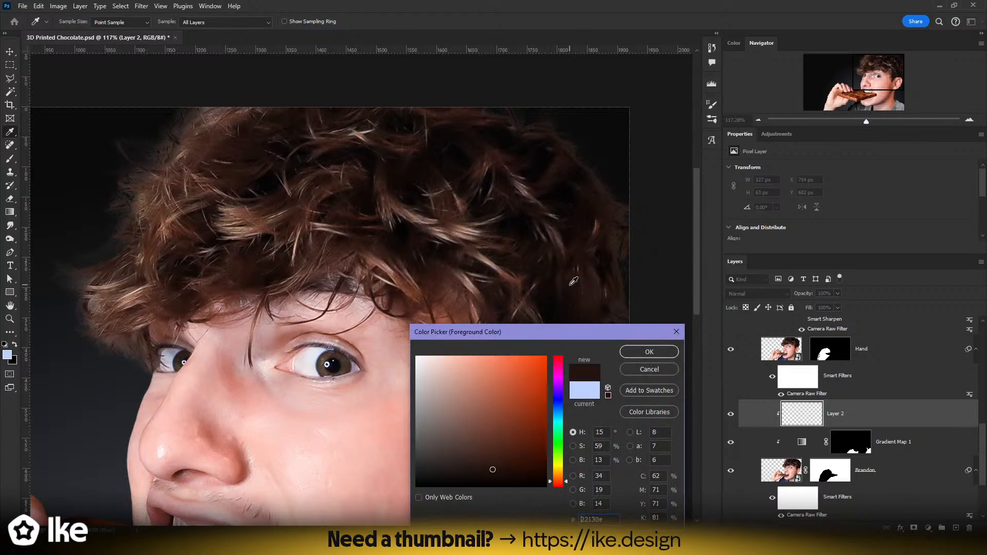
pyautogui.click(651, 350)
pyautogui.keyDown('alt'); pyautogui.rightClick(624, 356); pyautogui.keyUp('alt')
pyautogui.moveTo(629, 356)
pyautogui.mouseDown()
pyautogui.moveTo(635, 259)
pyautogui.moveTo(595, 147)
pyautogui.moveTo(545, 104)
pyautogui.moveTo(491, 82)
pyautogui.moveTo(522, 92)
pyautogui.moveTo(471, 83)
pyautogui.mouseUp()
# - Set the hair-shading layer's blend mode to Multiply and open its Blending Options
pyautogui.click(755, 294)
pyautogui.click(759, 287)
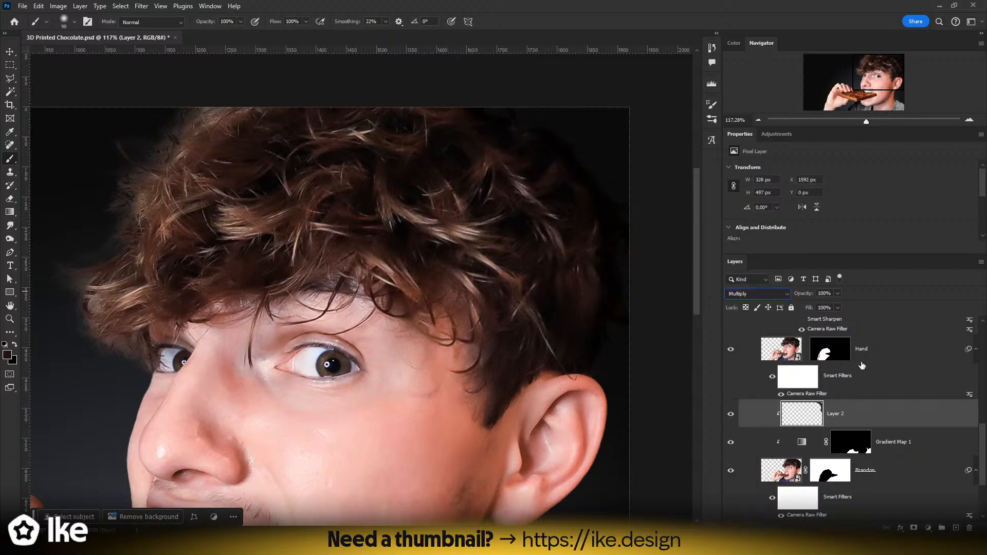
pyautogui.doubleClick(914, 417)
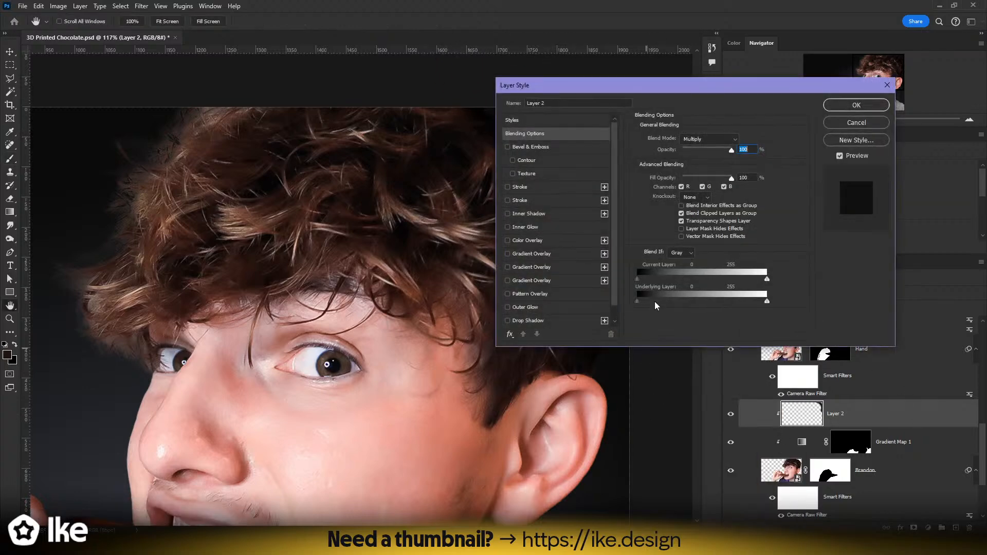
# - Split Layer 2's underlying-layer black Blend If slider to 0 / 69 and apply the layer style
pyautogui.moveTo(710, 85); pyautogui.dragTo(259, 152)
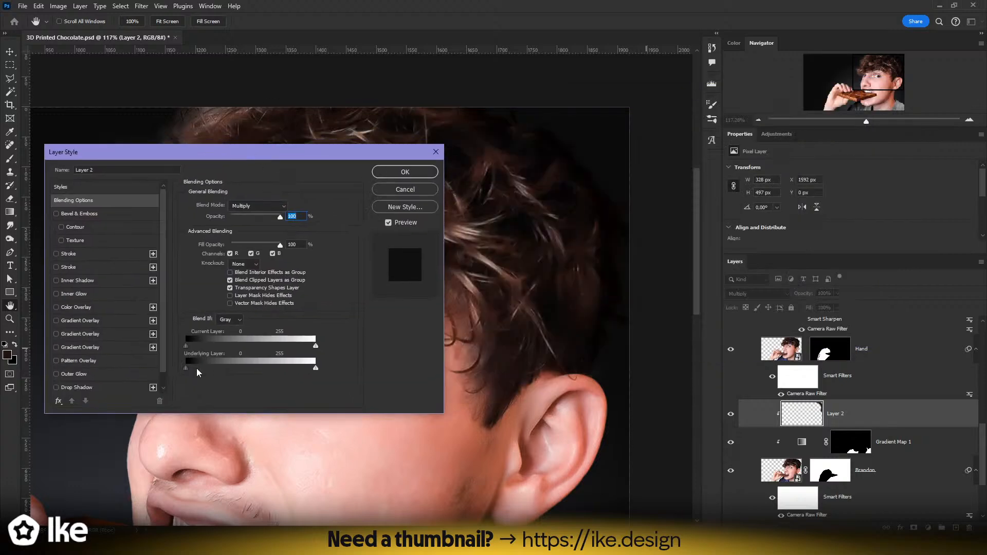
pyautogui.moveTo(186, 369)
pyautogui.mouseDown()
pyautogui.moveTo(230, 368)
pyautogui.moveTo(140, 368)
pyautogui.mouseUp()
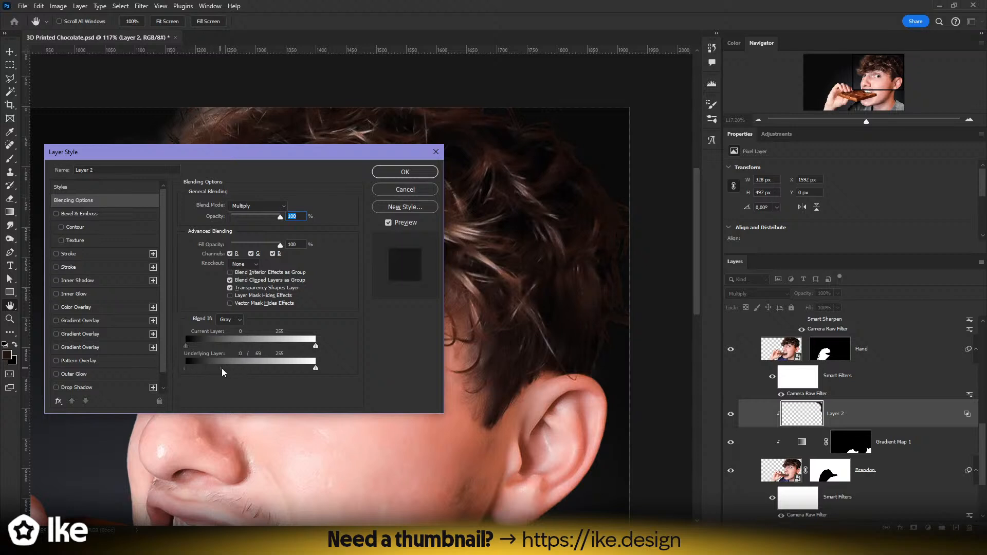
pyautogui.click(404, 173)
# - Open the portrait smart object and bring its layer mask into Select and Mask
pyautogui.press('z')
pyautogui.moveTo(452, 260); pyautogui.dragTo(380, 263)
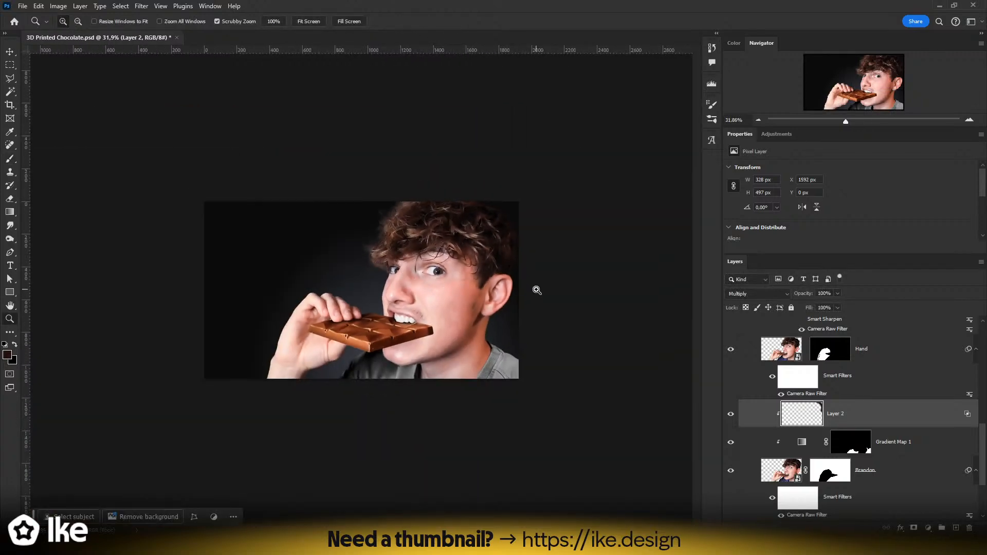
pyautogui.moveTo(417, 206); pyautogui.dragTo(475, 205)
pyautogui.moveTo(326, 238); pyautogui.dragTo(347, 237)
pyautogui.moveTo(408, 285); pyautogui.dragTo(414, 254)
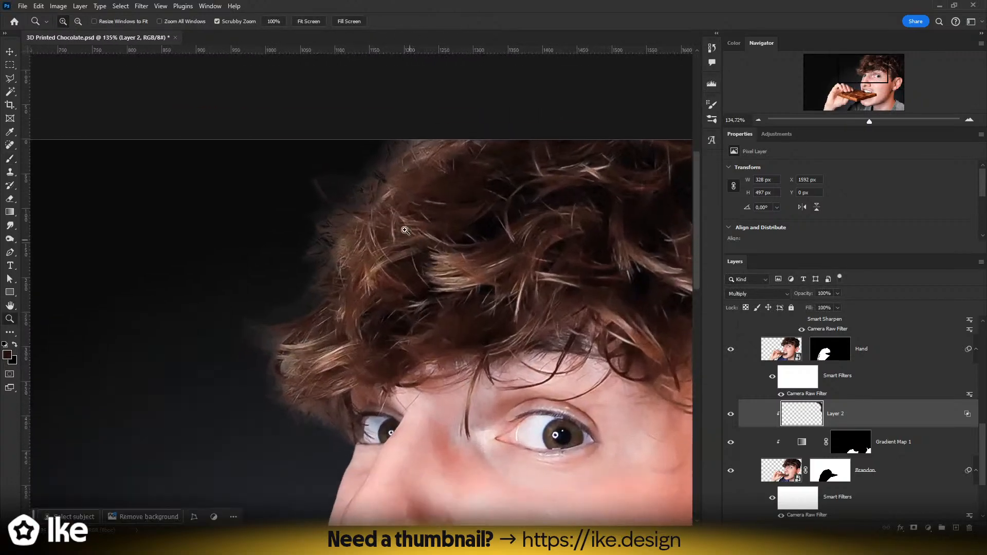
pyautogui.moveTo(396, 209); pyautogui.dragTo(405, 209)
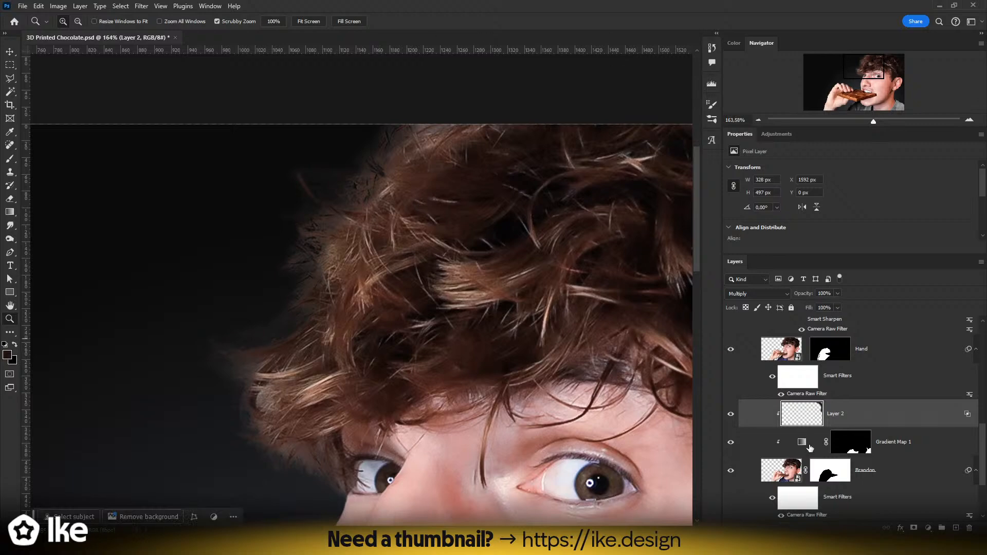
pyautogui.doubleClick(791, 476)
pyautogui.moveTo(354, 216); pyautogui.dragTo(389, 215)
pyautogui.moveTo(385, 218); pyautogui.dragTo(402, 356)
pyautogui.doubleClick(801, 410)
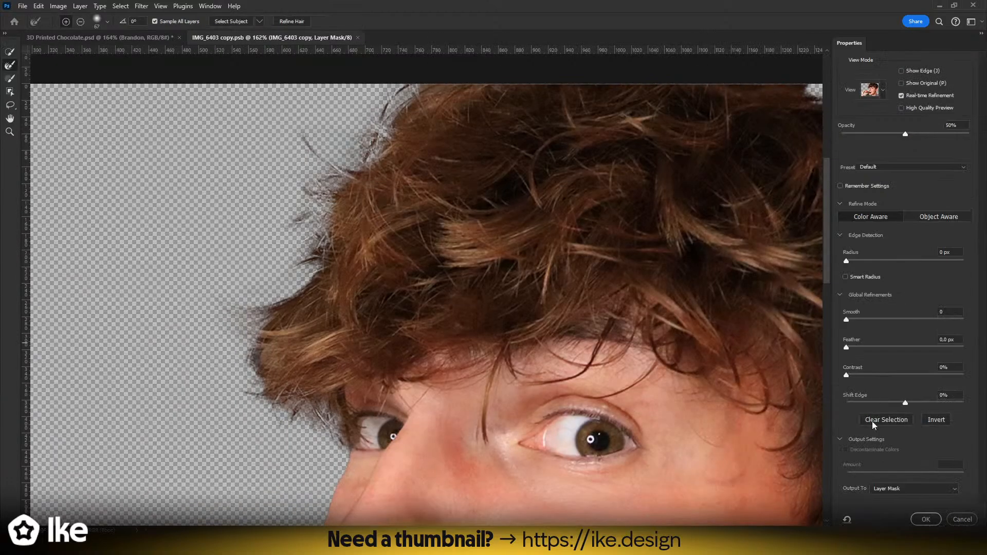
# - Refine the mask edge along the hair on the portrait's left side, save the smart object and return to 3D Printed Chocolate.psd
pyautogui.moveTo(376, 119)
pyautogui.keyDown('alt'); pyautogui.mouseDown()
pyautogui.moveTo(388, 98)
pyautogui.moveTo(377, 89)
pyautogui.moveTo(312, 173)
pyautogui.moveTo(296, 243)
pyautogui.mouseUp(); pyautogui.keyUp('alt')
pyautogui.moveTo(256, 290)
pyautogui.mouseDown()
pyautogui.moveTo(239, 328)
pyautogui.moveTo(258, 375)
pyautogui.moveTo(306, 414)
pyautogui.mouseUp()
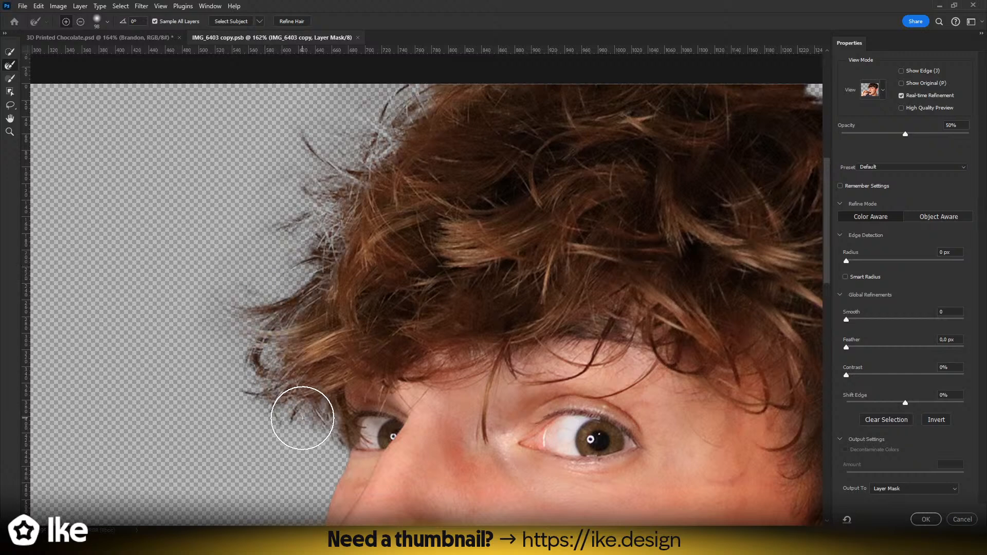
pyautogui.click(925, 519)
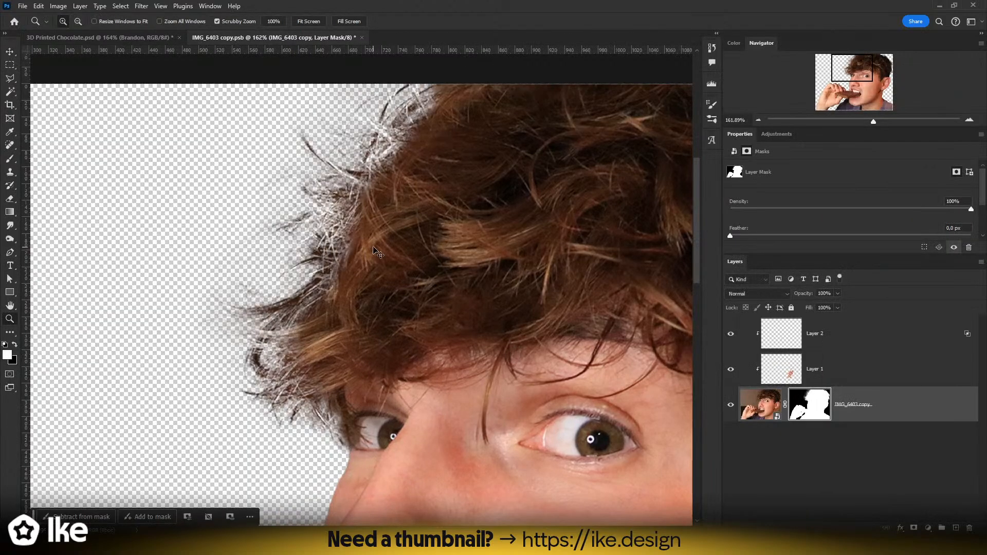
pyautogui.hotkey('ctrl', 's')
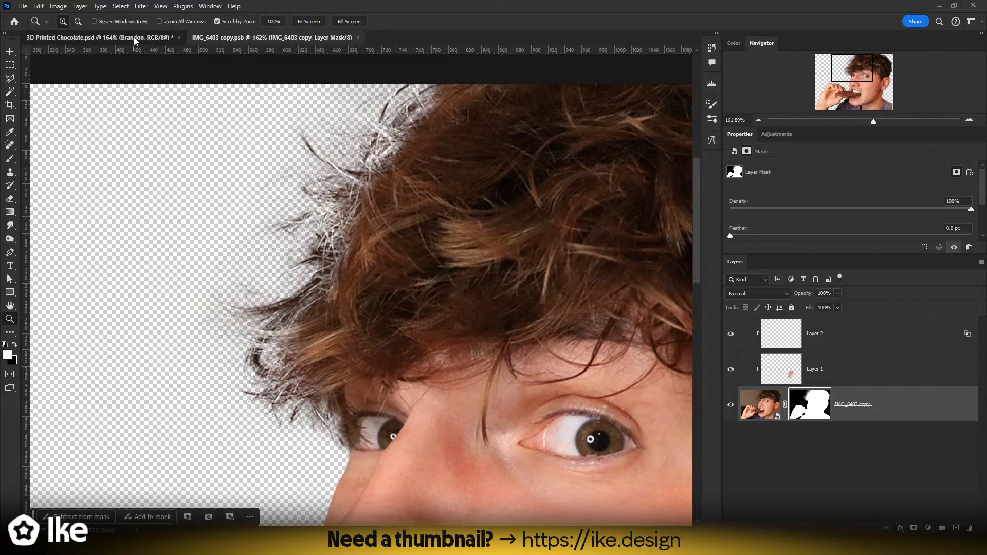
pyautogui.click(134, 41)
# - Check the hair edge in the composite, then reopen the portrait smart object with its layer mask in Select and Mask
pyautogui.moveTo(425, 165); pyautogui.dragTo(346, 222)
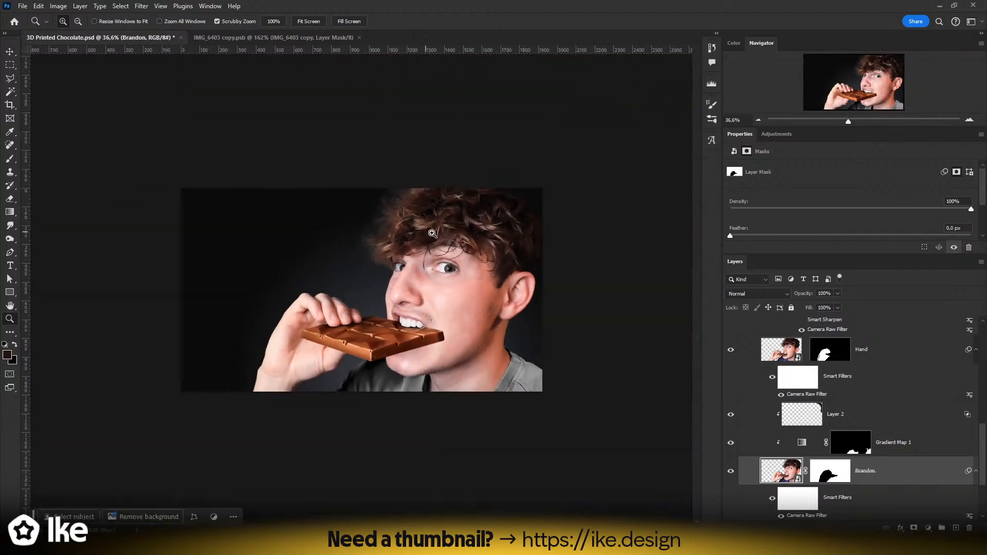
pyautogui.moveTo(414, 227); pyautogui.dragTo(675, 356)
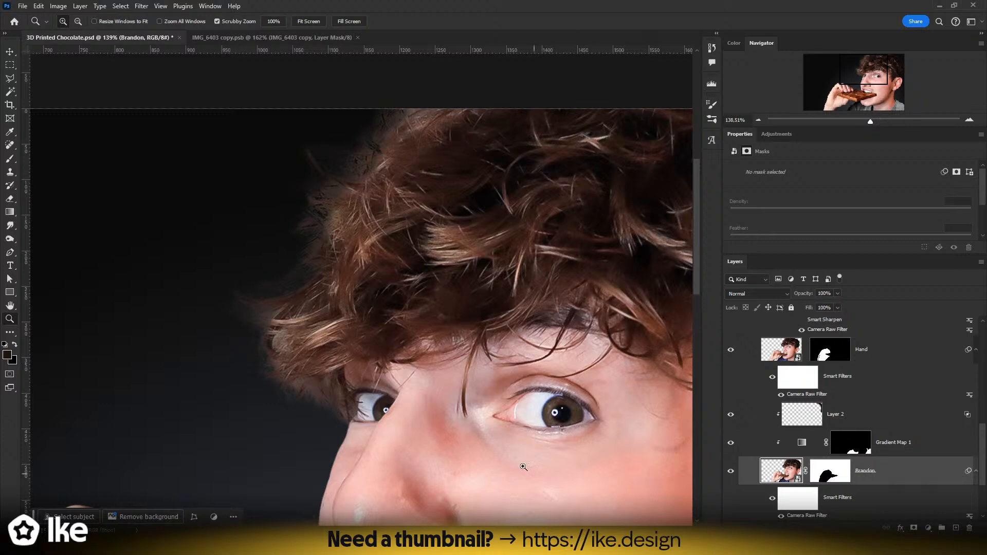
pyautogui.moveTo(523, 468); pyautogui.dragTo(504, 428)
pyautogui.moveTo(458, 390)
pyautogui.mouseDown()
pyautogui.moveTo(433, 392)
pyautogui.moveTo(464, 391)
pyautogui.mouseUp()
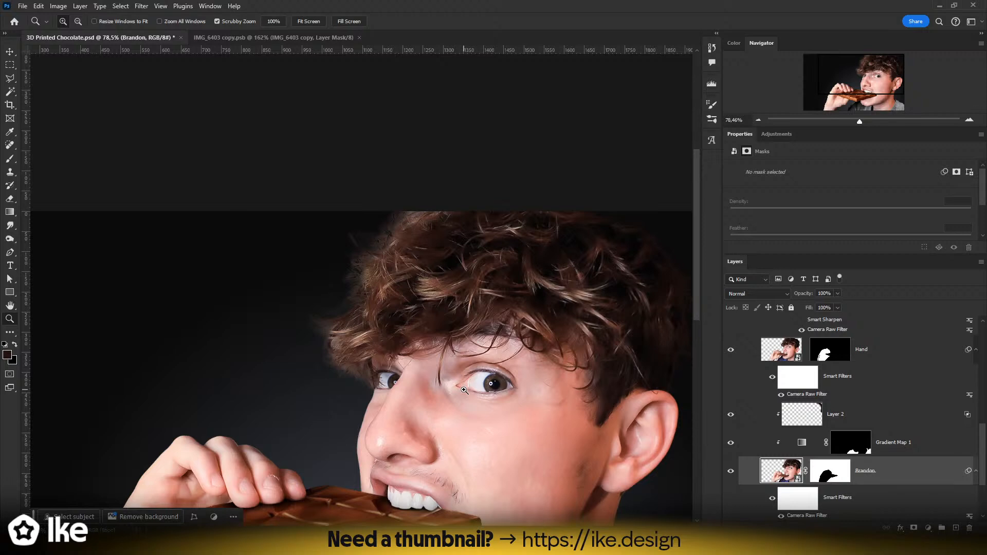
pyautogui.moveTo(423, 261); pyautogui.dragTo(448, 261)
pyautogui.click(830, 471)
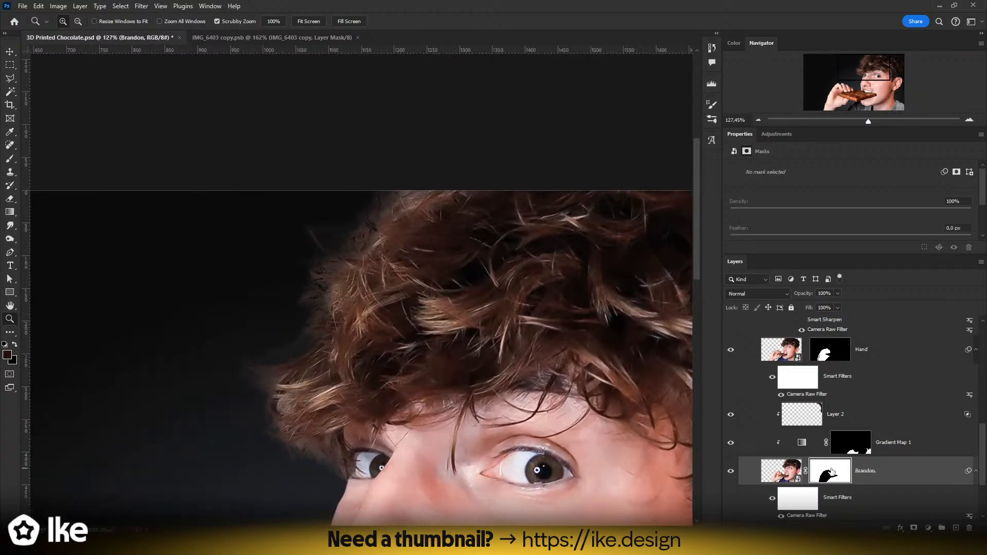
pyautogui.click(789, 474)
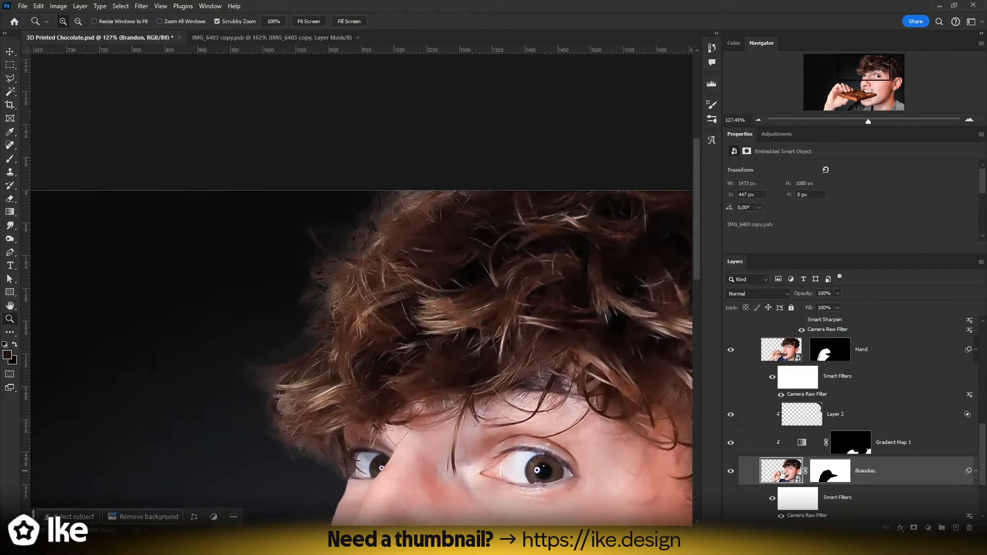
pyautogui.doubleClick(782, 473)
pyautogui.moveTo(389, 119); pyautogui.dragTo(462, 119)
pyautogui.moveTo(436, 164); pyautogui.dragTo(444, 192)
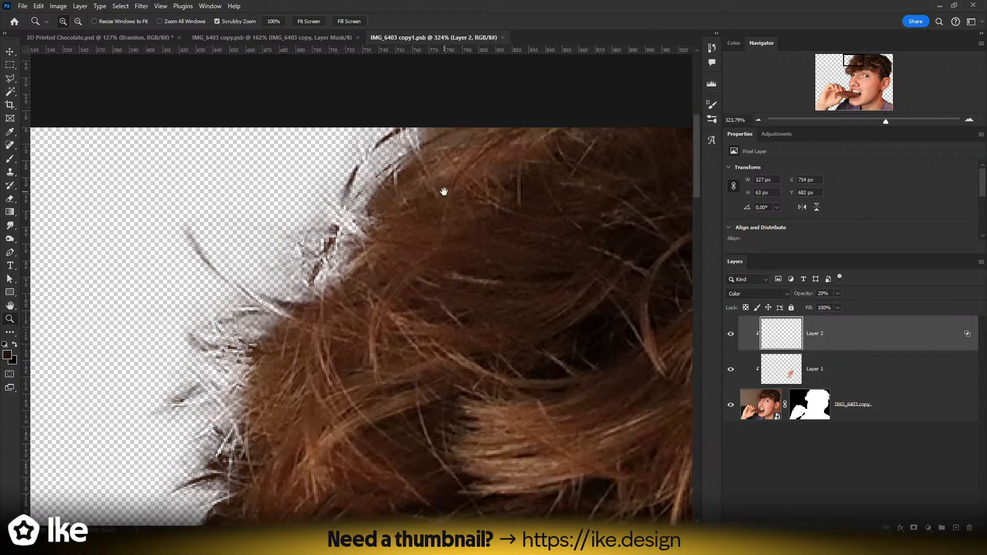
pyautogui.click(803, 402)
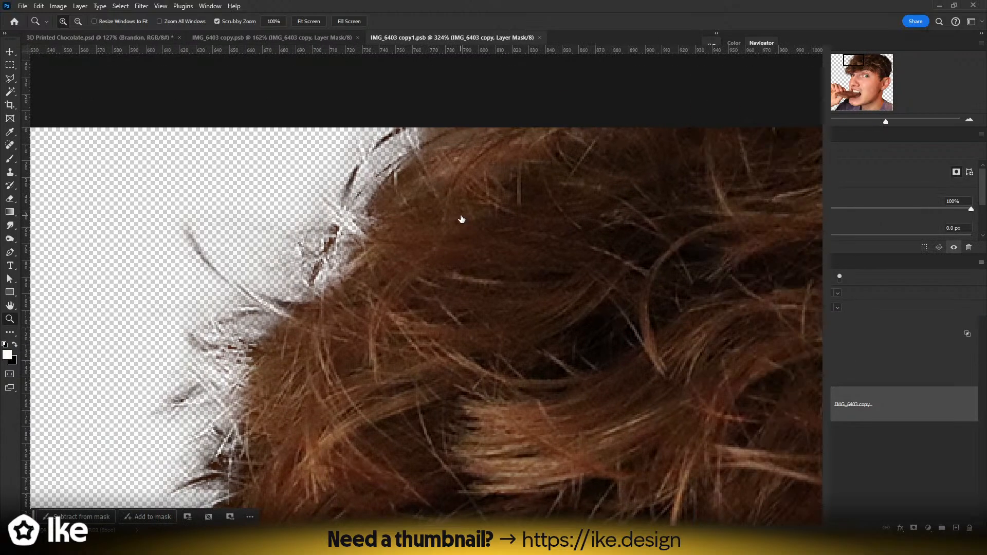
pyautogui.hotkey('ctrl', 'alt', 'r')
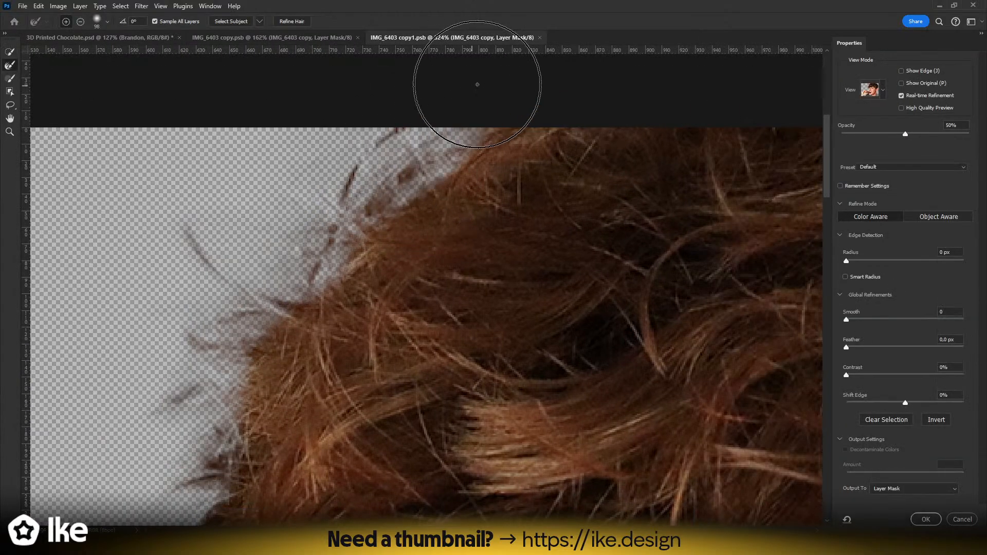
# - Refine the upper-left hair edge with a smaller Refine Edge brush
pyautogui.press('[')
pyautogui.press('[')
pyautogui.press('[')
pyautogui.press('[')
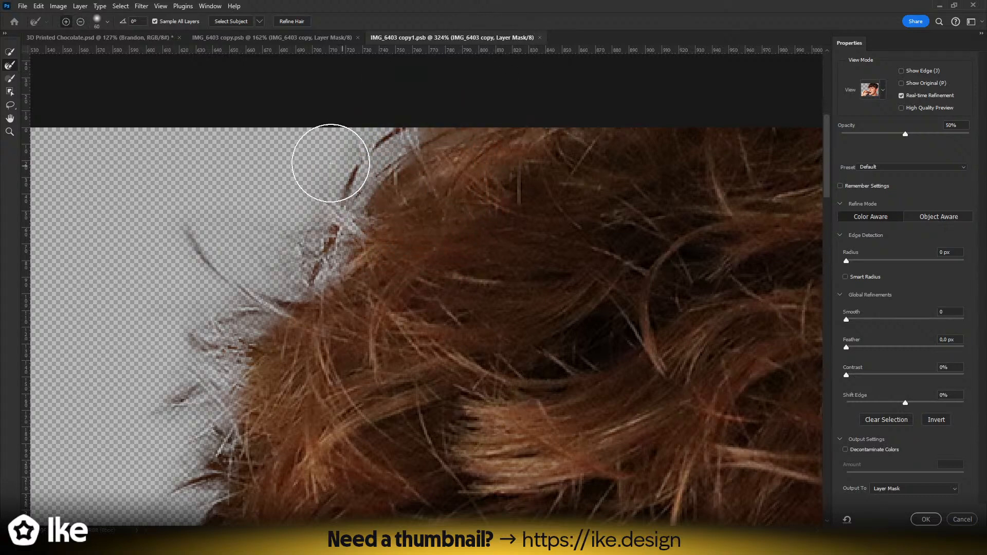
pyautogui.keyDown('alt'); pyautogui.rightClick(331, 163); pyautogui.keyUp('alt')
pyautogui.moveTo(322, 165); pyautogui.dragTo(502, 84)
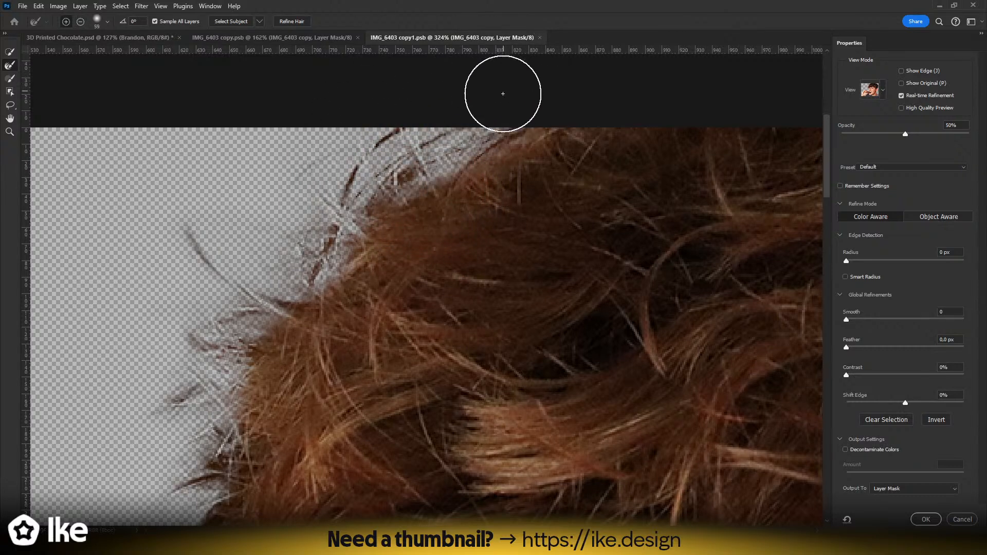
pyautogui.moveTo(344, 324); pyautogui.dragTo(414, 183)
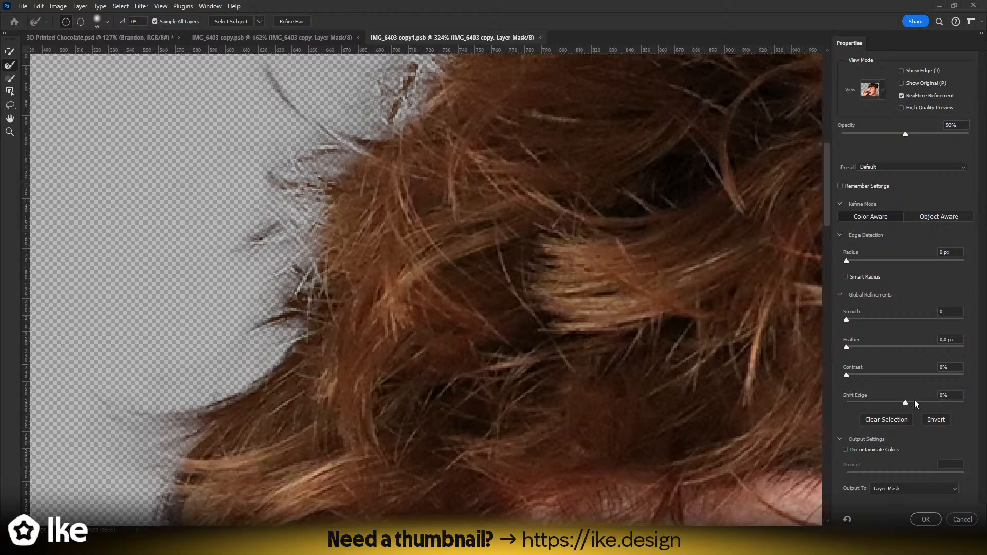
# - Enable Decontaminate Colors at 100% and refine the remaining left hair edge with a 105 px brush
pyautogui.click(865, 452)
pyautogui.press(']')
pyautogui.press(']')
pyautogui.press(']')
pyautogui.press(']')
pyautogui.press(']')
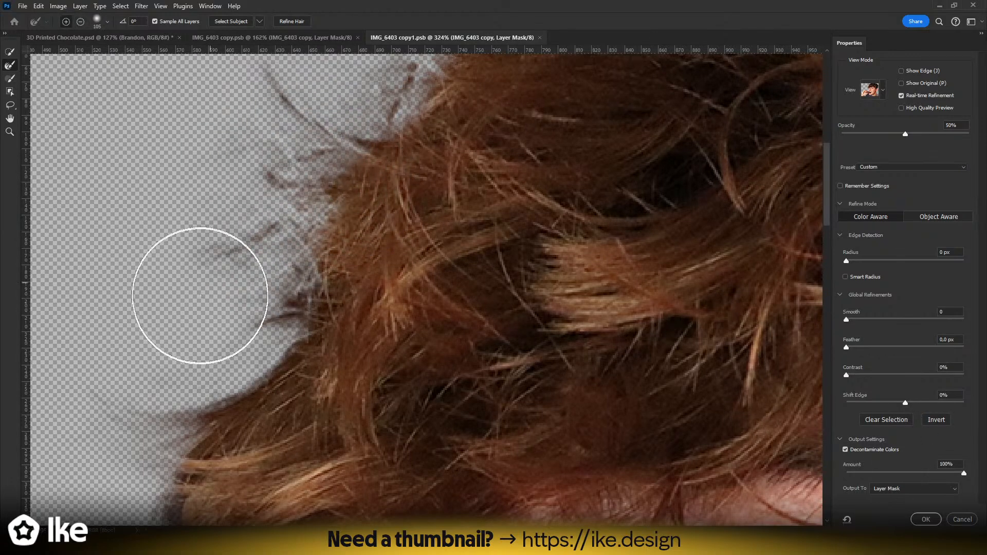
pyautogui.moveTo(200, 295); pyautogui.dragTo(341, 231)
pyautogui.moveTo(359, 363)
pyautogui.mouseDown()
pyautogui.moveTo(434, 367)
pyautogui.moveTo(422, 246)
pyautogui.moveTo(402, 253)
pyautogui.moveTo(426, 322)
pyautogui.moveTo(449, 350)
pyautogui.mouseUp()
pyautogui.moveTo(405, 222); pyautogui.dragTo(408, 366)
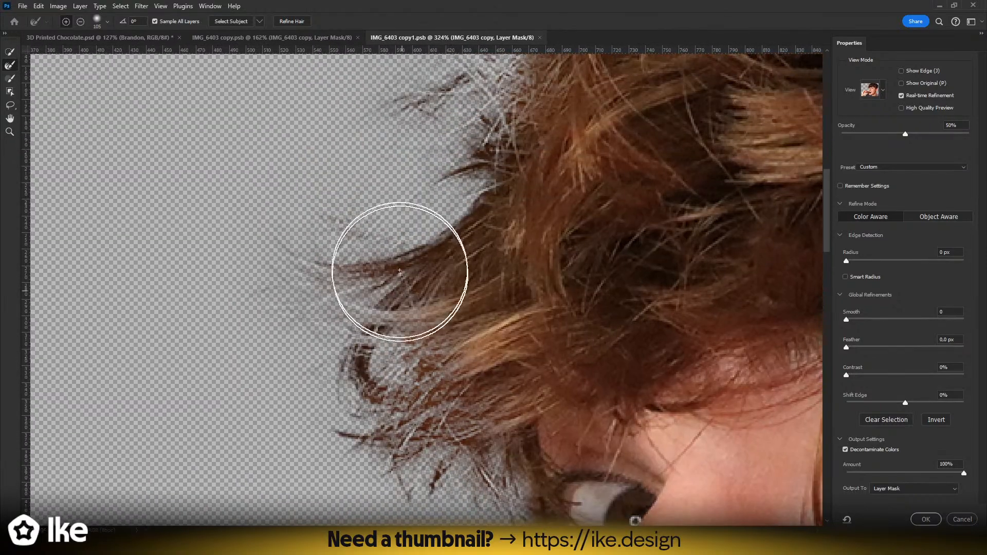
pyautogui.moveTo(399, 272); pyautogui.dragTo(481, 88)
pyautogui.moveTo(465, 204); pyautogui.dragTo(430, 332)
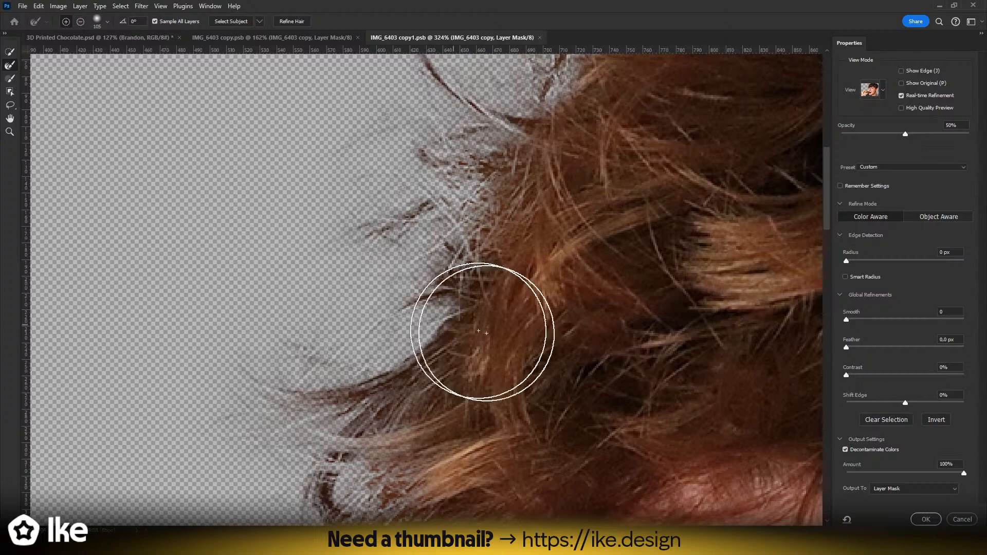
# - Apply the refined mask, then save and close the portrait smart object
pyautogui.click(928, 519)
pyautogui.press('z')
pyautogui.moveTo(520, 387); pyautogui.dragTo(443, 362)
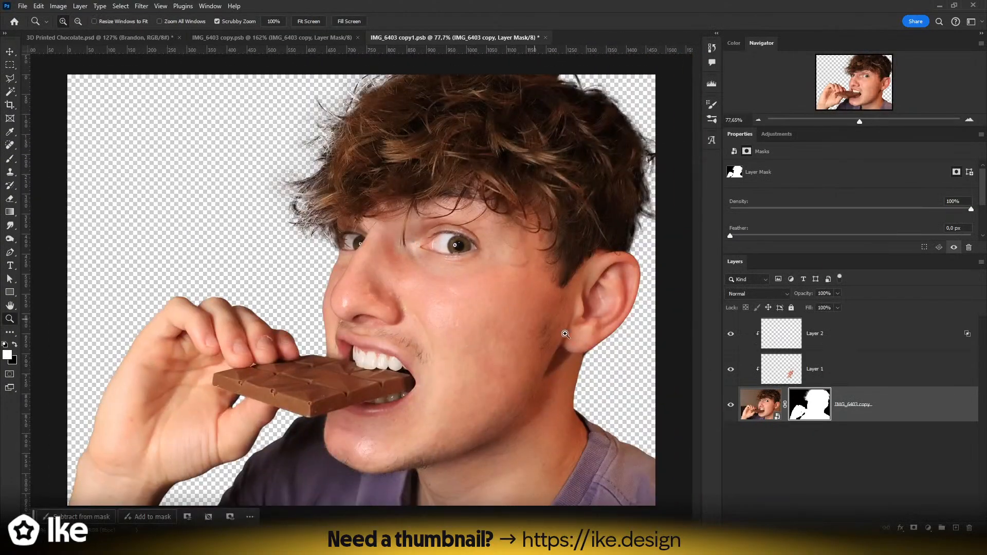
pyautogui.hotkey('ctrl', 's')
pyautogui.click(540, 38)
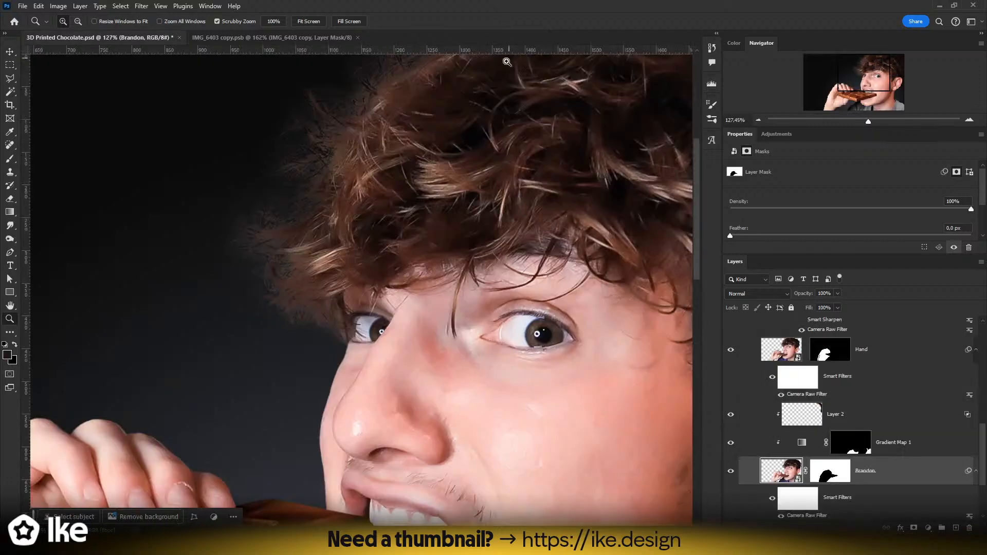
# - Rename Layer 2 as "Multiply right side"
pyautogui.moveTo(379, 180); pyautogui.dragTo(318, 264)
pyautogui.moveTo(383, 262); pyautogui.dragTo(417, 261)
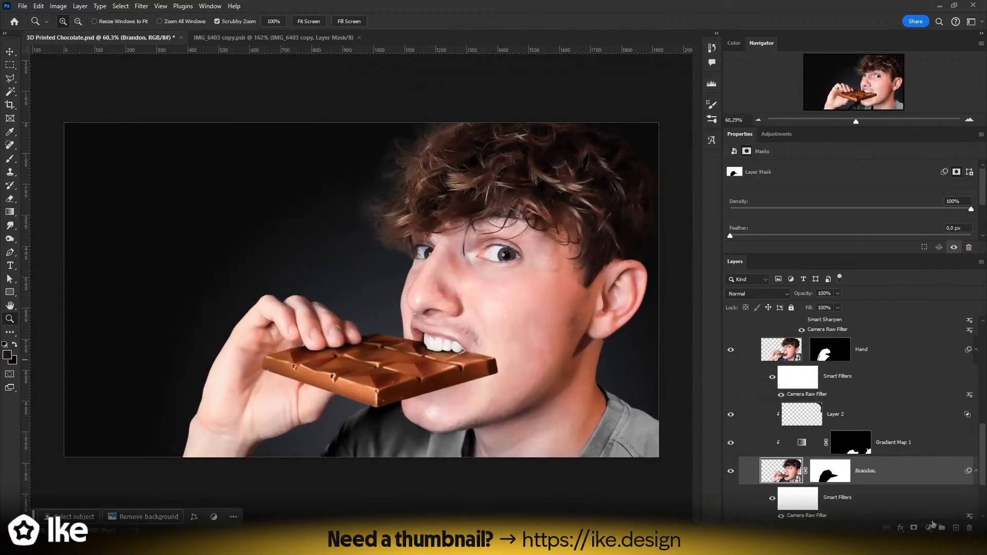
pyautogui.click(841, 414)
pyautogui.doubleClick(841, 413)
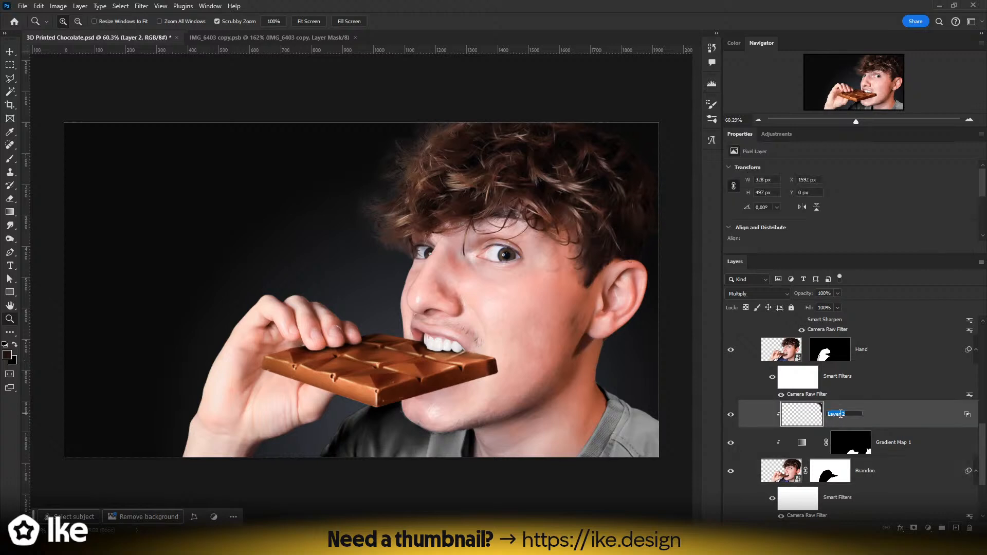
pyautogui.write('Multiply right side')
pyautogui.press('Return')
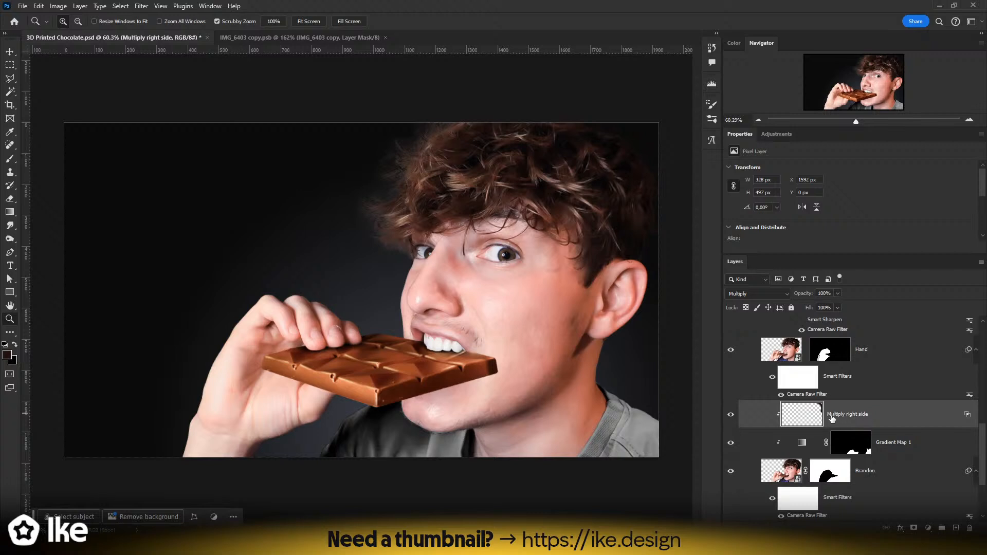
# - Rename the "Multiply right side" layer as "Darken right side" and toggle its visibility off and on to compare
pyautogui.doubleClick(836, 414)
pyautogui.write('Darken right side')
pyautogui.press('Return')
pyautogui.click(729, 416)
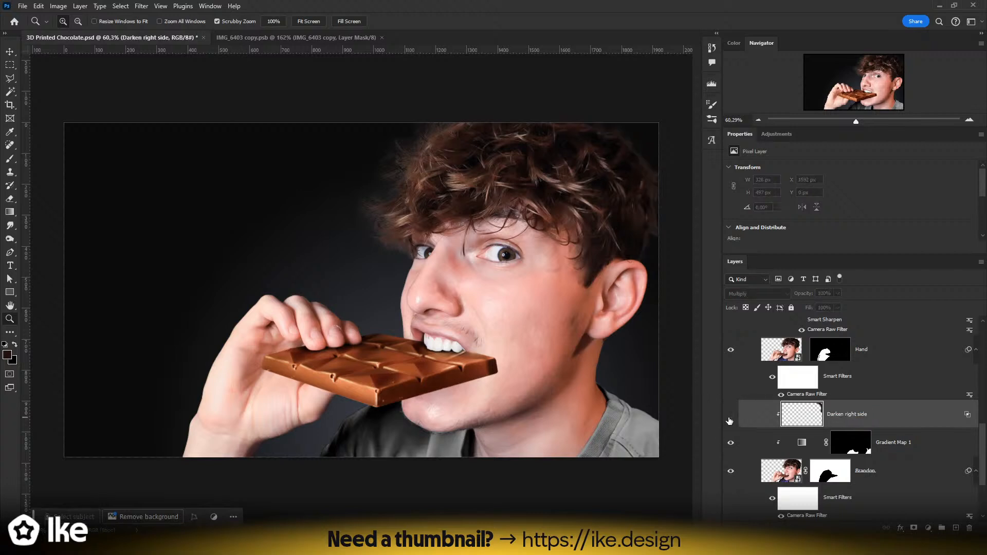
pyautogui.click(730, 416)
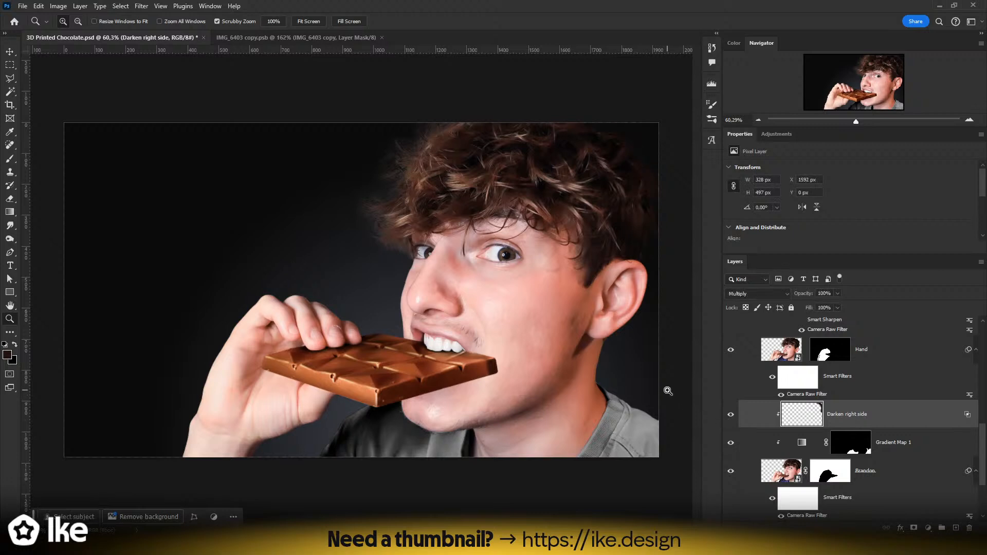
# - Add a new clipped layer above "Darken right side" and set the foreground colour to pure white for brushing
pyautogui.click(10, 52)
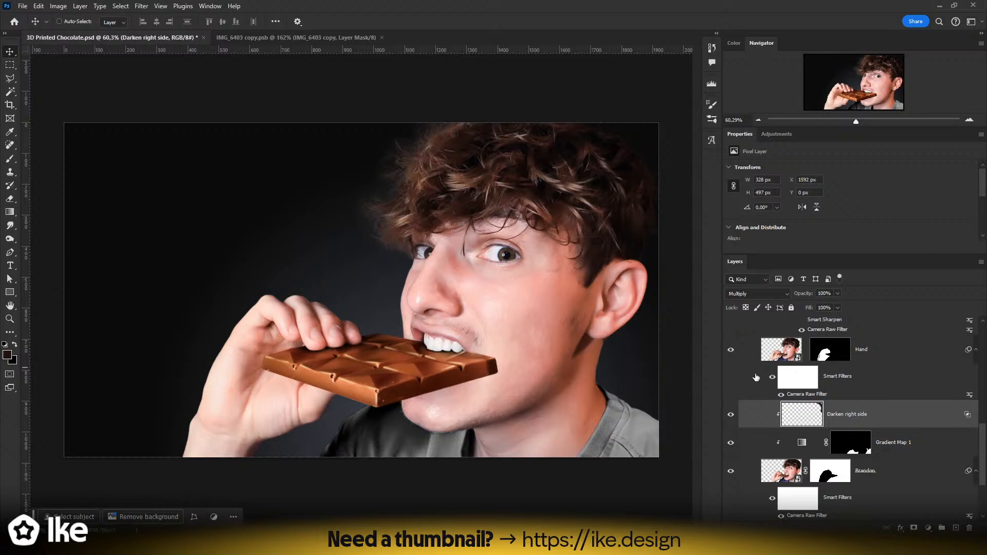
pyautogui.press('z')
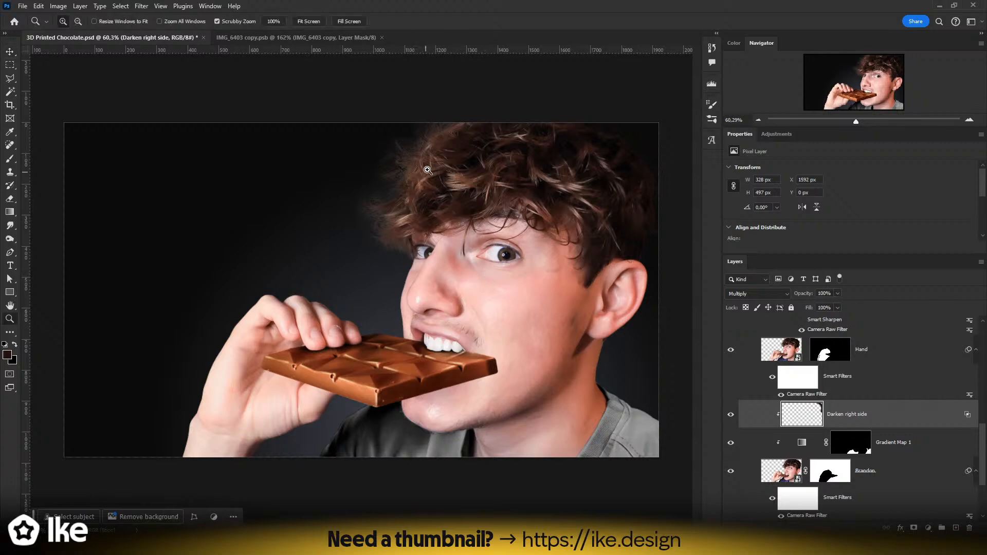
pyautogui.click(437, 164)
pyautogui.moveTo(471, 161); pyautogui.dragTo(427, 221)
pyautogui.press('b')
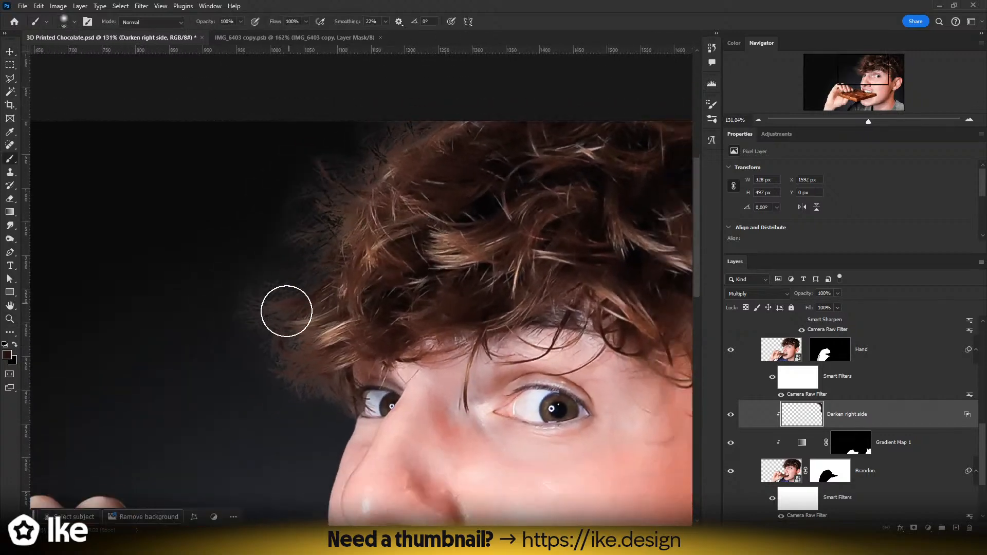
pyautogui.click(955, 527)
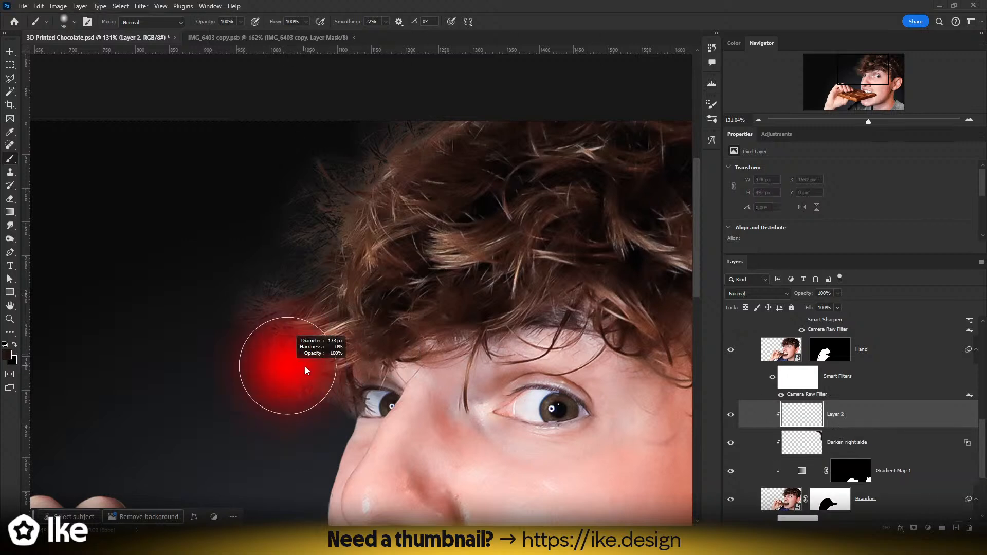
pyautogui.click(7, 355)
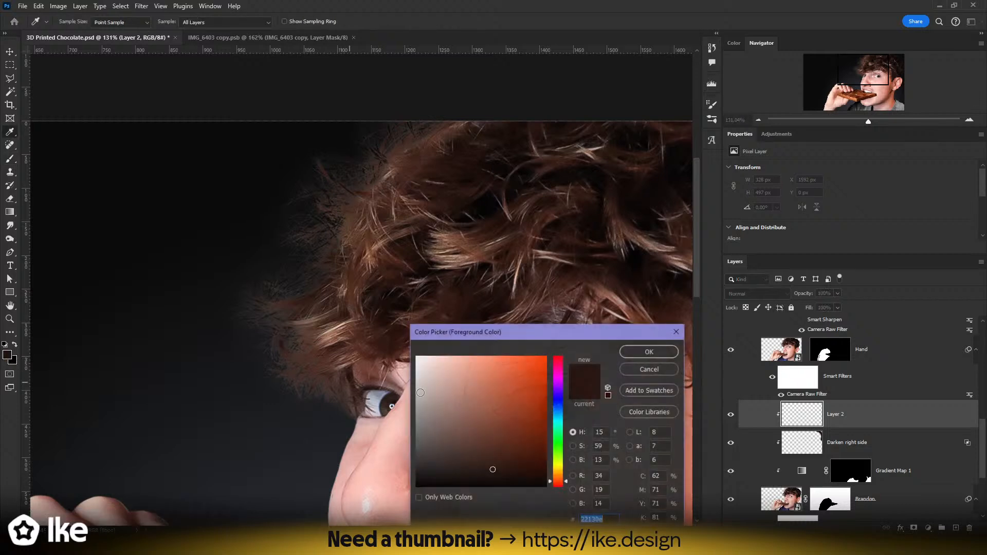
pyautogui.moveTo(420, 392); pyautogui.dragTo(416, 355)
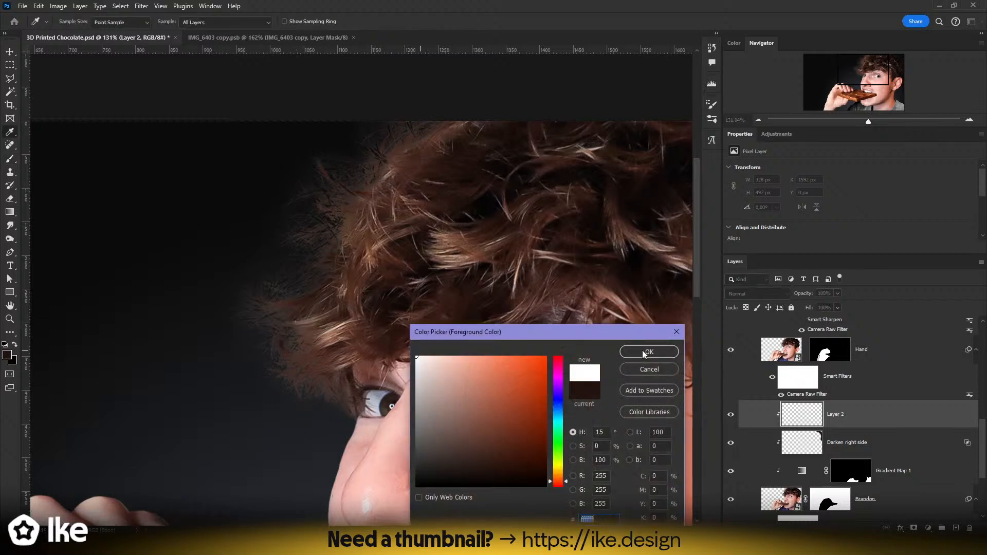
pyautogui.click(648, 352)
# - Paint white along the left and upper-left edge of the hair with a 176 px soft brush
pyautogui.moveTo(287, 392); pyautogui.dragTo(246, 301)
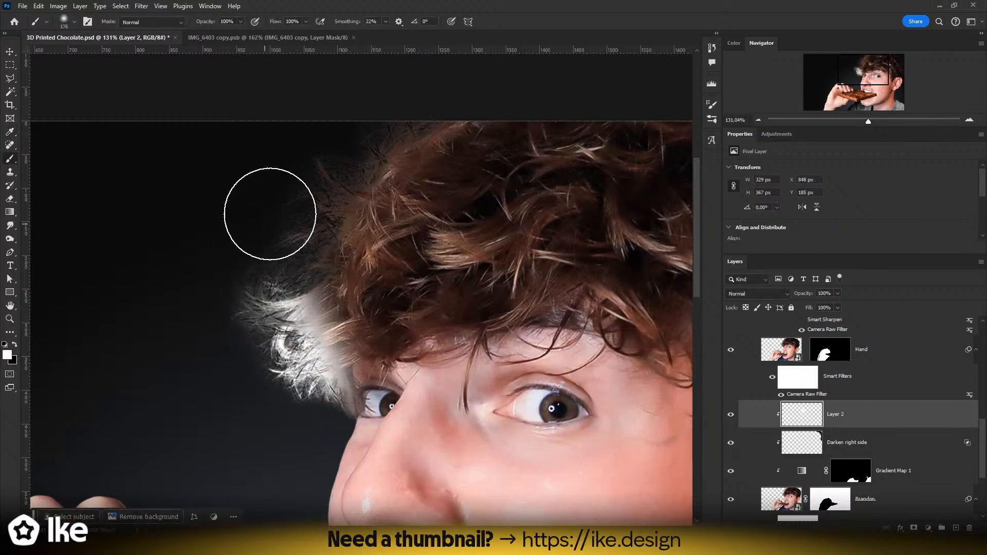
pyautogui.moveTo(270, 213)
pyautogui.mouseDown()
pyautogui.moveTo(335, 115)
pyautogui.moveTo(341, 125)
pyautogui.moveTo(455, 59)
pyautogui.mouseUp()
pyautogui.hotkey('ctrl', 'z')
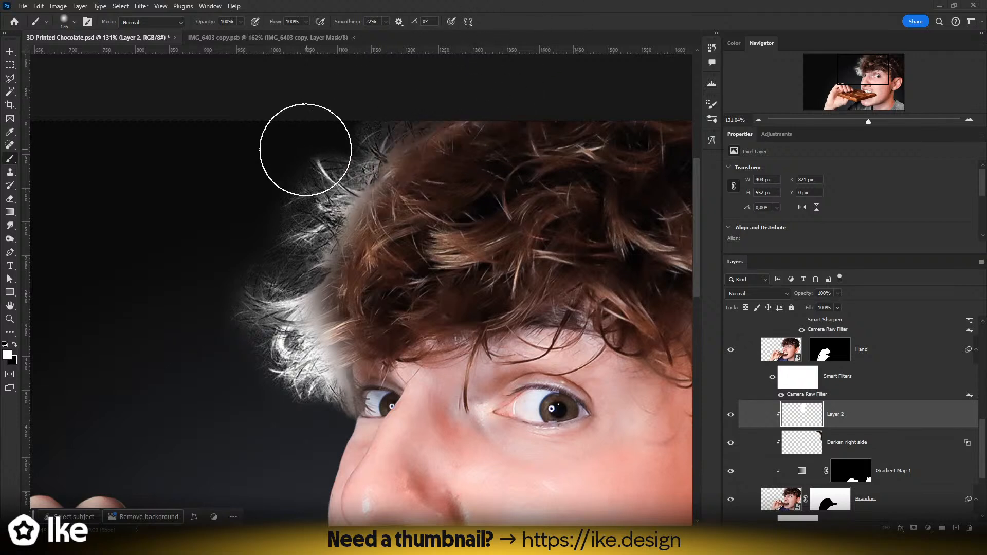
pyautogui.moveTo(306, 149); pyautogui.dragTo(415, 56)
# - Erase the white overspill from the inner hair with a 144 px soft eraser, keeping it on the outer strands
pyautogui.press('x')
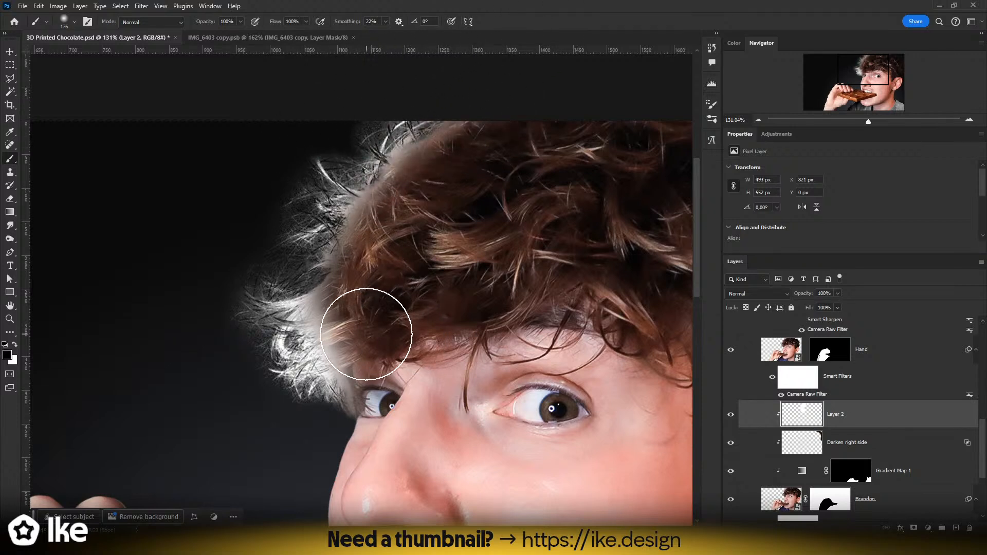
pyautogui.press('e')
pyautogui.moveTo(365, 334)
pyautogui.mouseDown()
pyautogui.moveTo(341, 337)
pyautogui.moveTo(390, 314)
pyautogui.moveTo(334, 352)
pyautogui.moveTo(326, 339)
pyautogui.mouseUp()
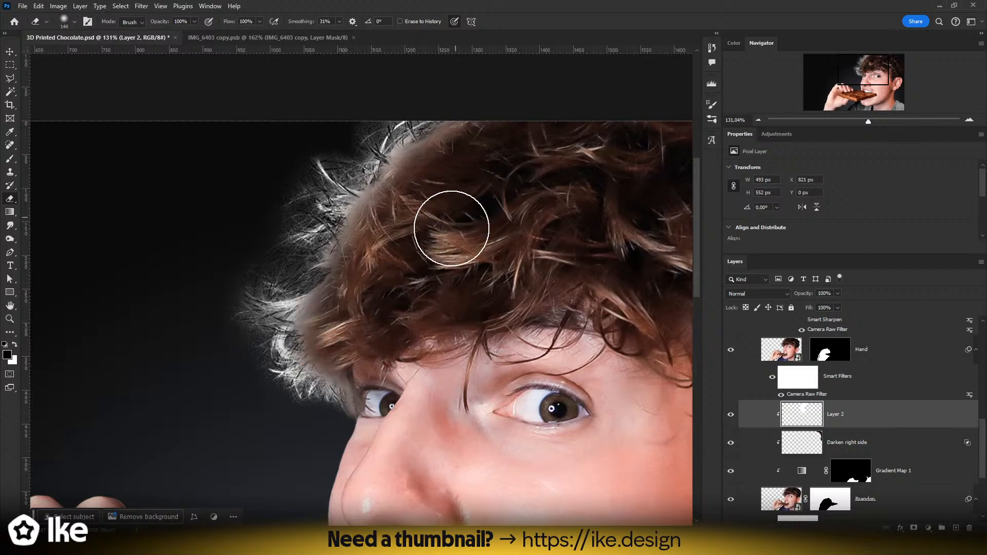
# - Set Layer 2 to Hard Light and split its Blend If underlying-layer shadow slider to 65 / 81
pyautogui.click(757, 293)
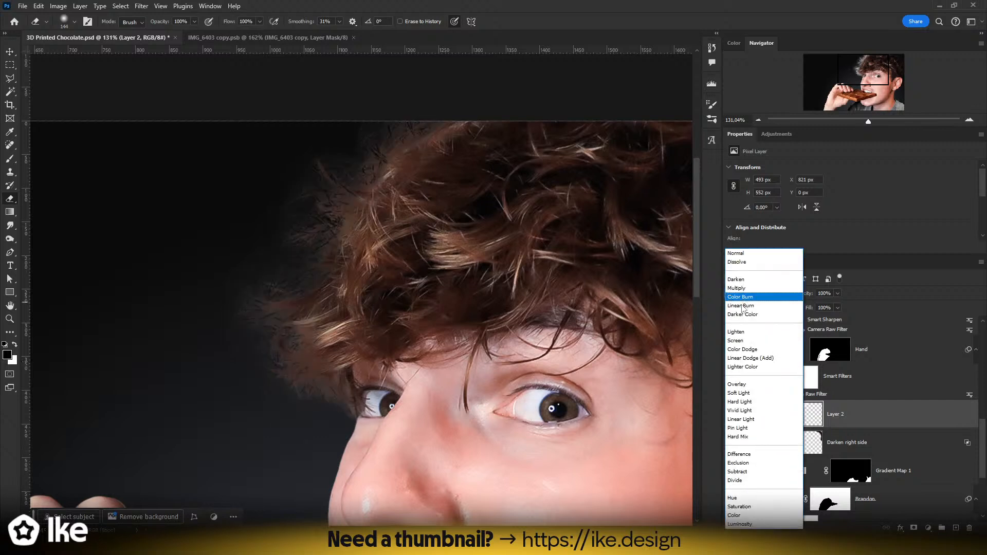
pyautogui.click(737, 403)
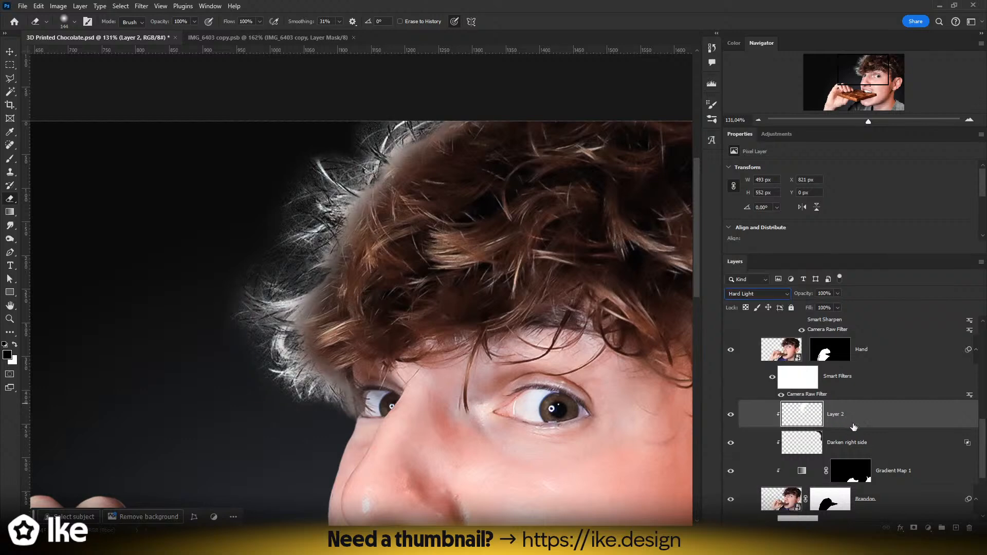
pyautogui.doubleClick(892, 421)
pyautogui.moveTo(291, 166); pyautogui.dragTo(748, 163)
pyautogui.moveTo(640, 374); pyautogui.dragTo(668, 375)
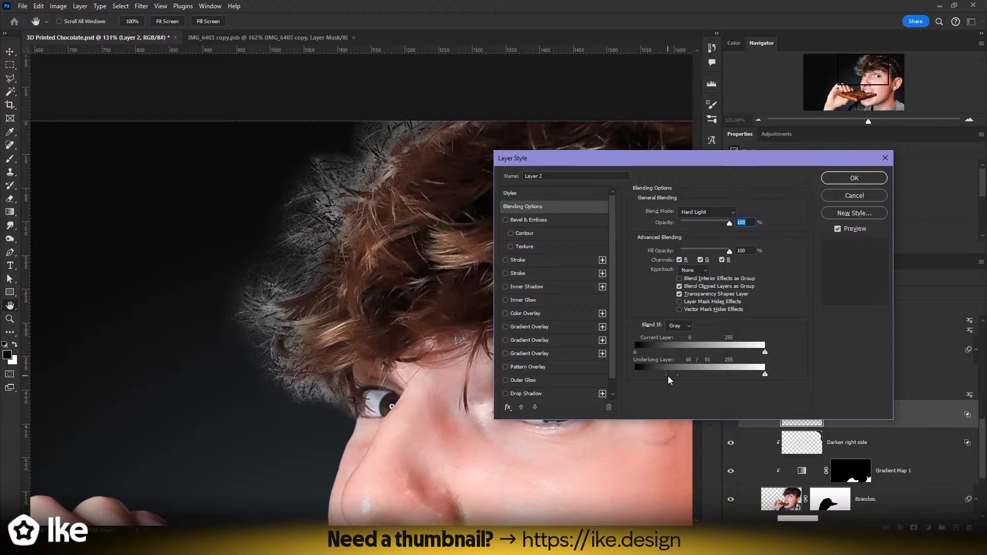
pyautogui.click(853, 180)
# - Try Overlay on Layer 2, then set its blend mode to Multiply
pyautogui.click(757, 293)
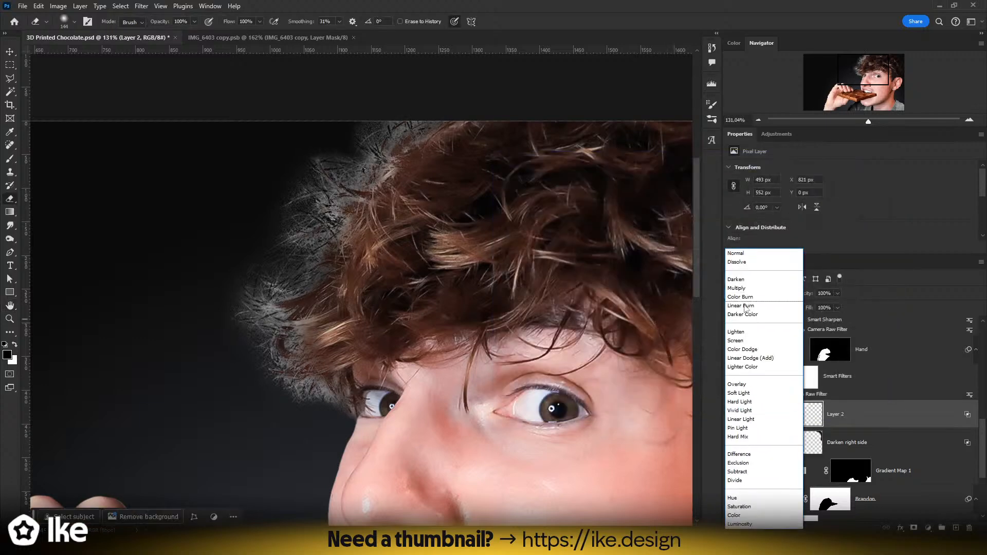
pyautogui.click(737, 385)
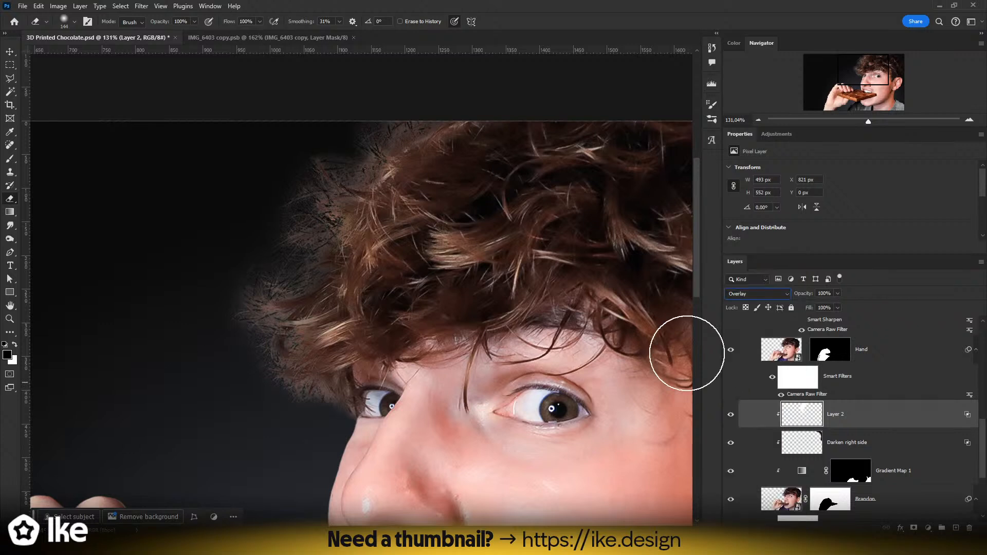
pyautogui.click(749, 294)
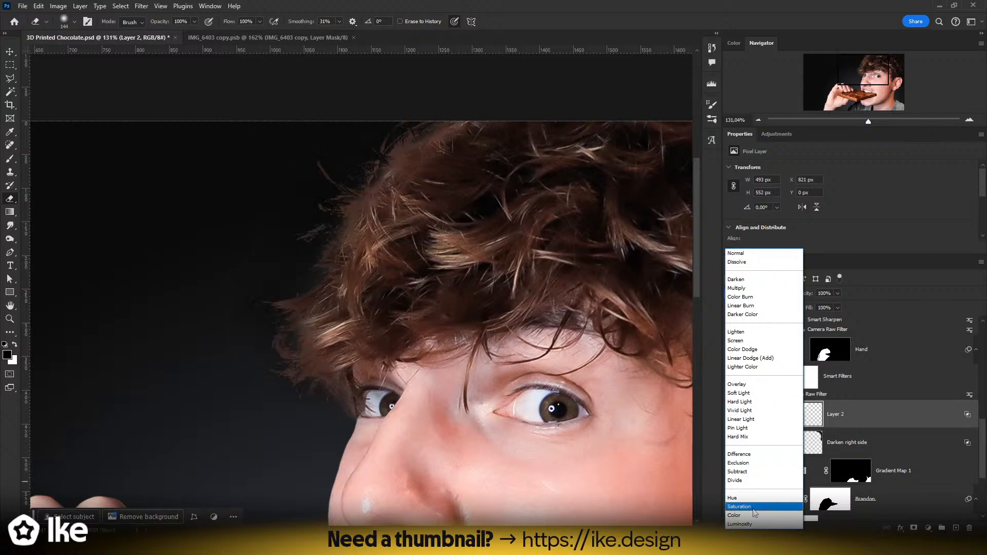
pyautogui.click(730, 289)
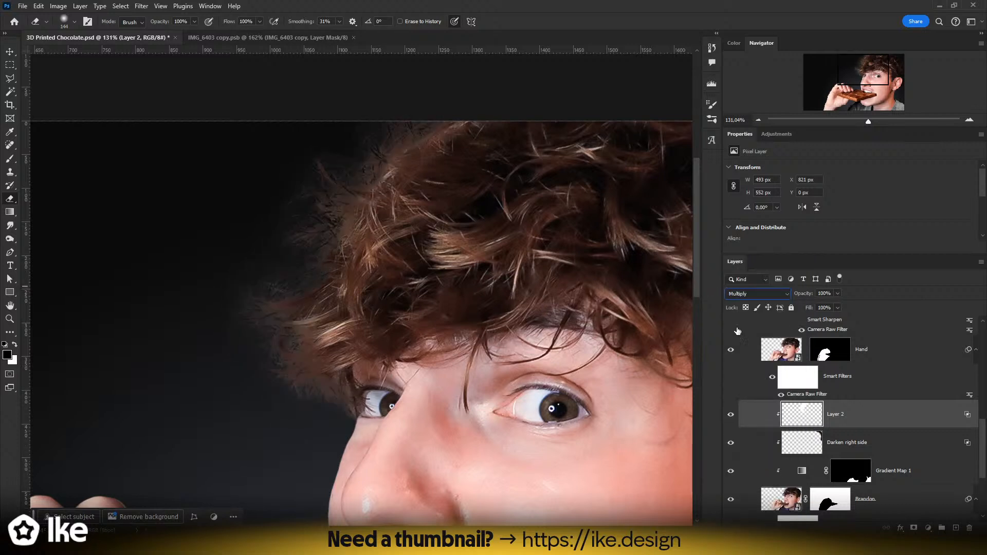
# - Lock Layer 2's transparent pixels and recolour its painted area with black (000000)
pyautogui.click(7, 355)
pyautogui.click(417, 357)
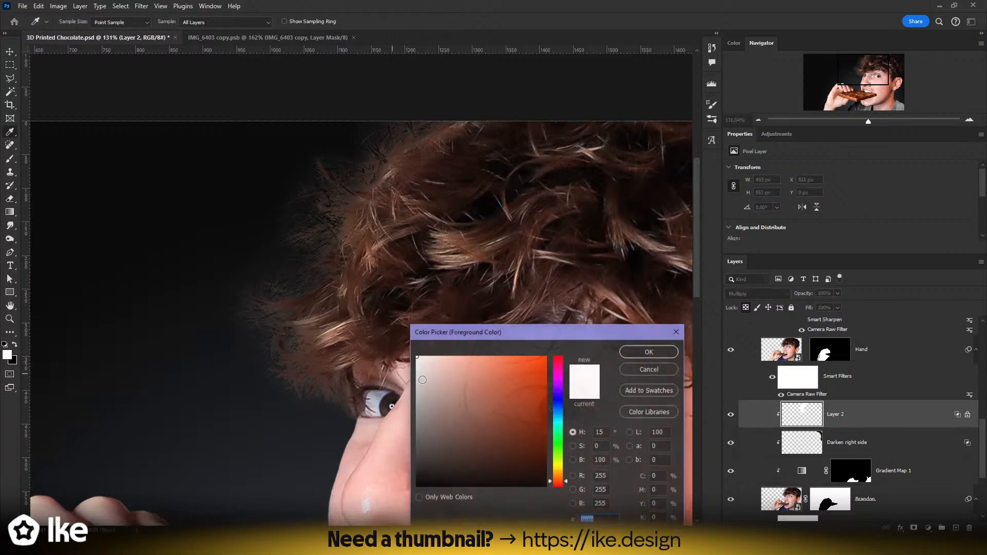
pyautogui.write('000000')
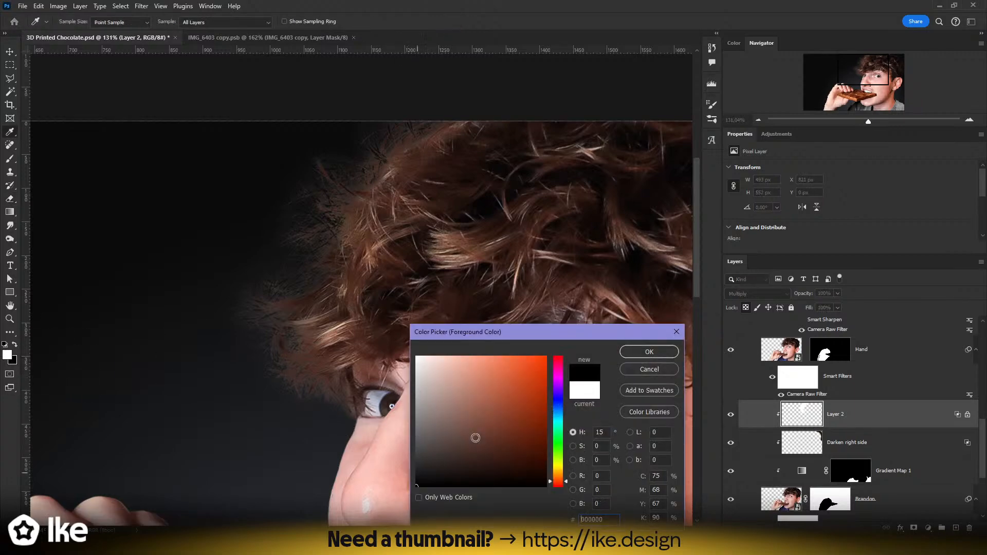
pyautogui.press(']')
pyautogui.press(']')
pyautogui.press(']')
pyautogui.press(']')
pyautogui.press(']')
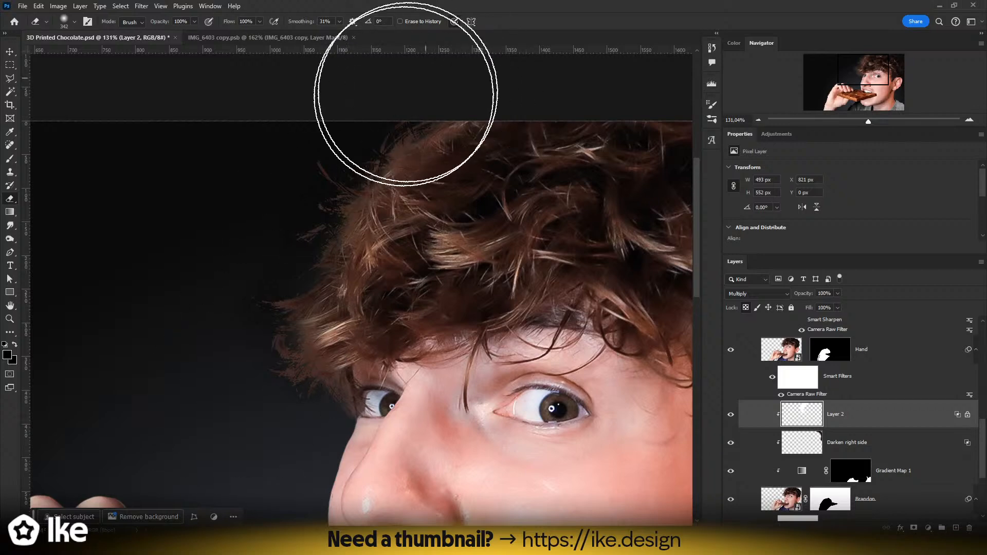
pyautogui.hotkey('ctrl', 'BackSpace')
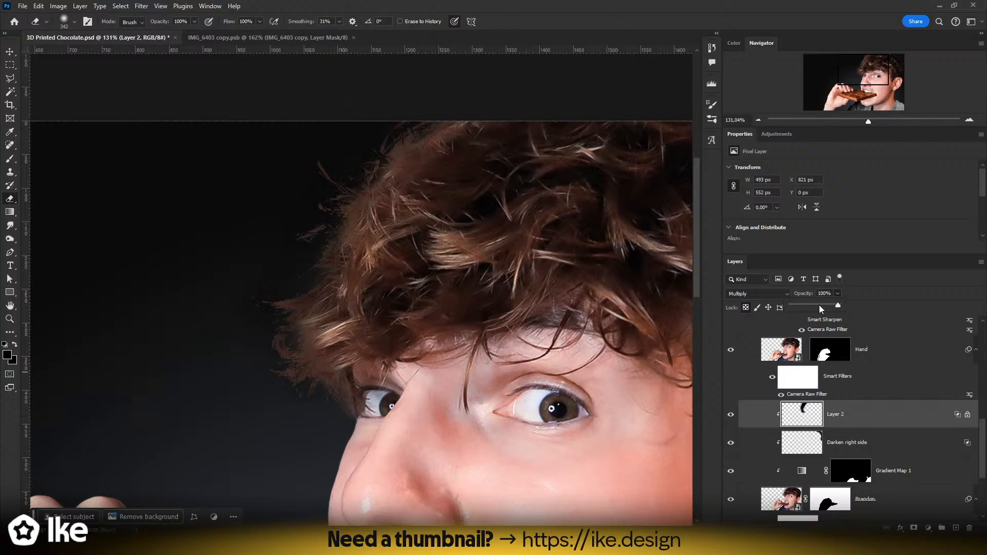
# - Lower Layer 2's opacity to 70% and toggle its visibility off and on to compare the hair edge
pyautogui.click(823, 306)
pyautogui.press('Return')
pyautogui.press('z')
pyautogui.moveTo(488, 300); pyautogui.dragTo(446, 300)
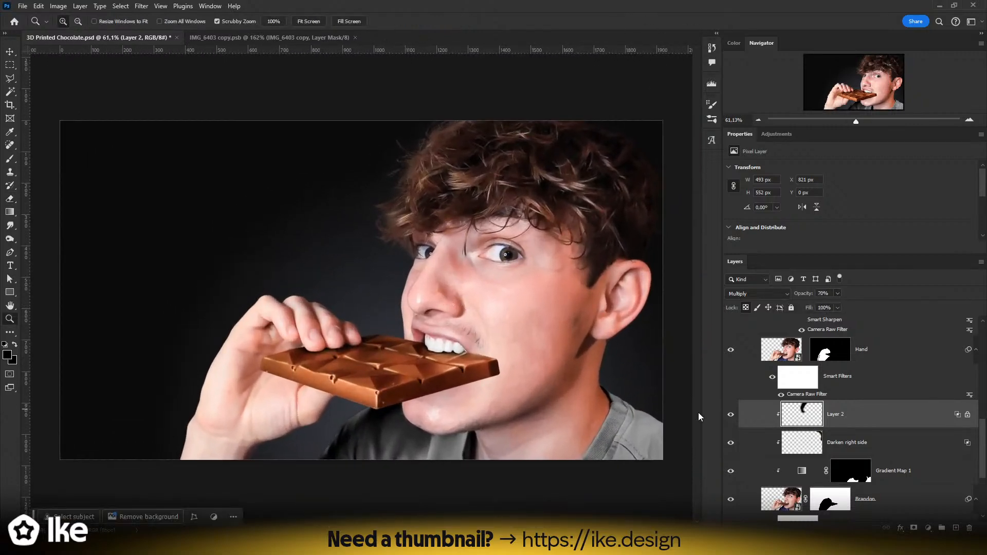
pyautogui.click(729, 414)
pyautogui.click(731, 414)
pyautogui.moveTo(507, 315); pyautogui.dragTo(466, 312)
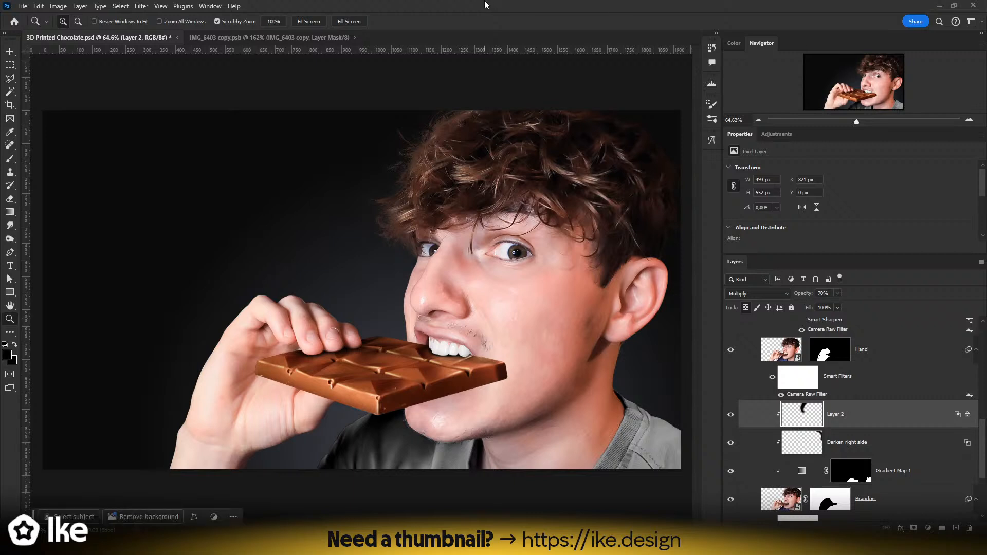
pyautogui.click(16, 52)
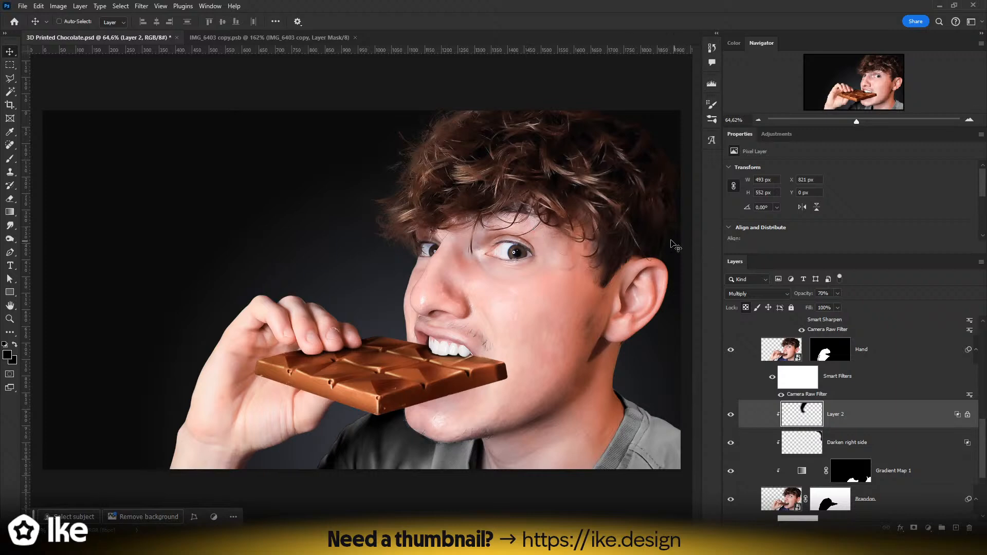
pyautogui.press('z')
pyautogui.moveTo(461, 157); pyautogui.dragTo(442, 157)
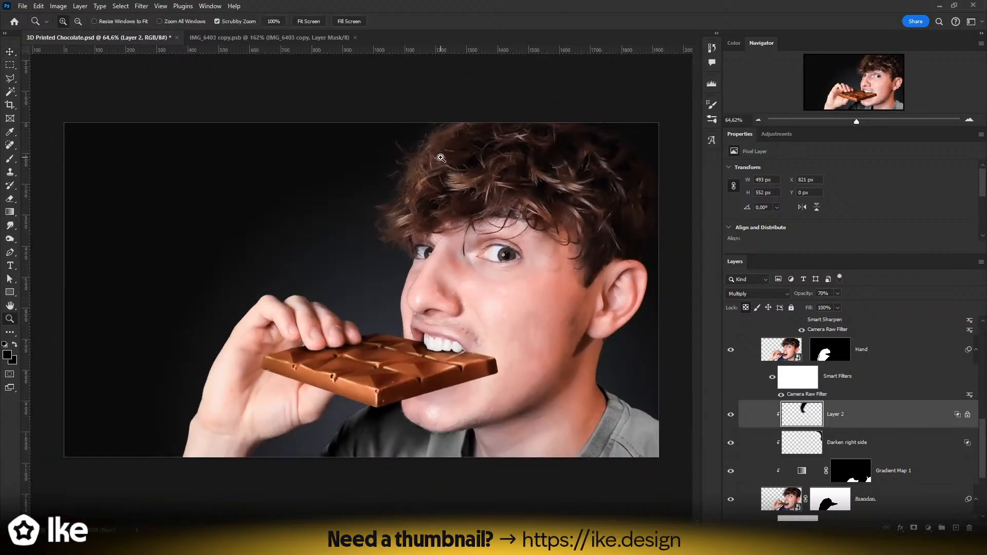
pyautogui.click(15, 52)
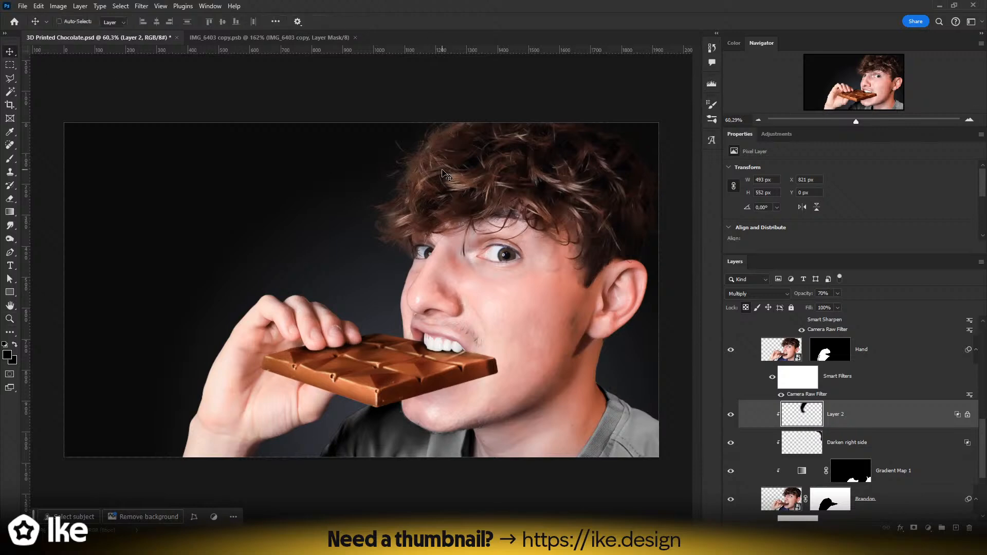
pyautogui.press('z')
pyautogui.moveTo(381, 273)
pyautogui.mouseDown()
pyautogui.moveTo(331, 273)
pyautogui.moveTo(386, 273)
pyautogui.moveTo(377, 273)
pyautogui.mouseUp()
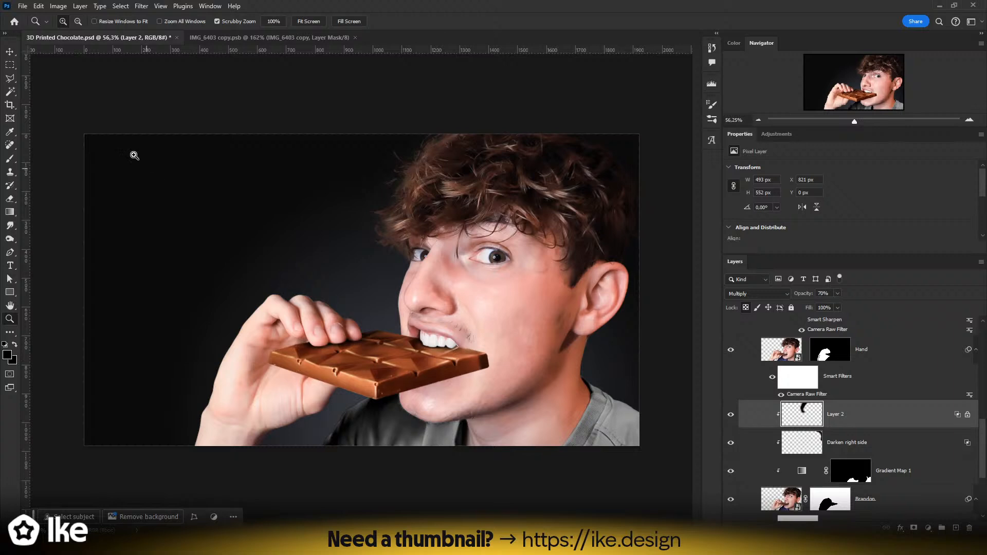
pyautogui.click(10, 53)
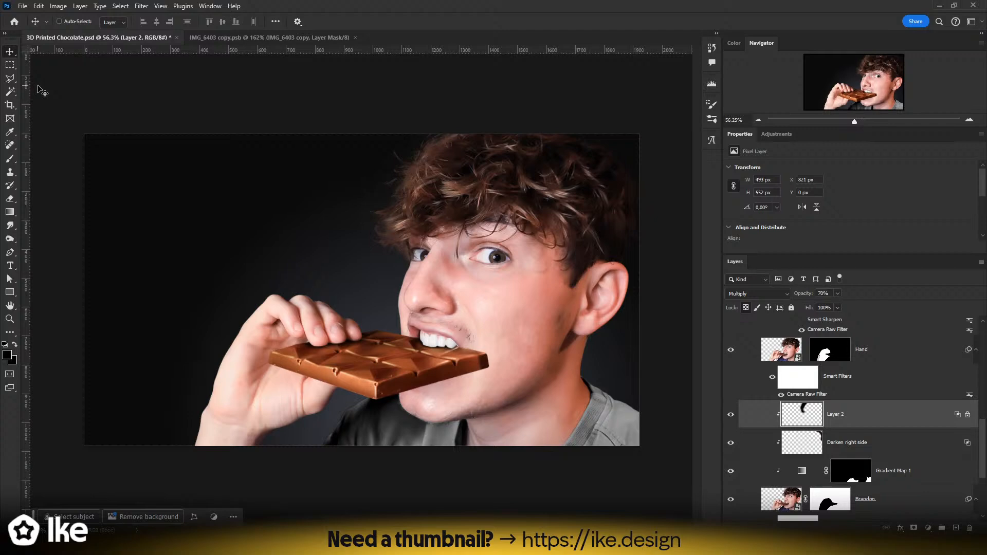
pyautogui.press('z')
pyautogui.moveTo(381, 358)
pyautogui.mouseDown()
pyautogui.moveTo(437, 369)
pyautogui.moveTo(381, 364)
pyautogui.mouseUp()
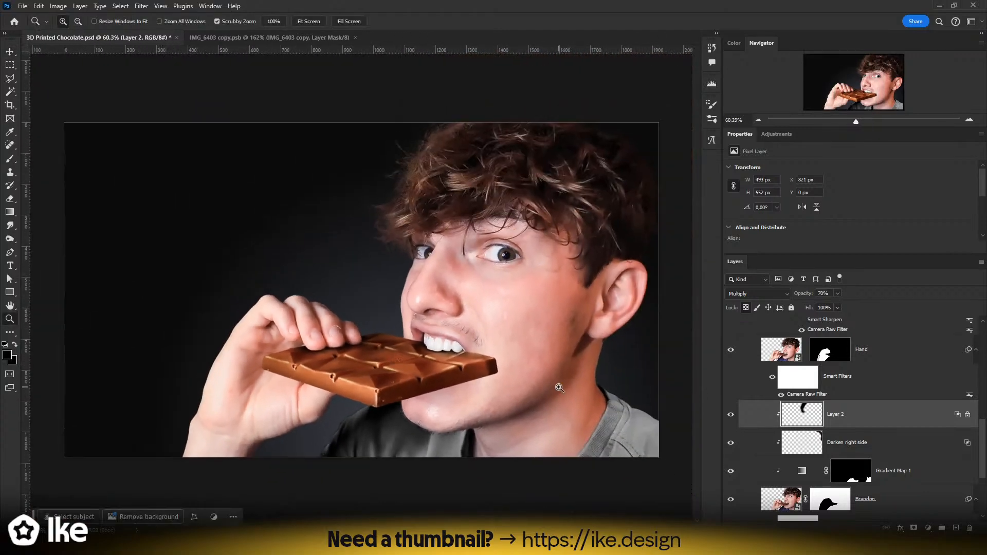
# - Rename Layer 2 as "Darken left side hair" and "Darken right side" as "Darken right side hair"
pyautogui.scroll(-4, 848, 454)
pyautogui.click(782, 386)
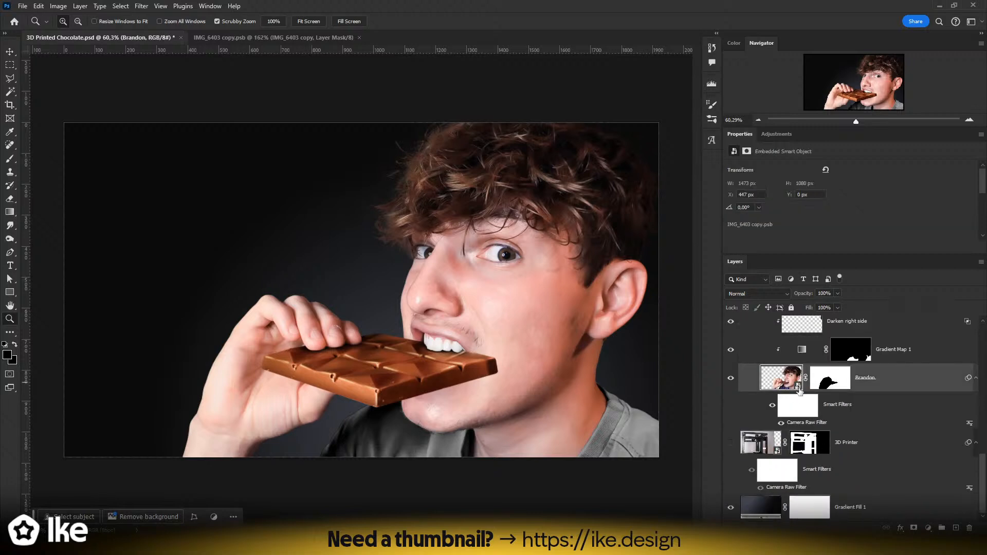
pyautogui.scroll(3, 862, 411)
pyautogui.doubleClick(835, 383)
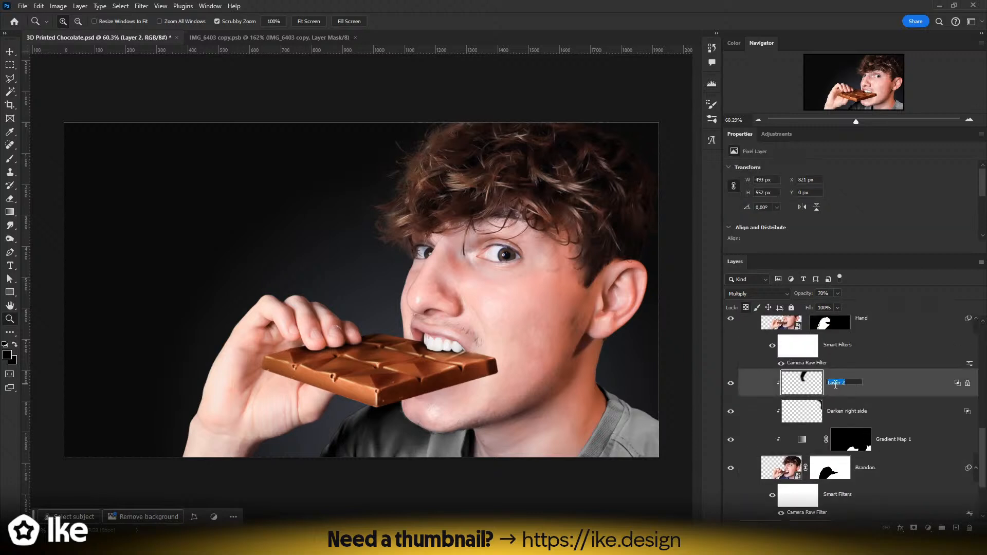
pyautogui.write('Darken left side hair')
pyautogui.press('Return')
pyautogui.doubleClick(849, 414)
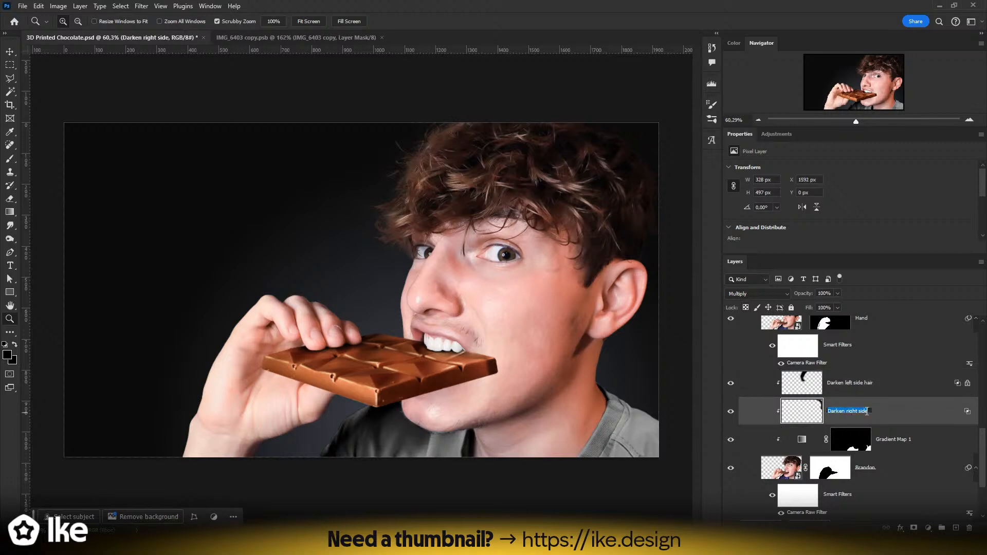
pyautogui.press('Return')
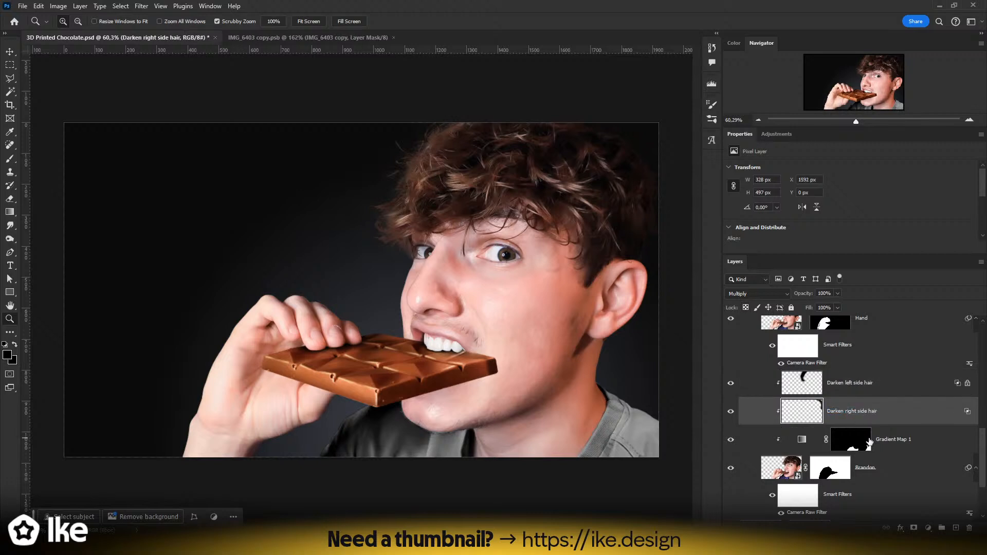
# - Toggle the "Darken left side hair" layer off and on to compare its effect, and select that layer
pyautogui.click(730, 383)
pyautogui.click(731, 383)
pyautogui.click(857, 390)
# - Add a new clipped layer directly above Gradient Map 1, below the two hair-darkening layers
pyautogui.scroll(1, 861, 419)
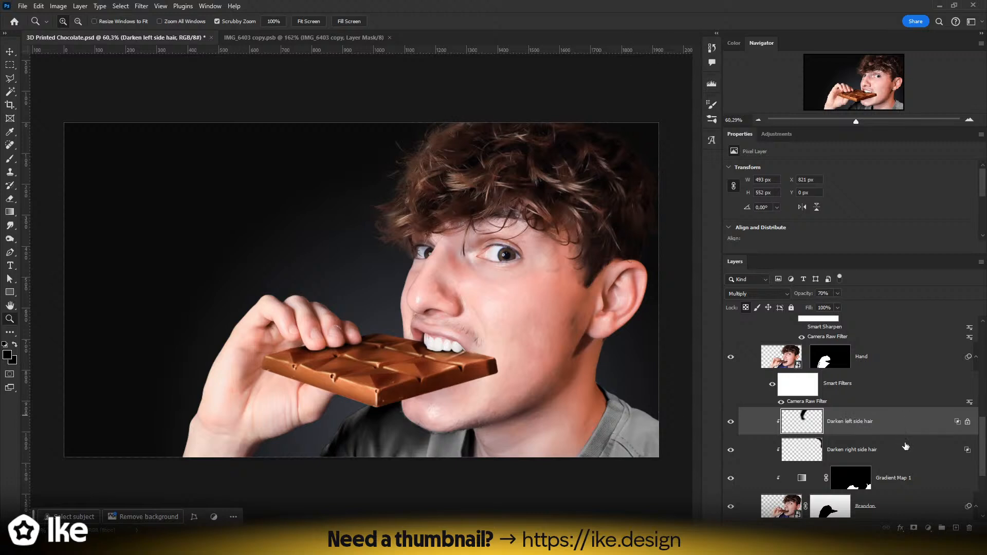
pyautogui.scroll(-1, 906, 478)
pyautogui.click(891, 448)
pyautogui.click(955, 528)
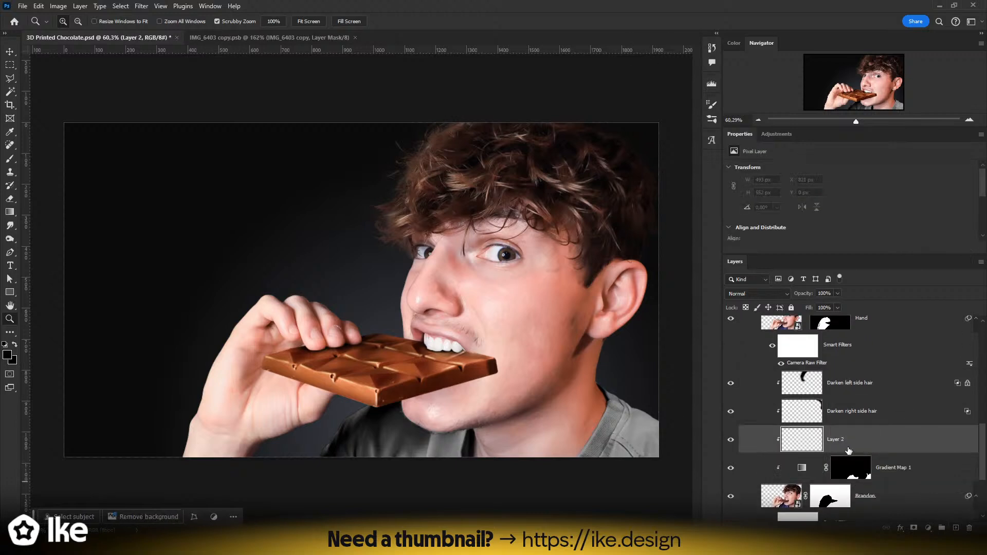
# - Rename the new clipped layer as "Darken below chocolate"
pyautogui.doubleClick(844, 440)
pyautogui.write('Darken below chocolate')
pyautogui.press('Return')
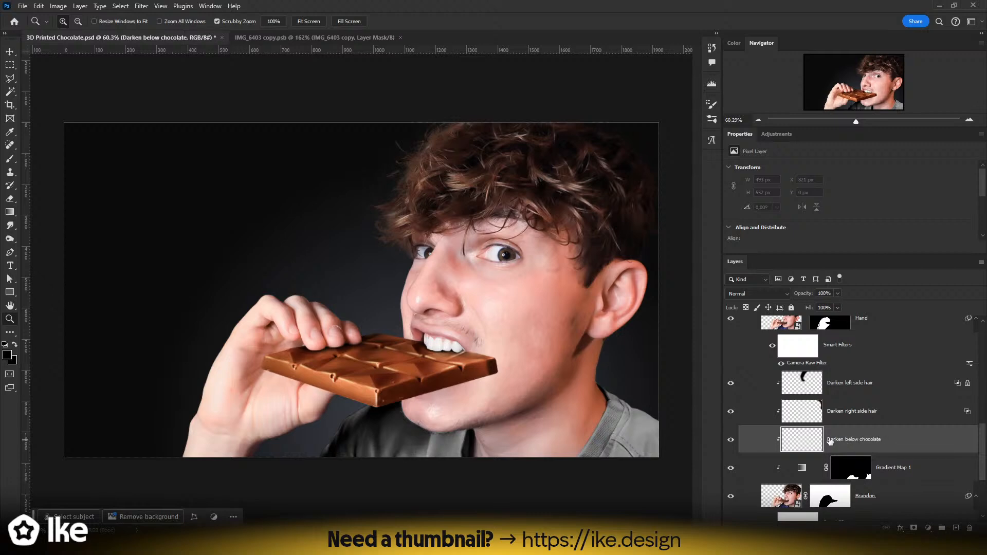
# - Outline a polygonal lasso selection over the lips and chin directly beneath the chocolate bar, following the chin's outer contour
pyautogui.moveTo(468, 415); pyautogui.dragTo(498, 414)
pyautogui.moveTo(424, 399)
pyautogui.mouseDown()
pyautogui.moveTo(431, 376)
pyautogui.moveTo(458, 376)
pyautogui.mouseUp()
pyautogui.press('b')
pyautogui.keyDown('alt'); pyautogui.rightClick(509, 291); pyautogui.keyUp('alt')
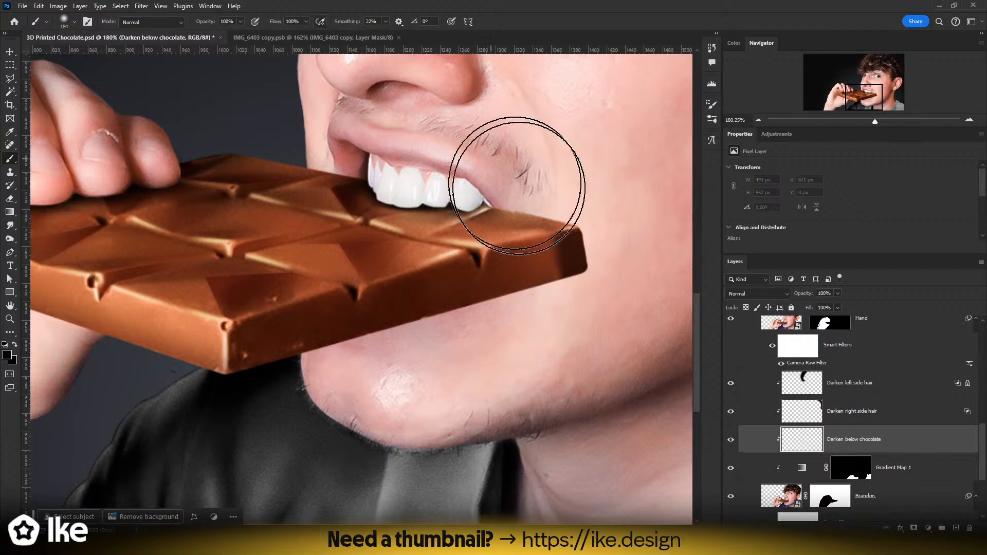
pyautogui.press('l')
pyautogui.click(587, 269)
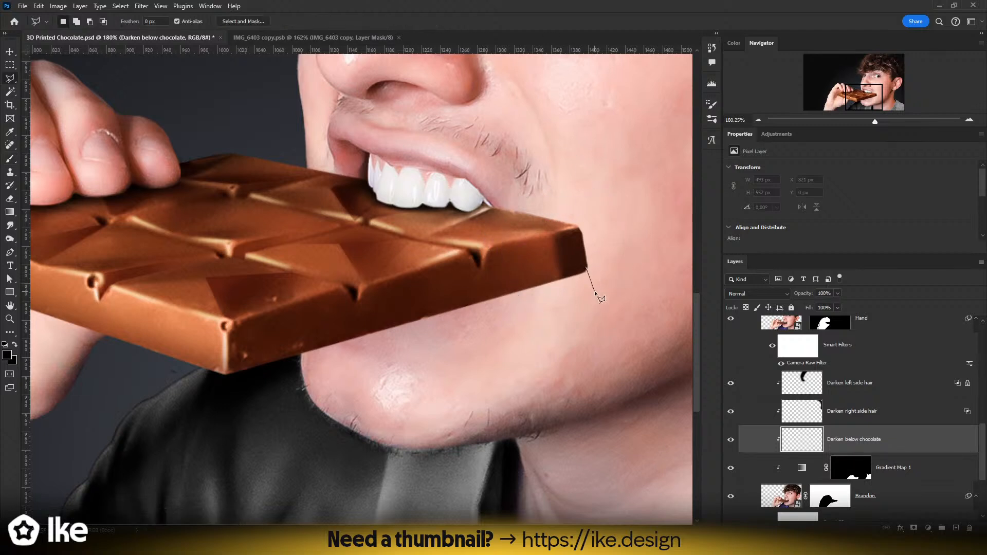
pyautogui.click(594, 292)
pyautogui.click(358, 432)
pyautogui.click(330, 417)
pyautogui.click(316, 405)
pyautogui.click(307, 395)
pyautogui.click(302, 379)
pyautogui.click(301, 348)
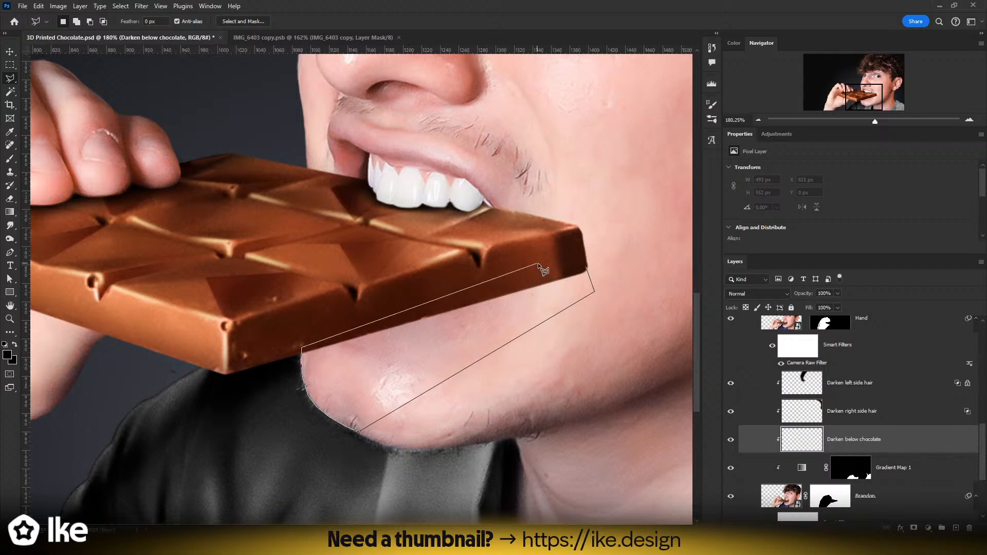
pyautogui.click(587, 267)
# - Paint a soft black shadow inside the selection along the chocolate's lower edge, redoing strokes until it fades smoothly, and deselect
pyautogui.press('b')
pyautogui.moveTo(565, 285)
pyautogui.mouseDown()
pyautogui.moveTo(380, 361)
pyautogui.moveTo(185, 414)
pyautogui.mouseUp()
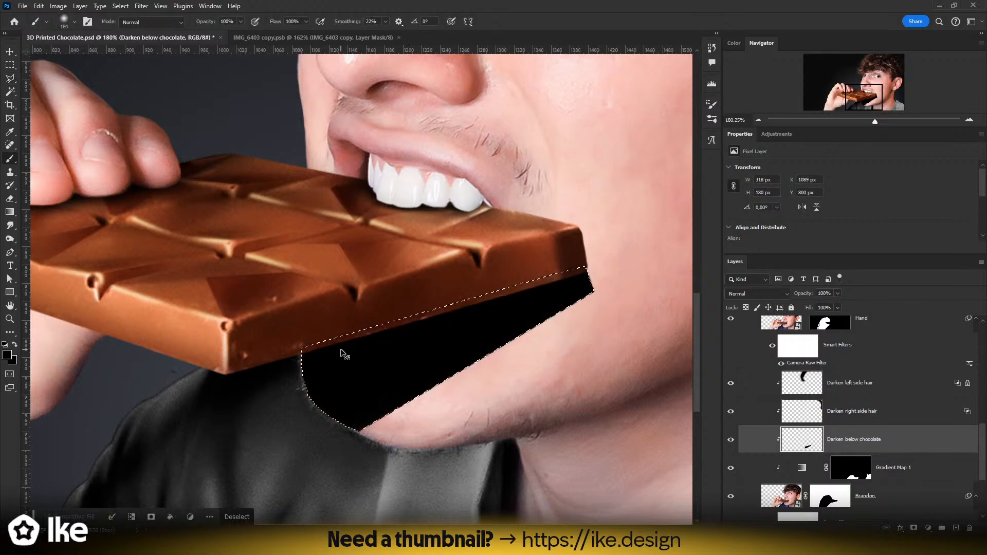
pyautogui.hotkey('ctrl', 'z')
pyautogui.moveTo(301, 314); pyautogui.dragTo(715, 144)
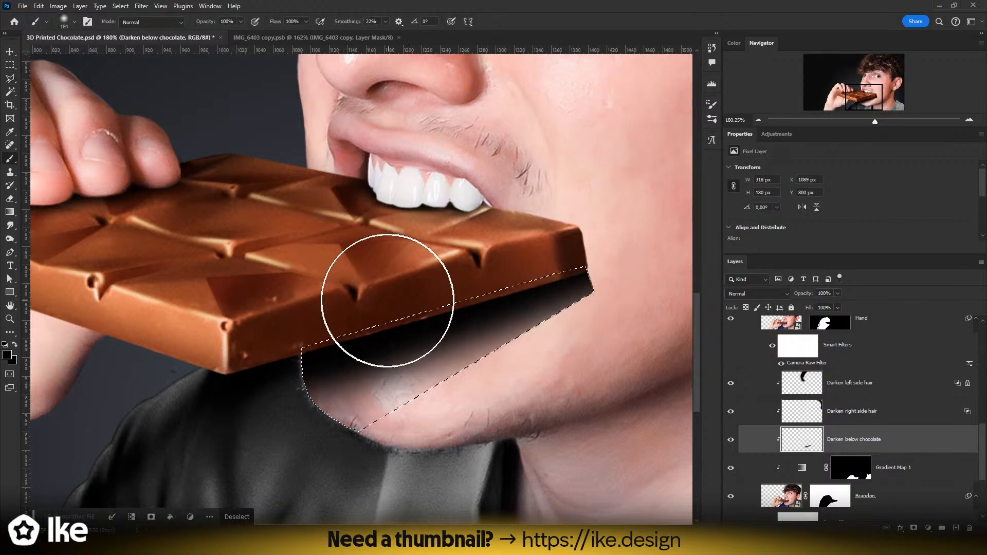
pyautogui.hotkey('ctrl', 'z')
pyautogui.moveTo(292, 364); pyautogui.dragTo(661, 172)
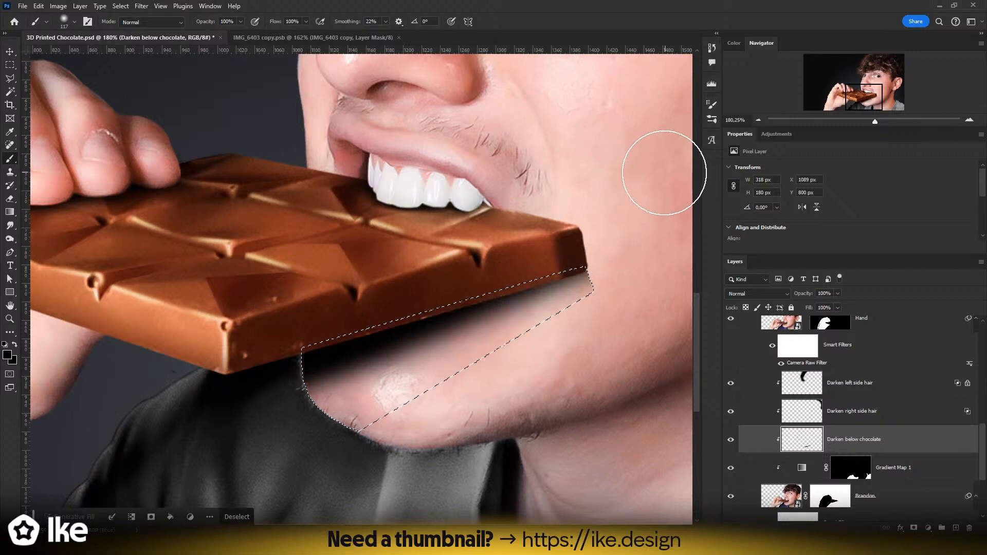
pyautogui.hotkey('ctrl', 'z')
pyautogui.moveTo(584, 242)
pyautogui.mouseDown()
pyautogui.moveTo(240, 358)
pyautogui.moveTo(566, 254)
pyautogui.moveTo(666, 188)
pyautogui.mouseUp()
pyautogui.hotkey('ctrl', 'z')
pyautogui.hotkey('ctrl', 'z')
pyautogui.moveTo(241, 355)
pyautogui.mouseDown()
pyautogui.moveTo(387, 268)
pyautogui.moveTo(635, 153)
pyautogui.mouseUp()
pyautogui.hotkey('ctrl', 'z')
pyautogui.moveTo(229, 358); pyautogui.dragTo(639, 165)
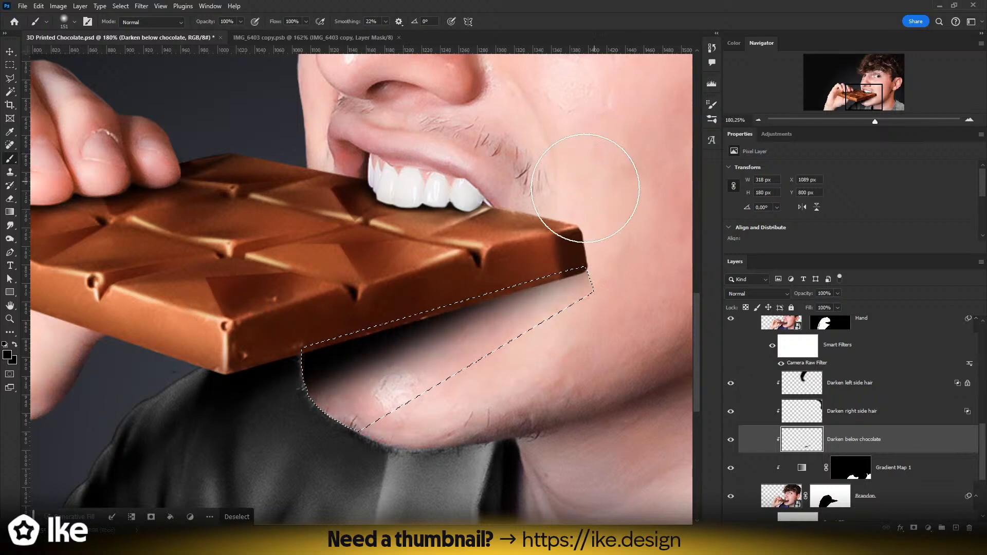
pyautogui.hotkey('ctrl', 'z')
pyautogui.moveTo(242, 341); pyautogui.dragTo(708, 167)
pyautogui.hotkey('ctrl', 'd')
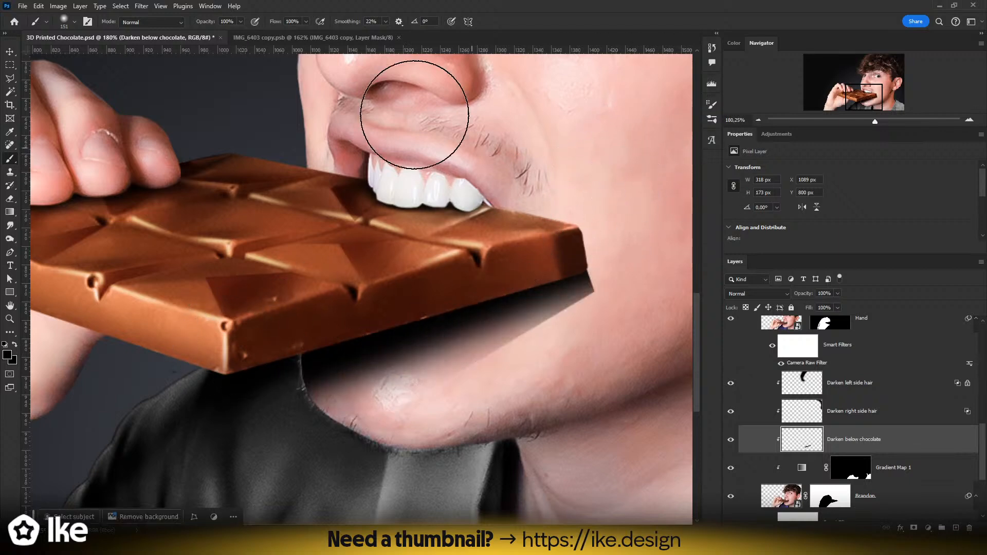
pyautogui.click(141, 5)
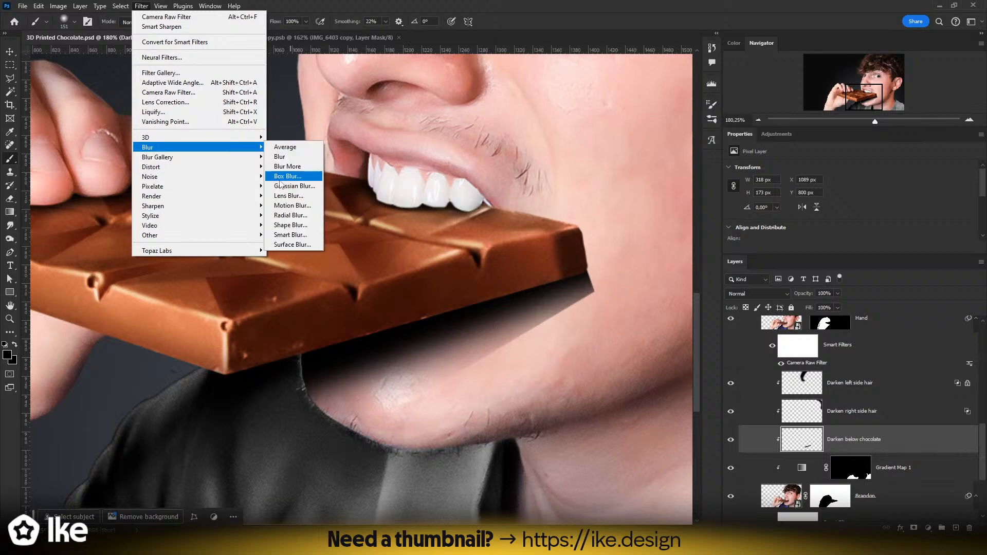
pyautogui.click(287, 186)
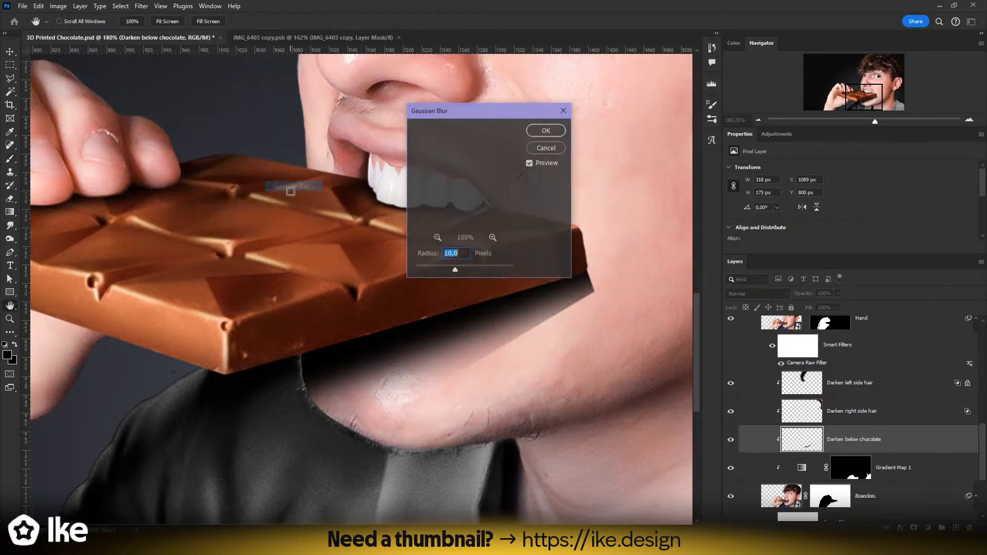
pyautogui.click(546, 148)
pyautogui.click(10, 225)
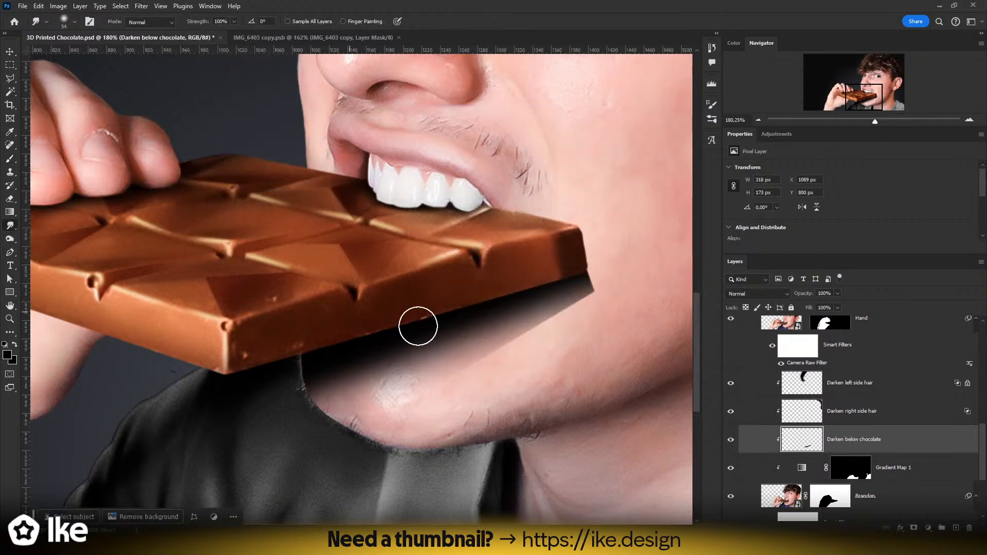
pyautogui.moveTo(574, 301)
pyautogui.mouseDown()
pyautogui.moveTo(616, 302)
pyautogui.moveTo(603, 282)
pyautogui.mouseUp()
pyautogui.hotkey('ctrl', 'z')
# - Soften the hard edge of the shadow beneath the chocolate's far corner with the Blur tool at 82% strength
pyautogui.rightClick(10, 225)
pyautogui.click(44, 227)
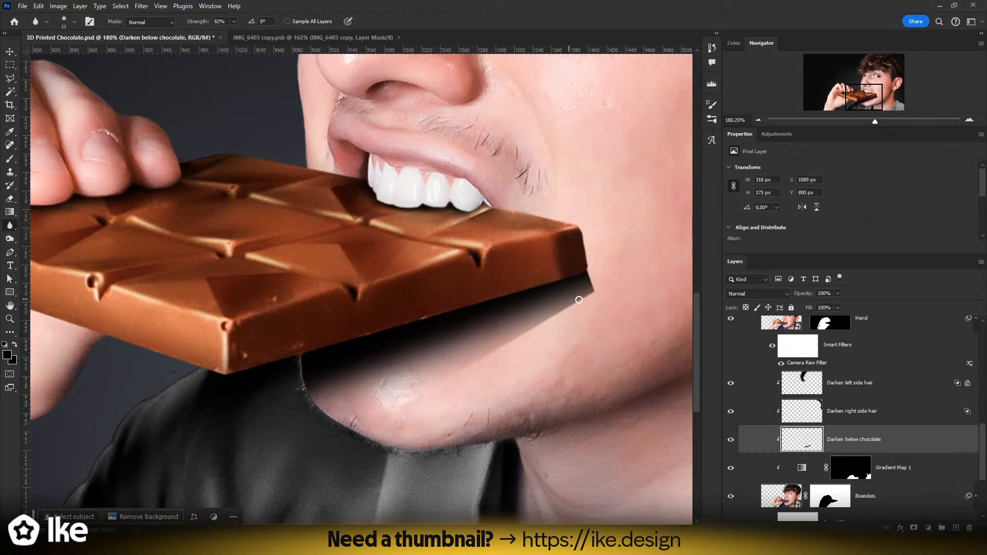
pyautogui.moveTo(595, 286); pyautogui.dragTo(629, 286)
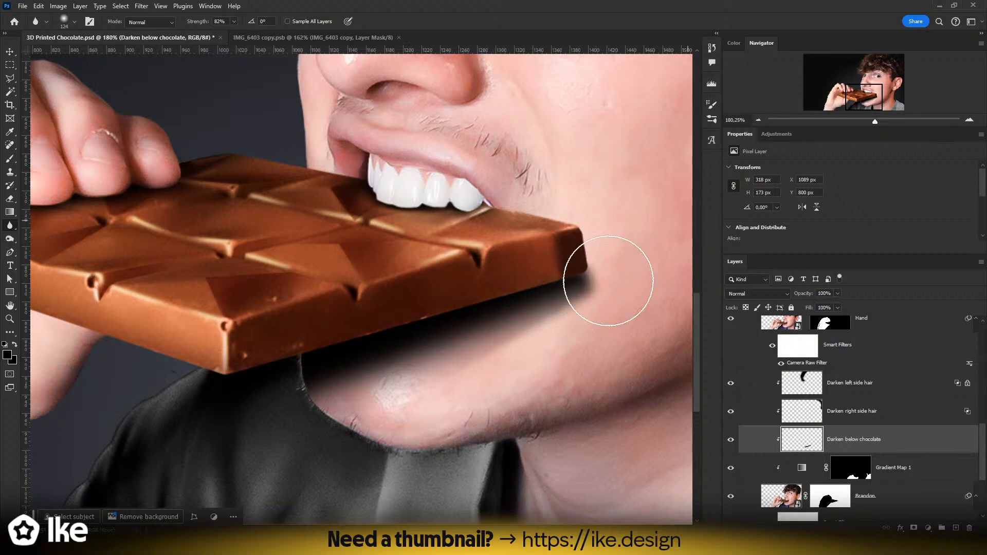
pyautogui.moveTo(609, 281)
pyautogui.mouseDown()
pyautogui.moveTo(539, 319)
pyautogui.moveTo(624, 271)
pyautogui.moveTo(603, 278)
pyautogui.mouseUp()
pyautogui.keyDown('alt'); pyautogui.moveTo(569, 307); pyautogui.dragTo(619, 295); pyautogui.keyUp('alt')
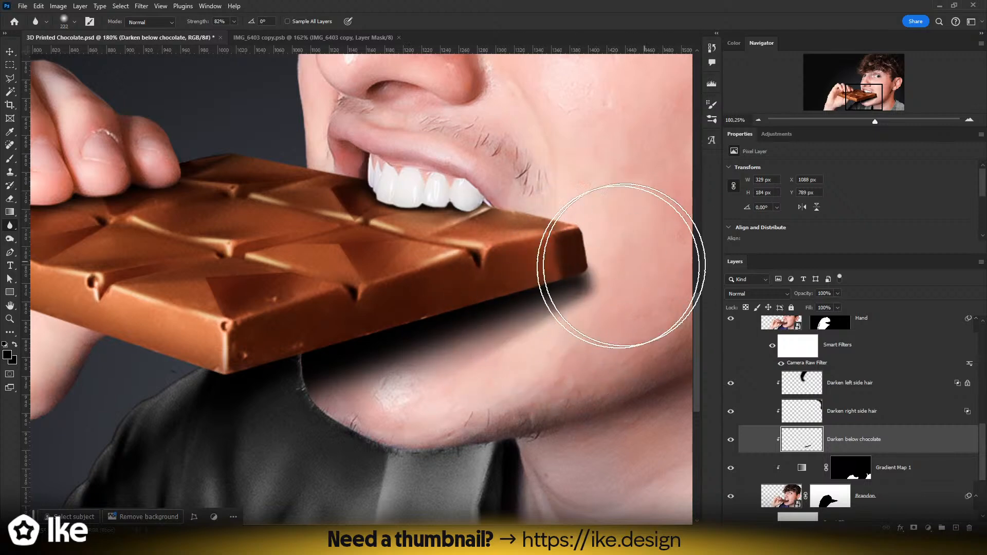
# - Set the "Darken below chocolate" layer to Multiply at 100% opacity with its transparent pixels locked
pyautogui.click(752, 294)
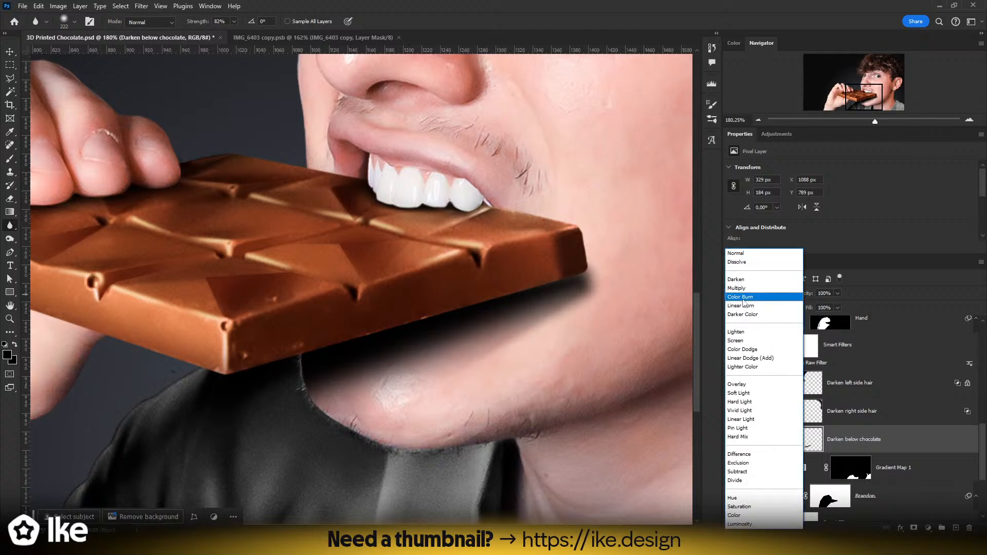
pyautogui.click(736, 287)
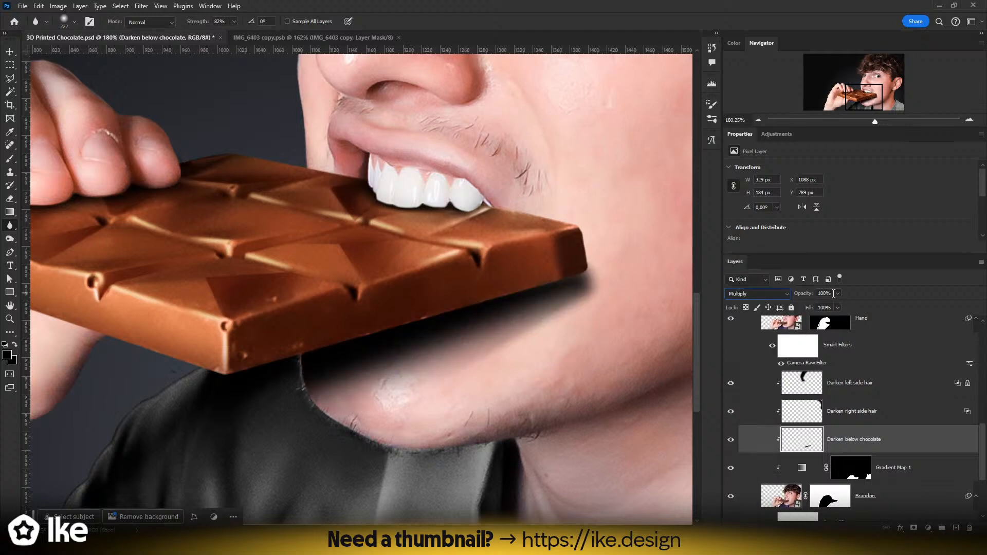
pyautogui.moveTo(804, 307); pyautogui.dragTo(798, 306)
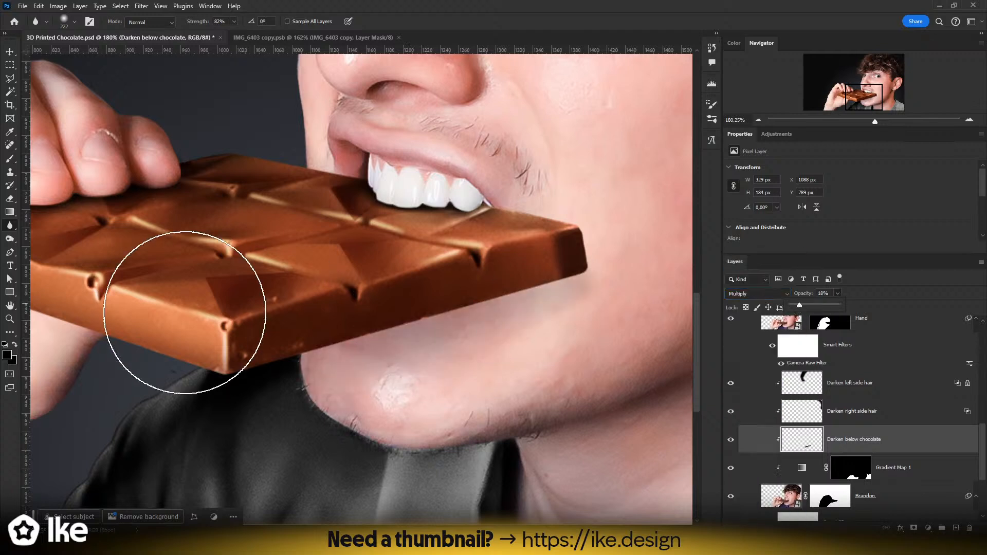
pyautogui.click(746, 307)
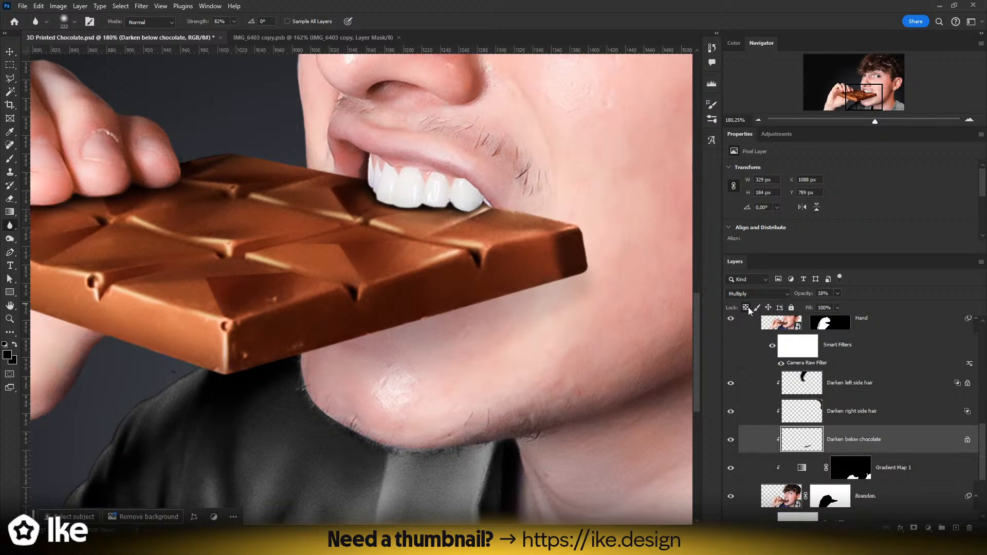
pyautogui.moveTo(843, 307); pyautogui.dragTo(882, 307)
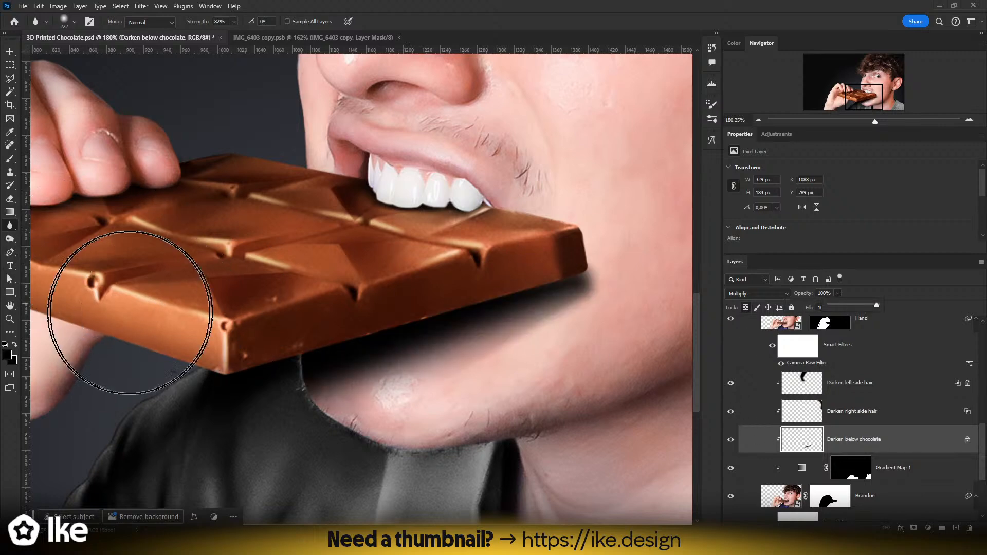
# - Sample the dark brown from the chocolate's far corner and brush it over the black shadow to recolor it
pyautogui.press('i')
pyautogui.click(577, 264)
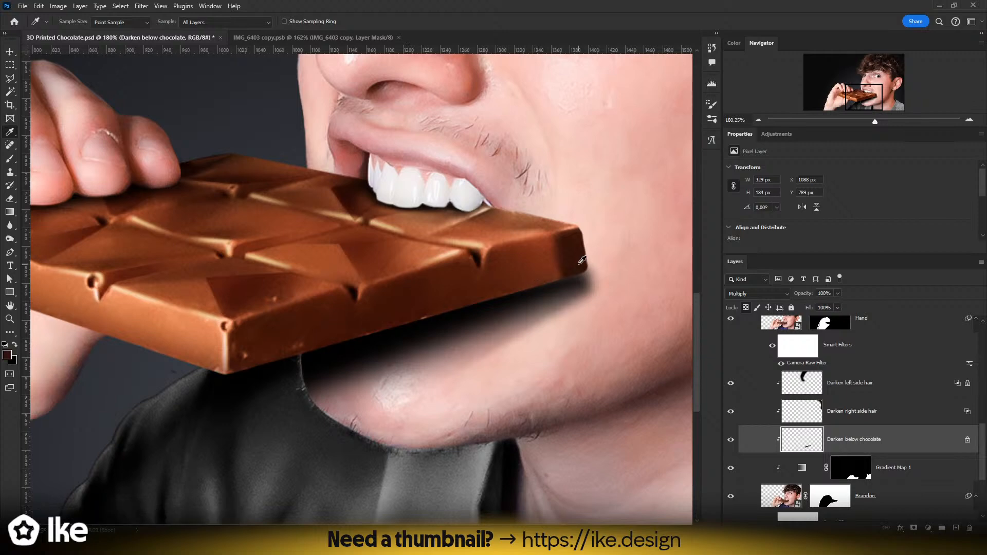
pyautogui.press('r')
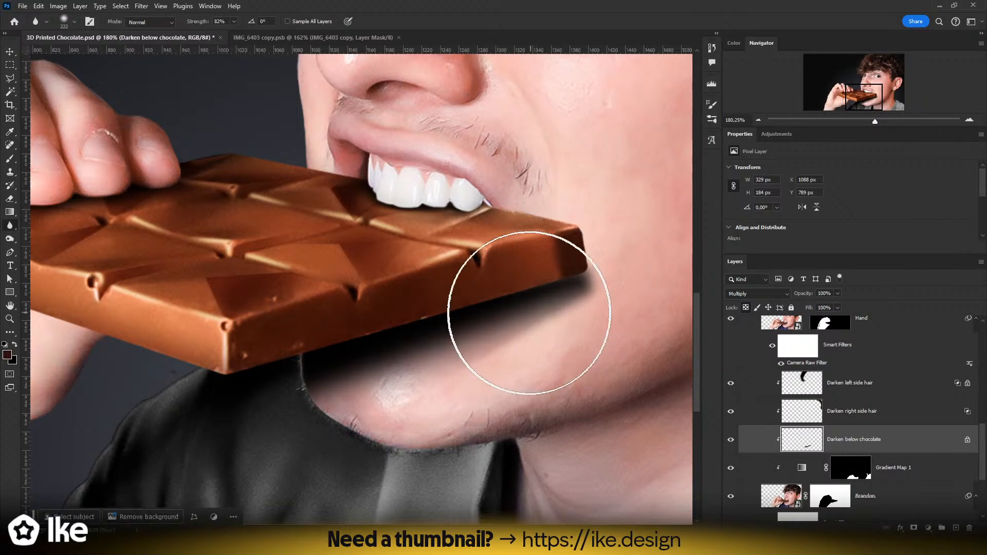
pyautogui.press('b')
pyautogui.click(420, 349)
pyautogui.moveTo(638, 280)
pyautogui.mouseDown()
pyautogui.moveTo(624, 242)
pyautogui.moveTo(271, 366)
pyautogui.moveTo(685, 329)
pyautogui.moveTo(87, 246)
pyautogui.mouseUp()
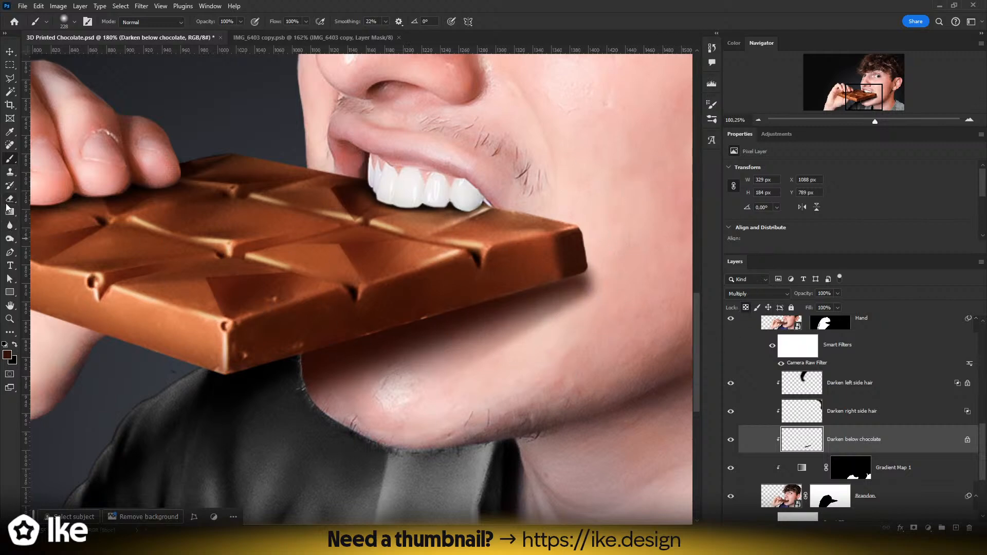
# - Smudge the shadow's edge beneath the chocolate's far corner with the Smudge tool at 100% strength
pyautogui.click(10, 240)
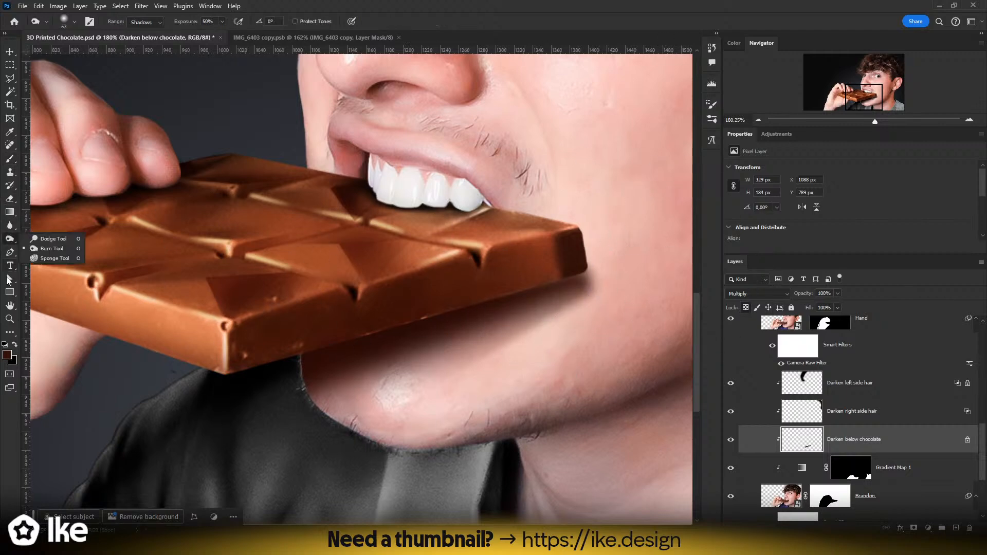
pyautogui.click(9, 225)
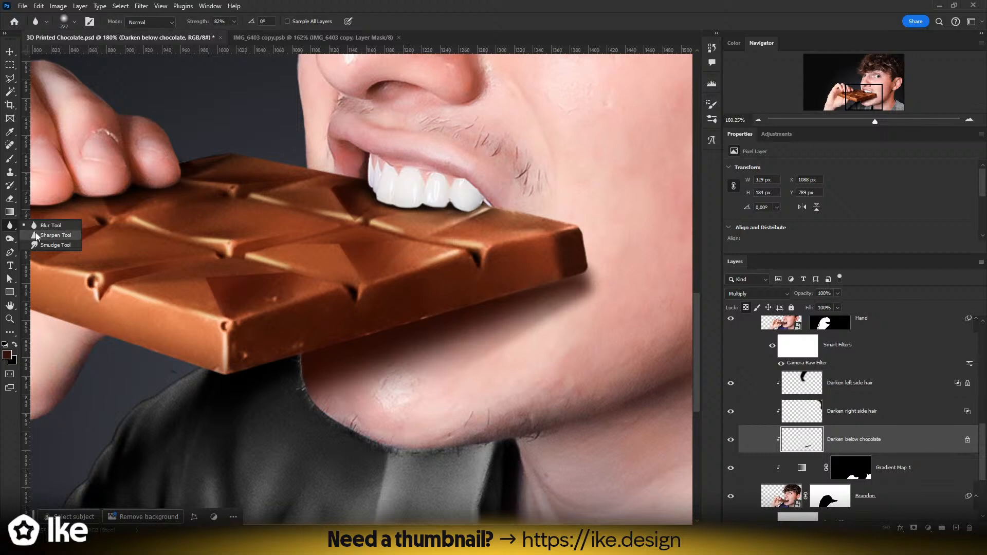
pyautogui.click(38, 245)
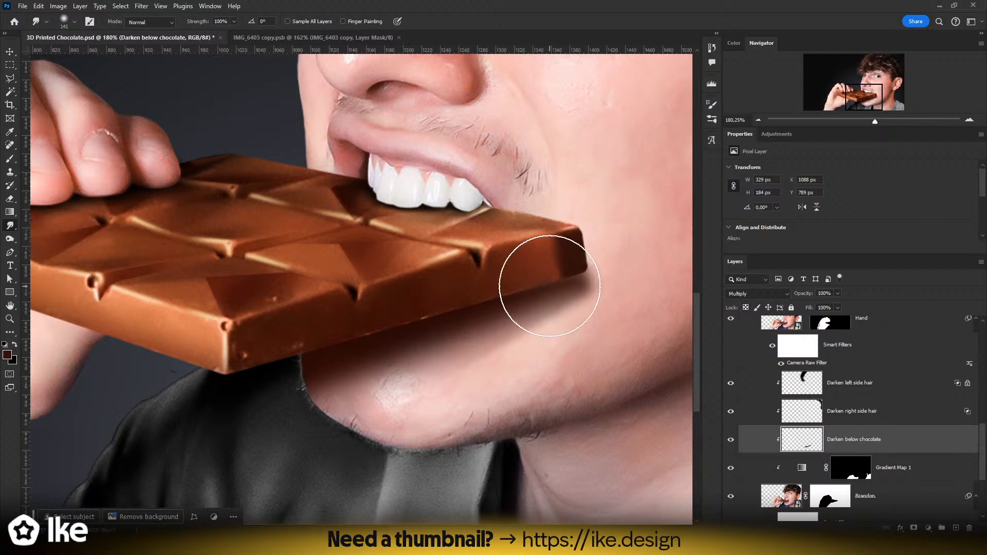
pyautogui.moveTo(542, 277)
pyautogui.mouseDown()
pyautogui.moveTo(571, 278)
pyautogui.moveTo(551, 297)
pyautogui.moveTo(480, 318)
pyautogui.mouseUp()
pyautogui.press('e')
pyautogui.moveTo(532, 386); pyautogui.dragTo(472, 390)
pyautogui.moveTo(430, 444); pyautogui.dragTo(654, 356)
pyautogui.hotkey('ctrl', 'z')
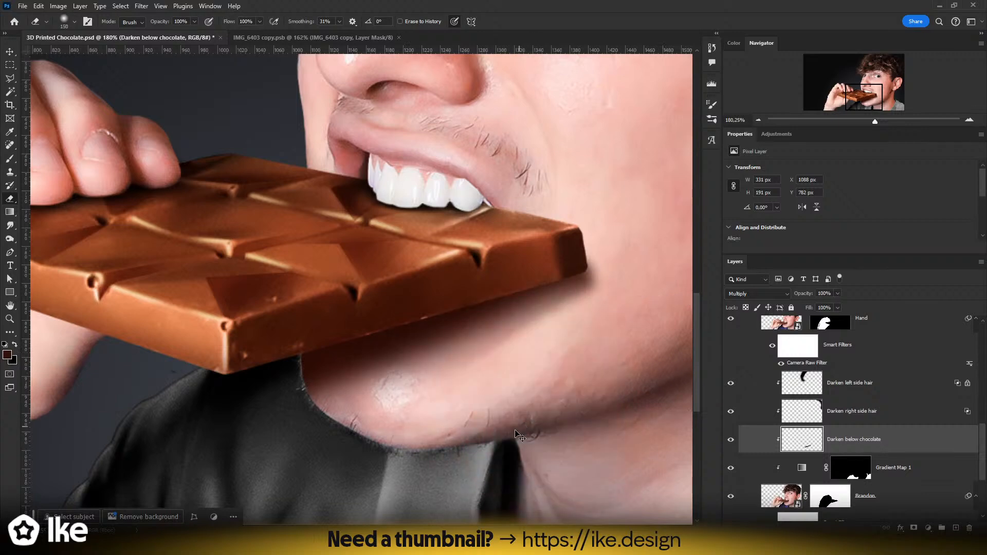
# - Erase the lower part of the shadow with a very large soft eraser so it fades out over the chin
pyautogui.moveTo(516, 417); pyautogui.dragTo(544, 417)
pyautogui.press('z')
pyautogui.moveTo(500, 385); pyautogui.dragTo(422, 384)
pyautogui.press('e')
pyautogui.moveTo(477, 422); pyautogui.dragTo(519, 423)
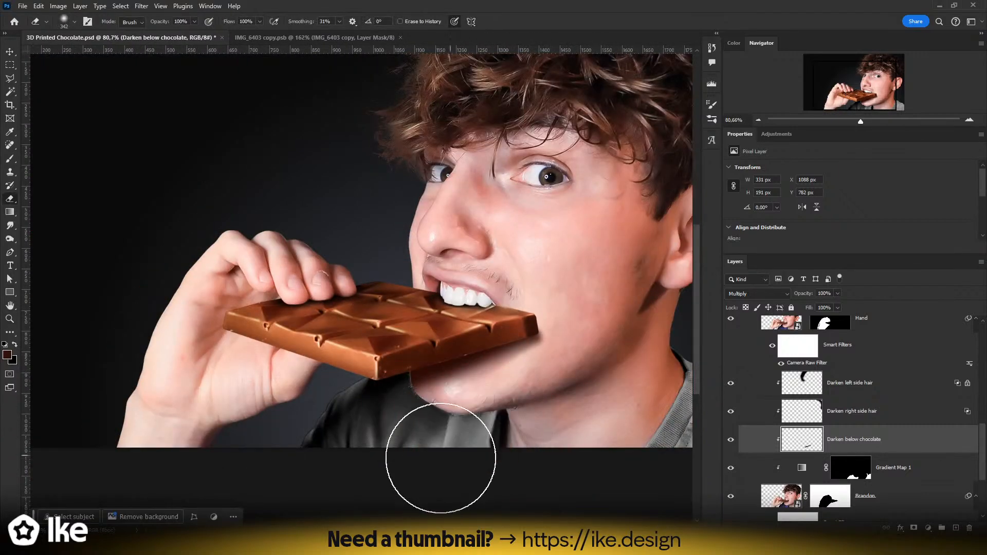
pyautogui.moveTo(416, 467); pyautogui.dragTo(564, 429)
pyautogui.hotkey('ctrl', 'z')
pyautogui.moveTo(466, 434); pyautogui.dragTo(522, 433)
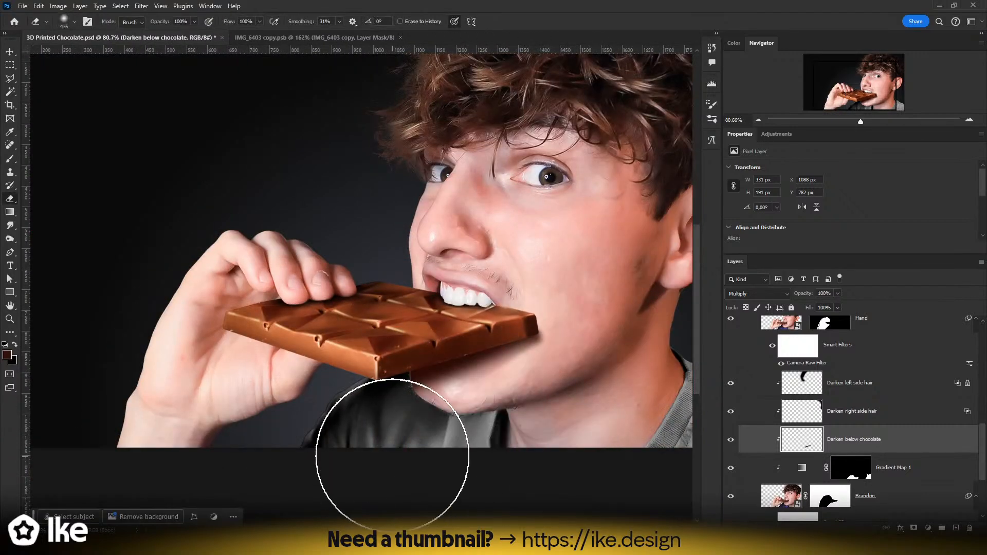
pyautogui.hotkey('ctrl', 'z')
pyautogui.moveTo(430, 466); pyautogui.dragTo(545, 465)
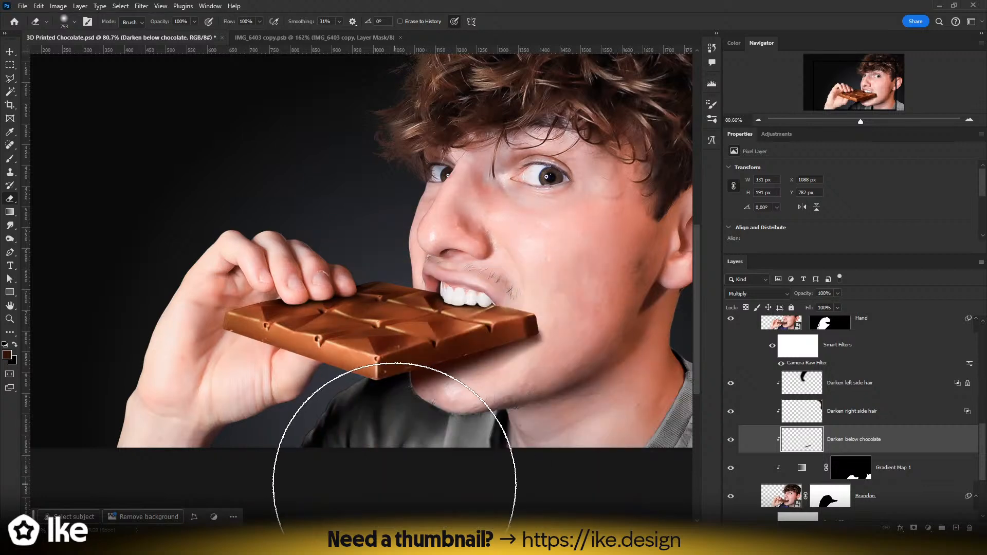
pyautogui.moveTo(395, 483); pyautogui.dragTo(539, 484)
# - Preview lower opacities for the shadow layer, return it to 100%, and move the shadow to about X 1072 px, Y 770 px
pyautogui.click(838, 295)
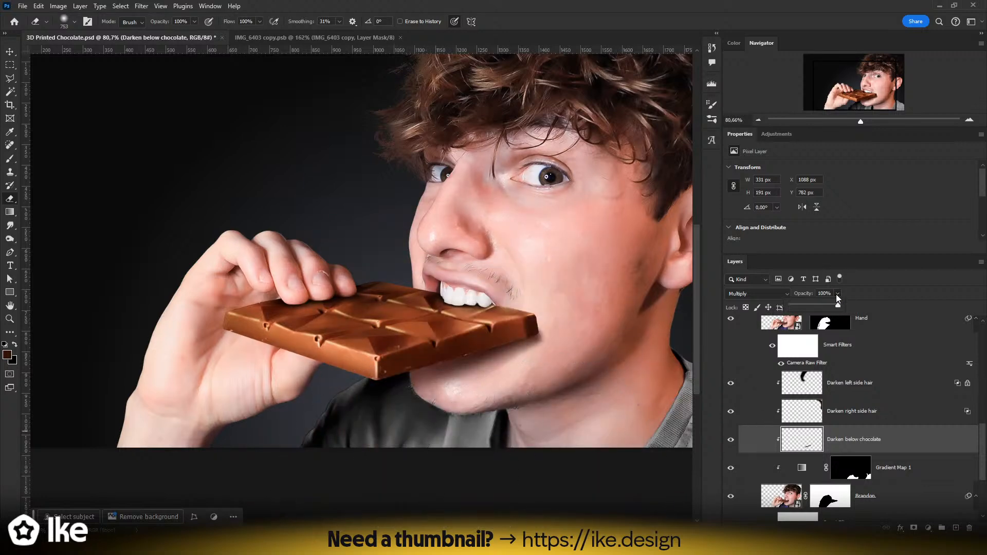
pyautogui.moveTo(810, 307); pyautogui.dragTo(825, 307)
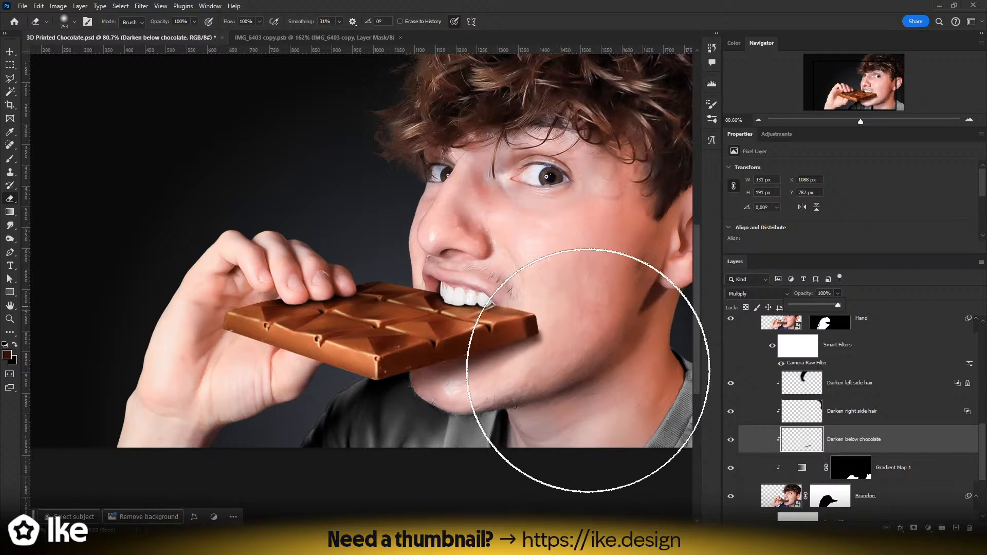
pyautogui.press('v')
pyautogui.moveTo(523, 389); pyautogui.dragTo(558, 389)
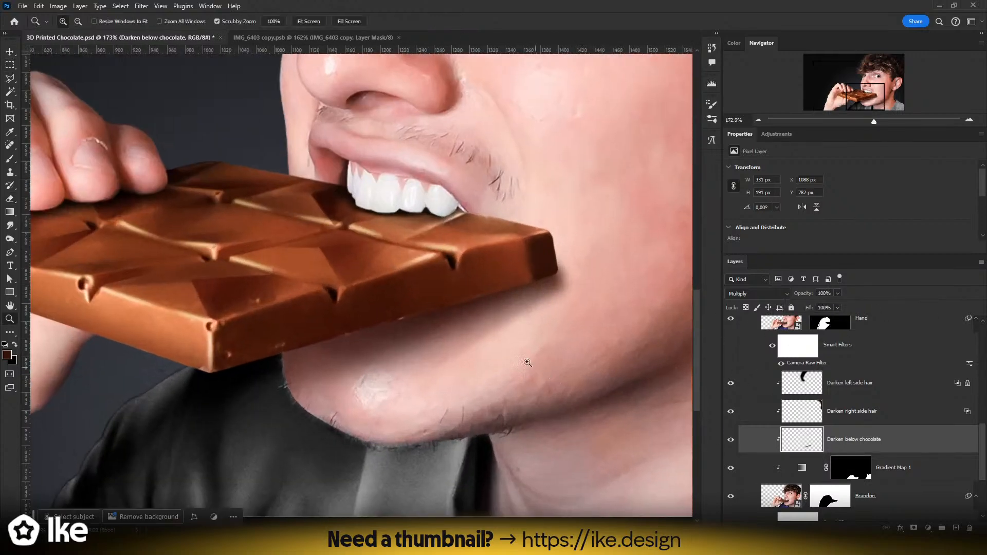
pyautogui.moveTo(485, 329); pyautogui.dragTo(457, 330)
# - Add a new clipped layer above Darken below chocolate and name it "Darken below chocolate 2"
pyautogui.press('z')
pyautogui.moveTo(532, 390); pyautogui.dragTo(499, 397)
pyautogui.moveTo(432, 390); pyautogui.dragTo(488, 376)
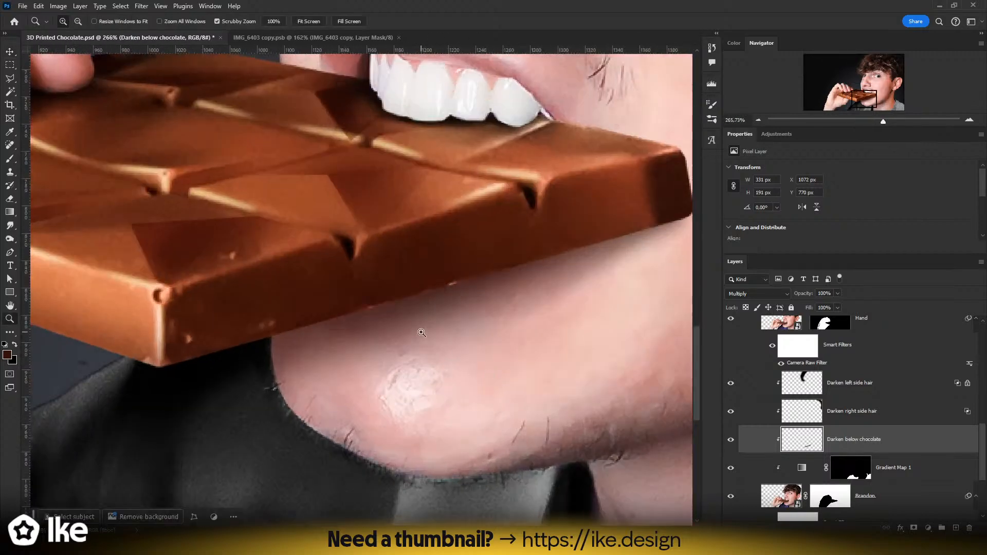
pyautogui.press('b')
pyautogui.click(955, 528)
pyautogui.doubleClick(835, 439)
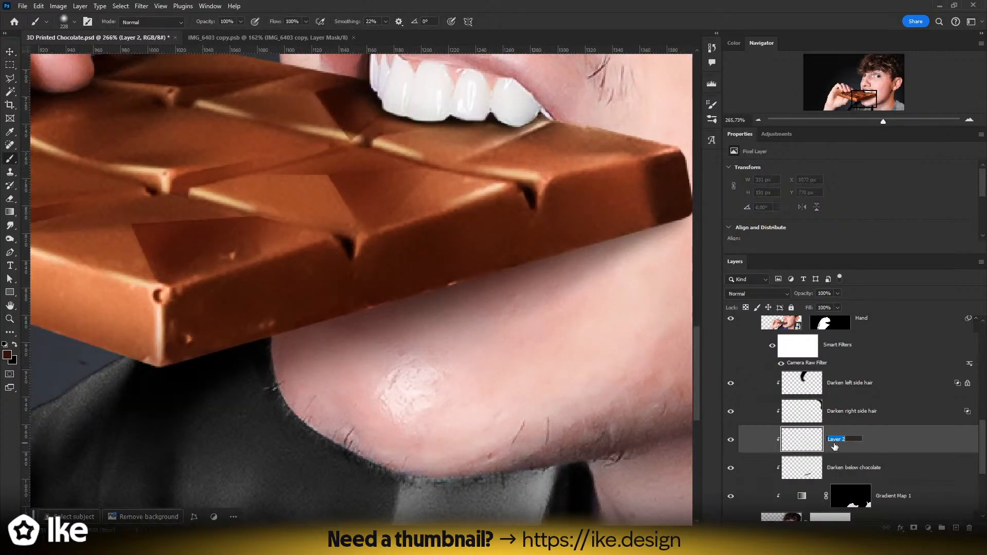
pyautogui.write('Darken below chocolate 2')
pyautogui.press('Return')
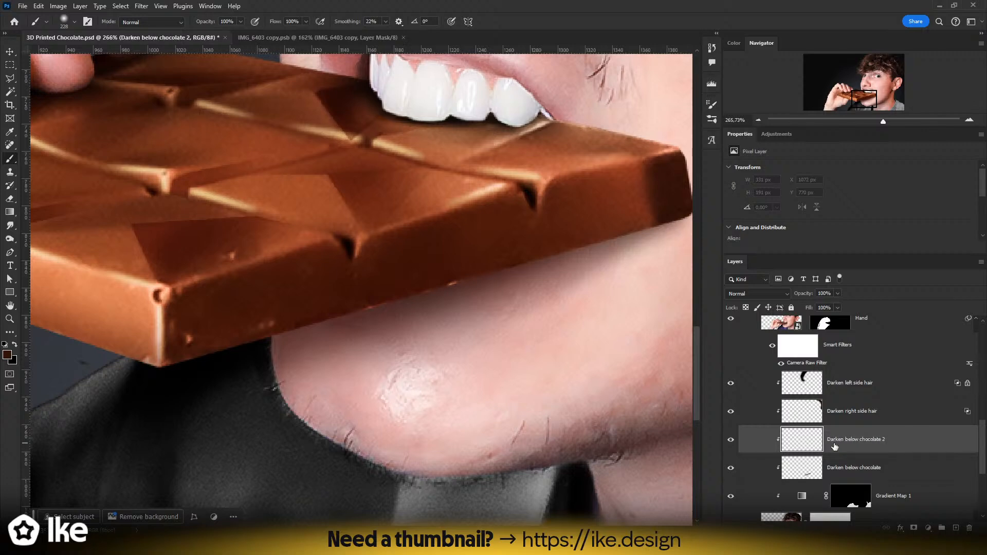
# - Paint a small soft dark-brown straight stroke along the chocolate's lower edge, from the chin's outline to the far corner
pyautogui.moveTo(352, 323); pyautogui.dragTo(211, 323)
pyautogui.click(271, 332)
pyautogui.keyDown('shift'); pyautogui.click(646, 209); pyautogui.keyUp('shift')
pyautogui.hotkey('ctrl', 'z')
pyautogui.keyDown('shift'); pyautogui.click(660, 209); pyautogui.keyUp('shift')
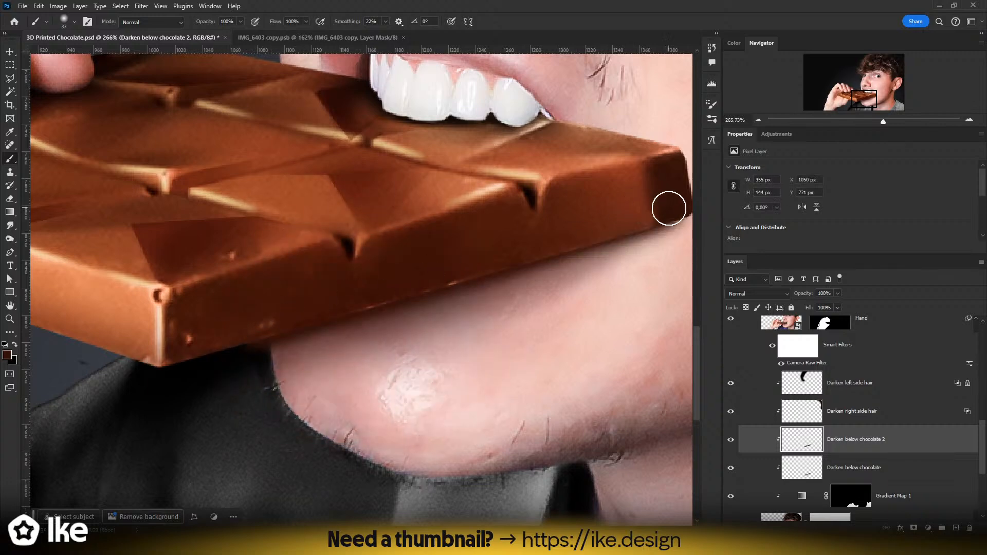
# - Erase the excess of the new edge shadow near the chin's outline with a small eraser
pyautogui.press('e')
pyautogui.moveTo(348, 345)
pyautogui.mouseDown()
pyautogui.moveTo(31, 345)
pyautogui.moveTo(322, 344)
pyautogui.mouseUp()
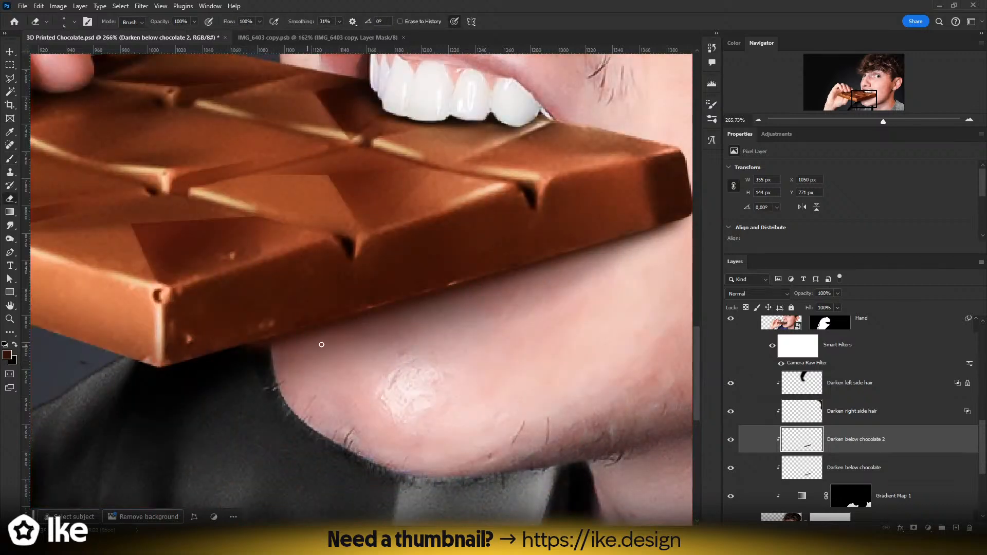
pyautogui.moveTo(256, 350)
pyautogui.mouseDown()
pyautogui.moveTo(258, 406)
pyautogui.moveTo(248, 333)
pyautogui.moveTo(249, 343)
pyautogui.mouseUp()
# - Set the Darken below chocolate 2 layer to Multiply blending at 59% opacity
pyautogui.press('z')
pyautogui.moveTo(406, 367); pyautogui.dragTo(379, 367)
pyautogui.press('v')
pyautogui.click(745, 294)
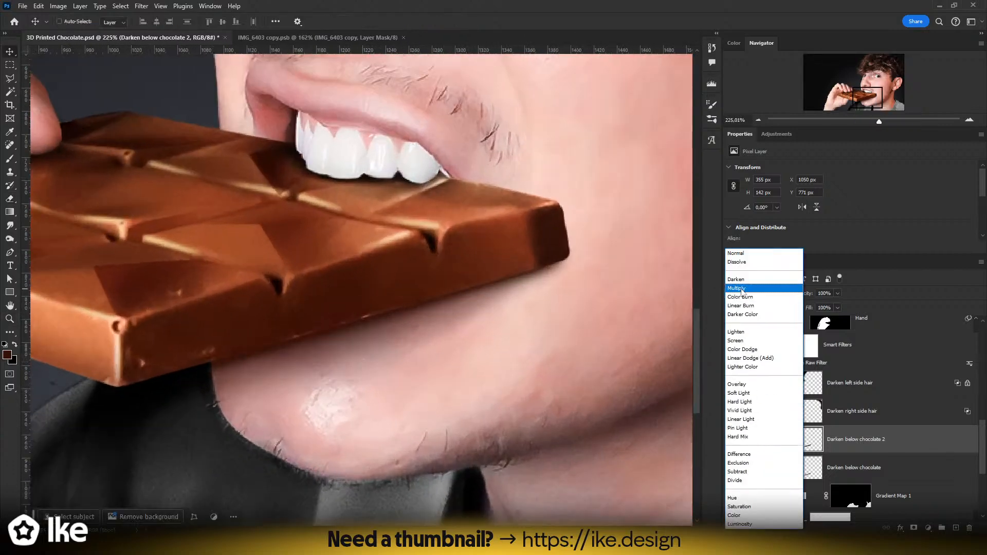
pyautogui.click(740, 282)
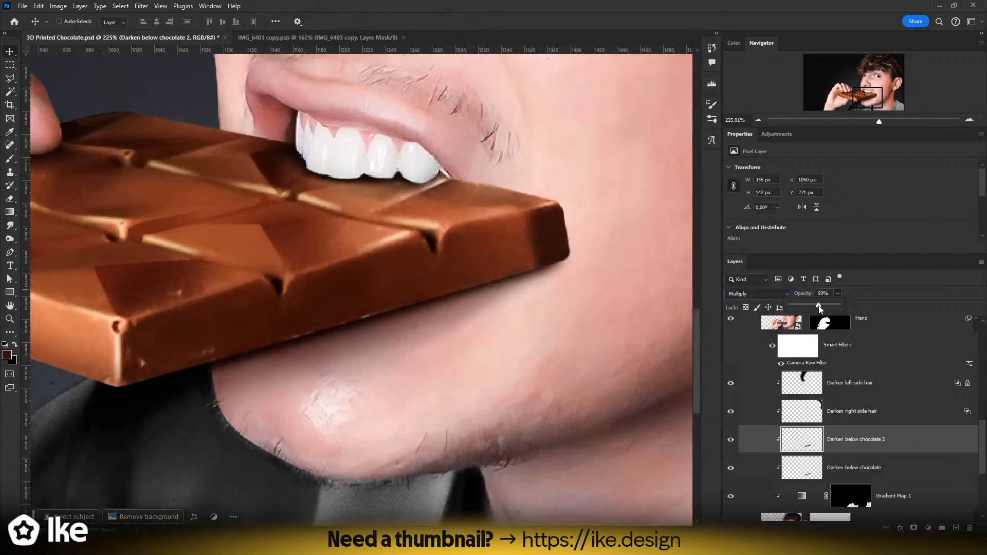
pyautogui.press('z')
pyautogui.moveTo(443, 376); pyautogui.dragTo(303, 261)
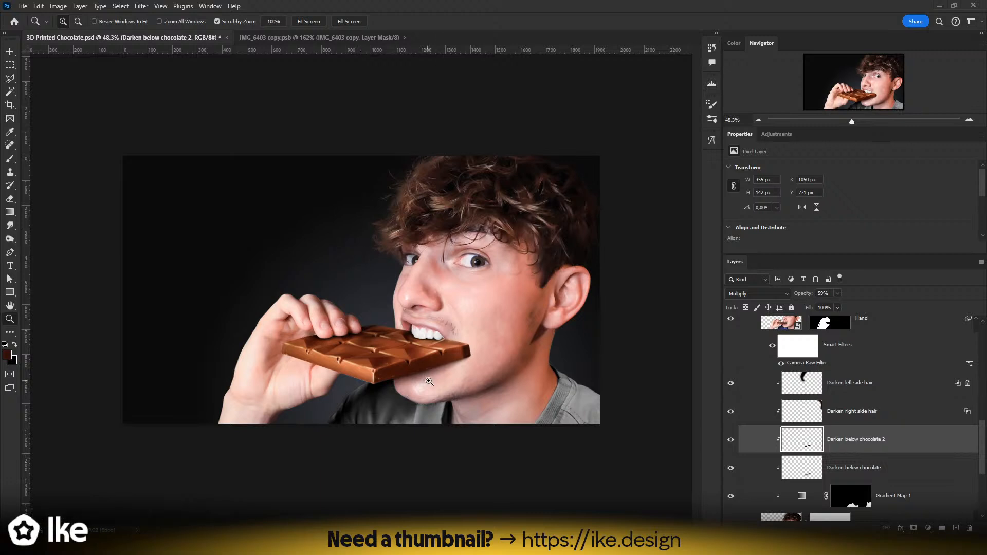
pyautogui.moveTo(440, 369); pyautogui.dragTo(460, 382)
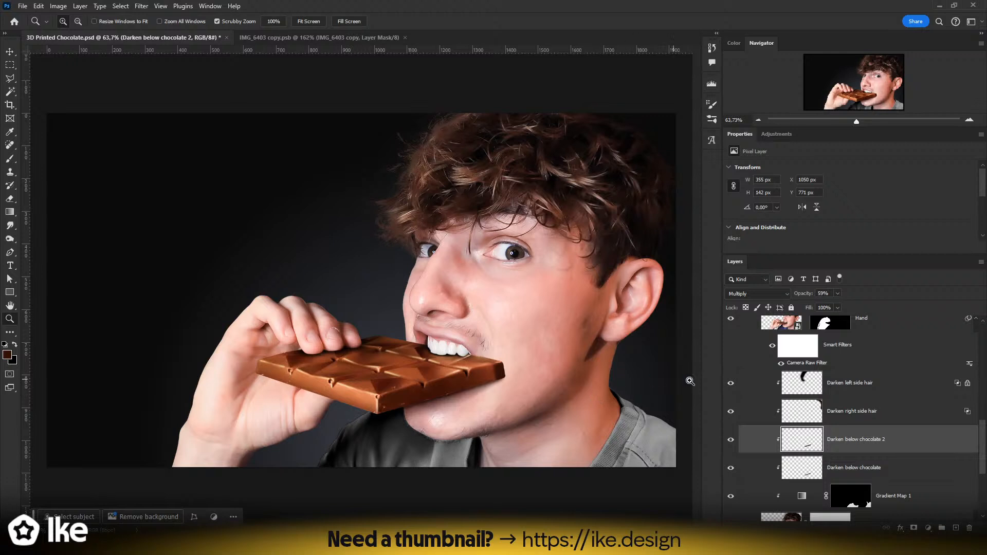
# - Add a clipped layer above Darken left side hair and name it "Remove blue hue around eyes"
pyautogui.scroll(-2, 842, 418)
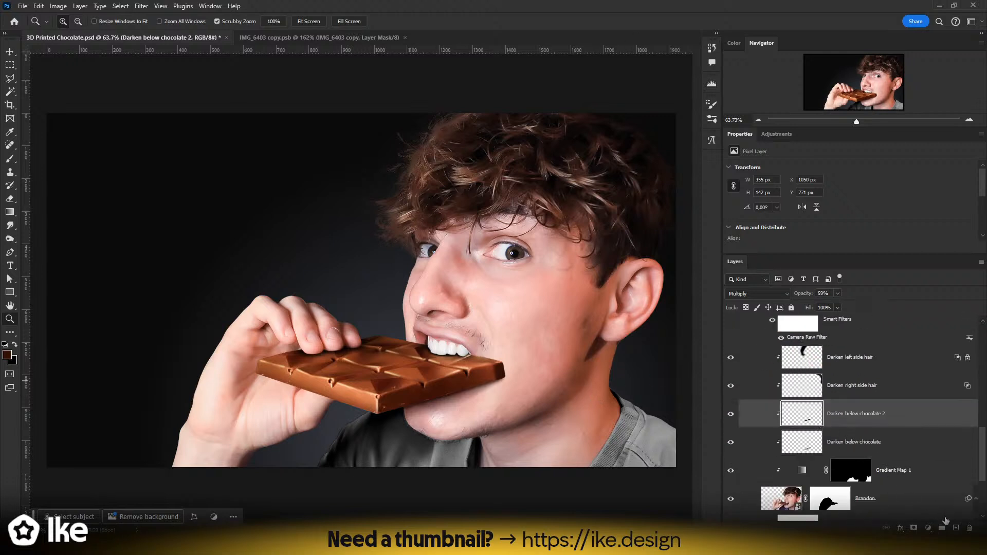
pyautogui.click(956, 527)
pyautogui.scroll(-1, 859, 415)
pyautogui.moveTo(848, 402); pyautogui.dragTo(844, 343)
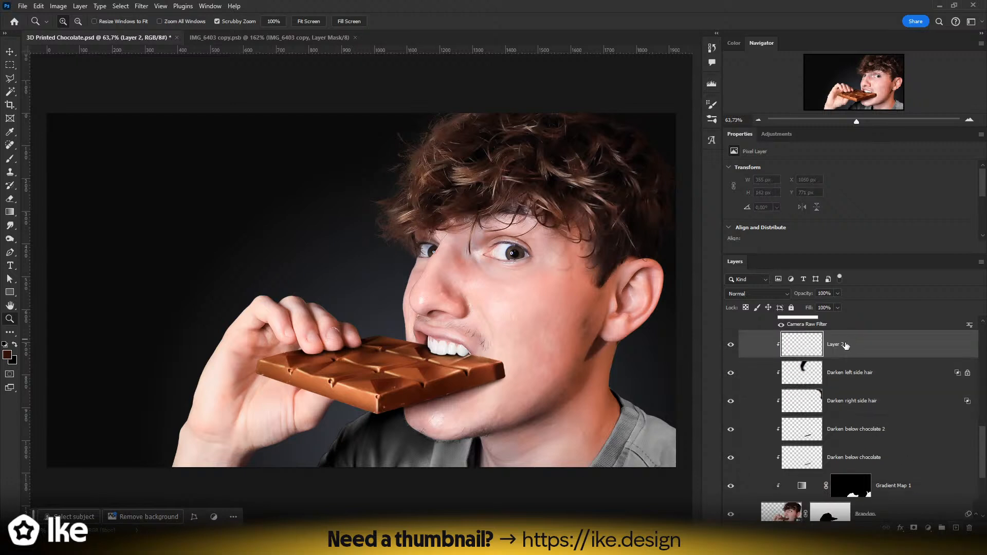
pyautogui.doubleClick(836, 344)
pyautogui.write('Removeblue hue around eyes')
pyautogui.press('Return')
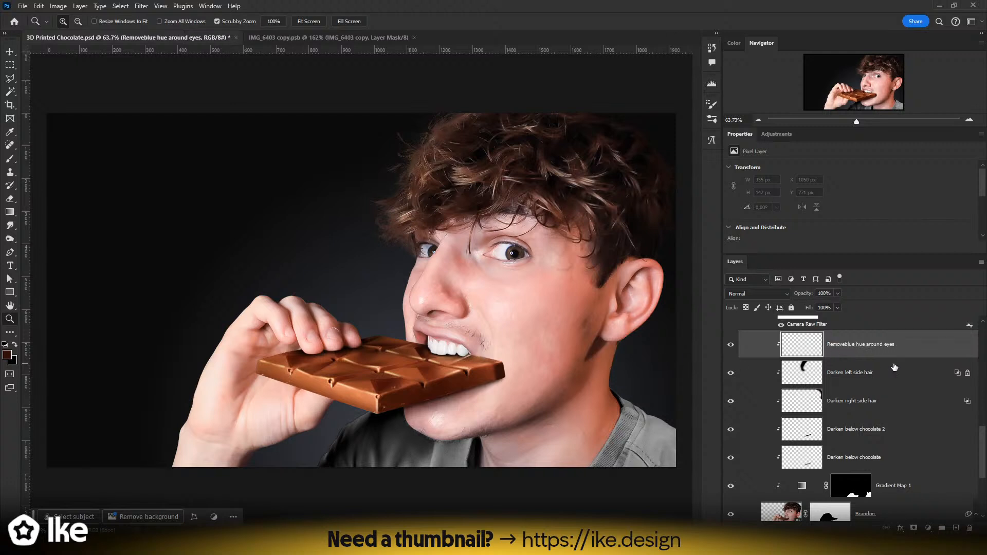
pyautogui.doubleClick(849, 345)
pyautogui.click(843, 344)
pyautogui.press('Return')
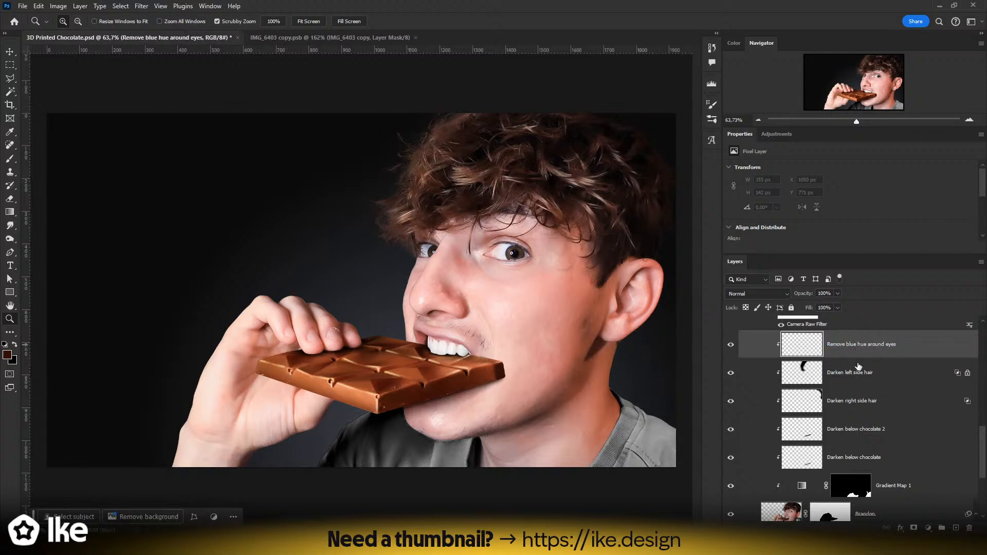
# - Sample a light skin tone from the cheek and paint it softly around the near eye, up to the brow and nose bridge
pyautogui.moveTo(514, 268); pyautogui.dragTo(542, 384)
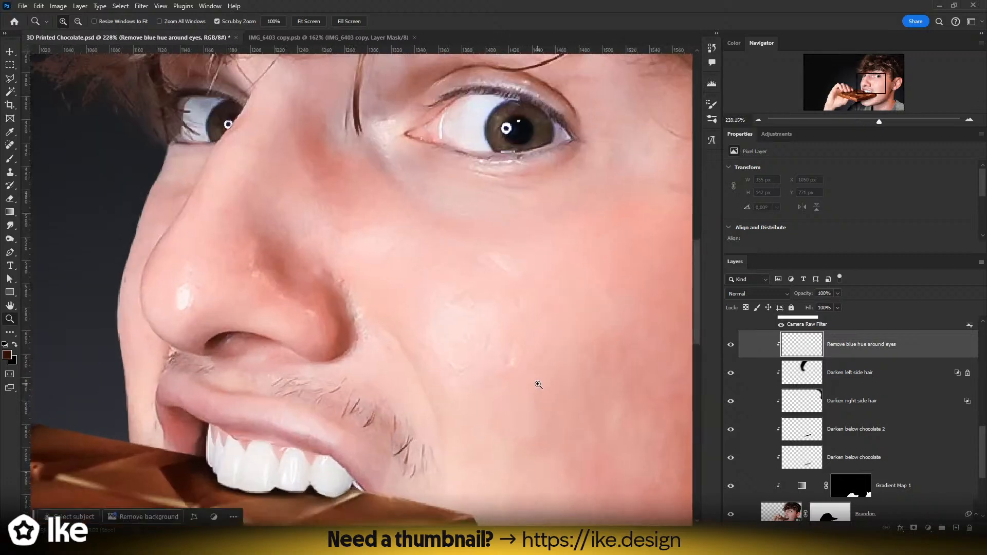
pyautogui.keyDown('alt'); pyautogui.click(495, 299); pyautogui.keyUp('alt')
pyautogui.moveTo(506, 246); pyautogui.dragTo(364, 457)
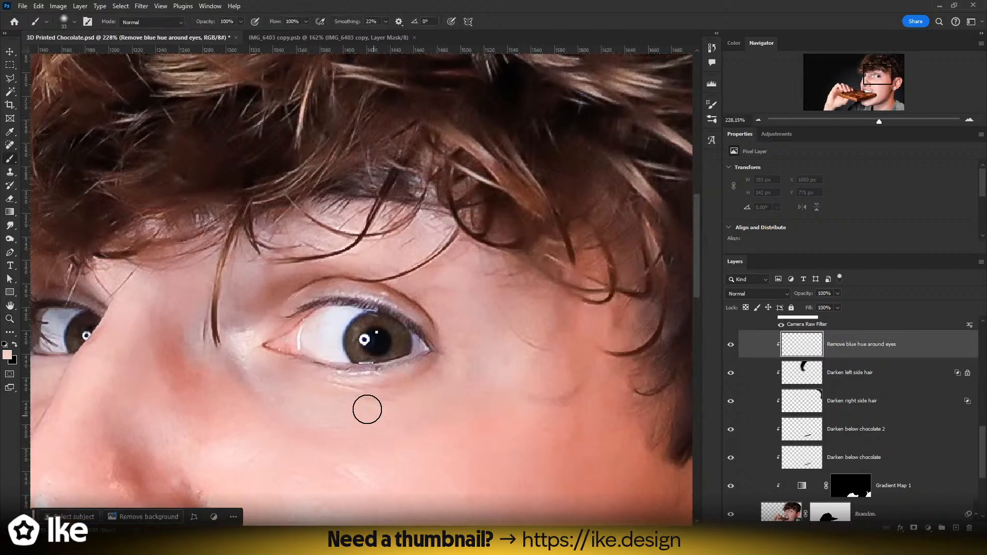
pyautogui.moveTo(280, 374)
pyautogui.mouseDown()
pyautogui.moveTo(295, 373)
pyautogui.moveTo(264, 390)
pyautogui.moveTo(365, 441)
pyautogui.moveTo(467, 432)
pyautogui.mouseUp()
pyautogui.hotkey('ctrl', 'z')
pyautogui.moveTo(218, 377)
pyautogui.mouseDown()
pyautogui.moveTo(300, 407)
pyautogui.moveTo(494, 401)
pyautogui.moveTo(535, 378)
pyautogui.moveTo(500, 390)
pyautogui.moveTo(460, 380)
pyautogui.moveTo(503, 363)
pyautogui.moveTo(452, 246)
pyautogui.mouseUp()
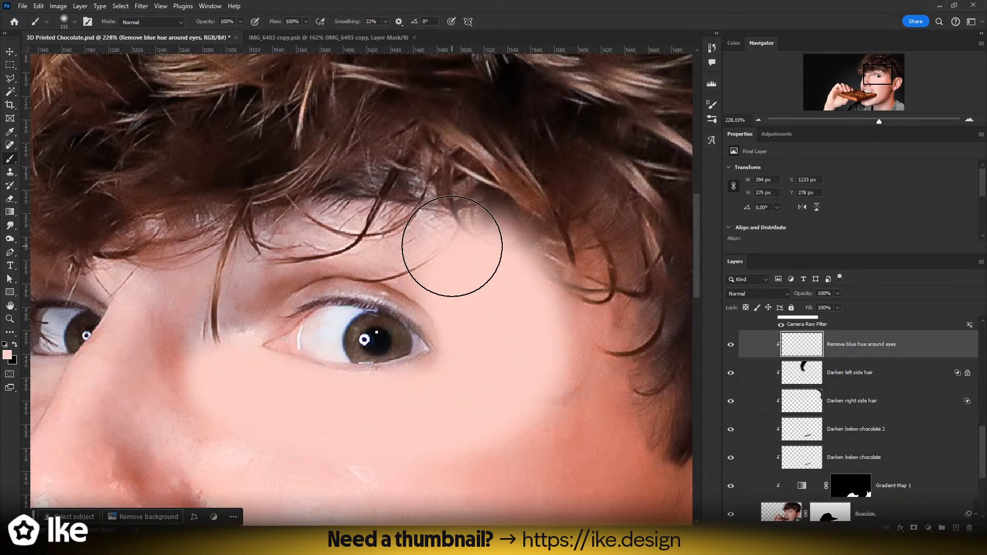
pyautogui.moveTo(221, 322)
pyautogui.mouseDown()
pyautogui.moveTo(209, 302)
pyautogui.moveTo(241, 257)
pyautogui.mouseUp()
pyautogui.moveTo(296, 243)
pyautogui.mouseDown()
pyautogui.moveTo(263, 259)
pyautogui.moveTo(463, 236)
pyautogui.moveTo(493, 264)
pyautogui.mouseUp()
# - Try the Hue blend mode on the eye tint layer and compare the skin with the layer hidden and shown
pyautogui.click(756, 294)
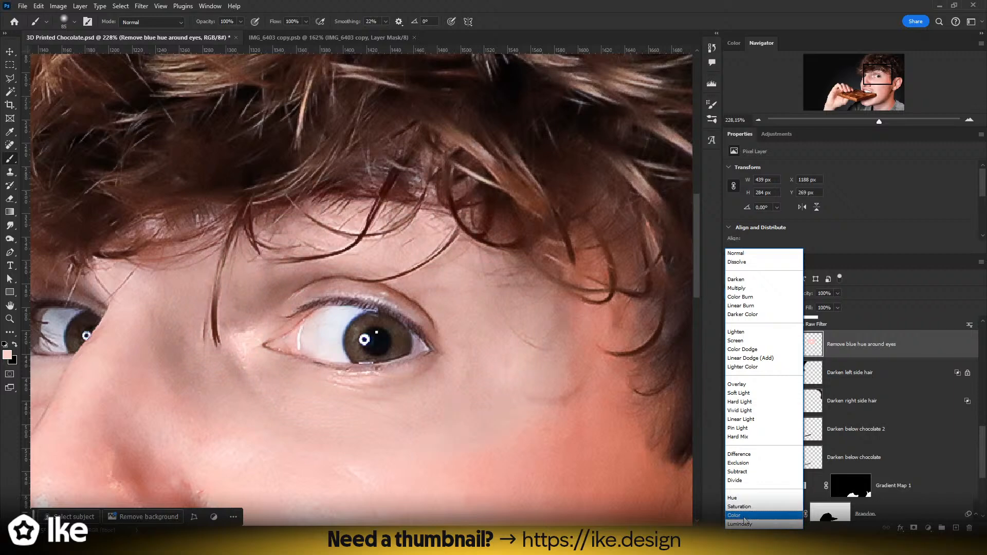
pyautogui.click(741, 498)
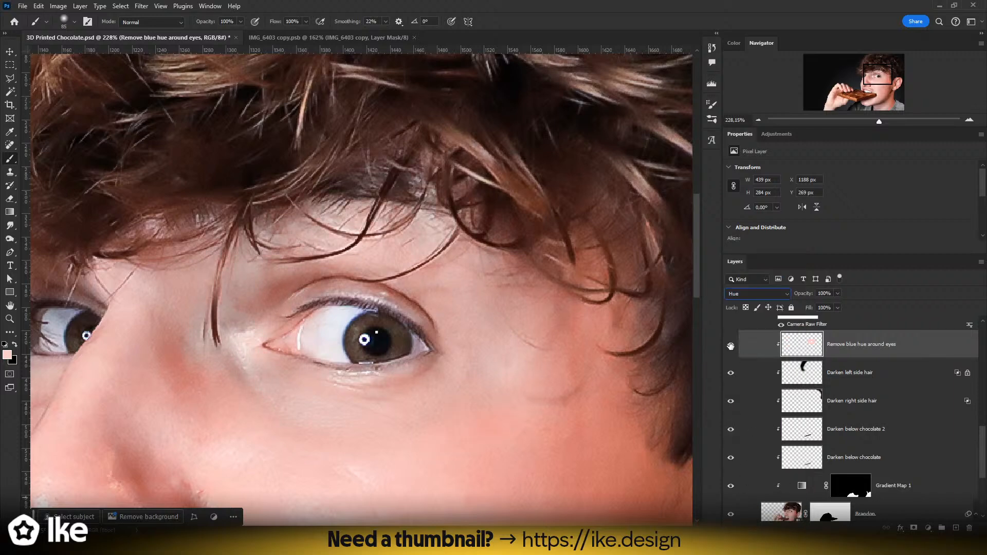
pyautogui.click(730, 346)
pyautogui.click(730, 345)
# - Sample a deeper skin tone from the cheek, lock the layer's transparent pixels, and recolor the eye tint with a 282 px brush
pyautogui.press('z')
pyautogui.moveTo(506, 366); pyautogui.dragTo(452, 297)
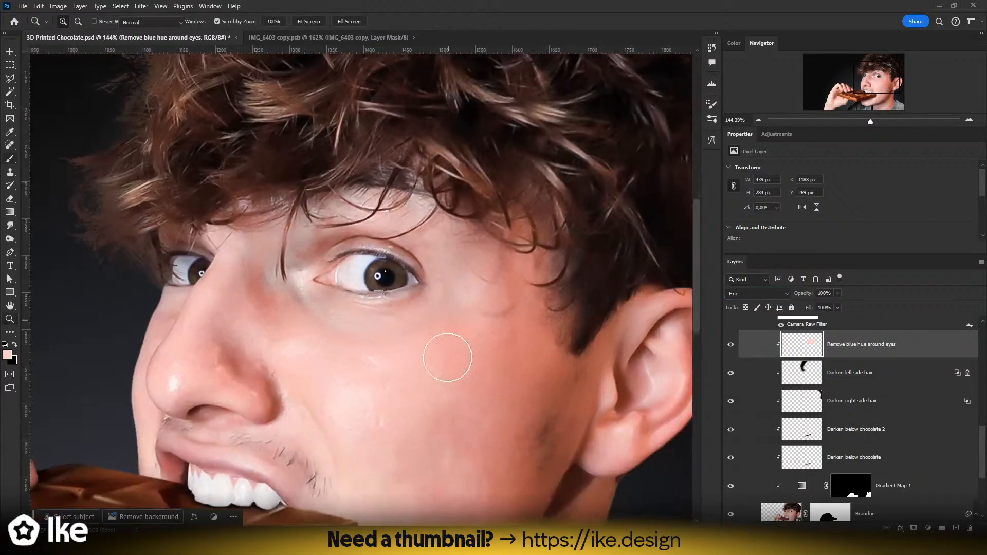
pyautogui.press('i')
pyautogui.click(507, 375)
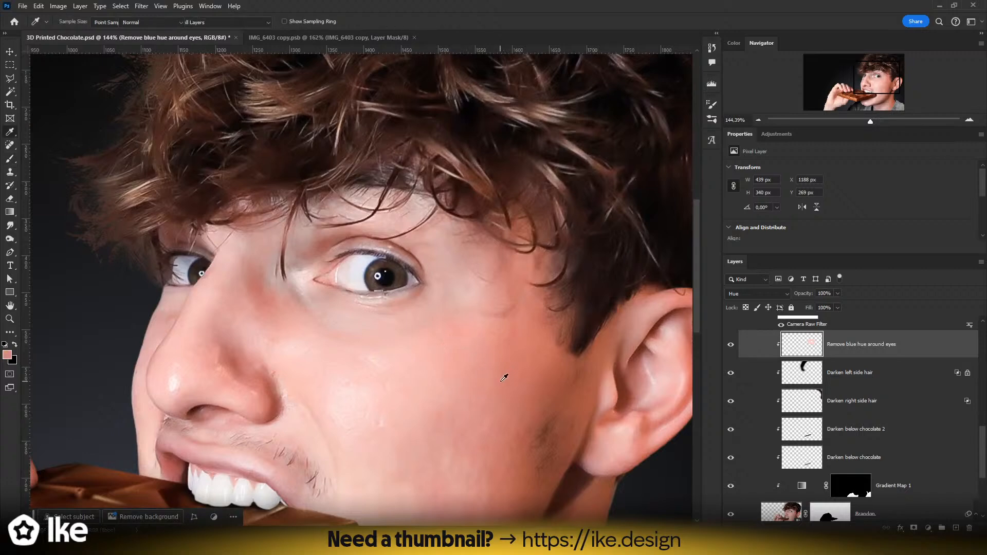
pyautogui.press('b')
pyautogui.moveTo(513, 314); pyautogui.dragTo(570, 315)
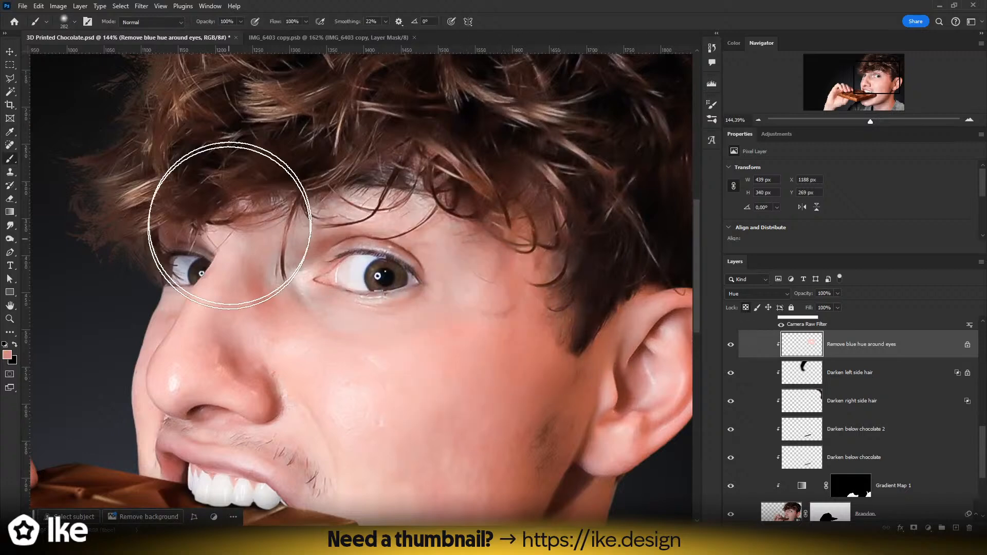
pyautogui.moveTo(230, 221)
pyautogui.mouseDown()
pyautogui.moveTo(247, 300)
pyautogui.moveTo(253, 292)
pyautogui.moveTo(493, 340)
pyautogui.mouseUp()
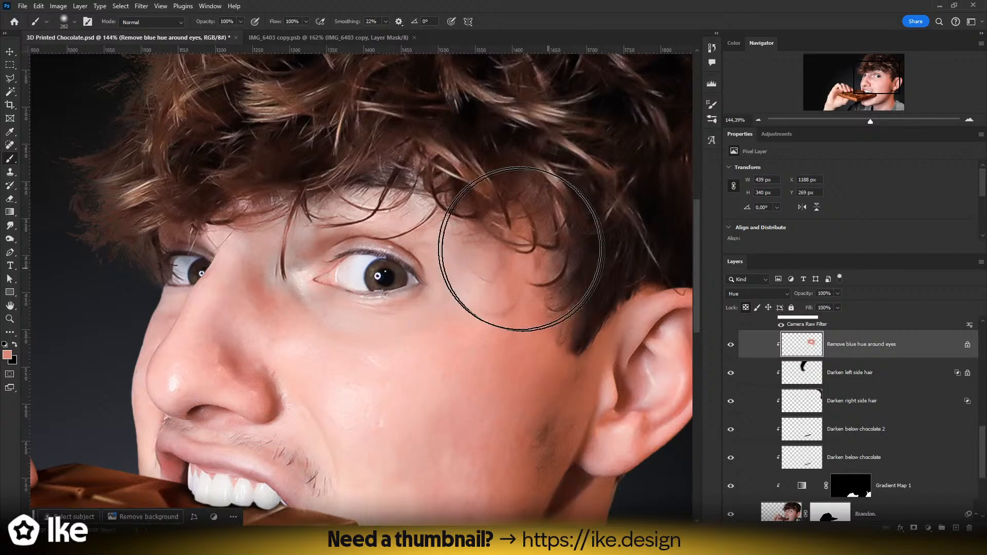
# - Unlock the eye tint layer's transparent pixels and set it to Color blending at 53% opacity
pyautogui.scroll(6, 838, 342)
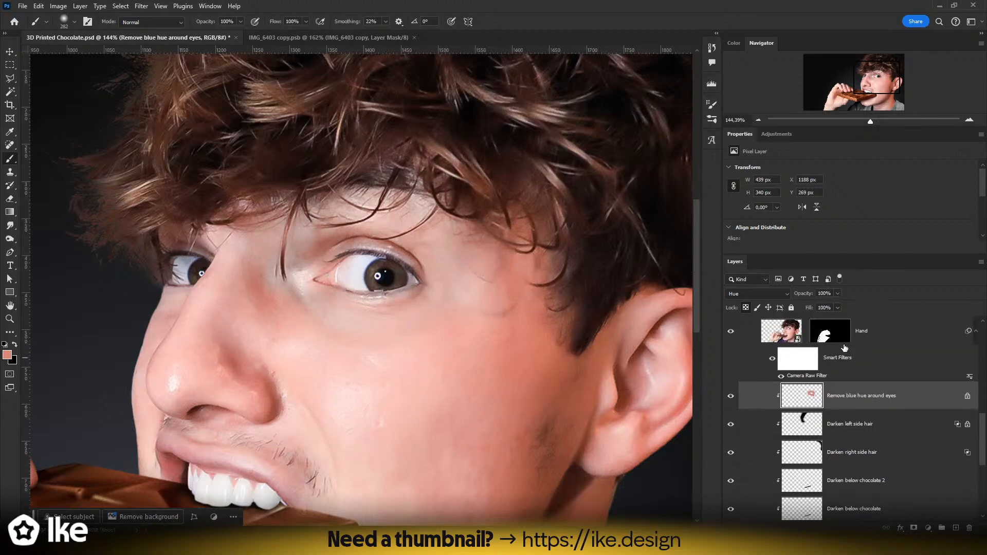
pyautogui.scroll(-3, 851, 369)
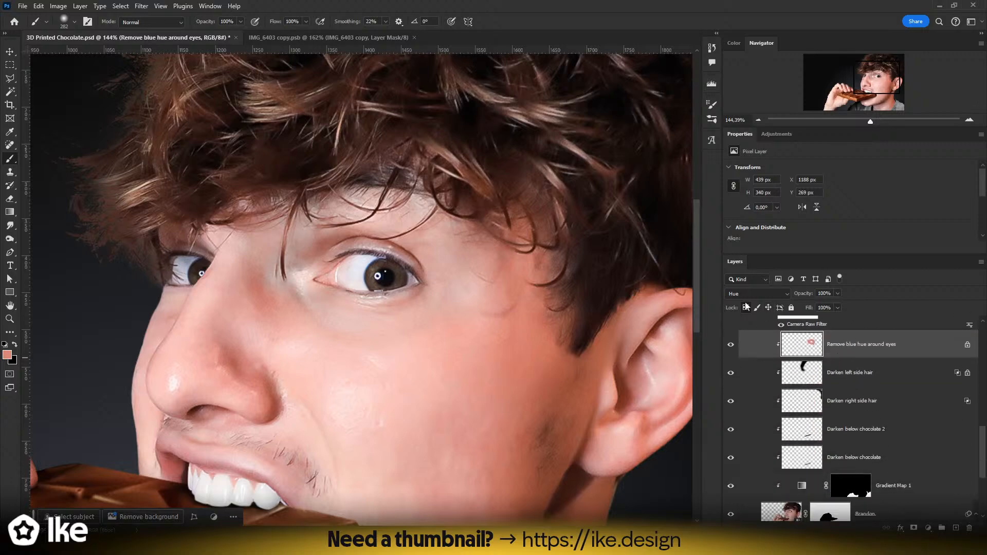
pyautogui.click(748, 294)
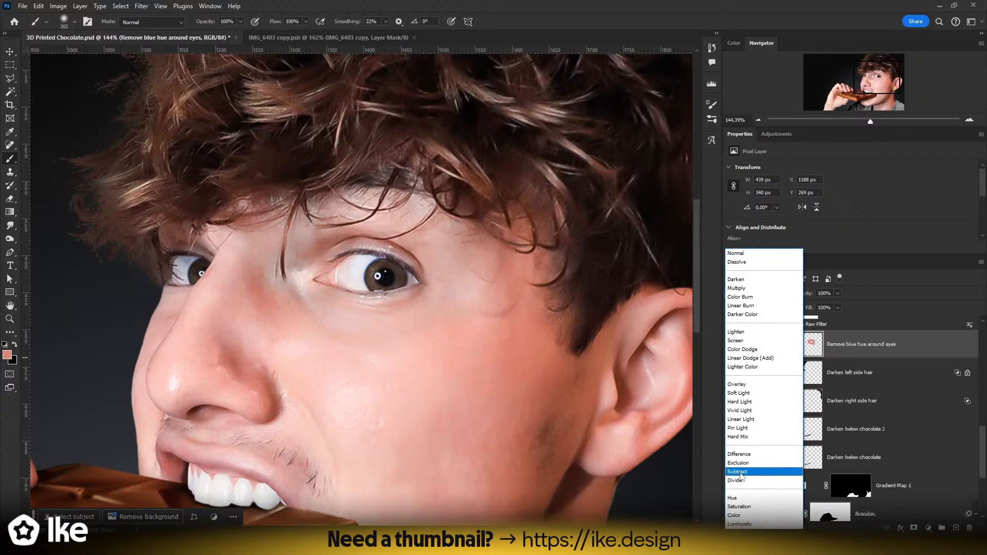
pyautogui.click(735, 515)
pyautogui.click(9, 318)
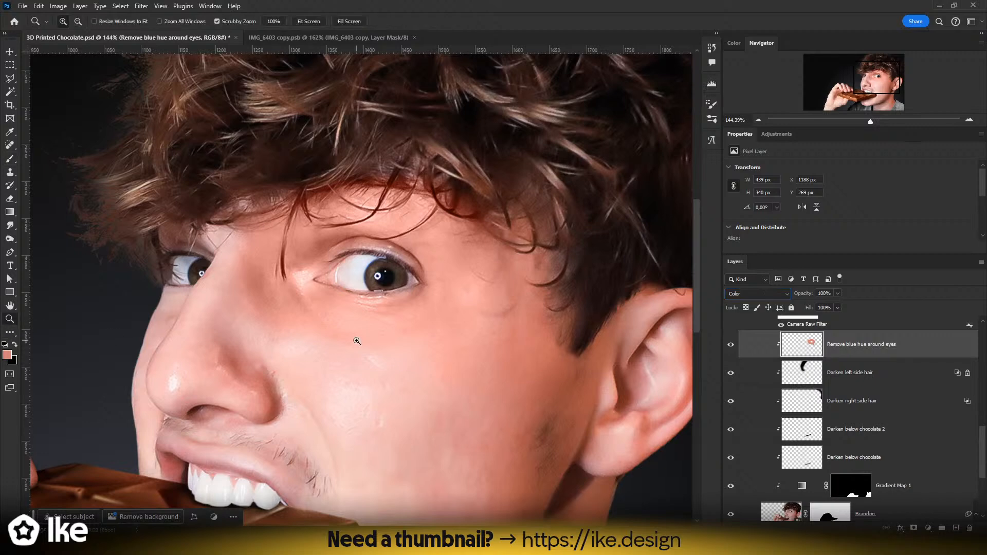
pyautogui.moveTo(356, 341); pyautogui.dragTo(366, 339)
# - Erase the outer parts of the tint over the cheek with a soft eraser of about 158 px
pyautogui.press('e')
pyautogui.keyDown('alt'); pyautogui.rightClick(335, 360); pyautogui.keyUp('alt')
pyautogui.keyDown('alt'); pyautogui.rightClick(350, 378); pyautogui.keyUp('alt')
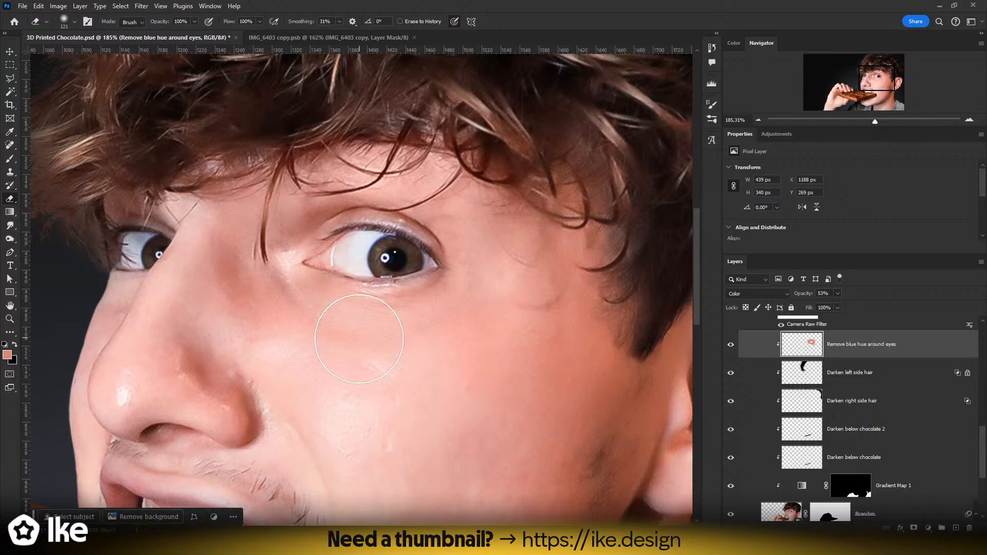
pyautogui.keyDown('alt'); pyautogui.rightClick(325, 375); pyautogui.keyUp('alt')
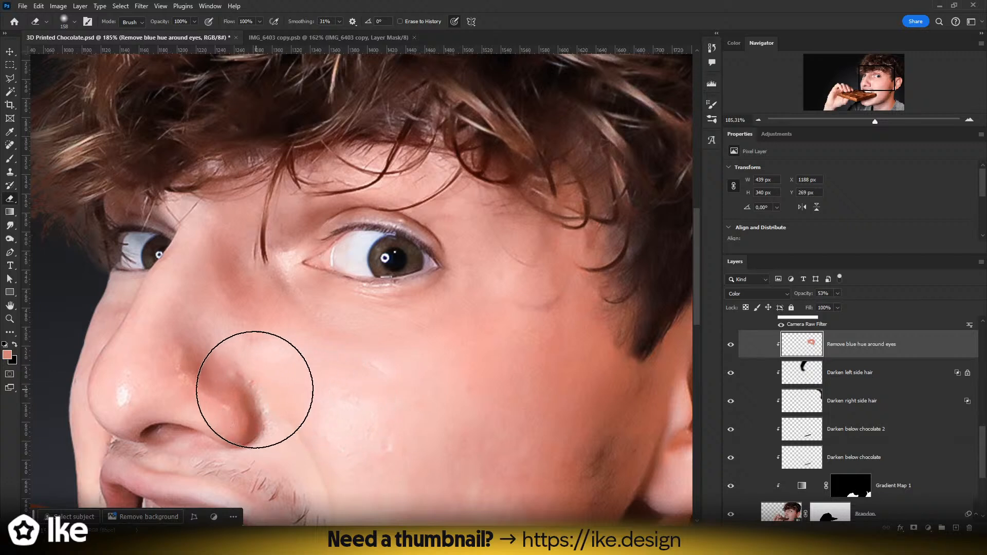
pyautogui.moveTo(486, 433)
pyautogui.mouseDown()
pyautogui.moveTo(519, 388)
pyautogui.moveTo(498, 404)
pyautogui.moveTo(583, 351)
pyautogui.mouseUp()
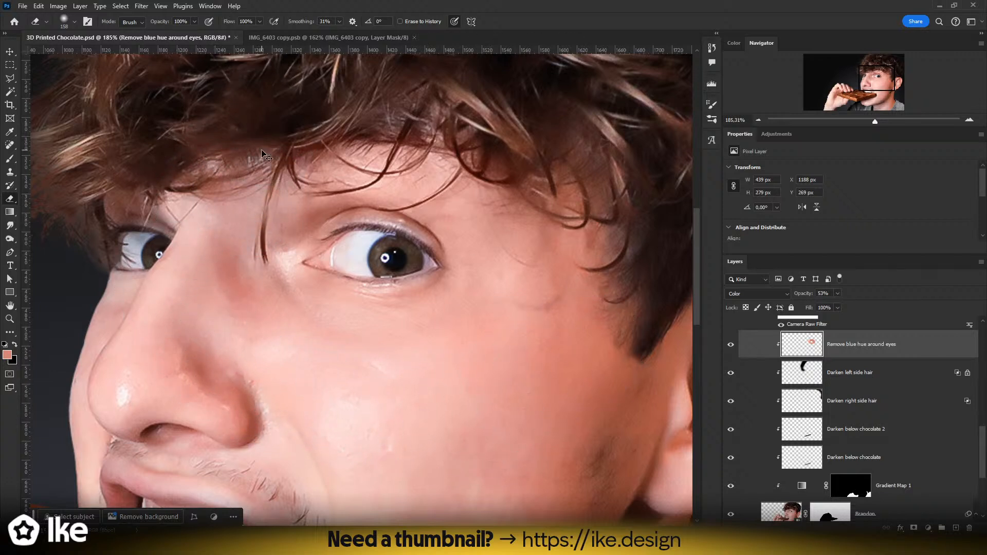
# - Brush the sampled skin tone over the nose bridge and the skin beneath the fringe between the eyes
pyautogui.press('z')
pyautogui.moveTo(135, 198); pyautogui.dragTo(163, 197)
pyautogui.press('b')
pyautogui.moveTo(292, 224)
pyautogui.mouseDown()
pyautogui.moveTo(170, 227)
pyautogui.moveTo(300, 184)
pyautogui.moveTo(244, 231)
pyautogui.mouseUp()
pyautogui.press('z')
pyautogui.moveTo(352, 212); pyautogui.dragTo(411, 210)
pyautogui.press('b')
# - Erase the skin tint from the near eye with a 40 px soft eraser
pyautogui.press('z')
pyautogui.moveTo(510, 269)
pyautogui.mouseDown()
pyautogui.moveTo(468, 270)
pyautogui.moveTo(467, 283)
pyautogui.mouseUp()
pyautogui.press('e')
pyautogui.moveTo(389, 290); pyautogui.dragTo(286, 290)
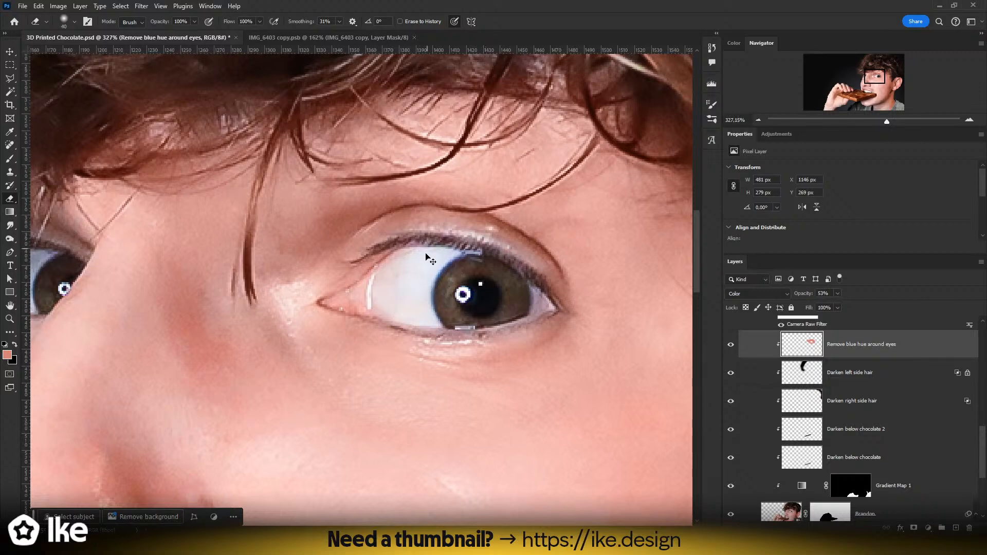
# - Compare the portrait with the Remove blue hue around eyes layer hidden and shown, and inspect the skin around the far eye
pyautogui.press('z')
pyautogui.moveTo(436, 286); pyautogui.dragTo(406, 286)
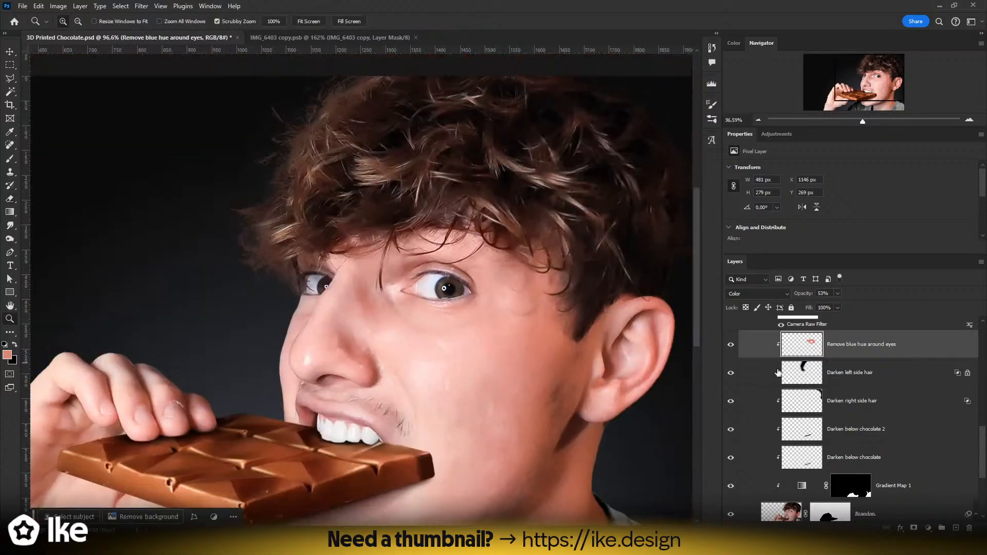
pyautogui.click(731, 345)
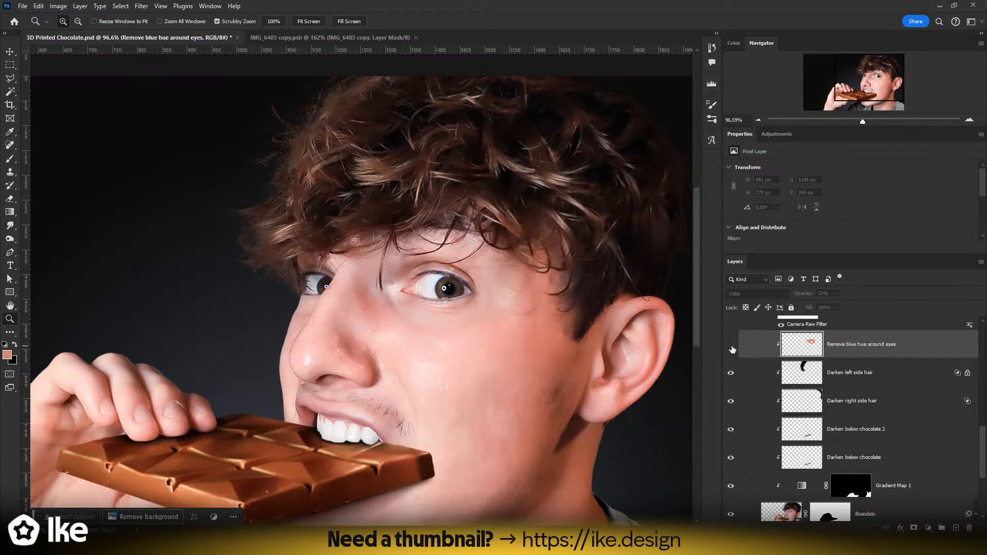
pyautogui.click(730, 345)
pyautogui.click(730, 345)
pyautogui.click(731, 346)
pyautogui.click(731, 346)
pyautogui.click(731, 346)
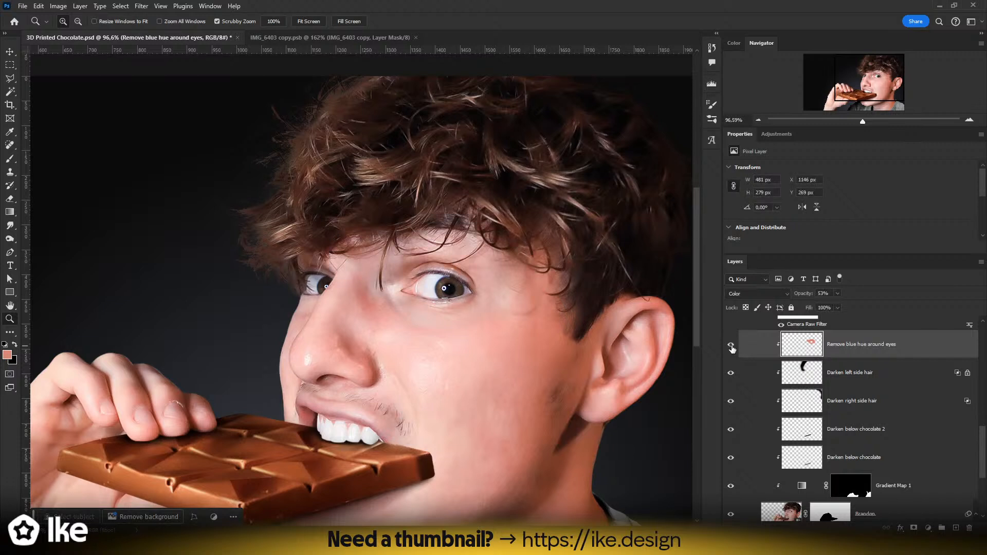
pyautogui.click(730, 346)
pyautogui.moveTo(373, 348); pyautogui.dragTo(288, 354)
pyautogui.click(730, 348)
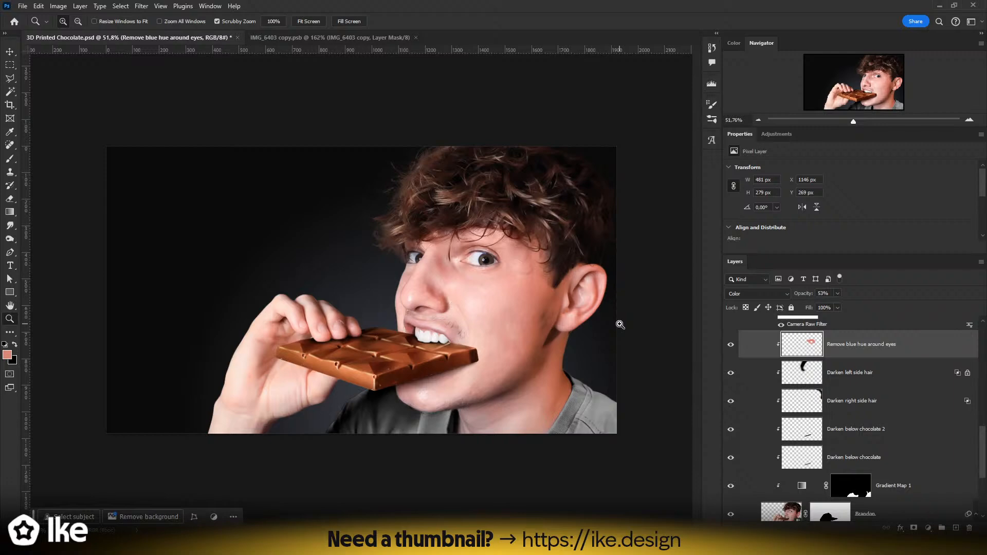
pyautogui.moveTo(419, 262); pyautogui.dragTo(570, 262)
pyautogui.moveTo(387, 337); pyautogui.dragTo(370, 340)
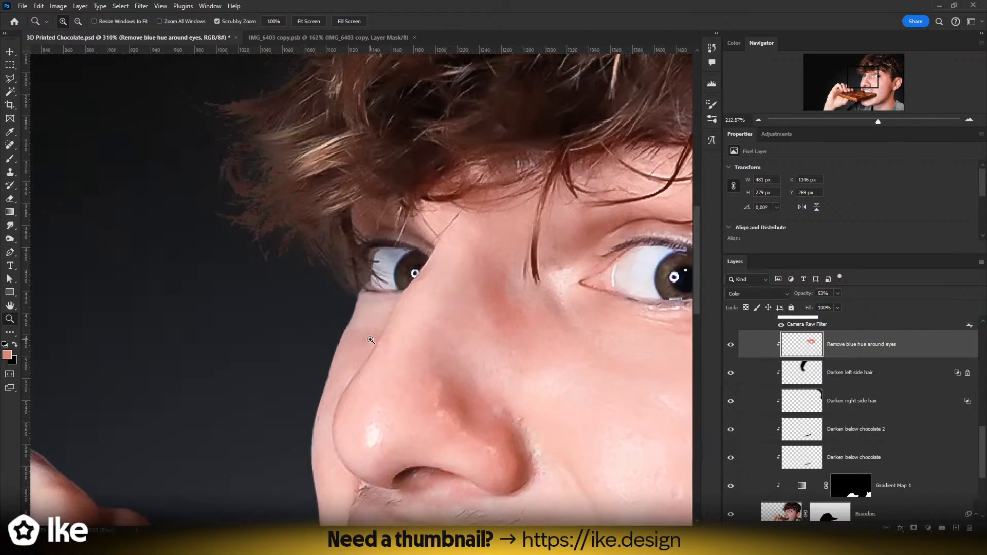
# - Brush the skin tint over the far cheek and down the edge of the face beside the nose and mouth
pyautogui.press('b')
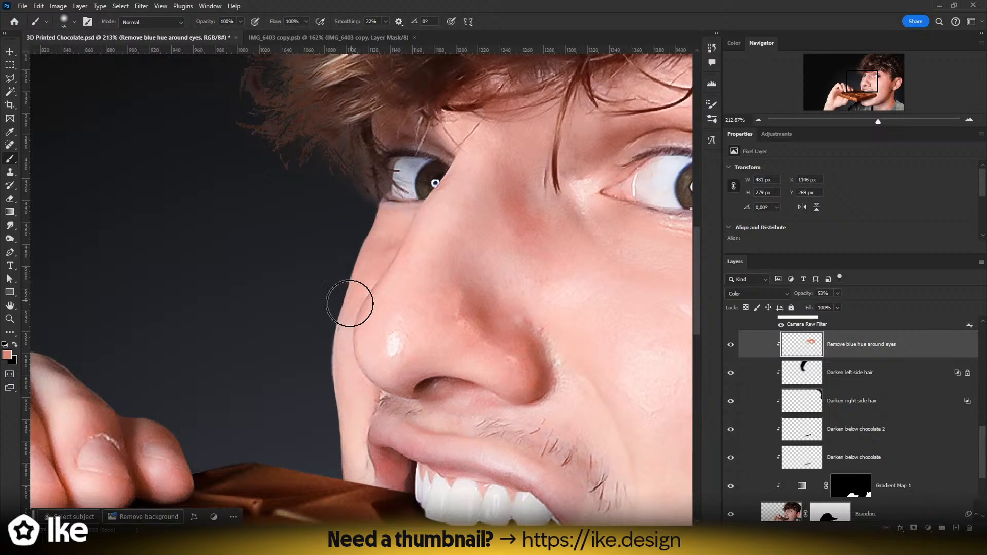
pyautogui.moveTo(349, 303); pyautogui.dragTo(324, 394)
pyautogui.moveTo(401, 333); pyautogui.dragTo(426, 206)
pyautogui.moveTo(381, 284)
pyautogui.mouseDown()
pyautogui.moveTo(363, 323)
pyautogui.moveTo(392, 335)
pyautogui.mouseUp()
pyautogui.keyDown('alt'); pyautogui.rightClick(381, 340); pyautogui.keyUp('alt')
pyautogui.moveTo(554, 315); pyautogui.dragTo(323, 237)
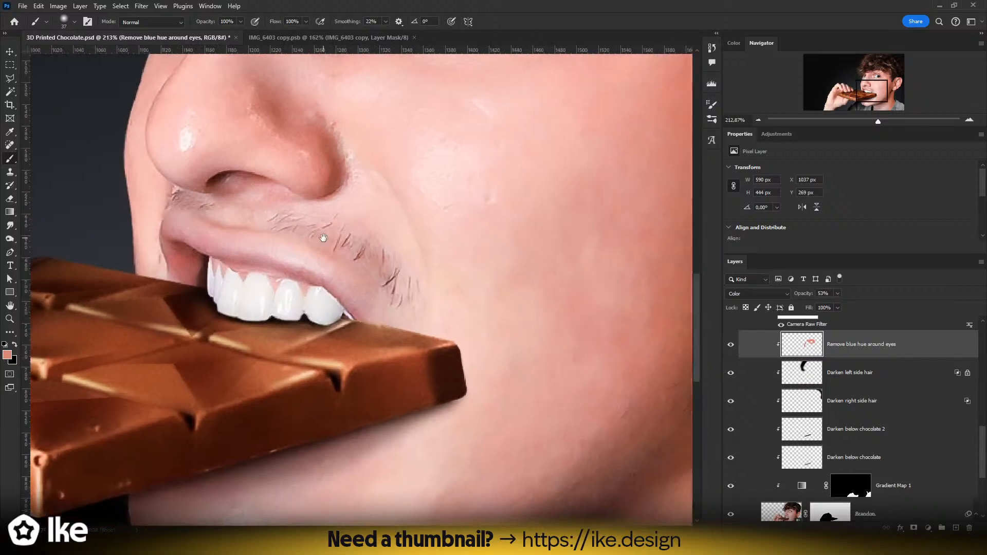
pyautogui.keyDown('alt'); pyautogui.rightClick(372, 234); pyautogui.keyUp('alt')
# - Compare the full portrait with the Remove blue hue around eyes layer hidden and shown
pyautogui.press('z')
pyautogui.moveTo(497, 271)
pyautogui.mouseDown()
pyautogui.moveTo(464, 271)
pyautogui.moveTo(478, 326)
pyautogui.moveTo(456, 346)
pyautogui.moveTo(432, 346)
pyautogui.mouseUp()
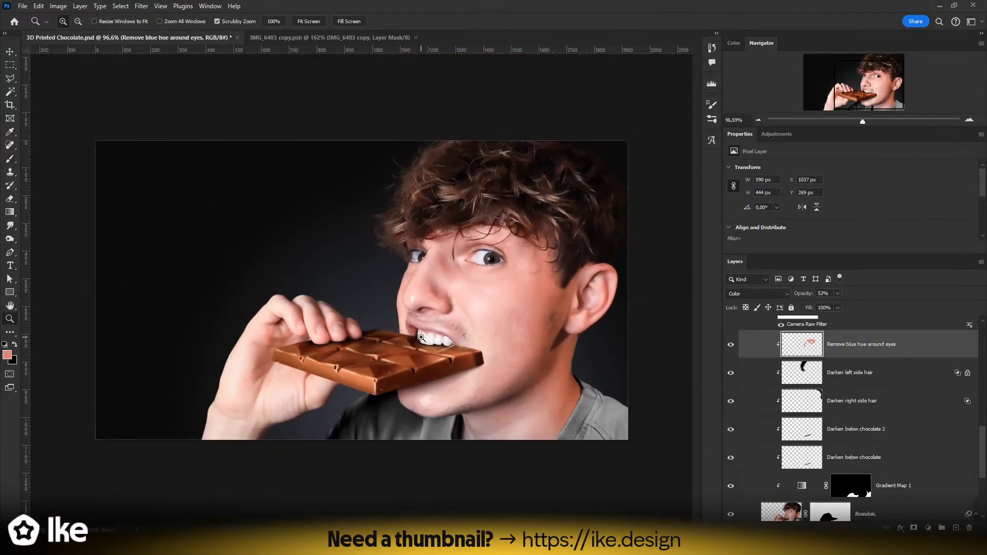
pyautogui.click(730, 345)
pyautogui.click(731, 345)
pyautogui.click(730, 345)
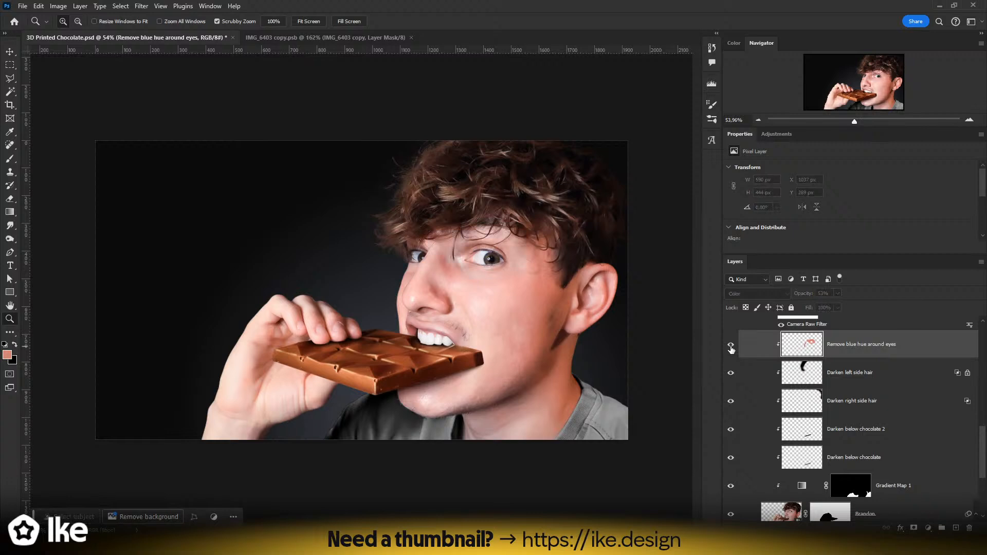
pyautogui.moveTo(403, 298); pyautogui.dragTo(420, 298)
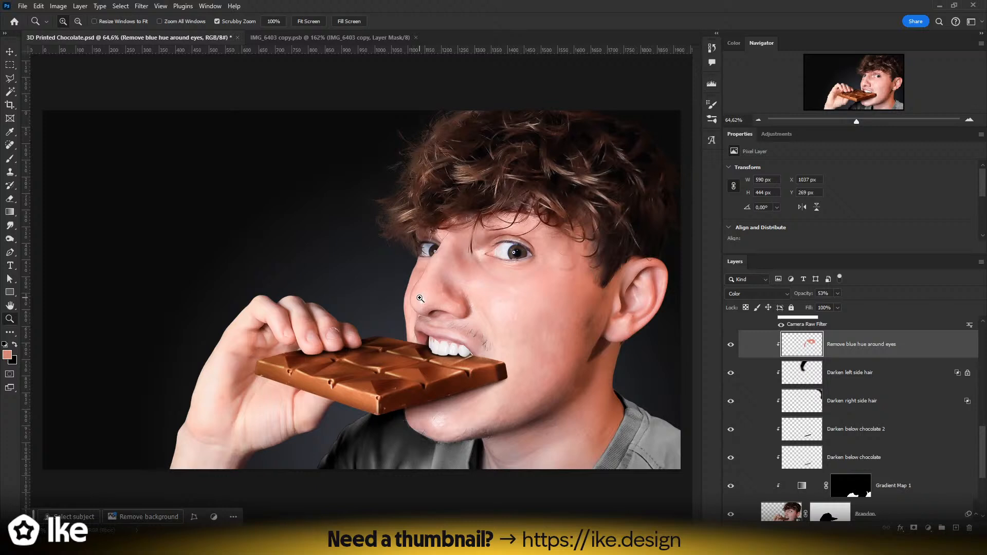
# - Open the Worst VS Best Air Jordan PSD from the Worst VS Best Nike Shoe folder in the 2024 NachoAverageFinds (Sneakers) thumbnails
pyautogui.press('b')
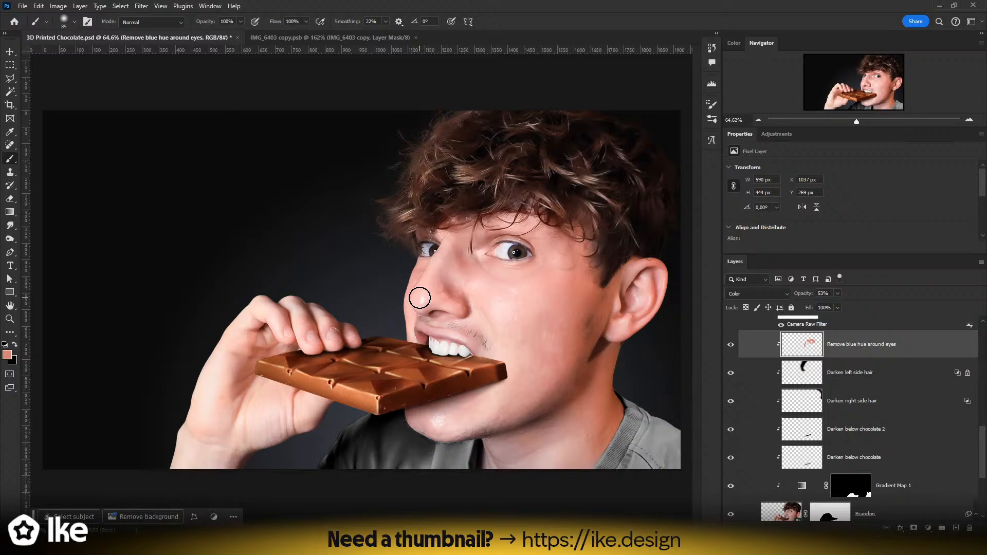
pyautogui.click(22, 6)
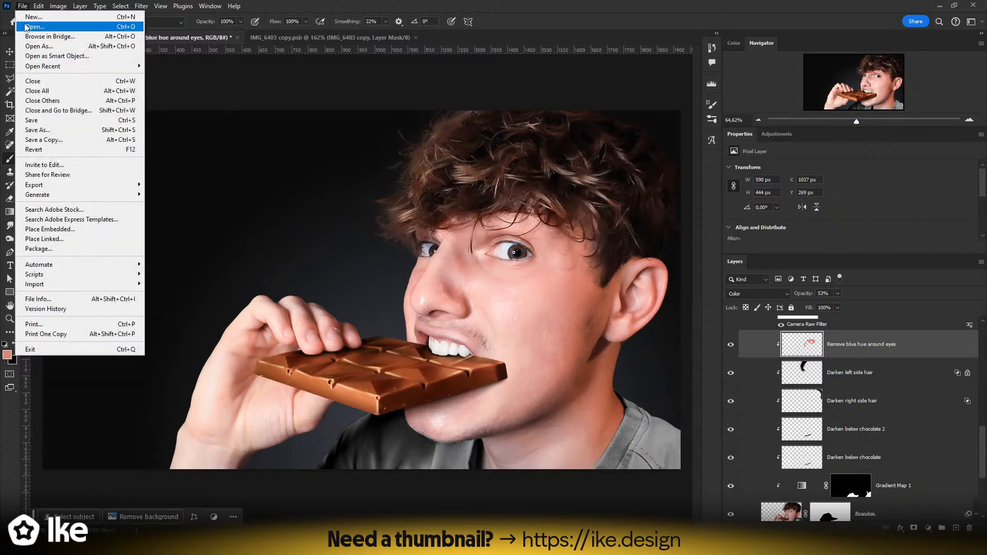
pyautogui.click(28, 26)
pyautogui.click(246, 52)
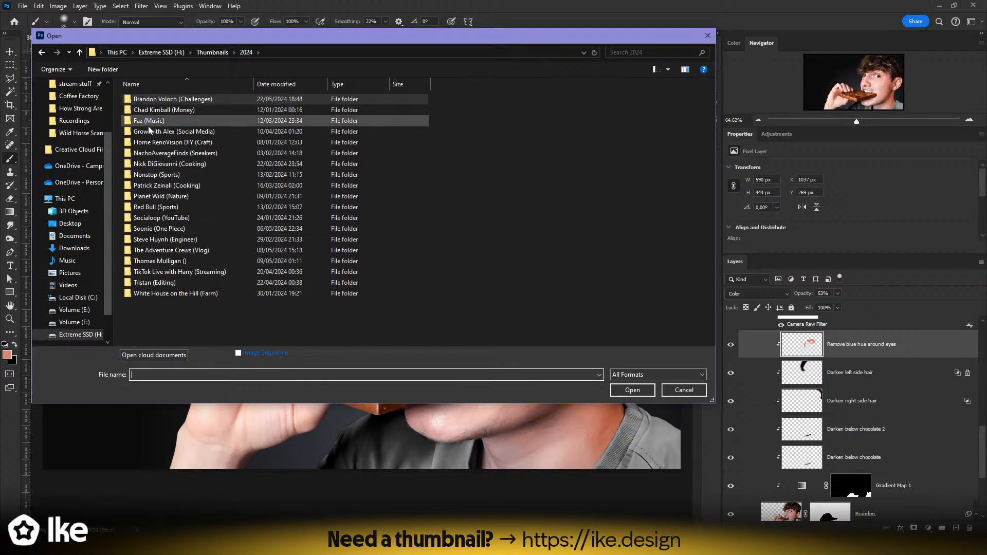
pyautogui.doubleClick(150, 152)
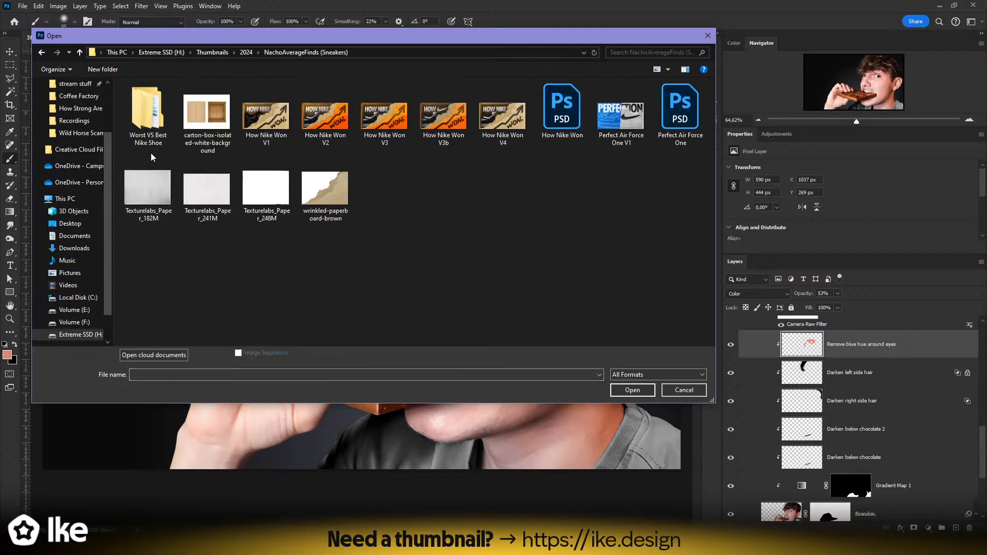
pyautogui.doubleClick(147, 118)
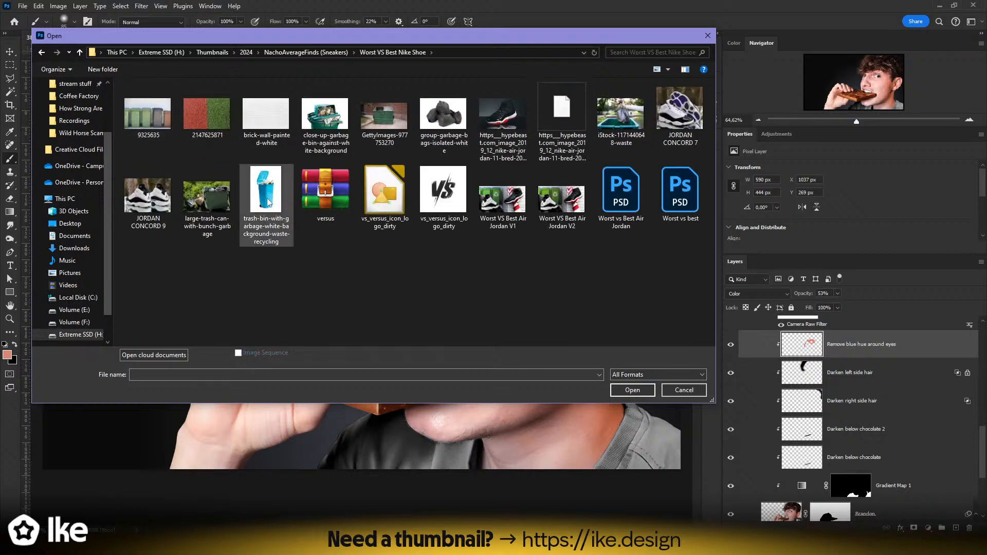
pyautogui.doubleClick(621, 191)
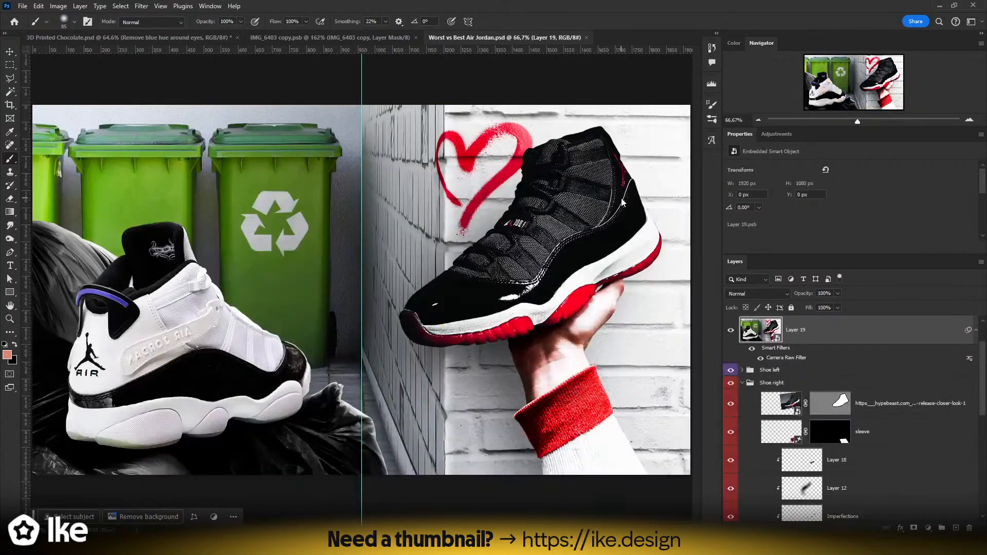
# - Compare the sneaker thumbnail with the Camera Raw filtered Layer 19 hidden and shown, and inspect the black and red shoe
pyautogui.press('z')
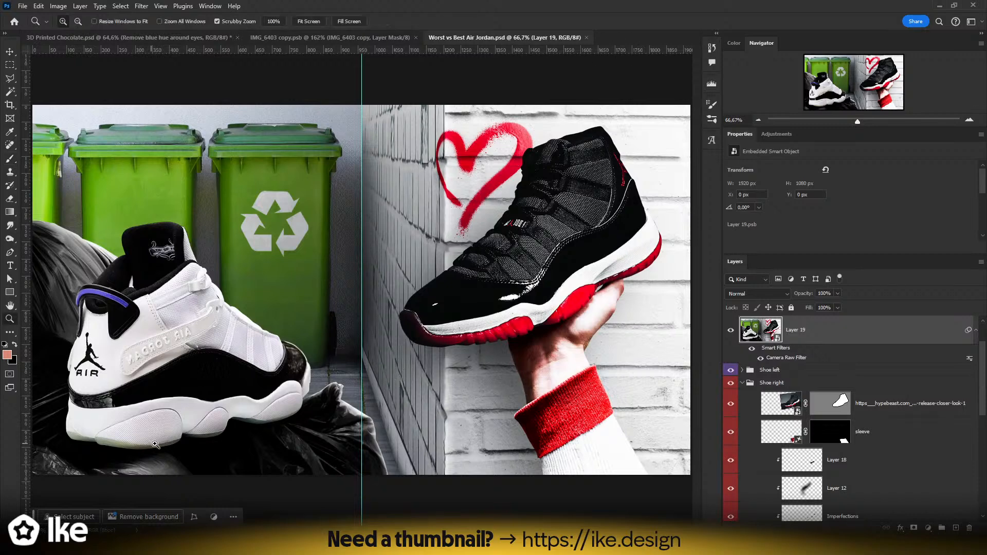
pyautogui.moveTo(155, 444); pyautogui.dragTo(436, 337)
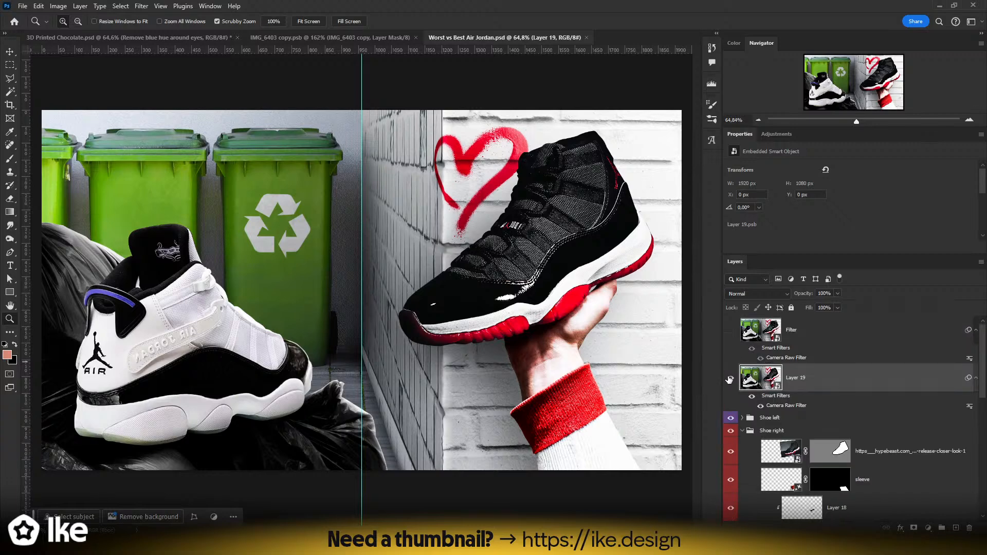
pyautogui.click(729, 379)
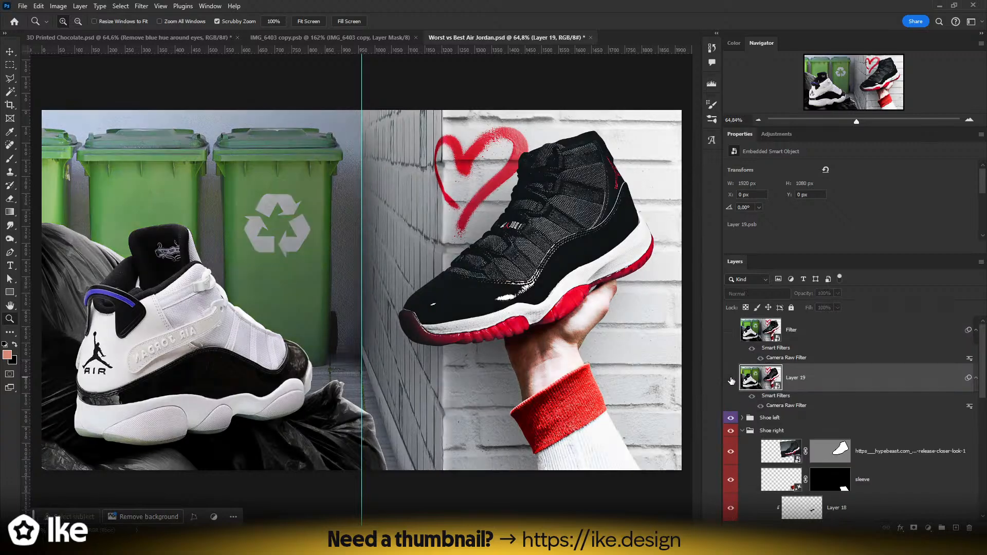
pyautogui.click(730, 379)
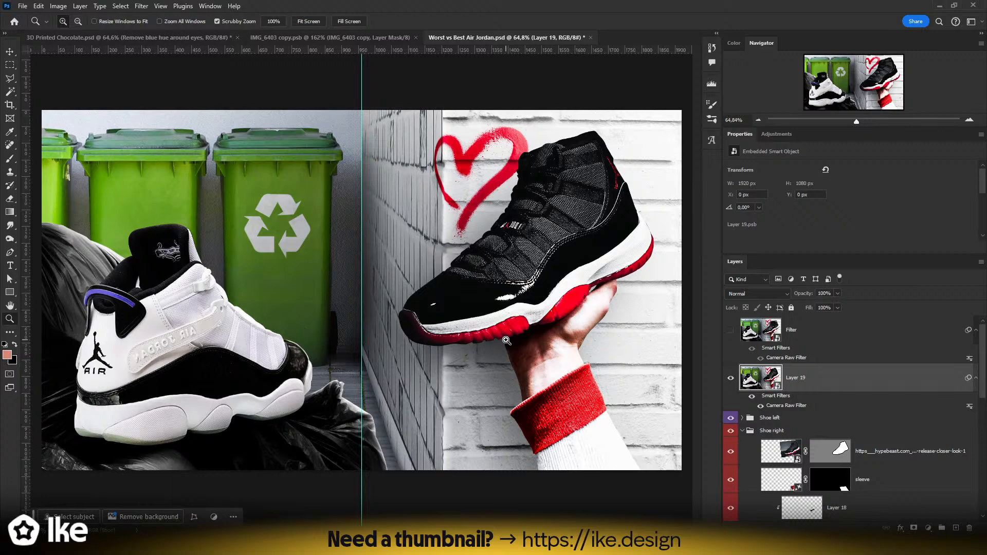
pyautogui.moveTo(510, 271); pyautogui.dragTo(451, 363)
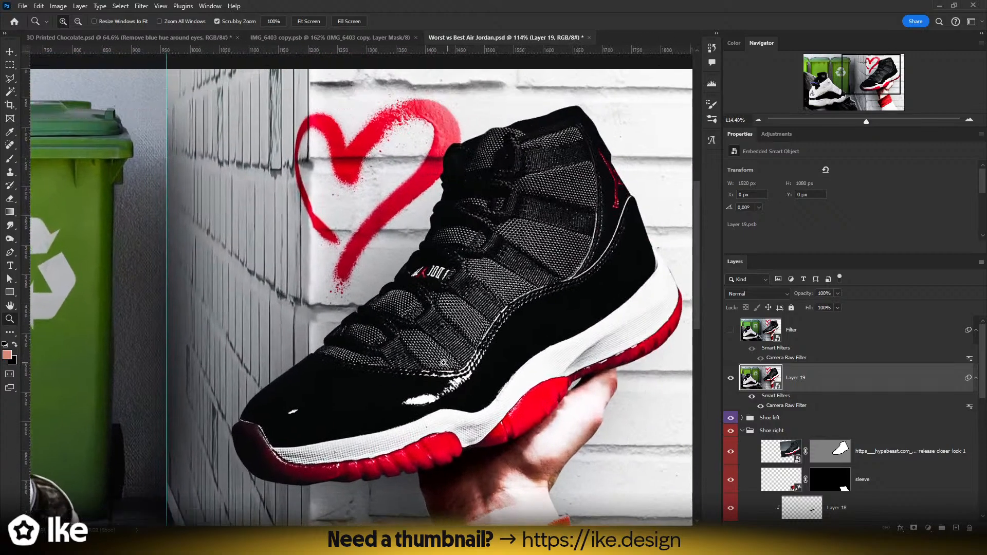
pyautogui.hotkey('ctrl', '0')
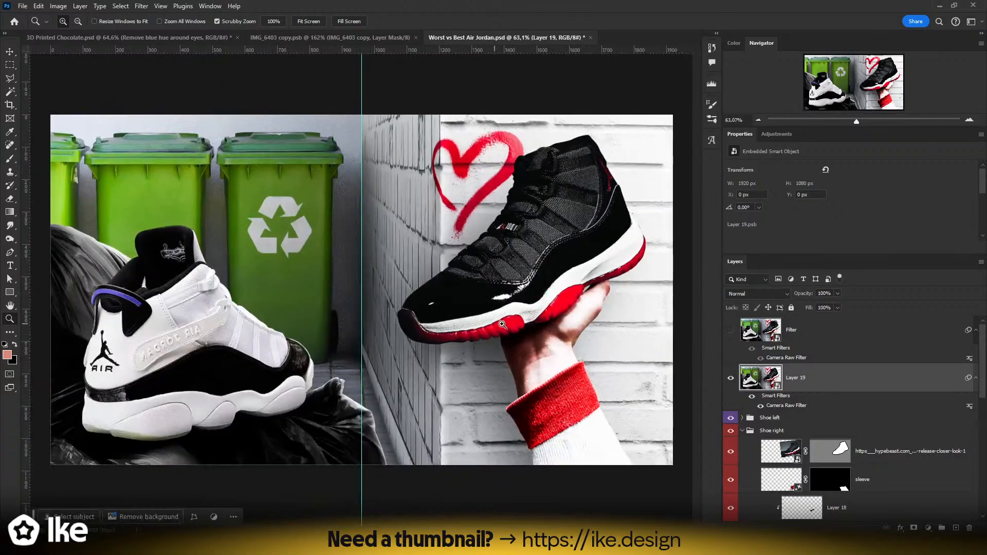
# - Hide Layer 19, expand the Shoe left group, and check the group and its JORDAN CONCORD 9 layer by toggling their visibility
pyautogui.click(731, 379)
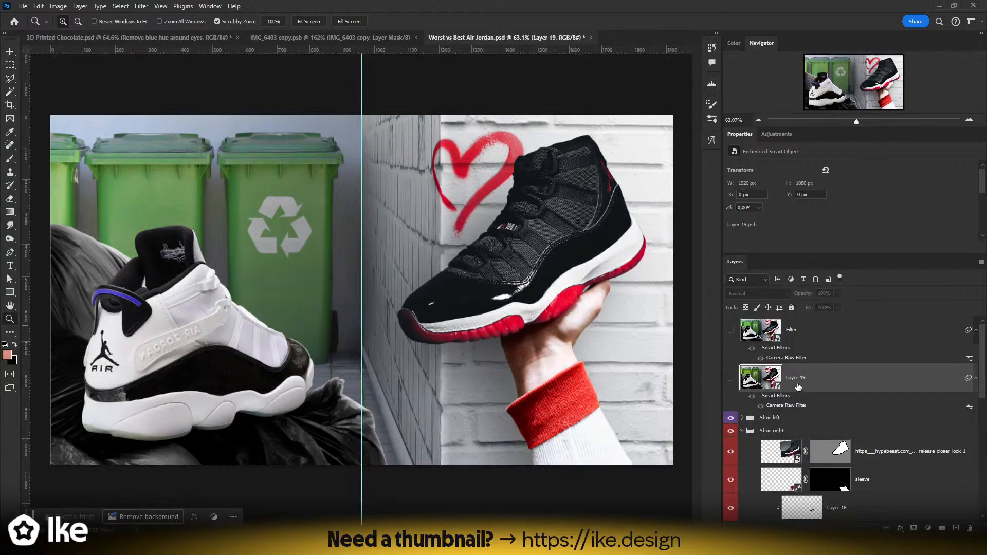
pyautogui.click(732, 419)
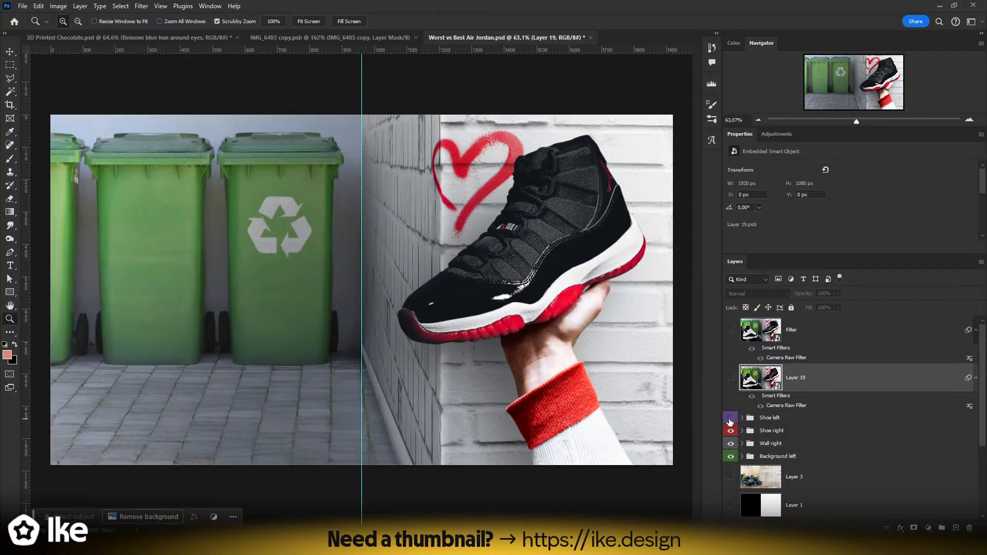
pyautogui.click(730, 420)
pyautogui.click(742, 418)
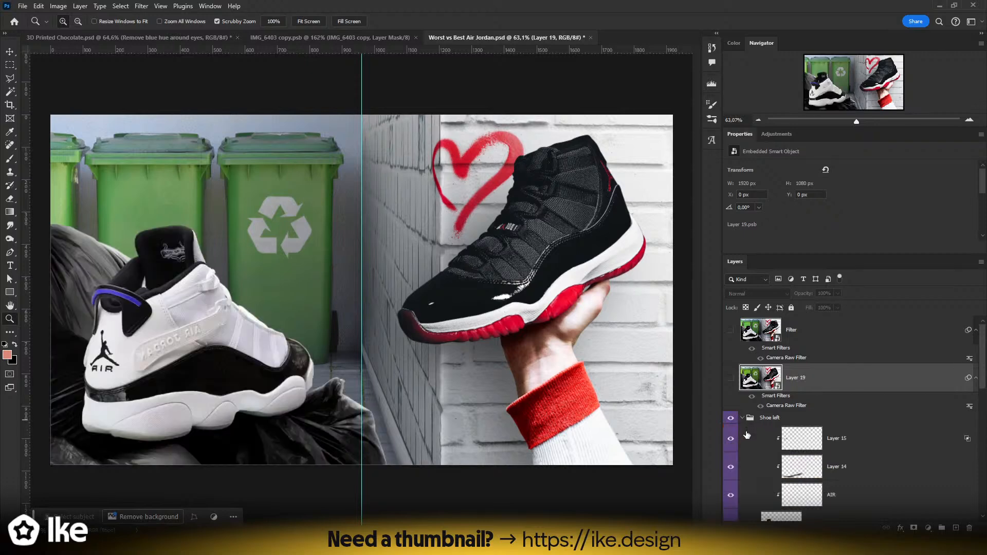
pyautogui.scroll(-4, 747, 434)
pyautogui.click(729, 380)
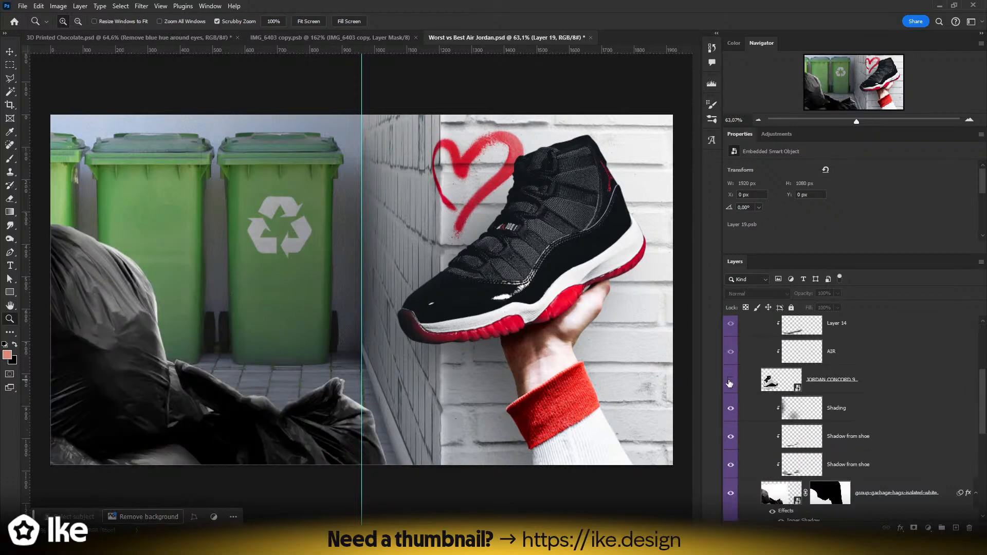
pyautogui.click(729, 381)
pyautogui.click(730, 381)
pyautogui.scroll(-1, 771, 445)
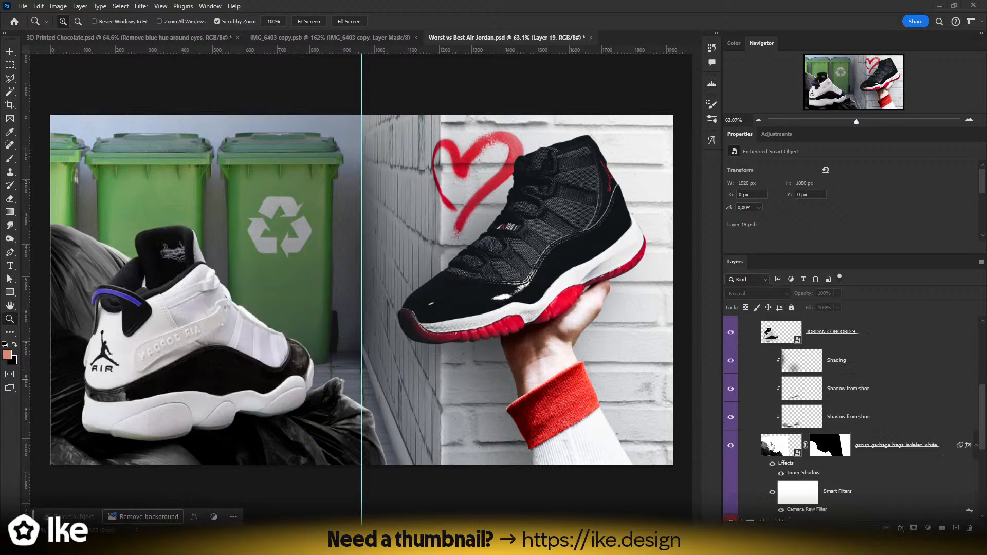
# - Set the fill of the garbage bags layer beneath the white shoe to 0%
pyautogui.click(730, 445)
pyautogui.moveTo(195, 443); pyautogui.dragTo(464, 348)
pyautogui.click(730, 446)
pyautogui.click(781, 445)
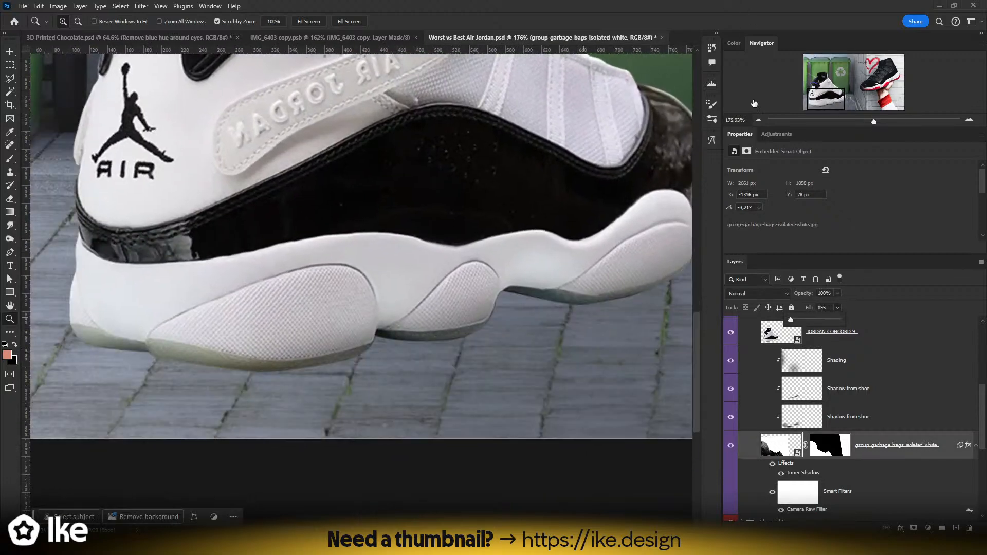
# - Release the Shading and both Shadow from shoe layers from the garbage bags clipping mask and inspect the shadow under the sole
pyautogui.click(825, 419)
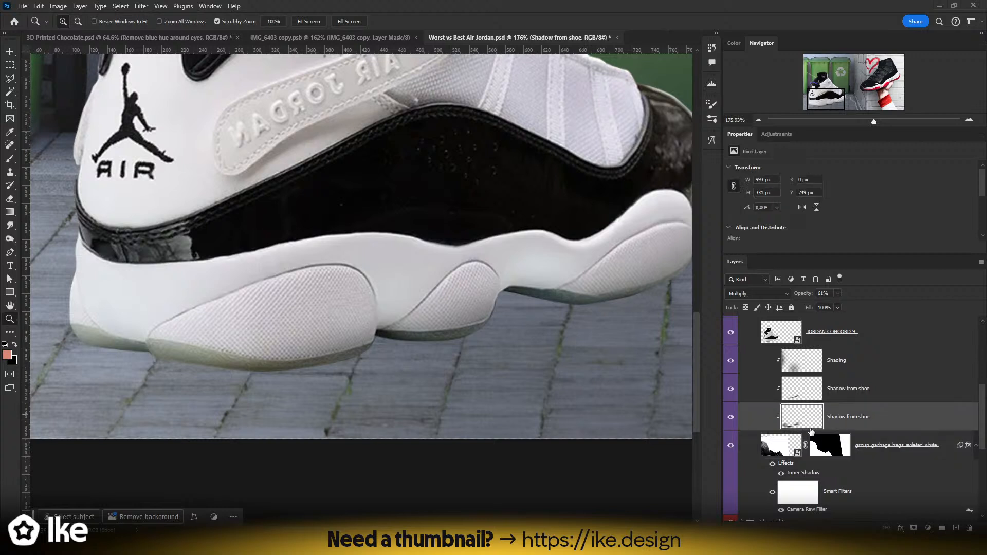
pyautogui.keyDown('alt'); pyautogui.click(810, 431); pyautogui.keyUp('alt')
pyautogui.scroll(1, 496, 381)
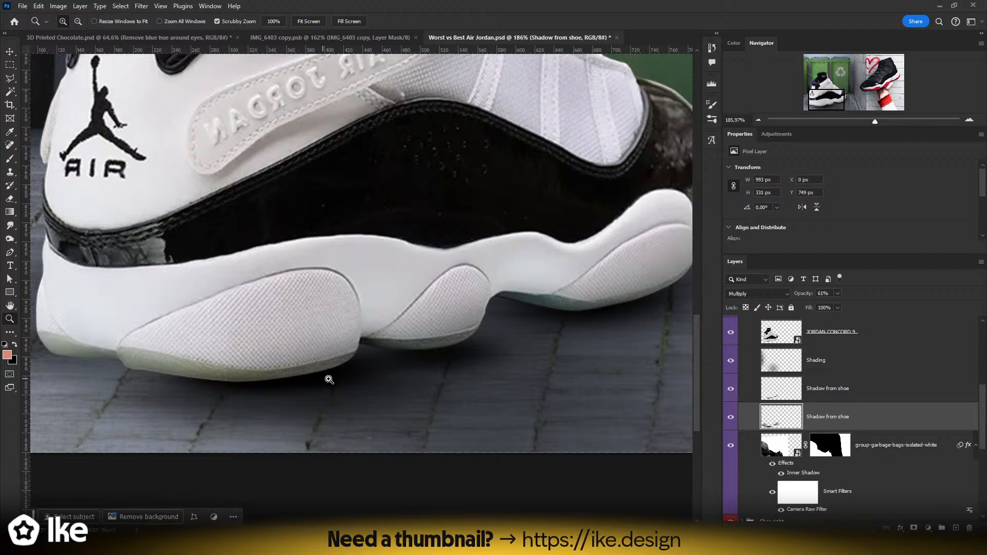
pyautogui.moveTo(509, 357); pyautogui.dragTo(342, 390)
pyautogui.moveTo(388, 365); pyautogui.dragTo(550, 347)
pyautogui.moveTo(339, 392); pyautogui.dragTo(412, 405)
pyautogui.moveTo(574, 410); pyautogui.dragTo(391, 380)
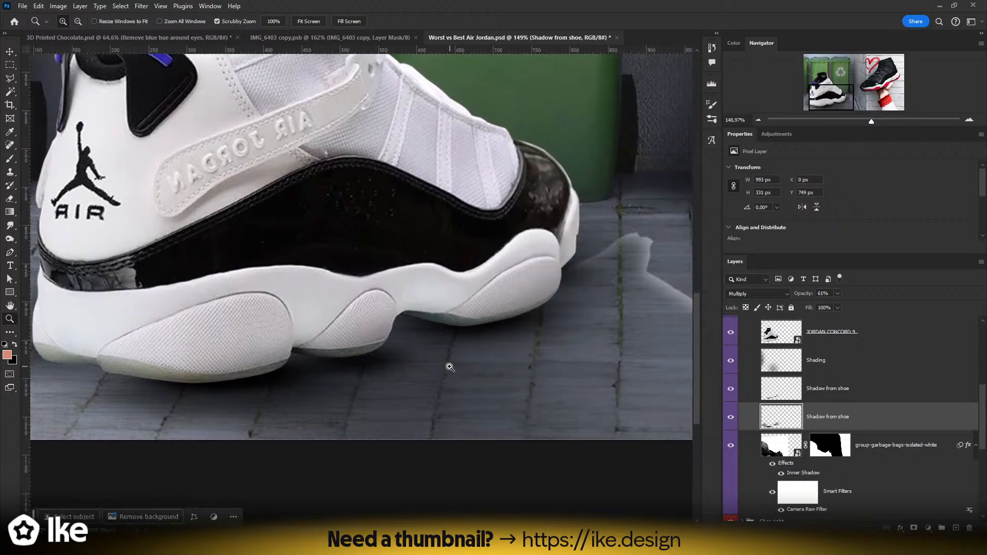
# - Try painting a black shadow patch on the paving below the shoe with a 137 px soft brush
pyautogui.press('b')
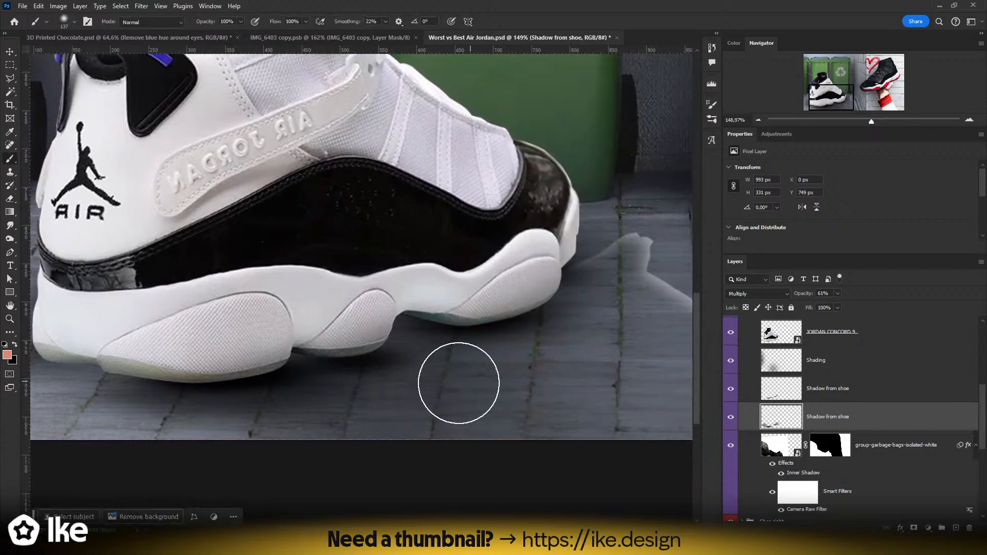
pyautogui.press('x')
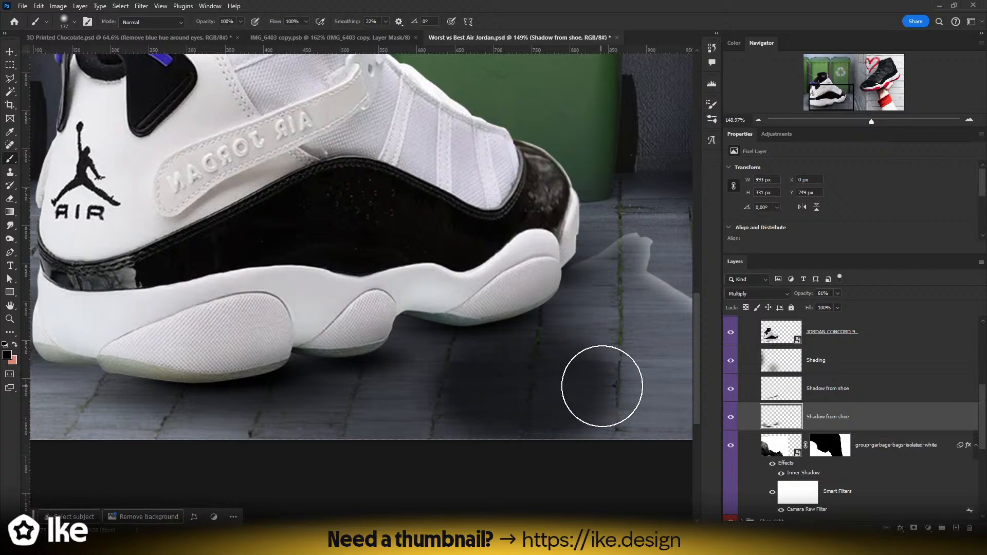
pyautogui.moveTo(482, 391); pyautogui.dragTo(590, 396)
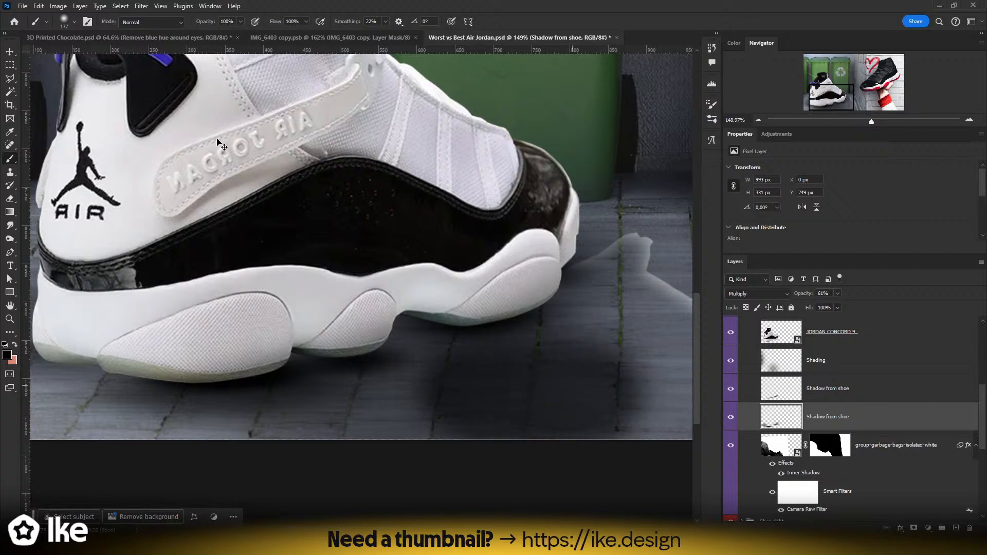
# - Flatten the brush tip into an ellipse and try black strokes on the paving below the shoe, undoing each one
pyautogui.click(74, 23)
pyautogui.moveTo(32, 48); pyautogui.dragTo(34, 59)
pyautogui.press('Return')
pyautogui.moveTo(470, 404); pyautogui.dragTo(616, 404)
pyautogui.hotkey('ctrl', 'z')
pyautogui.moveTo(426, 407); pyautogui.dragTo(490, 407)
pyautogui.hotkey('ctrl', 'z')
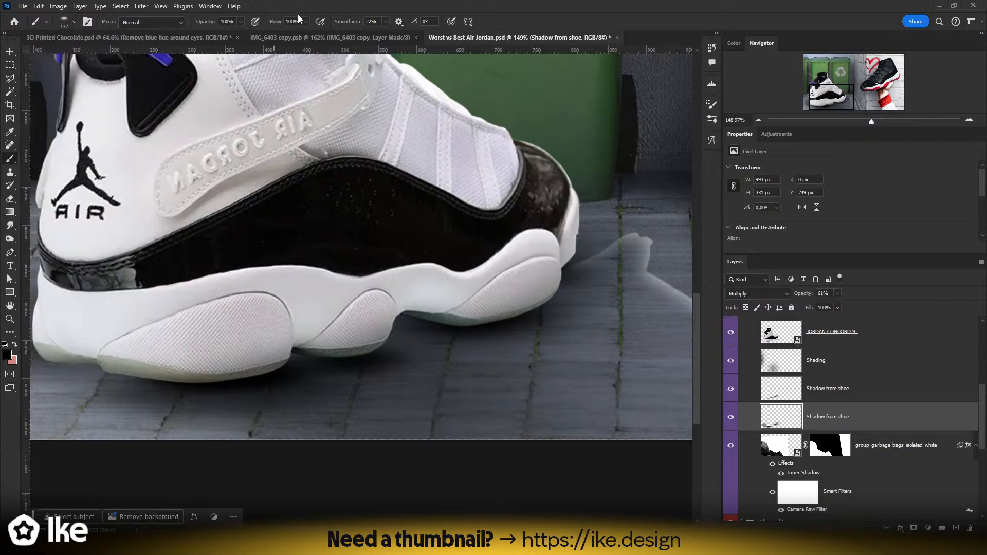
# - Set the brush flow to 9%, enlarge the tip to about 183 px, and try faint black strokes on the paving, undoing each one
pyautogui.press('Return')
pyautogui.keyDown('alt'); pyautogui.rightClick(468, 396); pyautogui.keyUp('alt')
pyautogui.moveTo(467, 398); pyautogui.dragTo(555, 404)
pyautogui.hotkey('ctrl', 'z')
pyautogui.moveTo(468, 402)
pyautogui.mouseDown()
pyautogui.moveTo(622, 401)
pyautogui.moveTo(708, 384)
pyautogui.mouseUp()
pyautogui.hotkey('ctrl', 'z')
# - Brush a gradual black shadow on the paving along the white shoe's sole with the flattened brush at 9% flow
pyautogui.moveTo(570, 391); pyautogui.dragTo(500, 378)
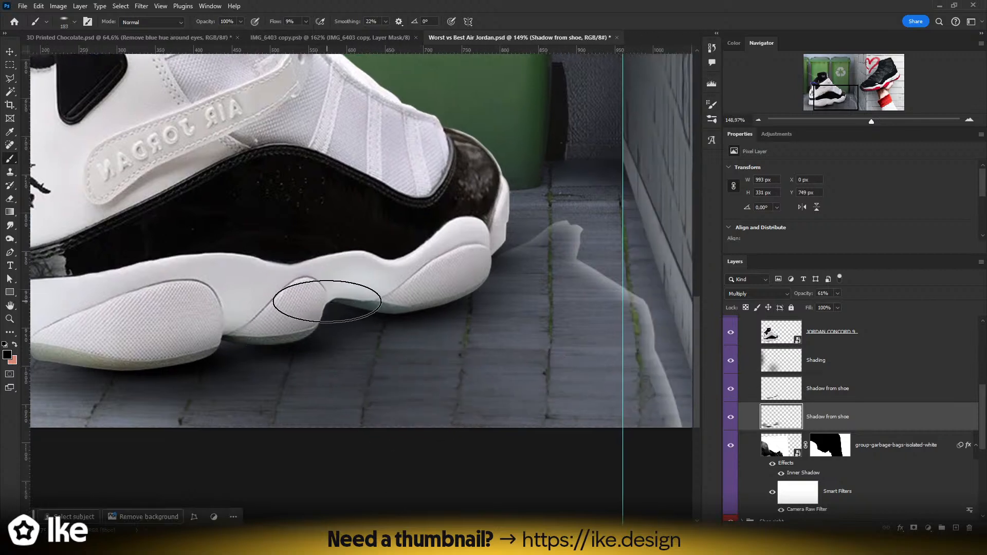
pyautogui.moveTo(282, 353); pyautogui.dragTo(353, 378)
pyautogui.moveTo(367, 343); pyautogui.dragTo(354, 354)
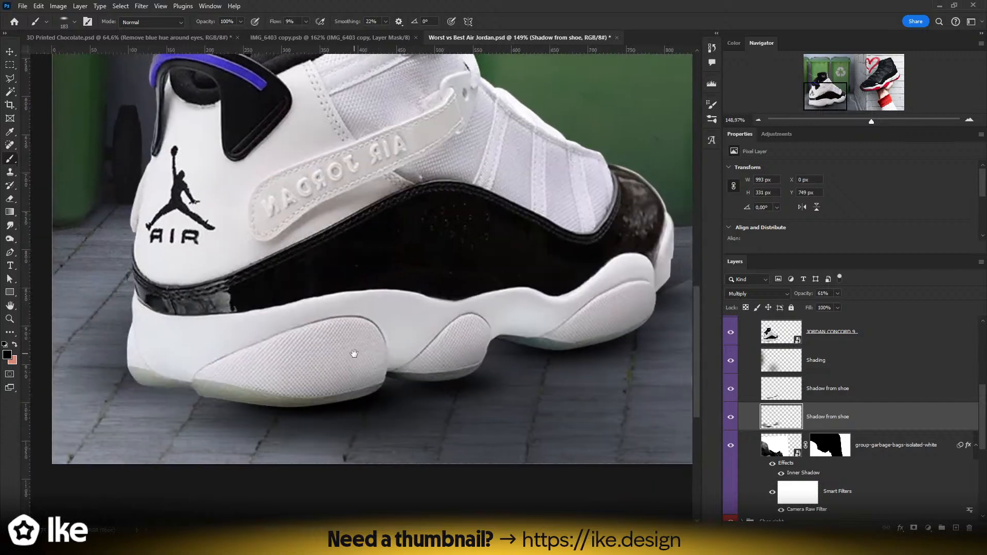
pyautogui.keyDown('alt'); pyautogui.rightClick(187, 386); pyautogui.keyUp('alt')
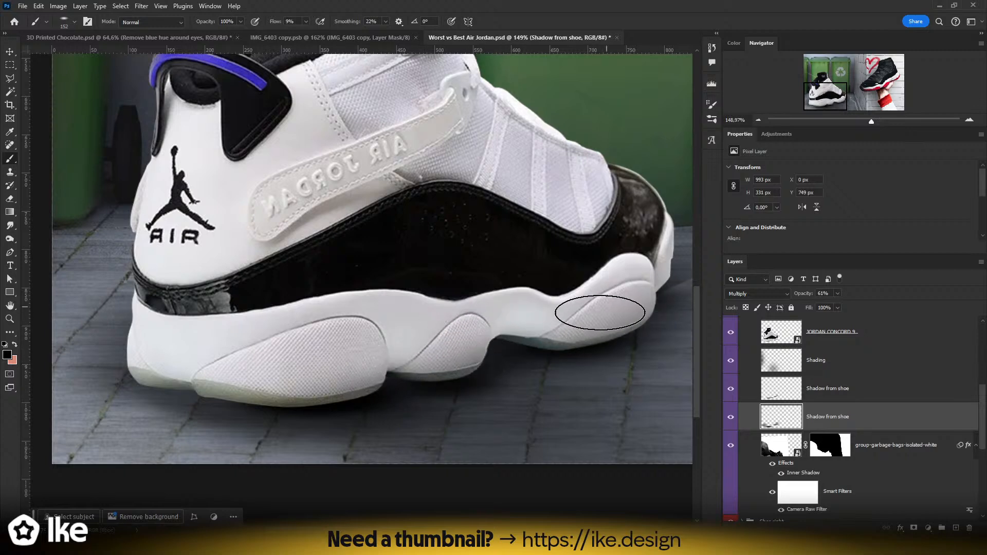
pyautogui.moveTo(574, 364); pyautogui.dragTo(546, 372)
# - Compare the shoe with and without the painted shadow, and restore the shading and shadow layers clipped to the garbage bags layer
pyautogui.press('z')
pyautogui.moveTo(546, 372); pyautogui.dragTo(434, 392)
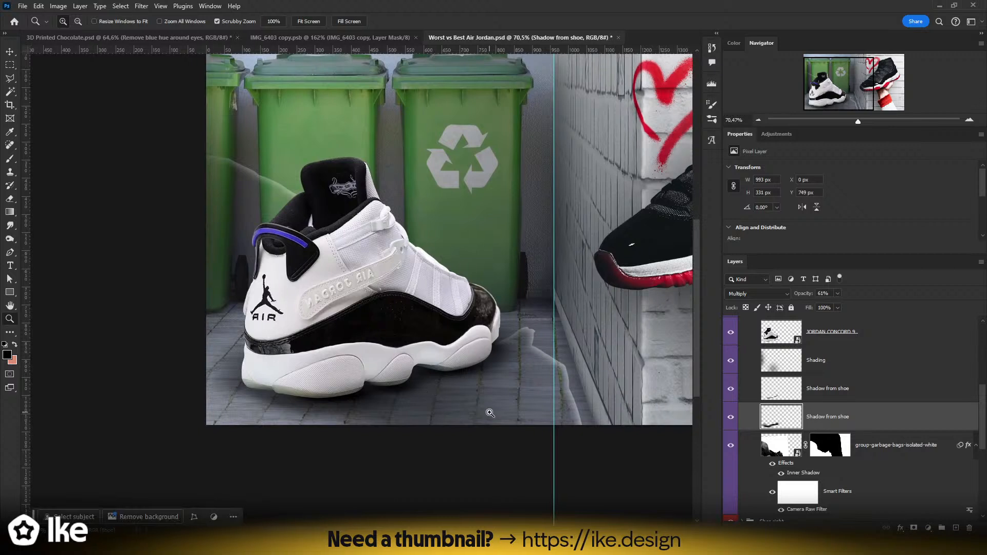
pyautogui.hotkey('ctrl', 'z')
pyautogui.hotkey('ctrl', 'shift', 'z')
pyautogui.hotkey('ctrl', 'alt', 'g')
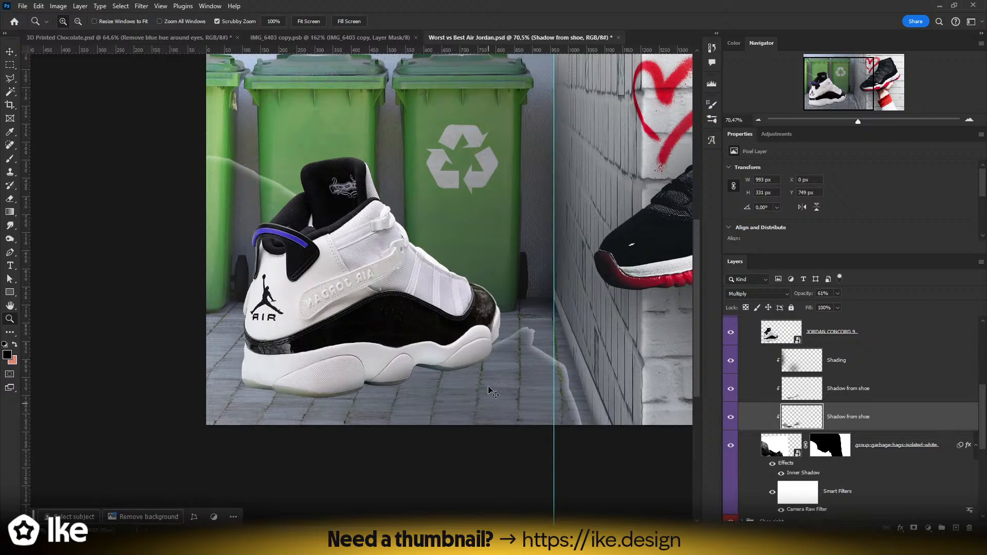
# - Close the Worst vs Best Air Jordan document and add a new layer above Remove blue hue around eyes in the chocolate portrait
pyautogui.click(618, 37)
pyautogui.click(393, 181)
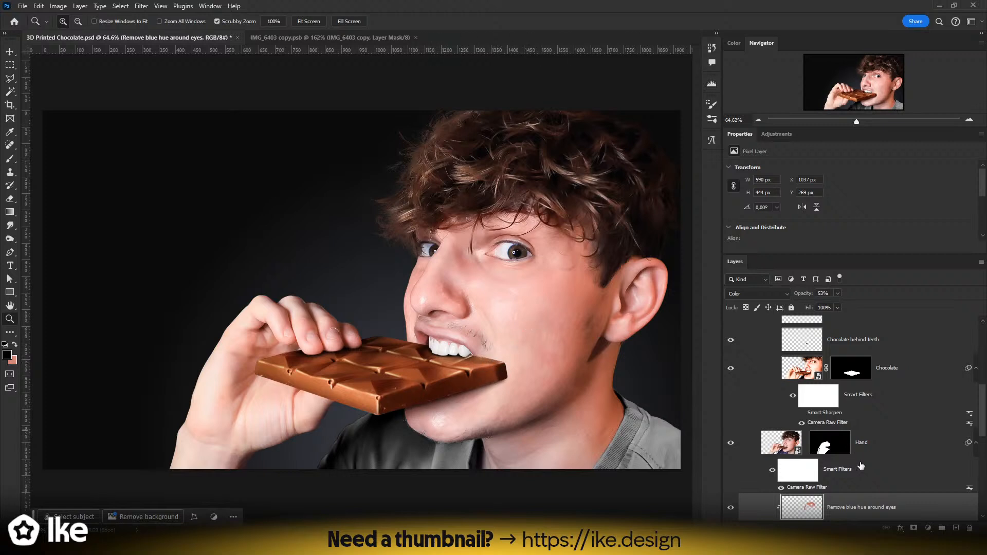
pyautogui.scroll(-3, 855, 476)
pyautogui.click(956, 528)
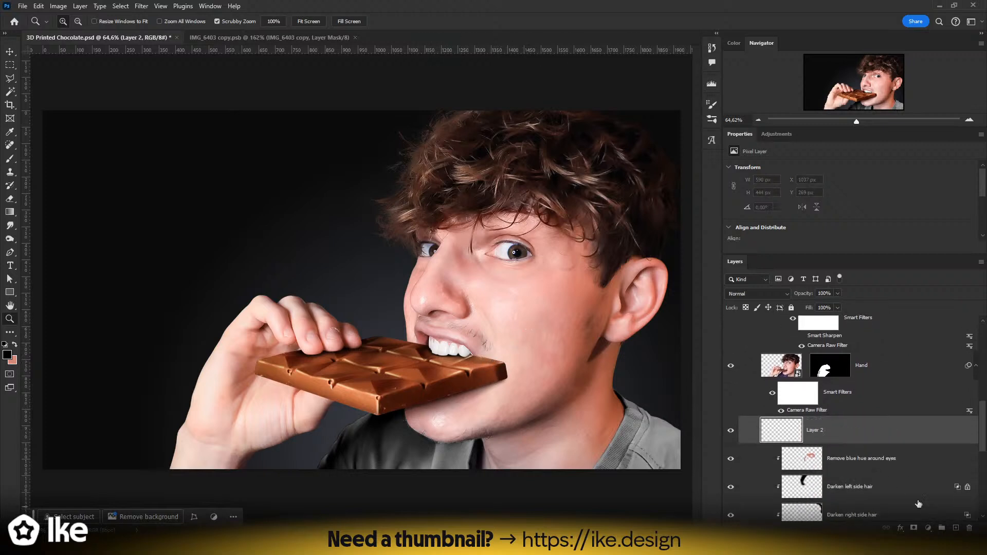
# - Reset the flattened brush tip to a round shape and shrink it to a few pixels to fit the larger eye
pyautogui.moveTo(518, 251); pyautogui.dragTo(606, 250)
pyautogui.press('b')
pyautogui.moveTo(448, 251); pyautogui.dragTo(445, 297)
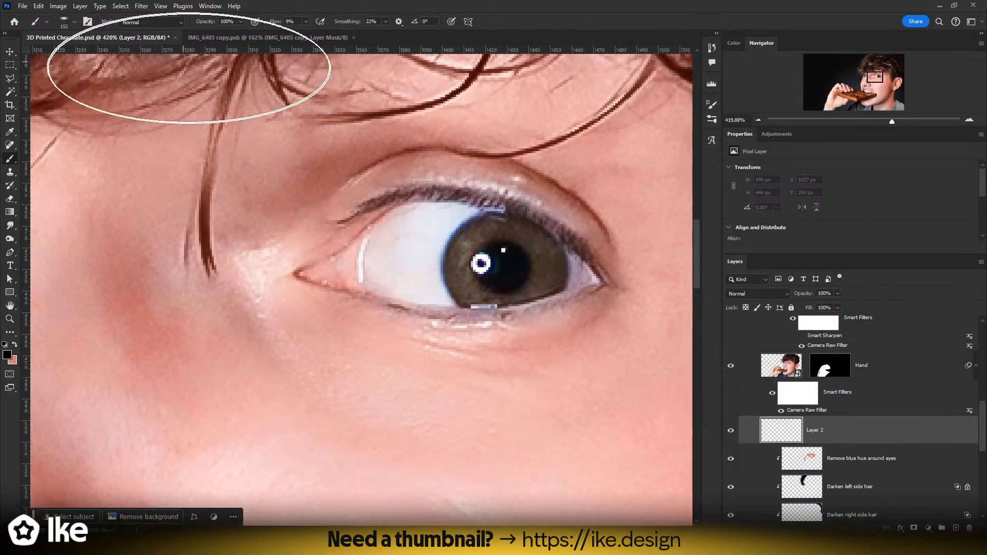
pyautogui.moveTo(427, 252); pyautogui.dragTo(407, 6)
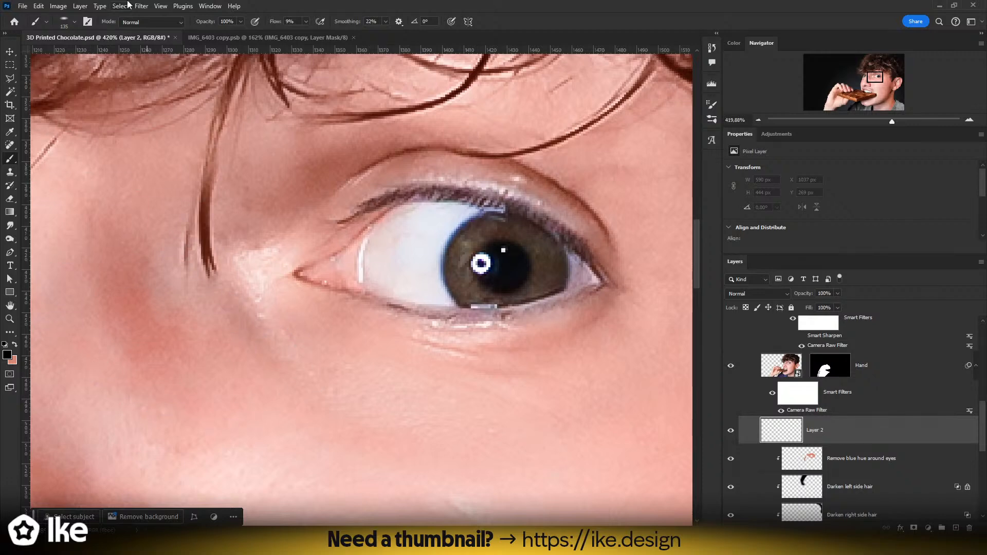
pyautogui.click(75, 24)
pyautogui.moveTo(31, 54)
pyautogui.mouseDown()
pyautogui.moveTo(42, 17)
pyautogui.moveTo(228, 3)
pyautogui.mouseUp()
pyautogui.press('Return')
pyautogui.moveTo(317, 278); pyautogui.dragTo(305, 411)
pyautogui.moveTo(414, 300); pyautogui.dragTo(286, 302)
# - Set the foreground colour to pure white (#ffffff) and raise the brush flow to 100%
pyautogui.press('x')
pyautogui.click(8, 355)
pyautogui.moveTo(418, 409); pyautogui.dragTo(282, 269)
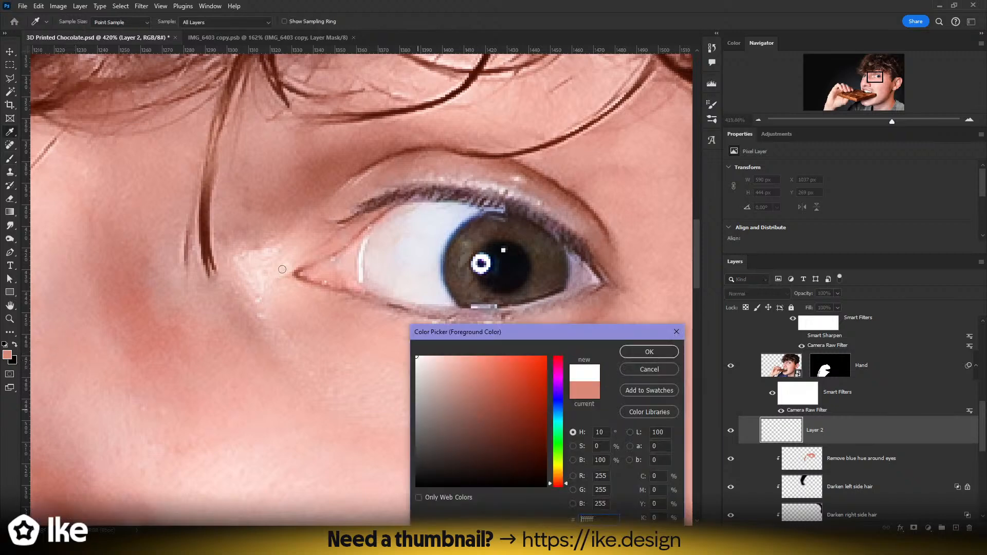
pyautogui.click(650, 353)
pyautogui.press('z')
pyautogui.moveTo(540, 257)
pyautogui.mouseDown()
pyautogui.moveTo(480, 325)
pyautogui.moveTo(528, 341)
pyautogui.moveTo(535, 315)
pyautogui.mouseUp()
pyautogui.press('b')
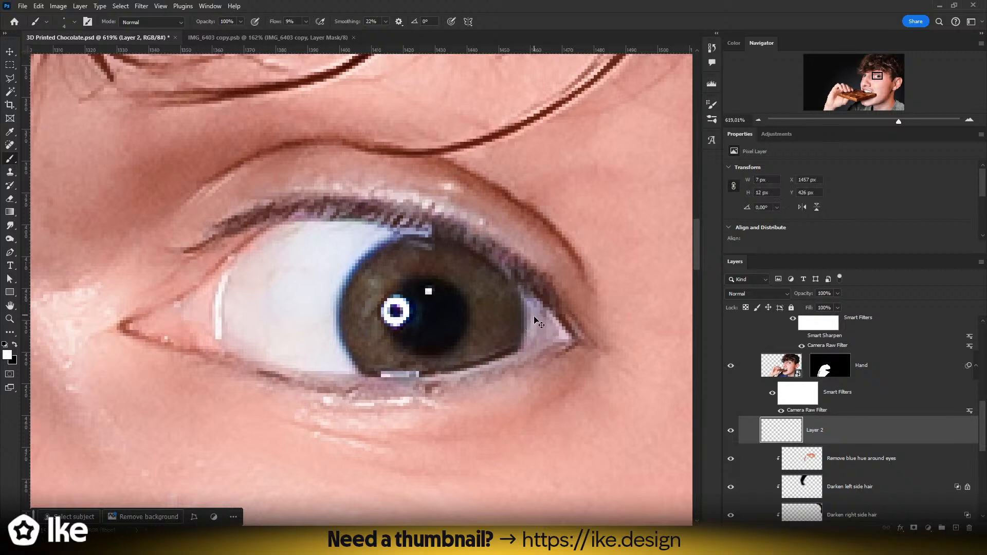
pyautogui.moveTo(305, 23); pyautogui.dragTo(355, 35)
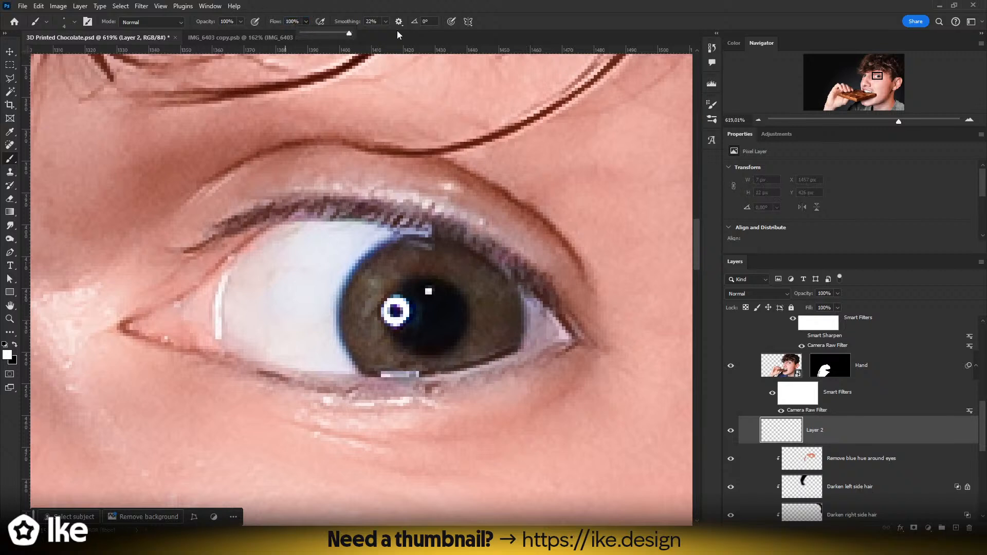
# - Paint solid white over the white of the larger eye on both sides of the iris, using a small brush
pyautogui.moveTo(347, 369)
pyautogui.mouseDown()
pyautogui.moveTo(330, 310)
pyautogui.moveTo(343, 270)
pyautogui.moveTo(365, 242)
pyautogui.moveTo(400, 232)
pyautogui.moveTo(283, 233)
pyautogui.moveTo(232, 284)
pyautogui.moveTo(228, 339)
pyautogui.moveTo(338, 363)
pyautogui.moveTo(288, 352)
pyautogui.moveTo(257, 329)
pyautogui.mouseUp()
pyautogui.keyDown('alt'); pyautogui.rightClick(400, 232); pyautogui.keyUp('alt')
pyautogui.keyDown('alt'); pyautogui.rightClick(361, 229); pyautogui.keyUp('alt')
pyautogui.moveTo(320, 339)
pyautogui.mouseDown()
pyautogui.moveTo(317, 272)
pyautogui.moveTo(349, 238)
pyautogui.moveTo(290, 247)
pyautogui.moveTo(263, 267)
pyautogui.moveTo(242, 296)
pyautogui.moveTo(238, 326)
pyautogui.moveTo(260, 342)
pyautogui.moveTo(284, 334)
pyautogui.moveTo(274, 322)
pyautogui.moveTo(253, 323)
pyautogui.moveTo(267, 284)
pyautogui.moveTo(306, 258)
pyautogui.moveTo(264, 316)
pyautogui.moveTo(275, 291)
pyautogui.mouseUp()
pyautogui.press('[')
pyautogui.moveTo(536, 337)
pyautogui.mouseDown()
pyautogui.moveTo(532, 301)
pyautogui.moveTo(558, 332)
pyautogui.moveTo(526, 342)
pyautogui.moveTo(536, 336)
pyautogui.moveTo(534, 312)
pyautogui.moveTo(549, 333)
pyautogui.moveTo(540, 326)
pyautogui.moveTo(549, 329)
pyautogui.moveTo(525, 343)
pyautogui.moveTo(564, 337)
pyautogui.mouseUp()
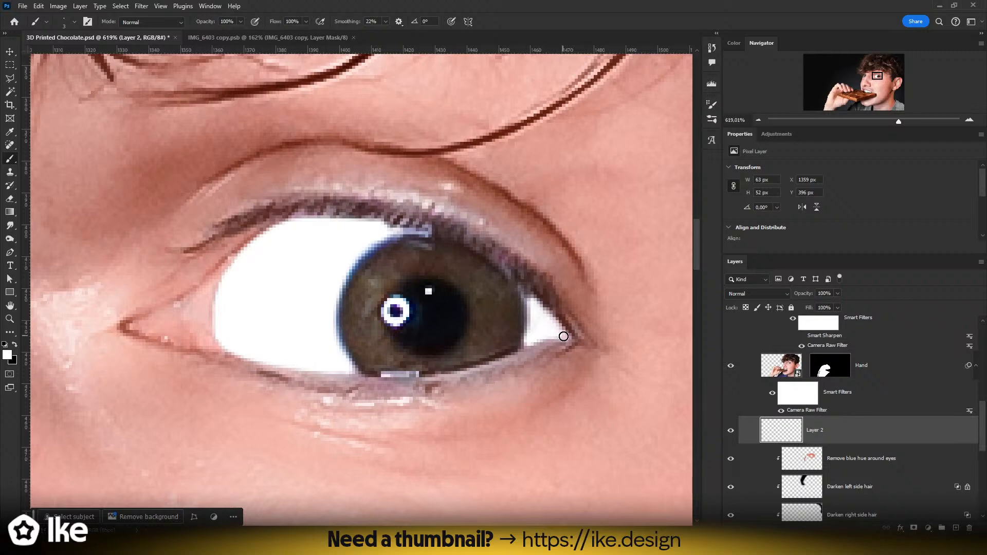
pyautogui.press('z')
pyautogui.moveTo(445, 339)
pyautogui.mouseDown()
pyautogui.moveTo(313, 341)
pyautogui.moveTo(532, 347)
pyautogui.mouseUp()
pyautogui.press('b')
pyautogui.moveTo(285, 329)
pyautogui.mouseDown()
pyautogui.moveTo(509, 372)
pyautogui.moveTo(211, 360)
pyautogui.mouseUp()
pyautogui.press('z')
pyautogui.moveTo(345, 337); pyautogui.dragTo(129, 343)
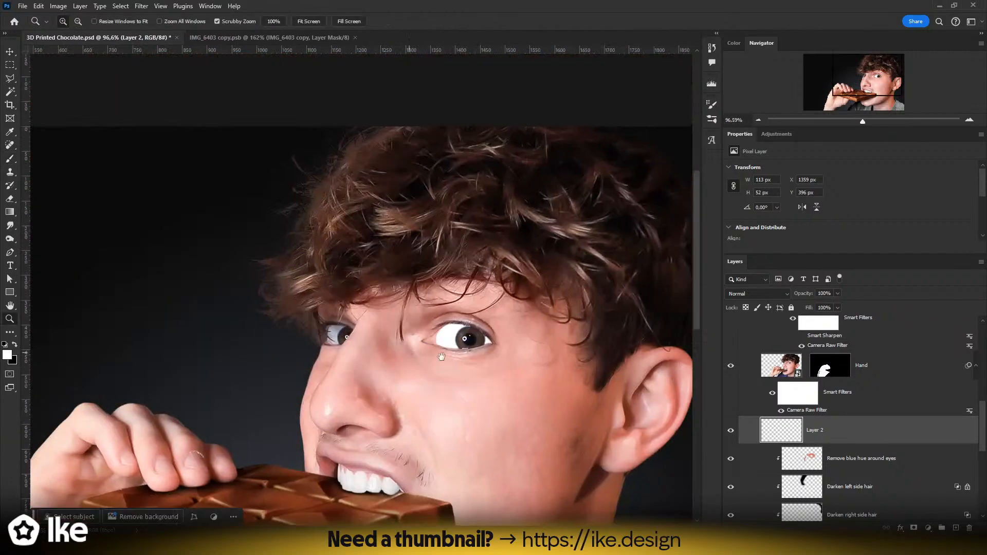
# - Clip the painted eye layer to the layers below and rename it Whiten left eye
pyautogui.moveTo(452, 344); pyautogui.dragTo(533, 334)
pyautogui.keyDown('alt'); pyautogui.click(824, 444); pyautogui.keyUp('alt')
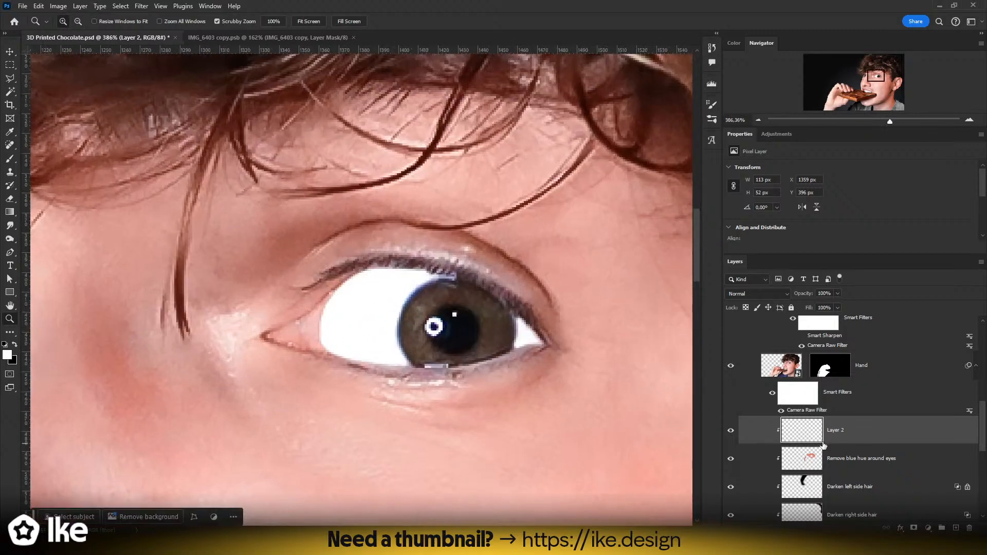
pyautogui.doubleClick(839, 432)
pyautogui.press('Return')
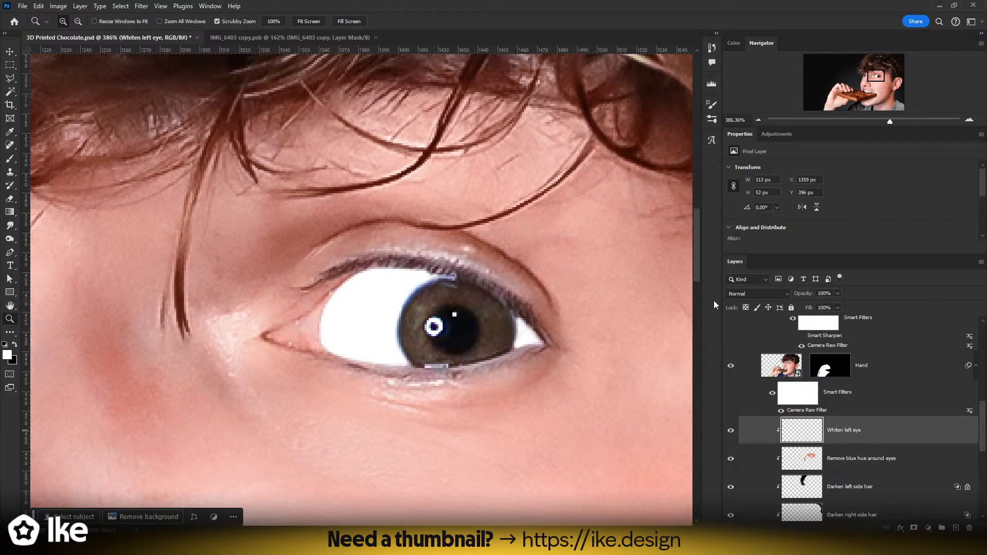
# - Blend the Whiten left eye layer in Soft Light mode and lower its opacity to 49%
pyautogui.click(756, 293)
pyautogui.click(745, 382)
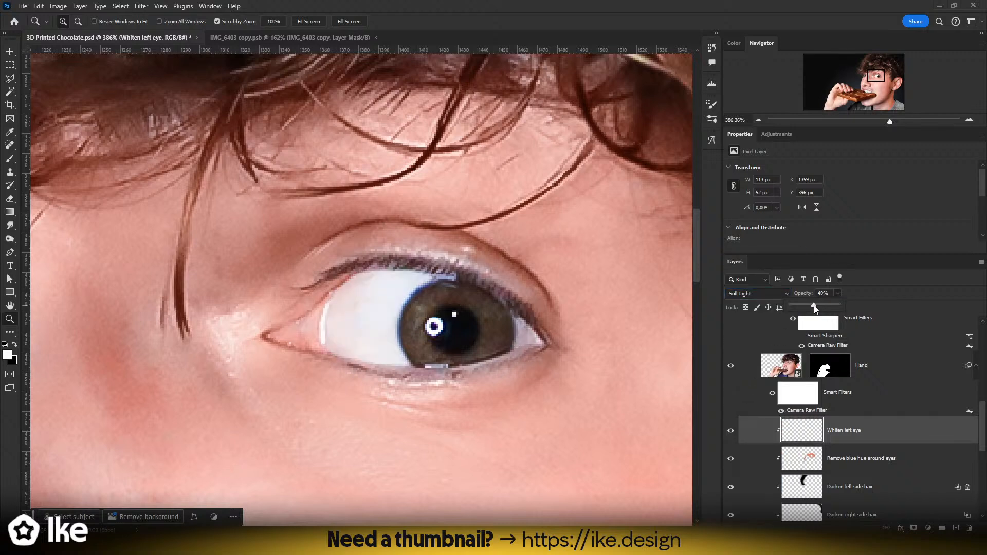
pyautogui.click(856, 395)
# - Add a new layer named Whiten right eye above Whiten left eye and clip it to the layers below
pyautogui.click(956, 528)
pyautogui.doubleClick(815, 429)
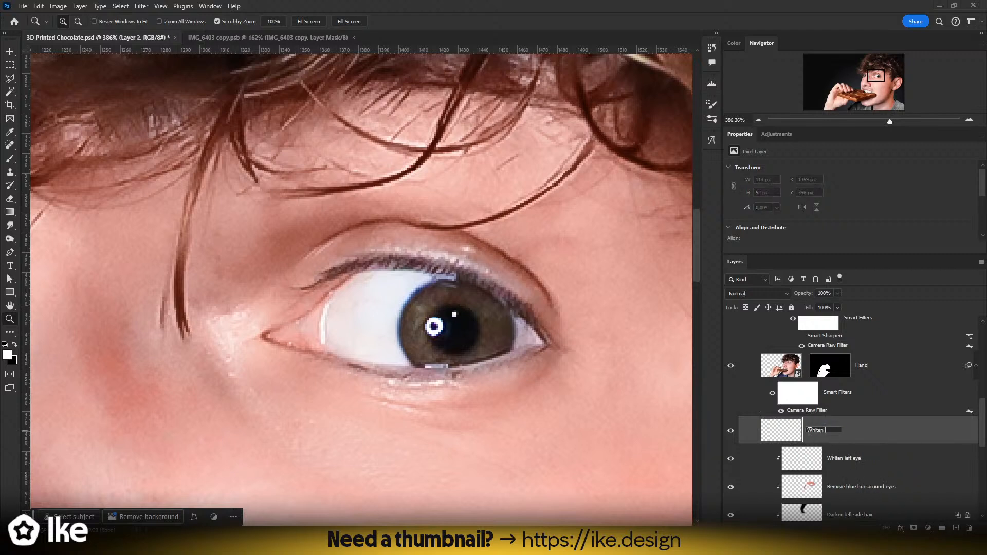
pyautogui.write('Whiten right eye')
pyautogui.press('Return')
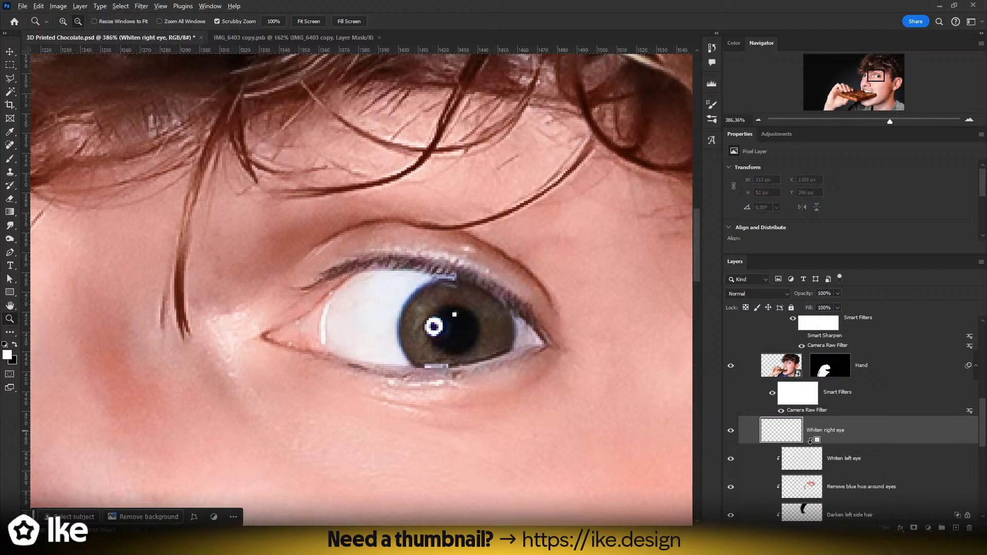
pyautogui.keyDown('alt'); pyautogui.click(812, 442); pyautogui.keyUp('alt')
# - Paint solid white over the white of the partly hidden eye beside the nose bridge, up to the iris edge
pyautogui.moveTo(181, 319); pyautogui.dragTo(586, 337)
pyautogui.moveTo(293, 336); pyautogui.dragTo(349, 336)
pyautogui.press('b')
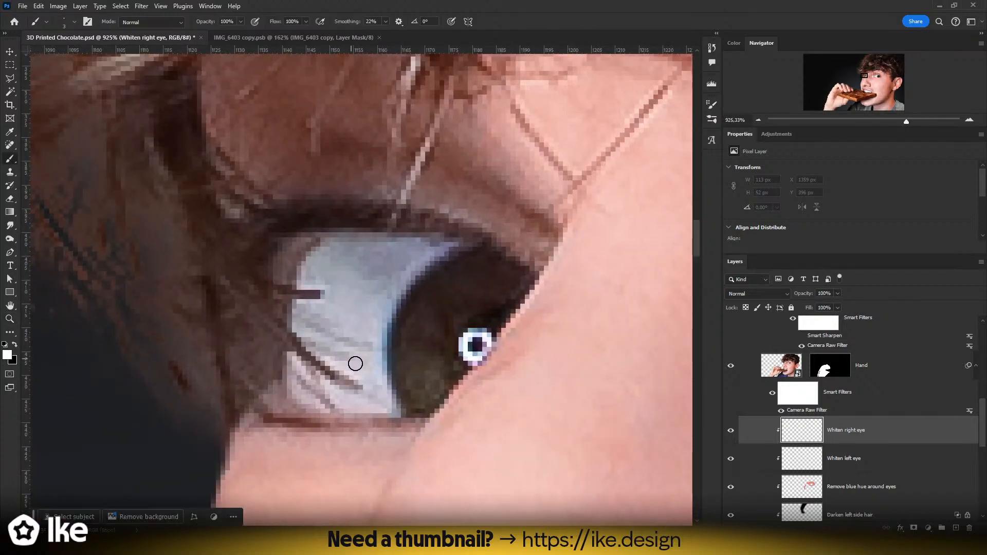
pyautogui.moveTo(388, 408)
pyautogui.mouseDown()
pyautogui.moveTo(376, 360)
pyautogui.moveTo(386, 321)
pyautogui.moveTo(447, 245)
pyautogui.moveTo(333, 245)
pyautogui.moveTo(308, 270)
pyautogui.moveTo(298, 306)
pyautogui.moveTo(297, 385)
pyautogui.moveTo(311, 402)
pyautogui.moveTo(389, 408)
pyautogui.moveTo(363, 380)
pyautogui.moveTo(389, 290)
pyautogui.moveTo(419, 255)
pyautogui.moveTo(319, 265)
pyautogui.moveTo(302, 320)
pyautogui.moveTo(304, 375)
pyautogui.moveTo(318, 401)
pyautogui.moveTo(360, 401)
pyautogui.moveTo(350, 383)
pyautogui.moveTo(388, 266)
pyautogui.moveTo(331, 291)
pyautogui.moveTo(323, 359)
pyautogui.moveTo(347, 396)
pyautogui.moveTo(324, 323)
pyautogui.moveTo(350, 261)
pyautogui.moveTo(325, 293)
pyautogui.moveTo(367, 283)
pyautogui.moveTo(353, 293)
pyautogui.moveTo(344, 375)
pyautogui.moveTo(370, 364)
pyautogui.moveTo(421, 271)
pyautogui.mouseUp()
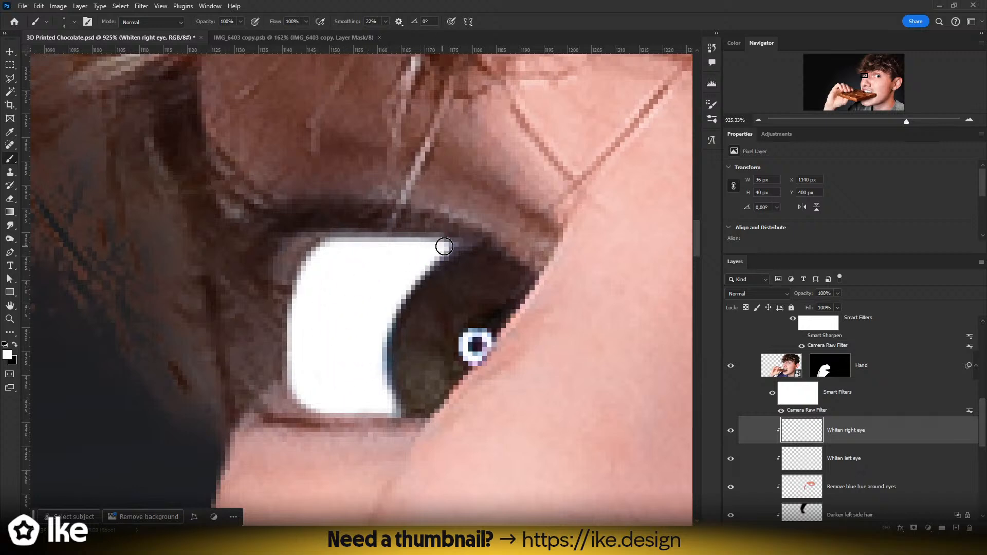
# - Blend the Whiten right eye layer in Soft Light mode and lower its opacity to 66%
pyautogui.click(755, 294)
pyautogui.click(748, 393)
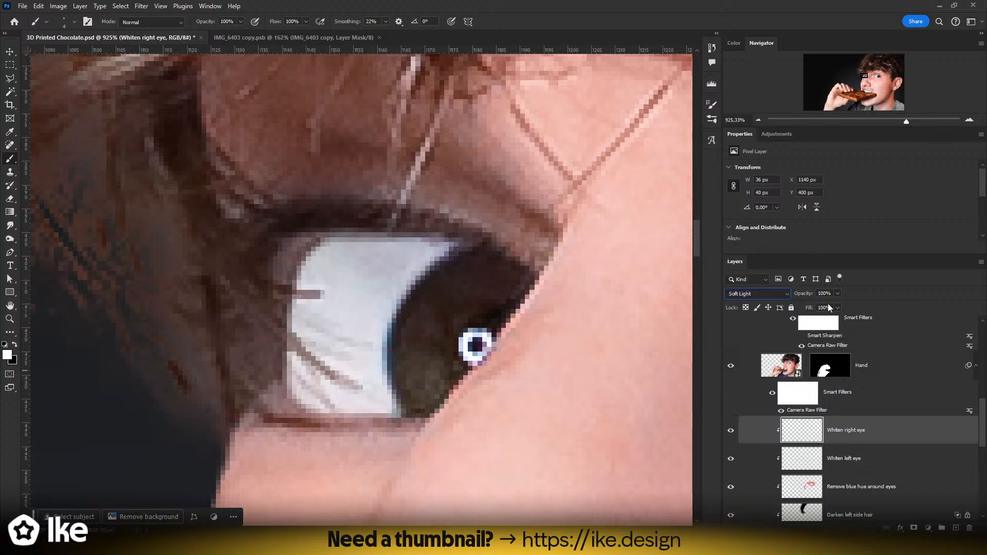
pyautogui.moveTo(825, 300); pyautogui.dragTo(821, 309)
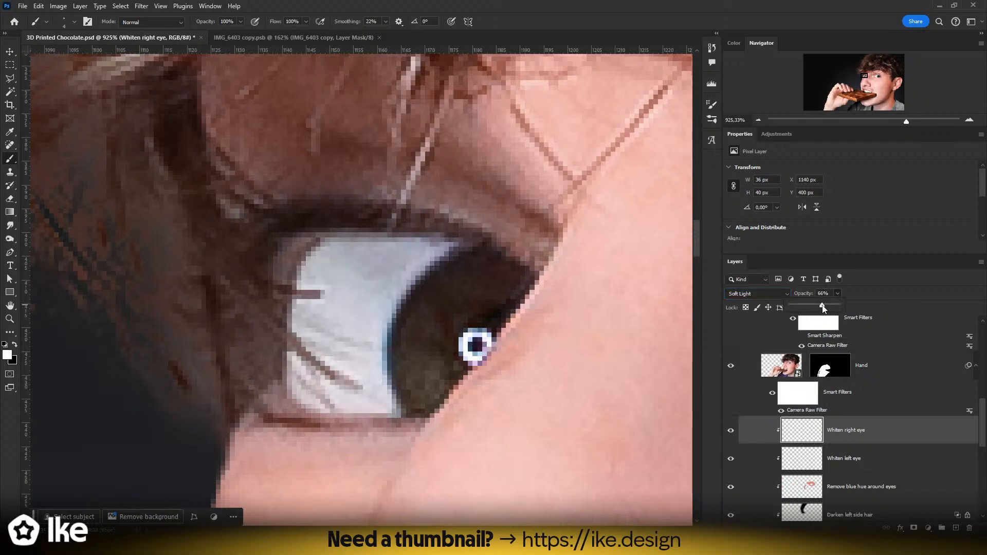
# - Keep the Whiten right eye layer off dark pixels by splitting the Blend If underlying black point to 53 / 103
pyautogui.press('z')
pyautogui.moveTo(514, 307); pyautogui.dragTo(438, 309)
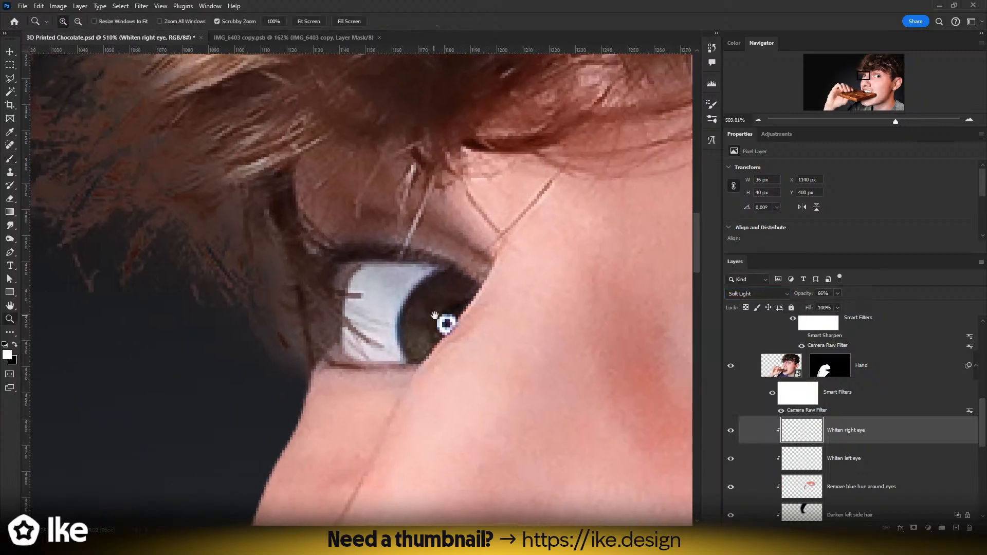
pyautogui.hotkey('alt', 'l')
pyautogui.press('y')
pyautogui.press('b')
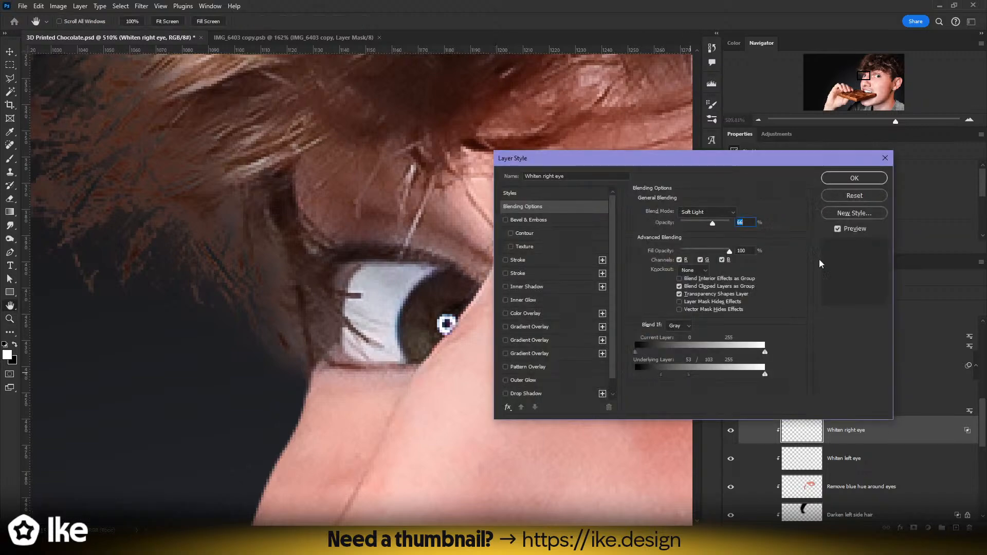
pyautogui.click(854, 178)
# - Check the whole portrait with and without the Whiten right eye layer and save the document
pyautogui.moveTo(554, 349); pyautogui.dragTo(480, 321)
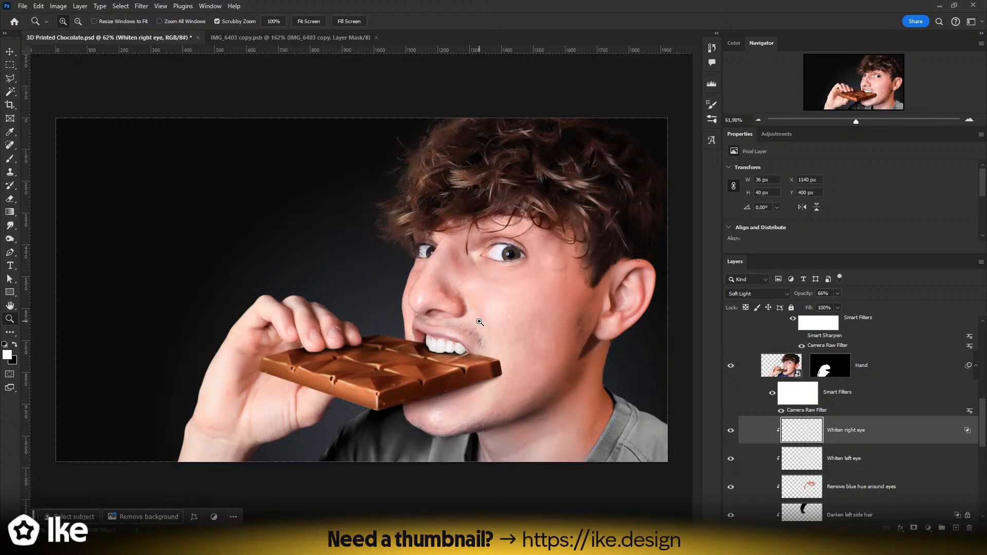
pyautogui.click(731, 435)
pyautogui.hotkey('ctrl', 's')
# - Add a new layer named Sharpen hair above Whiten right eye and clip it to the layers below
pyautogui.moveTo(556, 175)
pyautogui.mouseDown()
pyautogui.moveTo(601, 161)
pyautogui.moveTo(467, 247)
pyautogui.moveTo(484, 238)
pyautogui.mouseUp()
pyautogui.press('b')
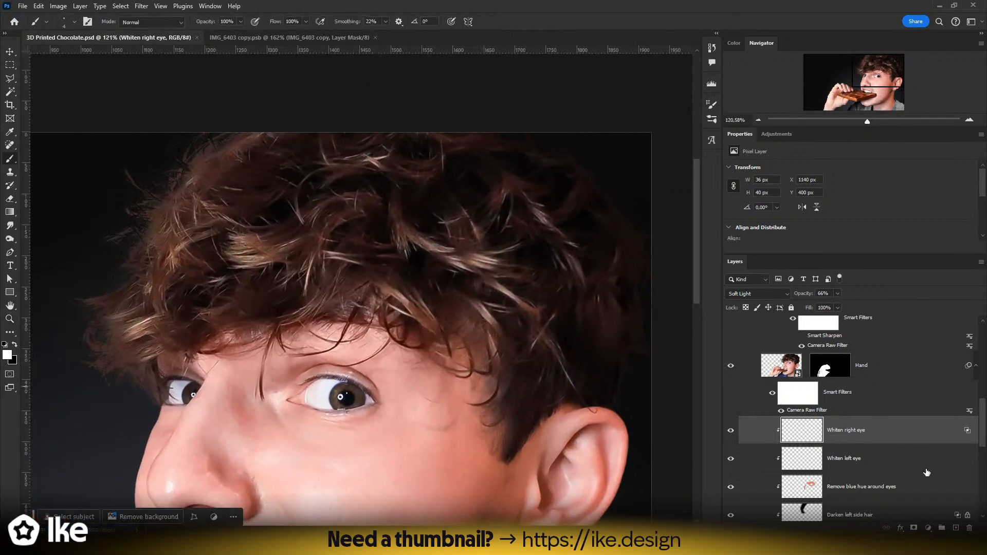
pyautogui.click(952, 528)
pyautogui.doubleClick(820, 430)
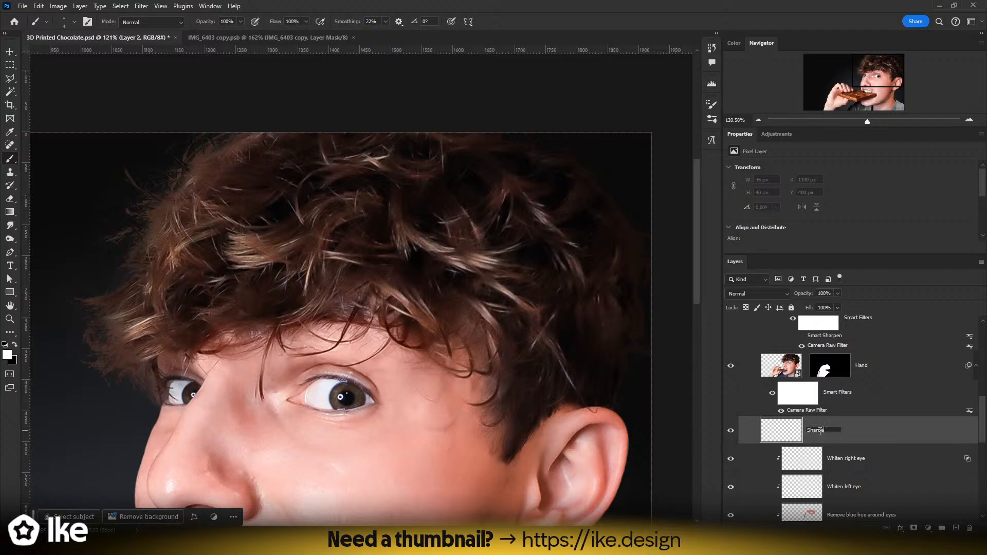
pyautogui.write('Sharpen hair')
pyautogui.press('Return')
pyautogui.keyDown('alt'); pyautogui.click(825, 442); pyautogui.keyUp('alt')
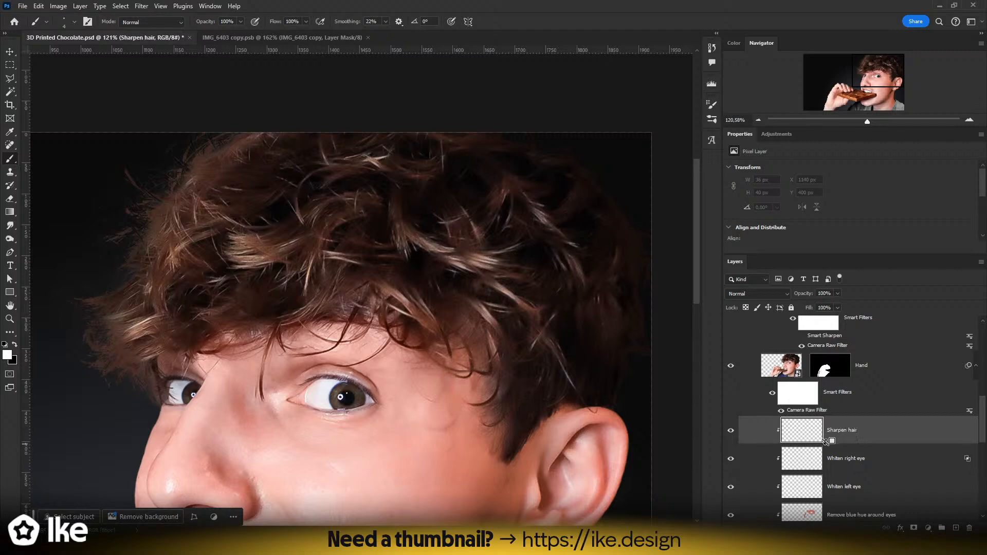
# - Paint the hair white with a brush of about 365 px and split the Blend If underlying black point to 100 / 175
pyautogui.press(']')
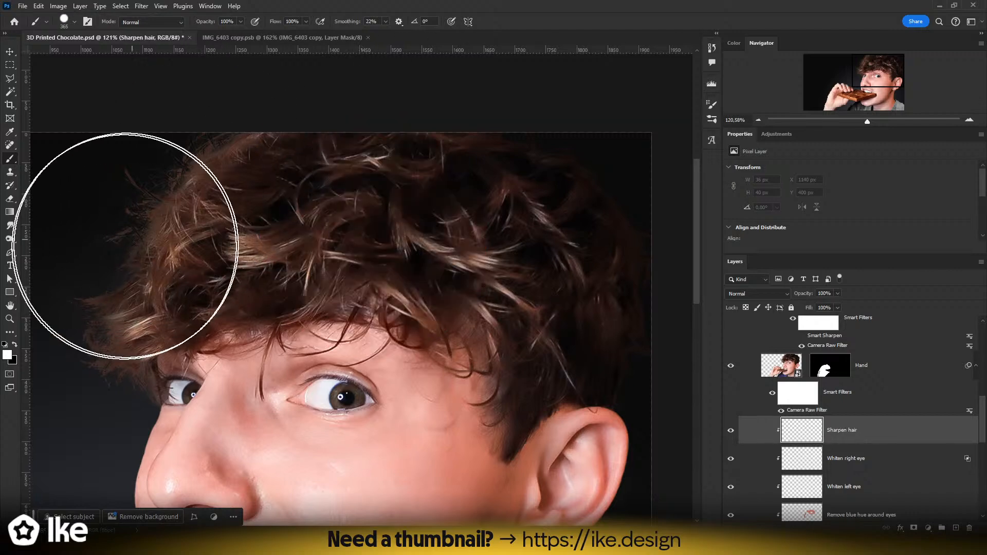
pyautogui.moveTo(125, 232)
pyautogui.mouseDown()
pyautogui.moveTo(228, 179)
pyautogui.moveTo(454, 166)
pyautogui.moveTo(553, 211)
pyautogui.moveTo(584, 244)
pyautogui.moveTo(394, 211)
pyautogui.moveTo(247, 211)
pyautogui.moveTo(256, 221)
pyautogui.moveTo(245, 212)
pyautogui.moveTo(368, 199)
pyautogui.moveTo(457, 217)
pyautogui.moveTo(546, 273)
pyautogui.moveTo(586, 283)
pyautogui.moveTo(663, 252)
pyautogui.moveTo(595, 253)
pyautogui.mouseUp()
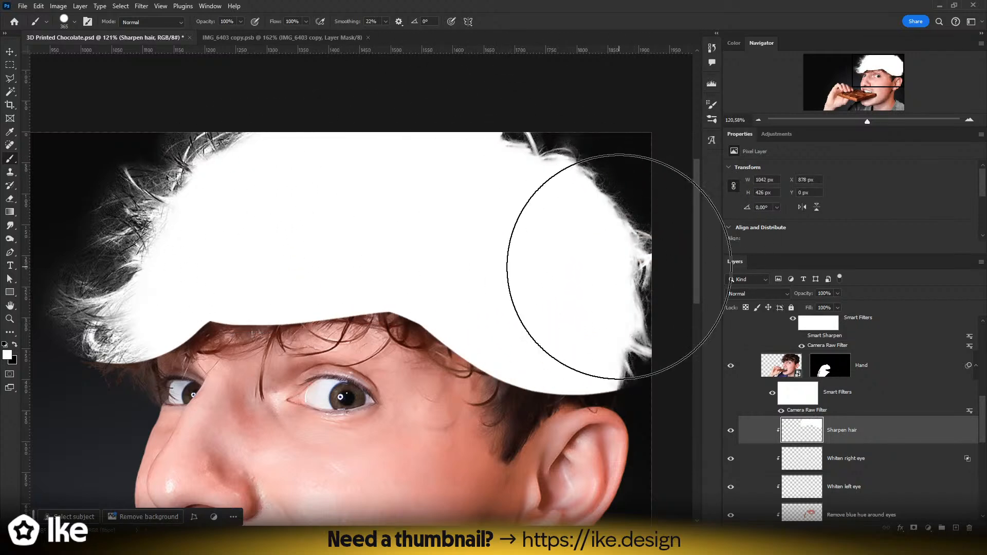
pyautogui.doubleClick(908, 440)
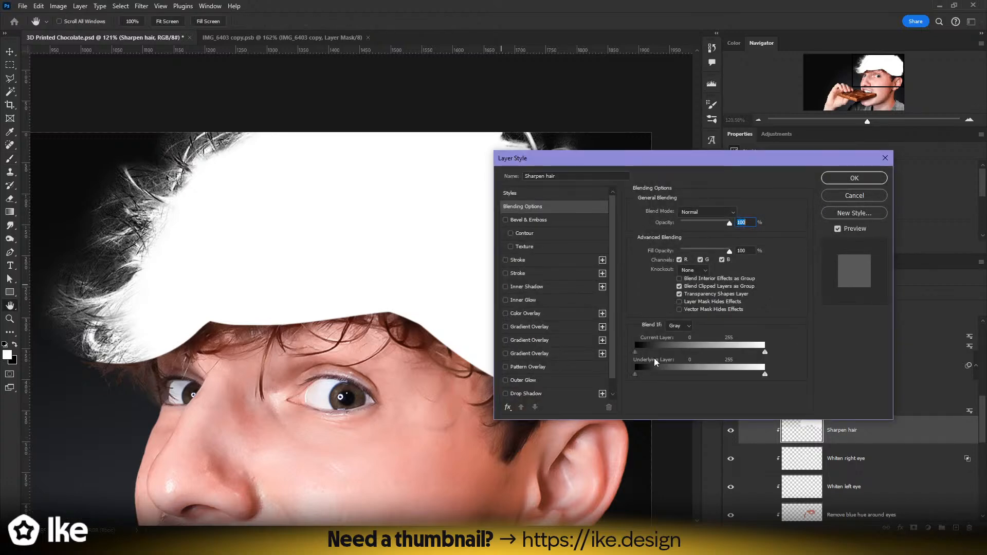
pyautogui.moveTo(637, 377)
pyautogui.mouseDown()
pyautogui.moveTo(732, 375)
pyautogui.moveTo(724, 375)
pyautogui.mouseUp()
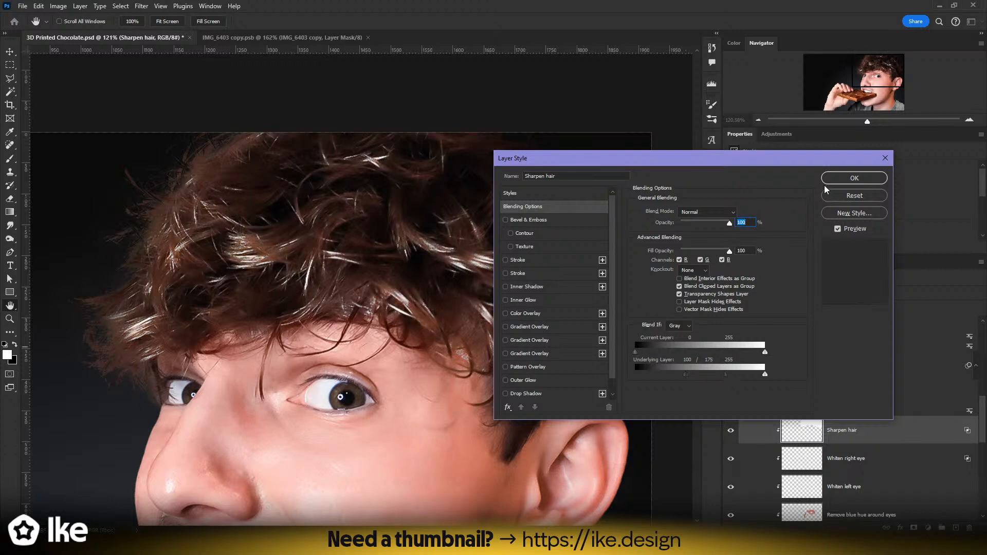
pyautogui.click(850, 177)
# - Set the Sharpen hair layer's blend mode to Overlay and compare the portrait with and without it
pyautogui.click(750, 294)
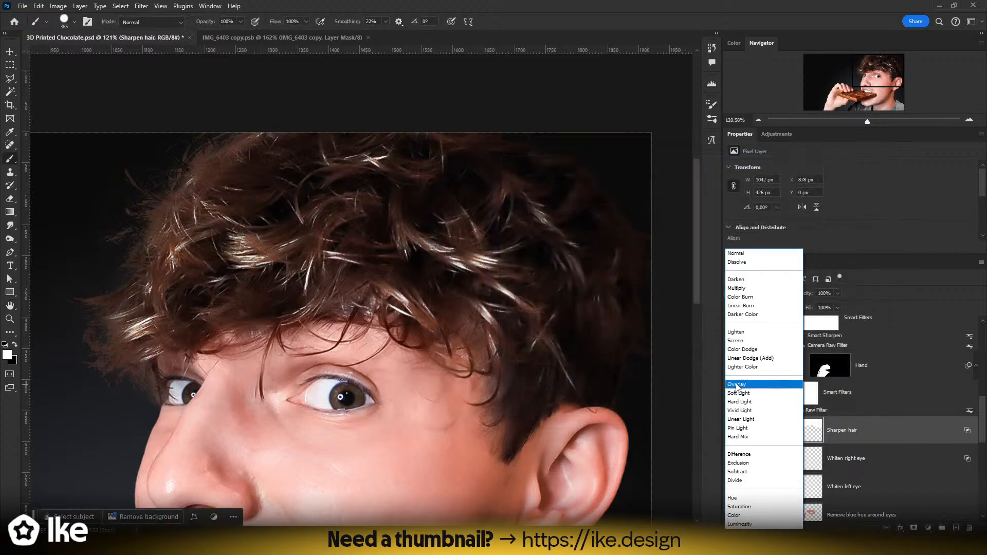
pyautogui.click(737, 385)
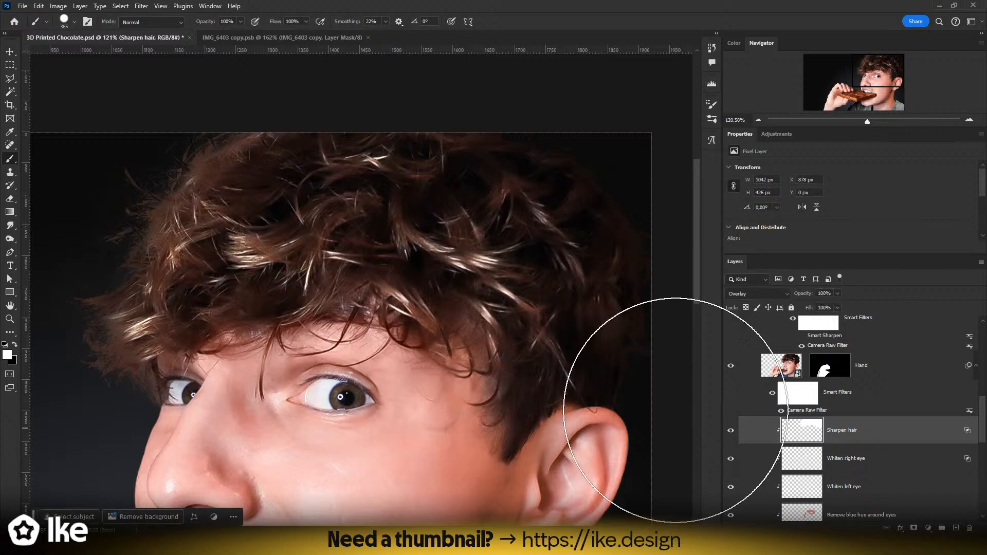
pyautogui.press('z')
pyautogui.moveTo(535, 188); pyautogui.dragTo(345, 319)
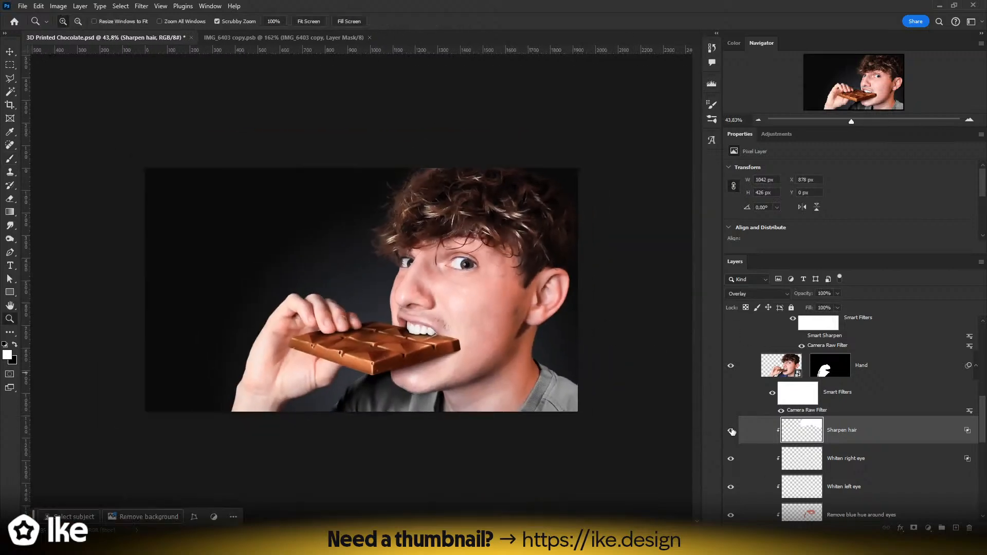
pyautogui.click(731, 431)
pyautogui.click(731, 430)
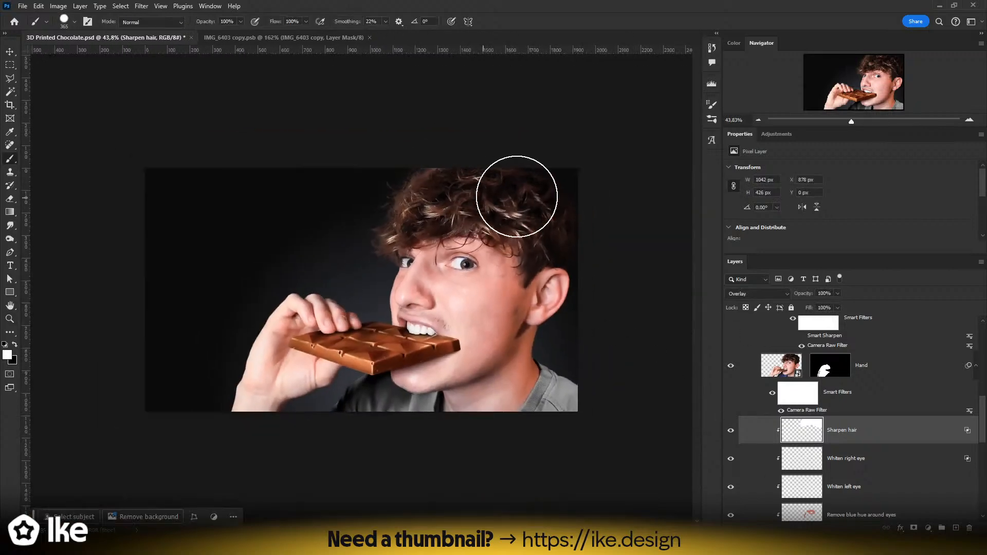
# - Lower the Sharpen hair layer's opacity to 49% and save the document
pyautogui.moveTo(535, 217); pyautogui.dragTo(775, 330)
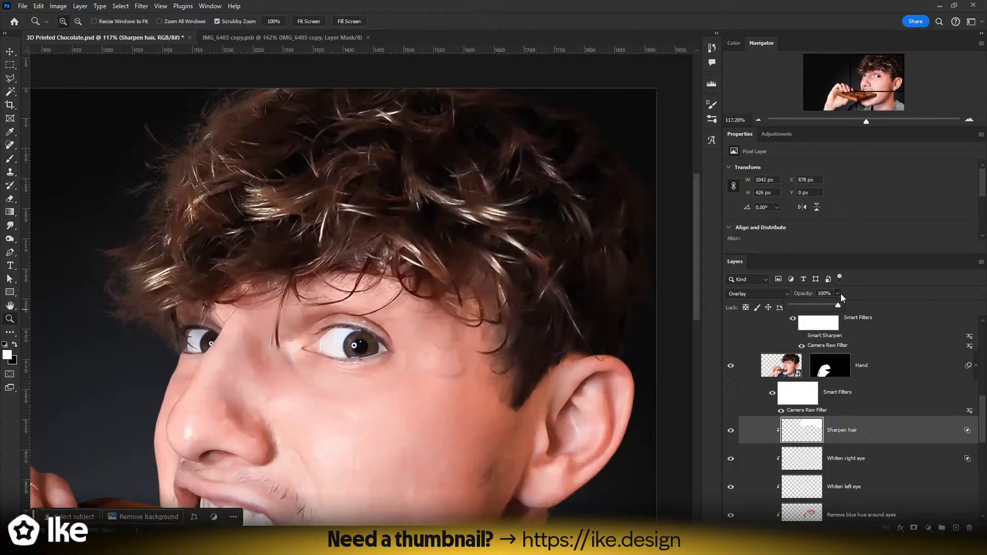
pyautogui.hotkey('ctrl', 's')
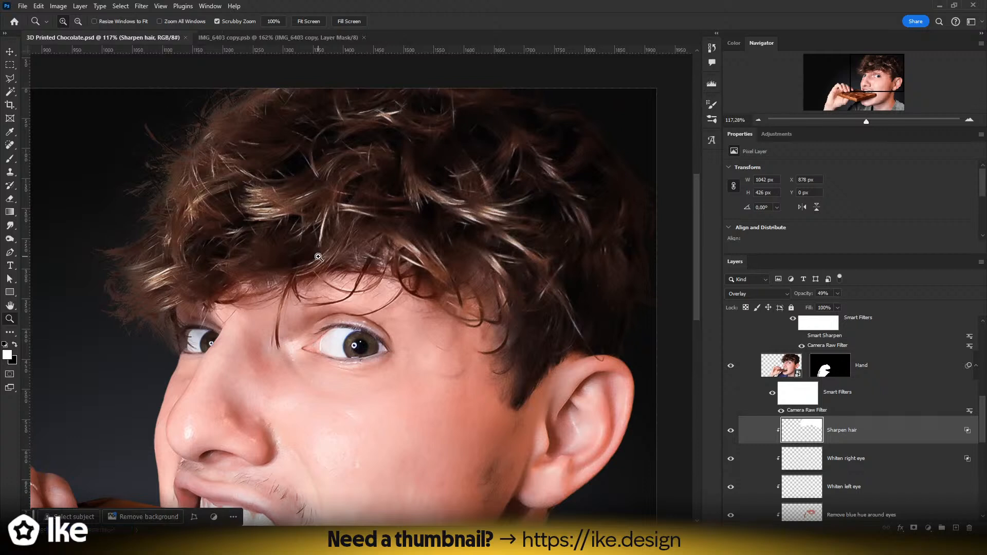
# - Compare the whole portrait with the Sharpen hair layer hidden and shown
pyautogui.moveTo(221, 260); pyautogui.dragTo(190, 264)
pyautogui.moveTo(370, 279)
pyautogui.mouseDown()
pyautogui.moveTo(361, 282)
pyautogui.moveTo(385, 279)
pyautogui.mouseUp()
pyautogui.click(730, 431)
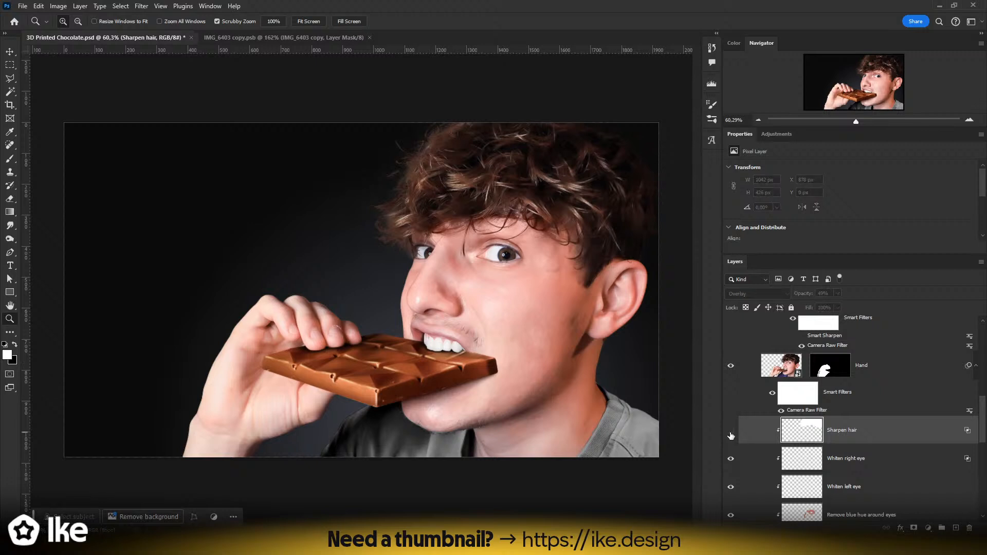
pyautogui.moveTo(437, 308); pyautogui.dragTo(381, 274)
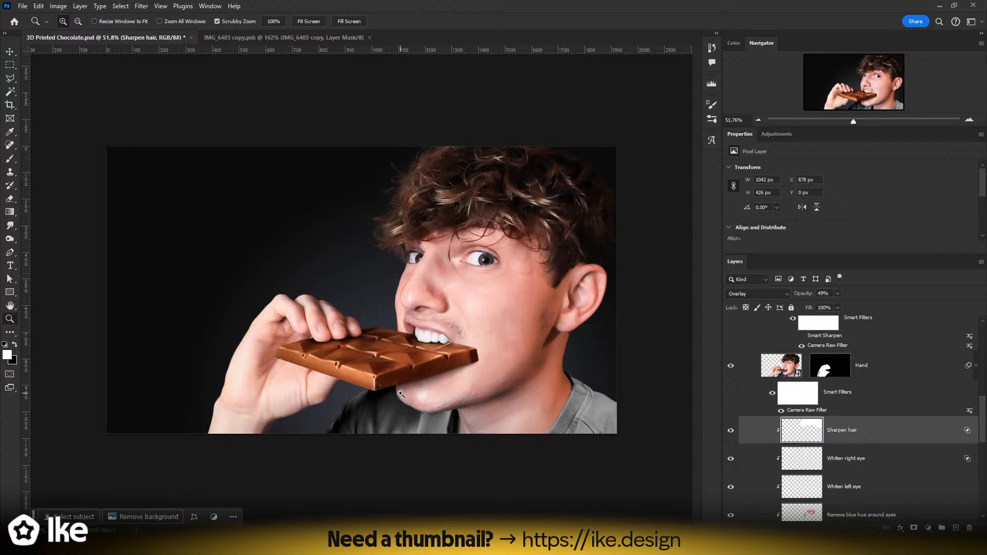
pyautogui.moveTo(401, 394); pyautogui.dragTo(408, 371)
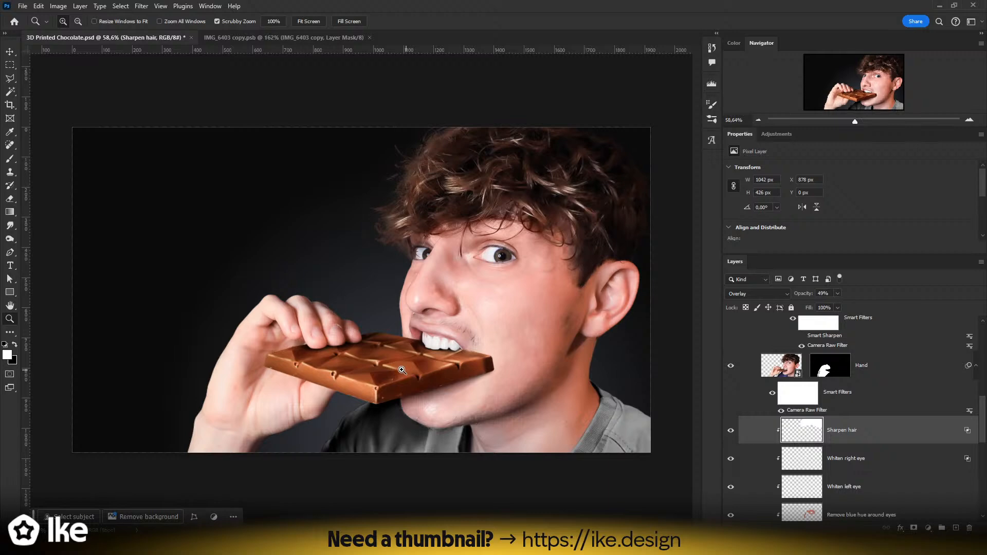
# - Collapse the Chocolate group and add a new empty layer directly above it
pyautogui.click(402, 370)
pyautogui.click(406, 368)
pyautogui.click(421, 364)
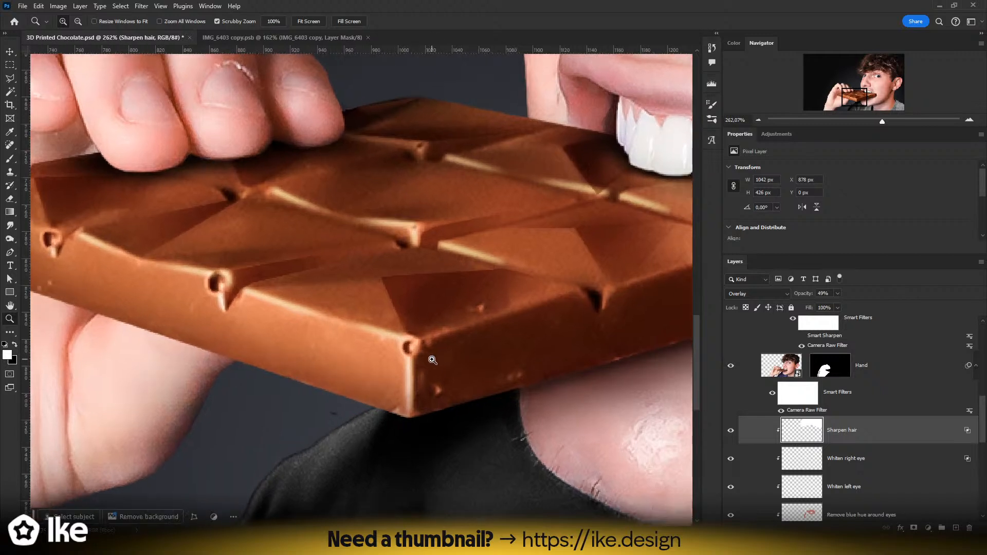
pyautogui.scroll(5, 813, 412)
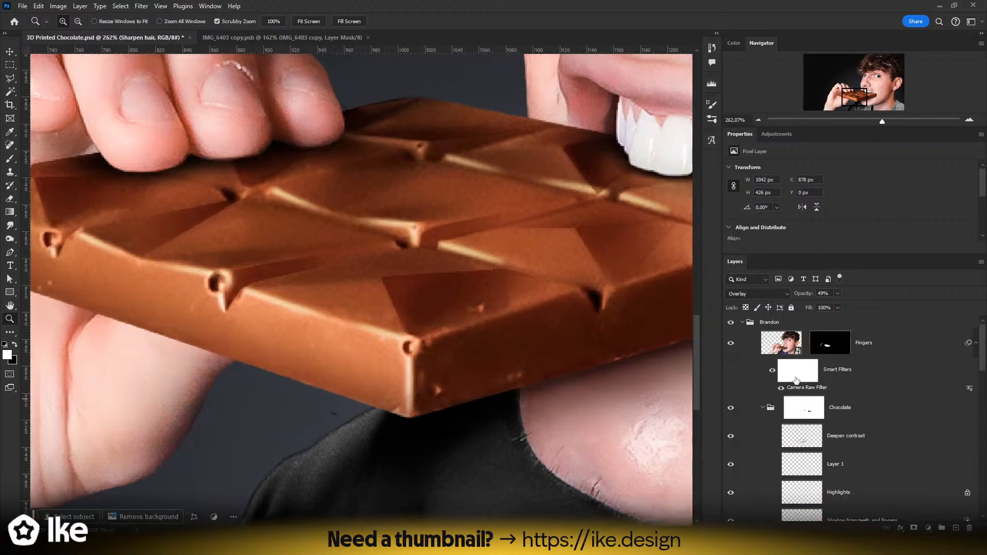
pyautogui.click(763, 407)
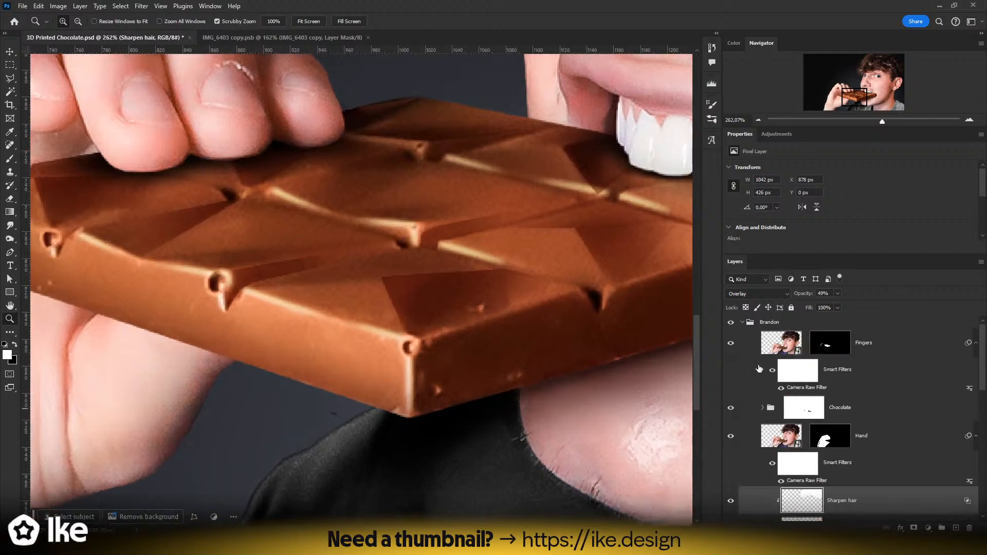
pyautogui.click(743, 323)
pyautogui.click(743, 322)
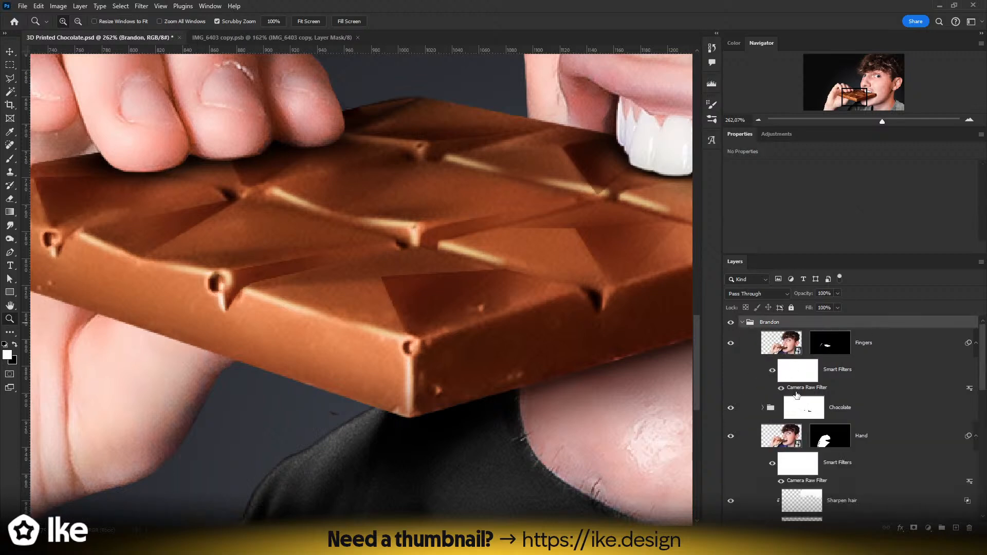
pyautogui.click(786, 409)
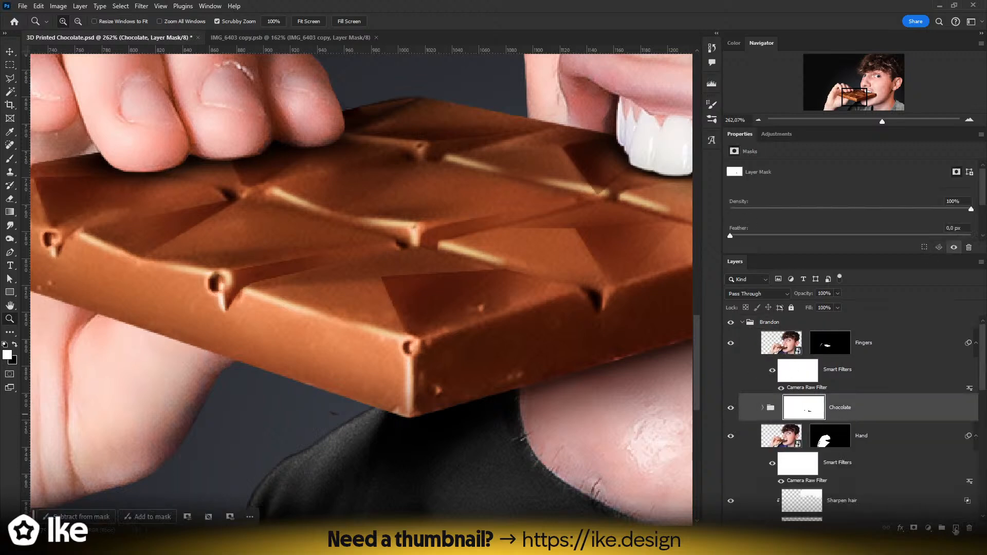
pyautogui.click(955, 529)
# - Paint black on the Chocolate group's mask with a brush of about 49 px to hide the bar's pointed lower front corner
pyautogui.click(797, 439)
pyautogui.press('b')
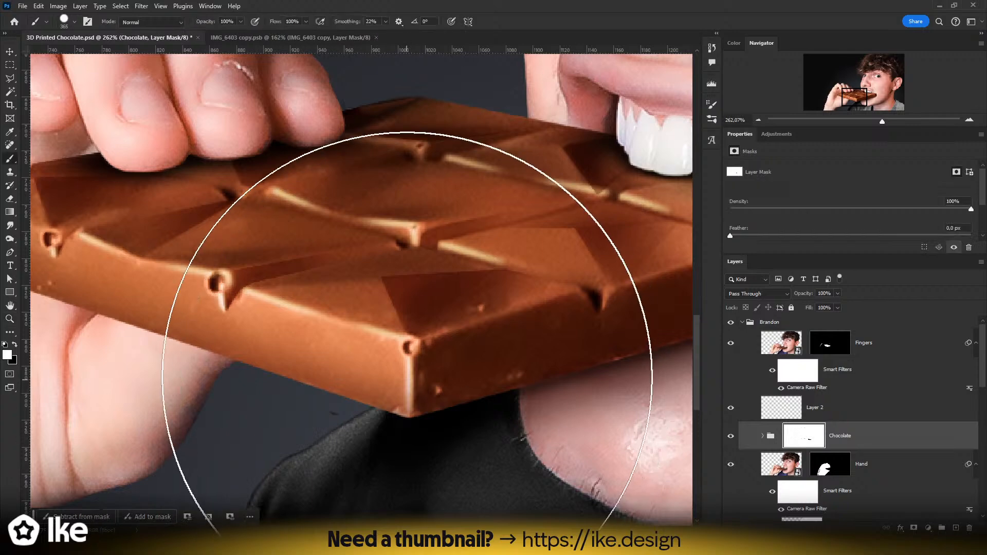
pyautogui.moveTo(418, 355)
pyautogui.keyDown('alt'); pyautogui.mouseDown()
pyautogui.moveTo(312, 362)
pyautogui.moveTo(411, 353)
pyautogui.mouseUp(); pyautogui.keyUp('alt')
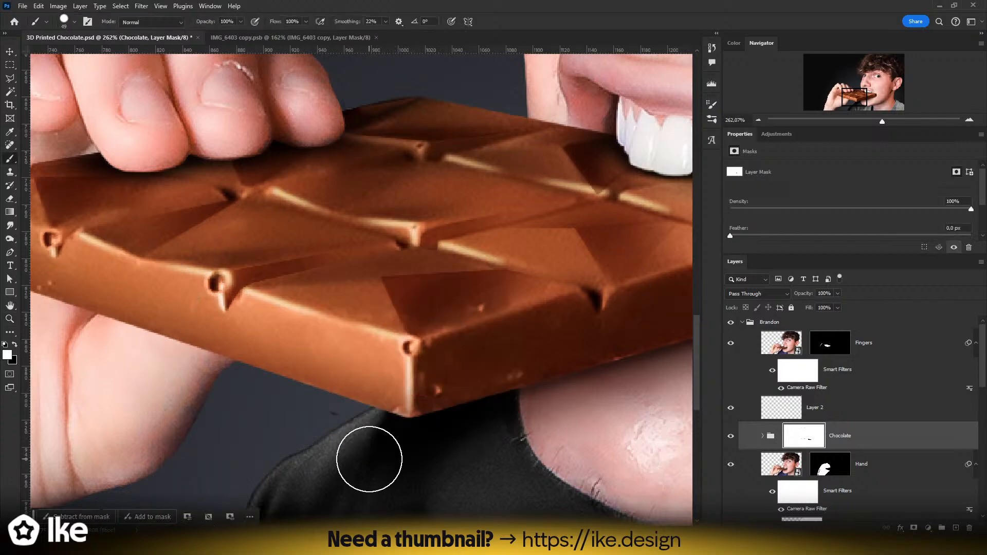
pyautogui.press('x')
pyautogui.moveTo(240, 396); pyautogui.dragTo(533, 410)
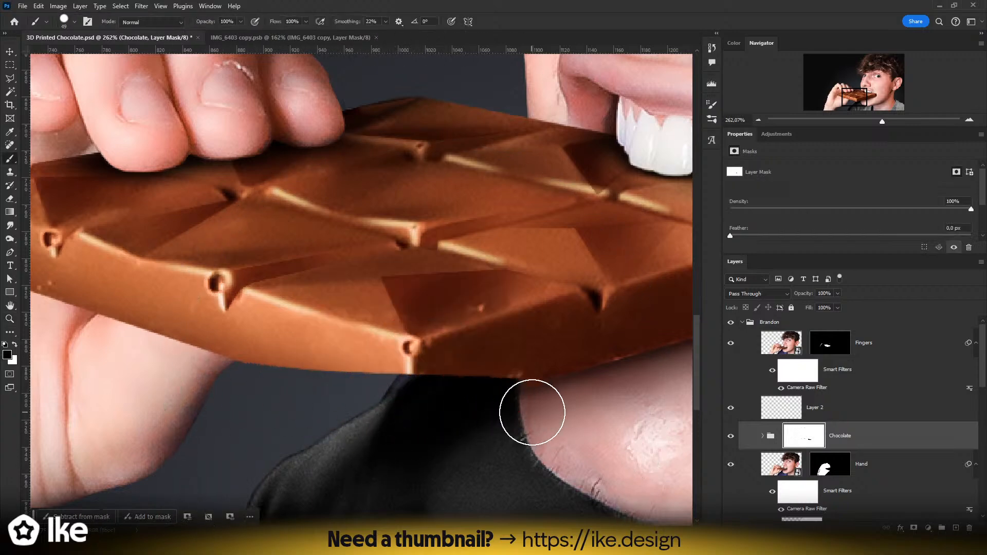
pyautogui.hotkey('ctrl', 'z')
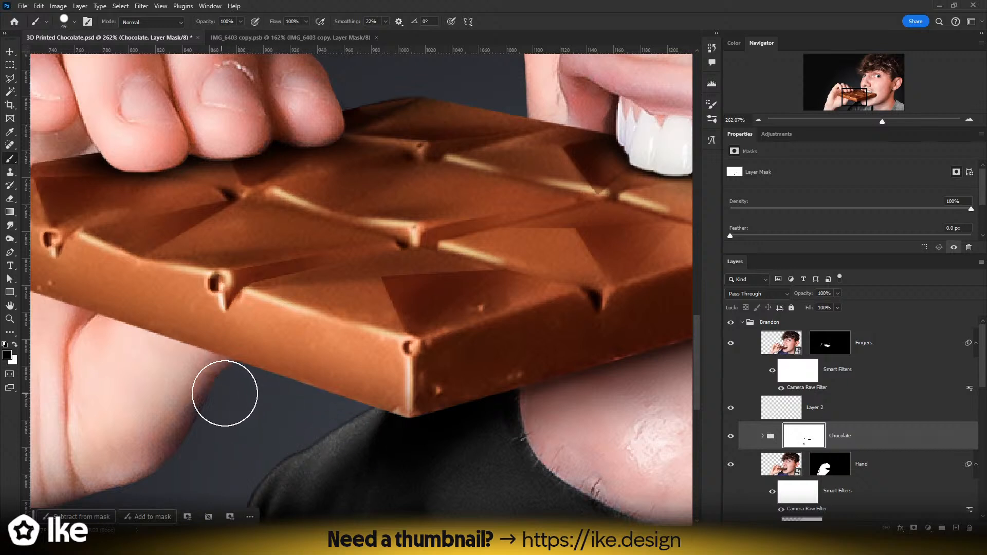
pyautogui.moveTo(226, 393)
pyautogui.mouseDown()
pyautogui.moveTo(676, 414)
pyautogui.moveTo(629, 411)
pyautogui.mouseUp()
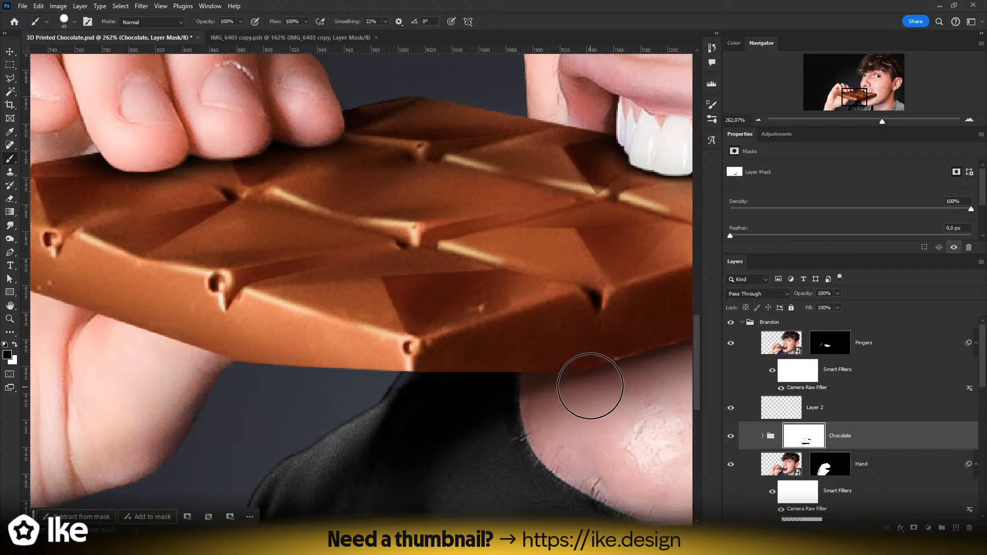
pyautogui.moveTo(561, 383); pyautogui.dragTo(336, 417)
# - Make the Chocolate smart object active and outline the dark strip along the bar's lower edge below the teeth with the Polygonal Lasso
pyautogui.press('l')
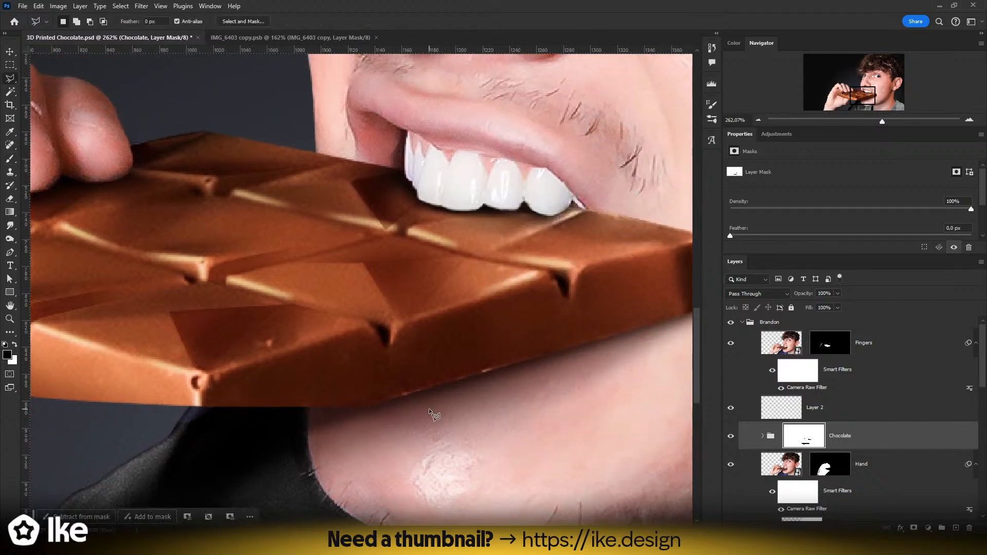
pyautogui.click(763, 436)
pyautogui.scroll(-5, 792, 442)
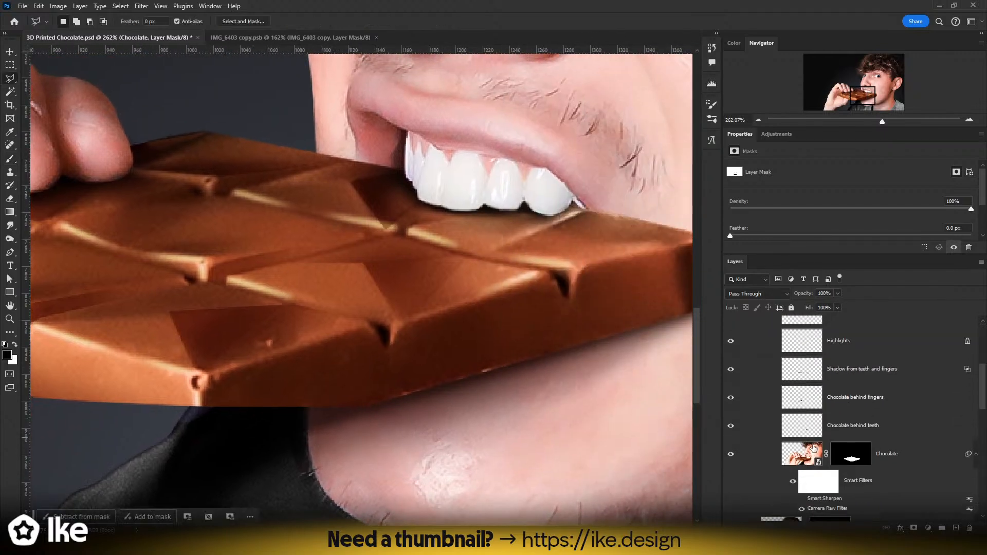
pyautogui.click(805, 455)
pyautogui.scroll(-1, 812, 450)
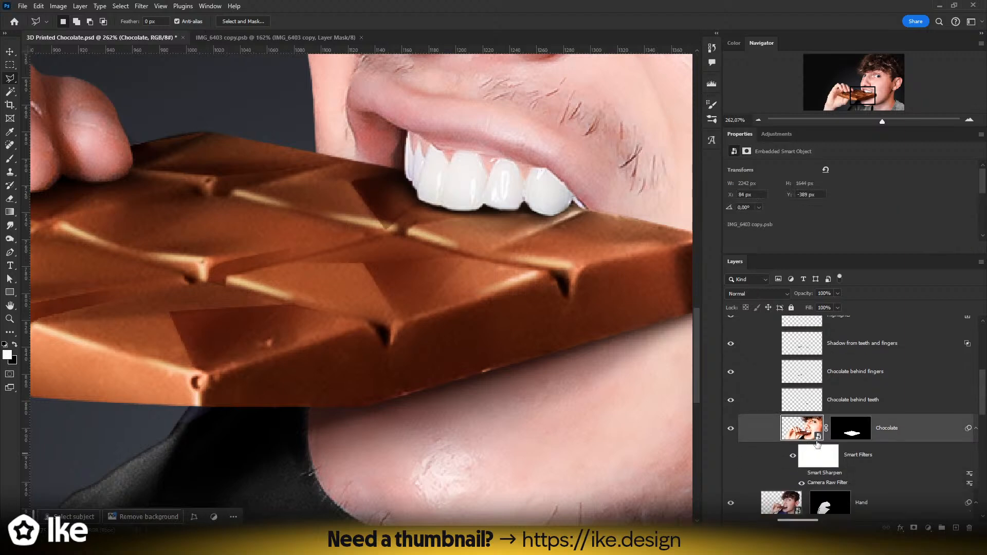
pyautogui.click(354, 405)
pyautogui.click(354, 369)
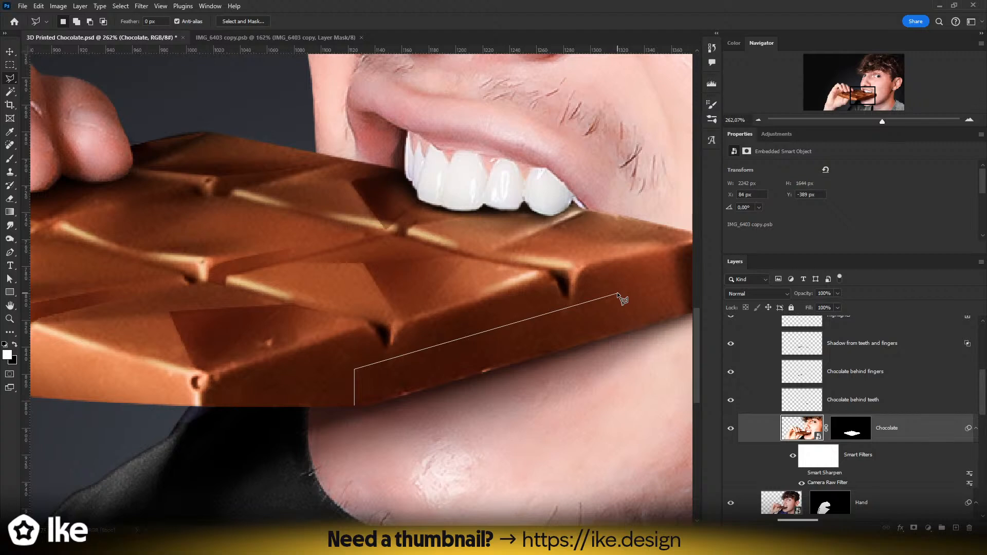
pyautogui.click(617, 329)
pyautogui.click(356, 406)
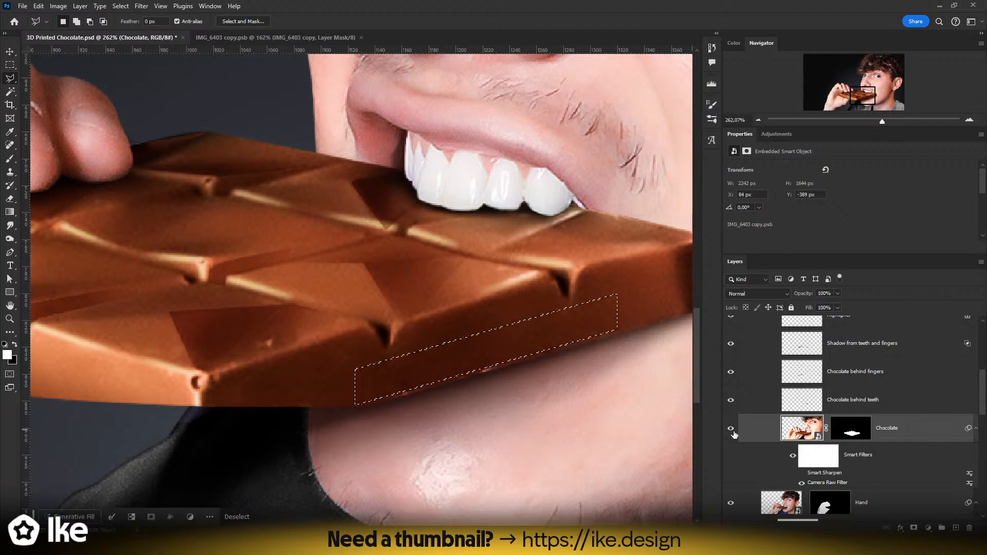
# - Put a copy of the selected chocolate strip on Layer 2 and move it towards the bar's cut-off front corner
pyautogui.scroll(4, 817, 436)
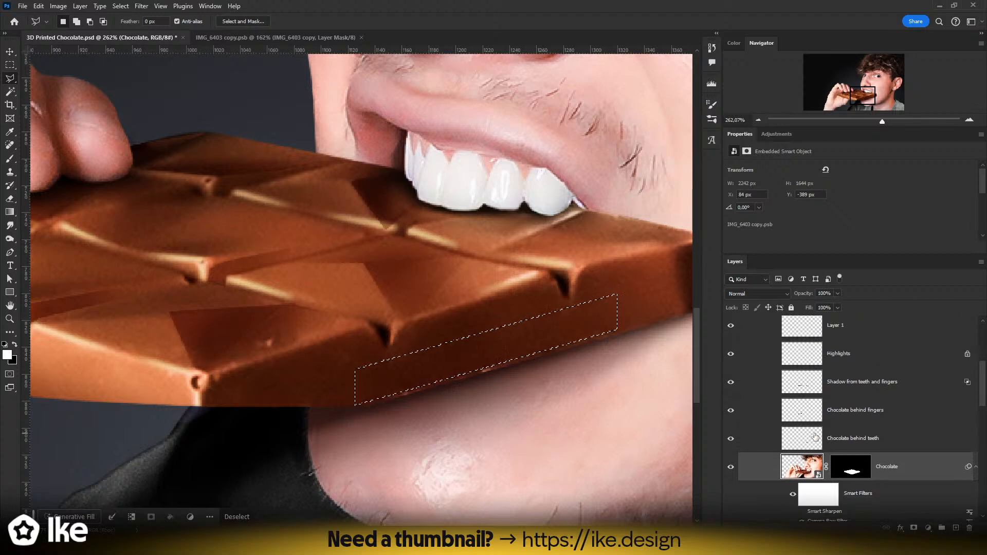
pyautogui.scroll(3, 816, 434)
pyautogui.click(848, 429)
pyautogui.click(823, 398)
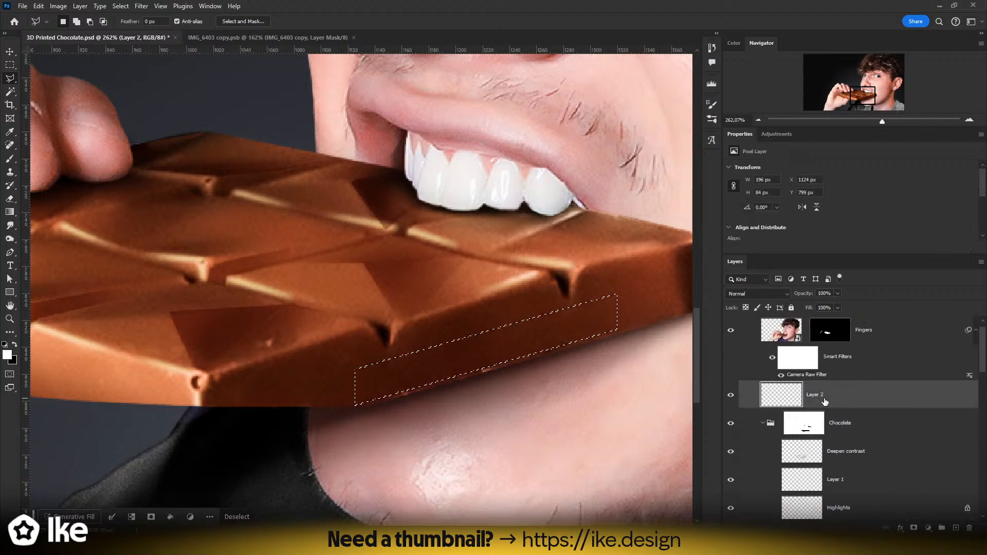
pyautogui.press('v')
pyautogui.moveTo(509, 360); pyautogui.dragTo(453, 402)
# - Free-transform the copied strip, rotating it about 16° and skewing it about 17° to lie horizontally along the bar's lower edge
pyautogui.hotkey('ctrl', 't')
pyautogui.moveTo(321, 403); pyautogui.dragTo(302, 366)
pyautogui.moveTo(601, 343); pyautogui.dragTo(589, 405)
pyautogui.moveTo(434, 304); pyautogui.dragTo(401, 307)
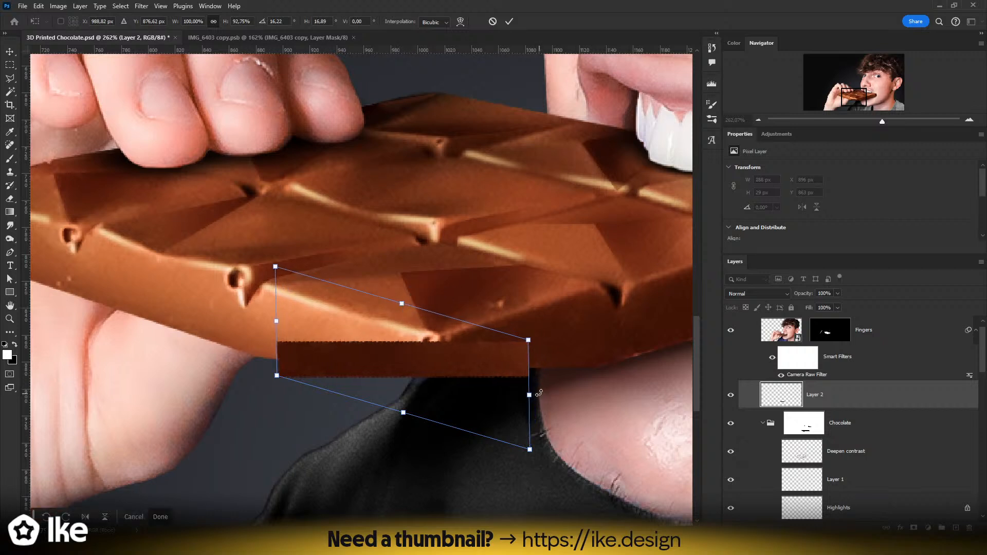
pyautogui.press('Escape')
# - Position the strip under the cut-off corner, widen it to about 254 px and flatten it to about 19 px high
pyautogui.moveTo(519, 366); pyautogui.dragTo(483, 355)
pyautogui.press('z')
pyautogui.moveTo(558, 371); pyautogui.dragTo(158, 375)
pyautogui.hotkey('ctrl', 't')
pyautogui.moveTo(270, 363); pyautogui.dragTo(197, 356)
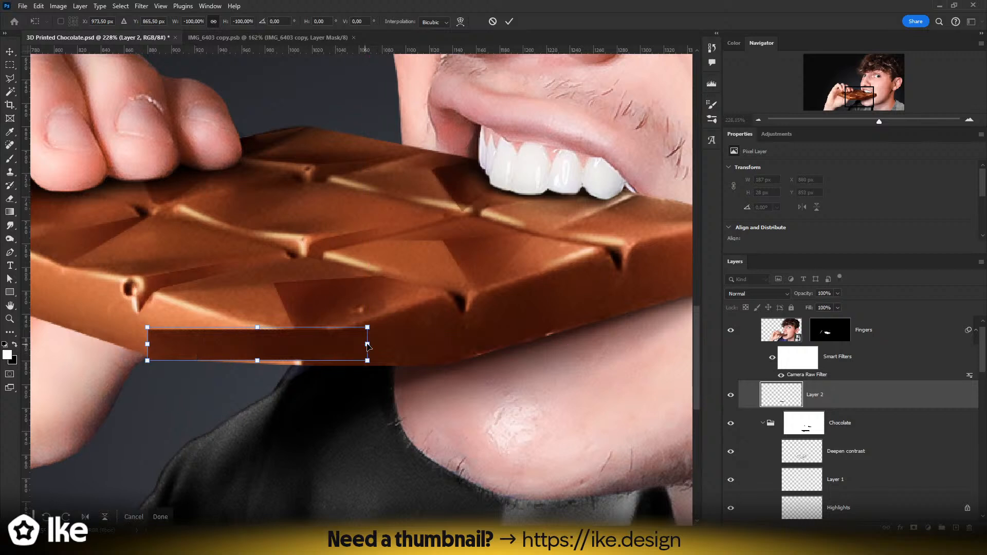
pyautogui.moveTo(367, 344); pyautogui.dragTo(444, 344)
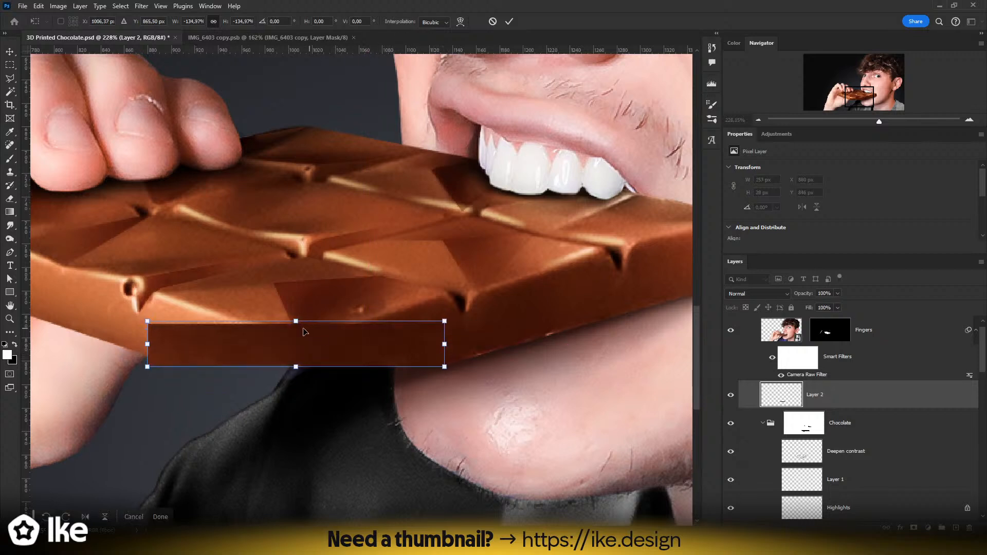
pyautogui.moveTo(296, 321); pyautogui.dragTo(295, 345)
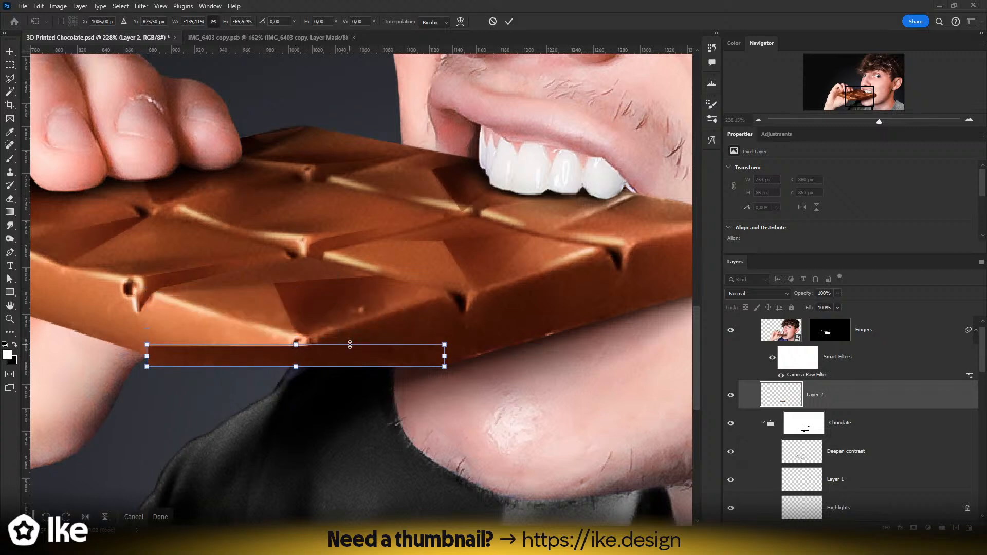
pyautogui.press('Return')
# - Duplicate the horizontal chocolate strip and place the copy above the original, across the front of the bar
pyautogui.press('z')
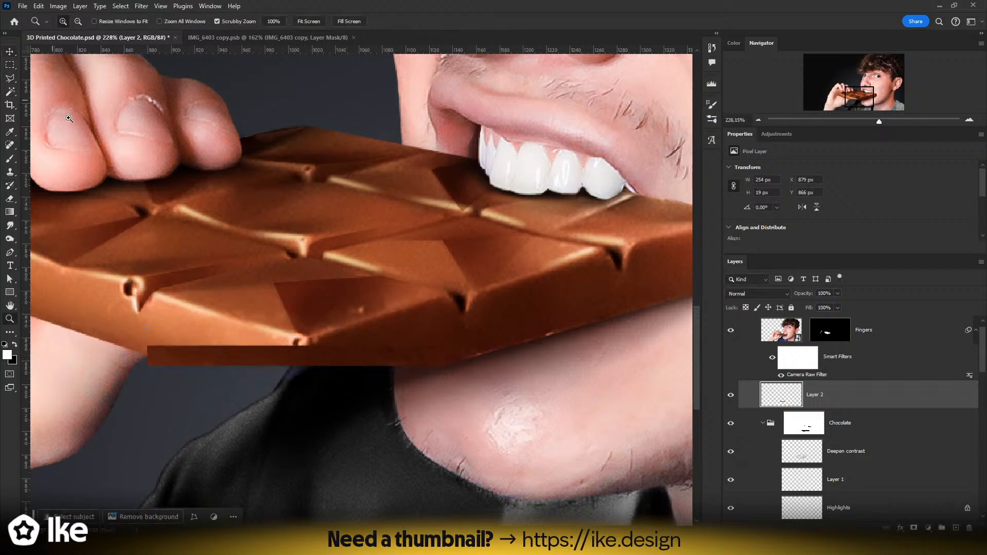
pyautogui.press('v')
pyautogui.moveTo(284, 360); pyautogui.dragTo(329, 308)
pyautogui.scroll(3, 286, 316)
pyautogui.moveTo(501, 325); pyautogui.dragTo(447, 313)
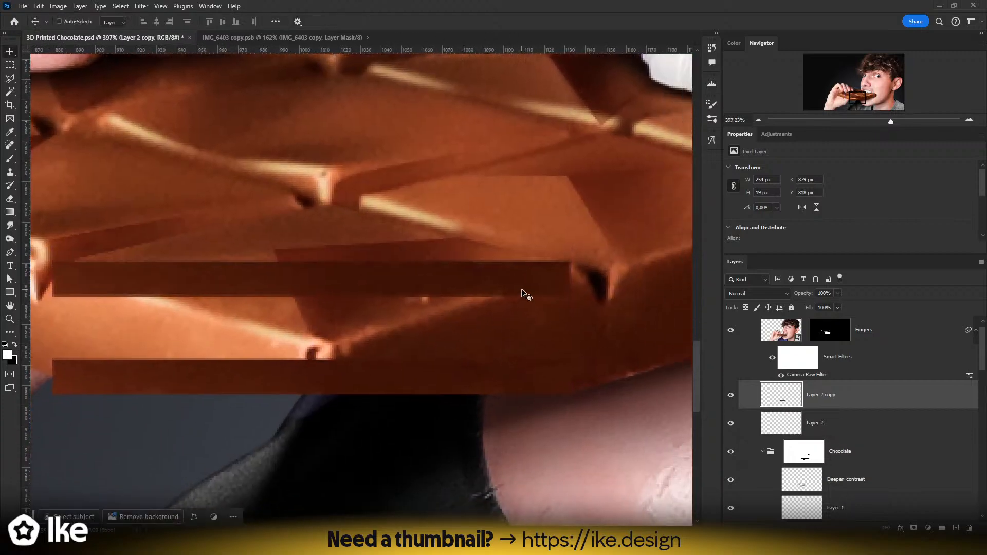
# - Try to stretch the left end of the upper strip down to the lower strip to form a vertical side about 65 px high
pyautogui.press('z')
pyautogui.moveTo(506, 310); pyautogui.dragTo(475, 334)
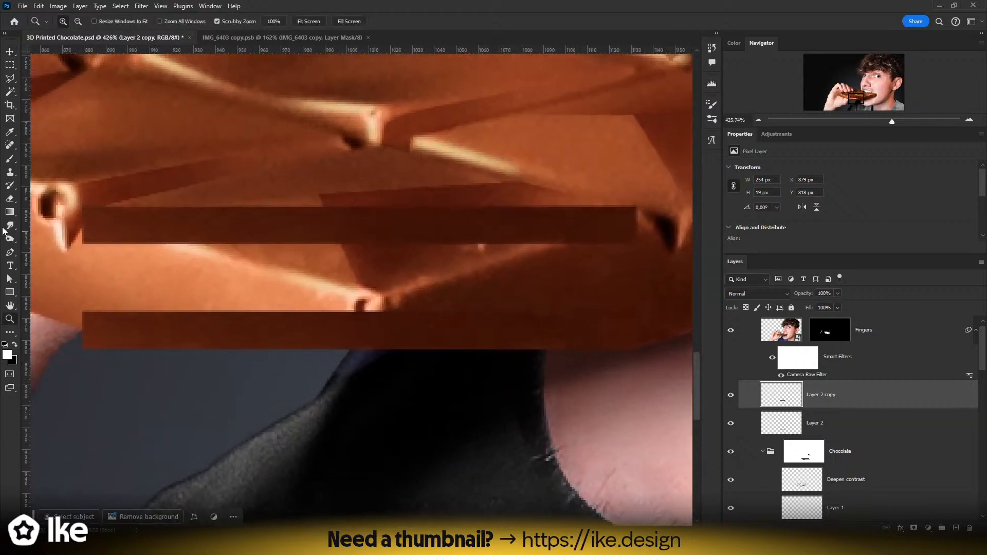
pyautogui.press('m')
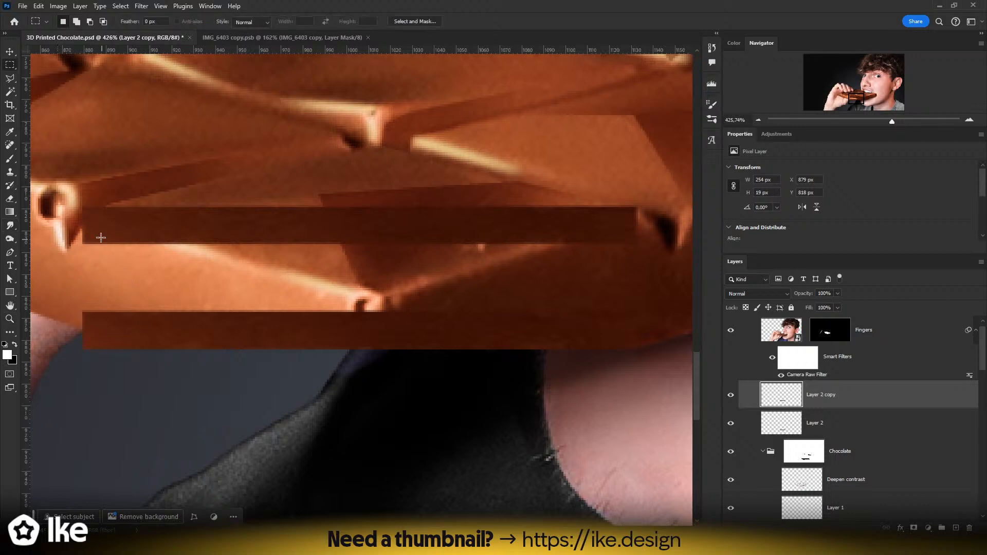
pyautogui.moveTo(78, 201); pyautogui.dragTo(114, 316)
pyautogui.hotkey('ctrl', 't')
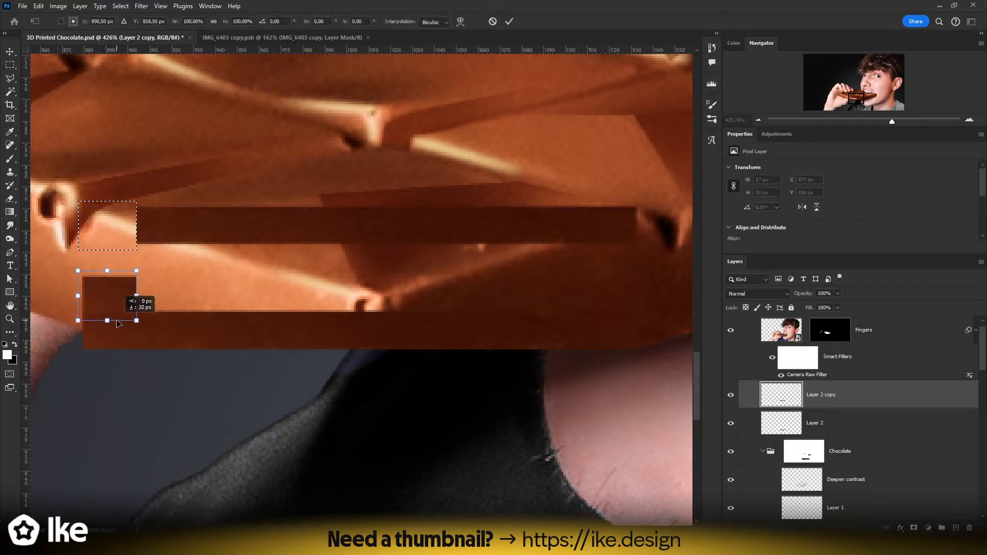
pyautogui.moveTo(106, 268); pyautogui.dragTo(106, 144)
pyautogui.moveTo(114, 236); pyautogui.dragTo(115, 271)
pyautogui.press('Return')
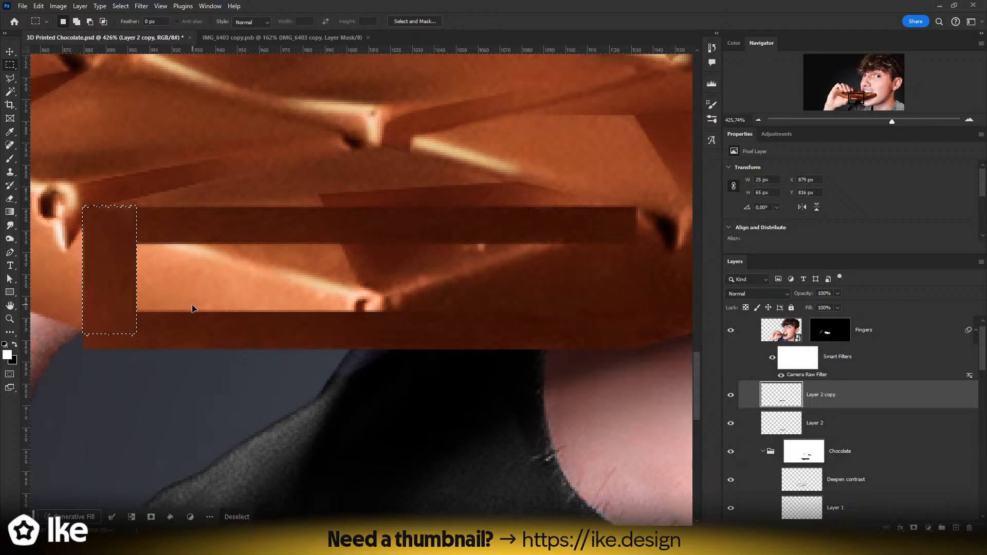
pyautogui.hotkey('ctrl', 'd')
pyautogui.press('z')
pyautogui.moveTo(326, 319); pyautogui.dragTo(300, 319)
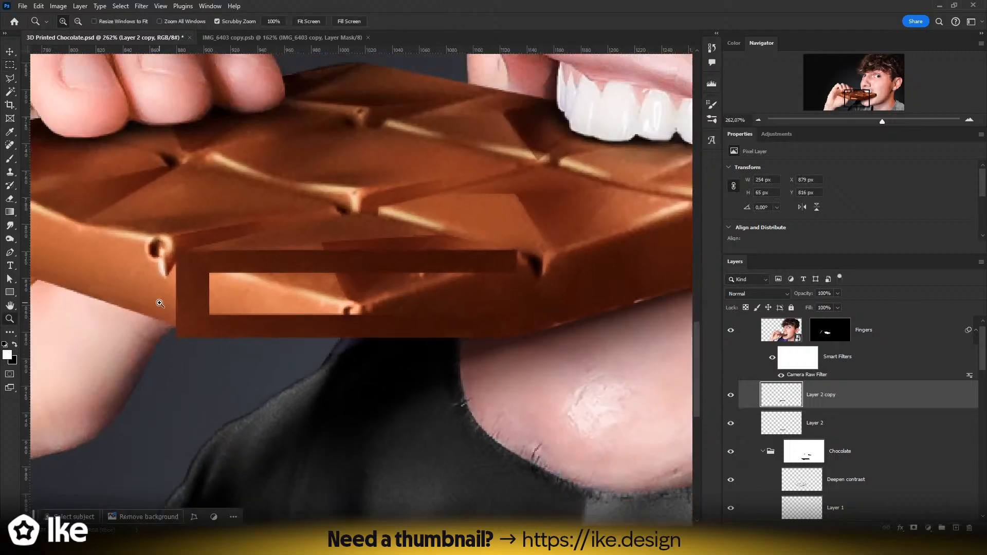
# - Undo the stretching of the upper strip's left end, clear the selection and return to the Rectangular Marquee tool
pyautogui.hotkey('ctrl', 'z')
pyautogui.moveTo(170, 293); pyautogui.dragTo(212, 293)
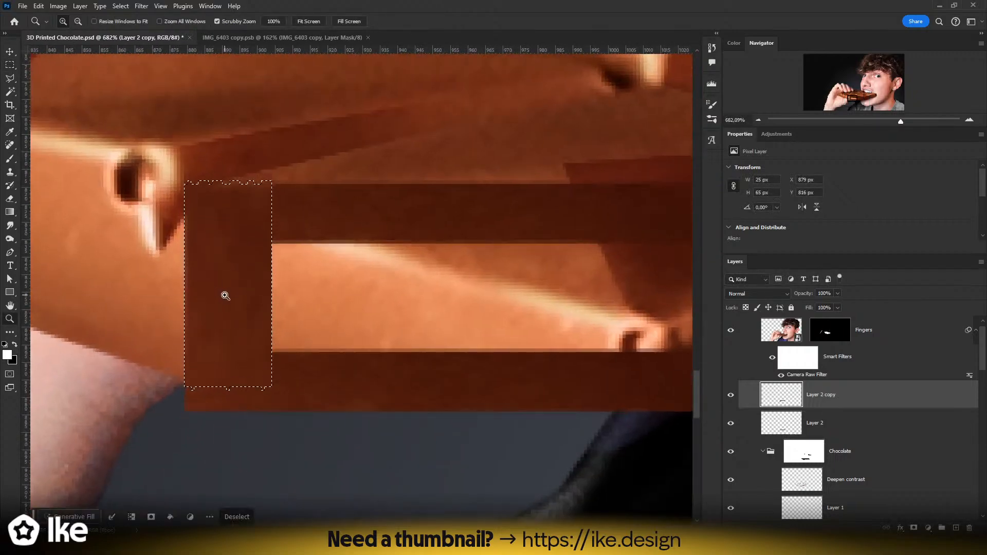
pyautogui.hotkey('ctrl', 'd')
pyautogui.press('e')
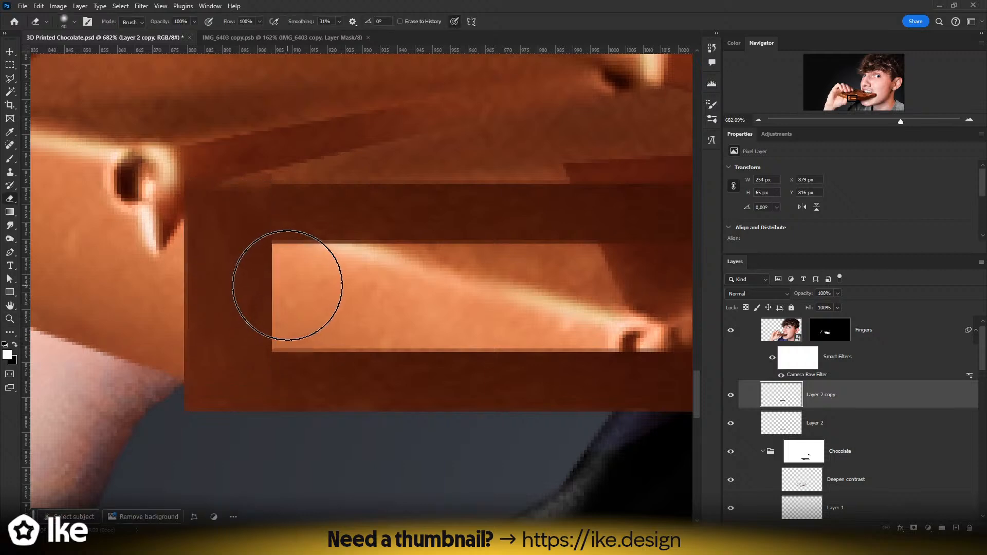
pyautogui.hotkey('ctrl', 'z')
pyautogui.press('Delete')
pyautogui.hotkey('ctrl', 'd')
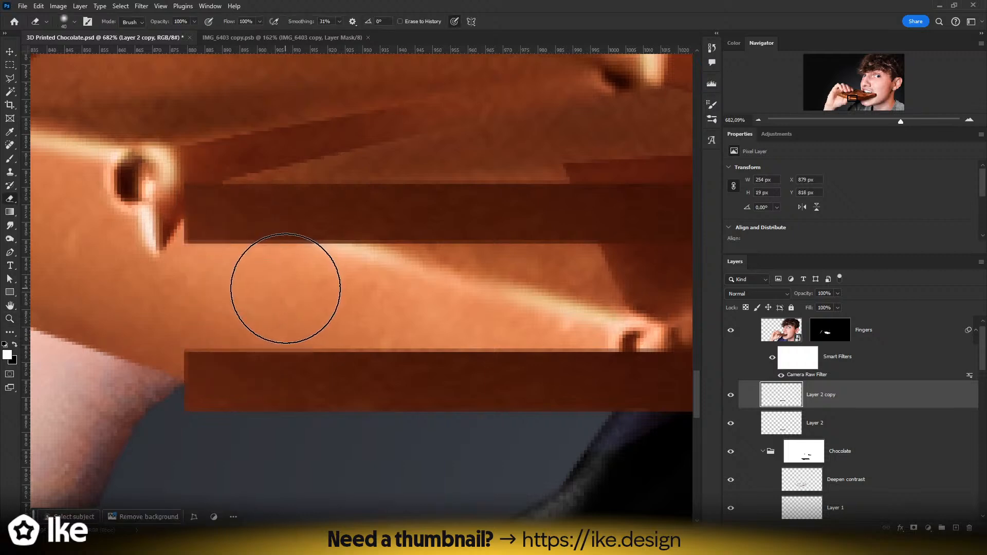
pyautogui.press('m')
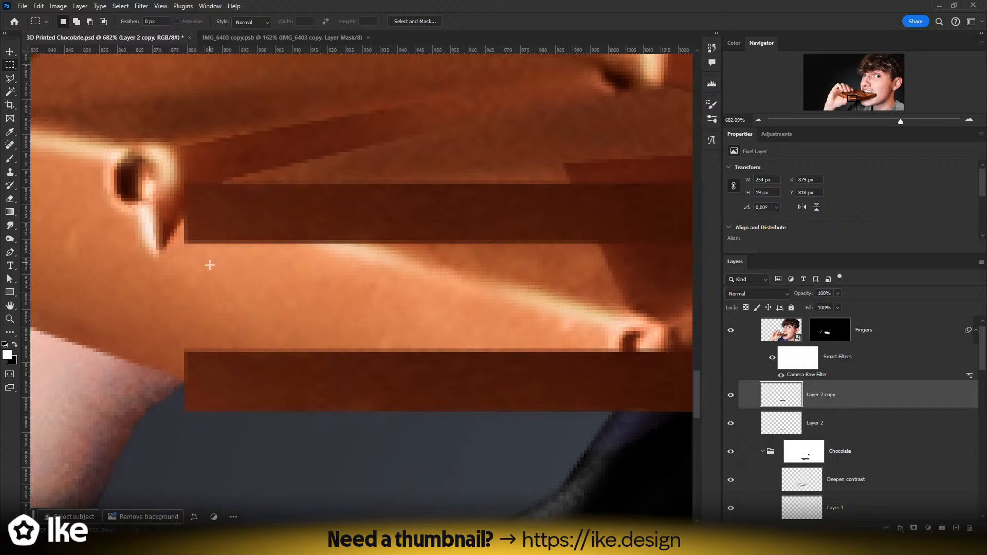
# - Lock the transparent pixels on both chocolate strip layers, finishing with the upper strip's layer selected
pyautogui.moveTo(208, 285); pyautogui.dragTo(362, 310)
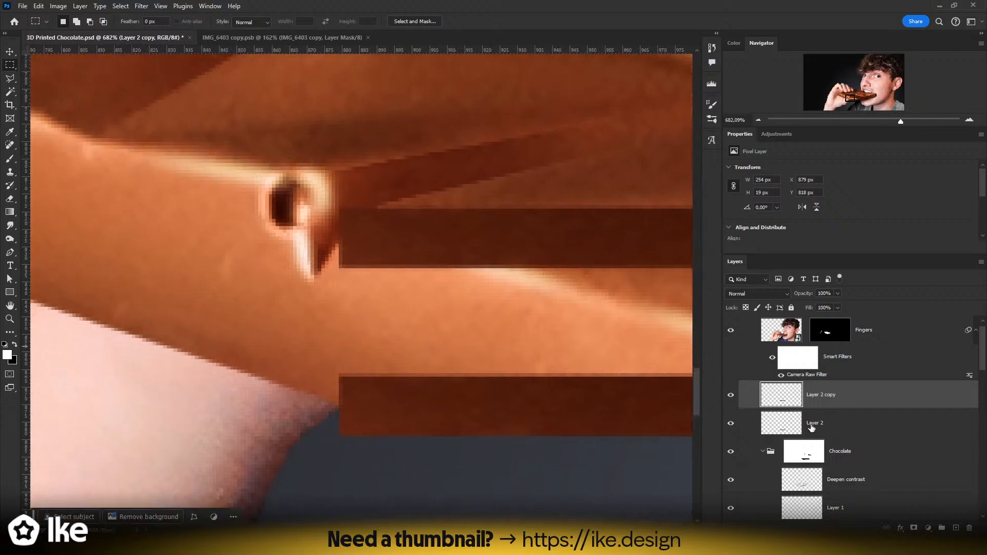
pyautogui.hotkey('alt', '[')
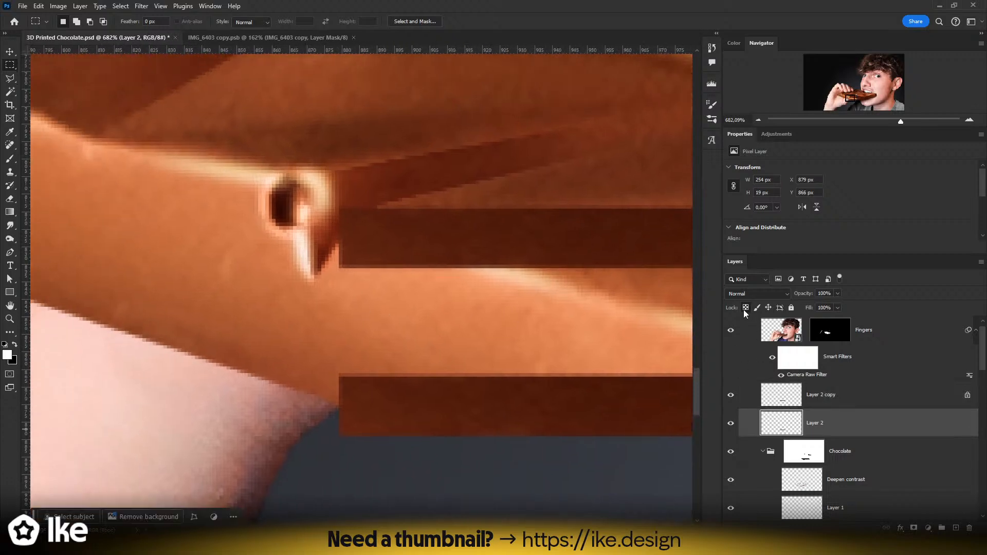
pyautogui.click(783, 398)
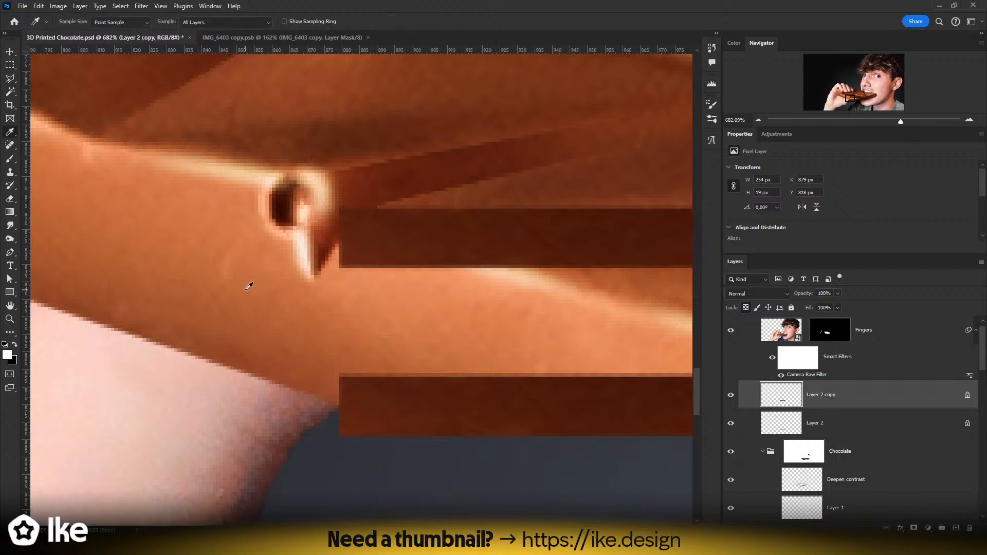
# - Sample the light brown of the bar's side and brush a soft highlight over the left end of the upper strip
pyautogui.press('b')
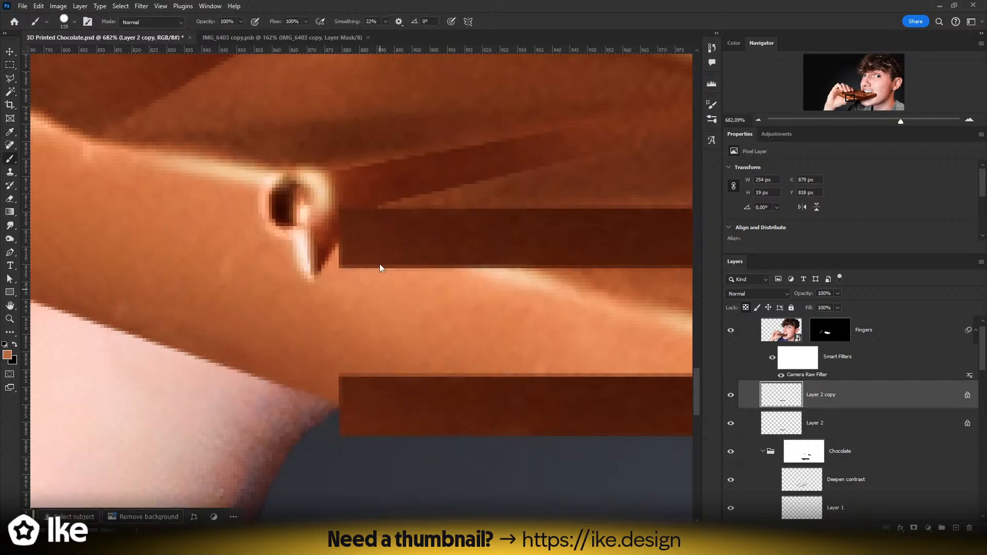
pyautogui.scroll(-3, 401, 253)
pyautogui.click(382, 239)
pyautogui.moveTo(393, 249)
pyautogui.mouseDown()
pyautogui.moveTo(371, 248)
pyautogui.moveTo(392, 248)
pyautogui.mouseUp()
pyautogui.keyDown('alt'); pyautogui.click(373, 258); pyautogui.keyUp('alt')
pyautogui.hotkey('ctrl', 'z')
pyautogui.click(373, 246)
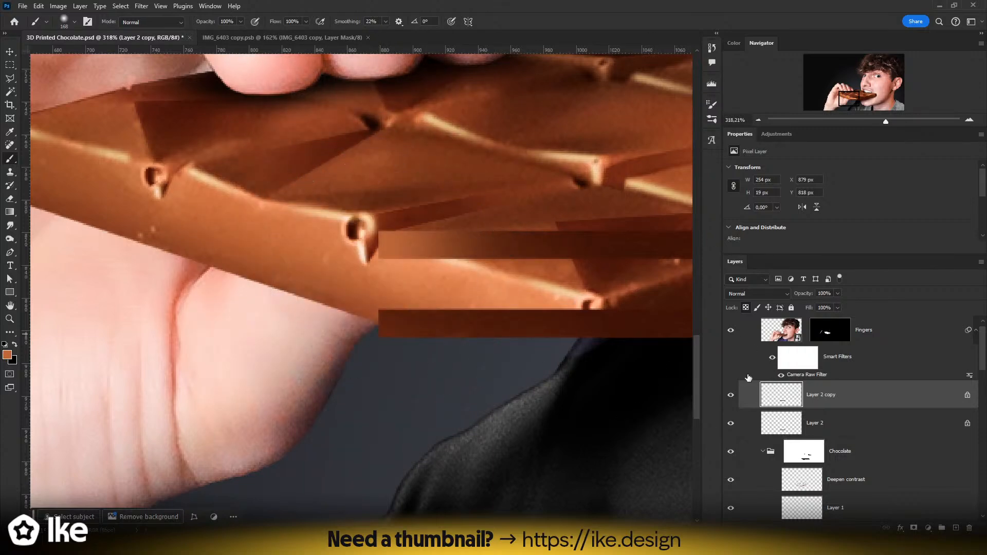
# - Brush the same light brown softly over the left end of the lower strip on Layer 2
pyautogui.hotkey('alt', '[')
pyautogui.click(378, 321)
pyautogui.press('z')
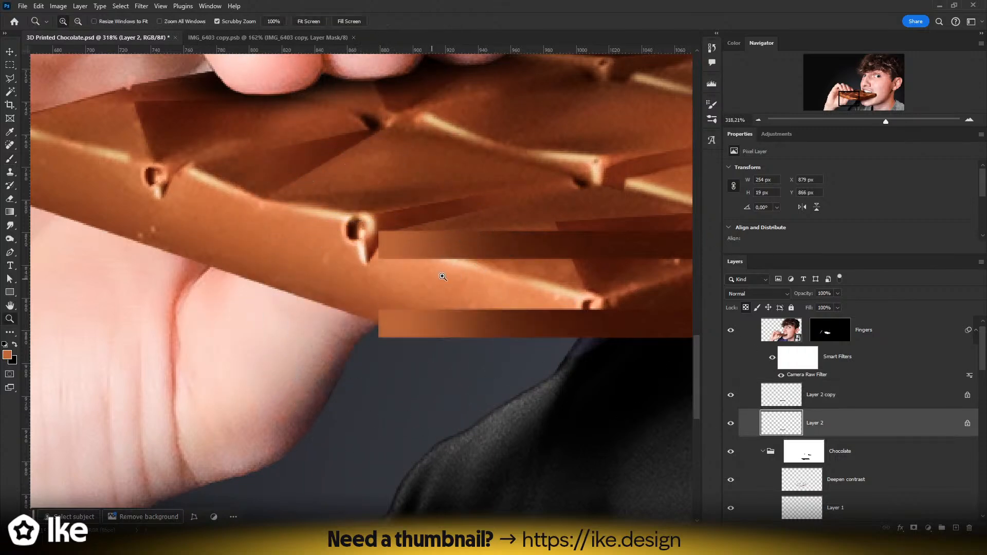
pyautogui.moveTo(439, 277); pyautogui.dragTo(457, 275)
# - Sample a darker brown from the lower edge of the chocolate's side and shrink the brush for edge work
pyautogui.press('i')
pyautogui.press('b')
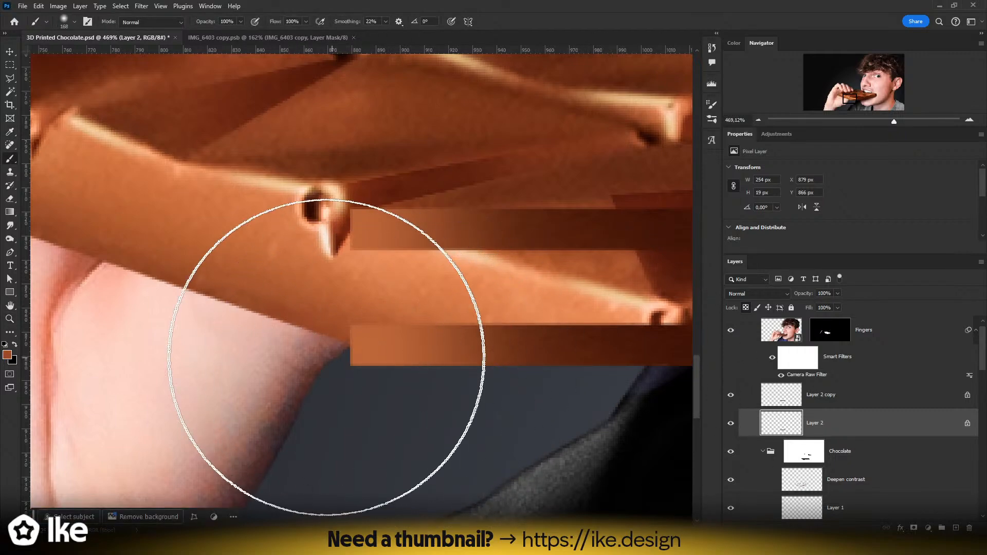
pyautogui.moveTo(381, 373); pyautogui.dragTo(333, 377)
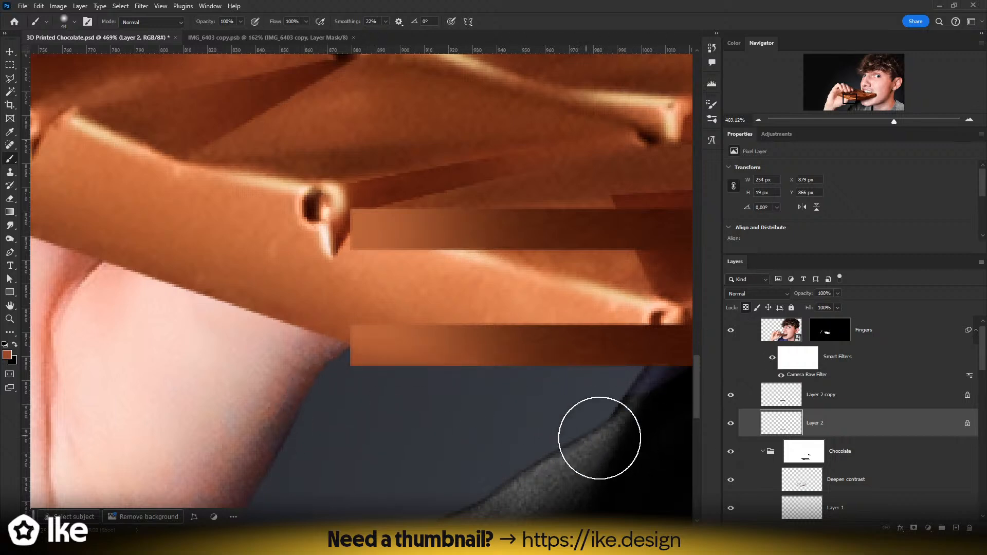
pyautogui.press('i')
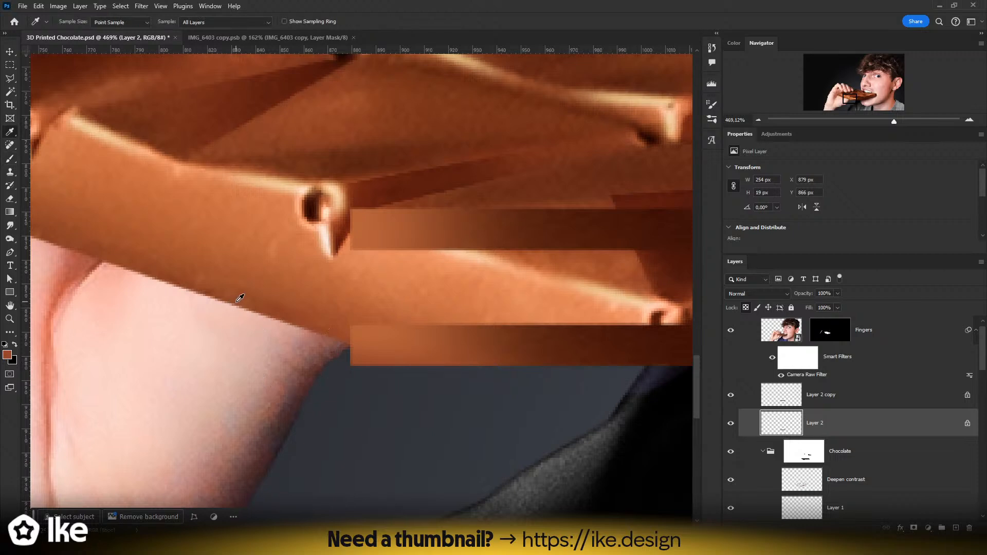
pyautogui.click(158, 273)
pyautogui.press('b')
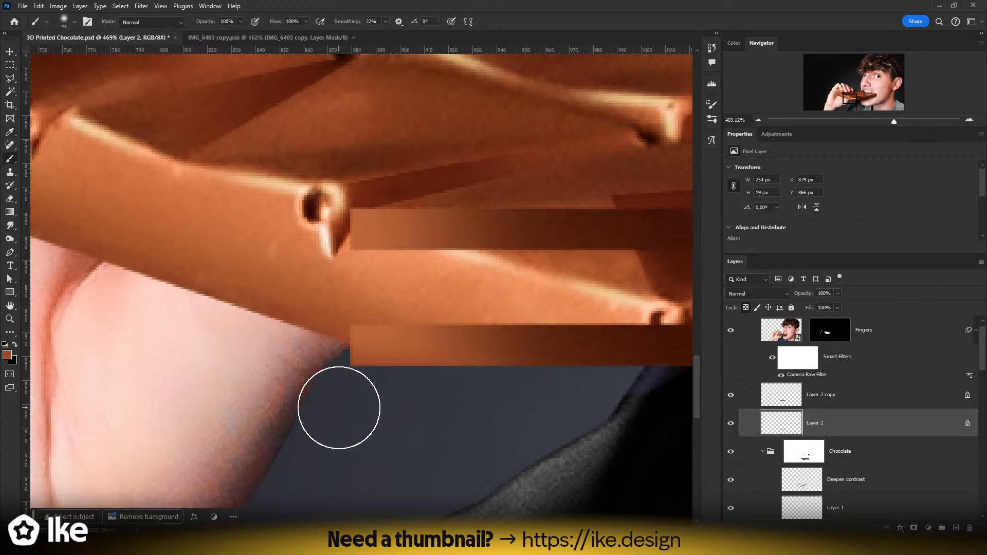
pyautogui.keyDown('alt'); pyautogui.moveTo(354, 375); pyautogui.dragTo(309, 375); pyautogui.keyUp('alt')
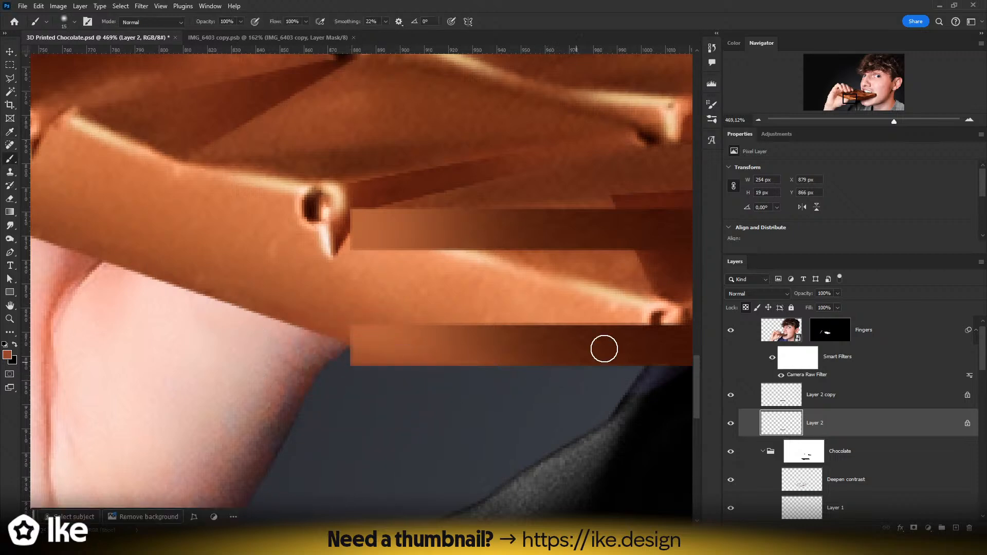
# - Keep the layer's blending at Normal, set the brush mode to Multiply and darken the lower edge of the lower strip
pyautogui.click(732, 294)
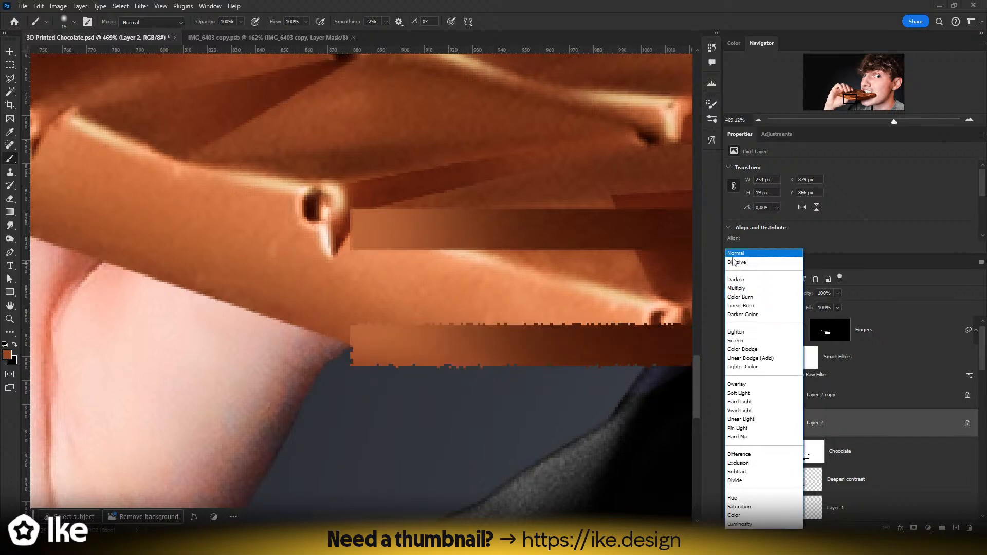
pyautogui.click(732, 254)
pyautogui.click(152, 22)
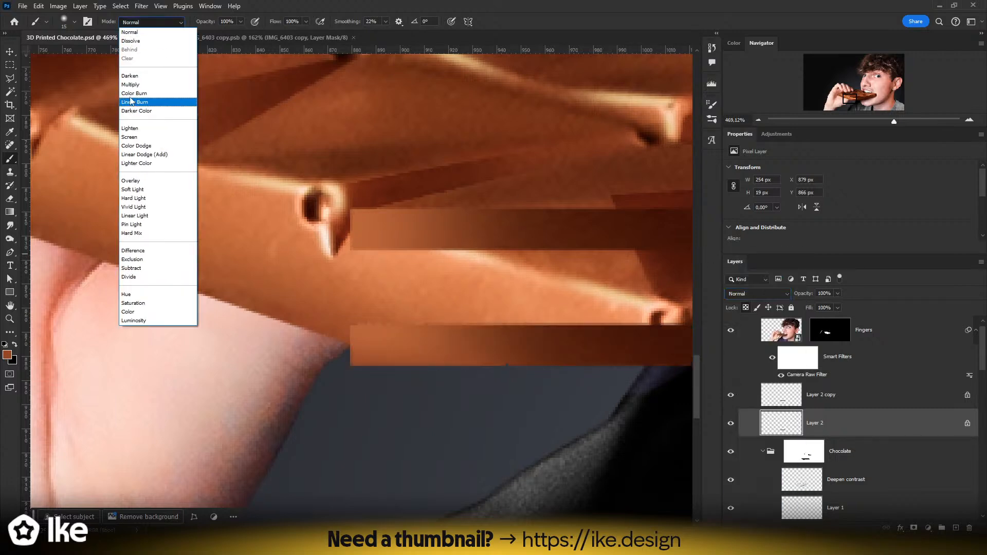
pyautogui.click(135, 88)
pyautogui.keyDown('alt'); pyautogui.moveTo(354, 381); pyautogui.dragTo(663, 416); pyautogui.keyUp('alt')
pyautogui.hotkey('ctrl', 'z')
pyautogui.moveTo(318, 395); pyautogui.dragTo(653, 418)
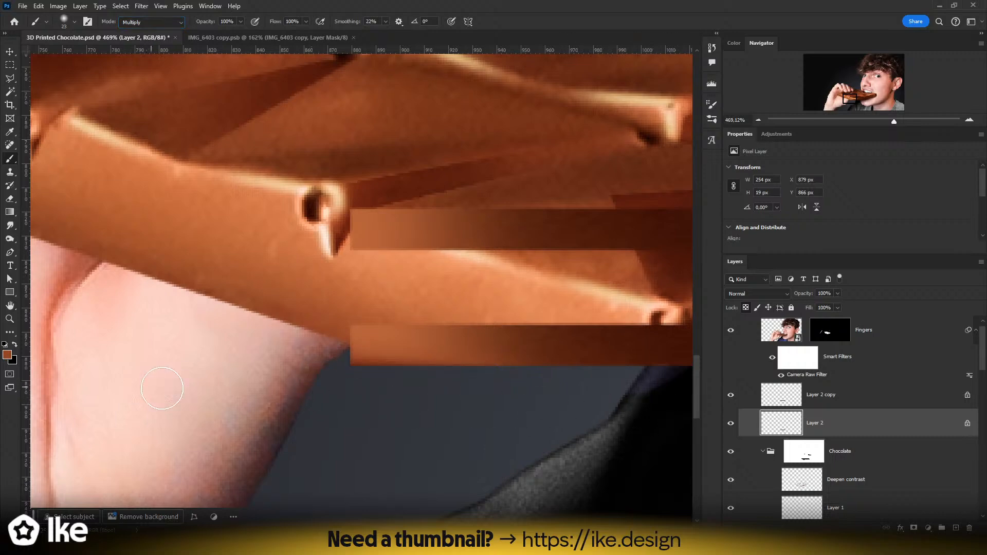
pyautogui.hotkey('ctrl', 'z')
pyautogui.moveTo(289, 390); pyautogui.dragTo(639, 409)
# - Unlock the transparent pixels on both strip layers, Layer 2 and Layer 2 copy
pyautogui.press('z')
pyautogui.moveTo(500, 385); pyautogui.dragTo(401, 381)
pyautogui.moveTo(493, 344); pyautogui.dragTo(490, 340)
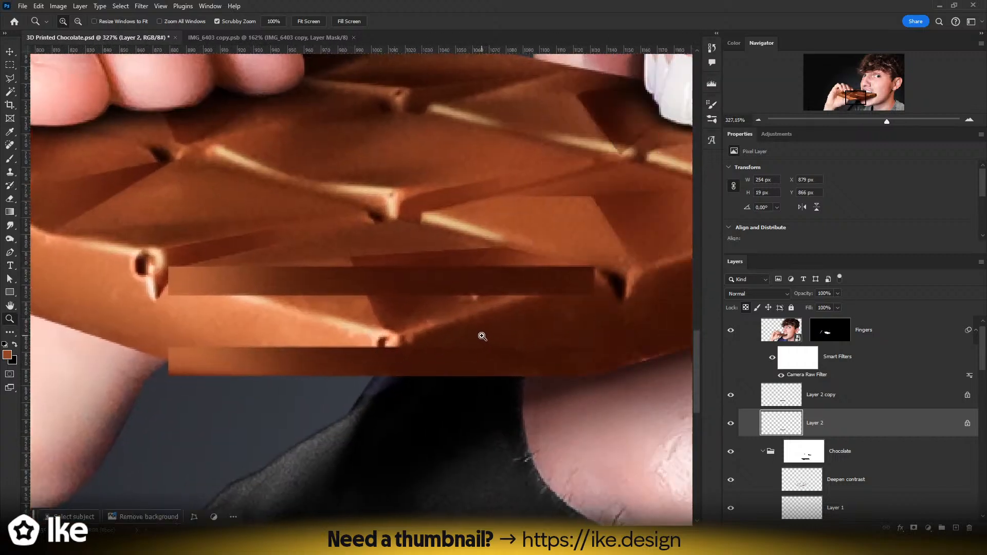
pyautogui.moveTo(398, 318); pyautogui.dragTo(421, 317)
pyautogui.click(7, 57)
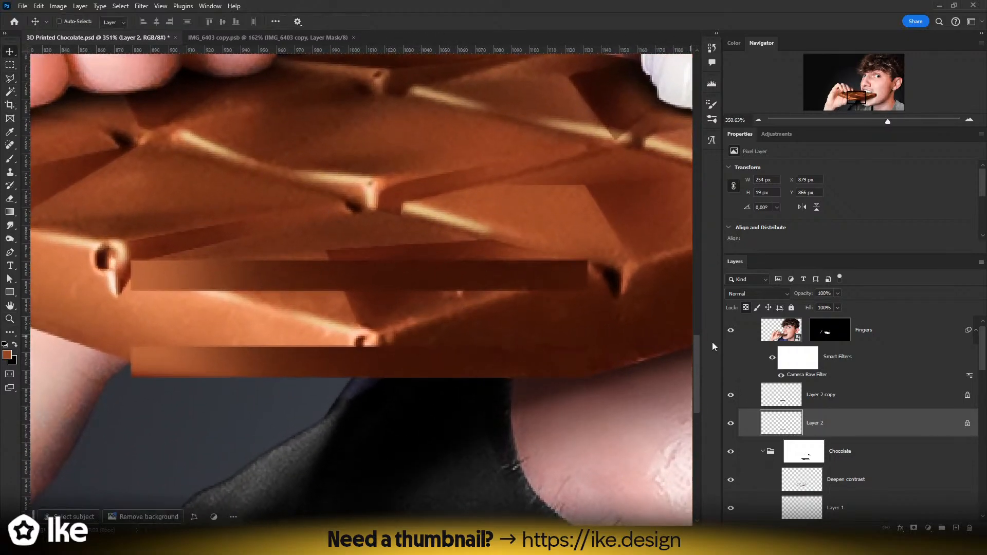
pyautogui.click(824, 401)
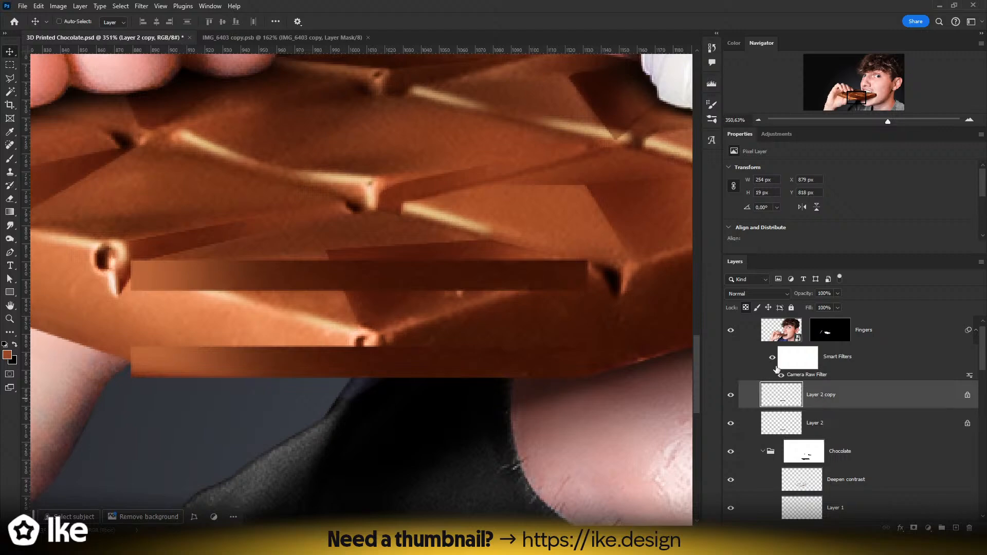
pyautogui.click(817, 423)
pyautogui.click(812, 407)
# - Sample the near-black of the notch beside the upper strip and add a new empty layer below both strip layers
pyautogui.press('z')
pyautogui.moveTo(443, 348); pyautogui.dragTo(366, 334)
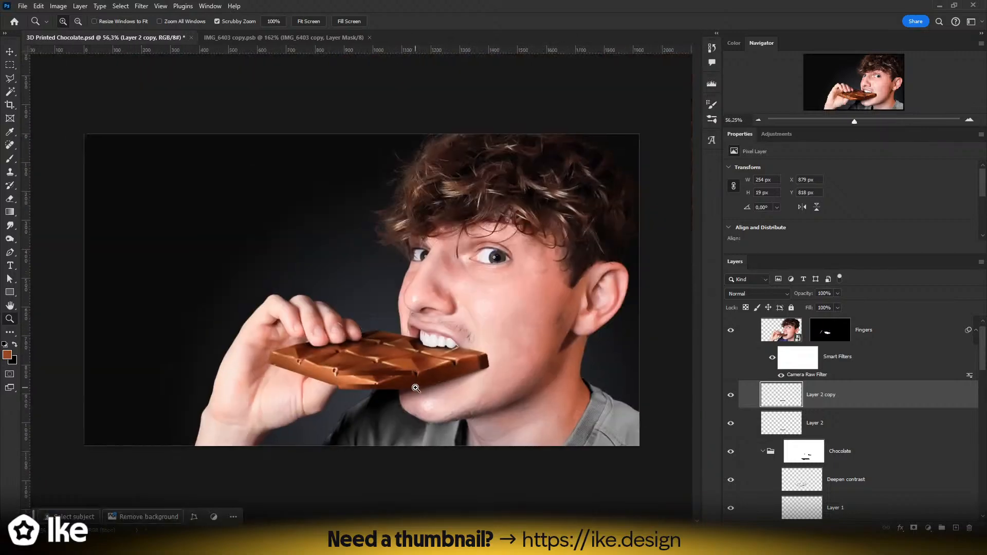
pyautogui.moveTo(341, 377); pyautogui.dragTo(431, 364)
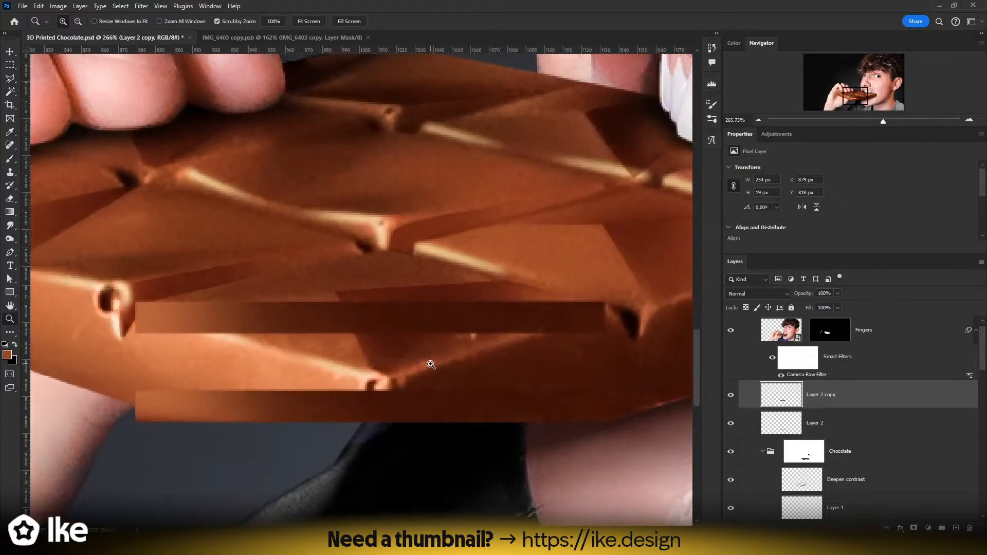
pyautogui.press('i')
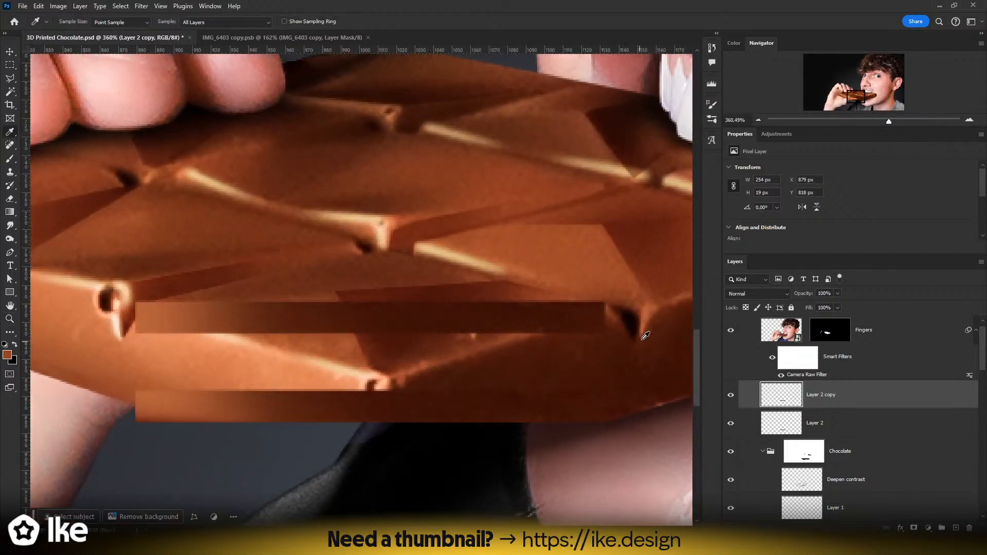
pyautogui.press('b')
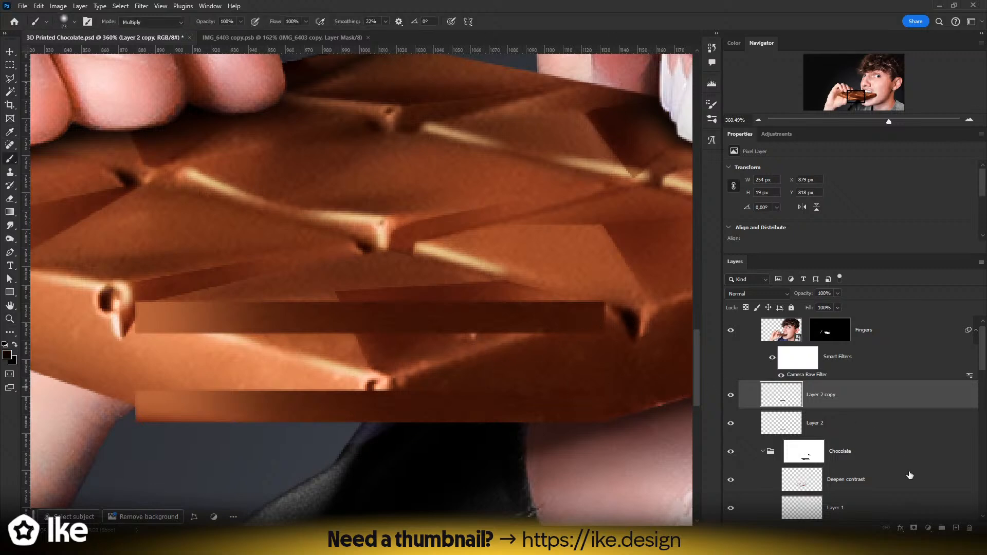
pyautogui.click(955, 528)
pyautogui.click(813, 451)
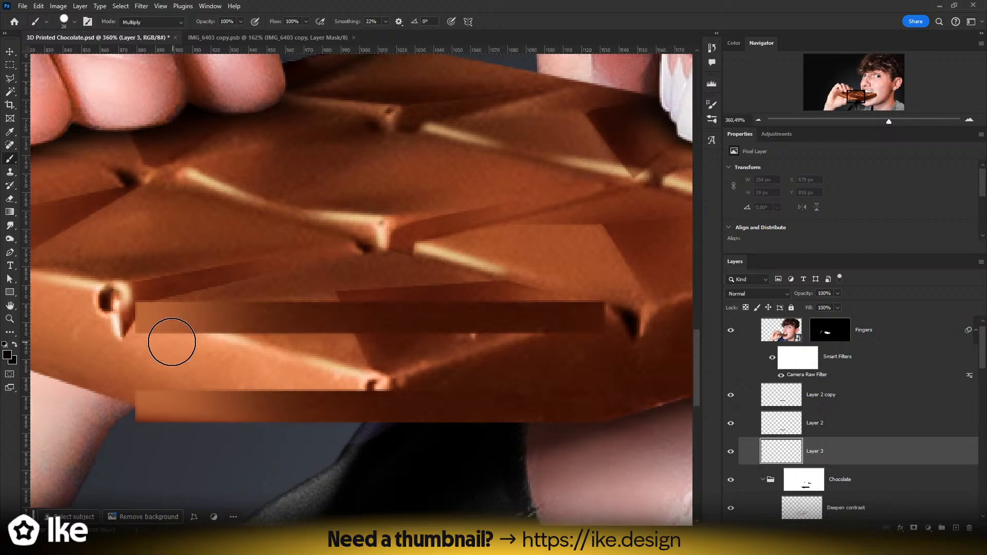
# - Paint the gap between the two strips near-black on the new layer, covering about 252 by 65 px
pyautogui.click(165, 346)
pyautogui.moveTo(165, 346); pyautogui.dragTo(167, 394)
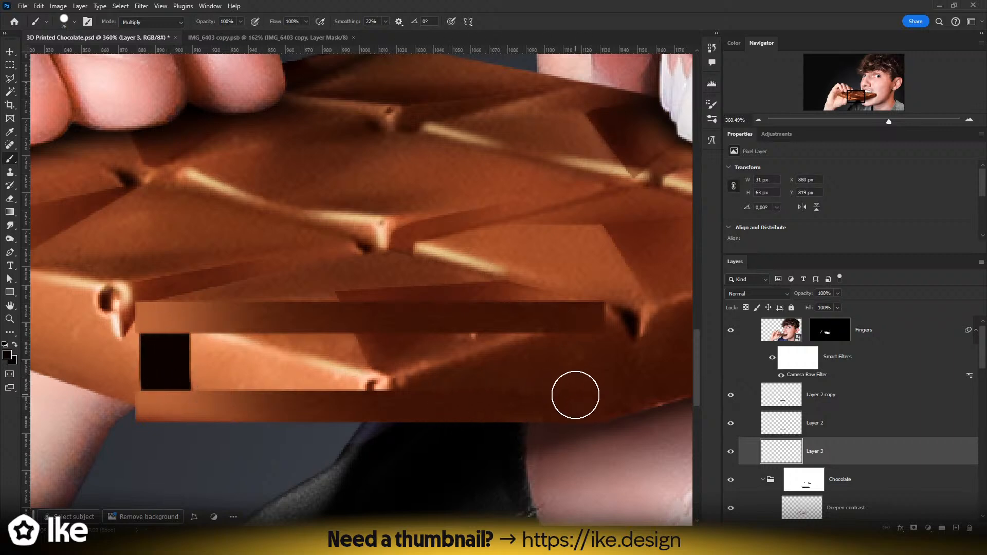
pyautogui.keyDown('shift'); pyautogui.click(575, 395); pyautogui.keyUp('shift')
pyautogui.keyDown('shift'); pyautogui.click(576, 331); pyautogui.keyUp('shift')
pyautogui.keyDown('shift'); pyautogui.click(179, 342); pyautogui.keyUp('shift')
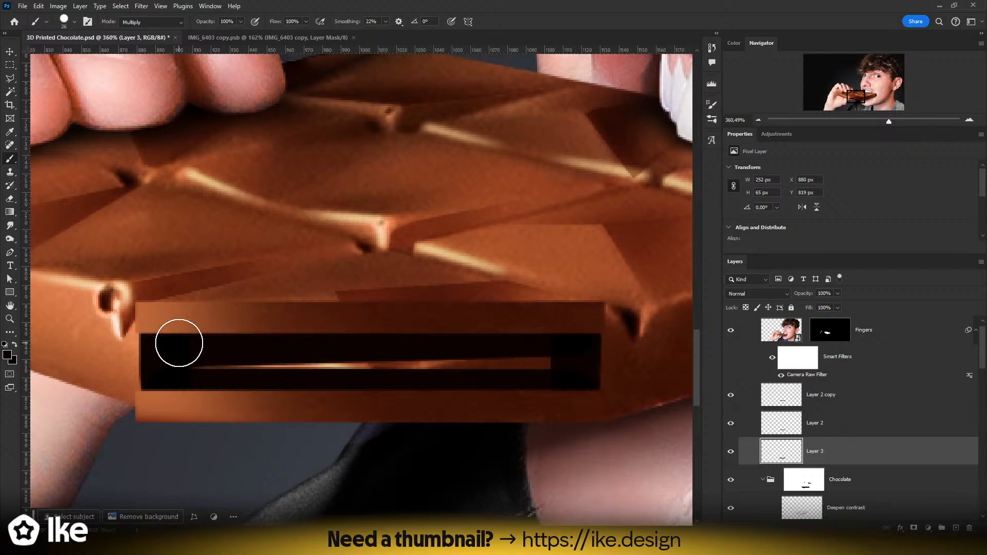
pyautogui.moveTo(193, 359)
pyautogui.mouseDown()
pyautogui.moveTo(555, 360)
pyautogui.moveTo(543, 372)
pyautogui.mouseUp()
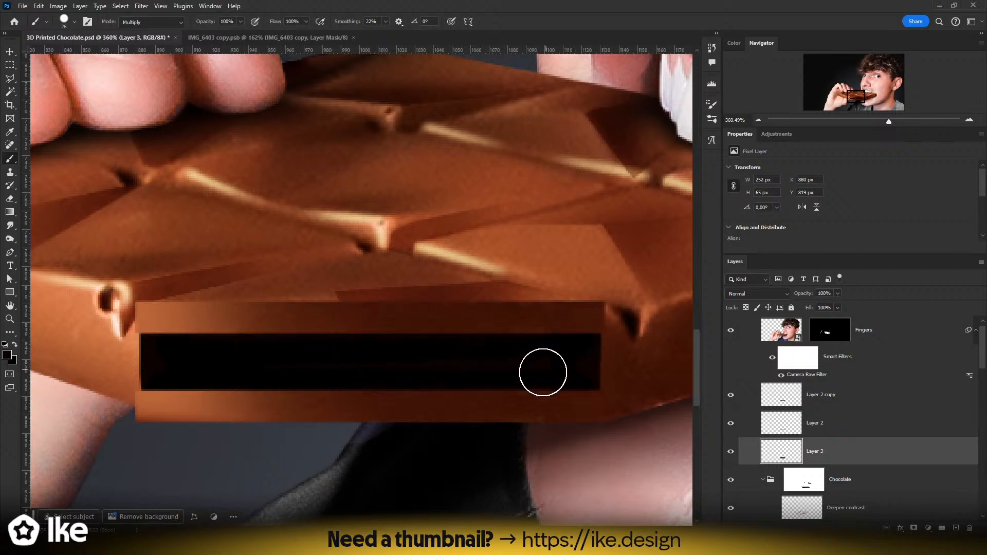
# - Sample a reddish brown near the notch, lock Layer 3's transparent pixels and set a larger soft brush to Normal mode
pyautogui.press('i')
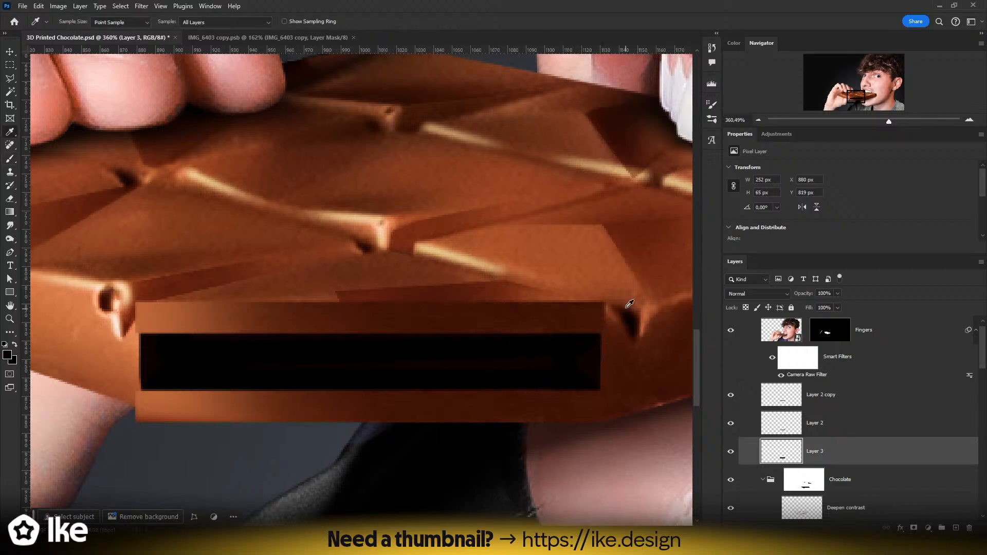
pyautogui.press('b')
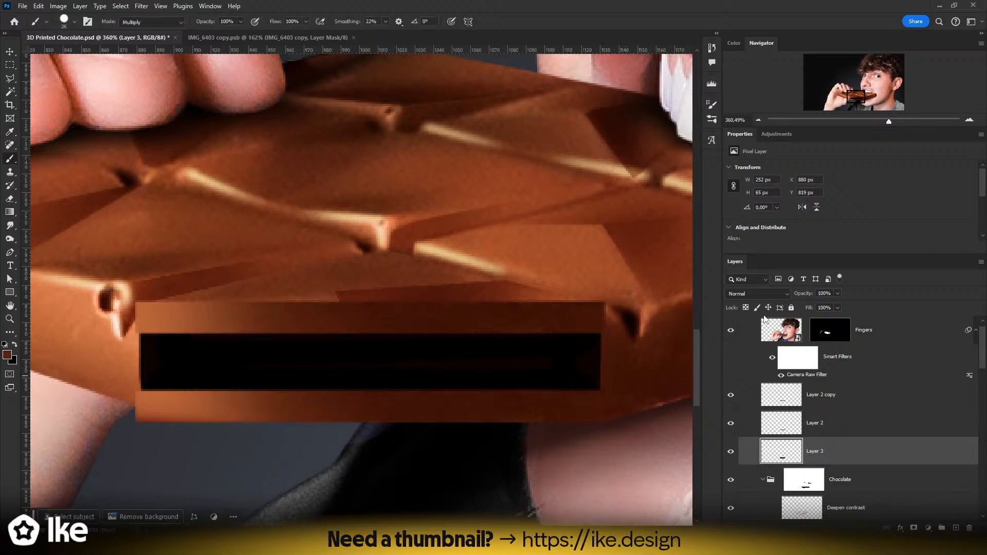
pyautogui.keyDown('alt'); pyautogui.rightClick(381, 373); pyautogui.keyUp('alt')
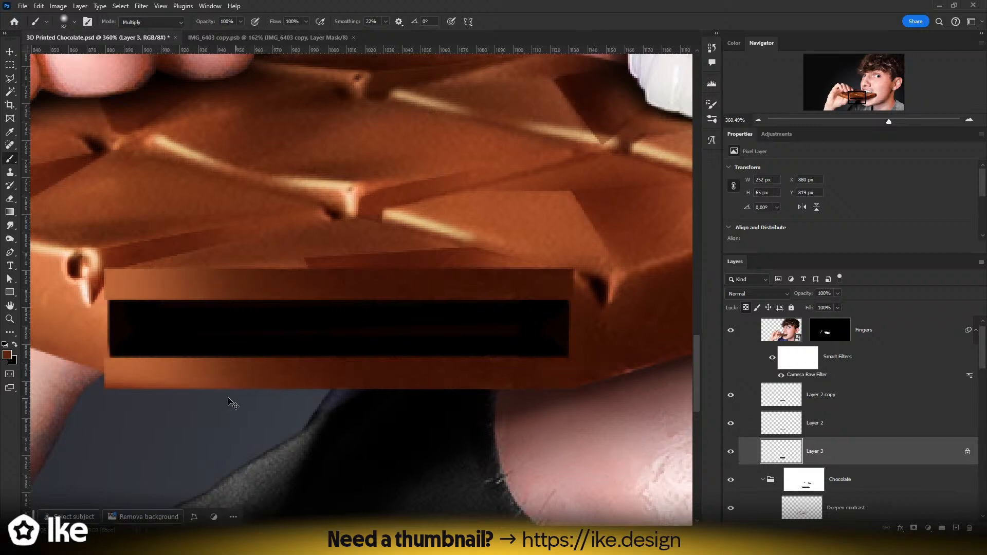
pyautogui.moveTo(227, 394); pyautogui.dragTo(209, 342)
pyautogui.click(137, 22)
pyautogui.click(138, 37)
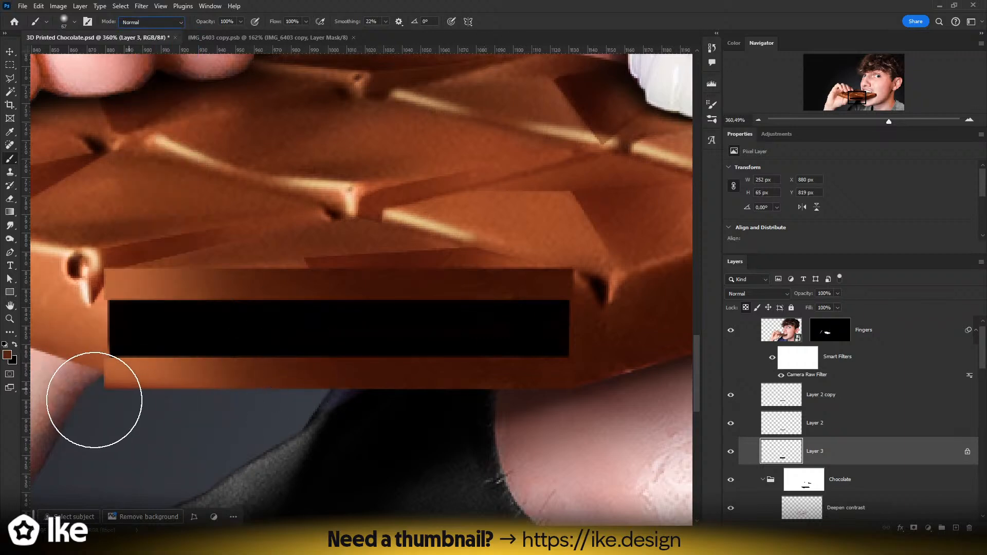
# - Brush a faint reddish-brown glow along the lower edge of the black fill between the strips
pyautogui.moveTo(94, 400); pyautogui.dragTo(571, 411)
pyautogui.hotkey('ctrl', 'z')
pyautogui.moveTo(115, 421); pyautogui.dragTo(574, 423)
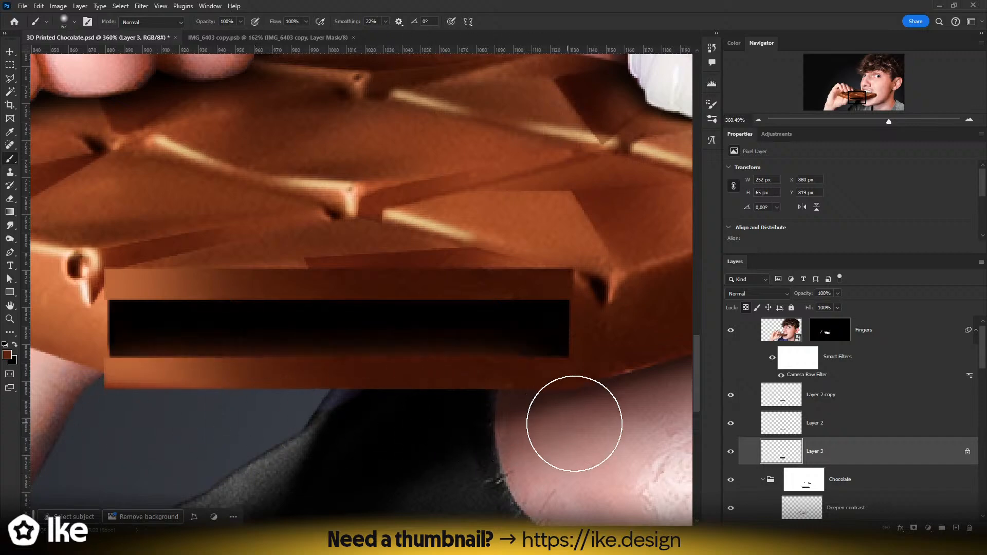
pyautogui.press('z')
pyautogui.moveTo(387, 415)
pyautogui.mouseDown()
pyautogui.moveTo(331, 408)
pyautogui.moveTo(398, 386)
pyautogui.moveTo(375, 387)
pyautogui.mouseUp()
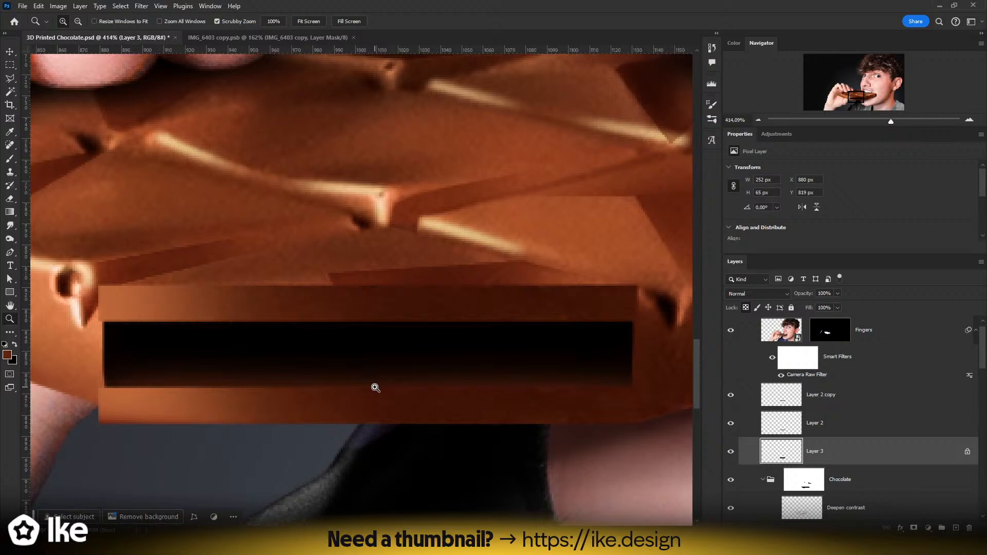
pyautogui.moveTo(366, 382)
pyautogui.mouseDown()
pyautogui.moveTo(289, 381)
pyautogui.moveTo(376, 380)
pyautogui.mouseUp()
pyautogui.moveTo(434, 375)
pyautogui.mouseDown()
pyautogui.moveTo(403, 378)
pyautogui.moveTo(418, 370)
pyautogui.mouseUp()
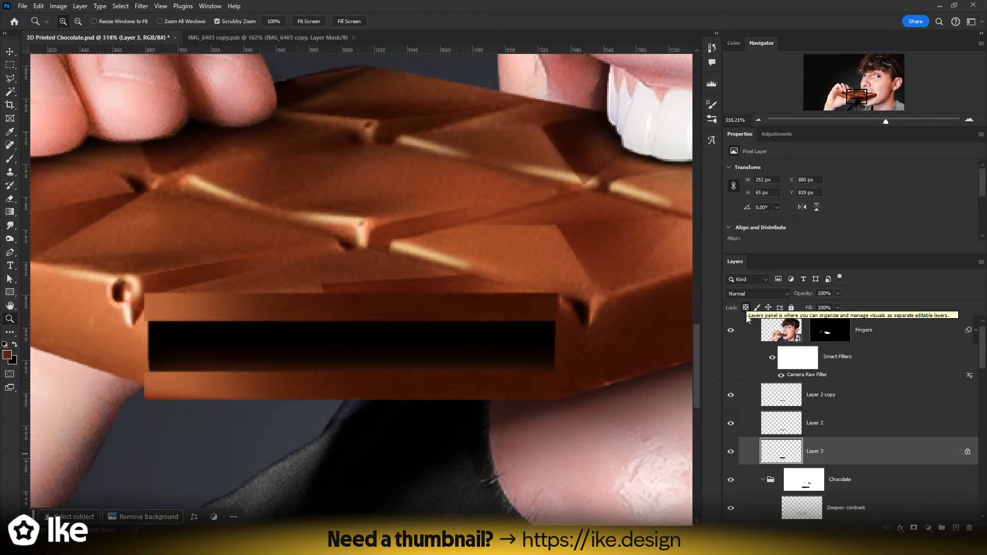
# - Transform Layer 2 copy, Layer 2 and Layer 3 together to 104.48% width, 91.04% height and 1.02° vertical skew, fitting the front edge
pyautogui.click(10, 54)
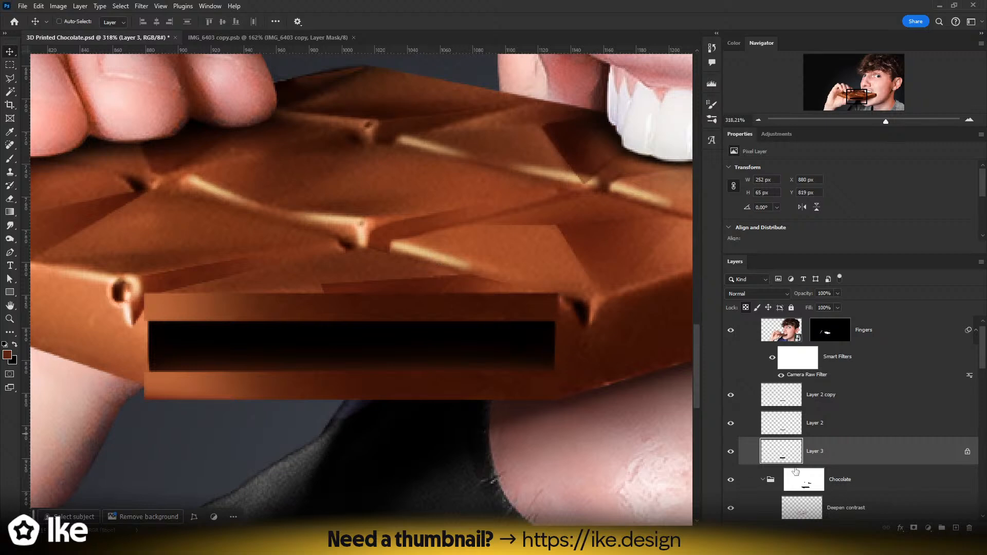
pyautogui.scroll(-1, 830, 441)
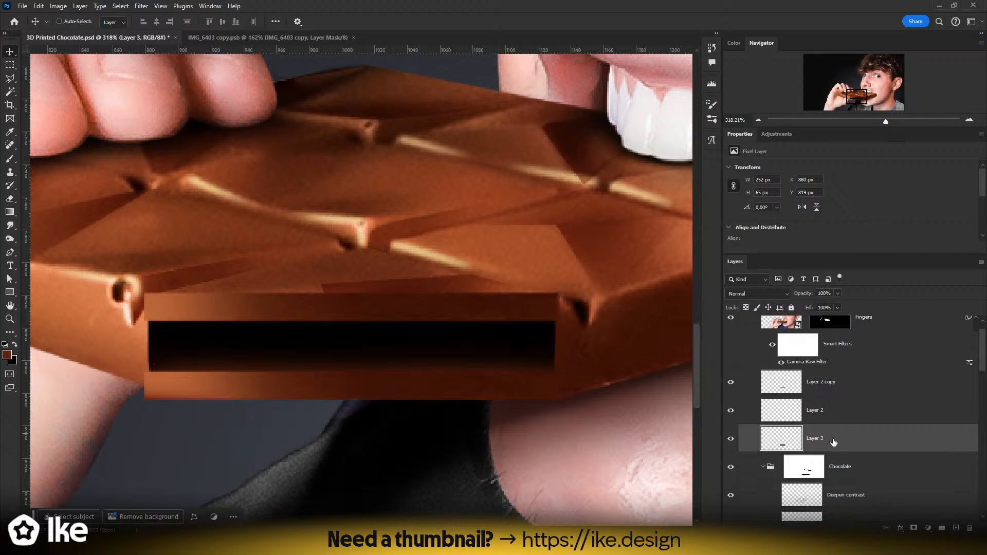
pyautogui.keyDown('shift'); pyautogui.click(803, 389); pyautogui.keyUp('shift')
pyautogui.hotkey('ctrl', 't')
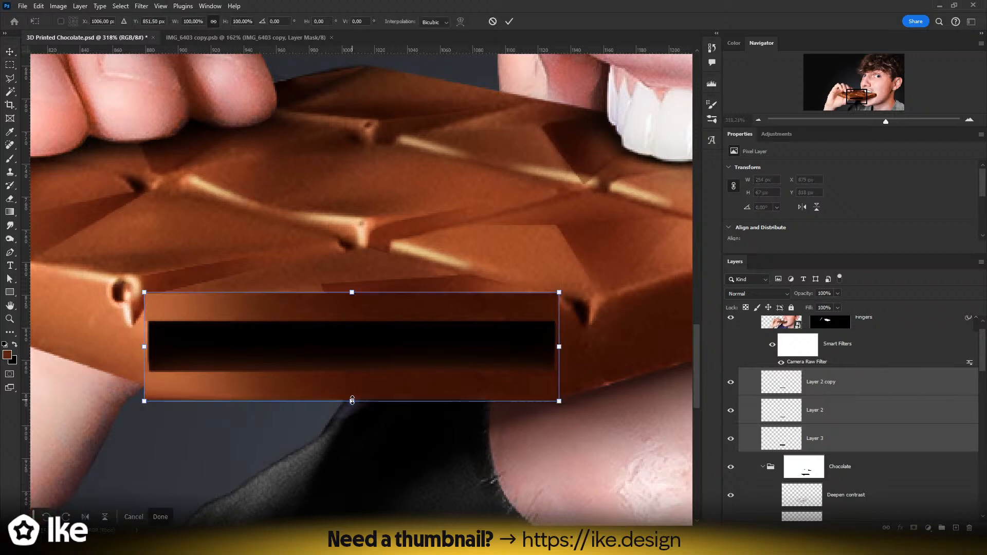
pyautogui.moveTo(352, 400); pyautogui.dragTo(378, 365)
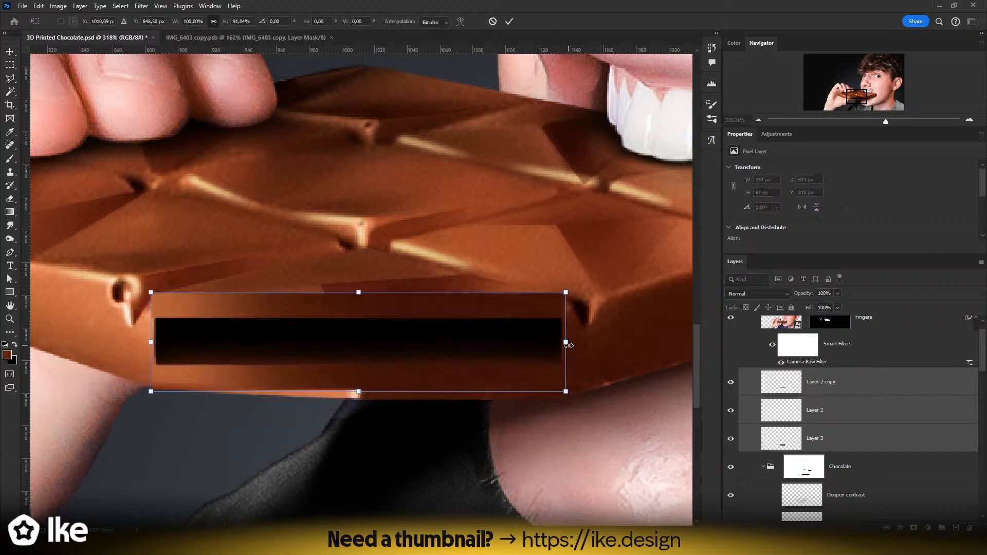
pyautogui.moveTo(565, 342); pyautogui.dragTo(585, 354)
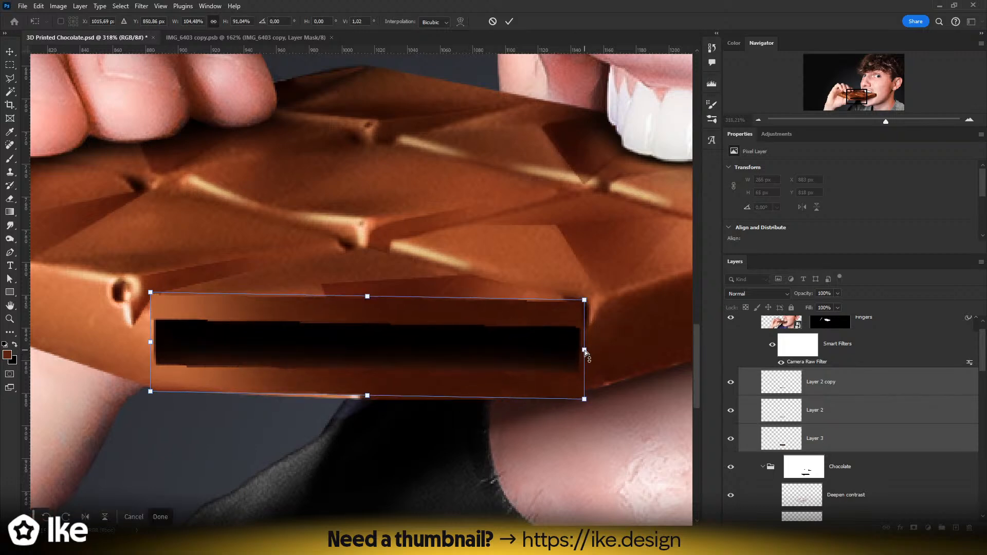
pyautogui.press('Return')
# - Try to erase the left end of the upper strip on Layer 2 copy
pyautogui.press('z')
pyautogui.moveTo(414, 392); pyautogui.dragTo(323, 384)
pyautogui.moveTo(383, 409); pyautogui.dragTo(428, 375)
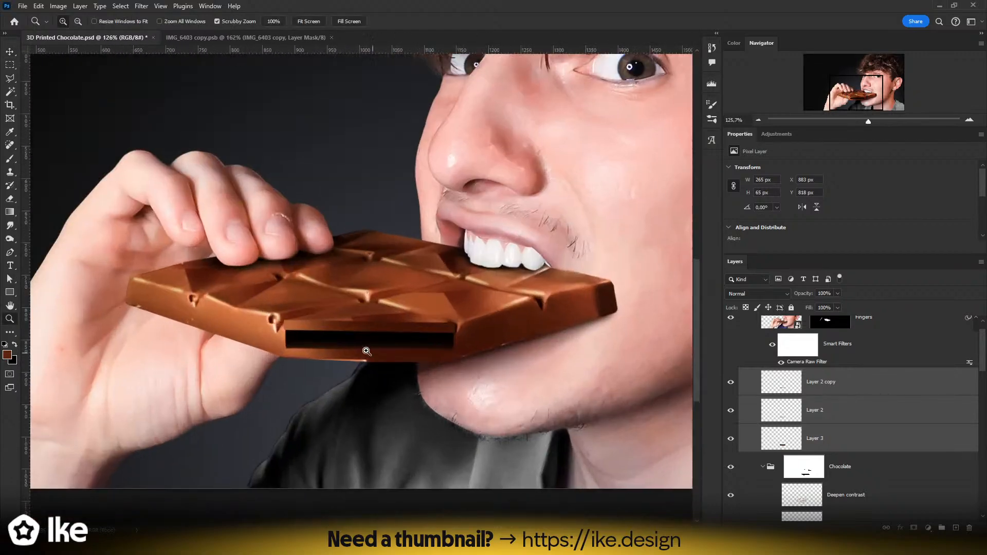
pyautogui.moveTo(362, 350); pyautogui.dragTo(392, 346)
pyautogui.moveTo(279, 340); pyautogui.dragTo(314, 339)
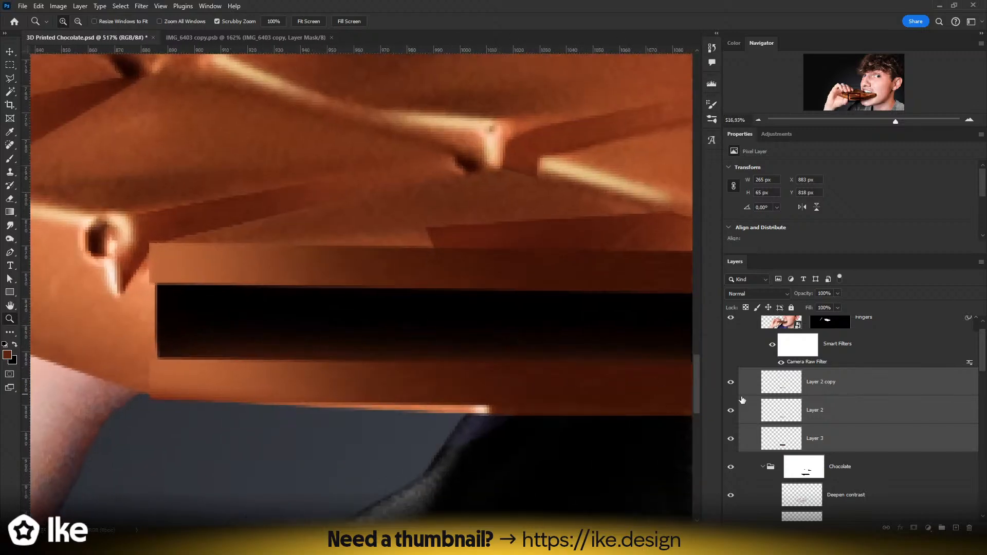
pyautogui.click(797, 389)
pyautogui.press('e')
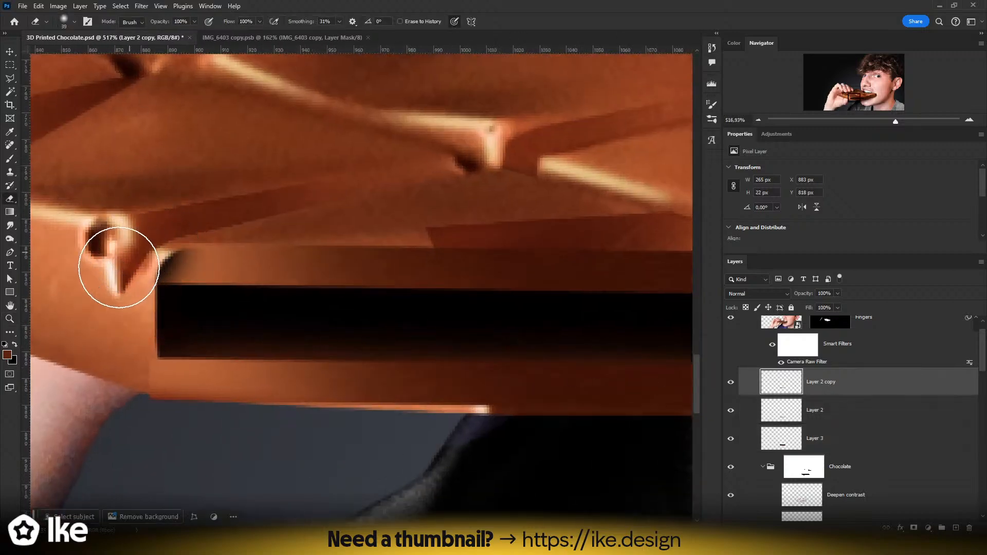
# - Group Layer 2 copy, Layer 2 and Layer 3 and add a layer mask to the group
pyautogui.keyDown('shift'); pyautogui.click(817, 443); pyautogui.keyUp('shift')
pyautogui.hotkey('ctrl', 'g')
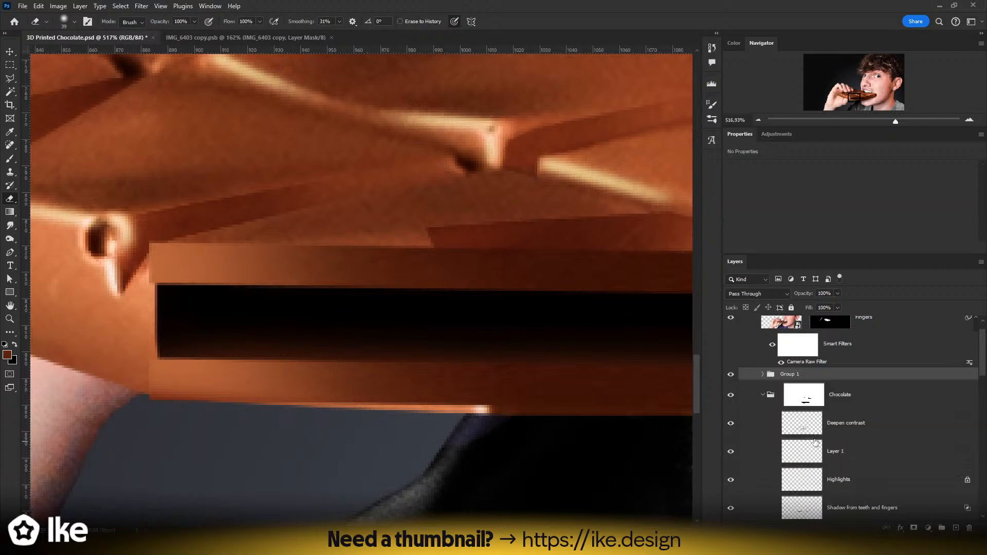
pyautogui.click(914, 528)
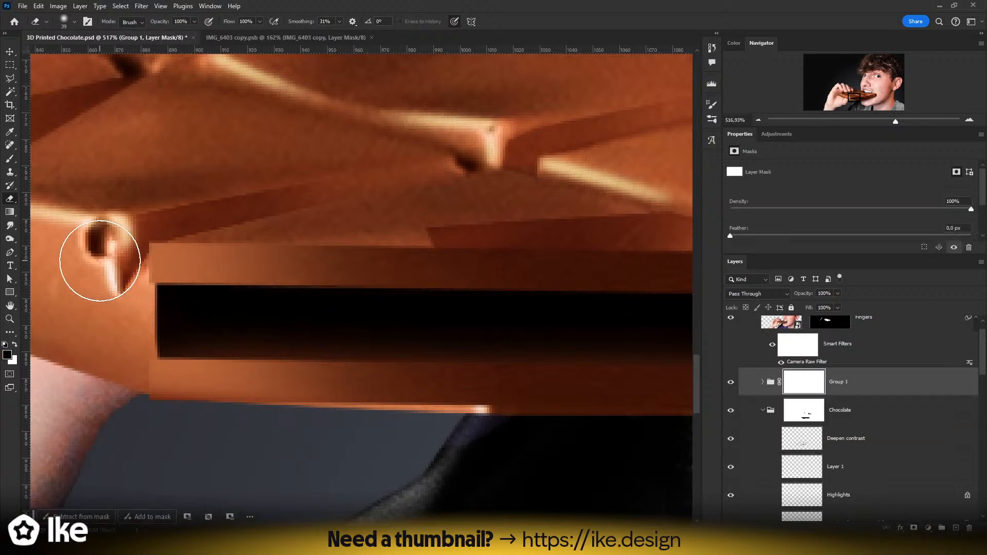
# - Mask out the group's upper-left corner over the chocolate notch with a soft black brush, then touch it up with a smaller white brush
pyautogui.moveTo(99, 261); pyautogui.dragTo(114, 253)
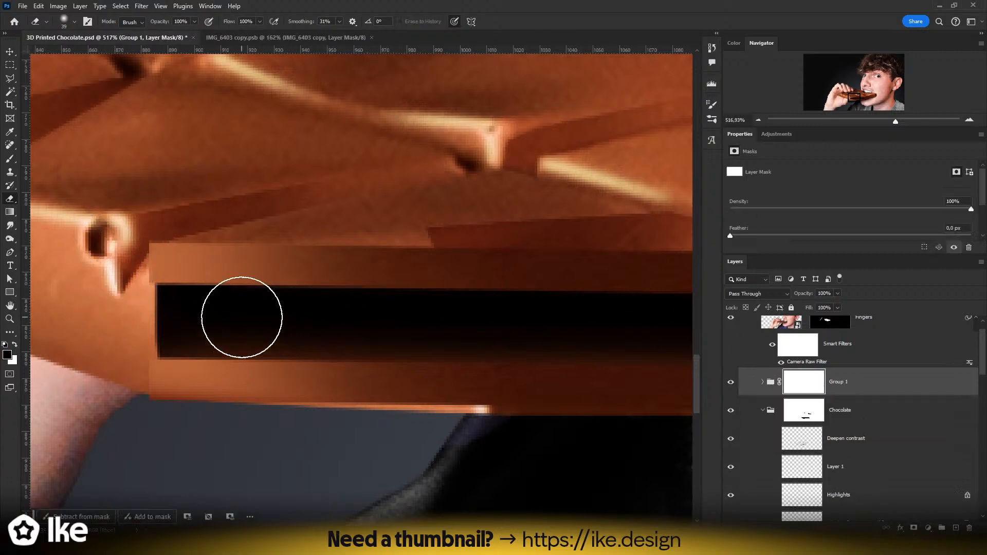
pyautogui.press('b')
pyautogui.keyDown('alt'); pyautogui.rightClick(120, 260); pyautogui.keyUp('alt')
pyautogui.moveTo(120, 260); pyautogui.dragTo(69, 261)
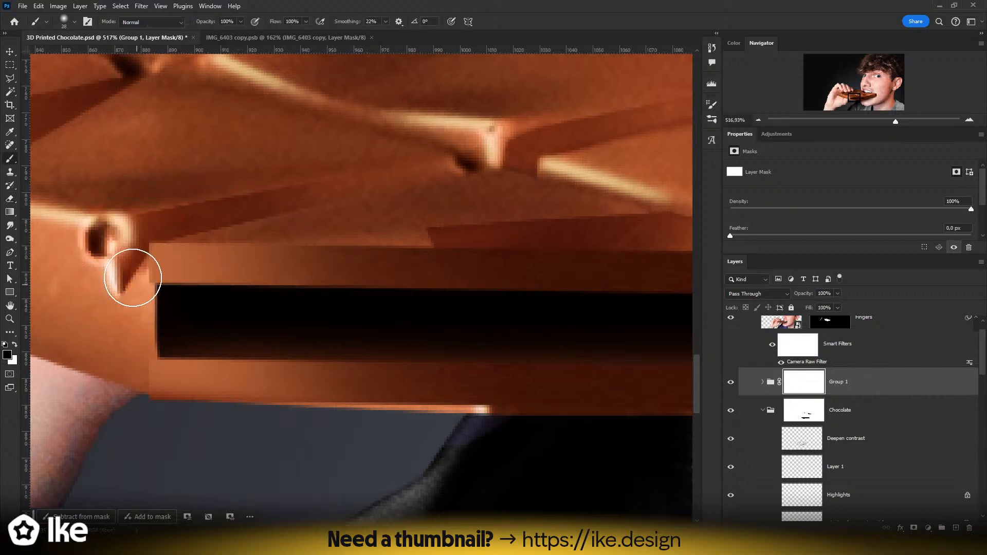
pyautogui.moveTo(135, 277)
pyautogui.mouseDown()
pyautogui.moveTo(127, 227)
pyautogui.moveTo(107, 265)
pyautogui.moveTo(124, 234)
pyautogui.moveTo(109, 300)
pyautogui.moveTo(143, 231)
pyautogui.moveTo(214, 214)
pyautogui.mouseUp()
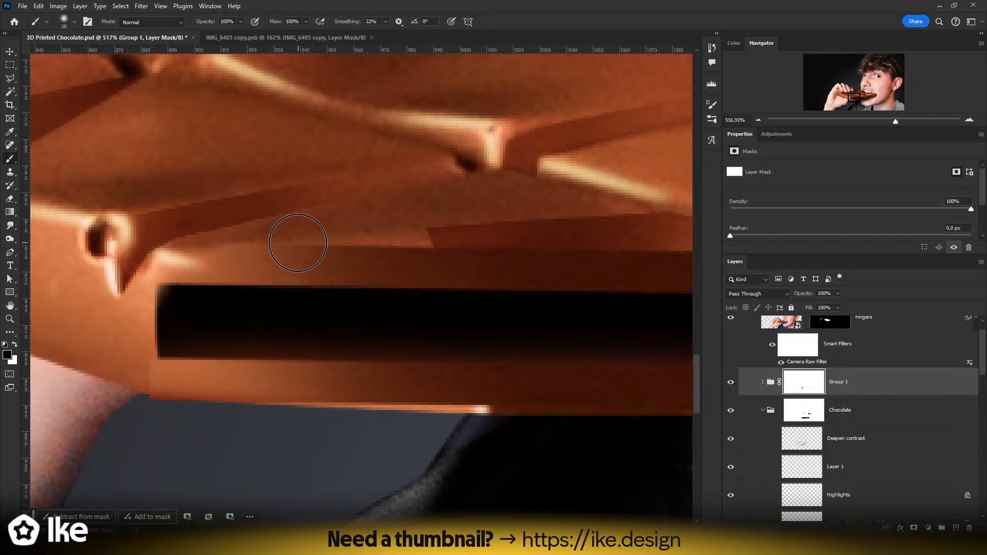
pyautogui.click(198, 260)
pyautogui.keyDown('alt'); pyautogui.rightClick(177, 261); pyautogui.keyUp('alt')
pyautogui.press('x')
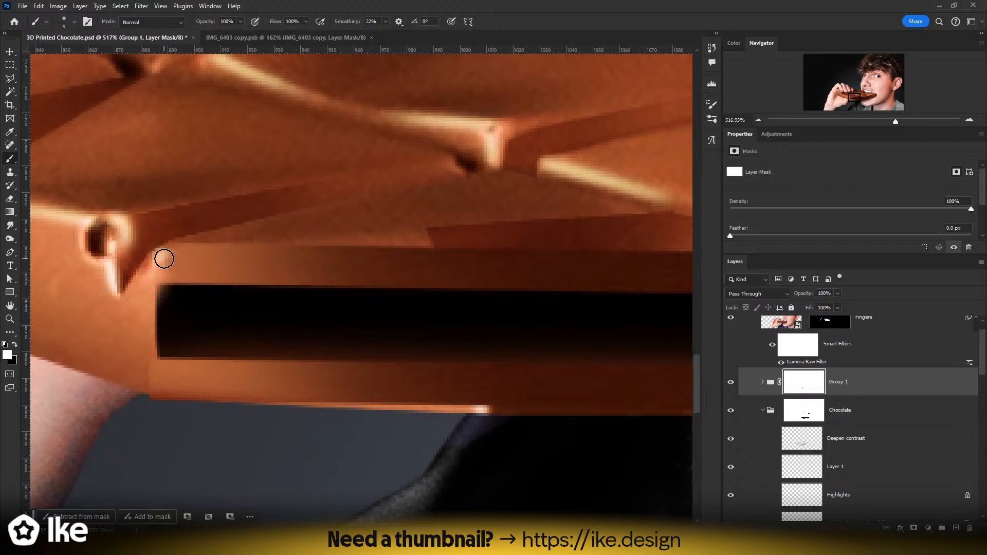
pyautogui.moveTo(167, 278); pyautogui.dragTo(152, 255)
pyautogui.keyDown('alt'); pyautogui.rightClick(150, 246); pyautogui.keyUp('alt')
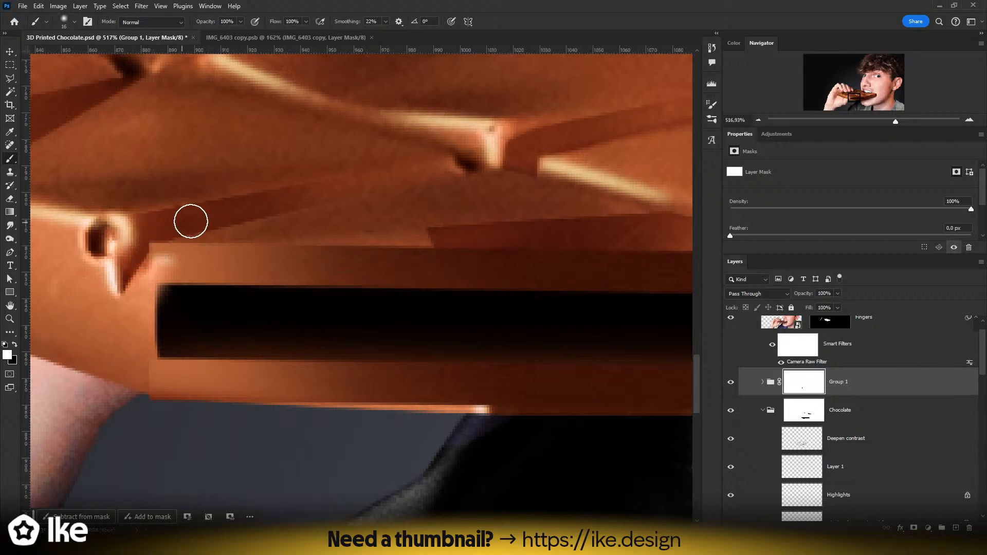
pyautogui.press('s')
pyautogui.click(166, 236)
pyautogui.press('Return')
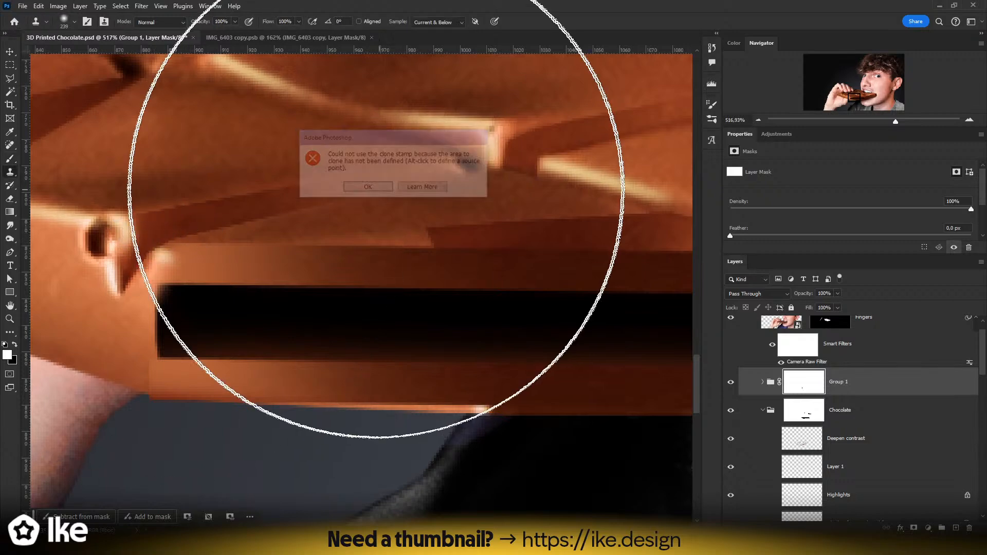
# - Refine the group mask at the upper-left corner with a soft black brush so the dark notch shows through
pyautogui.press('b')
pyautogui.keyDown('alt'); pyautogui.rightClick(218, 245); pyautogui.keyUp('alt')
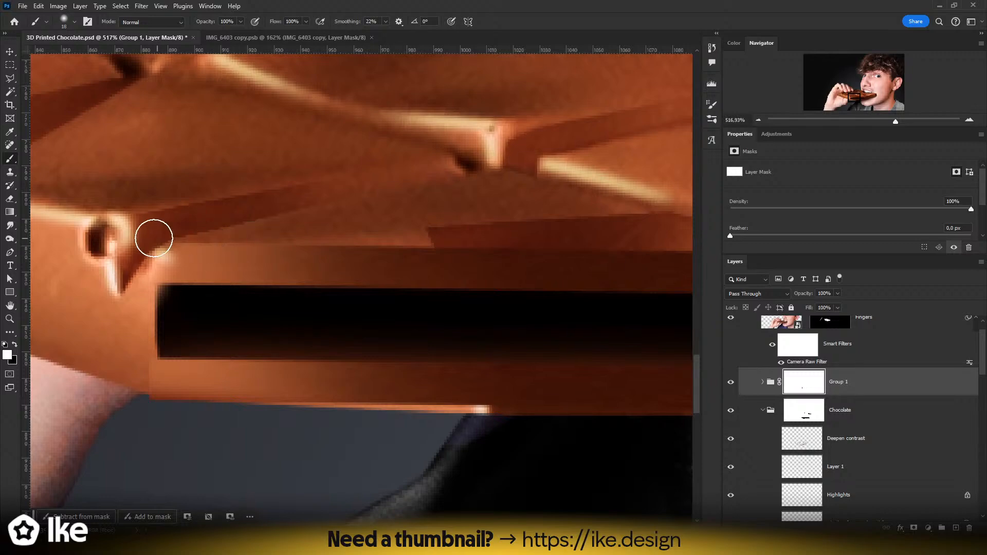
pyautogui.press('x')
pyautogui.keyDown('alt'); pyautogui.rightClick(247, 221); pyautogui.keyUp('alt')
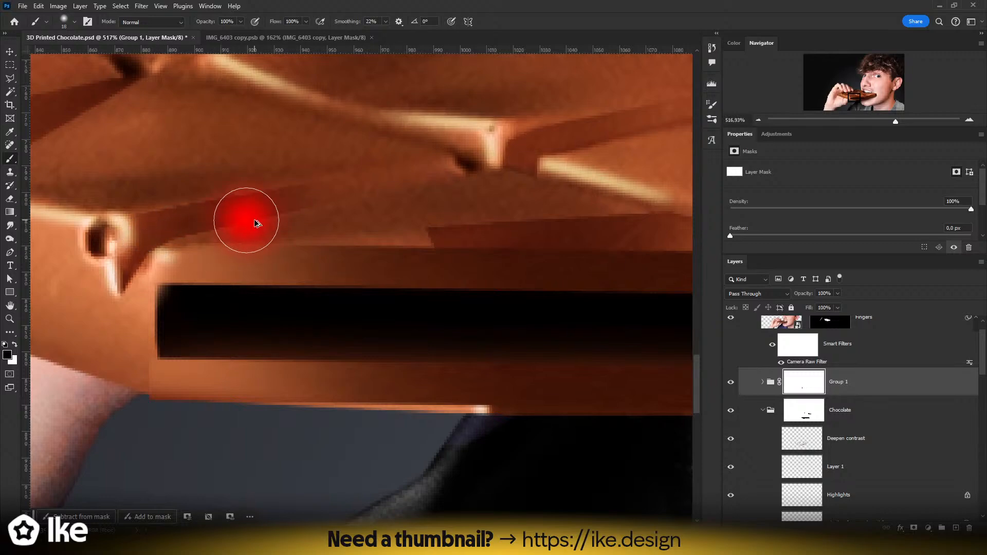
# - Mask out the right end of the upper strip where it covers the notch, using a small soft black brush
pyautogui.press('z')
pyautogui.moveTo(406, 239); pyautogui.dragTo(324, 239)
pyautogui.press('space')
pyautogui.moveTo(442, 278); pyautogui.dragTo(413, 290)
pyautogui.moveTo(314, 283); pyautogui.dragTo(437, 300)
pyautogui.press('space')
pyautogui.moveTo(354, 298); pyautogui.dragTo(375, 301)
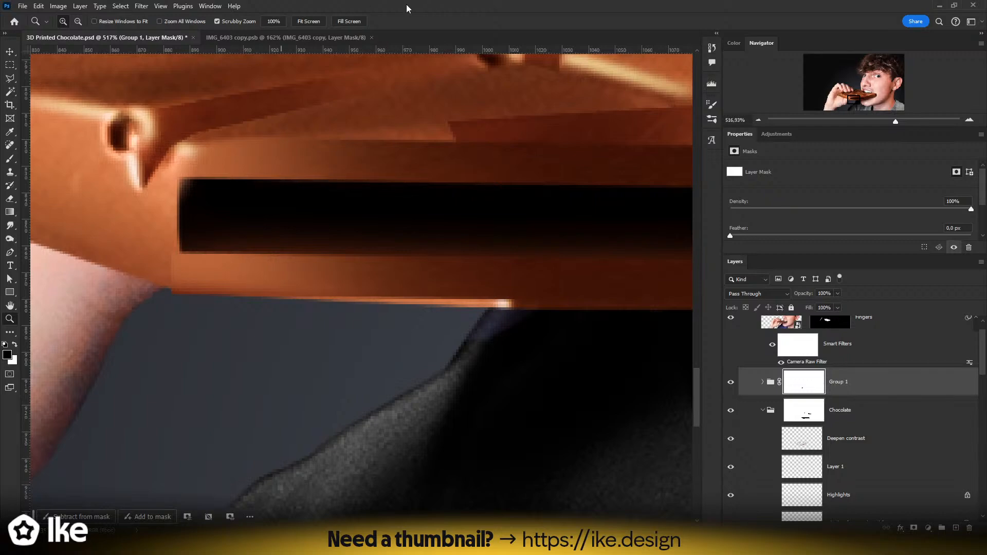
pyautogui.moveTo(399, 171); pyautogui.dragTo(355, 174)
pyautogui.moveTo(417, 201); pyautogui.dragTo(344, 236)
pyautogui.moveTo(483, 223)
pyautogui.mouseDown()
pyautogui.moveTo(536, 210)
pyautogui.moveTo(510, 232)
pyautogui.mouseUp()
pyautogui.press('b')
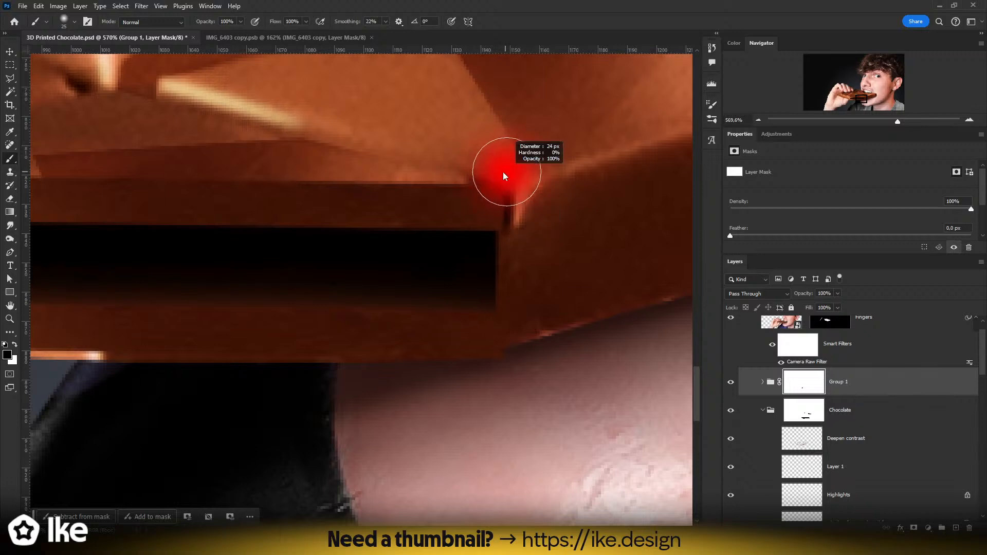
pyautogui.moveTo(503, 172); pyautogui.dragTo(474, 173)
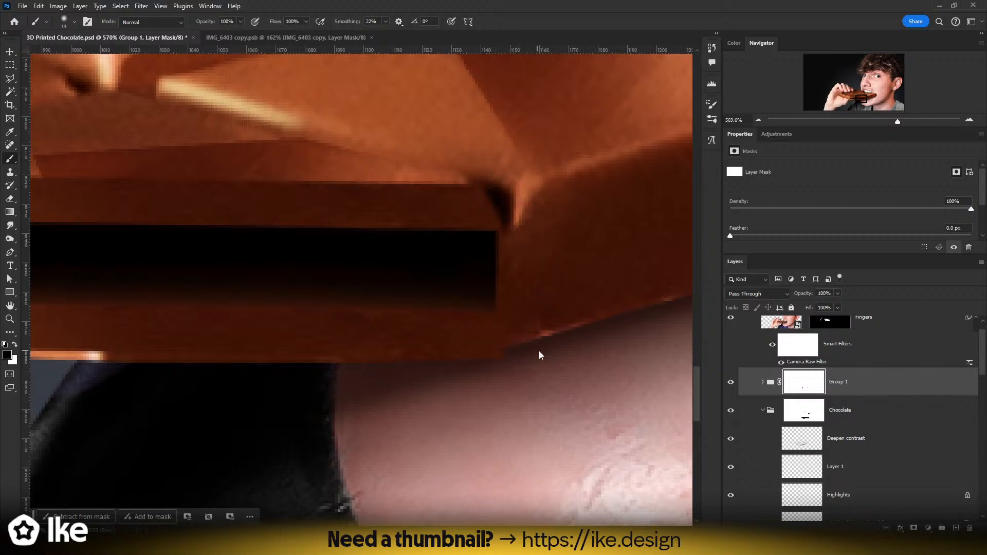
pyautogui.press(']')
# - Hide the group's hard left edge with soft black strokes on its mask, blending both strips into the chocolate
pyautogui.press('z')
pyautogui.moveTo(444, 370)
pyautogui.mouseDown()
pyautogui.moveTo(379, 374)
pyautogui.moveTo(399, 379)
pyautogui.moveTo(385, 381)
pyautogui.mouseUp()
pyautogui.moveTo(451, 385); pyautogui.dragTo(430, 382)
pyautogui.moveTo(337, 355); pyautogui.dragTo(354, 355)
pyautogui.moveTo(282, 335); pyautogui.dragTo(359, 341)
pyautogui.click(264, 321)
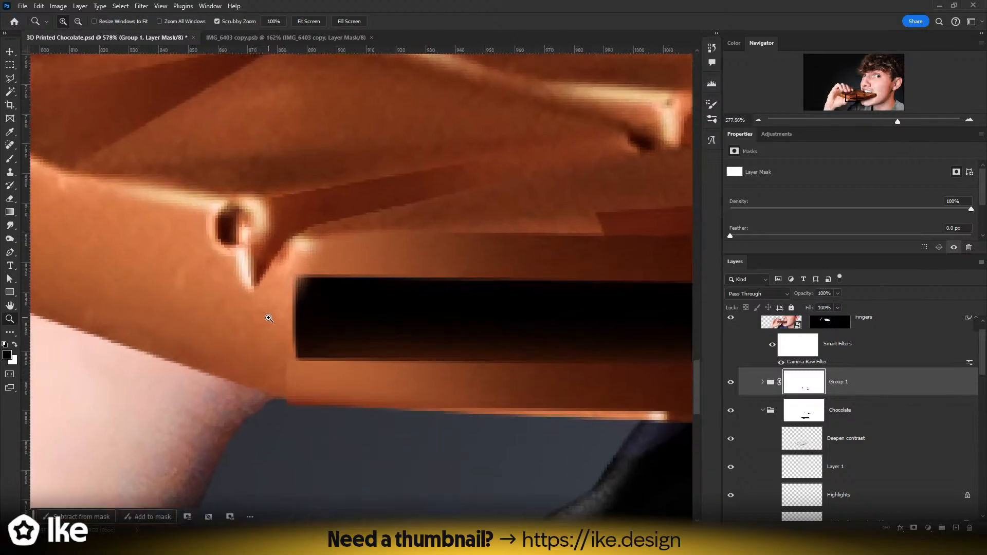
pyautogui.press('b')
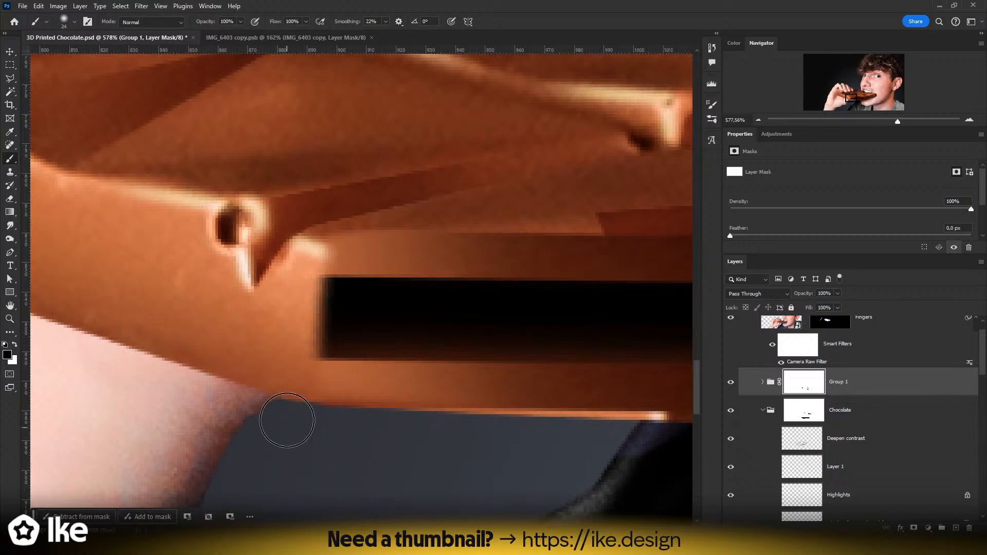
pyautogui.moveTo(293, 198); pyautogui.dragTo(272, 365)
pyautogui.moveTo(297, 207)
pyautogui.mouseDown()
pyautogui.moveTo(267, 320)
pyautogui.moveTo(268, 281)
pyautogui.moveTo(268, 319)
pyautogui.moveTo(276, 283)
pyautogui.mouseUp()
pyautogui.moveTo(280, 389); pyautogui.dragTo(269, 412)
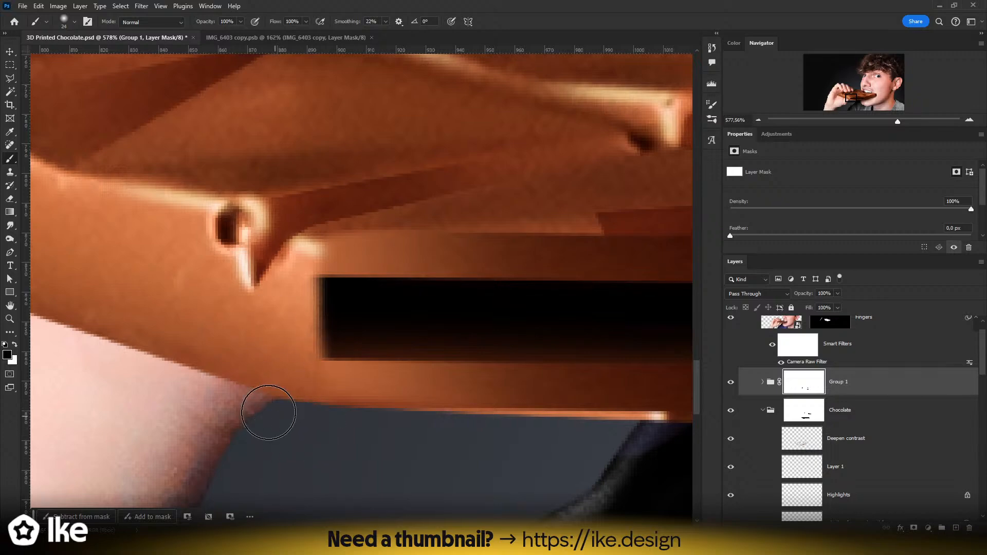
# - Soften the left end of the black opening and its lower corner on the group mask with a larger soft brush
pyautogui.press('z')
pyautogui.moveTo(415, 428); pyautogui.dragTo(363, 424)
pyautogui.moveTo(453, 421); pyautogui.dragTo(394, 402)
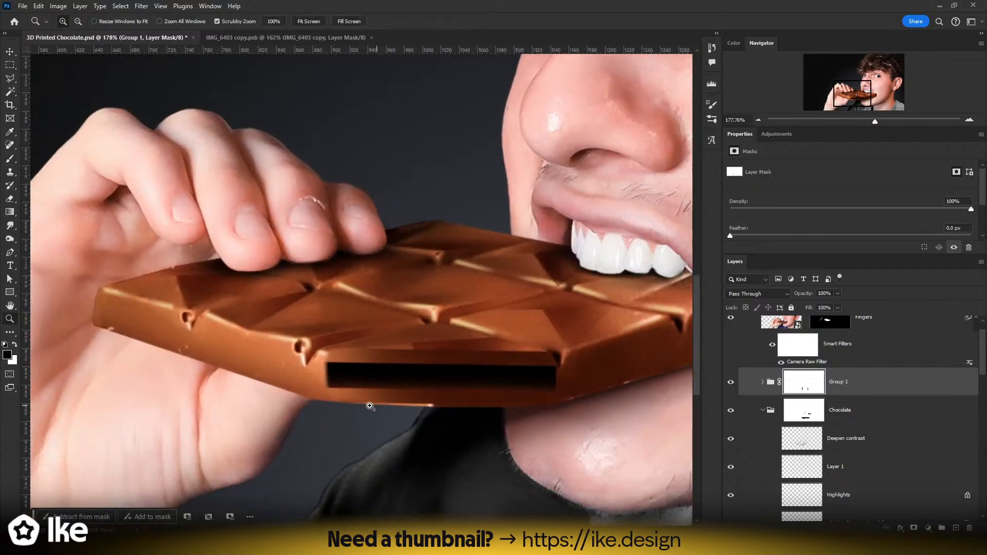
pyautogui.moveTo(329, 405); pyautogui.dragTo(397, 401)
pyautogui.press('b')
pyautogui.keyDown('alt'); pyautogui.rightClick(350, 392); pyautogui.keyUp('alt')
pyautogui.moveTo(332, 398)
pyautogui.mouseDown()
pyautogui.moveTo(273, 366)
pyautogui.moveTo(262, 343)
pyautogui.mouseUp()
pyautogui.press('z')
pyautogui.moveTo(348, 344); pyautogui.dragTo(333, 344)
pyautogui.moveTo(430, 353)
pyautogui.mouseDown()
pyautogui.moveTo(411, 352)
pyautogui.moveTo(436, 337)
pyautogui.mouseUp()
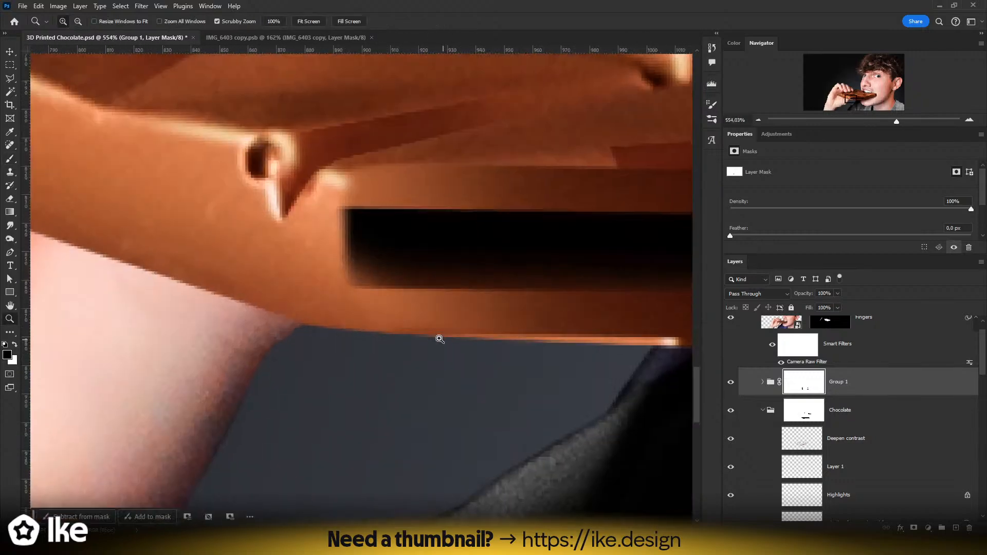
pyautogui.press('b')
pyautogui.click(303, 230)
# - Paint black on the Chocolate group's mask along the bar's lower front edge to remove the bright fringe below the strips
pyautogui.press('z')
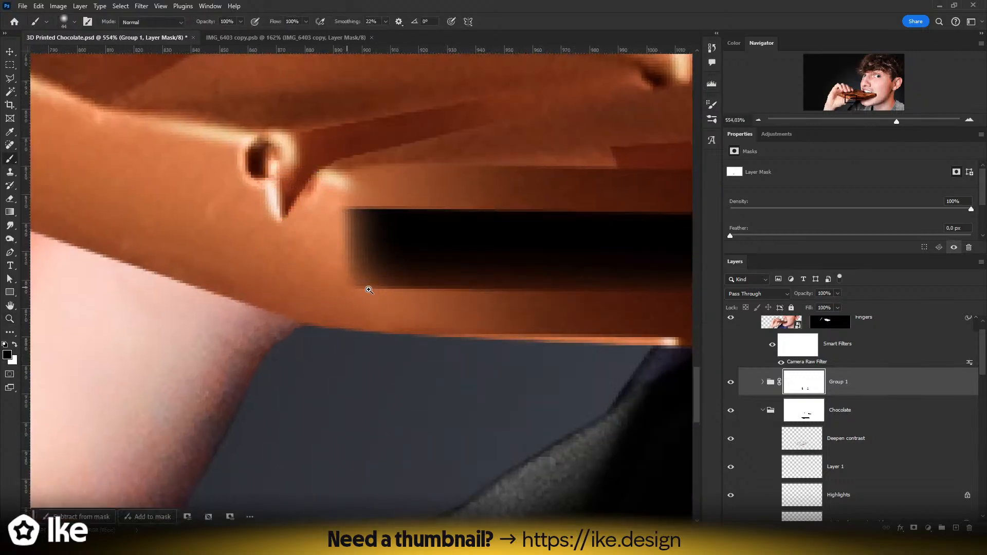
pyautogui.moveTo(368, 289); pyautogui.dragTo(313, 291)
pyautogui.moveTo(406, 295); pyautogui.dragTo(370, 306)
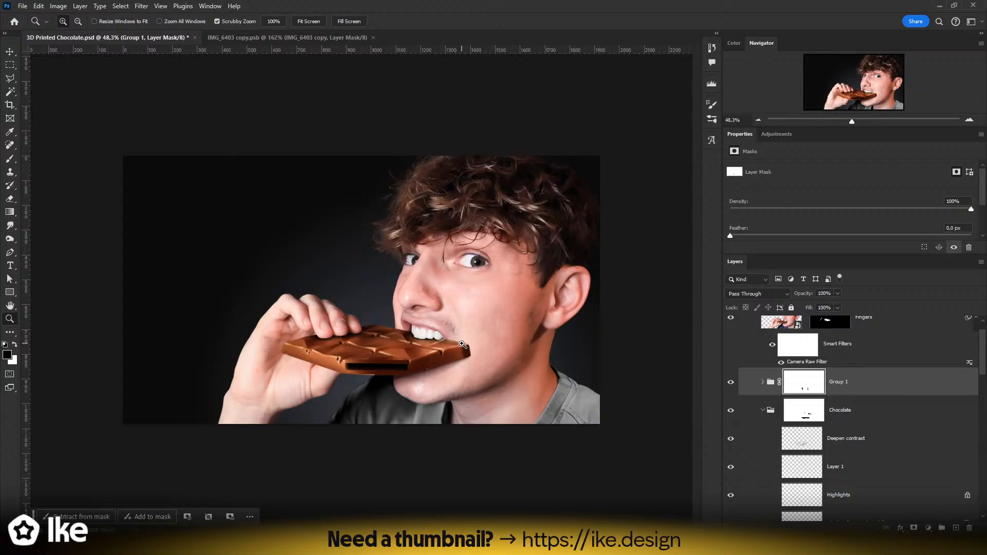
pyautogui.moveTo(357, 412)
pyautogui.mouseDown()
pyautogui.moveTo(487, 258)
pyautogui.moveTo(363, 425)
pyautogui.mouseUp()
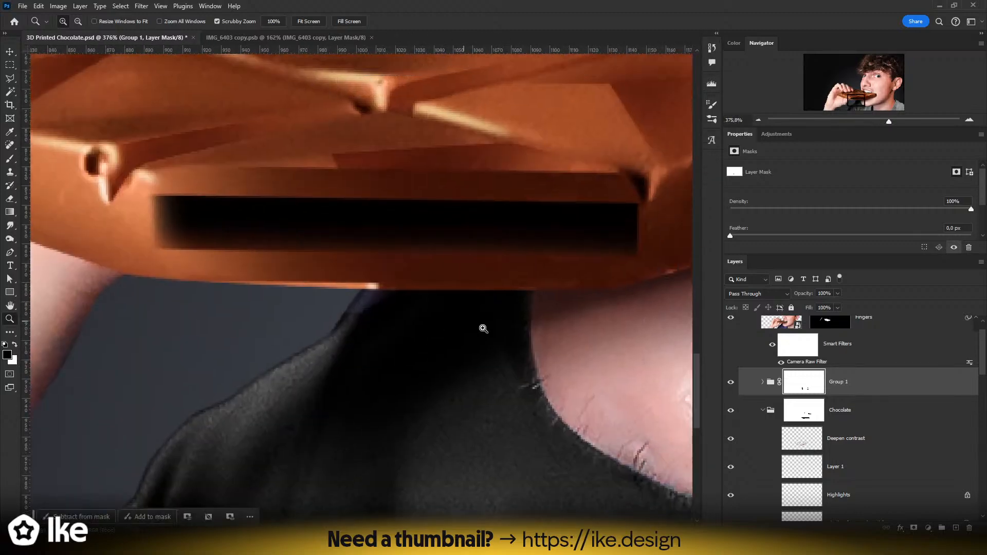
pyautogui.click(850, 409)
pyautogui.press('b')
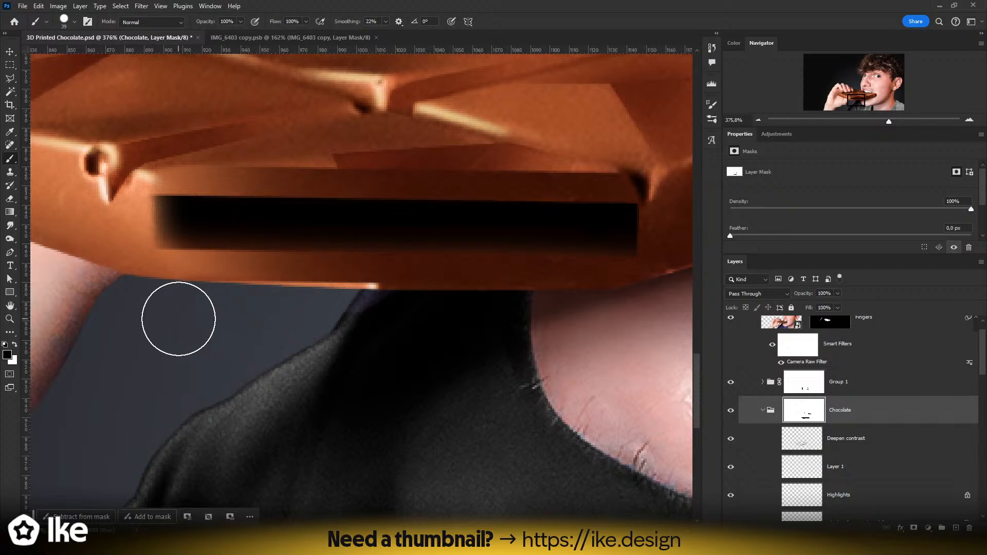
pyautogui.moveTo(232, 320)
pyautogui.mouseDown()
pyautogui.moveTo(524, 319)
pyautogui.moveTo(670, 340)
pyautogui.mouseUp()
# - Examine the chocolate bar's front opening both within the whole portrait and up close
pyautogui.press('z')
pyautogui.moveTo(559, 341); pyautogui.dragTo(394, 381)
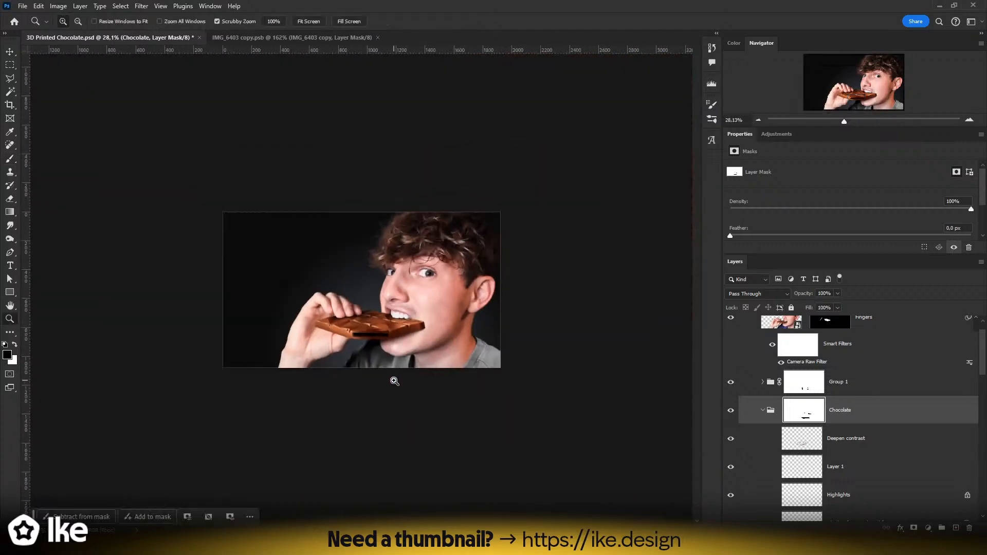
pyautogui.moveTo(377, 341); pyautogui.dragTo(411, 323)
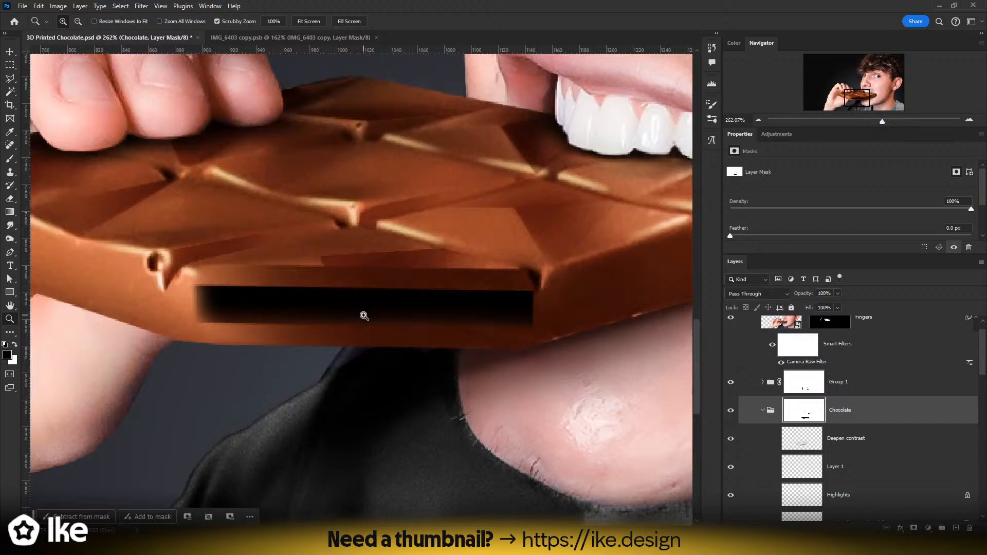
pyautogui.moveTo(365, 315); pyautogui.dragTo(381, 316)
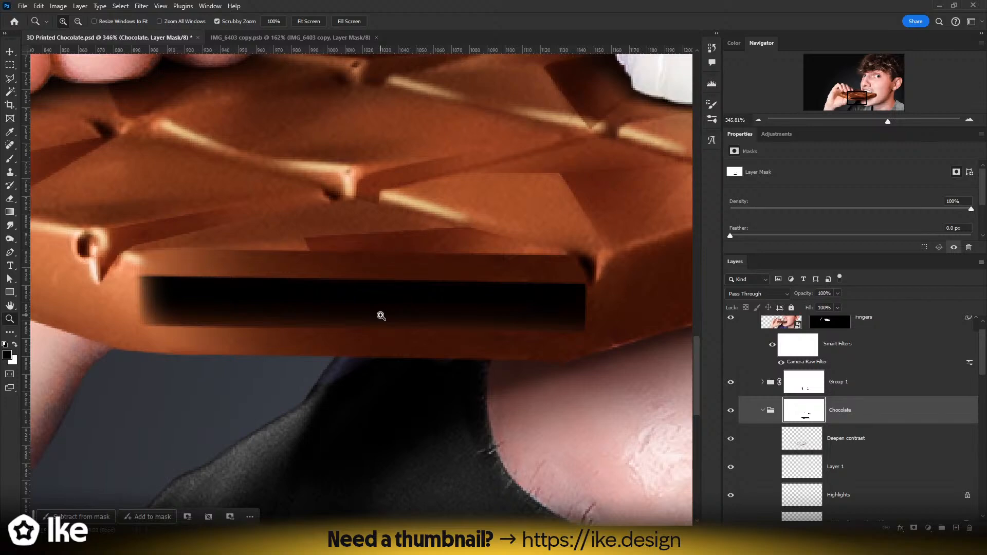
pyautogui.moveTo(407, 297); pyautogui.dragTo(344, 314)
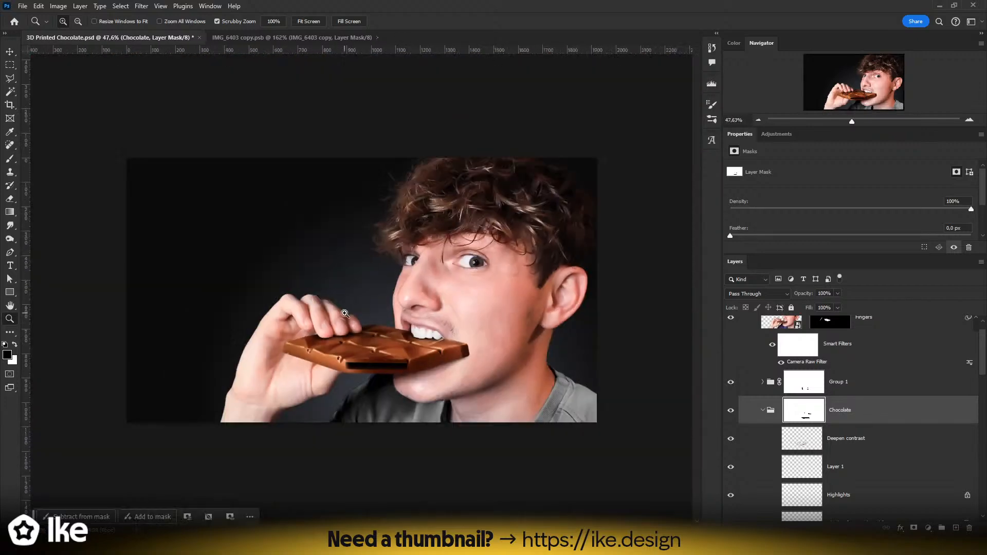
pyautogui.moveTo(371, 382); pyautogui.dragTo(560, 368)
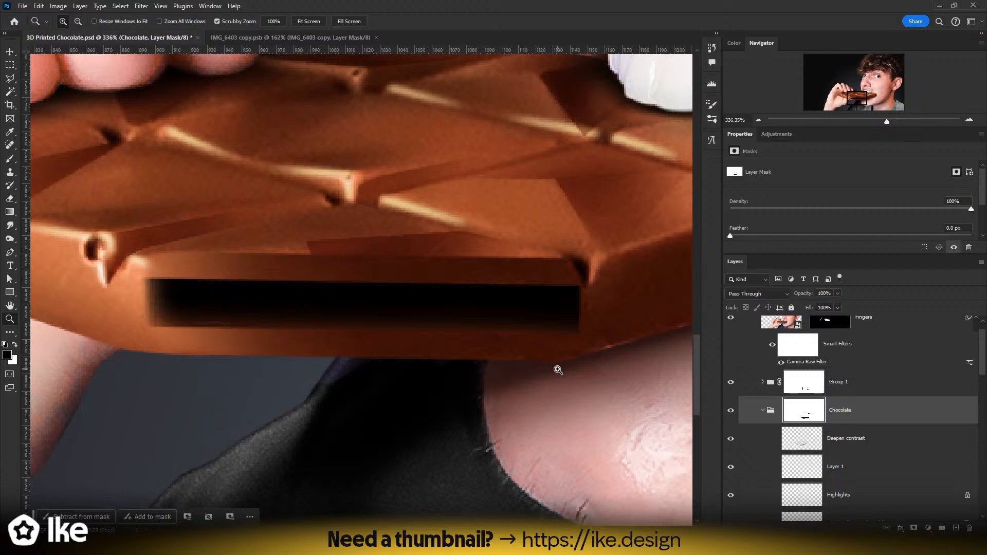
# - Collapse the Chocolate group and rename Group 1 as "Hole in chocolate"
pyautogui.click(763, 410)
pyautogui.click(762, 382)
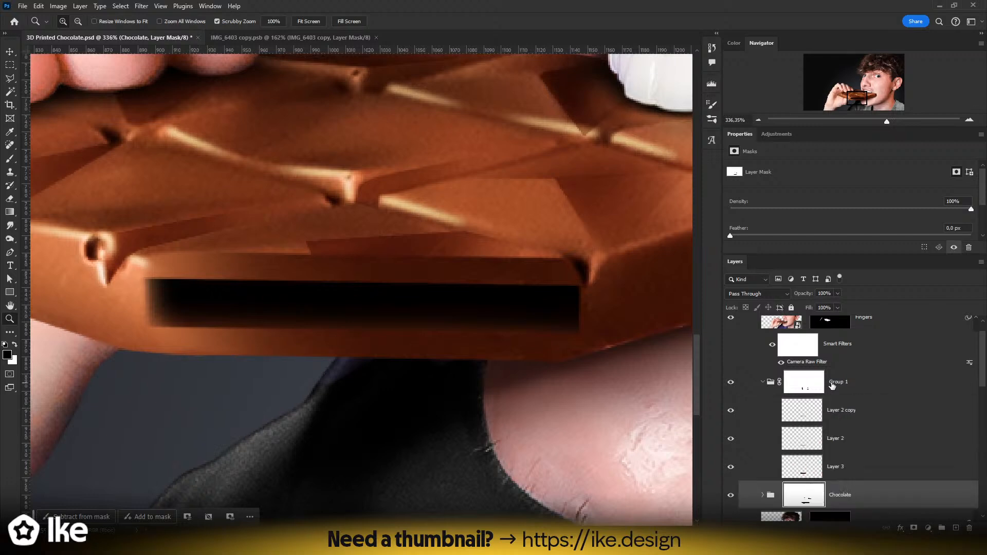
pyautogui.click(763, 382)
pyautogui.doubleClick(843, 381)
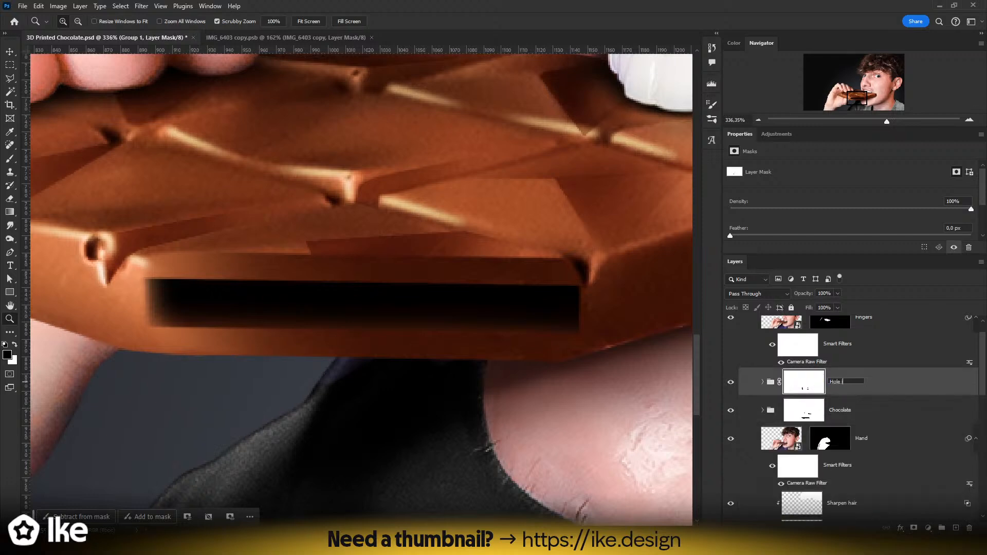
pyautogui.write('Hole in chocolate')
pyautogui.press('Return')
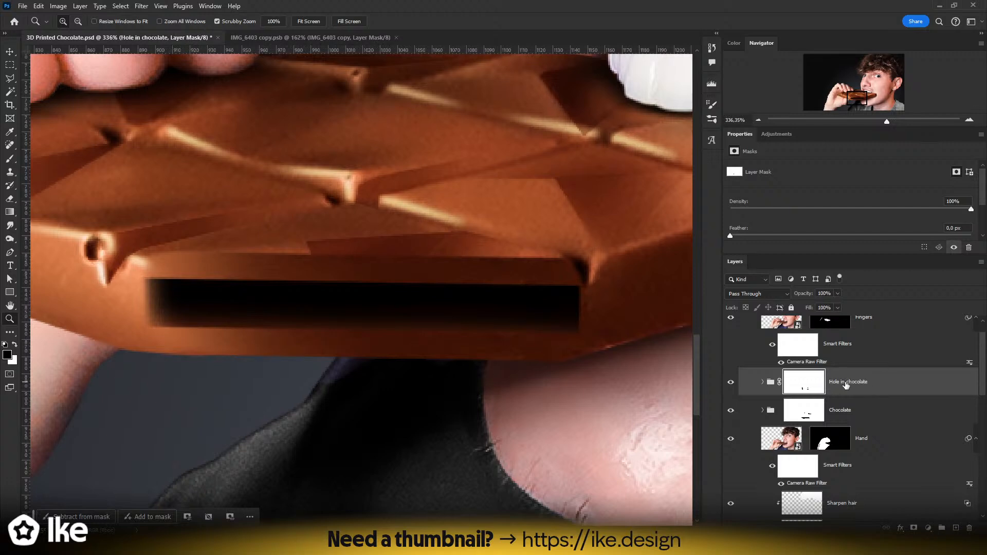
# - Add a new empty layer directly above the Hole in chocolate group
pyautogui.click(955, 529)
pyautogui.click(732, 411)
pyautogui.click(732, 412)
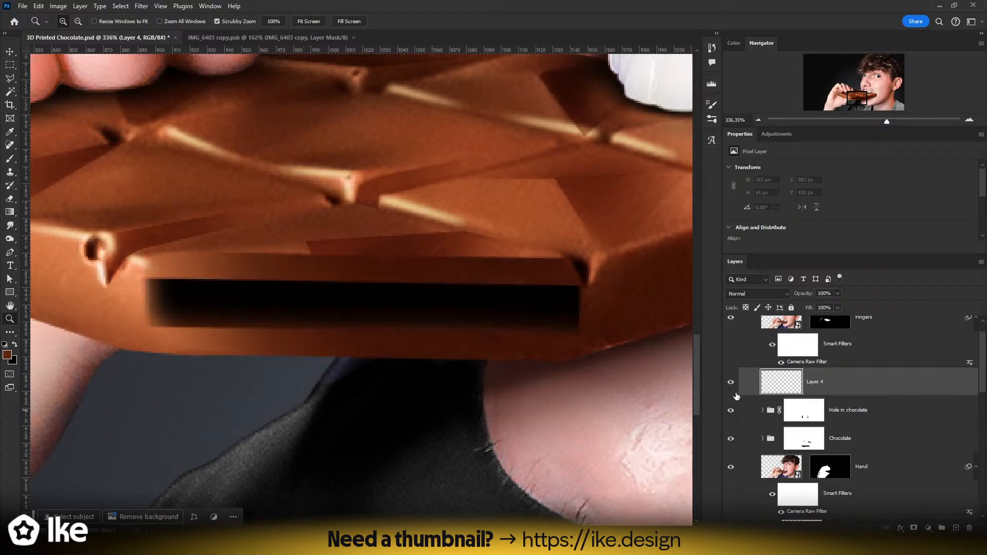
pyautogui.moveTo(432, 270)
pyautogui.mouseDown()
pyautogui.moveTo(395, 278)
pyautogui.moveTo(422, 263)
pyautogui.mouseUp()
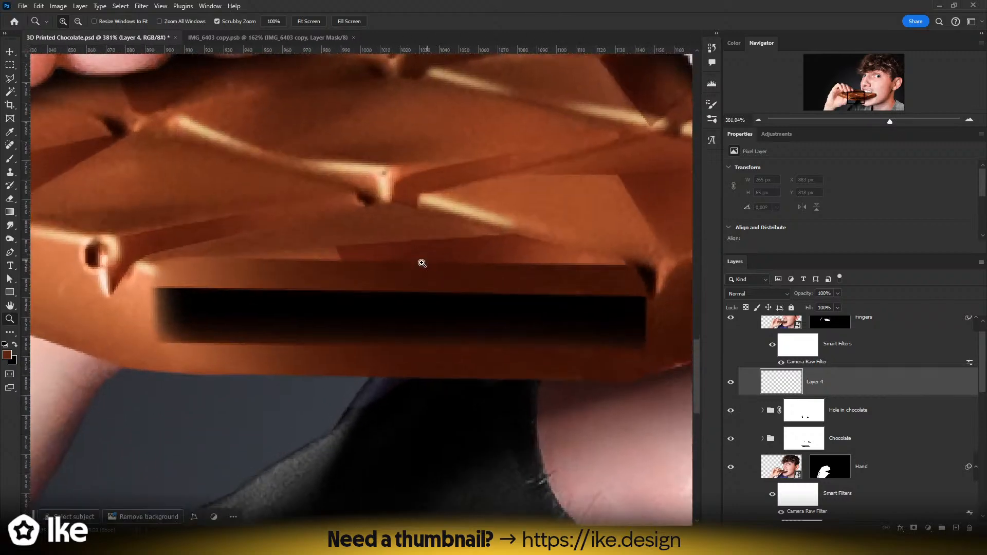
# - Smudge the upper edge of the strip on Layer 2 copy upward into the chocolate facets above the opening
pyautogui.click(817, 417)
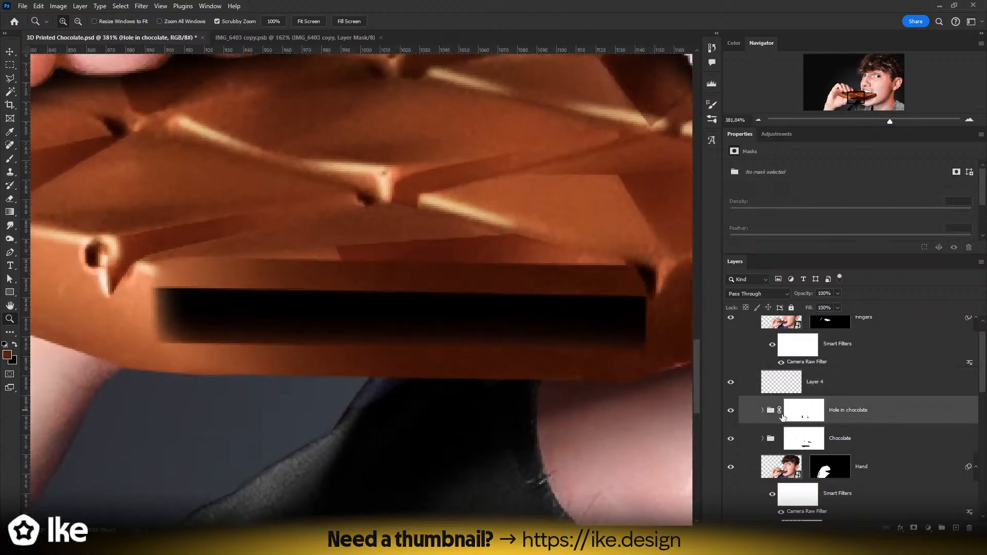
pyautogui.click(763, 411)
pyautogui.click(832, 437)
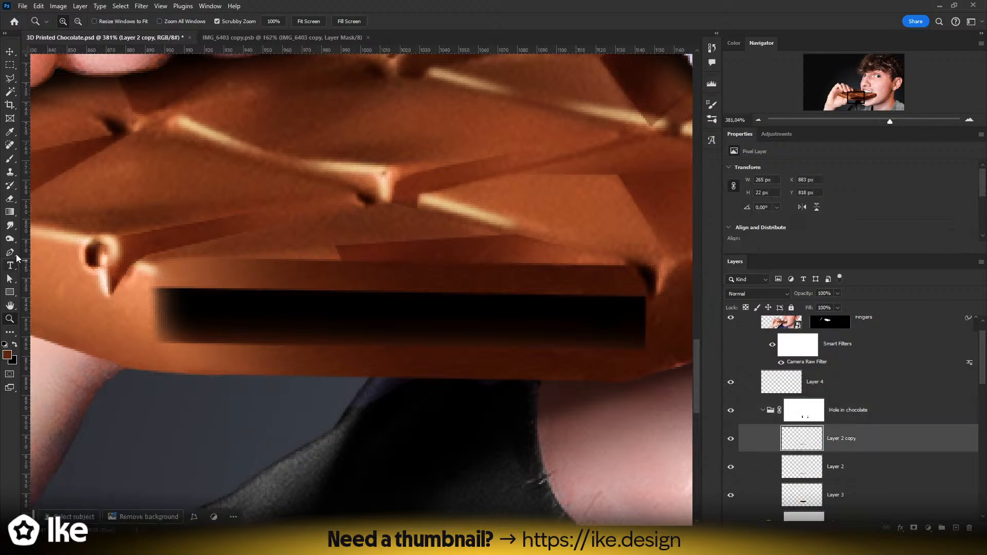
pyautogui.click(10, 226)
pyautogui.moveTo(281, 259); pyautogui.dragTo(175, 249)
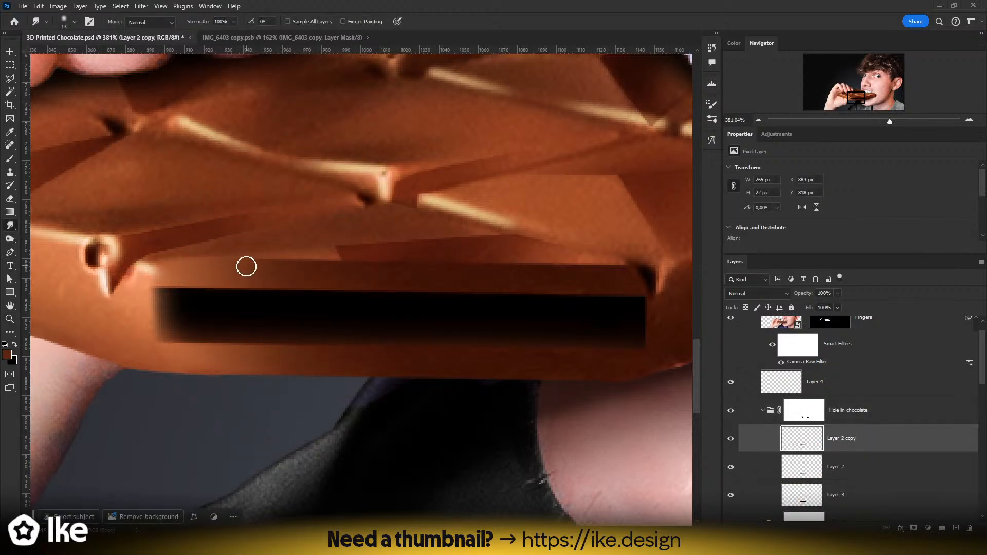
pyautogui.moveTo(246, 268); pyautogui.dragTo(337, 262)
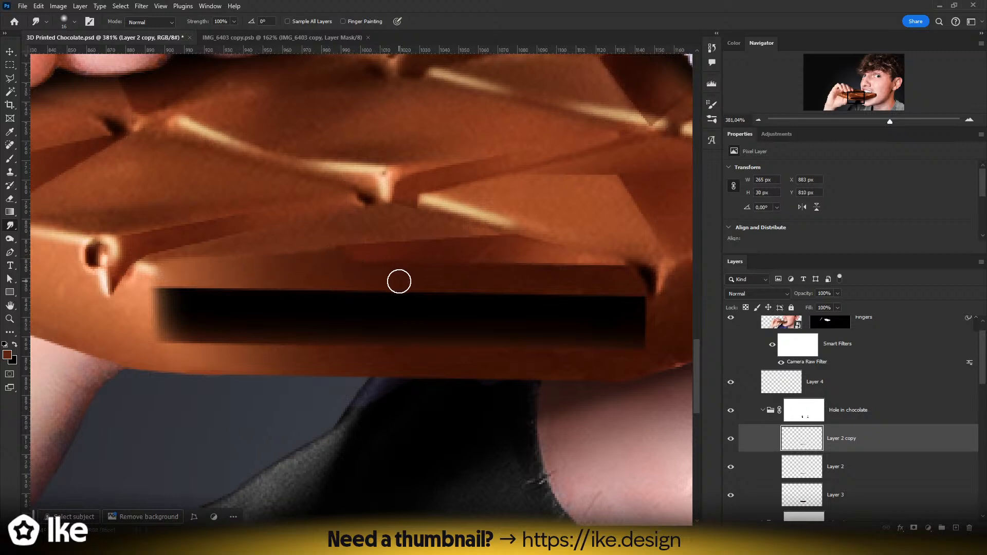
pyautogui.moveTo(398, 282)
pyautogui.mouseDown()
pyautogui.moveTo(360, 264)
pyautogui.moveTo(360, 252)
pyautogui.moveTo(402, 266)
pyautogui.moveTo(472, 253)
pyautogui.moveTo(611, 266)
pyautogui.mouseUp()
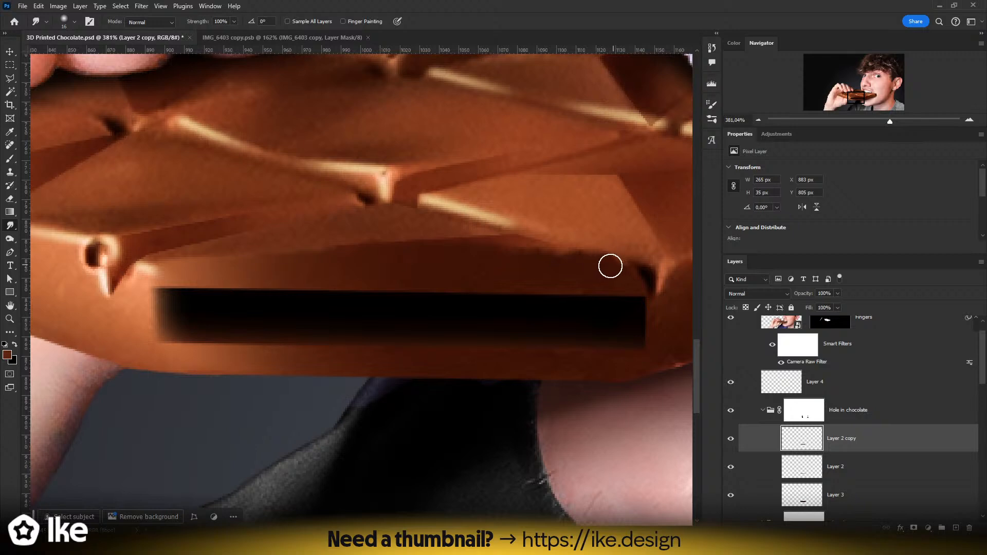
# - Paint black on the Hole in chocolate group's mask with a soft 17 px brush to refine the smudged strip's upper edge
pyautogui.press('e')
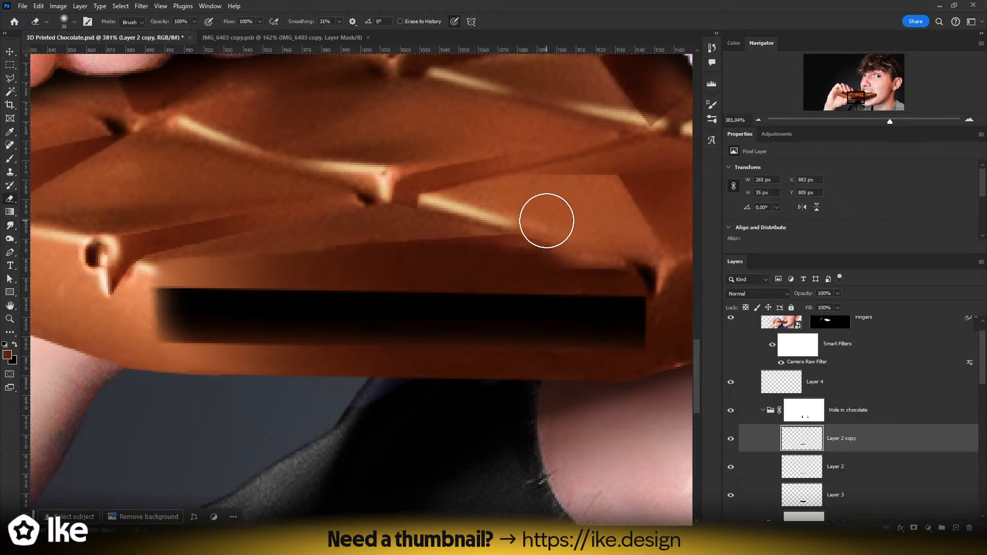
pyautogui.click(814, 410)
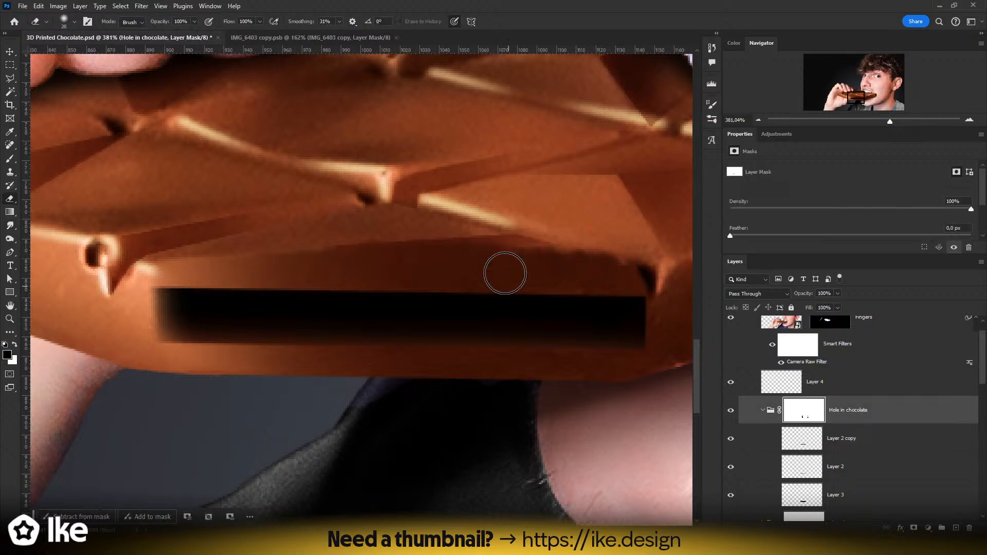
pyautogui.press('b')
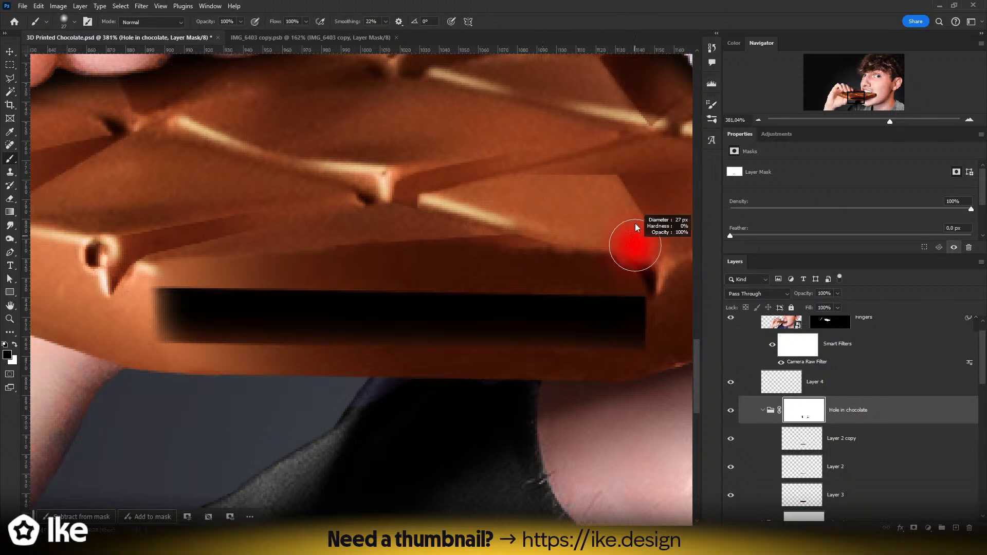
pyautogui.moveTo(635, 227); pyautogui.dragTo(639, 188)
pyautogui.moveTo(638, 257); pyautogui.dragTo(628, 257)
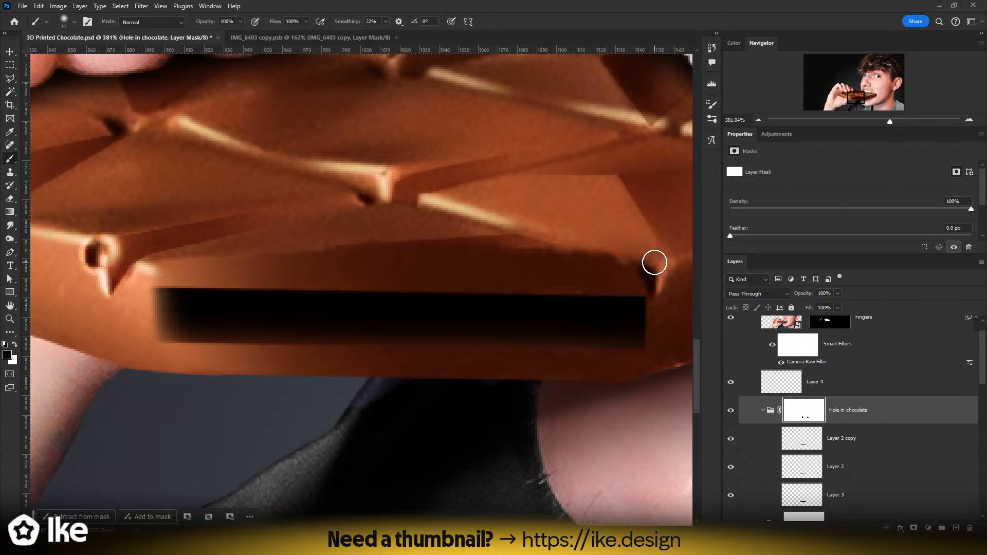
pyautogui.hotkey('ctrl', 'z')
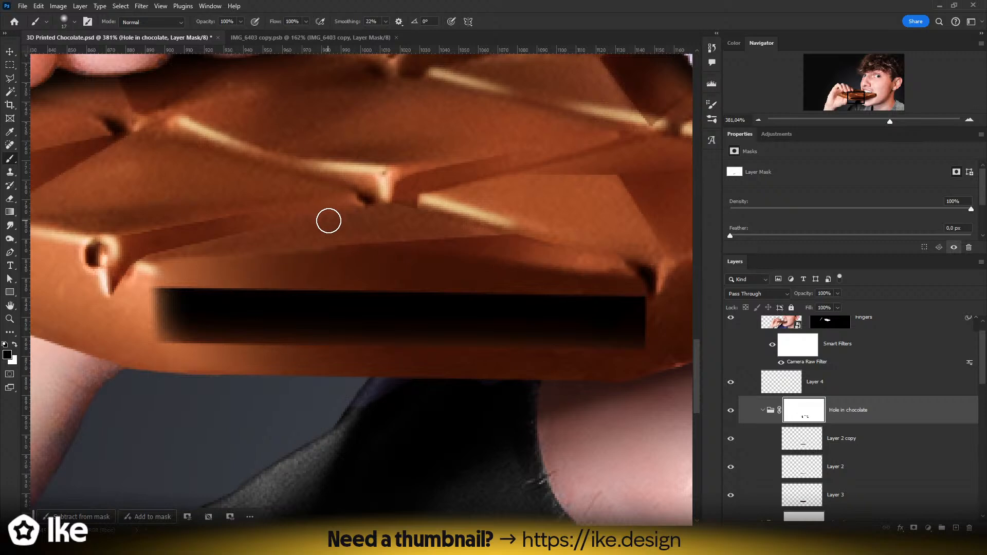
pyautogui.hotkey('ctrl', 'z')
pyautogui.moveTo(621, 251)
pyautogui.mouseDown()
pyautogui.moveTo(272, 214)
pyautogui.moveTo(216, 242)
pyautogui.moveTo(134, 249)
pyautogui.mouseUp()
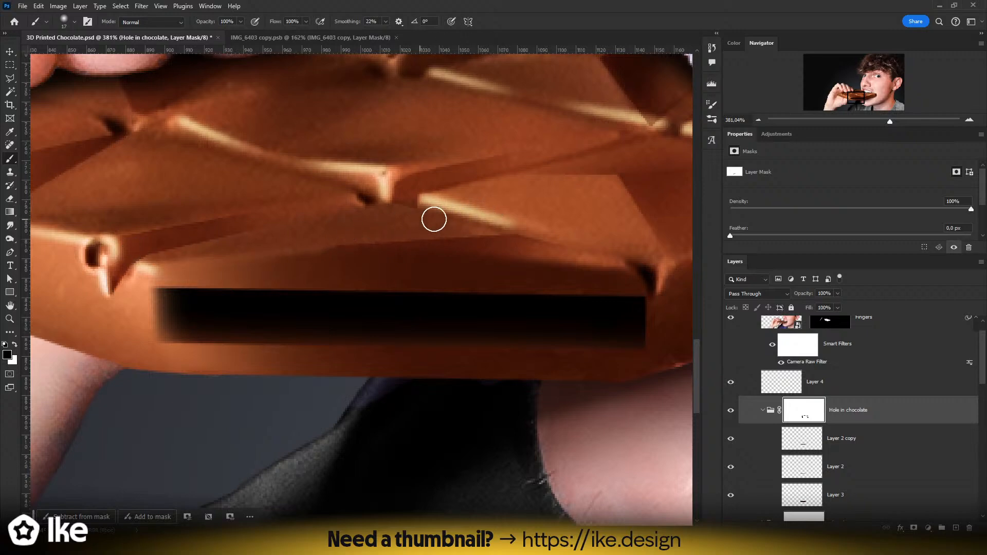
pyautogui.press('z')
pyautogui.moveTo(433, 222); pyautogui.dragTo(374, 235)
pyautogui.moveTo(474, 217); pyautogui.dragTo(241, 251)
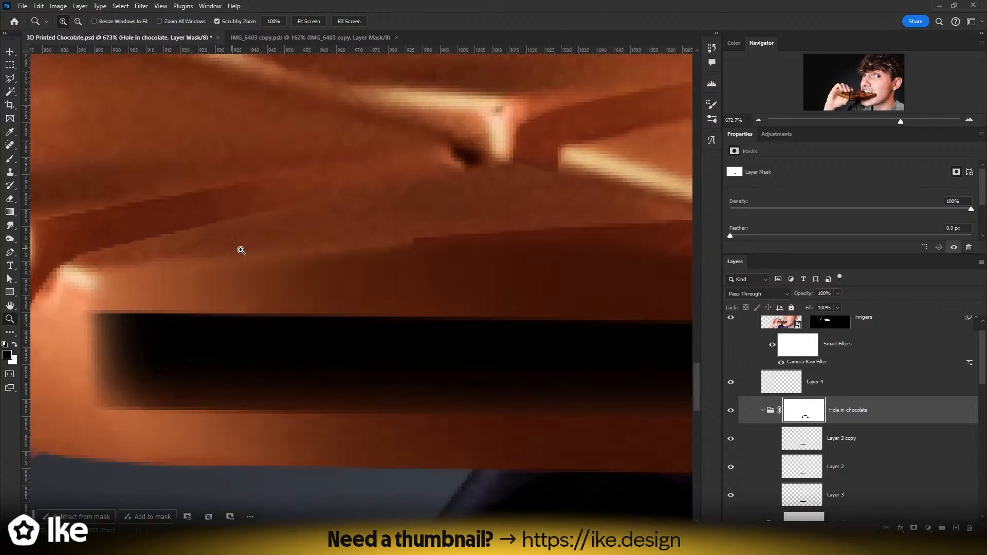
pyautogui.moveTo(429, 285); pyautogui.dragTo(343, 288)
pyautogui.moveTo(456, 315); pyautogui.dragTo(407, 327)
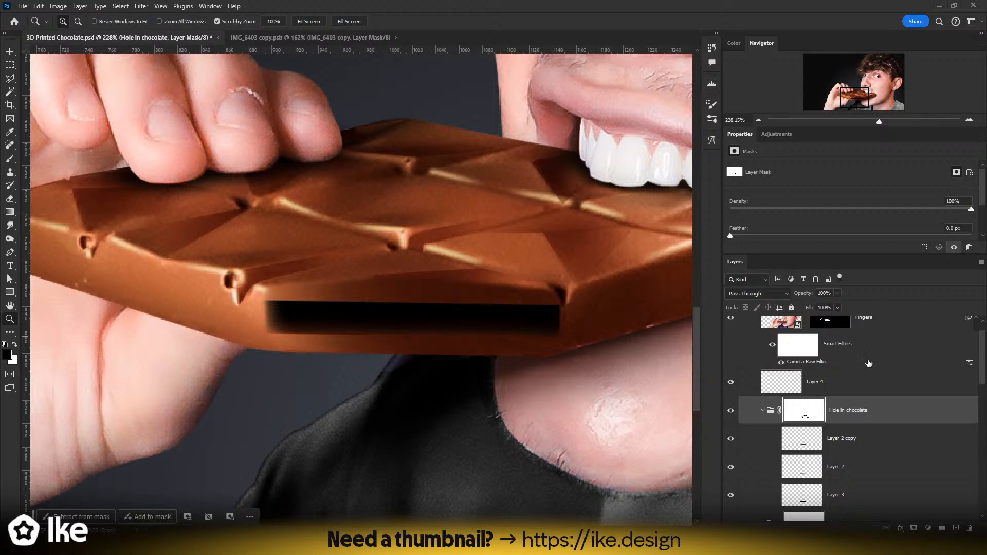
# - Make the empty Layer 4 above the Hole in chocolate group the active layer at the opening's left end
pyautogui.click(955, 529)
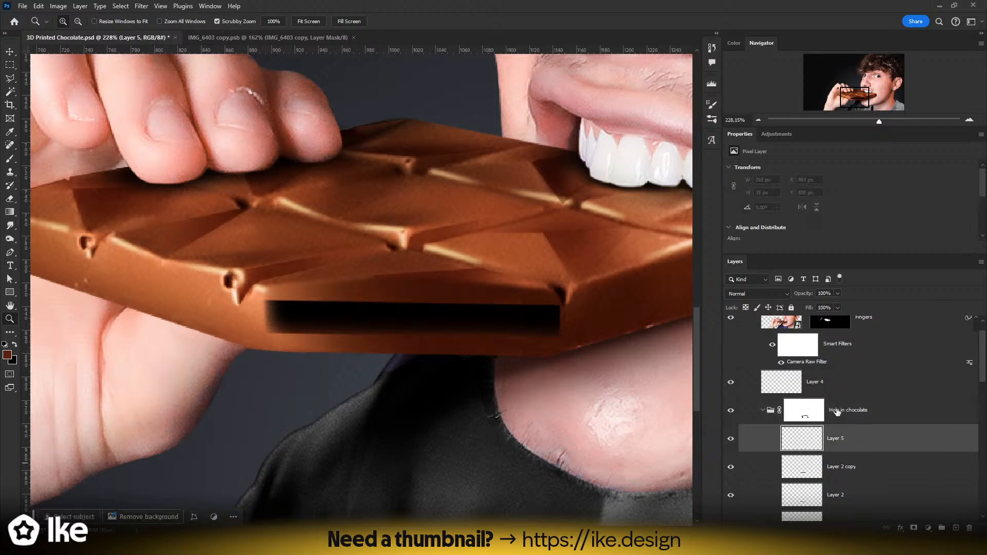
pyautogui.hotkey('ctrl', 'z')
pyautogui.click(820, 385)
pyautogui.keyDown('ctrl'); pyautogui.click(774, 382); pyautogui.keyUp('ctrl')
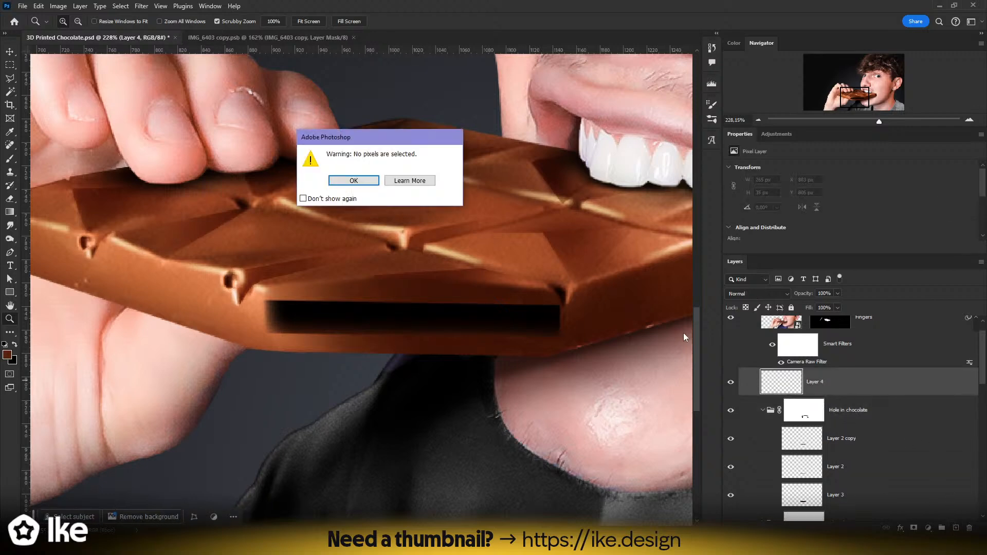
pyautogui.click(353, 180)
pyautogui.moveTo(273, 312); pyautogui.dragTo(300, 291)
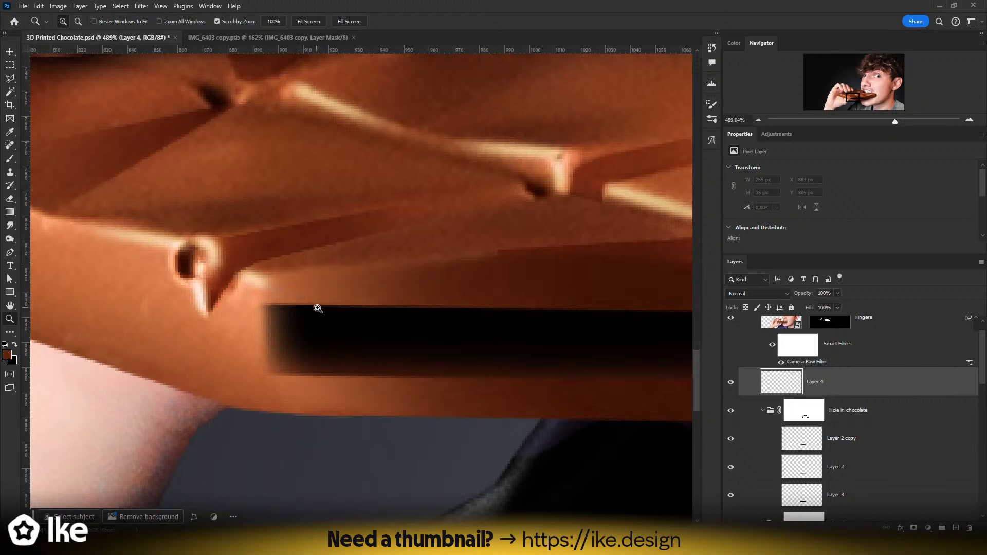
# - Try a light salmon highlight stroke on Layer 4 with a soft 7 px brush above the opening's left end
pyautogui.press('b')
pyautogui.keyDown('alt'); pyautogui.rightClick(273, 279); pyautogui.keyUp('alt')
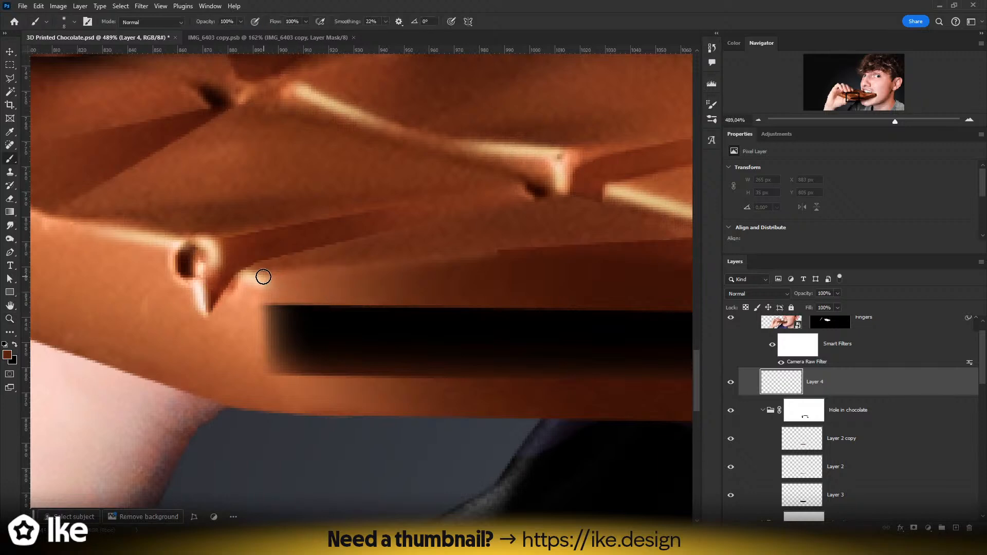
pyautogui.click(7, 354)
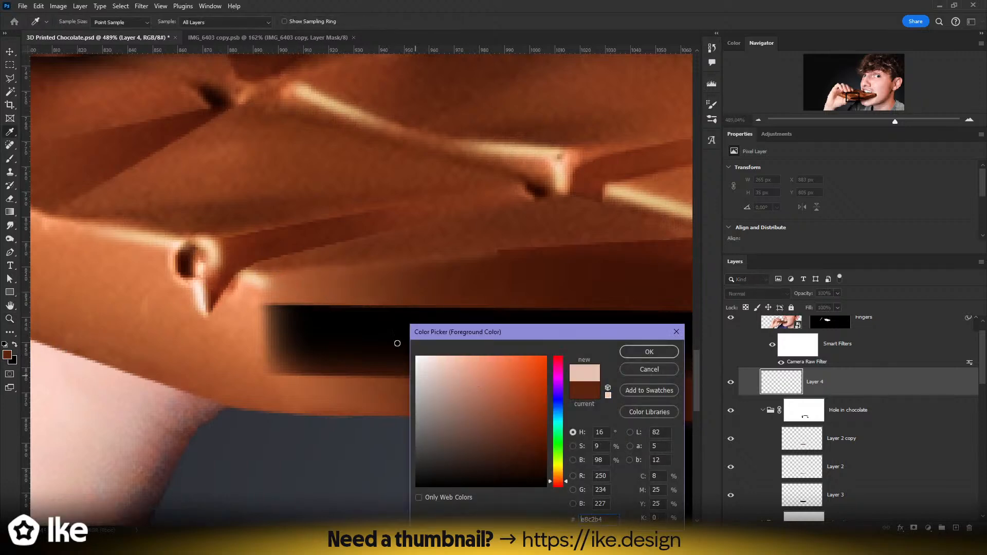
pyautogui.click(416, 357)
pyautogui.moveTo(463, 367); pyautogui.dragTo(478, 374)
pyautogui.click(661, 354)
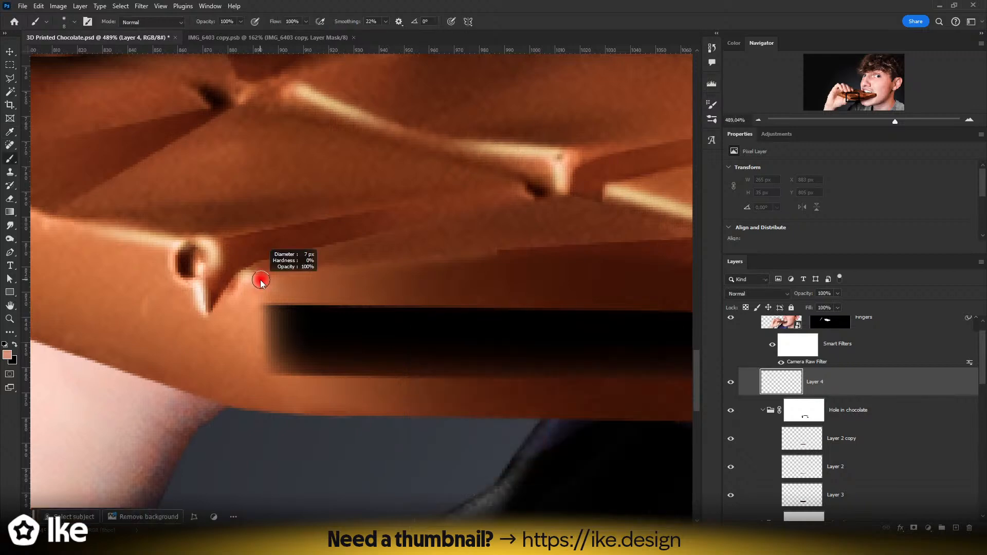
pyautogui.moveTo(255, 278); pyautogui.dragTo(460, 278)
pyautogui.hotkey('ctrl', 'z')
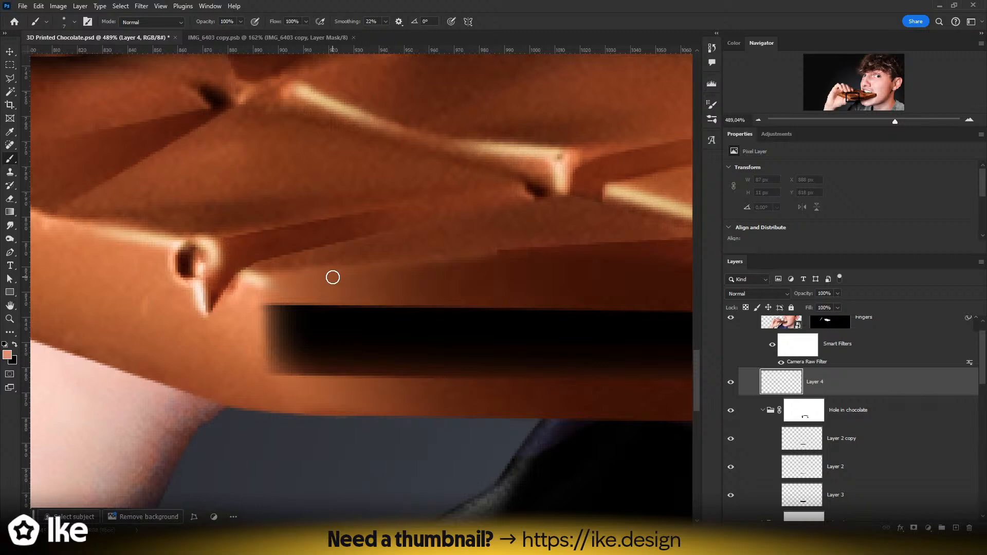
# - Set the brush colour to light orange e0a973 and lower the brush flow to 9%
pyautogui.click(7, 354)
pyautogui.moveTo(559, 480); pyautogui.dragTo(558, 476)
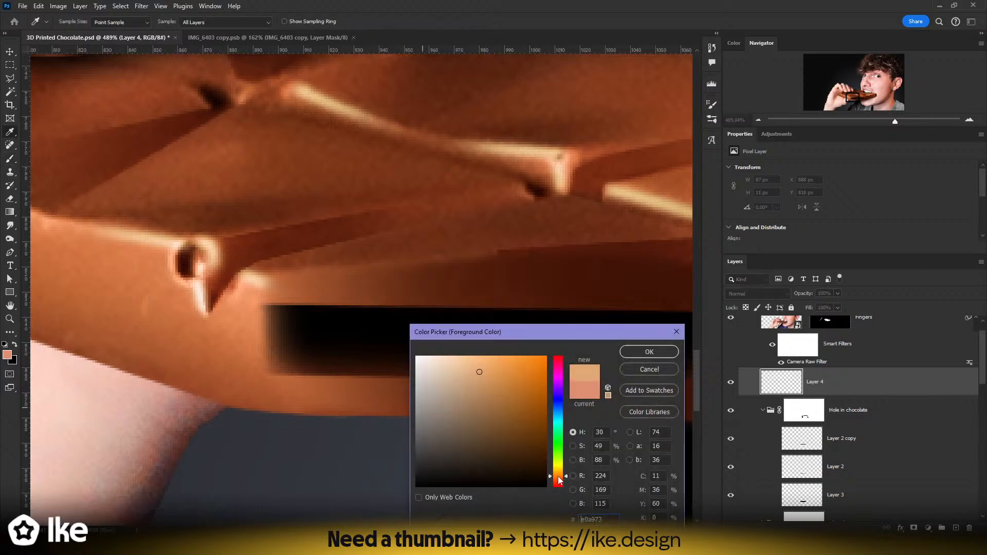
pyautogui.click(639, 353)
pyautogui.moveTo(293, 288); pyautogui.dragTo(229, 301)
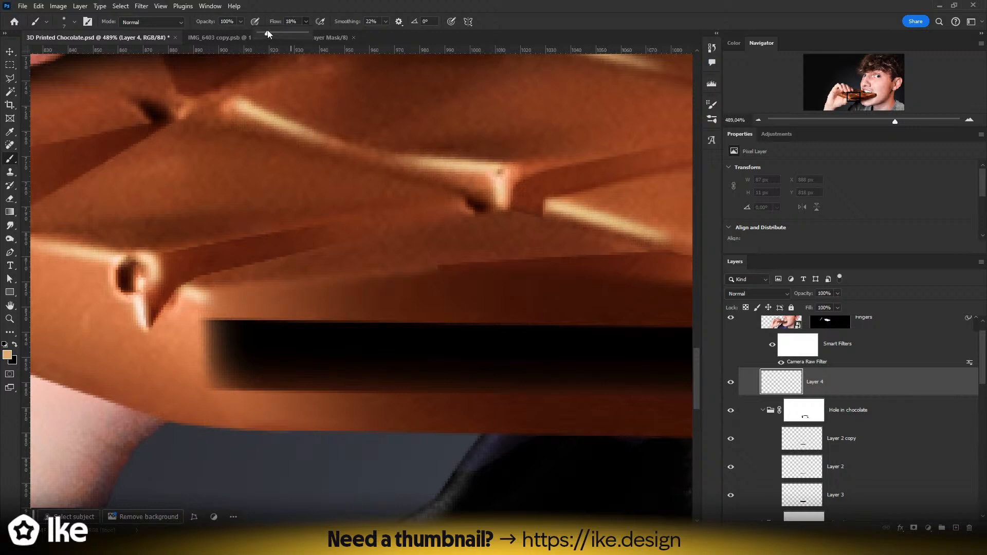
pyautogui.click(351, 1)
pyautogui.click(334, 1)
# - Try horizontal low-flow highlight strokes on Layer 4 just above the opening's left end, and undo them
pyautogui.moveTo(197, 293)
pyautogui.mouseDown()
pyautogui.moveTo(522, 286)
pyautogui.moveTo(214, 293)
pyautogui.moveTo(580, 295)
pyautogui.moveTo(490, 306)
pyautogui.mouseUp()
pyautogui.moveTo(261, 307); pyautogui.dragTo(223, 308)
pyautogui.moveTo(288, 300)
pyautogui.mouseDown()
pyautogui.moveTo(270, 299)
pyautogui.moveTo(279, 306)
pyautogui.mouseUp()
pyautogui.moveTo(192, 304)
pyautogui.mouseDown()
pyautogui.moveTo(278, 302)
pyautogui.moveTo(183, 299)
pyautogui.moveTo(326, 300)
pyautogui.mouseUp()
pyautogui.moveTo(264, 304); pyautogui.dragTo(426, 303)
pyautogui.hotkey('ctrl', 'z')
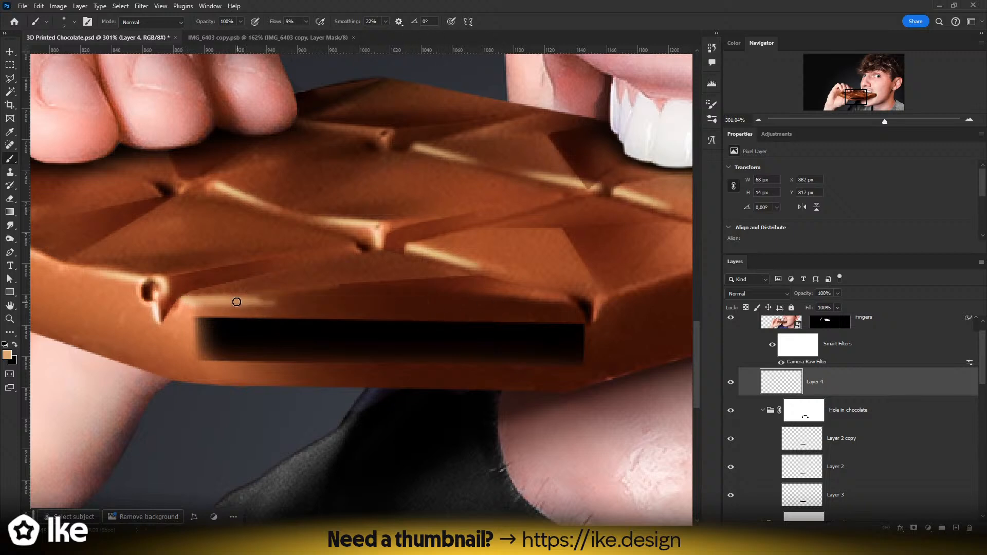
pyautogui.hotkey('ctrl', 'z')
pyautogui.hotkey('ctrl', 'z')
pyautogui.hotkey('ctrl', 'z')
pyautogui.hotkey('ctrl', 'z')
pyautogui.hotkey('ctrl', 'z')
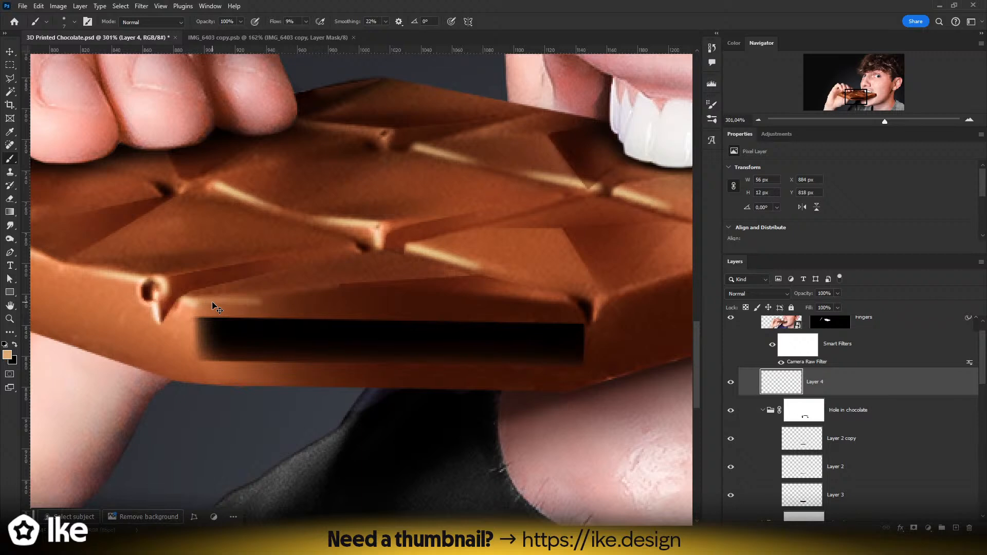
# - Paint a light orange highlight along the slanted ridge above the opening's left end and set Layer 4 to Linear Dodge (Add)
pyautogui.moveTo(197, 307); pyautogui.dragTo(406, 277)
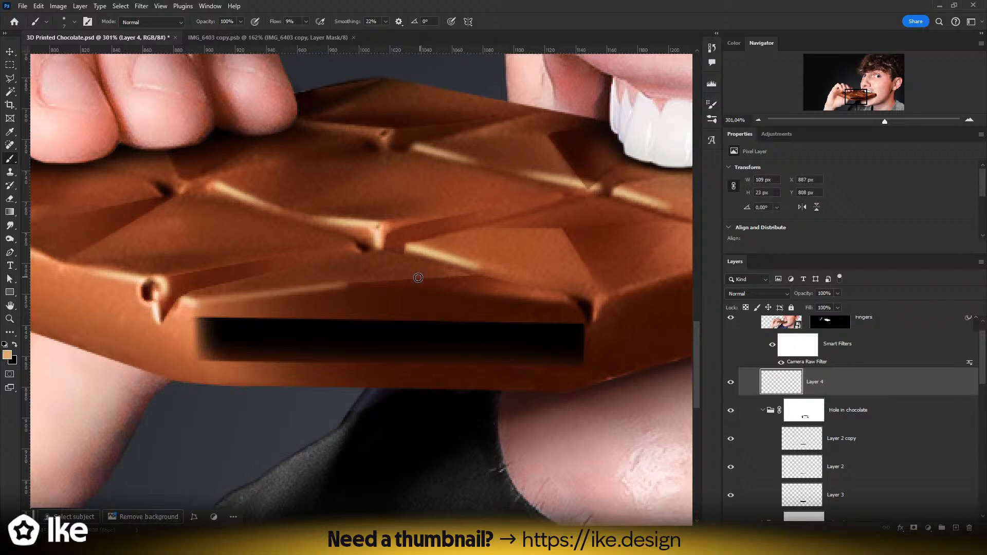
pyautogui.moveTo(212, 305); pyautogui.dragTo(316, 288)
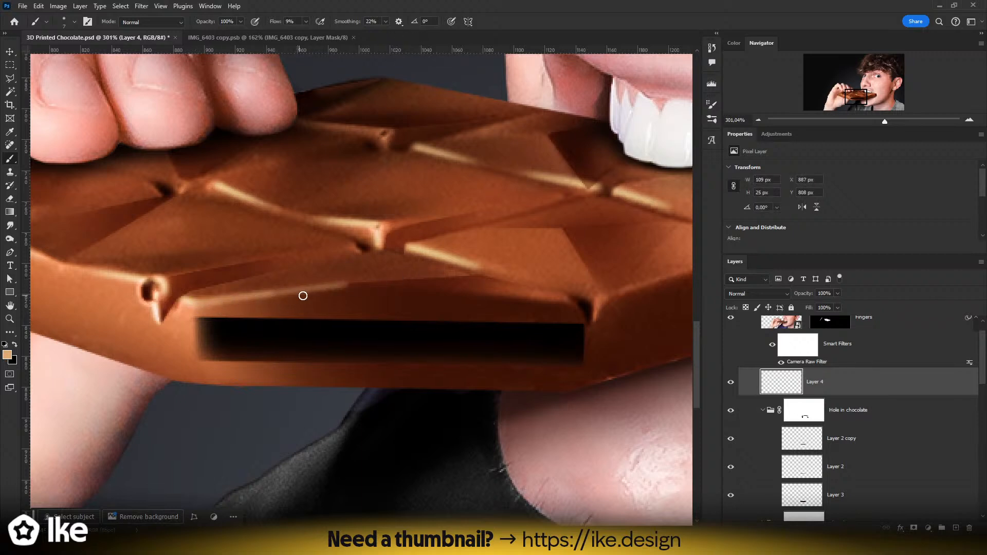
pyautogui.click(765, 294)
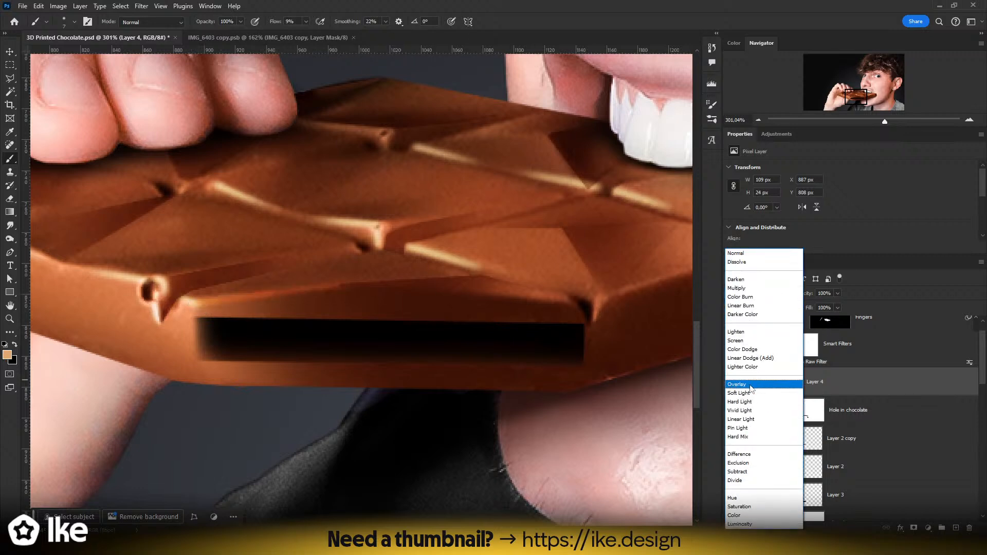
pyautogui.click(741, 358)
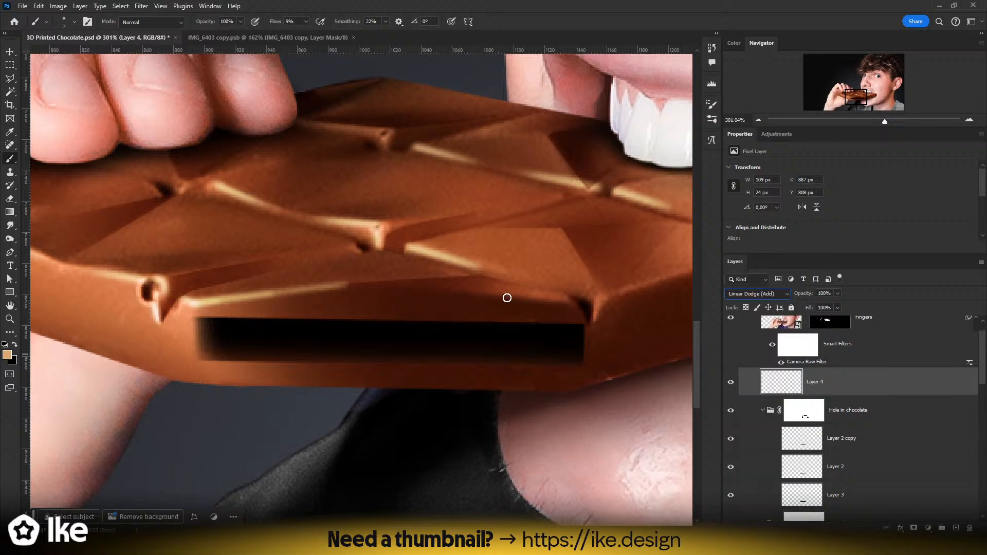
# - Fade out the far end of the ridge highlight above the opening on Layer 4 with a large soft eraser
pyautogui.click(10, 319)
pyautogui.moveTo(399, 309); pyautogui.dragTo(383, 323)
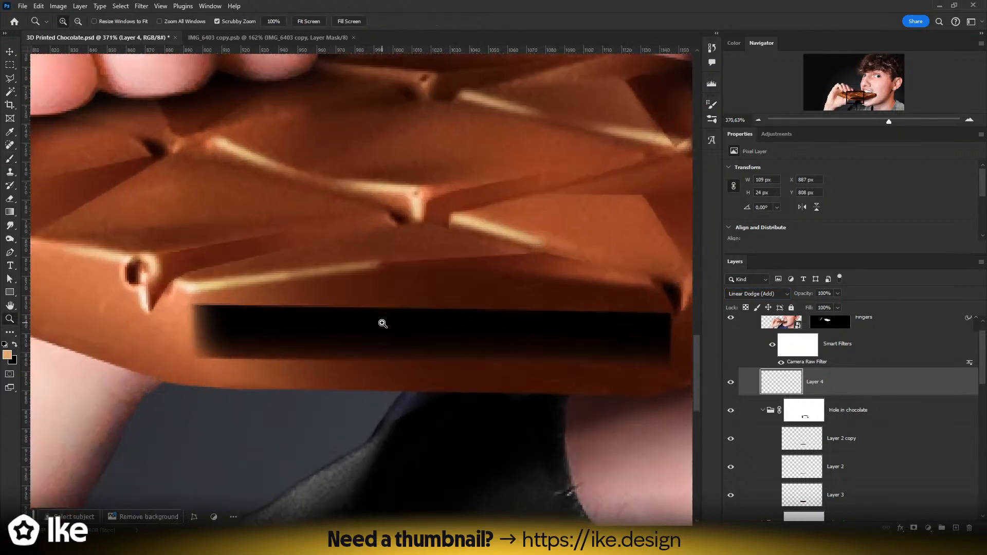
pyautogui.moveTo(394, 286)
pyautogui.mouseDown()
pyautogui.moveTo(403, 280)
pyautogui.moveTo(425, 4)
pyautogui.mouseUp()
pyautogui.press('e')
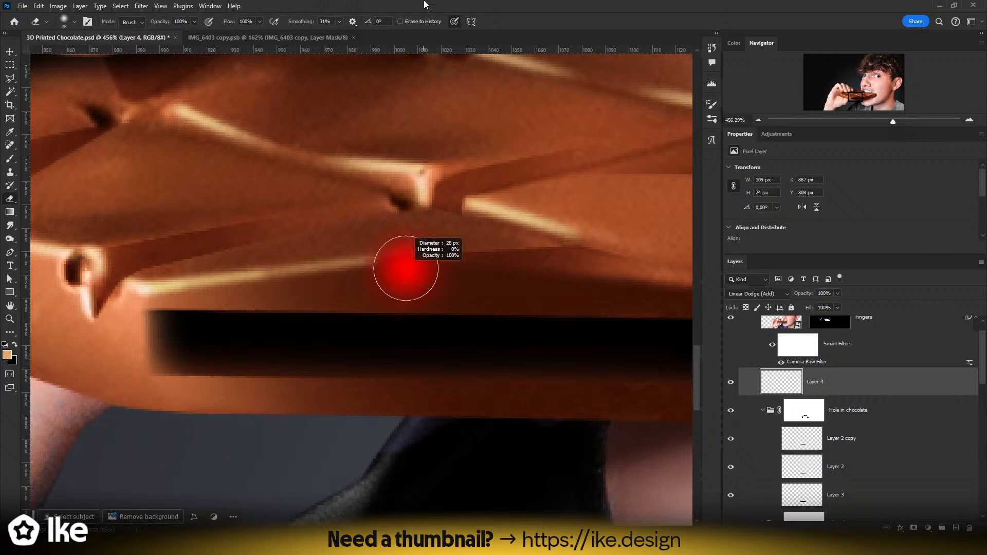
pyautogui.moveTo(391, 230)
pyautogui.mouseDown()
pyautogui.moveTo(445, 224)
pyautogui.moveTo(457, 237)
pyautogui.mouseUp()
pyautogui.click(430, 225)
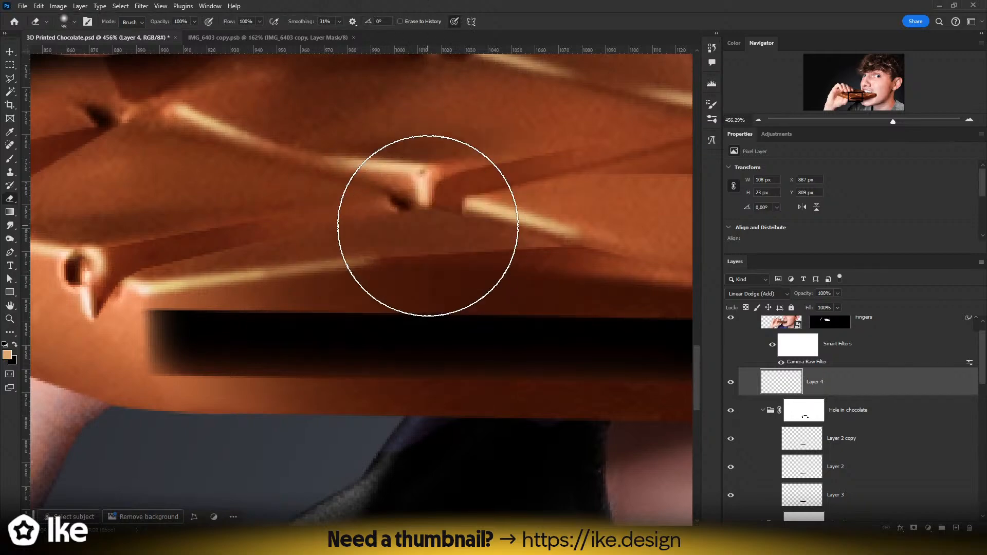
pyautogui.click(401, 219)
pyautogui.click(363, 219)
# - Paint a short light orange highlight along the notch's slanted edge beside the opening's left end
pyautogui.press('z')
pyautogui.moveTo(412, 266); pyautogui.dragTo(325, 267)
pyautogui.moveTo(385, 380); pyautogui.dragTo(291, 342)
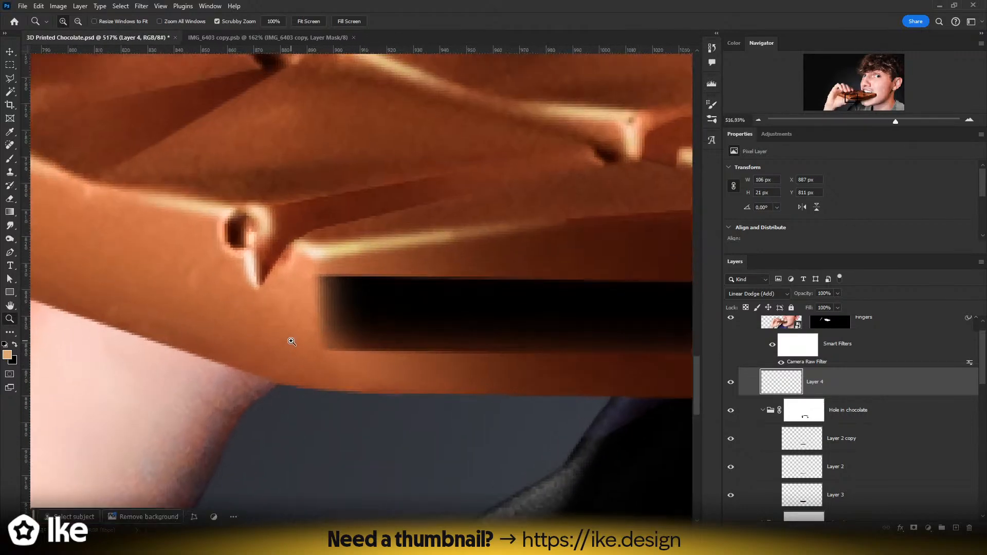
pyautogui.press('b')
pyautogui.moveTo(265, 283)
pyautogui.mouseDown()
pyautogui.moveTo(306, 234)
pyautogui.moveTo(265, 296)
pyautogui.mouseUp()
pyautogui.hotkey('ctrl', 'z')
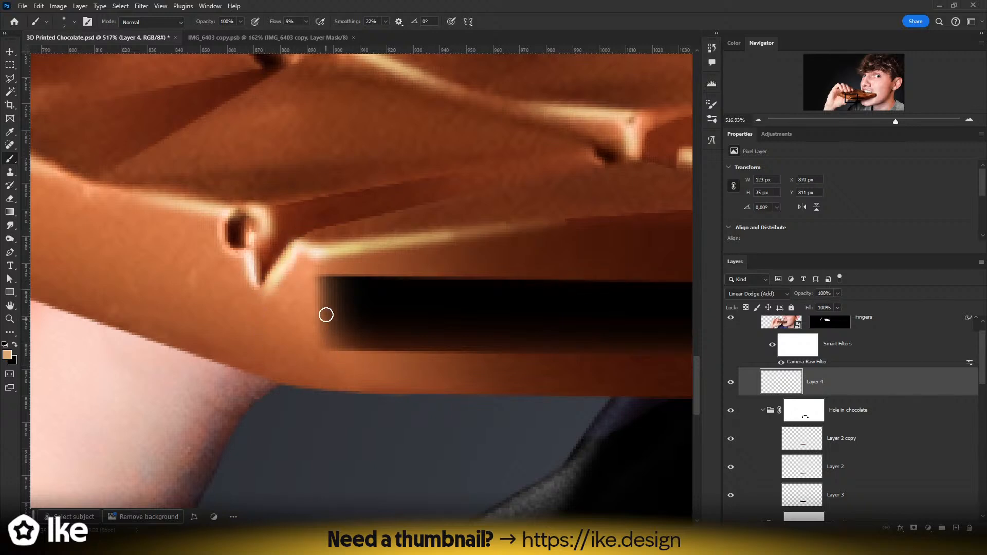
# - Paint a light orange highlight down the opening's left edge and along its lower edge, fading it out toward the right with a soft eraser
pyautogui.moveTo(322, 283)
pyautogui.mouseDown()
pyautogui.moveTo(319, 353)
pyautogui.moveTo(322, 269)
pyautogui.moveTo(331, 350)
pyautogui.mouseUp()
pyautogui.hotkey('ctrl', 'z')
pyautogui.moveTo(320, 286); pyautogui.dragTo(322, 352)
pyautogui.hotkey('ctrl', 'z')
pyautogui.moveTo(317, 289); pyautogui.dragTo(317, 295)
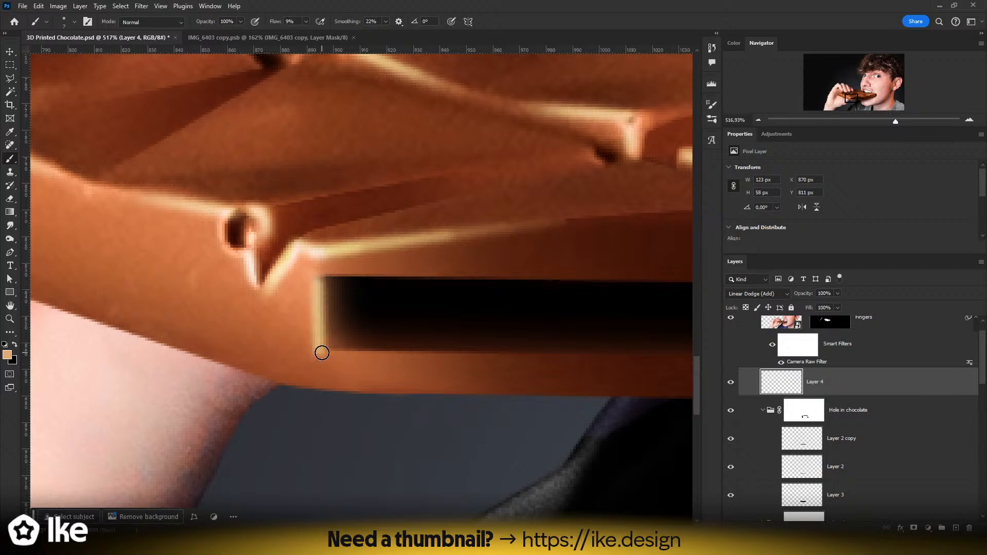
pyautogui.moveTo(322, 353); pyautogui.dragTo(650, 351)
pyautogui.press('e')
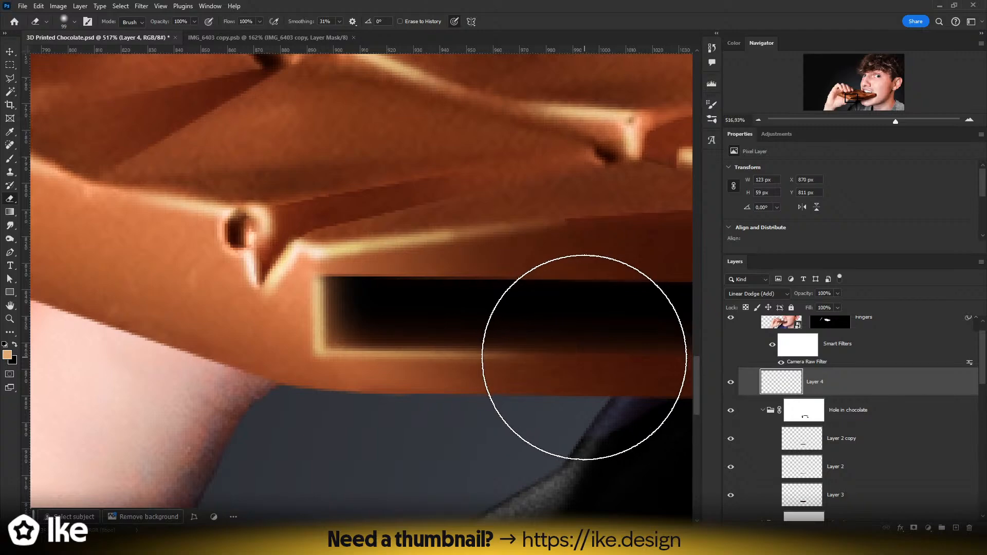
# - Rename Layer 4 as "Highlights on the hole" and toggle its visibility to compare the bar with and without the highlights
pyautogui.press('z')
pyautogui.moveTo(584, 357); pyautogui.dragTo(483, 366)
pyautogui.moveTo(377, 363); pyautogui.dragTo(418, 353)
pyautogui.moveTo(483, 385); pyautogui.dragTo(432, 389)
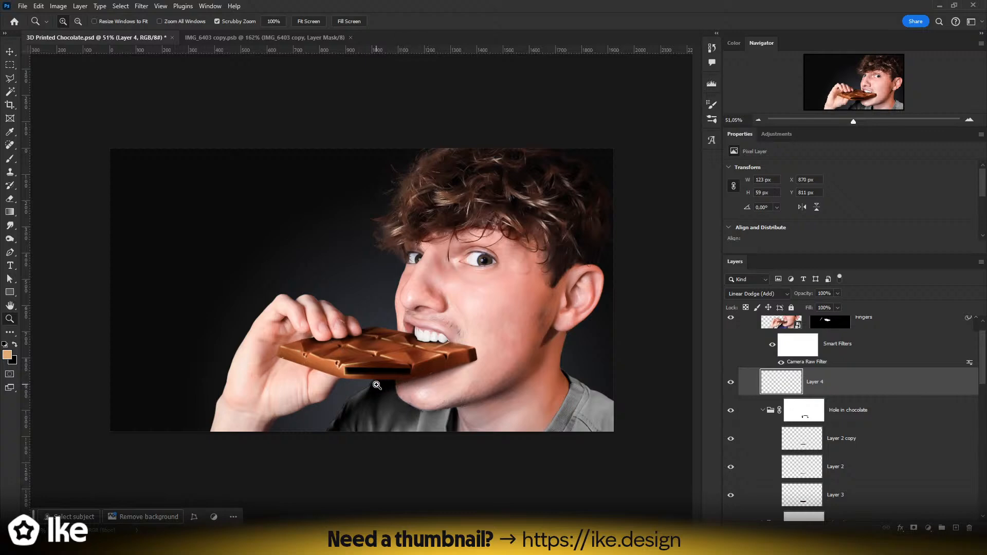
pyautogui.moveTo(374, 389); pyautogui.dragTo(439, 373)
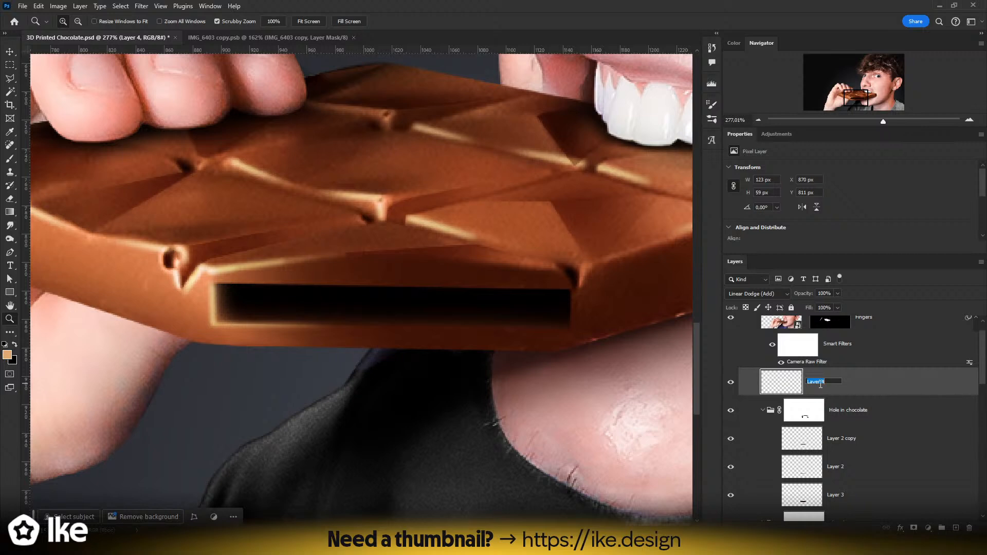
pyautogui.write('Highlights on the hole')
pyautogui.press('Return')
pyautogui.click(731, 382)
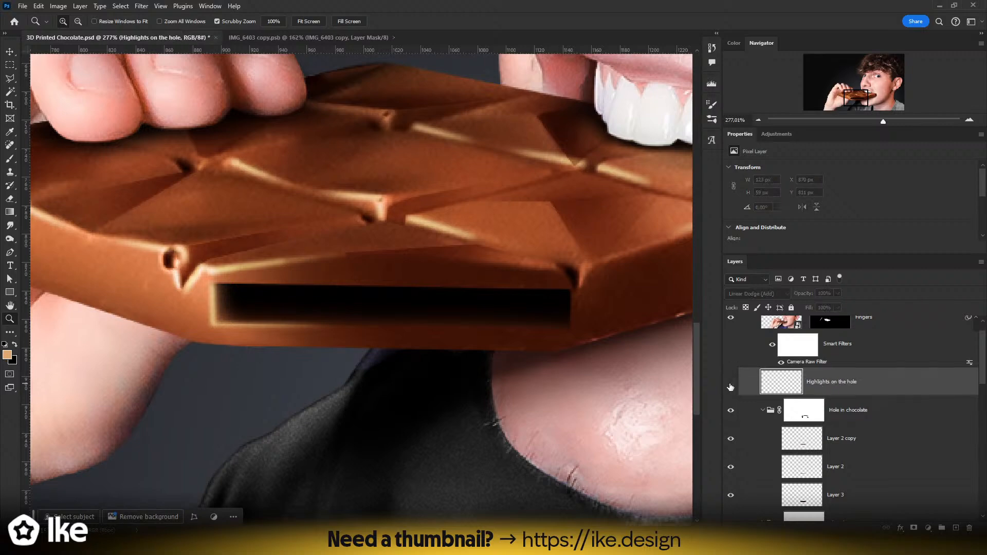
pyautogui.click(730, 385)
# - Add a new empty layer above the Highlights on the hole layer
pyautogui.moveTo(577, 348); pyautogui.dragTo(373, 322)
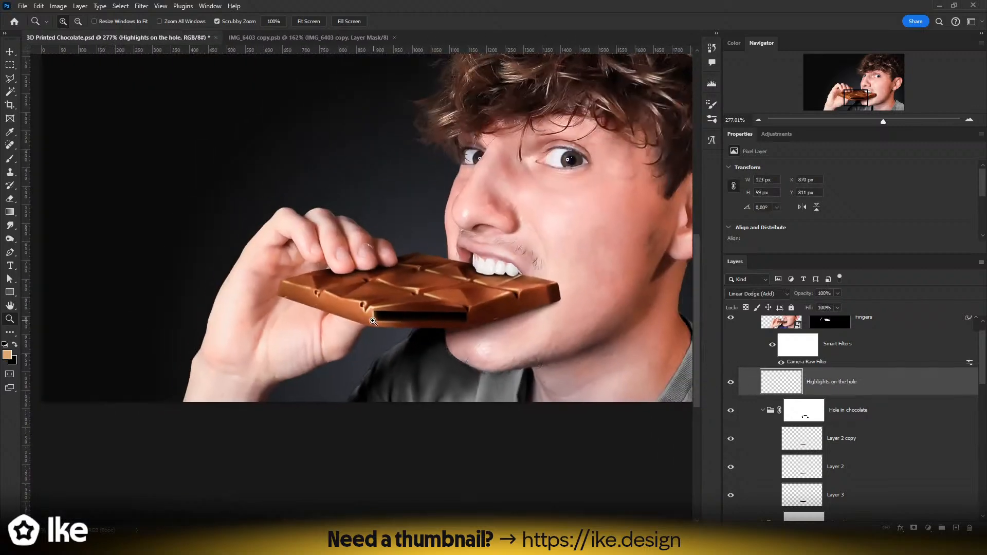
pyautogui.moveTo(457, 307); pyautogui.dragTo(476, 306)
pyautogui.click(956, 528)
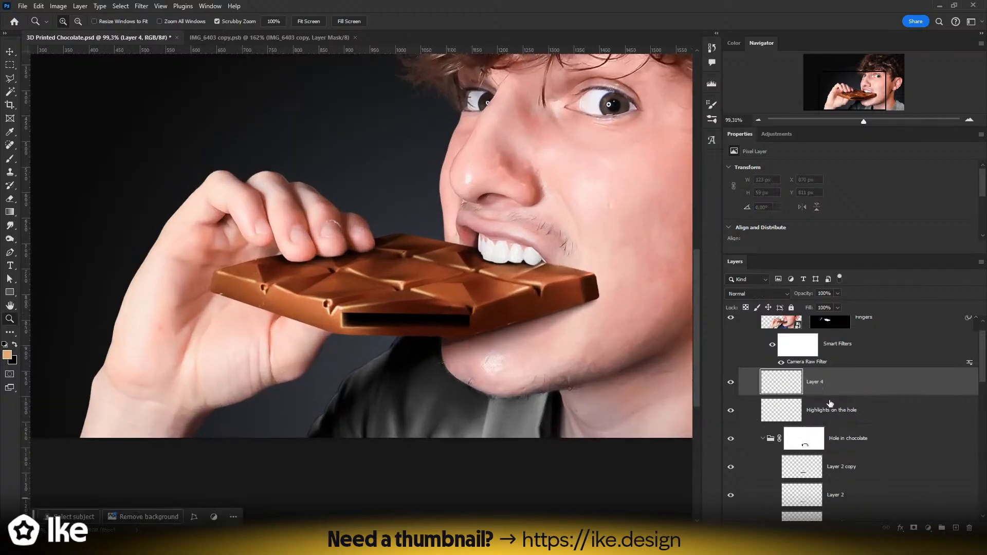
# - Collapse the Hole in chocolate group and rename the Chocolate group as "Chocolate bar"
pyautogui.click(762, 438)
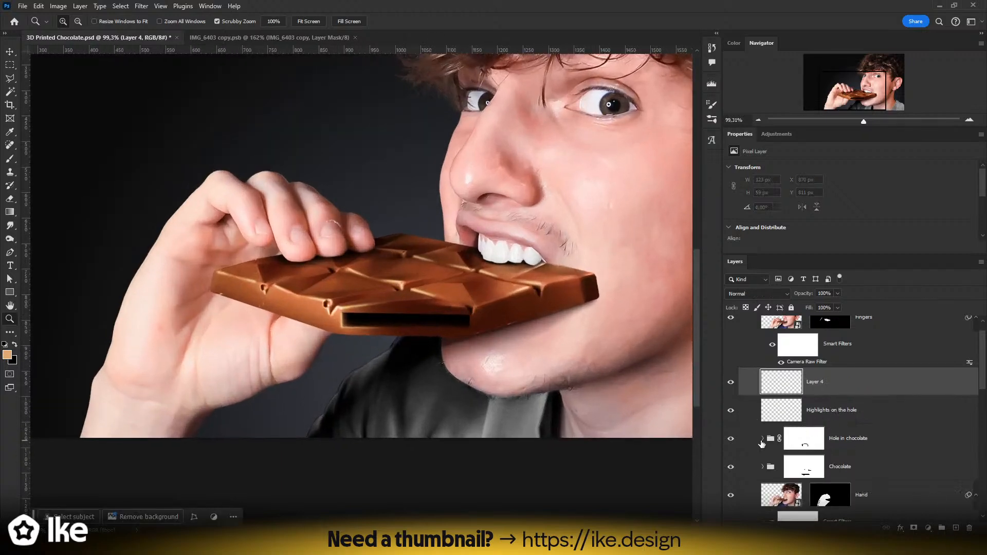
pyautogui.doubleClick(840, 468)
pyautogui.write('ba')
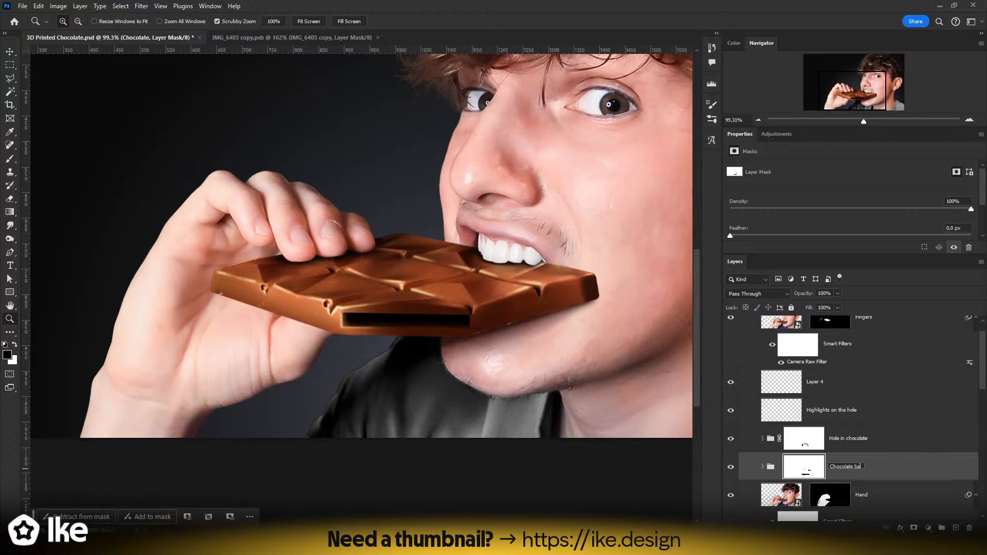
pyautogui.write('r')
pyautogui.press('Return')
# - Group the layers from Chocolate bar up to Layer 4 as "Chocolate", expand the group and select Layer 4
pyautogui.keyDown('shift'); pyautogui.click(832, 387); pyautogui.keyUp('shift')
pyautogui.hotkey('ctrl', 'g')
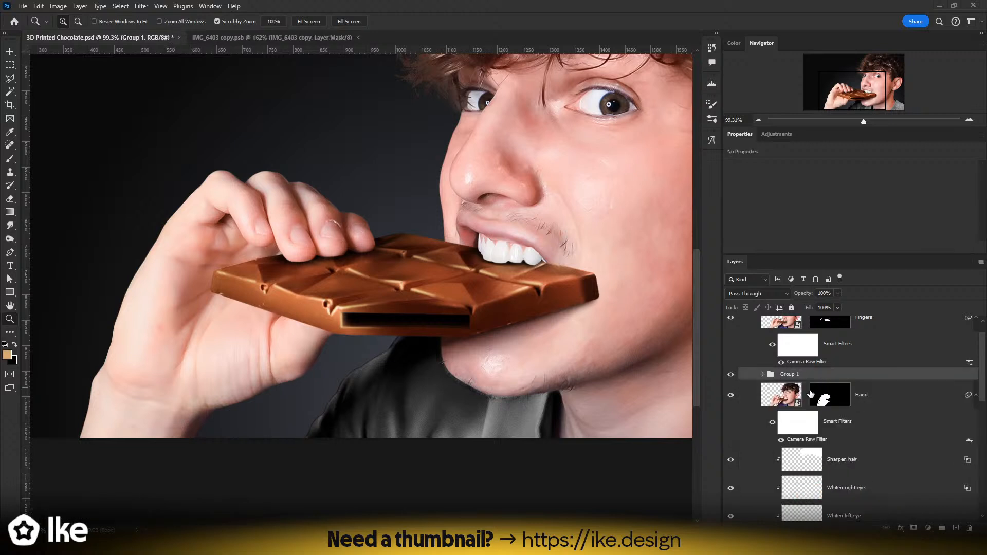
pyautogui.doubleClick(790, 376)
pyautogui.write('Chocolate')
pyautogui.press('Return')
pyautogui.click(762, 375)
pyautogui.click(835, 395)
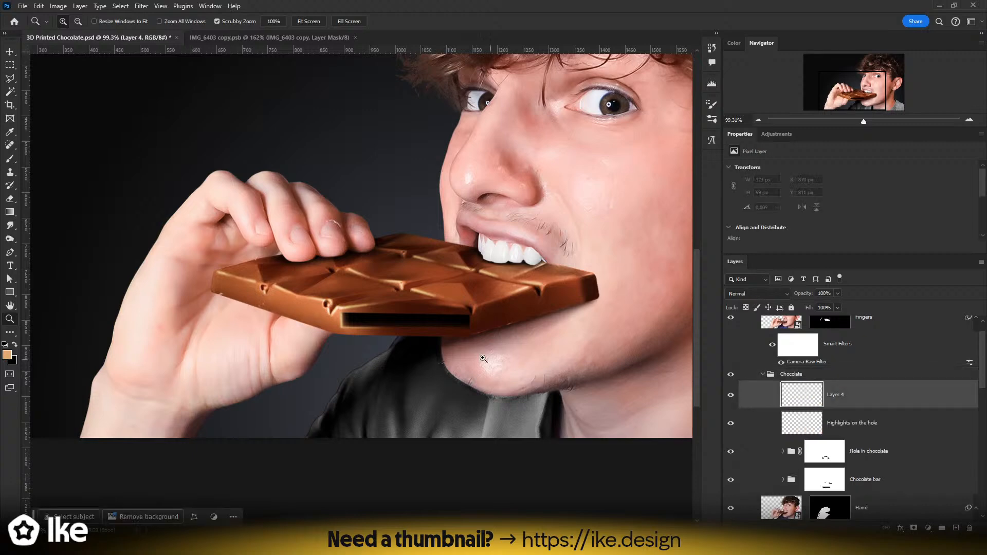
# - Set the brush colour to bright blue 2b5dff for painting on Layer 4
pyautogui.scroll(6, 309, 289)
pyautogui.press('b')
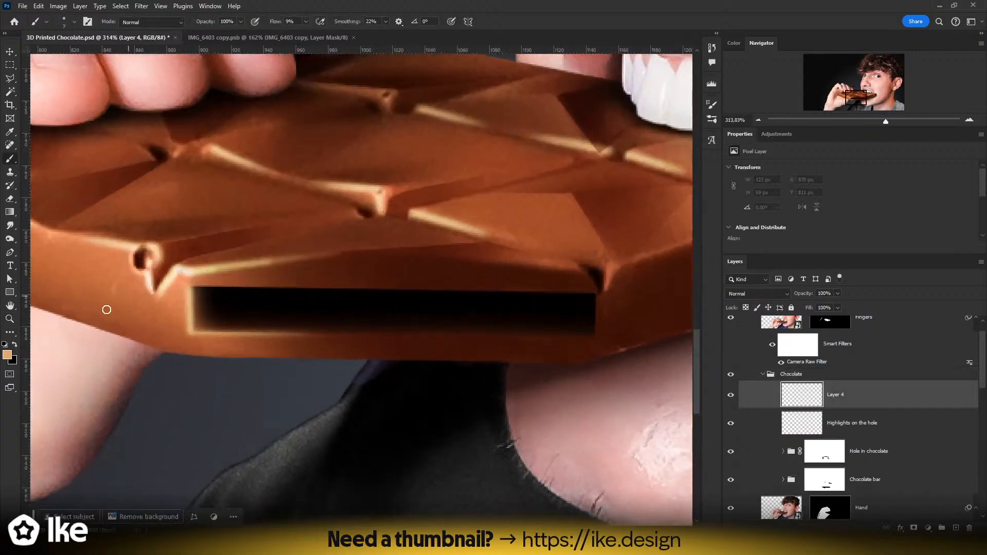
pyautogui.click(7, 354)
pyautogui.click(558, 404)
pyautogui.click(520, 361)
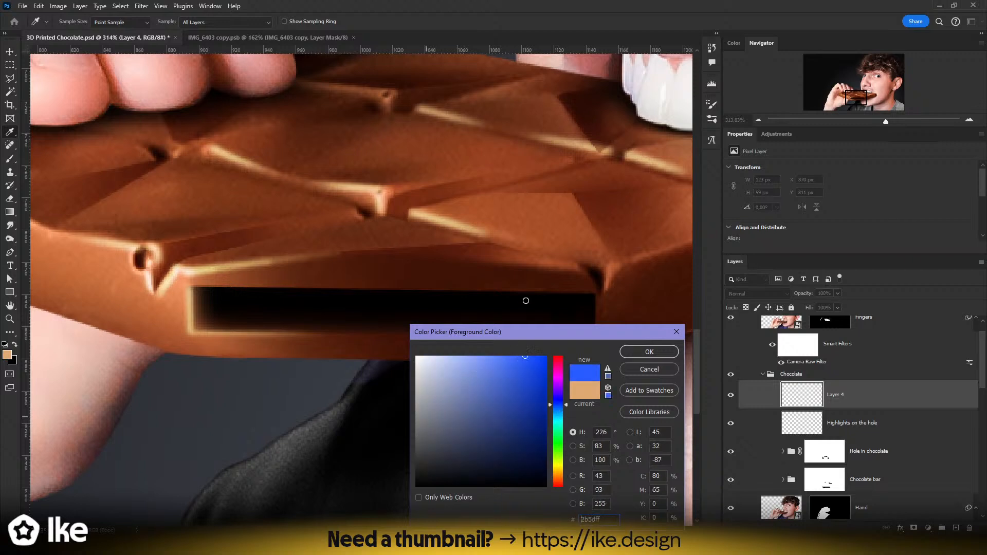
pyautogui.click(632, 356)
# - Try a thin straight blue line at 9% flow from the ridge's left end diagonally across the opening, and undo it
pyautogui.keyDown('alt'); pyautogui.rightClick(317, 274); pyautogui.keyUp('alt')
pyautogui.keyDown('alt'); pyautogui.rightClick(194, 289); pyautogui.keyUp('alt')
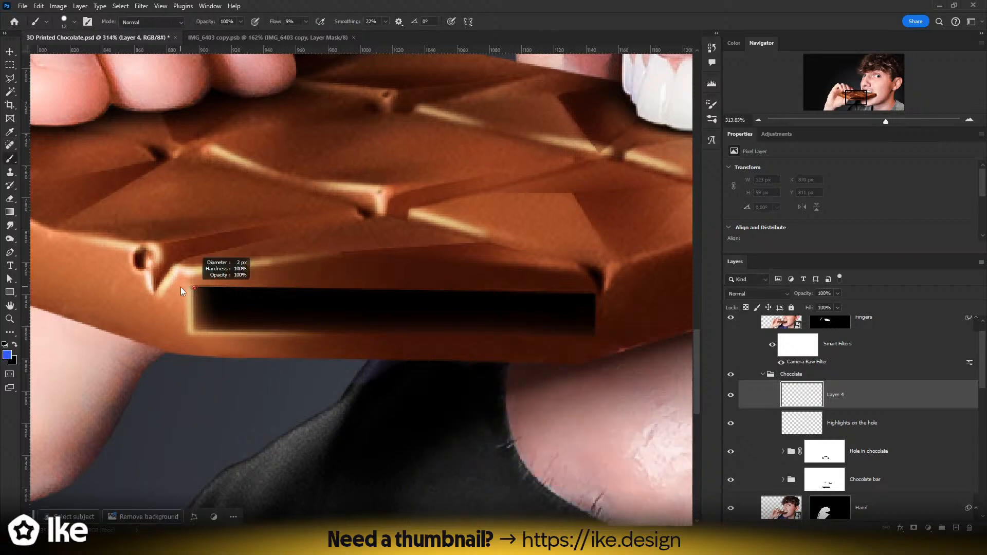
pyautogui.keyDown('alt'); pyautogui.rightClick(181, 276); pyautogui.keyUp('alt')
pyautogui.click(182, 269)
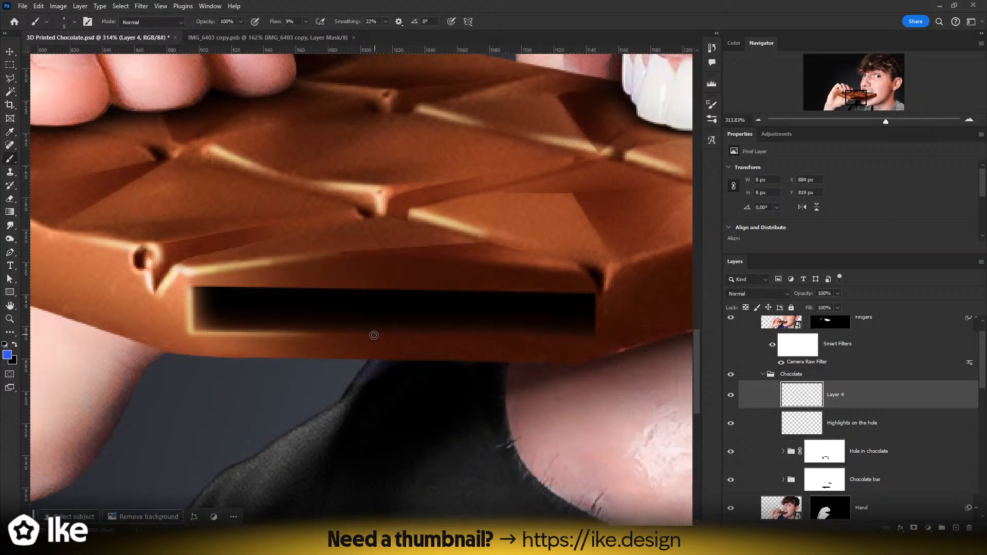
pyautogui.keyDown('shift'); pyautogui.click(387, 345); pyautogui.keyUp('shift')
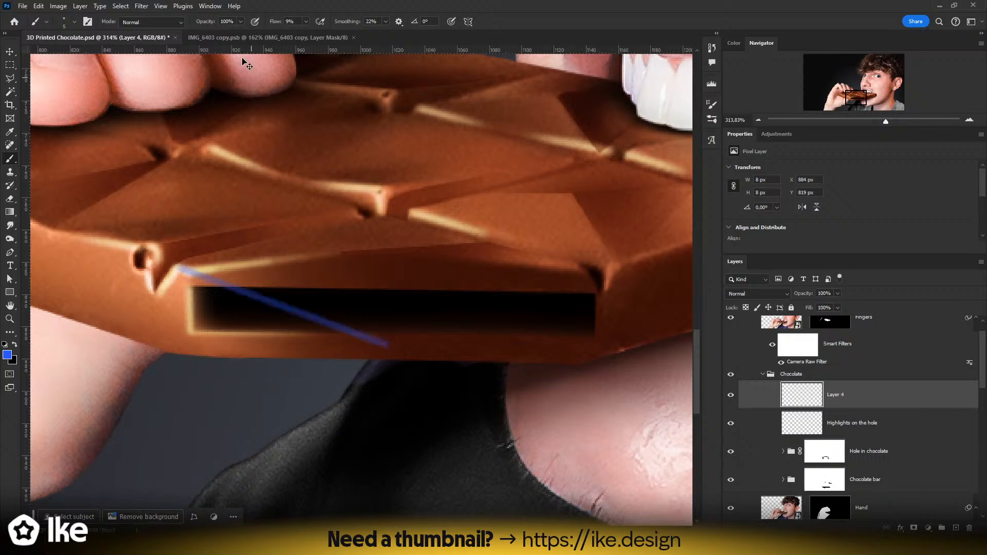
pyautogui.hotkey('ctrl', 'z')
# - Raise the brush flow to 100% and set the brush colour to light blue
pyautogui.hotkey('shift', '0')
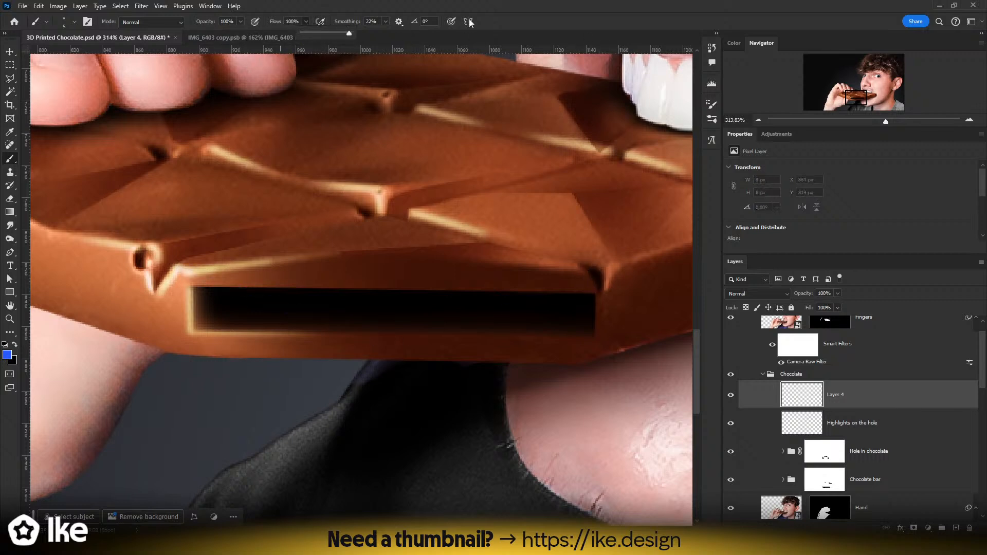
pyautogui.click(6, 355)
pyautogui.click(465, 356)
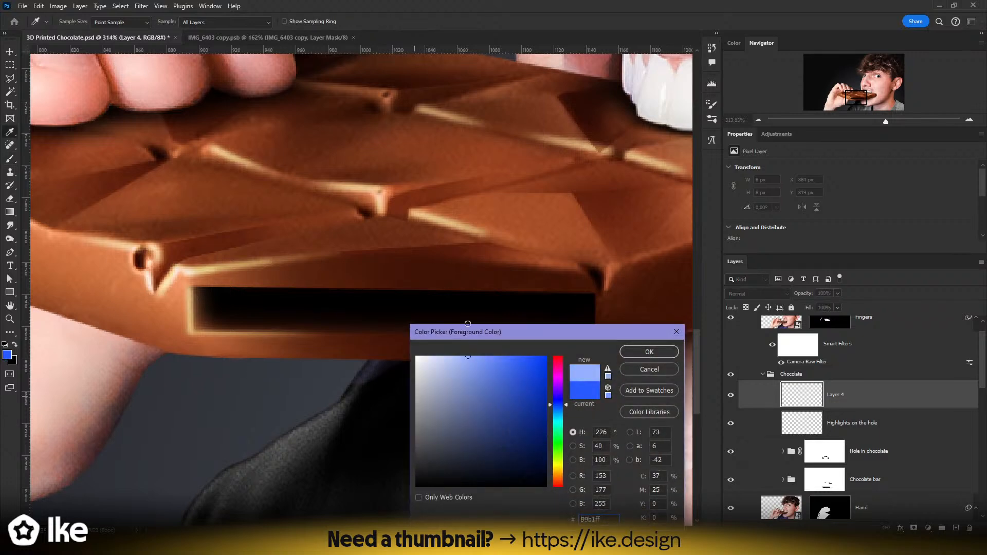
pyautogui.click(562, 411)
pyautogui.click(642, 353)
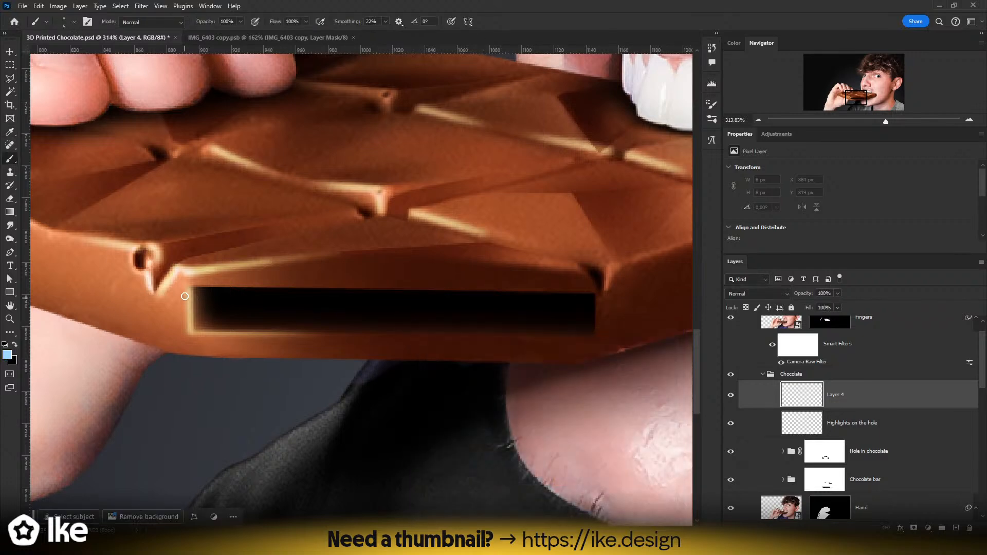
# - Draw a straight light blue line, about 134 px wide and 55 px high, from the ridge's left end diagonally across the opening on Layer 4
pyautogui.keyDown('alt'); pyautogui.rightClick(184, 268); pyautogui.keyUp('alt')
pyautogui.click(180, 268)
pyautogui.keyDown('shift'); pyautogui.click(386, 344); pyautogui.keyUp('shift')
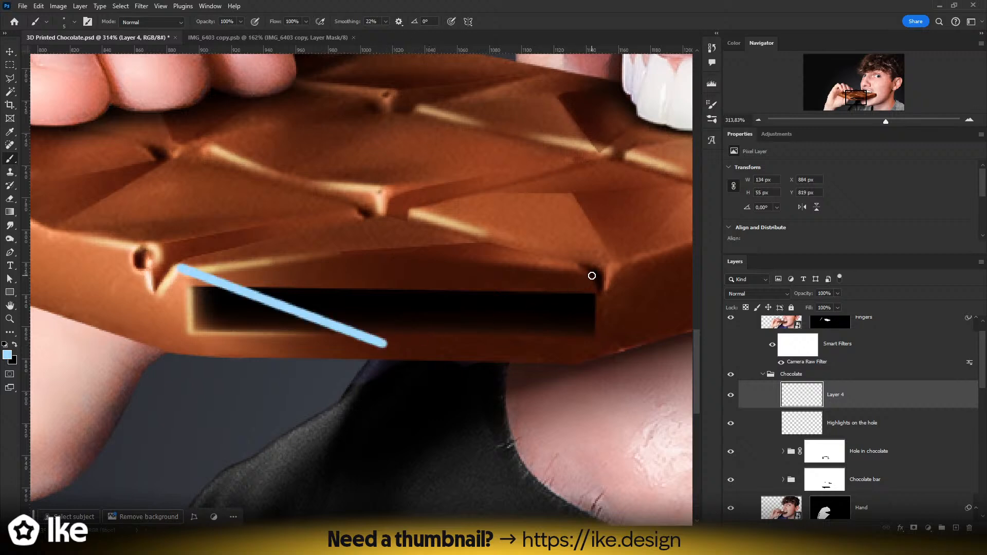
# - Complete the light blue V across the chocolate's hole with straight brush strokes and paint a second V below the bar
pyautogui.keyDown('shift'); pyautogui.click(592, 275); pyautogui.keyUp('shift')
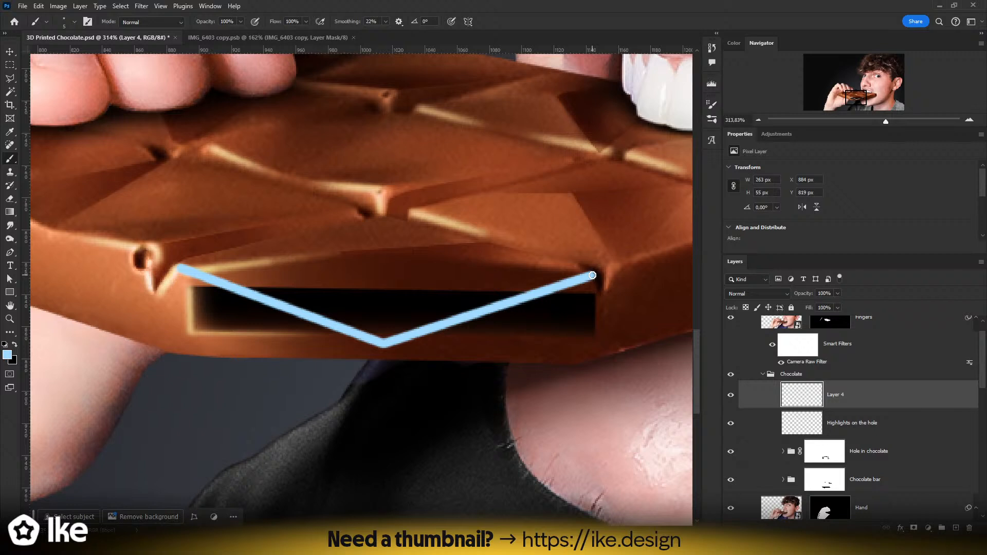
pyautogui.click(589, 361)
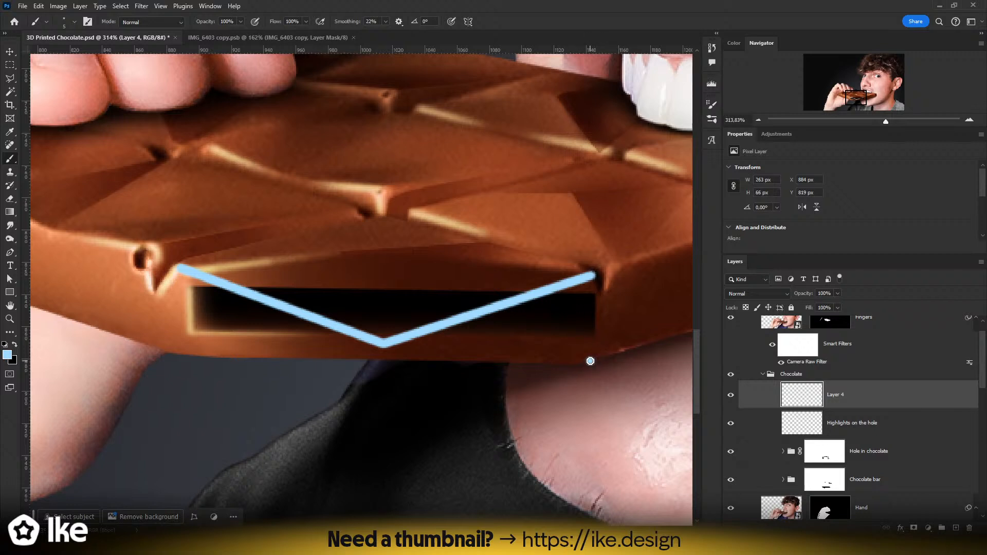
pyautogui.keyDown('shift'); pyautogui.click(380, 437); pyautogui.keyUp('shift')
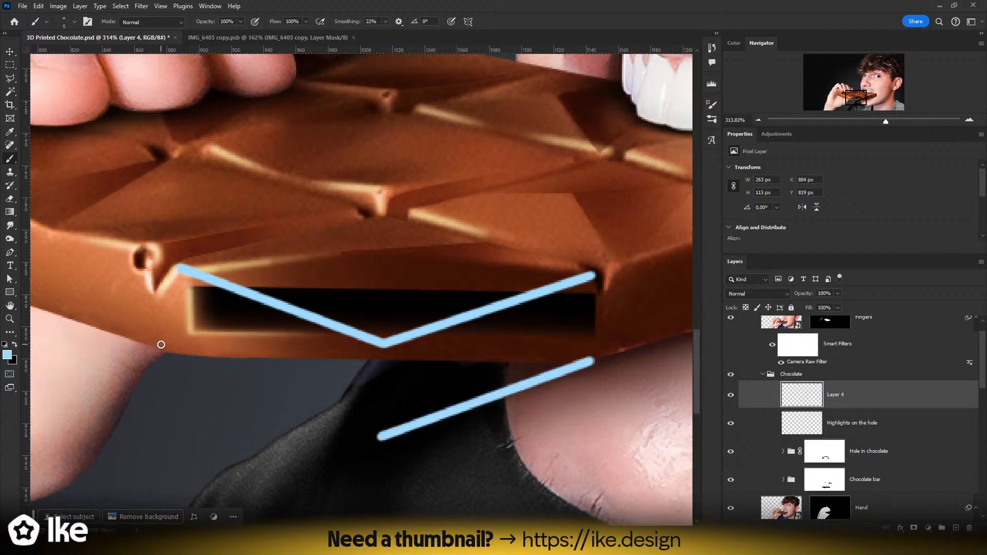
pyautogui.keyDown('shift'); pyautogui.click(161, 344); pyautogui.keyUp('shift')
pyautogui.press('z')
pyautogui.scroll(-10, 339, 346)
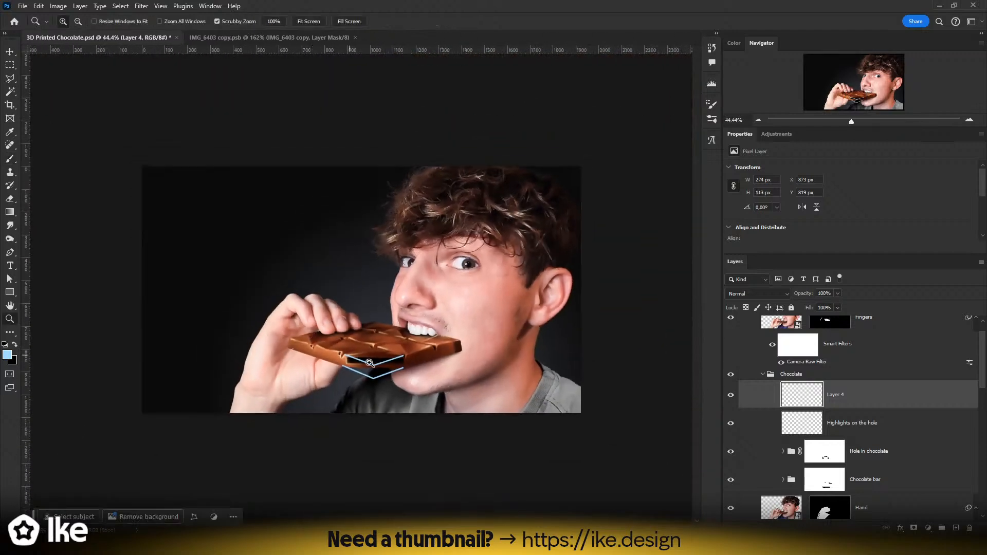
pyautogui.scroll(8, 370, 371)
pyautogui.hotkey('ctrl', 't')
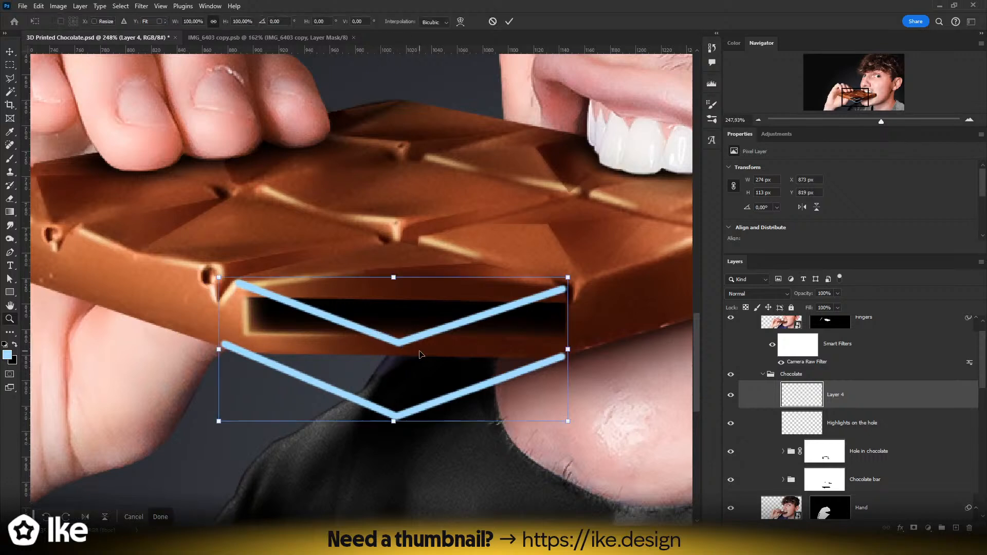
pyautogui.moveTo(396, 422); pyautogui.dragTo(396, 404)
pyautogui.hotkey('ctrl', 'z')
pyautogui.click(492, 21)
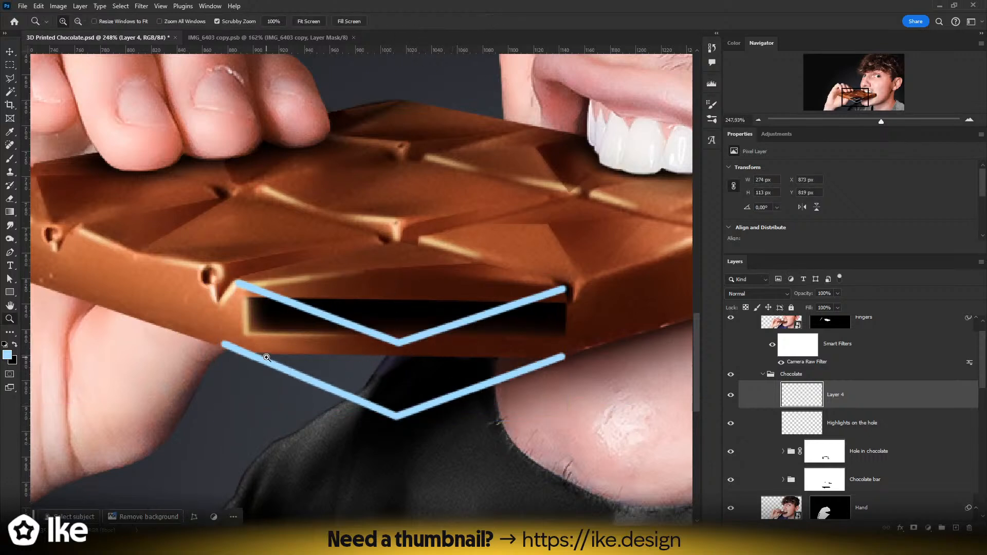
# - Undo the lower V-shaped line and repaint it as a shallower light blue V beneath the chocolate bar
pyautogui.hotkey('ctrl', 'z')
pyautogui.hotkey('ctrl', 'z')
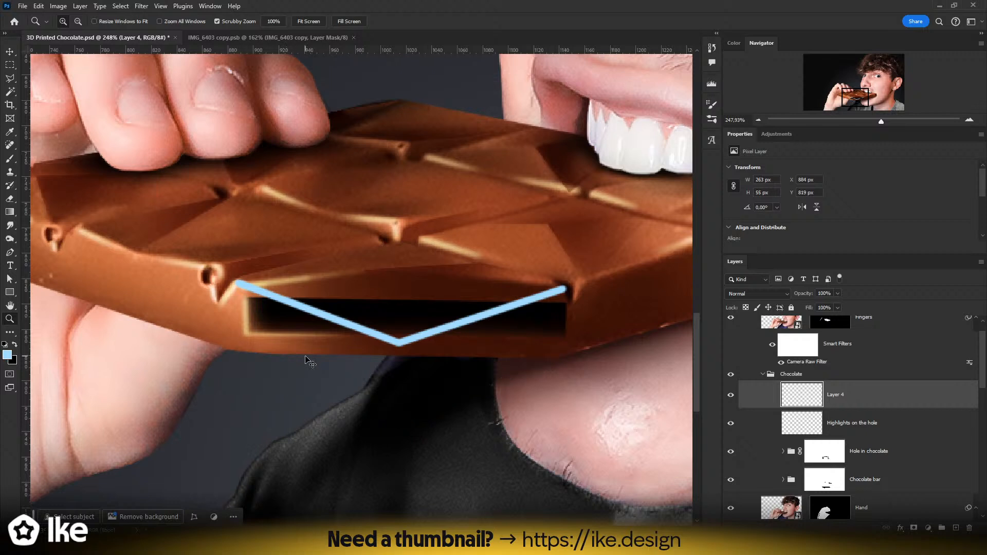
pyautogui.press('b')
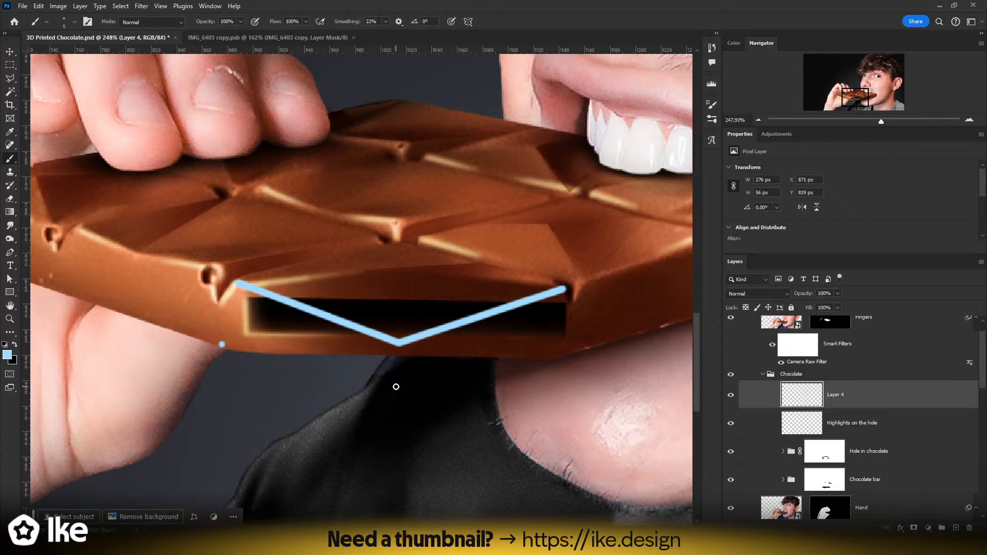
pyautogui.keyDown('shift'); pyautogui.click(396, 386); pyautogui.keyUp('shift')
pyautogui.keyDown('shift'); pyautogui.click(575, 350); pyautogui.keyUp('shift')
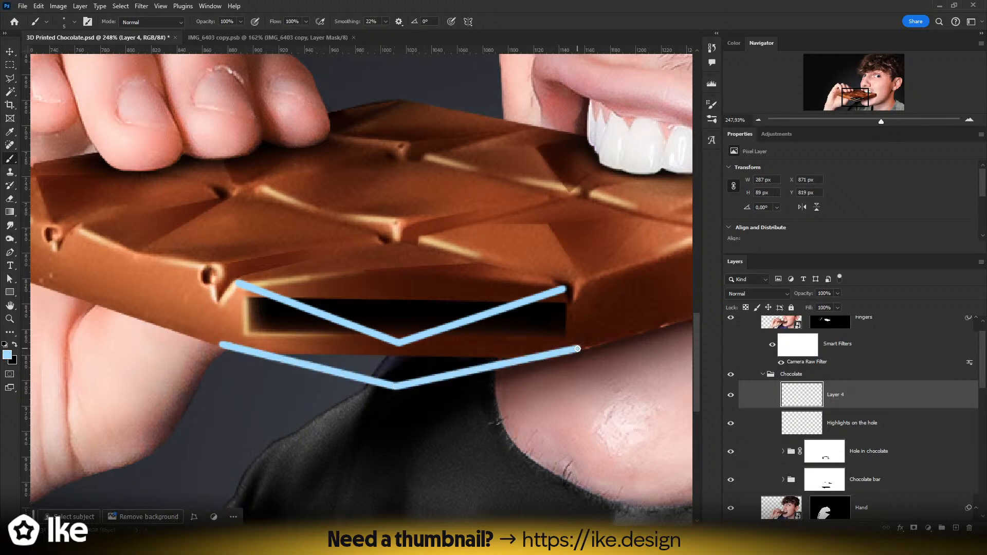
# - Erase all the light blue lines on Layer 4
pyautogui.press('z')
pyautogui.moveTo(548, 352)
pyautogui.mouseDown()
pyautogui.moveTo(418, 370)
pyautogui.moveTo(427, 345)
pyautogui.moveTo(457, 346)
pyautogui.mouseUp()
pyautogui.press('e')
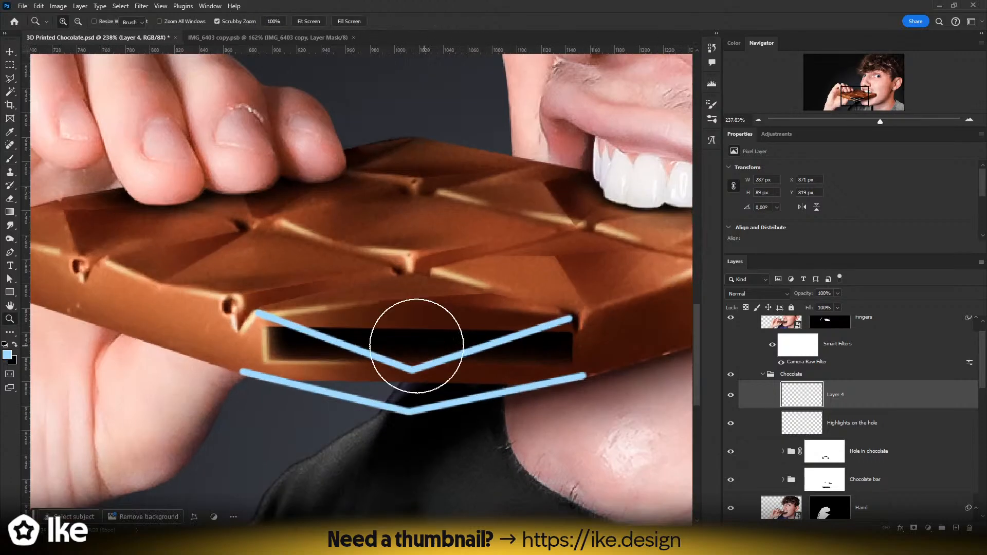
pyautogui.moveTo(280, 326); pyautogui.dragTo(282, 430)
pyautogui.moveTo(230, 332)
pyautogui.mouseDown()
pyautogui.moveTo(362, 424)
pyautogui.moveTo(622, 299)
pyautogui.moveTo(325, 380)
pyautogui.moveTo(580, 292)
pyautogui.moveTo(375, 418)
pyautogui.moveTo(460, 392)
pyautogui.mouseUp()
# - Disable the Chocolate bar group's layer mask to reveal the bar's full bottom corner as a painting guide
pyautogui.press('b')
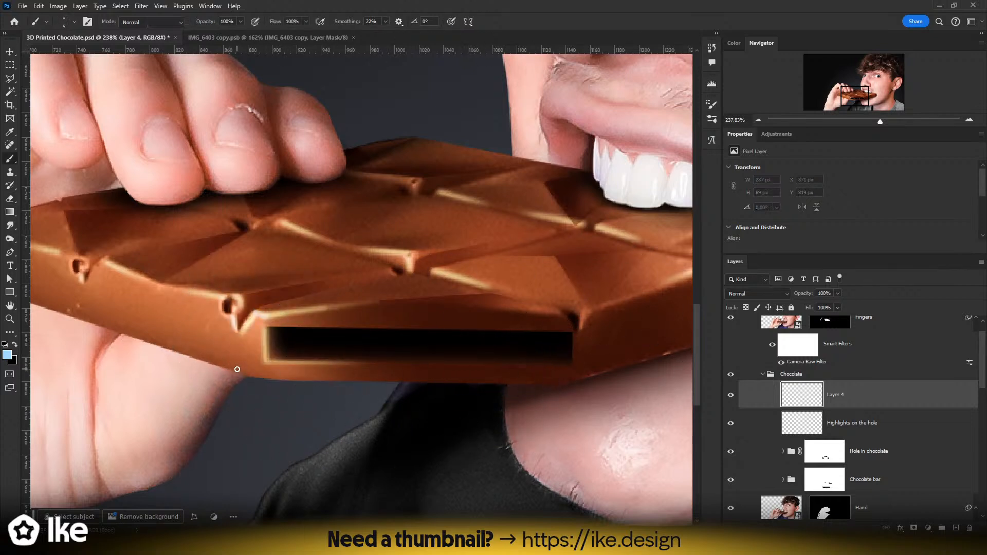
pyautogui.click(237, 369)
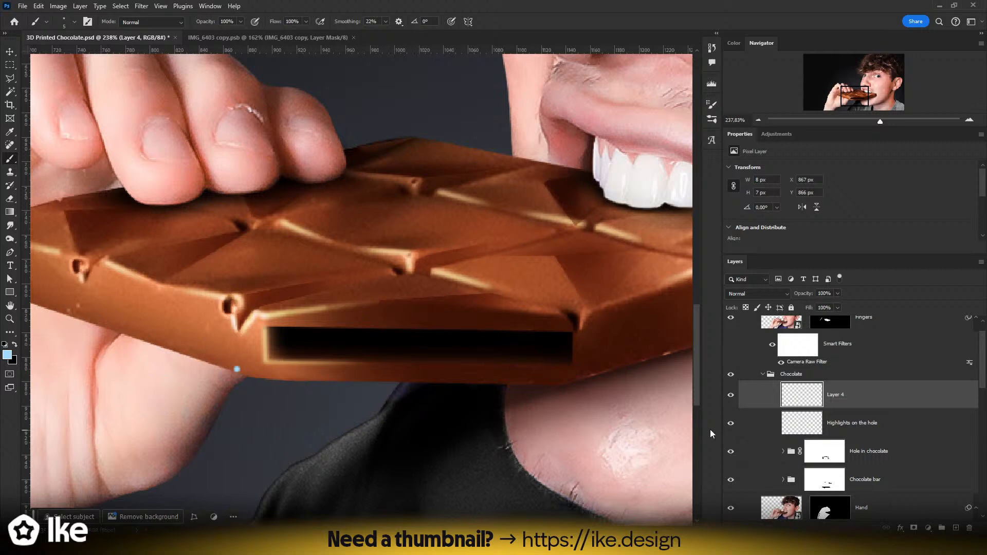
pyautogui.scroll(-1, 750, 452)
pyautogui.keyDown('shift'); pyautogui.click(823, 466); pyautogui.keyUp('shift')
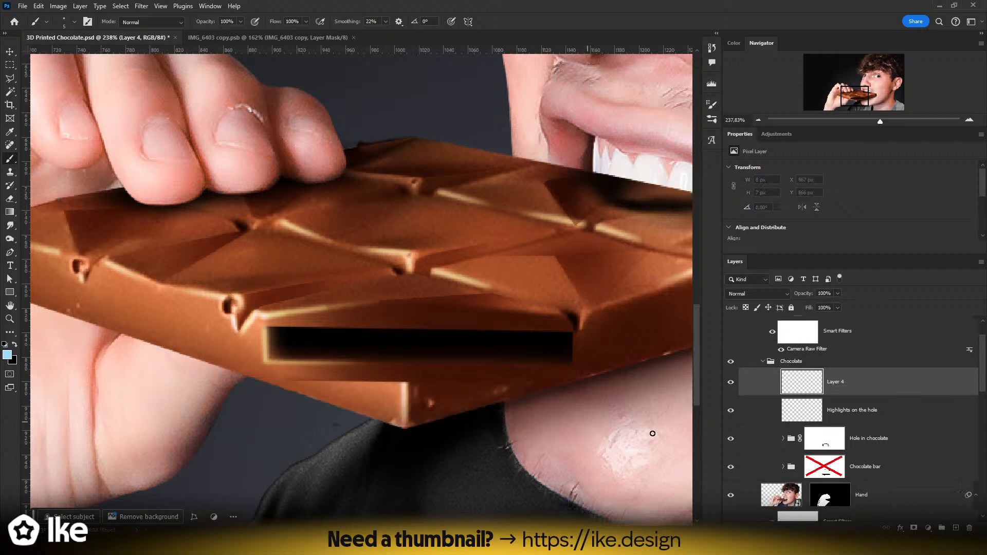
pyautogui.keyDown('shift'); pyautogui.click(826, 471); pyautogui.keyUp('shift')
pyautogui.keyDown('shift'); pyautogui.click(826, 471); pyautogui.keyUp('shift')
# - Paint a straight-sided light blue V, about 300 px wide and 57 px tall, along the chocolate bar's bottom edge
pyautogui.click(230, 369)
pyautogui.keyDown('shift'); pyautogui.click(404, 428); pyautogui.keyUp('shift')
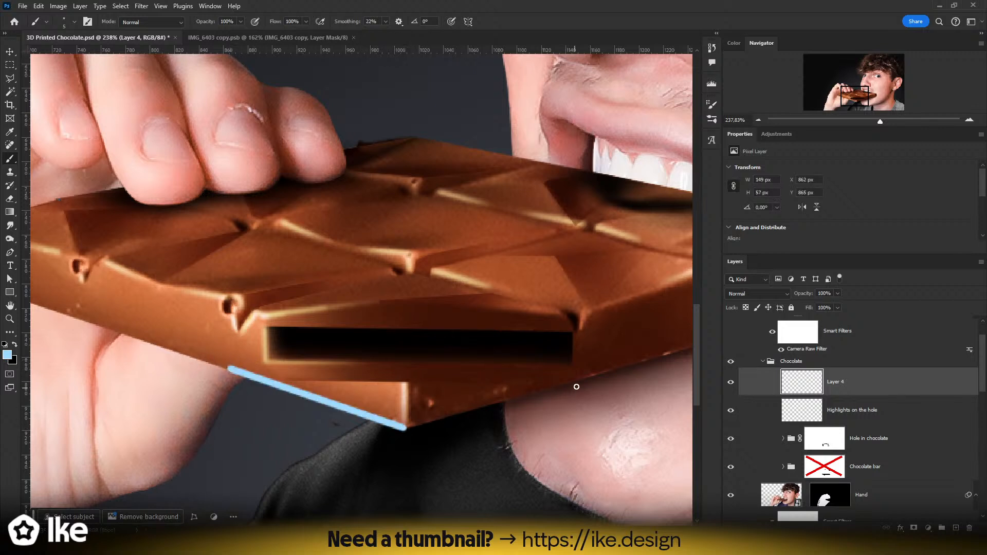
pyautogui.keyDown('shift'); pyautogui.click(589, 376); pyautogui.keyUp('shift')
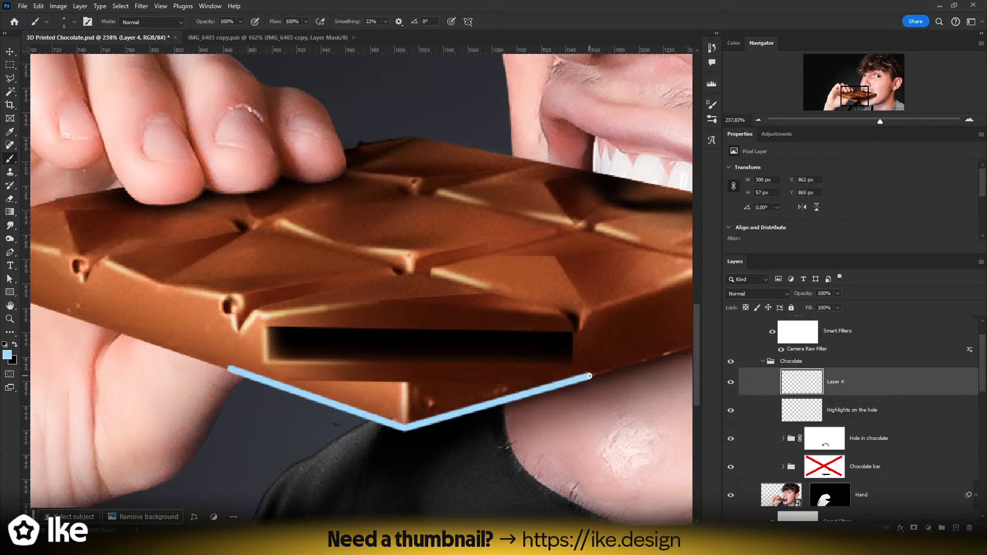
pyautogui.click(254, 314)
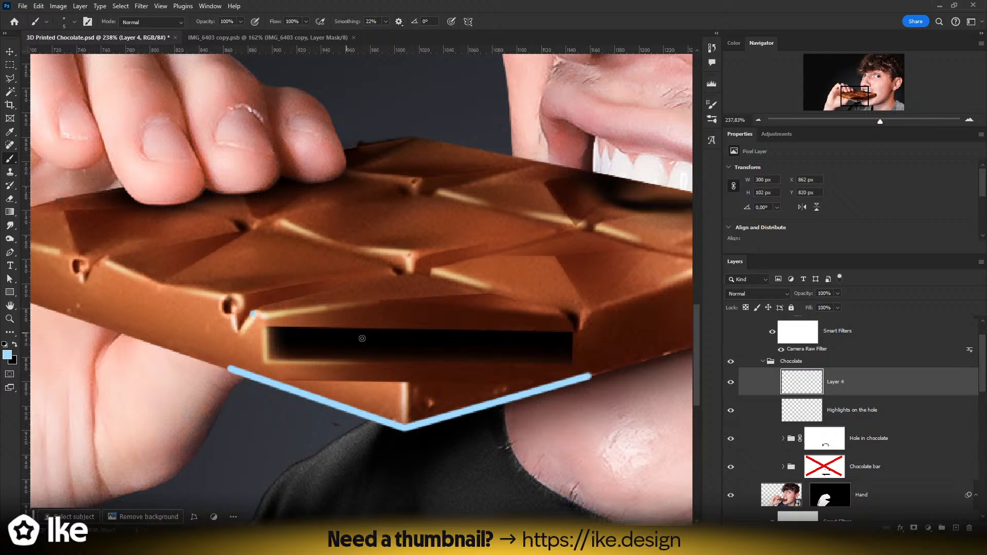
pyautogui.click(731, 438)
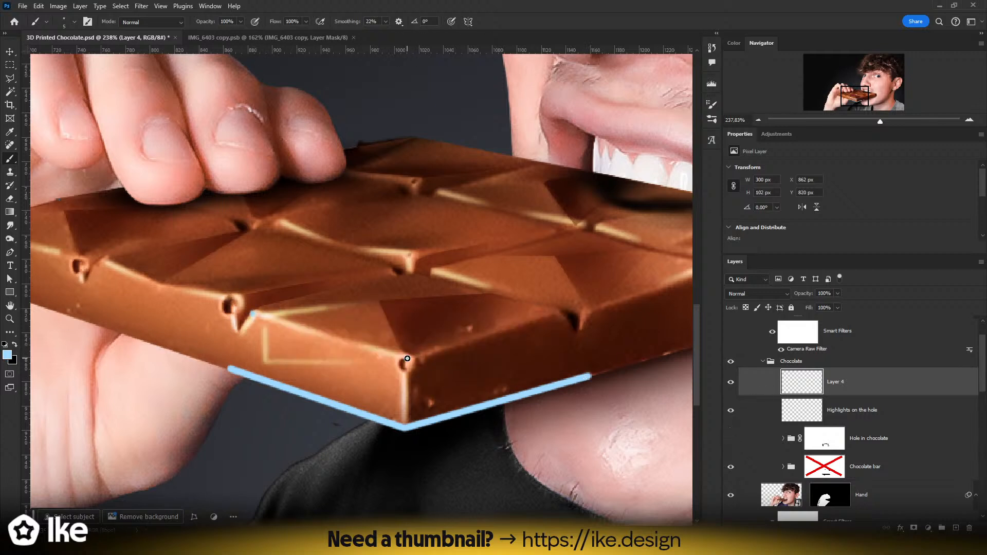
pyautogui.hotkey('ctrl', 'z')
pyautogui.hotkey('ctrl', 'z')
pyautogui.hotkey('ctrl', 'z')
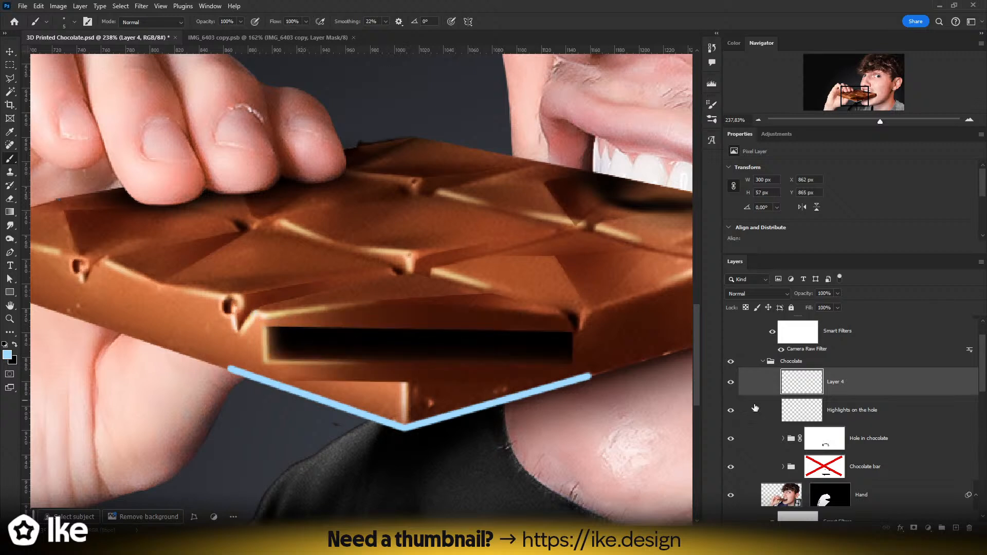
# - Hide the Hole in chocolate group and paint a light blue V along the bar's upper front edge, with short side lines at both ends
pyautogui.click(730, 438)
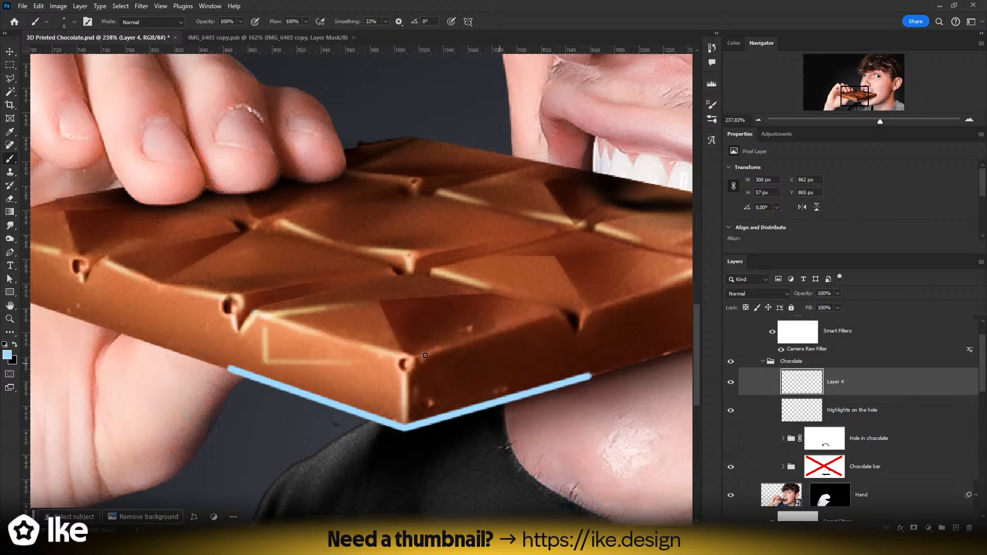
pyautogui.click(254, 312)
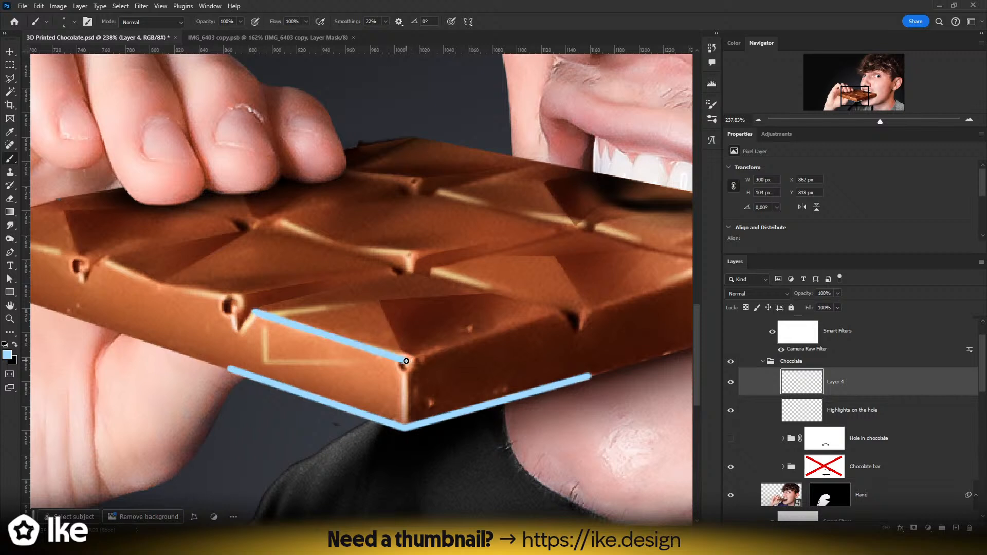
pyautogui.keyDown('shift'); pyautogui.click(406, 361); pyautogui.keyUp('shift')
pyautogui.keyDown('shift'); pyautogui.click(561, 314); pyautogui.keyUp('shift')
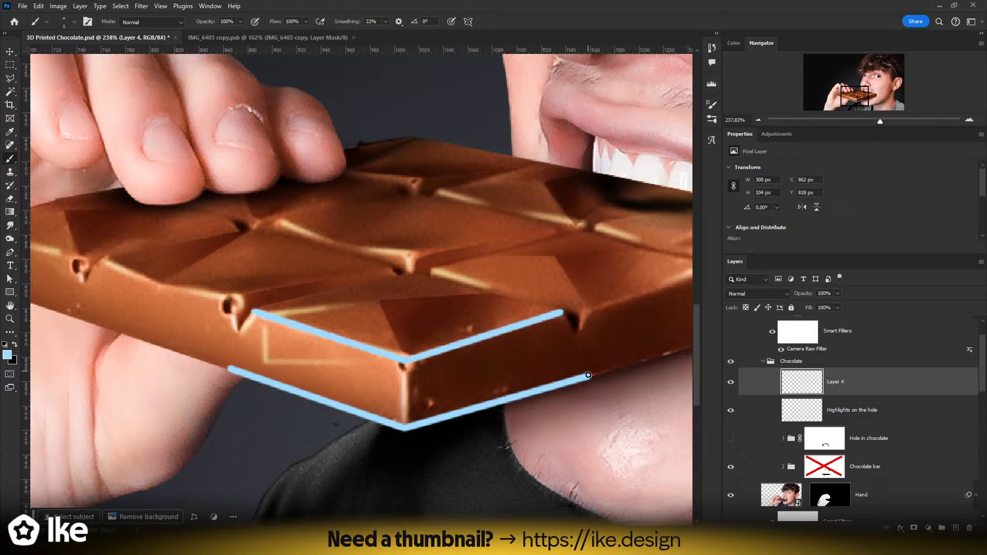
pyautogui.keyDown('shift'); pyautogui.click(584, 360); pyautogui.keyUp('shift')
pyautogui.keyDown('shift'); pyautogui.click(232, 352); pyautogui.keyUp('shift')
# - Try to fade the outer ends of the light blue outline with a large soft Eraser
pyautogui.press('e')
pyautogui.moveTo(242, 374); pyautogui.dragTo(221, 363)
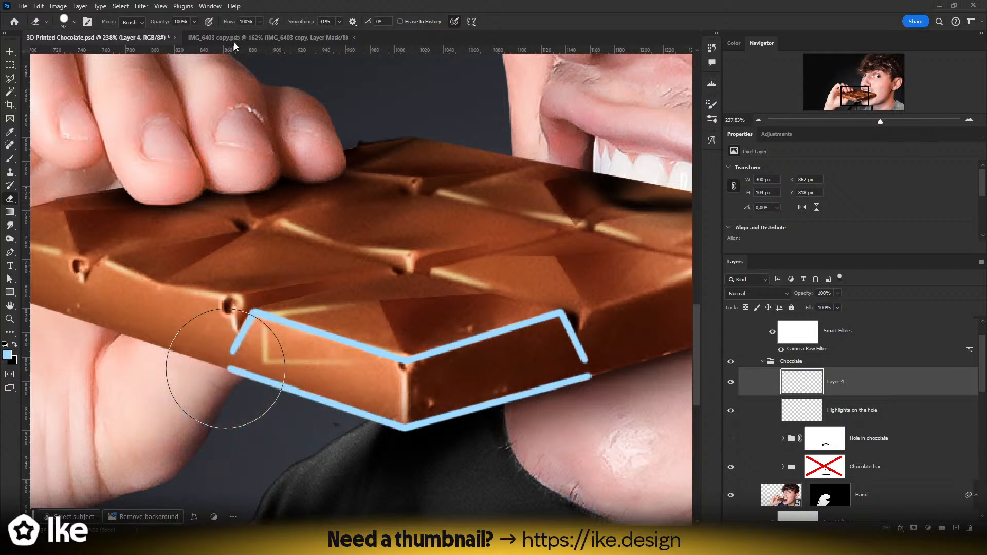
pyautogui.click(216, 359)
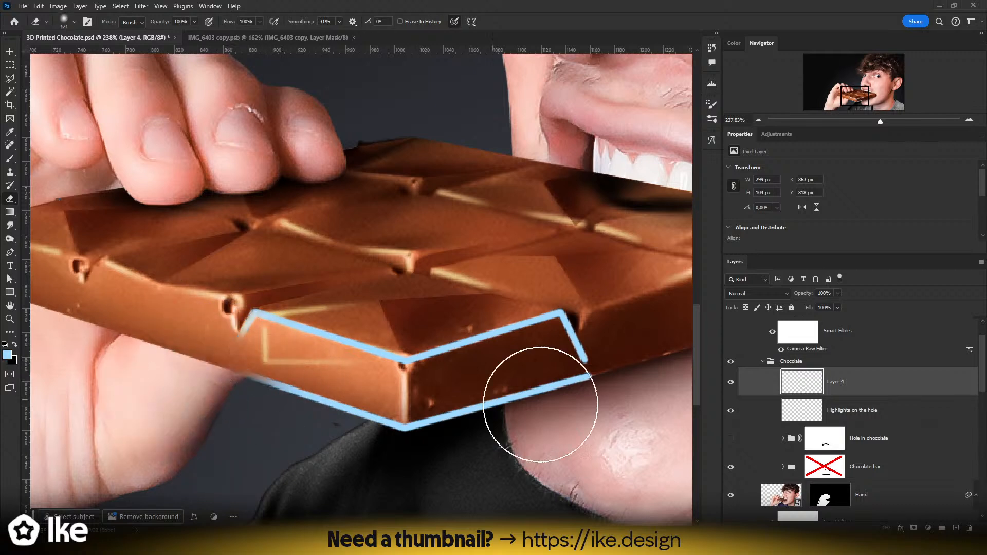
pyautogui.click(601, 379)
pyautogui.click(601, 378)
pyautogui.click(602, 378)
pyautogui.hotkey('ctrl', 'z')
pyautogui.hotkey('ctrl', 'z')
pyautogui.hotkey('ctrl', 'z')
pyautogui.hotkey('ctrl', 'z')
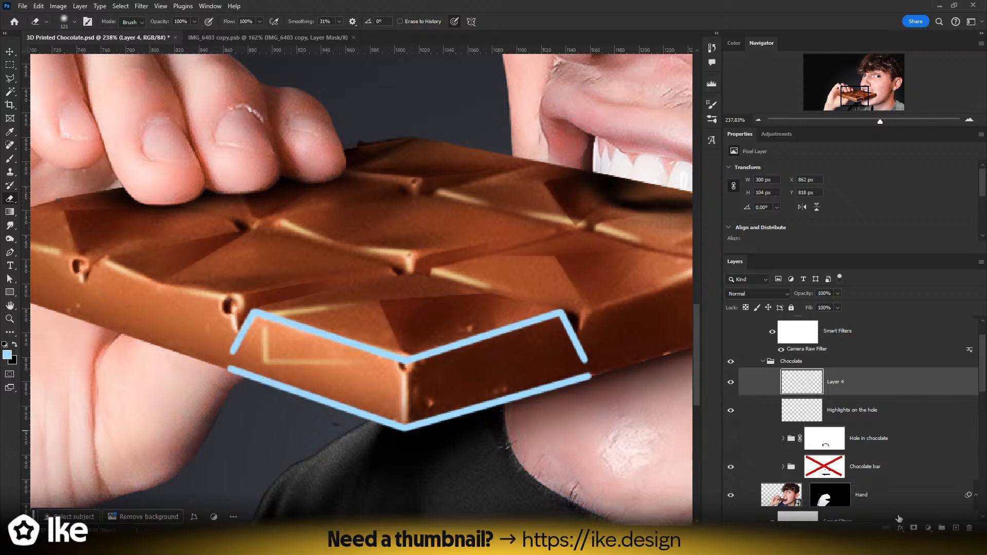
# - Rename Layer 4 as "Glowy lines"
pyautogui.doubleClick(835, 382)
pyautogui.write('Glowy lines')
pyautogui.press('Return')
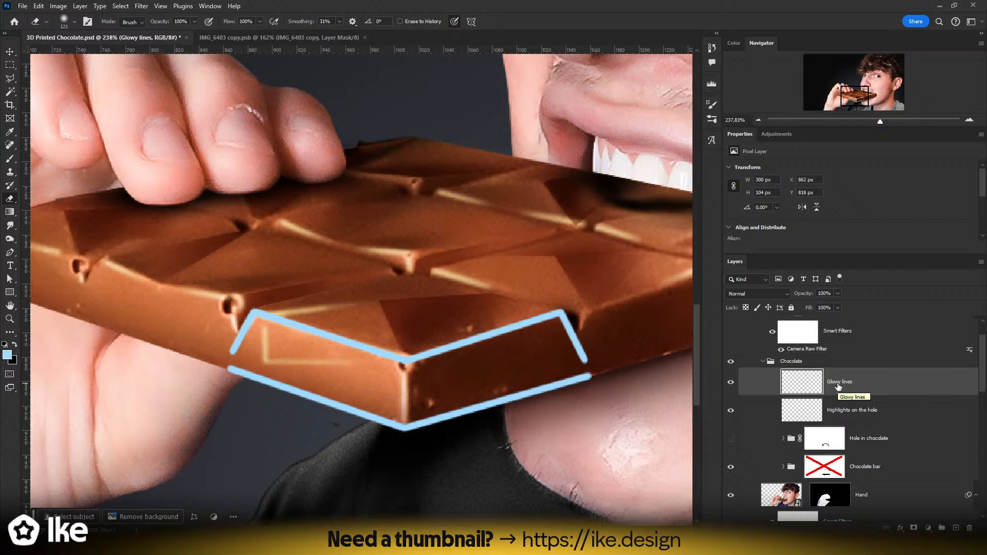
# - Apply an Outer Glow effect to the Glowy lines layer
pyautogui.click(9, 52)
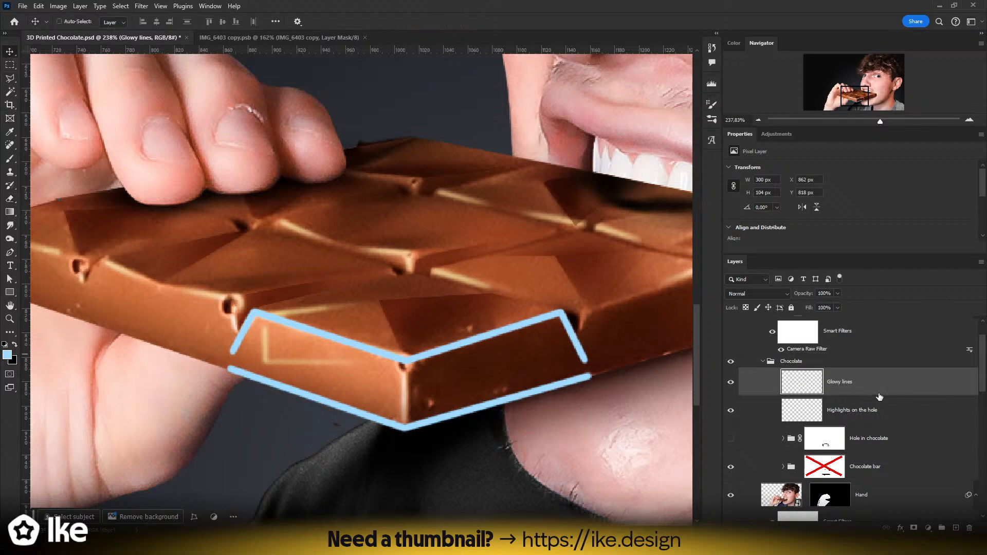
pyautogui.click(902, 529)
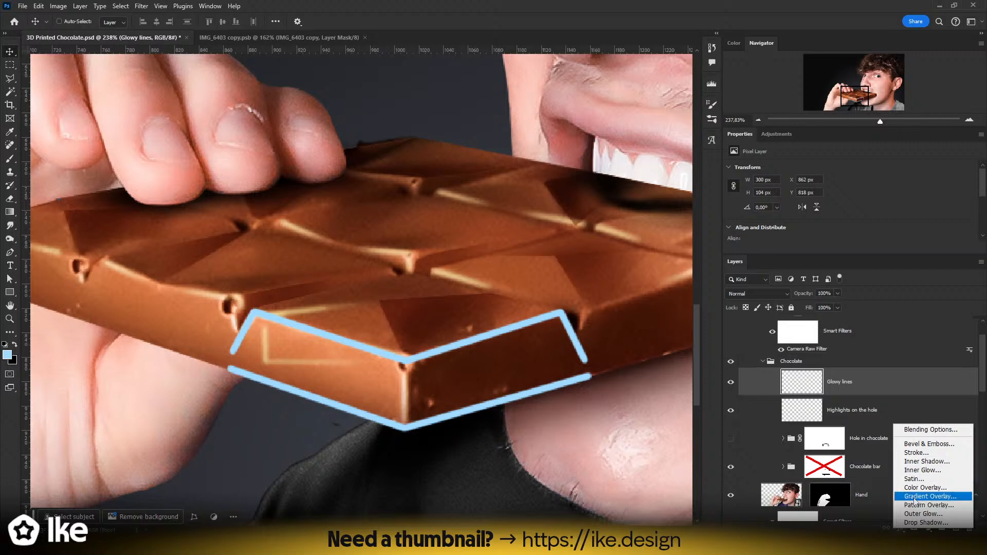
pyautogui.click(918, 514)
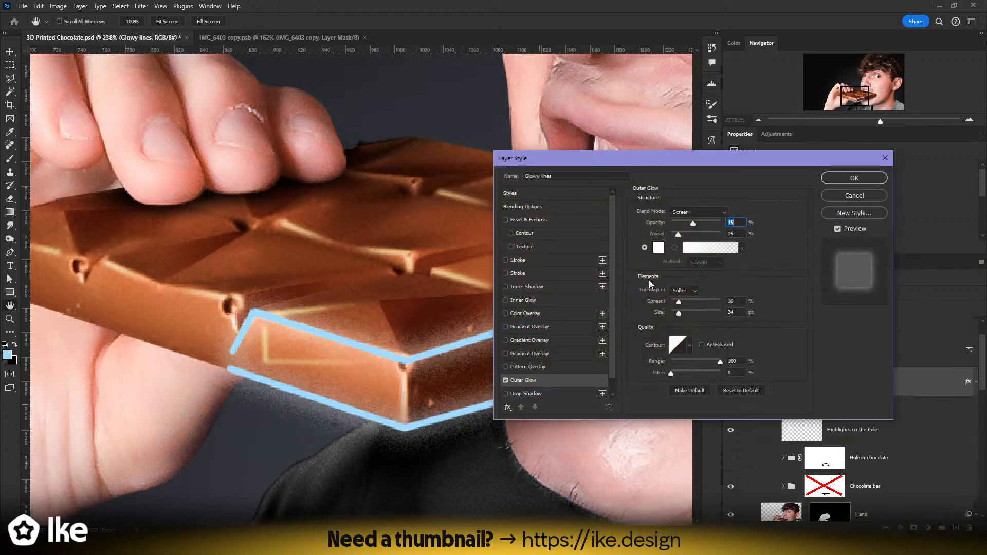
pyautogui.click(820, 184)
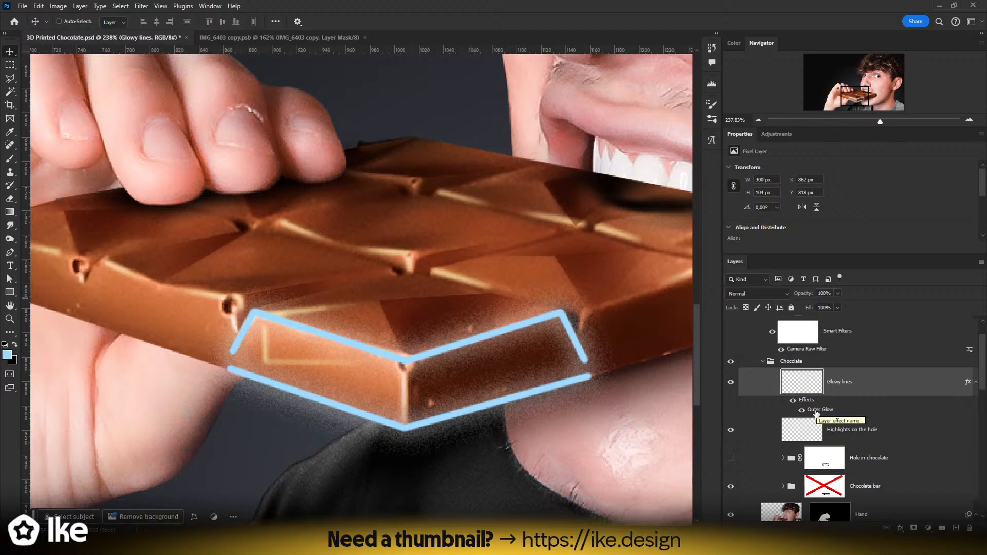
# - Set the Glowy lines layer's Outer Glow to 100% opacity, 0% noise and 9 px size
pyautogui.doubleClick(814, 399)
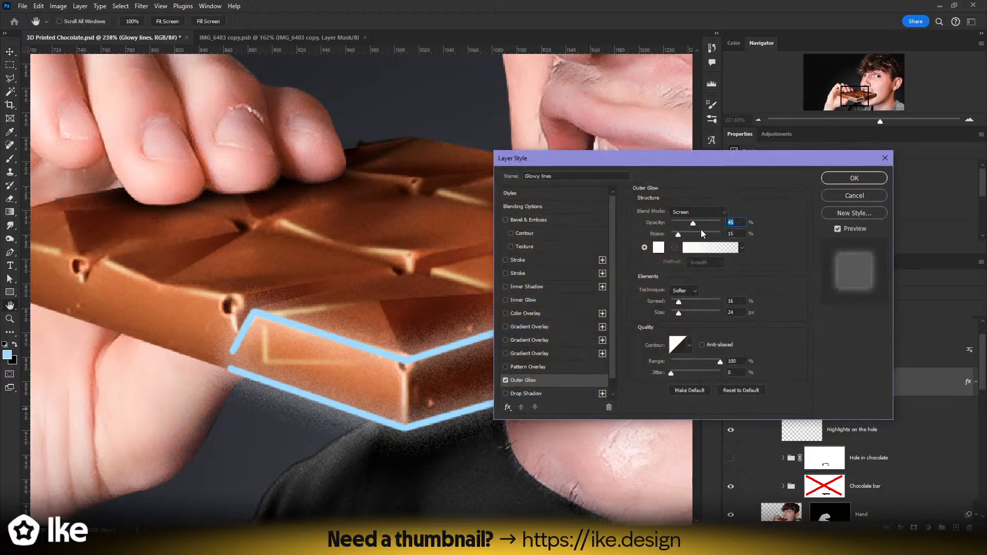
pyautogui.moveTo(694, 225); pyautogui.dragTo(664, 233)
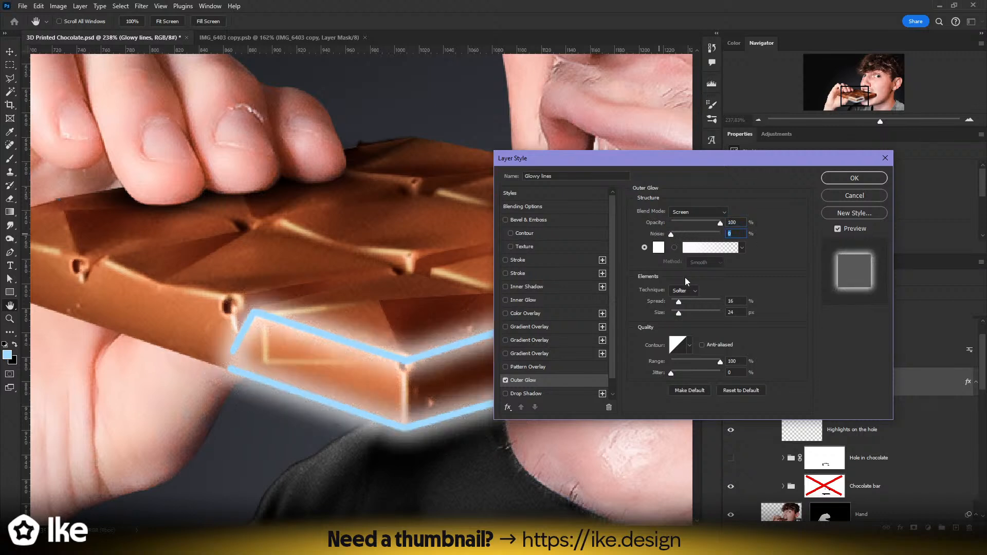
pyautogui.moveTo(678, 312); pyautogui.dragTo(678, 314)
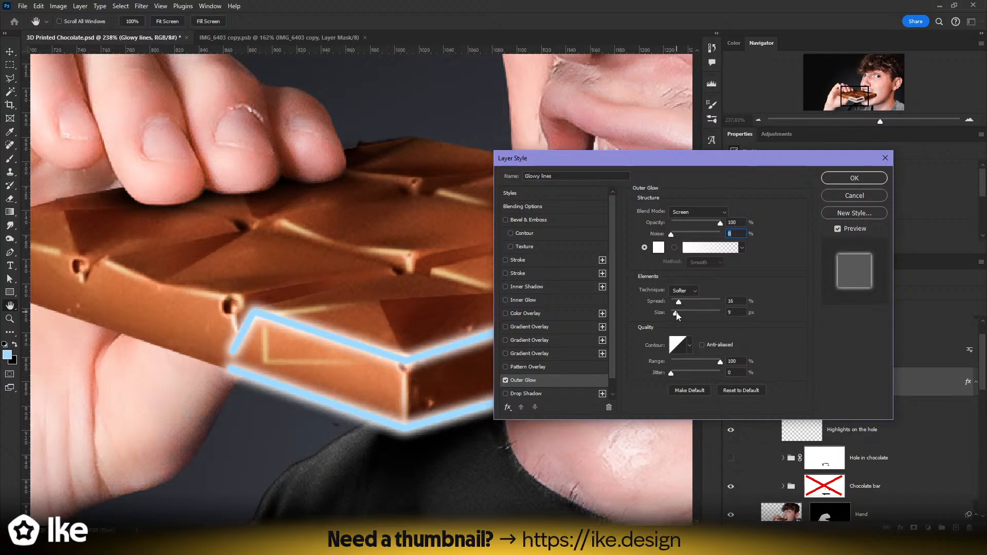
# - Change the Outer Glow colour to a saturated bright blue and apply the layer style
pyautogui.click(661, 250)
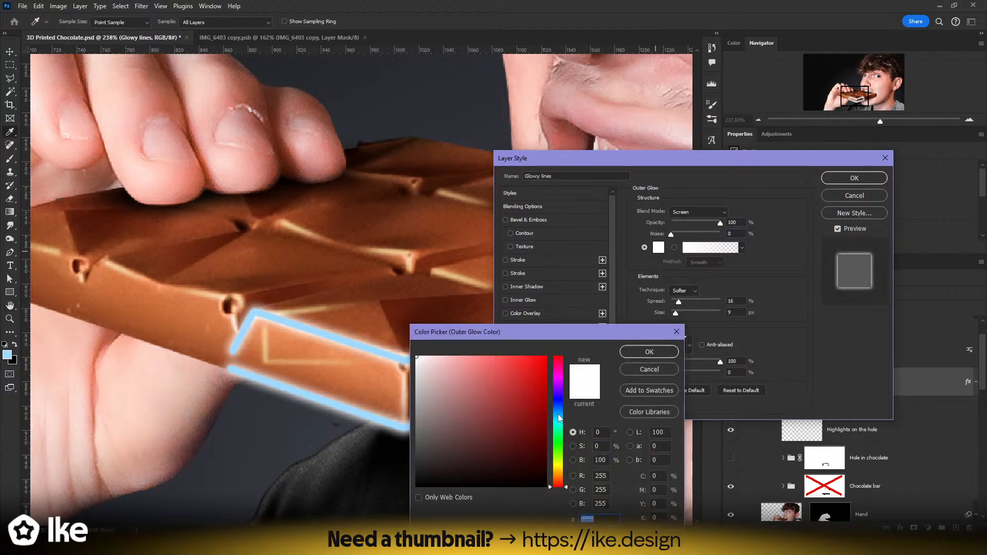
pyautogui.click(560, 416)
pyautogui.click(545, 356)
pyautogui.click(639, 353)
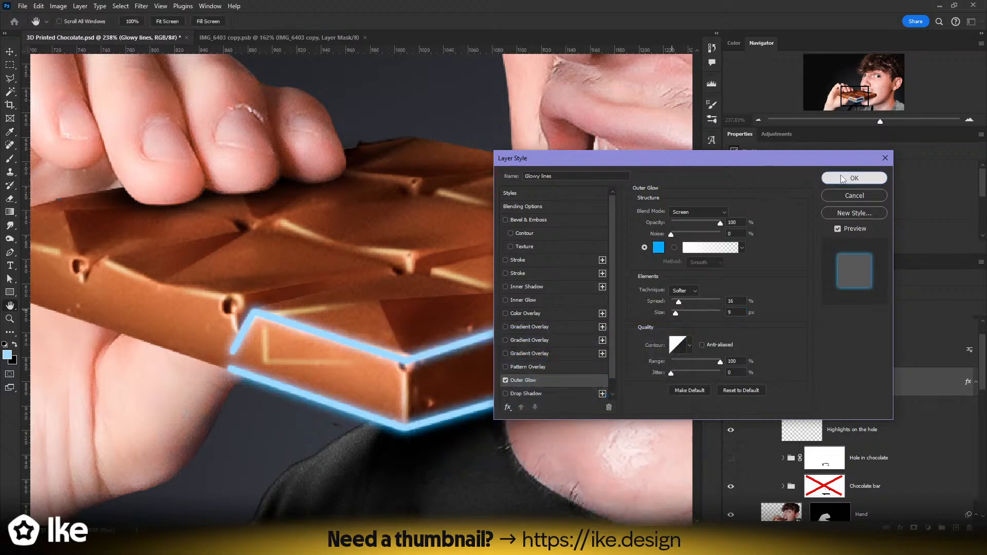
pyautogui.click(842, 179)
pyautogui.press('z')
pyautogui.moveTo(465, 384); pyautogui.dragTo(409, 388)
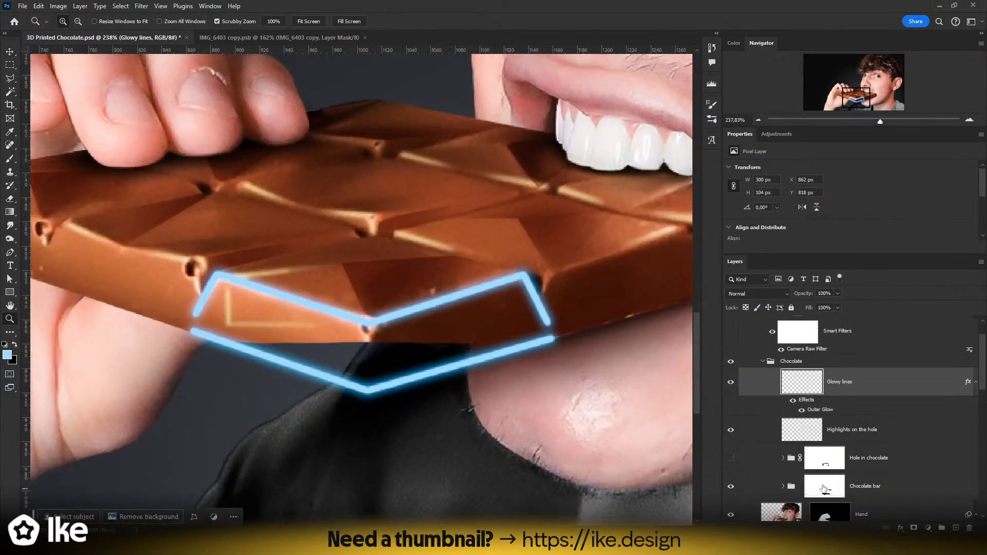
# - Turn the Hole in chocolate group back on and check the glowing outline against the whole thumbnail
pyautogui.click(730, 458)
pyautogui.moveTo(402, 374); pyautogui.dragTo(305, 363)
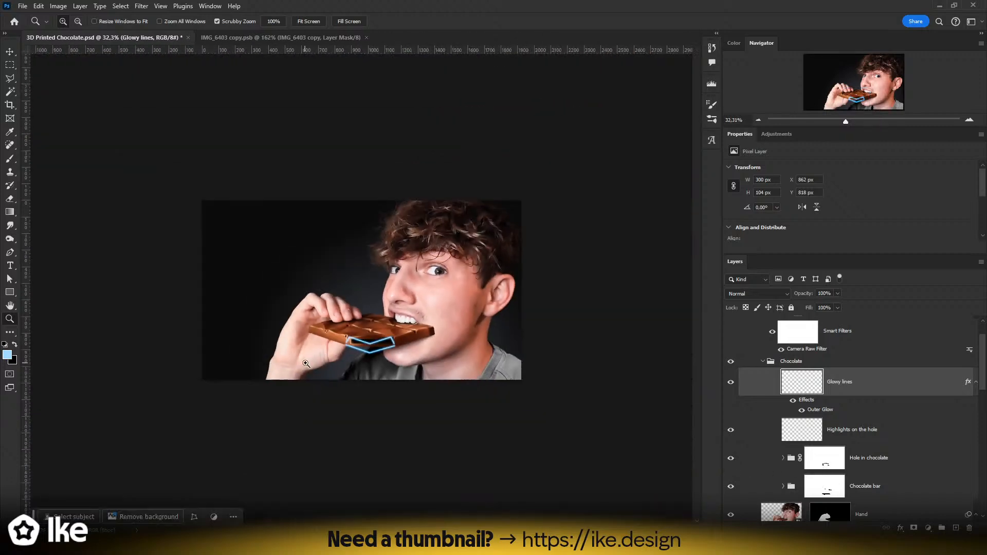
pyautogui.moveTo(372, 343); pyautogui.dragTo(461, 339)
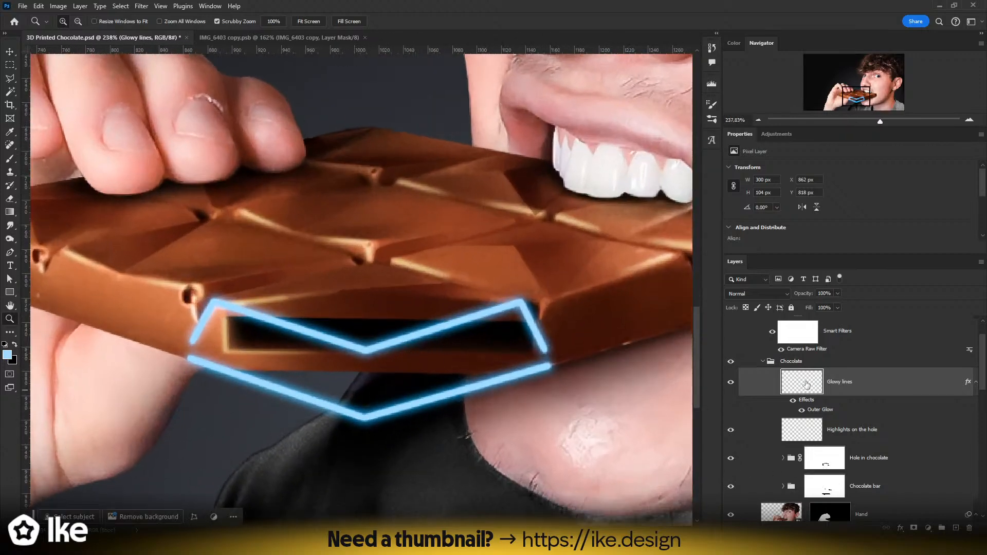
pyautogui.click(913, 528)
pyautogui.press('b')
pyautogui.press('x')
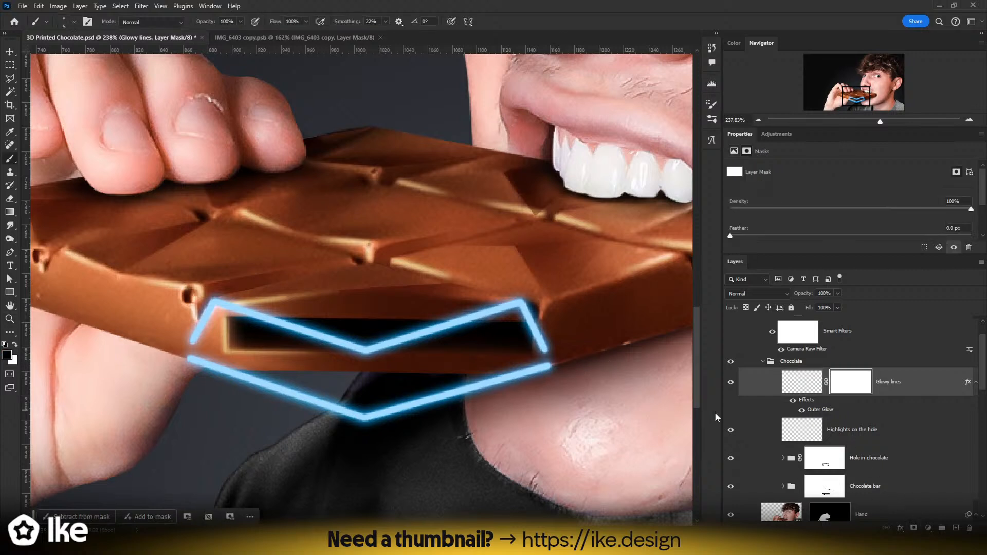
pyautogui.hotkey('ctrl', 'z')
# - Put the Glowy lines layer in a new group named "Glowy bits"
pyautogui.hotkey('ctrl', 'g')
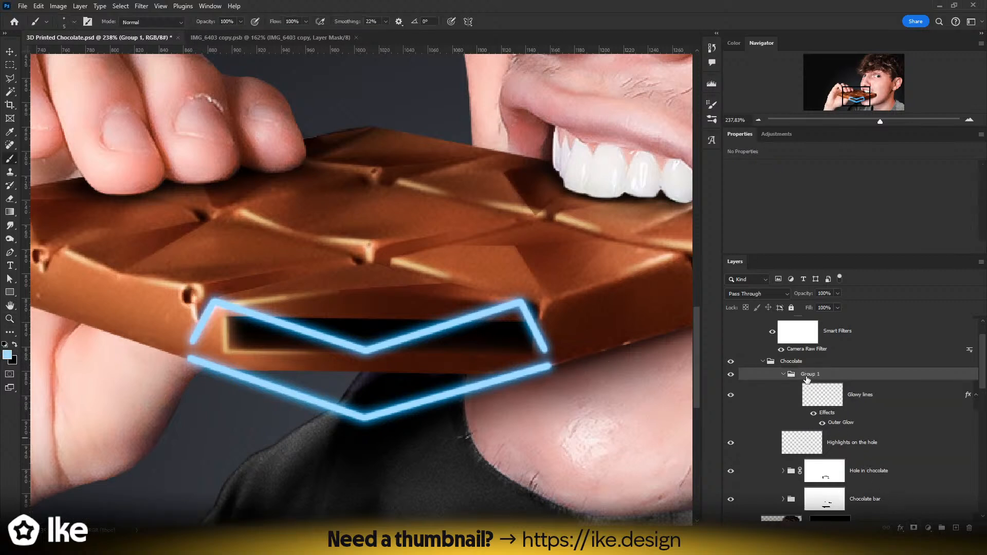
pyautogui.doubleClick(808, 374)
pyautogui.write('Glowy bits')
pyautogui.press('Return')
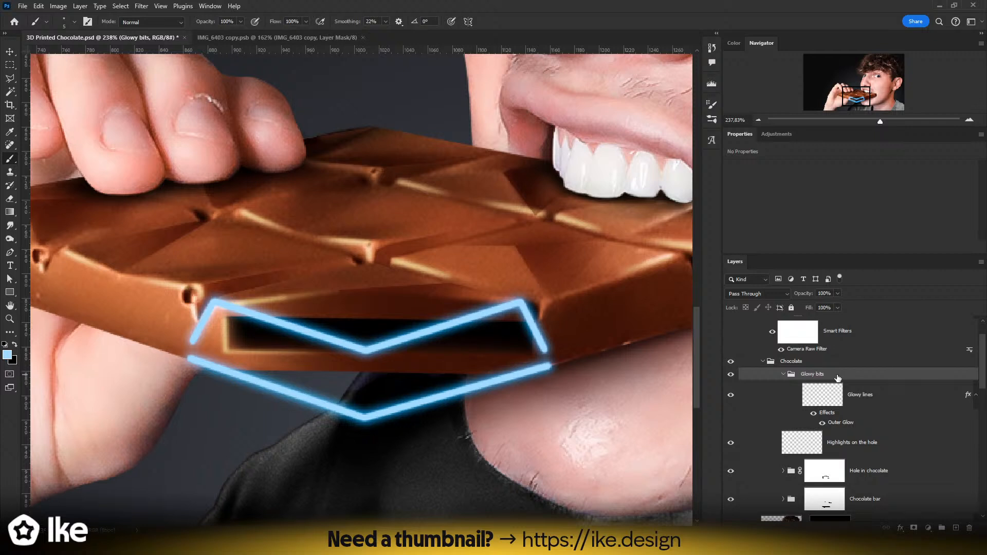
# - Mask the Glowy bits group and fade the outer ends of the lines with a large, soft black brush
pyautogui.click(913, 528)
pyautogui.press('d')
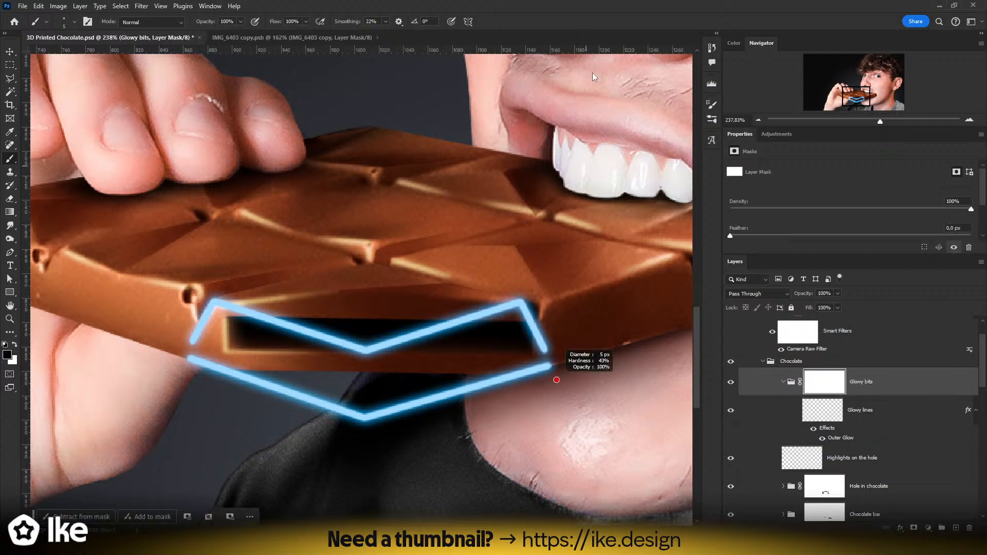
pyautogui.moveTo(557, 380)
pyautogui.keyDown('alt'); pyautogui.mouseDown()
pyautogui.moveTo(611, 379)
pyautogui.moveTo(547, 293)
pyautogui.mouseUp(); pyautogui.keyUp('alt')
pyautogui.click(570, 360)
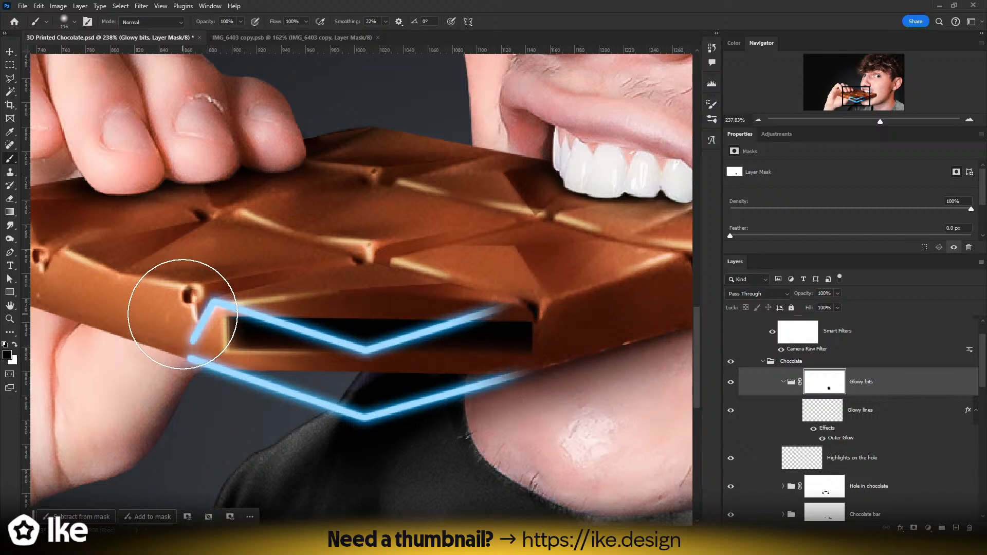
pyautogui.moveTo(183, 314); pyautogui.dragTo(165, 341)
# - On the Glowy lines layer, paint a straight vertical line joining the central corners of the upper and lower outlines
pyautogui.press('z')
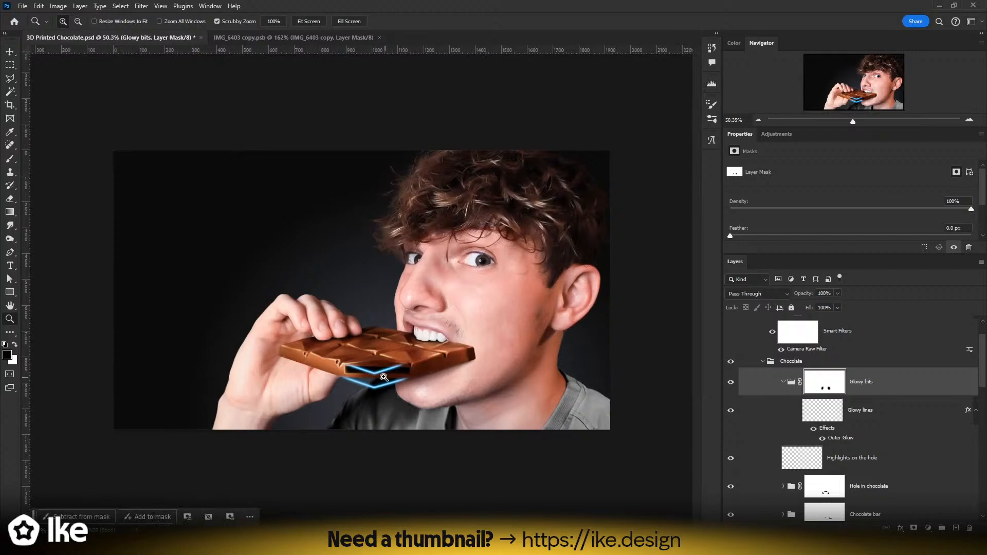
pyautogui.moveTo(383, 377); pyautogui.dragTo(399, 339)
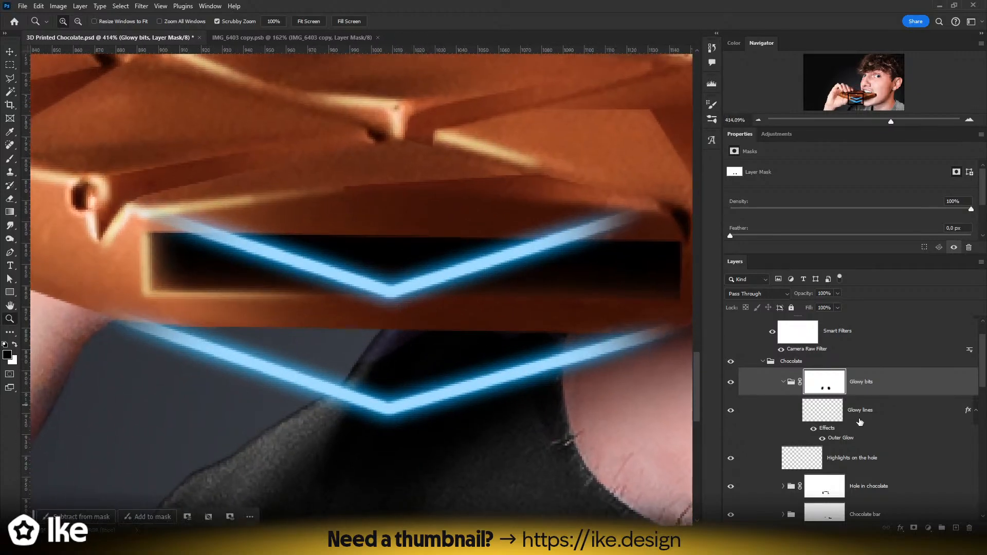
pyautogui.click(834, 411)
pyautogui.press('b')
pyautogui.moveTo(401, 301); pyautogui.dragTo(308, 304)
pyautogui.moveTo(373, 296); pyautogui.dragTo(354, 508)
pyautogui.moveTo(385, 302)
pyautogui.mouseDown()
pyautogui.moveTo(366, 304)
pyautogui.moveTo(389, 322)
pyautogui.moveTo(388, 406)
pyautogui.moveTo(391, 297)
pyautogui.mouseUp()
pyautogui.hotkey('ctrl', 'z')
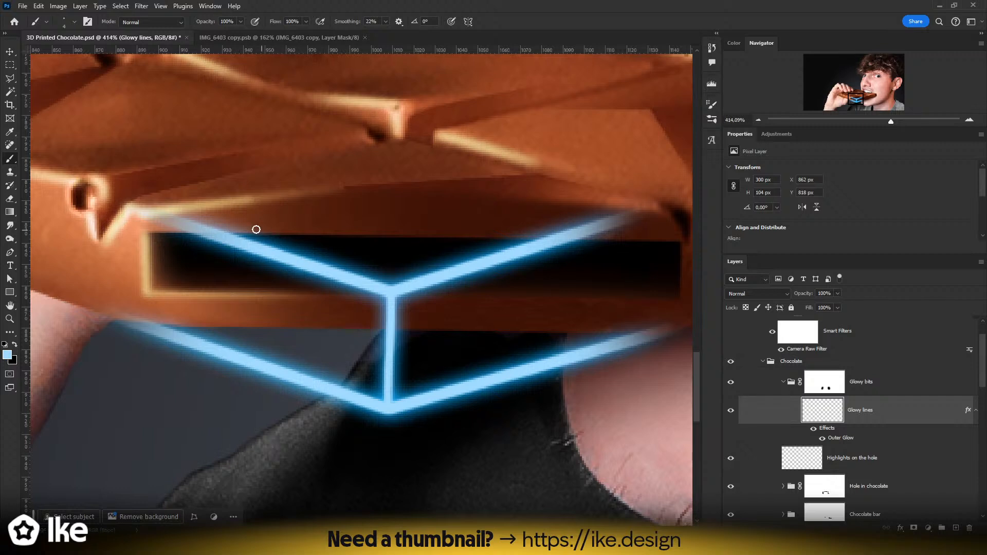
# - Paint a shallow peaked glowing line across the chocolate behind the hole, linking the outline's two outer ends
pyautogui.moveTo(177, 206); pyautogui.dragTo(374, 173)
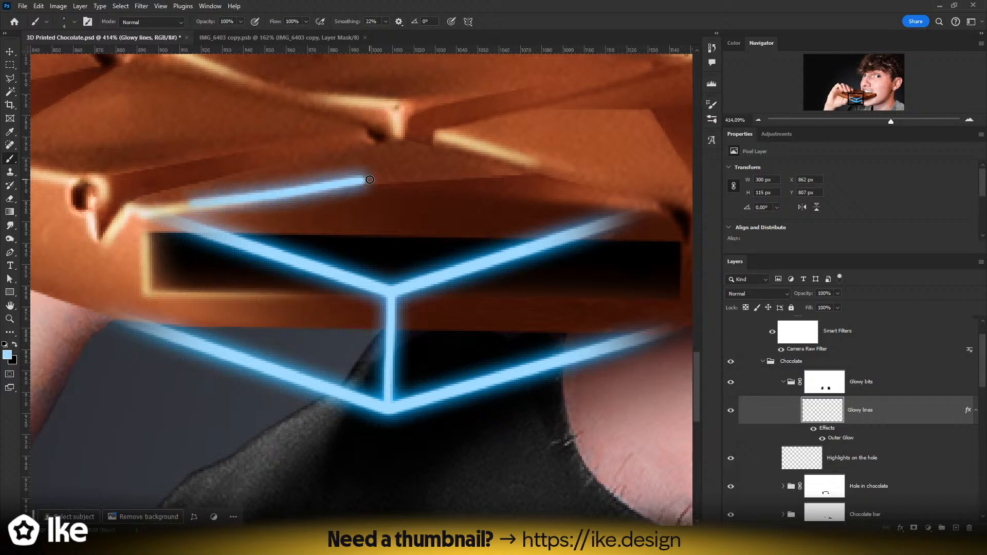
pyautogui.hotkey('ctrl', 'z')
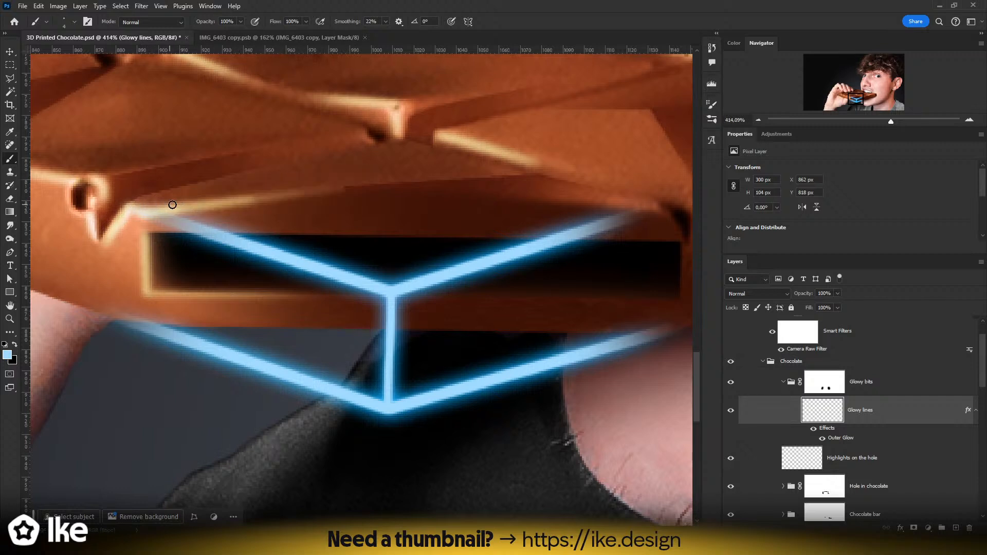
pyautogui.moveTo(172, 204)
pyautogui.mouseDown()
pyautogui.moveTo(392, 186)
pyautogui.moveTo(638, 198)
pyautogui.mouseUp()
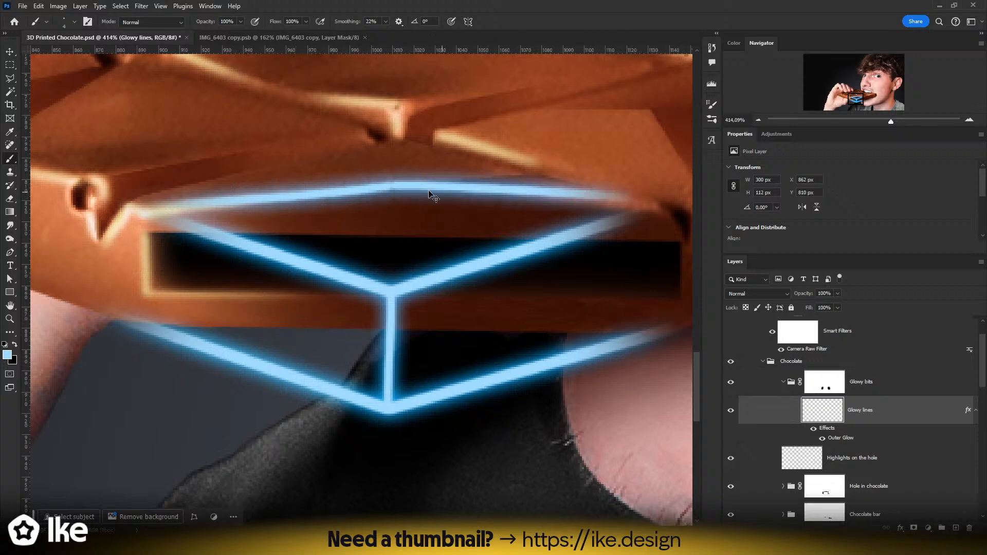
pyautogui.hotkey('ctrl', 'z')
pyautogui.moveTo(388, 185); pyautogui.dragTo(652, 198)
pyautogui.hotkey('ctrl', 'z')
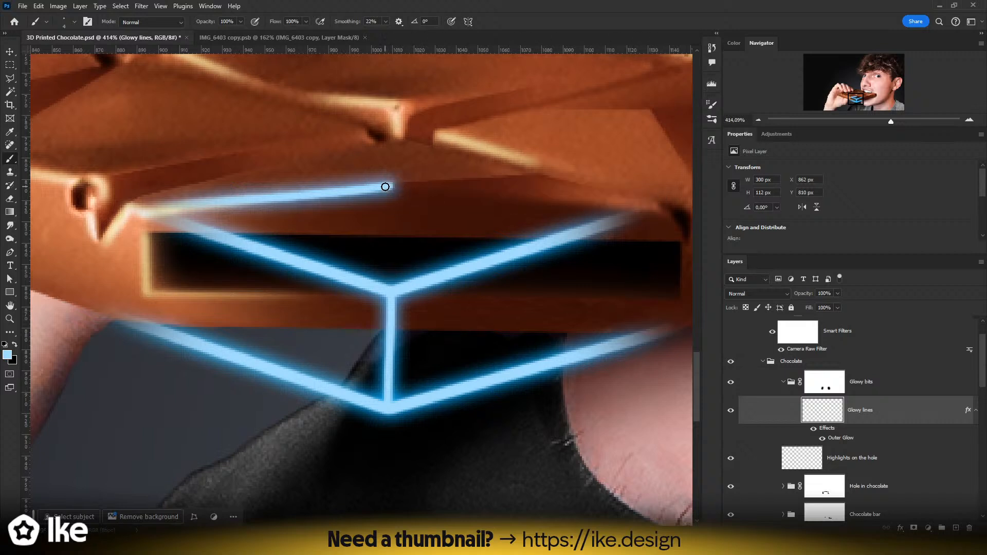
pyautogui.moveTo(386, 186)
pyautogui.mouseDown()
pyautogui.moveTo(660, 211)
pyautogui.moveTo(428, 242)
pyautogui.mouseUp()
# - Paint a second, higher peaked line behind the first one, meeting the outline at both outer ends
pyautogui.press('z')
pyautogui.moveTo(377, 366); pyautogui.dragTo(545, 363)
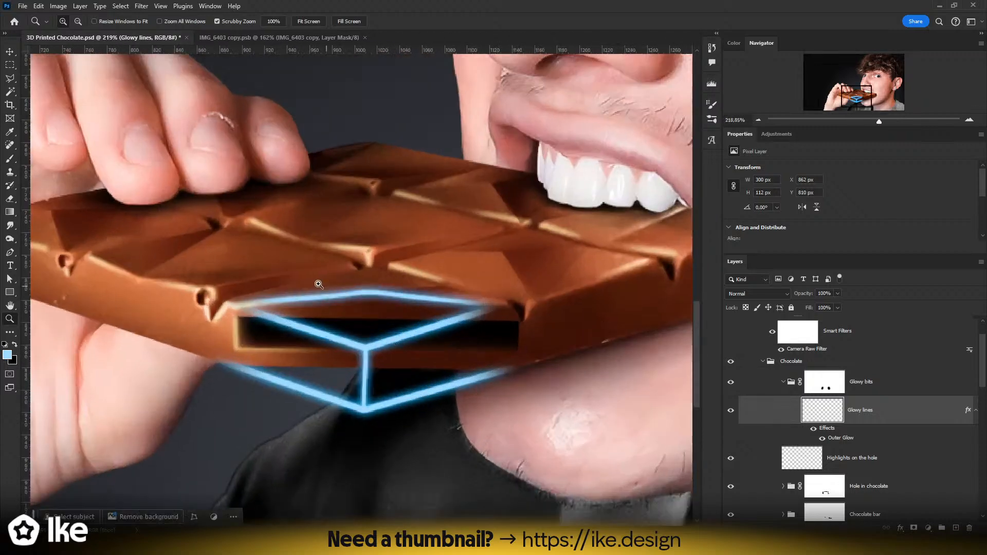
pyautogui.click(319, 285)
pyautogui.press('b')
pyautogui.moveTo(133, 323)
pyautogui.mouseDown()
pyautogui.moveTo(437, 260)
pyautogui.moveTo(661, 332)
pyautogui.mouseUp()
# - Fill both front faces of the outline with glowing zigzag truss lines running between the upper and lower edges
pyautogui.press('z')
pyautogui.moveTo(530, 358); pyautogui.dragTo(457, 353)
pyautogui.moveTo(509, 349)
pyautogui.mouseDown()
pyautogui.moveTo(343, 280)
pyautogui.moveTo(282, 321)
pyautogui.mouseUp()
pyautogui.moveTo(397, 360); pyautogui.dragTo(408, 334)
pyautogui.moveTo(222, 292); pyautogui.dragTo(231, 283)
pyautogui.press('b')
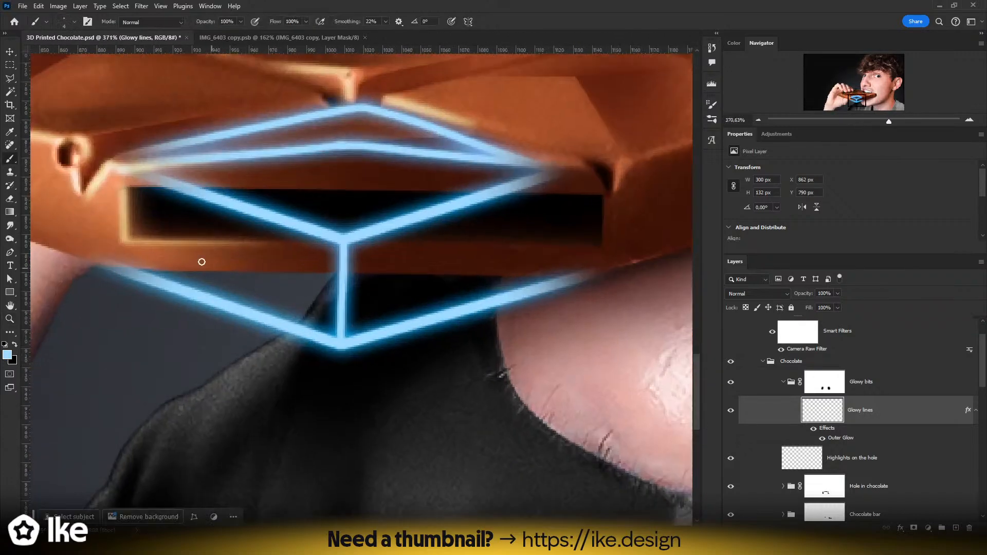
pyautogui.moveTo(117, 171)
pyautogui.mouseDown()
pyautogui.moveTo(145, 276)
pyautogui.moveTo(185, 194)
pyautogui.moveTo(209, 294)
pyautogui.moveTo(248, 216)
pyautogui.moveTo(276, 320)
pyautogui.moveTo(324, 237)
pyautogui.moveTo(342, 243)
pyautogui.moveTo(277, 320)
pyautogui.moveTo(244, 214)
pyautogui.moveTo(200, 288)
pyautogui.moveTo(171, 187)
pyautogui.moveTo(110, 268)
pyautogui.moveTo(96, 206)
pyautogui.mouseUp()
pyautogui.hotkey('ctrl', 'z')
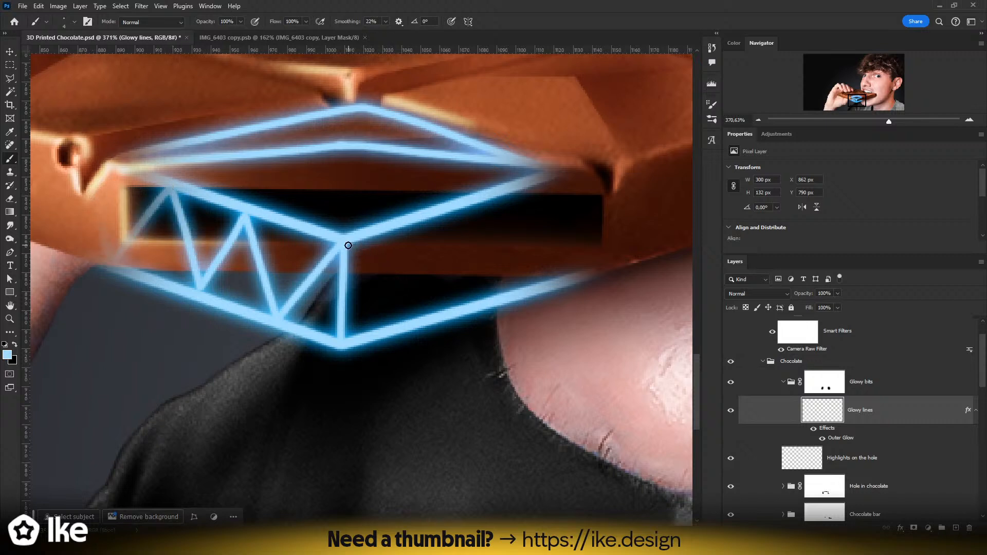
pyautogui.moveTo(348, 245)
pyautogui.mouseDown()
pyautogui.moveTo(402, 324)
pyautogui.moveTo(426, 216)
pyautogui.moveTo(478, 299)
pyautogui.moveTo(498, 196)
pyautogui.moveTo(561, 276)
pyautogui.moveTo(575, 168)
pyautogui.mouseUp()
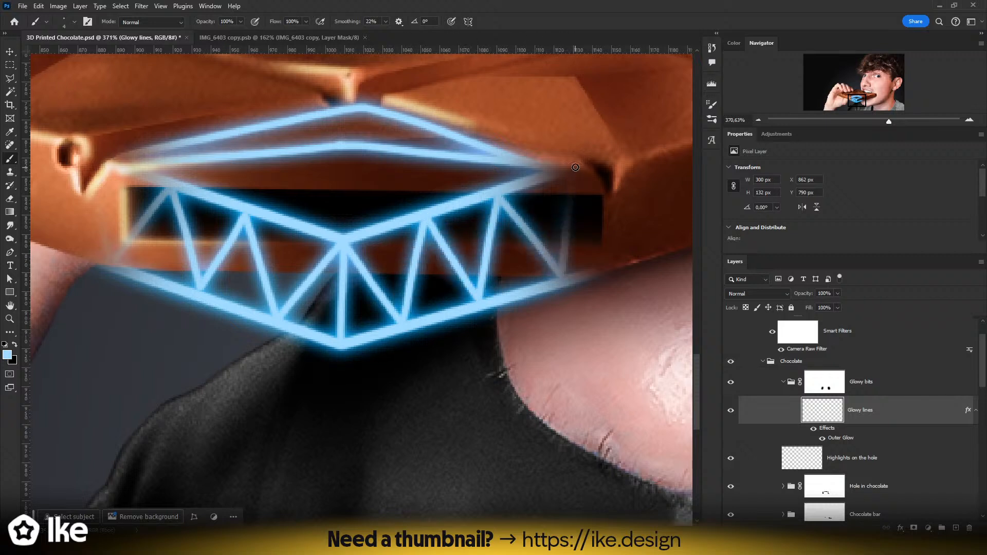
# - Try painting lines from the upper outline's central corner back to the two peaked lines behind it
pyautogui.press('z')
pyautogui.moveTo(481, 225); pyautogui.dragTo(381, 253)
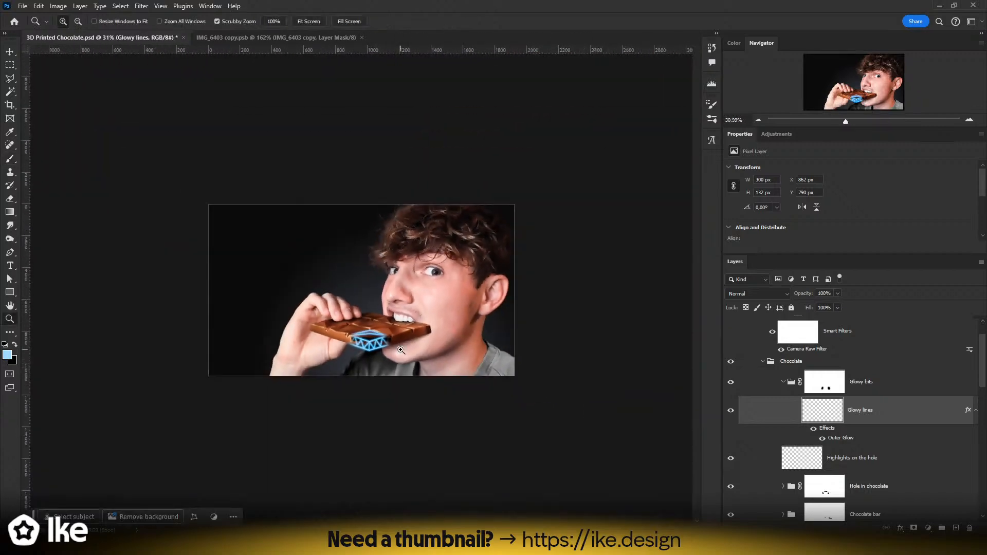
pyautogui.moveTo(384, 350); pyautogui.dragTo(439, 333)
pyautogui.moveTo(304, 330); pyautogui.dragTo(340, 326)
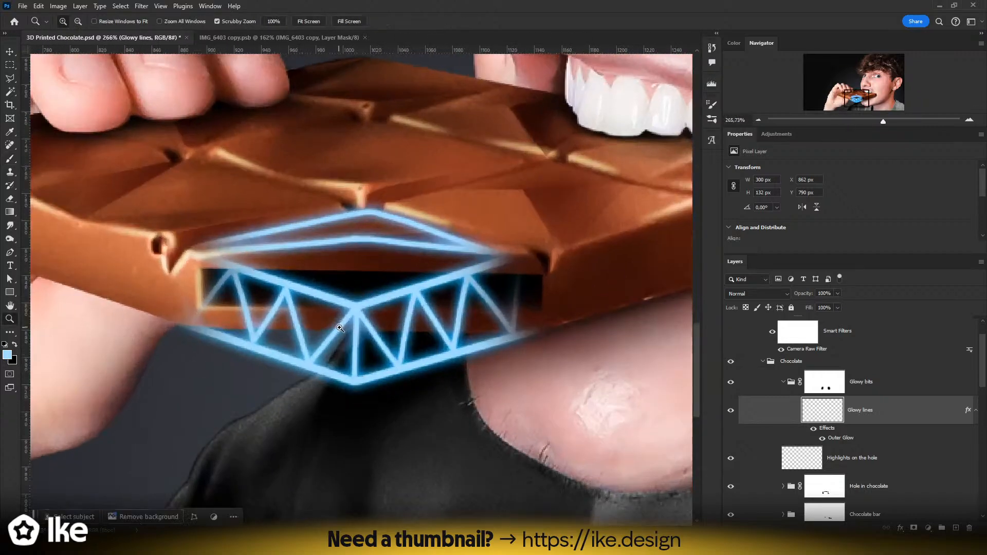
pyautogui.moveTo(341, 289); pyautogui.dragTo(375, 279)
pyautogui.press('b')
pyautogui.moveTo(367, 325)
pyautogui.mouseDown()
pyautogui.moveTo(371, 199)
pyautogui.moveTo(389, 141)
pyautogui.mouseUp()
pyautogui.press('z')
pyautogui.moveTo(387, 226); pyautogui.dragTo(316, 236)
pyautogui.moveTo(396, 232); pyautogui.dragTo(442, 227)
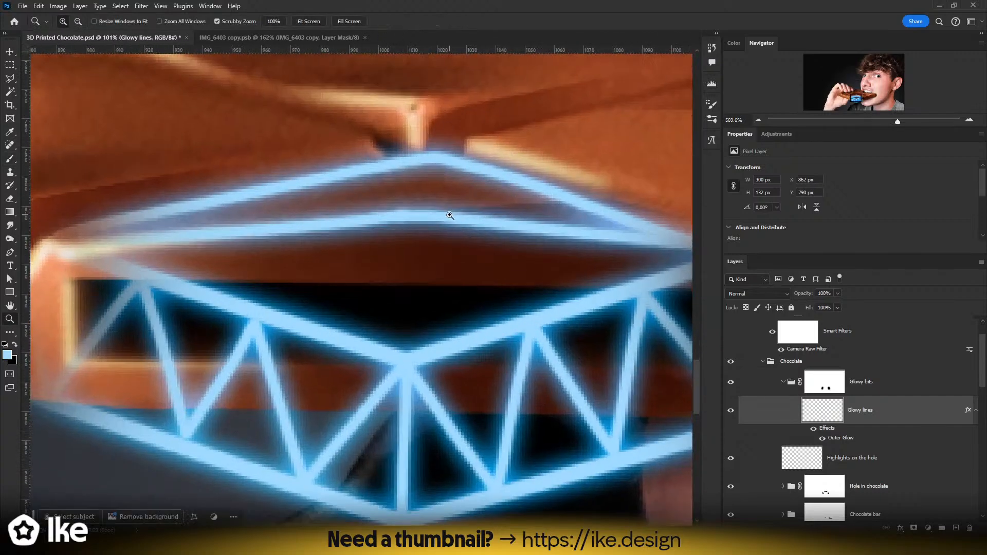
pyautogui.press('b')
pyautogui.moveTo(402, 351); pyautogui.dragTo(379, 219)
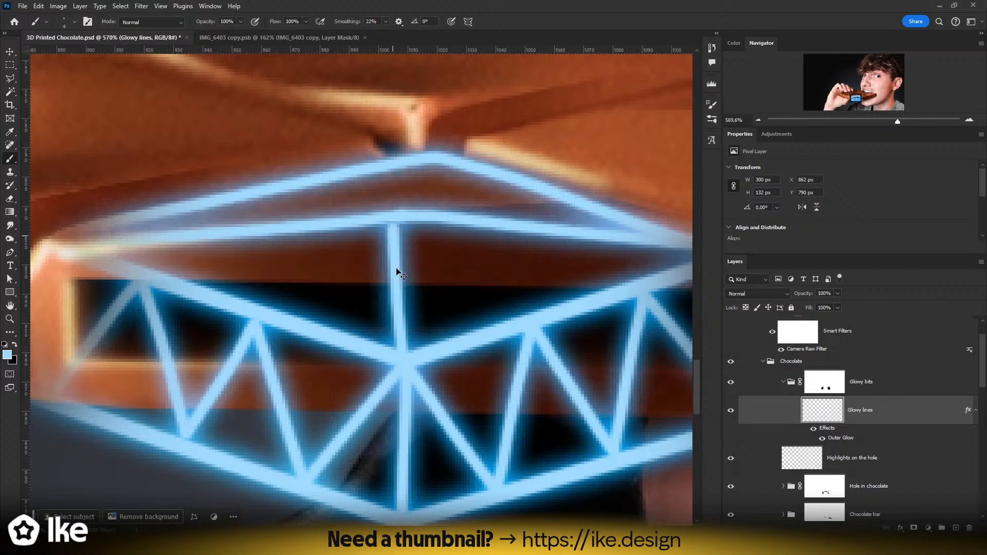
pyautogui.hotkey('ctrl', 'z')
pyautogui.moveTo(401, 352)
pyautogui.mouseDown()
pyautogui.moveTo(379, 217)
pyautogui.moveTo(425, 157)
pyautogui.mouseUp()
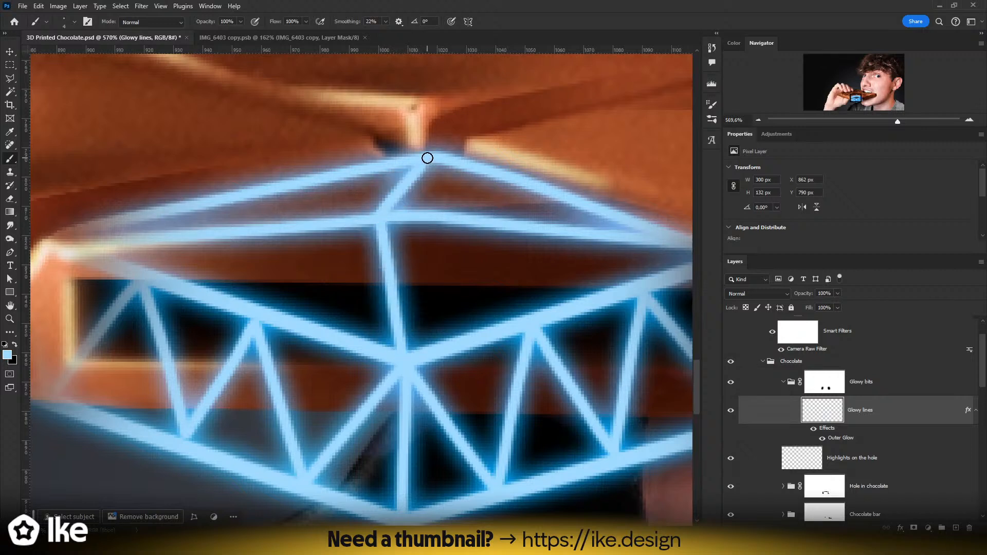
pyautogui.hotkey('ctrl', 'z')
# - Paint a vertical line from the upper outline's central corner to the peak of the nearer back line
pyautogui.moveTo(405, 213); pyautogui.dragTo(570, 205)
pyautogui.hotkey('ctrl', 'z')
pyautogui.moveTo(411, 216)
pyautogui.mouseDown()
pyautogui.moveTo(414, 344)
pyautogui.moveTo(405, 314)
pyautogui.moveTo(411, 220)
pyautogui.moveTo(342, 293)
pyautogui.mouseUp()
pyautogui.hotkey('ctrl', 'z')
# - Try a lower Fill on the Glowy lines layer, then restore it to 100%
pyautogui.press('z')
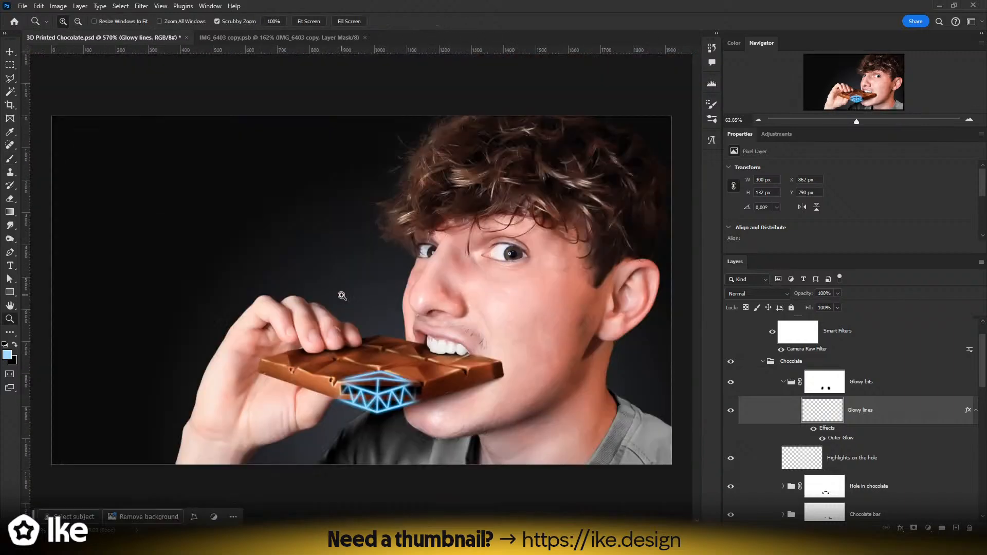
pyautogui.moveTo(371, 398); pyautogui.dragTo(387, 294)
pyautogui.moveTo(388, 296); pyautogui.dragTo(423, 315)
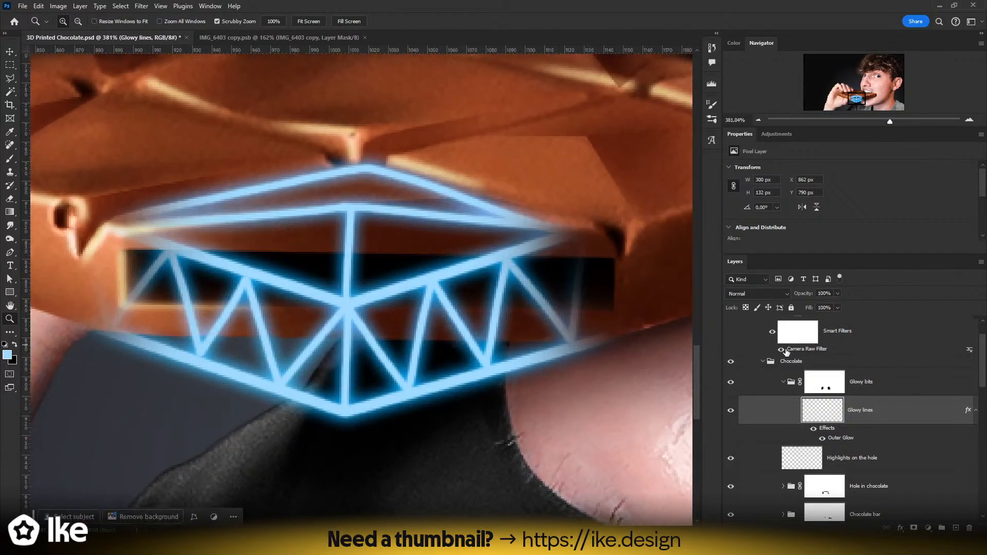
pyautogui.click(799, 321)
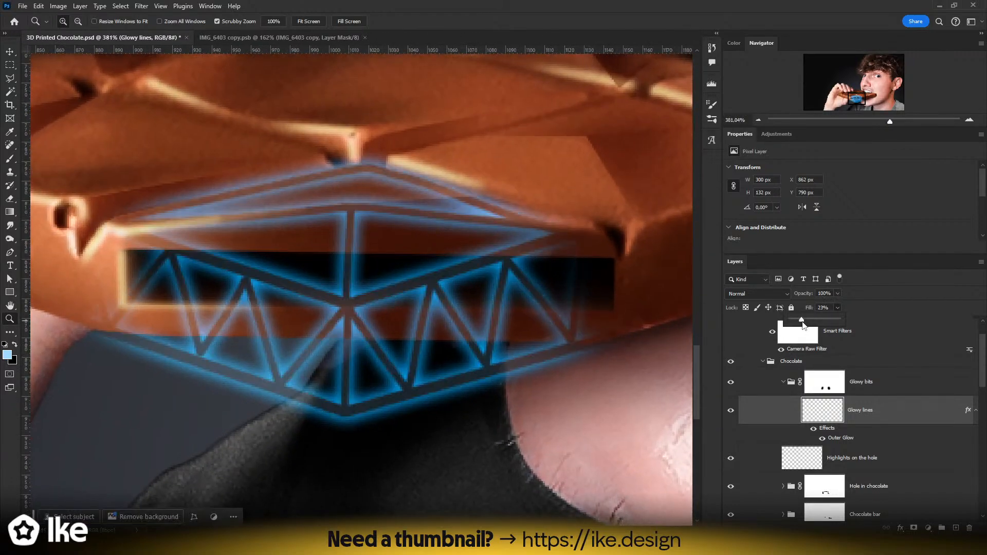
pyautogui.moveTo(802, 322); pyautogui.dragTo(935, 337)
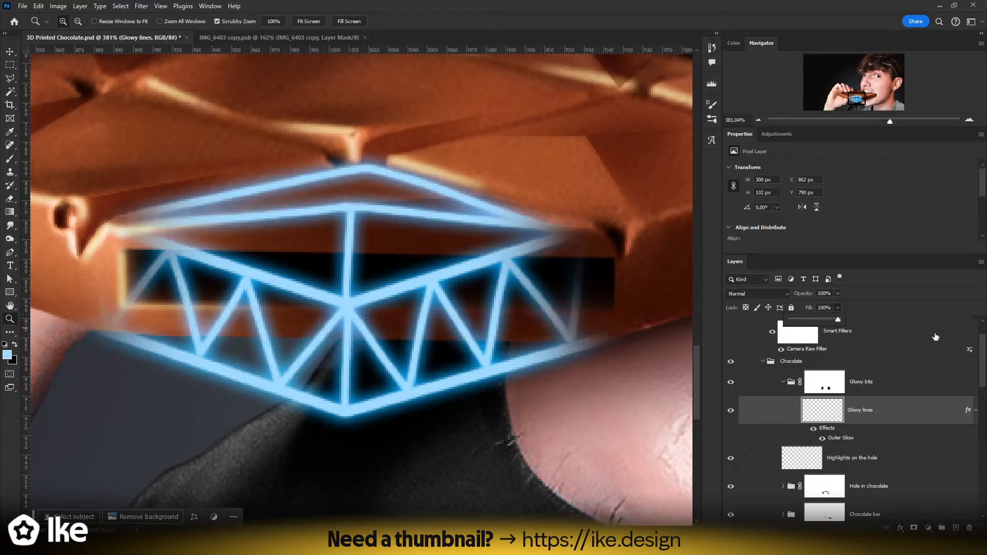
pyautogui.click(812, 425)
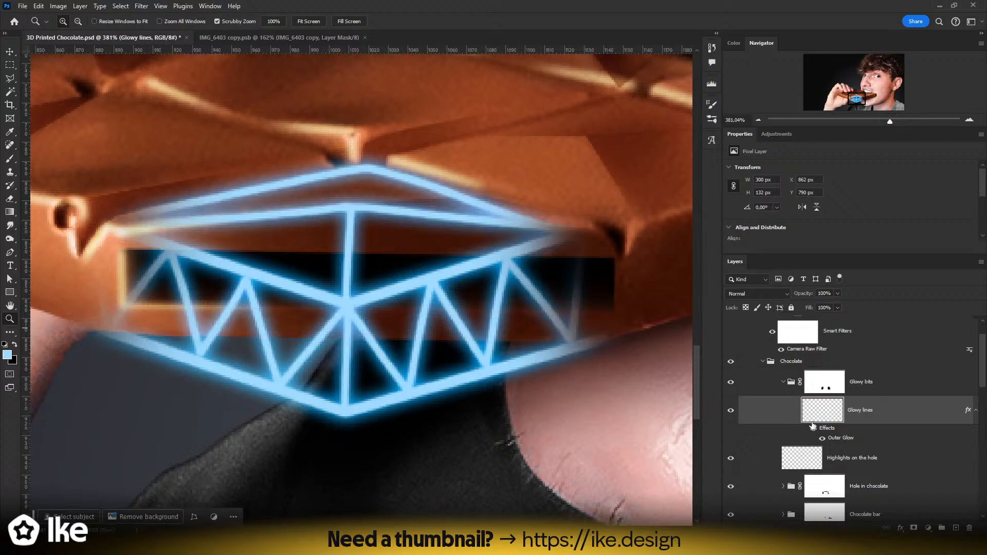
pyautogui.click(900, 529)
pyautogui.click(909, 456)
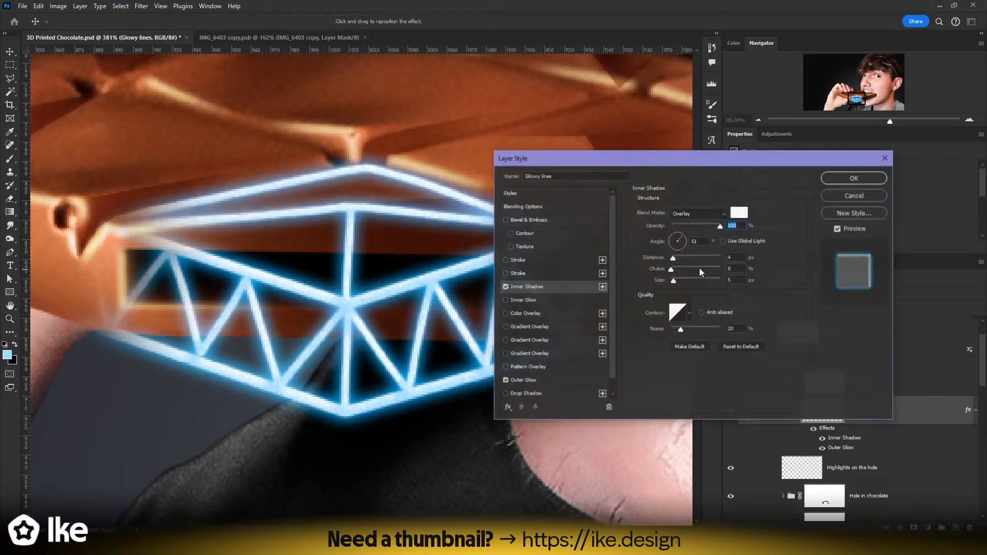
pyautogui.click(852, 196)
# - Add an Inner Glow effect to the Glowy lines layer with a Center source and white colour
pyautogui.click(901, 528)
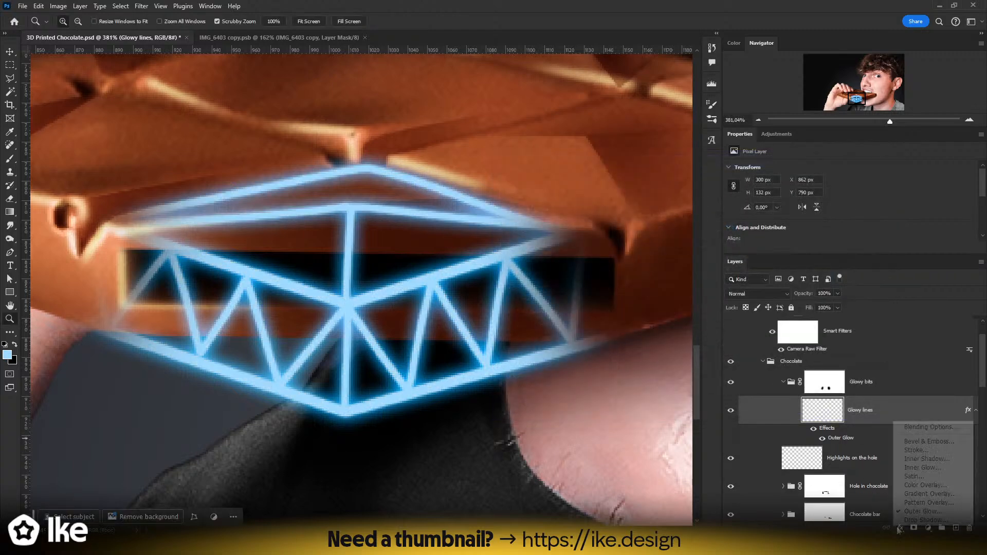
pyautogui.click(906, 468)
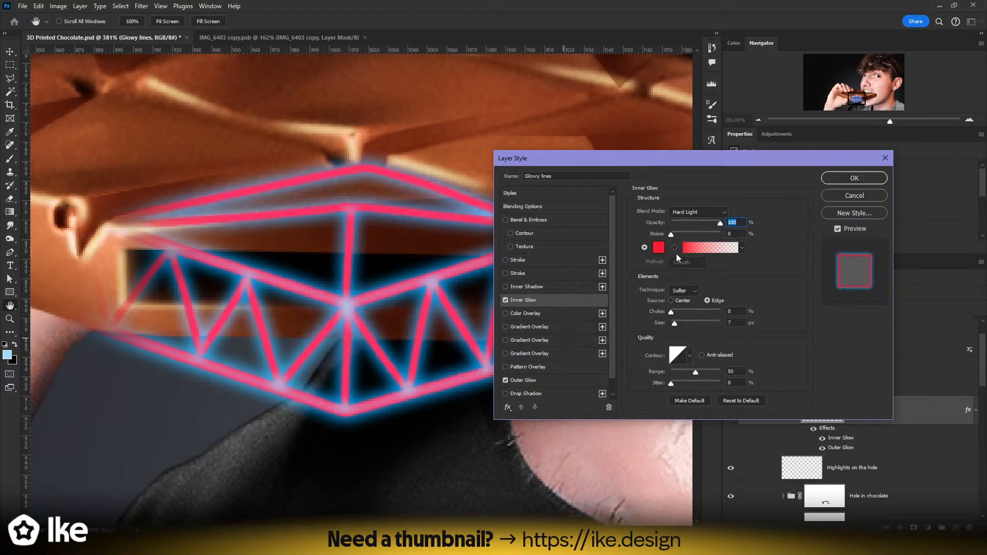
pyautogui.click(671, 300)
pyautogui.click(659, 247)
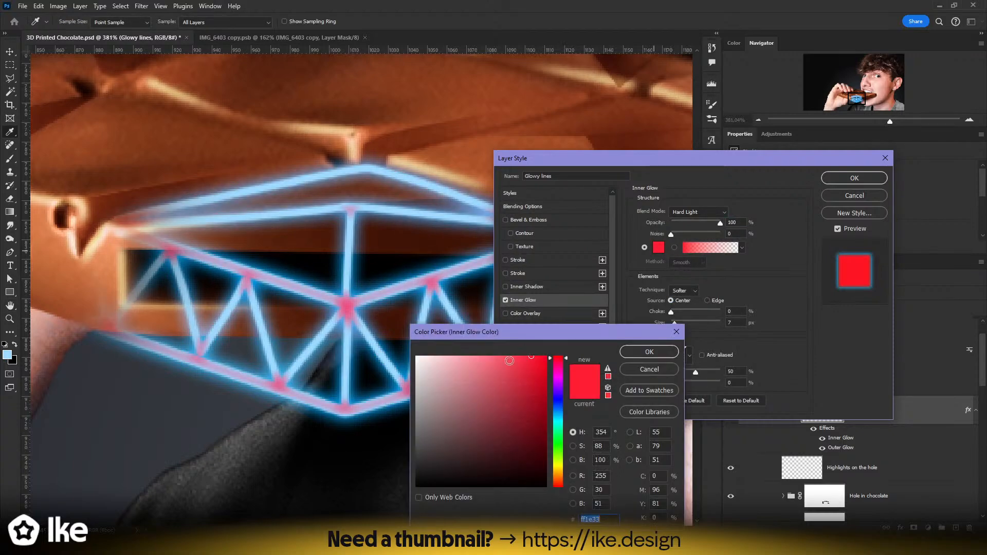
pyautogui.click(361, 293)
pyautogui.click(668, 351)
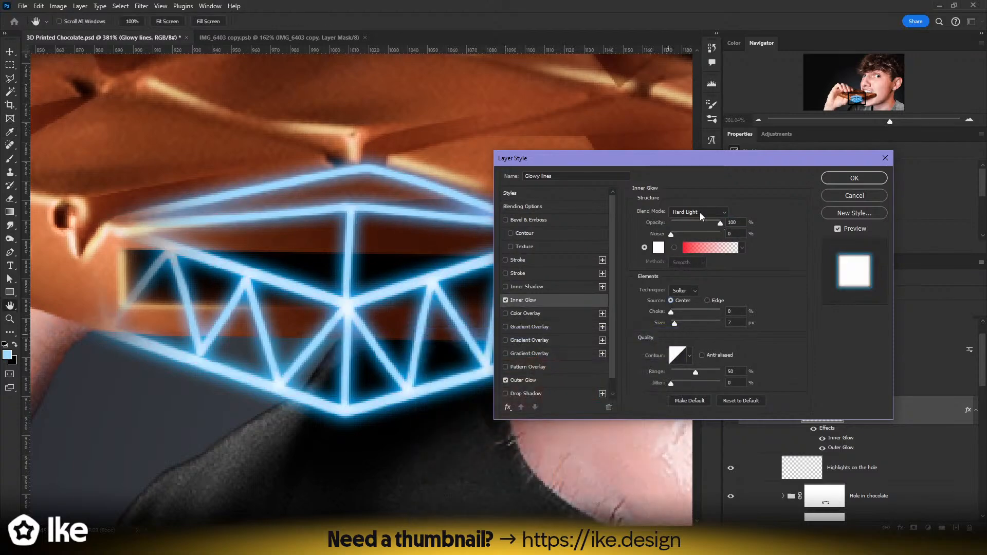
# - Set the Inner Glow's choke to 35%, reduce its size, apply the layer style and check the full composite
pyautogui.moveTo(675, 325)
pyautogui.mouseDown()
pyautogui.moveTo(702, 311)
pyautogui.moveTo(690, 315)
pyautogui.mouseUp()
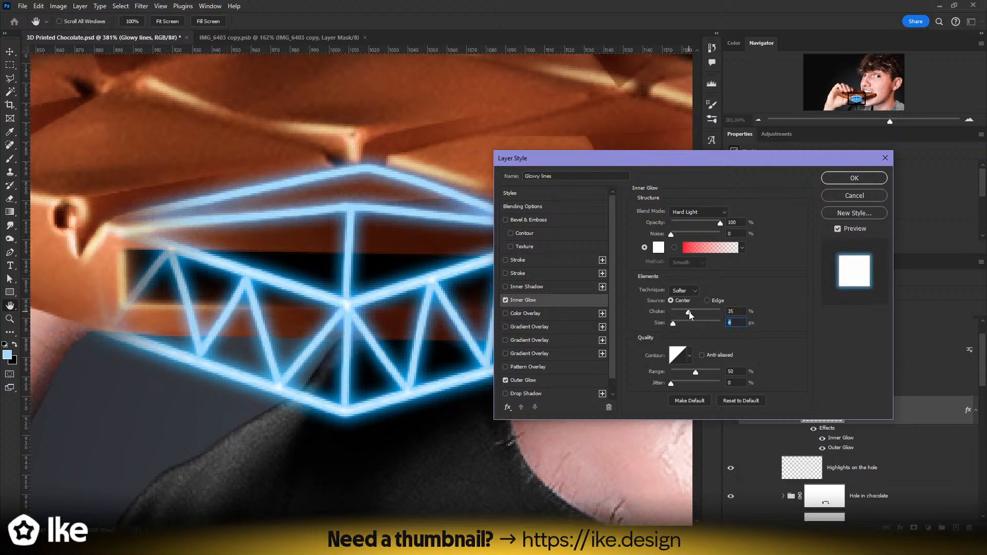
pyautogui.click(851, 182)
pyautogui.press('z')
pyautogui.moveTo(385, 339)
pyautogui.mouseDown()
pyautogui.moveTo(247, 352)
pyautogui.moveTo(399, 329)
pyautogui.mouseUp()
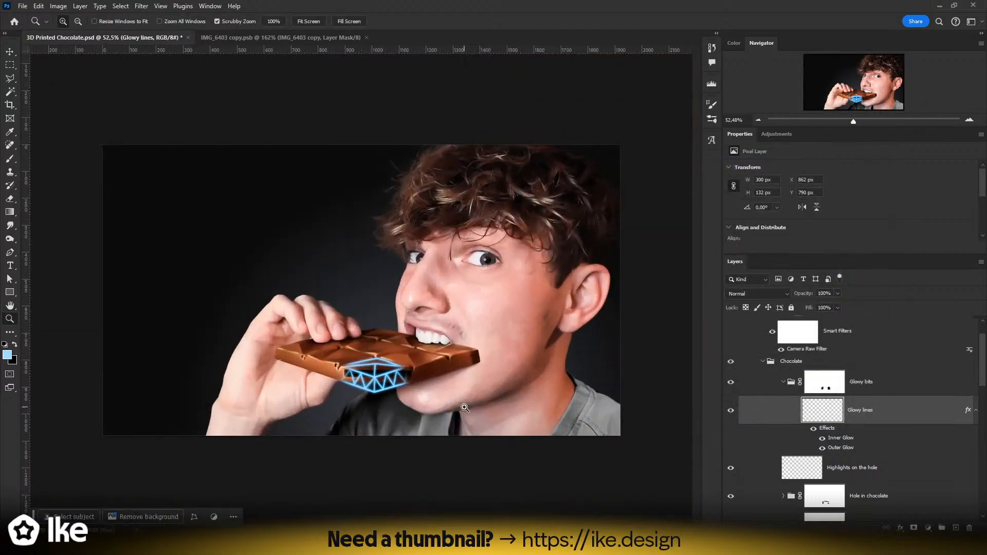
# - Duplicate the Glowy lines layer and set the copy's Fill to 0%
pyautogui.moveTo(387, 404); pyautogui.dragTo(454, 406)
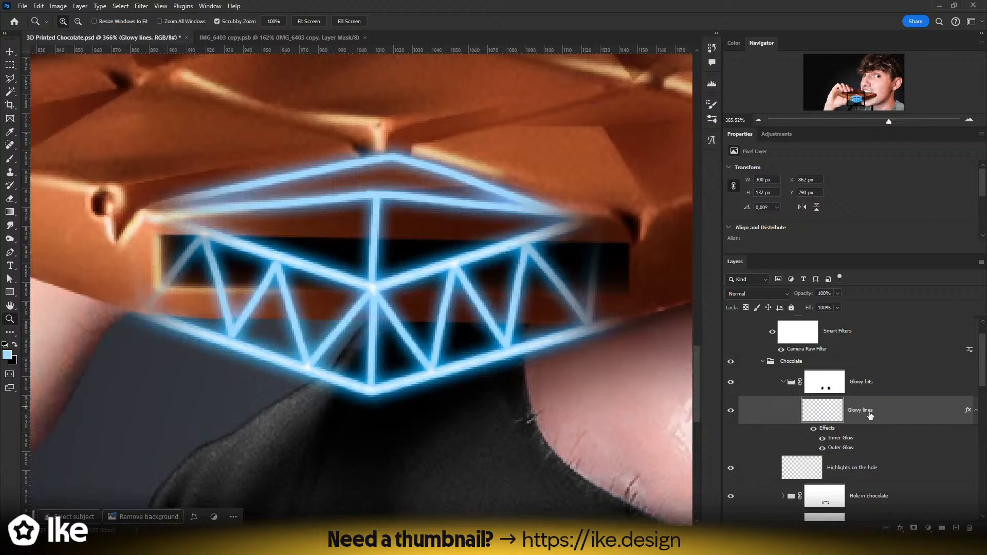
pyautogui.keyDown('alt'); pyautogui.moveTo(866, 415); pyautogui.dragTo(881, 403); pyautogui.keyUp('alt')
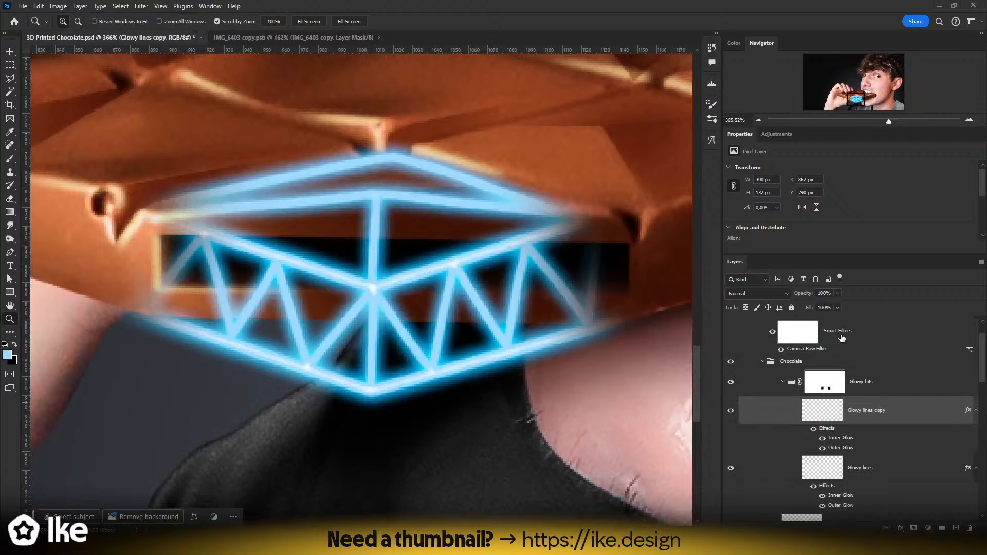
pyautogui.moveTo(837, 309); pyautogui.dragTo(550, 324)
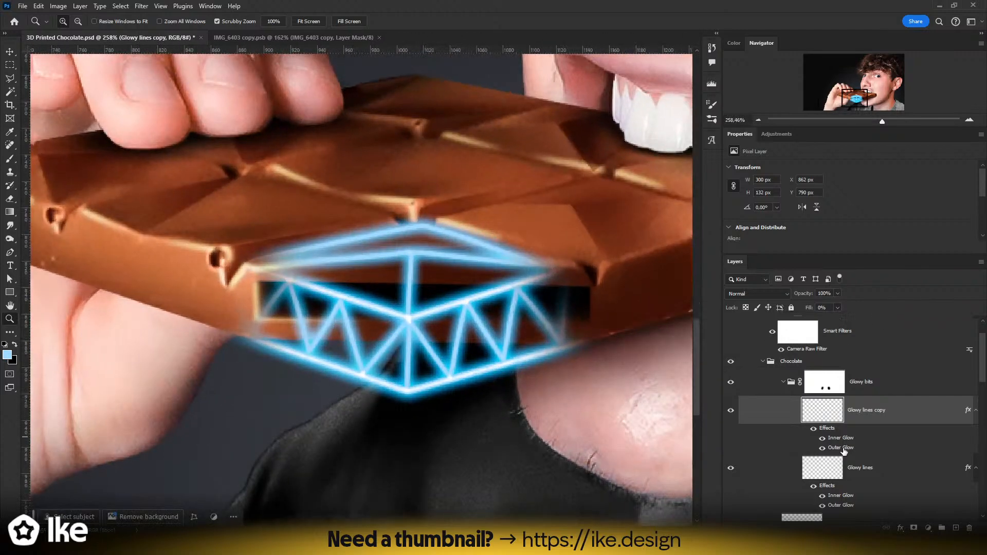
# - Enlarge the Outer Glow of the Glowy lines copy layer, apply the style and check the glow up close and in the full composite
pyautogui.doubleClick(844, 448)
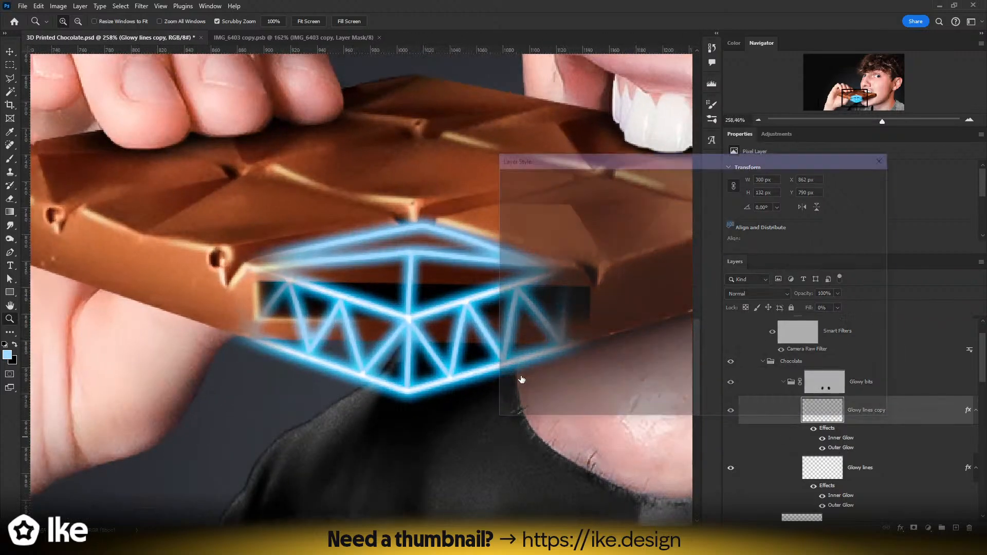
pyautogui.moveTo(678, 313); pyautogui.dragTo(680, 316)
pyautogui.click(854, 178)
pyautogui.moveTo(391, 282); pyautogui.dragTo(336, 282)
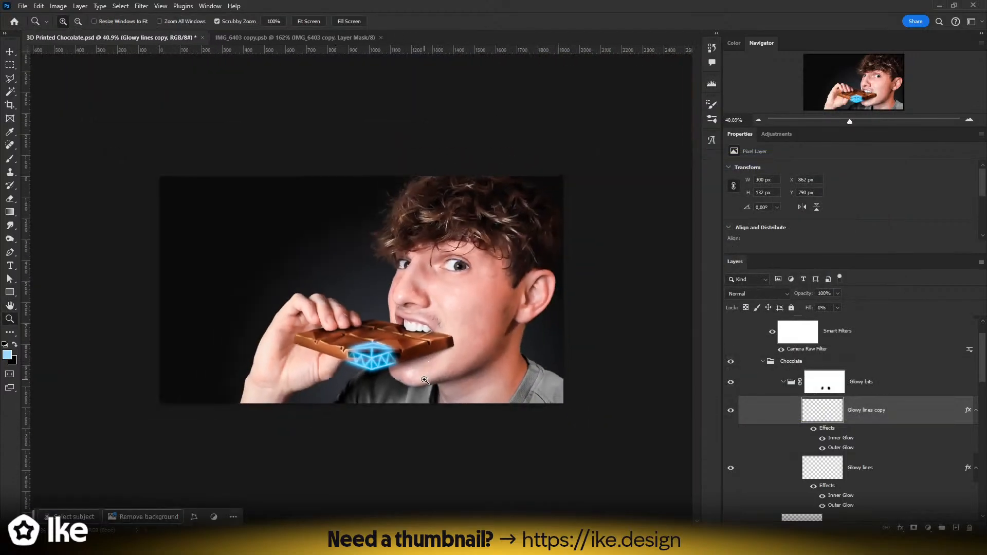
pyautogui.moveTo(392, 371); pyautogui.dragTo(334, 333)
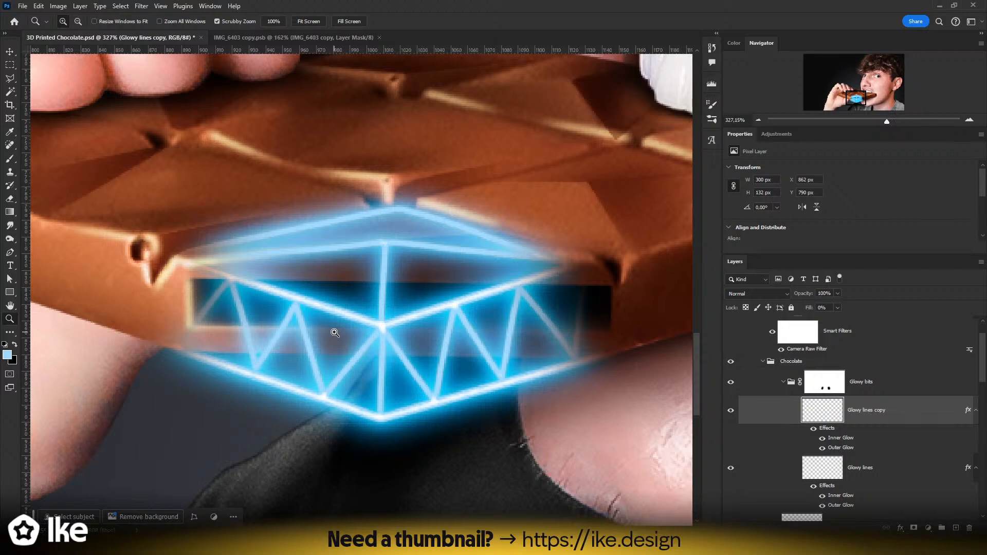
pyautogui.moveTo(387, 353); pyautogui.dragTo(474, 379)
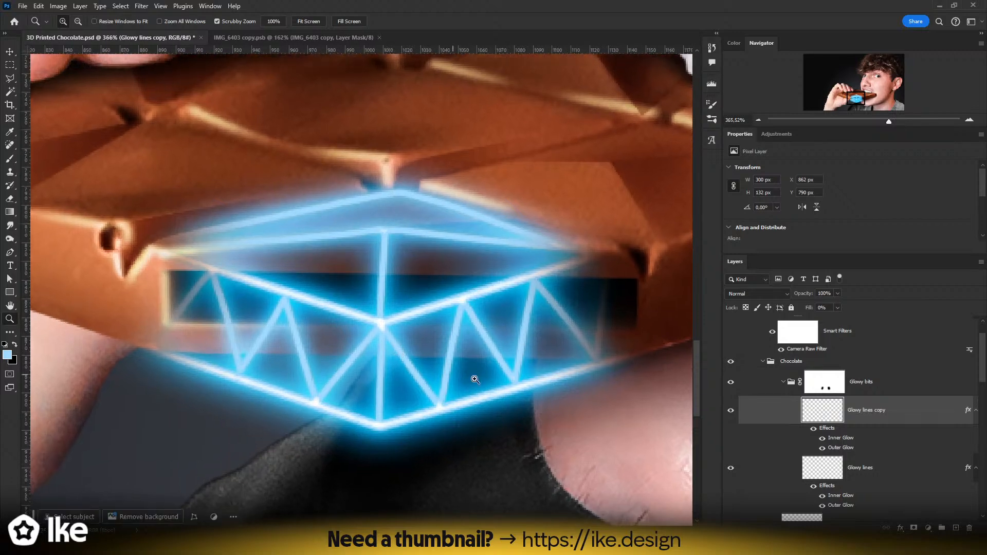
pyautogui.moveTo(629, 390); pyautogui.dragTo(370, 410)
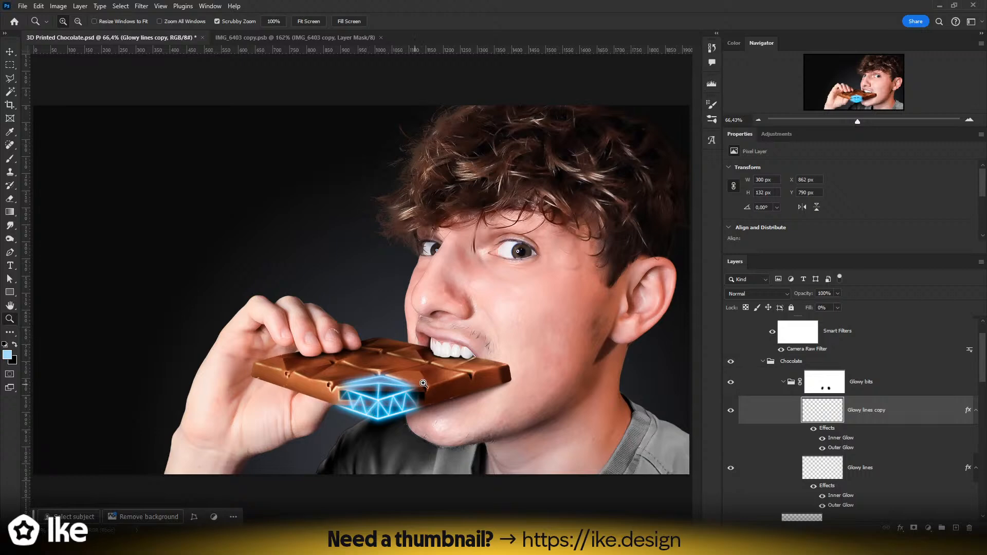
# - Fade out the wireframe's upper back lines by painting black with a large soft brush on the Glowy bits group's mask
pyautogui.moveTo(423, 383); pyautogui.dragTo(452, 362)
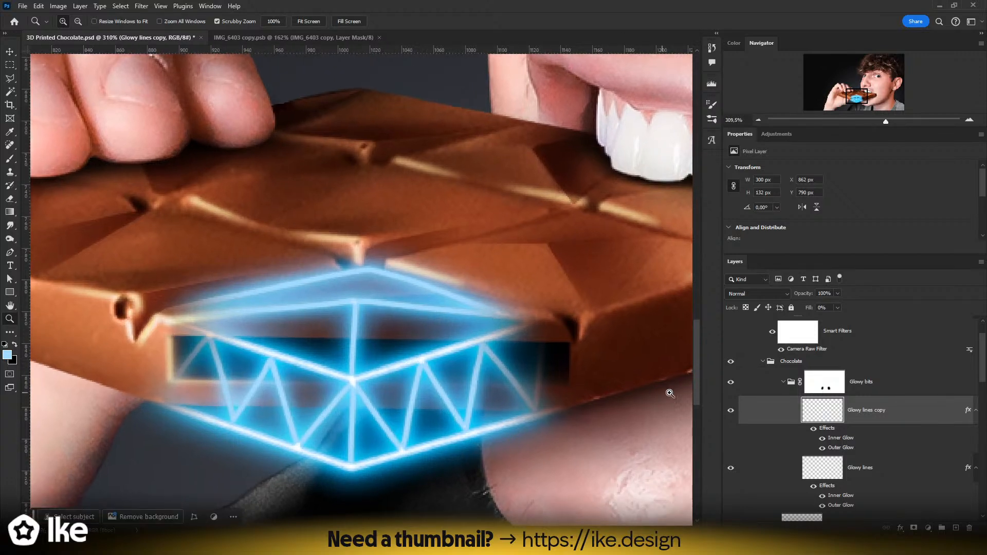
pyautogui.click(824, 385)
pyautogui.press('b')
pyautogui.moveTo(364, 242); pyautogui.dragTo(329, 249)
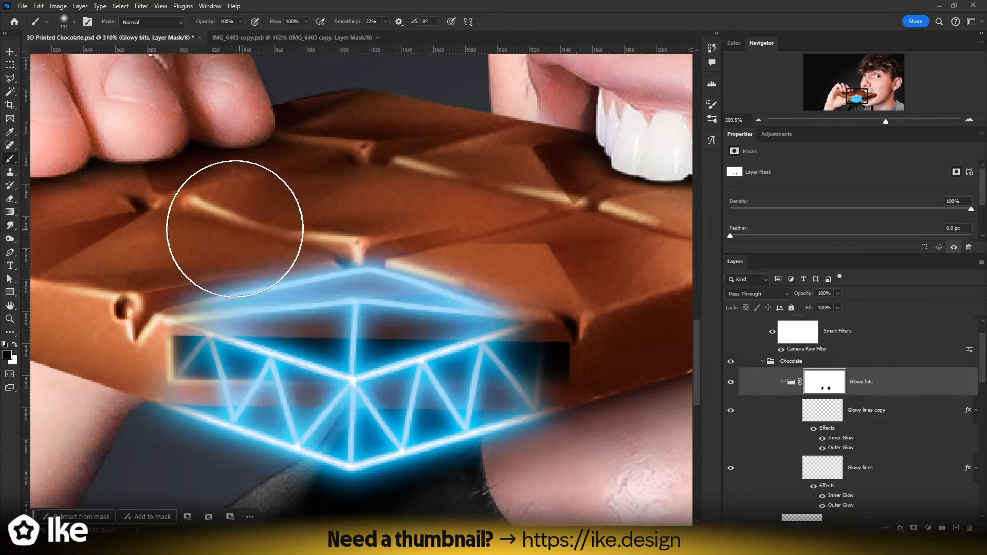
pyautogui.moveTo(216, 224); pyautogui.dragTo(543, 189)
pyautogui.press('z')
pyautogui.moveTo(408, 225); pyautogui.dragTo(343, 236)
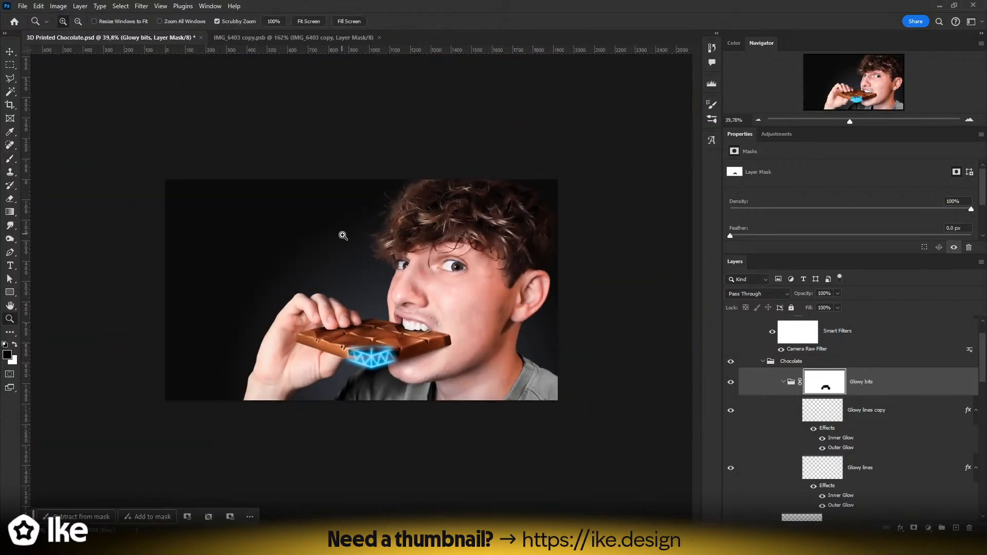
# - Refine the Glowy bits mask along the hole's upper edge with a smaller soft brush and check the whole image
pyautogui.moveTo(381, 358); pyautogui.dragTo(380, 357)
pyautogui.press('b')
pyautogui.keyDown('alt'); pyautogui.moveTo(332, 271); pyautogui.dragTo(303, 267); pyautogui.keyUp('alt')
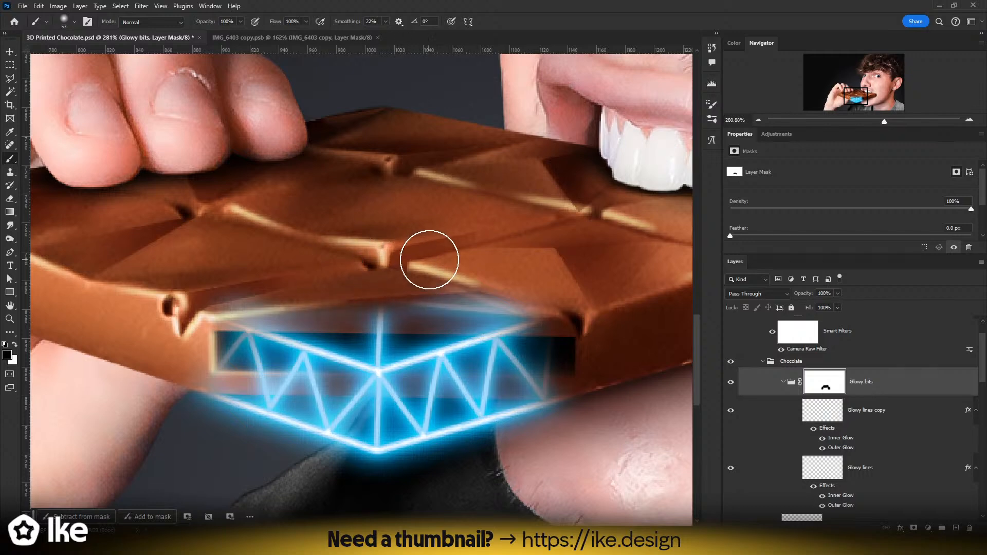
pyautogui.keyDown('alt'); pyautogui.moveTo(386, 260); pyautogui.dragTo(412, 261); pyautogui.keyUp('alt')
pyautogui.moveTo(358, 234)
pyautogui.keyDown('alt'); pyautogui.mouseDown()
pyautogui.moveTo(434, 210)
pyautogui.moveTo(353, 256)
pyautogui.mouseUp(); pyautogui.keyUp('alt')
pyautogui.press('z')
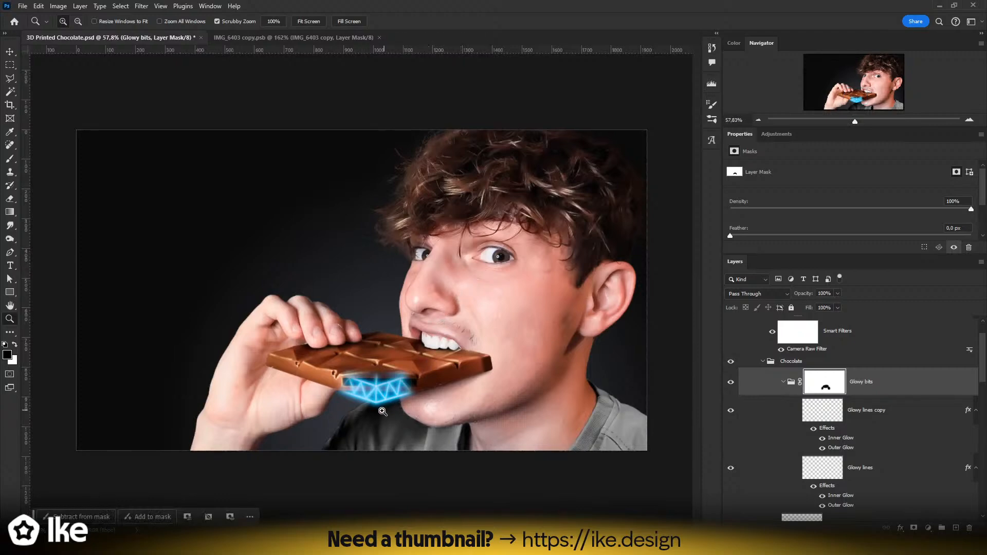
pyautogui.moveTo(396, 411); pyautogui.dragTo(384, 389)
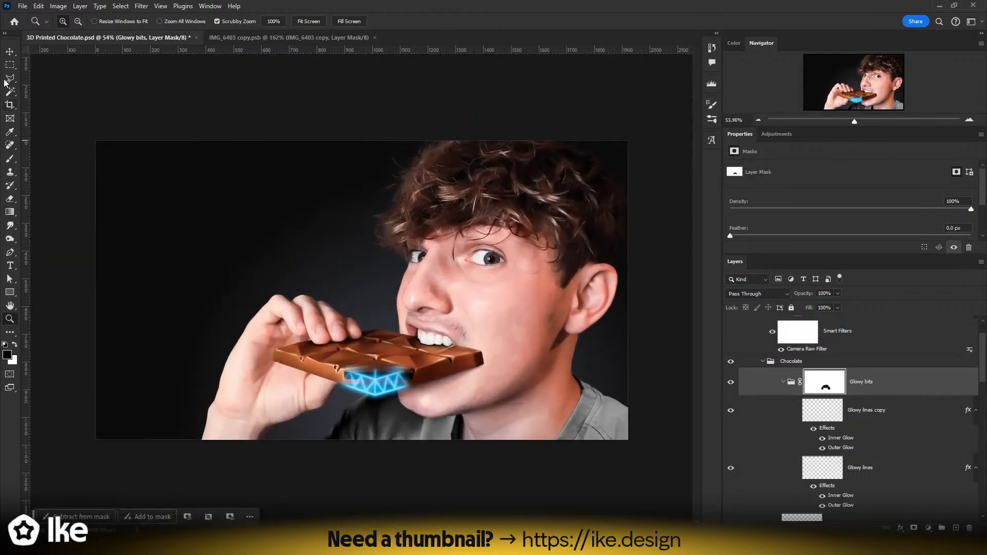
# - Place the smart-robotic-farmers robot arm image from the 3D Printed Chocolate folder as an embedded smart object
pyautogui.click(10, 51)
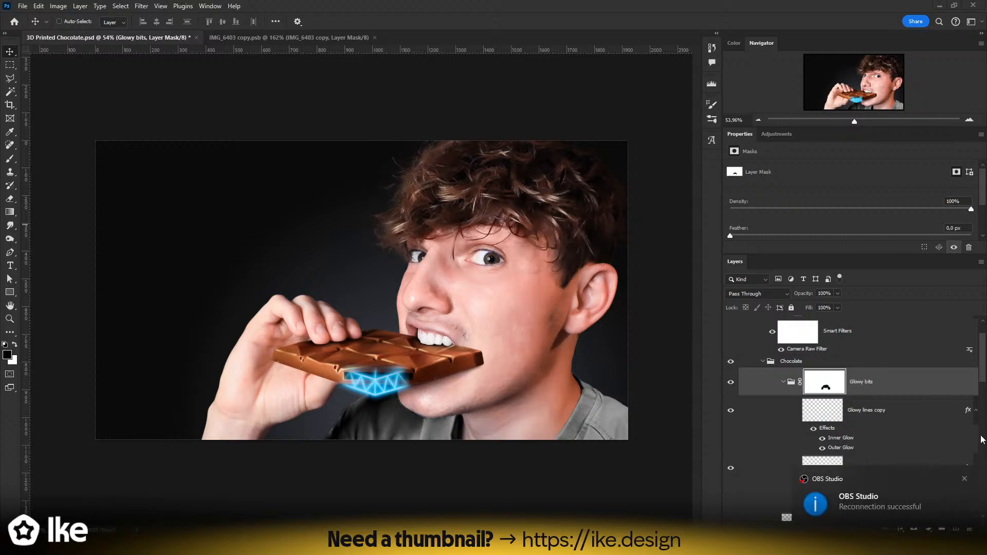
pyautogui.click(966, 479)
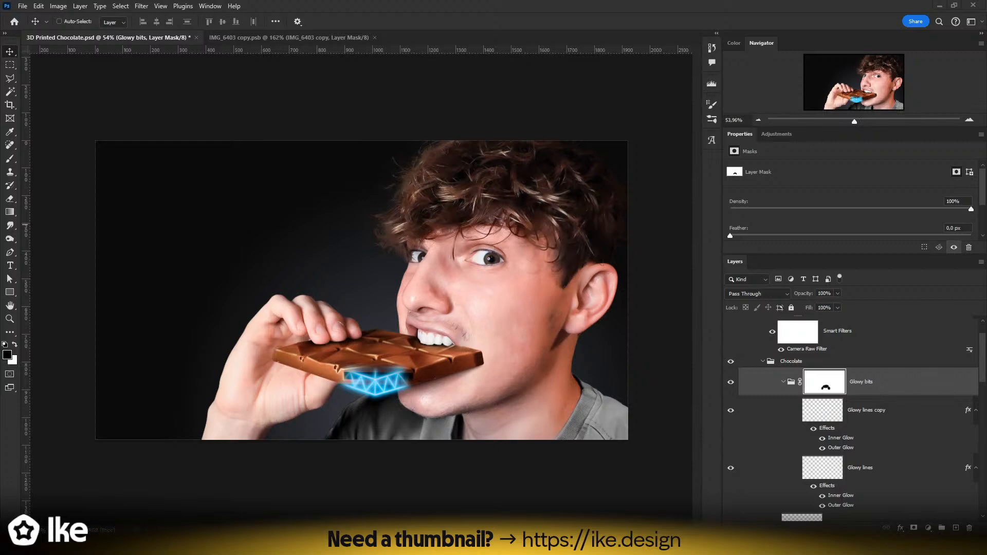
pyautogui.click(23, 6)
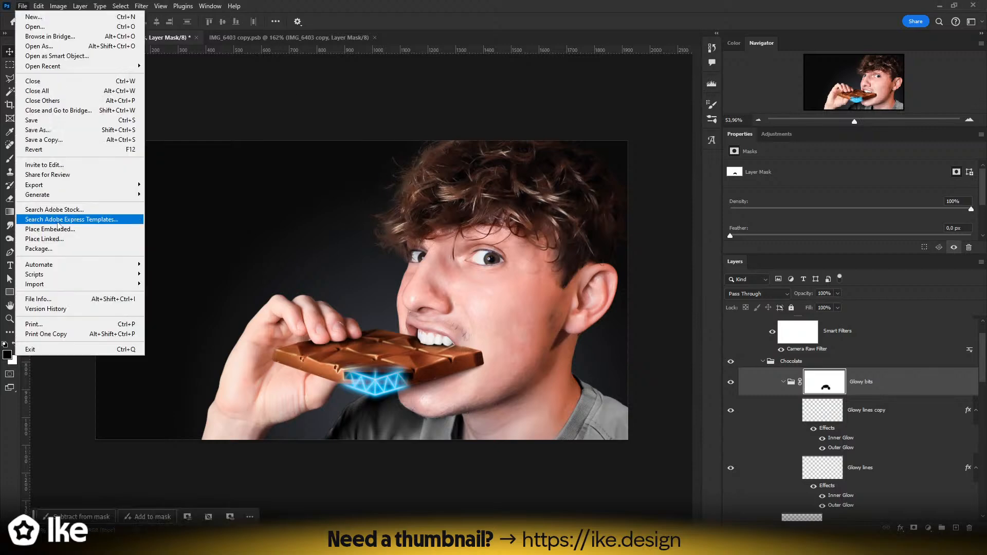
pyautogui.click(56, 223)
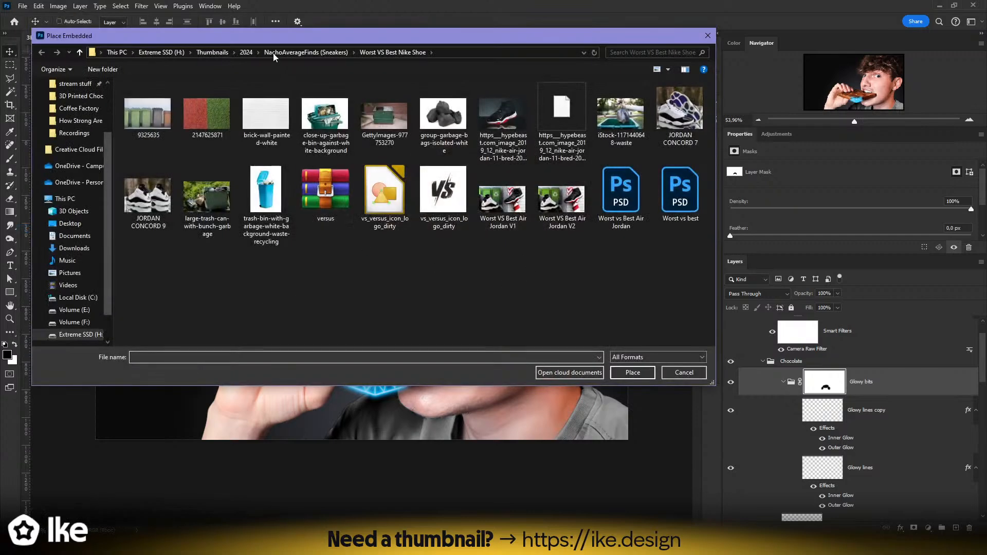
pyautogui.click(246, 52)
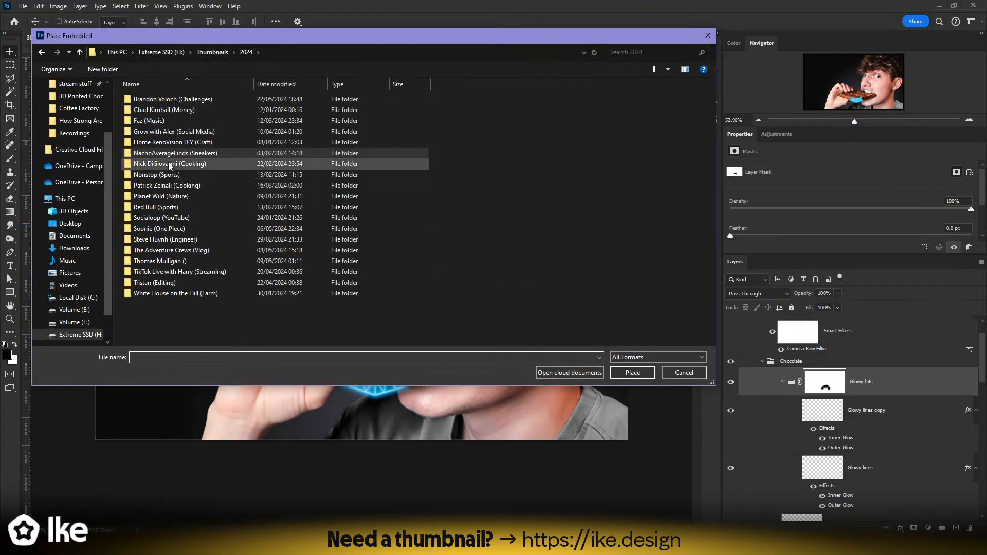
pyautogui.doubleClick(158, 99)
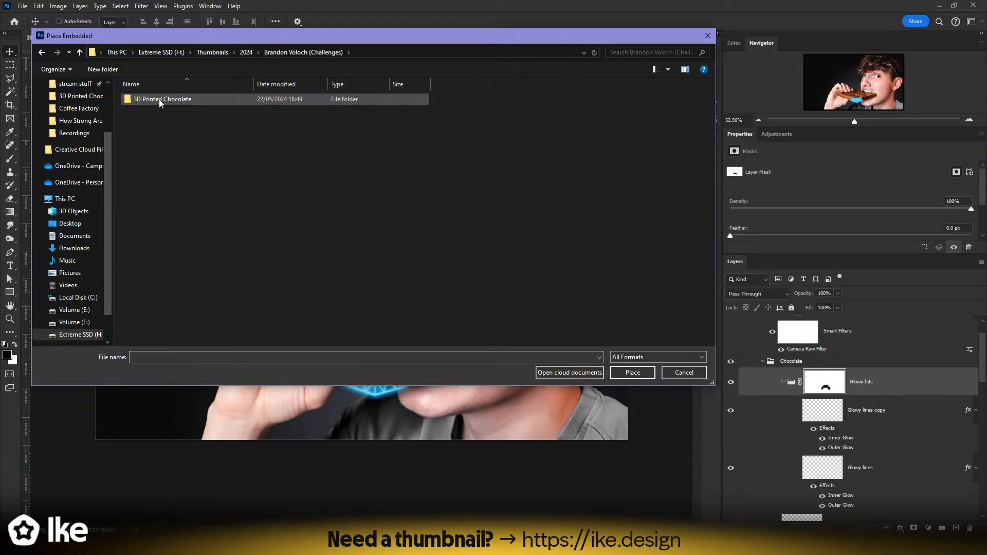
pyautogui.doubleClick(159, 100)
pyautogui.doubleClick(303, 122)
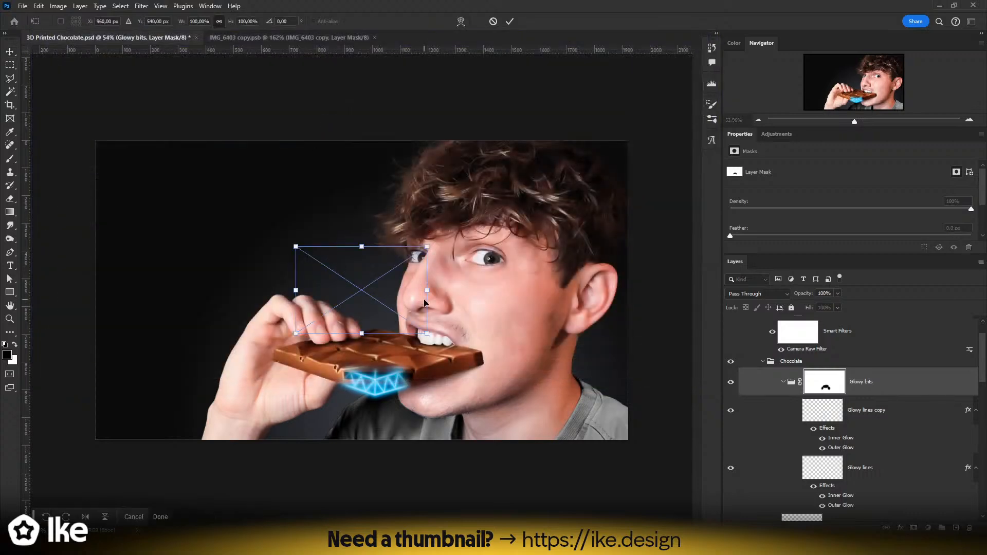
# - Scale the robot arm image to 530%, rotate it about -8.6° and position it with the gripper above the hand
pyautogui.moveTo(746, 302); pyautogui.dragTo(799, 312)
pyautogui.moveTo(476, 253); pyautogui.dragTo(549, 410)
pyautogui.moveTo(434, 157); pyautogui.dragTo(434, 216)
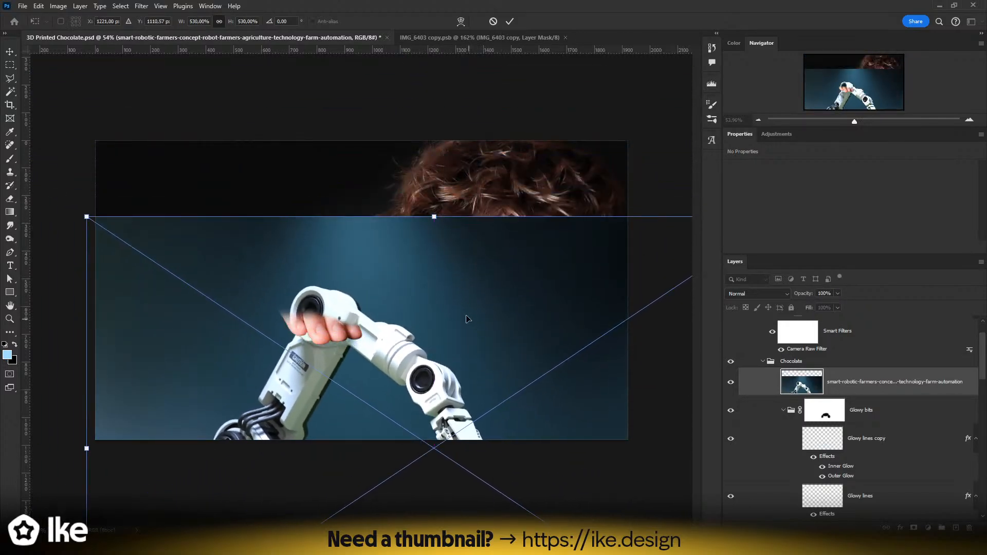
pyautogui.moveTo(465, 319); pyautogui.dragTo(361, 180)
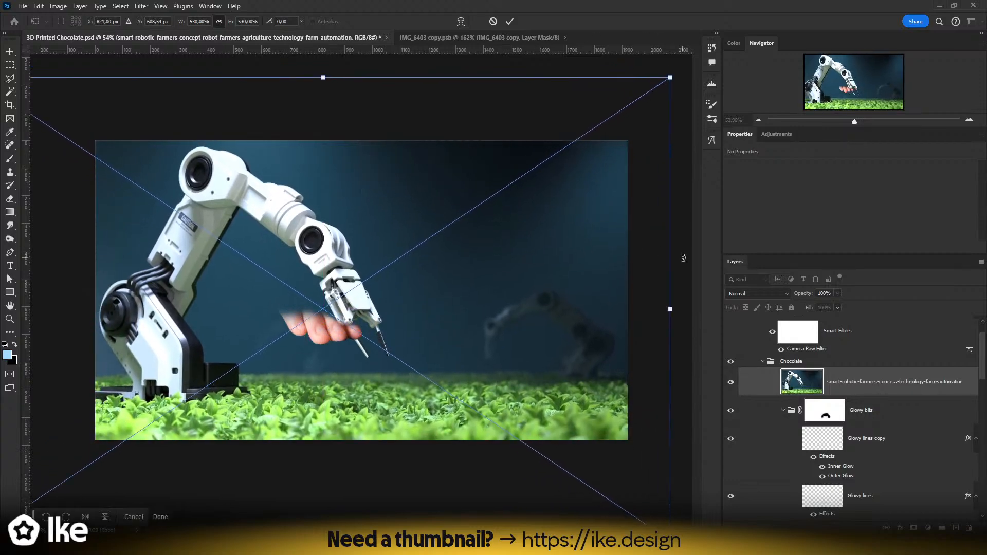
pyautogui.moveTo(684, 257); pyautogui.dragTo(655, 212)
pyautogui.moveTo(417, 268); pyautogui.dragTo(403, 244)
pyautogui.press('Return')
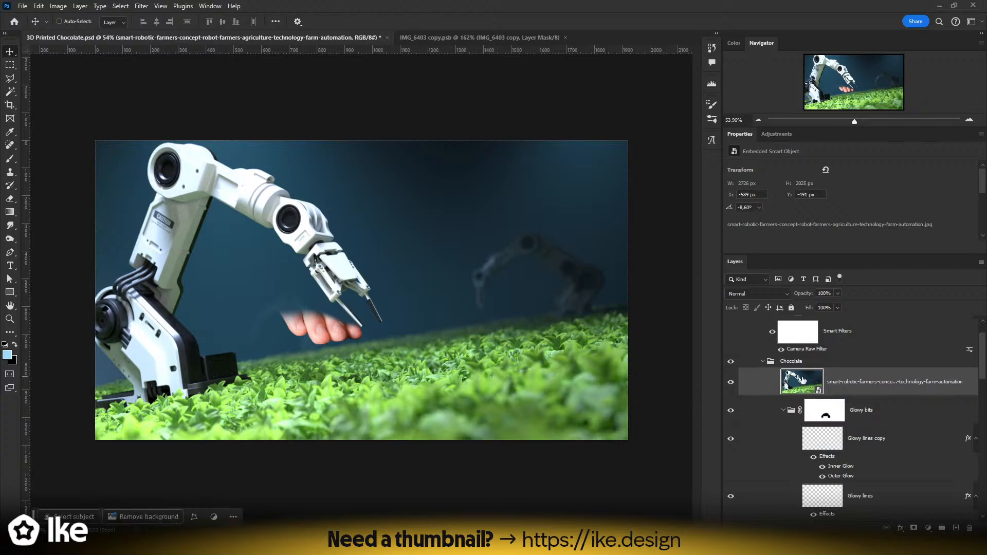
# - Move the robot arm layer behind the man, directly above the 3D Printer layer, and collapse the Chocolate group
pyautogui.moveTo(855, 387); pyautogui.dragTo(845, 354)
pyautogui.scroll(2, 837, 374)
pyautogui.click(763, 428)
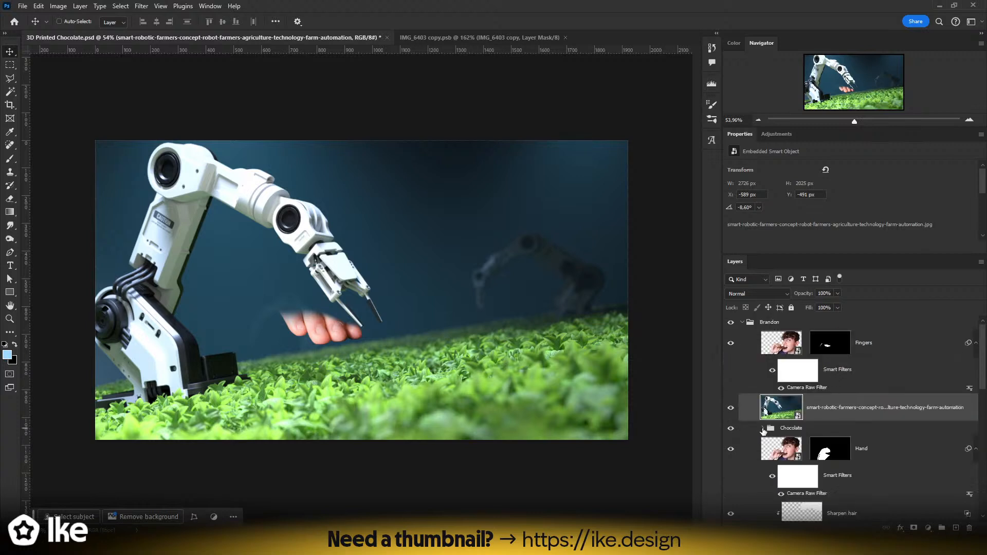
pyautogui.moveTo(854, 412); pyautogui.dragTo(822, 441)
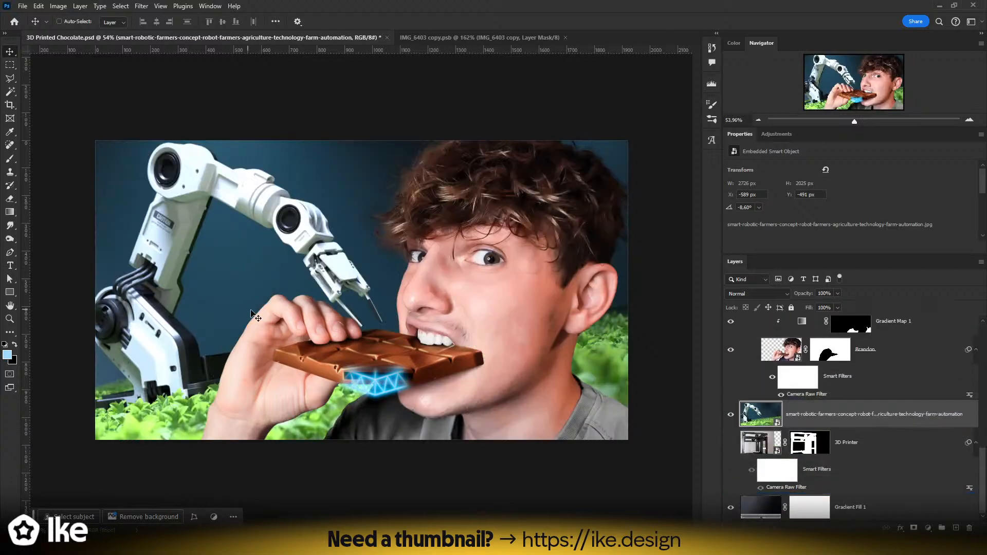
# - Group the layers from Hand down to the man's base photo and name the group with his first name
pyautogui.press('z')
pyautogui.moveTo(139, 299); pyautogui.dragTo(176, 299)
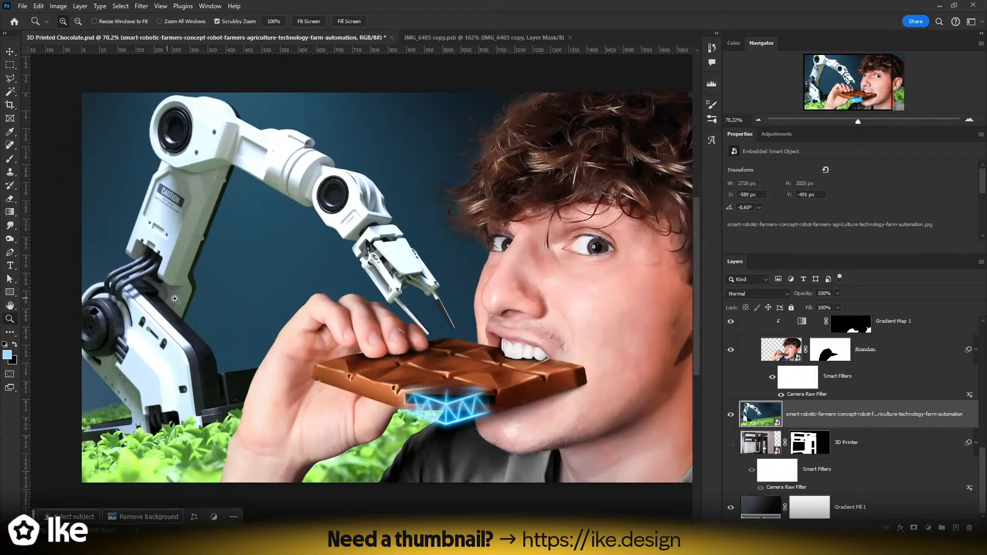
pyautogui.scroll(3, 748, 420)
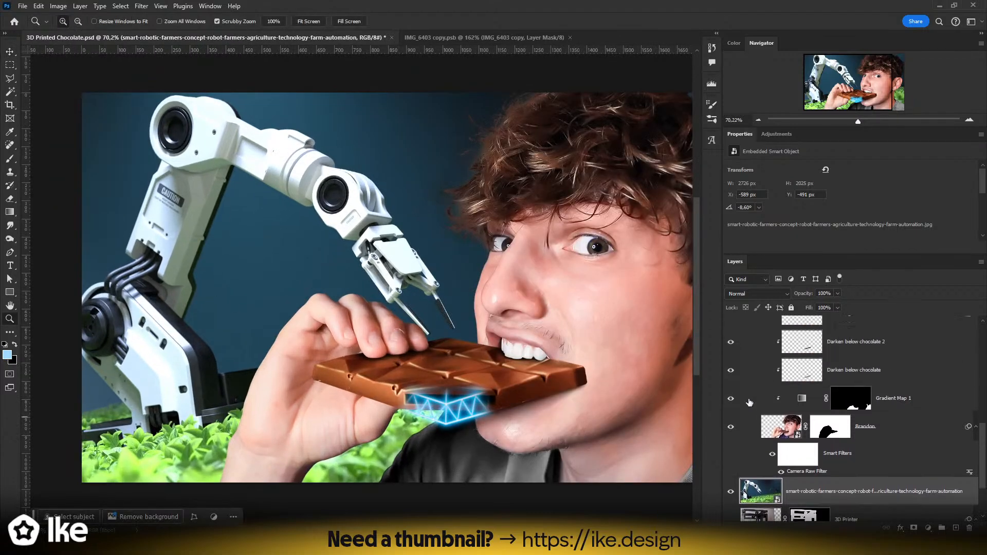
pyautogui.click(748, 420)
pyautogui.scroll(5, 747, 424)
pyautogui.scroll(2, 747, 425)
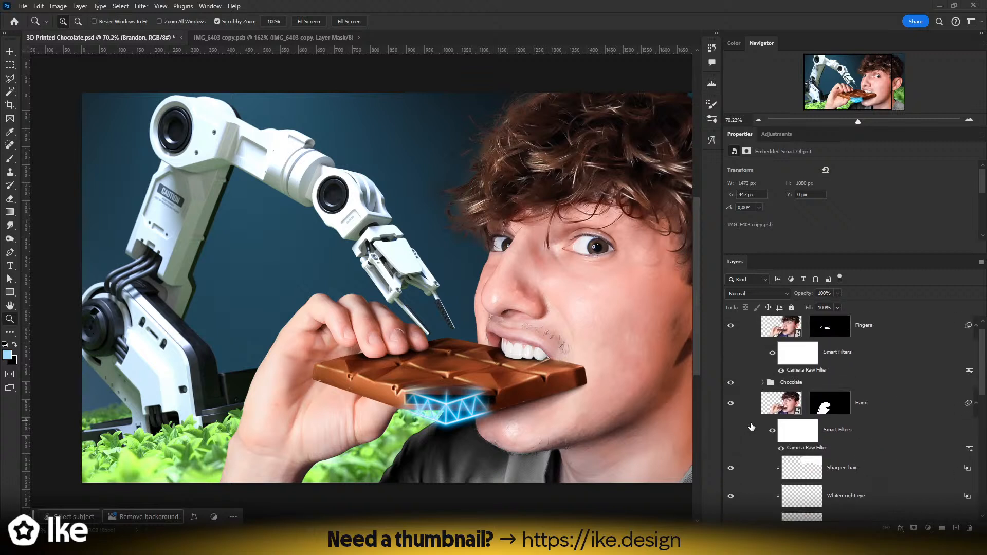
pyautogui.keyDown('shift'); pyautogui.click(751, 421); pyautogui.keyUp('shift')
pyautogui.hotkey('ctrl', 'g')
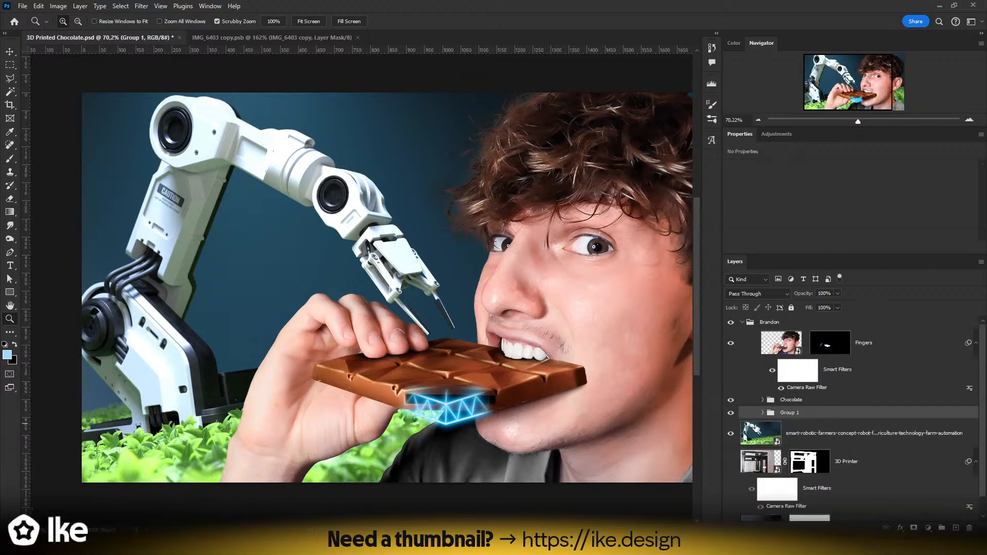
pyautogui.doubleClick(790, 413)
pyautogui.write('Brandon')
pyautogui.press('Return')
# - Add "Main Group" after the first name in the new group's name
pyautogui.doubleClick(866, 347)
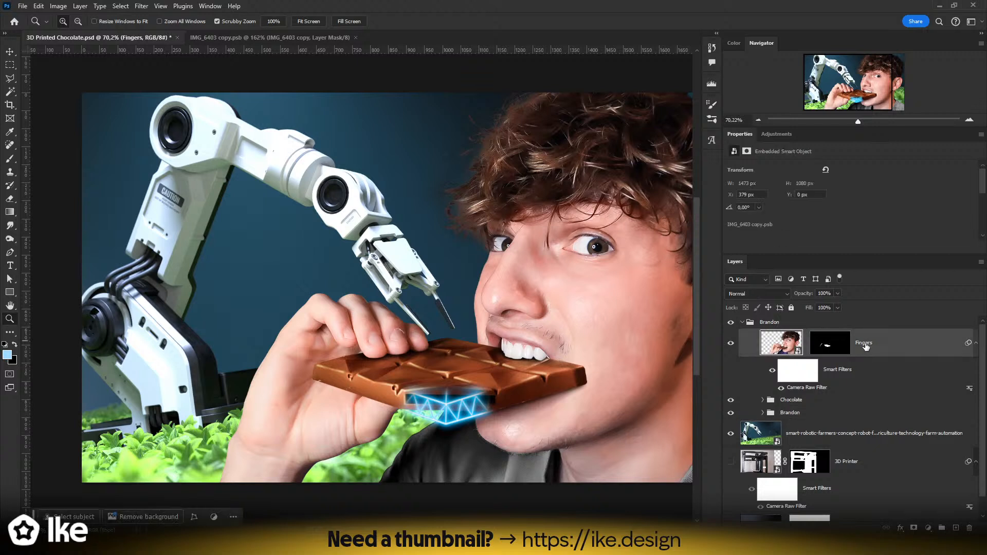
pyautogui.click(872, 372)
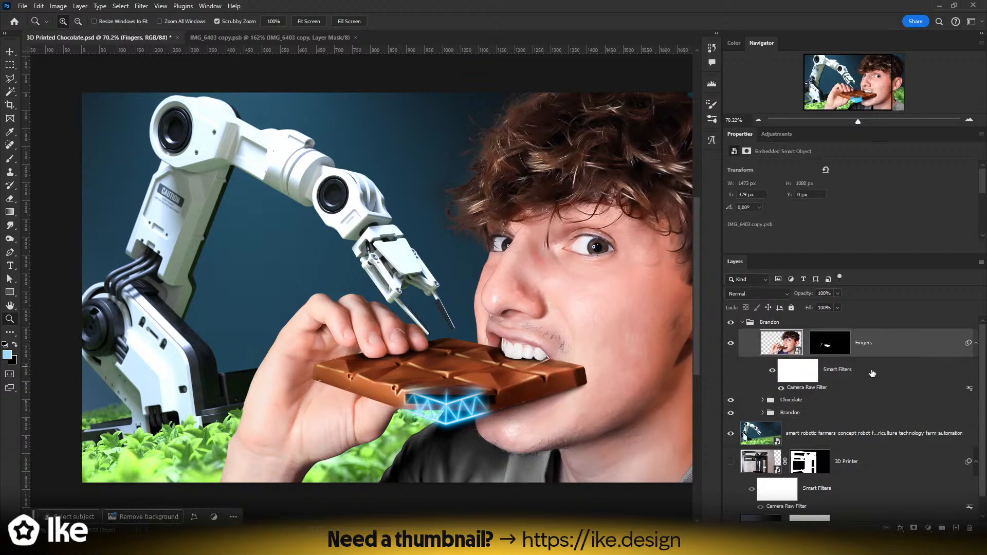
pyautogui.doubleClick(792, 412)
pyautogui.click(804, 413)
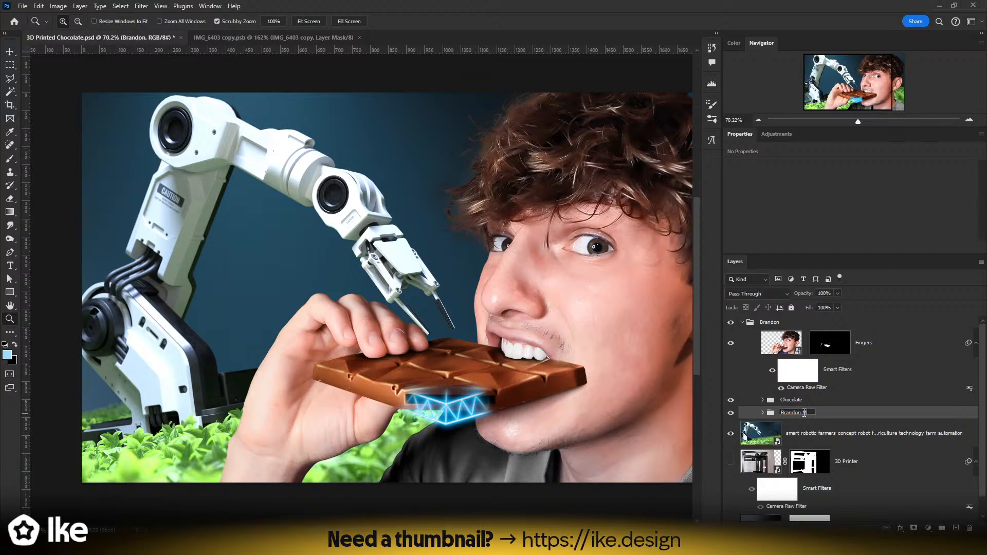
pyautogui.press('Return')
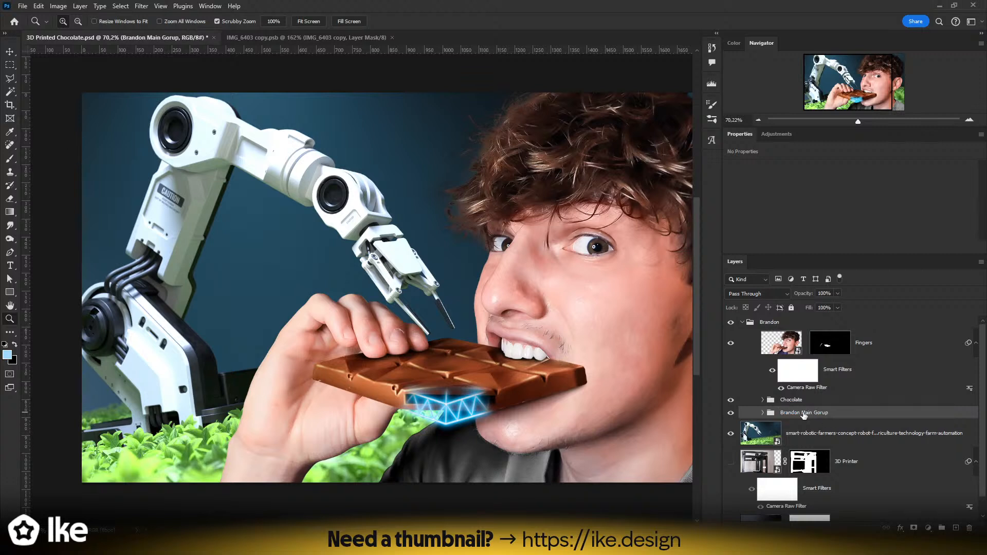
pyautogui.doubleClick(804, 413)
pyautogui.click(822, 413)
pyautogui.write('o')
pyautogui.press('Return')
# - Collapse and hide the man's top-level group, leaving the robot arm layer selected
pyautogui.doubleClick(792, 400)
pyautogui.click(834, 402)
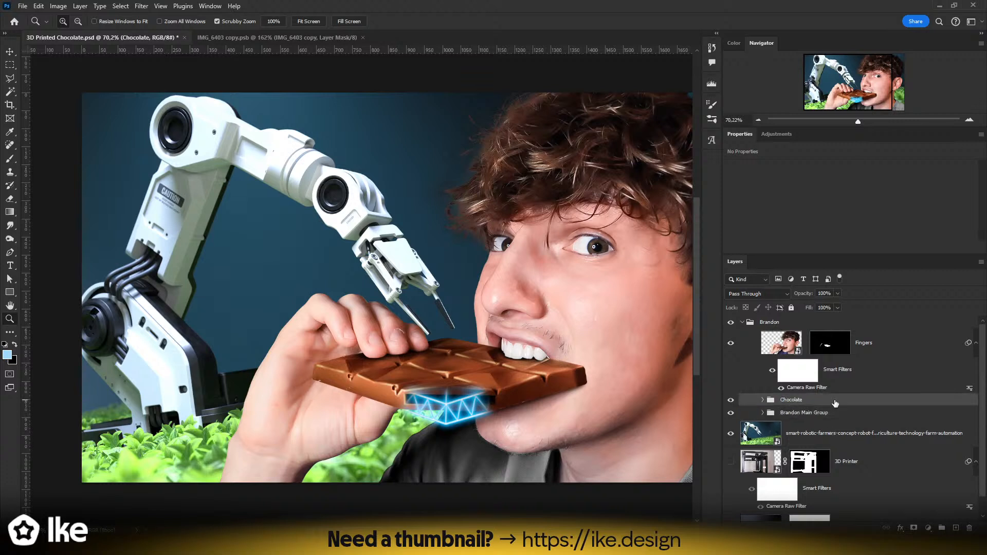
pyautogui.click(771, 323)
pyautogui.click(742, 322)
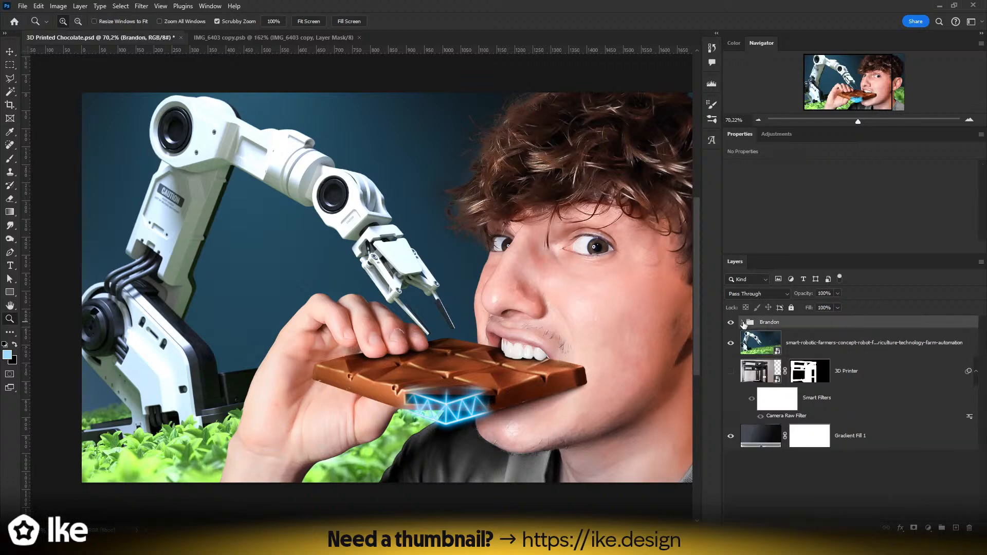
pyautogui.click(748, 346)
pyautogui.click(731, 321)
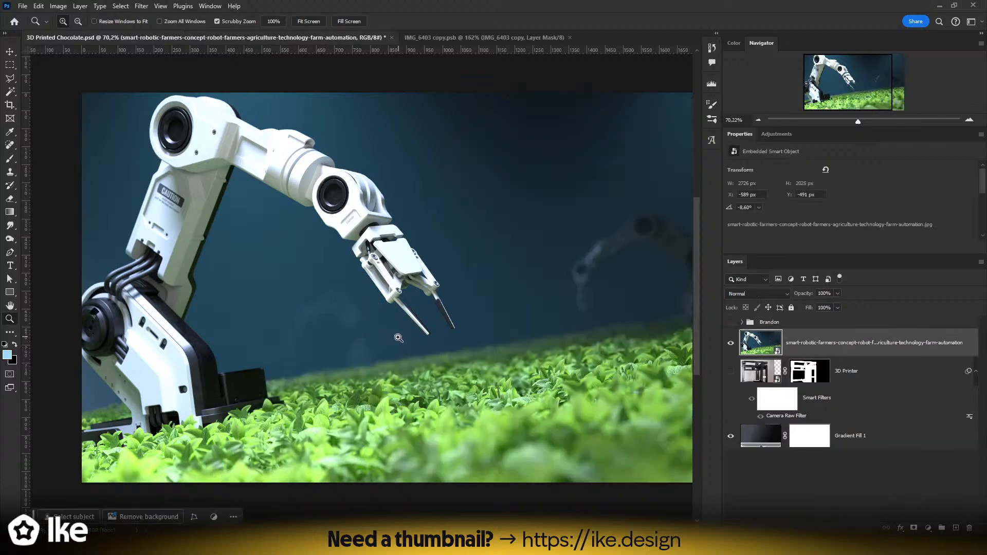
pyautogui.moveTo(423, 312); pyautogui.dragTo(360, 288)
pyautogui.moveTo(148, 199); pyautogui.dragTo(170, 200)
pyautogui.moveTo(310, 247); pyautogui.dragTo(214, 222)
pyautogui.moveTo(435, 301); pyautogui.dragTo(492, 311)
pyautogui.moveTo(527, 371); pyautogui.dragTo(428, 298)
pyautogui.press('l')
pyautogui.click(267, 213)
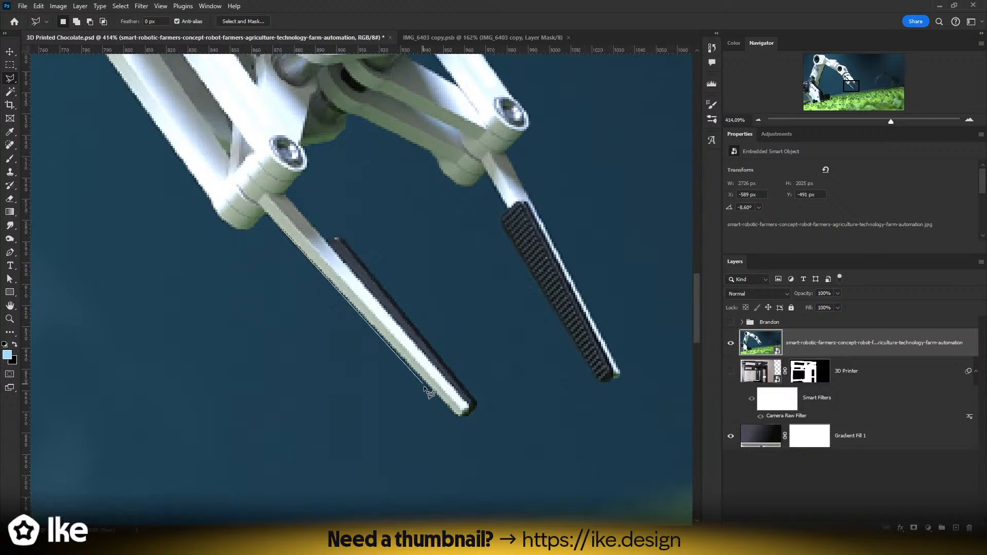
pyautogui.doubleClick(466, 415)
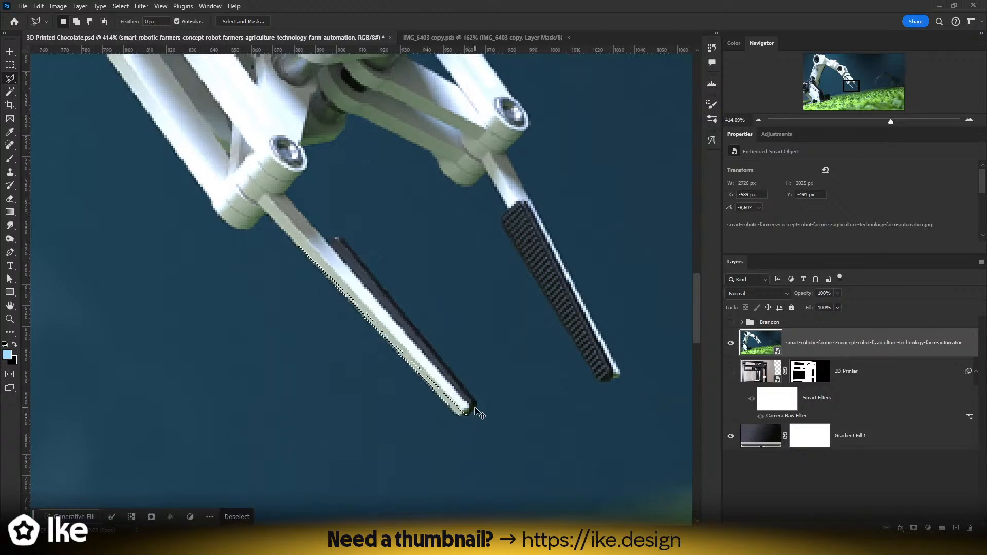
pyautogui.hotkey('ctrl', 'd')
# - Draw a rough closed Polygonal Lasso selection around the whole robot arm, including its base and gripper
pyautogui.press('z')
pyautogui.moveTo(430, 344); pyautogui.dragTo(190, 283)
pyautogui.moveTo(257, 293)
pyautogui.mouseDown()
pyautogui.moveTo(393, 308)
pyautogui.moveTo(313, 287)
pyautogui.moveTo(326, 300)
pyautogui.mouseUp()
pyautogui.press('l')
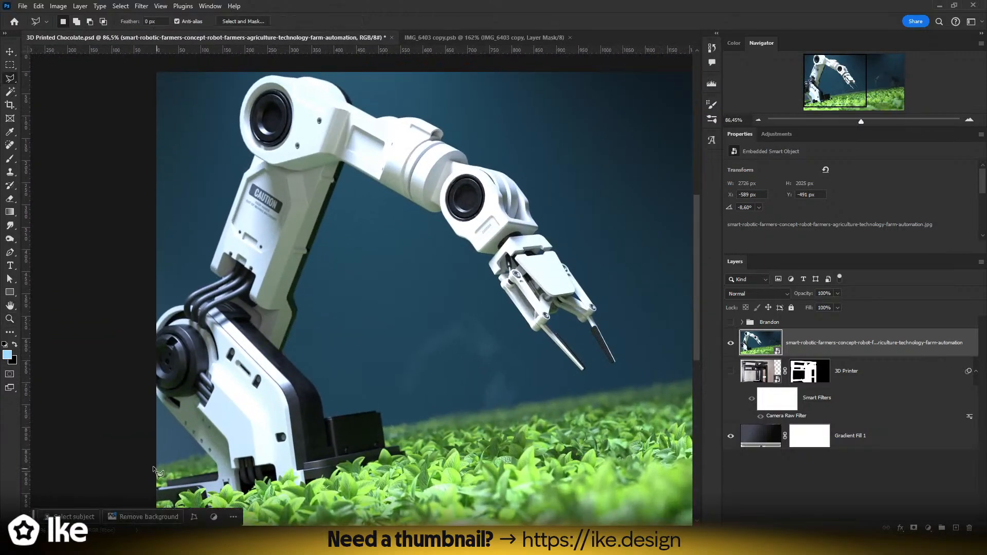
pyautogui.moveTo(172, 471); pyautogui.dragTo(178, 460)
pyautogui.click(157, 499)
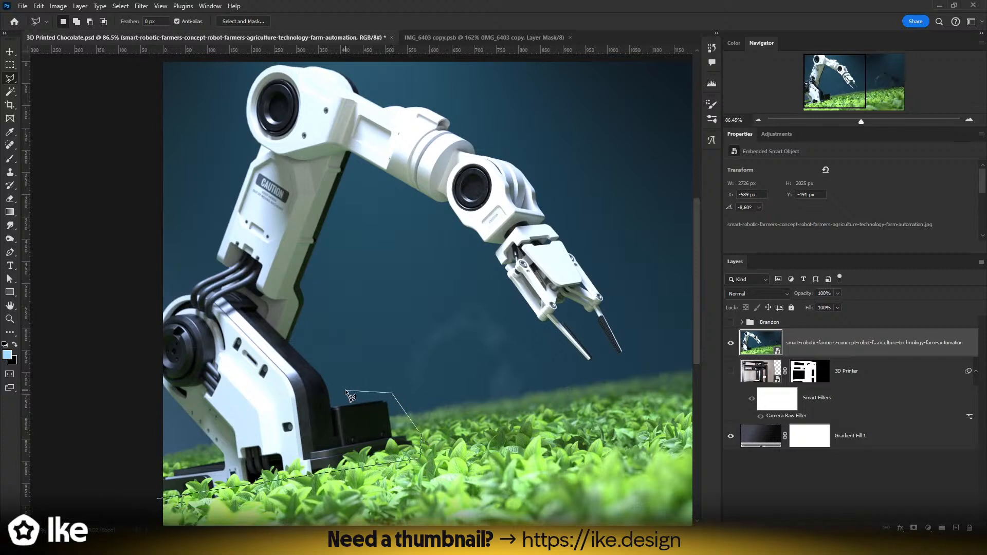
pyautogui.click(311, 349)
pyautogui.click(307, 327)
pyautogui.click(365, 183)
pyautogui.click(473, 251)
pyautogui.click(646, 345)
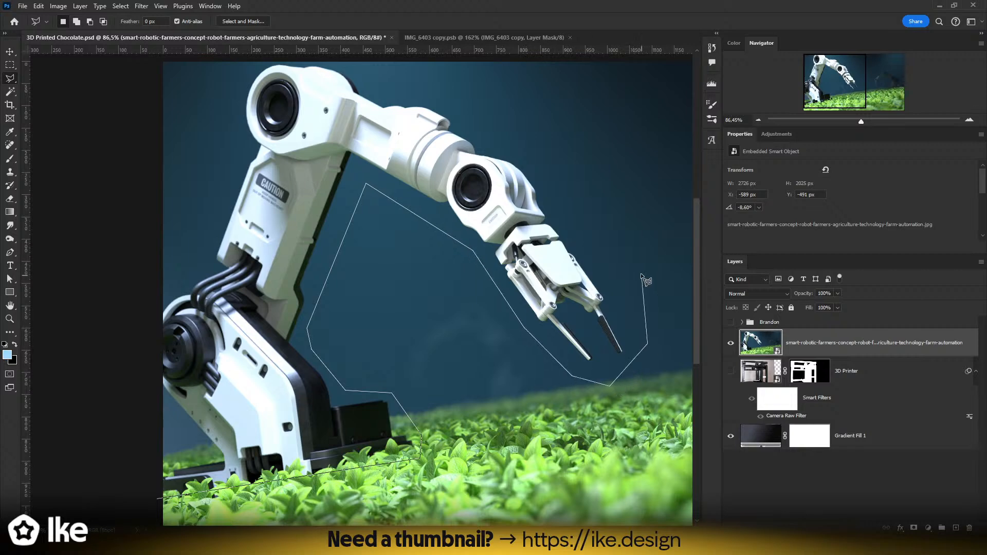
pyautogui.click(550, 174)
pyautogui.click(419, 78)
pyautogui.scroll(5, 321, 219)
pyautogui.click(238, 221)
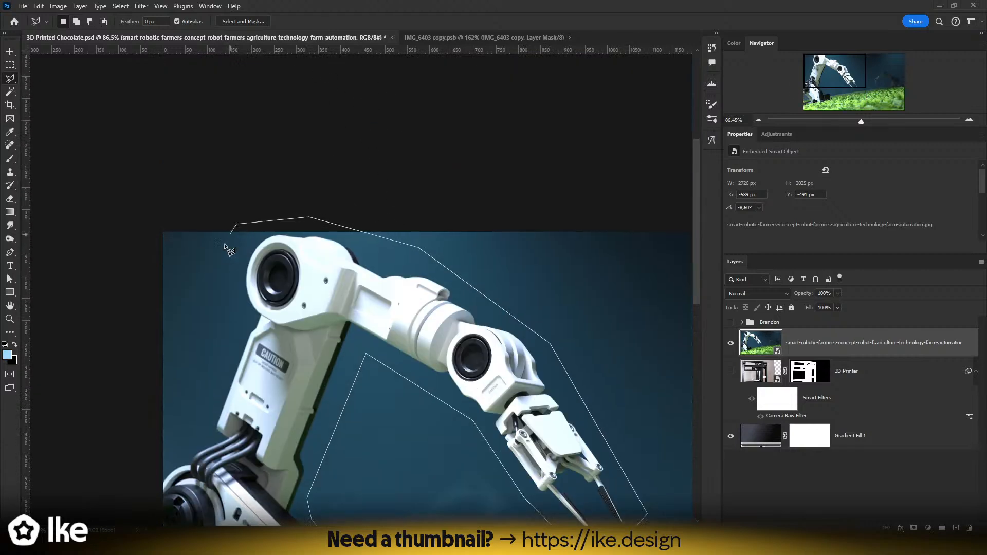
pyautogui.scroll(-4, 116, 345)
pyautogui.click(143, 363)
pyautogui.scroll(-2, 173, 449)
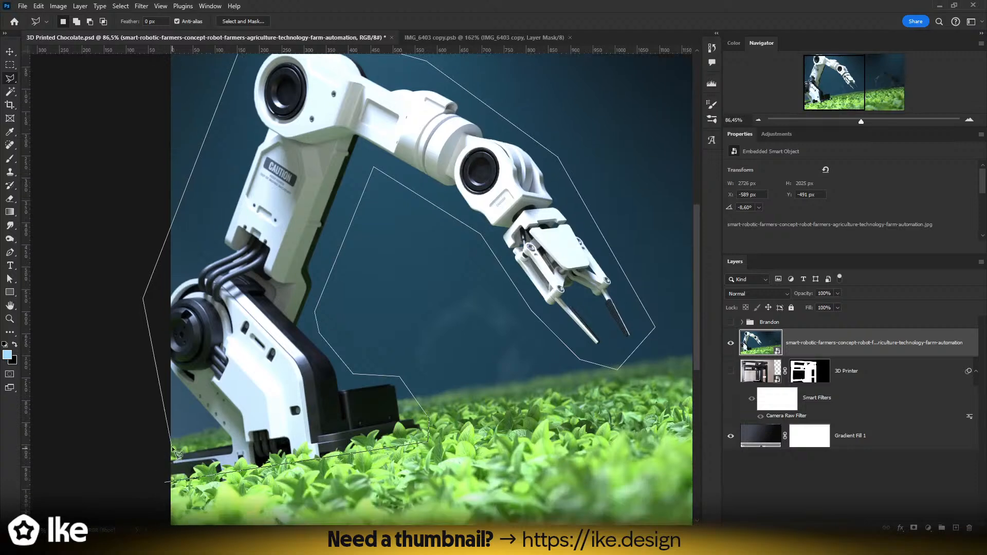
pyautogui.click(167, 485)
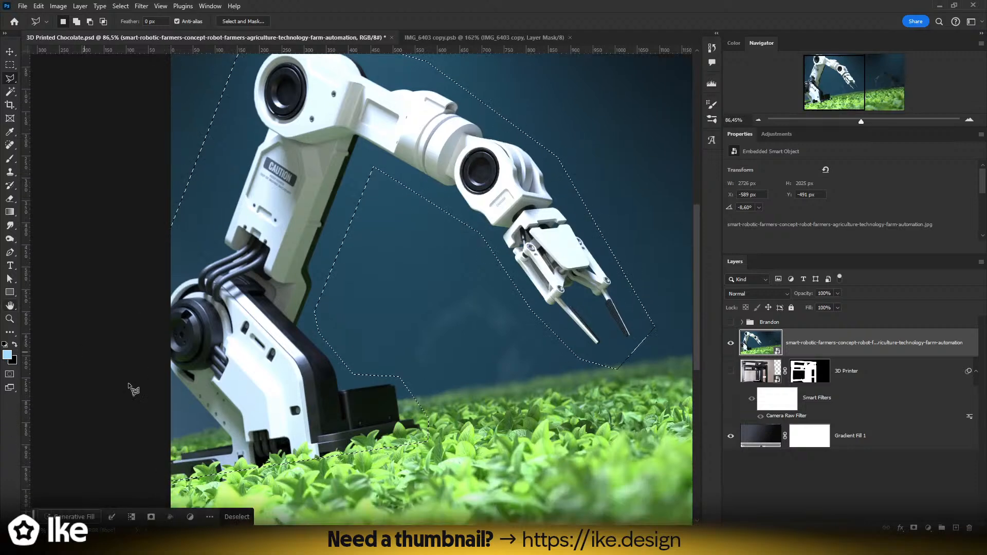
# - Add a layer mask to the robot arm layer from the rough selection
pyautogui.click(913, 527)
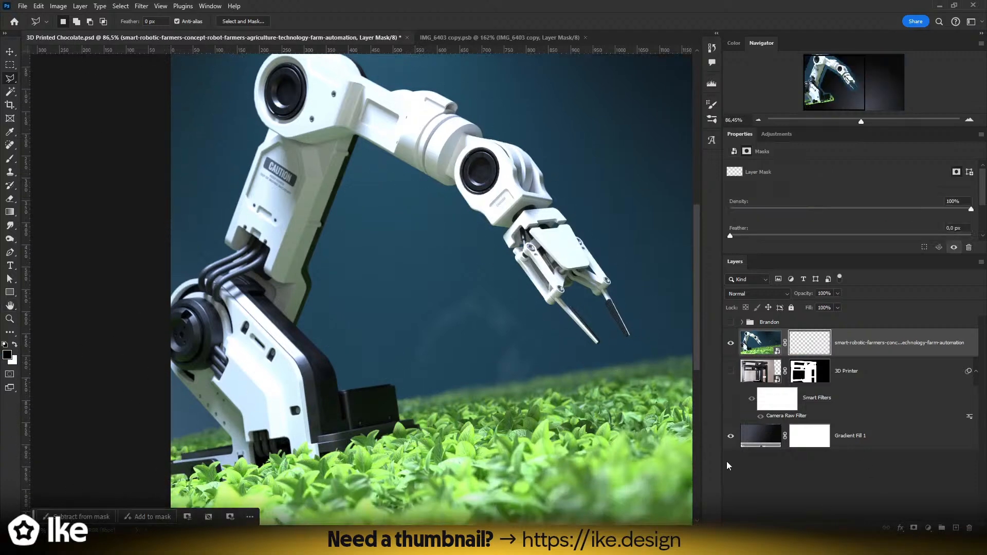
pyautogui.press('z')
pyautogui.moveTo(491, 319); pyautogui.dragTo(446, 320)
pyautogui.moveTo(210, 279); pyautogui.dragTo(228, 277)
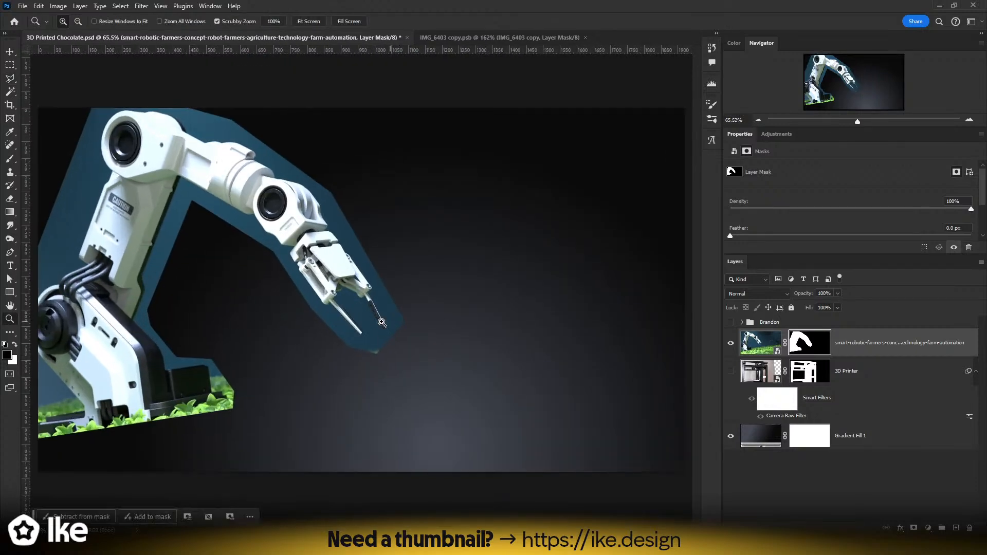
pyautogui.moveTo(382, 322); pyautogui.dragTo(400, 323)
pyautogui.moveTo(229, 313); pyautogui.dragTo(419, 343)
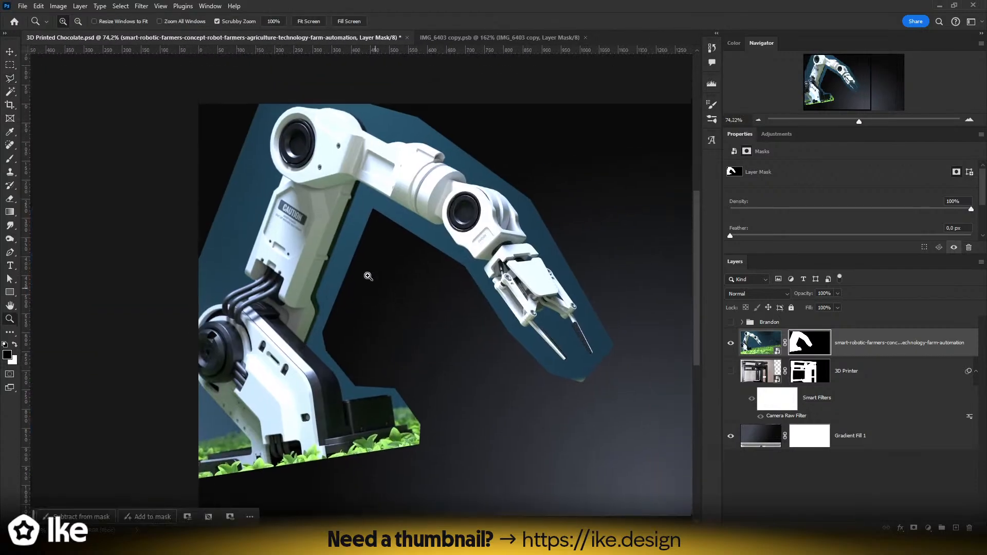
pyautogui.click(761, 342)
pyautogui.click(121, 6)
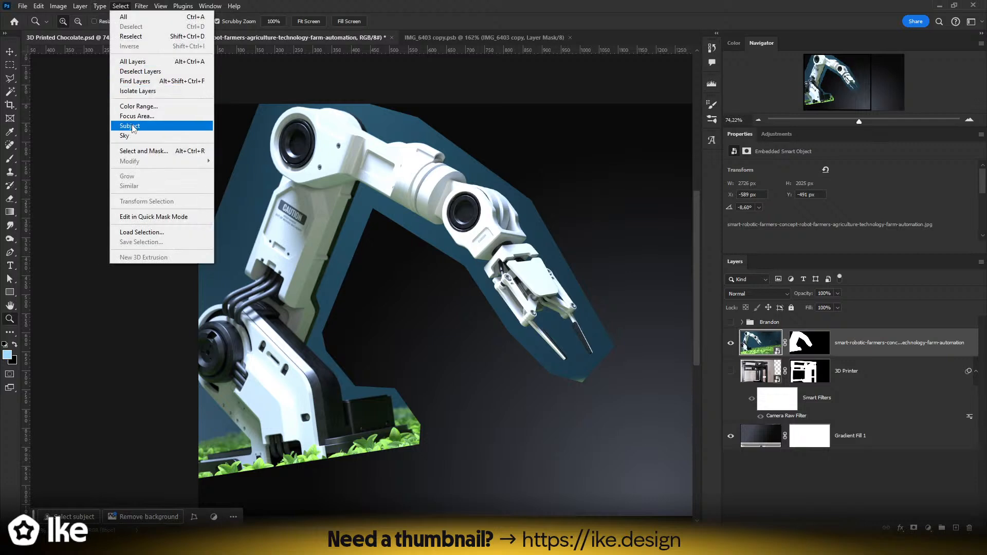
pyautogui.click(131, 126)
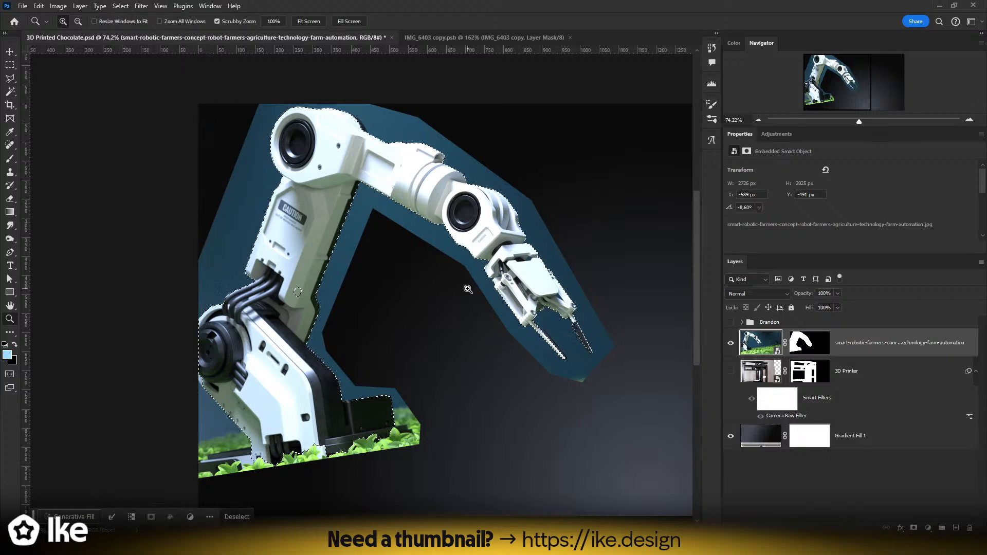
pyautogui.hotkey('ctrl', 'd')
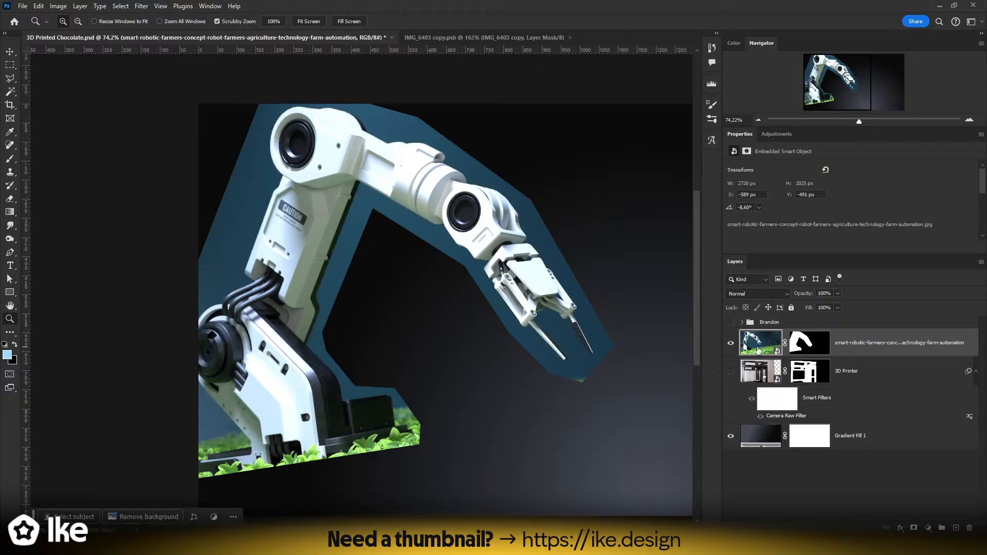
# - Change the Select Subject processing mode and run it on the masked robot arm image
pyautogui.click(9, 92)
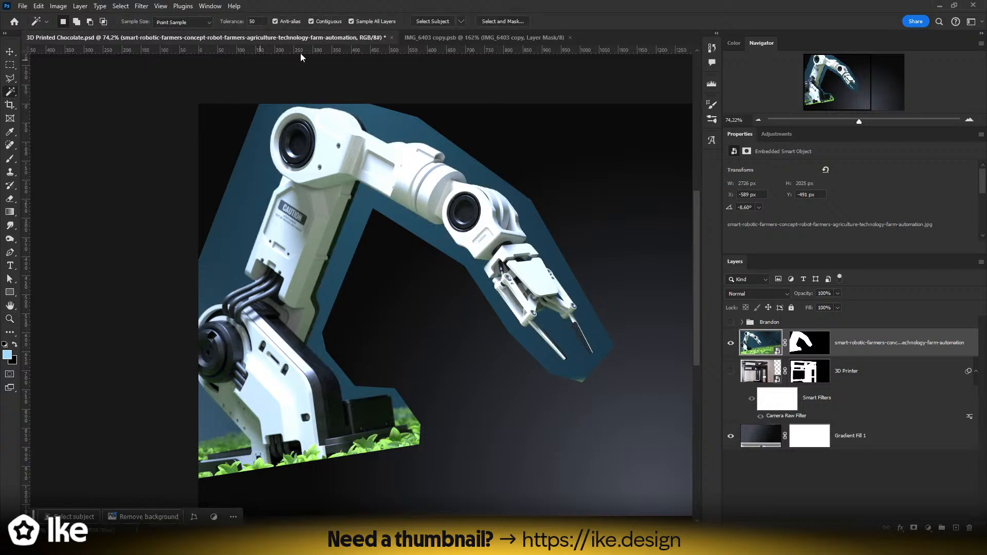
pyautogui.click(460, 22)
pyautogui.click(468, 45)
pyautogui.click(433, 24)
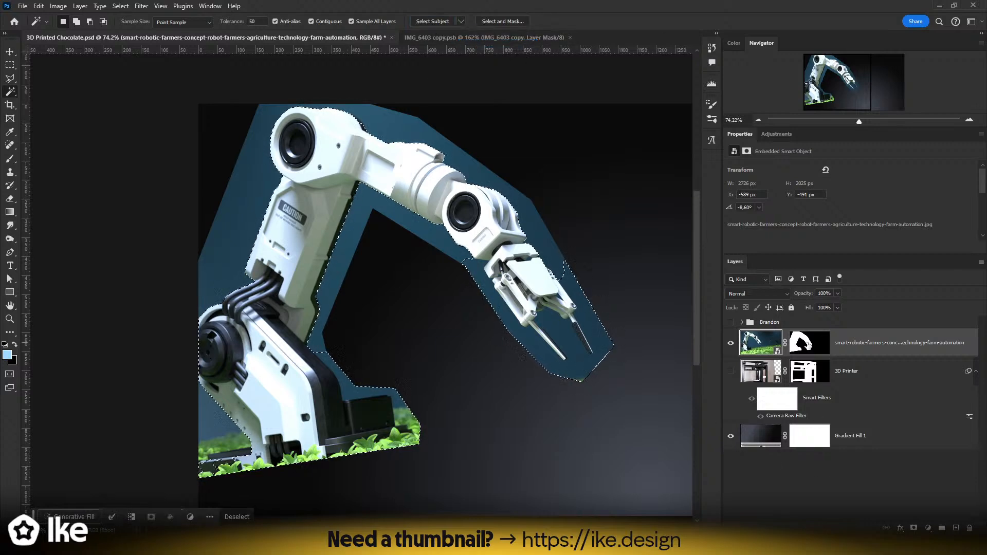
# - Invert the selection and paint black on the arm's layer mask with a 350 px, 100% hard brush, clearing the background around it
pyautogui.click(809, 344)
pyautogui.press('b')
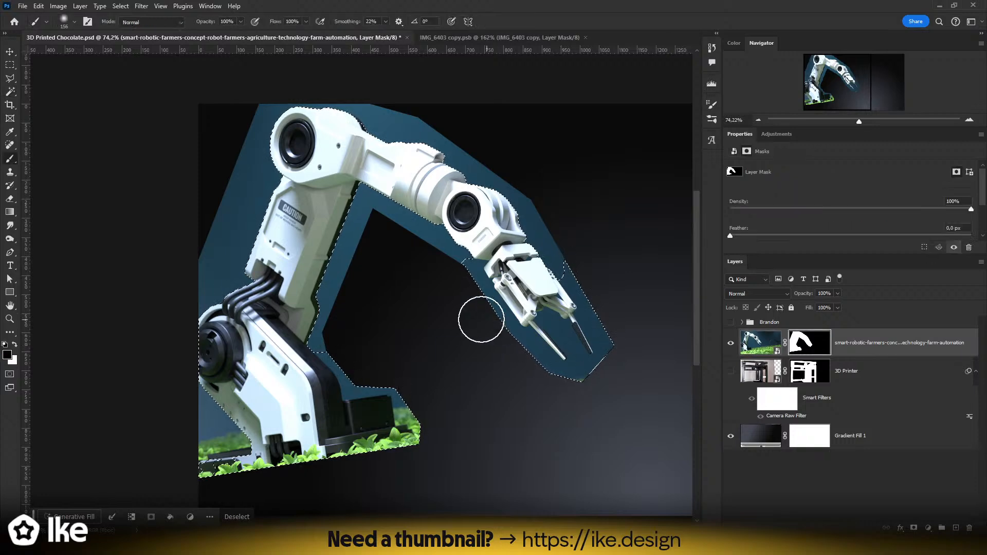
pyautogui.moveTo(455, 326); pyautogui.dragTo(505, 329)
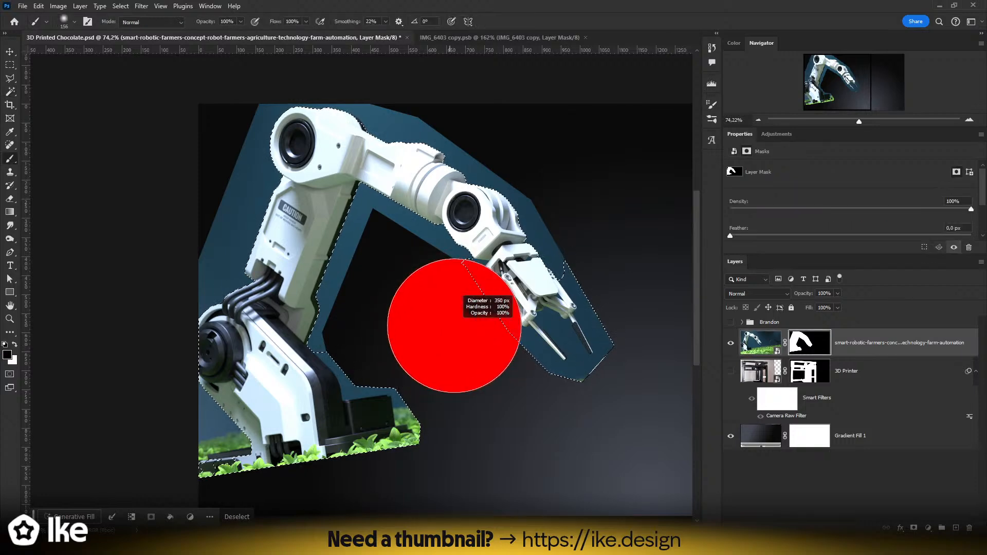
pyautogui.click(120, 6)
pyautogui.click(135, 46)
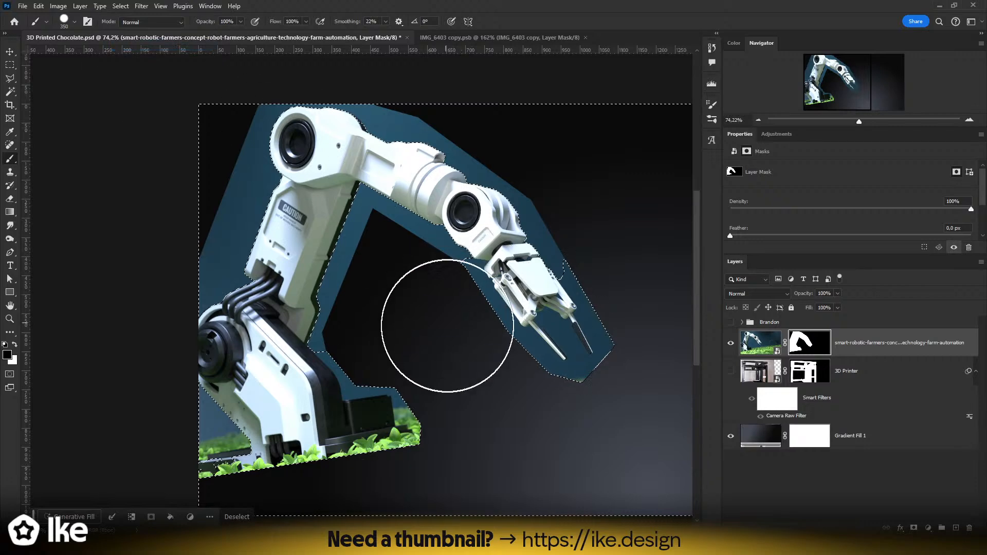
pyautogui.moveTo(595, 260)
pyautogui.mouseDown()
pyautogui.moveTo(434, 294)
pyautogui.moveTo(597, 193)
pyautogui.moveTo(282, 121)
pyautogui.moveTo(165, 346)
pyautogui.moveTo(451, 441)
pyautogui.mouseUp()
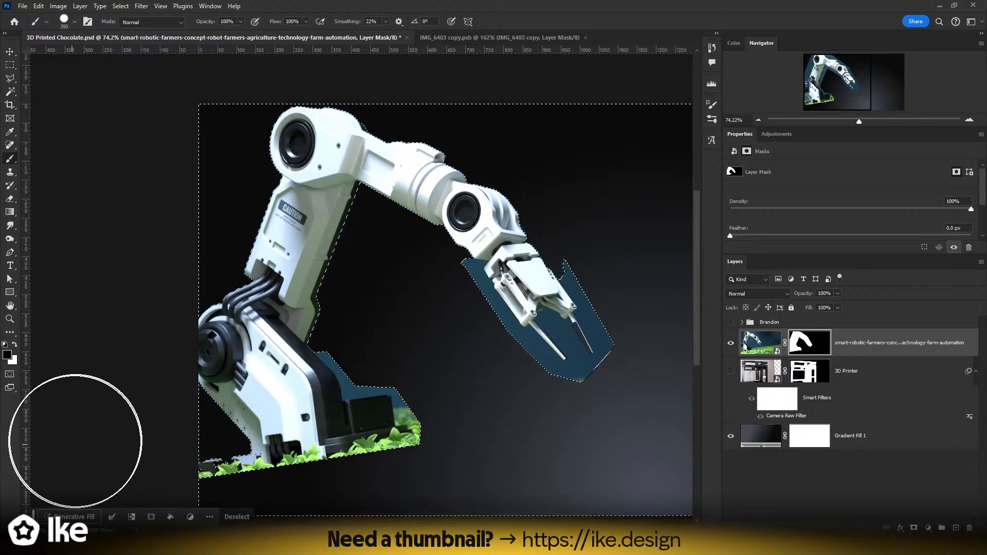
pyautogui.hotkey('ctrl', 'd')
# - Brush away leftover blue background beside the robot arm's wrist on the layer mask
pyautogui.press('z')
pyautogui.click(333, 289)
pyautogui.moveTo(333, 290); pyautogui.dragTo(363, 366)
pyautogui.moveTo(363, 366); pyautogui.dragTo(36, 216)
pyautogui.moveTo(505, 196); pyautogui.dragTo(399, 345)
pyautogui.press('b')
pyautogui.moveTo(251, 201)
pyautogui.mouseDown()
pyautogui.moveTo(350, 267)
pyautogui.moveTo(211, 275)
pyautogui.mouseUp()
pyautogui.moveTo(272, 305)
pyautogui.mouseDown()
pyautogui.moveTo(296, 312)
pyautogui.moveTo(324, 403)
pyautogui.moveTo(295, 308)
pyautogui.moveTo(322, 338)
pyautogui.mouseUp()
pyautogui.moveTo(359, 333)
pyautogui.mouseDown()
pyautogui.moveTo(331, 335)
pyautogui.moveTo(371, 327)
pyautogui.mouseUp()
# - Start a Polygonal Lasso outline at the wrist below the CAUTION label and trace the gripper's outer edge to the first finger's joint
pyautogui.press('l')
pyautogui.click(337, 279)
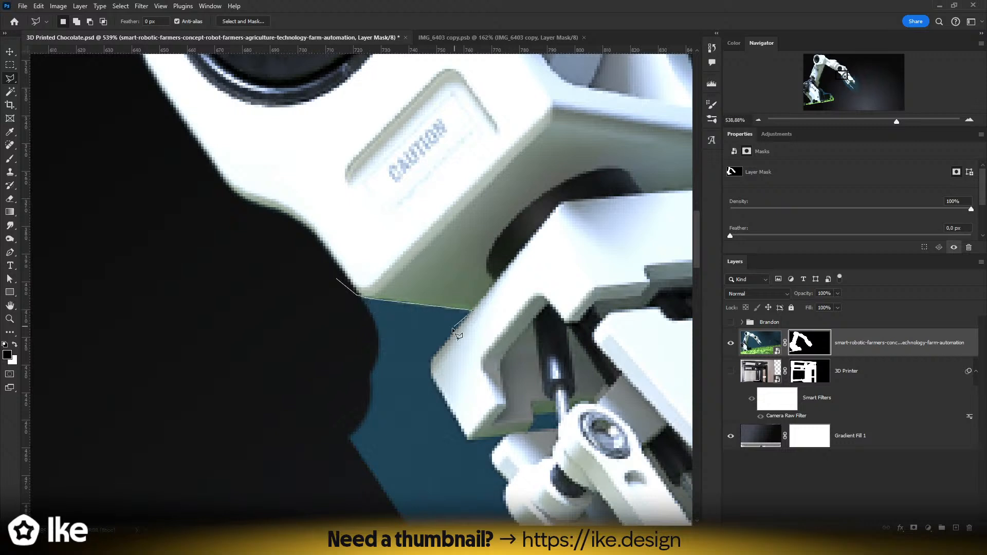
pyautogui.click(432, 358)
pyautogui.click(467, 437)
pyautogui.click(507, 436)
pyautogui.click(493, 456)
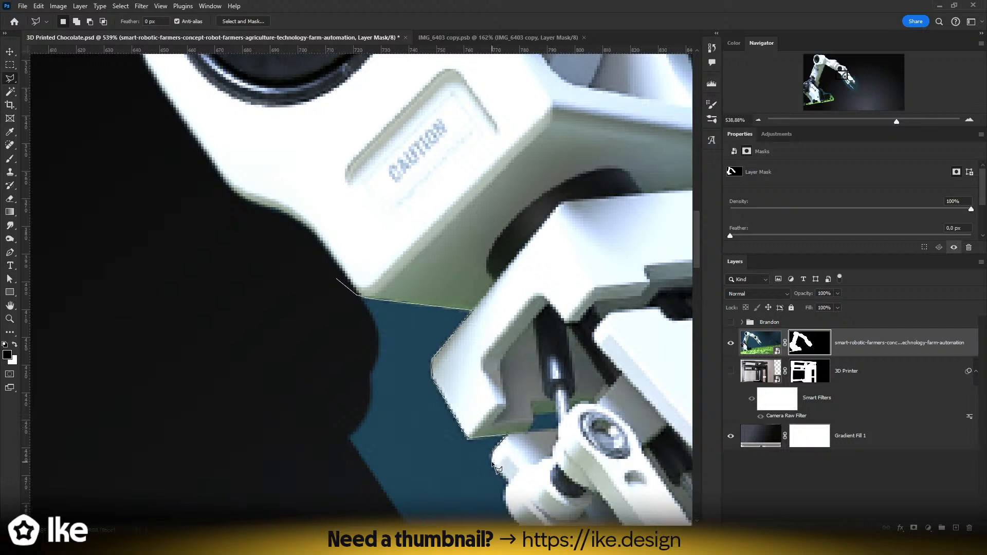
pyautogui.click(510, 482)
pyautogui.scroll(-3, 512, 521)
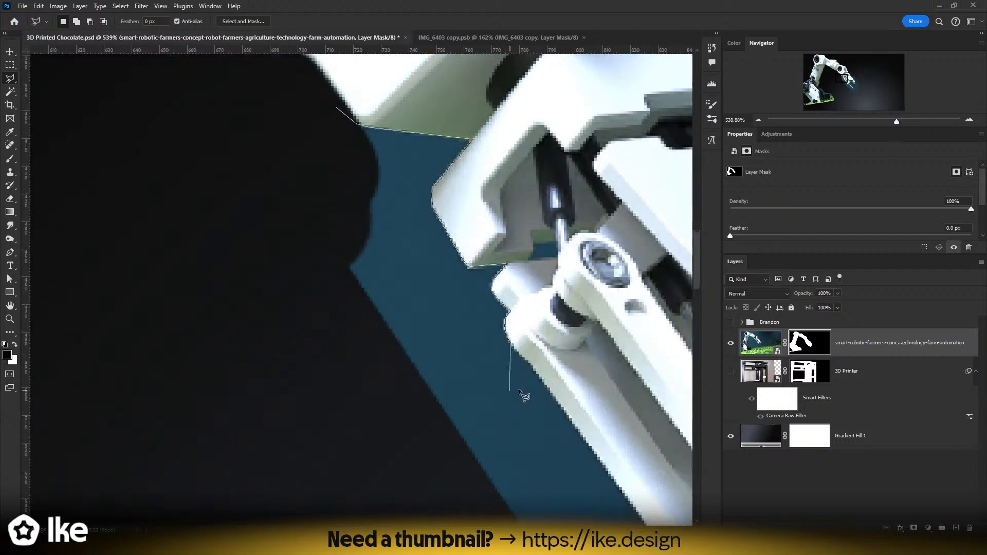
pyautogui.click(533, 364)
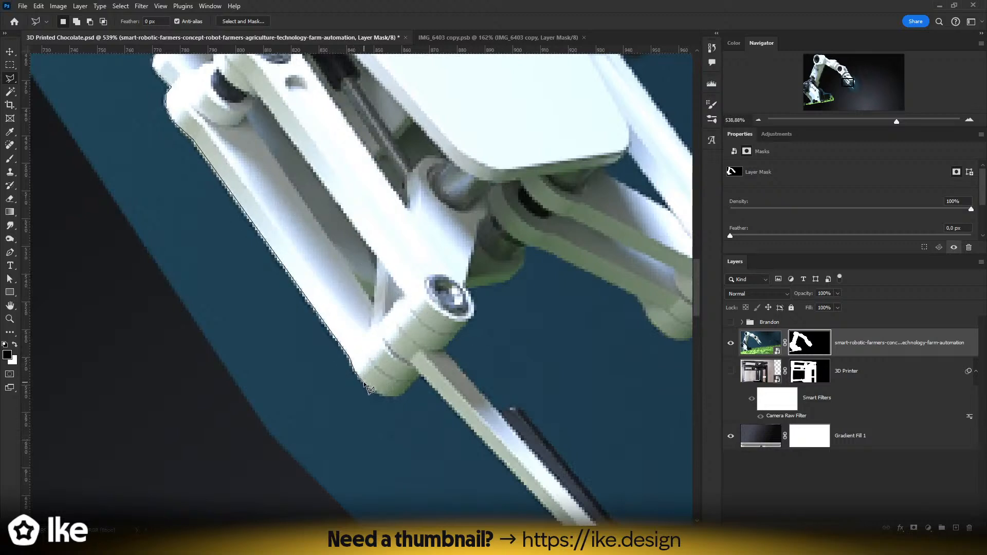
pyautogui.click(399, 395)
pyautogui.click(420, 374)
# - Continue the lasso outline around the tip and black pad of the first gripper finger, back up to its joint
pyautogui.moveTo(441, 391); pyautogui.dragTo(120, 186)
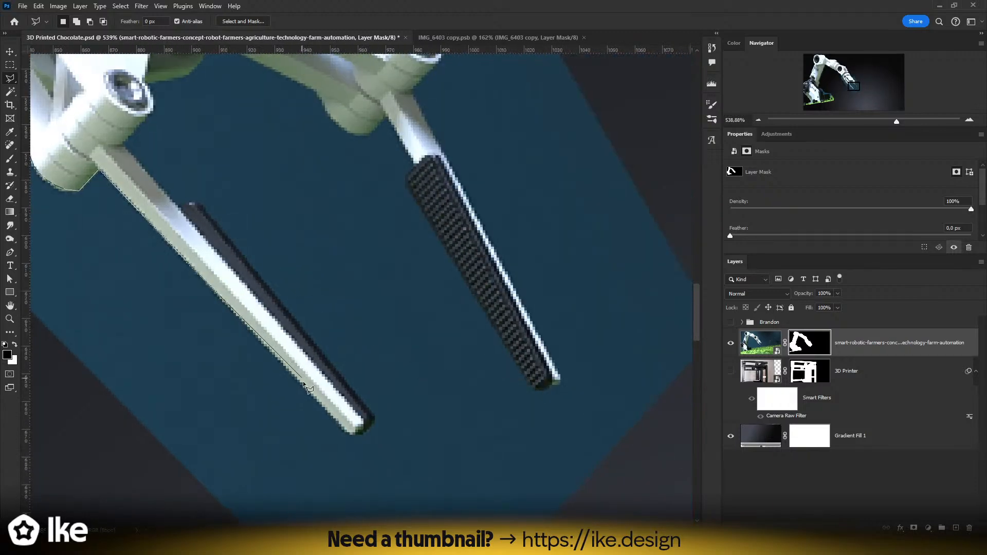
pyautogui.click(359, 433)
pyautogui.click(365, 431)
pyautogui.click(374, 417)
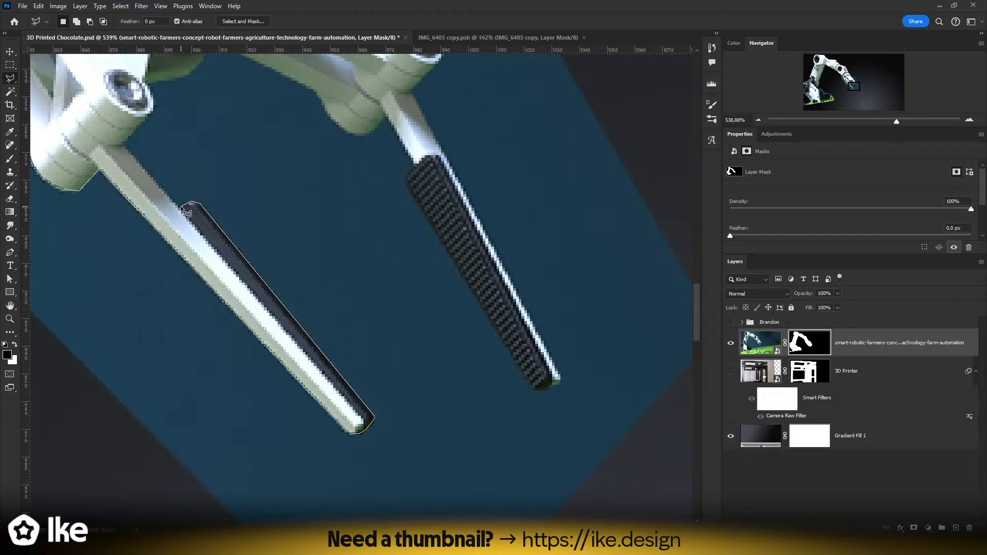
pyautogui.click(125, 147)
# - Trace the lasso along the palm's underside and the connecting link to the second finger's joint
pyautogui.click(189, 73)
pyautogui.scroll(5, 195, 155)
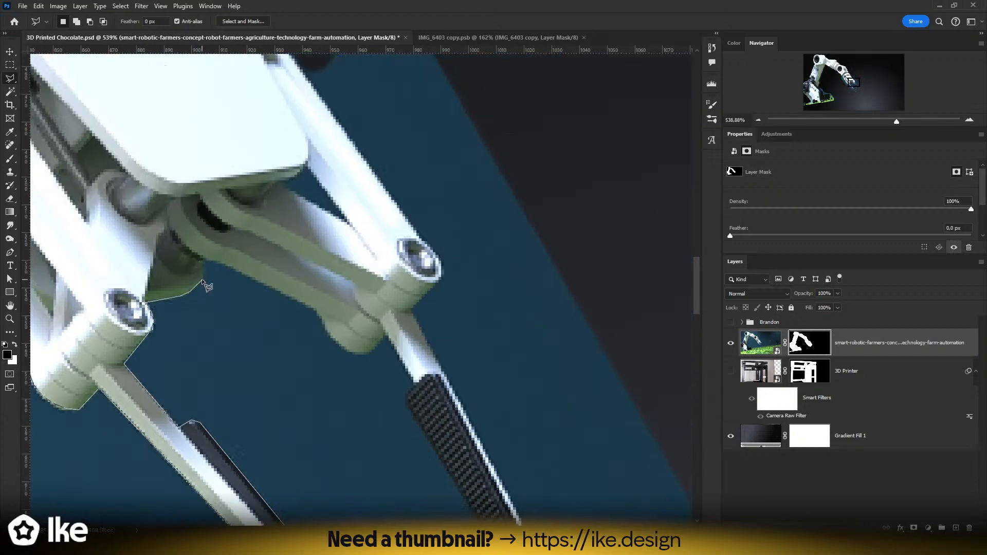
pyautogui.click(203, 263)
pyautogui.click(218, 261)
pyautogui.click(345, 348)
pyautogui.click(353, 352)
# - Trace the lasso around the second gripper finger, including its textured black pad and pointed tip
pyautogui.scroll(-3, 412, 417)
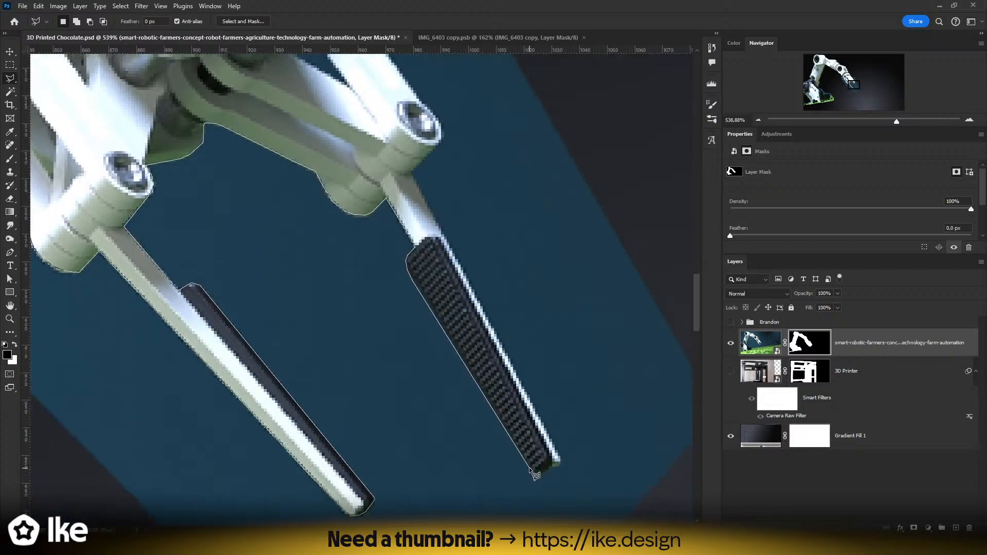
pyautogui.click(559, 461)
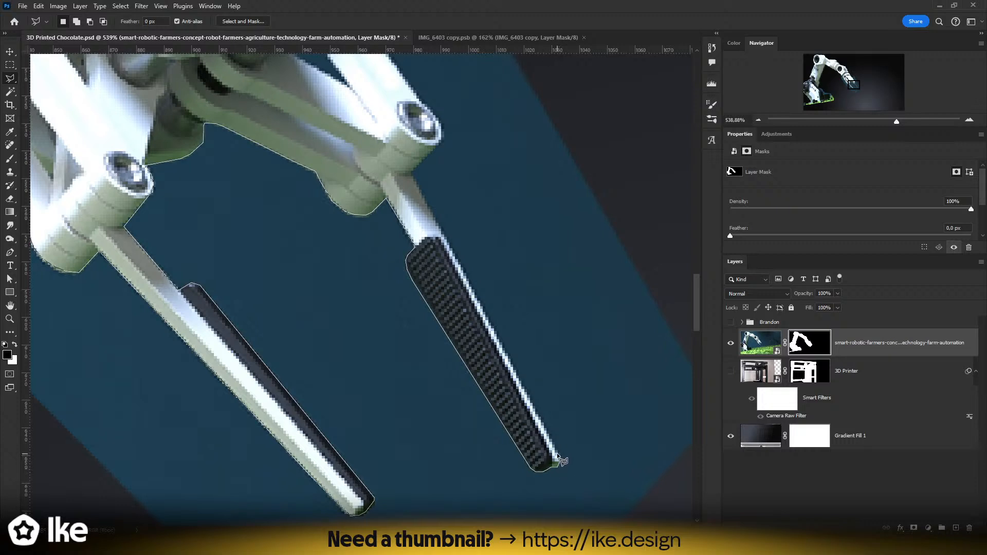
pyautogui.click(411, 170)
# - Continue the lasso outline up the second finger's outer edge, past its joint, and out into the empty background beside the palm
pyautogui.scroll(5, 424, 107)
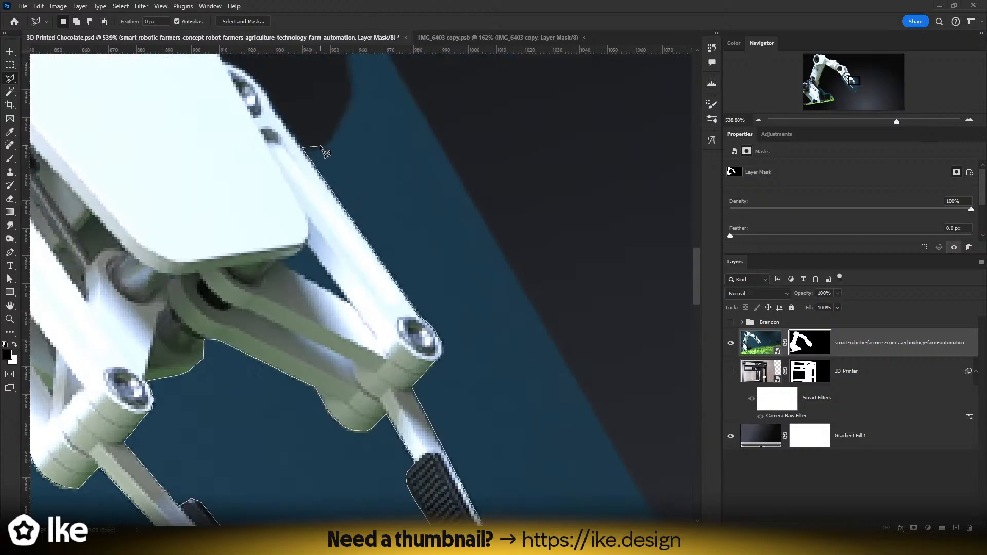
pyautogui.moveTo(335, 125)
pyautogui.mouseDown()
pyautogui.moveTo(349, 79)
pyautogui.moveTo(361, 117)
pyautogui.moveTo(341, 221)
pyautogui.moveTo(326, 182)
pyautogui.mouseUp()
pyautogui.scroll(4, 350, 82)
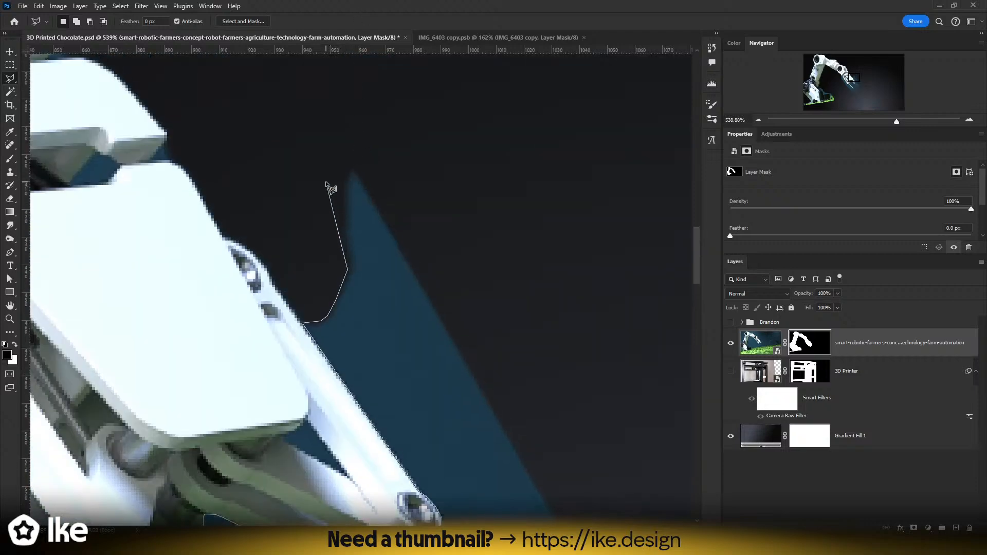
pyautogui.scroll(-3, 267, 390)
pyautogui.hscroll(-6, 307, 184)
pyautogui.scroll(5, 463, 128)
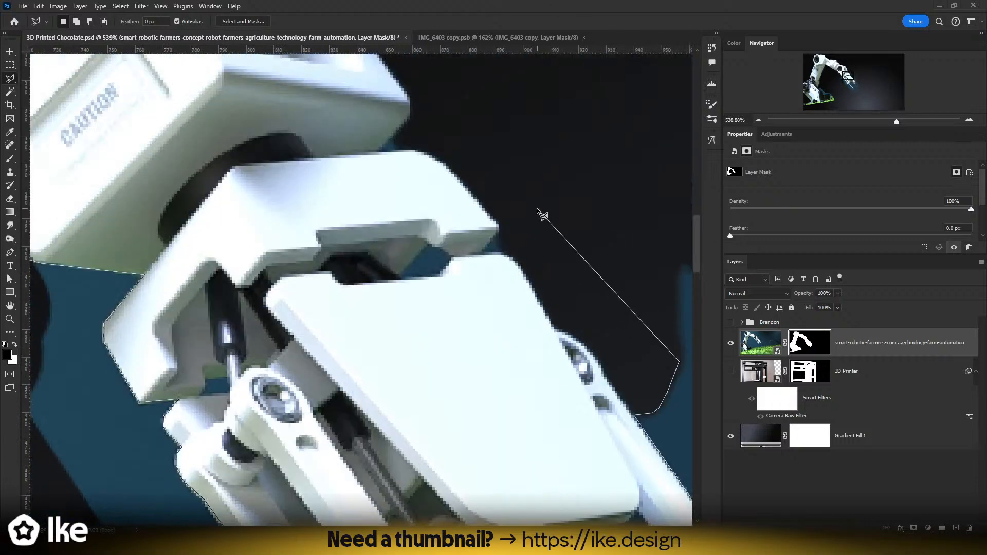
# - Loop the lasso outline widely around the blue background surrounding both gripper fingers and close it at the wrist below the CAUTION label
pyautogui.scroll(-5, 541, 215)
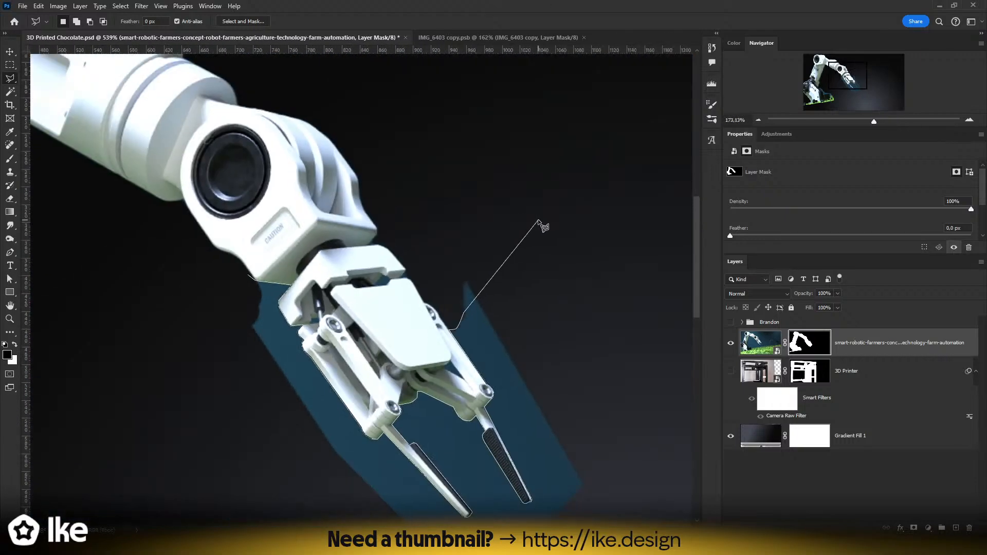
pyautogui.click(440, 239)
pyautogui.click(551, 229)
pyautogui.click(647, 347)
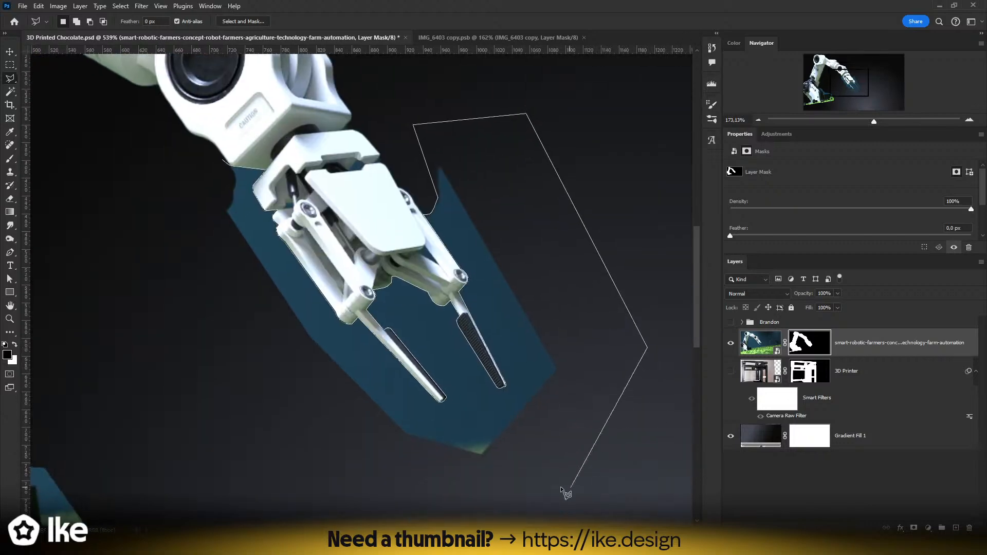
pyautogui.click(545, 485)
pyautogui.click(396, 510)
pyautogui.click(224, 368)
pyautogui.click(175, 195)
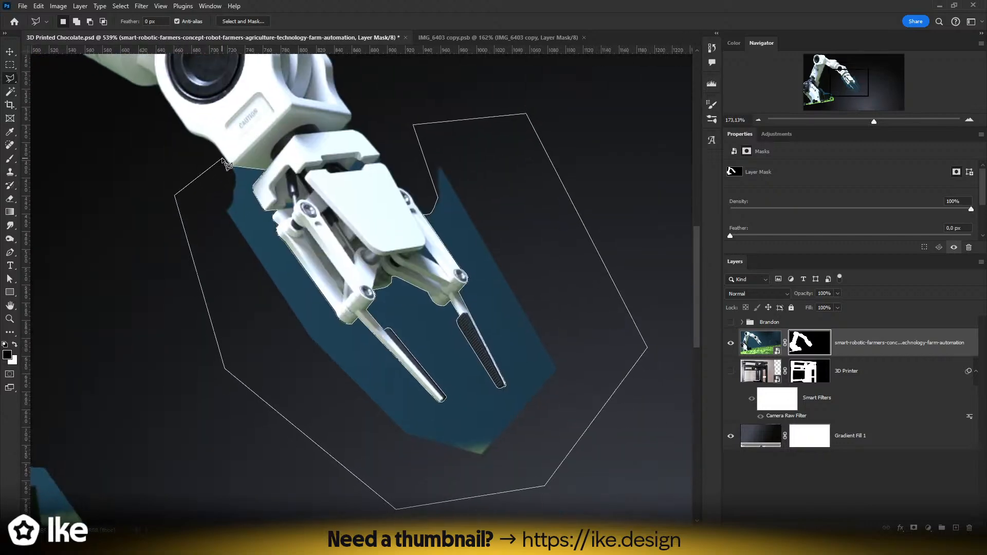
pyautogui.click(224, 164)
# - Paint out the blue background around the gripper within the selection on the robot arm's mask, and clear the selection
pyautogui.press('b')
pyautogui.moveTo(286, 165)
pyautogui.mouseDown()
pyautogui.moveTo(661, 440)
pyautogui.moveTo(505, 85)
pyautogui.mouseUp()
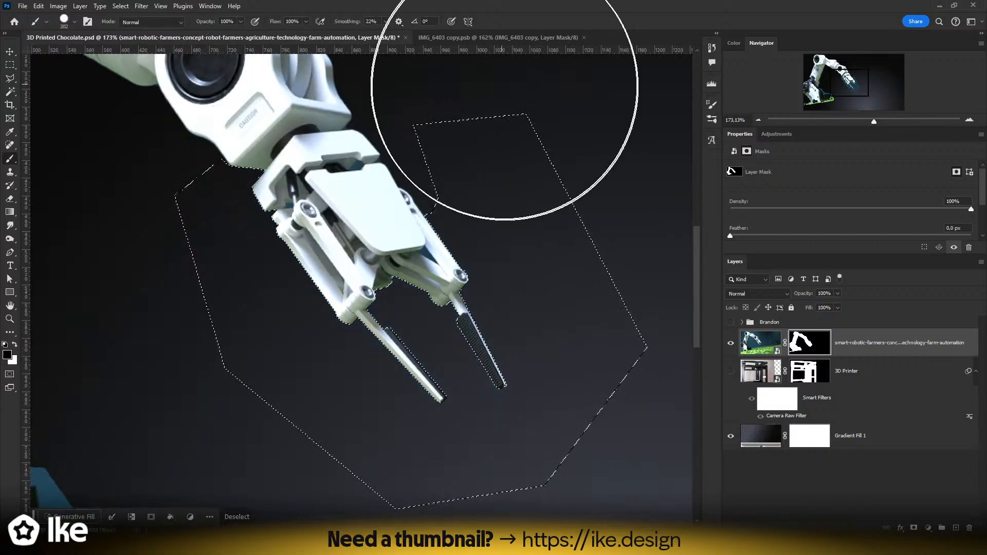
pyautogui.hotkey('ctrl', 'd')
# - Examine the mask edges along the gripper, the wrist and the robot's base up close for leftover background
pyautogui.press('z')
pyautogui.moveTo(405, 224)
pyautogui.mouseDown()
pyautogui.moveTo(487, 200)
pyautogui.moveTo(352, 305)
pyautogui.mouseUp()
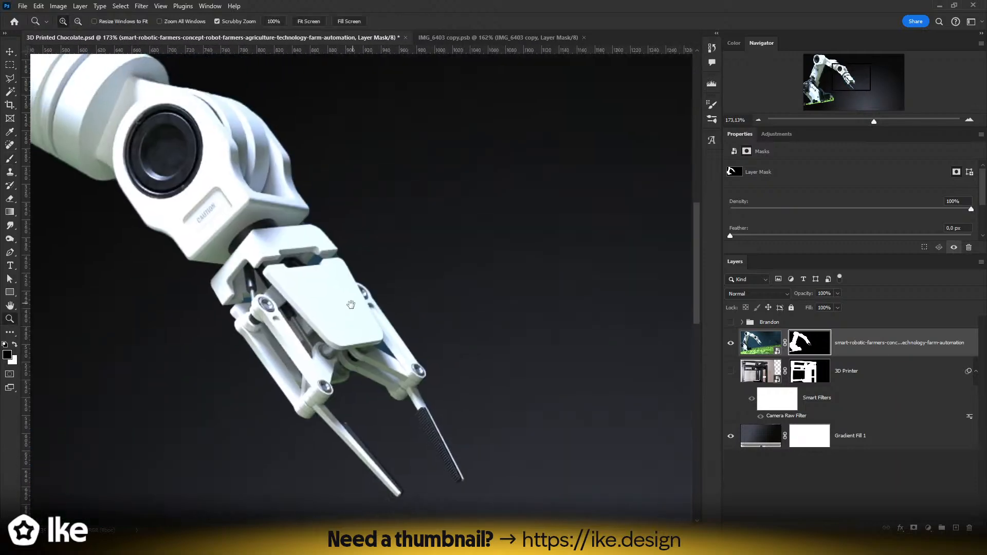
pyautogui.moveTo(388, 246); pyautogui.dragTo(448, 247)
pyautogui.press('b')
pyautogui.moveTo(489, 272); pyautogui.dragTo(187, 286)
pyautogui.moveTo(320, 320); pyautogui.dragTo(355, 326)
pyautogui.moveTo(397, 194); pyautogui.dragTo(507, 203)
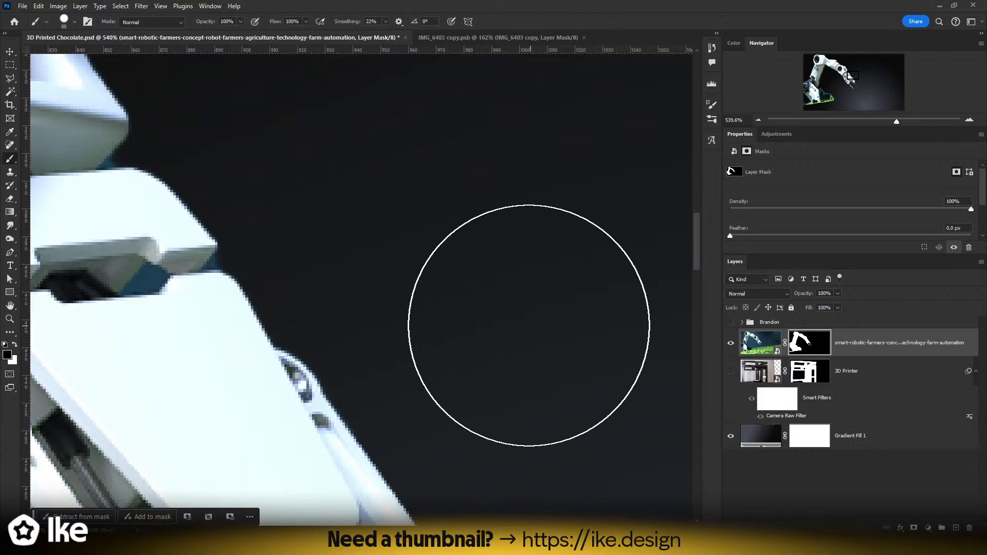
pyautogui.press('z')
pyautogui.moveTo(498, 311); pyautogui.dragTo(420, 316)
pyautogui.moveTo(292, 309); pyautogui.dragTo(535, 257)
pyautogui.moveTo(488, 269); pyautogui.dragTo(325, 337)
pyautogui.moveTo(138, 267); pyautogui.dragTo(177, 241)
pyautogui.press('b')
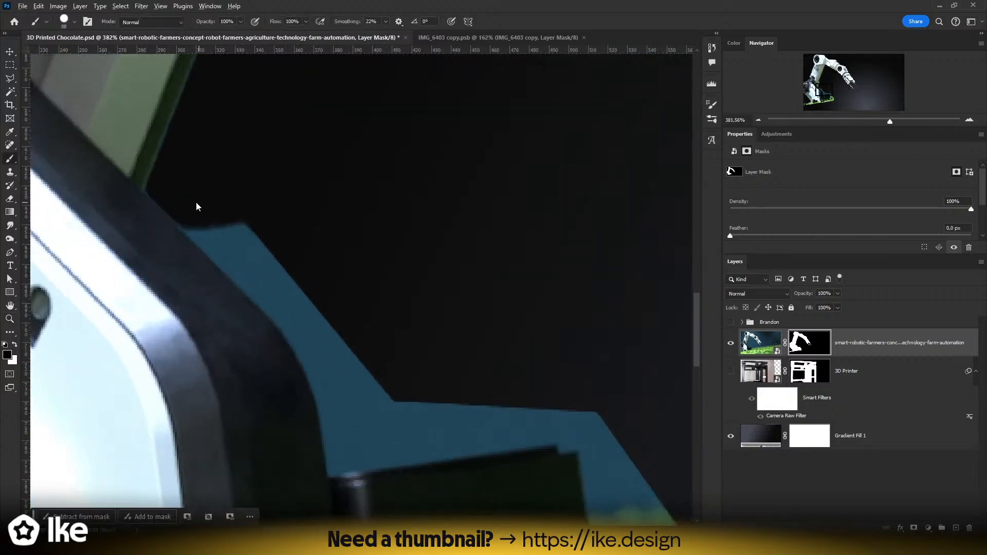
pyautogui.moveTo(198, 203); pyautogui.dragTo(154, 200)
pyautogui.press('z')
pyautogui.moveTo(324, 267)
pyautogui.mouseDown()
pyautogui.moveTo(240, 264)
pyautogui.moveTo(261, 259)
pyautogui.mouseUp()
# - Check the robot arm in the composite by briefly showing the 3D Printer layer and the man's layer group, and hide them again
pyautogui.click(10, 52)
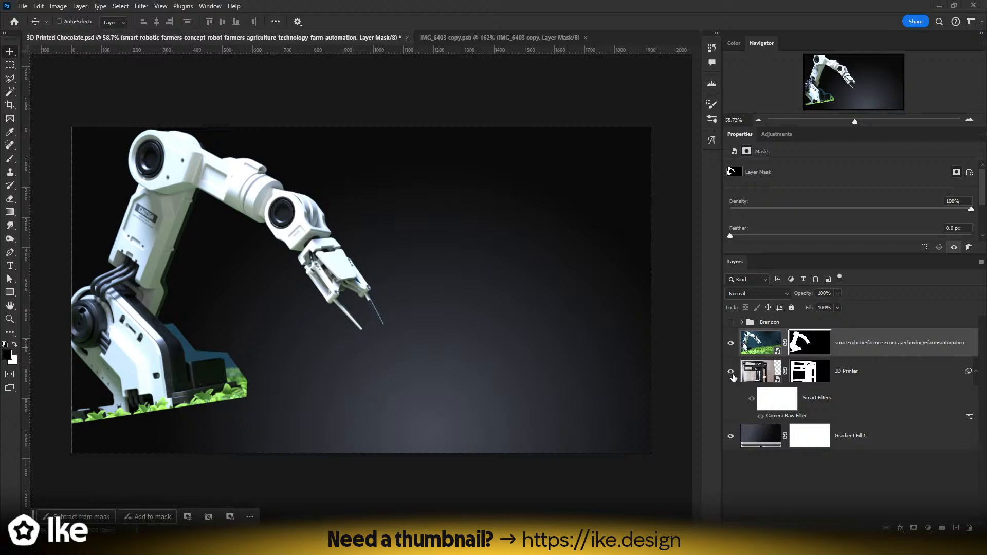
pyautogui.click(731, 373)
pyautogui.click(731, 373)
pyautogui.click(731, 322)
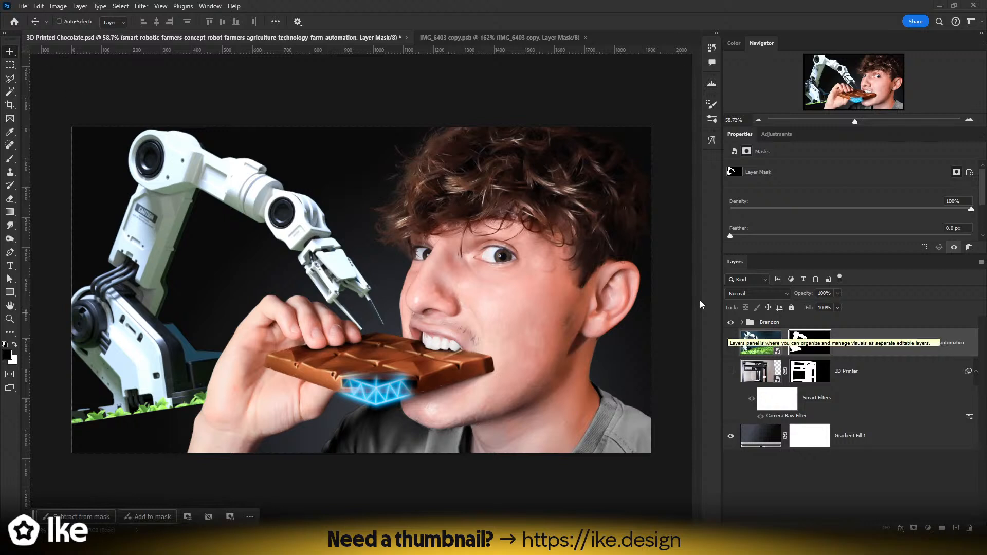
pyautogui.click(760, 342)
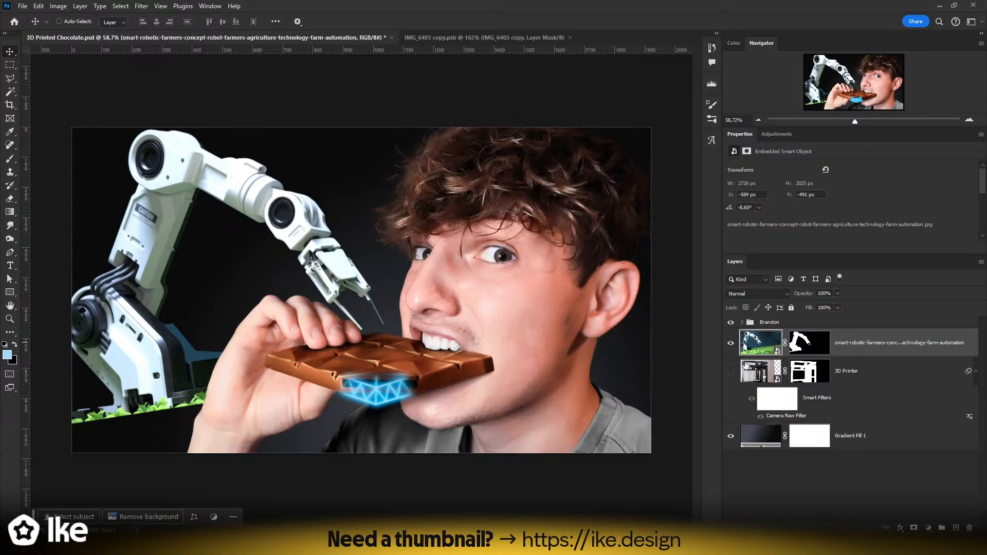
pyautogui.click(730, 322)
# - Brush out the green leaves along the lower edge of the robot's base on the robot arm's layer mask
pyautogui.press('z')
pyautogui.moveTo(151, 384); pyautogui.dragTo(278, 383)
pyautogui.moveTo(448, 299)
pyautogui.mouseDown()
pyautogui.moveTo(511, 247)
pyautogui.moveTo(390, 221)
pyautogui.mouseUp()
pyautogui.press('b')
pyautogui.moveTo(597, 340); pyautogui.dragTo(551, 337)
pyautogui.hotkey('ctrl', 'z')
pyautogui.click(808, 339)
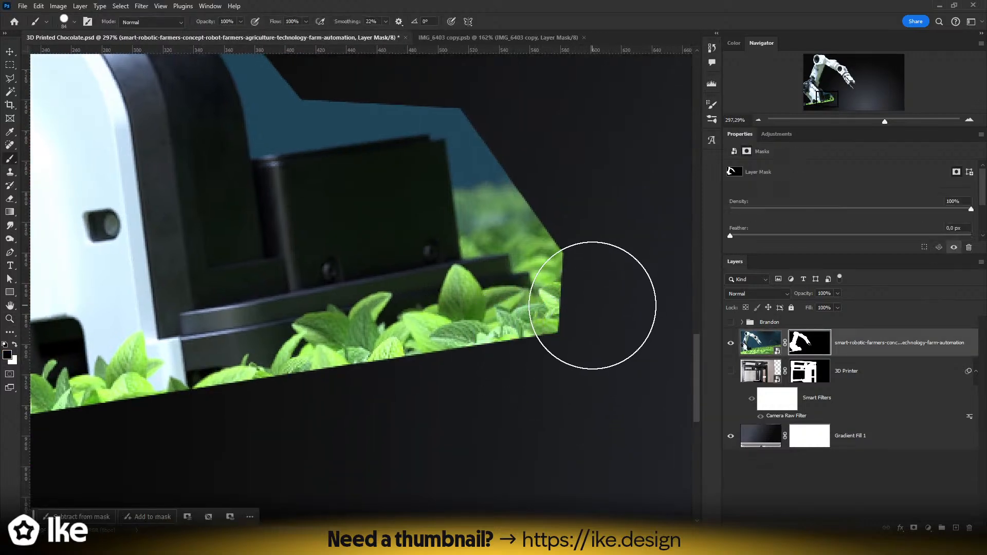
pyautogui.moveTo(590, 298); pyautogui.dragTo(483, 318)
pyautogui.moveTo(155, 354); pyautogui.dragTo(593, 318)
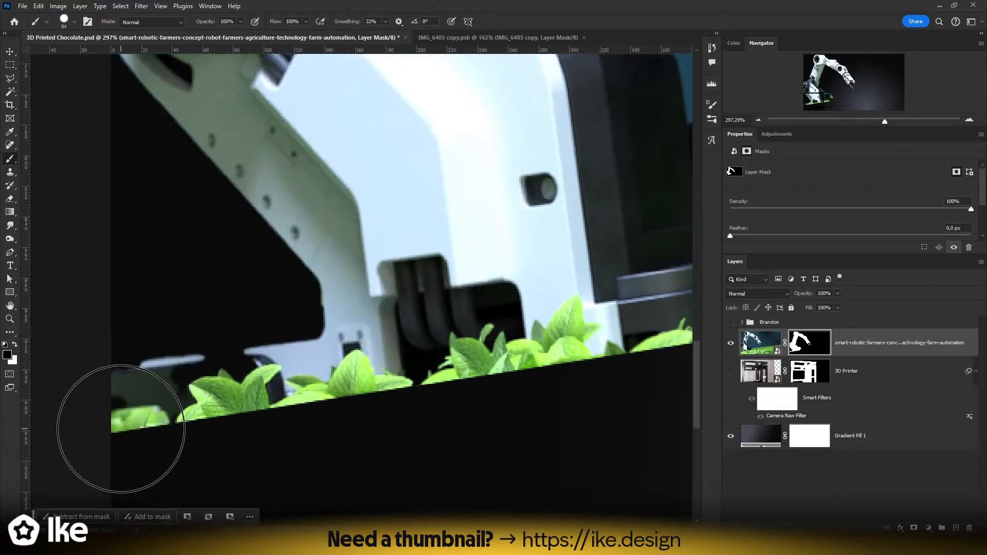
pyautogui.keyDown('shift'); pyautogui.click(121, 429); pyautogui.keyUp('shift')
pyautogui.moveTo(534, 334)
pyautogui.mouseDown()
pyautogui.moveTo(293, 410)
pyautogui.moveTo(31, 545)
pyautogui.mouseUp()
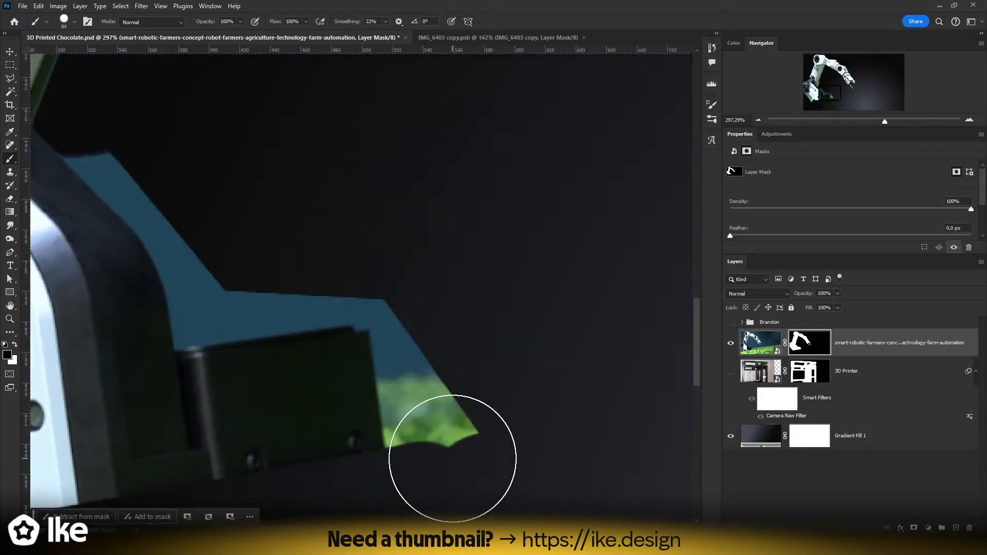
# - Undo the oversized brush stroke and mask out the green foliage patch beside the black box with a smaller brush
pyautogui.moveTo(446, 459); pyautogui.dragTo(437, 406)
pyautogui.hotkey('ctrl', 'z')
pyautogui.press('[')
pyautogui.press('[')
pyautogui.press('[')
pyautogui.press('[')
pyautogui.press('[')
pyautogui.press('[')
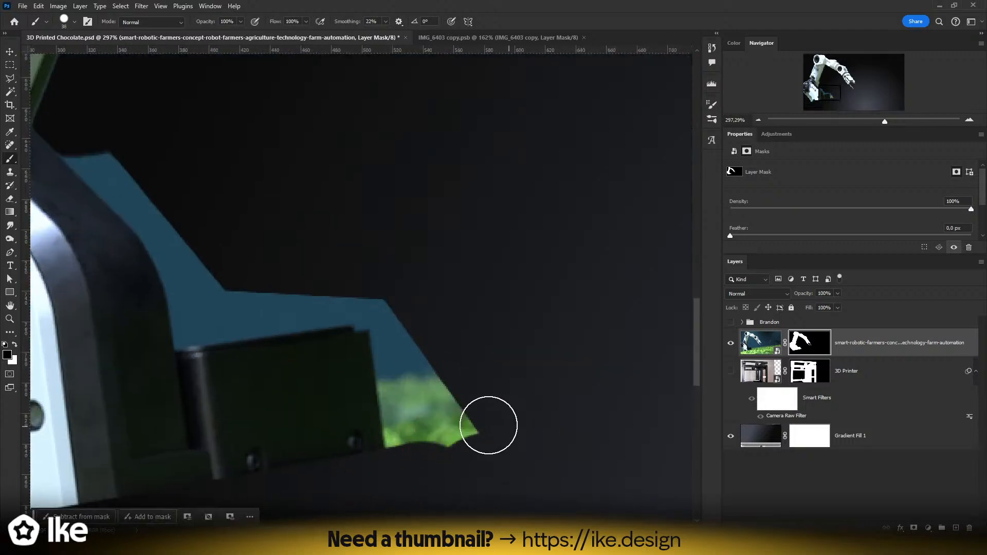
pyautogui.moveTo(488, 425)
pyautogui.mouseDown()
pyautogui.moveTo(431, 446)
pyautogui.moveTo(423, 299)
pyautogui.moveTo(438, 364)
pyautogui.moveTo(431, 448)
pyautogui.moveTo(421, 442)
pyautogui.moveTo(414, 454)
pyautogui.moveTo(392, 326)
pyautogui.mouseUp()
# - Outline the leftover blue area above the black box and along the base's curved dark edge with the Polygonal Lasso
pyautogui.moveTo(308, 335); pyautogui.dragTo(429, 346)
pyautogui.press('l')
pyautogui.click(572, 342)
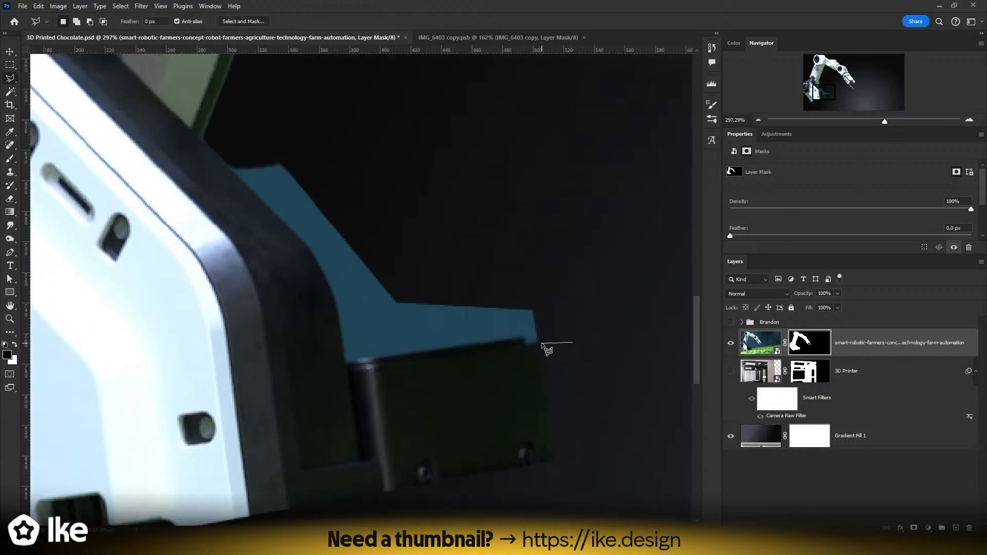
pyautogui.click(542, 344)
pyautogui.click(525, 345)
pyautogui.click(524, 339)
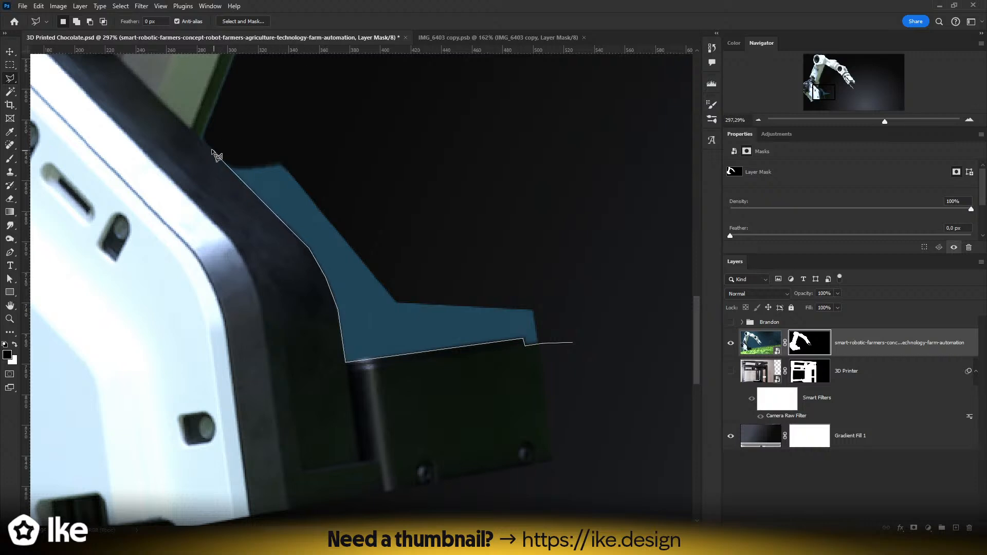
pyautogui.click(200, 140)
pyautogui.click(241, 122)
pyautogui.click(425, 174)
pyautogui.click(630, 287)
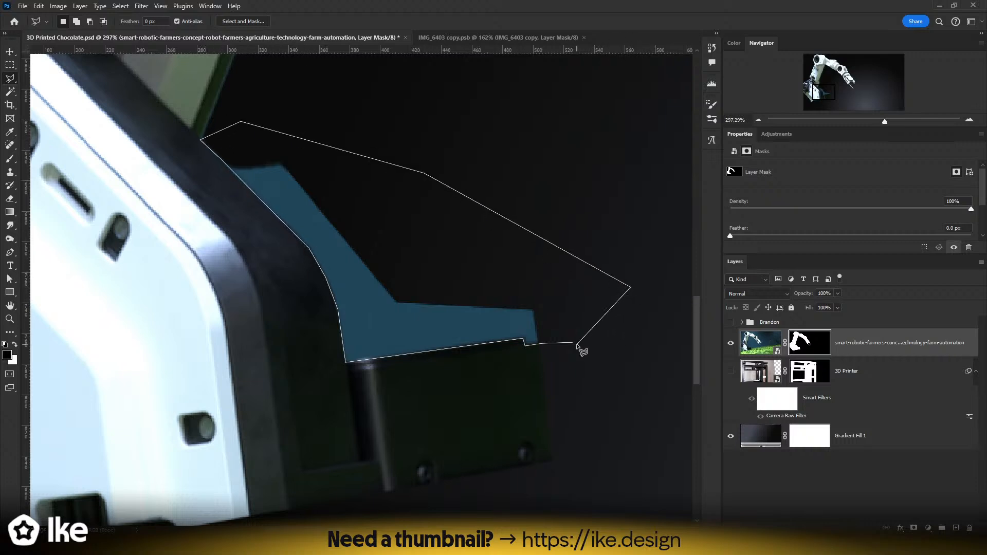
pyautogui.click(574, 343)
# - Mask out the blue area inside the selection beside the base with a larger brush and clear the selection
pyautogui.press('b')
pyautogui.moveTo(545, 326); pyautogui.dragTo(634, 320)
pyautogui.moveTo(427, 327); pyautogui.dragTo(224, 108)
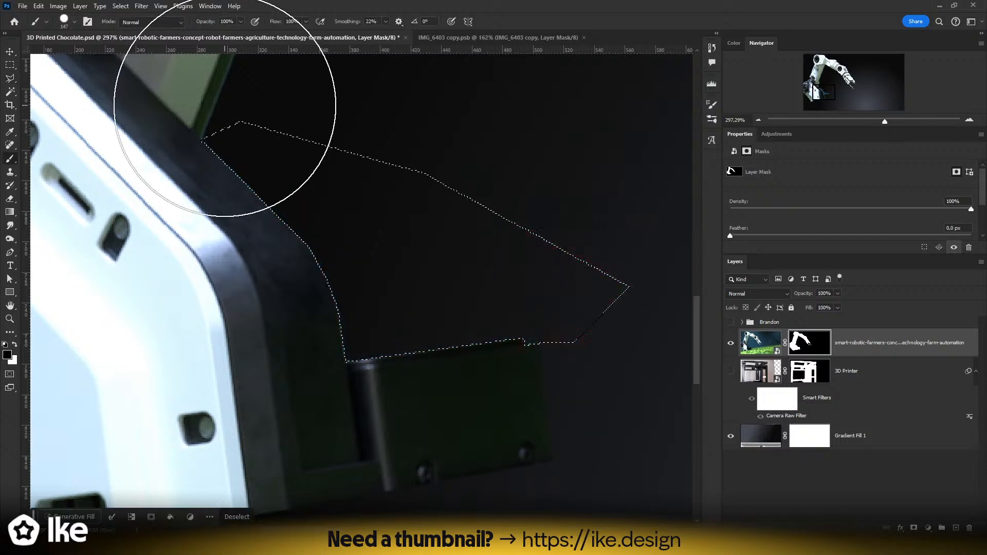
pyautogui.hotkey('ctrl', 'd')
# - Move the robot arm layer to the right and slightly down so more of its base lies within the canvas
pyautogui.moveTo(383, 217); pyautogui.dragTo(277, 284)
pyautogui.press('z')
pyautogui.click(10, 51)
pyautogui.moveTo(182, 235); pyautogui.dragTo(323, 265)
# - Brush out the green patch and the lower part of the blue strip beside the base's round joint on the mask
pyautogui.press('z')
pyautogui.moveTo(192, 415); pyautogui.dragTo(243, 407)
pyautogui.moveTo(267, 361); pyautogui.dragTo(407, 262)
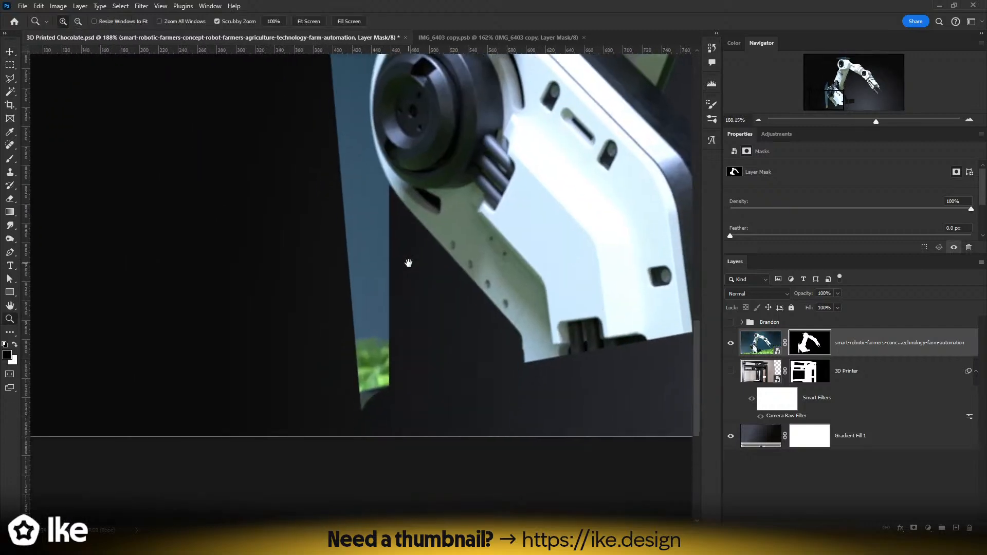
pyautogui.press('b')
pyautogui.moveTo(375, 396)
pyautogui.mouseDown()
pyautogui.moveTo(345, 269)
pyautogui.moveTo(315, 222)
pyautogui.mouseUp()
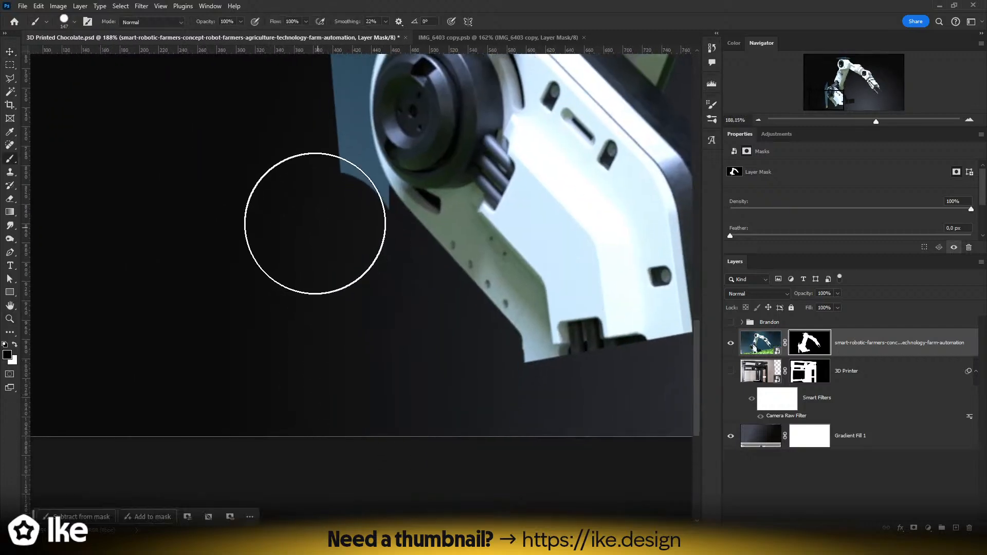
pyautogui.moveTo(376, 189)
pyautogui.mouseDown()
pyautogui.moveTo(388, 349)
pyautogui.moveTo(382, 436)
pyautogui.mouseUp()
pyautogui.press('z')
pyautogui.moveTo(401, 398); pyautogui.dragTo(436, 397)
pyautogui.moveTo(432, 385); pyautogui.dragTo(420, 298)
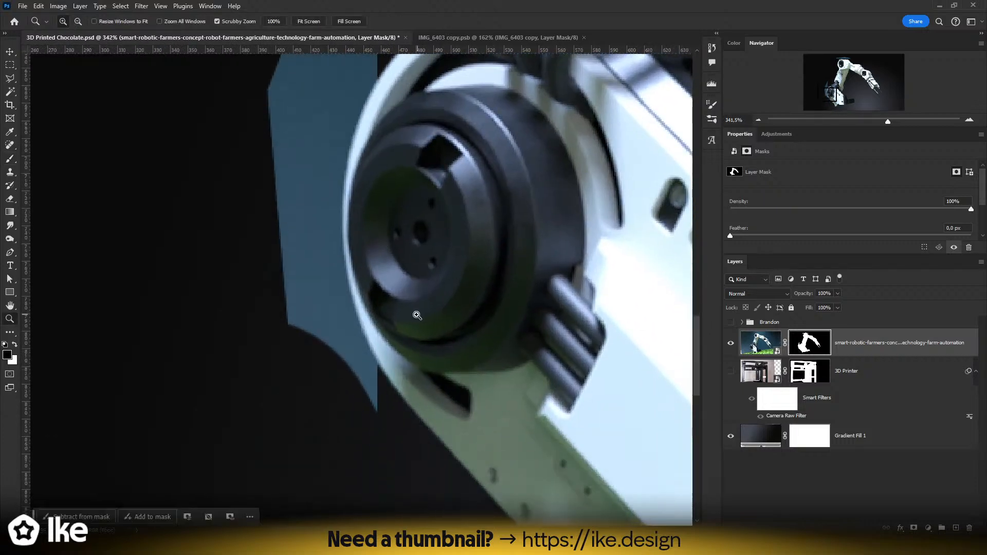
pyautogui.press('l')
pyautogui.click(388, 389)
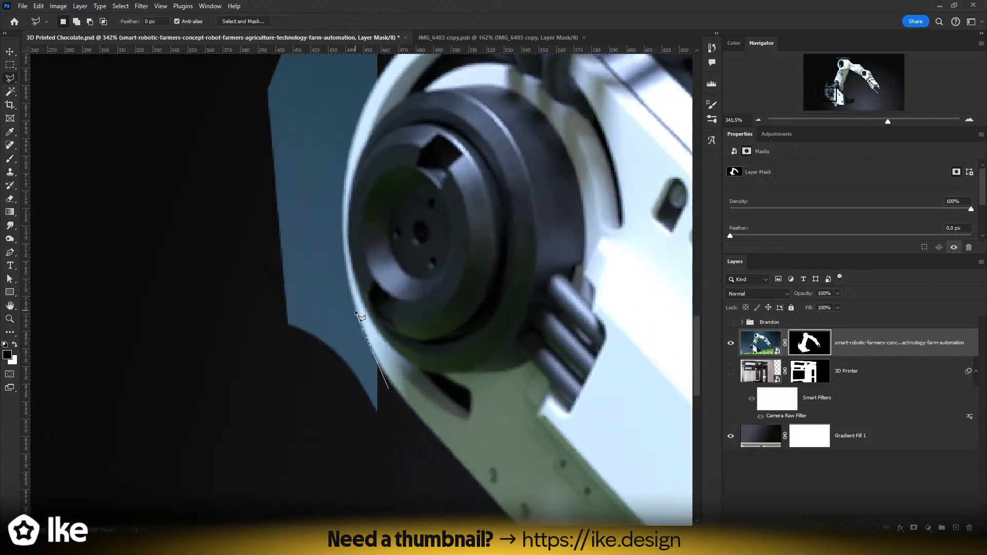
pyautogui.click(351, 370)
pyautogui.click(360, 426)
pyautogui.click(396, 417)
pyautogui.click(388, 389)
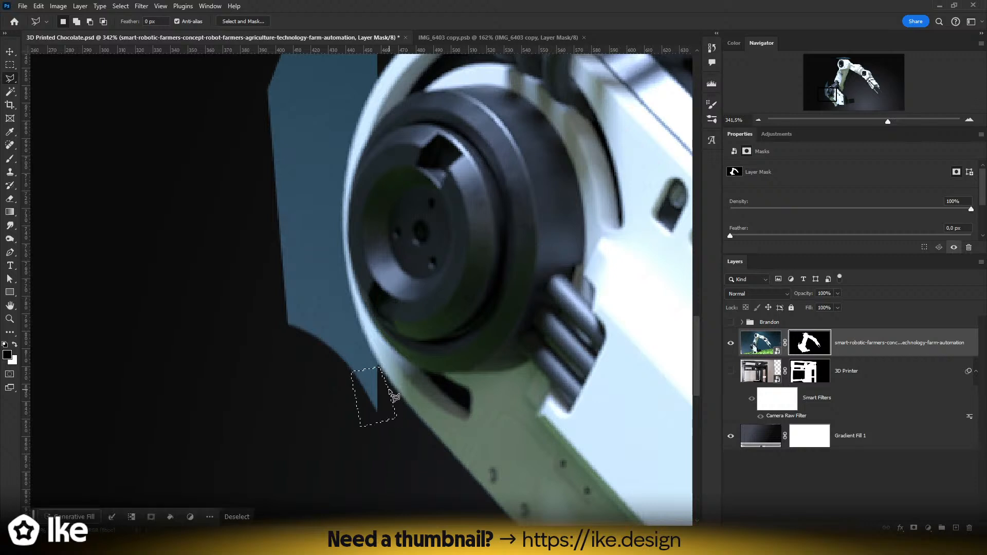
pyautogui.hotkey('ctrl', 'd')
# - Start a Pen path below the base's round joint and curve it up along the joint's white outer rim
pyautogui.press('p')
pyautogui.click(382, 442)
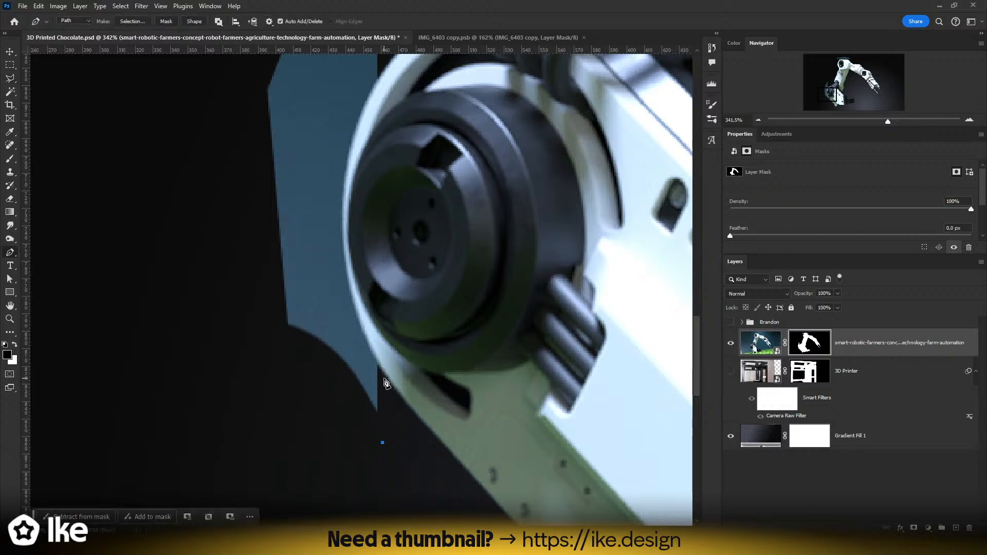
pyautogui.click(384, 373)
pyautogui.moveTo(349, 298); pyautogui.dragTo(343, 248)
pyautogui.moveTo(364, 189); pyautogui.dragTo(406, 219)
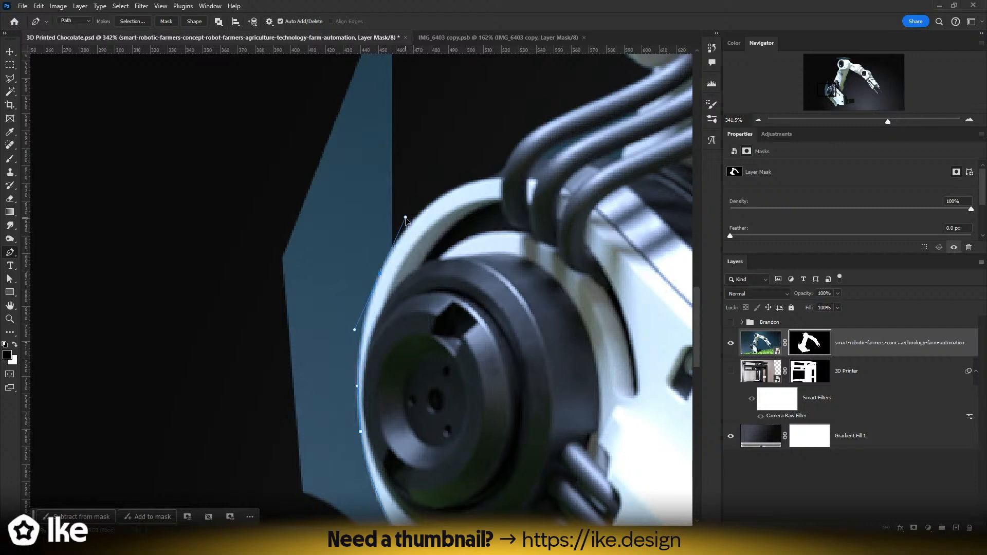
pyautogui.scroll(5, 451, 183)
pyautogui.hscroll(-2, 452, 183)
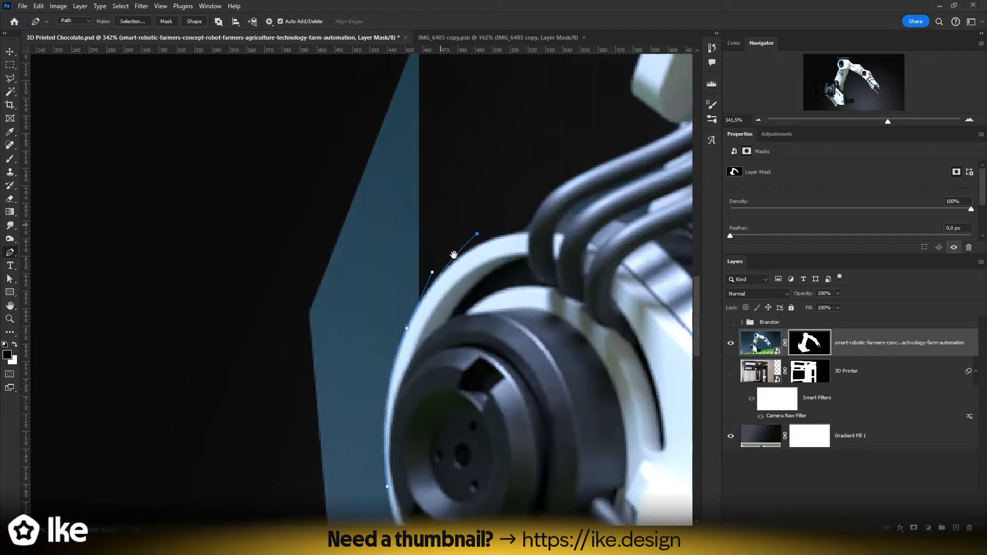
# - Extend the Pen path around the outside of the leftover blue strip and back down to below the round joint
pyautogui.click(453, 71)
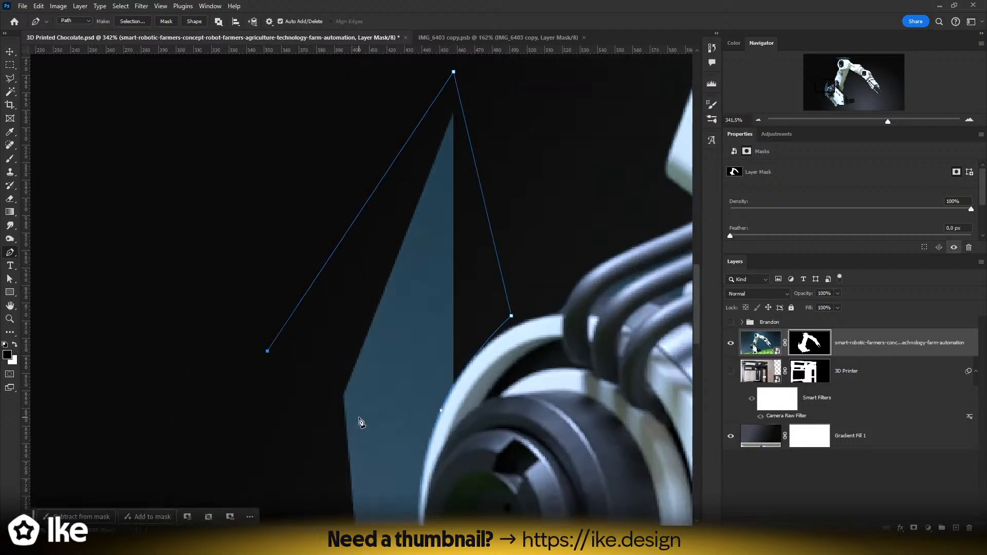
pyautogui.scroll(-15, 360, 422)
pyautogui.click(327, 354)
pyautogui.click(457, 413)
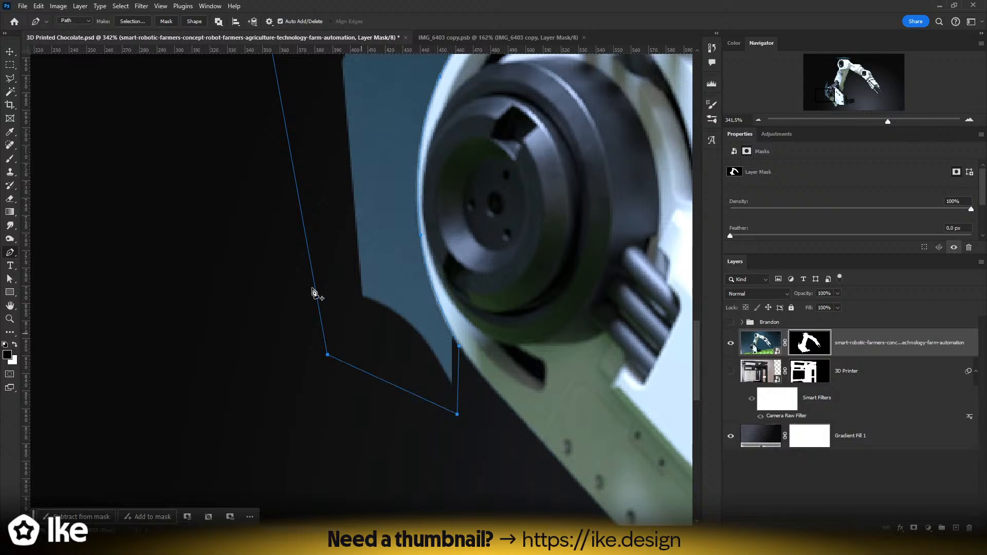
# - Convert the path into a new anti-aliased selection with 0 px feather, mask out the blue strip inside it, and deselect
pyautogui.click(132, 23)
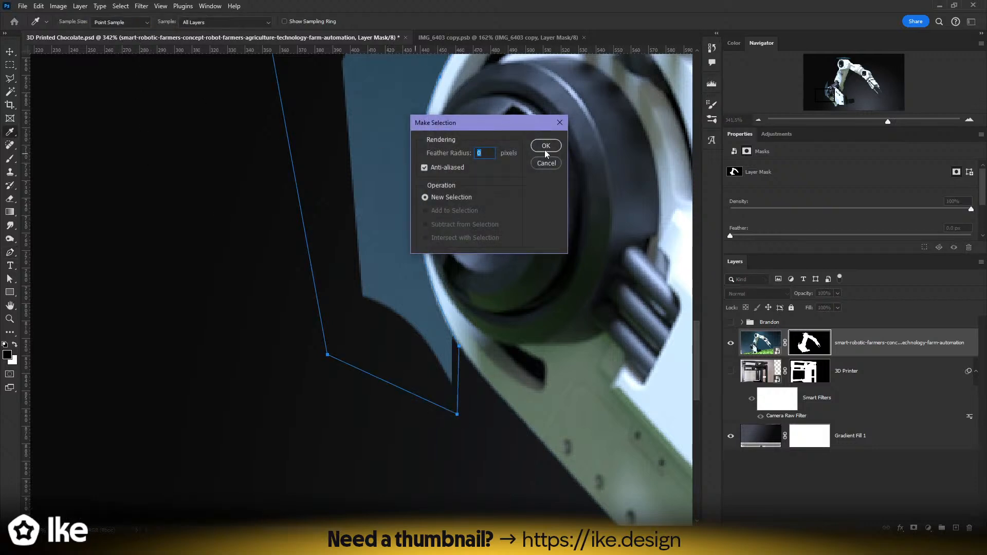
pyautogui.click(545, 145)
pyautogui.press('b')
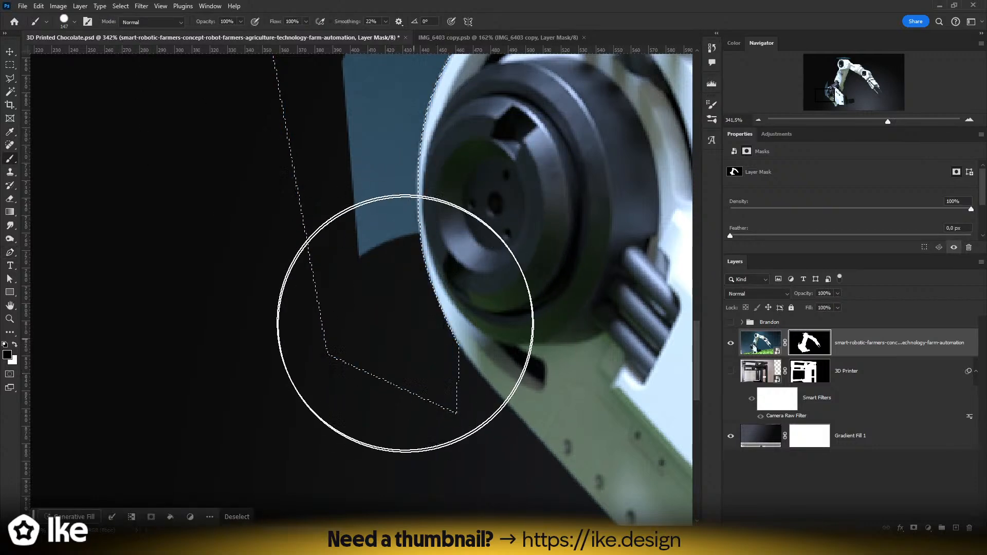
pyautogui.scroll(10, 379, 132)
pyautogui.hotkey('ctrl', 'd')
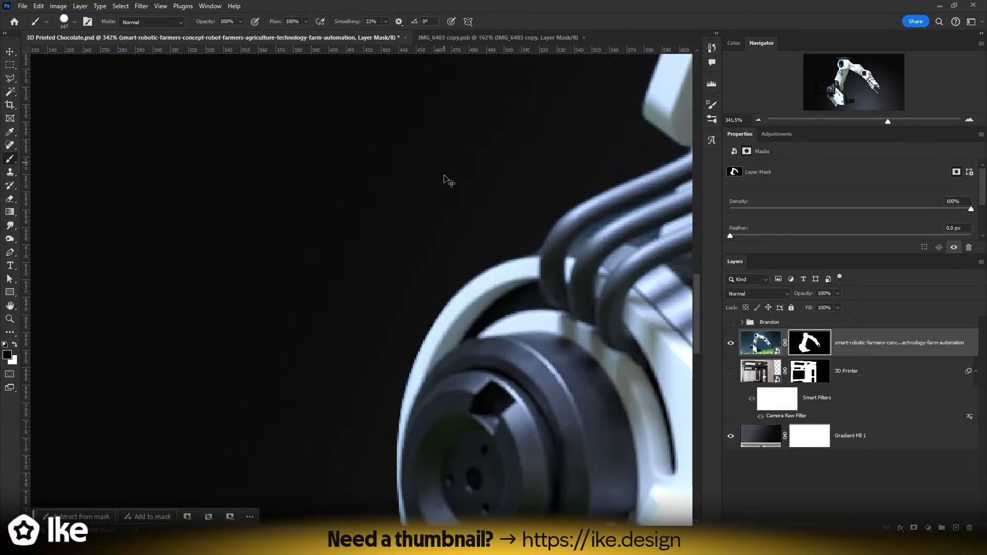
# - Brush out the leftover blue patch above the robot arm's upper joint on the layer mask
pyautogui.press('z')
pyautogui.moveTo(457, 295); pyautogui.dragTo(407, 295)
pyautogui.moveTo(565, 364); pyautogui.dragTo(282, 243)
pyautogui.moveTo(534, 171); pyautogui.dragTo(526, 458)
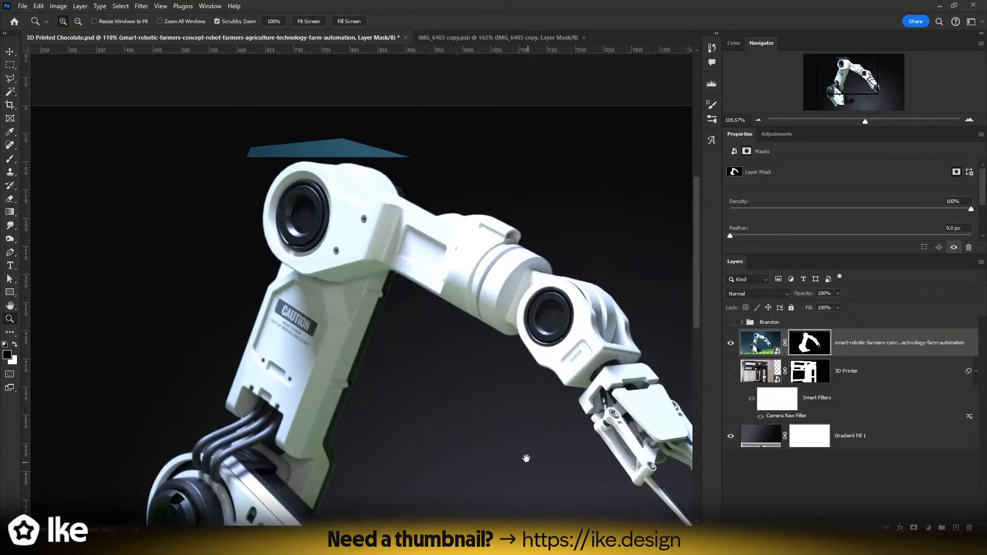
pyautogui.moveTo(337, 147)
pyautogui.mouseDown()
pyautogui.moveTo(365, 238)
pyautogui.moveTo(399, 229)
pyautogui.mouseUp()
pyautogui.press('b')
pyautogui.moveTo(205, 245)
pyautogui.mouseDown()
pyautogui.moveTo(118, 253)
pyautogui.moveTo(547, 256)
pyautogui.mouseUp()
pyautogui.moveTo(488, 220)
pyautogui.mouseDown()
pyautogui.moveTo(509, 220)
pyautogui.moveTo(350, 198)
pyautogui.moveTo(102, 214)
pyautogui.mouseUp()
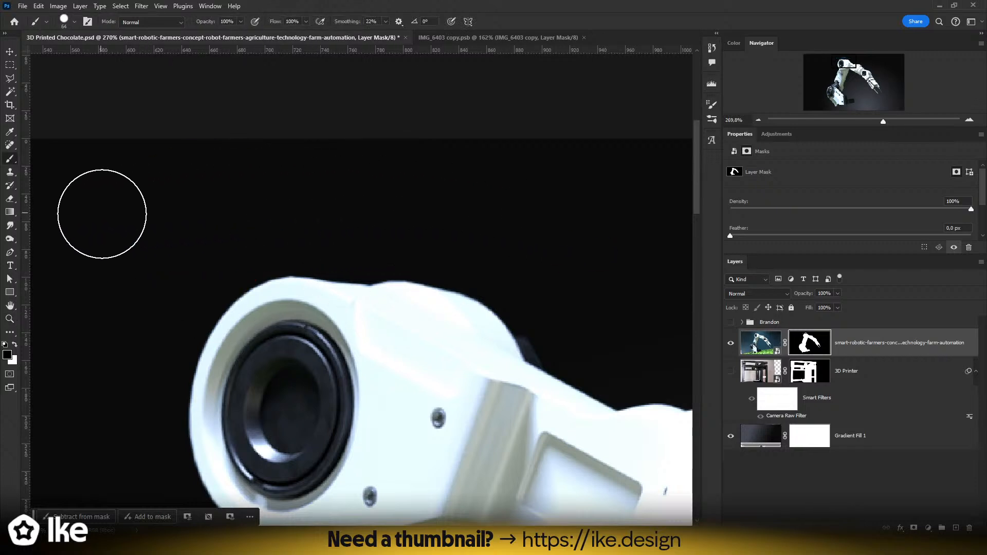
# - Convert the masked robot arm layer to a smart object and move the arm left and slightly down
pyautogui.press('z')
pyautogui.moveTo(406, 272); pyautogui.dragTo(341, 272)
pyautogui.click(9, 52)
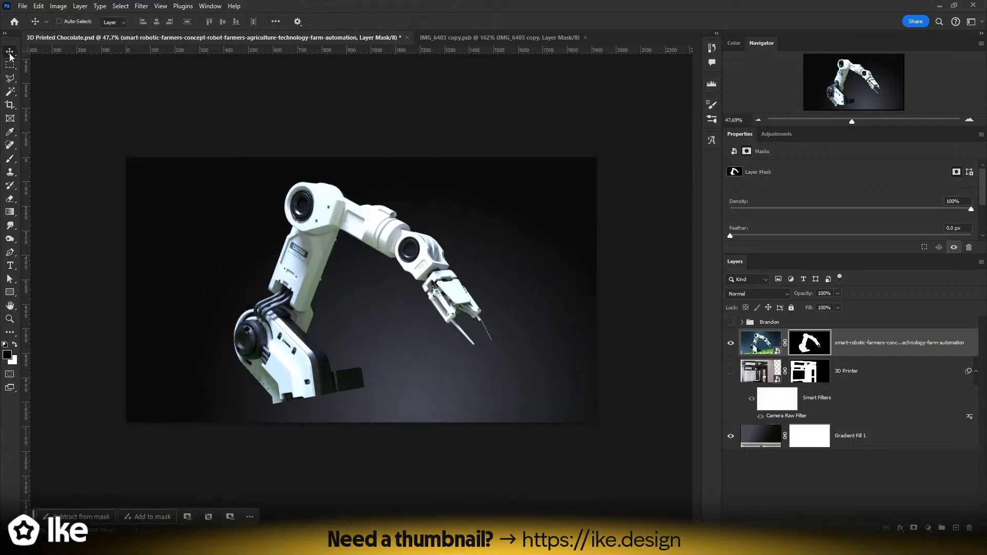
pyautogui.click(870, 345)
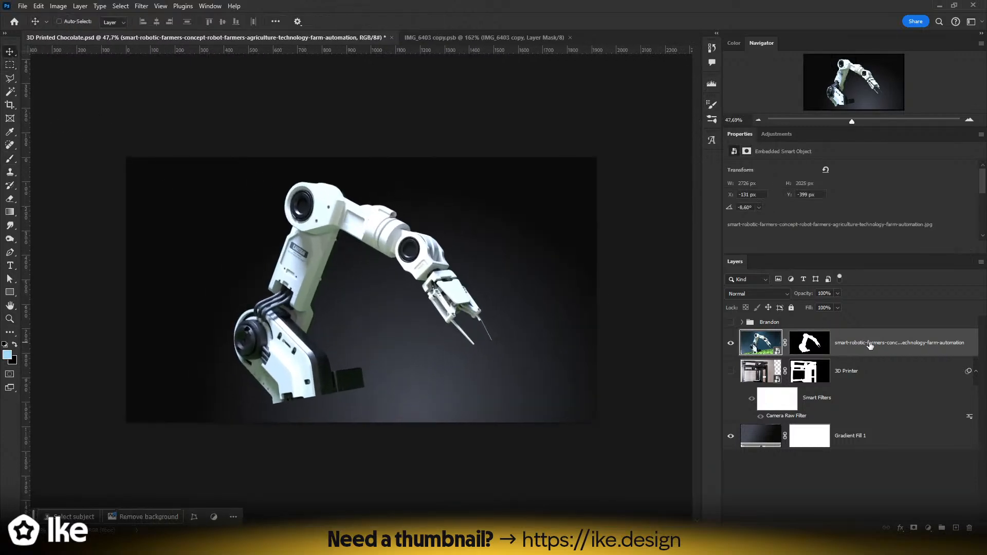
pyautogui.rightClick(908, 351)
pyautogui.click(848, 374)
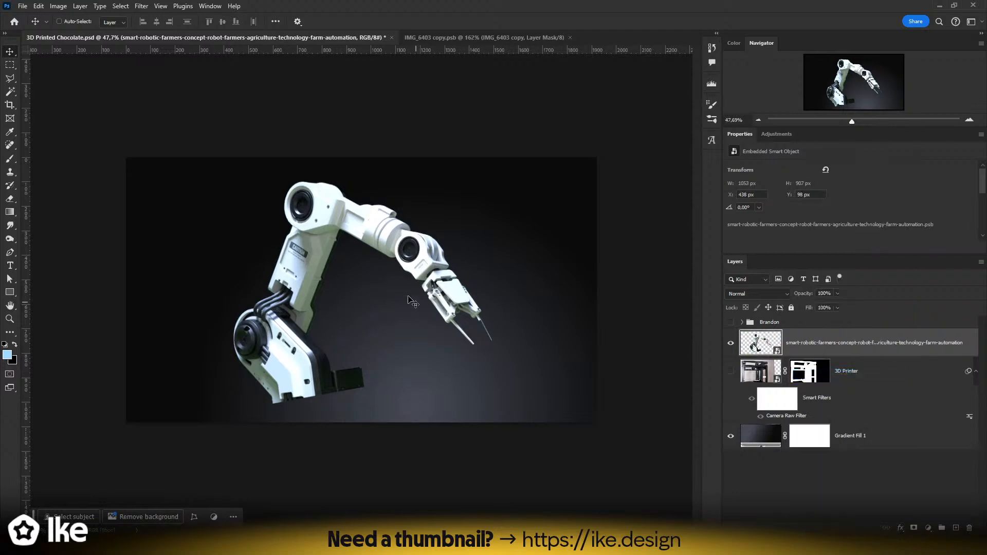
pyautogui.moveTo(412, 303); pyautogui.dragTo(377, 311)
# - Start Puppet Warp on the robot arm and pin it near the base cables and at the round wrist joint
pyautogui.click(58, 5)
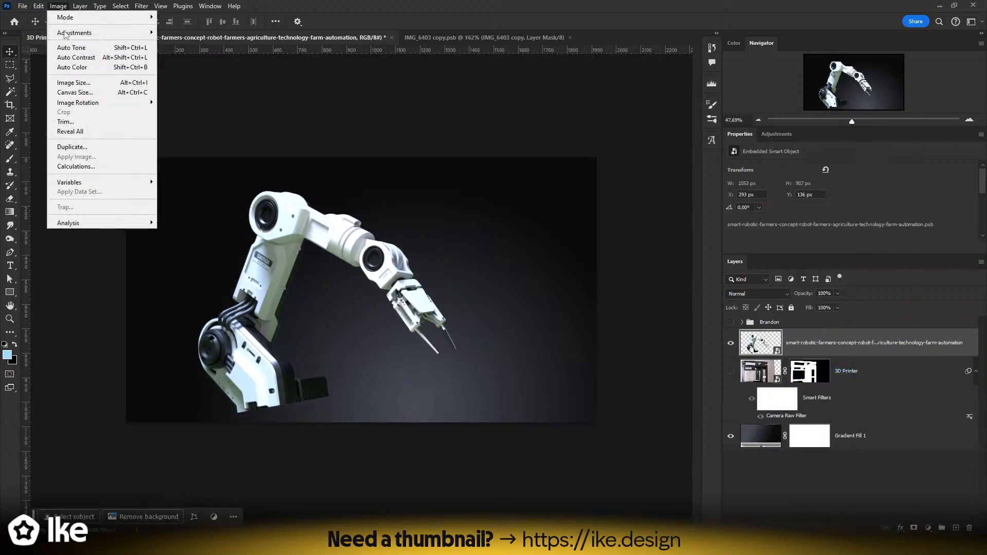
pyautogui.moveTo(39, 6)
pyautogui.click(144, 221)
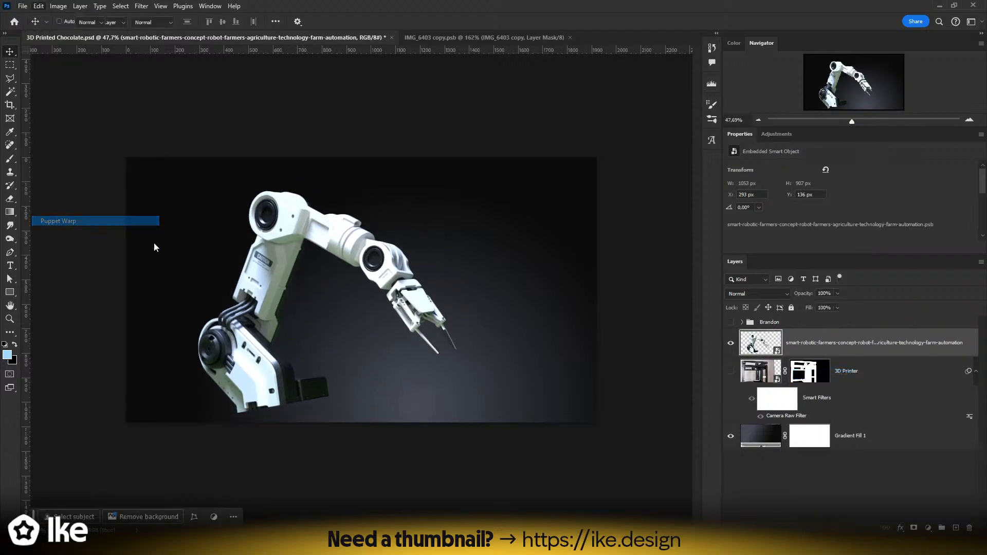
pyautogui.click(256, 376)
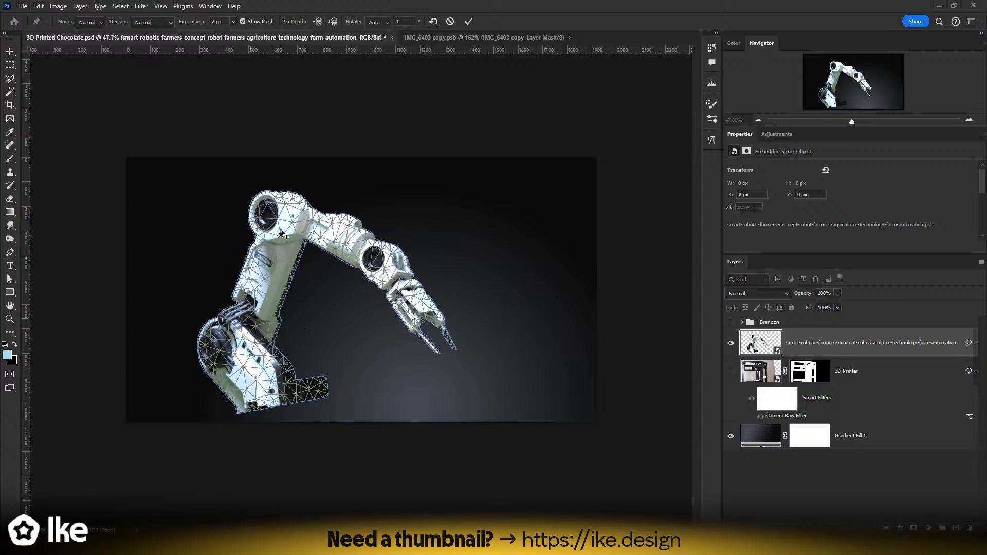
pyautogui.click(378, 260)
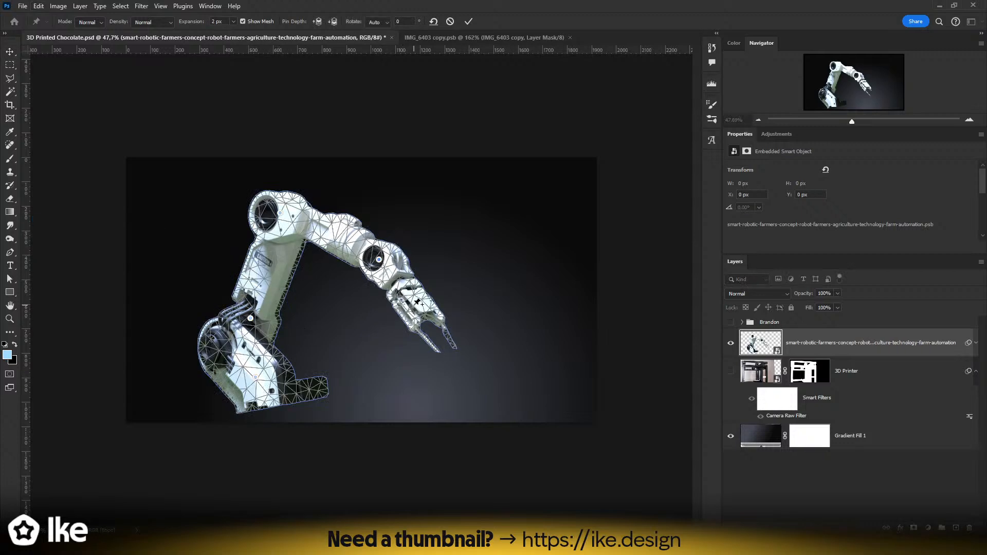
# - Raise the wrist joint and gripper to level the forearm, nudge the upper joint slightly right, and apply the warp
pyautogui.moveTo(379, 260); pyautogui.dragTo(379, 227)
pyautogui.moveTo(414, 309); pyautogui.dragTo(410, 262)
pyautogui.moveTo(379, 228); pyautogui.dragTo(380, 219)
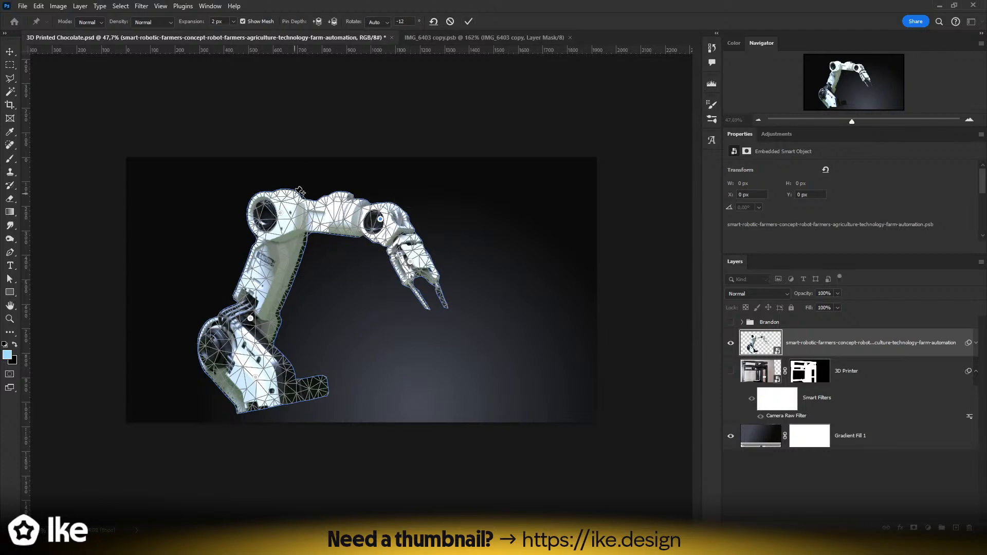
pyautogui.moveTo(282, 213); pyautogui.dragTo(284, 213)
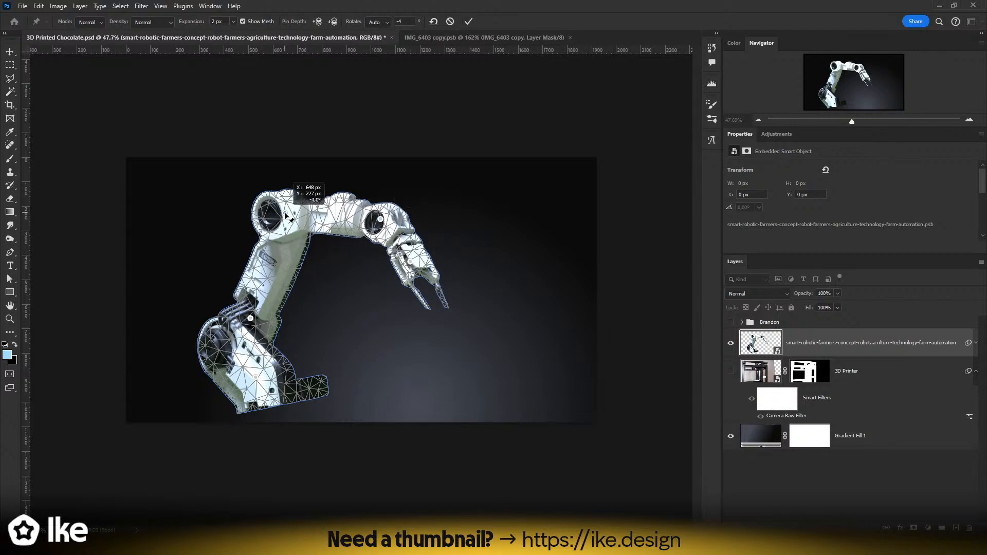
pyautogui.click(469, 21)
# - Compare the robot arm with and without its Puppet Warp smart filter
pyautogui.press('z')
pyautogui.moveTo(337, 280); pyautogui.dragTo(405, 307)
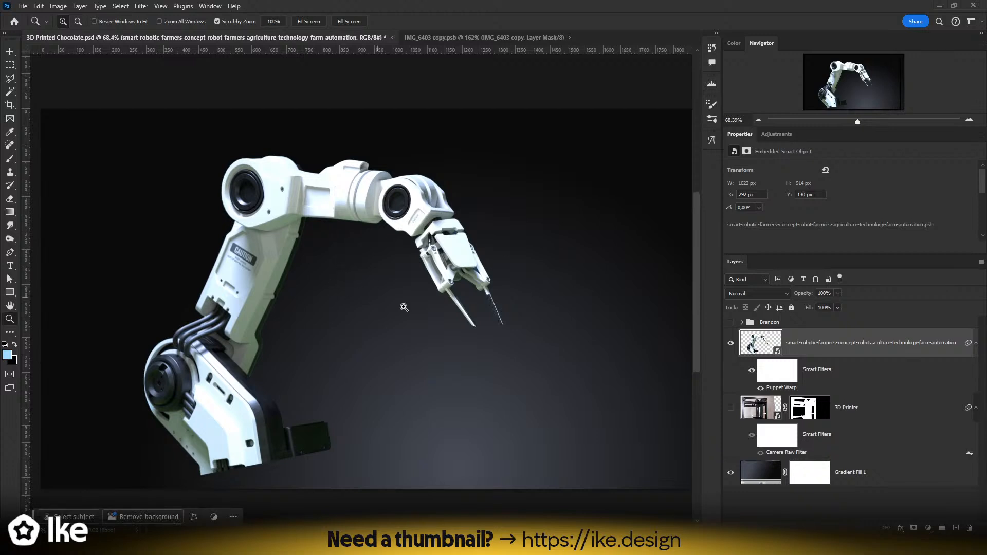
pyautogui.click(753, 376)
pyautogui.click(753, 376)
pyautogui.click(753, 375)
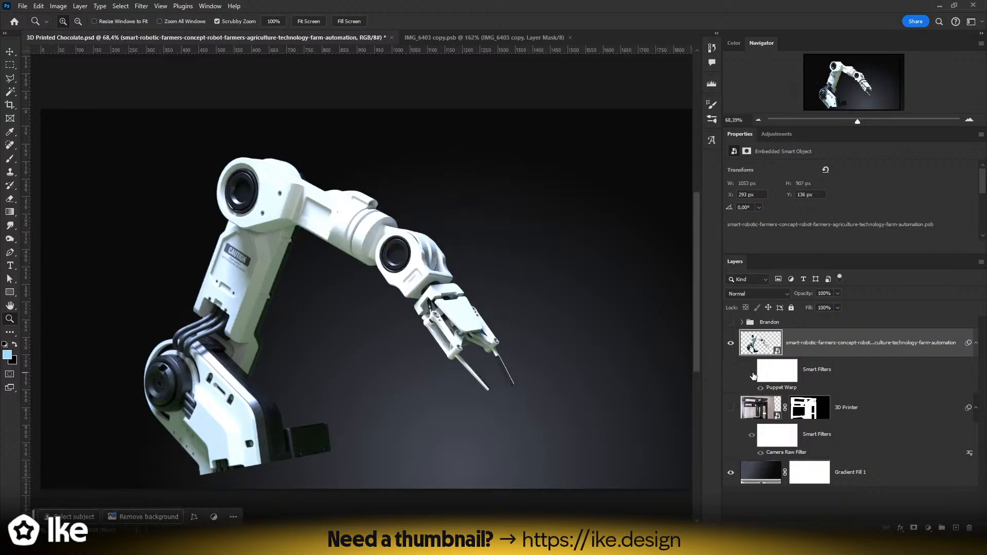
pyautogui.click(751, 375)
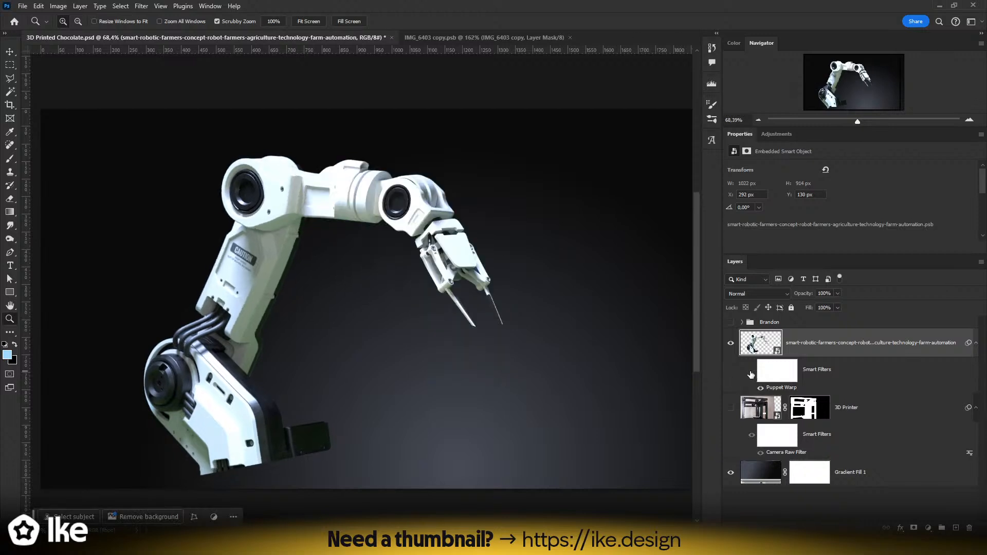
pyautogui.click(752, 374)
pyautogui.click(751, 375)
pyautogui.click(751, 375)
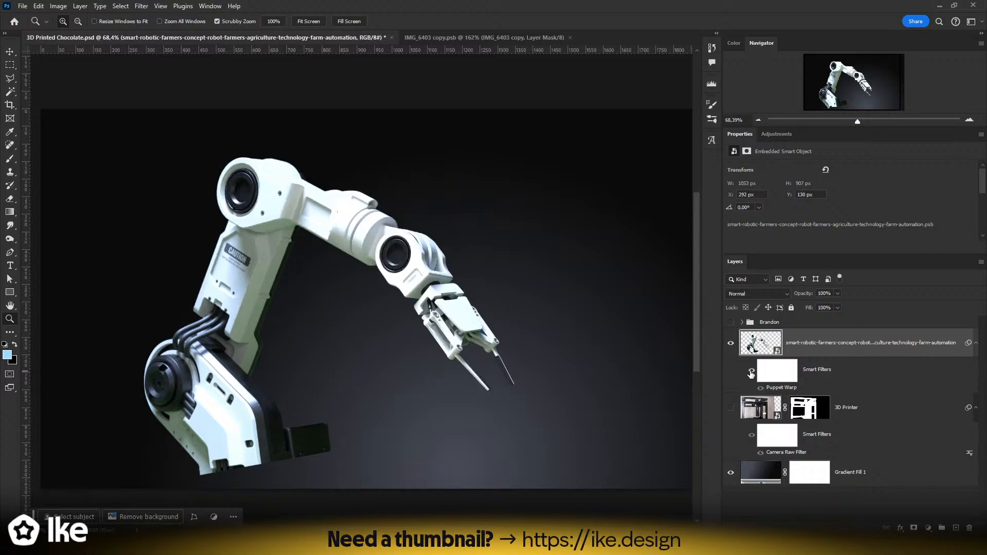
pyautogui.click(751, 375)
# - Move the robot arm partly past the canvas's left edge and rotate it about 5.44° counterclockwise
pyautogui.moveTo(363, 270); pyautogui.dragTo(246, 230)
pyautogui.press('v')
pyautogui.scroll(3, 235, 246)
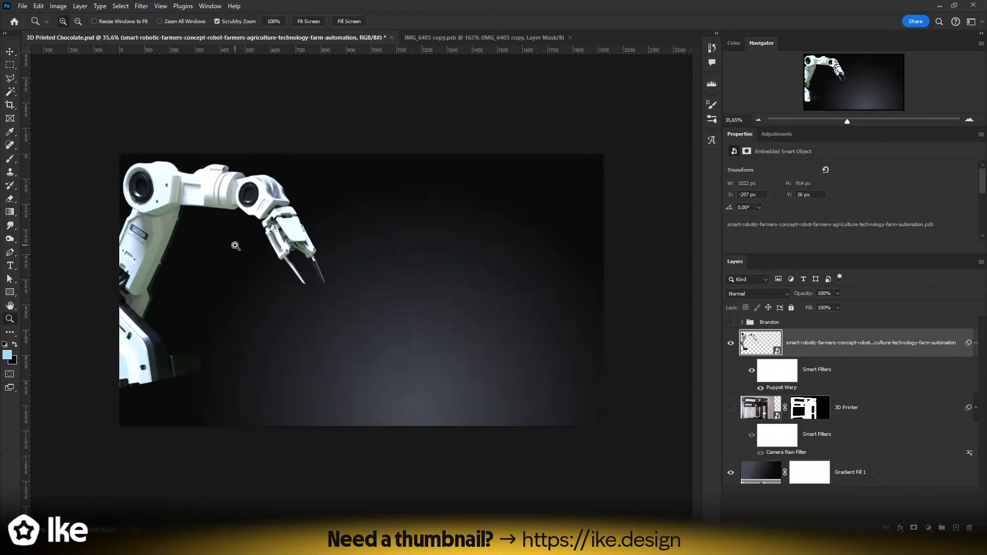
pyautogui.hotkey('ctrl', 't')
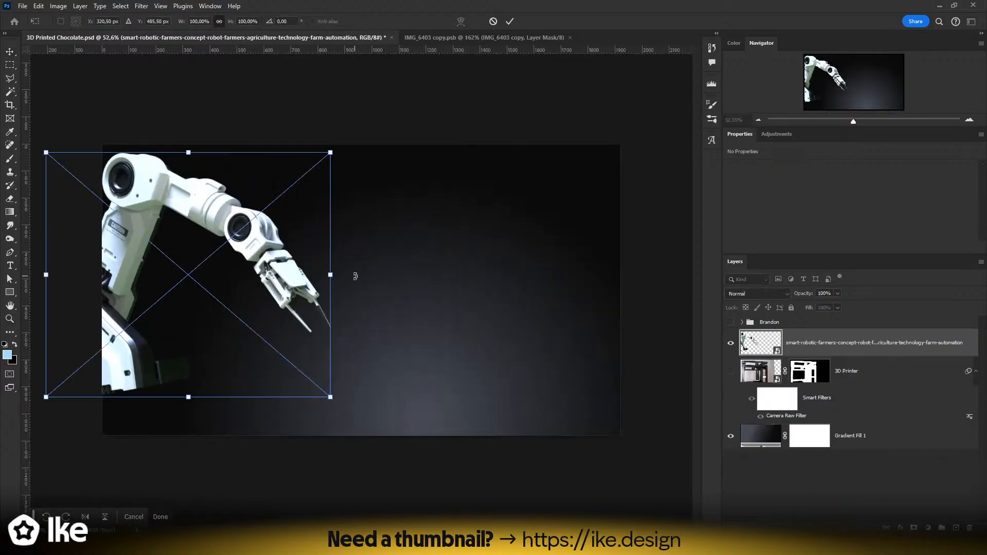
pyautogui.moveTo(353, 276); pyautogui.dragTo(353, 257)
pyautogui.press('Return')
pyautogui.press('z')
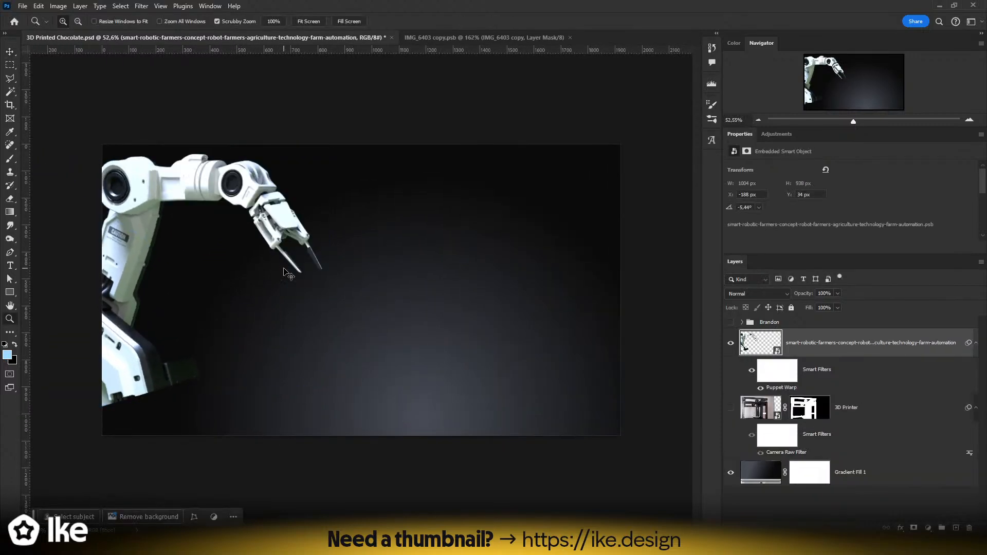
# - Shift the robot arm right to about X -138 px and show the layer group of the man with the chocolate
pyautogui.hotkey('ctrl', 'z')
pyautogui.hotkey('ctrl', 'shift', 'z')
pyautogui.press('v')
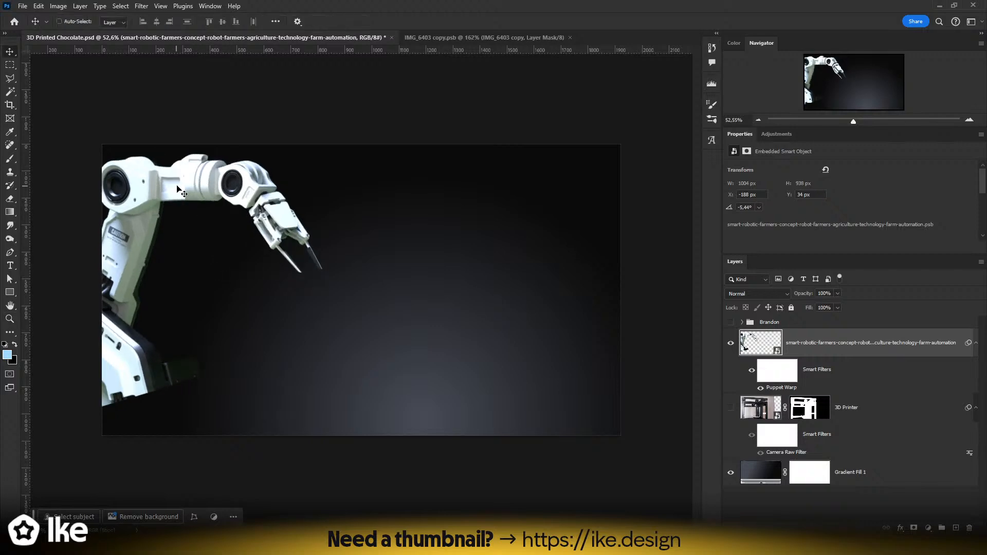
pyautogui.moveTo(246, 271); pyautogui.dragTo(260, 271)
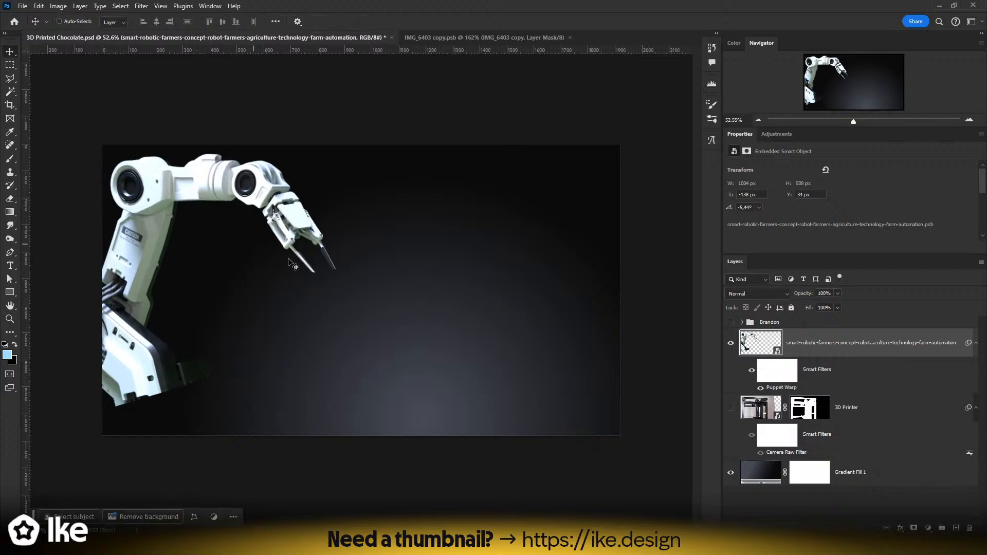
pyautogui.click(731, 322)
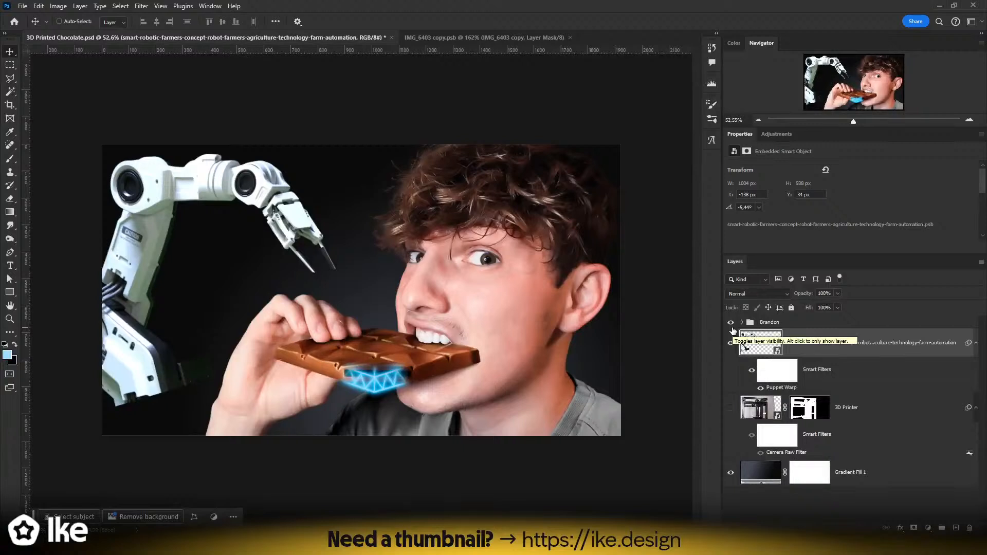
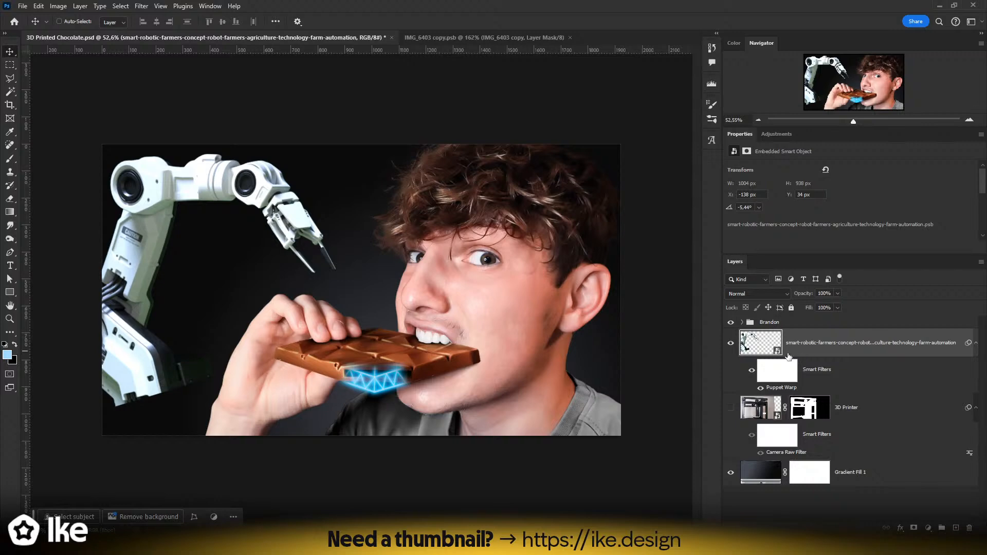
# - Examine the gripper tips, the arm's base, the glowing chocolate corner and the overall composition at several magnifications
pyautogui.press('z')
pyautogui.click(324, 252)
pyautogui.moveTo(323, 253); pyautogui.dragTo(364, 257)
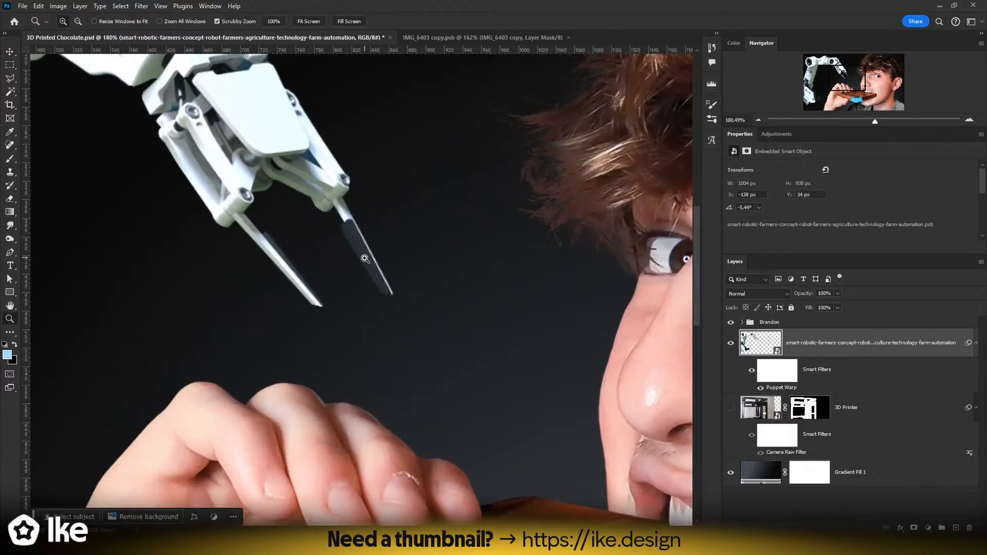
pyautogui.moveTo(455, 396); pyautogui.dragTo(389, 321)
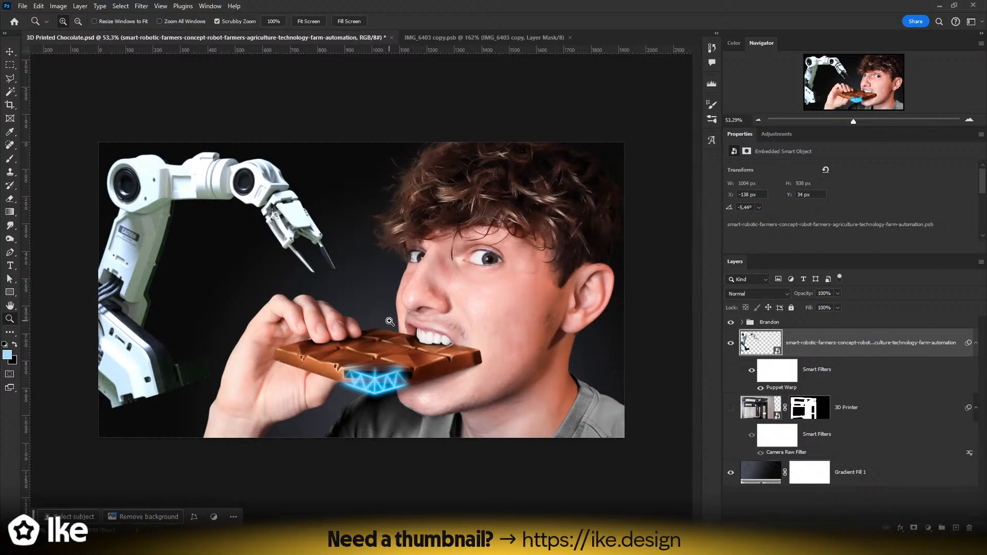
pyautogui.moveTo(116, 398); pyautogui.dragTo(210, 337)
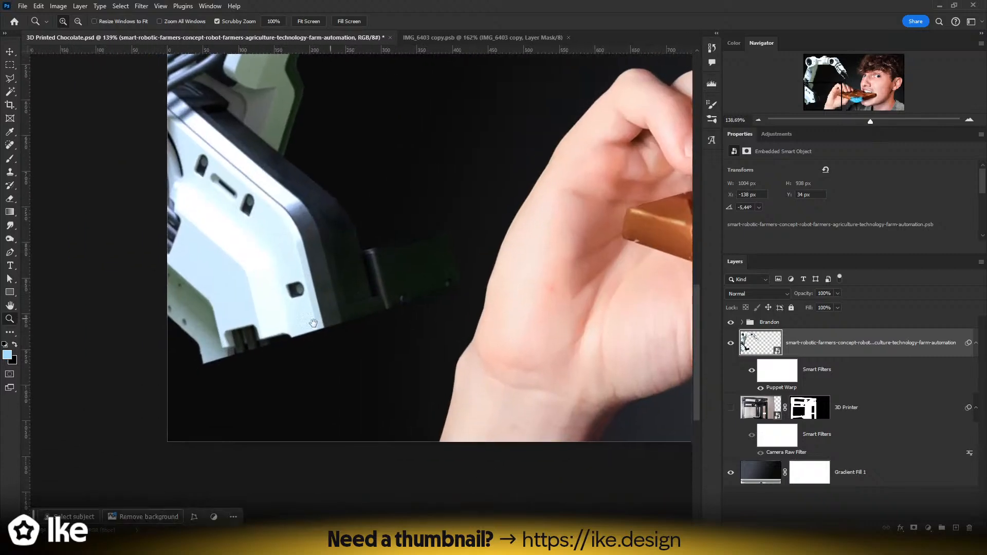
pyautogui.moveTo(480, 385); pyautogui.dragTo(458, 347)
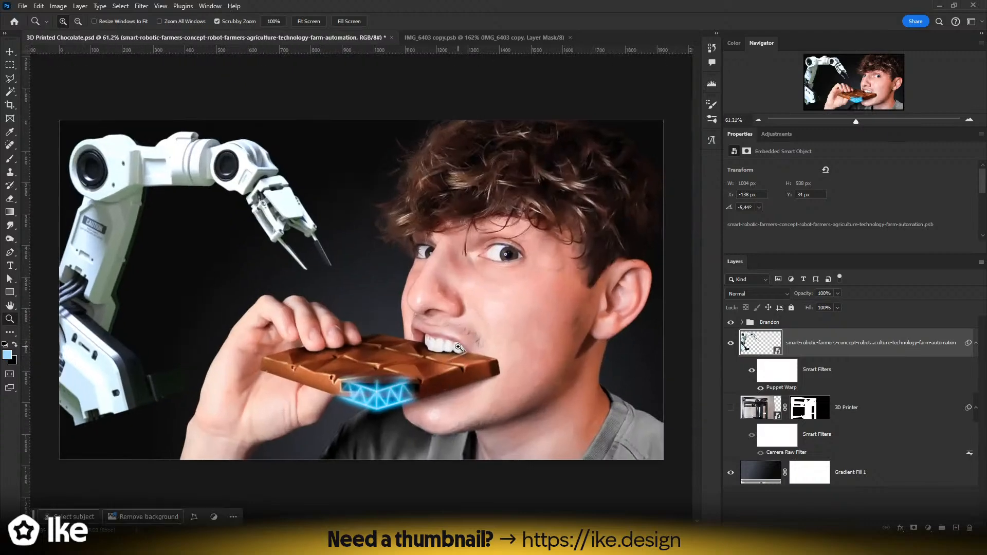
pyautogui.moveTo(457, 348); pyautogui.dragTo(404, 349)
pyautogui.moveTo(363, 316); pyautogui.dragTo(388, 316)
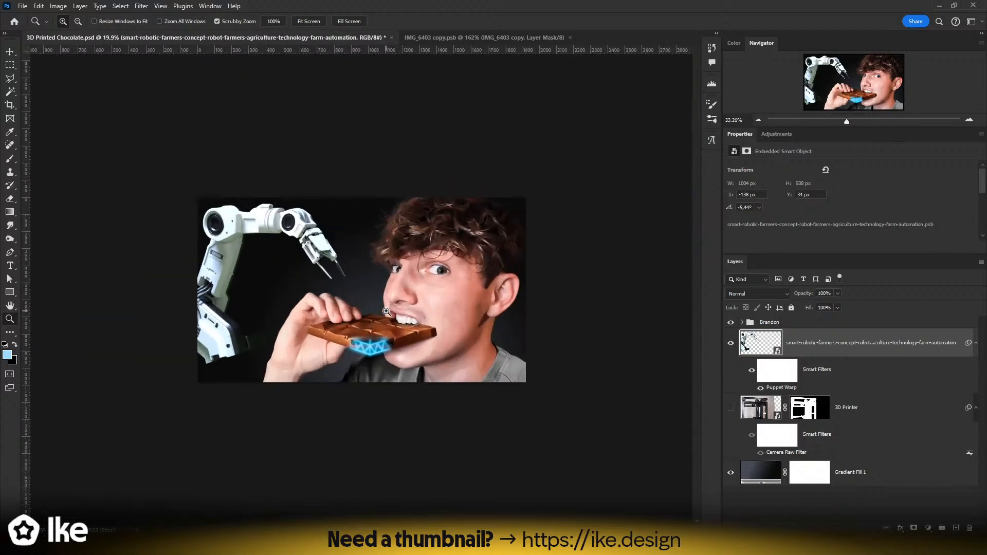
pyautogui.moveTo(362, 355); pyautogui.dragTo(415, 344)
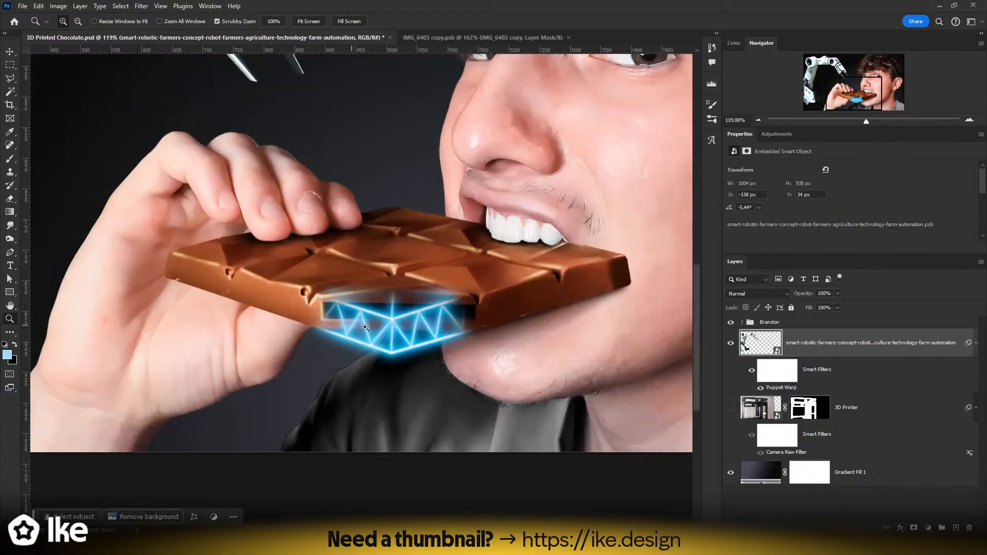
pyautogui.moveTo(393, 306); pyautogui.dragTo(316, 241)
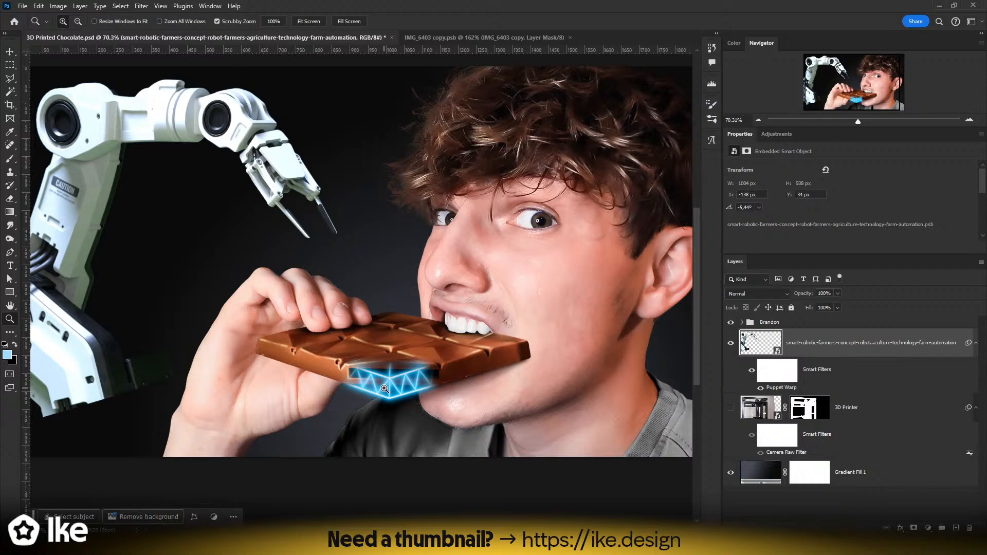
pyautogui.moveTo(384, 388); pyautogui.dragTo(309, 361)
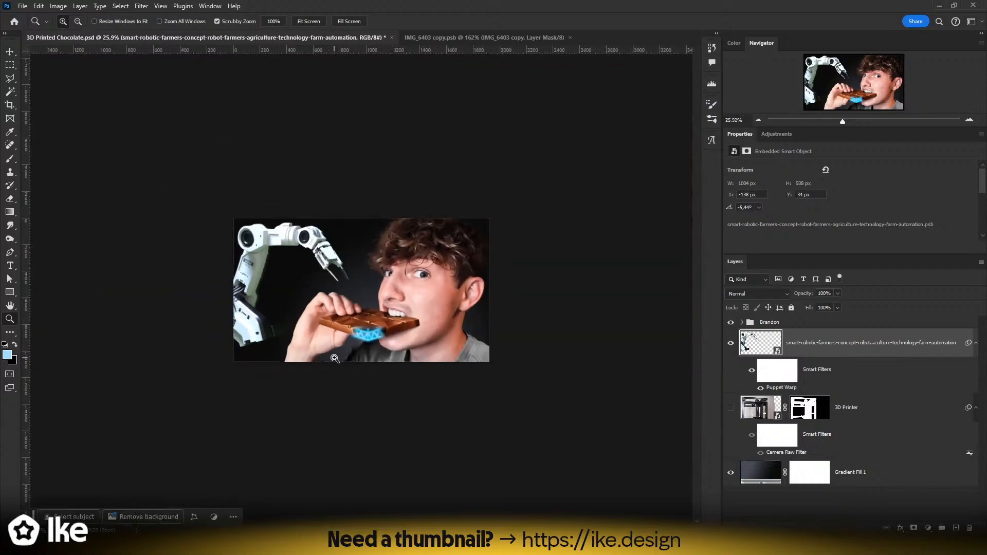
pyautogui.moveTo(347, 318); pyautogui.dragTo(388, 308)
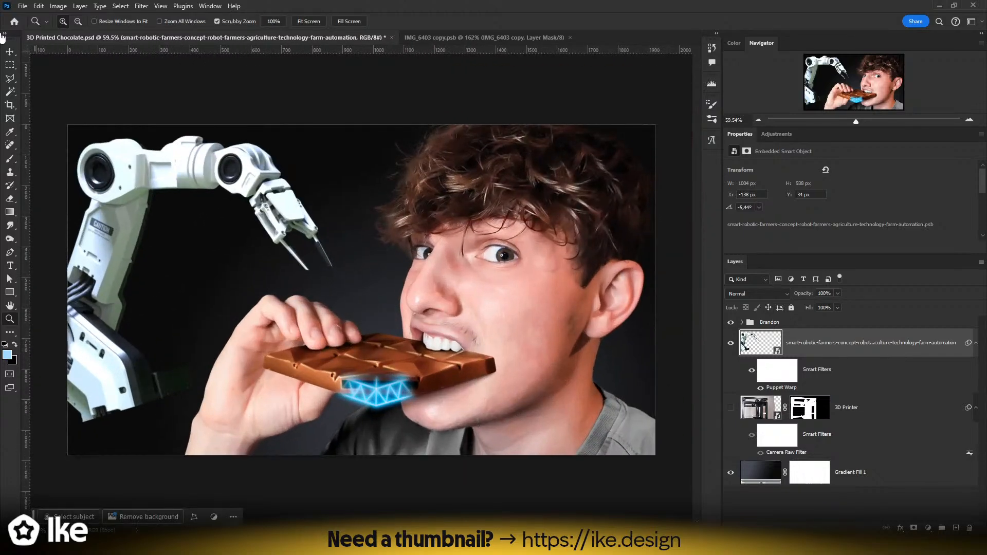
# - Add a Hue/Saturation adjustment layer above the robot arm and set its saturation to -100
pyautogui.click(14, 52)
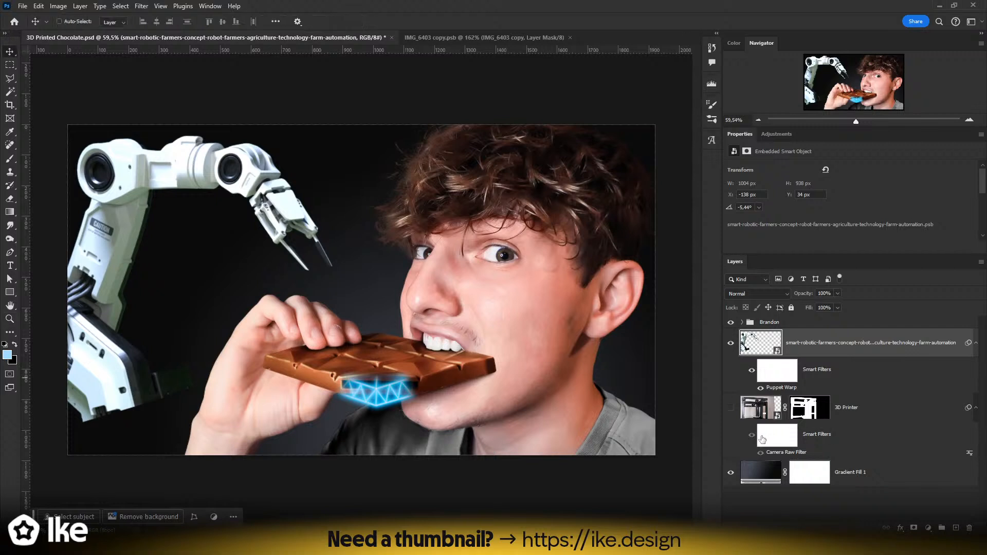
pyautogui.click(776, 134)
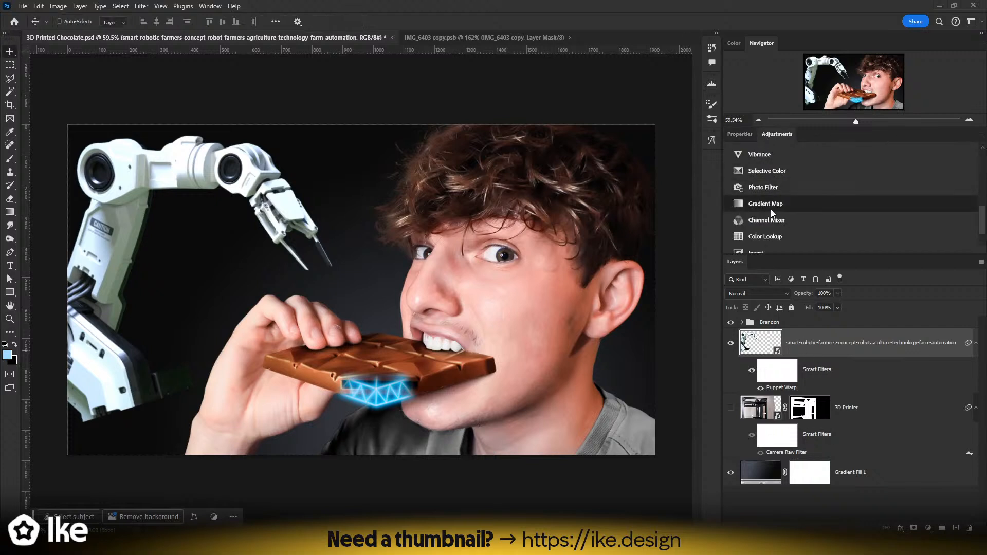
pyautogui.scroll(5, 772, 211)
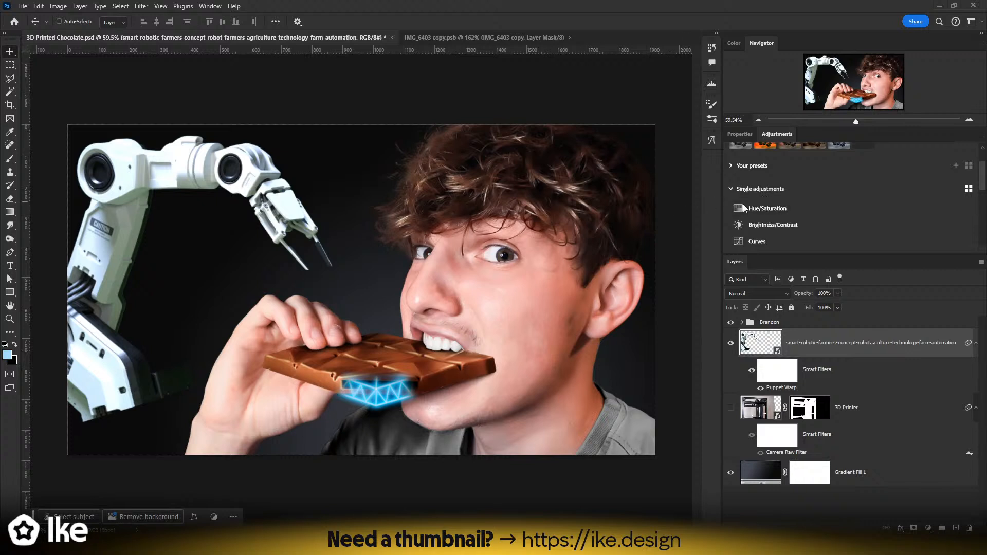
pyautogui.click(743, 208)
pyautogui.moveTo(850, 227); pyautogui.dragTo(728, 227)
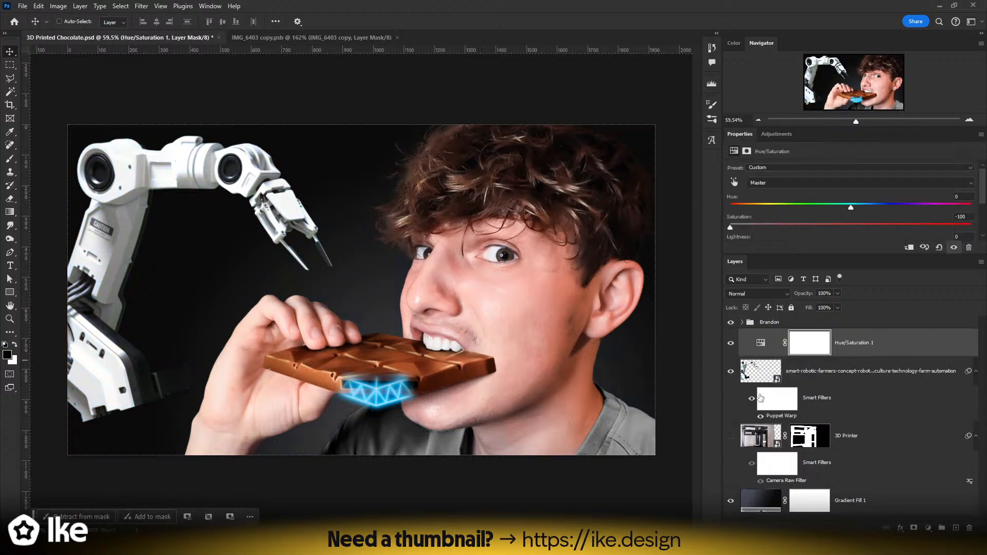
# - Clip the Hue/Saturation adjustment to the robot arm and colorize it with hue 206 and saturation 29
pyautogui.keyDown('alt'); pyautogui.click(785, 356); pyautogui.keyUp('alt')
pyautogui.scroll(-2, 777, 229)
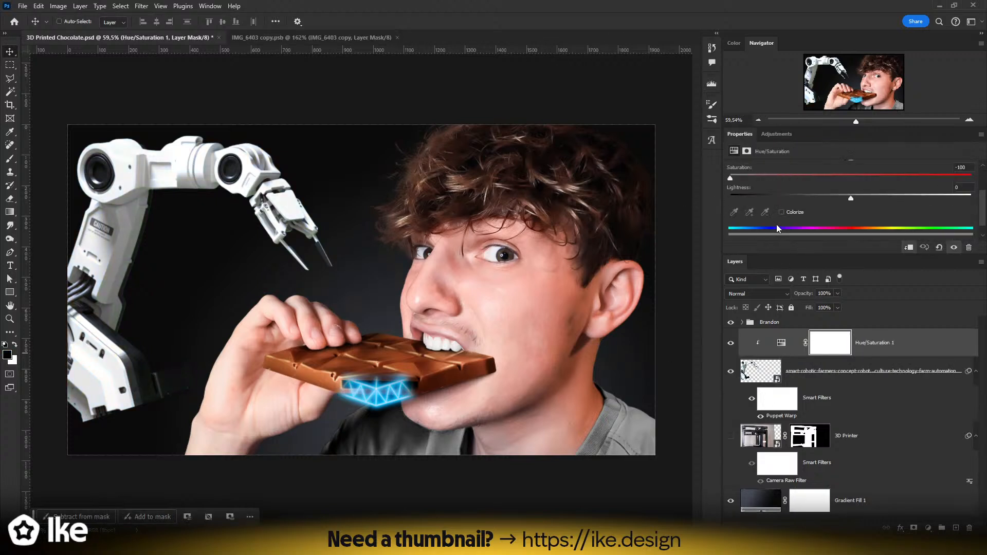
pyautogui.click(781, 211)
pyautogui.scroll(2, 794, 198)
pyautogui.moveTo(801, 180); pyautogui.dragTo(869, 181)
pyautogui.scroll(-1, 831, 200)
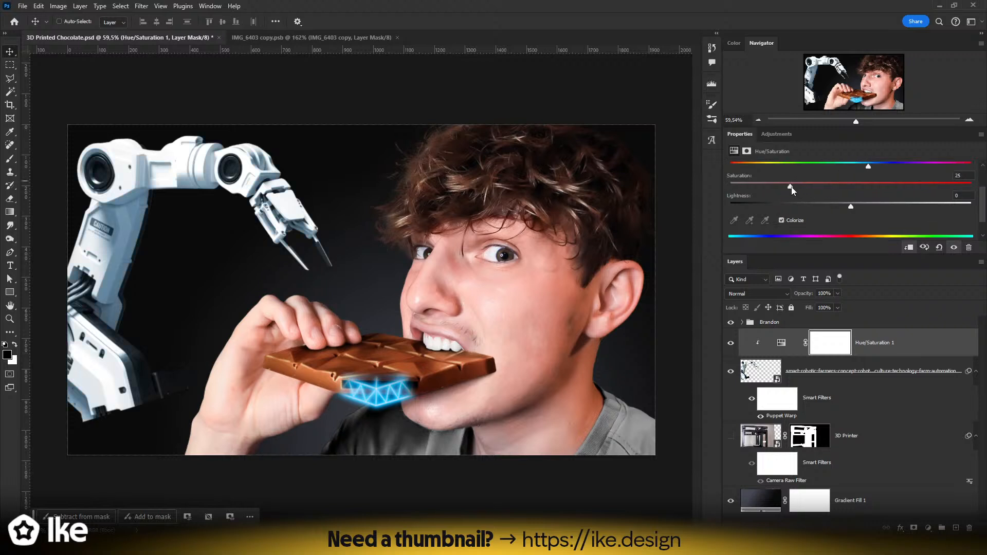
pyautogui.moveTo(791, 187)
pyautogui.mouseDown()
pyautogui.moveTo(817, 186)
pyautogui.moveTo(808, 186)
pyautogui.mouseUp()
pyautogui.click(802, 379)
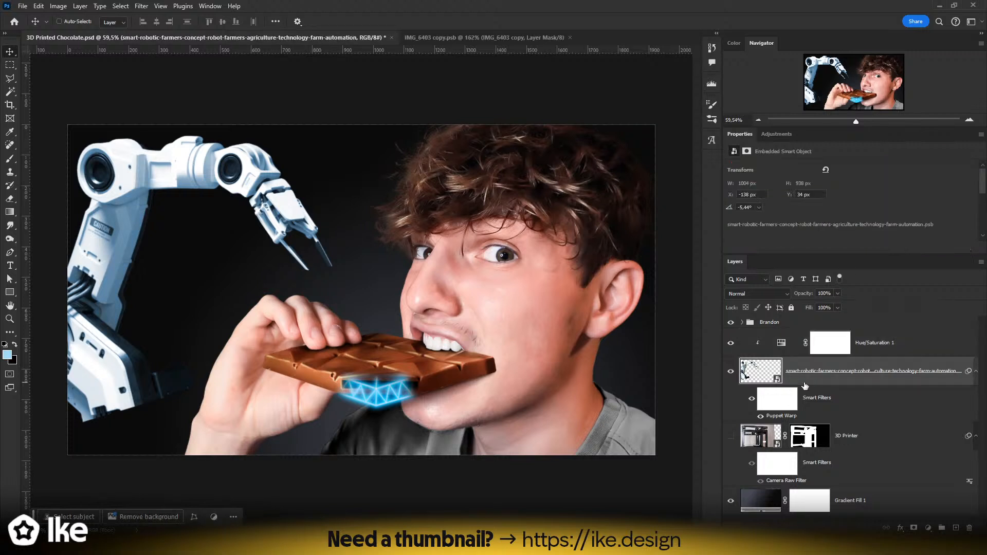
pyautogui.click(878, 346)
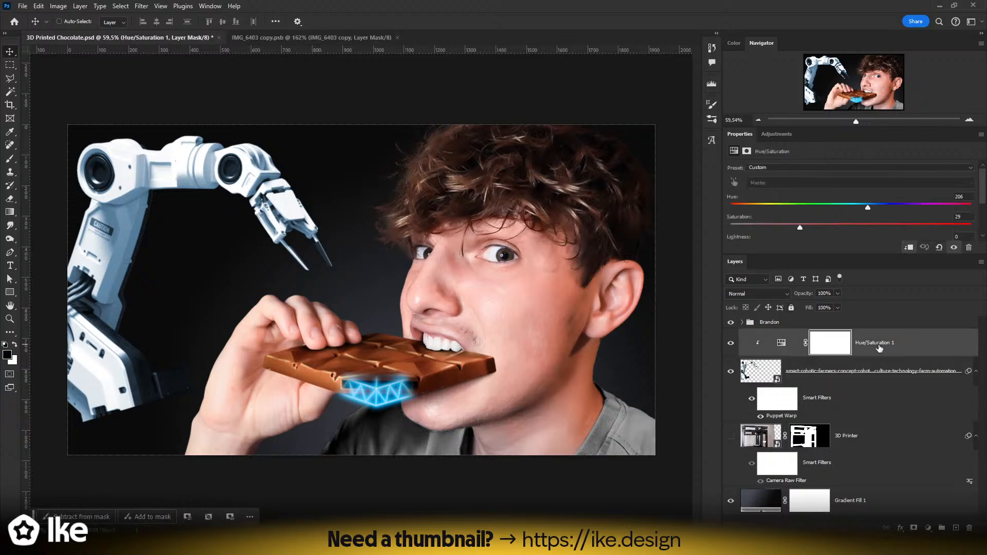
# - Open the Camera Raw Filter on the robot arm layer and set contrast to +36, texture to +50 and clarity to +56
pyautogui.click(753, 380)
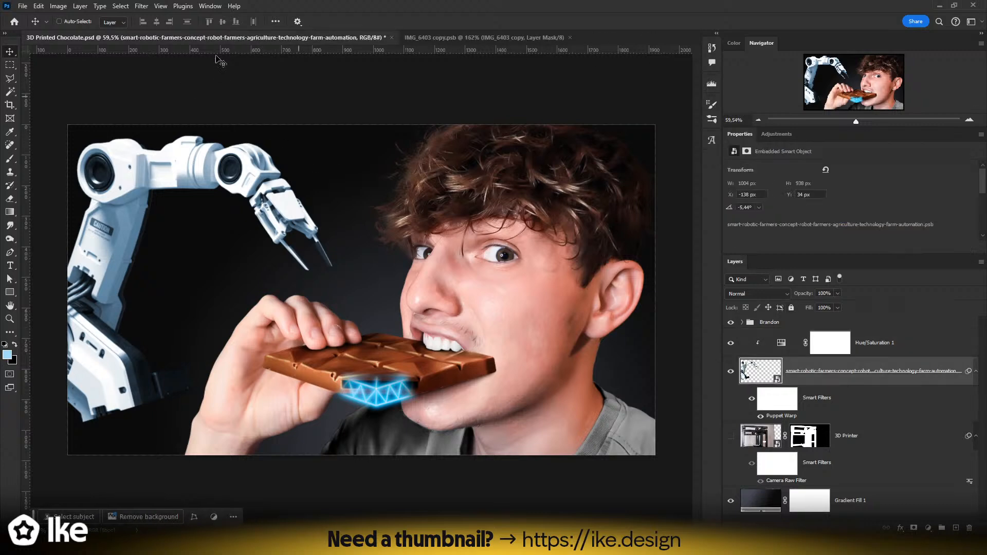
pyautogui.click(138, 5)
pyautogui.click(168, 92)
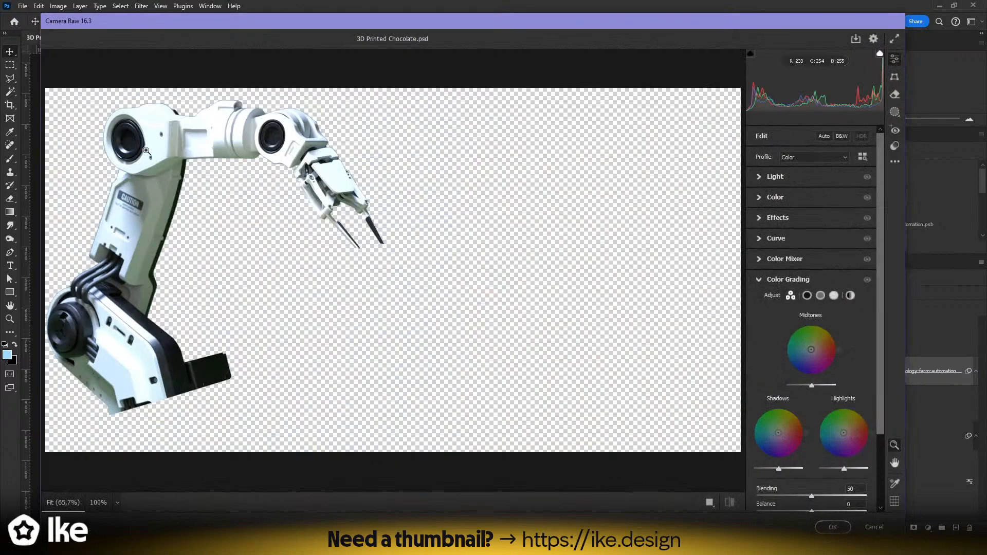
pyautogui.click(770, 180)
pyautogui.moveTo(812, 215); pyautogui.dragTo(831, 216)
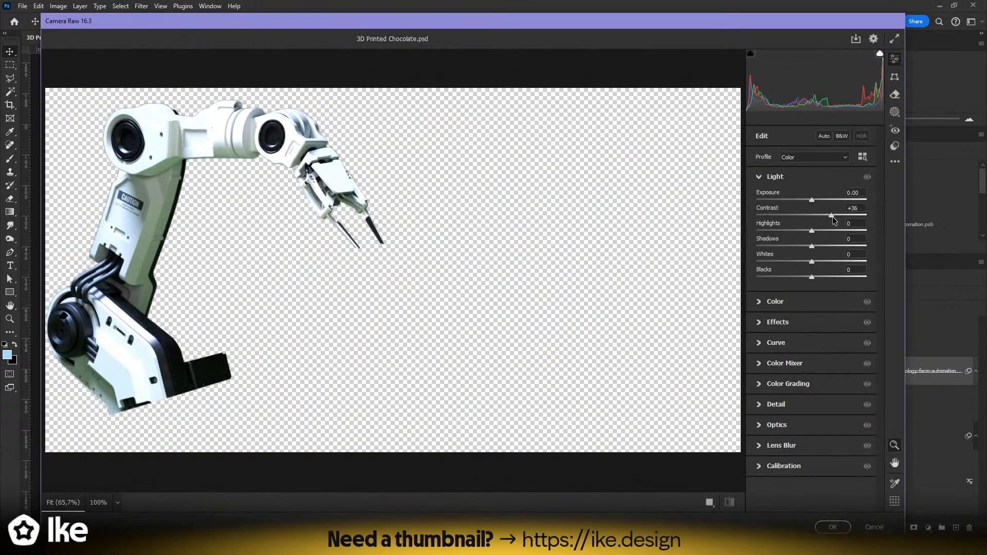
pyautogui.click(776, 322)
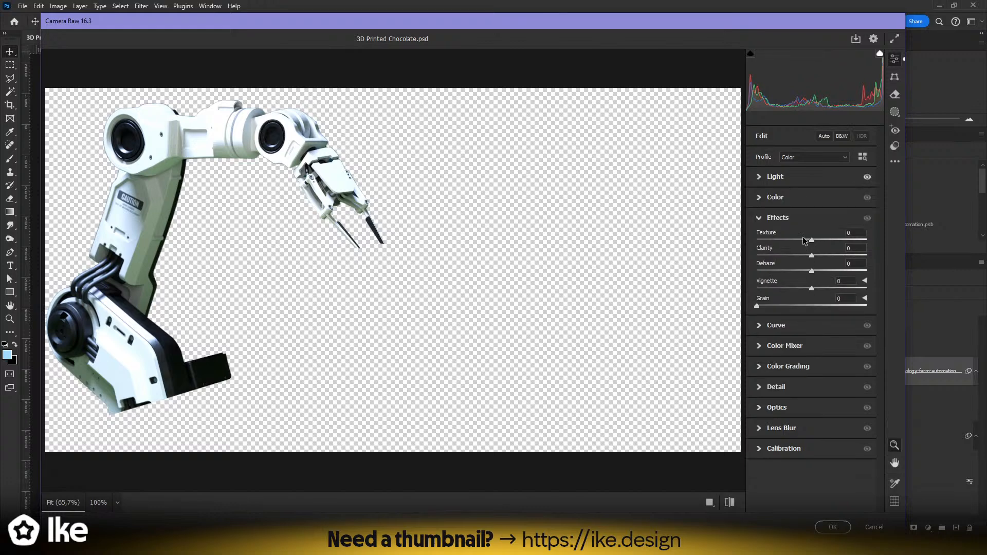
pyautogui.moveTo(812, 255); pyautogui.dragTo(840, 240)
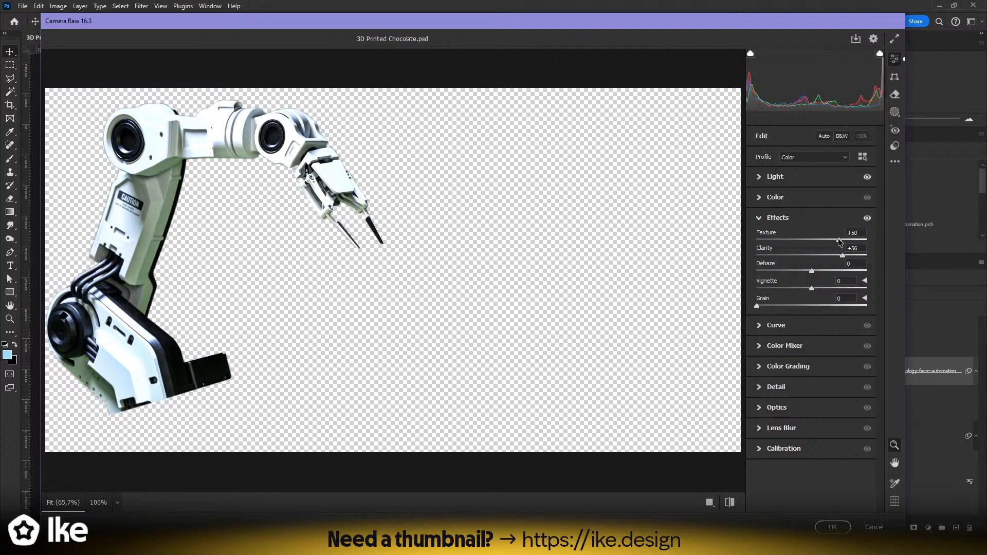
# - Set the robot arm's sharpening to 81 and noise reduction to 35, comparing the preview with and without the detail adjustments
pyautogui.click(775, 387)
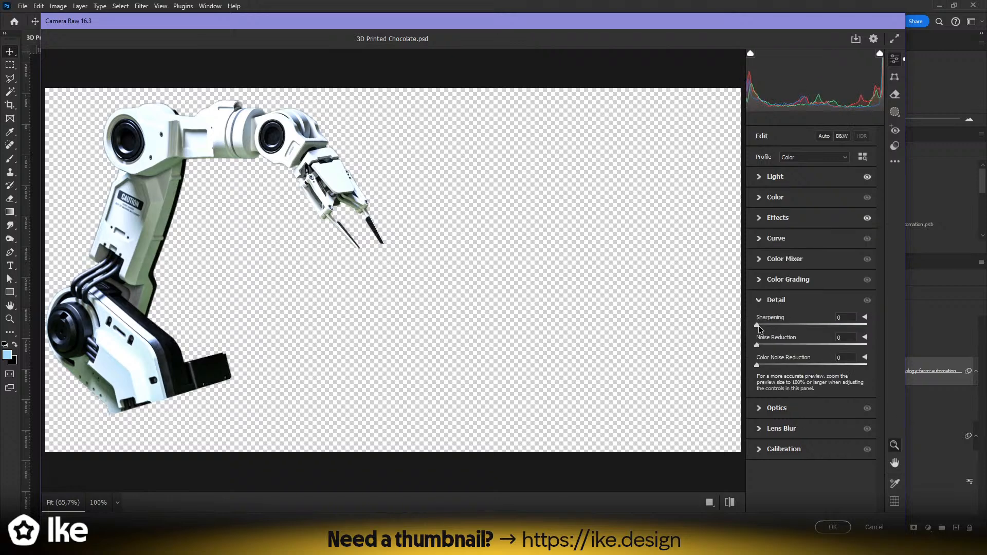
pyautogui.moveTo(833, 326); pyautogui.dragTo(818, 328)
pyautogui.scroll(5, 437, 292)
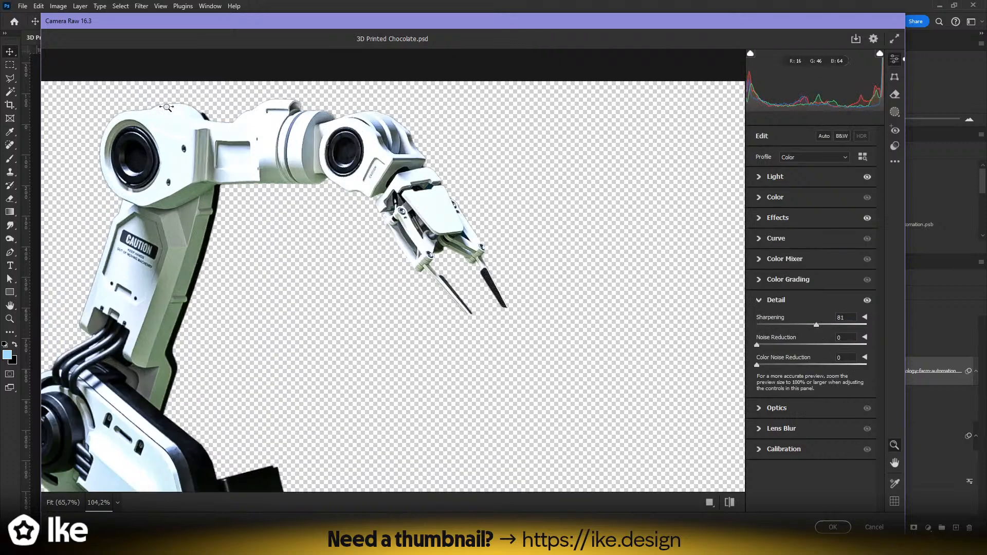
pyautogui.moveTo(437, 291); pyautogui.dragTo(390, 179)
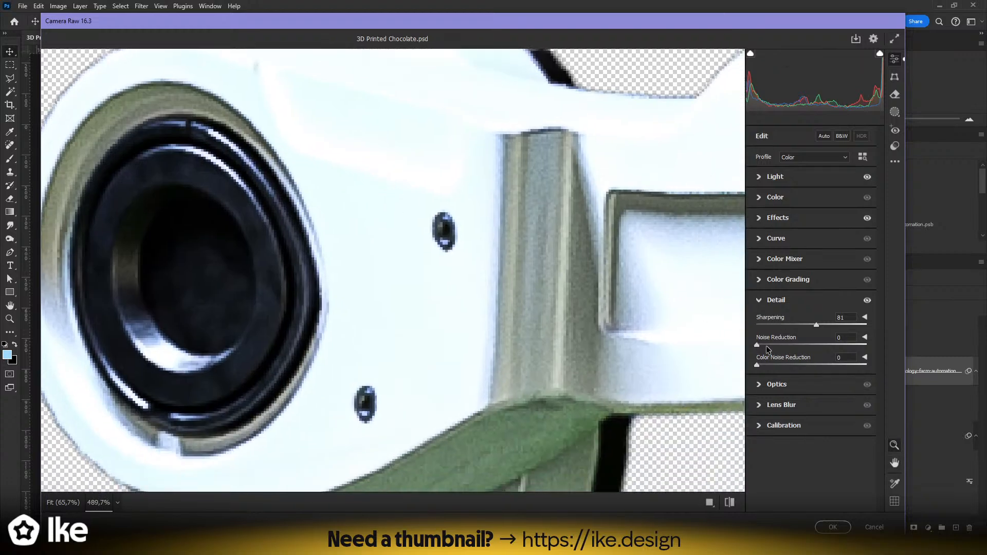
pyautogui.click(807, 345)
pyautogui.moveTo(807, 345); pyautogui.dragTo(794, 344)
pyautogui.scroll(-3, 166, 213)
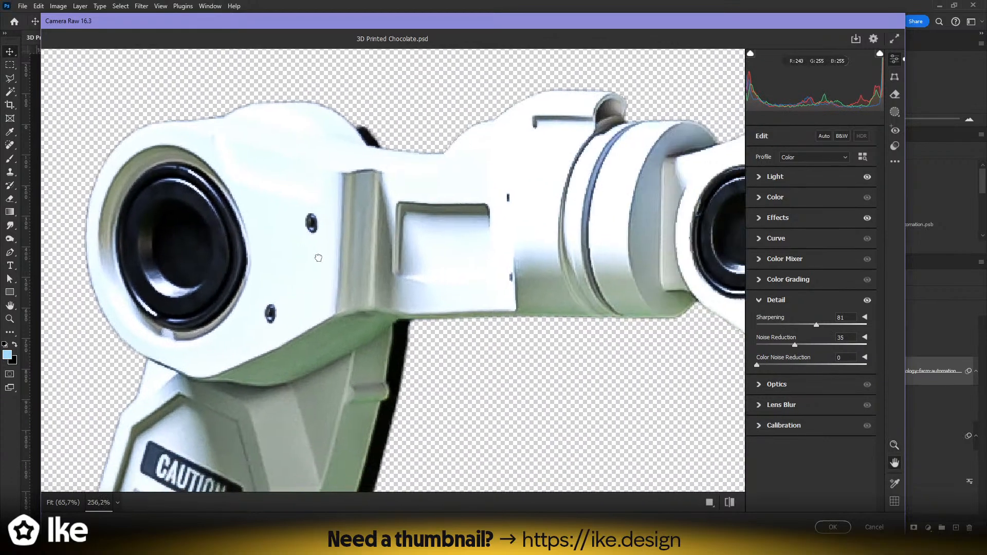
pyautogui.click(870, 302)
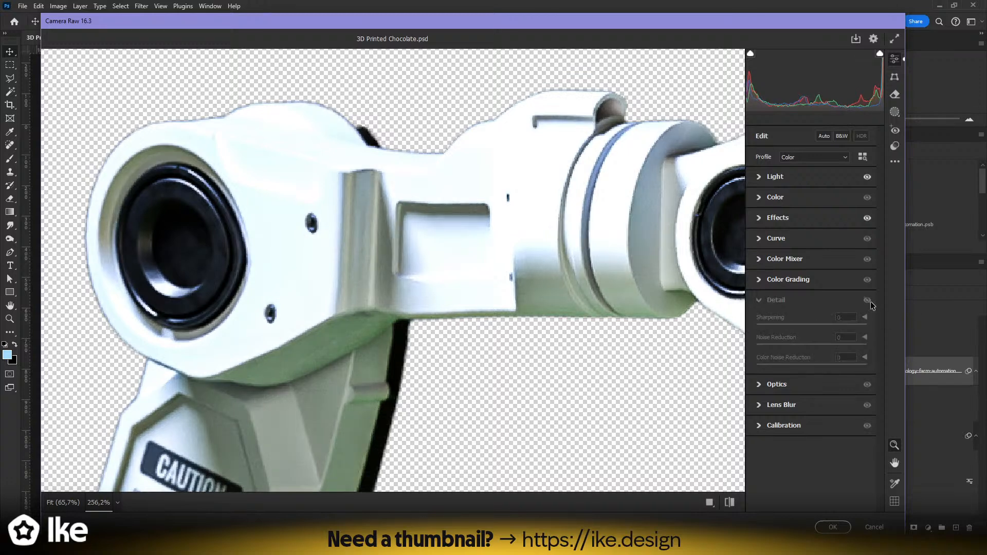
pyautogui.click(870, 302)
# - Raise the robot arm's shadows to +26 and apply the Camera Raw Filter
pyautogui.click(775, 197)
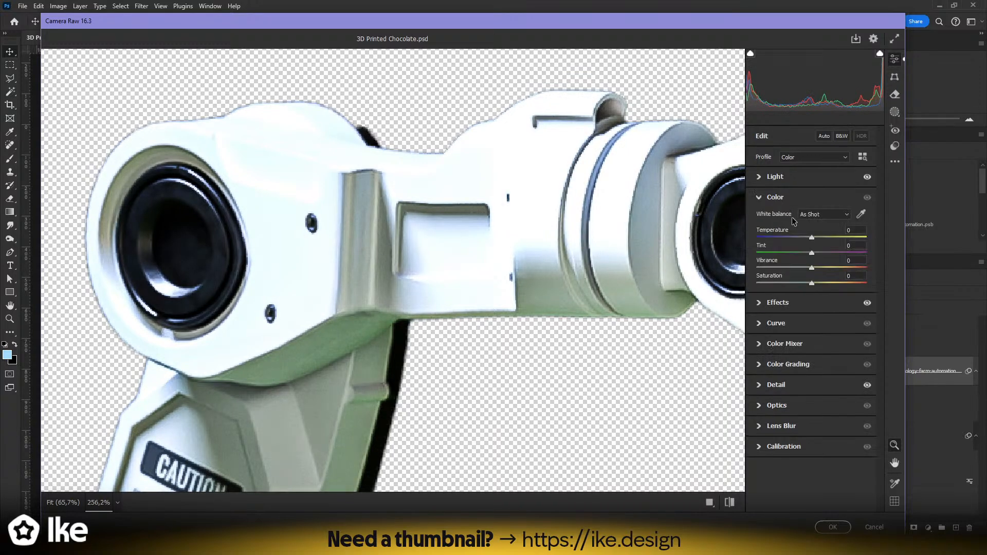
pyautogui.click(776, 176)
pyautogui.moveTo(812, 246)
pyautogui.mouseDown()
pyautogui.moveTo(769, 245)
pyautogui.moveTo(843, 248)
pyautogui.moveTo(820, 253)
pyautogui.moveTo(828, 254)
pyautogui.mouseUp()
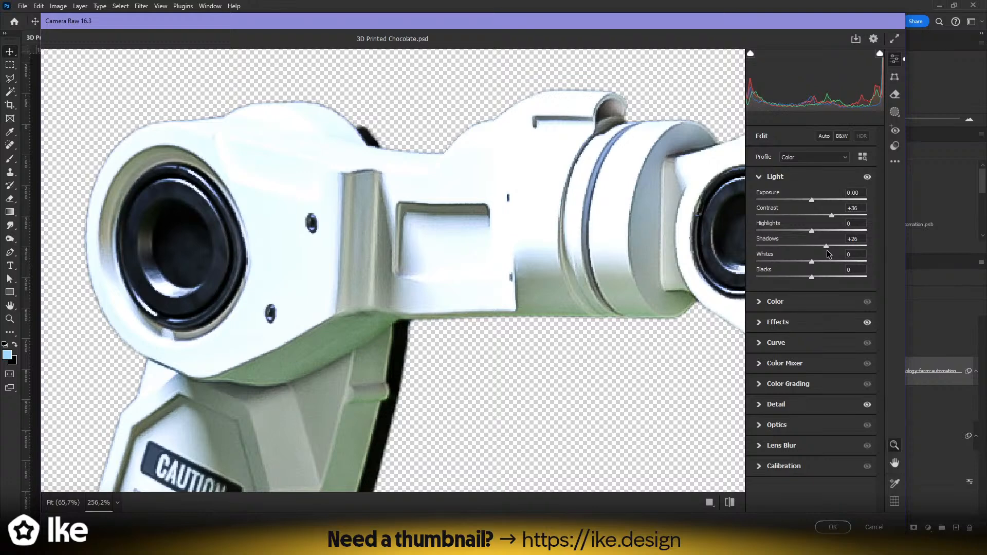
pyautogui.click(833, 527)
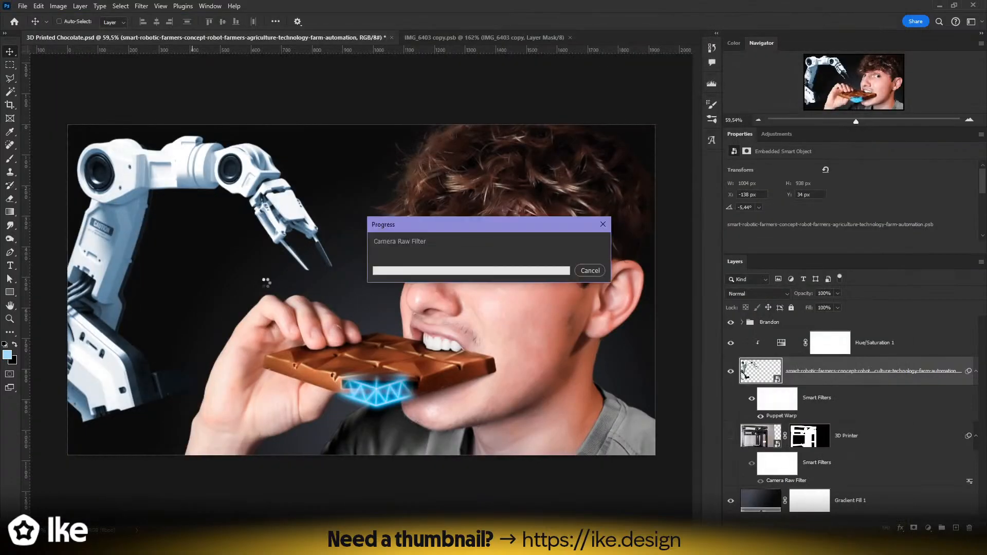
# - Compare the robot arm with and without the Camera Raw Filter at several magnifications, keeping the filter applied
pyautogui.press('z')
pyautogui.moveTo(258, 278); pyautogui.dragTo(352, 171)
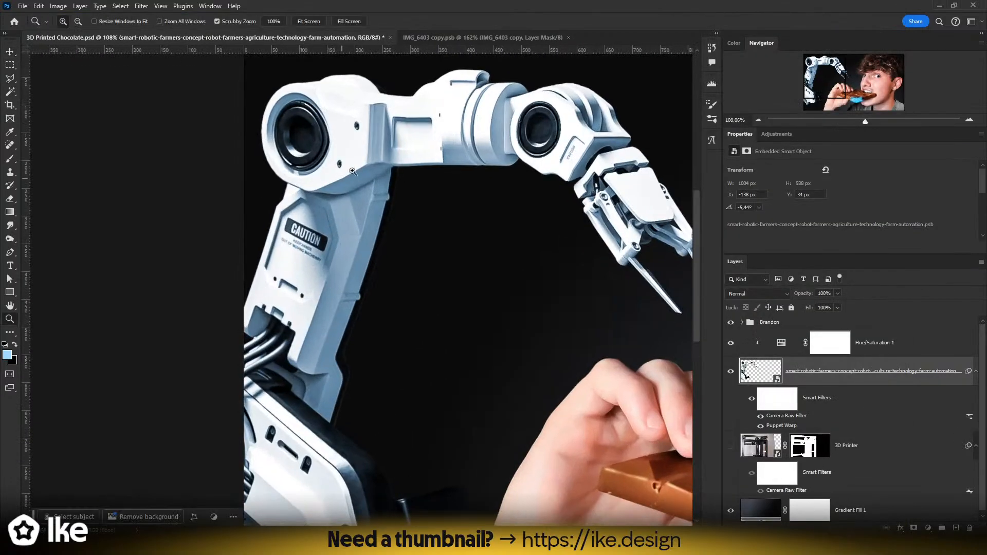
pyautogui.hotkey('ctrl', 'z')
pyautogui.moveTo(414, 169); pyautogui.dragTo(265, 222)
pyautogui.moveTo(343, 245); pyautogui.dragTo(368, 242)
pyautogui.hotkey('ctrl', 'shift', 'z')
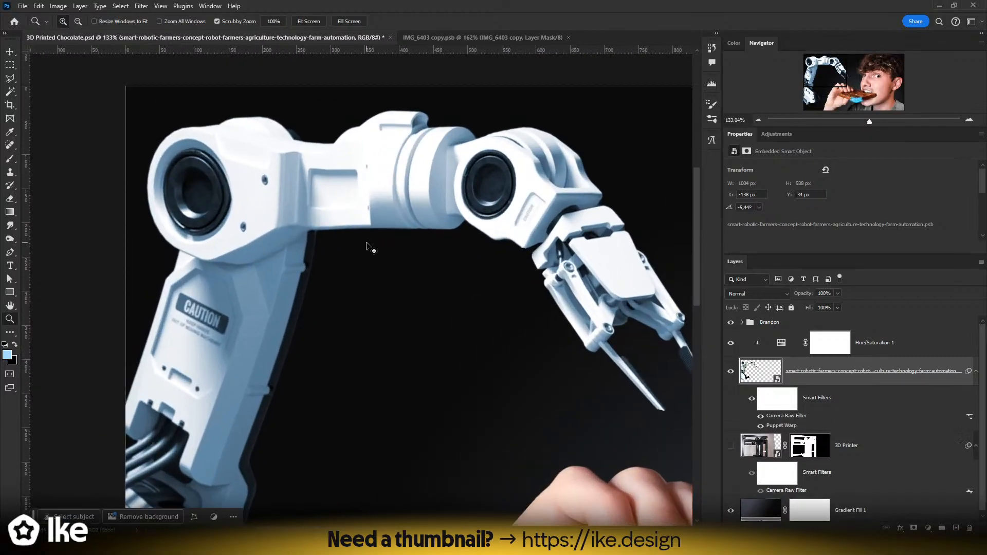
pyautogui.hotkey('ctrl', 'z')
pyautogui.hotkey('ctrl', 'shift', 'z')
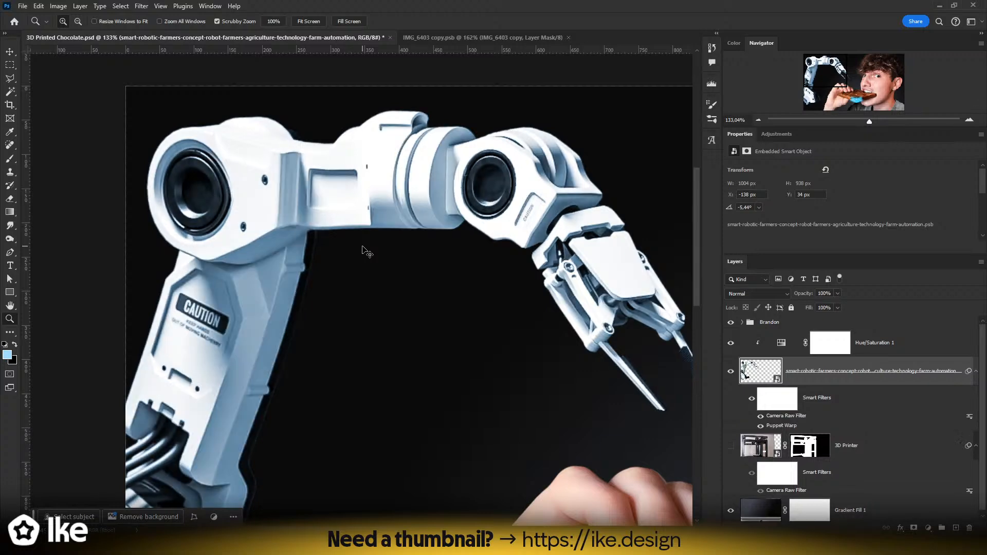
pyautogui.hotkey('ctrl', 'z')
pyautogui.hotkey('ctrl', 'shift', 'z')
pyautogui.hotkey('ctrl', 'z')
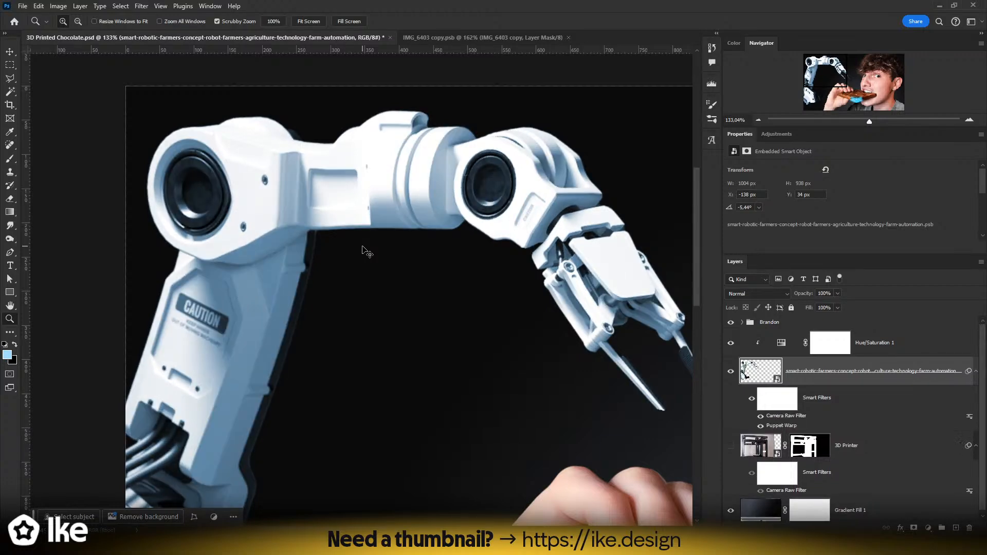
pyautogui.hotkey('ctrl', 'shift', 'z')
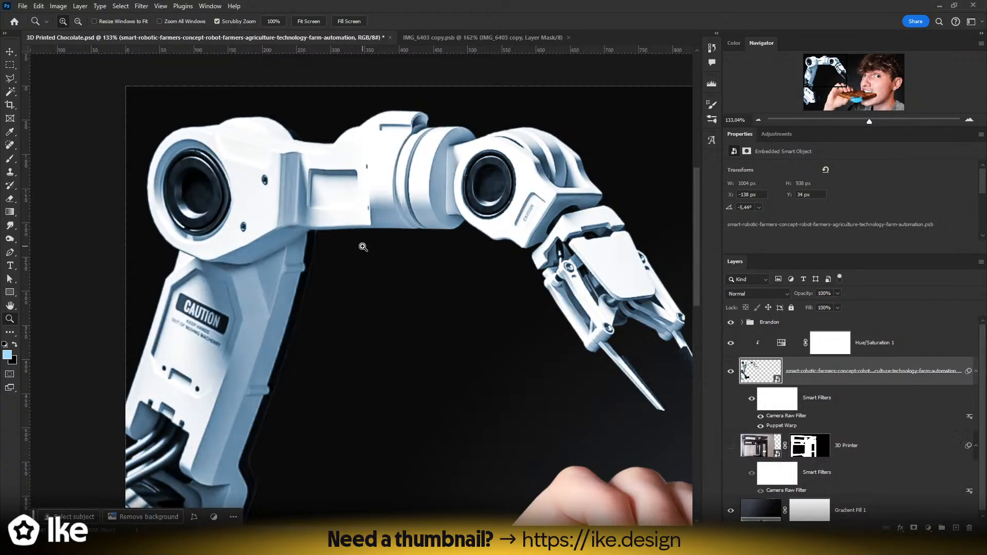
pyautogui.hotkey('ctrl', 'z')
pyautogui.hotkey('ctrl', 'shift', 'z')
pyautogui.moveTo(225, 193); pyautogui.dragTo(267, 186)
pyautogui.hotkey('ctrl', 'z')
pyautogui.hotkey('ctrl', 'shift', 'z')
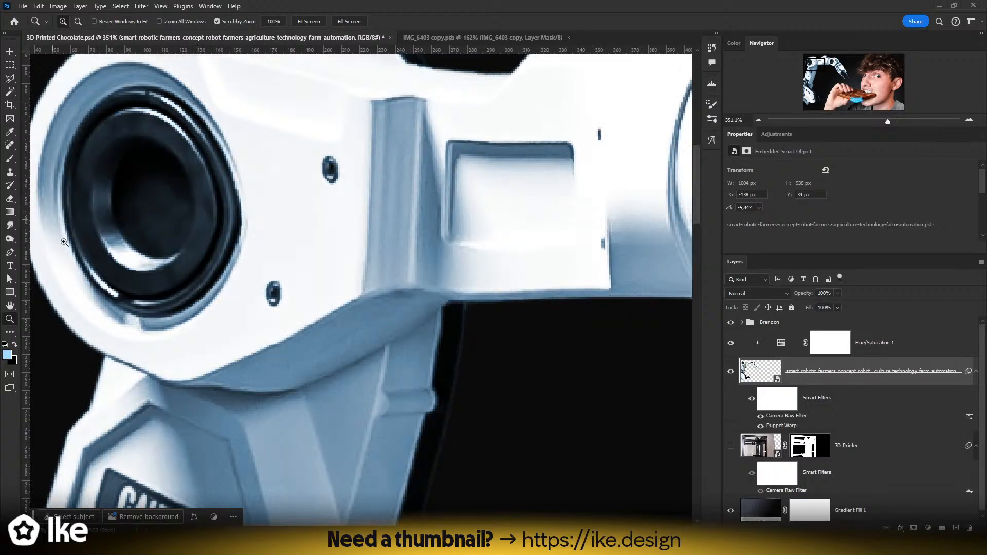
pyautogui.hotkey('ctrl', 'z')
pyautogui.hotkey('ctrl', 'shift', 'z')
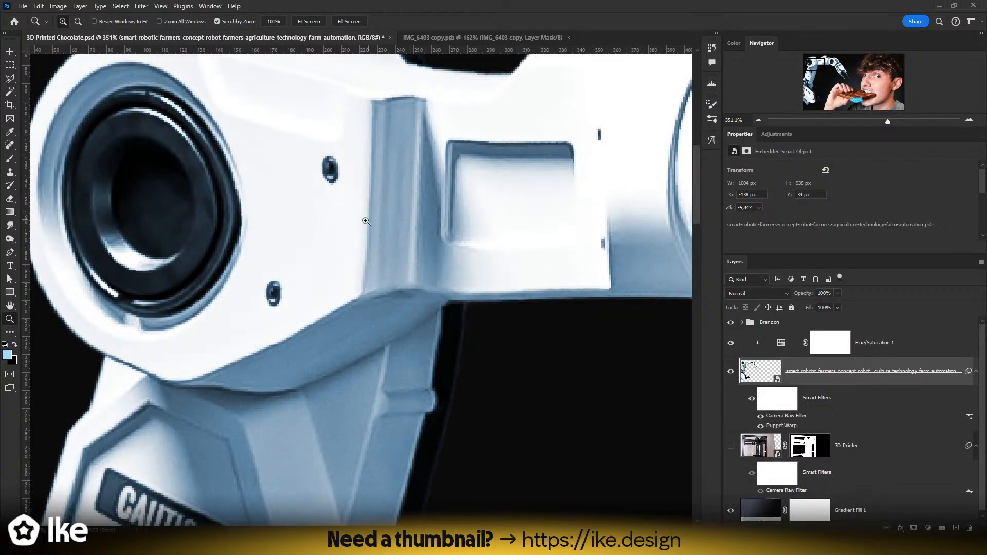
pyautogui.moveTo(368, 219); pyautogui.dragTo(297, 234)
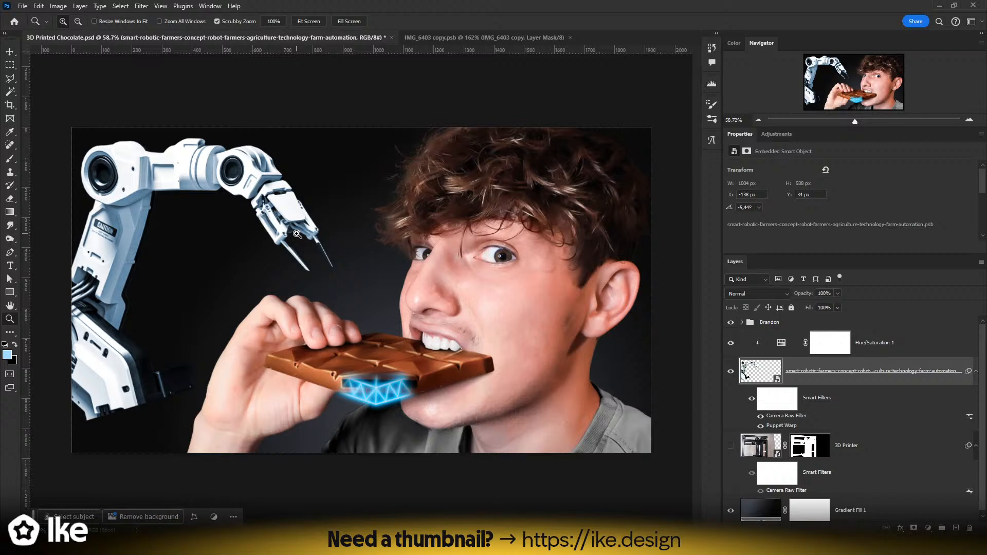
# - Examine the robot arm's joints, gripper and cut-off base at several magnifications
pyautogui.click(8, 54)
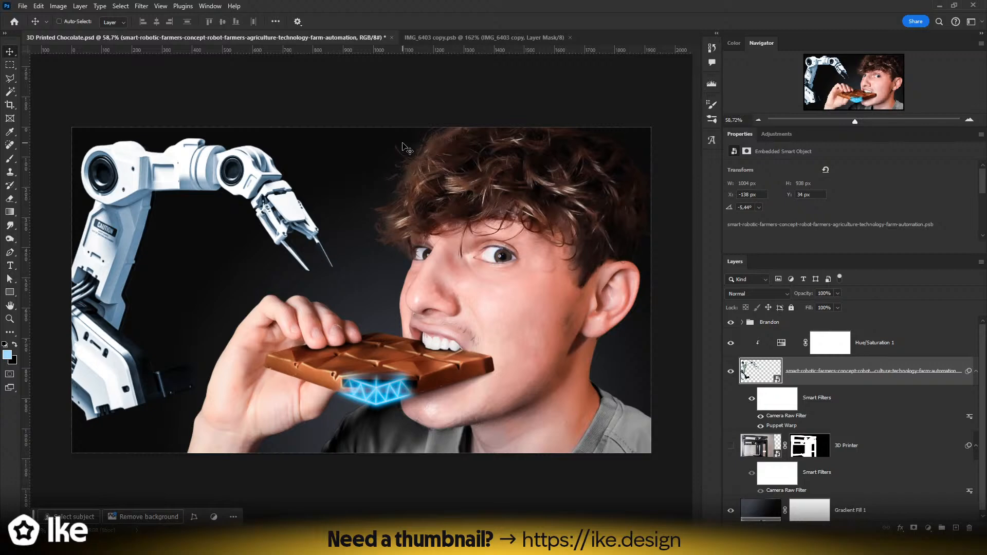
pyautogui.press('z')
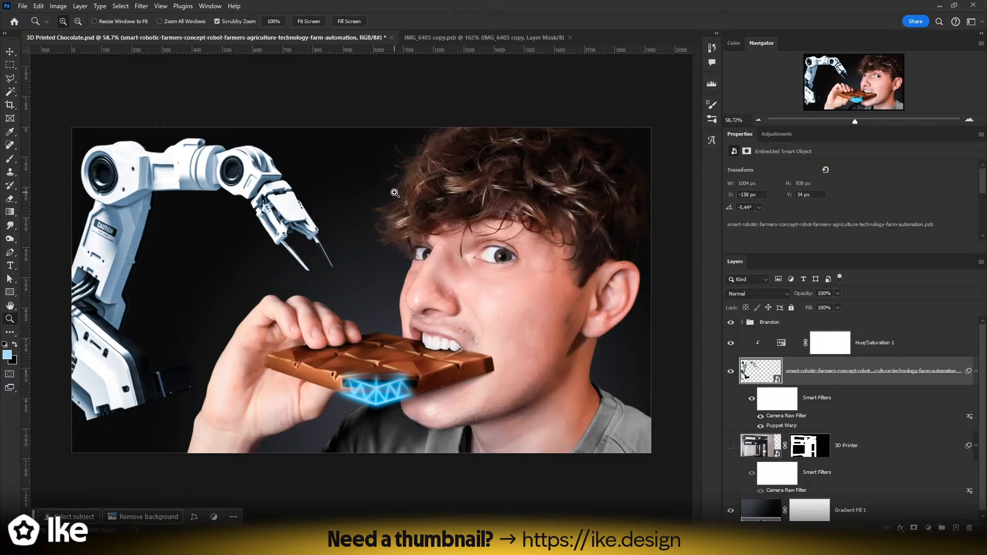
pyautogui.moveTo(332, 260); pyautogui.dragTo(312, 256)
pyautogui.moveTo(104, 164); pyautogui.dragTo(143, 173)
pyautogui.moveTo(301, 225)
pyautogui.mouseDown()
pyautogui.moveTo(330, 211)
pyautogui.moveTo(298, 227)
pyautogui.mouseUp()
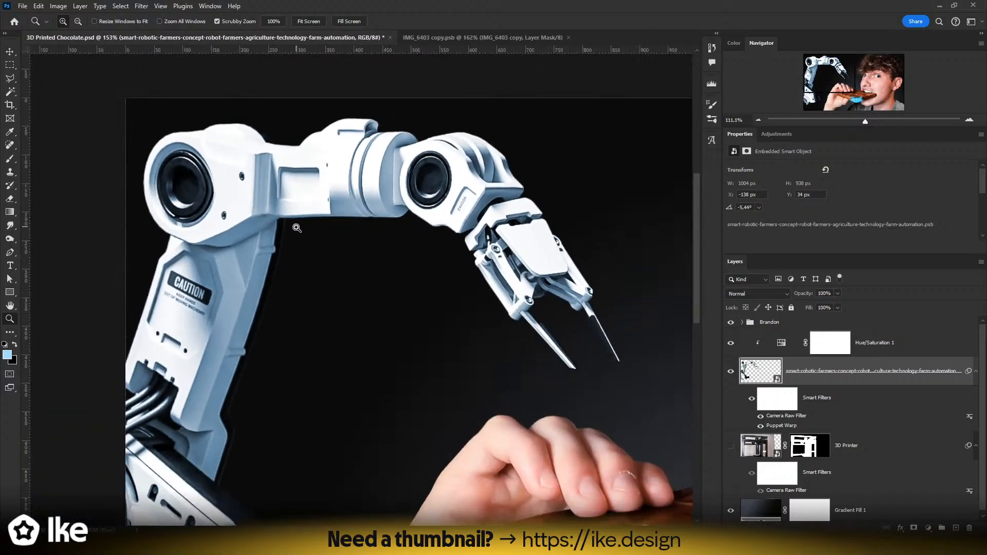
pyautogui.moveTo(247, 379); pyautogui.dragTo(279, 153)
pyautogui.moveTo(357, 328); pyautogui.dragTo(347, 258)
pyautogui.moveTo(321, 300); pyautogui.dragTo(327, 302)
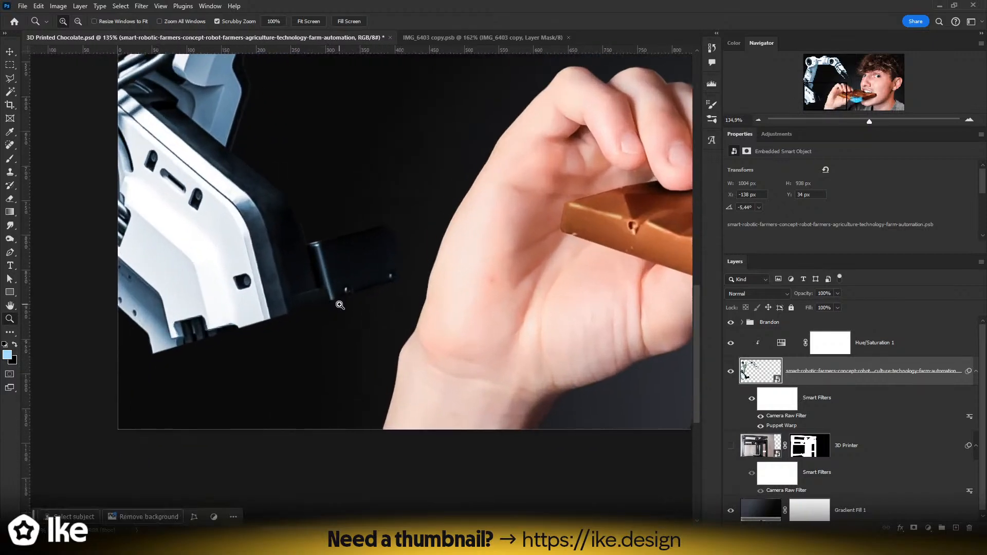
pyautogui.moveTo(336, 305); pyautogui.dragTo(278, 339)
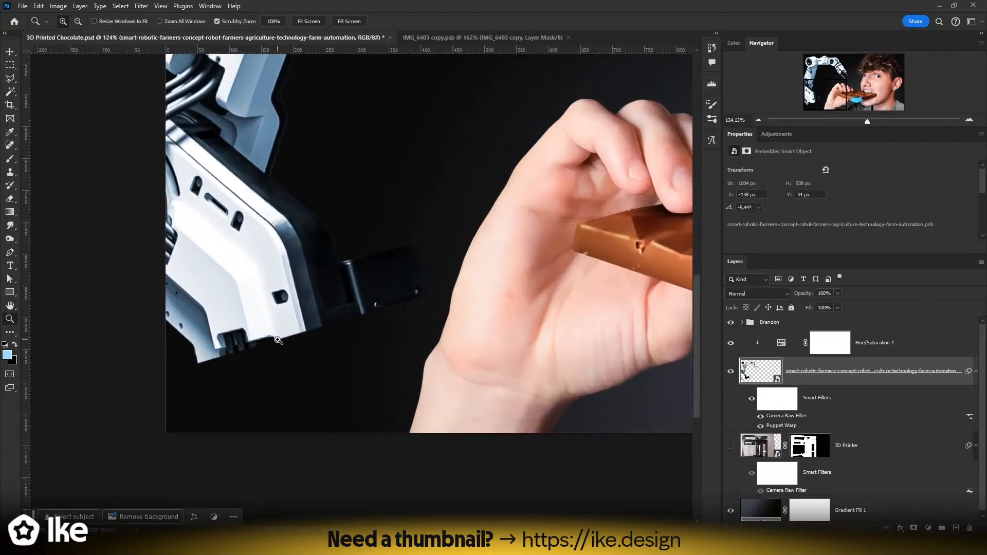
# - Select a 416 × 232 px rectangle around the arm's cut-off base and add an empty layer above the Hue/Saturation adjustment, hiding the man's group
pyautogui.press('m')
pyautogui.moveTo(165, 434); pyautogui.dragTo(431, 285)
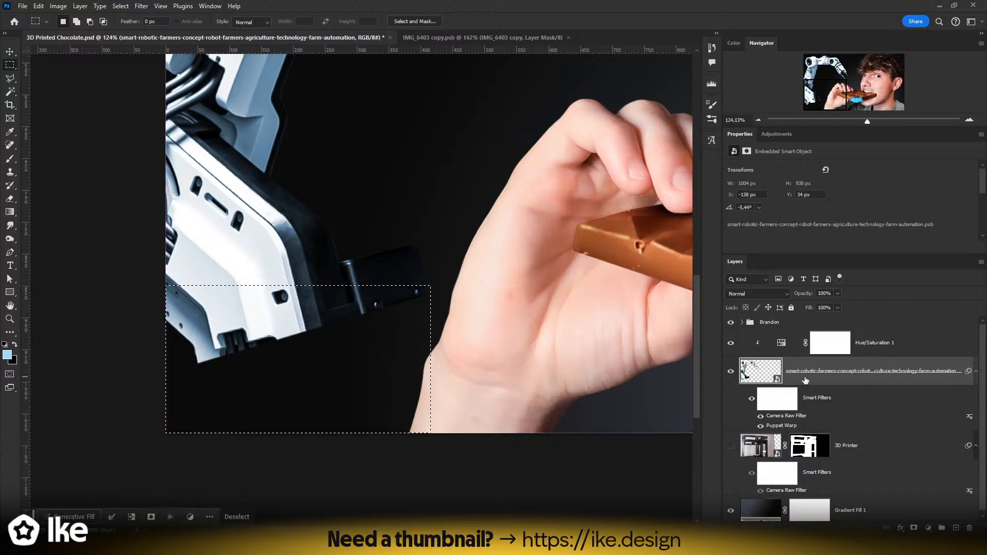
pyautogui.click(869, 352)
pyautogui.click(955, 527)
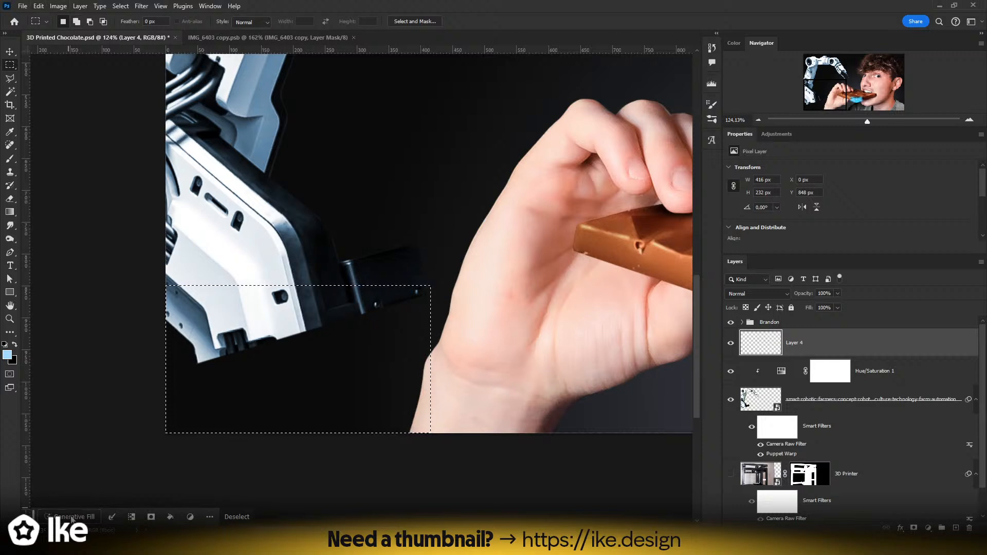
pyautogui.click(730, 322)
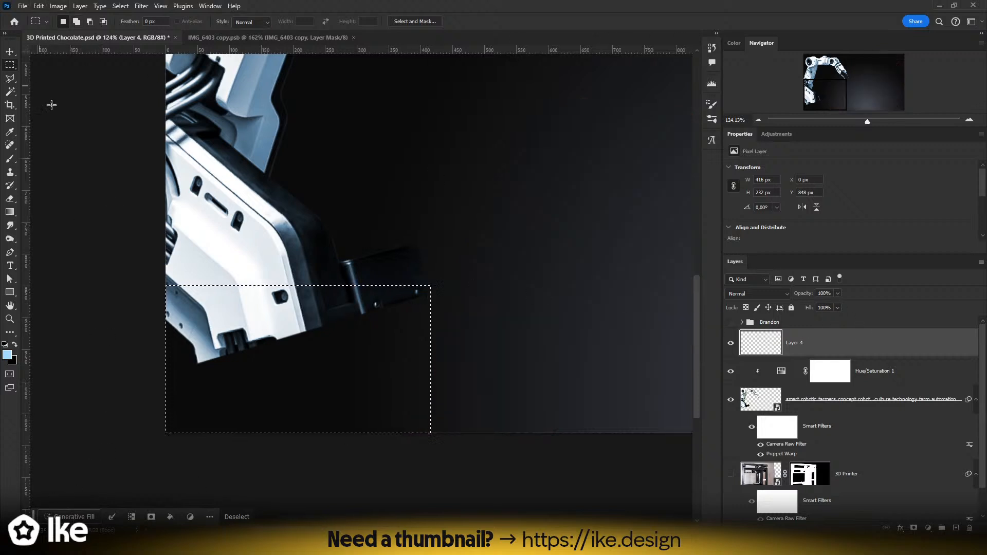
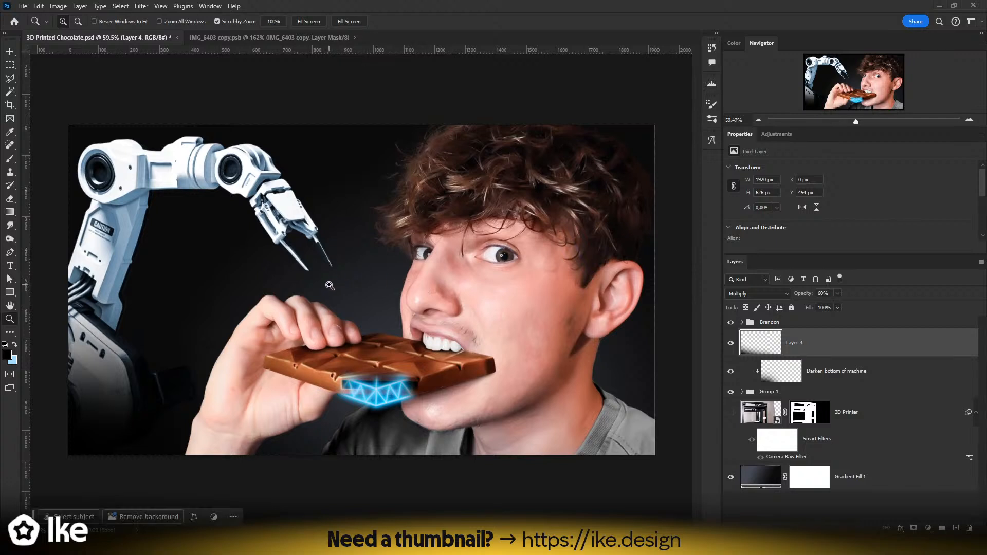
pyautogui.press('v')
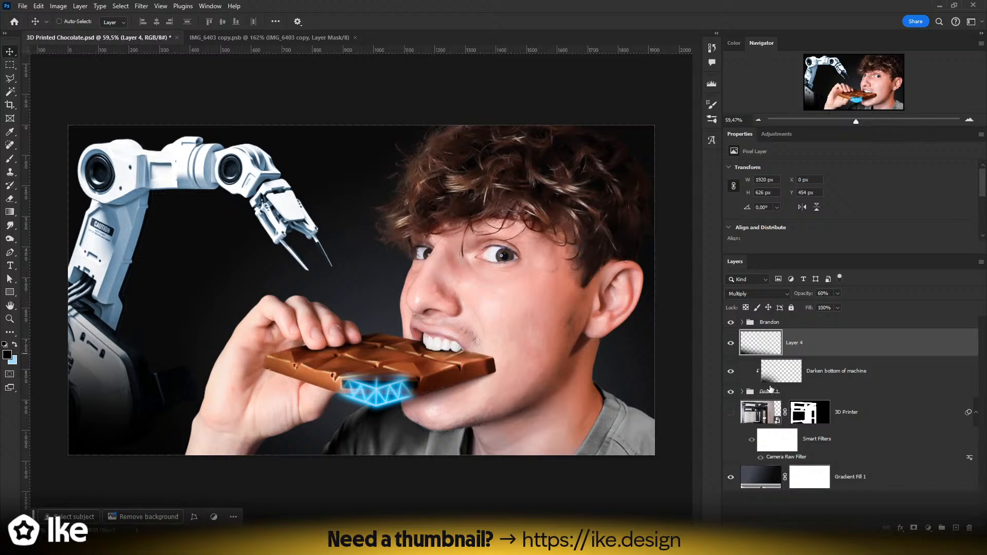
# - Try moving the robot arm group together with its darkening layer, and undo the moves
pyautogui.click(807, 392)
pyautogui.click(828, 376)
pyautogui.moveTo(310, 237); pyautogui.dragTo(201, 198)
pyautogui.hotkey('ctrl', 'z')
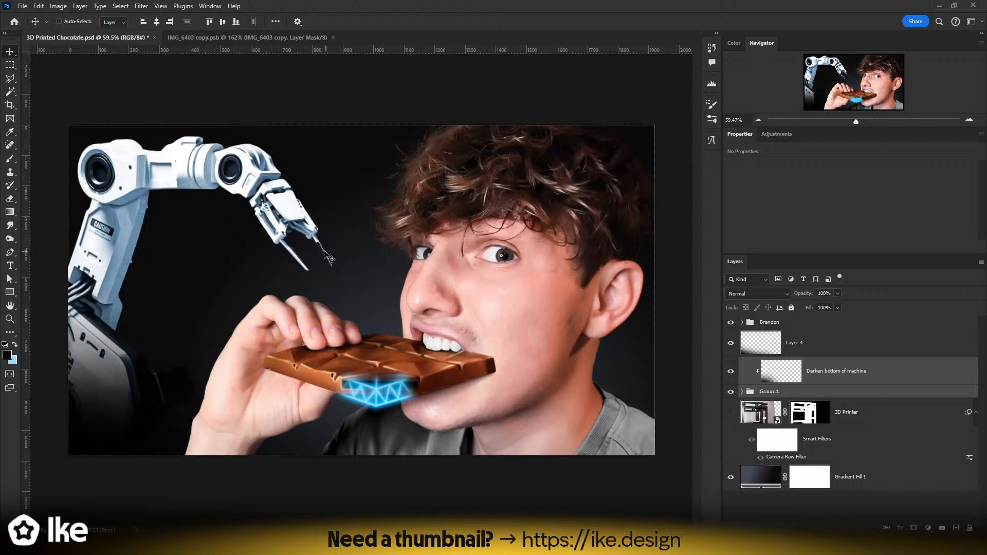
pyautogui.moveTo(276, 230)
pyautogui.mouseDown()
pyautogui.moveTo(320, 221)
pyautogui.moveTo(211, 220)
pyautogui.moveTo(262, 221)
pyautogui.moveTo(279, 238)
pyautogui.mouseUp()
pyautogui.hotkey('ctrl', 'z')
pyautogui.hotkey('ctrl', 'z')
# - Rename the robot arm's group as "Robot Arm" and hide it
pyautogui.doubleClick(771, 392)
pyautogui.write('M')
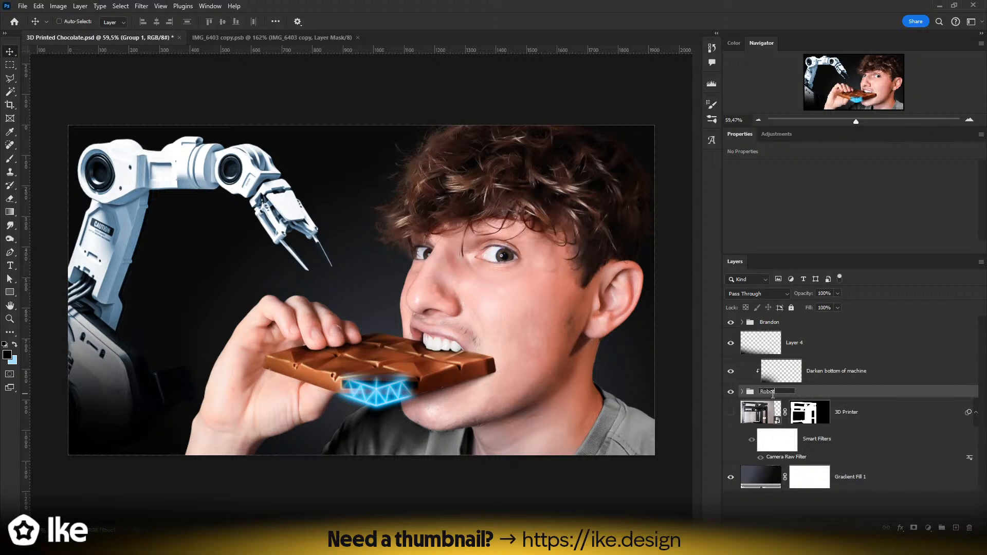
pyautogui.press('Return')
pyautogui.click(731, 393)
# - Rename Layer 4 as "Darken bottom of frame" and compare the image with and without it
pyautogui.doubleClick(795, 342)
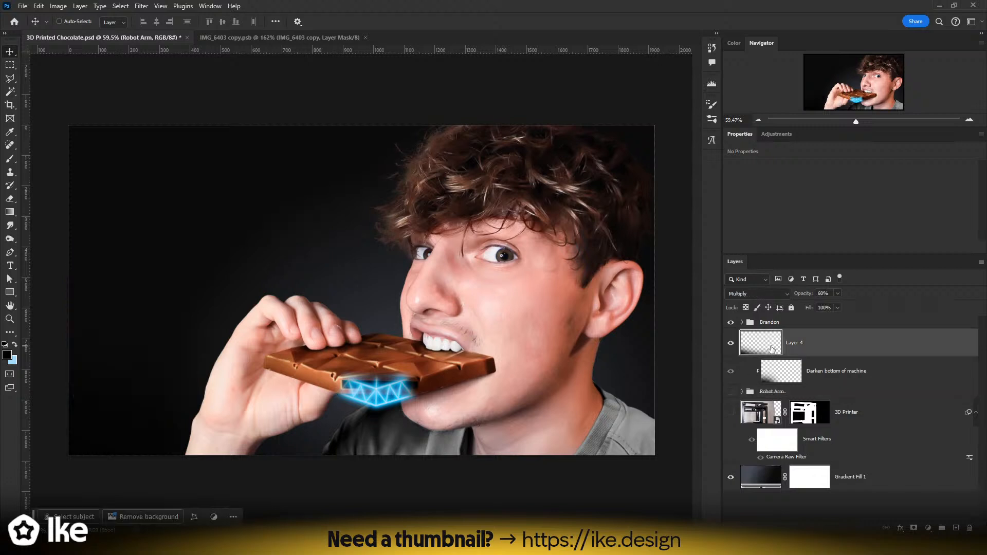
pyautogui.write('Darken bottom')
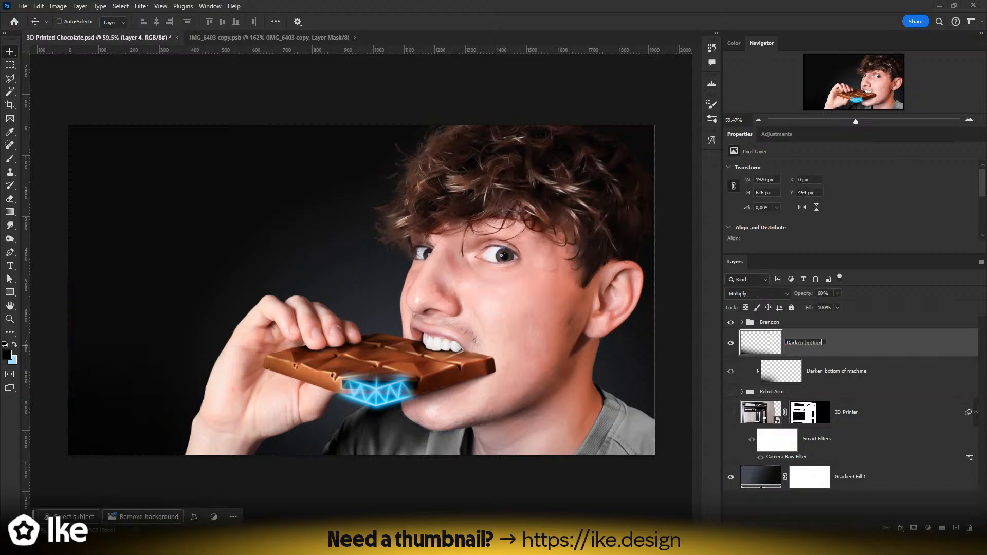
pyautogui.write(' of frame')
pyautogui.press('Return')
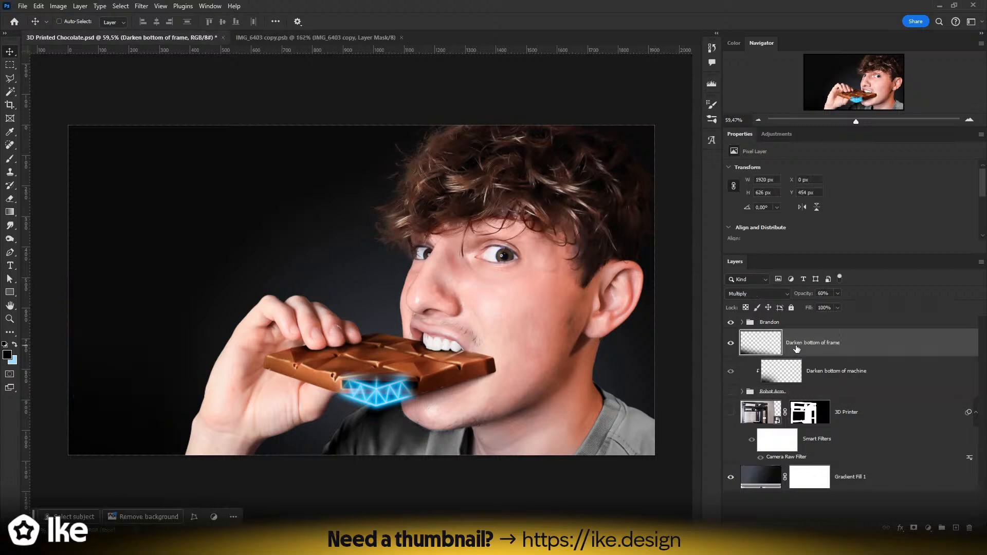
pyautogui.click(731, 344)
pyautogui.click(731, 345)
# - Add the text "Edible?" in white (ffffff), Arial Regular at 75 pt, on the dark background beside the man
pyautogui.press('t')
pyautogui.click(204, 226)
pyautogui.write('Edible')
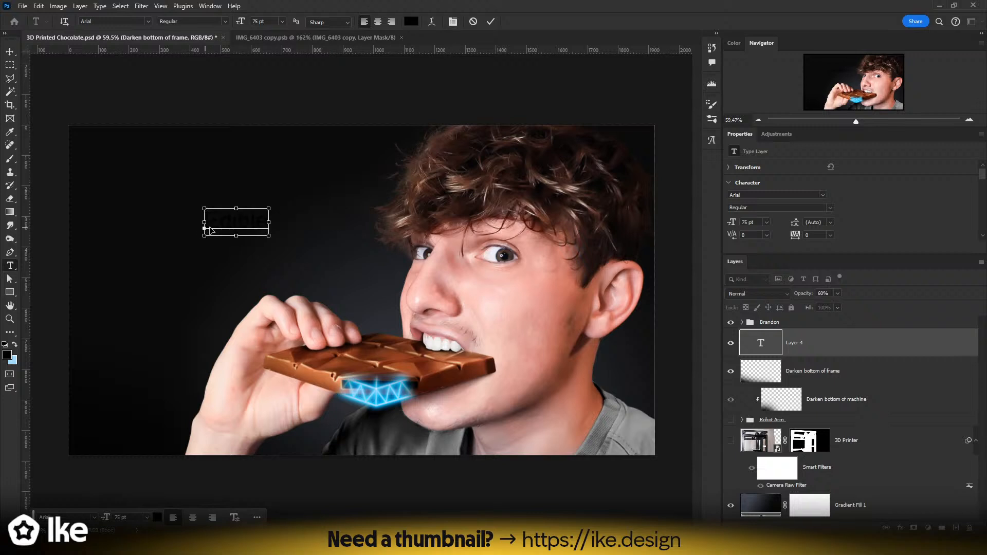
pyautogui.hotkey('ctrl', 'a')
pyautogui.click(412, 21)
pyautogui.write('ffffff')
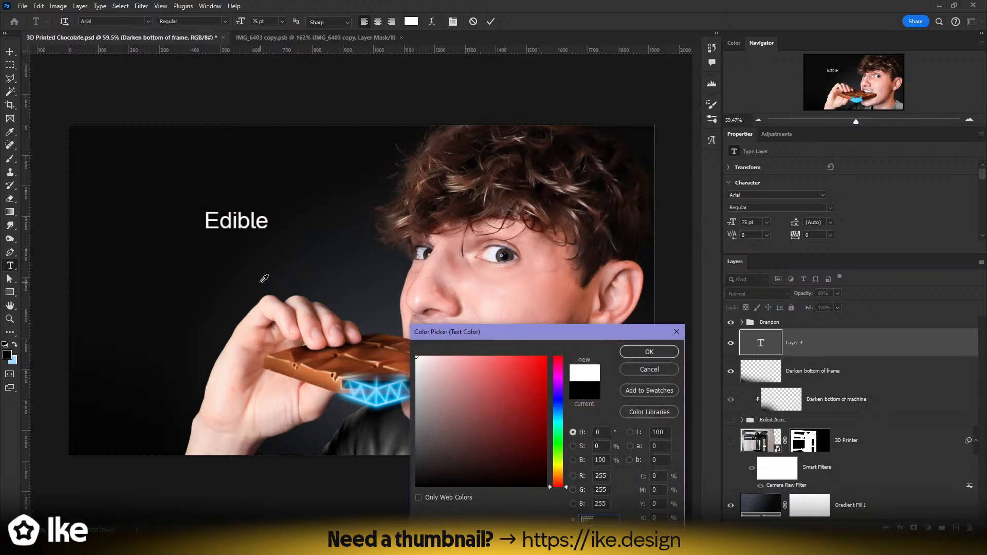
pyautogui.click(648, 351)
pyautogui.click(262, 222)
pyautogui.write('?')
pyautogui.click(491, 22)
# - Scale the "Edible?" text up to about 211 pt and place it above the man's hand
pyautogui.hotkey('ctrl', 't')
pyautogui.moveTo(204, 222); pyautogui.dragTo(107, 221)
pyautogui.moveTo(165, 219); pyautogui.dragTo(142, 171)
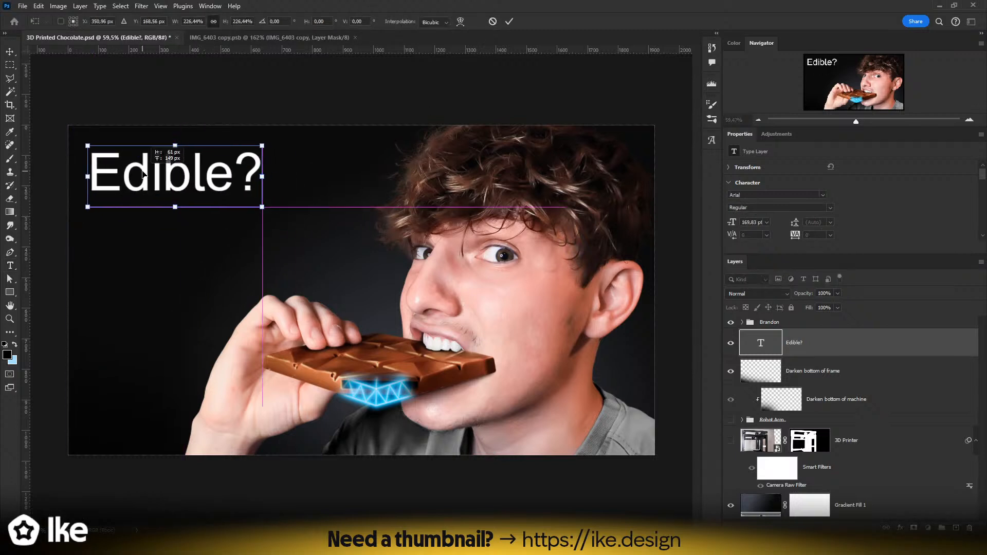
pyautogui.moveTo(262, 206); pyautogui.dragTo(308, 211)
pyautogui.moveTo(220, 197); pyautogui.dragTo(247, 251)
pyautogui.press('Return')
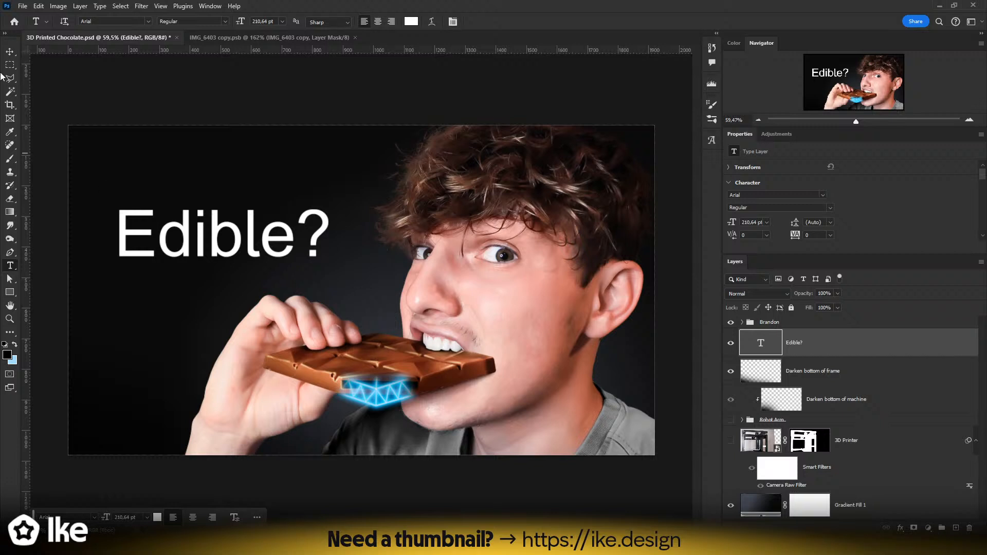
# - Change the text's first letter to lowercase so it reads "edible?"
pyautogui.click(10, 52)
pyautogui.doubleClick(150, 252)
pyautogui.moveTo(159, 236); pyautogui.dragTo(123, 235)
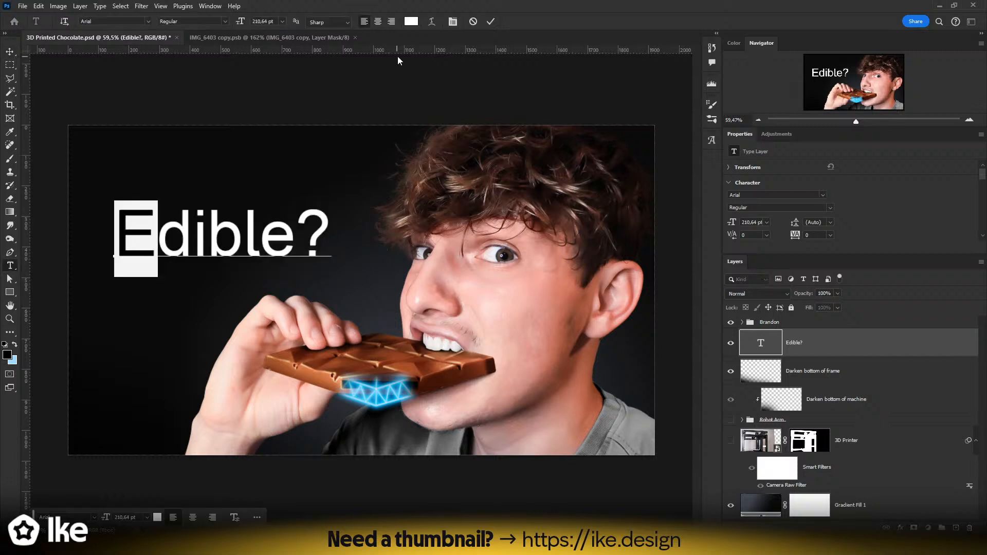
pyautogui.write('e')
pyautogui.click(490, 21)
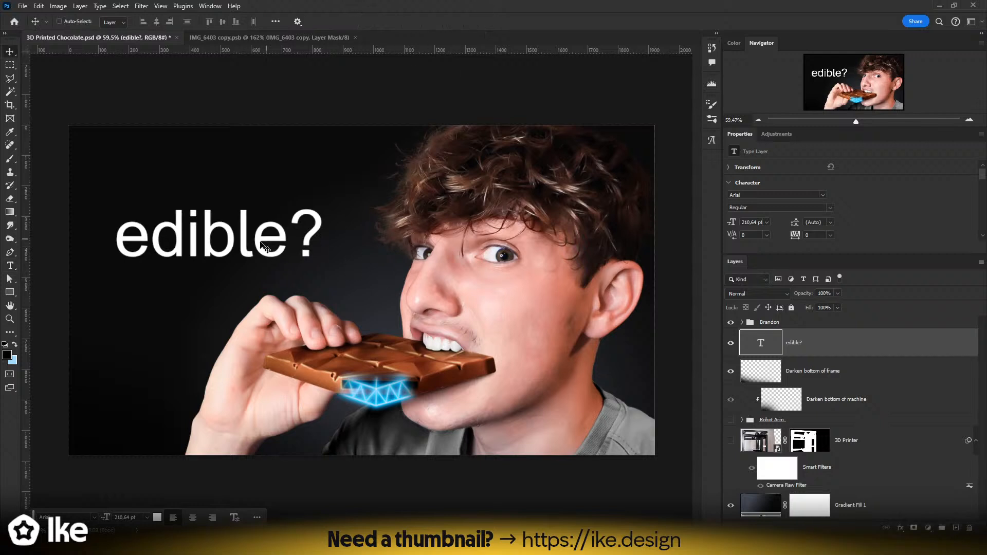
# - Enlarge the "edible?" text to about 217 pt and move it near the image's upper-left corner
pyautogui.moveTo(266, 249); pyautogui.dragTo(262, 236)
pyautogui.hotkey('ctrl', 't')
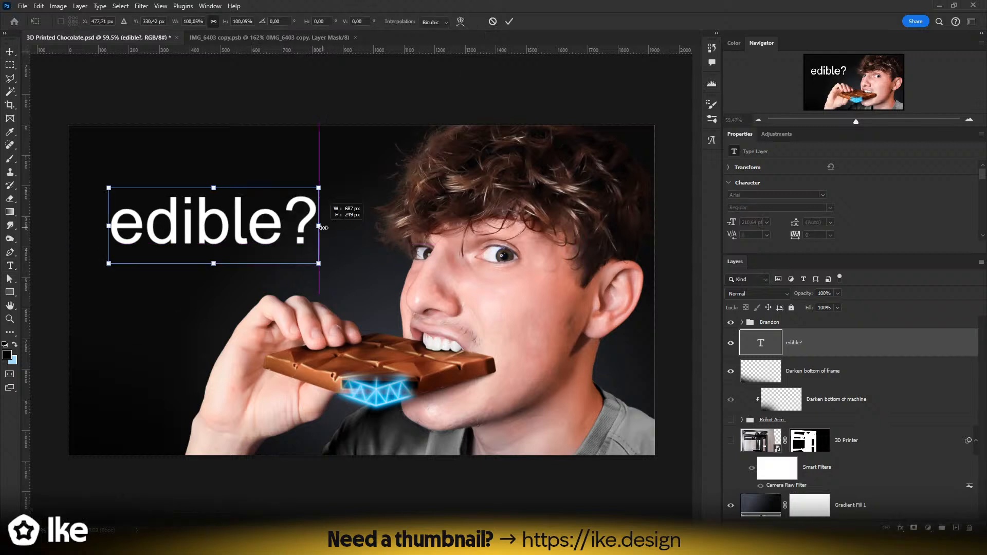
pyautogui.moveTo(321, 226); pyautogui.dragTo(326, 226)
pyautogui.press('Return')
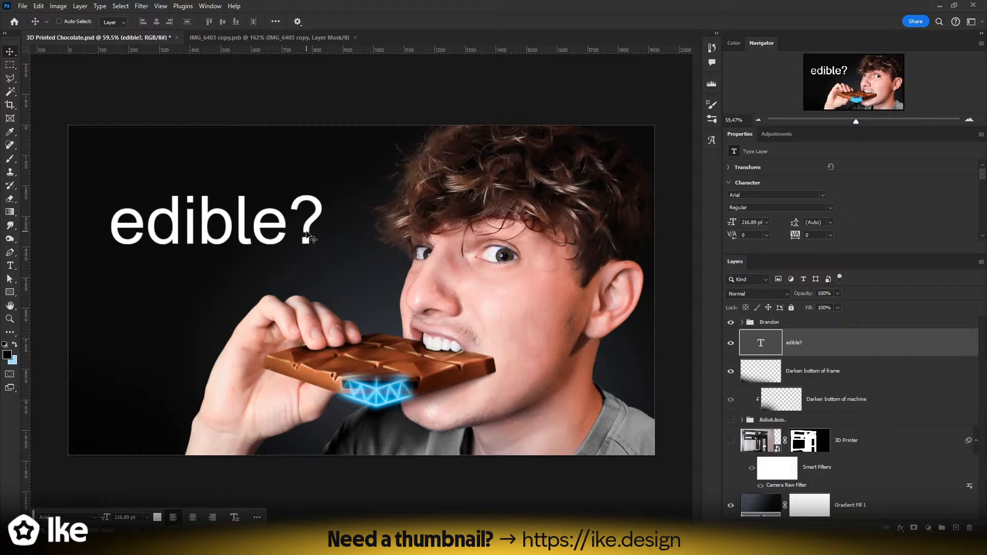
pyautogui.moveTo(307, 235); pyautogui.dragTo(247, 199)
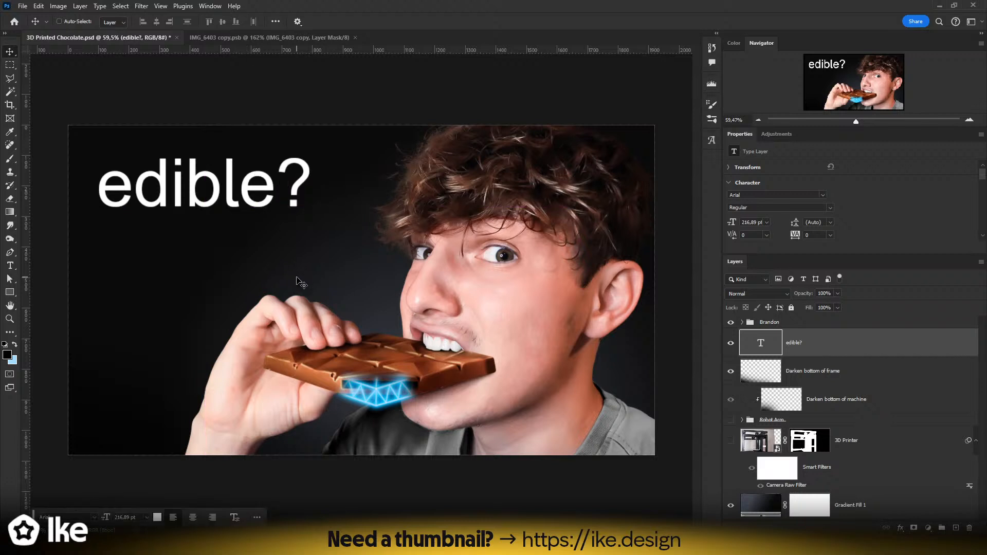
# - Shrink the "edible?" text to about 156 pt, place it beneath the robot arm, and show the Robot Arm group
pyautogui.click(730, 420)
pyautogui.click(731, 420)
pyautogui.click(731, 420)
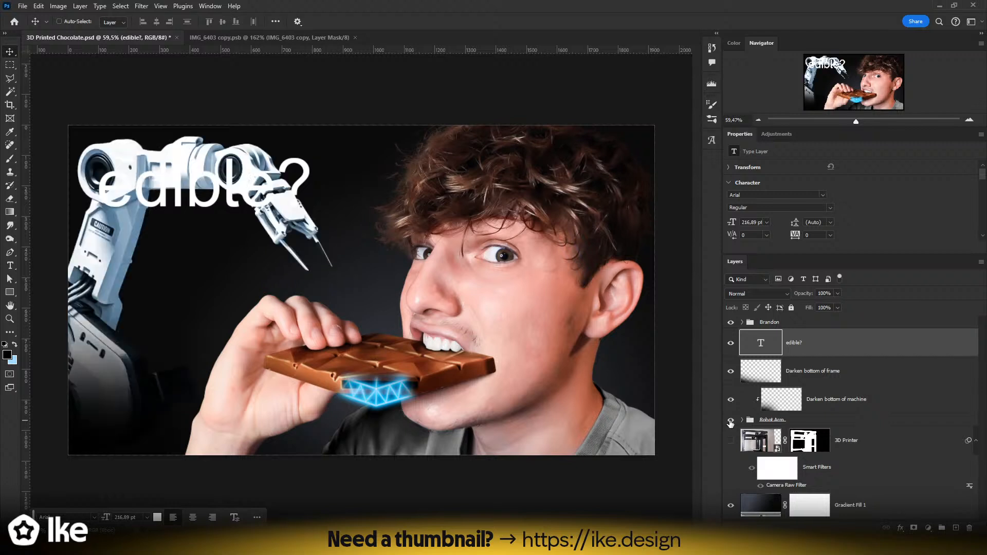
pyautogui.click(730, 421)
pyautogui.moveTo(343, 231); pyautogui.dragTo(255, 260)
pyautogui.hotkey('ctrl', 't')
pyautogui.press('Return')
pyautogui.moveTo(730, 419); pyautogui.dragTo(730, 399)
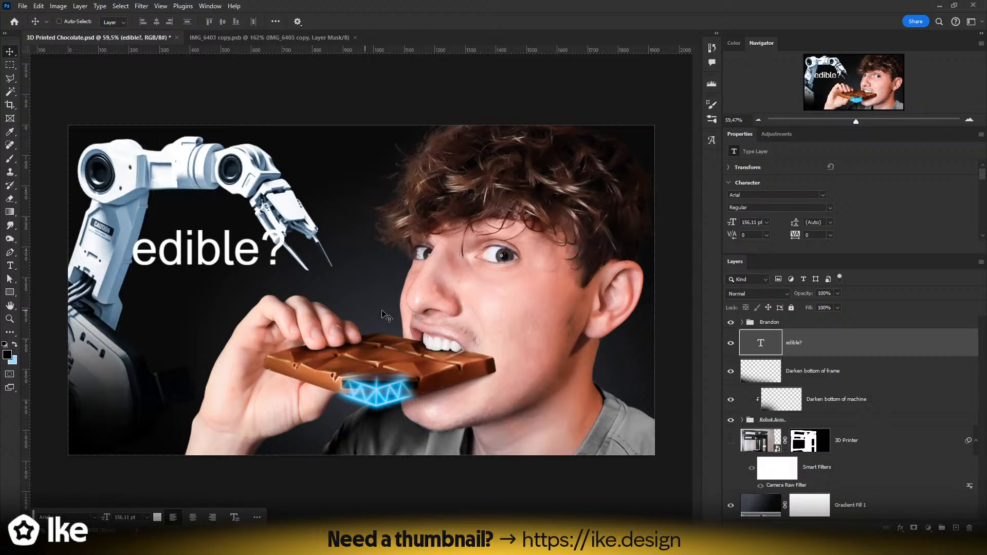
# - Scale the "edible?" text down to about 78 pt in the gap between the robot arm and the hand
pyautogui.moveTo(248, 260); pyautogui.dragTo(221, 260)
pyautogui.hotkey('ctrl', 't')
pyautogui.press('Return')
pyautogui.press('z')
pyautogui.moveTo(349, 295); pyautogui.dragTo(248, 301)
pyautogui.moveTo(400, 308); pyautogui.dragTo(377, 286)
pyautogui.click(10, 51)
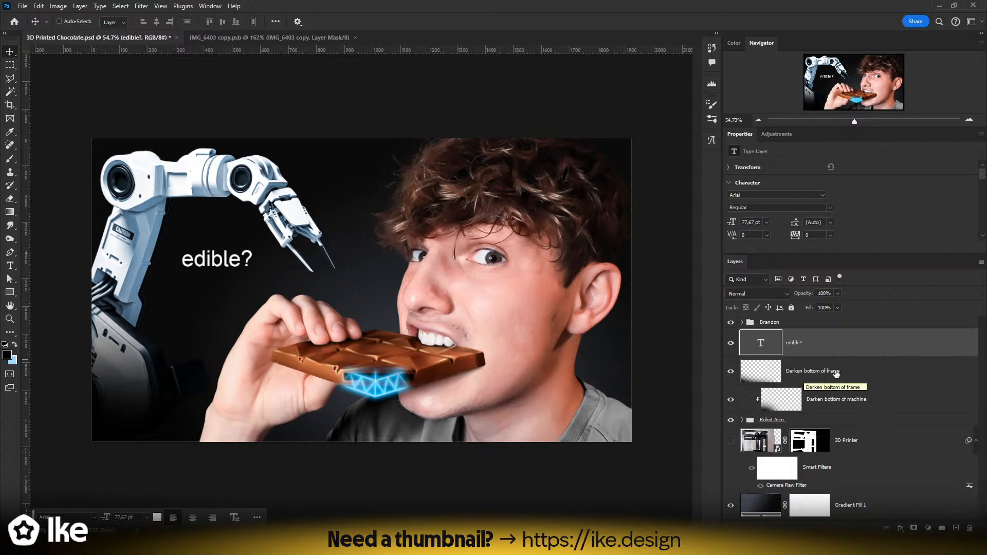
# - Capitalise the text's first letter so it reads "Edible?" and view it at different magnifications
pyautogui.doubleClick(221, 263)
pyautogui.moveTo(200, 260); pyautogui.dragTo(187, 262)
pyautogui.write('E')
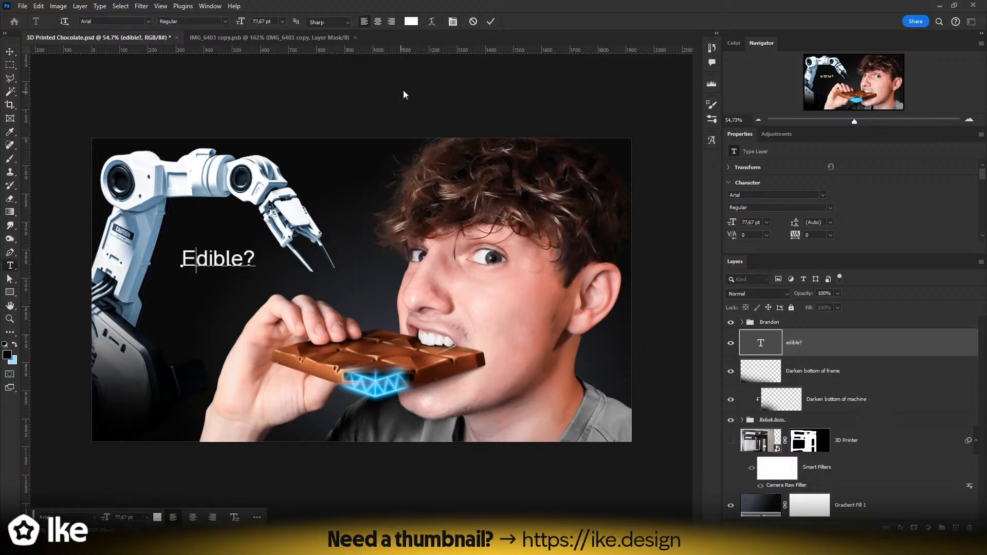
pyautogui.click(491, 22)
pyautogui.press('v')
pyautogui.press('z')
pyautogui.moveTo(177, 269); pyautogui.dragTo(279, 262)
pyautogui.moveTo(442, 267); pyautogui.dragTo(366, 270)
pyautogui.click(11, 56)
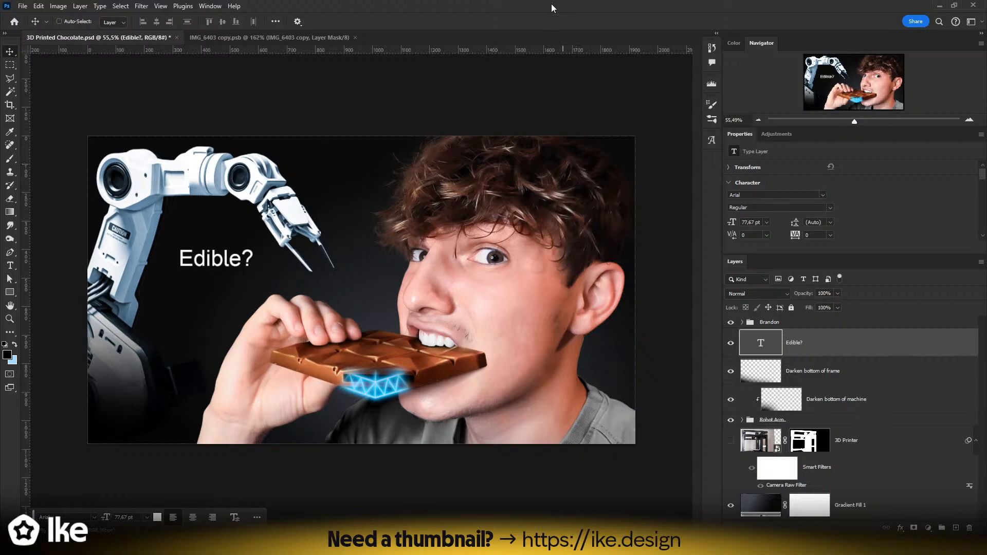
# - Change the text back to lowercase "edible?" and set its font to Plus Jakarta Sans Bold
pyautogui.doubleClick(208, 264)
pyautogui.moveTo(195, 264); pyautogui.dragTo(145, 266)
pyautogui.write('e')
pyautogui.press('ctrl')
pyautogui.press('ctrl')
pyautogui.hotkey('ctrl', 'a')
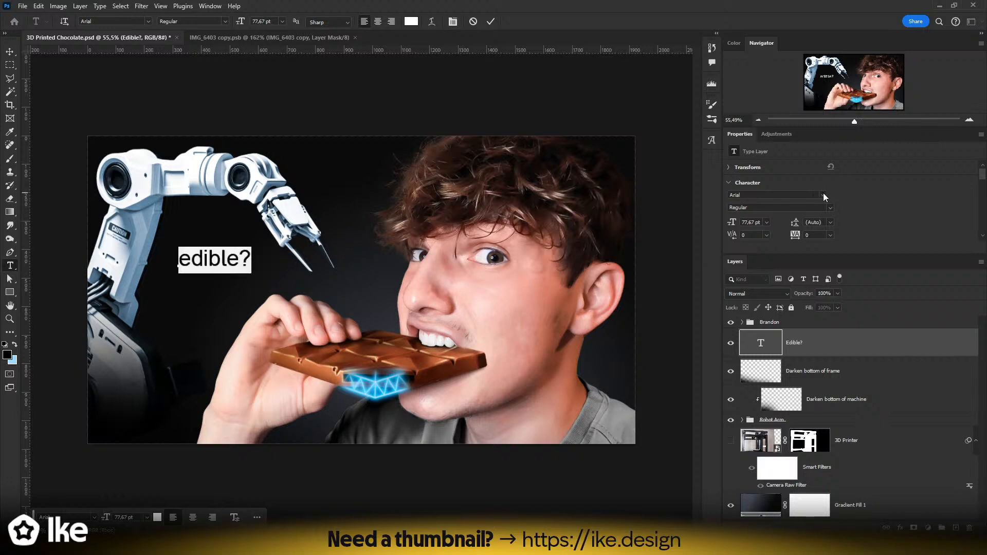
pyautogui.click(801, 198)
pyautogui.write('jakartr')
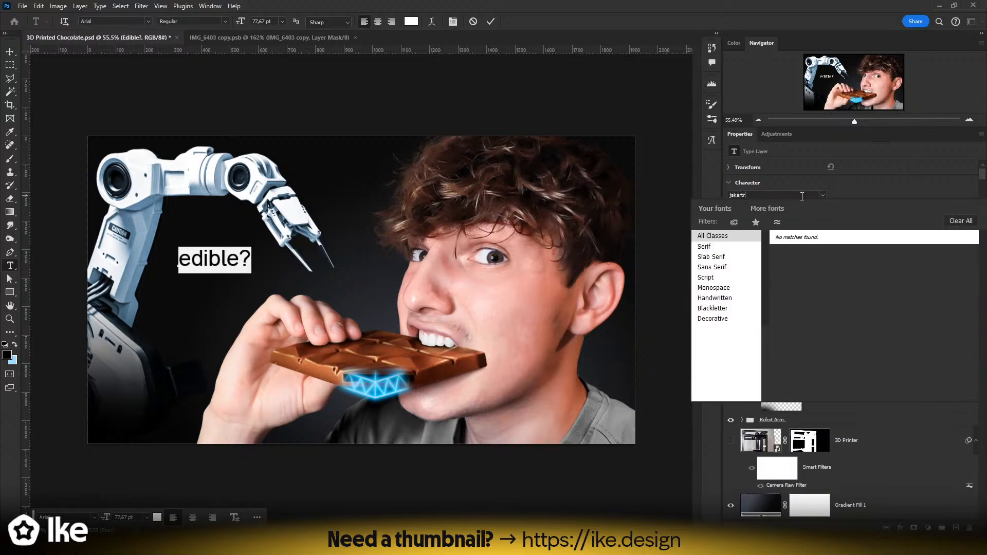
pyautogui.press('BackSpace')
pyautogui.press('BackSpace')
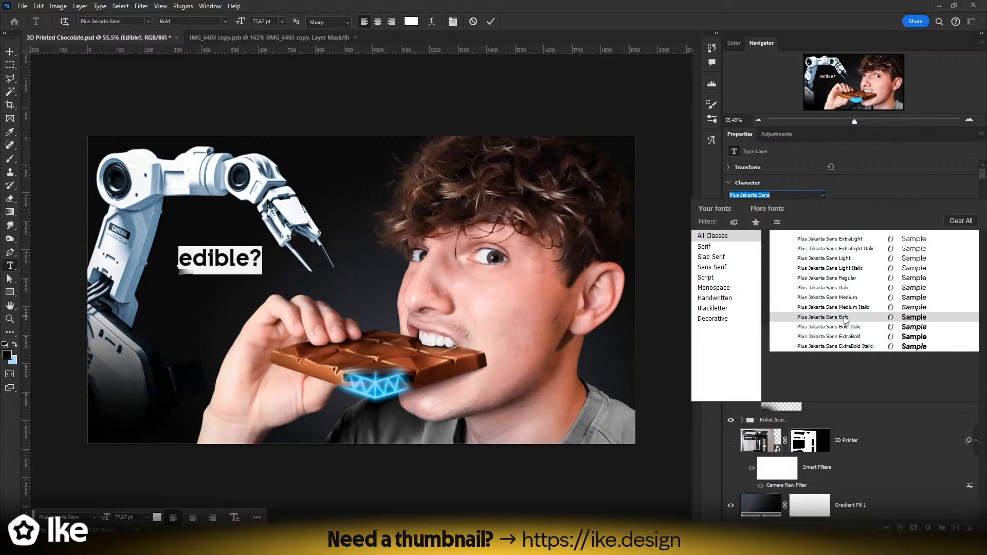
pyautogui.click(845, 318)
# - Turn off stylistic alternates for the "edible?" text and set its tracking to -10
pyautogui.scroll(-3, 894, 211)
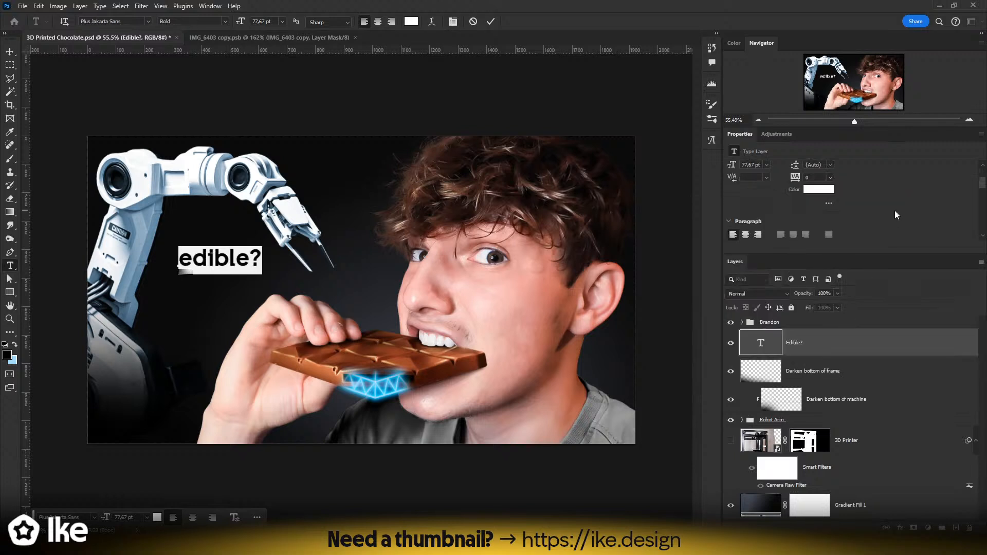
pyautogui.scroll(1, 842, 200)
pyautogui.click(831, 187)
pyautogui.scroll(-2, 843, 213)
pyautogui.click(829, 207)
pyautogui.scroll(-3, 869, 201)
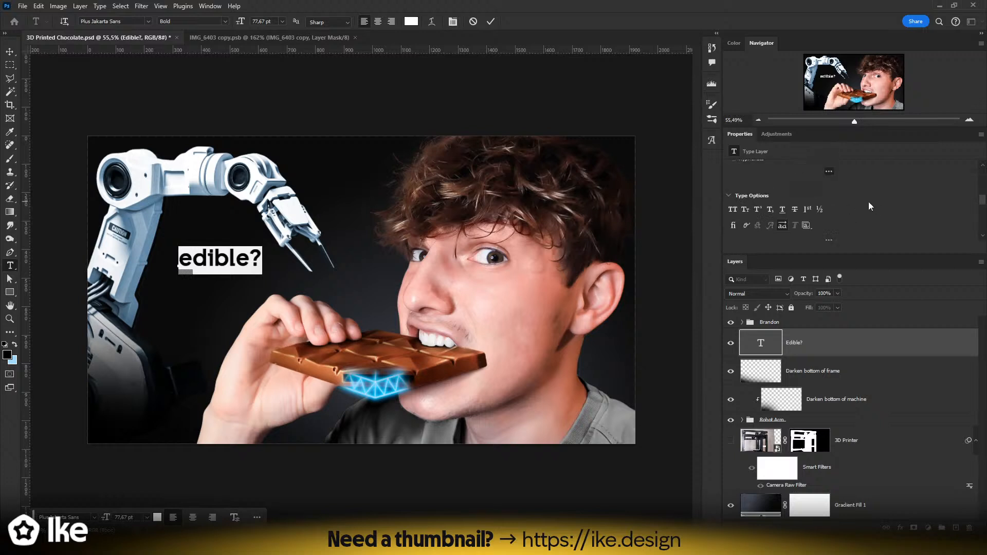
pyautogui.click(782, 225)
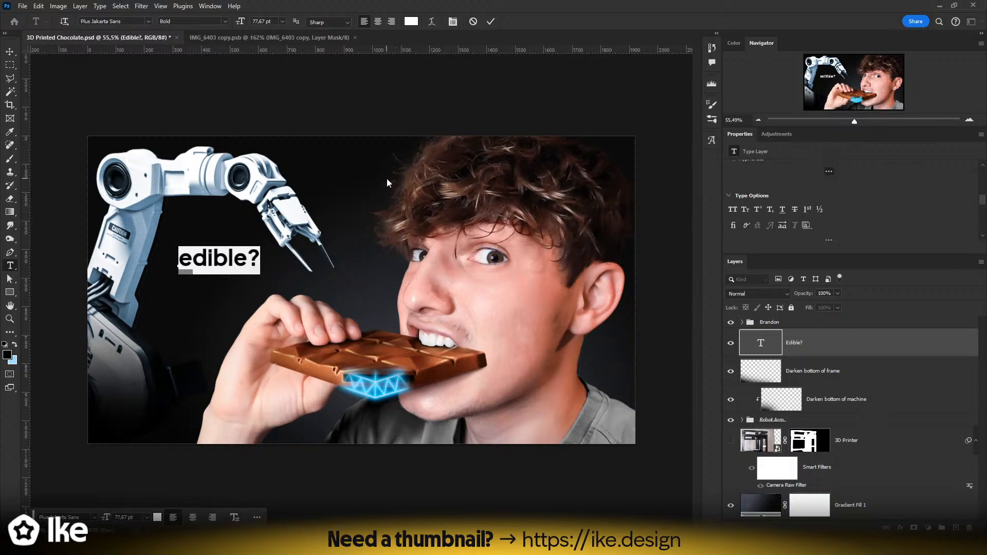
pyautogui.scroll(5, 865, 215)
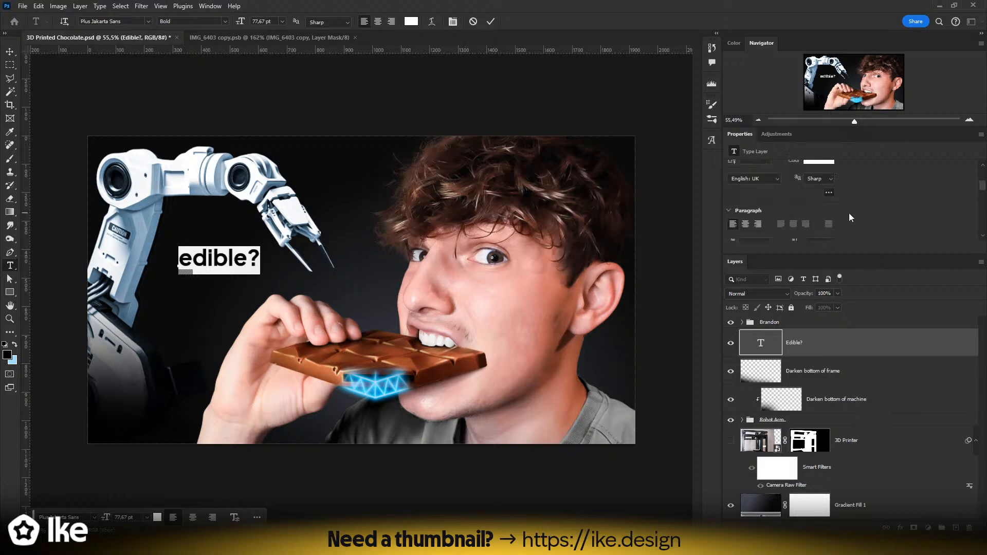
pyautogui.click(831, 186)
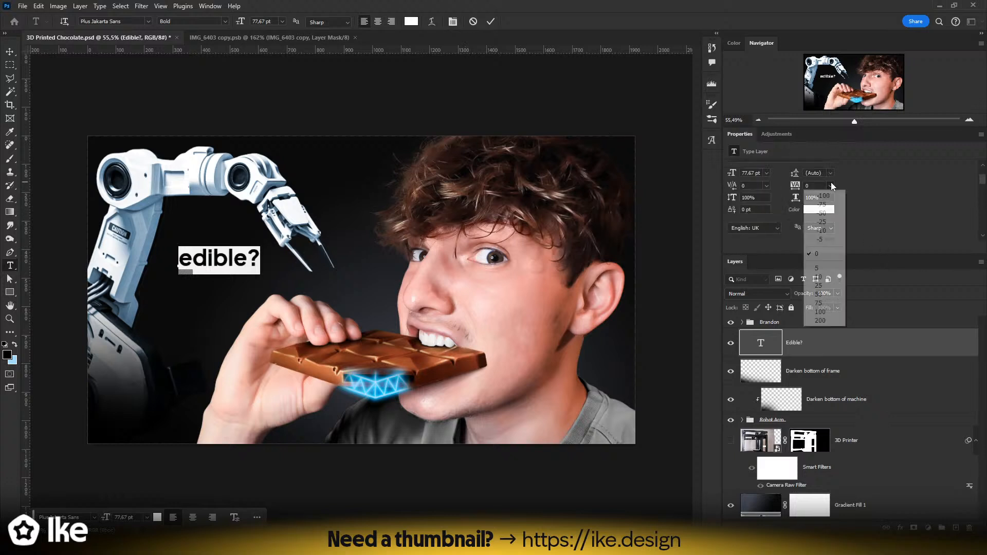
pyautogui.click(825, 230)
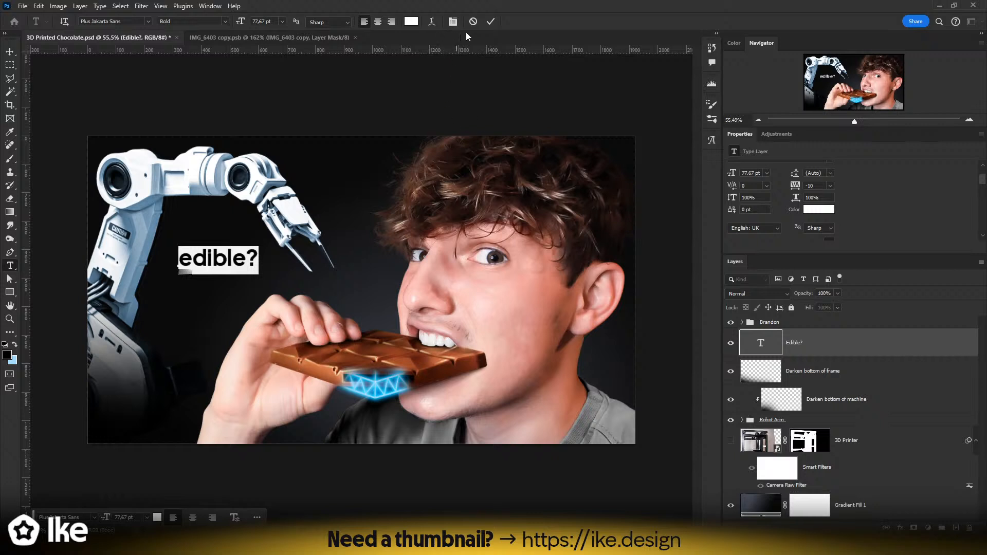
pyautogui.click(491, 21)
# - Enlarge the "edible?" text to about 165 pt and set its tracking to -25
pyautogui.hotkey('ctrl', 't')
pyautogui.moveTo(263, 261); pyautogui.dragTo(293, 239)
pyautogui.press('Return')
pyautogui.press('z')
pyautogui.moveTo(318, 276); pyautogui.dragTo(312, 288)
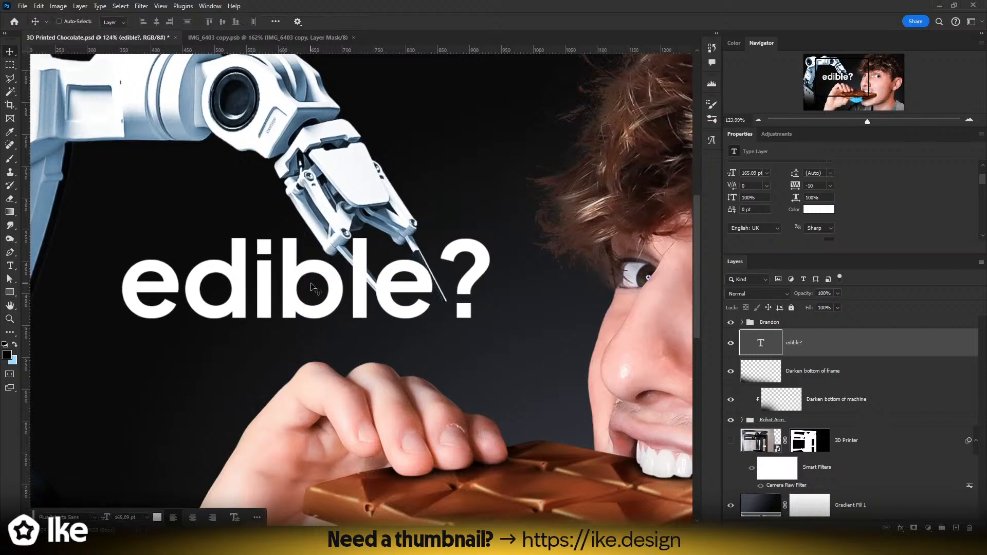
pyautogui.click(830, 186)
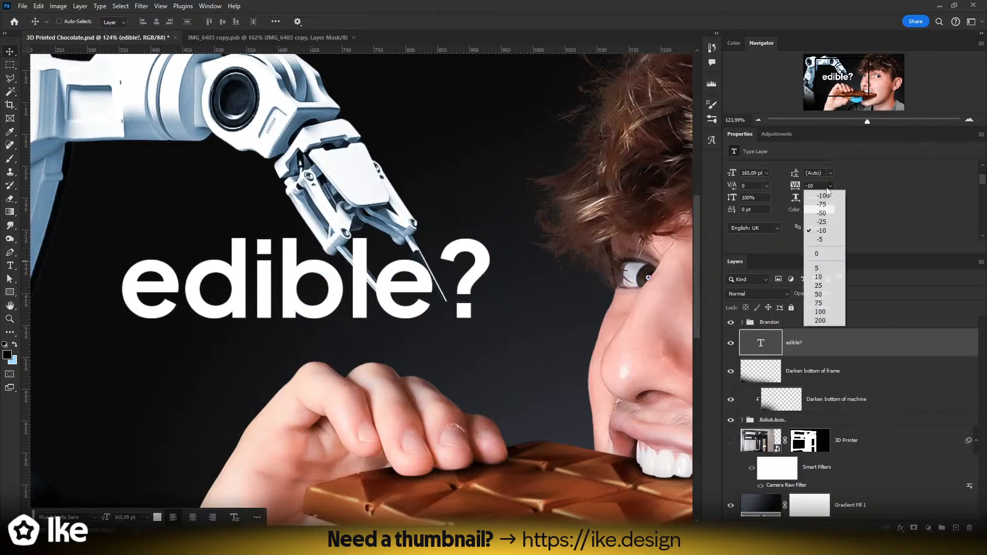
pyautogui.click(825, 220)
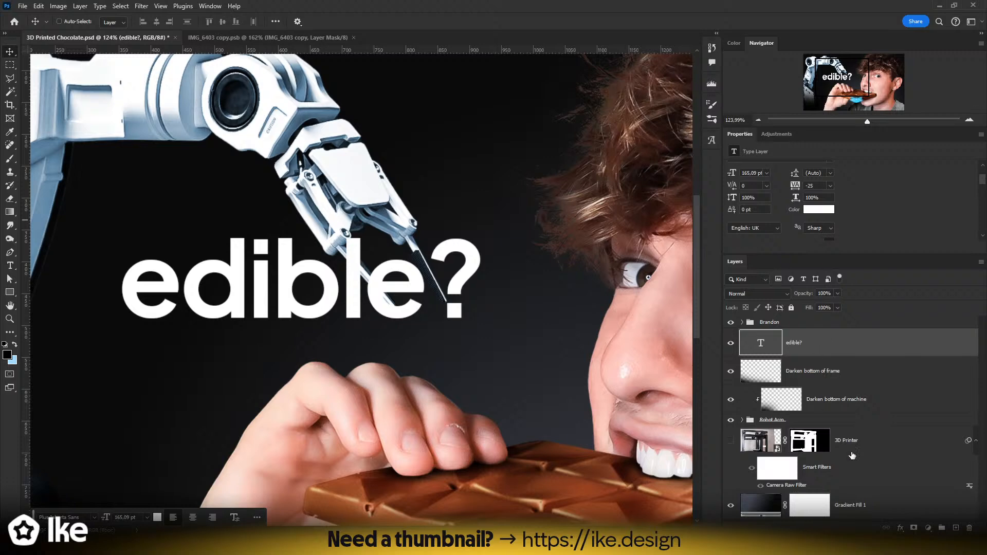
pyautogui.click(900, 528)
pyautogui.click(921, 455)
pyautogui.click(659, 287)
pyautogui.click(415, 488)
pyautogui.click(651, 368)
pyautogui.click(848, 196)
# - Add a thick black outside stroke to the "edible?" text layer
pyautogui.click(900, 528)
pyautogui.click(912, 452)
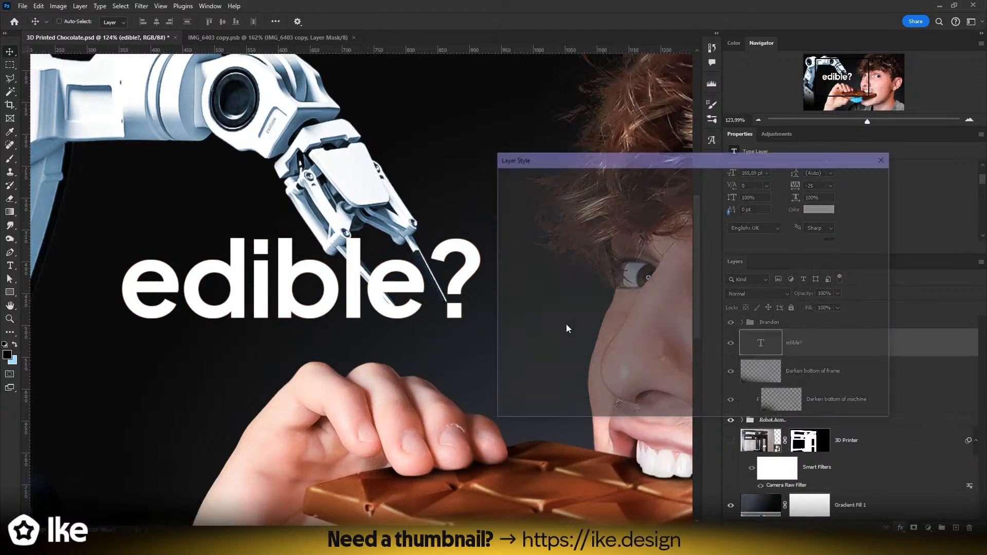
pyautogui.click(656, 287)
pyautogui.click(649, 352)
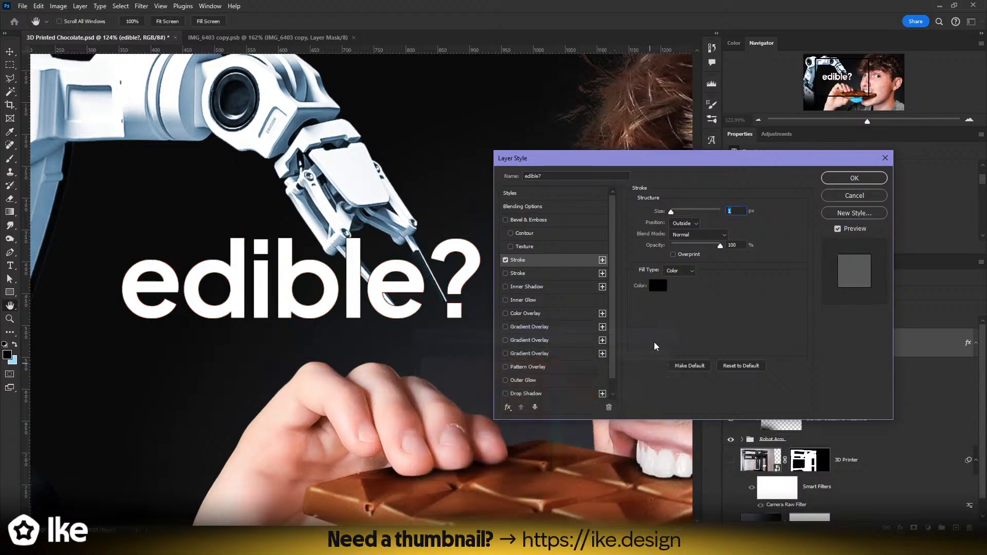
pyautogui.moveTo(671, 211); pyautogui.dragTo(677, 211)
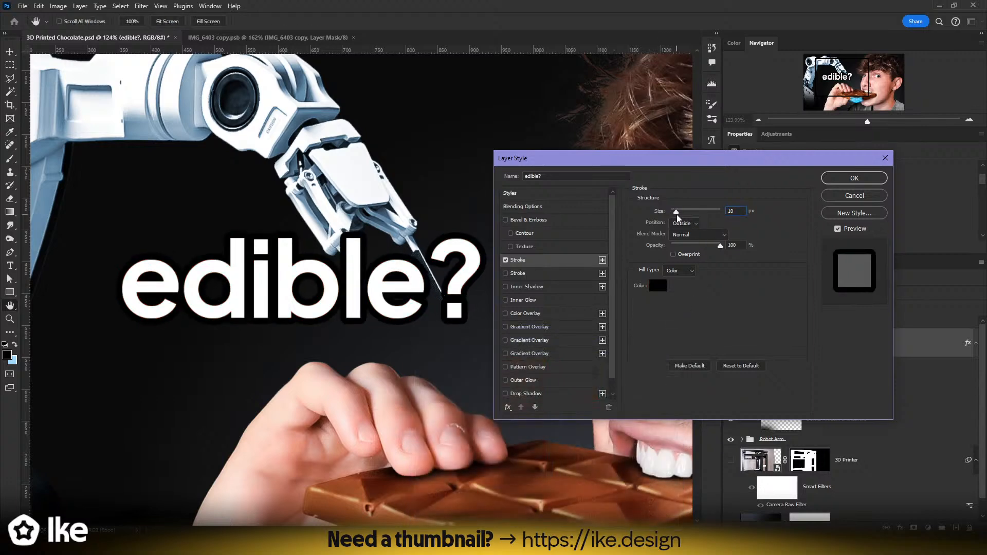
pyautogui.moveTo(677, 215); pyautogui.dragTo(675, 215)
pyautogui.click(838, 178)
# - Add a black Multiply drop shadow to the "edible?" text with 100% opacity, 90° angle, about 13 px distance and 100% spread
pyautogui.click(900, 528)
pyautogui.click(912, 521)
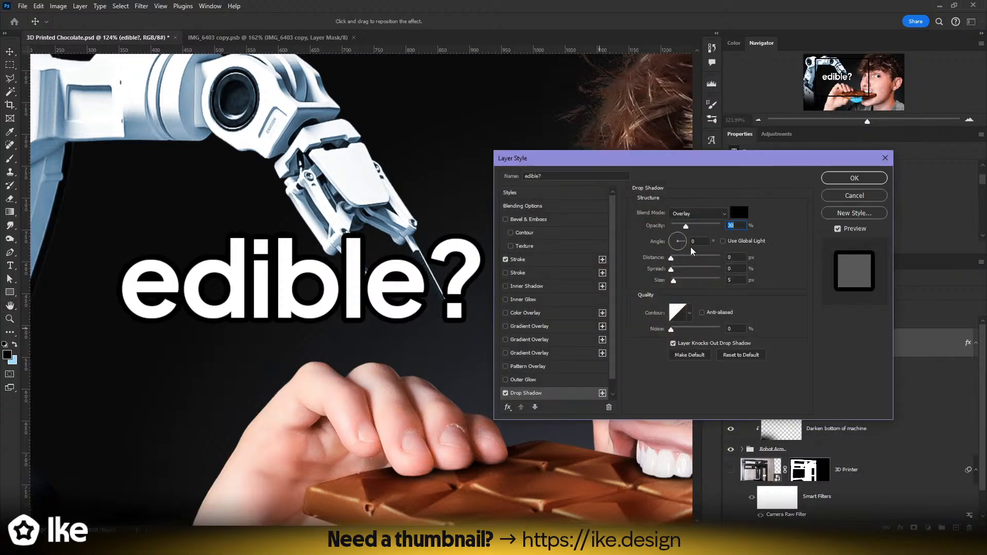
pyautogui.click(686, 214)
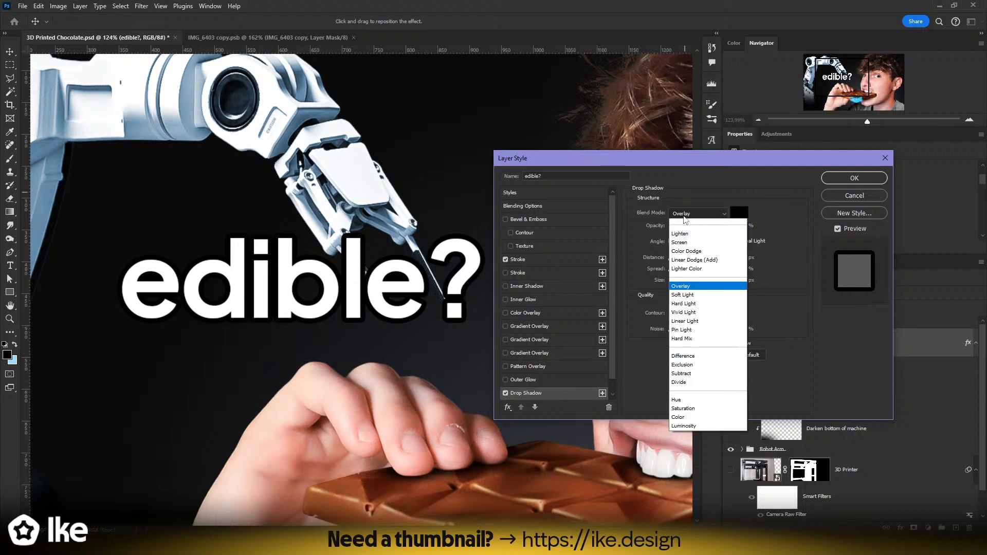
pyautogui.click(681, 255)
pyautogui.moveTo(686, 226); pyautogui.dragTo(942, 232)
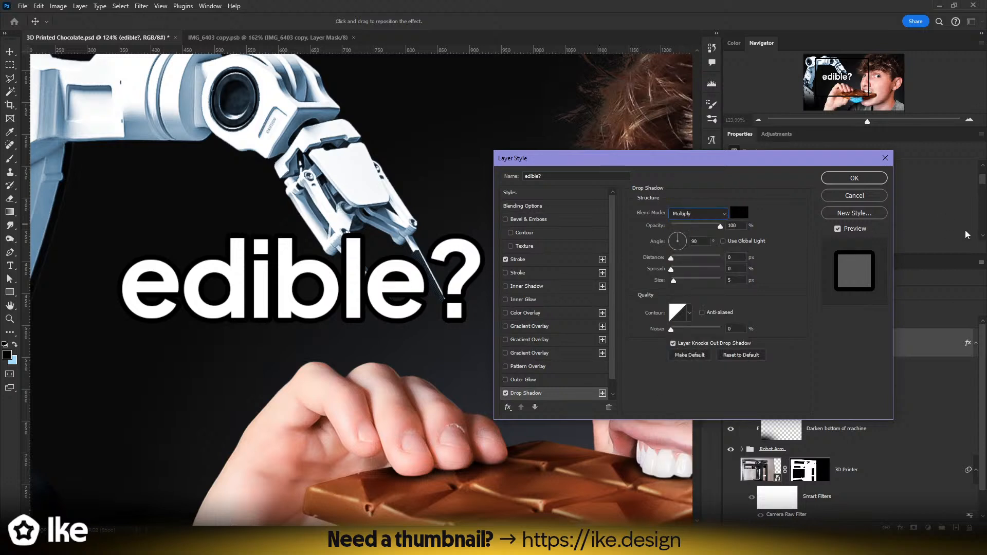
pyautogui.moveTo(677, 262); pyautogui.dragTo(914, 277)
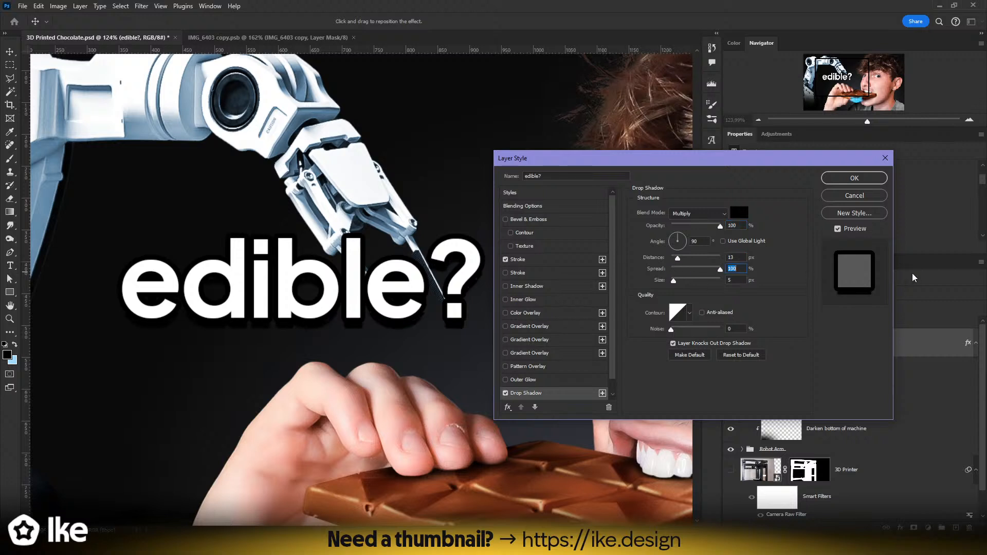
pyautogui.moveTo(674, 281); pyautogui.dragTo(677, 262)
pyautogui.click(842, 178)
# - Enlarge the "edible?" text to about 176 pt and reposition it between the robot arm and the hand
pyautogui.press('z')
pyautogui.moveTo(343, 282); pyautogui.dragTo(475, 304)
pyautogui.press('v')
pyautogui.press('z')
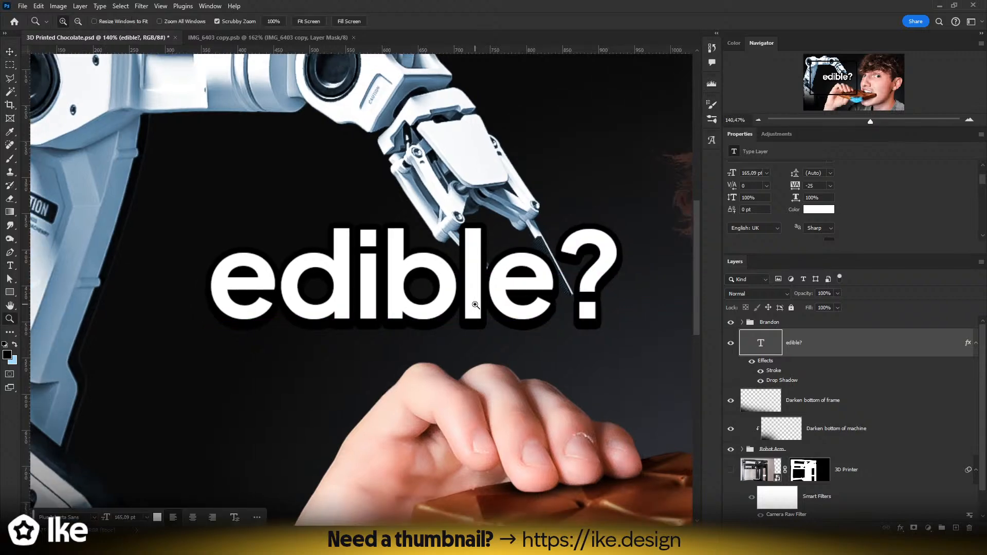
pyautogui.moveTo(475, 305); pyautogui.dragTo(413, 308)
pyautogui.press('v')
pyautogui.moveTo(256, 272)
pyautogui.mouseDown()
pyautogui.moveTo(233, 267)
pyautogui.moveTo(255, 268)
pyautogui.mouseUp()
pyautogui.hotkey('ctrl', 't')
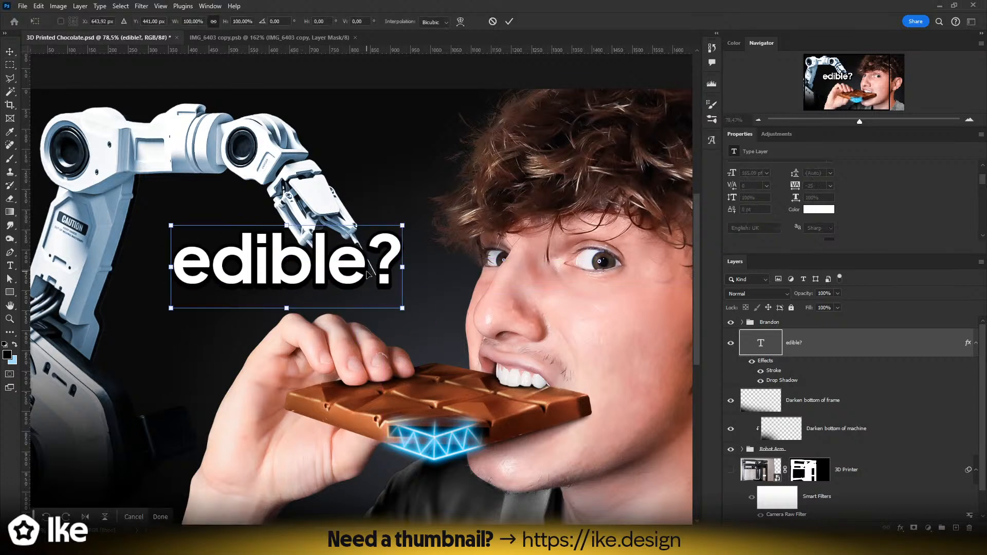
pyautogui.moveTo(401, 264); pyautogui.dragTo(417, 264)
pyautogui.moveTo(356, 271)
pyautogui.mouseDown()
pyautogui.moveTo(297, 290)
pyautogui.moveTo(370, 278)
pyautogui.mouseUp()
pyautogui.press('Return')
pyautogui.press('z')
pyautogui.press('v')
pyautogui.press('z')
pyautogui.moveTo(264, 271)
pyautogui.mouseDown()
pyautogui.moveTo(293, 268)
pyautogui.moveTo(278, 263)
pyautogui.moveTo(281, 273)
pyautogui.mouseUp()
pyautogui.press('v')
pyautogui.press('z')
# - Try to raise the robot arm's claw and upper joints above the text by editing its Puppet Warp filter
pyautogui.scroll(-1, 801, 441)
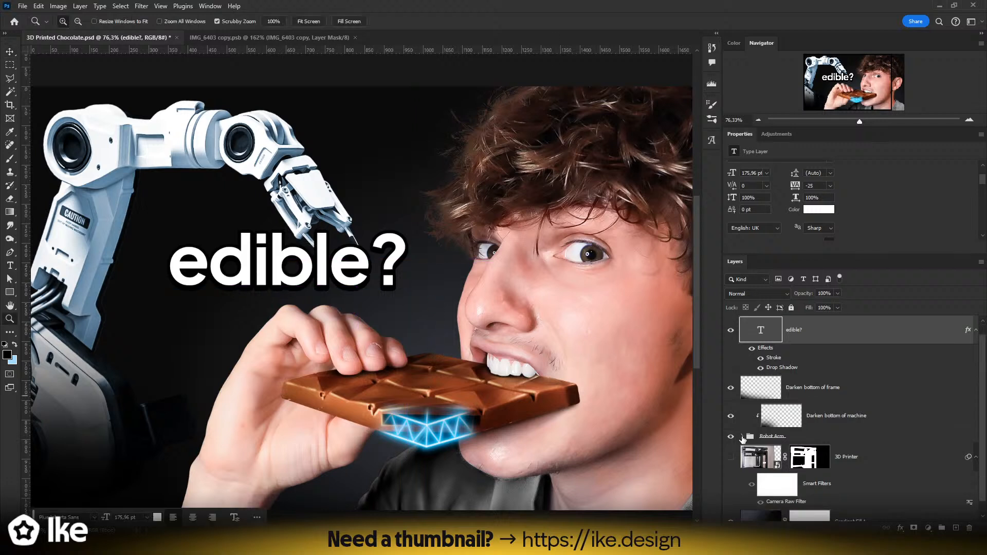
pyautogui.click(741, 437)
pyautogui.scroll(-5, 781, 452)
pyautogui.click(802, 449)
pyautogui.doubleClick(801, 504)
pyautogui.click(404, 189)
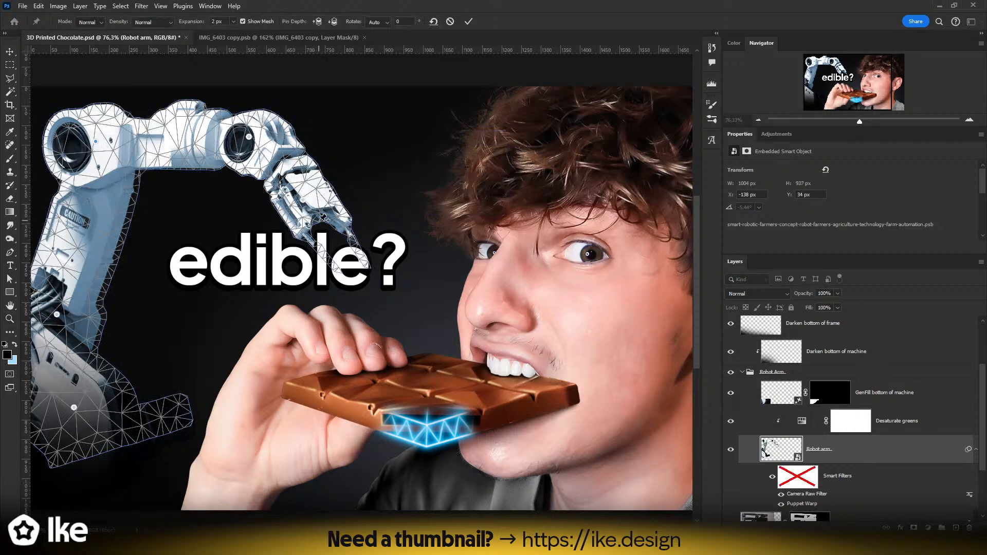
pyautogui.moveTo(305, 202); pyautogui.dragTo(314, 177)
pyautogui.moveTo(251, 141); pyautogui.dragTo(248, 123)
pyautogui.moveTo(95, 144); pyautogui.dragTo(100, 142)
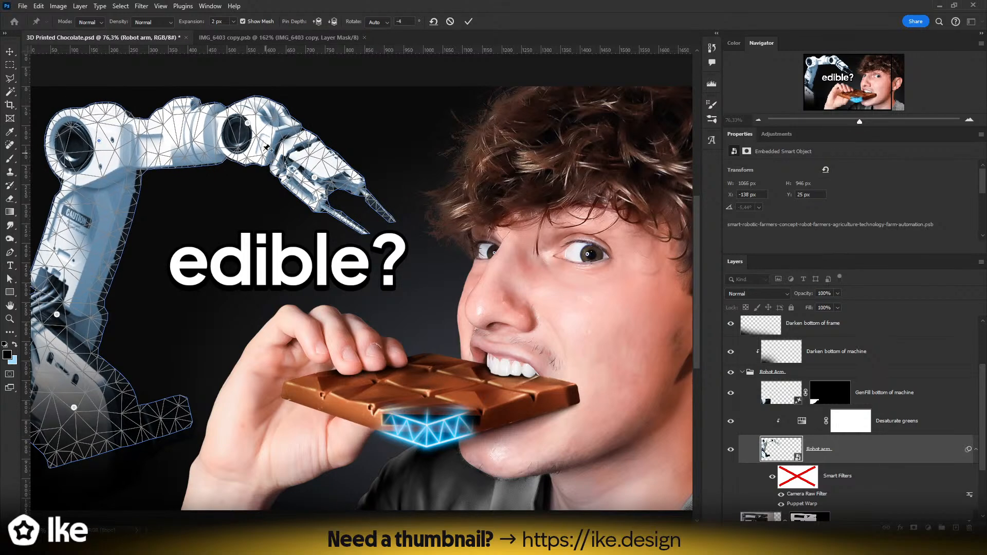
pyautogui.moveTo(176, 132); pyautogui.dragTo(173, 130)
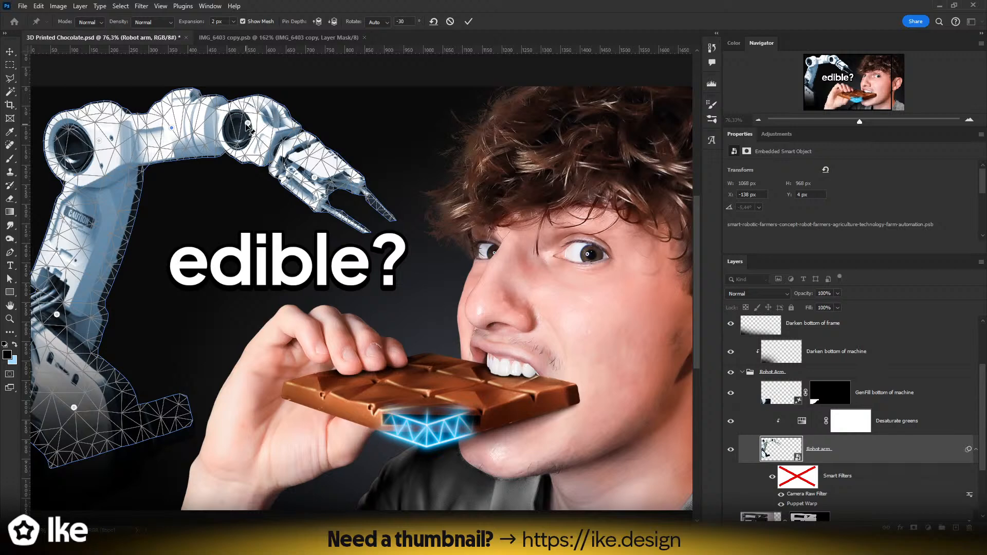
pyautogui.moveTo(248, 125); pyautogui.dragTo(247, 127)
pyautogui.moveTo(320, 180); pyautogui.dragTo(305, 173)
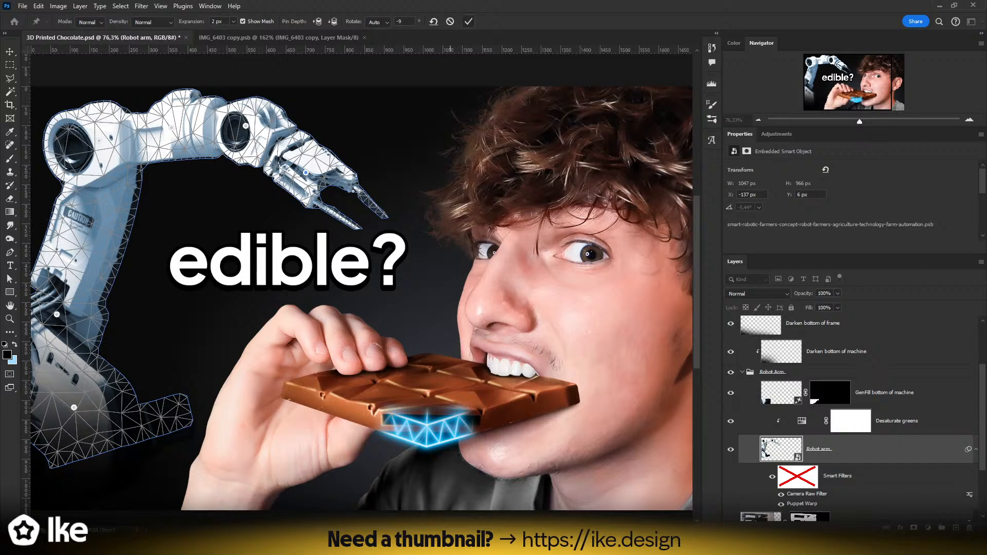
pyautogui.press('Return')
# - Check the warped robot arm up close and undo the Puppet Warp edit
pyautogui.moveTo(338, 212); pyautogui.dragTo(306, 212)
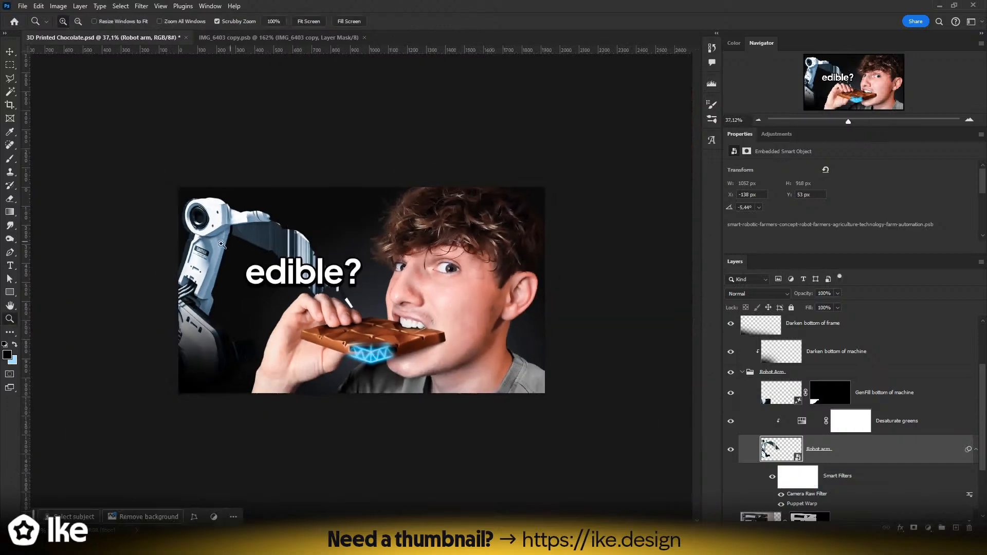
pyautogui.moveTo(199, 248); pyautogui.dragTo(254, 247)
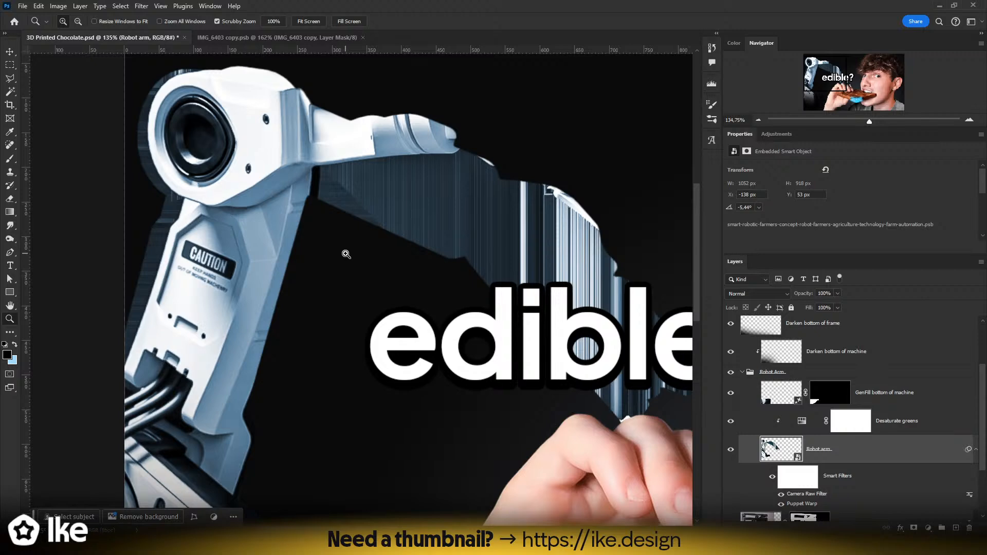
pyautogui.moveTo(379, 280); pyautogui.dragTo(350, 296)
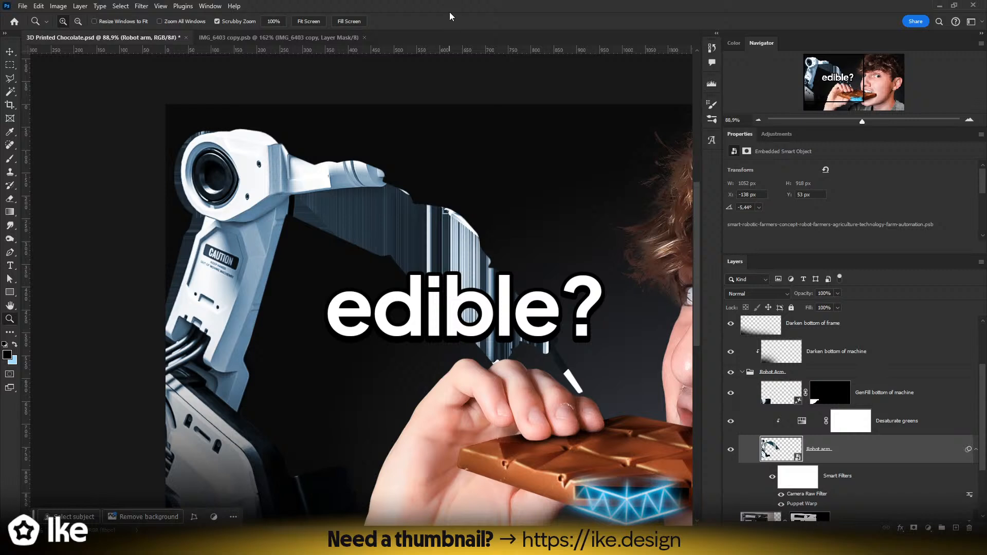
pyautogui.hotkey('ctrl', 'z')
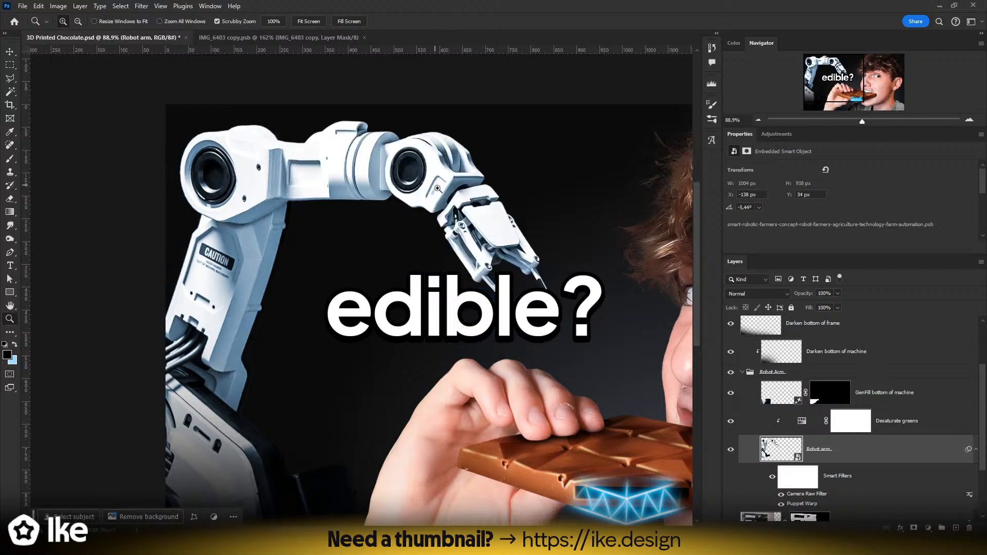
# - Reopen the Puppet Warp smart filter on the Robot arm layer for editing
pyautogui.doubleClick(804, 505)
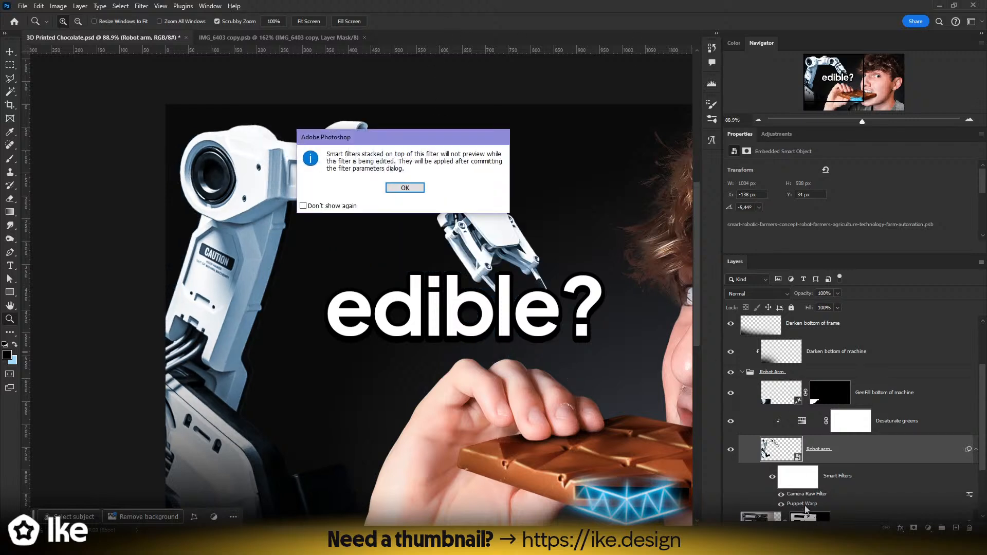
pyautogui.click(405, 188)
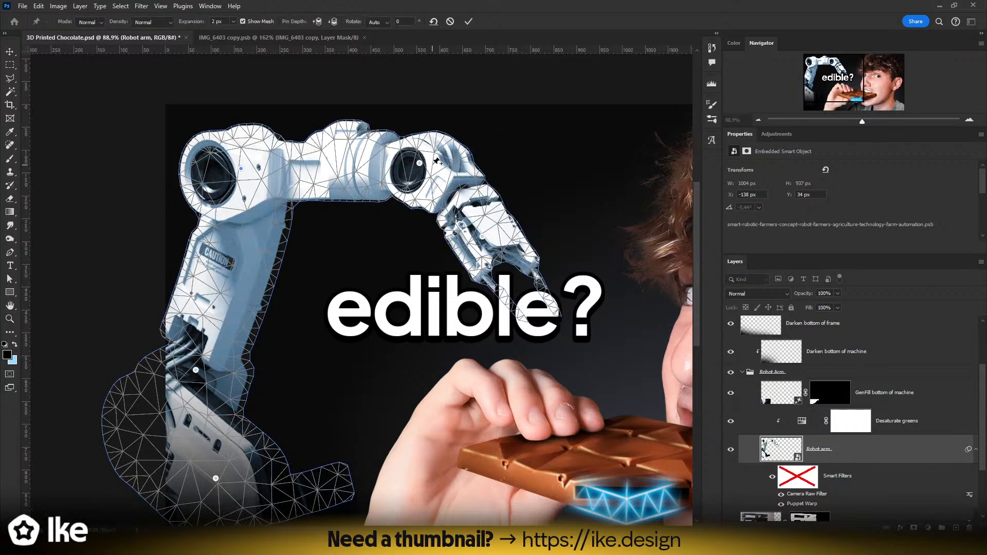
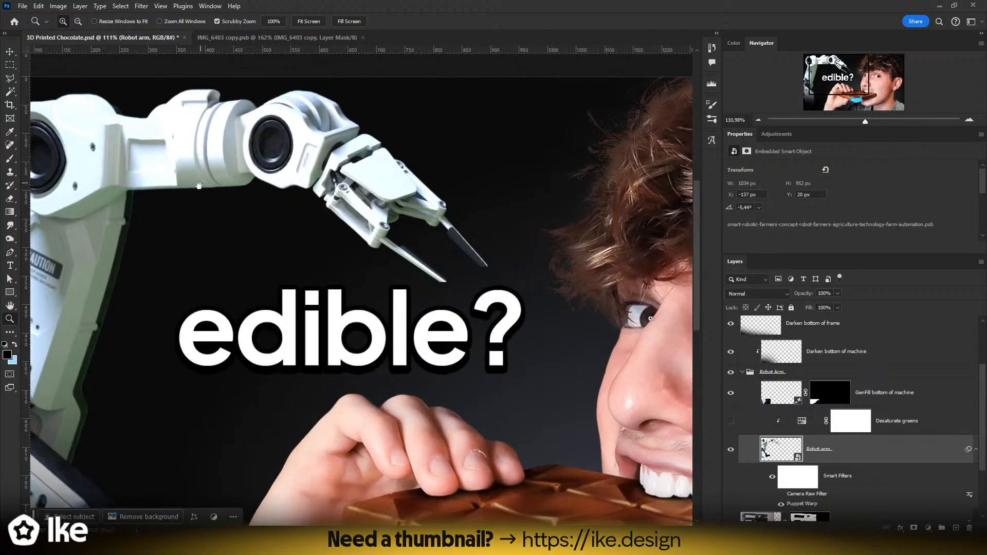
# - Turn the robot arm's Camera Raw Filter and the Desaturate greens adjustment back on and check the whole composition
pyautogui.click(780, 495)
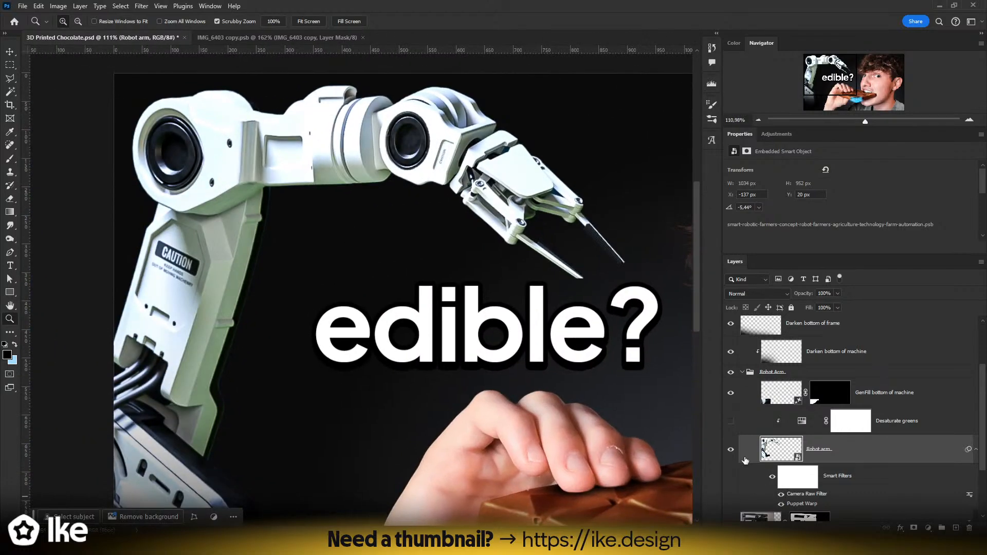
pyautogui.click(731, 421)
pyautogui.moveTo(492, 289); pyautogui.dragTo(471, 299)
pyautogui.moveTo(106, 381); pyautogui.dragTo(176, 379)
pyautogui.moveTo(273, 360); pyautogui.dragTo(404, 250)
pyautogui.moveTo(379, 282); pyautogui.dragTo(376, 321)
pyautogui.moveTo(530, 340); pyautogui.dragTo(356, 379)
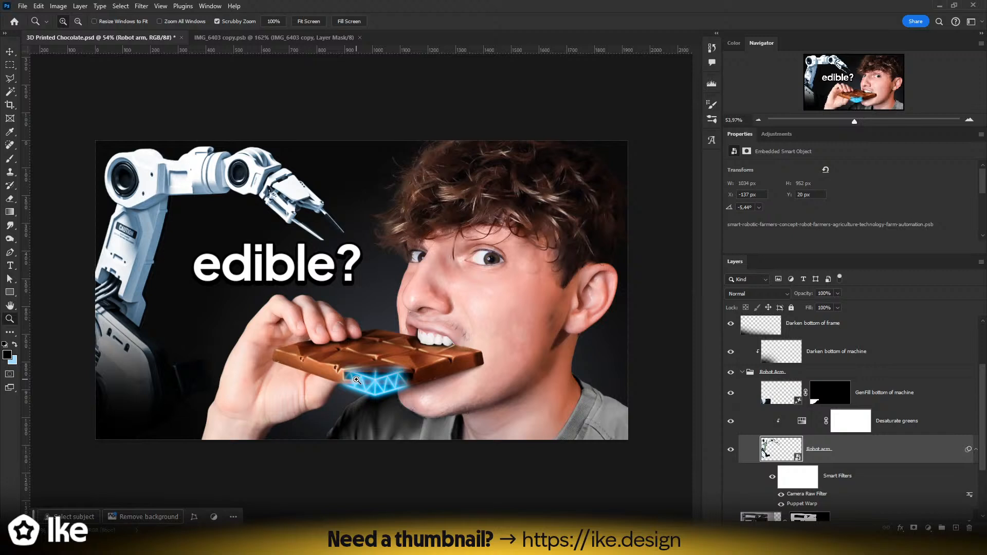
pyautogui.moveTo(395, 346); pyautogui.dragTo(345, 316)
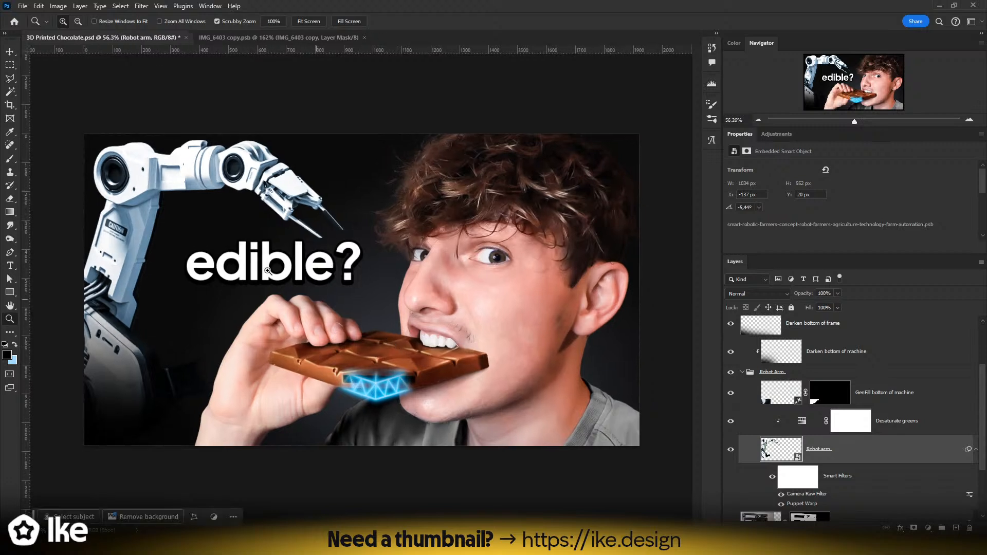
# - Replace the "edible?" text with "plus jakarta" and position it beneath the robot arm
pyautogui.press('v')
pyautogui.scroll(3, 877, 393)
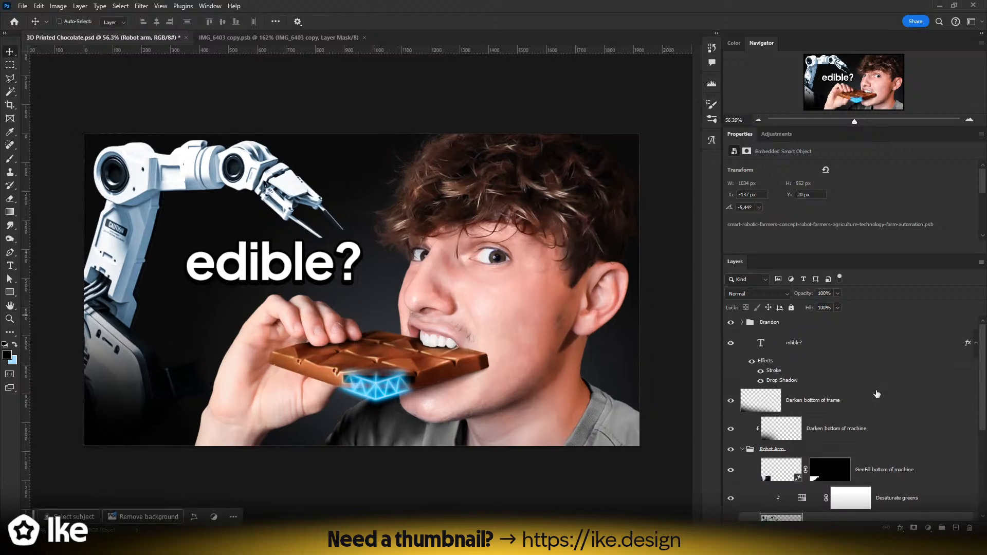
pyautogui.click(823, 354)
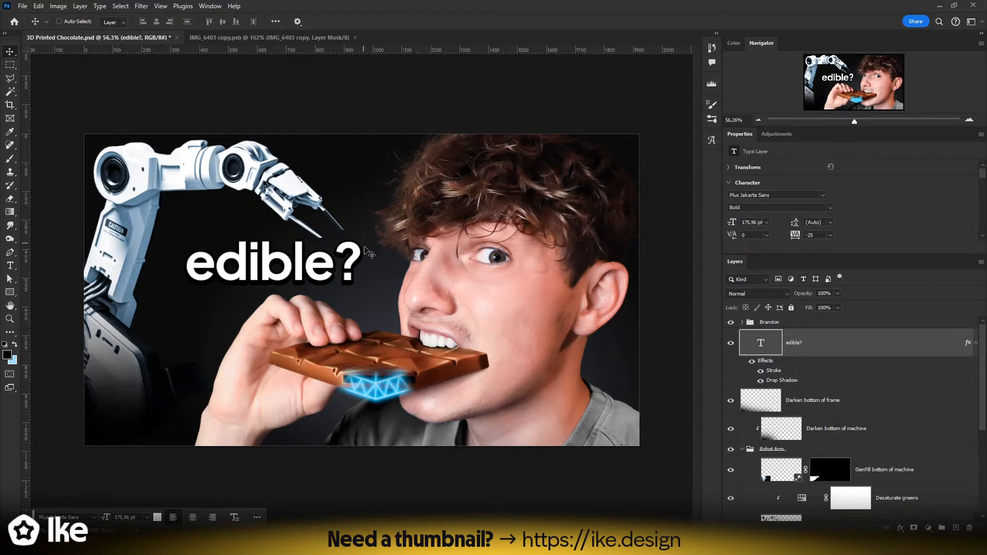
pyautogui.doubleClick(304, 262)
pyautogui.write('plus')
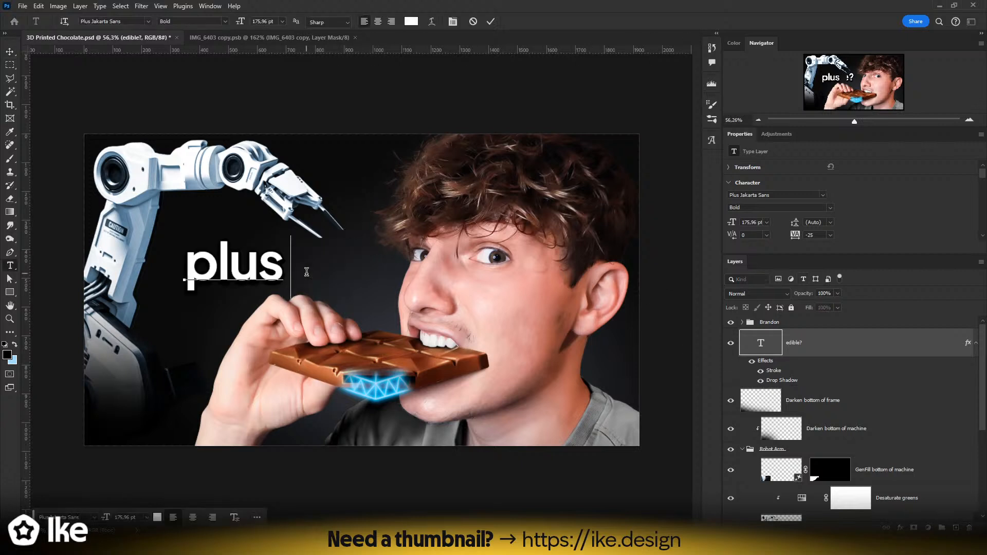
pyautogui.write(' jakarta')
pyautogui.click(490, 21)
pyautogui.press('v')
pyautogui.moveTo(343, 250); pyautogui.dragTo(366, 269)
pyautogui.press('z')
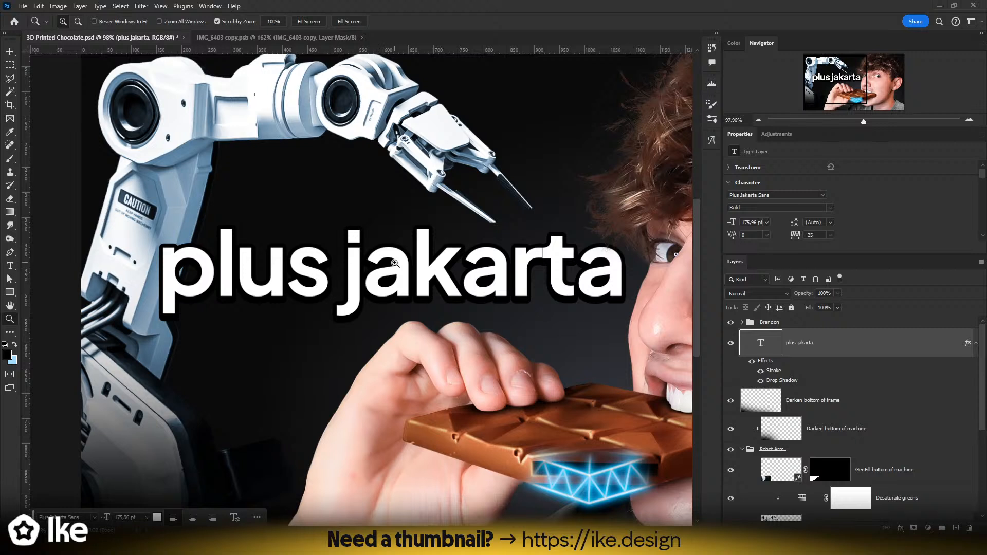
# - Look through the available Plus Jakarta Sans weights and undo the text changes back to "edible?"
pyautogui.click(829, 212)
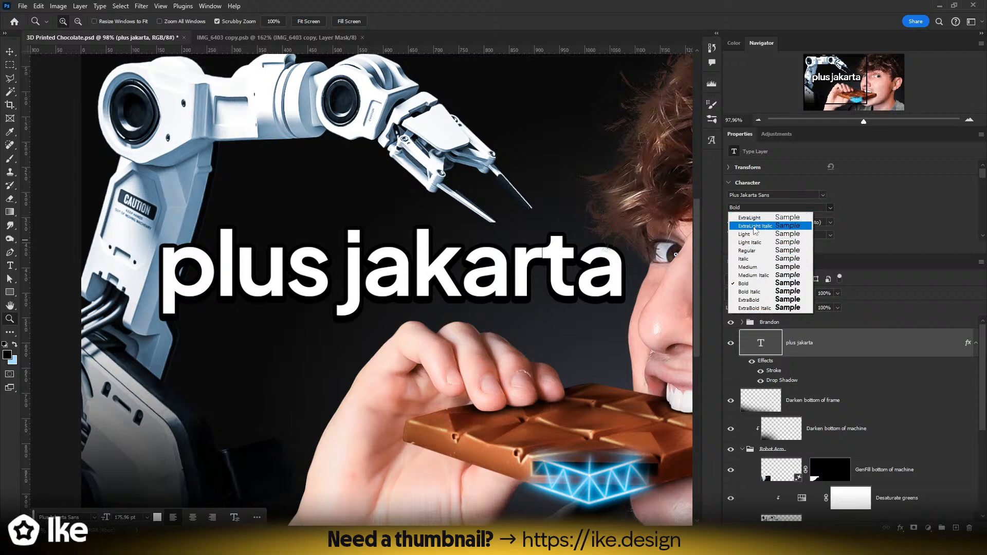
pyautogui.click(892, 206)
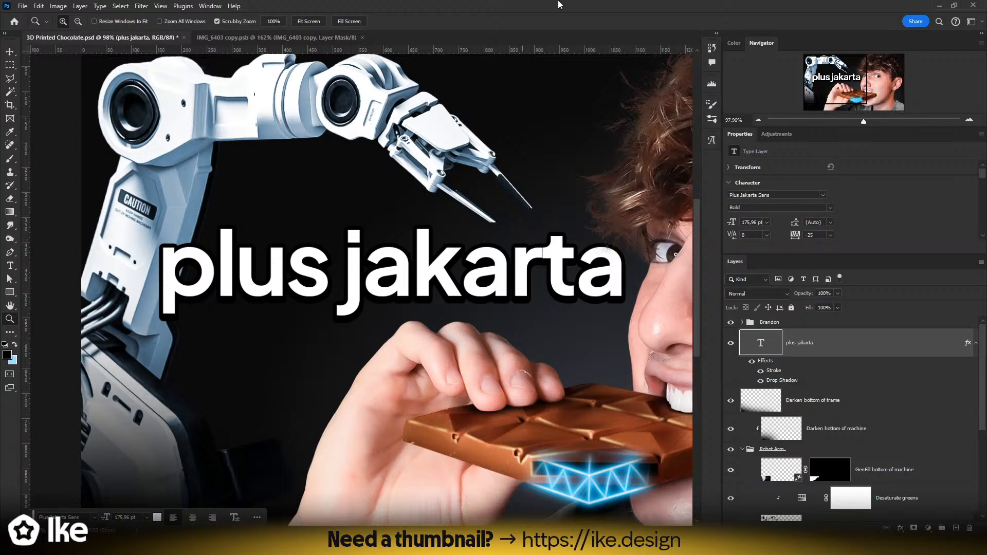
pyautogui.hotkey('ctrl', 'z')
pyautogui.hotkey('ctrl', 'z')
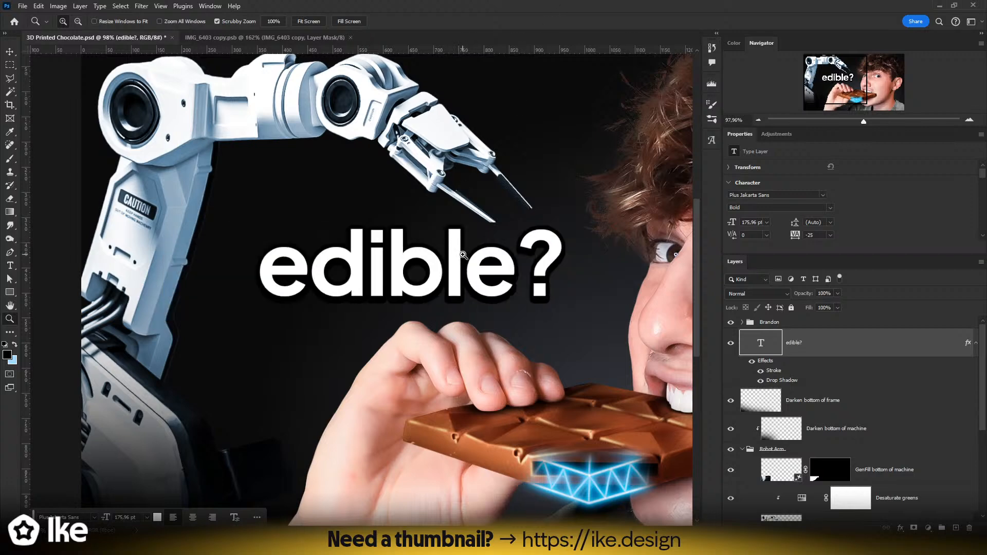
# - Examine the overall composition and the glowing blue lattice beneath the chocolate bar
pyautogui.moveTo(499, 280); pyautogui.dragTo(477, 286)
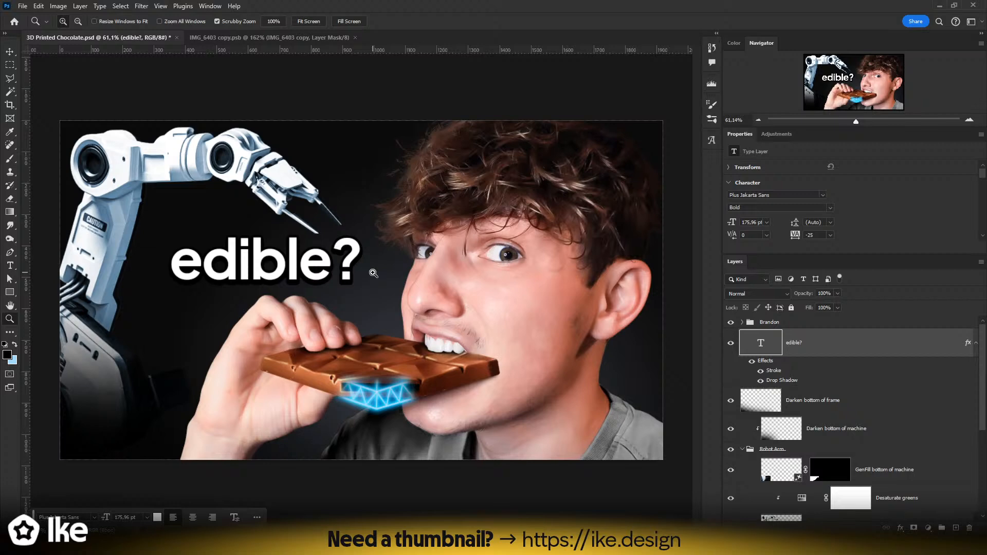
pyautogui.click(9, 52)
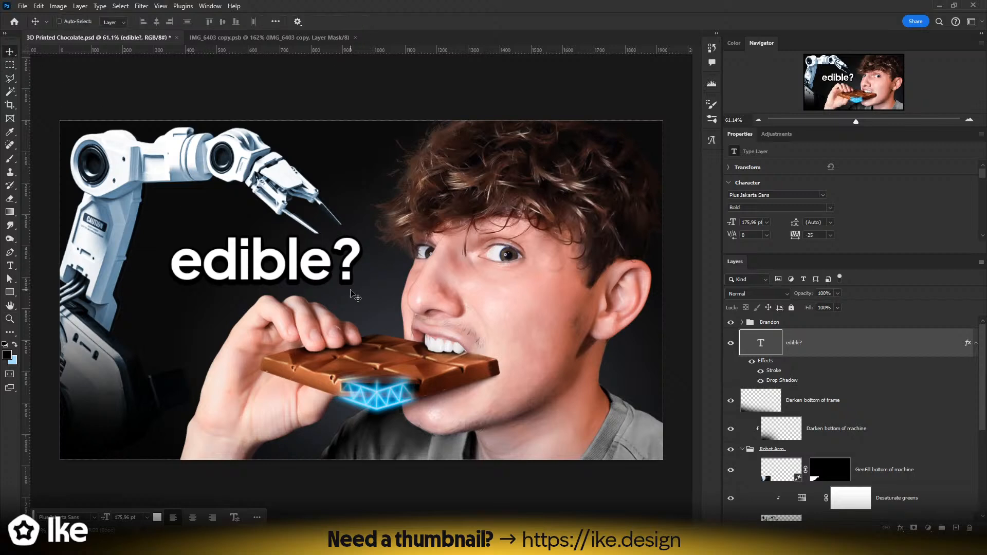
pyautogui.press('z')
pyautogui.moveTo(348, 284); pyautogui.dragTo(269, 288)
pyautogui.moveTo(371, 314); pyautogui.dragTo(447, 314)
pyautogui.moveTo(292, 247); pyautogui.dragTo(316, 247)
pyautogui.moveTo(328, 214); pyautogui.dragTo(384, 346)
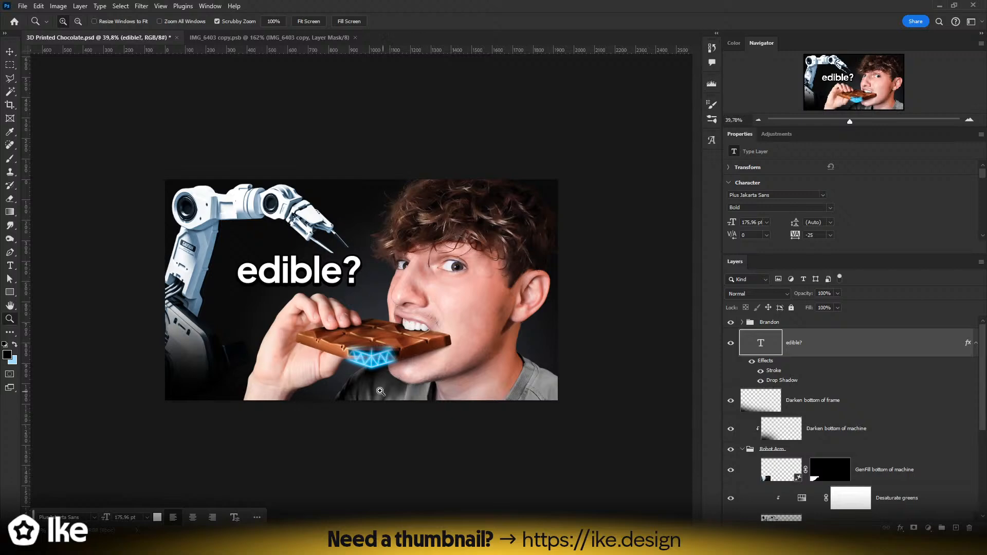
pyautogui.moveTo(358, 373); pyautogui.dragTo(411, 373)
pyautogui.moveTo(386, 304); pyautogui.dragTo(422, 303)
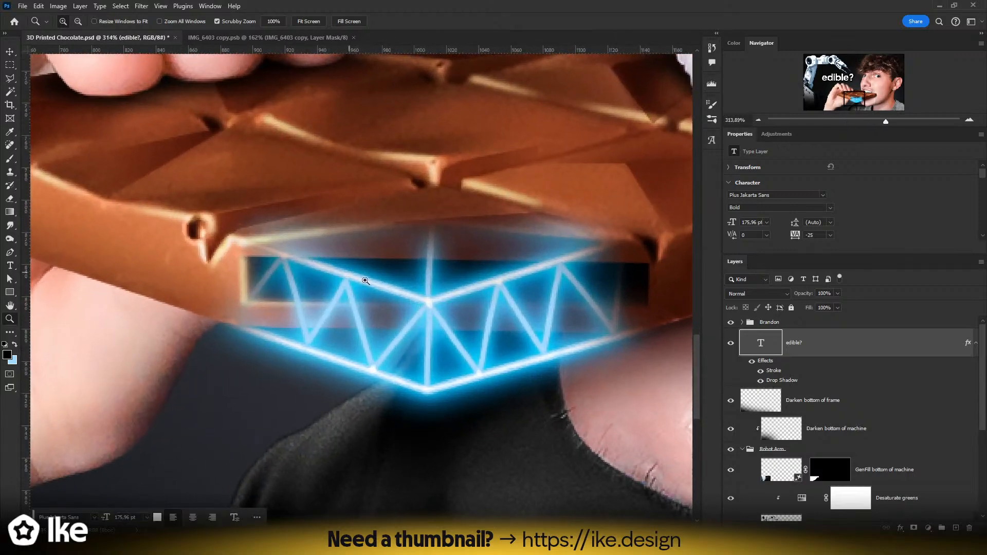
# - Inspect the edges of the robot claw's finger tips above the "edible?" text
pyautogui.scroll(15, 444, 372)
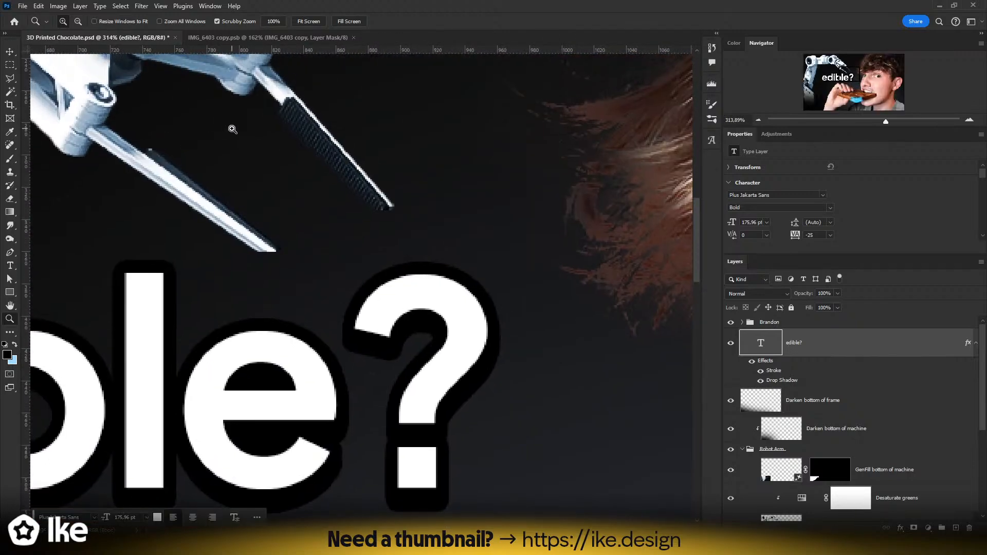
pyautogui.moveTo(221, 154); pyautogui.dragTo(414, 295)
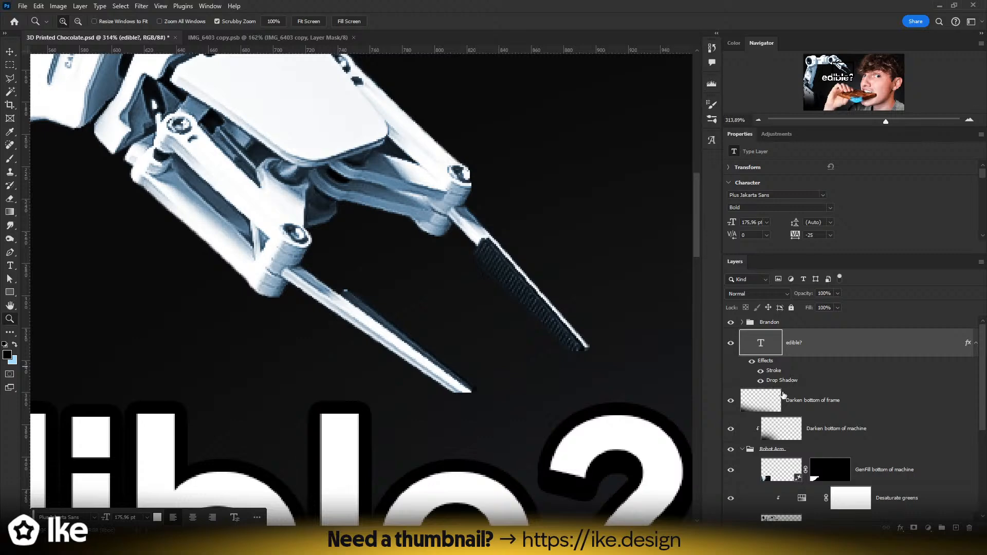
pyautogui.moveTo(375, 231); pyautogui.dragTo(371, 232)
pyautogui.click(7, 54)
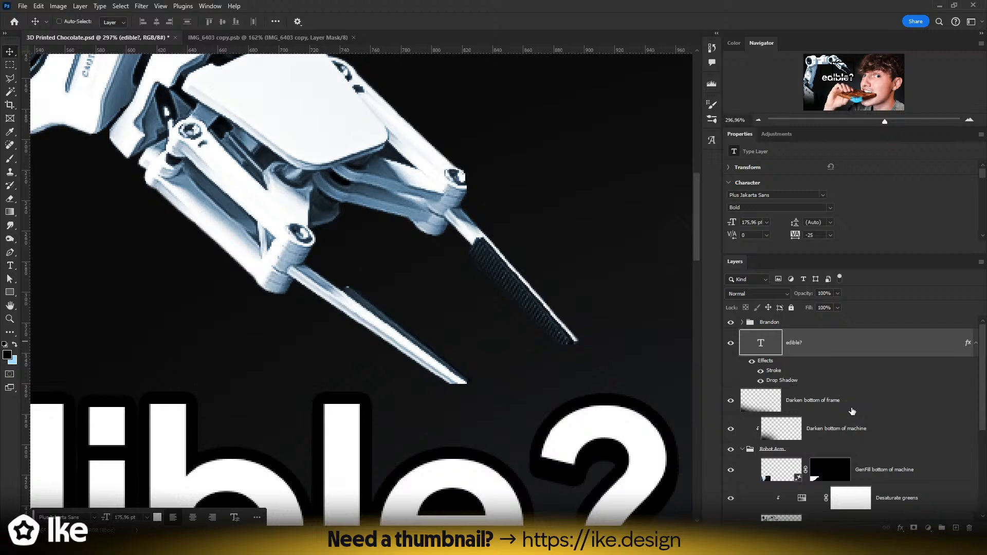
# - Add a new layer above the "Darken bottom of machine" layer and make light blue the painting colour
pyautogui.scroll(-1, 805, 413)
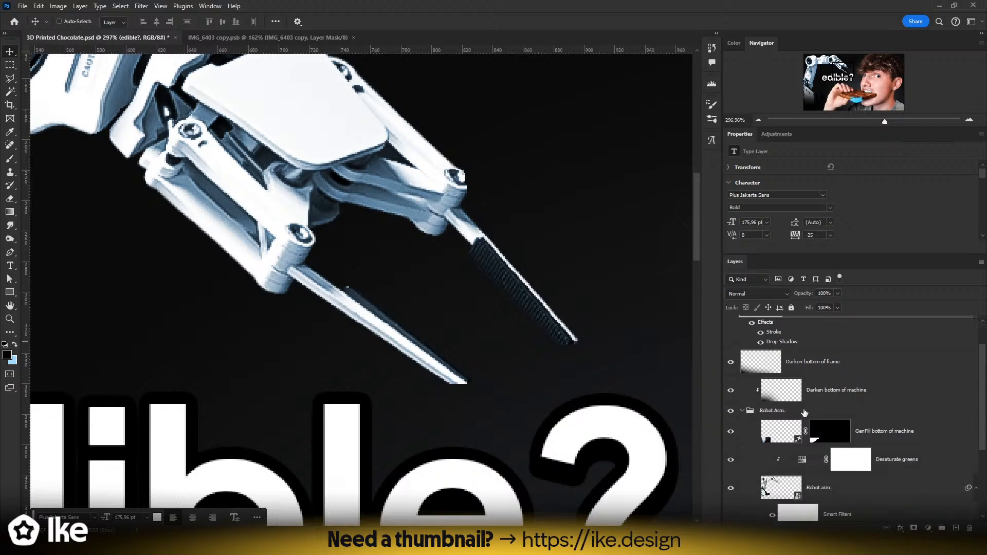
pyautogui.click(794, 409)
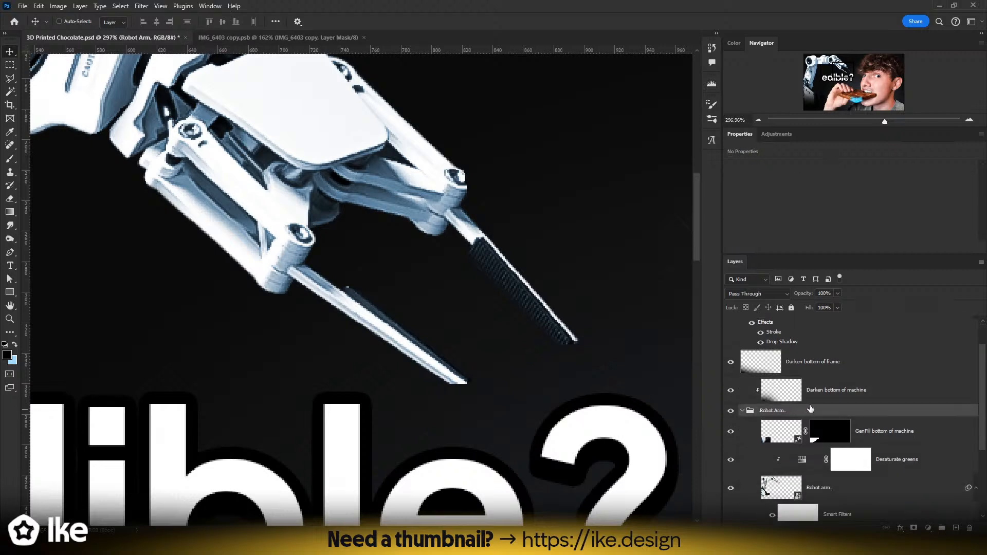
pyautogui.click(816, 396)
pyautogui.click(957, 528)
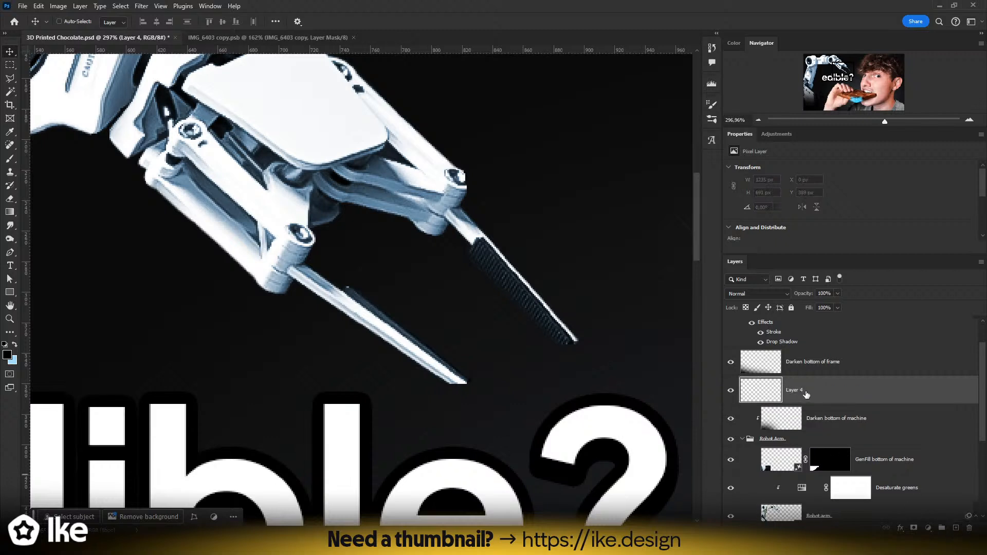
pyautogui.moveTo(331, 231); pyautogui.dragTo(343, 240)
pyautogui.moveTo(487, 284); pyautogui.dragTo(504, 288)
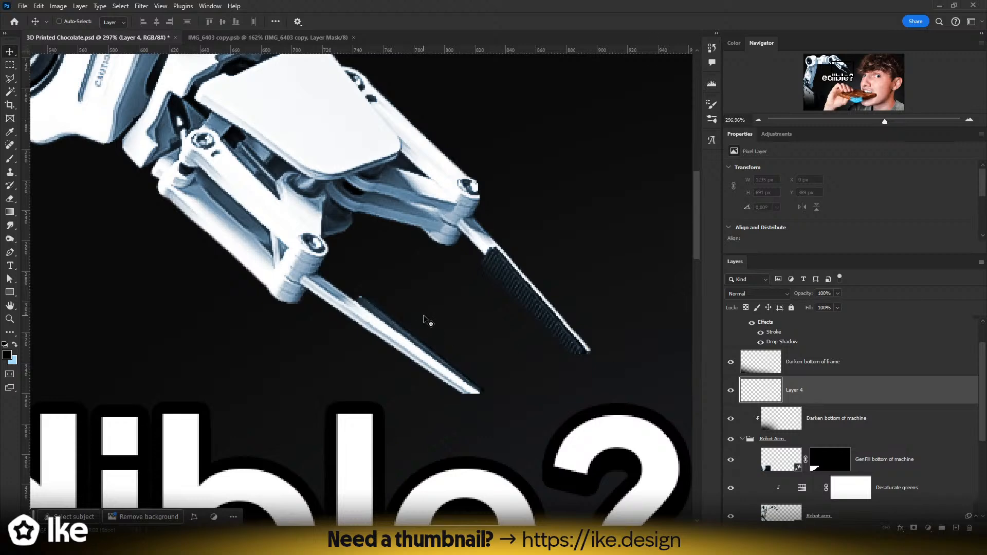
pyautogui.press('b')
pyautogui.press('x')
# - Paint a light blue zigzag between the robot claw's two fingers and fade its upper end with the eraser
pyautogui.moveTo(491, 259); pyautogui.dragTo(41, 253)
pyautogui.moveTo(448, 257); pyautogui.dragTo(446, 447)
pyautogui.moveTo(496, 251); pyautogui.dragTo(490, 251)
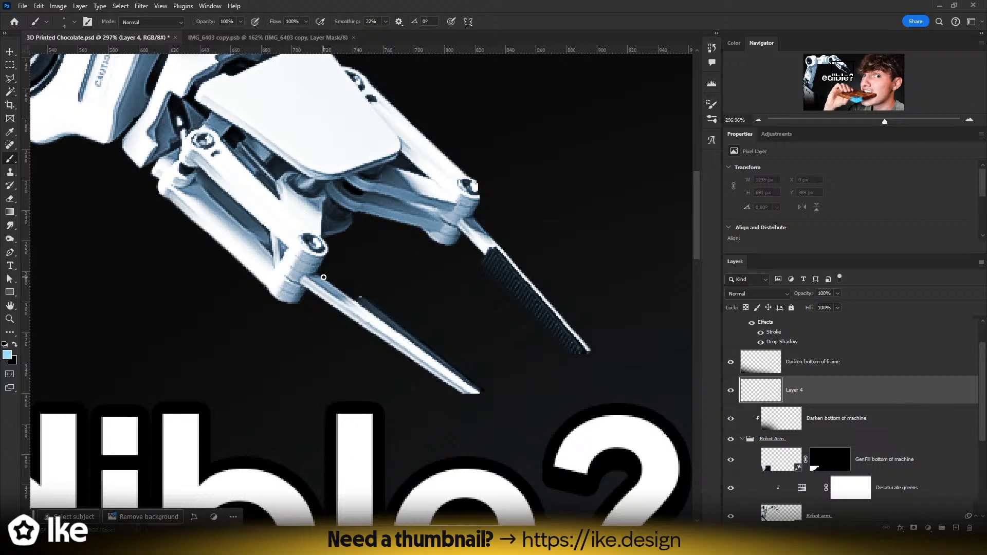
pyautogui.moveTo(322, 277); pyautogui.dragTo(499, 260)
pyautogui.hotkey('ctrl', 'z')
pyautogui.moveTo(319, 277)
pyautogui.mouseDown()
pyautogui.moveTo(515, 285)
pyautogui.moveTo(394, 324)
pyautogui.moveTo(561, 323)
pyautogui.moveTo(454, 369)
pyautogui.moveTo(585, 360)
pyautogui.moveTo(549, 346)
pyautogui.mouseUp()
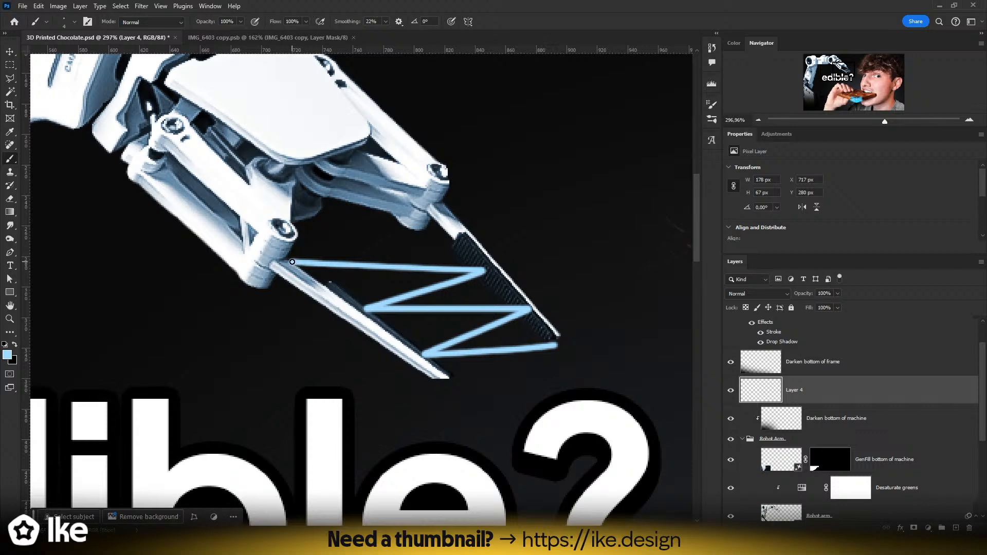
pyautogui.press('e')
pyautogui.keyDown('alt'); pyautogui.rightClick(296, 253); pyautogui.keyUp('alt')
pyautogui.click(283, 251)
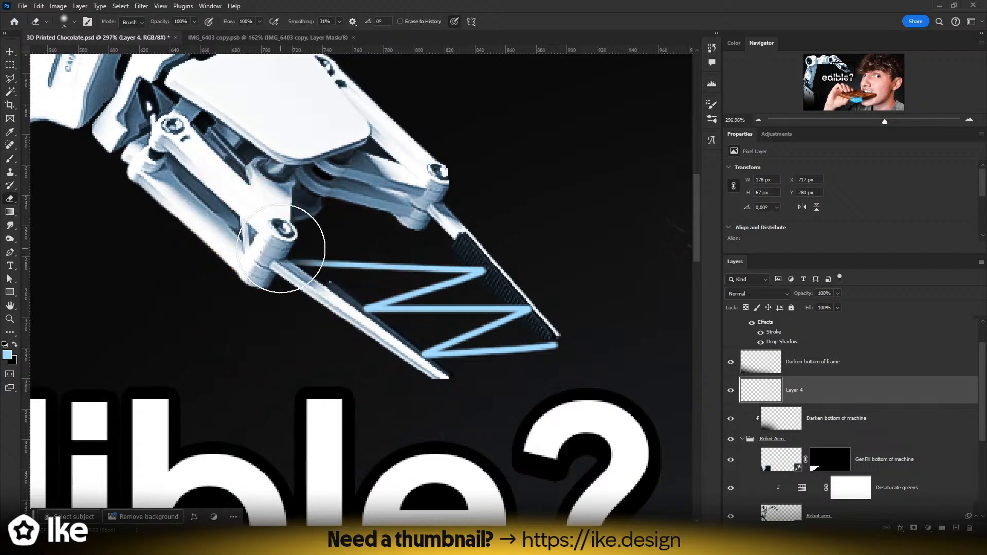
pyautogui.click(318, 247)
# - Paint a straight light blue diagonal from the claw's palm through the zigzag down to the question mark
pyautogui.press('z')
pyautogui.moveTo(341, 240); pyautogui.dragTo(323, 255)
pyautogui.moveTo(278, 190); pyautogui.dragTo(356, 205)
pyautogui.press('b')
pyautogui.moveTo(383, 281); pyautogui.dragTo(551, 411)
pyautogui.hotkey('ctrl', 'z')
pyautogui.moveTo(387, 279); pyautogui.dragTo(576, 449)
pyautogui.hotkey('ctrl', 'z')
pyautogui.moveTo(519, 382); pyautogui.dragTo(423, 289)
pyautogui.moveTo(260, 158); pyautogui.dragTo(399, 266)
pyautogui.hotkey('ctrl', 'z')
pyautogui.moveTo(257, 162); pyautogui.dragTo(520, 388)
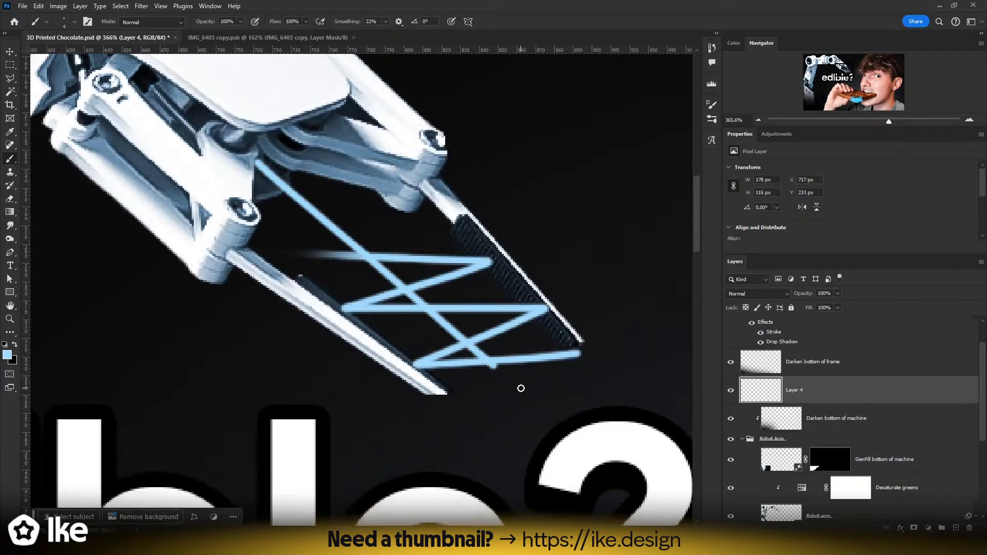
pyautogui.hotkey('ctrl', 'z')
pyautogui.moveTo(260, 162); pyautogui.dragTo(592, 450)
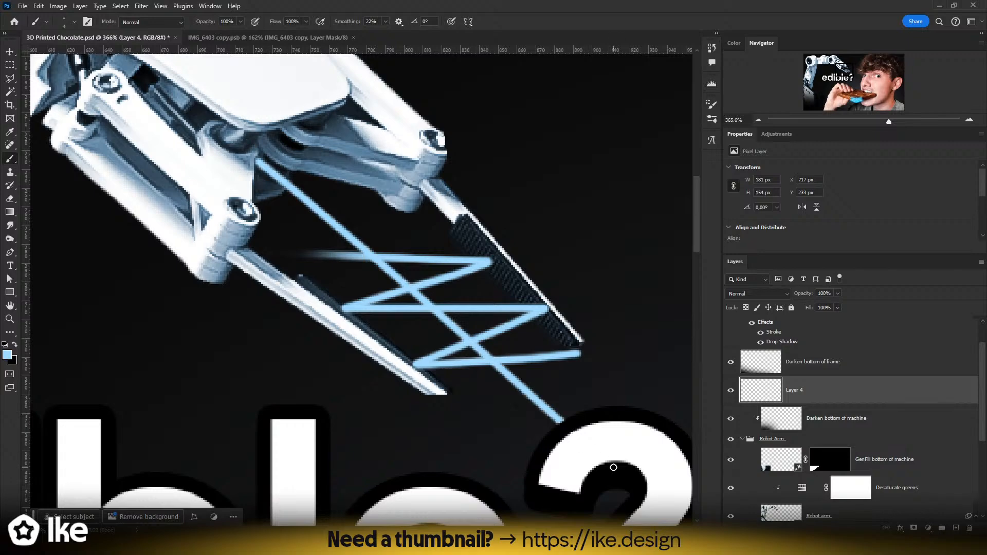
# - Fade the upper end of the diagonal line where it meets the claw's palm with the eraser
pyautogui.press('z')
pyautogui.moveTo(421, 326); pyautogui.dragTo(349, 317)
pyautogui.moveTo(303, 208); pyautogui.dragTo(358, 211)
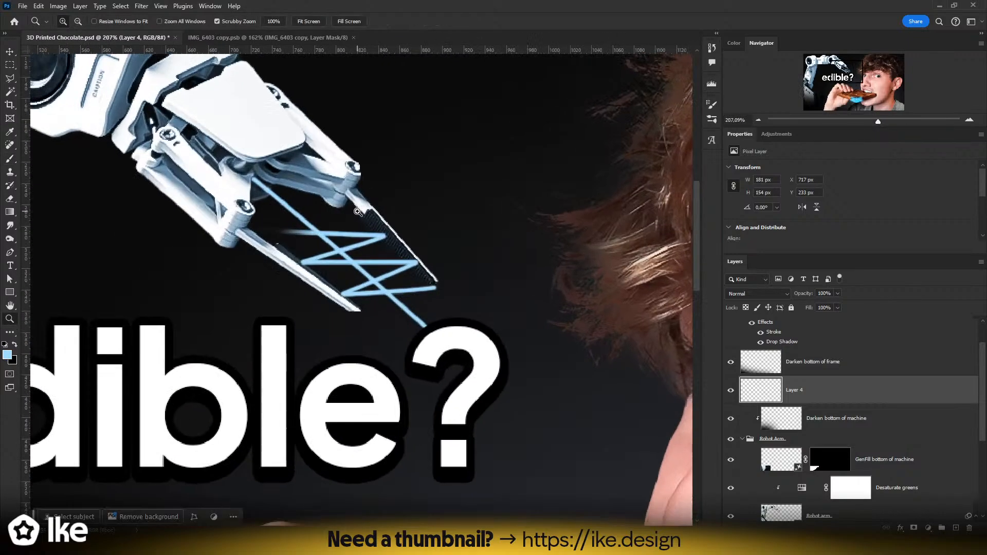
pyautogui.moveTo(234, 192); pyautogui.dragTo(262, 192)
pyautogui.press('e')
pyautogui.click(271, 170)
# - Paint two short struts from the zigzag's corners on the lower finger across toward the upper finger
pyautogui.press('z')
pyautogui.moveTo(362, 213)
pyautogui.mouseDown()
pyautogui.moveTo(308, 211)
pyautogui.moveTo(359, 198)
pyautogui.moveTo(374, 215)
pyautogui.moveTo(302, 229)
pyautogui.moveTo(385, 214)
pyautogui.moveTo(402, 344)
pyautogui.mouseUp()
pyautogui.moveTo(418, 429)
pyautogui.mouseDown()
pyautogui.moveTo(410, 348)
pyautogui.moveTo(439, 355)
pyautogui.mouseUp()
pyautogui.press('b')
pyautogui.moveTo(340, 385)
pyautogui.mouseDown()
pyautogui.moveTo(401, 219)
pyautogui.moveTo(398, 227)
pyautogui.mouseUp()
pyautogui.hotkey('ctrl', 'z')
pyautogui.moveTo(342, 382); pyautogui.dragTo(391, 245)
pyautogui.hotkey('ctrl', 'z')
pyautogui.moveTo(340, 384); pyautogui.dragTo(376, 240)
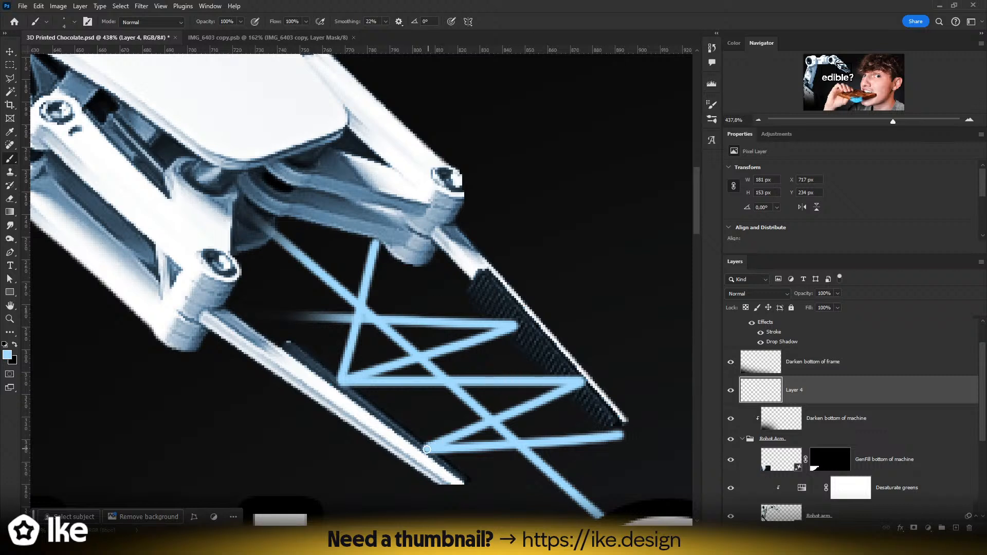
pyautogui.moveTo(427, 450); pyautogui.dragTo(465, 268)
pyautogui.hotkey('ctrl', 'z')
pyautogui.moveTo(427, 453)
pyautogui.mouseDown()
pyautogui.moveTo(472, 371)
pyautogui.moveTo(501, 334)
pyautogui.moveTo(428, 458)
pyautogui.moveTo(517, 329)
pyautogui.mouseUp()
pyautogui.hotkey('ctrl', 'z')
pyautogui.hotkey('ctrl', 'z')
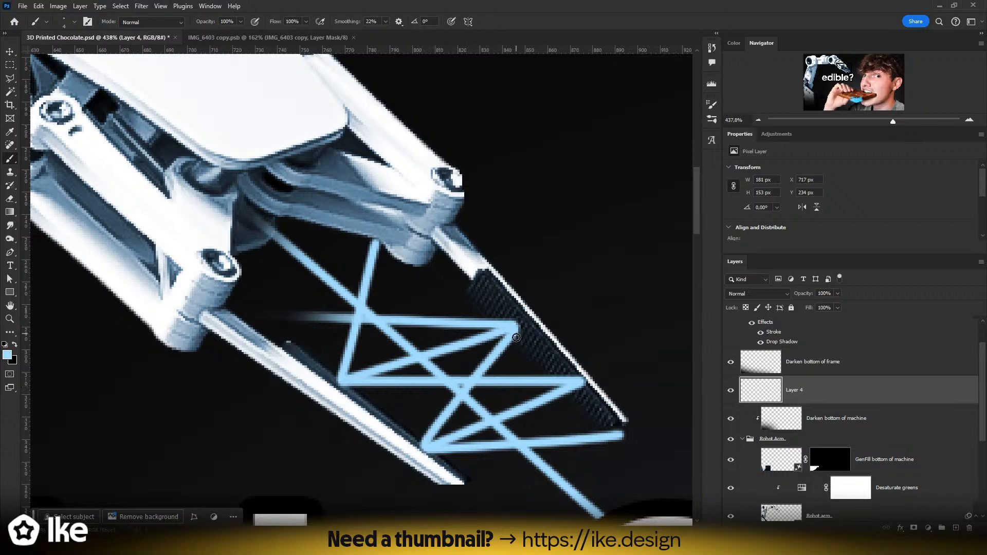
# - Paint one more strut from the zigzag's corner on the upper finger down past the claw tips
pyautogui.press('z')
pyautogui.moveTo(469, 350); pyautogui.dragTo(399, 355)
pyautogui.moveTo(497, 362); pyautogui.dragTo(569, 363)
pyautogui.moveTo(487, 335); pyautogui.dragTo(443, 516)
pyautogui.hotkey('ctrl', 'z')
pyautogui.moveTo(489, 335)
pyautogui.mouseDown()
pyautogui.moveTo(456, 412)
pyautogui.moveTo(437, 512)
pyautogui.mouseUp()
pyautogui.press('z')
pyautogui.moveTo(494, 437); pyautogui.dragTo(406, 436)
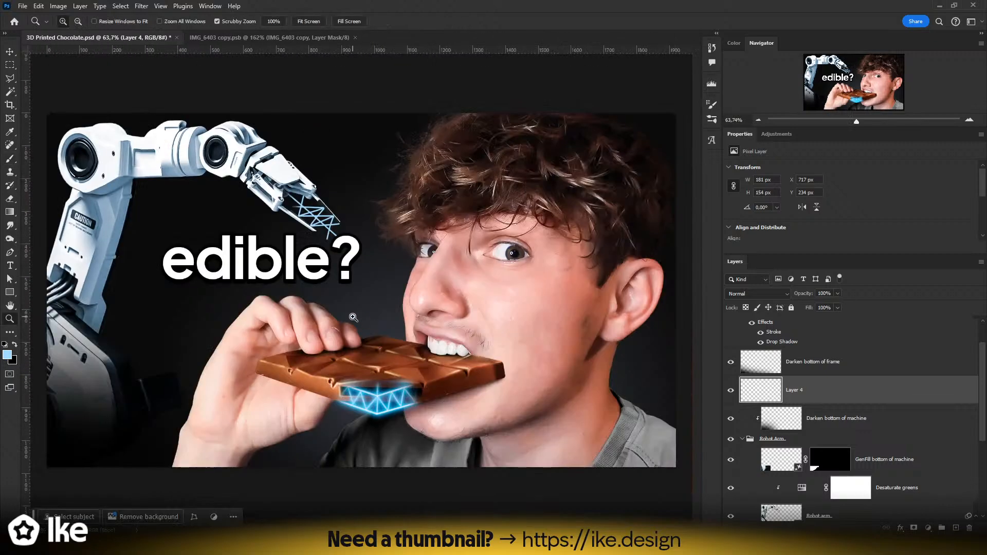
pyautogui.moveTo(303, 217); pyautogui.dragTo(349, 218)
# - Copy the inner and outer glow style of the "Glowy lines copy" layer onto Layer 4
pyautogui.press('v')
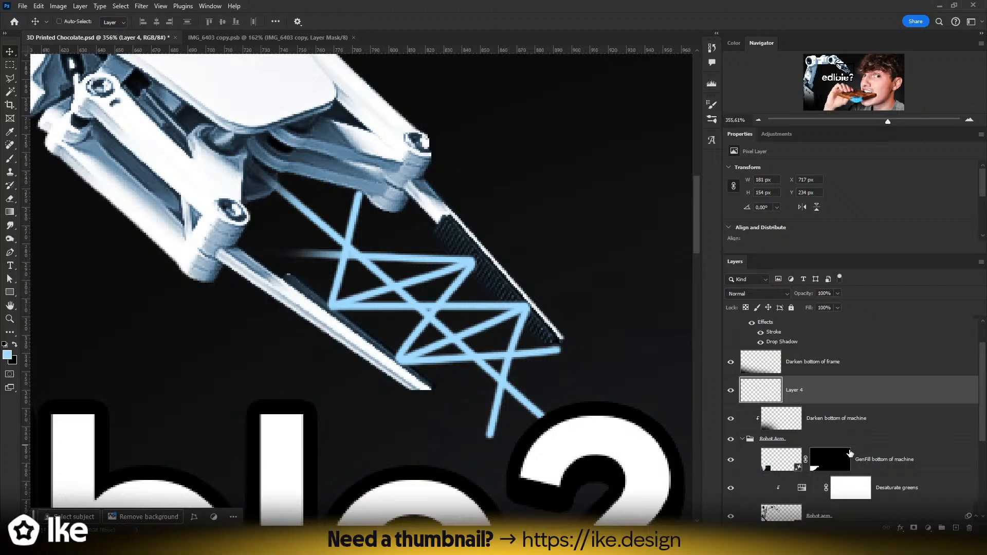
pyautogui.scroll(-5, 851, 453)
pyautogui.scroll(6, 822, 456)
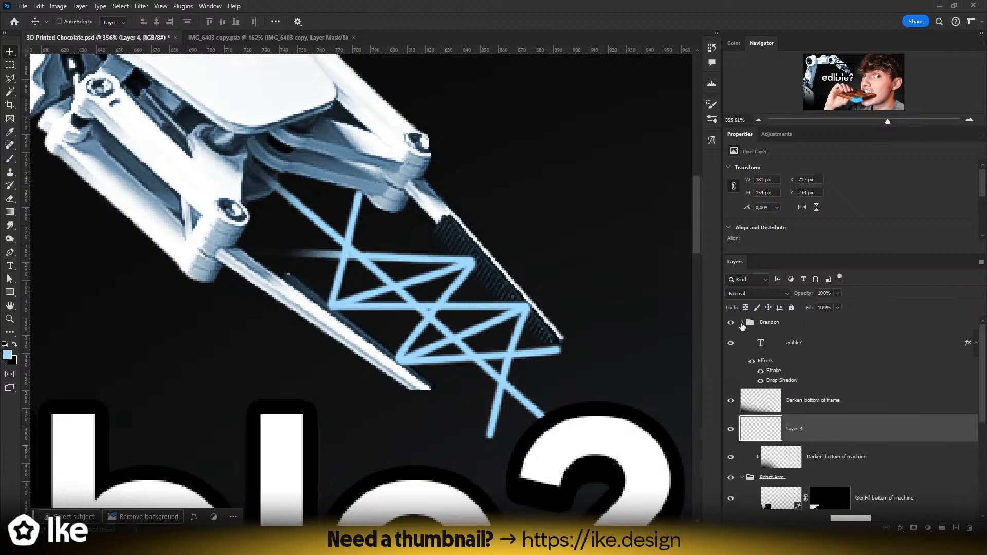
pyautogui.click(741, 324)
pyautogui.click(763, 401)
pyautogui.scroll(-2, 876, 437)
pyautogui.click(865, 404)
pyautogui.scroll(-1, 866, 404)
pyautogui.moveTo(826, 435); pyautogui.dragTo(789, 470)
# - Examine the glowing lattice between the claw's fingers up close and within the overall composition
pyautogui.press('z')
pyautogui.moveTo(461, 366); pyautogui.dragTo(393, 363)
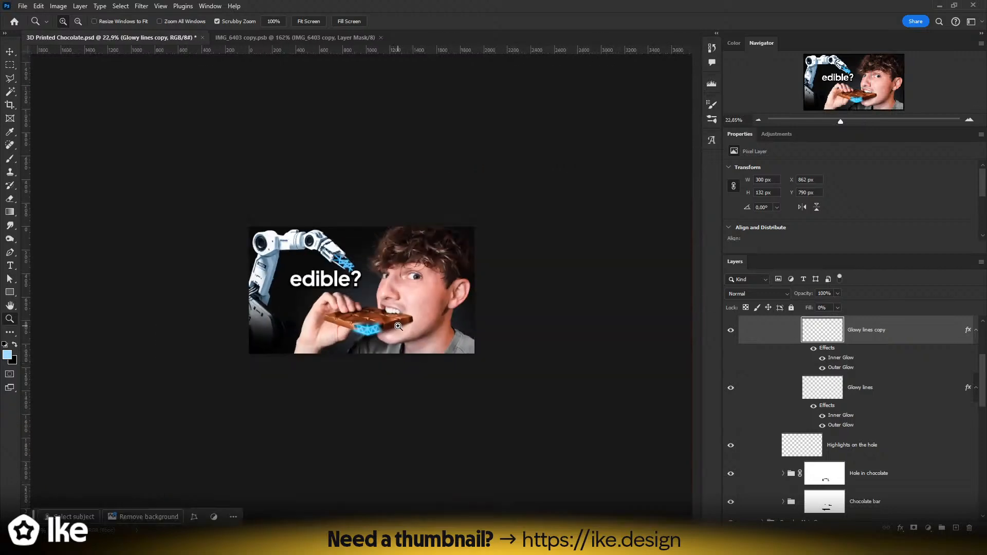
pyautogui.moveTo(332, 258); pyautogui.dragTo(425, 274)
pyautogui.moveTo(462, 325); pyautogui.dragTo(445, 324)
pyautogui.moveTo(384, 288); pyautogui.dragTo(408, 316)
pyautogui.moveTo(371, 283); pyautogui.dragTo(385, 278)
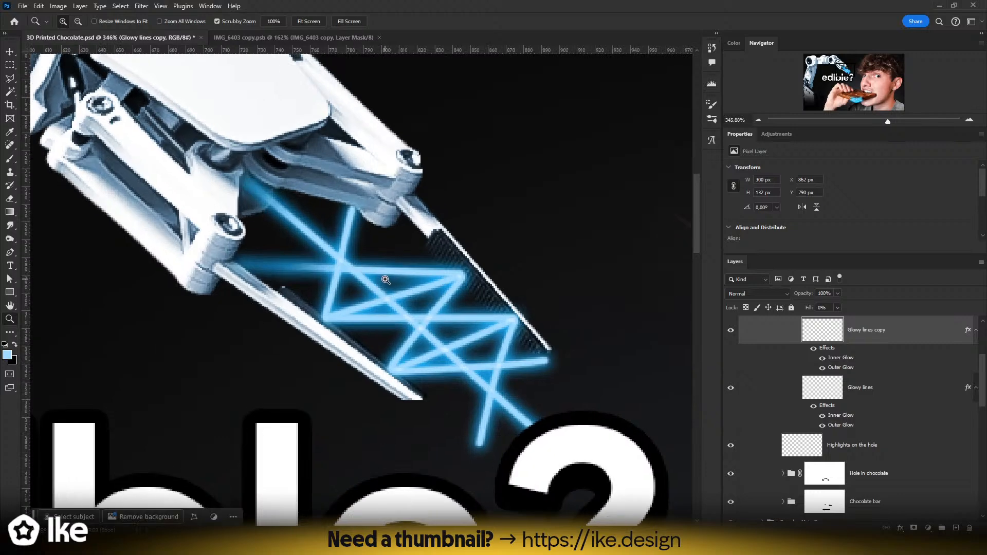
pyautogui.moveTo(378, 278)
pyautogui.mouseDown()
pyautogui.moveTo(345, 278)
pyautogui.moveTo(362, 278)
pyautogui.mouseUp()
pyautogui.press('e')
pyautogui.keyDown('alt'); pyautogui.rightClick(337, 239); pyautogui.keyUp('alt')
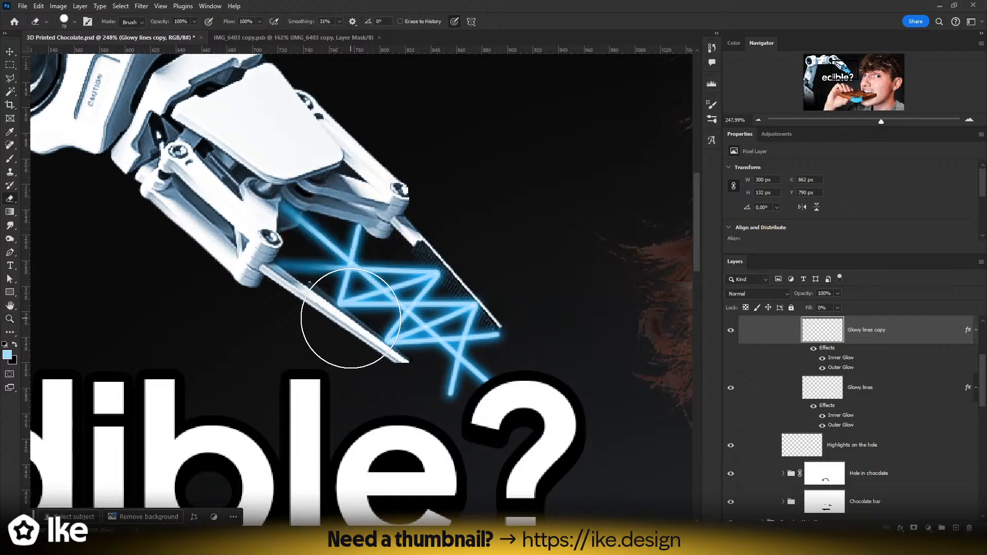
pyautogui.press('z')
pyautogui.moveTo(371, 343); pyautogui.dragTo(330, 344)
pyautogui.moveTo(318, 273); pyautogui.dragTo(375, 272)
pyautogui.press('e')
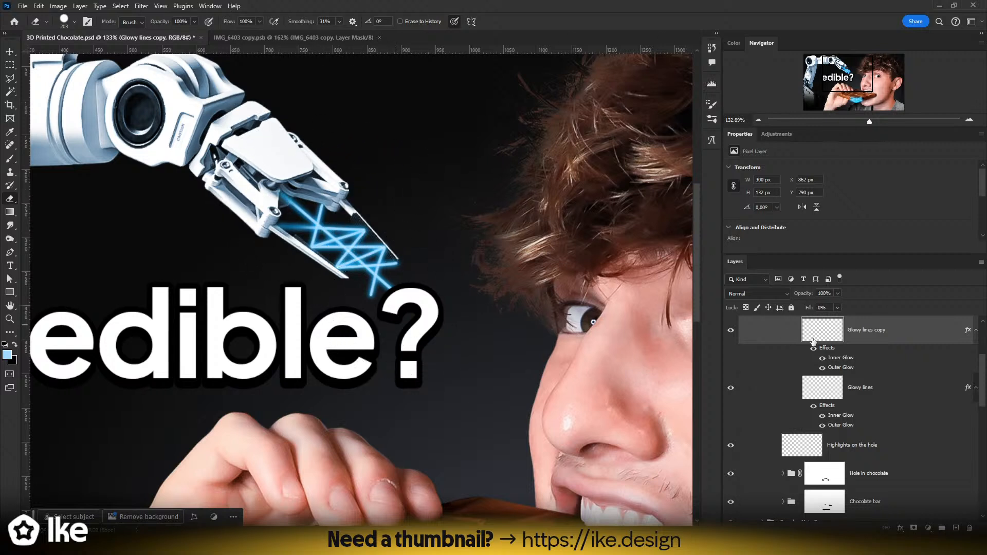
# - Collapse the Chocolate group and rename Layer 4 as "Blue beam"
pyautogui.scroll(3, 818, 365)
pyautogui.click(763, 384)
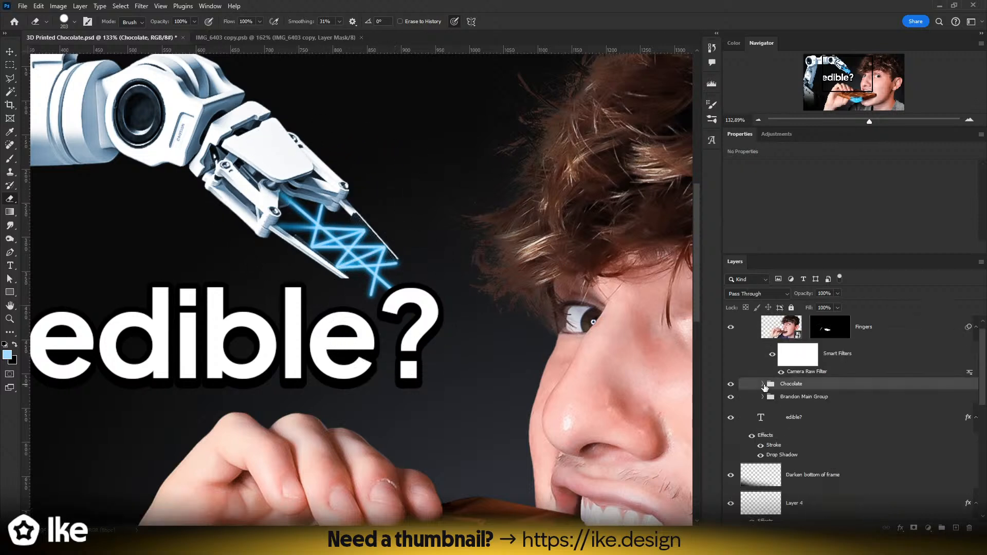
pyautogui.click(797, 421)
pyautogui.click(368, 271)
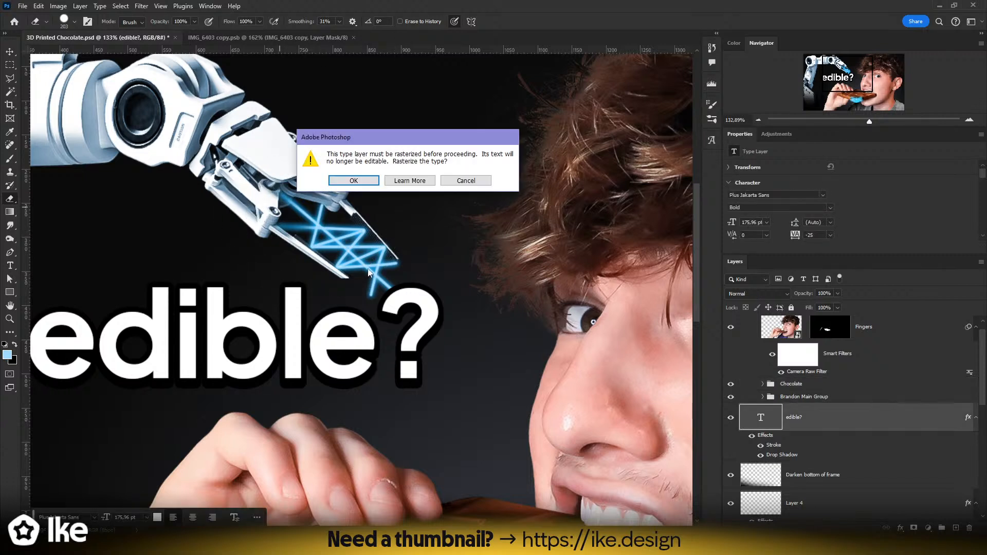
pyautogui.click(455, 181)
pyautogui.click(788, 503)
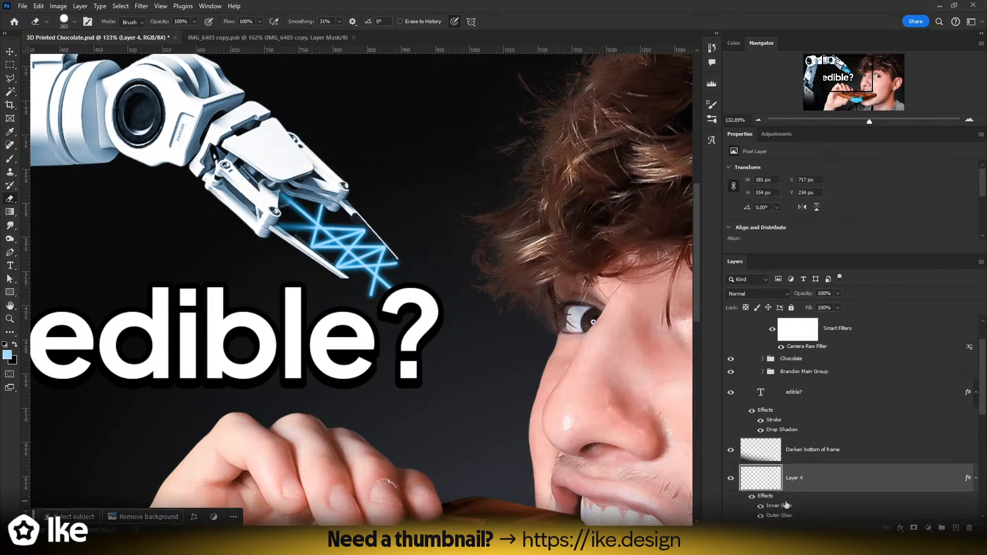
pyautogui.doubleClick(795, 484)
pyautogui.press('Return')
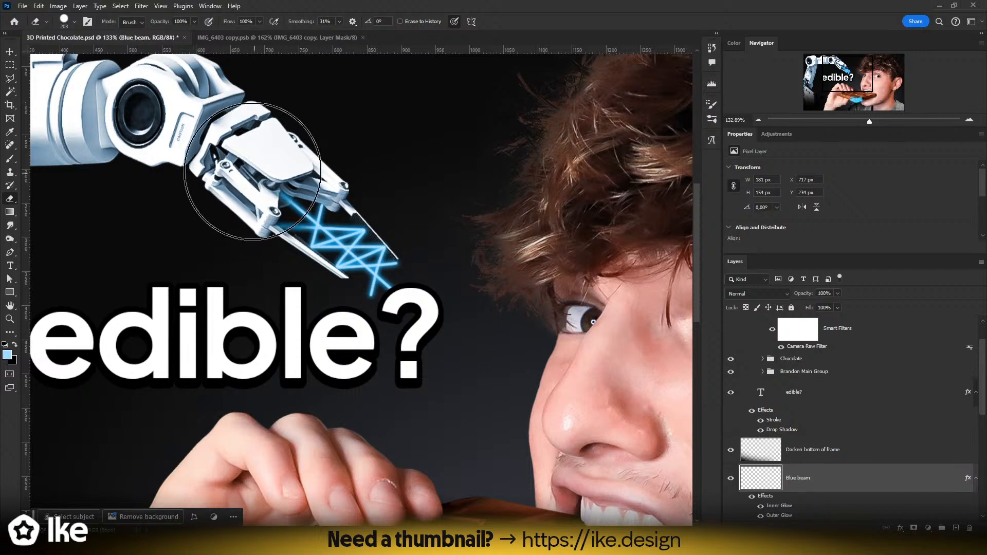
# - Erase the whole lattice and paint a straight glowing beam from the claw's palm to the man's face
pyautogui.moveTo(260, 178); pyautogui.dragTo(471, 337)
pyautogui.press('b')
pyautogui.keyDown('alt'); pyautogui.rightClick(300, 208); pyautogui.keyUp('alt')
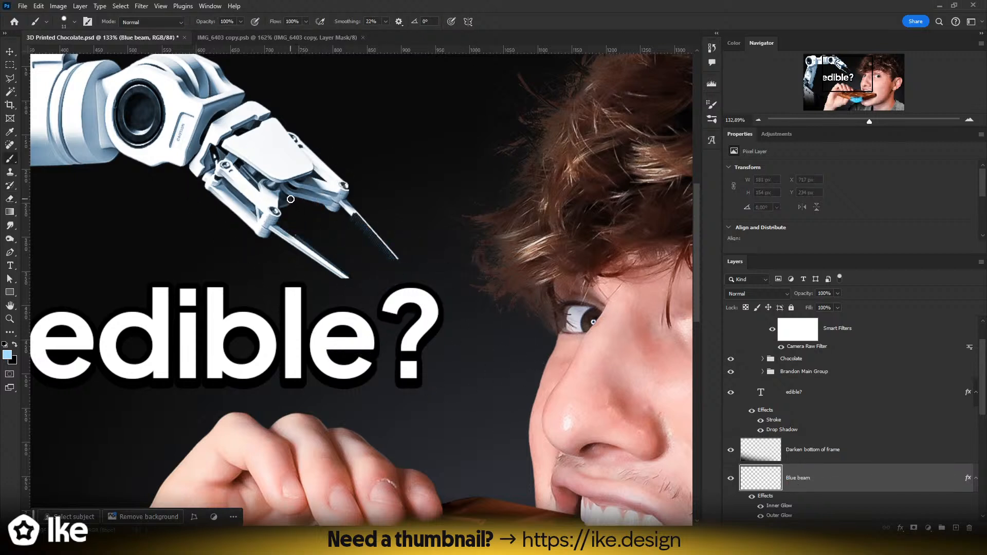
pyautogui.moveTo(282, 192); pyautogui.dragTo(526, 425)
pyautogui.hotkey('ctrl', 'z')
pyautogui.moveTo(283, 195)
pyautogui.mouseDown()
pyautogui.moveTo(524, 450)
pyautogui.moveTo(497, 422)
pyautogui.moveTo(516, 441)
pyautogui.mouseUp()
pyautogui.hotkey('ctrl', 'z')
pyautogui.hotkey('ctrl', 'z')
pyautogui.click(282, 192)
pyautogui.keyDown('shift'); pyautogui.click(555, 449); pyautogui.keyUp('shift')
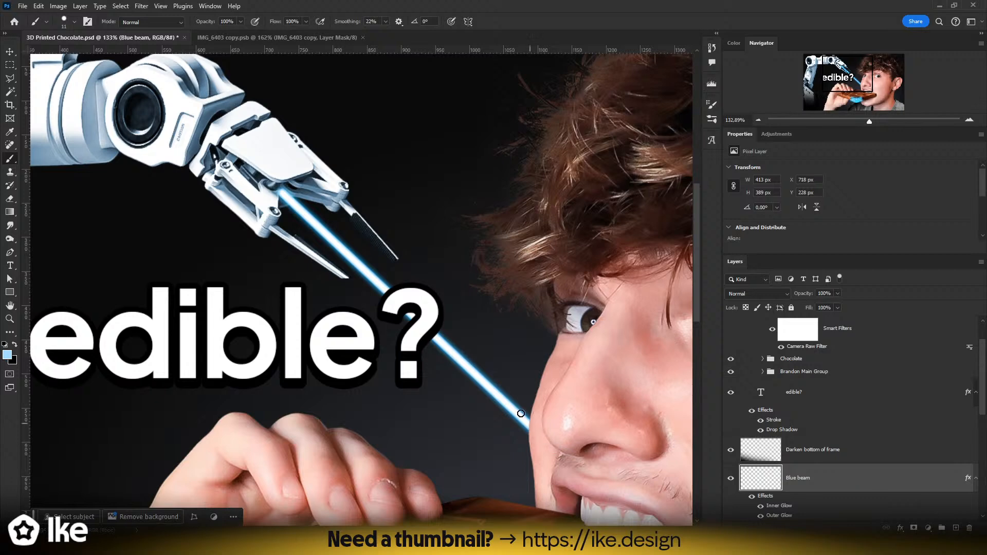
# - Paint spiral loops around the straight beam with a thinner brush of about 6 px, widening toward the face
pyautogui.press('z')
pyautogui.moveTo(536, 430); pyautogui.dragTo(363, 340)
pyautogui.moveTo(317, 226); pyautogui.dragTo(345, 216)
pyautogui.press('b')
pyautogui.keyDown('alt'); pyautogui.rightClick(239, 137); pyautogui.keyUp('alt')
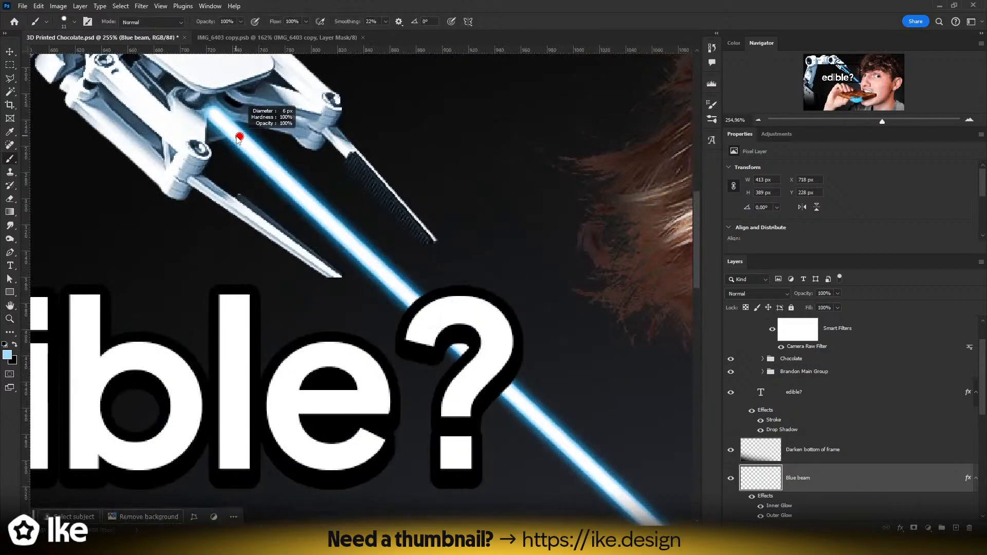
pyautogui.moveTo(223, 115)
pyautogui.mouseDown()
pyautogui.moveTo(217, 149)
pyautogui.moveTo(259, 146)
pyautogui.moveTo(263, 125)
pyautogui.moveTo(248, 136)
pyautogui.moveTo(252, 182)
pyautogui.moveTo(289, 204)
pyautogui.moveTo(312, 178)
pyautogui.moveTo(306, 171)
pyautogui.moveTo(293, 192)
pyautogui.moveTo(310, 246)
pyautogui.moveTo(373, 244)
pyautogui.moveTo(371, 223)
pyautogui.moveTo(357, 230)
pyautogui.moveTo(352, 281)
pyautogui.moveTo(411, 310)
pyautogui.moveTo(432, 273)
pyautogui.moveTo(416, 269)
pyautogui.moveTo(403, 313)
pyautogui.moveTo(505, 417)
pyautogui.moveTo(552, 387)
pyautogui.moveTo(543, 341)
pyautogui.moveTo(504, 381)
pyautogui.moveTo(513, 480)
pyautogui.moveTo(586, 512)
pyautogui.moveTo(635, 459)
pyautogui.moveTo(618, 393)
pyautogui.moveTo(587, 411)
pyautogui.moveTo(581, 436)
pyautogui.moveTo(351, 216)
pyautogui.moveTo(360, 200)
pyautogui.moveTo(343, 267)
pyautogui.moveTo(372, 356)
pyautogui.moveTo(458, 378)
pyautogui.moveTo(529, 290)
pyautogui.moveTo(480, 249)
pyautogui.moveTo(426, 326)
pyautogui.moveTo(460, 455)
pyautogui.moveTo(554, 471)
pyautogui.mouseUp()
pyautogui.press('z')
pyautogui.moveTo(455, 359); pyautogui.dragTo(393, 360)
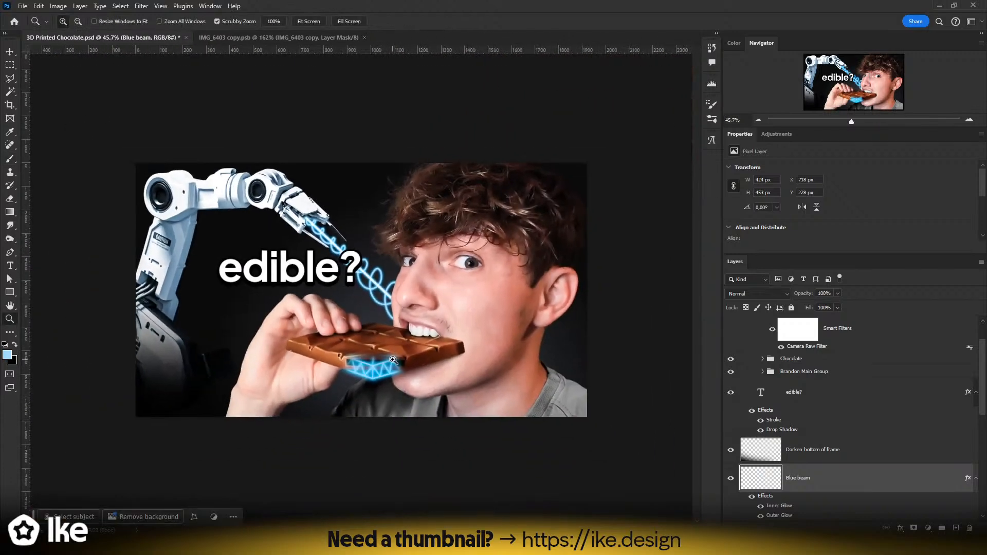
pyautogui.moveTo(329, 298); pyautogui.dragTo(371, 312)
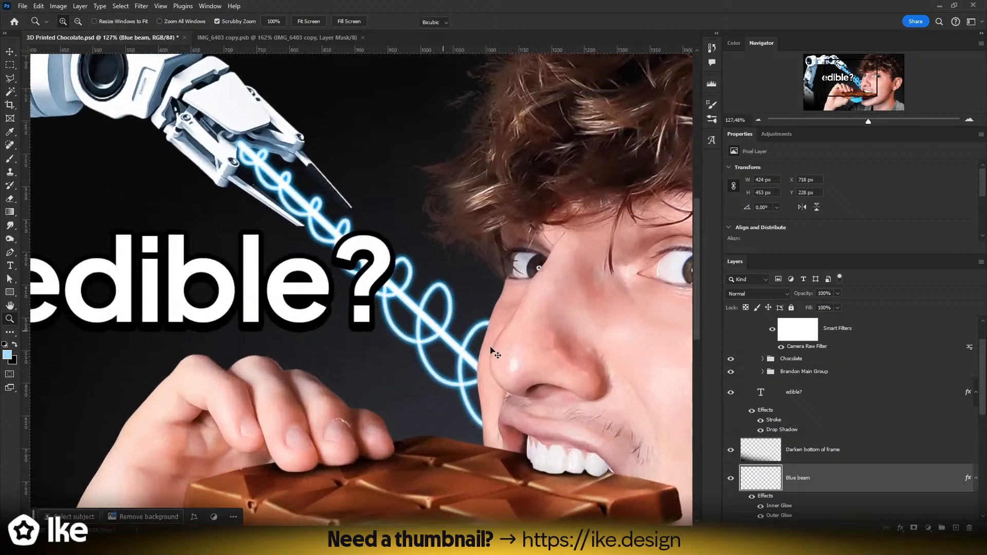
# - Distort the Blue beam layer by pulling its corner near the man's mouth slightly upward and outward
pyautogui.hotkey('ctrl', 't')
pyautogui.moveTo(514, 437); pyautogui.dragTo(522, 418)
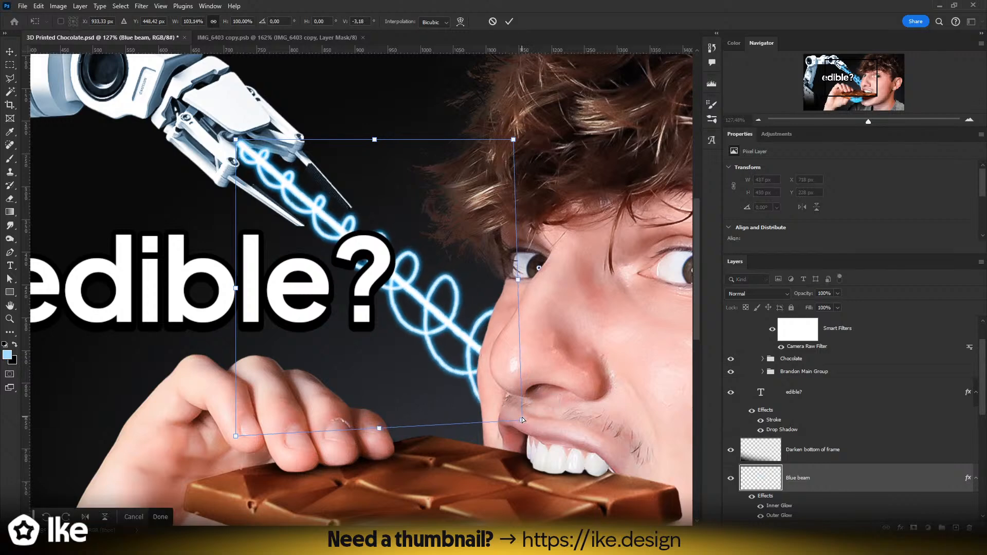
pyautogui.press('Return')
pyautogui.press('z')
pyautogui.moveTo(397, 298); pyautogui.dragTo(347, 289)
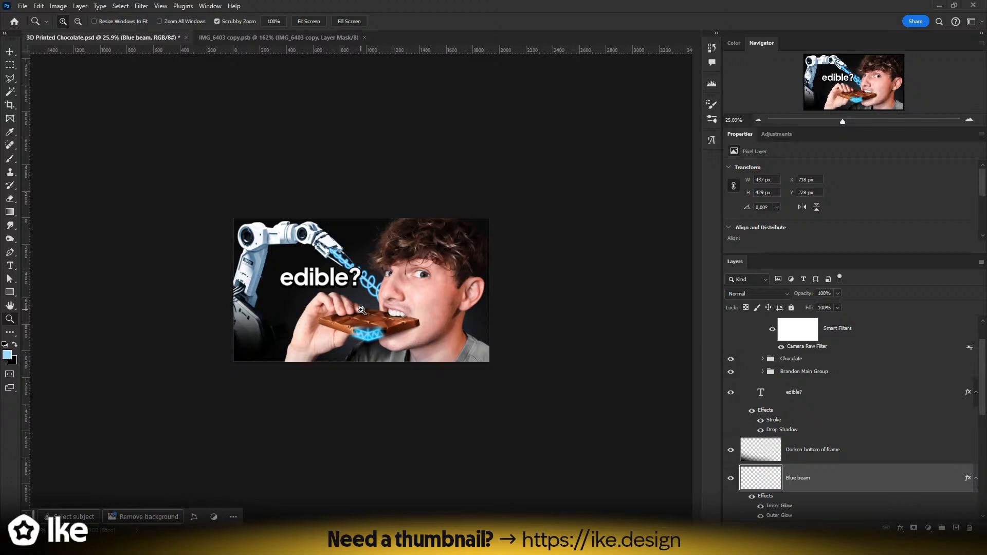
pyautogui.moveTo(361, 309); pyautogui.dragTo(369, 280)
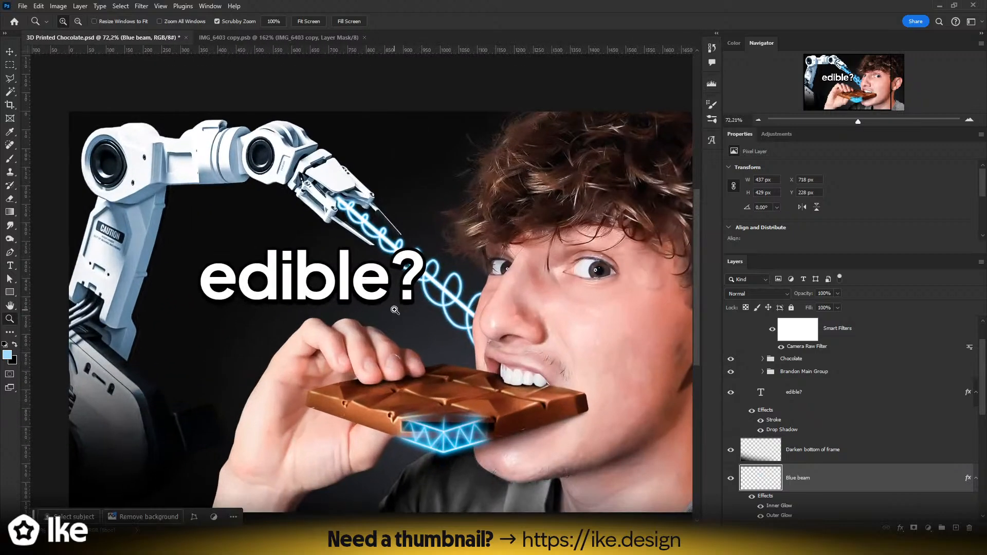
# - Try bending the Blue beam layer with a vertically oriented Arc warp at a bend of about -28.8%
pyautogui.hotkey('ctrl', 't')
pyautogui.click(460, 21)
pyautogui.click(246, 20)
pyautogui.click(242, 43)
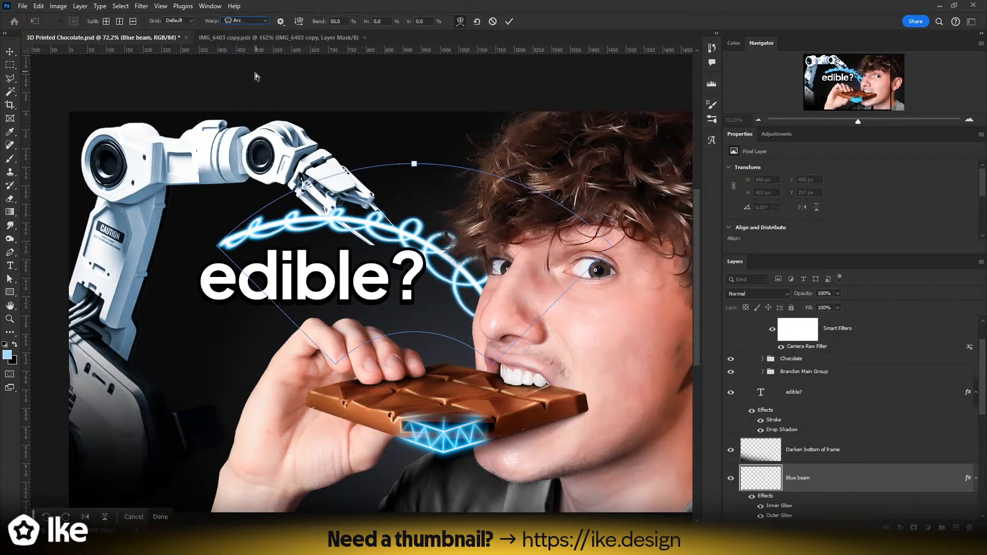
pyautogui.click(298, 21)
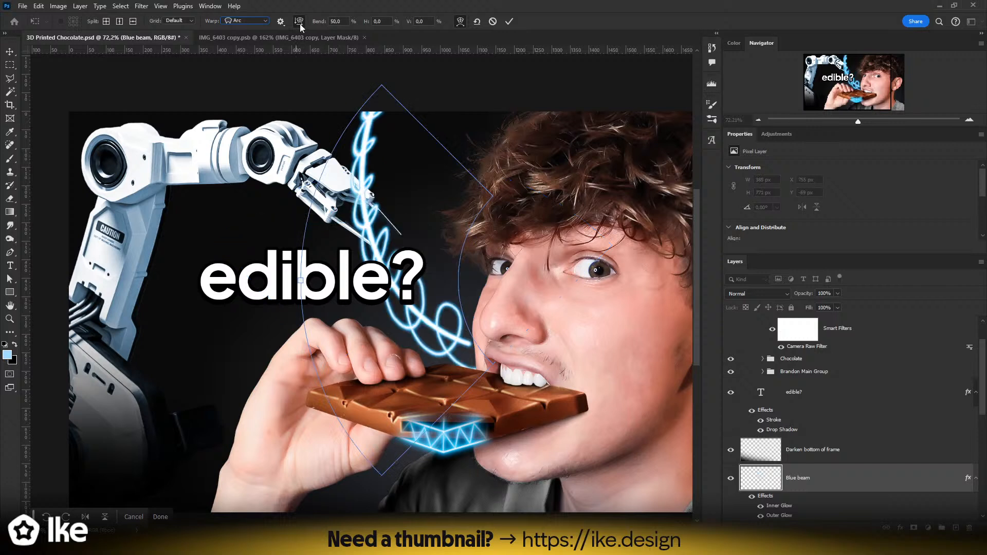
pyautogui.moveTo(321, 24); pyautogui.dragTo(247, 31)
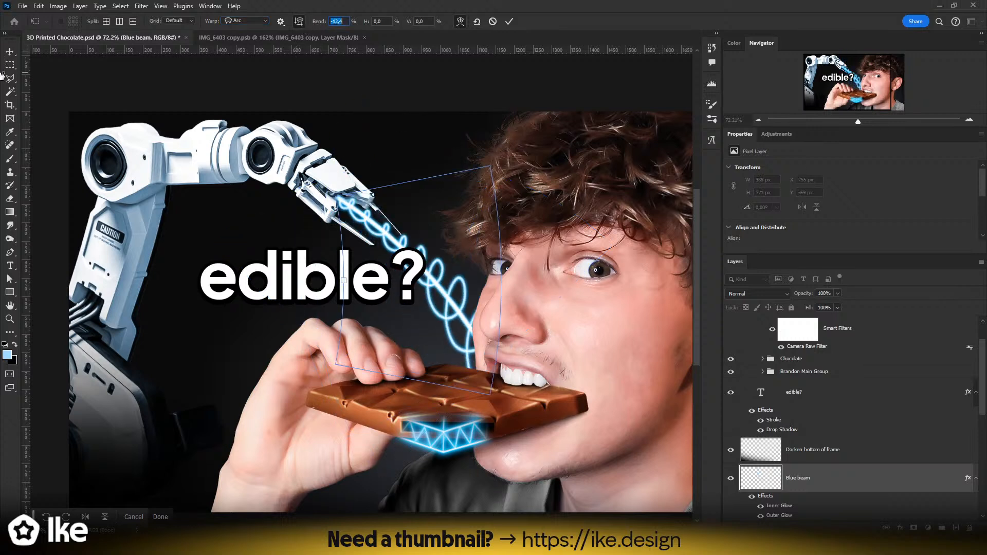
pyautogui.moveTo(318, 24); pyautogui.dragTo(234, 29)
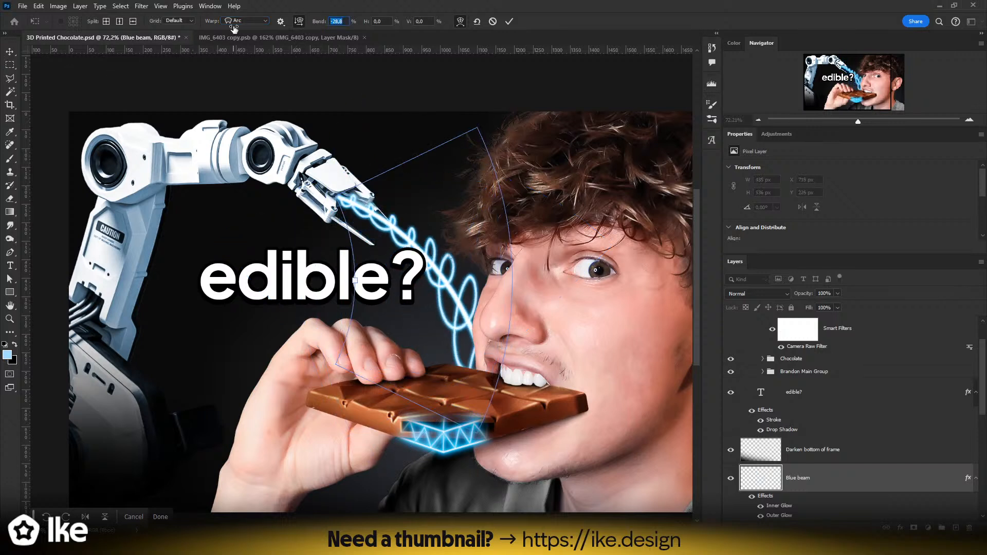
pyautogui.click(508, 24)
# - Try transforming the curved beam again so its far end runs down to the chocolate bar
pyautogui.hotkey('ctrl', 't')
pyautogui.moveTo(507, 312); pyautogui.dragTo(371, 345)
pyautogui.press('Return')
pyautogui.press('z')
pyautogui.moveTo(359, 303); pyautogui.dragTo(415, 305)
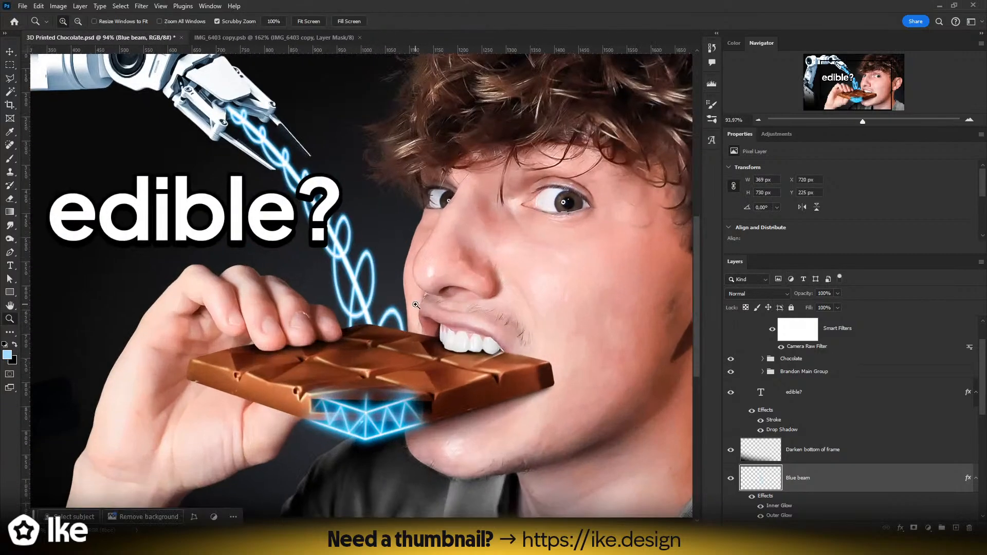
# - Undo the beam's transforms and painted strokes until the Blue beam layer is empty
pyautogui.hotkey('ctrl', 'z')
pyautogui.hotkey('ctrl', 'z')
pyautogui.hotkey('ctrl', 'z')
pyautogui.hotkey('ctrl', 'z')
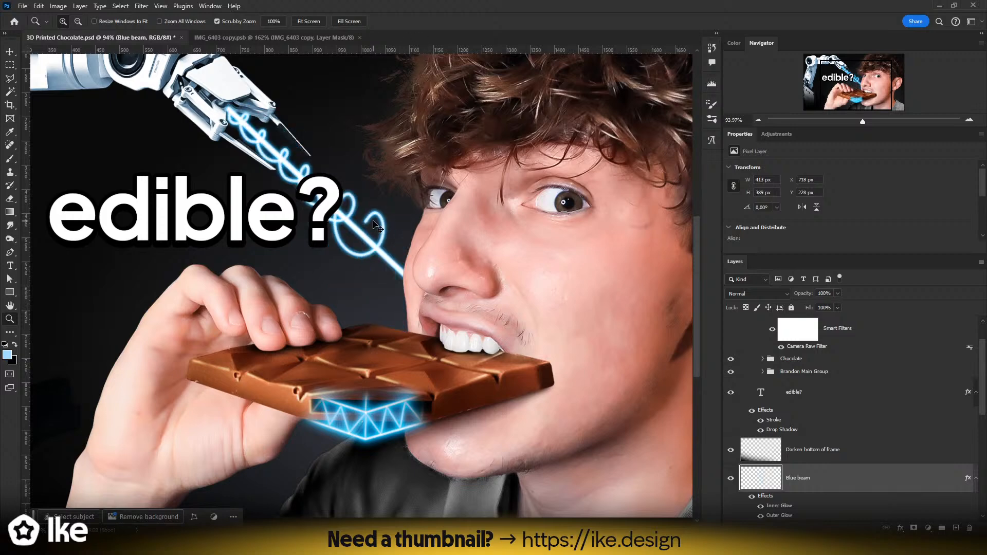
pyautogui.moveTo(328, 203); pyautogui.dragTo(308, 204)
pyautogui.hotkey('ctrl', 'z')
pyautogui.press('b')
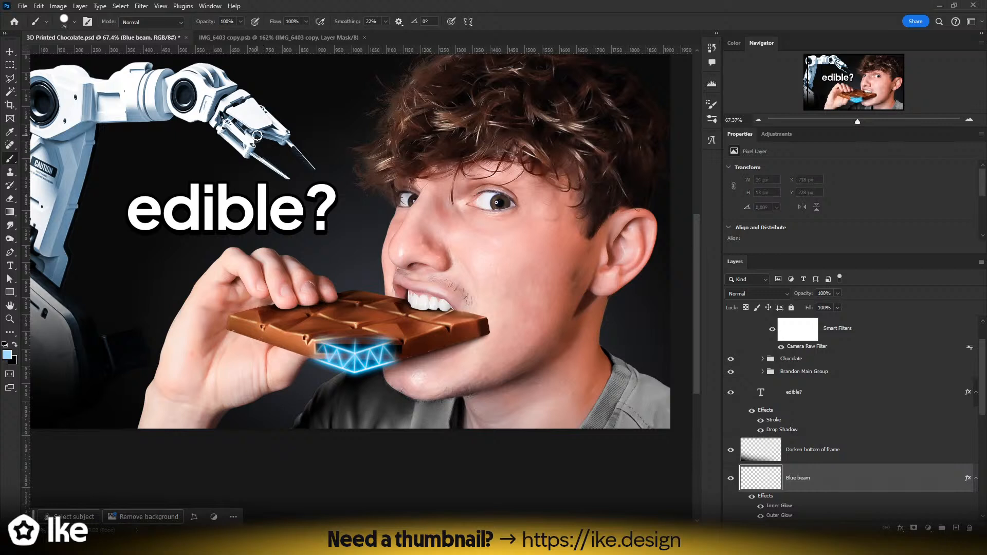
# - Reduce the brush size and try several straight beam strokes from the claw's palm toward the chocolate bar
pyautogui.moveTo(257, 134); pyautogui.dragTo(313, 185)
pyautogui.hotkey('ctrl', 'z')
pyautogui.keyDown('alt'); pyautogui.rightClick(258, 148); pyautogui.keyUp('alt')
pyautogui.moveTo(256, 135)
pyautogui.mouseDown()
pyautogui.moveTo(297, 167)
pyautogui.moveTo(353, 268)
pyautogui.mouseUp()
pyautogui.hotkey('ctrl', 'z')
pyautogui.moveTo(254, 133); pyautogui.dragTo(375, 294)
pyautogui.hotkey('ctrl', 'z')
pyautogui.moveTo(255, 133)
pyautogui.mouseDown()
pyautogui.moveTo(332, 226)
pyautogui.moveTo(362, 291)
pyautogui.mouseUp()
pyautogui.hotkey('ctrl', 'z')
# - Move the "edible?" text slightly to the left, keeping it at the same height below the robot arm
pyautogui.moveTo(263, 165); pyautogui.dragTo(405, 207)
pyautogui.click(803, 397)
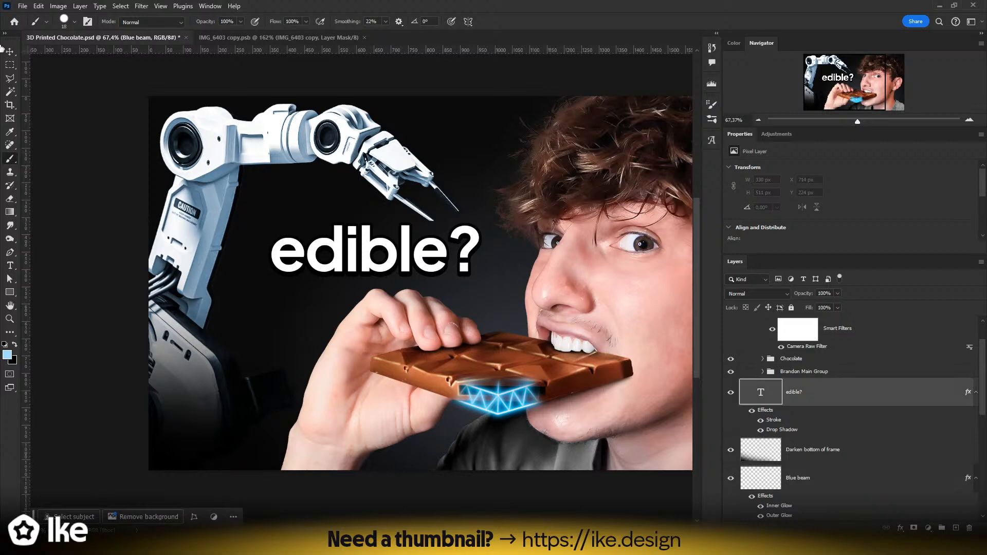
pyautogui.click(9, 51)
pyautogui.moveTo(320, 255); pyautogui.dragTo(295, 254)
pyautogui.press('z')
pyautogui.moveTo(520, 296); pyautogui.dragTo(436, 294)
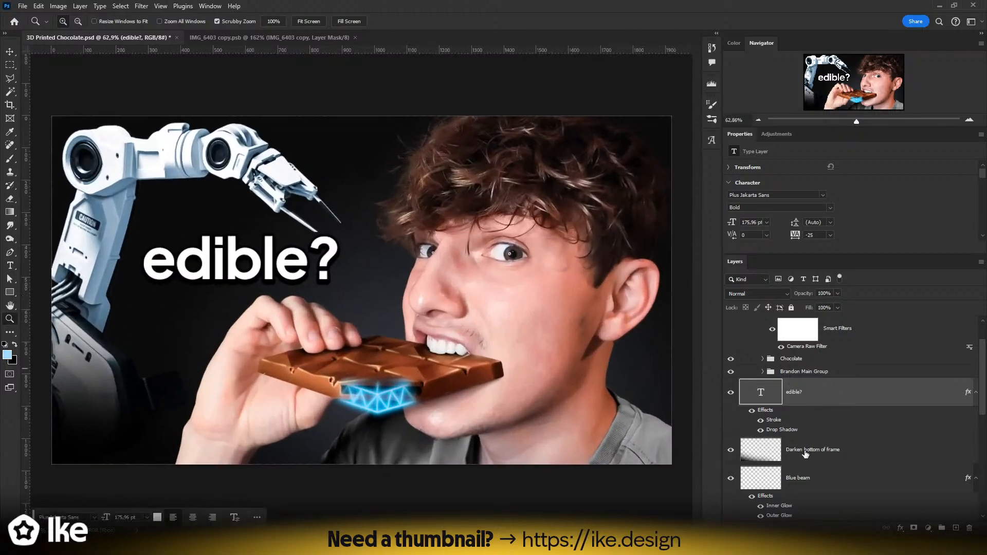
# - Try painting a straight beam on the Blue beam layer from the claw toward the man's mouth
pyautogui.click(802, 481)
pyautogui.press('b')
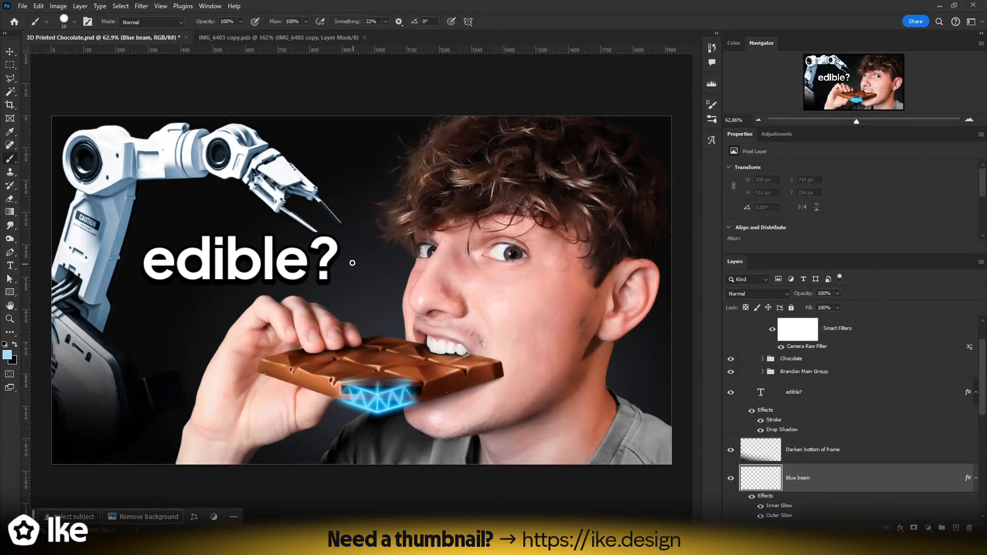
pyautogui.moveTo(321, 216)
pyautogui.mouseDown()
pyautogui.moveTo(363, 260)
pyautogui.moveTo(384, 312)
pyautogui.mouseUp()
pyautogui.hotkey('ctrl', 'z')
pyautogui.click(319, 214)
pyautogui.moveTo(291, 194)
pyautogui.mouseDown()
pyautogui.moveTo(357, 261)
pyautogui.moveTo(386, 320)
pyautogui.moveTo(391, 278)
pyautogui.mouseUp()
pyautogui.press('z')
pyautogui.moveTo(405, 325); pyautogui.dragTo(406, 304)
pyautogui.hotkey('ctrl', 'z')
pyautogui.hotkey('ctrl', 'z')
# - Try straight beams at different angles from the claw's palm across the man's face and chocolate bar
pyautogui.moveTo(344, 271)
pyautogui.mouseDown()
pyautogui.moveTo(298, 252)
pyautogui.moveTo(339, 276)
pyautogui.mouseUp()
pyautogui.press('b')
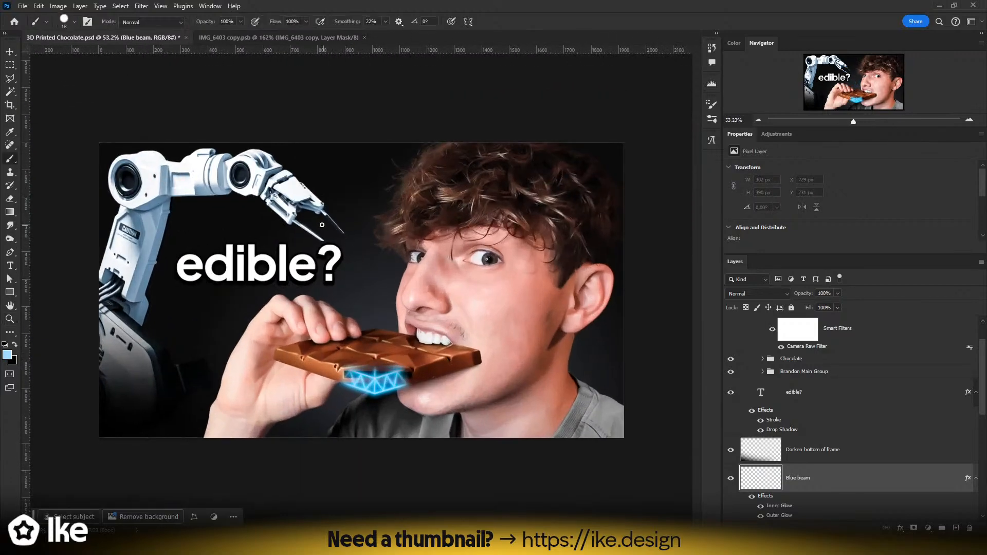
pyautogui.moveTo(302, 209); pyautogui.dragTo(426, 348)
pyautogui.hotkey('ctrl', 'z')
pyautogui.moveTo(297, 208); pyautogui.dragTo(459, 362)
pyautogui.hotkey('ctrl', 'z')
pyautogui.hotkey('ctrl', 'shift', 'z')
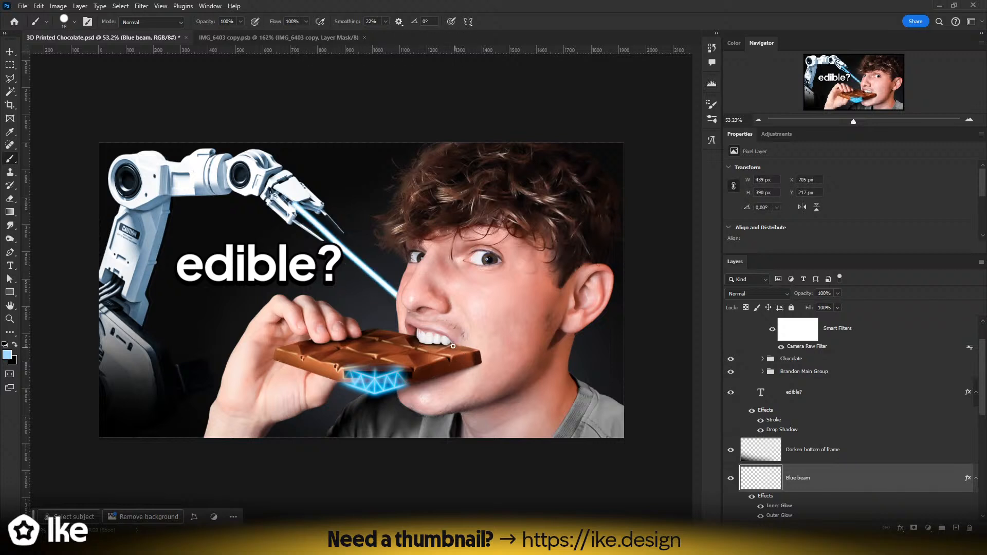
pyautogui.hotkey('ctrl', 'z')
pyautogui.moveTo(301, 209); pyautogui.dragTo(403, 319)
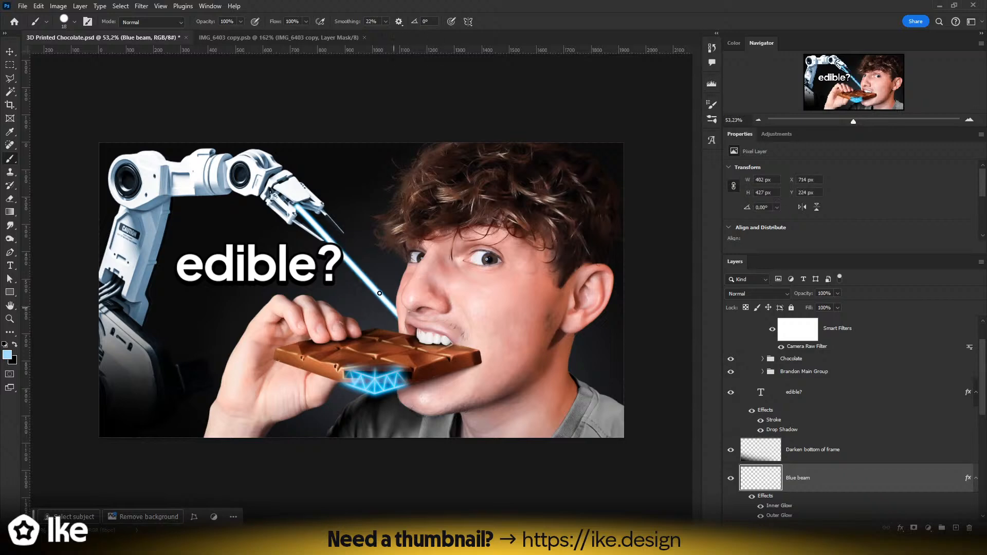
pyautogui.hotkey('ctrl', 'z')
# - Try one longer straight beam from deep inside the claw's palm past the man's mouth
pyautogui.press('z')
pyautogui.moveTo(339, 236); pyautogui.dragTo(403, 238)
pyautogui.moveTo(265, 181); pyautogui.dragTo(562, 457)
pyautogui.hotkey('ctrl', 'z')
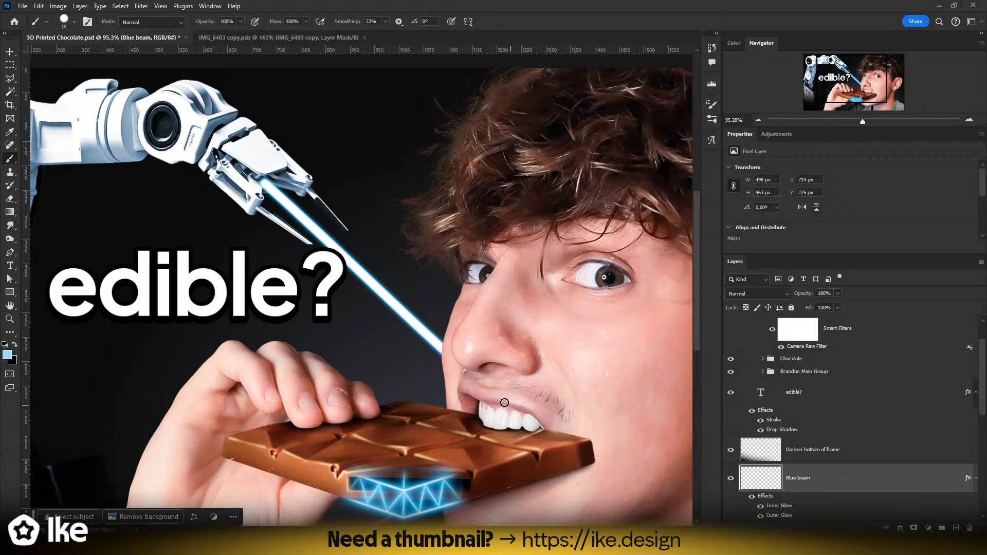
pyautogui.hotkey('ctrl', 'z')
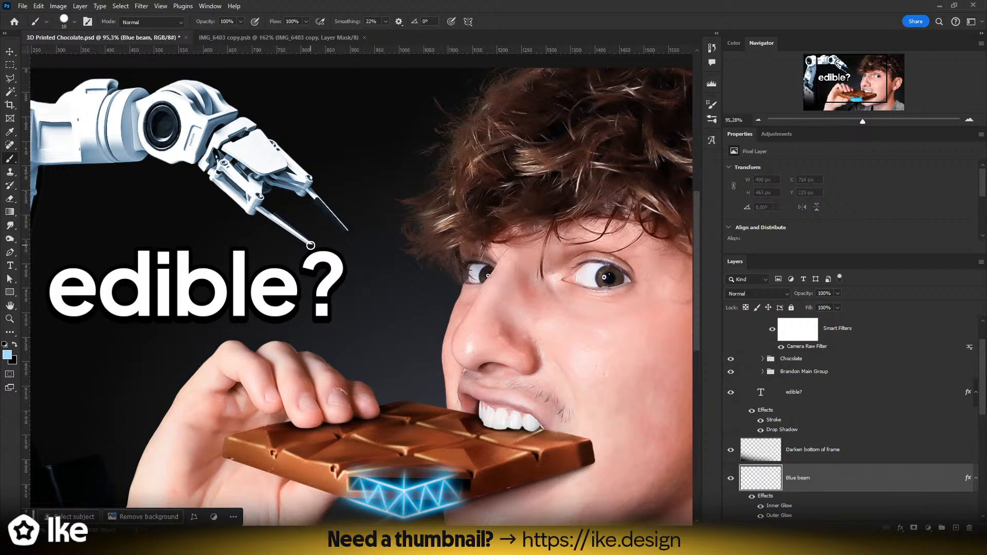
# - Try painting two straight beams behind the man, from the claw tips down to the chocolate's glowing lattice
pyautogui.moveTo(311, 245); pyautogui.dragTo(359, 505)
pyautogui.moveTo(349, 232); pyautogui.dragTo(499, 521)
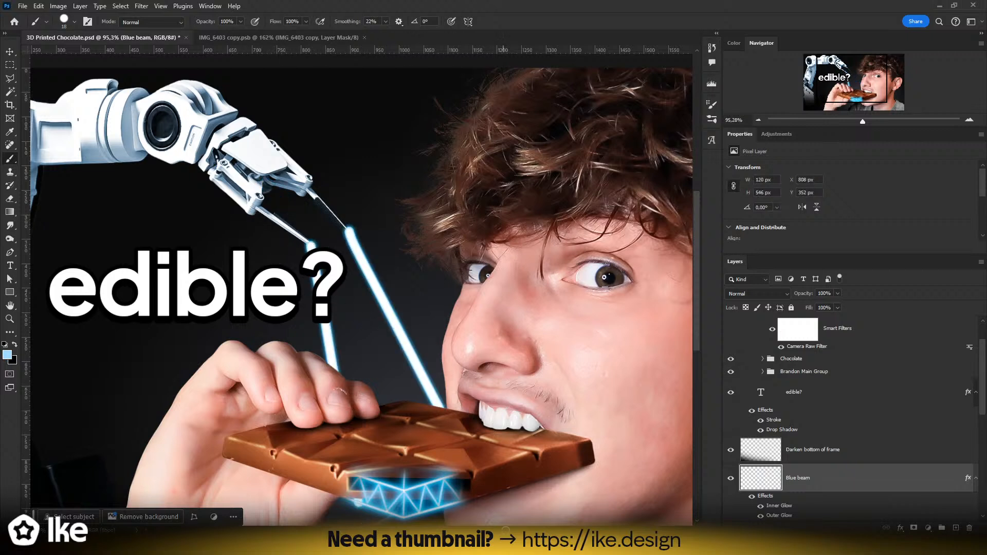
pyautogui.press('z')
pyautogui.moveTo(469, 420); pyautogui.dragTo(388, 391)
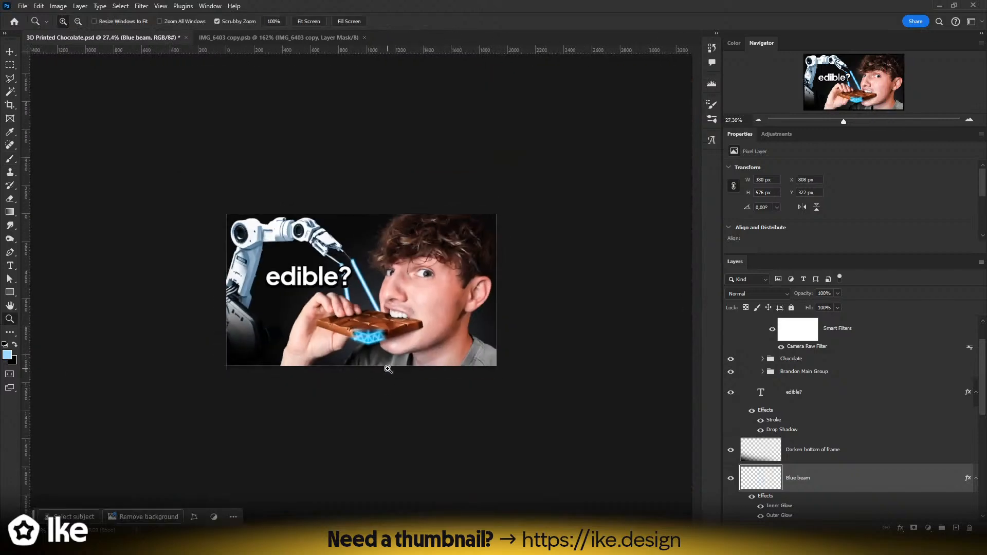
pyautogui.moveTo(364, 323); pyautogui.dragTo(411, 315)
pyautogui.hotkey('ctrl', 'z')
pyautogui.hotkey('ctrl', 'z')
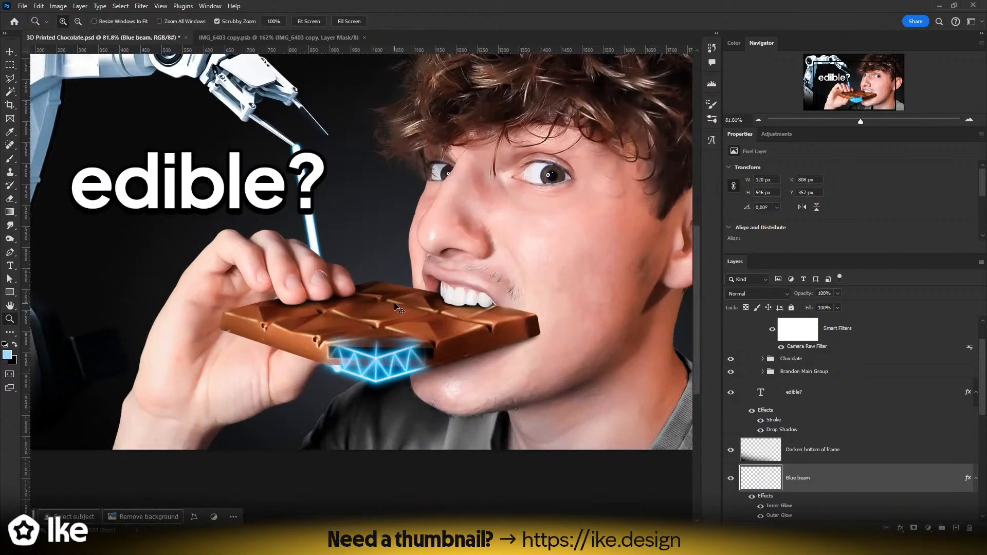
pyautogui.press('b')
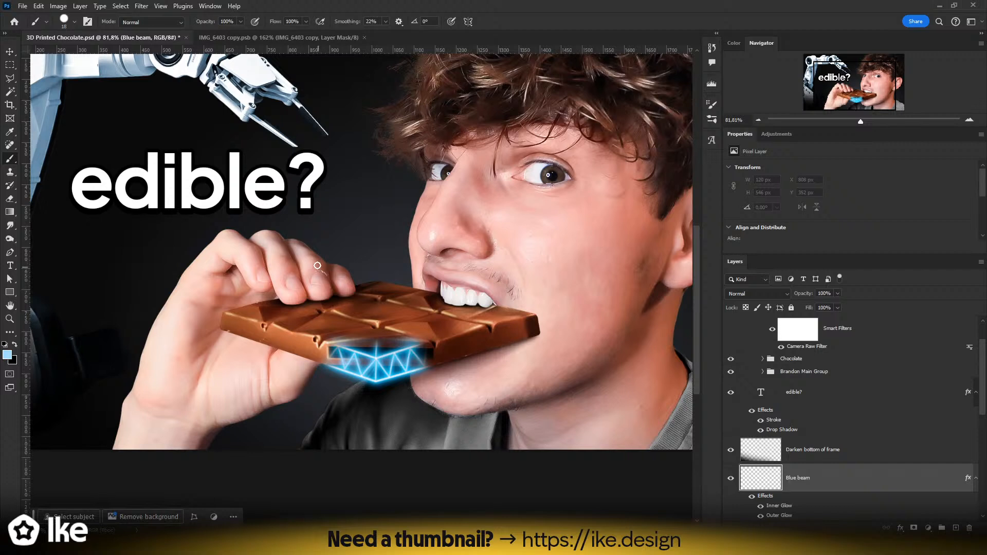
pyautogui.moveTo(322, 244); pyautogui.dragTo(313, 139)
pyautogui.hotkey('ctrl', 'z')
# - Move the Blue beam layer above the man's group and paint straight beams from both claw tips to the upper ends of the glowing lattice
pyautogui.moveTo(824, 494); pyautogui.dragTo(809, 317)
pyautogui.click(328, 139)
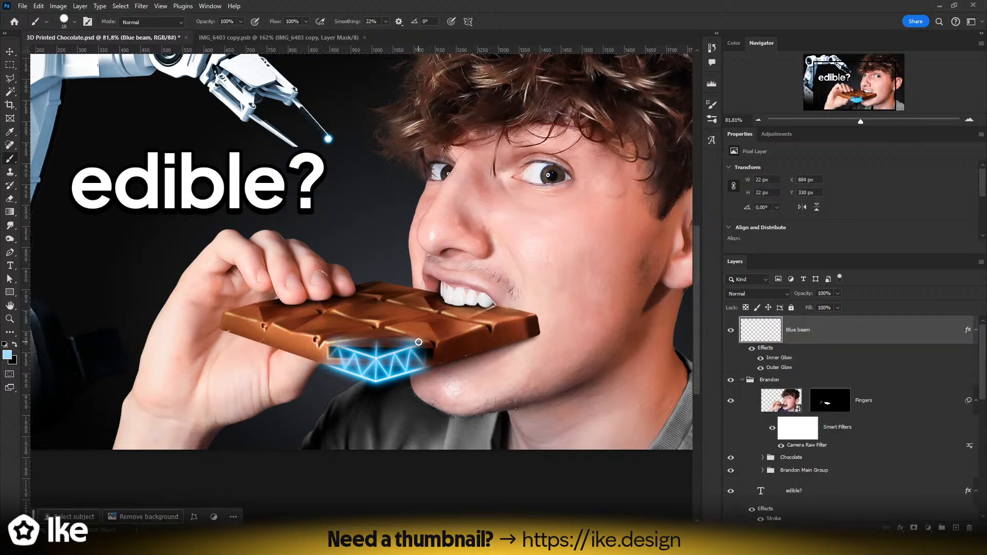
pyautogui.keyDown('shift'); pyautogui.click(426, 349); pyautogui.keyUp('shift')
pyautogui.click(299, 147)
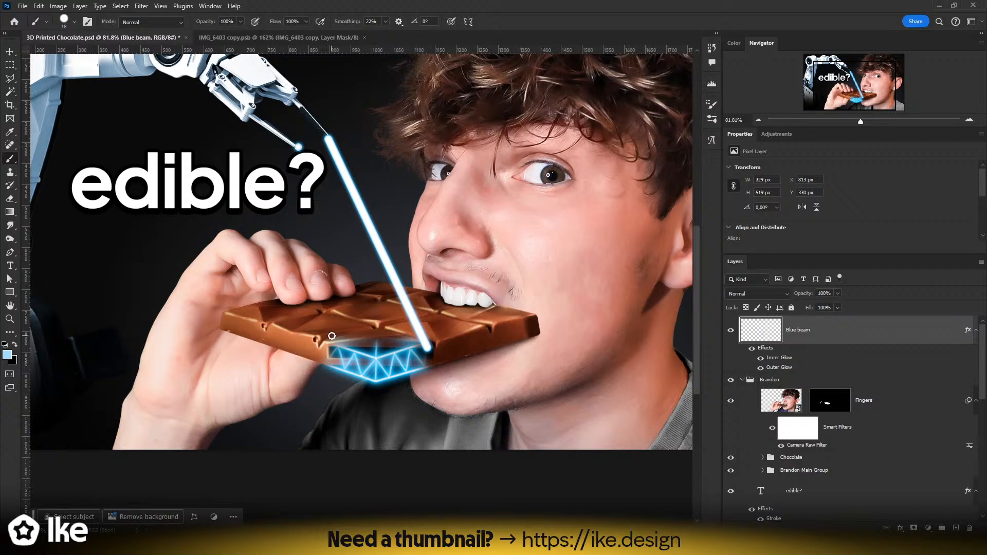
pyautogui.keyDown('shift'); pyautogui.click(330, 346); pyautogui.keyUp('shift')
pyautogui.press('z')
pyautogui.moveTo(372, 305); pyautogui.dragTo(295, 280)
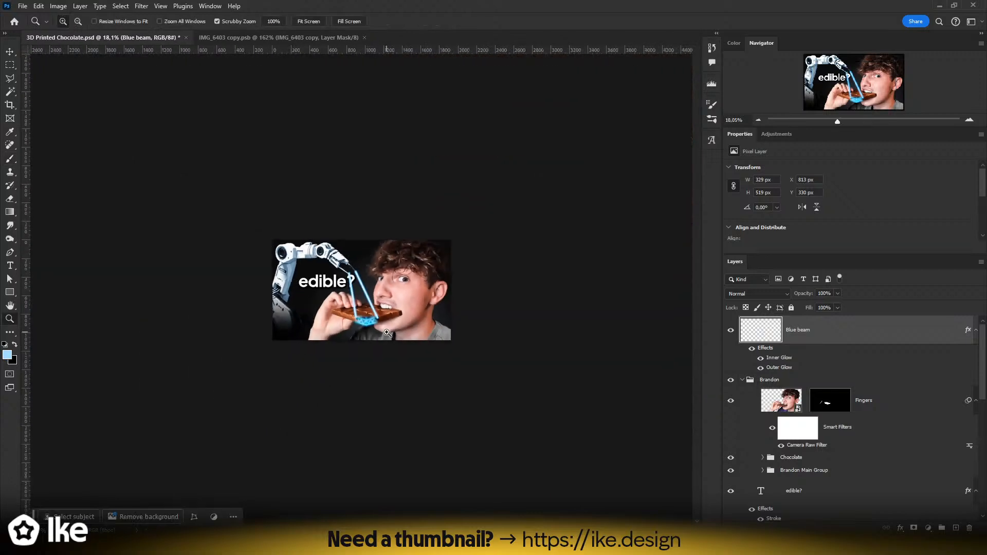
pyautogui.moveTo(376, 326); pyautogui.dragTo(395, 305)
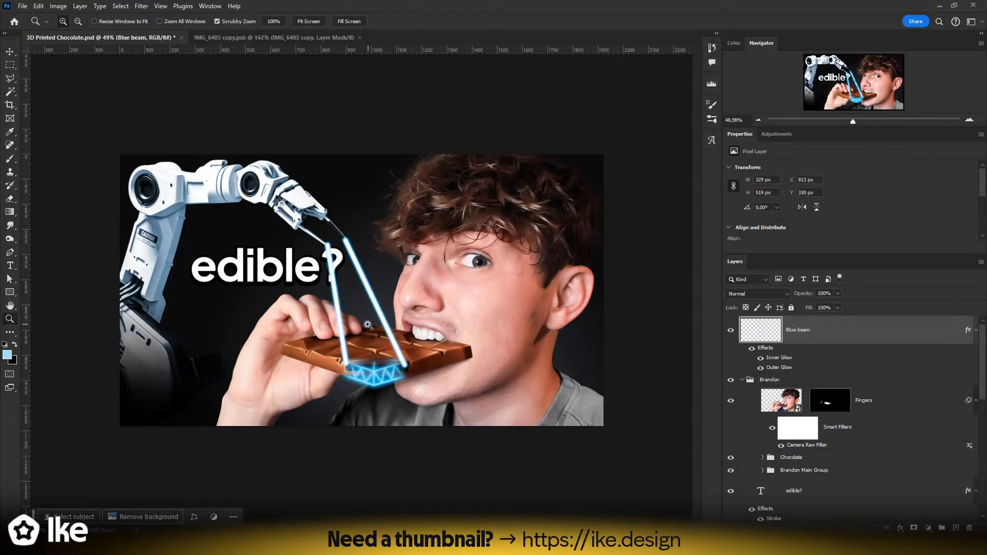
# - Undo the last blue beam strokes between the robot claw and the chocolate bar
pyautogui.moveTo(369, 321); pyautogui.dragTo(383, 321)
pyautogui.hotkey('ctrl', 'z')
pyautogui.hotkey('ctrl', 'z')
# - Paint two straight blue beams from the robot's two claw tips to the left and right corners of the chocolate's glowing gap
pyautogui.moveTo(300, 208)
pyautogui.mouseDown()
pyautogui.moveTo(342, 205)
pyautogui.moveTo(326, 208)
pyautogui.mouseUp()
pyautogui.press('b')
pyautogui.click(330, 207)
pyautogui.scroll(-5, 375, 331)
pyautogui.keyDown('shift'); pyautogui.click(368, 380); pyautogui.keyUp('shift')
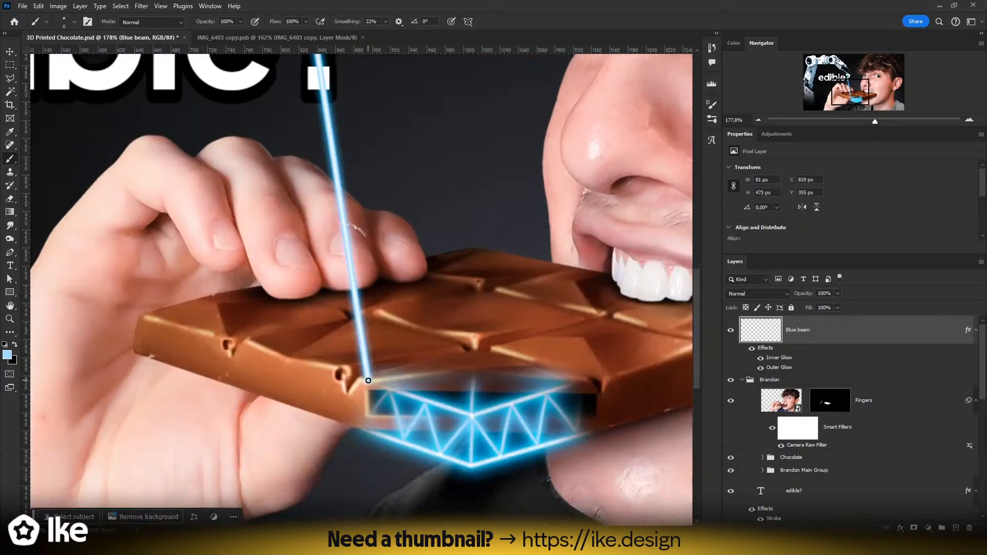
pyautogui.keyDown('shift'); pyautogui.click(580, 379); pyautogui.keyUp('shift')
pyautogui.scroll(5, 464, 344)
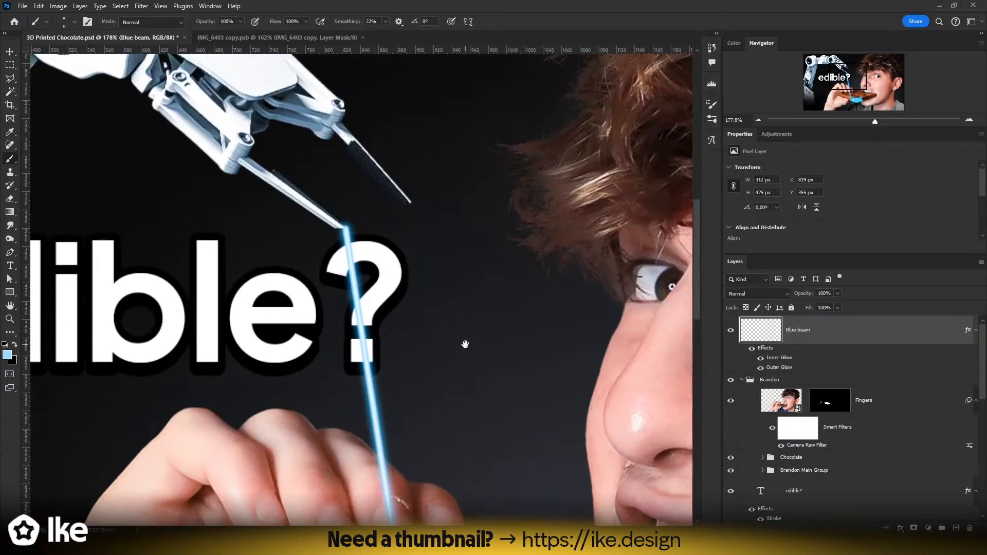
pyautogui.press('z')
pyautogui.moveTo(435, 236); pyautogui.dragTo(363, 290)
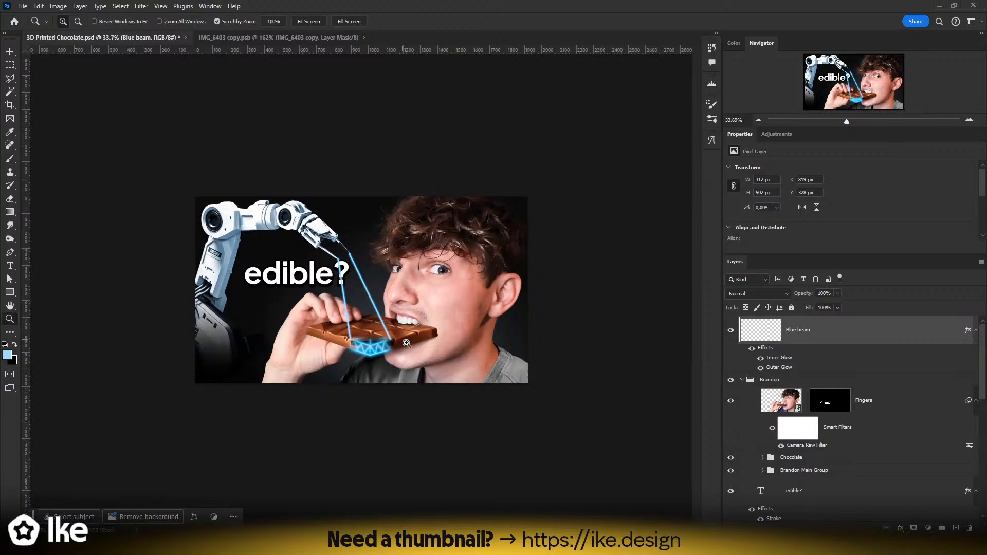
pyautogui.moveTo(391, 318); pyautogui.dragTo(453, 319)
# - Paint zigzag cross lines between the two blue beams to form a lattice
pyautogui.moveTo(340, 341); pyautogui.dragTo(408, 401)
pyautogui.press('b')
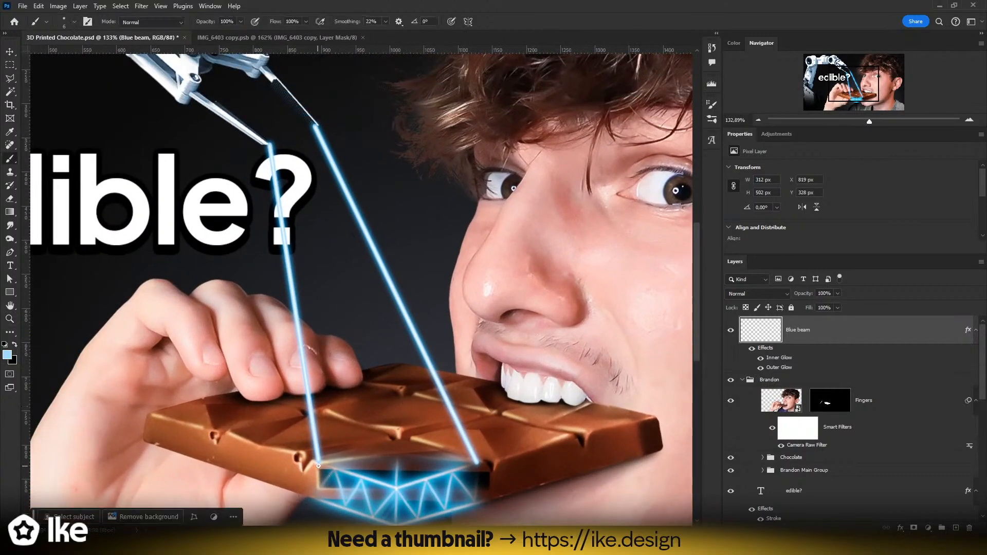
pyautogui.moveTo(320, 461)
pyautogui.mouseDown()
pyautogui.moveTo(432, 371)
pyautogui.moveTo(299, 326)
pyautogui.moveTo(377, 254)
pyautogui.moveTo(283, 226)
pyautogui.moveTo(337, 178)
pyautogui.moveTo(272, 161)
pyautogui.moveTo(317, 133)
pyautogui.moveTo(265, 202)
pyautogui.mouseUp()
pyautogui.press('z')
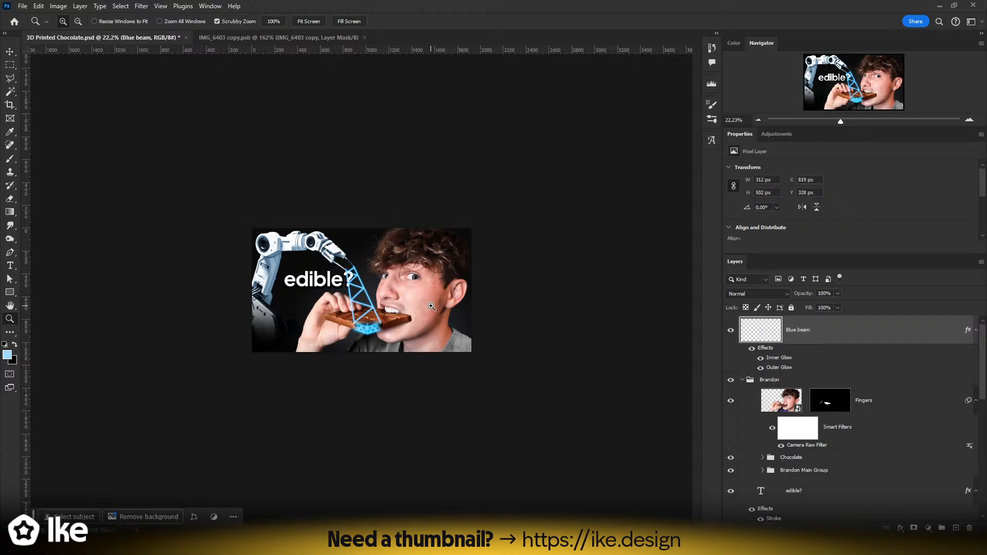
pyautogui.moveTo(369, 274); pyautogui.dragTo(397, 280)
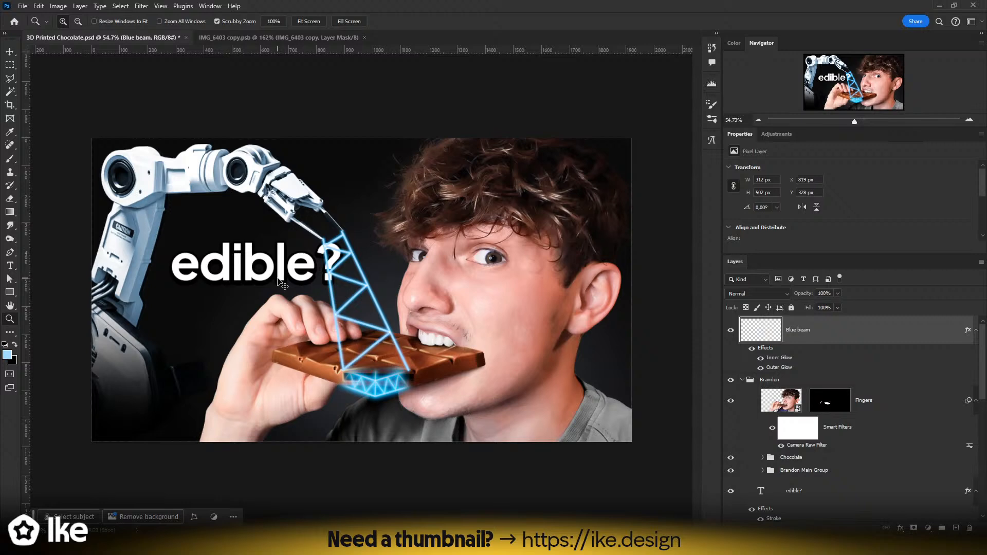
# - Undo the two blue beams and the zigzag lines between them
pyautogui.hotkey('ctrl', 'z')
pyautogui.hotkey('ctrl', 'z')
pyautogui.hotkey('ctrl', 'z')
pyautogui.scroll(5, 346, 266)
pyautogui.press('b')
pyautogui.moveTo(410, 418)
pyautogui.mouseDown()
pyautogui.moveTo(387, 231)
pyautogui.moveTo(414, 318)
pyautogui.mouseUp()
pyautogui.hotkey('ctrl', 'z')
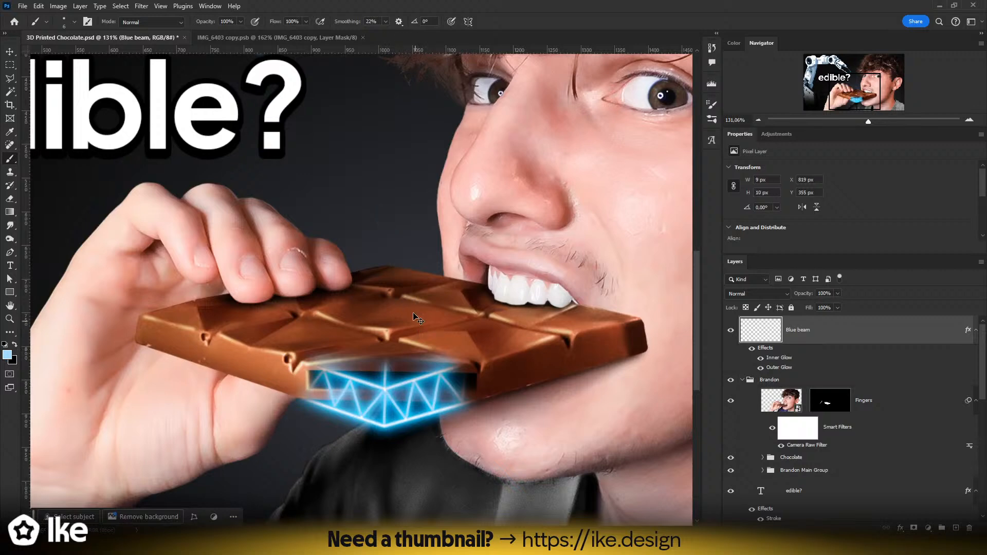
# - Try a single straight beam from the upper claw tip to the right corner of the chocolate's glowing gap, and undo it
pyautogui.scroll(3, 398, 311)
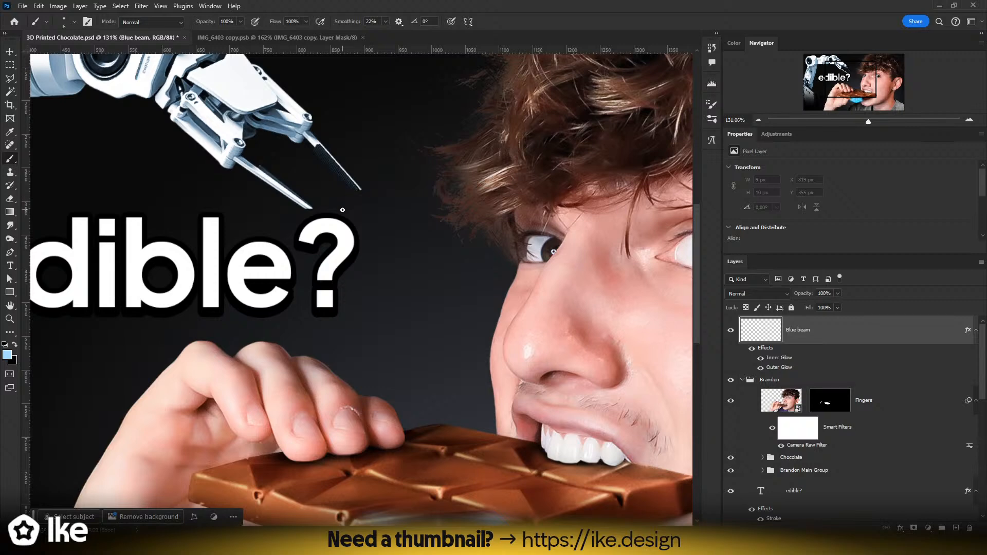
pyautogui.moveTo(254, 130); pyautogui.dragTo(362, 184)
pyautogui.hotkey('ctrl', 'z')
pyautogui.scroll(-3, 385, 210)
pyautogui.keyDown('shift'); pyautogui.click(499, 333); pyautogui.keyUp('shift')
pyautogui.moveTo(455, 211)
pyautogui.mouseDown()
pyautogui.moveTo(492, 360)
pyautogui.moveTo(411, 351)
pyautogui.mouseUp()
pyautogui.press('z')
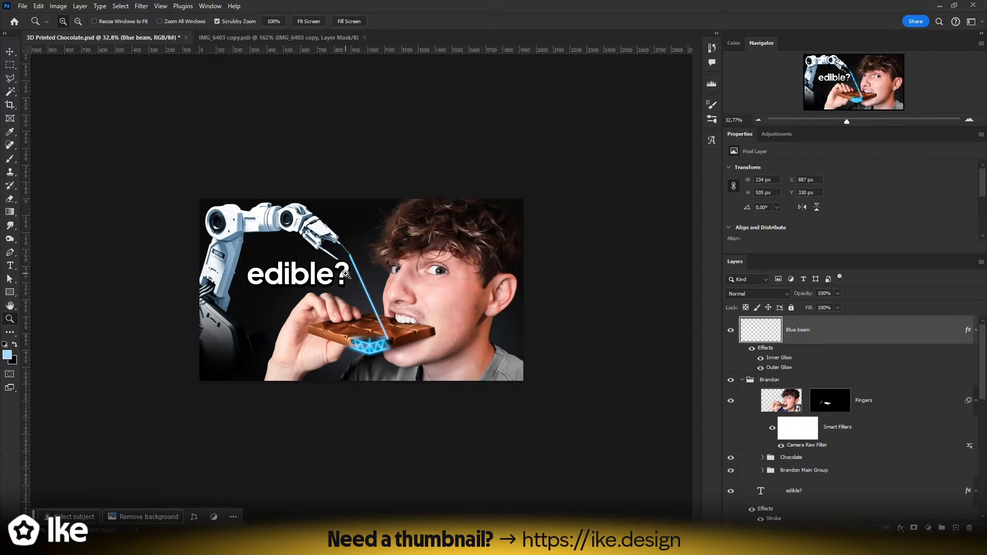
pyautogui.moveTo(347, 331); pyautogui.dragTo(397, 327)
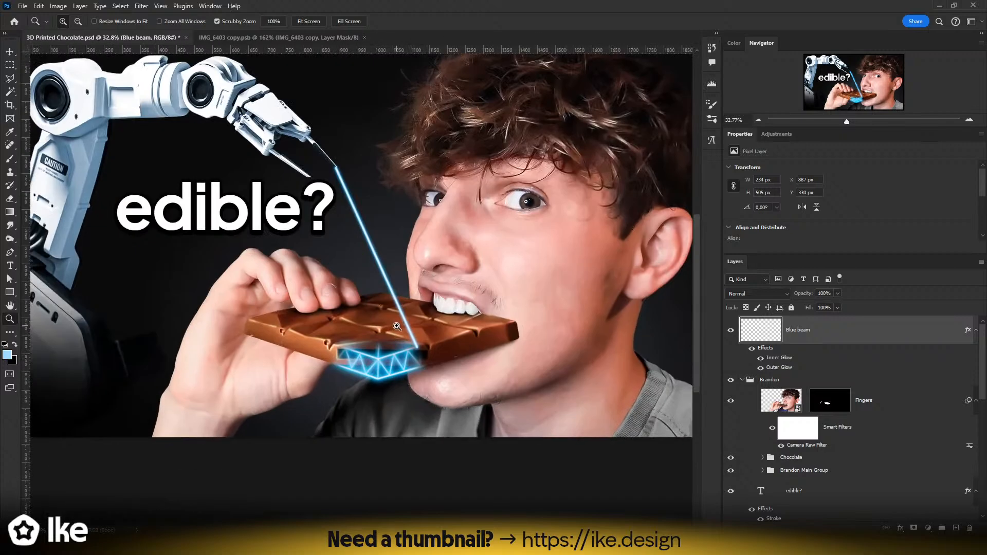
pyautogui.moveTo(296, 250); pyautogui.dragTo(311, 231)
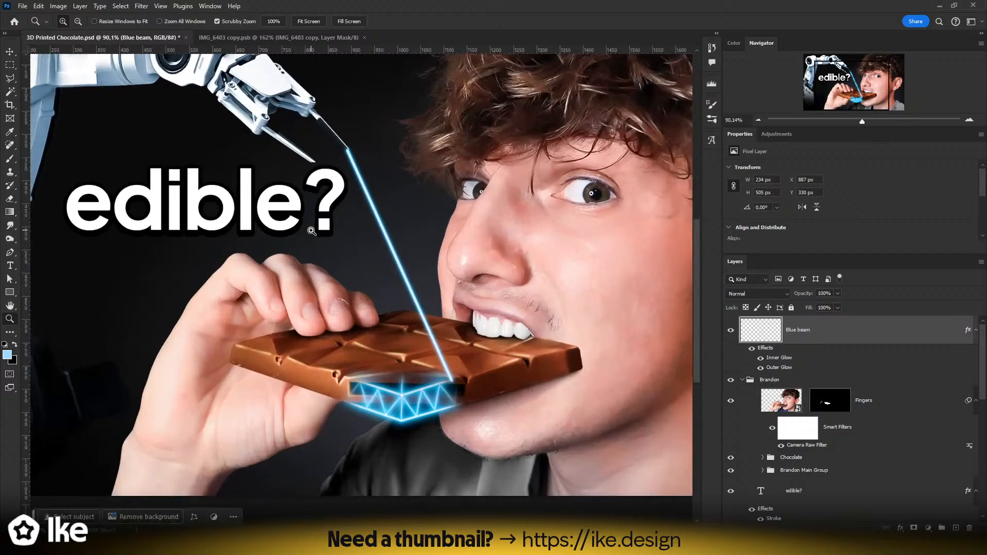
pyautogui.hotkey('ctrl', 'z')
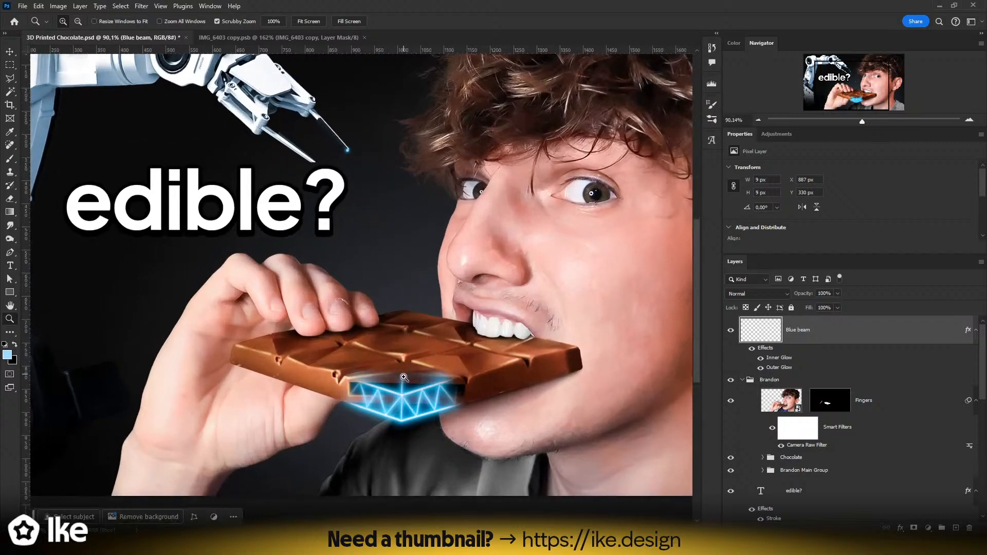
# - Try a single straight beam from the upper claw tip to the middle of the chocolate's glowing gap, and undo it
pyautogui.press('b')
pyautogui.moveTo(355, 251); pyautogui.dragTo(384, 323)
pyautogui.keyDown('shift'); pyautogui.click(423, 250); pyautogui.keyUp('shift')
pyautogui.press('z')
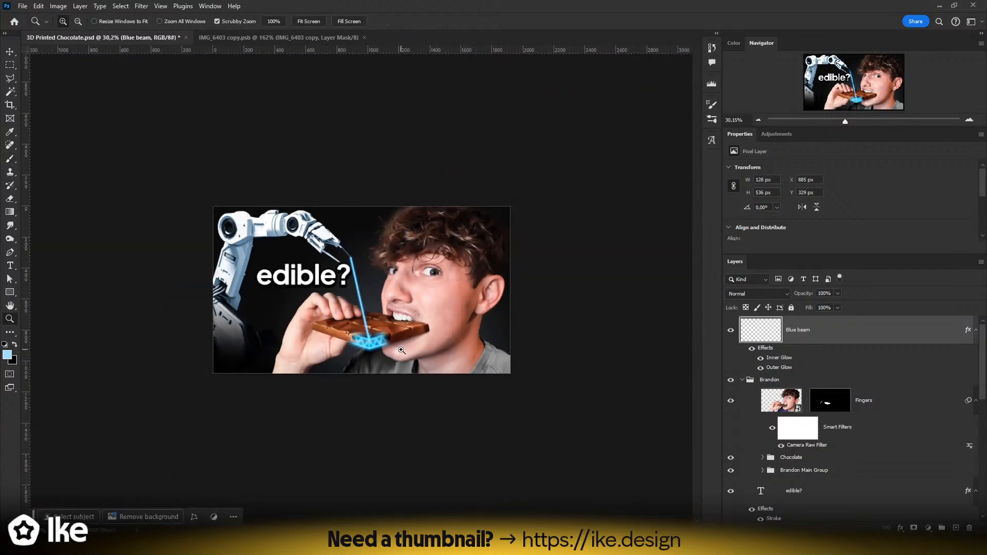
pyautogui.moveTo(402, 350)
pyautogui.mouseDown()
pyautogui.moveTo(411, 339)
pyautogui.moveTo(402, 316)
pyautogui.mouseUp()
pyautogui.hotkey('ctrl', 'z')
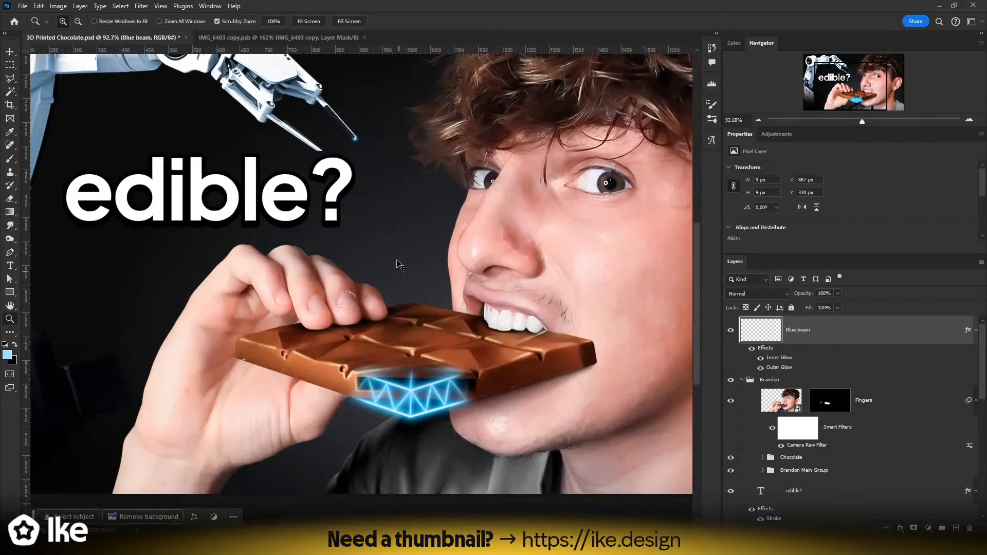
# - Paint three straight blue beams from the upper claw tip to the right corner, left corner and middle of the chocolate's glowing gap
pyautogui.press('b')
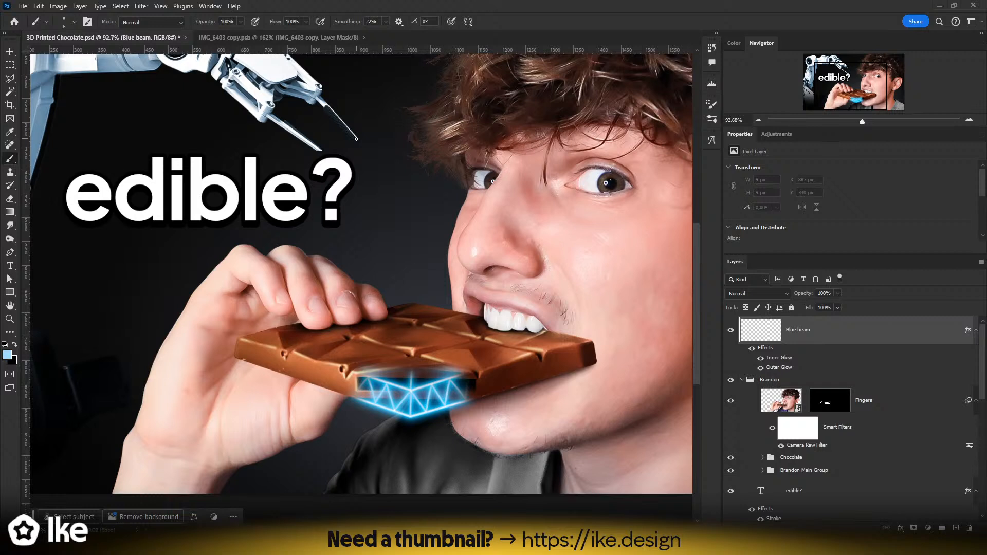
pyautogui.click(356, 138)
pyautogui.keyDown('shift'); pyautogui.click(459, 378); pyautogui.keyUp('shift')
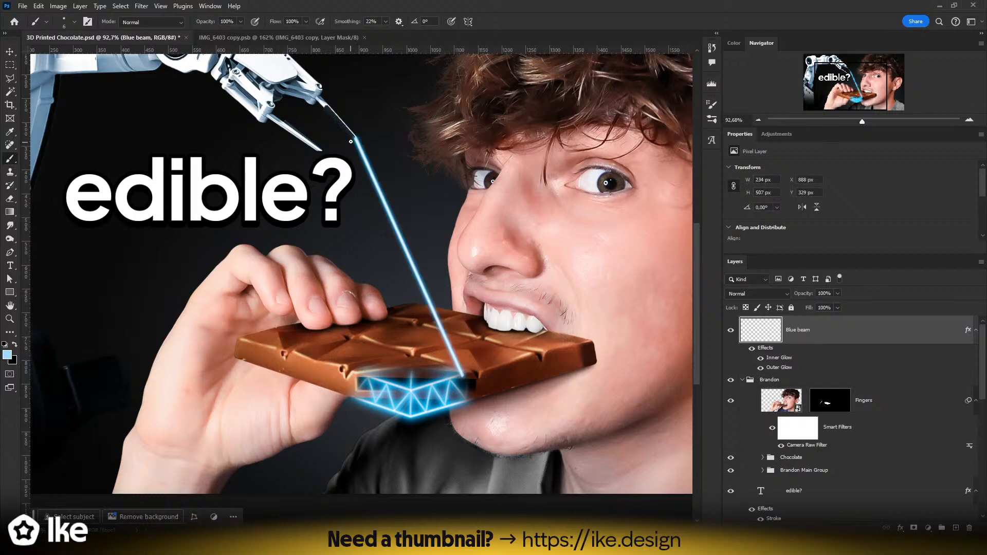
pyautogui.keyDown('shift'); pyautogui.click(359, 375); pyautogui.keyUp('shift')
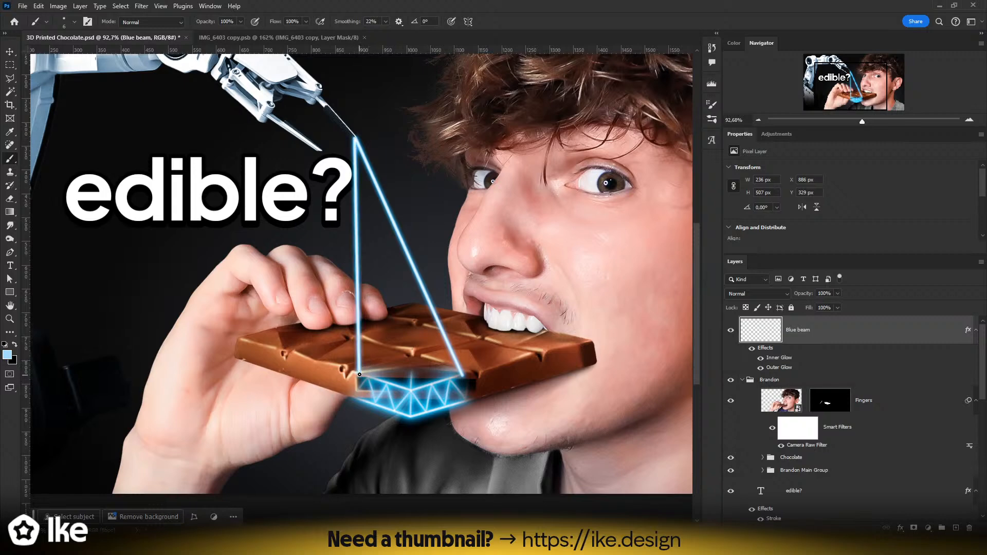
pyautogui.keyDown('shift'); pyautogui.click(407, 390); pyautogui.keyUp('shift')
pyautogui.press('z')
pyautogui.moveTo(407, 390); pyautogui.dragTo(435, 301)
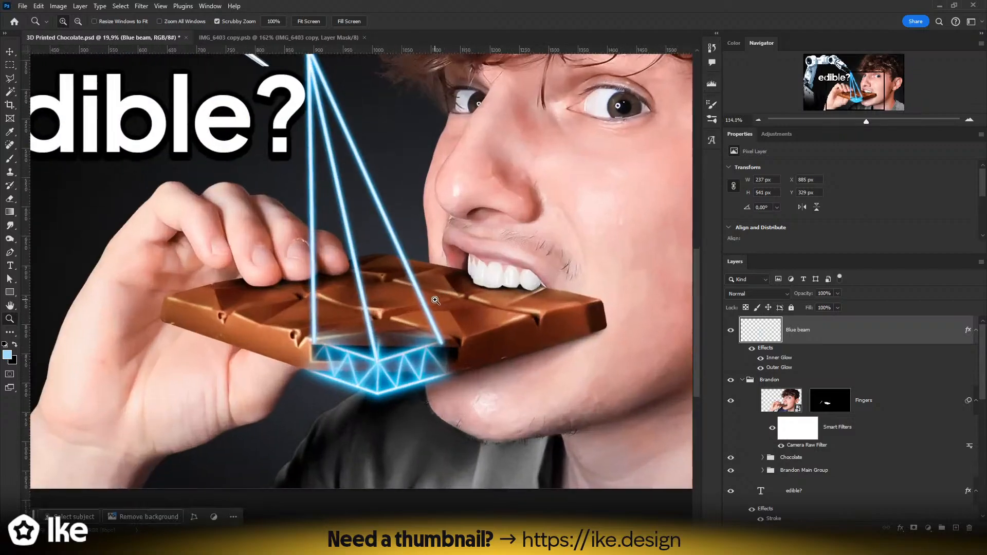
pyautogui.moveTo(353, 262); pyautogui.dragTo(372, 326)
pyautogui.press('b')
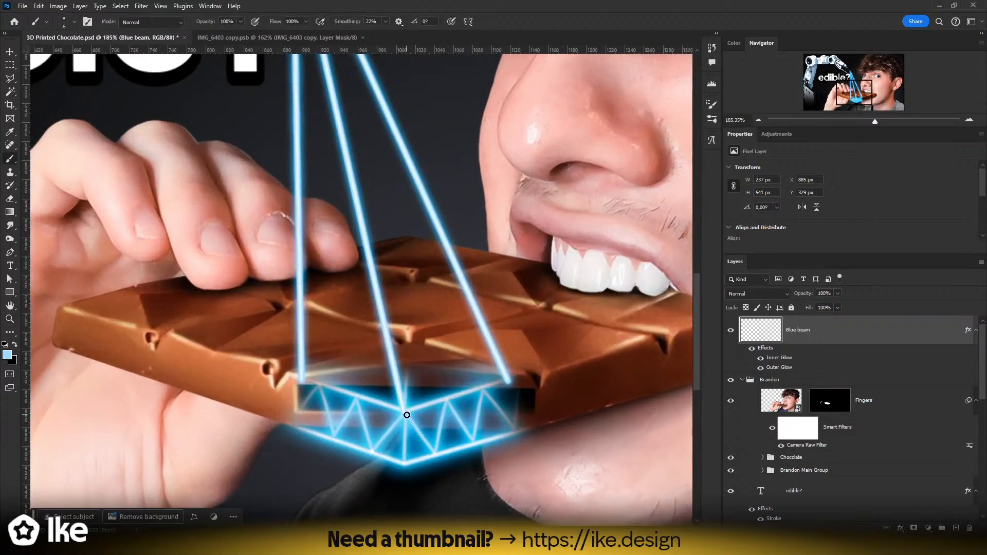
pyautogui.moveTo(414, 309); pyautogui.dragTo(349, 324)
pyautogui.press('z')
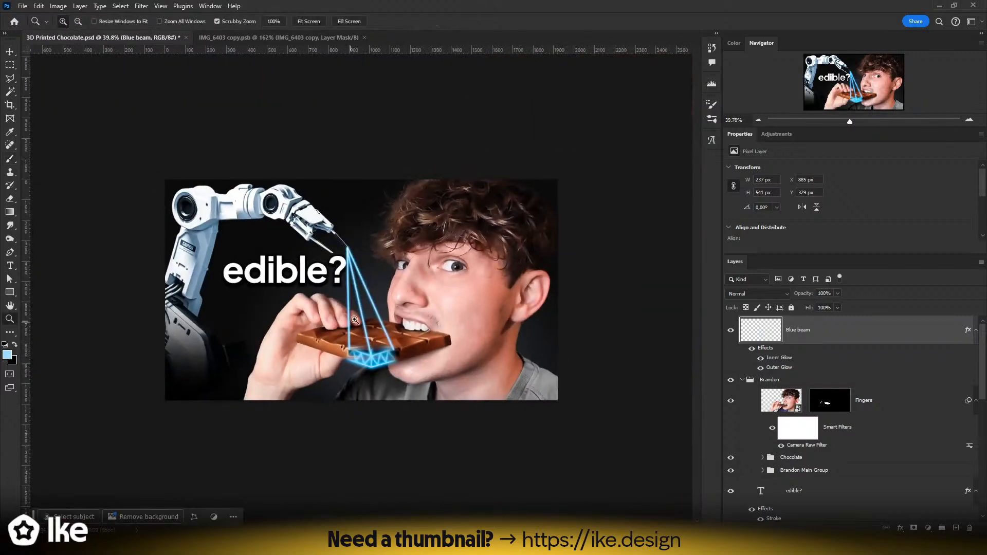
pyautogui.moveTo(238, 253); pyautogui.dragTo(254, 253)
# - Move the "edible?" text slightly left so its question mark clears the blue beams
pyautogui.press('v')
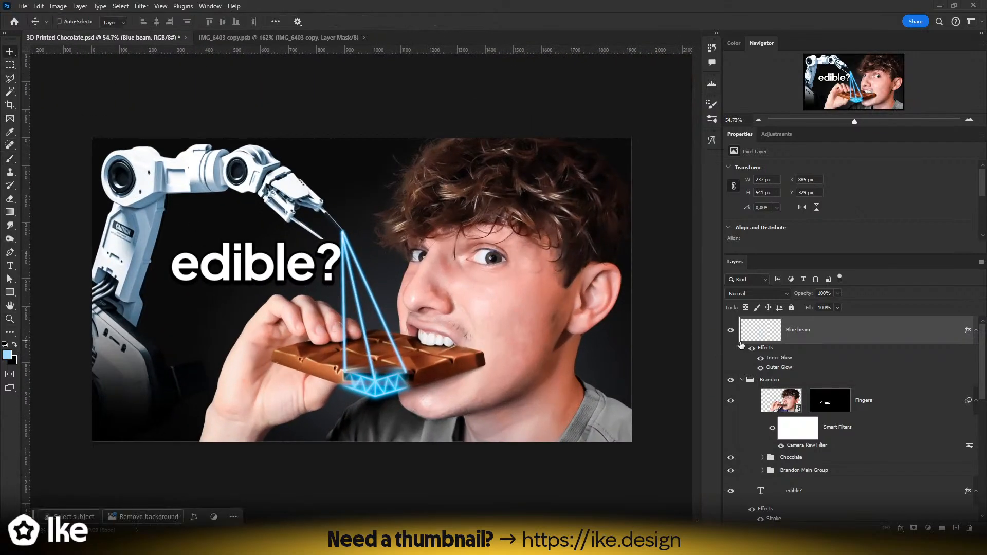
pyautogui.click(794, 490)
pyautogui.moveTo(249, 263); pyautogui.dragTo(393, 277)
pyautogui.press('z')
pyautogui.press('space')
pyautogui.click(10, 52)
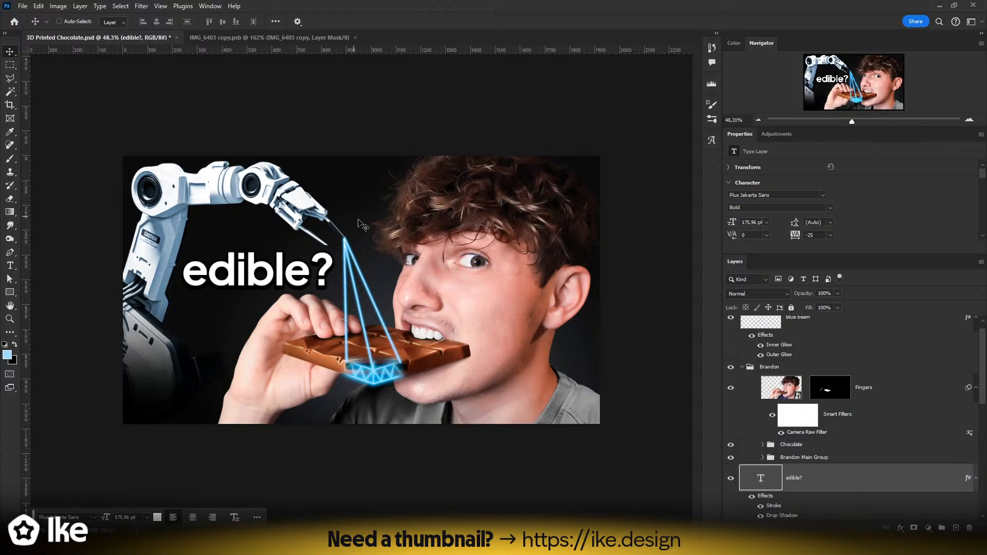
# - Scale the "edible?" text down to 134.3 pt and position it in the dark space between the robot arm and the hand
pyautogui.hotkey('ctrl', 't')
pyautogui.moveTo(334, 280); pyautogui.dragTo(303, 263)
pyautogui.press('Return')
pyautogui.hotkey('ctrl', 't')
pyautogui.moveTo(205, 264); pyautogui.dragTo(256, 254)
pyautogui.press('Return')
pyautogui.press('z')
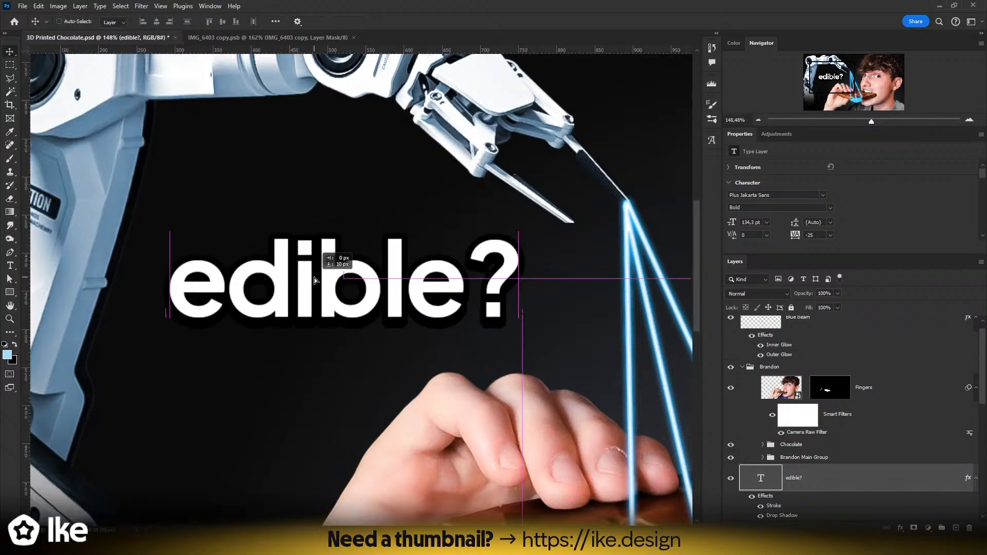
# - Enlarge the "edible?" text to 106.83% and reposition it between the robot arm and the hand
pyautogui.hotkey('ctrl', '0')
pyautogui.hotkey('ctrl', 't')
pyautogui.moveTo(444, 286); pyautogui.dragTo(420, 296)
pyautogui.press('Return')
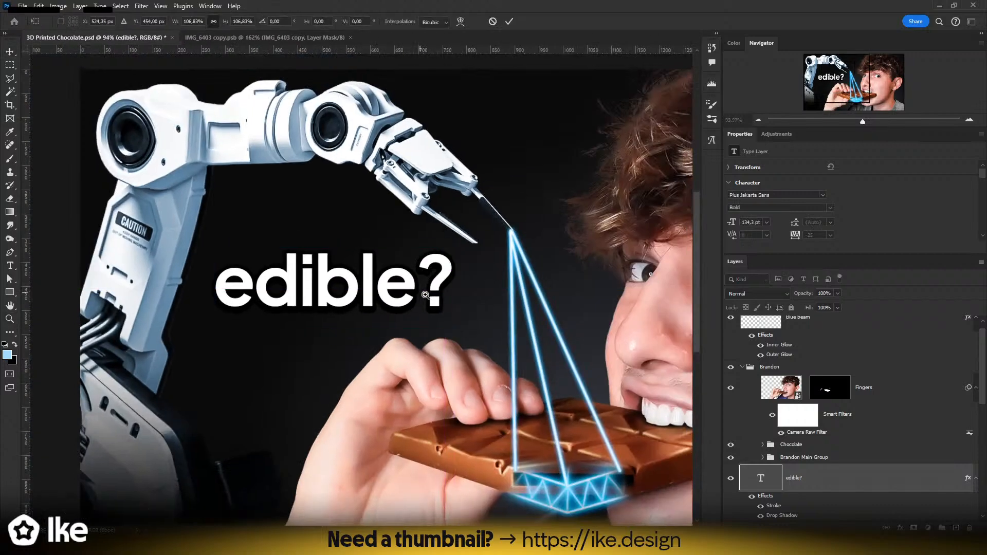
pyautogui.moveTo(321, 270); pyautogui.dragTo(339, 282)
pyautogui.moveTo(338, 322); pyautogui.dragTo(341, 329)
# - Examine the thumbnail at small and large scale, checking the claw tips, the beams and the text placement
pyautogui.press('z')
pyautogui.moveTo(437, 331); pyautogui.dragTo(348, 327)
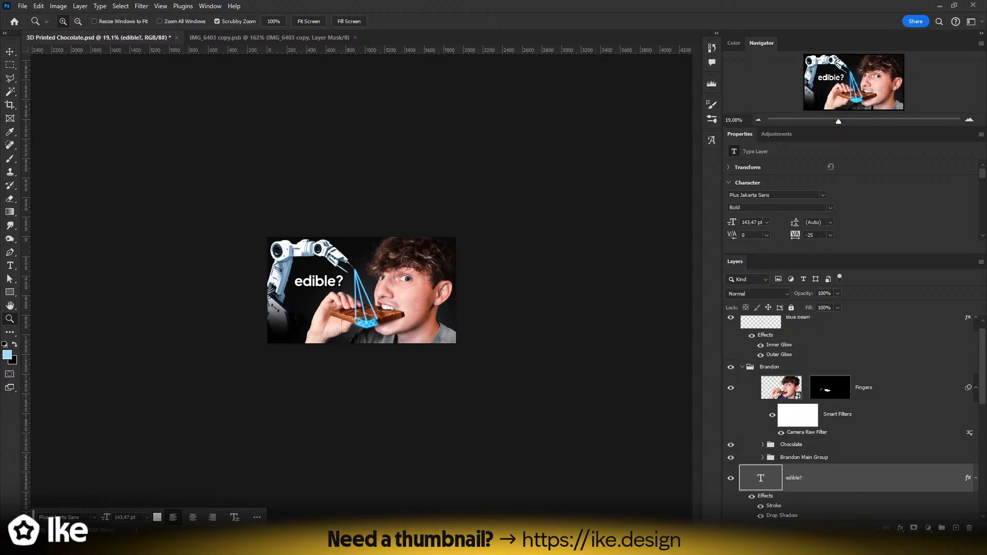
pyautogui.moveTo(377, 271); pyautogui.dragTo(375, 265)
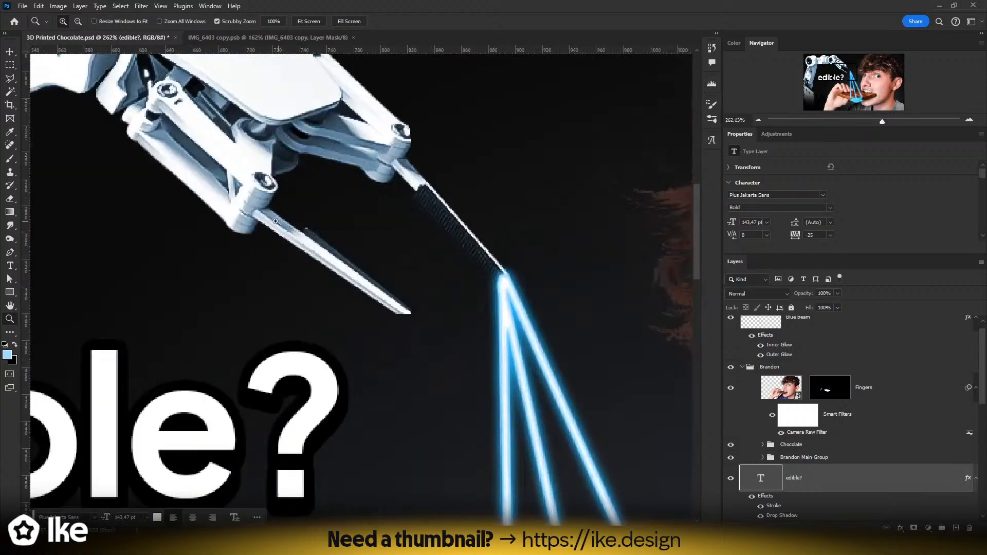
pyautogui.moveTo(426, 304); pyautogui.dragTo(384, 298)
pyautogui.moveTo(363, 240); pyautogui.dragTo(322, 253)
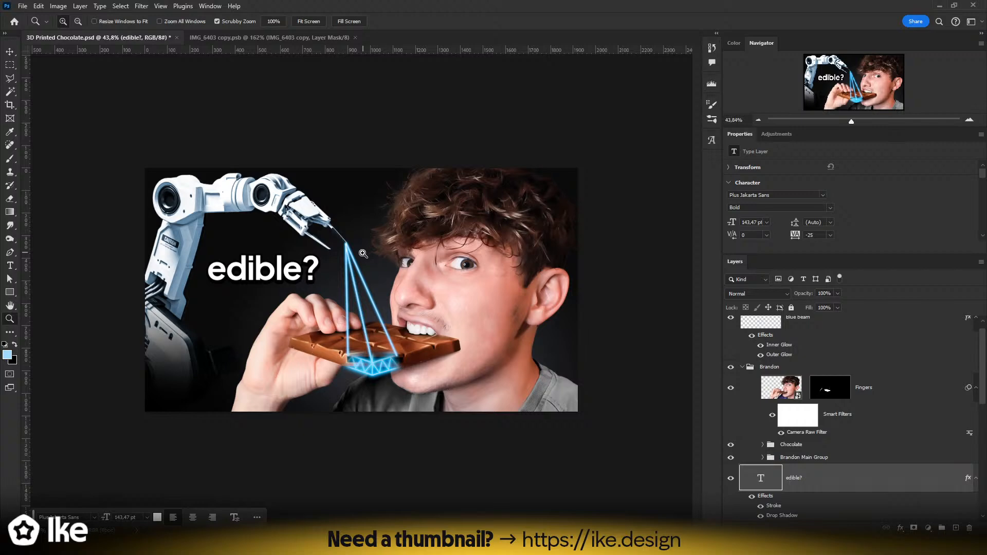
pyautogui.scroll(2, 296, 273)
pyautogui.scroll(-4, 306, 307)
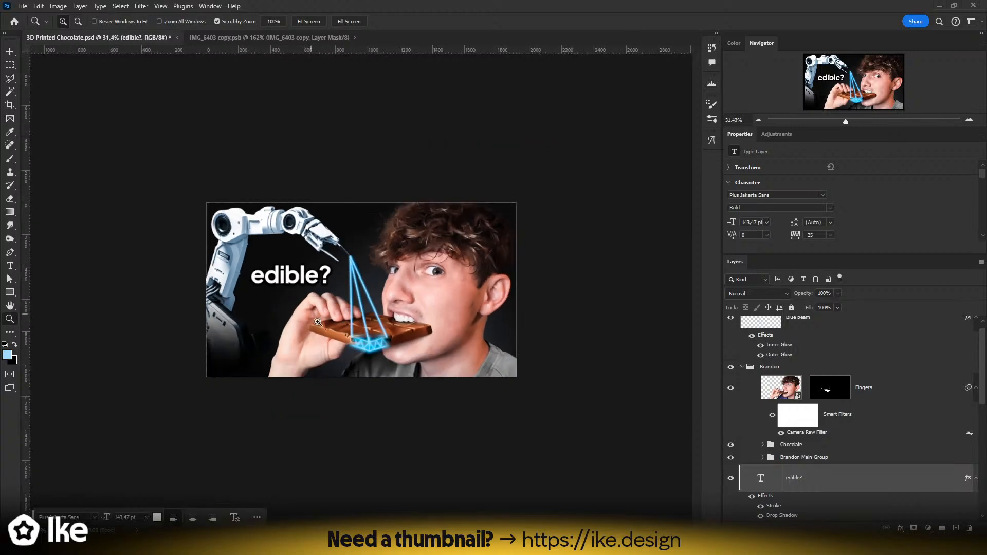
pyautogui.scroll(2, 306, 308)
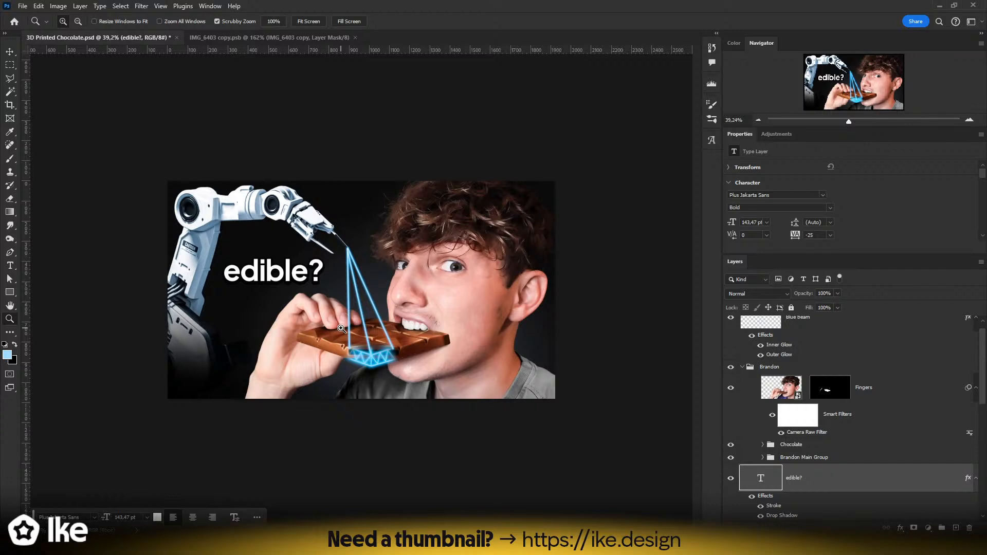
pyautogui.scroll(-5, 341, 328)
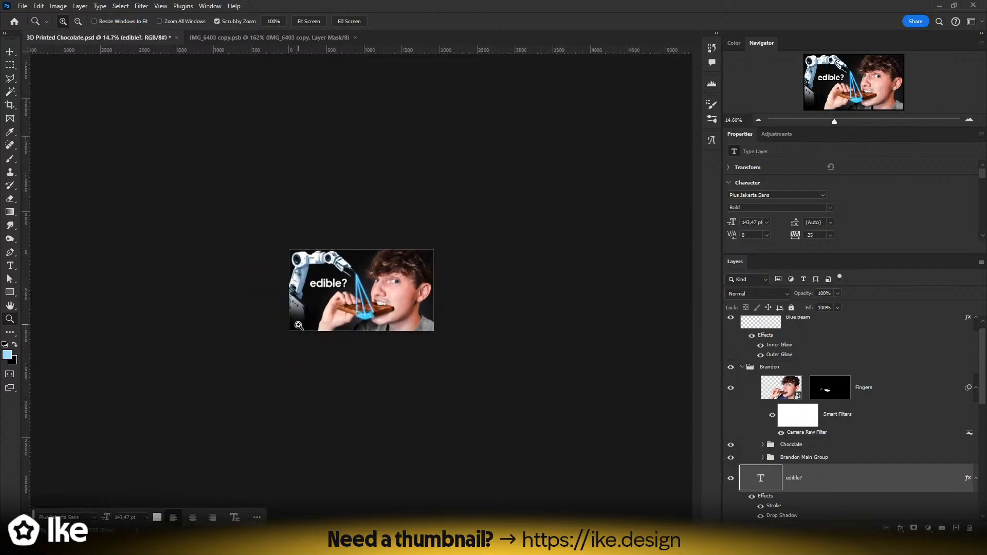
pyautogui.scroll(10, 350, 334)
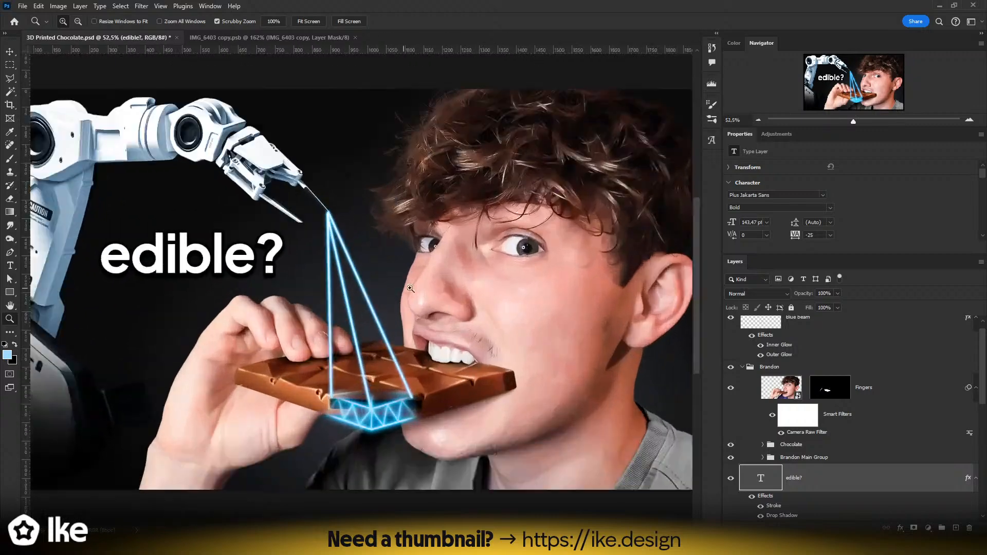
# - Select the Blue beam layer and set a hard round brush to about 8 px at the beams' origin
pyautogui.press('e')
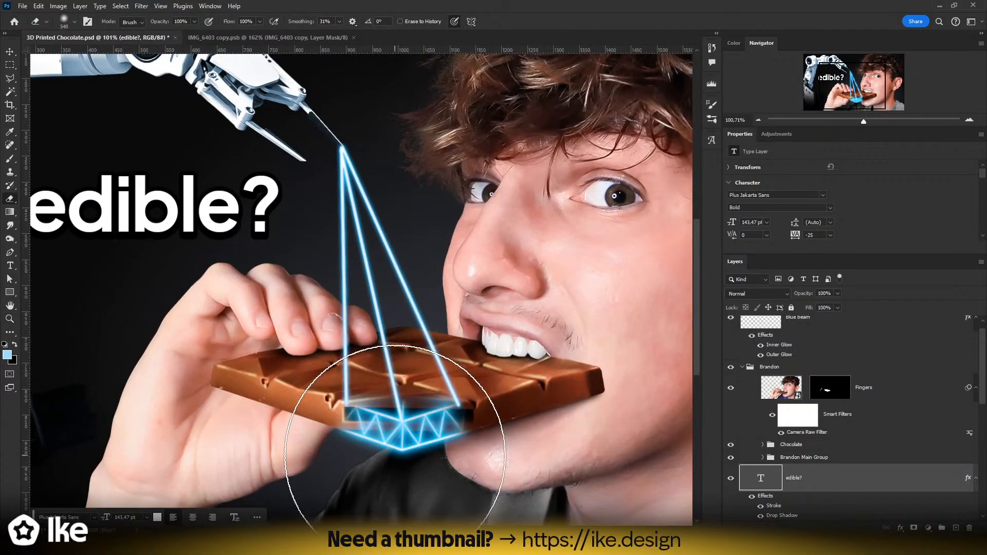
pyautogui.click(433, 342)
pyautogui.click(463, 183)
pyautogui.scroll(3, 801, 434)
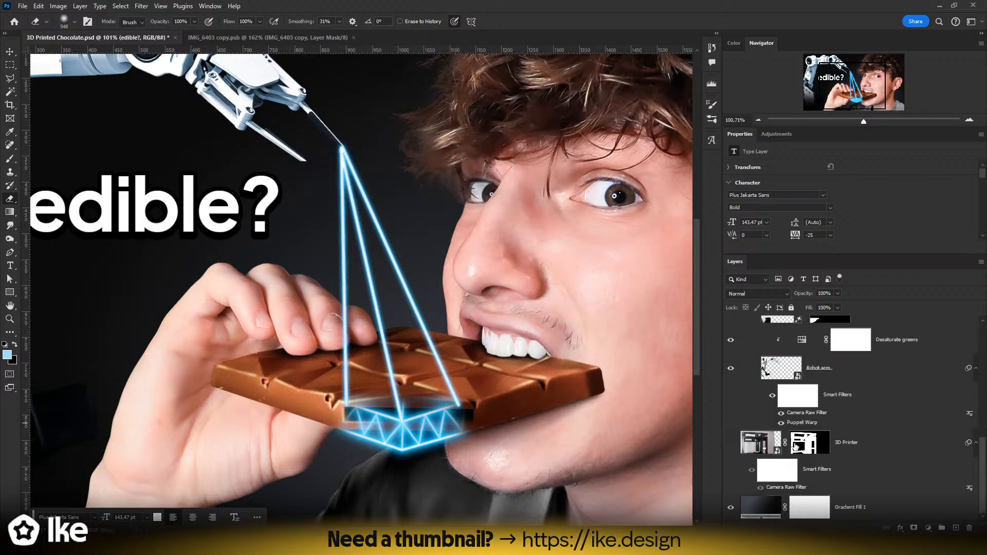
pyautogui.click(797, 333)
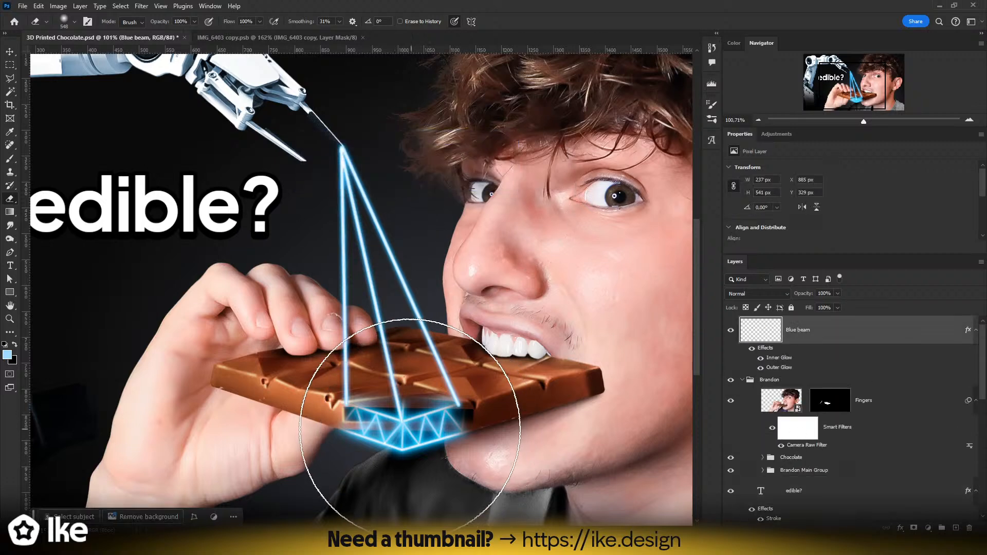
pyautogui.press('b')
pyautogui.scroll(5, 331, 147)
pyautogui.keyDown('alt'); pyautogui.rightClick(399, 190); pyautogui.keyUp('alt')
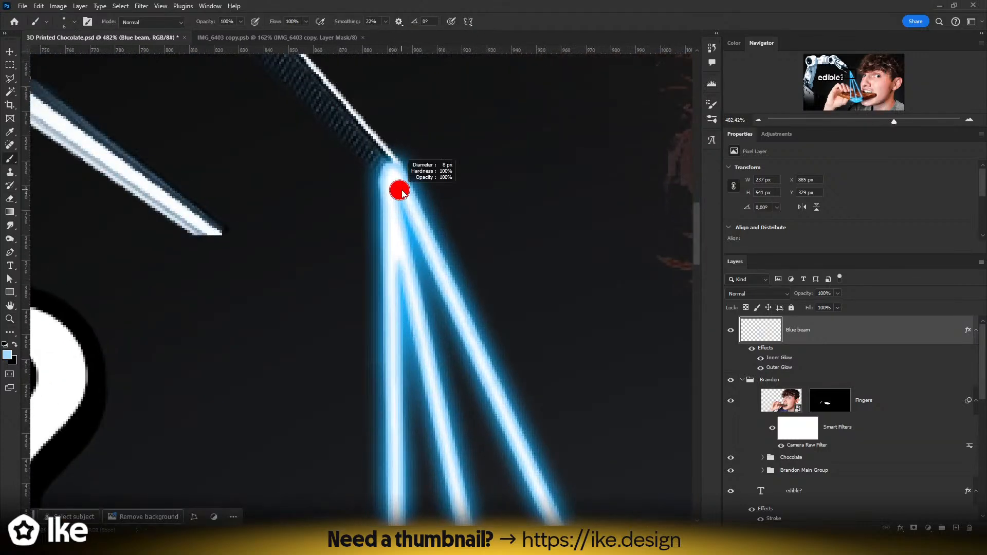
# - Shrink the brush and retrace the middle and right beams from the claw tip to the chocolate
pyautogui.press('z')
pyautogui.moveTo(477, 336); pyautogui.dragTo(412, 335)
pyautogui.moveTo(488, 339); pyautogui.dragTo(408, 204)
pyautogui.press('b')
pyautogui.keyDown('alt'); pyautogui.rightClick(360, 141); pyautogui.keyUp('alt')
pyautogui.keyDown('alt'); pyautogui.rightClick(357, 134); pyautogui.keyUp('alt')
pyautogui.scroll(-5, 439, 406)
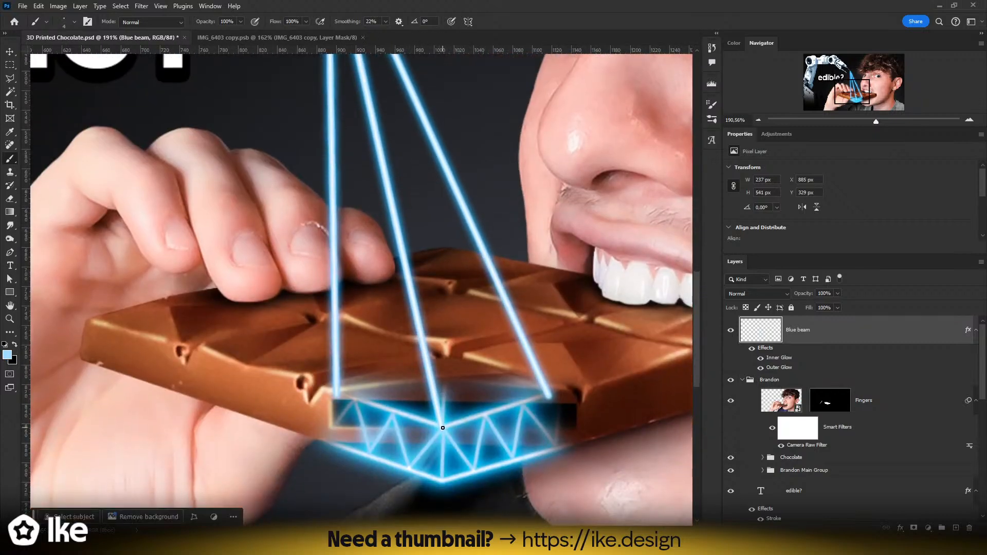
pyautogui.scroll(5, 409, 275)
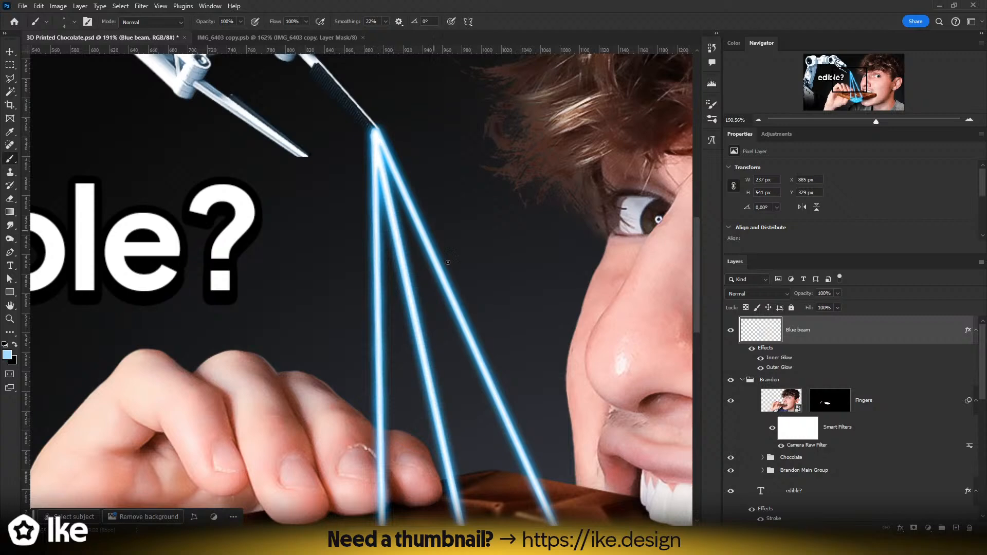
pyautogui.scroll(-5, 416, 197)
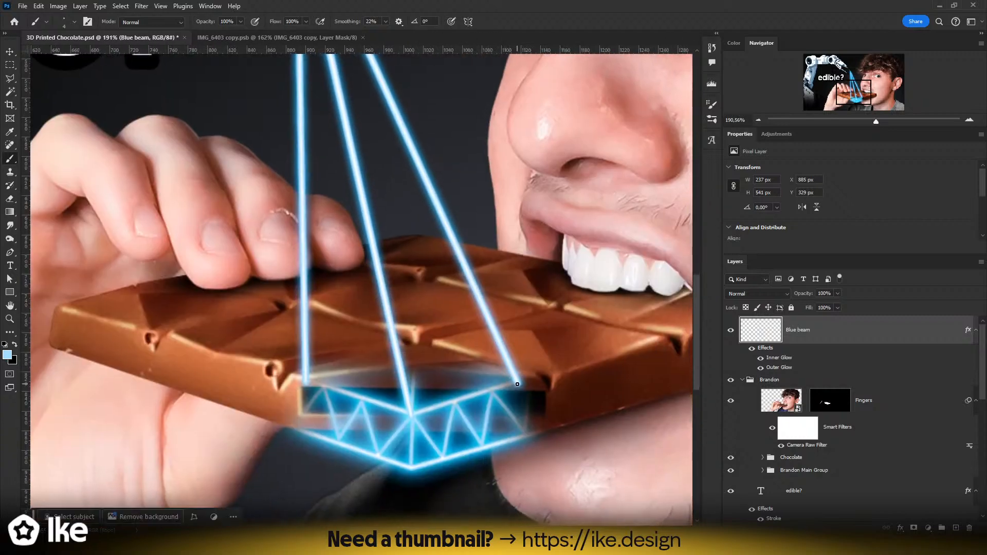
pyautogui.moveTo(385, 116); pyautogui.dragTo(489, 357)
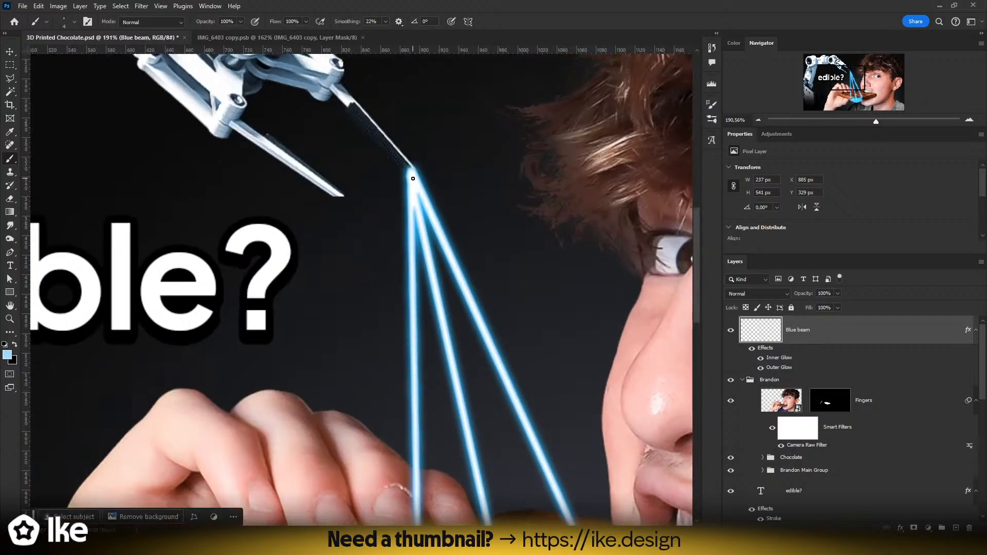
# - Thicken the middle beam by retracing it with a 6 px hard brush between the claw tip and the wireframe's centre node
pyautogui.press('z')
pyautogui.moveTo(425, 205); pyautogui.dragTo(366, 216)
pyautogui.moveTo(381, 374); pyautogui.dragTo(447, 365)
pyautogui.press('b')
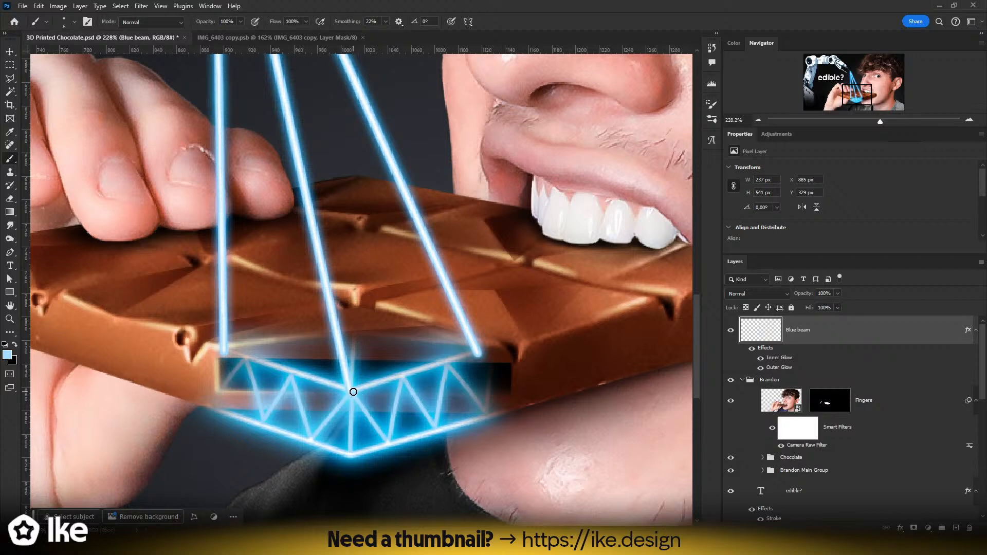
pyautogui.moveTo(303, 149); pyautogui.dragTo(387, 394)
pyautogui.moveTo(347, 176); pyautogui.dragTo(404, 364)
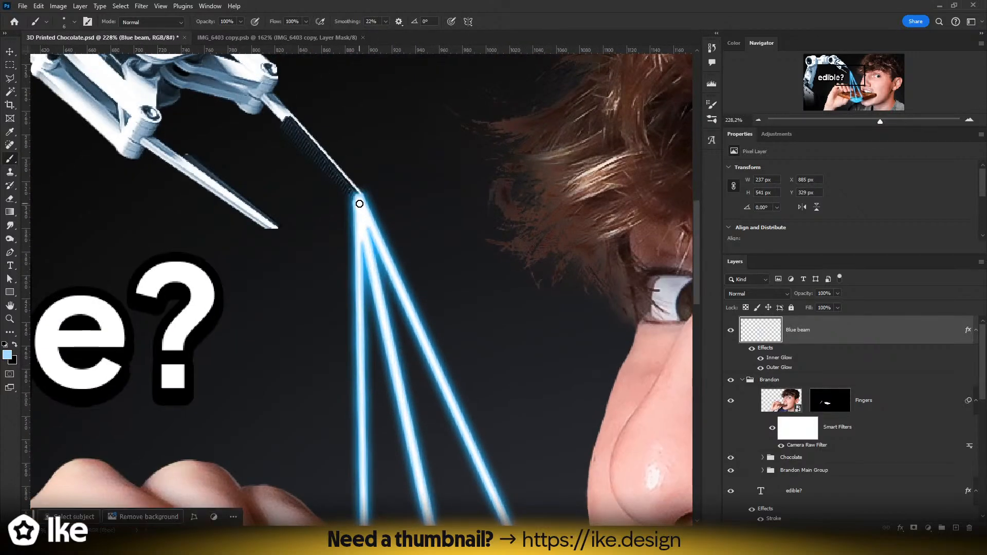
pyautogui.moveTo(422, 400); pyautogui.dragTo(433, 341)
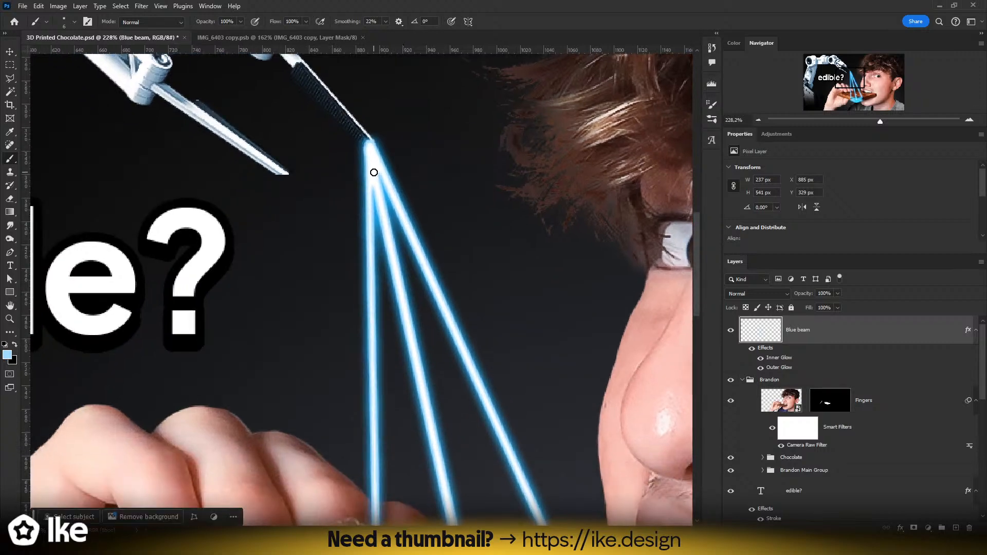
# - Thicken the left and right beams with straight brush strokes between the claw tip and the chocolate's wireframe corners
pyautogui.scroll(-5, 392, 396)
pyautogui.keyDown('shift'); pyautogui.click(391, 406); pyautogui.keyUp('shift')
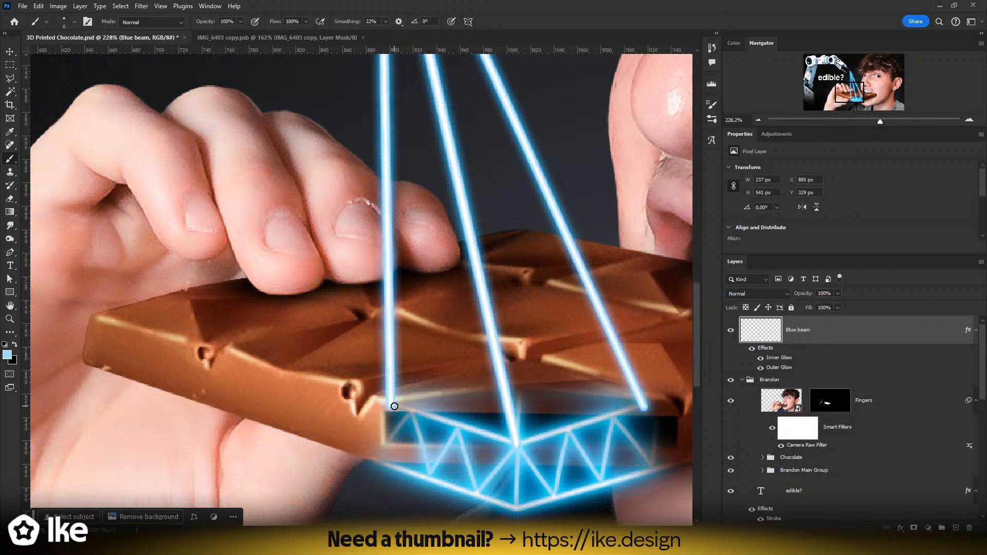
pyautogui.scroll(5, 394, 406)
pyautogui.keyDown('shift'); pyautogui.click(404, 111); pyautogui.keyUp('shift')
pyautogui.moveTo(457, 303); pyautogui.dragTo(408, 272)
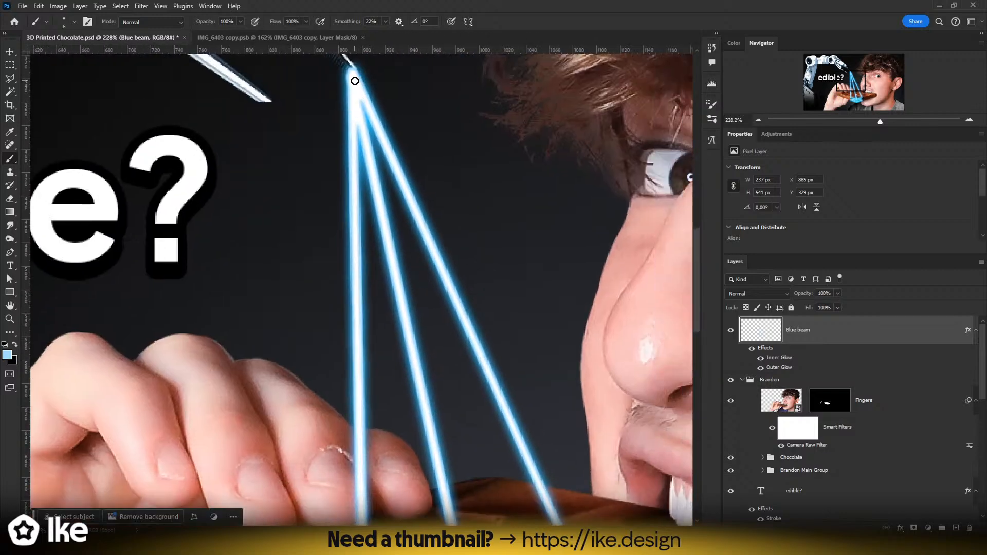
pyautogui.moveTo(534, 489); pyautogui.dragTo(437, 247)
pyautogui.keyDown('shift'); pyautogui.click(516, 412); pyautogui.keyUp('shift')
# - Try to adjust the blue beams between the claw tip and the chocolate with Free Transform
pyautogui.press('z')
pyautogui.moveTo(497, 311); pyautogui.dragTo(416, 287)
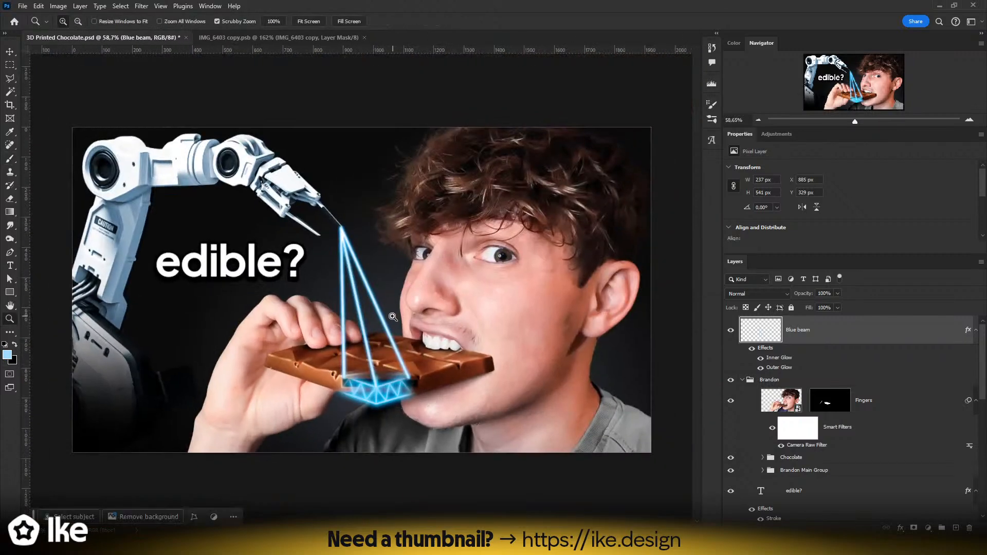
pyautogui.moveTo(356, 307); pyautogui.dragTo(380, 304)
pyautogui.hotkey('ctrl', 't')
pyautogui.moveTo(429, 198); pyautogui.dragTo(385, 202)
pyautogui.moveTo(381, 418); pyautogui.dragTo(435, 429)
pyautogui.press('Return')
# - Erase the beam ends that overshoot the wireframe's corners and centre node on the chocolate
pyautogui.moveTo(309, 314); pyautogui.dragTo(390, 335)
pyautogui.press('e')
pyautogui.moveTo(319, 323)
pyautogui.mouseDown()
pyautogui.moveTo(246, 336)
pyautogui.moveTo(320, 345)
pyautogui.moveTo(309, 424)
pyautogui.mouseUp()
pyautogui.click(311, 373)
pyautogui.moveTo(311, 374); pyautogui.dragTo(307, 335)
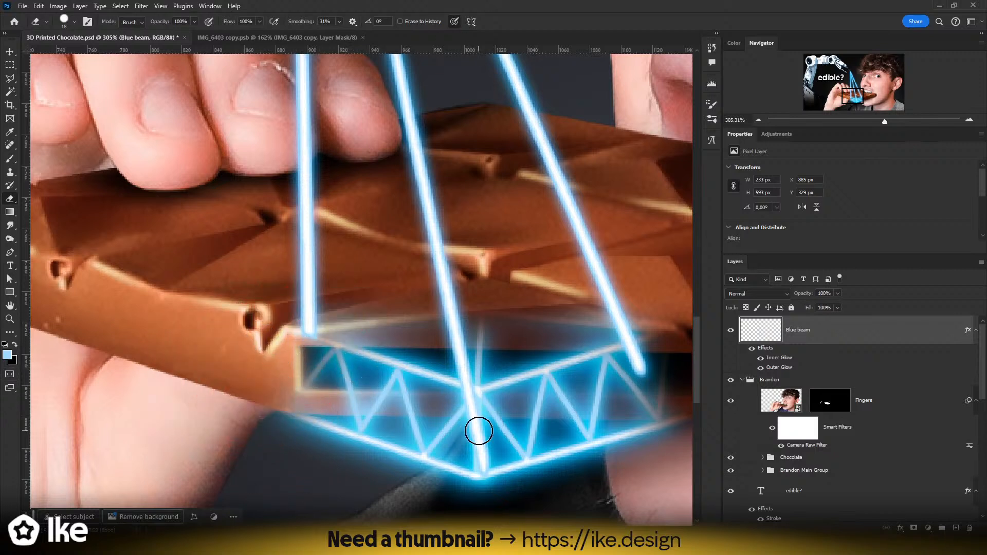
pyautogui.moveTo(493, 484); pyautogui.dragTo(446, 389)
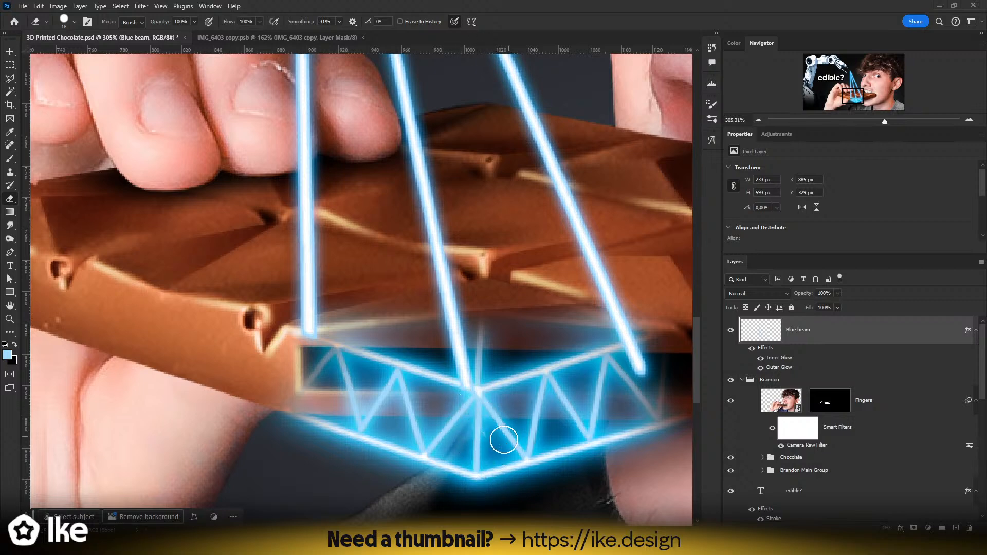
pyautogui.moveTo(548, 403); pyautogui.dragTo(434, 445)
pyautogui.moveTo(500, 425)
pyautogui.mouseDown()
pyautogui.moveTo(493, 411)
pyautogui.moveTo(559, 386)
pyautogui.mouseUp()
pyautogui.press('z')
pyautogui.moveTo(391, 417); pyautogui.dragTo(389, 417)
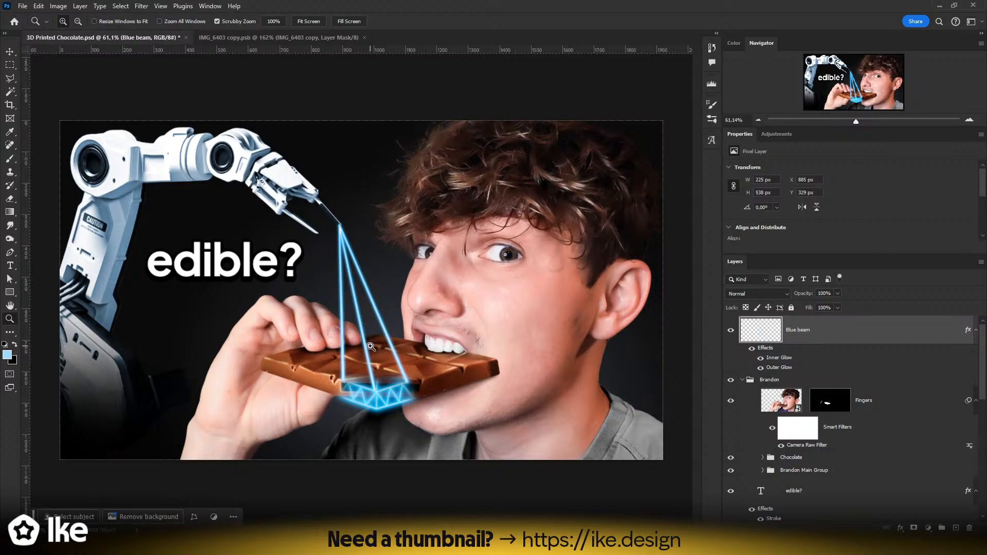
# - Duplicate the Blue beam layer and set the copy's Outer Glow to 16% spread and 32 px size
pyautogui.moveTo(347, 303); pyautogui.dragTo(380, 344)
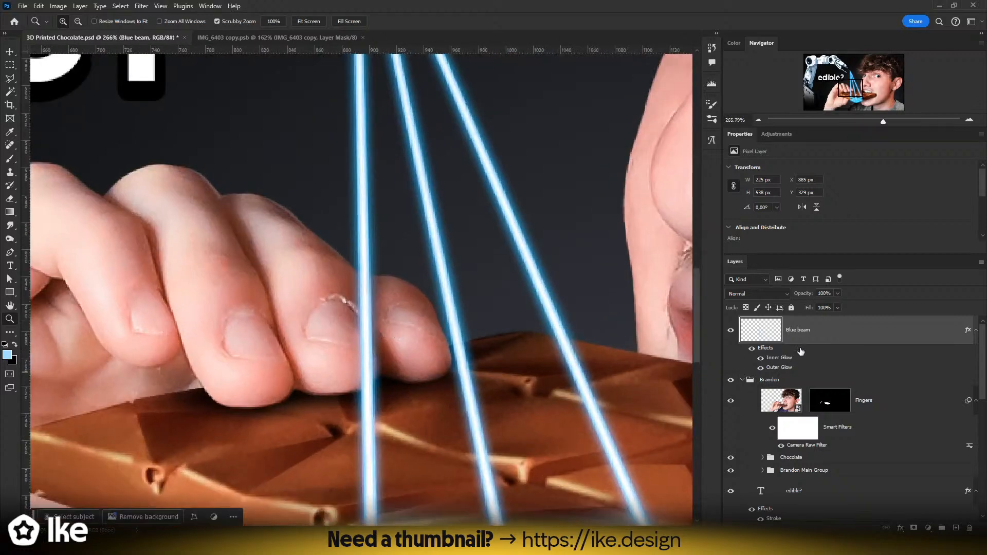
pyautogui.keyDown('alt'); pyautogui.moveTo(817, 334); pyautogui.dragTo(820, 355); pyautogui.keyUp('alt')
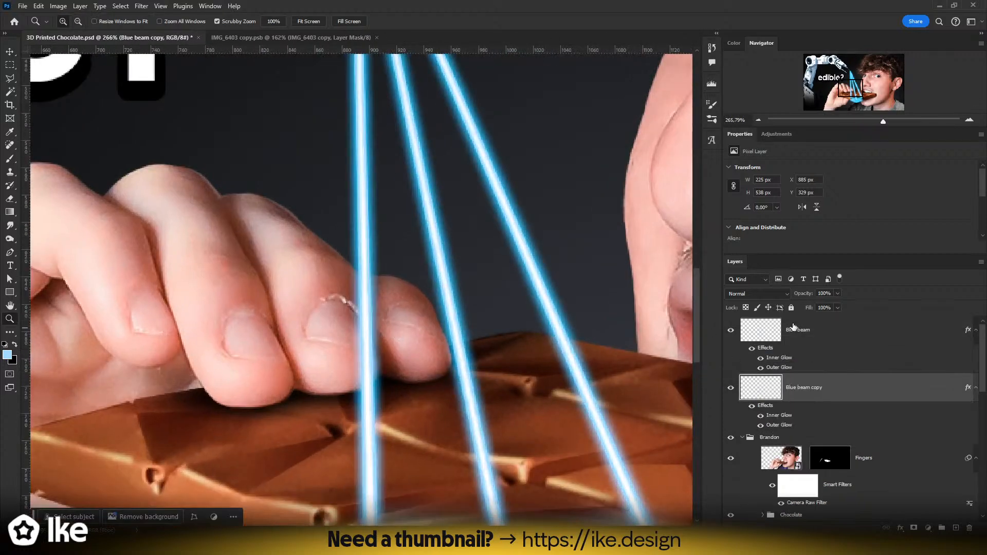
pyautogui.doubleClick(777, 426)
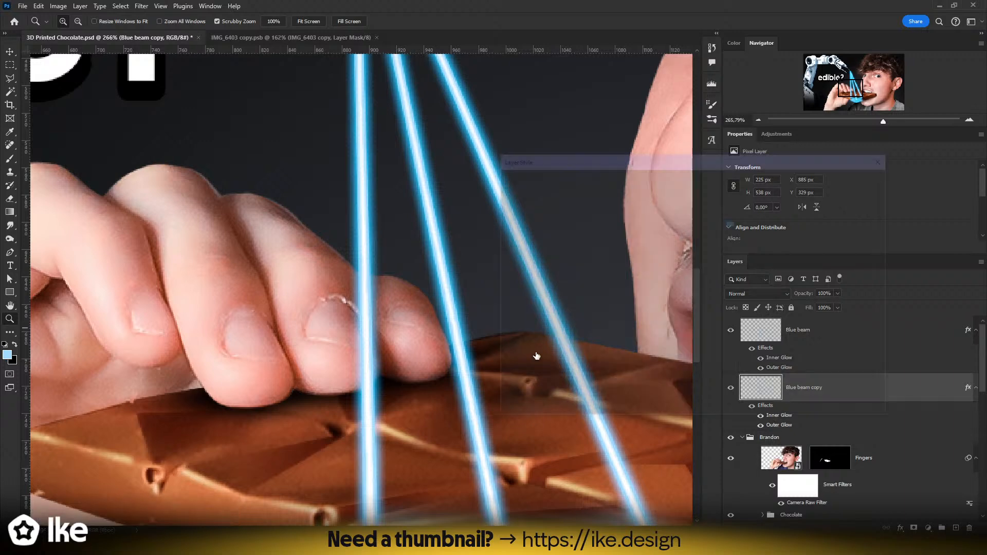
pyautogui.moveTo(676, 314); pyautogui.dragTo(682, 317)
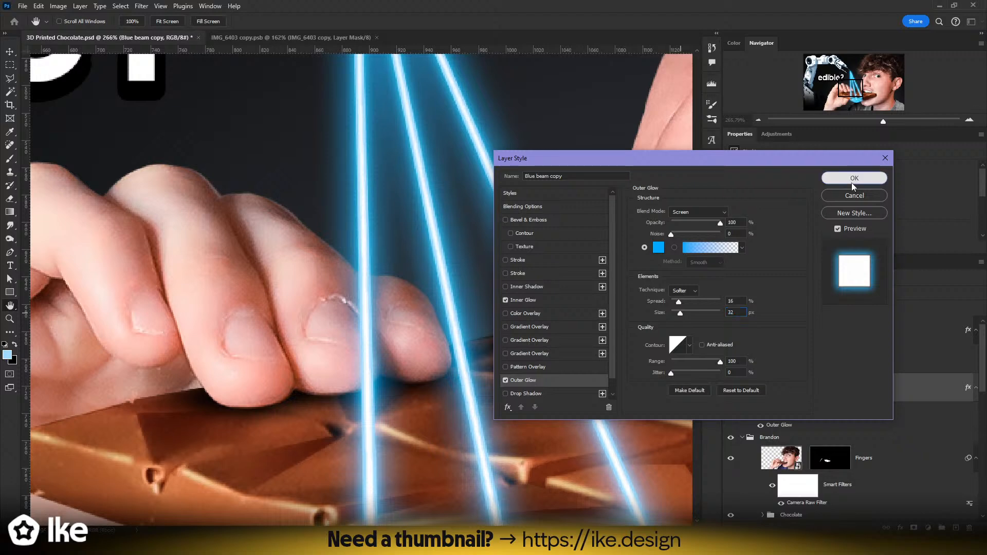
pyautogui.click(853, 178)
# - Set the Blue beam copy layer's fill to 0% and check the glow over the whole thumbnail
pyautogui.press('z')
pyautogui.click(600, 4)
pyautogui.moveTo(455, 219); pyautogui.dragTo(396, 232)
pyautogui.moveTo(364, 314)
pyautogui.mouseDown()
pyautogui.moveTo(328, 322)
pyautogui.moveTo(382, 308)
pyautogui.mouseUp()
pyautogui.moveTo(339, 271); pyautogui.dragTo(354, 275)
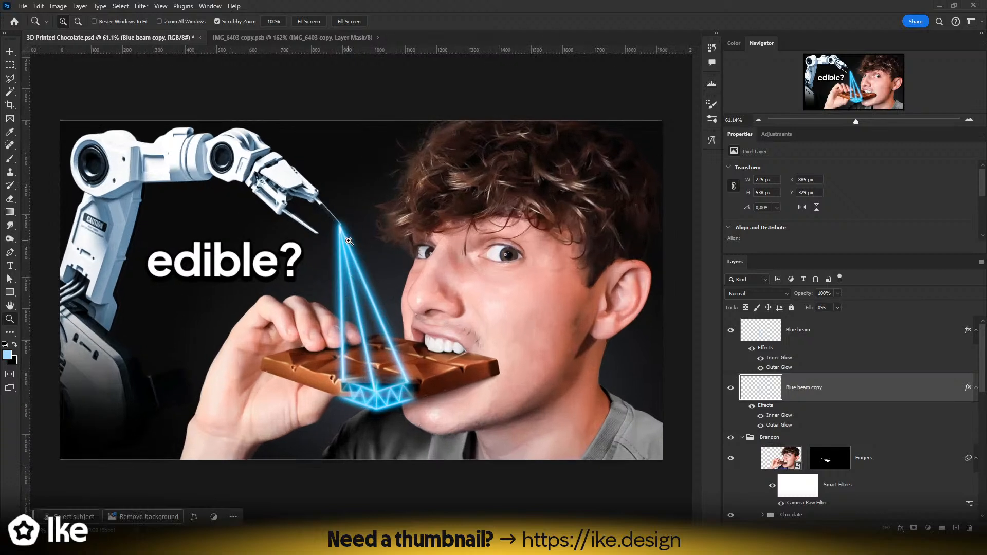
pyautogui.press('b')
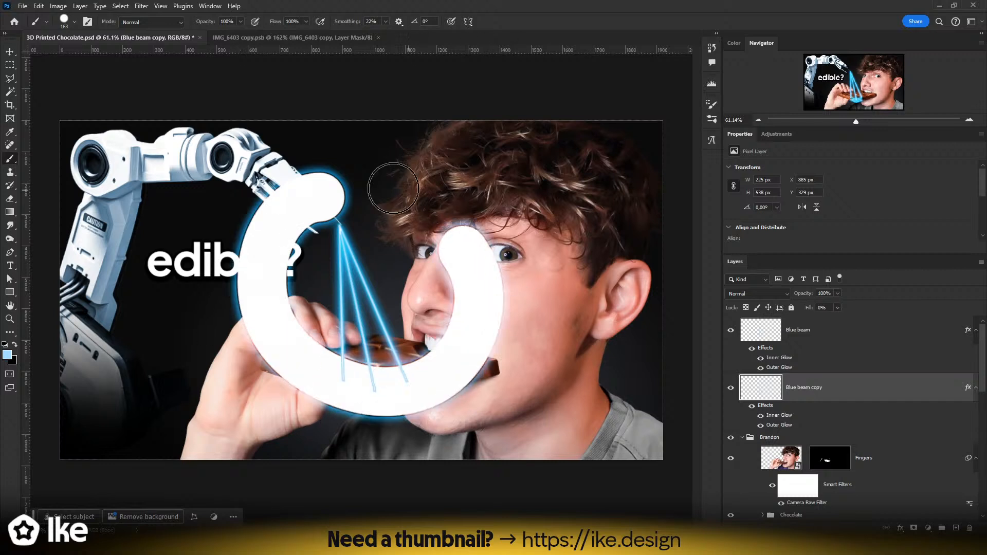
pyautogui.moveTo(334, 203)
pyautogui.mouseDown()
pyautogui.moveTo(288, 221)
pyautogui.moveTo(359, 442)
pyautogui.moveTo(388, 203)
pyautogui.mouseUp()
pyautogui.hotkey('ctrl', 'z')
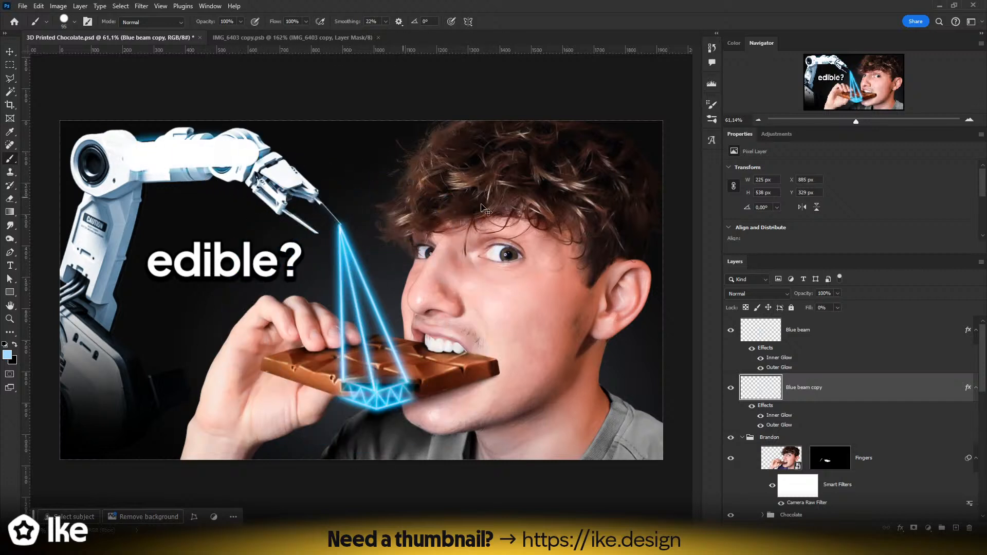
pyautogui.moveTo(499, 183)
pyautogui.mouseDown()
pyautogui.moveTo(494, 436)
pyautogui.moveTo(529, 206)
pyautogui.mouseUp()
pyautogui.moveTo(185, 155)
pyautogui.mouseDown()
pyautogui.moveTo(323, 196)
pyautogui.moveTo(144, 210)
pyautogui.mouseUp()
pyautogui.hotkey('ctrl', 'z')
pyautogui.hotkey('ctrl', 'z')
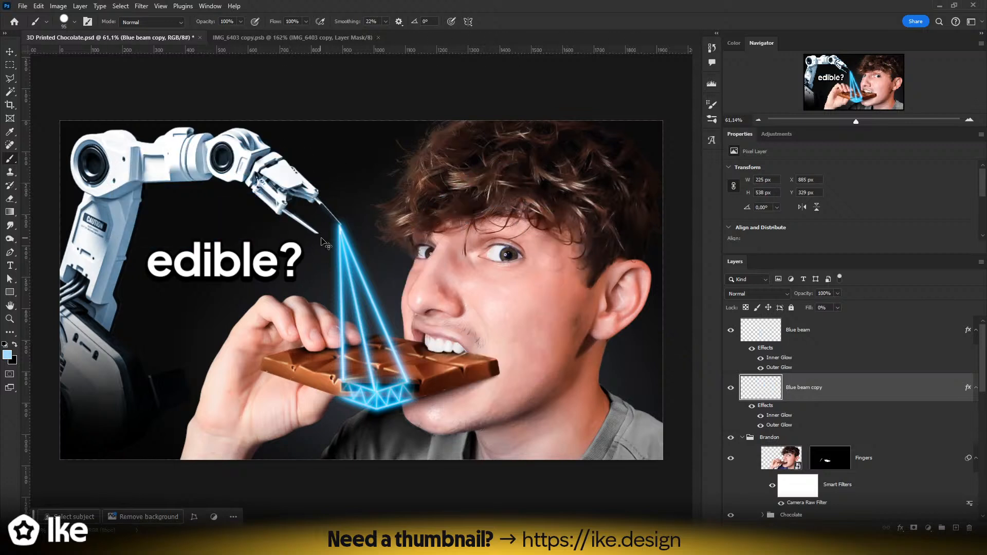
# - Undo the duplicated glow layer and the recent retouching of the beams
pyautogui.hotkey('ctrl', 'z')
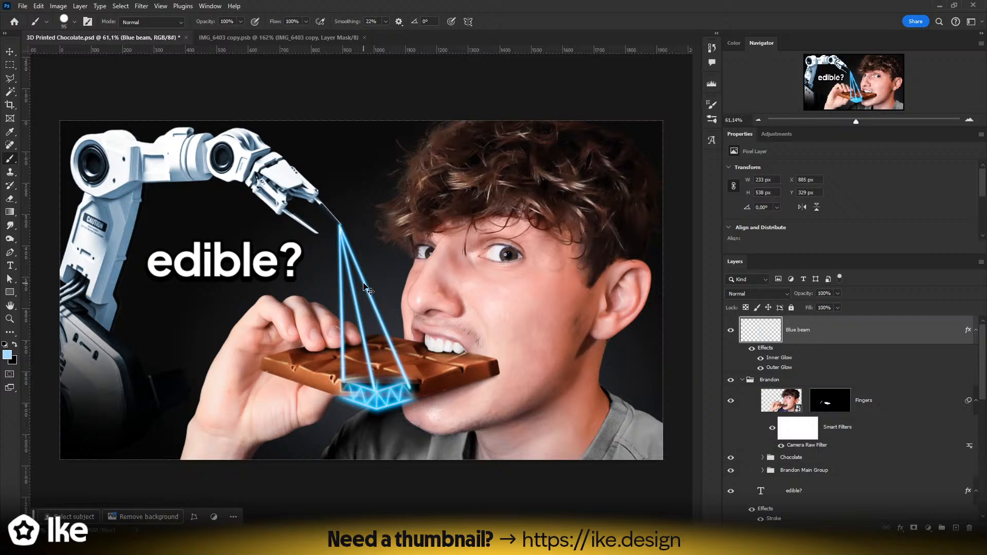
pyautogui.hotkey('ctrl', 'z')
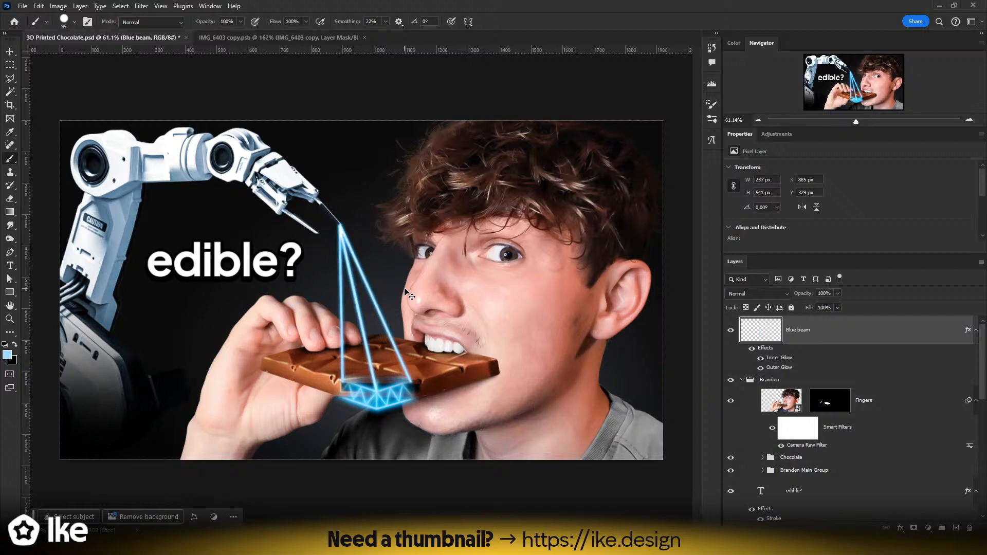
pyautogui.hotkey('ctrl', 'z')
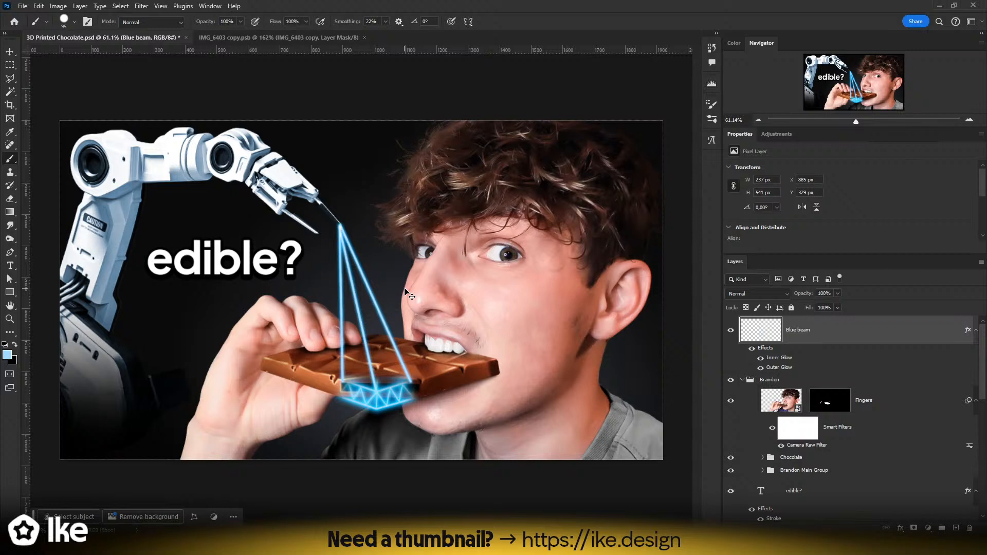
pyautogui.hotkey('ctrl', 'shift', 'z')
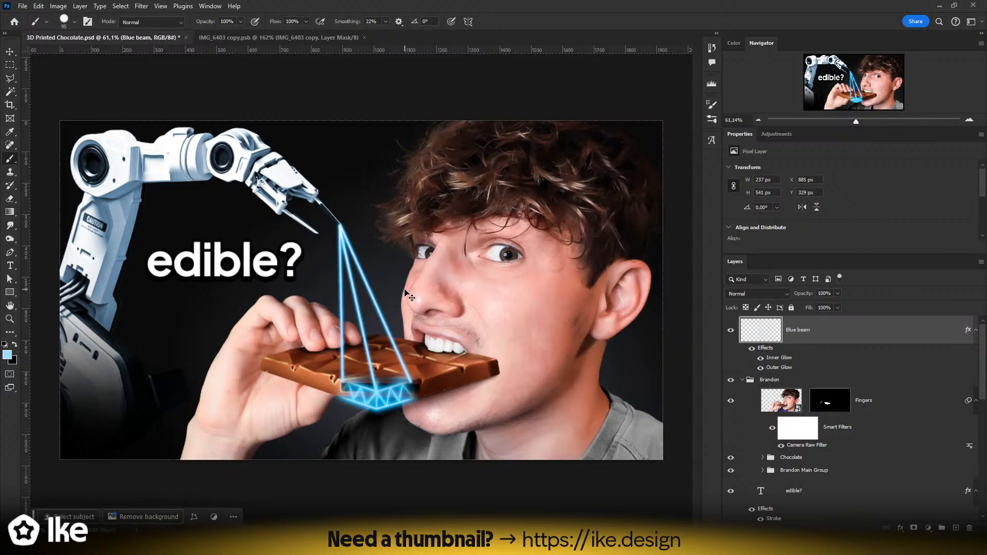
# - Erase the three blue beams between the claw tip and the chocolate on the Blue beam layer
pyautogui.press('e')
pyautogui.moveTo(355, 241); pyautogui.dragTo(392, 491)
pyautogui.press('z')
pyautogui.moveTo(355, 312); pyautogui.dragTo(411, 310)
# - Paint a glowing blue ball about 73 px wide between the two claw tips with a soft brush on the Blue beam layer
pyautogui.moveTo(250, 139); pyautogui.dragTo(359, 137)
pyautogui.press('b')
pyautogui.press('space')
pyautogui.moveTo(544, 214); pyautogui.dragTo(337, 282)
pyautogui.moveTo(395, 275)
pyautogui.keyDown('alt'); pyautogui.mouseDown()
pyautogui.moveTo(175, 274)
pyautogui.moveTo(244, 278)
pyautogui.moveTo(302, 267)
pyautogui.moveTo(311, 4)
pyautogui.mouseUp(); pyautogui.keyUp('alt')
pyautogui.keyDown('alt'); pyautogui.moveTo(344, 326); pyautogui.dragTo(379, 328); pyautogui.keyUp('alt')
pyautogui.moveTo(308, 300)
pyautogui.mouseDown()
pyautogui.moveTo(340, 274)
pyautogui.moveTo(329, 296)
pyautogui.moveTo(285, 286)
pyautogui.moveTo(268, 302)
pyautogui.mouseUp()
pyautogui.hotkey('ctrl', 'z')
pyautogui.click(301, 288)
pyautogui.click(302, 287)
pyautogui.click(301, 286)
pyautogui.click(302, 288)
pyautogui.click(304, 288)
pyautogui.moveTo(372, 346); pyautogui.dragTo(363, 264)
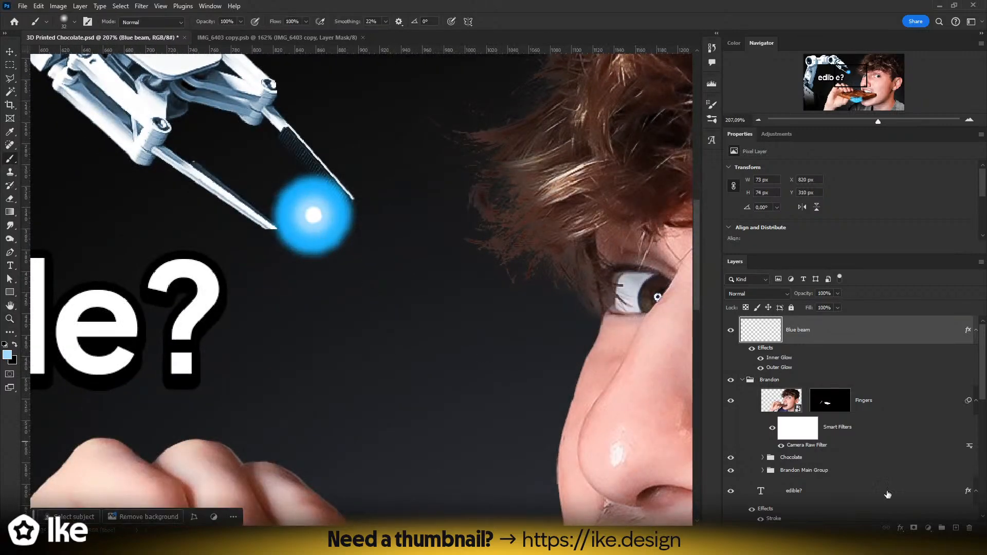
# - Create a new layer with a copy of the Blue beam glow effects and dab a 25 px soft brush at the ball's centre
pyautogui.click(954, 529)
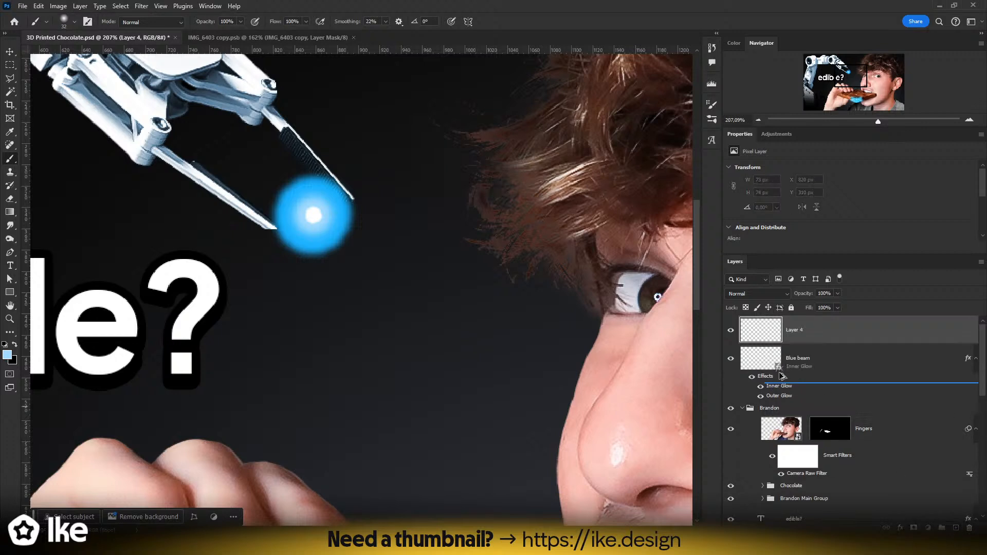
pyautogui.keyDown('alt'); pyautogui.moveTo(765, 377); pyautogui.dragTo(795, 335); pyautogui.keyUp('alt')
pyautogui.moveTo(315, 219); pyautogui.dragTo(343, 202)
pyautogui.hotkey('ctrl', 'z')
pyautogui.click(313, 215)
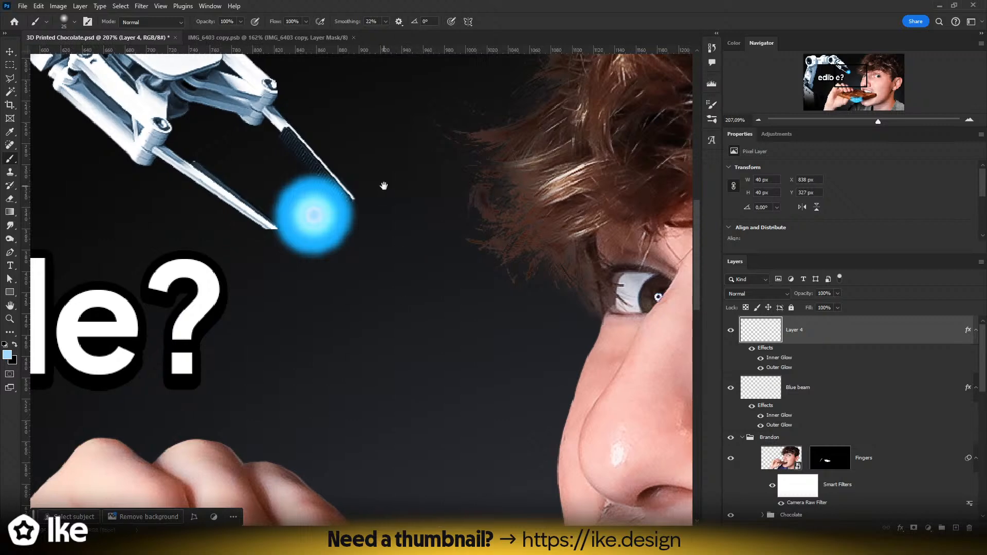
# - Draw one straight glowing beam from the ball to the wireframe's centre node on the chocolate
pyautogui.moveTo(435, 414); pyautogui.dragTo(394, 94)
pyautogui.keyDown('shift'); pyautogui.click(439, 438); pyautogui.keyUp('shift')
pyautogui.press('z')
pyautogui.hotkey('ctrl', '0')
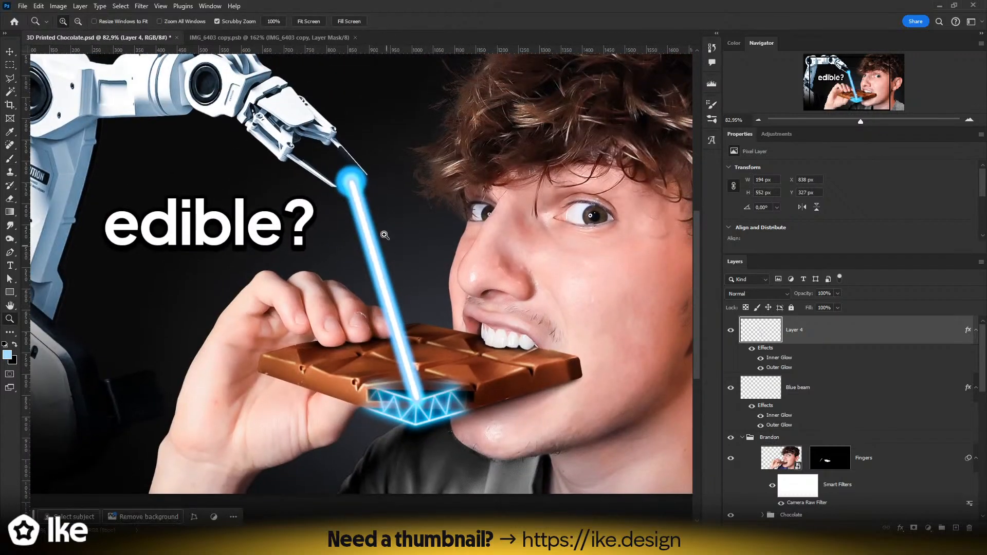
# - Try widening the single beam into a cone that spreads from the glowing ball down over the chocolate's wireframe
pyautogui.moveTo(389, 252); pyautogui.dragTo(409, 215)
pyautogui.moveTo(336, 138); pyautogui.dragTo(366, 202)
pyautogui.press('e')
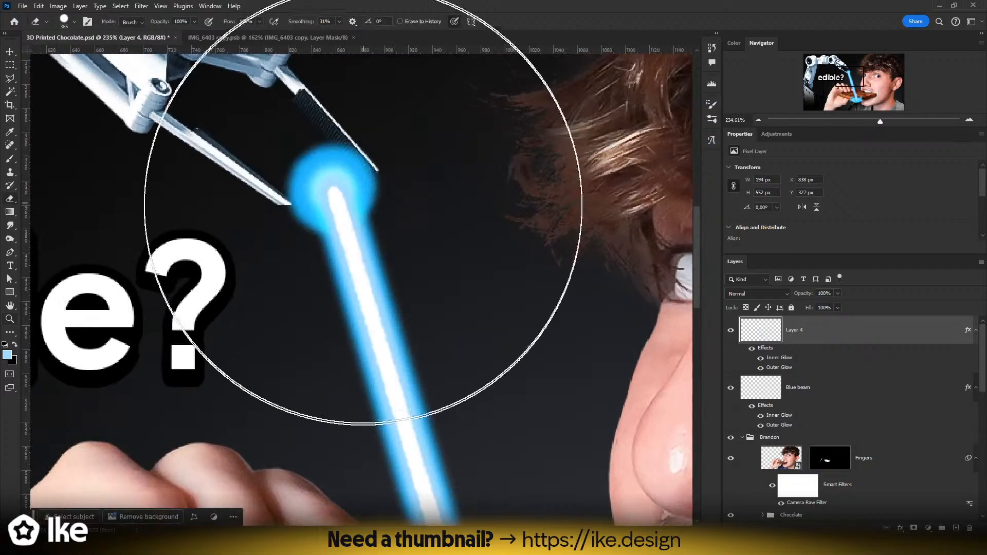
pyautogui.press('z')
pyautogui.moveTo(399, 267); pyautogui.dragTo(326, 277)
pyautogui.hotkey('ctrl', 't')
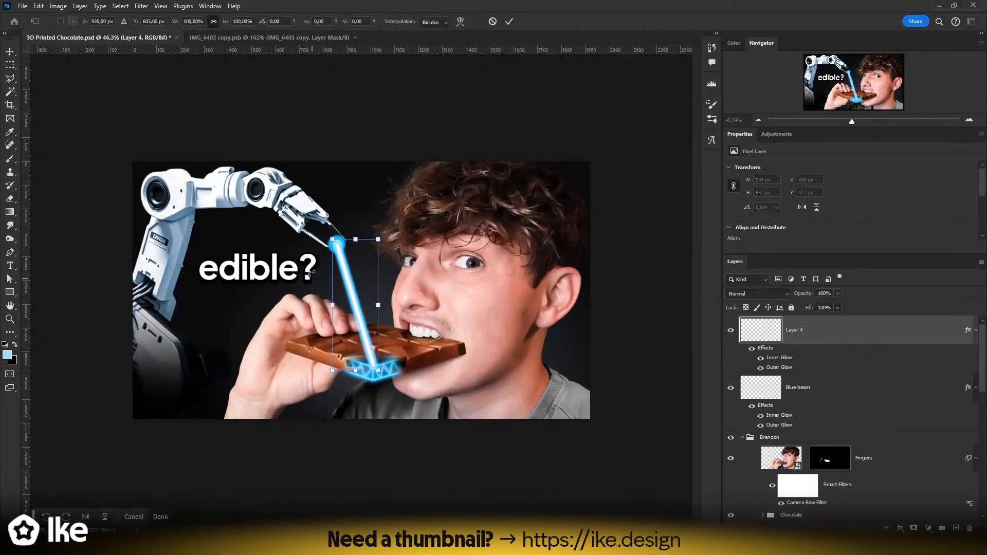
pyautogui.moveTo(376, 240); pyautogui.dragTo(351, 240)
pyautogui.moveTo(377, 370); pyautogui.dragTo(436, 370)
pyautogui.moveTo(335, 372); pyautogui.dragTo(127, 370)
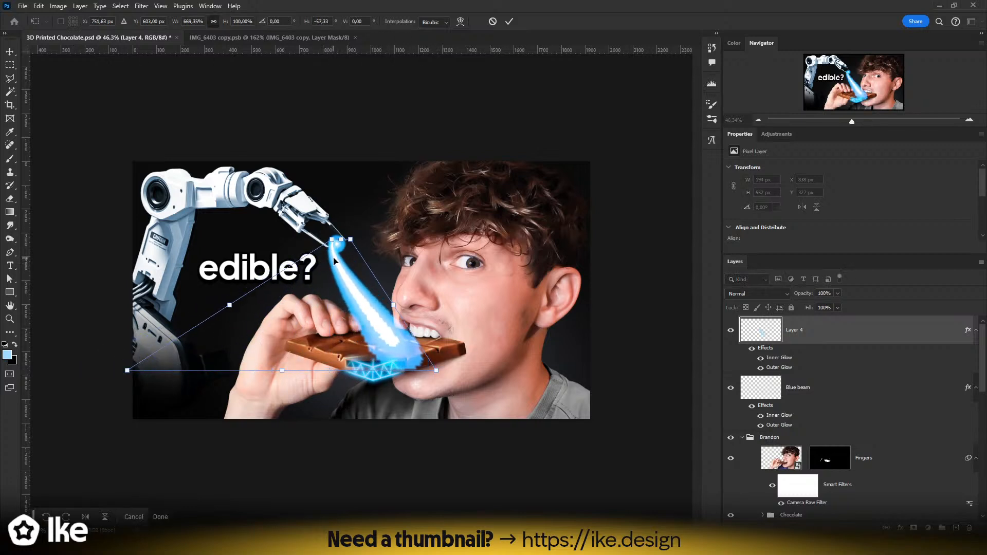
pyautogui.moveTo(335, 241); pyautogui.dragTo(299, 240)
pyautogui.moveTo(351, 288); pyautogui.dragTo(347, 289)
pyautogui.moveTo(278, 371); pyautogui.dragTo(239, 372)
pyautogui.press('Return')
# - Try shifting the cone beam down over the wireframe and stretching and skewing its top back to the glowing ball
pyautogui.press('z')
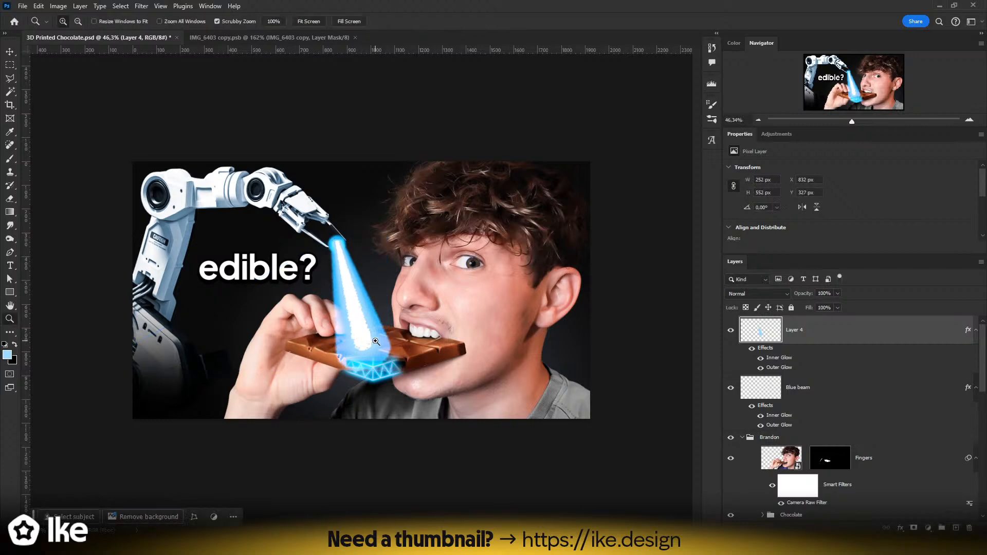
pyautogui.moveTo(358, 352); pyautogui.dragTo(415, 366)
pyautogui.press('v')
pyautogui.moveTo(391, 253); pyautogui.dragTo(397, 271)
pyautogui.scroll(-3, 397, 270)
pyautogui.hotkey('ctrl', 't')
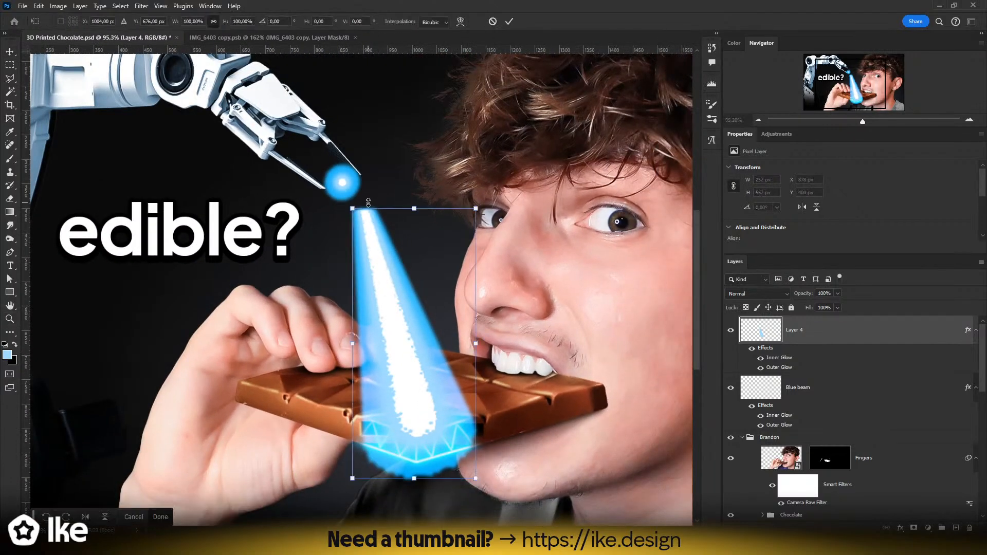
pyautogui.moveTo(414, 209); pyautogui.dragTo(387, 176)
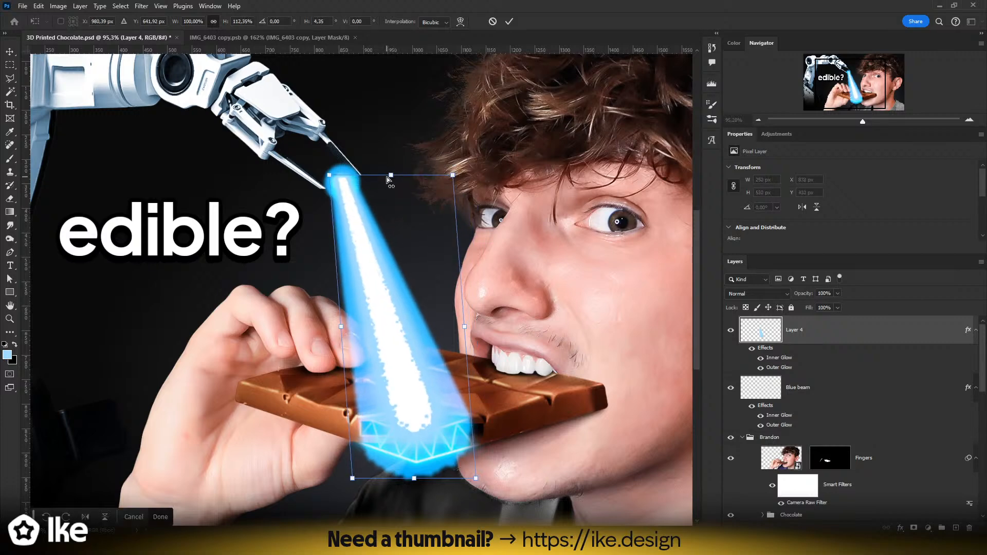
pyautogui.press('Return')
# - Compare the cone beam with Layer 4's glow effects hidden and shown
pyautogui.press('z')
pyautogui.moveTo(411, 310); pyautogui.dragTo(569, 384)
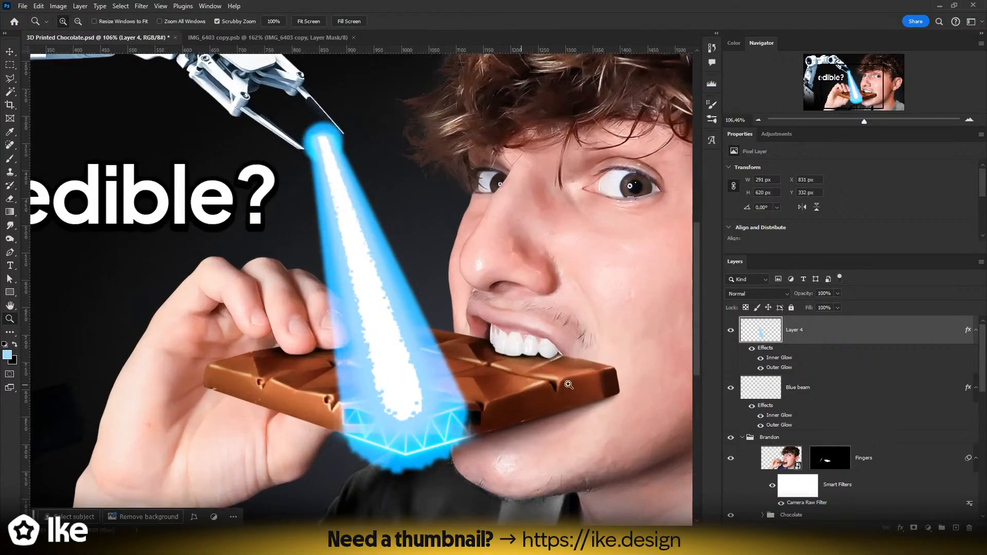
pyautogui.click(752, 350)
pyautogui.click(751, 349)
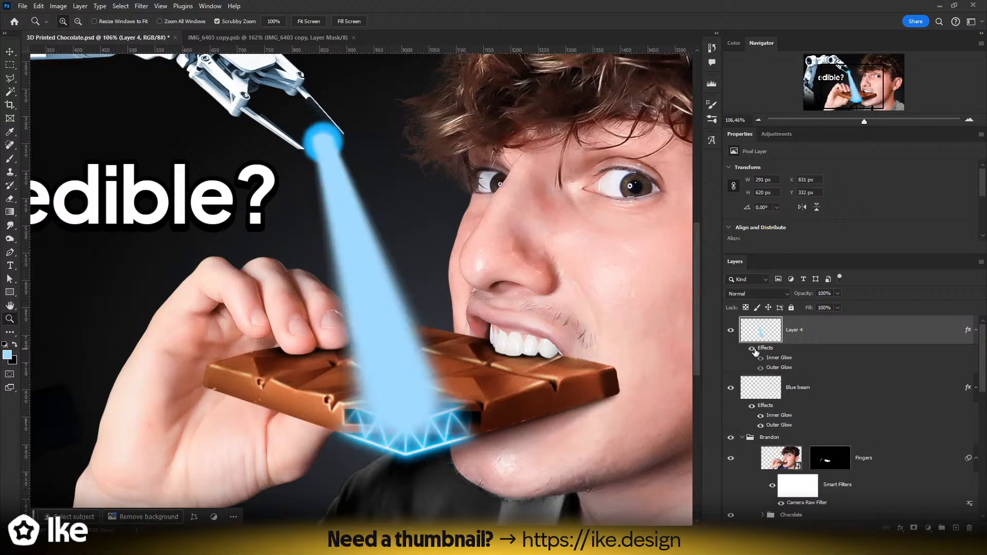
# - Try fading the cone beam's lower end around the wireframe with a soft eraser on Layer 4
pyautogui.hotkey('ctrl', '0')
pyautogui.press('e')
pyautogui.keyDown('alt'); pyautogui.rightClick(329, 387); pyautogui.keyUp('alt')
pyautogui.keyDown('alt'); pyautogui.rightClick(317, 393); pyautogui.keyUp('alt')
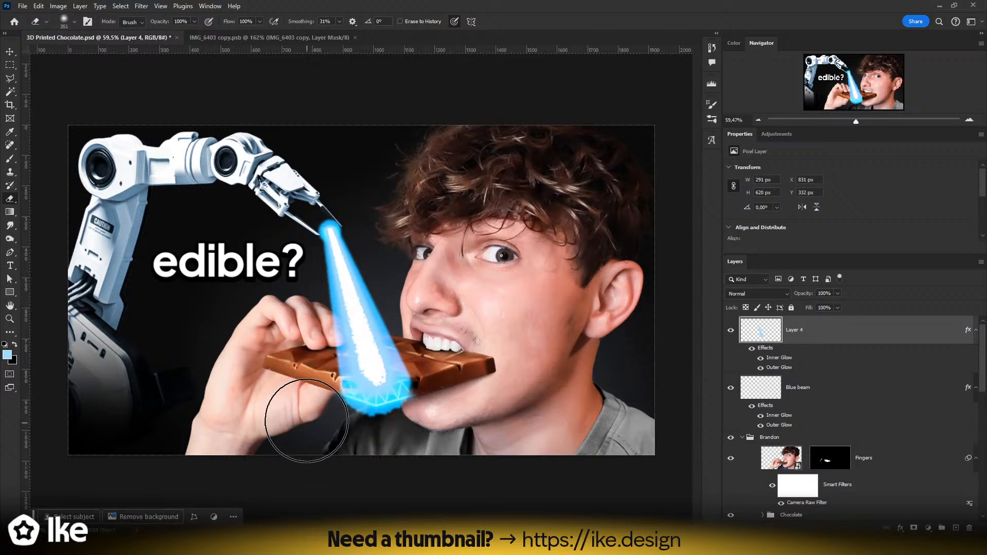
pyautogui.keyDown('alt'); pyautogui.rightClick(316, 392); pyautogui.keyUp('alt')
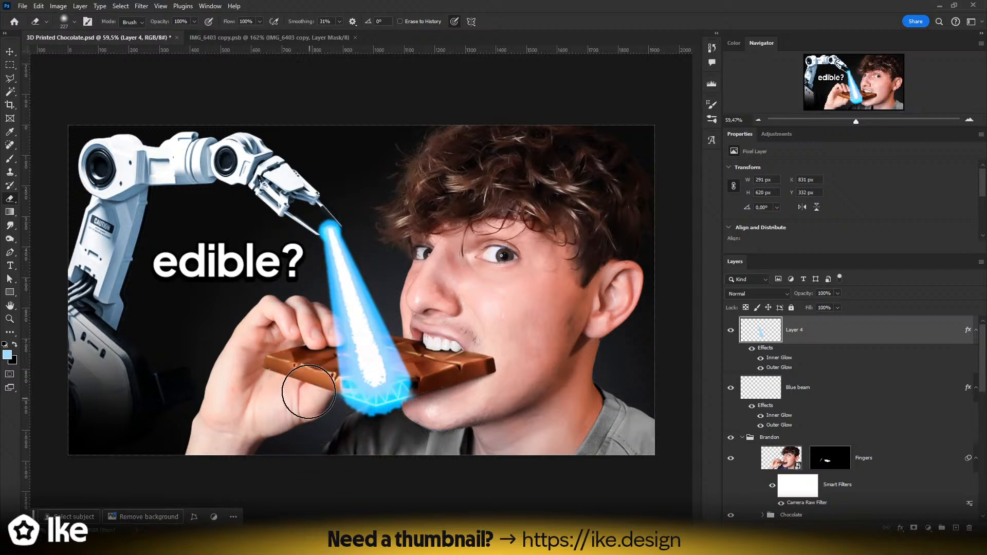
pyautogui.press('z')
pyautogui.moveTo(357, 281); pyautogui.dragTo(365, 309)
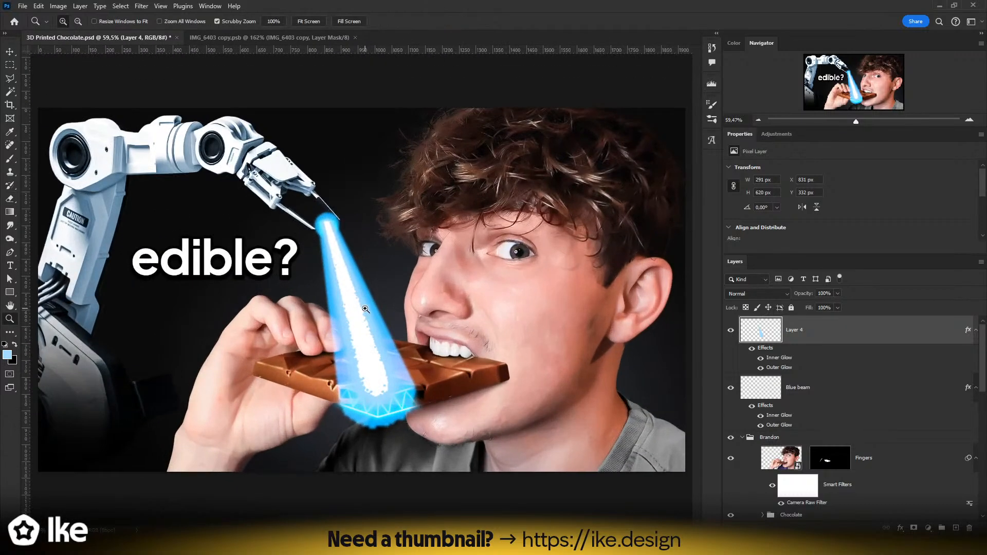
pyautogui.moveTo(387, 386)
pyautogui.mouseDown()
pyautogui.moveTo(365, 385)
pyautogui.moveTo(378, 420)
pyautogui.moveTo(357, 404)
pyautogui.moveTo(374, 414)
pyautogui.moveTo(421, 412)
pyautogui.mouseUp()
pyautogui.press('e')
pyautogui.keyDown('alt'); pyautogui.rightClick(384, 365); pyautogui.keyUp('alt')
pyautogui.click(378, 420)
pyautogui.hotkey('ctrl', 'z')
# - Clear the whole cone beam from Layer 4, keeping the glowing ball and the wireframe
pyautogui.keyDown('alt'); pyautogui.rightClick(399, 374); pyautogui.keyUp('alt')
pyautogui.hotkey('ctrl', 'z')
pyautogui.keyDown('alt'); pyautogui.rightClick(368, 339); pyautogui.keyUp('alt')
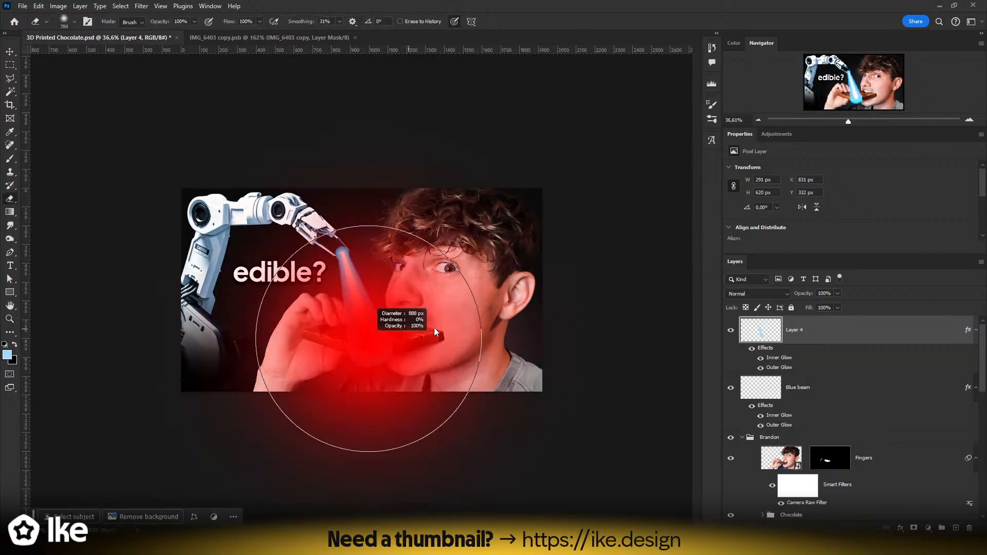
pyautogui.moveTo(441, 318)
pyautogui.mouseDown()
pyautogui.moveTo(429, 340)
pyautogui.moveTo(447, 357)
pyautogui.moveTo(400, 335)
pyautogui.moveTo(410, 329)
pyautogui.moveTo(403, 370)
pyautogui.moveTo(511, 311)
pyautogui.moveTo(423, 232)
pyautogui.moveTo(410, 289)
pyautogui.moveTo(426, 371)
pyautogui.mouseUp()
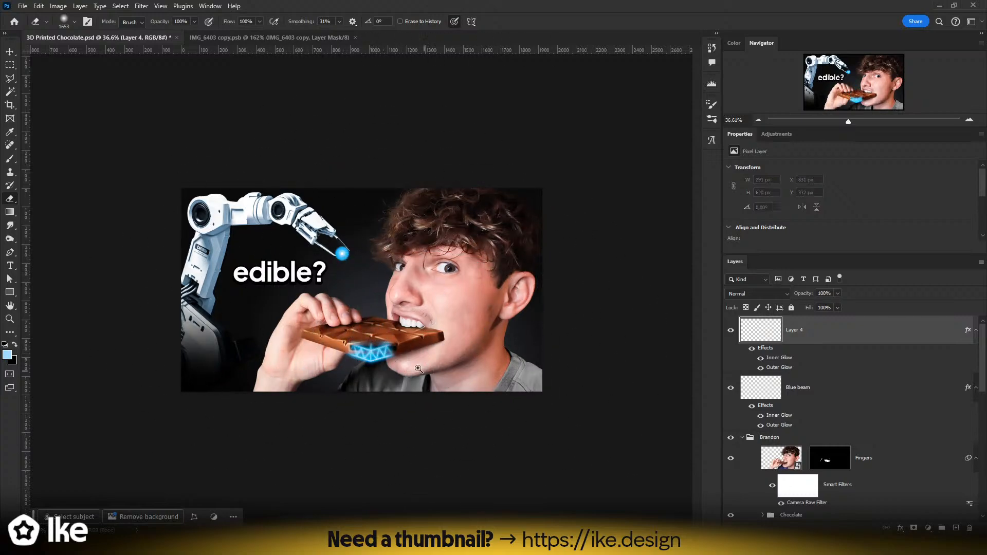
# - Draw thin straight lines on Layer 4 from the ball to the wireframe's right corner, along its top edge to the left corner, and back
pyautogui.press('z')
pyautogui.moveTo(364, 348); pyautogui.dragTo(396, 348)
pyautogui.moveTo(321, 211); pyautogui.dragTo(352, 226)
pyautogui.moveTo(379, 184); pyautogui.dragTo(421, 280)
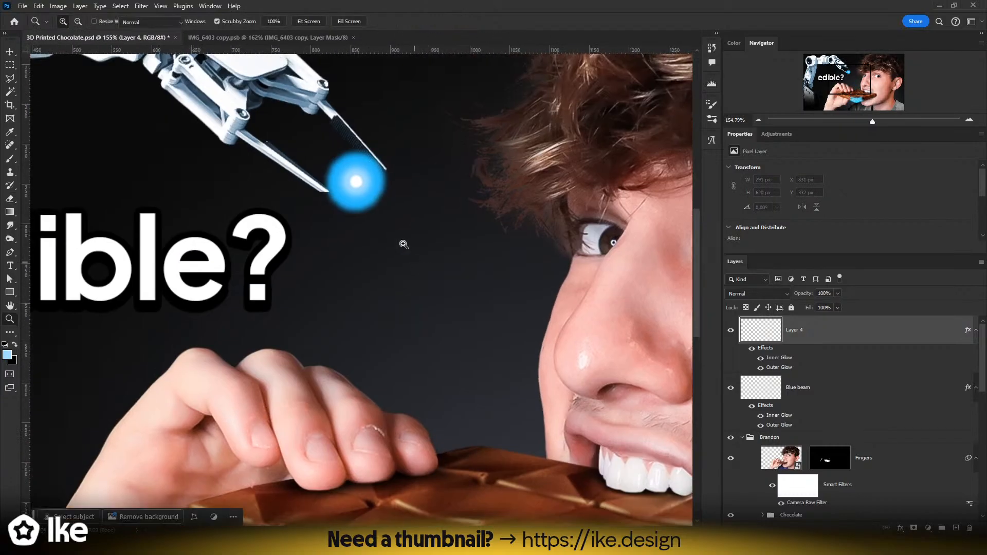
pyautogui.press('b')
pyautogui.click(359, 182)
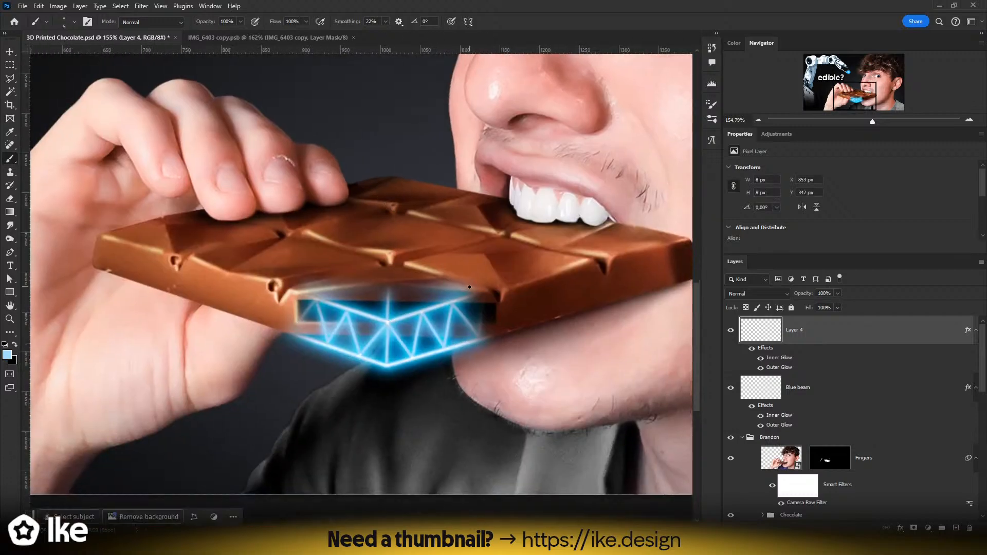
pyautogui.keyDown('shift'); pyautogui.click(468, 296); pyautogui.keyUp('shift')
pyautogui.keyDown('shift'); pyautogui.click(388, 322); pyautogui.keyUp('shift')
pyautogui.keyDown('shift'); pyautogui.click(304, 296); pyautogui.keyUp('shift')
pyautogui.moveTo(317, 124); pyautogui.dragTo(346, 342)
pyautogui.keyDown('shift'); pyautogui.click(296, 141); pyautogui.keyUp('shift')
# - Draw a third thin straight beam between the wireframe's centre node and the middle of the glowing ball
pyautogui.press('z')
pyautogui.moveTo(380, 275)
pyautogui.mouseDown()
pyautogui.moveTo(352, 305)
pyautogui.moveTo(369, 331)
pyautogui.mouseUp()
pyautogui.press('b')
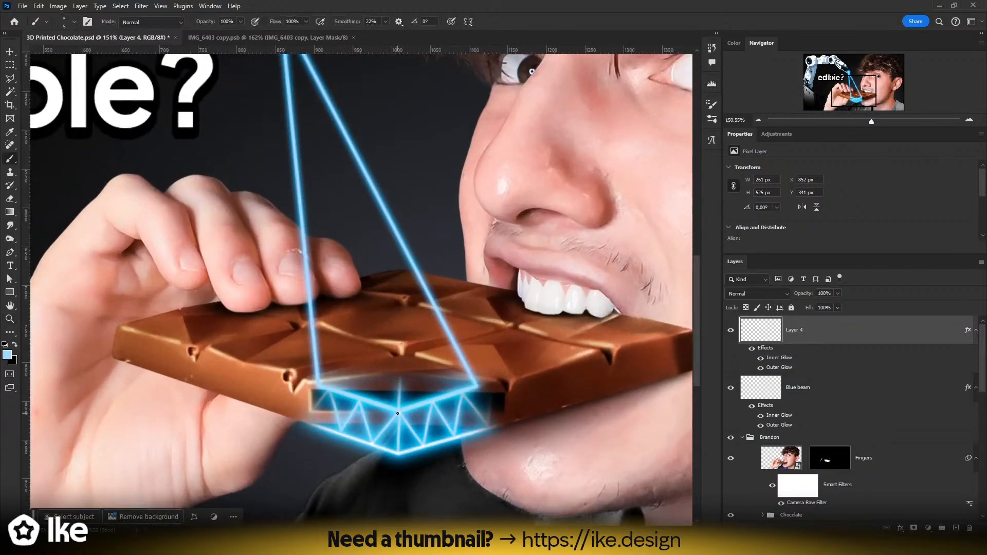
pyautogui.moveTo(305, 159); pyautogui.dragTo(357, 350)
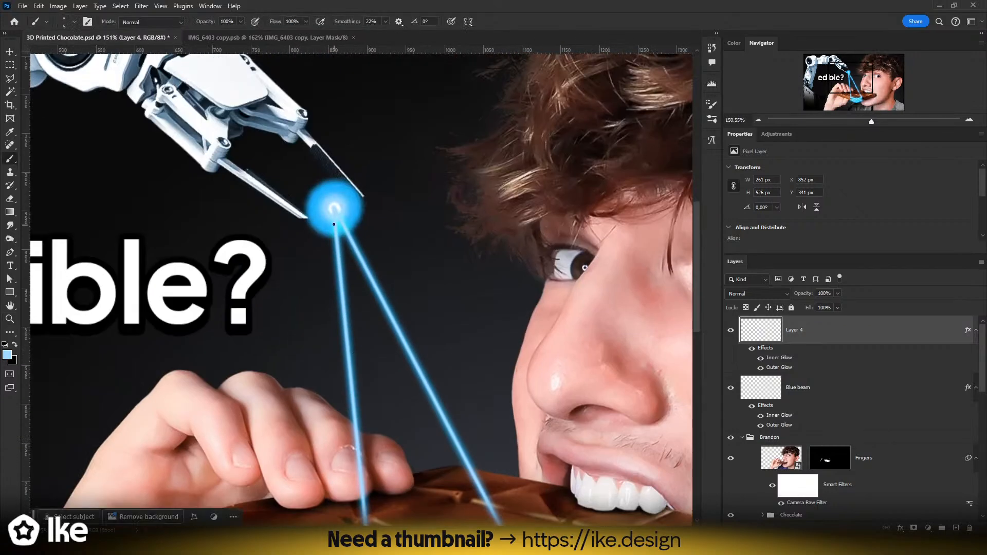
pyautogui.keyDown('shift'); pyautogui.click(334, 207); pyautogui.keyUp('shift')
# - Put Layer 4 into a new group and name the group Beam
pyautogui.press('z')
pyautogui.moveTo(424, 345); pyautogui.dragTo(390, 346)
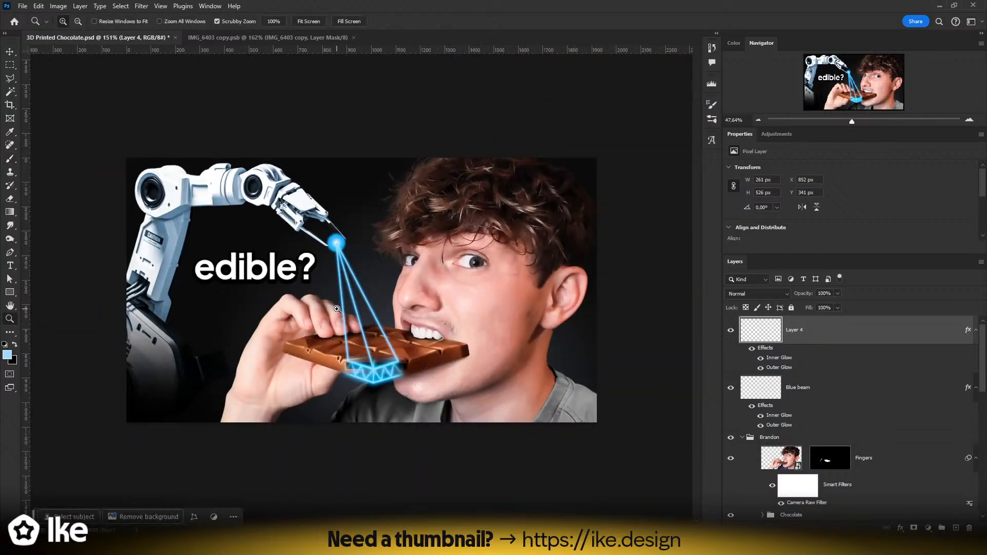
pyautogui.moveTo(369, 302); pyautogui.dragTo(423, 297)
pyautogui.press('e')
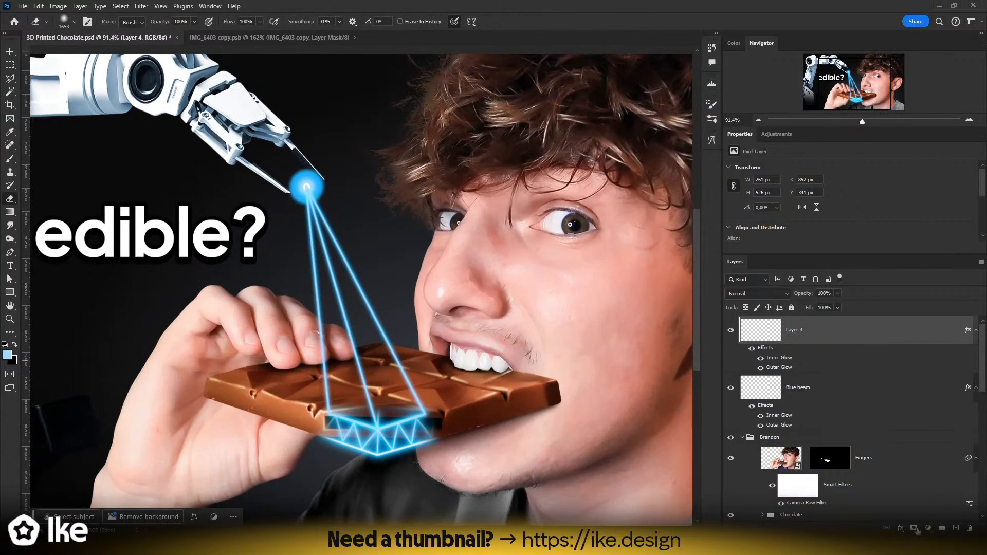
pyautogui.hotkey('ctrl', 'g')
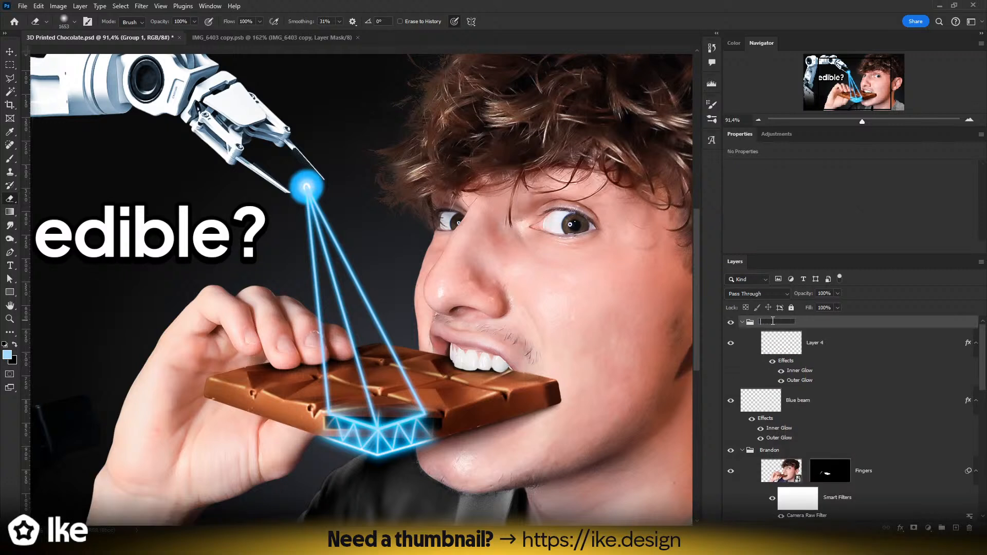
pyautogui.click(773, 321)
pyautogui.write('Beam')
pyautogui.press('Return')
# - Move the Blue beam layer's glow effects onto the Beam group and rename the Blue beam layer as Source
pyautogui.moveTo(778, 415); pyautogui.dragTo(786, 327)
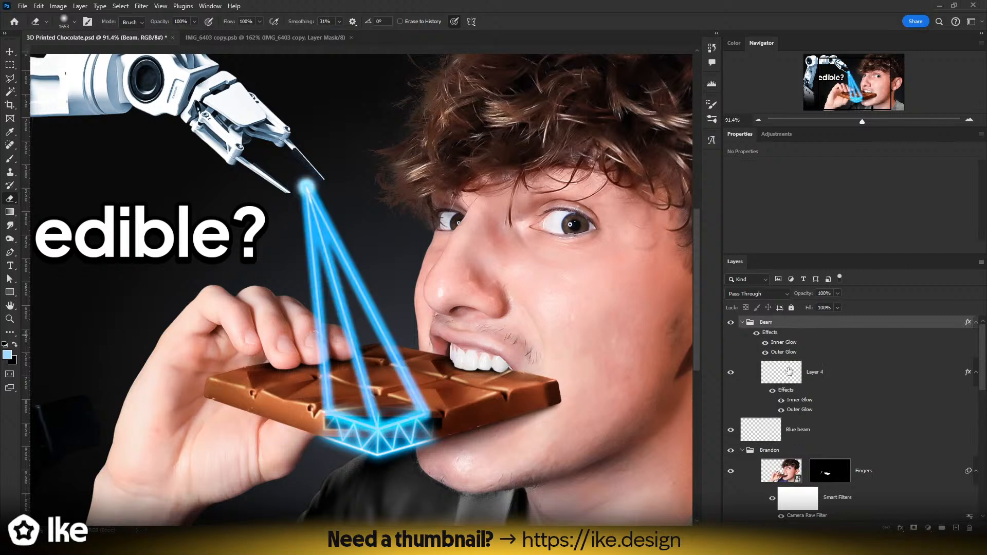
pyautogui.click(798, 431)
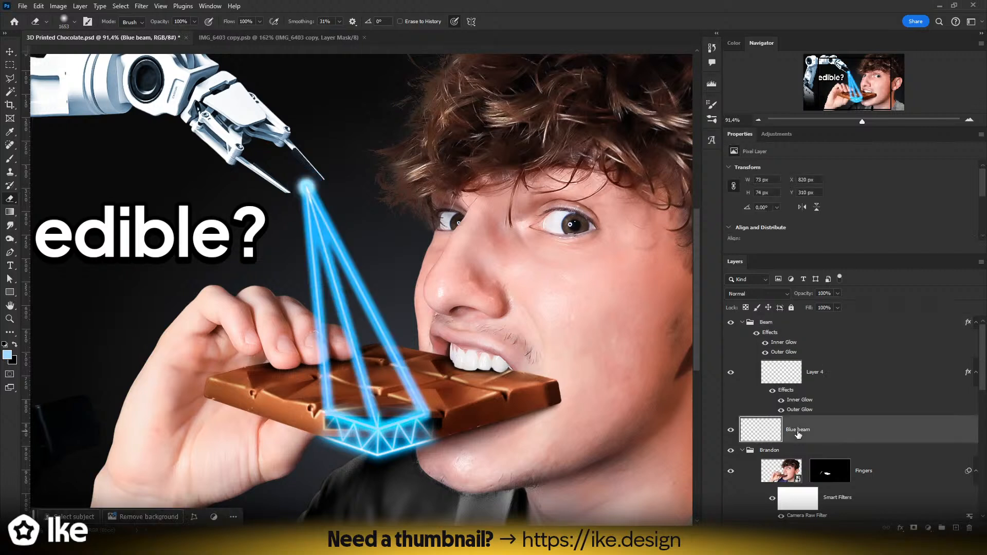
pyautogui.write('Source')
pyautogui.press('Return')
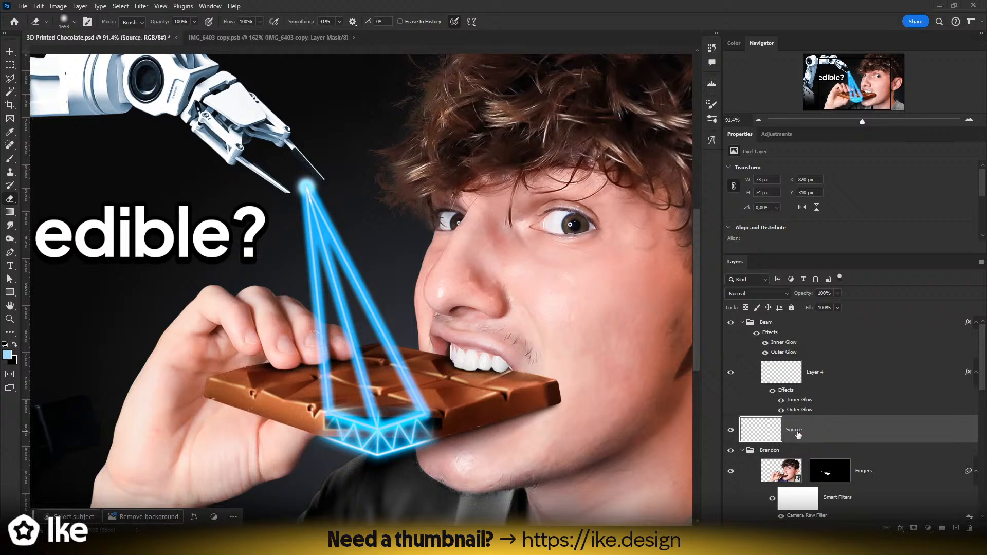
# - Dab a soft light-blue glow about 168 px wide over the ball on the Source layer
pyautogui.press('z')
pyautogui.moveTo(297, 179); pyautogui.dragTo(375, 242)
pyautogui.press('b')
pyautogui.keyDown('alt'); pyautogui.rightClick(373, 246); pyautogui.keyUp('alt')
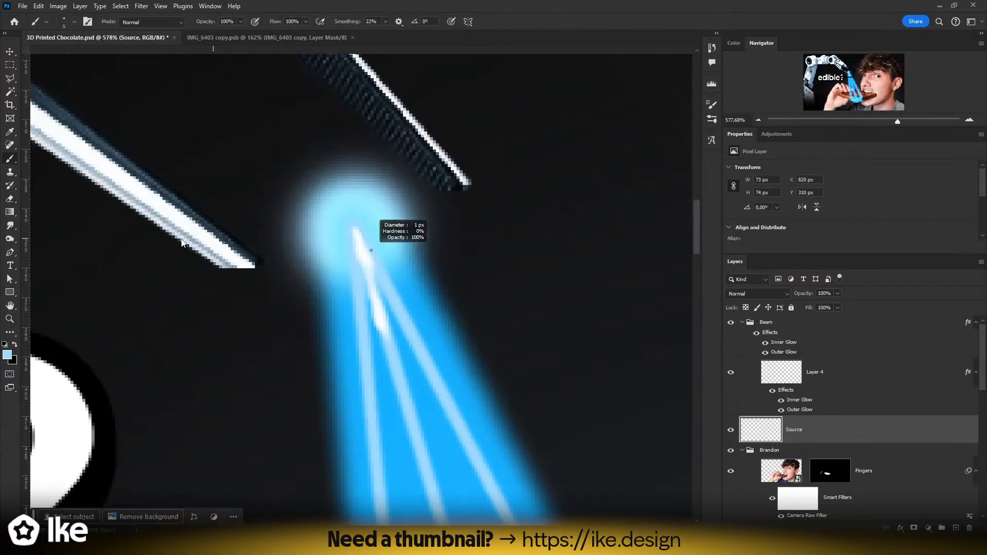
pyautogui.keyDown('alt'); pyautogui.rightClick(360, 225); pyautogui.keyUp('alt')
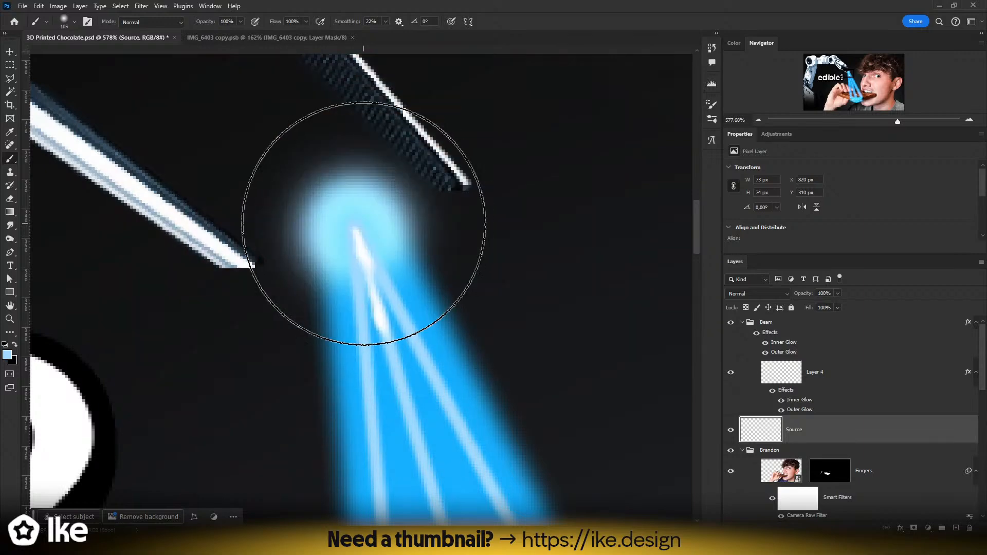
pyautogui.click(356, 227)
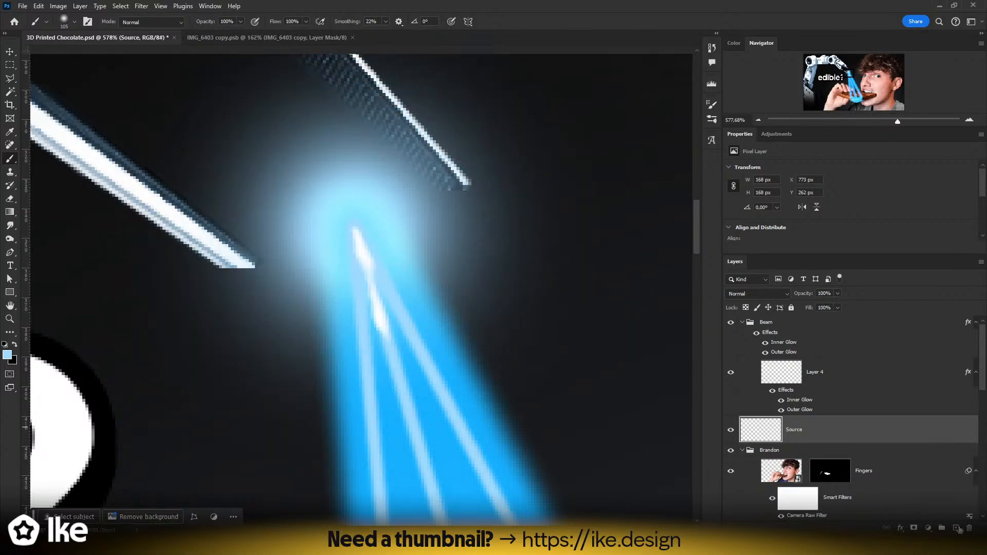
# - Set the foreground colour to white (ffffff) and dab smaller soft white highlights at the ball's centre on the Source layer
pyautogui.click(14, 344)
pyautogui.click(8, 354)
pyautogui.write('ffffff')
pyautogui.click(649, 352)
pyautogui.keyDown('alt'); pyautogui.rightClick(352, 220); pyautogui.keyUp('alt')
pyautogui.moveTo(357, 230); pyautogui.dragTo(348, 241)
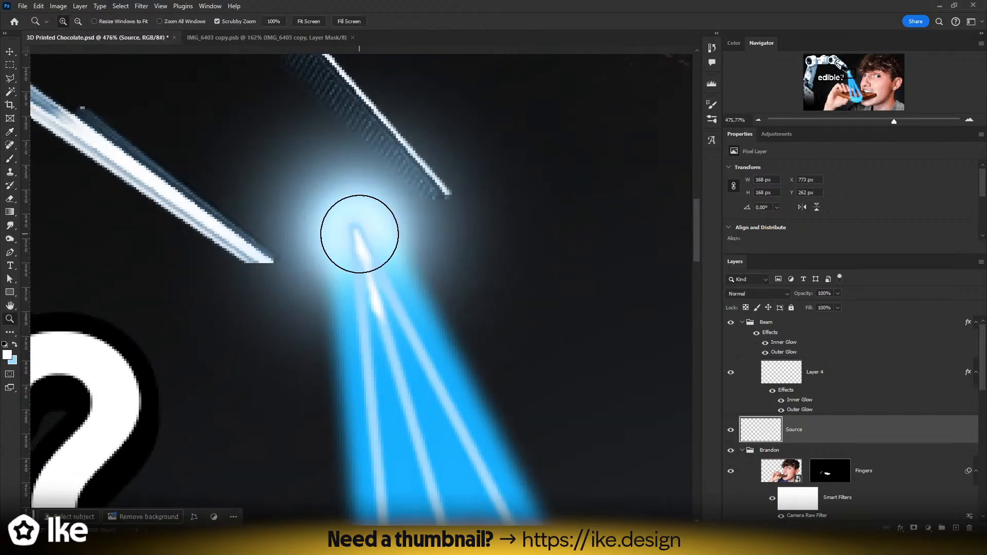
pyautogui.press('b')
pyautogui.keyDown('alt'); pyautogui.rightClick(359, 235); pyautogui.keyUp('alt')
pyautogui.press('z')
pyautogui.moveTo(348, 233)
pyautogui.mouseDown()
pyautogui.moveTo(336, 239)
pyautogui.moveTo(363, 219)
pyautogui.mouseUp()
pyautogui.press('b')
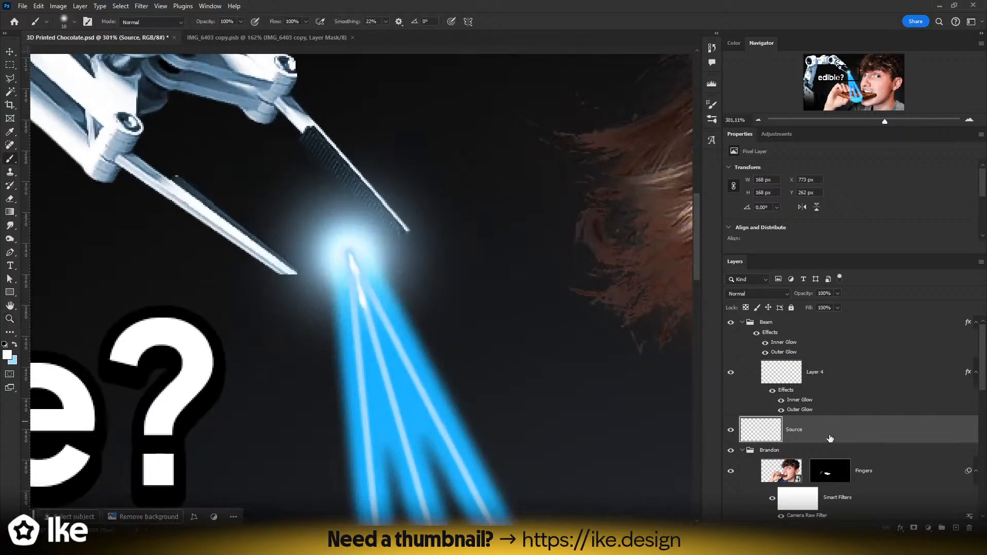
# - Delete Layer 4's own Inner Glow and Outer Glow effects
pyautogui.moveTo(789, 391); pyautogui.dragTo(969, 528)
pyautogui.press('z')
pyautogui.moveTo(430, 328); pyautogui.dragTo(320, 312)
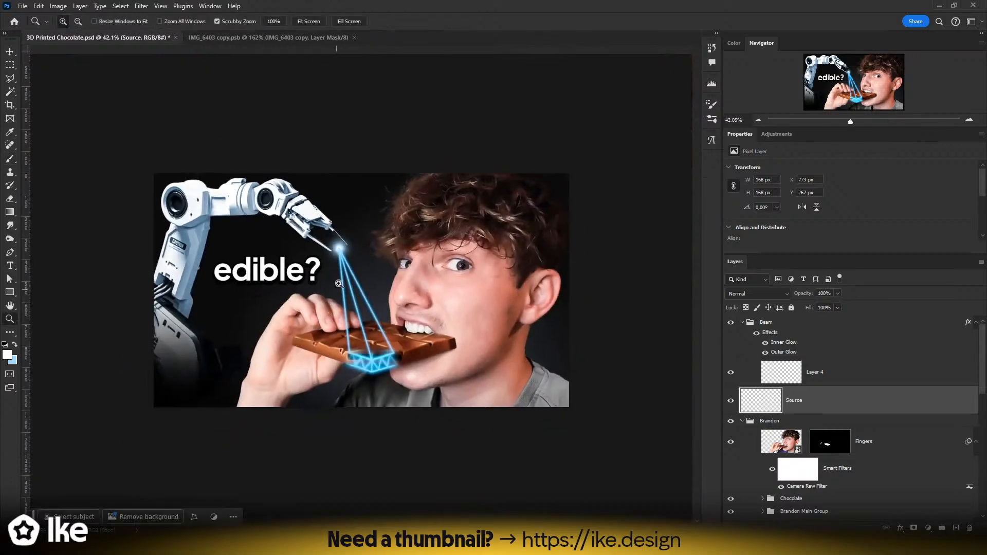
# - Try placing the Source layer inside the Beam group beneath Layer 4, and return it to its place below the group
pyautogui.moveTo(346, 257); pyautogui.dragTo(430, 246)
pyautogui.click(804, 379)
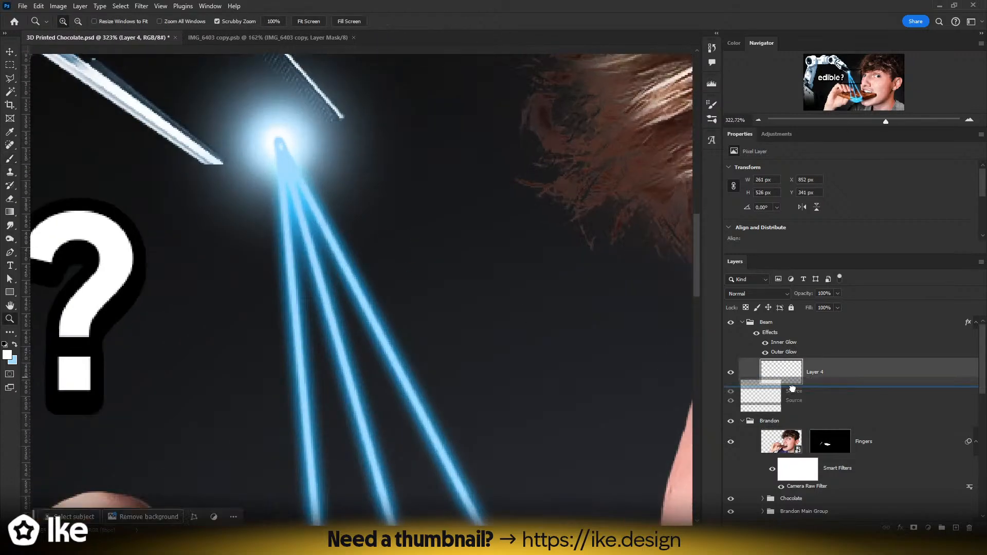
pyautogui.moveTo(798, 404)
pyautogui.mouseDown()
pyautogui.moveTo(797, 378)
pyautogui.moveTo(797, 394)
pyautogui.mouseUp()
pyautogui.moveTo(333, 217); pyautogui.dragTo(420, 340)
pyautogui.moveTo(388, 270); pyautogui.dragTo(410, 269)
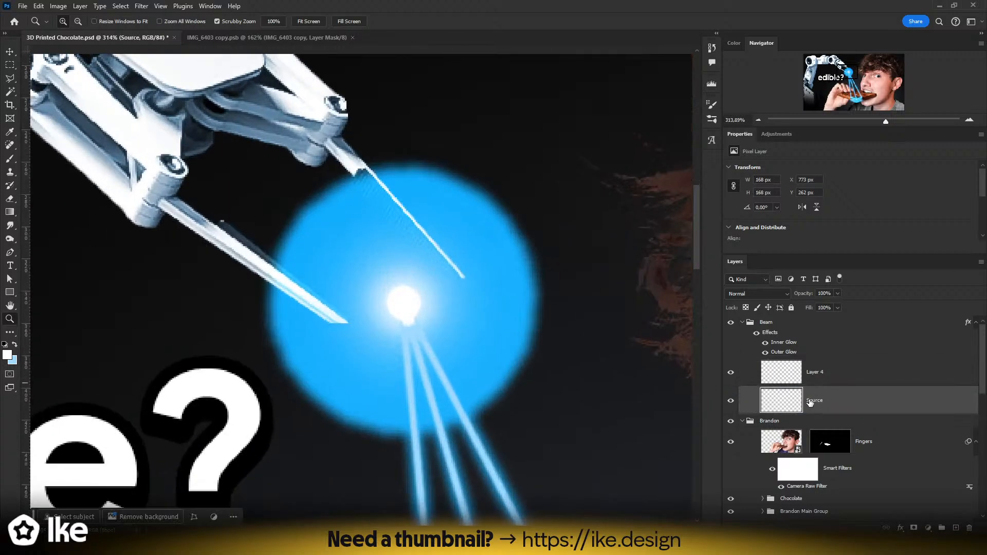
pyautogui.moveTo(815, 401); pyautogui.dragTo(814, 414)
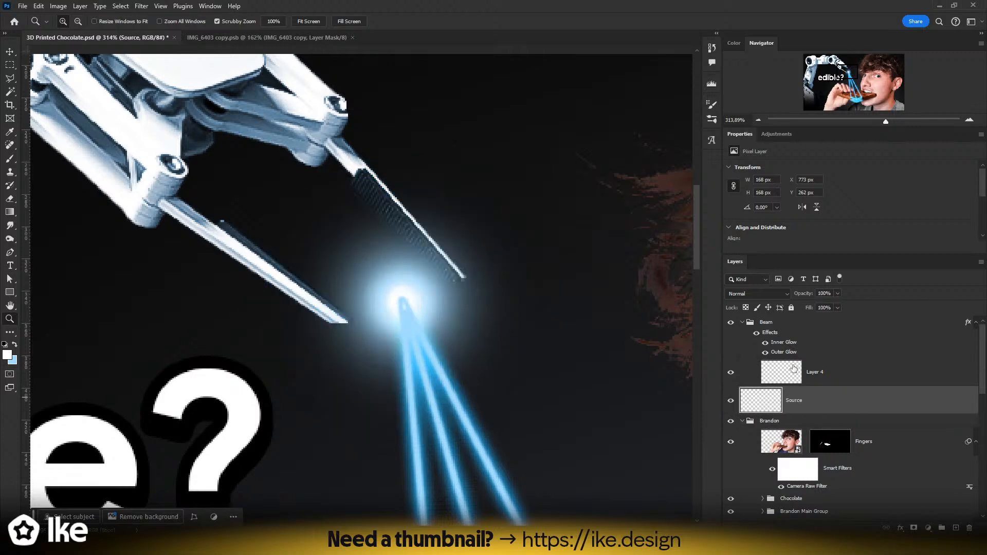
# - Add a layer mask to the Beam group and move the group's glow effects onto Layer 4
pyautogui.click(786, 378)
pyautogui.click(781, 334)
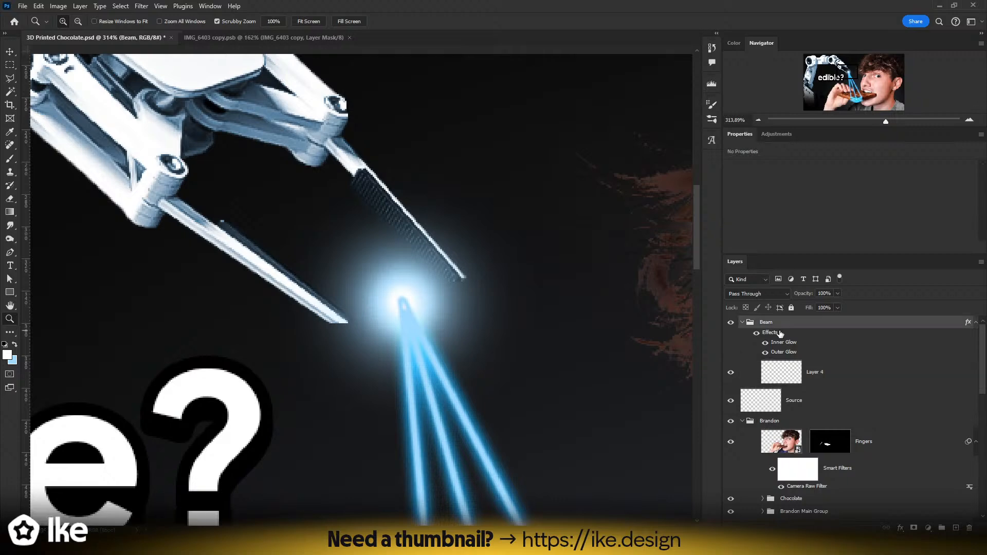
pyautogui.click(913, 528)
pyautogui.moveTo(769, 350); pyautogui.dragTo(813, 372)
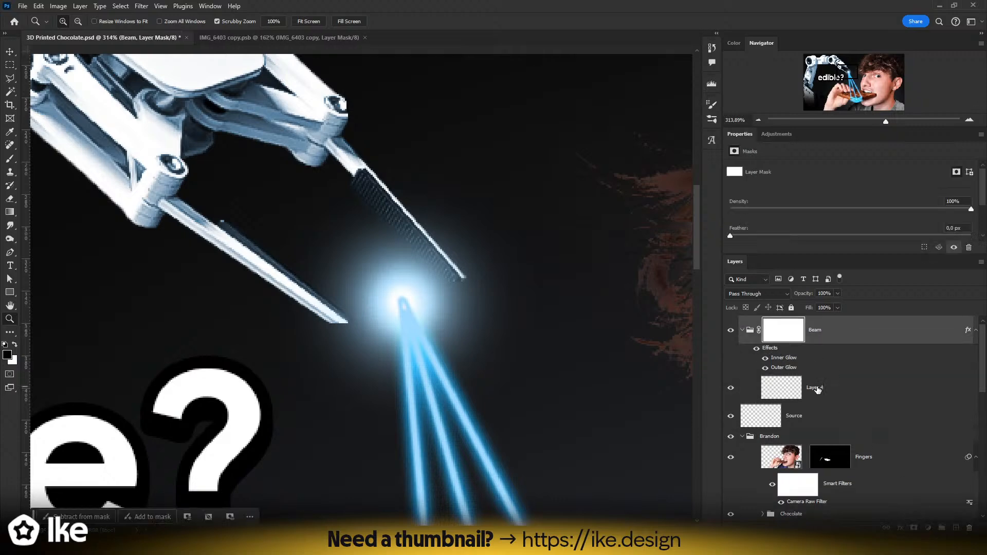
# - Paint black with a soft brush on the Beam group's mask to fade the beam tops where they meet the glowing source
pyautogui.press('b')
pyautogui.moveTo(416, 352)
pyautogui.mouseDown()
pyautogui.moveTo(456, 403)
pyautogui.moveTo(509, 398)
pyautogui.mouseUp()
pyautogui.moveTo(393, 306)
pyautogui.mouseDown()
pyautogui.moveTo(445, 305)
pyautogui.moveTo(392, 305)
pyautogui.moveTo(383, 322)
pyautogui.mouseUp()
pyautogui.click(418, 304)
pyautogui.press('z')
pyautogui.press('b')
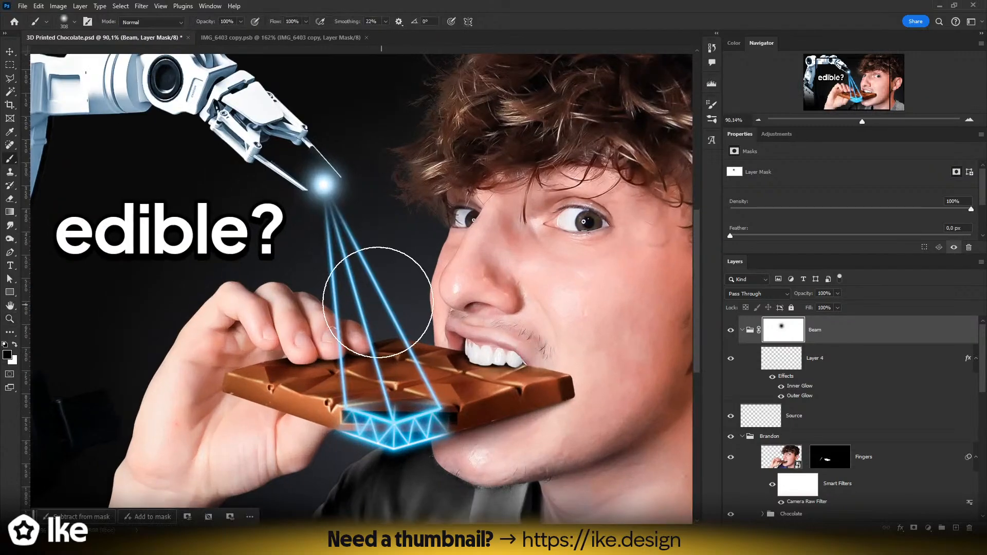
# - Paint white with a large soft brush on the Beam group's mask to restore the beams below the glowing source
pyautogui.press('z')
pyautogui.moveTo(361, 221)
pyautogui.mouseDown()
pyautogui.moveTo(335, 250)
pyautogui.moveTo(379, 283)
pyautogui.mouseUp()
pyautogui.moveTo(302, 253); pyautogui.dragTo(352, 251)
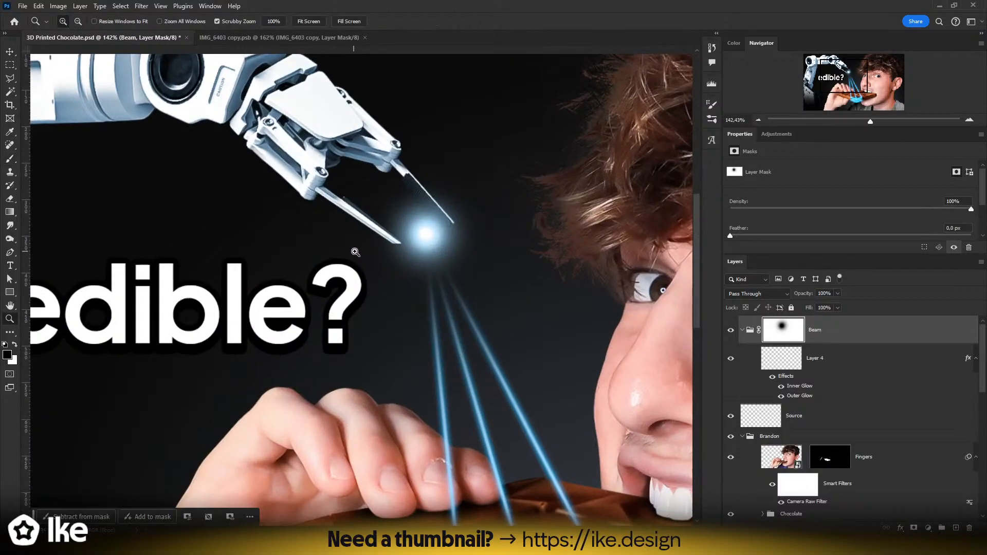
pyautogui.moveTo(450, 287); pyautogui.dragTo(478, 269)
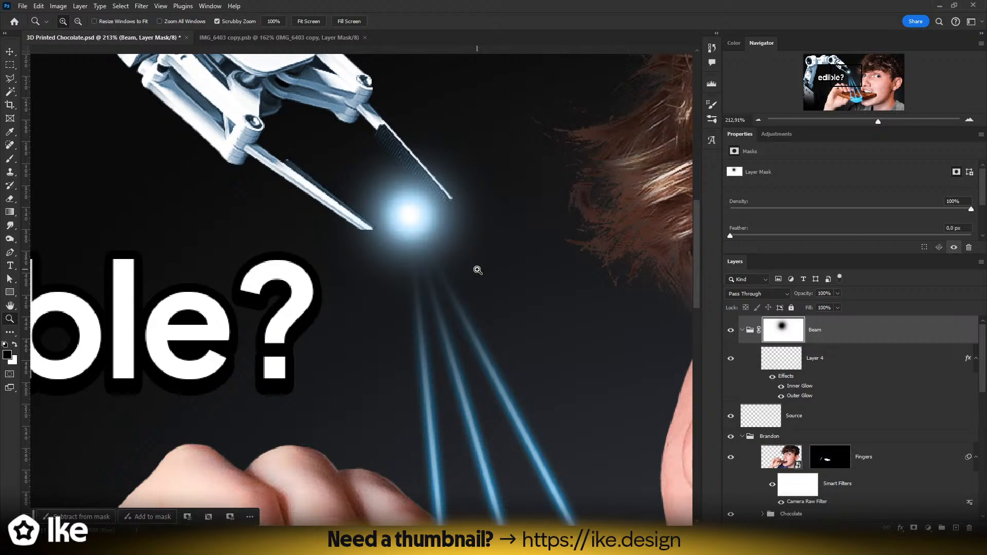
pyautogui.press('b')
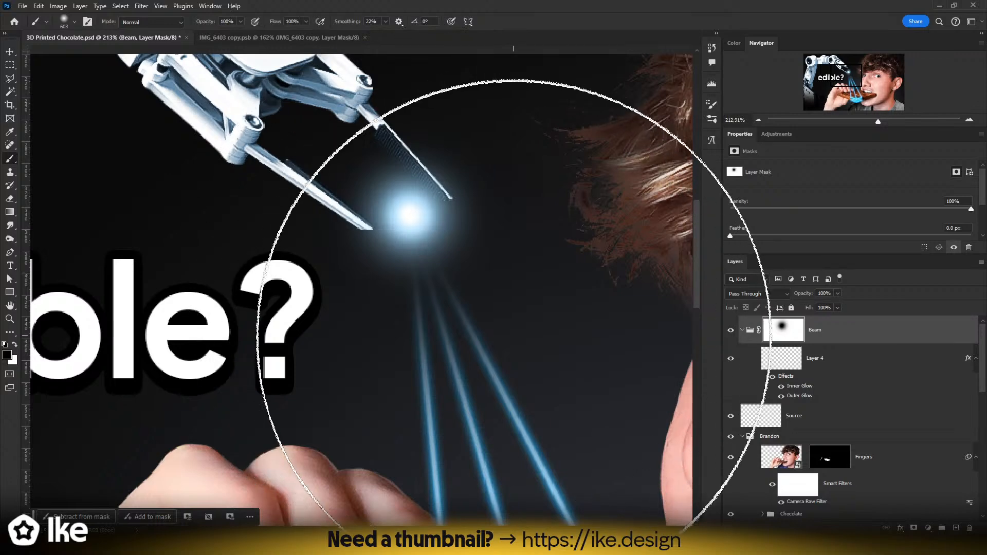
pyautogui.moveTo(511, 341); pyautogui.dragTo(473, 264)
pyautogui.moveTo(462, 327); pyautogui.dragTo(359, 331)
pyautogui.press('x')
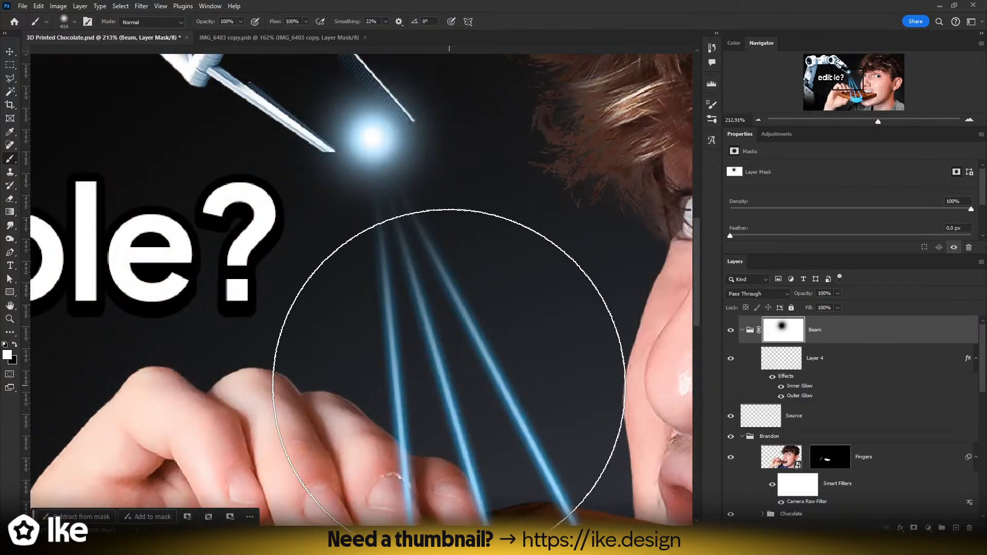
pyautogui.click(455, 395)
# - Add a new layer clipped to the Beam group and paint soft white over the lower beams where they reach the wireframe
pyautogui.press('z')
pyautogui.moveTo(458, 404); pyautogui.dragTo(386, 393)
pyautogui.moveTo(362, 357); pyautogui.dragTo(416, 360)
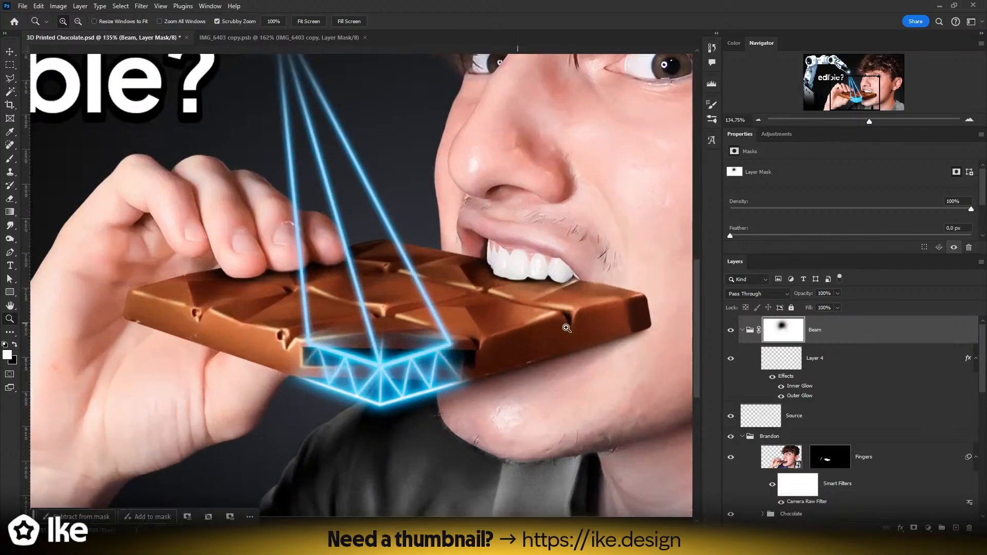
pyautogui.click(956, 527)
pyautogui.moveTo(822, 359); pyautogui.dragTo(816, 317)
pyautogui.press('b')
pyautogui.hotkey('ctrl', 'alt', 'g')
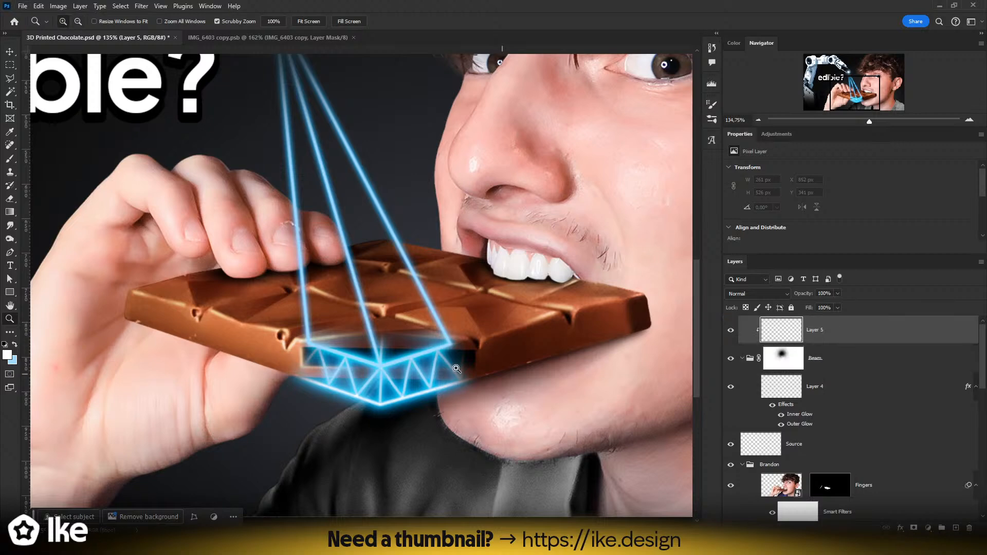
pyautogui.moveTo(300, 368); pyautogui.dragTo(393, 365)
pyautogui.click(389, 411)
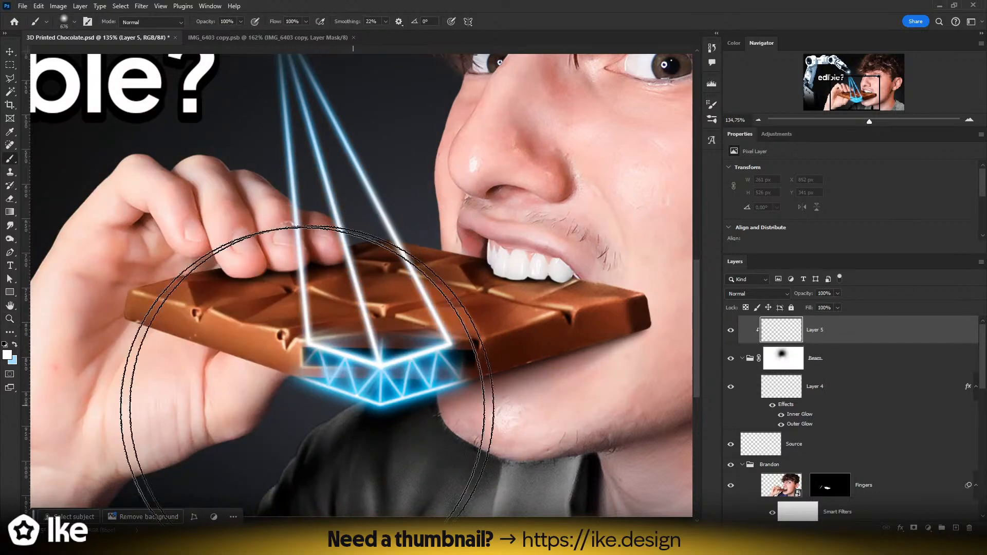
pyautogui.hotkey('ctrl', 'z')
pyautogui.press('z')
pyautogui.moveTo(451, 381); pyautogui.dragTo(411, 305)
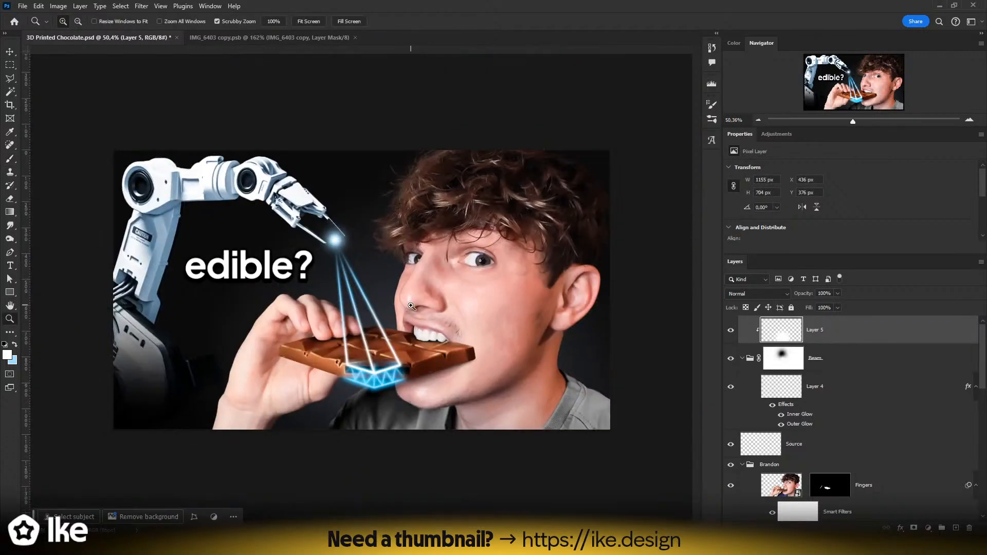
# - Try softening the right beam's corner by painting black on the Beam group's mask, and undo the strokes
pyautogui.moveTo(357, 373); pyautogui.dragTo(442, 380)
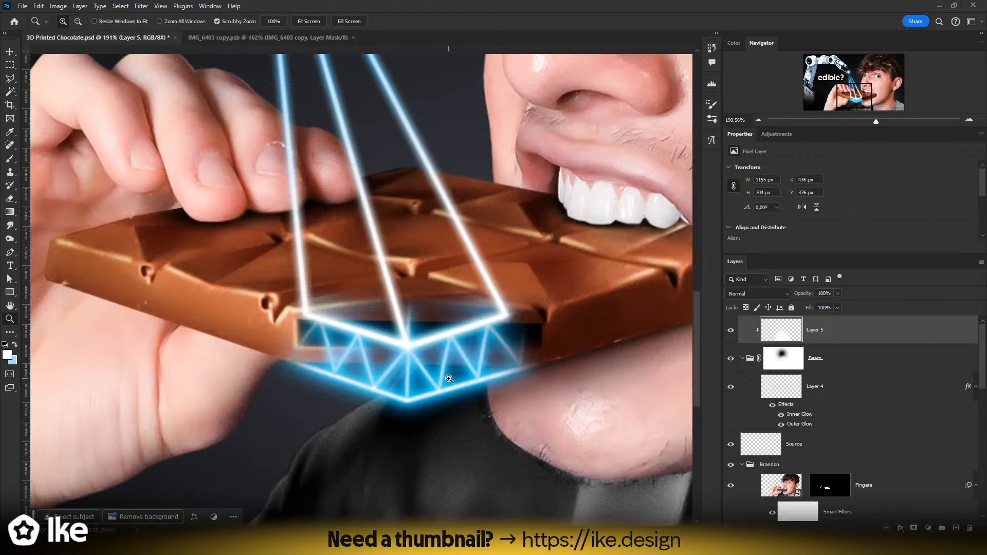
pyautogui.moveTo(507, 315); pyautogui.dragTo(530, 321)
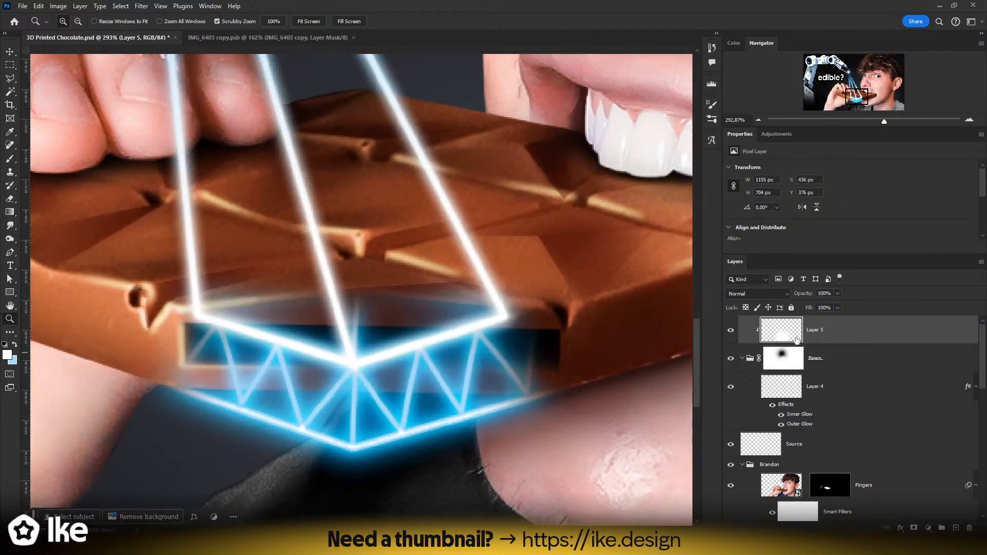
pyautogui.click(784, 358)
pyautogui.press('b')
pyautogui.press('x')
pyautogui.click(545, 329)
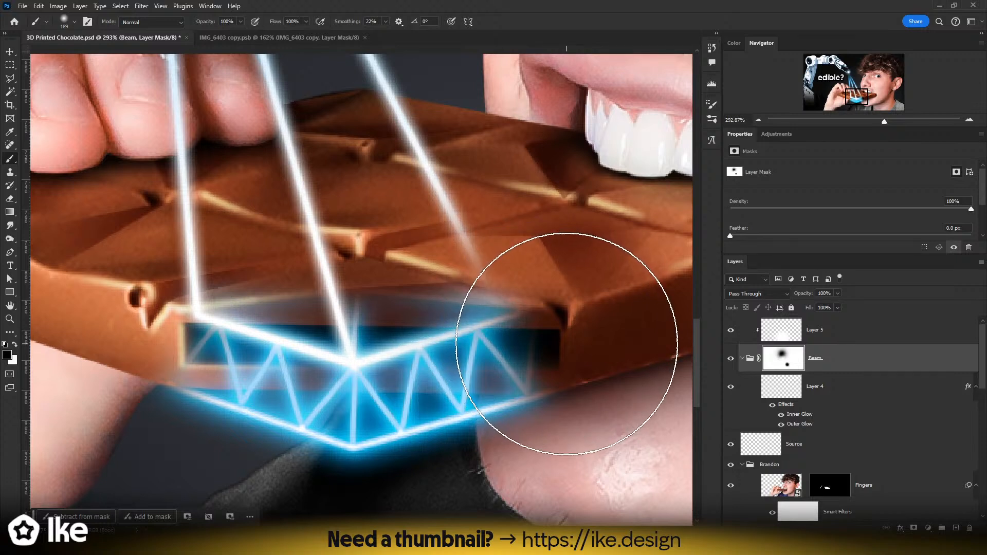
pyautogui.hotkey('ctrl', 'z')
pyautogui.hotkey('ctrl', 'z')
pyautogui.hotkey('ctrl', 'z')
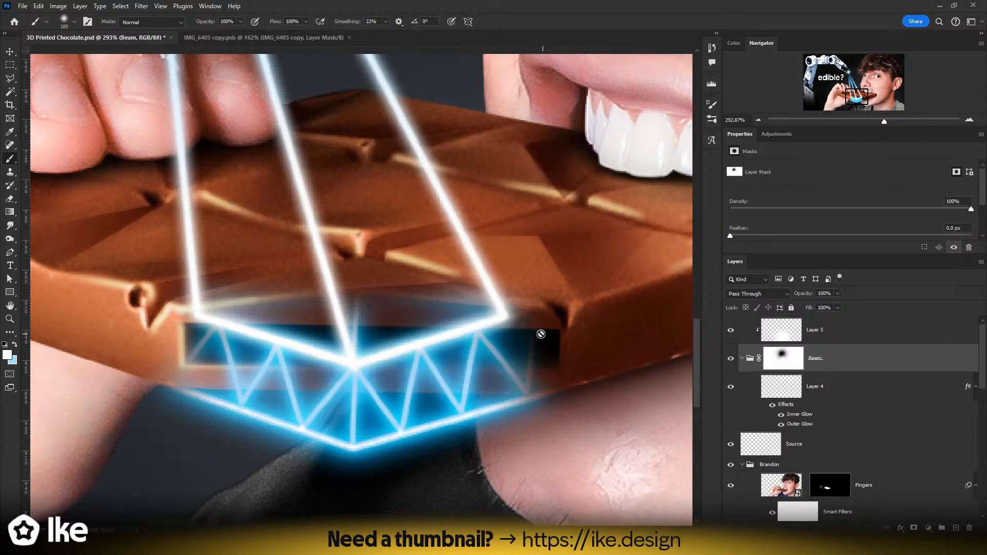
pyautogui.click(779, 368)
pyautogui.press('[')
pyautogui.press('[')
pyautogui.press('[')
pyautogui.press('[')
pyautogui.press('[')
pyautogui.click(533, 324)
pyautogui.hotkey('ctrl', 'z')
pyautogui.hotkey('ctrl', 'z')
# - Add a new top layer named Bloom and rename the clipped layer below it as Change color to white
pyautogui.hotkey('ctrl', 'shift', 'alt', 'n')
pyautogui.doubleClick(795, 329)
pyautogui.write('Bloom')
pyautogui.press('Return')
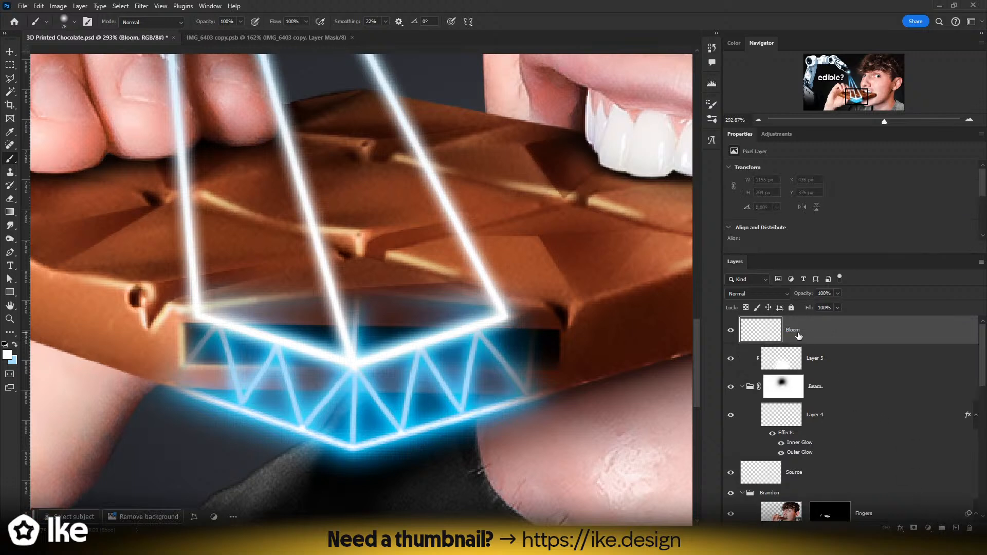
pyautogui.doubleClick(823, 359)
pyautogui.write('Change color to white')
pyautogui.press('Return')
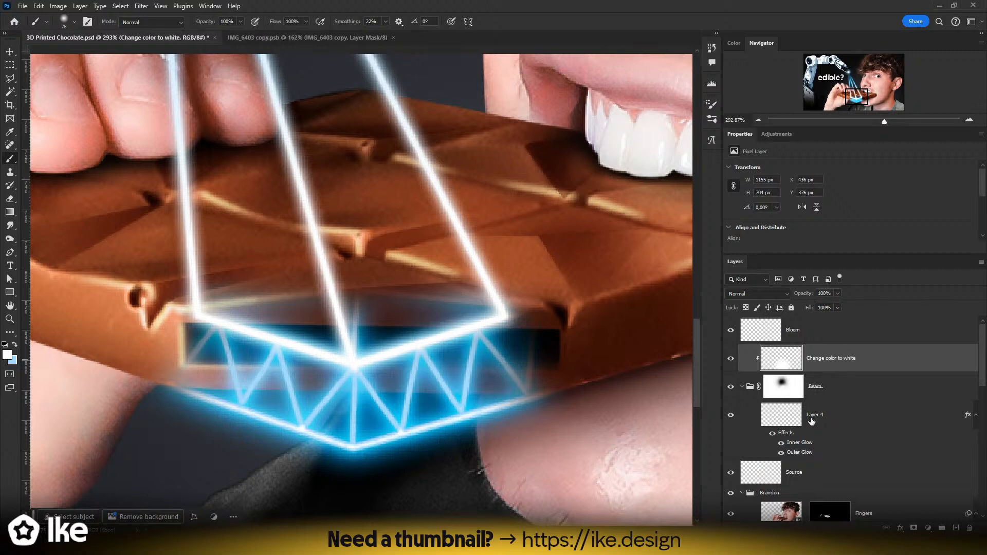
# - Rename Layer 4 as Three beams and the Source layer as Source of beam
pyautogui.doubleClick(814, 415)
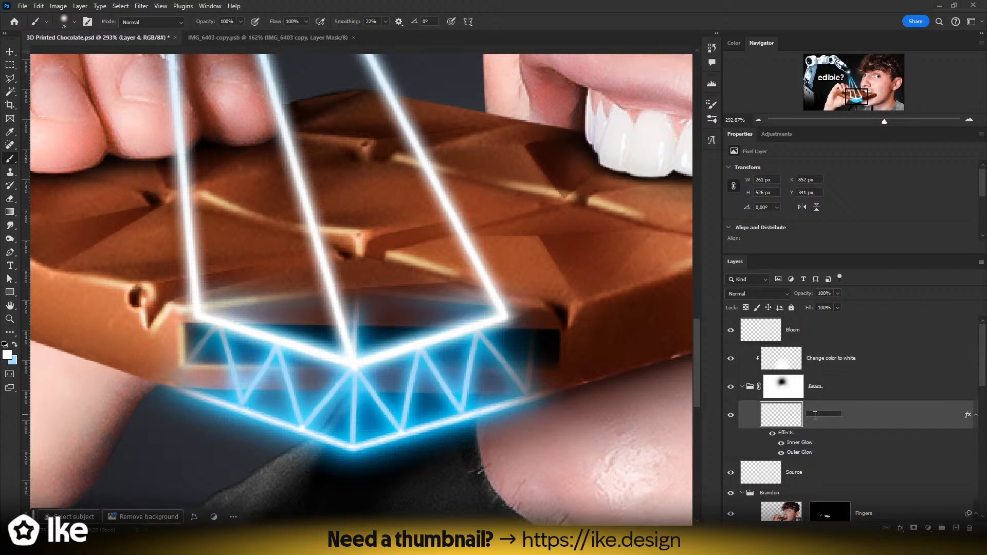
pyautogui.write('Three beams')
pyautogui.press('Return')
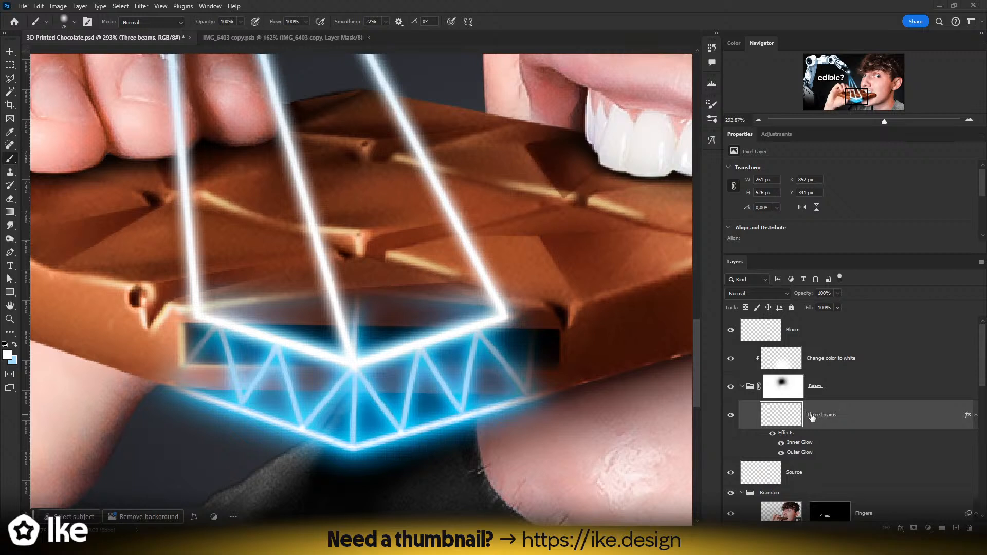
pyautogui.doubleClick(809, 472)
pyautogui.write('of beam')
pyautogui.press('Return')
# - Paint a soft white glow on the Bloom layer at the wireframe's right corner where the beam lands
pyautogui.click(802, 331)
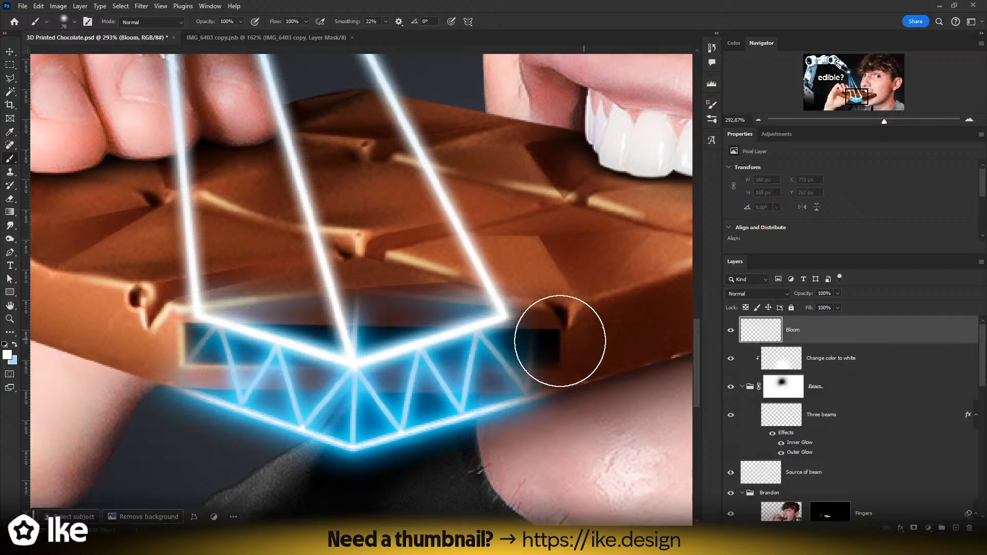
pyautogui.press('z')
pyautogui.click(544, 291)
pyautogui.press('b')
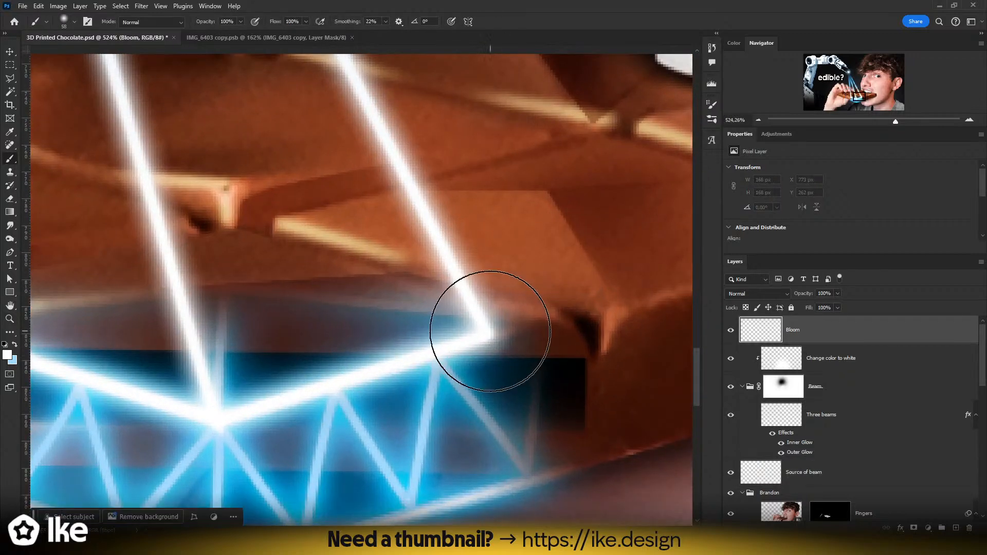
pyautogui.press('Return')
pyautogui.moveTo(307, 35); pyautogui.dragTo(308, 35)
pyautogui.press('Return')
pyautogui.press(']')
pyautogui.press(']')
pyautogui.keyDown('alt'); pyautogui.moveTo(496, 337); pyautogui.dragTo(383, 335); pyautogui.keyUp('alt')
pyautogui.click(485, 333)
pyautogui.moveTo(485, 333)
pyautogui.keyDown('alt'); pyautogui.mouseDown()
pyautogui.moveTo(532, 333)
pyautogui.moveTo(518, 324)
pyautogui.moveTo(356, 322)
pyautogui.moveTo(503, 339)
pyautogui.moveTo(462, 342)
pyautogui.mouseUp(); pyautogui.keyUp('alt')
pyautogui.click(488, 330)
pyautogui.click(492, 327)
pyautogui.click(493, 326)
pyautogui.click(485, 336)
pyautogui.click(489, 332)
# - Set the Bloom layer's blend mode to Hard Light and compare the image with the layer hidden and shown
pyautogui.press('z')
pyautogui.click(756, 294)
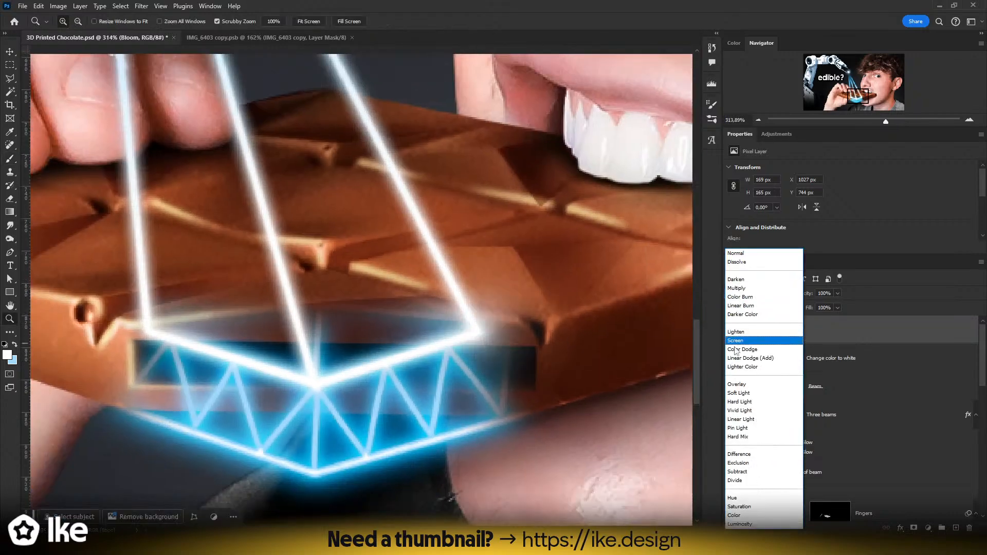
pyautogui.click(738, 401)
pyautogui.moveTo(320, 370); pyautogui.dragTo(415, 359)
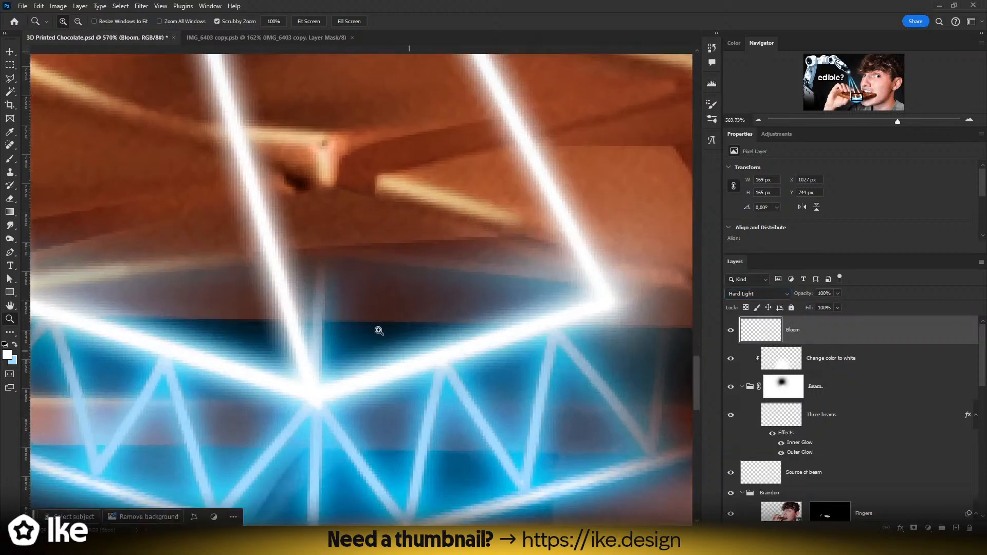
pyautogui.press('v')
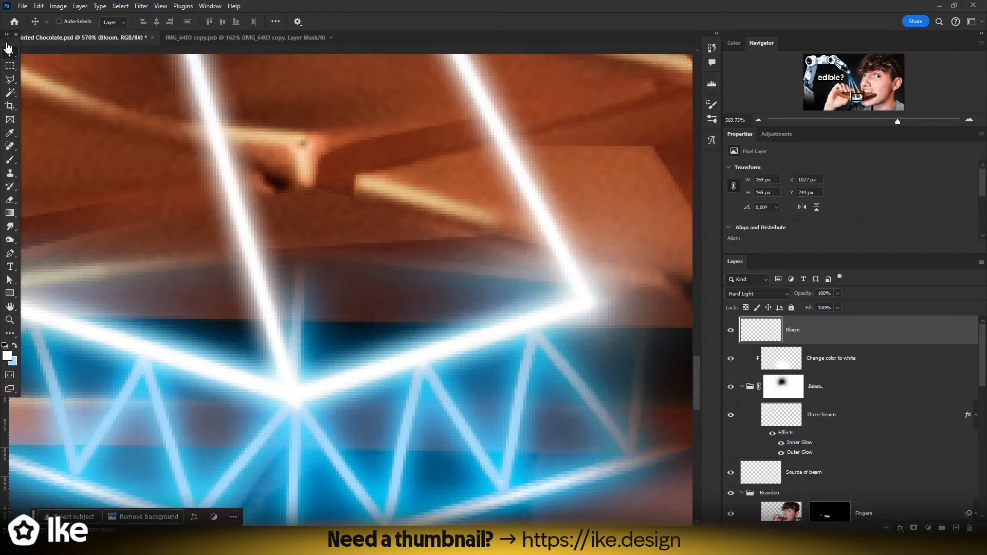
pyautogui.moveTo(9, 49); pyautogui.dragTo(4, 69)
pyautogui.moveTo(500, 322); pyautogui.dragTo(443, 308)
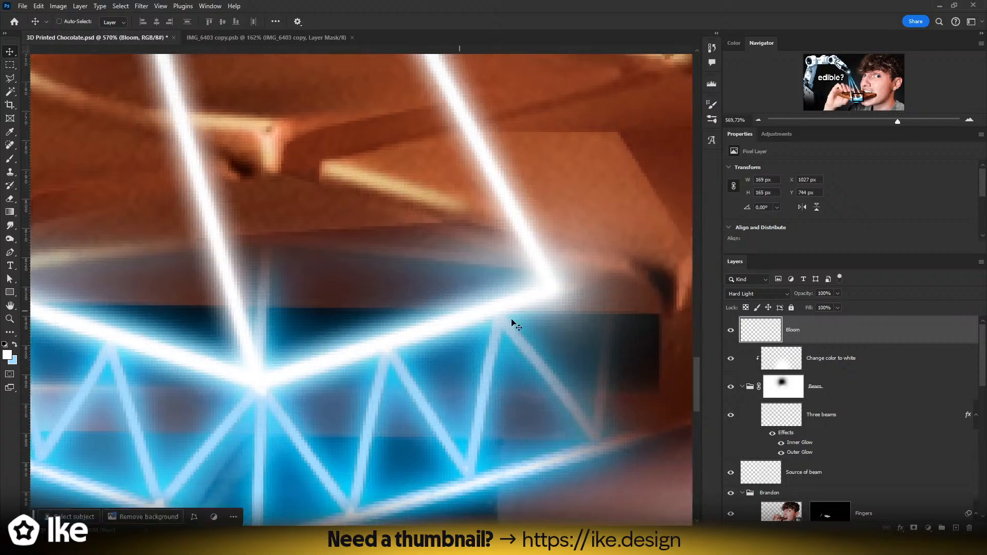
pyautogui.click(730, 330)
pyautogui.click(731, 330)
pyautogui.click(730, 330)
pyautogui.click(730, 330)
# - Duplicate the Bloom glow twice and place the copies where the middle and left beams meet the wireframe
pyautogui.press('z')
pyautogui.moveTo(503, 319); pyautogui.dragTo(581, 337)
pyautogui.press('v')
pyautogui.moveTo(526, 318); pyautogui.dragTo(260, 319)
pyautogui.press('z')
pyautogui.press('v')
pyautogui.press('z')
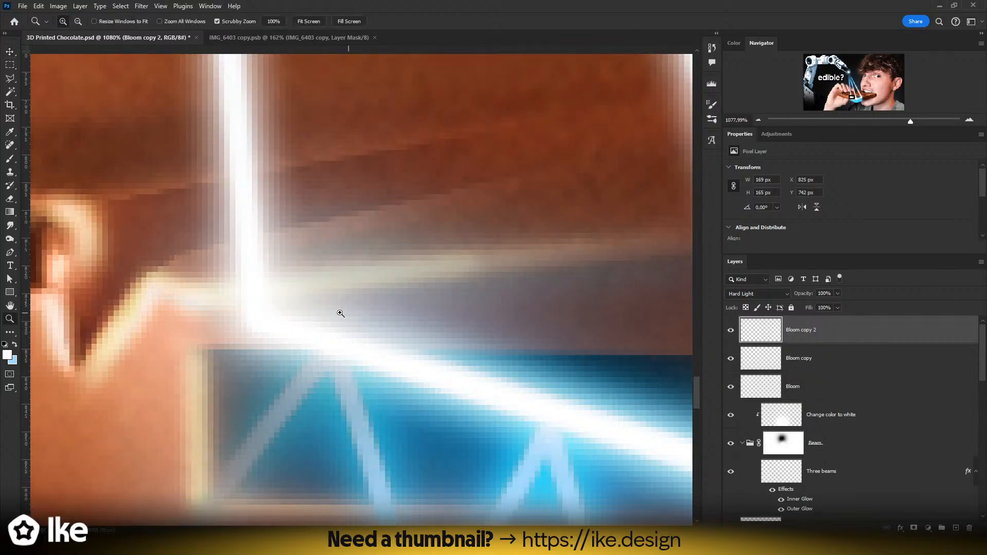
pyautogui.moveTo(342, 311); pyautogui.dragTo(253, 311)
pyautogui.moveTo(456, 341); pyautogui.dragTo(436, 345)
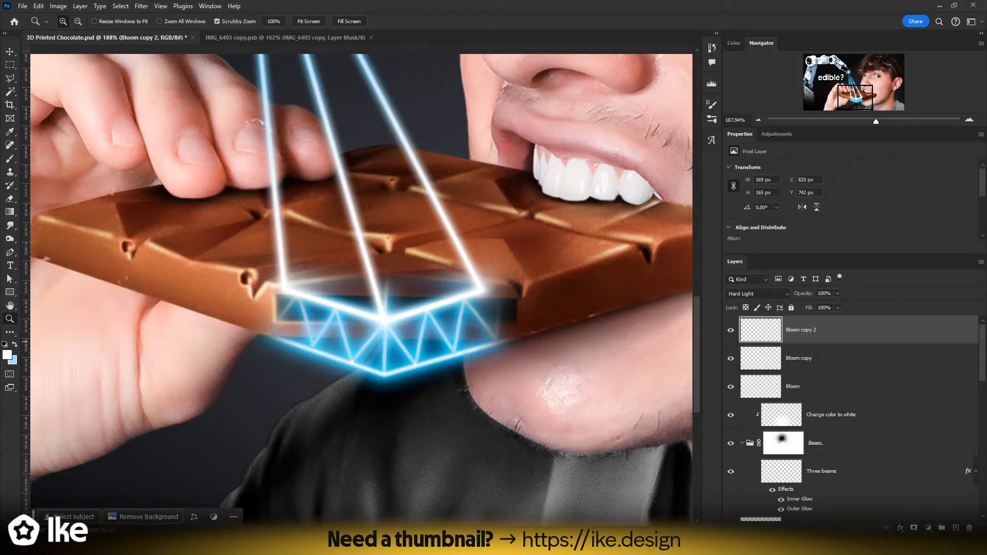
pyautogui.moveTo(371, 368); pyautogui.dragTo(302, 358)
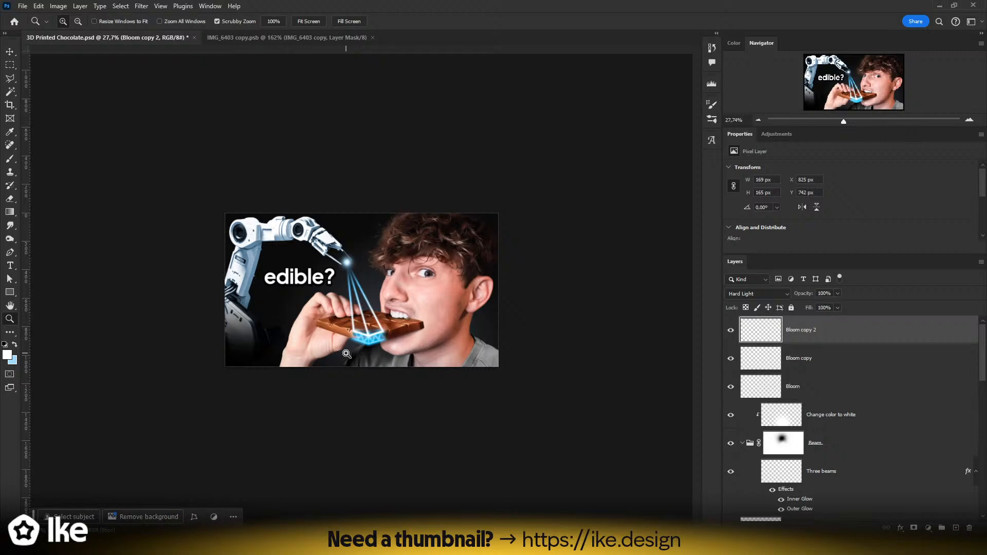
# - Merge the three Bloom layers into one and set the merged layer's blend mode to Hard Light
pyautogui.moveTo(372, 344); pyautogui.dragTo(405, 341)
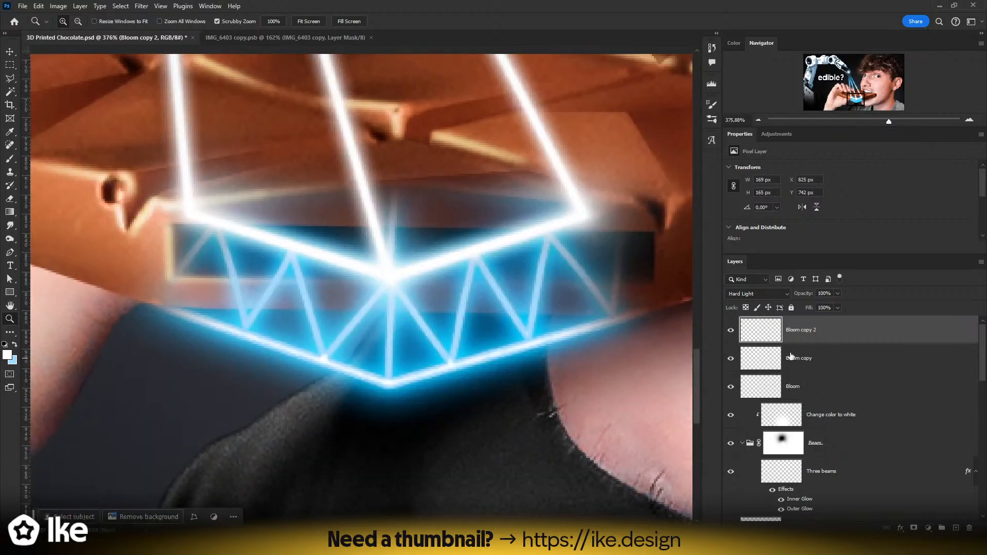
pyautogui.keyDown('shift'); pyautogui.click(802, 386); pyautogui.keyUp('shift')
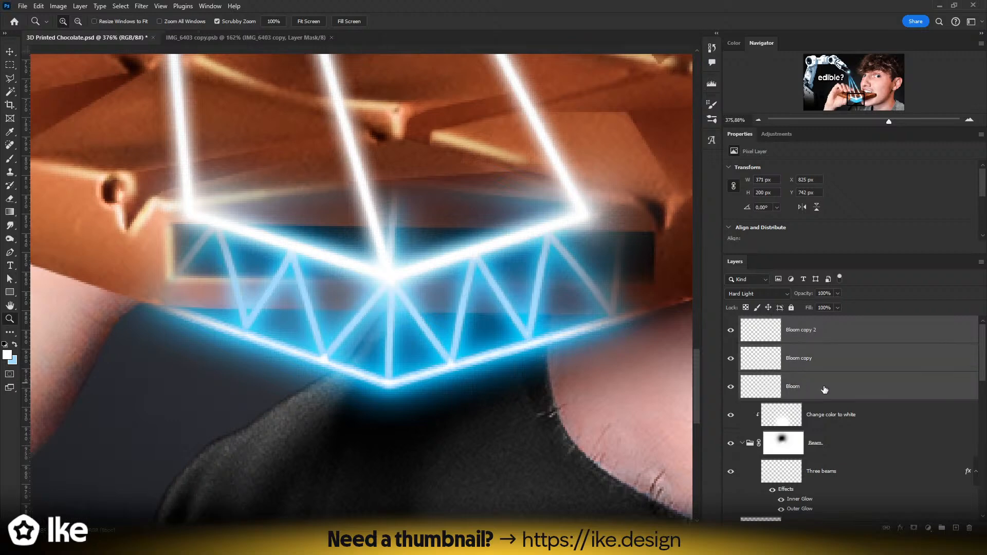
pyautogui.rightClick(821, 386)
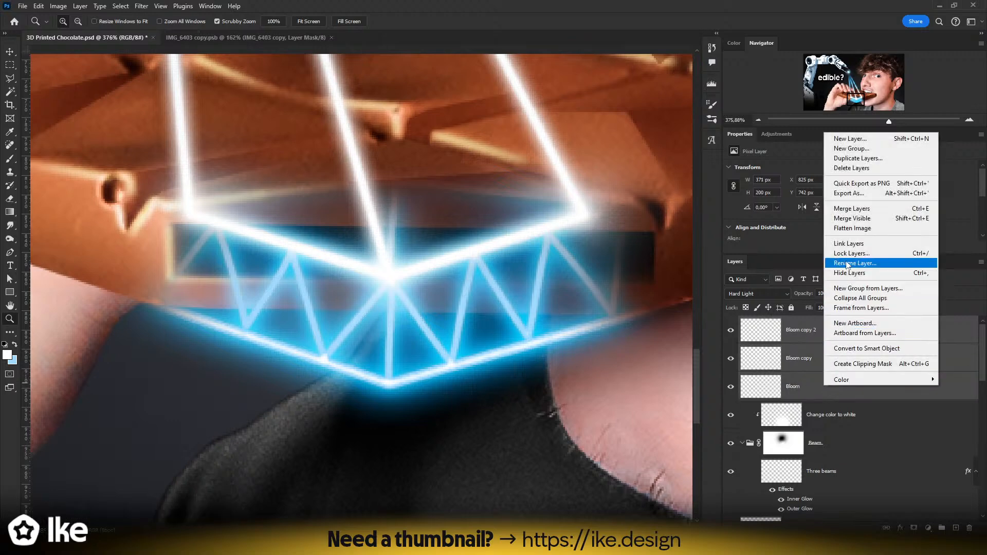
pyautogui.click(843, 210)
pyautogui.click(754, 294)
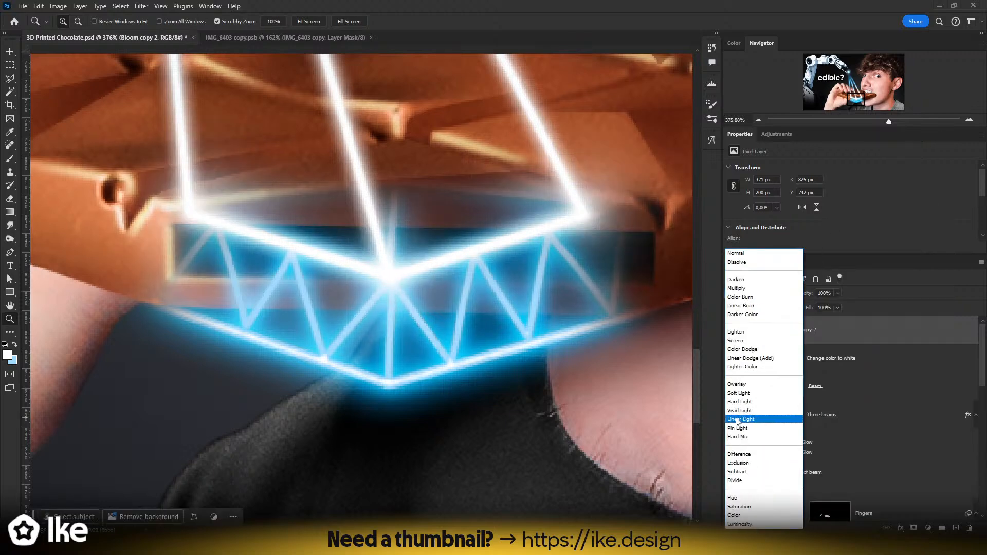
pyautogui.click(754, 406)
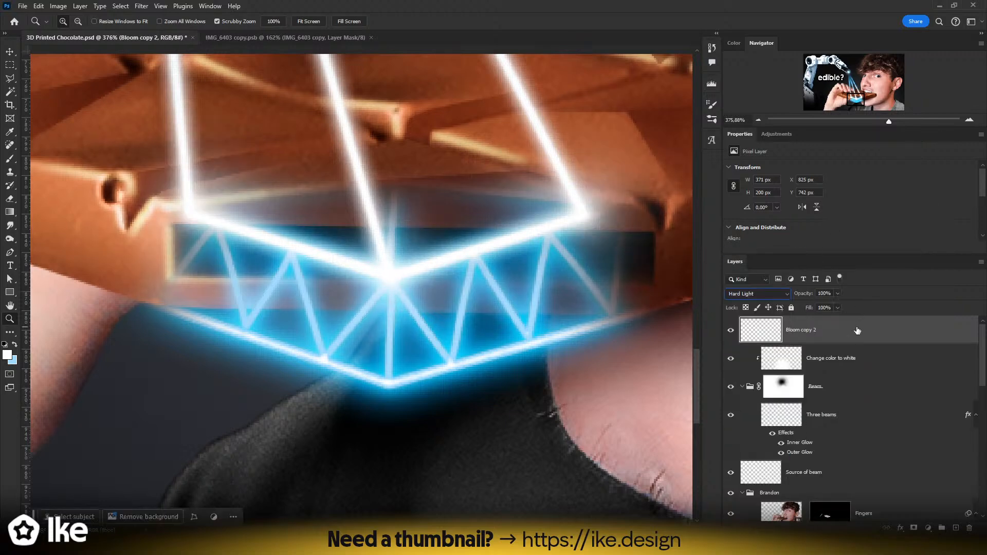
# - Duplicate the merged Bloom layer to strengthen the glow, and merge both copies into one layer
pyautogui.hotkey('ctrl', 'j')
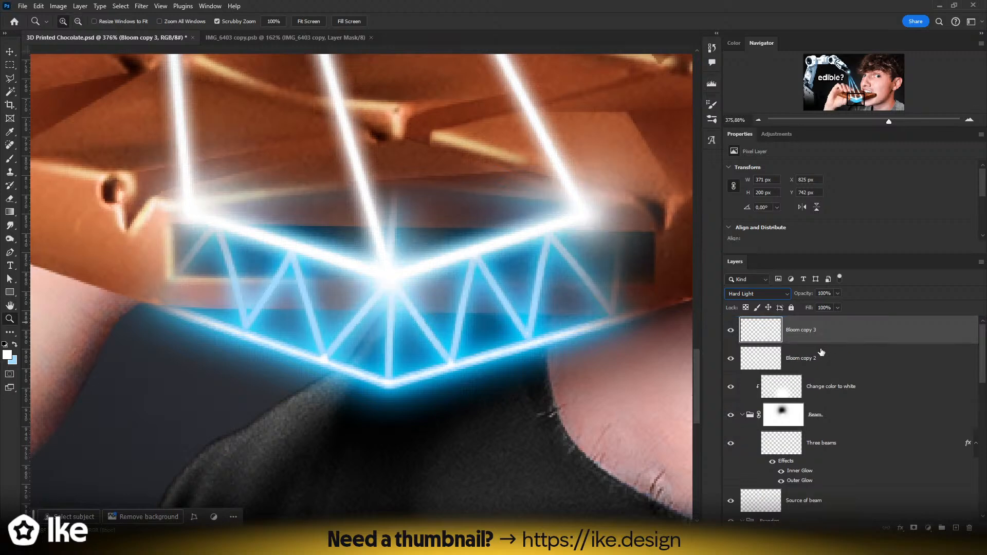
pyautogui.keyDown('shift'); pyautogui.click(820, 355); pyautogui.keyUp('shift')
pyautogui.rightClick(822, 355)
pyautogui.click(854, 177)
pyautogui.moveTo(668, 260); pyautogui.dragTo(393, 356)
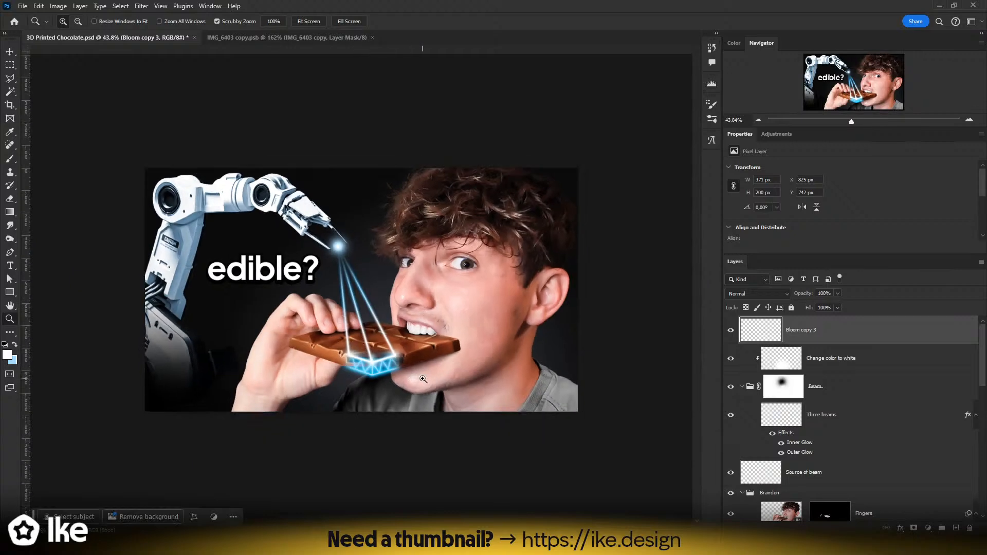
pyautogui.moveTo(377, 370); pyautogui.dragTo(416, 302)
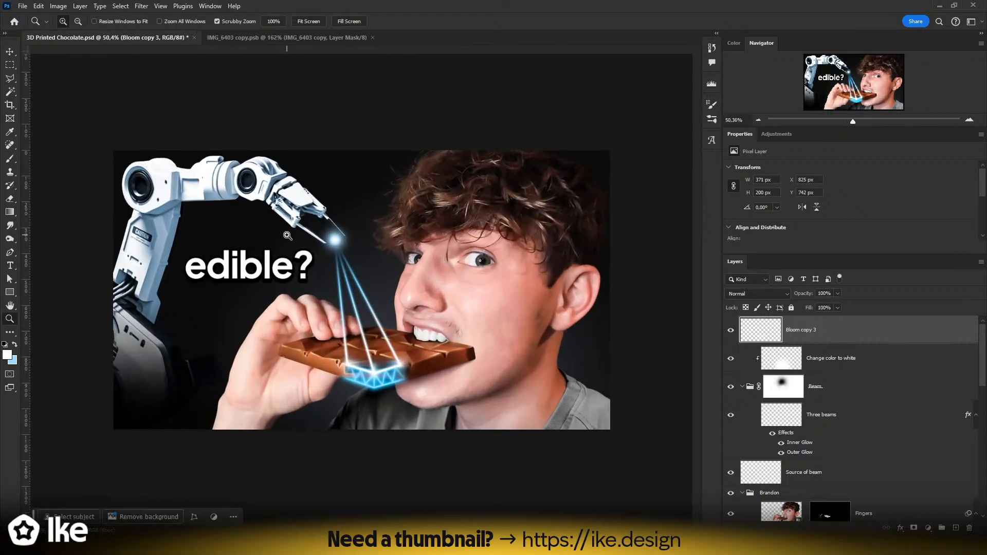
# - Paint straight white brush lines along the two lower edges of the wireframe on the Three beams layer
pyautogui.moveTo(387, 383); pyautogui.dragTo(436, 351)
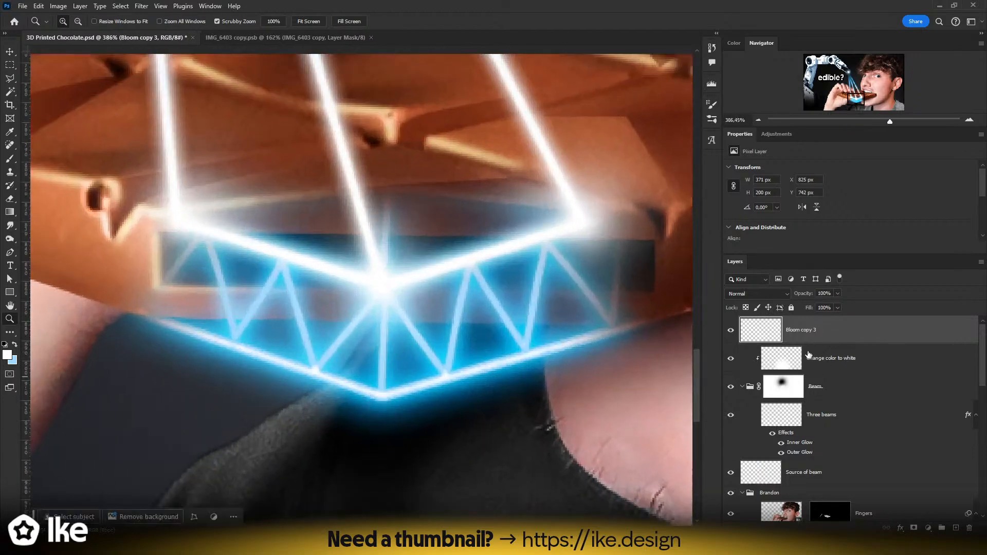
pyautogui.click(828, 360)
pyautogui.click(835, 391)
pyautogui.click(827, 416)
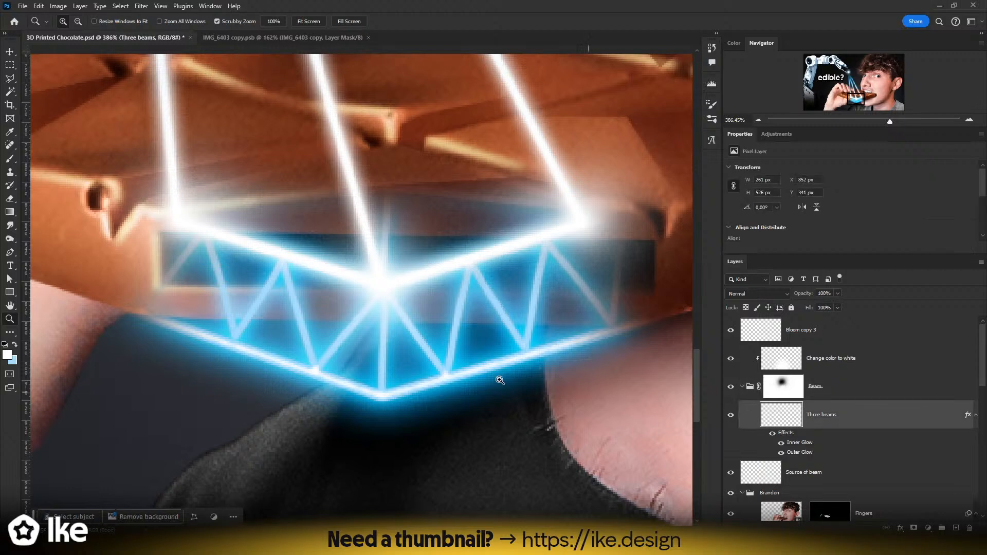
pyautogui.press('b')
pyautogui.keyDown('alt'); pyautogui.moveTo(194, 322); pyautogui.dragTo(167, 323); pyautogui.keyUp('alt')
pyautogui.click(165, 323)
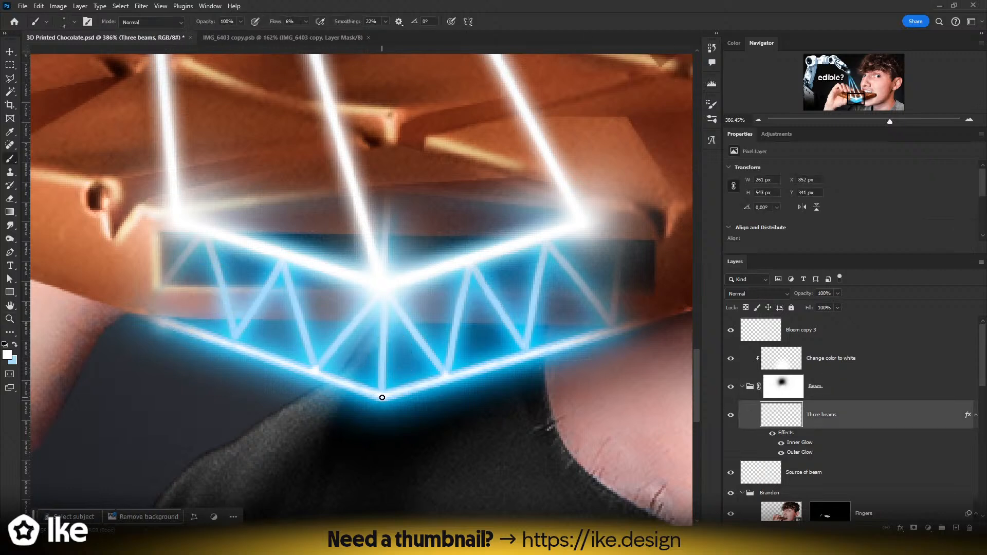
pyautogui.keyDown('shift'); pyautogui.click(382, 397); pyautogui.keyUp('shift')
pyautogui.keyDown('shift'); pyautogui.click(610, 331); pyautogui.keyUp('shift')
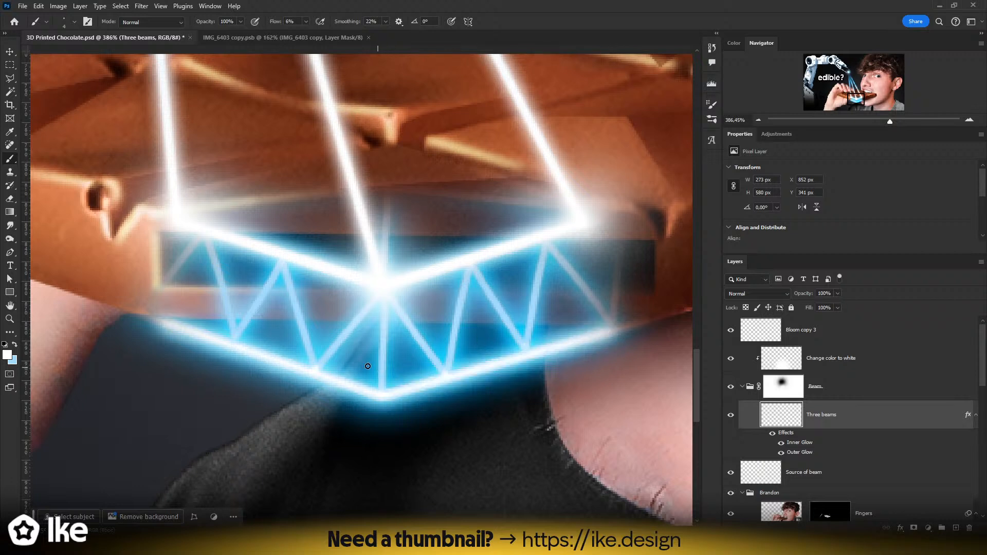
# - Brush white over the wireframe's inner diagonal struts to brighten them, undoing misplaced strokes
pyautogui.moveTo(220, 282)
pyautogui.mouseDown()
pyautogui.moveTo(238, 326)
pyautogui.moveTo(273, 291)
pyautogui.mouseUp()
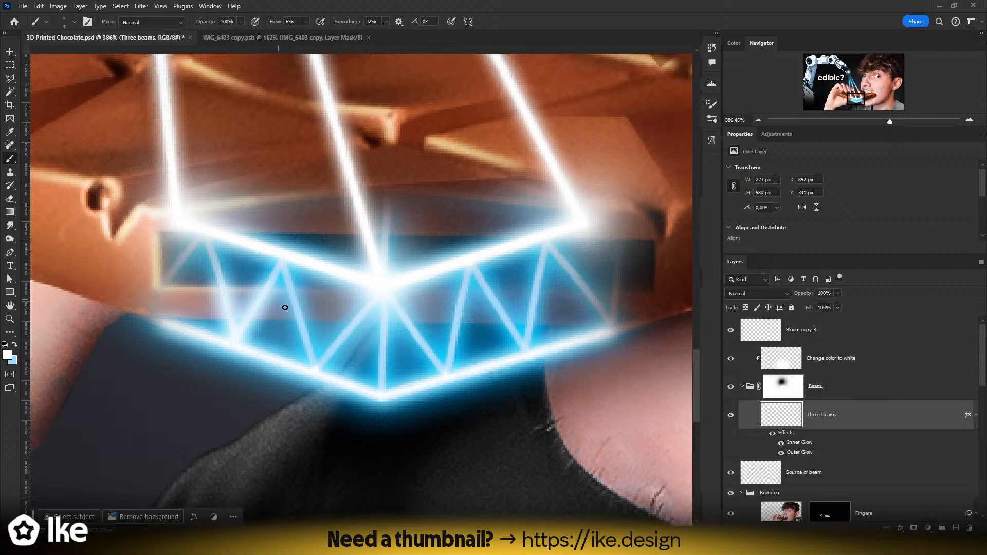
pyautogui.moveTo(299, 321)
pyautogui.mouseDown()
pyautogui.moveTo(319, 375)
pyautogui.moveTo(348, 324)
pyautogui.moveTo(315, 375)
pyautogui.moveTo(341, 329)
pyautogui.moveTo(390, 356)
pyautogui.mouseUp()
pyautogui.hotkey('ctrl', 'z')
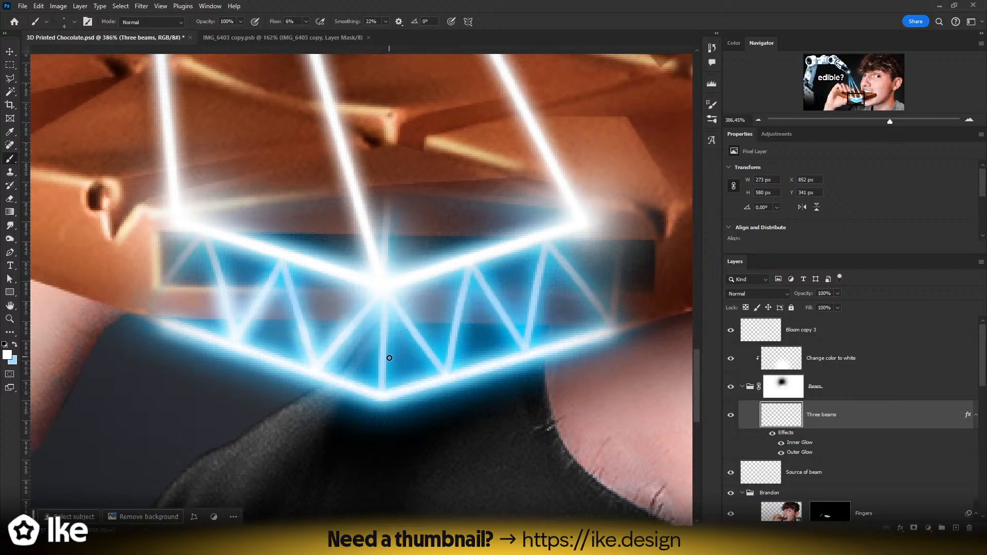
pyautogui.moveTo(379, 398)
pyautogui.mouseDown()
pyautogui.moveTo(389, 280)
pyautogui.moveTo(383, 398)
pyautogui.moveTo(355, 379)
pyautogui.moveTo(329, 379)
pyautogui.mouseUp()
pyautogui.hotkey('ctrl', 'z')
pyautogui.press('z')
pyautogui.moveTo(455, 346); pyautogui.dragTo(560, 343)
pyautogui.moveTo(385, 370)
pyautogui.mouseDown()
pyautogui.moveTo(407, 402)
pyautogui.moveTo(430, 409)
pyautogui.moveTo(441, 340)
pyautogui.moveTo(386, 374)
pyautogui.moveTo(420, 430)
pyautogui.moveTo(442, 314)
pyautogui.mouseUp()
pyautogui.hotkey('ctrl', 'z')
pyautogui.moveTo(508, 357)
pyautogui.mouseDown()
pyautogui.moveTo(439, 395)
pyautogui.moveTo(506, 396)
pyautogui.moveTo(449, 400)
pyautogui.mouseUp()
# - Outline the wireframe below its upper edges with a closed Polygonal Lasso selection
pyautogui.press('z')
pyautogui.moveTo(392, 381)
pyautogui.mouseDown()
pyautogui.moveTo(418, 360)
pyautogui.moveTo(452, 256)
pyautogui.moveTo(461, 257)
pyautogui.moveTo(2, 281)
pyautogui.moveTo(365, 279)
pyautogui.moveTo(287, 273)
pyautogui.mouseUp()
pyautogui.press('e')
pyautogui.press('l')
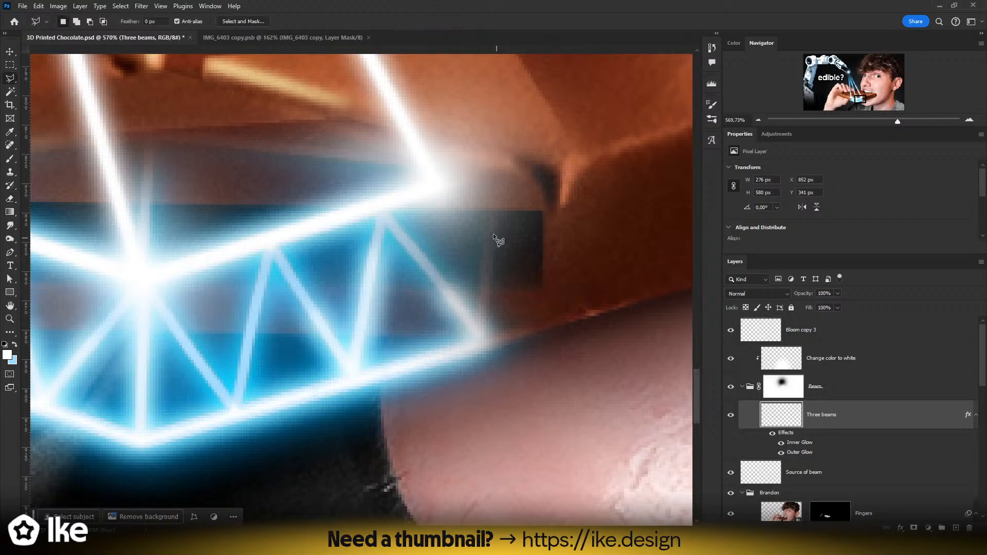
pyautogui.click(459, 197)
pyautogui.click(162, 299)
pyautogui.click(334, 303)
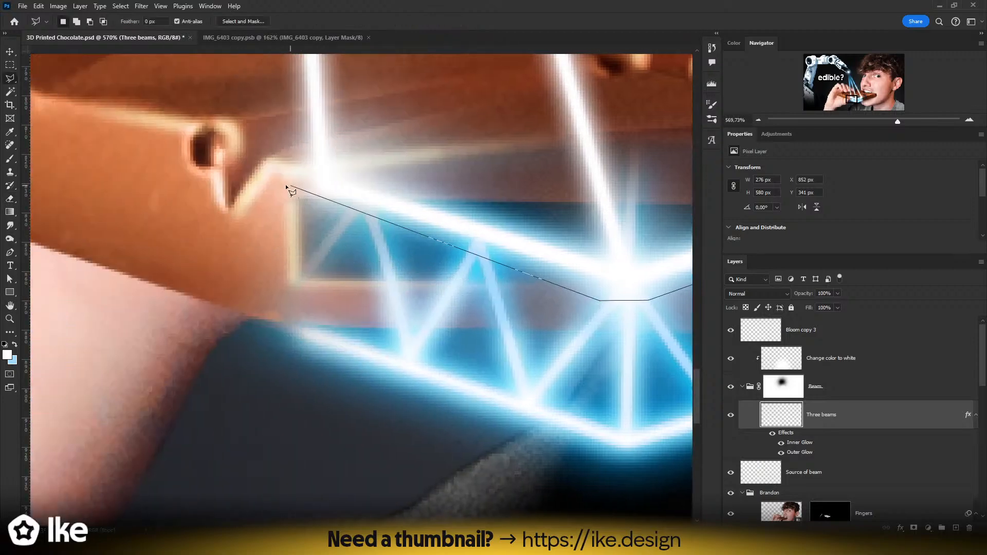
pyautogui.click(239, 178)
pyautogui.click(125, 392)
pyautogui.click(301, 483)
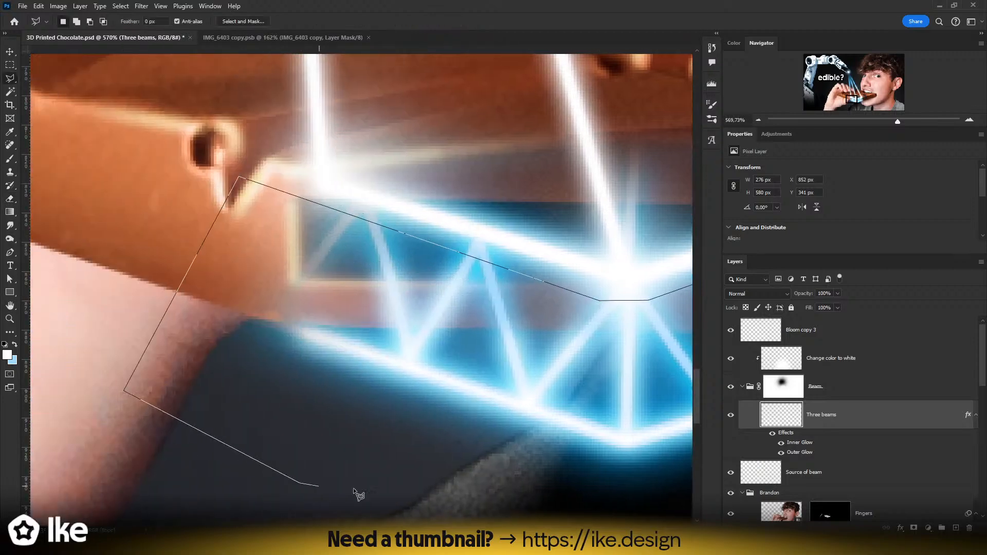
pyautogui.click(187, 504)
pyautogui.click(512, 441)
pyautogui.click(602, 322)
pyautogui.click(554, 210)
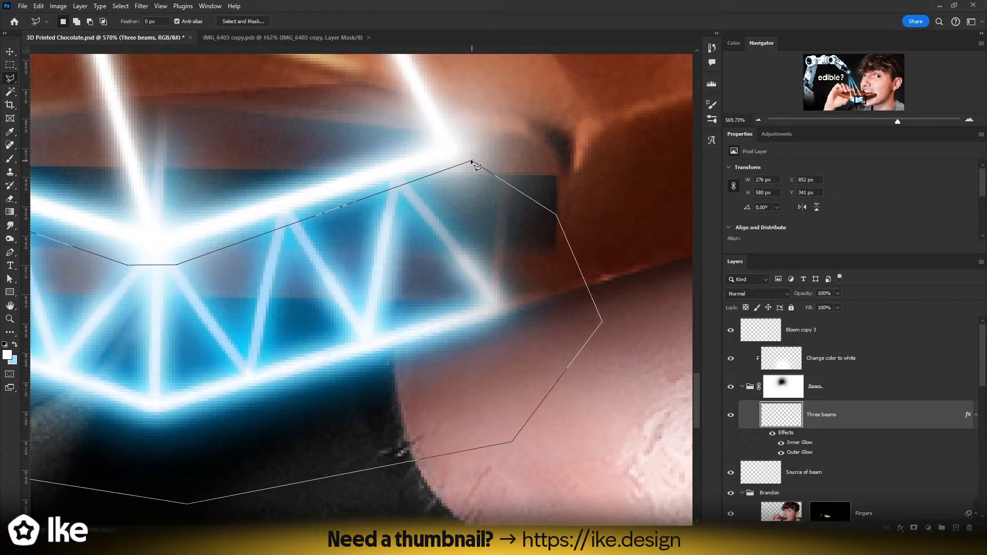
pyautogui.click(474, 160)
# - Resize the eraser, erase inside the wireframe selection on the Three beams layer, and deselect
pyautogui.press('e')
pyautogui.keyDown('alt'); pyautogui.rightClick(435, 198); pyautogui.keyUp('alt')
pyautogui.keyDown('alt'); pyautogui.rightClick(375, 217); pyautogui.keyUp('alt')
pyautogui.moveTo(196, 293); pyautogui.dragTo(439, 300)
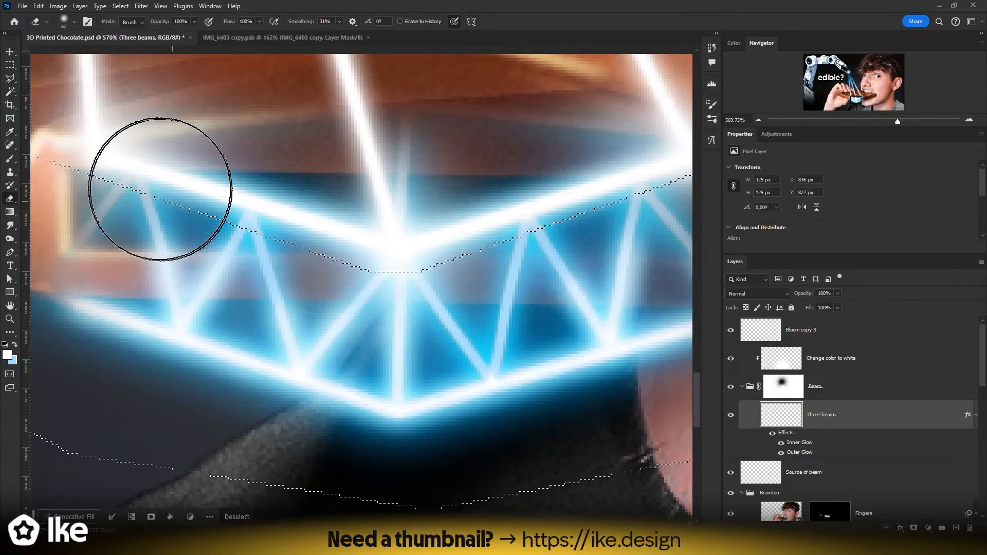
pyautogui.press('z')
pyautogui.hotkey('ctrl', 'd')
# - Examine the wireframe, beams and robot arm in the context of the whole thumbnail
pyautogui.moveTo(360, 272); pyautogui.dragTo(330, 283)
pyautogui.moveTo(458, 342); pyautogui.dragTo(430, 357)
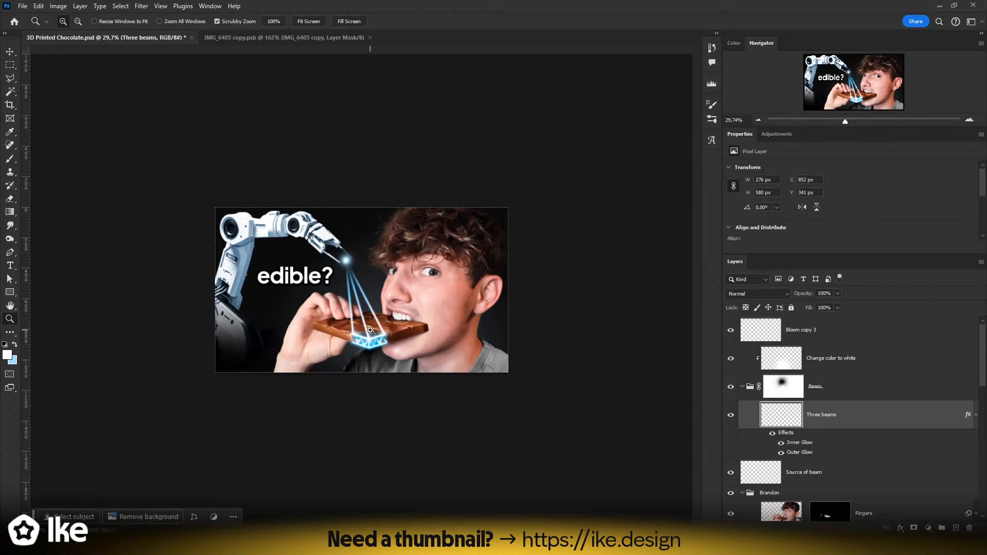
pyautogui.moveTo(370, 330); pyautogui.dragTo(391, 314)
pyautogui.moveTo(396, 403); pyautogui.dragTo(396, 337)
pyautogui.moveTo(639, 389); pyautogui.dragTo(358, 342)
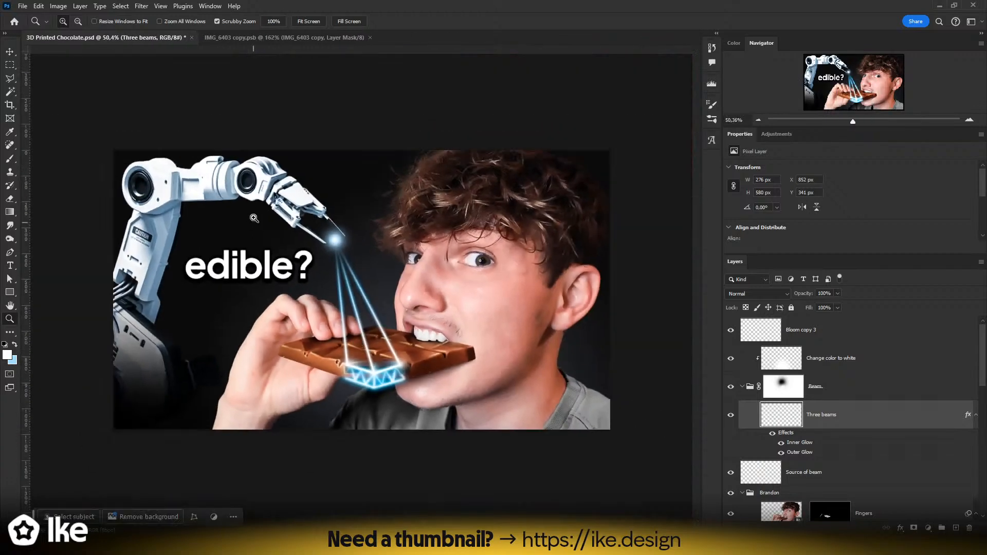
pyautogui.moveTo(241, 177); pyautogui.dragTo(203, 177)
pyautogui.moveTo(359, 305); pyautogui.dragTo(387, 302)
pyautogui.press('m')
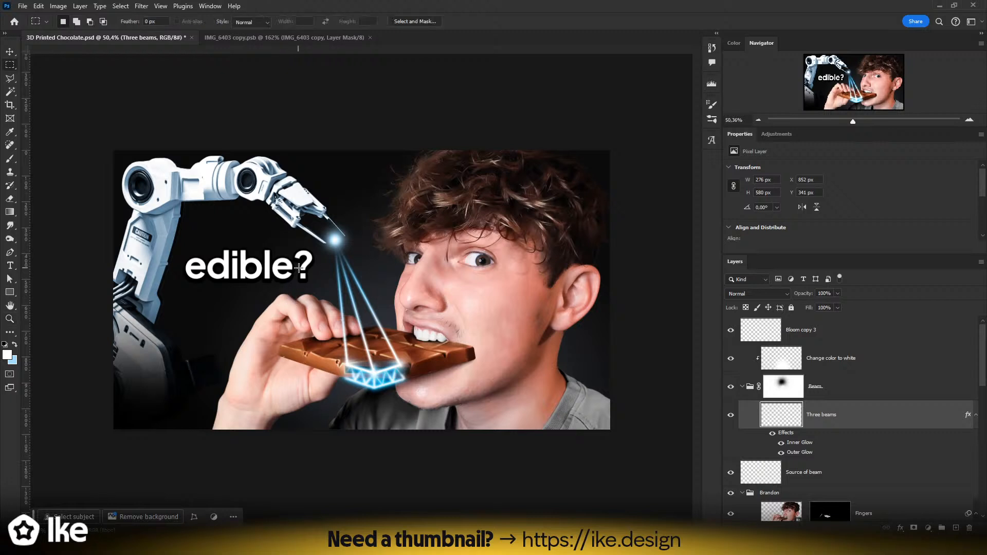
# - Add an empty layer above the merged bloom layer and rename the Bloom copy 3 layer as Bloom
pyautogui.press('b')
pyautogui.click(807, 334)
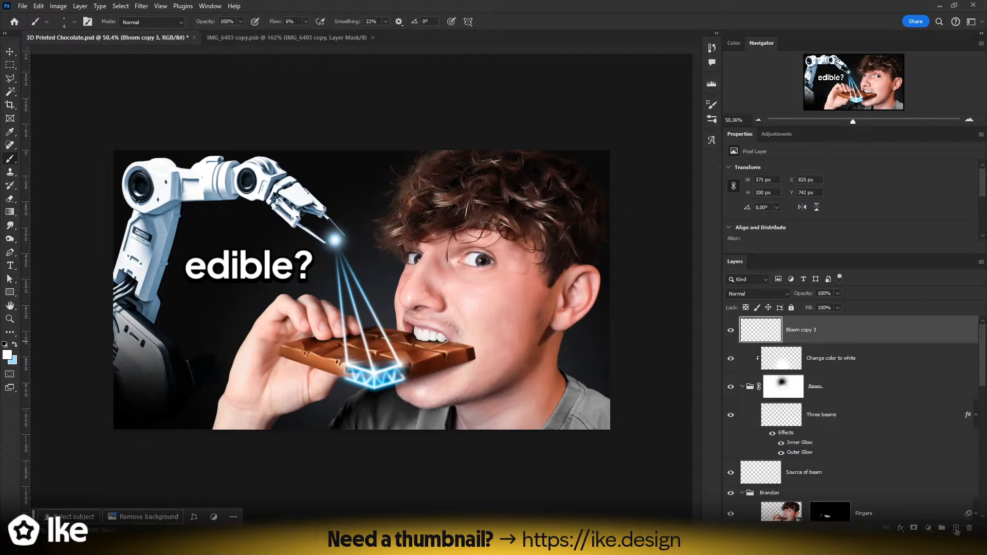
pyautogui.click(956, 530)
pyautogui.doubleClick(803, 358)
pyautogui.press('BackSpace')
pyautogui.press('Return')
pyautogui.click(800, 331)
# - Set the foreground colour to pure red, ff0000, for painting on Layer 4
pyautogui.press('z')
pyautogui.moveTo(345, 292)
pyautogui.mouseDown()
pyautogui.moveTo(312, 292)
pyautogui.moveTo(322, 281)
pyautogui.mouseUp()
pyautogui.moveTo(313, 270); pyautogui.dragTo(318, 335)
pyautogui.click(5, 354)
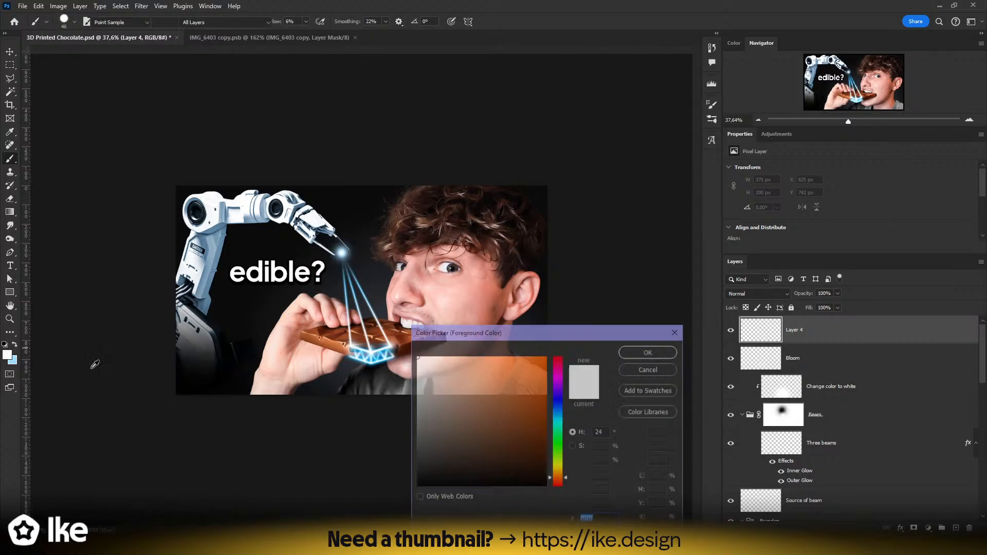
pyautogui.click(558, 356)
pyautogui.moveTo(542, 360); pyautogui.dragTo(588, 318)
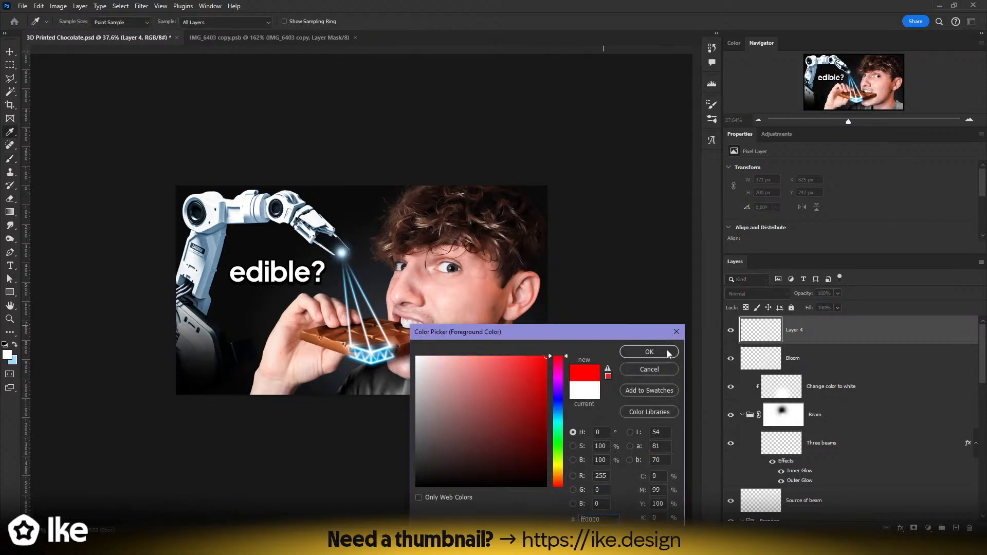
pyautogui.click(667, 351)
# - Set the red brush to 100% flow and adjust its size
pyautogui.moveTo(167, 181)
pyautogui.mouseDown()
pyautogui.moveTo(134, 199)
pyautogui.moveTo(156, 167)
pyautogui.mouseUp()
pyautogui.hotkey('ctrl', 'z')
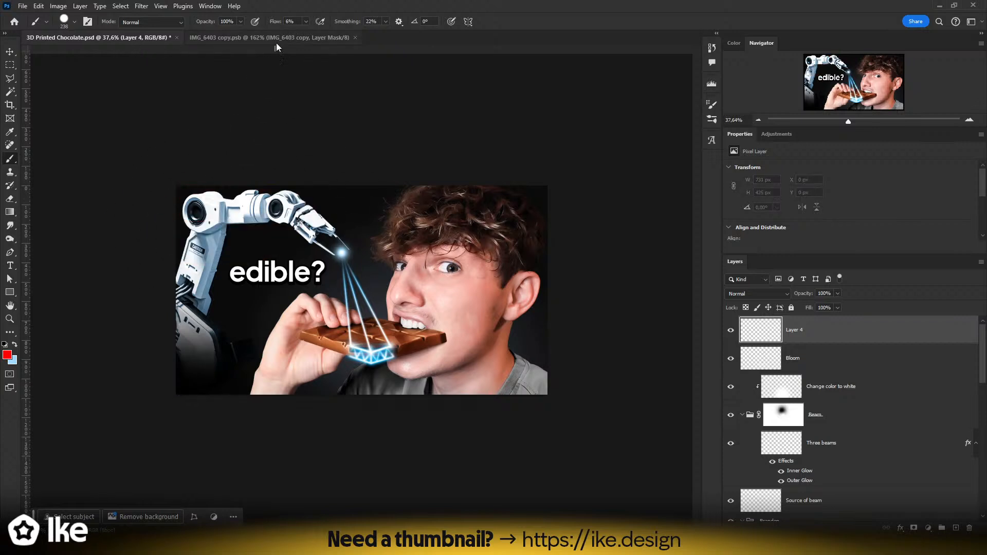
pyautogui.moveTo(306, 23)
pyautogui.mouseDown()
pyautogui.moveTo(528, 4)
pyautogui.moveTo(475, 47)
pyautogui.mouseUp()
pyautogui.moveTo(289, 208); pyautogui.dragTo(272, 207)
# - Try red annotation strokes over the robot arm and across the lower part of the image, and undo them
pyautogui.moveTo(197, 185)
pyautogui.mouseDown()
pyautogui.moveTo(166, 290)
pyautogui.moveTo(238, 277)
pyautogui.moveTo(192, 169)
pyautogui.mouseUp()
pyautogui.hotkey('ctrl', 'z')
pyautogui.moveTo(194, 186)
pyautogui.mouseDown()
pyautogui.moveTo(169, 281)
pyautogui.moveTo(239, 184)
pyautogui.moveTo(219, 206)
pyautogui.mouseUp()
pyautogui.hotkey('ctrl', 'z')
pyautogui.moveTo(178, 323)
pyautogui.mouseDown()
pyautogui.moveTo(211, 207)
pyautogui.moveTo(296, 207)
pyautogui.moveTo(329, 242)
pyautogui.moveTo(385, 374)
pyautogui.mouseUp()
pyautogui.moveTo(252, 247)
pyautogui.mouseDown()
pyautogui.moveTo(272, 295)
pyautogui.moveTo(336, 248)
pyautogui.moveTo(238, 245)
pyautogui.mouseUp()
pyautogui.hotkey('ctrl', 'z')
pyautogui.hotkey('ctrl', 'z')
pyautogui.hotkey('ctrl', 'z')
# - Sketch a red arrow from the robot's shoulder joint down to the chocolate, and undo it
pyautogui.moveTo(189, 206)
pyautogui.mouseDown()
pyautogui.moveTo(291, 242)
pyautogui.moveTo(362, 348)
pyautogui.moveTo(208, 216)
pyautogui.moveTo(276, 270)
pyautogui.moveTo(334, 352)
pyautogui.moveTo(307, 342)
pyautogui.moveTo(327, 354)
pyautogui.moveTo(331, 281)
pyautogui.mouseUp()
pyautogui.hotkey('ctrl', 'z')
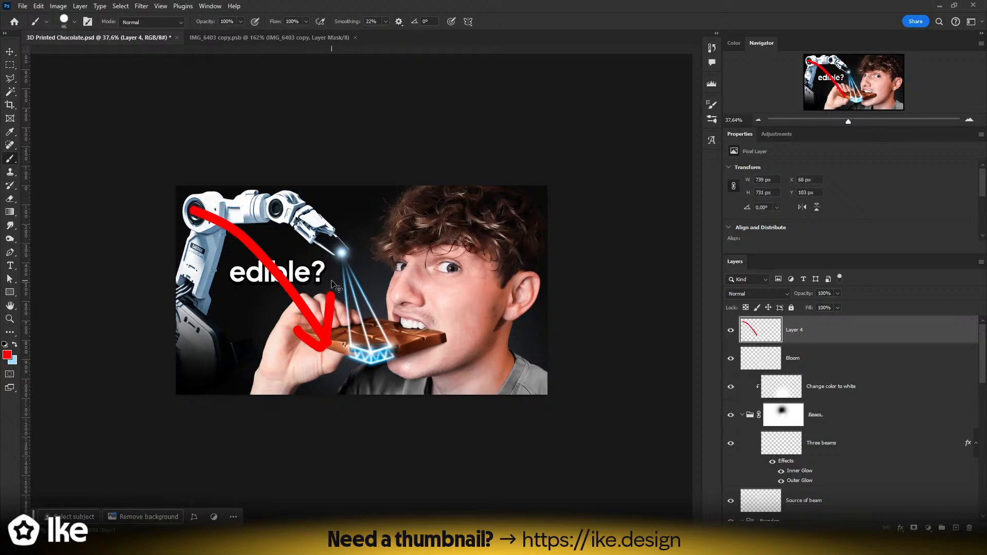
pyautogui.hotkey('ctrl', 'z')
pyautogui.hotkey('ctrl', 'z')
# - Sketch red viewing-path strokes along the robot arm, across the text, down to the chocolate and over the face, and undo them
pyautogui.moveTo(200, 212)
pyautogui.mouseDown()
pyautogui.moveTo(278, 201)
pyautogui.moveTo(332, 217)
pyautogui.moveTo(207, 213)
pyautogui.moveTo(305, 211)
pyautogui.mouseUp()
pyautogui.hotkey('ctrl', 'z')
pyautogui.moveTo(241, 272); pyautogui.dragTo(305, 274)
pyautogui.moveTo(309, 230)
pyautogui.mouseDown()
pyautogui.moveTo(363, 343)
pyautogui.moveTo(310, 356)
pyautogui.mouseUp()
pyautogui.moveTo(363, 385)
pyautogui.mouseDown()
pyautogui.moveTo(483, 344)
pyautogui.moveTo(398, 283)
pyautogui.moveTo(284, 299)
pyautogui.moveTo(245, 362)
pyautogui.moveTo(384, 407)
pyautogui.moveTo(521, 356)
pyautogui.moveTo(491, 301)
pyautogui.mouseUp()
pyautogui.hotkey('ctrl', 'z')
pyautogui.hotkey('ctrl', 'z')
pyautogui.hotkey('ctrl', 'z')
pyautogui.hotkey('ctrl', 'z')
pyautogui.hotkey('ctrl', 'z')
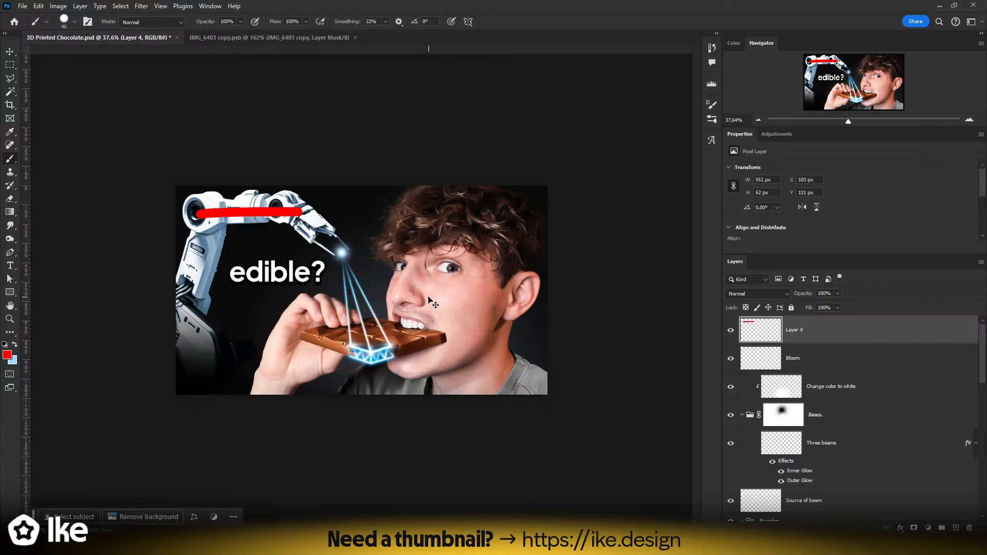
# - Circle the chocolate bar in red with extra strokes over the face, and undo the marks
pyautogui.click(322, 325)
pyautogui.moveTo(295, 335)
pyautogui.mouseDown()
pyautogui.moveTo(449, 357)
pyautogui.moveTo(329, 311)
pyautogui.mouseUp()
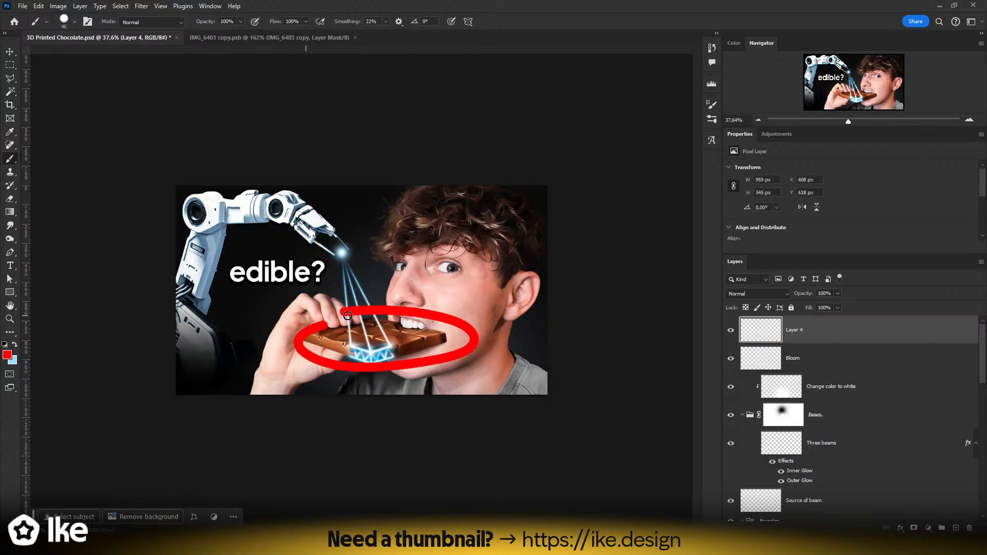
pyautogui.moveTo(433, 307); pyautogui.dragTo(446, 285)
pyautogui.moveTo(421, 278)
pyautogui.mouseDown()
pyautogui.moveTo(455, 266)
pyautogui.moveTo(465, 311)
pyautogui.mouseUp()
pyautogui.hotkey('ctrl', 'z')
pyautogui.hotkey('ctrl', 'z')
pyautogui.hotkey('ctrl', 'z')
pyautogui.hotkey('ctrl', 'z')
# - Try several red guide lines from the robot's shoulder across to the face and down to the wireframe, undoing each
pyautogui.moveTo(207, 213)
pyautogui.mouseDown()
pyautogui.moveTo(346, 355)
pyautogui.moveTo(462, 209)
pyautogui.mouseUp()
pyautogui.hotkey('ctrl', 'z')
pyautogui.moveTo(211, 217); pyautogui.dragTo(276, 288)
pyautogui.moveTo(349, 364)
pyautogui.mouseDown()
pyautogui.moveTo(385, 395)
pyautogui.moveTo(500, 200)
pyautogui.mouseUp()
pyautogui.hotkey('ctrl', 'z')
pyautogui.moveTo(202, 211)
pyautogui.mouseDown()
pyautogui.moveTo(271, 236)
pyautogui.moveTo(332, 305)
pyautogui.moveTo(383, 395)
pyautogui.mouseUp()
pyautogui.hotkey('ctrl', 'z')
pyautogui.moveTo(198, 208)
pyautogui.mouseDown()
pyautogui.moveTo(301, 242)
pyautogui.moveTo(360, 322)
pyautogui.moveTo(386, 392)
pyautogui.mouseUp()
pyautogui.hotkey('ctrl', 'z')
pyautogui.moveTo(201, 210)
pyautogui.mouseDown()
pyautogui.moveTo(307, 244)
pyautogui.moveTo(368, 353)
pyautogui.mouseUp()
pyautogui.hotkey('ctrl', 'z')
# - Sketch a red line from the robot's shoulder to the wireframe and up to the face, circle the face, and undo everything
pyautogui.moveTo(203, 212)
pyautogui.mouseDown()
pyautogui.moveTo(293, 272)
pyautogui.moveTo(378, 357)
pyautogui.mouseUp()
pyautogui.moveTo(402, 319); pyautogui.dragTo(452, 257)
pyautogui.moveTo(432, 222)
pyautogui.mouseDown()
pyautogui.moveTo(410, 228)
pyautogui.moveTo(462, 329)
pyautogui.moveTo(416, 237)
pyautogui.mouseUp()
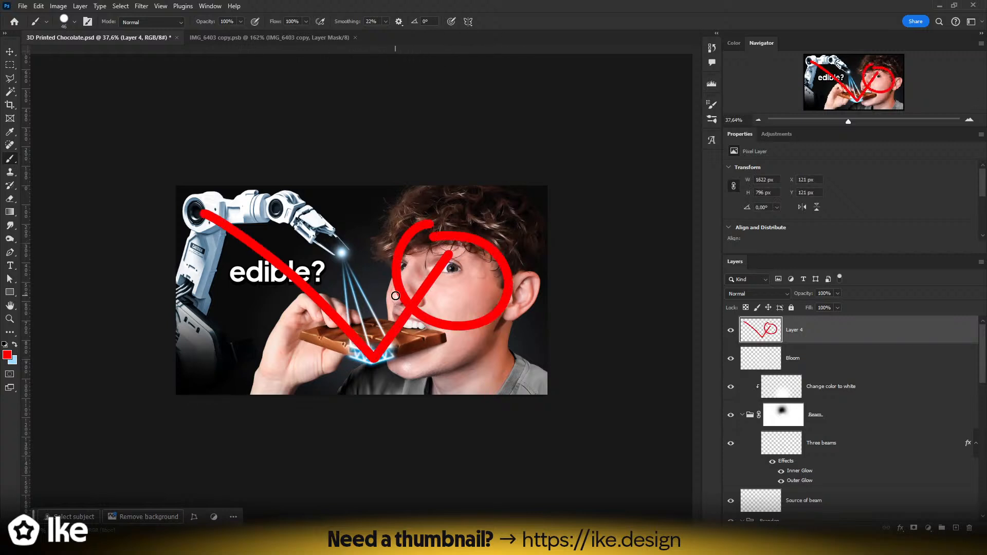
pyautogui.hotkey('ctrl', 'z')
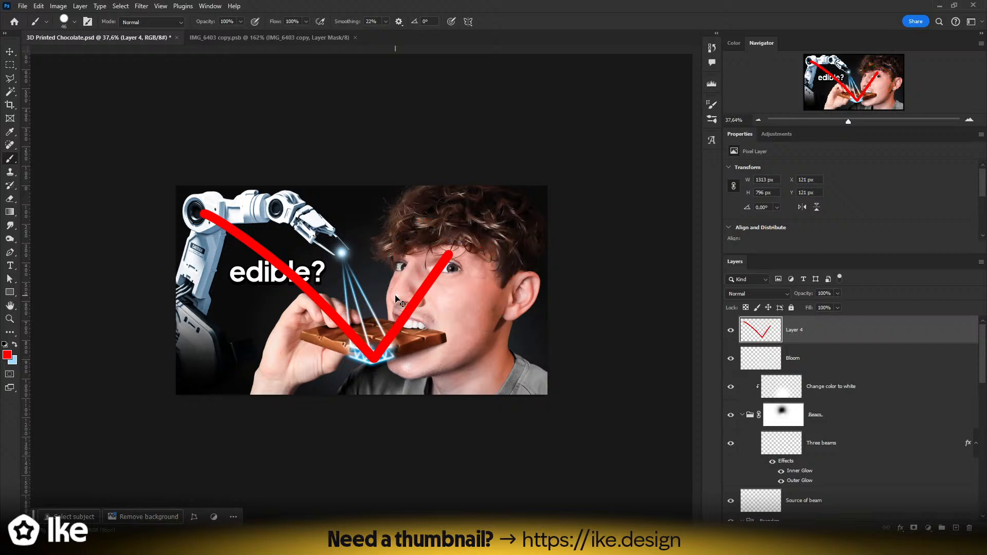
pyautogui.hotkey('ctrl', 'z')
pyautogui.hotkey('ctrl', 'z')
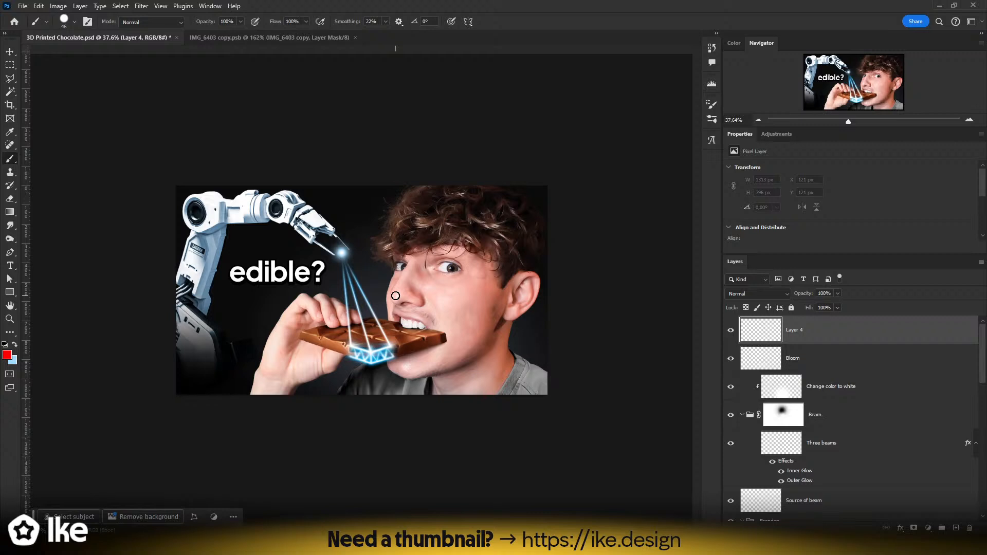
# - Delete the empty annotation layer, Layer 4
pyautogui.press('z')
pyautogui.moveTo(395, 296); pyautogui.dragTo(390, 299)
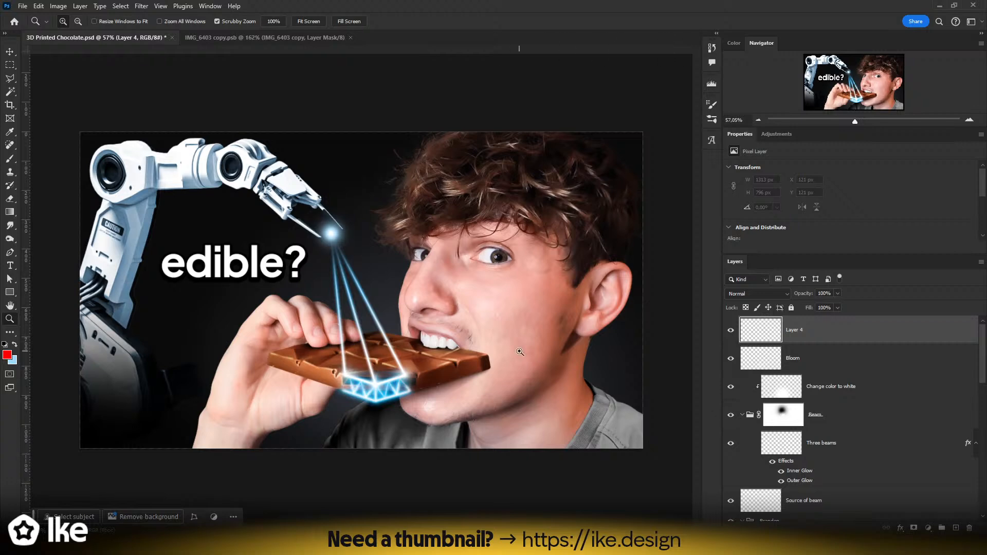
pyautogui.moveTo(479, 289); pyautogui.dragTo(502, 281)
pyautogui.moveTo(404, 284); pyautogui.dragTo(427, 280)
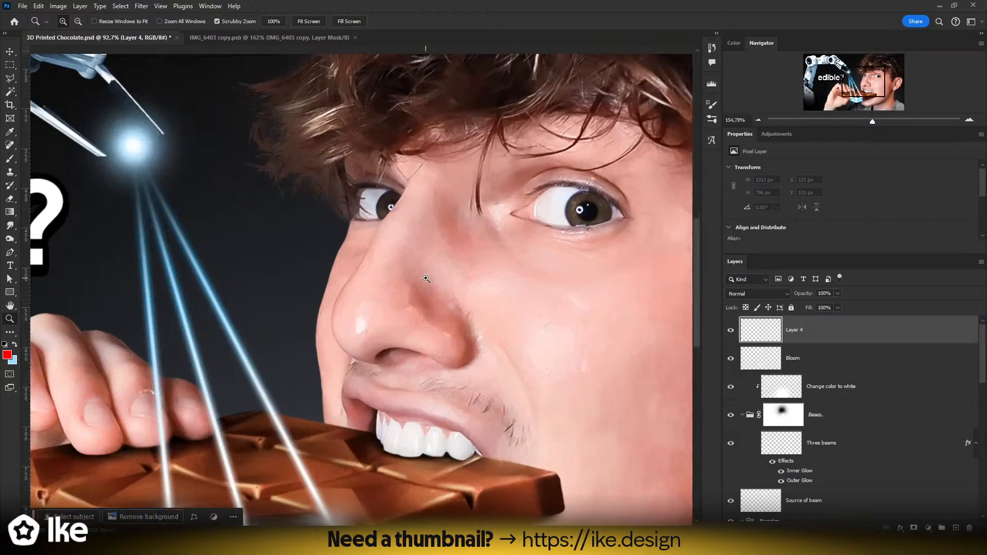
pyautogui.moveTo(345, 267); pyautogui.dragTo(375, 267)
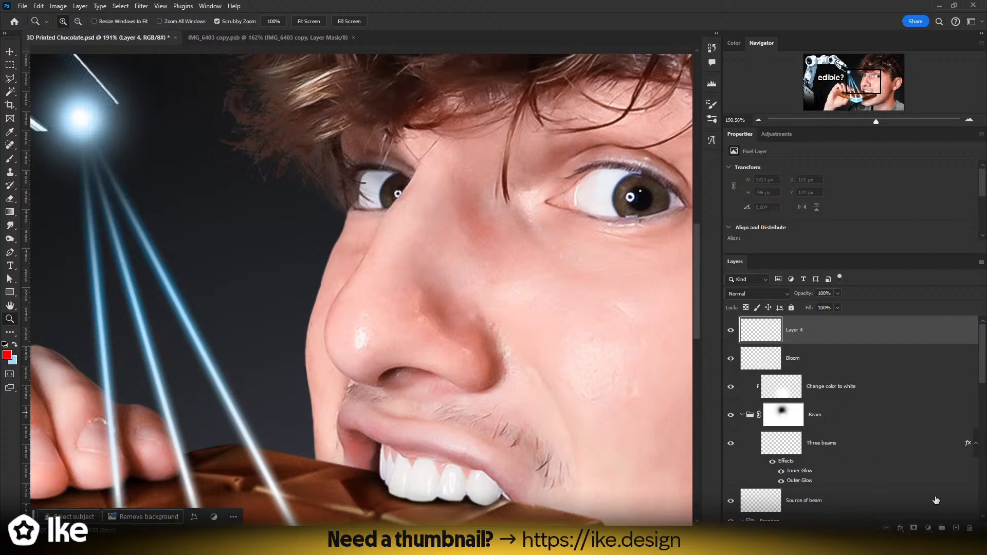
pyautogui.hotkey('ctrl', '0')
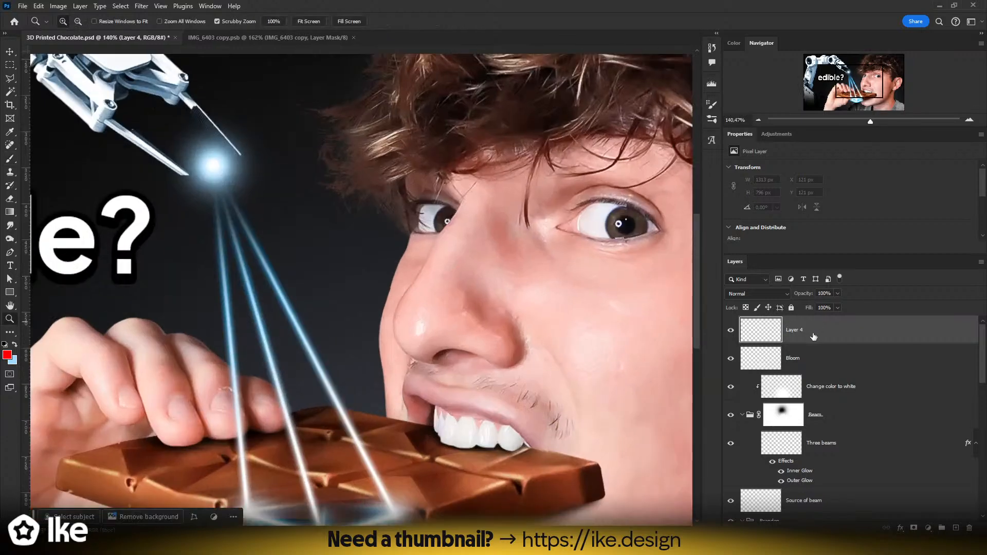
pyautogui.moveTo(804, 338); pyautogui.dragTo(790, 448)
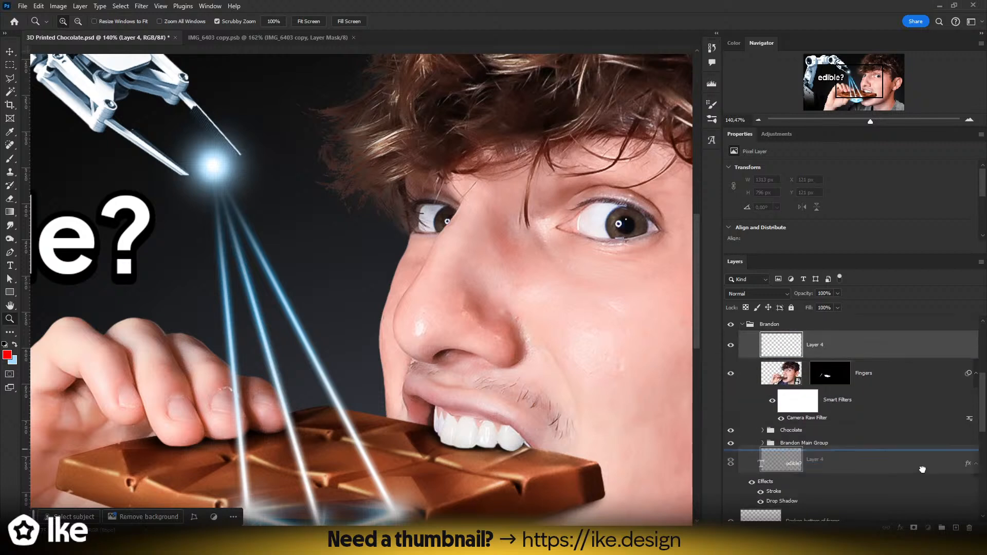
pyautogui.press('Delete')
# - Add an Inner Shadow effect to the man's layer group and set its colour to bright blue
pyautogui.click(771, 325)
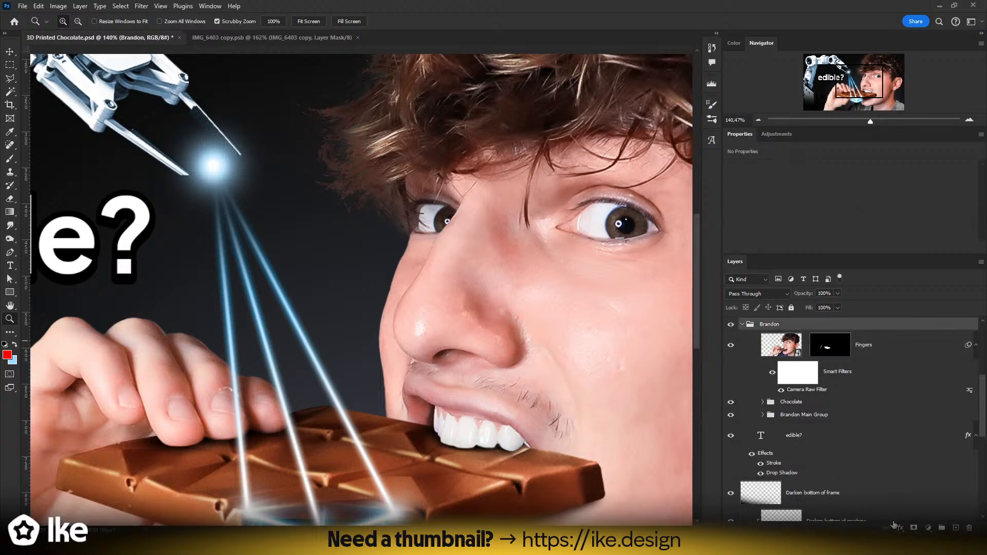
pyautogui.click(900, 528)
pyautogui.click(923, 456)
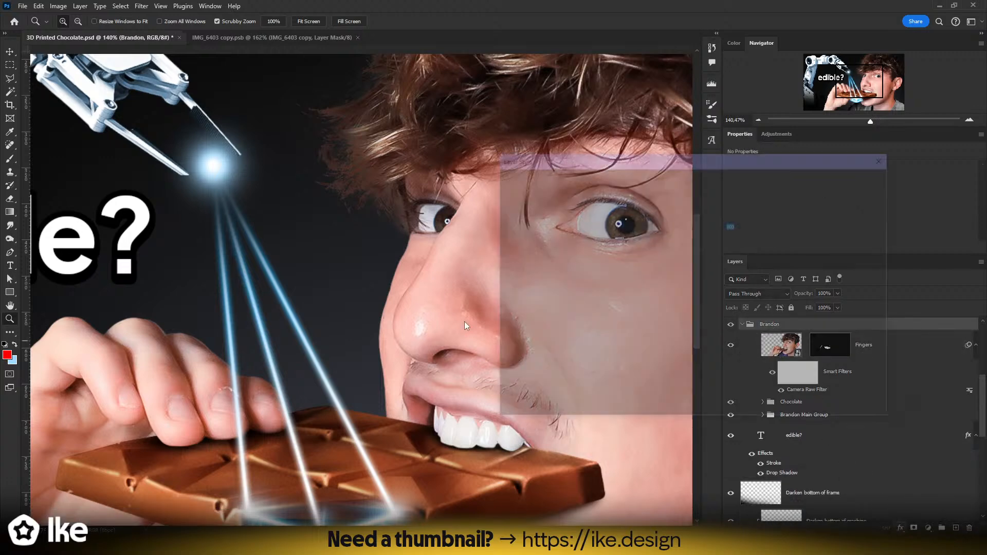
pyautogui.click(735, 215)
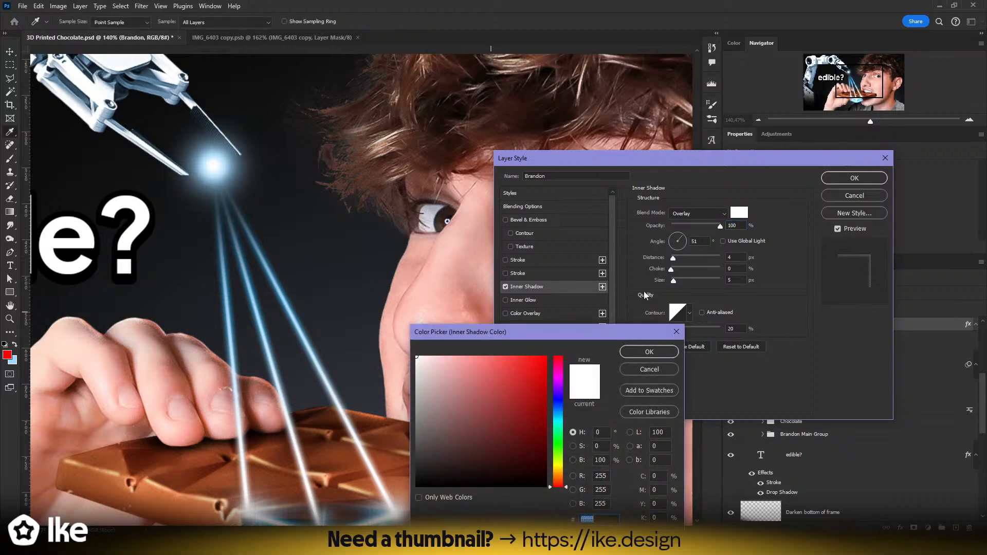
pyautogui.click(560, 408)
pyautogui.click(545, 412)
pyautogui.click(649, 351)
# - Set the Inner Shadow's angle to 152°, change its blend mode, and apply the effect
pyautogui.moveTo(676, 242)
pyautogui.mouseDown()
pyautogui.moveTo(658, 214)
pyautogui.moveTo(661, 232)
pyautogui.mouseUp()
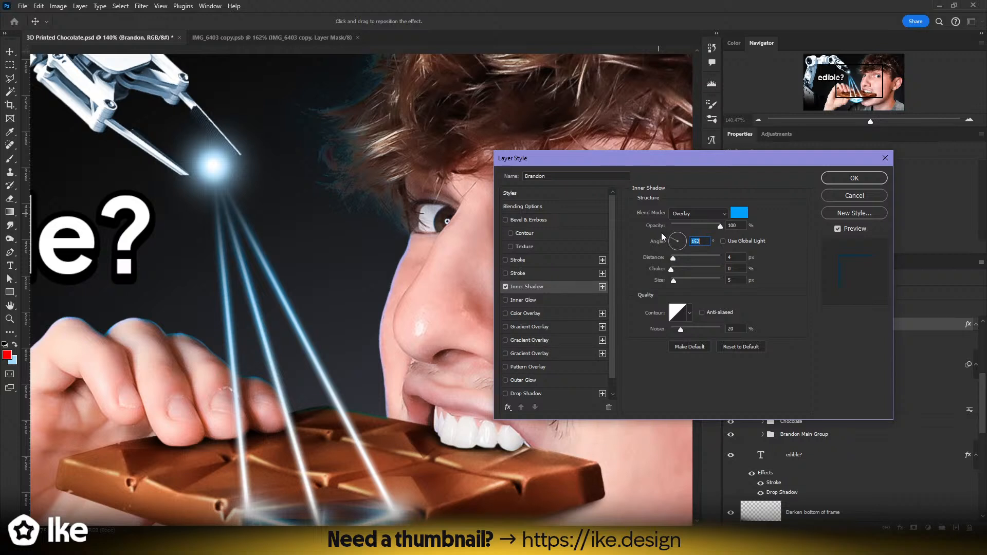
pyautogui.click(681, 217)
pyautogui.click(691, 302)
pyautogui.click(838, 177)
pyautogui.press('z')
pyautogui.moveTo(419, 311); pyautogui.dragTo(420, 288)
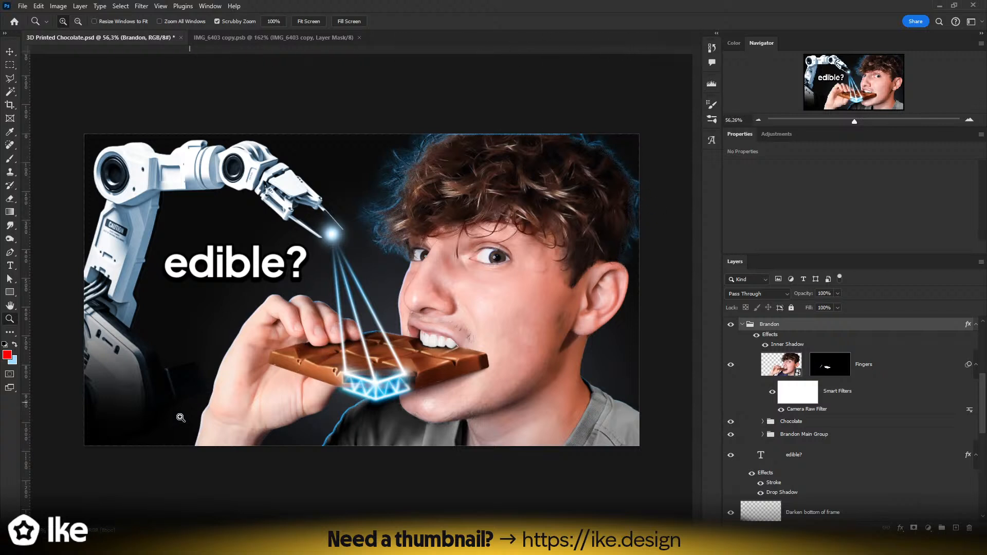
pyautogui.moveTo(790, 346); pyautogui.dragTo(969, 528)
pyautogui.scroll(4, 808, 392)
pyautogui.hotkey('ctrl', 'z')
# - Convert the Inner Shadow effect on the man's group into its own separate layer and select that layer
pyautogui.rightClick(788, 458)
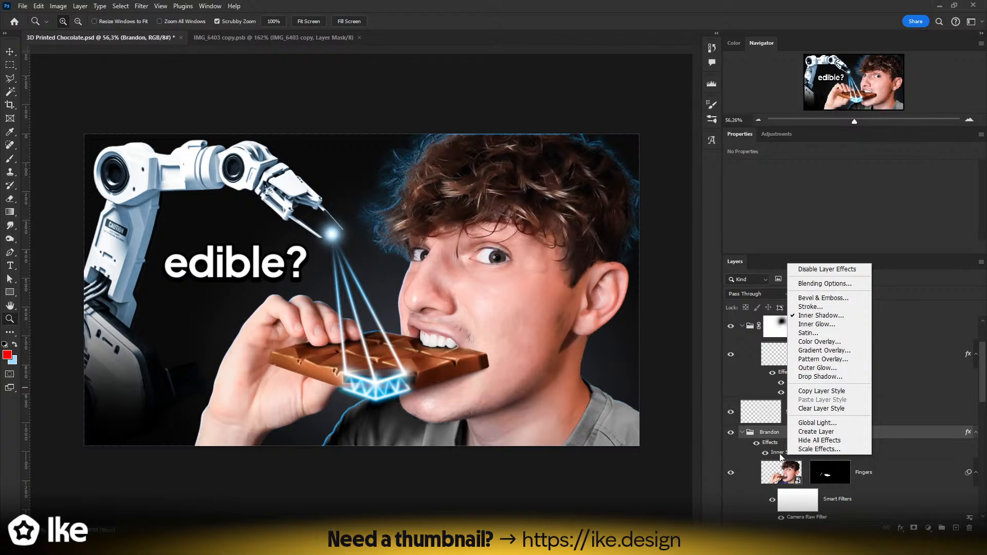
pyautogui.rightClick(779, 455)
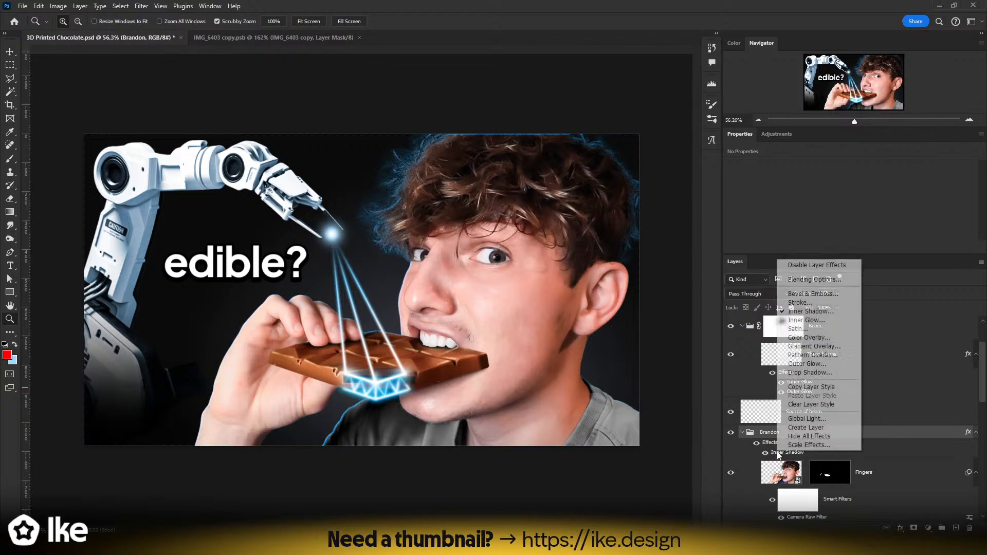
pyautogui.click(789, 428)
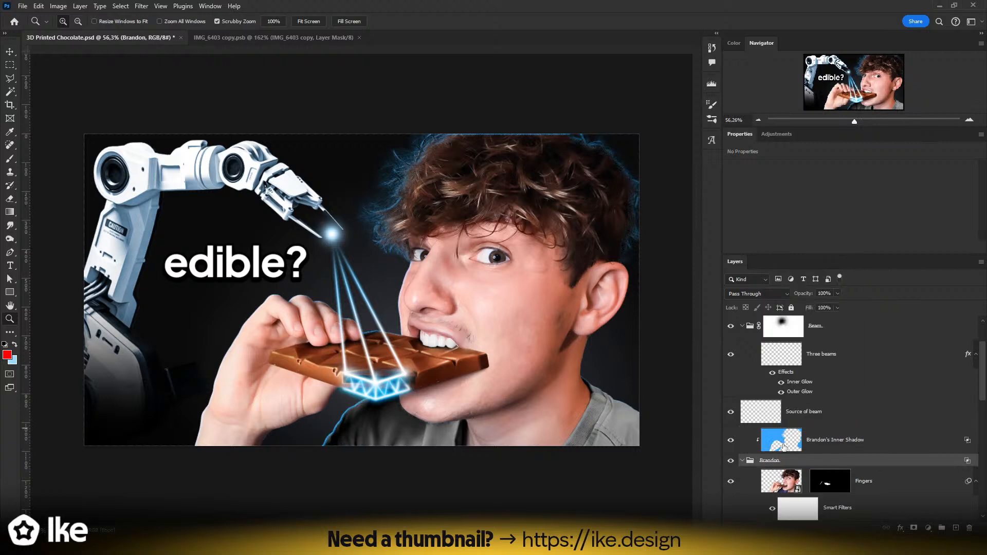
pyautogui.click(781, 443)
# - Compare the thumbnail with the separated inner shadow layer hidden and shown
pyautogui.click(730, 441)
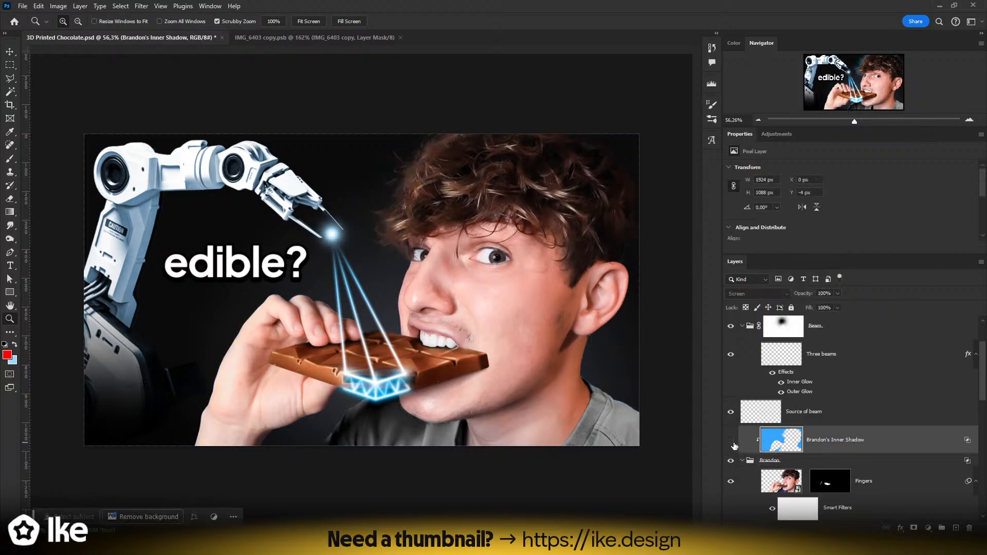
pyautogui.click(732, 442)
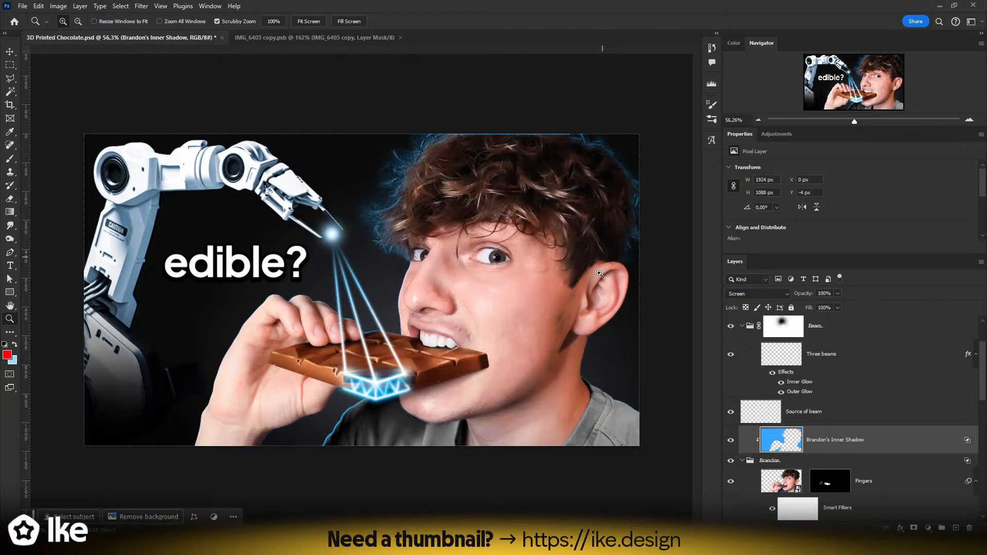
pyautogui.click(729, 441)
pyautogui.click(730, 440)
pyautogui.click(730, 441)
pyautogui.click(730, 440)
# - Add a layer mask to the inner shadow layer, invert it to black, and brush white to reveal the blue glow on the hair nearest the beam source
pyautogui.click(915, 528)
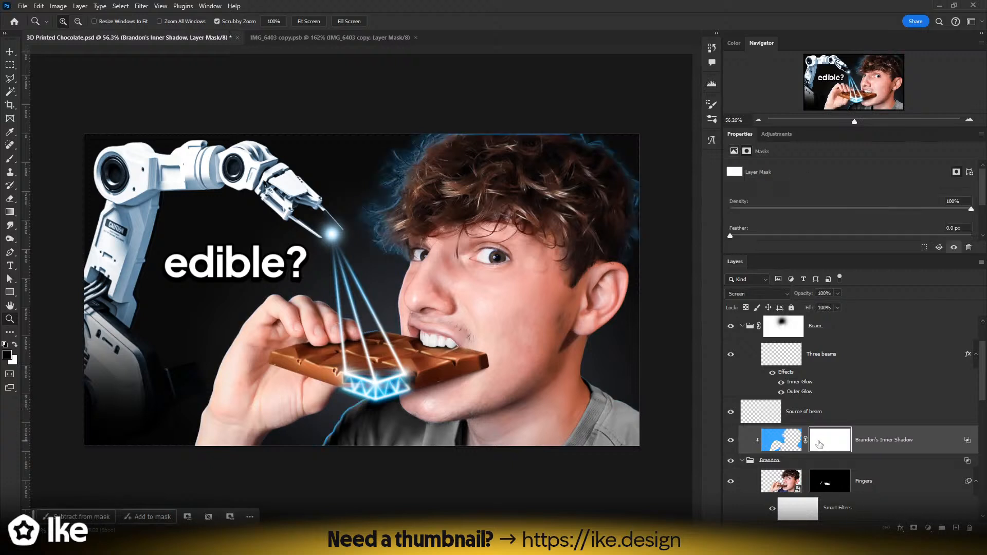
pyautogui.hotkey('ctrl', 'i')
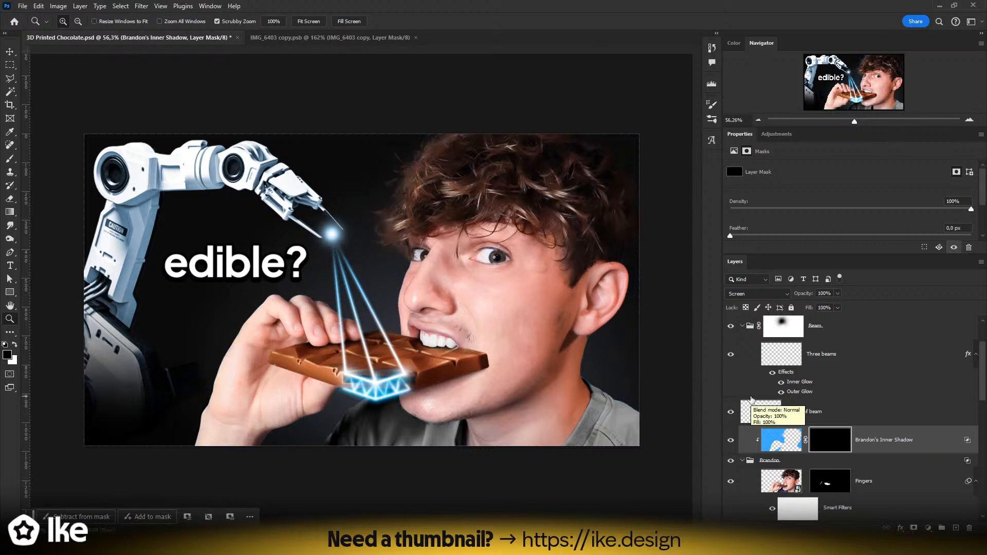
pyautogui.press('b')
pyautogui.moveTo(425, 251)
pyautogui.keyDown('alt'); pyautogui.mouseDown()
pyautogui.moveTo(458, 251)
pyautogui.moveTo(442, 5)
pyautogui.mouseUp(); pyautogui.keyUp('alt')
pyautogui.press('x')
pyautogui.moveTo(393, 244)
pyautogui.mouseDown()
pyautogui.moveTo(378, 231)
pyautogui.moveTo(377, 198)
pyautogui.mouseUp()
pyautogui.hotkey('ctrl', 'z')
pyautogui.click(363, 245)
pyautogui.moveTo(404, 248)
pyautogui.keyDown('alt'); pyautogui.mouseDown()
pyautogui.moveTo(437, 249)
pyautogui.moveTo(417, 234)
pyautogui.moveTo(431, 231)
pyautogui.mouseUp(); pyautogui.keyUp('alt')
# - Examine the blue rim light on the hair with the inner shadow layer hidden and shown, both close up and in the full image
pyautogui.press('z')
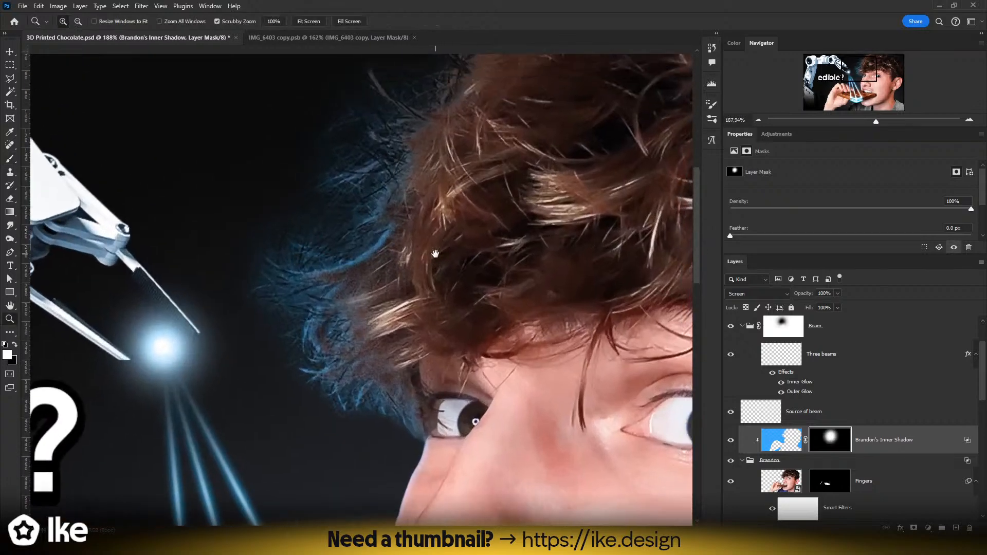
pyautogui.click(730, 440)
pyautogui.click(730, 440)
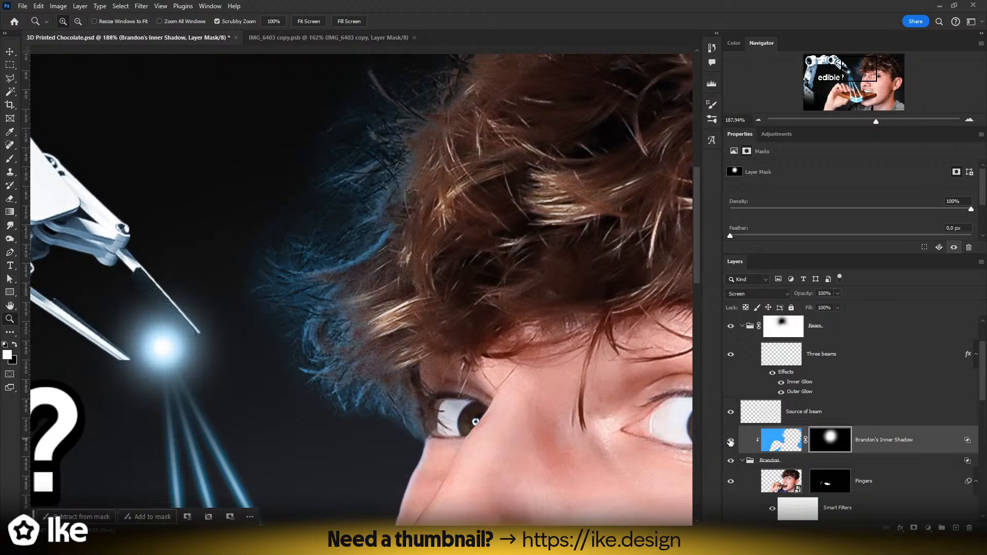
pyautogui.click(730, 440)
pyautogui.click(730, 440)
pyautogui.click(730, 440)
pyautogui.click(730, 440)
pyautogui.moveTo(479, 444); pyautogui.dragTo(450, 288)
pyautogui.moveTo(396, 296); pyautogui.dragTo(370, 297)
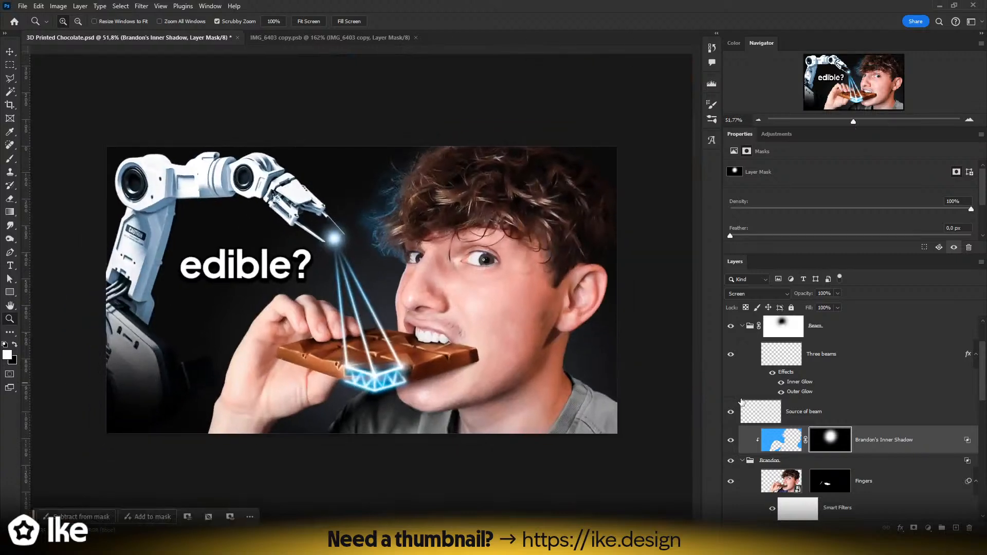
pyautogui.click(731, 440)
pyautogui.click(730, 440)
pyautogui.click(777, 445)
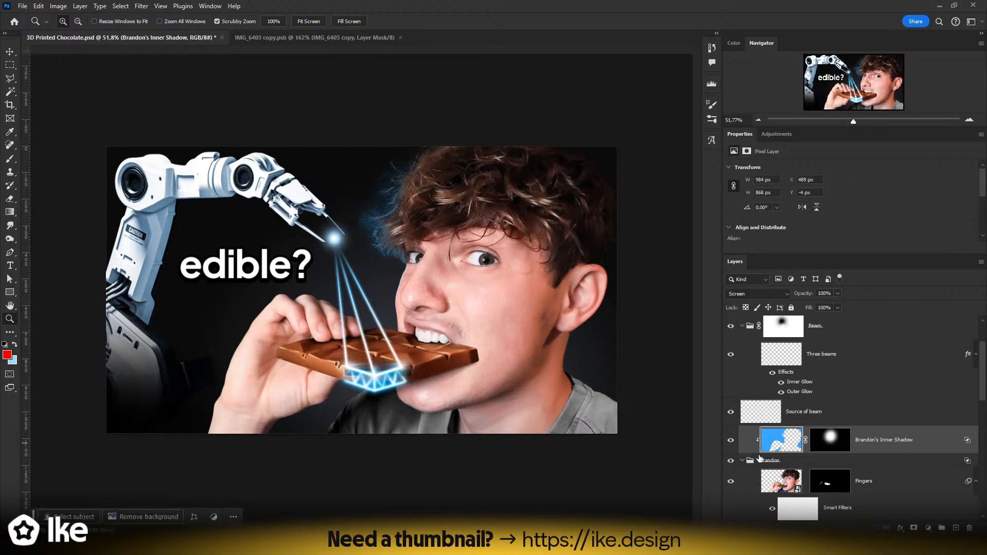
pyautogui.click(784, 462)
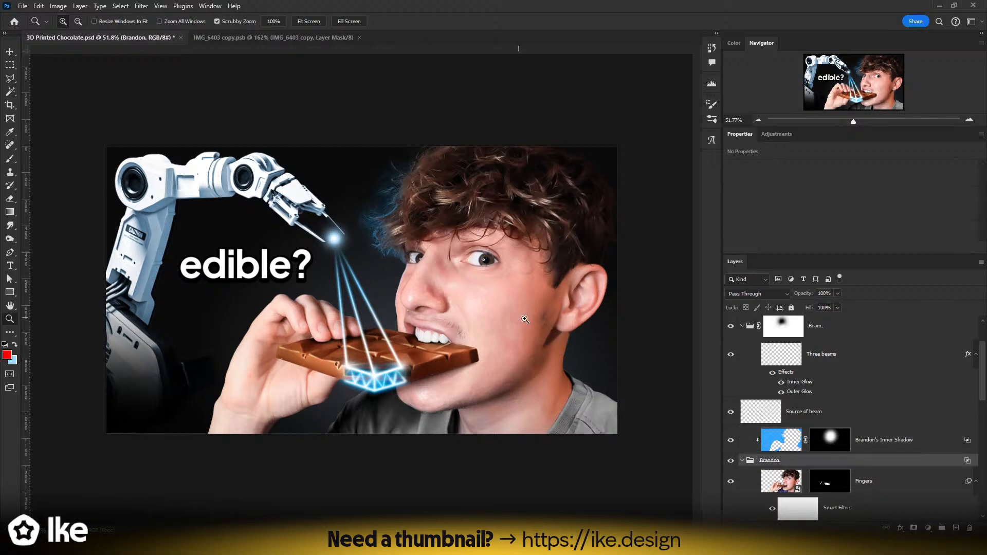
pyautogui.moveTo(403, 212); pyautogui.dragTo(441, 202)
pyautogui.moveTo(439, 203); pyautogui.dragTo(379, 262)
pyautogui.hotkey('ctrl', '0')
pyautogui.scroll(-1, 391, 247)
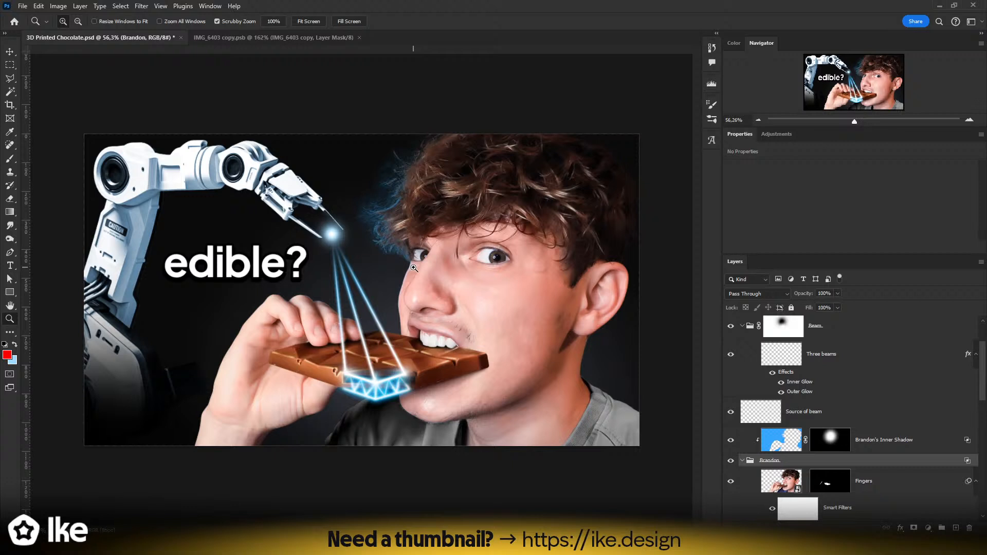
# - Paint white on the inner shadow layer's mask to reveal the blue rim light along the cheek and face edge facing the beams
pyautogui.moveTo(403, 277)
pyautogui.mouseDown()
pyautogui.moveTo(463, 264)
pyautogui.moveTo(216, 266)
pyautogui.mouseUp()
pyautogui.press('b')
pyautogui.click(821, 442)
pyautogui.moveTo(398, 262); pyautogui.dragTo(368, 262)
pyautogui.moveTo(362, 338); pyautogui.dragTo(364, 467)
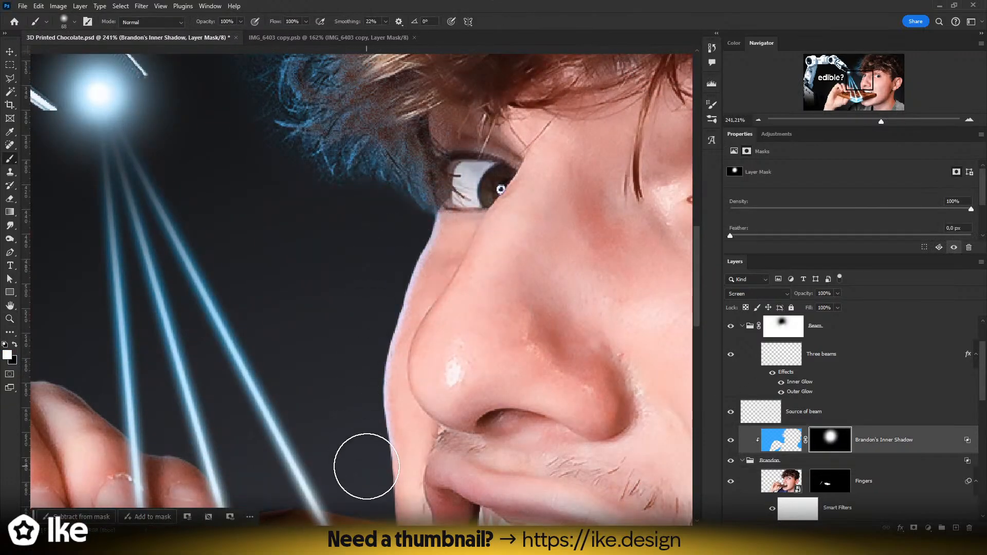
pyautogui.moveTo(374, 404); pyautogui.dragTo(390, 261)
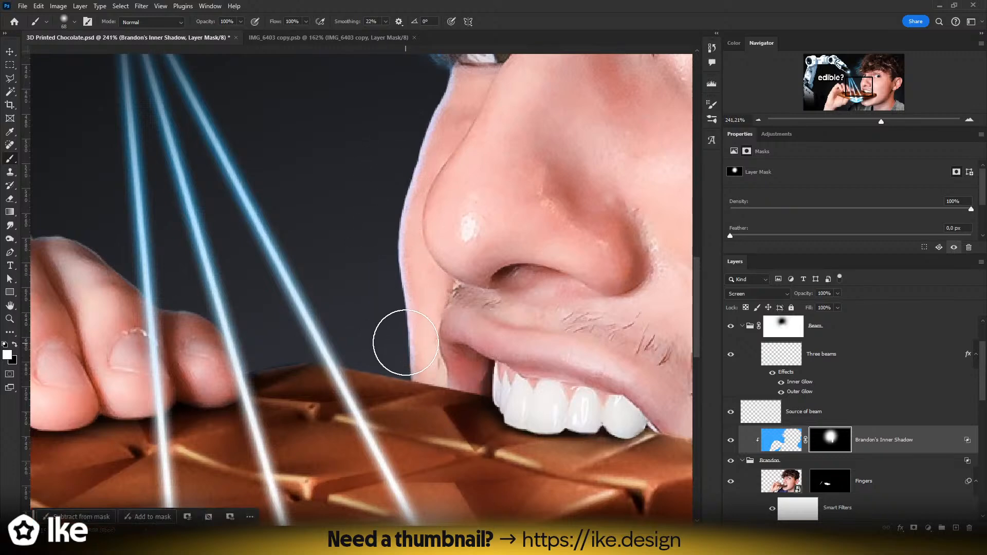
# - Reveal the blue rim light along the chocolate's upper edge and the fingers on the mask, enlarging the brush to 200 for broader coverage
pyautogui.moveTo(260, 342)
pyautogui.mouseDown()
pyautogui.moveTo(442, 362)
pyautogui.moveTo(397, 359)
pyautogui.mouseUp()
pyautogui.moveTo(362, 343); pyautogui.dragTo(430, 346)
pyautogui.moveTo(255, 313); pyautogui.dragTo(491, 341)
pyautogui.moveTo(434, 293)
pyautogui.mouseDown()
pyautogui.moveTo(345, 240)
pyautogui.moveTo(363, 264)
pyautogui.moveTo(399, 247)
pyautogui.mouseUp()
pyautogui.press('z')
pyautogui.press('b')
pyautogui.press(']')
pyautogui.press(']')
pyautogui.press(']')
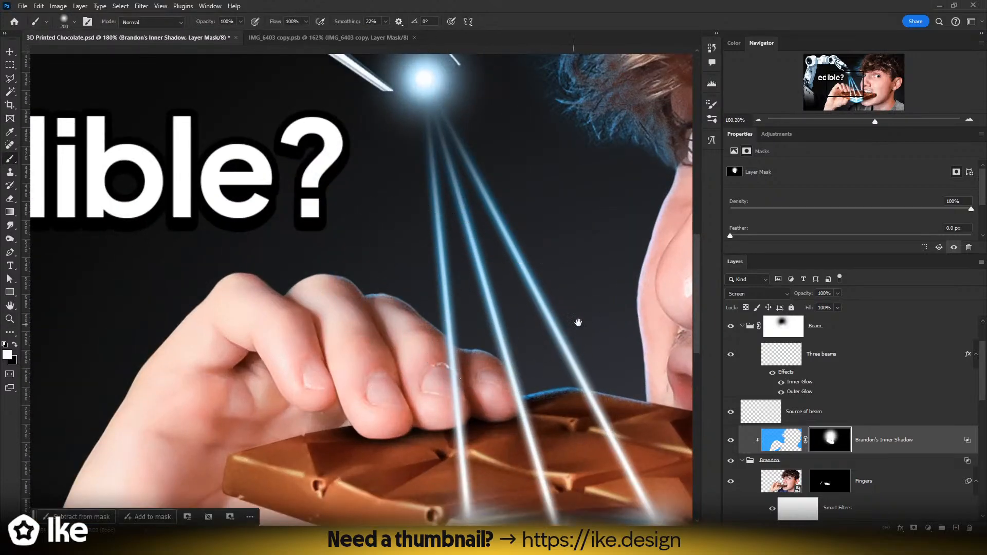
pyautogui.moveTo(443, 285); pyautogui.dragTo(339, 241)
pyautogui.press('z')
pyautogui.moveTo(483, 368); pyautogui.dragTo(451, 355)
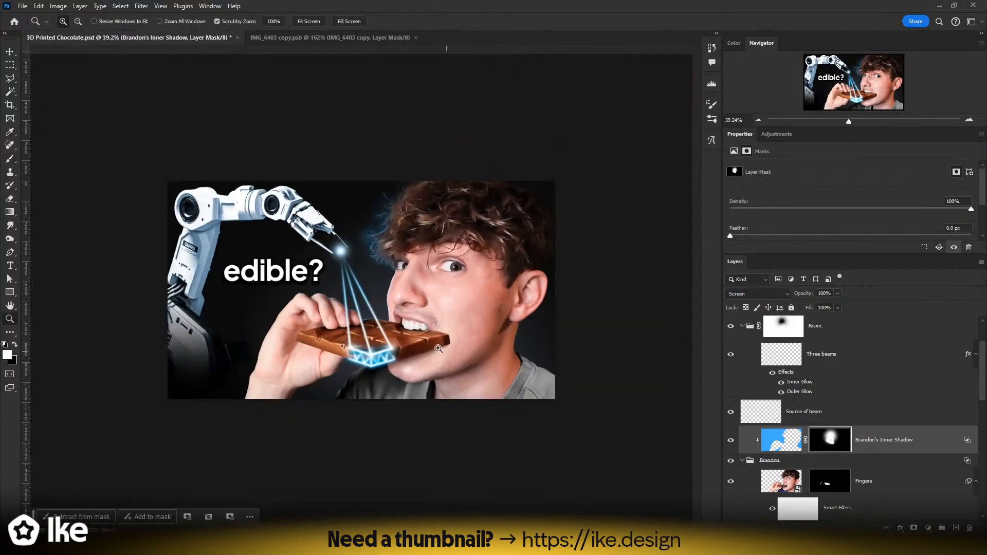
pyautogui.moveTo(360, 321); pyautogui.dragTo(401, 326)
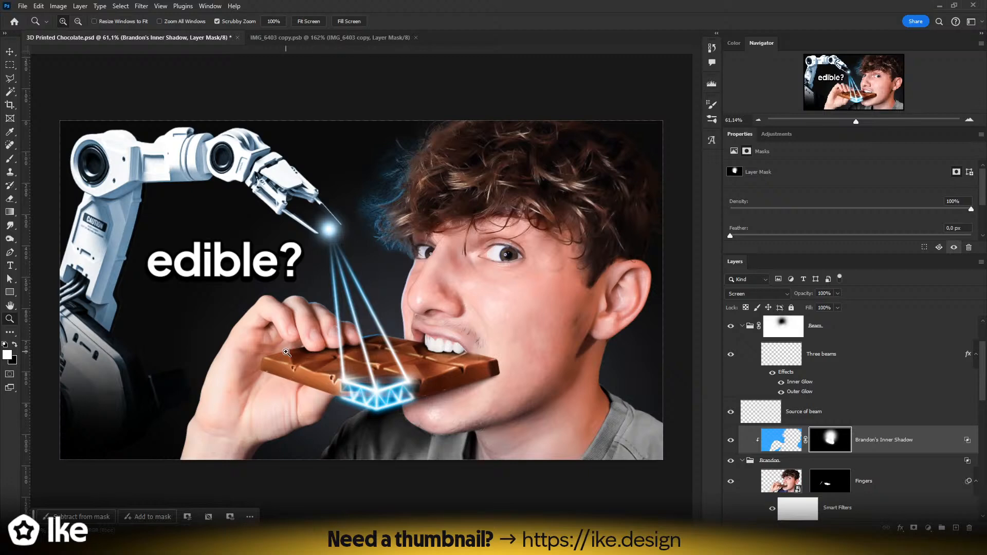
pyautogui.moveTo(345, 348); pyautogui.dragTo(315, 350)
pyautogui.moveTo(378, 321); pyautogui.dragTo(411, 317)
# - Expand the man's main layer group to reach its clipped adjustment layers
pyautogui.click(9, 54)
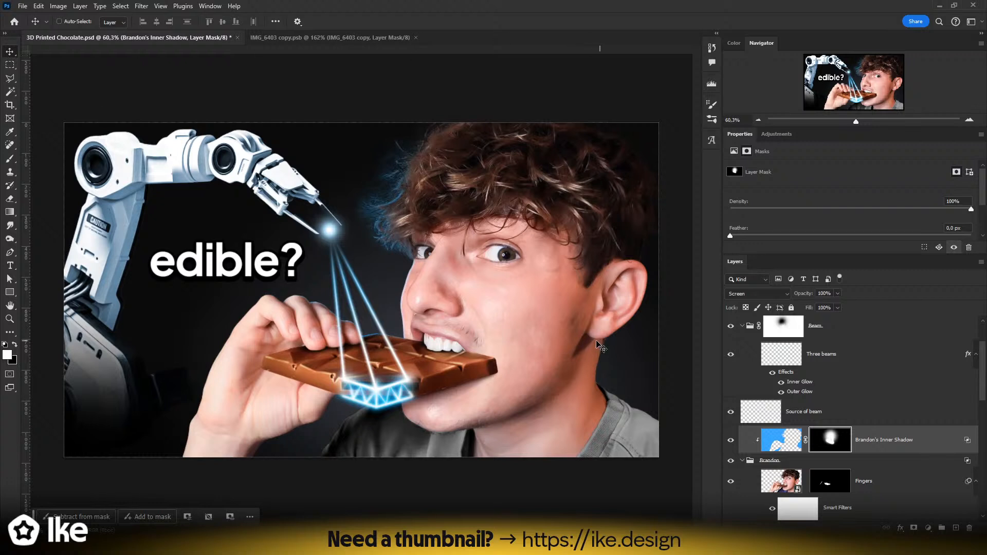
pyautogui.scroll(2, 822, 425)
pyautogui.scroll(-2, 819, 419)
pyautogui.scroll(2, 781, 365)
pyautogui.click(780, 366)
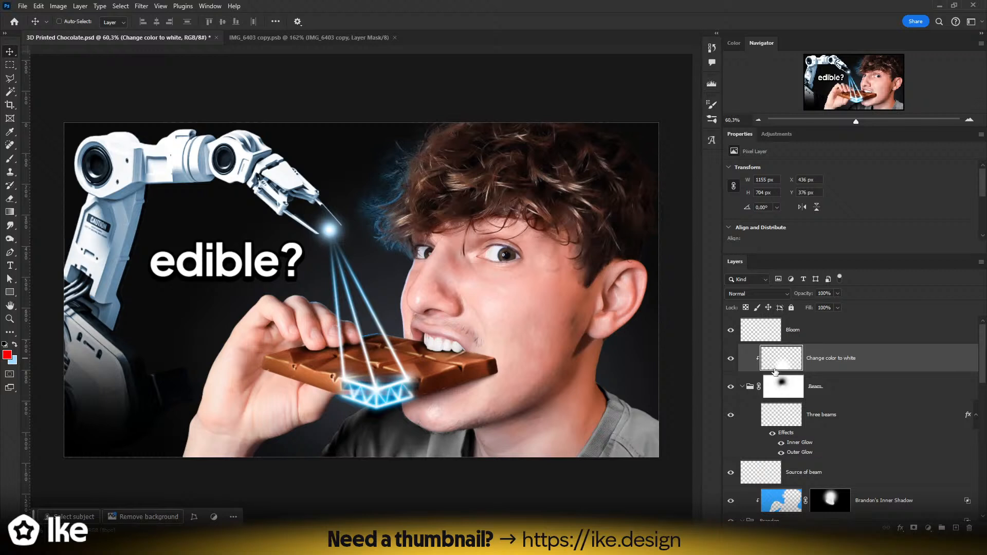
pyautogui.scroll(-5, 767, 387)
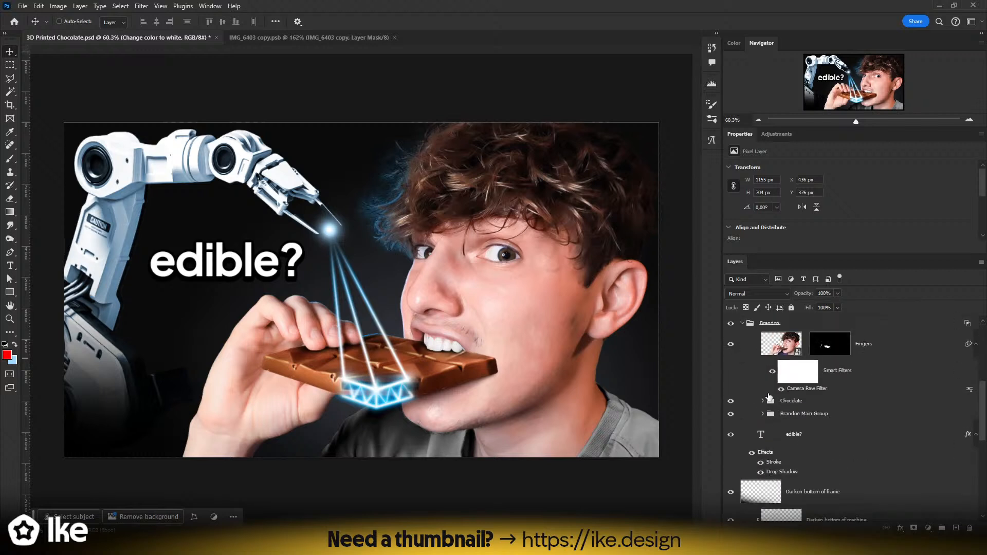
pyautogui.click(779, 416)
pyautogui.click(763, 413)
pyautogui.scroll(-4, 794, 425)
pyautogui.scroll(-2, 794, 424)
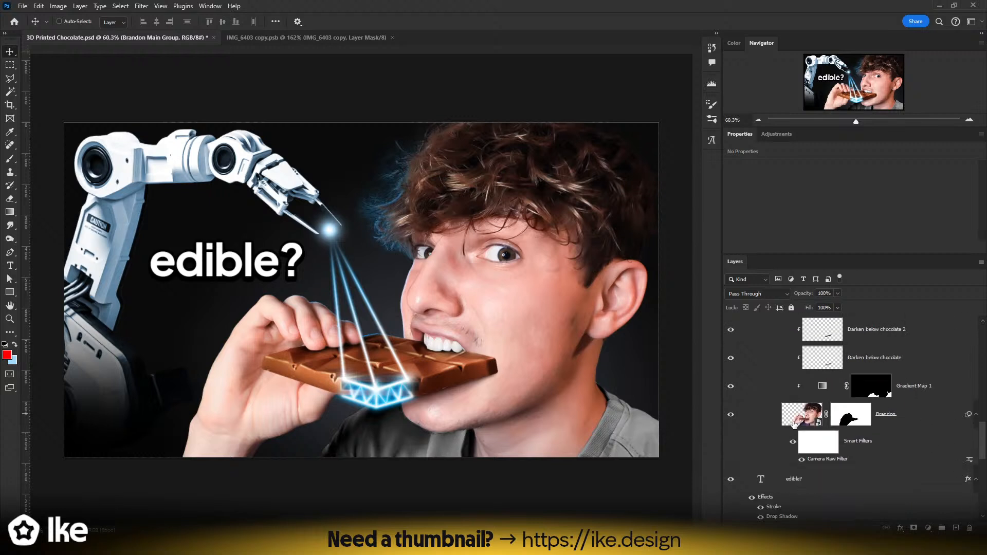
# - Compare the shirt's colour with the Gradient Map 1 layer hidden and shown
pyautogui.click(761, 387)
pyautogui.click(730, 386)
pyautogui.click(731, 386)
pyautogui.click(731, 386)
pyautogui.click(730, 386)
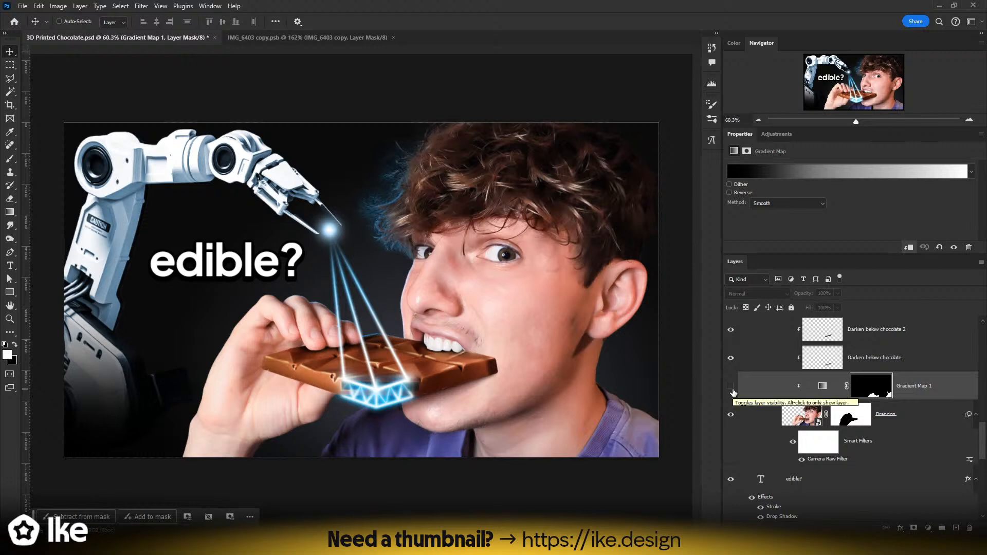
pyautogui.click(730, 386)
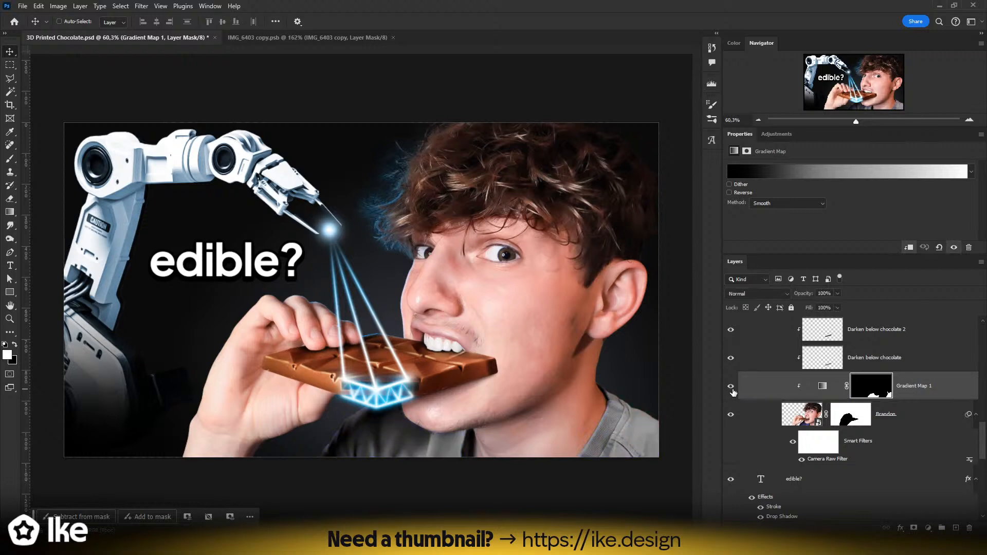
# - Add a new clipped layer above Gradient Map 1 and brush light blue along the shirt's shoulder edge below the wireframe
pyautogui.click(771, 392)
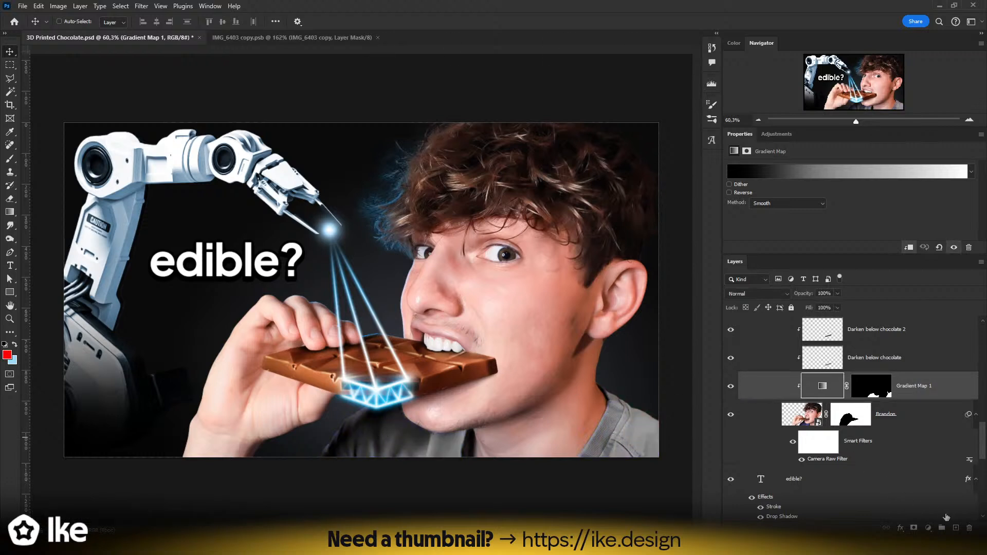
pyautogui.click(956, 528)
pyautogui.press('b')
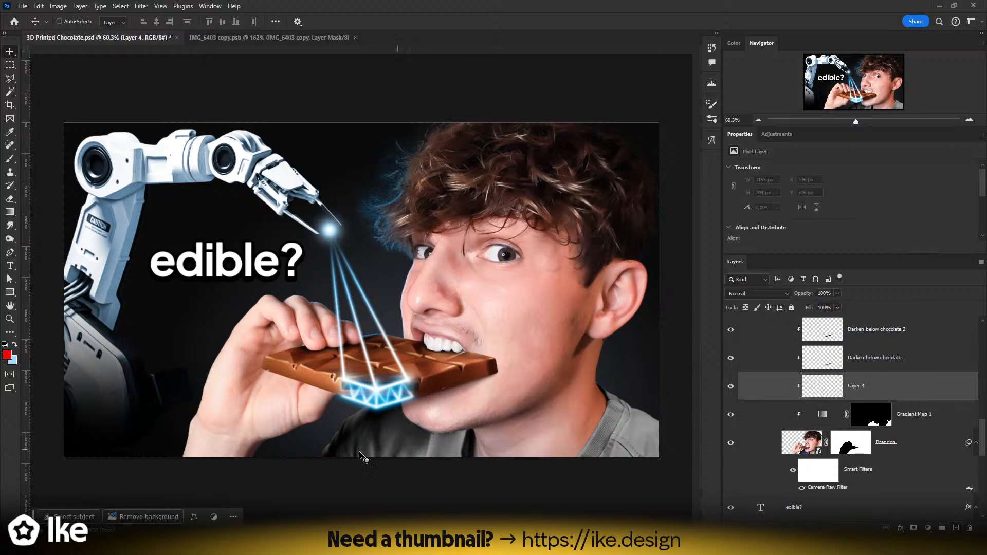
pyautogui.scroll(5, 334, 436)
pyautogui.moveTo(286, 438)
pyautogui.mouseDown()
pyautogui.moveTo(217, 440)
pyautogui.moveTo(291, 403)
pyautogui.moveTo(370, 322)
pyautogui.moveTo(502, 229)
pyautogui.mouseUp()
pyautogui.press('x')
# - Blend the blue shoulder layer with Linear Dodge (Add) and split its Blend If Underlying Layer shadow slider to 18 / 106
pyautogui.click(738, 294)
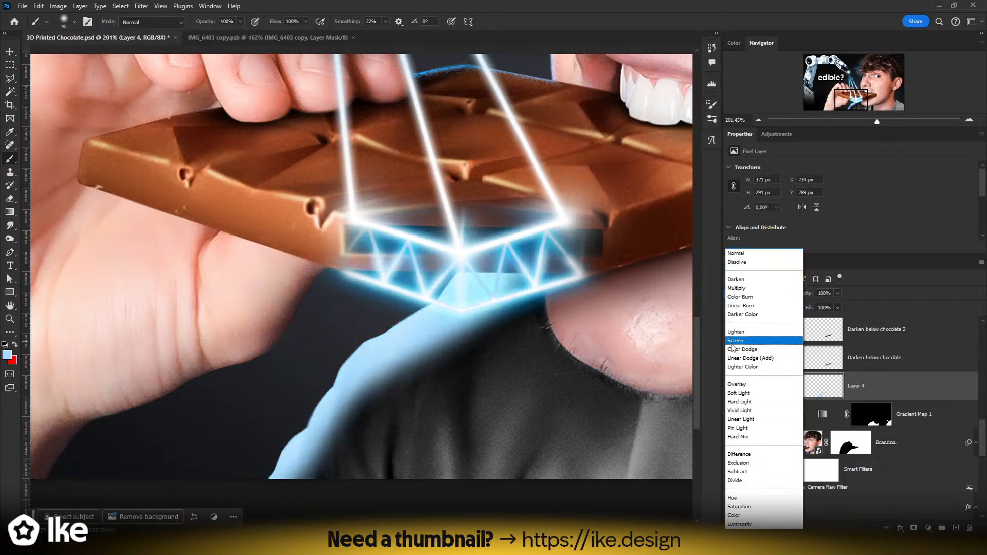
pyautogui.click(743, 357)
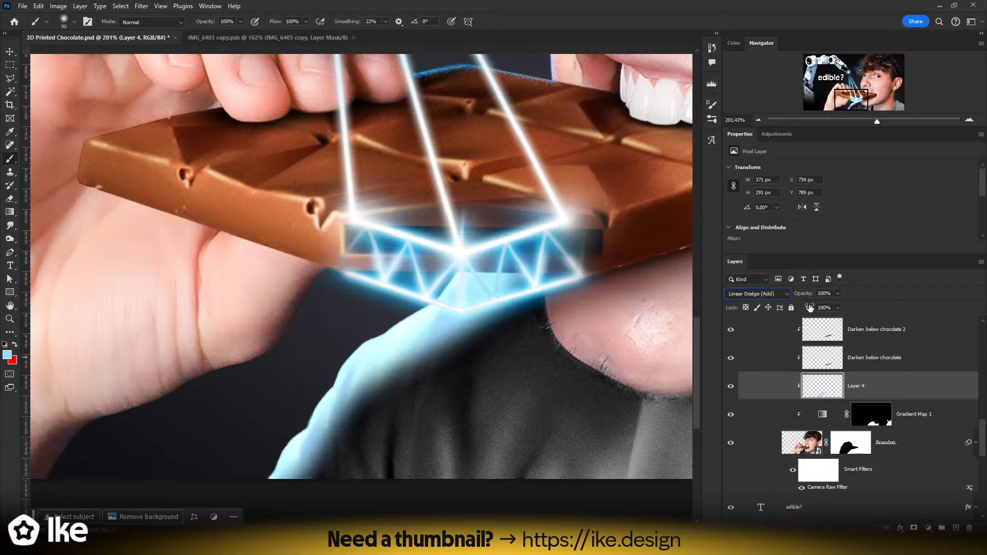
pyautogui.doubleClick(917, 392)
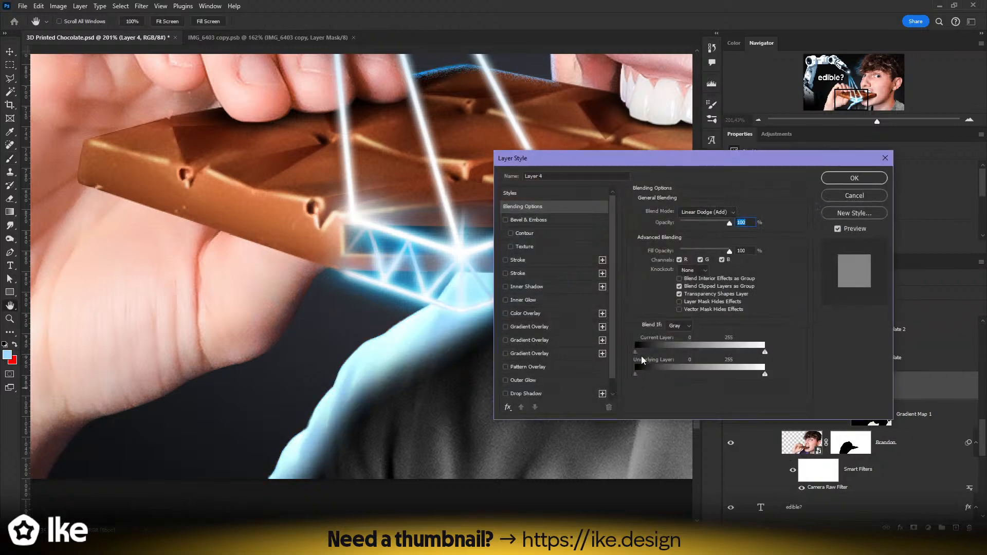
pyautogui.moveTo(636, 378); pyautogui.dragTo(853, 384)
pyautogui.moveTo(636, 374)
pyautogui.mouseDown()
pyautogui.moveTo(689, 373)
pyautogui.moveTo(633, 374)
pyautogui.moveTo(643, 374)
pyautogui.mouseUp()
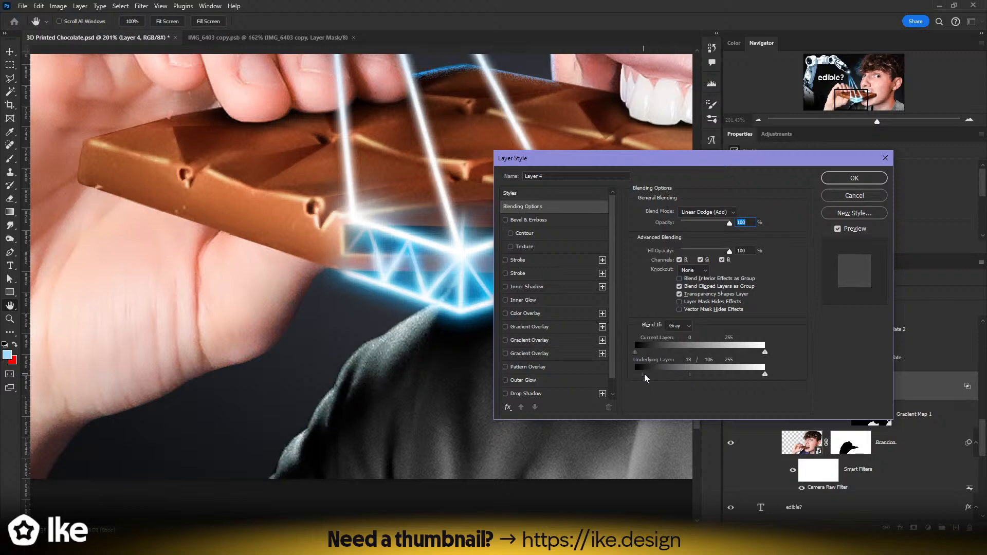
pyautogui.click(839, 181)
# - Change the blue shoulder layer's blend mode to Vivid Light and check the result on the shirt
pyautogui.press('z')
pyautogui.moveTo(482, 359); pyautogui.dragTo(429, 358)
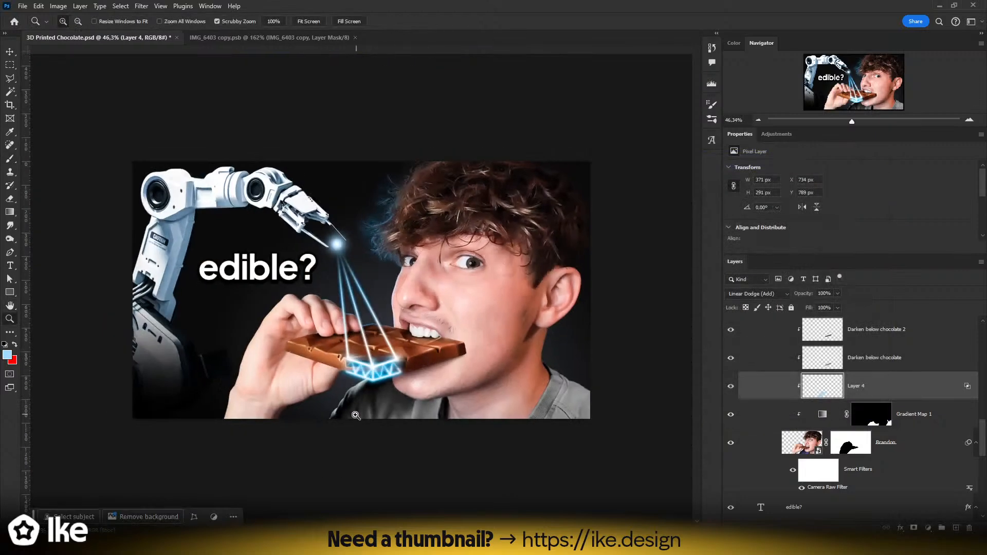
pyautogui.moveTo(359, 414); pyautogui.dragTo(404, 409)
pyautogui.moveTo(416, 373); pyautogui.dragTo(442, 362)
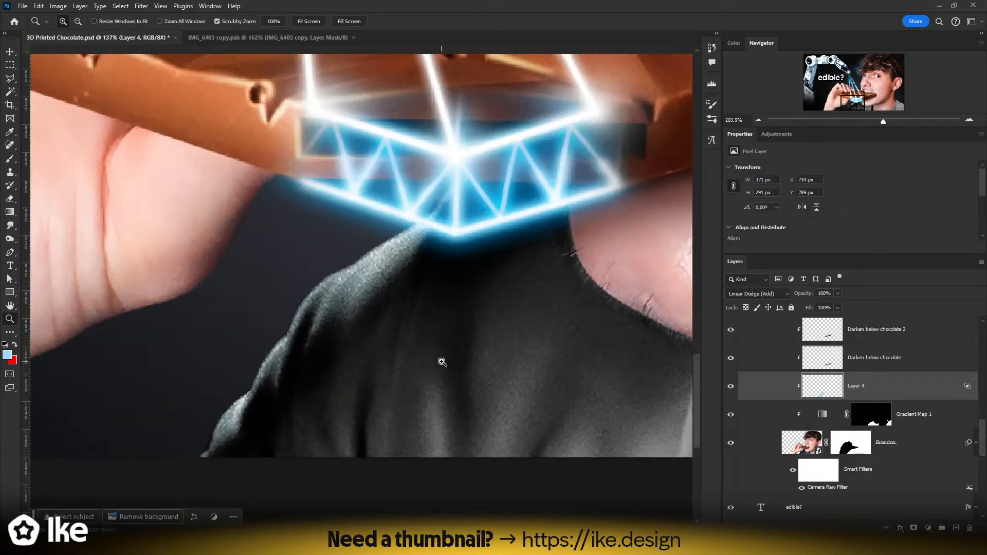
pyautogui.click(751, 295)
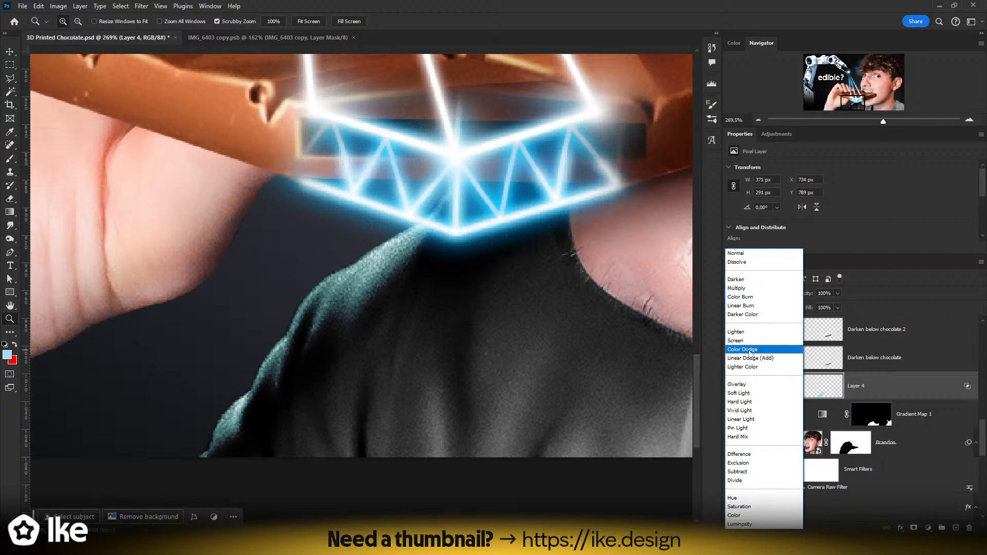
pyautogui.click(751, 411)
pyautogui.moveTo(405, 350); pyautogui.dragTo(391, 398)
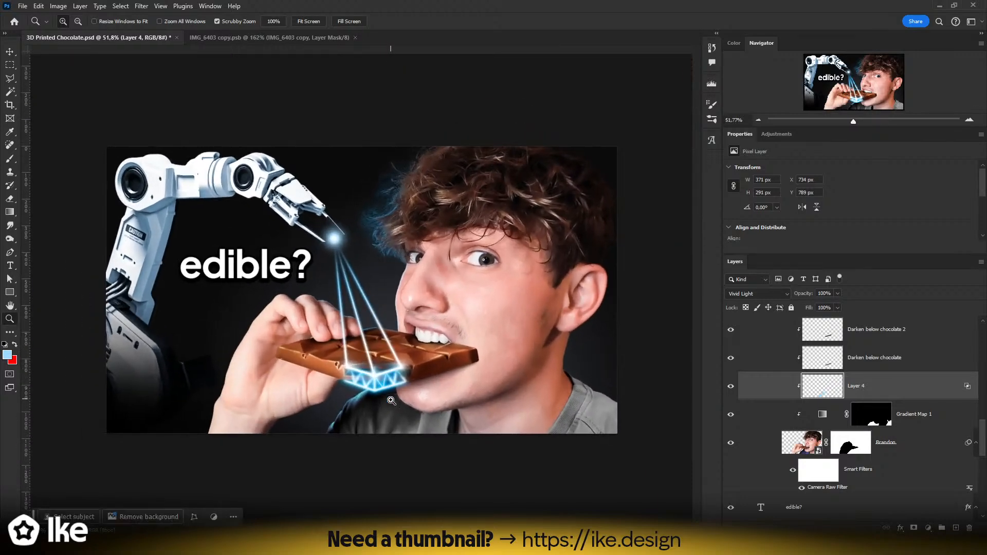
pyautogui.moveTo(376, 434)
pyautogui.mouseDown()
pyautogui.moveTo(387, 428)
pyautogui.moveTo(370, 442)
pyautogui.moveTo(392, 379)
pyautogui.moveTo(412, 366)
pyautogui.mouseUp()
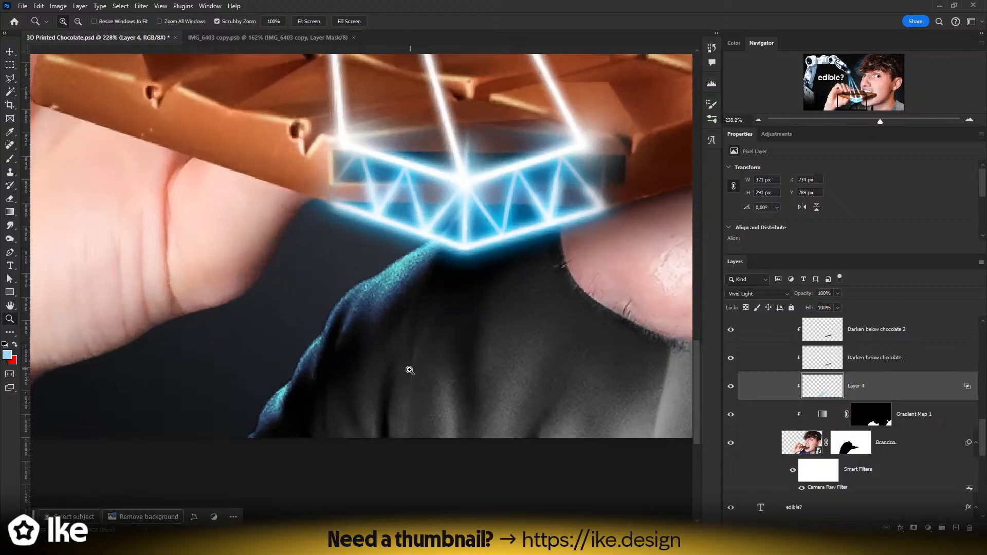
# - Erase the excess blue at the lower end of the shirt's shoulder edge on Layer 4 with a large soft eraser
pyautogui.press('e')
pyautogui.keyDown('alt'); pyautogui.rightClick(281, 427); pyautogui.keyUp('alt')
pyautogui.moveTo(284, 400); pyautogui.dragTo(322, 400)
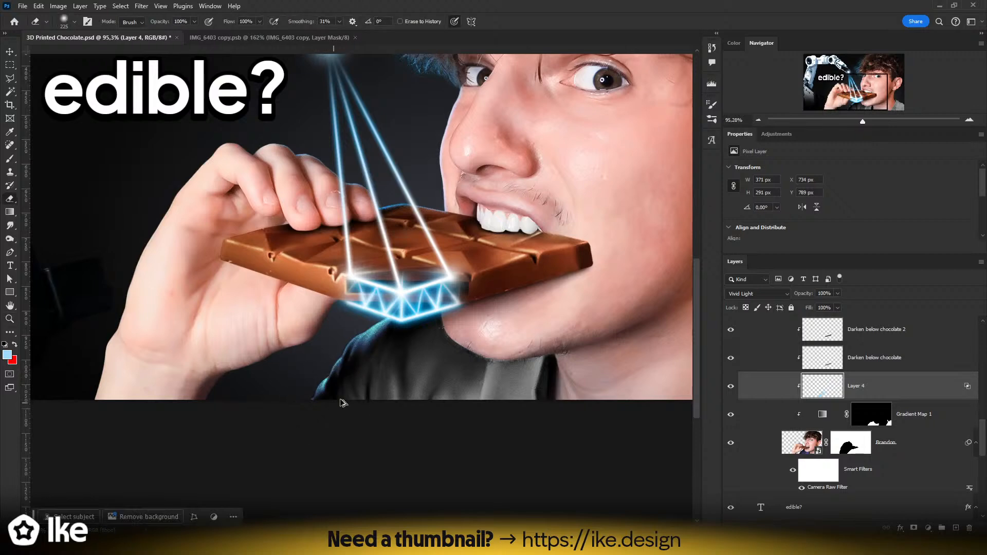
pyautogui.press('e')
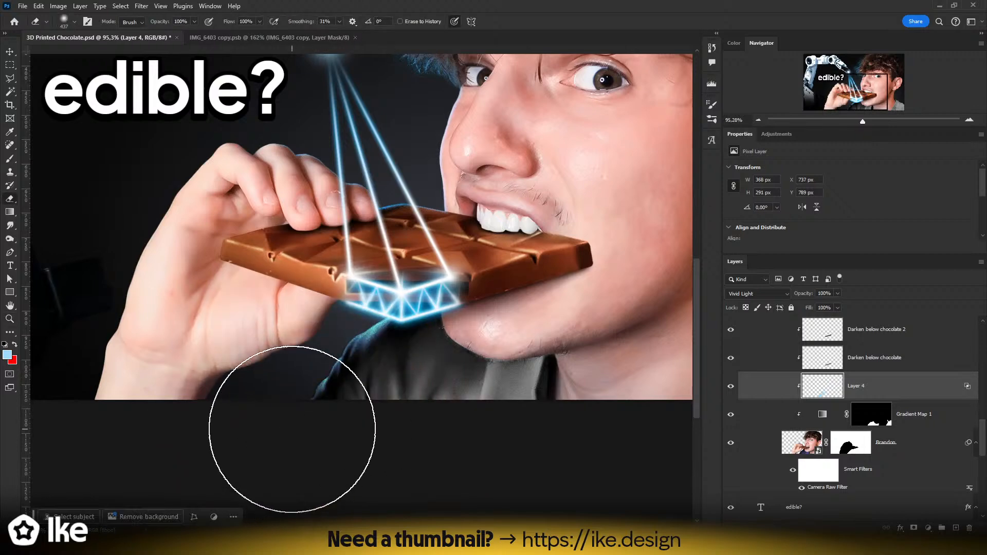
pyautogui.press('z')
pyautogui.moveTo(414, 395); pyautogui.dragTo(334, 375)
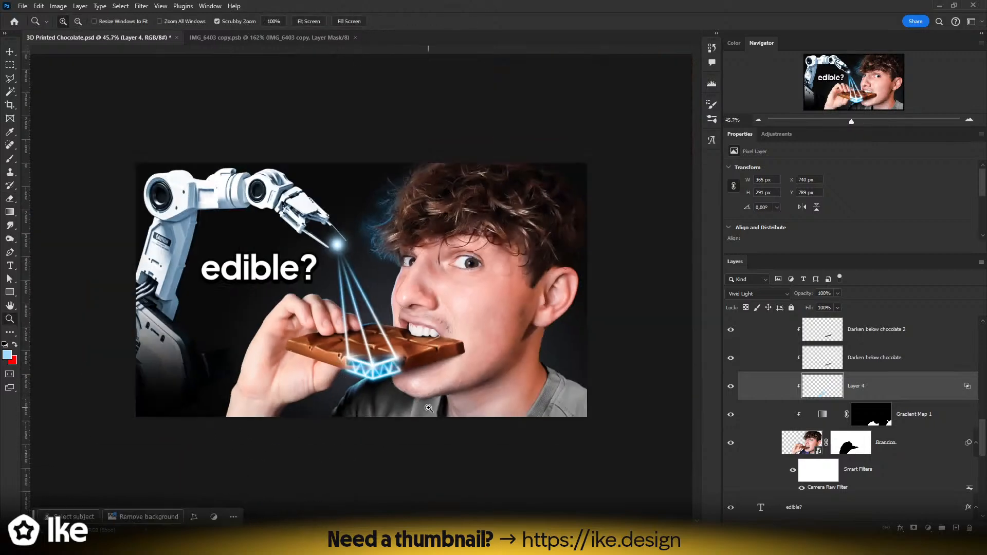
pyautogui.moveTo(408, 385)
pyautogui.mouseDown()
pyautogui.moveTo(419, 383)
pyautogui.moveTo(399, 390)
pyautogui.mouseUp()
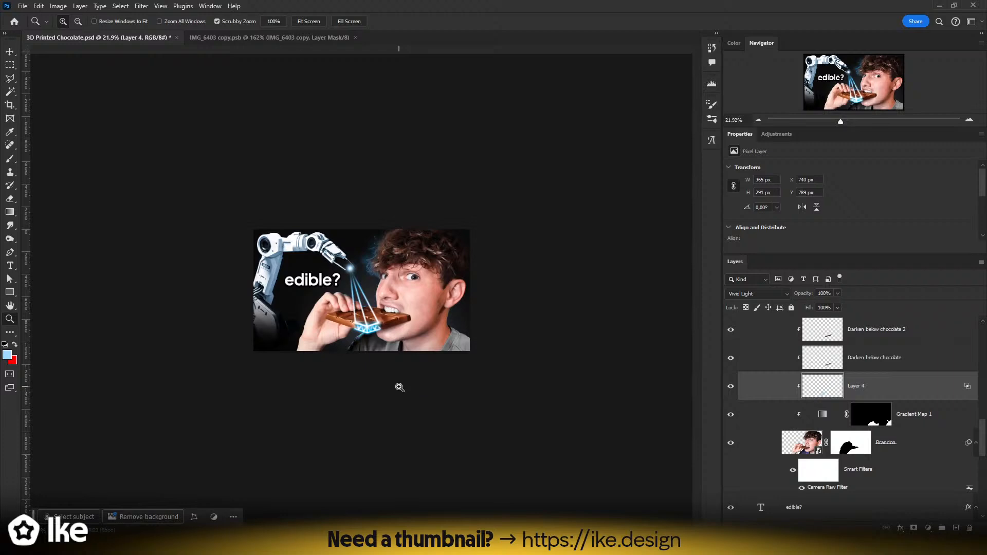
pyautogui.moveTo(353, 298); pyautogui.dragTo(391, 294)
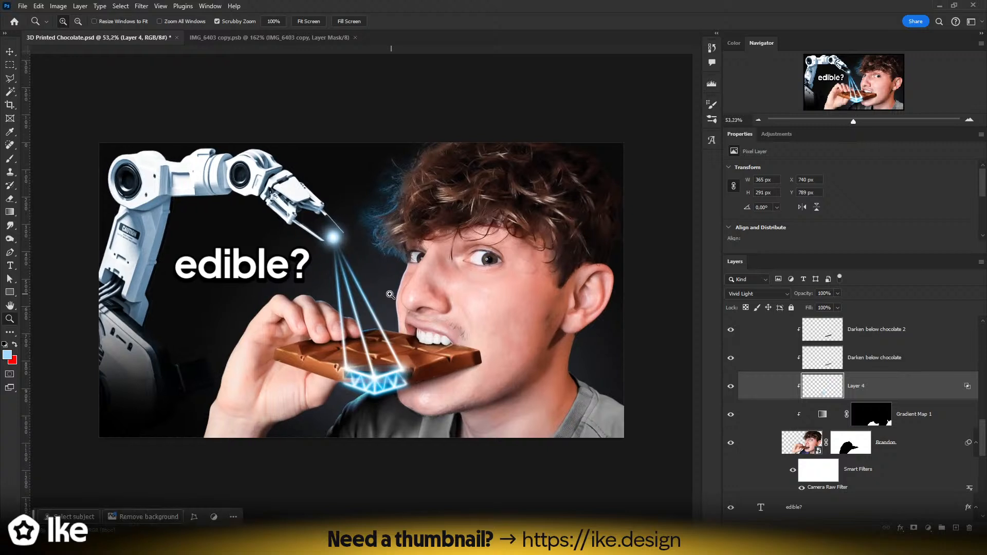
pyautogui.moveTo(346, 308); pyautogui.dragTo(351, 308)
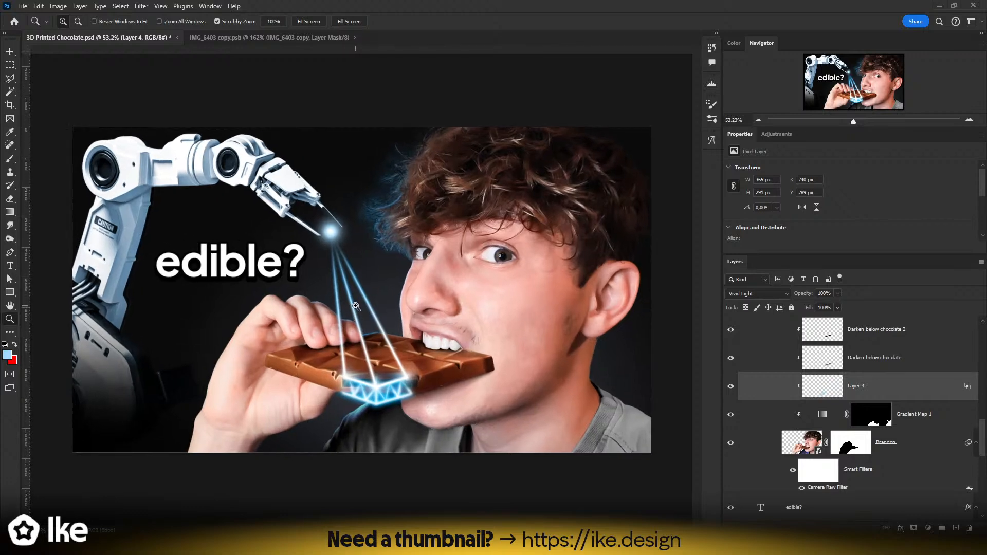
# - Try a red shirt by setting the middle colour stop of Gradient Map 1 to pure red
pyautogui.click(819, 421)
pyautogui.click(781, 174)
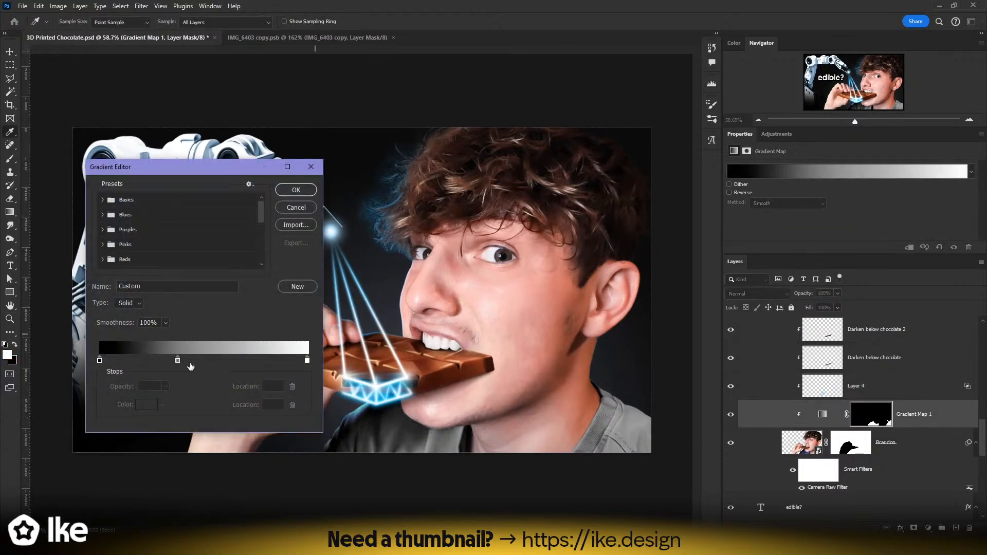
pyautogui.moveTo(196, 179); pyautogui.dragTo(790, 178)
pyautogui.doubleClick(768, 366)
pyautogui.moveTo(529, 368); pyautogui.dragTo(667, 287)
pyautogui.click(649, 350)
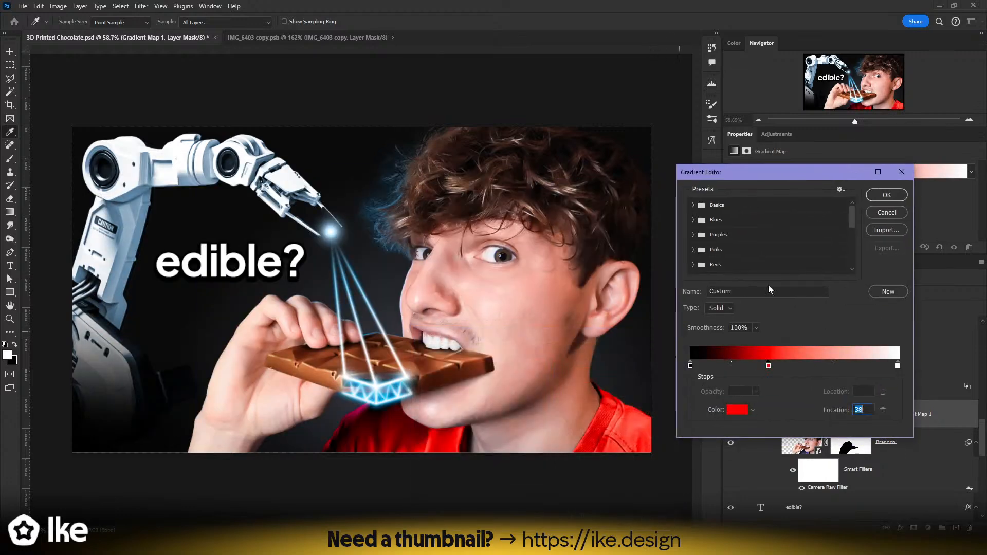
pyautogui.click(885, 195)
# - Compare the red and grey shirt versions at thumbnail size and undo the red gradient change
pyautogui.press('z')
pyautogui.moveTo(513, 281); pyautogui.dragTo(421, 303)
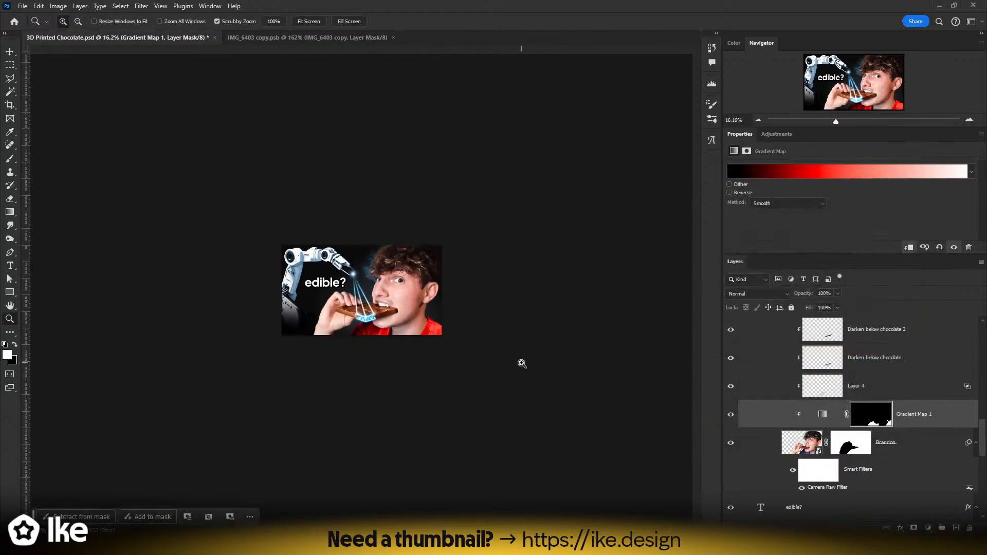
pyautogui.moveTo(350, 306); pyautogui.dragTo(405, 301)
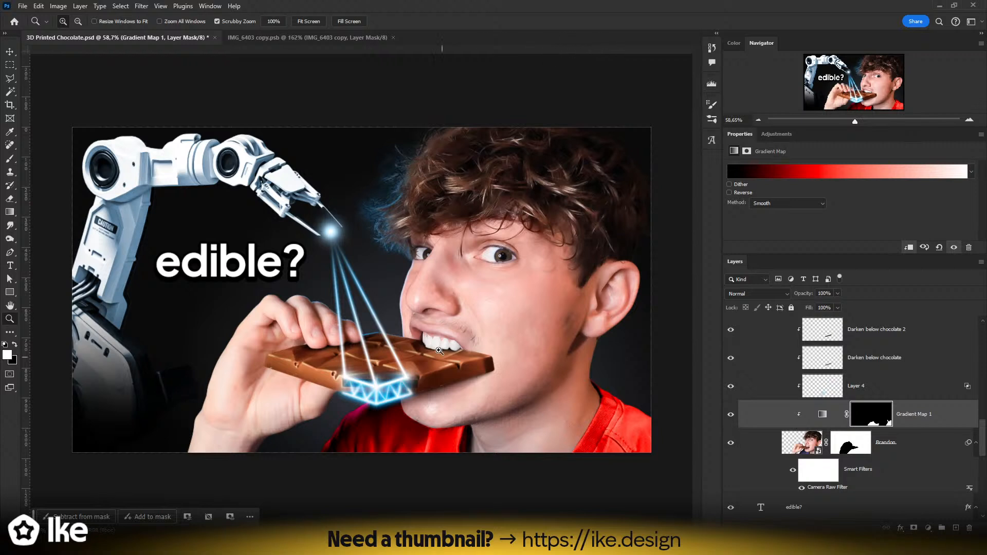
pyautogui.hotkey('ctrl', 'z')
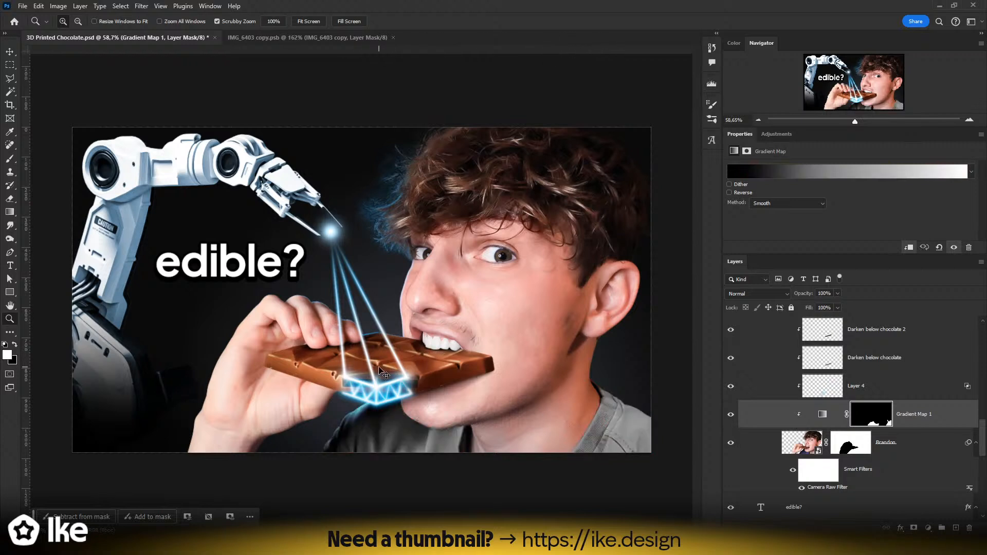
pyautogui.hotkey('ctrl', 'shift', 'z')
pyautogui.moveTo(435, 398); pyautogui.dragTo(388, 399)
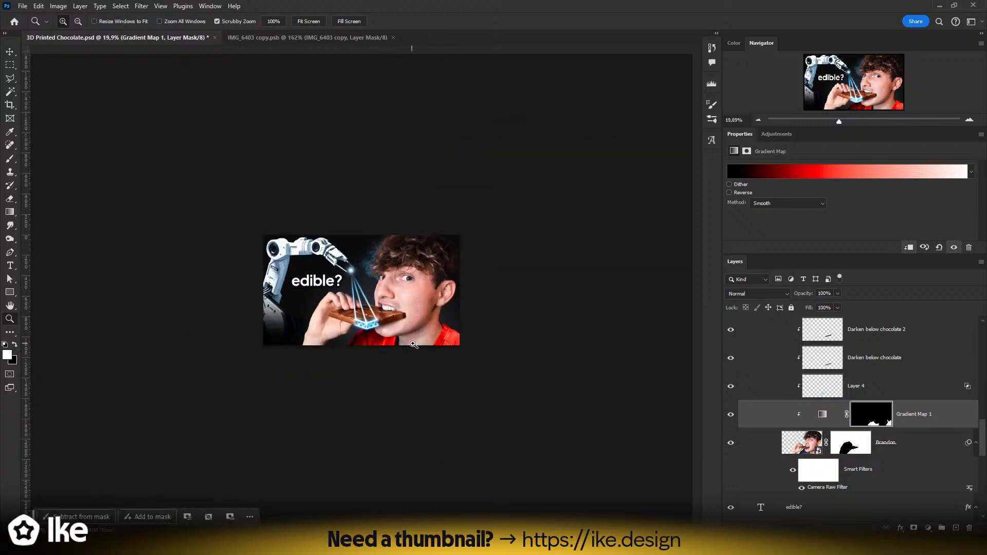
pyautogui.hotkey('ctrl', 'z')
pyautogui.moveTo(370, 318); pyautogui.dragTo(416, 317)
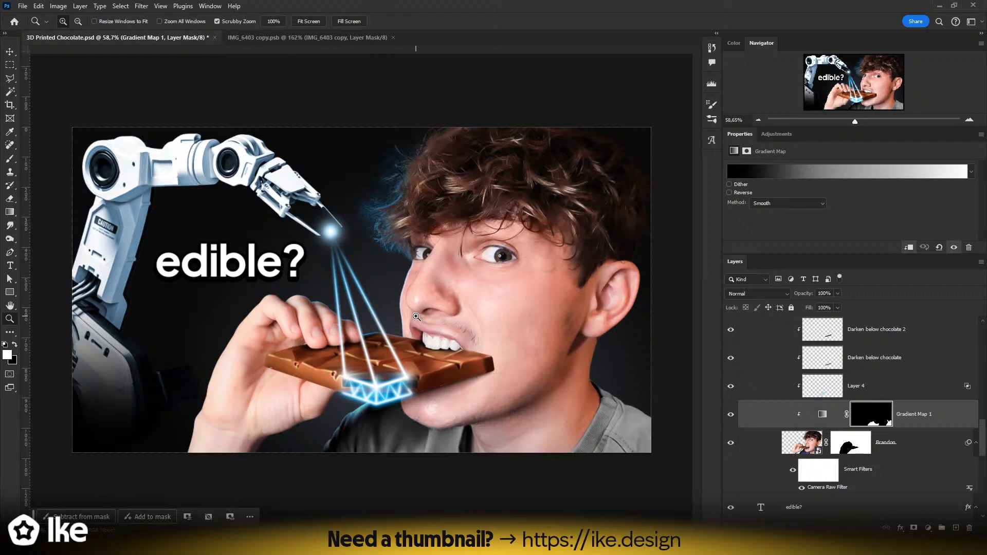
pyautogui.moveTo(375, 374); pyautogui.dragTo(414, 368)
pyautogui.moveTo(413, 323); pyautogui.dragTo(375, 314)
# - Check which area Layer 4 covers by loading its pixels as a selection, deselect, and rename the layer "Shirt color blue shoulder"
pyautogui.click(11, 52)
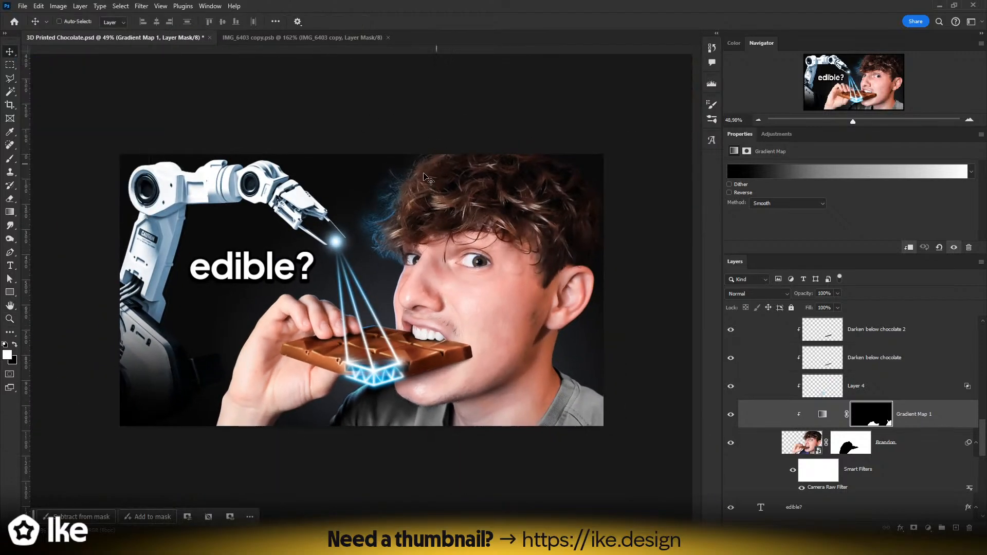
pyautogui.press('z')
pyautogui.moveTo(423, 275); pyautogui.dragTo(475, 277)
pyautogui.scroll(1, 898, 421)
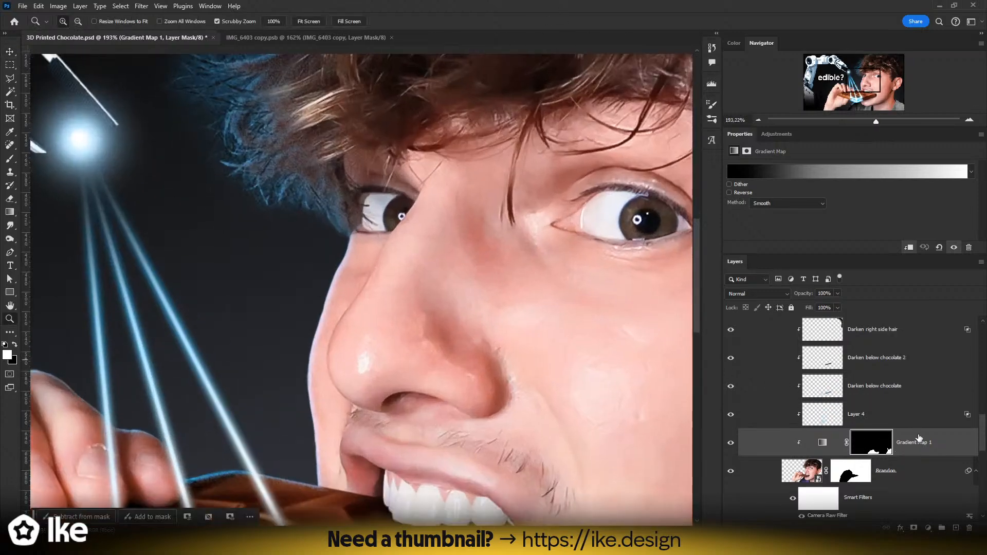
pyautogui.click(864, 418)
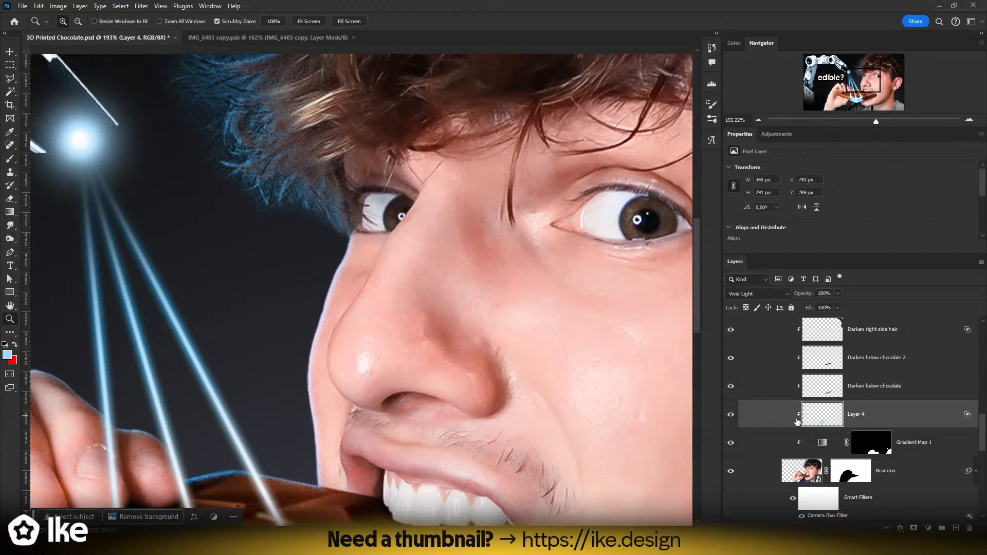
pyautogui.keyDown('ctrl'); pyautogui.click(813, 420); pyautogui.keyUp('ctrl')
pyautogui.scroll(-7, 410, 381)
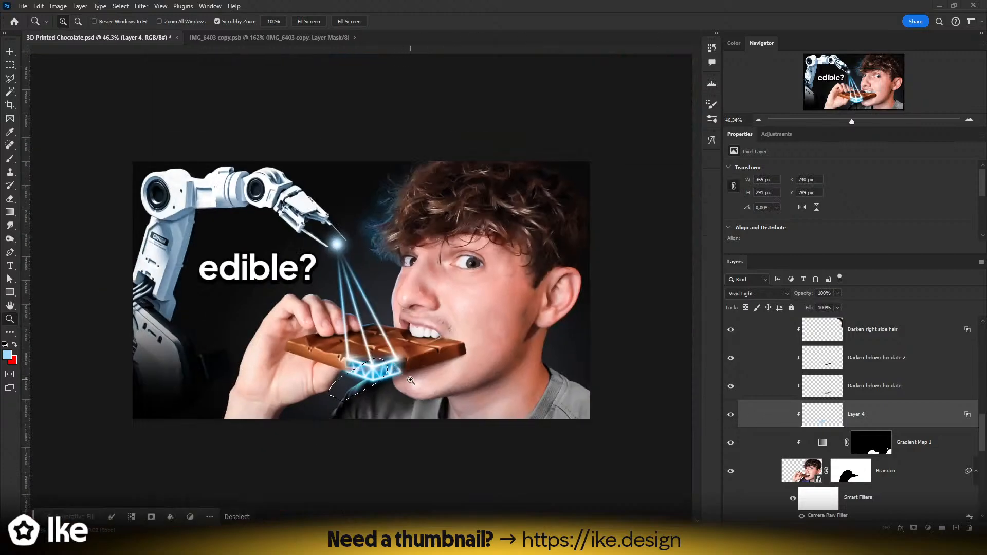
pyautogui.hotkey('ctrl', 'd')
pyautogui.doubleClick(857, 415)
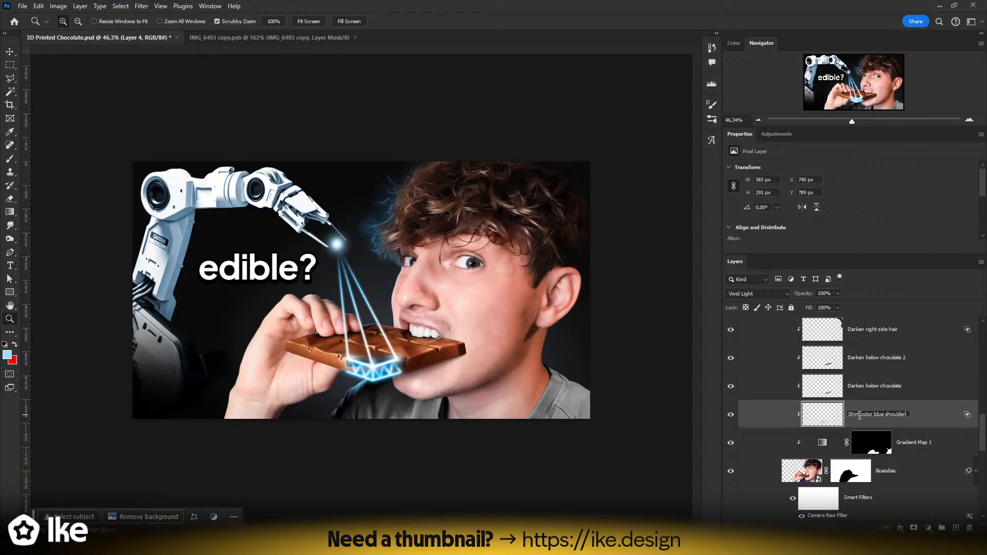
pyautogui.press('Return')
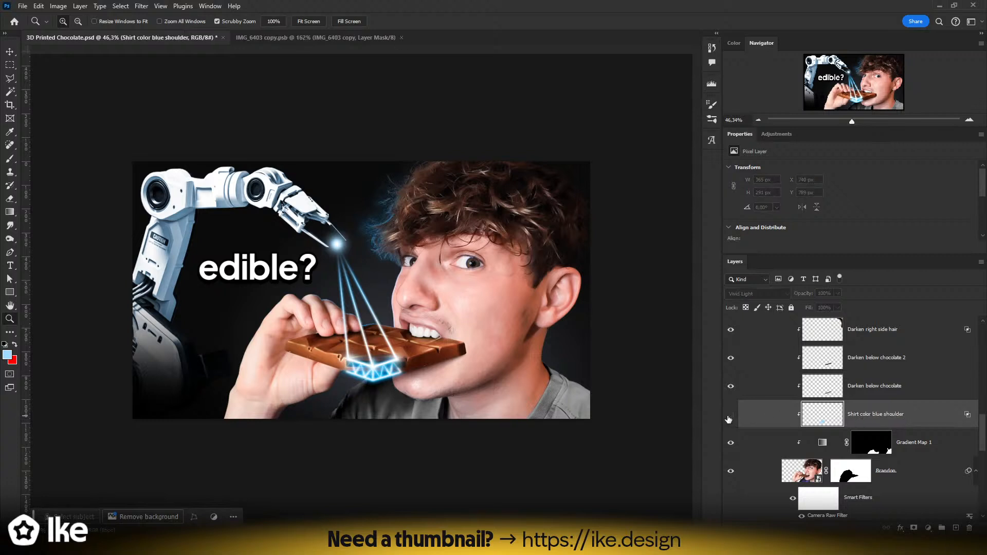
# - Add a new clipped layer directly above Shirt color blue shoulder and name it "Blue highlight on nose"
pyautogui.scroll(4, 811, 406)
pyautogui.scroll(8, 811, 406)
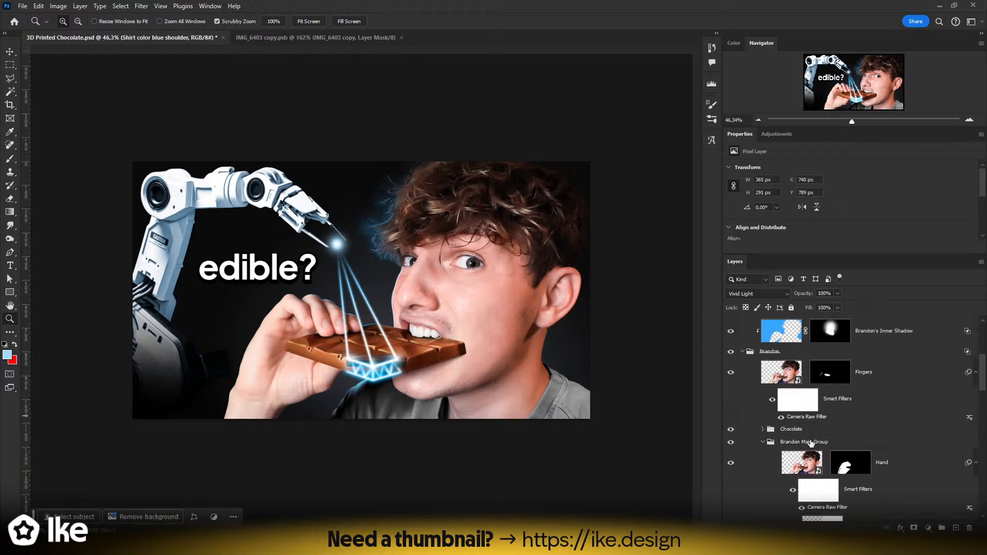
pyautogui.scroll(-8, 843, 452)
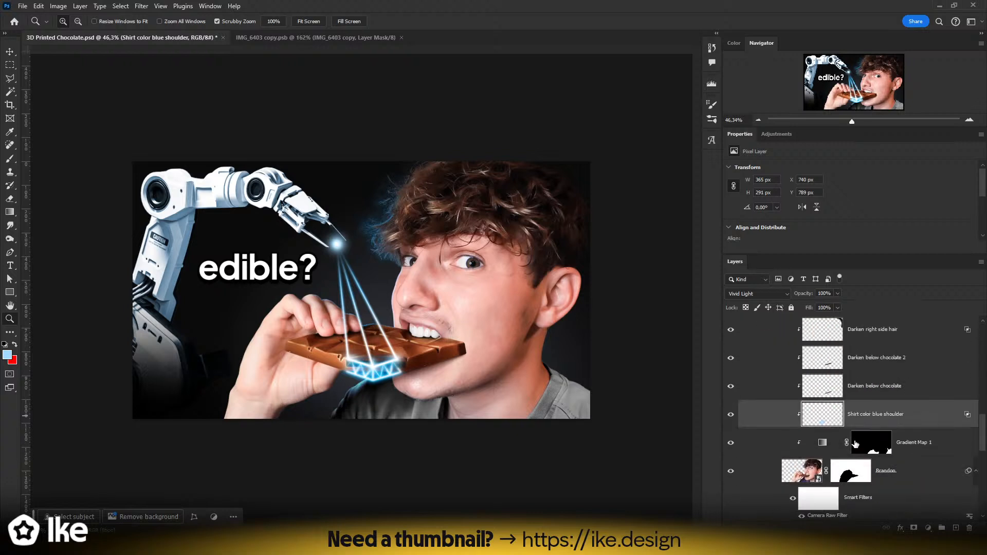
pyautogui.click(956, 528)
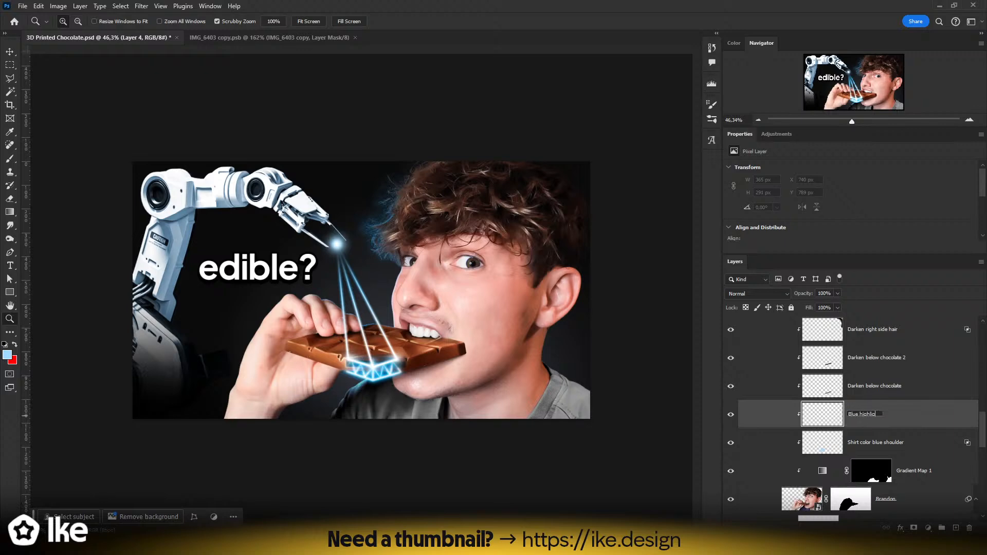
pyautogui.write('e')
pyautogui.press('Return')
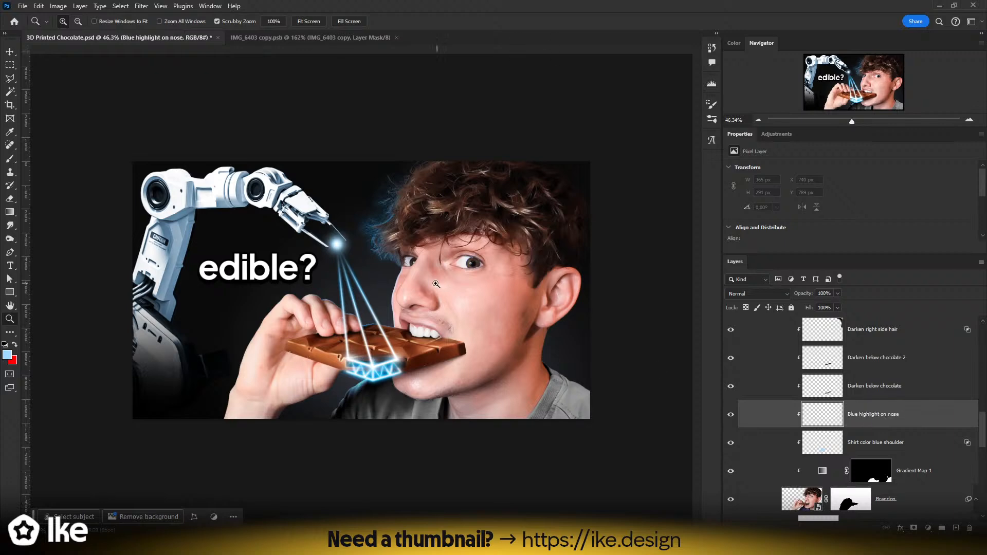
# - Select the man's nose with a lasso outline from the bridge around the tip and nostrils
pyautogui.moveTo(439, 284); pyautogui.dragTo(451, 267)
pyautogui.moveTo(376, 261); pyautogui.dragTo(388, 261)
pyautogui.press('l')
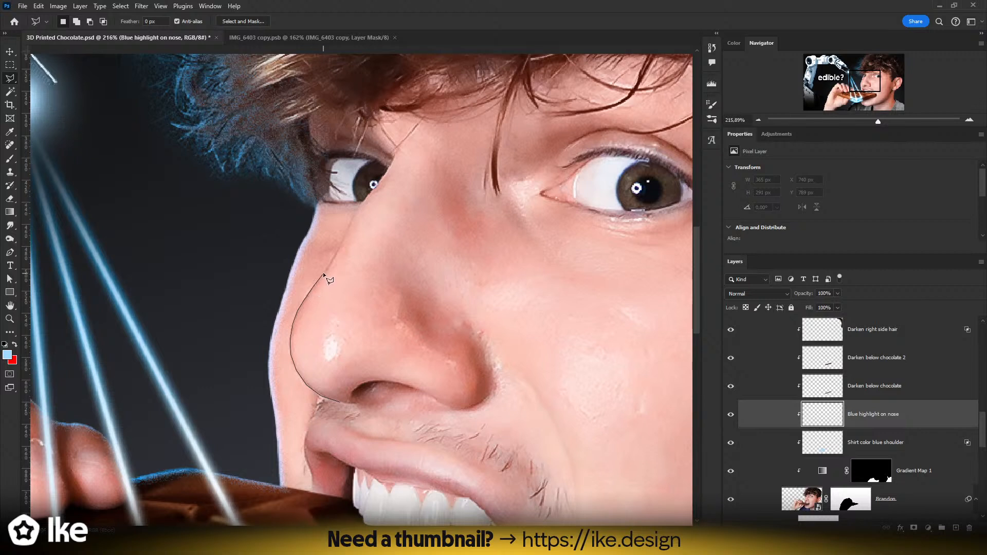
pyautogui.click(362, 200)
pyautogui.click(395, 156)
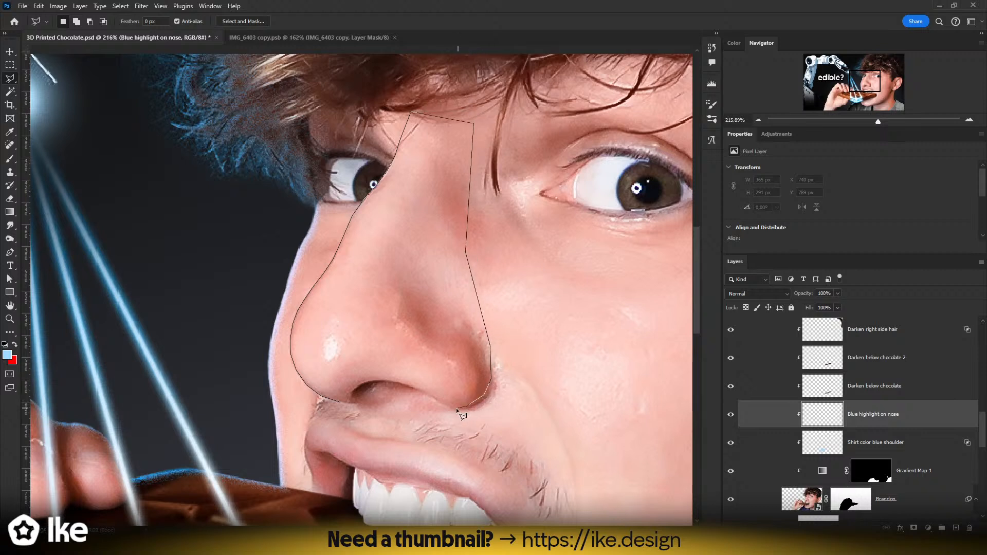
pyautogui.click(341, 400)
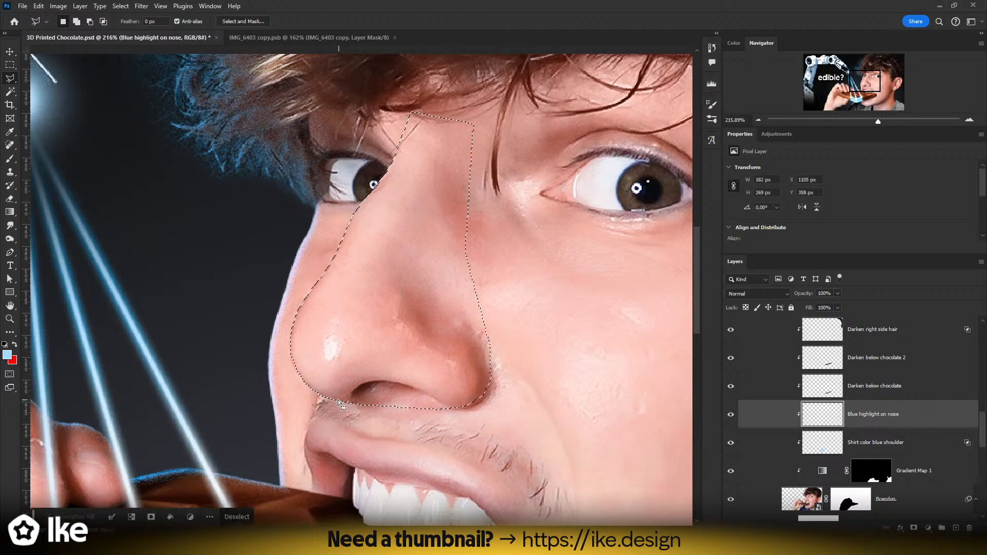
# - Paint light blue inside the selection along the beam-facing edge of the nose with a small soft brush at 6% flow
pyautogui.press('b')
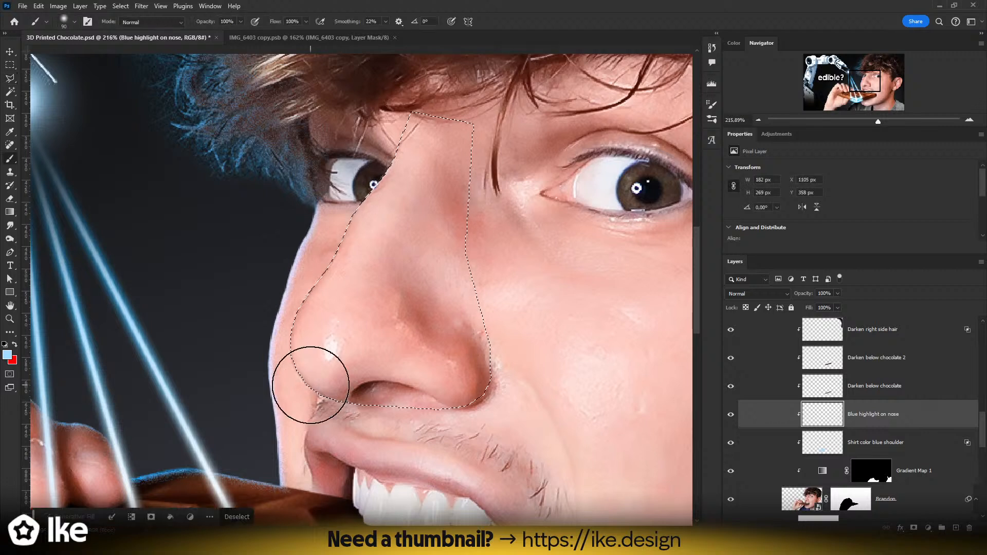
pyautogui.moveTo(296, 375); pyautogui.dragTo(268, 375)
pyautogui.click(305, 21)
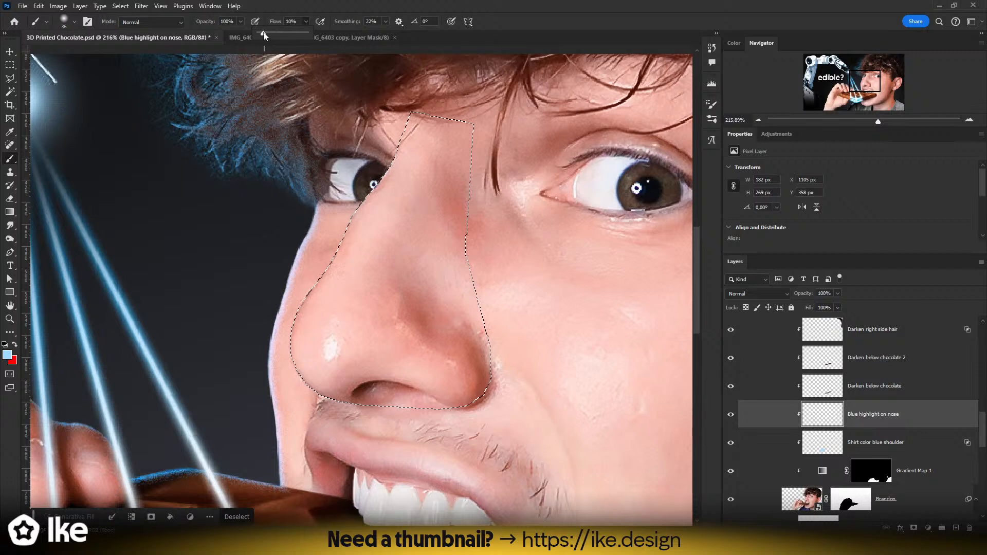
pyautogui.moveTo(322, 302); pyautogui.dragTo(332, 303)
pyautogui.moveTo(291, 363)
pyautogui.mouseDown()
pyautogui.moveTo(313, 243)
pyautogui.moveTo(281, 334)
pyautogui.moveTo(332, 248)
pyautogui.moveTo(280, 312)
pyautogui.moveTo(386, 130)
pyautogui.moveTo(293, 302)
pyautogui.moveTo(320, 263)
pyautogui.moveTo(346, 268)
pyautogui.mouseUp()
pyautogui.moveTo(289, 313)
pyautogui.mouseDown()
pyautogui.moveTo(278, 317)
pyautogui.moveTo(291, 337)
pyautogui.mouseUp()
pyautogui.moveTo(289, 317); pyautogui.dragTo(250, 323)
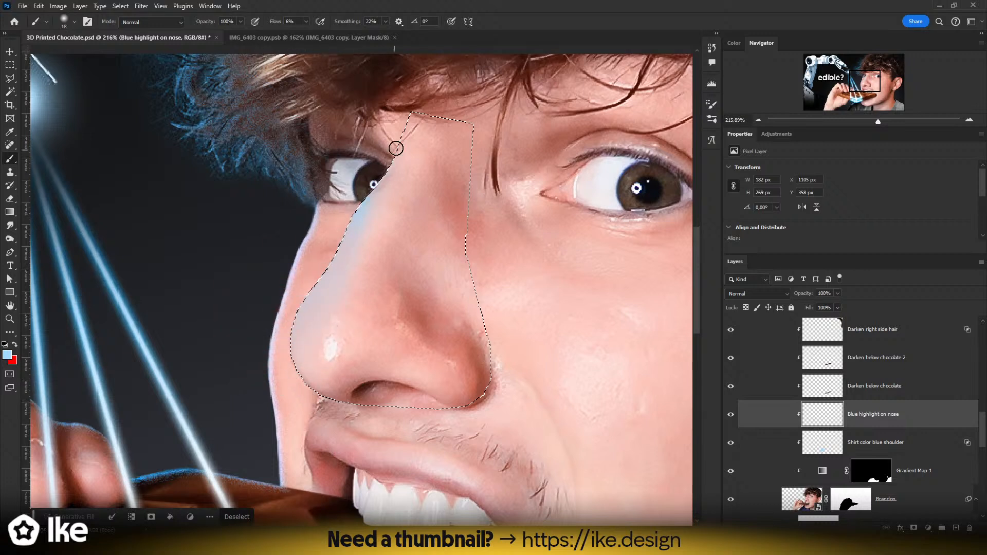
# - Soften the inner side of the blue nose highlight with a large soft eraser
pyautogui.press('e')
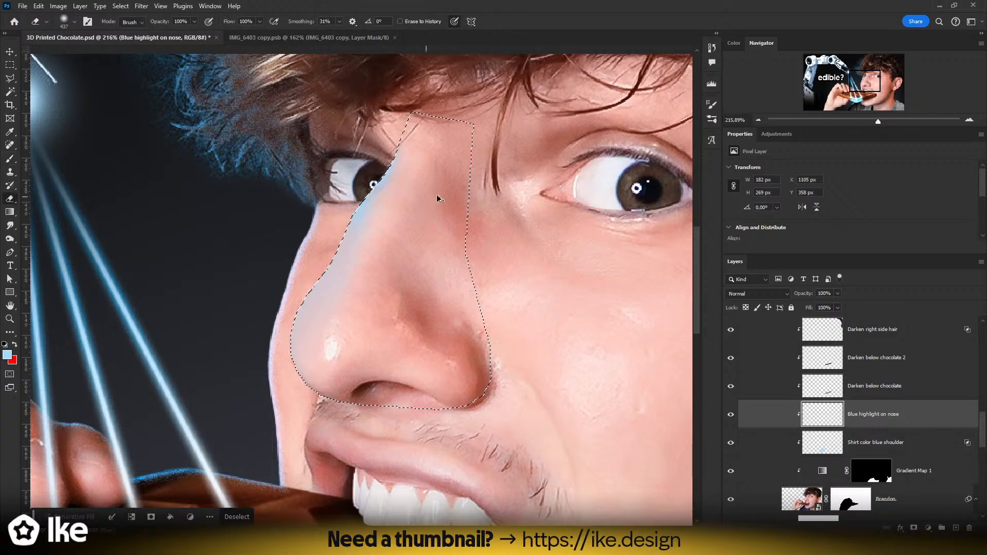
pyautogui.scroll(-5, 452, 205)
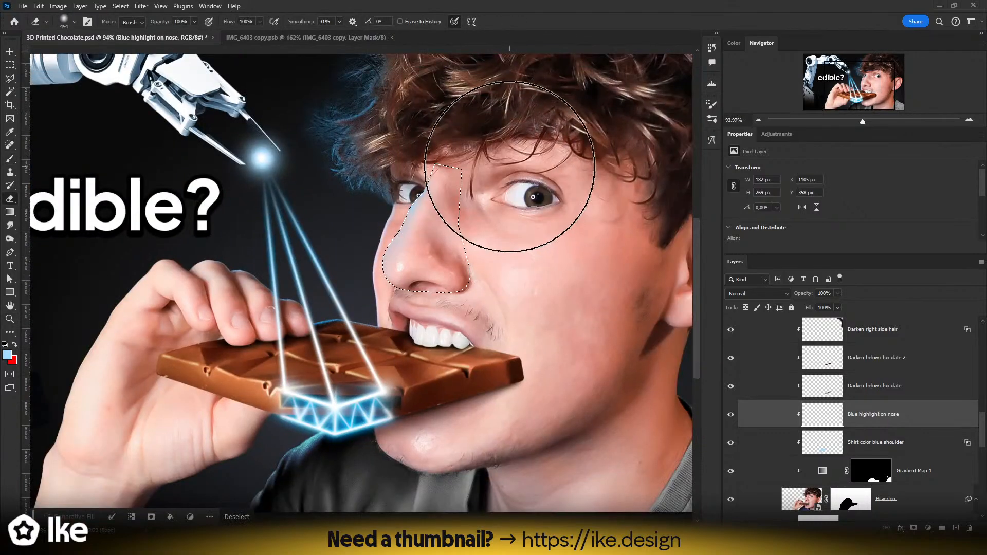
pyautogui.press('z')
pyautogui.moveTo(429, 200); pyautogui.dragTo(469, 214)
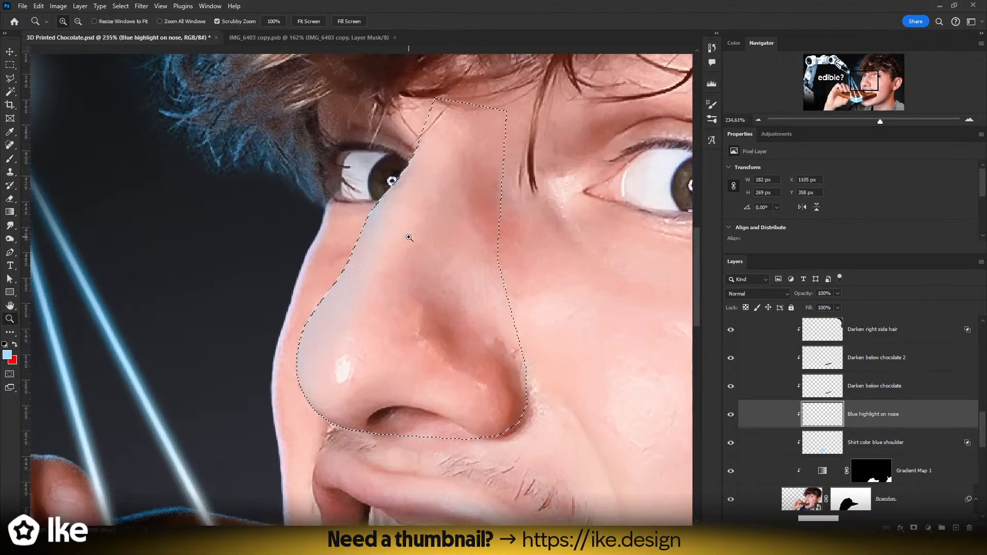
# - Blend the Blue highlight on nose layer with Vivid Light, deselect, and compare the nose with the layer hidden and shown
pyautogui.click(756, 293)
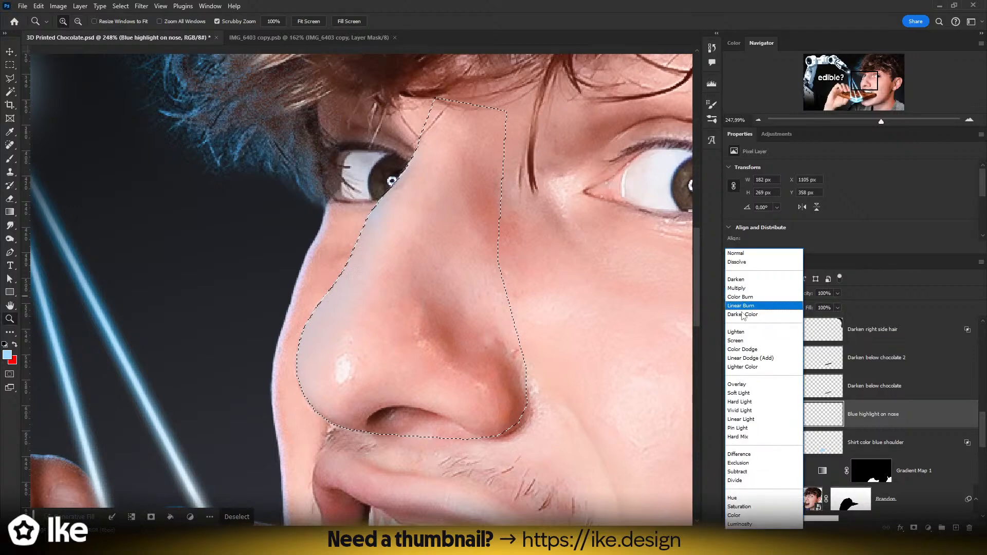
pyautogui.click(739, 410)
pyautogui.hotkey('ctrl', 'd')
pyautogui.moveTo(420, 328); pyautogui.dragTo(381, 322)
pyautogui.click(730, 417)
pyautogui.click(729, 417)
pyautogui.click(729, 416)
pyautogui.click(728, 417)
# - Preview other blend modes on the Blue highlight on nose layer and keep Vivid Light
pyautogui.moveTo(355, 343); pyautogui.dragTo(321, 345)
pyautogui.moveTo(398, 291); pyautogui.dragTo(437, 263)
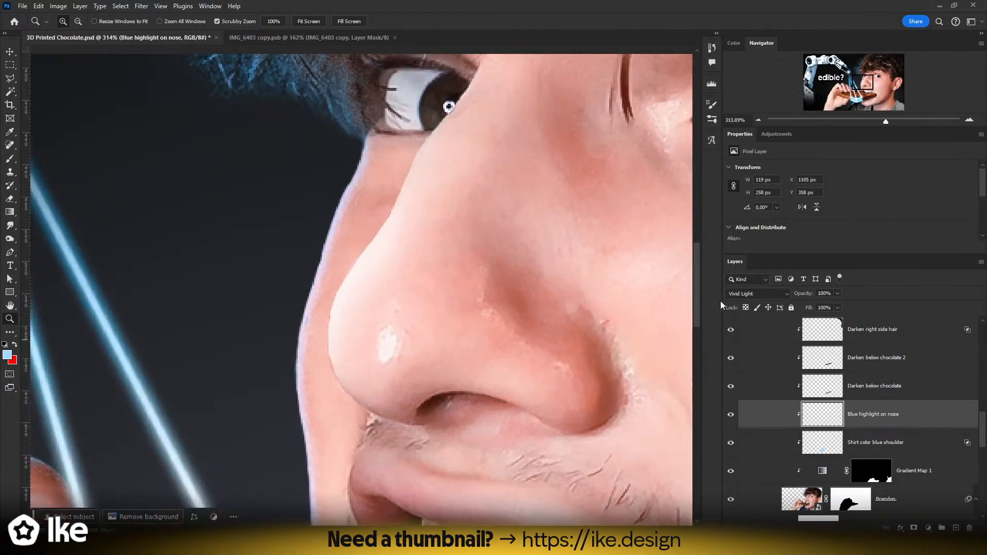
pyautogui.click(755, 293)
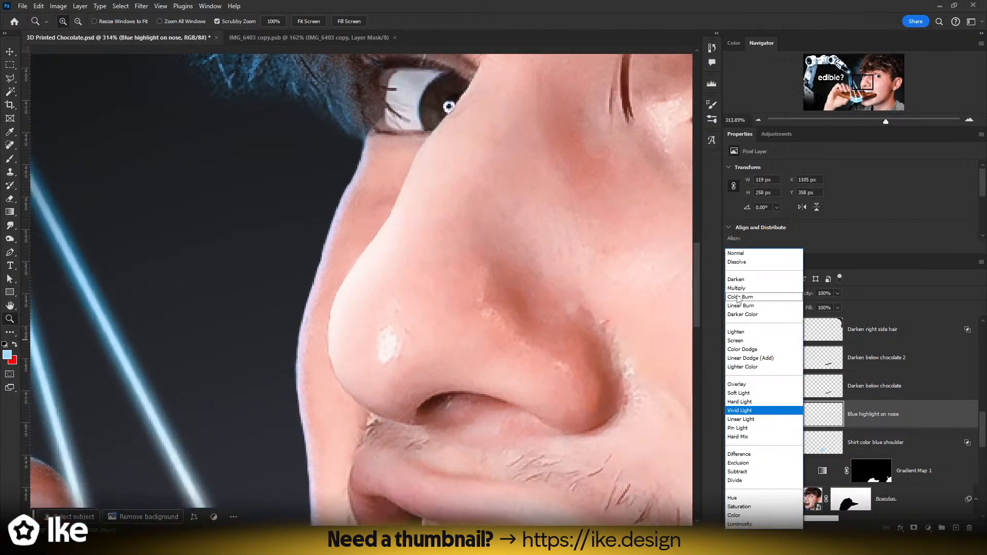
pyautogui.click(742, 411)
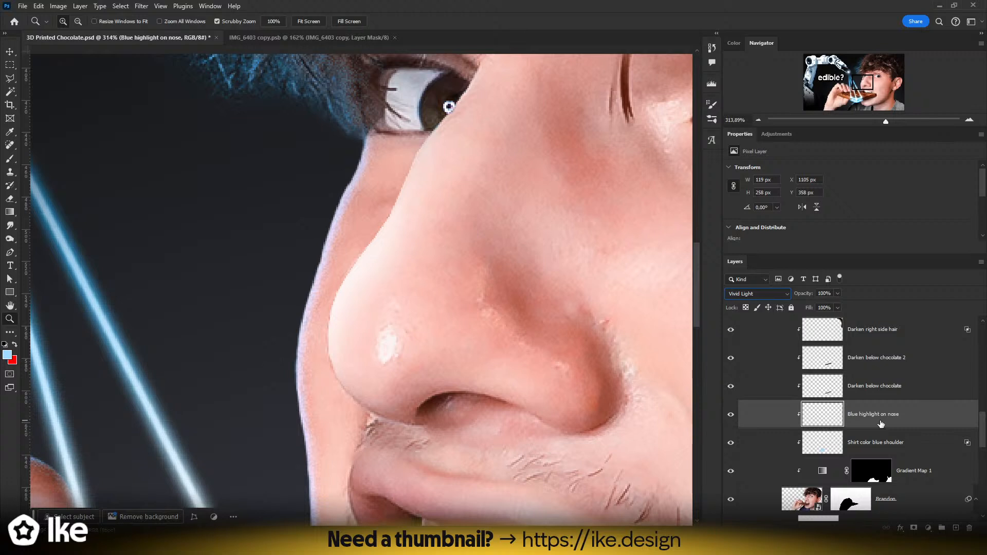
pyautogui.click(751, 293)
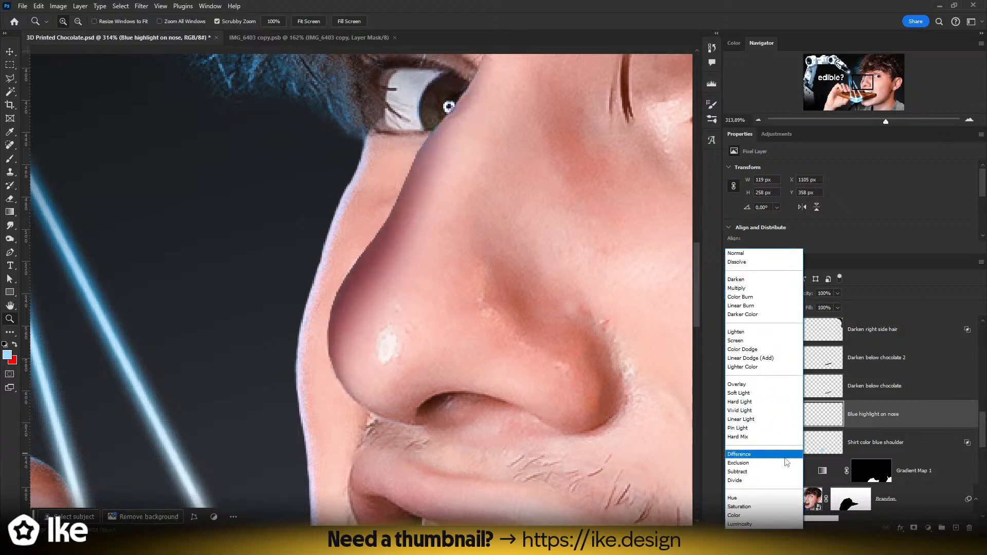
pyautogui.click(762, 410)
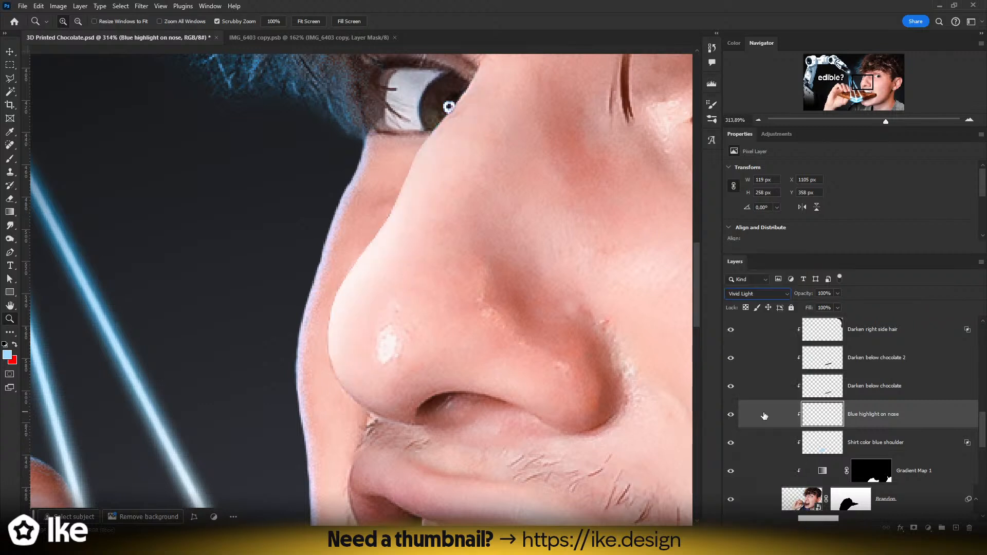
# - Lock the transparent pixels of the Blue highlight on nose layer and pick a saturated blue as the brush color
pyautogui.click(12, 361)
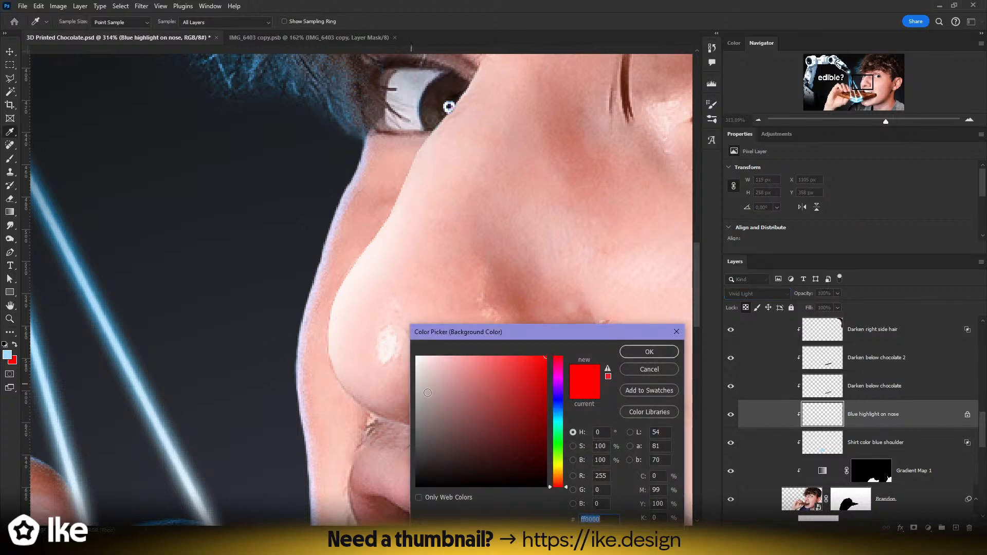
pyautogui.click(559, 405)
pyautogui.click(640, 354)
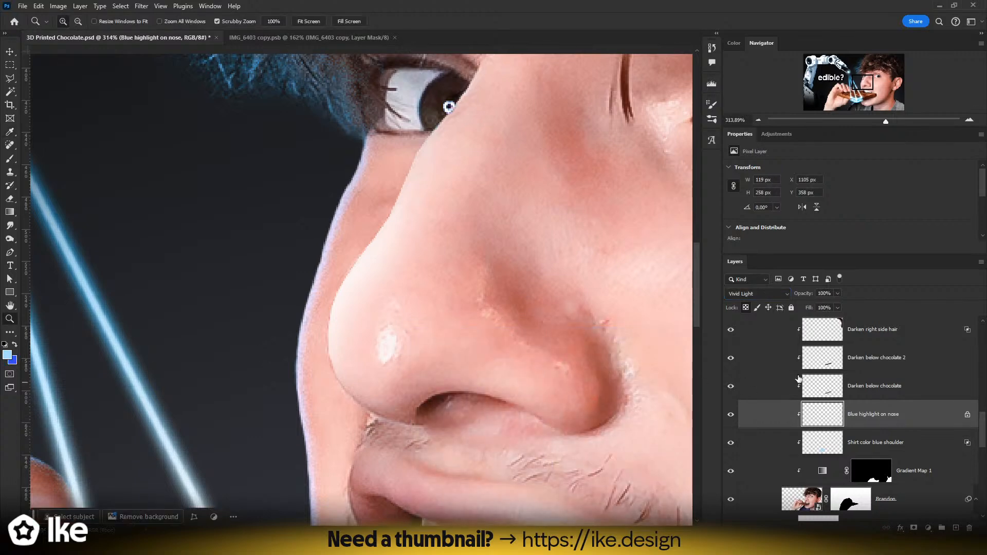
pyautogui.press('b')
pyautogui.press('x')
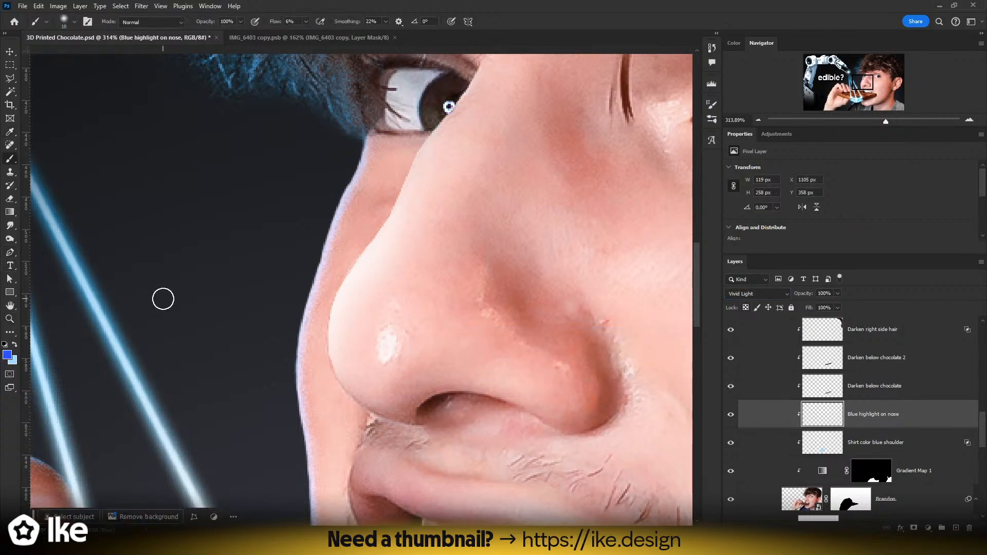
# - Recolor the existing nose highlight with the saturated blue, using a large soft brush at 6% flow
pyautogui.moveTo(349, 366)
pyautogui.mouseDown()
pyautogui.moveTo(467, 99)
pyautogui.moveTo(404, 229)
pyautogui.mouseUp()
pyautogui.hotkey('ctrl', 'z')
pyautogui.click(745, 308)
pyautogui.moveTo(309, 396)
pyautogui.mouseDown()
pyautogui.moveTo(341, 287)
pyautogui.moveTo(452, 99)
pyautogui.mouseUp()
pyautogui.moveTo(435, 197)
pyautogui.mouseDown()
pyautogui.moveTo(417, 246)
pyautogui.moveTo(385, 242)
pyautogui.mouseUp()
pyautogui.moveTo(414, 285); pyautogui.dragTo(461, 281)
pyautogui.moveTo(400, 315)
pyautogui.mouseDown()
pyautogui.moveTo(451, 154)
pyautogui.moveTo(411, 276)
pyautogui.mouseUp()
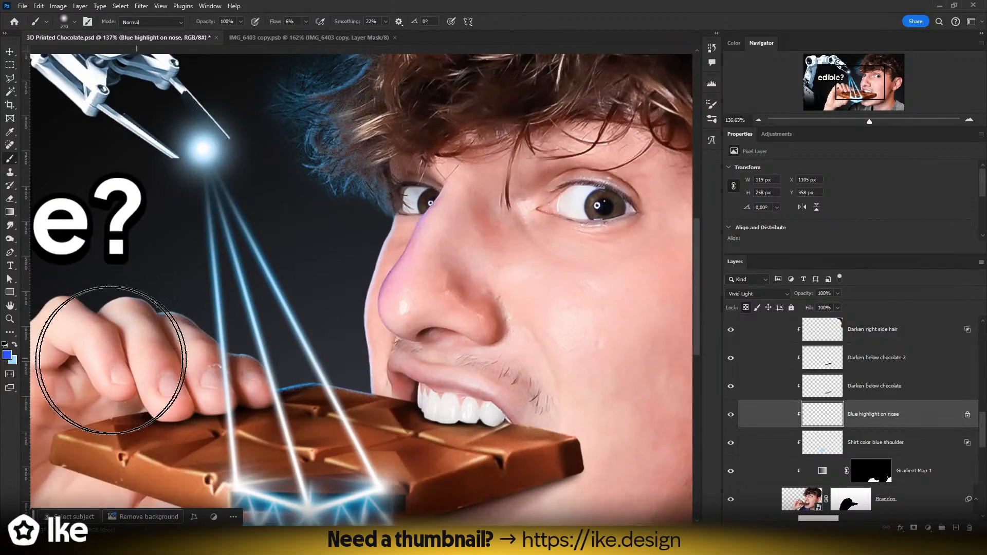
# - Set the foreground color to sky blue 30b8ff and repaint the nose highlight with it
pyautogui.click(7, 354)
pyautogui.moveTo(505, 363); pyautogui.dragTo(483, 313)
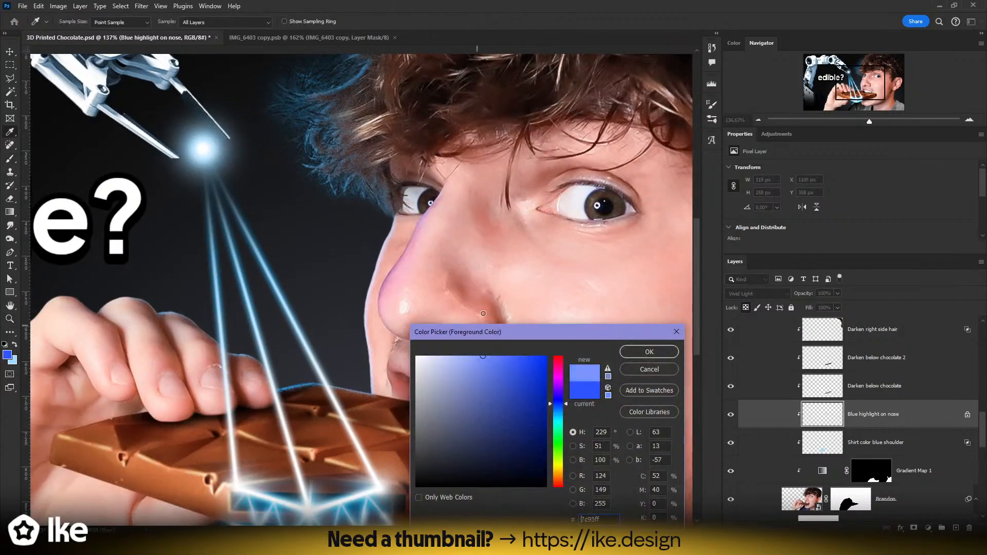
pyautogui.click(560, 414)
pyautogui.moveTo(537, 382); pyautogui.dragTo(525, 326)
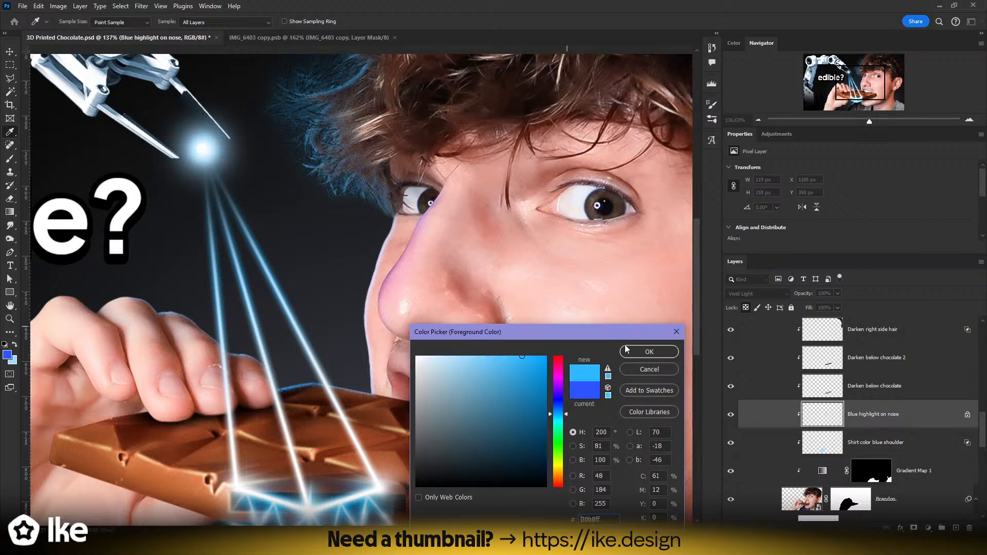
pyautogui.click(622, 351)
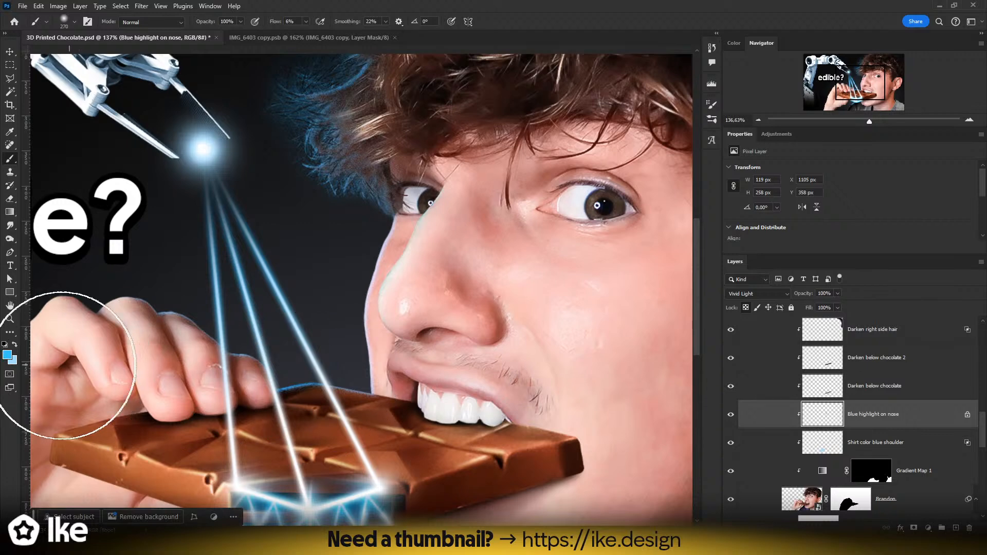
# - Shift the foreground color's hue slightly toward deeper blue and repaint the nose highlight
pyautogui.click(7, 355)
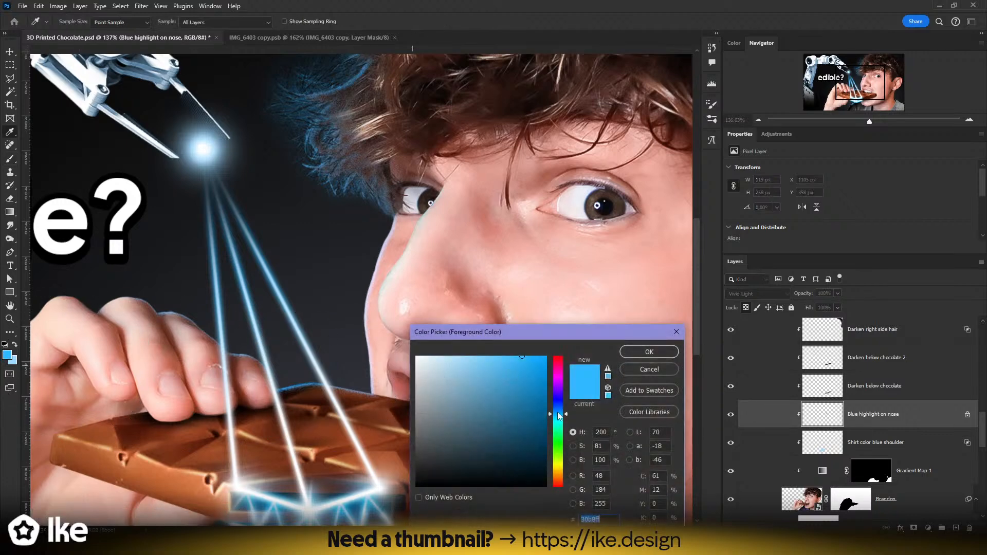
pyautogui.click(558, 412)
pyautogui.click(640, 351)
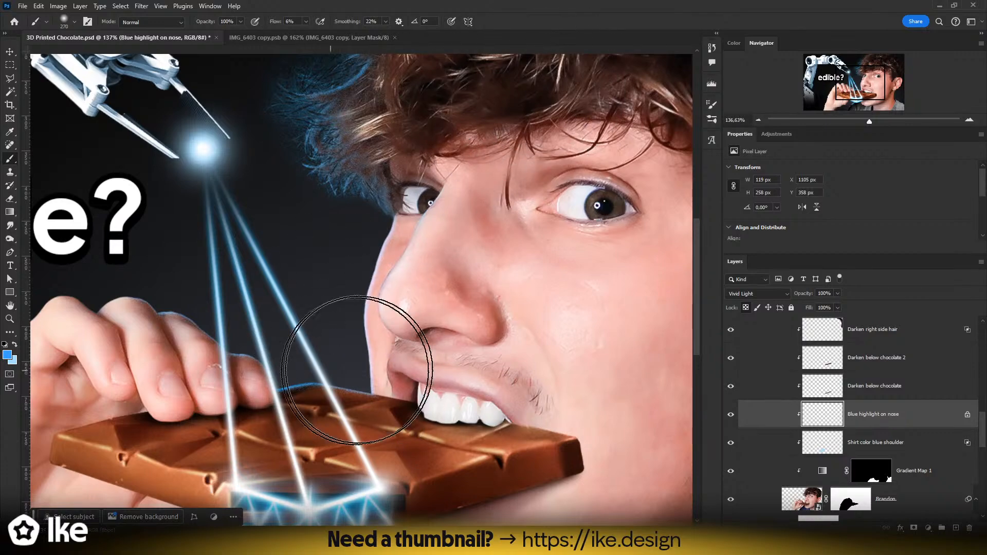
# - Inspect the whole thumbnail and compare the nose with the Blue highlight on nose layer hidden and shown
pyautogui.press('z')
pyautogui.moveTo(387, 356); pyautogui.dragTo(339, 346)
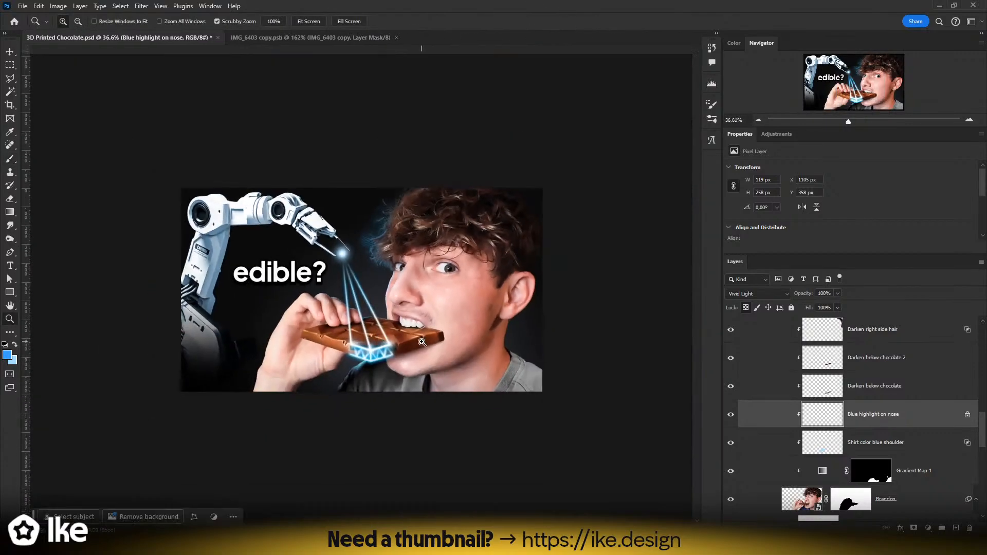
pyautogui.moveTo(450, 288); pyautogui.dragTo(447, 289)
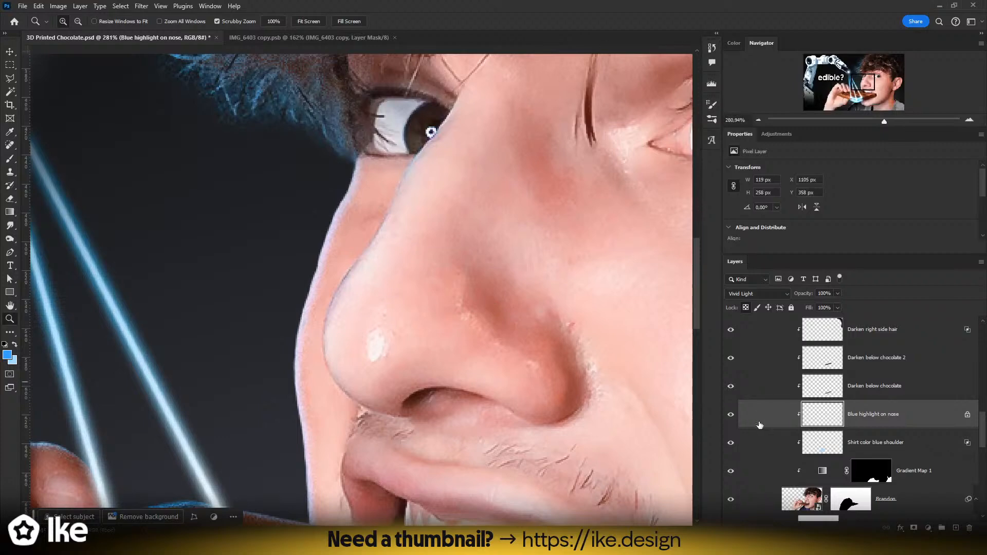
pyautogui.click(731, 417)
pyautogui.click(731, 417)
pyautogui.click(731, 418)
pyautogui.click(731, 418)
# - Unlock the transparent pixels of the Blue highlight on nose layer and enlarge the soft brush to 800 px
pyautogui.press('b')
pyautogui.moveTo(415, 352)
pyautogui.mouseDown()
pyautogui.moveTo(340, 350)
pyautogui.moveTo(385, 328)
pyautogui.moveTo(365, 359)
pyautogui.moveTo(383, 332)
pyautogui.moveTo(372, 333)
pyautogui.moveTo(381, 347)
pyautogui.moveTo(377, 330)
pyautogui.moveTo(354, 350)
pyautogui.moveTo(445, 355)
pyautogui.mouseUp()
pyautogui.click(745, 307)
pyautogui.press('z')
pyautogui.moveTo(382, 337); pyautogui.dragTo(308, 338)
pyautogui.press('b')
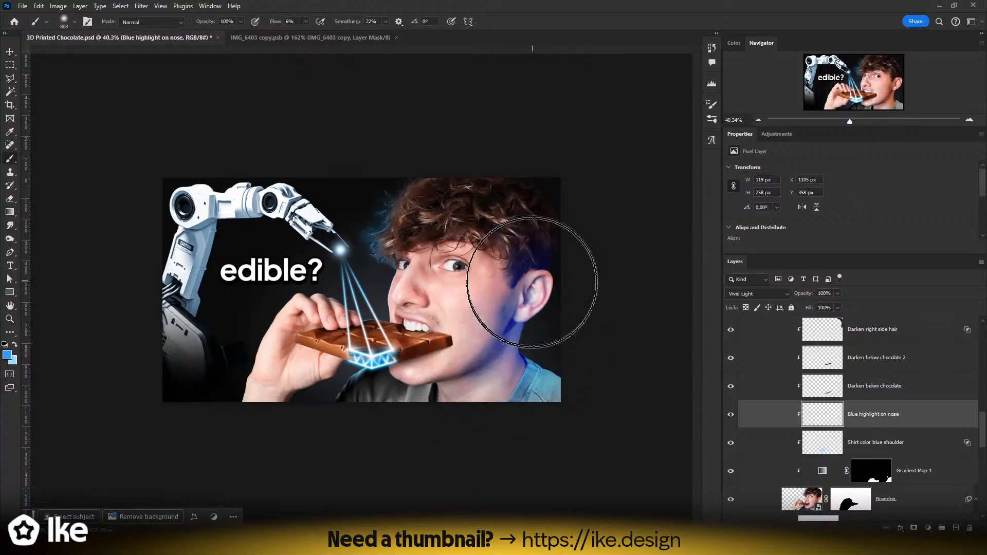
pyautogui.hotkey('ctrl', 'space')
pyautogui.moveTo(406, 302); pyautogui.dragTo(483, 301)
pyautogui.moveTo(306, 271); pyautogui.dragTo(357, 249)
pyautogui.moveTo(458, 295); pyautogui.dragTo(398, 407)
pyautogui.moveTo(432, 322); pyautogui.dragTo(411, 321)
pyautogui.moveTo(493, 336); pyautogui.dragTo(437, 339)
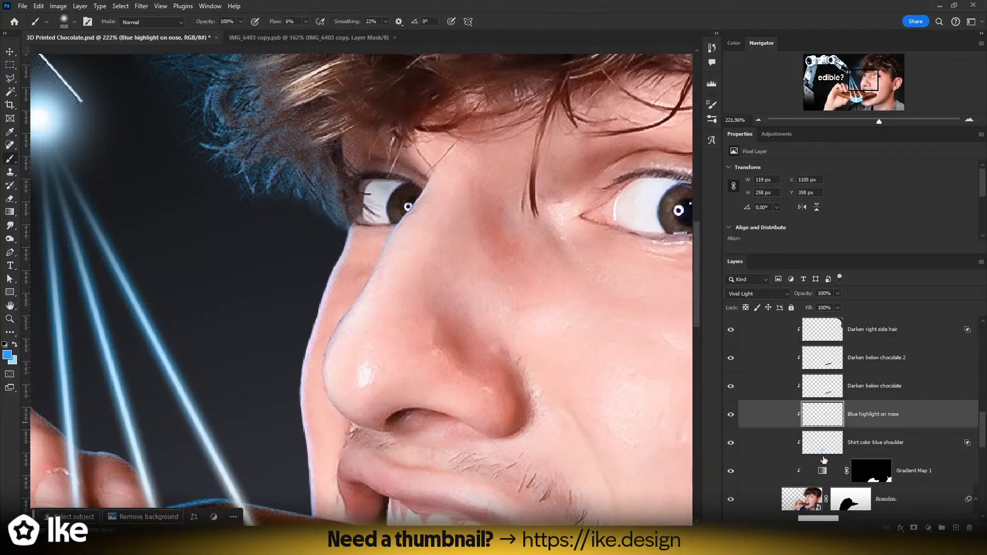
# - Add a layer named Blue highlight on nose Sharp above the Blue highlight on nose layer and shrink the brush
pyautogui.click(955, 528)
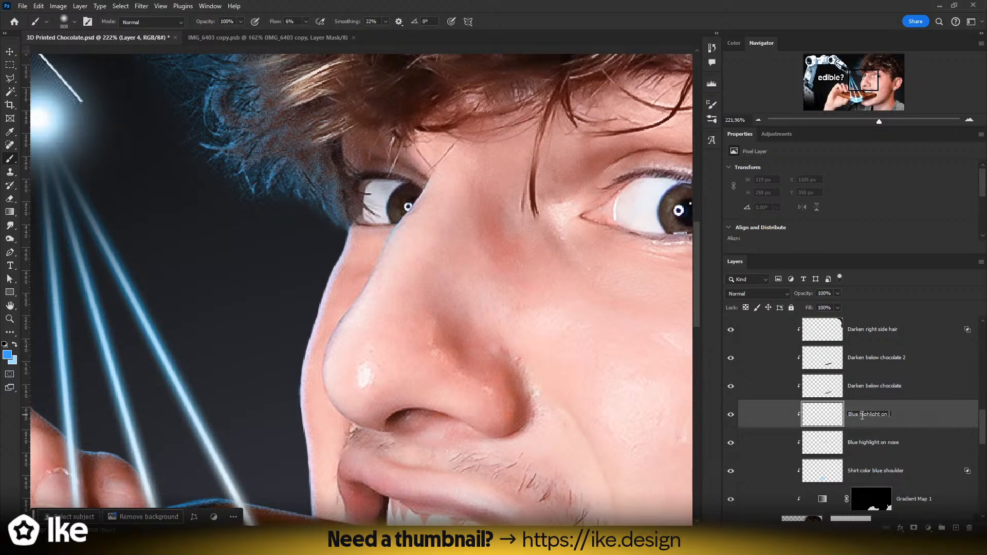
pyautogui.press('Return')
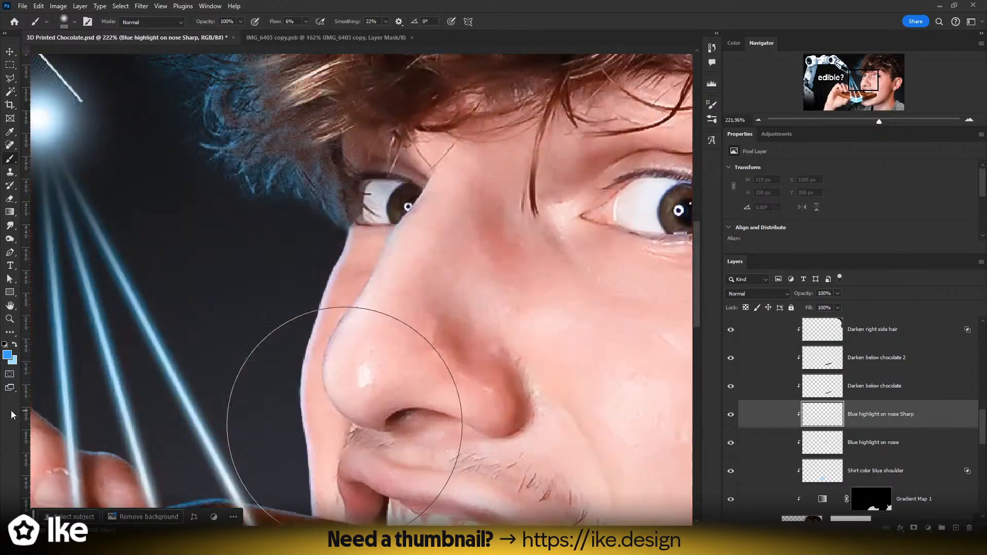
pyautogui.keyDown('alt'); pyautogui.moveTo(359, 389); pyautogui.dragTo(285, 388); pyautogui.keyUp('alt')
pyautogui.keyDown('alt'); pyautogui.moveTo(343, 272); pyautogui.dragTo(233, 268); pyautogui.keyUp('alt')
# - Paint a thin light blue line around the beam-facing edge of the nose tip with a 5 px brush at 100% flow
pyautogui.press('z')
pyautogui.moveTo(372, 381)
pyautogui.mouseDown()
pyautogui.moveTo(420, 382)
pyautogui.moveTo(434, 280)
pyautogui.mouseUp()
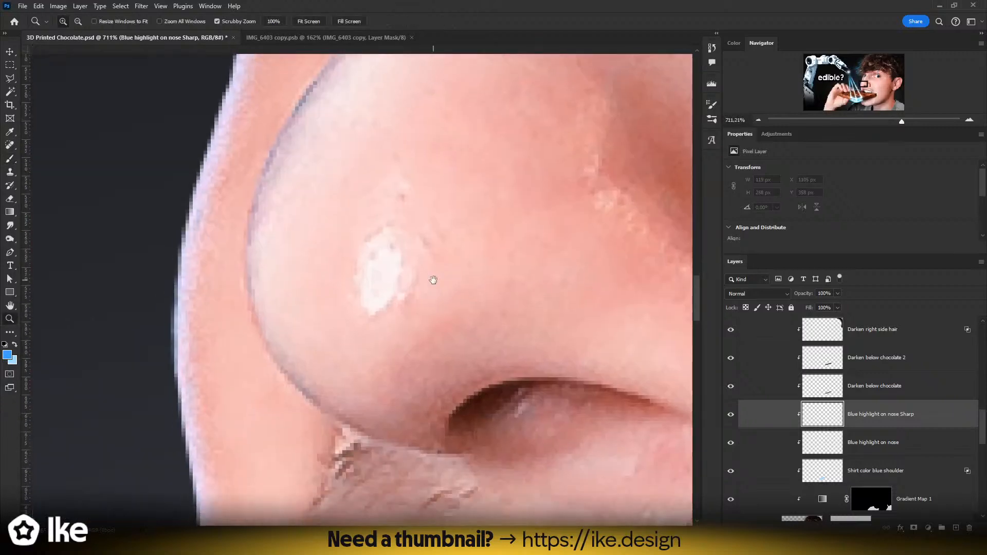
pyautogui.press('x')
pyautogui.moveTo(374, 332); pyautogui.dragTo(354, 332)
pyautogui.press('b')
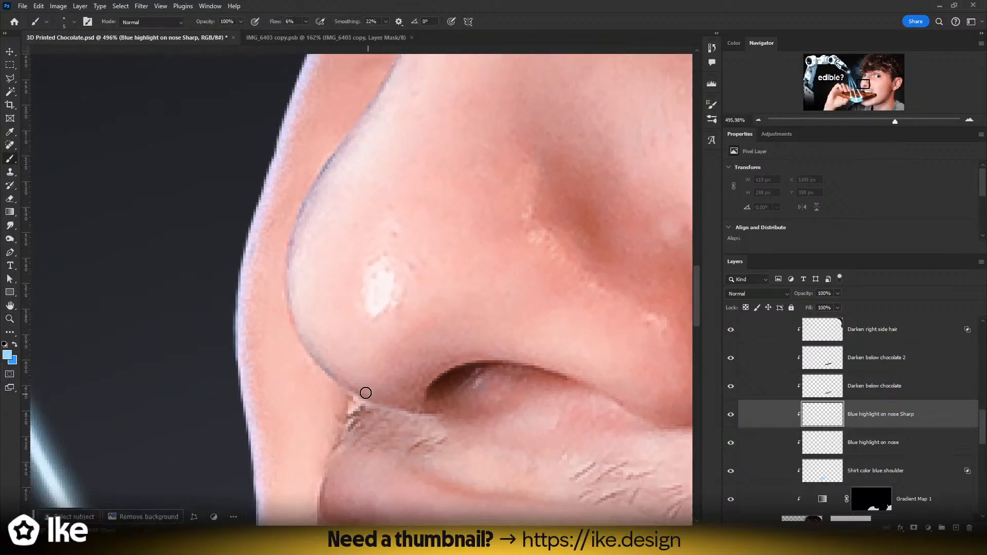
pyautogui.moveTo(343, 377); pyautogui.dragTo(363, 394)
pyautogui.moveTo(312, 32); pyautogui.dragTo(354, 33)
pyautogui.moveTo(378, 398); pyautogui.dragTo(301, 334)
pyautogui.moveTo(292, 264); pyautogui.dragTo(299, 225)
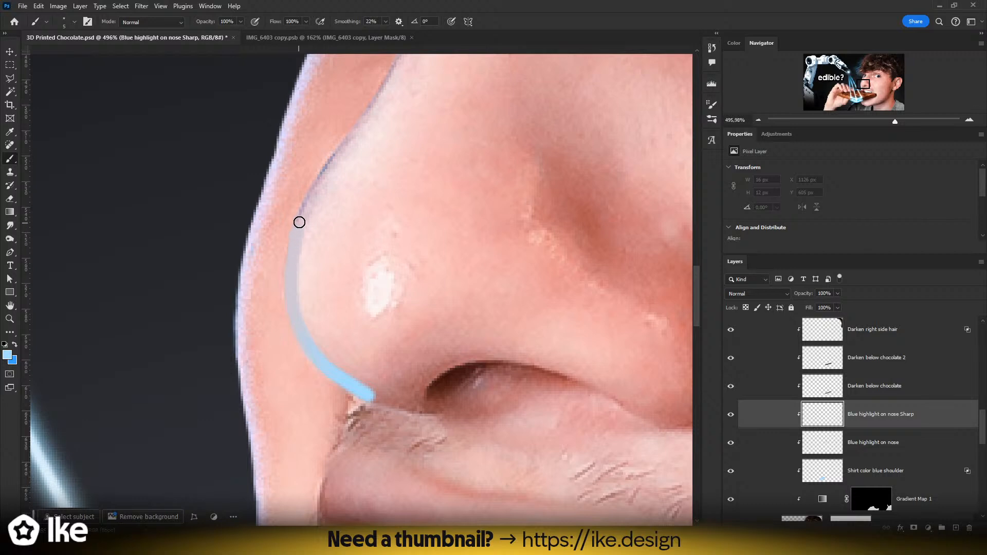
pyautogui.moveTo(315, 189); pyautogui.dragTo(340, 155)
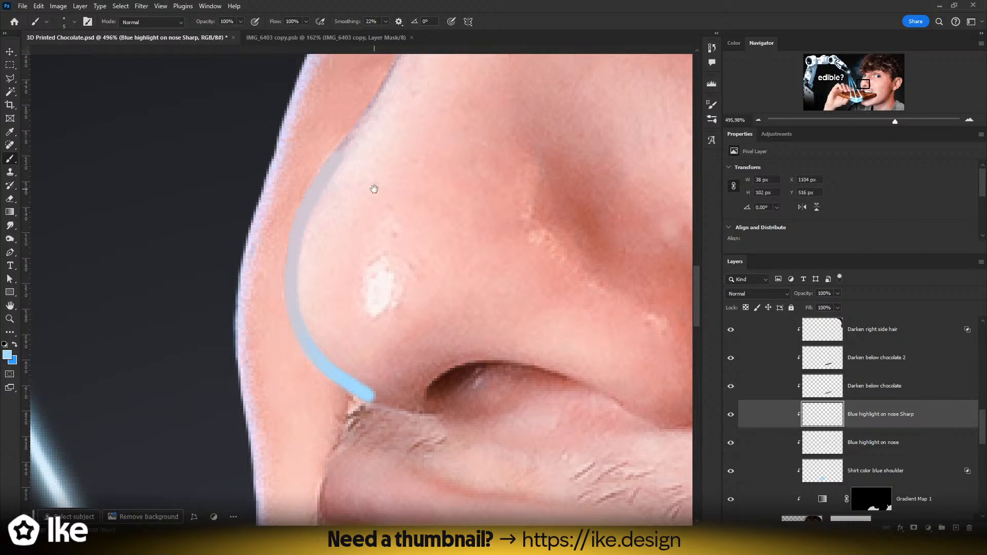
# - Continue the thin light blue line up the bridge of the nose, past the edge of the eye
pyautogui.moveTo(373, 190); pyautogui.dragTo(340, 368)
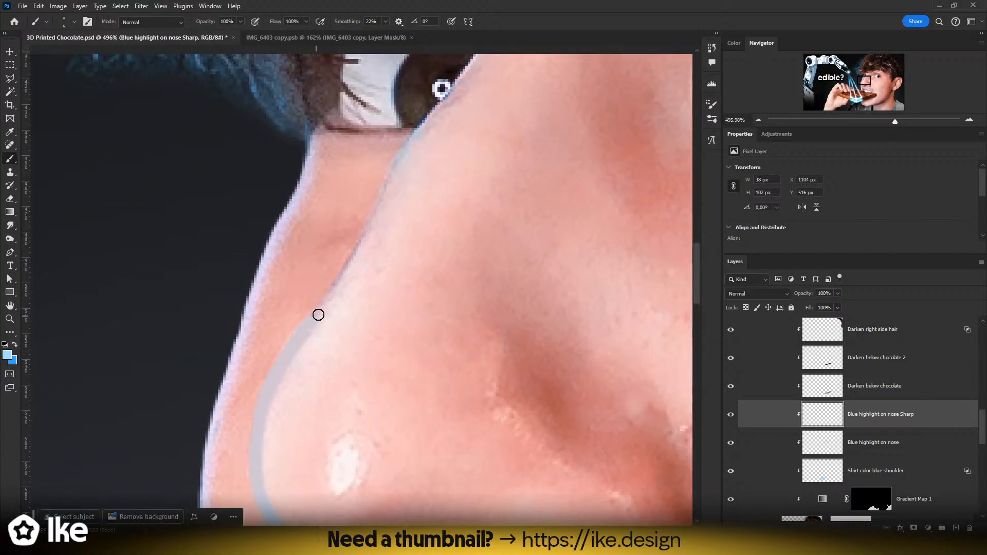
pyautogui.moveTo(340, 287); pyautogui.dragTo(380, 214)
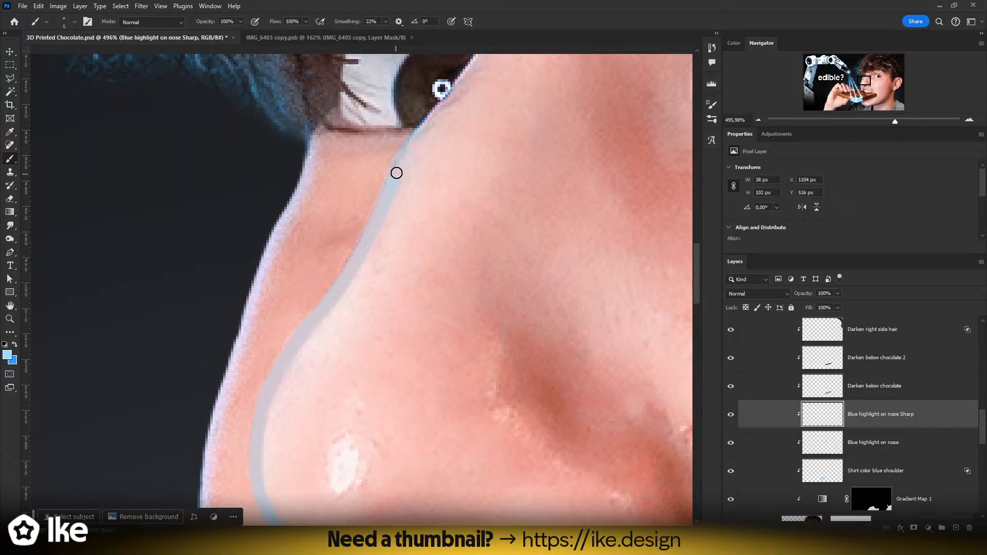
pyautogui.moveTo(403, 155)
pyautogui.mouseDown()
pyautogui.moveTo(441, 103)
pyautogui.moveTo(394, 273)
pyautogui.moveTo(394, 255)
pyautogui.moveTo(425, 213)
pyautogui.mouseUp()
# - Fade the ends of the thin blue line at the nose bridge and under the tip with a soft eraser
pyautogui.press('e')
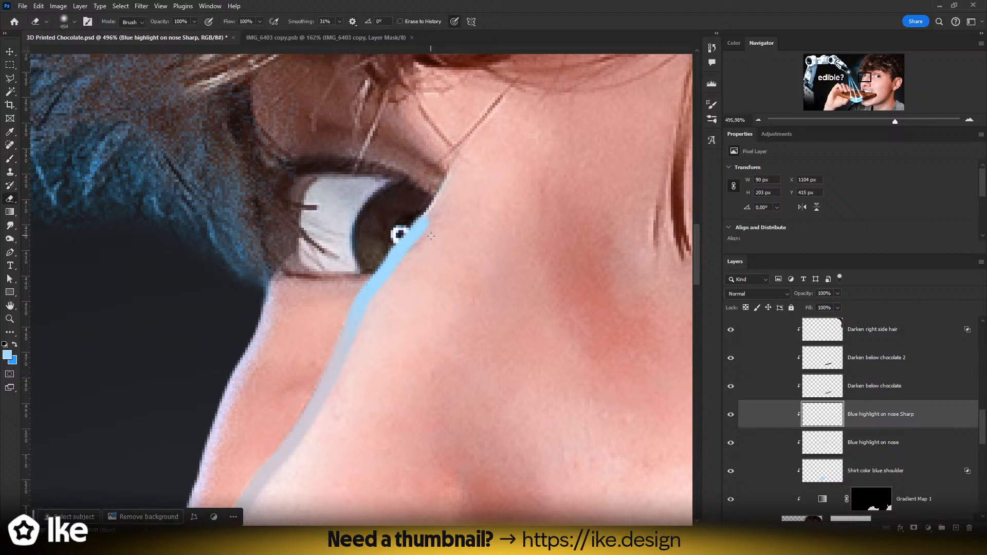
pyautogui.scroll(-6, 425, 214)
pyautogui.moveTo(477, 273); pyautogui.dragTo(431, 274)
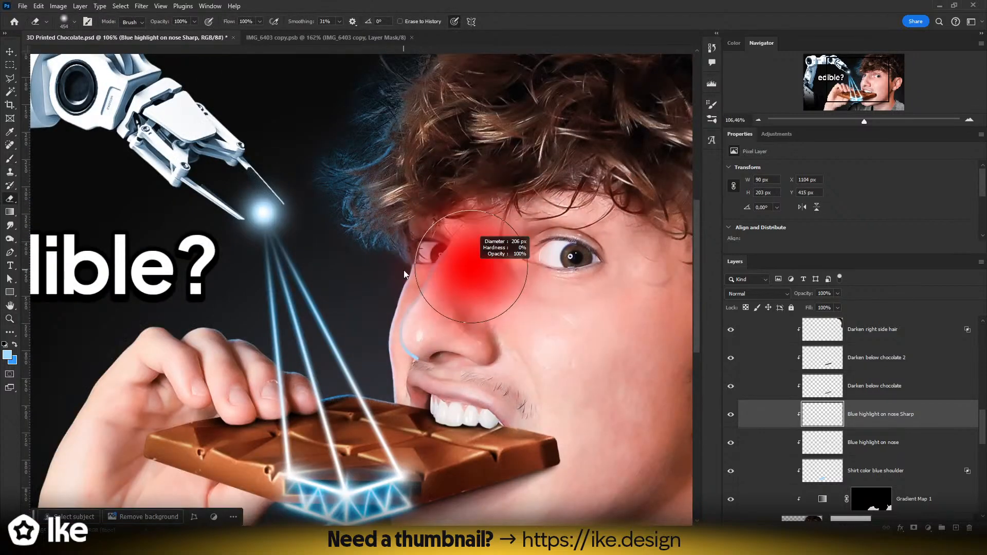
pyautogui.click(468, 237)
pyautogui.click(463, 251)
pyautogui.press('z')
pyautogui.moveTo(465, 255)
pyautogui.mouseDown()
pyautogui.moveTo(480, 295)
pyautogui.moveTo(477, 201)
pyautogui.mouseUp()
pyautogui.press('e')
pyautogui.moveTo(413, 393); pyautogui.dragTo(319, 396)
pyautogui.click(388, 398)
# - Blend the Blue highlight on nose Sharp layer with Vivid Light and nudge it one pixel to the right
pyautogui.press('z')
pyautogui.moveTo(385, 260); pyautogui.dragTo(405, 259)
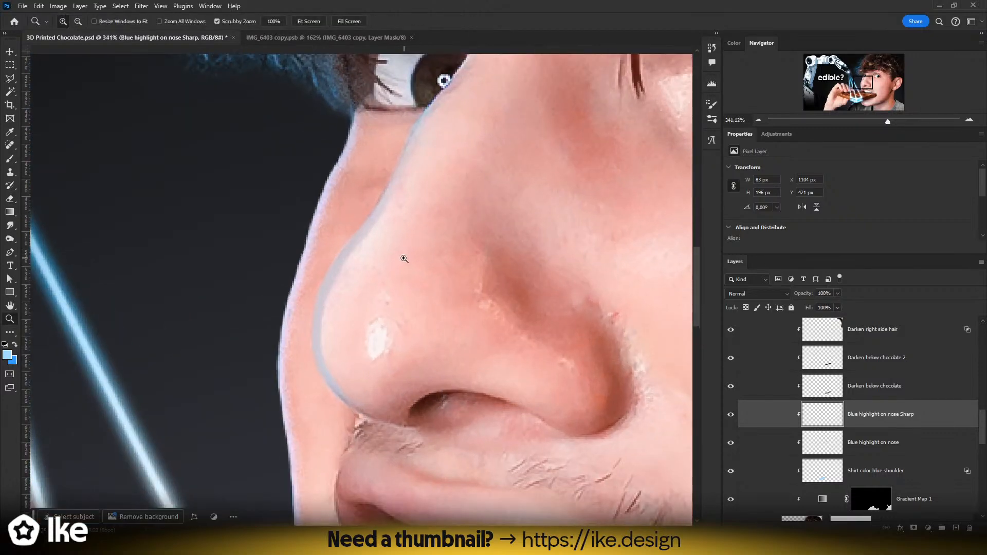
pyautogui.click(756, 294)
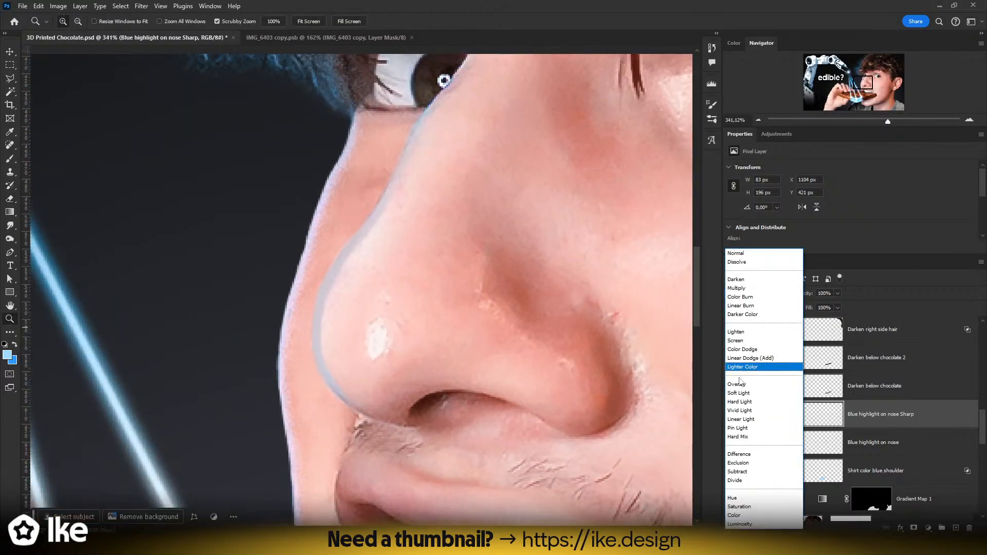
pyautogui.click(740, 411)
pyautogui.press('v')
pyautogui.press('Right')
pyautogui.press('z')
pyautogui.moveTo(379, 301); pyautogui.dragTo(354, 303)
pyautogui.moveTo(416, 309); pyautogui.dragTo(514, 300)
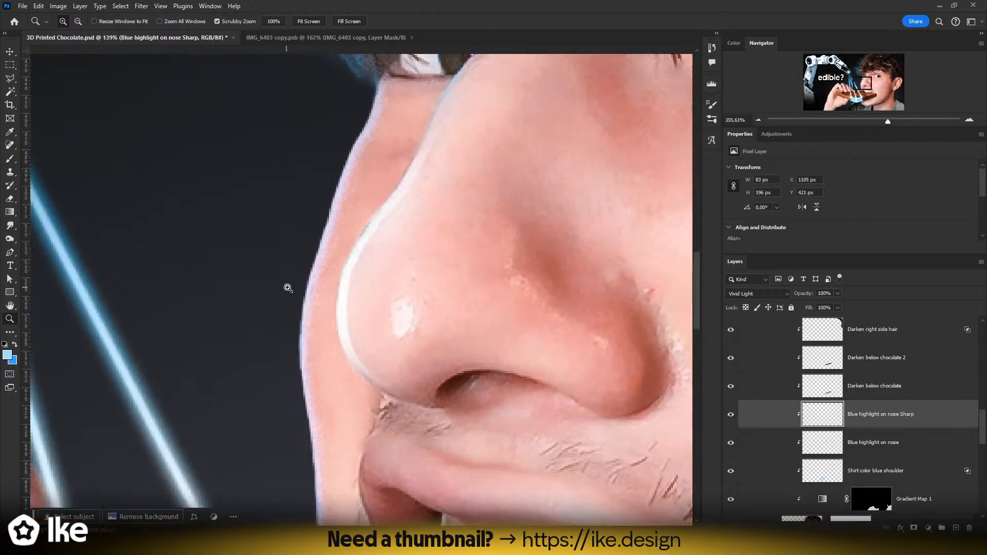
# - Trim and soften the inner edge of the sharp blue highlight along the nose tip and bridge with a small soft eraser
pyautogui.moveTo(364, 331); pyautogui.dragTo(391, 314)
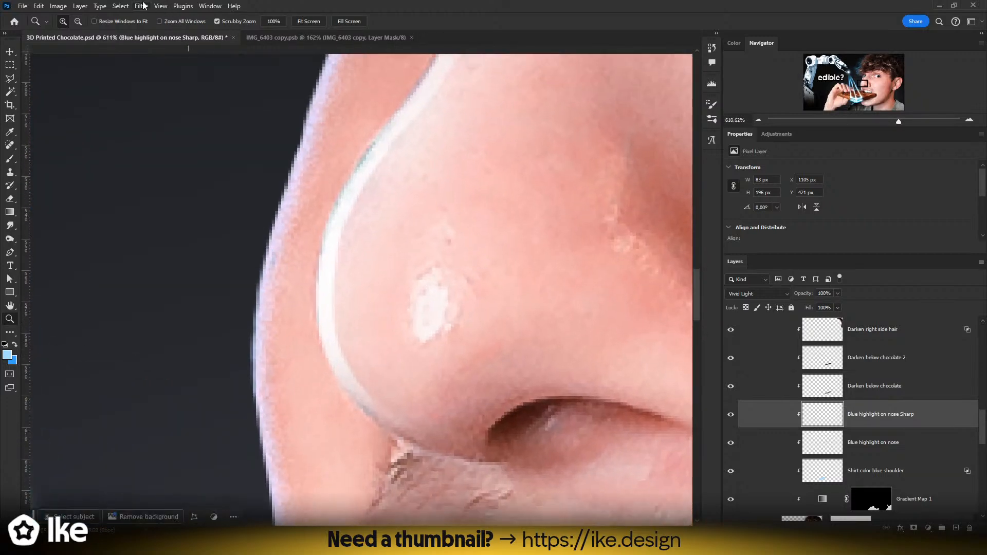
pyautogui.press('e')
pyautogui.moveTo(452, 375)
pyautogui.mouseDown()
pyautogui.moveTo(418, 401)
pyautogui.moveTo(470, 420)
pyautogui.mouseUp()
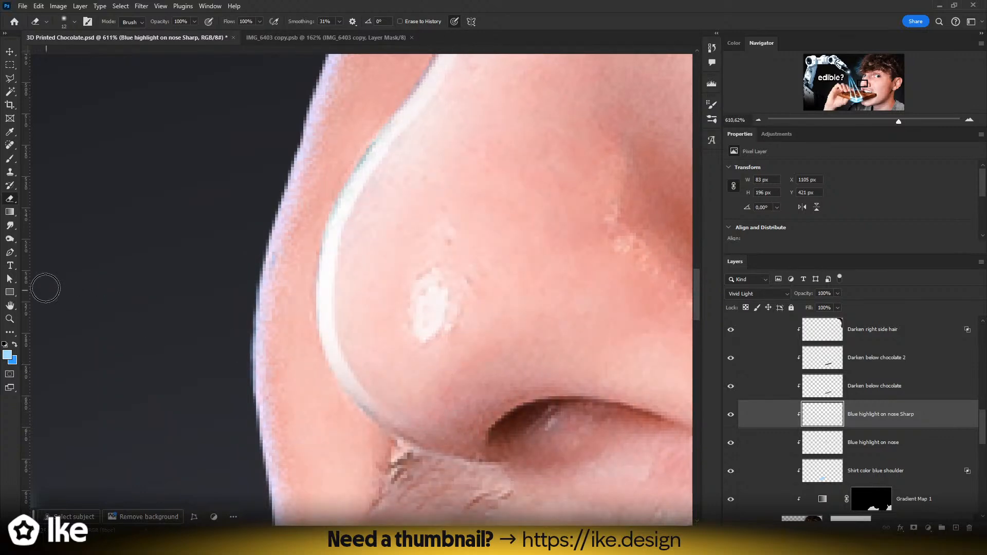
pyautogui.moveTo(390, 394); pyautogui.dragTo(380, 394)
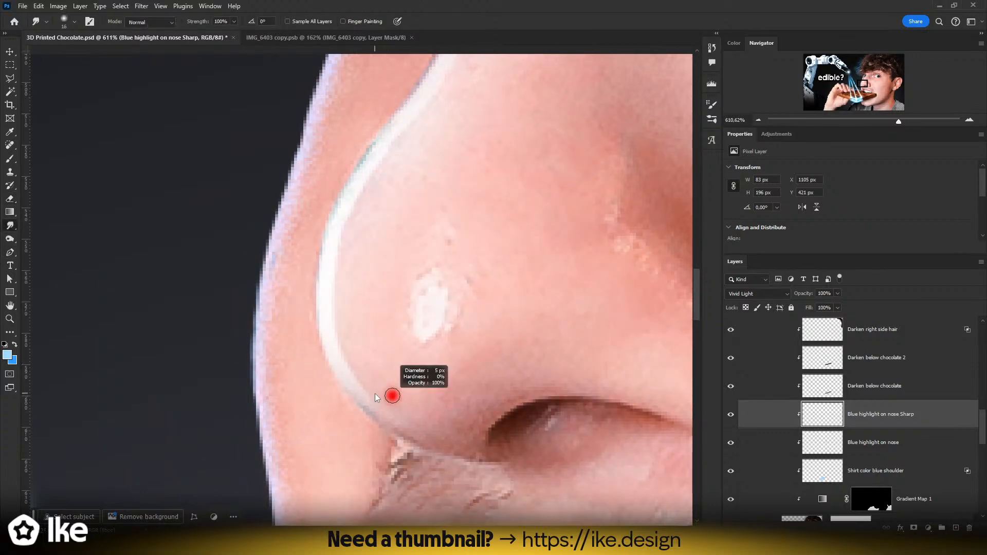
pyautogui.moveTo(451, 414); pyautogui.dragTo(447, 430)
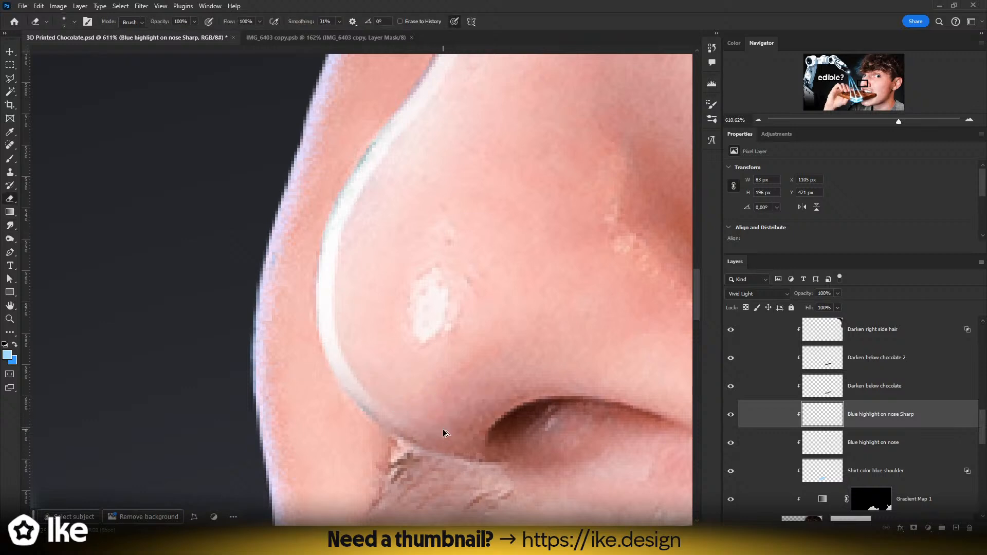
pyautogui.moveTo(375, 394)
pyautogui.mouseDown()
pyautogui.moveTo(350, 362)
pyautogui.moveTo(343, 317)
pyautogui.mouseUp()
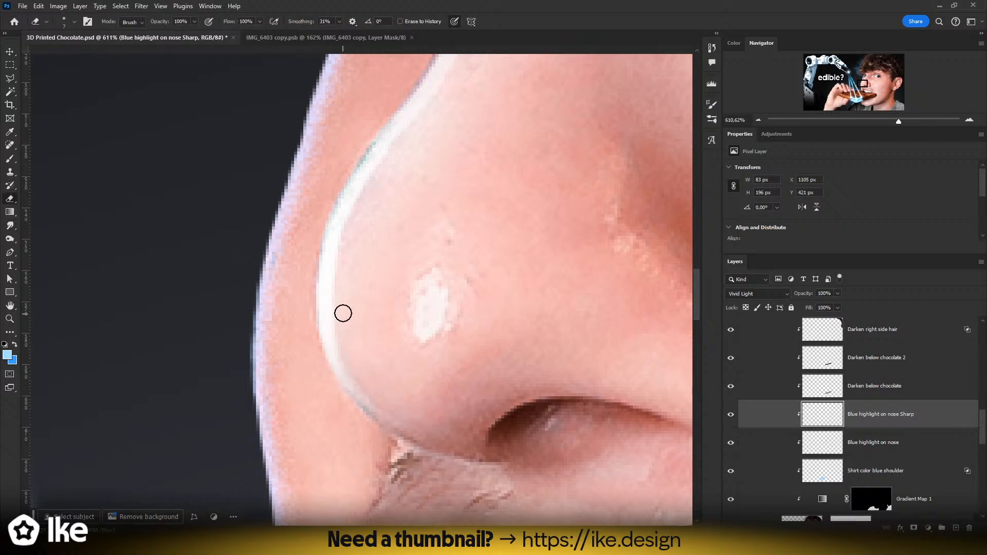
pyautogui.scroll(5, 365, 282)
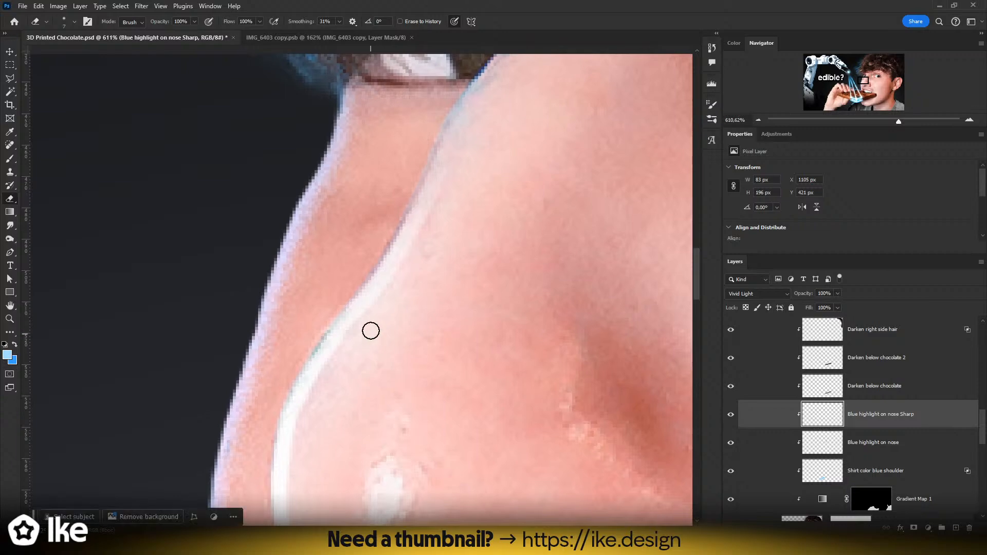
pyautogui.moveTo(437, 256); pyautogui.dragTo(385, 266)
# - Move the Blue highlight on nose Sharp and Blue highlight on nose layers together to just above the Sharpen hair layer
pyautogui.press('z')
pyautogui.moveTo(470, 302); pyautogui.dragTo(425, 299)
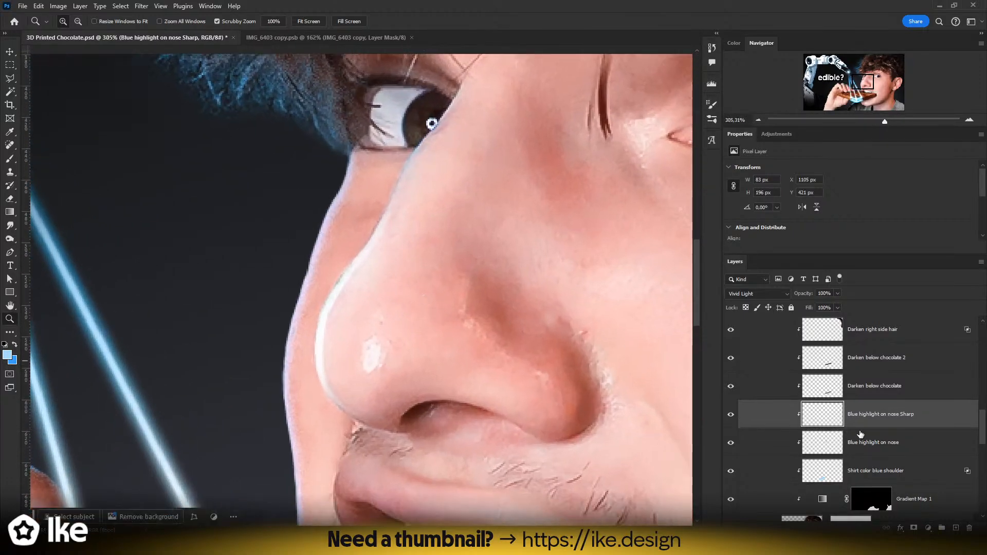
pyautogui.keyDown('shift'); pyautogui.click(869, 443); pyautogui.keyUp('shift')
pyautogui.scroll(2, 874, 442)
pyautogui.moveTo(870, 470); pyautogui.dragTo(873, 354)
pyautogui.scroll(4, 871, 406)
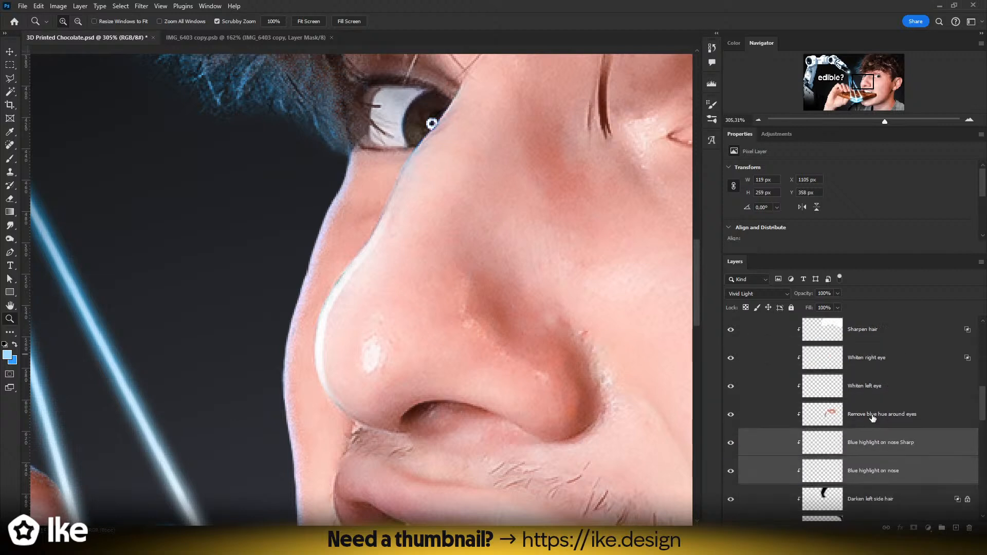
pyautogui.moveTo(874, 471); pyautogui.dragTo(867, 360)
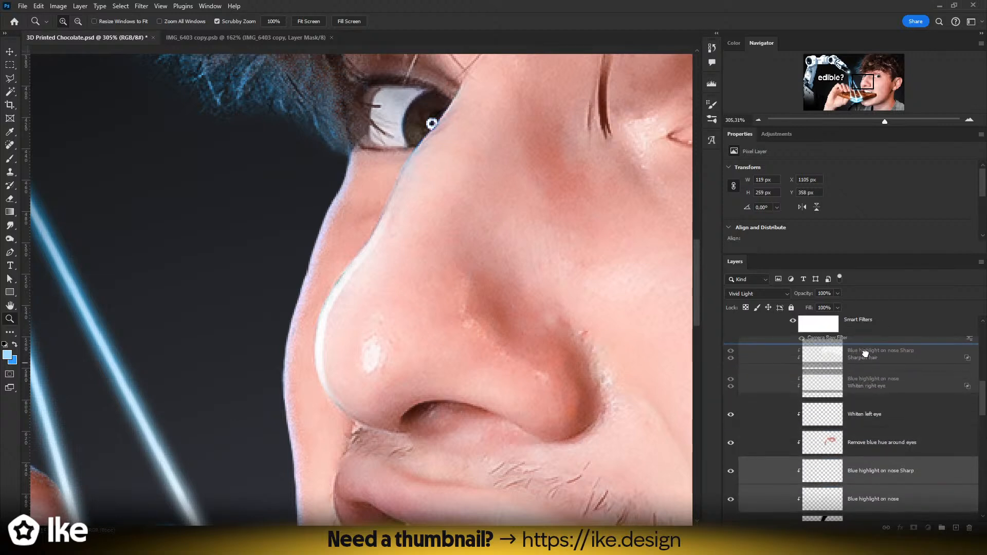
# - Compare the nose highlight with the layer reordering undone and reapplied, both close up and in the full thumbnail
pyautogui.moveTo(396, 326); pyautogui.dragTo(361, 315)
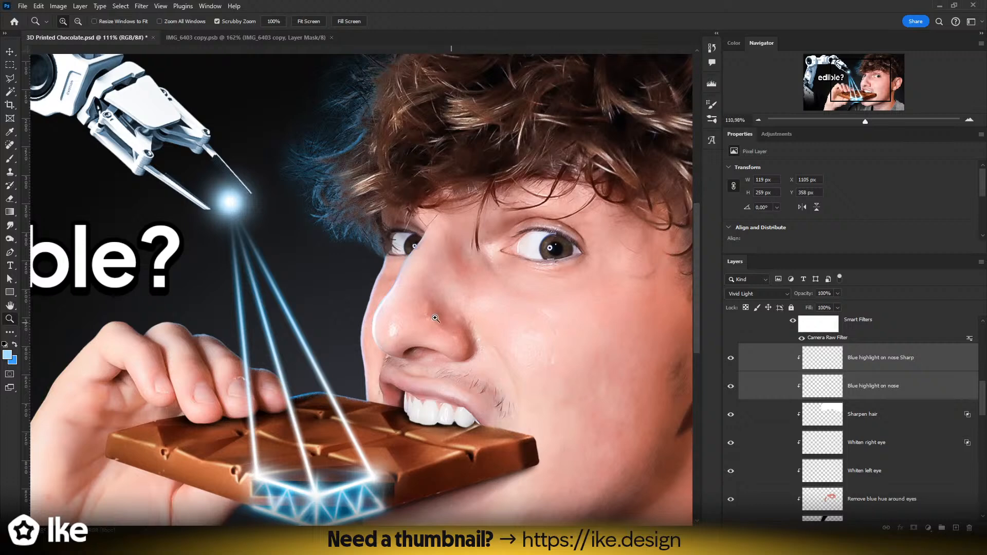
pyautogui.moveTo(414, 302); pyautogui.dragTo(451, 295)
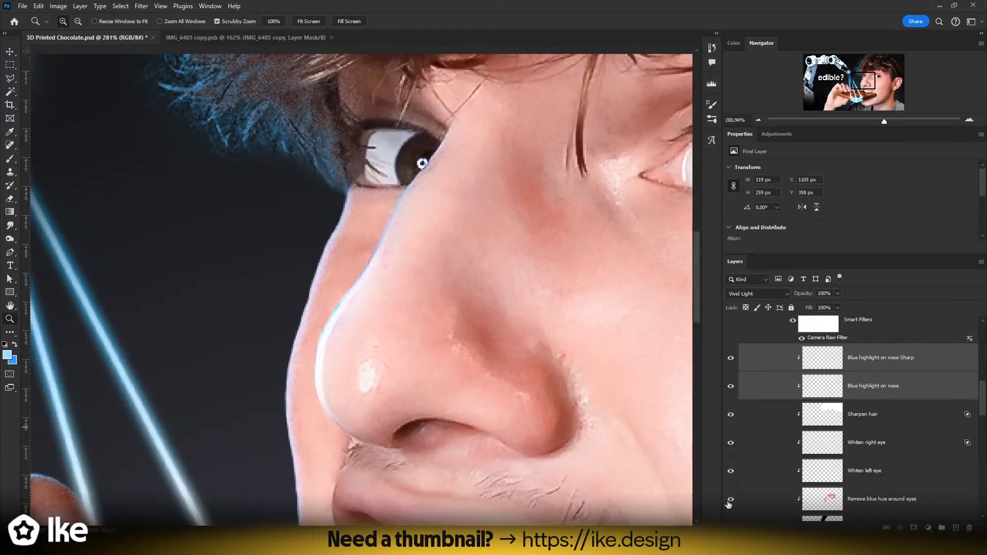
pyautogui.hotkey('ctrl', 'z')
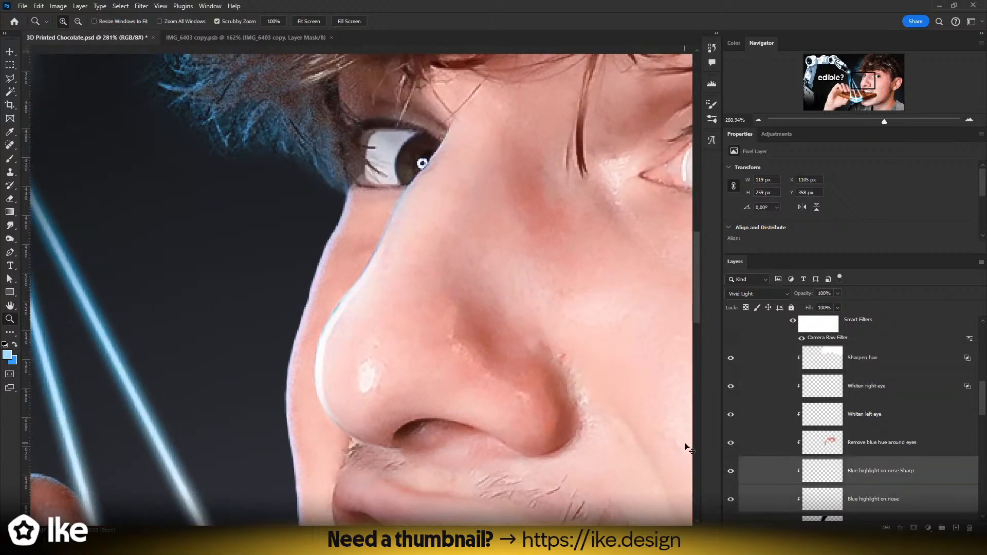
pyautogui.hotkey('ctrl', 'shift', 'z')
pyautogui.moveTo(425, 348); pyautogui.dragTo(395, 352)
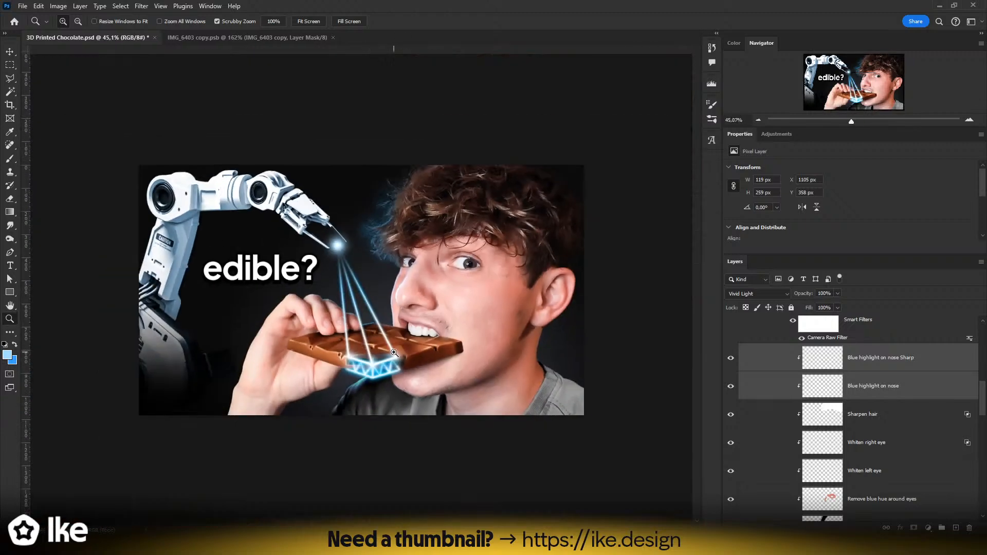
pyautogui.moveTo(400, 286); pyautogui.dragTo(432, 286)
# - Compare the skin around the eyes with the Remove blue hue around eyes layer hidden and shown
pyautogui.click(848, 502)
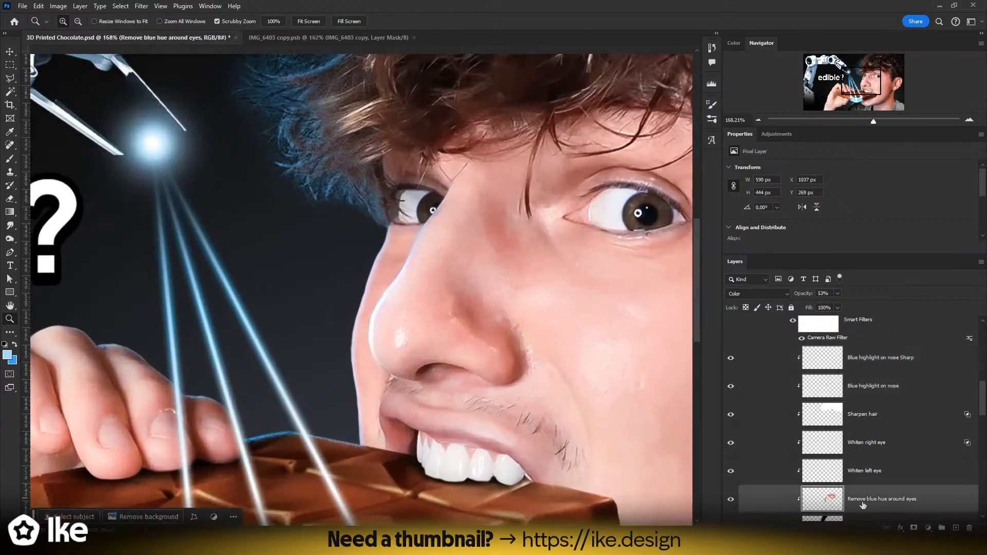
pyautogui.click(731, 502)
pyautogui.moveTo(471, 318); pyautogui.dragTo(443, 318)
pyautogui.moveTo(369, 311); pyautogui.dragTo(387, 311)
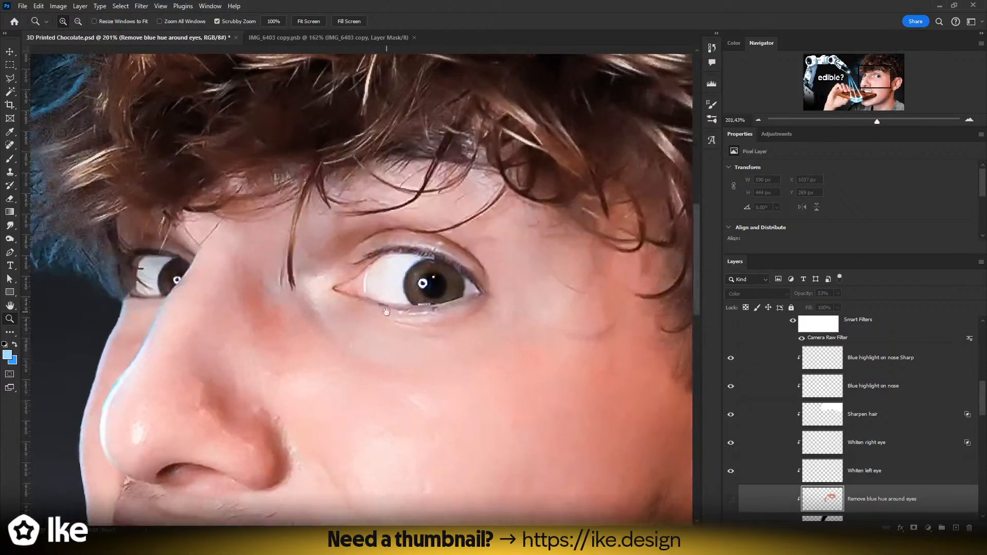
pyautogui.click(730, 501)
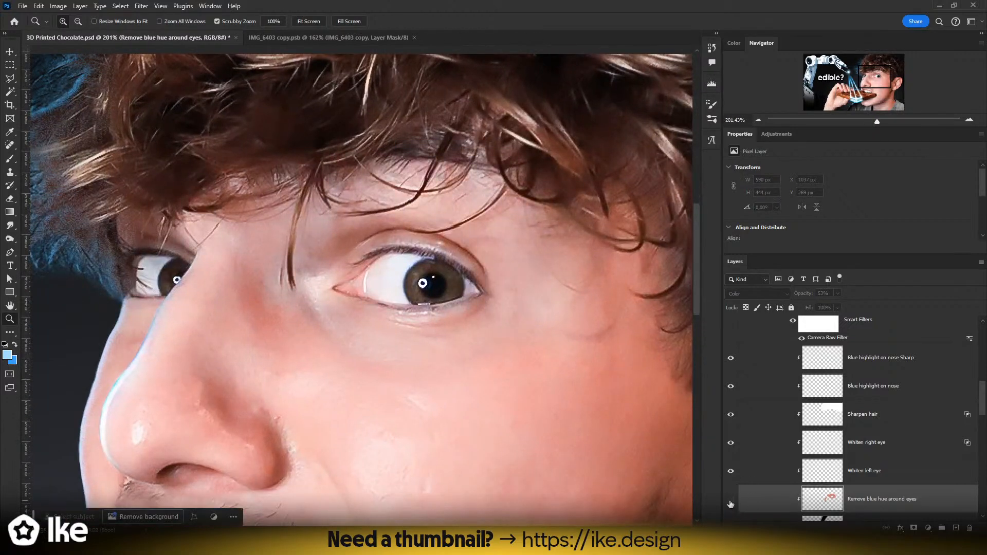
pyautogui.click(730, 504)
pyautogui.click(731, 503)
pyautogui.moveTo(138, 409); pyautogui.dragTo(281, 348)
pyautogui.moveTo(400, 320)
pyautogui.mouseDown()
pyautogui.moveTo(411, 318)
pyautogui.moveTo(396, 324)
pyautogui.mouseUp()
pyautogui.moveTo(304, 308); pyautogui.dragTo(326, 309)
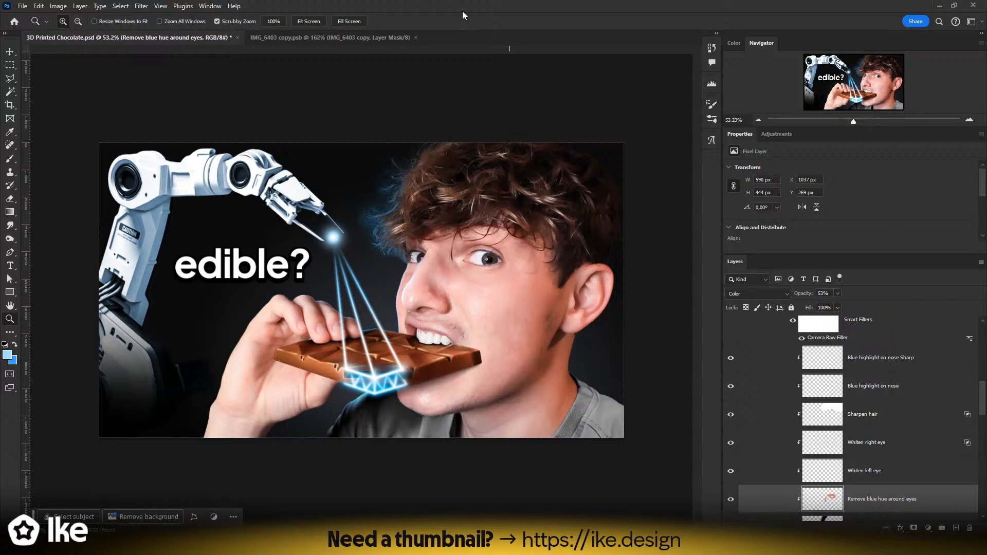
# - Brighten the shirt by moving Gradient Map 1's gray stop toward black and its white stop to location 59
pyautogui.moveTo(397, 332); pyautogui.dragTo(391, 287)
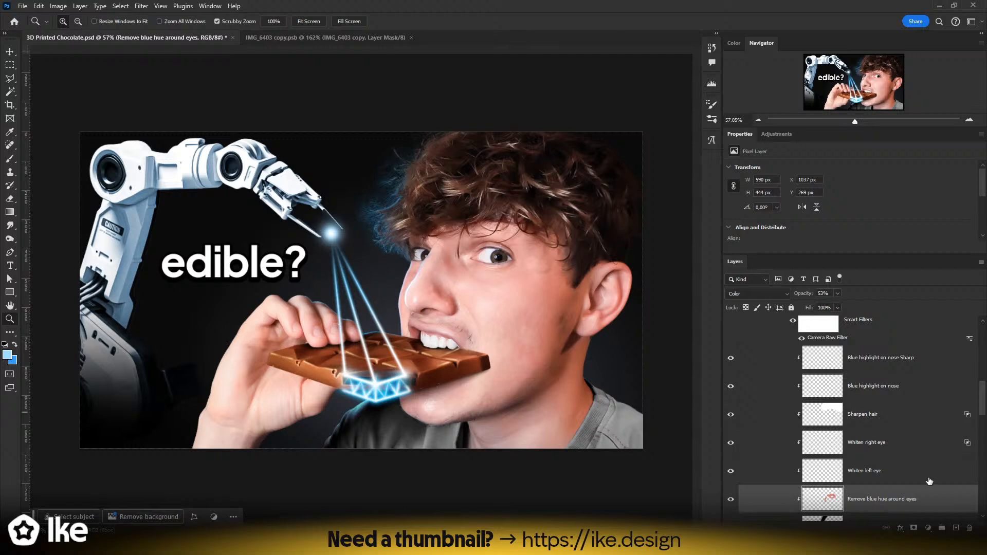
pyautogui.scroll(-8, 839, 455)
pyautogui.scroll(3, 839, 455)
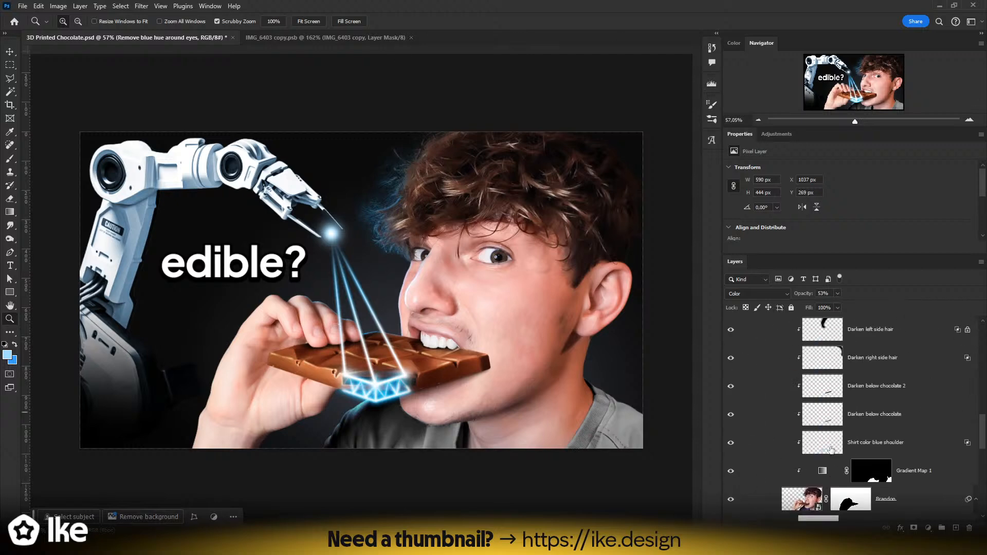
pyautogui.click(822, 476)
pyautogui.click(830, 172)
pyautogui.moveTo(768, 366); pyautogui.dragTo(742, 369)
pyautogui.moveTo(898, 367); pyautogui.dragTo(812, 368)
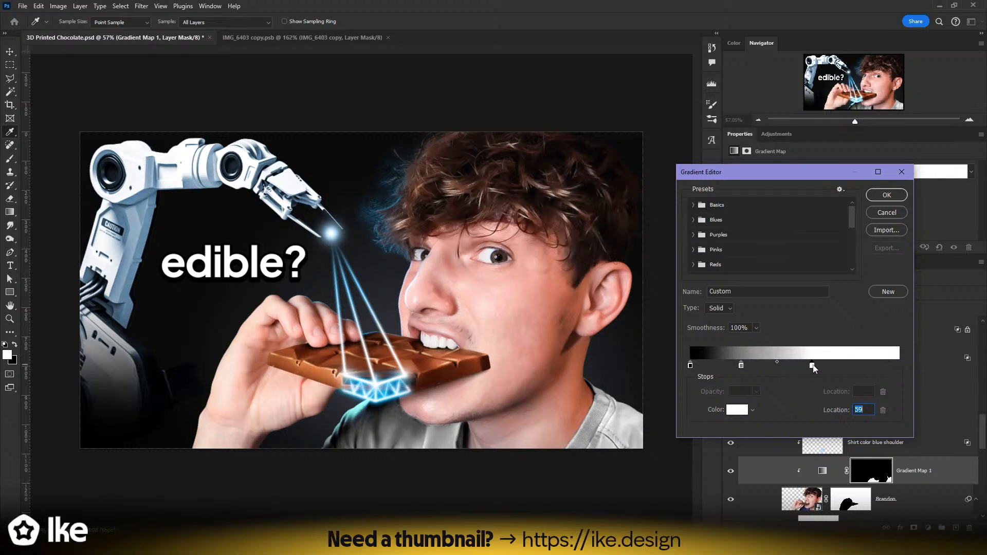
pyautogui.click(887, 198)
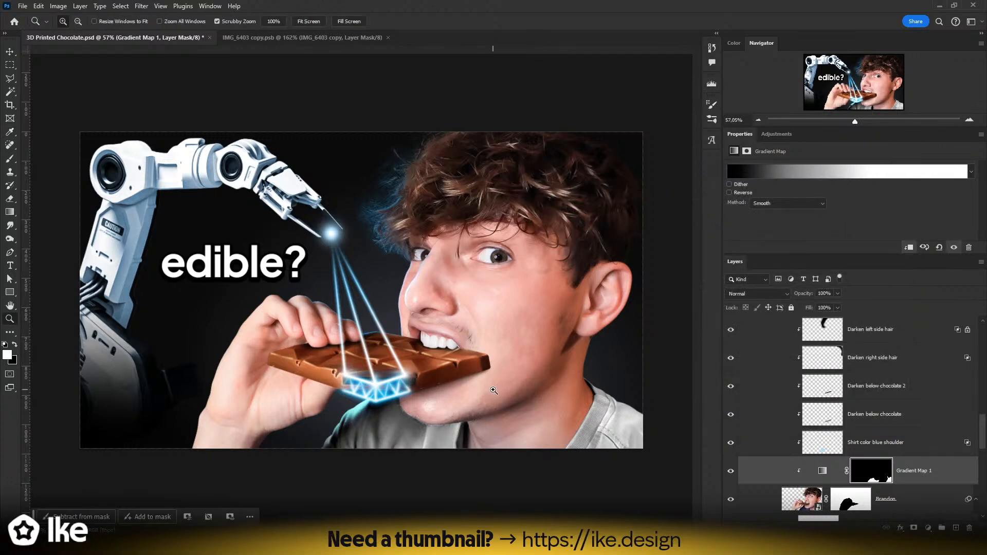
# - Check how the finished thumbnail reads at a very small size and at full view
pyautogui.press('z')
pyautogui.moveTo(496, 389); pyautogui.dragTo(401, 385)
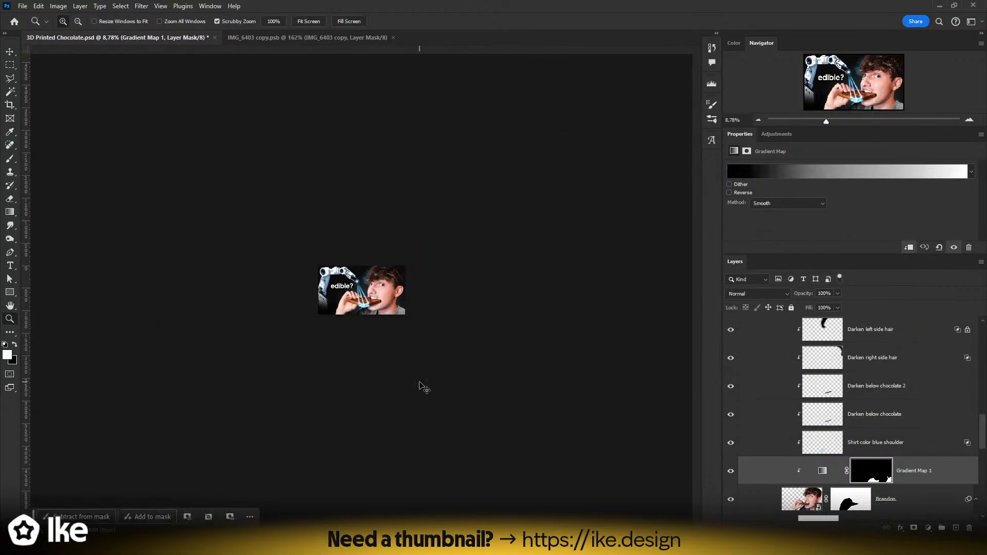
pyautogui.moveTo(371, 301); pyautogui.dragTo(419, 291)
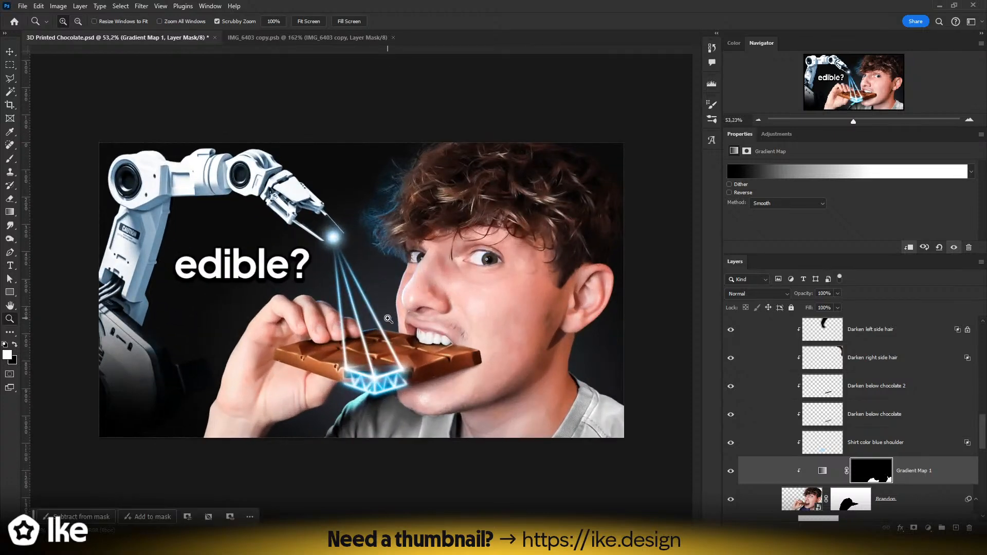
pyautogui.moveTo(388, 319); pyautogui.dragTo(351, 340)
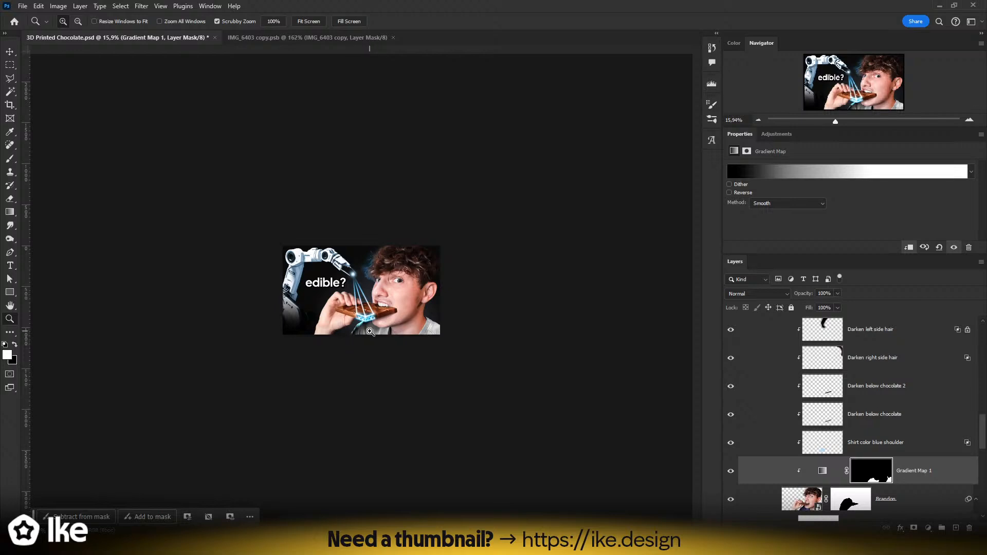
pyautogui.moveTo(370, 331); pyautogui.dragTo(429, 291)
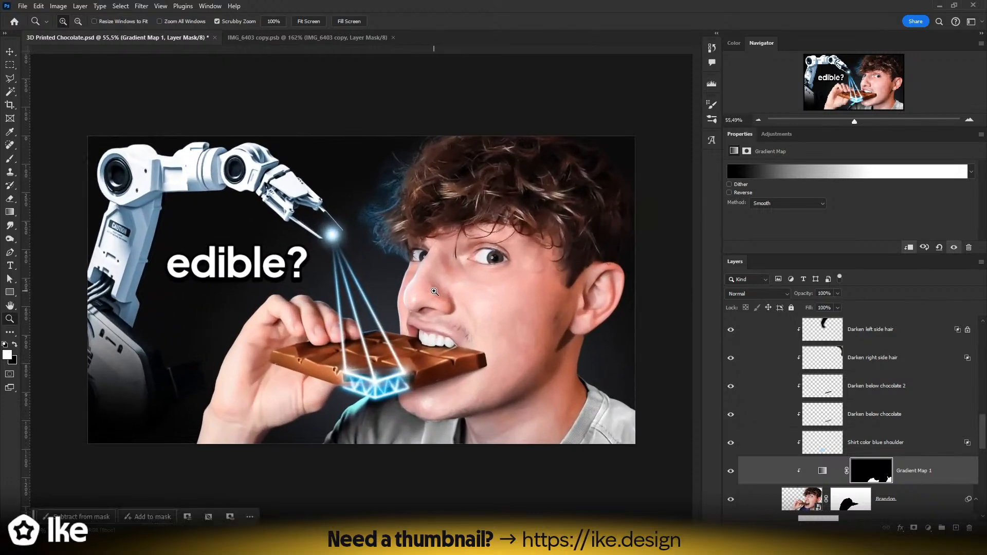
pyautogui.click(16, 51)
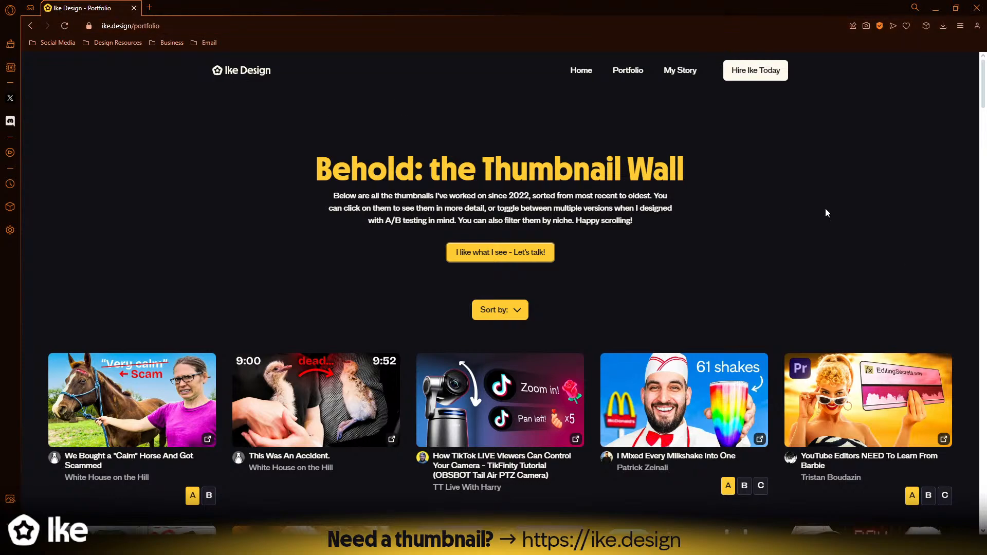
# - Look through the past thumbnails on the Ike Design portfolio page
pyautogui.scroll(-3, 984, 206)
pyautogui.scroll(-1, 983, 207)
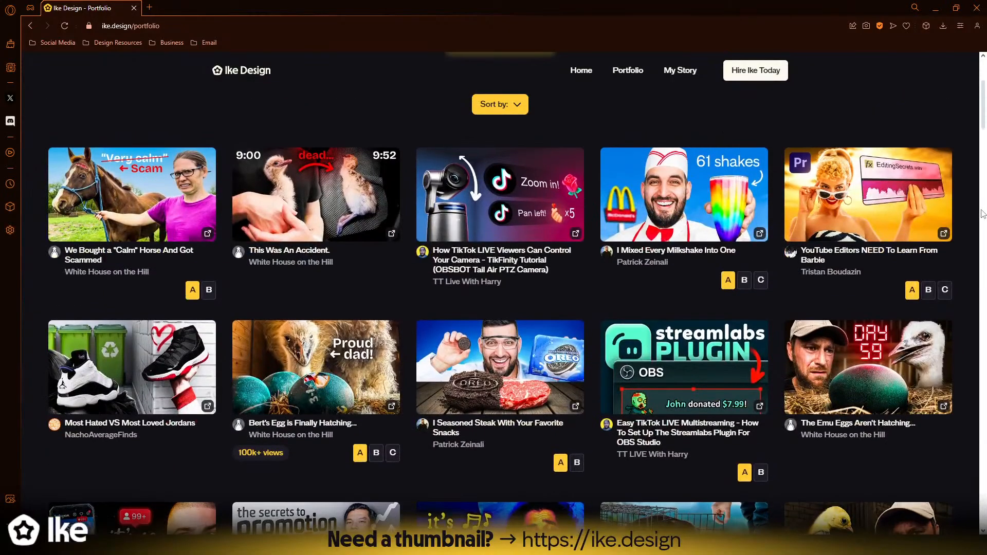
pyautogui.scroll(-6, 983, 213)
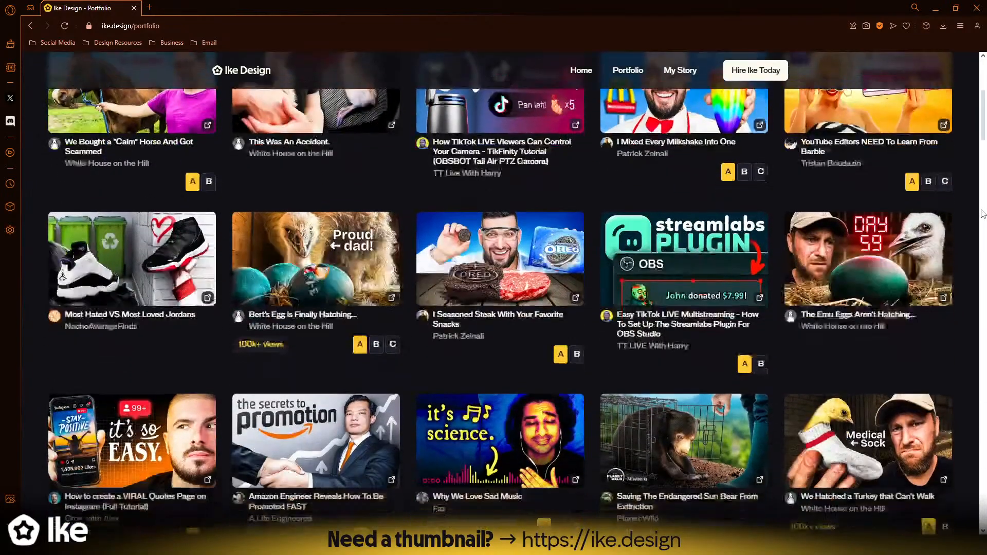
pyautogui.scroll(-1, 983, 214)
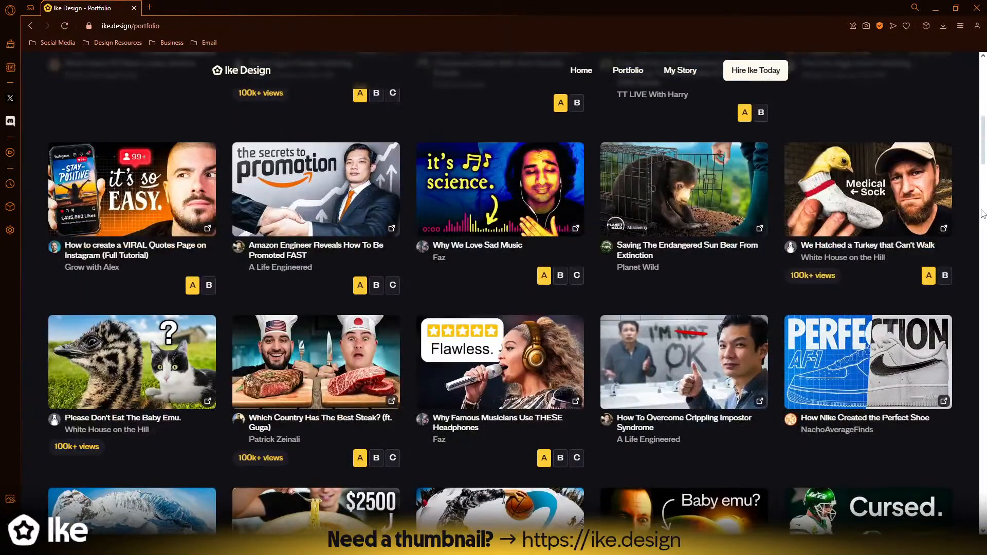
pyautogui.scroll(-3, 983, 213)
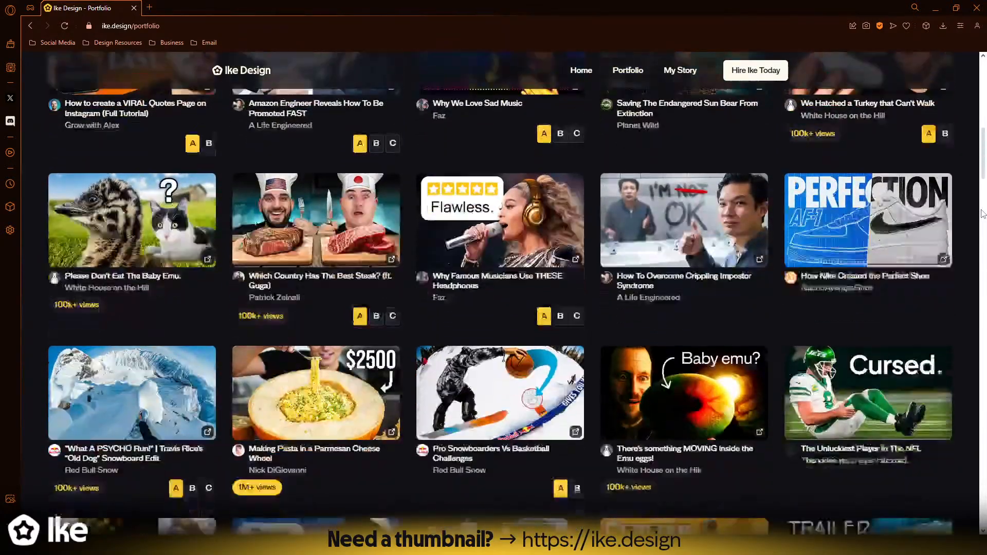
pyautogui.scroll(-7, 983, 213)
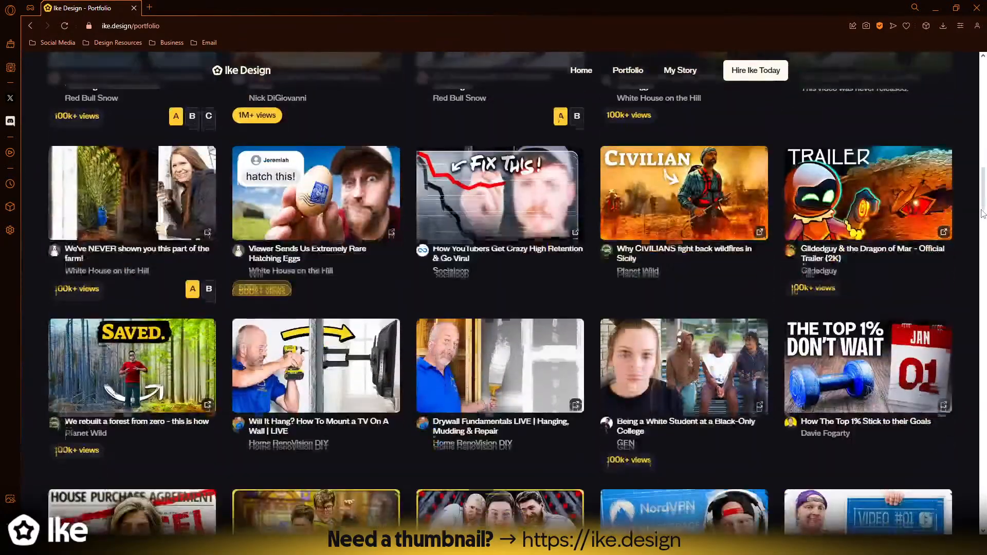
pyautogui.scroll(-7, 984, 214)
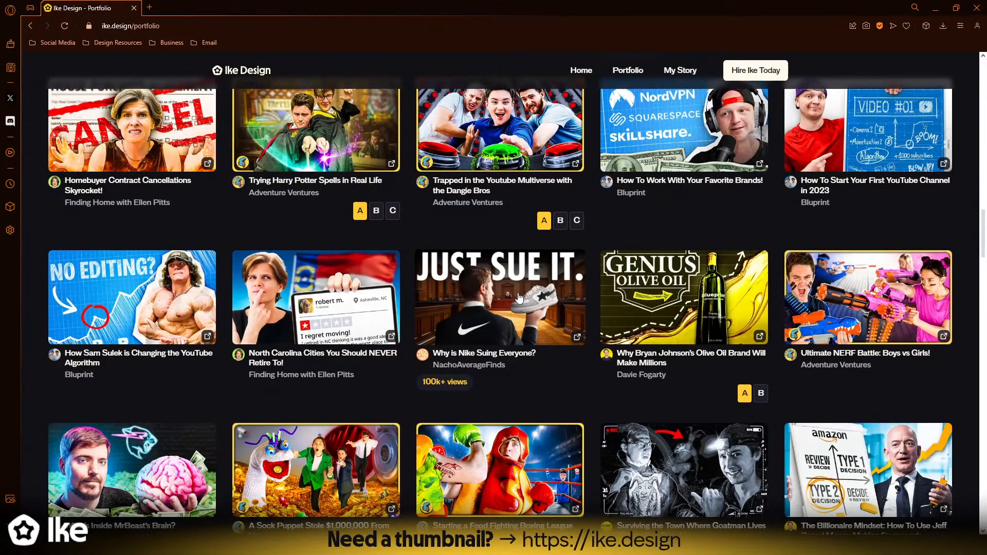
pyautogui.moveTo(519, 299)
pyautogui.scroll(1, 502, 314)
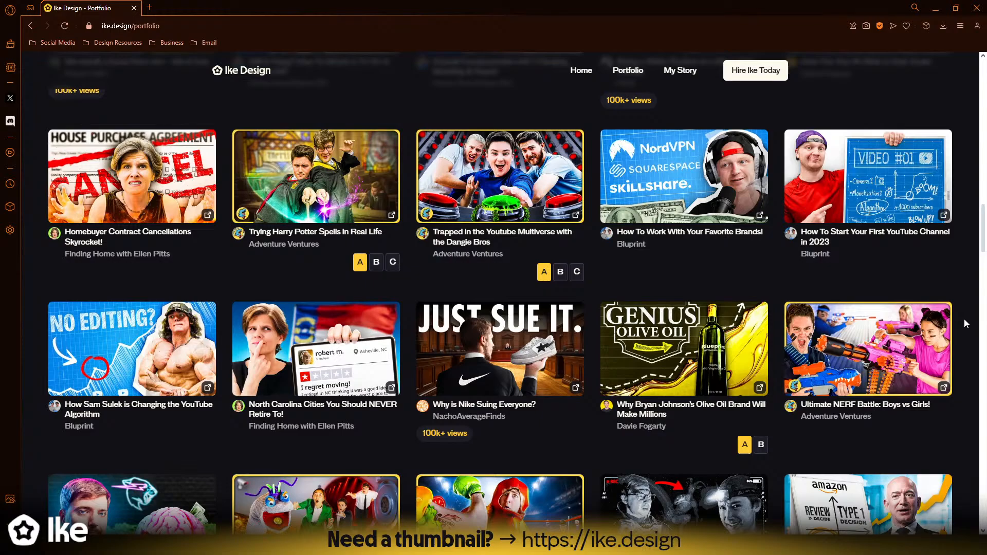
pyautogui.scroll(-2, 924, 289)
pyautogui.scroll(-5, 924, 288)
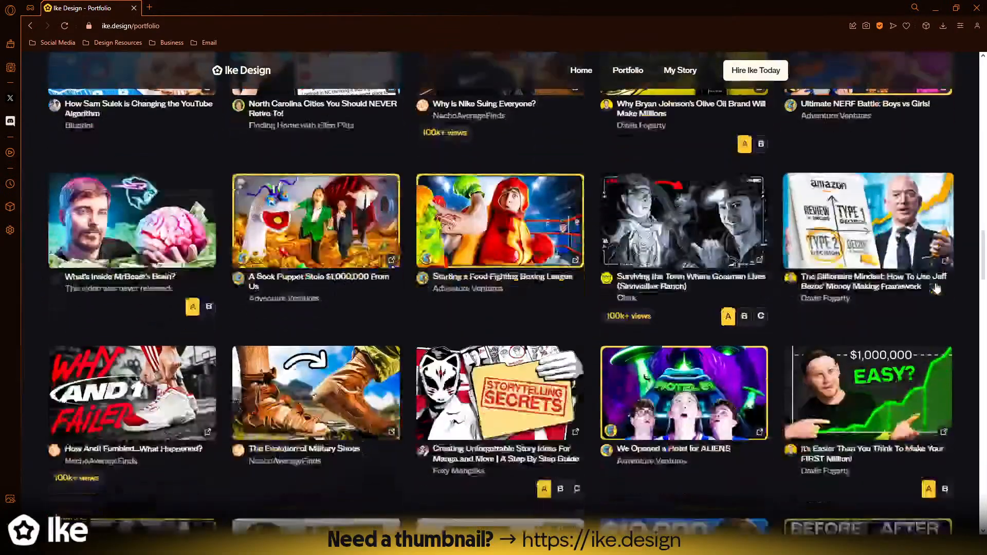
pyautogui.scroll(-3, 960, 295)
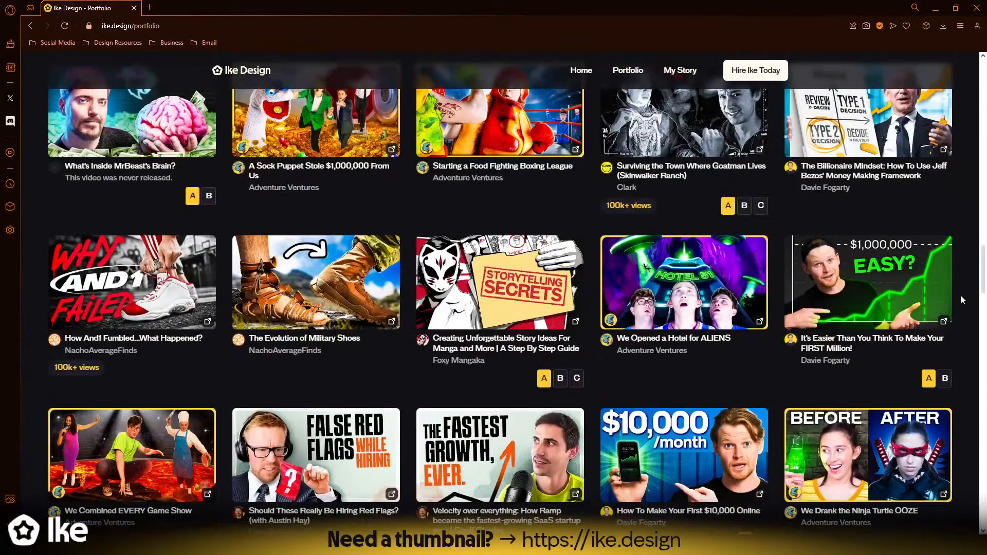
# - Browse further down the portfolio and preview the How Nike Won The Sneaker War thumbnail enlarged
pyautogui.scroll(-2, 961, 295)
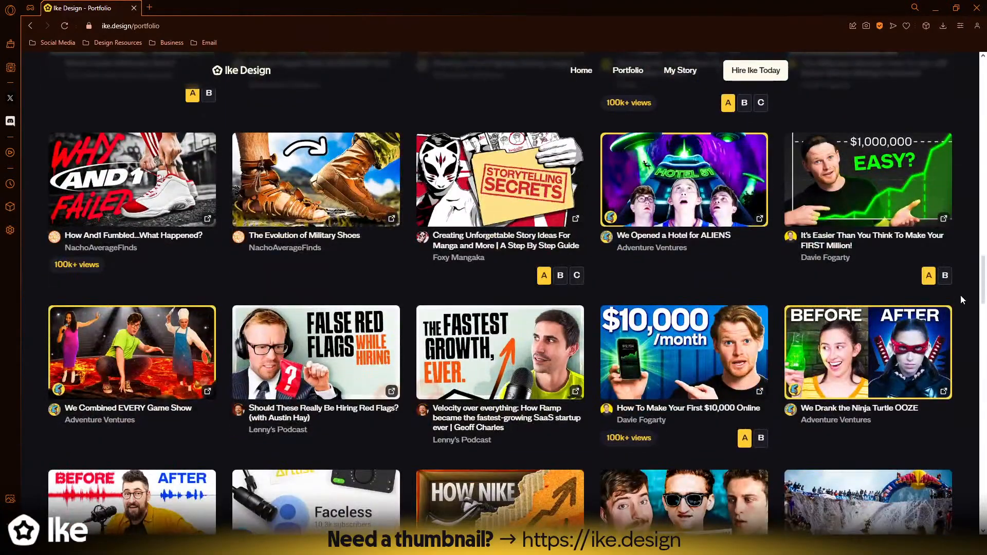
pyautogui.scroll(-2, 960, 295)
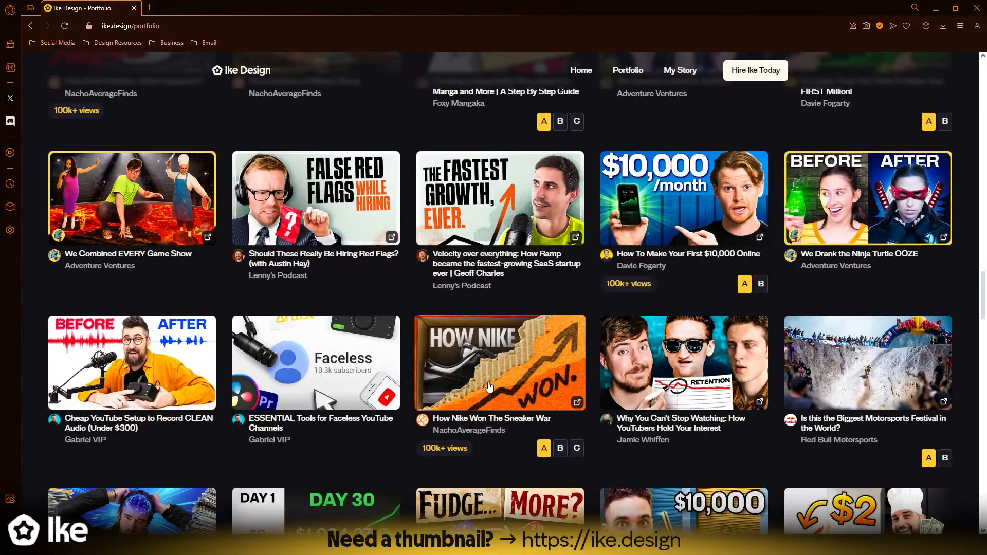
pyautogui.moveTo(490, 384)
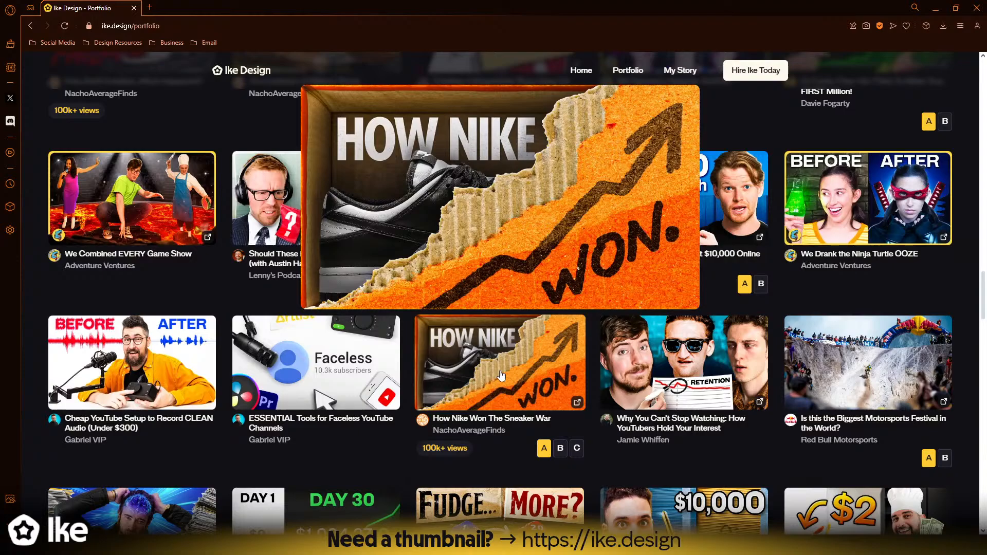
pyautogui.scroll(-1, 967, 335)
# - Examine the older thumbnails further down the portfolio, through the injury law, golf, cooking and Dead by Daylight designs
pyautogui.scroll(-10, 968, 335)
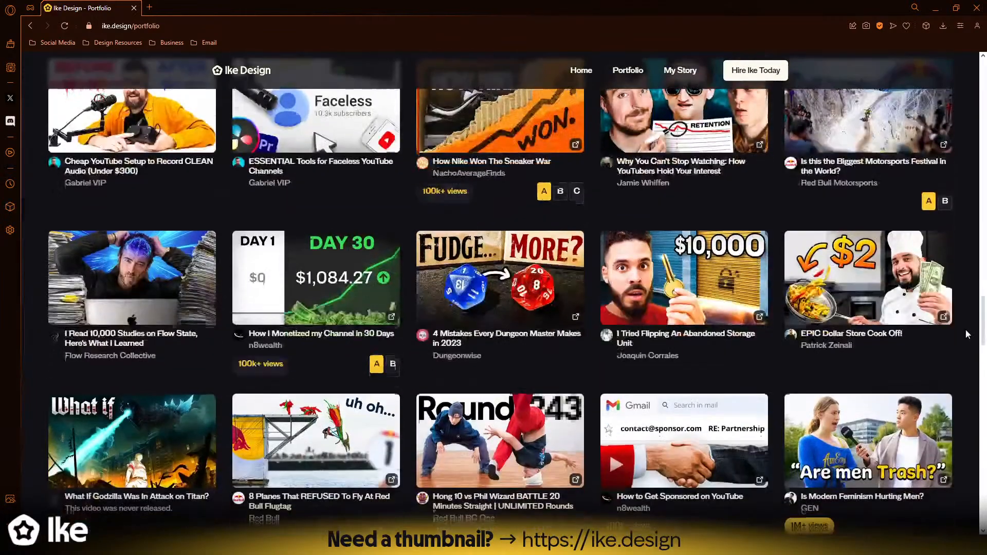
pyautogui.scroll(-5, 967, 334)
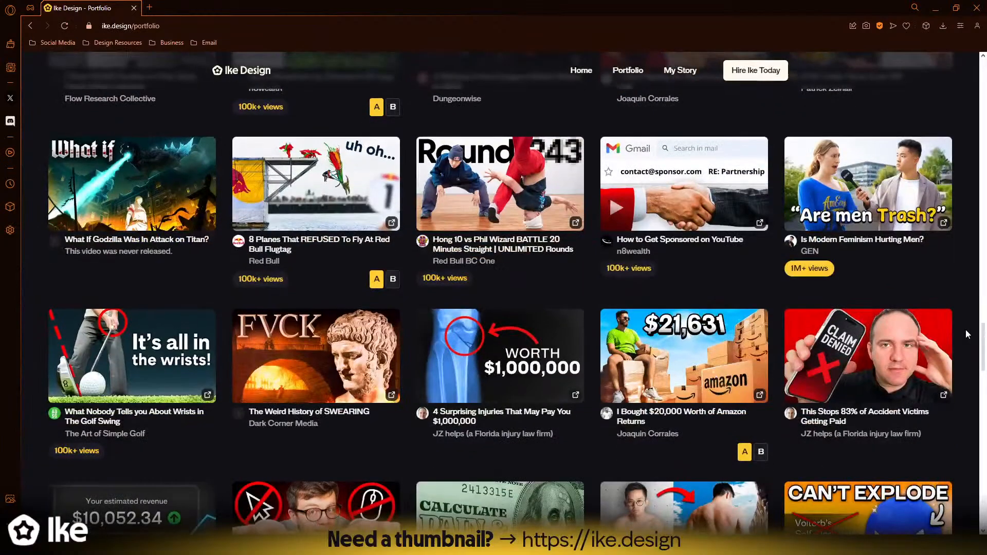
pyautogui.scroll(-6, 967, 334)
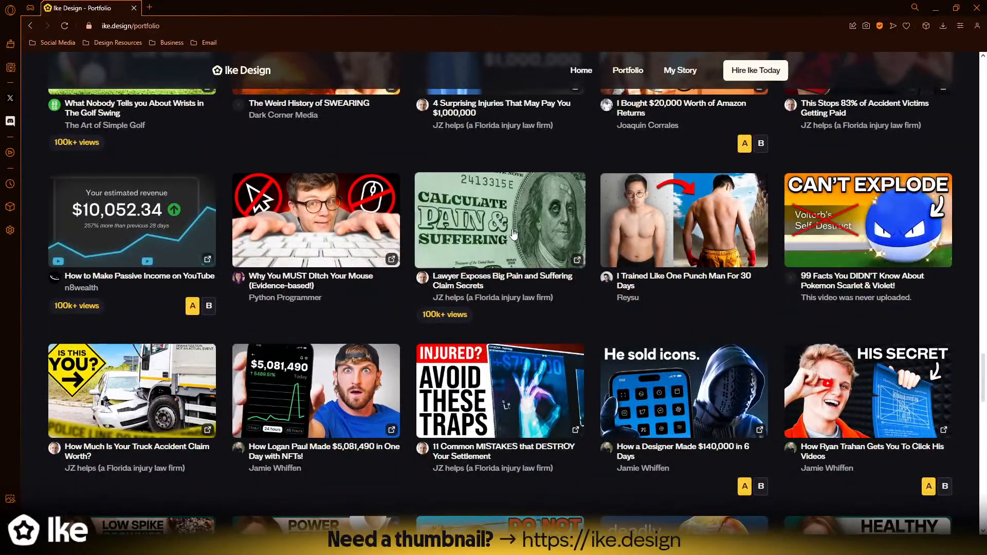
pyautogui.moveTo(509, 235)
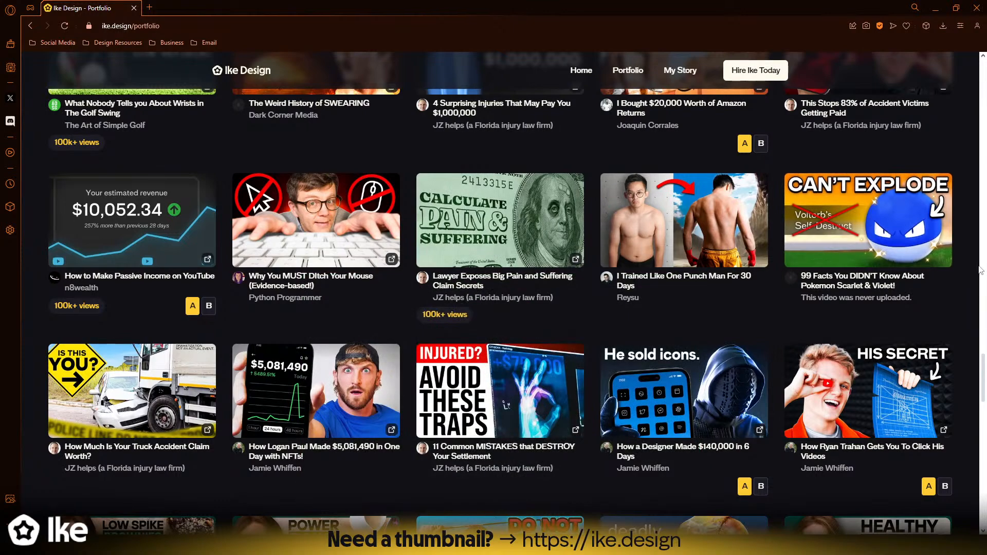
pyautogui.scroll(-2, 970, 270)
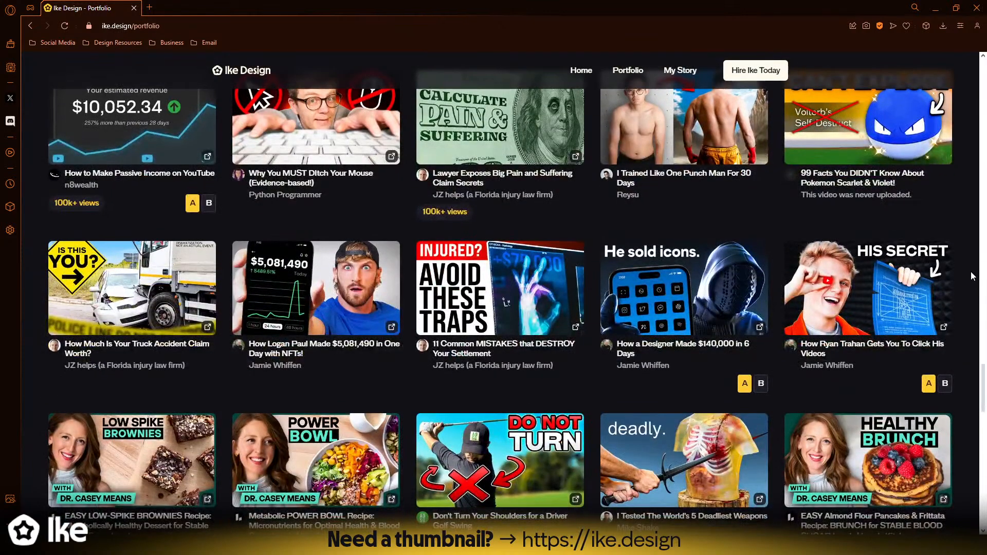
pyautogui.scroll(-1, 970, 272)
pyautogui.scroll(-6, 971, 272)
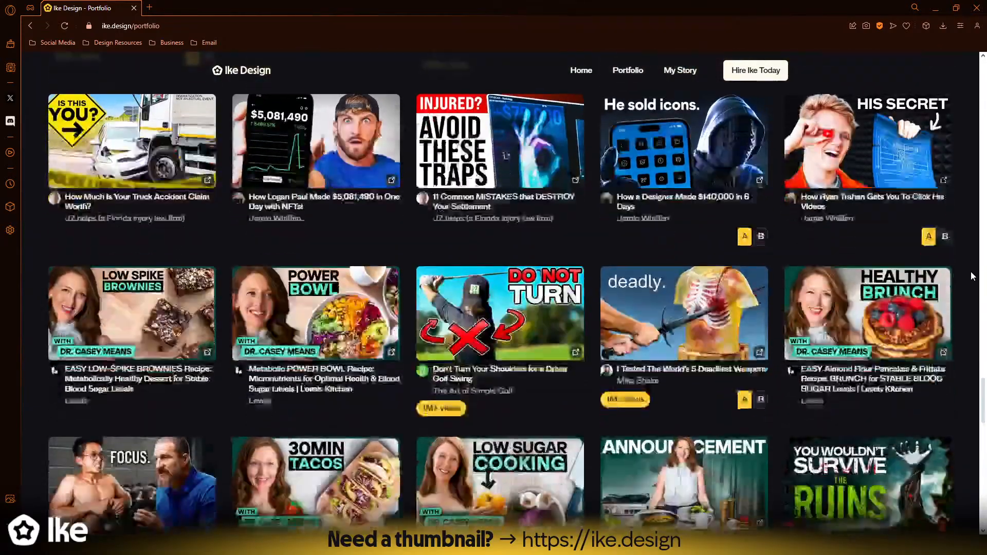
pyautogui.scroll(-5, 970, 272)
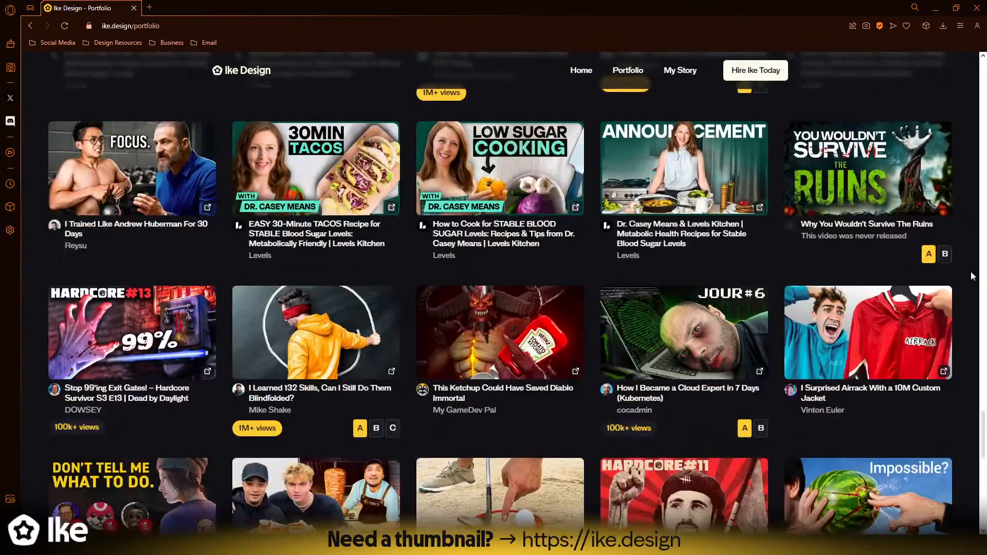
pyautogui.scroll(-1, 970, 271)
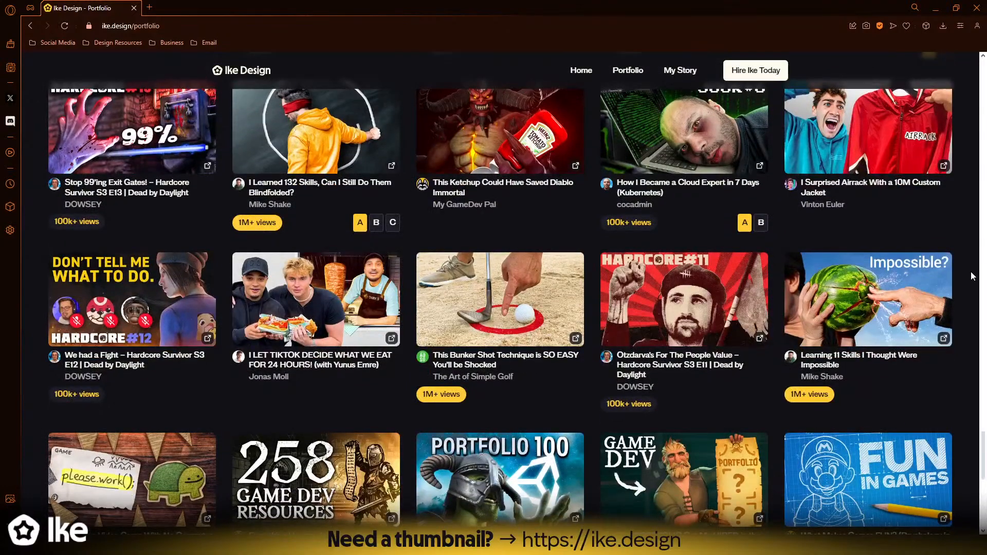
# - Compare versions A, B and C of the I Learned 132 Skills thumbnail, finishing on version A
pyautogui.scroll(2, 970, 272)
pyautogui.moveTo(315, 237)
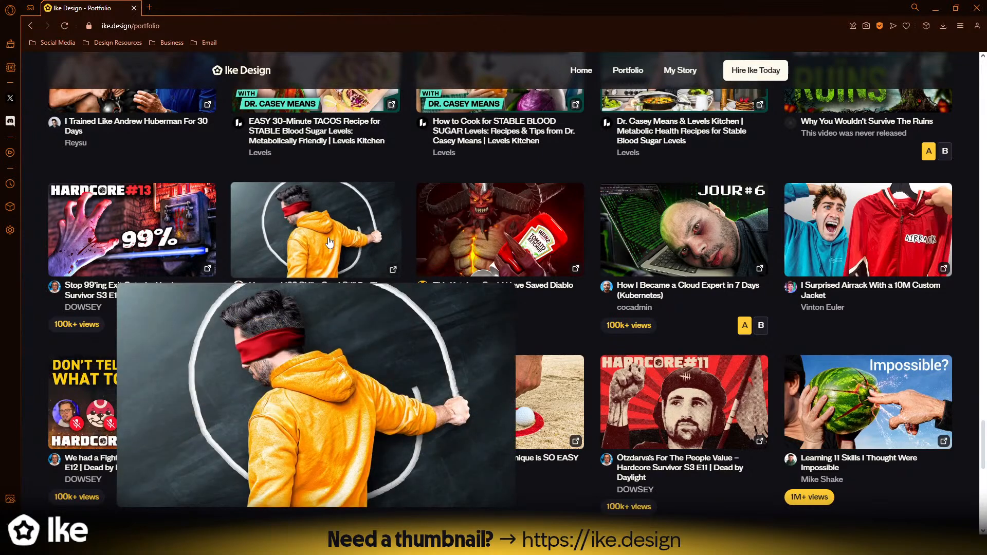
pyautogui.click(377, 325)
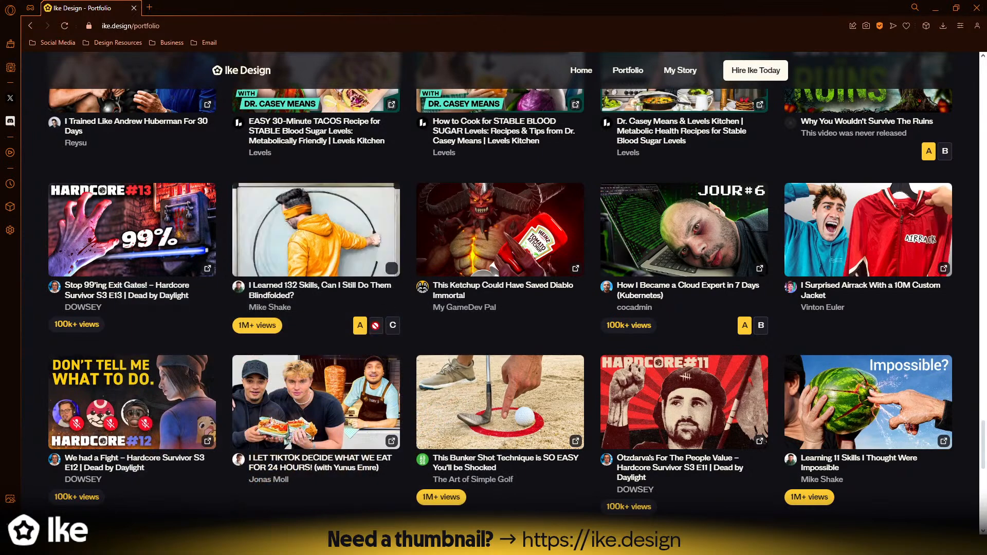
pyautogui.click(392, 326)
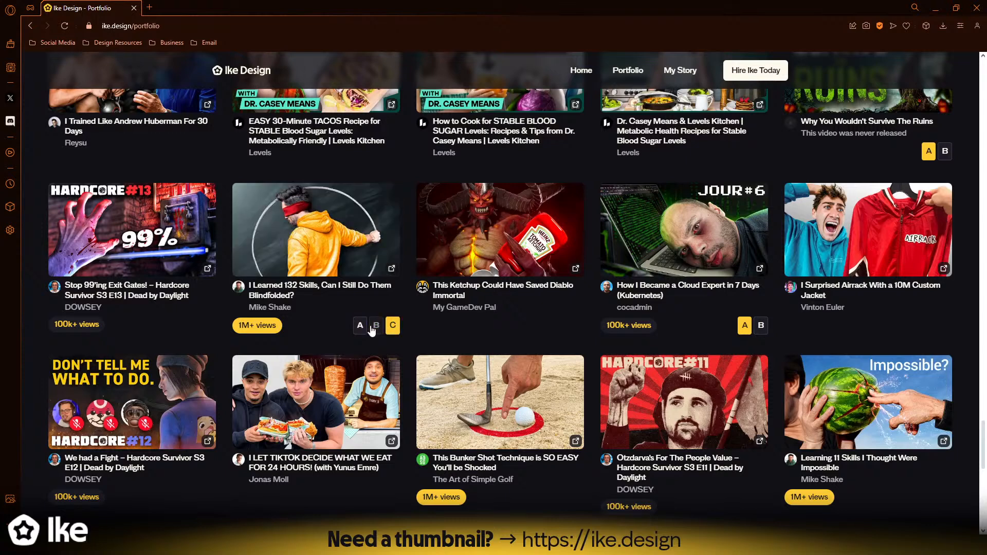
pyautogui.moveTo(311, 249)
pyautogui.click(359, 327)
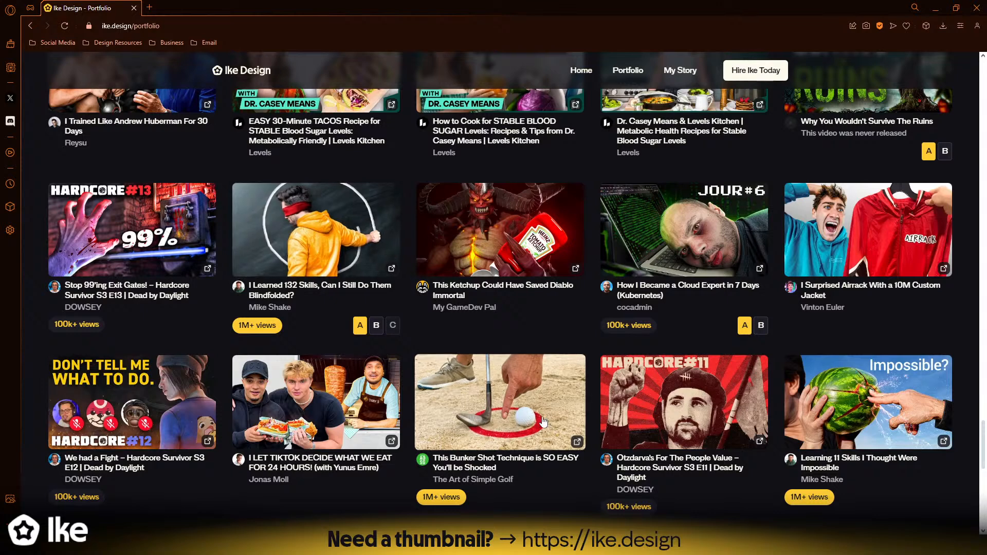
# - Preview the Bunker Shot Technique and What Makes Games FUN thumbnails enlarged near the end of the portfolio
pyautogui.moveTo(542, 420)
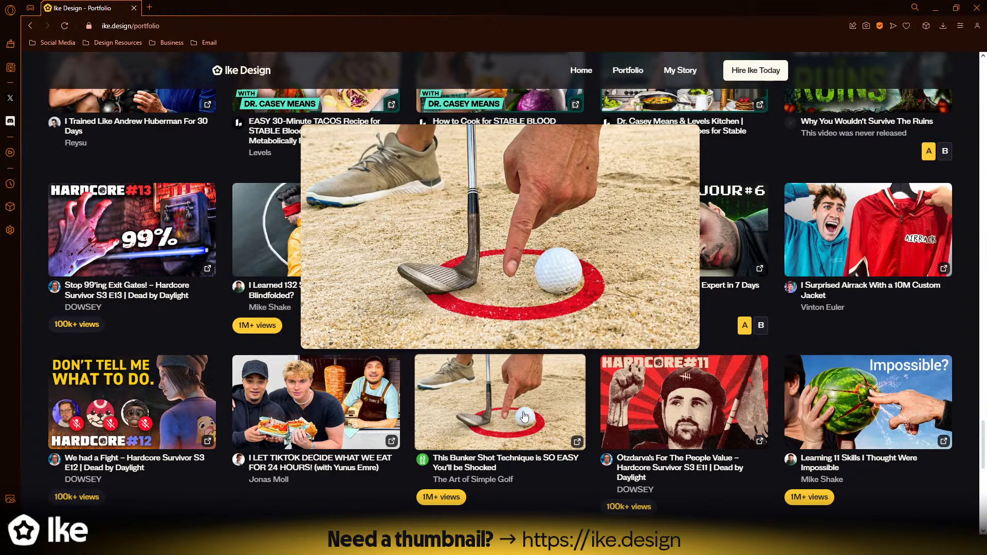
pyautogui.scroll(-7, 517, 414)
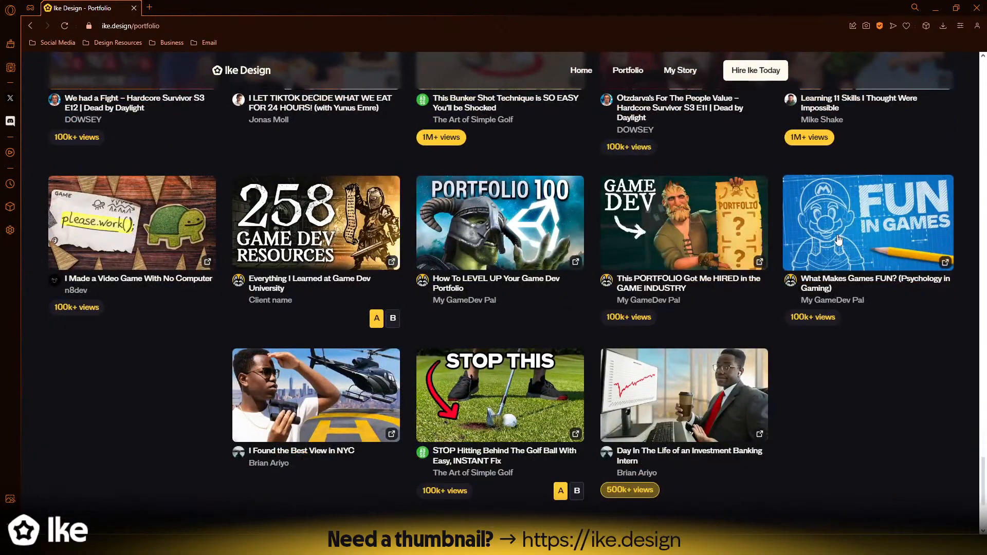
pyautogui.moveTo(839, 239)
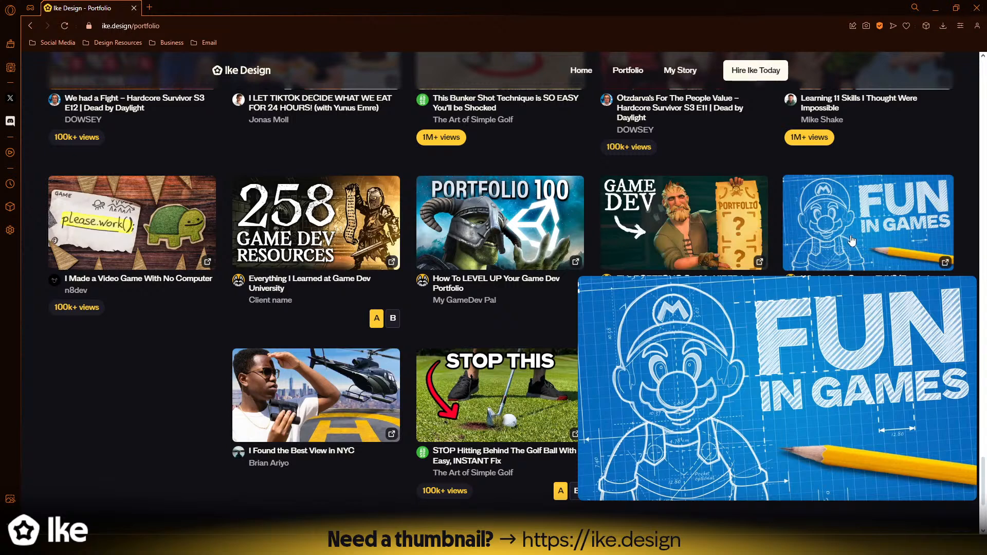
# - Review the thumbnails back up the portfolio and preview the How Sam Sulek is Changing the YouTube Algorithm design enlarged
pyautogui.scroll(3, 957, 229)
pyautogui.scroll(13, 956, 239)
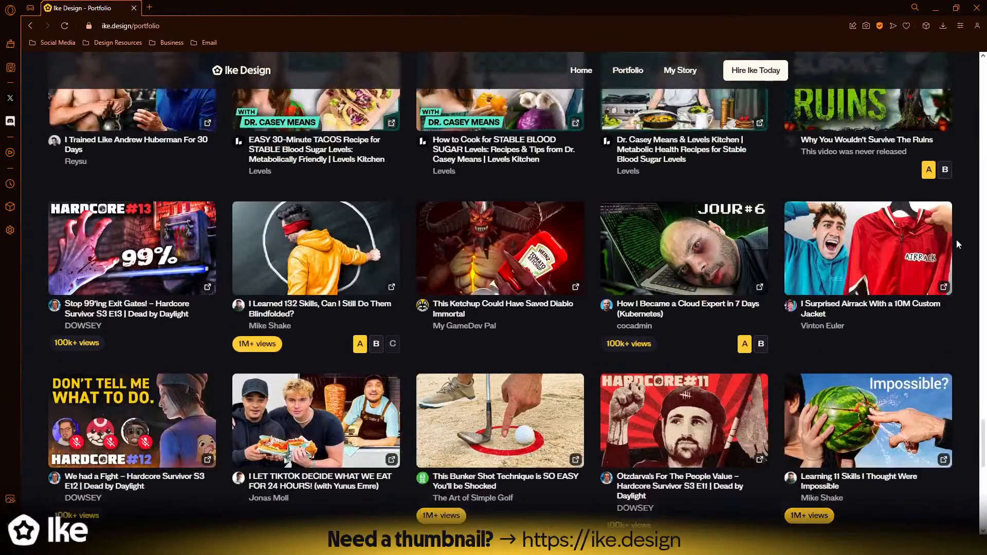
pyautogui.scroll(1, 956, 257)
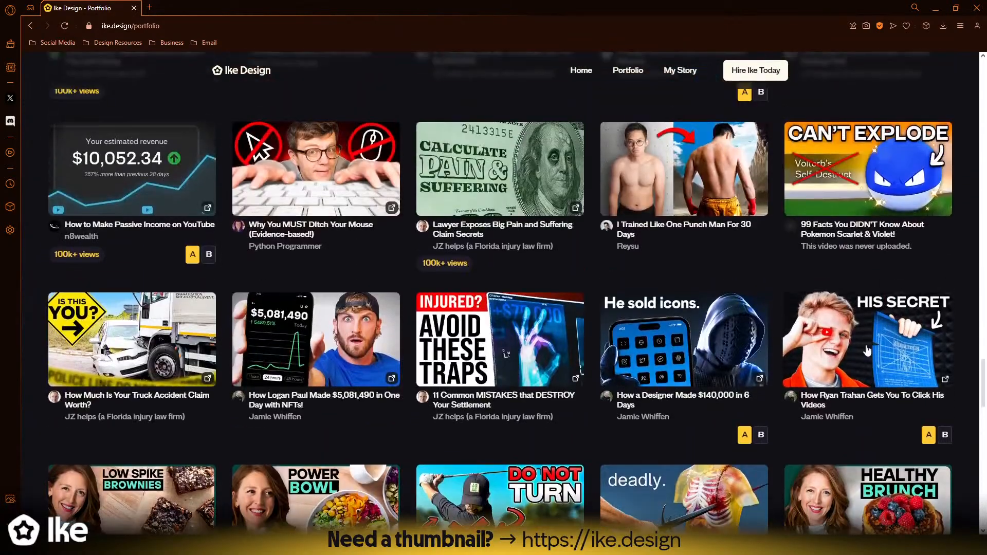
pyautogui.moveTo(868, 350)
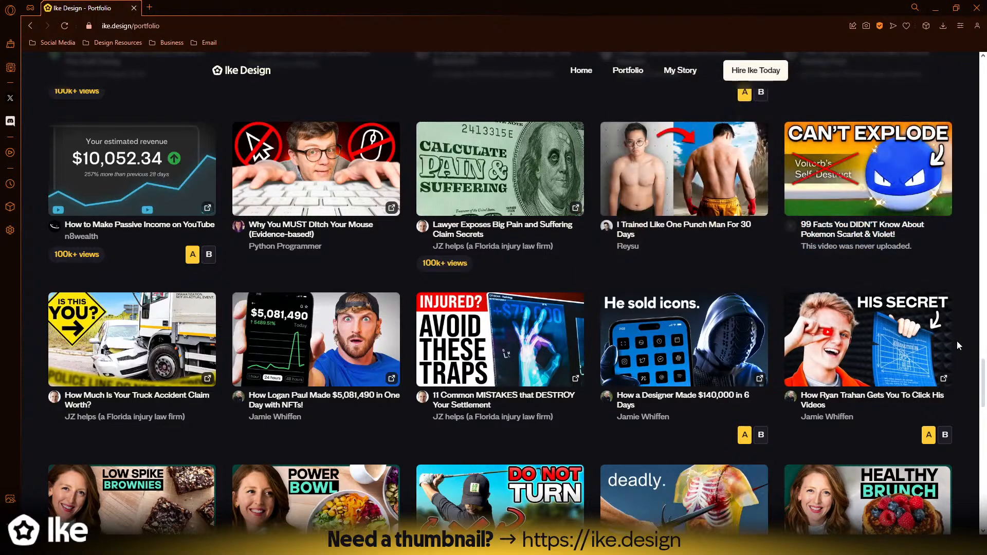
pyautogui.scroll(3, 957, 341)
pyautogui.scroll(10, 957, 340)
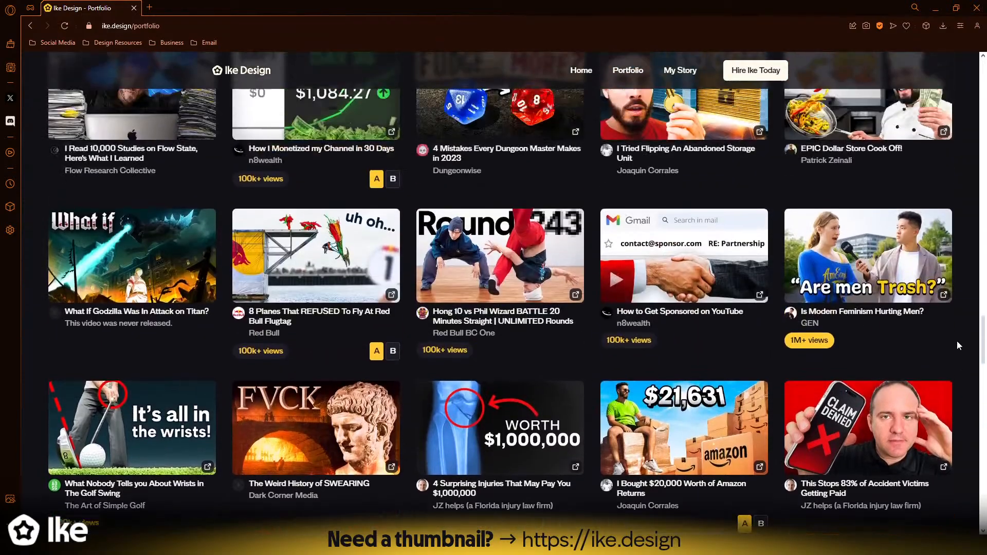
pyautogui.scroll(6, 957, 341)
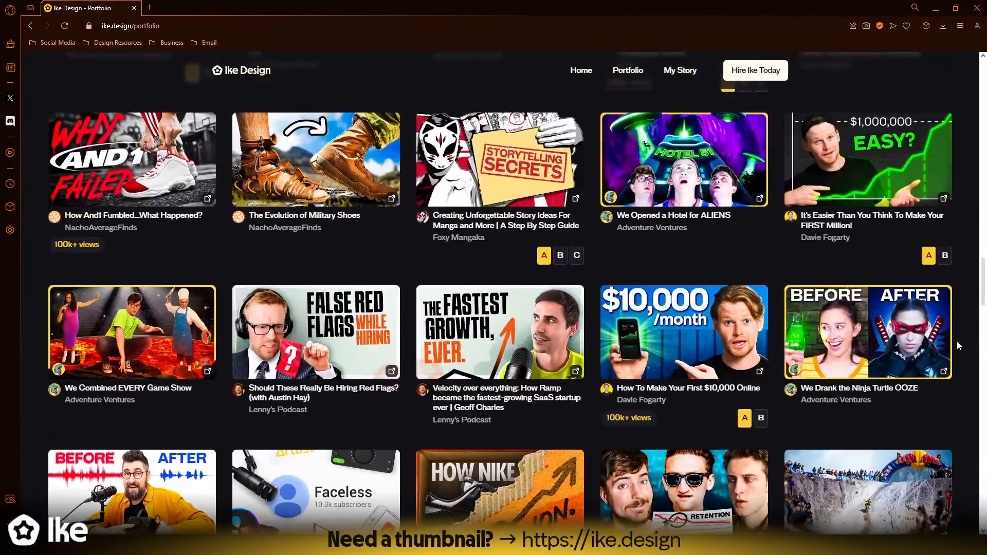
pyautogui.scroll(6, 957, 341)
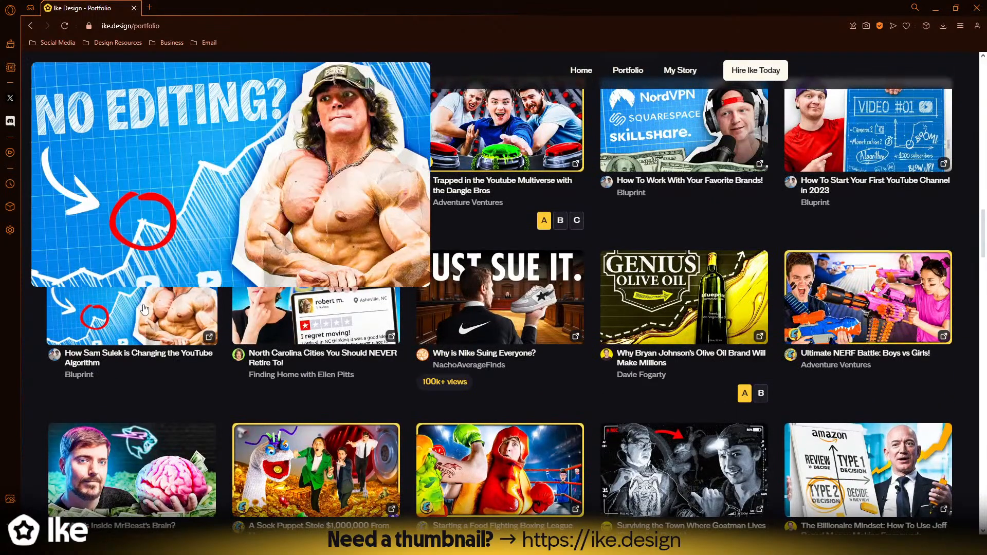
# - Preview the How Nike Created the Perfect Shoe thumbnail enlarged and return to the beginning of the Thumbnail Wall
pyautogui.scroll(2, 878, 240)
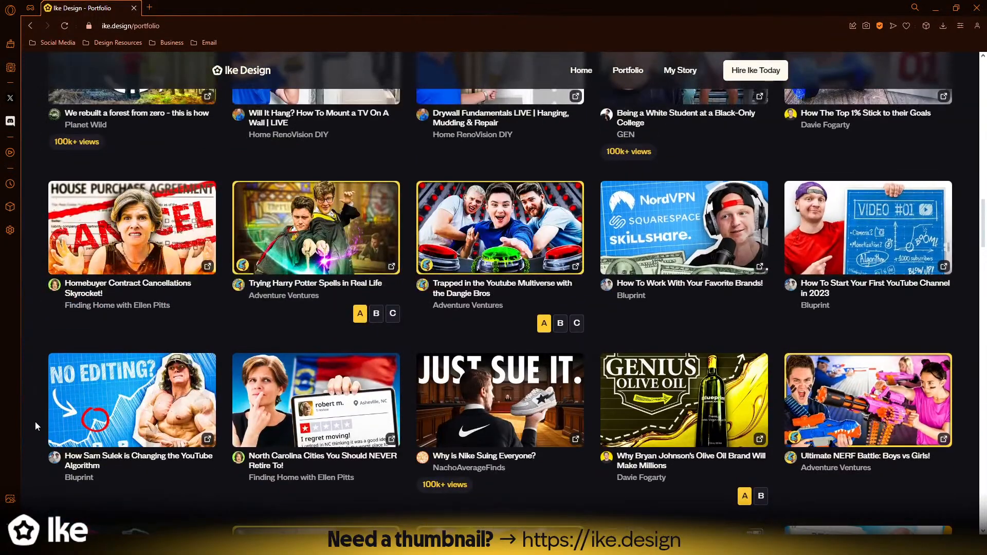
pyautogui.scroll(3, 715, 401)
pyautogui.scroll(8, 818, 390)
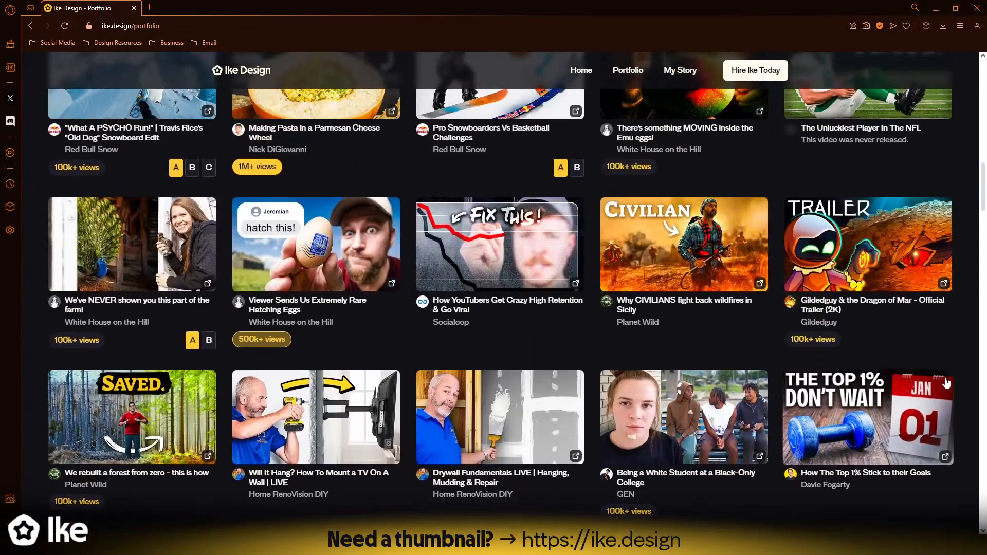
pyautogui.scroll(3, 962, 387)
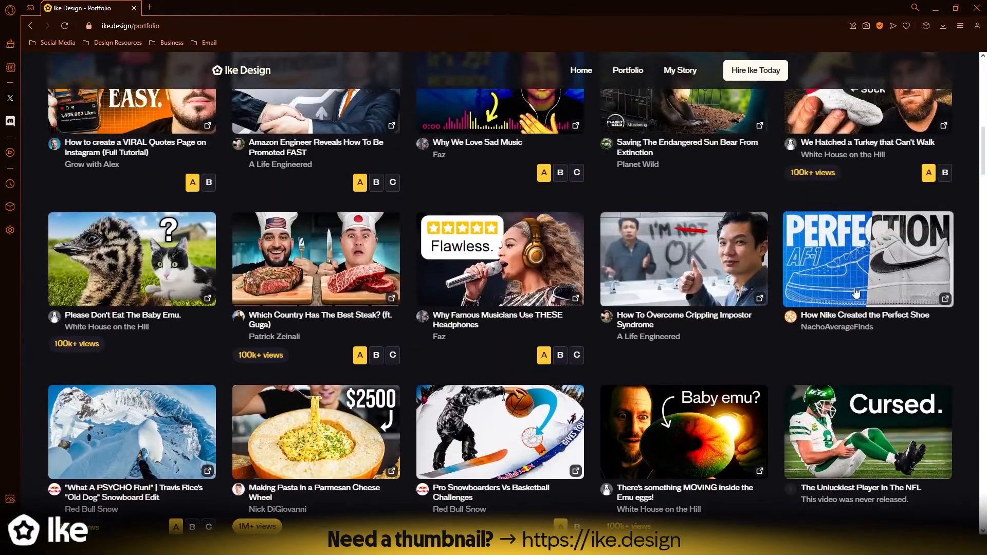
pyautogui.moveTo(854, 273)
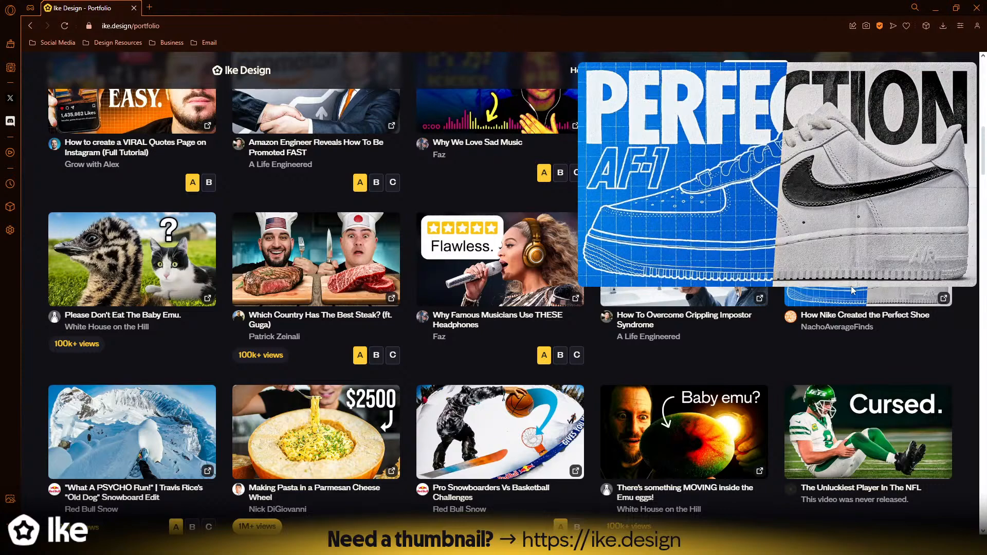
pyautogui.scroll(4, 970, 329)
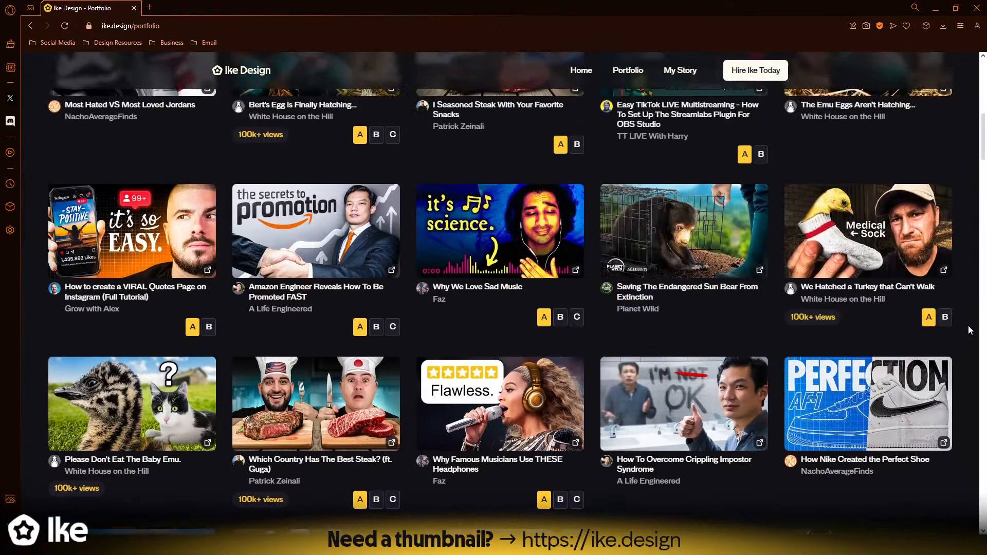
pyautogui.scroll(8, 970, 329)
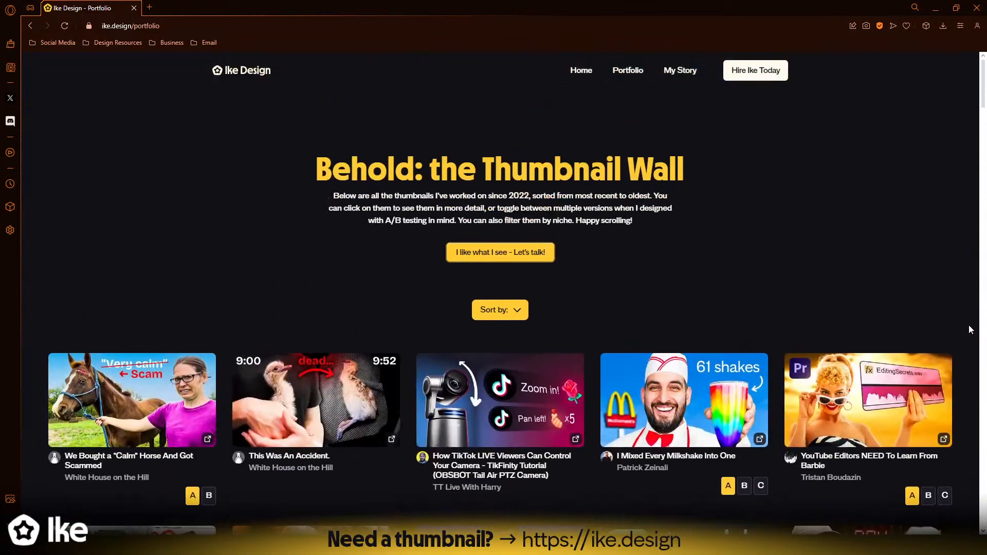
# - Switch back to the 3D Printed Chocolate.psd document in Photoshop and activate the Move tool
pyautogui.click(973, 5)
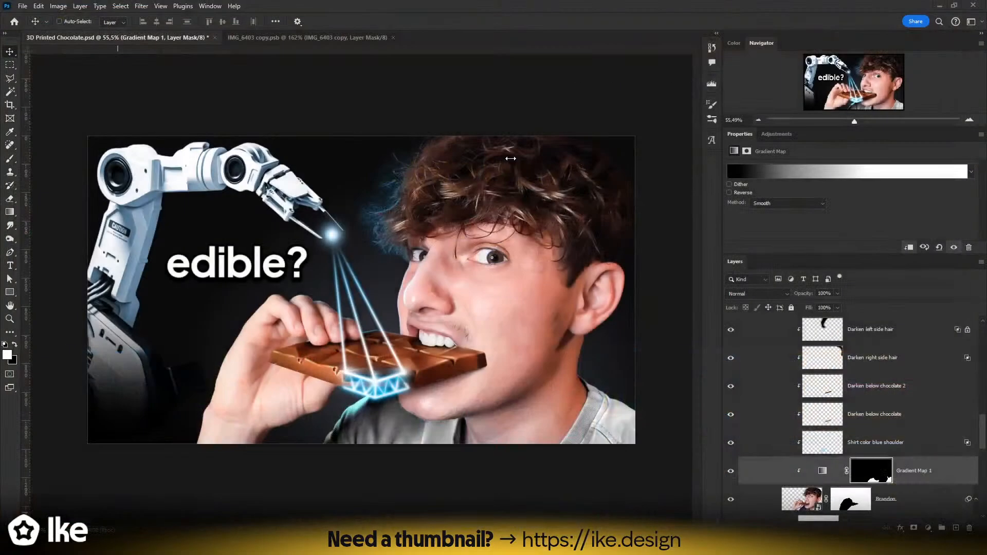
pyautogui.press('z')
pyautogui.moveTo(405, 271); pyautogui.dragTo(420, 288)
pyautogui.click(10, 51)
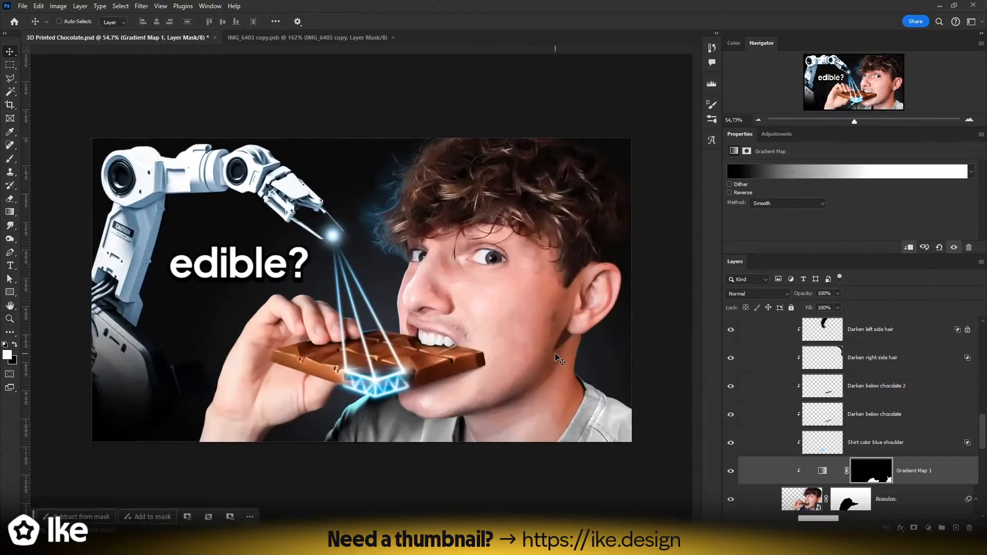
# - Collapse the Beam group and stamp all visible layers into a new merged layer above the Bloom layer
pyautogui.scroll(8, 809, 392)
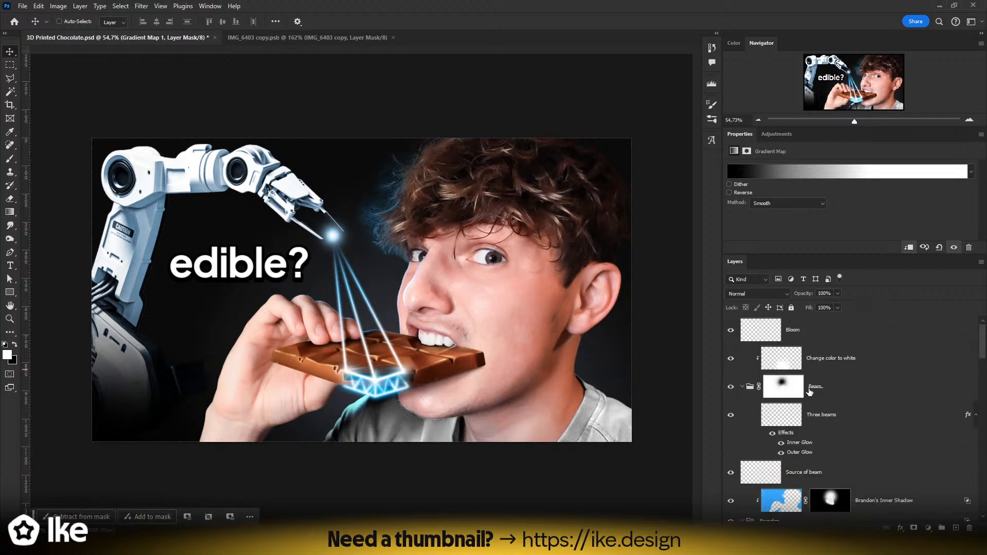
pyautogui.click(742, 387)
pyautogui.click(794, 336)
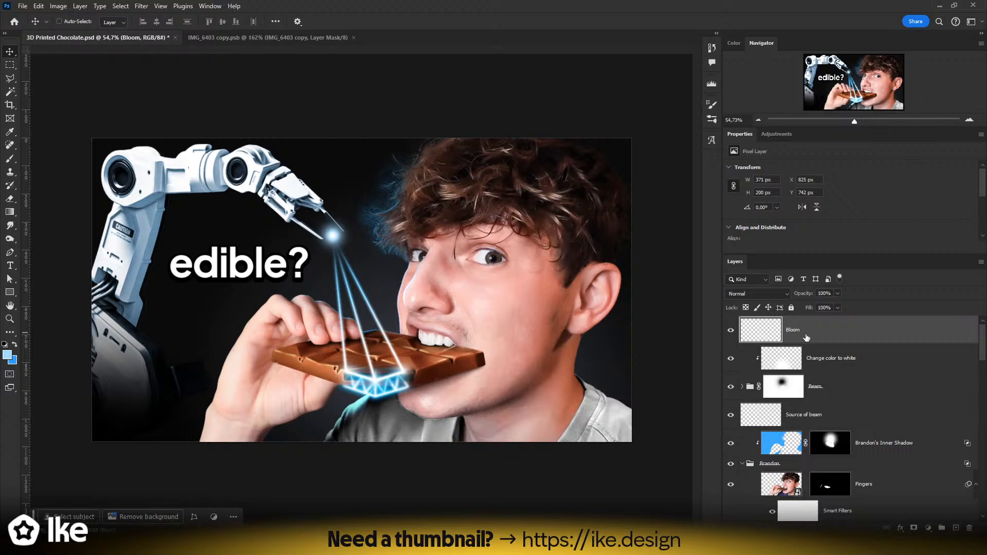
pyautogui.press('ctrl')
pyautogui.hotkey('ctrl', 'shift', 'alt', 'e')
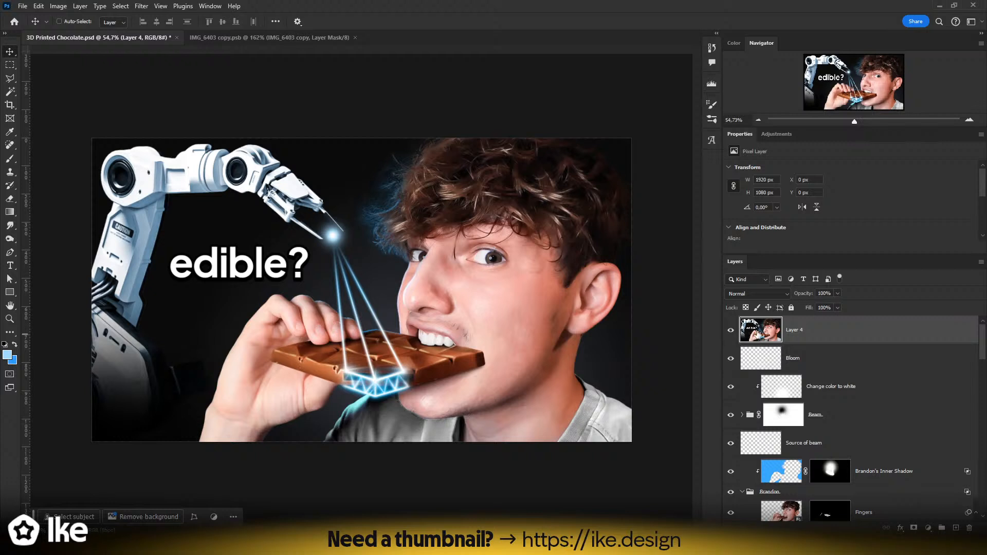
# - Rename the merged layer V1 and convert it to a smart object for smart filters
pyautogui.doubleClick(793, 331)
pyautogui.write('V1')
pyautogui.press('Return')
pyautogui.click(141, 6)
pyautogui.click(165, 42)
# - Start the Camera Raw Filter on V1 with a side-by-side before/after view and set contrast to +20
pyautogui.click(141, 7)
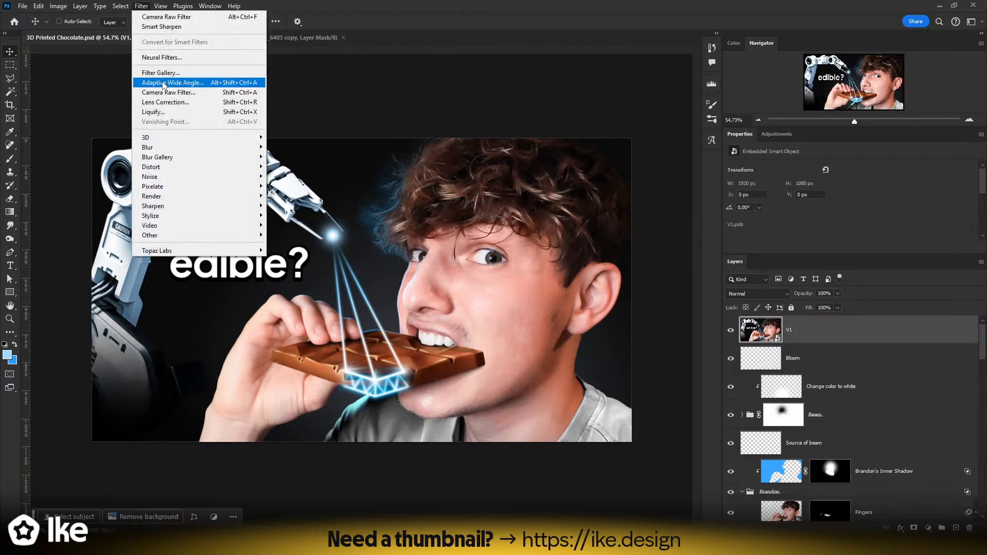
pyautogui.click(174, 91)
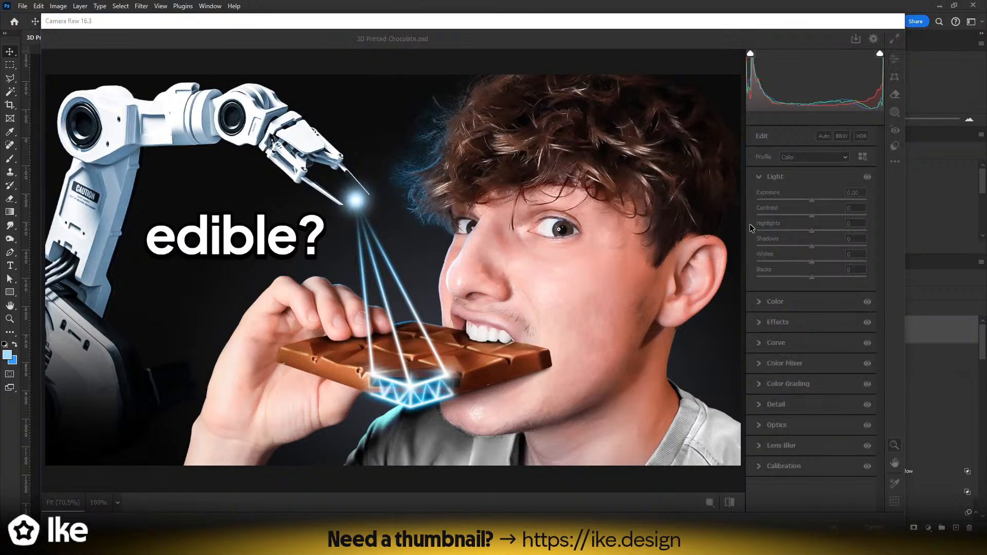
pyautogui.click(710, 503)
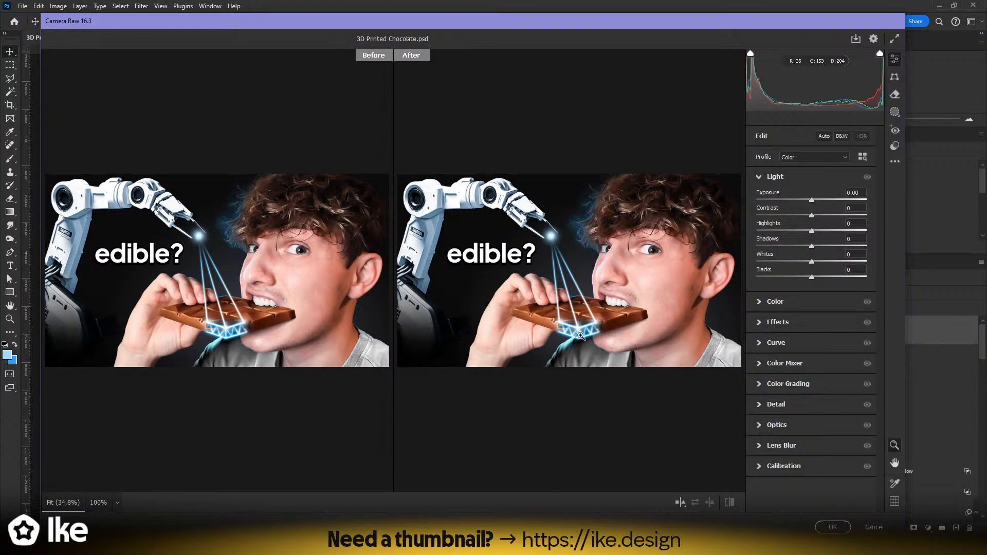
pyautogui.moveTo(812, 215)
pyautogui.mouseDown()
pyautogui.moveTo(834, 218)
pyautogui.moveTo(824, 217)
pyautogui.mouseUp()
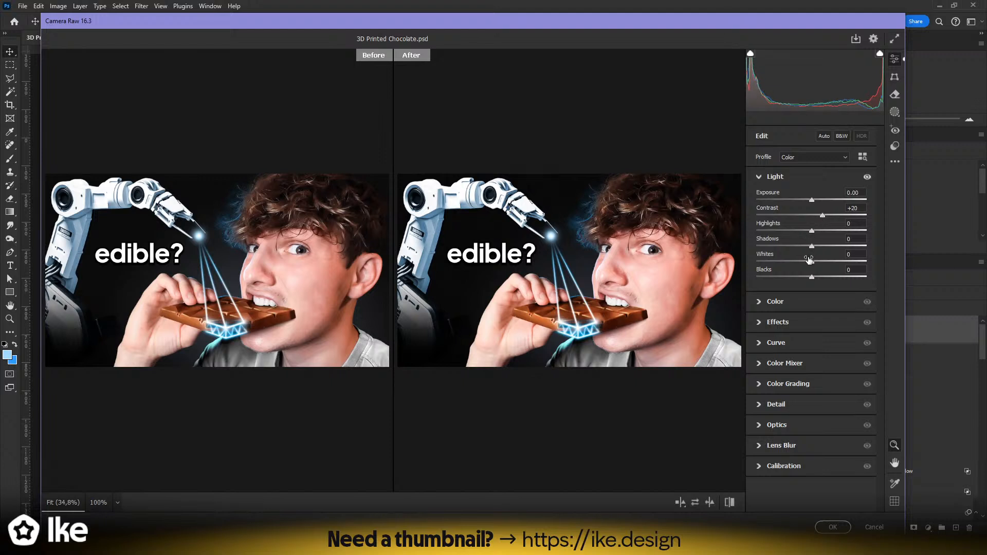
# - Set the color temperature to -5, raise vibrance to about +30 and increase saturation slightly
pyautogui.click(766, 177)
pyautogui.click(772, 198)
pyautogui.moveTo(810, 240); pyautogui.dragTo(833, 271)
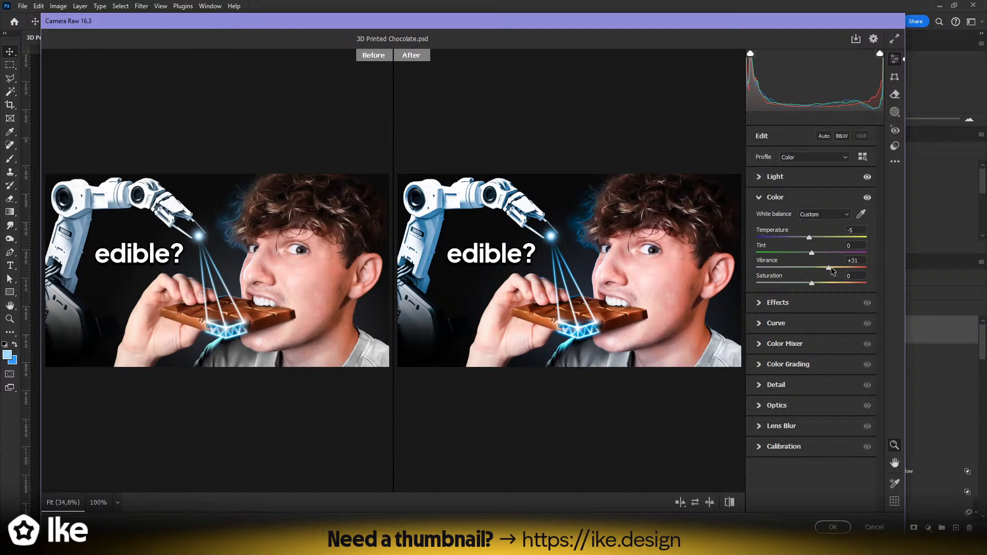
pyautogui.moveTo(814, 282); pyautogui.dragTo(819, 284)
# - Set the Effects adjustments to texture +20 and clarity +20
pyautogui.click(773, 200)
pyautogui.click(772, 220)
pyautogui.moveTo(811, 255)
pyautogui.mouseDown()
pyautogui.moveTo(832, 256)
pyautogui.moveTo(815, 241)
pyautogui.moveTo(835, 242)
pyautogui.moveTo(825, 242)
pyautogui.mouseUp()
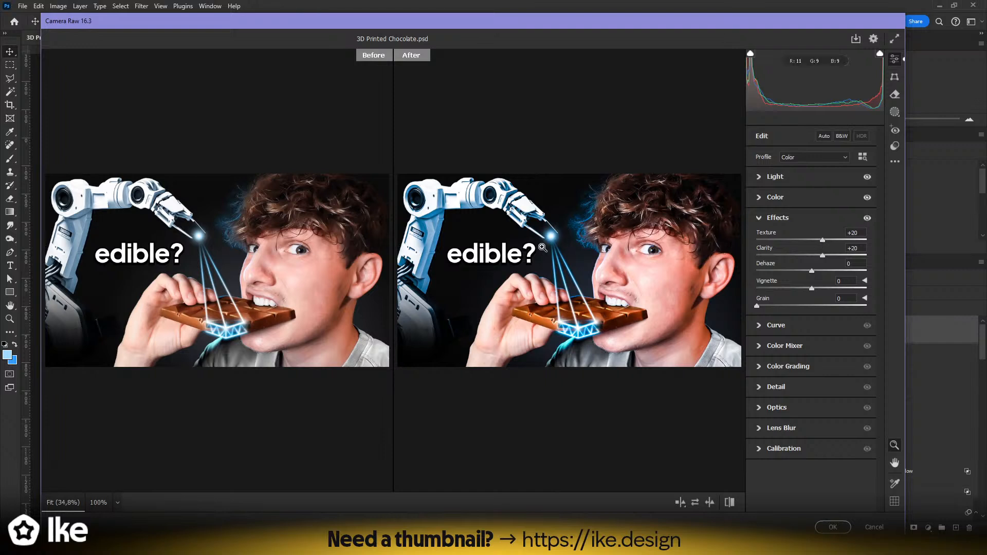
# - Refine the Light adjustments with exposure +0.10 and blacks +10
pyautogui.click(769, 179)
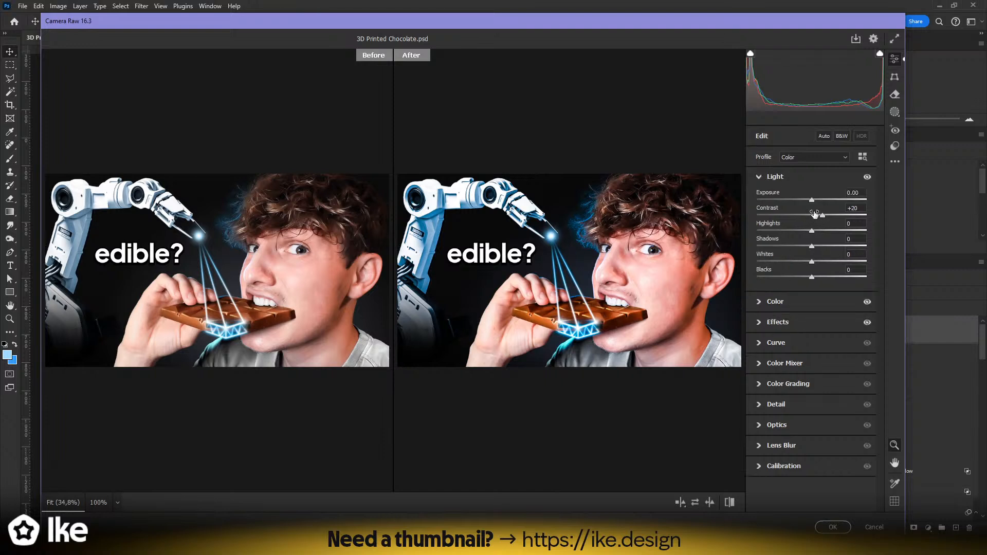
pyautogui.moveTo(810, 201); pyautogui.dragTo(812, 201)
pyautogui.moveTo(811, 262); pyautogui.dragTo(817, 280)
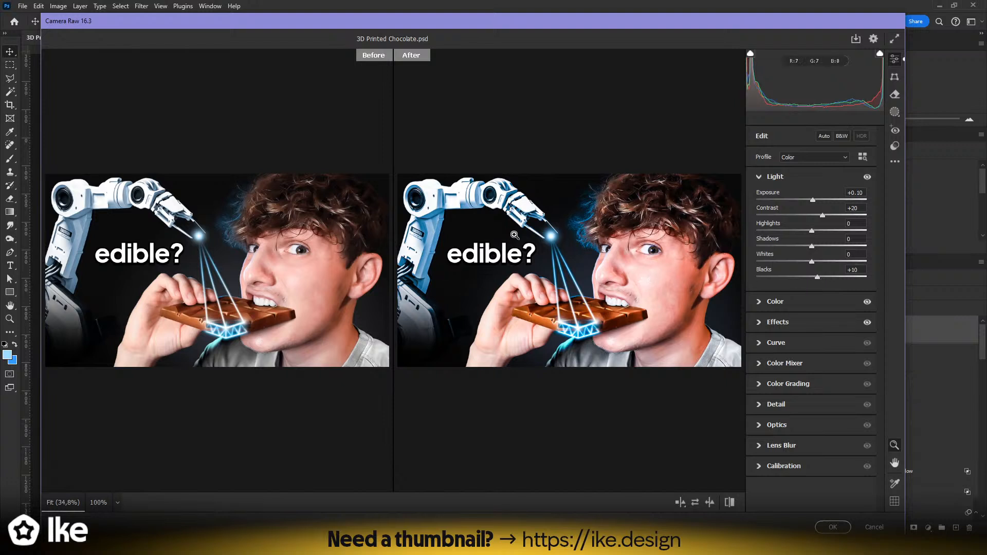
pyautogui.click(770, 179)
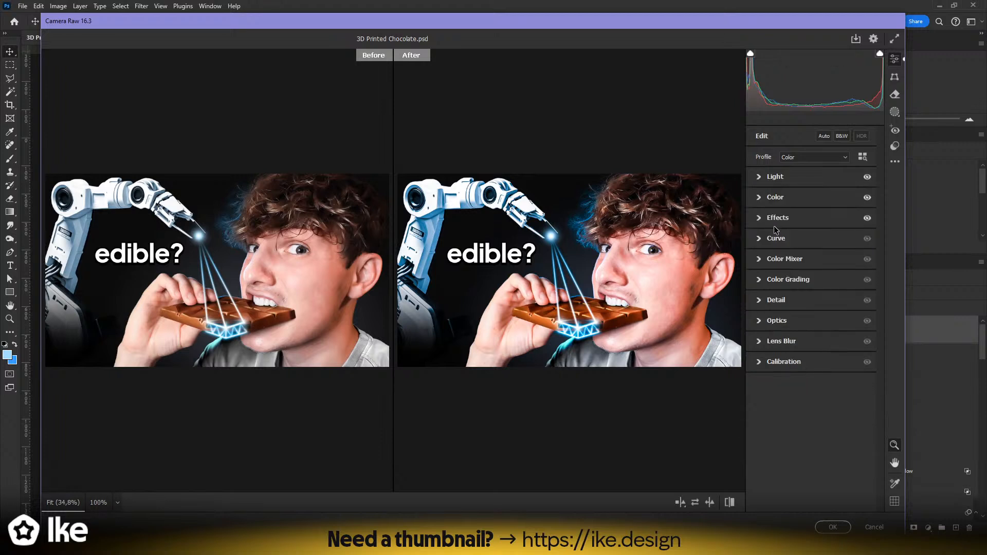
# - Set the Detail sharpening to about 20
pyautogui.click(776, 241)
pyautogui.click(776, 242)
pyautogui.click(776, 303)
pyautogui.moveTo(775, 327); pyautogui.dragTo(773, 327)
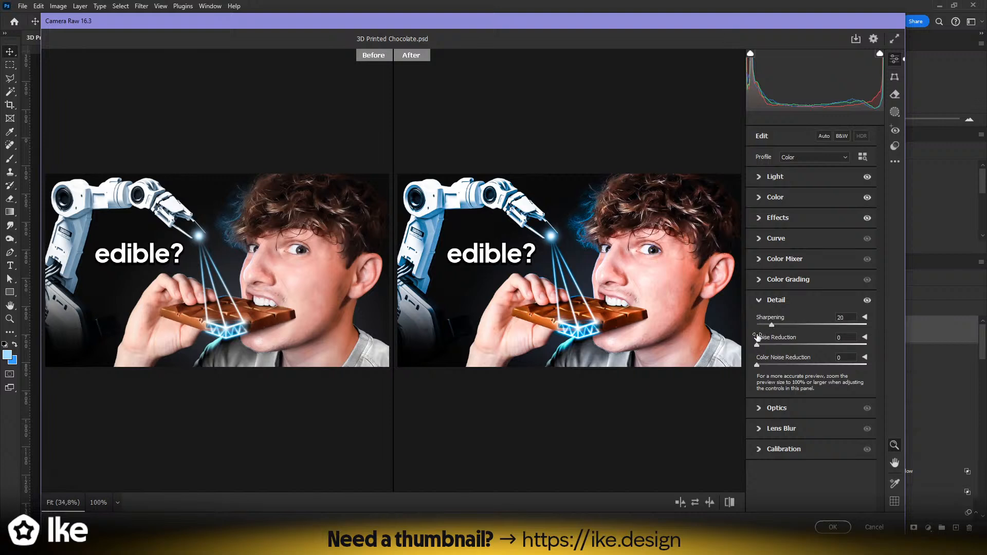
pyautogui.click(760, 300)
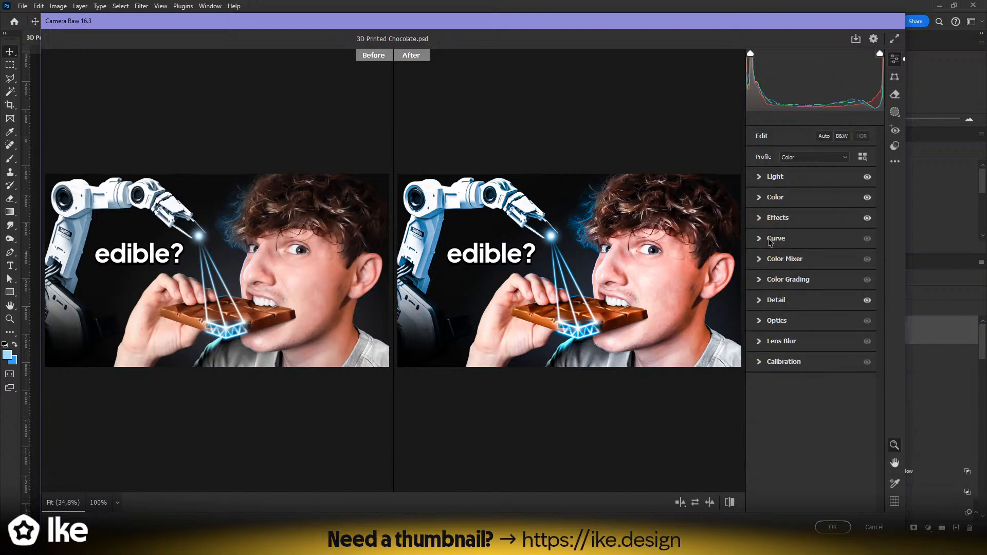
# - In the Color Mixer, set the blues to saturation +15 and hue -15, leaving the aquas neutral
pyautogui.click(770, 264)
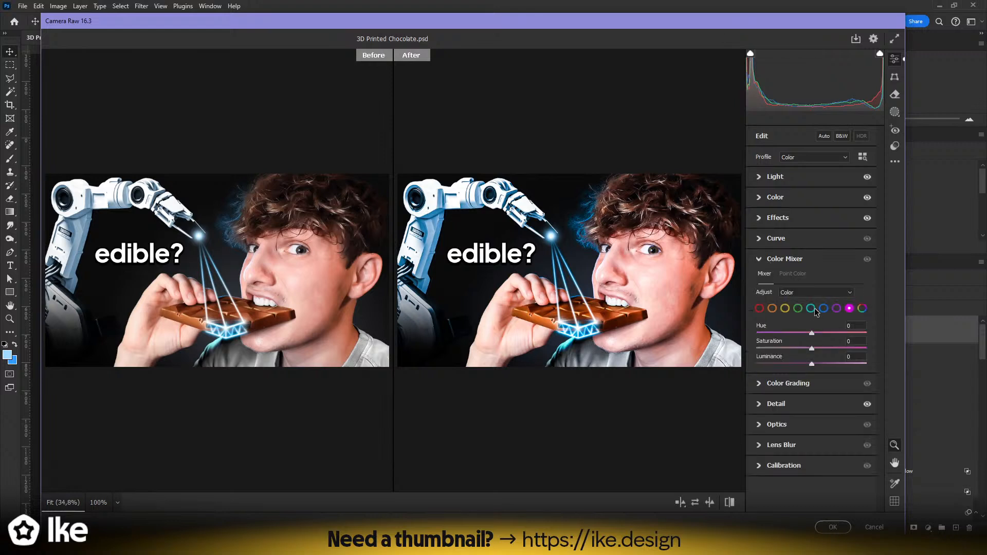
pyautogui.moveTo(812, 348); pyautogui.dragTo(946, 351)
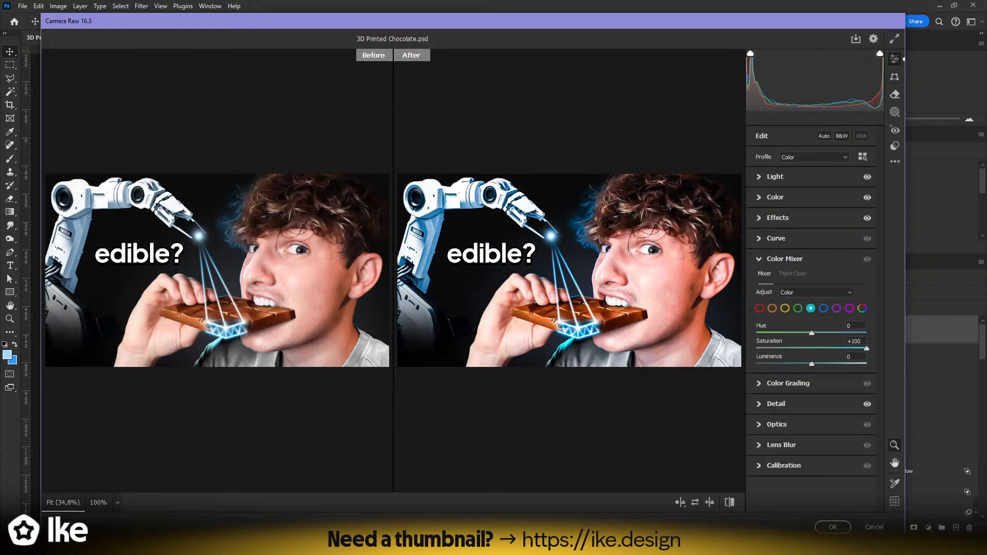
pyautogui.moveTo(823, 348); pyautogui.dragTo(815, 348)
pyautogui.click(824, 309)
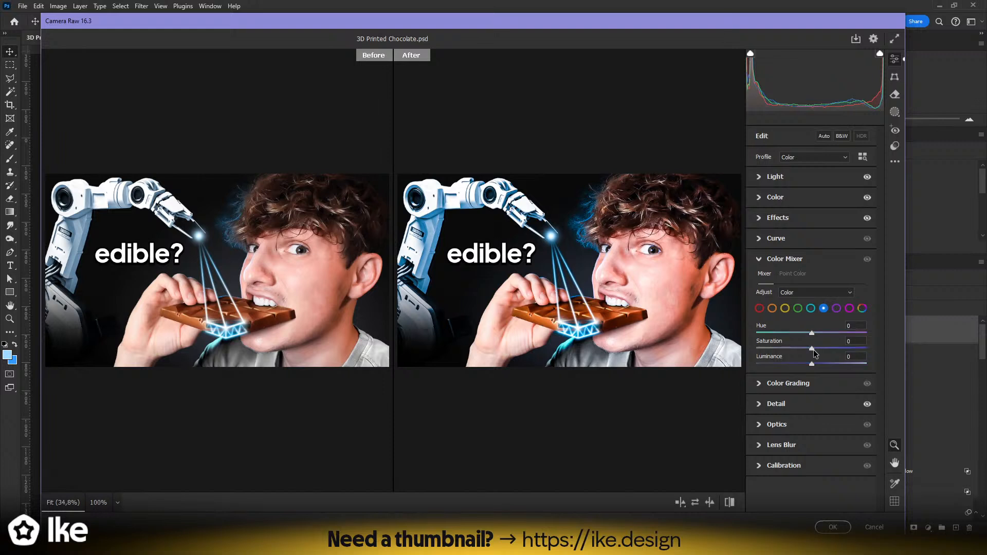
pyautogui.moveTo(812, 349); pyautogui.dragTo(900, 352)
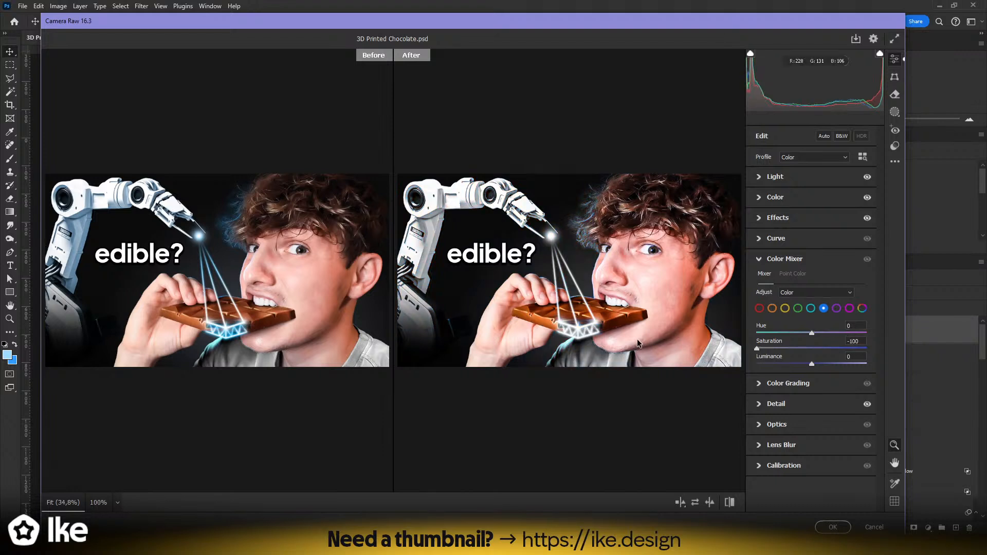
pyautogui.click(820, 349)
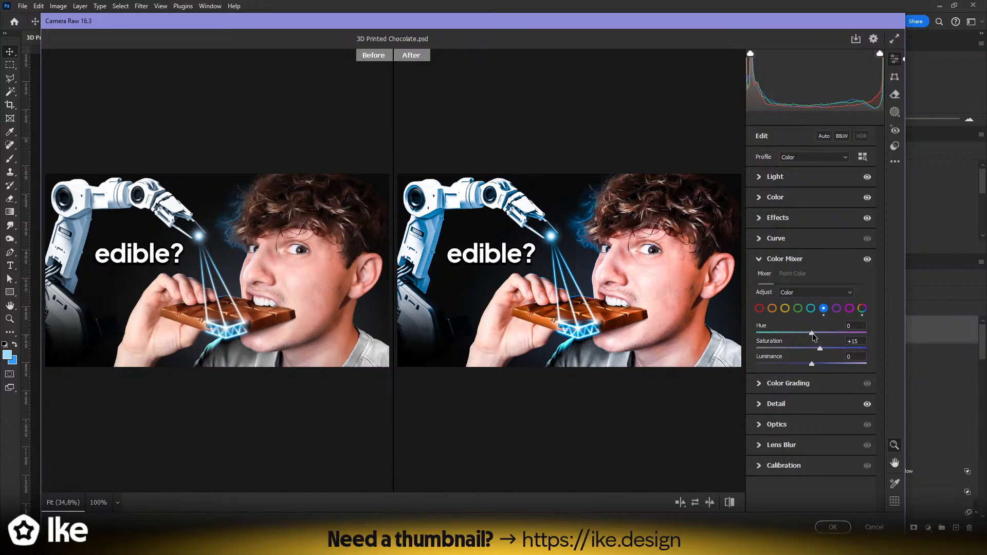
pyautogui.moveTo(811, 333)
pyautogui.mouseDown()
pyautogui.moveTo(845, 334)
pyautogui.moveTo(790, 333)
pyautogui.moveTo(800, 332)
pyautogui.mouseUp()
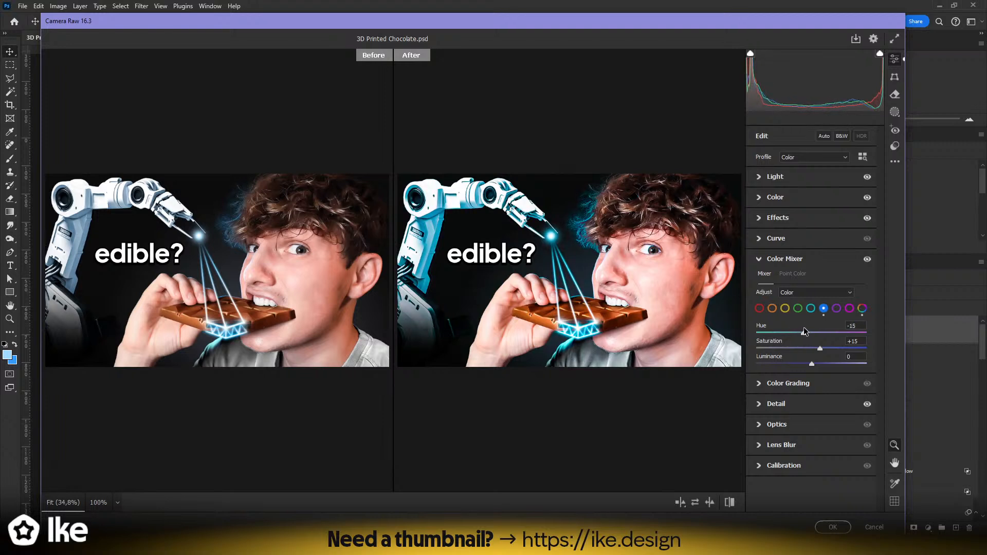
# - Compare the image with and without the Color Mixer adjustments and examine the before/after previews at a smaller size
pyautogui.click(867, 262)
pyautogui.click(868, 263)
pyautogui.click(868, 261)
pyautogui.click(868, 261)
pyautogui.click(867, 261)
pyautogui.click(868, 261)
pyautogui.scroll(-5, 667, 282)
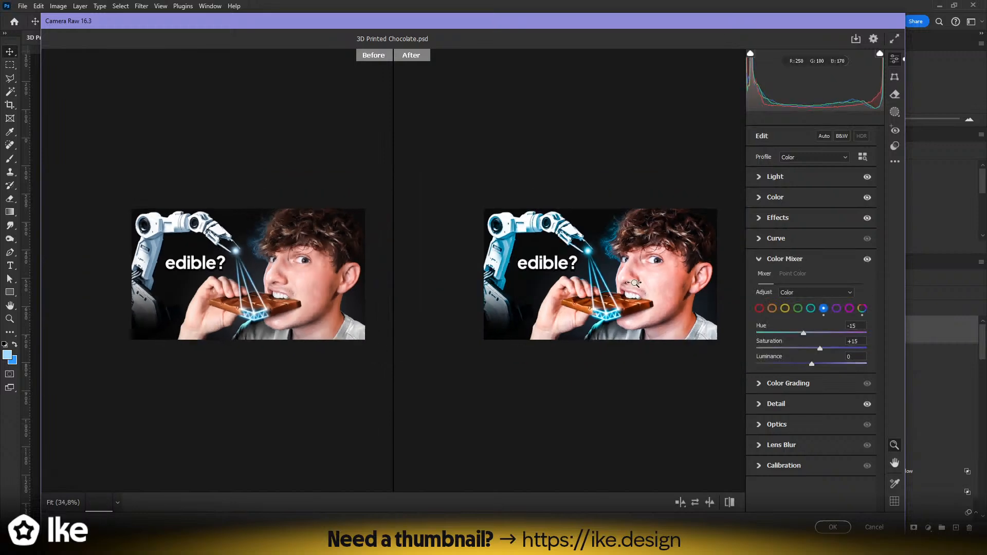
pyautogui.moveTo(695, 273); pyautogui.dragTo(609, 281)
pyautogui.press('space')
pyautogui.scroll(3, 609, 282)
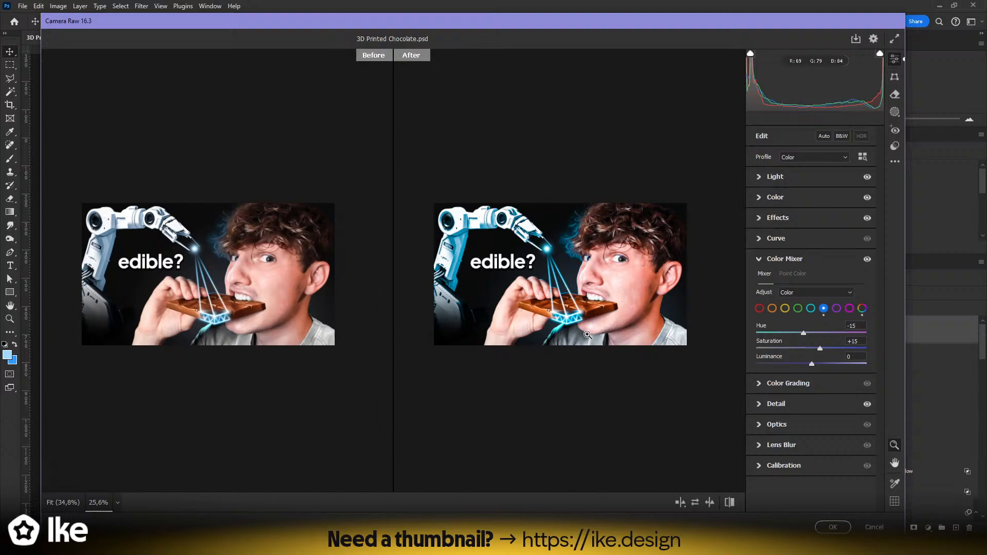
pyautogui.moveTo(598, 273)
pyautogui.mouseDown()
pyautogui.moveTo(699, 247)
pyautogui.moveTo(488, 282)
pyautogui.moveTo(615, 280)
pyautogui.mouseUp()
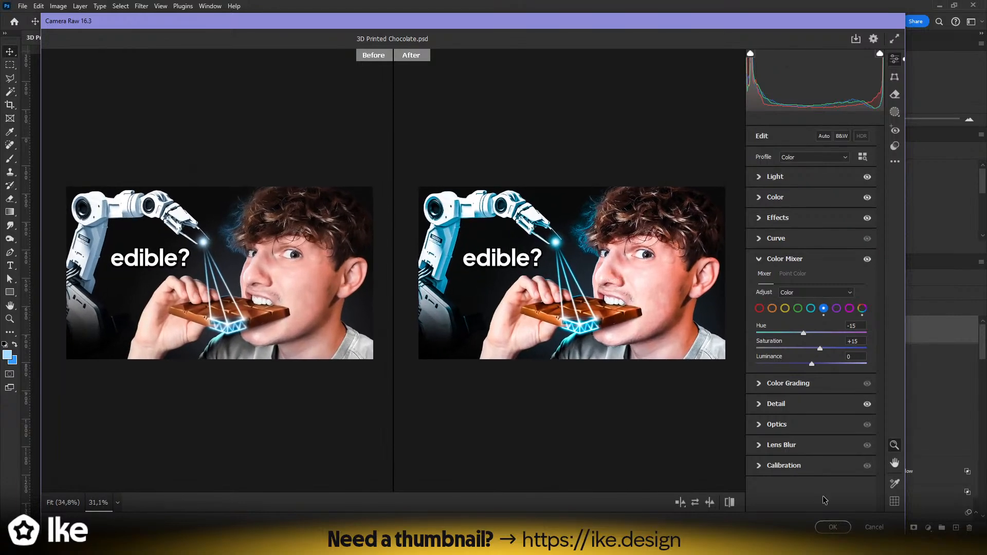
# - Apply the Camera Raw adjustments to V1 as a smart filter and hide the V1 layer
pyautogui.click(832, 527)
pyautogui.moveTo(425, 294)
pyautogui.mouseDown()
pyautogui.moveTo(403, 287)
pyautogui.moveTo(423, 283)
pyautogui.moveTo(435, 308)
pyautogui.mouseUp()
pyautogui.hotkey('ctrl', 'z')
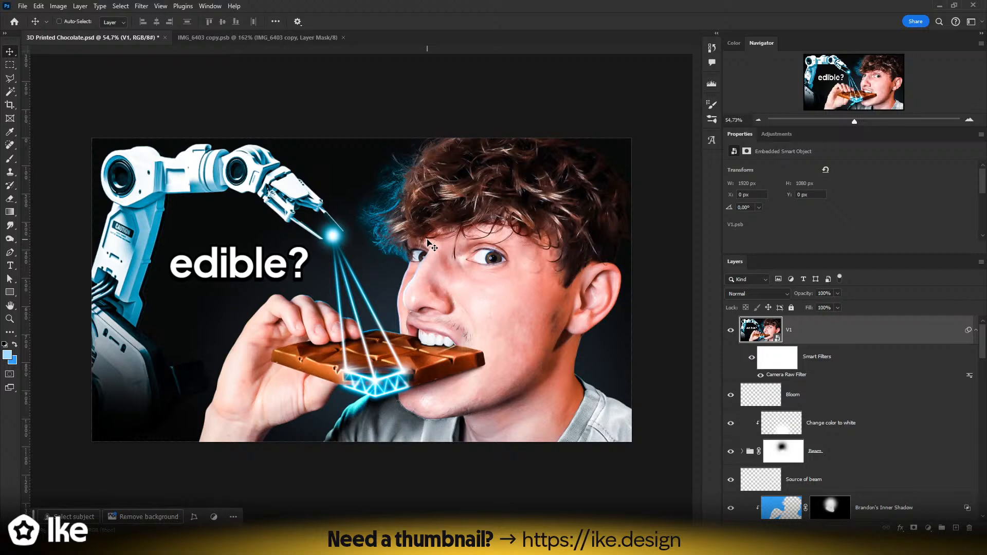
pyautogui.click(730, 330)
# - Hide the Gradient Fill 1 background and swap the Robot Arm group for the 3D Printer layer
pyautogui.scroll(-10, 808, 372)
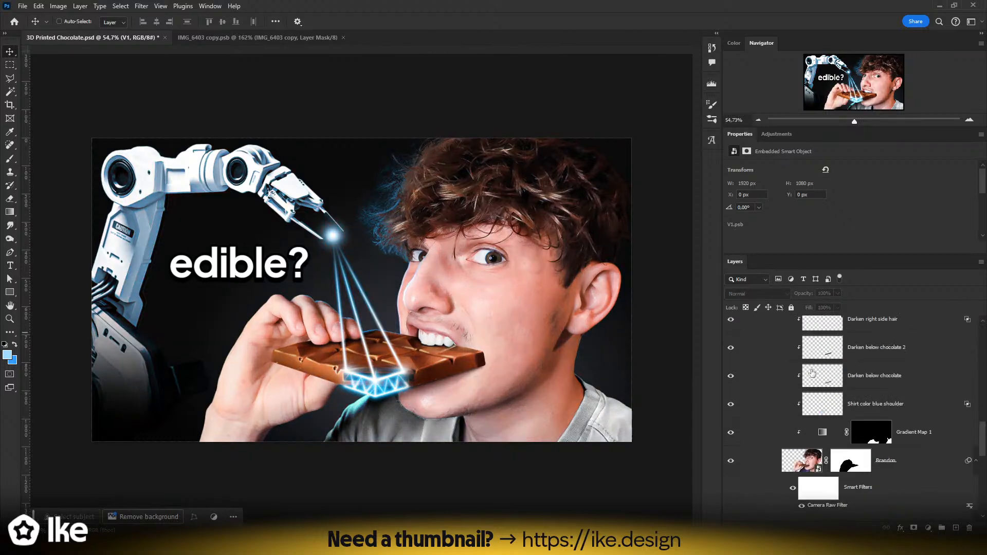
pyautogui.click(730, 508)
pyautogui.scroll(5, 743, 452)
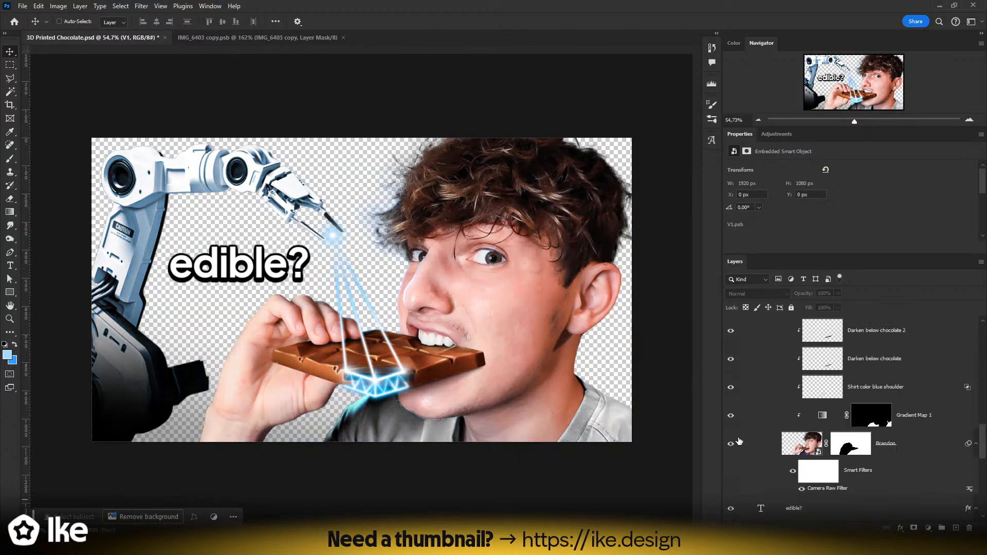
pyautogui.scroll(-5, 746, 442)
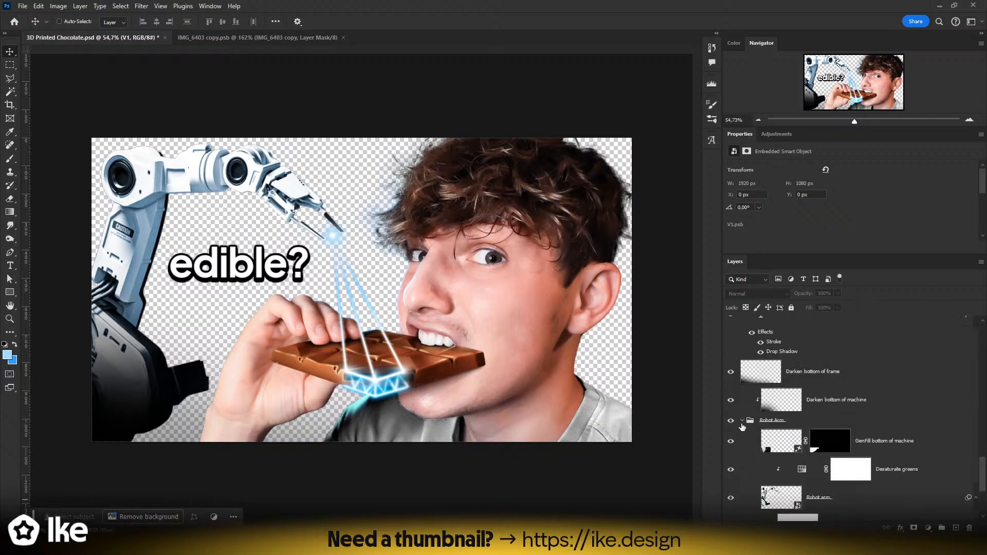
pyautogui.click(731, 422)
pyautogui.click(730, 443)
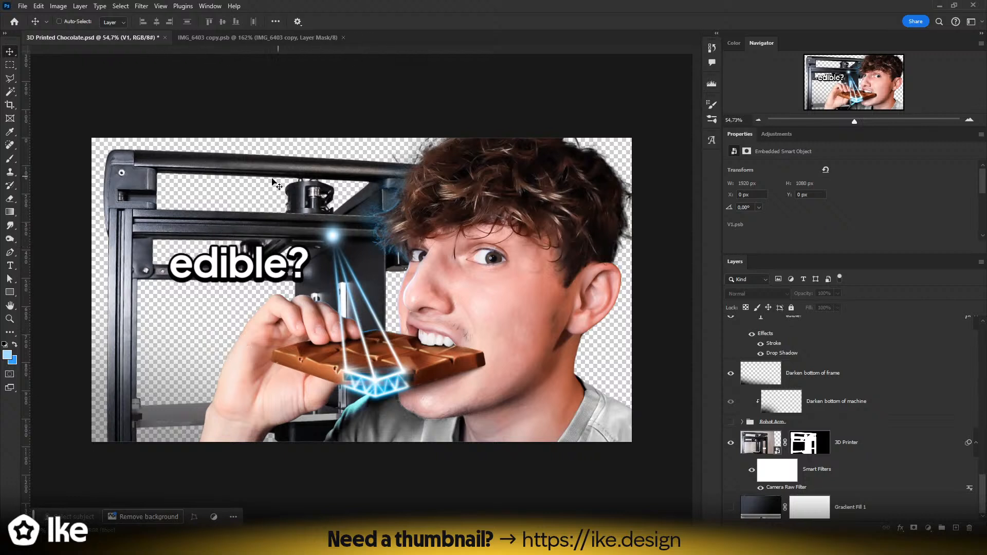
# - Hide the 3D Printer layer and show the Robot Arm group and Gradient Fill 1 background again
pyautogui.click(731, 442)
pyautogui.click(730, 422)
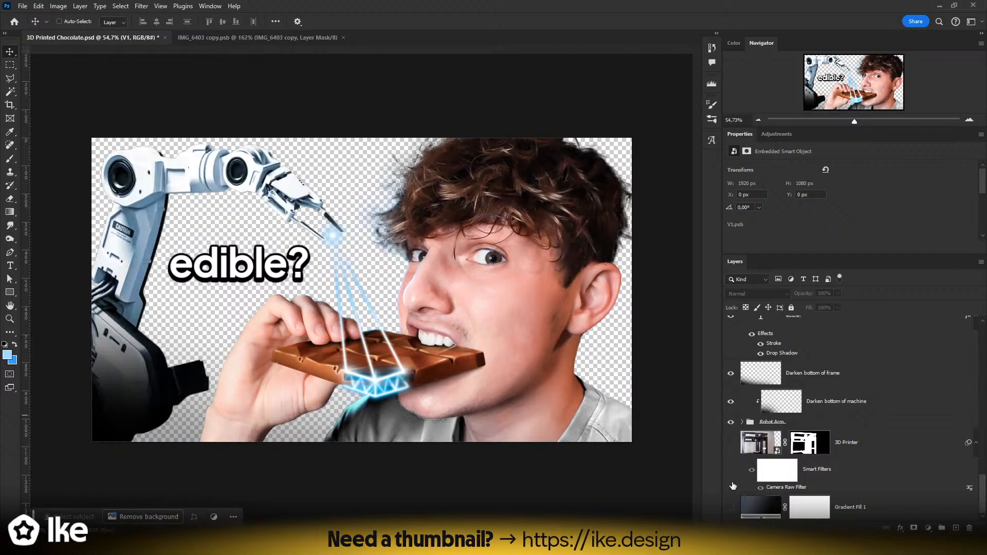
pyautogui.click(730, 506)
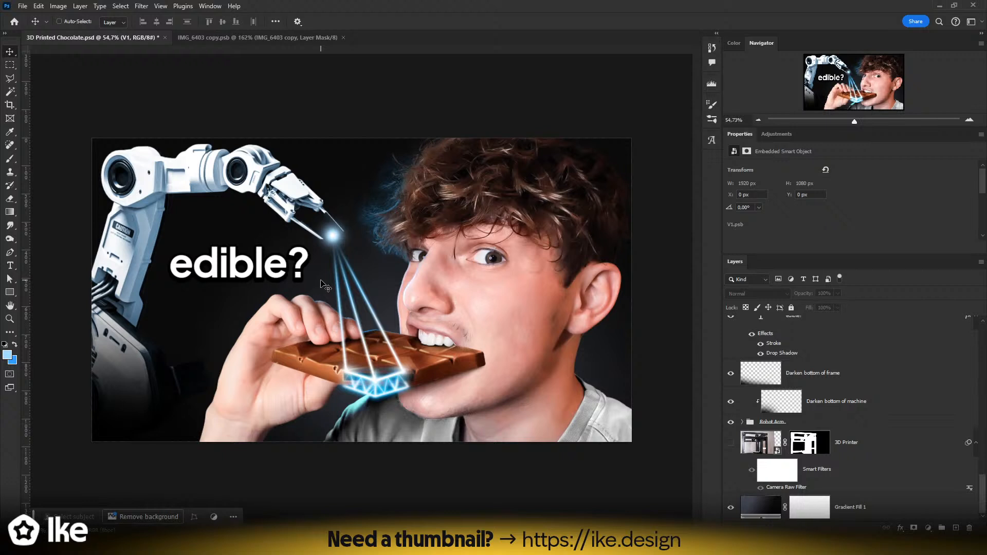